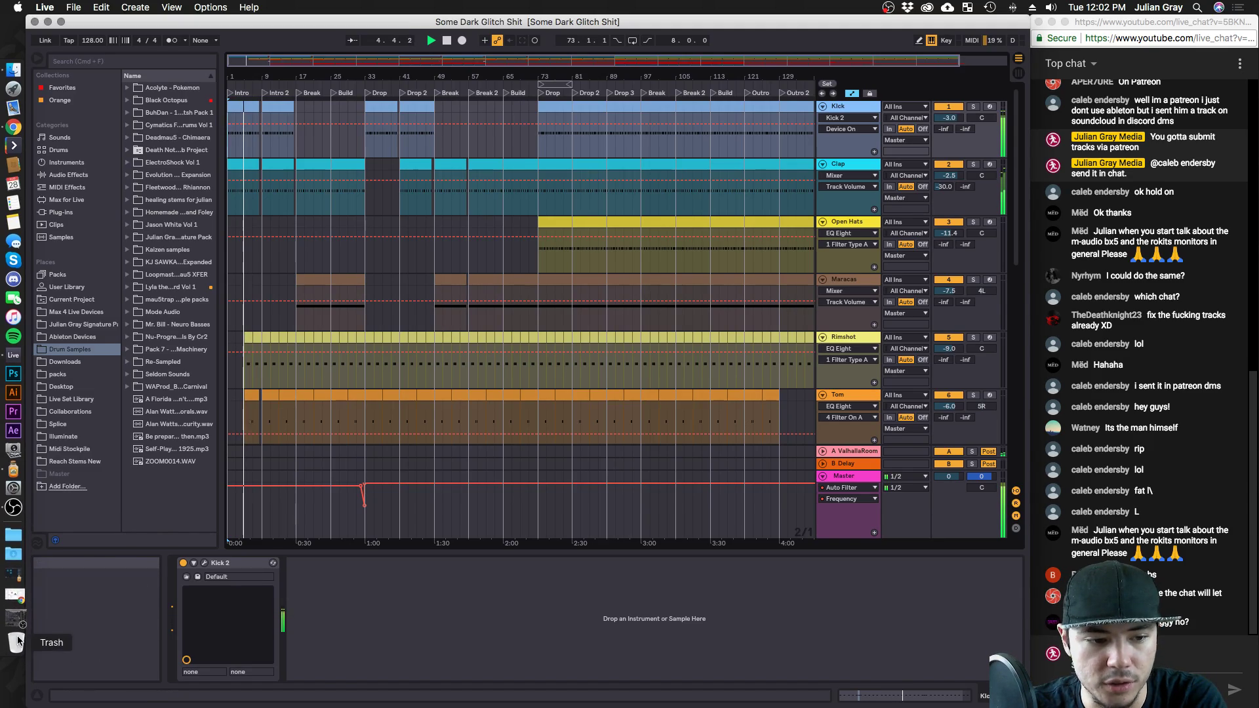
Check the live stream in OBS and on the YouTube Live Dashboard, minimizing each window to return to the Ableton Live project.
click(15, 607)
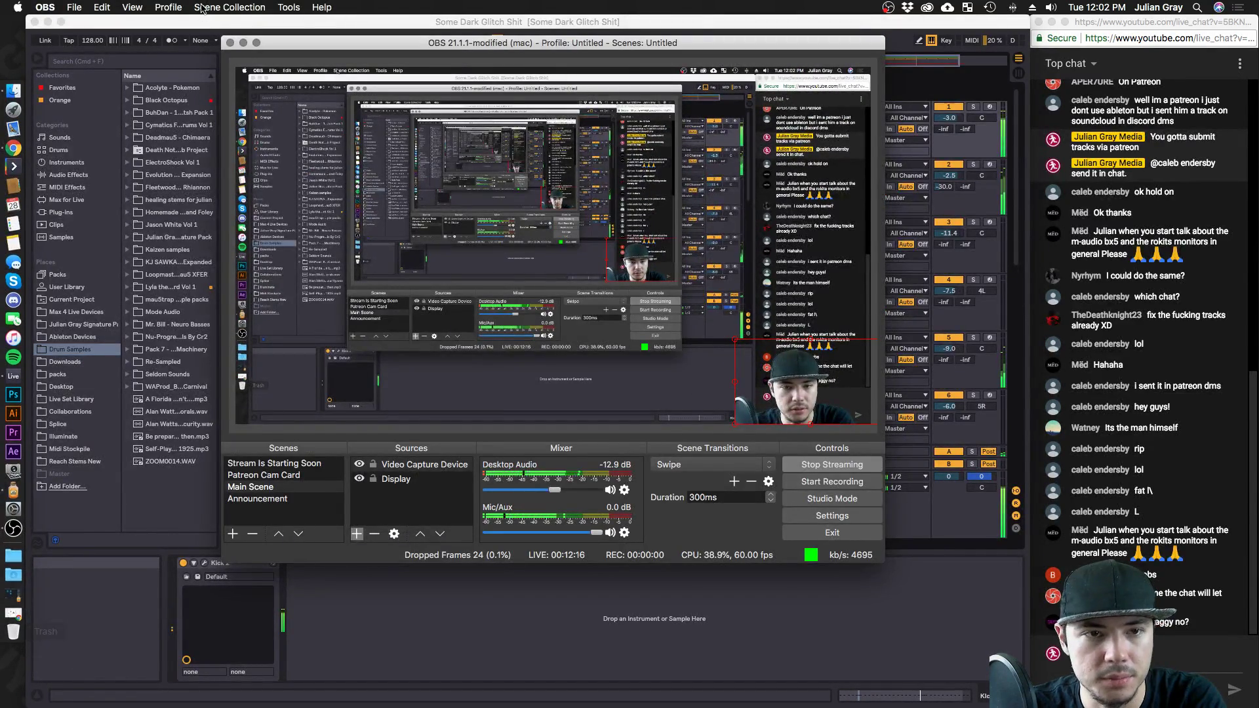
click(242, 47)
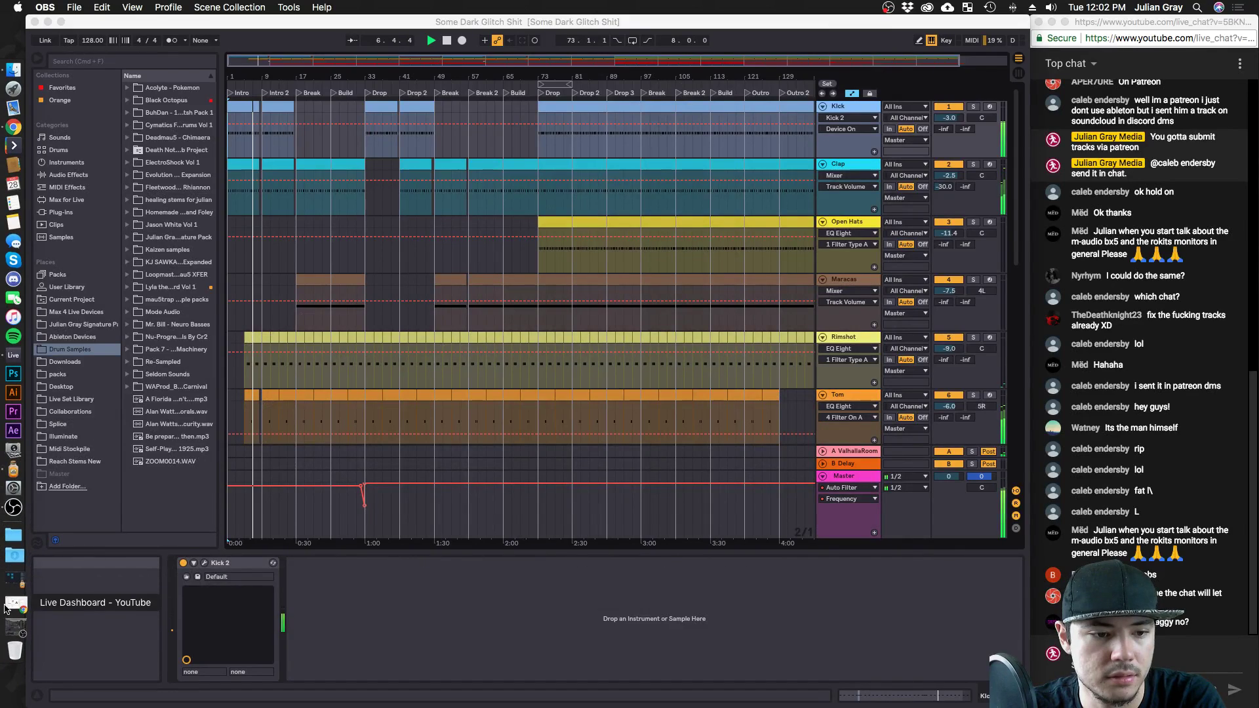
click(13, 612)
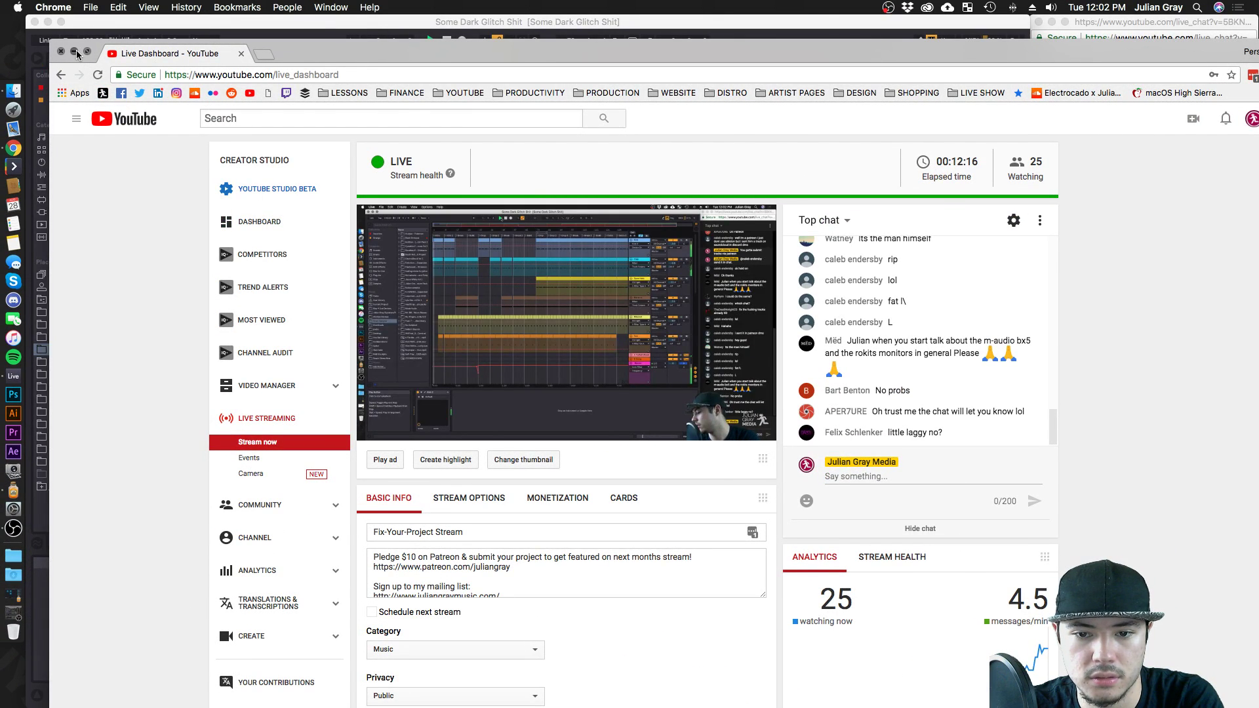
click(75, 52)
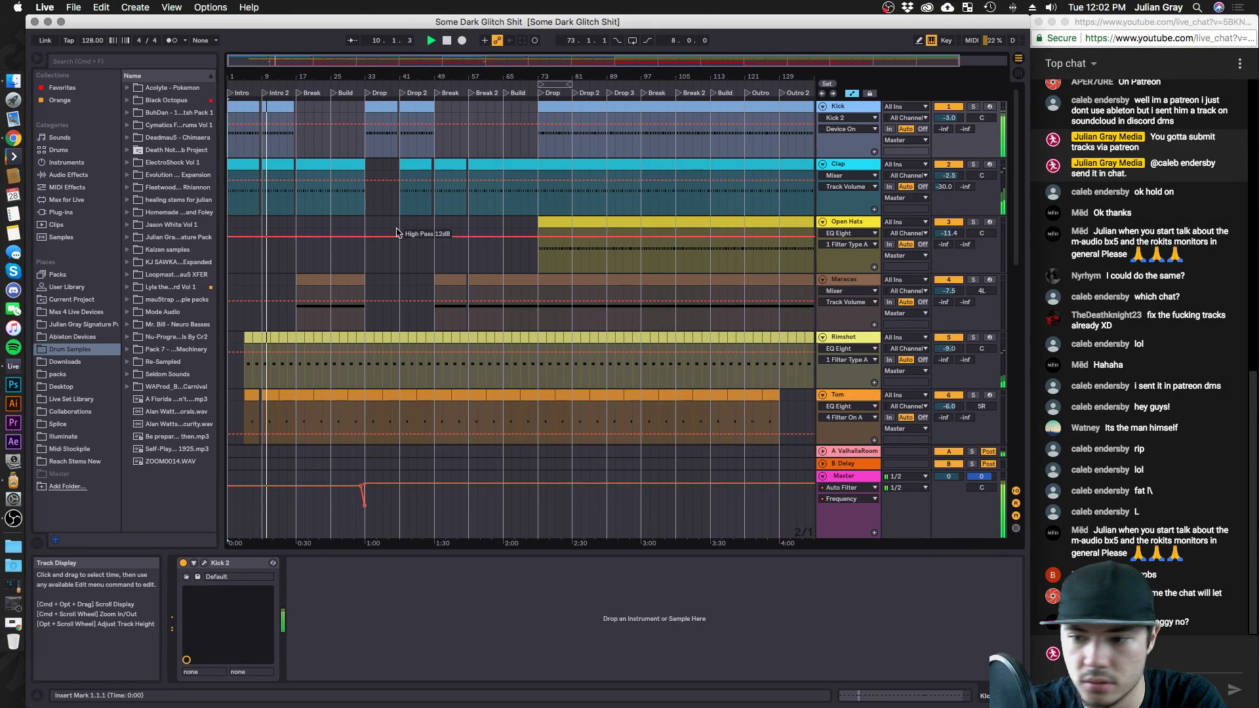
Inspect the Open Hats and Clap tracks' devices and the arrangement leading up to the first drop at bar 33.
scroll(387, 232, down, 5)
scroll(368, 233, up, 5)
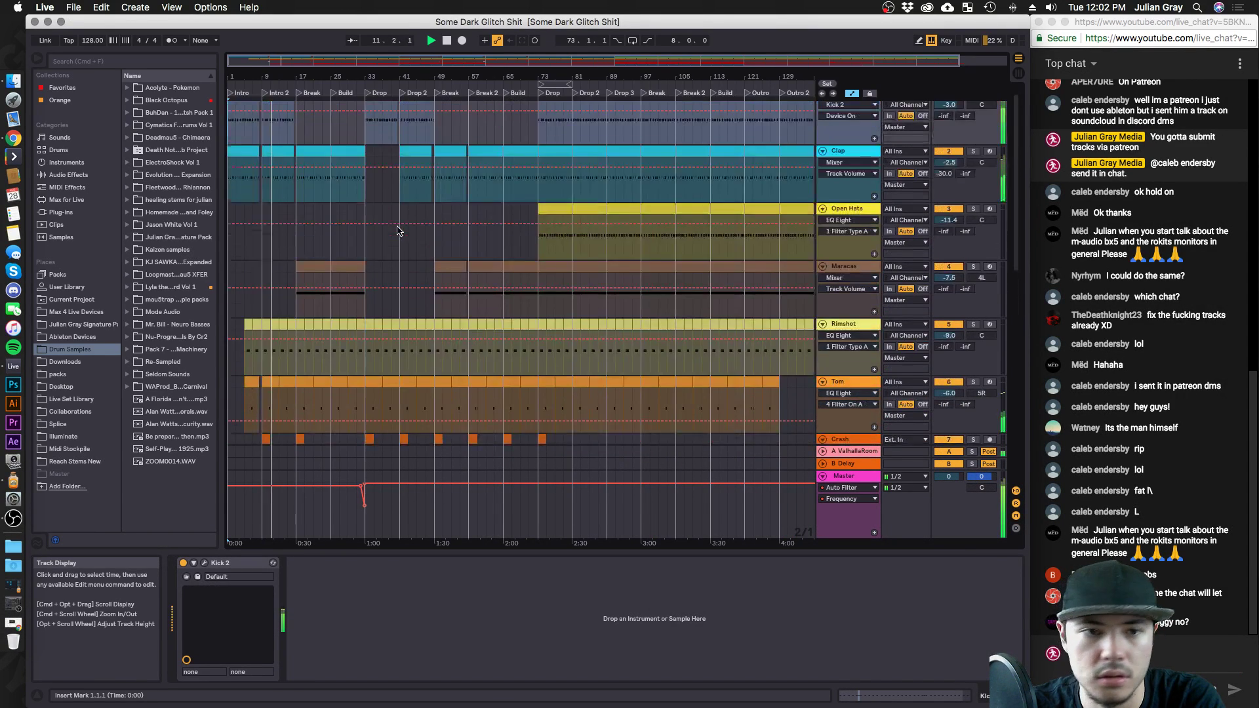
scroll(348, 234, right, 1)
click(356, 231)
scroll(357, 229, left, 1)
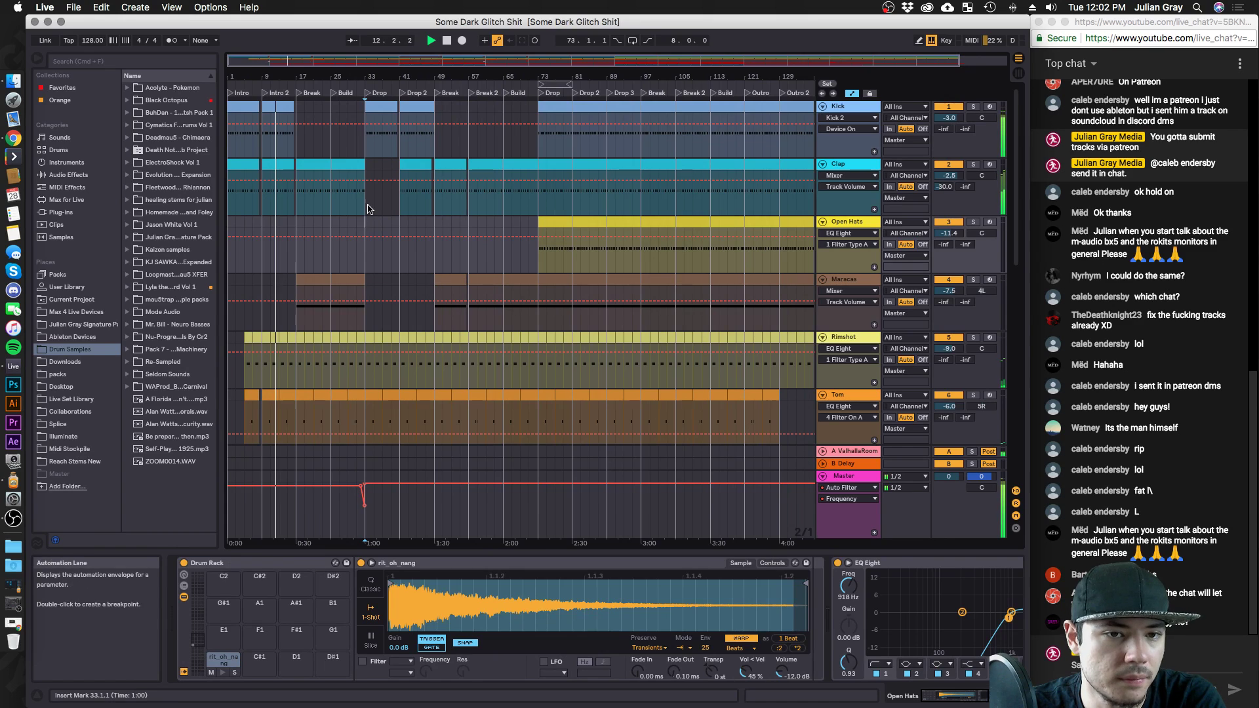
click(367, 208)
drag(282, 59, 281, 64)
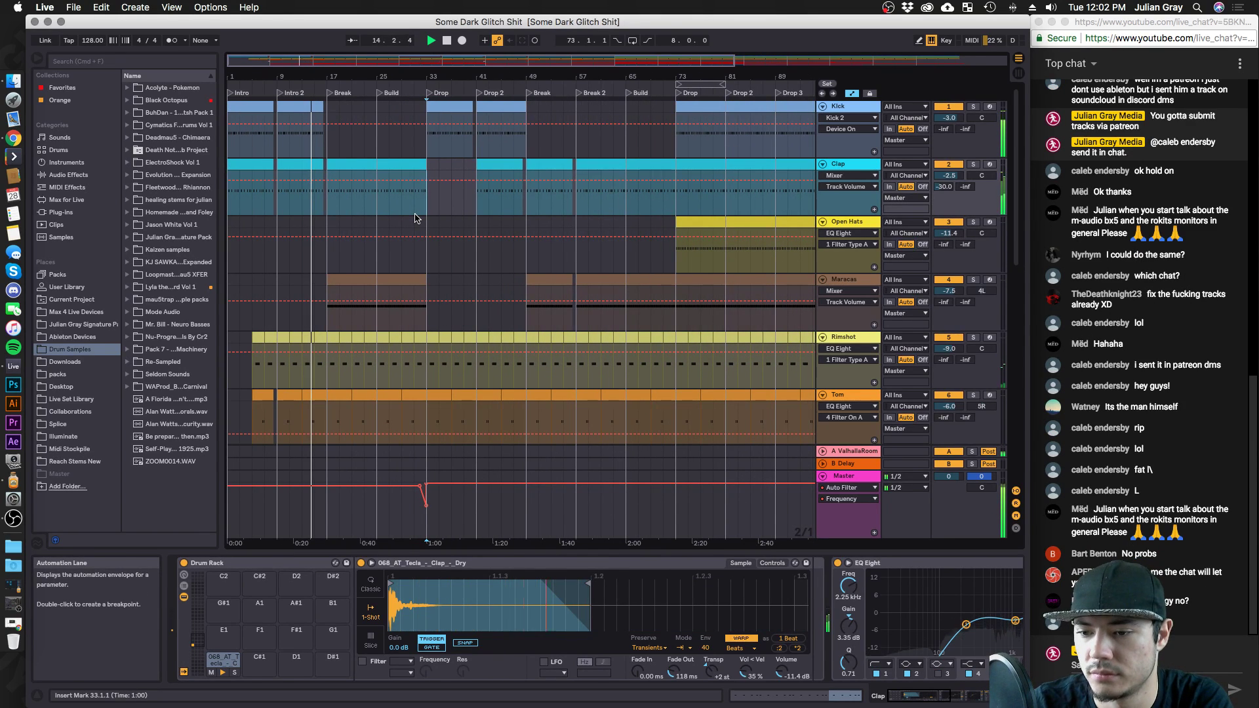
Review how the drum, crash, FX and bass tracks are arranged from the intro through the first drop during playback.
scroll(414, 218, down, 10)
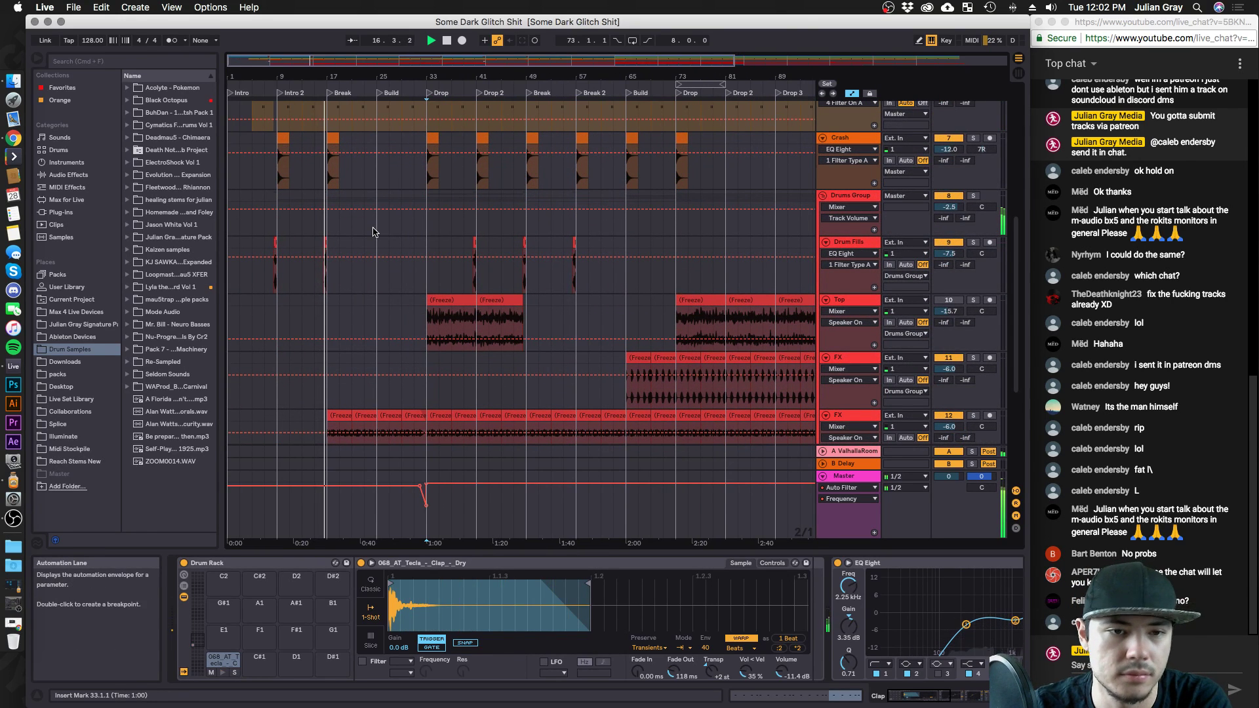
scroll(372, 231, down, 7)
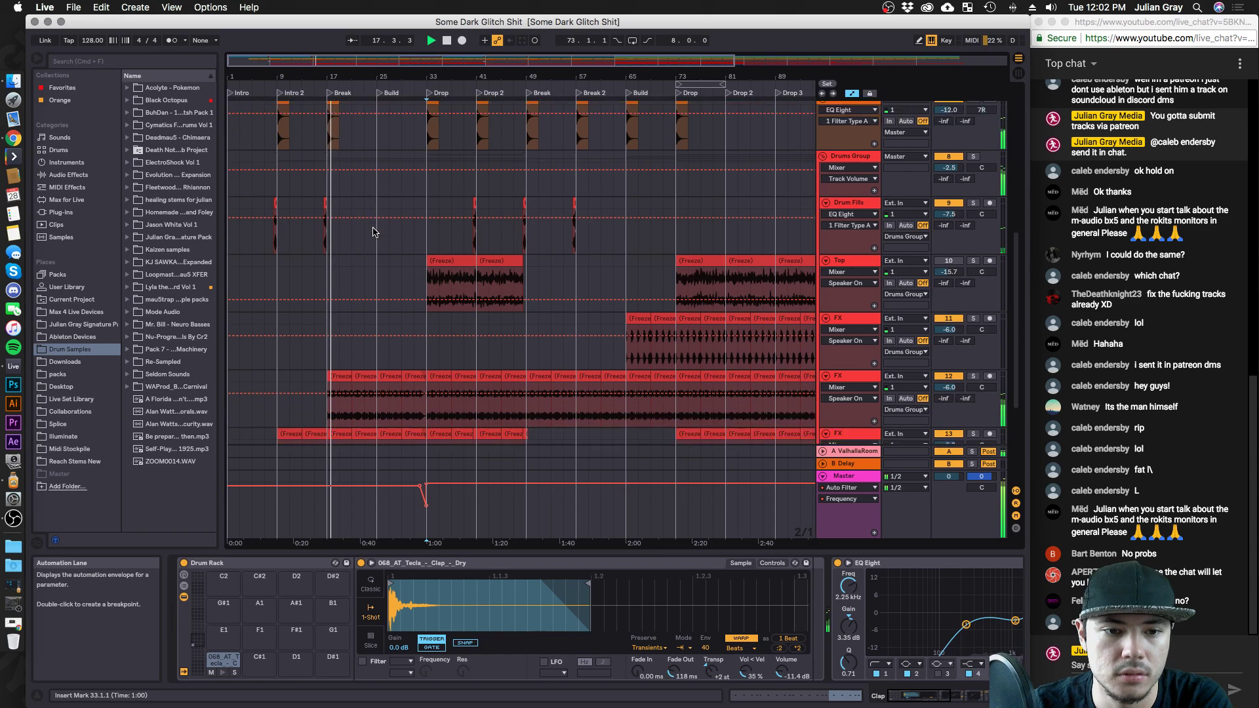
scroll(372, 232, down, 1)
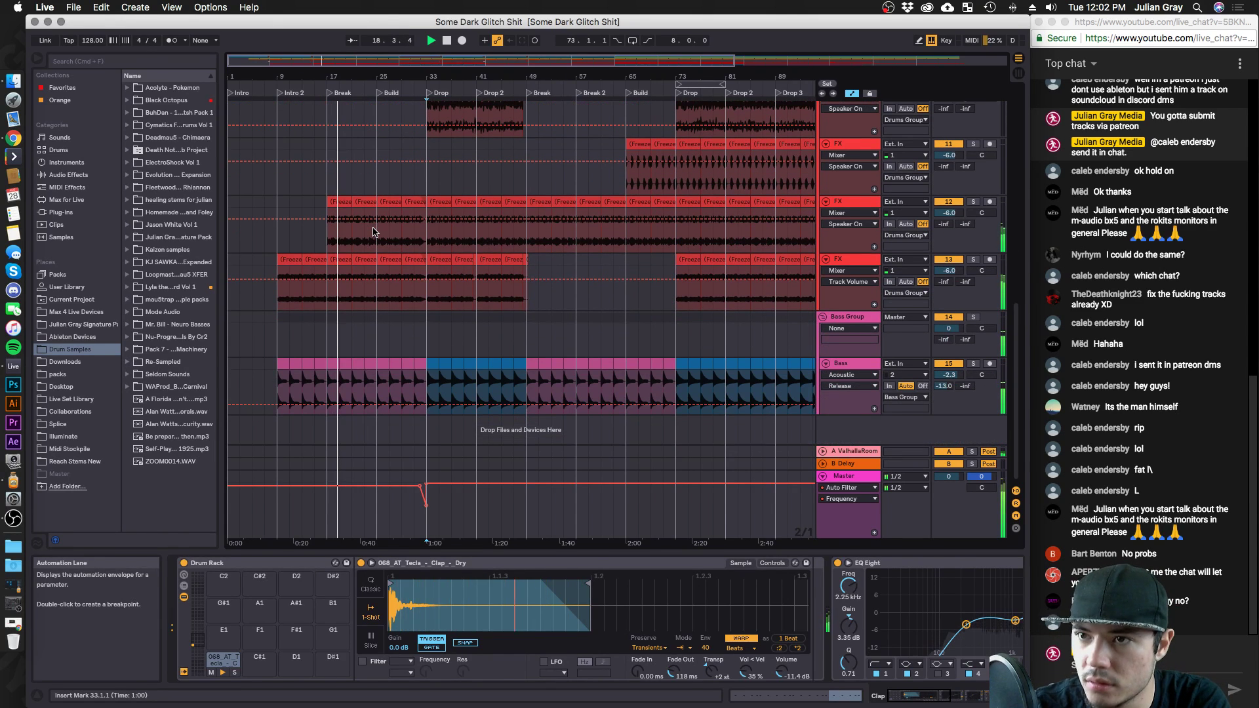
click(372, 249)
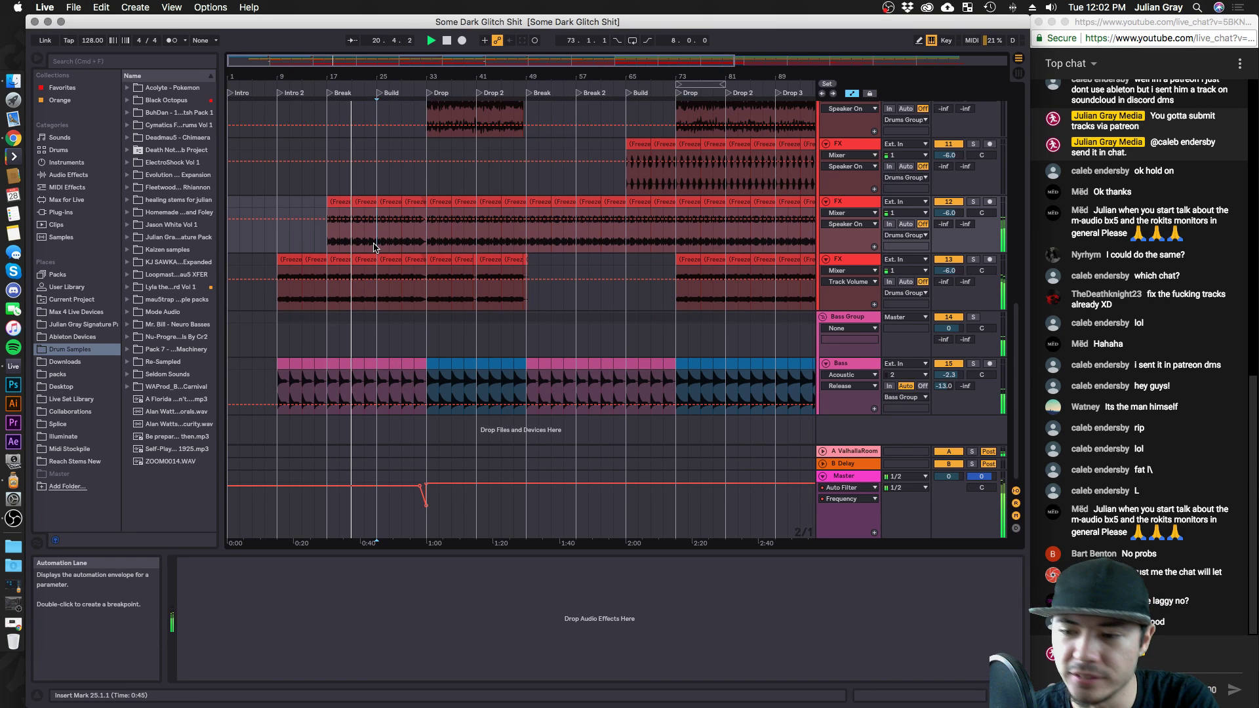
scroll(311, 276, up, 12)
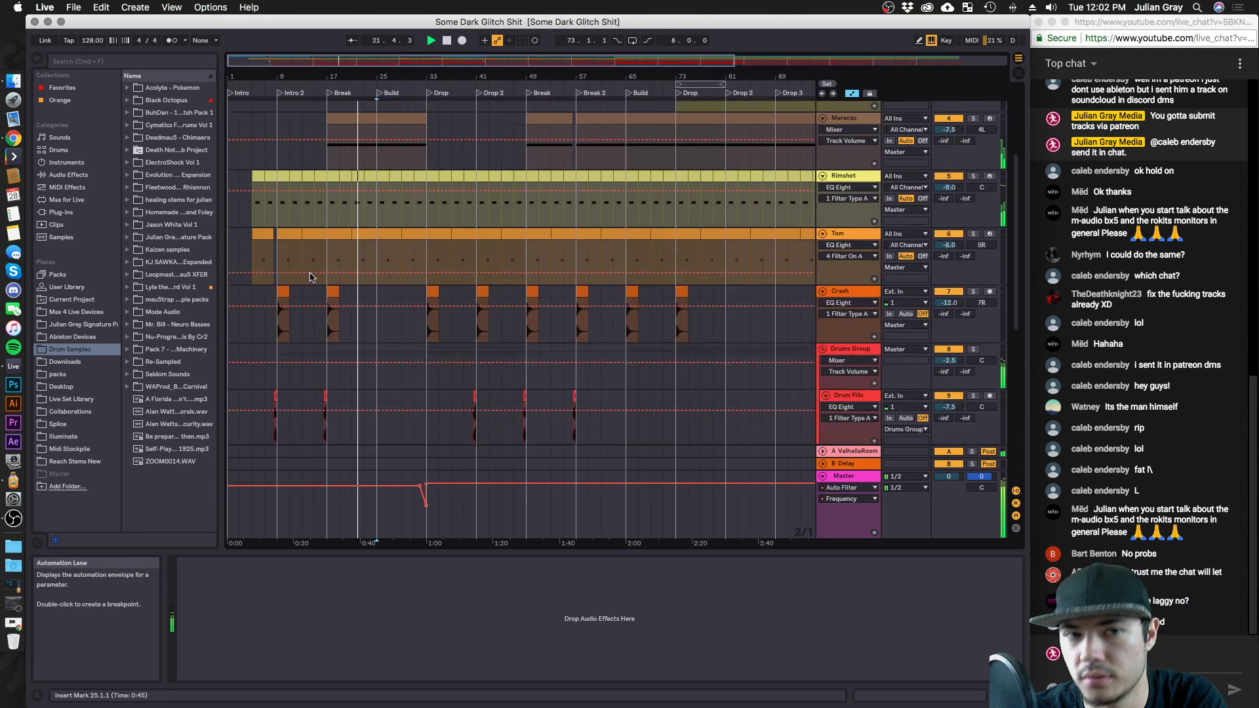
scroll(310, 277, up, 5)
click(430, 206)
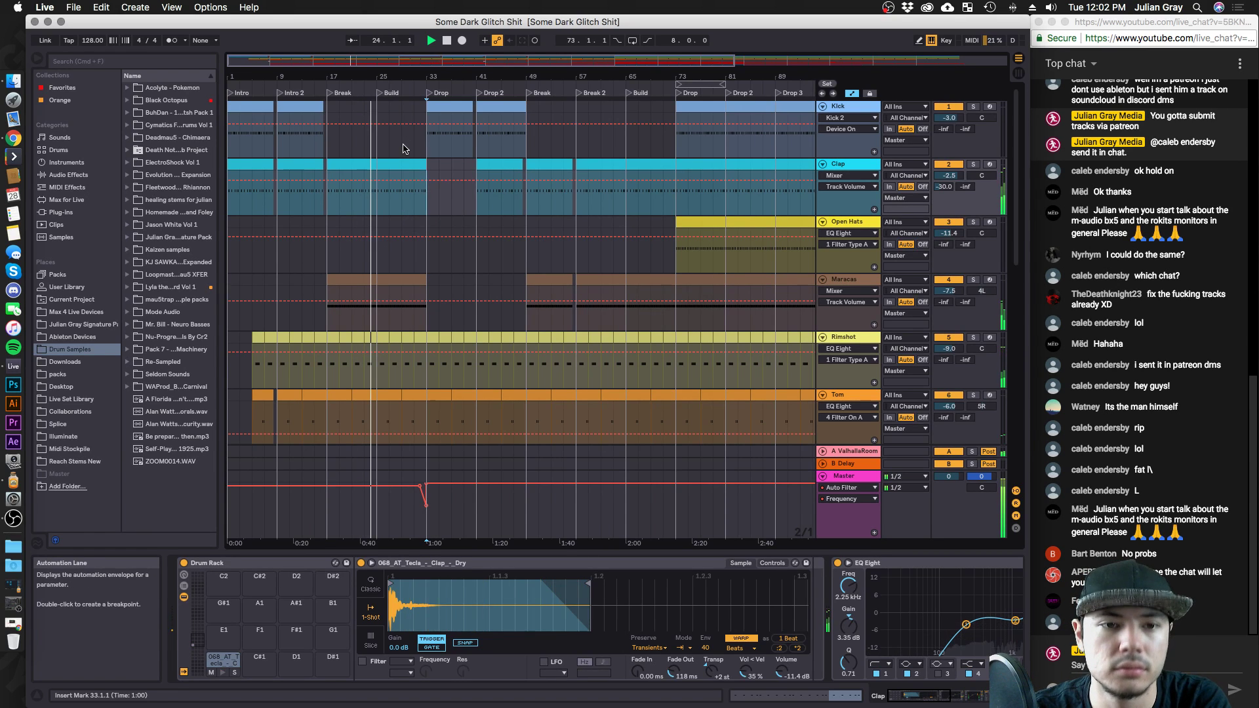
scroll(430, 168, down, 9)
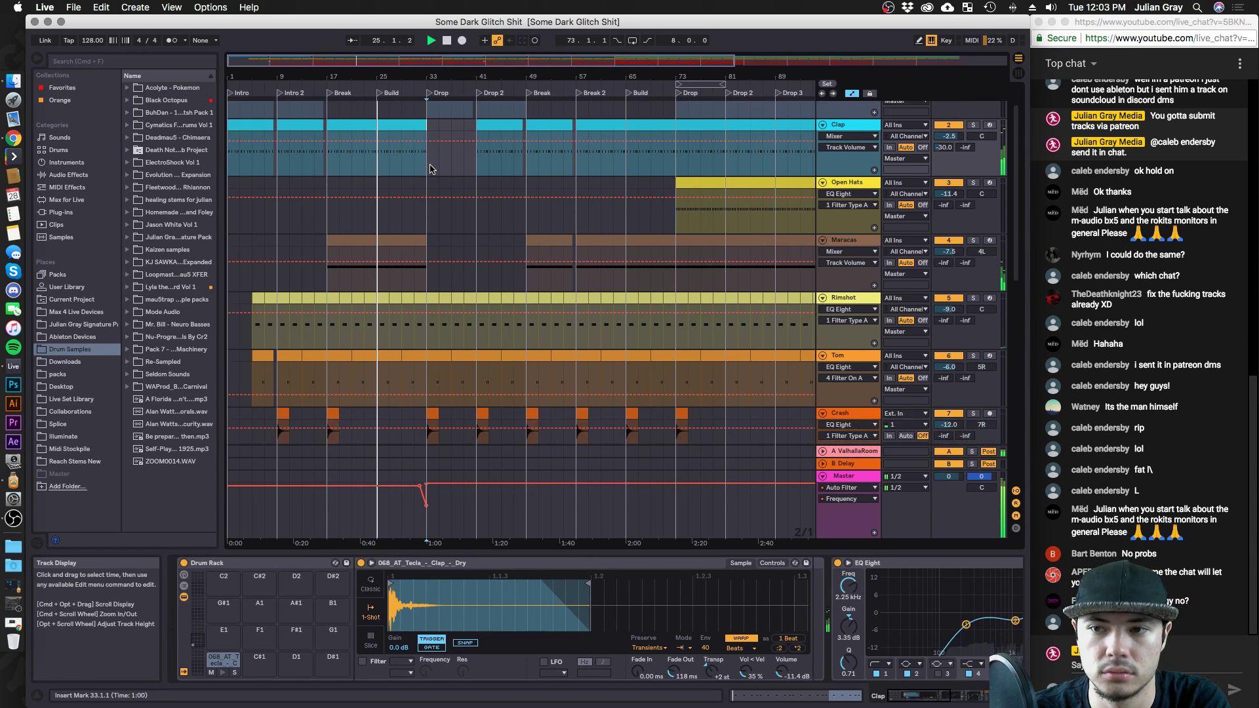
scroll(430, 168, down, 8)
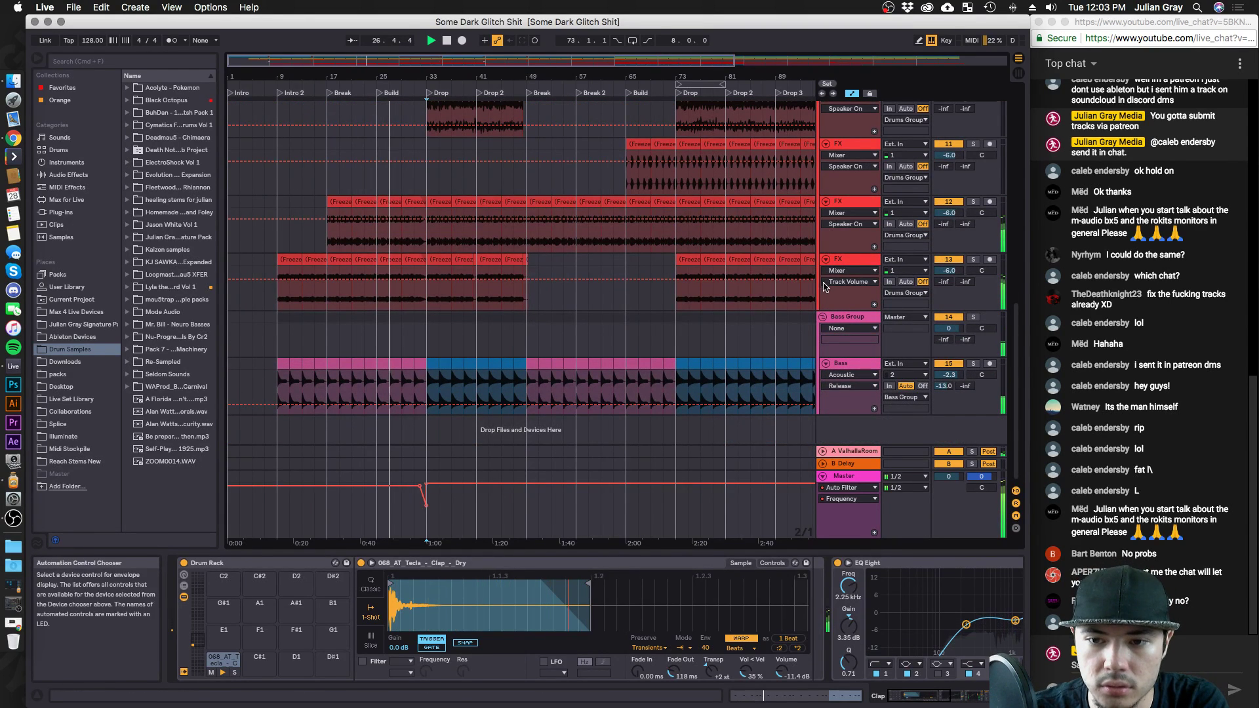
Inspect the Bass Group and the Bass track's device chain.
click(836, 317)
click(837, 365)
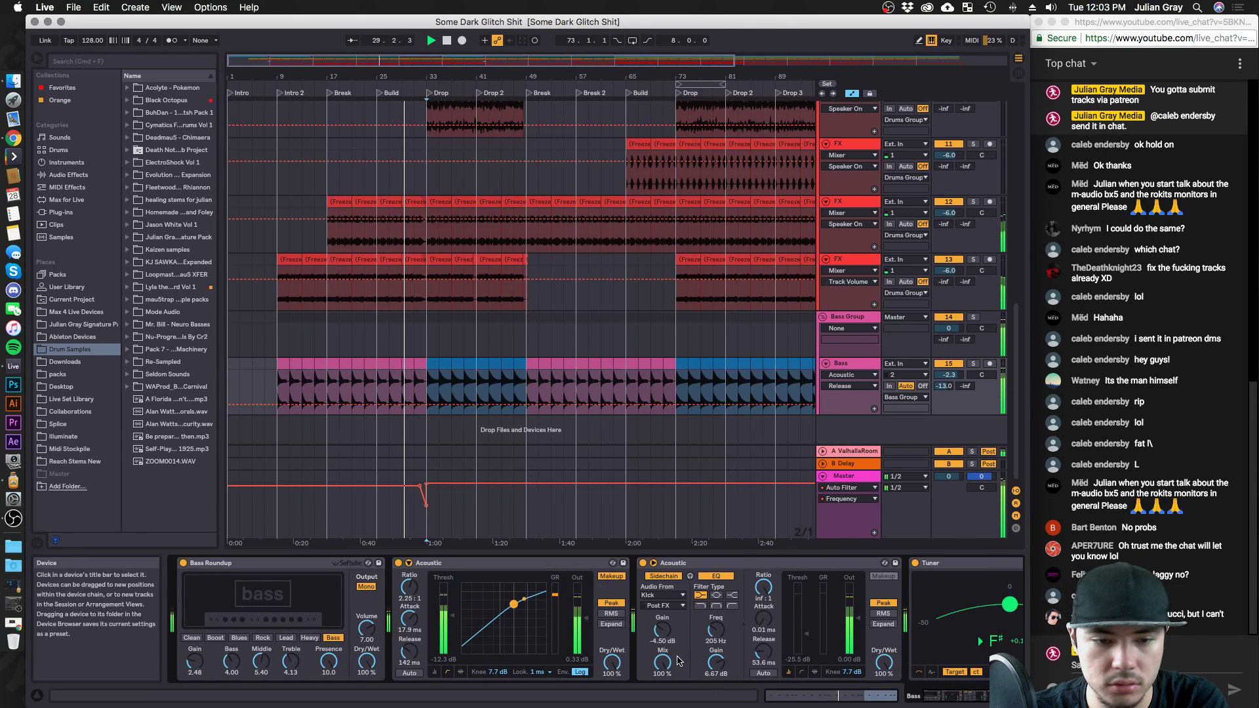
click(528, 299)
Place the insert marker at the first drop, bar 33, and compare which drum, FX and bass clips play there.
scroll(528, 300, up, 10)
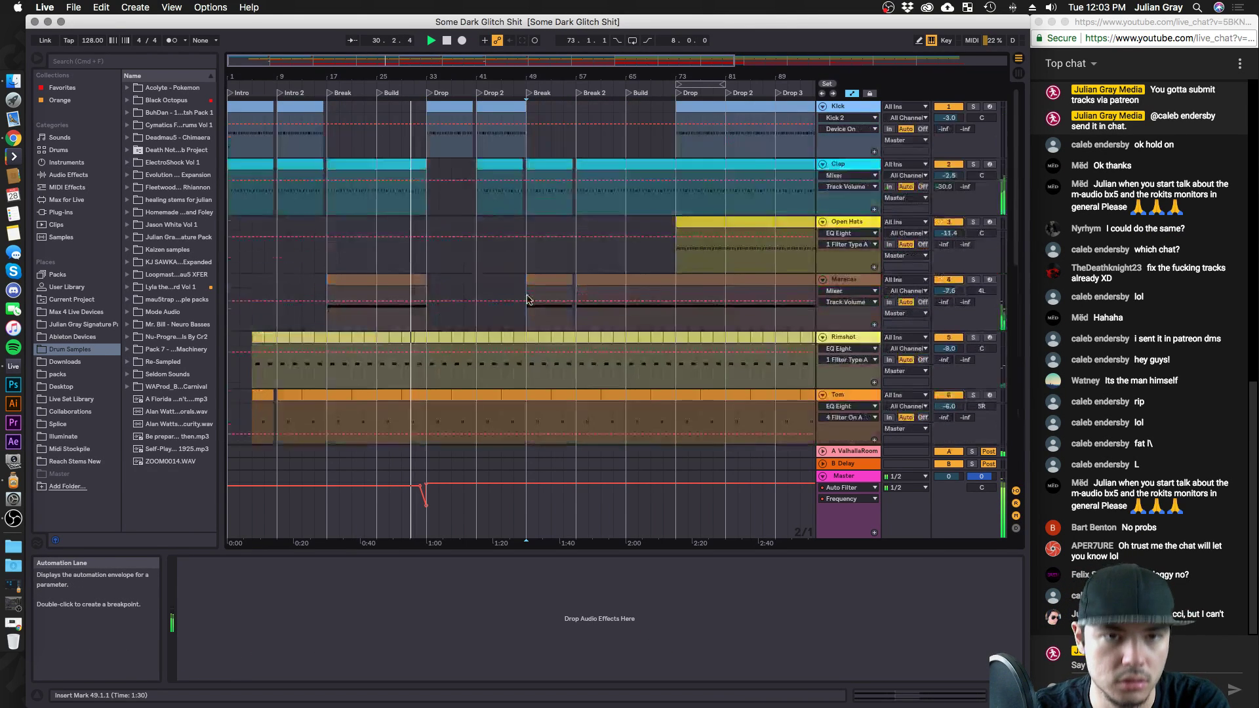
click(421, 202)
scroll(422, 202, down, 3)
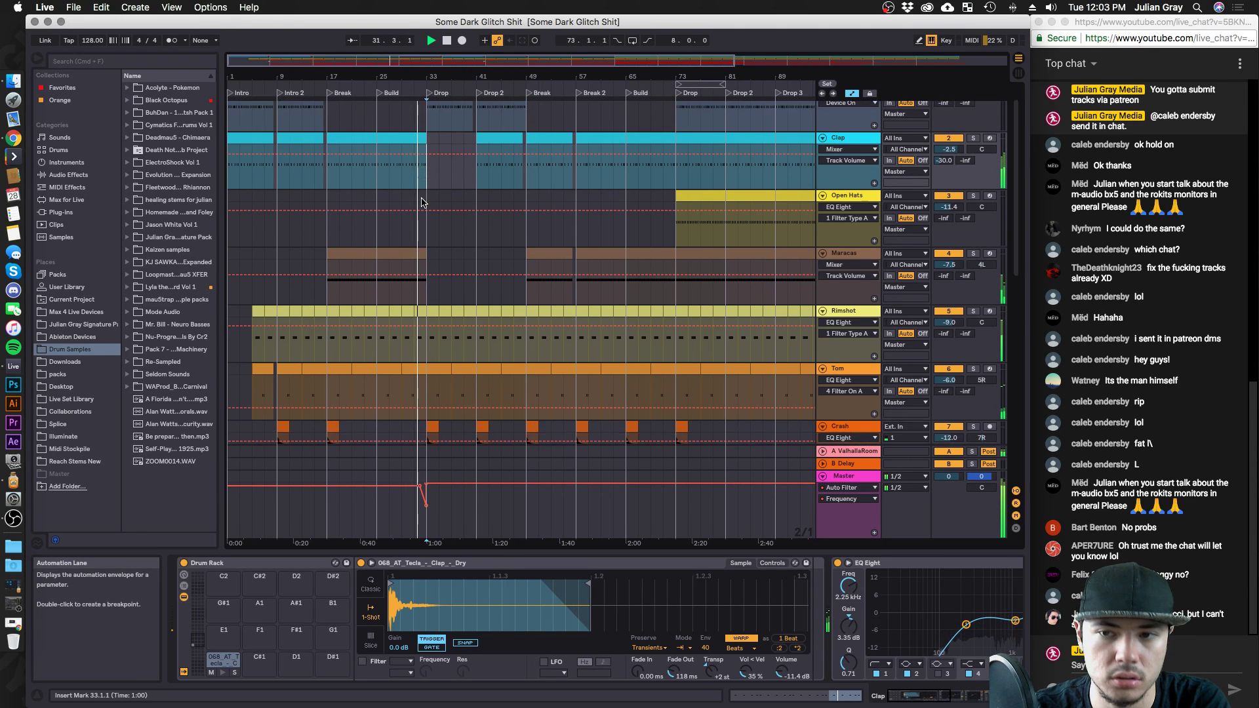
scroll(422, 202, down, 3)
scroll(422, 202, down, 5)
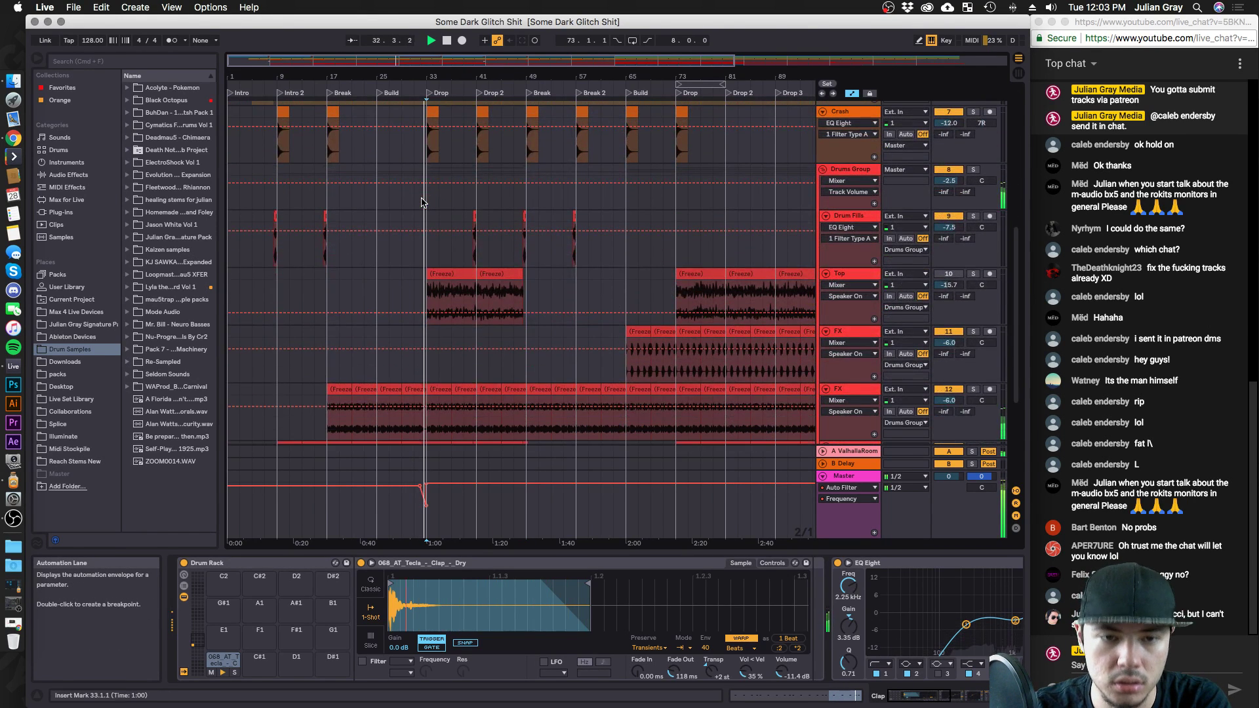
scroll(422, 201, down, 4)
scroll(422, 202, down, 3)
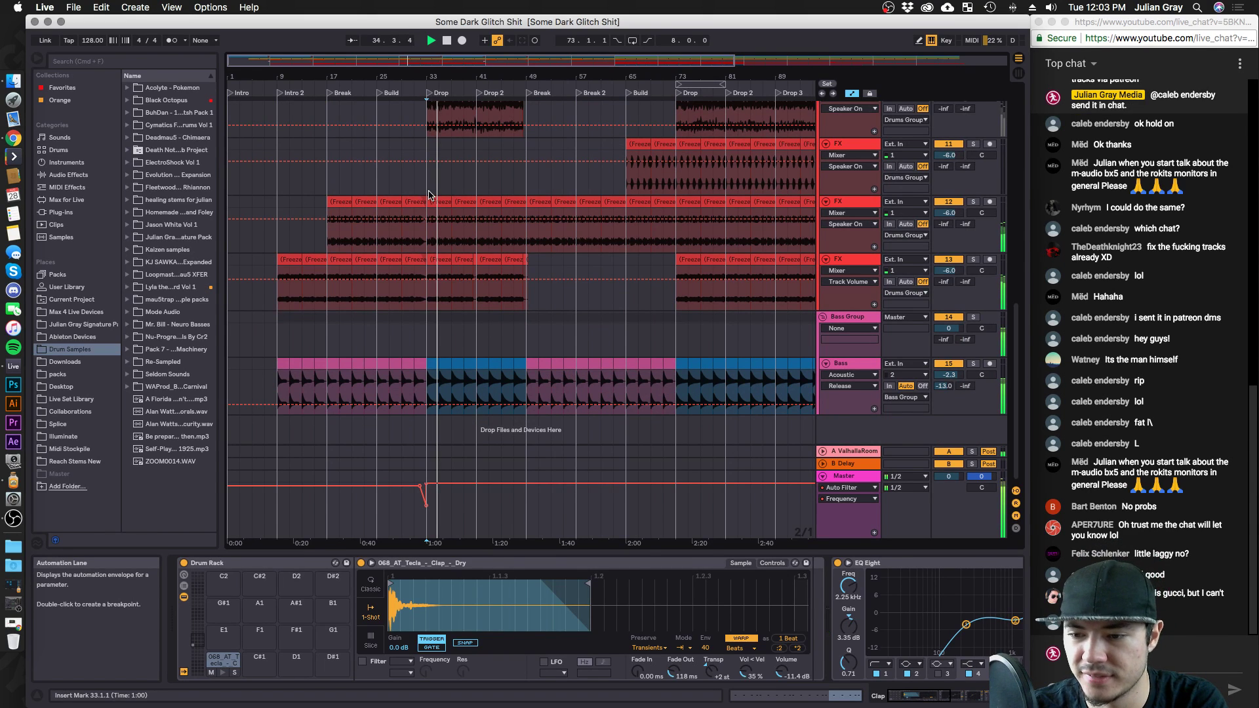
click(426, 190)
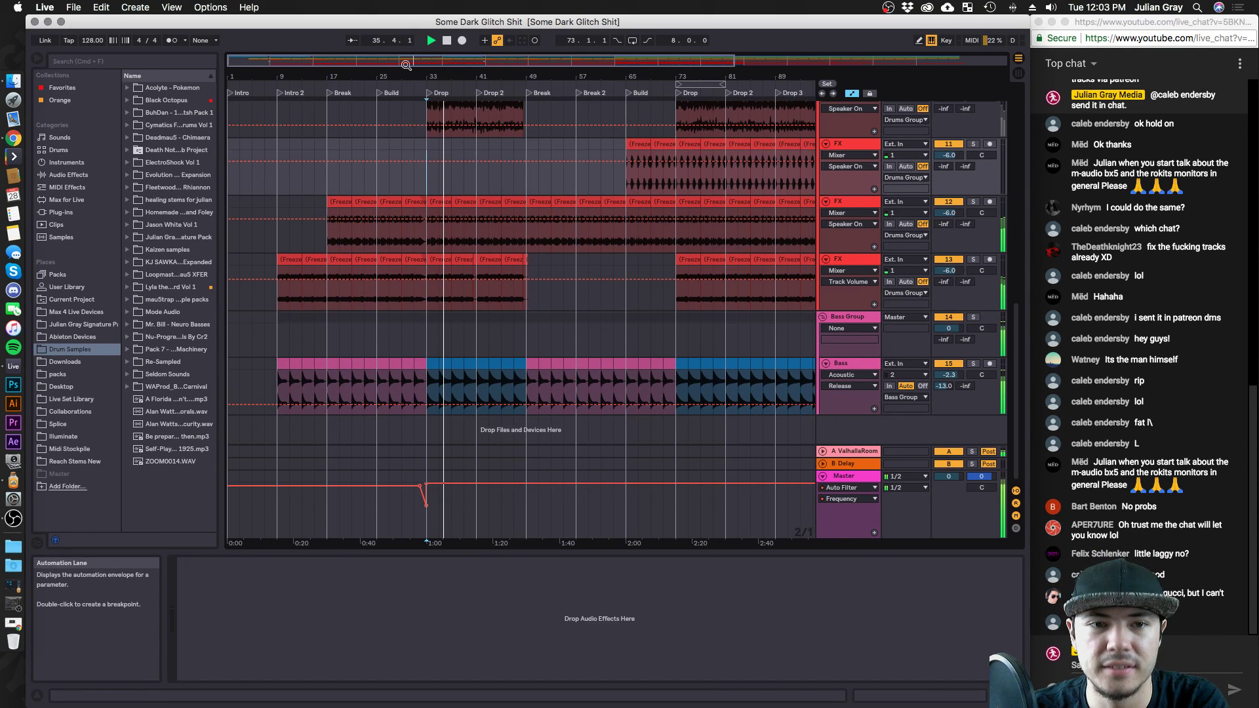
drag(395, 61, 395, 68)
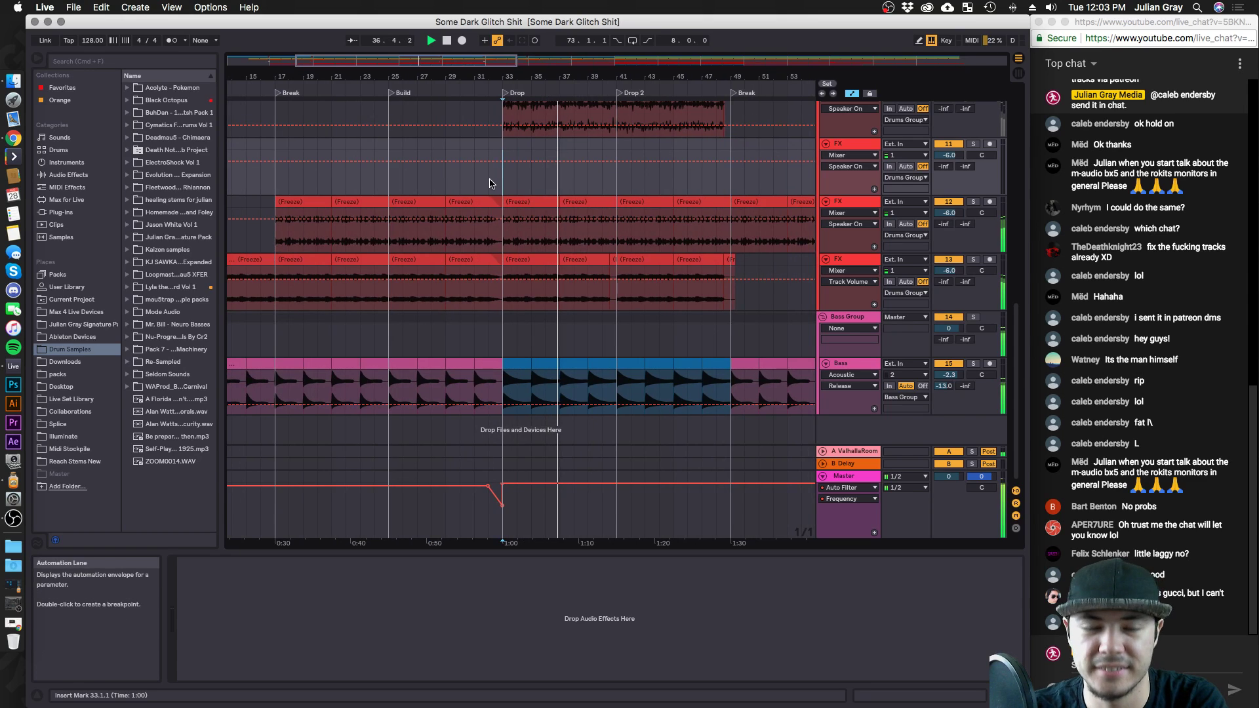
Examine the Open Hats and Clap tracks at the start of Drop 2, bar 41, with their device chains shown.
scroll(490, 184, up, 10)
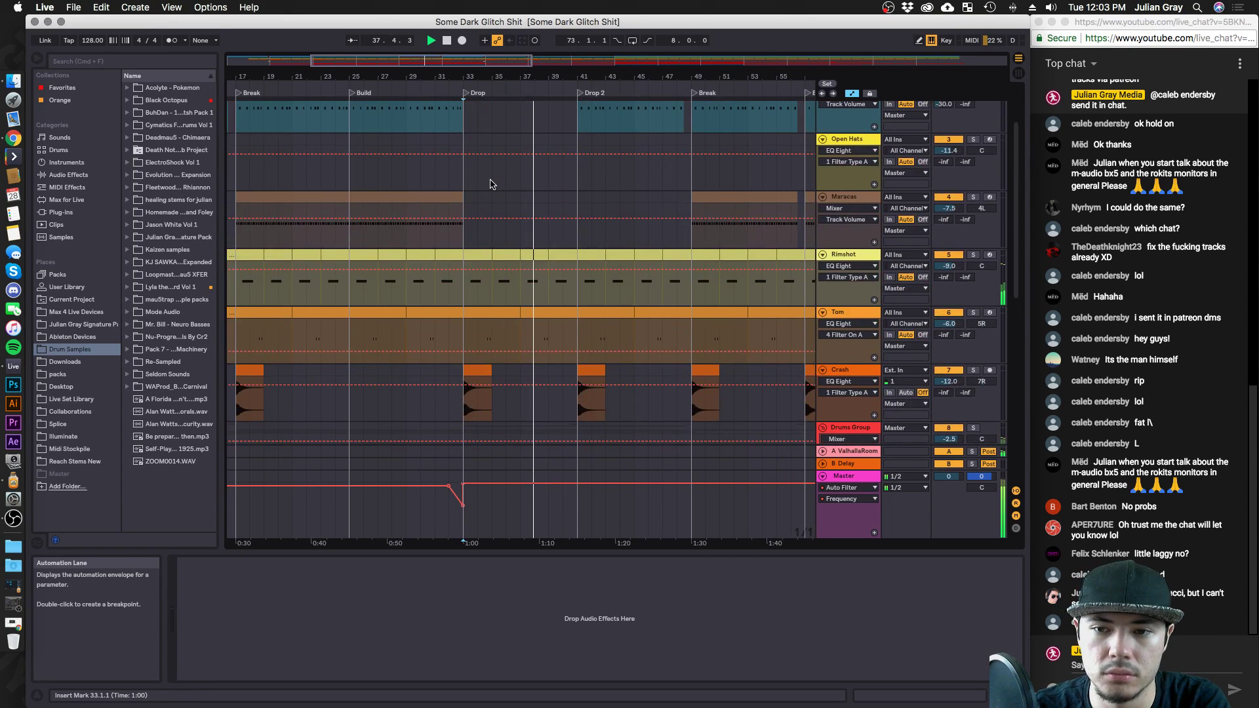
scroll(490, 184, up, 2)
click(579, 204)
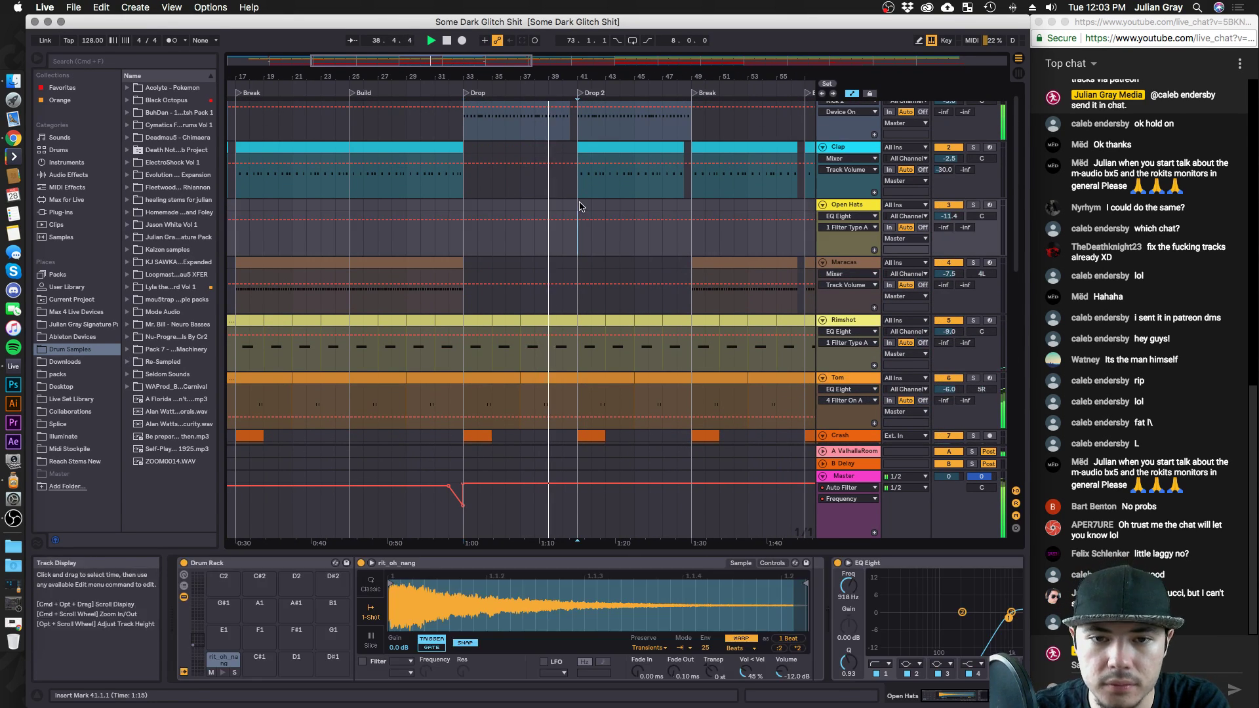
scroll(580, 206, up, 1)
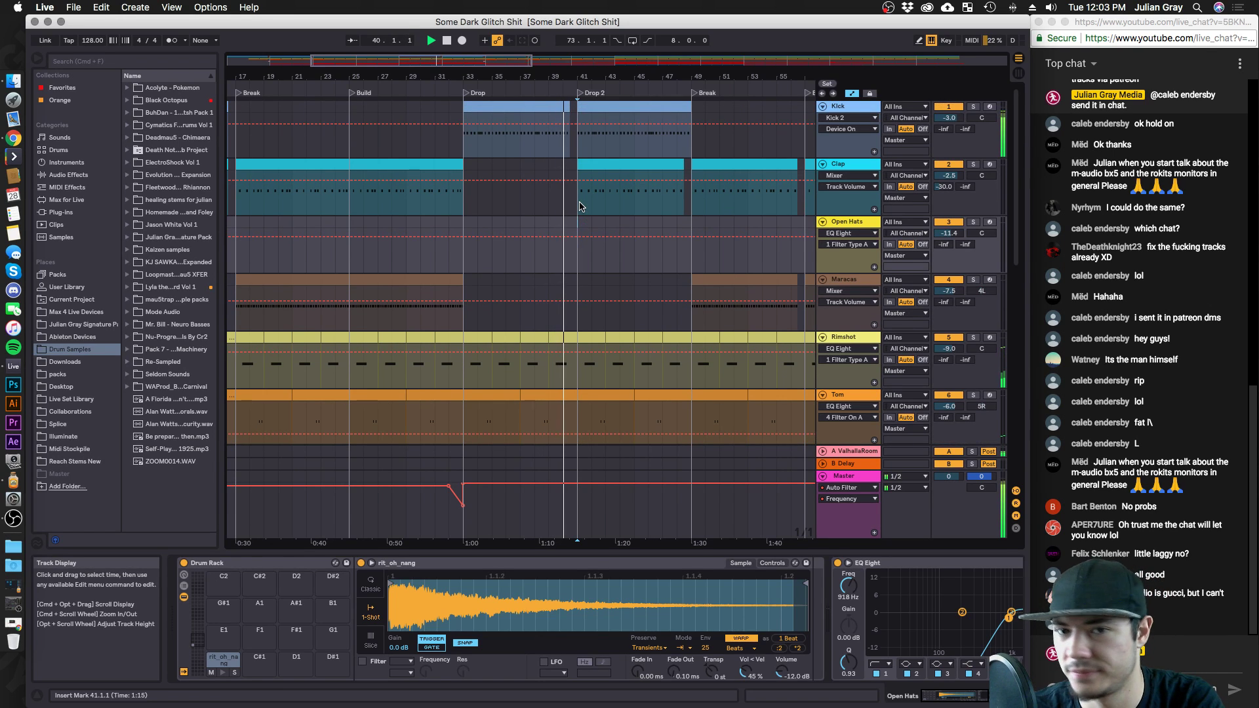
click(579, 206)
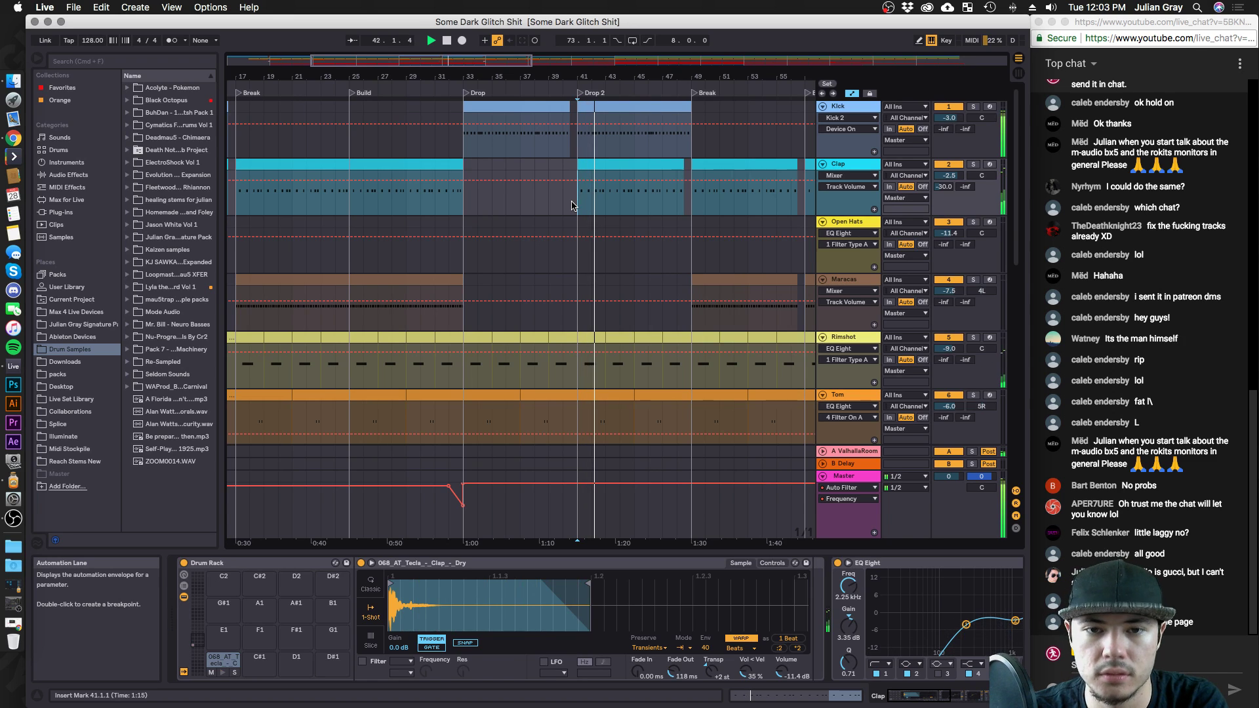
scroll(651, 179, up, 3)
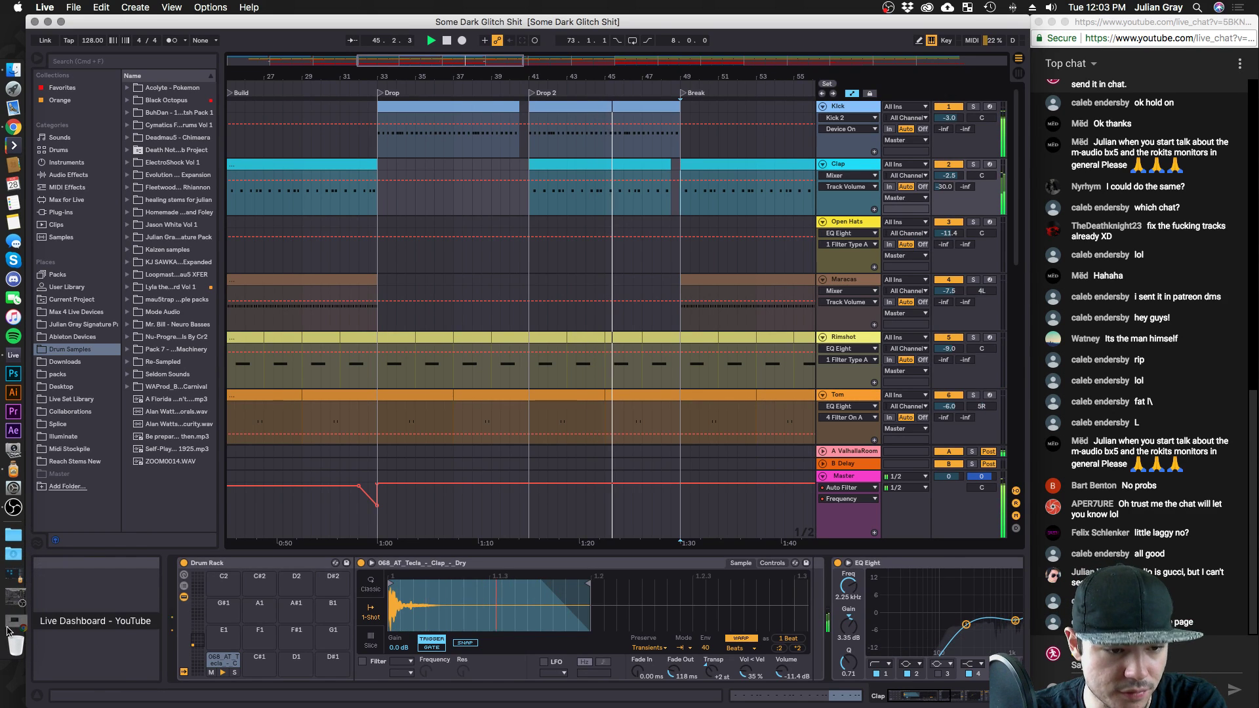
Check the YouTube Live Dashboard for stream health and chat messages, and minimize it again.
click(9, 632)
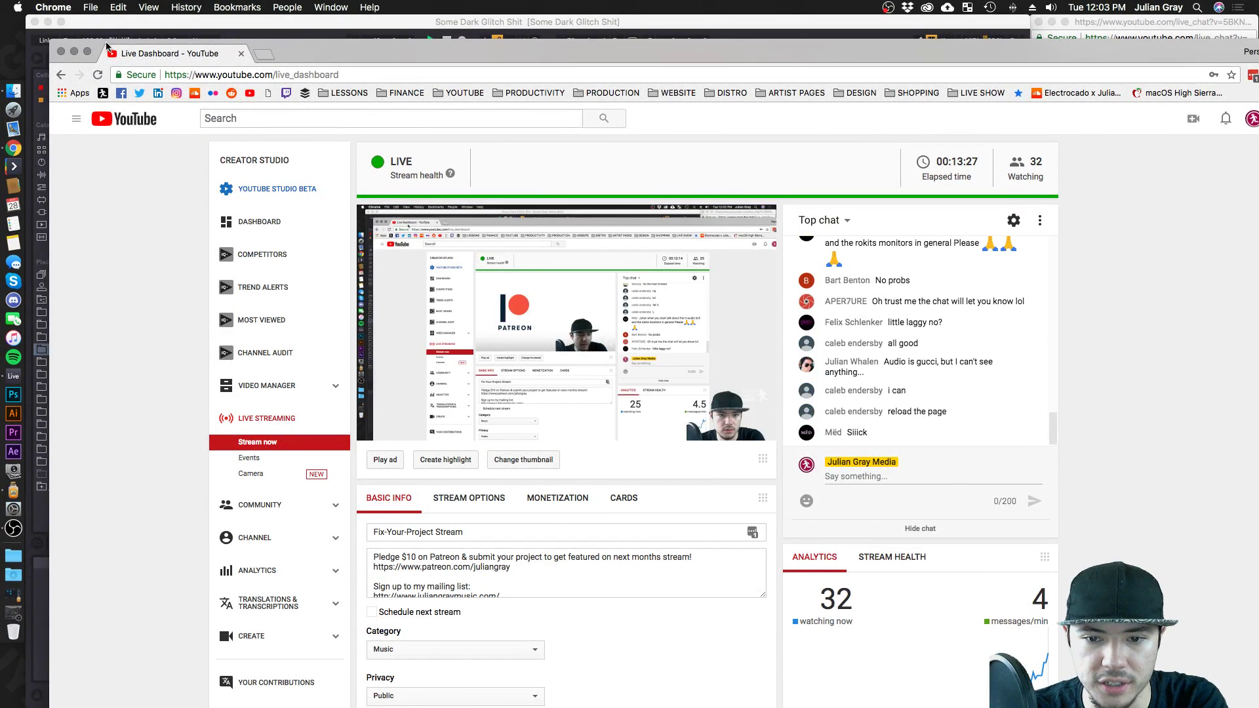
click(74, 53)
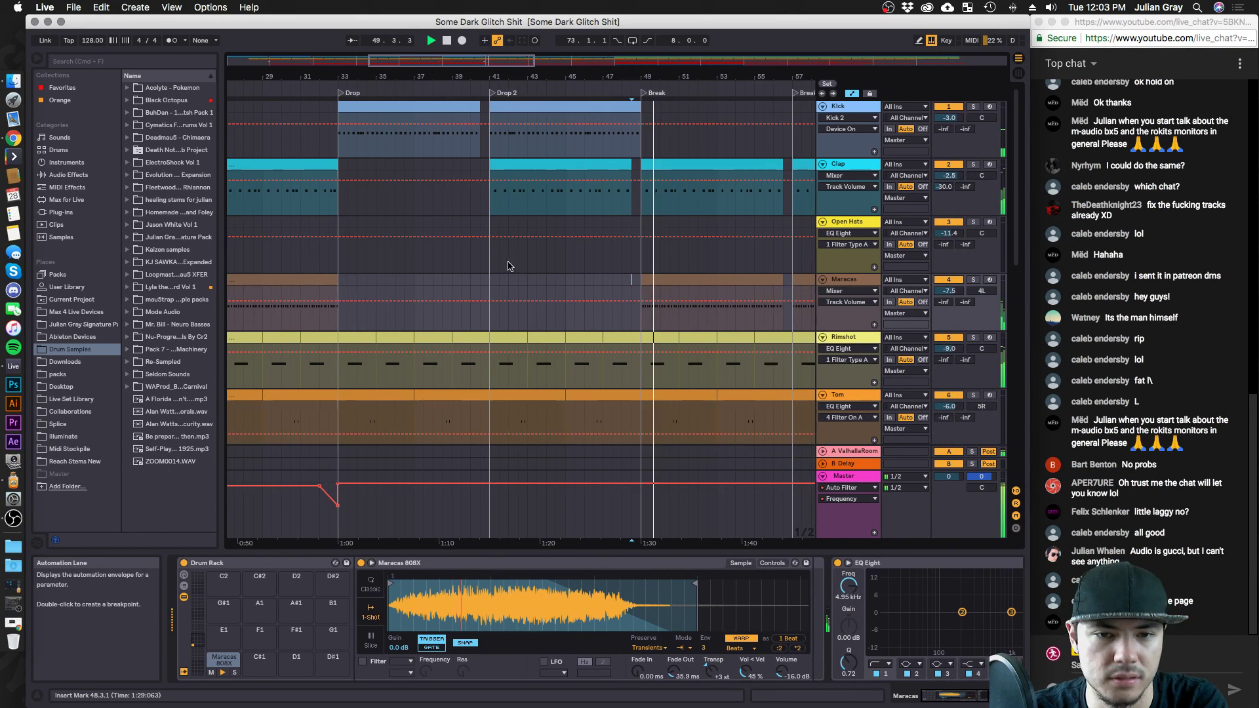
Examine the Open Hats, Kick and drum group tracks from the first drop through the breaks to the drop at bar 73.
click(482, 259)
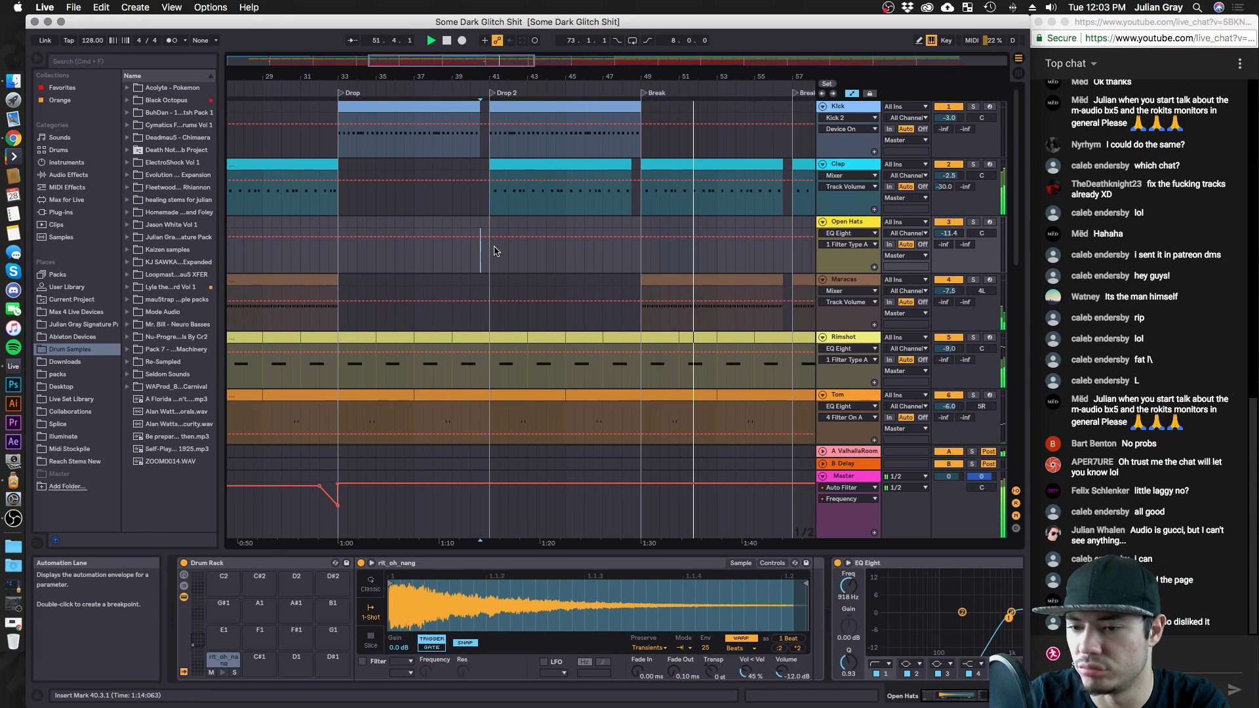
scroll(478, 236, down, 3)
scroll(479, 223, up, 3)
click(475, 145)
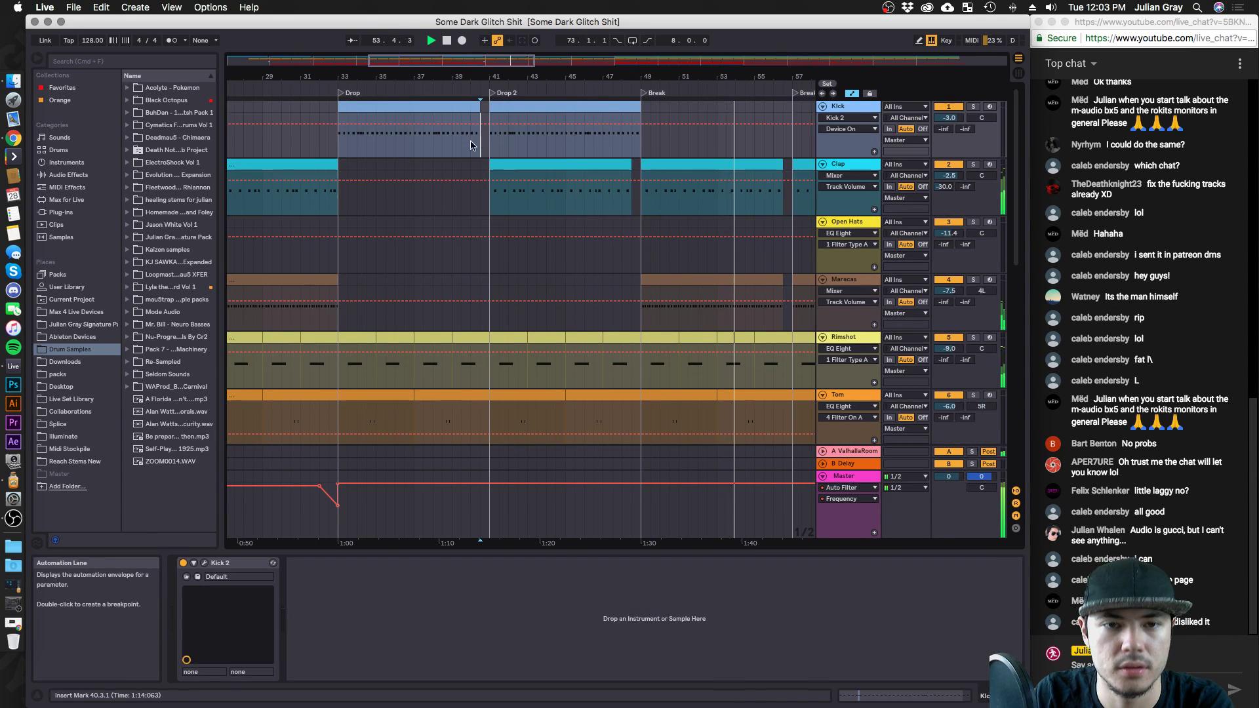
scroll(367, 183, down, 5)
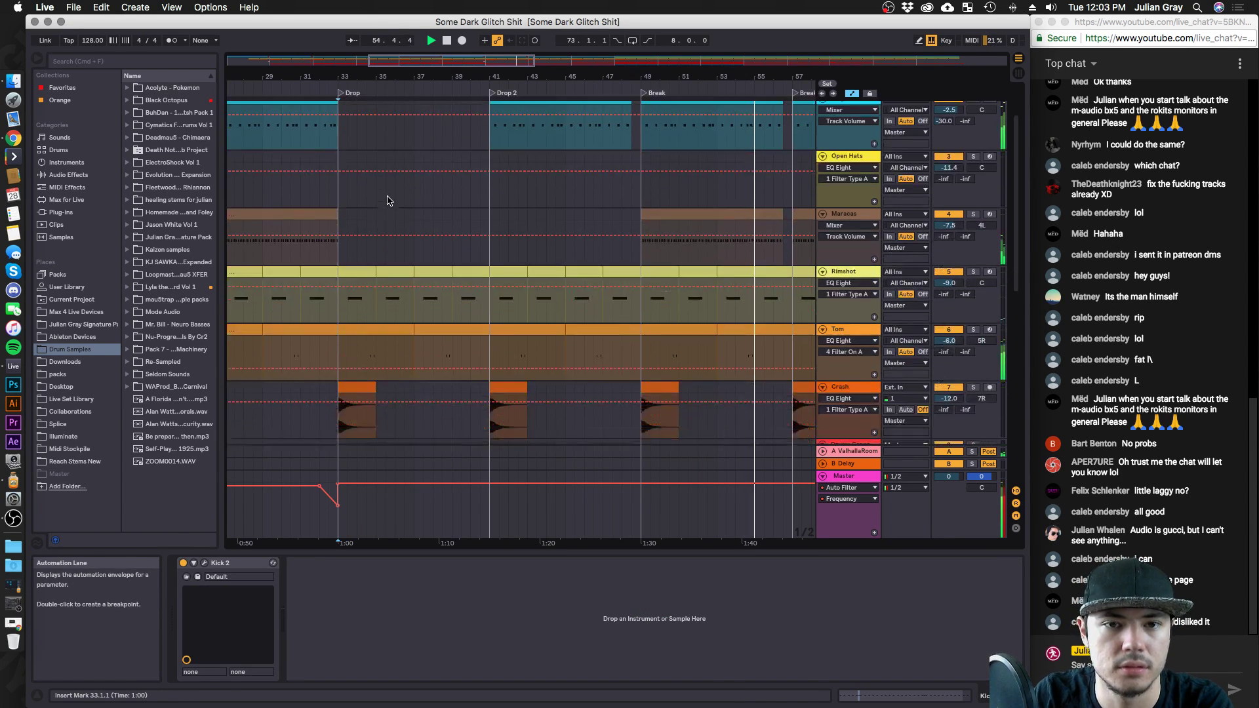
scroll(387, 200, down, 2)
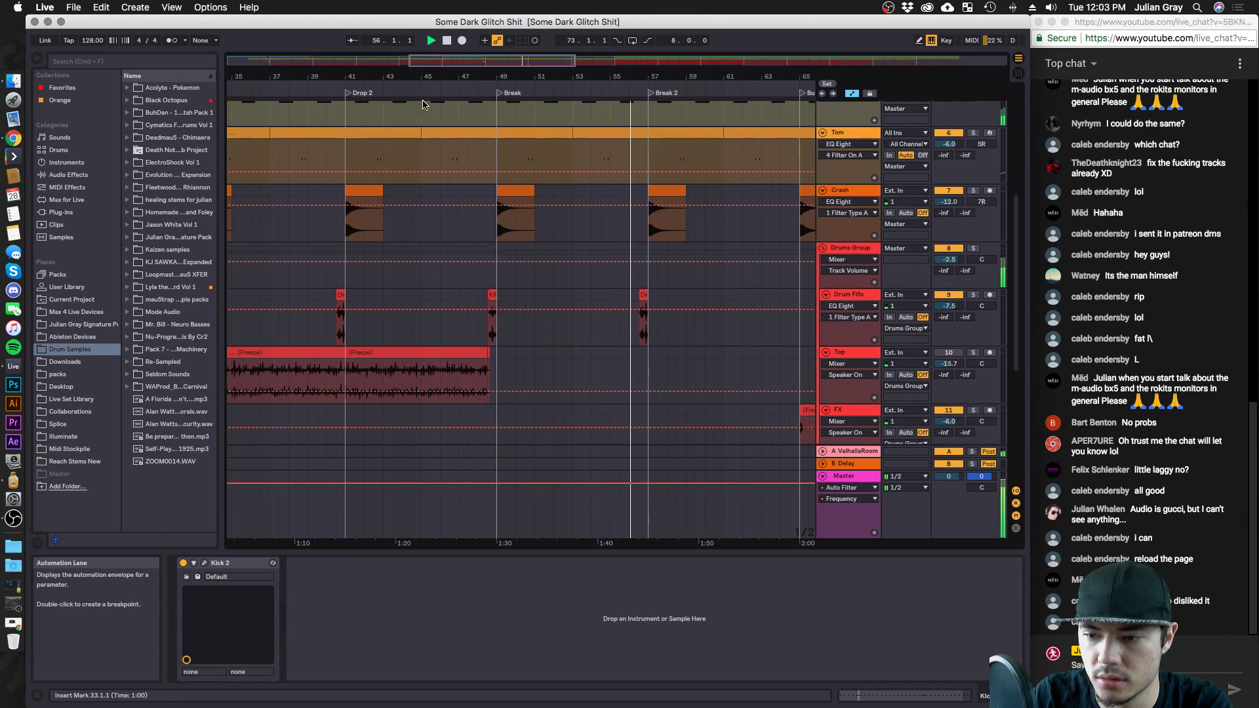
drag(475, 62, 478, 221)
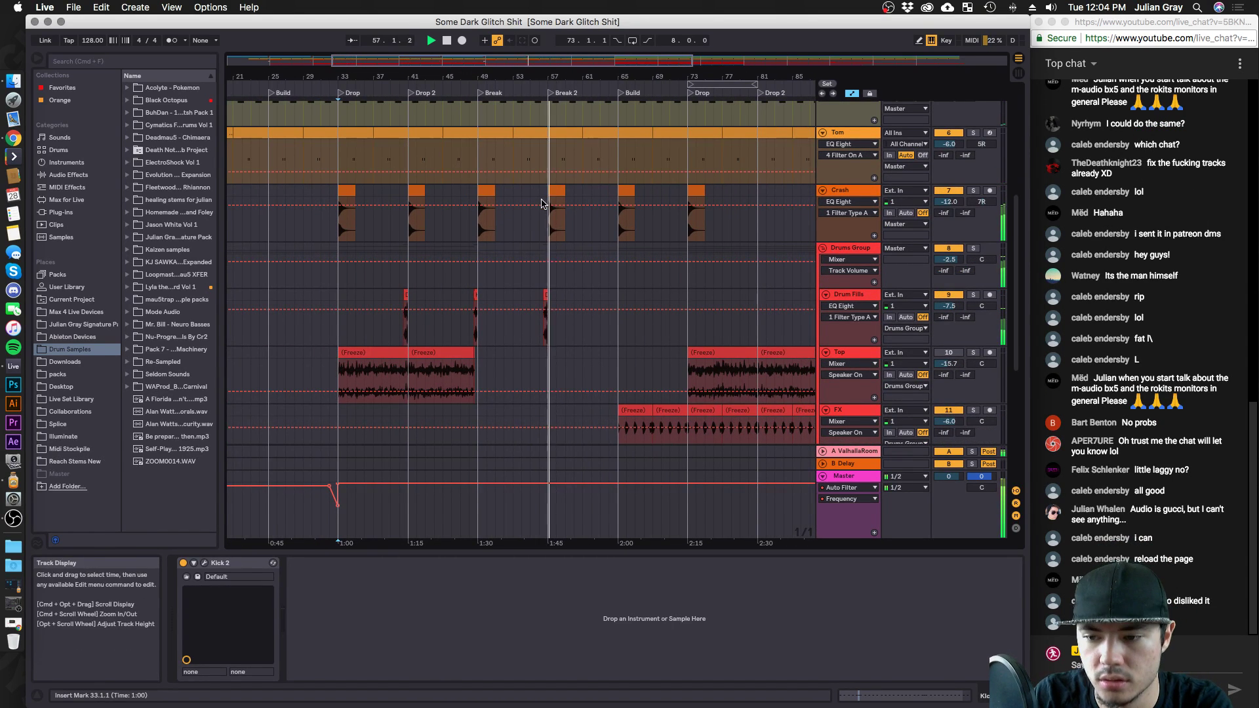
scroll(542, 204, up, 6)
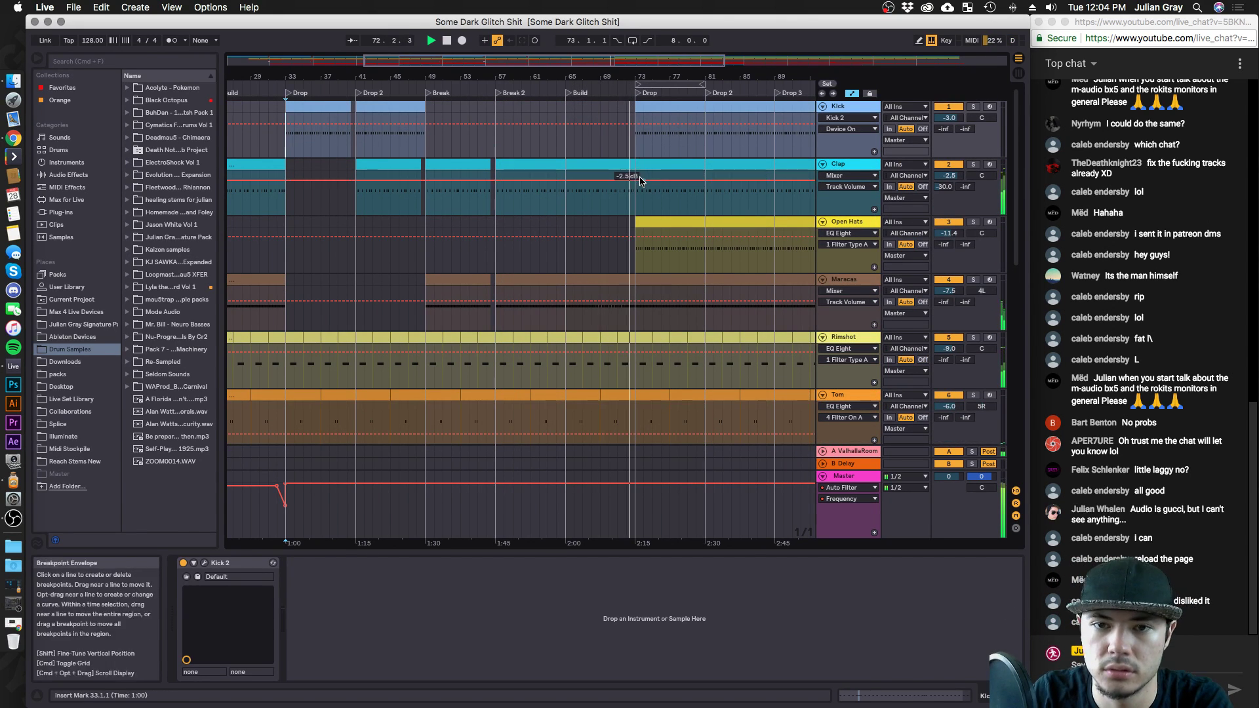
Examine the drum tracks through the drop at bar 73 and compare them with Drop 2 at bar 41 across the whole arrangement.
click(634, 152)
scroll(635, 152, right, 3)
click(650, 152)
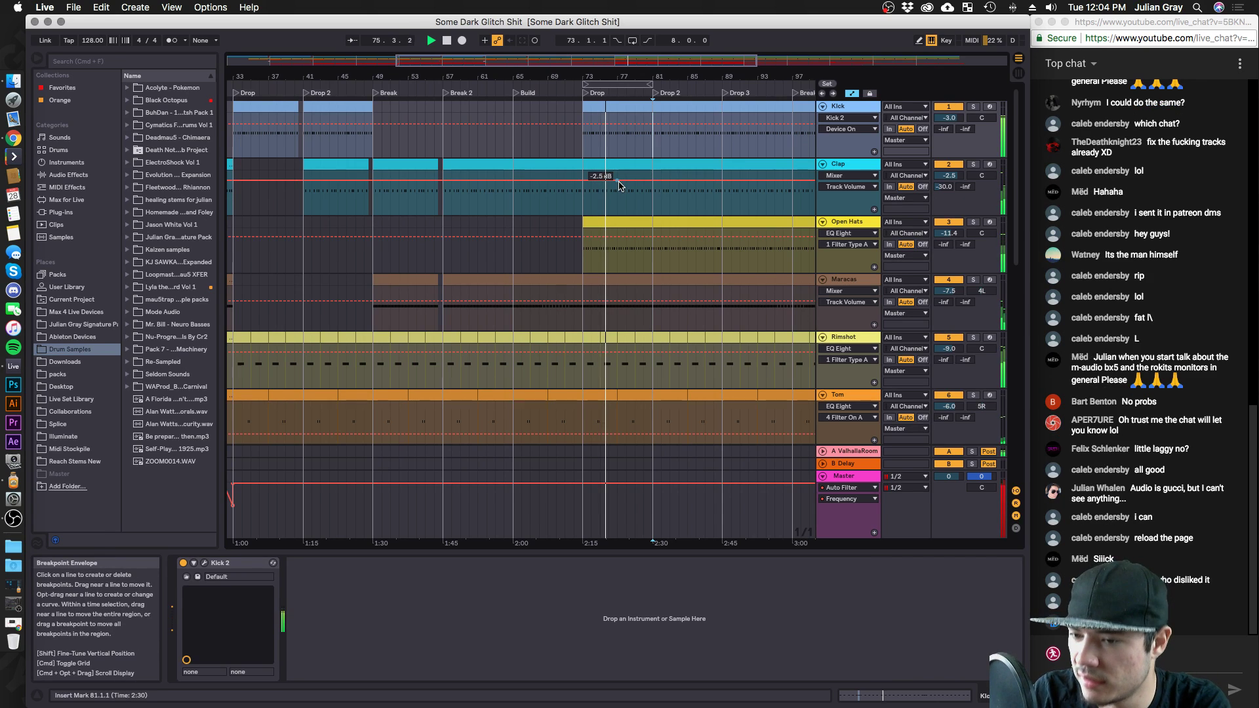
scroll(619, 185, right, 5)
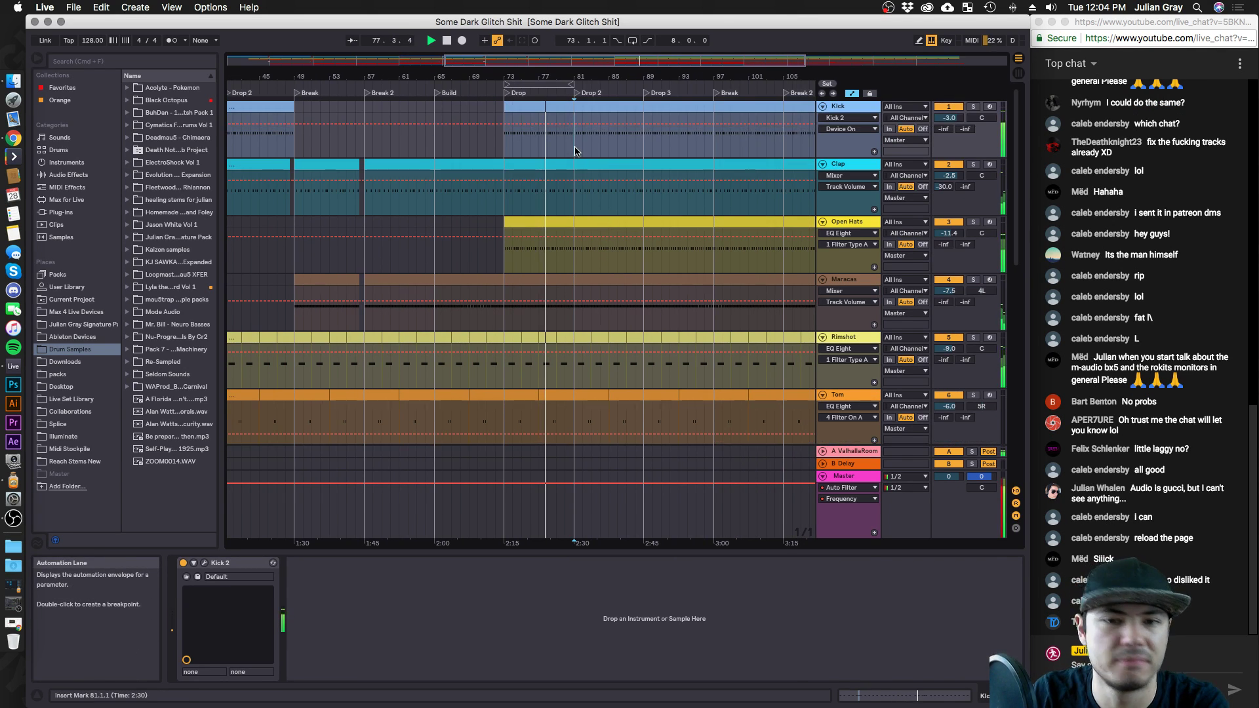
scroll(575, 186, down, 3)
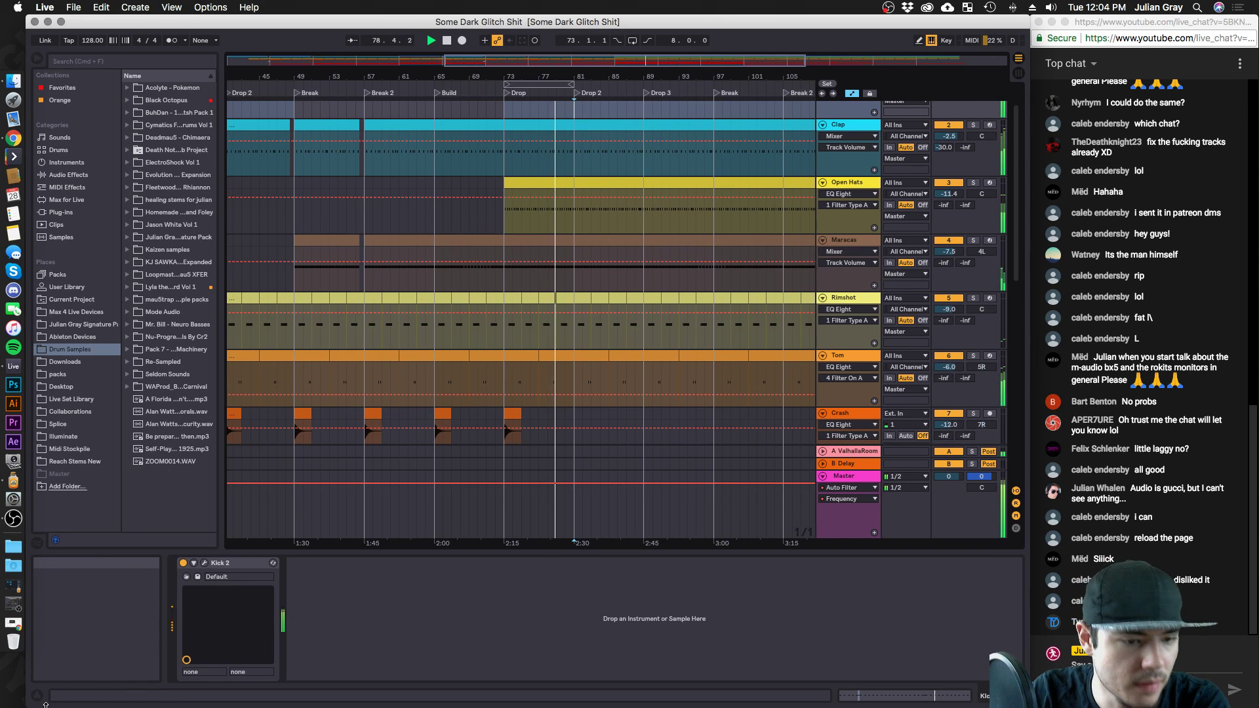
key(shift+question)
key(minus)
key(minus)
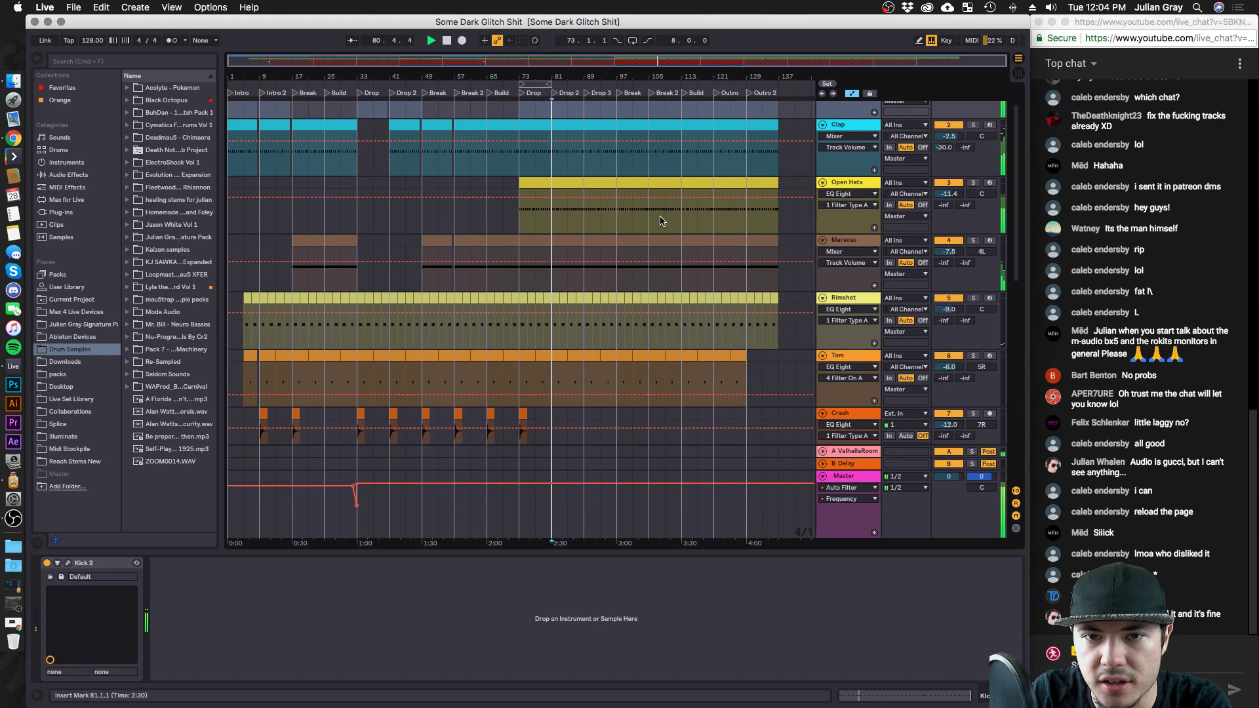
scroll(659, 218, up, 3)
click(555, 191)
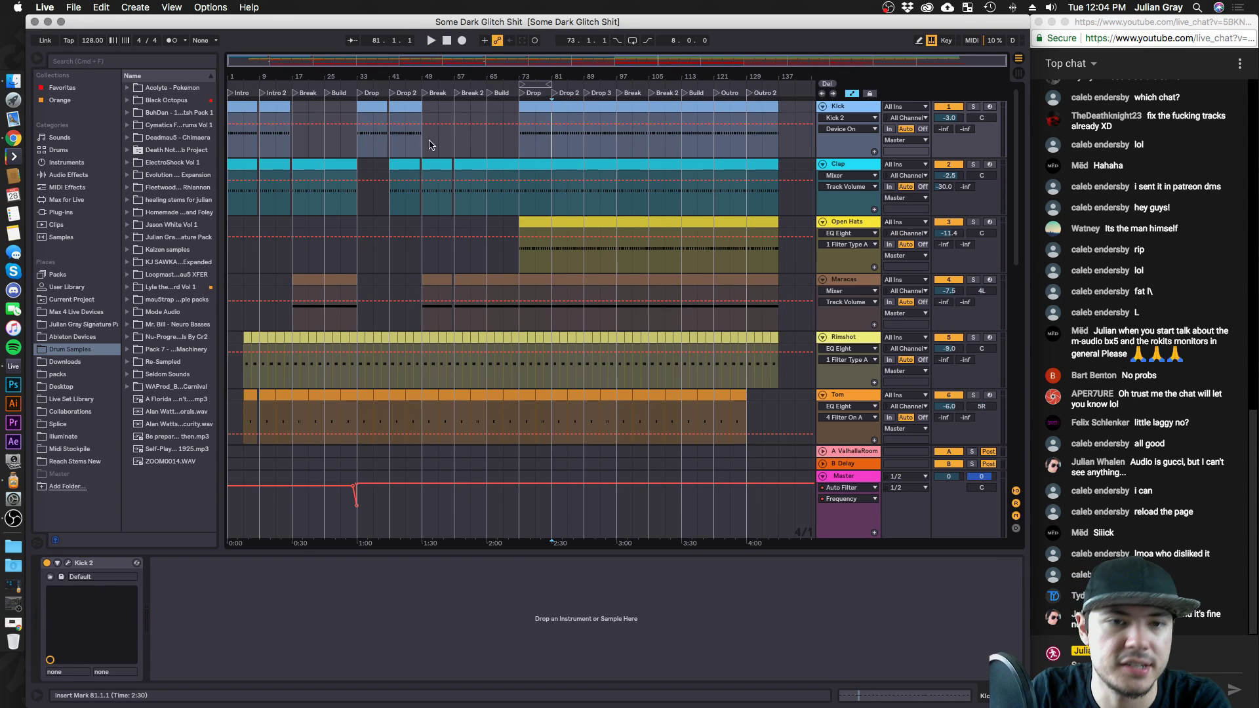
click(391, 152)
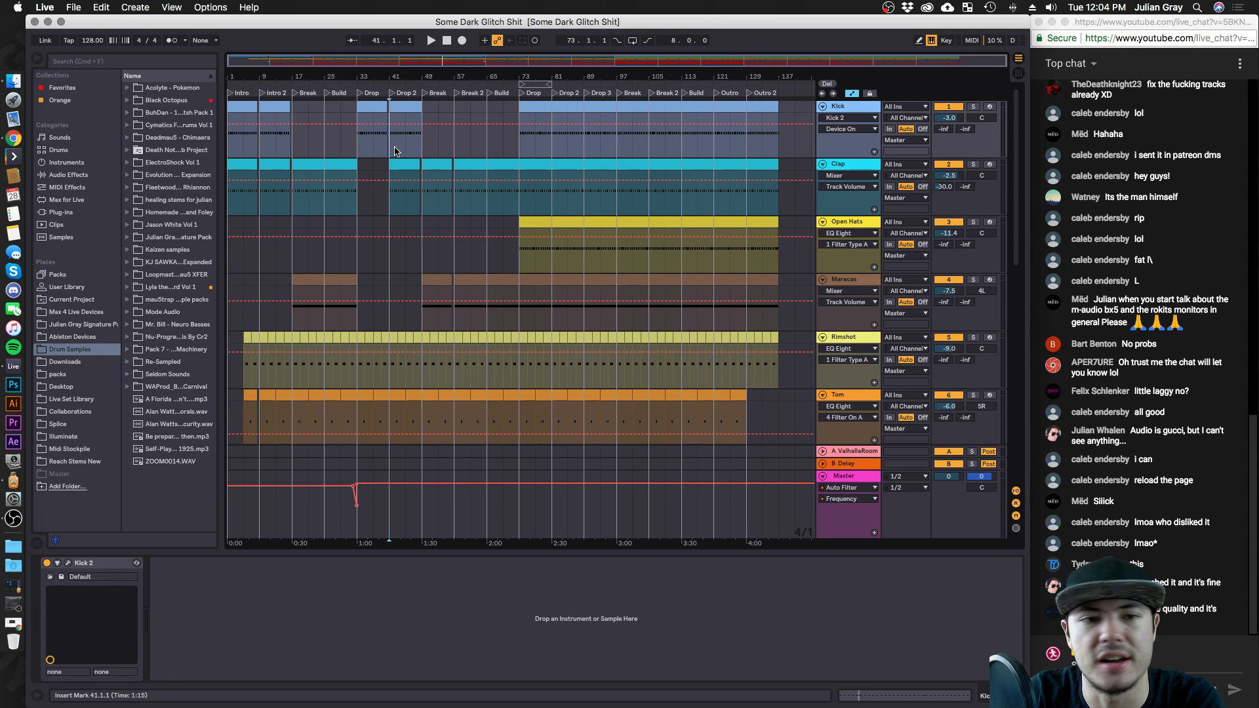
Add an EQ Eight audio effect after Kick 2 on the Kick track.
key(z)
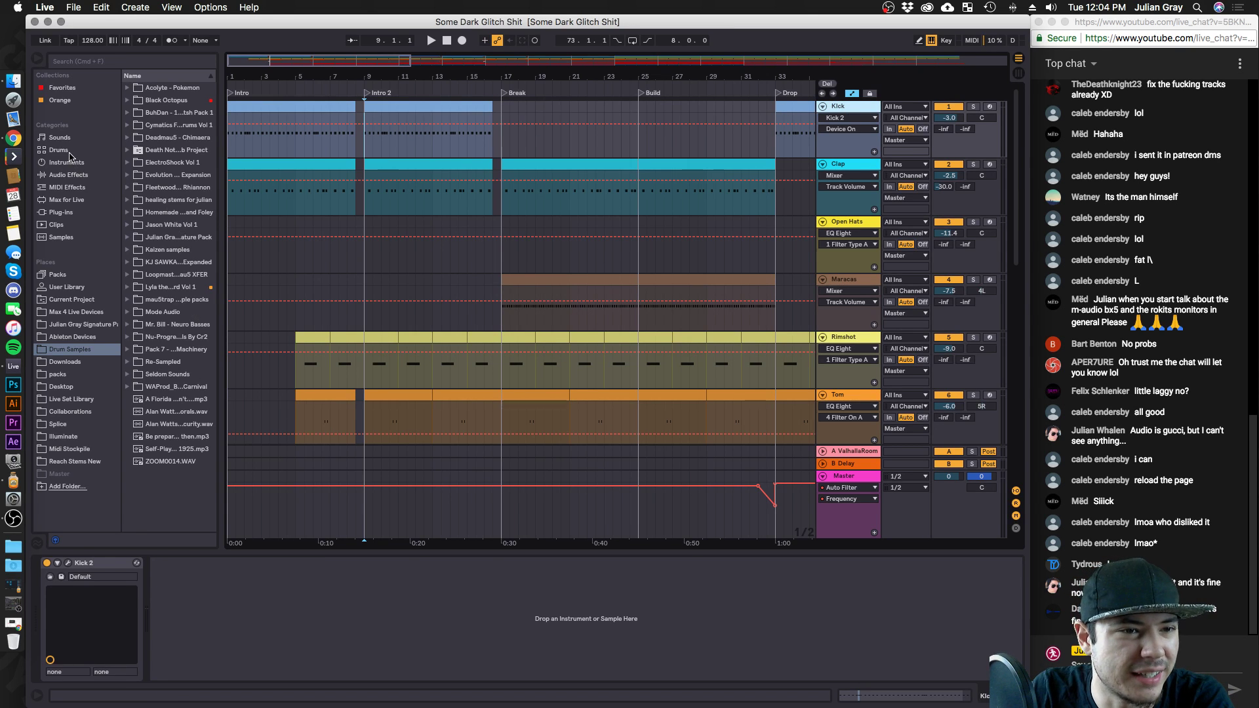
click(69, 174)
click(162, 413)
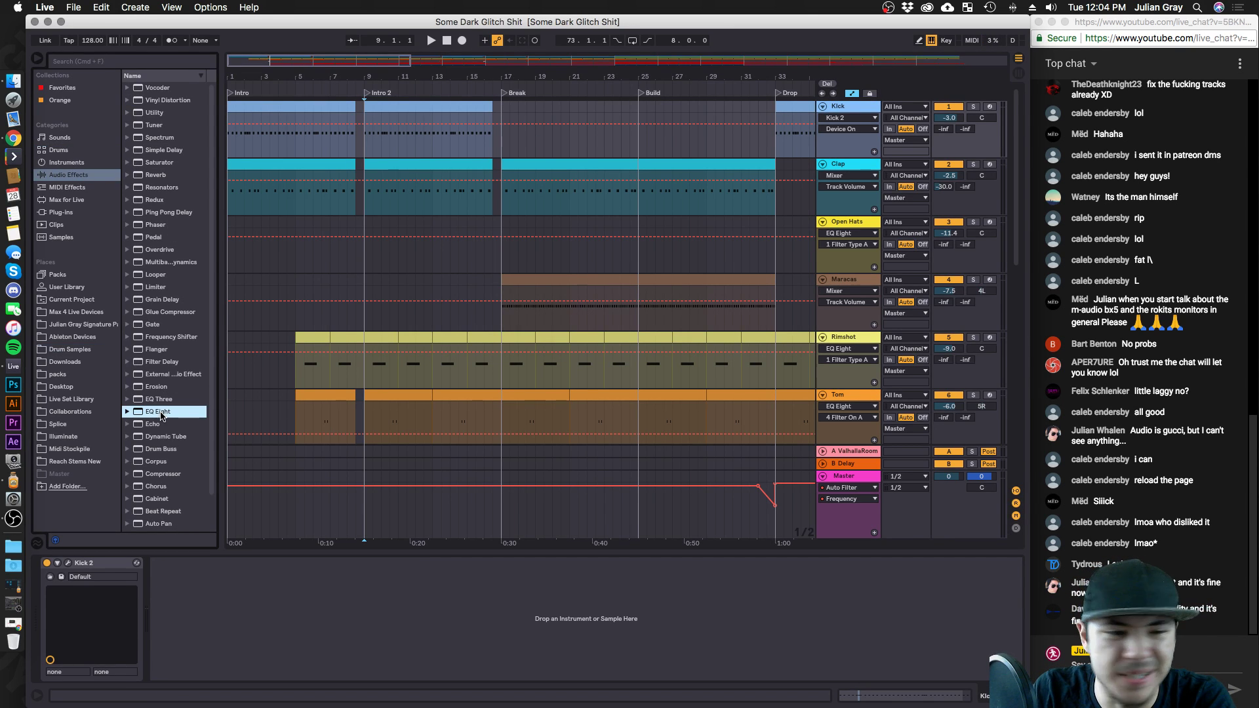
drag(293, 450, 341, 588)
Cut the kick's EQ Eight band 4 to -7.31 dB at 2.06 kHz and lower band 3 in the low mids while playing Intro 2.
click(377, 613)
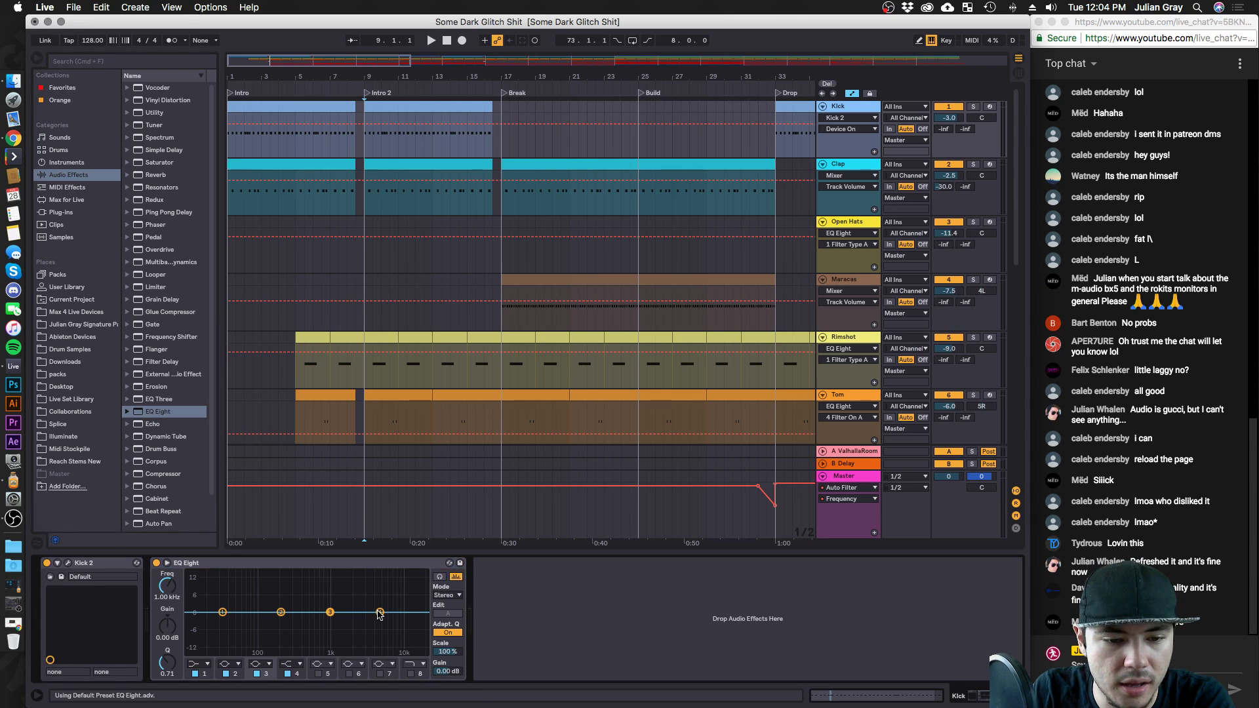
click(359, 146)
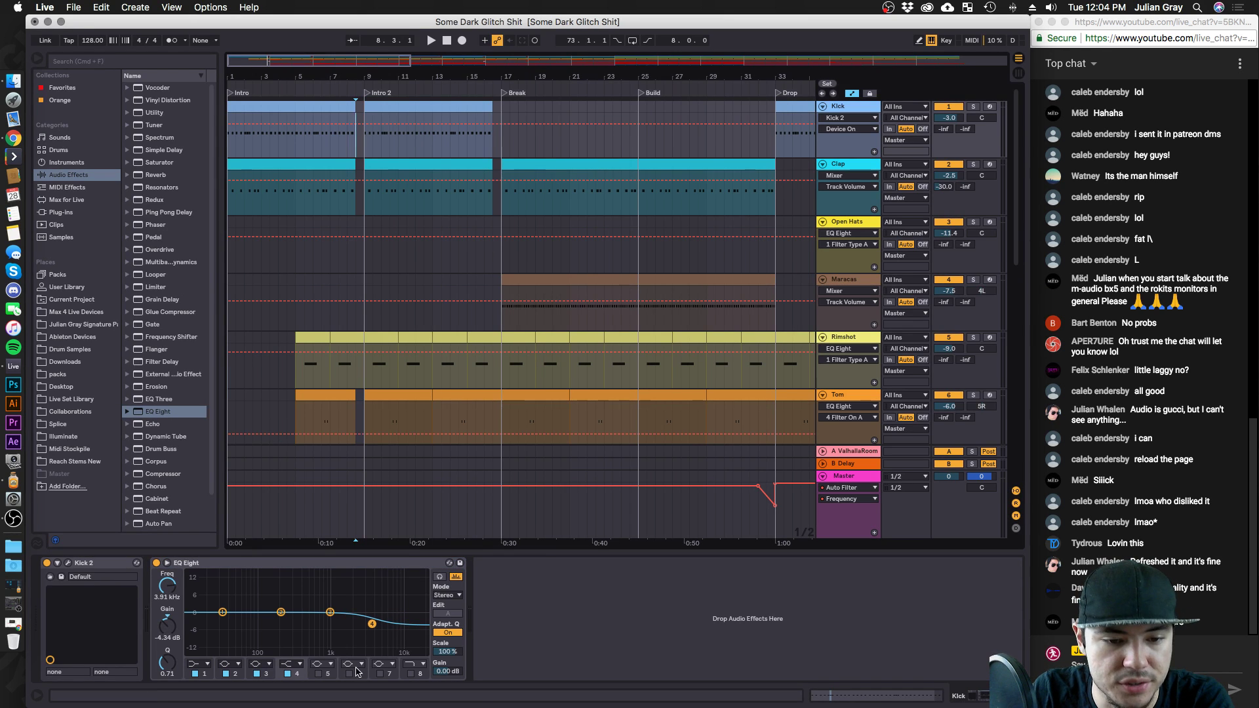
key(space)
drag(372, 623, 304, 636)
click(352, 630)
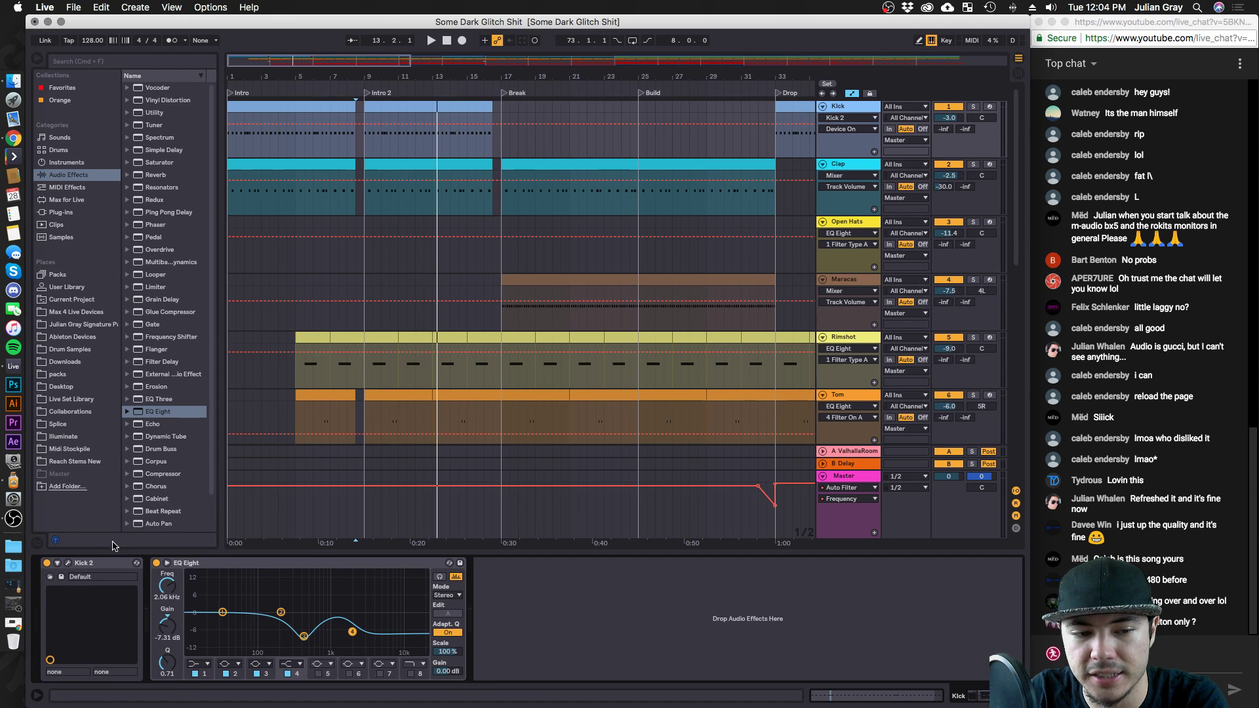
Compare the kick with EQ Eight bypassed and active, and set band 4 to -6.07 dB and band 3 to -6.82 dB at 408 Hz.
click(157, 564)
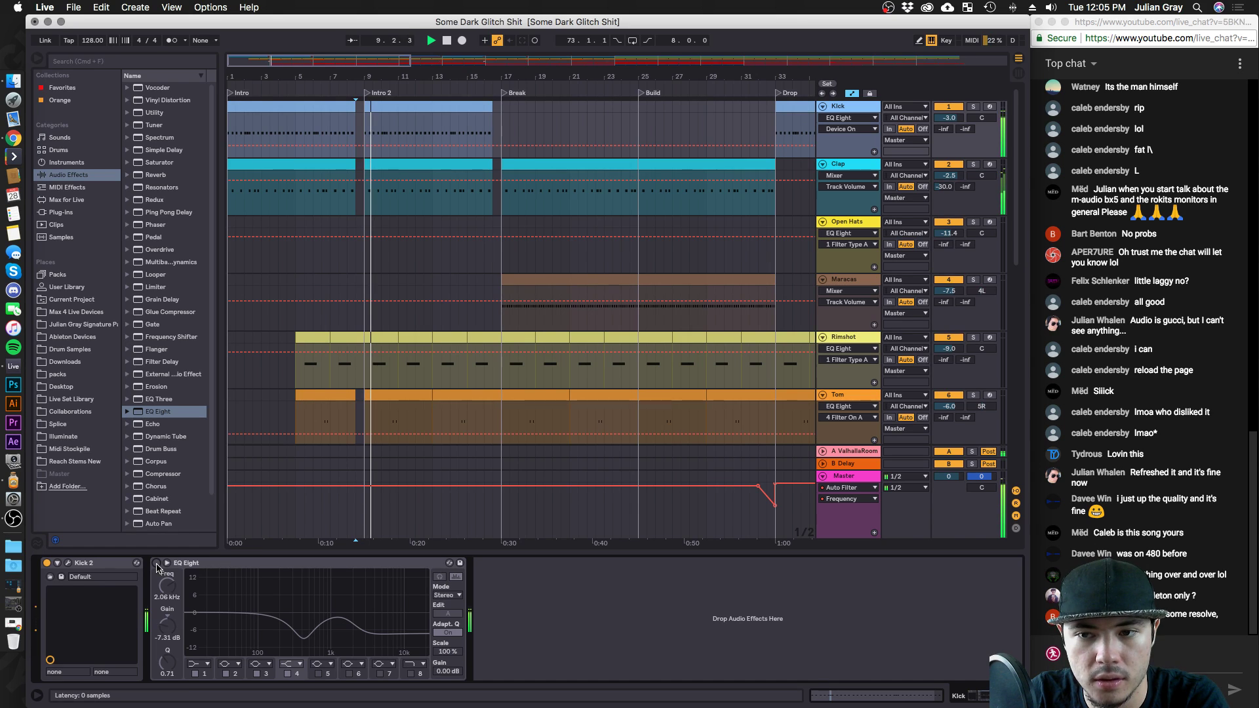
key(space)
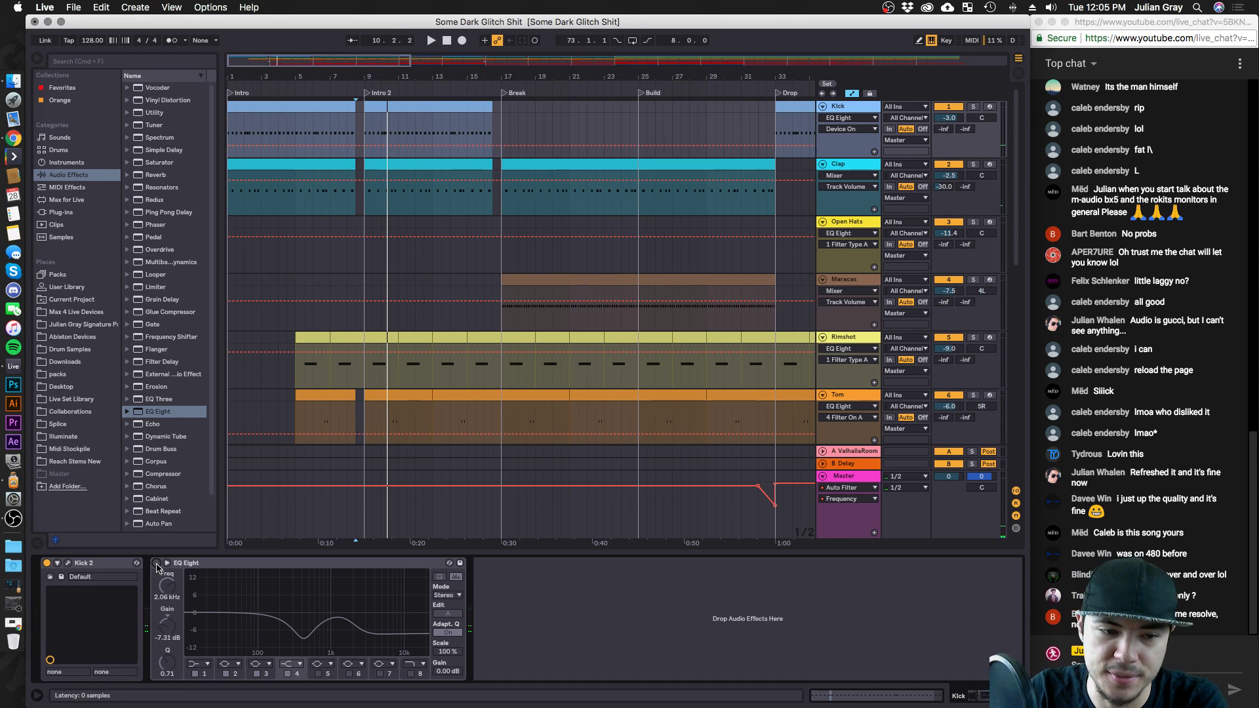
click(156, 564)
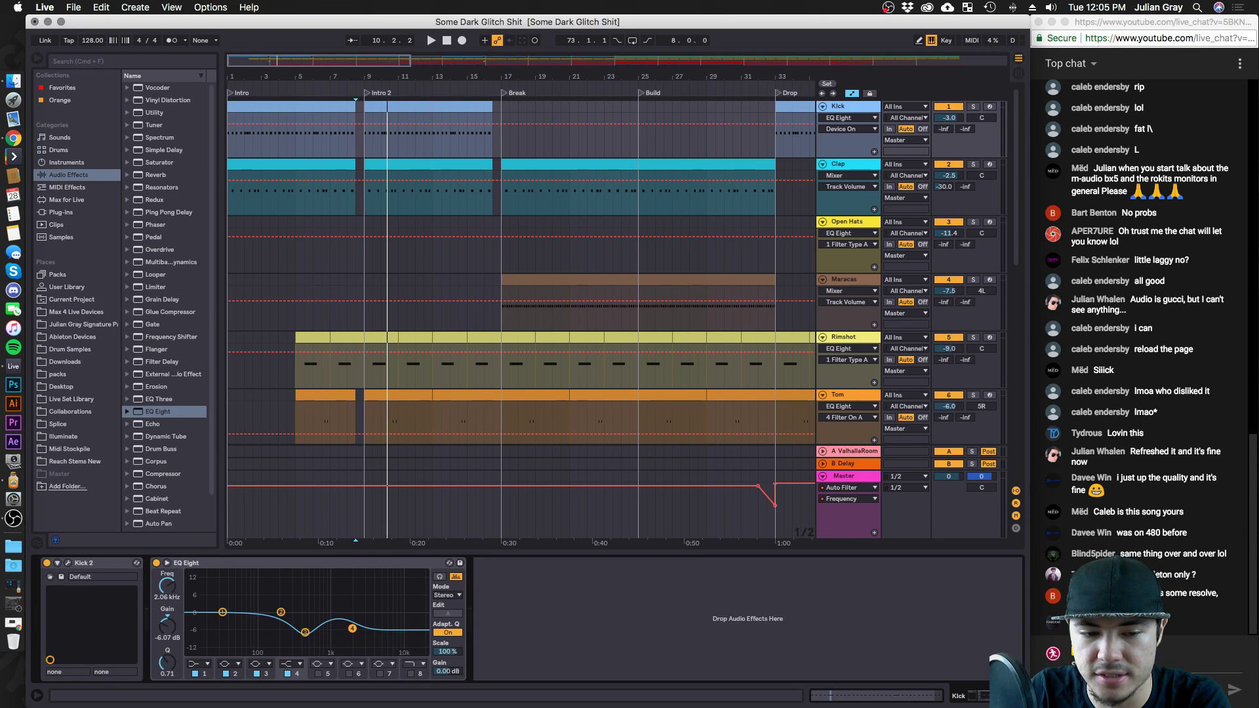
key(space)
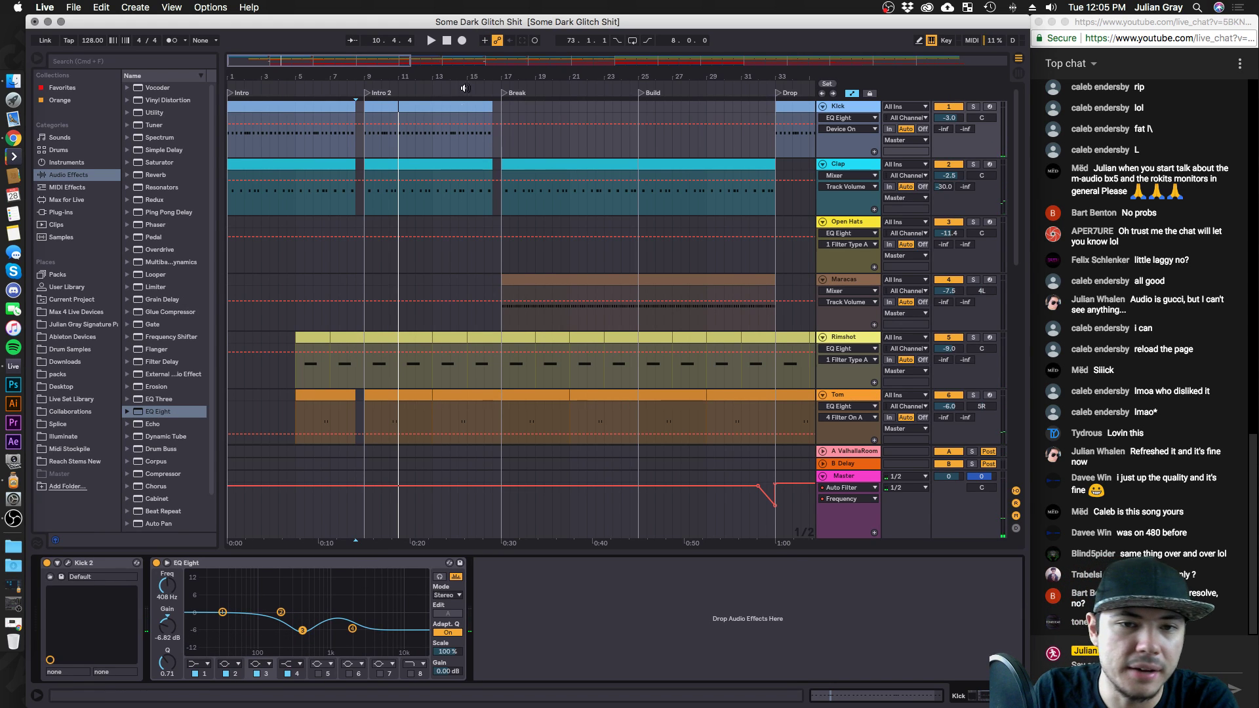
Examine the Clap, drum group and FX tracks around the build and first drop, highlighting the lowest FX track from bar 29 to 40.
click(496, 216)
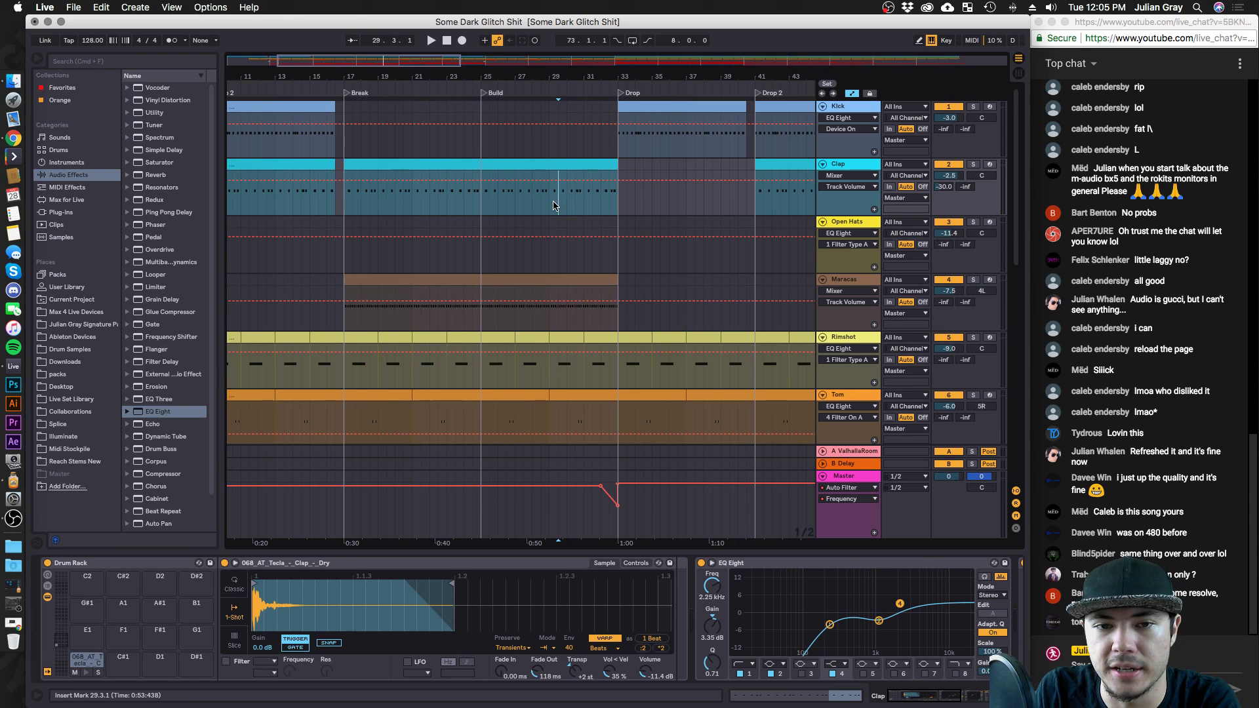
scroll(554, 205, down, 10)
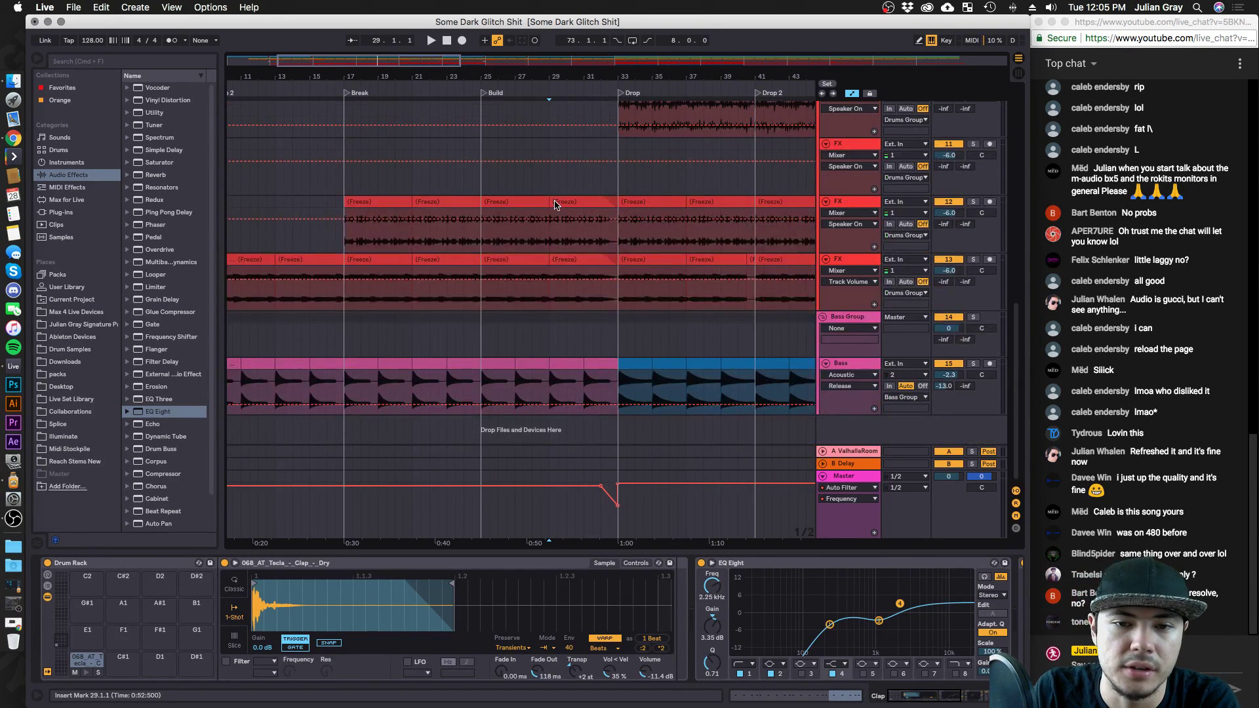
drag(545, 253, 752, 295)
click(618, 300)
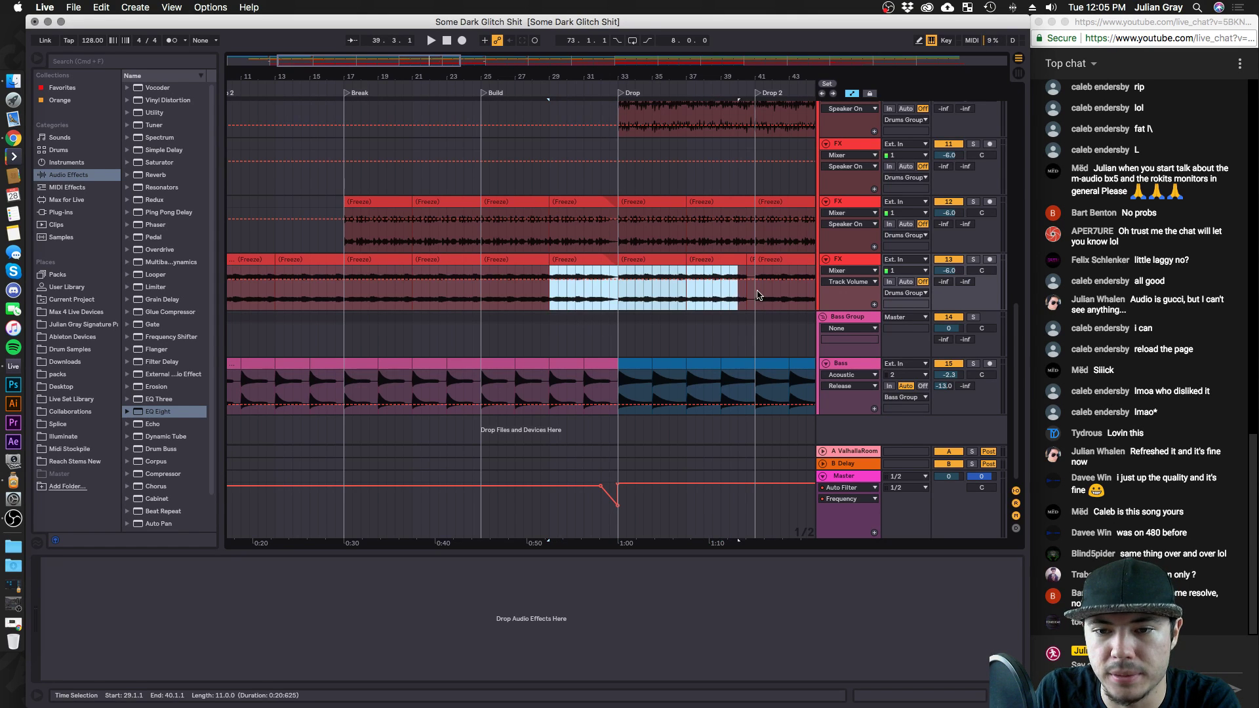
click(752, 300)
scroll(551, 304, up, 5)
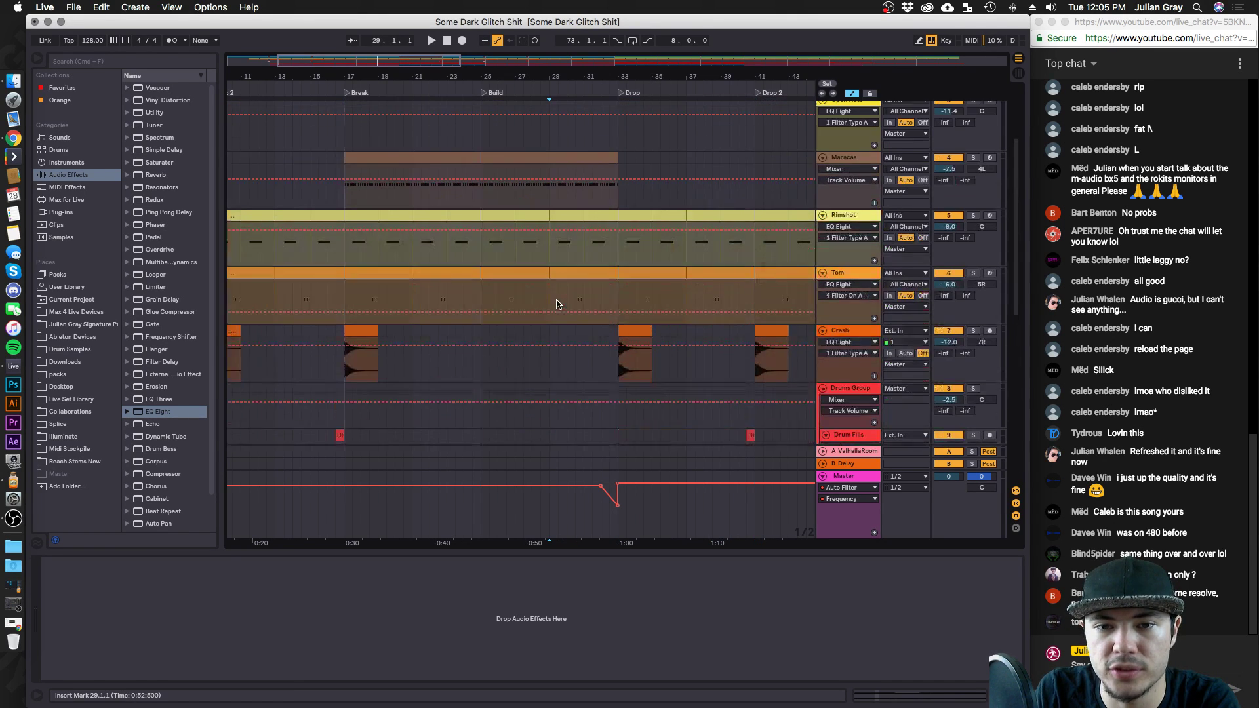
scroll(554, 304, down, 5)
scroll(557, 303, up, 3)
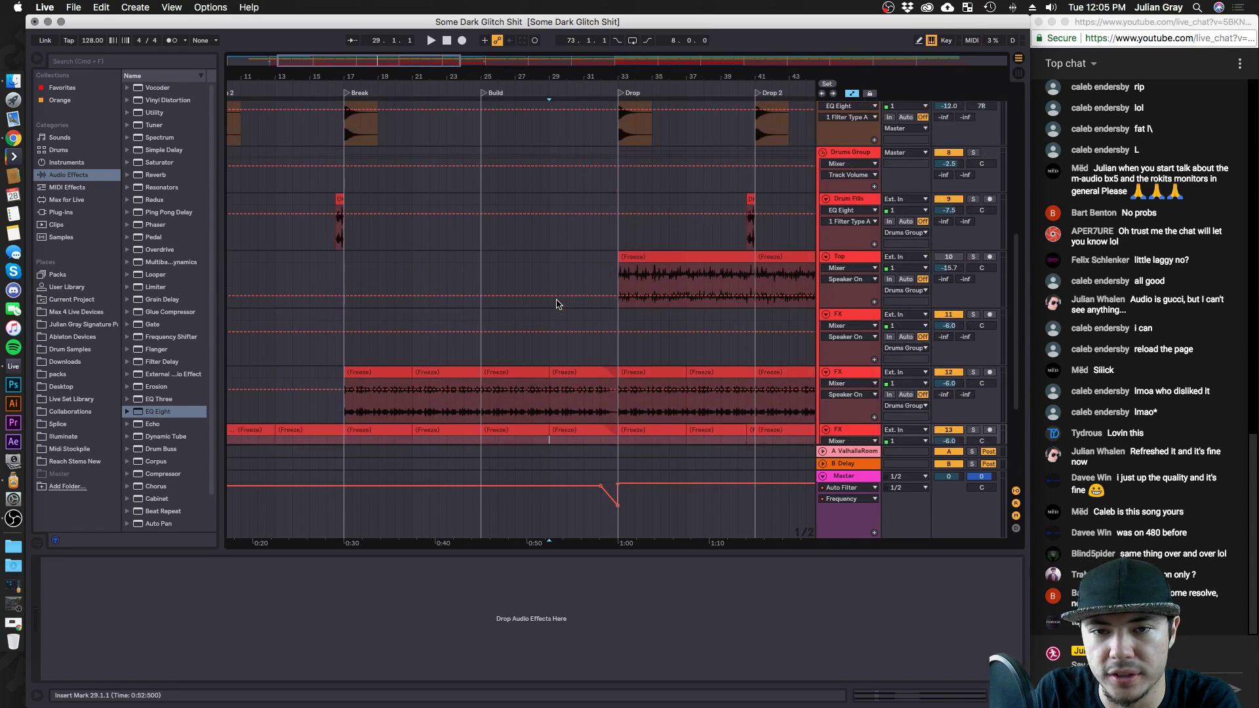
Compare the Clap track's gap from bar 33 with the FX and bass clips, and play from the build at bar 25.
click(482, 260)
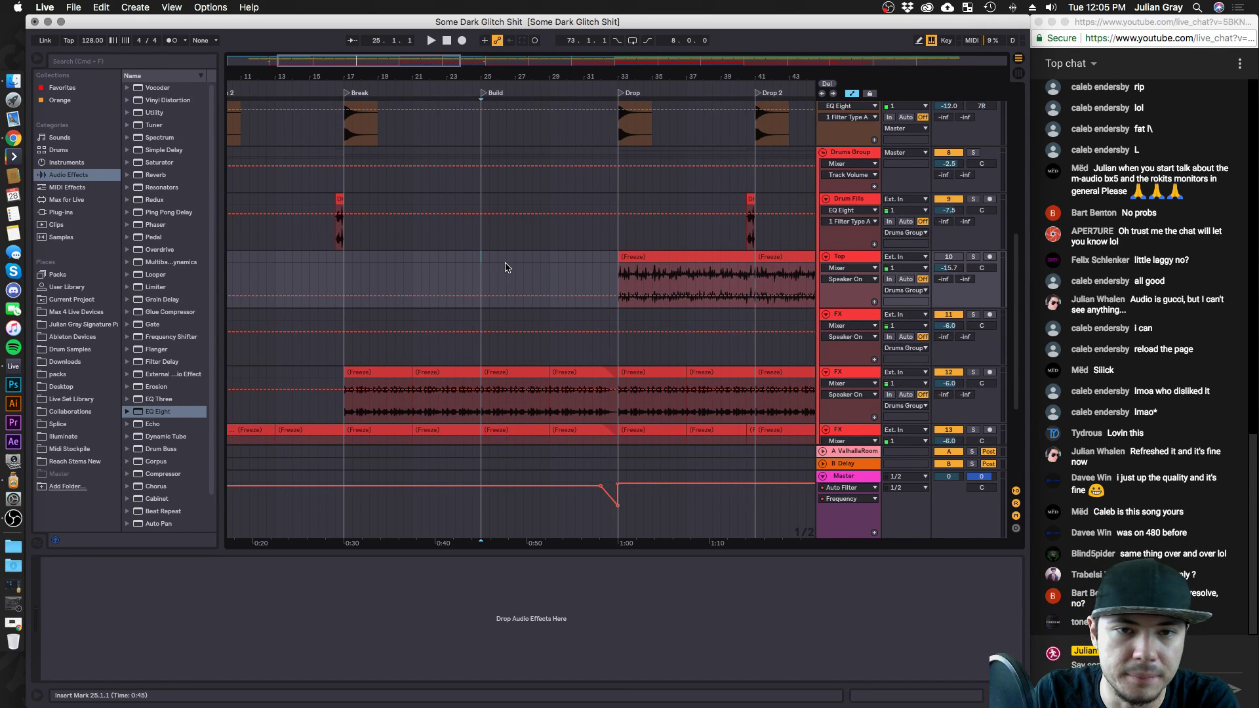
scroll(505, 267, up, 5)
drag(616, 210, 753, 197)
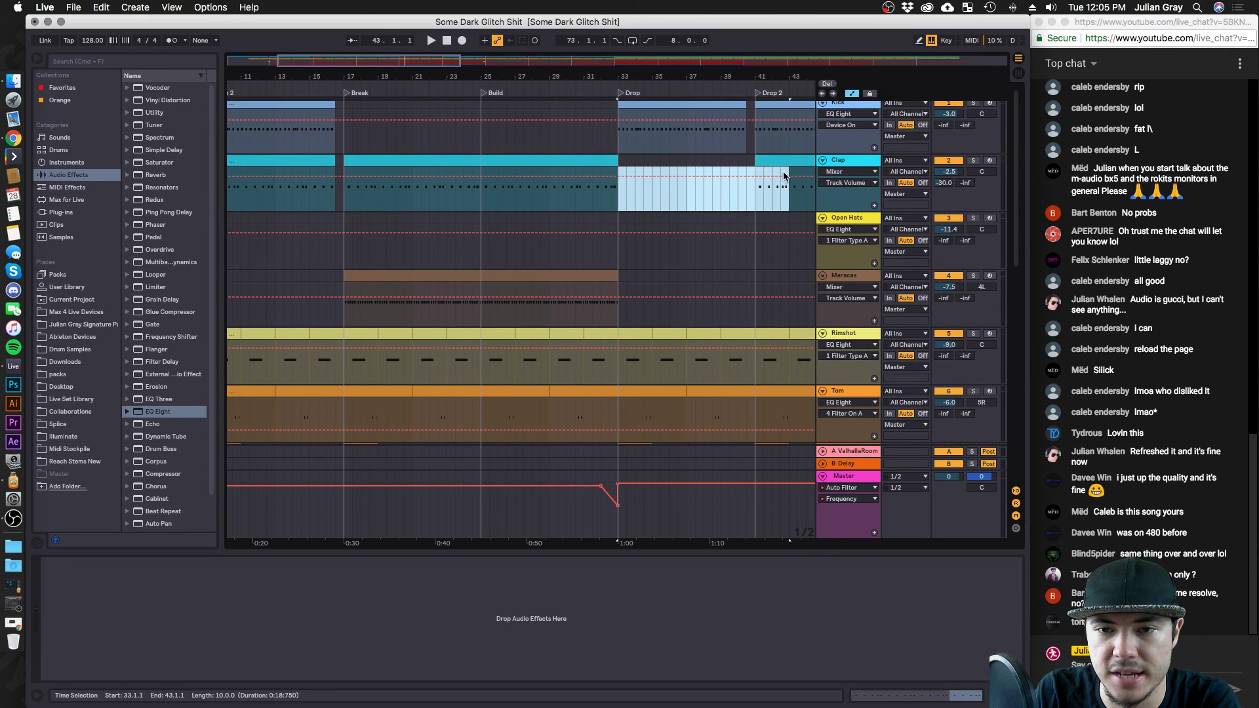
scroll(688, 318, down, 10)
scroll(687, 317, down, 4)
drag(619, 256, 476, 366)
click(477, 367)
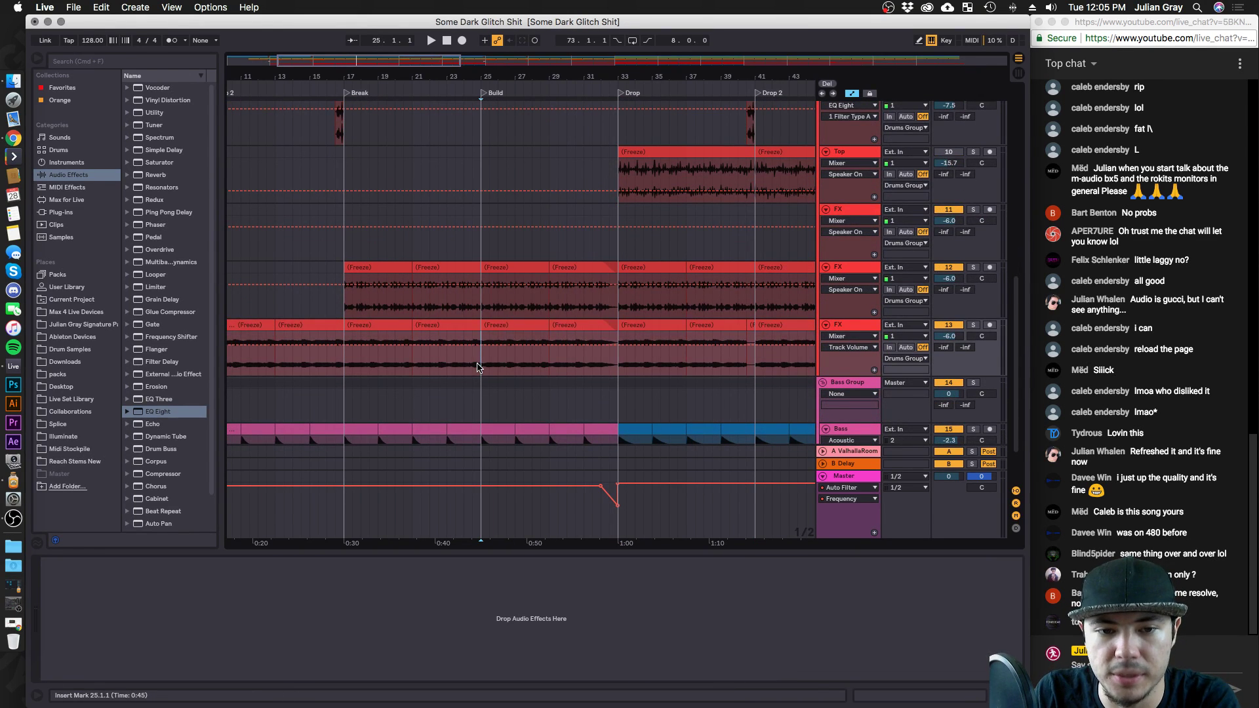
scroll(477, 367, down, 2)
key(space)
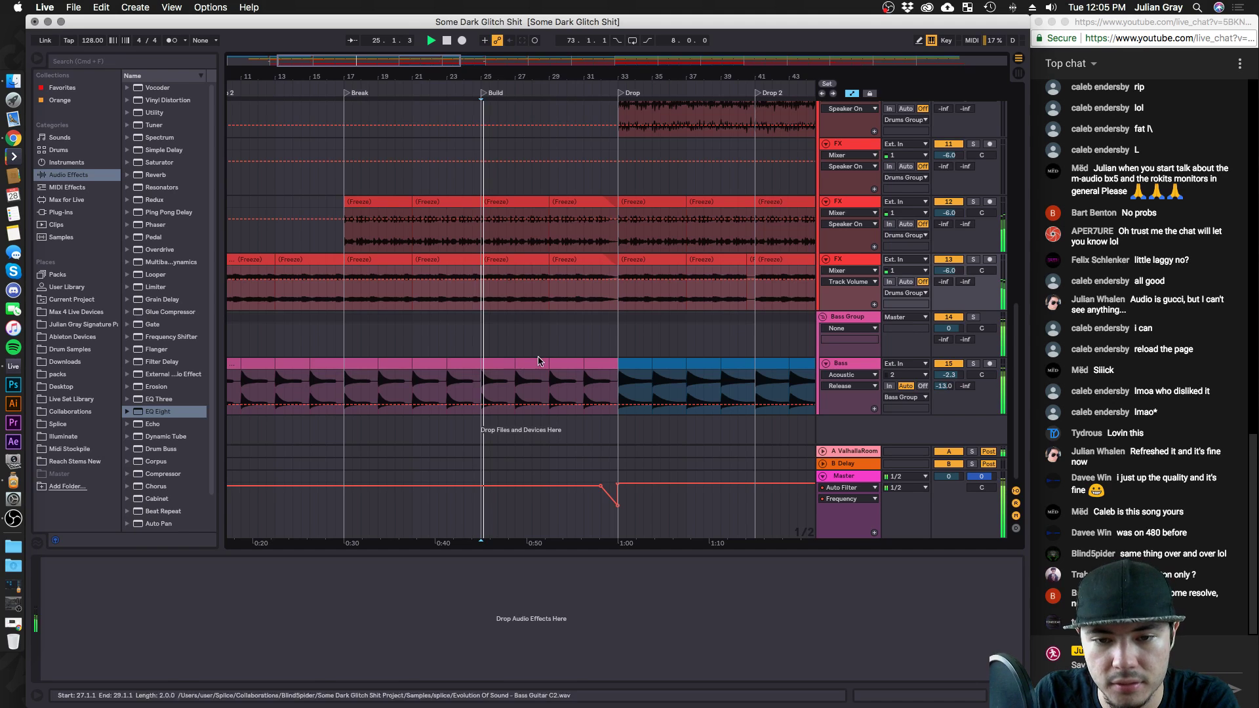
Widen the browser and add an Auto Filter after the Tuner at the end of the Bass track's device chain.
click(605, 360)
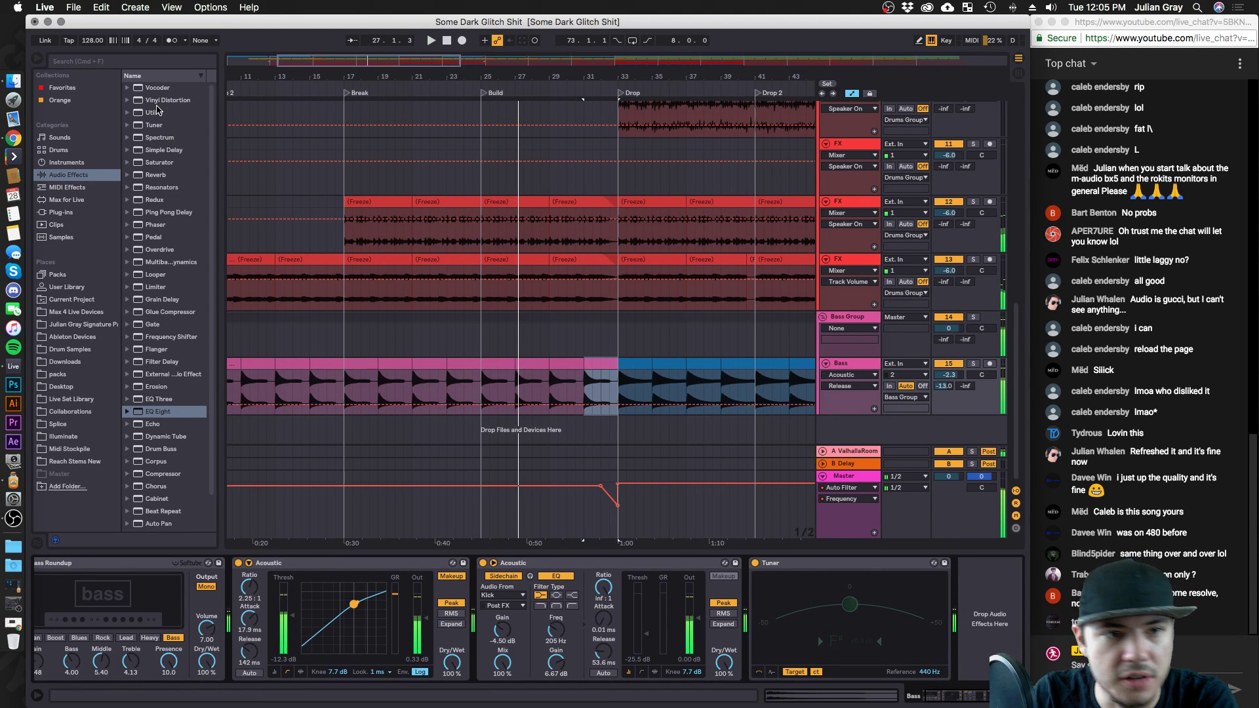
scroll(169, 307, down, 3)
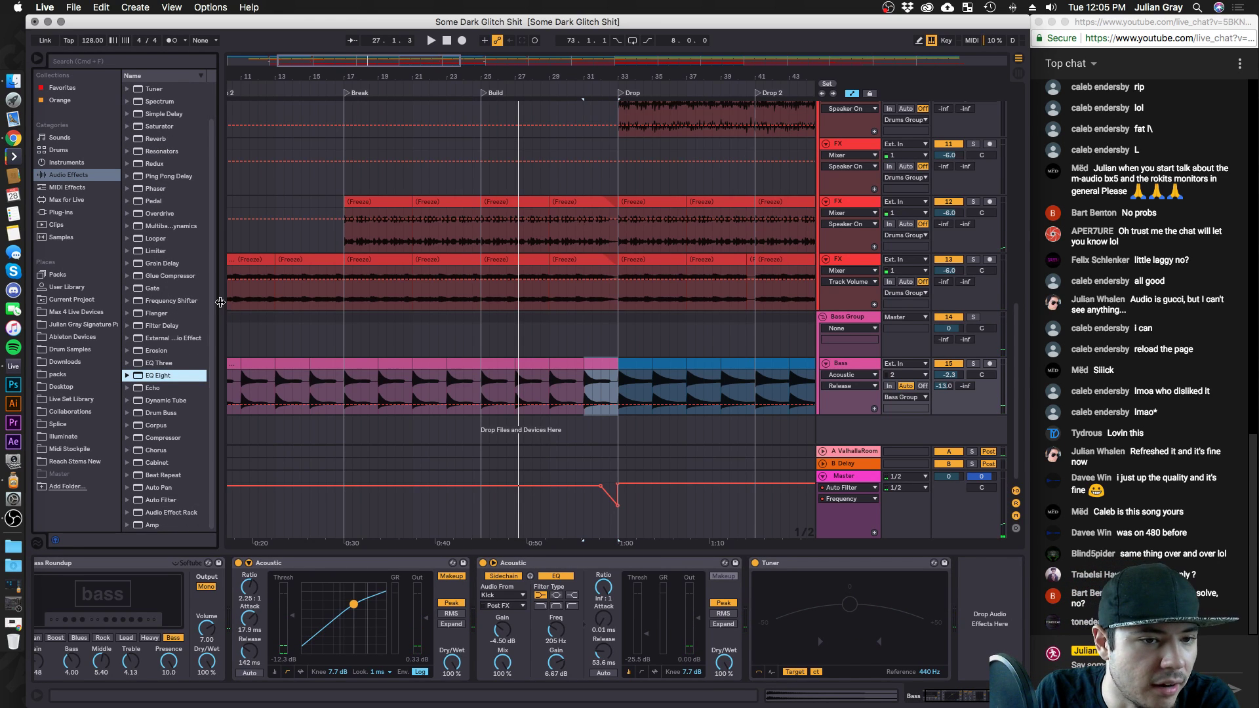
drag(221, 302, 240, 302)
scroll(195, 296, up, 3)
scroll(147, 251, down, 3)
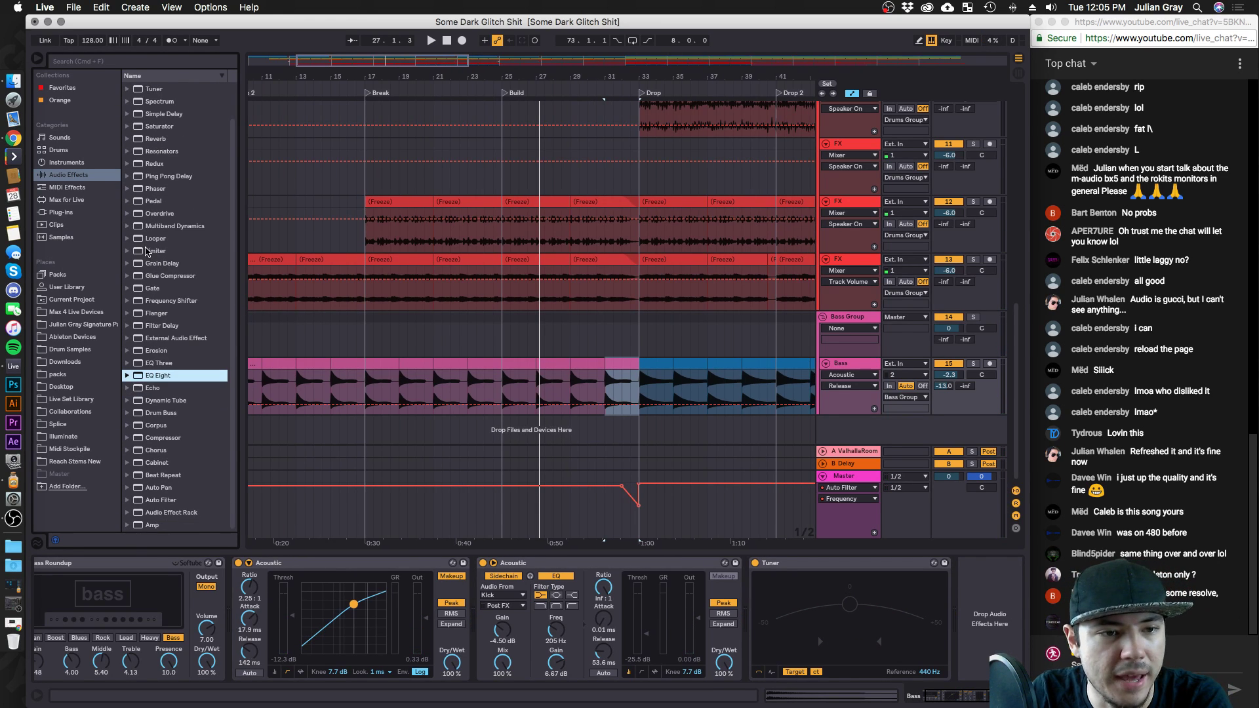
drag(169, 502, 958, 655)
Set the Bass track's Auto Filter to high-pass at 26.0 Hz with 20% resonance, and show its Frequency automation.
click(815, 649)
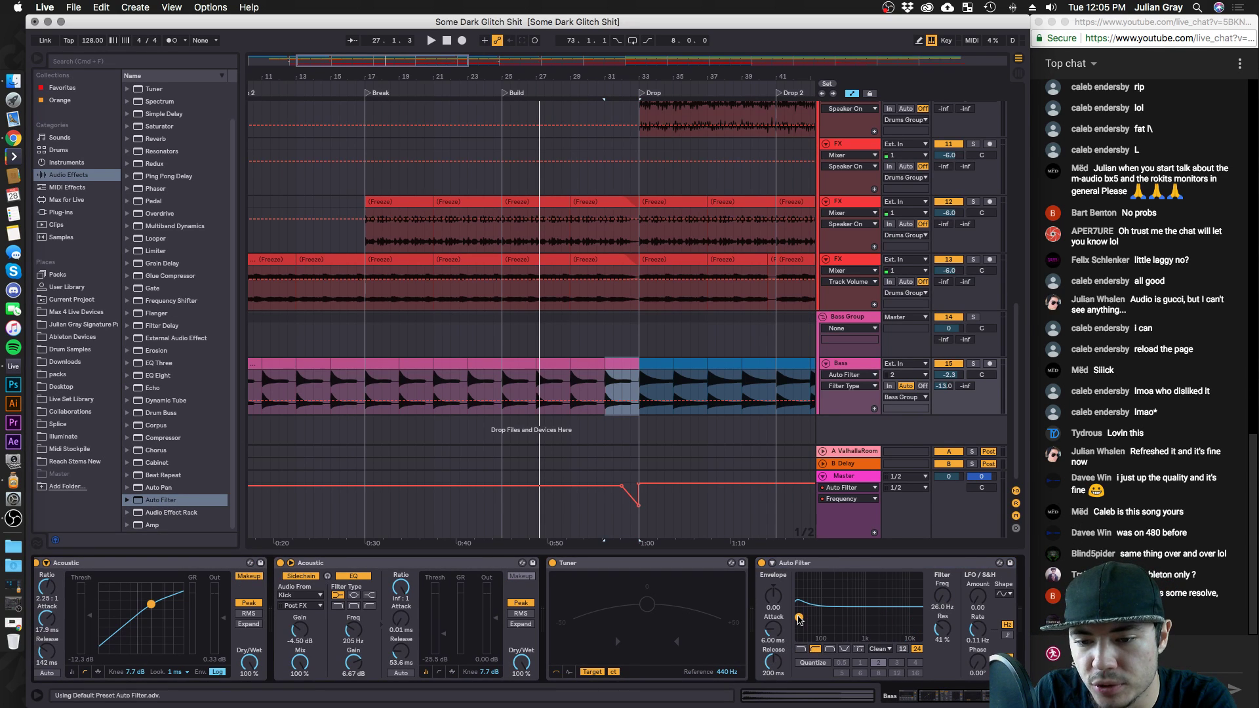
click(922, 596)
click(823, 318)
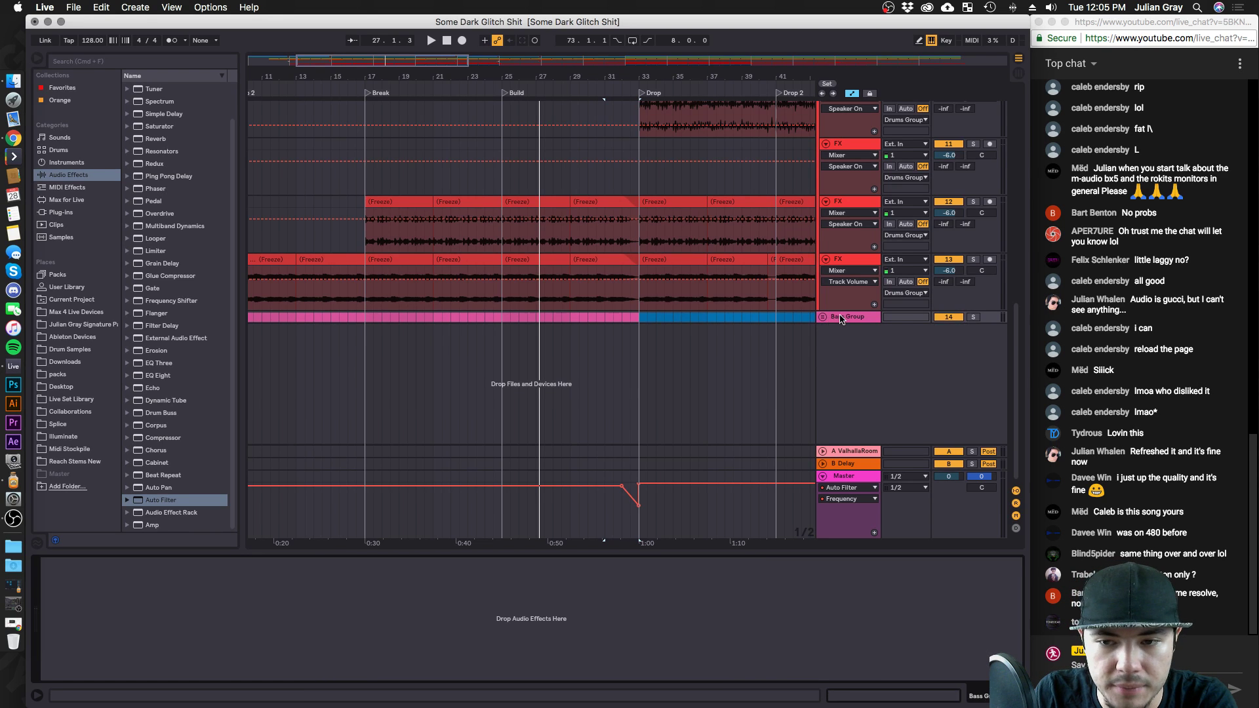
click(822, 317)
click(846, 364)
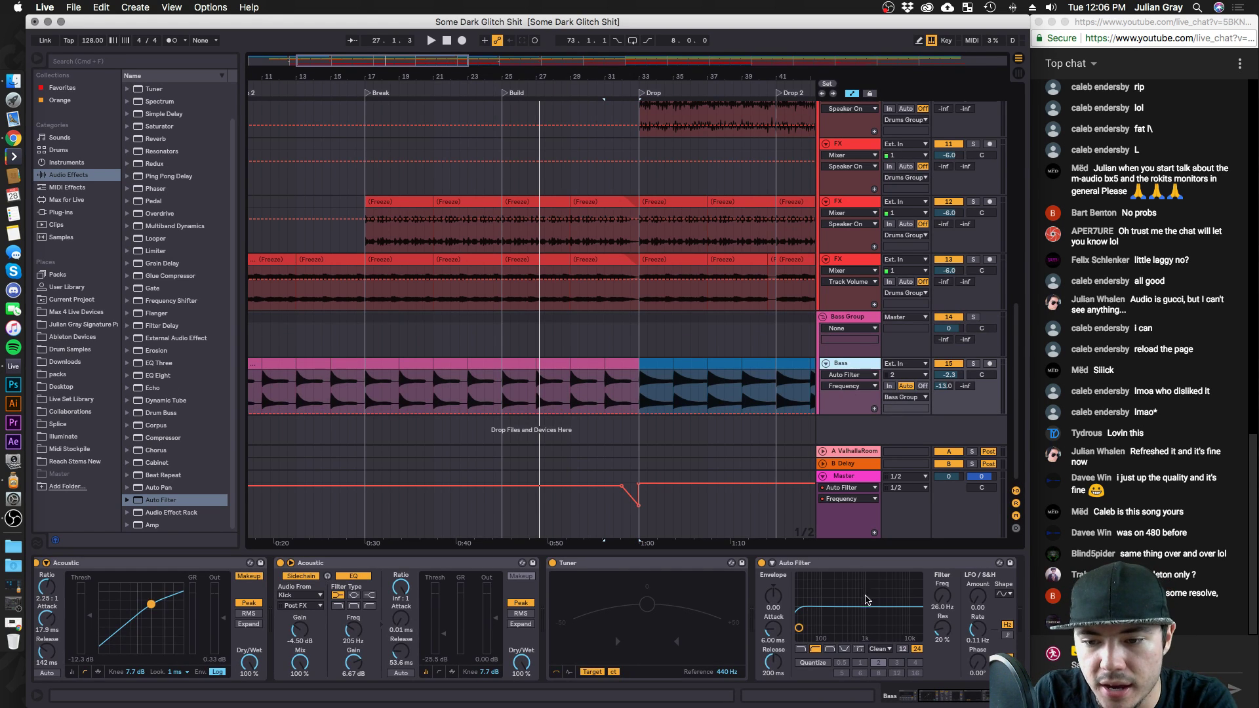
Draw a rising Auto Filter frequency ramp on the Bass track from bar 25 to bar 33, dropping back at the drop.
click(615, 358)
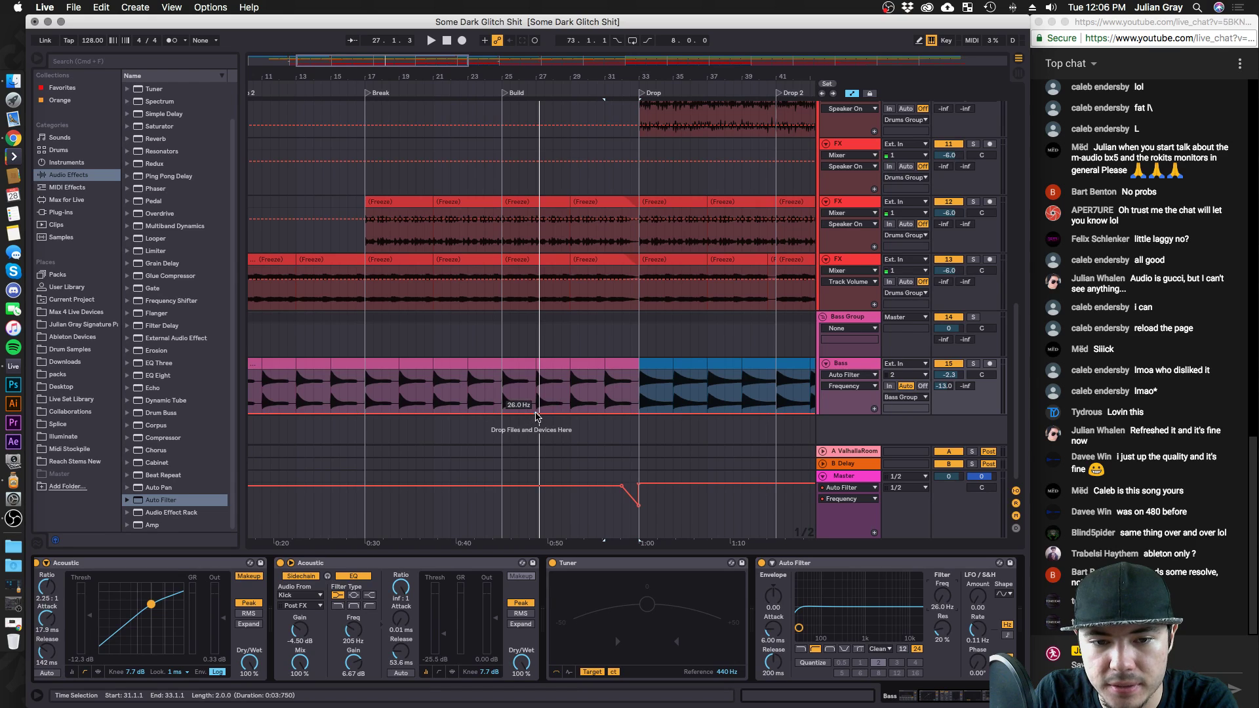
key(space)
mouse_move(607, 418)
mouse_down()
mouse_move(624, 393)
mouse_move(640, 413)
mouse_up()
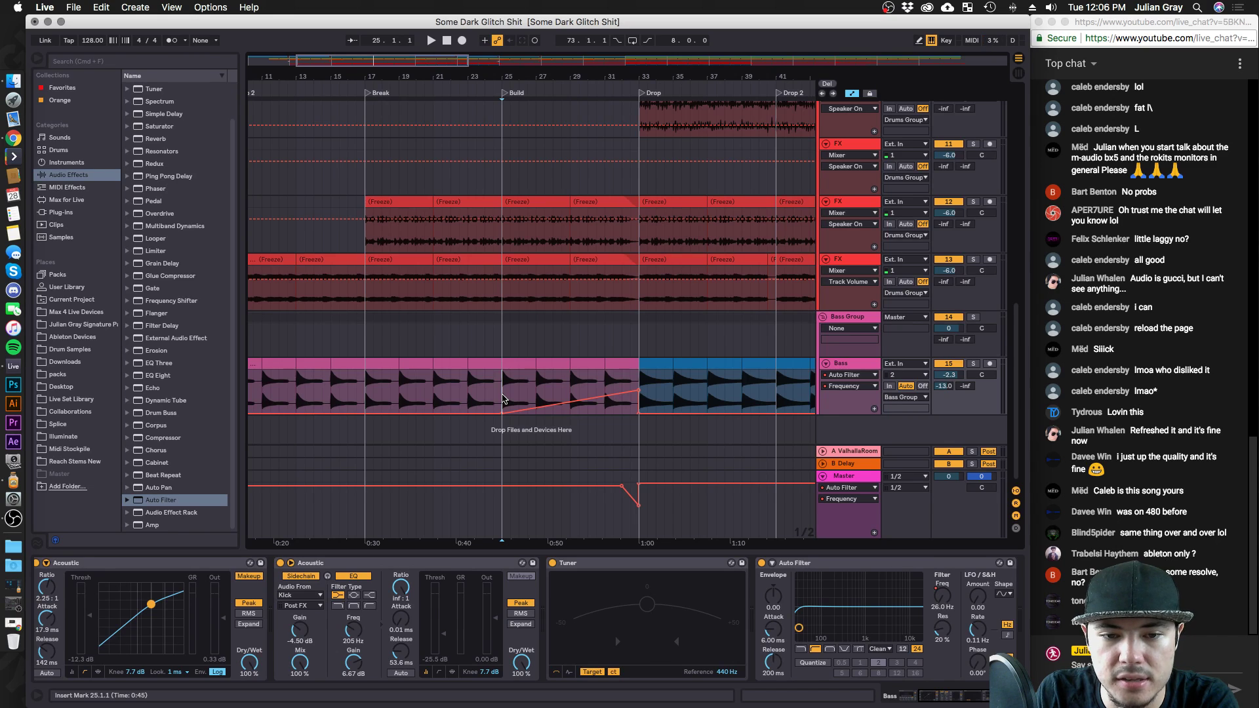
Play the bass filter sweep from the build and move its peak breakpoint to bar 31 at about 215 Hz.
scroll(503, 399, up, 2)
scroll(502, 399, down, 2)
click(484, 391)
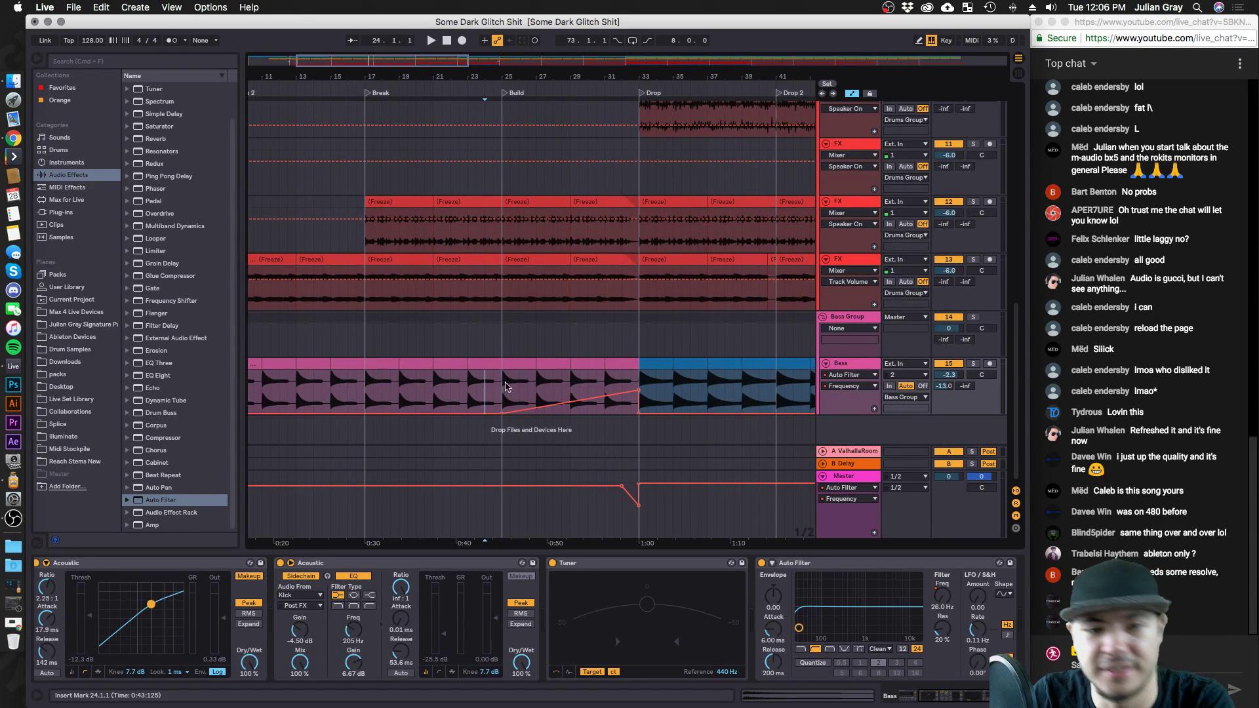
key(space)
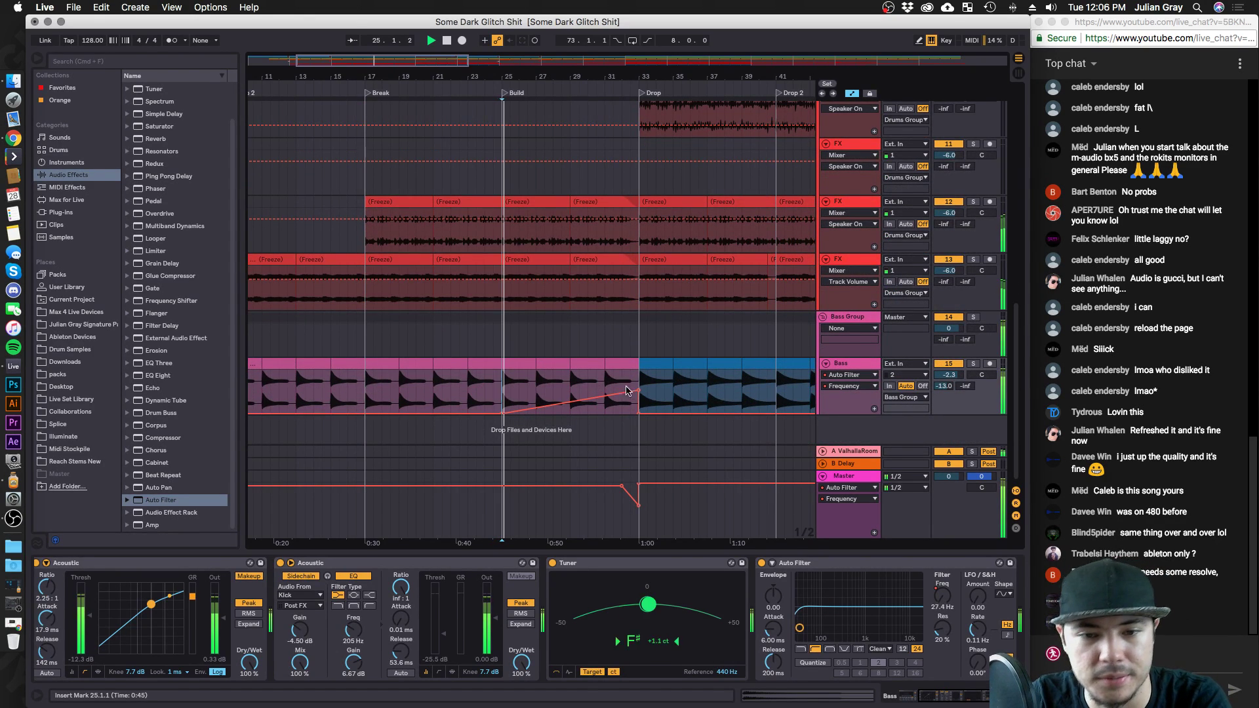
drag(638, 391, 604, 394)
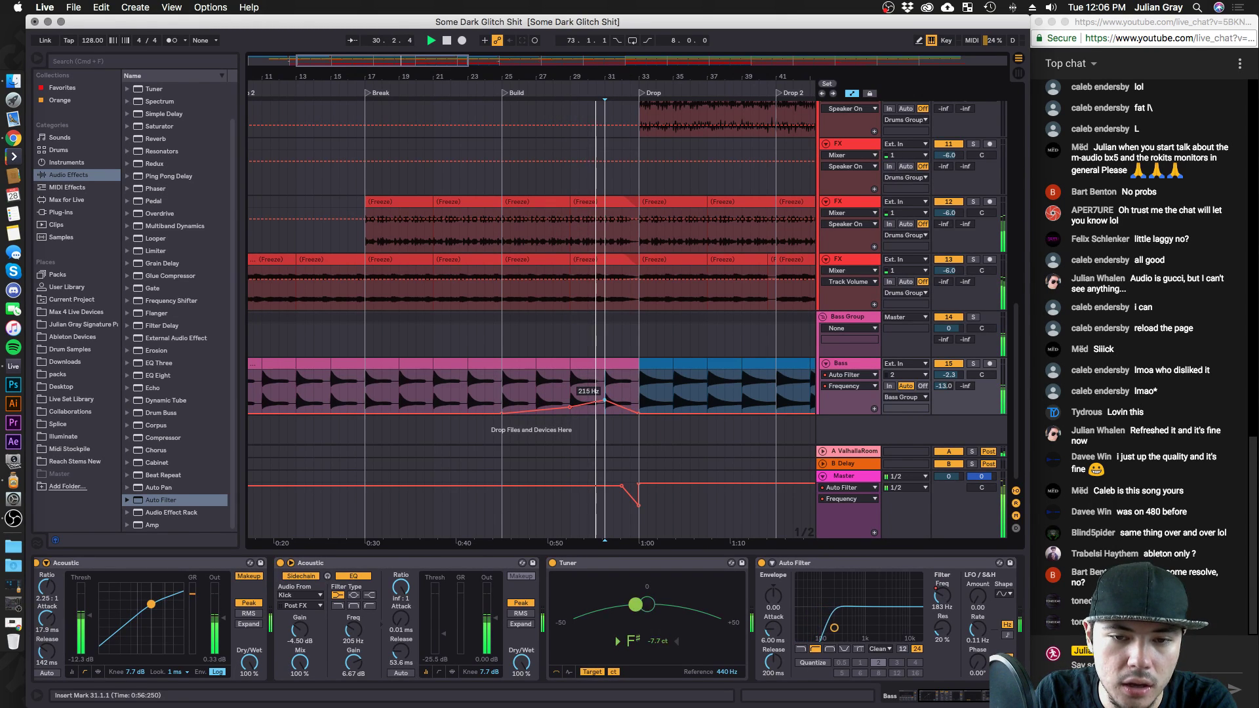
Raise the Bass filter sweep's peak to about 291 Hz midway through bar 31, and cut the bass clip's last half bar before the drop.
drag(609, 401, 613, 397)
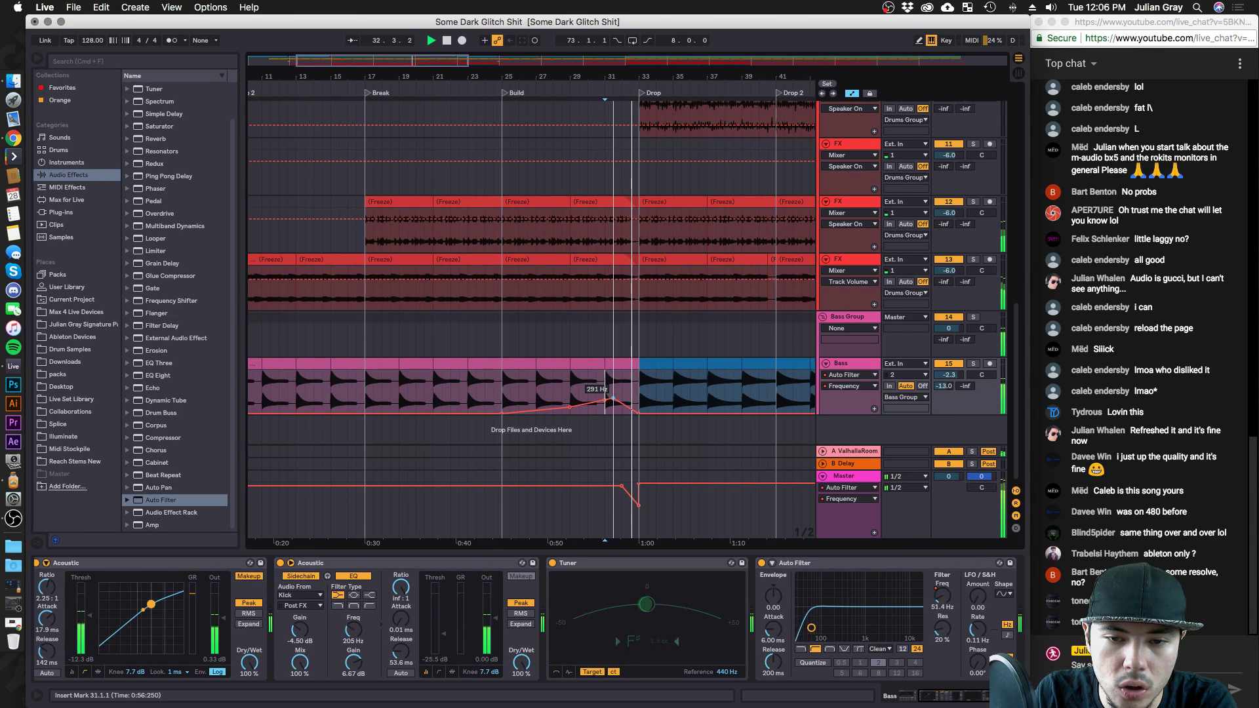
key(space)
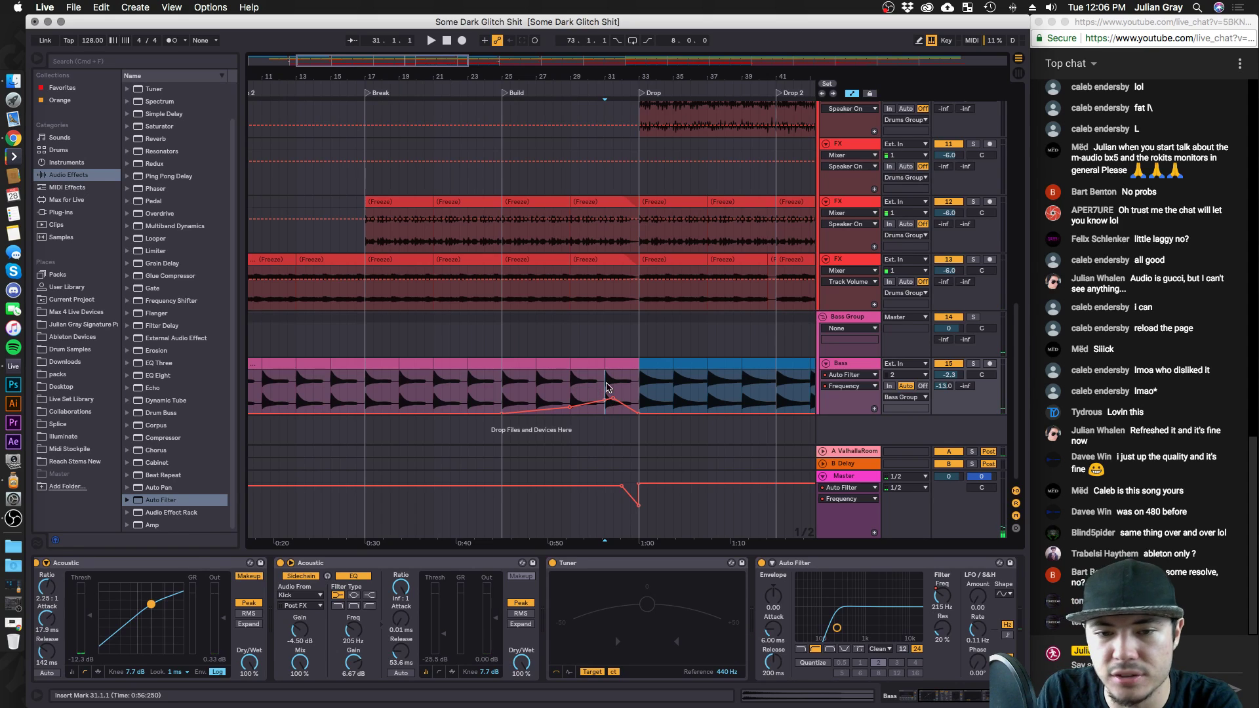
click(634, 376)
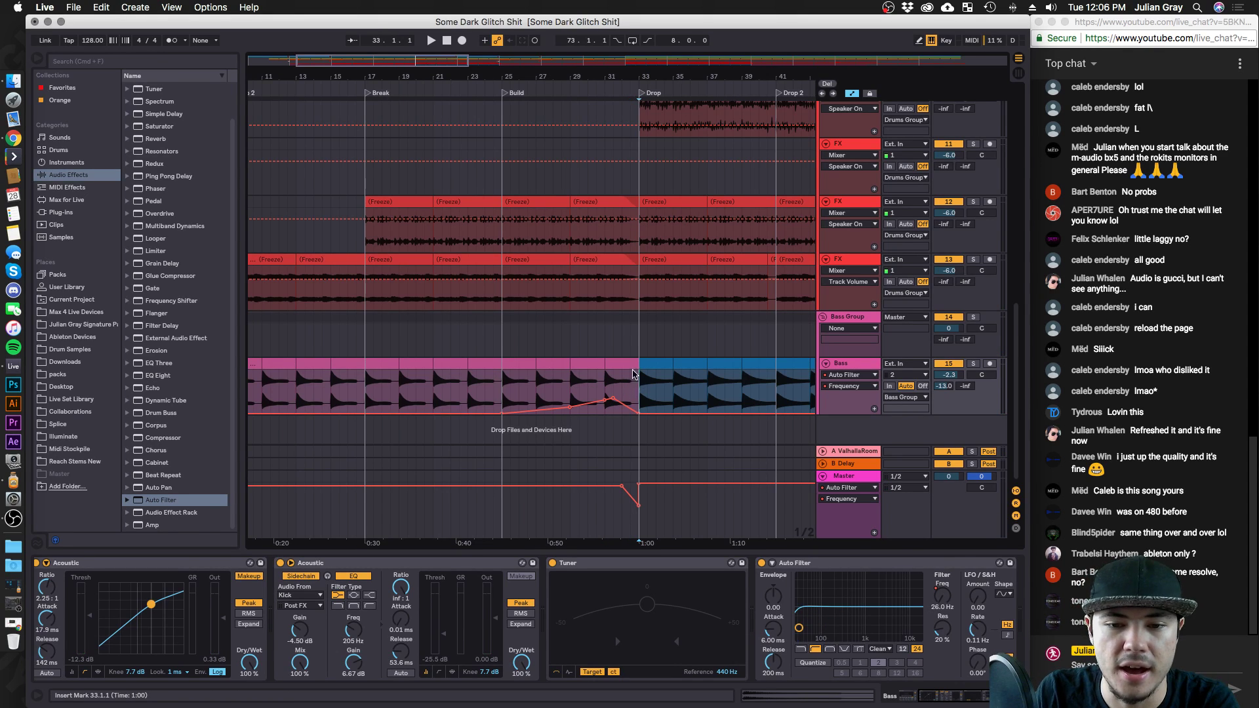
scroll(617, 357, up, 2)
click(604, 346)
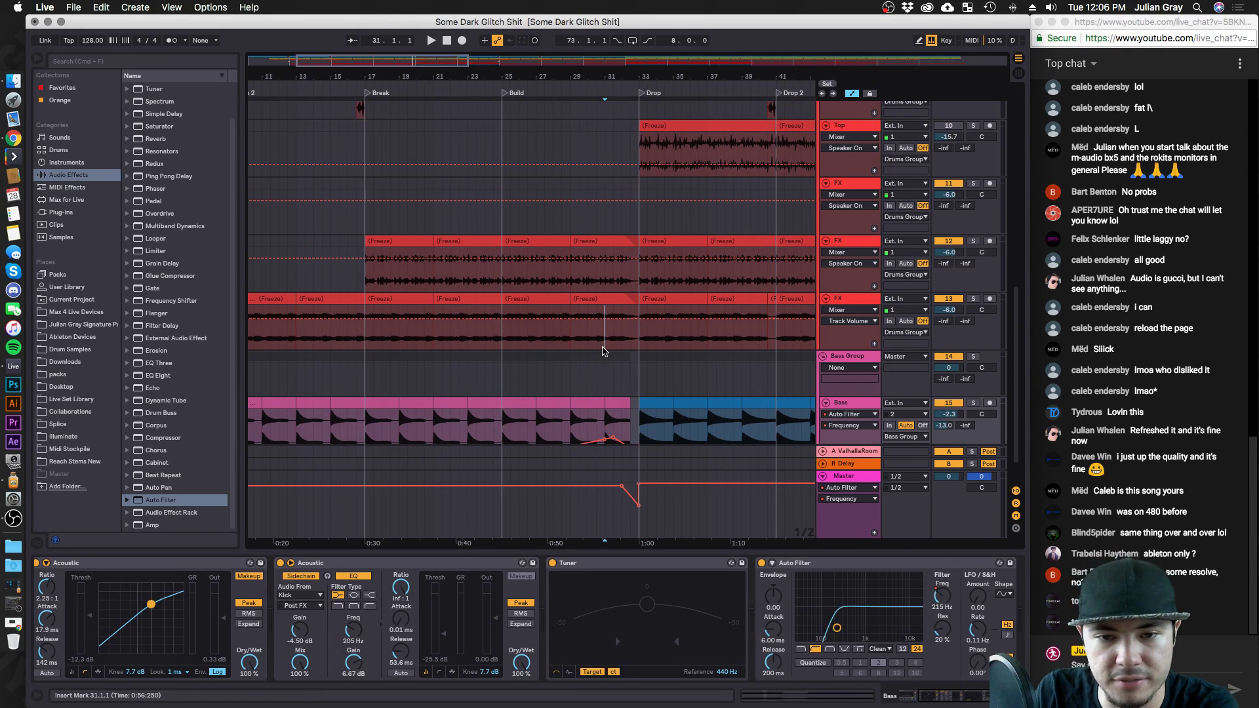
Remove the last bar of the Maracas clip before the drop, from bar 32 to bar 33, and play from bar 31.
key(space)
click(623, 248)
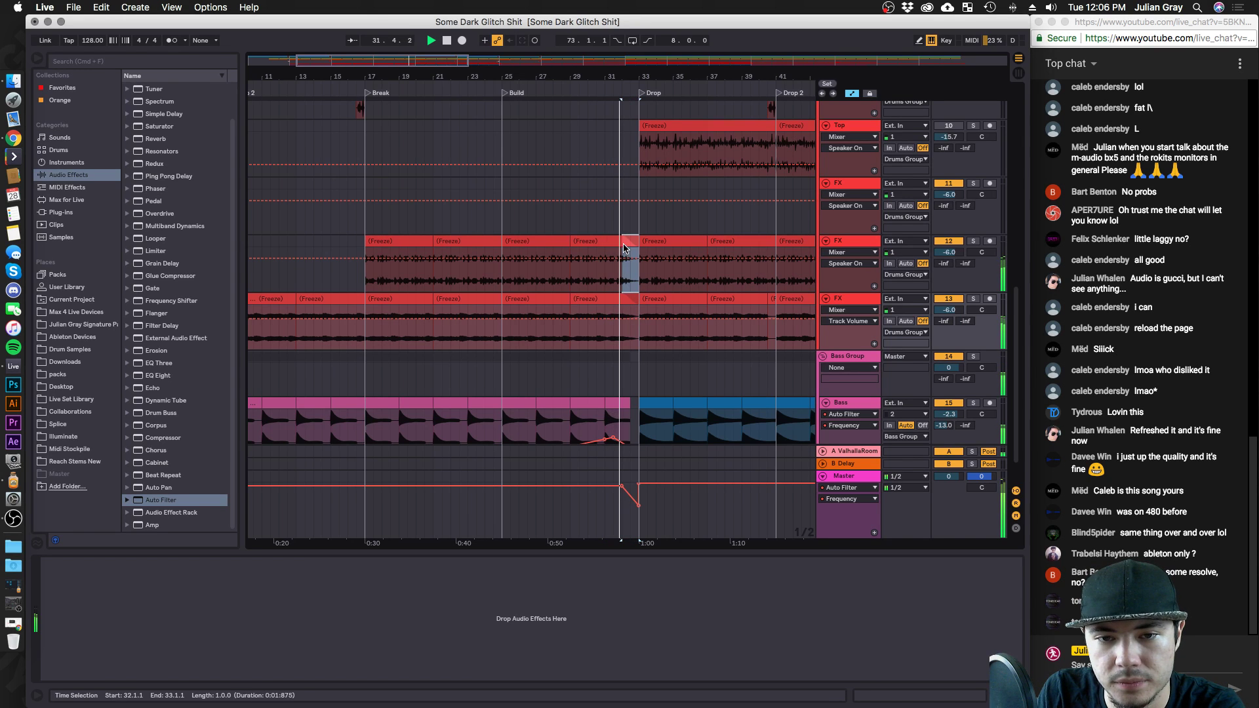
scroll(626, 263, up, 15)
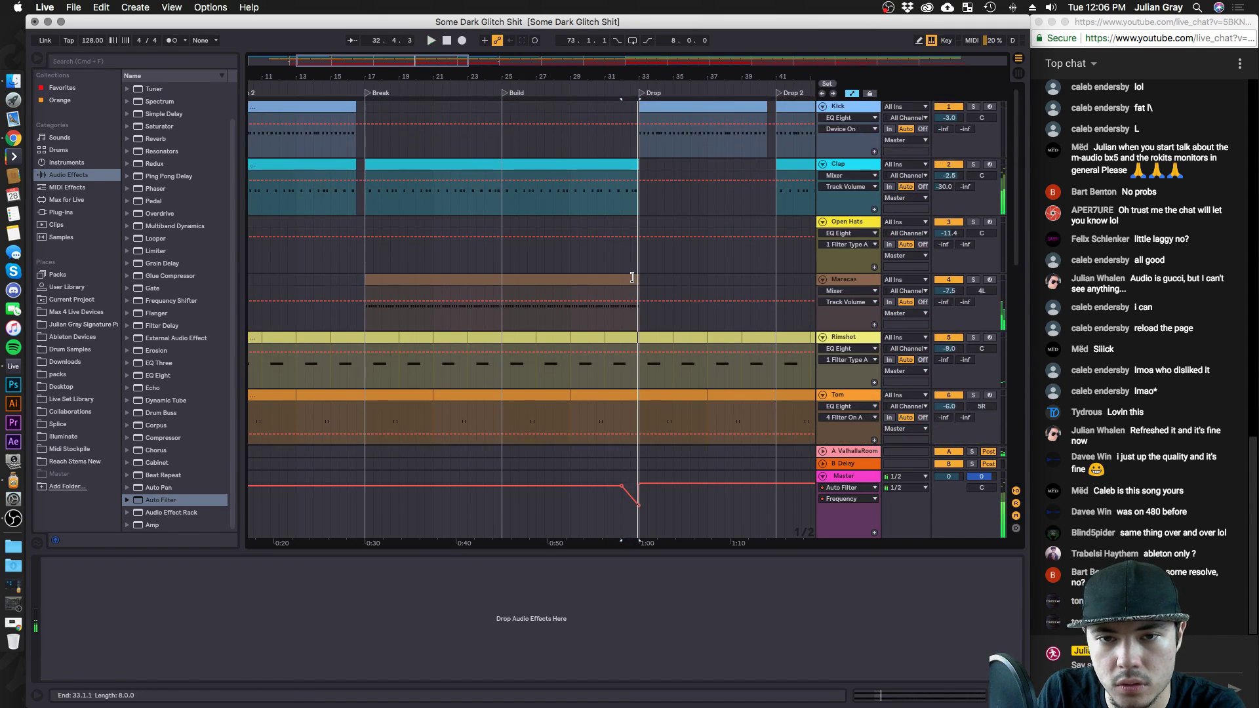
click(628, 294)
drag(619, 285, 640, 281)
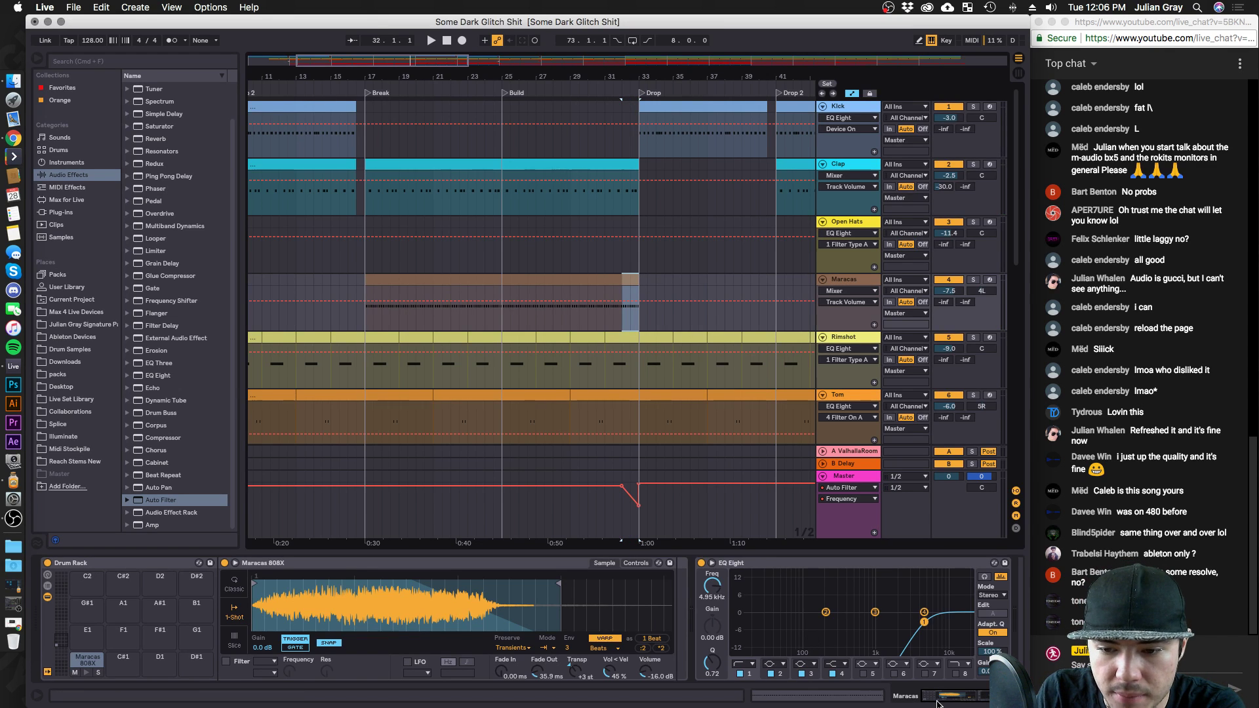
drag(936, 703, 970, 701)
click(623, 328)
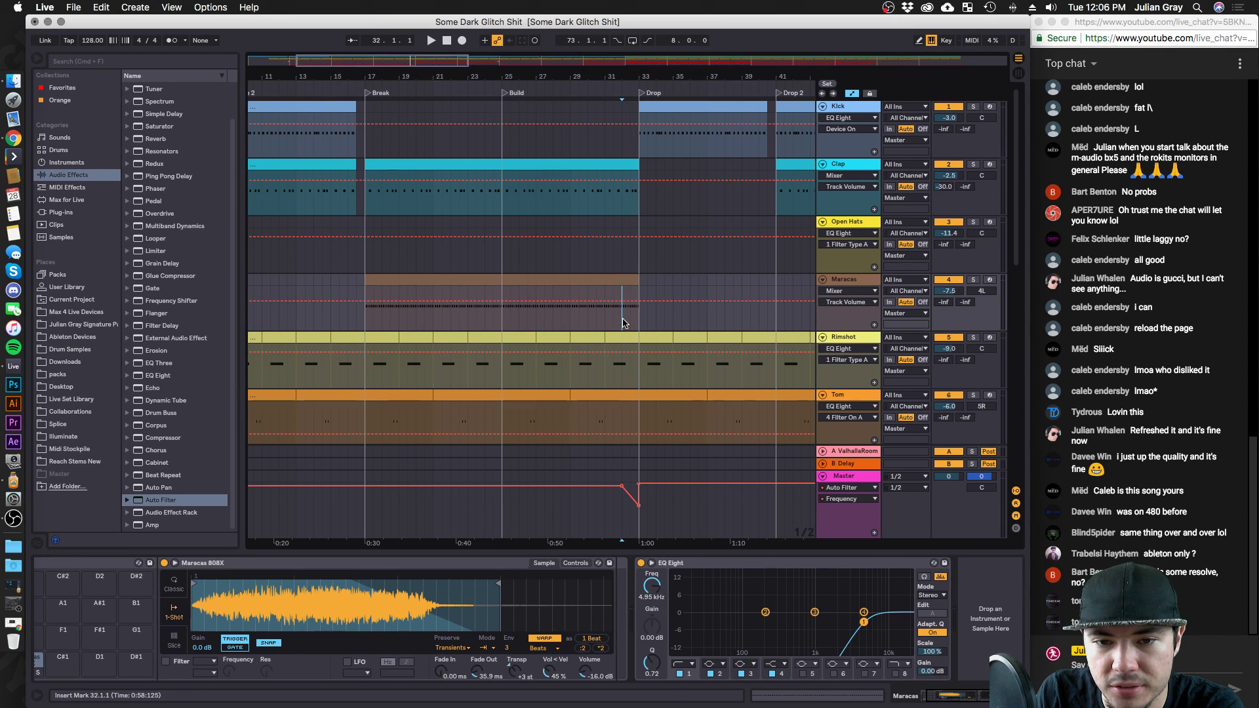
key(space)
shift+click(635, 288)
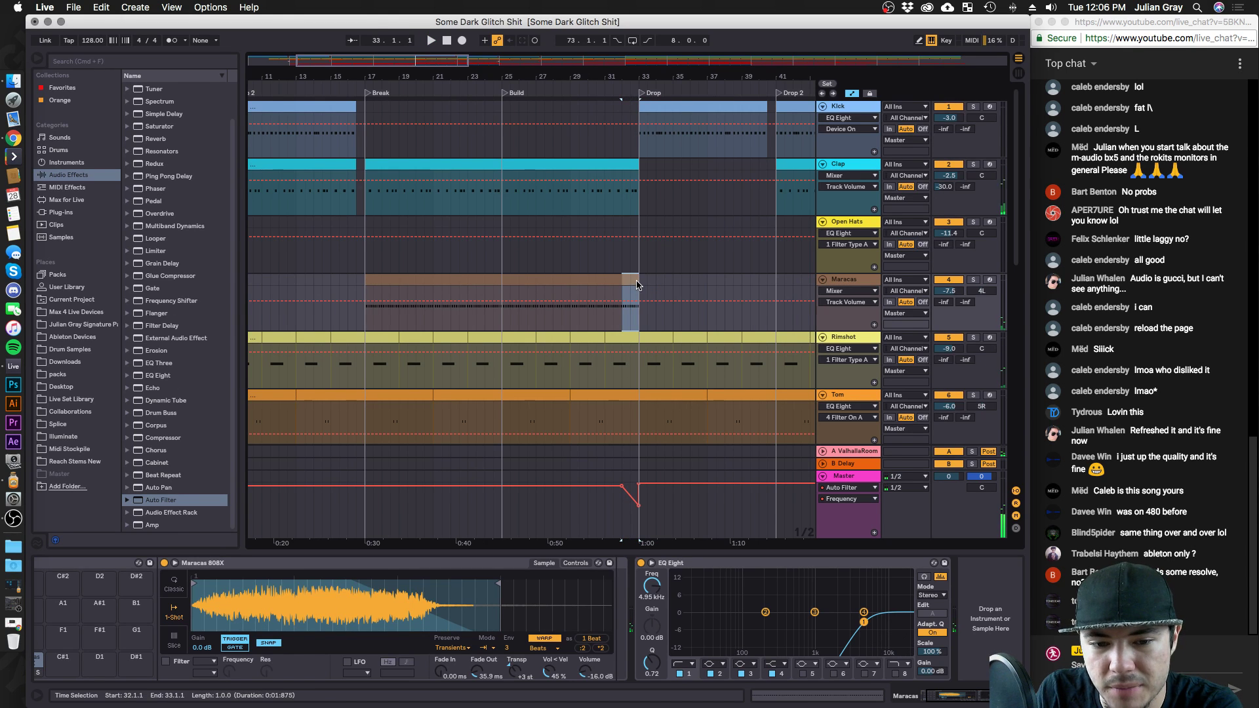
click(604, 294)
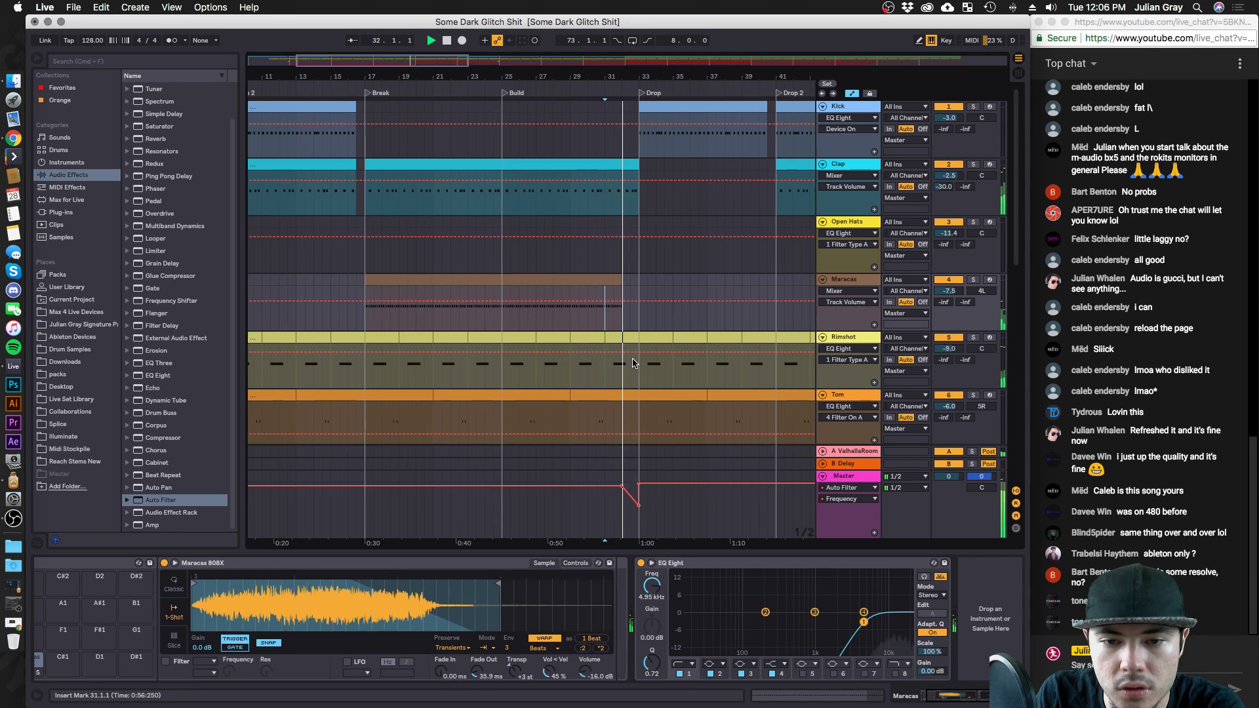
Extend the bass gap before the drop so it spans bar 32 to bar 33, and play the build's ending.
scroll(632, 369, down, 10)
key(space)
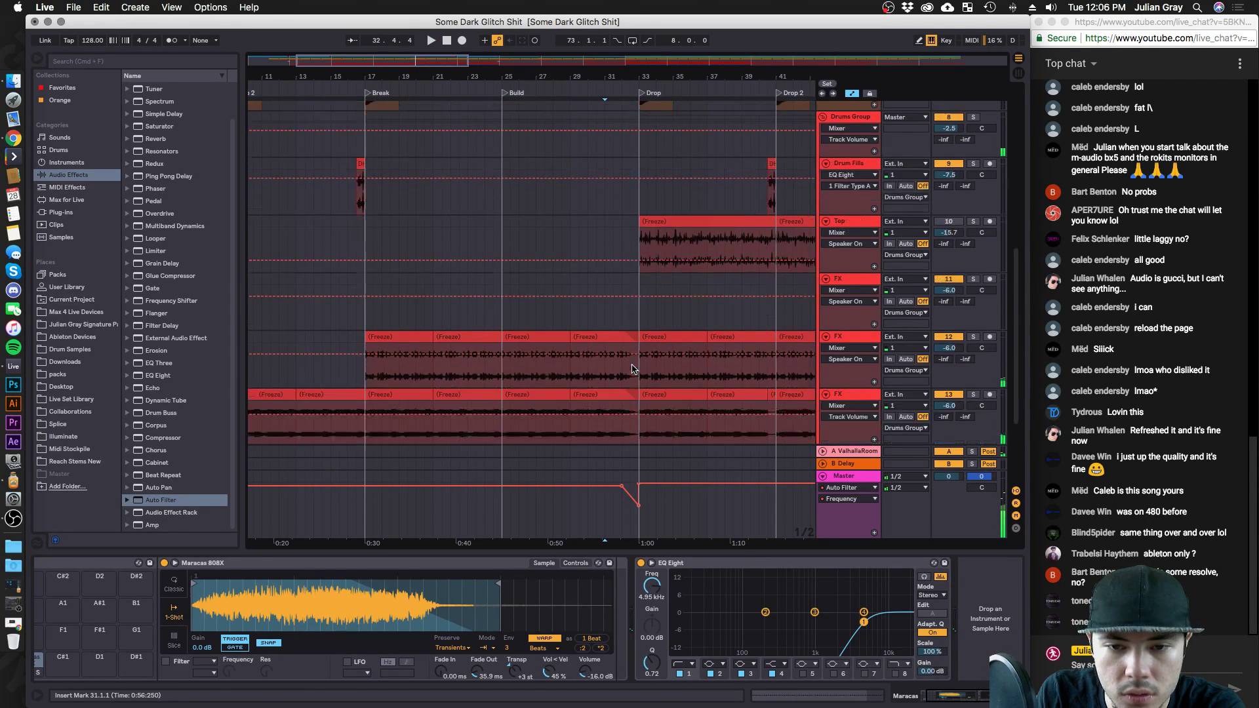
drag(635, 323, 623, 276)
scroll(623, 295, down, 2)
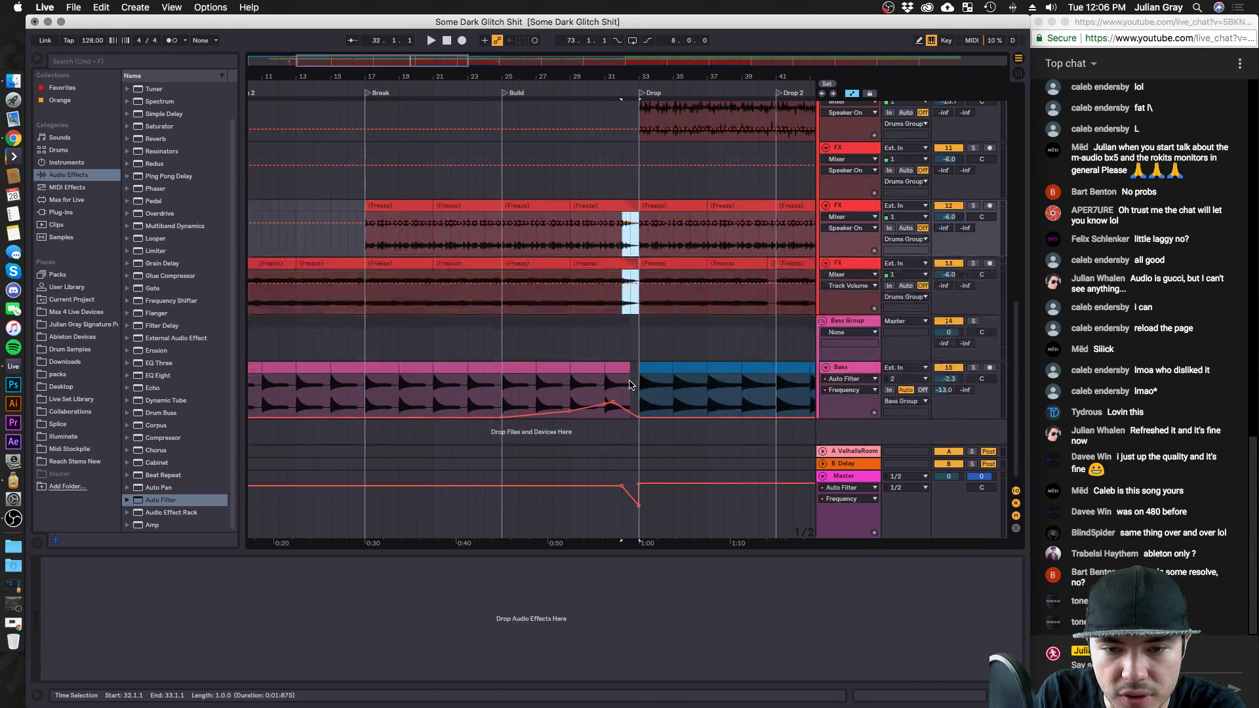
drag(622, 391, 605, 391)
key(space)
click(619, 387)
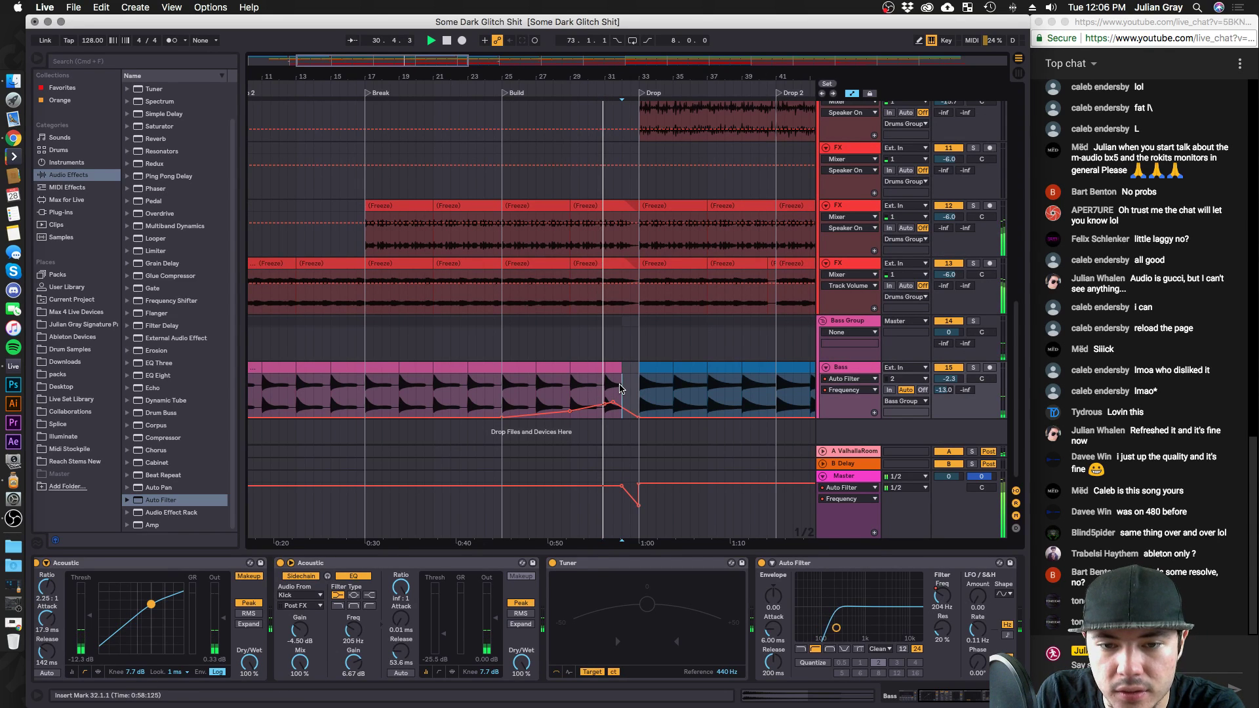
mouse_move(621, 410)
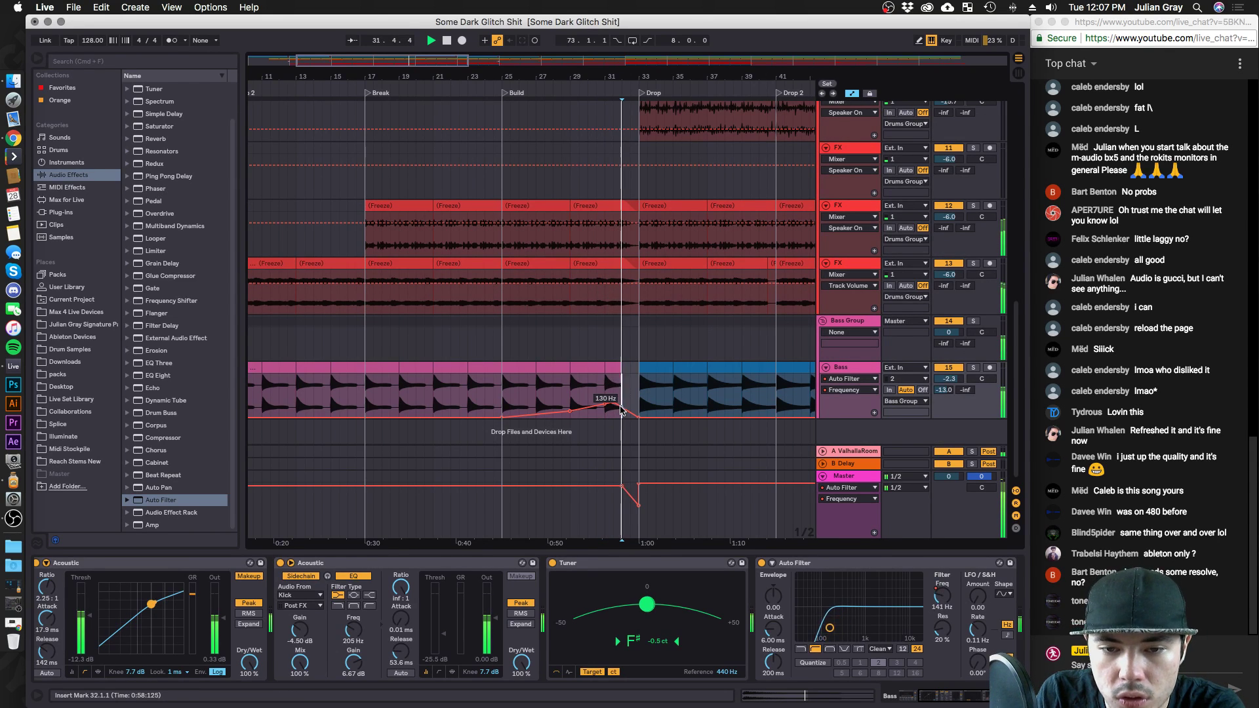
Listen to the transition into the drop and examine the drum, FX and bass tracks during playback.
scroll(625, 383, up, 6)
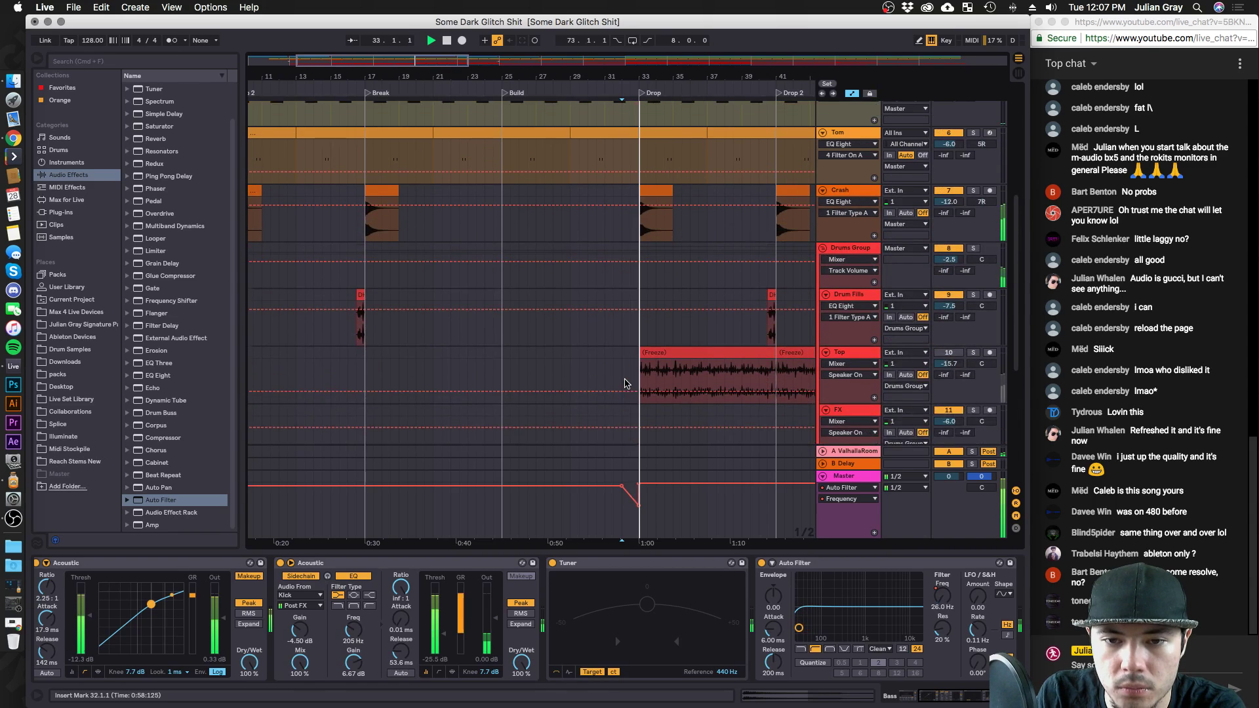
scroll(624, 383, up, 2)
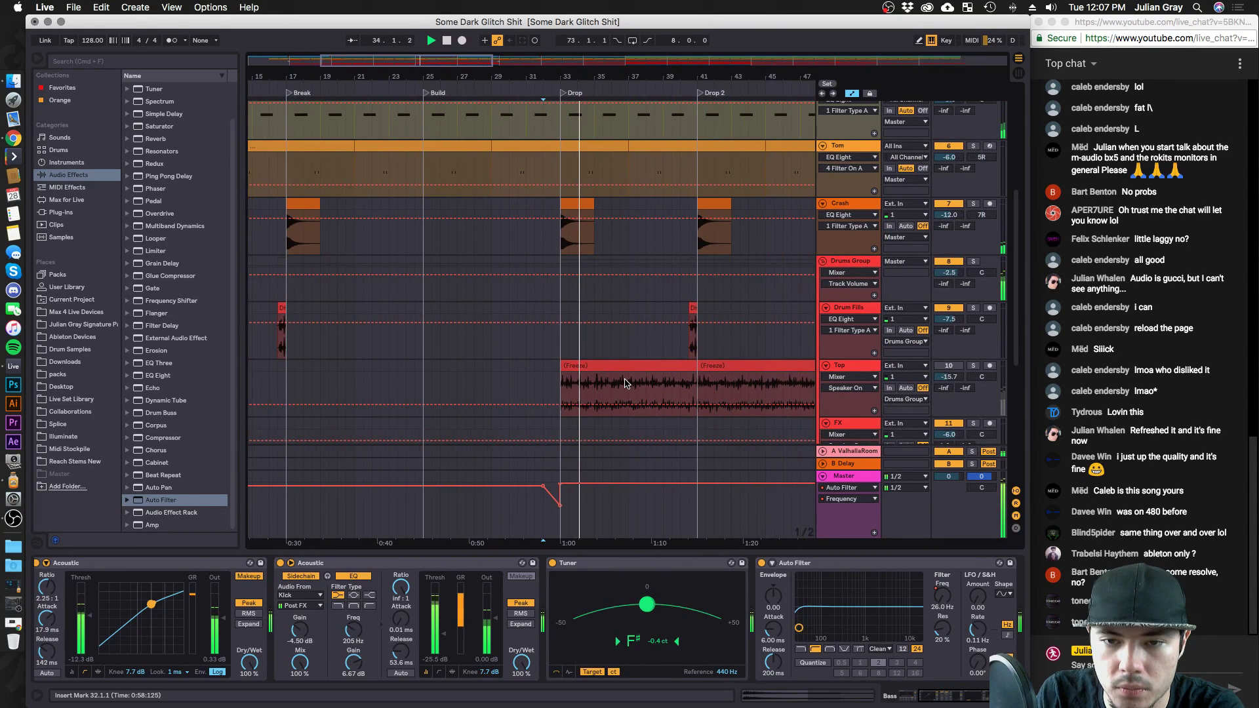
scroll(625, 384, down, 1)
scroll(625, 384, down, 3)
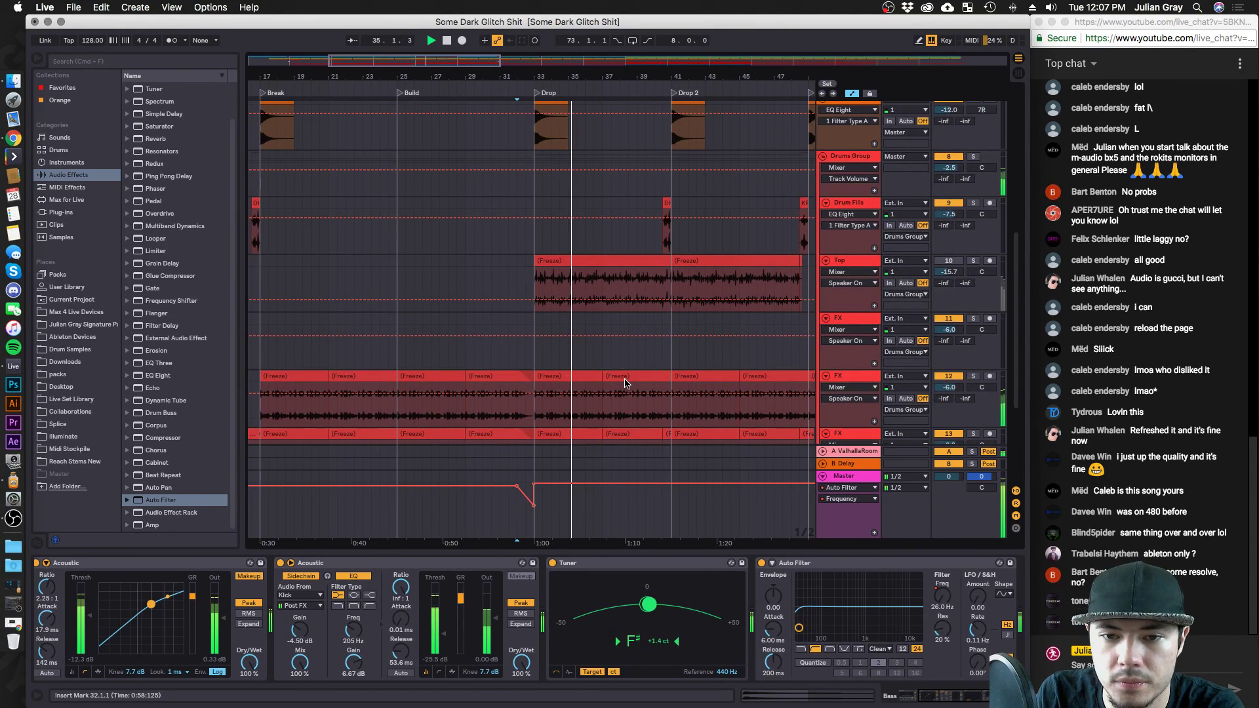
scroll(625, 384, down, 2)
scroll(590, 383, down, 4)
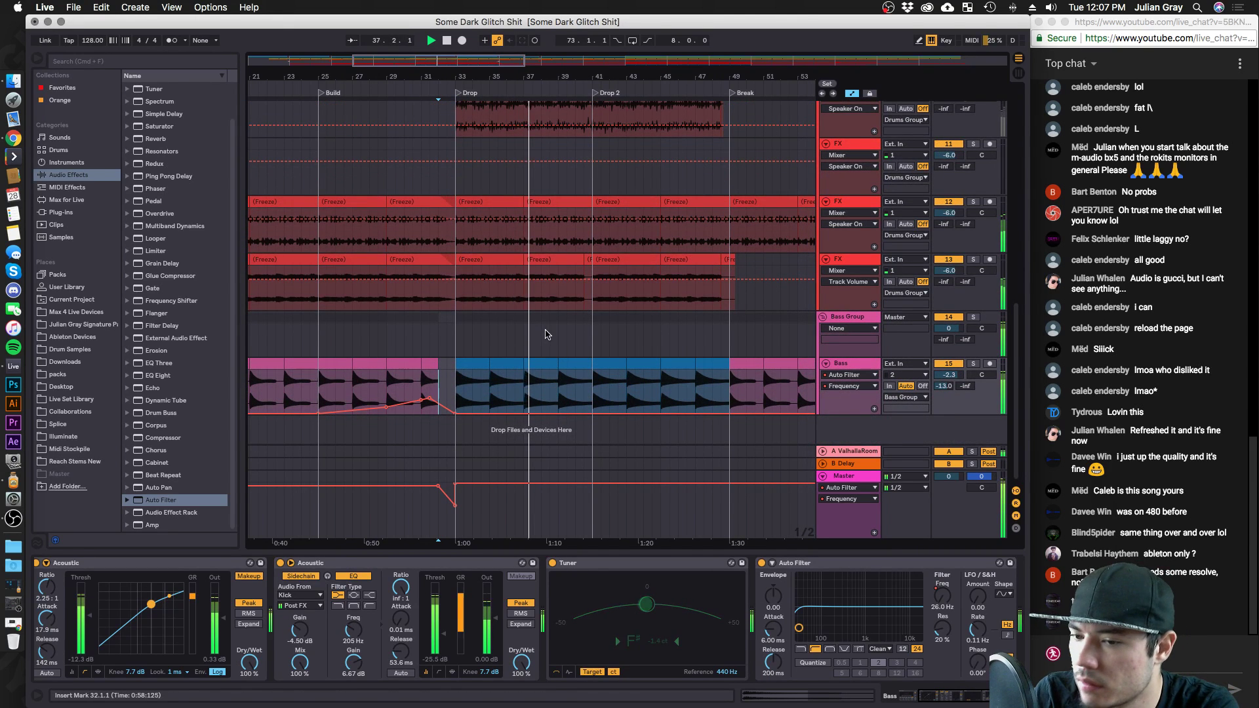
scroll(546, 334, up, 2)
Open the Kick 2 instrument on the Kick track and play the song from the drop at bar 33.
click(456, 352)
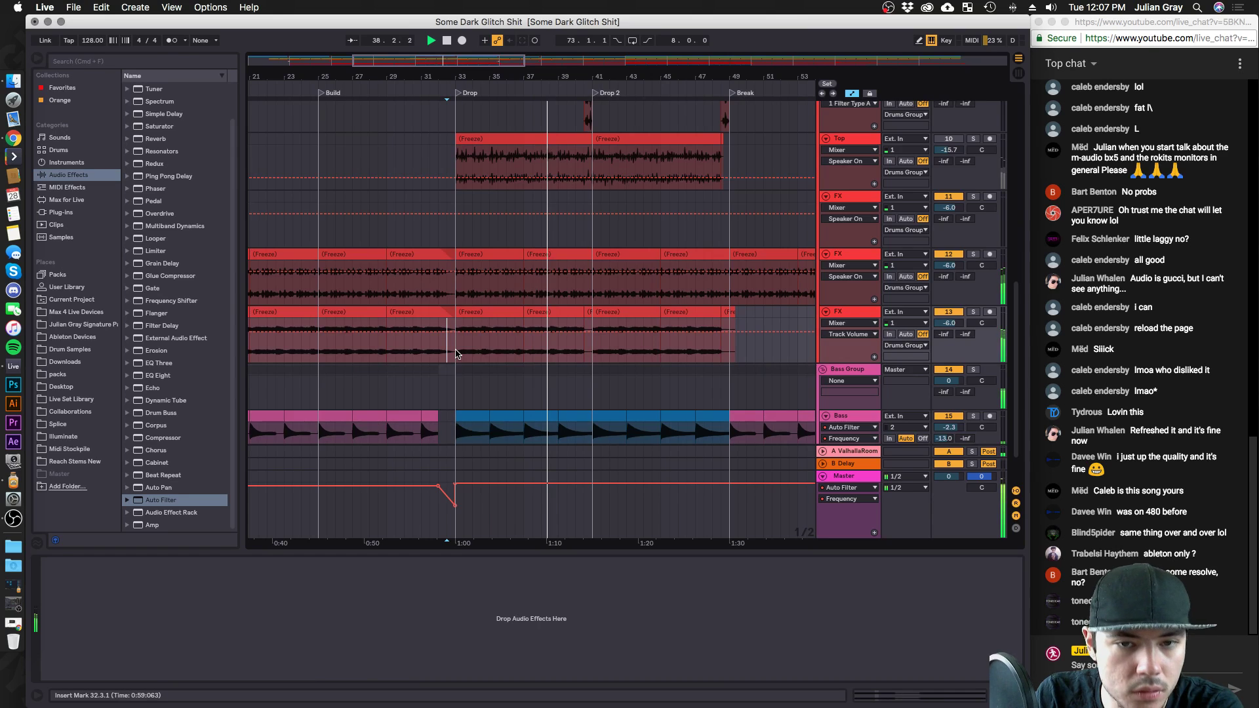
scroll(458, 354, up, 15)
click(465, 140)
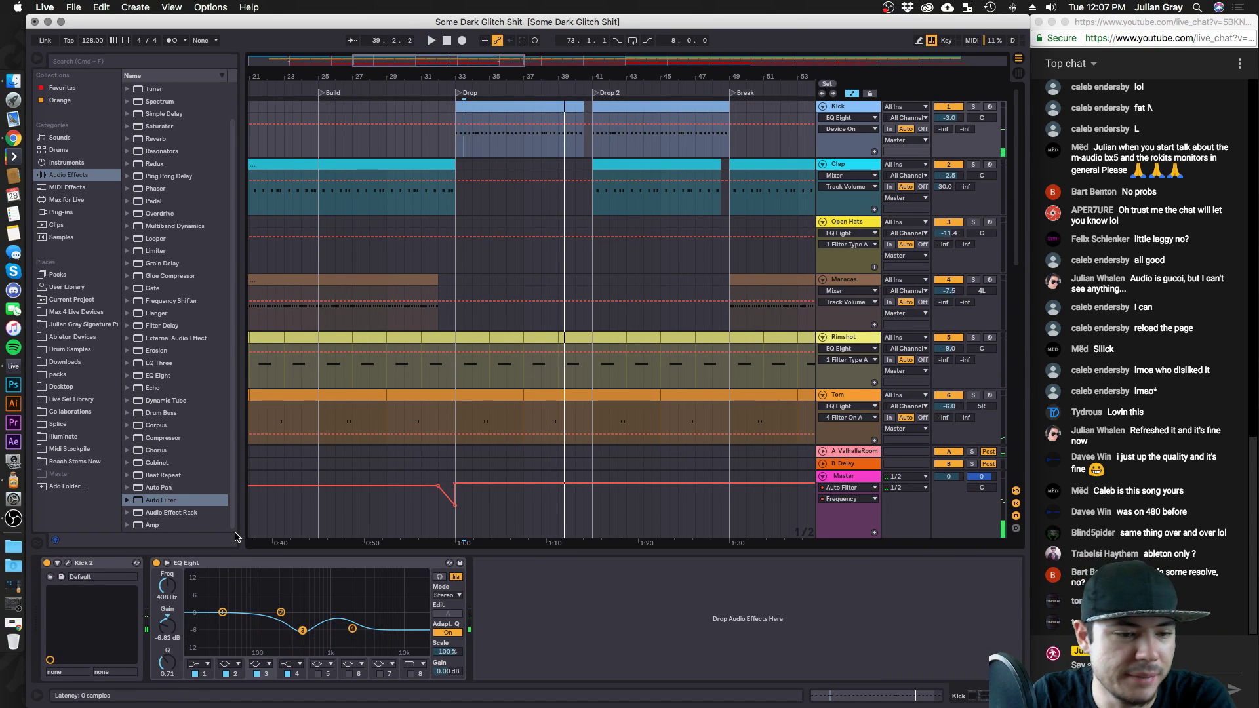
click(68, 562)
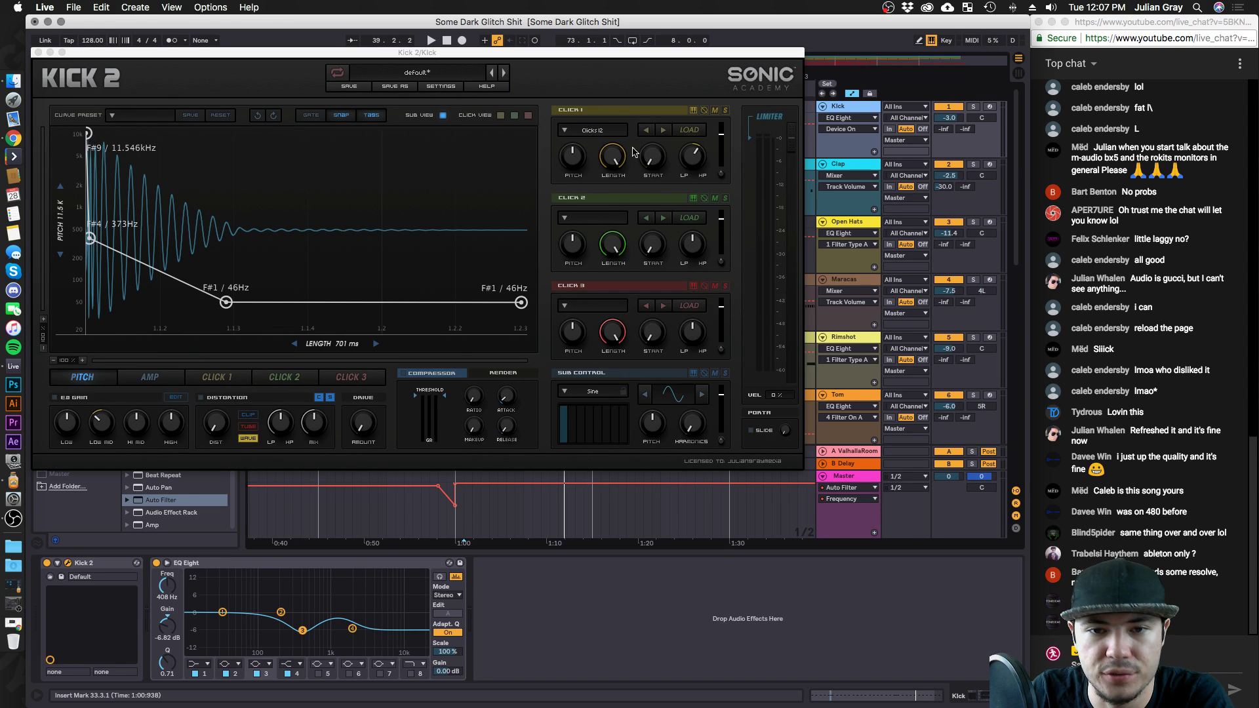
drag(503, 53, 529, 188)
click(451, 148)
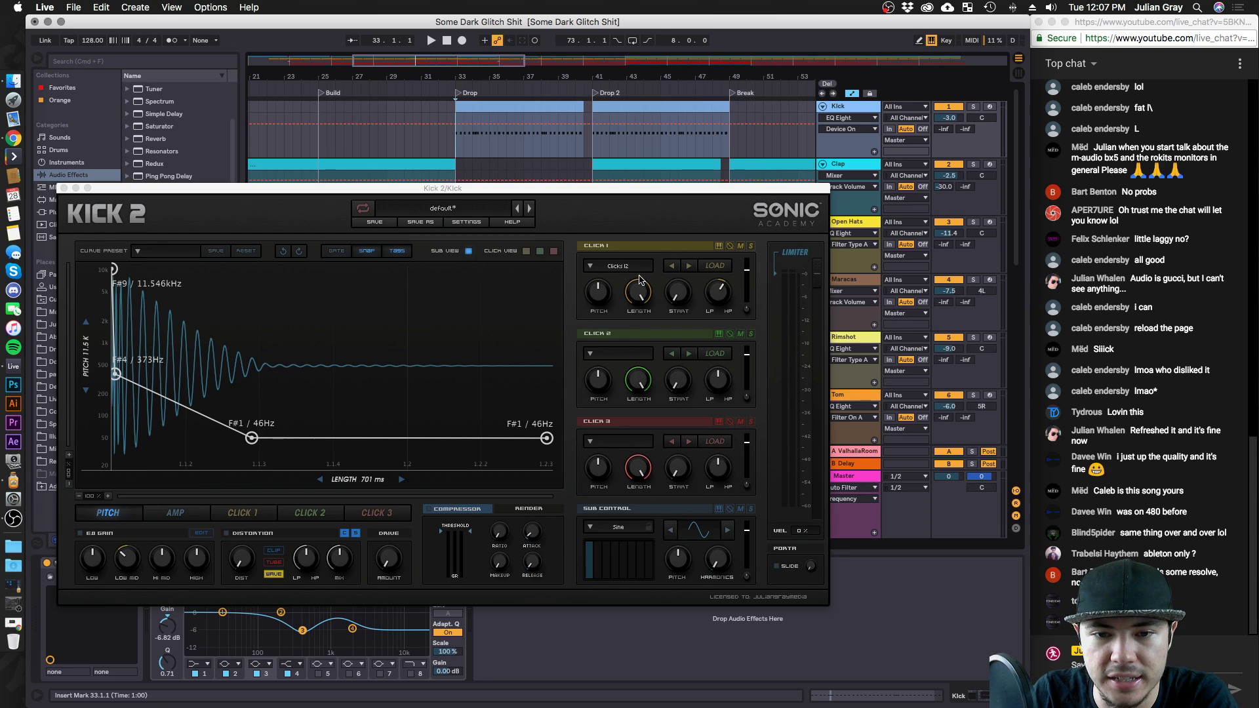
key(space)
Change Kick 2's Click 1 sample, shorten its length and set its LP/HP filter to about 0.38.
click(688, 265)
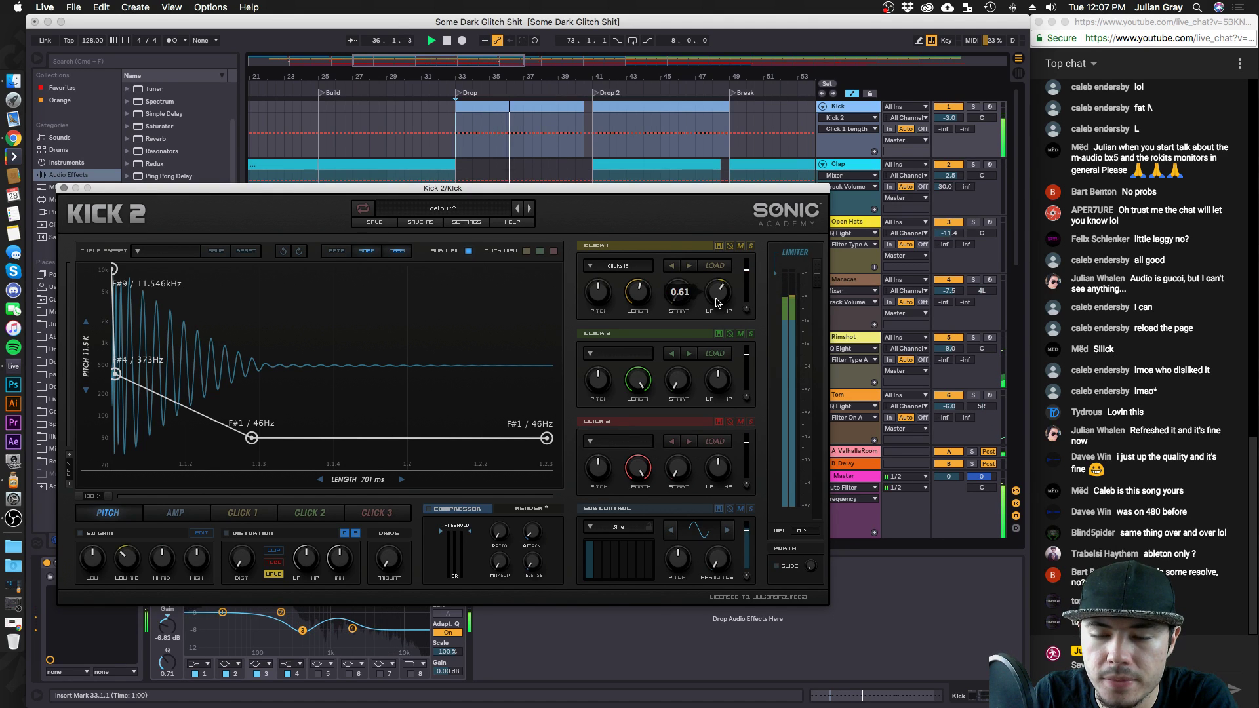
drag(716, 312, 717, 327)
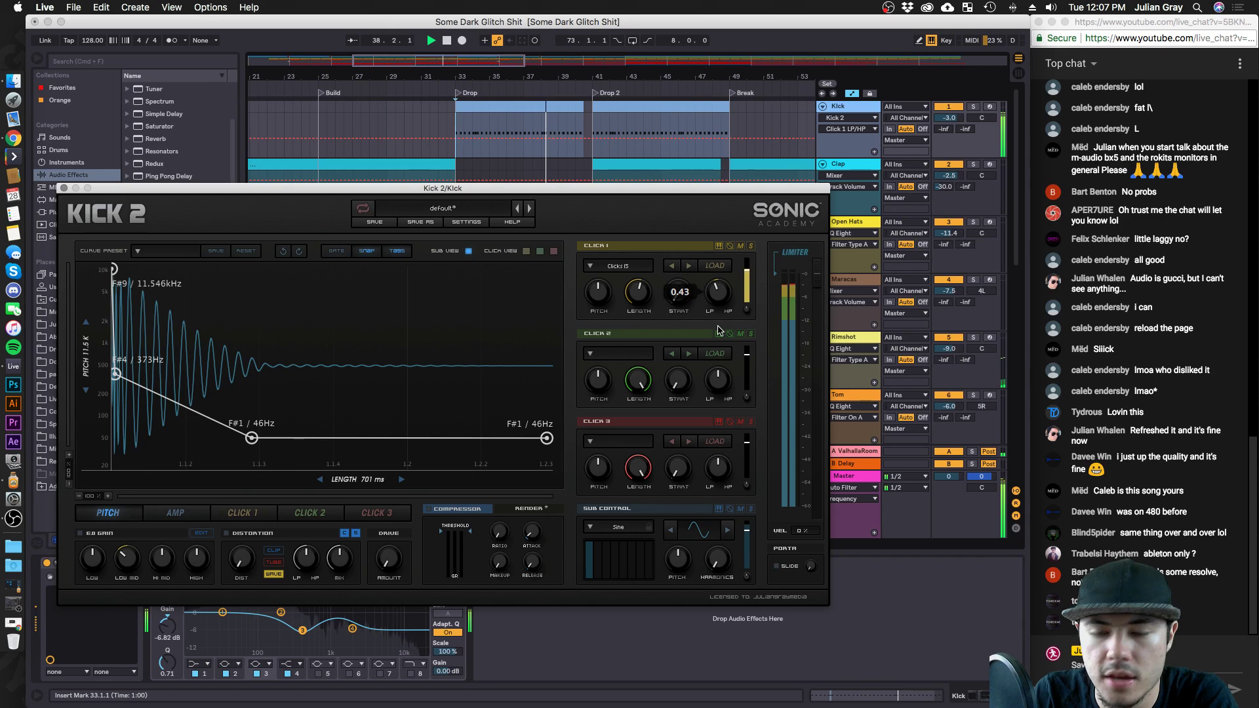
click(628, 283)
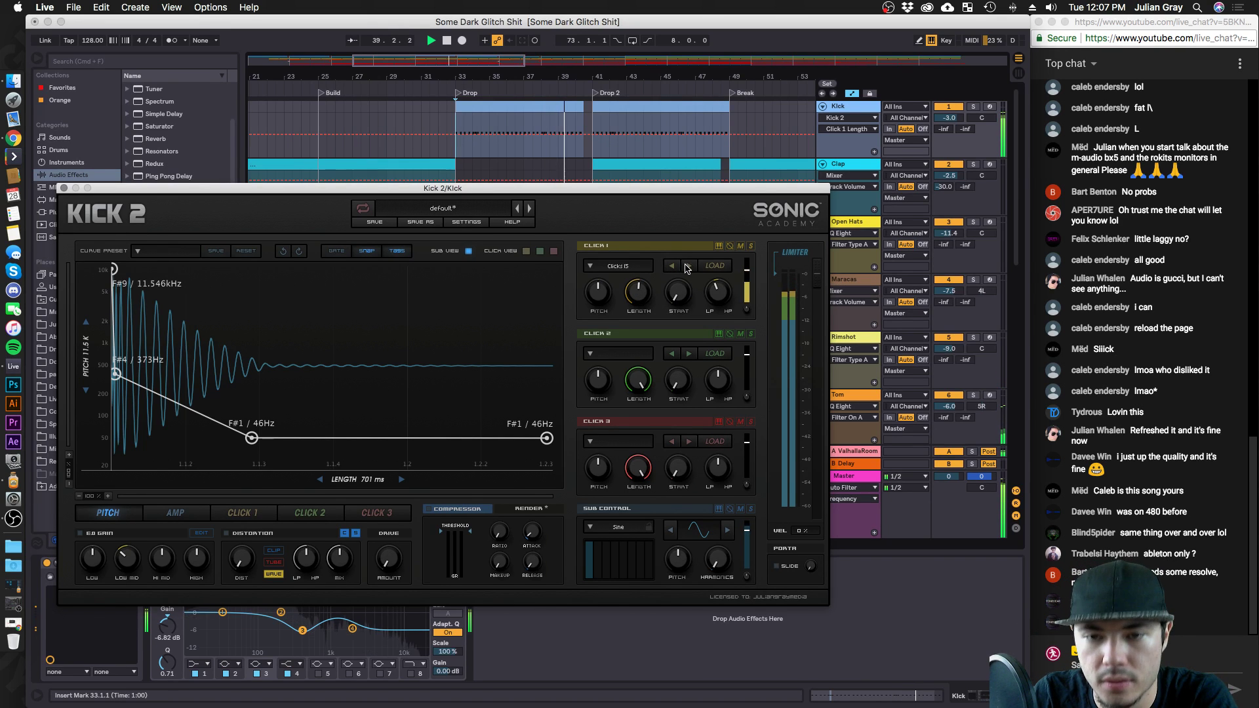
click(718, 291)
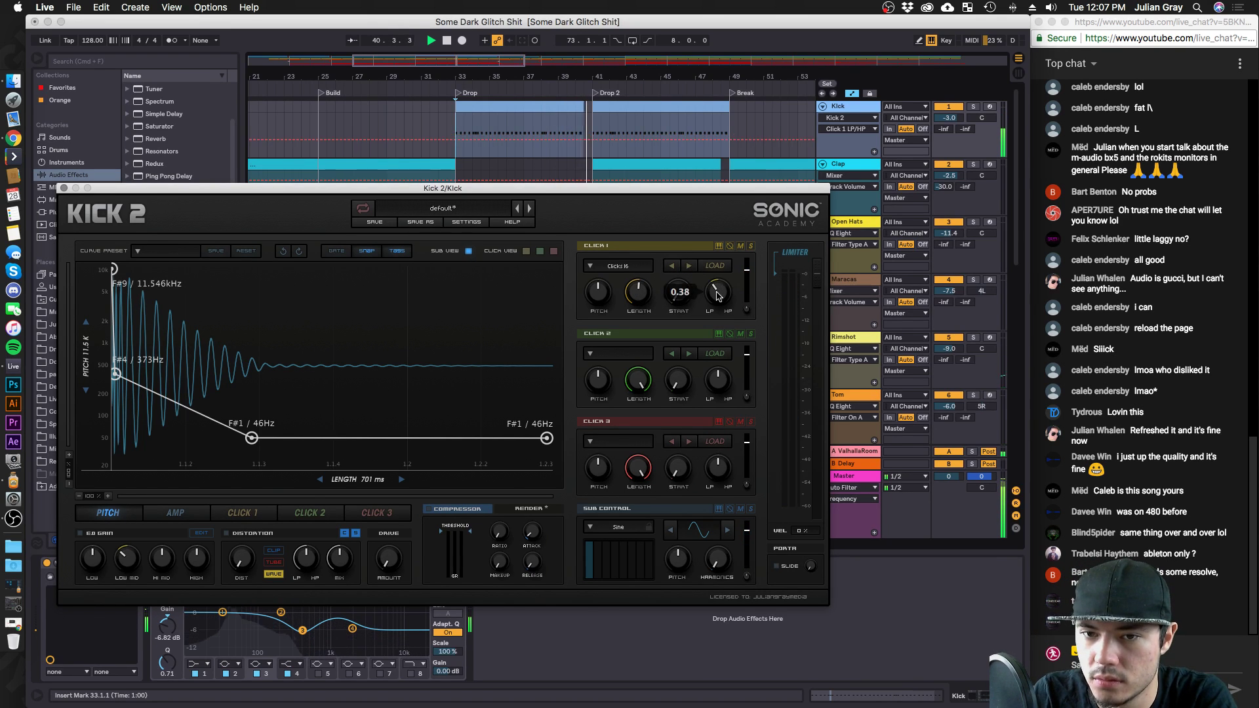
Close Kick 2 and set band 4 of the Kick's EQ Eight to 1.86 kHz with -0.62 dB gain.
click(64, 188)
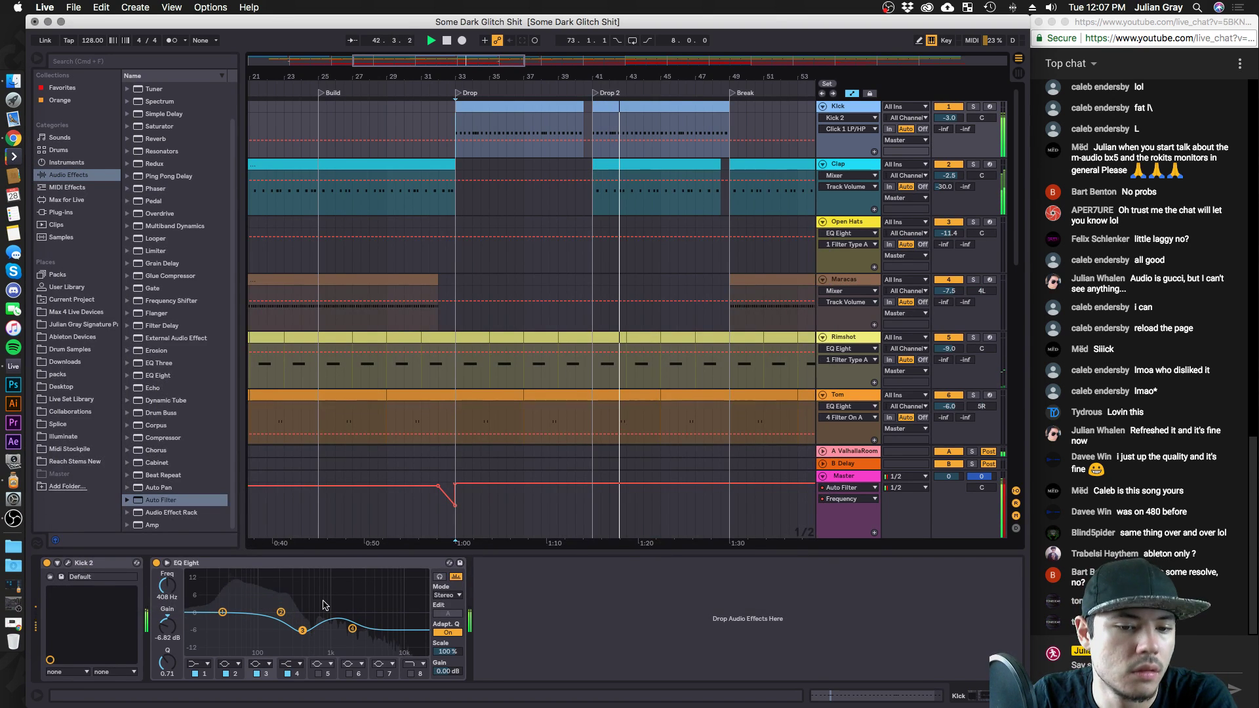
drag(350, 617, 348, 614)
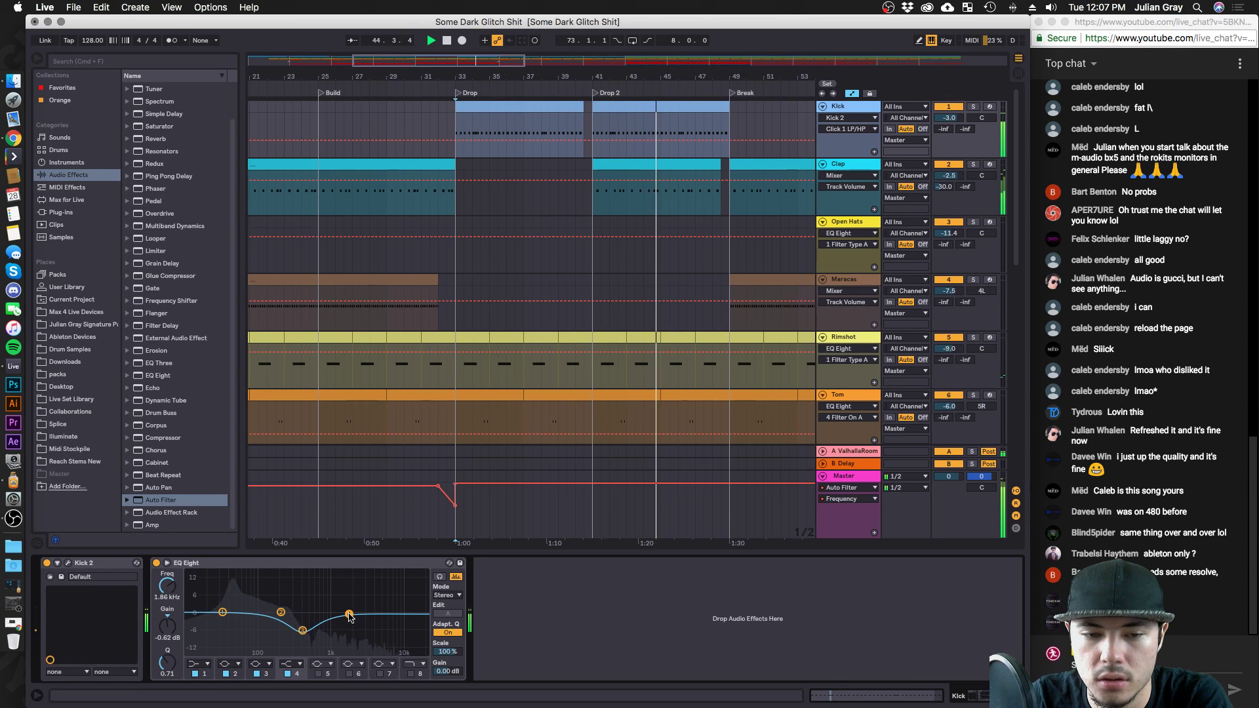
Solo the FX track 12, the Top track and the Rimshot one after another to audition them around Drop 2.
click(721, 190)
scroll(718, 220, down, 5)
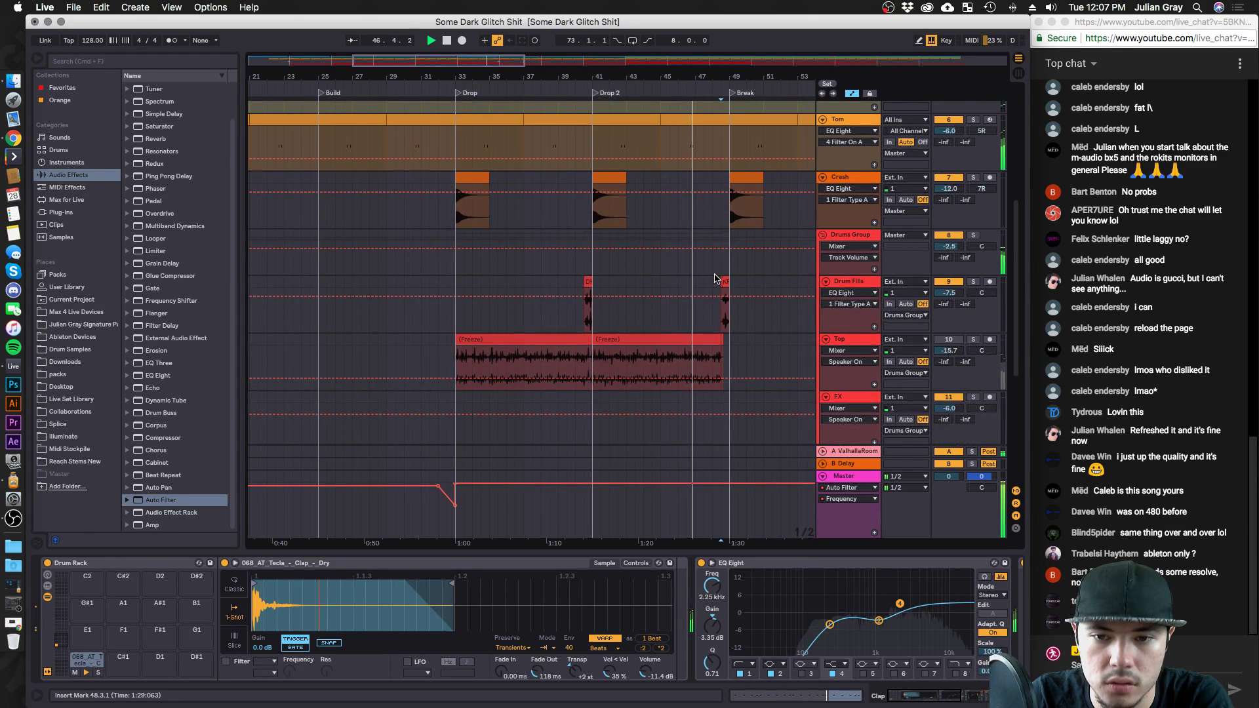
scroll(717, 219, down, 8)
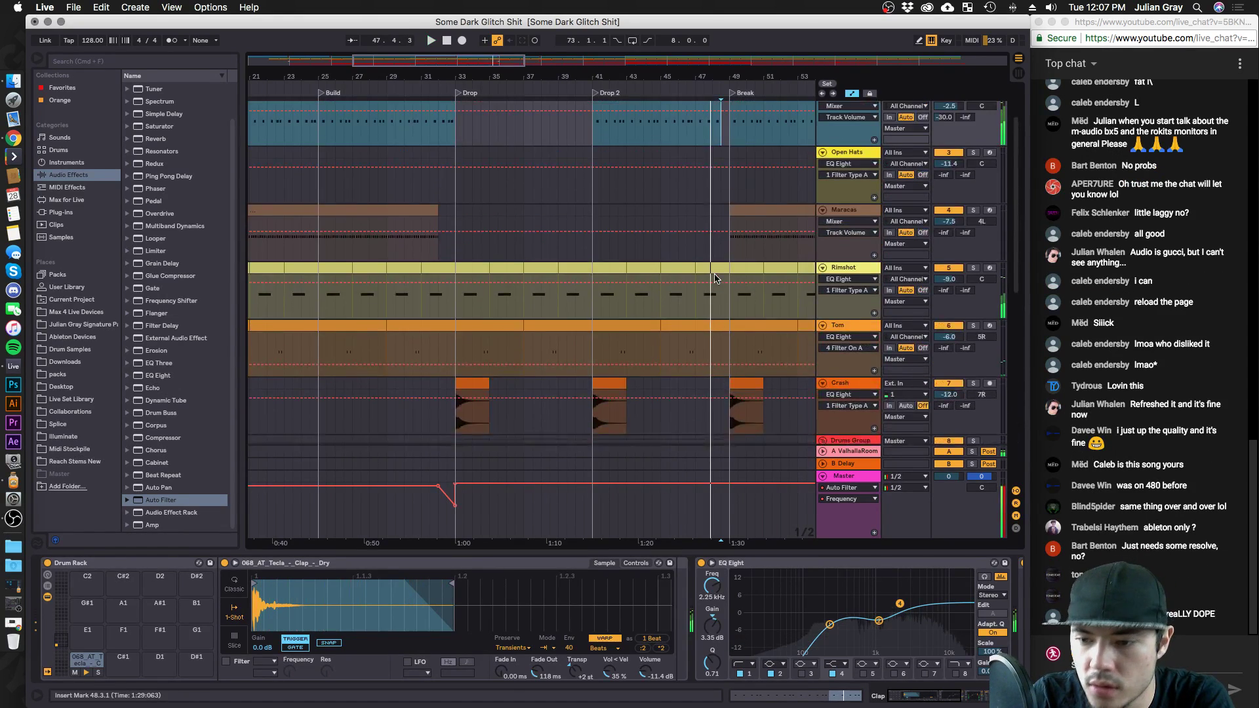
click(753, 270)
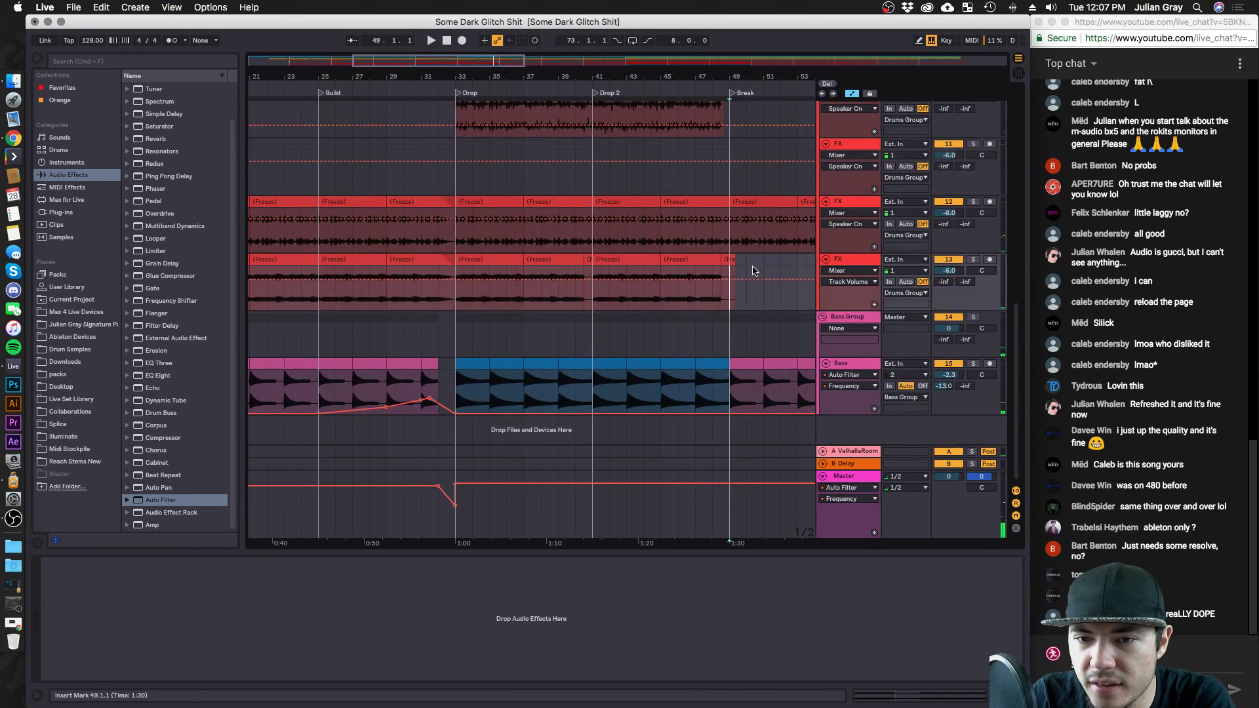
click(973, 203)
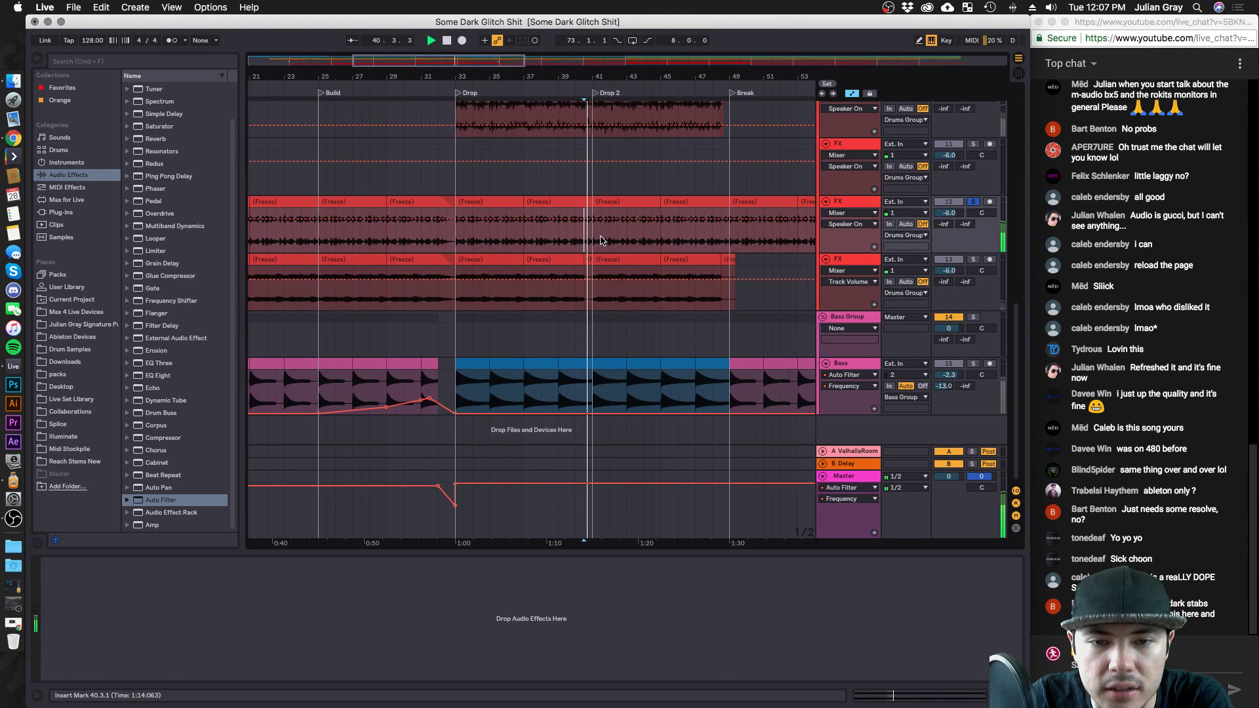
scroll(930, 224, up, 5)
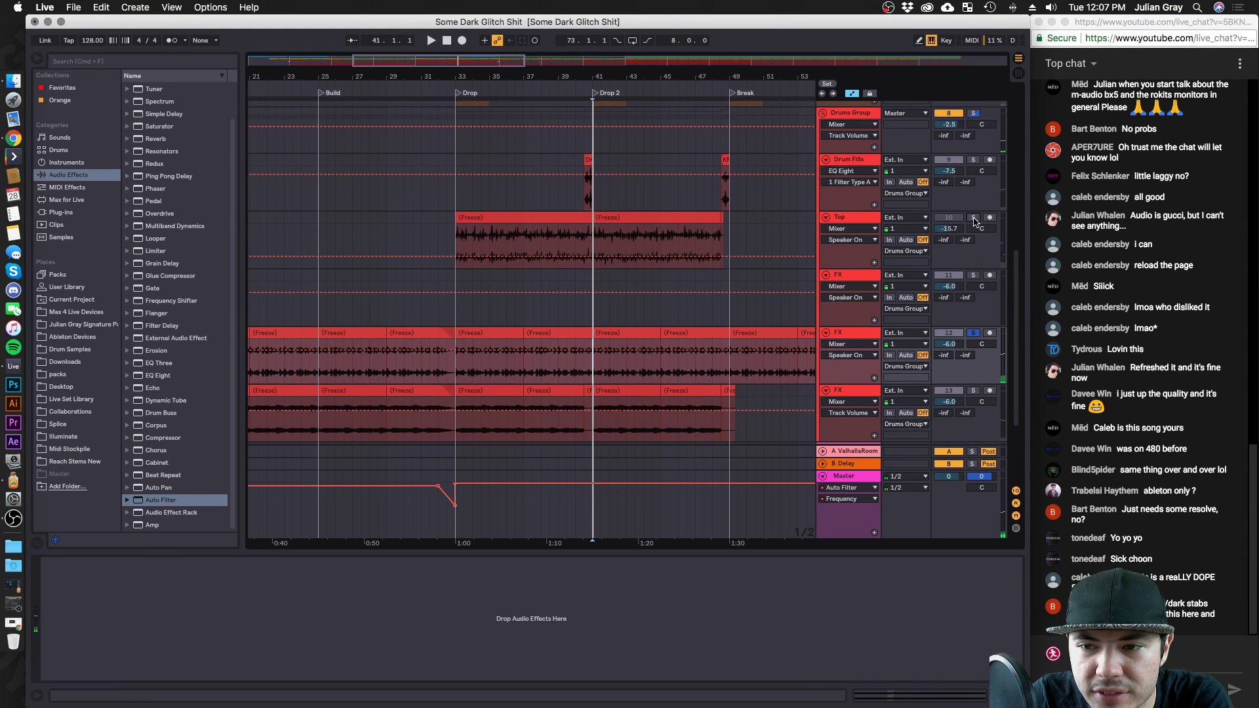
click(974, 219)
scroll(688, 239, up, 4)
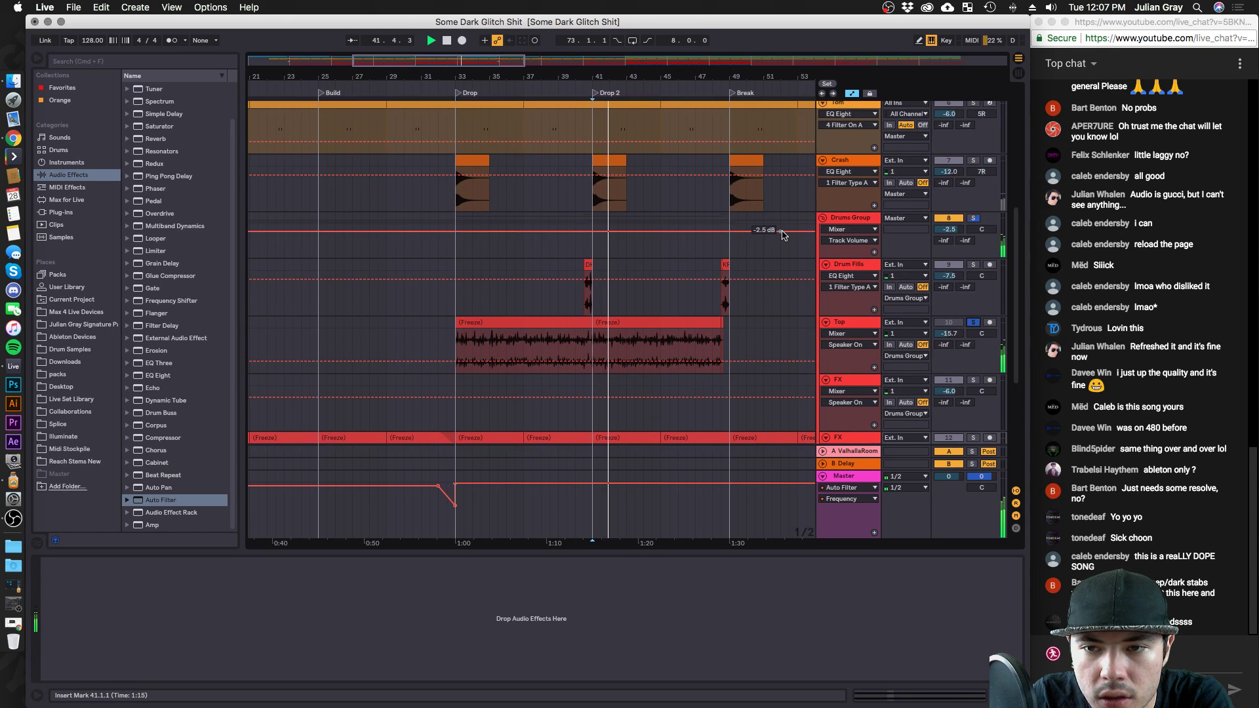
scroll(782, 235, up, 5)
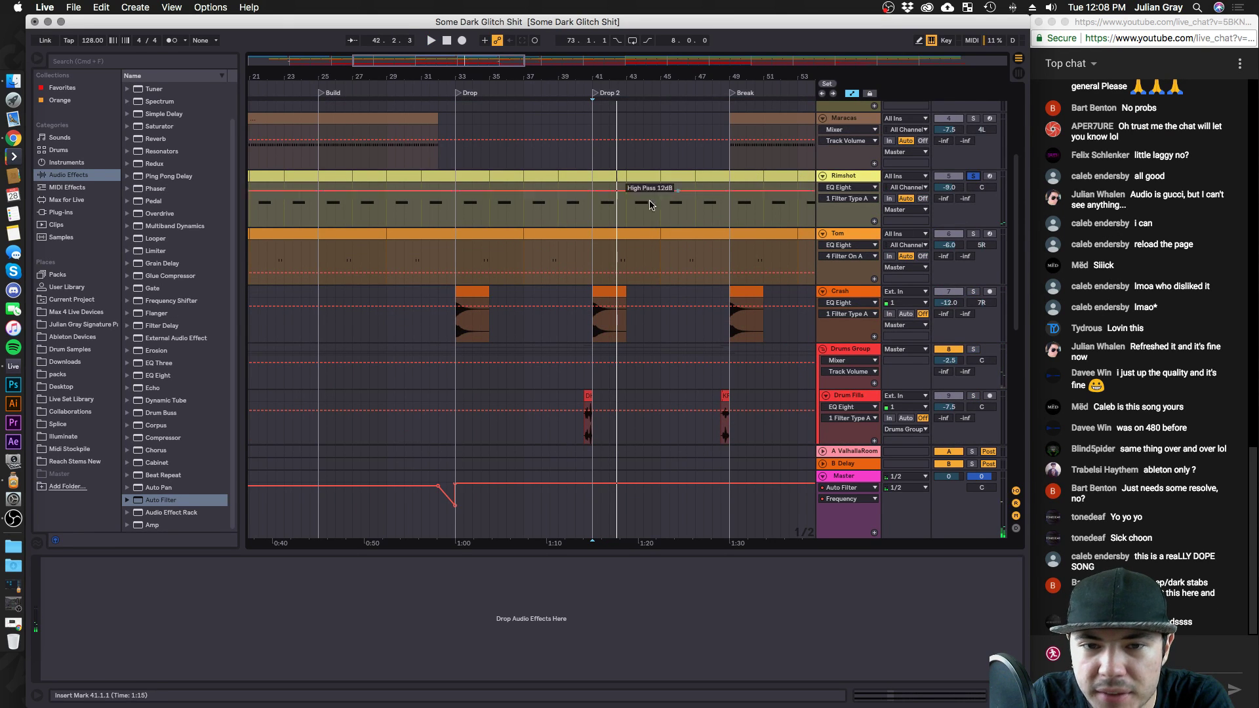
Insert a Ping Pong Delay between Simple Delay and EQ Eight on the Rimshot track, bypass Simple Delay and play from Drop 2.
click(607, 200)
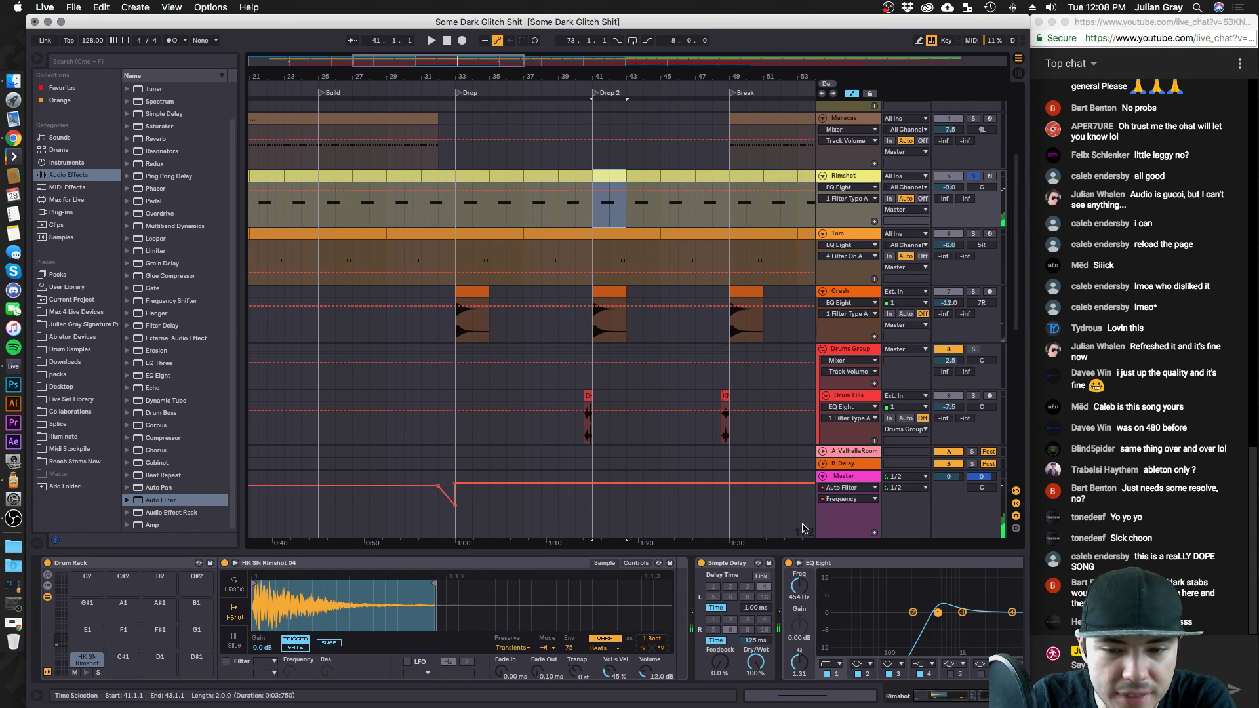
click(952, 691)
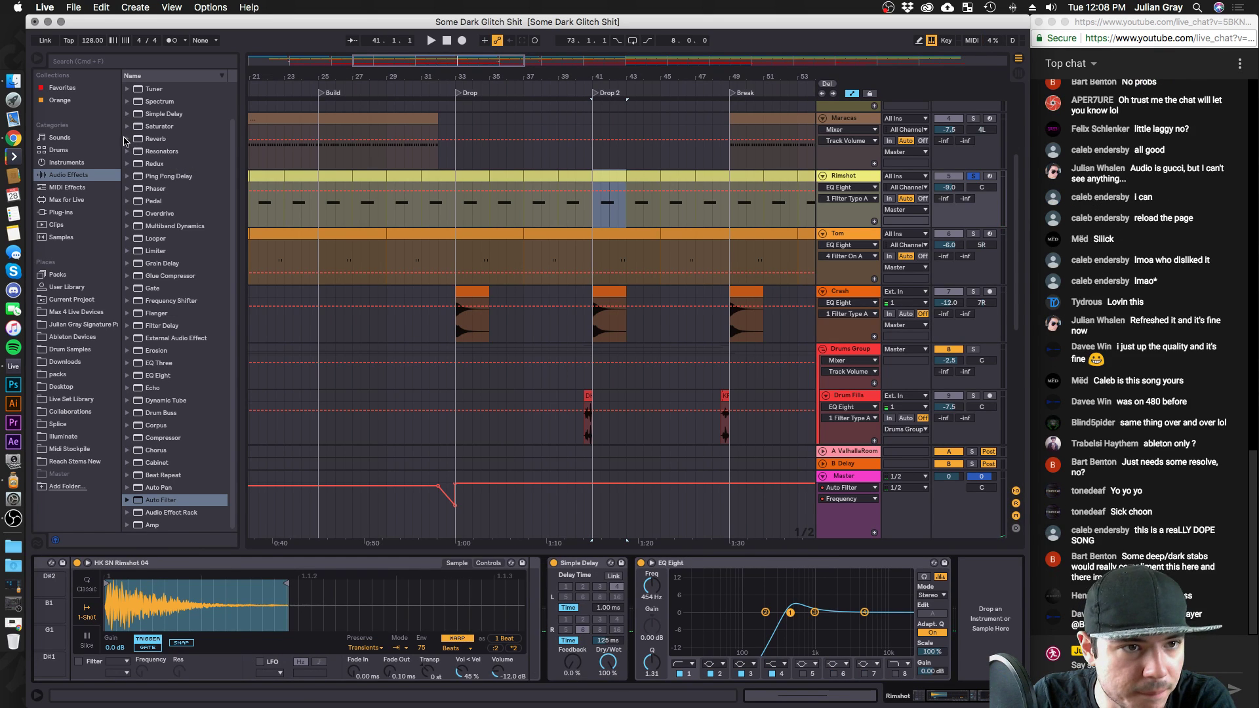
mouse_move(165, 175)
mouse_down()
mouse_move(341, 394)
mouse_move(629, 625)
mouse_up()
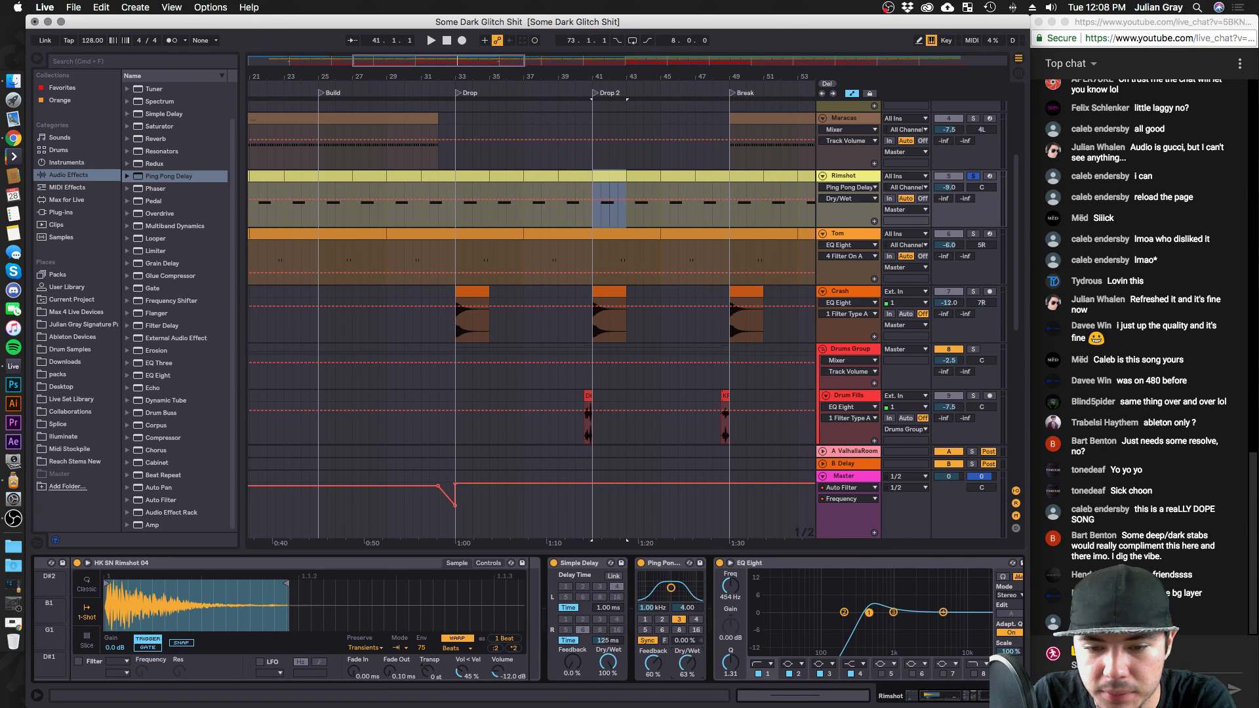
click(553, 563)
key(space)
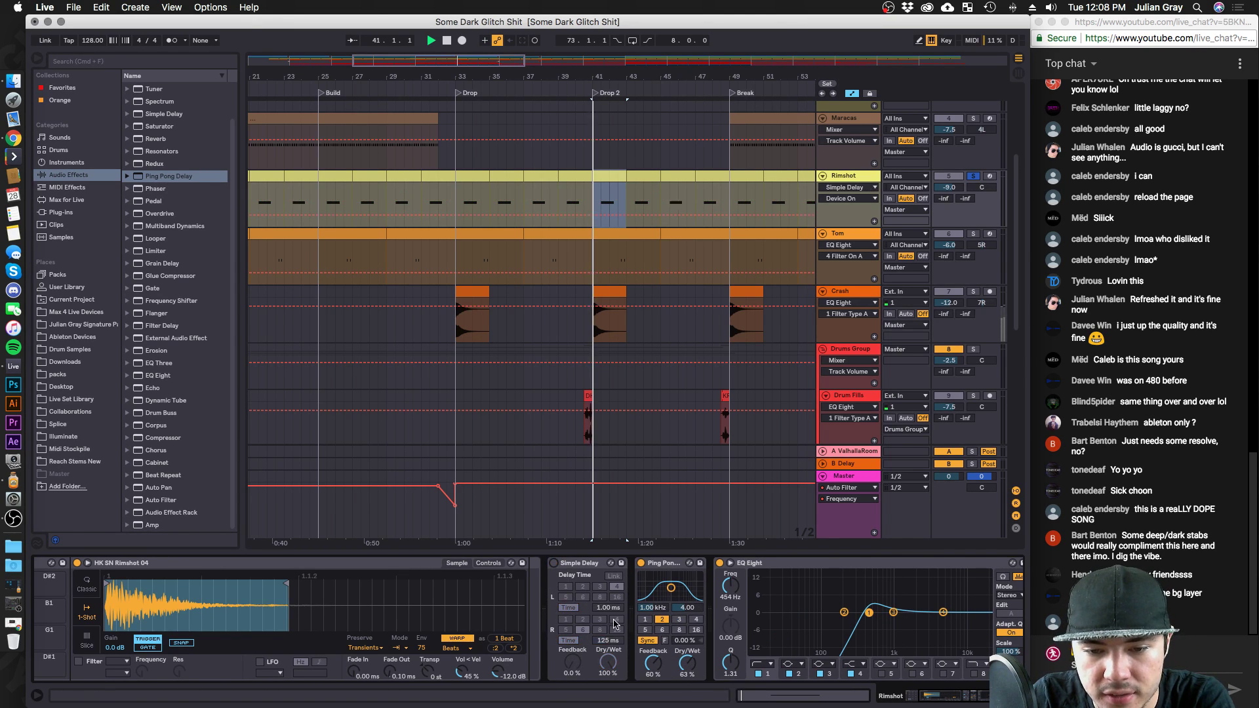
Set the Ping Pong Delay to beat delay 3, filter 1.24 kHz, 34% dry/wet and 43% feedback during playback.
click(679, 619)
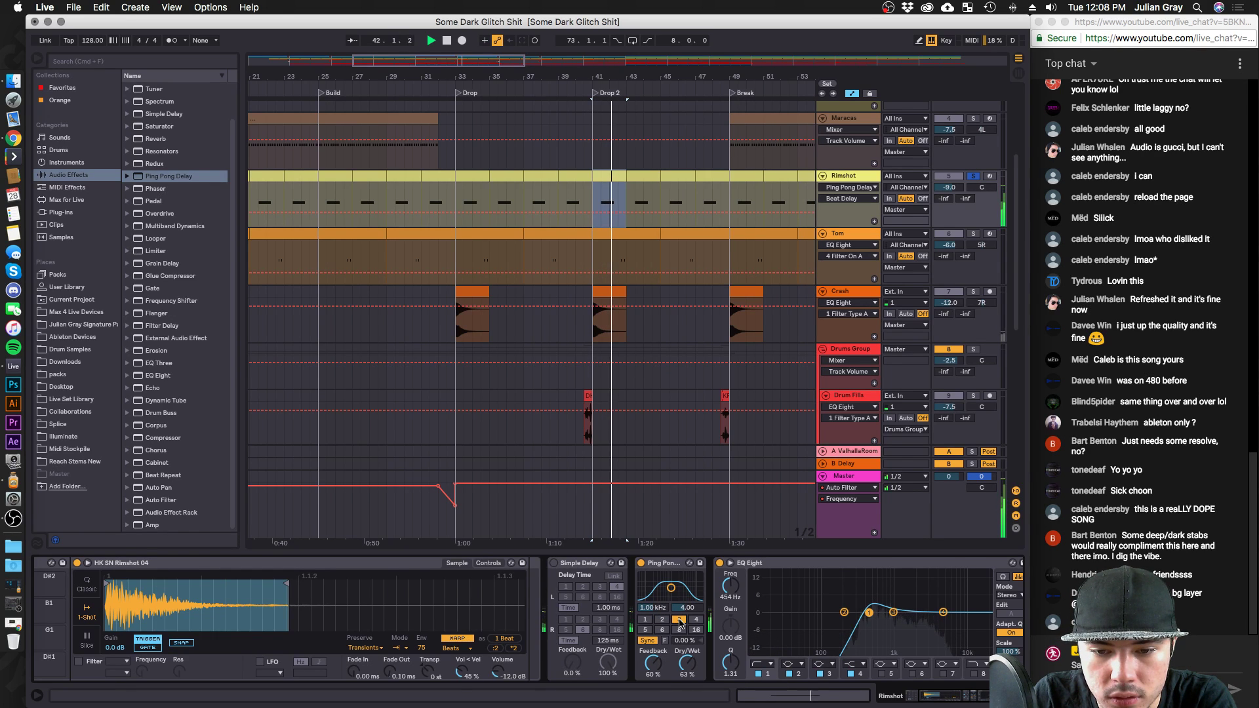
drag(687, 663, 686, 682)
drag(671, 588, 673, 585)
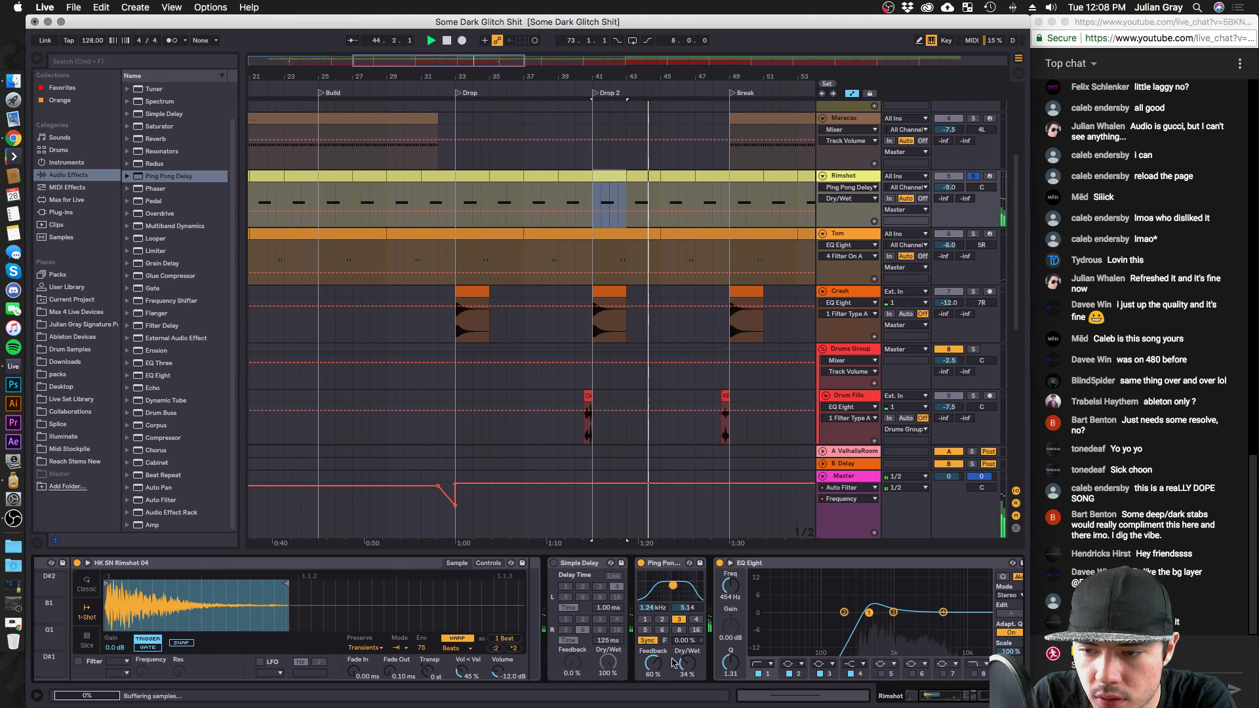
key(space)
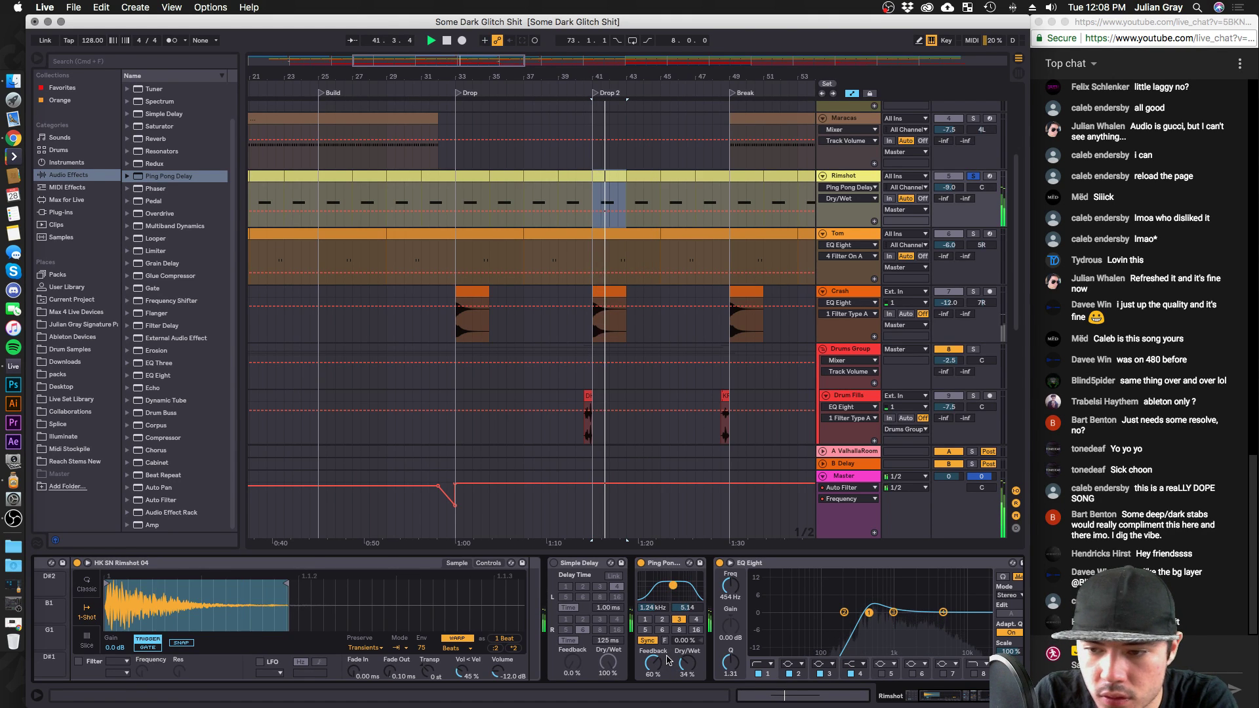
drag(655, 664, 656, 675)
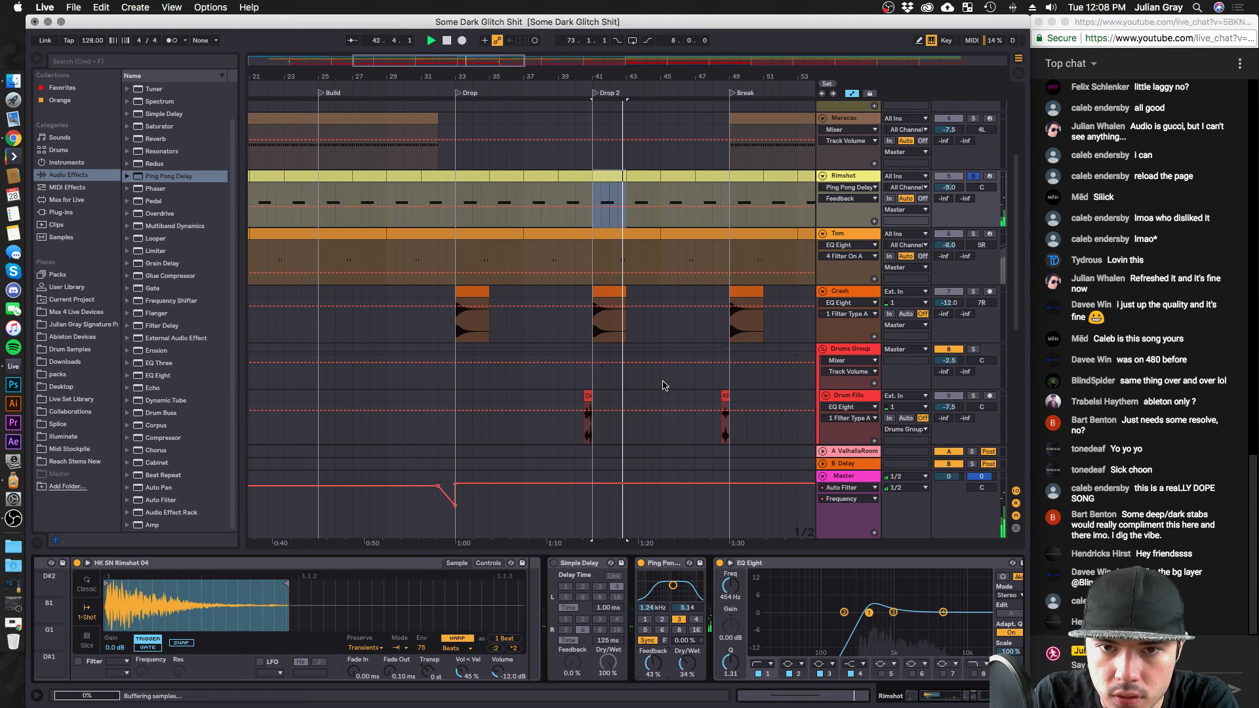
Set the Ping Pong Delay's filter to 776 Hz with a width of 3.33, trying beat delay 1 and returning to 3.
drag(673, 585, 671, 589)
click(645, 618)
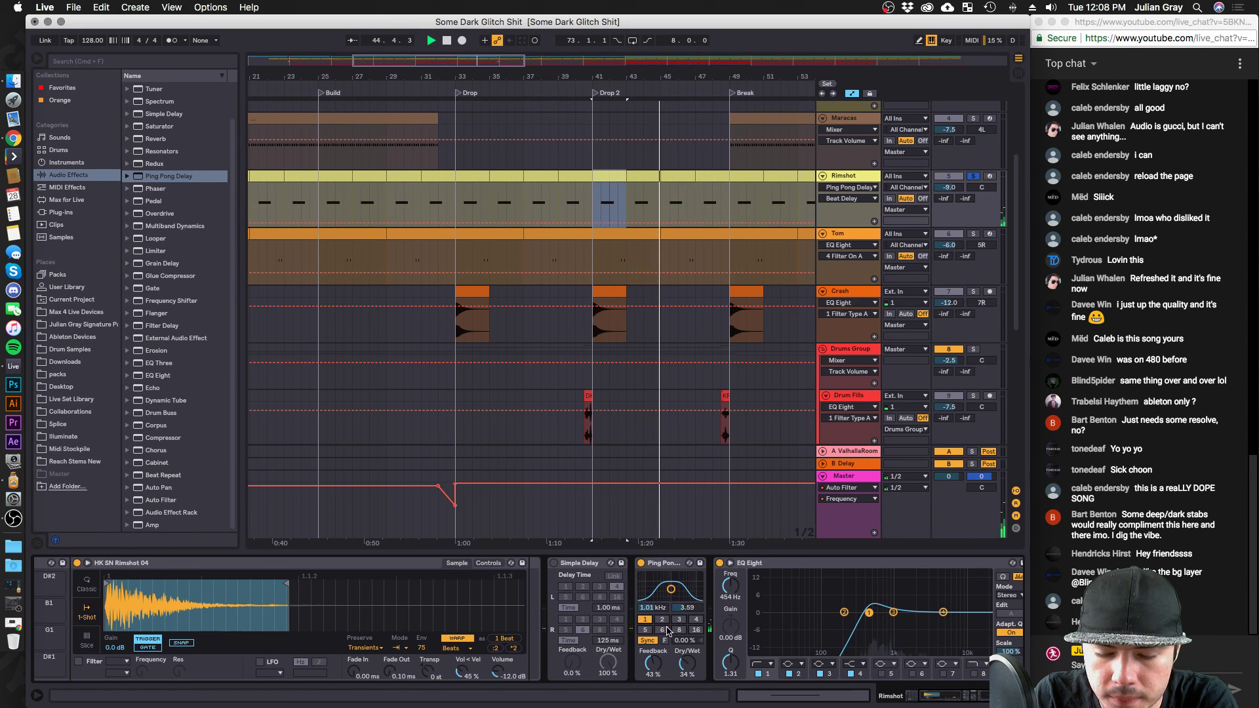
drag(678, 579, 675, 581)
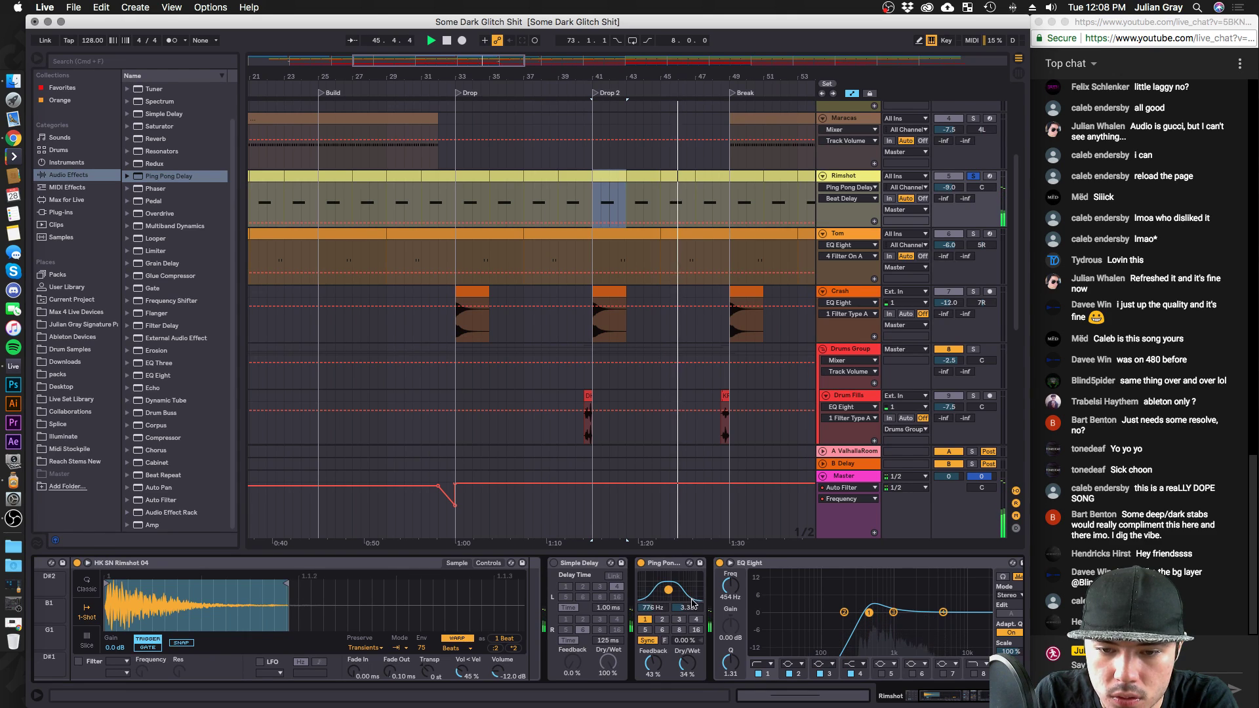
click(679, 619)
key(space)
key(space)
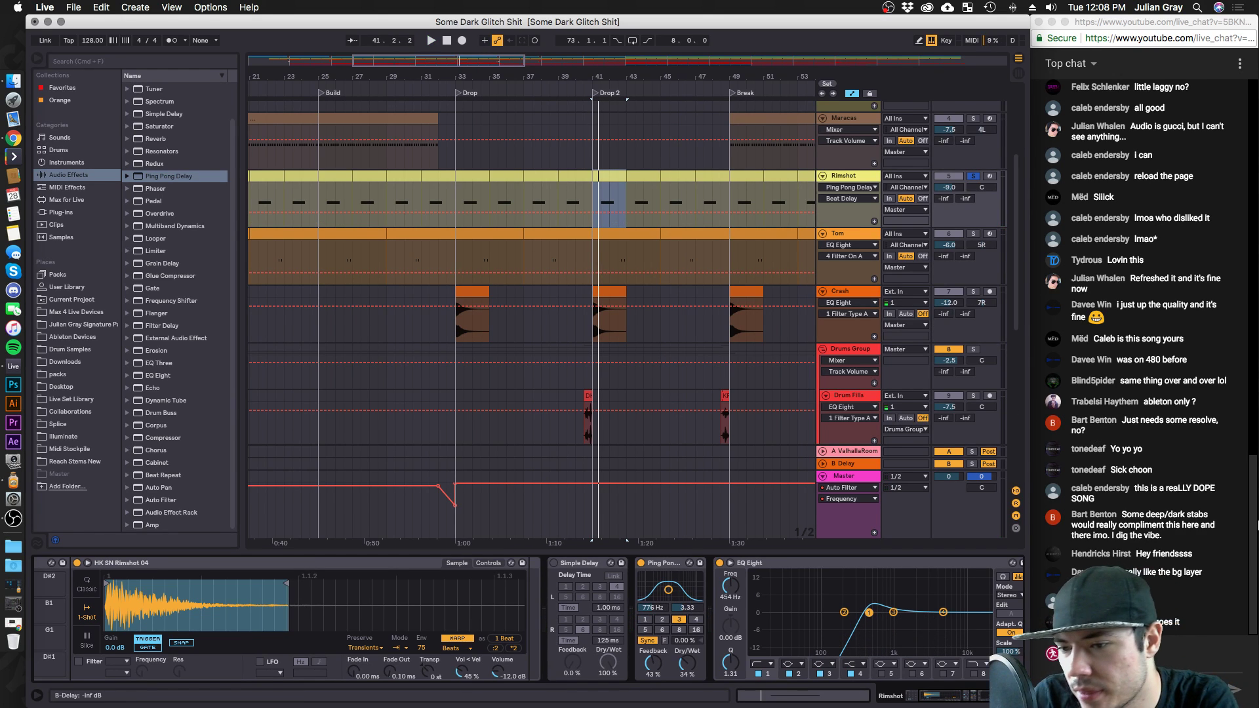
Switch Simple Delay back on, unsolo the Rimshot track and play the full mix from bar 41.
click(602, 205)
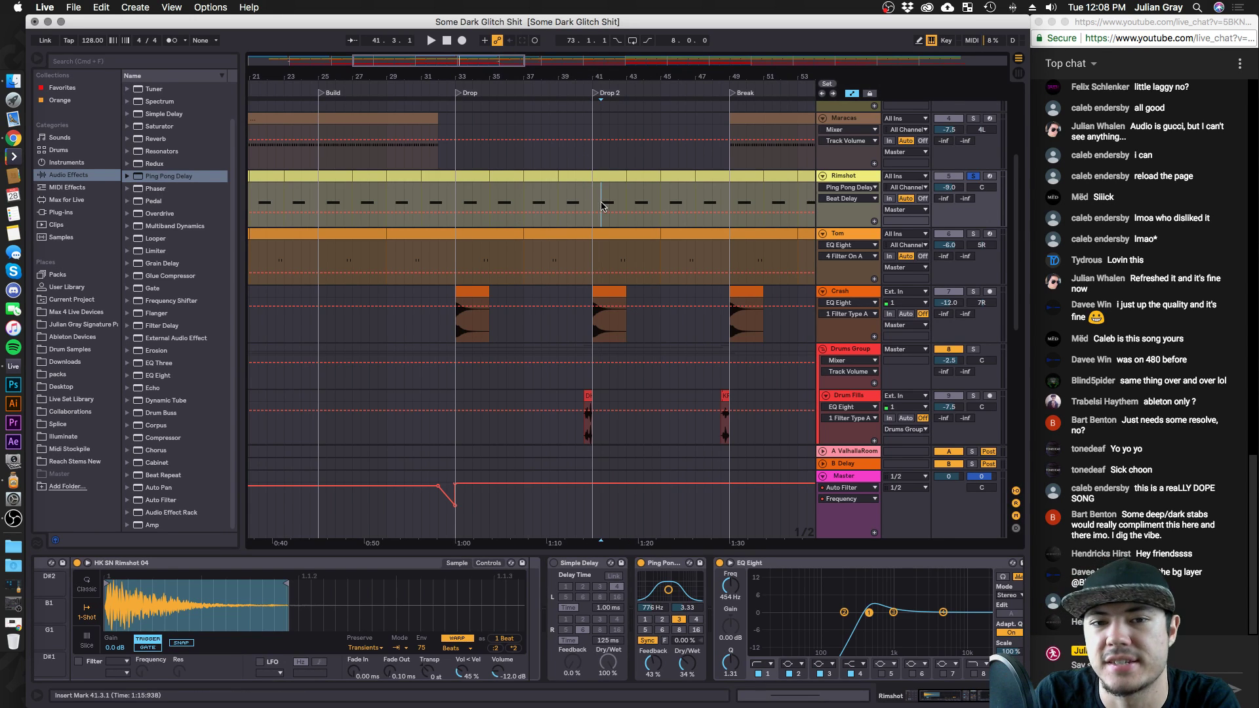
key(space)
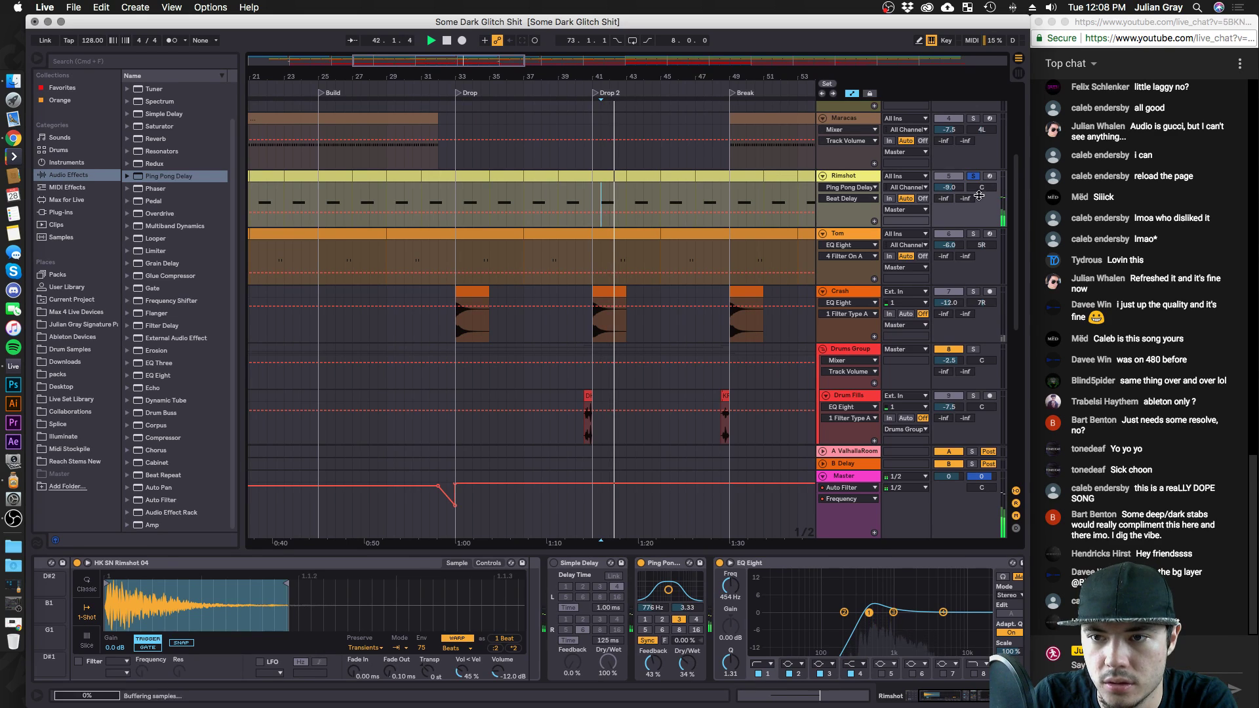
click(579, 572)
click(687, 662)
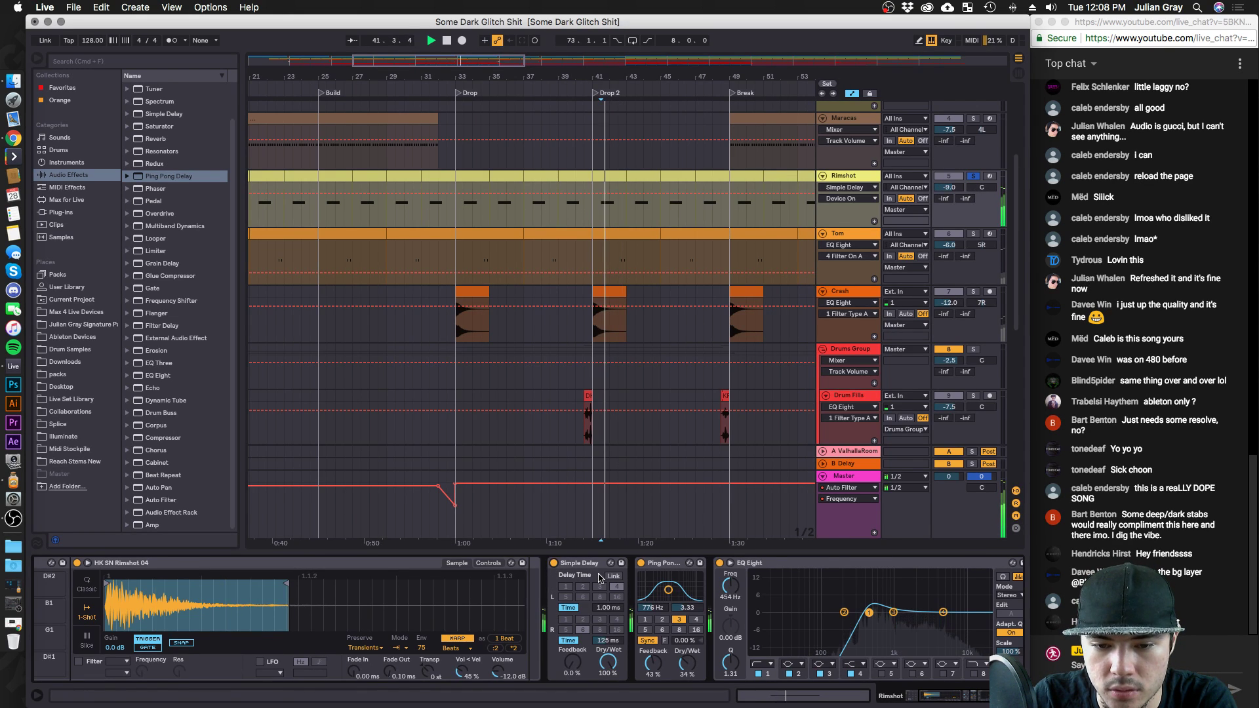
key(space)
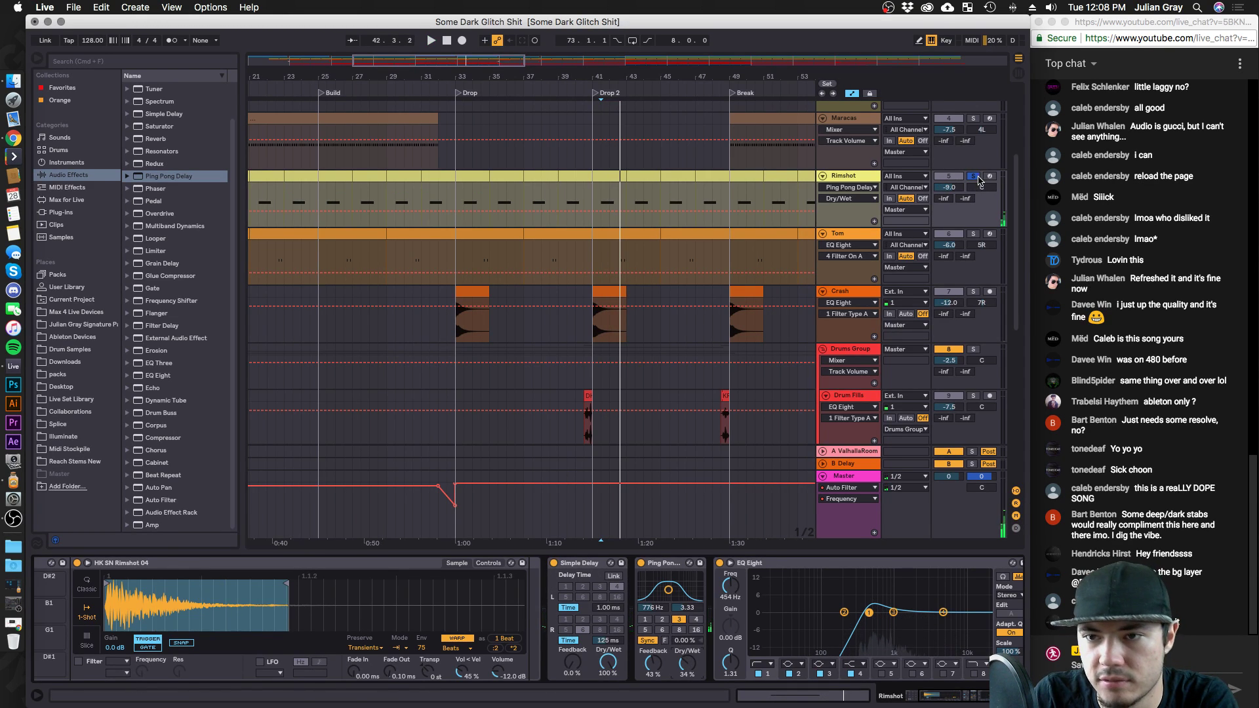
click(973, 176)
key(space)
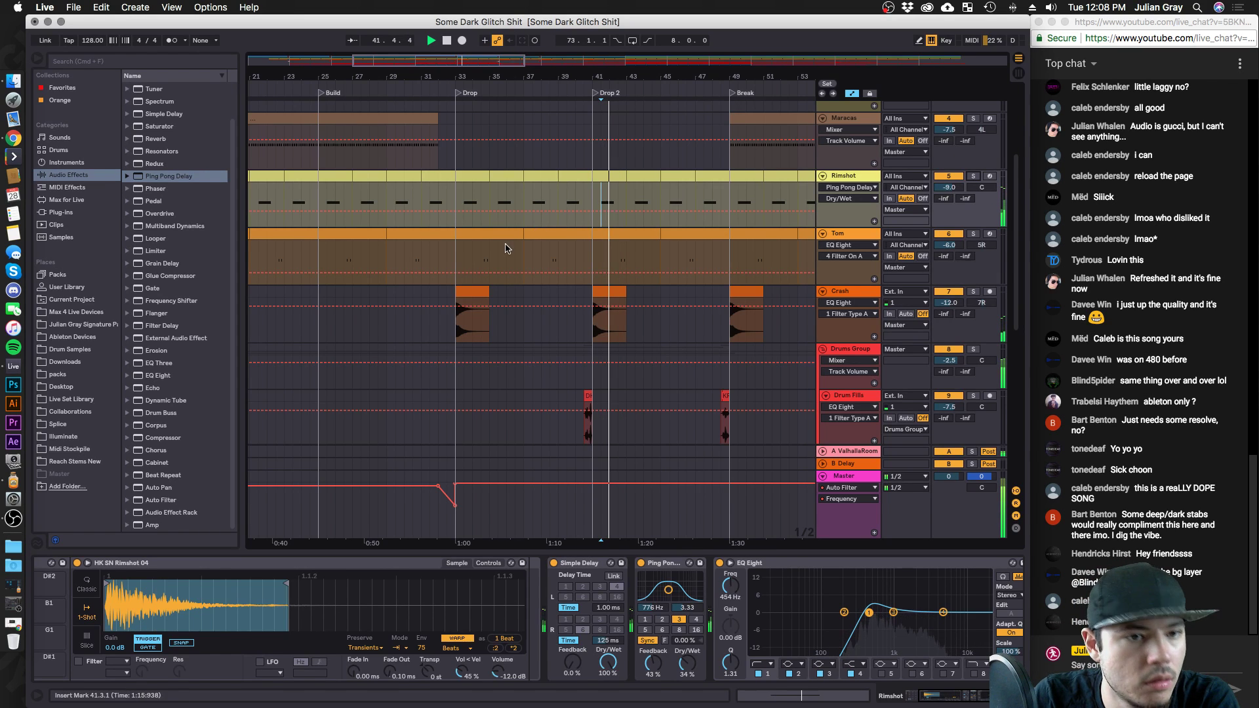
Insert a Compressor between the Rimshot's Ping Pong Delay and EQ Eight and expand its sidechain section.
scroll(687, 653, right, 3)
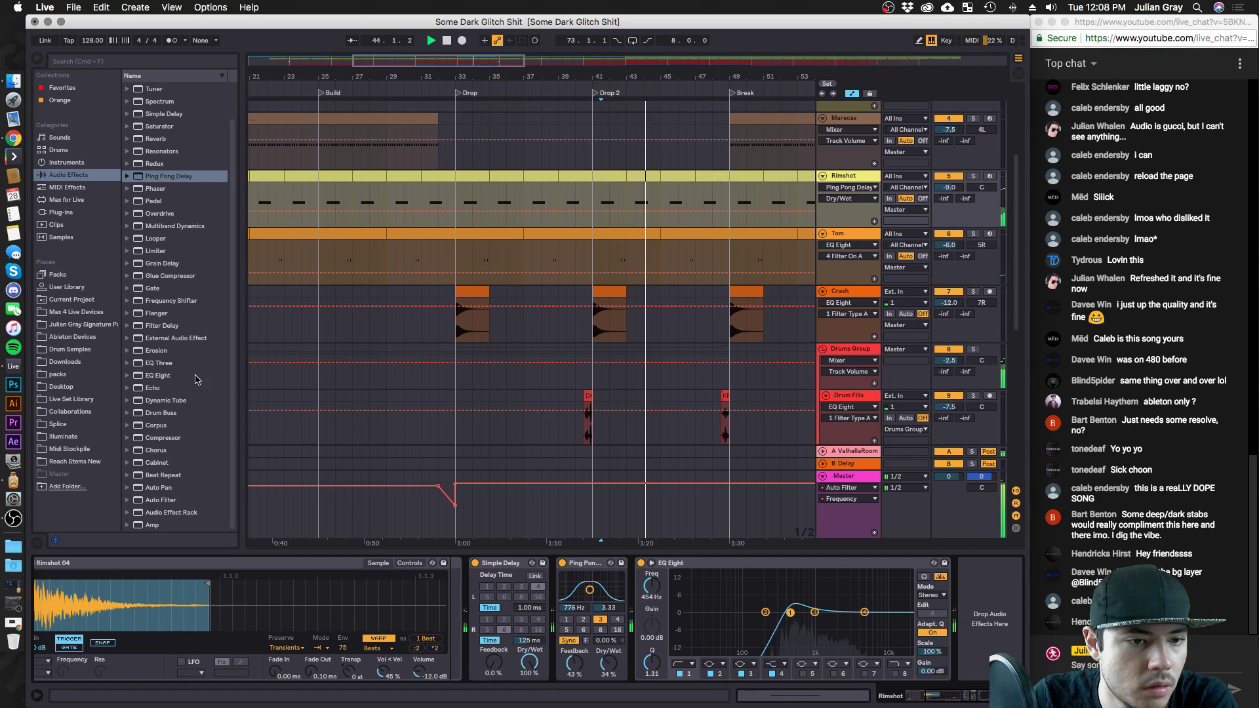
drag(164, 438, 634, 604)
click(650, 564)
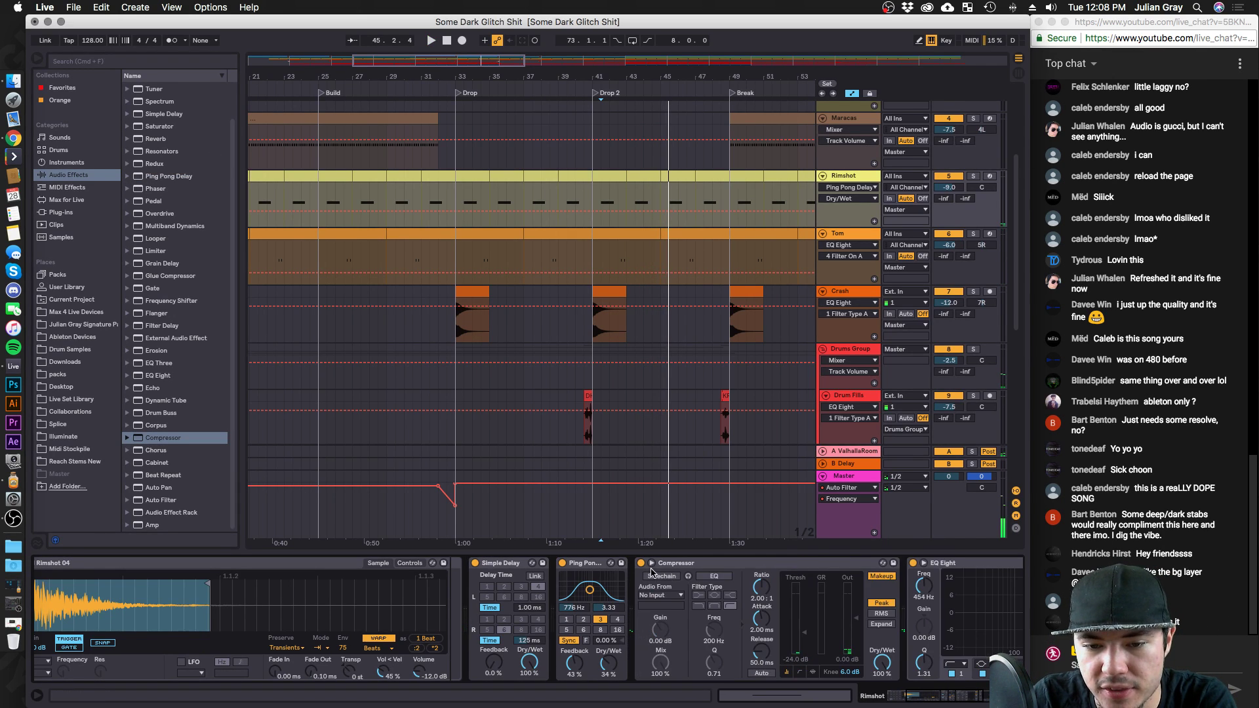
Sidechain the Compressor to Kick with its EQ at 902 Hz, ratio 6.63:1, attack 0.01 ms, release 85.7 ms and threshold -35.3 dB.
click(663, 596)
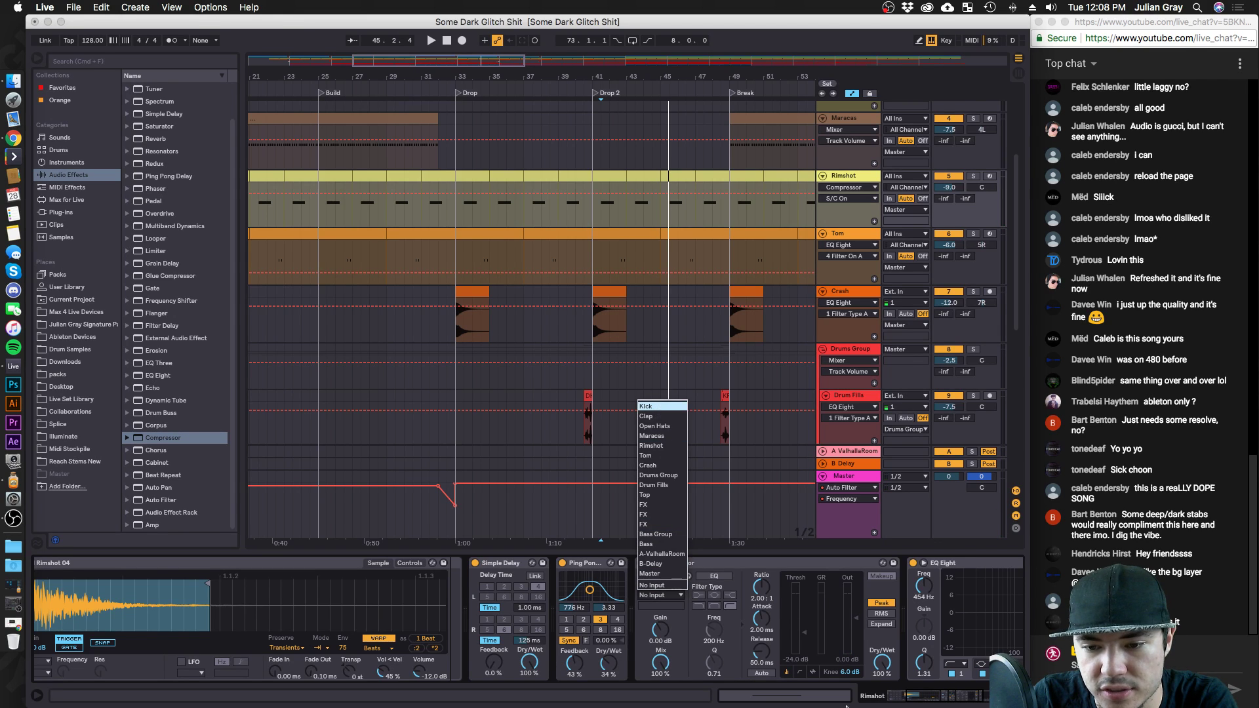
click(662, 406)
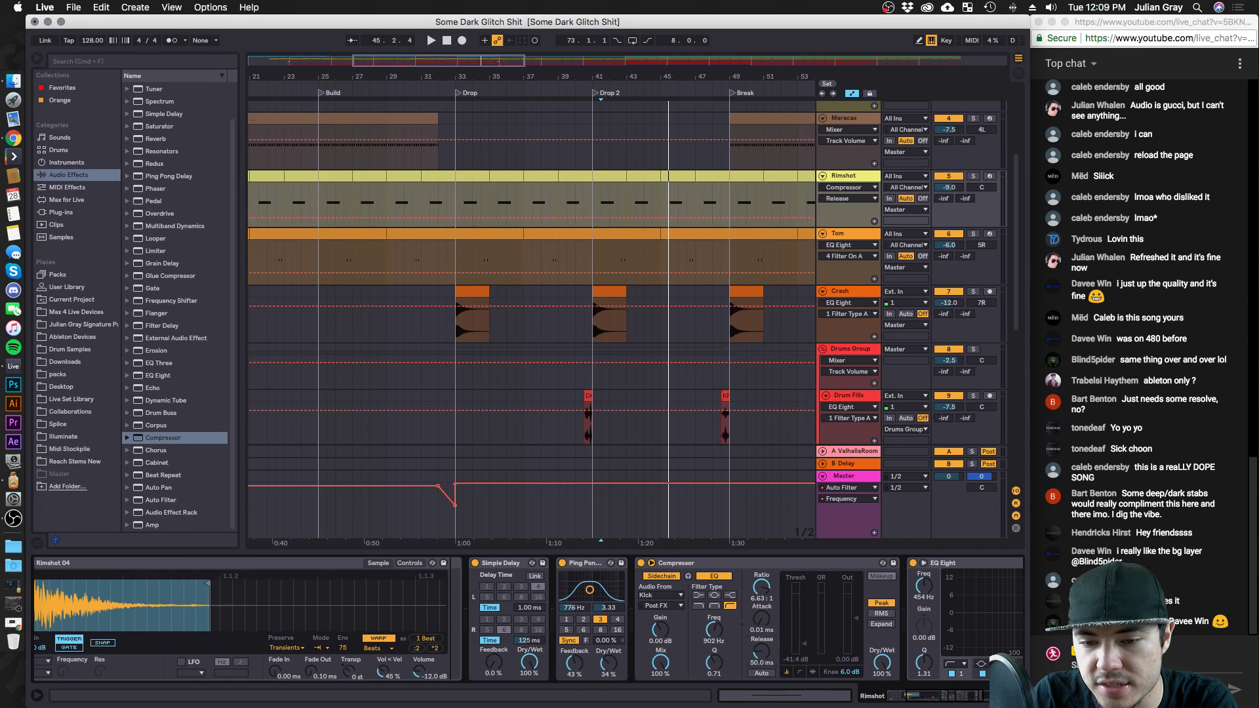
key(space)
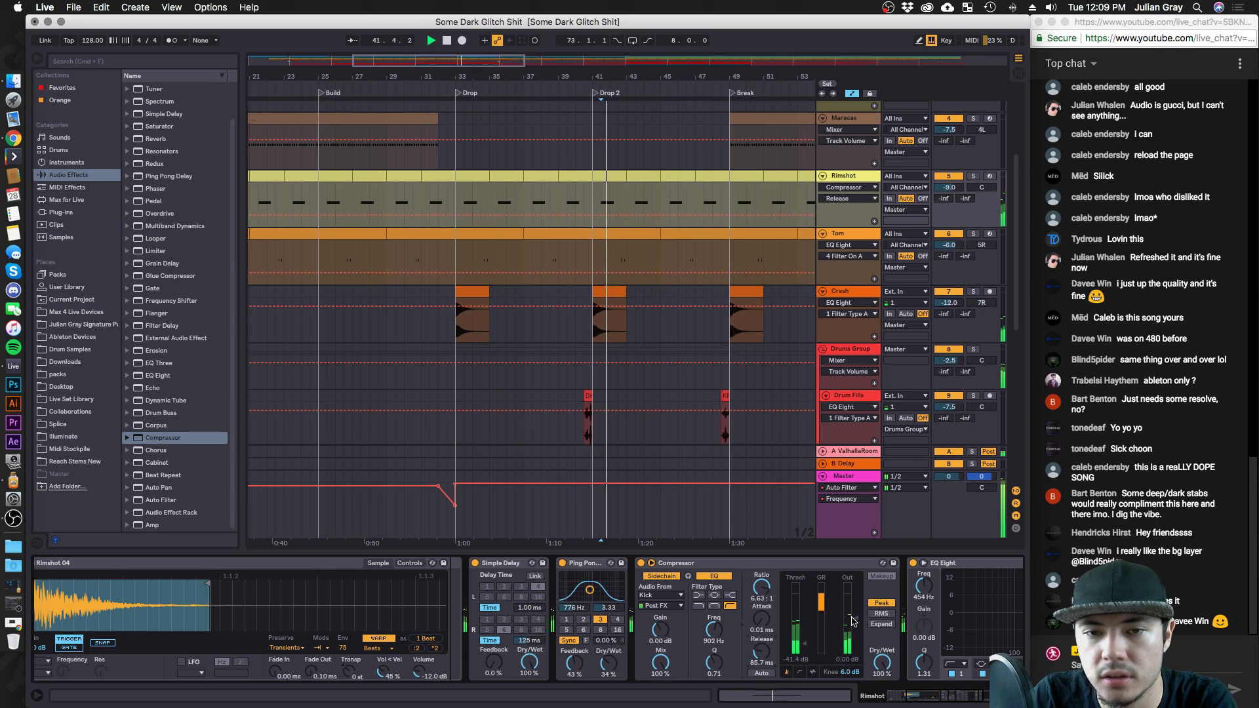
drag(796, 647, 795, 641)
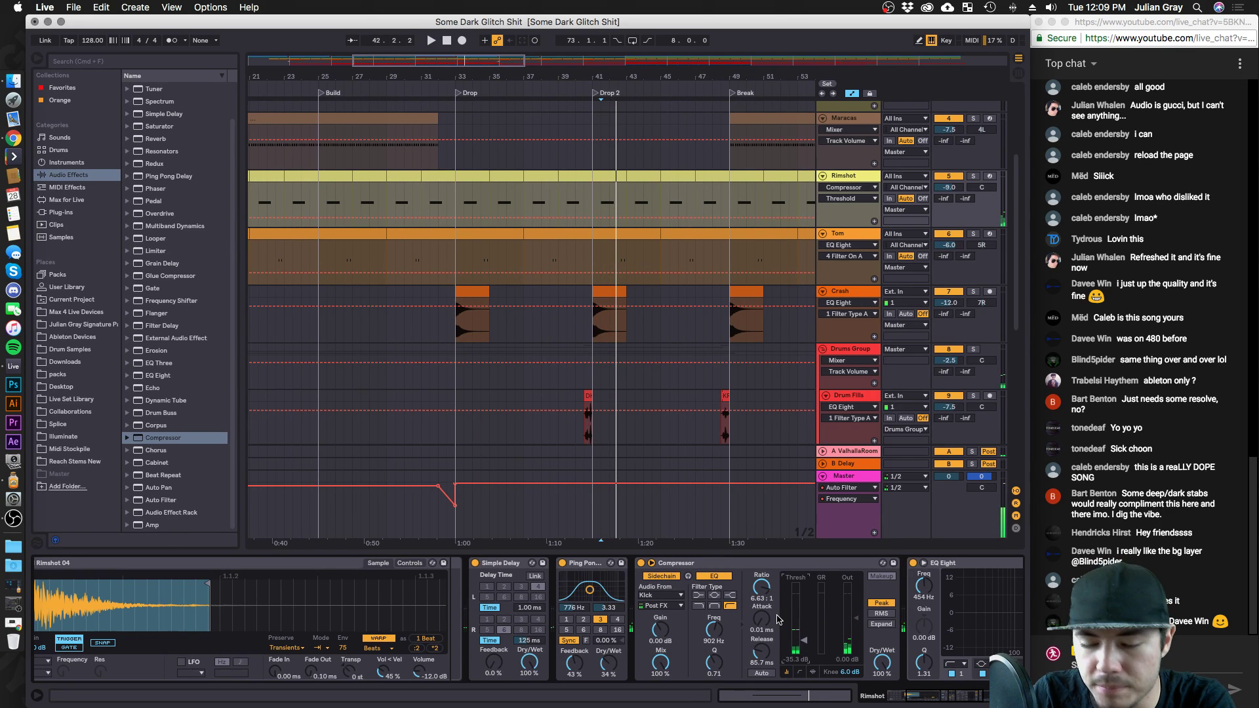
Insert the ValhallaRoom VST reverb between the Ping Pong Delay and the Compressor on the Rimshot track.
click(74, 212)
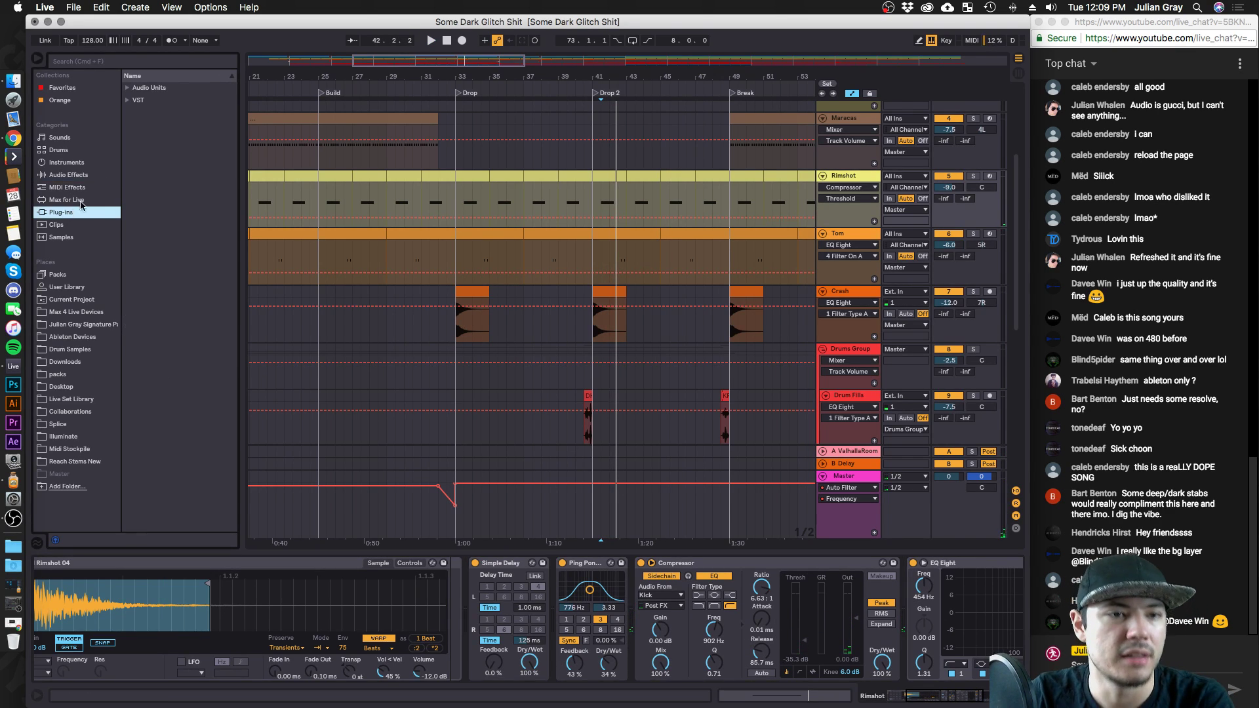
click(127, 100)
click(135, 199)
drag(180, 211, 658, 579)
Set ValhallaRoom's mix to 41.5%, decay to 7.65 s and high cut to 8270 Hz during playback, and close its window.
click(92, 342)
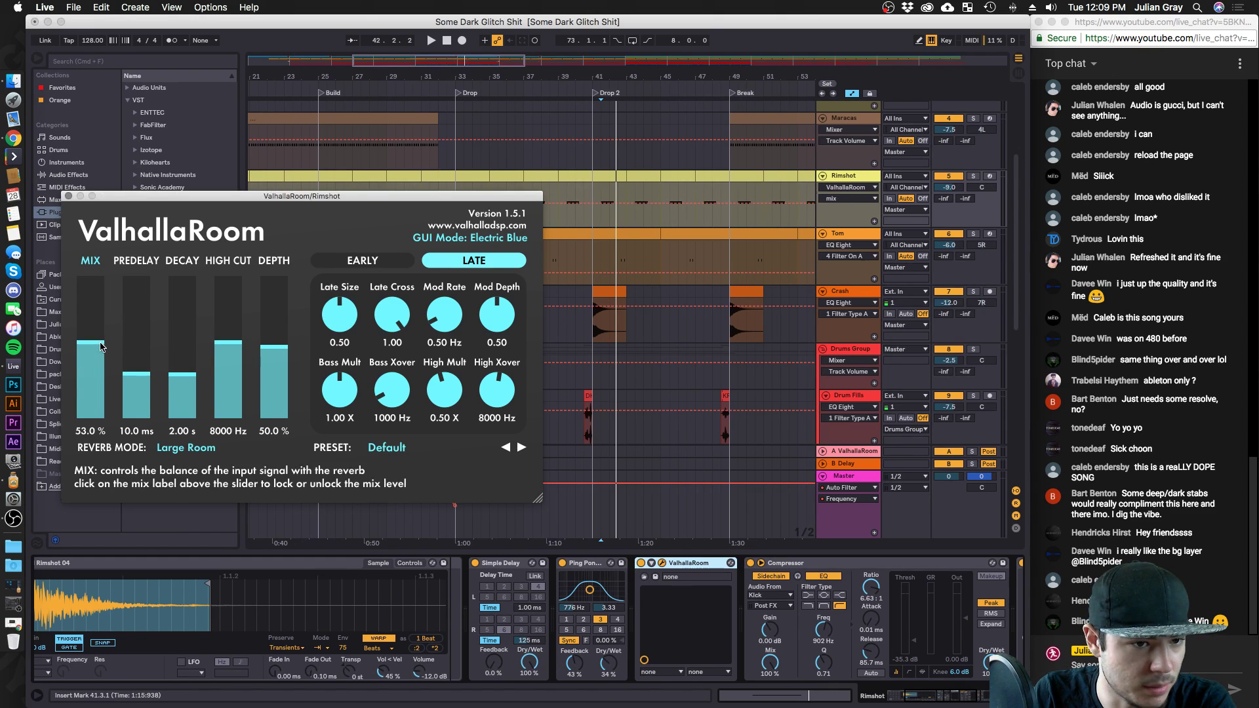
click(184, 339)
key(space)
click(185, 348)
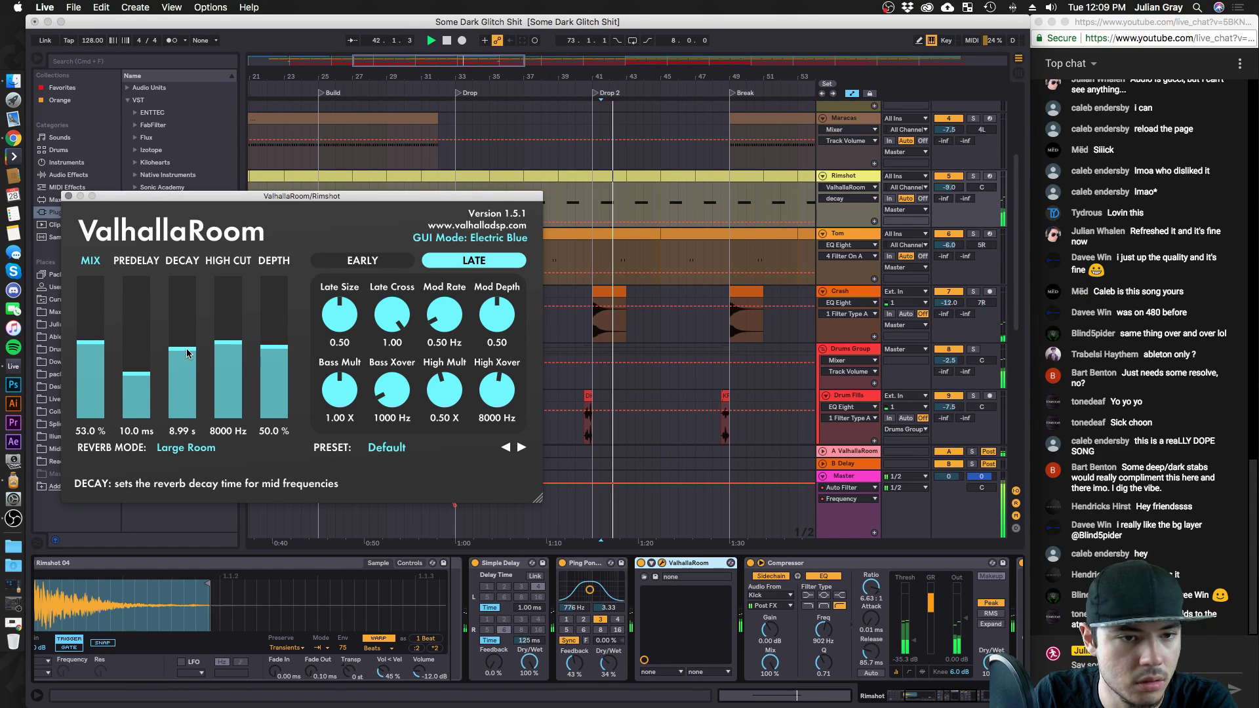
click(229, 347)
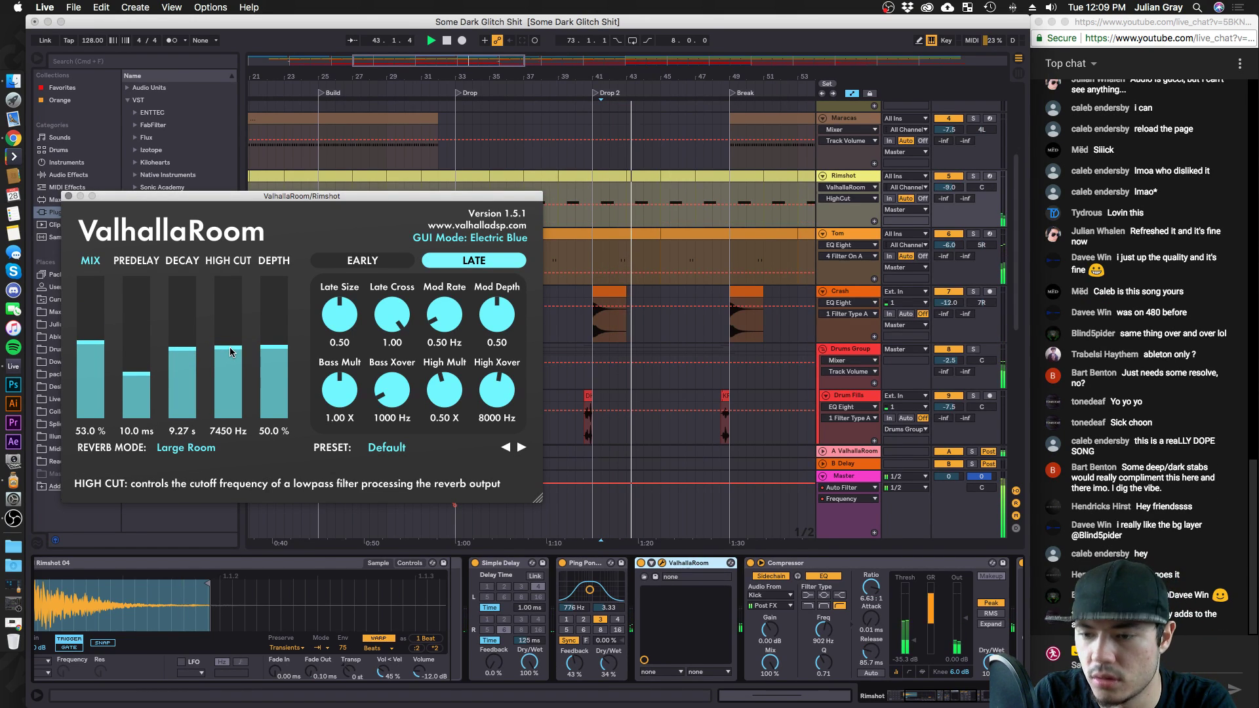
click(92, 353)
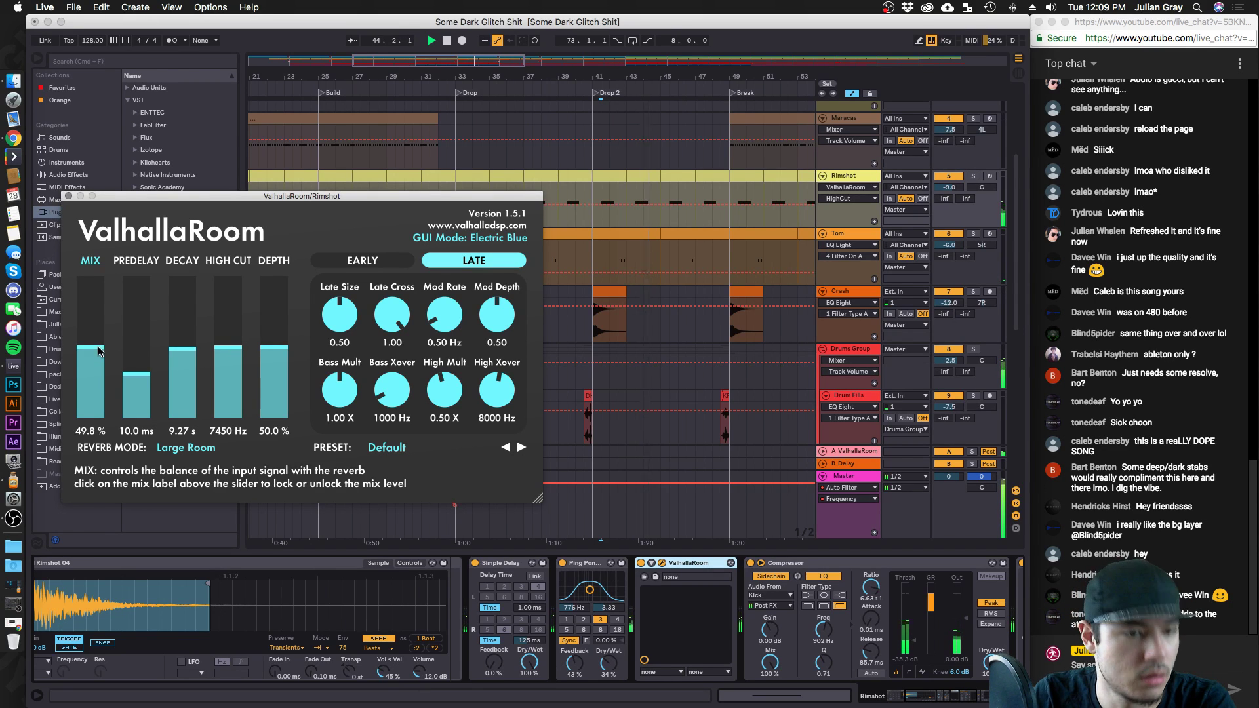
click(222, 347)
click(228, 340)
click(182, 353)
click(102, 360)
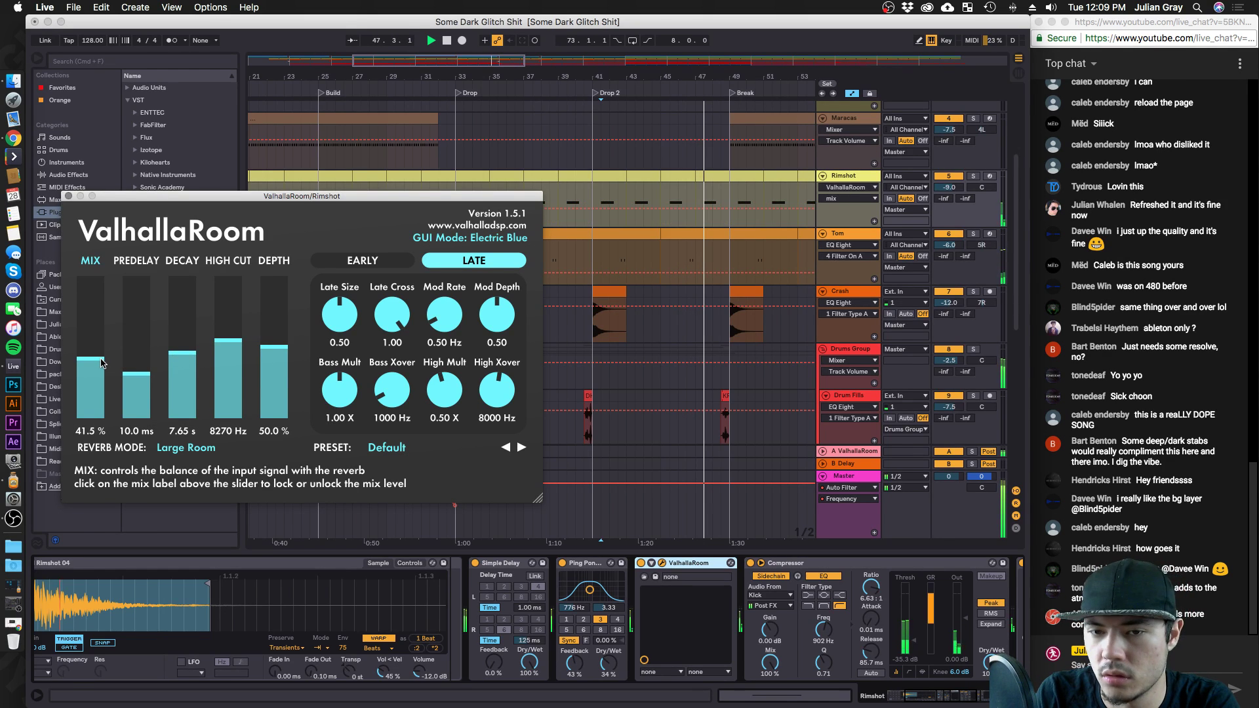
click(68, 196)
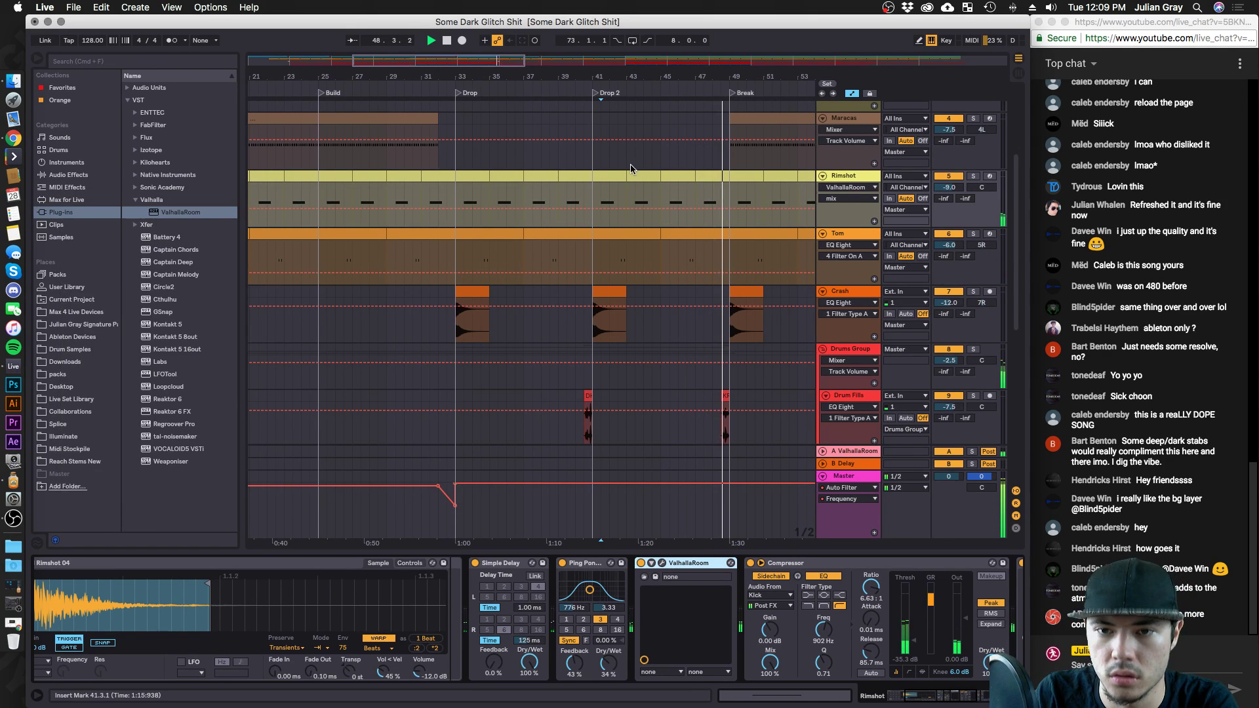
Reopen ValhallaRoom on the Rimshot track, stop playback and set the reverb mix to 41.0%.
scroll(630, 164, right, 3)
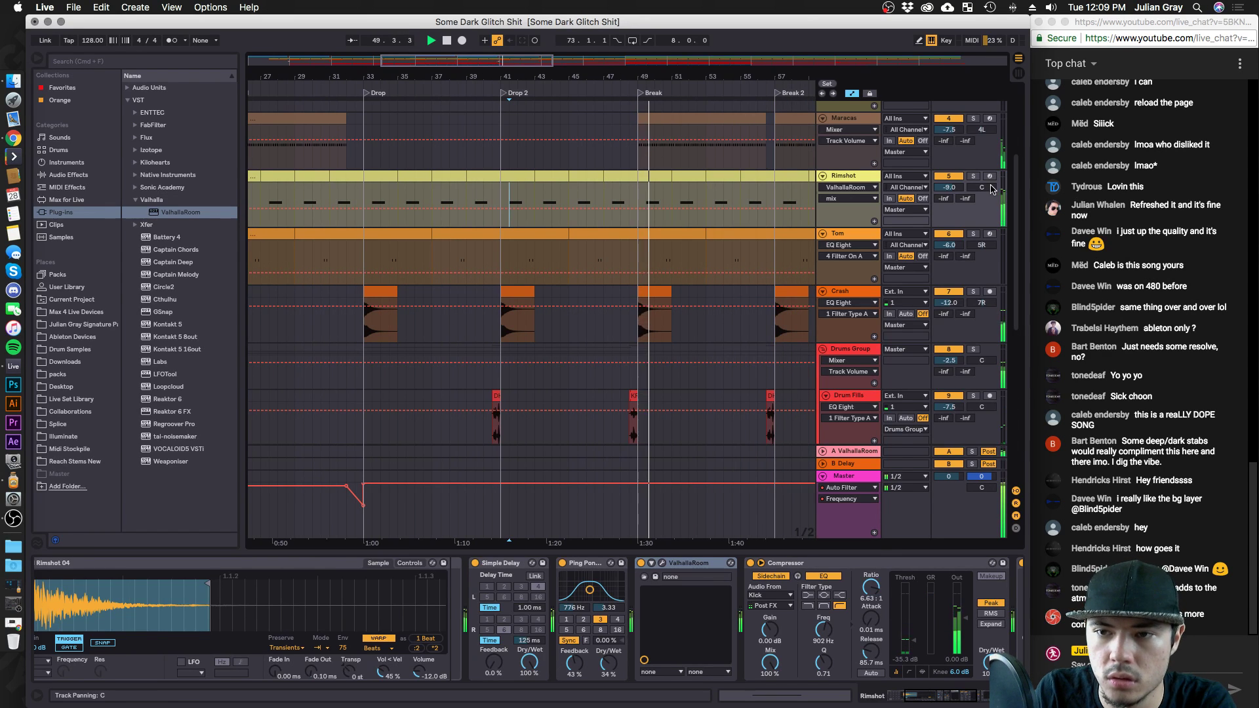
click(961, 188)
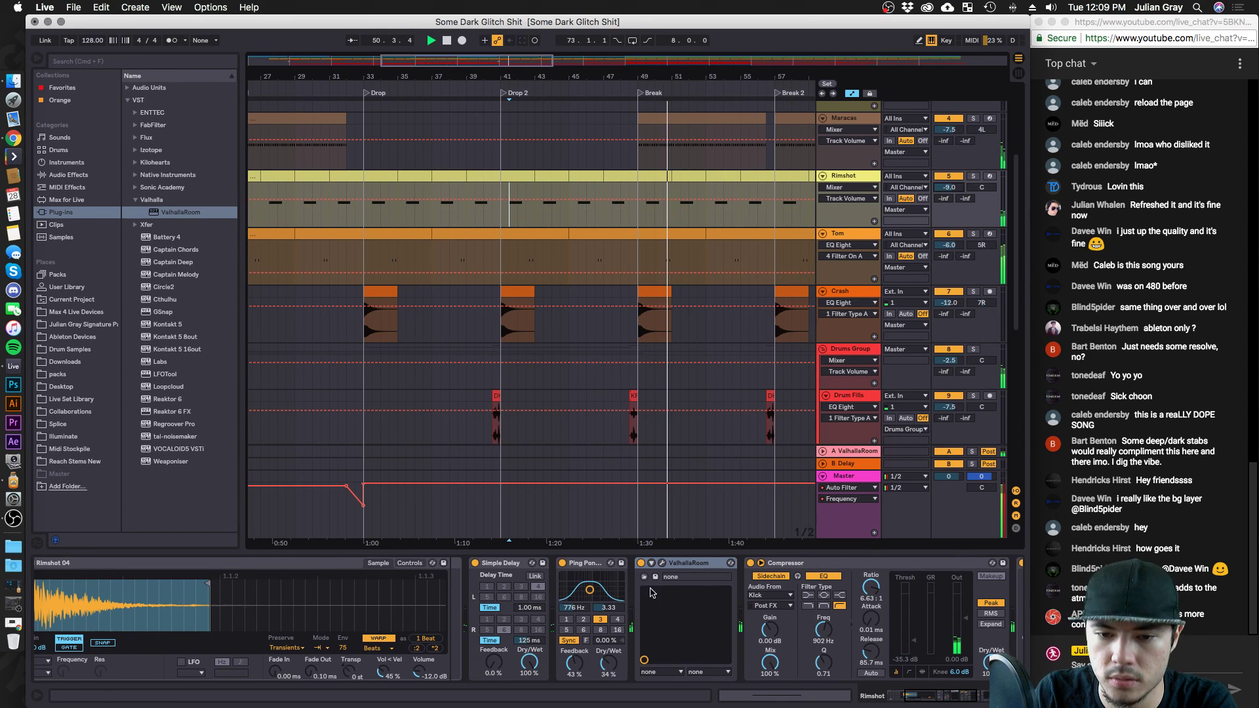
click(662, 562)
key(space)
drag(92, 367, 92, 369)
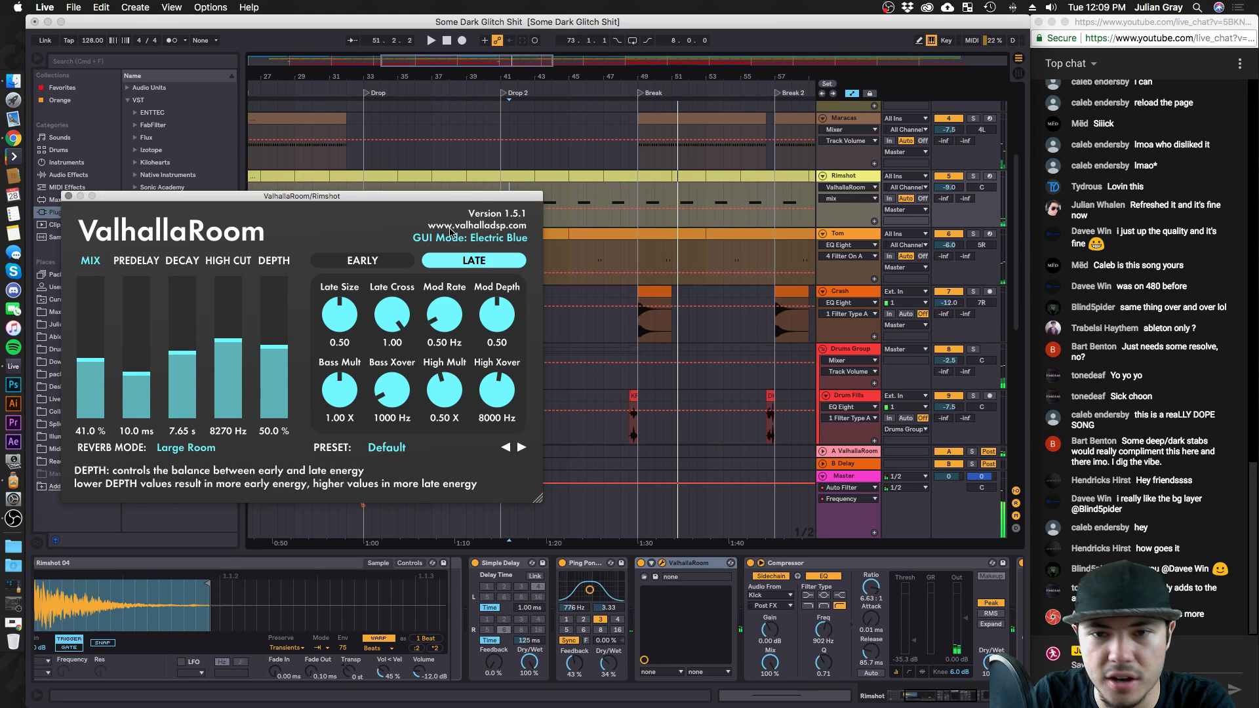
Automate the Rimshot's ValhallaRoom mix to ramp from 0.41 down to its minimum before Break 2 and jump to about 0.48 at Break 2.
click(674, 210)
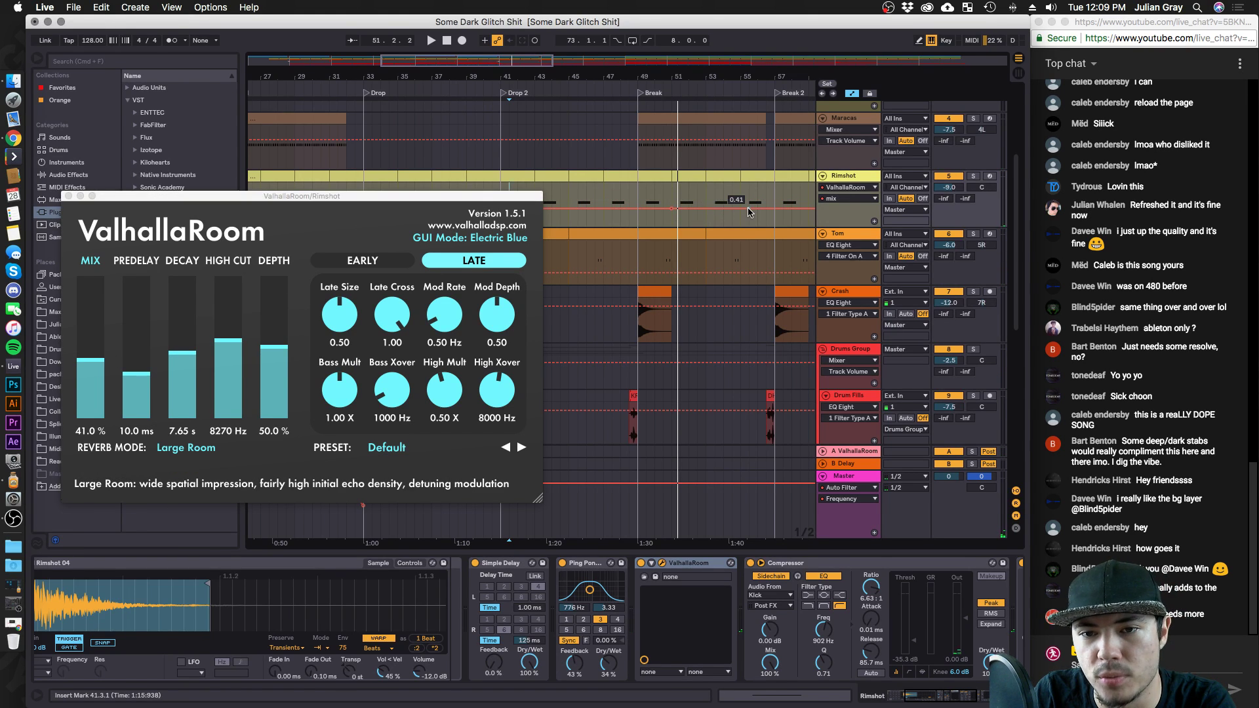
drag(759, 211, 758, 226)
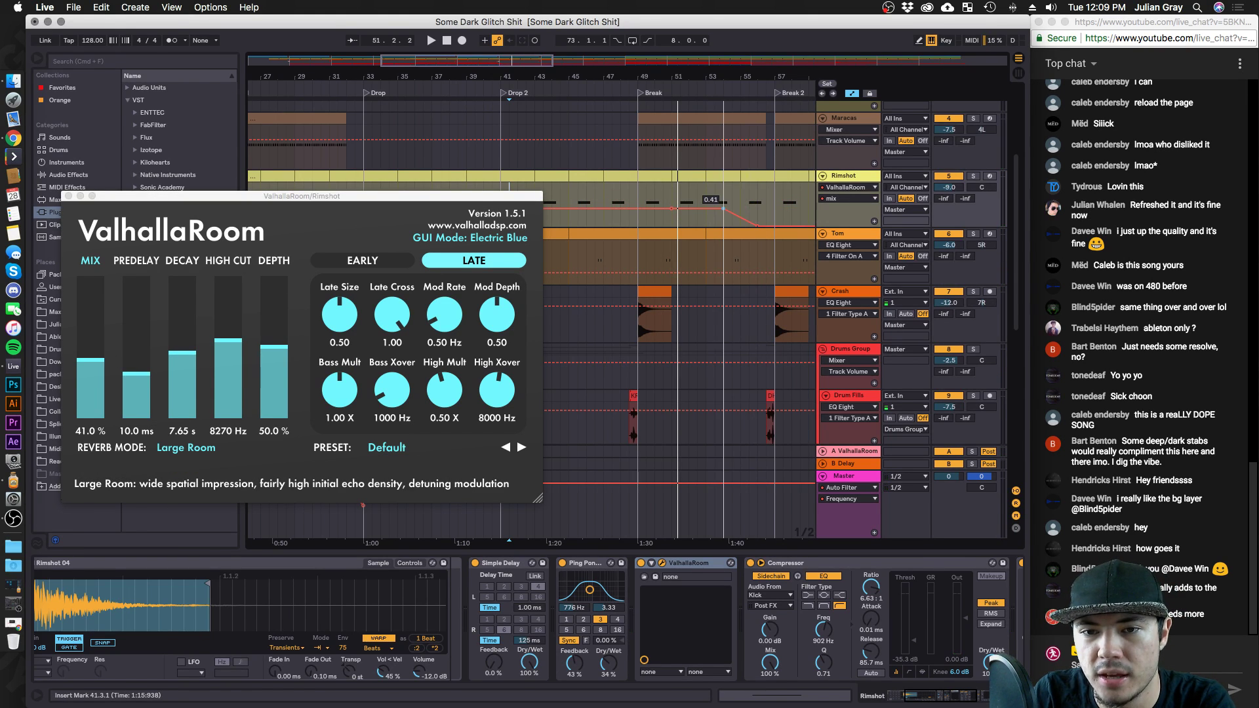
drag(780, 226, 783, 206)
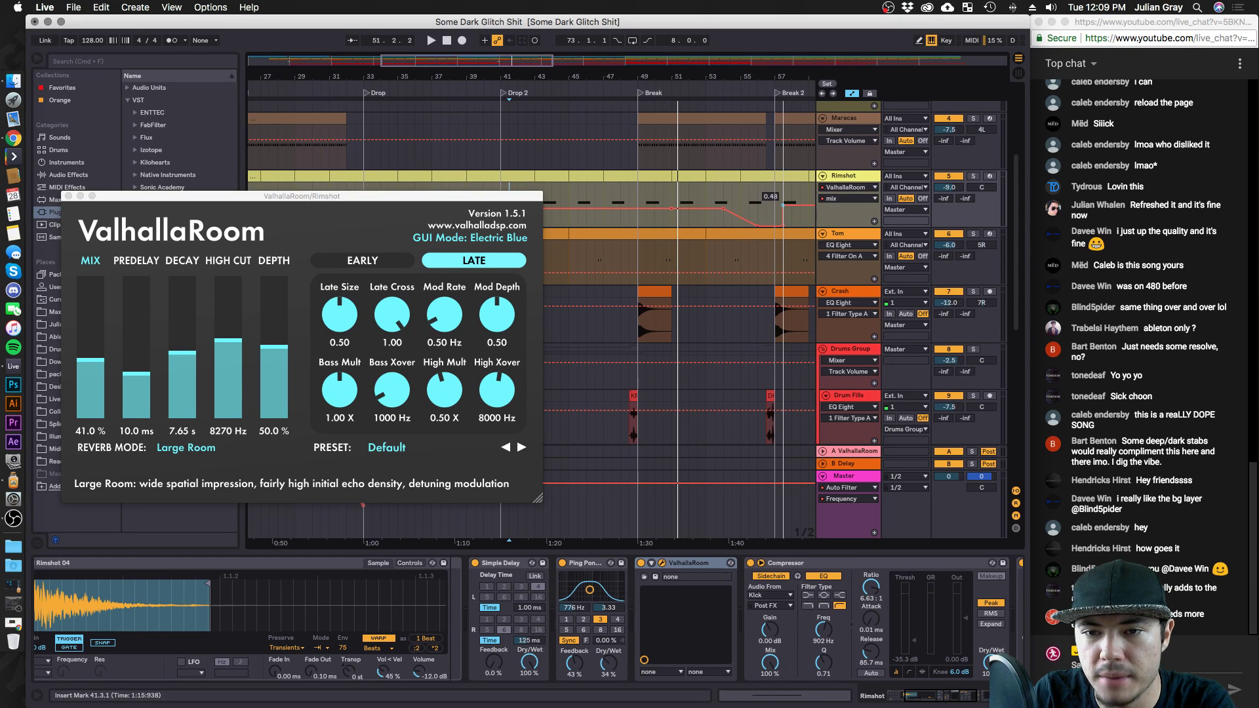
Play from the Break with the plug-in window hidden and smooth the Rimshot's ValhallaRoom mix automation into a gradual descent ending at Break 2.
click(697, 201)
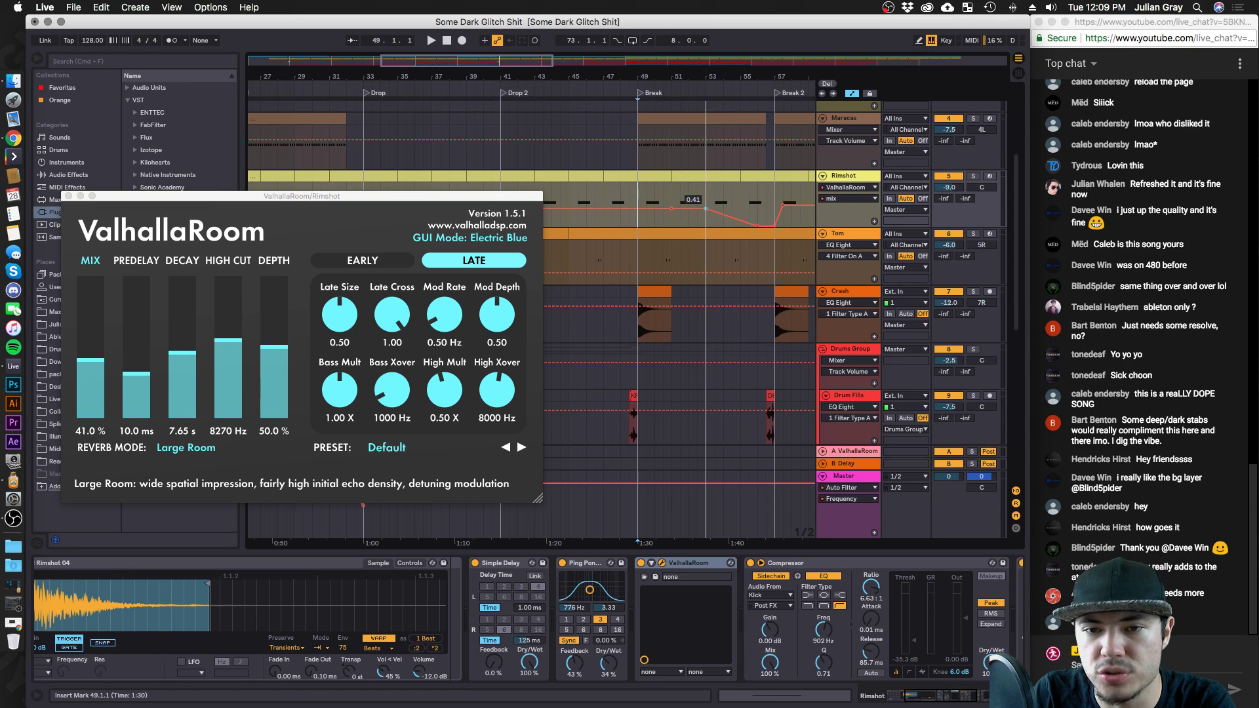
click(670, 196)
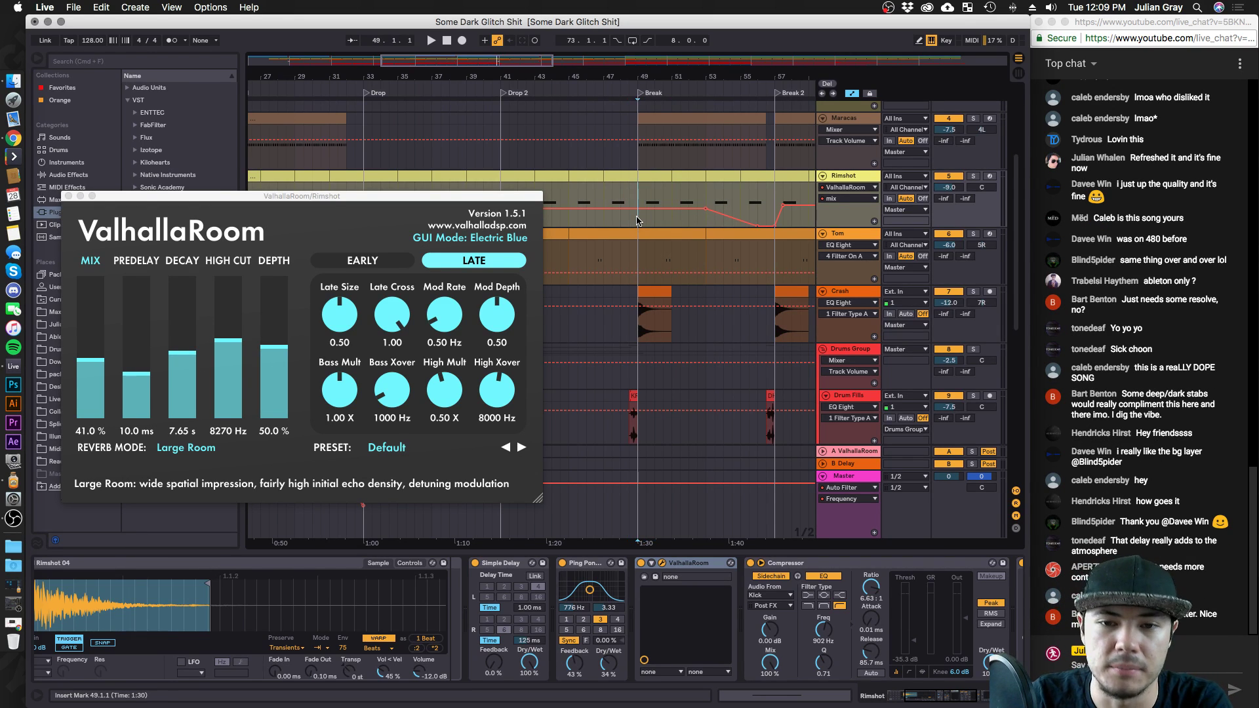
key(space)
key(super+alt+p)
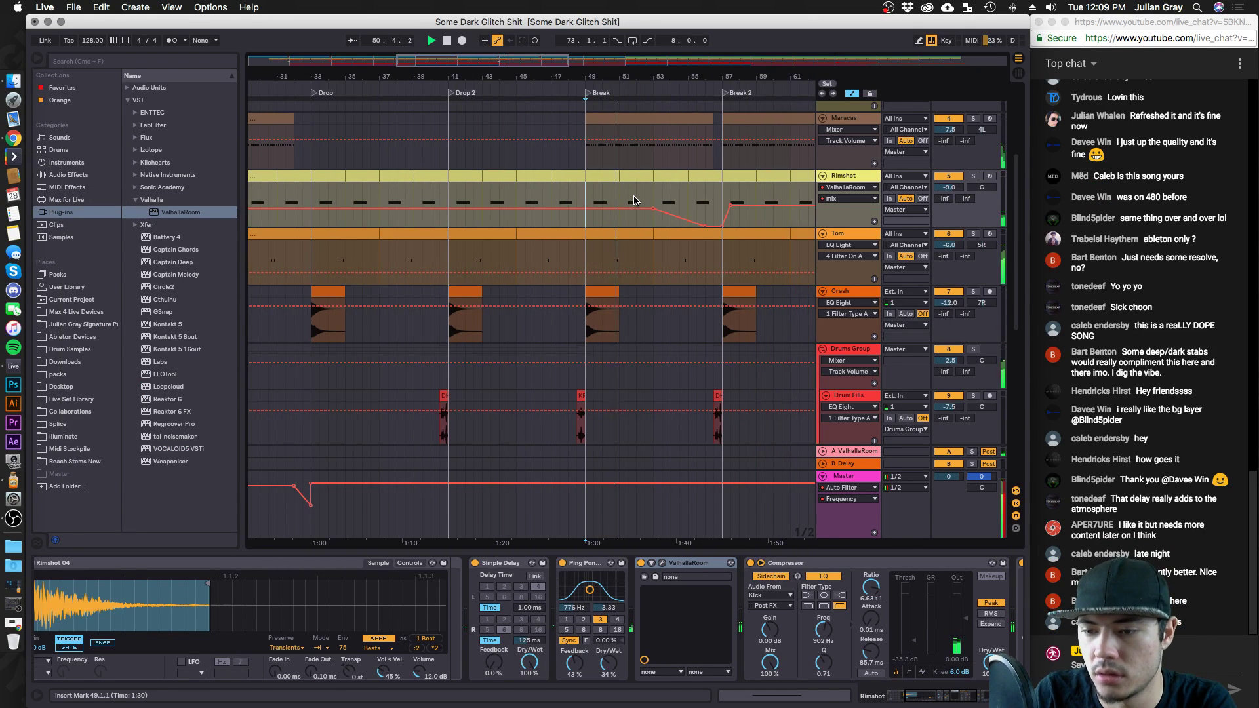
scroll(630, 211, up, 1)
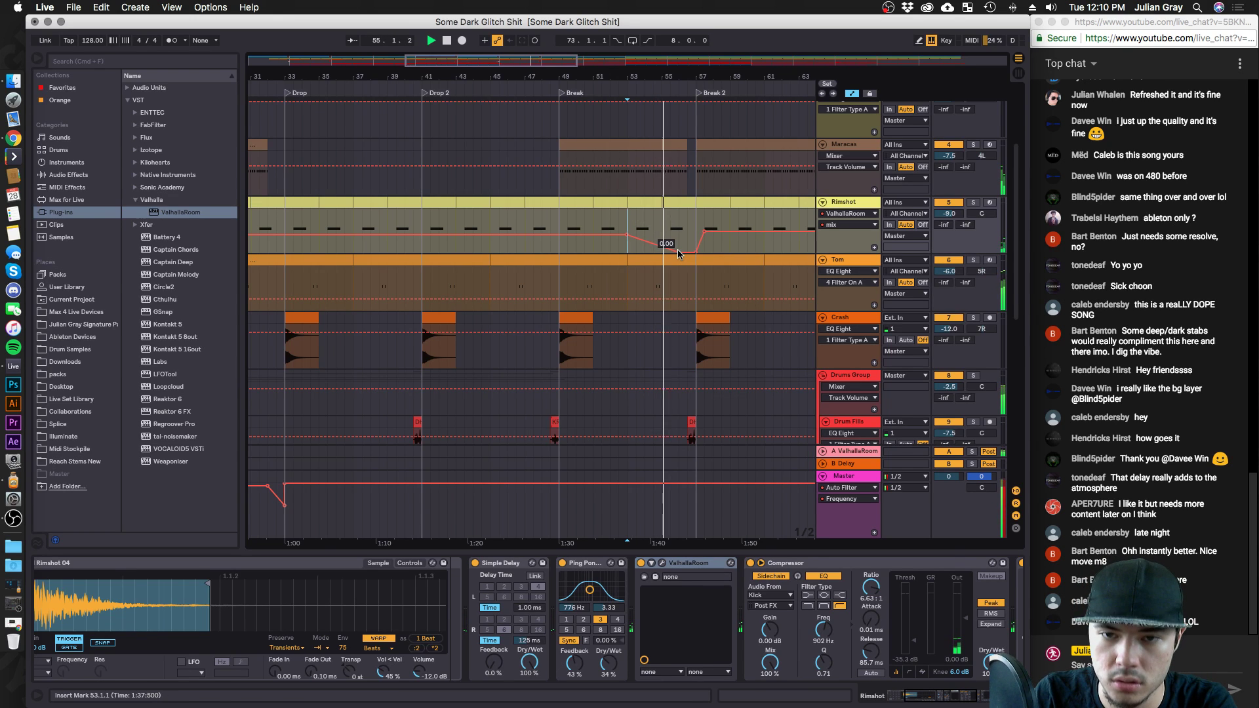
drag(678, 255, 678, 245)
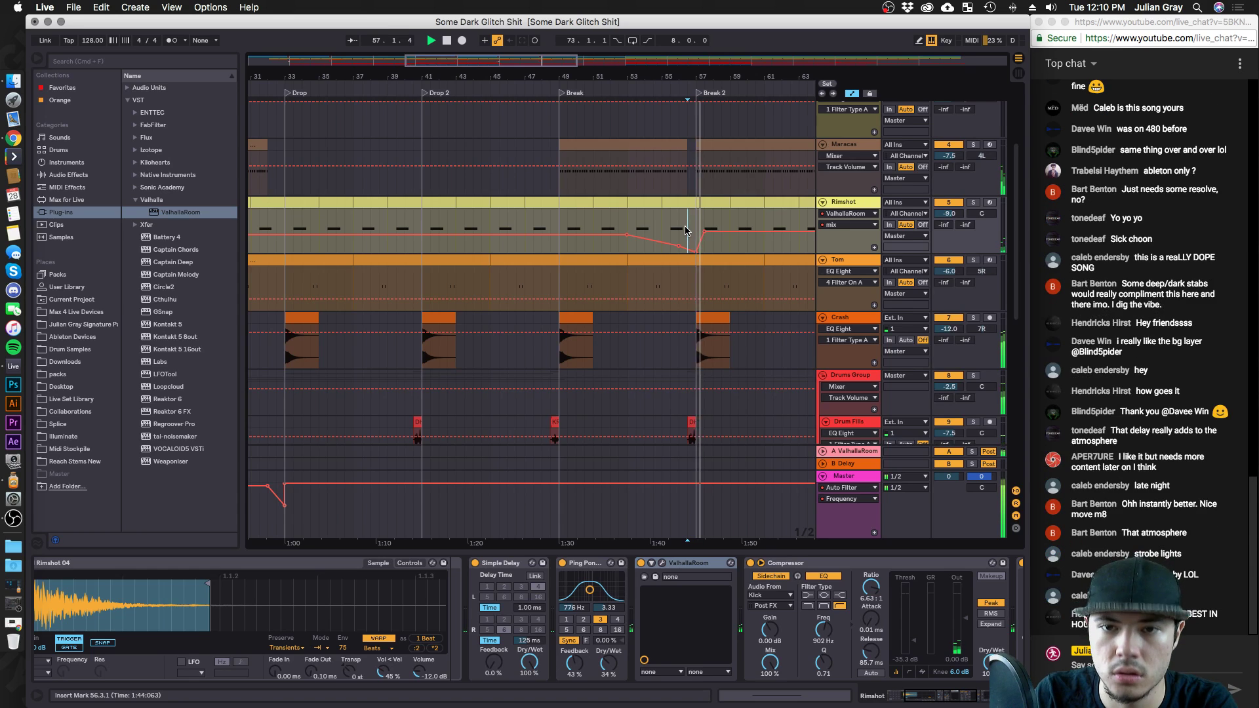
Review the arrangement around Break 2 and highlight the empty Open Hats stretches from bar 57 to 73 and bar 49 to 56.
scroll(685, 231, up, 5)
scroll(686, 230, up, 1)
scroll(685, 230, right, 8)
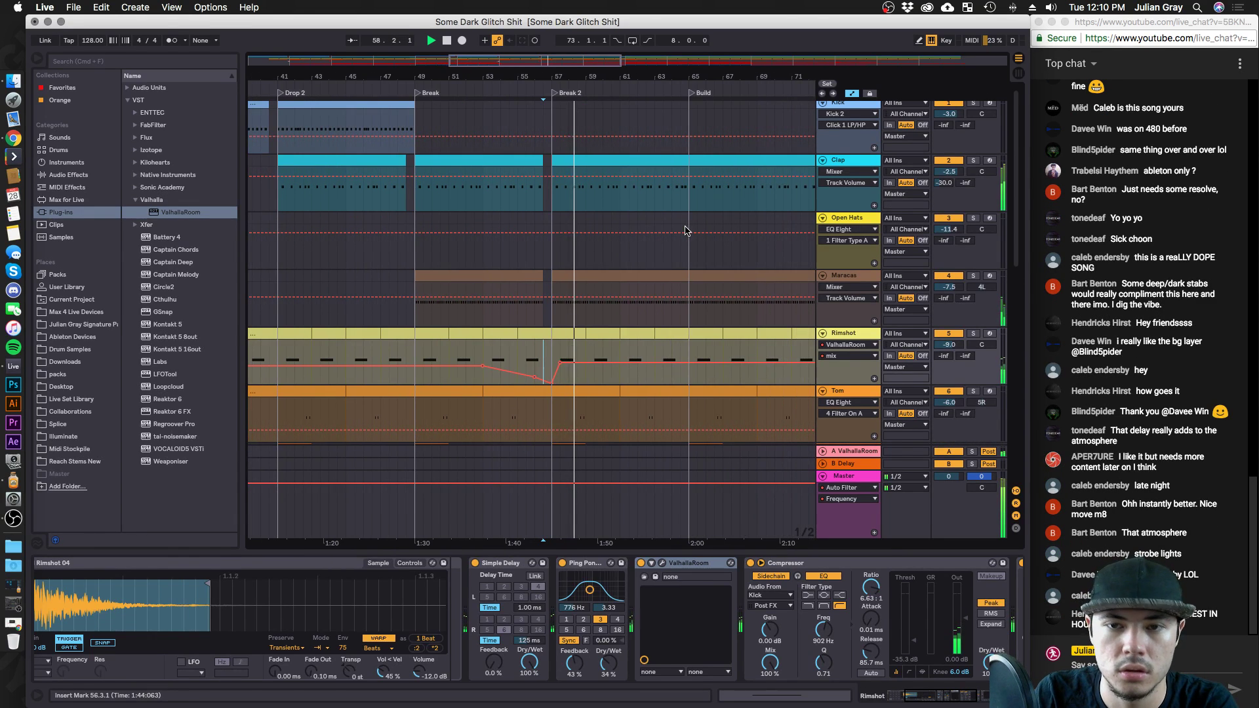
click(444, 362)
mouse_move(652, 77)
mouse_down()
mouse_move(652, 29)
mouse_move(651, 77)
mouse_up()
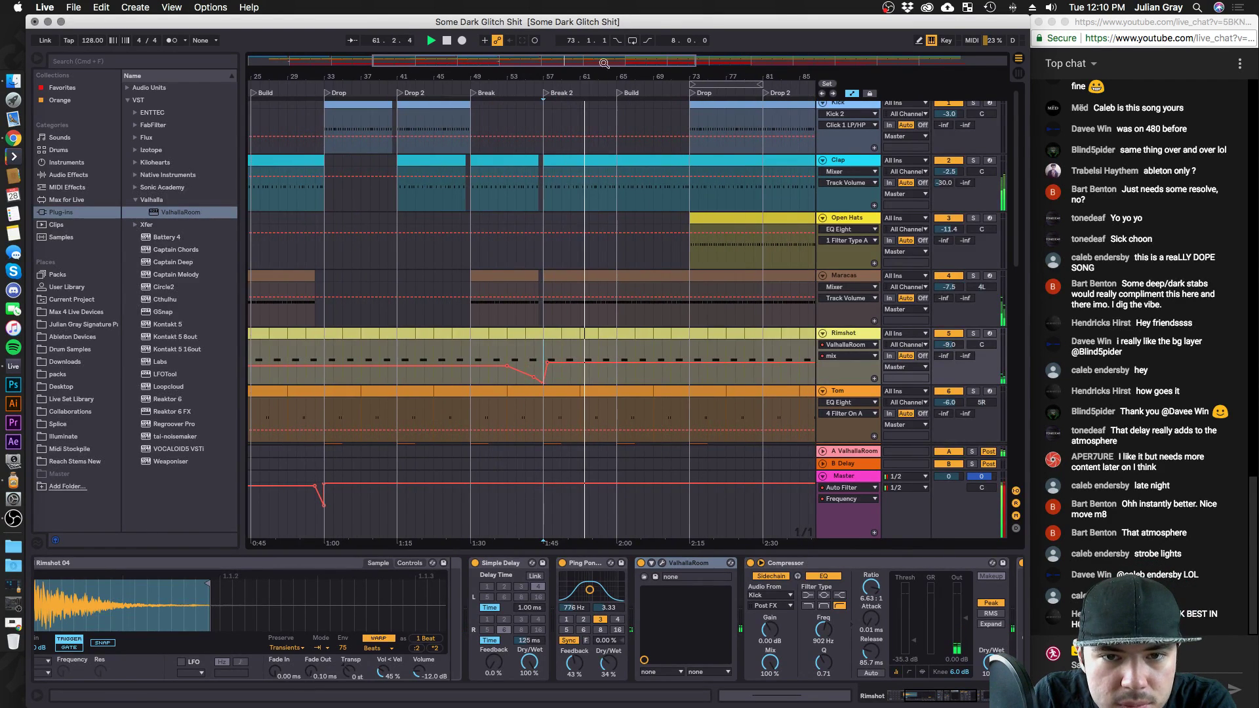
scroll(514, 190, left, 5)
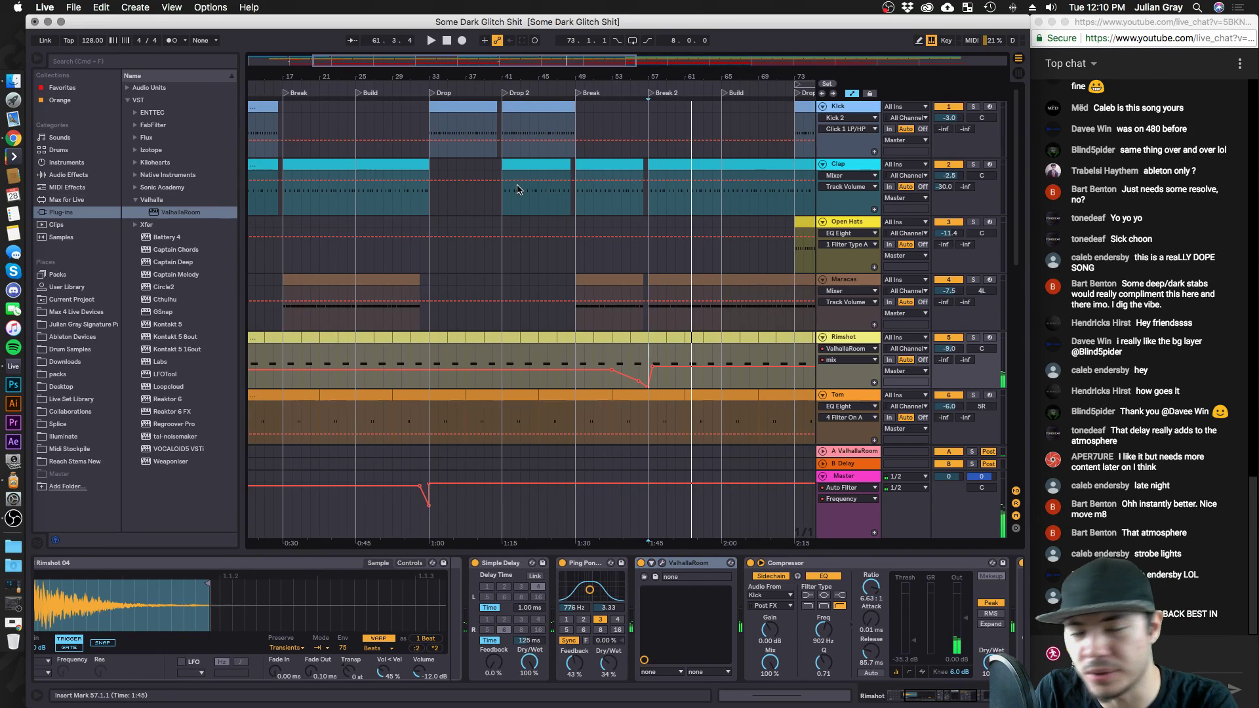
scroll(517, 189, right, 1)
click(677, 223)
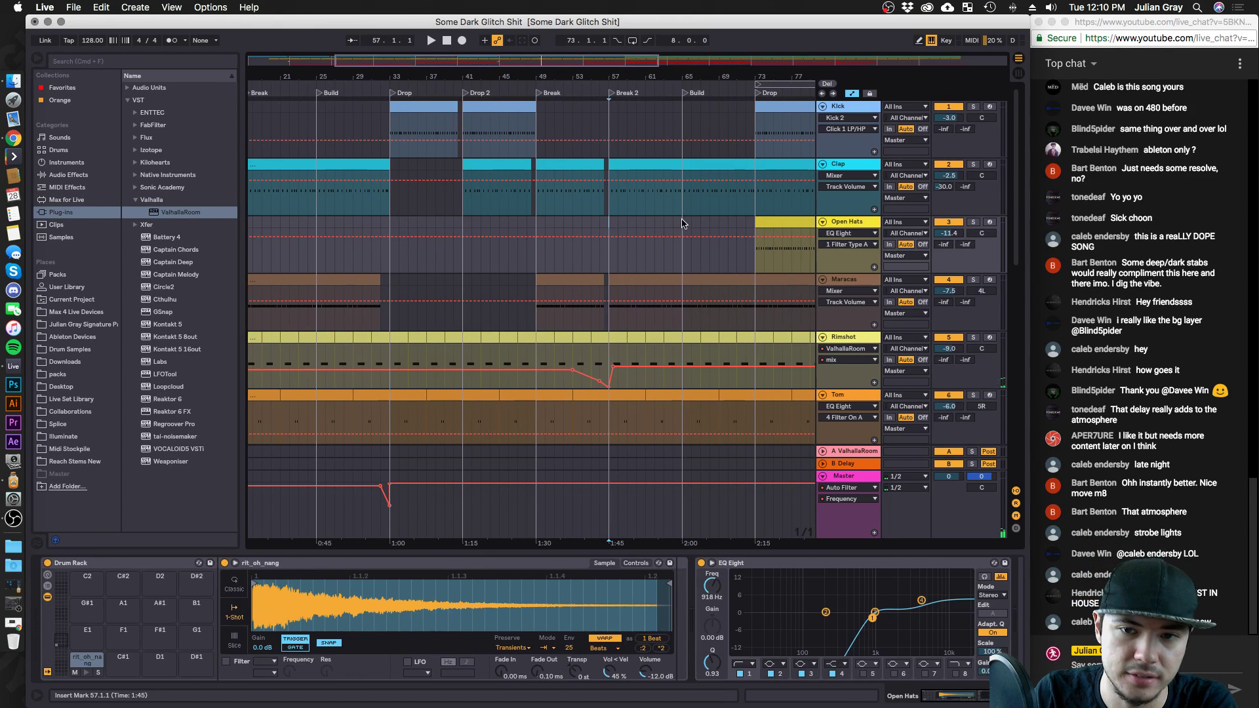
drag(610, 224, 748, 222)
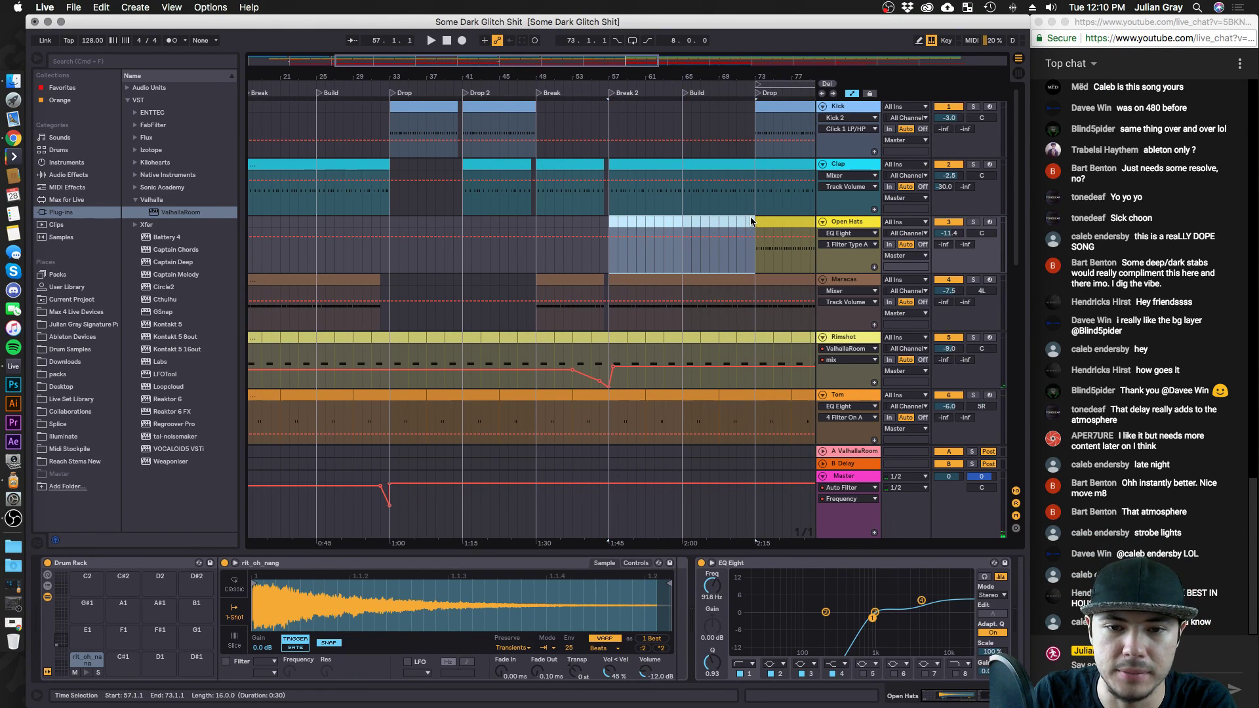
click(566, 226)
drag(537, 225, 604, 225)
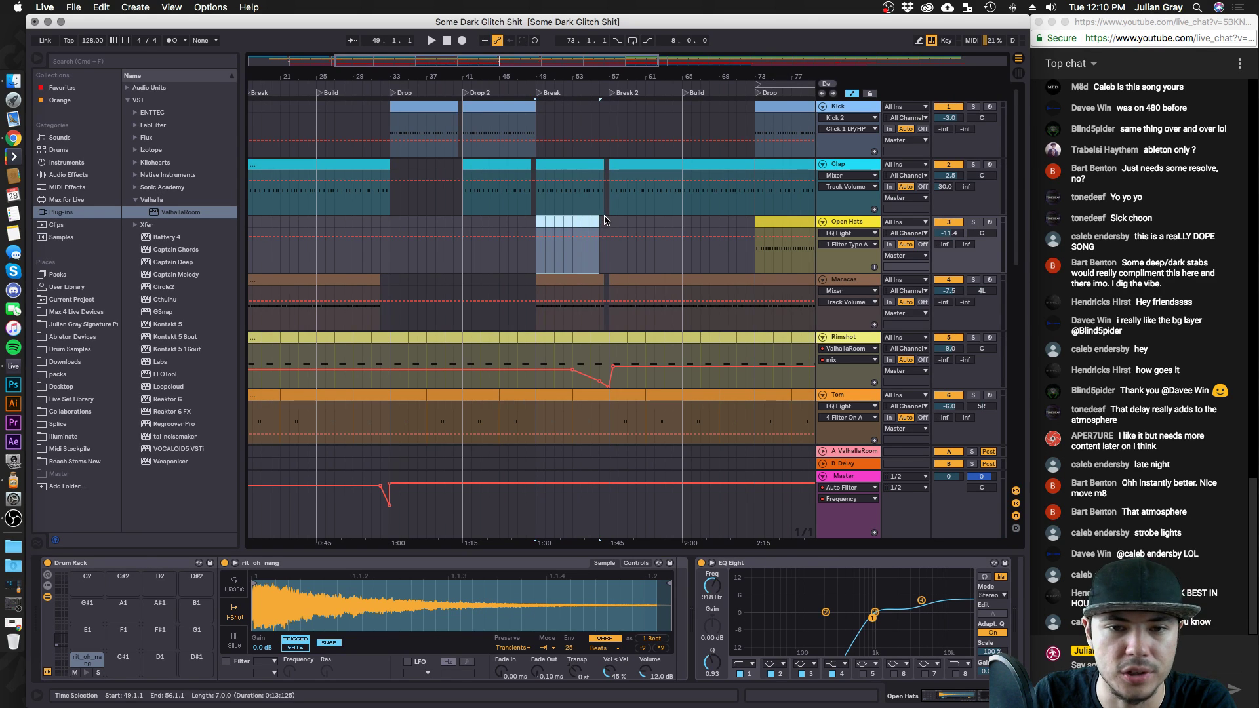
While playing from Break 2, automate the Rimshot's ValhallaRoom mix to fall from about 0.39 at the Build and return to 0.39 at the Drop.
click(604, 230)
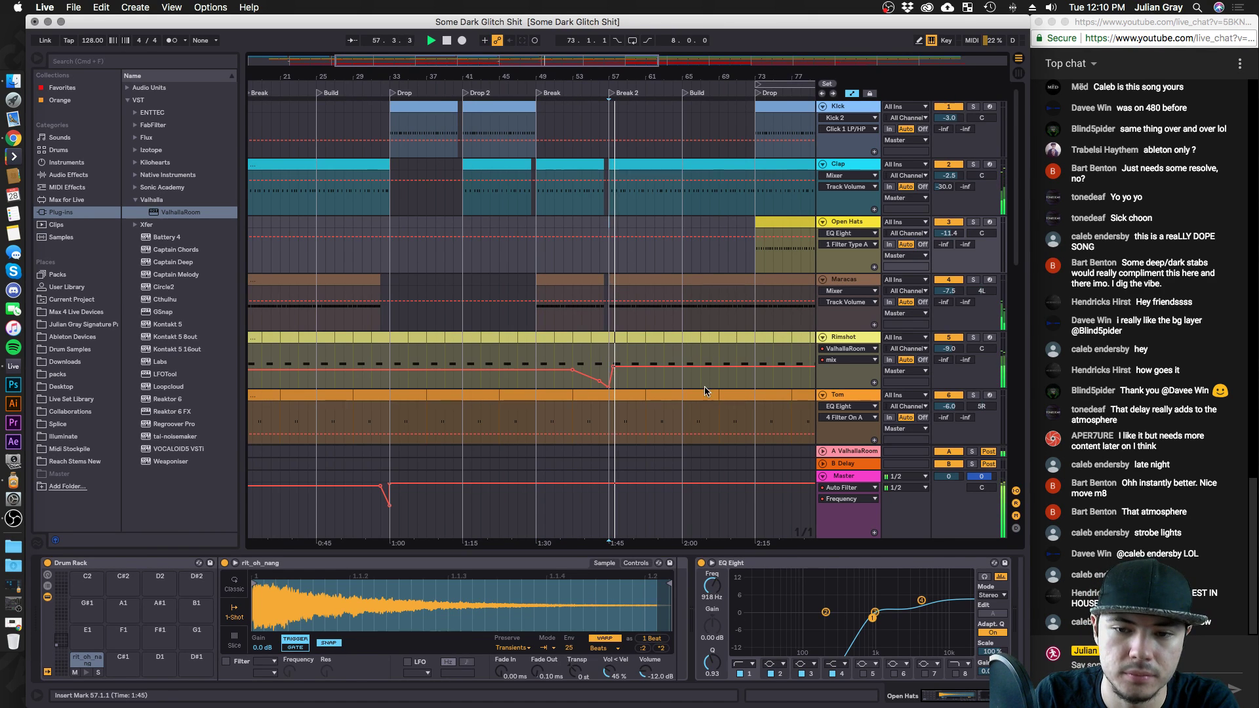
click(613, 369)
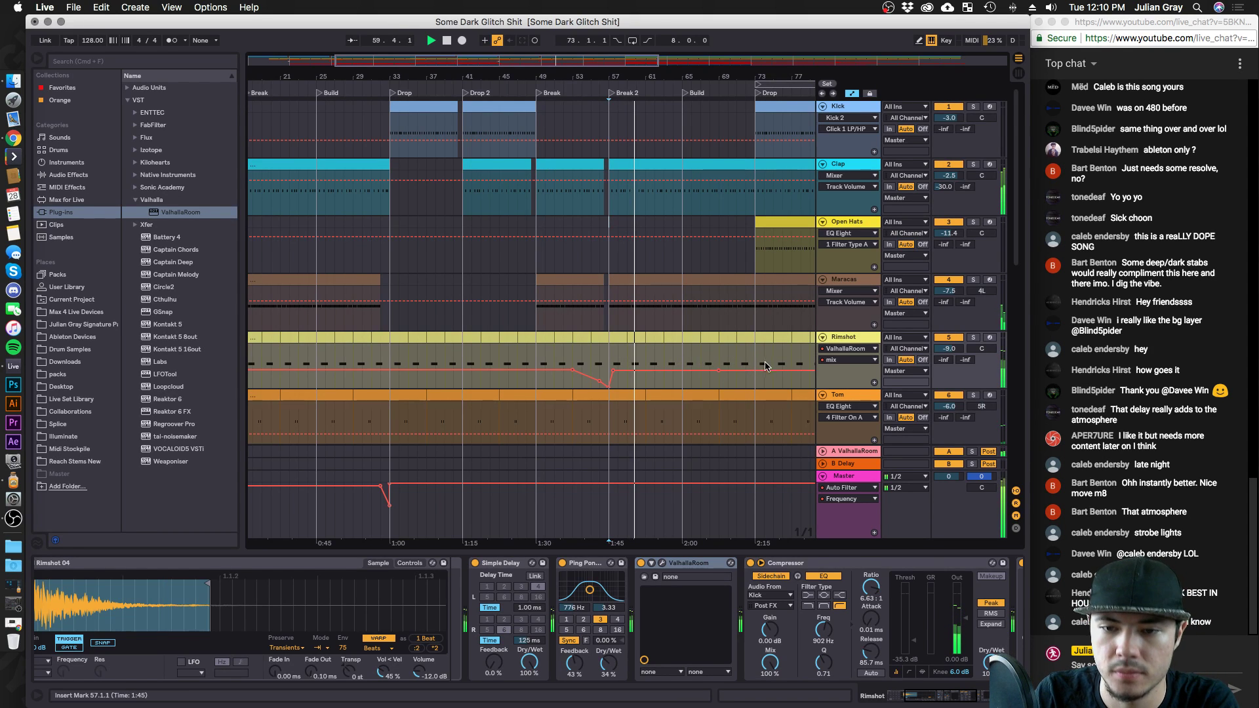
drag(743, 375, 745, 387)
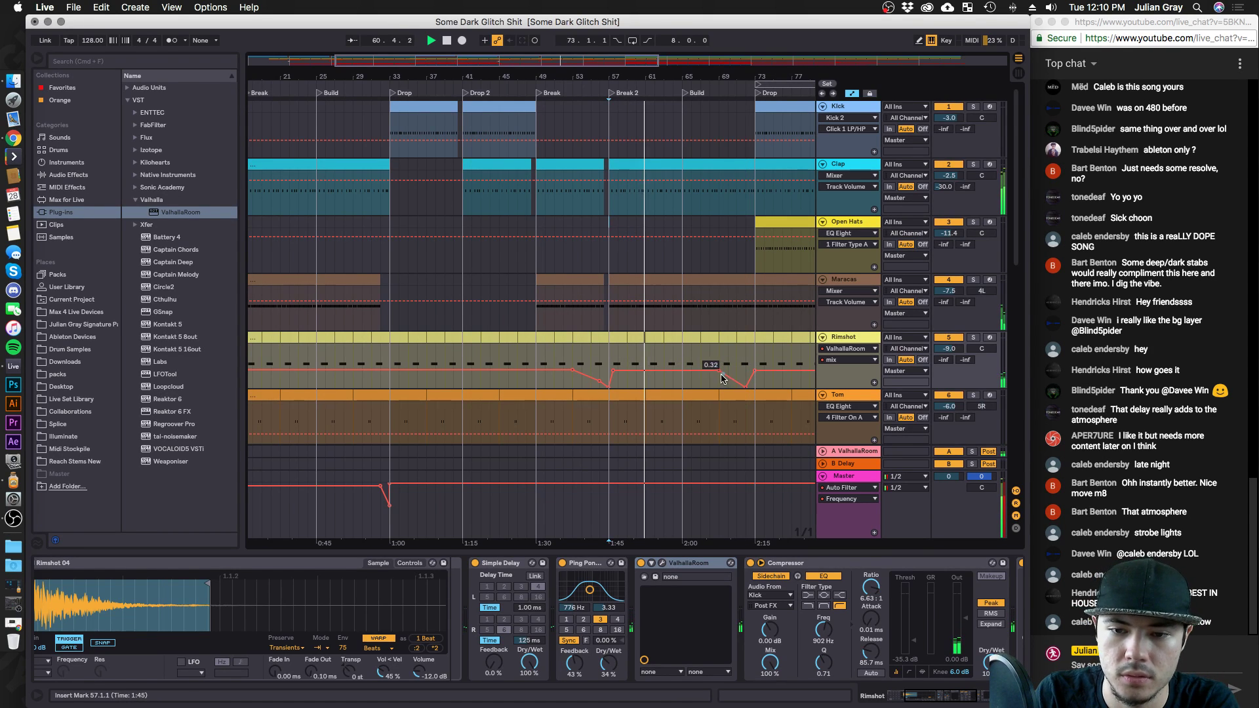
click(700, 368)
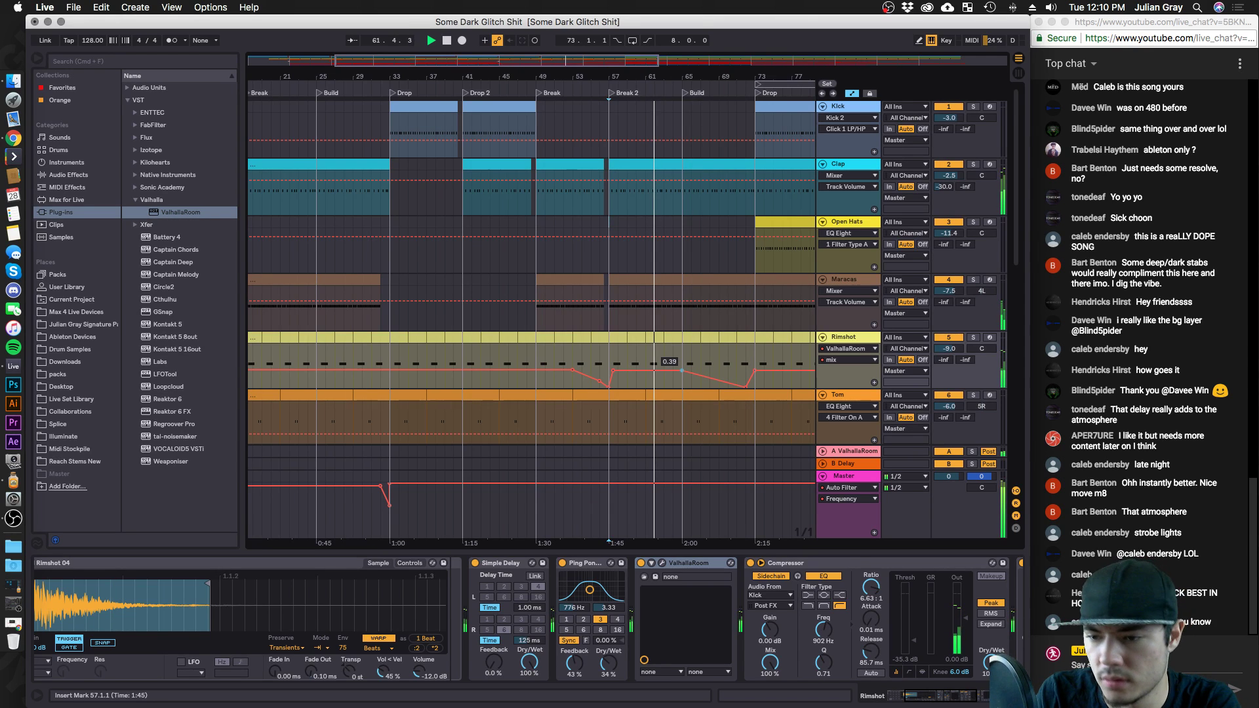
click(716, 362)
scroll(716, 362, down, 10)
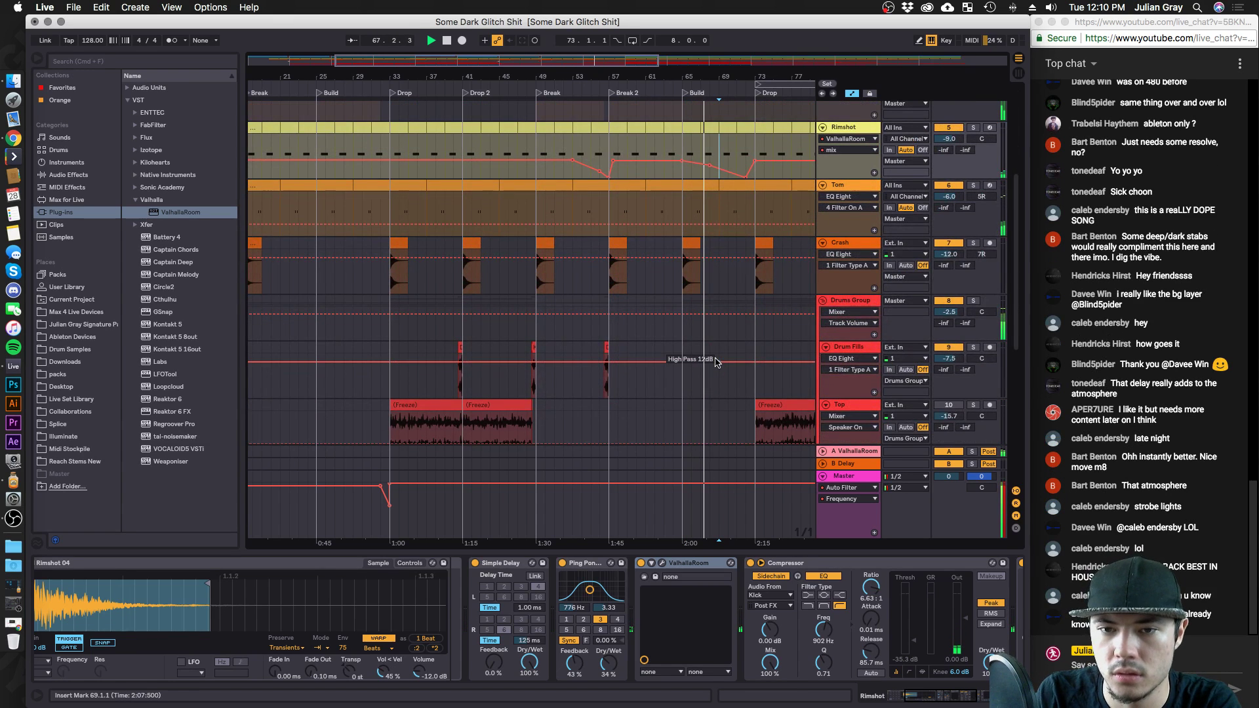
scroll(716, 362, up, 10)
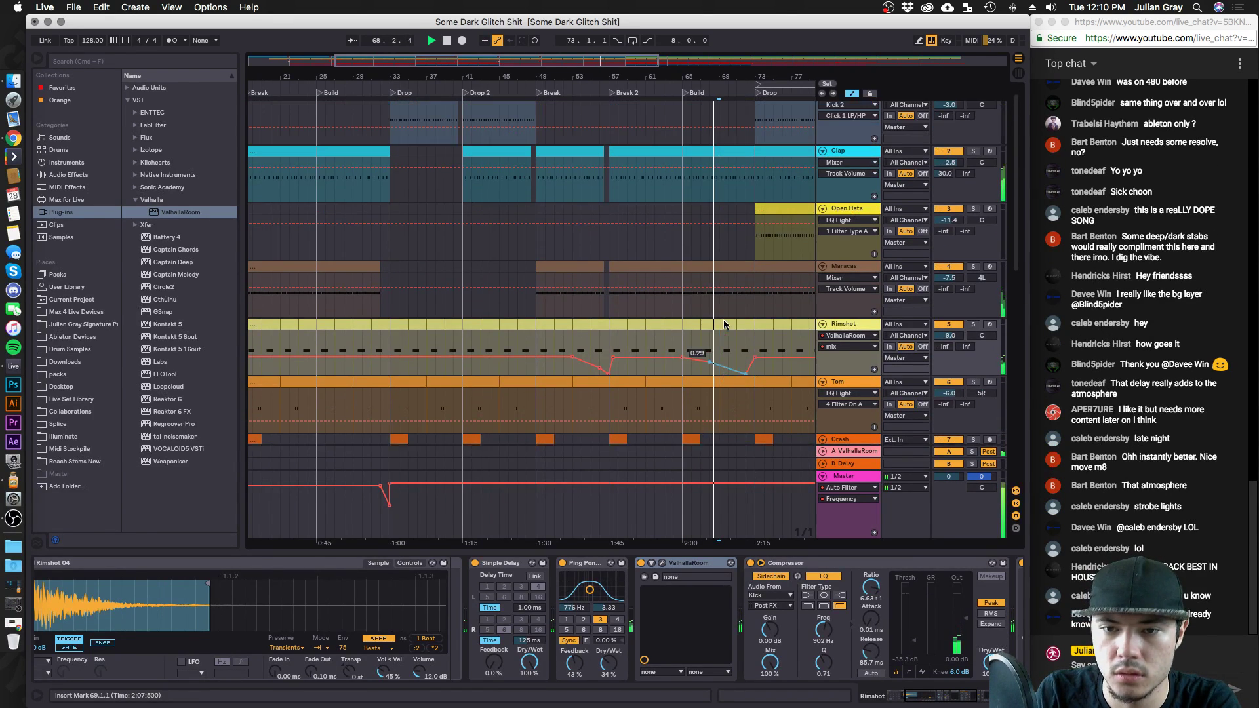
Shorten the Maracas clip in the Build to end at bar 72, leaving one empty bar before the Drop.
scroll(748, 261, down, 1)
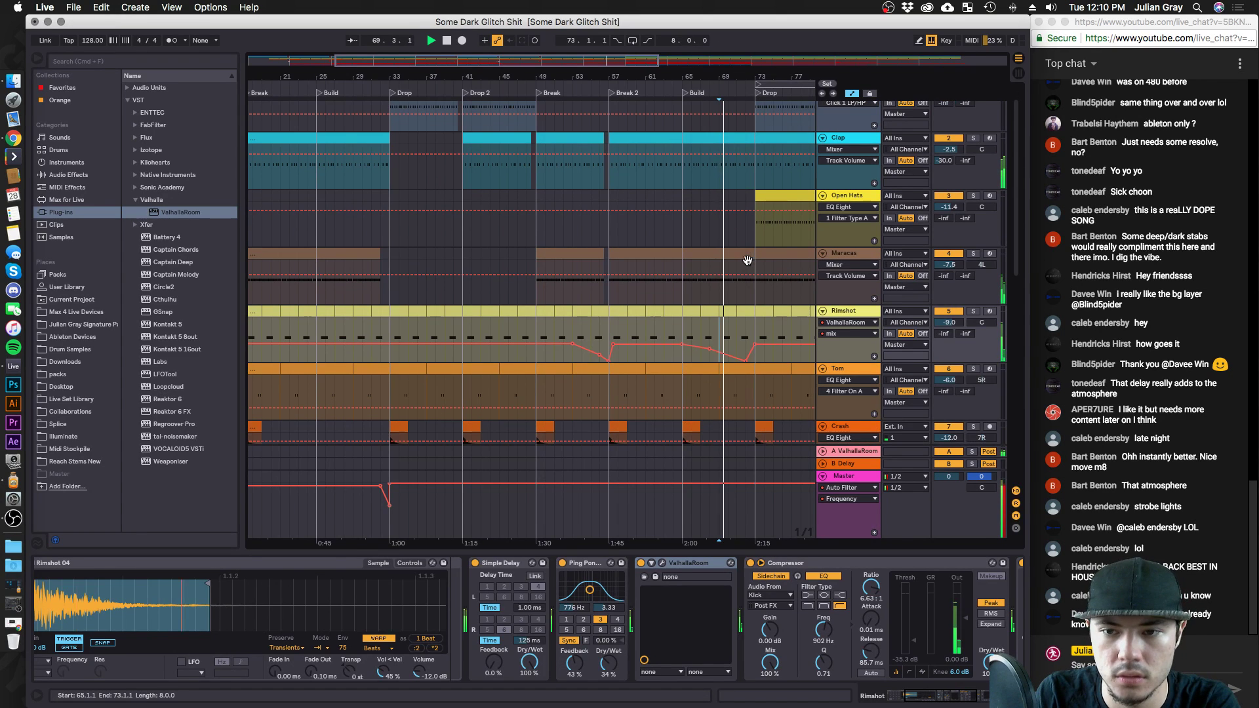
drag(722, 76, 459, 128)
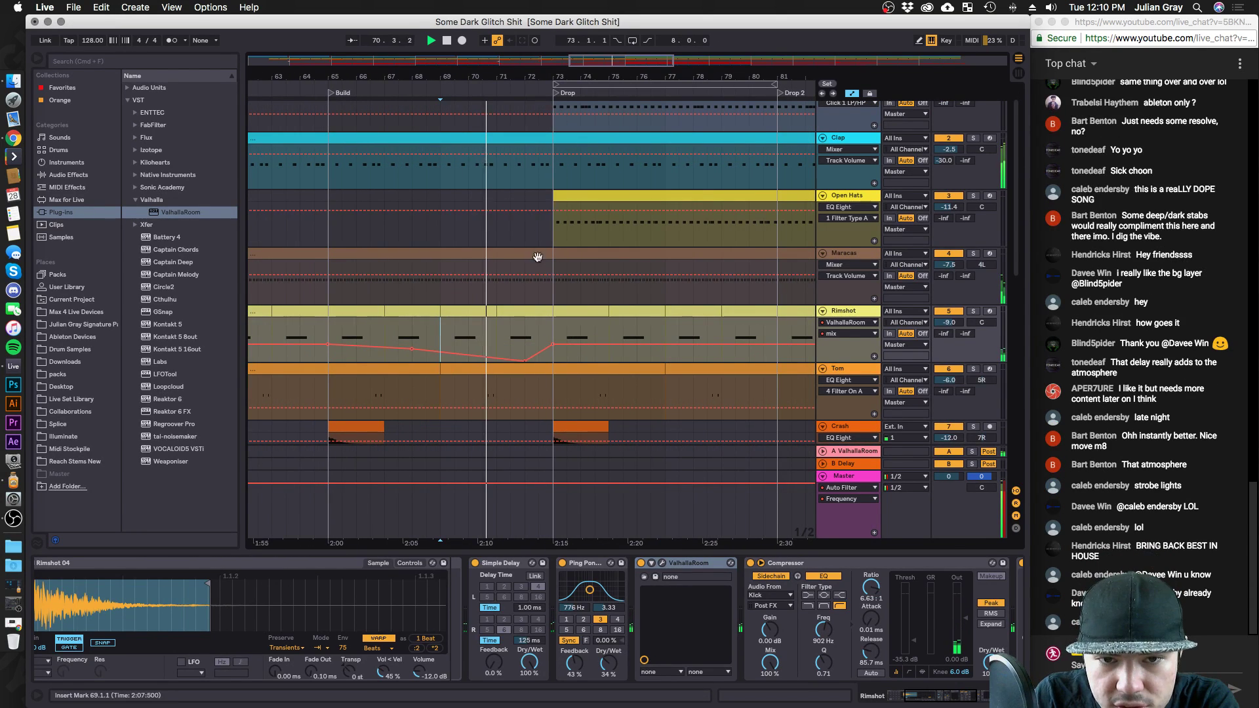
drag(328, 275, 524, 301)
Try to trim the frozen FX clip on track 11 to end at bar 72, and stop playback.
scroll(523, 300, down, 5)
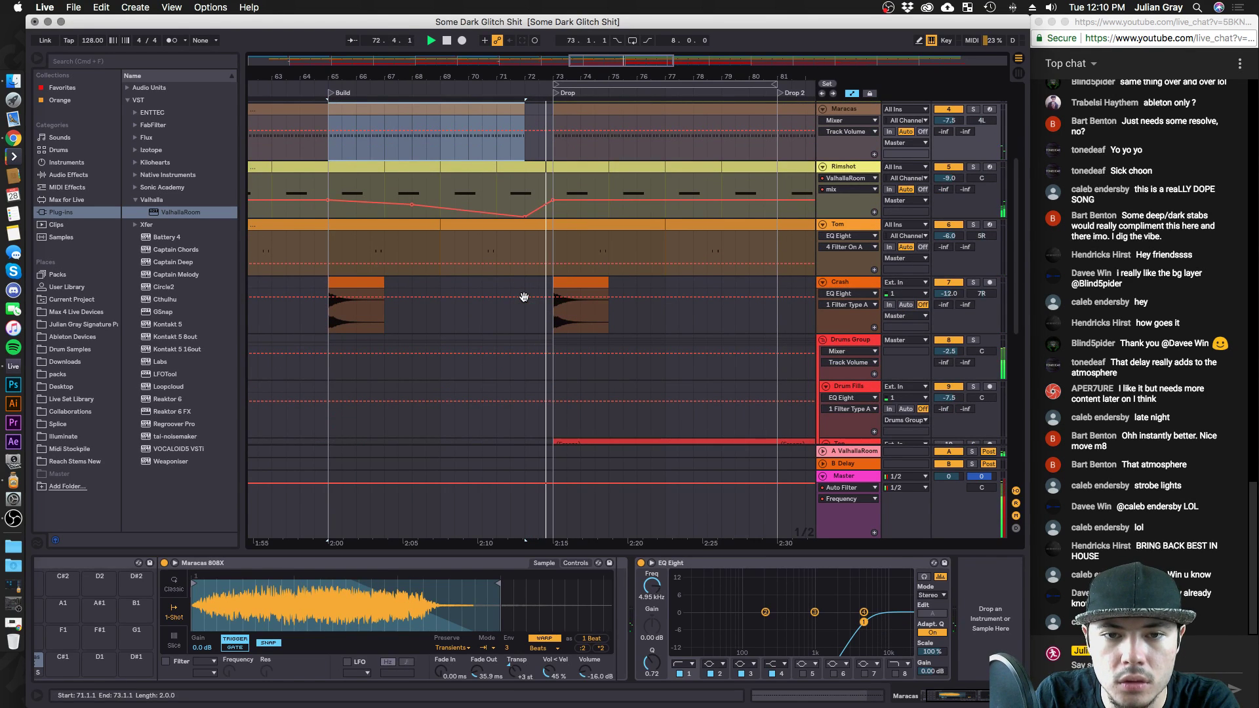
scroll(523, 300, down, 2)
scroll(524, 300, down, 5)
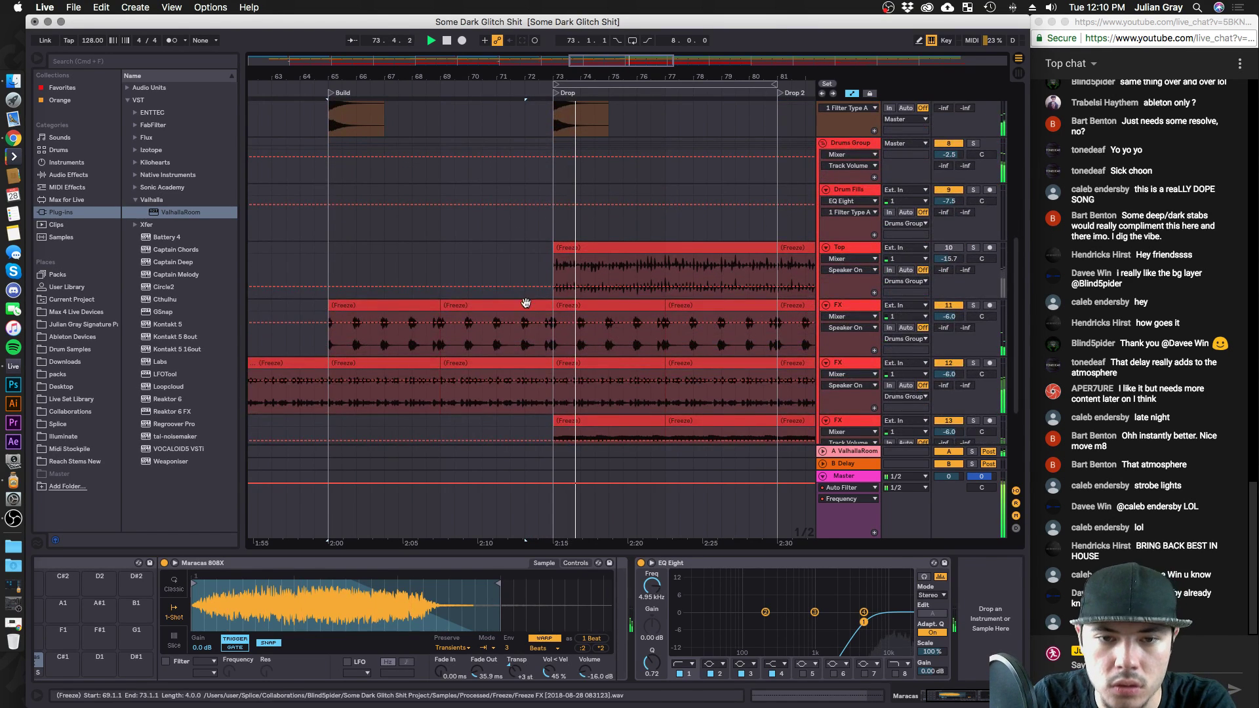
click(548, 305)
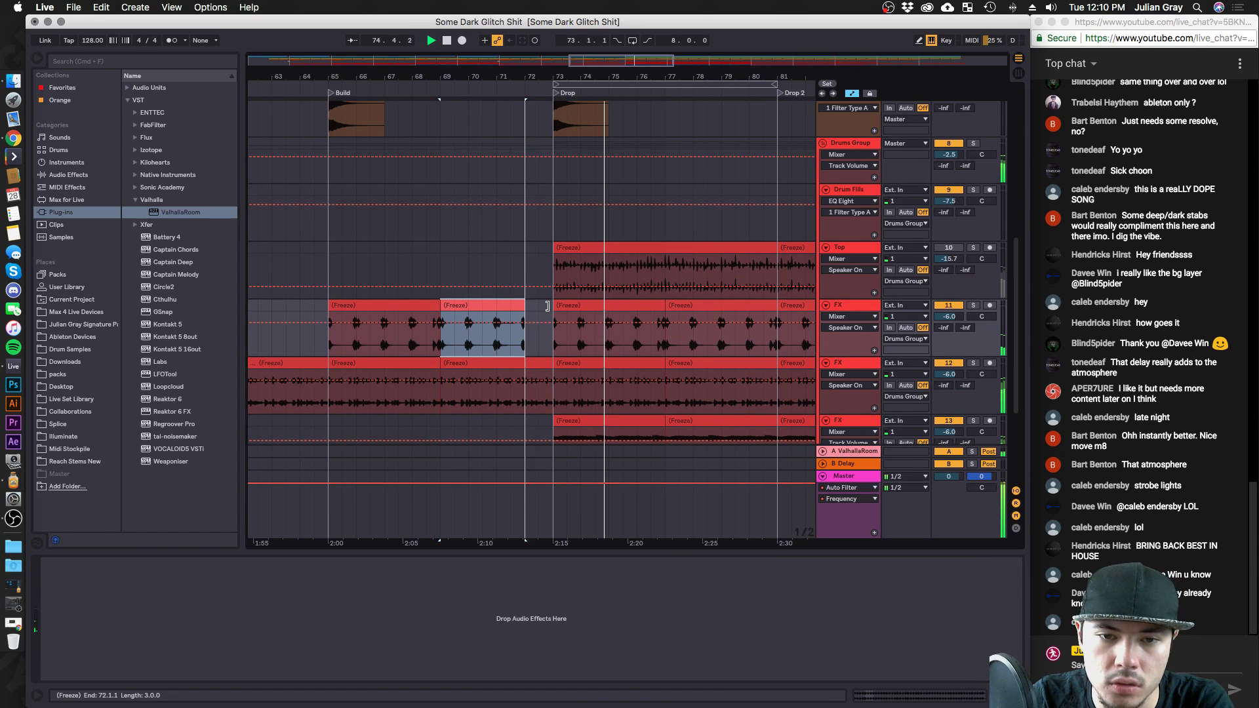
scroll(543, 330, down, 5)
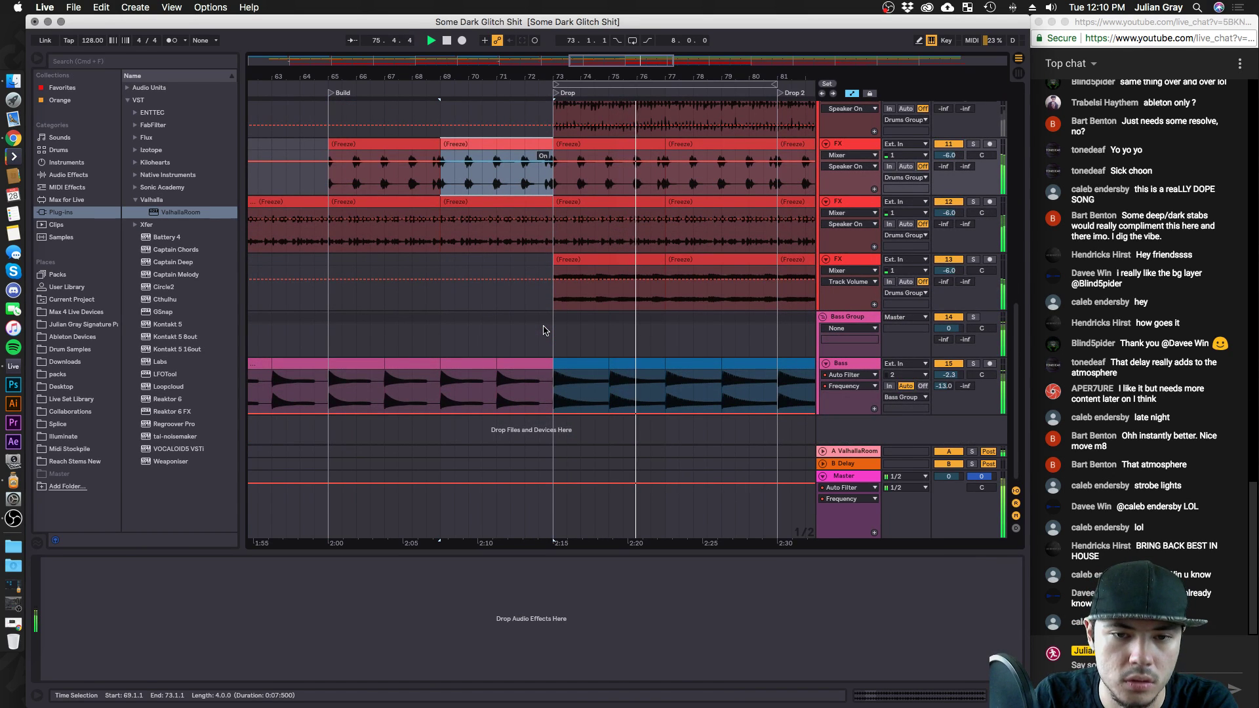
scroll(540, 346, up, 2)
scroll(540, 346, up, 15)
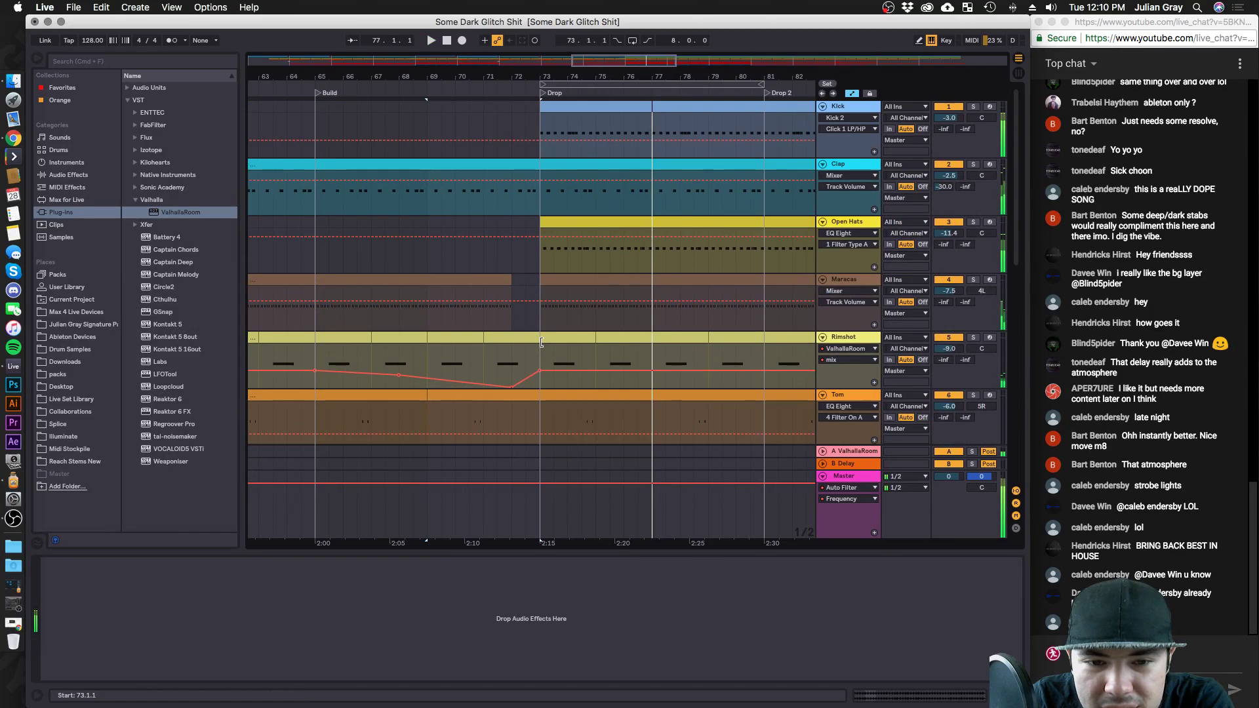
key(space)
Play from the Build at bar 65 and solo the FX track 11.
scroll(661, 317, up, 2)
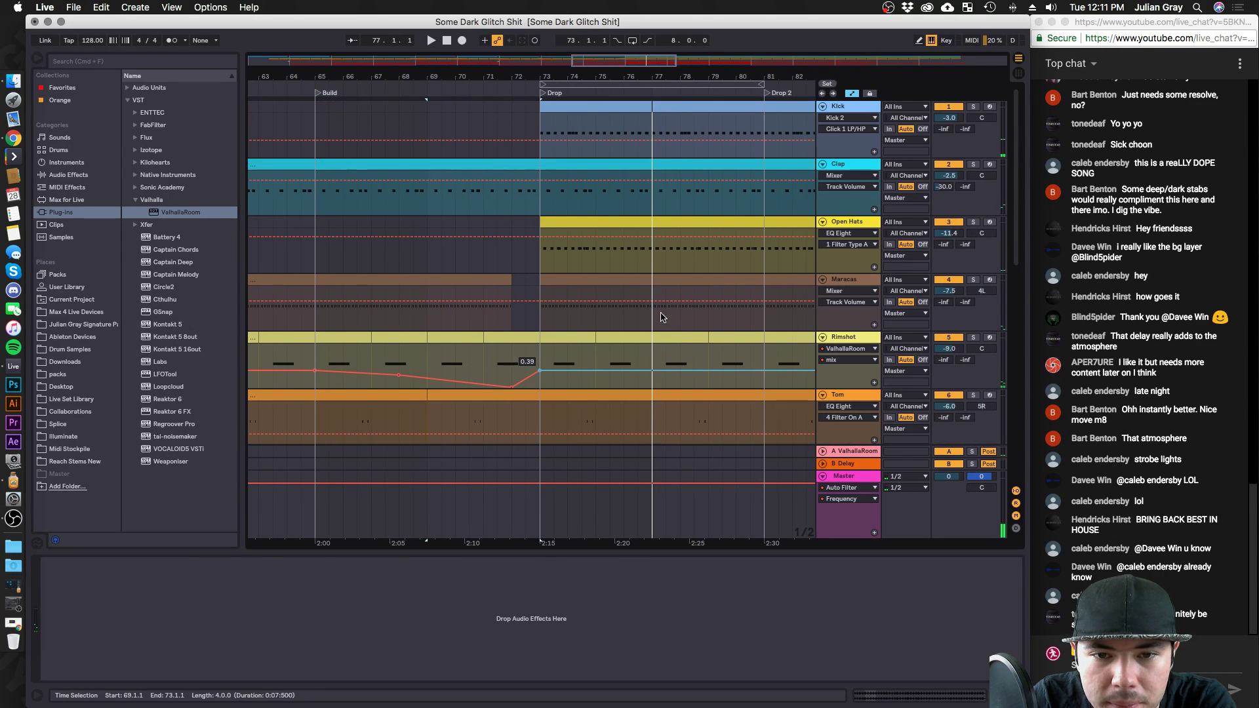
drag(566, 77, 565, 20)
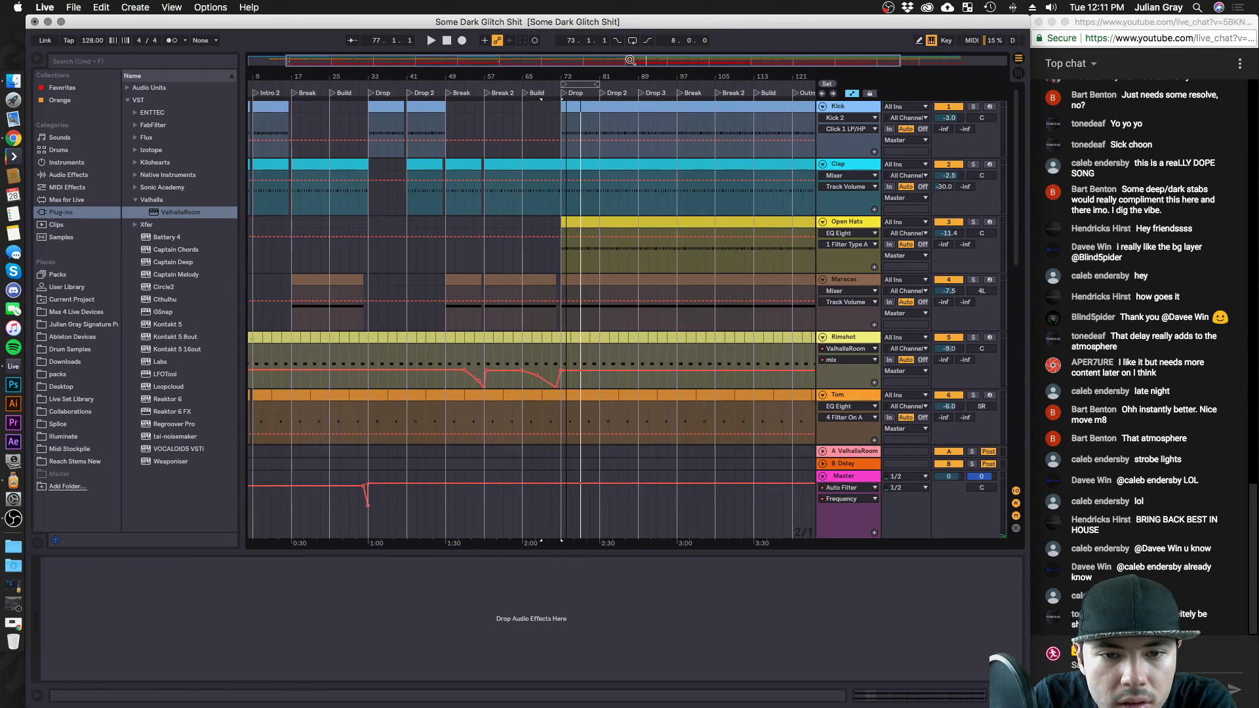
scroll(628, 257, down, 12)
scroll(627, 257, down, 5)
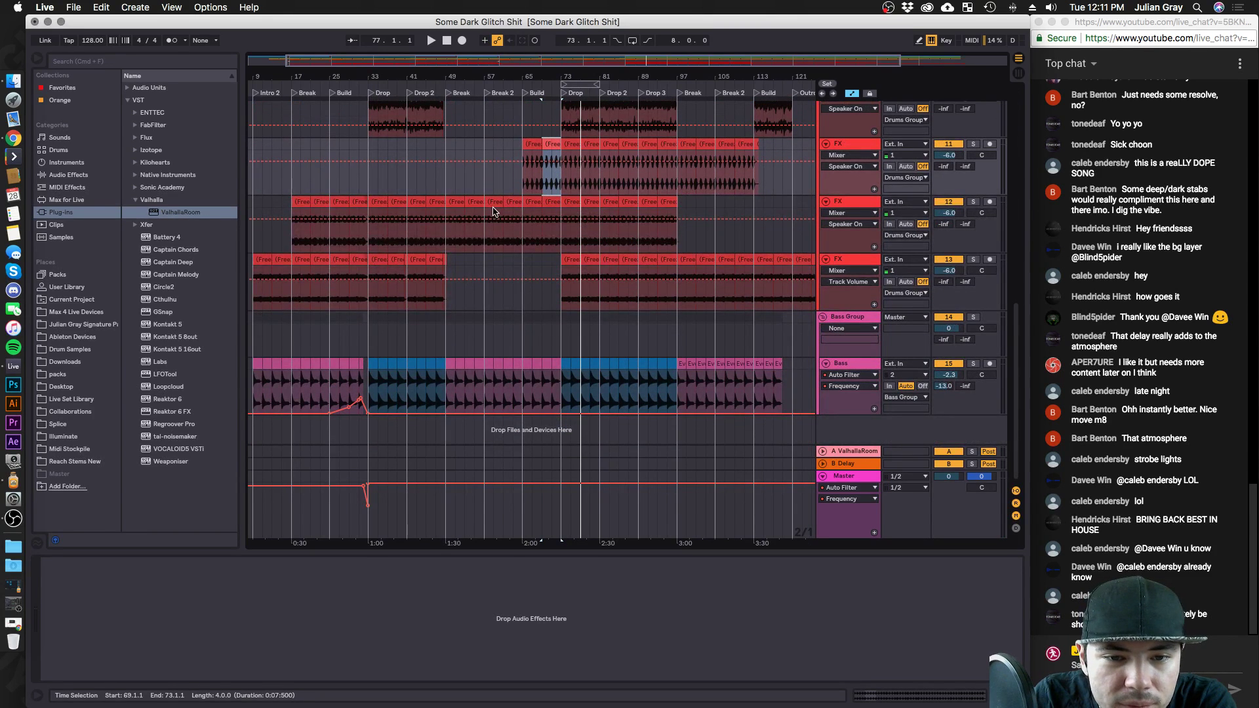
scroll(496, 242, up, 4)
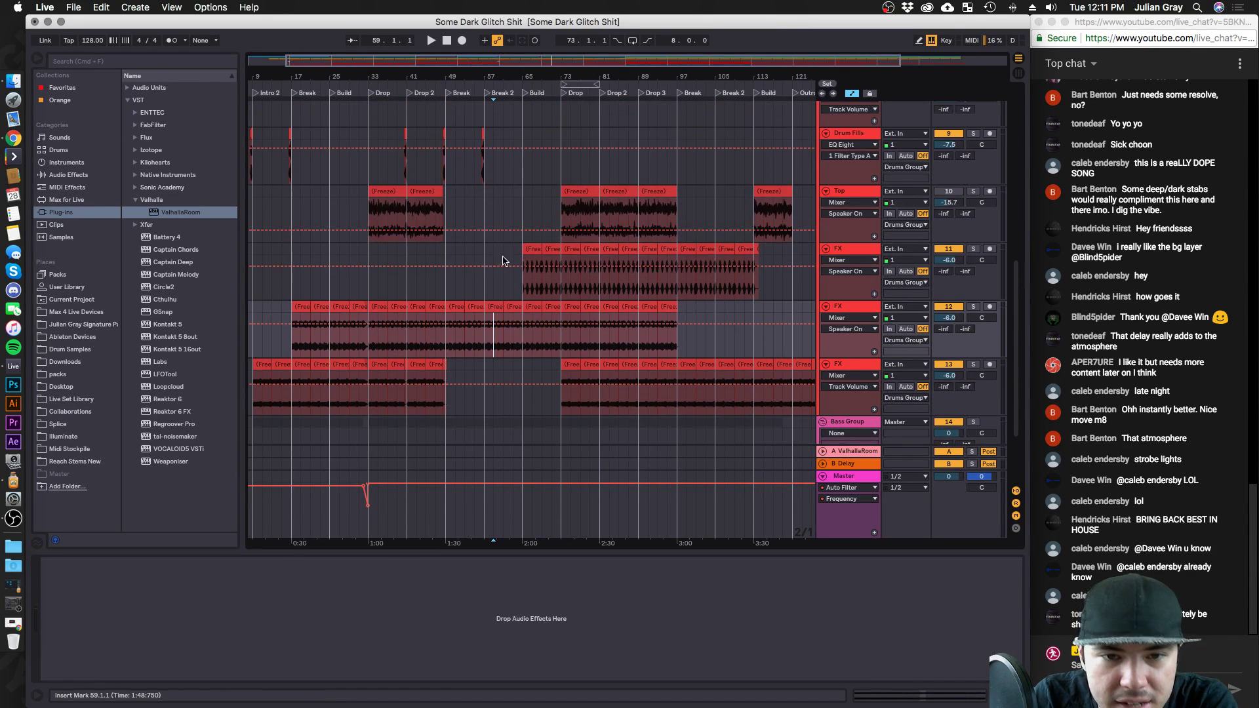
click(516, 305)
click(522, 279)
key(space)
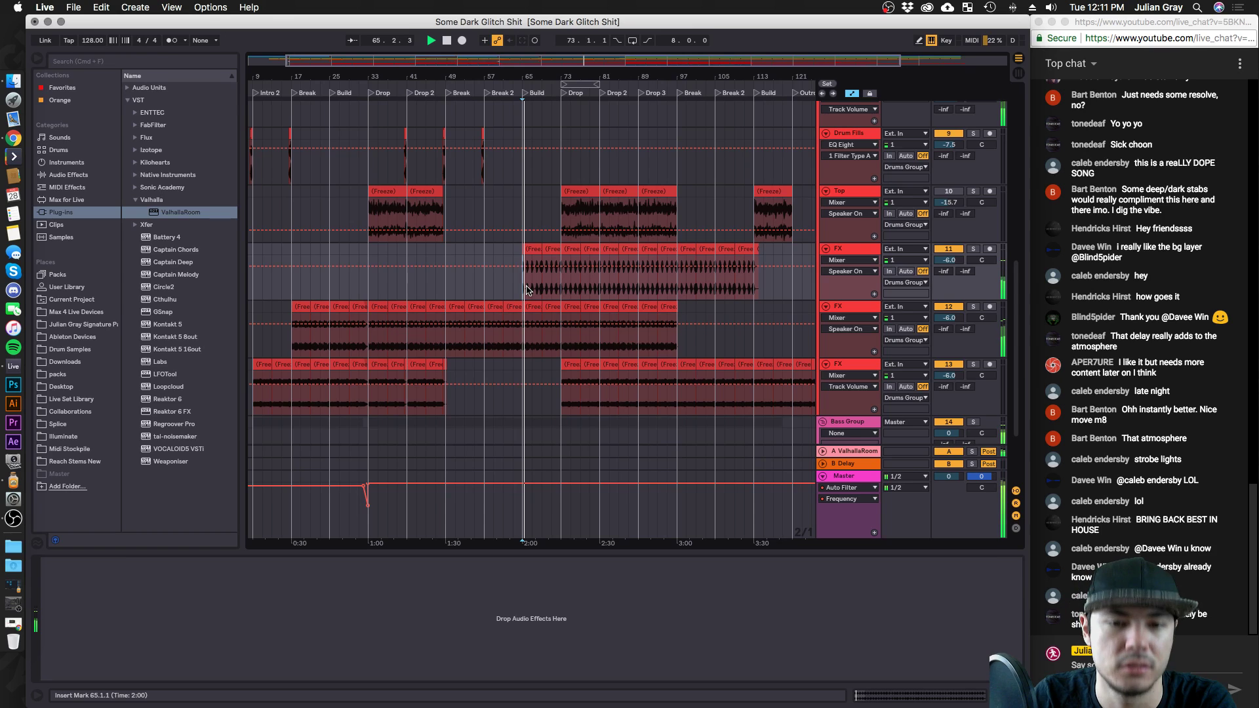
click(974, 249)
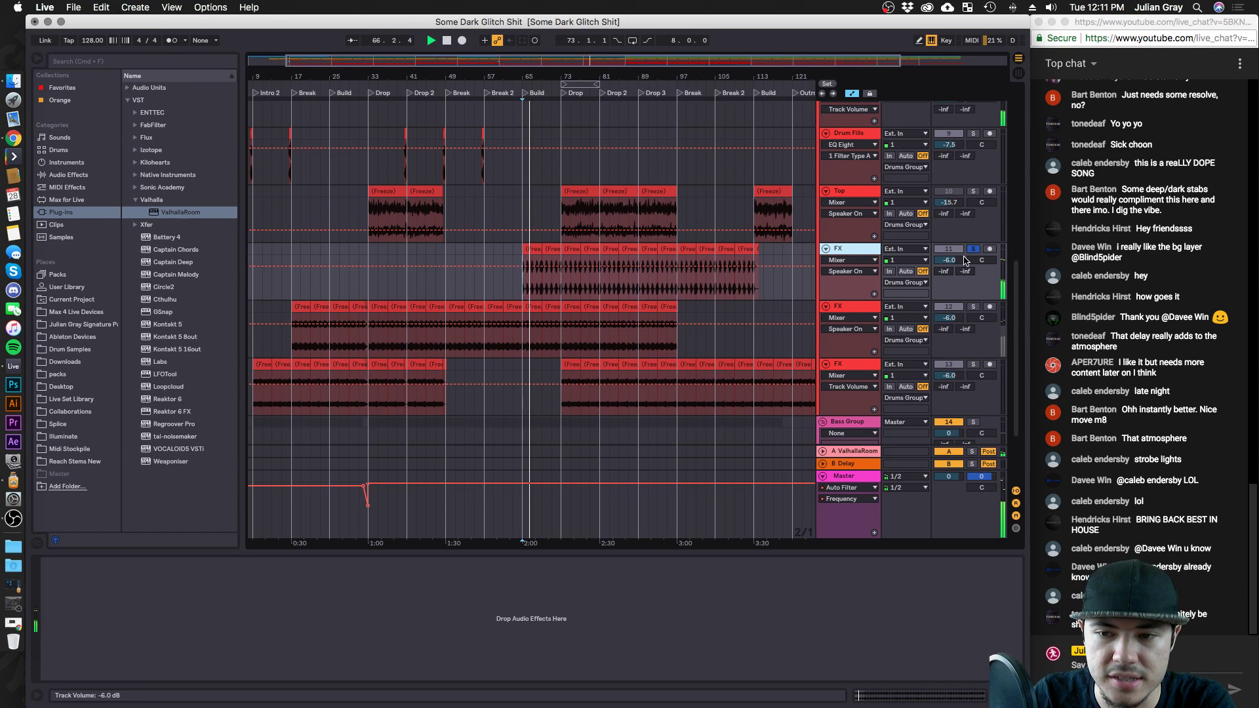
Stop playback, insert an EQ Eight on FX track 11 and set its band 1 to a low cut.
click(76, 175)
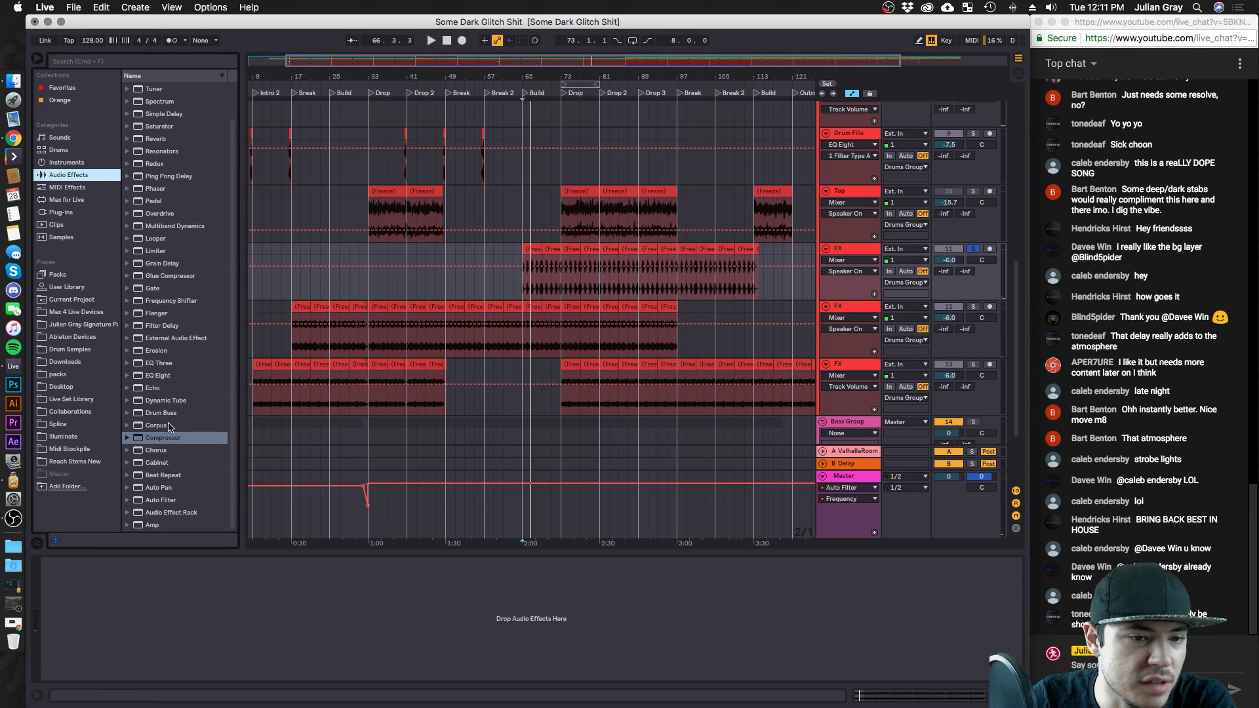
double_click(161, 374)
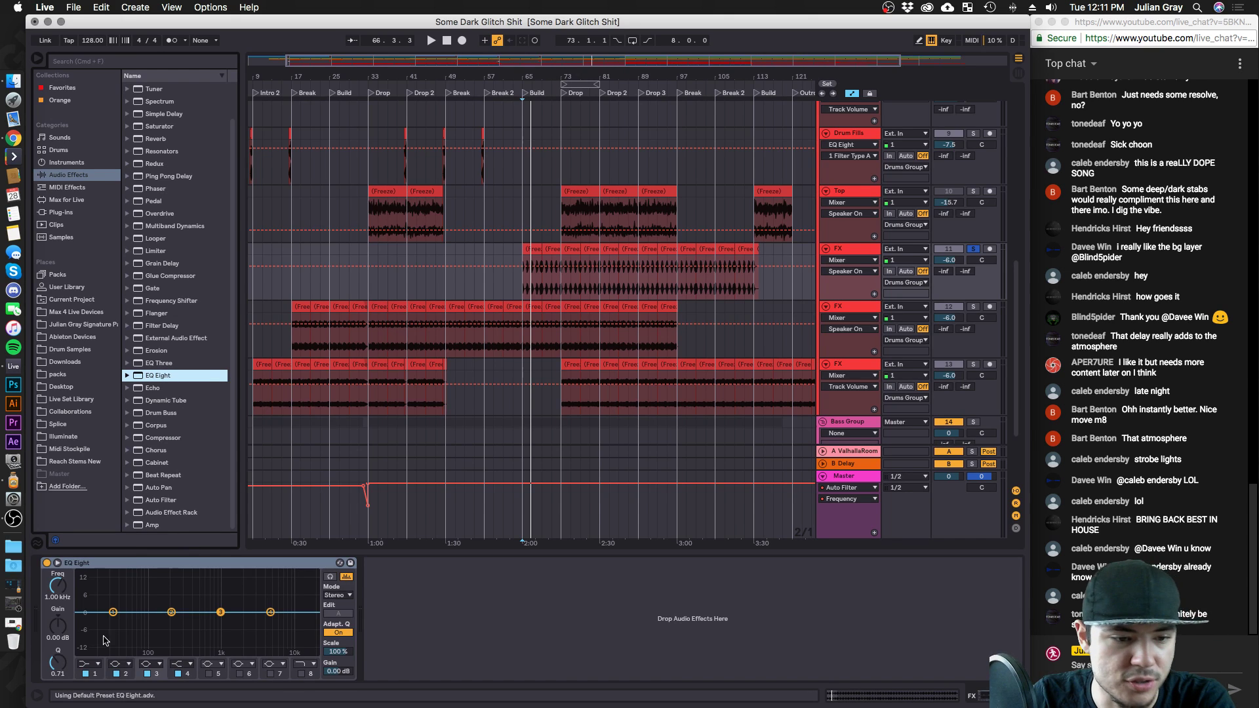
click(94, 664)
click(93, 596)
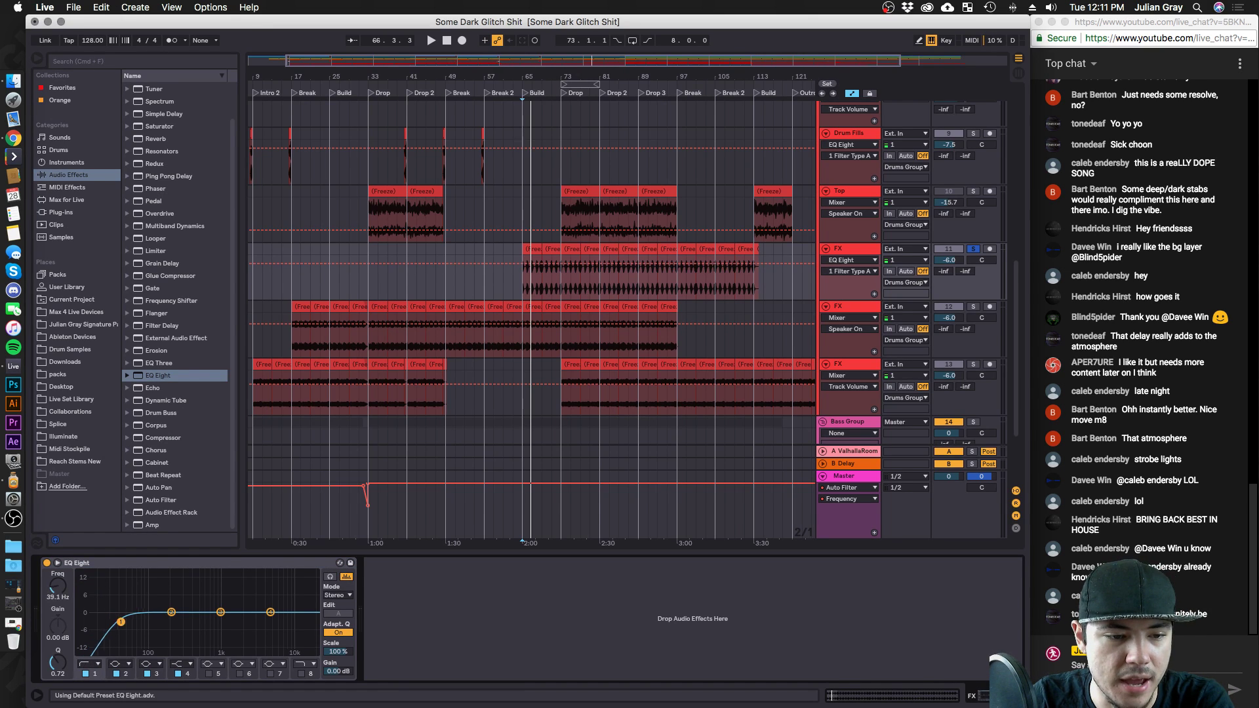
During playback, raise the FX's low cut, set EQ Eight band 4 to a high cut at 2.67 kHz and lower the track volume to -6.4 dB.
click(190, 664)
click(188, 653)
key(space)
drag(264, 622, 251, 630)
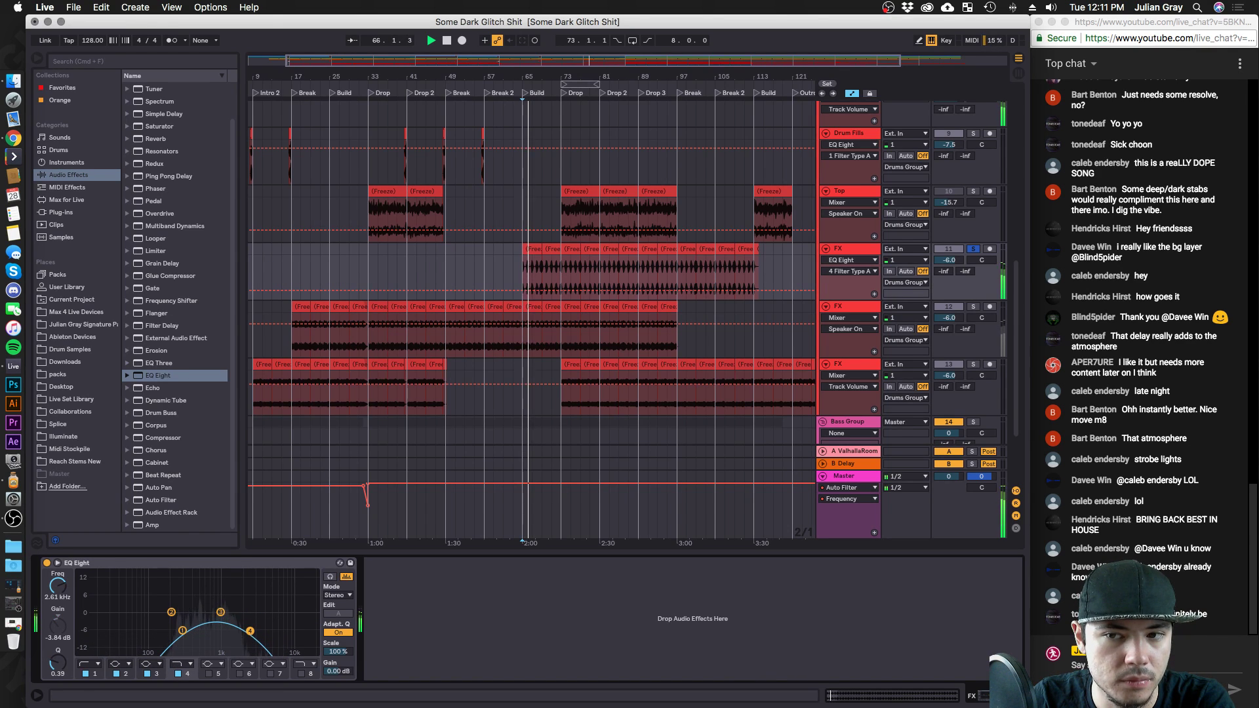
drag(958, 265, 959, 267)
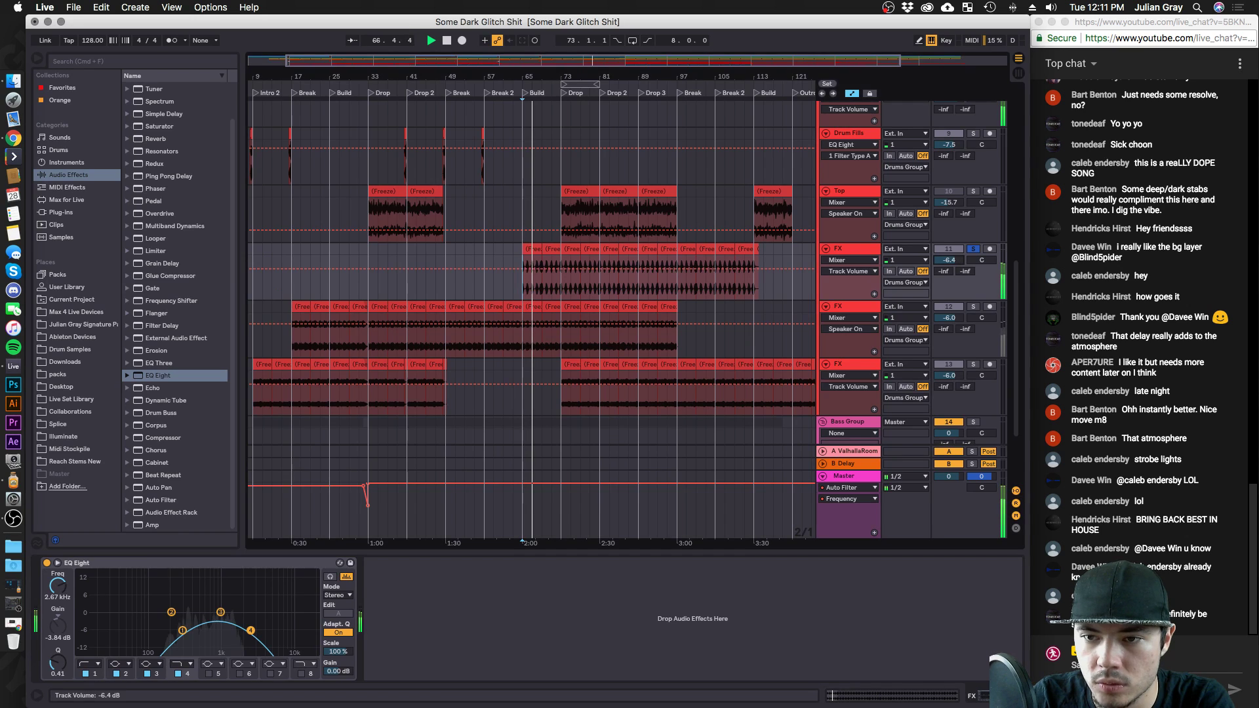
Unsolo FX track 11, lower its volume to -7.1 dB and stop playback.
click(972, 250)
key(space)
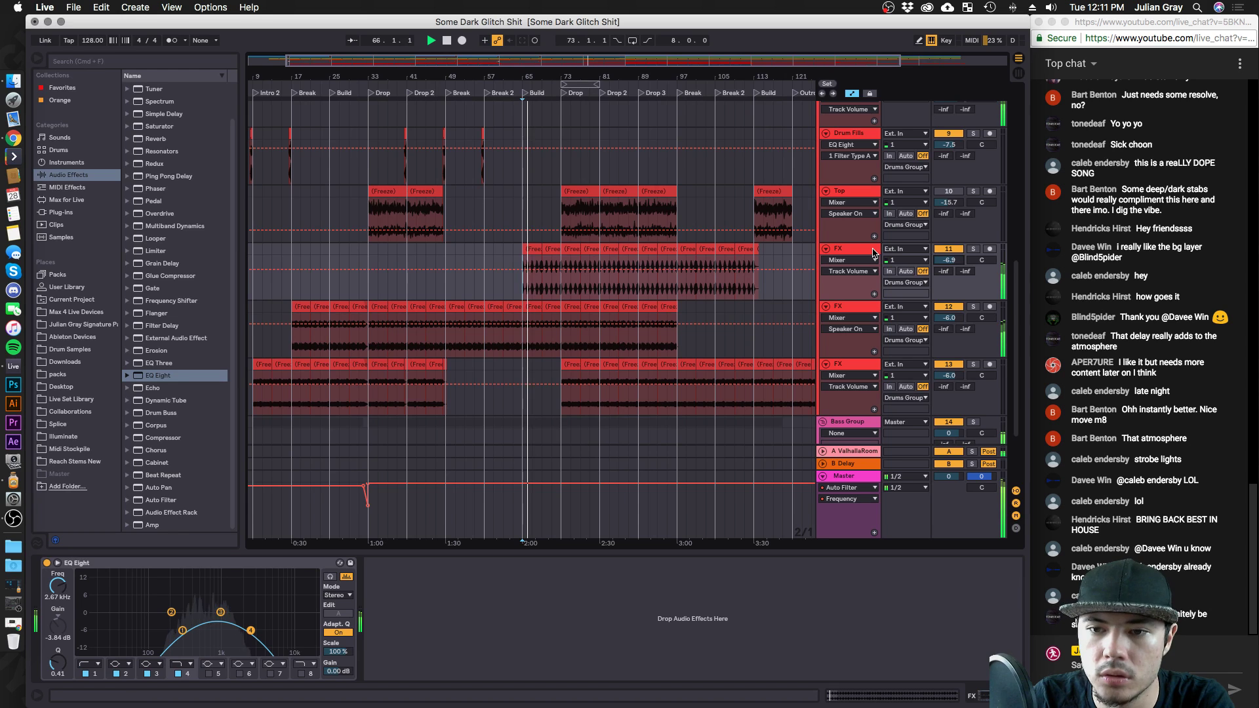
drag(951, 264, 951, 267)
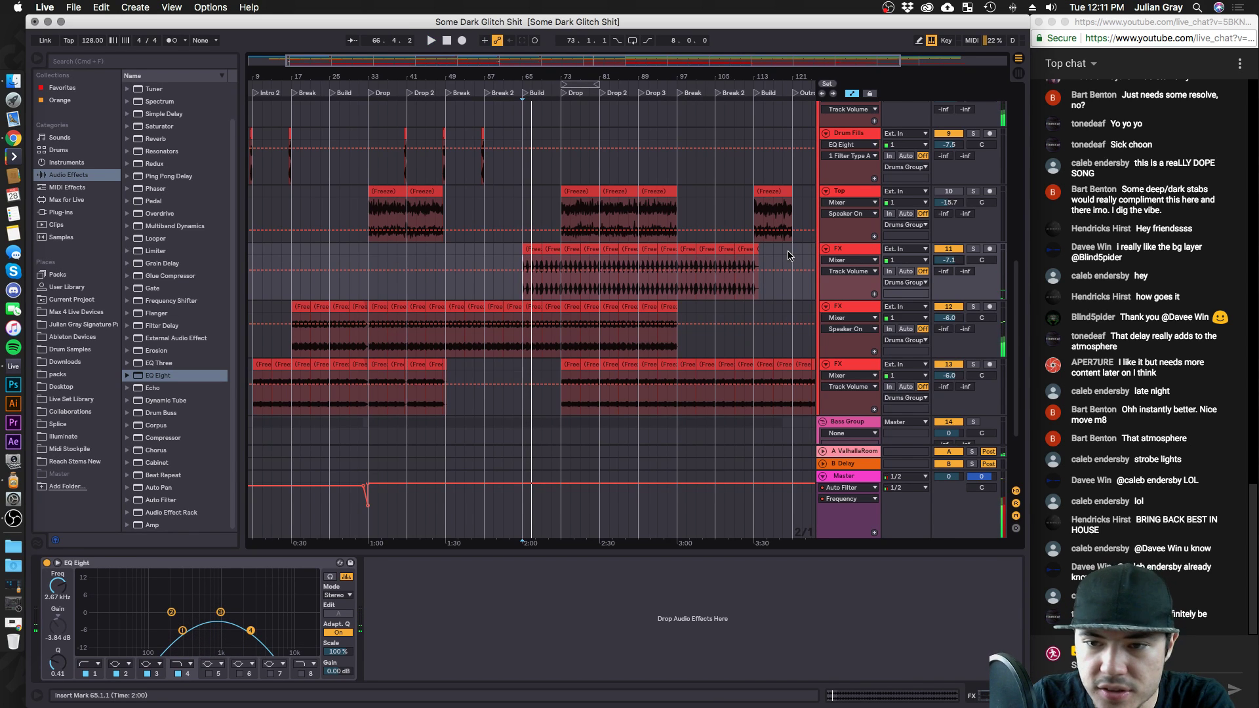
Copy the Compressor sidechained to the Kick from the Rimshot track's device chain.
scroll(789, 256, up, 10)
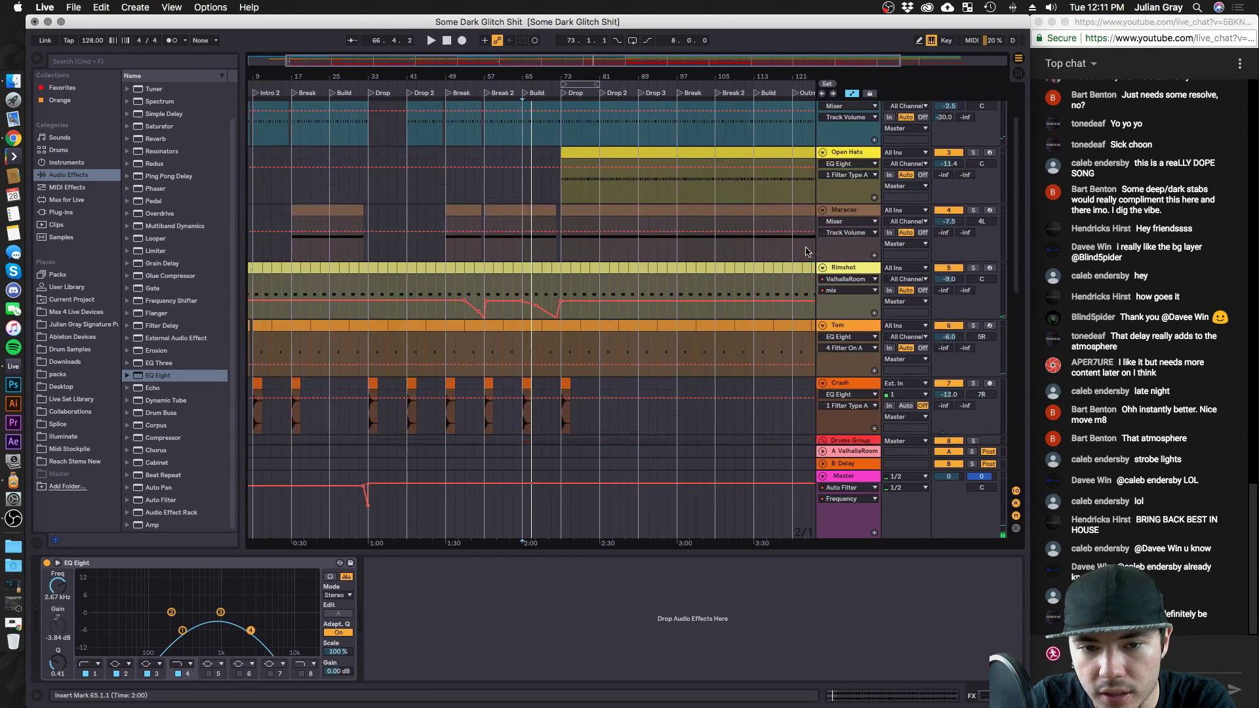
scroll(805, 251, down, 2)
click(831, 261)
scroll(832, 260, up, 4)
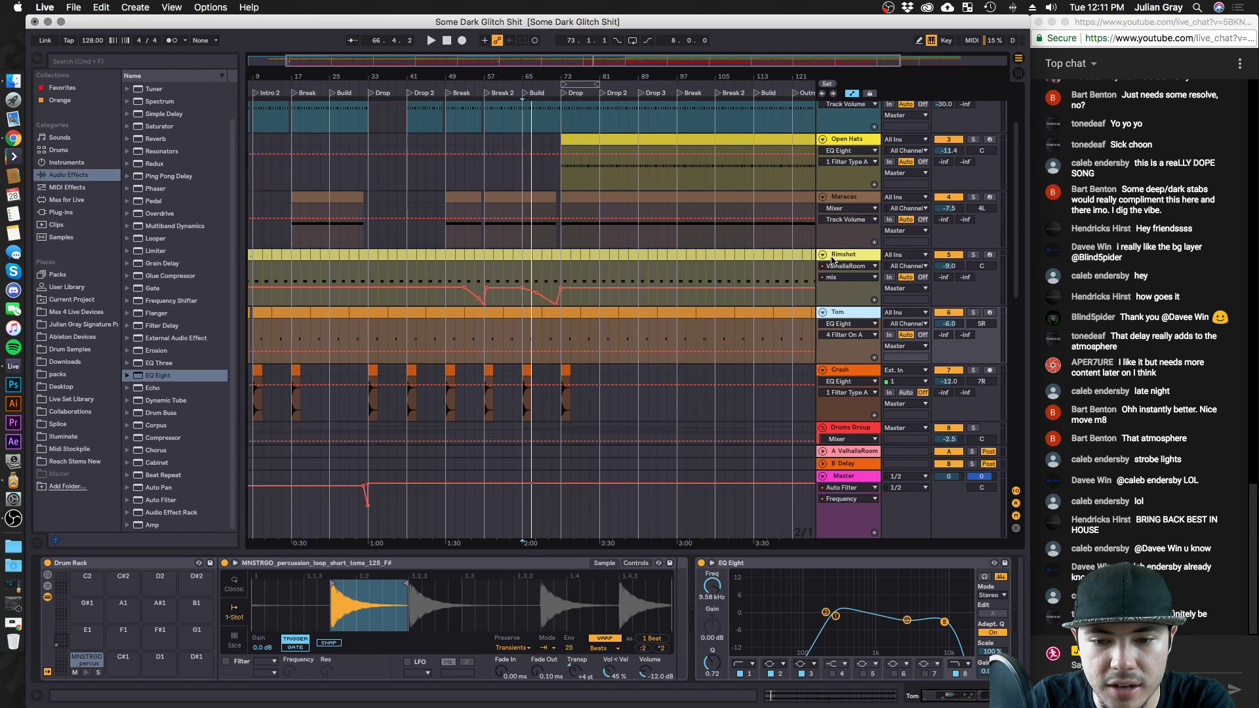
scroll(831, 260, down, 12)
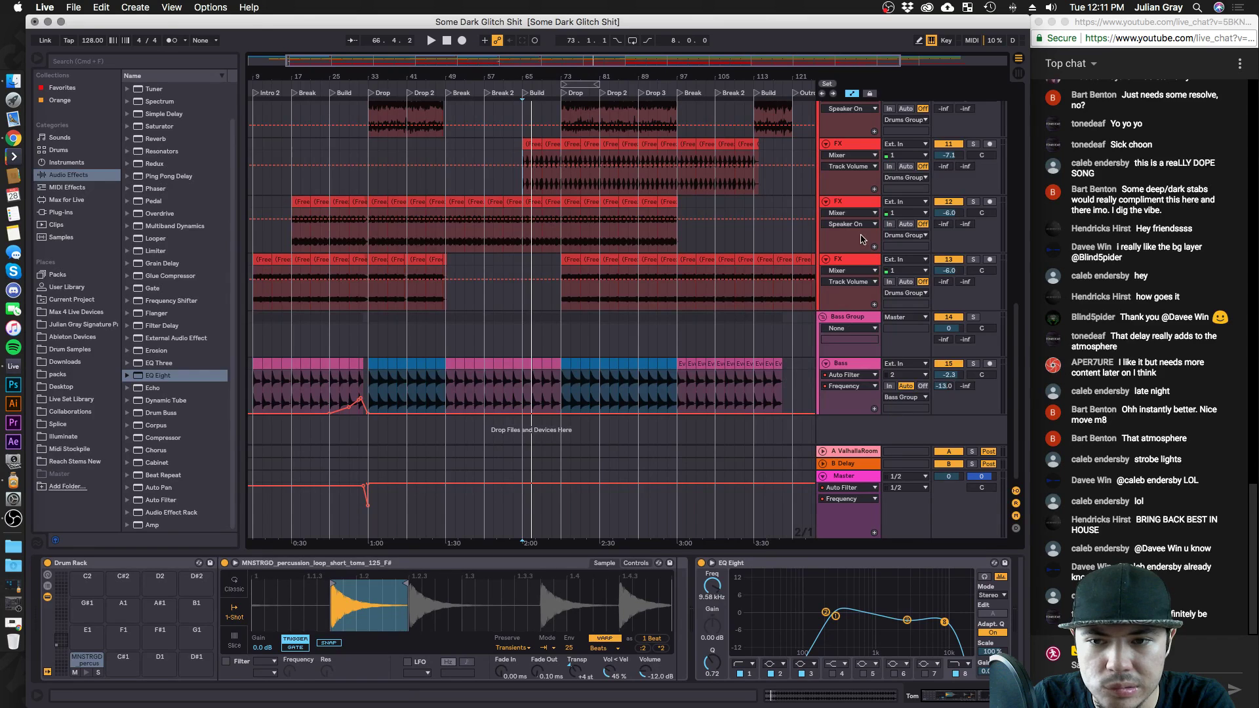
scroll(863, 229, up, 6)
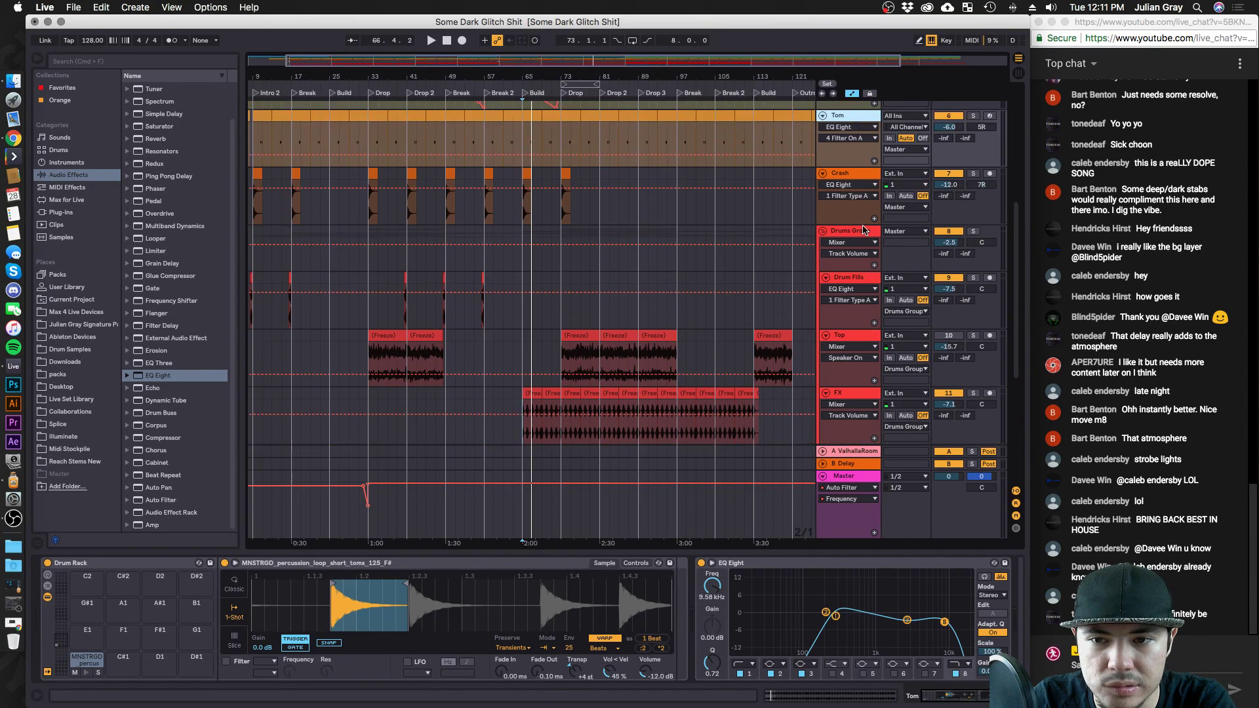
scroll(863, 229, up, 1)
click(855, 151)
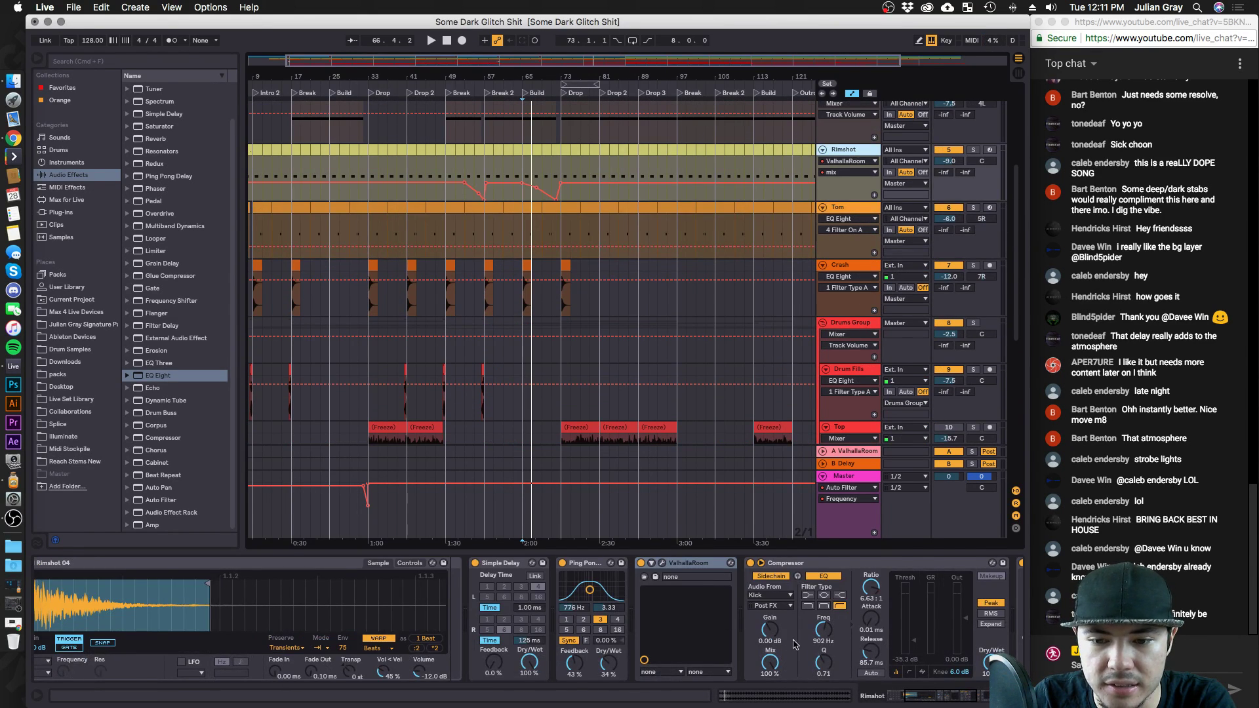
click(581, 566)
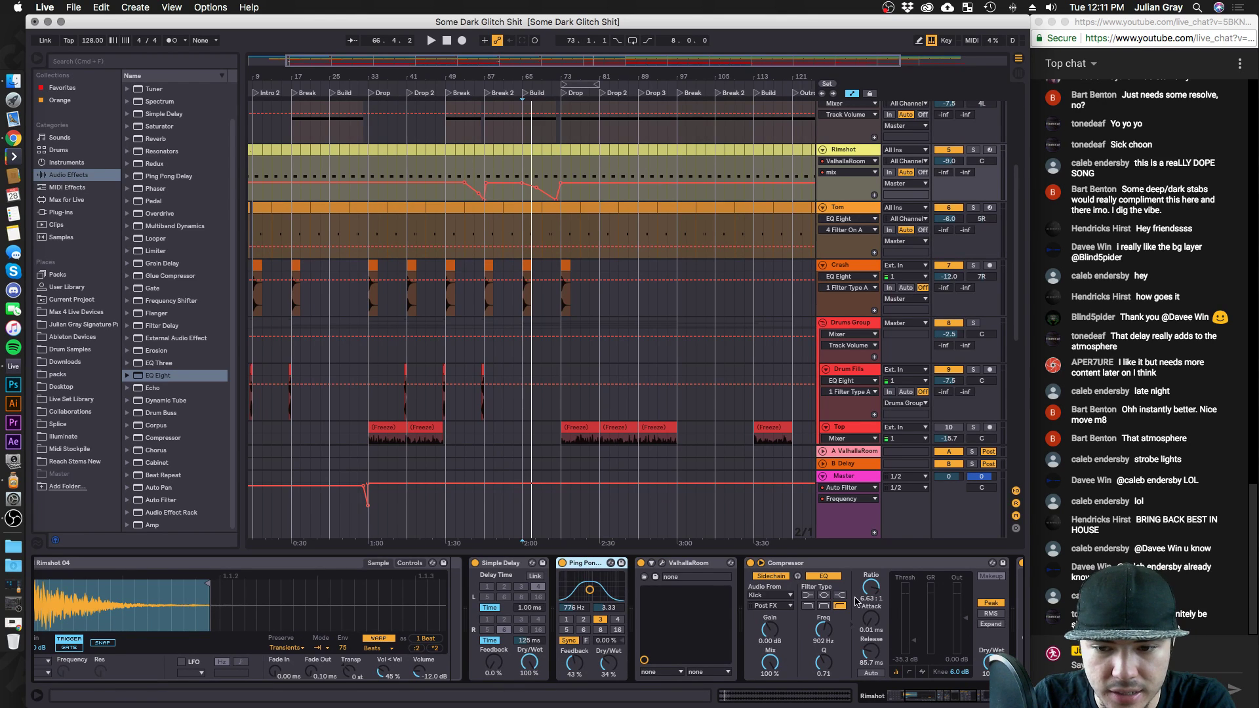
click(683, 568)
click(820, 565)
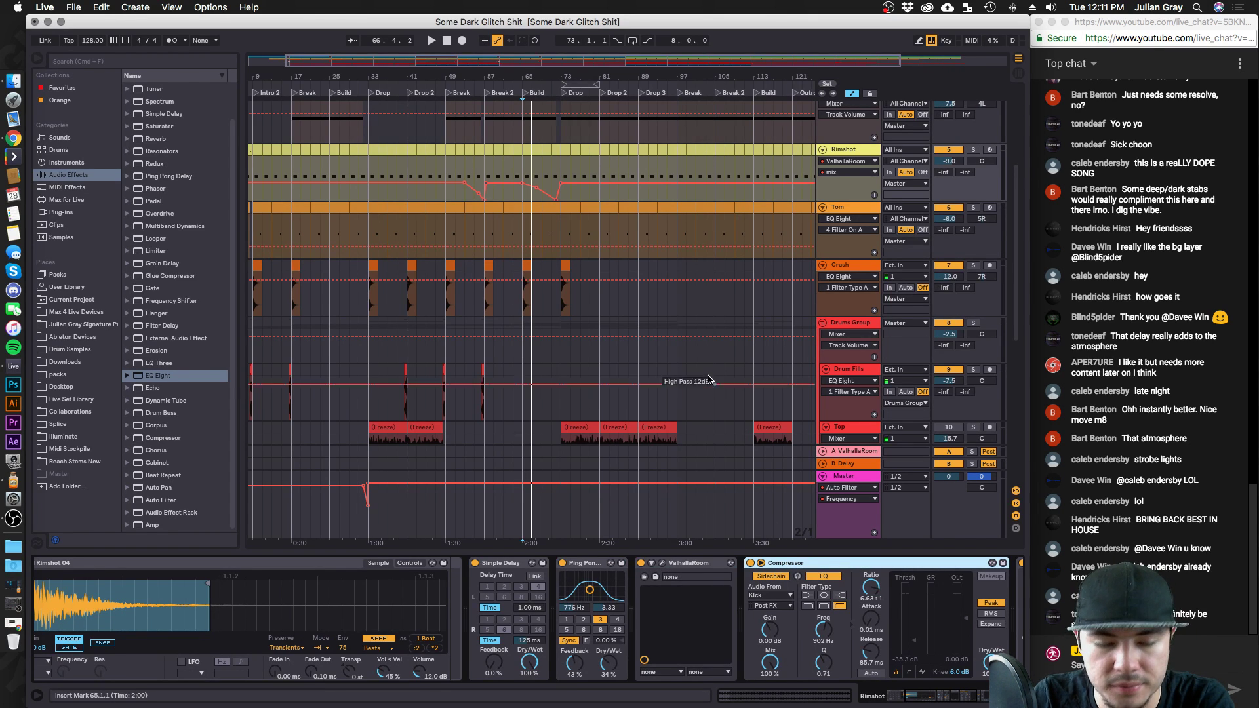
Paste the Compressor after the EQ Eight on FX track 11 and play from the Build at bar 65.
scroll(708, 374, down, 5)
click(698, 329)
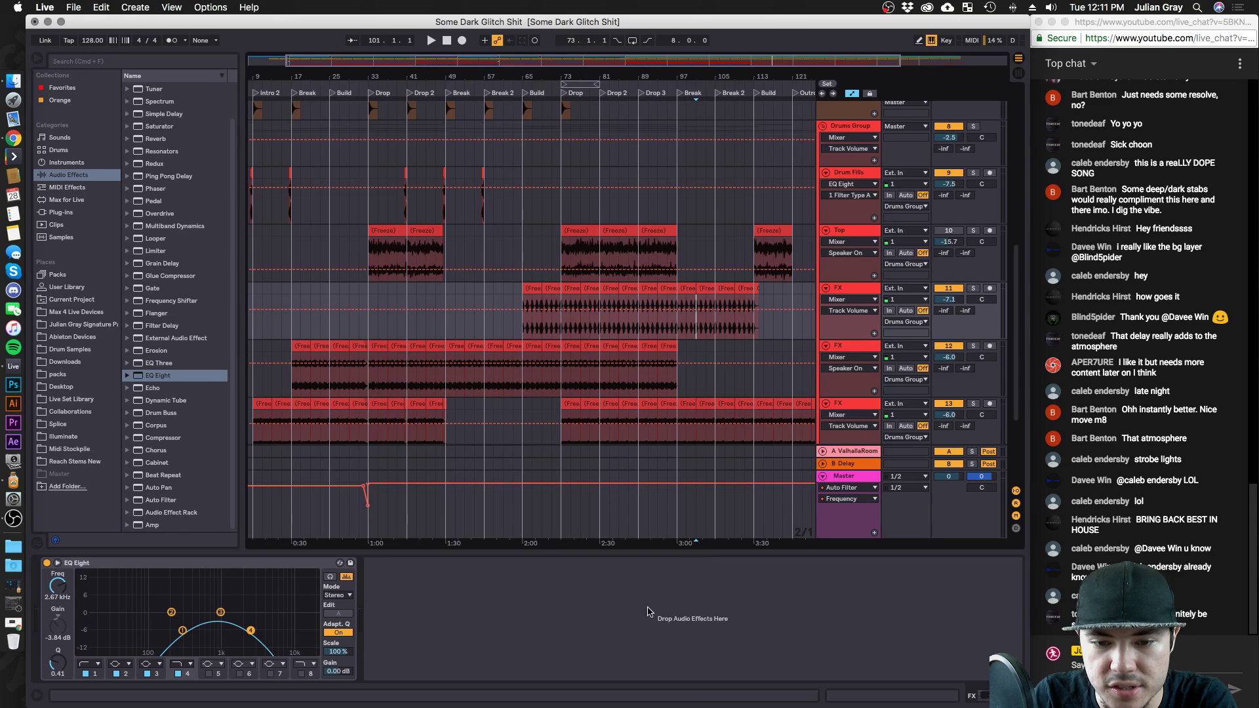
click(554, 362)
key(space)
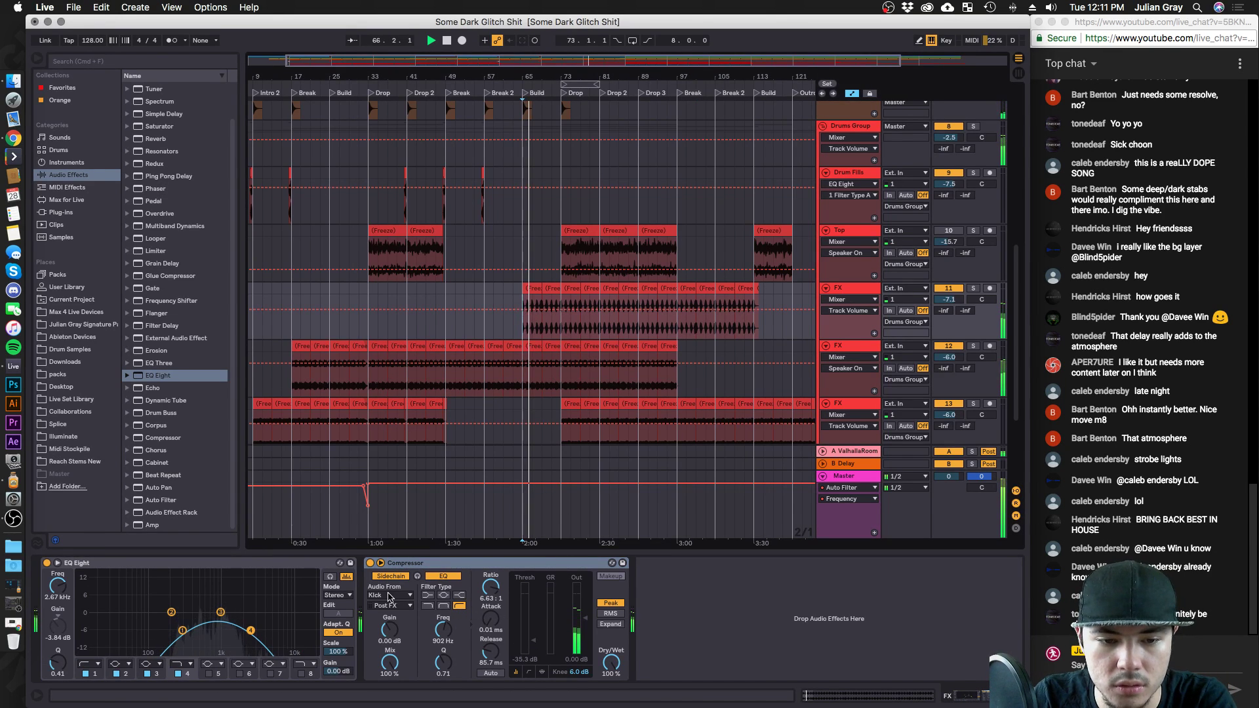
Play from the Drop at bar 73 and check the devices on FX tracks 12 and 11.
click(561, 320)
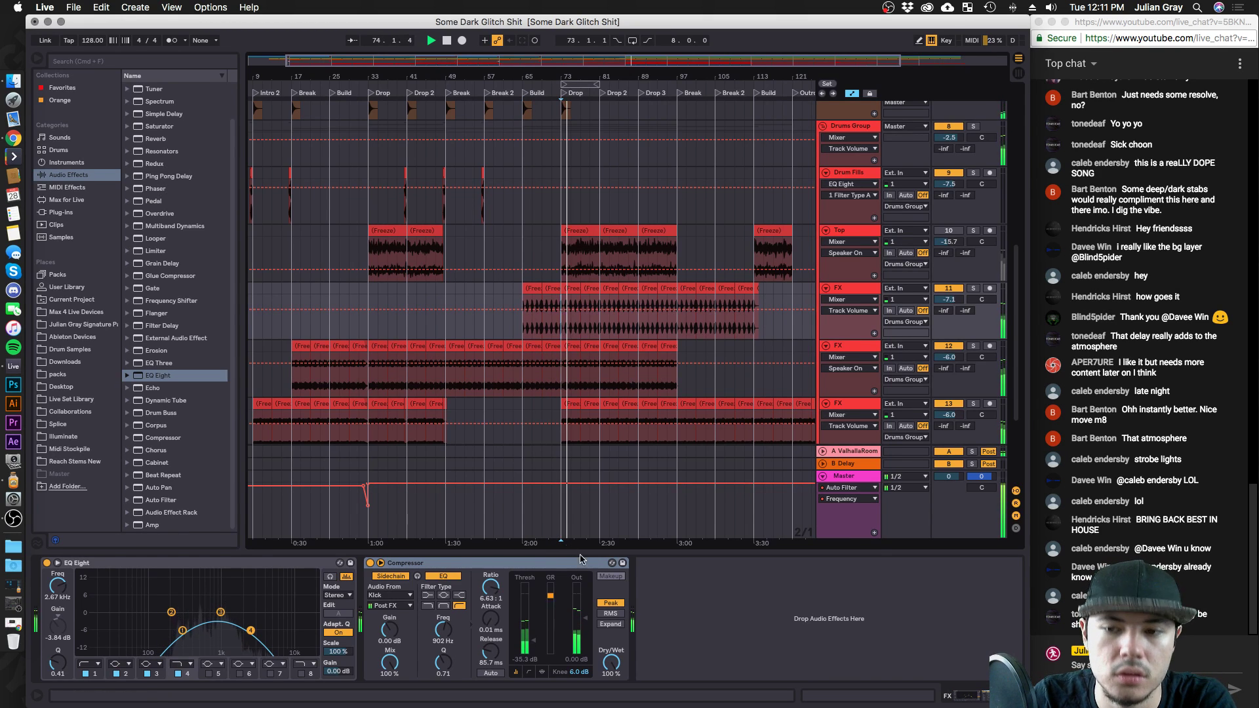
scroll(700, 360, down, 6)
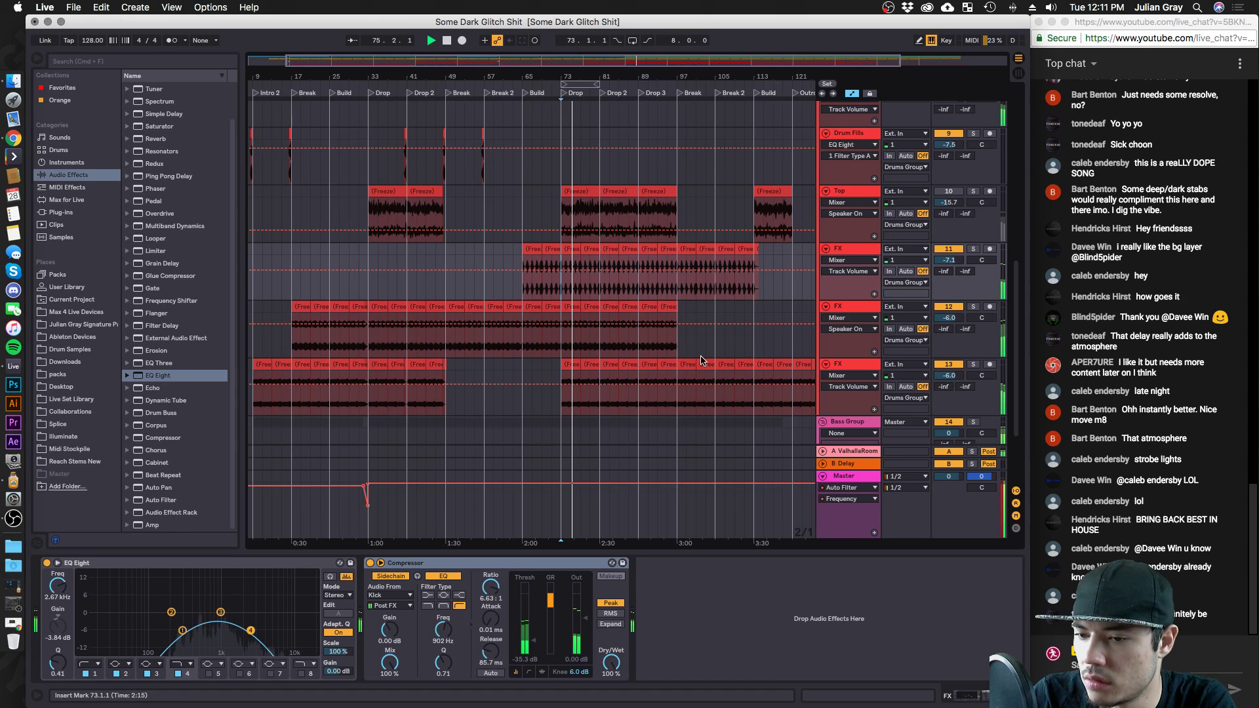
scroll(700, 360, down, 2)
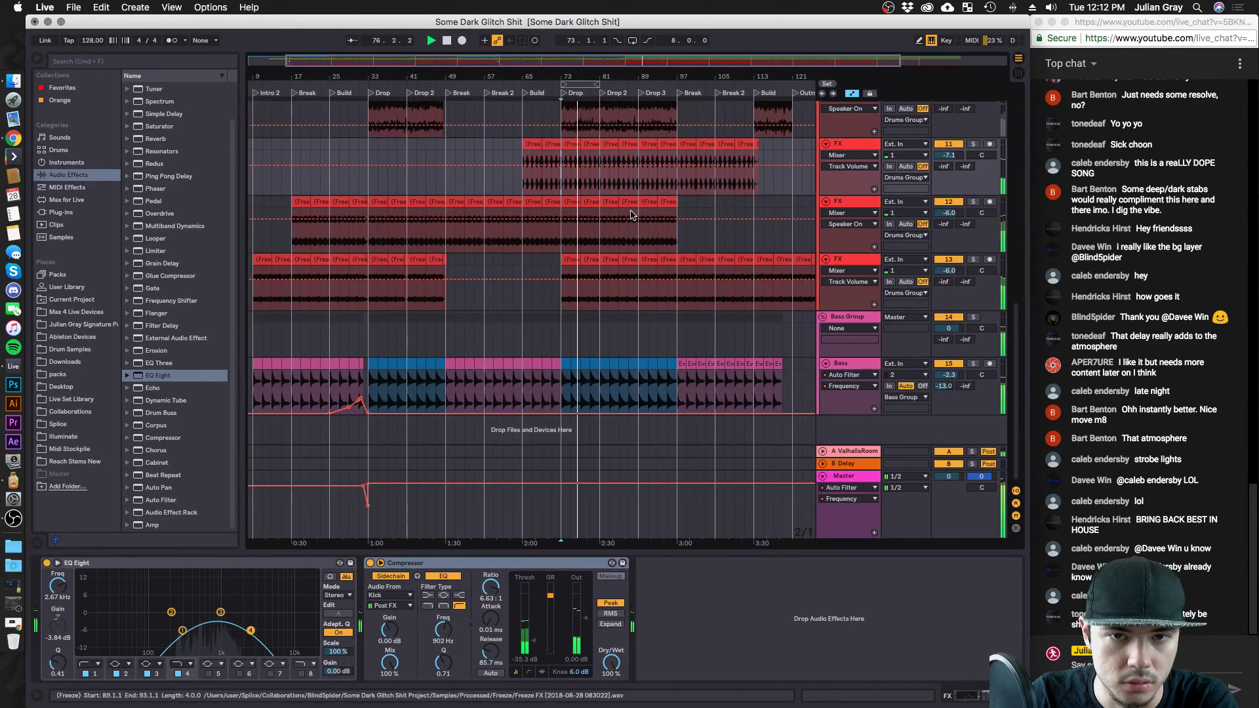
click(653, 207)
scroll(653, 206, right, 3)
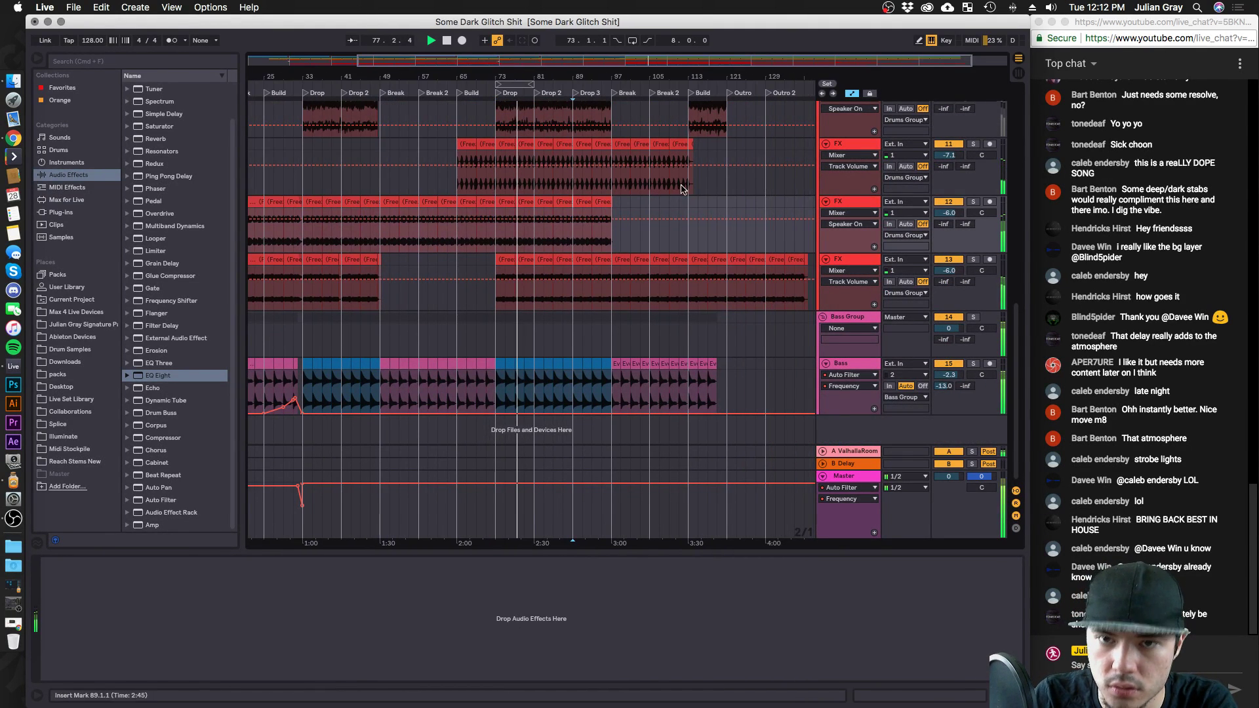
click(688, 186)
scroll(680, 185, up, 2)
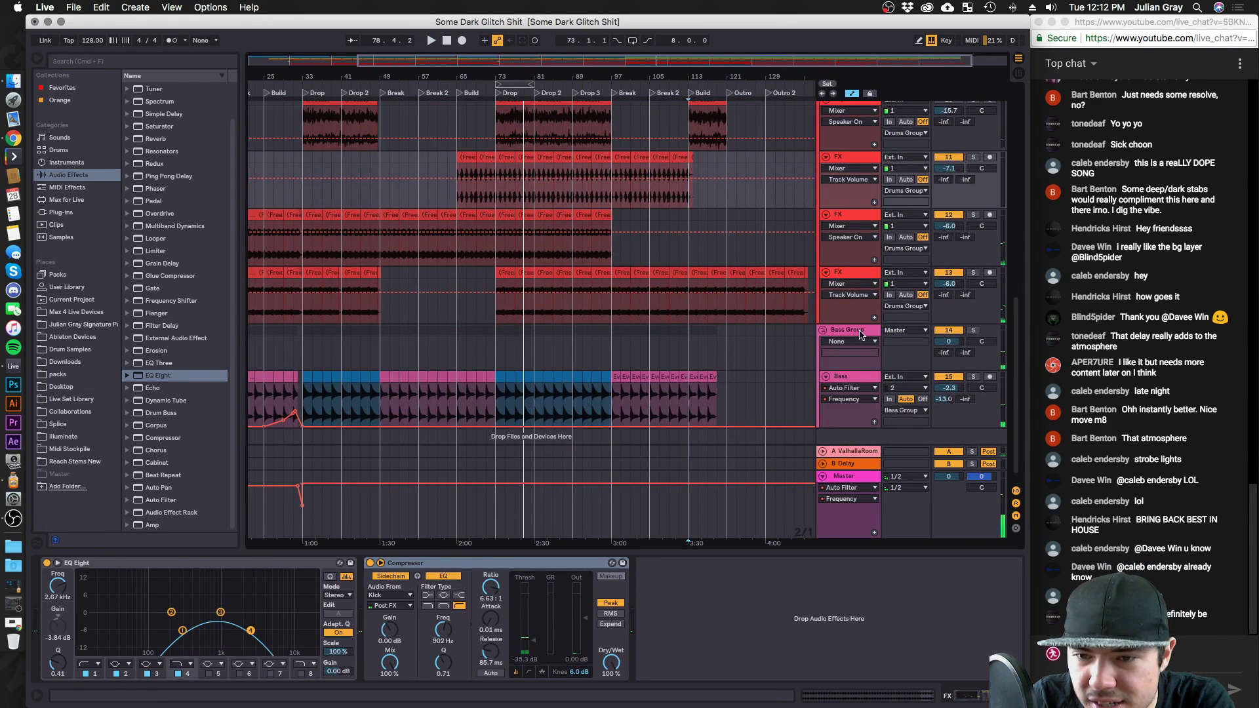
Solo the Kick and Bass tracks and play them from bar 67 and from the Drop.
click(985, 333)
click(847, 381)
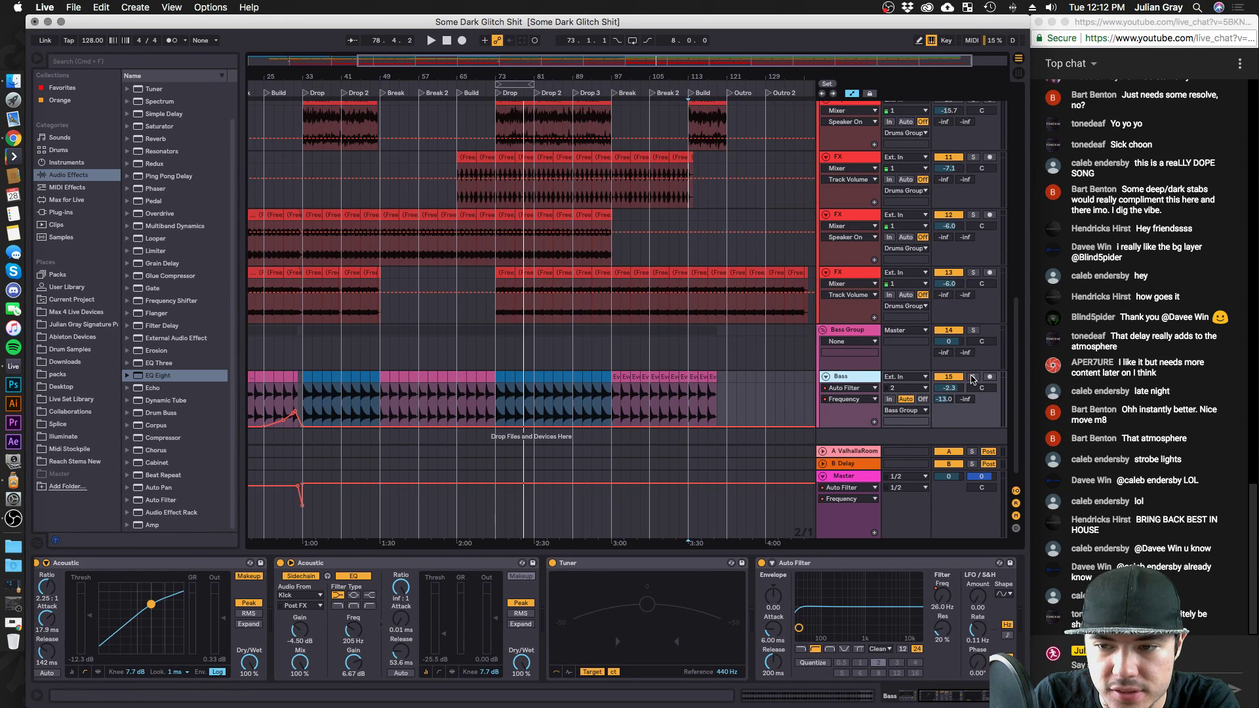
click(449, 402)
key(space)
scroll(920, 213, up, 10)
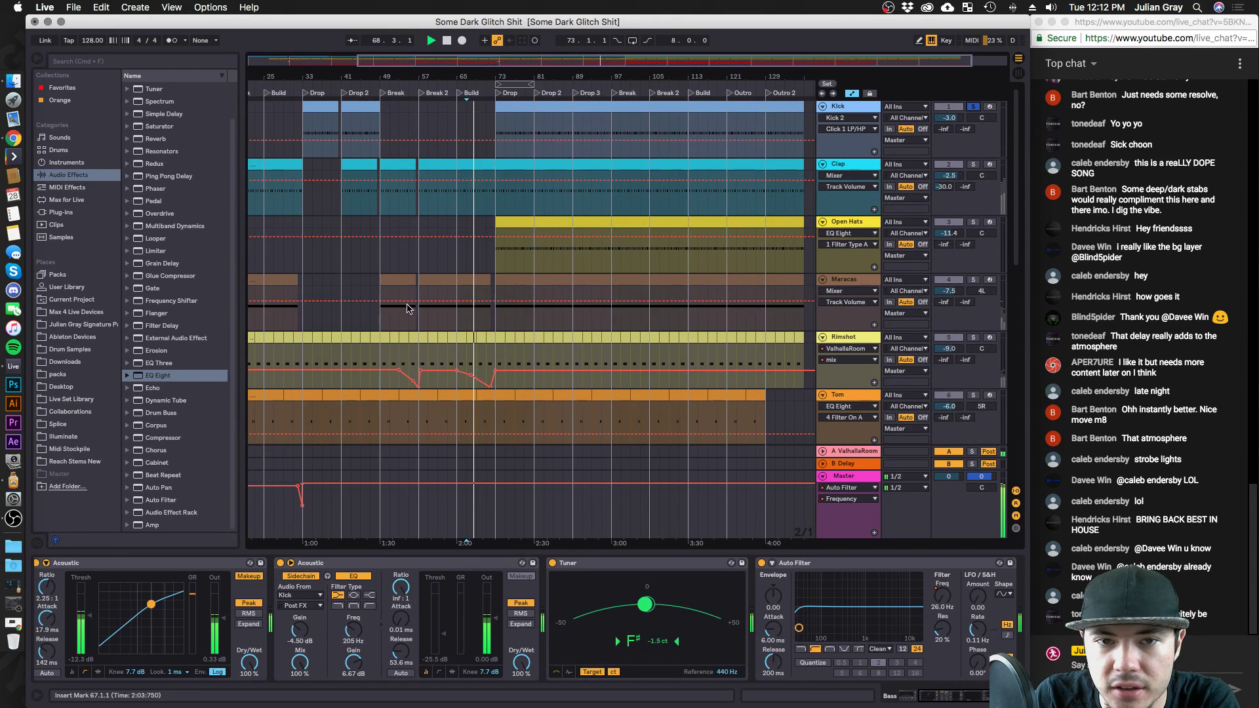
click(500, 136)
key(space)
key(space)
Select bars 77 to 79 on the Bass track and stop playback.
scroll(497, 319, down, 6)
scroll(497, 319, down, 3)
scroll(518, 367, down, 2)
click(520, 374)
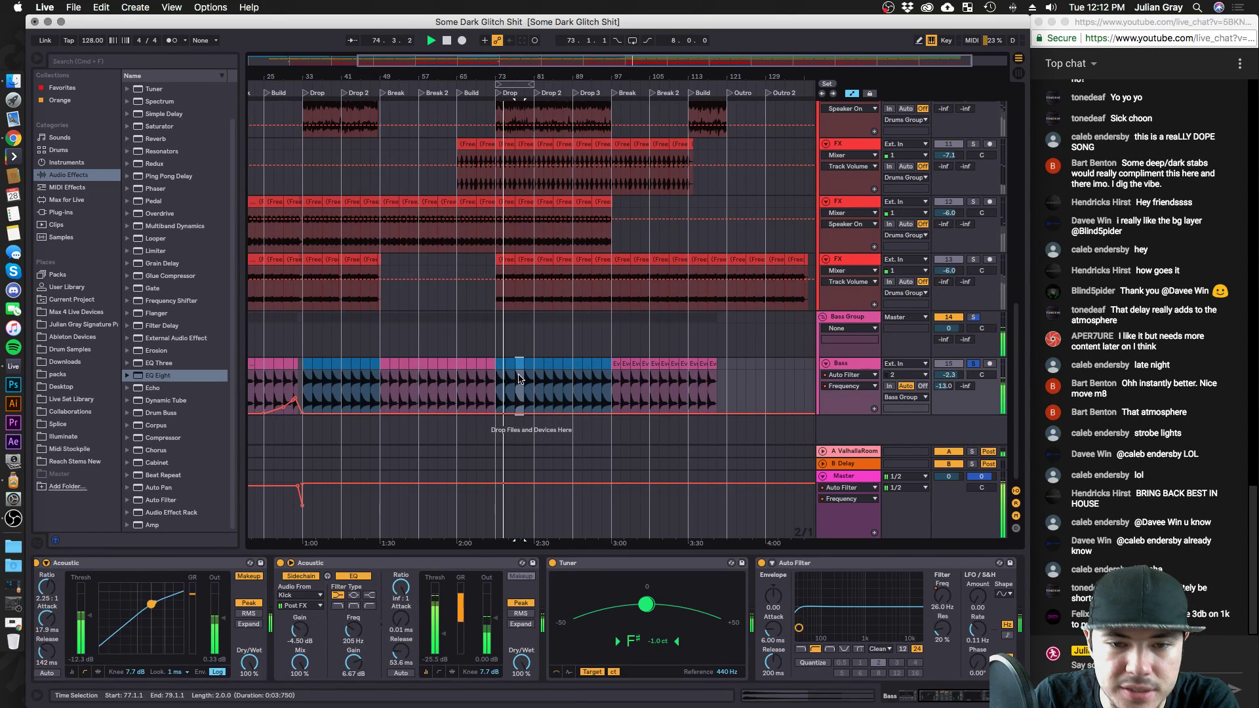
key(space)
Set the sidechain EQ of the Bass track's second compressor to high pass at 579 Hz and play from bar 77.
click(337, 595)
drag(354, 631, 354, 621)
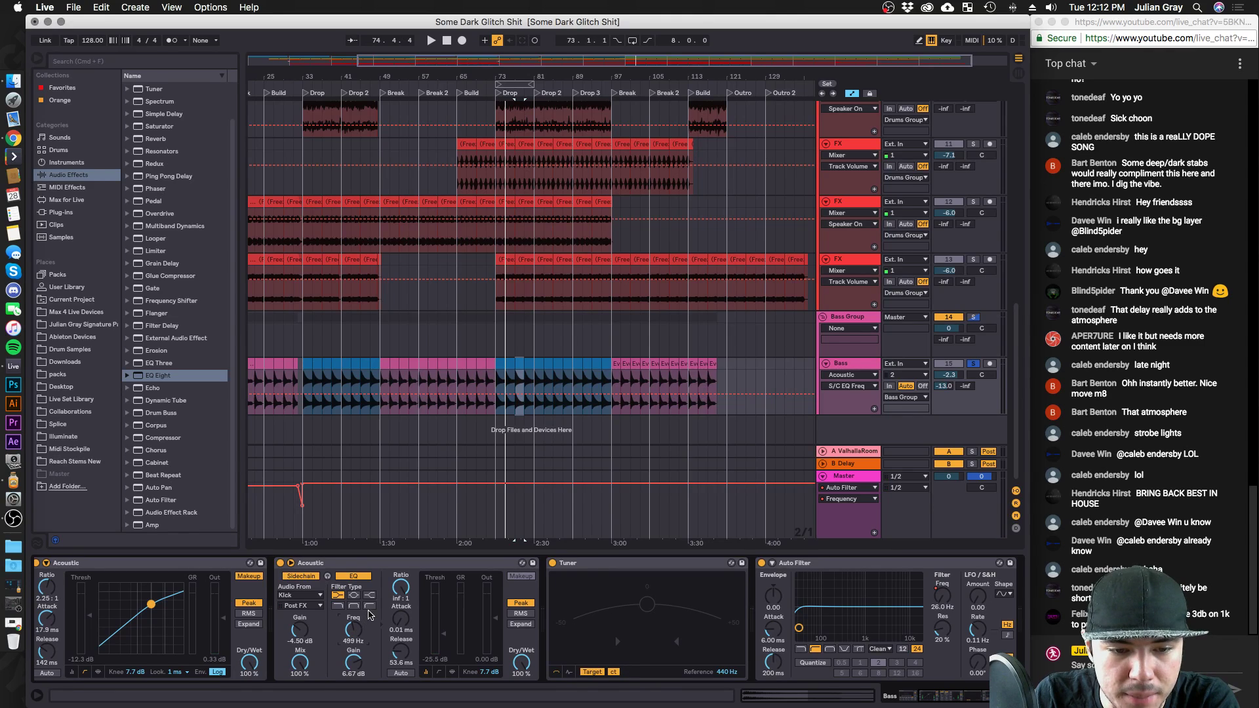
click(369, 607)
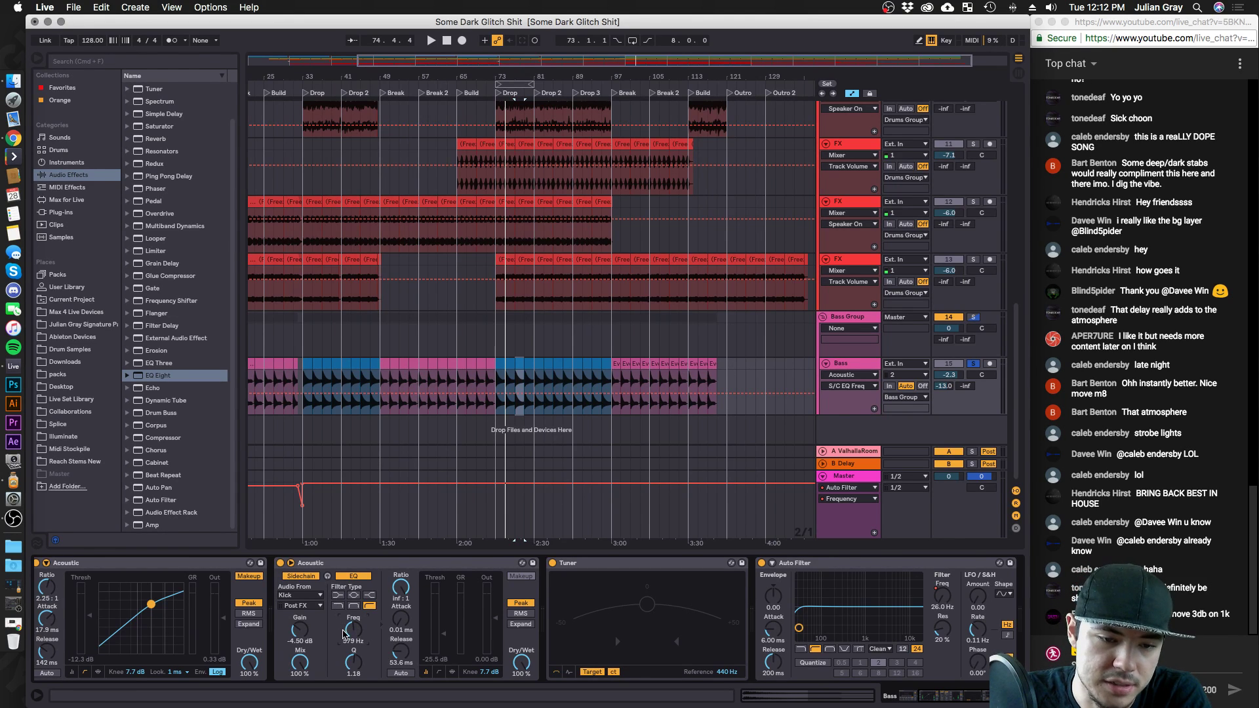
key(space)
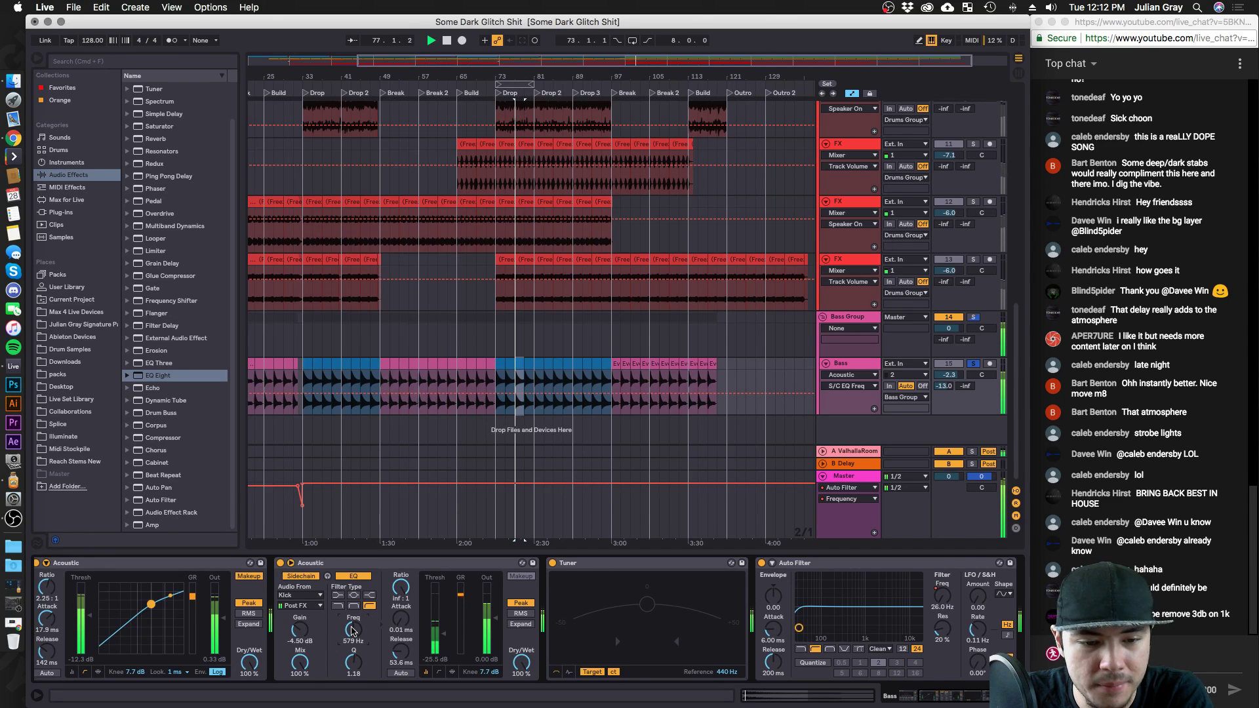
Set the Bass sidechain compressor to ratio inf:1, threshold -44.1 dB, attack 0.03 ms, release 68.4 ms and sidechain EQ frequency 671 Hz.
click(401, 588)
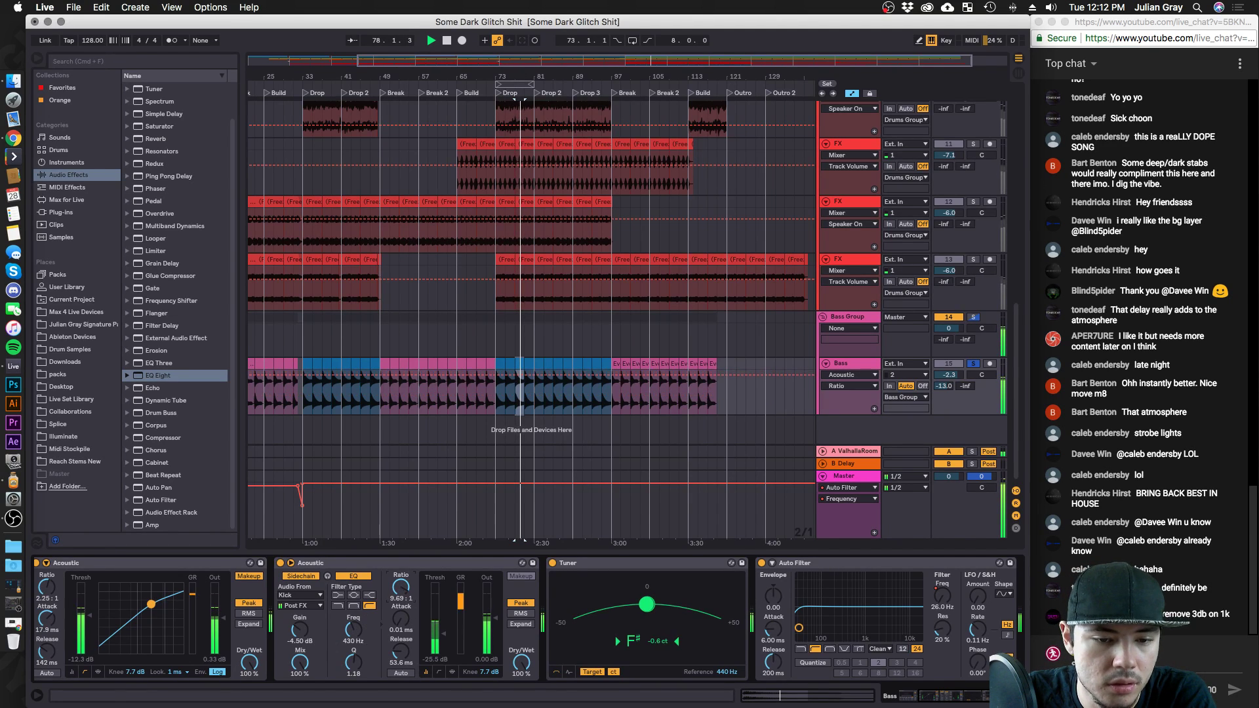
drag(443, 632, 493, 623)
drag(407, 642, 442, 643)
drag(353, 630, 353, 625)
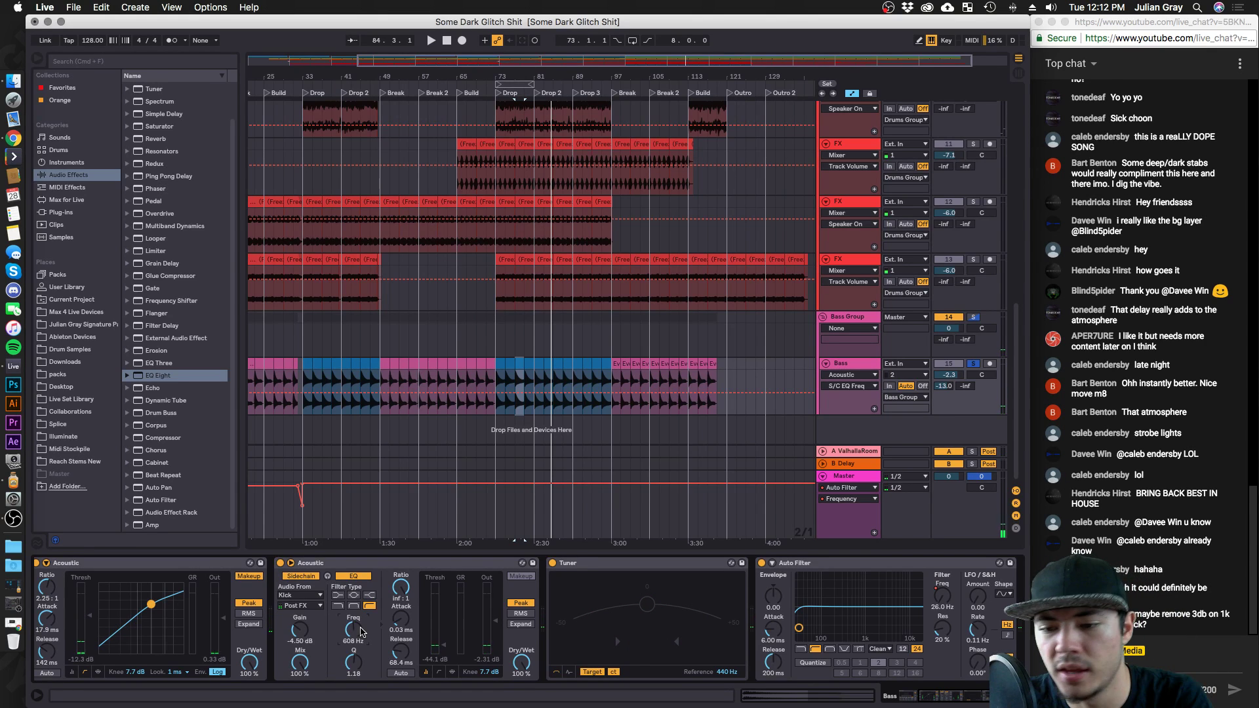
Play the kick and bass from bar 77 while toggling the Bass solo, and show the Kick track's devices.
key(space)
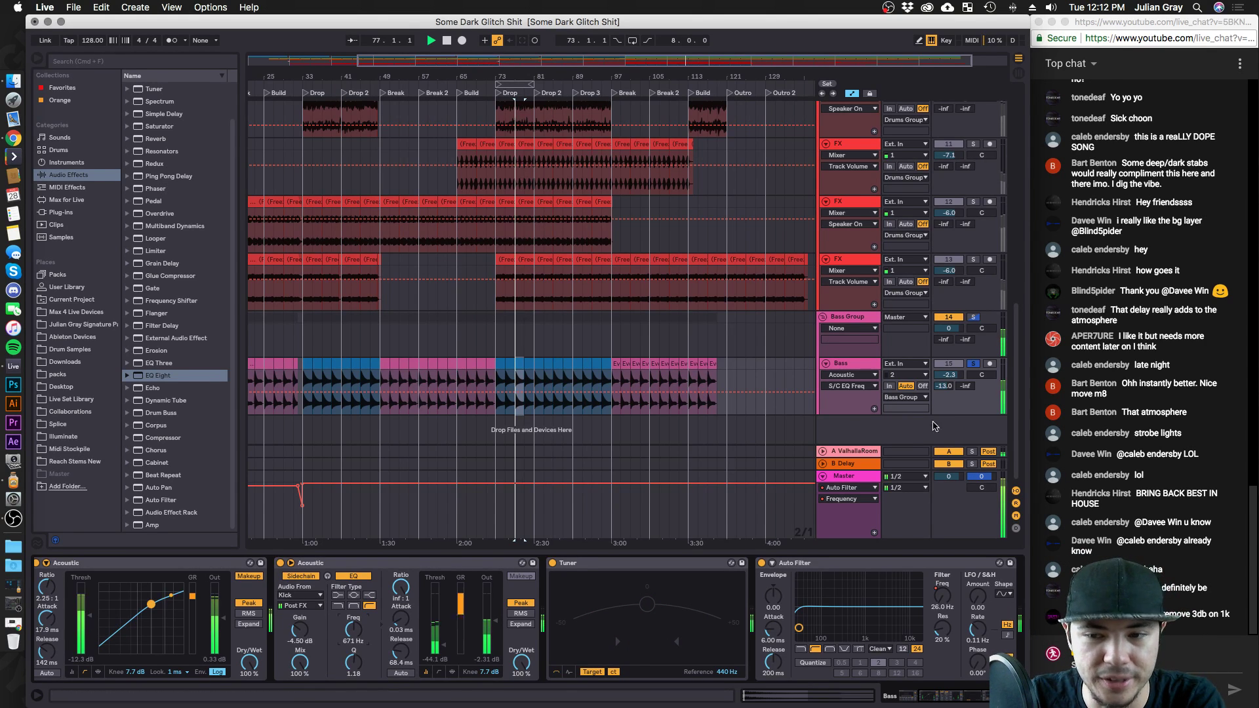
click(973, 364)
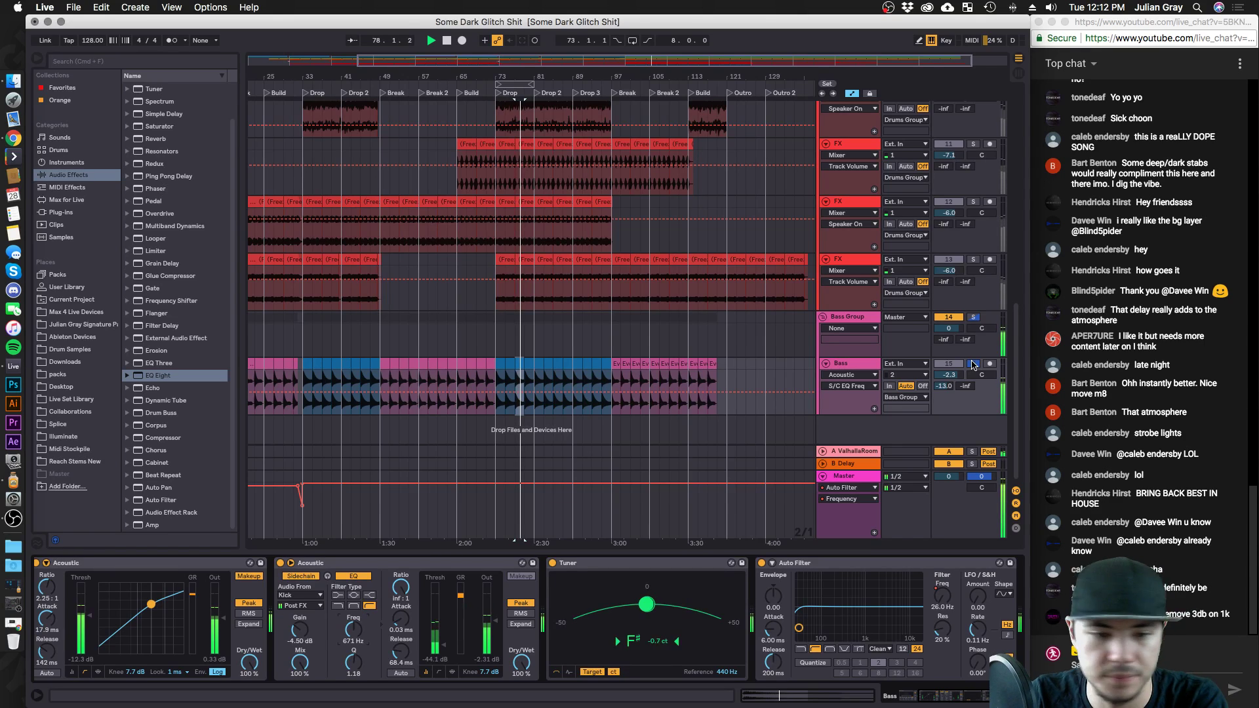
click(974, 365)
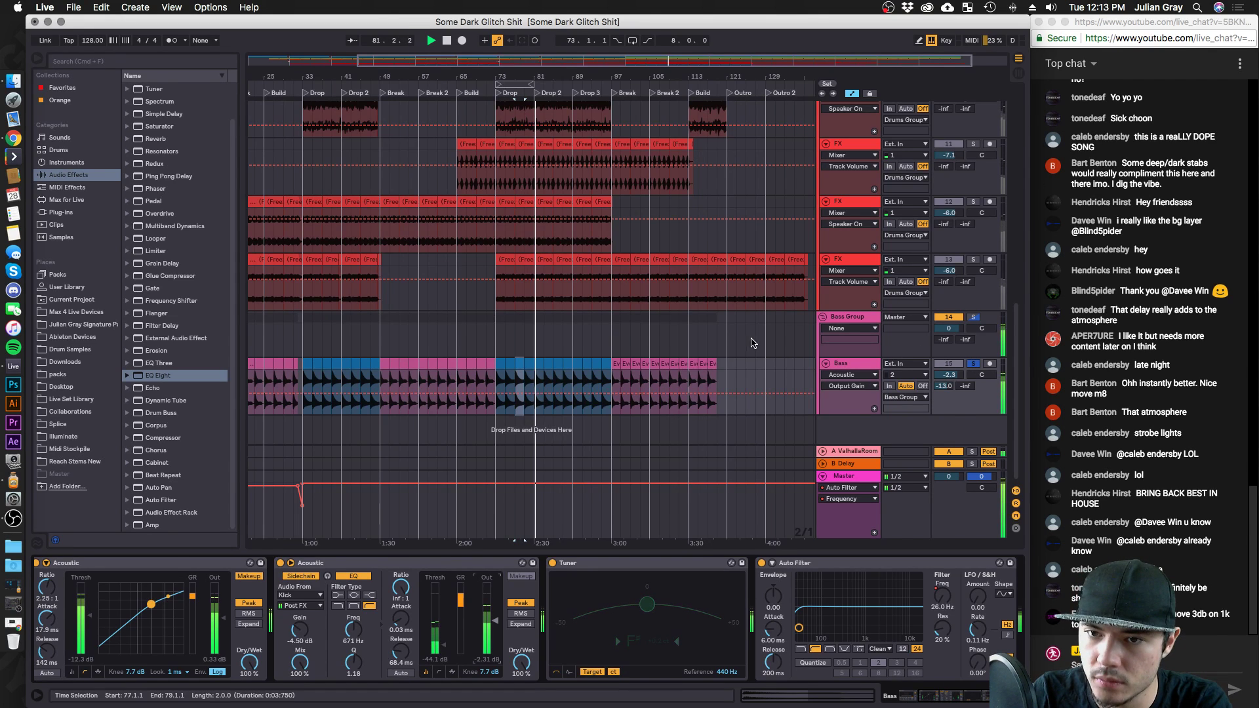
scroll(753, 329, up, 10)
click(973, 106)
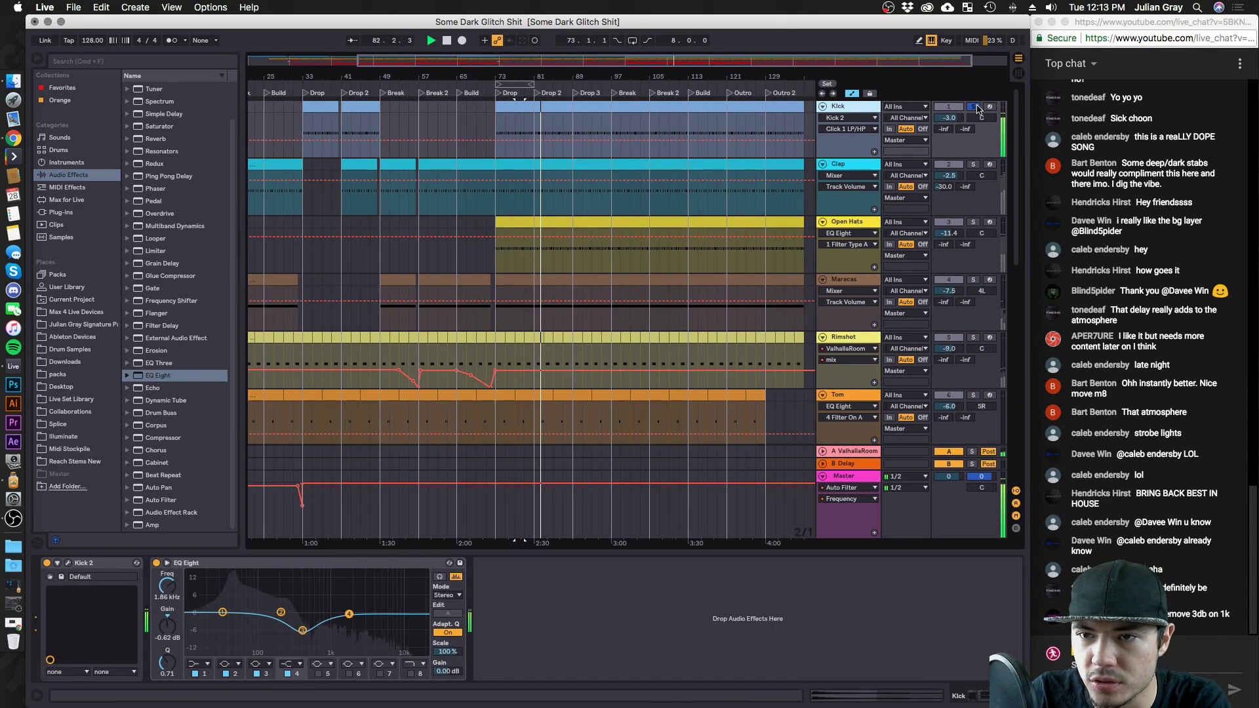
Open the Kick 2 plug-in, shorten the tail of its amp envelope and play the kick from bar 77.
click(68, 562)
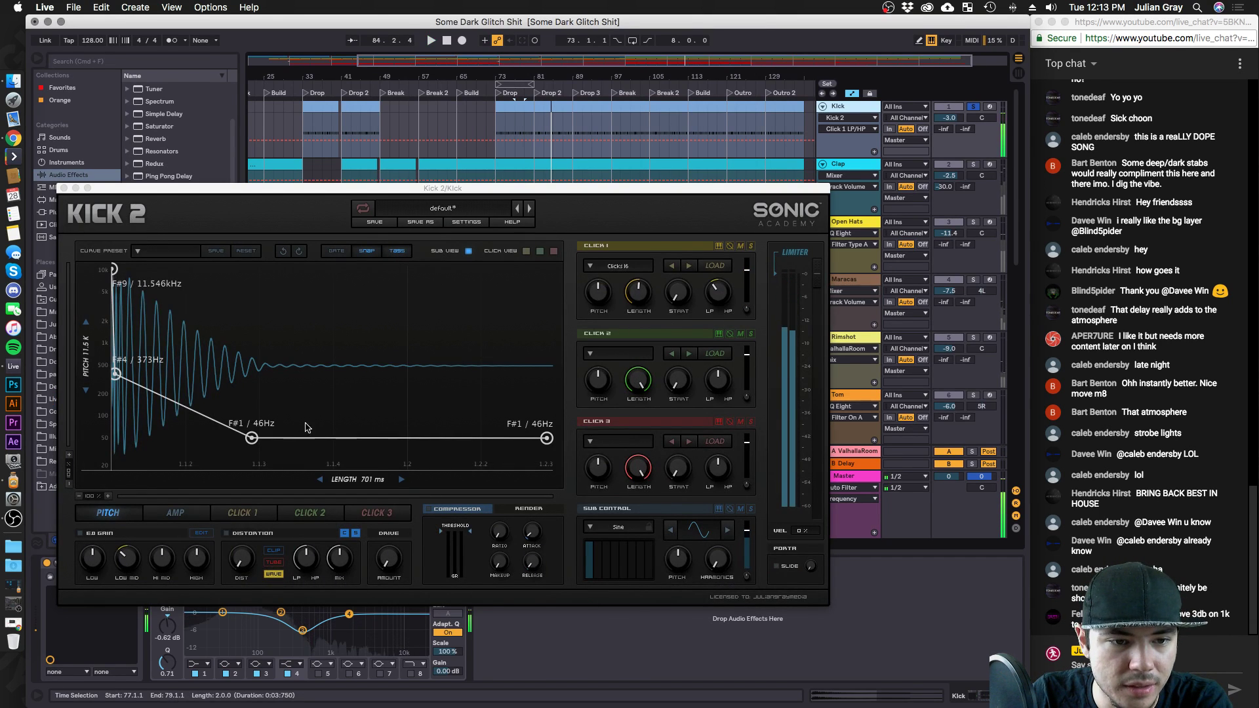
key(space)
click(175, 514)
drag(338, 346, 339, 346)
drag(443, 465, 411, 465)
key(space)
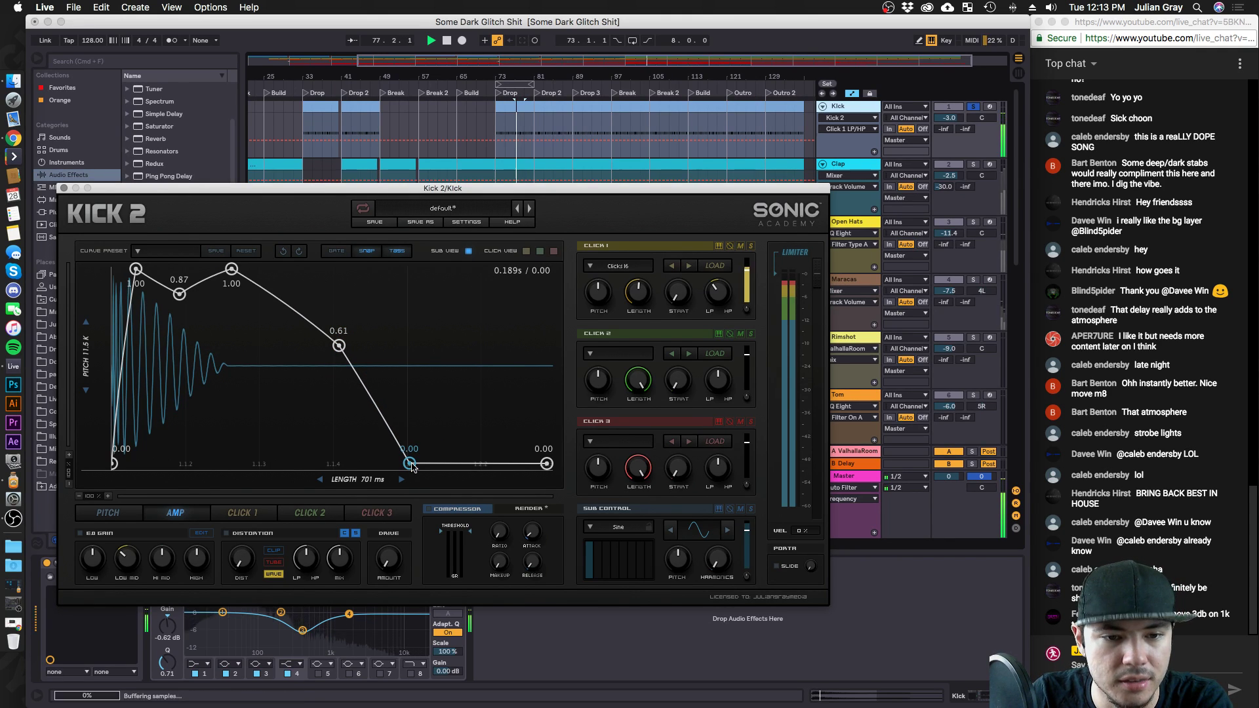
Close the Kick 2 window, turn off the track solos and listen to the full mix while reviewing the tracks.
click(63, 188)
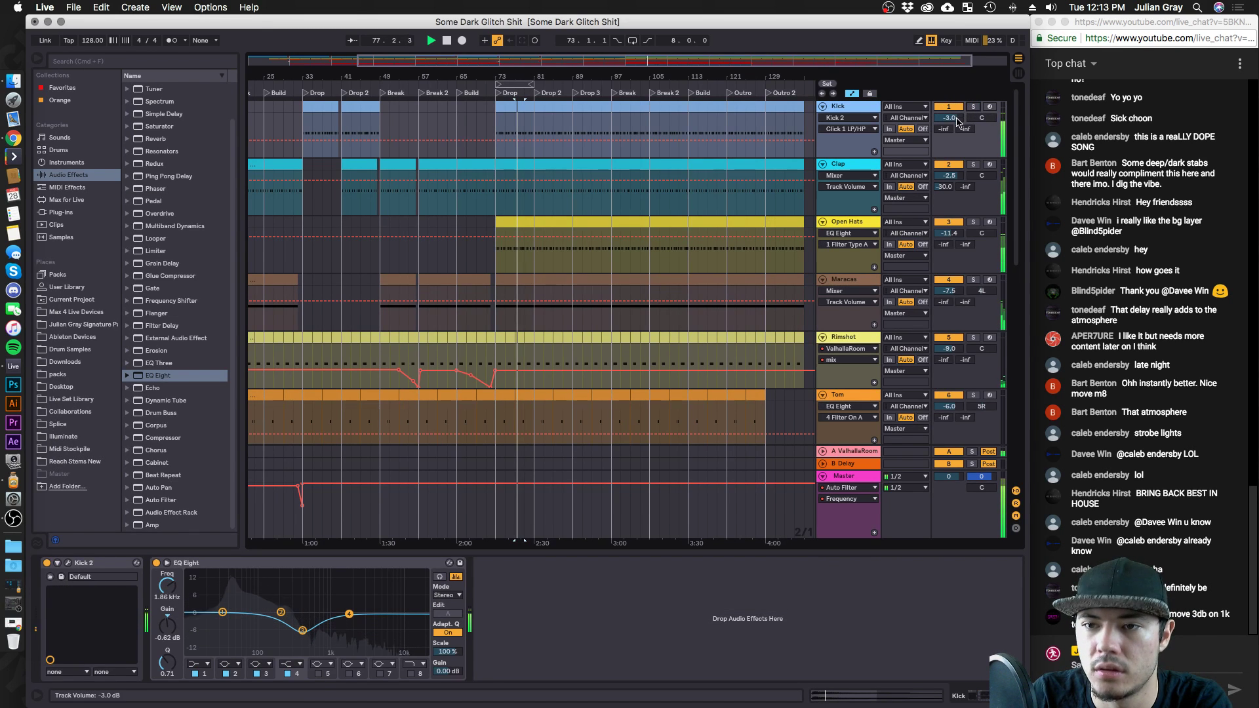
scroll(790, 227, down, 10)
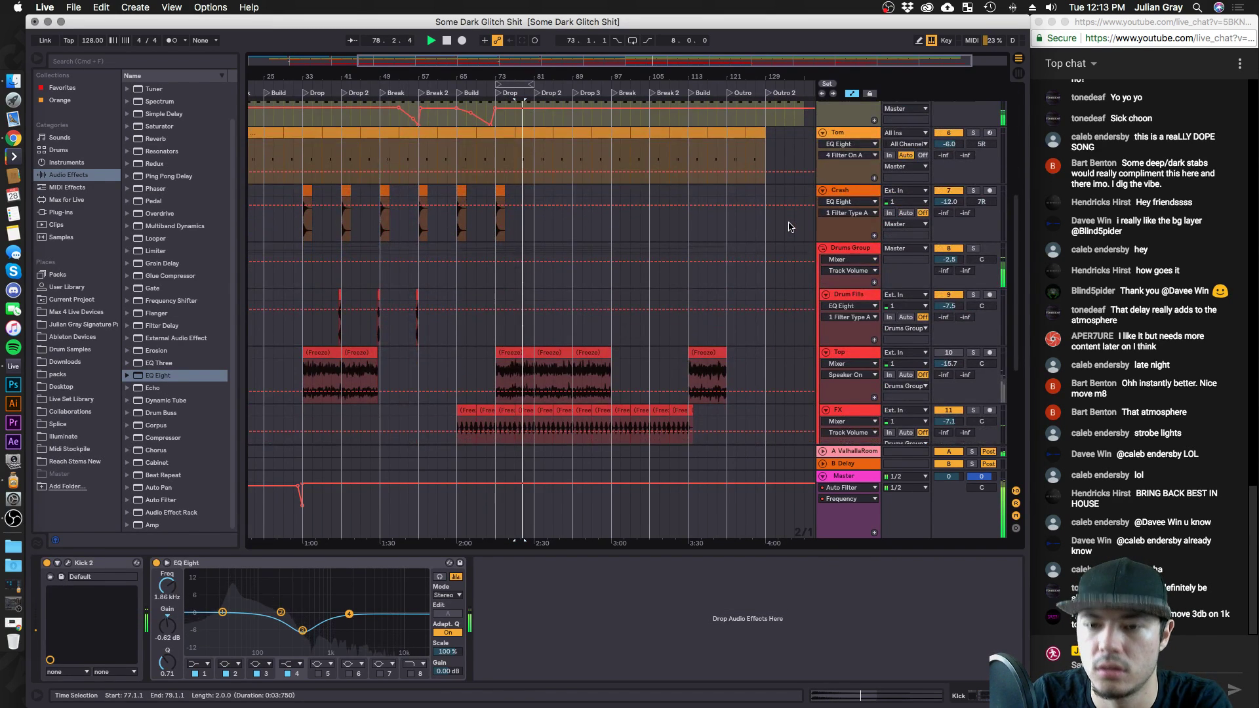
scroll(790, 227, down, 8)
click(797, 341)
scroll(798, 262, up, 15)
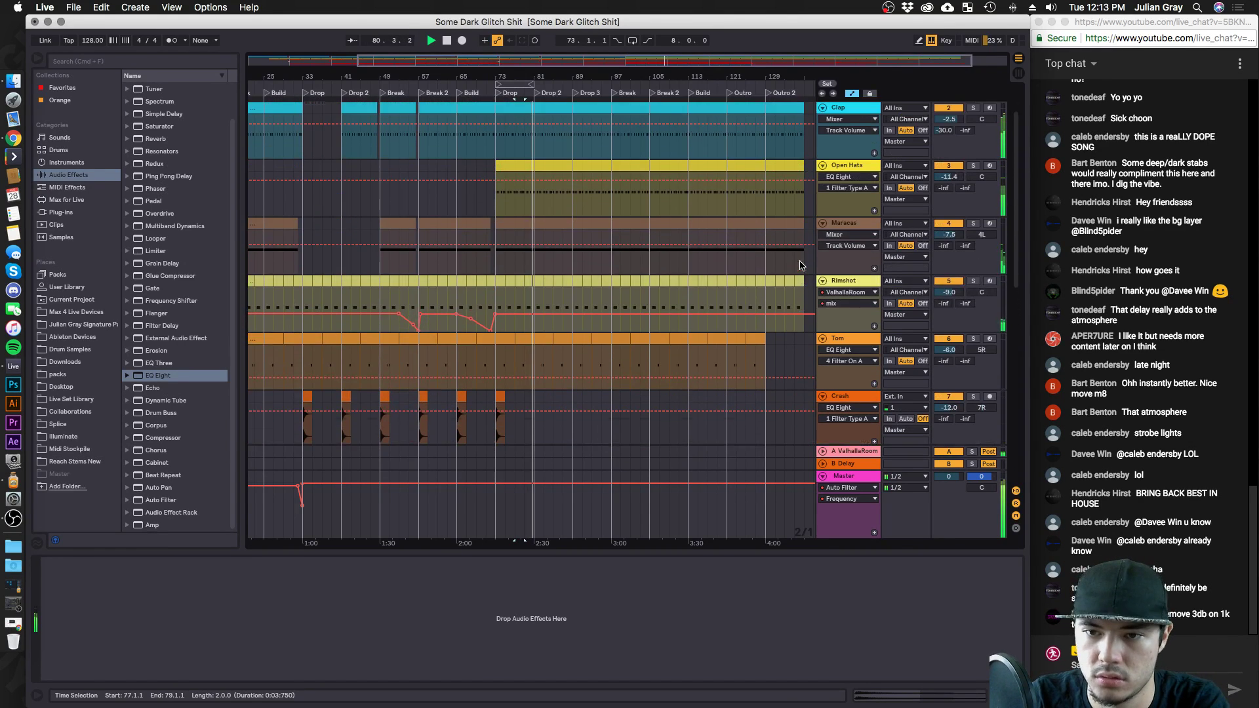
scroll(799, 265, up, 2)
scroll(799, 264, up, 1)
scroll(852, 230, down, 2)
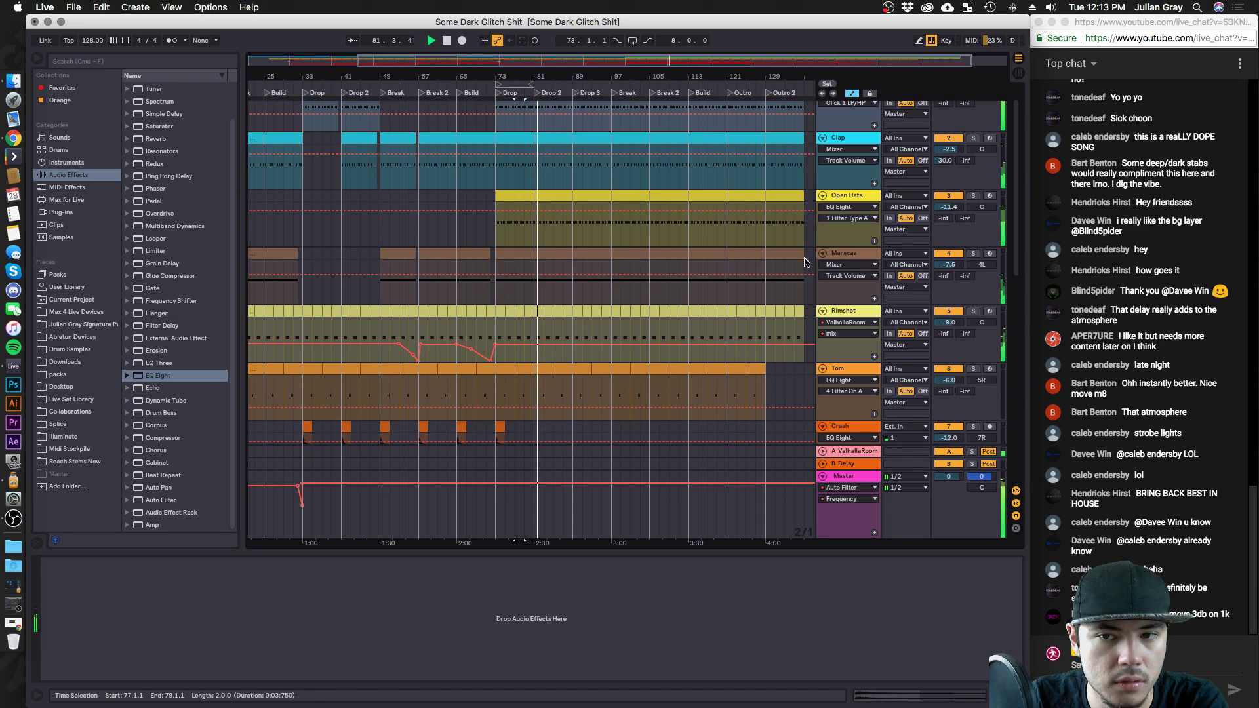
Solo the Open Hats, set their volume to -11.0 dB and bring their EQ Eight into view.
click(927, 196)
click(973, 195)
drag(949, 206, 949, 204)
click(873, 197)
drag(971, 698, 978, 698)
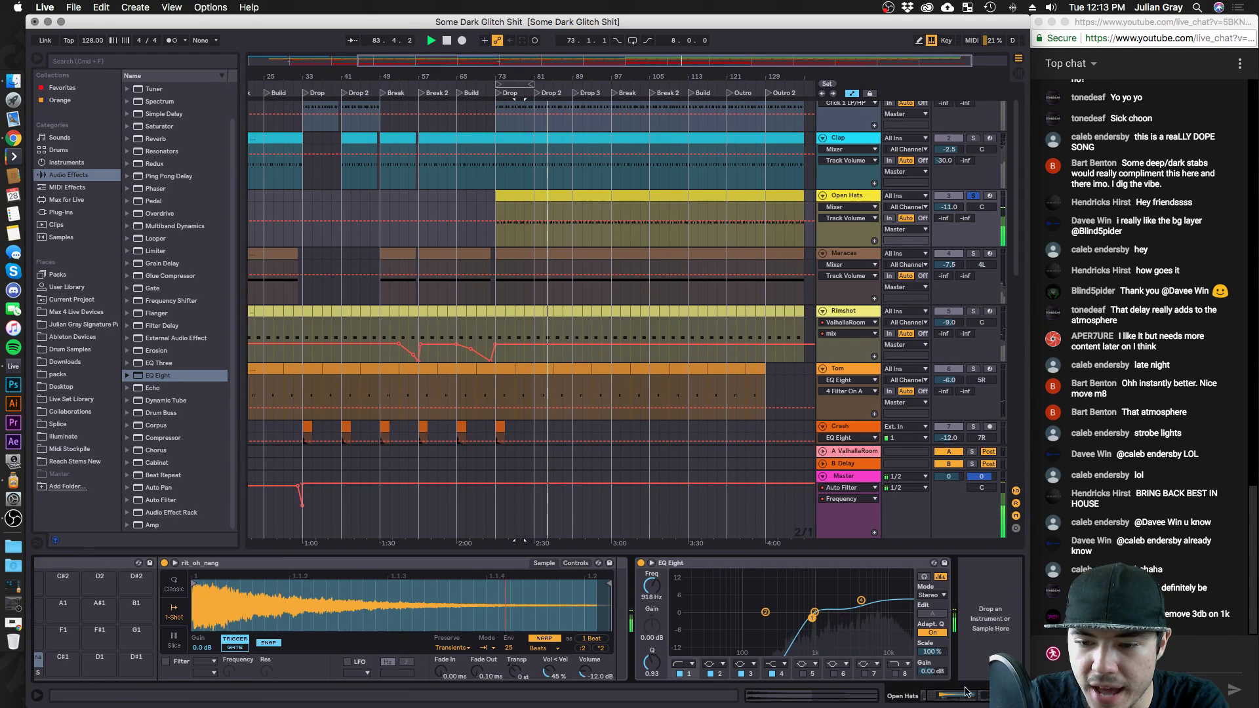
Cut the Open Hats by 4.83 dB at 1000 Hz in EQ Eight, unsolo the track and set its volume to -10.5 dB.
click(860, 603)
drag(813, 612, 813, 625)
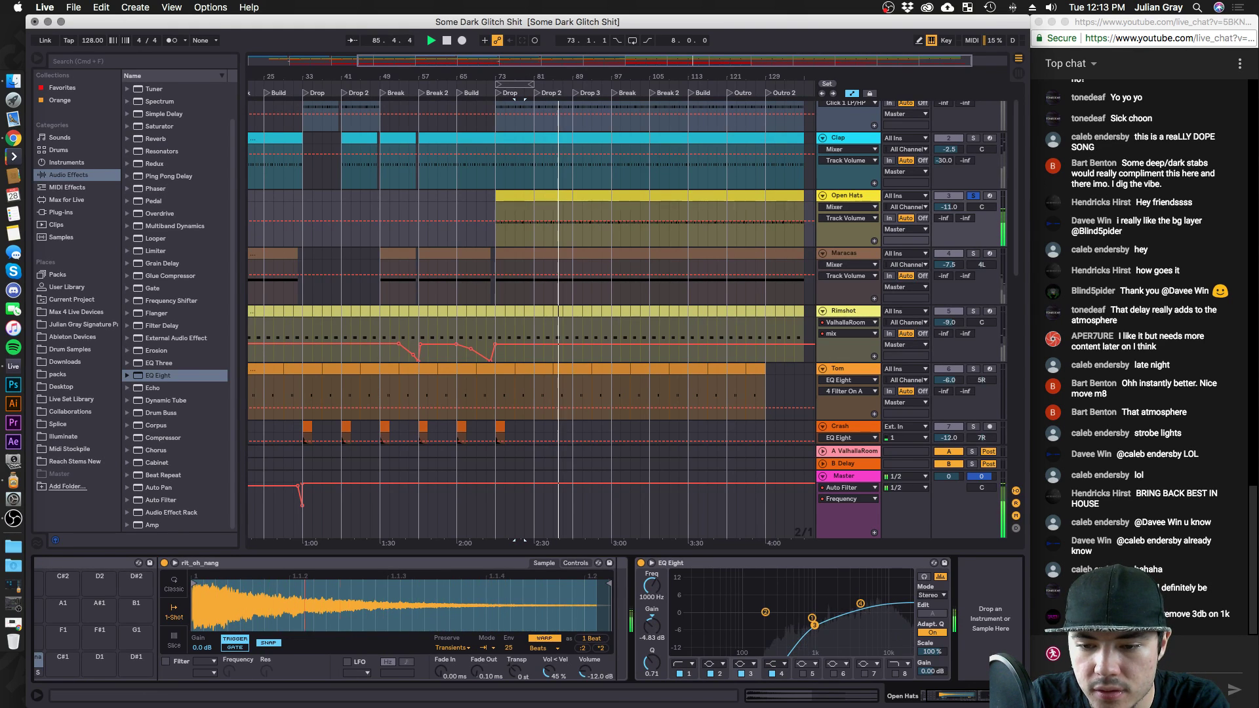
click(973, 196)
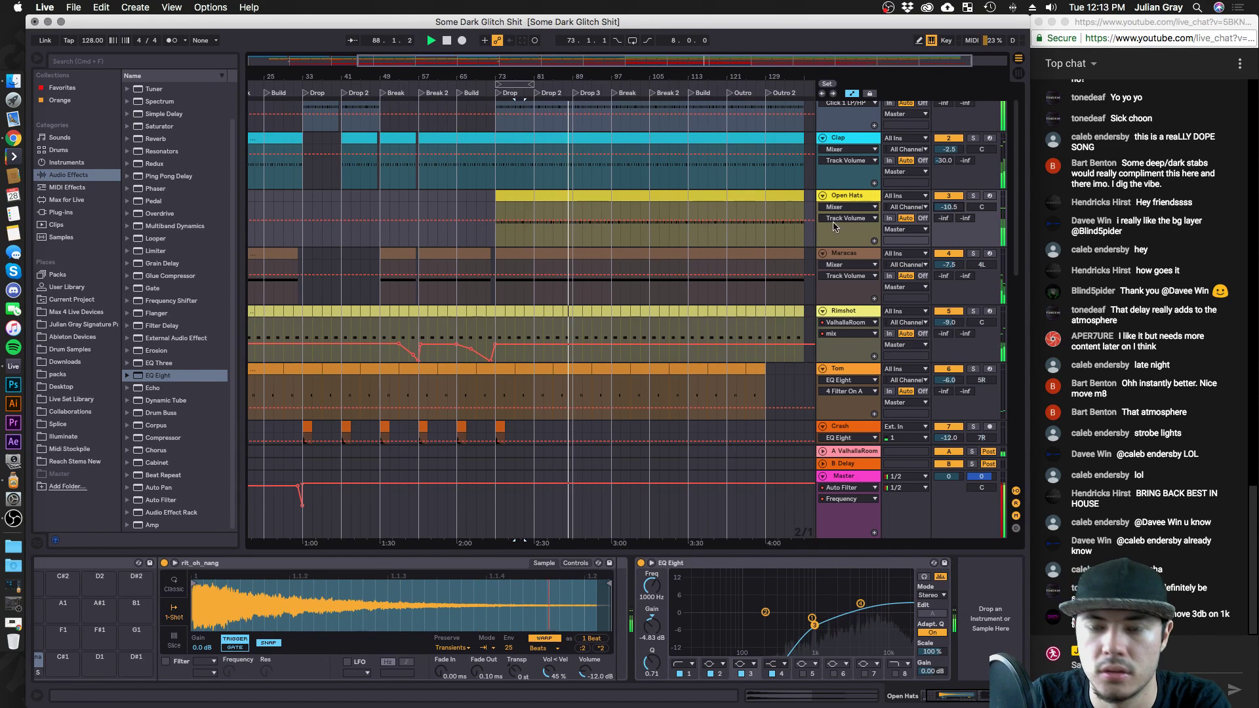
Set the gain of the Master track's Push limiter to 2.62 dB and play the full mix from bar 77.
scroll(930, 531, down, 10)
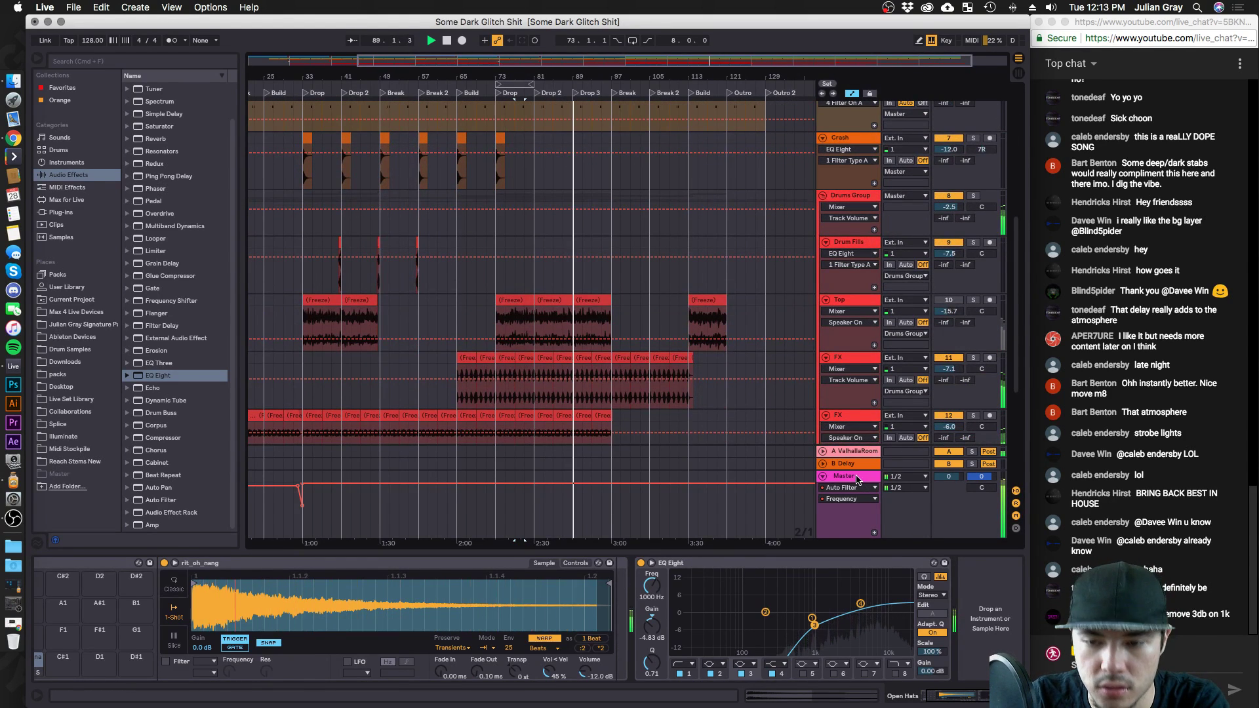
click(930, 531)
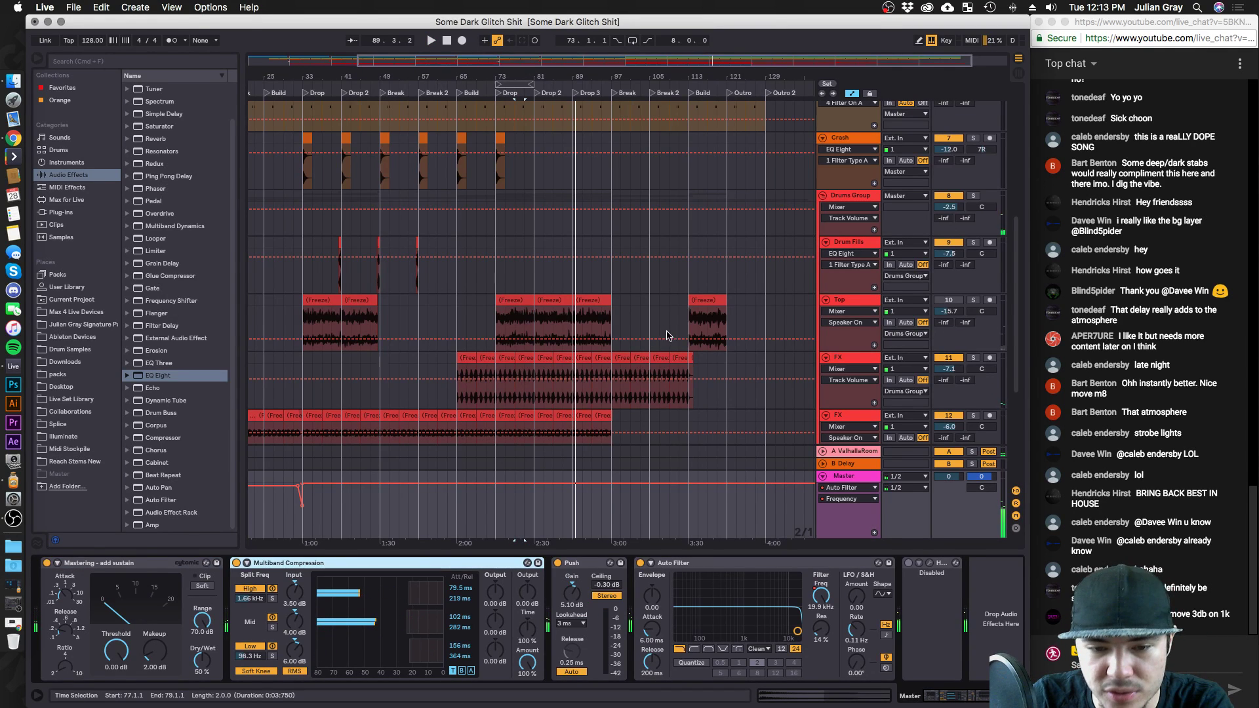
scroll(525, 315, up, 10)
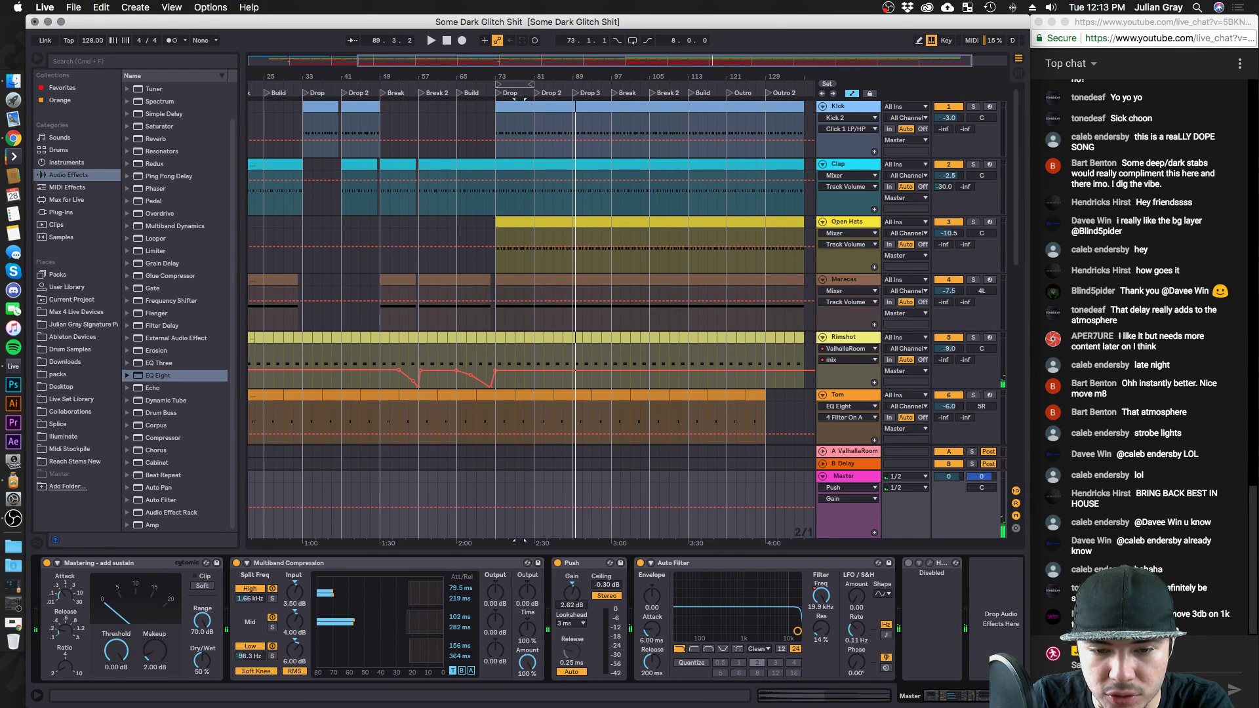
click(518, 98)
scroll(609, 389, down, 3)
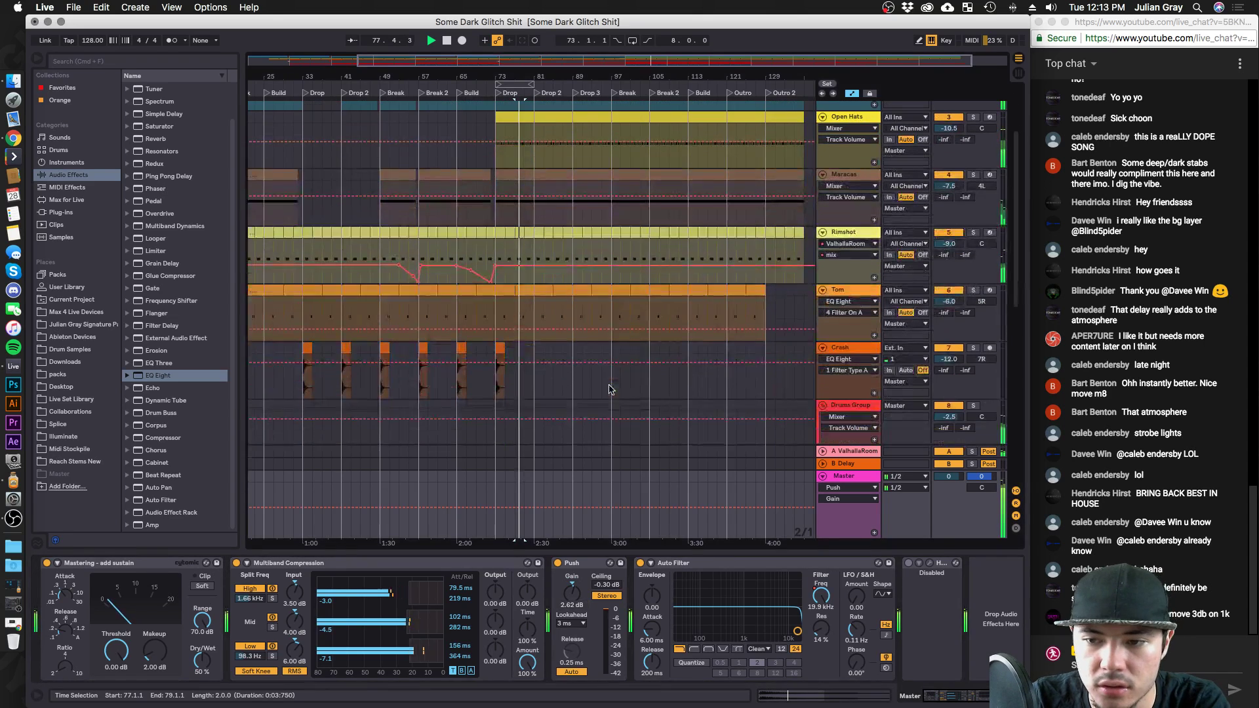
scroll(609, 389, up, 2)
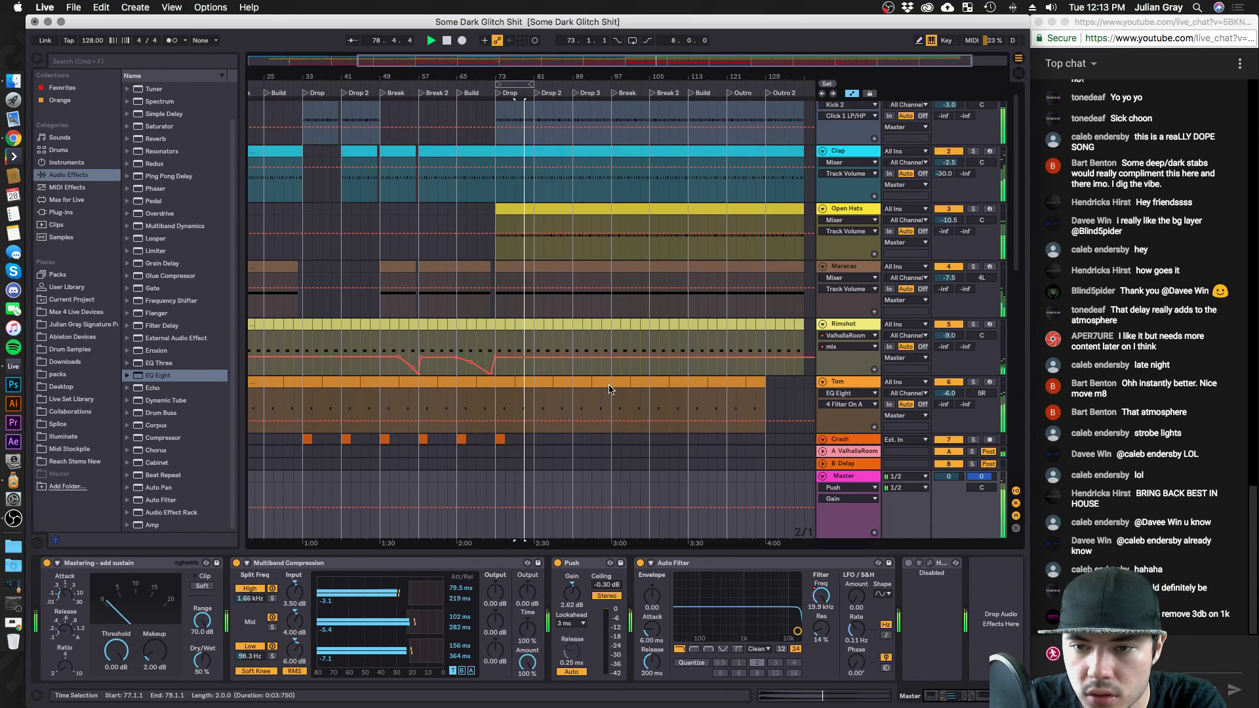
scroll(608, 384, up, 1)
Show the Rimshot track's devices and collapse the Rimshot, Tom and Crash tracks.
click(846, 336)
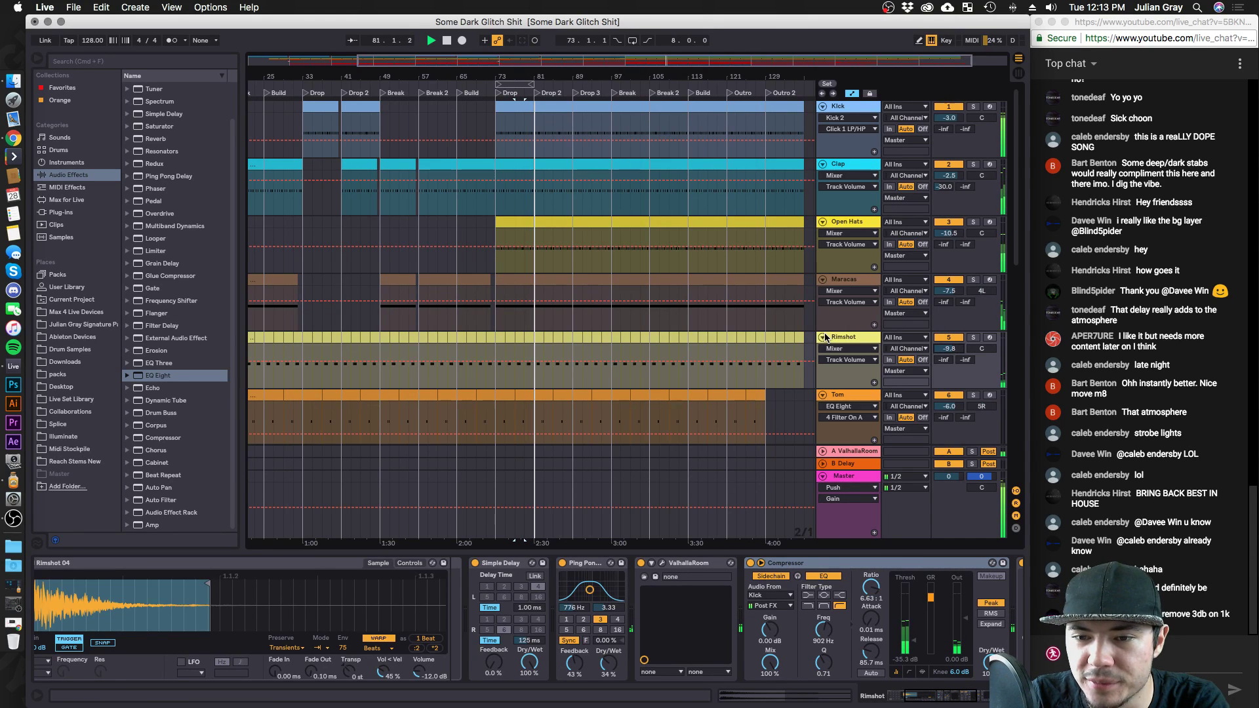
click(823, 337)
click(822, 349)
click(824, 363)
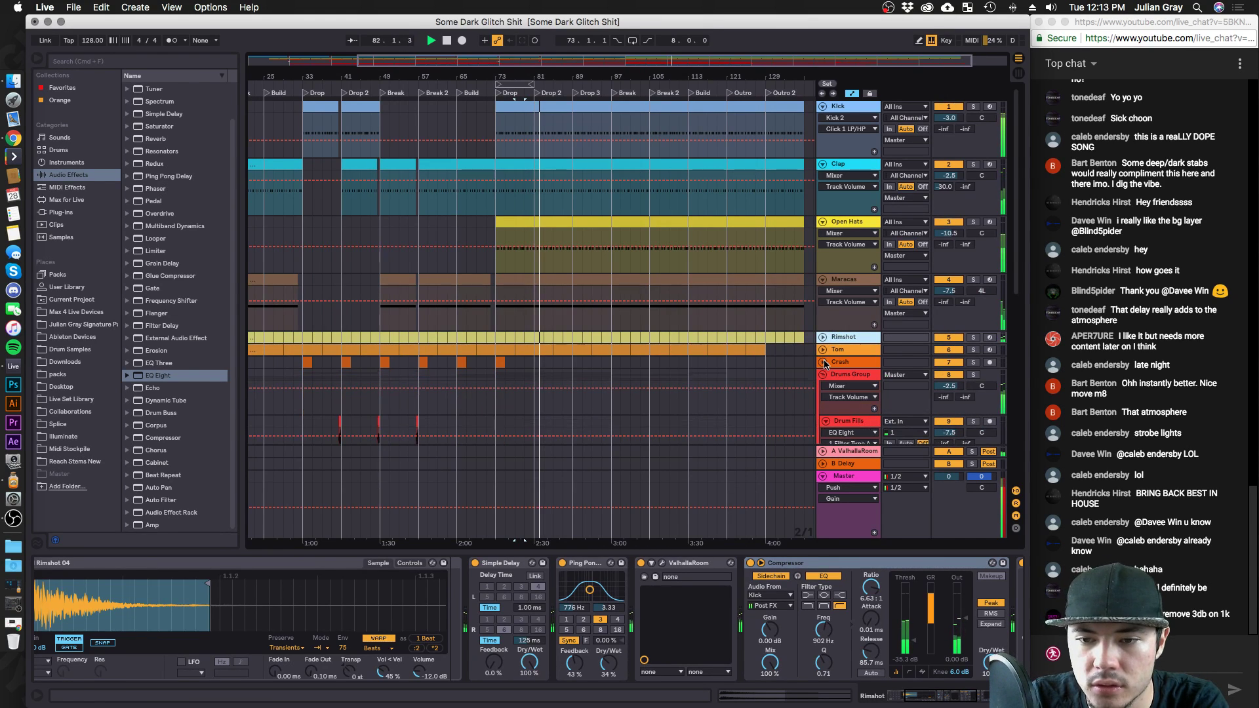
Set the Bass track's kick-sidechained compressor to a threshold of -38.9 dB and a ratio of 3.82:1 during playback.
scroll(850, 321, down, 10)
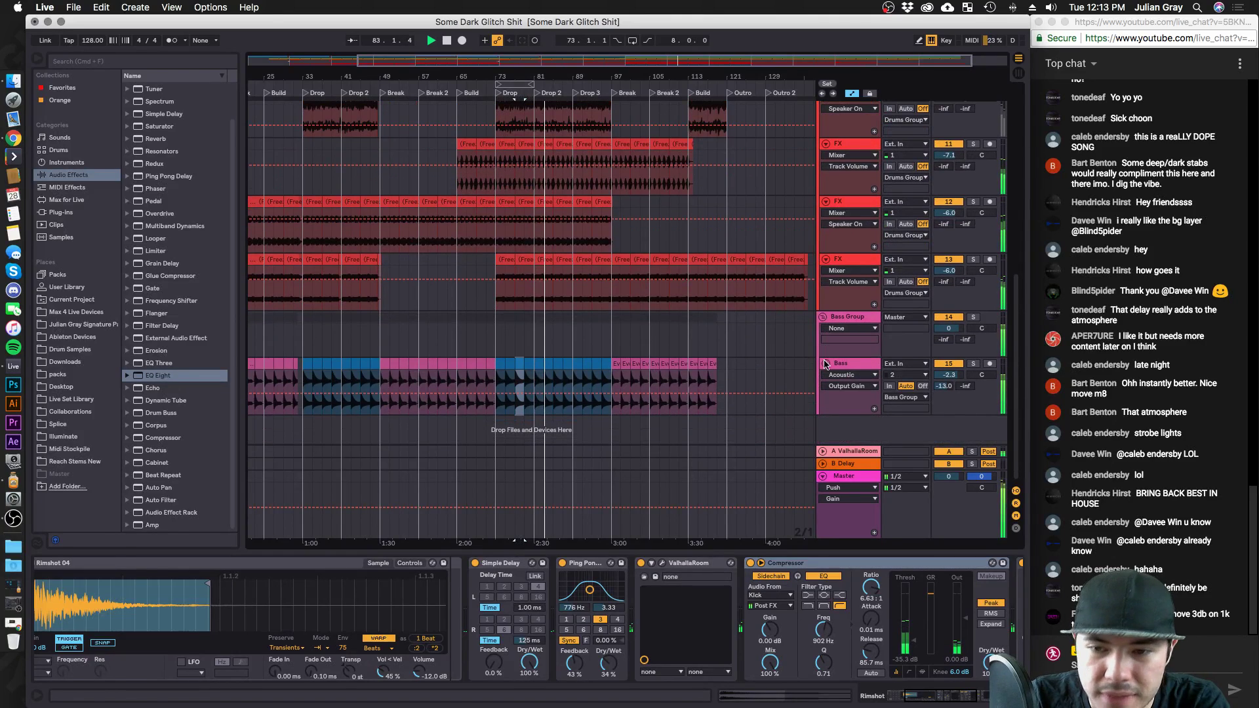
click(850, 321)
click(846, 364)
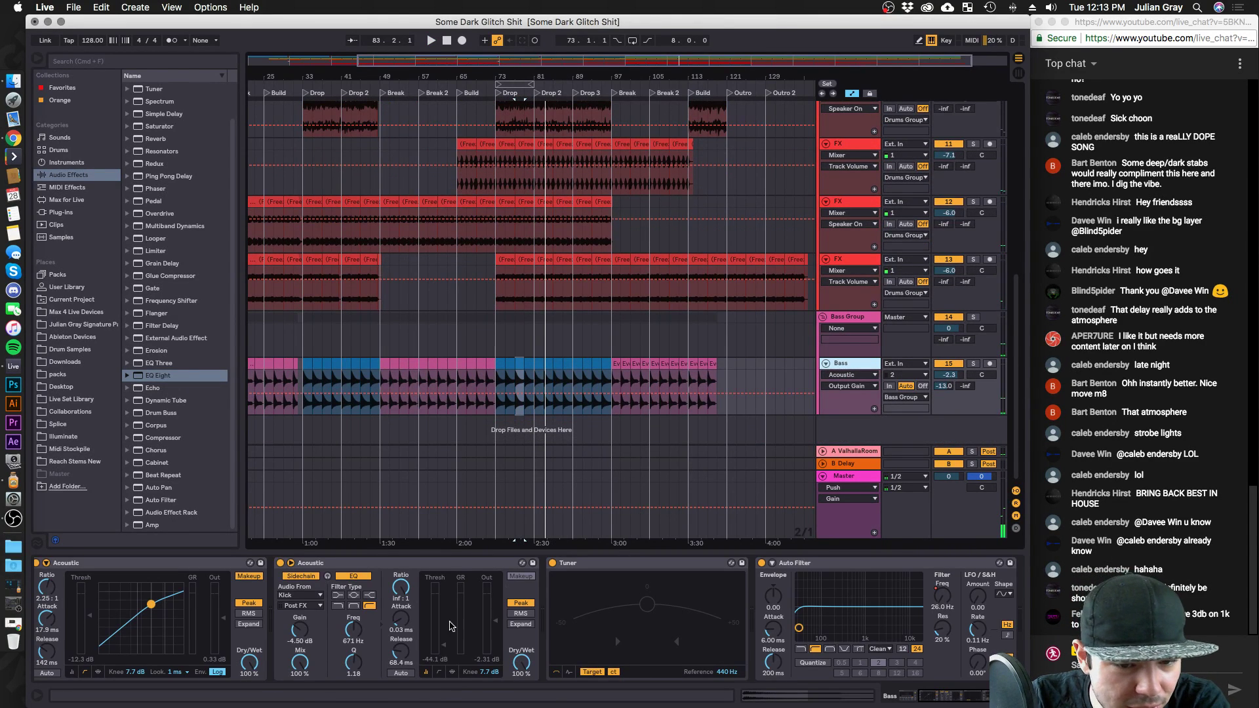
key(space)
drag(446, 645, 446, 637)
click(399, 648)
drag(405, 586, 406, 597)
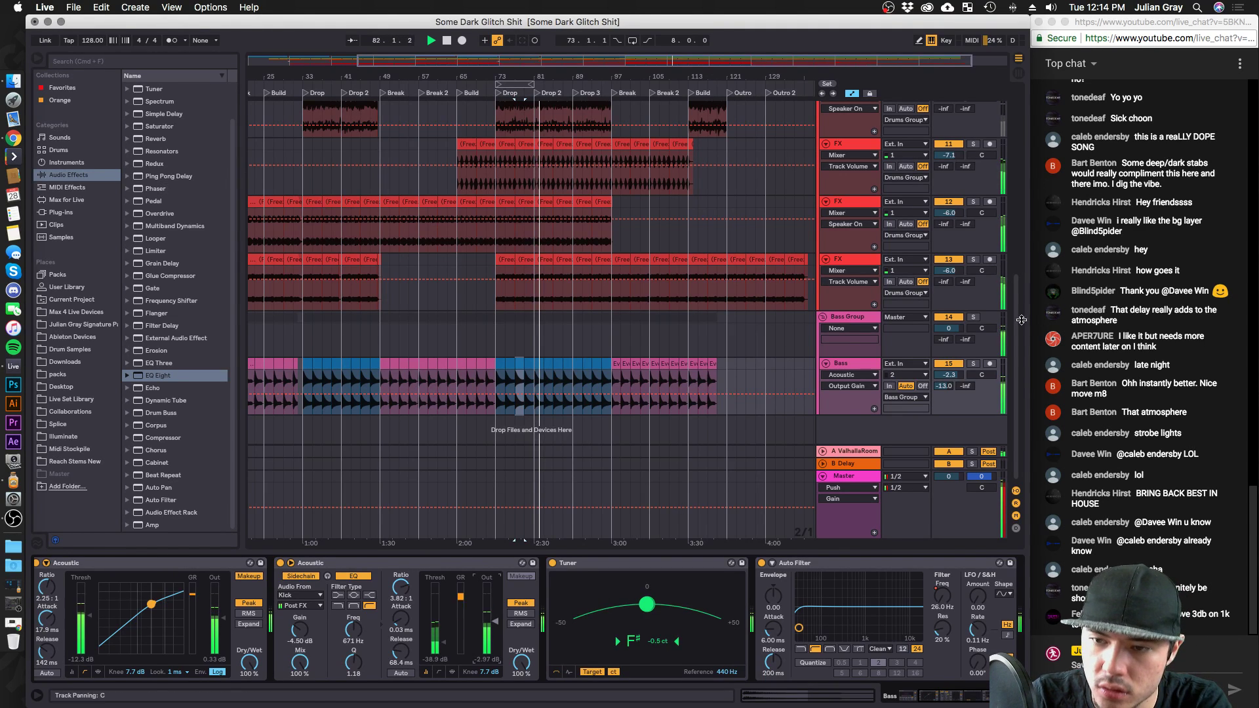
Solo the Bass to hear its device chain, stop playback and open the bass clip at bar 79.
click(973, 364)
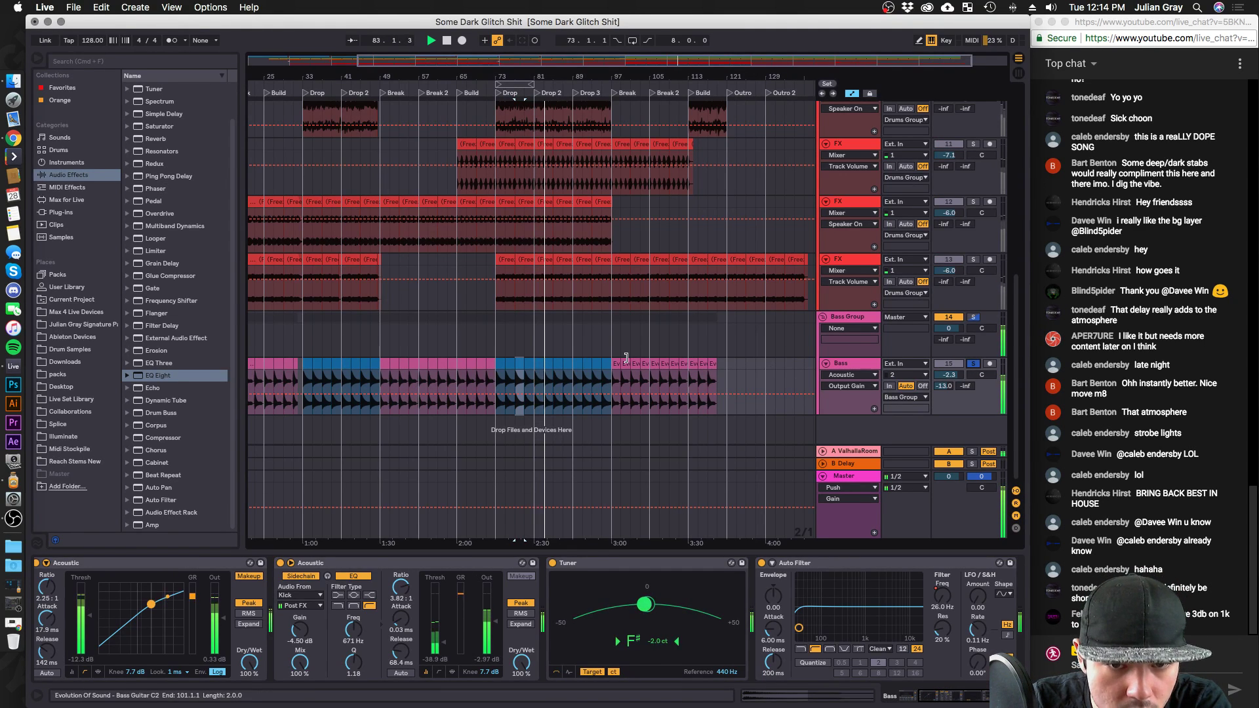
scroll(419, 610, left, 5)
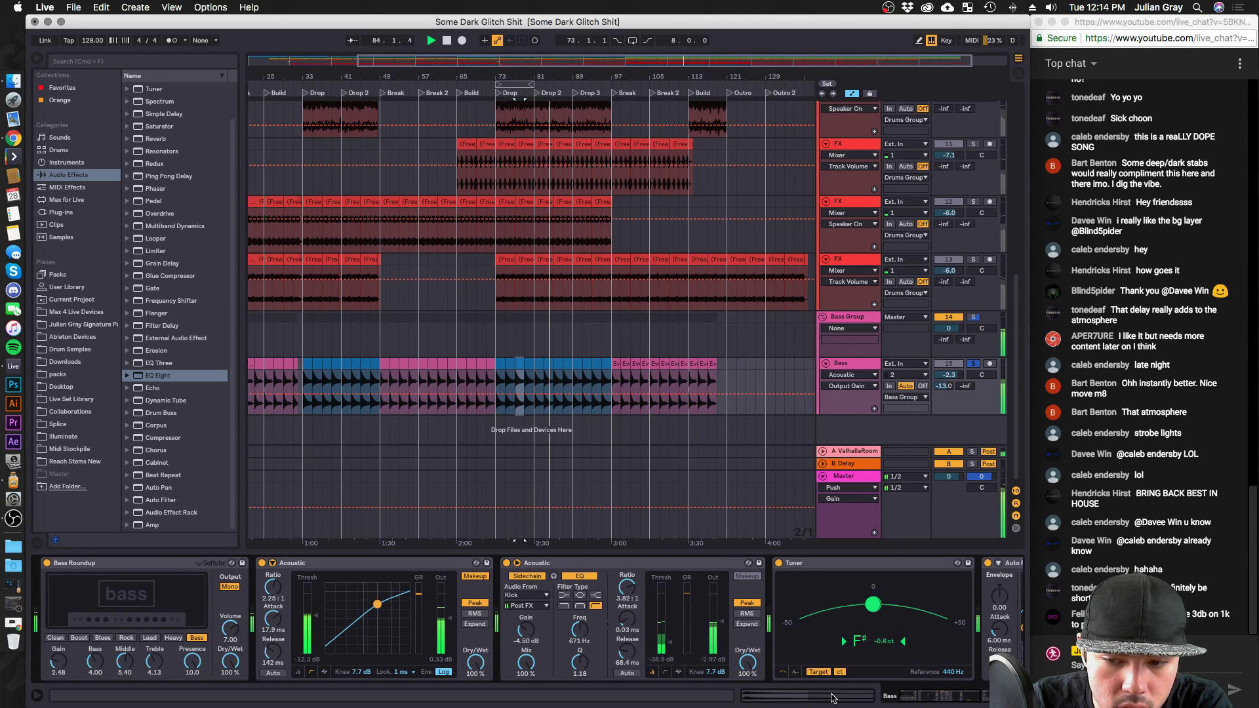
key(space)
click(525, 370)
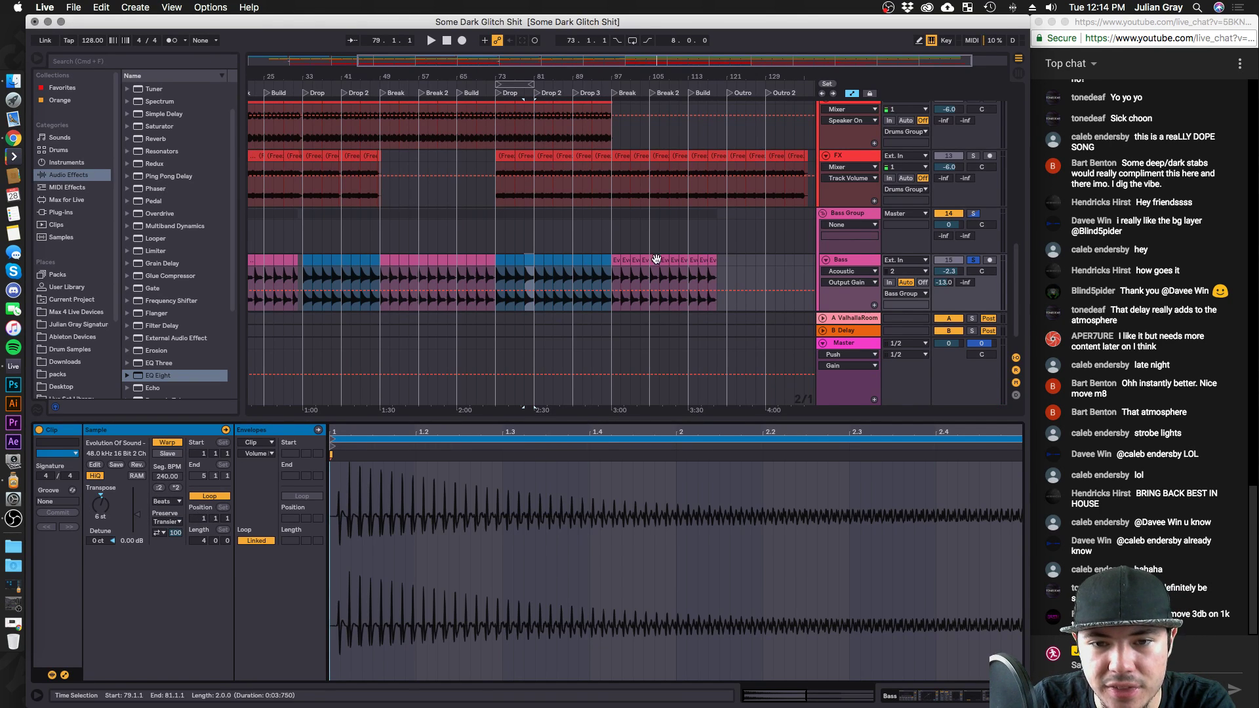
Try the Tones warp mode on all Bass clips and play them from bar 73.
key(super+a)
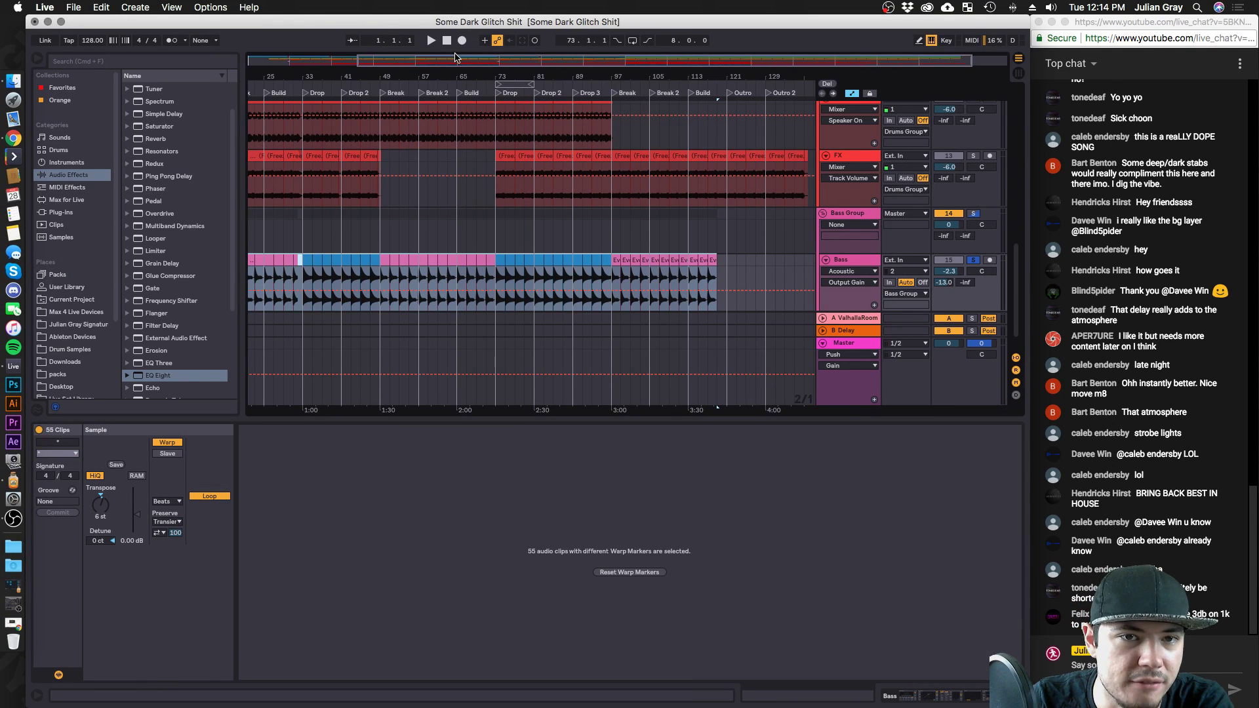
drag(450, 57, 450, 26)
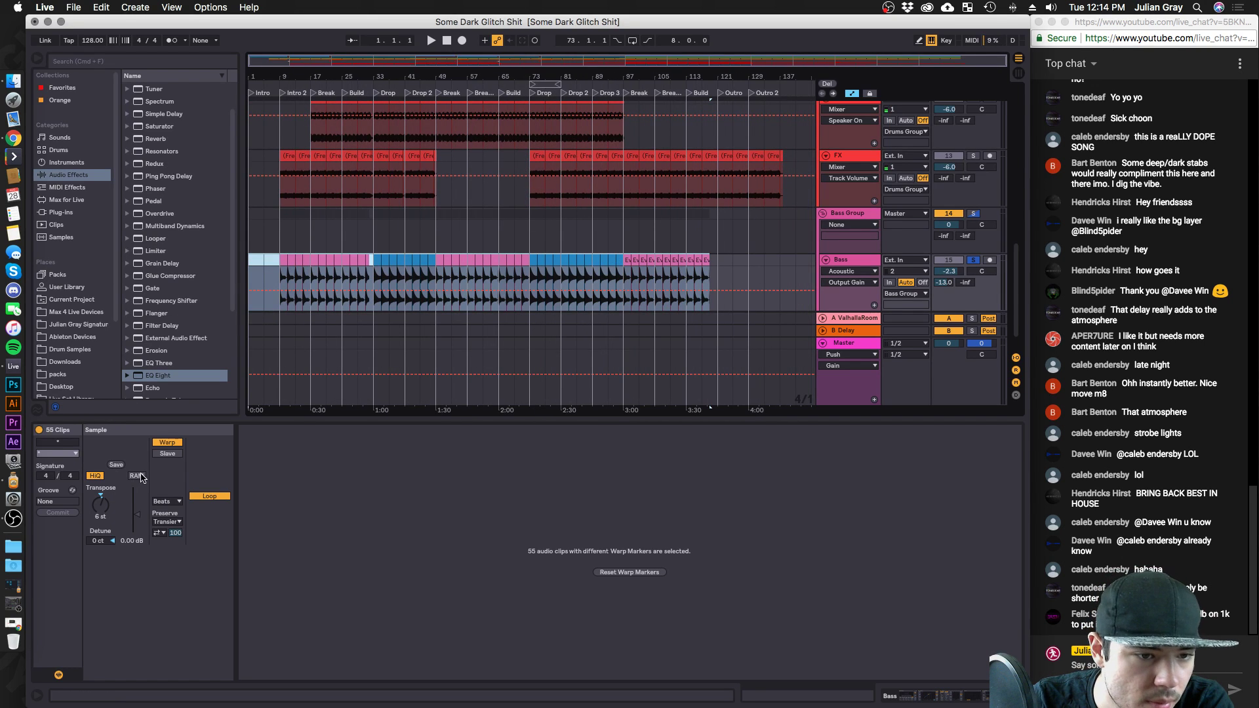
click(161, 501)
click(164, 522)
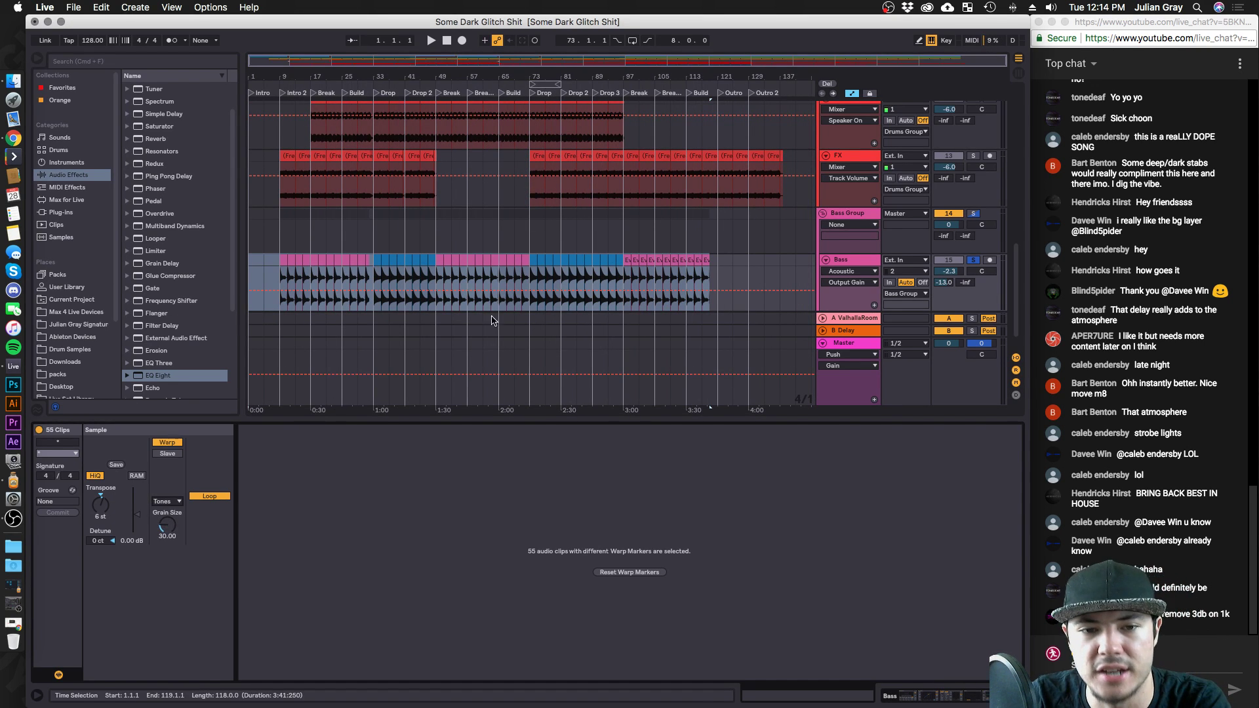
click(530, 307)
key(space)
Try the Texture, Complex and Complex Pro warp modes on all Bass clips during playback.
key(cmd+a)
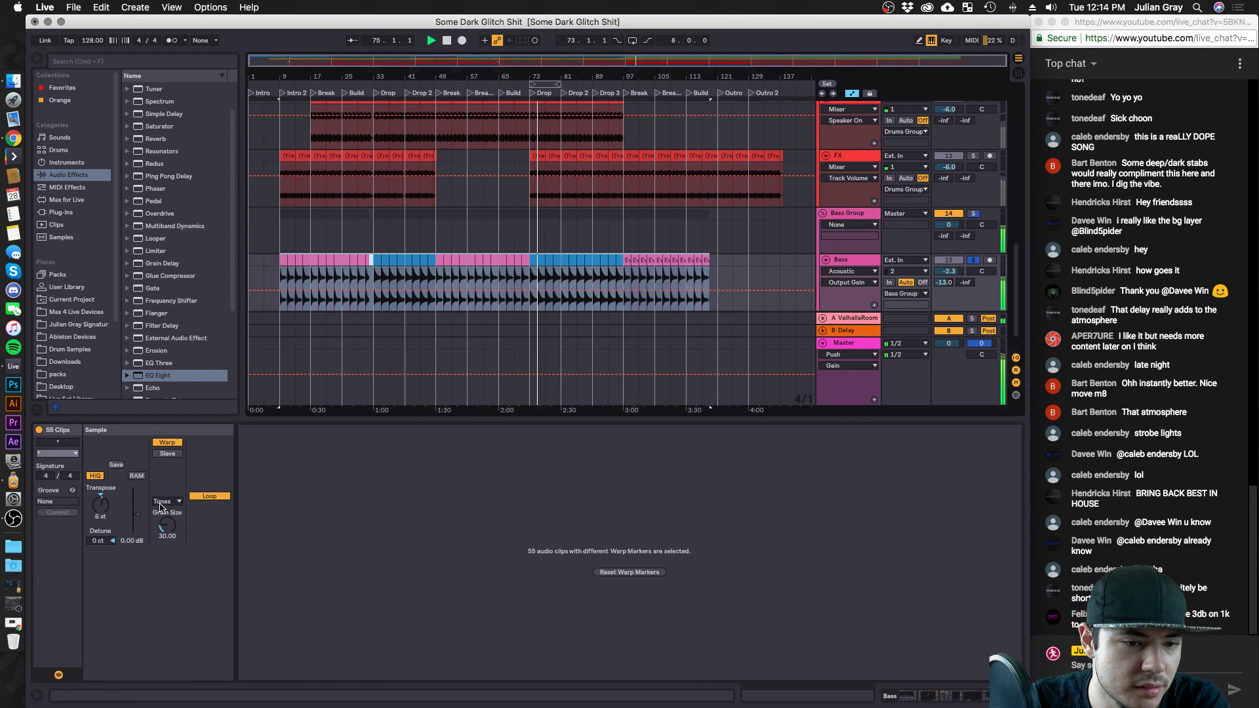
click(166, 501)
click(167, 536)
click(169, 501)
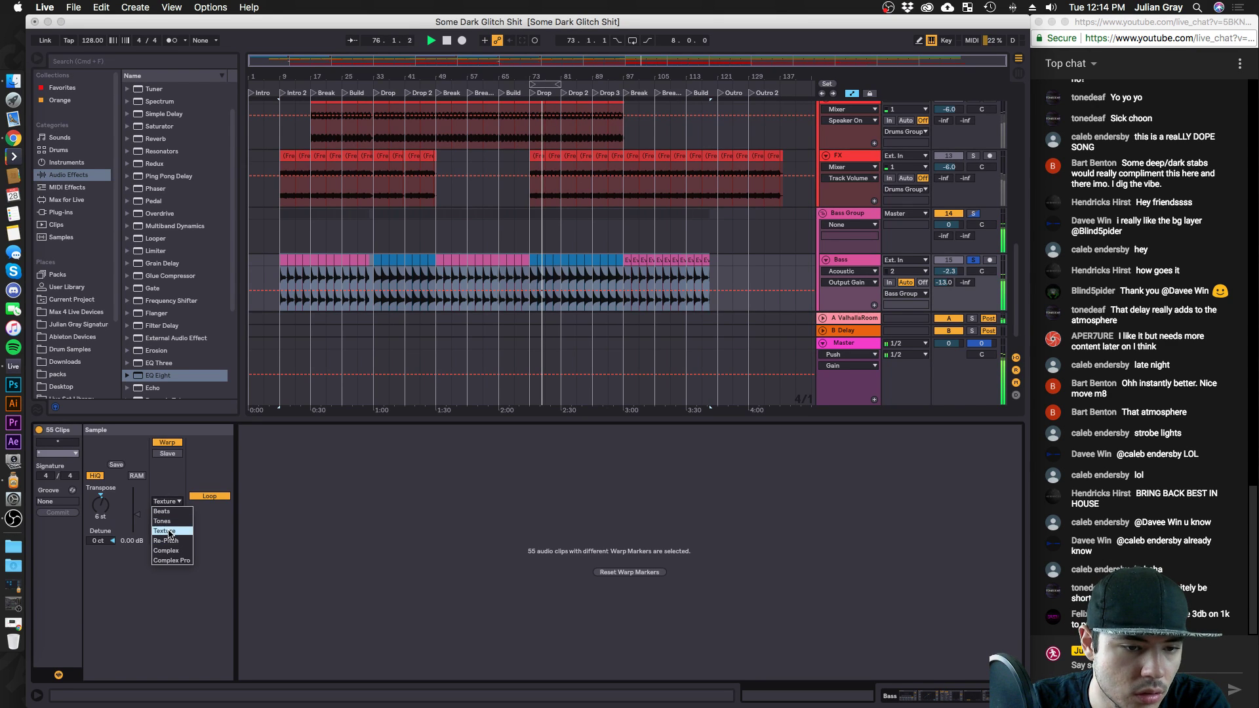
click(170, 552)
click(175, 501)
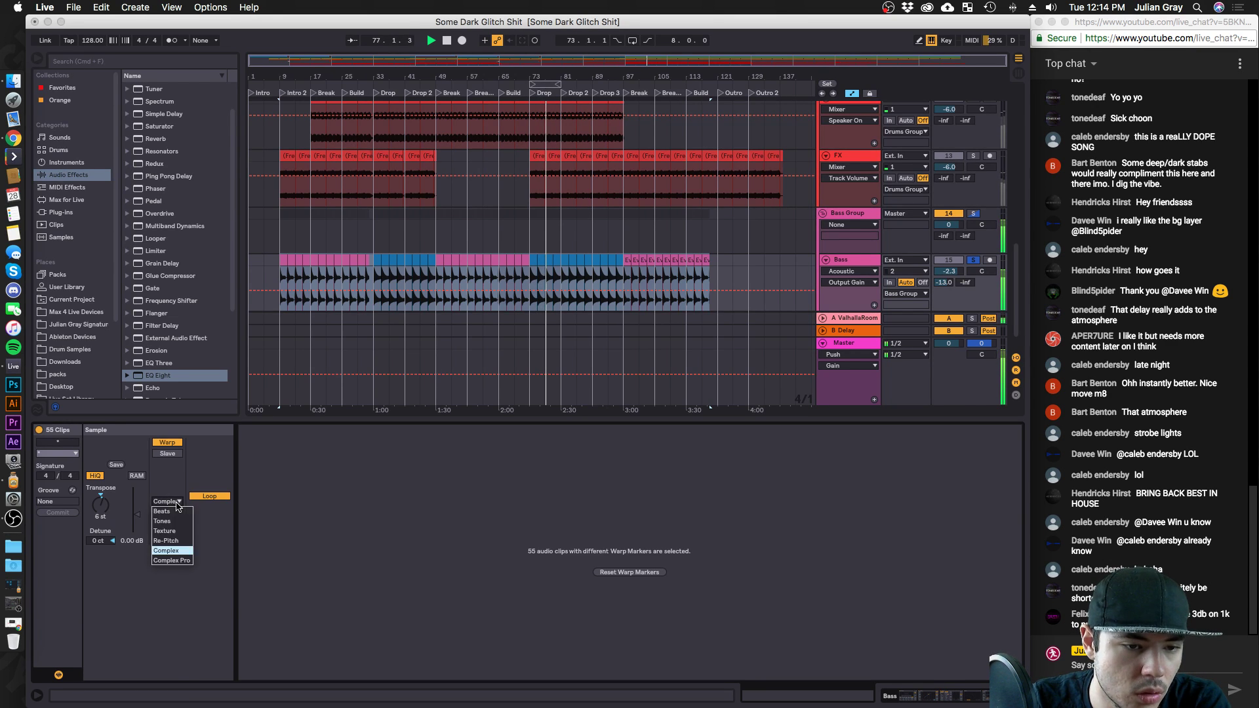
click(180, 562)
Set all Bass clips to Beats warp mode with Preserve at 1 Bar, and unsolo the Bass.
click(167, 502)
click(165, 511)
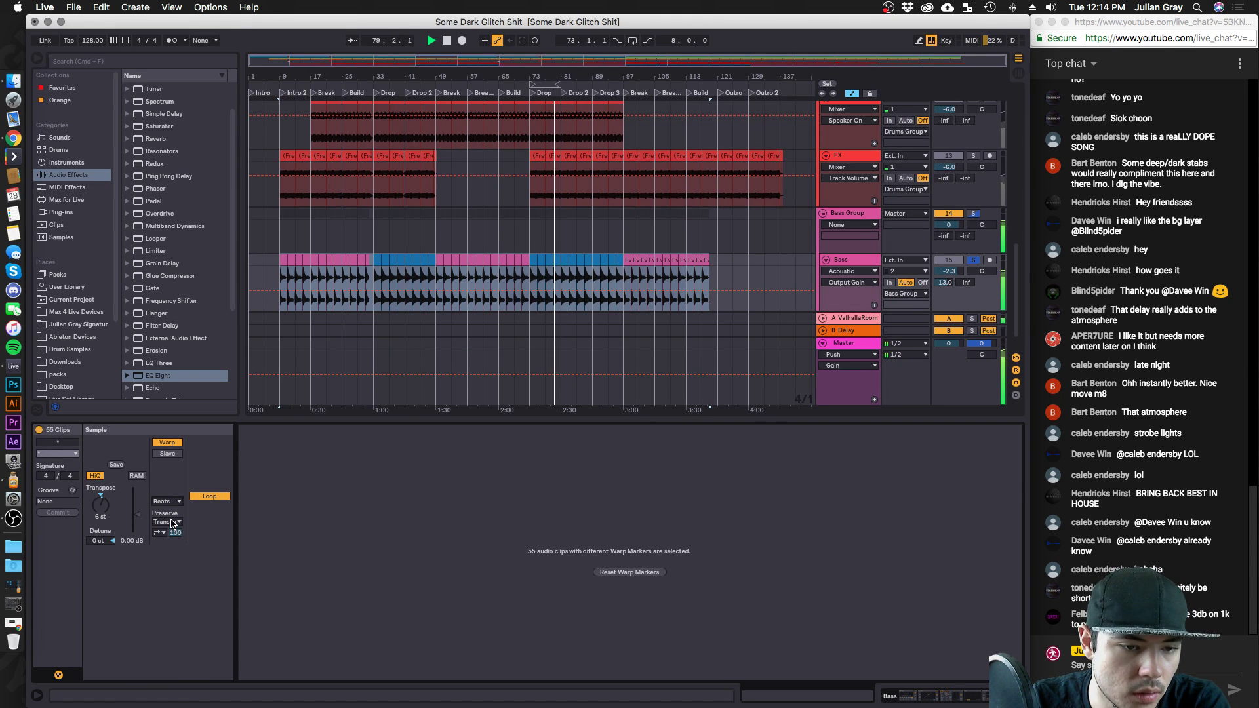
click(172, 523)
click(169, 536)
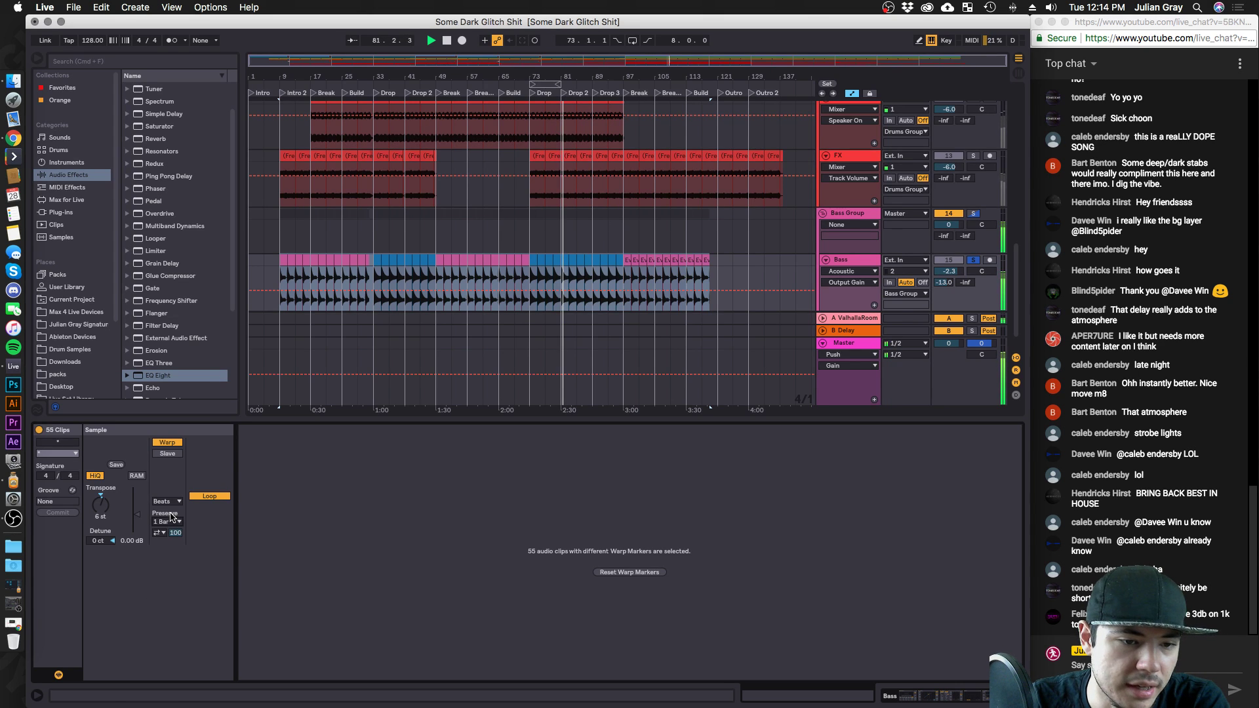
click(974, 261)
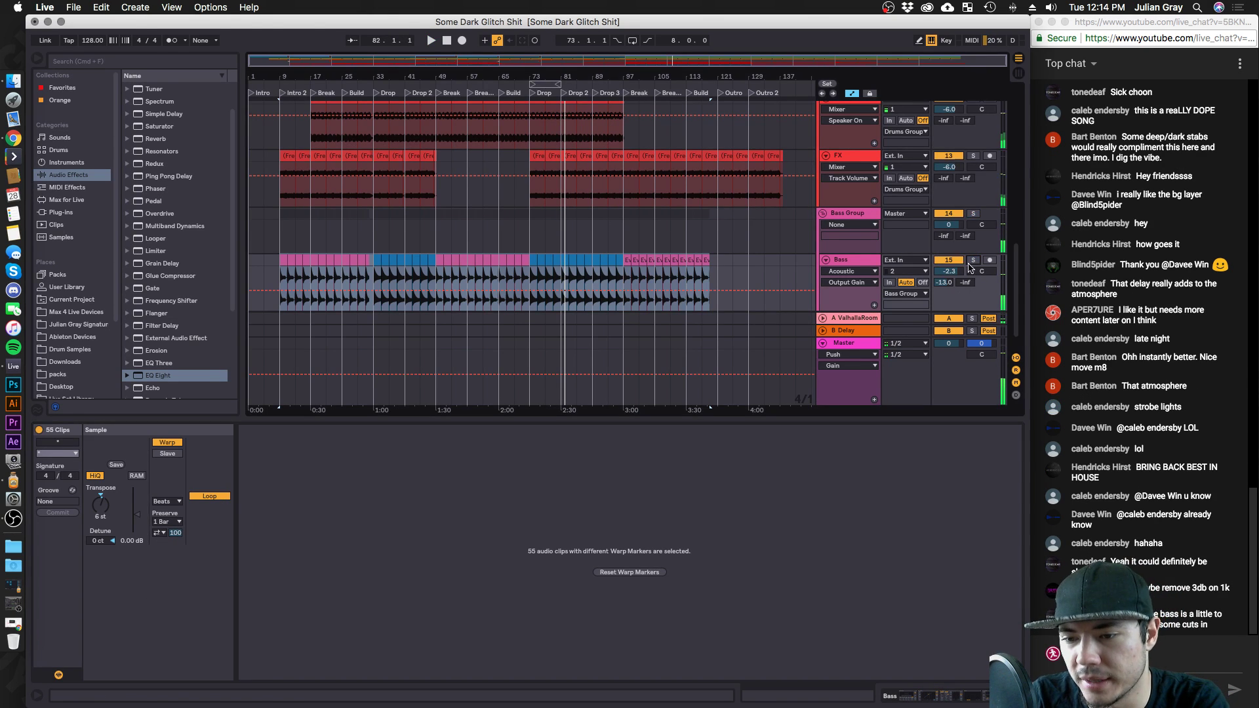
Play the full mix and lower the Bass track's volume to -4.7 dB.
key(space)
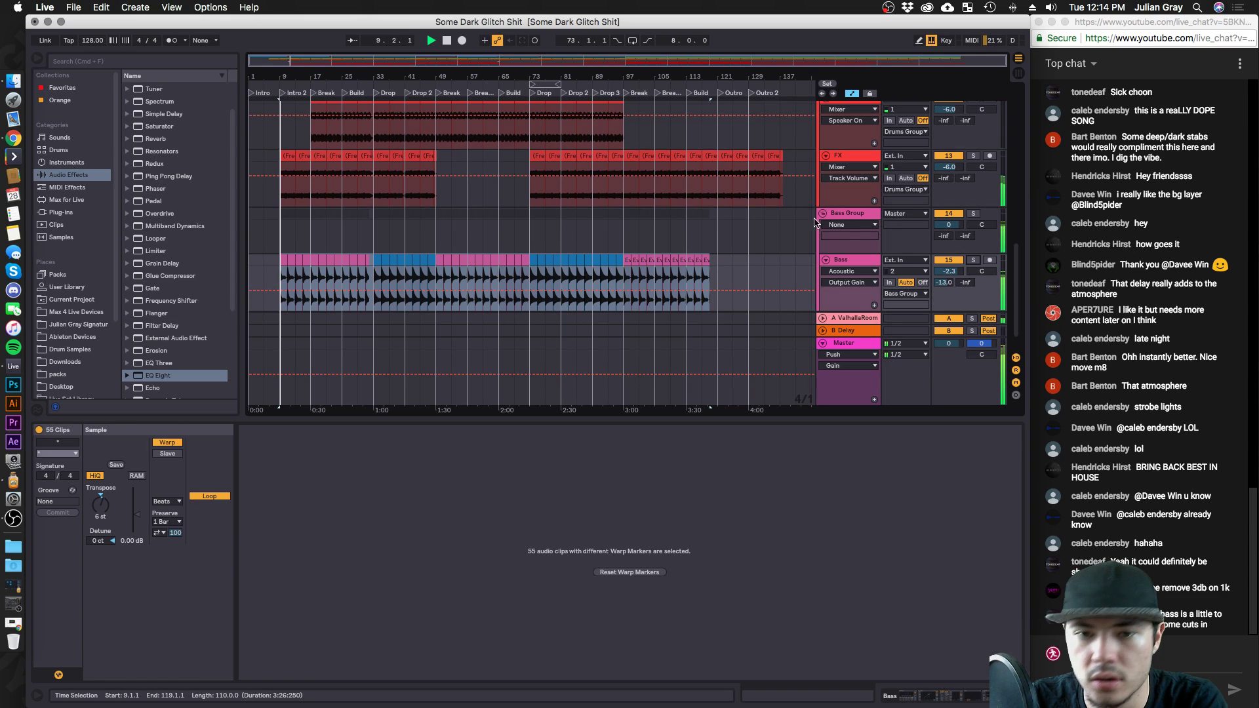
click(716, 253)
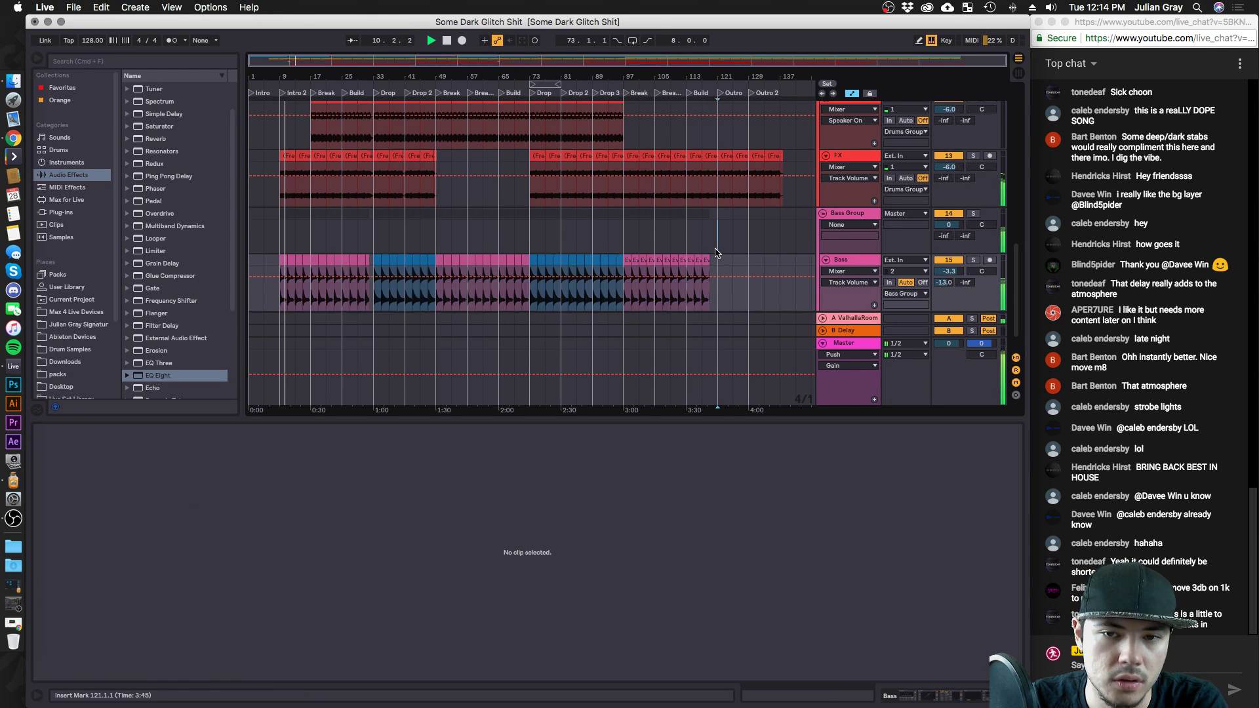
click(630, 244)
key(space)
key(space)
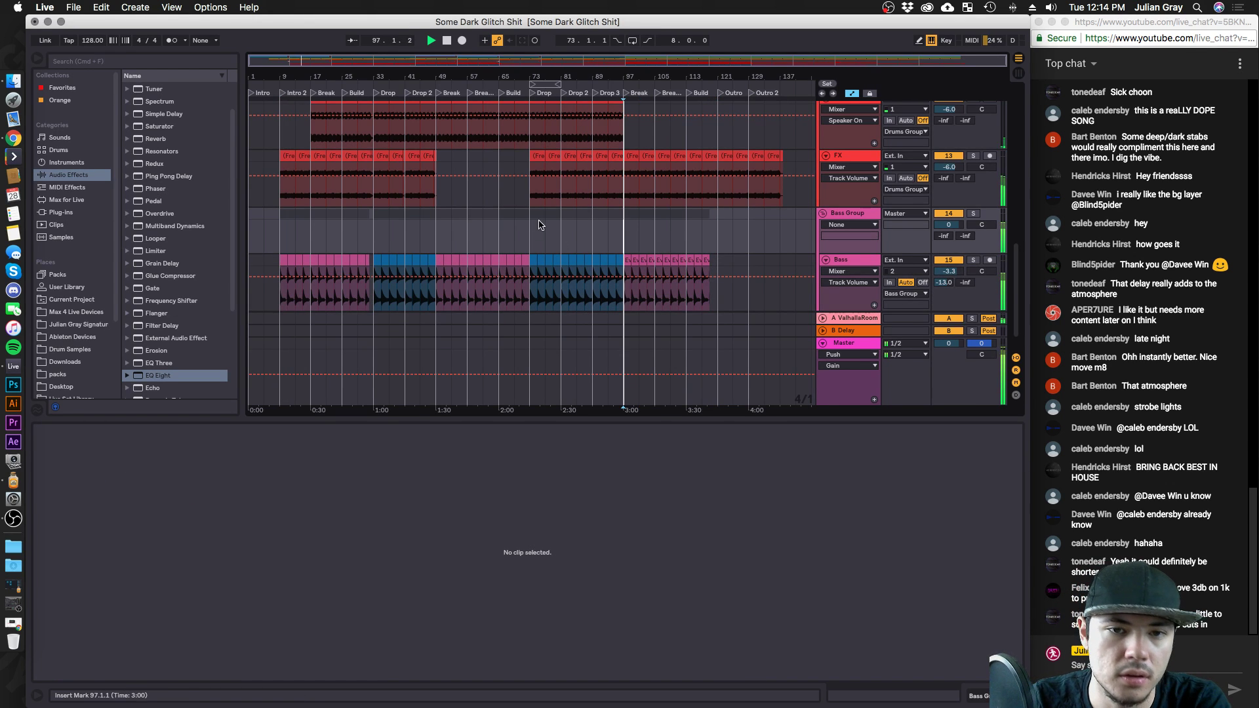
click(867, 261)
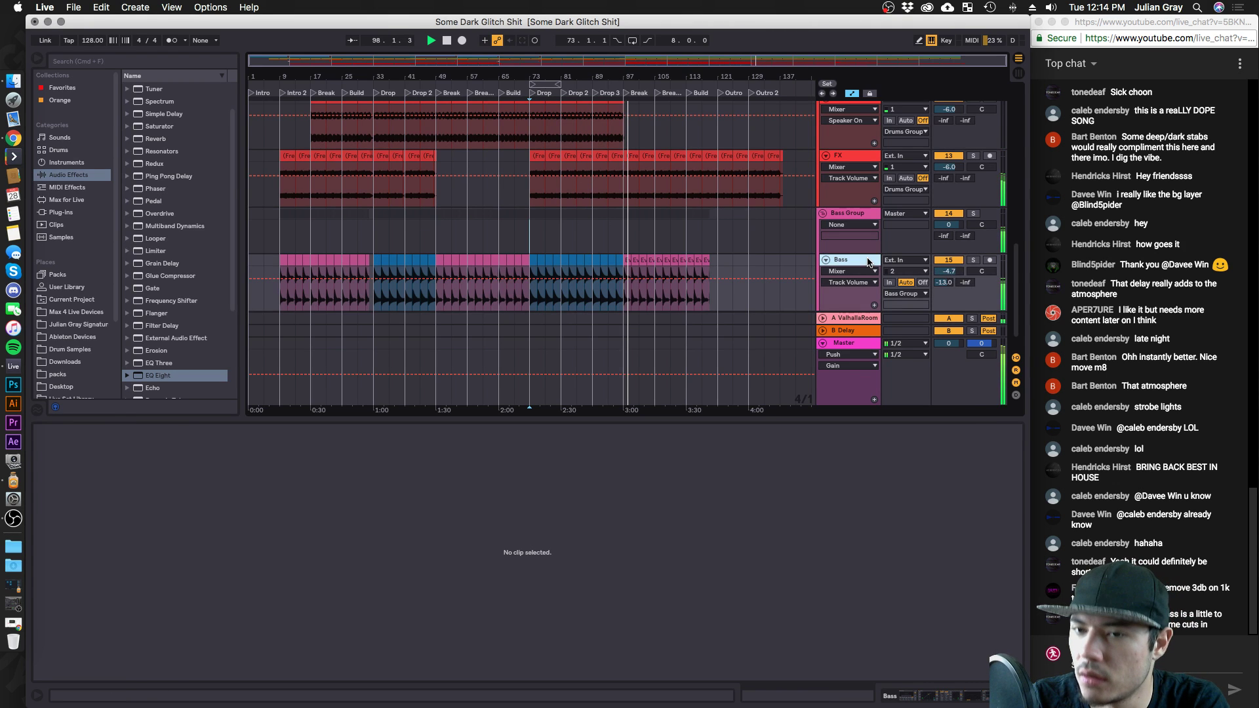
Stop playback and insert a new MIDI track below the Bass track in the Bass Group.
key(plus)
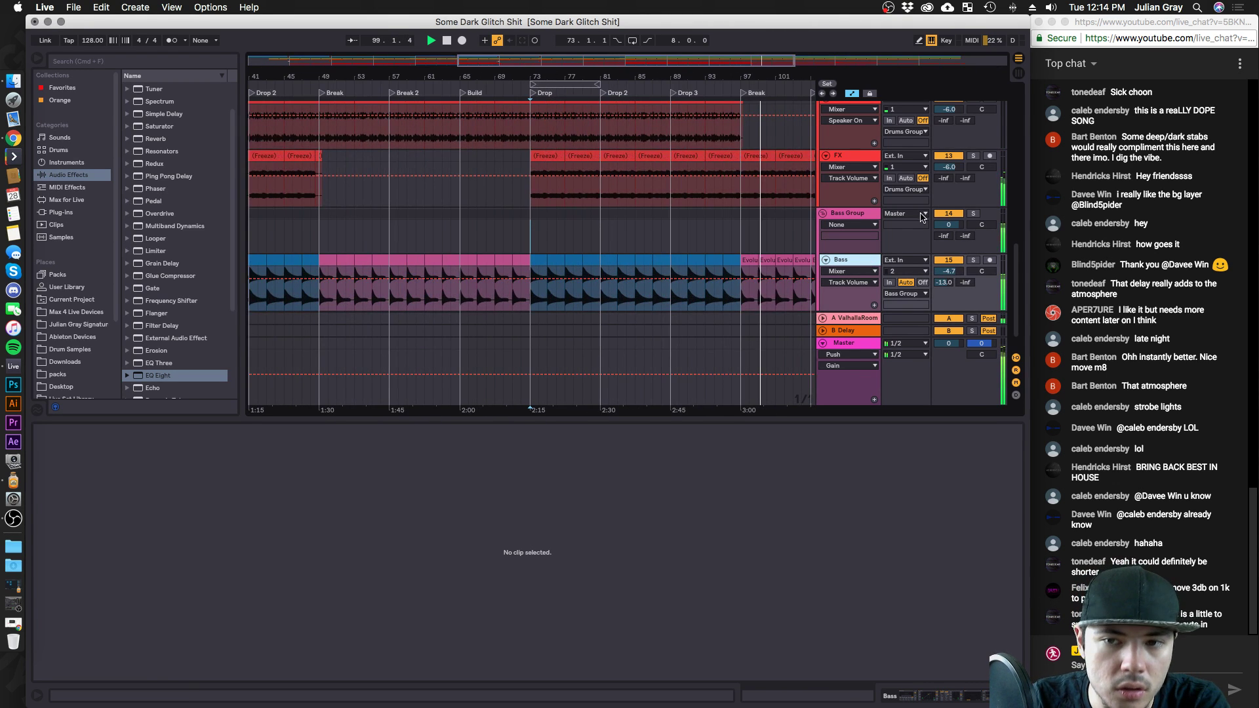
click(869, 221)
click(856, 261)
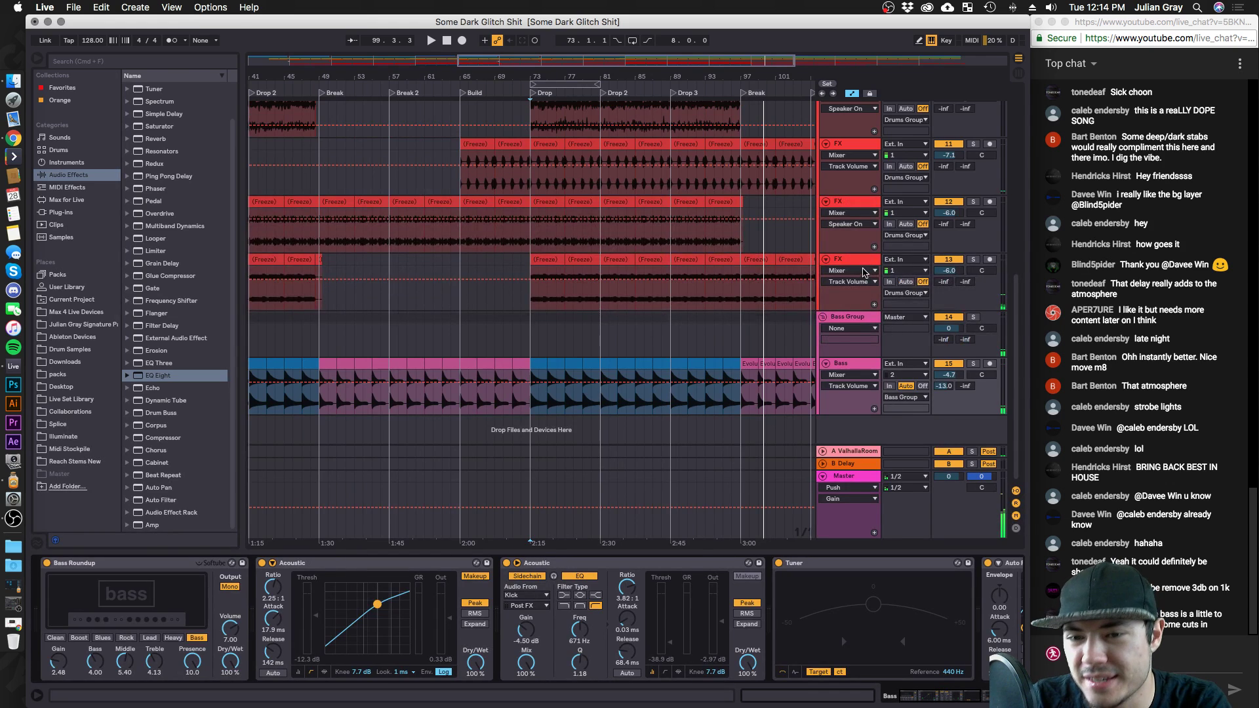
right_click(850, 365)
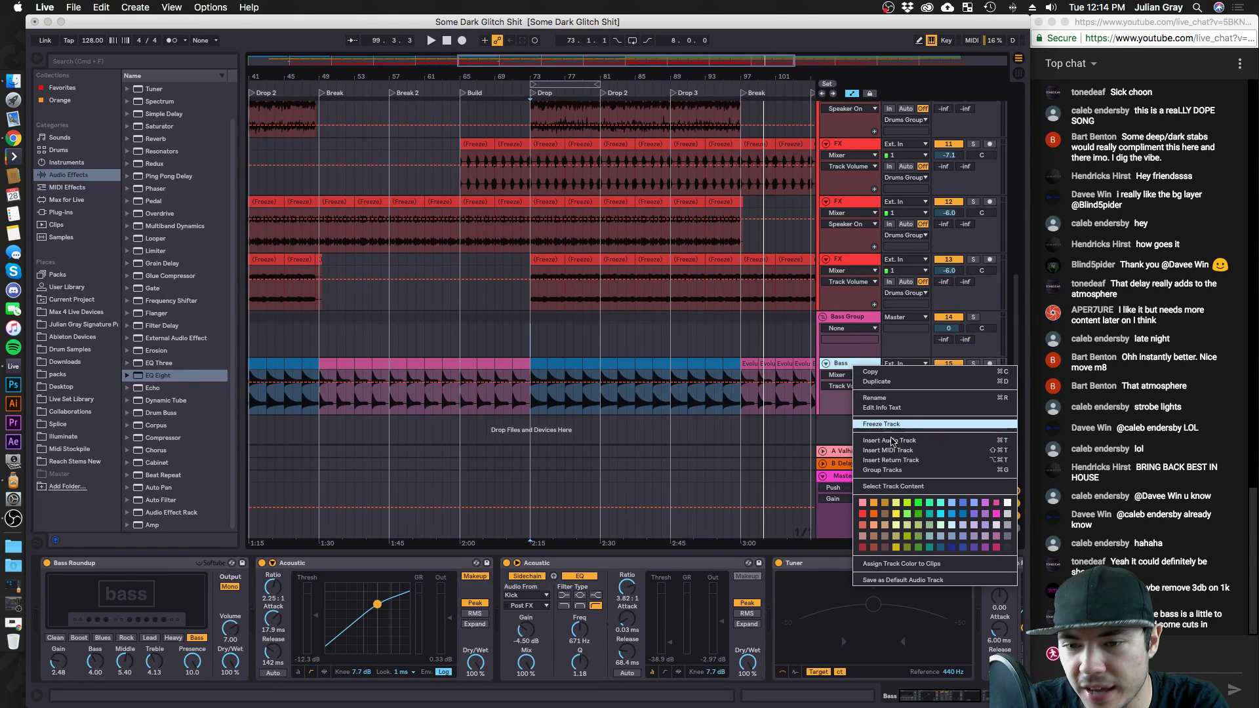
click(906, 451)
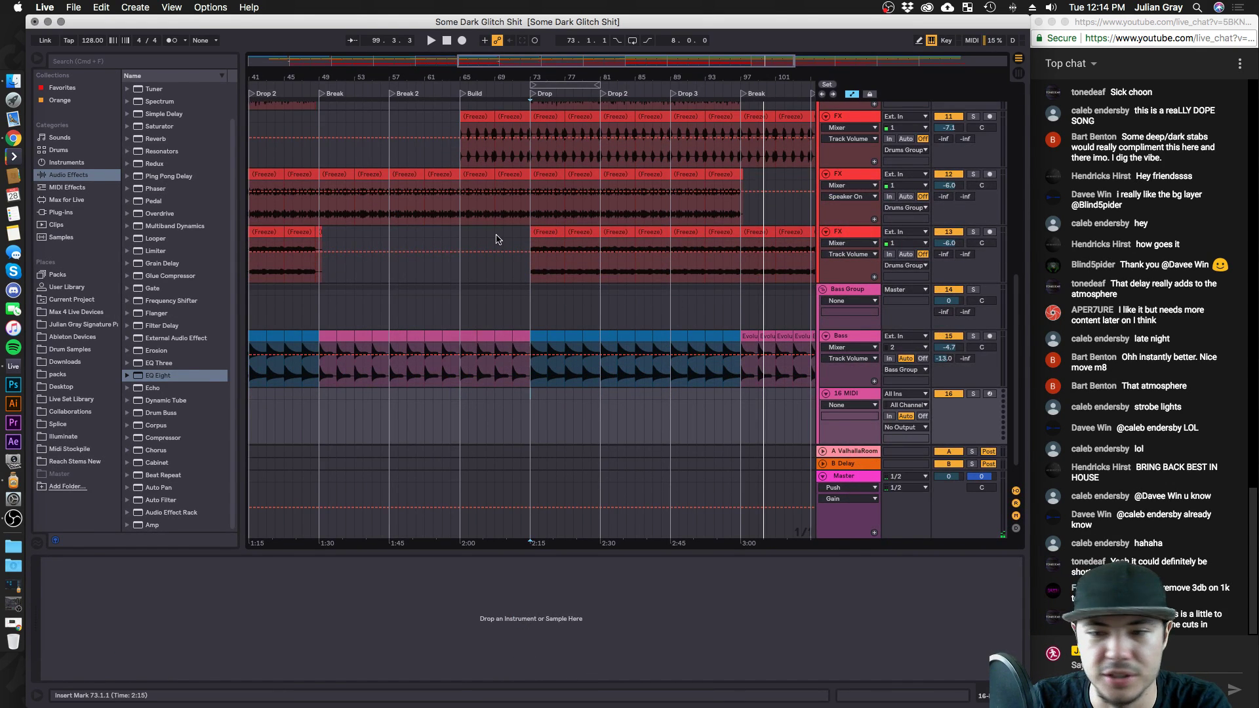
Load the Xfer Serum plug-in onto the new MIDI track below the Bass.
click(60, 211)
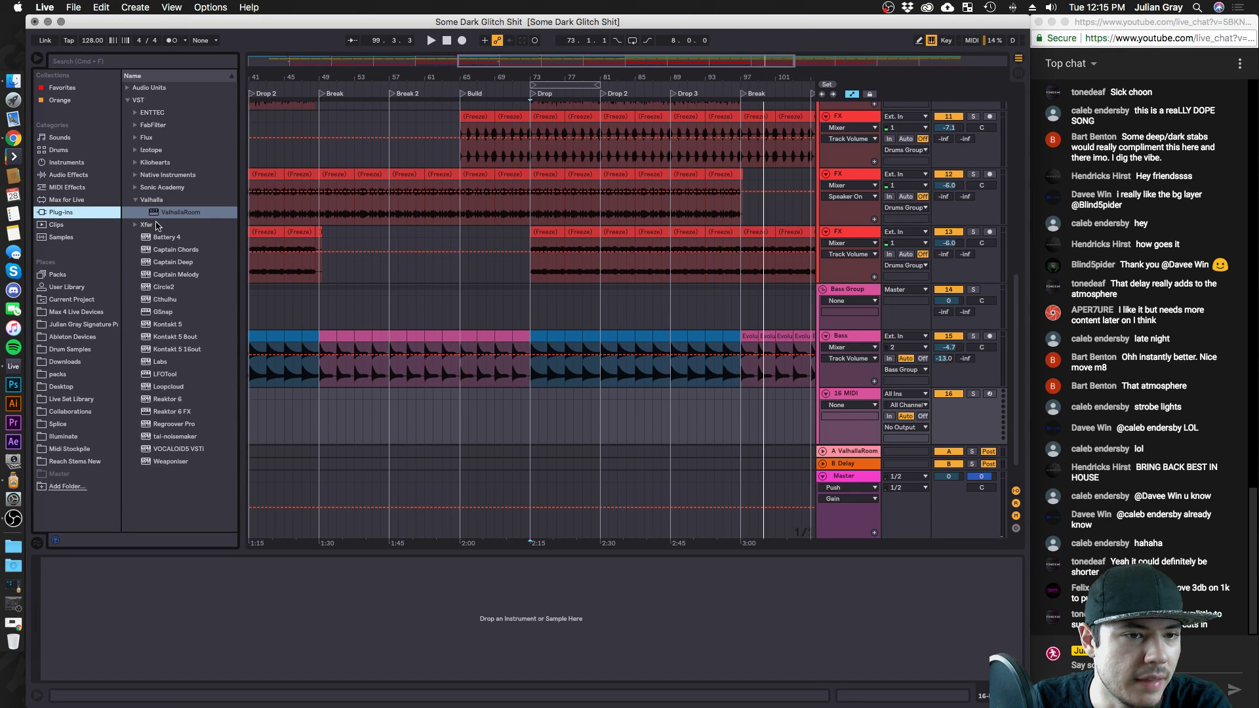
click(151, 225)
drag(172, 238, 206, 241)
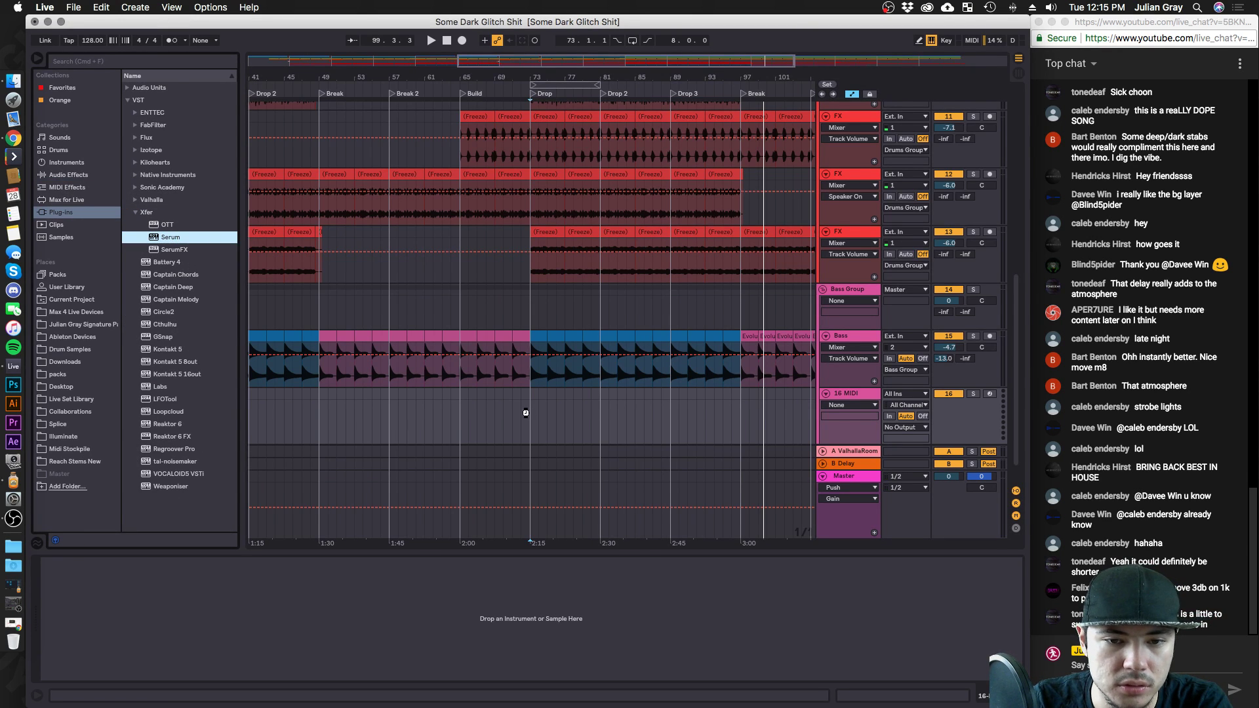
drag(529, 414, 531, 395)
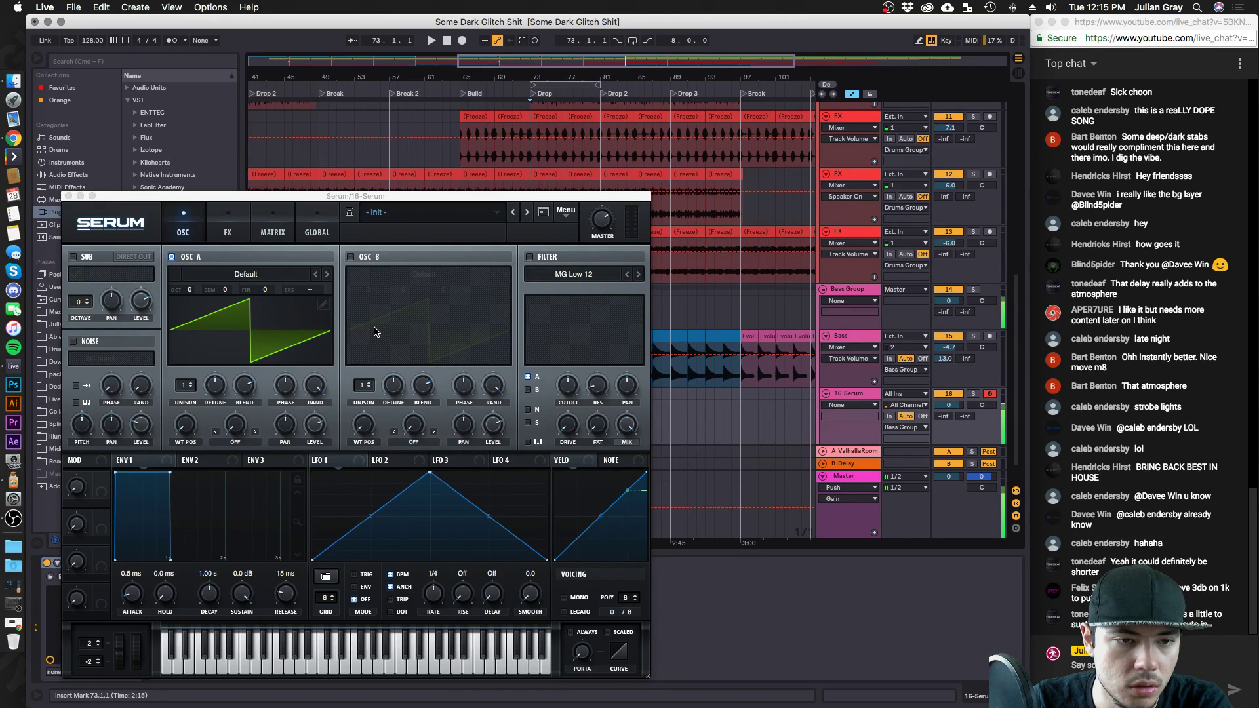
Enable Serum's MG Low 12 filter and modulate its cutoff with Envelope 2, set to 37 ms attack, 902 ms decay and 0% sustain.
key(z)
key(a)
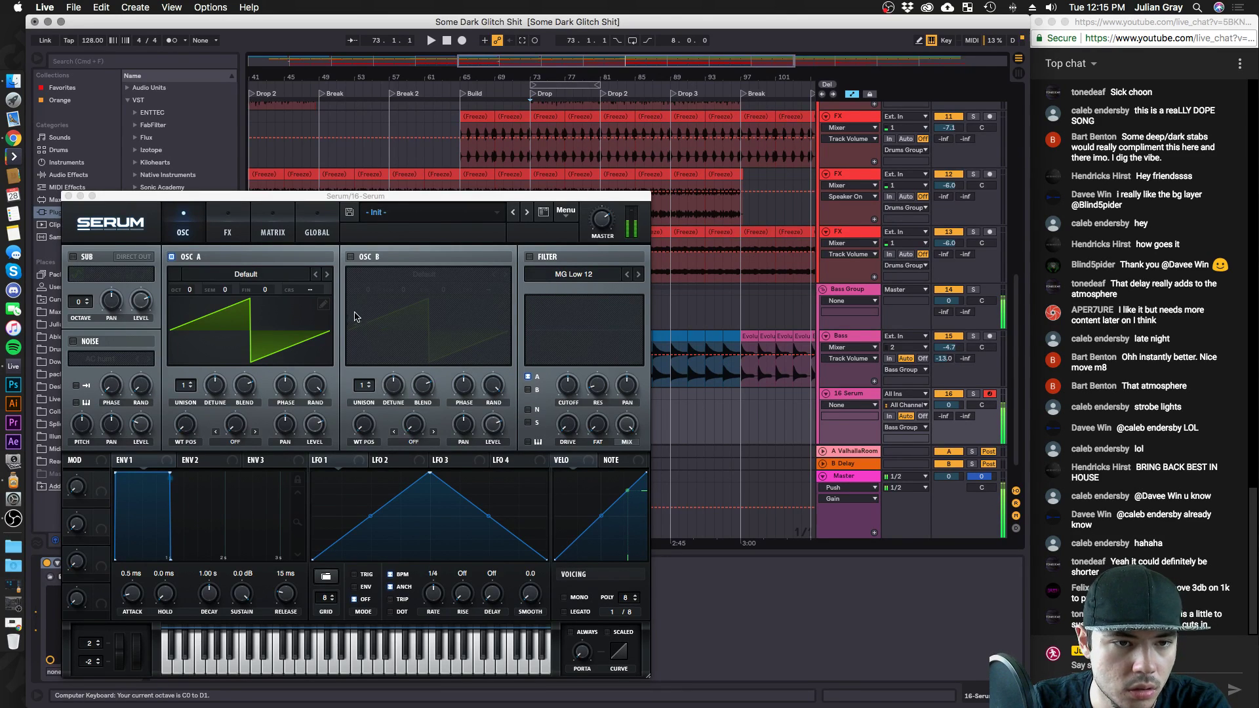
click(529, 257)
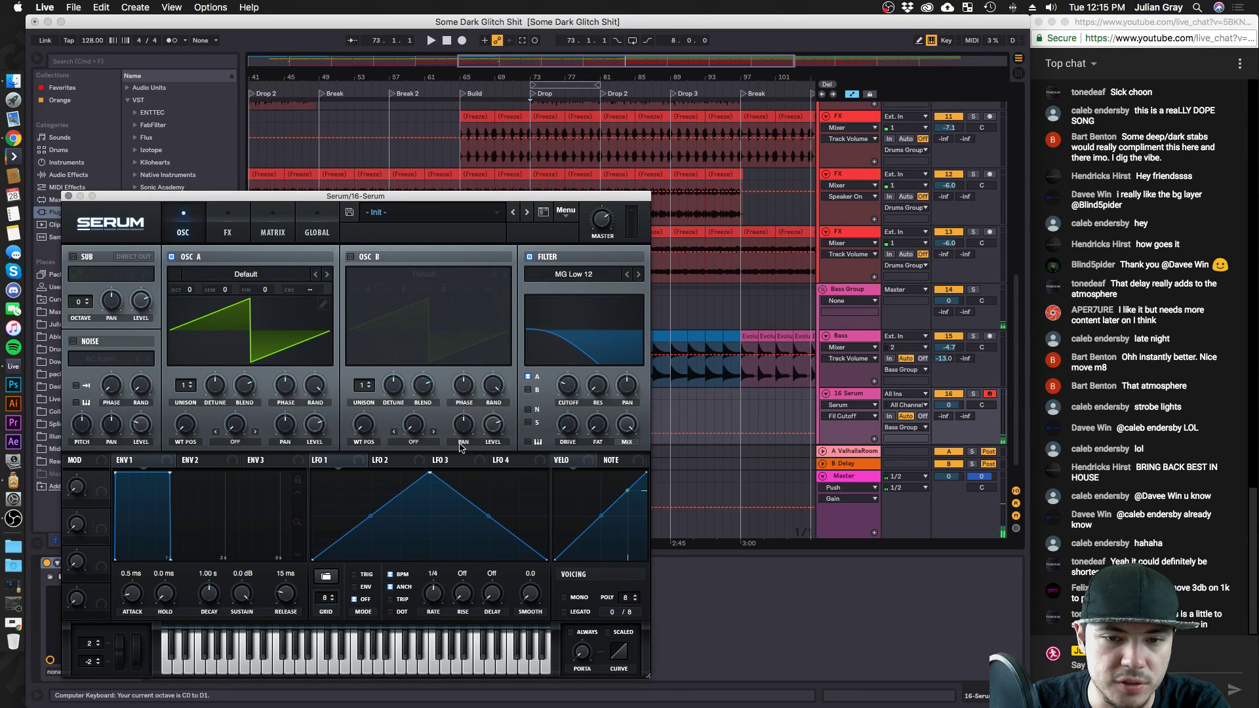
drag(185, 460, 579, 389)
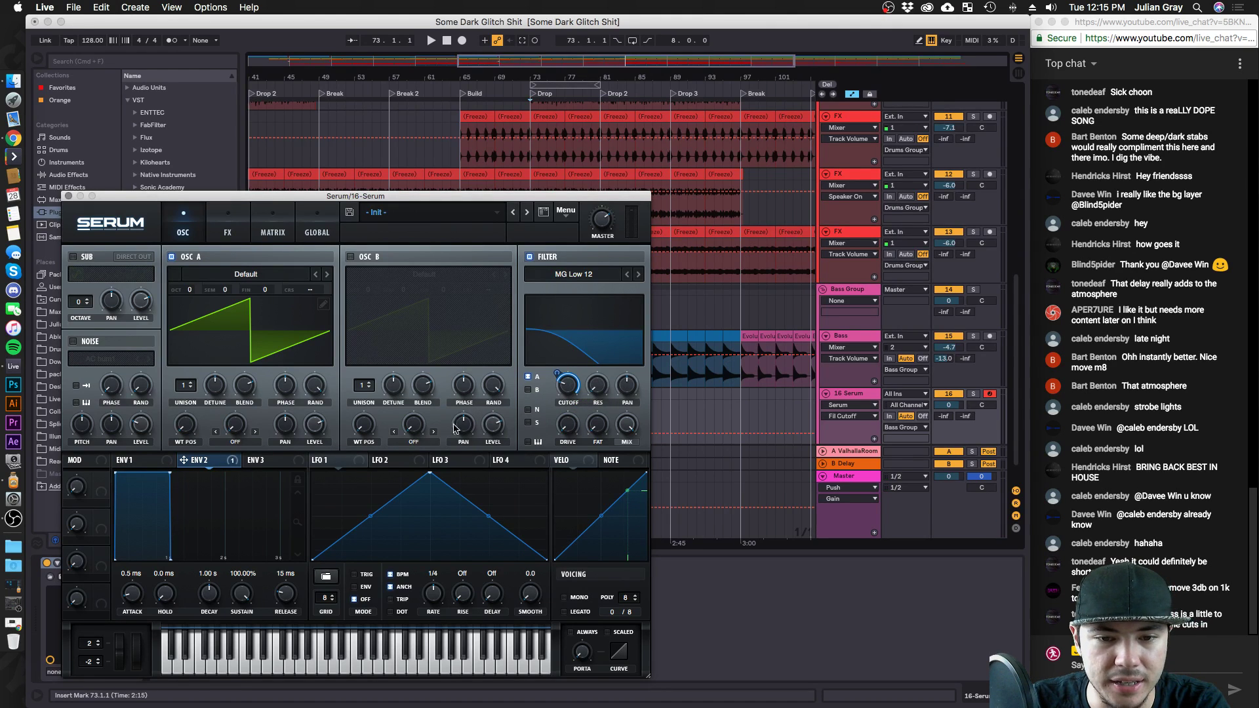
drag(168, 483, 146, 574)
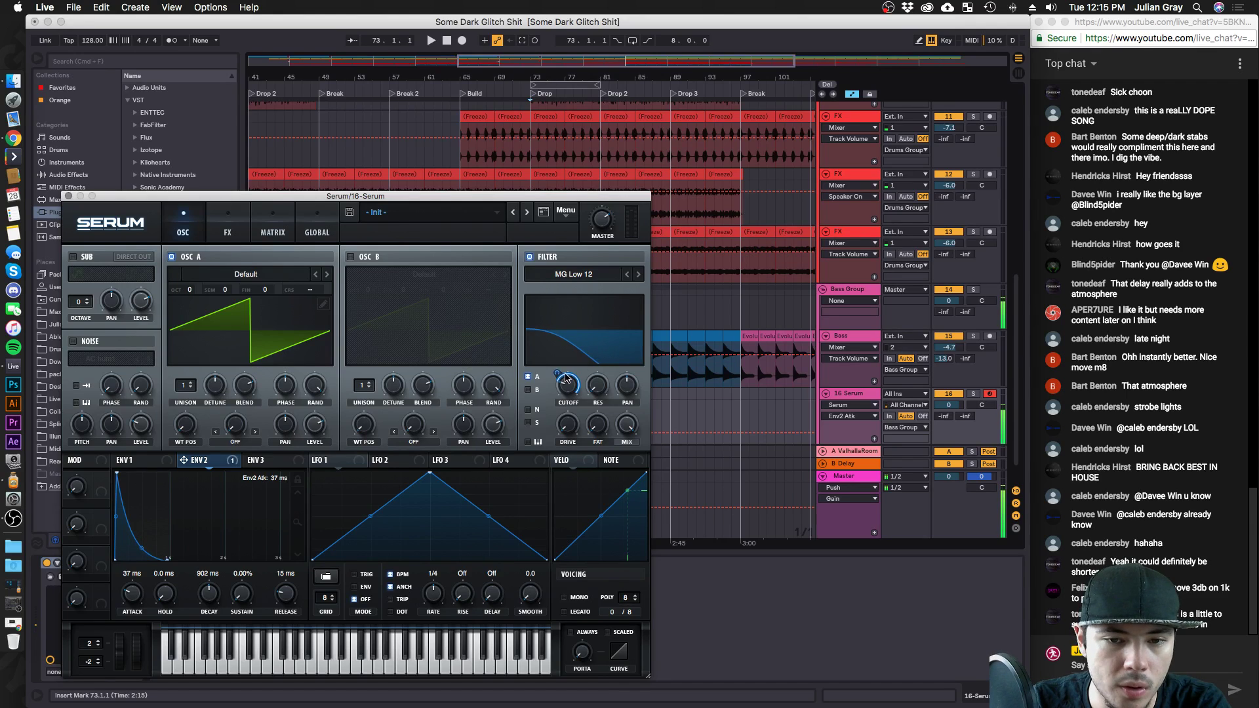
drag(561, 375, 556, 410)
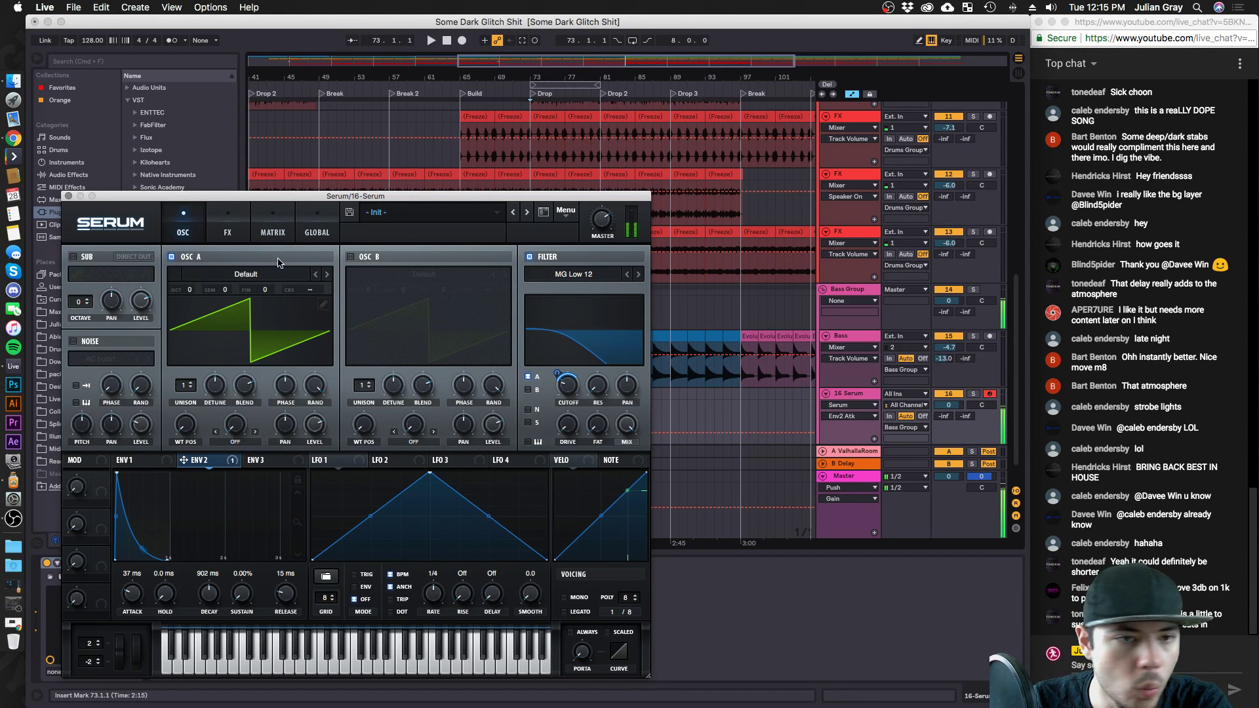
Set Serum oscillator A's unison to 7 voices.
click(221, 232)
click(173, 213)
drag(184, 392, 187, 394)
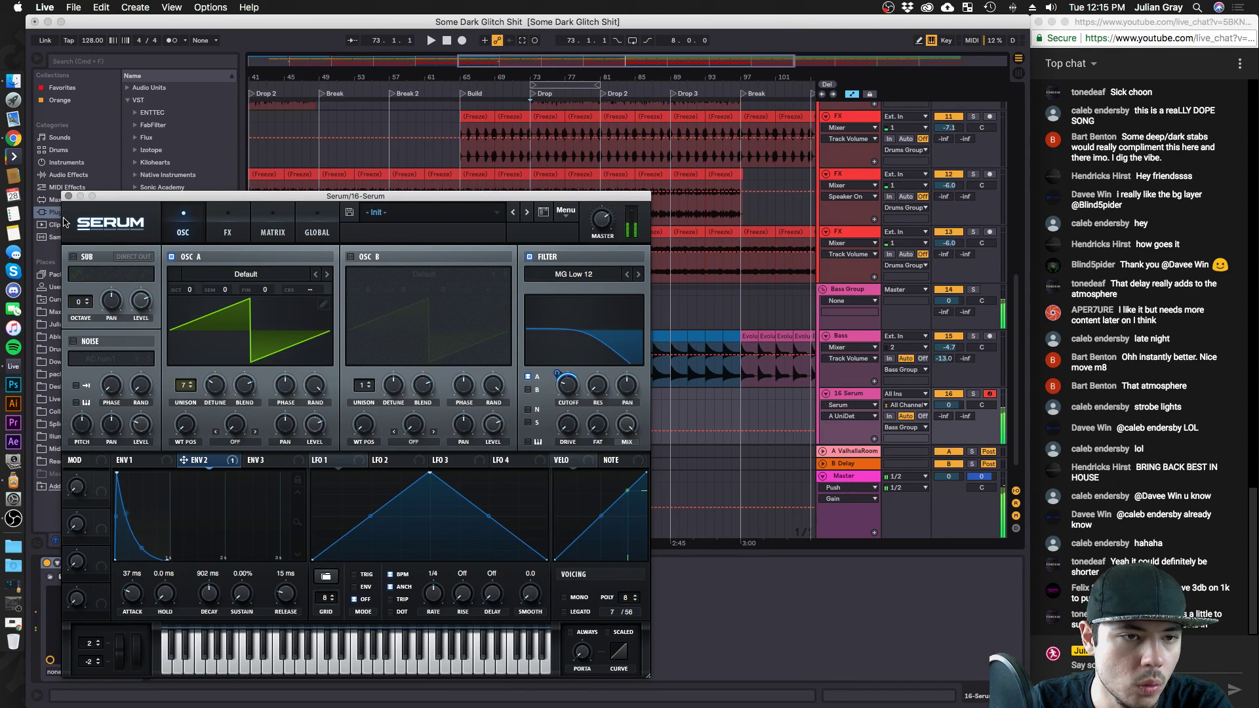
Load ValhallaRoom after Serum and set its mix to about 55% and its decay to 11.79 s.
click(68, 196)
click(137, 199)
click(177, 213)
key(Return)
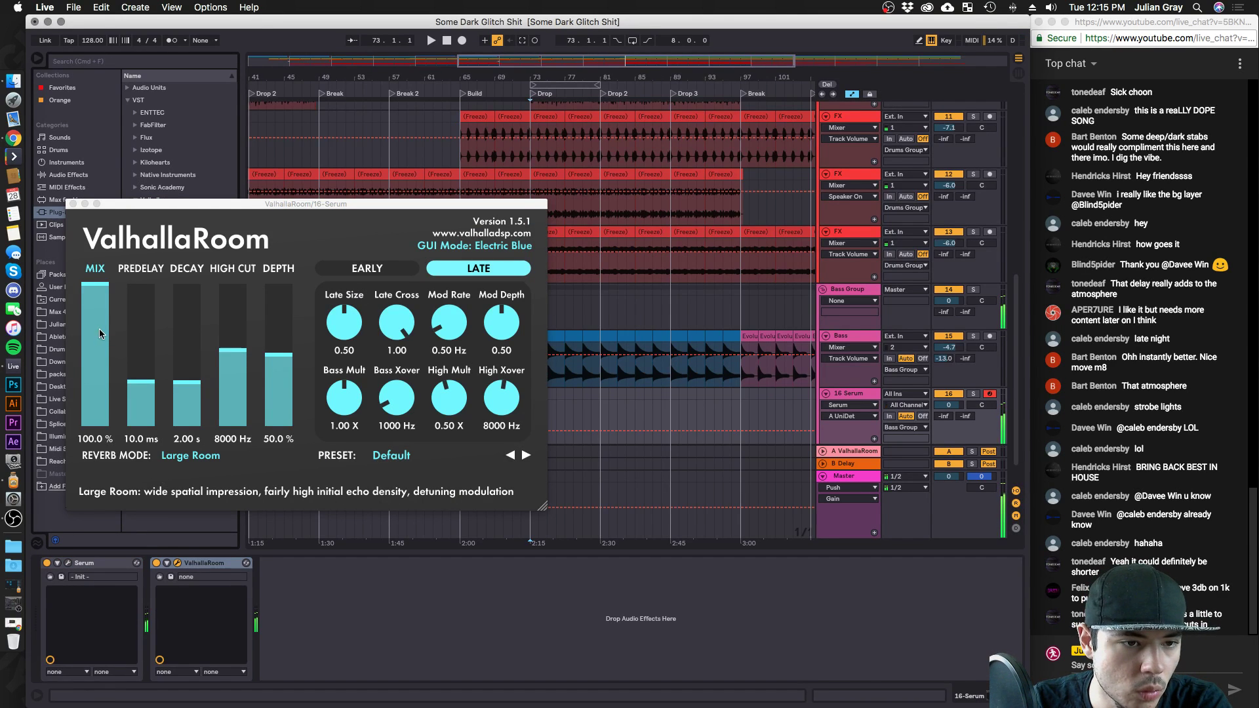
drag(100, 329, 98, 347)
drag(186, 382, 187, 351)
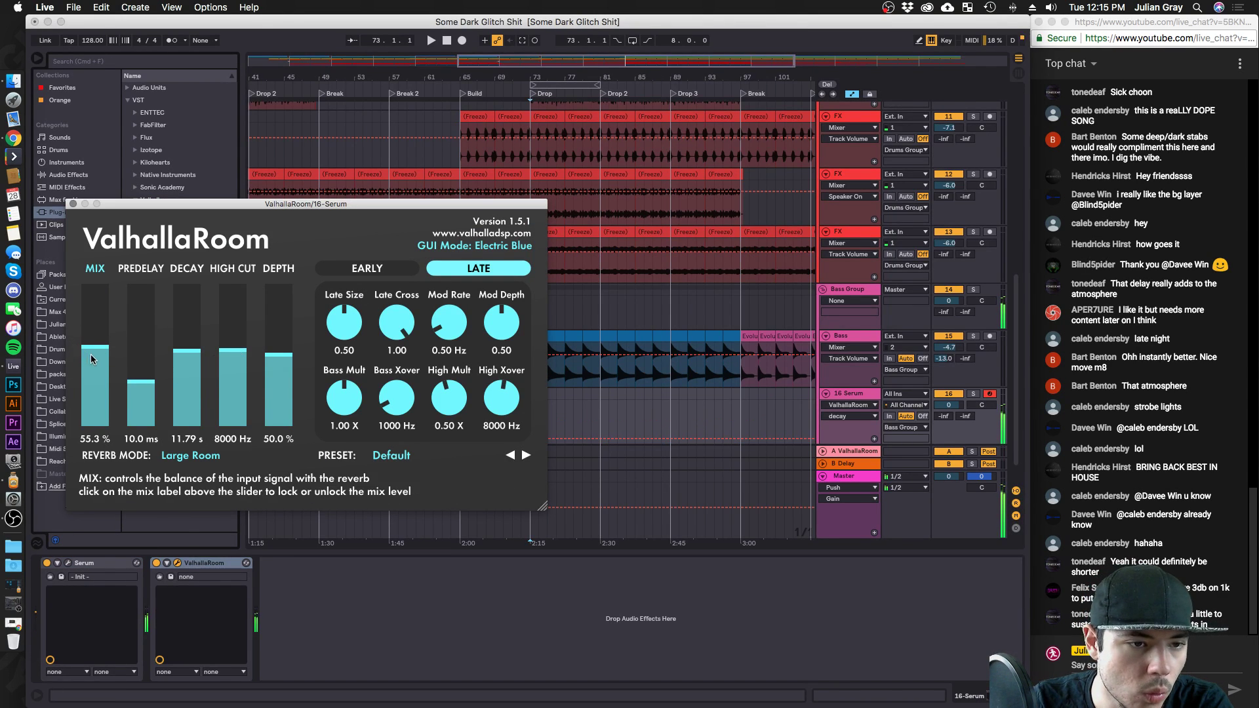
click(73, 204)
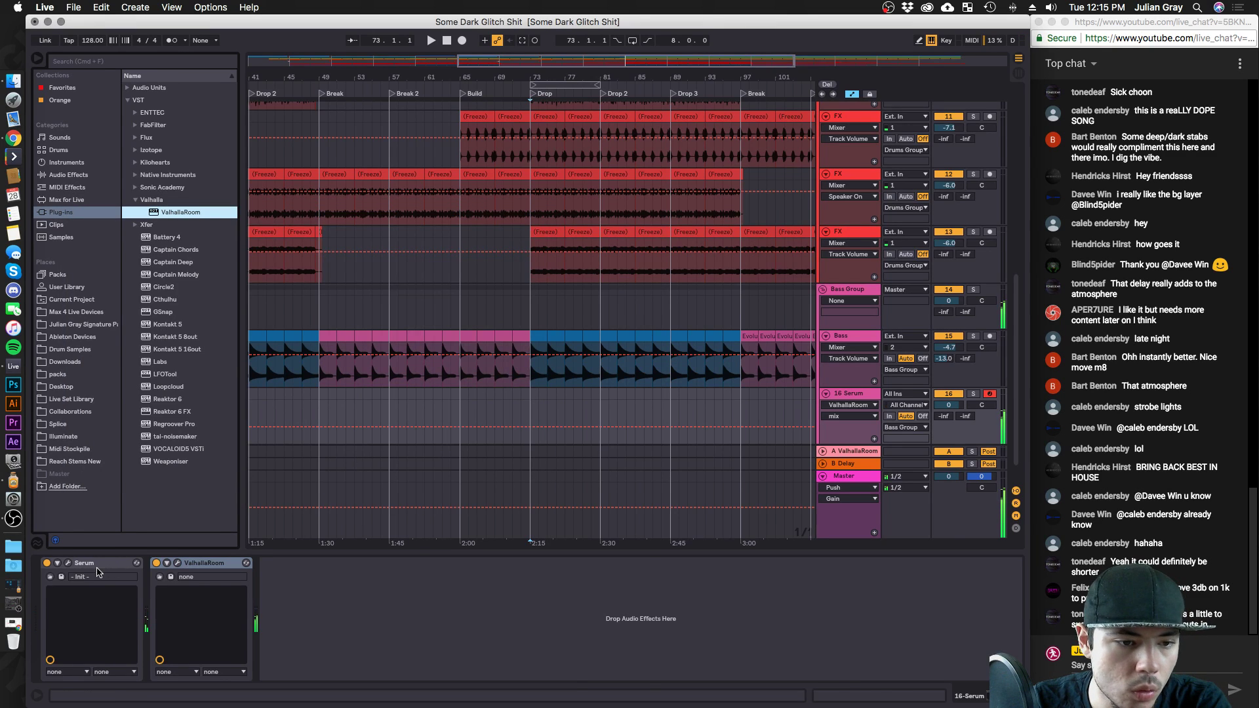
Set Serum's Envelope 2 attack to 20 ms and lower the filter cutoff to about 22 Hz.
click(66, 564)
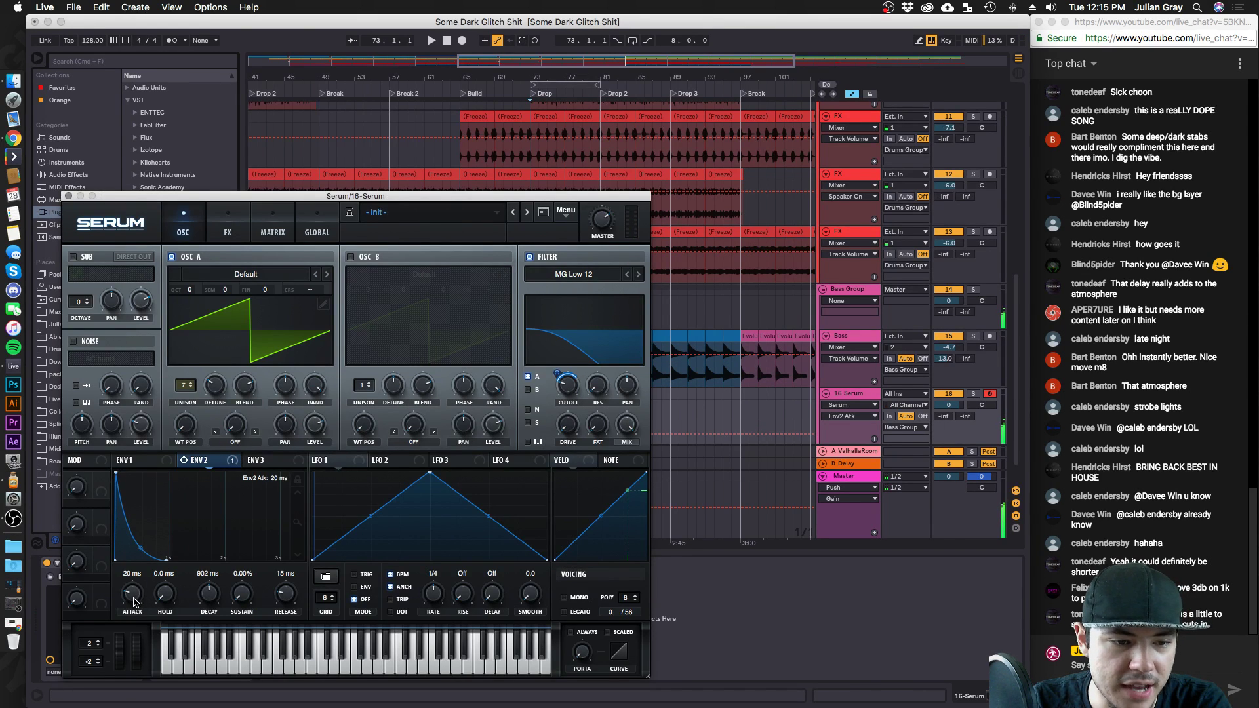
mouse_move(563, 387)
mouse_down()
mouse_move(558, 372)
mouse_move(566, 390)
mouse_up()
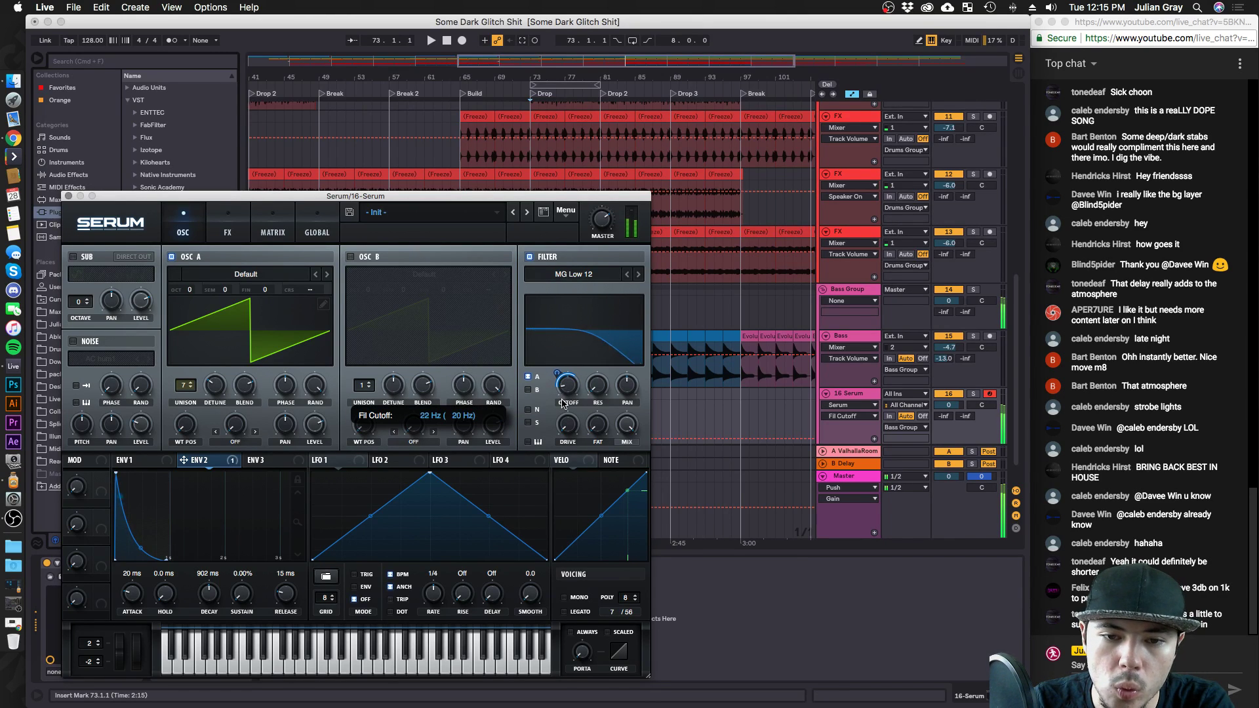
click(68, 196)
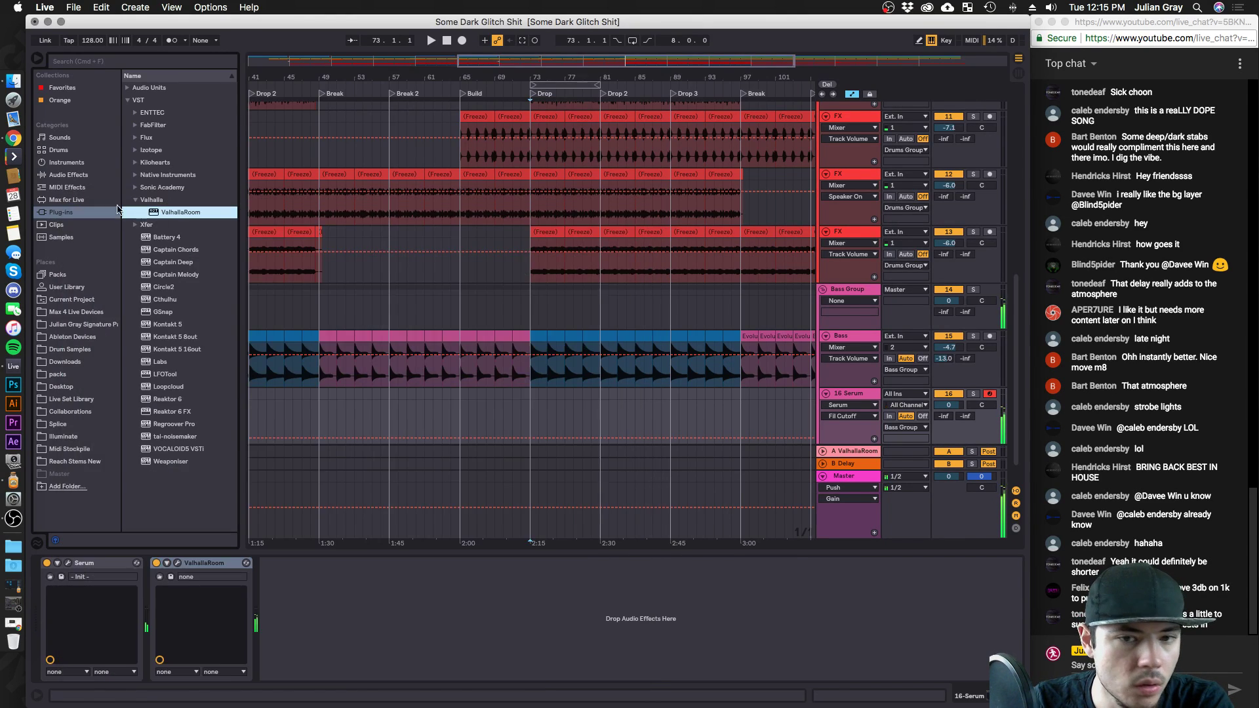
Insert an empty MIDI clip on the Serum track from 72.4.1 to 73.1.3, around the start of the Drop.
click(505, 409)
key(space)
drag(525, 79, 518, 164)
key(space)
drag(490, 354, 640, 421)
drag(564, 410, 488, 401)
key(super+shift+m)
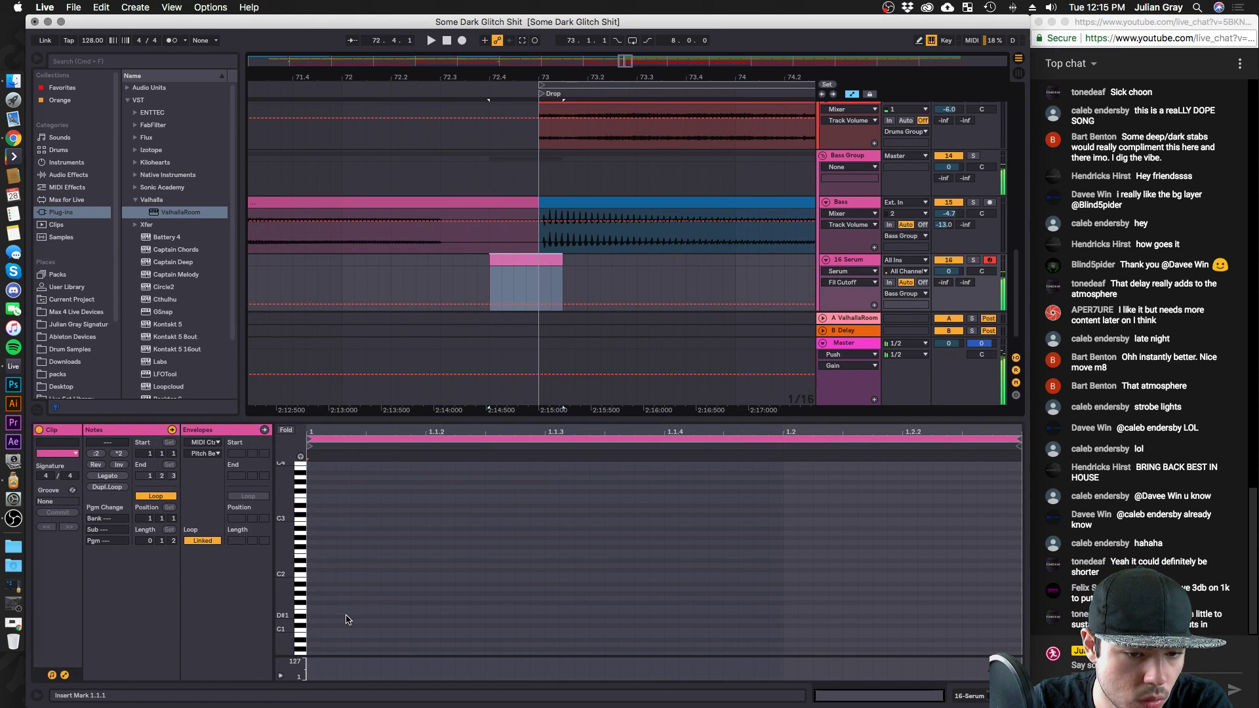
Draw an F#0 note at the start of the Serum clip and extend it to 1.1.3.
scroll(348, 620, down, 5)
double_click(313, 515)
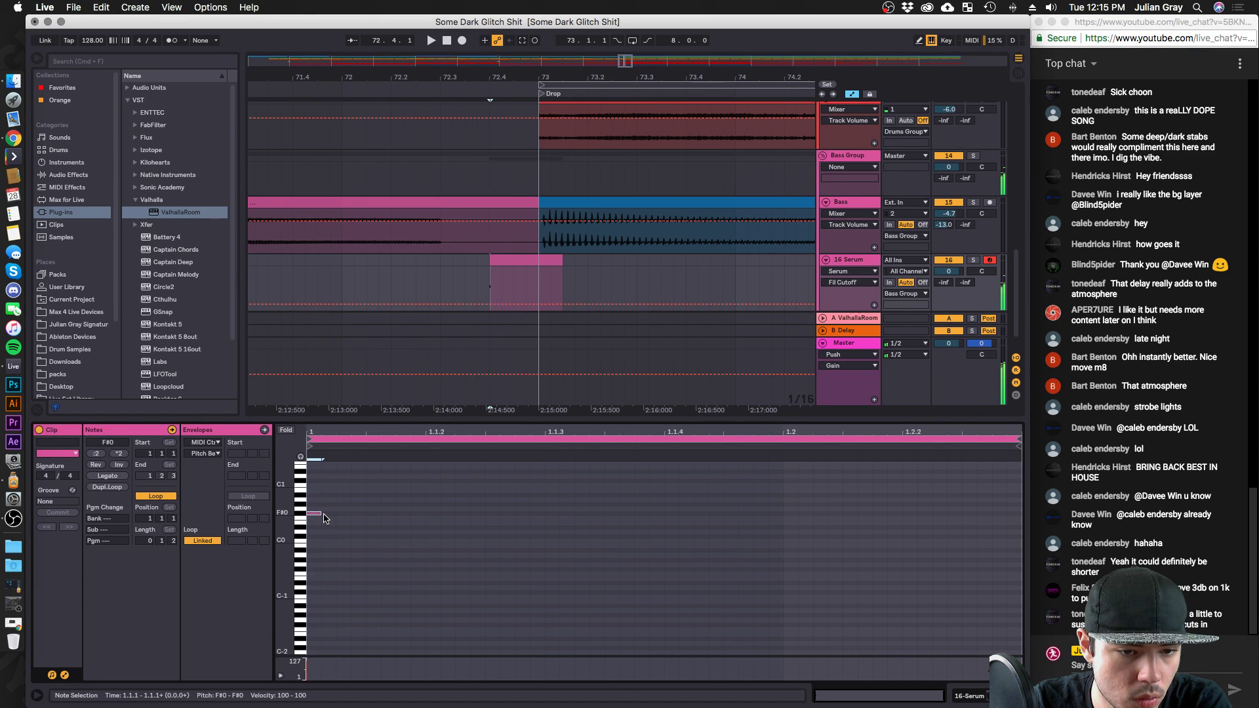
drag(413, 511, 538, 508)
click(649, 537)
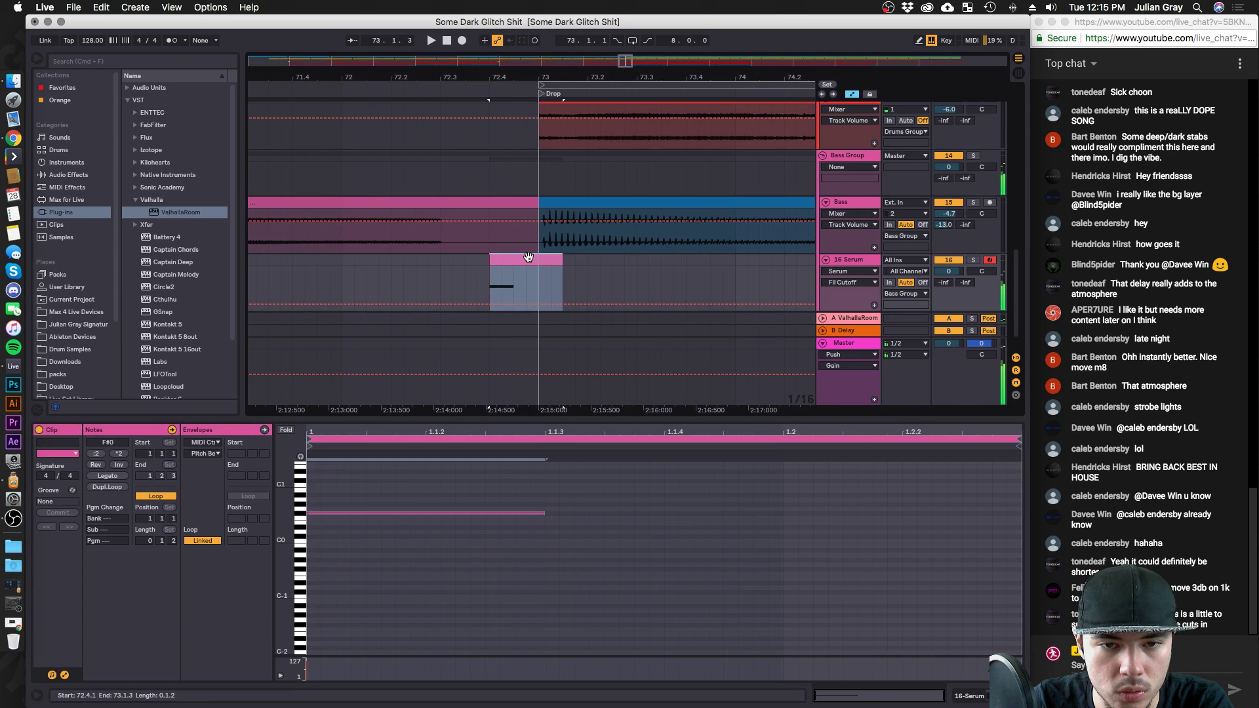
Duplicate the F#0 note to 1.2, move the first note to start at 1.1.3, and play the passage.
key(super+d)
key(super+d)
key(space)
key(space)
click(568, 512)
key(Delete)
click(533, 513)
key(super+d)
drag(497, 490, 710, 582)
key(super+z)
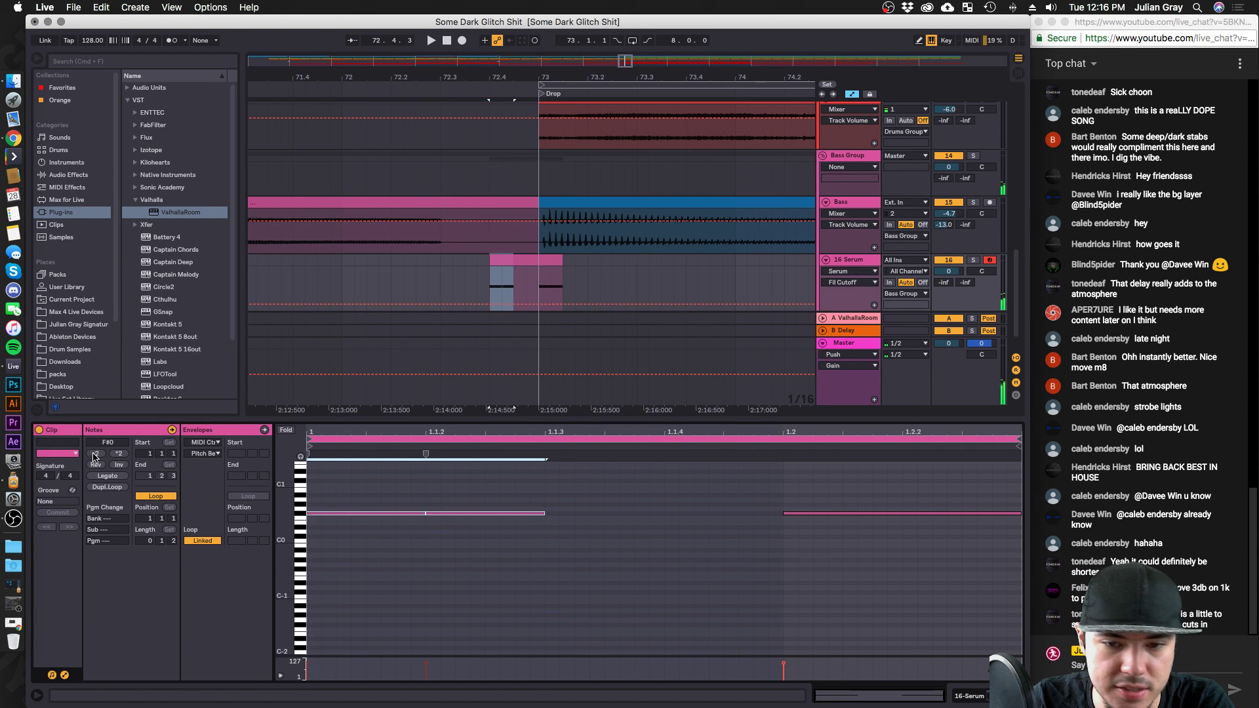
drag(417, 516, 655, 516)
key(space)
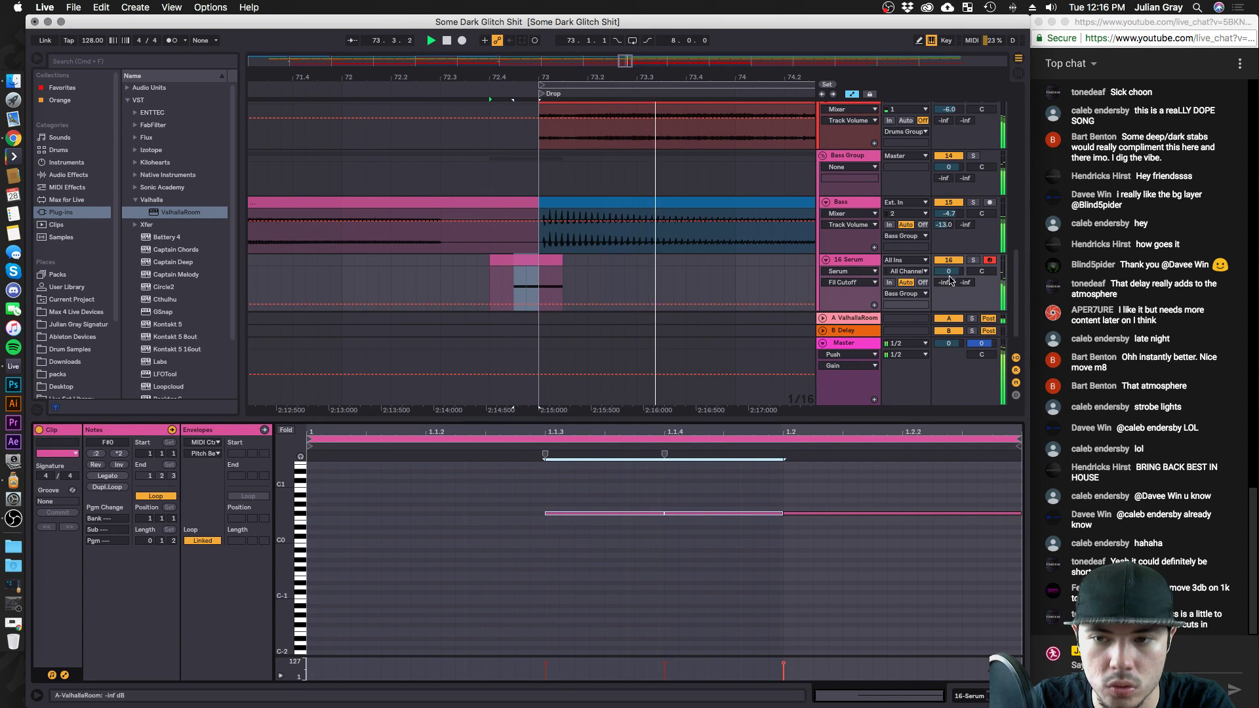
Delete the empty opening of the Serum clip before the first note and lower the Serum track's volume to -1.2 dB.
click(506, 272)
click(506, 272)
drag(514, 285, 493, 284)
key(Delete)
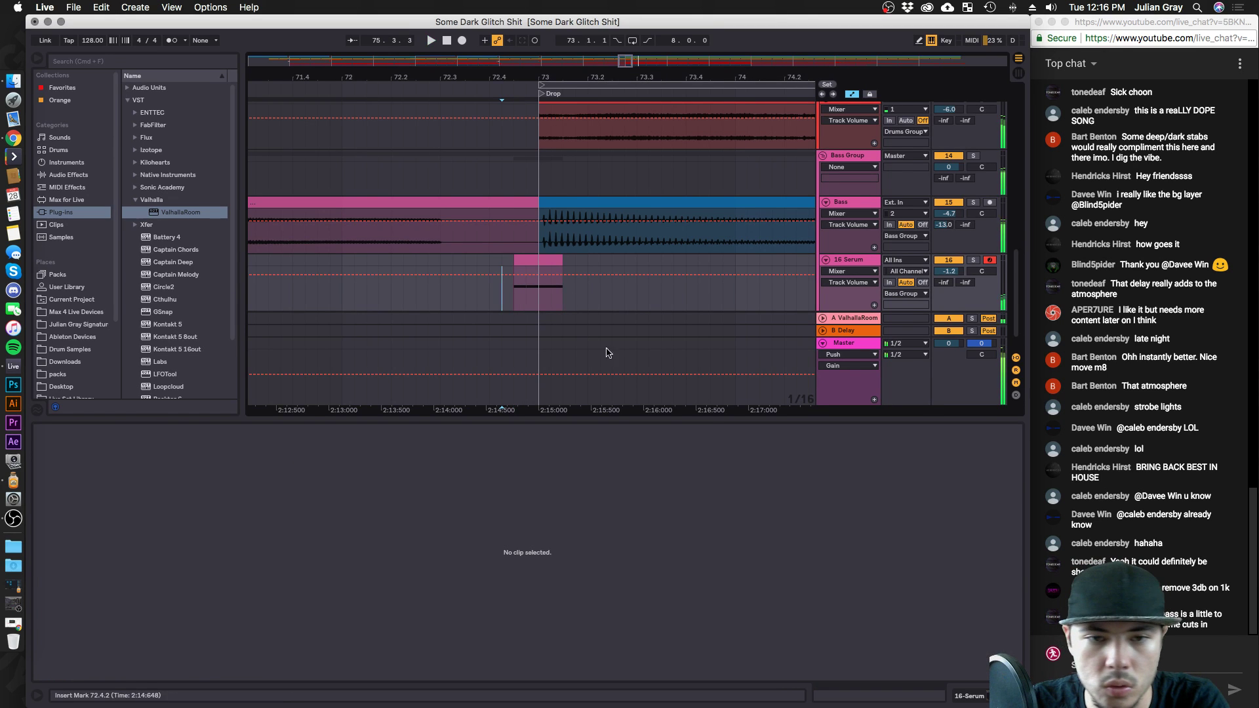
Solo the Serum track, set Envelope 2's filter cutoff modulation to about 65 and its attack to 0 ms while auditioning.
key(shift+Tab)
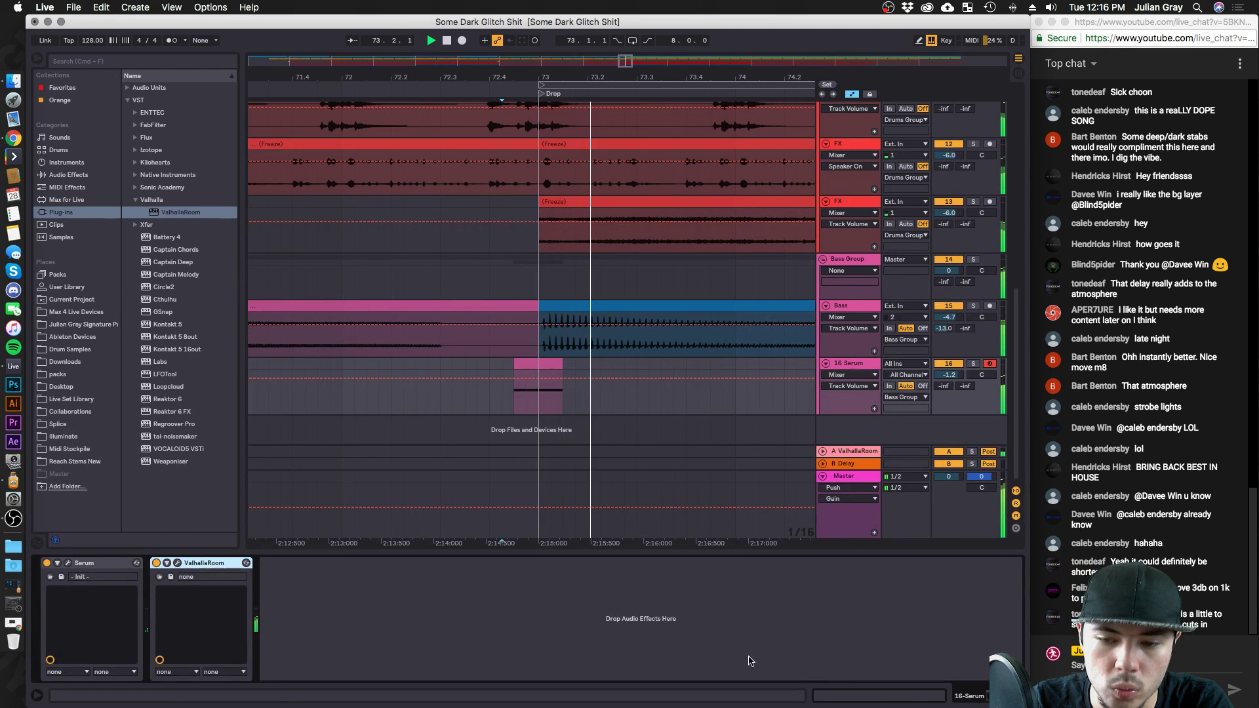
click(66, 563)
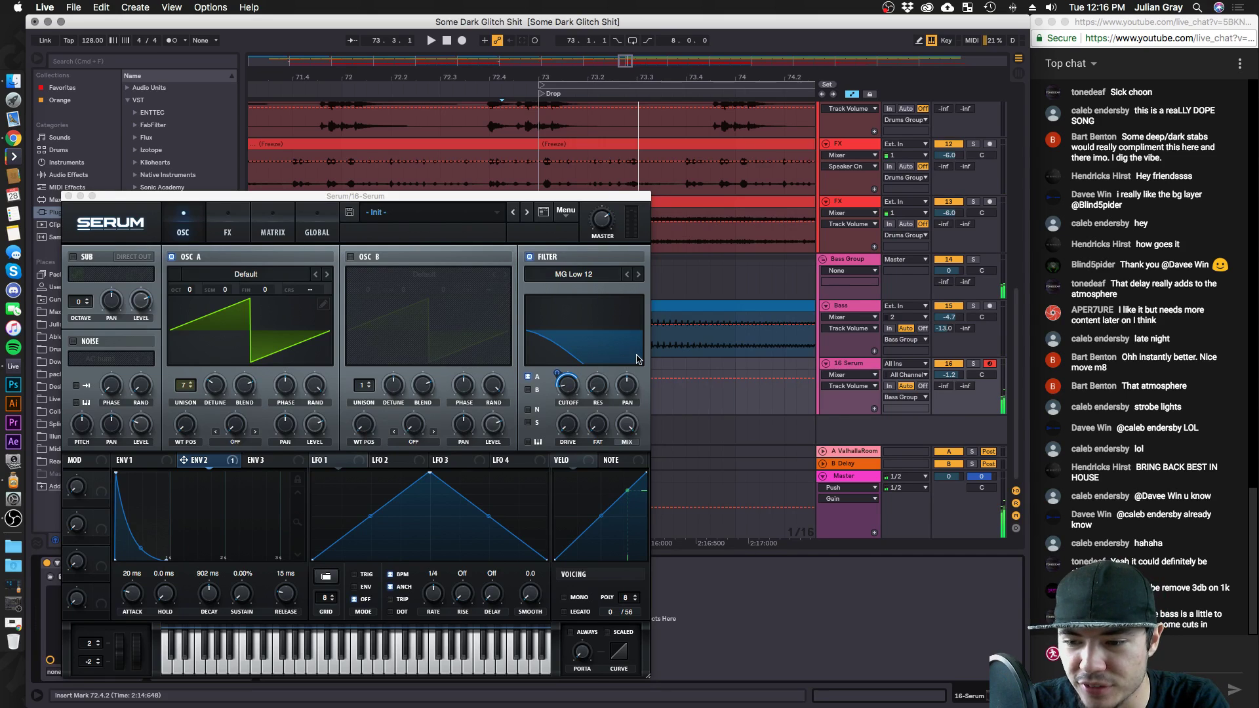
drag(567, 386, 558, 372)
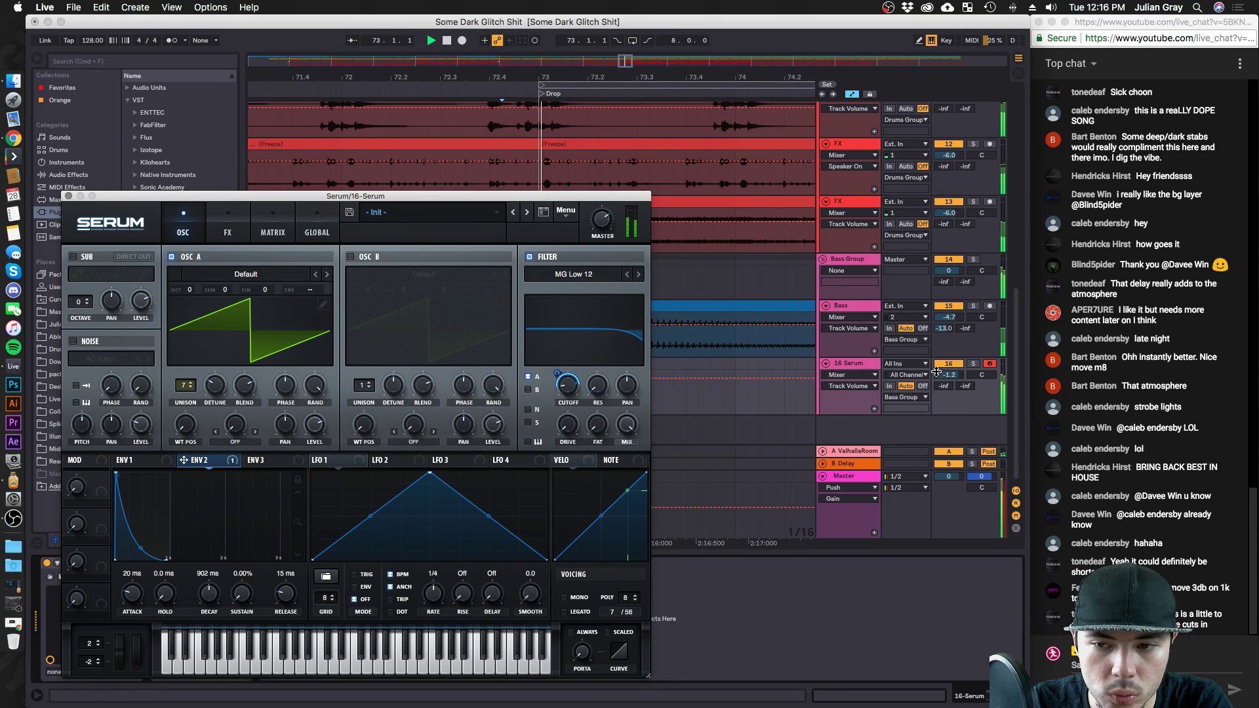
key(space)
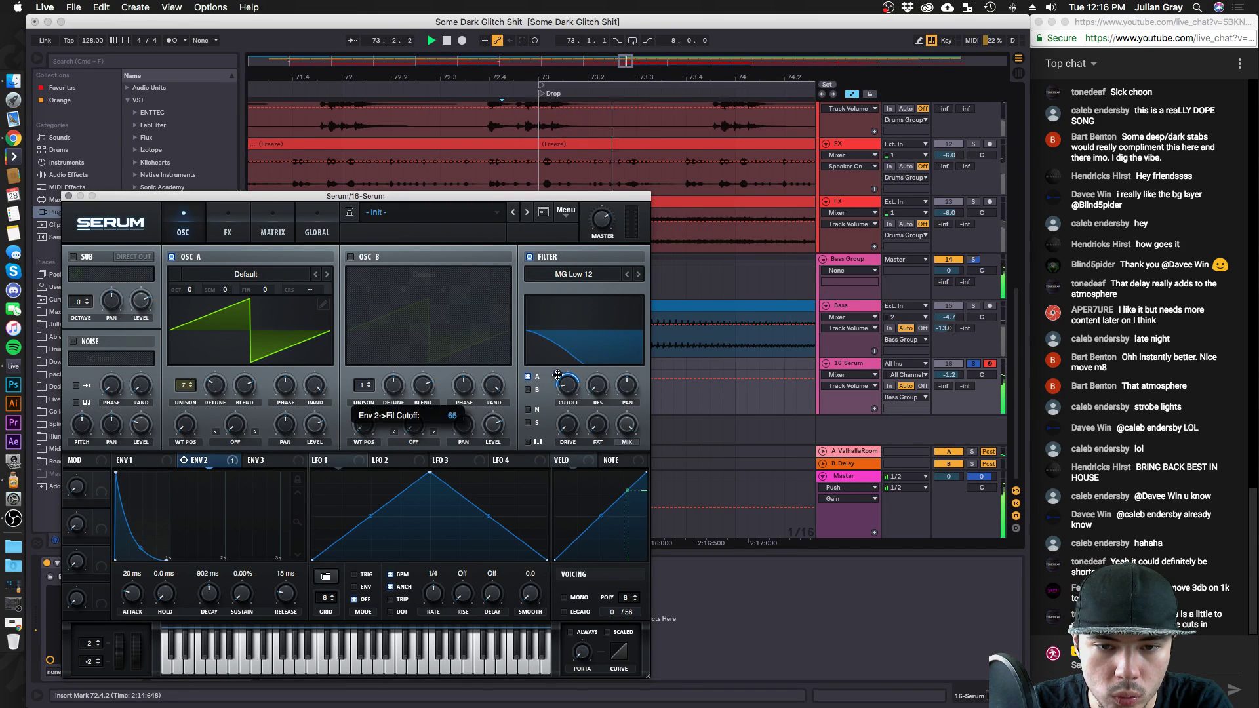
key(space)
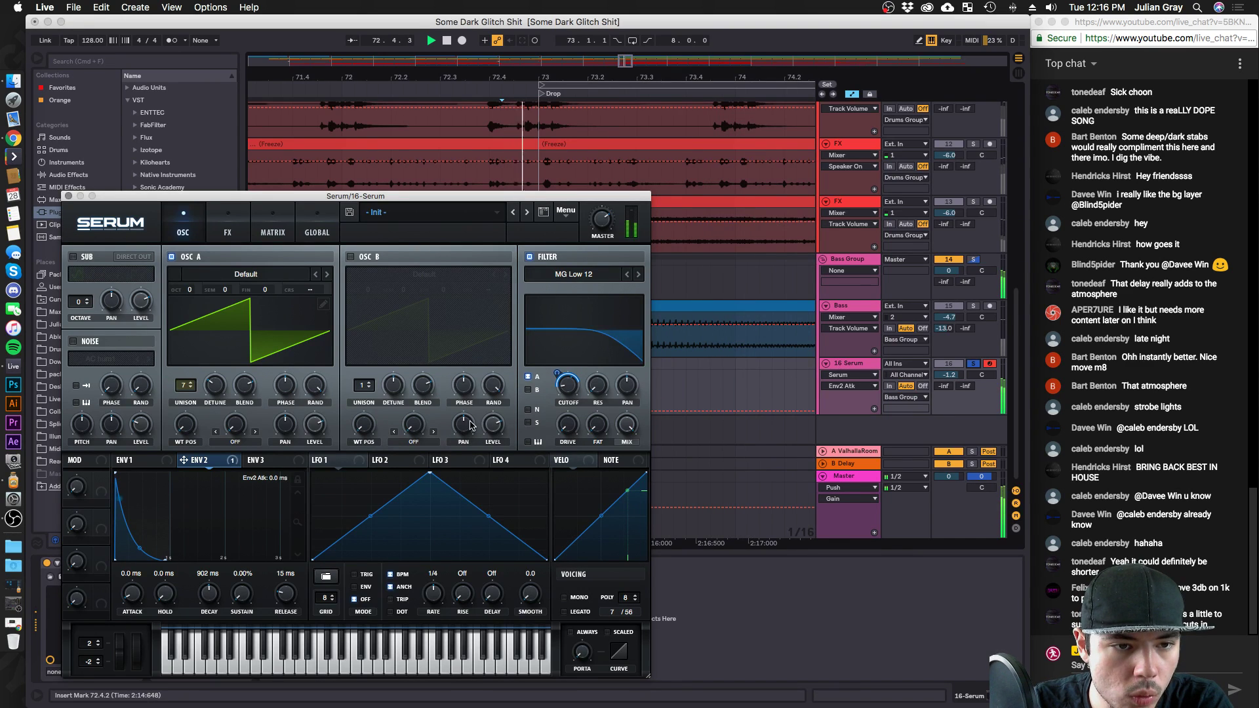
Try oscillator A one octave lower, restore its octave to 0, and set the filter resonance to 0%.
drag(188, 290, 191, 305)
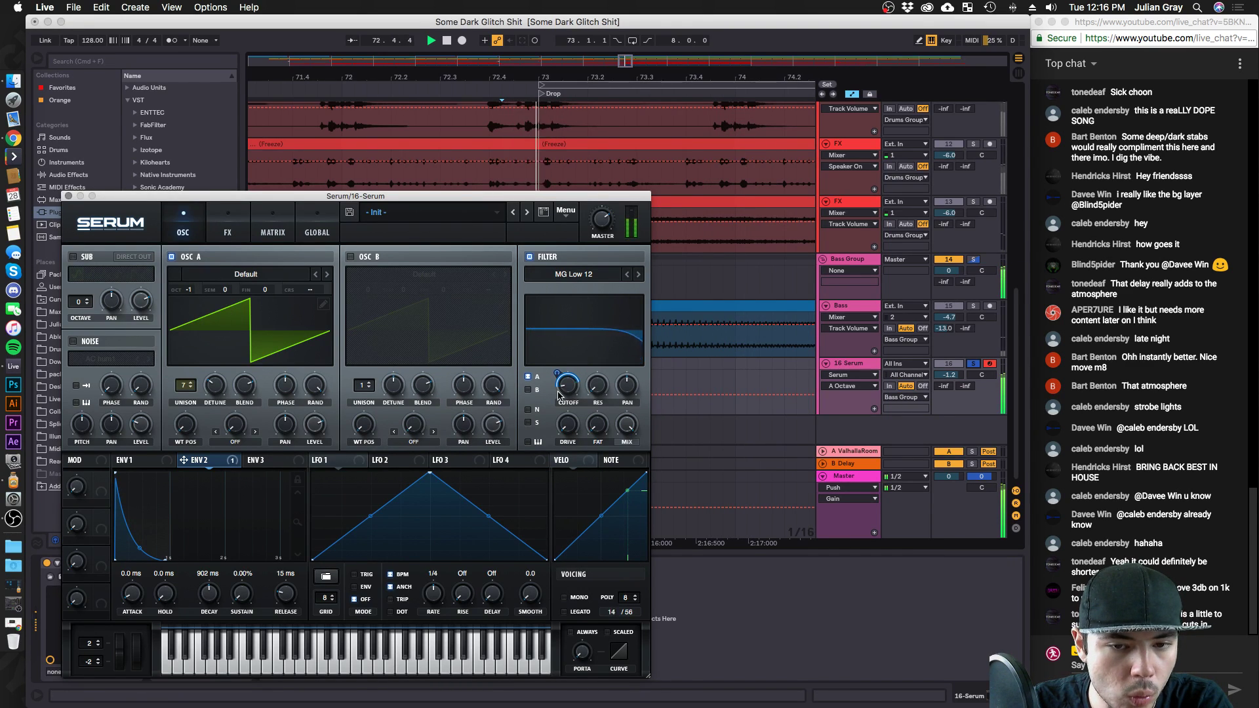
double_click(187, 291)
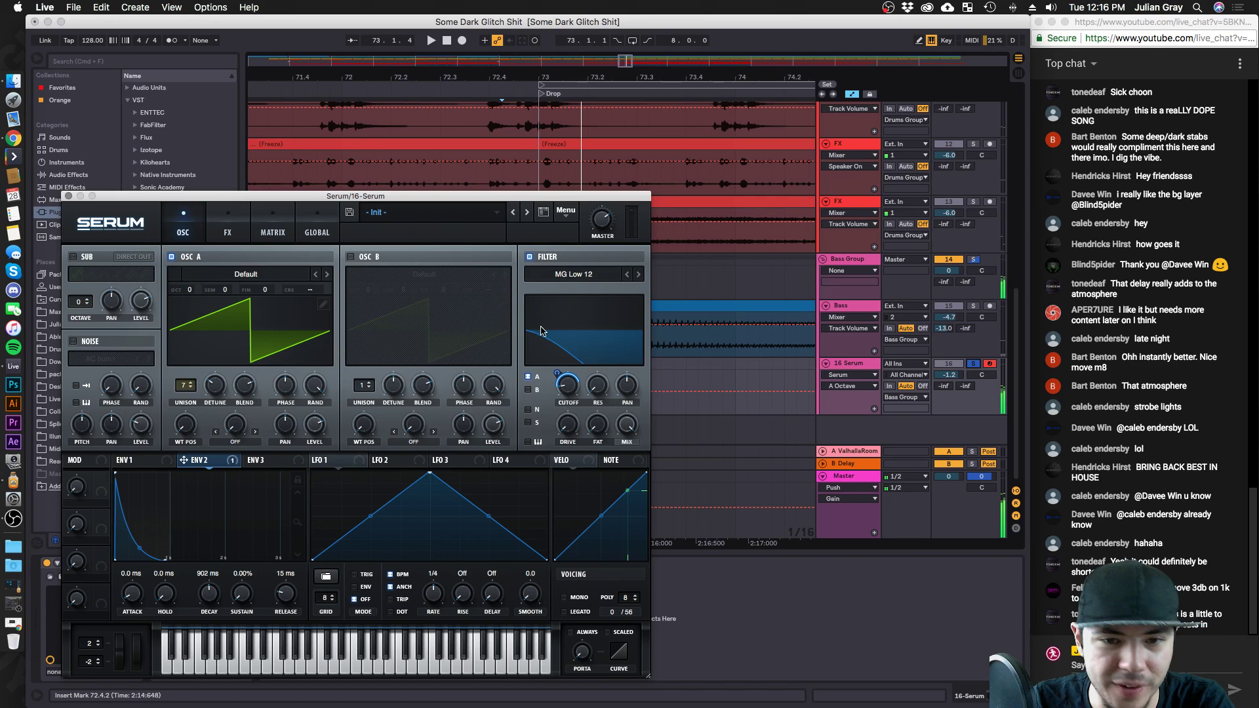
drag(598, 385, 597, 404)
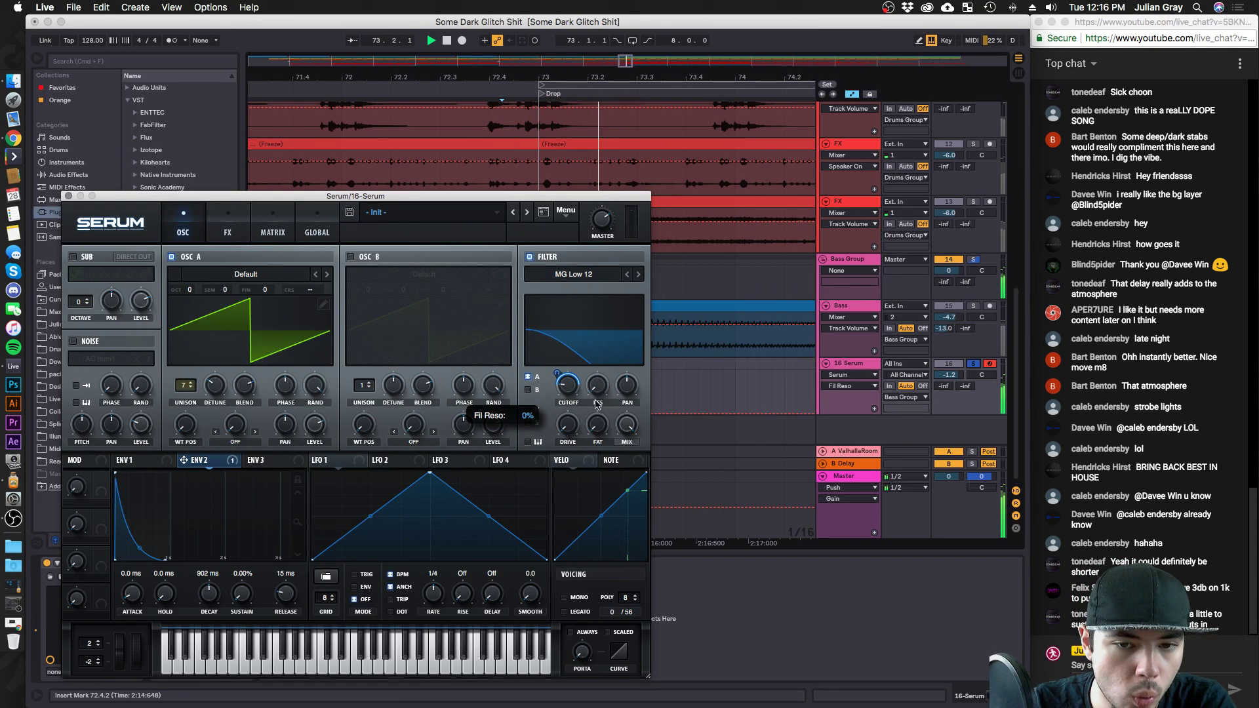
Add a Compressor after ValhallaRoom on the Serum track, lower its threshold, and set its output to about -4.29 dB during playback.
click(227, 226)
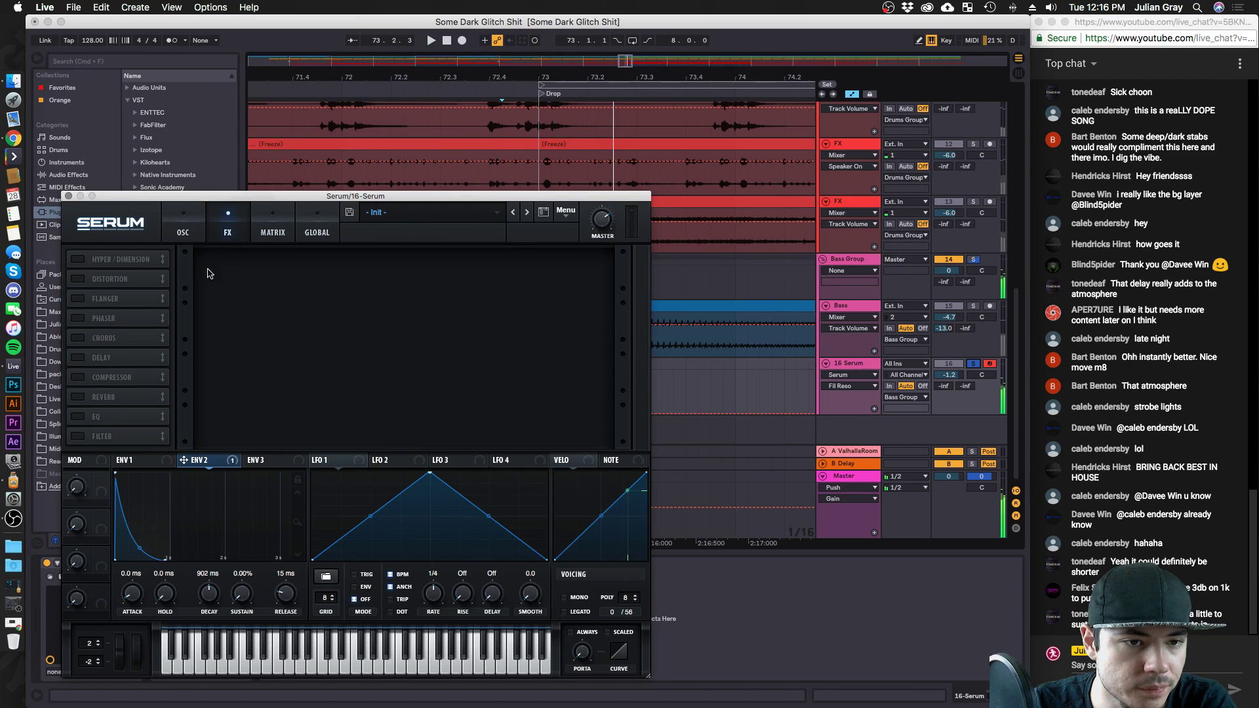
click(78, 280)
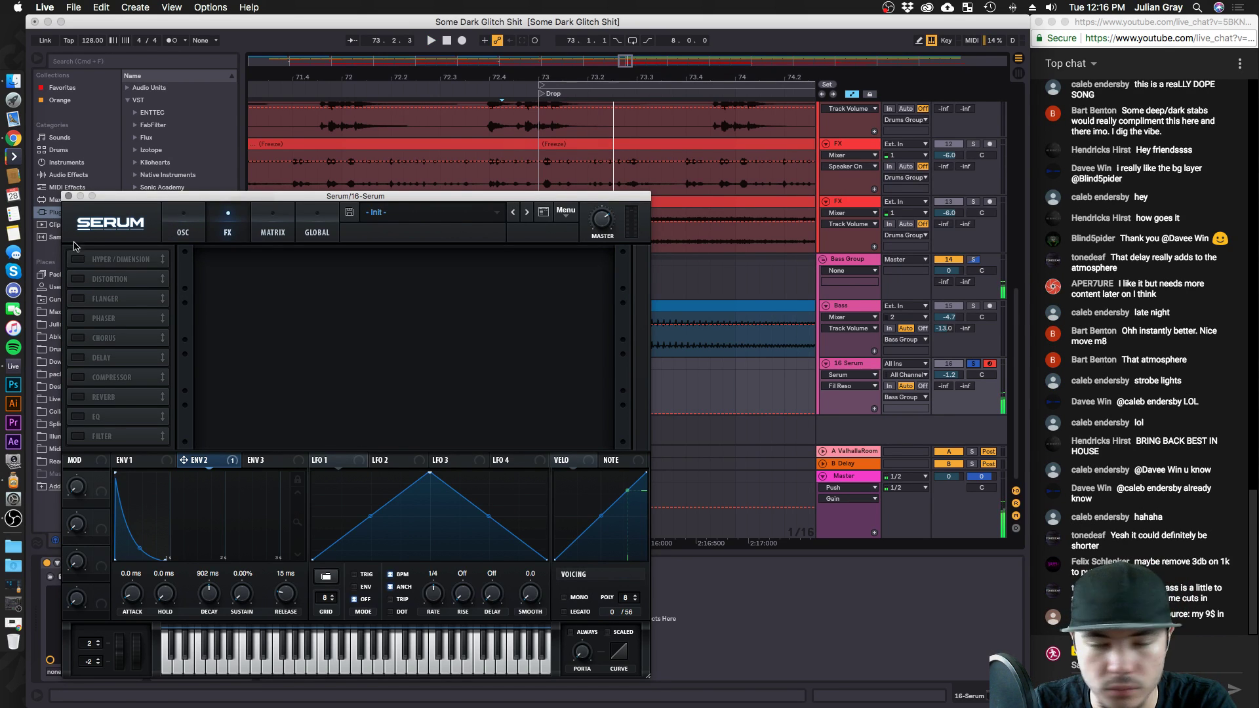
click(69, 198)
click(86, 174)
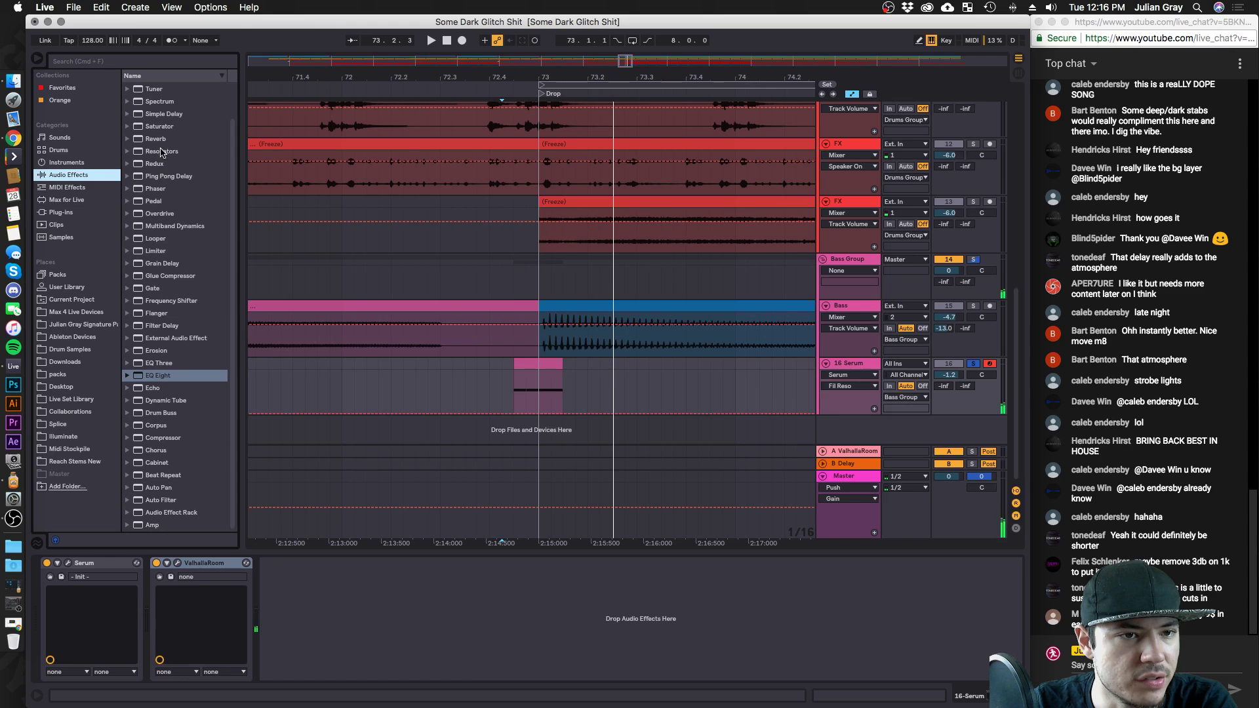
drag(169, 438, 337, 610)
key(space)
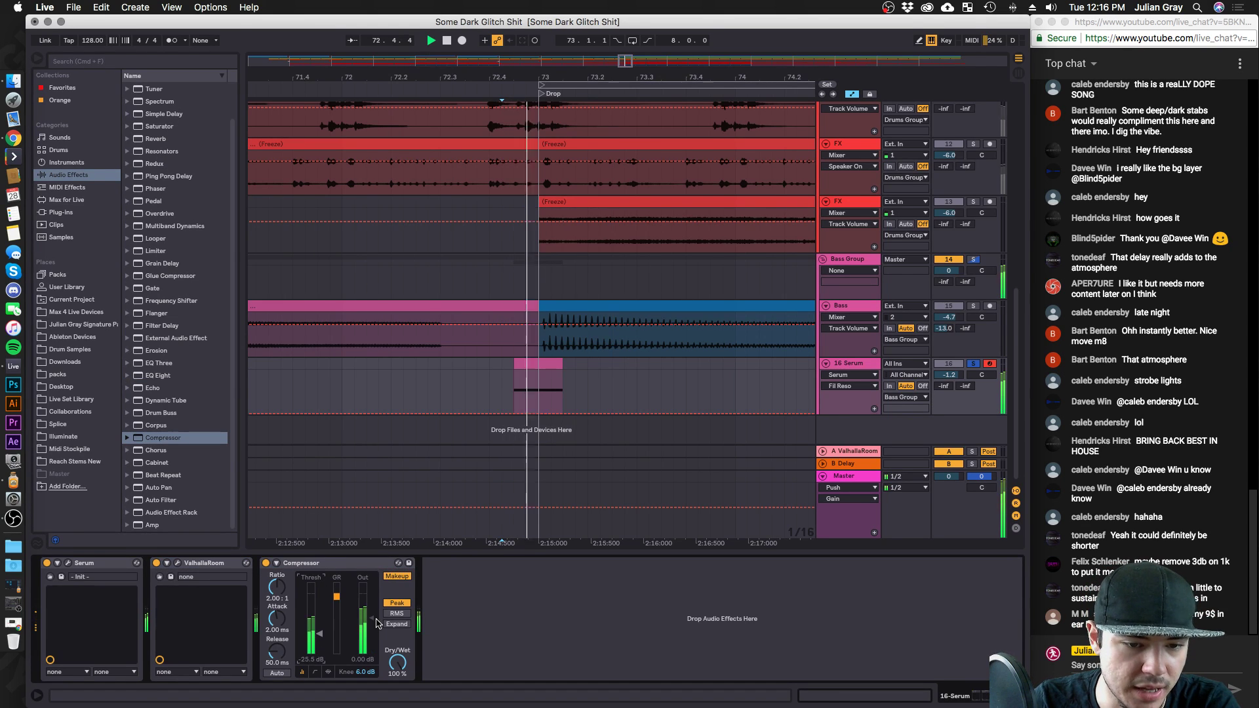
key(space)
key(space)
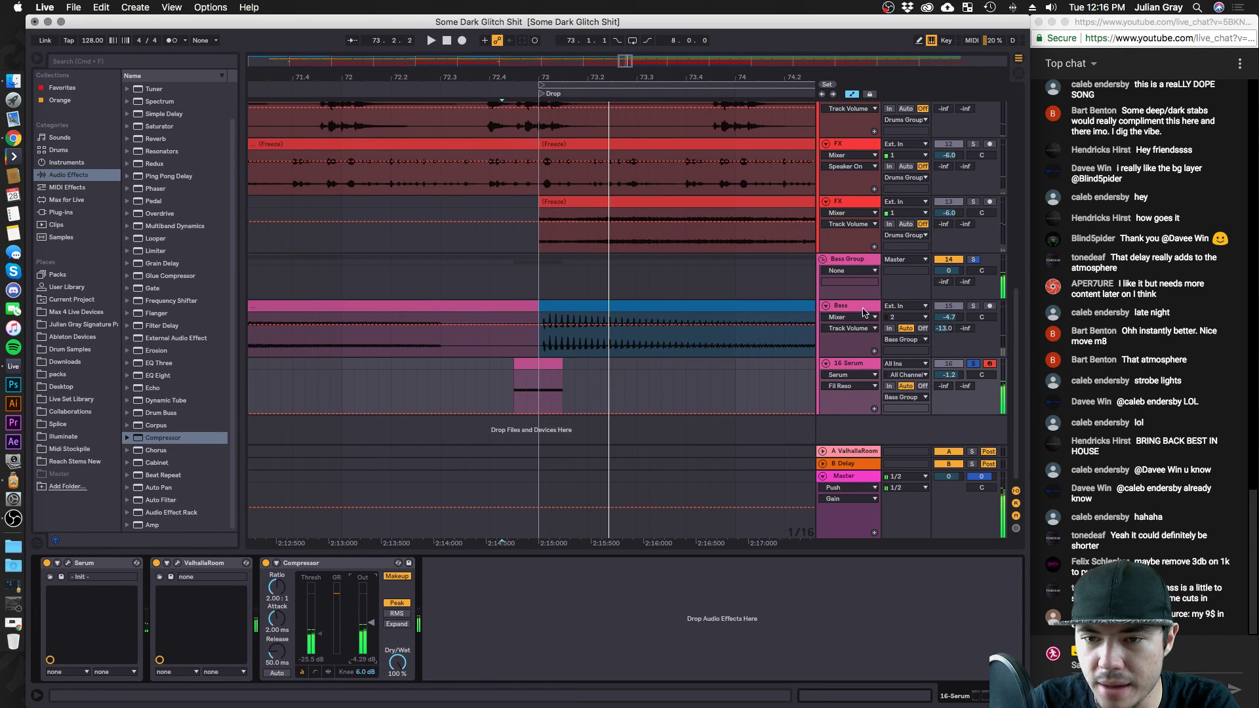
Copy the Kick-sidechained Acoustic compressor from the Bass track to the end of the Serum track's device chain and play the result.
click(739, 351)
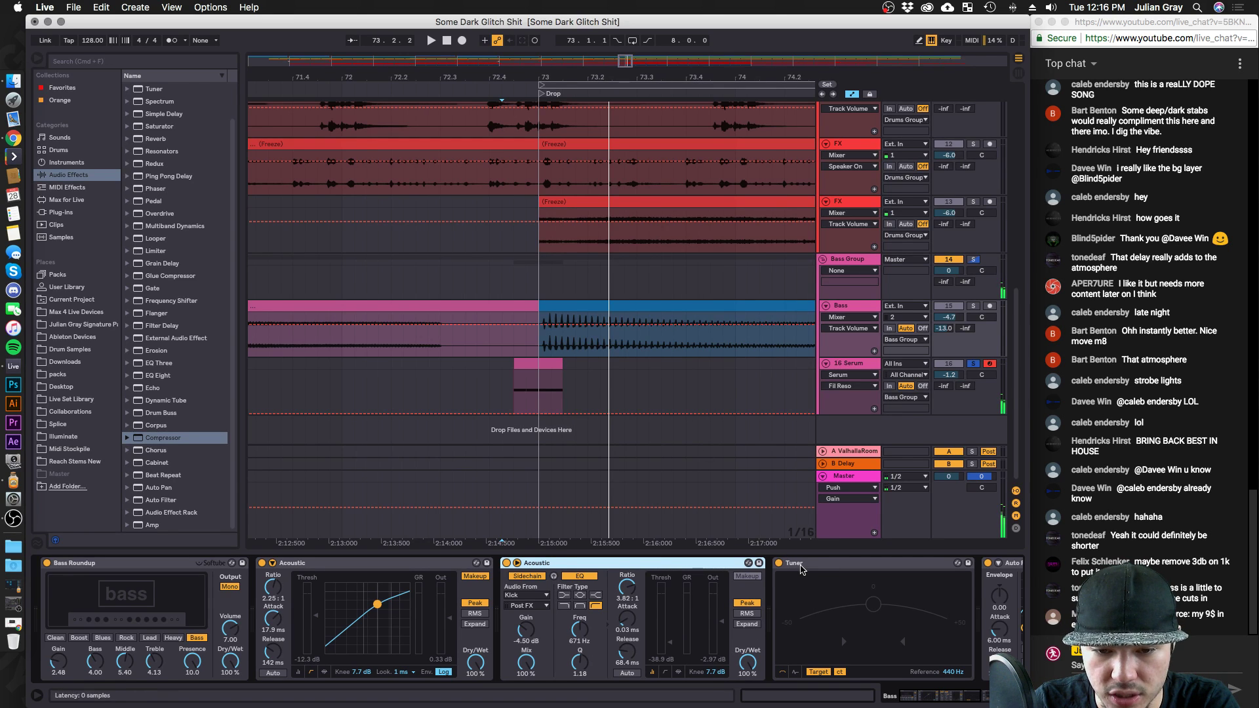
scroll(813, 604, right, 5)
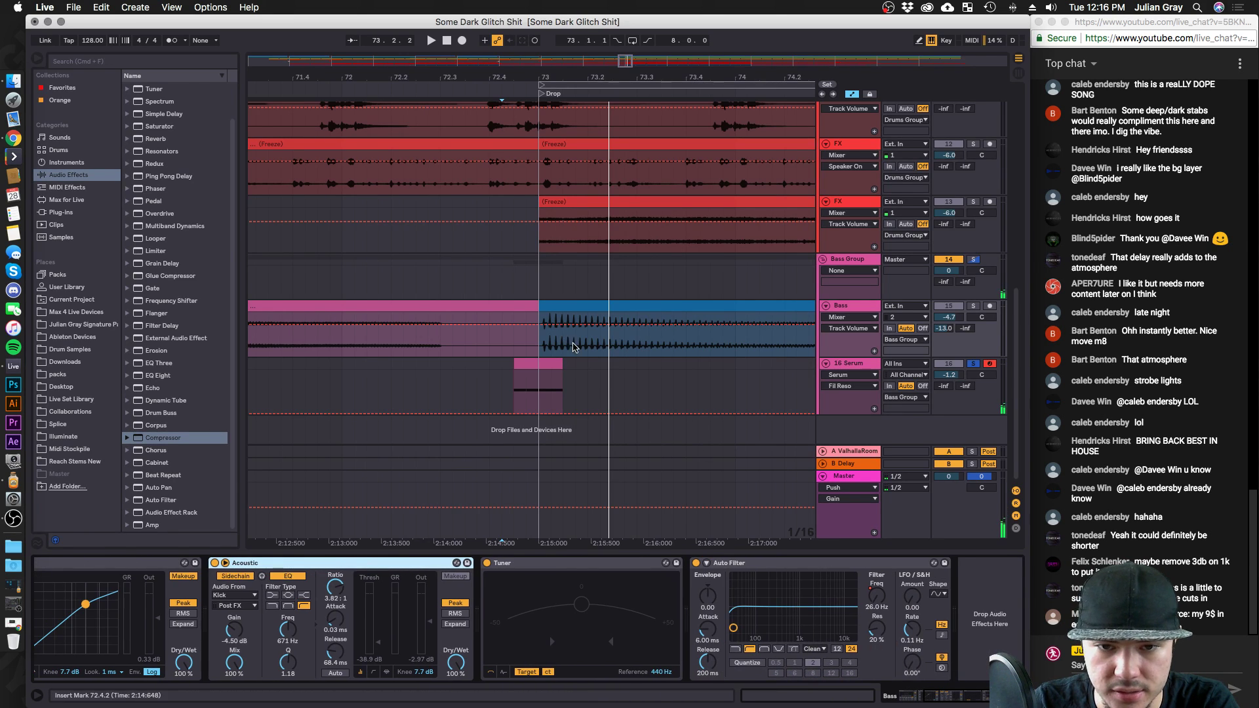
click(575, 380)
key(super+v)
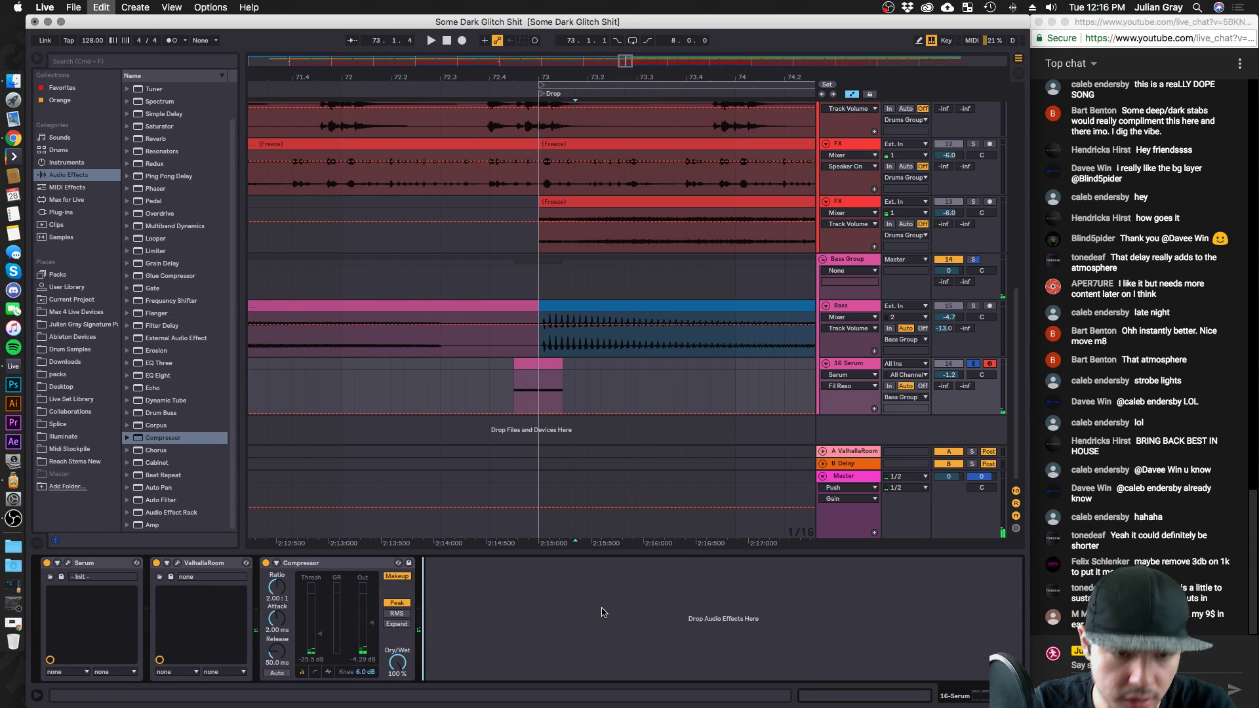
key(space)
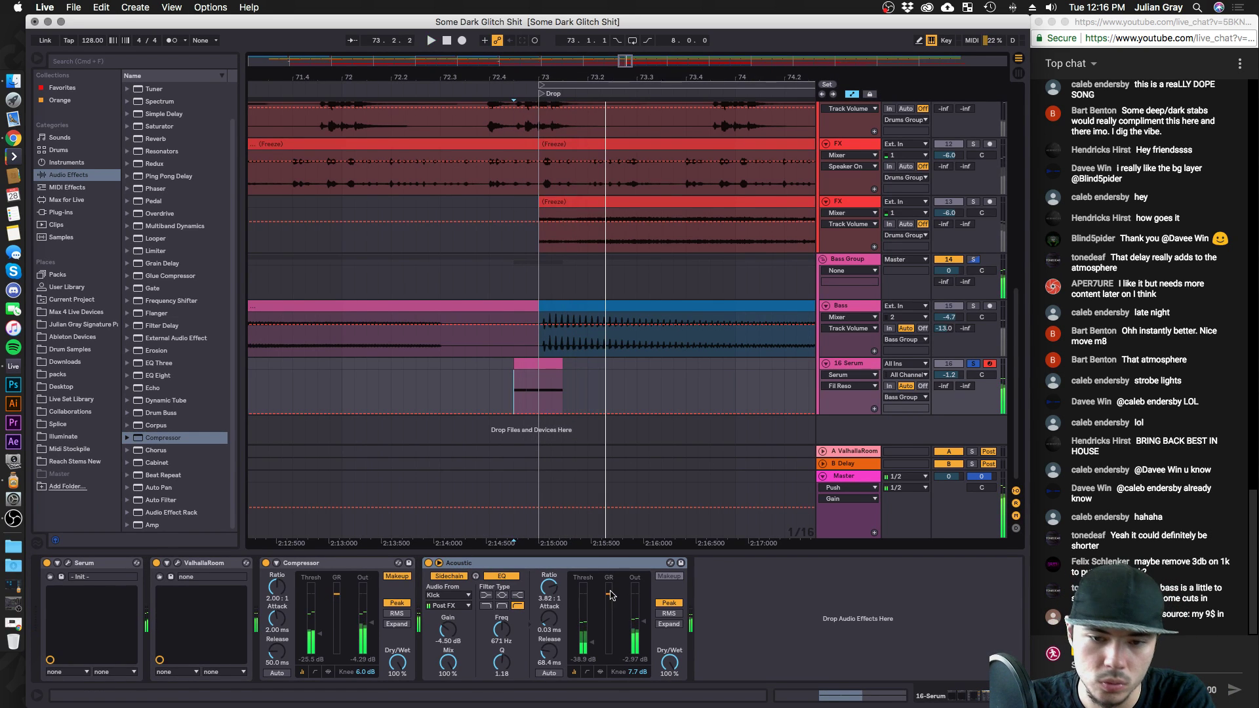
Set the Serum track's Acoustic compressor sidechain filter frequency to 1.15 kHz and its ratio to 3.07:1 during playback.
drag(501, 629, 501, 615)
key(space)
click(548, 618)
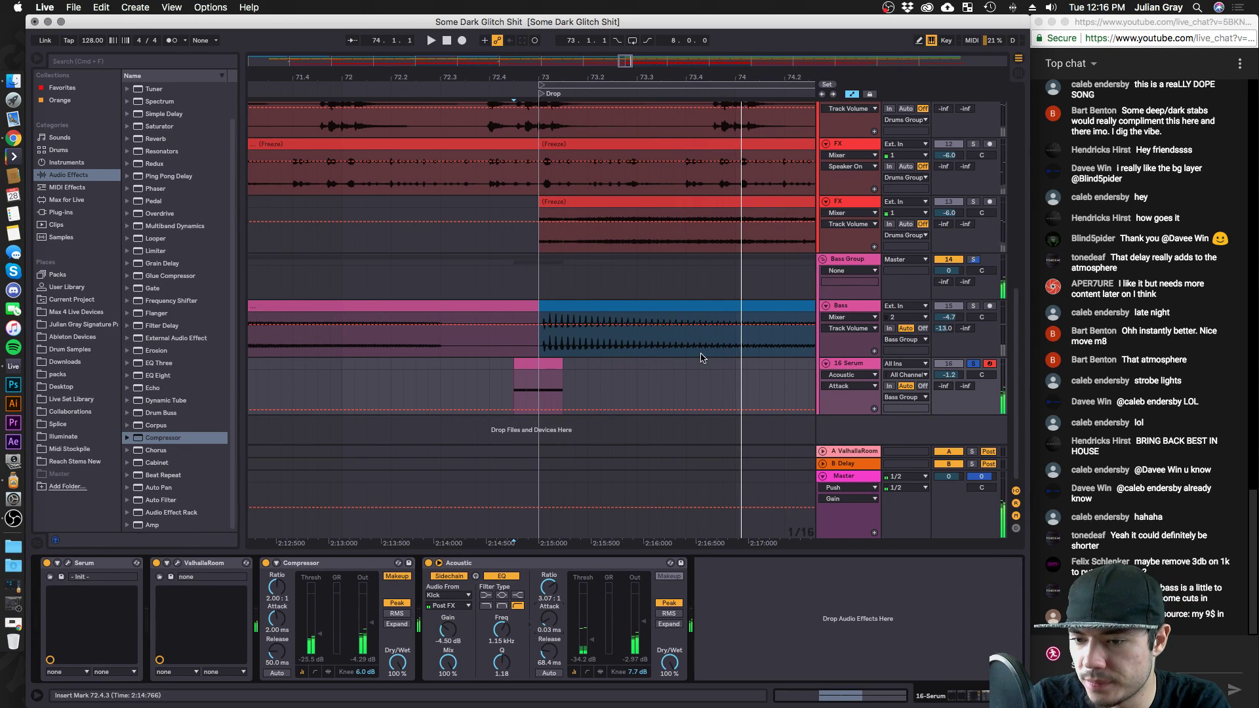
Unsolo the Serum track and play the full mix from just before the Drop.
click(972, 364)
click(428, 346)
key(space)
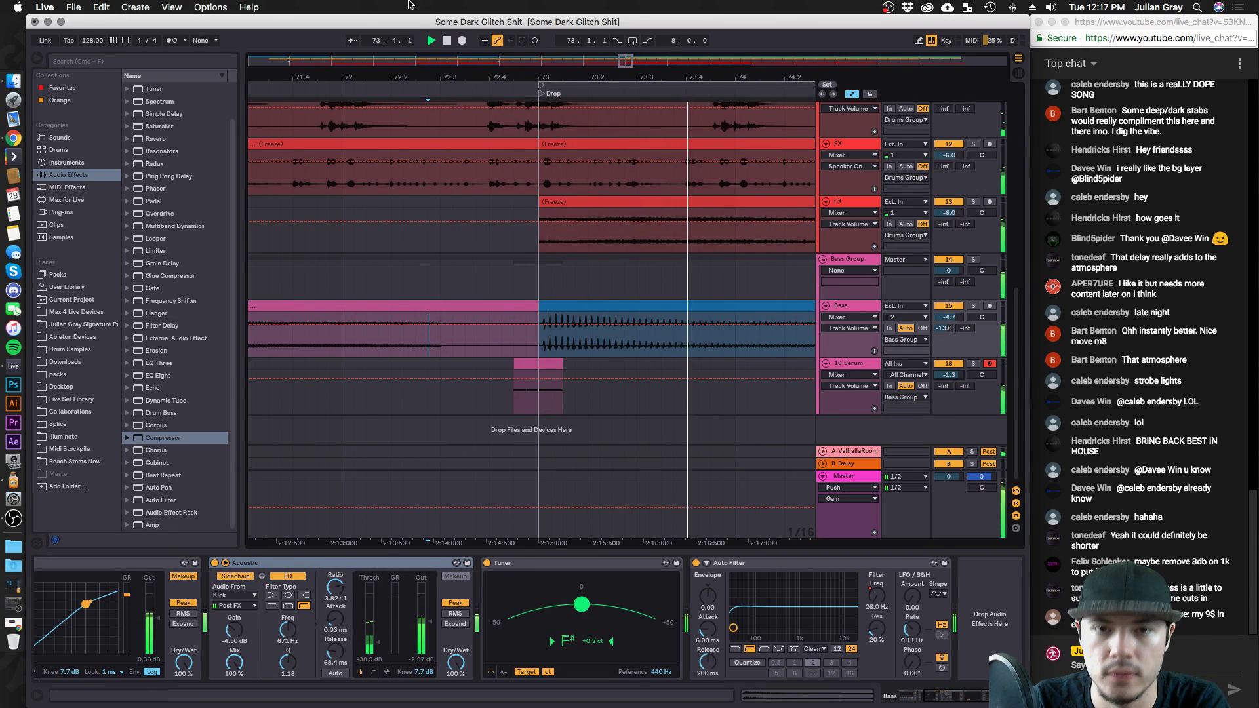
Duplicate the two-bar Serum section from bar 72 to 74 repeatedly until the stabs reach the Break at bar 97.
click(538, 387)
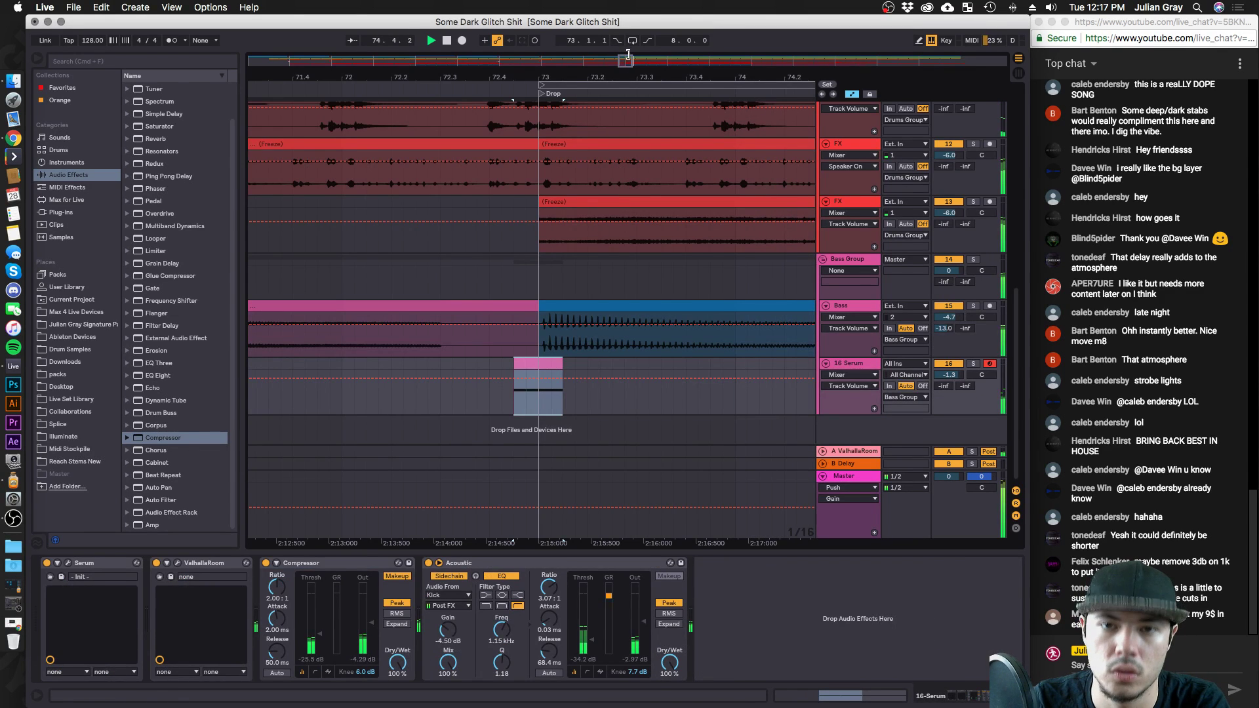
drag(627, 53, 628, 46)
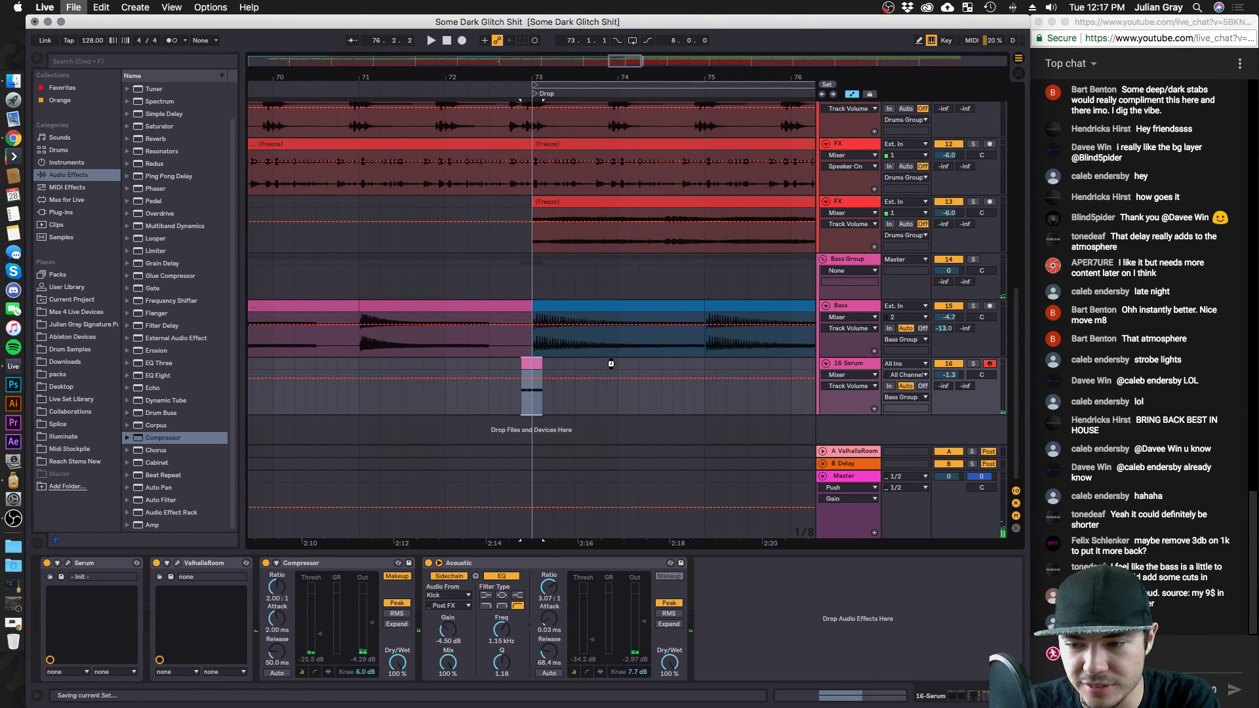
drag(614, 365, 445, 370)
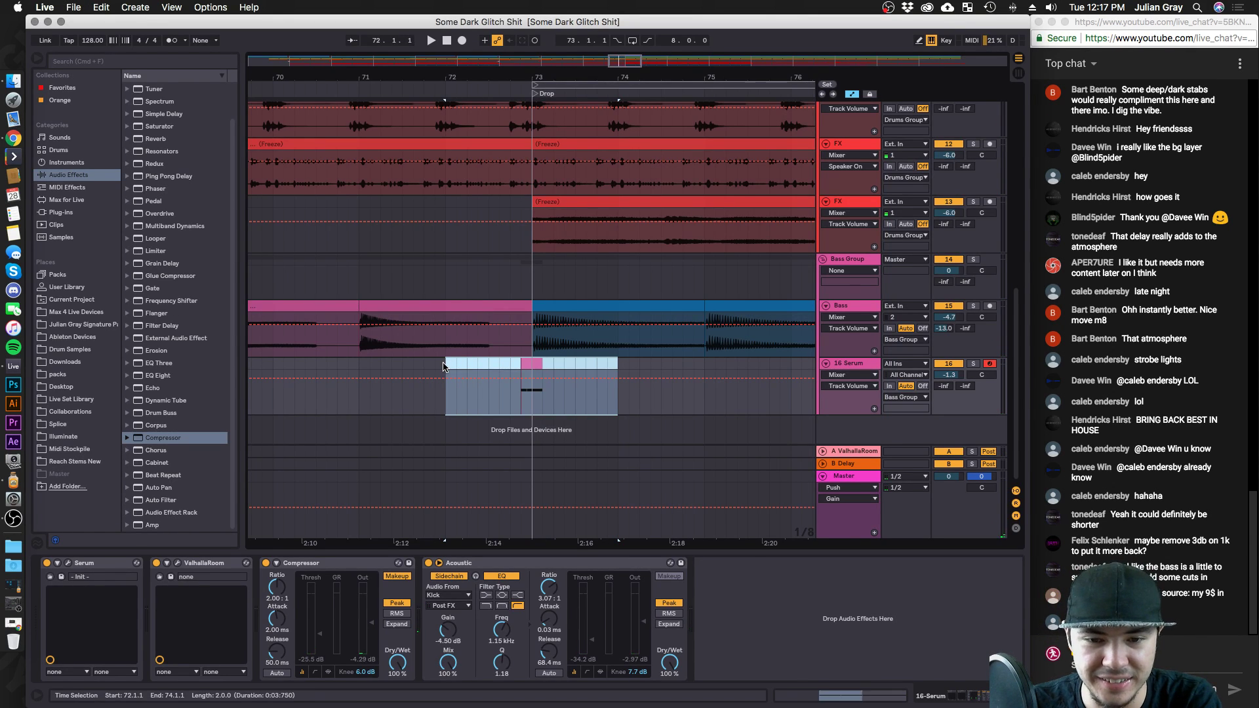
key(ctrl+d)
key(ctrl+d)
key(ctrl+d)
key(ctrl+d)
key(ctrl+d)
key(ctrl+d)
key(ctrl+d)
key(ctrl+d)
key(ctrl+d)
key(ctrl+d)
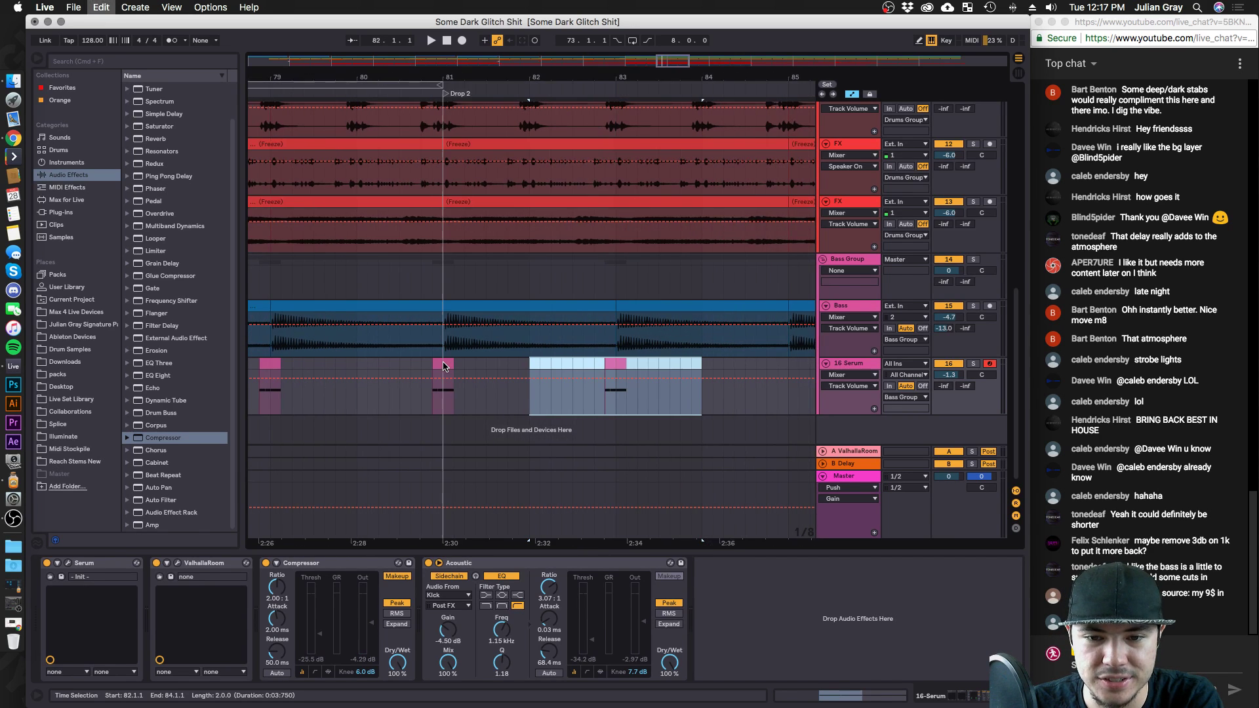
drag(720, 73, 720, 20)
key(super+d)
key(super+d)
key(super+d)
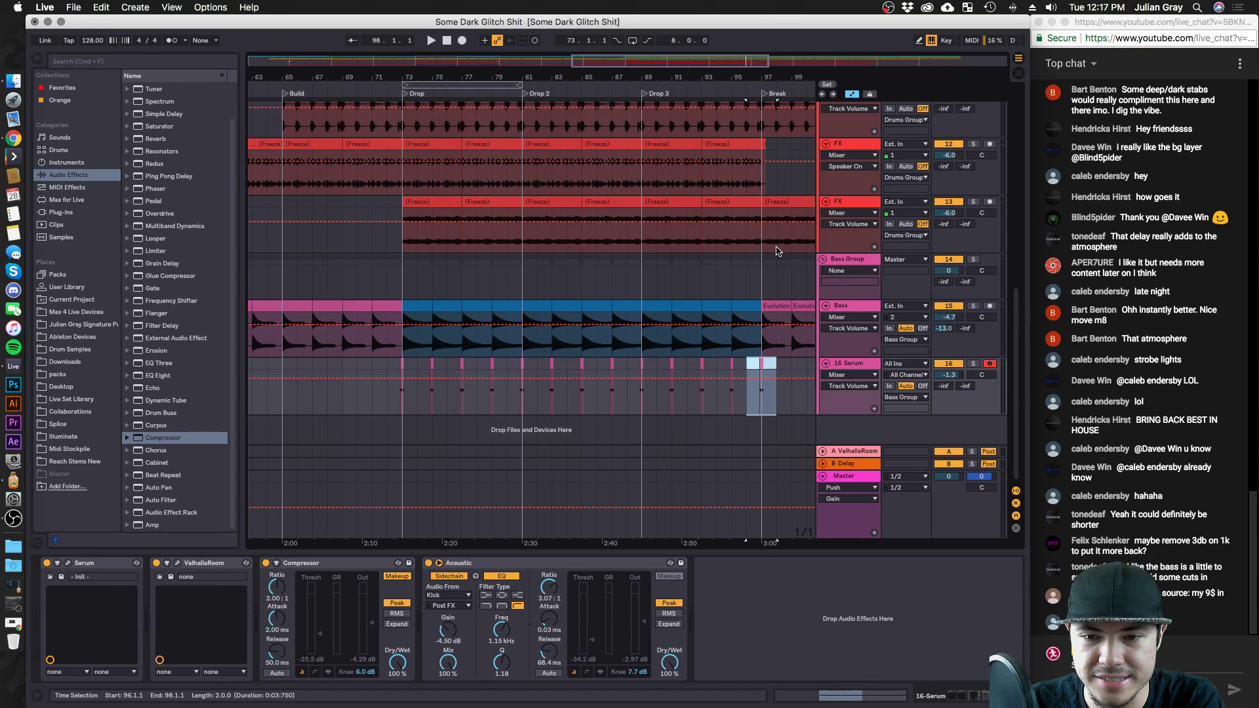
Play the repeated Serum stabs from bar 72 and save the Live Set.
click(387, 365)
key(space)
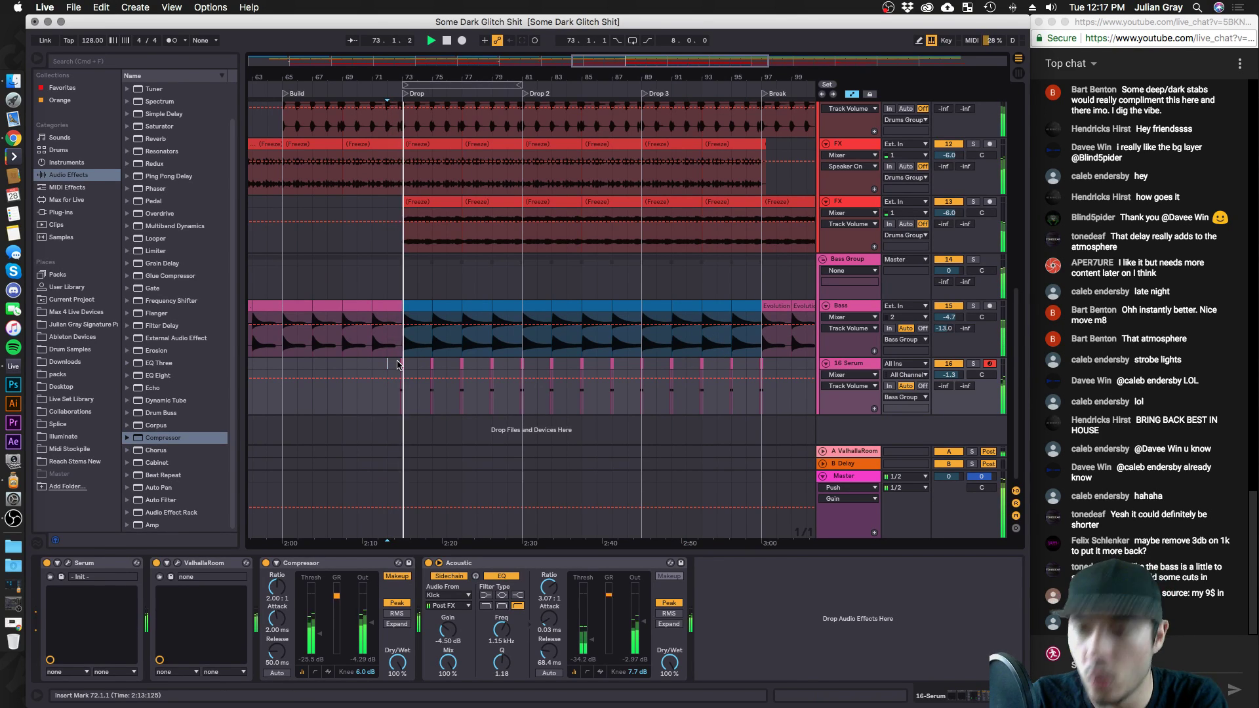
scroll(396, 366, up, 2)
key(super+s)
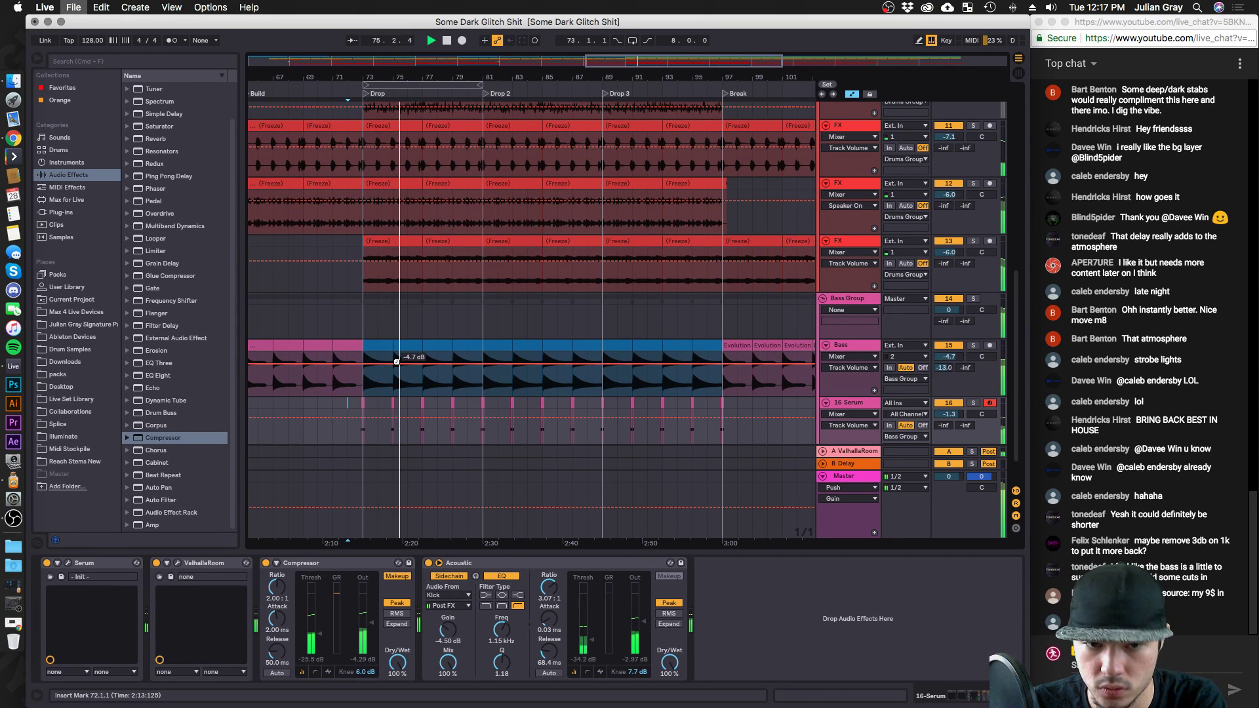
click(422, 403)
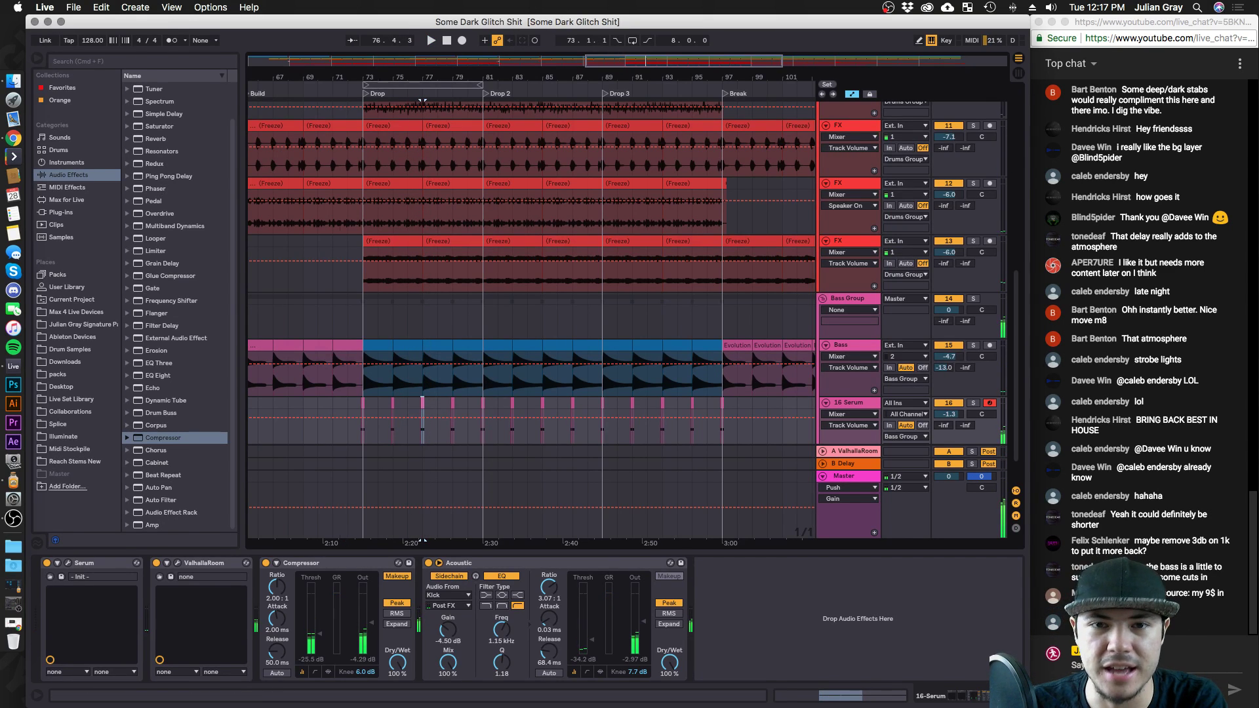
drag(618, 64, 618, 40)
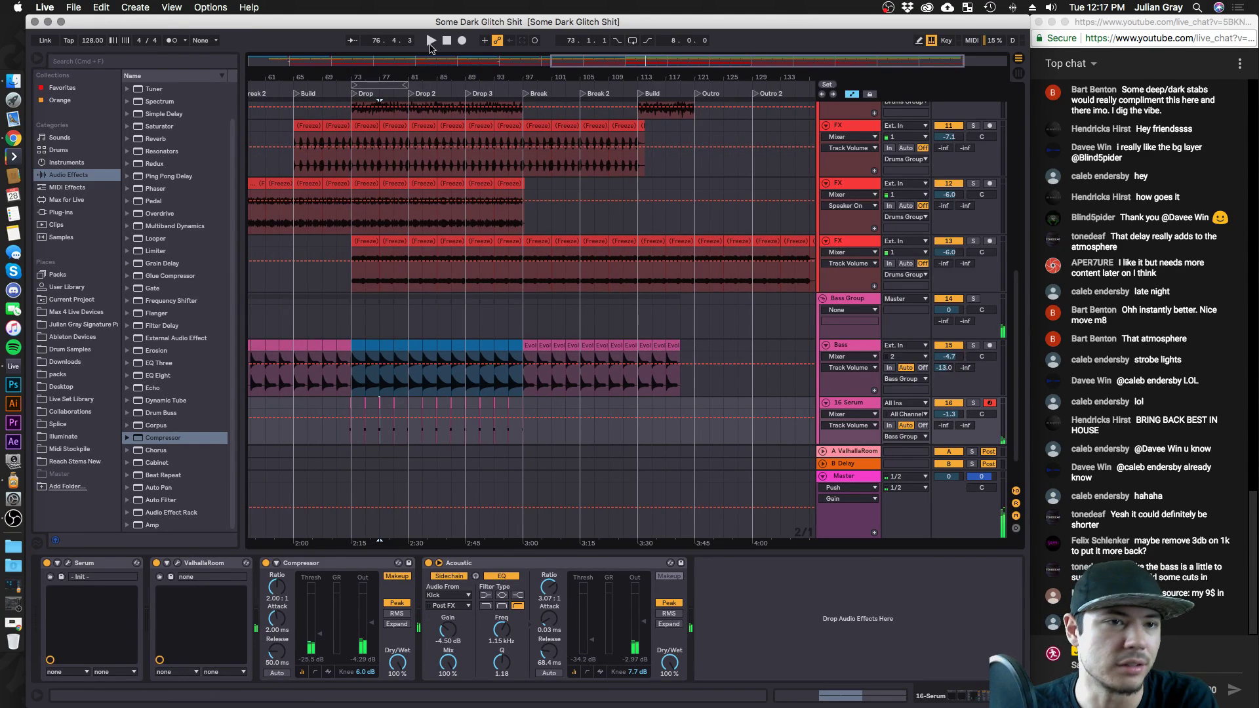
drag(445, 60, 608, 60)
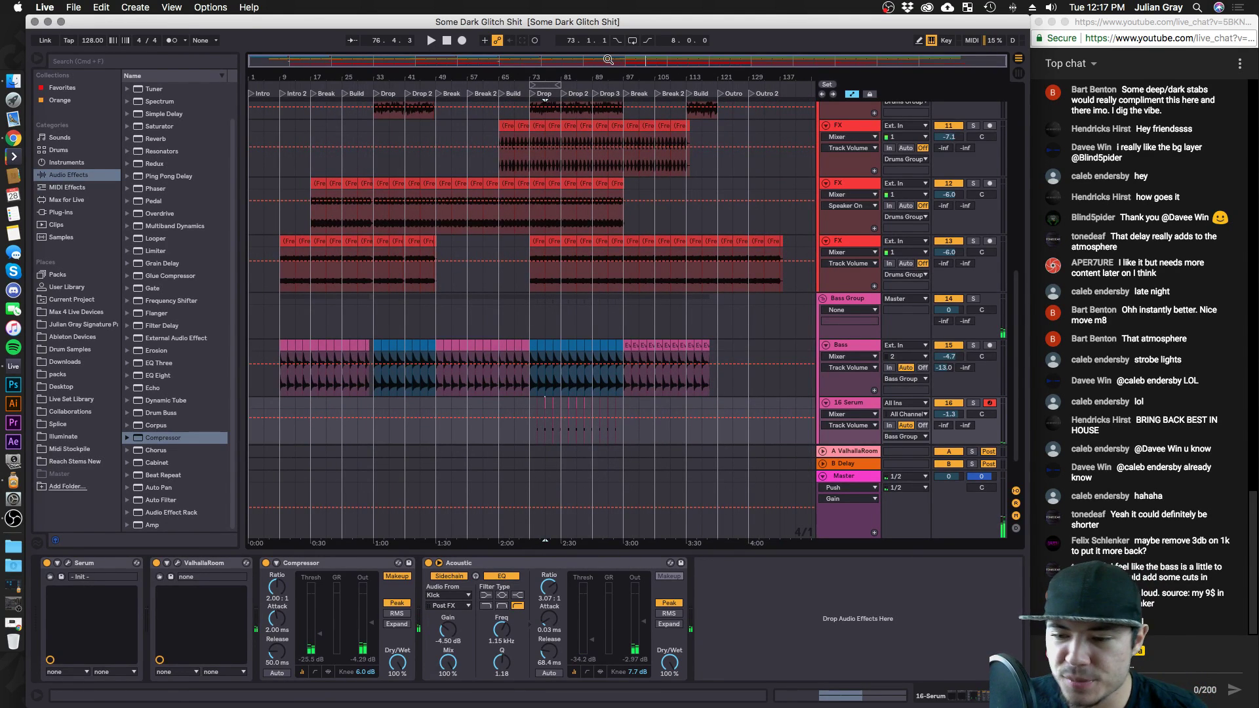
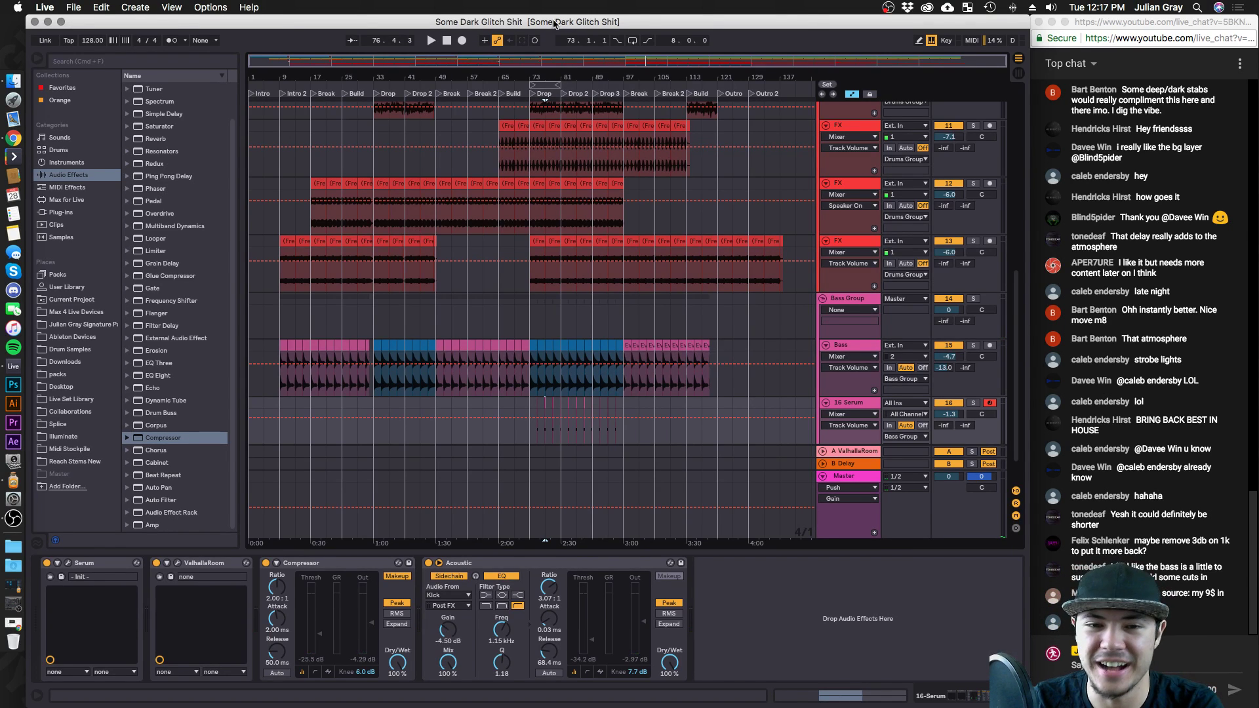
Open the Live Set Nightshift remake v1.als from its project folder inside Patreon Live Stream Chat on the Desktop.
click(76, 7)
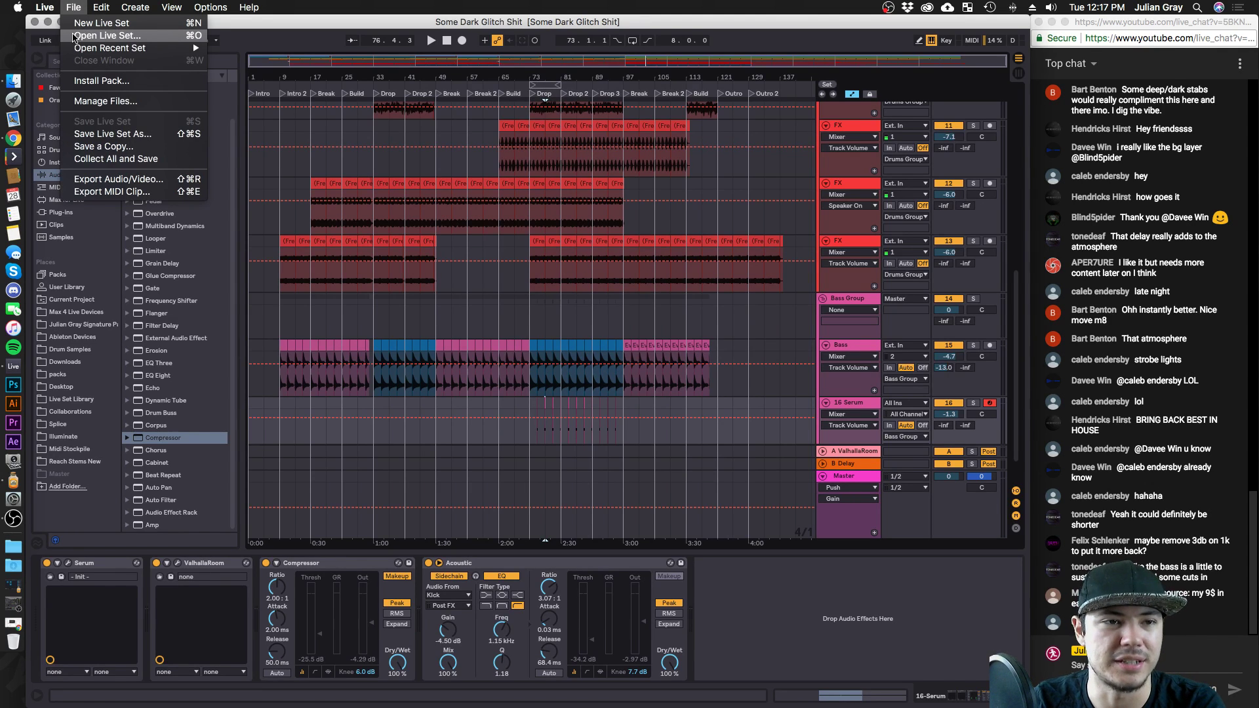
click(73, 36)
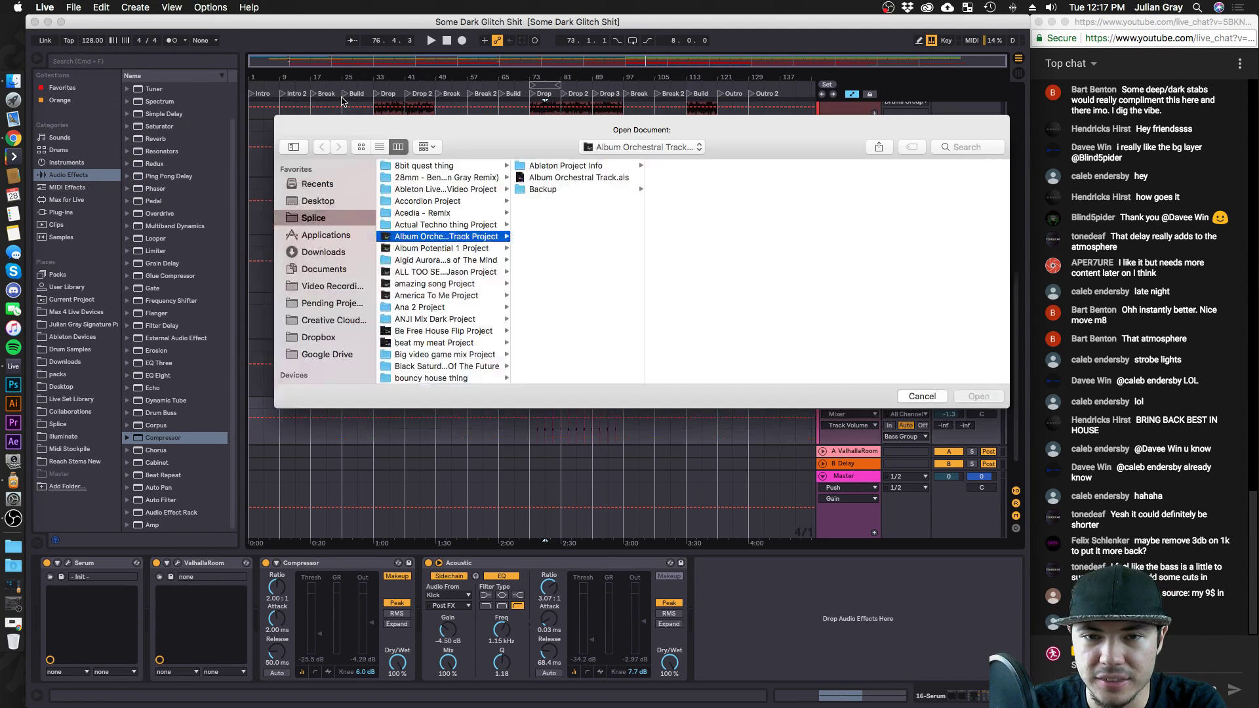
click(313, 201)
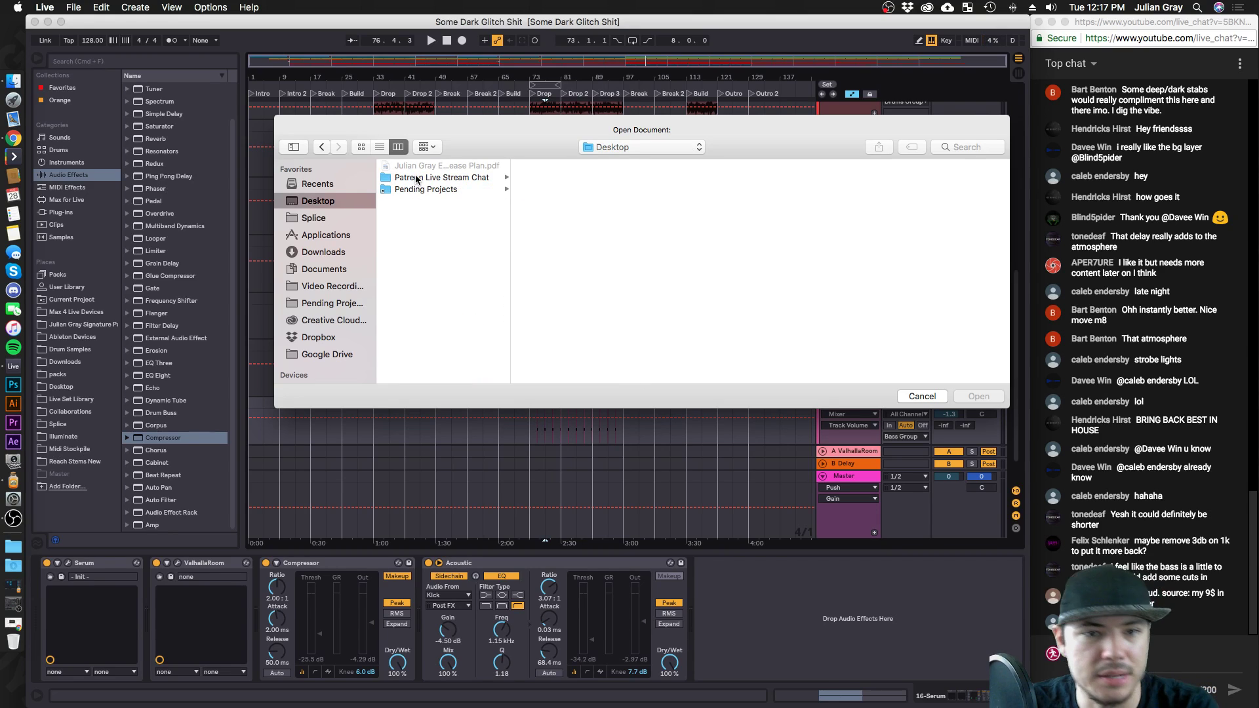
click(423, 190)
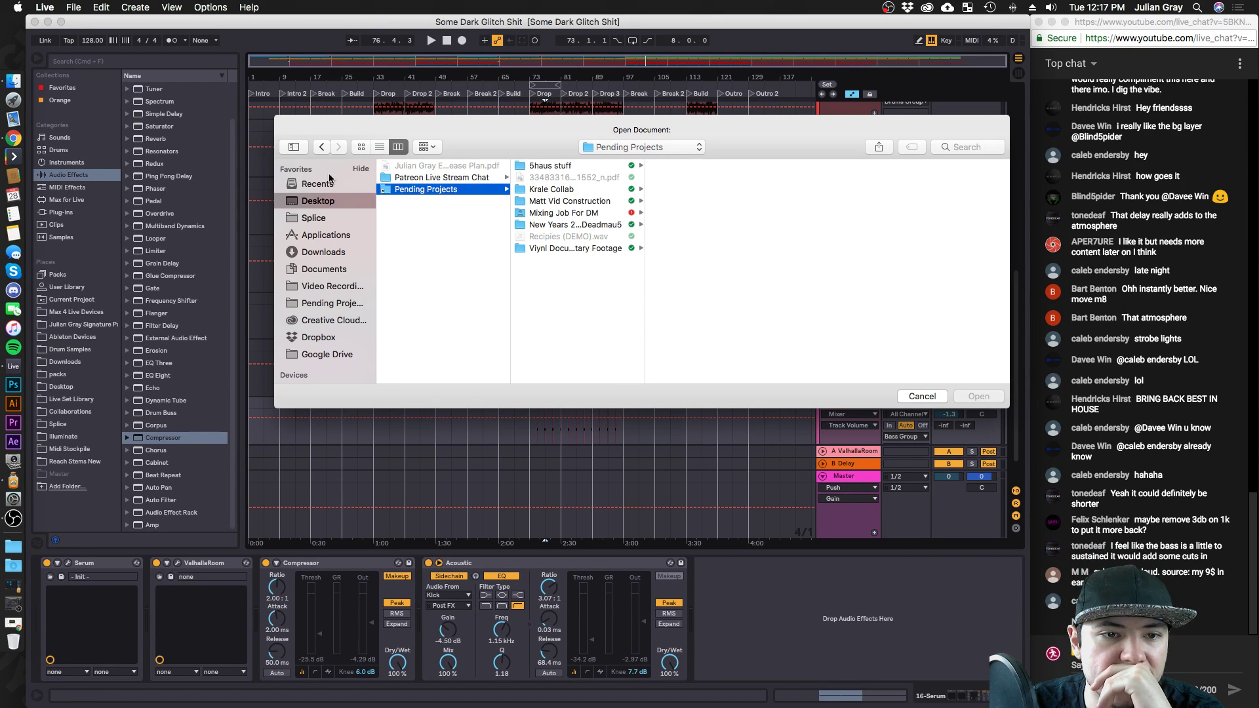
click(319, 204)
click(414, 191)
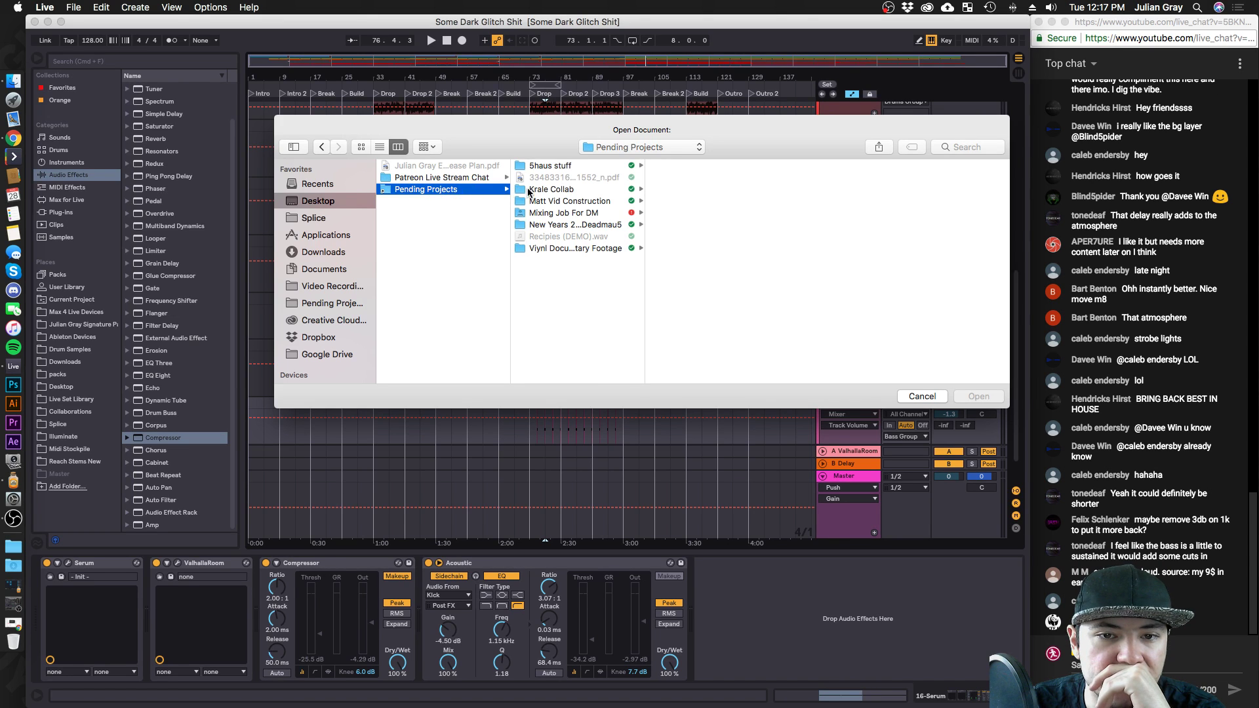
click(459, 177)
click(588, 167)
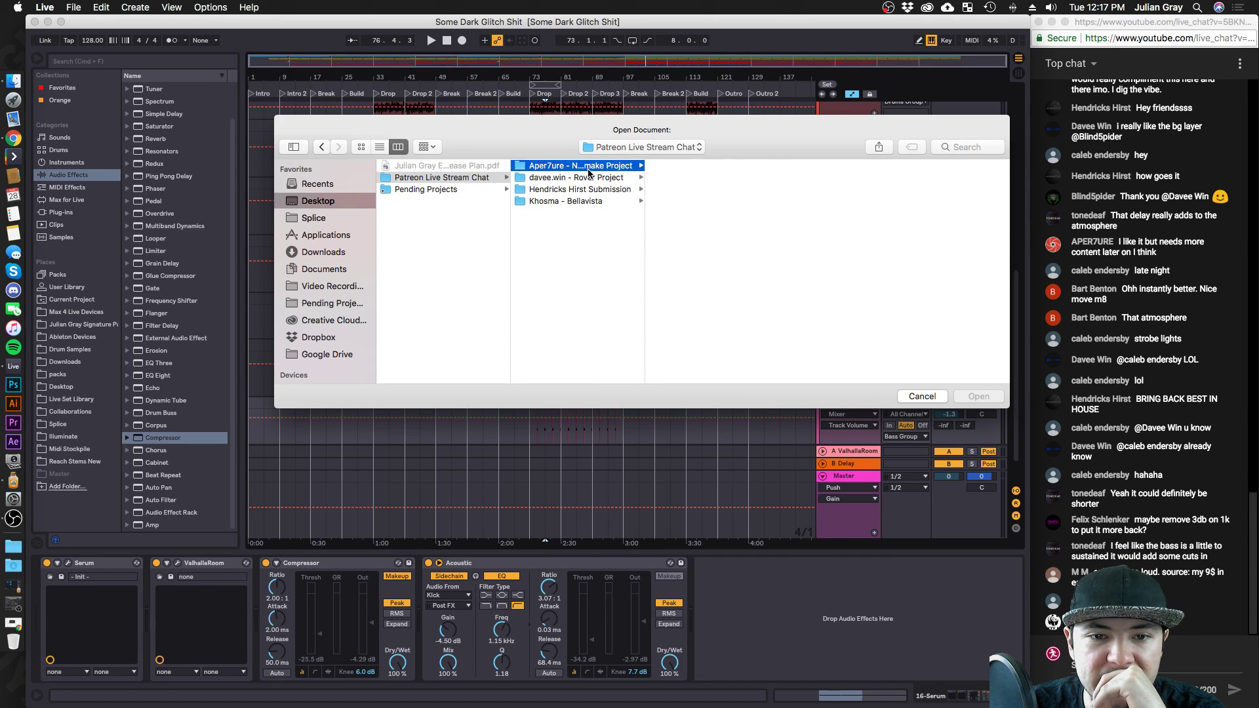
click(695, 204)
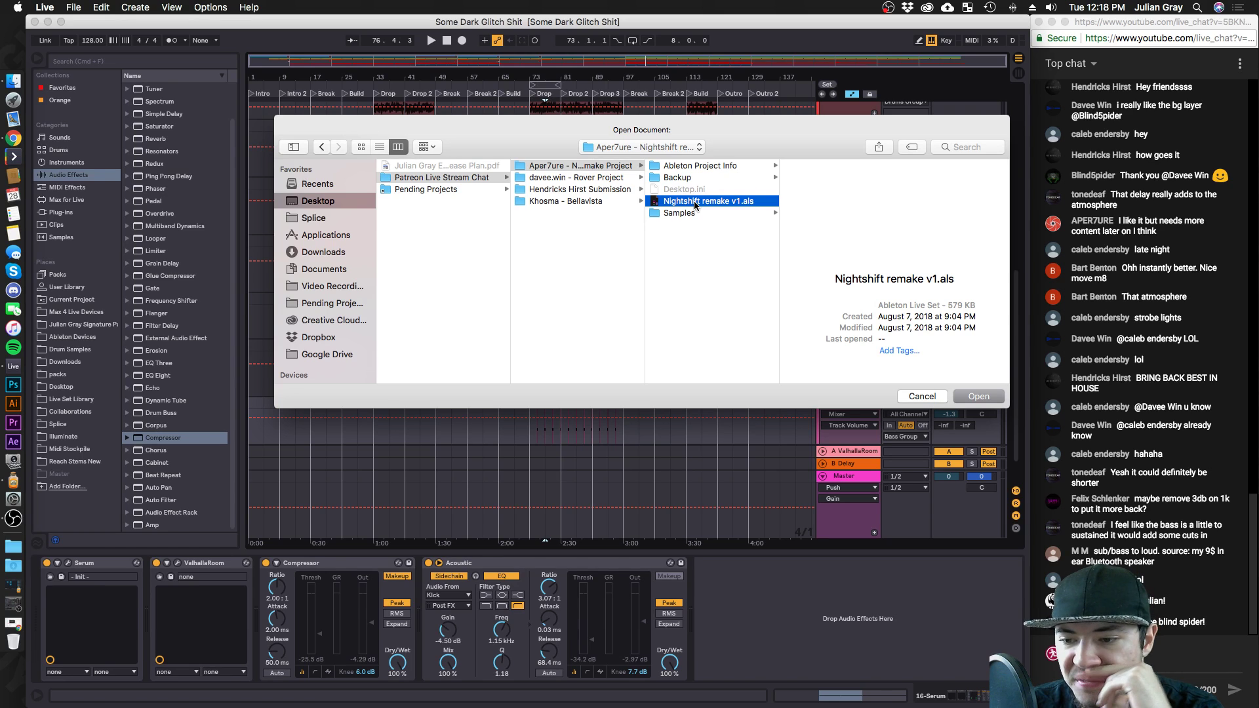
double_click(694, 200)
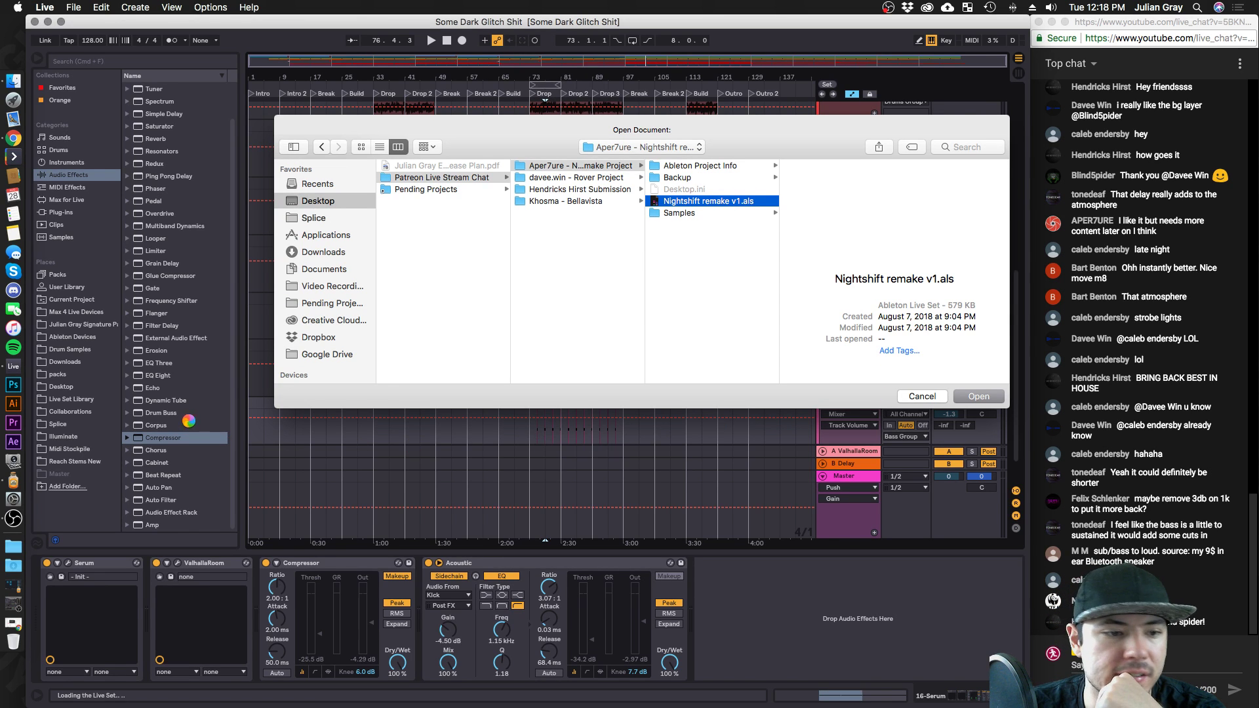
click(13, 622)
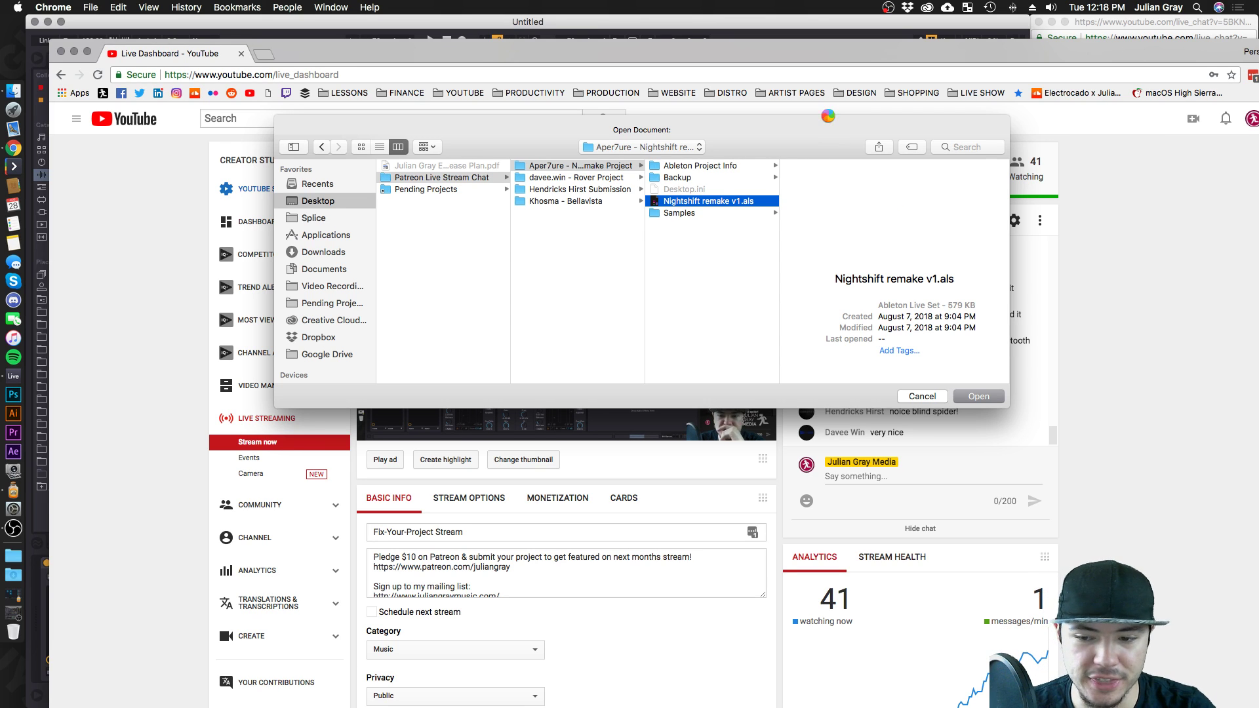
drag(807, 49, 805, 49)
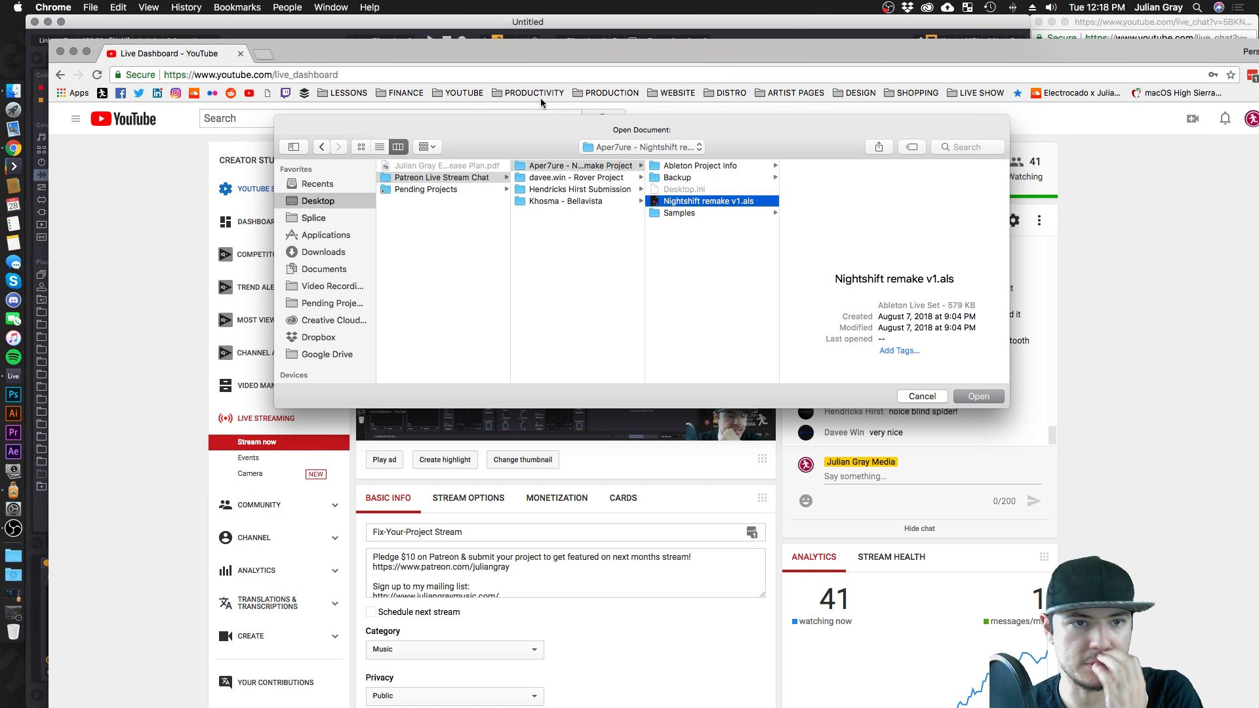
click(323, 22)
drag(324, 22, 319, 10)
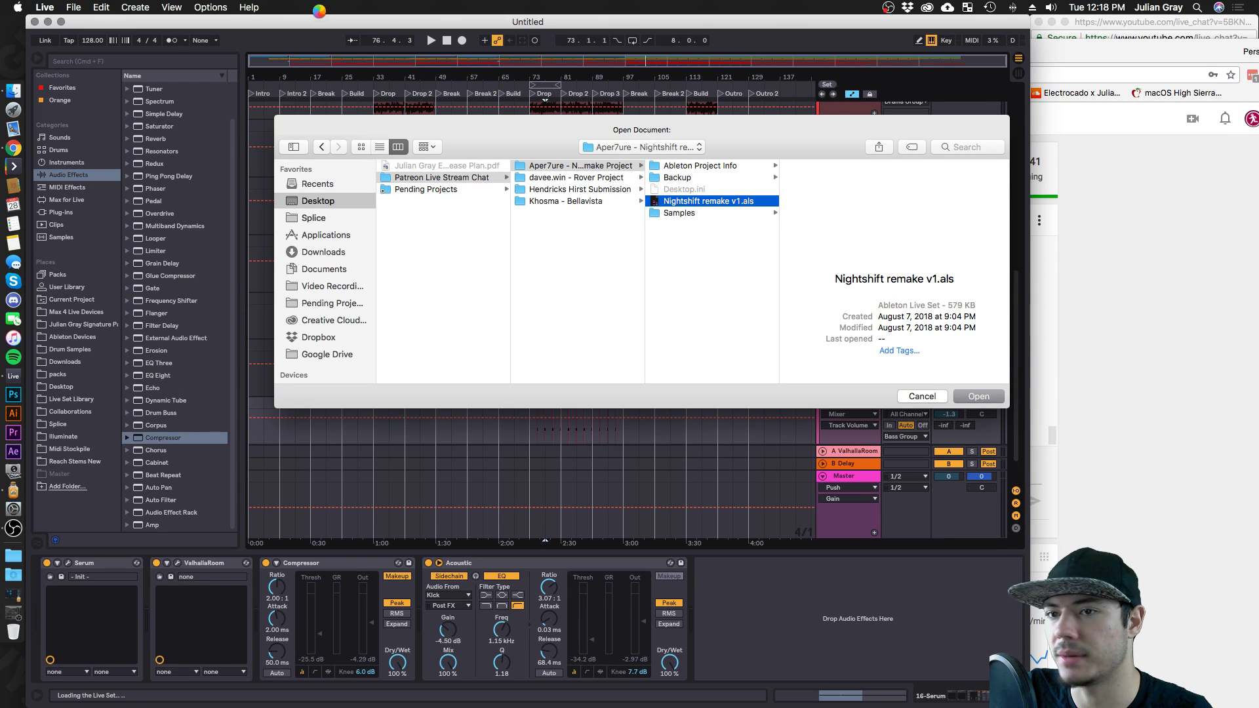
click(1178, 19)
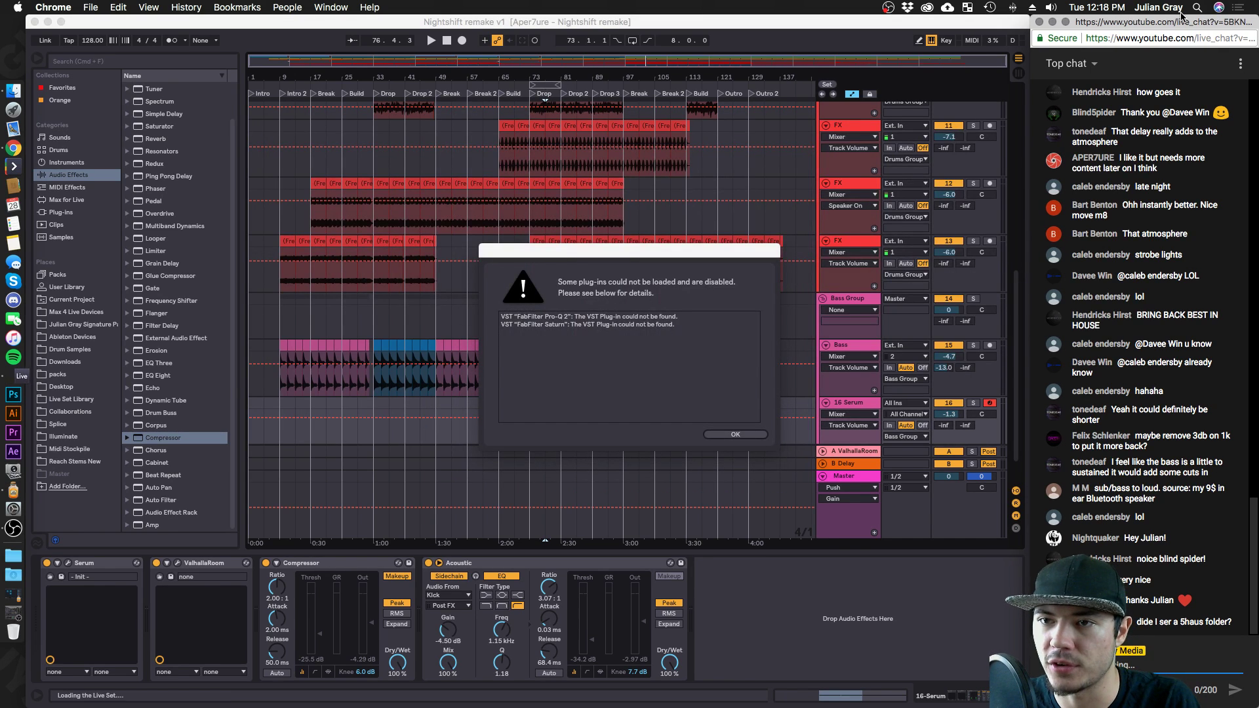
Close the missing plug-ins notice, look over the Nightshift arrangement, and return the playhead to the start at 1.1.1.
click(714, 438)
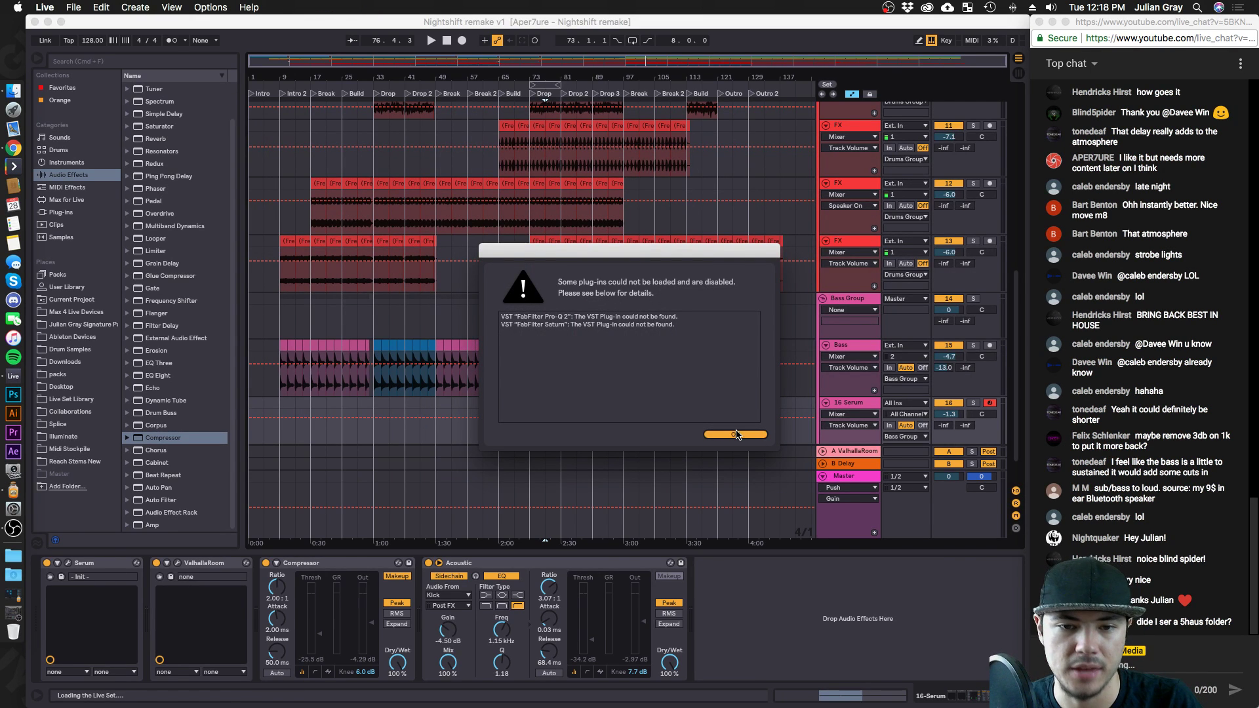
click(735, 434)
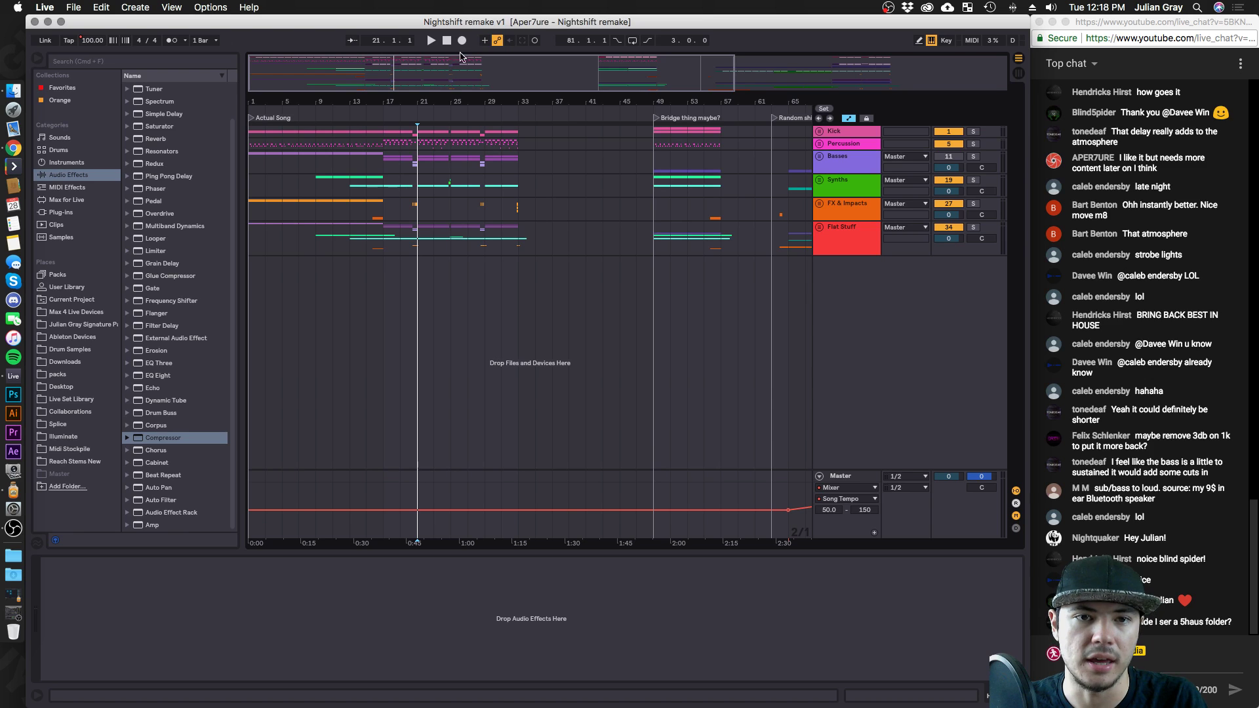
key(minus)
click(508, 160)
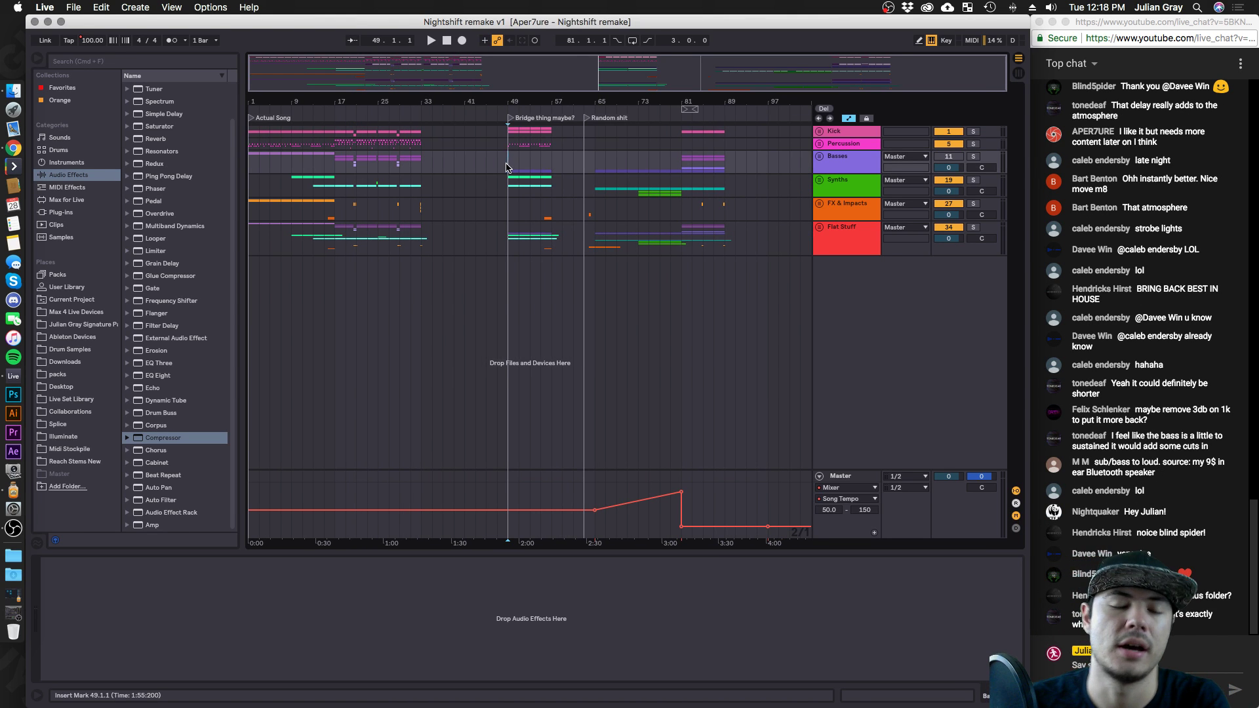
click(505, 185)
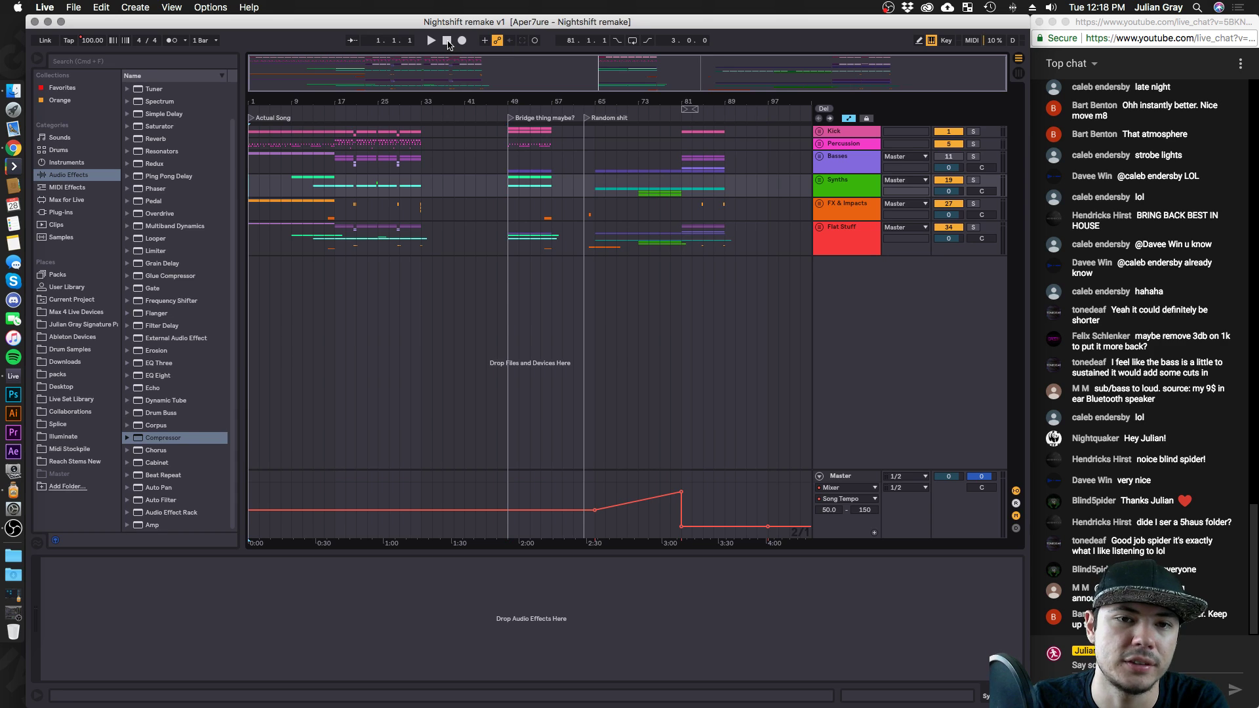
drag(420, 60, 356, 61)
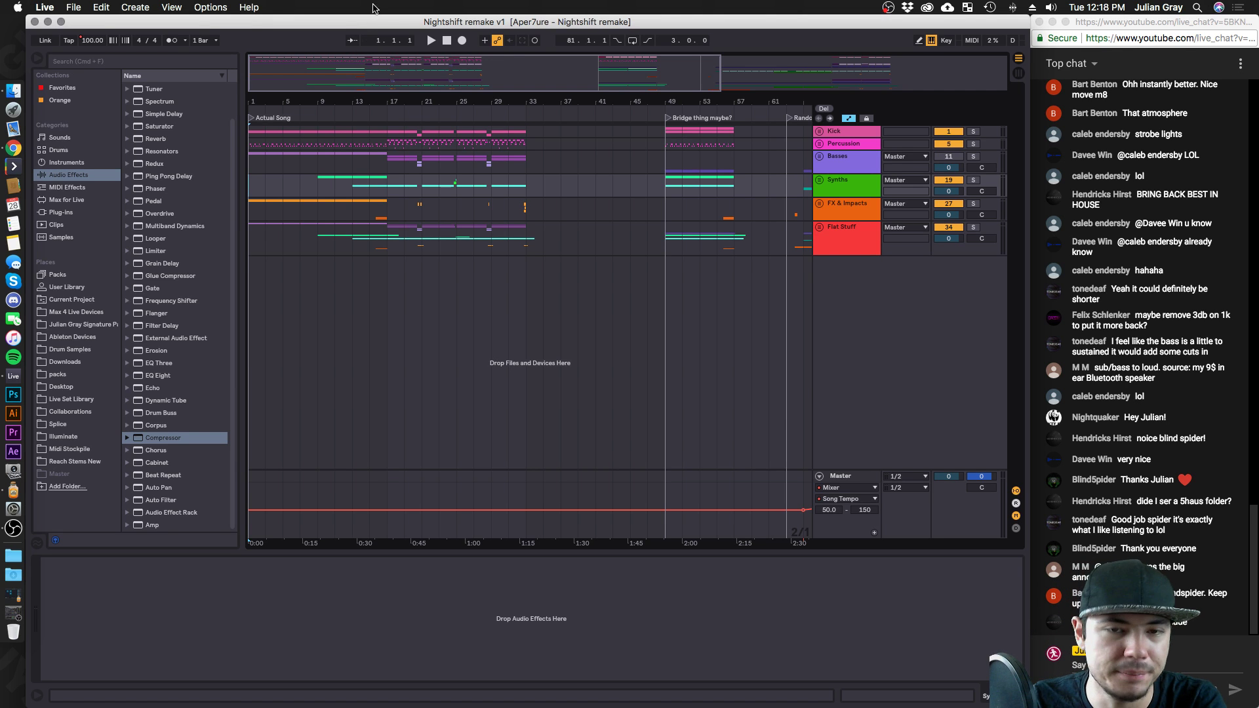
drag(456, 62, 374, 69)
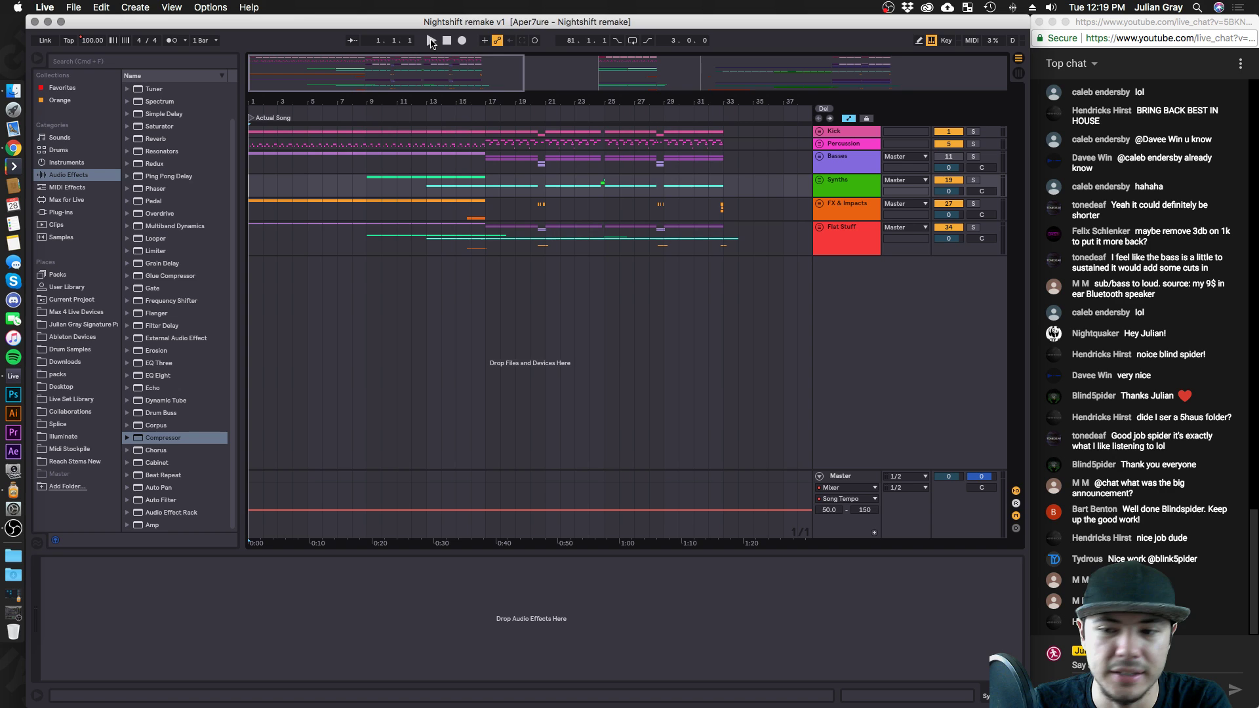
Play the Nightshift arrangement from the start and unfold the Basses group to show its tracks.
click(1073, 666)
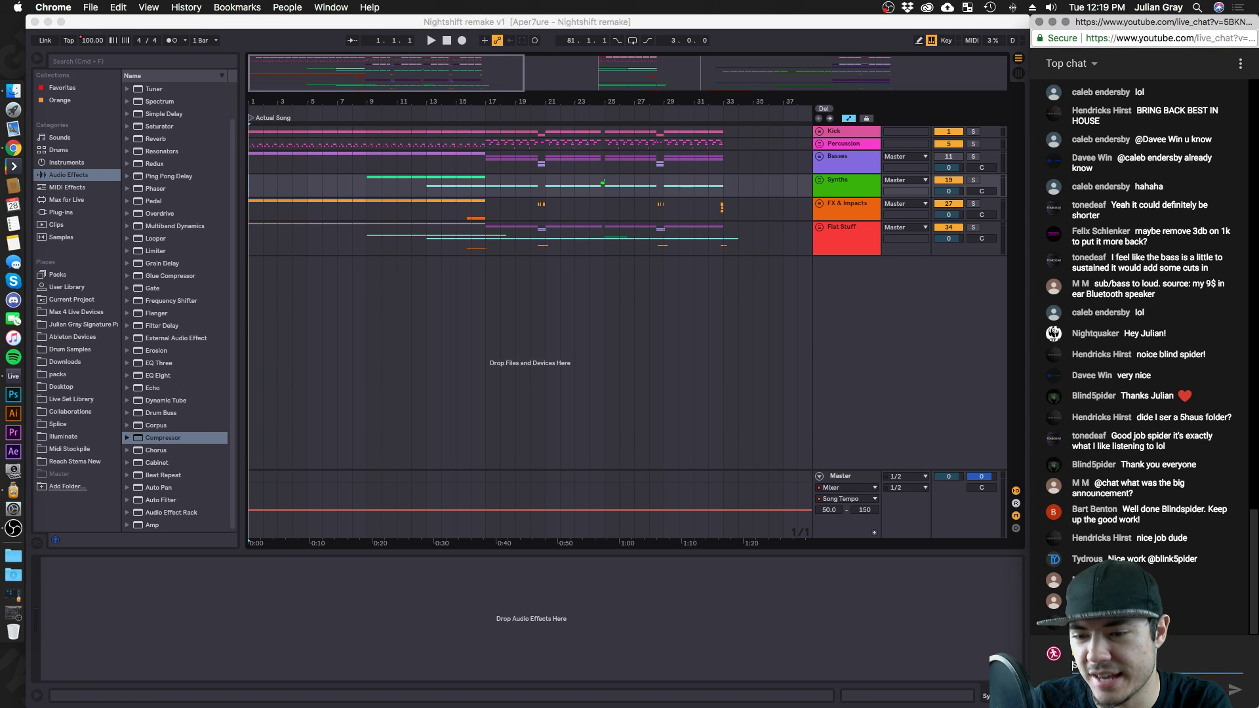
click(334, 332)
click(358, 188)
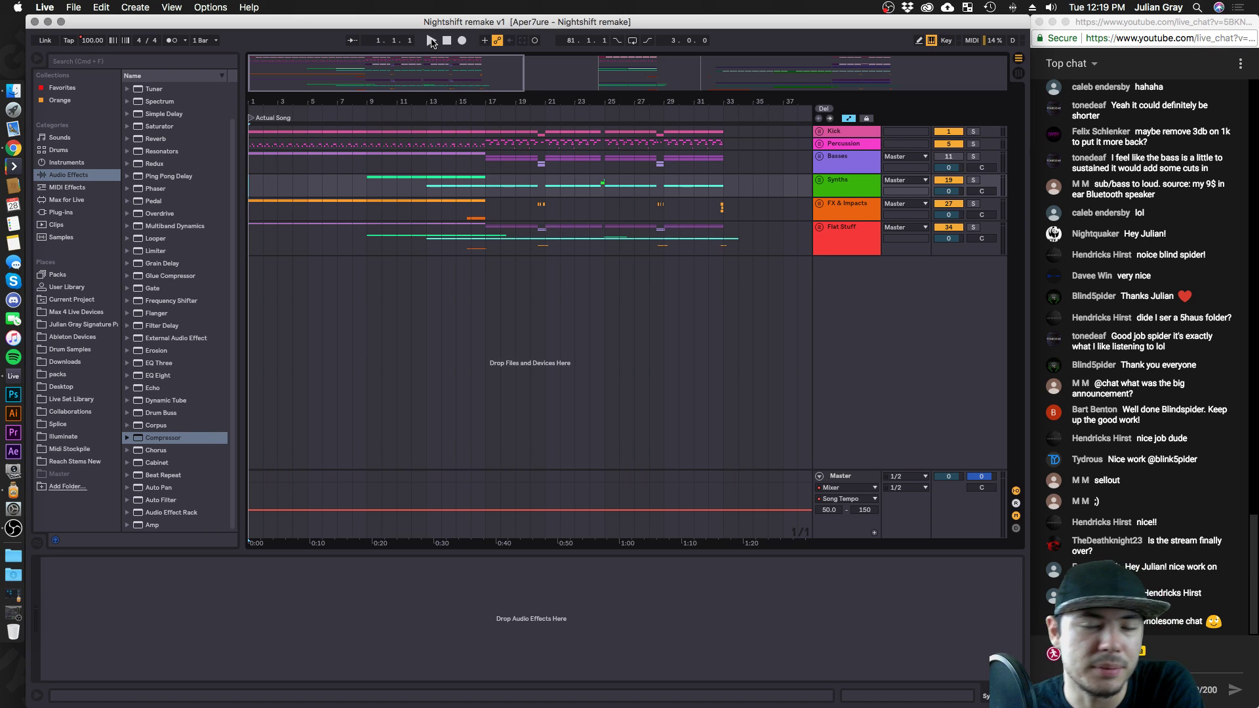
click(431, 42)
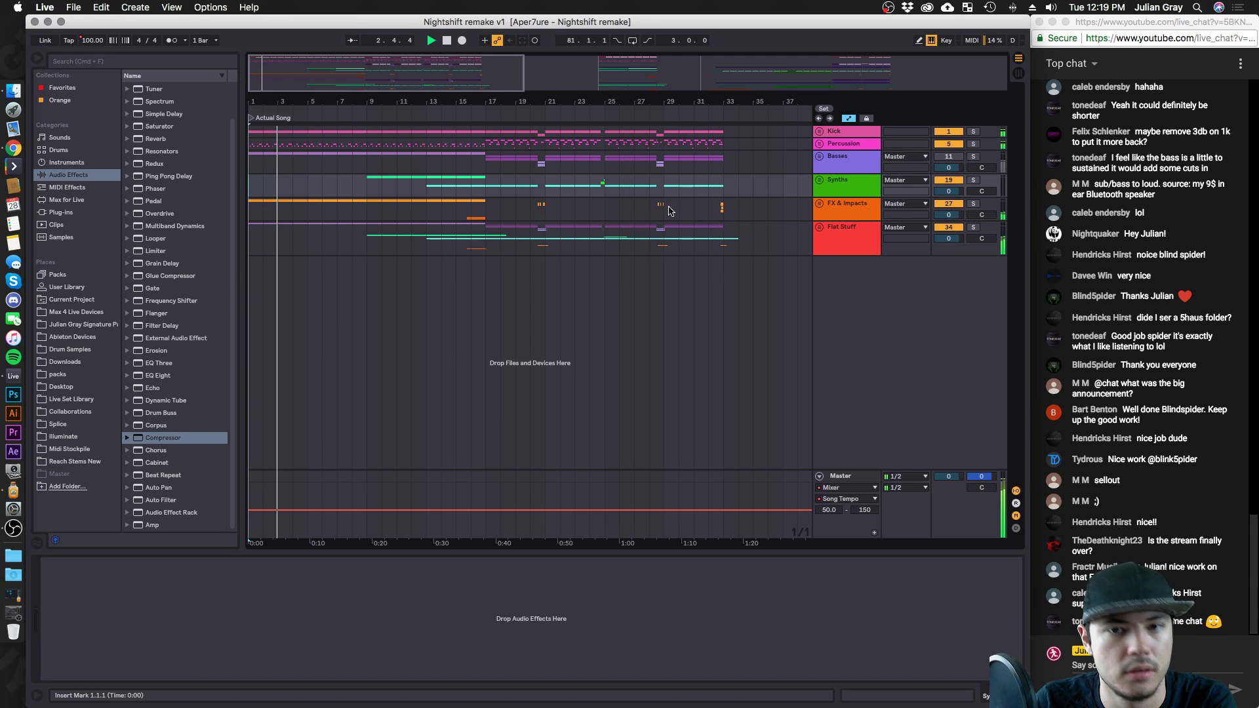
click(820, 156)
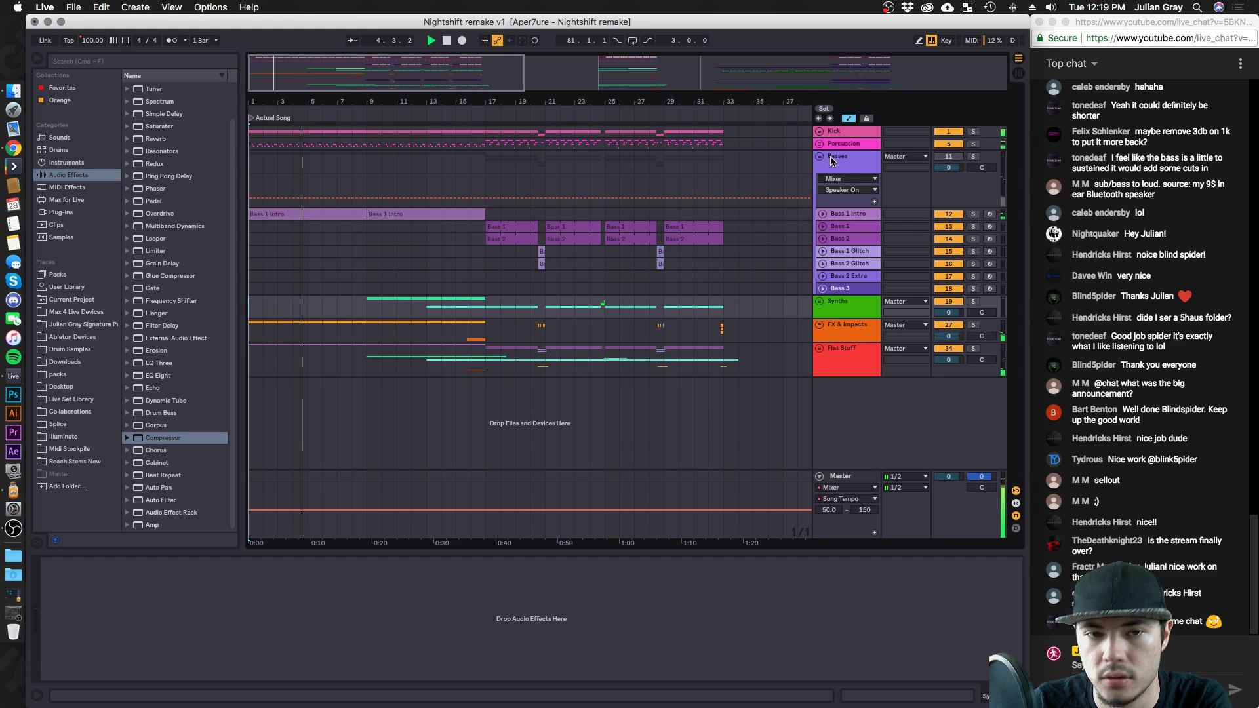
Switch on the Basses group and unfold the Bass 1 Intro track.
click(832, 162)
click(949, 157)
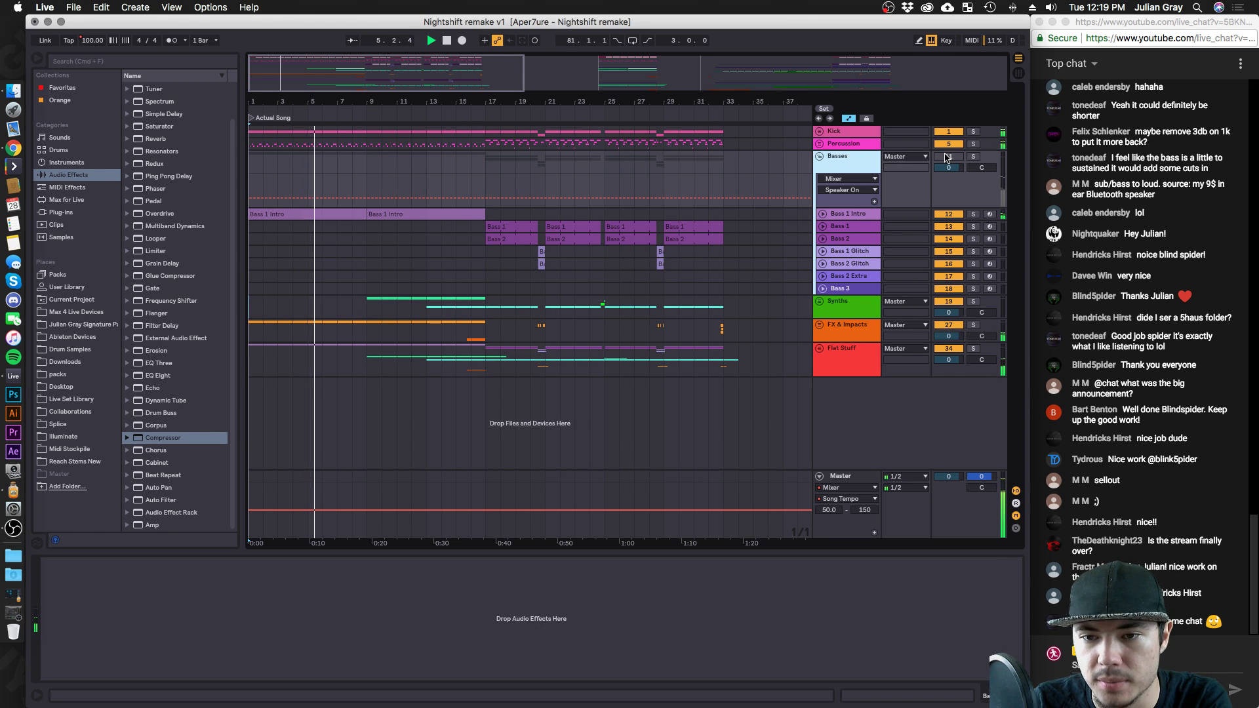
click(949, 157)
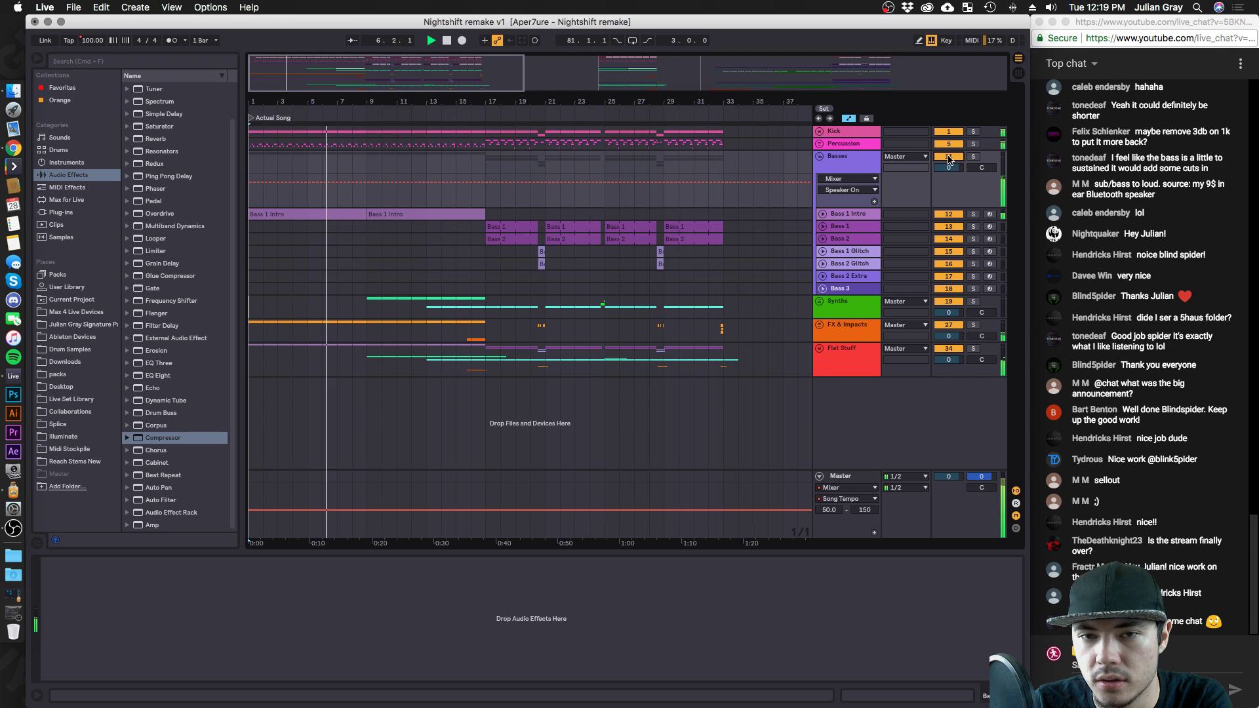
click(832, 214)
click(822, 214)
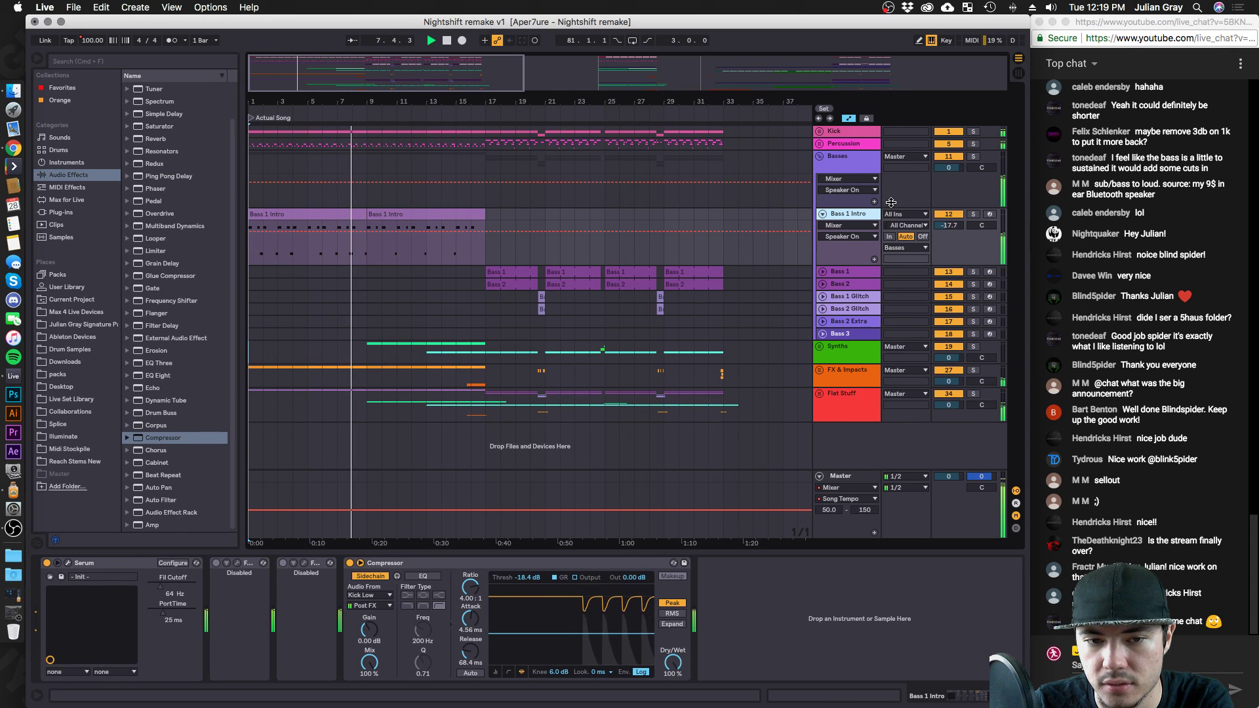
Unfold the Flat Stuff group and the Basses Flat group inside it.
click(841, 372)
click(837, 393)
click(820, 394)
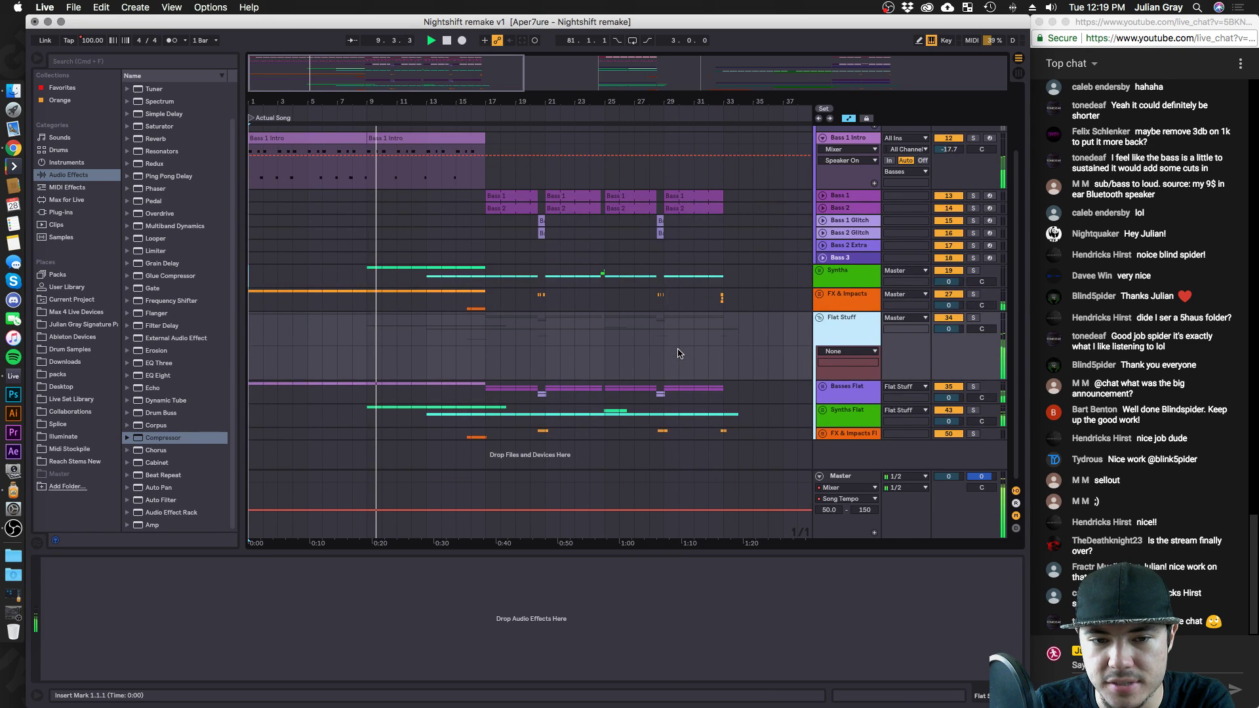
click(822, 386)
scroll(853, 341, down, 4)
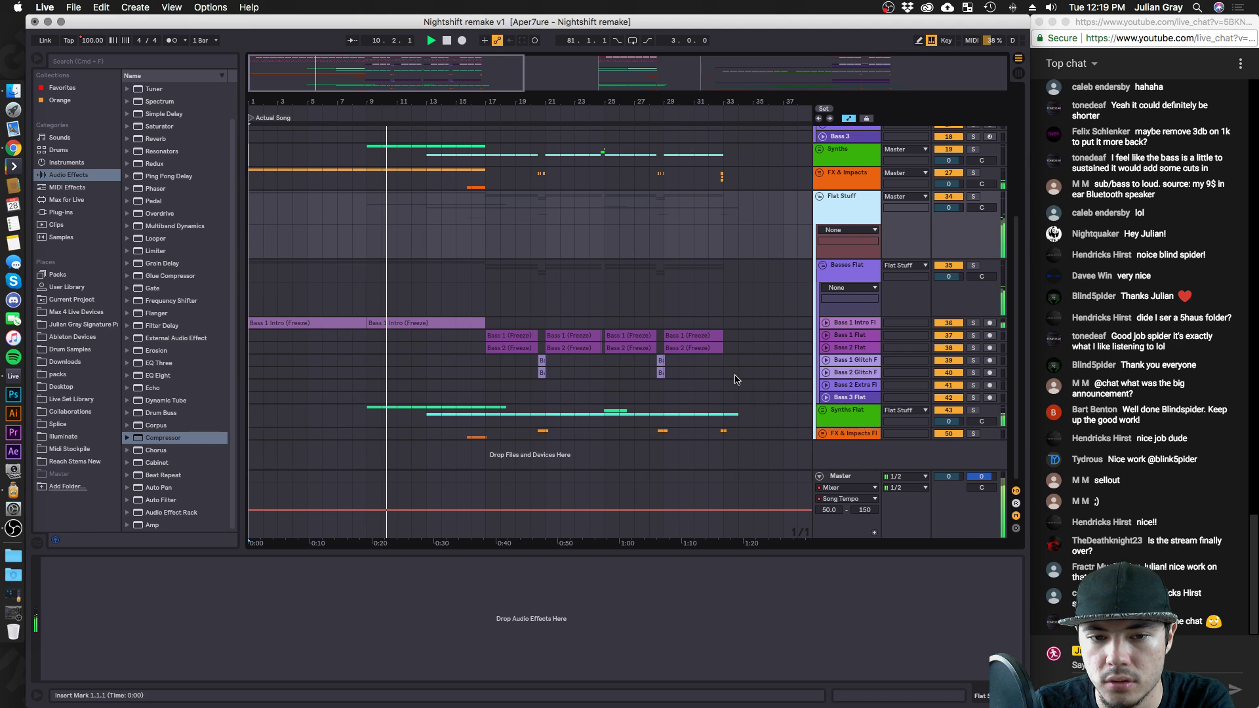
Compare the Bass 1 Intro track's clips and devices with the frozen Bass 1 Intro track in Basses Flat.
click(854, 323)
scroll(737, 169, up, 4)
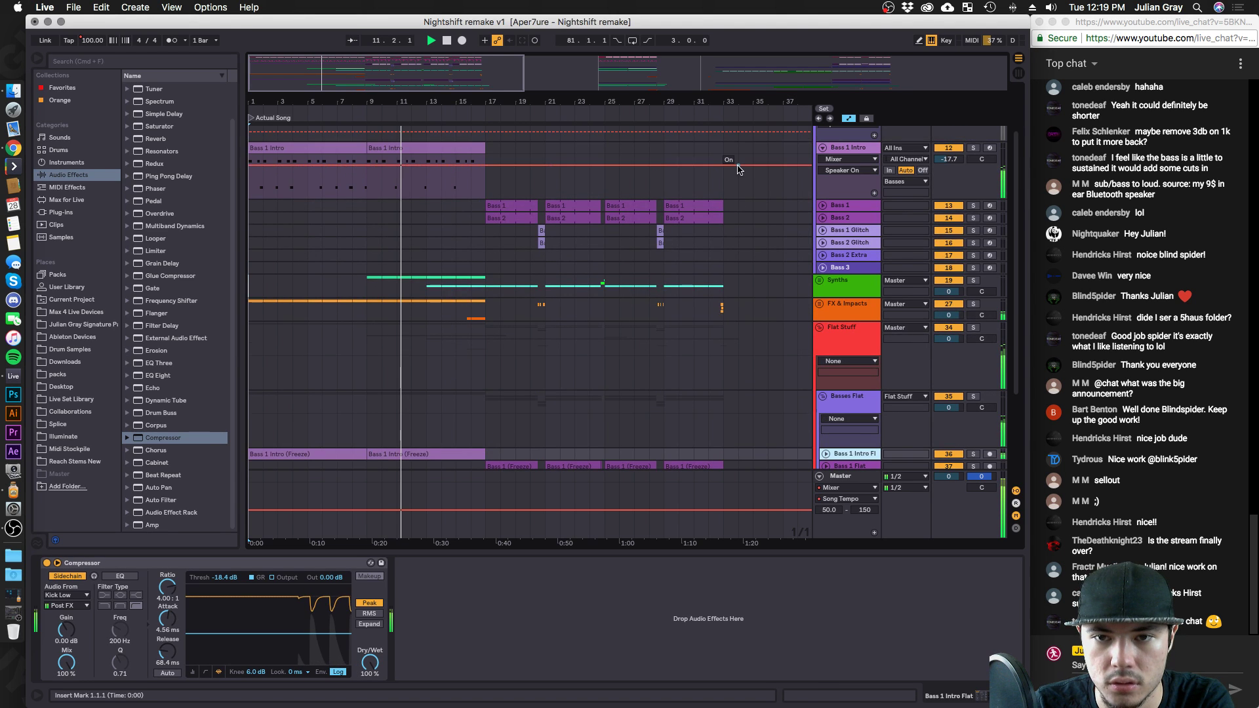
click(738, 171)
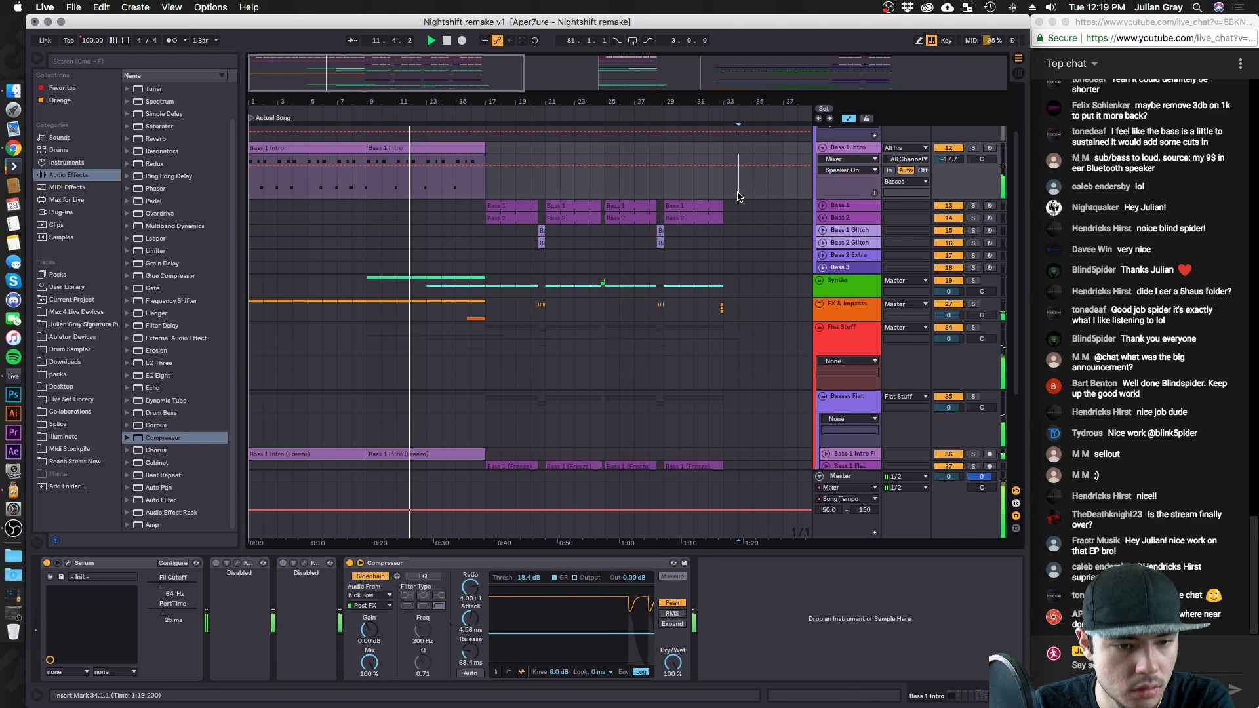
scroll(738, 196, down, 3)
scroll(737, 196, down, 1)
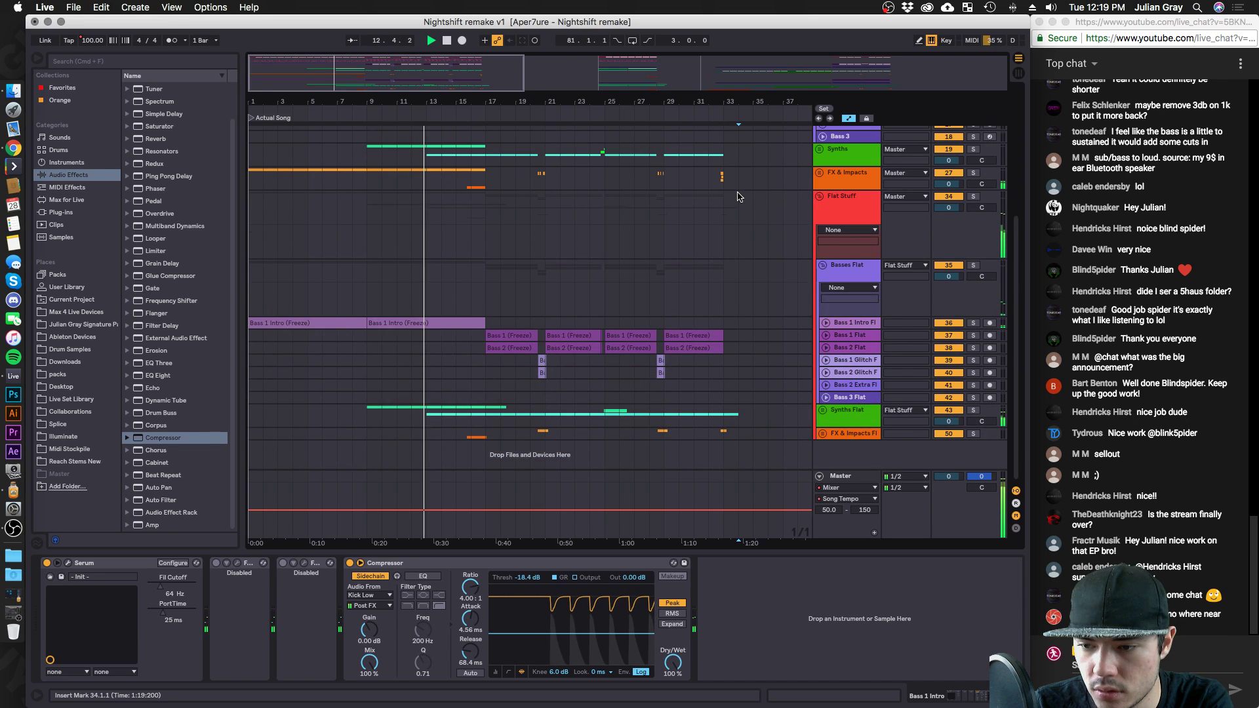
click(725, 255)
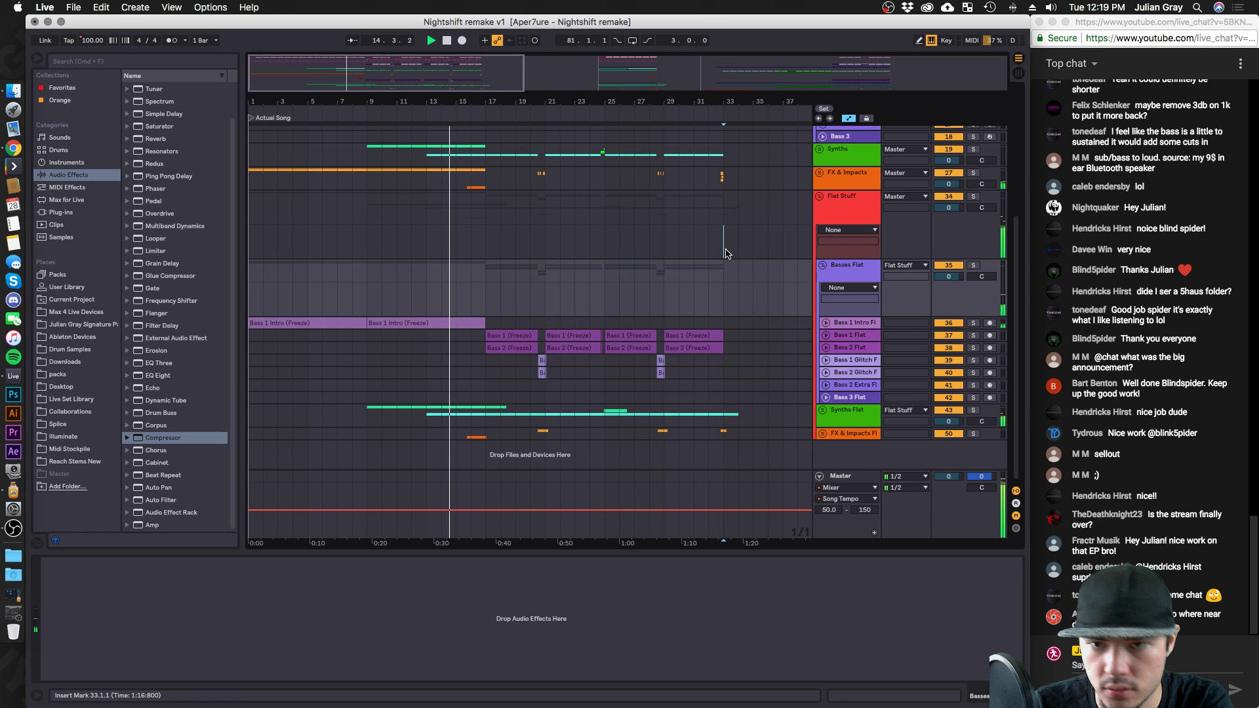
scroll(725, 253, up, 4)
click(726, 249)
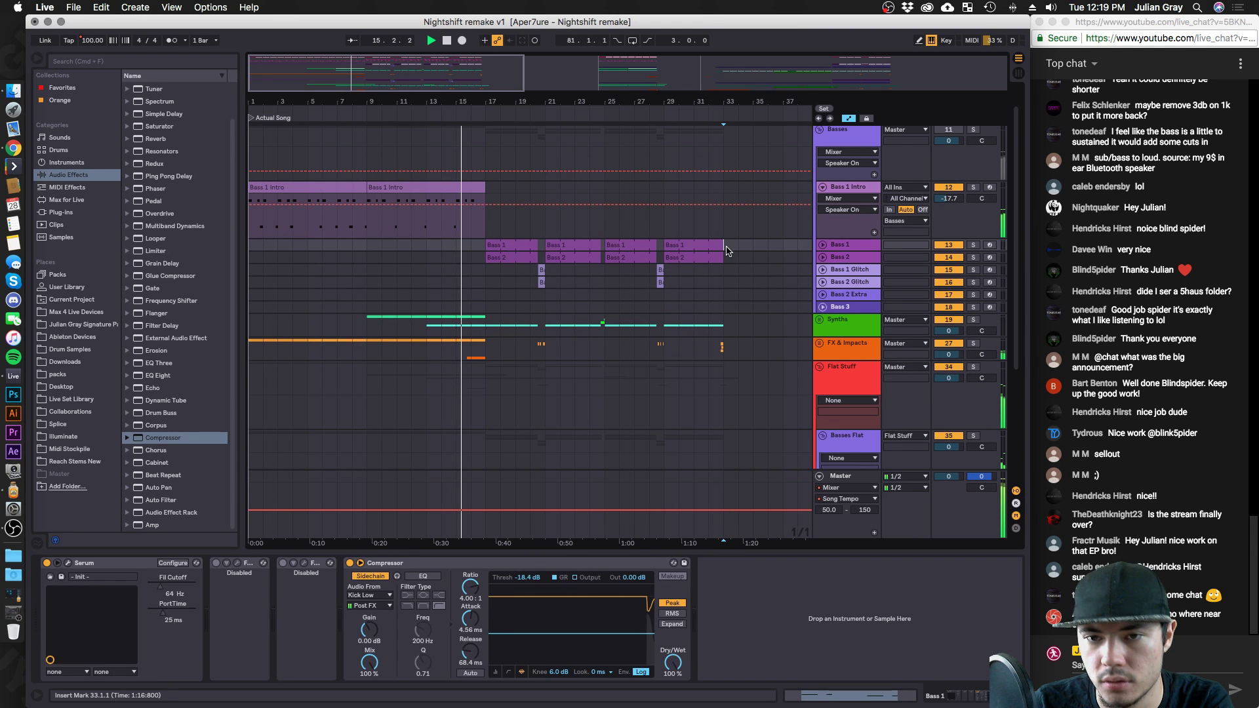
scroll(727, 240, up, 1)
click(728, 240)
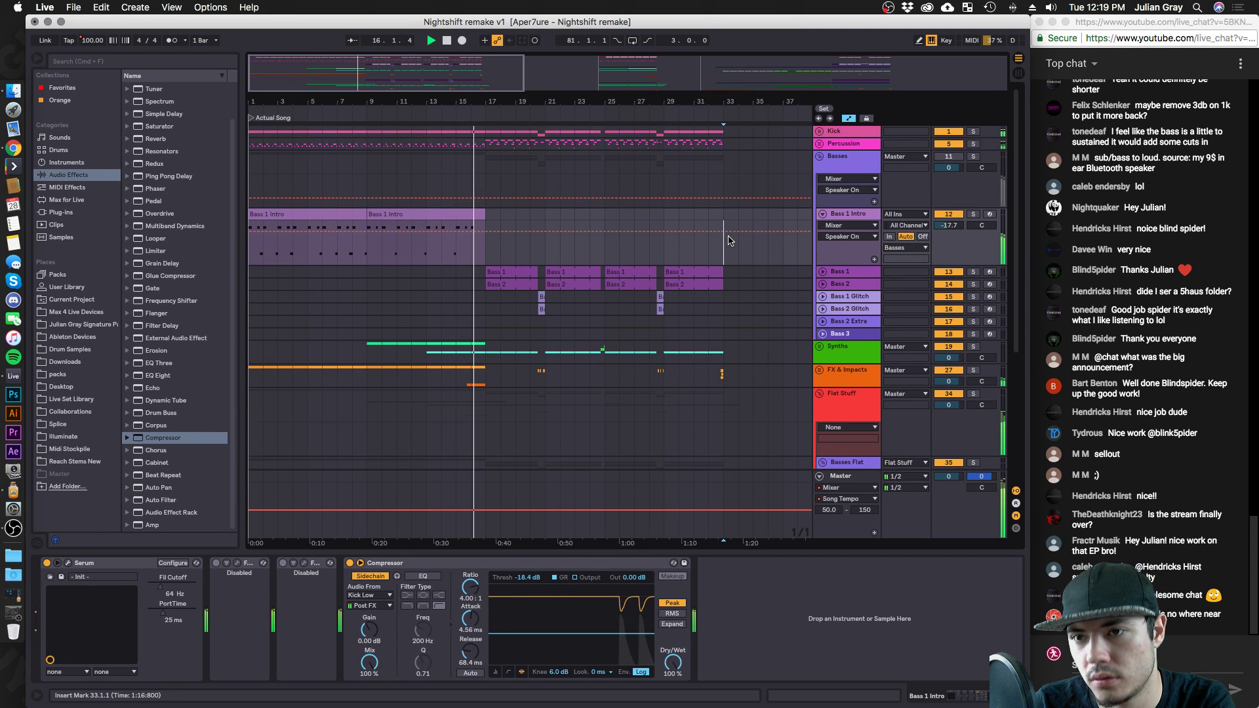
scroll(734, 246, down, 2)
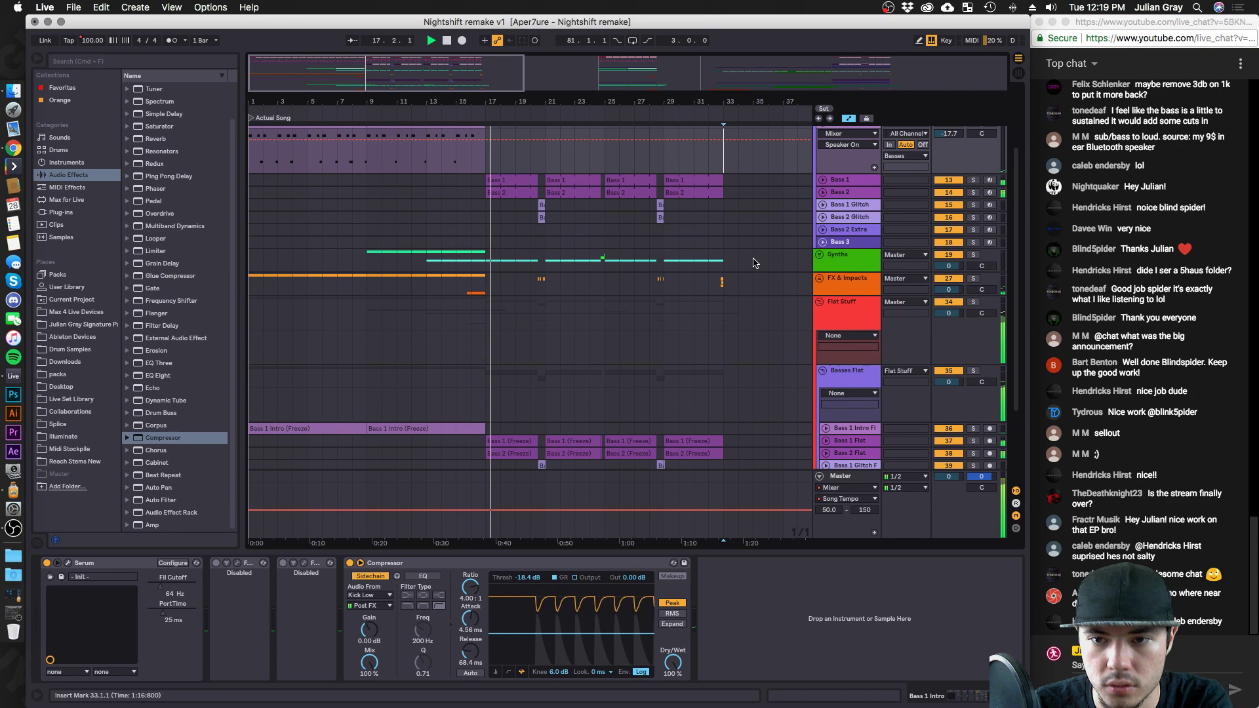
Unfold the Synths group and expand its Melody and Lead tracks.
click(819, 255)
scroll(824, 274, down, 1)
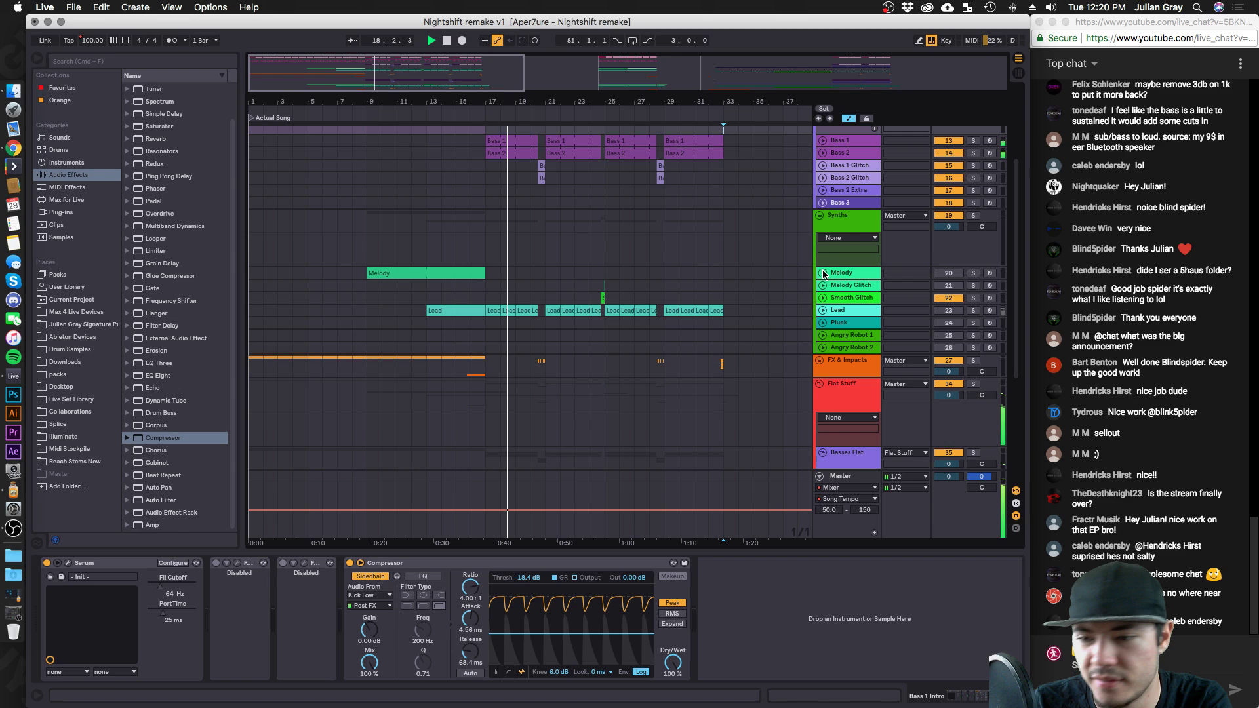
click(823, 273)
scroll(824, 282, down, 1)
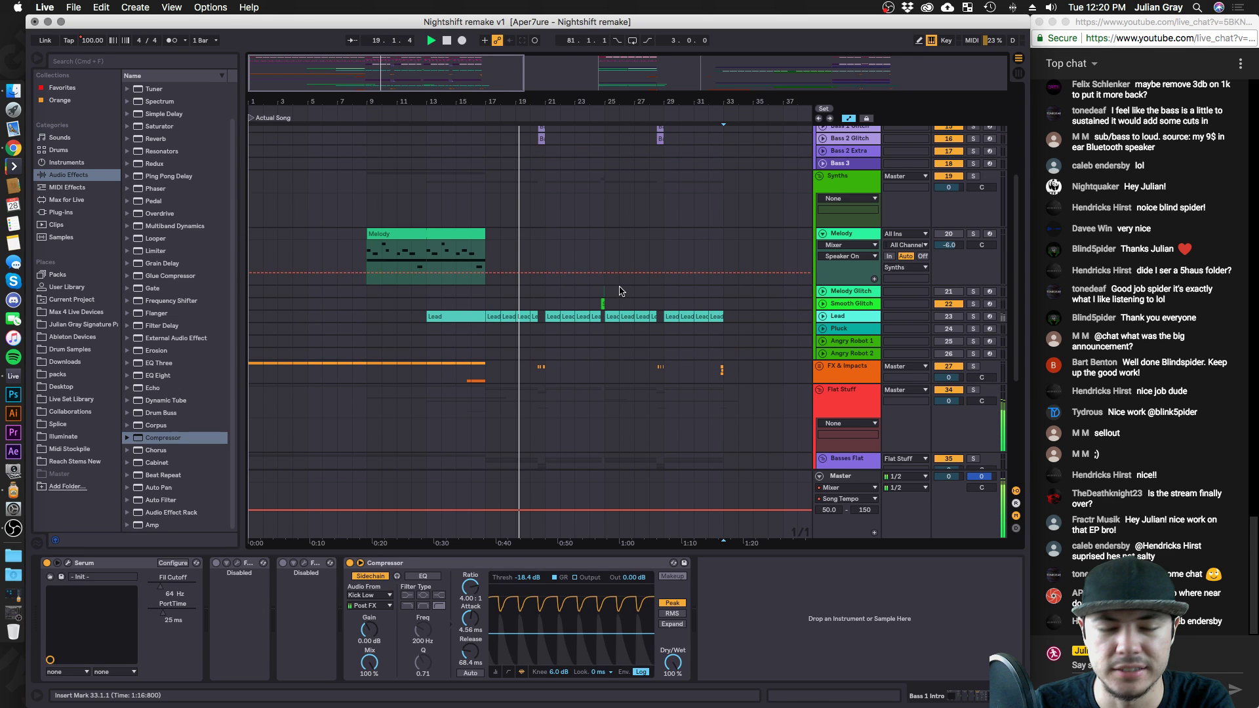
click(823, 317)
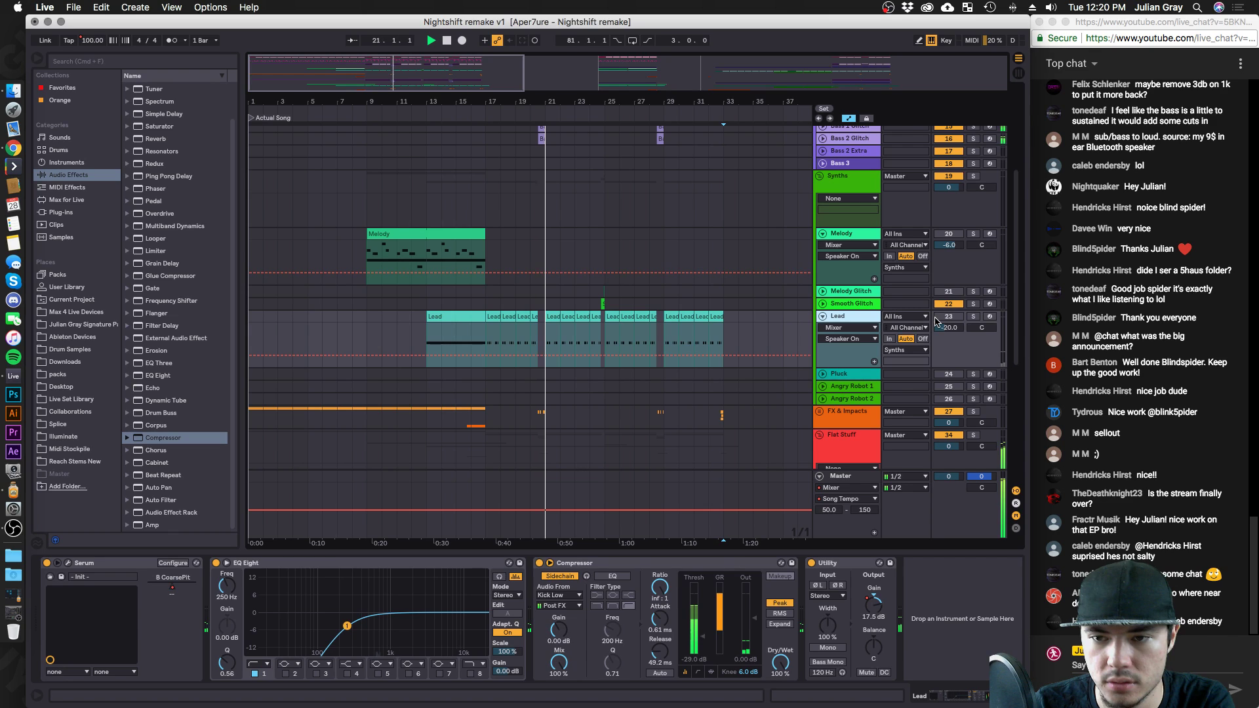
Unfold the Synths Flat group and compare its Melody Flat track with the original synth tracks.
scroll(823, 417, down, 6)
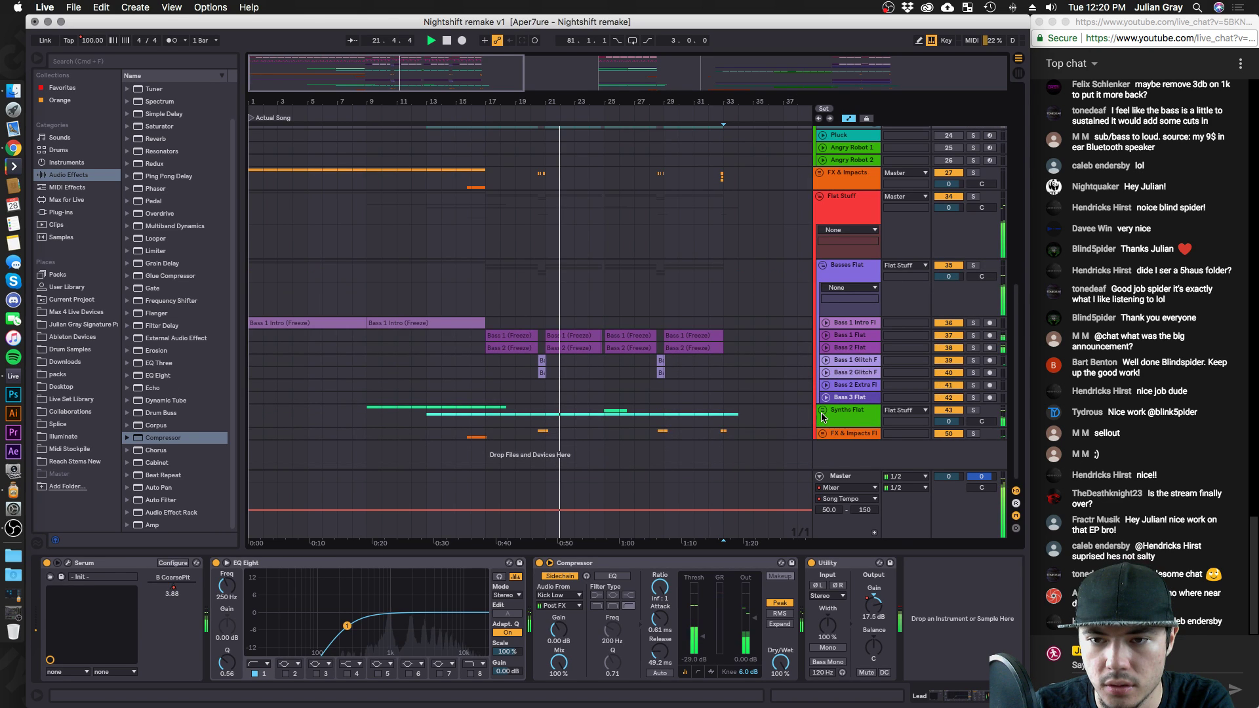
click(822, 418)
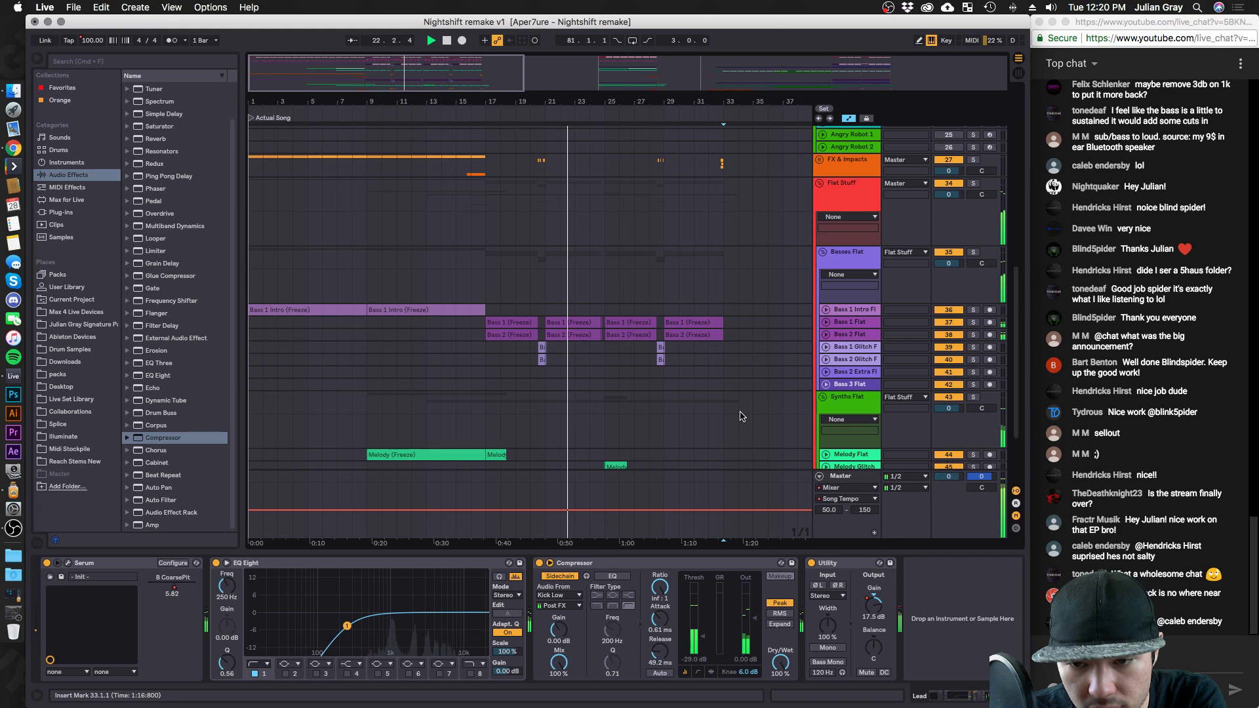
click(590, 454)
scroll(591, 358, up, 5)
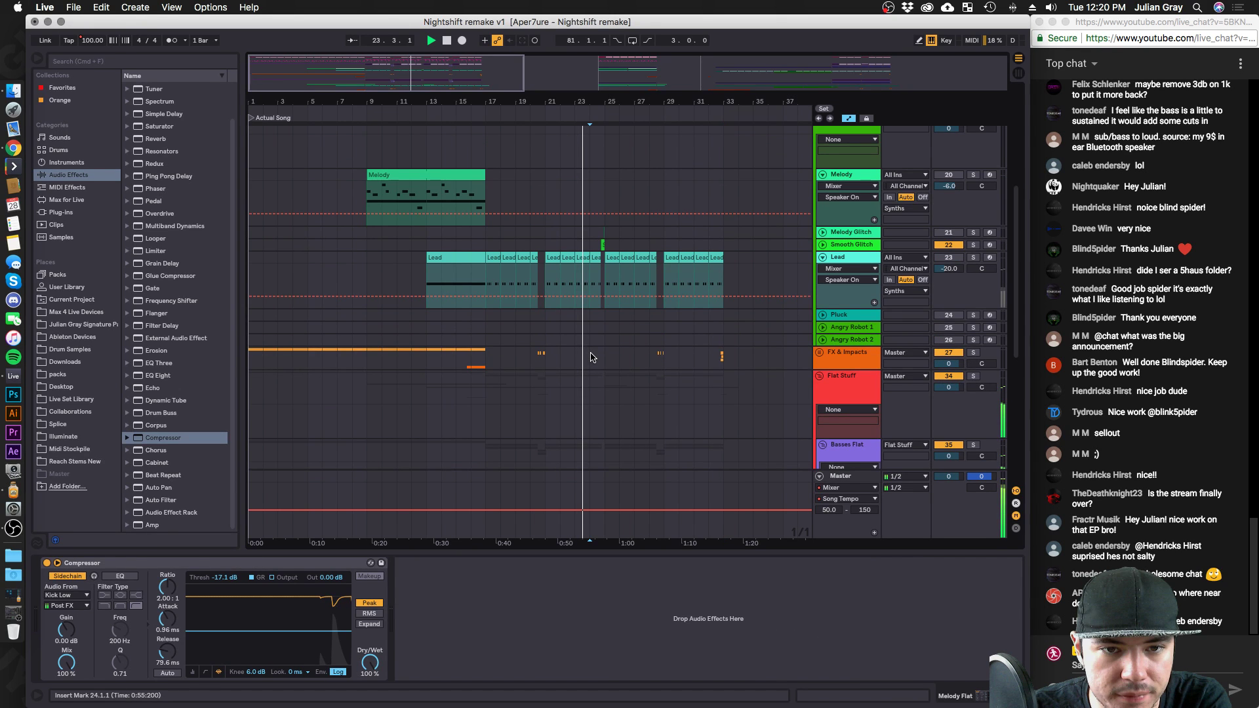
Expand the Lead Flat track and remove it from the Synths Flat group.
scroll(590, 357, down, 7)
click(824, 397)
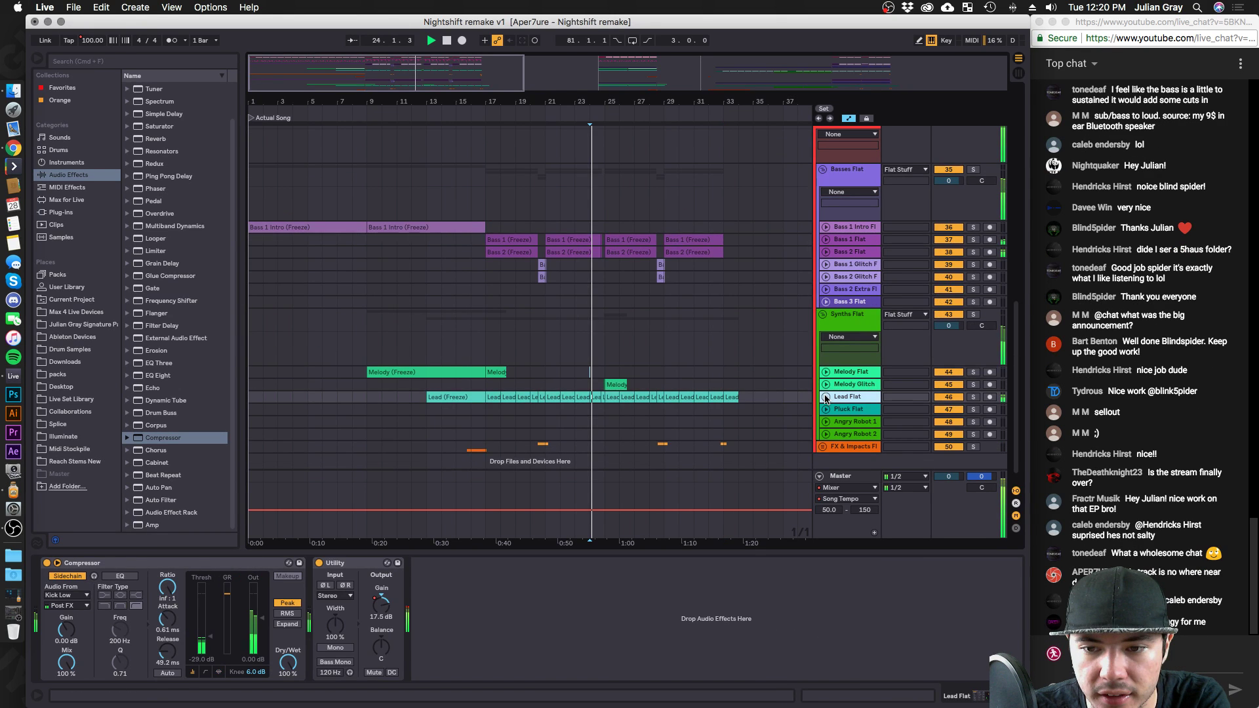
click(825, 397)
right_click(850, 398)
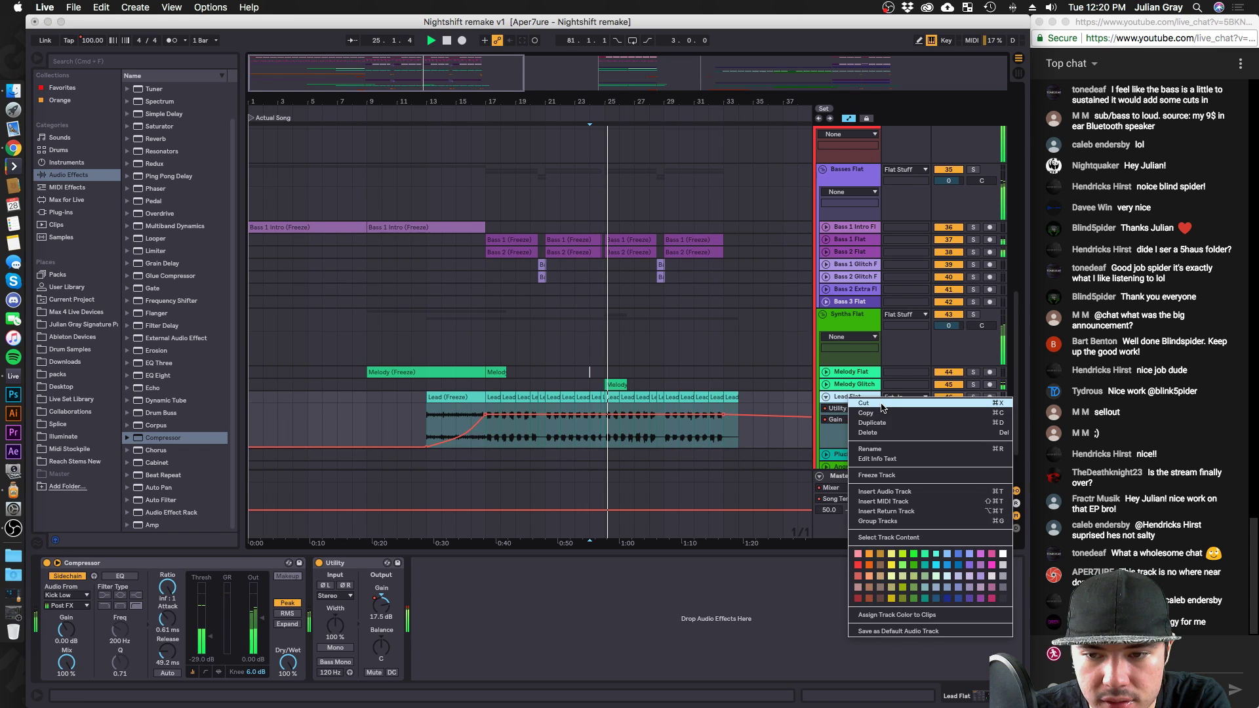
click(882, 405)
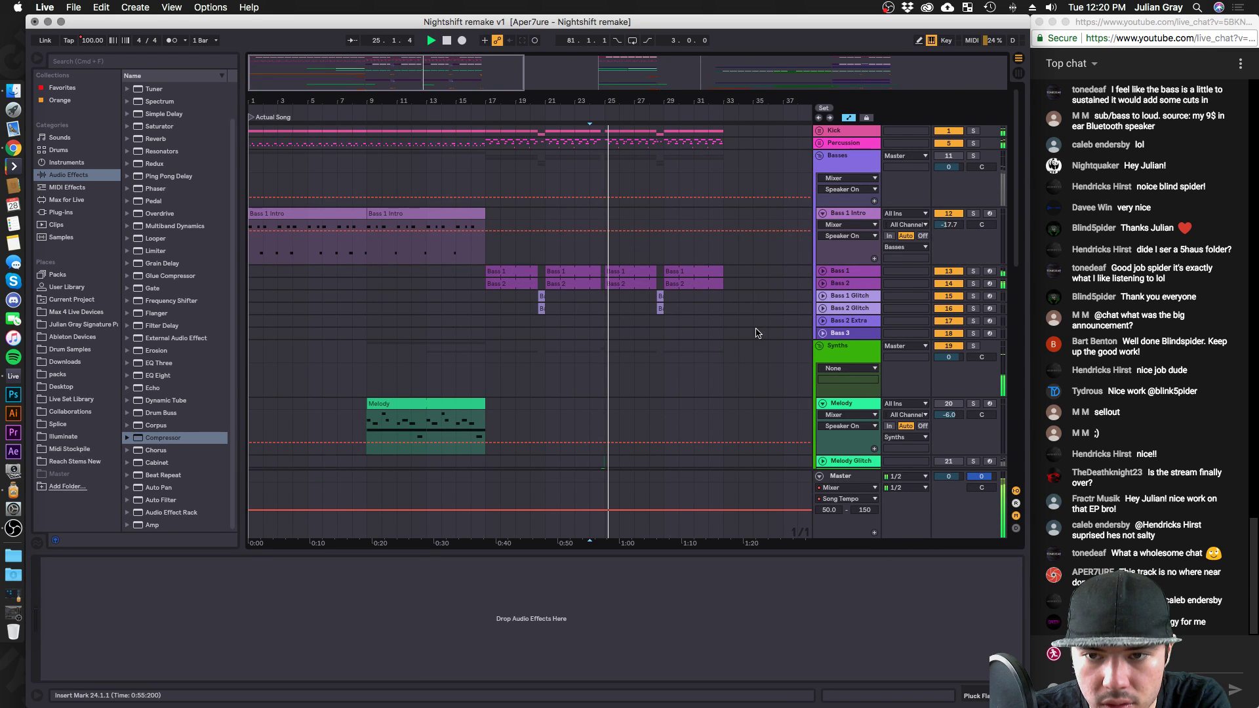
Switch on the original Lead and Melody tracks in the Synths group.
scroll(758, 333, down, 4)
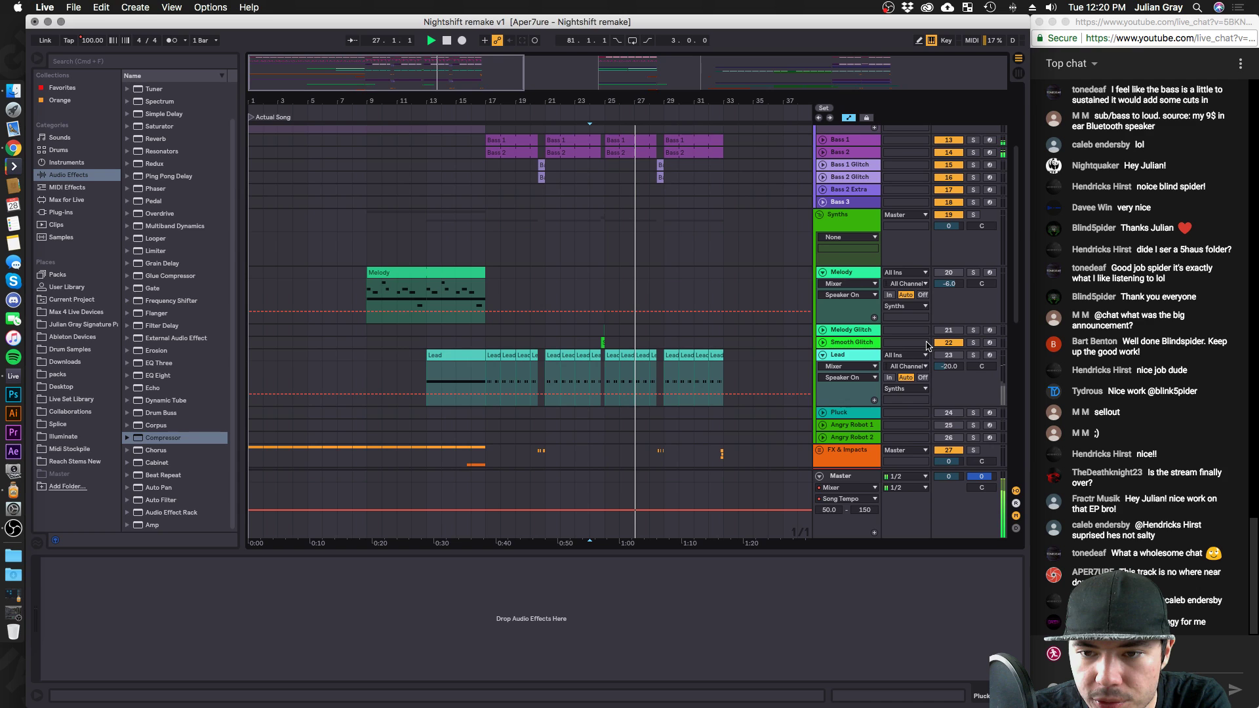
click(846, 355)
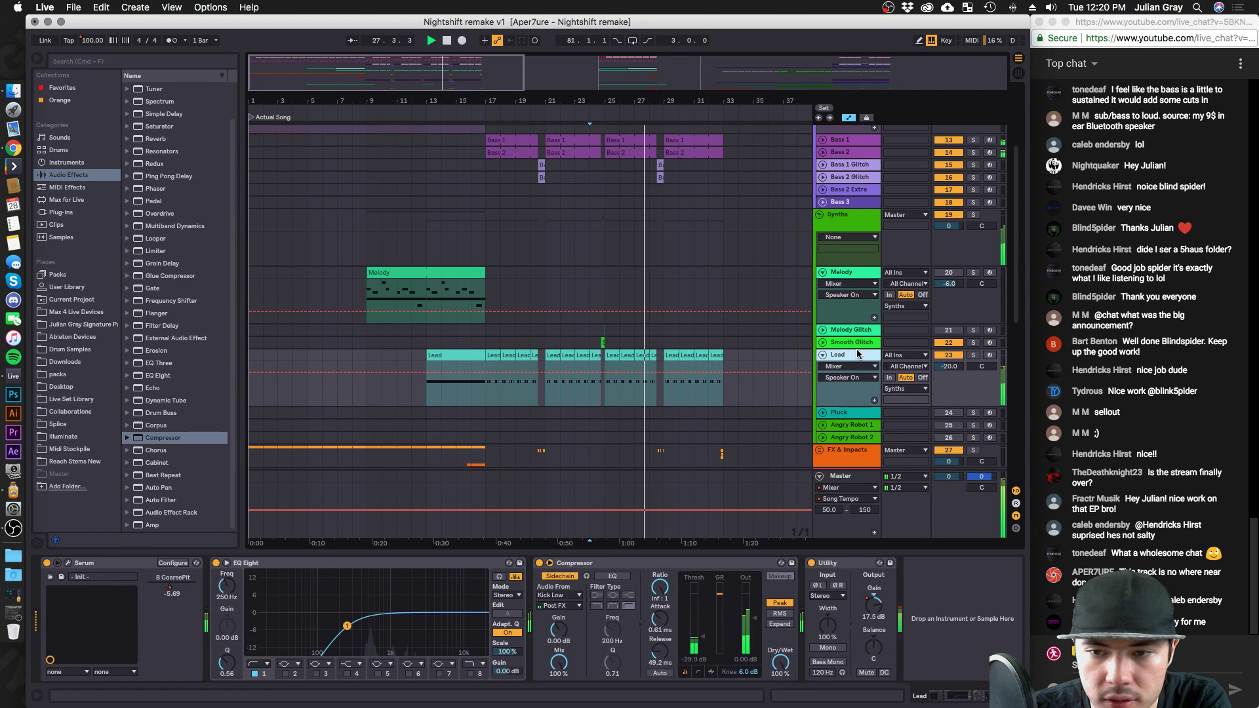
click(835, 275)
Delete the Melody Flat track from the Synths Flat group.
scroll(876, 384, down, 10)
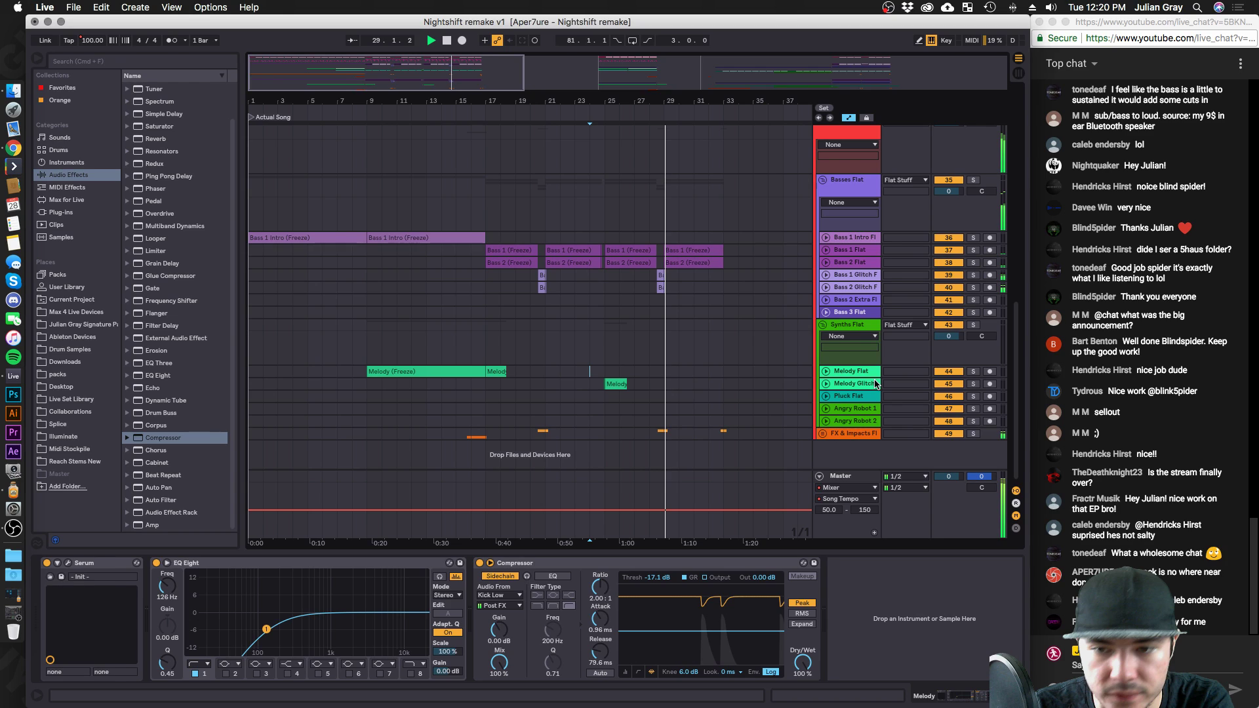
click(845, 371)
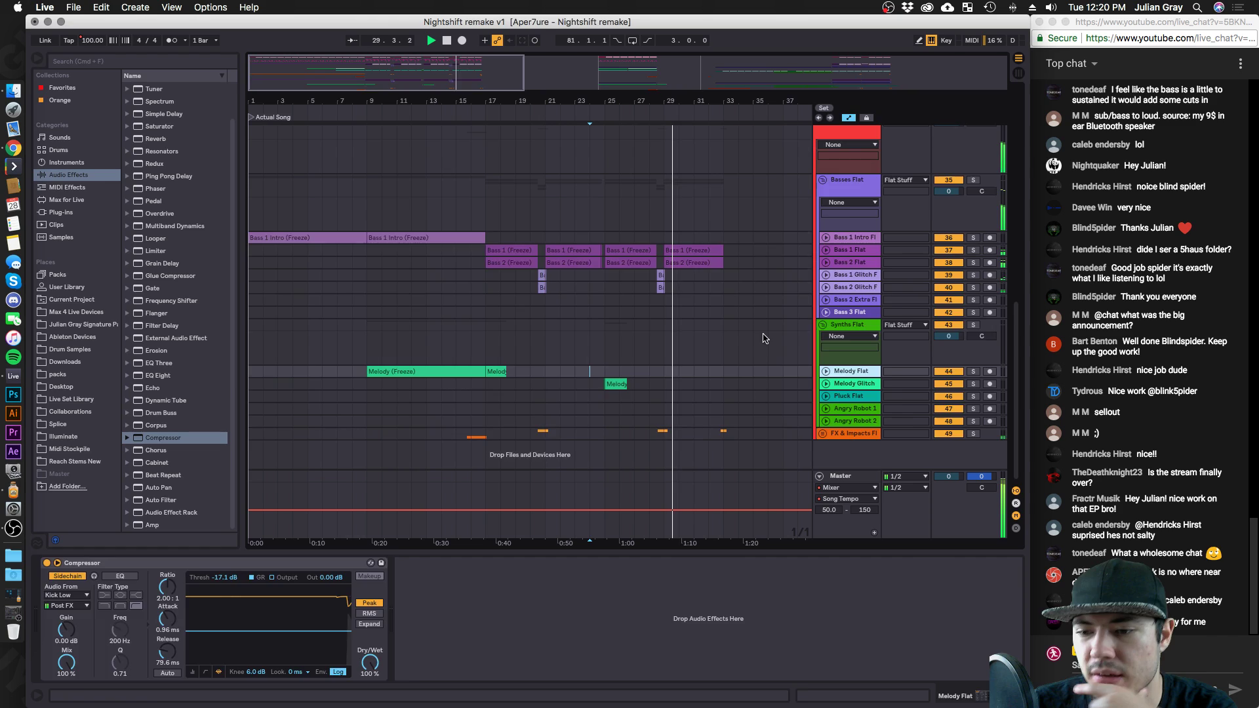
scroll(762, 339, up, 10)
Restart playback from 17.1.1 with the Lead track selected to hear the original synths.
click(603, 338)
click(491, 335)
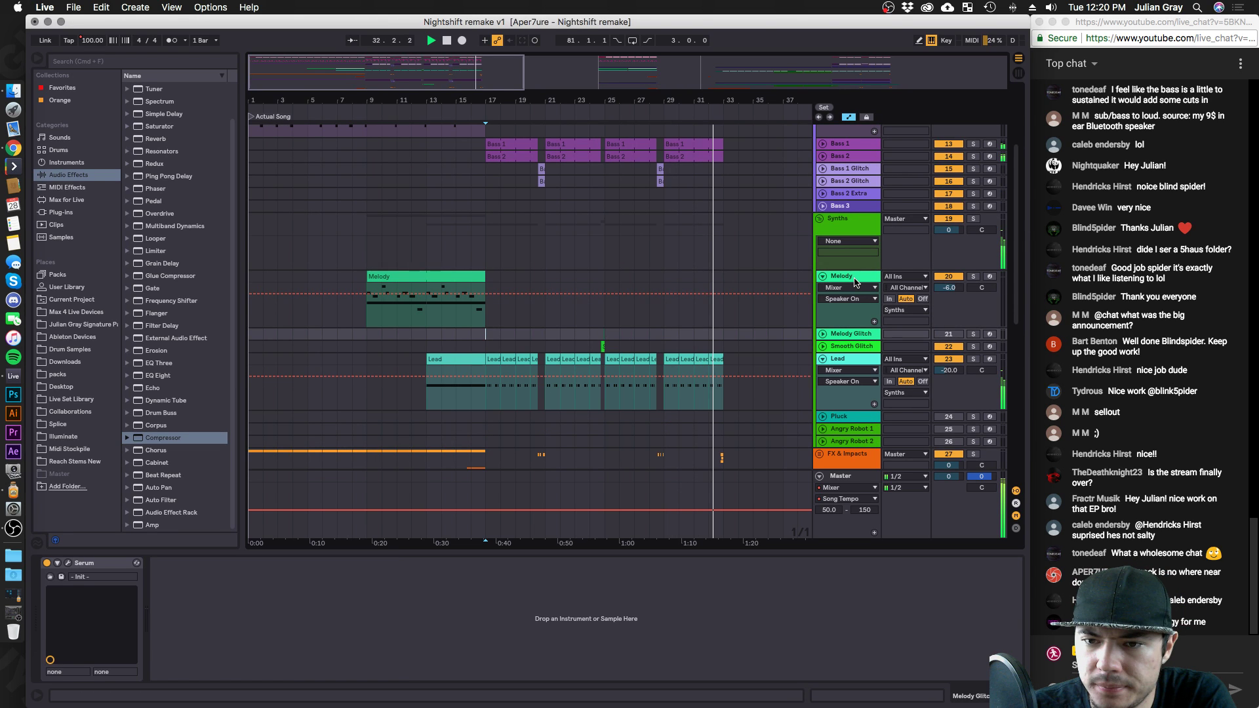
click(994, 365)
key(space)
key(space)
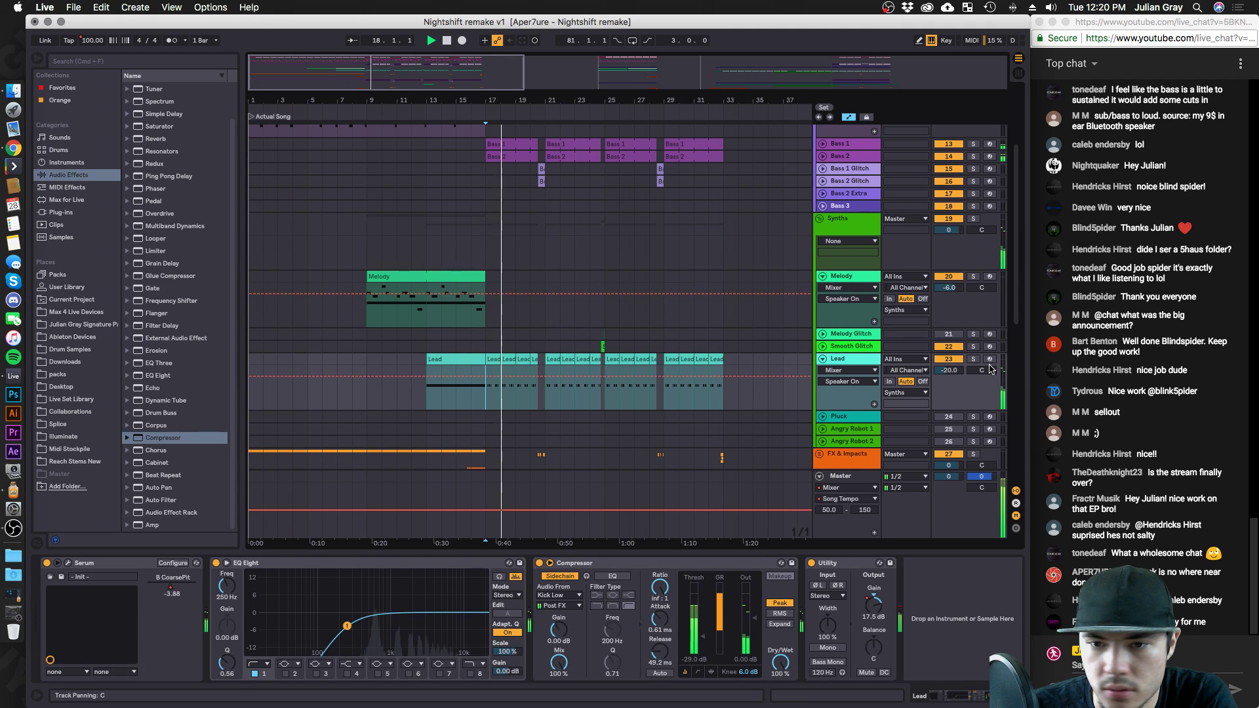
Check the Bass 2 track's devices and delete the Bass 2 Flat track from the Basses Flat group.
scroll(795, 364, down, 2)
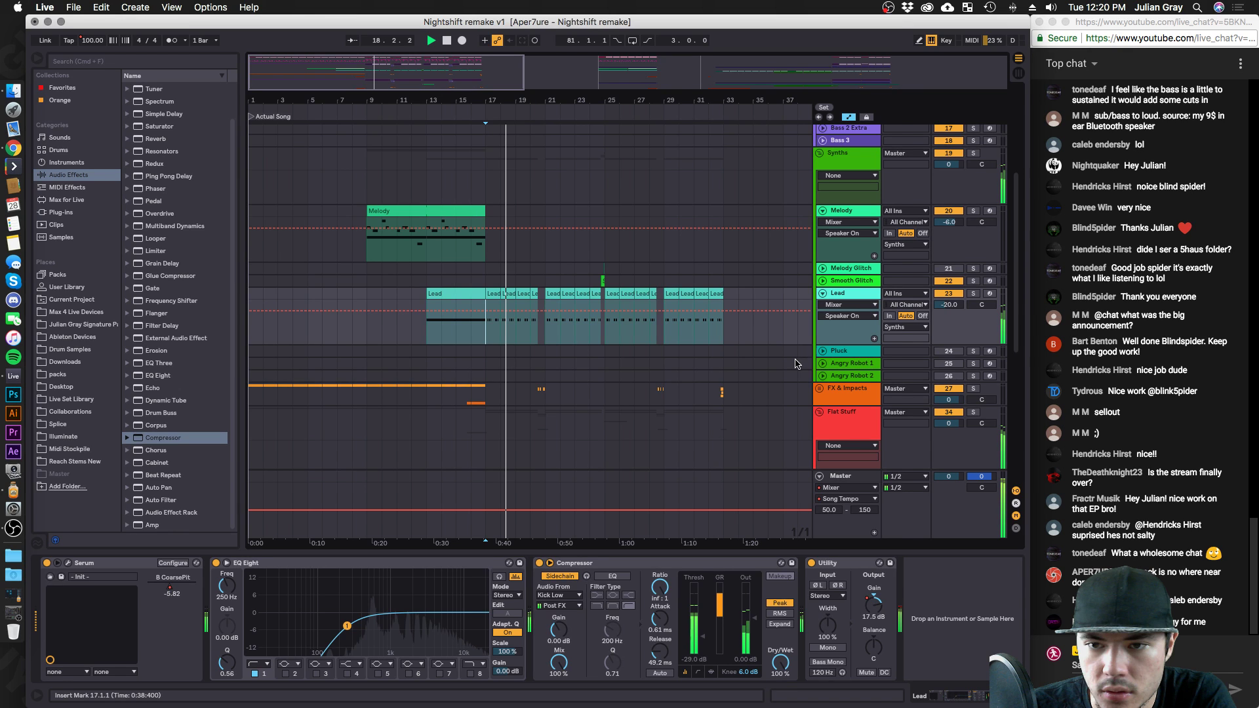
scroll(796, 365, up, 3)
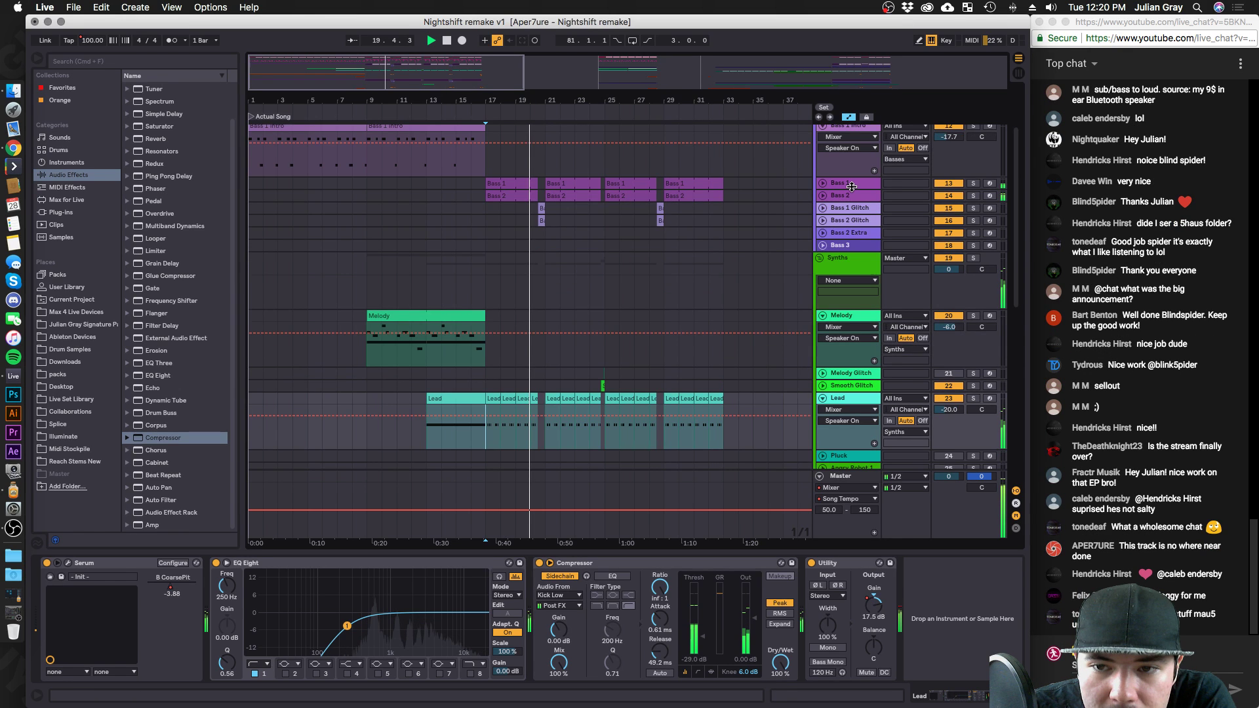
click(852, 196)
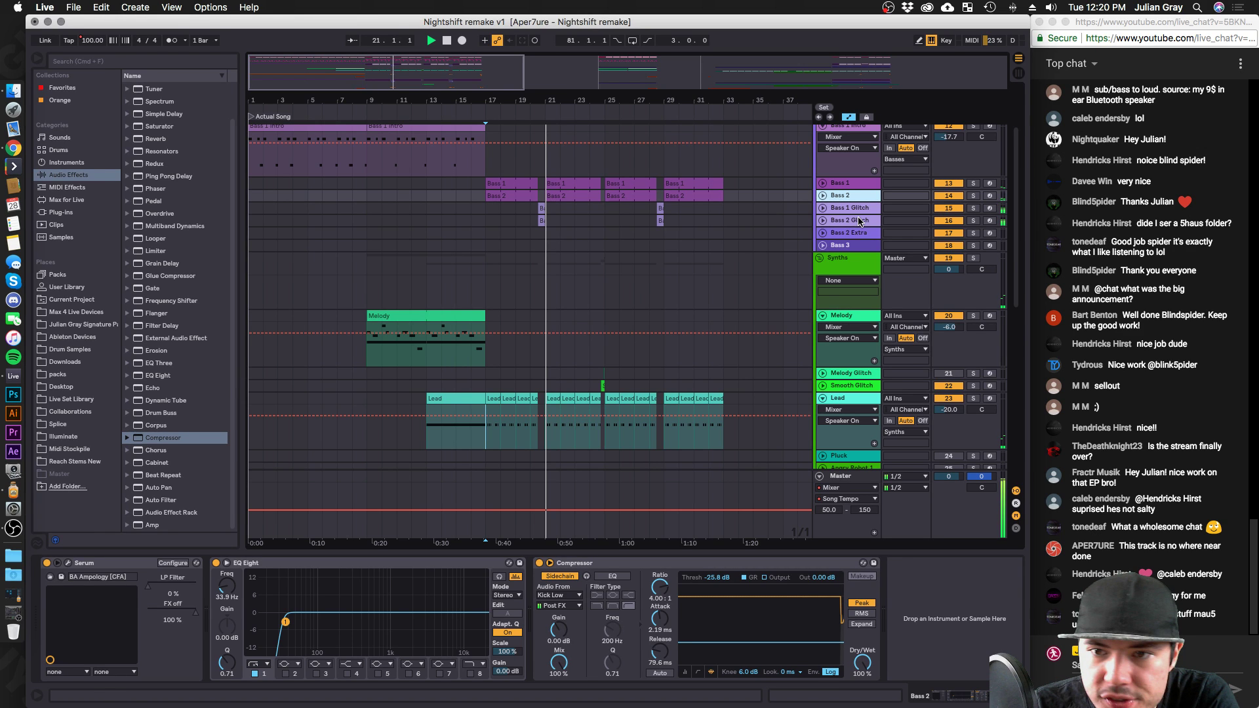
scroll(787, 263, down, 10)
click(761, 275)
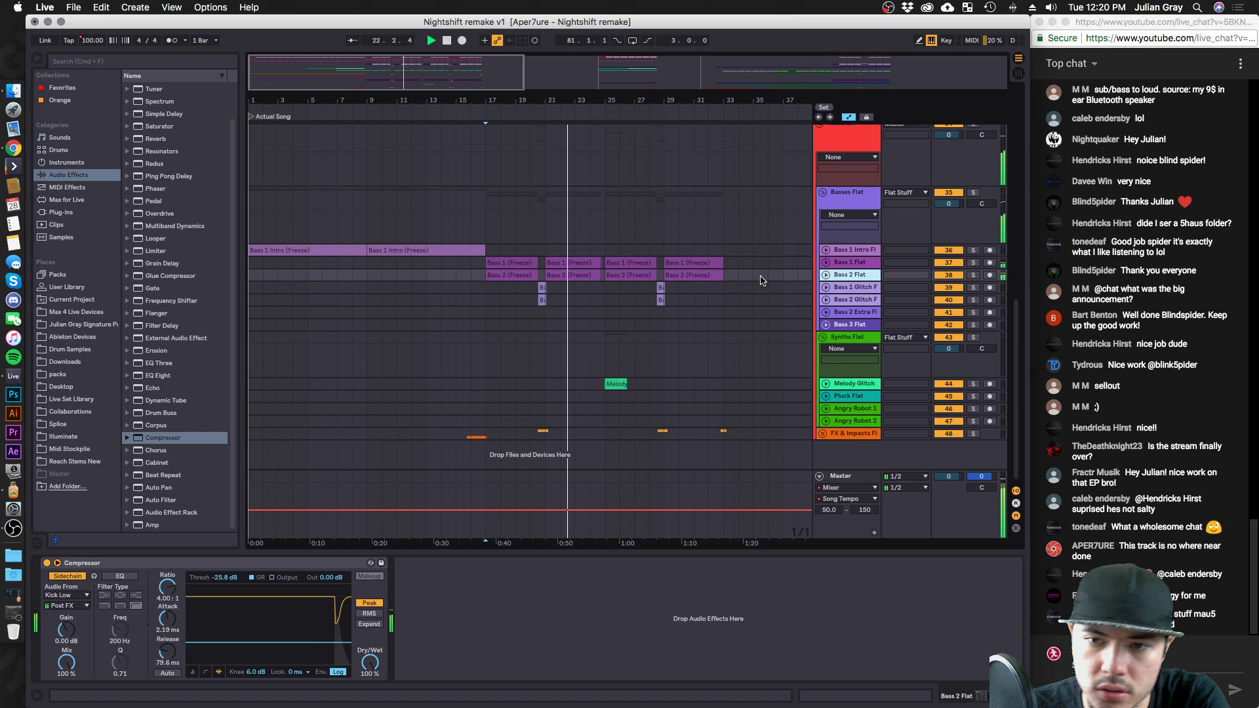
Switch off the Bass 1 track and check the Bass 2 Glitch Flat track at 25.1.1.
scroll(761, 281, up, 10)
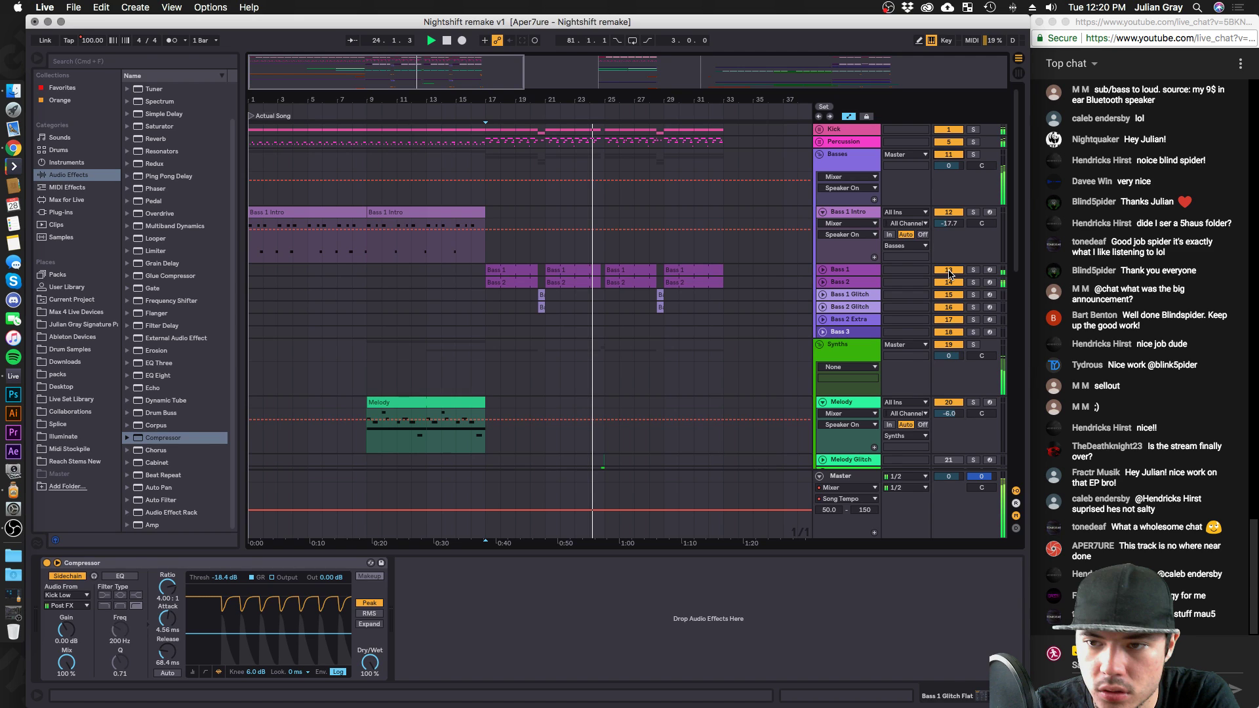
scroll(606, 331, down, 10)
click(605, 335)
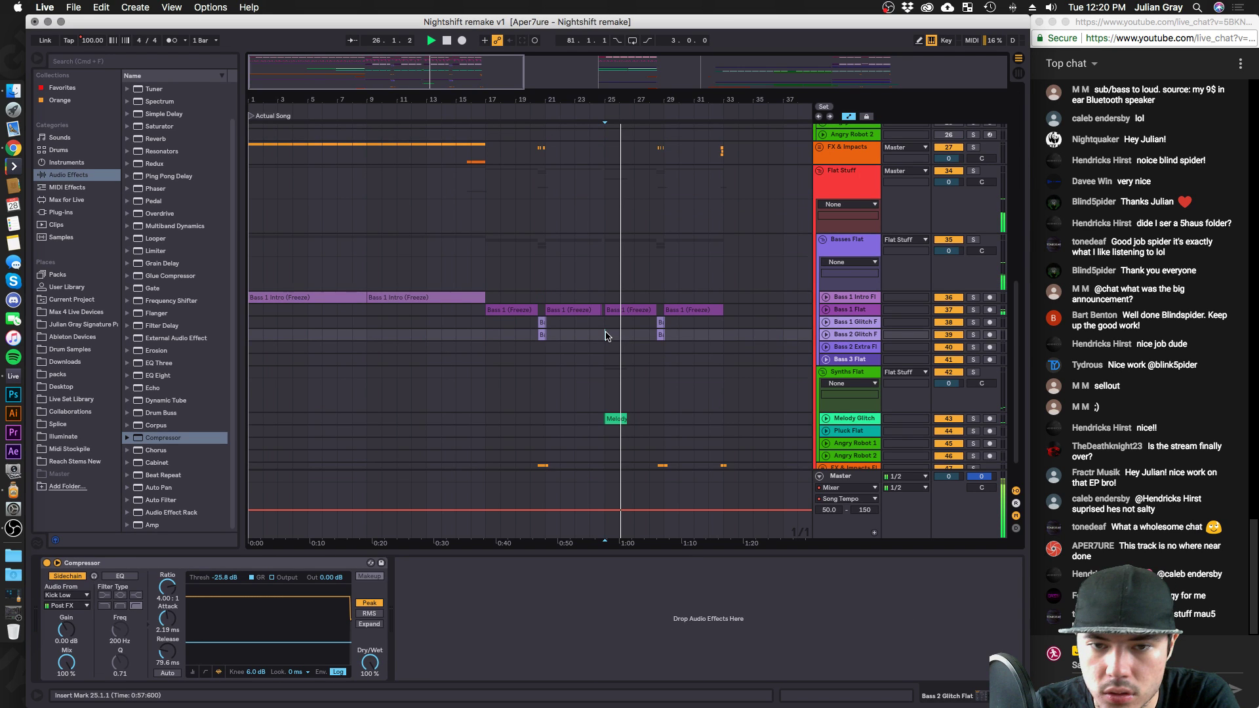
Place the insert marker at 9.1.1 on the Bass 2 Glitch track and stop playback.
scroll(364, 319, up, 10)
click(364, 319)
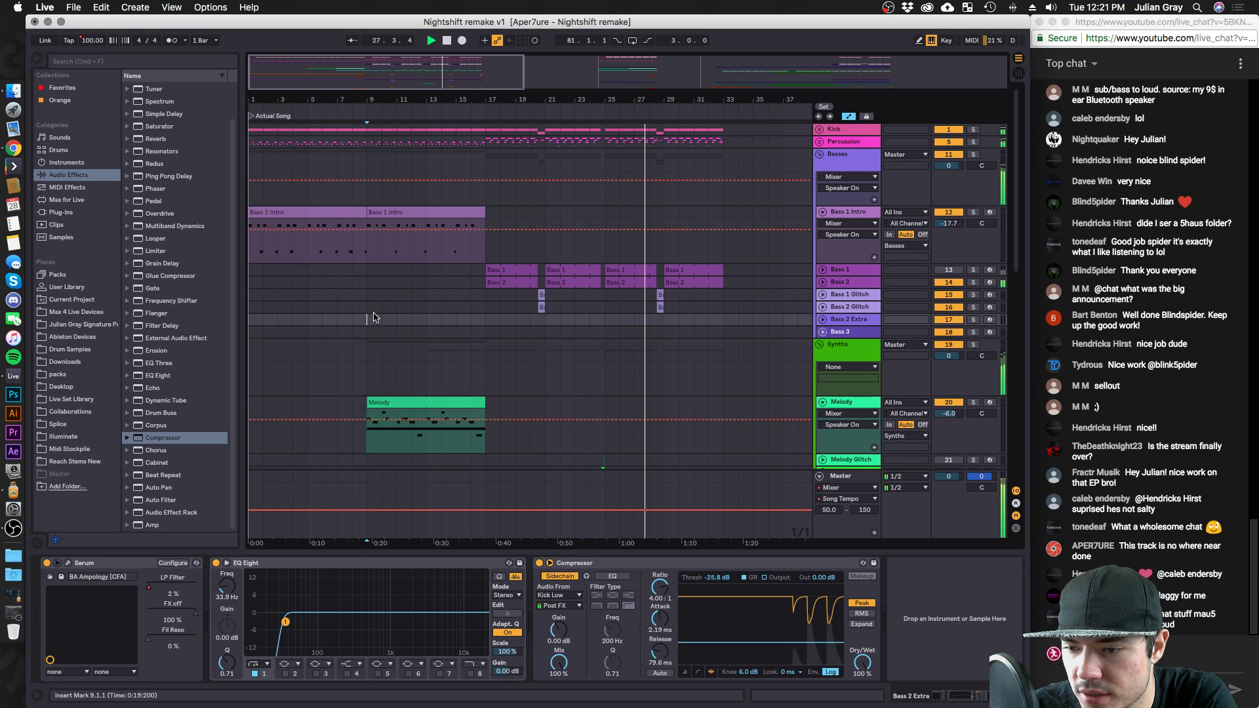
click(363, 309)
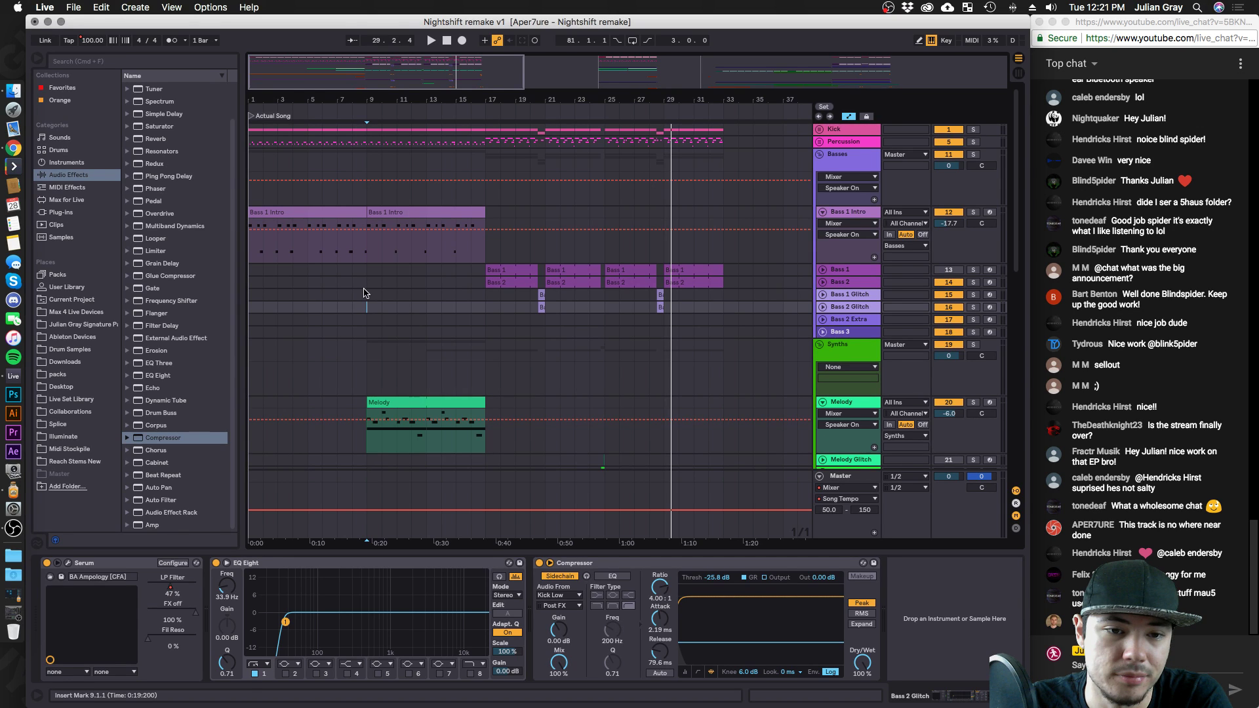
Play the arrangement from 9.1.1, solo the Melody track and open the Melody clip's notes.
click(364, 293)
key(space)
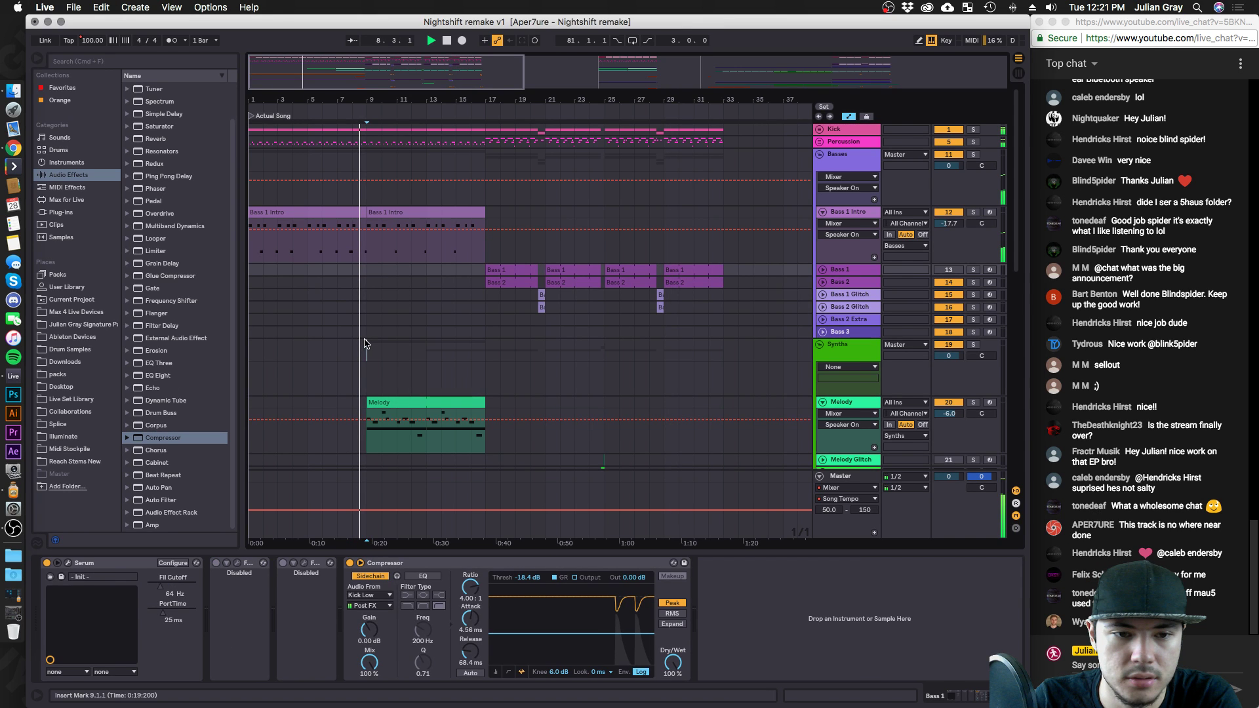
scroll(853, 354, down, 2)
click(862, 356)
double_click(433, 406)
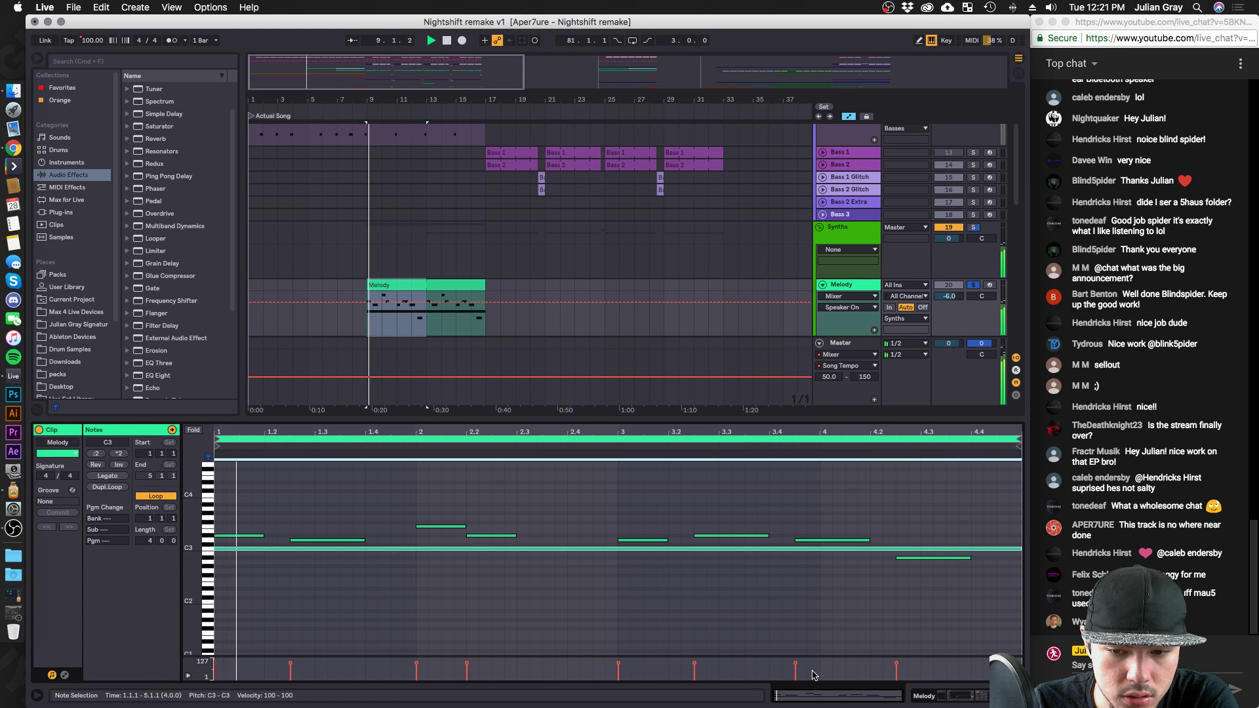
click(340, 590)
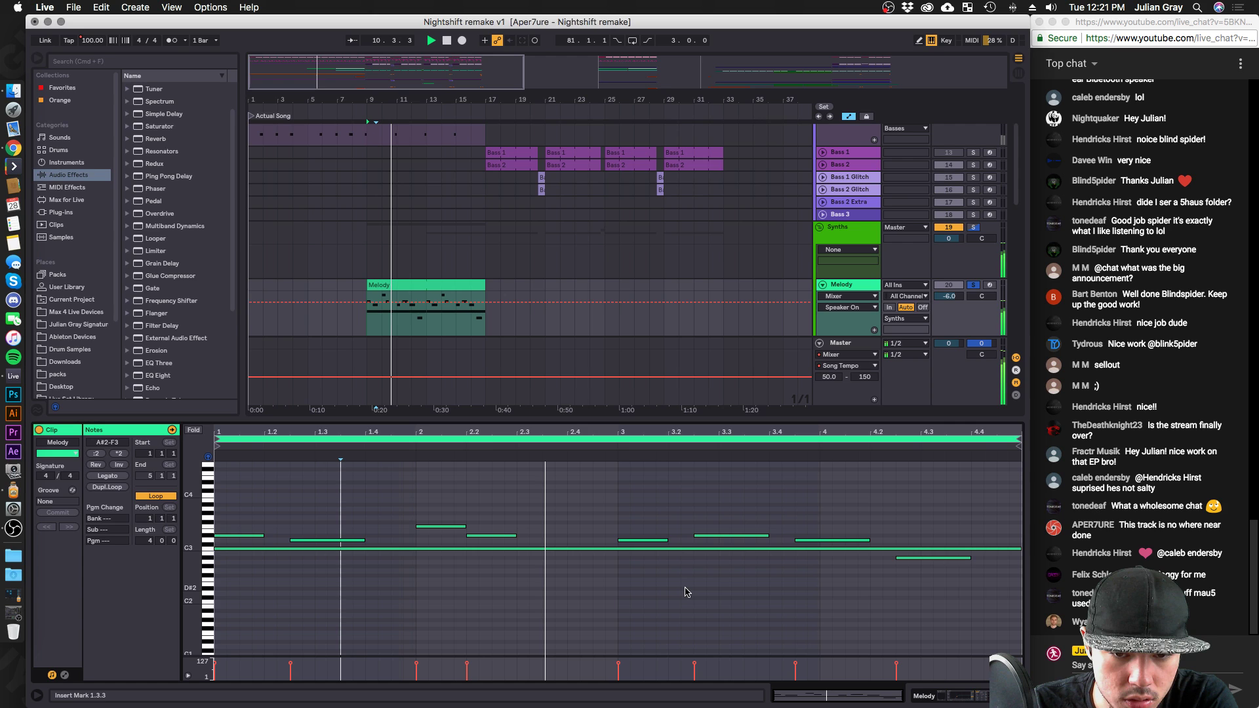
Inspect the Serum patch on the Melody track while it plays, then hide the plug-in window.
key(shift+Tab)
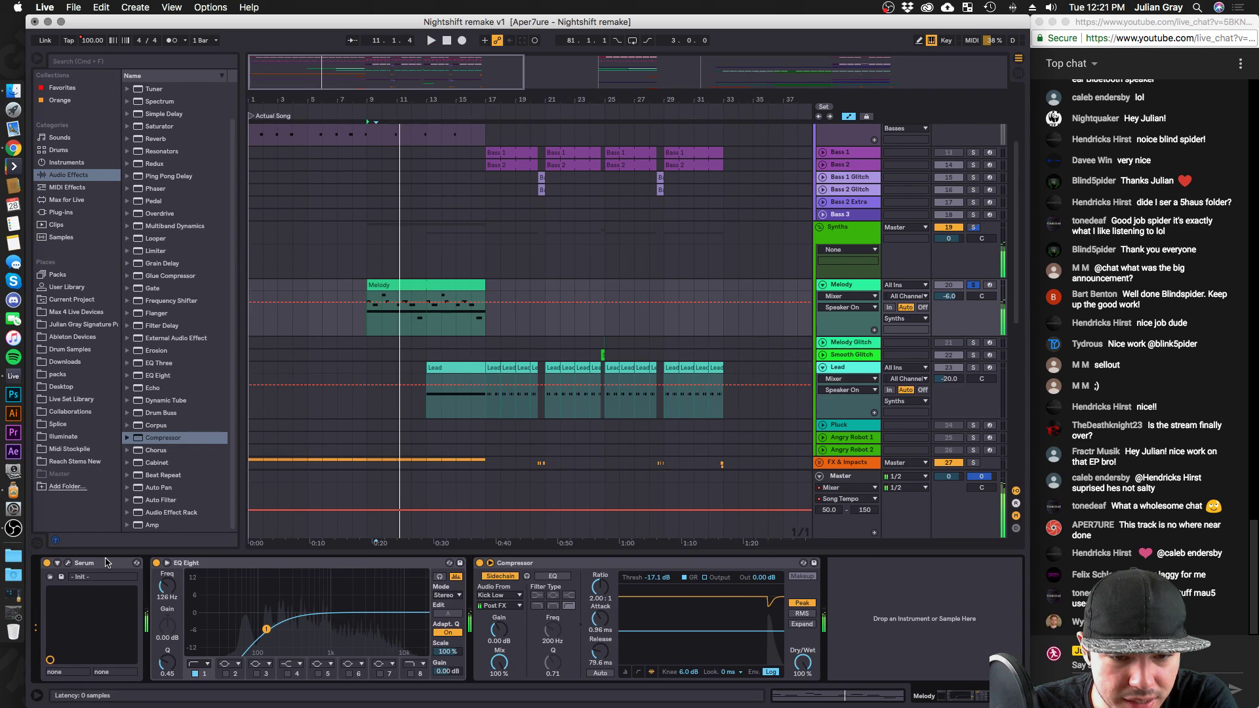
click(68, 563)
key(space)
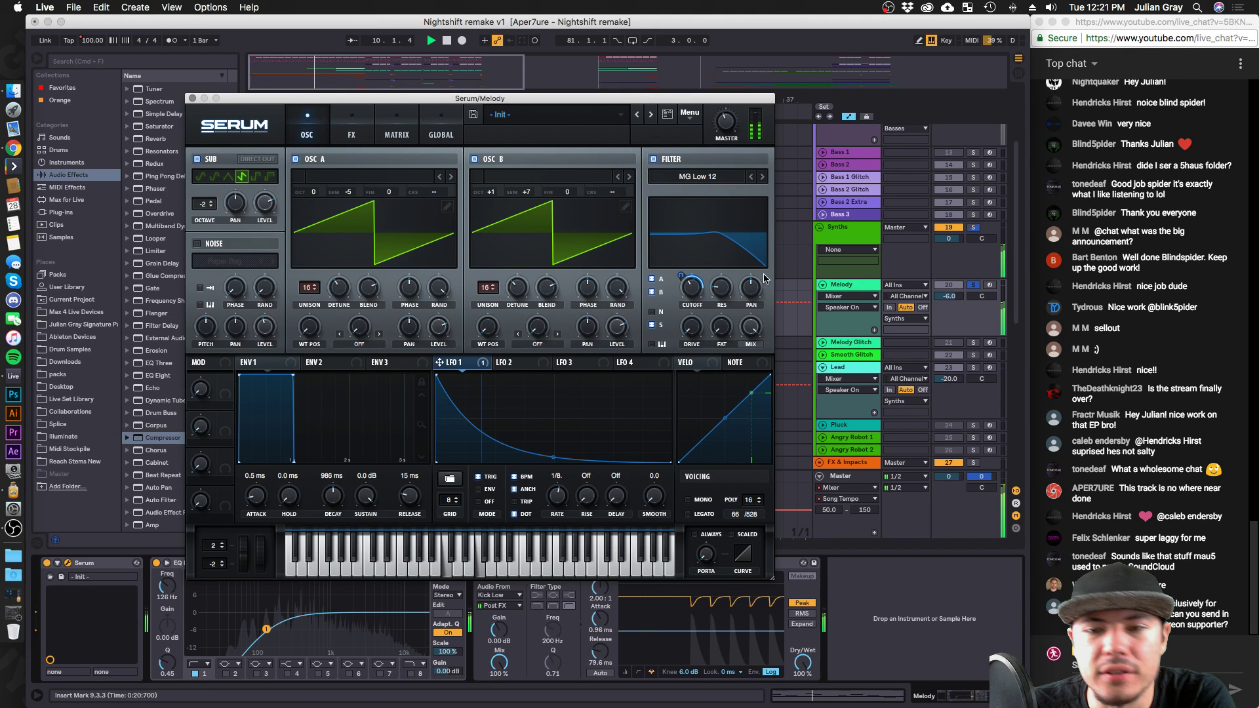
key(super+alt+p)
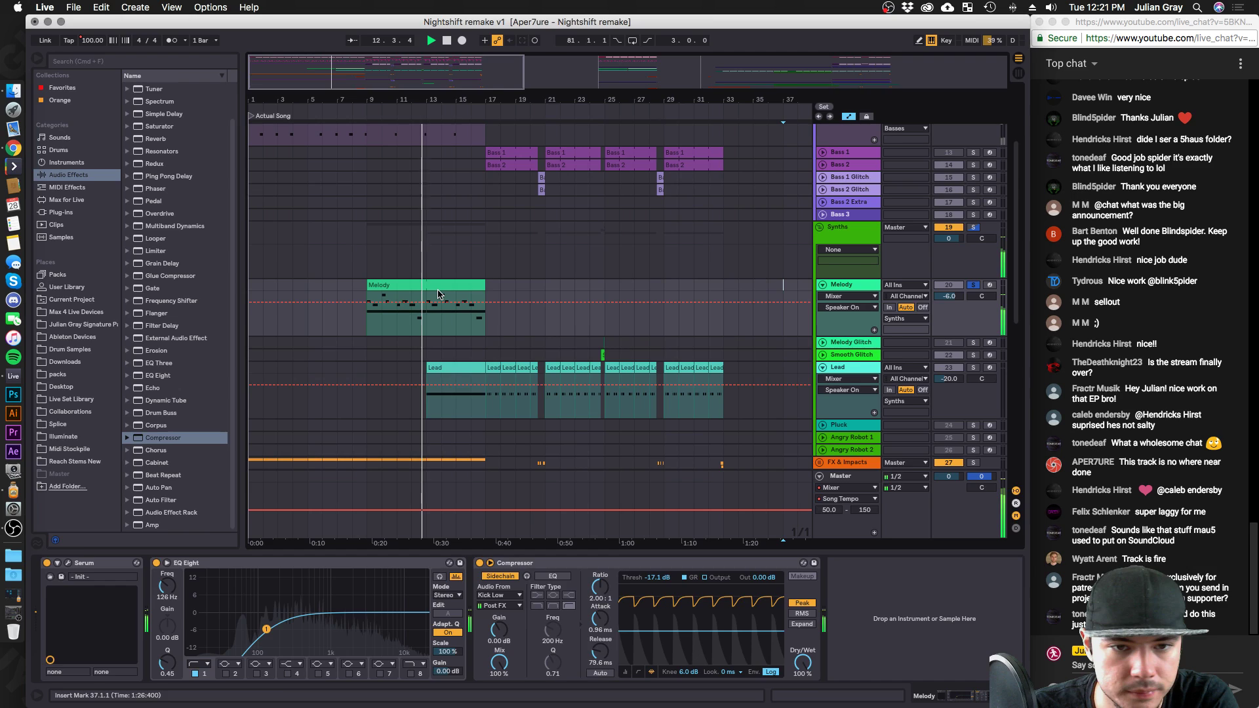
Reopen the Melody clip, play it from its start and deactivate the long sustained C3 note.
double_click(384, 294)
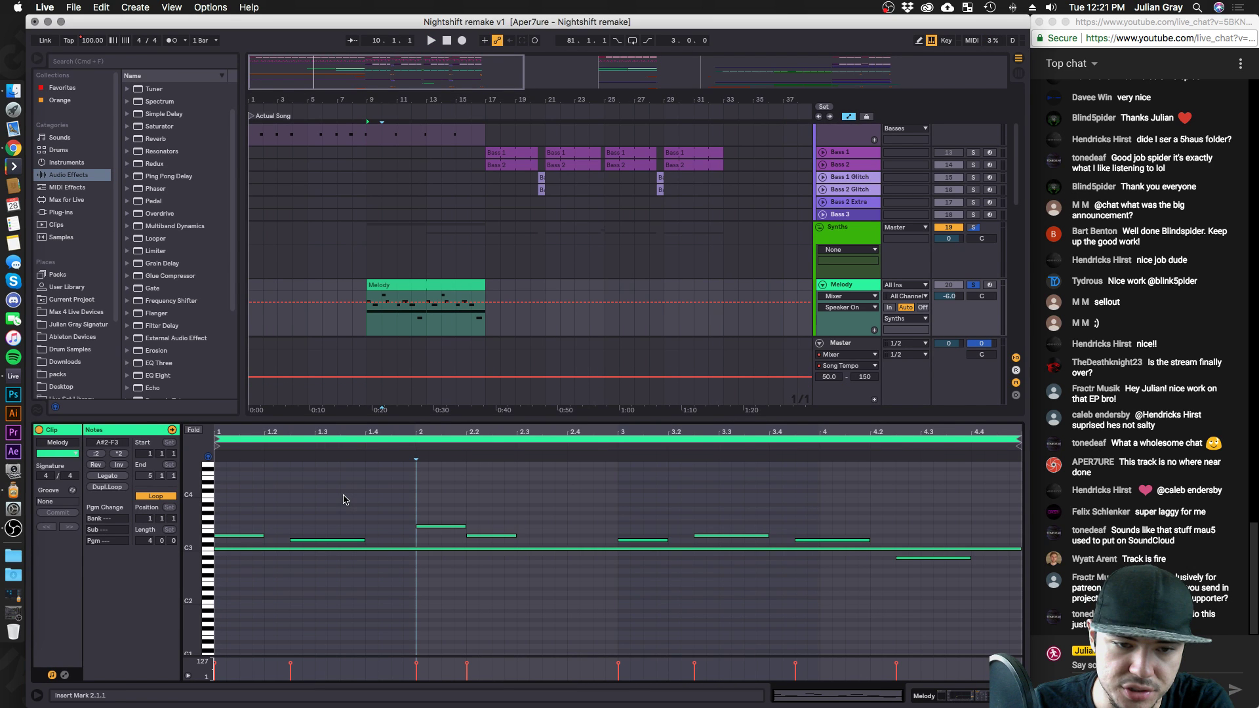
key(Home)
key(space)
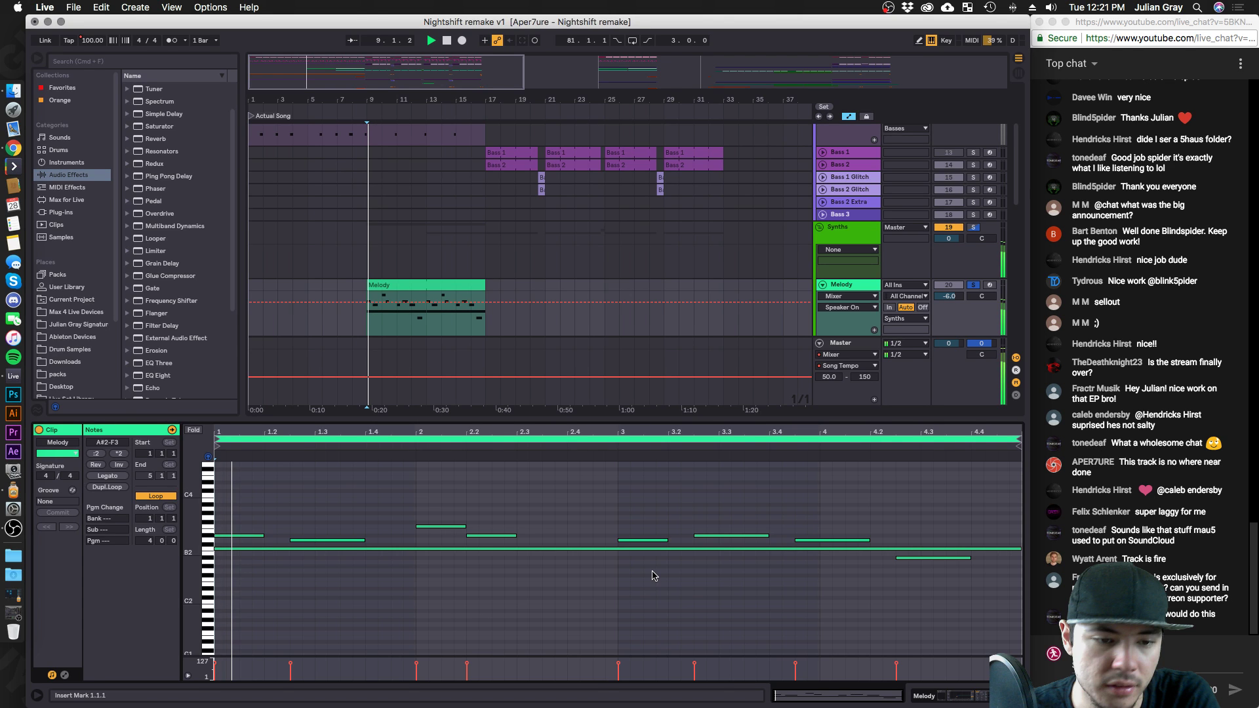
click(420, 549)
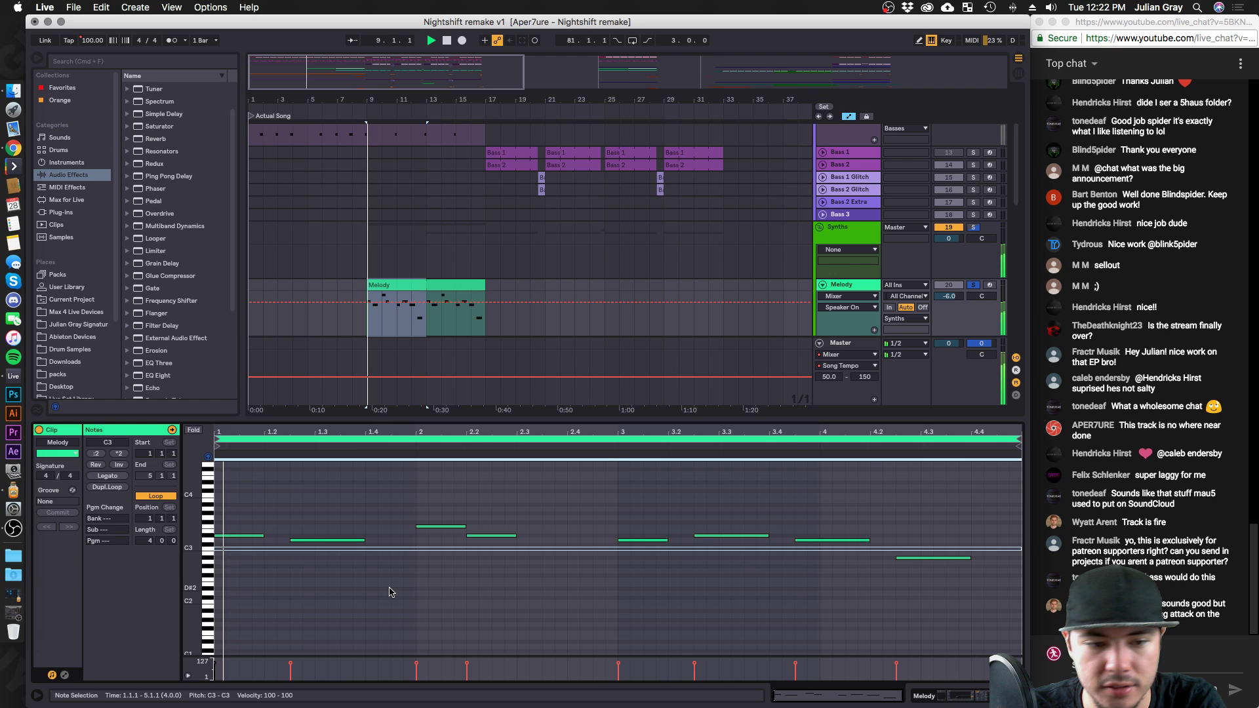
click(390, 592)
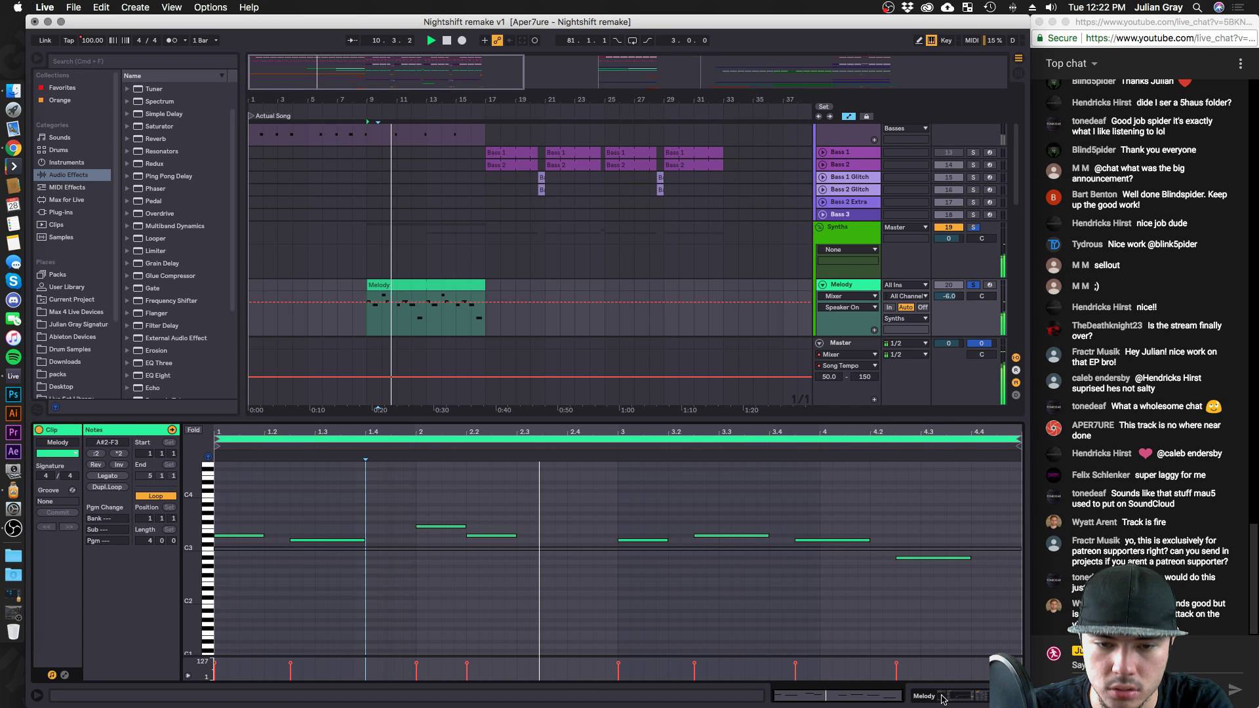
click(942, 698)
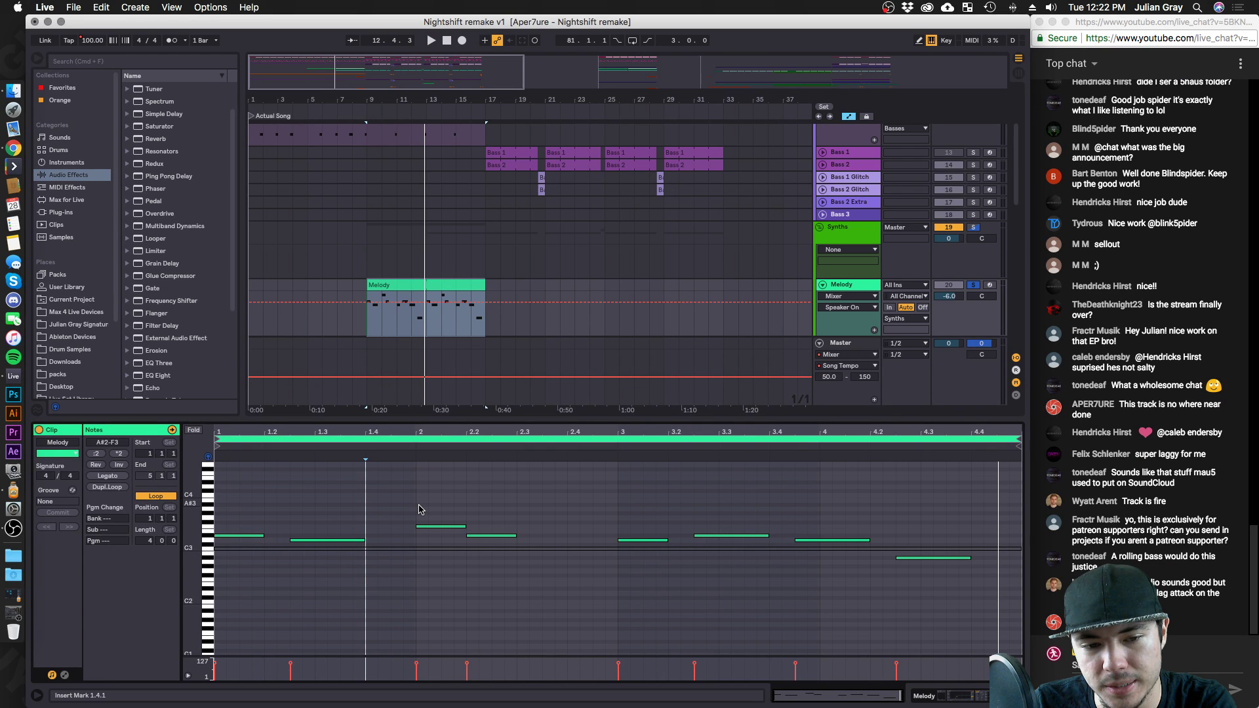
Lengthen the opening D#3 note to 1.2.3 and make the bar 2 D#3 note span 2.2.3 to 2.4.1.
click(240, 536)
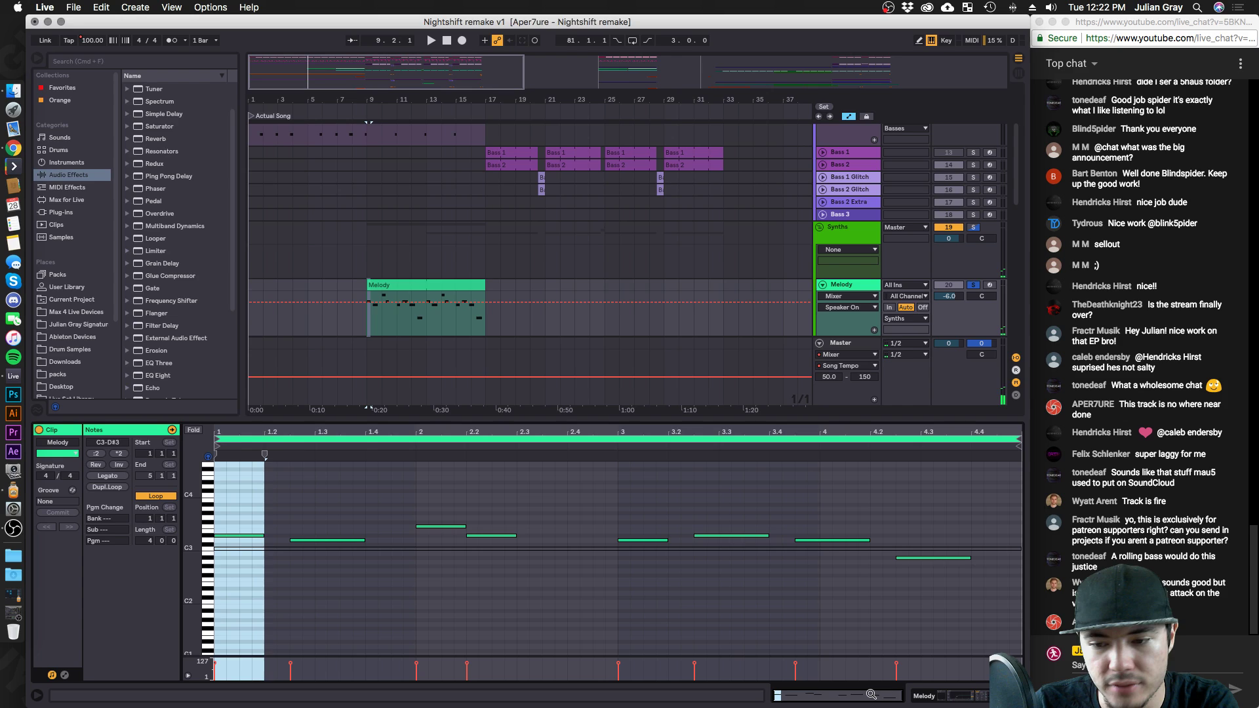
right_click(1011, 525)
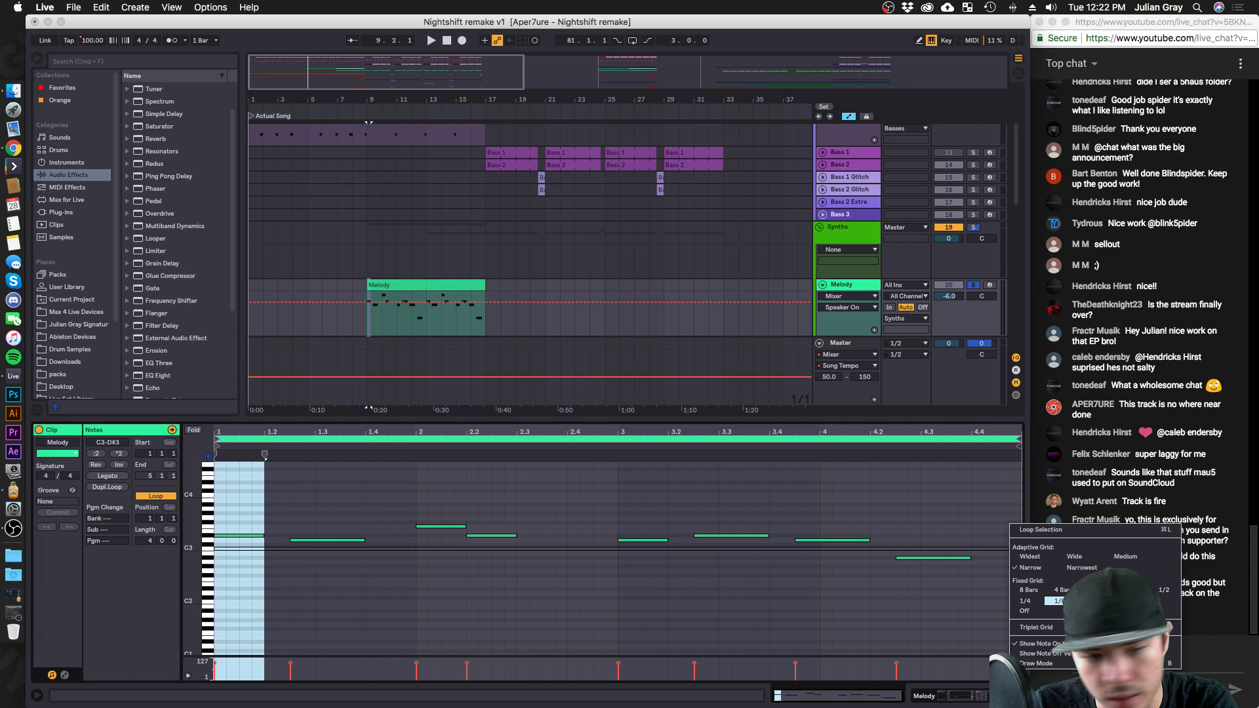
click(262, 536)
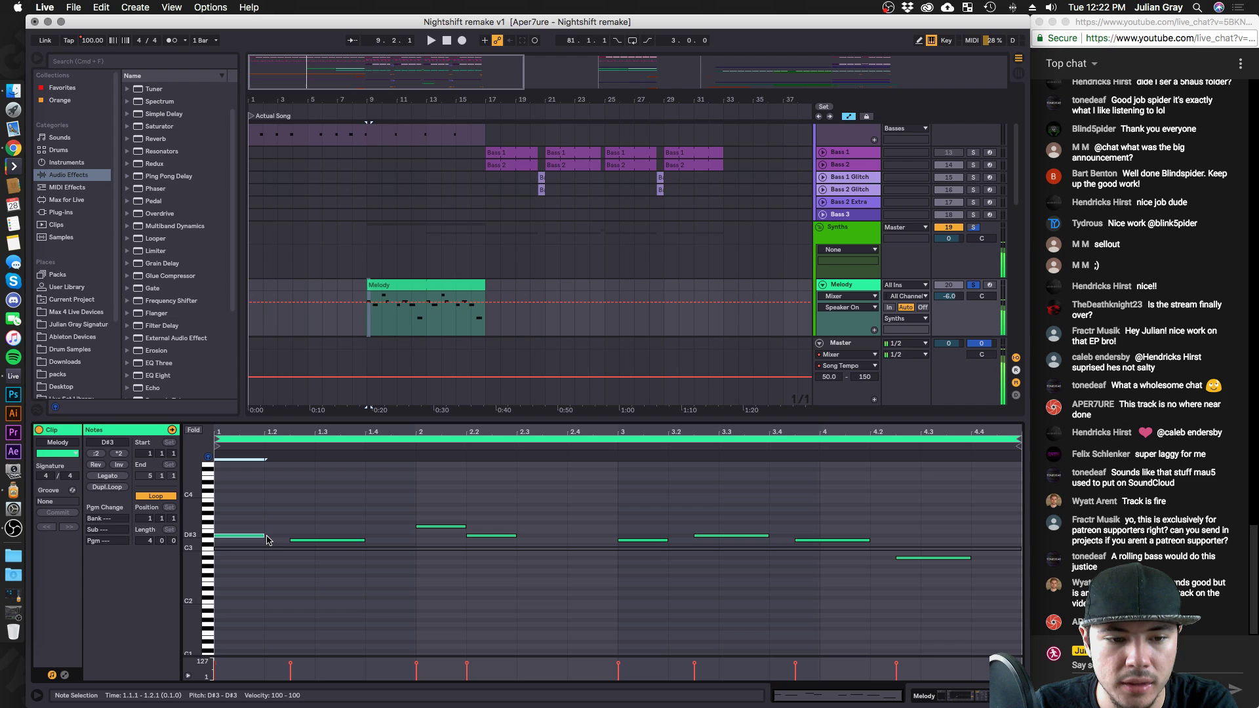
drag(267, 539, 291, 537)
right_click(1015, 523)
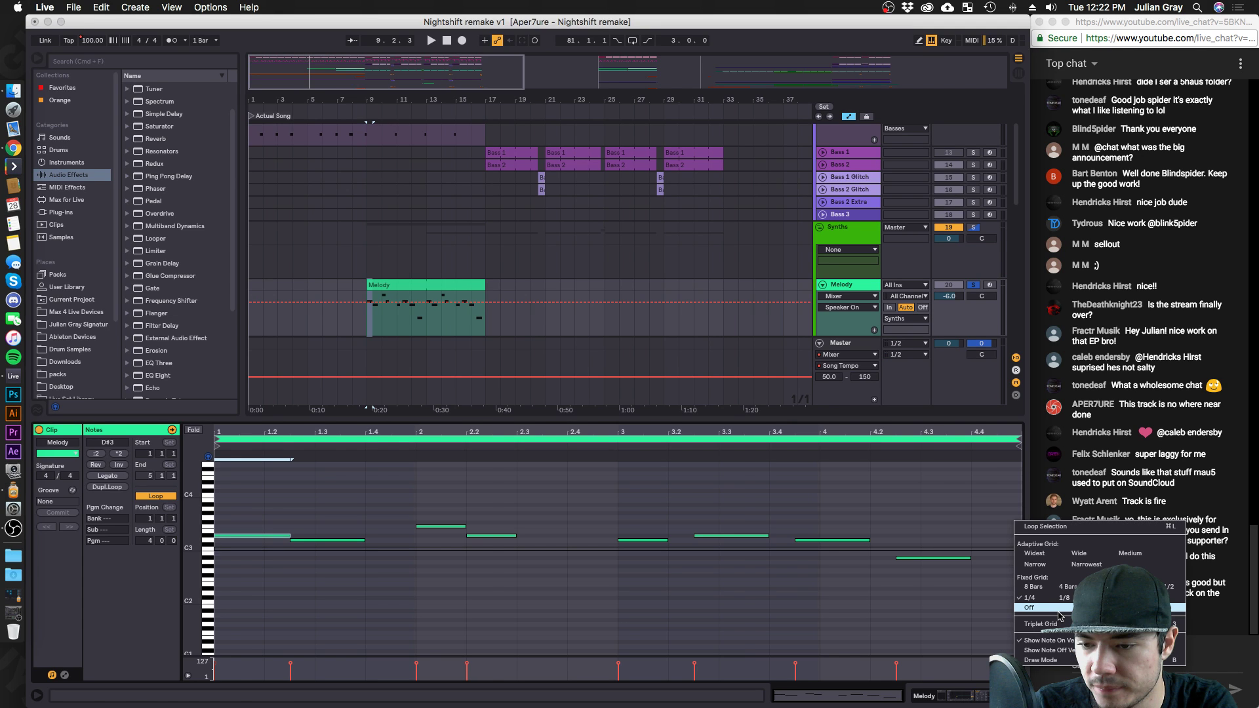
click(1059, 615)
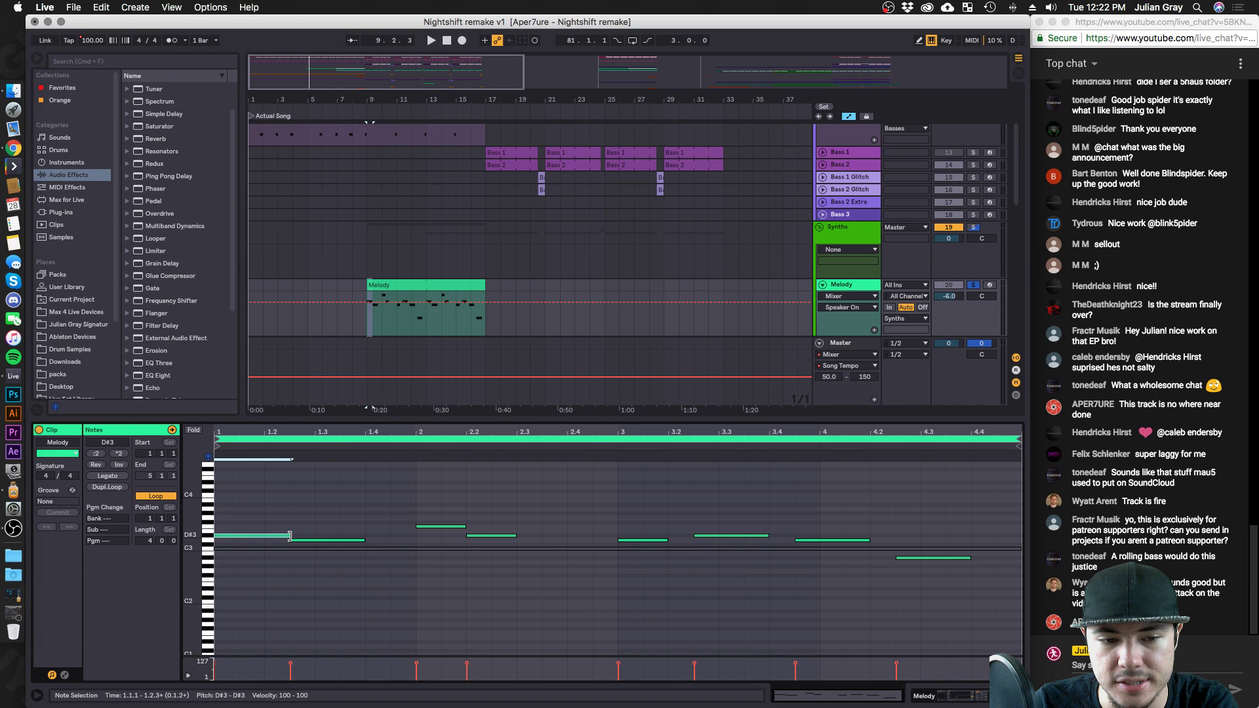
drag(515, 535, 575, 531)
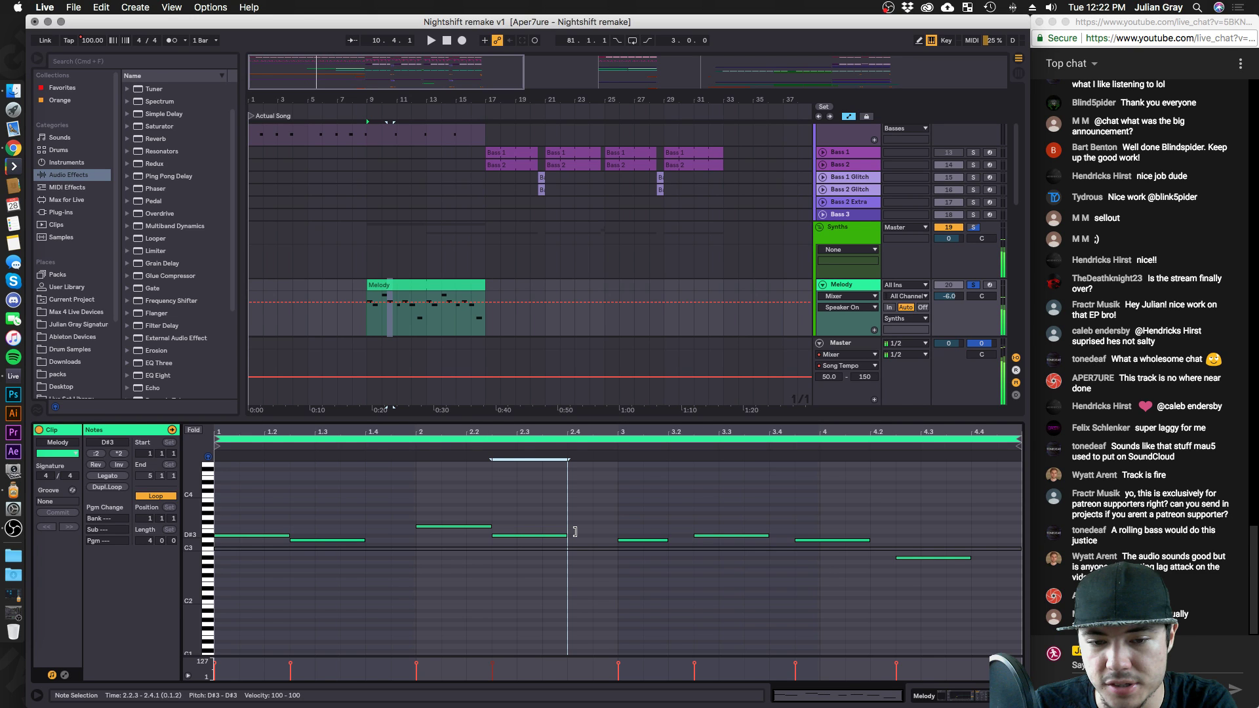
Replay the melody from 1.1.1 and try the last D3 note of bar 3 at 3.4.1.
key(Home)
key(space)
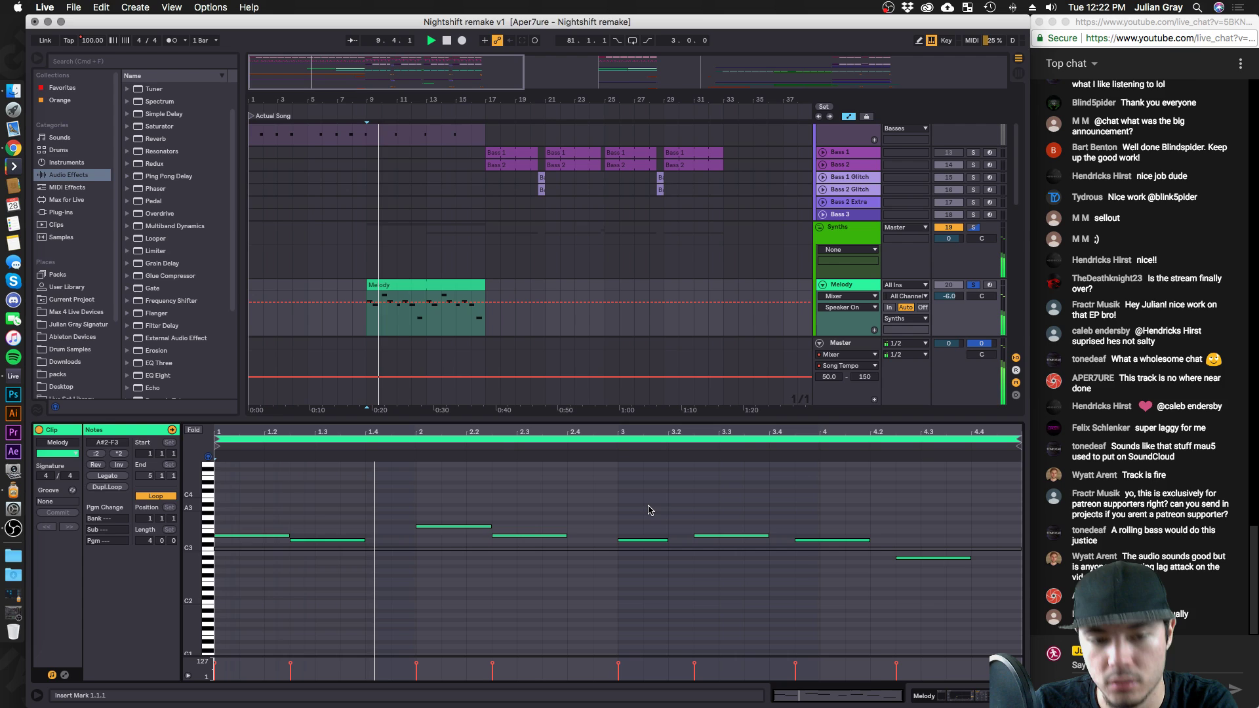
click(648, 510)
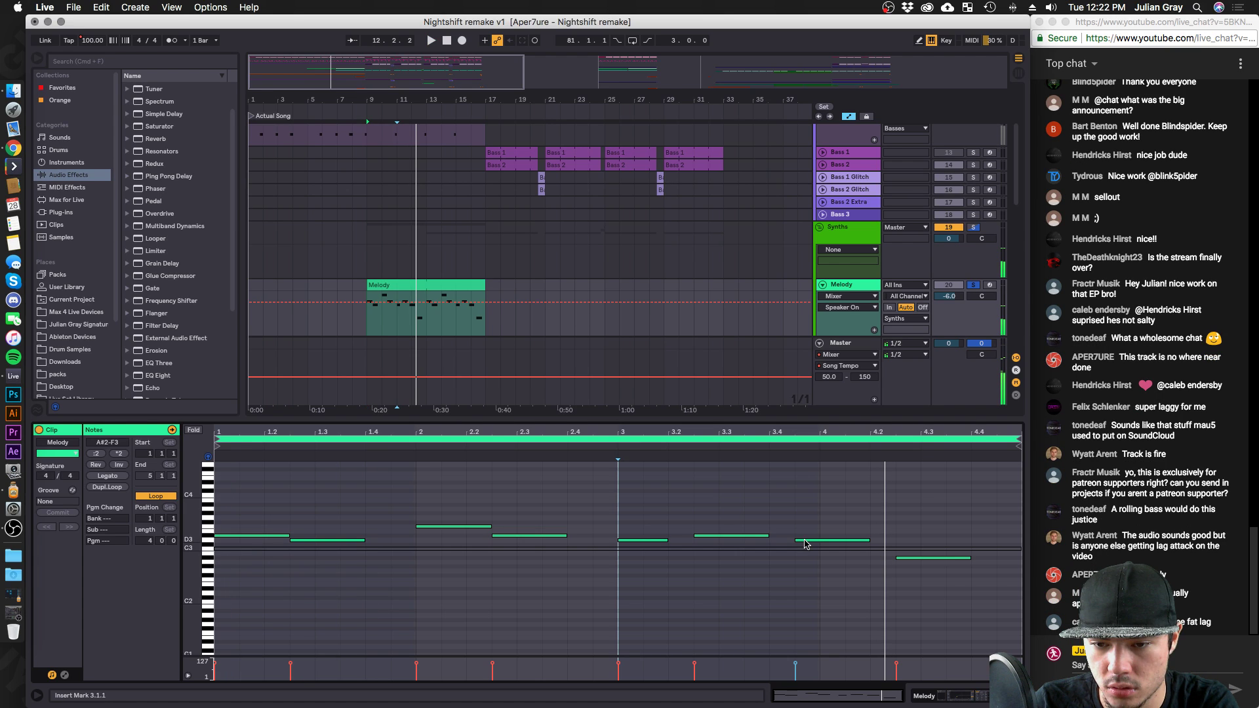
drag(805, 544, 779, 542)
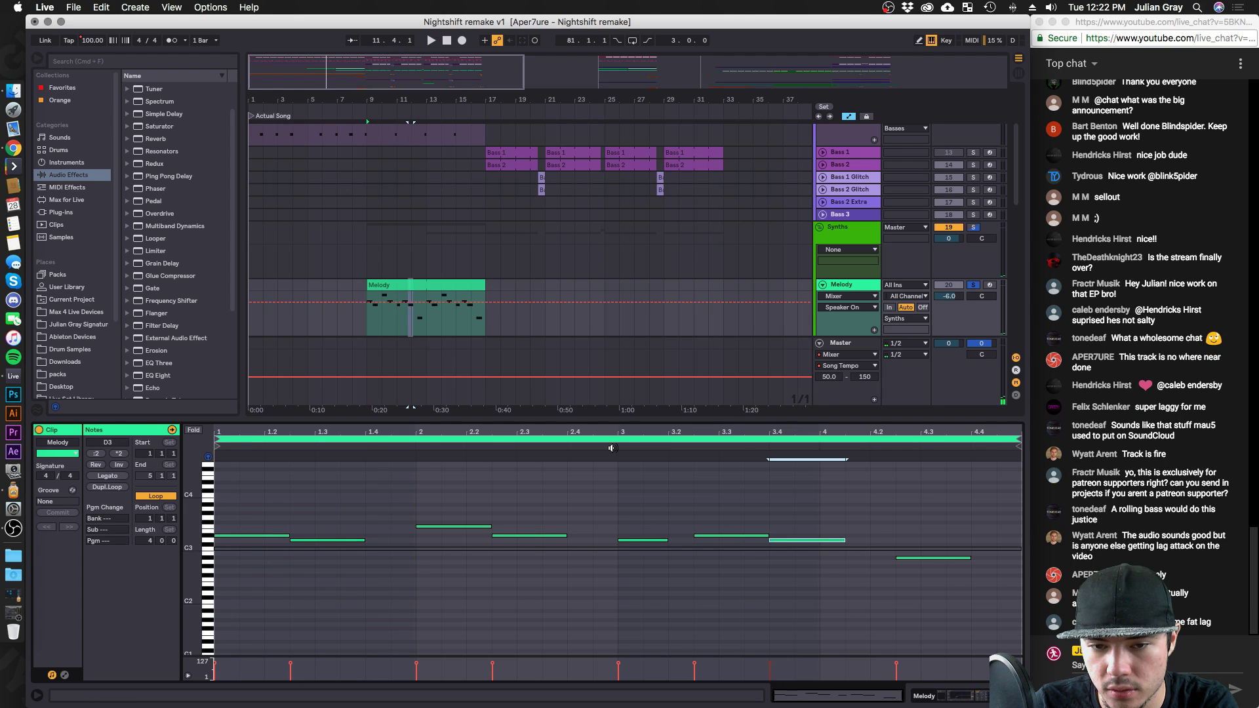
click(612, 448)
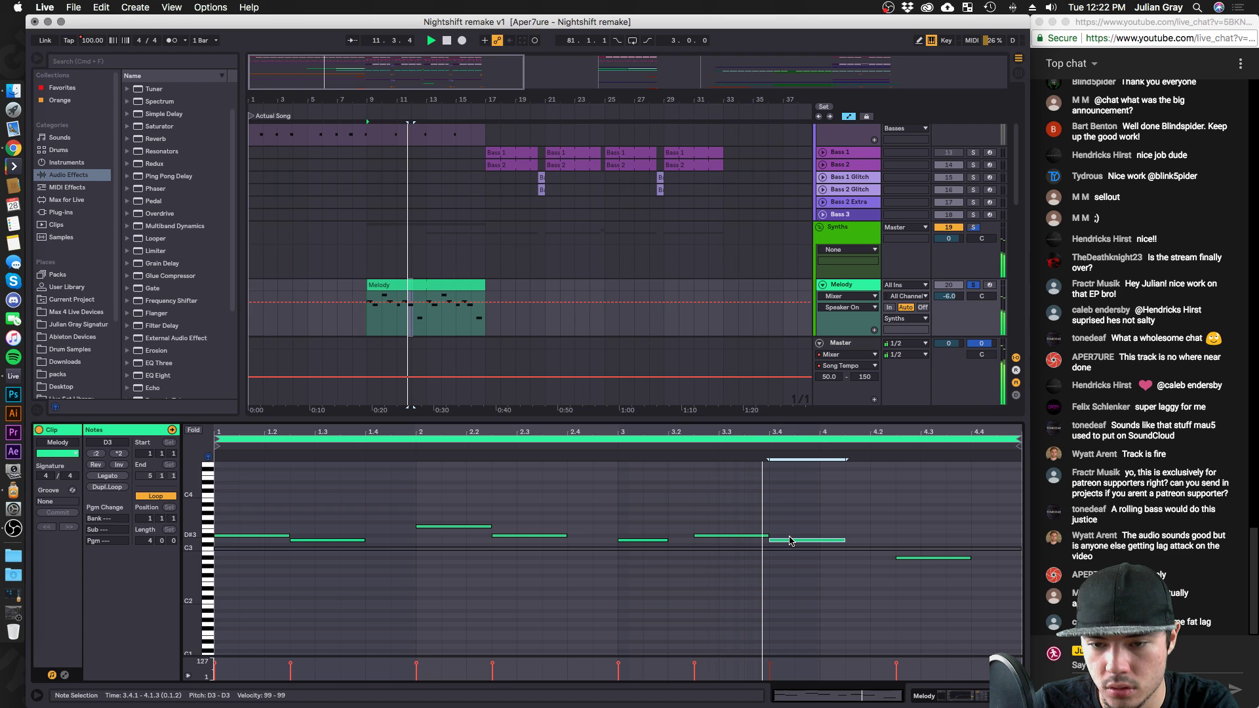
Move the D3 note from 3.4.1 to 4.1.1, extend the D3 note at 3.1.1 to 3.2.3 and raise the final note to C3.
drag(791, 541, 842, 542)
click(695, 511)
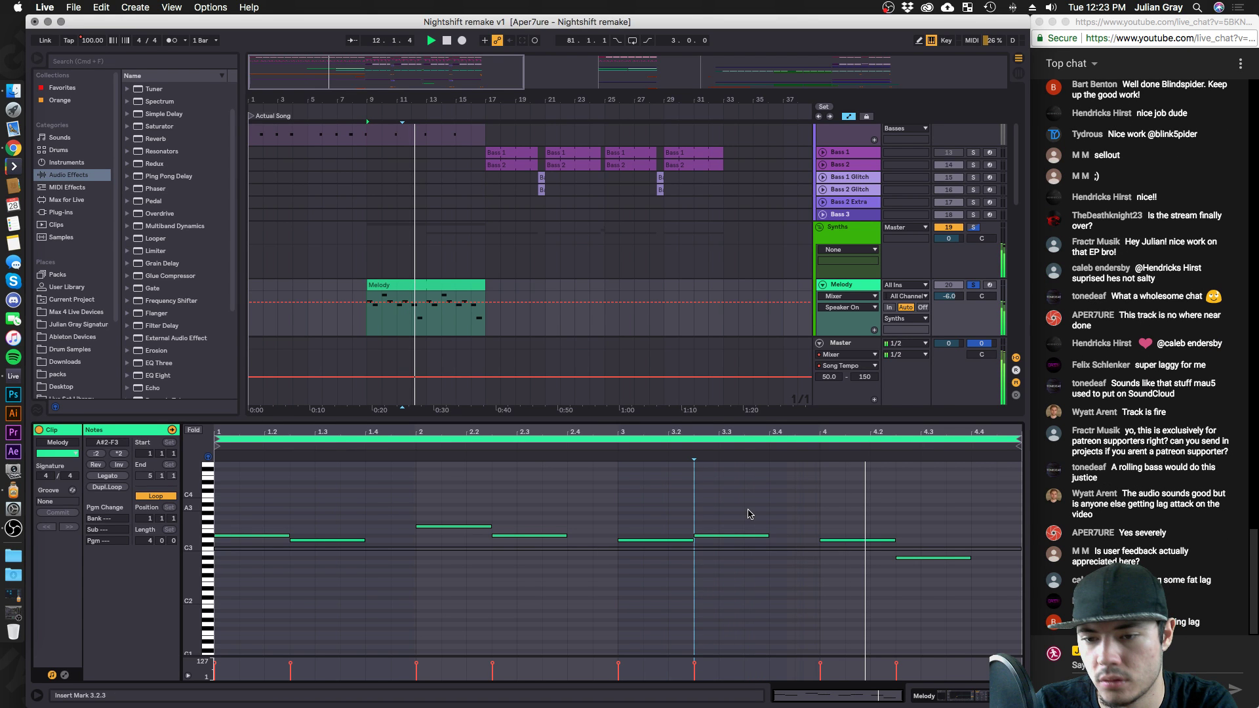
drag(948, 558, 948, 551)
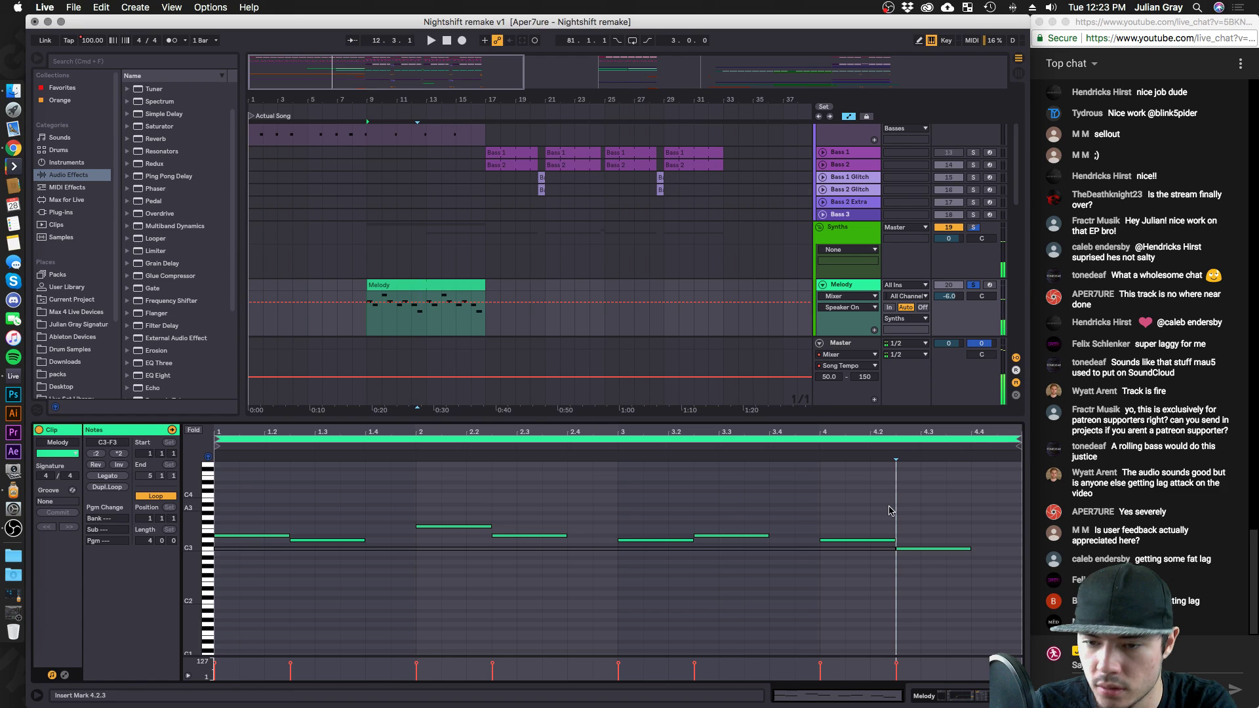
click(890, 511)
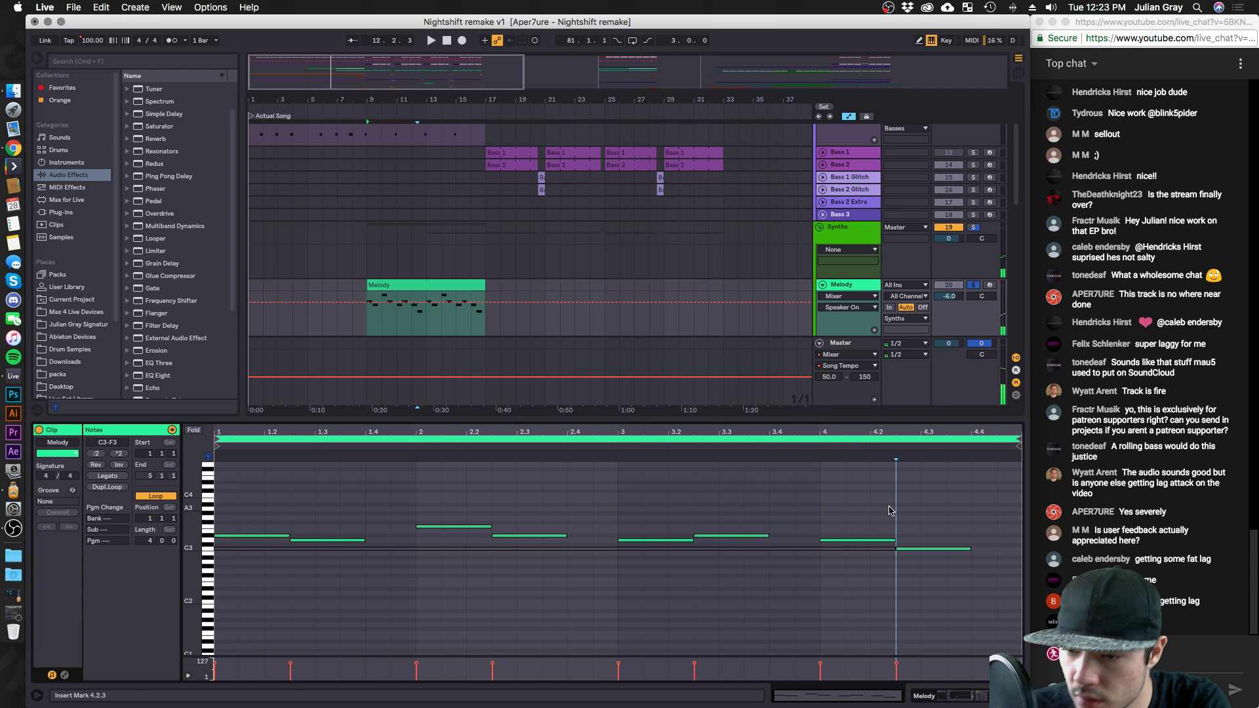
Switch to Chrome to check the stream health and chat on the YouTube live dashboard, resetting Live's insert marker to 9.1.1 in between.
key(super+Tab)
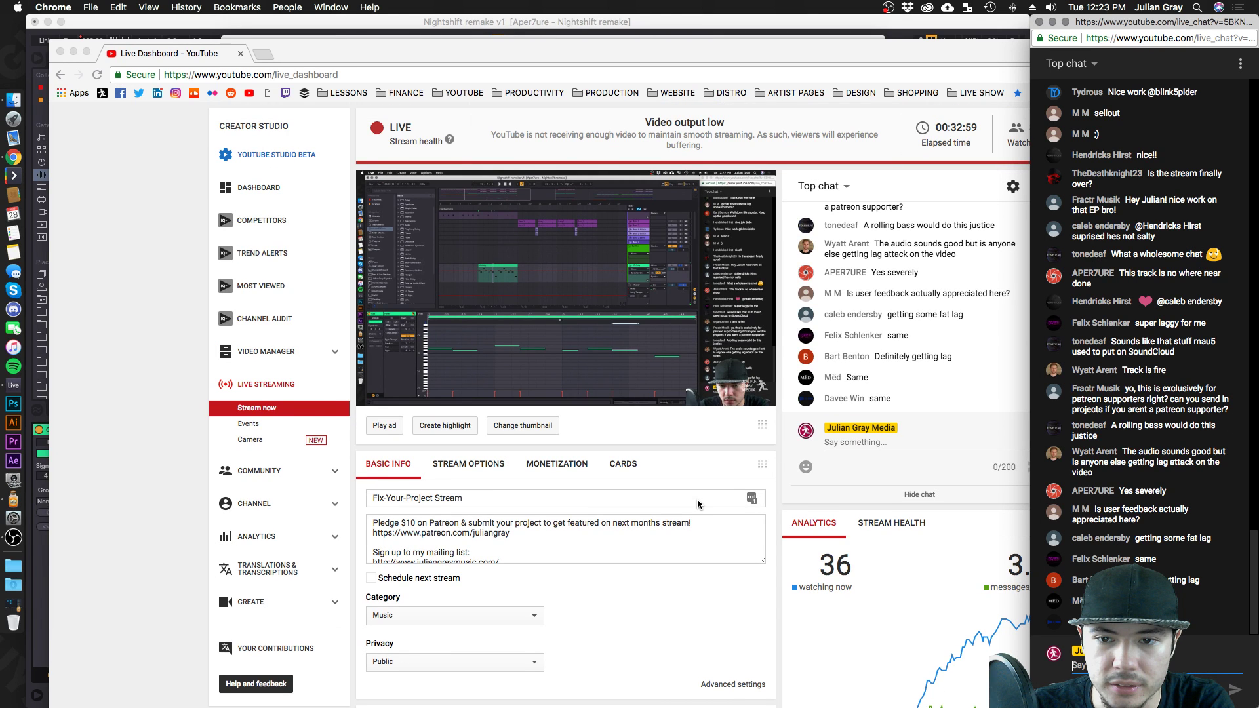
scroll(698, 498, up, 1)
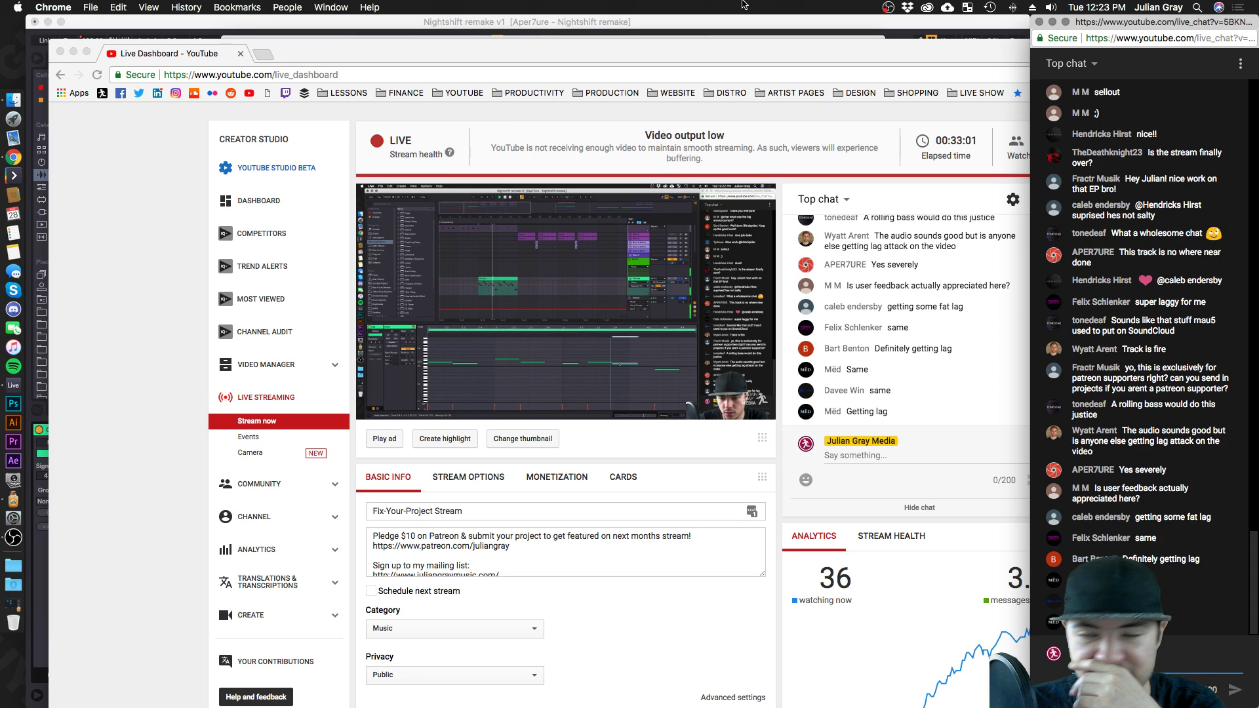
click(724, 26)
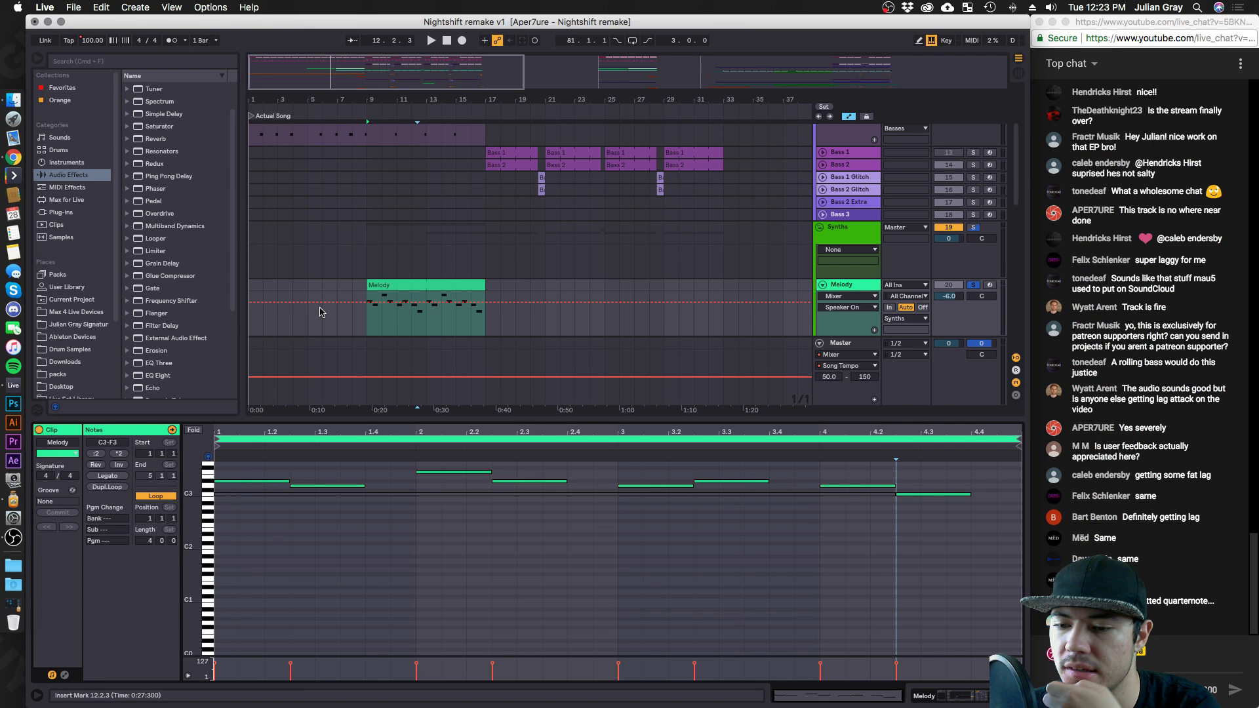
click(367, 318)
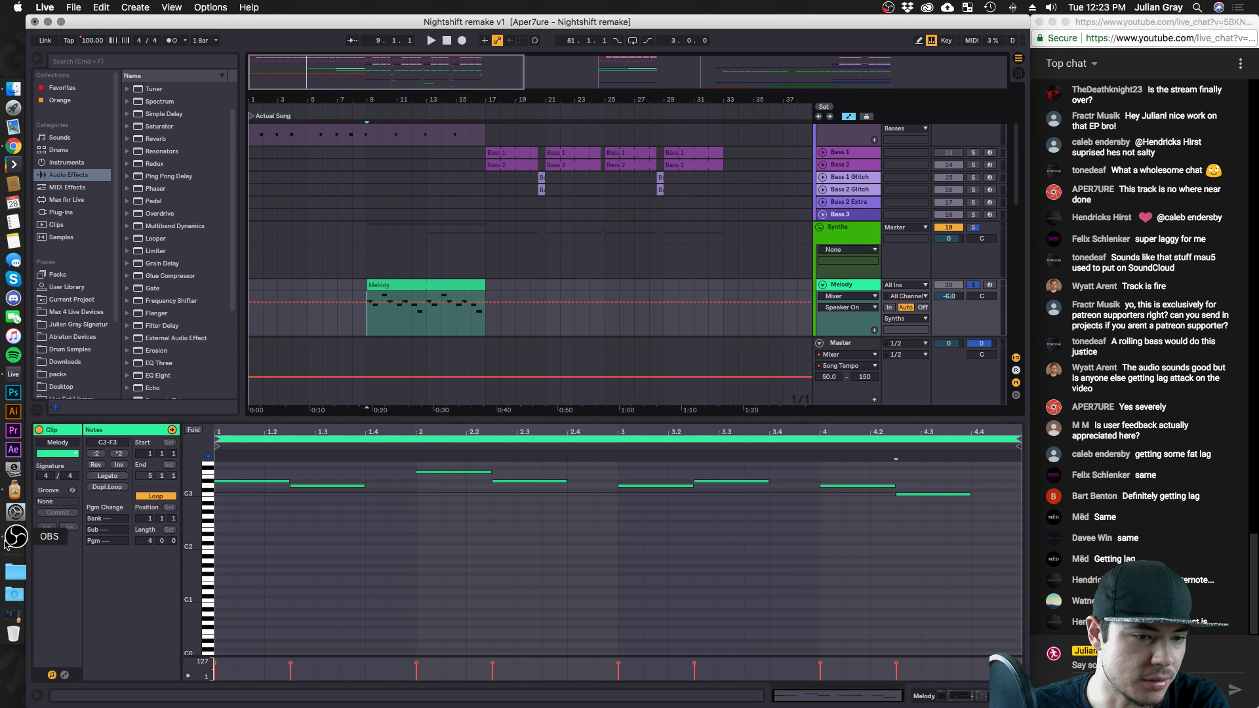
click(17, 156)
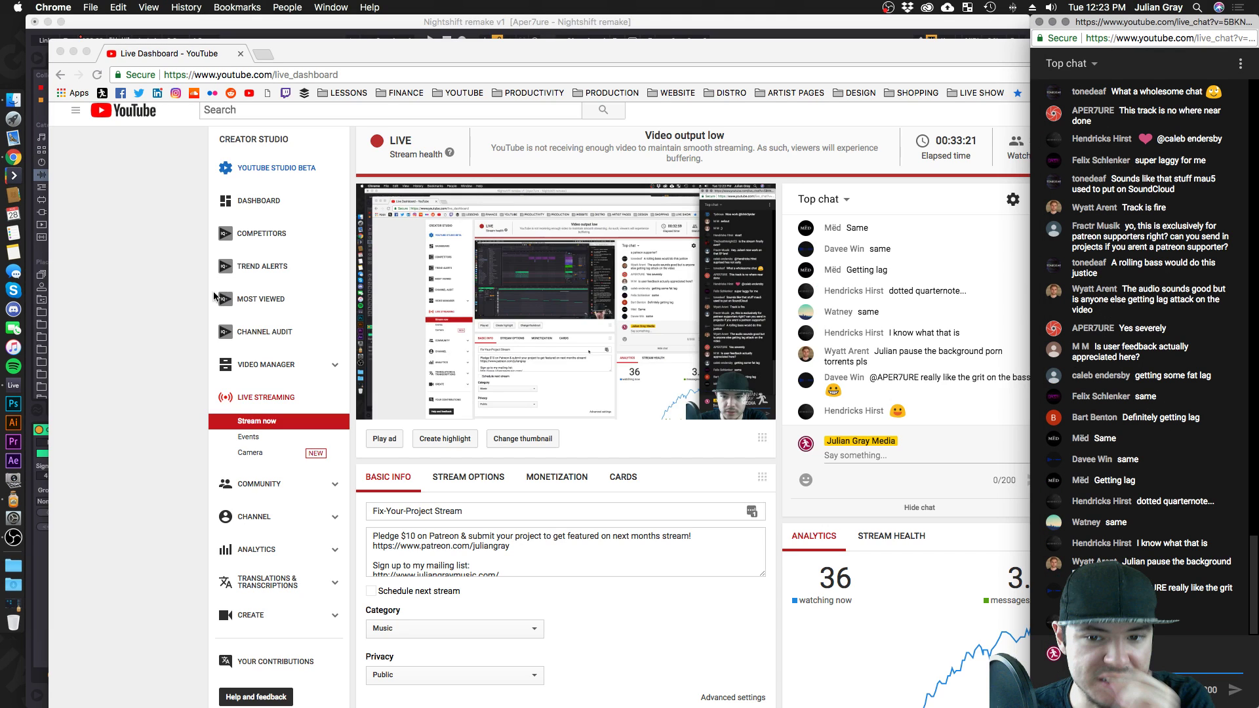
Switch to OBS, narrow its window and open the output settings.
click(11, 541)
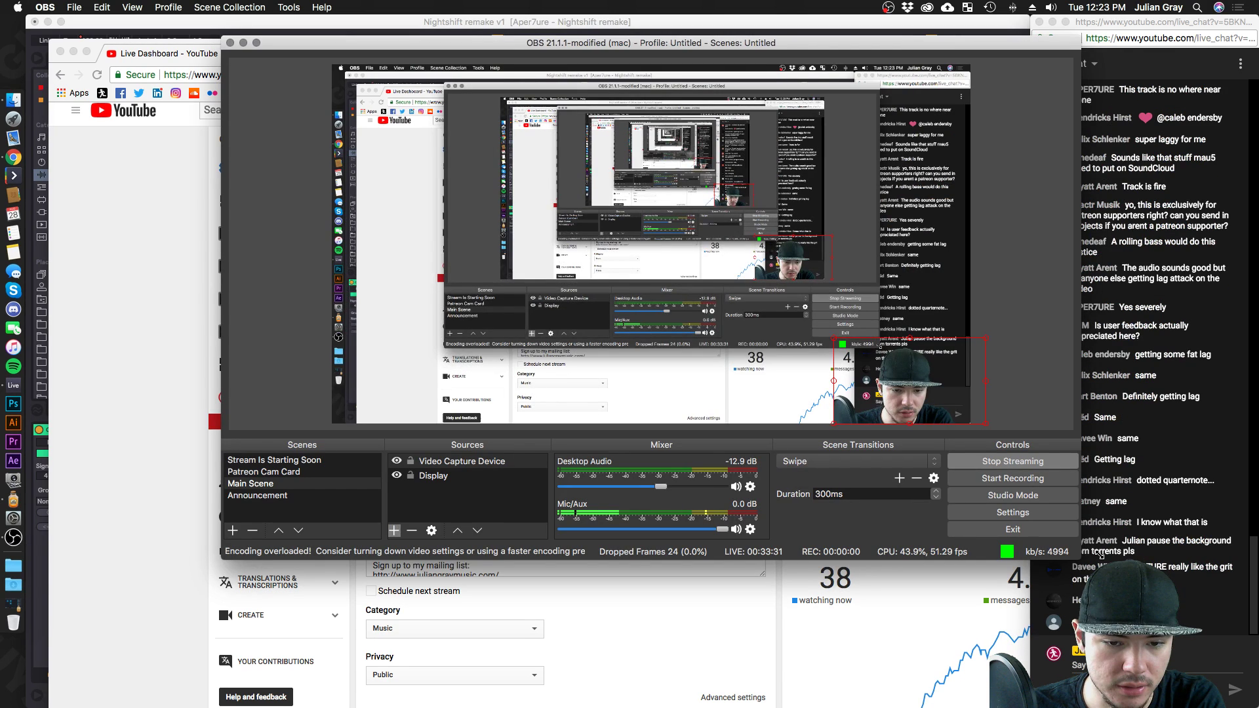
drag(1100, 555, 962, 554)
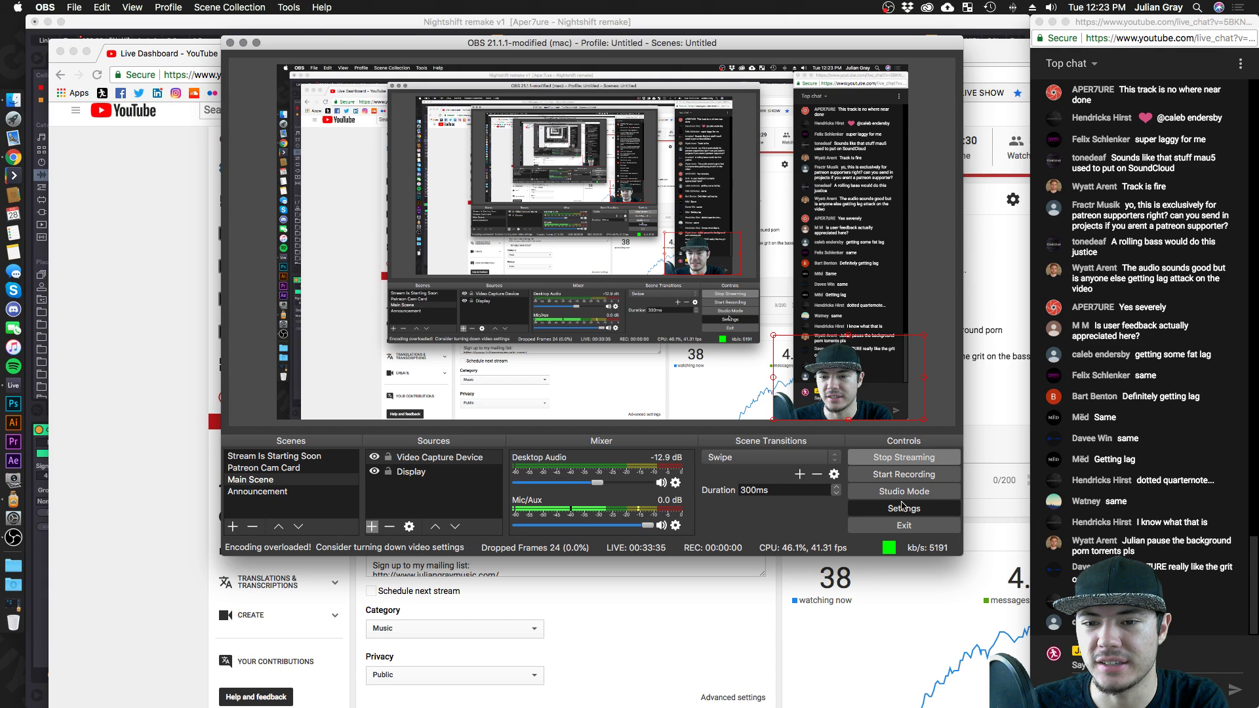
click(902, 507)
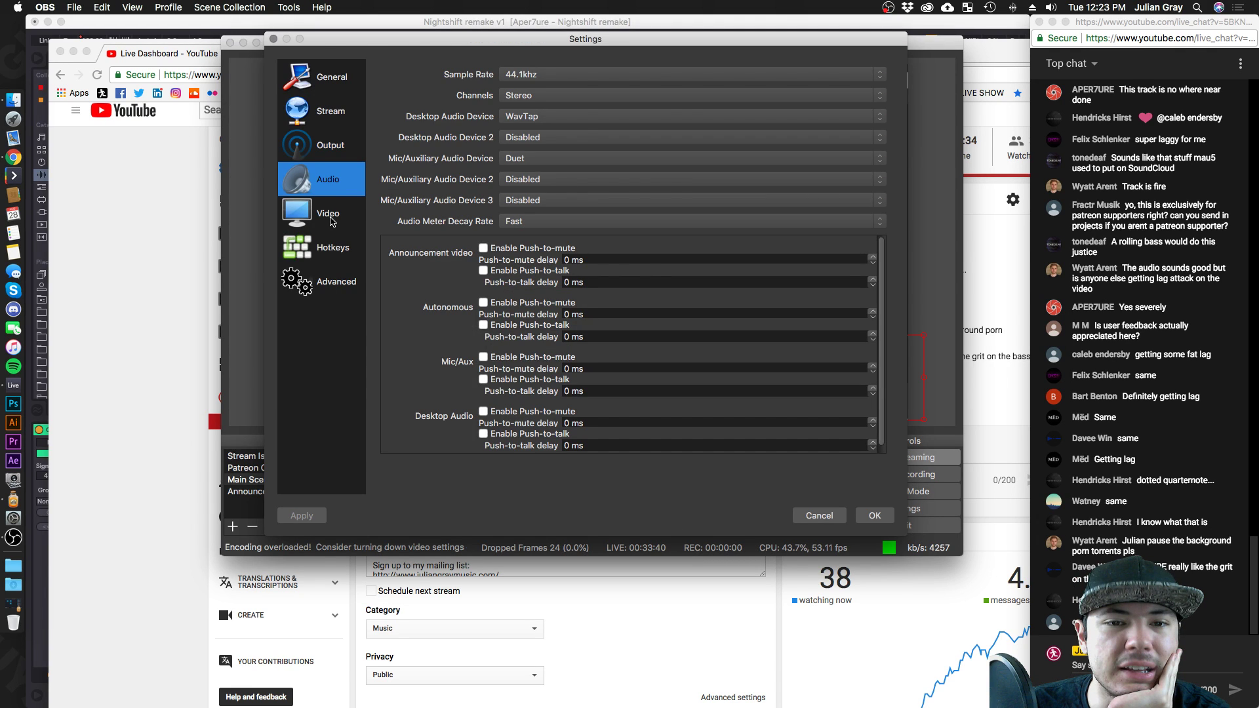
key(Up)
Set the streaming output's rate control to CBR and its bitrate to 4000, and accept the settings.
click(599, 236)
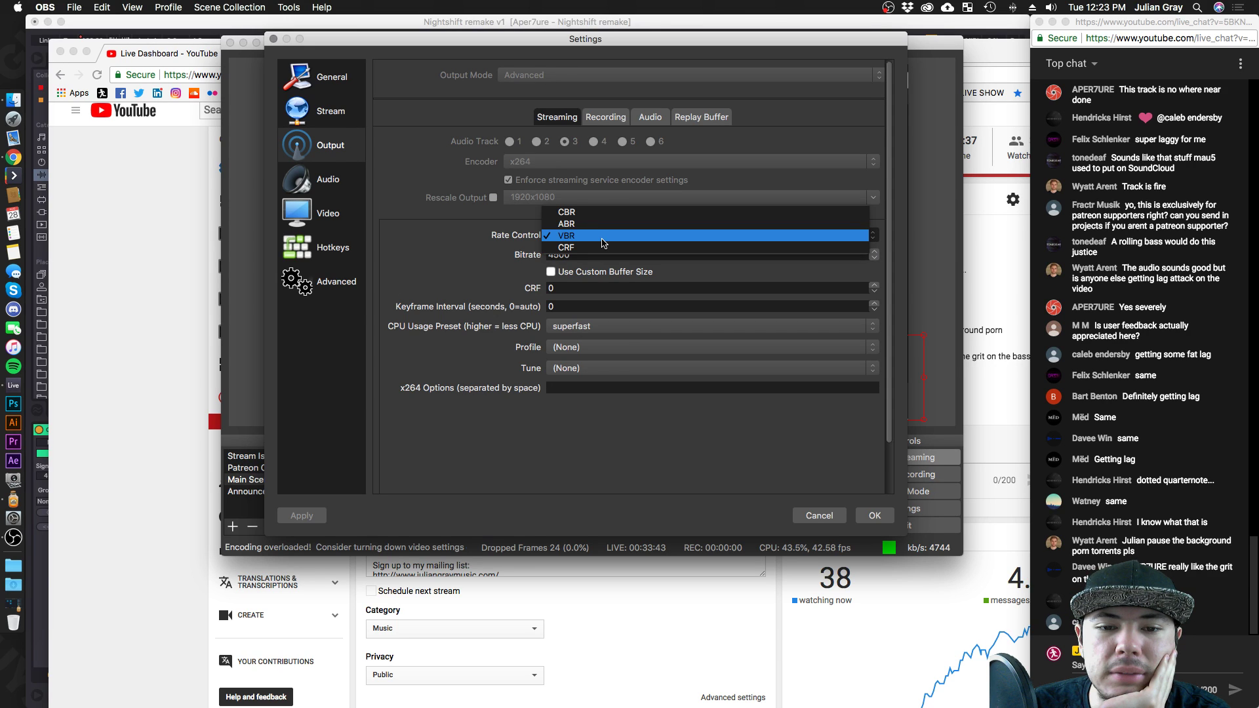
click(567, 211)
click(580, 254)
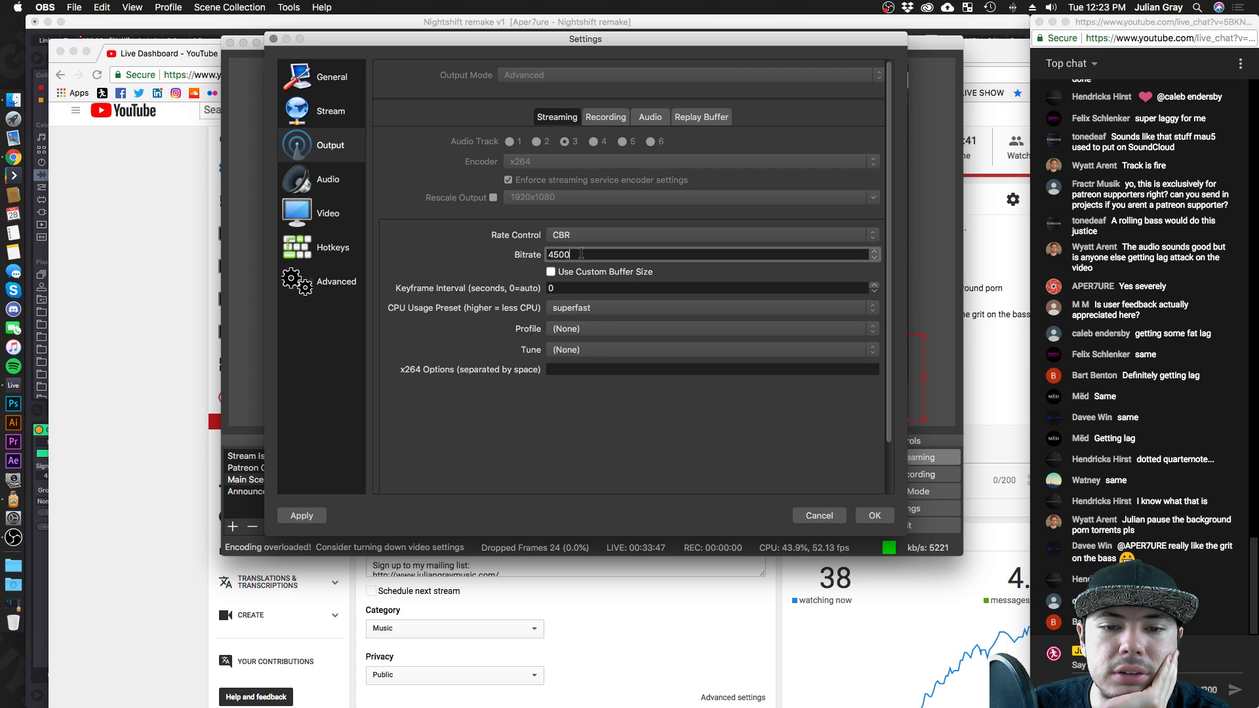
key(Left)
key(Left)
key(BackSpace)
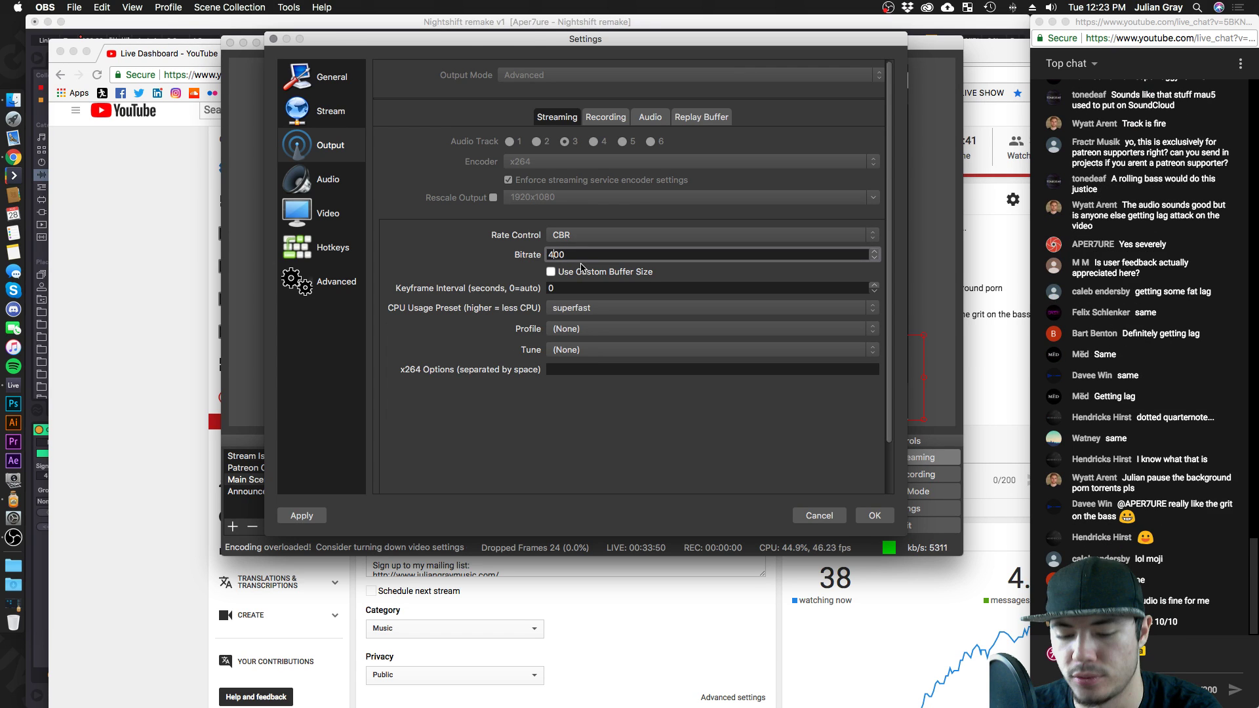
text(0)
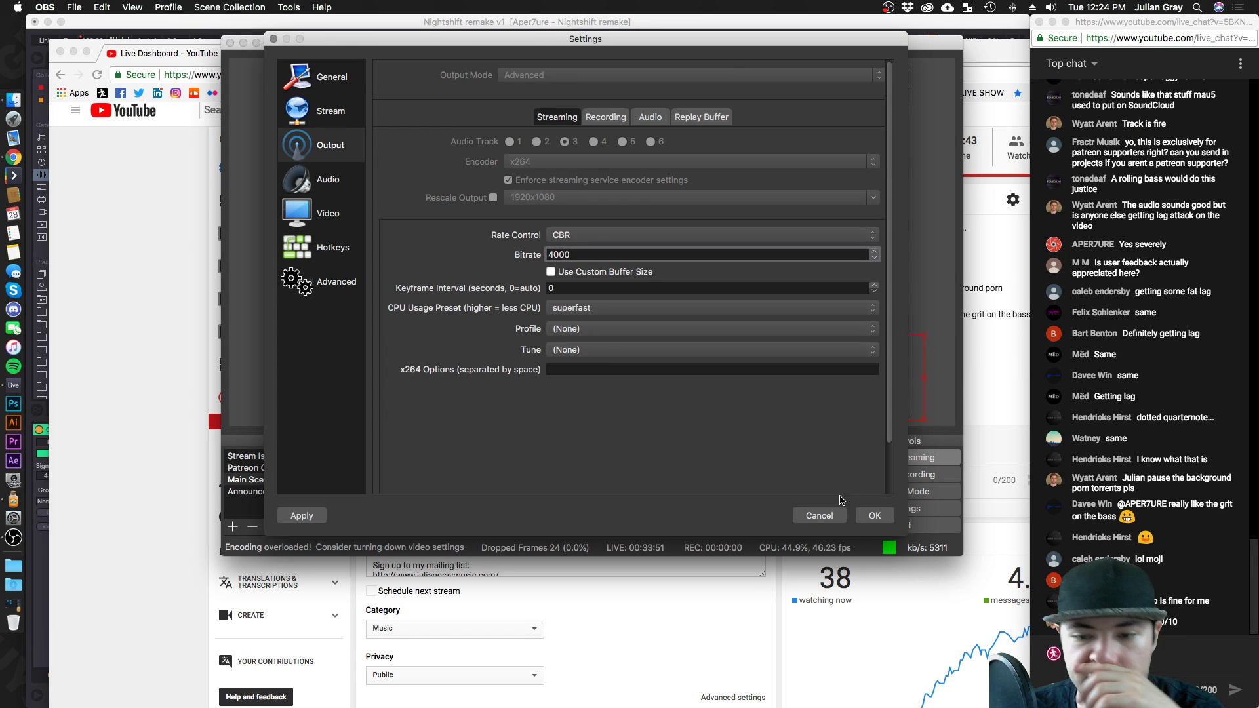
click(874, 516)
Switch between Chrome and OBS to check the stream health, live preview and chat against the encoder status.
click(719, 615)
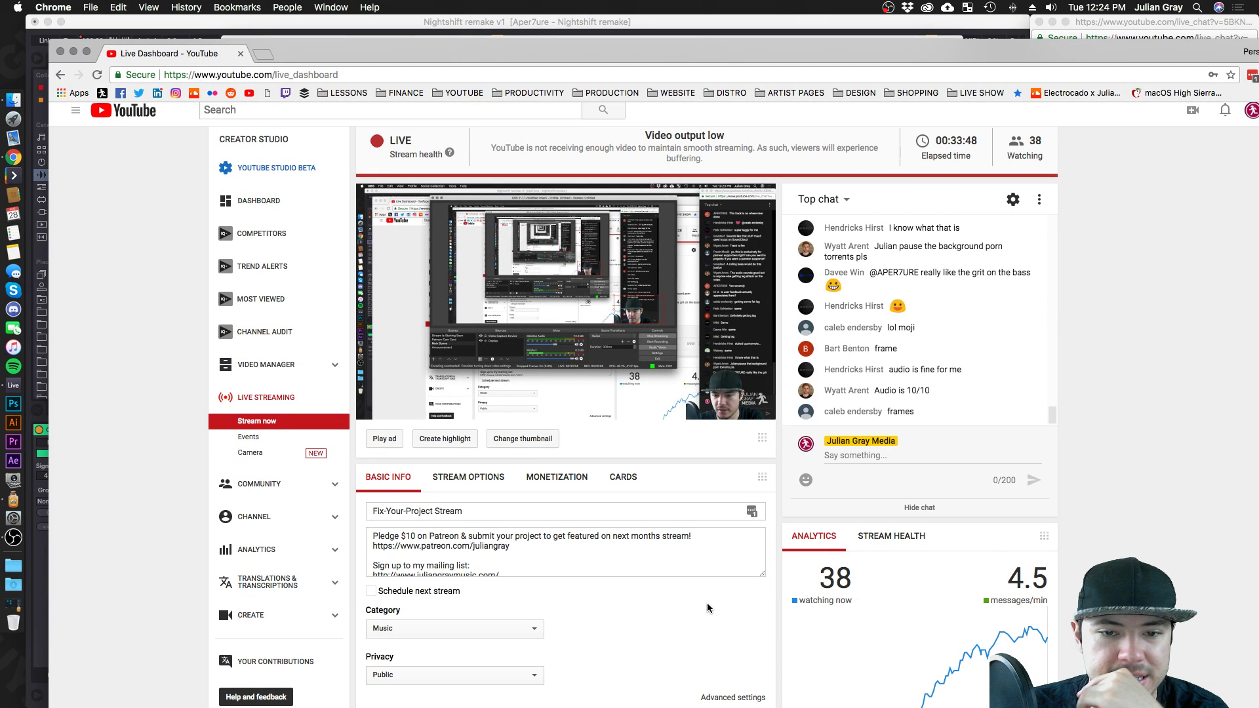
mouse_move(651, 312)
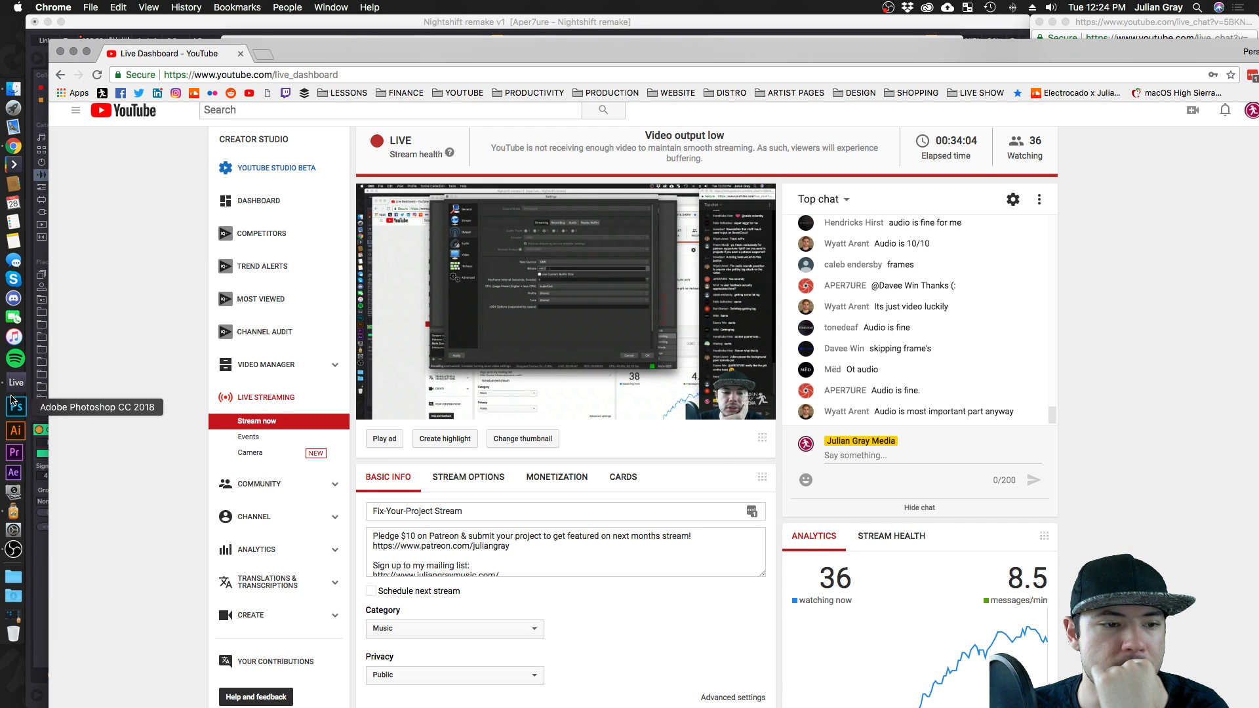
click(13, 550)
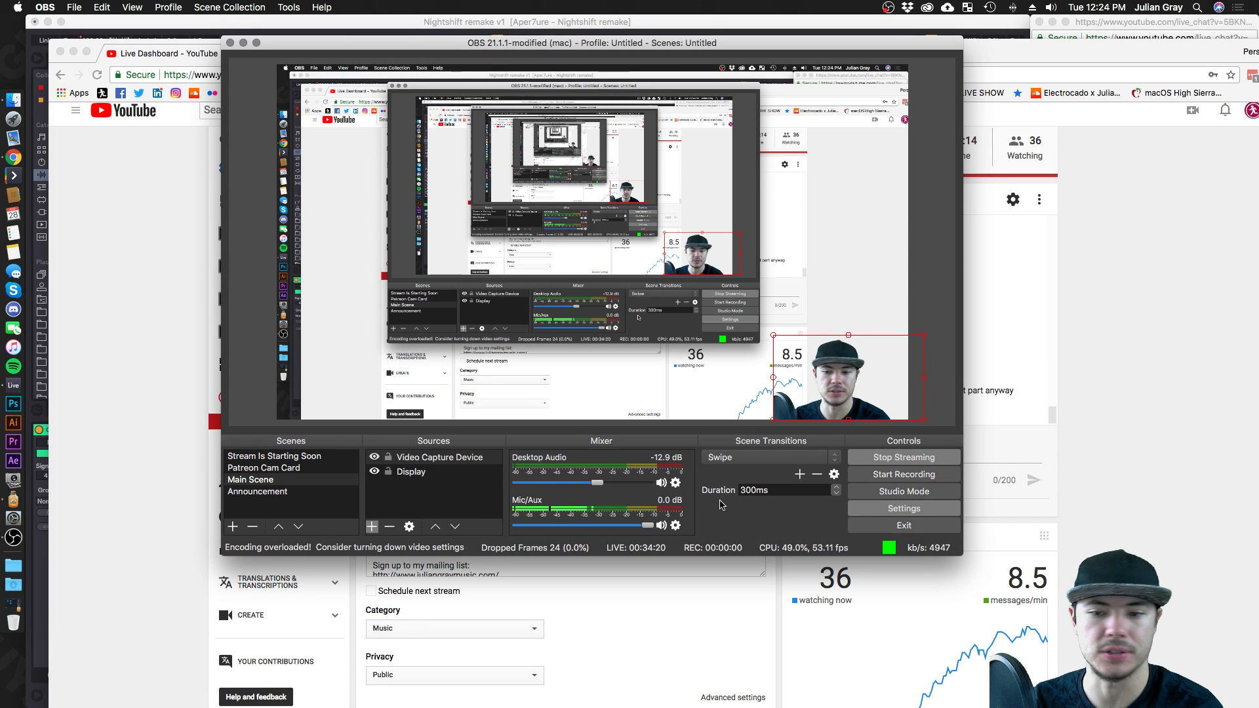
click(652, 648)
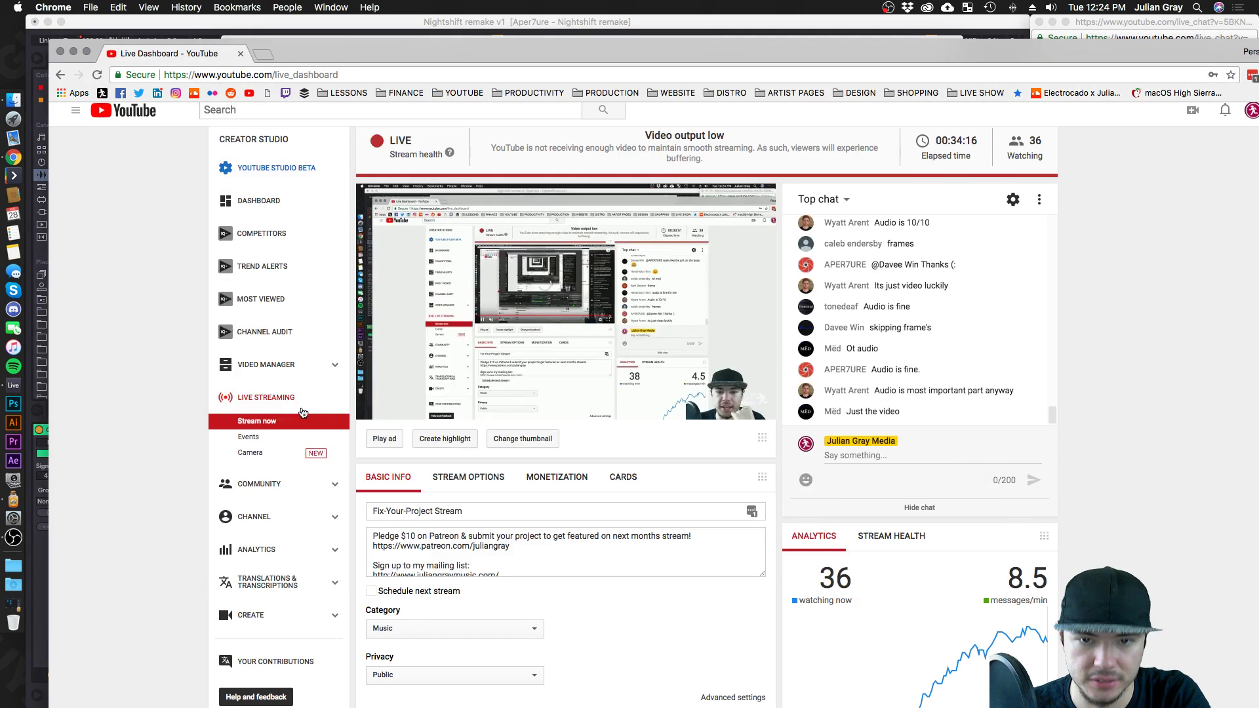
Reload the YouTube live dashboard, open a new browser tab and close the dashboard tab.
click(97, 74)
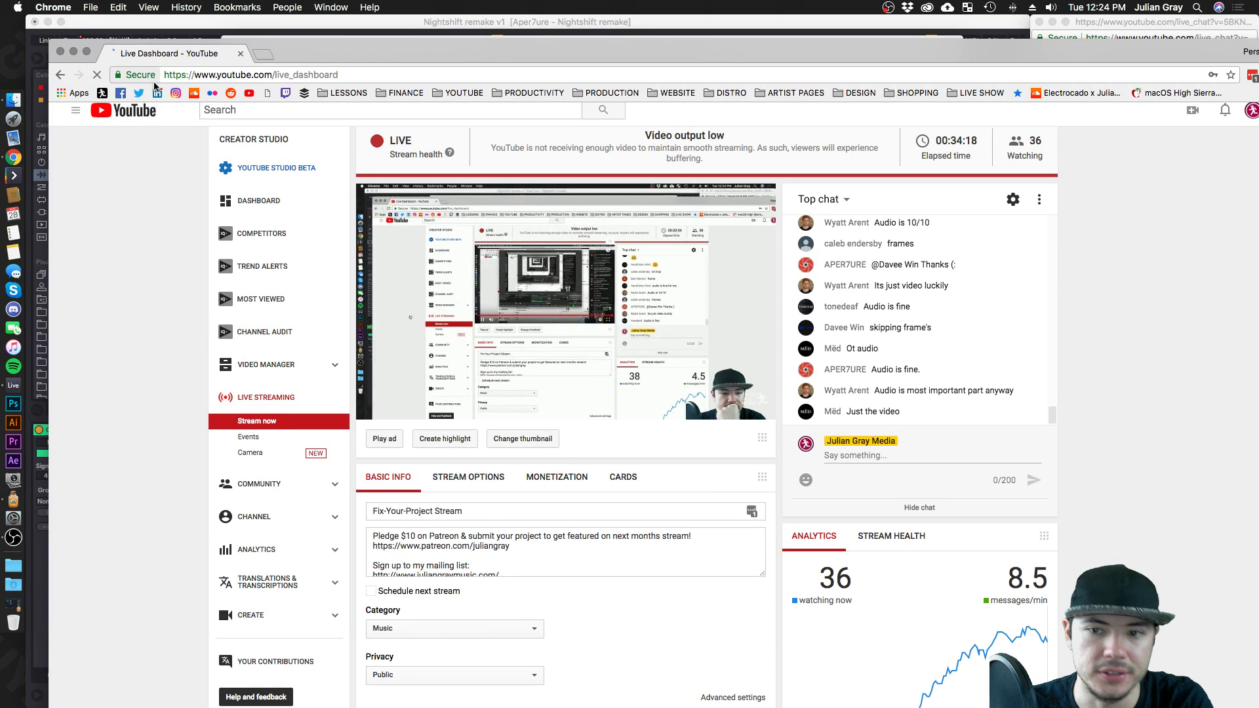
click(266, 56)
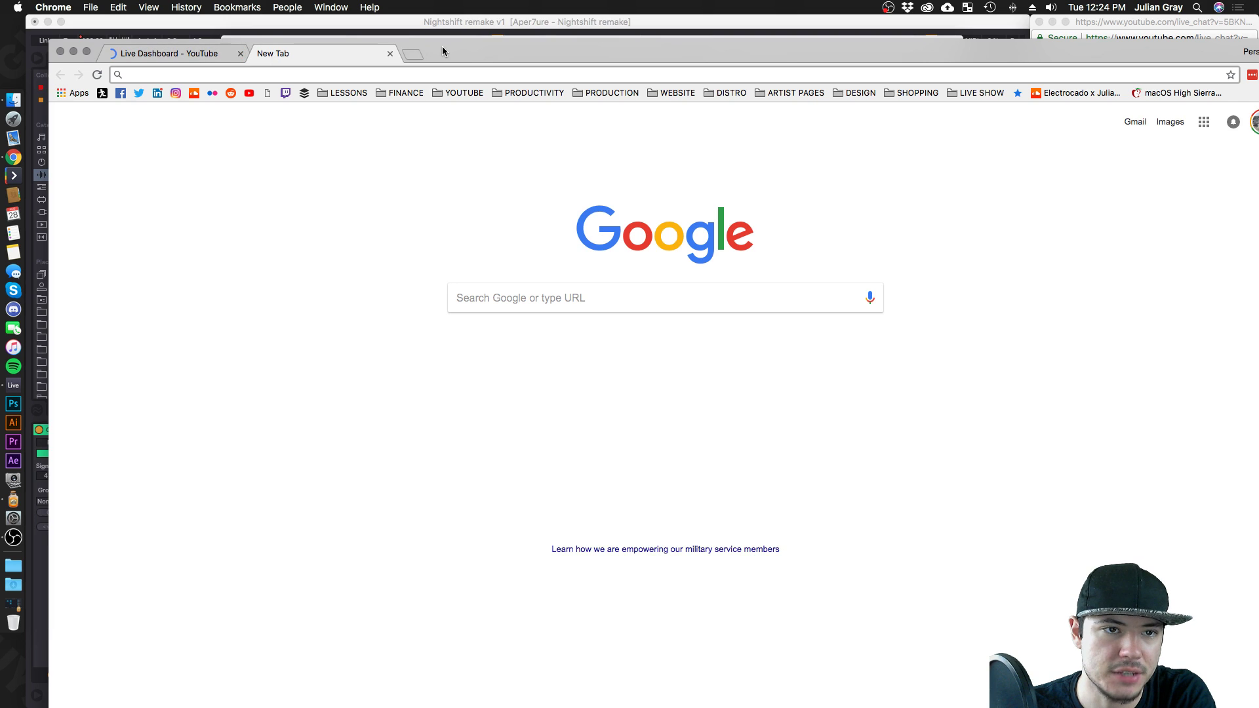
click(240, 54)
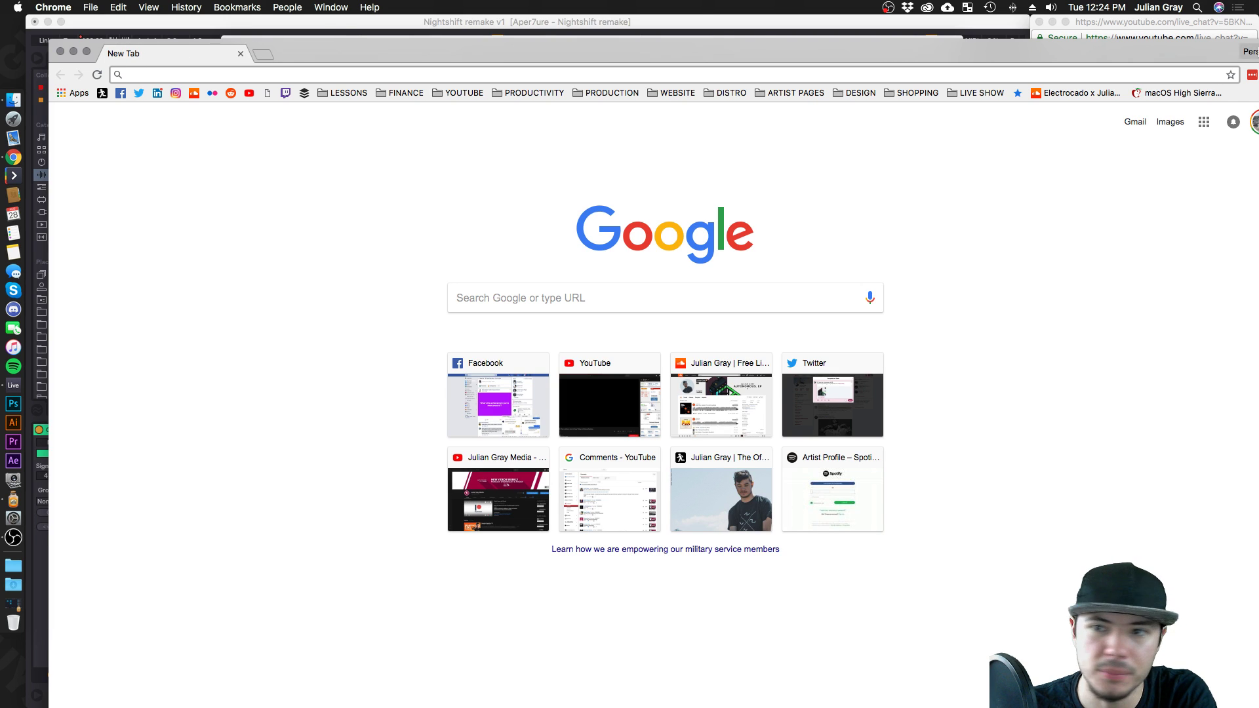
Move the Chrome window clear of the live chat window and open the browser's main menu.
drag(1155, 51, 905, 145)
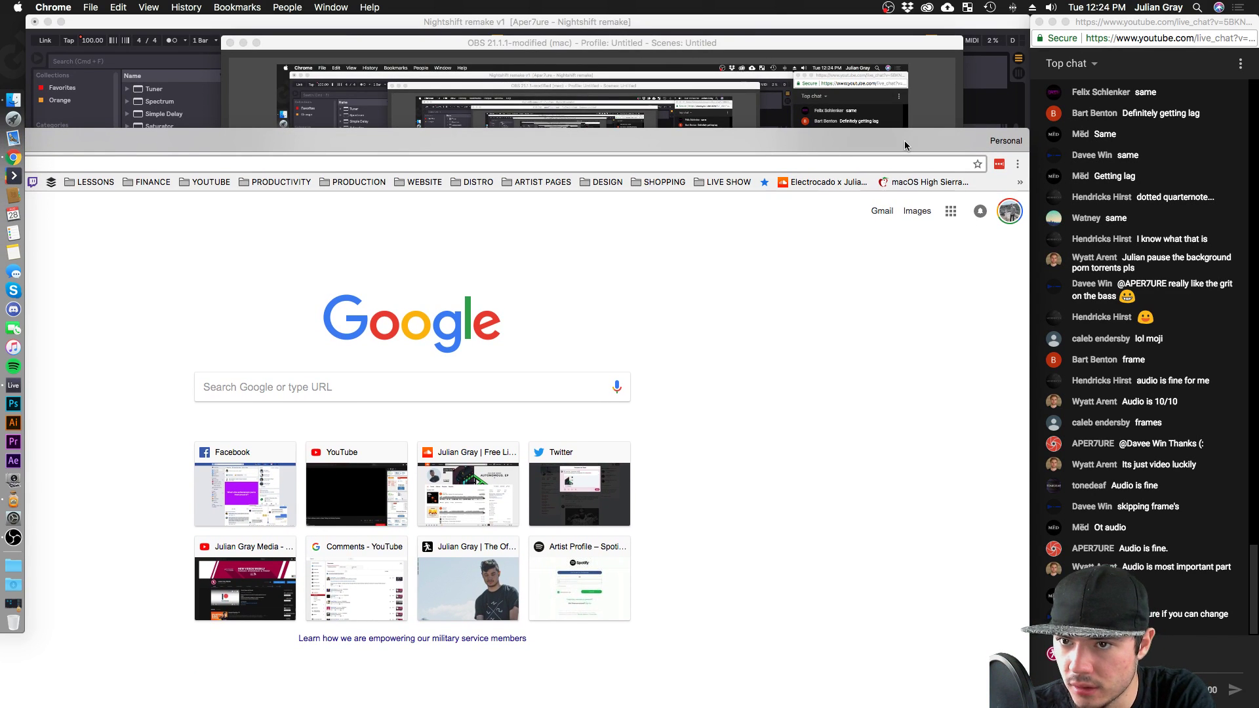
click(1017, 165)
click(1017, 164)
click(1017, 164)
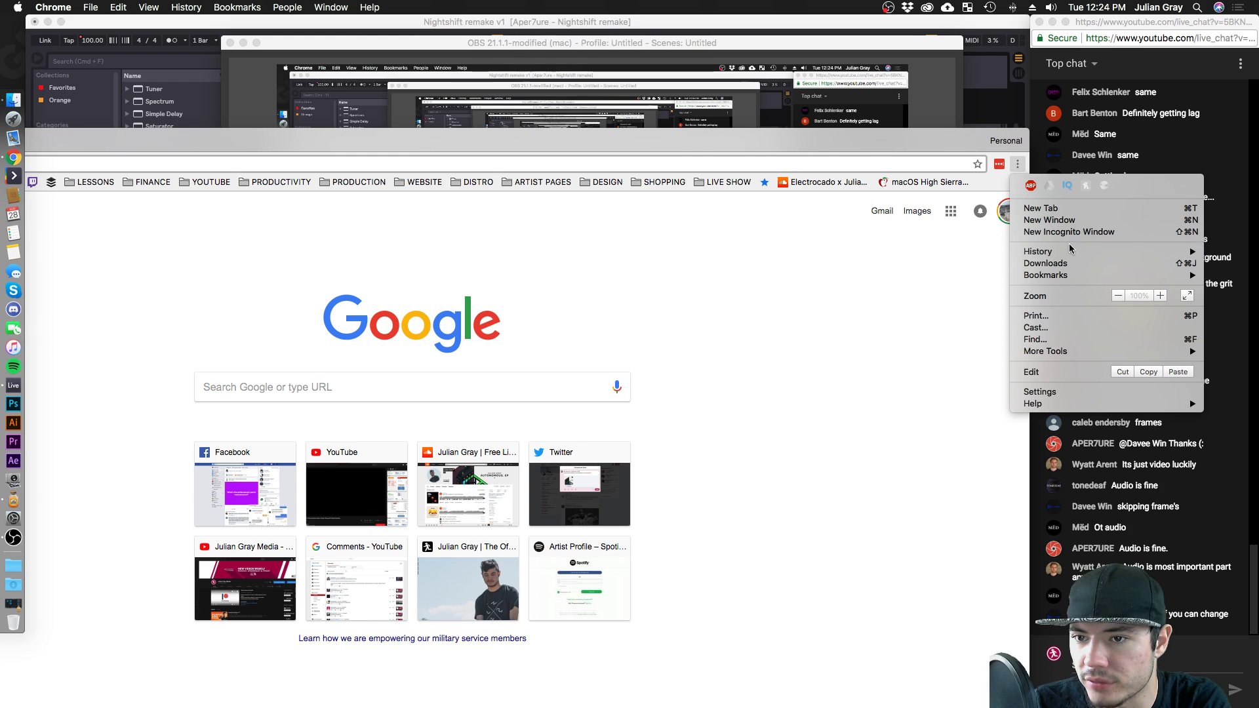
Open the YouTube live dashboard, close the blank tab beside it and reposition the browser window.
mouse_move(1043, 251)
click(913, 284)
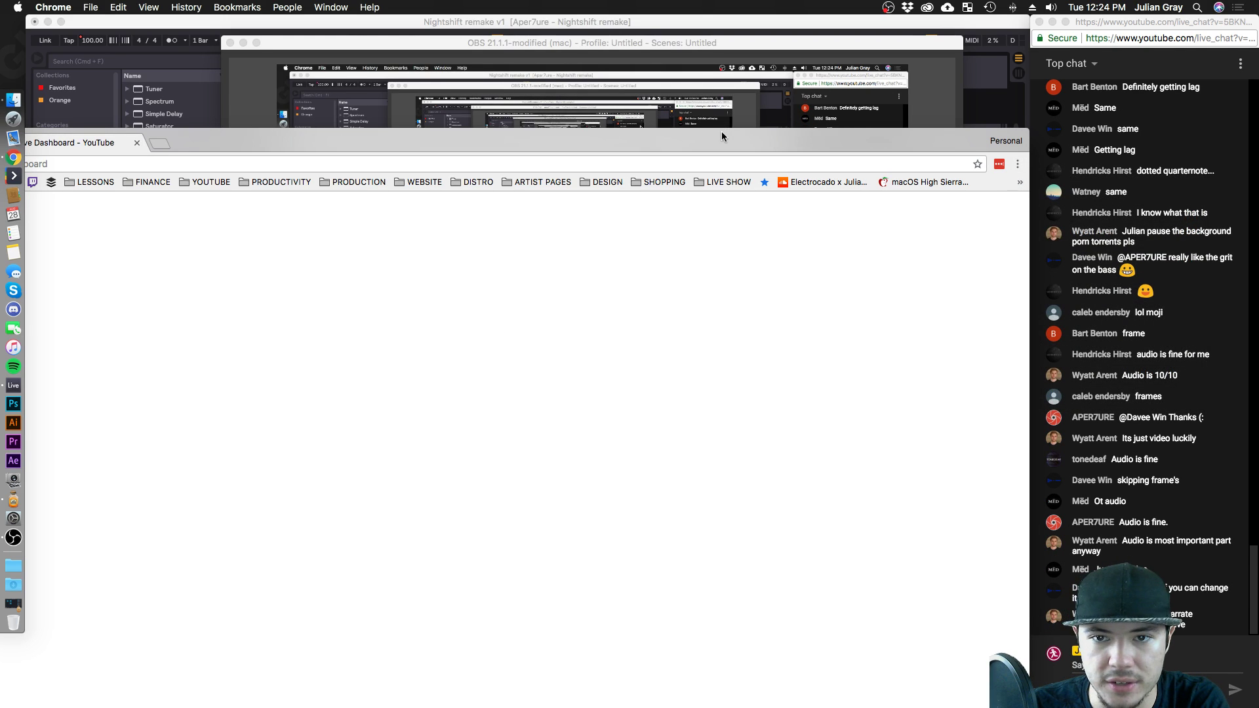
double_click(587, 136)
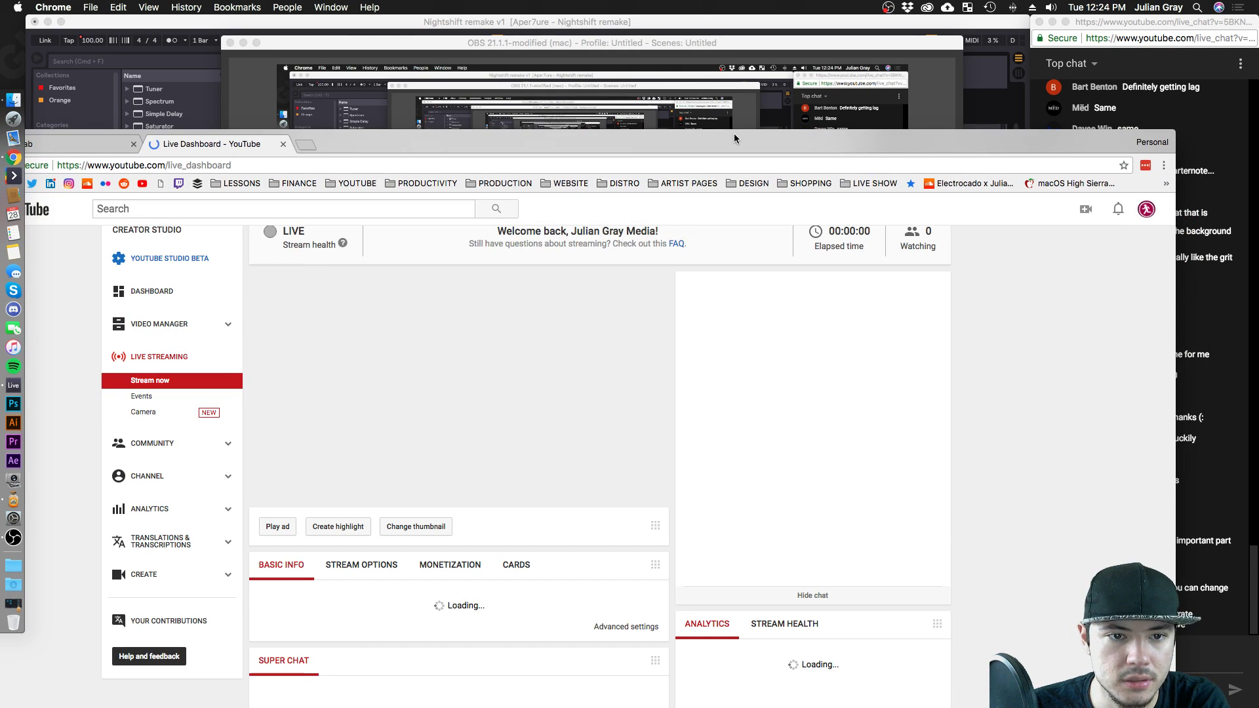
click(134, 147)
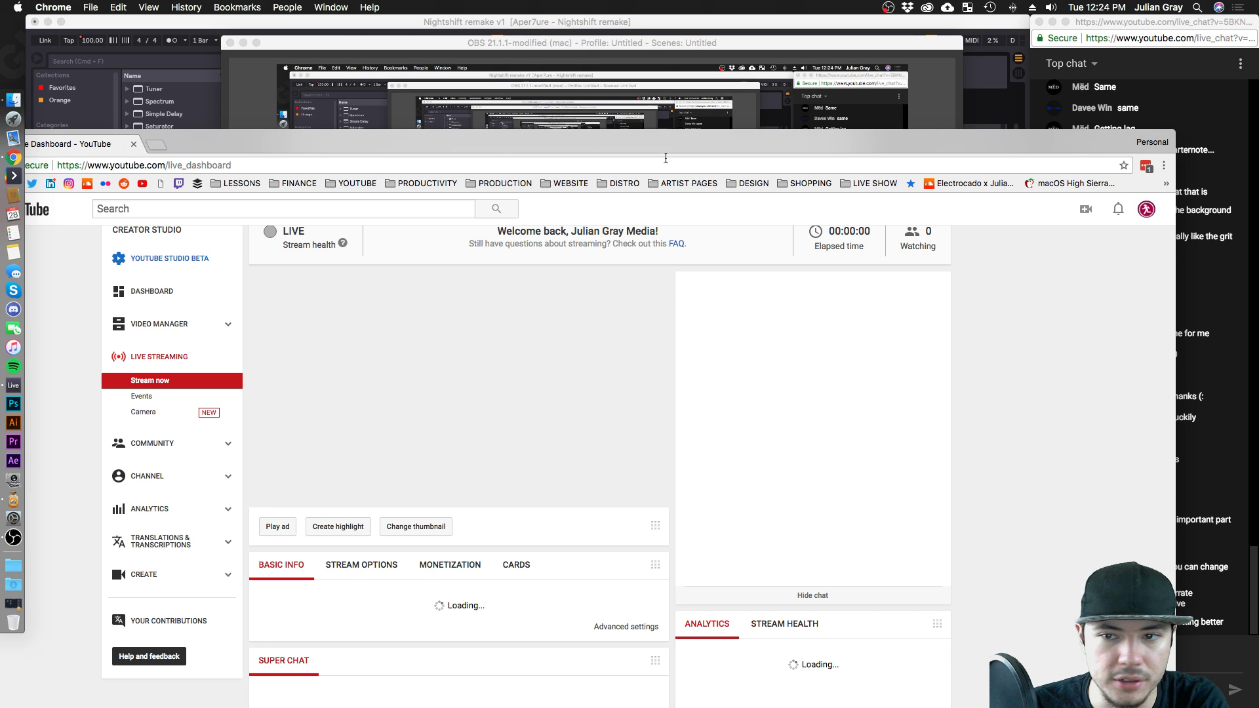
drag(721, 148, 574, 108)
drag(375, 108, 442, 103)
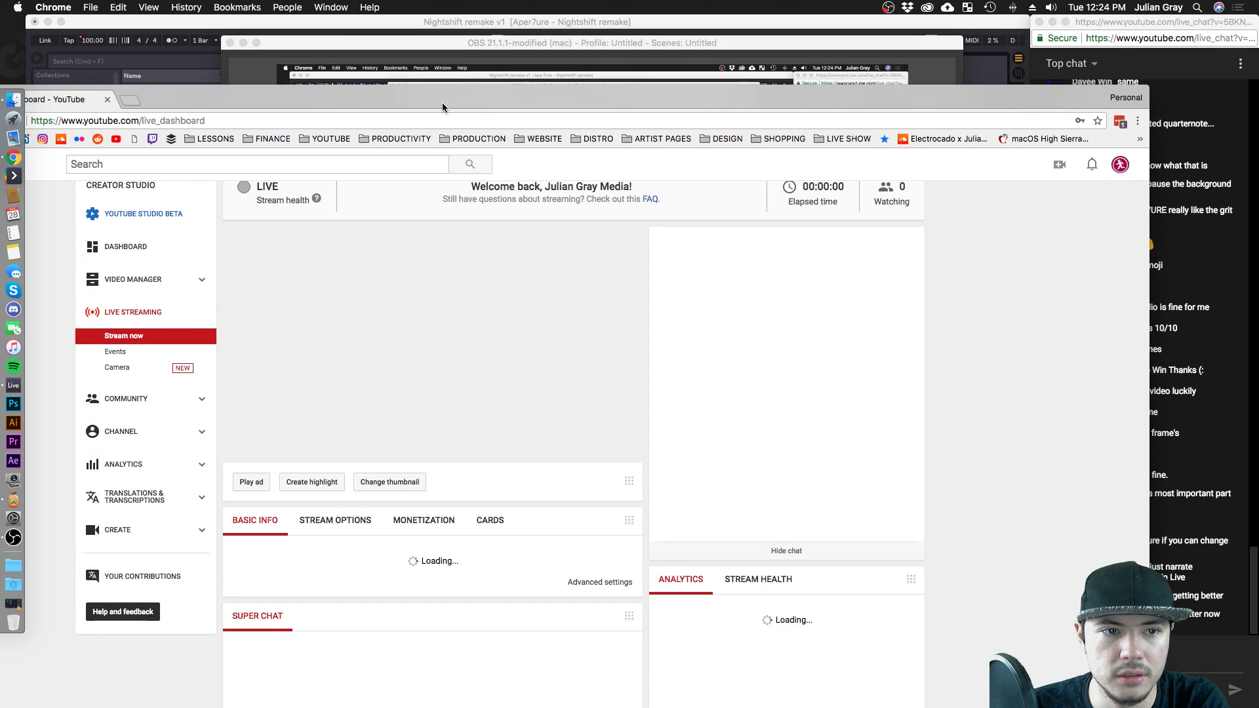
Check the live dashboard's stream panels and the live chat, and close the dashboard.
scroll(567, 387, down, 3)
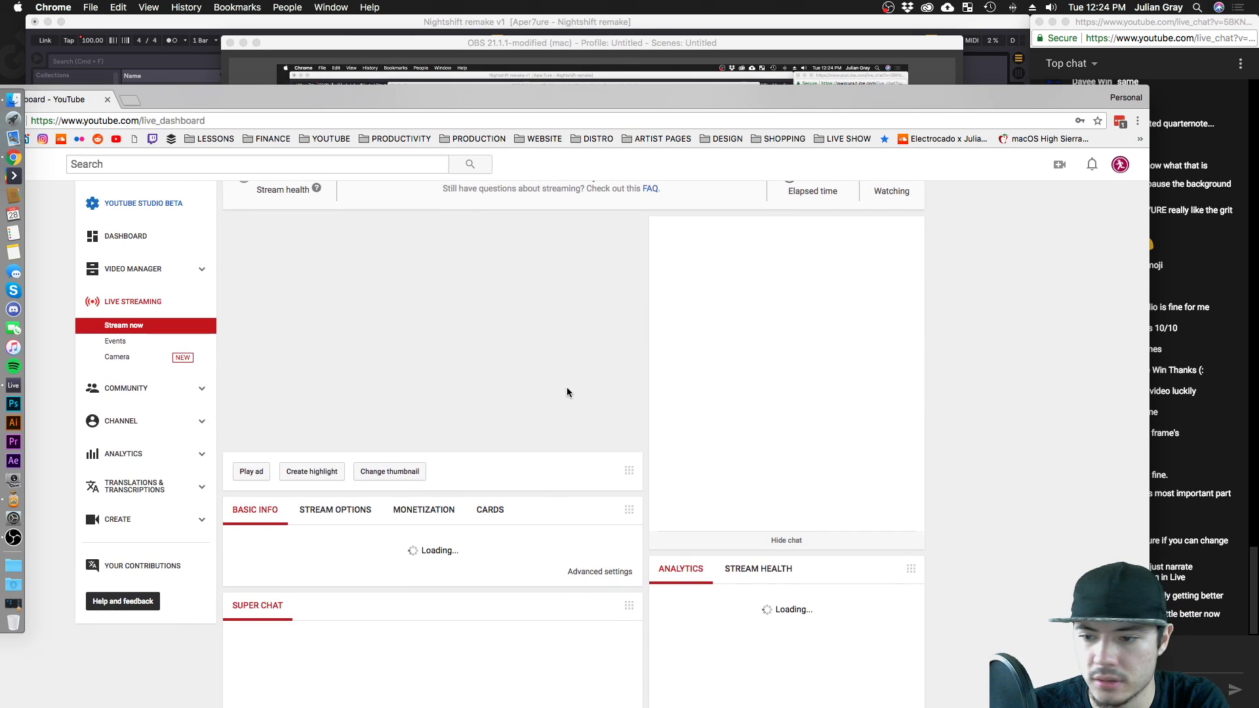
scroll(567, 386, up, 1)
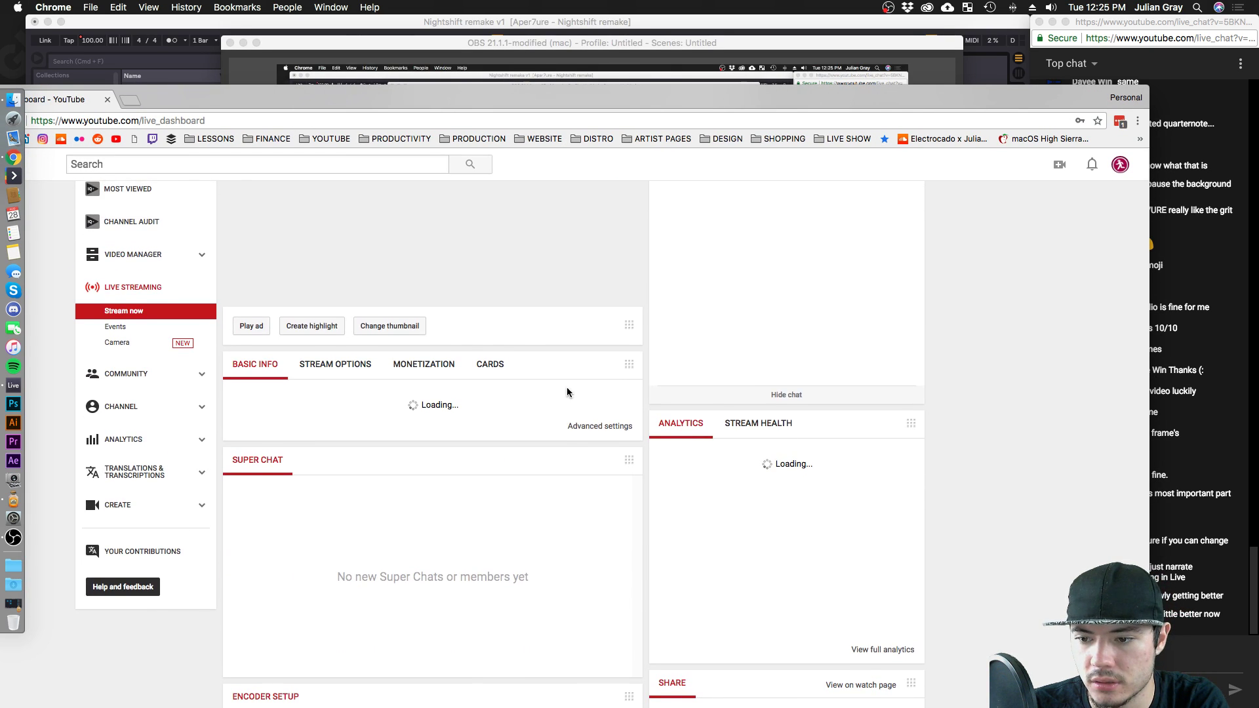
click(1237, 515)
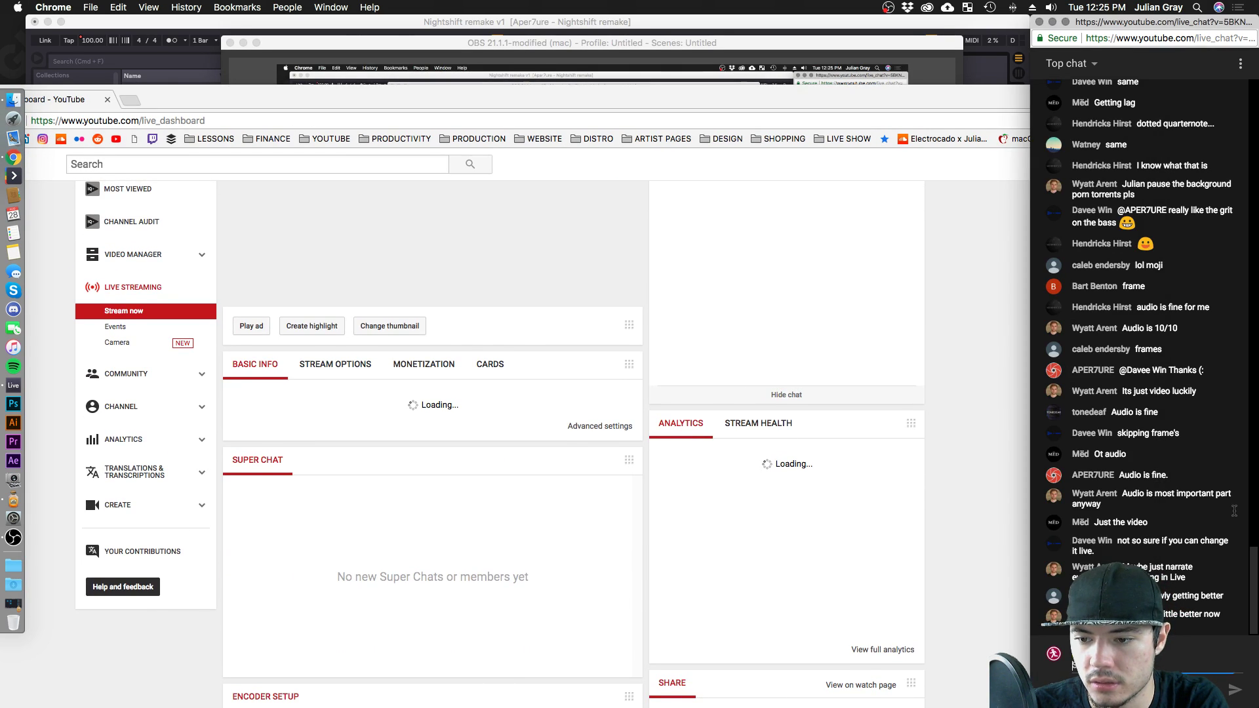
click(977, 491)
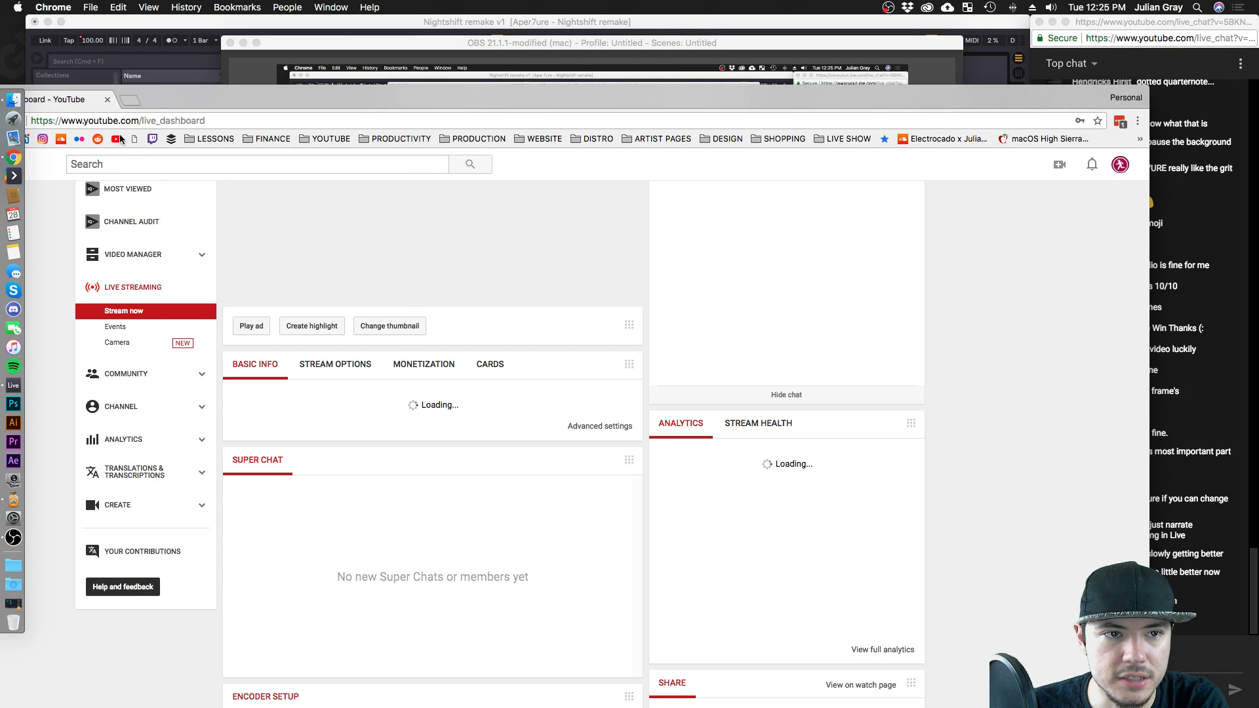
click(108, 101)
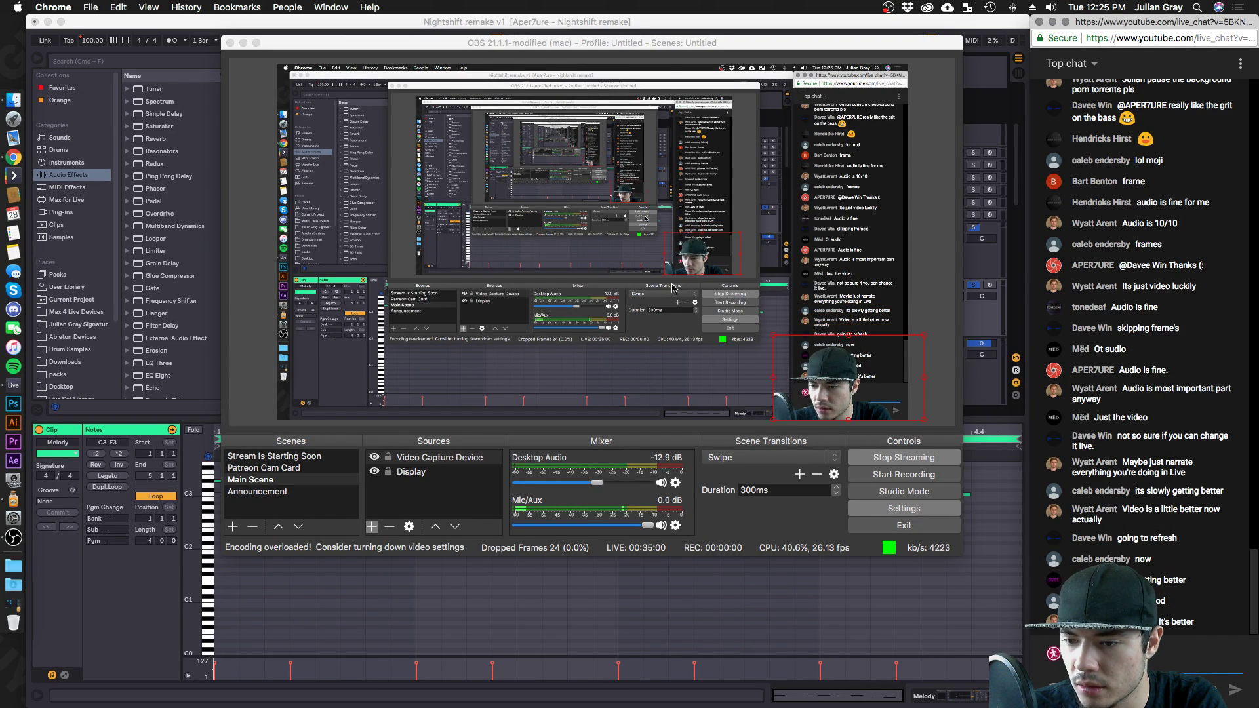
Minimize OBS, switch to Ableton Live and play the soloed melody from bar 9.
click(243, 43)
click(391, 252)
click(368, 256)
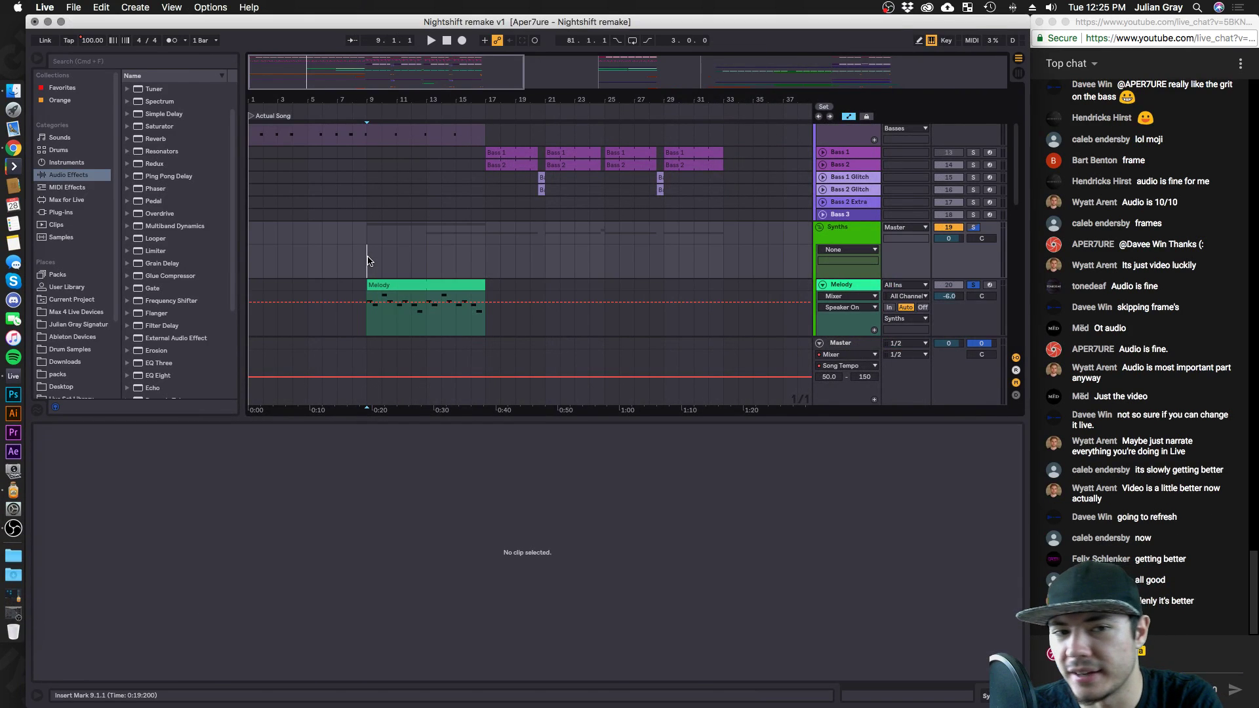
key(space)
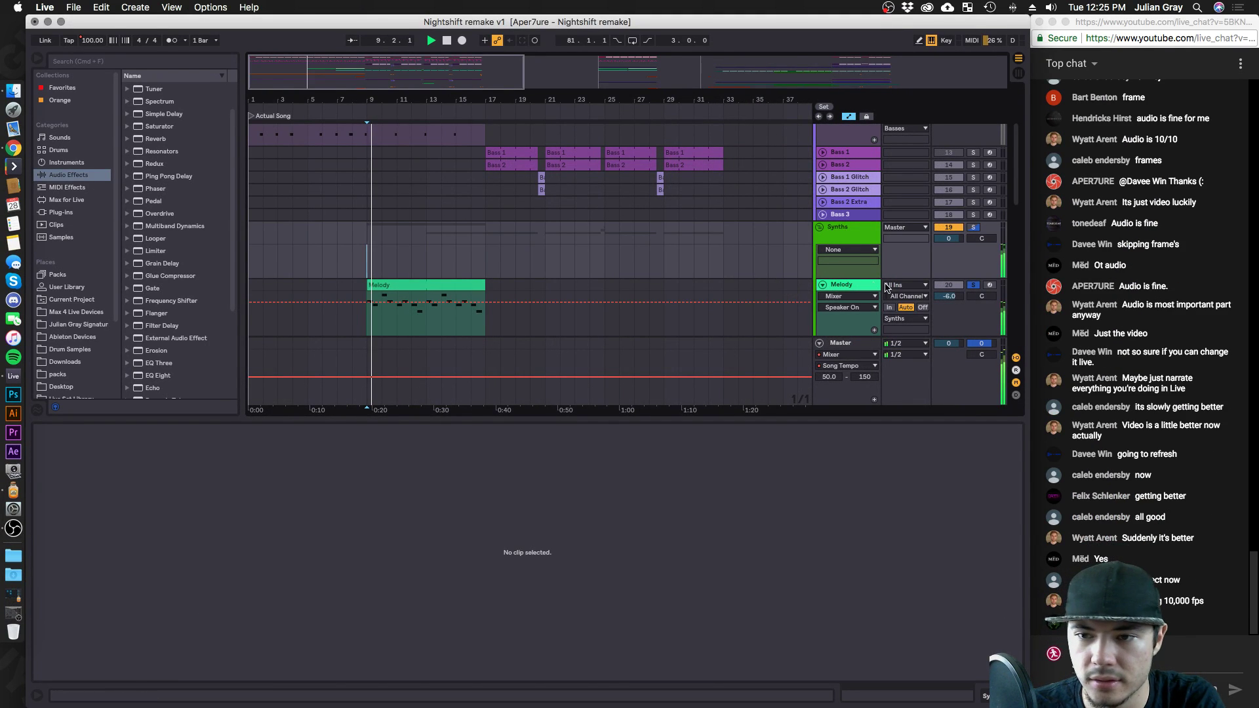
Open the Melody clip's notes in an enlarged piano roll and audition the clip from bar 13.
scroll(636, 248, down, 3)
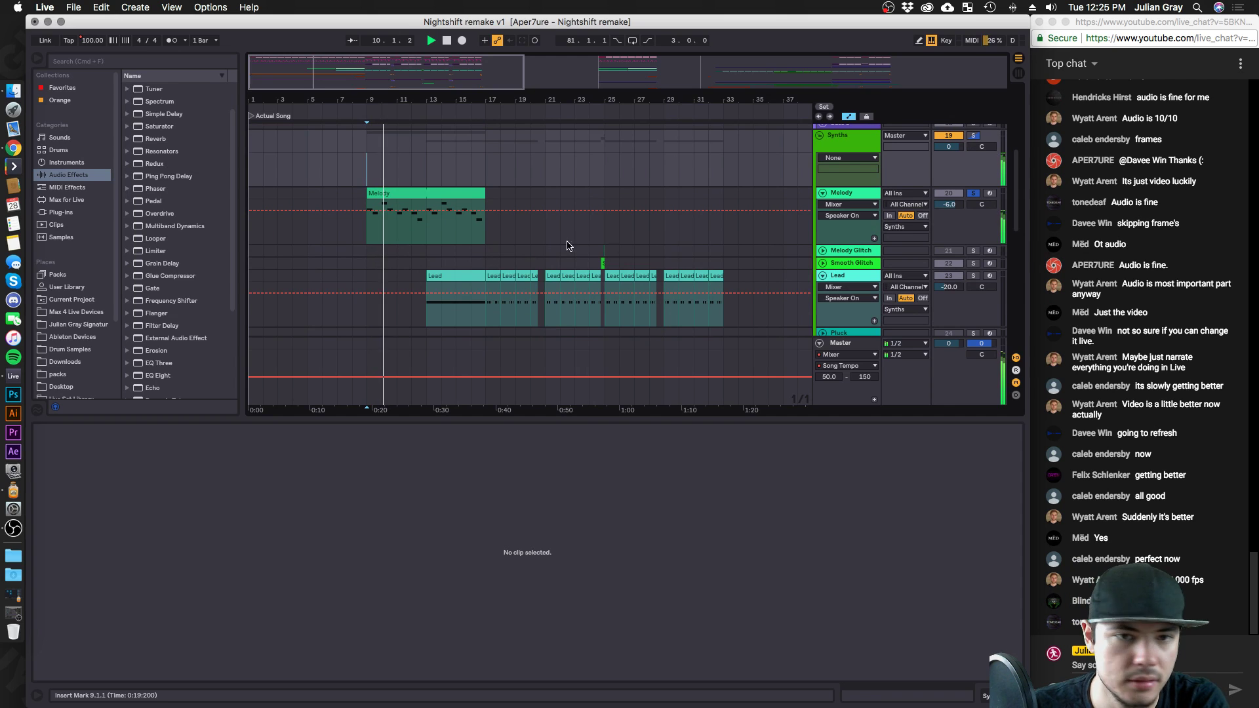
click(426, 223)
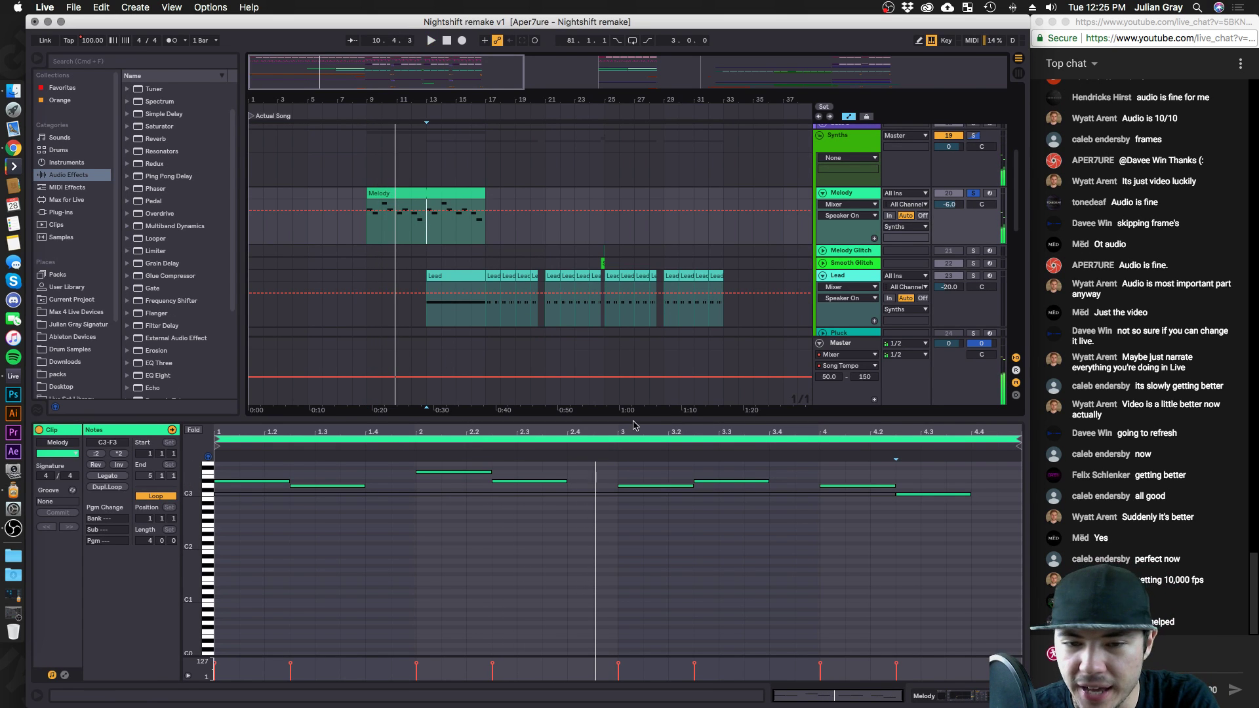
drag(610, 419, 609, 346)
scroll(659, 532, up, 2)
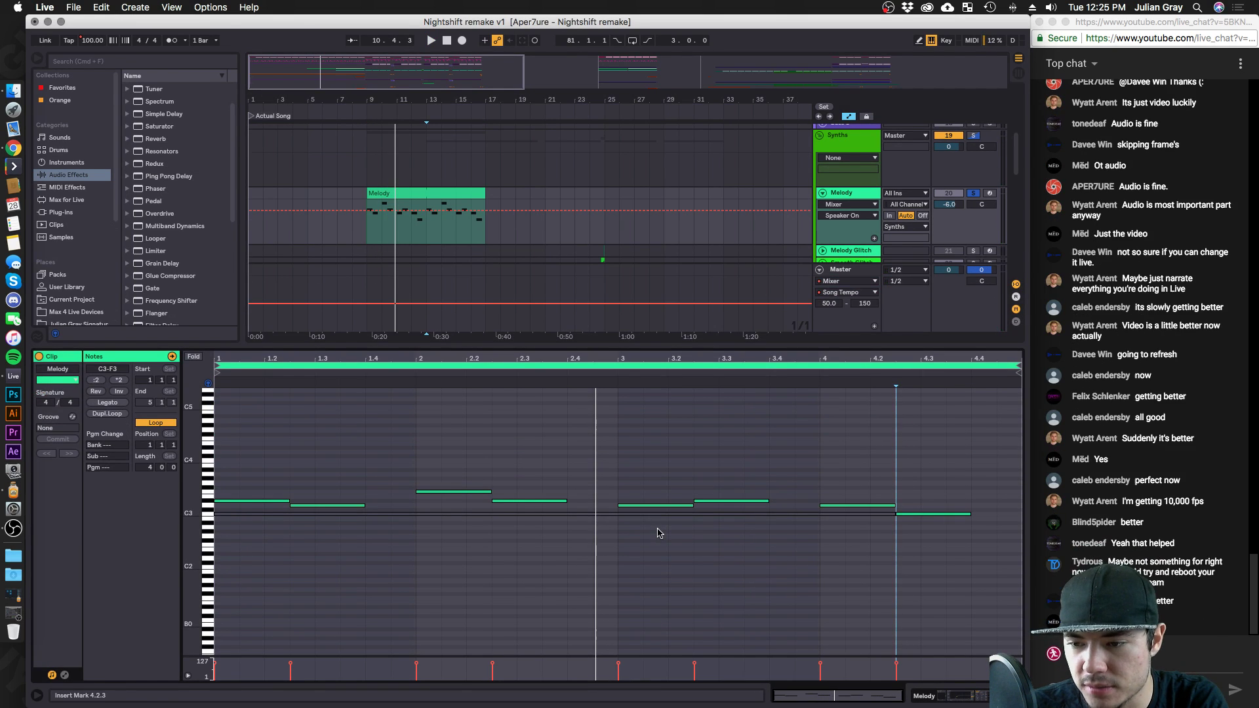
key(space)
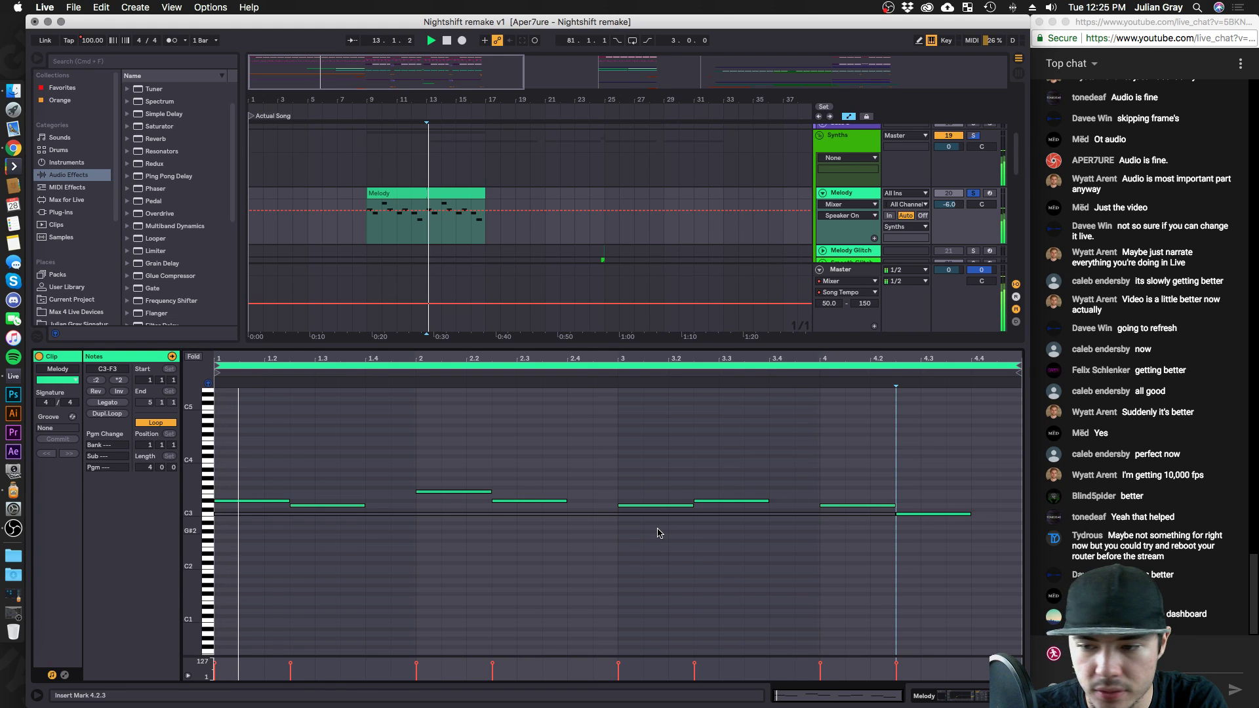
click(604, 492)
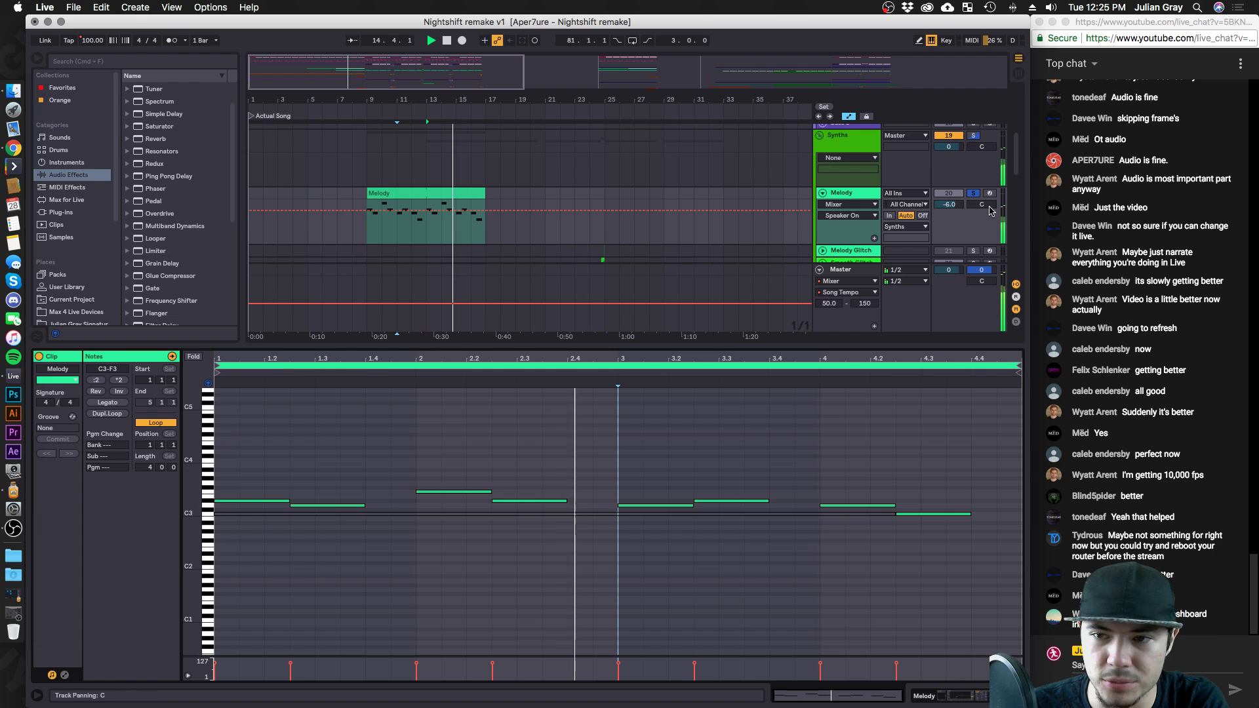
key(space)
Take the Melody track out of solo, play the mix from bar 9 and show the track's device chain.
click(360, 234)
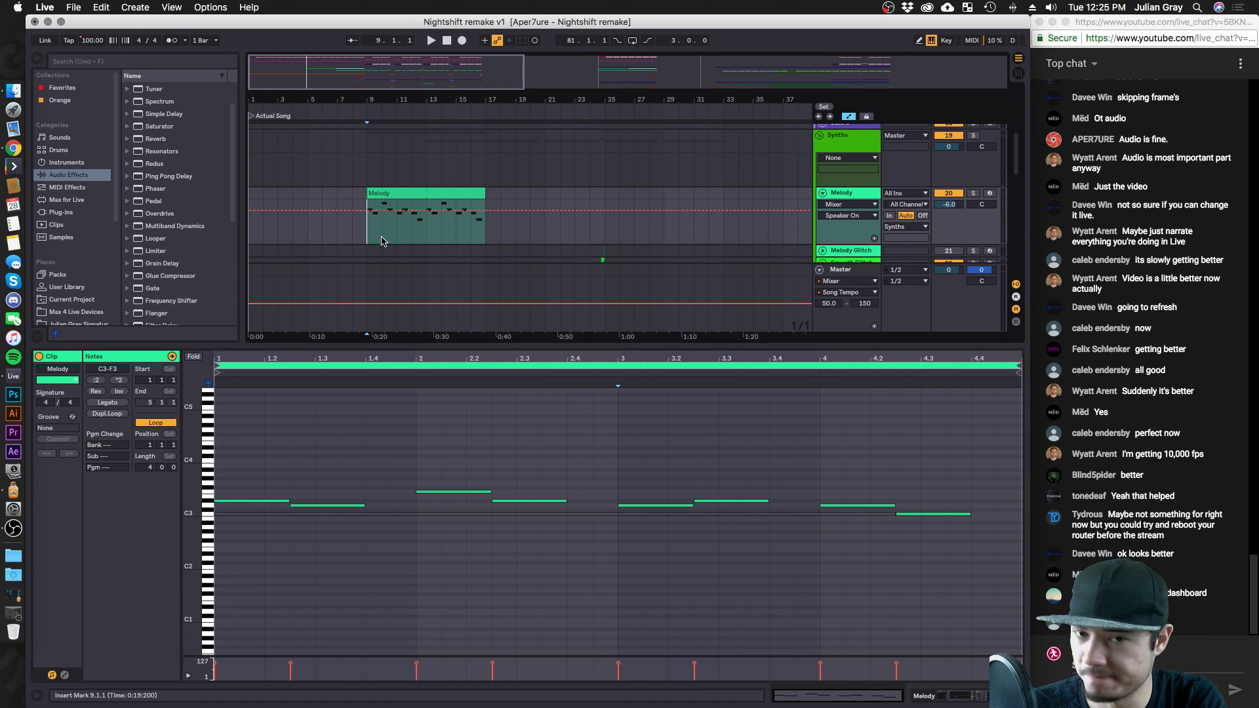
key(space)
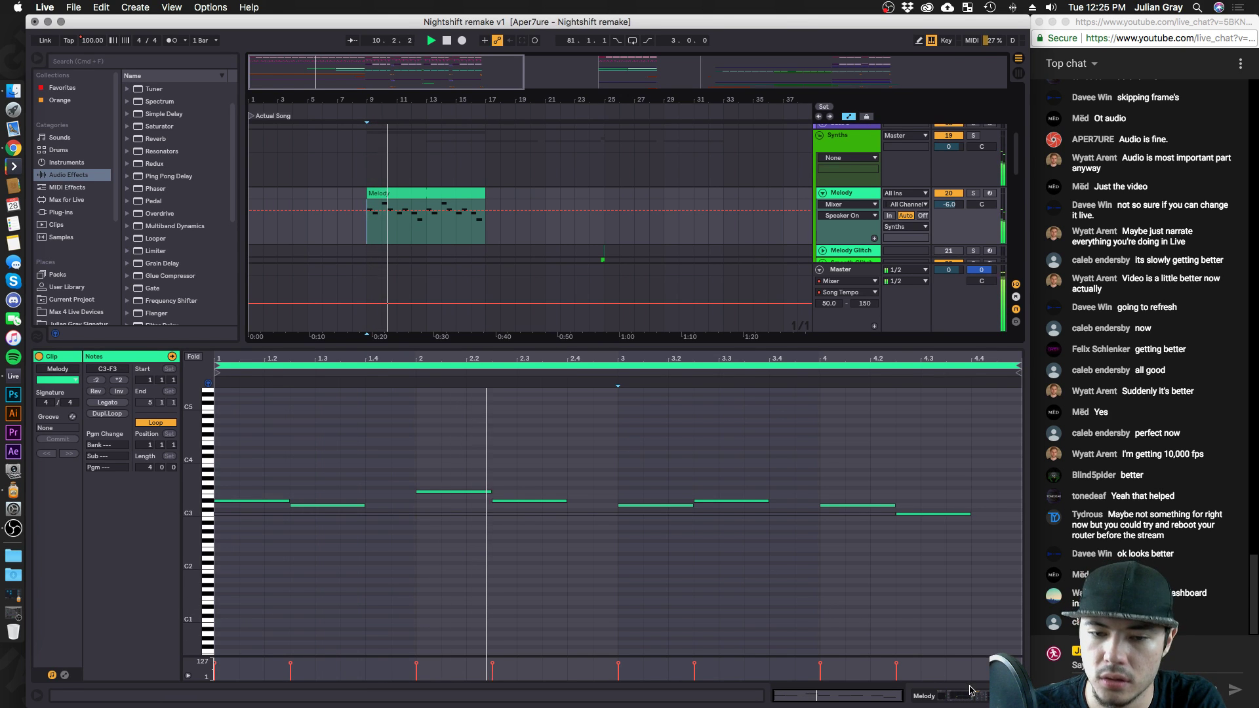
click(612, 479)
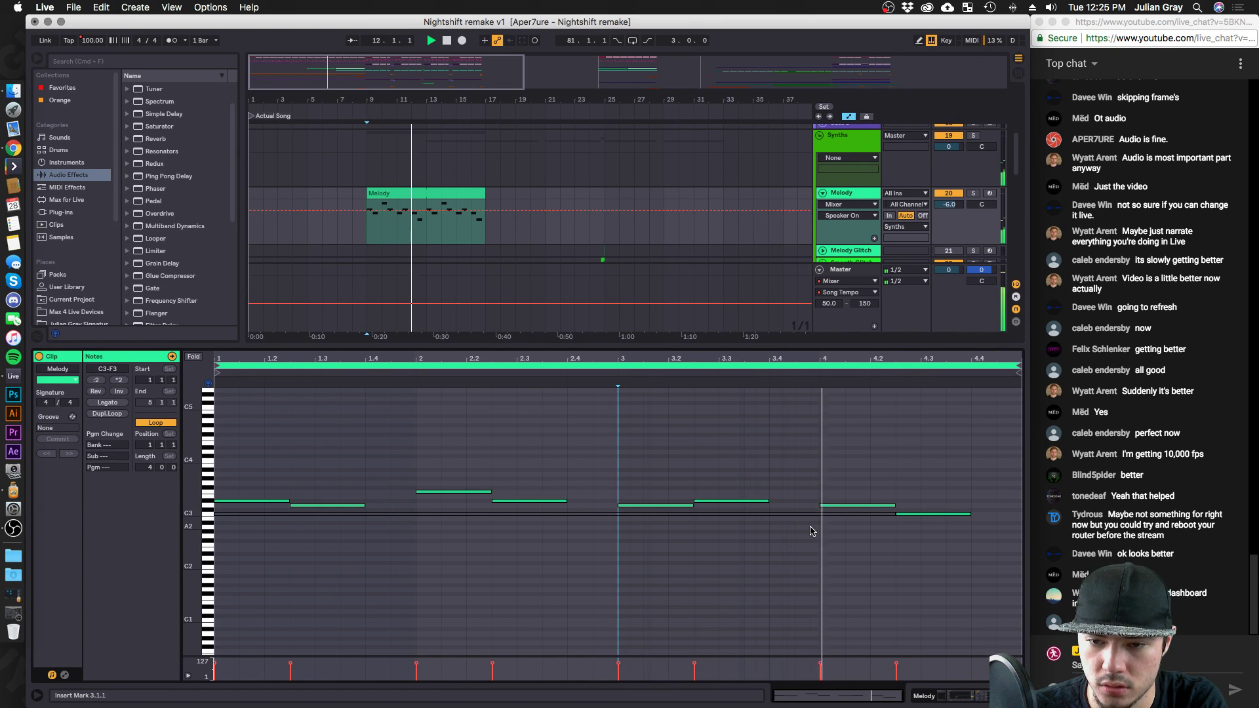
key(shift+Tab)
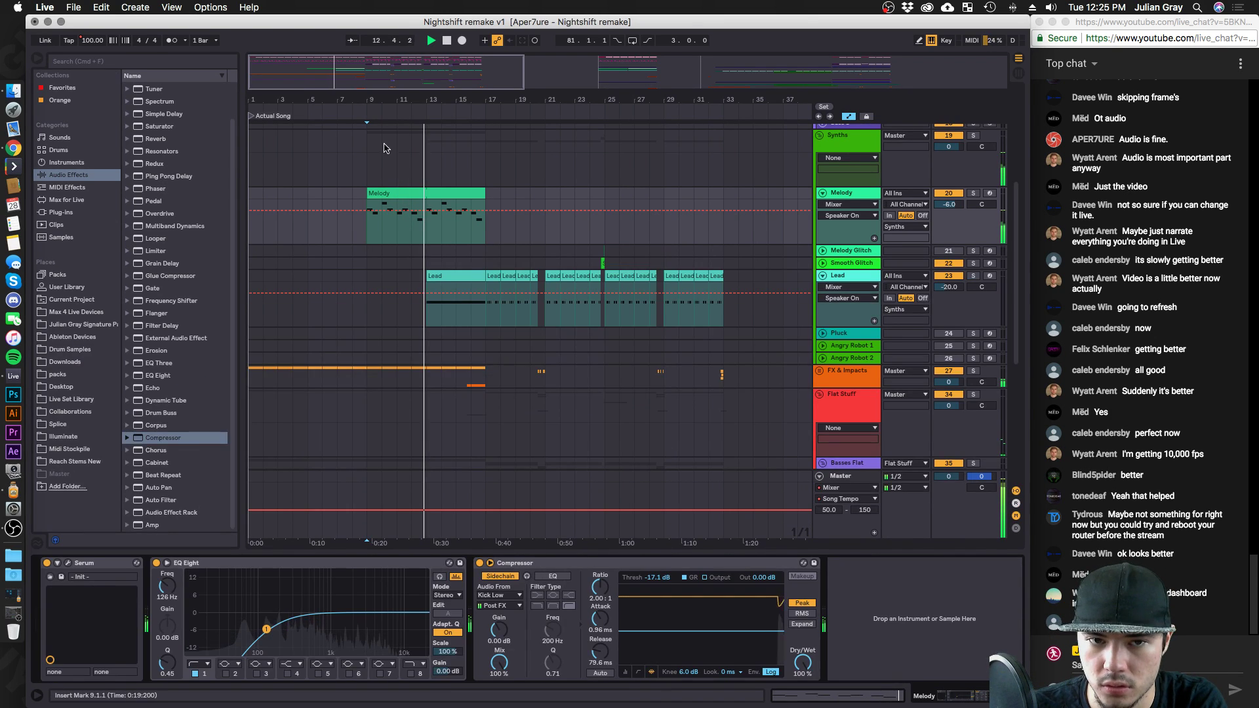
click(448, 195)
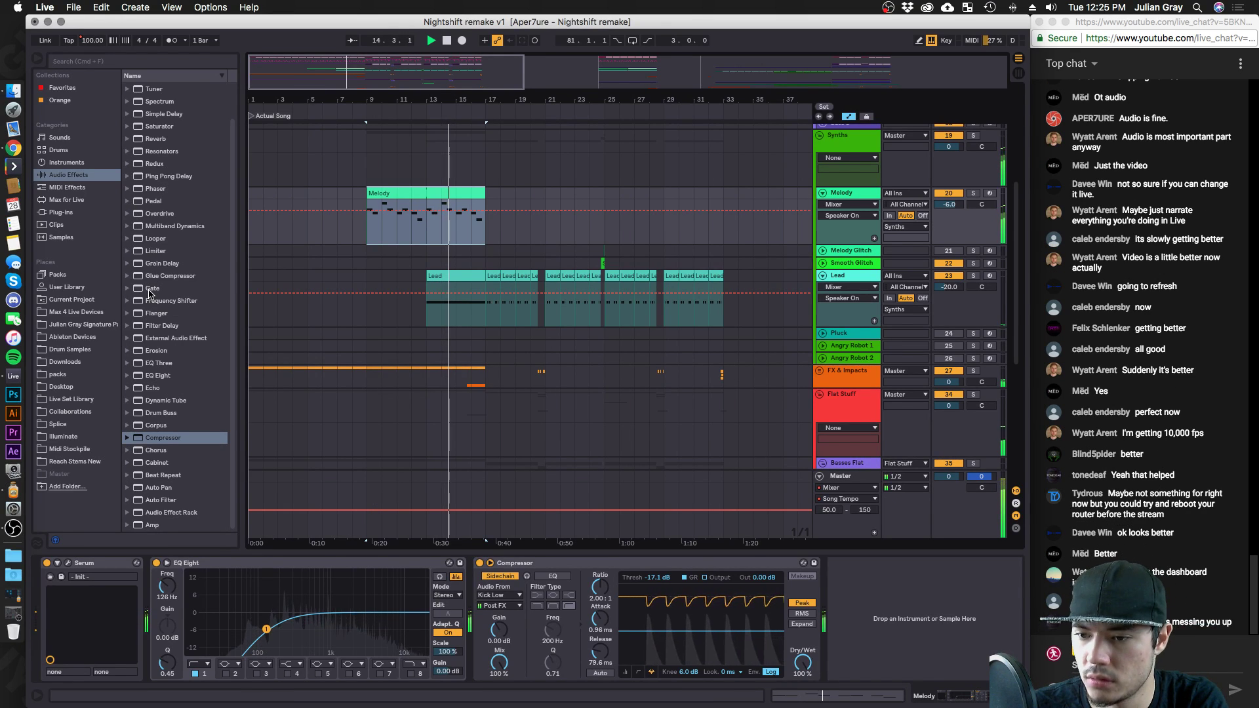
scroll(150, 293, up, 1)
scroll(150, 293, down, 1)
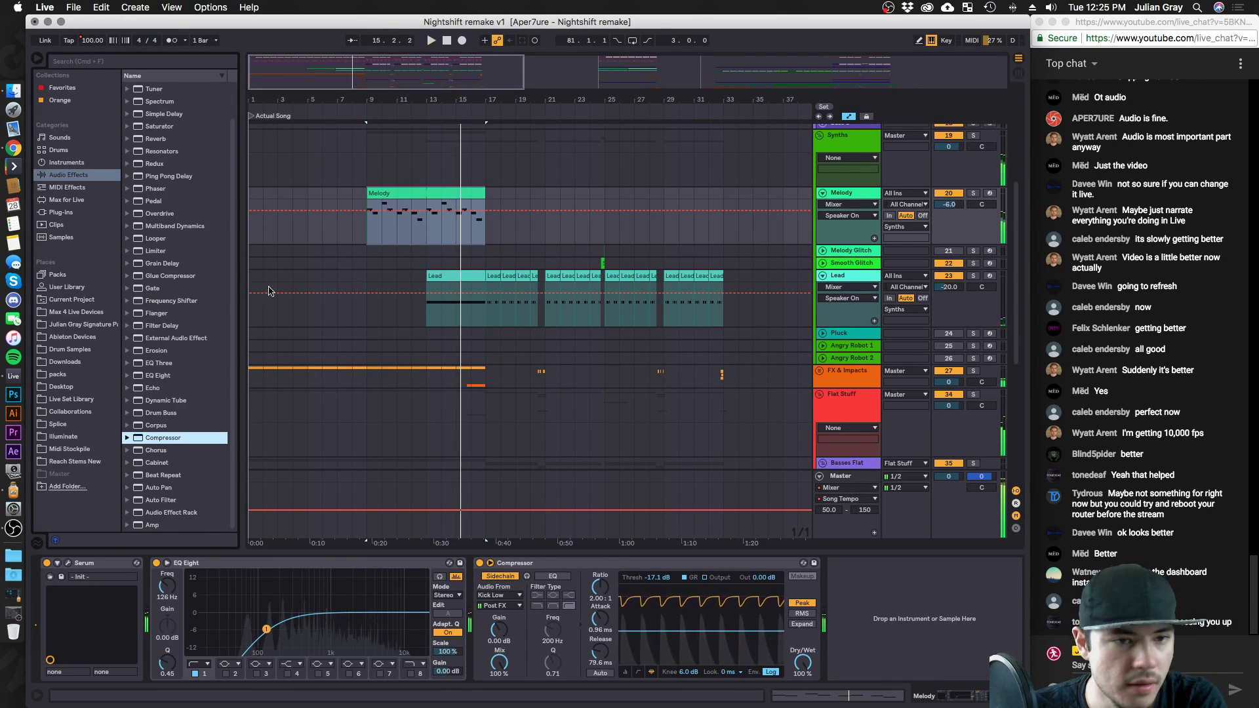
Insert a Ping Pong Delay between Serum and EQ Eight on the Melody track with Dry/Wet at 29%.
click(359, 238)
key(Right)
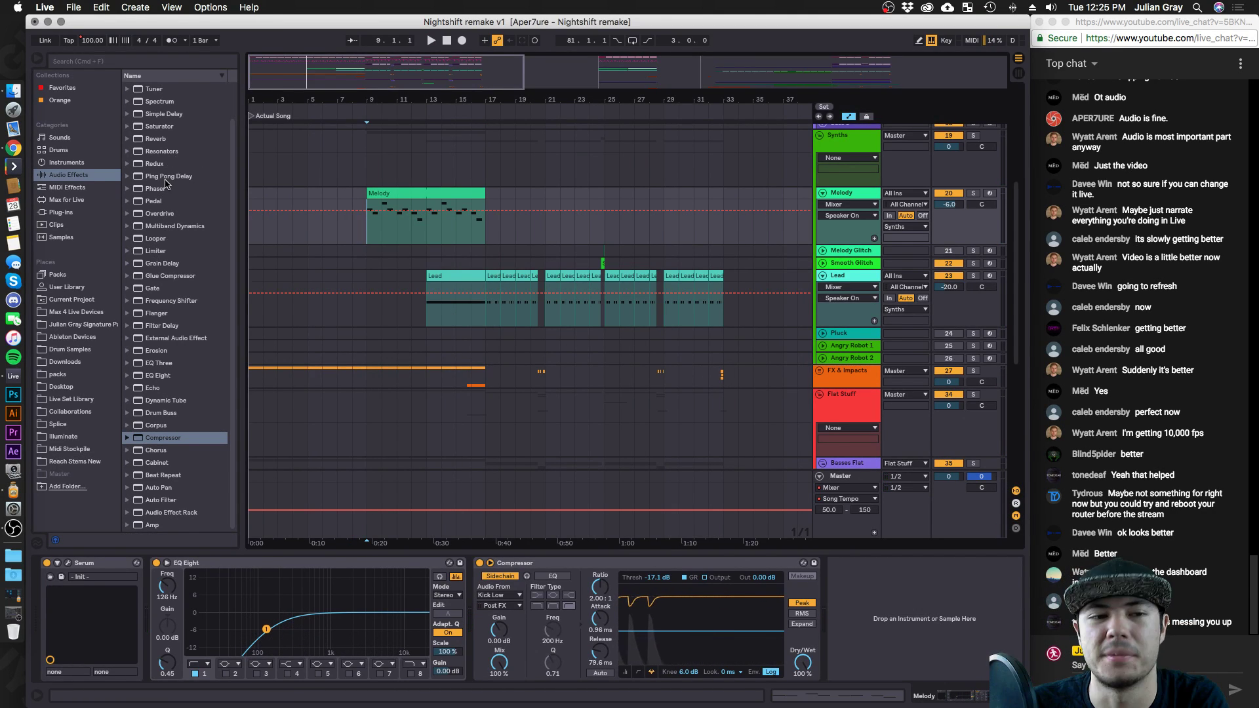
drag(165, 182, 195, 593)
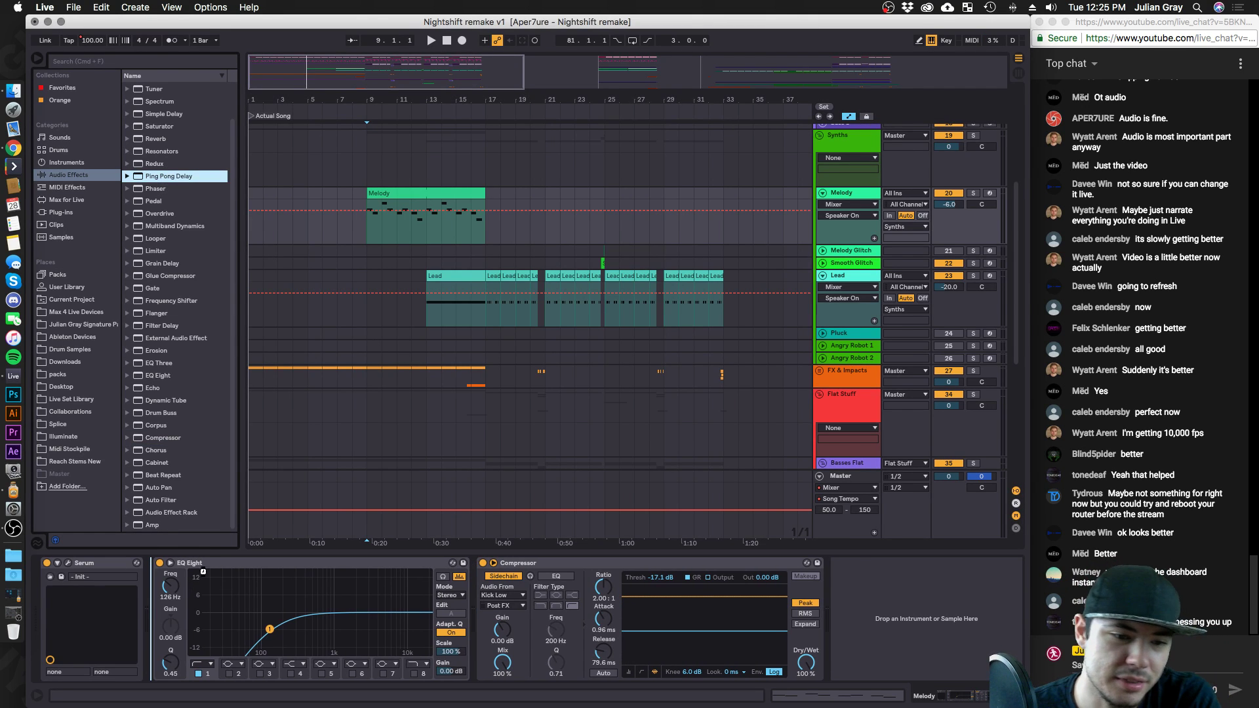
drag(217, 549, 216, 550)
drag(198, 658, 197, 677)
While playing, set the Ping Pong Delay to beat delay 1, Dry/Wet 33%, and its filter to 372 Hz with width 3.85.
key(space)
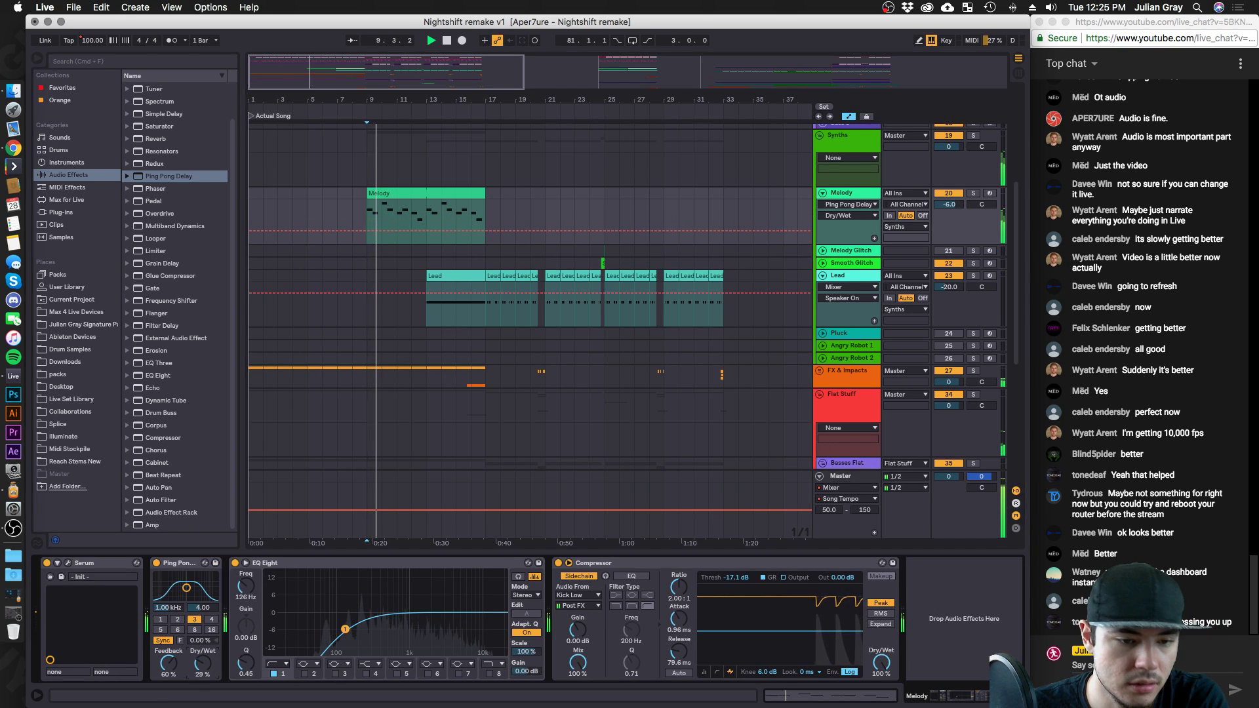
click(177, 618)
click(160, 619)
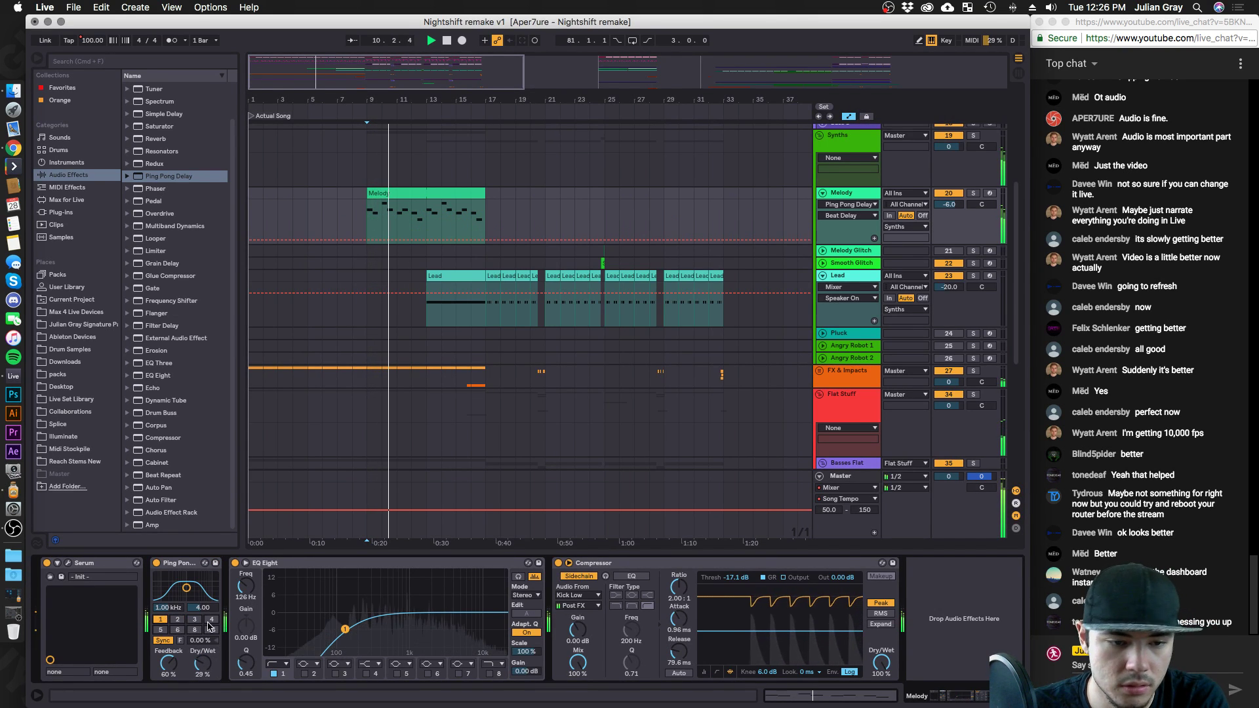
drag(203, 671, 205, 668)
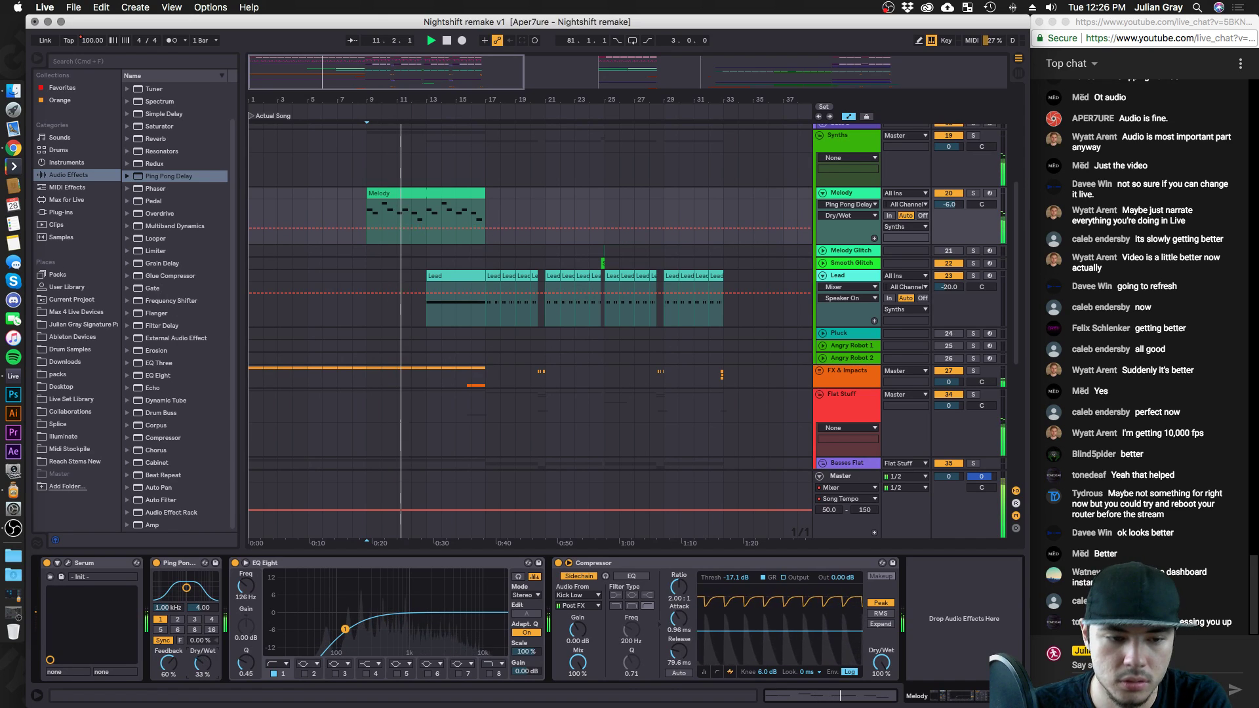
drag(186, 588, 177, 588)
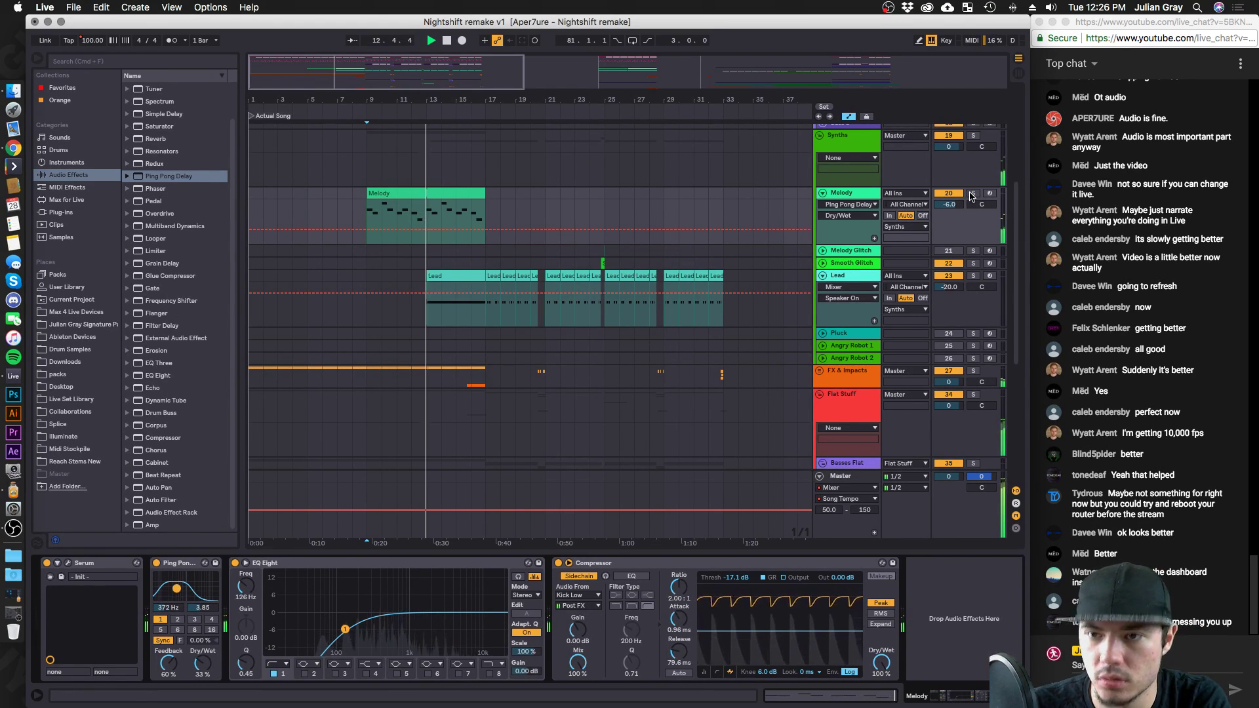
Solo the Melody track, open its Serum instrument window and stop playback.
click(973, 193)
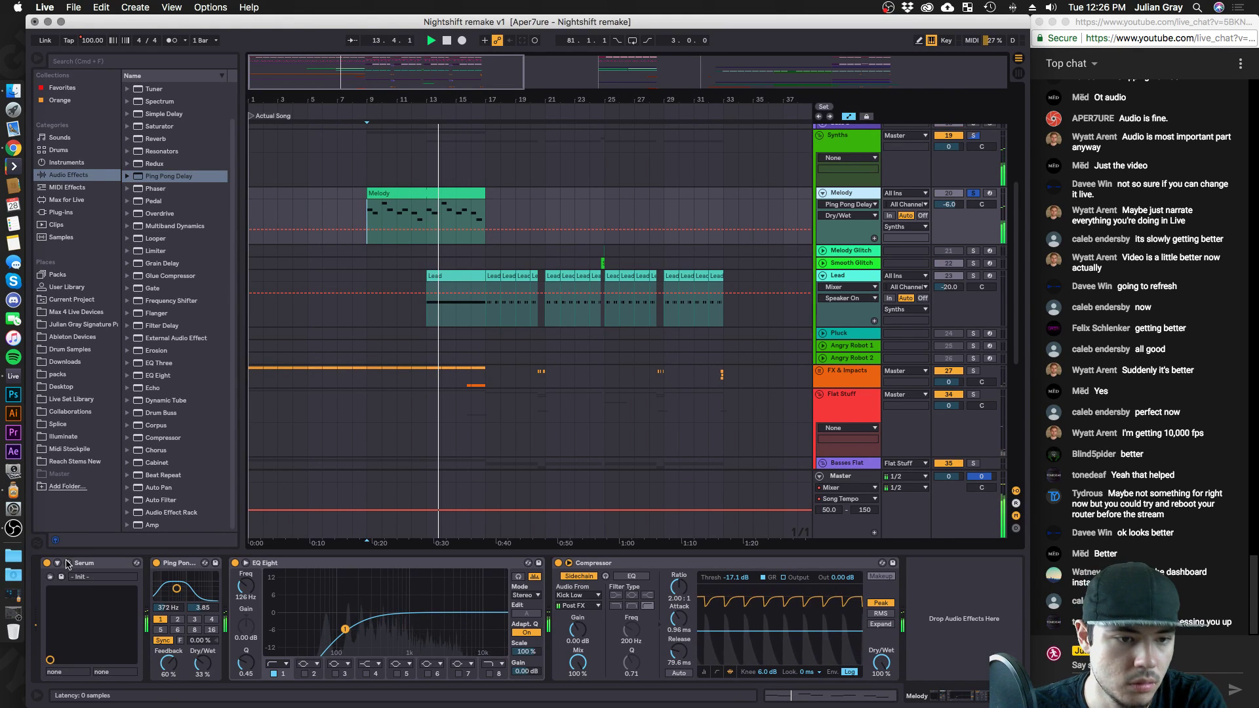
key(super+alt+p)
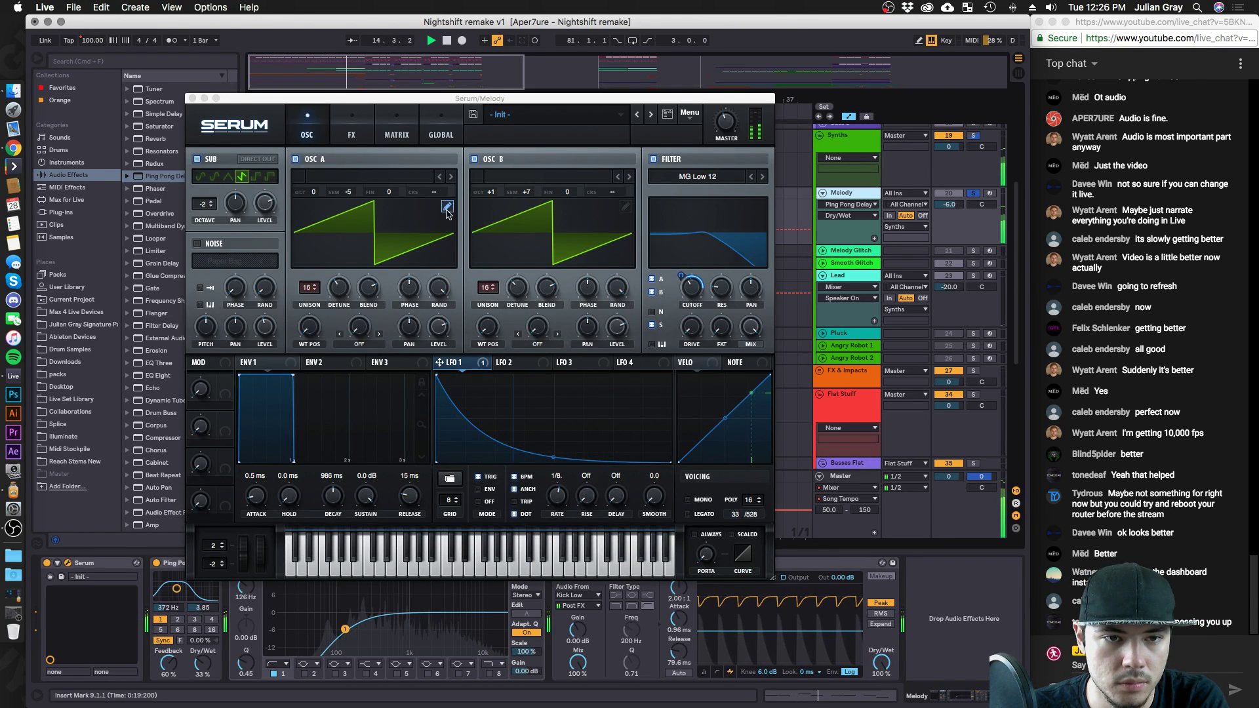
key(space)
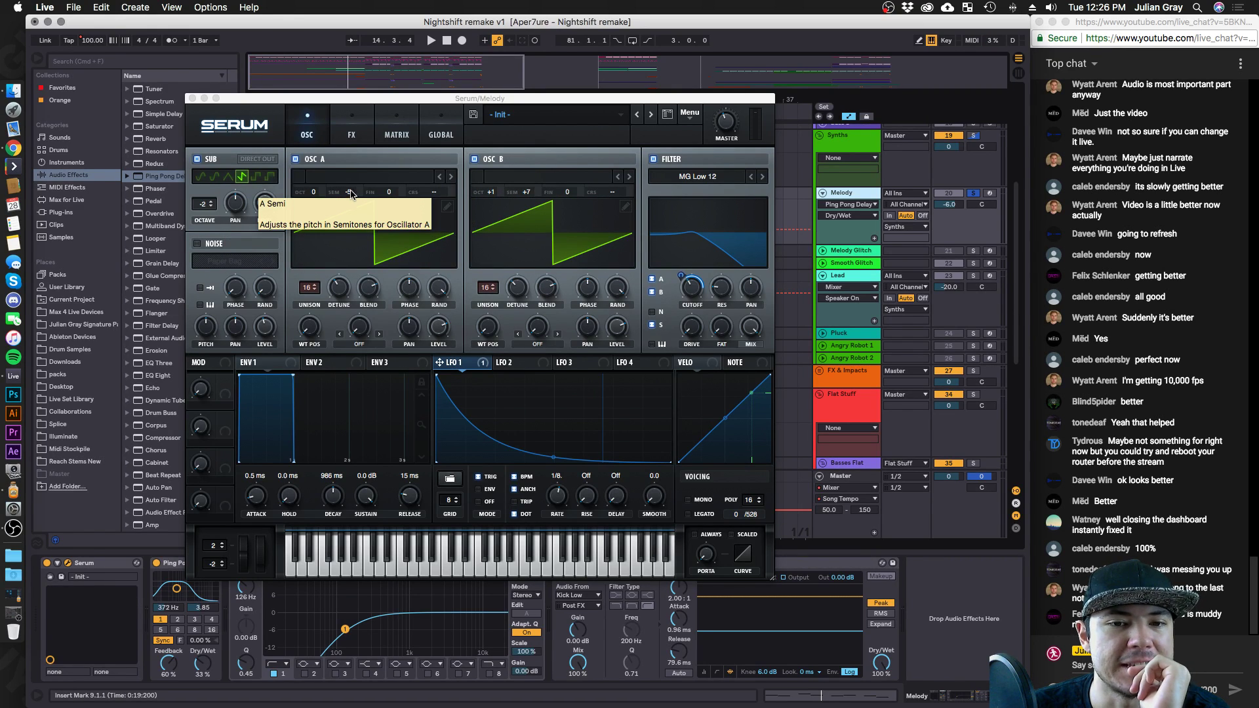
Try Oscillator A's pitch at 0 semitones while the melody plays, and restore it to -5 semitones.
drag(354, 198, 355, 189)
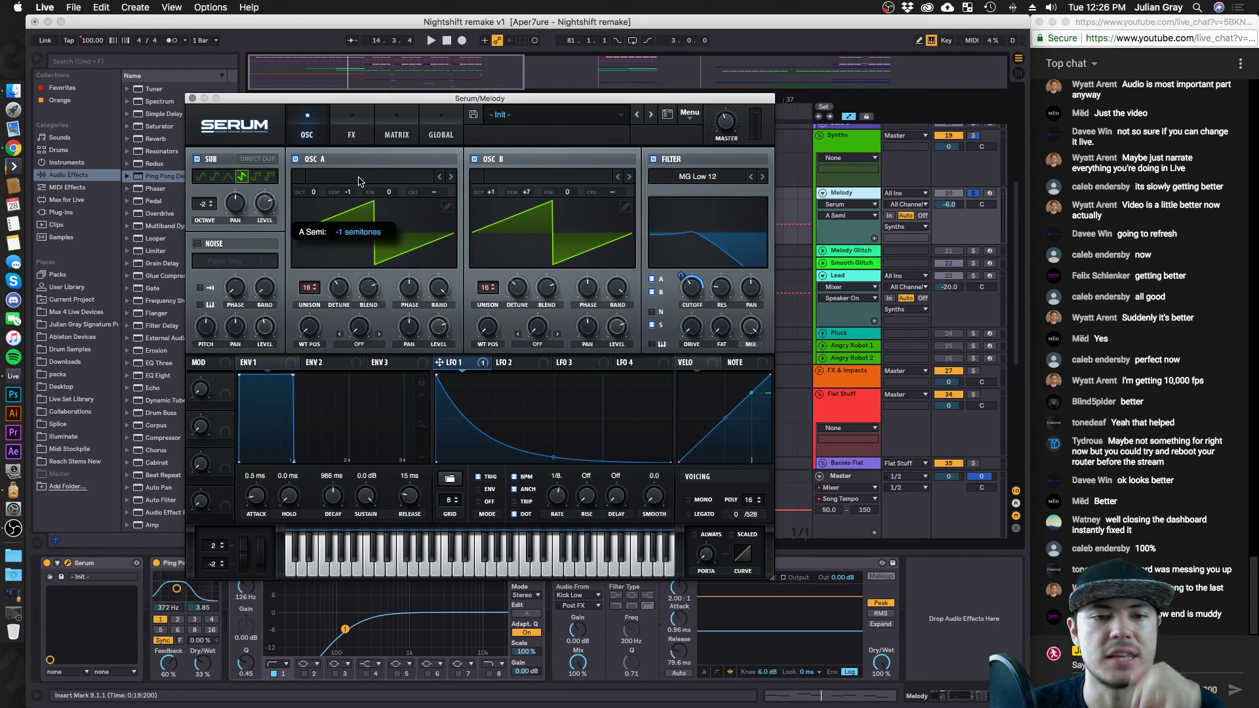
key(space)
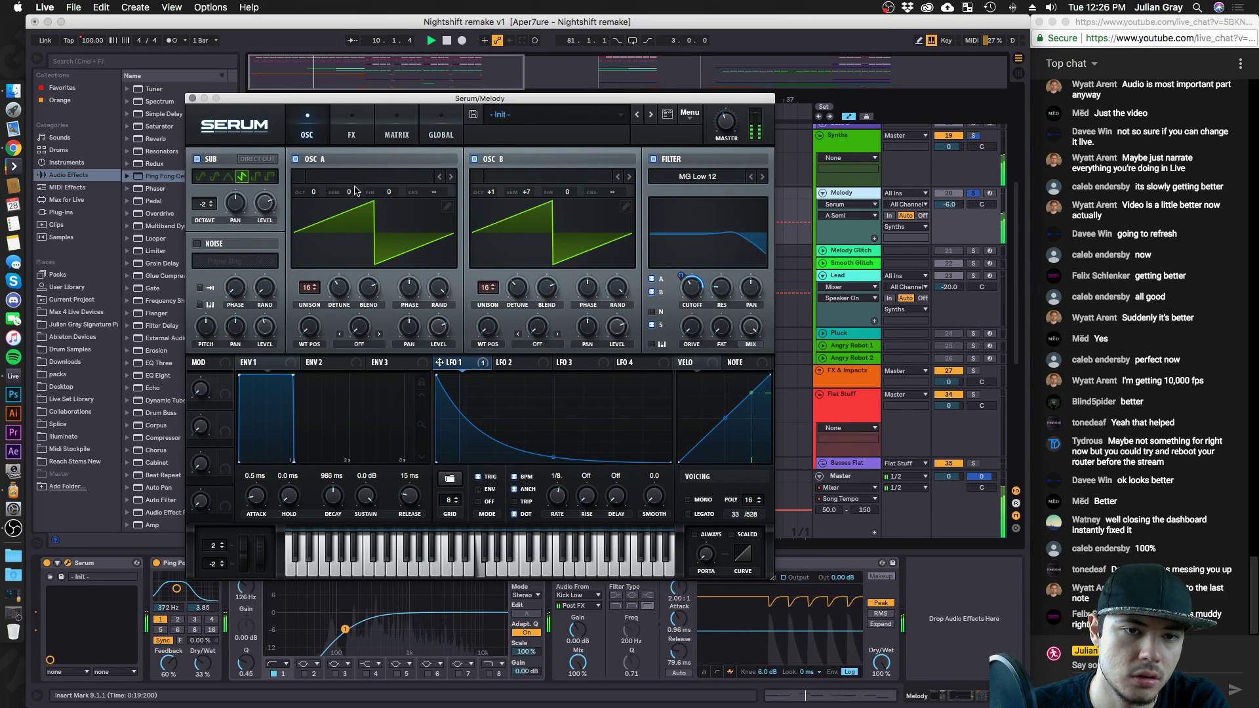
drag(354, 191, 352, 222)
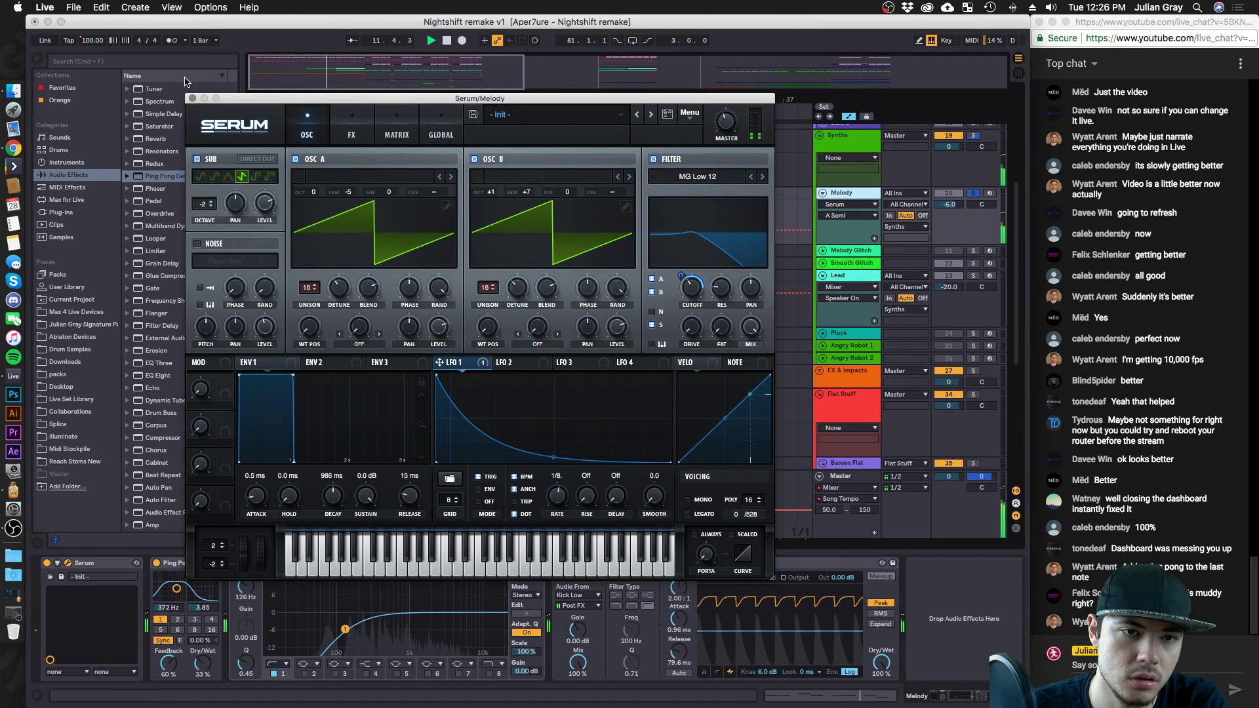
Set Serum's sub oscillator to octave 0 and adjust the low-pass filter cutoff with its LFO 1 modulation at 68.
mouse_move(202, 208)
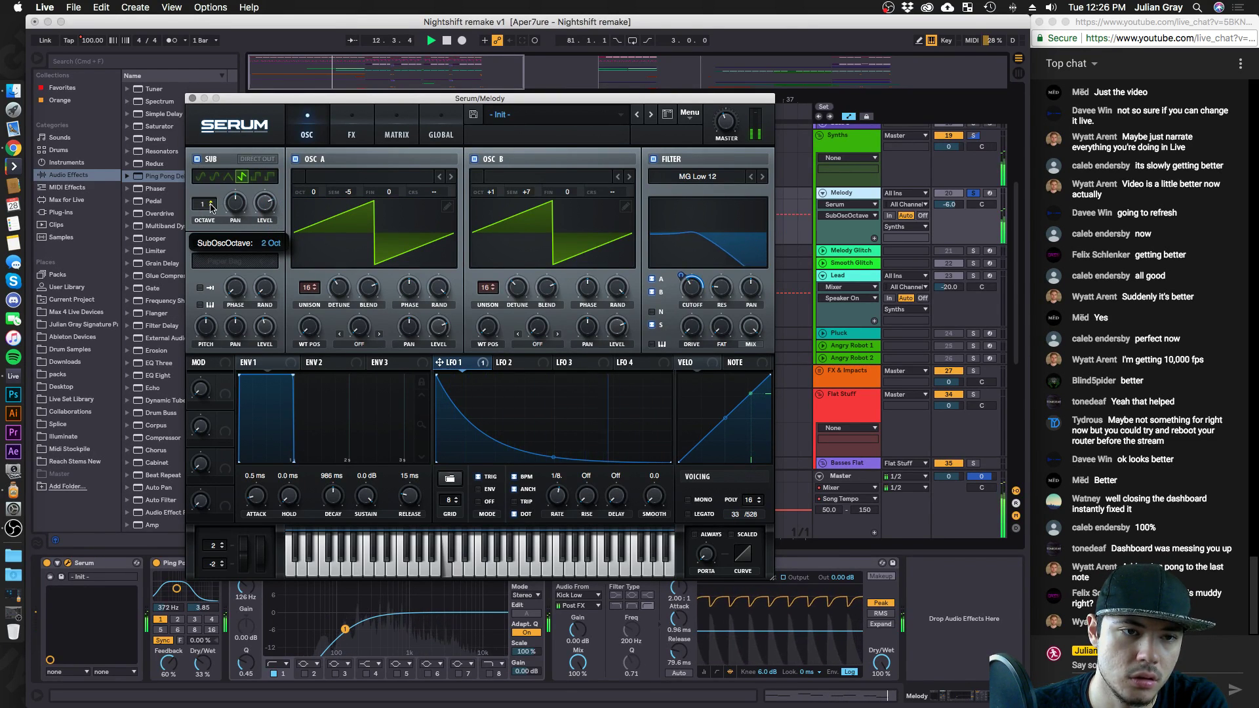
click(271, 205)
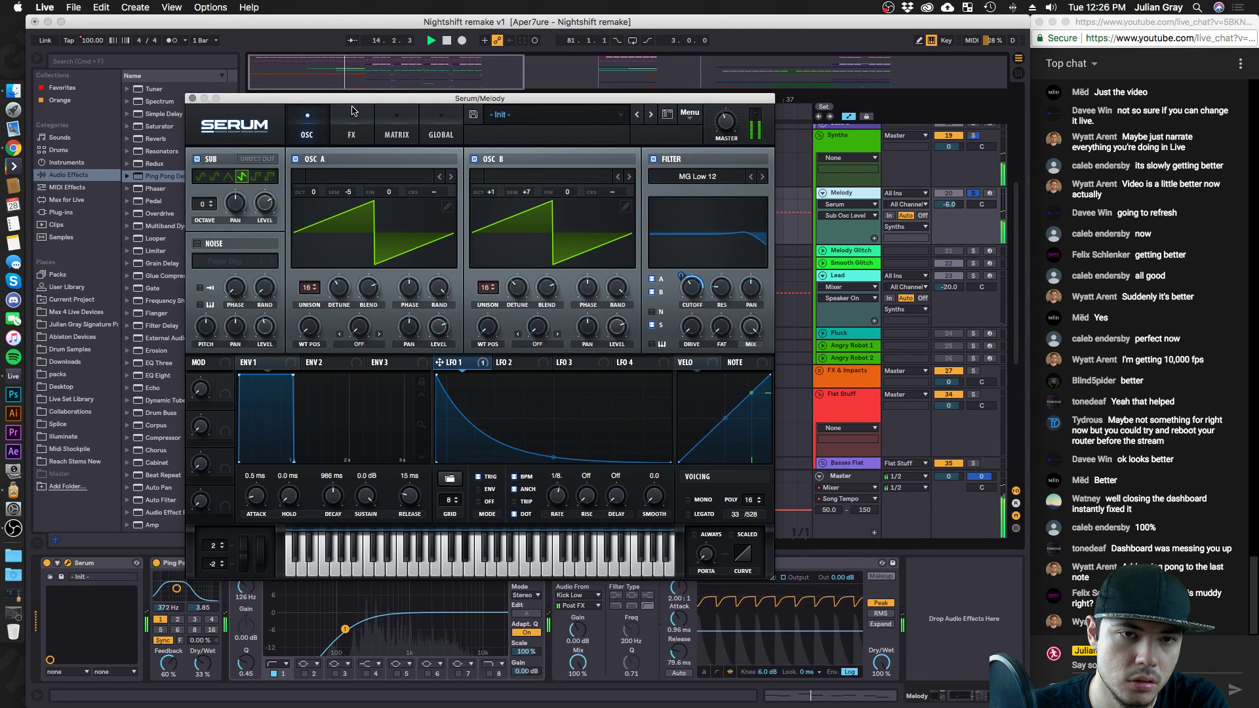
drag(691, 290, 680, 276)
key(space)
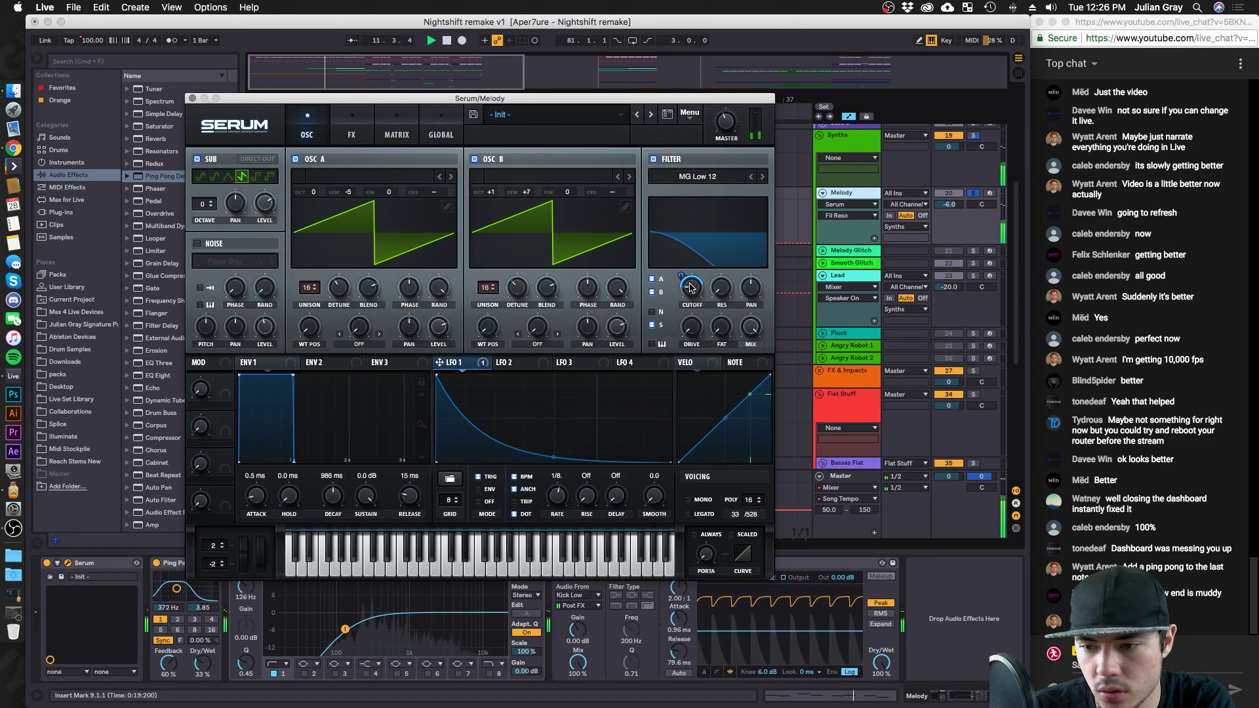
drag(691, 287, 692, 275)
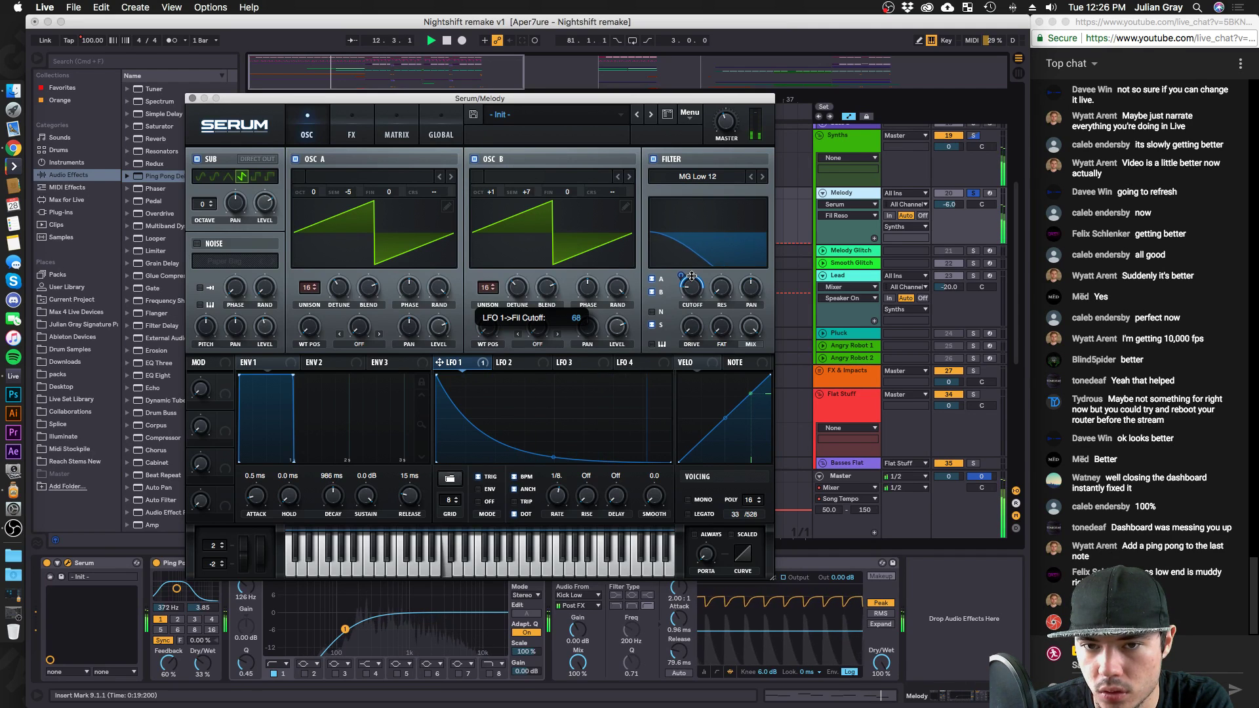
Check the melody with Serum's Hyper/Dimension effect bypassed, disable Serum's built-in Reverb and close its window.
click(365, 136)
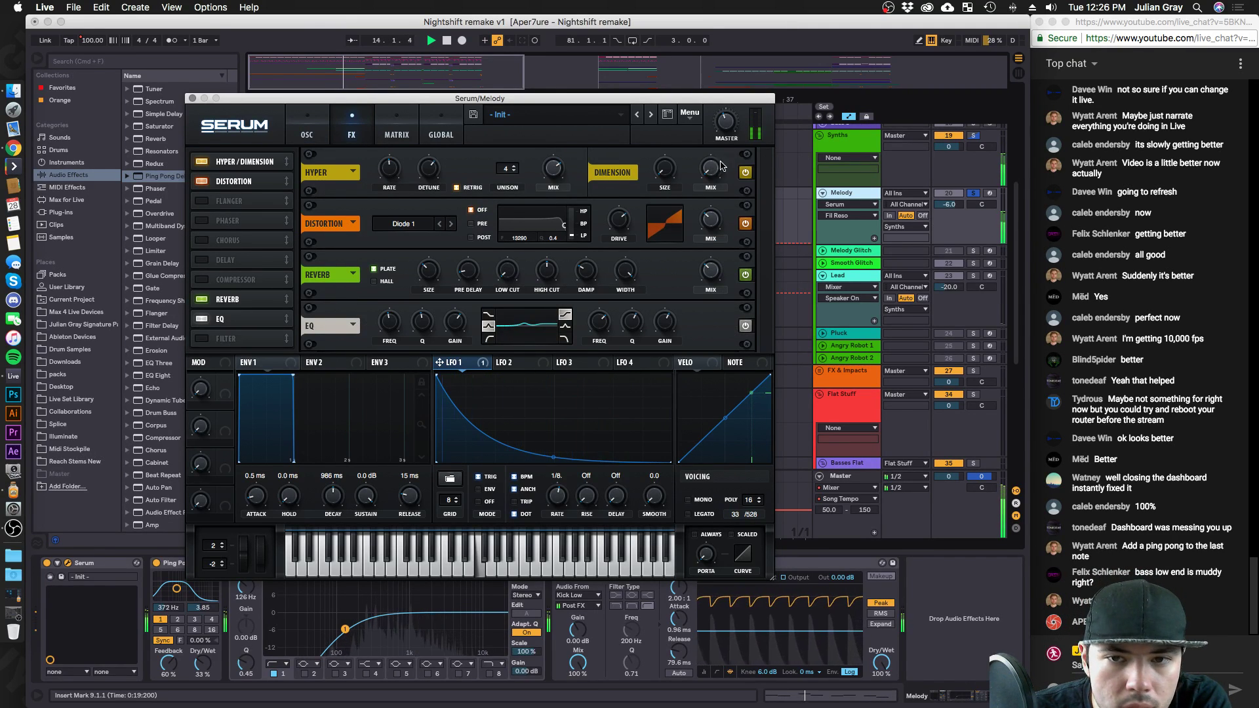
click(202, 162)
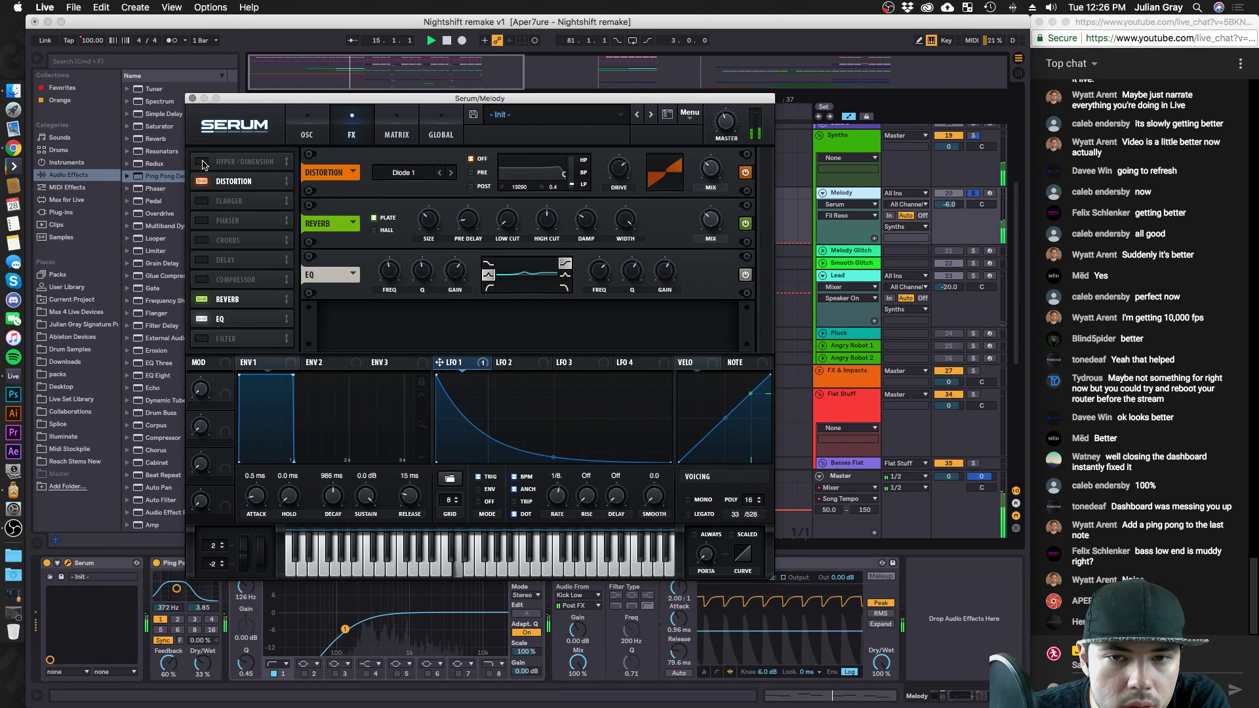
click(203, 162)
click(202, 300)
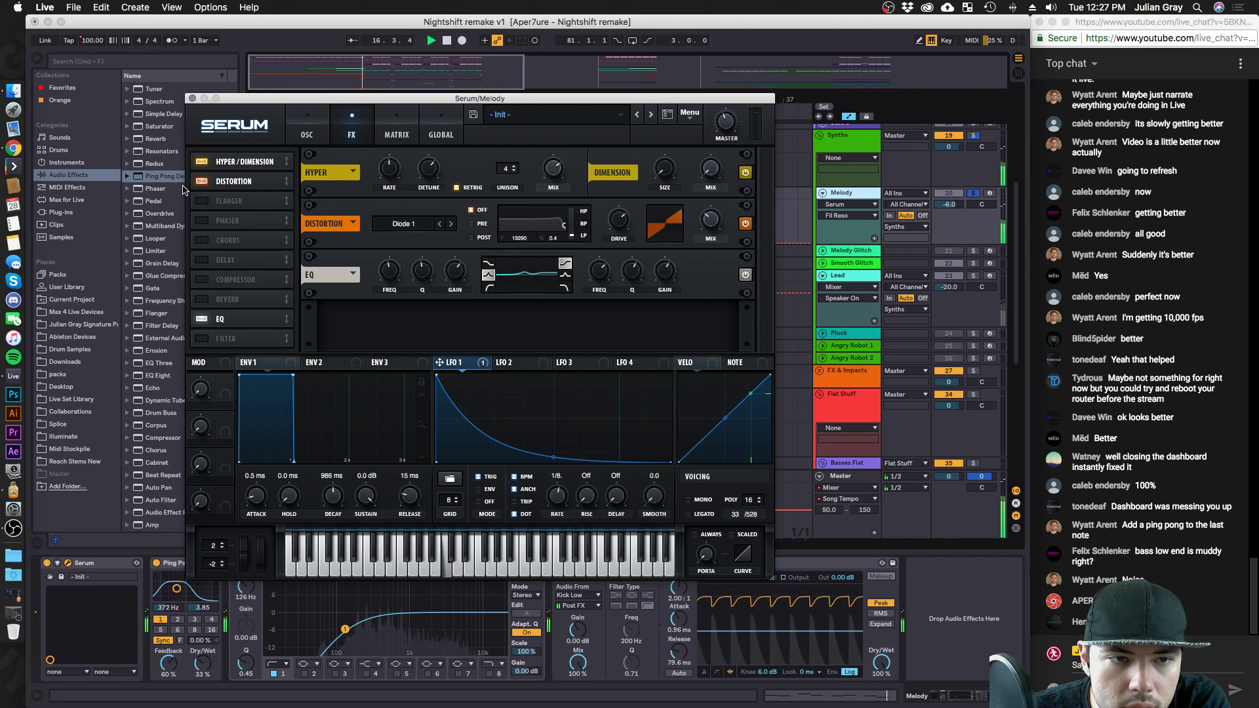
click(191, 98)
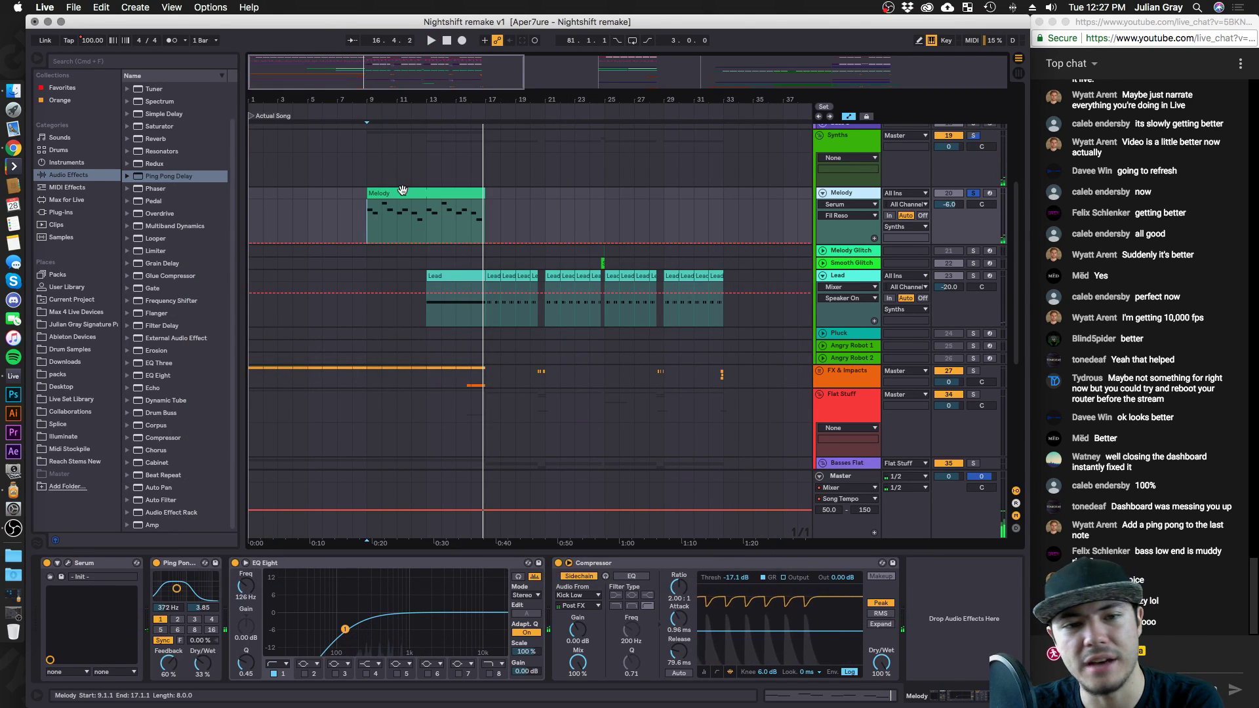
Insert a Reverb between Ping Pong Delay and EQ Eight on the Melody track and play from bar 12.
click(411, 213)
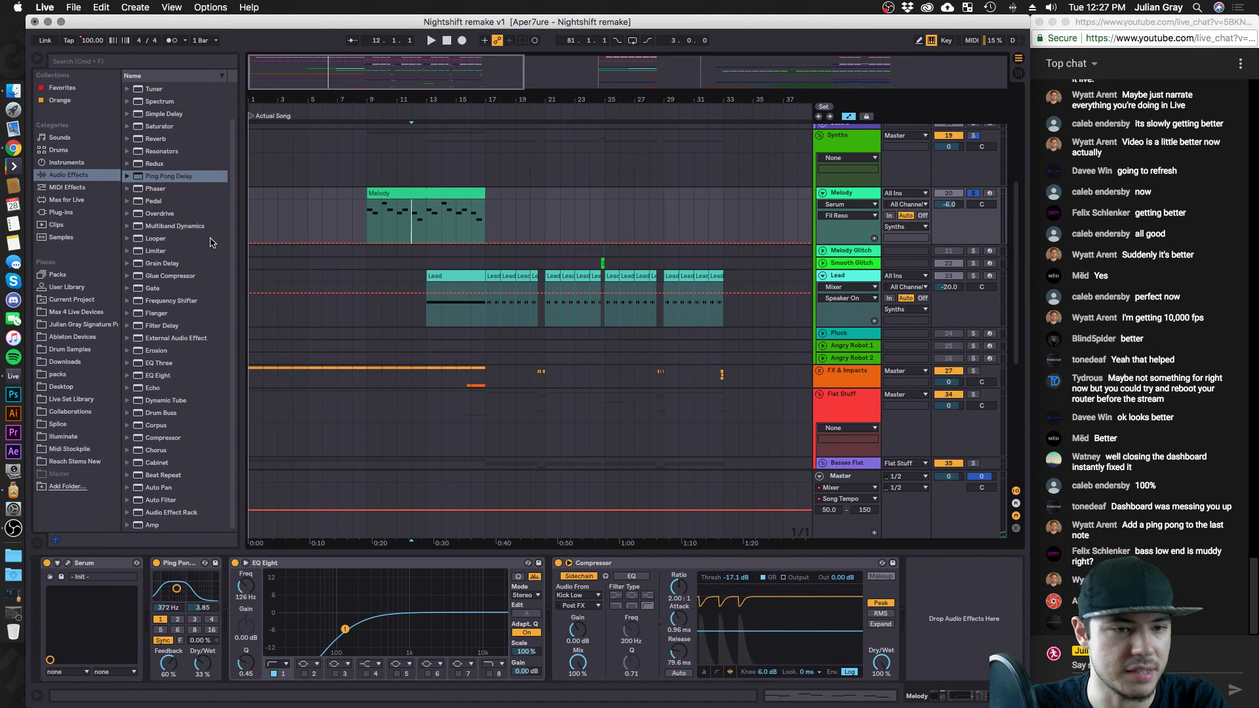
scroll(154, 426, up, 3)
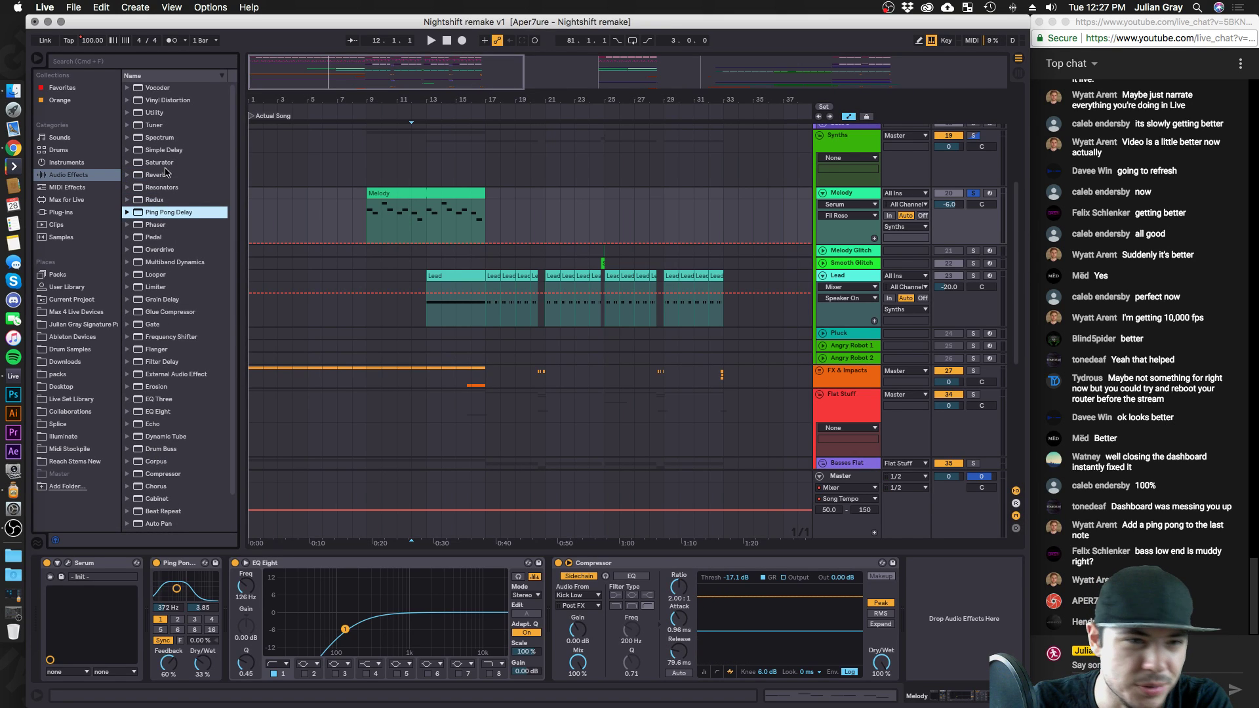
drag(165, 174, 302, 607)
key(space)
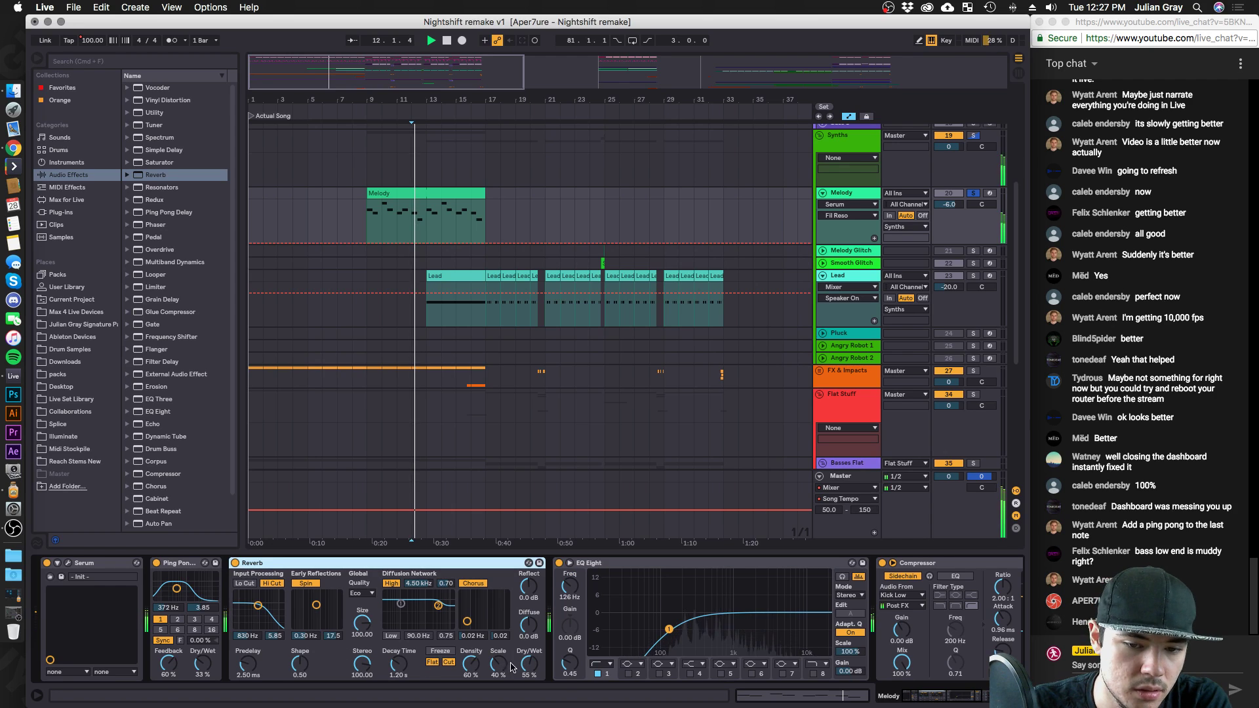
Set the Reverb's decay time to 3.16 s and quality to High, and turn off its Chorus and diffusion high shelf.
drag(398, 664, 398, 630)
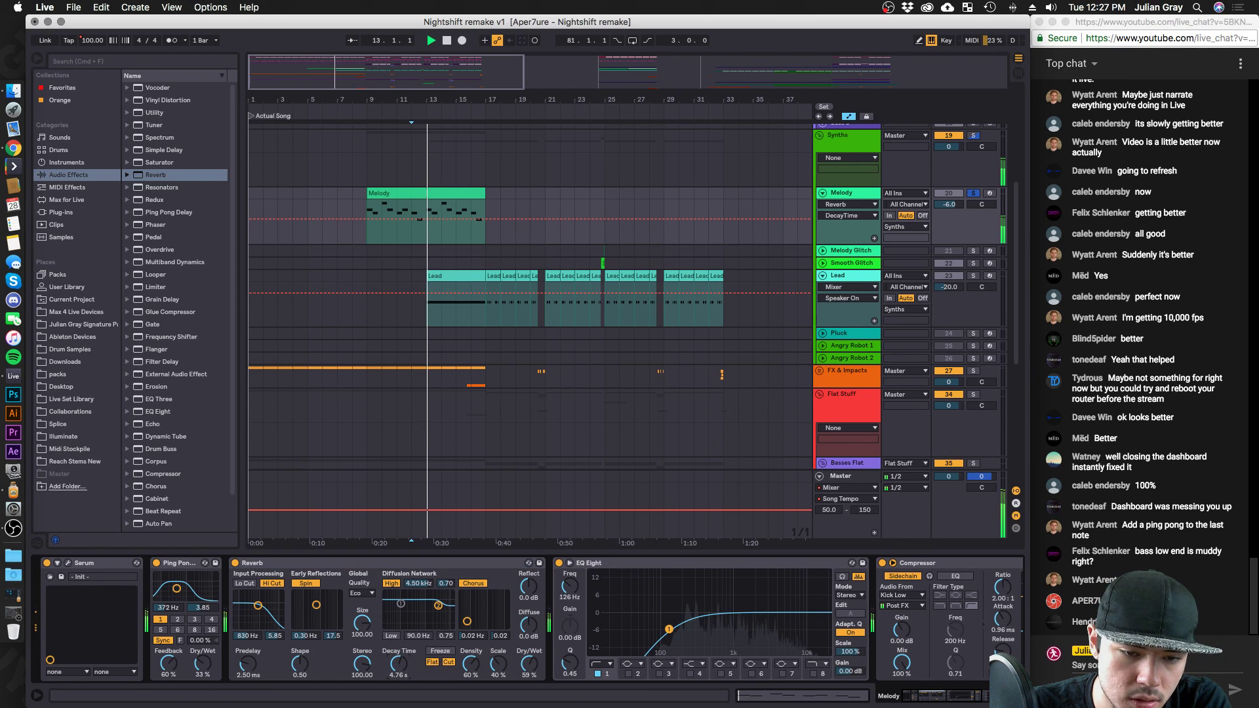
click(360, 593)
click(360, 616)
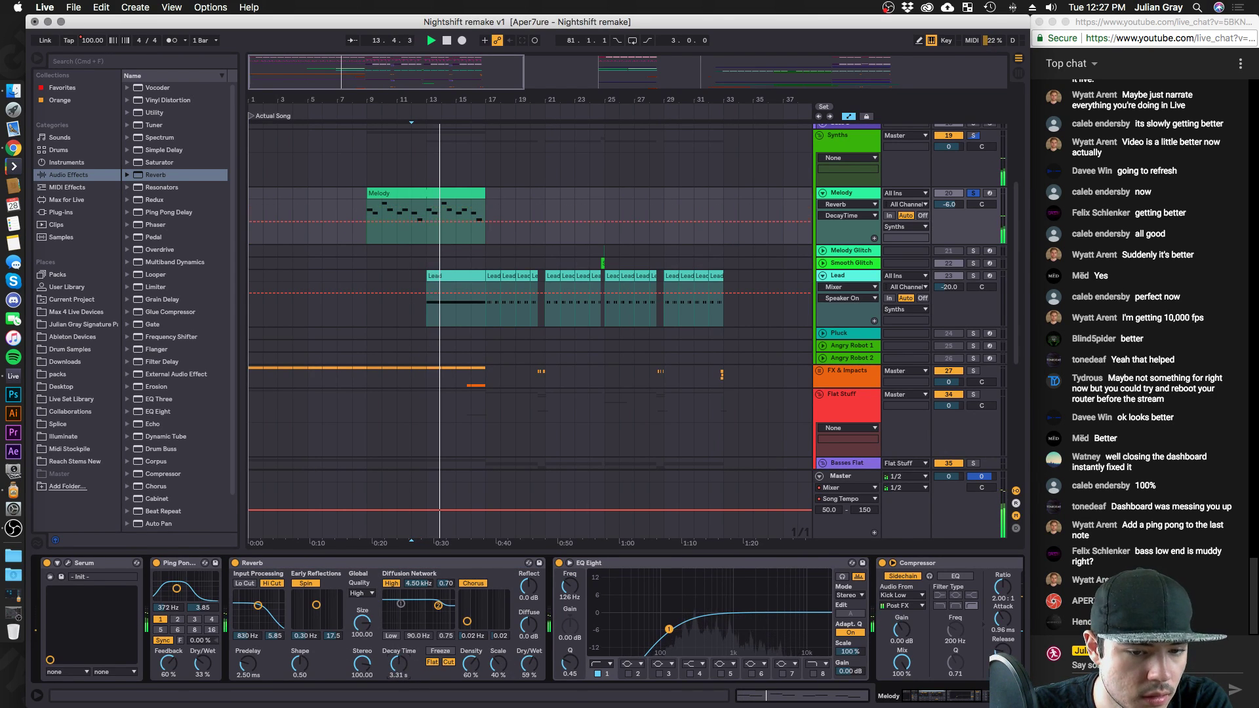
click(471, 584)
click(391, 583)
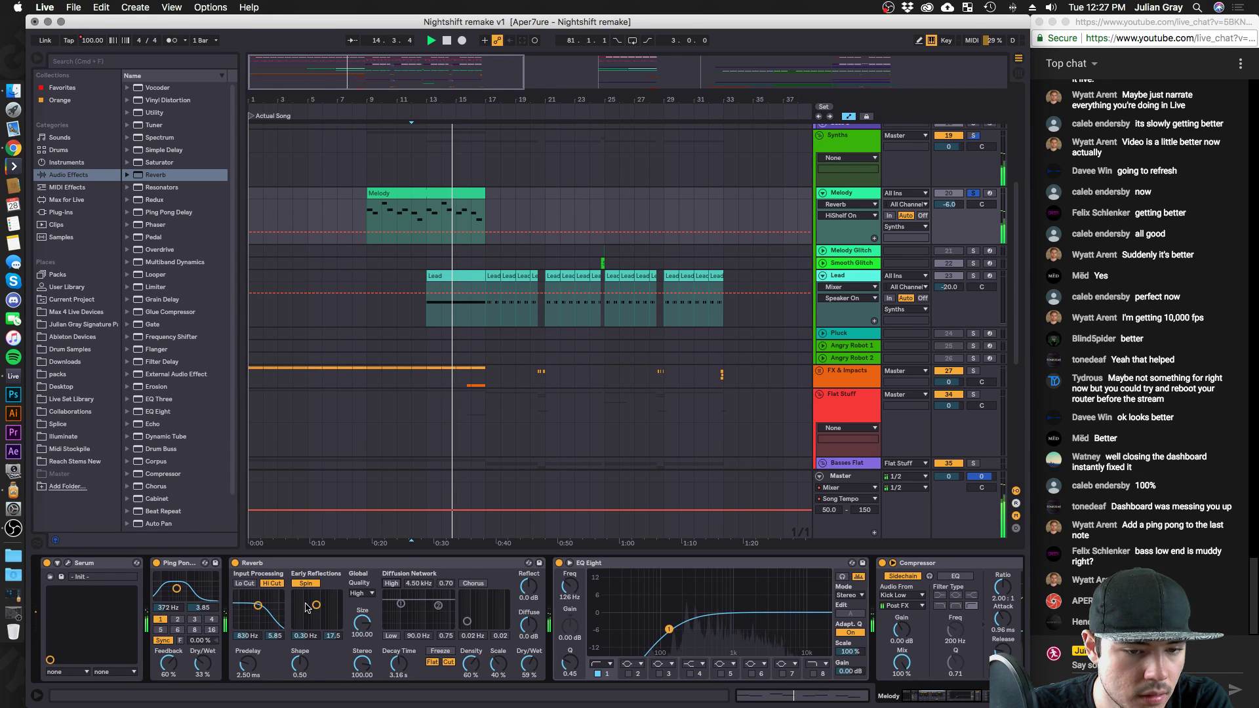
Turn off the Reverb's input high cut and set its predelay to 1.99 ms and Dry/Wet to 39%.
click(272, 583)
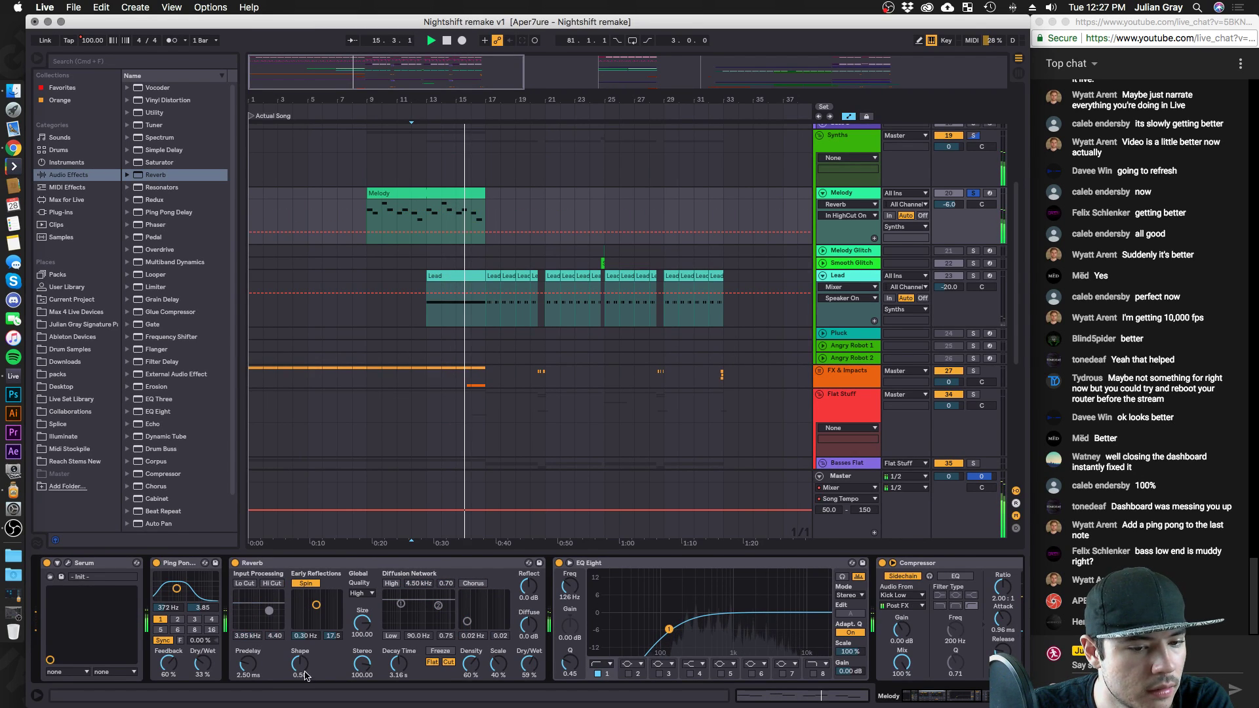
drag(247, 663, 247, 670)
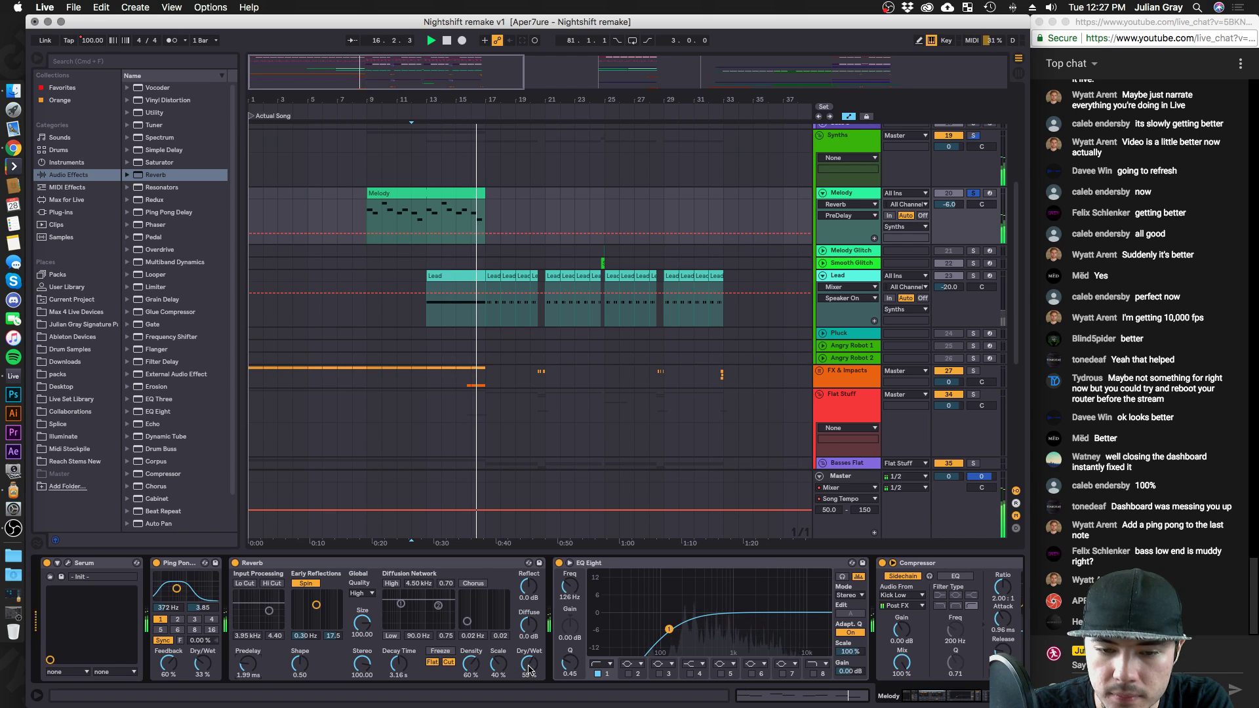
drag(529, 663, 528, 681)
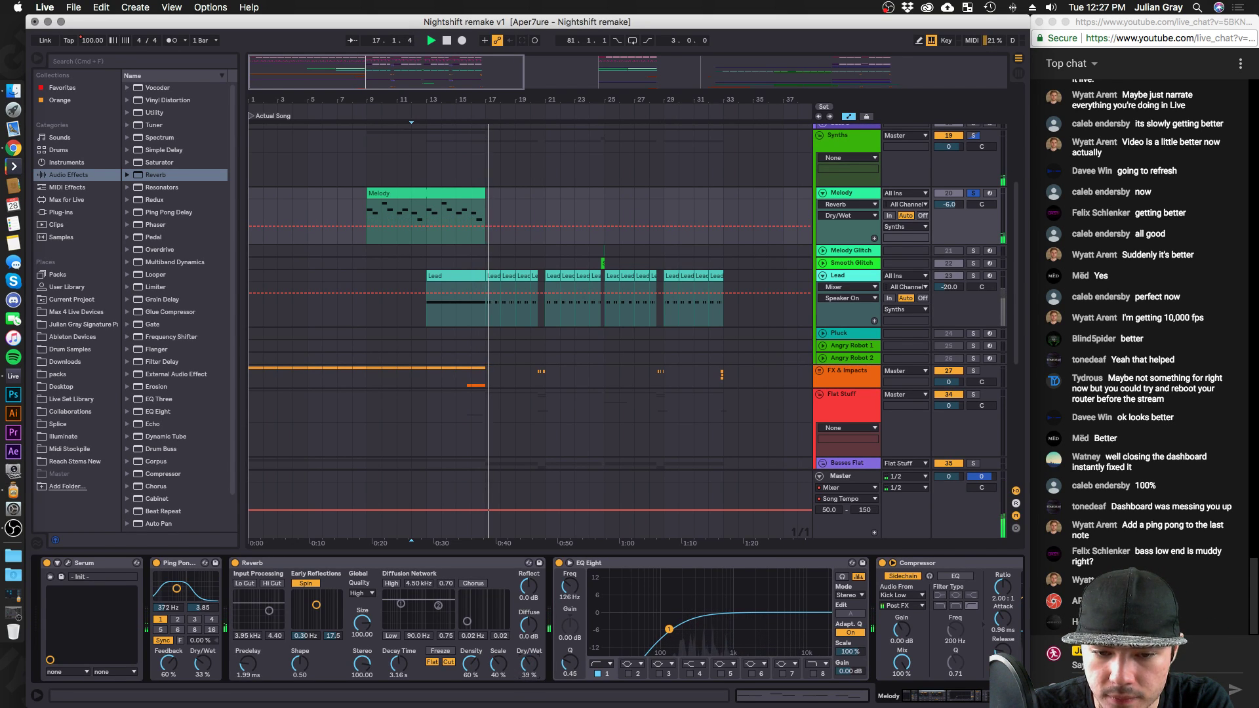
While playing from bar 13, set the Melody volume to -5.2 dB and its sidechain Compressor's threshold to -25.5 dB with output 2.31 dB.
click(424, 233)
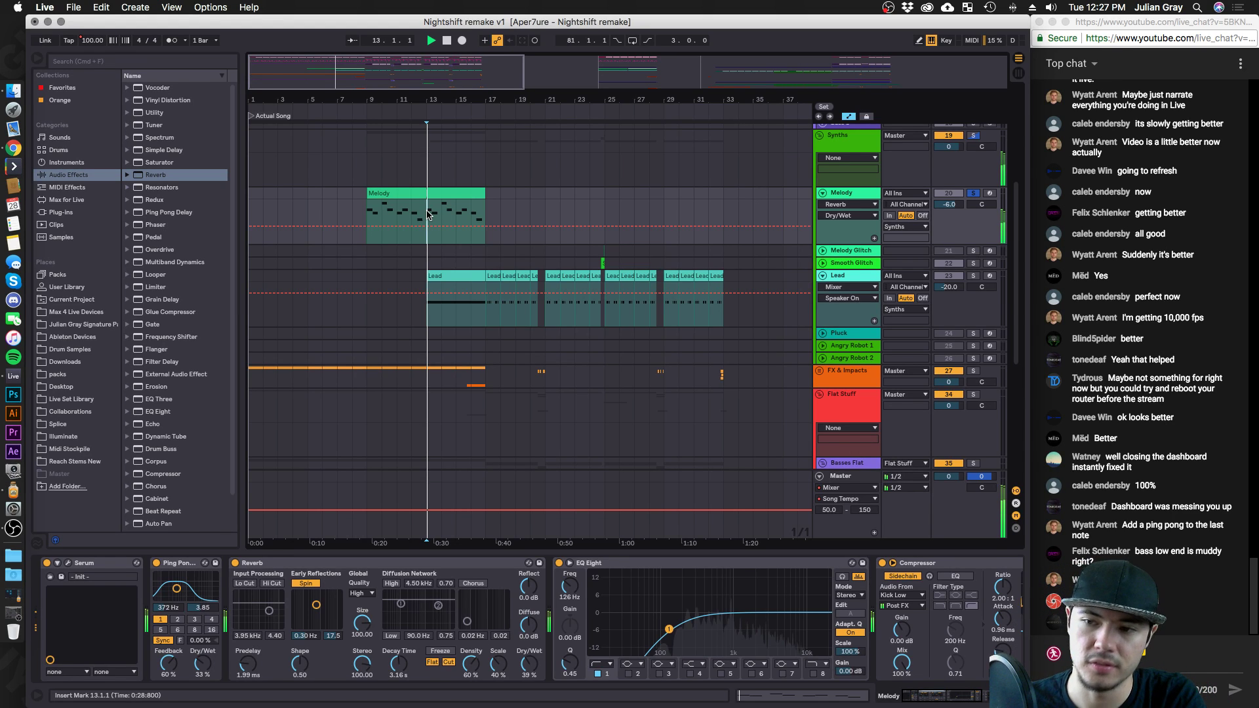
key(space)
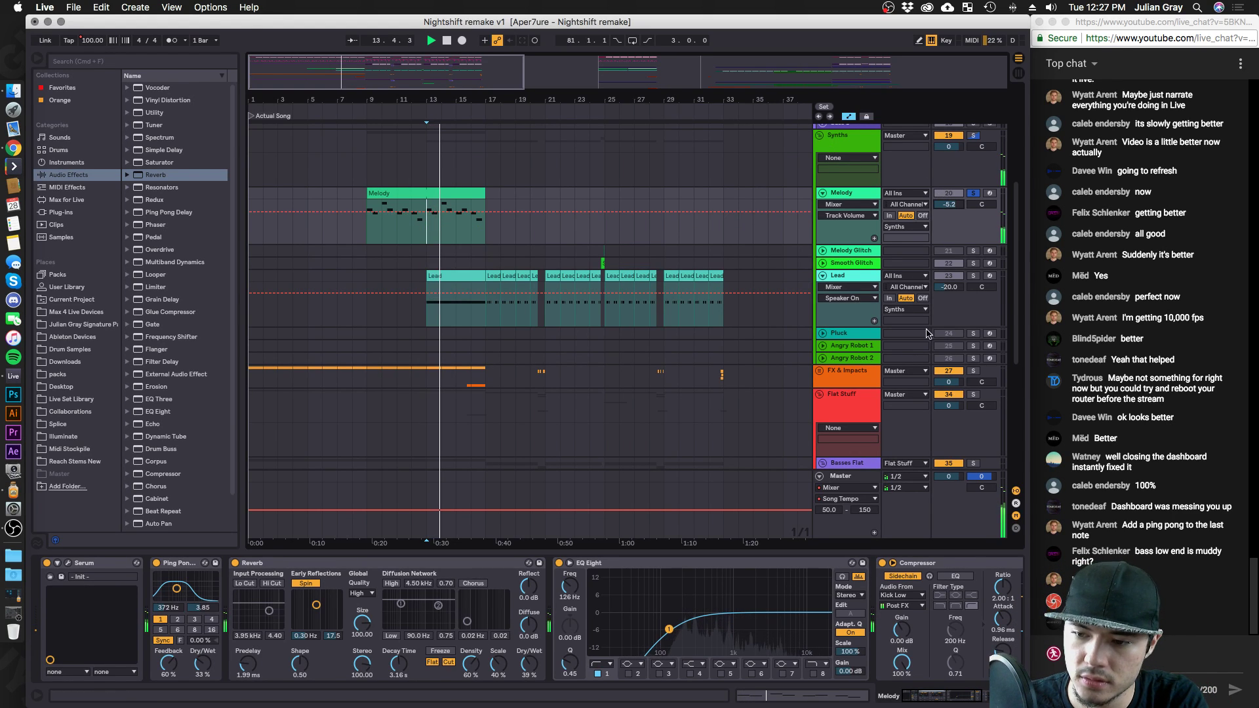
scroll(988, 662, right, 5)
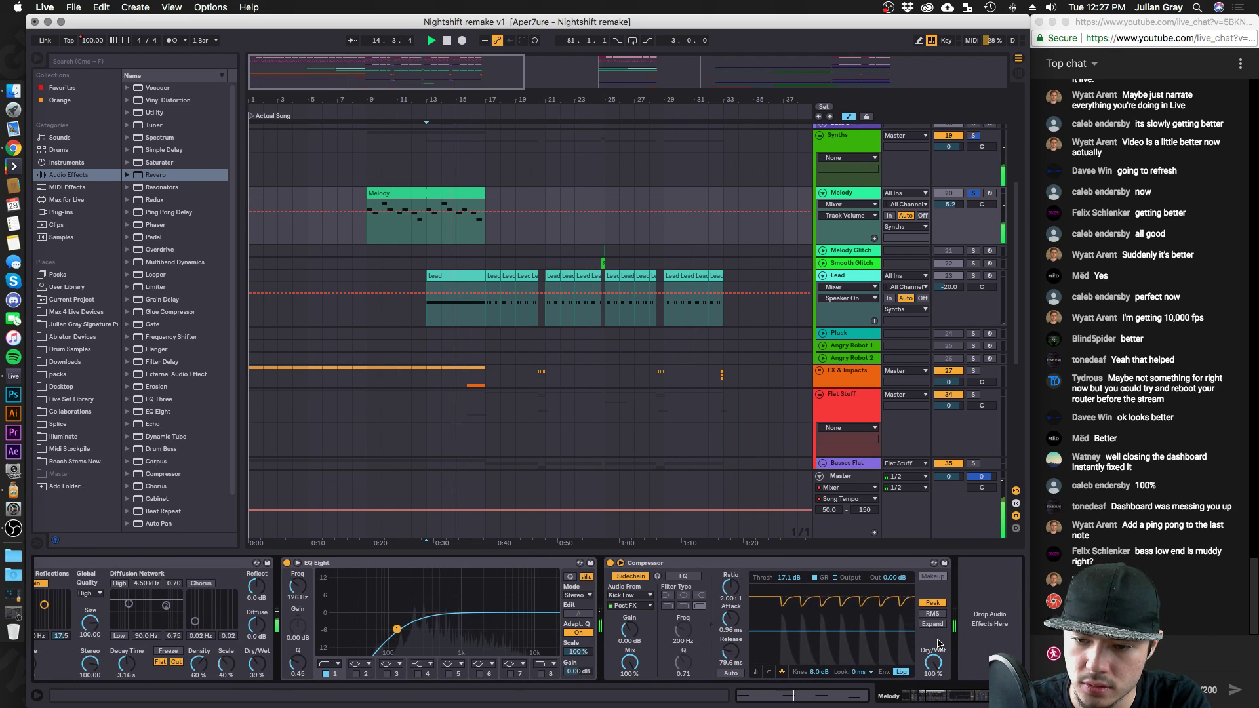
click(755, 671)
drag(774, 624, 825, 615)
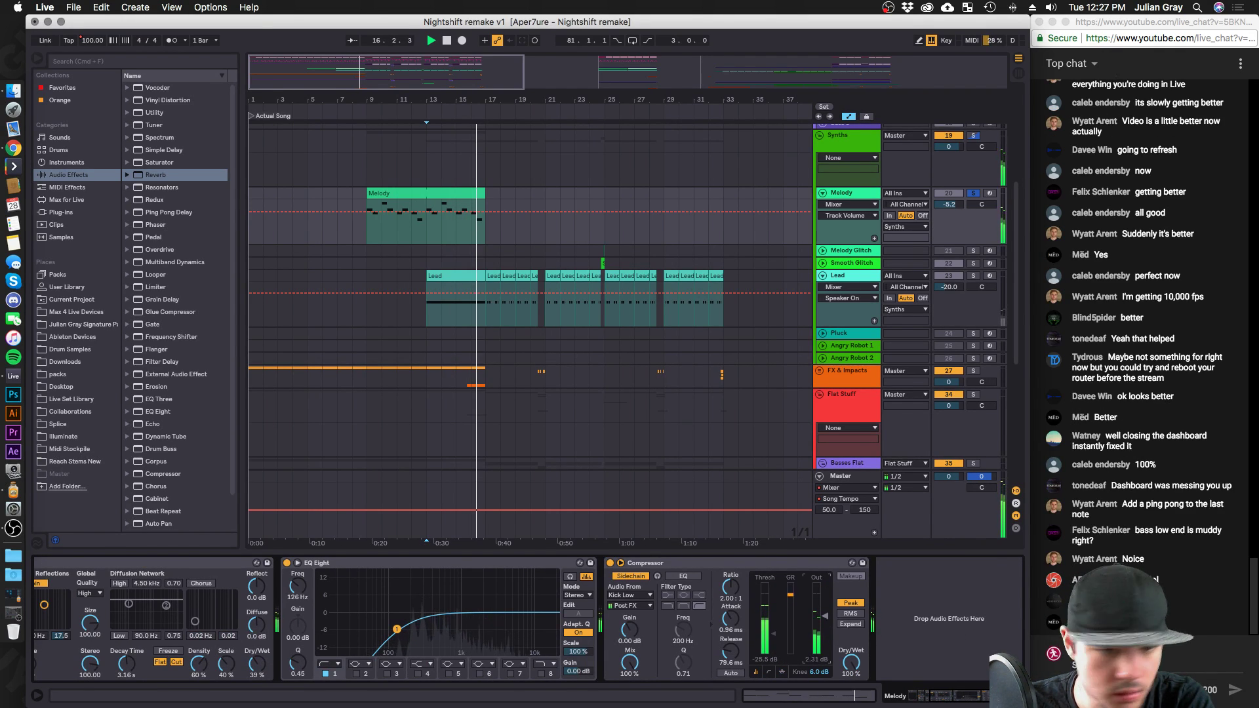
key(space)
Insert a Compressor between Reverb and EQ Eight with threshold -23.2 dB, output -2.31 dB, ratio 2.14:1 and attack 1.06 ms.
scroll(170, 256, down, 3)
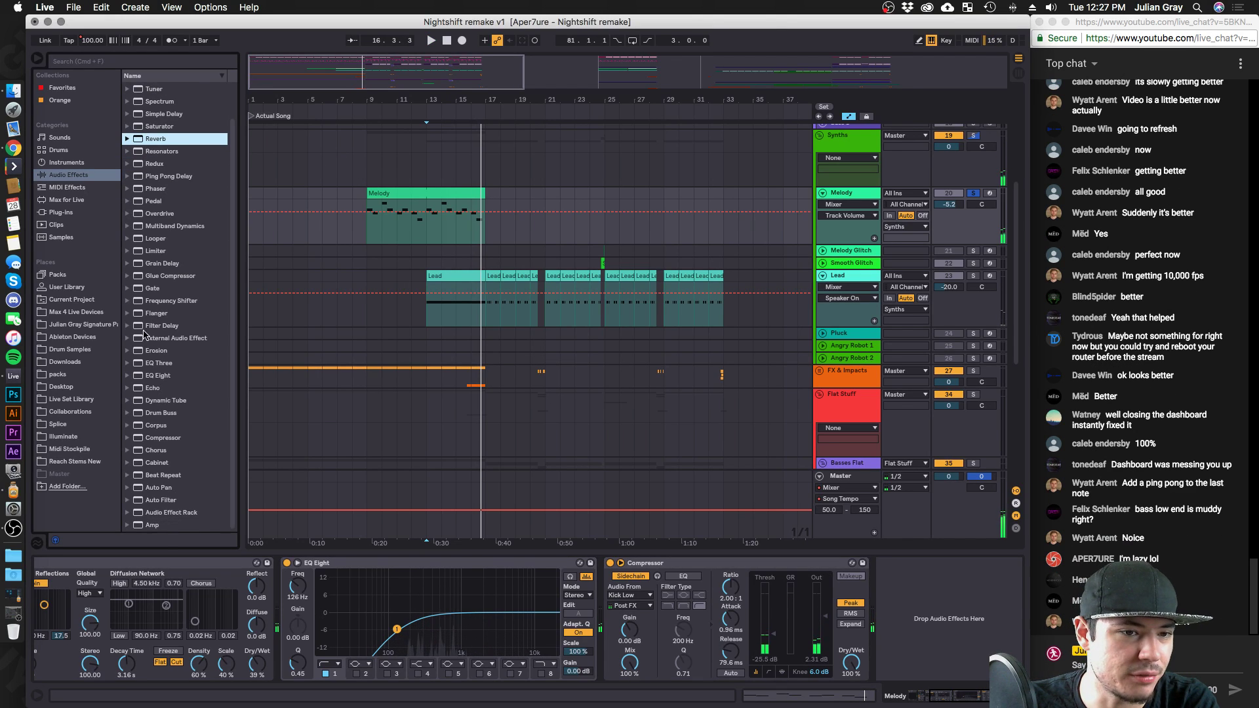
drag(165, 438, 297, 592)
key(space)
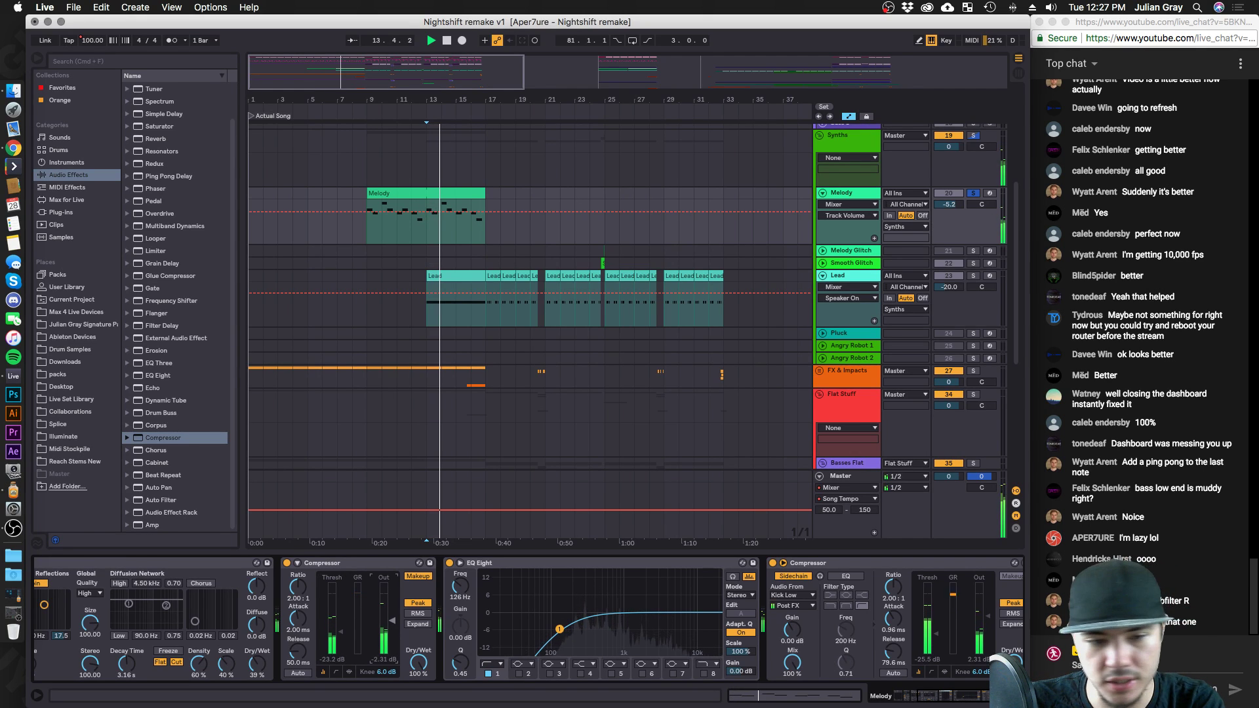
click(383, 569)
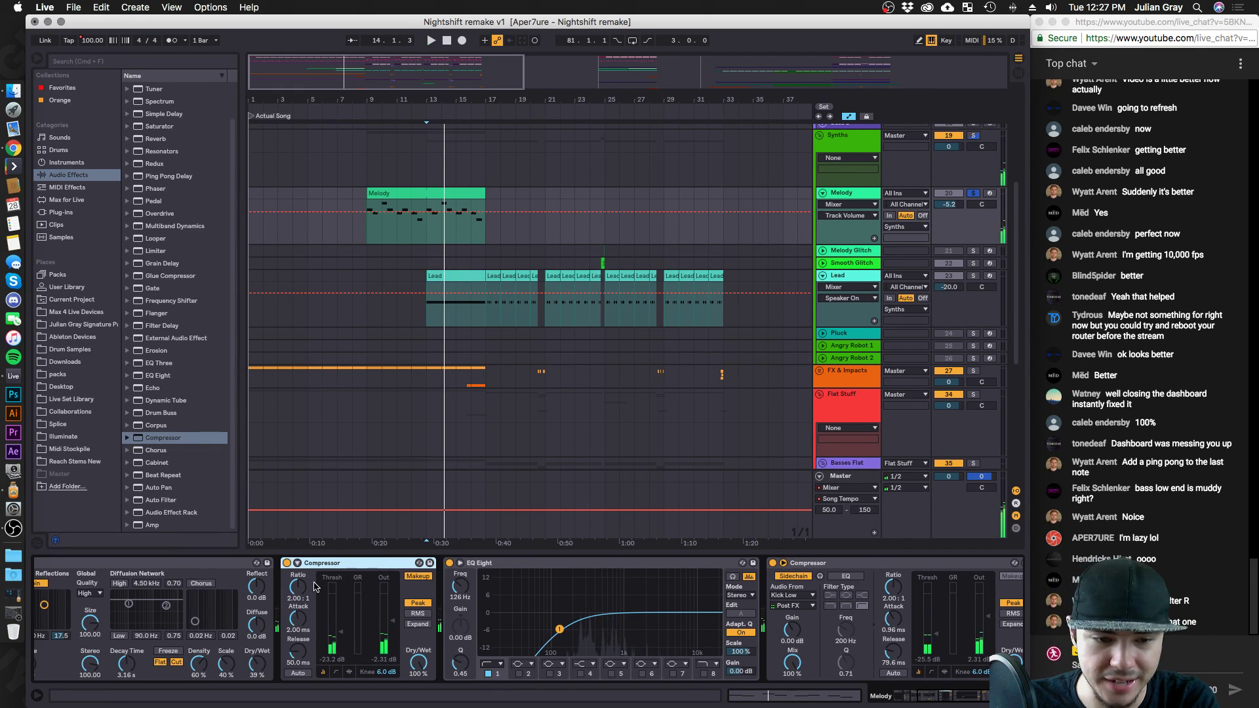
drag(315, 585, 315, 582)
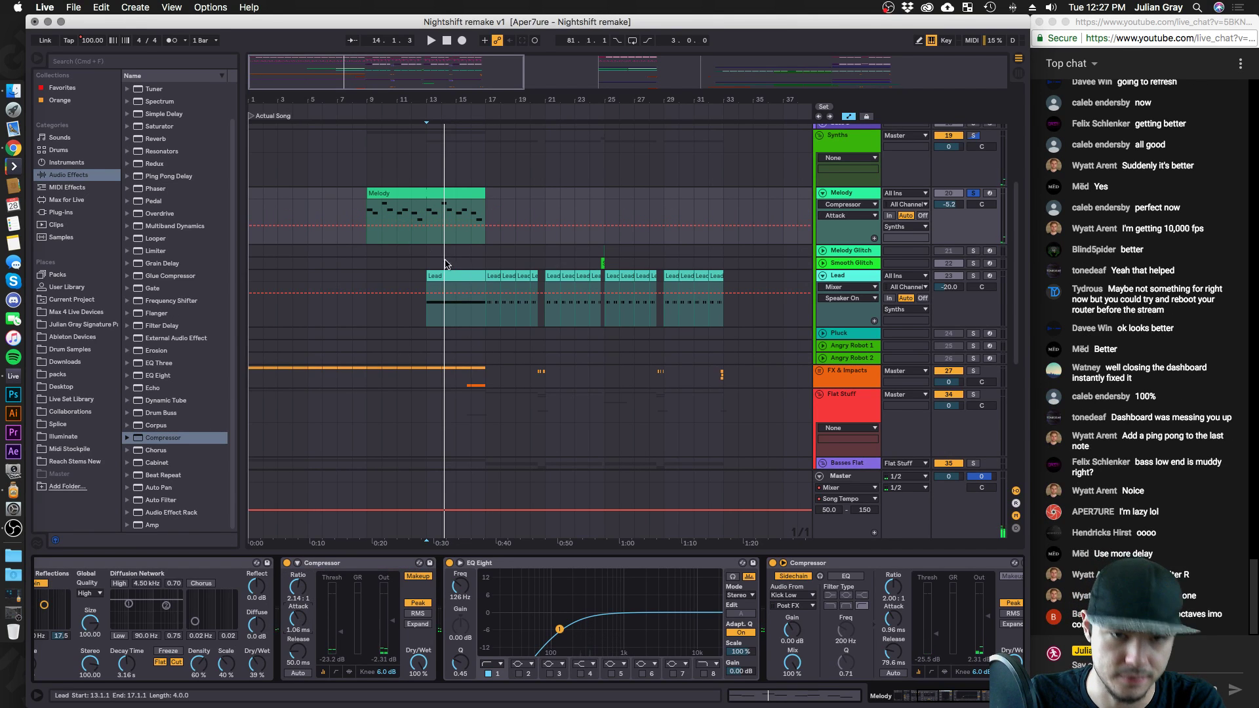
Unsolo the Melody track, play the full mix from bar 9 and set the Melody volume to -7.3 dB.
key(space)
key(space)
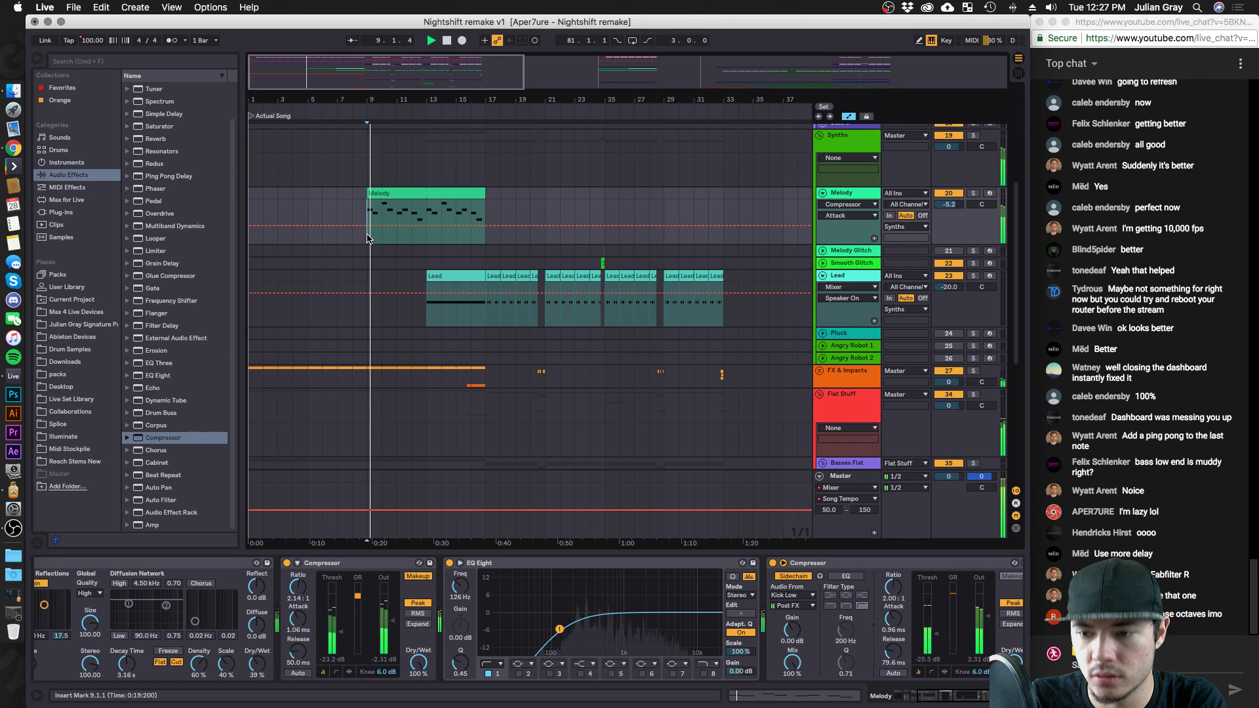
drag(948, 203, 948, 213)
Reopen the Melody track's Serum and adjust its filter cutoff with the LFO 1 modulation at 45.
scroll(953, 691, left, 10)
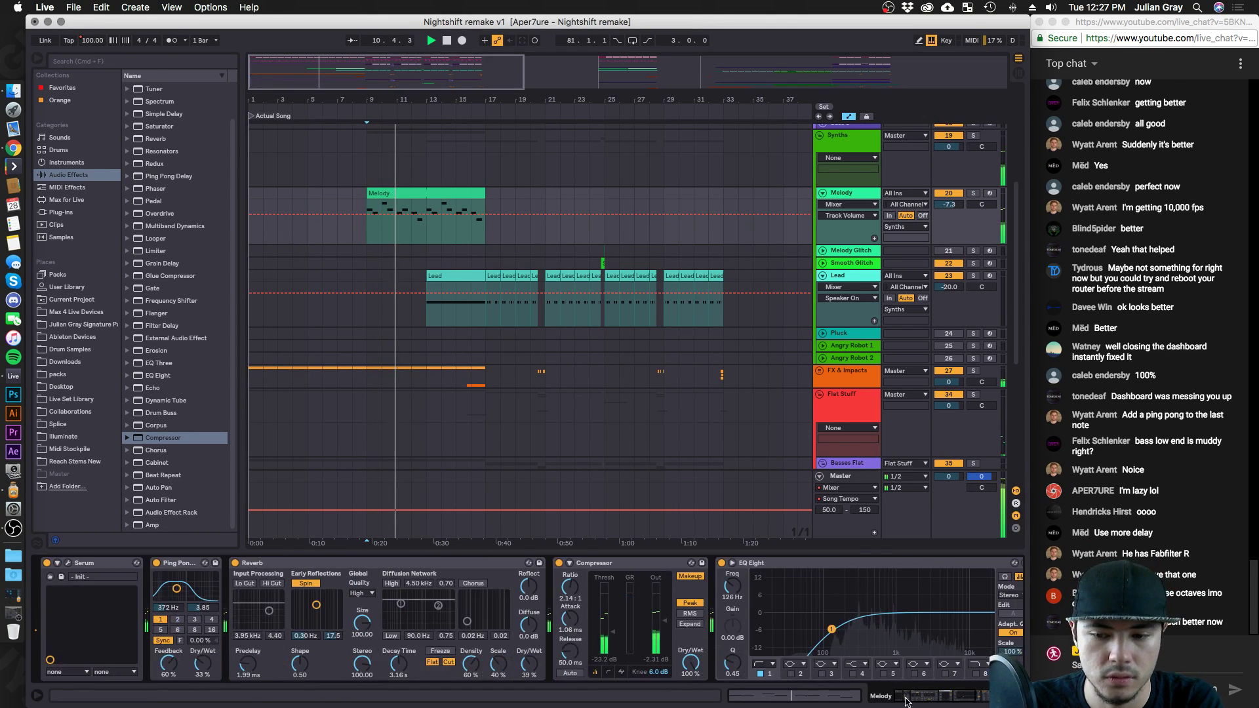
click(68, 563)
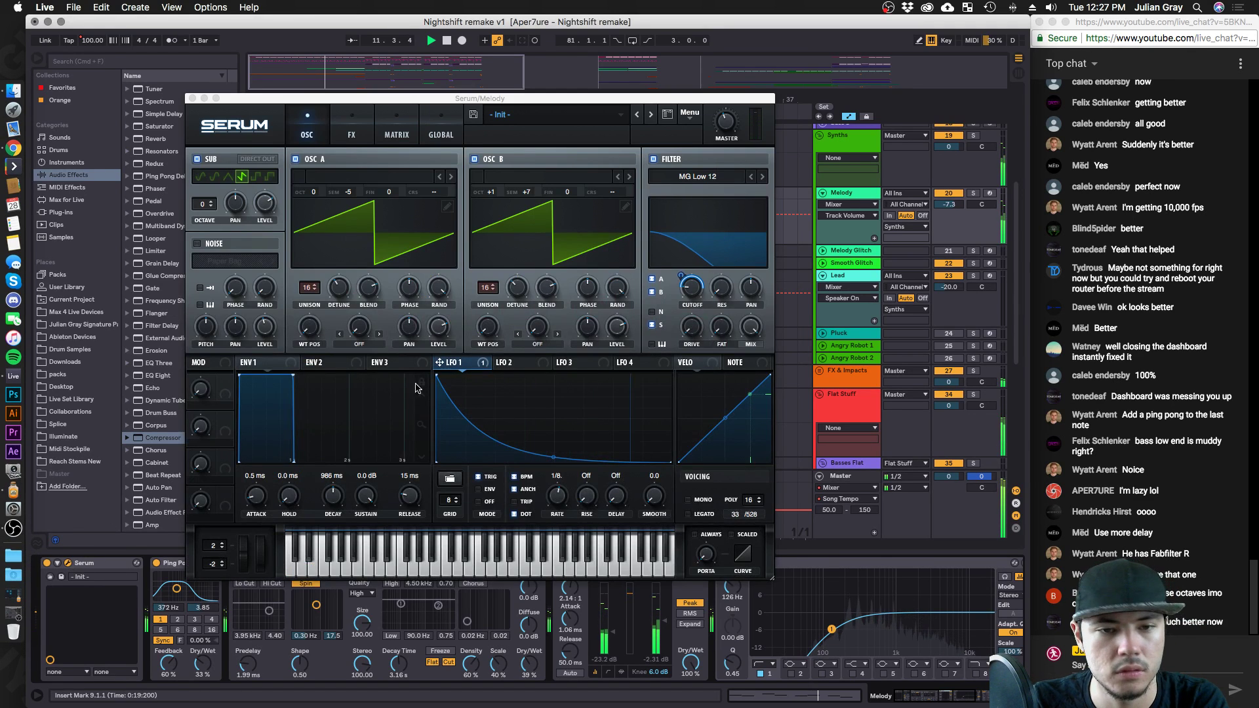
click(682, 276)
drag(680, 288, 682, 277)
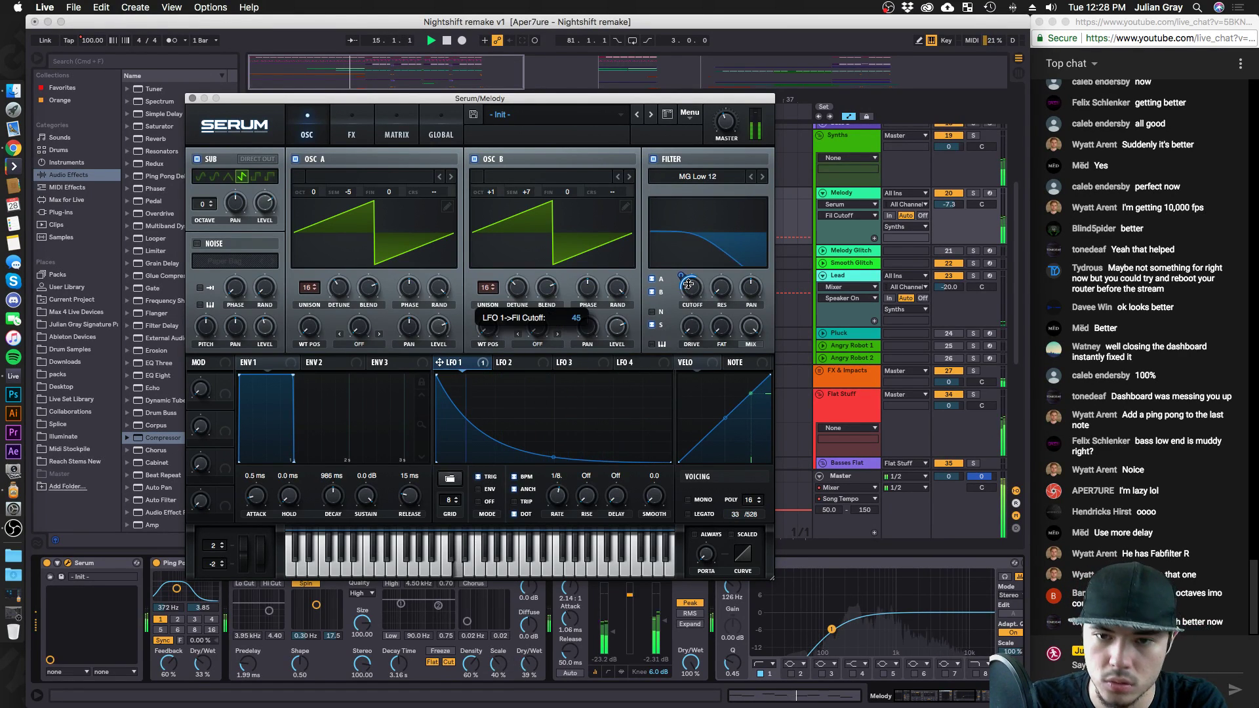
Close Serum and set the Ping Pong Delay to beat delay 2, Dry/Wet 27%, and its filter to 679 Hz with width 3.33.
click(197, 664)
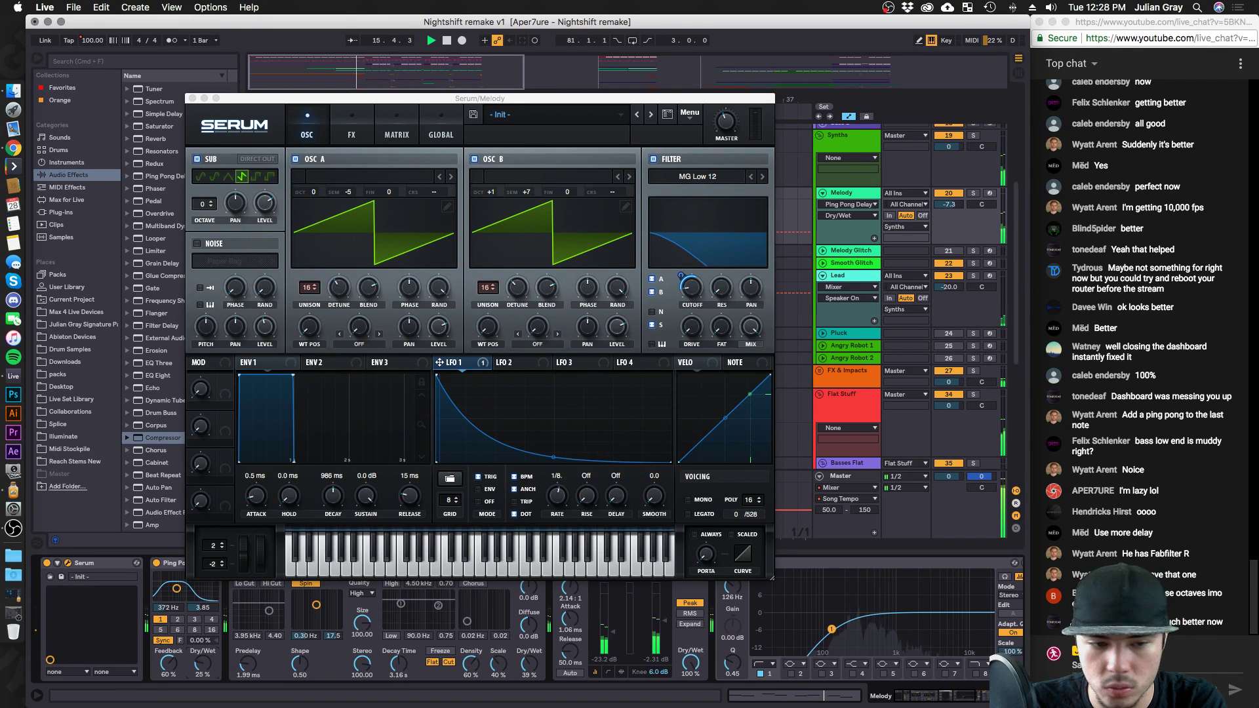
drag(202, 664, 202, 661)
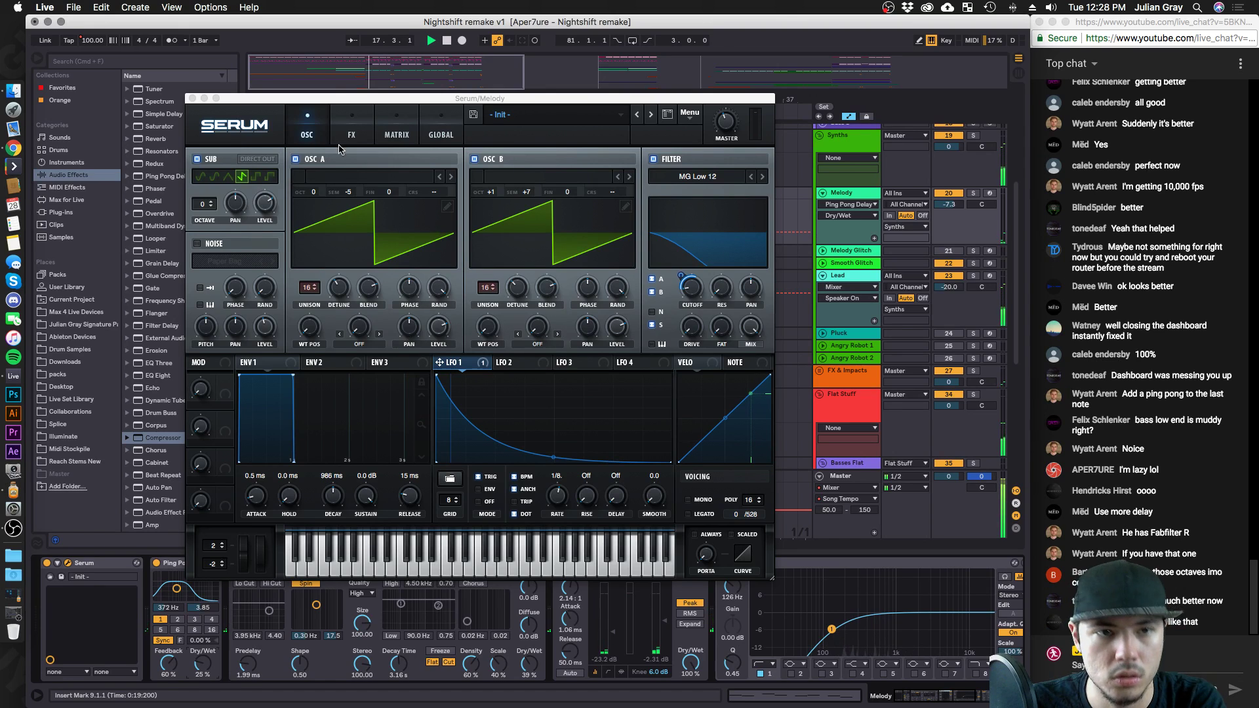
click(190, 98)
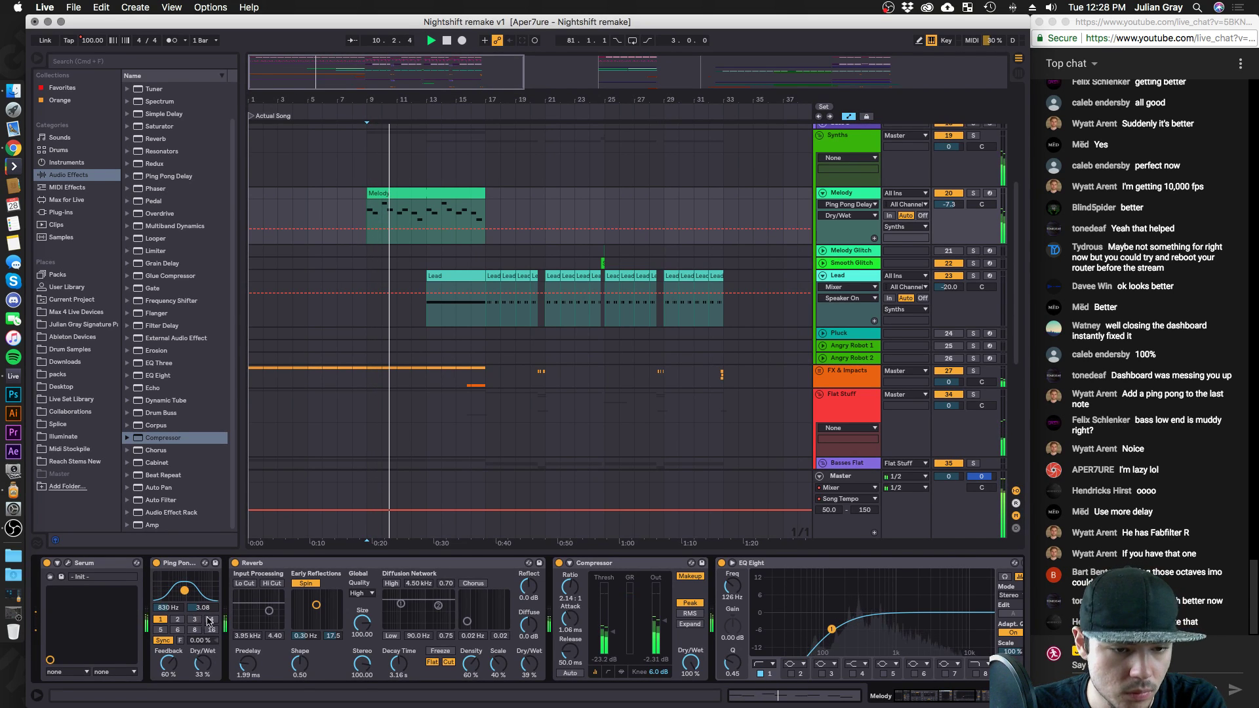
drag(189, 600, 183, 600)
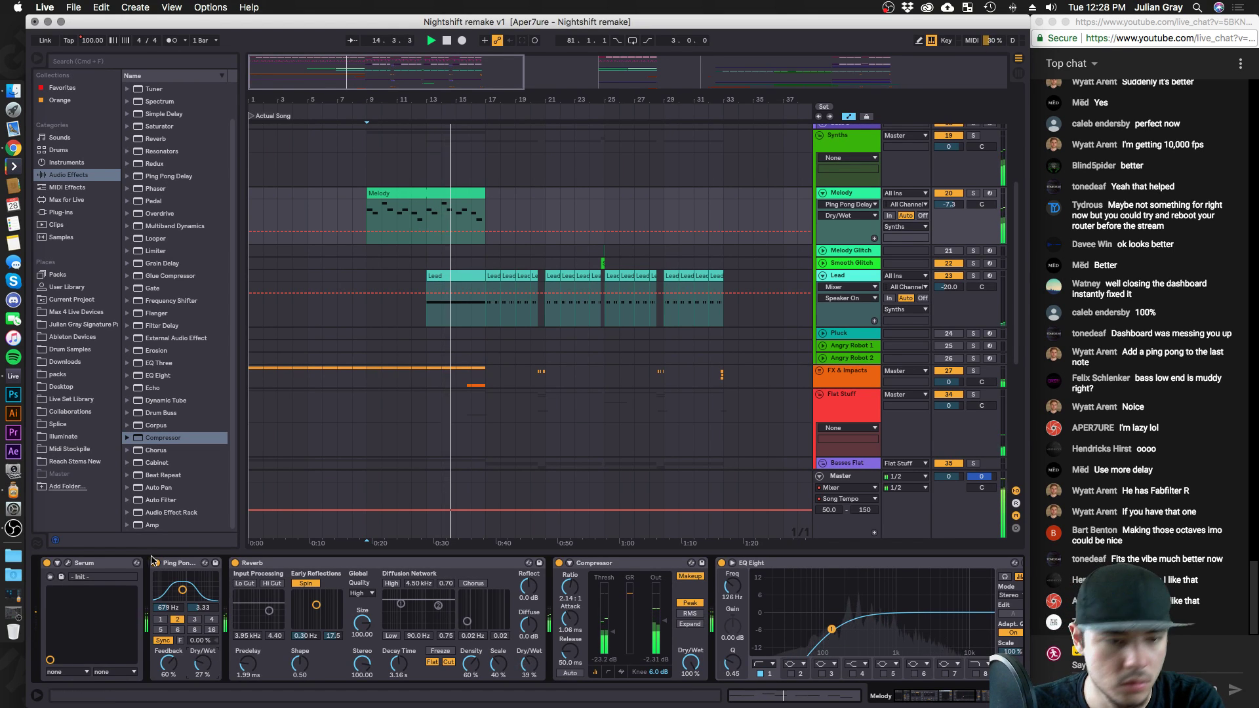
Reopen the Melody track's Serum and load the Basic Shapes wavetable into Oscillator B.
click(93, 567)
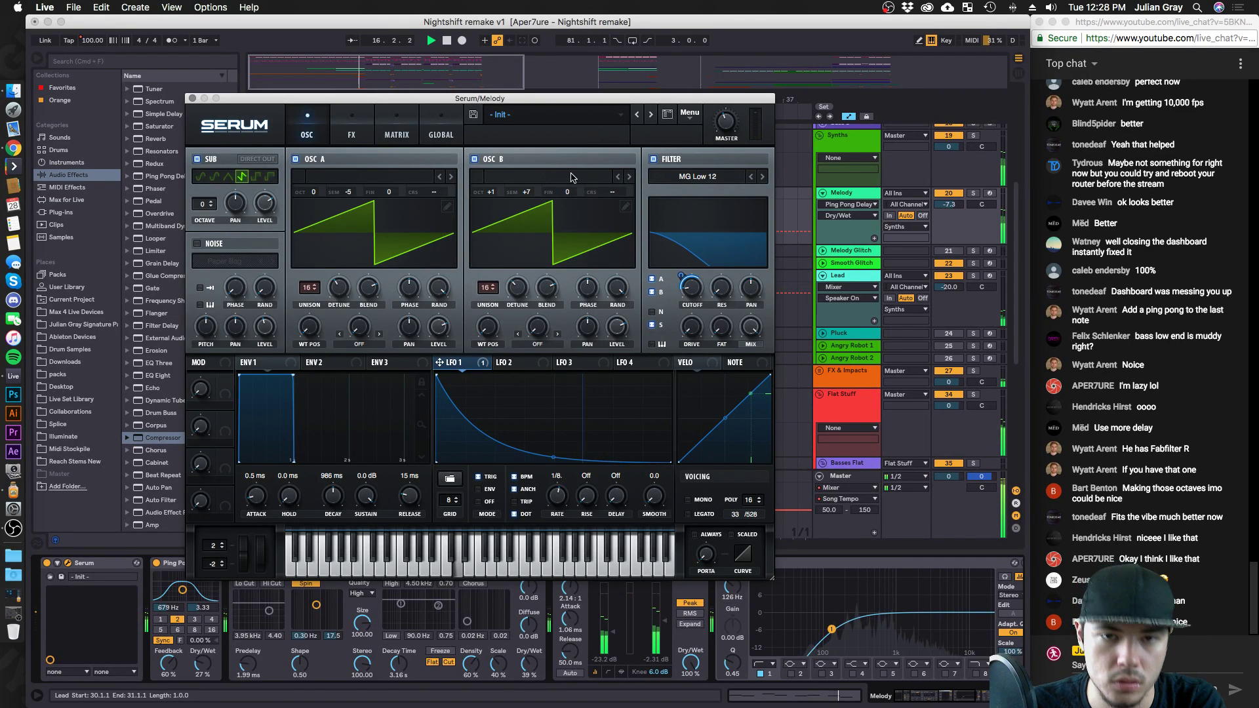
click(493, 178)
mouse_move(556, 191)
click(646, 250)
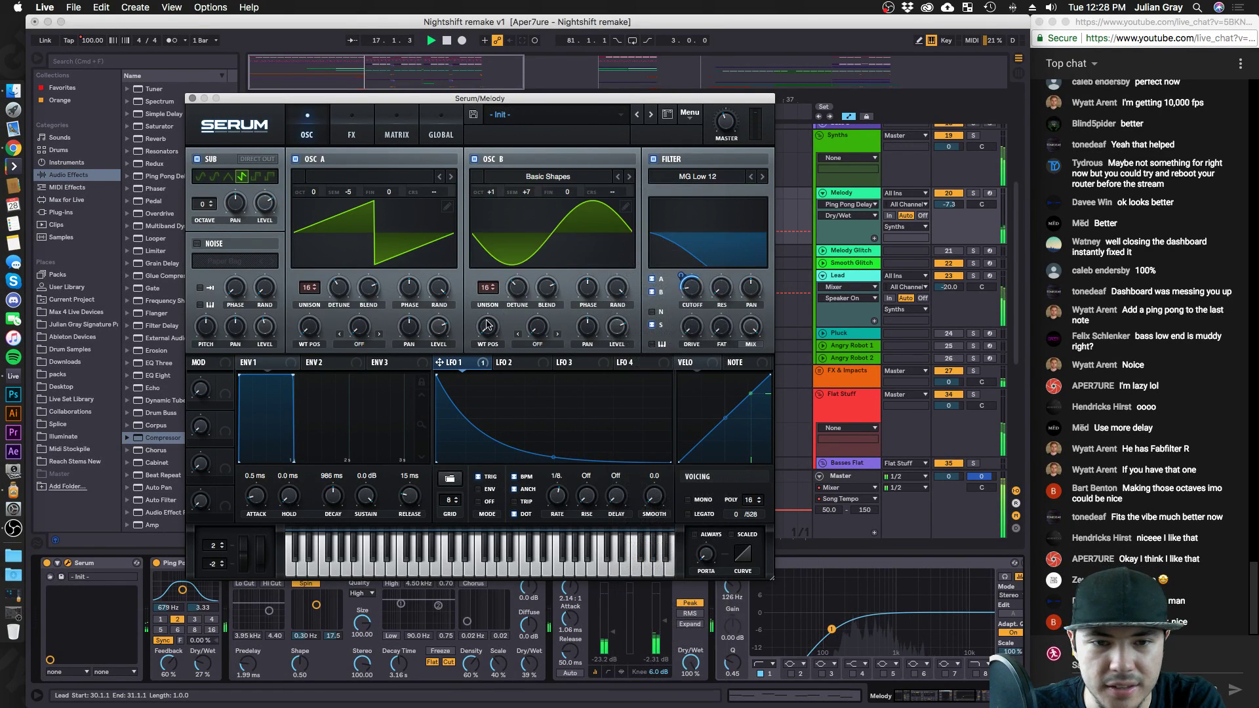
Shift Oscillator B in the Melody's Serum to a square wave, close Serum, and reduce the delay Dry/Wet to 25% and the reverb Dry/Wet slightly.
drag(484, 330, 441, 228)
click(370, 109)
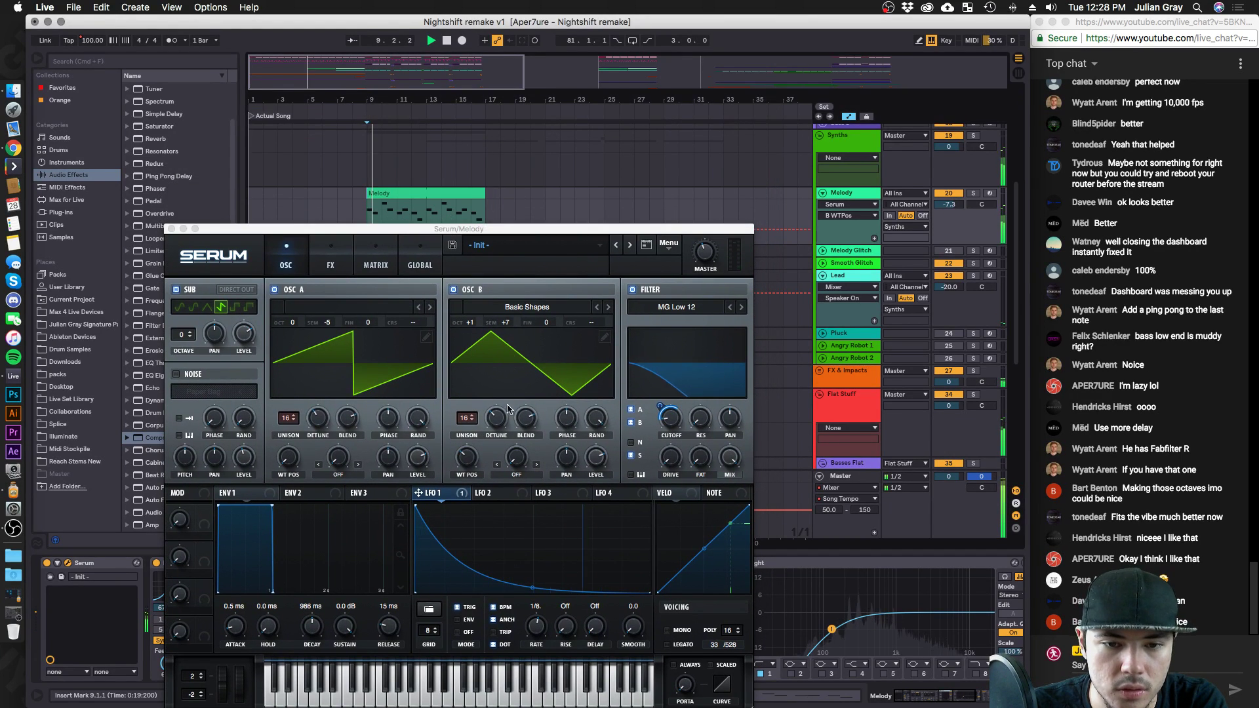
drag(466, 457, 486, 441)
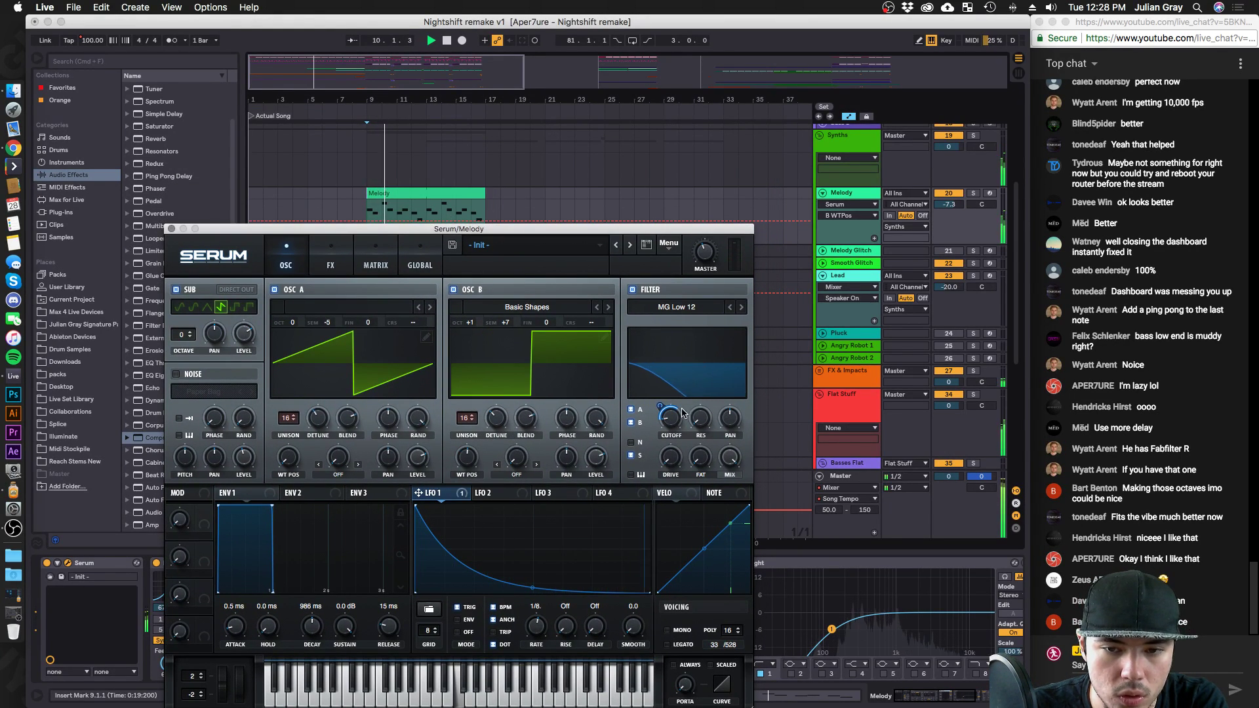
drag(682, 412, 661, 411)
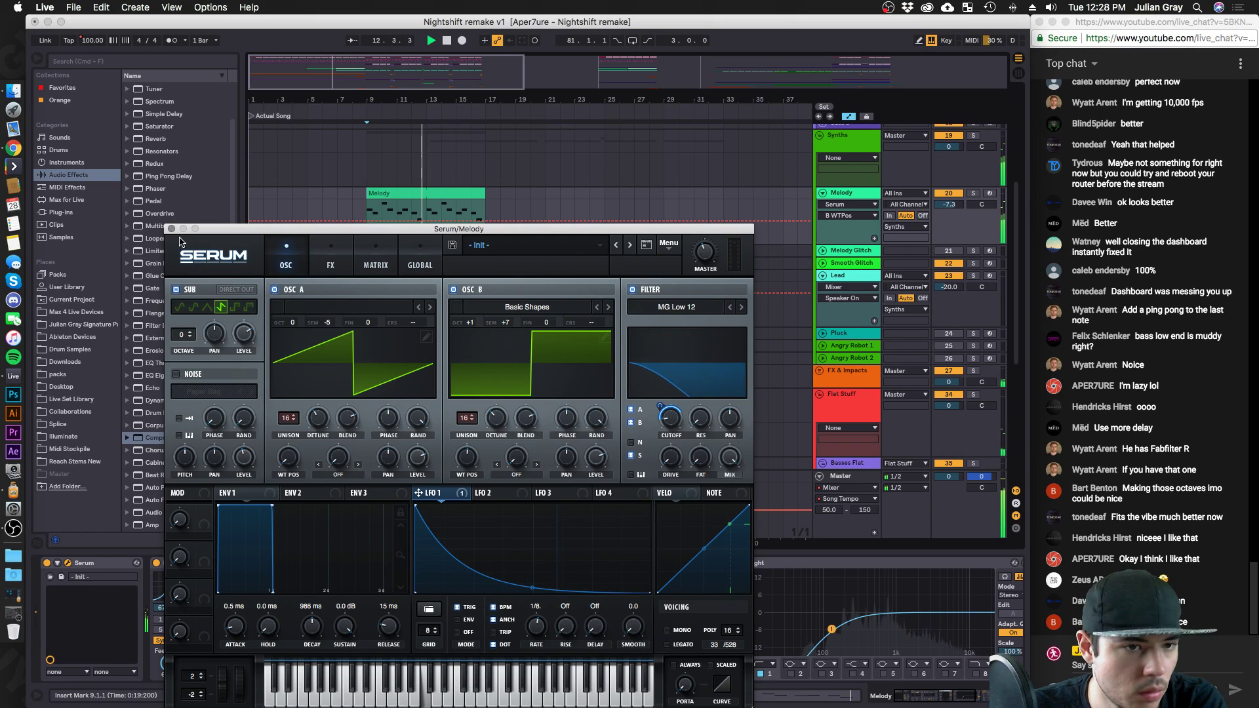
click(172, 228)
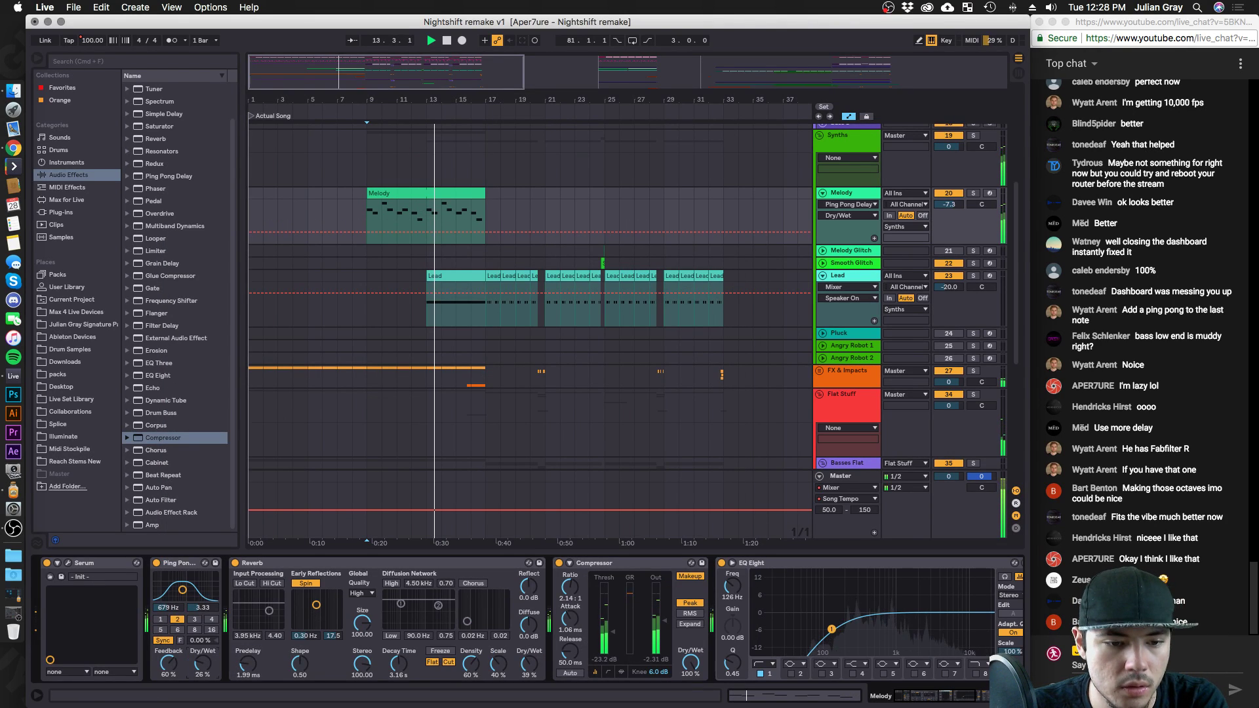
drag(528, 663, 528, 671)
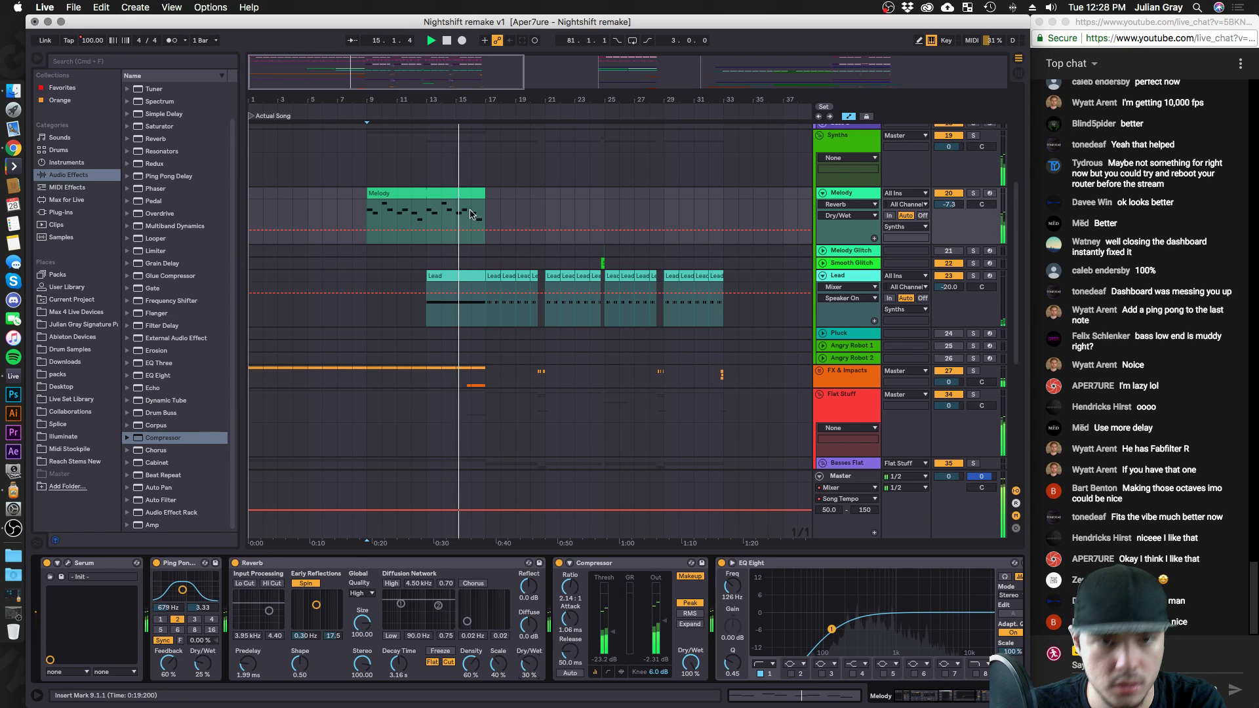
Trim the ends of the Bass 1 Intro, Melody and long Lead clips back to 16.3.1, leaving a gap before bar 17.
click(491, 207)
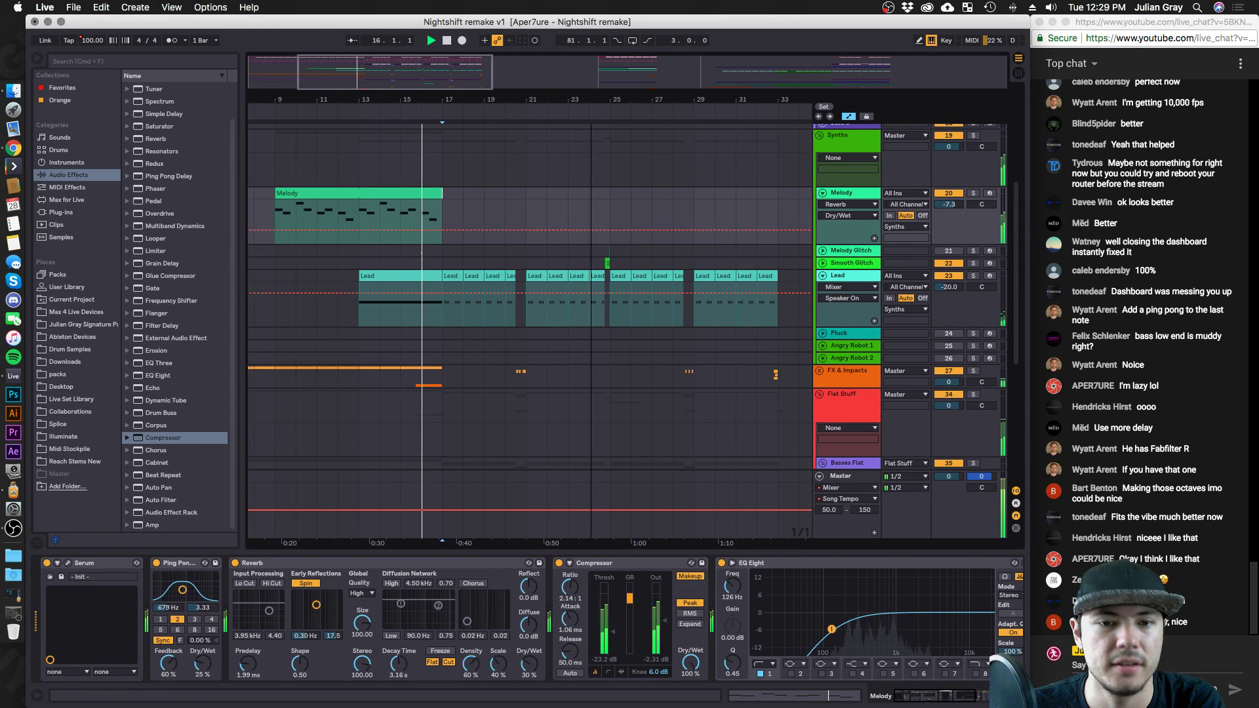
key(plus)
click(574, 262)
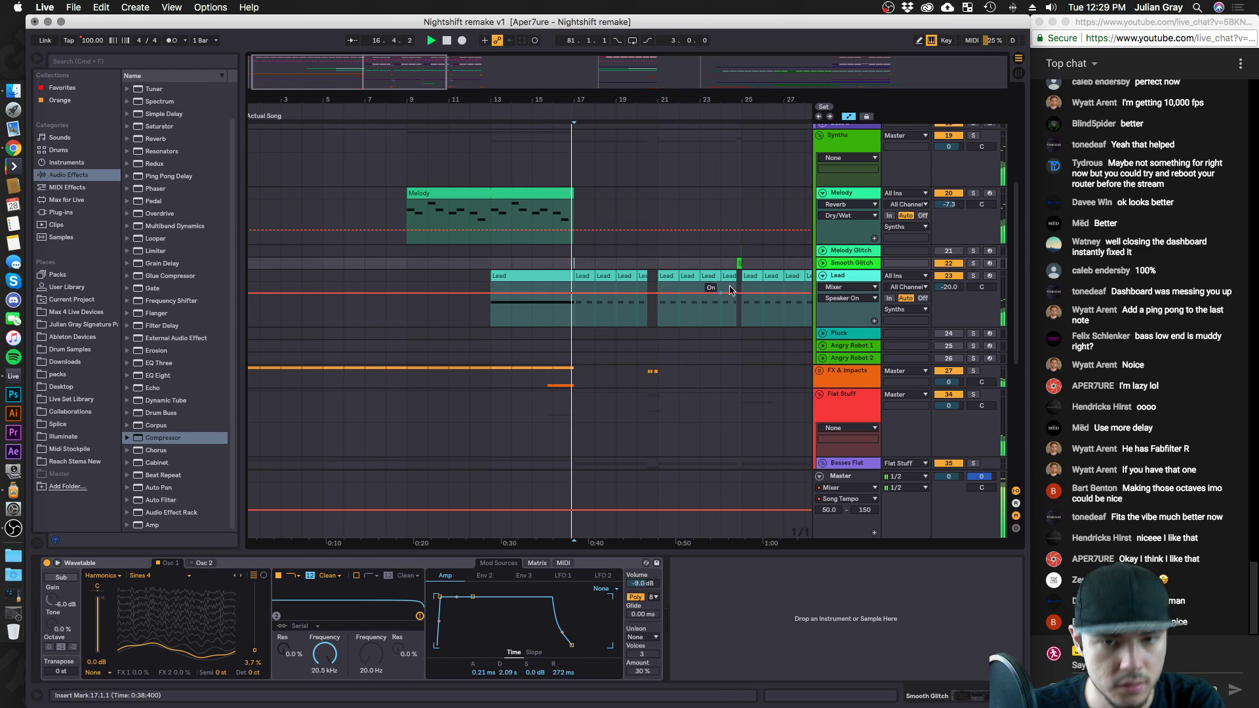
key(plus)
click(539, 263)
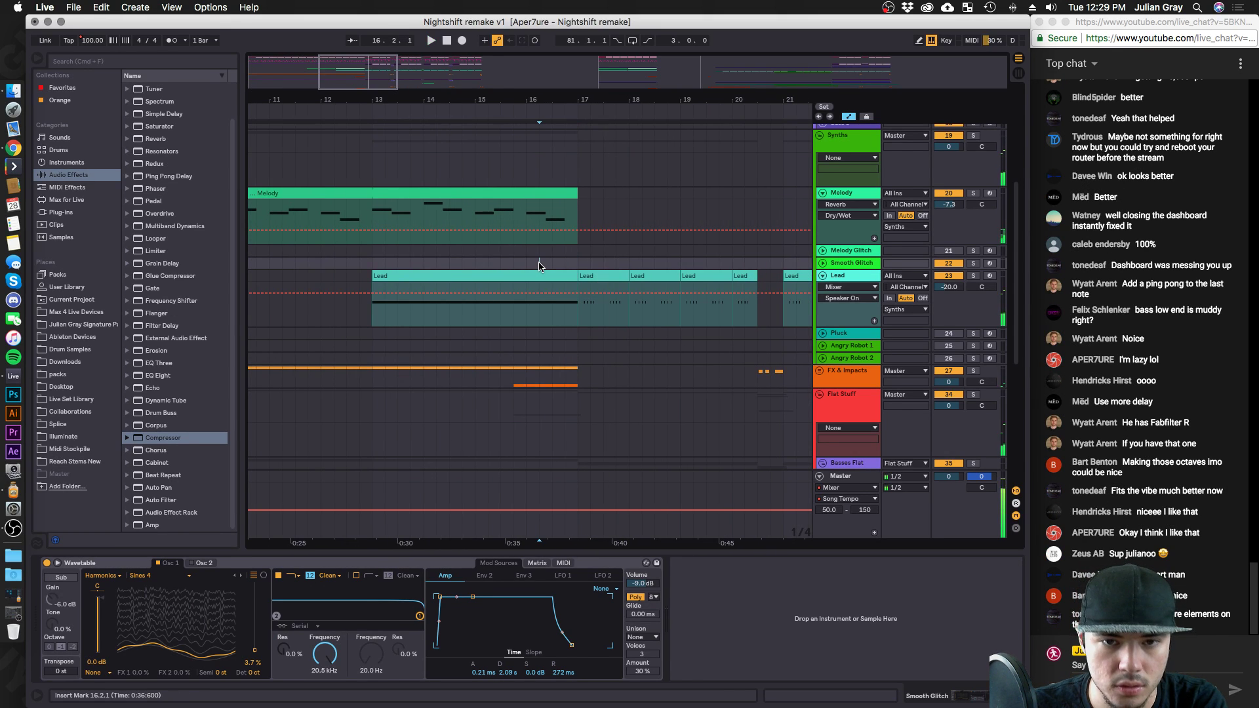
scroll(548, 276, up, 6)
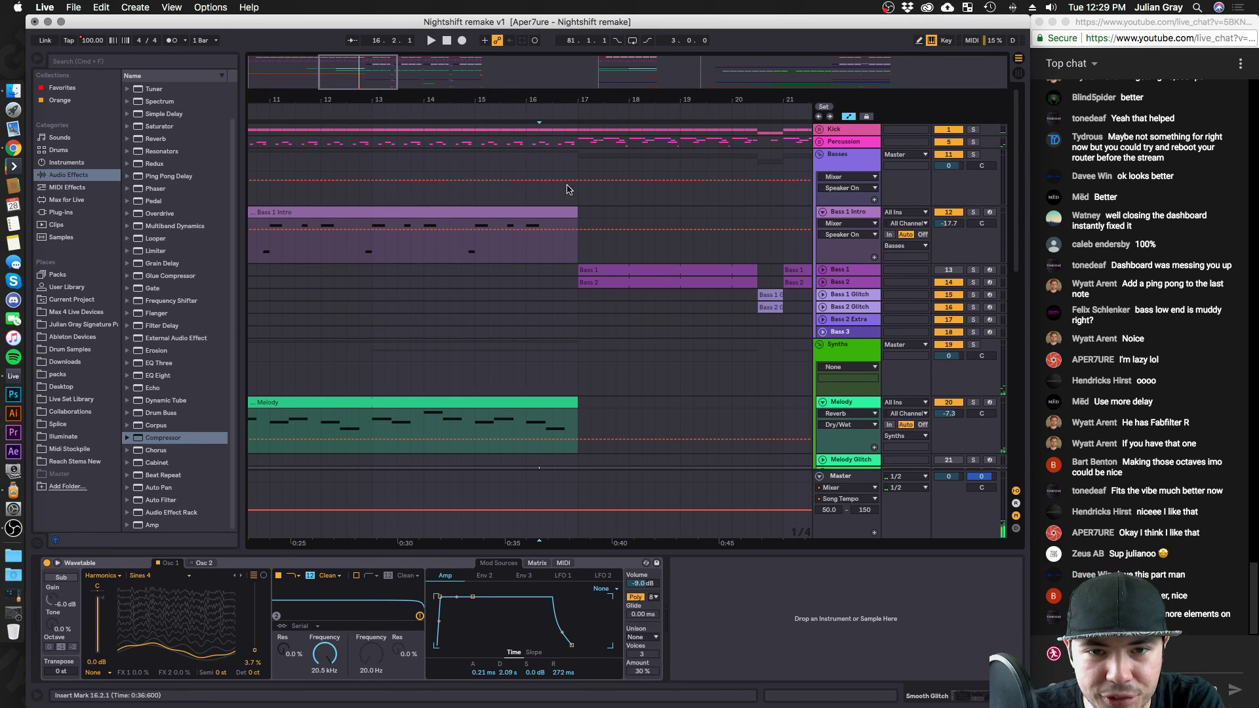
click(574, 208)
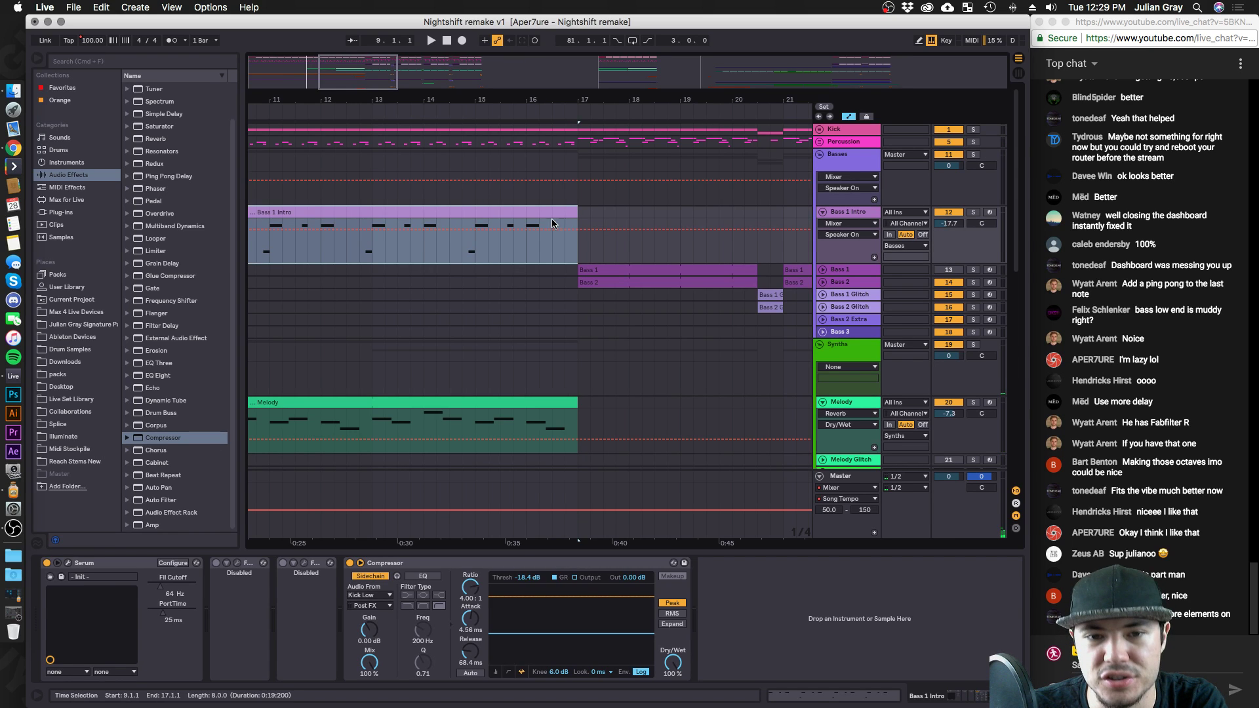
click(553, 223)
drag(571, 213, 553, 213)
scroll(575, 284, down, 3)
drag(575, 284, 553, 284)
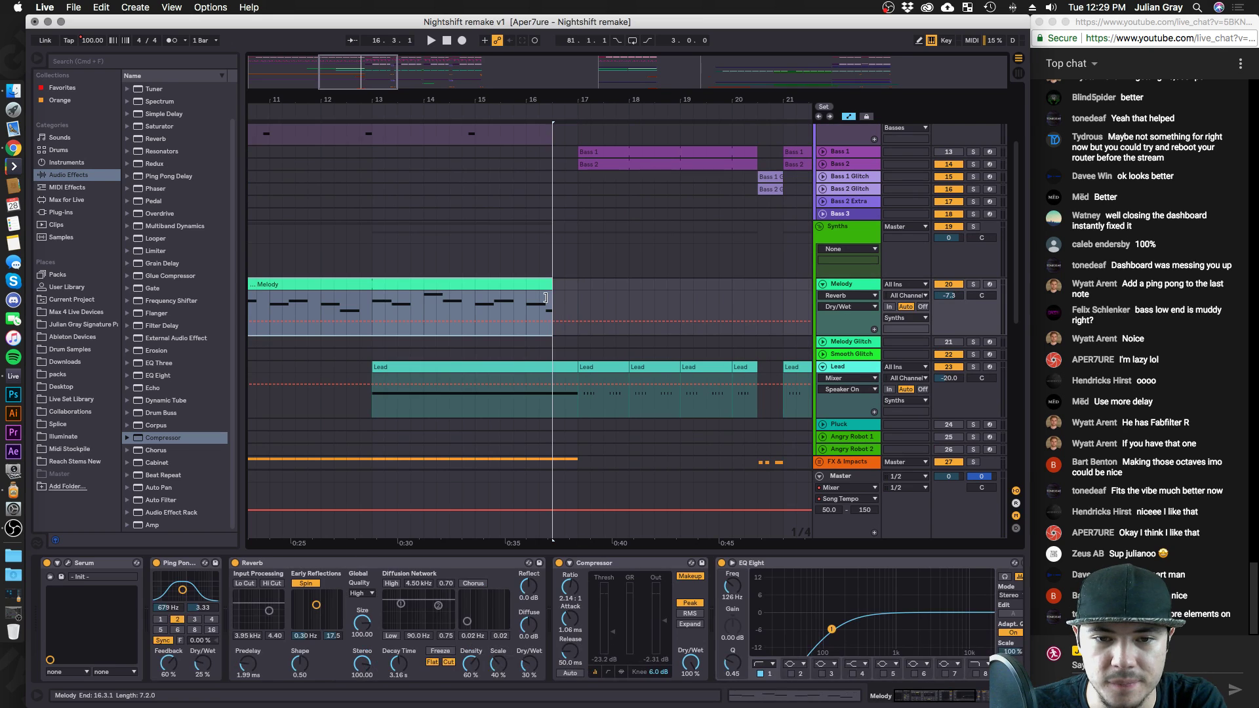
drag(575, 368, 553, 367)
Play the arrangement from 16.1.1 to check the gap before bar 17.
click(523, 344)
key(space)
scroll(549, 348, down, 3)
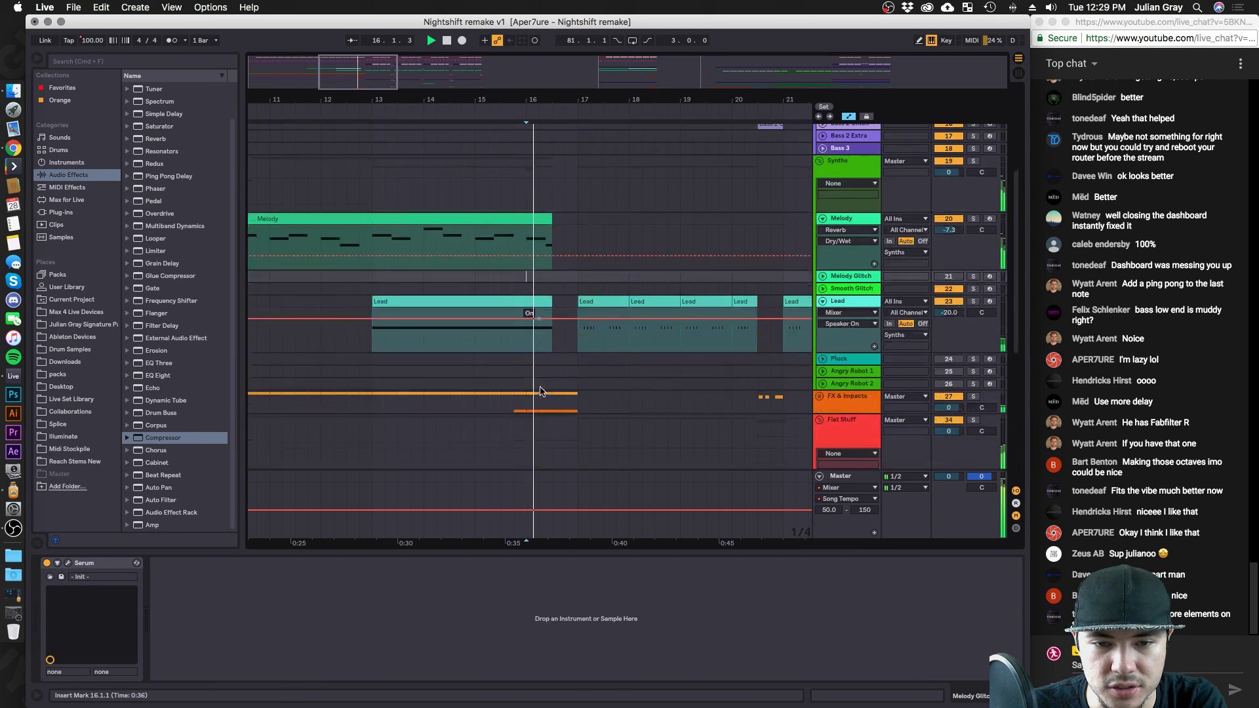
key(space)
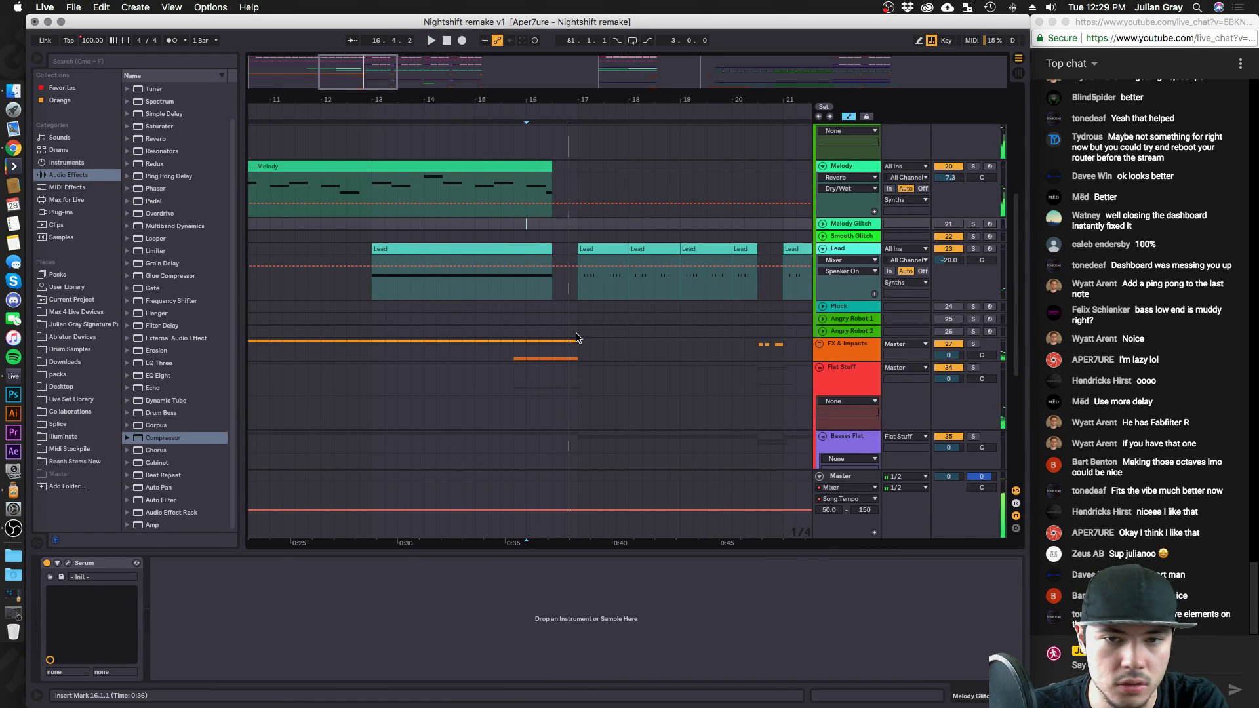
Extend the ends of the Melody and Bass 1 Intro clips to 16.4.1, auditioning the passage from 16.2.1.
scroll(576, 341, up, 6)
click(556, 261)
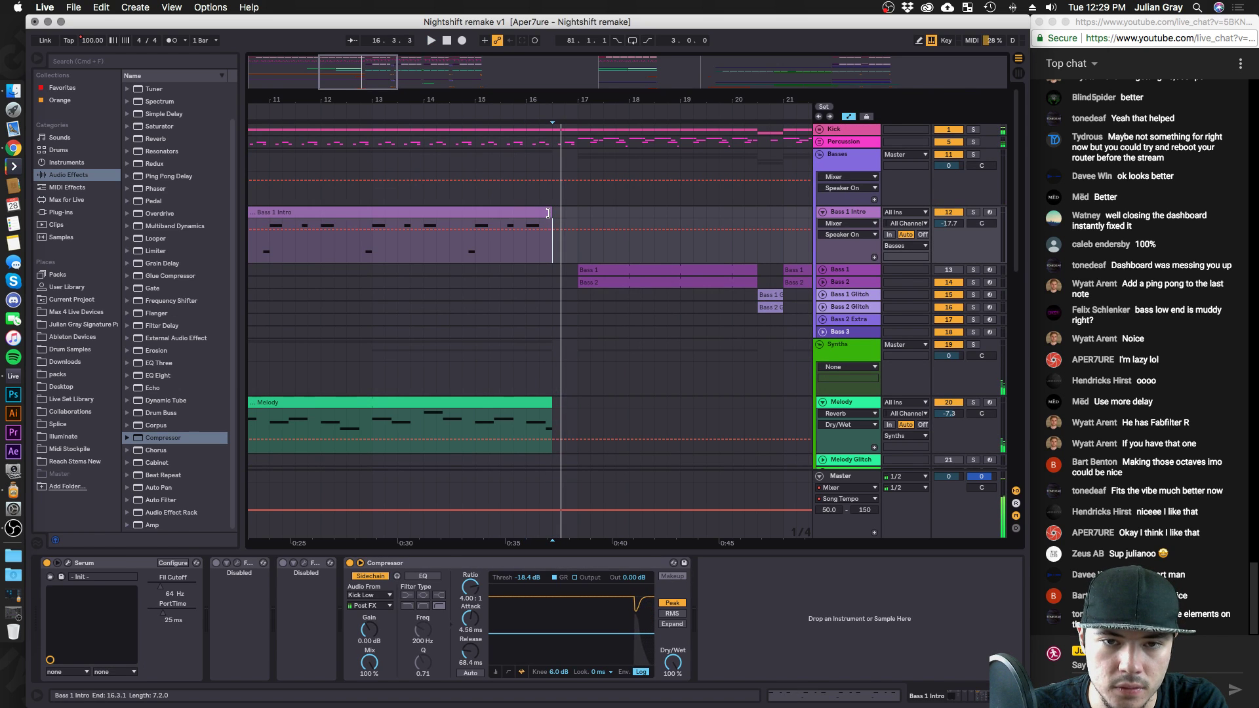
click(545, 256)
drag(544, 403, 555, 403)
click(539, 426)
key(space)
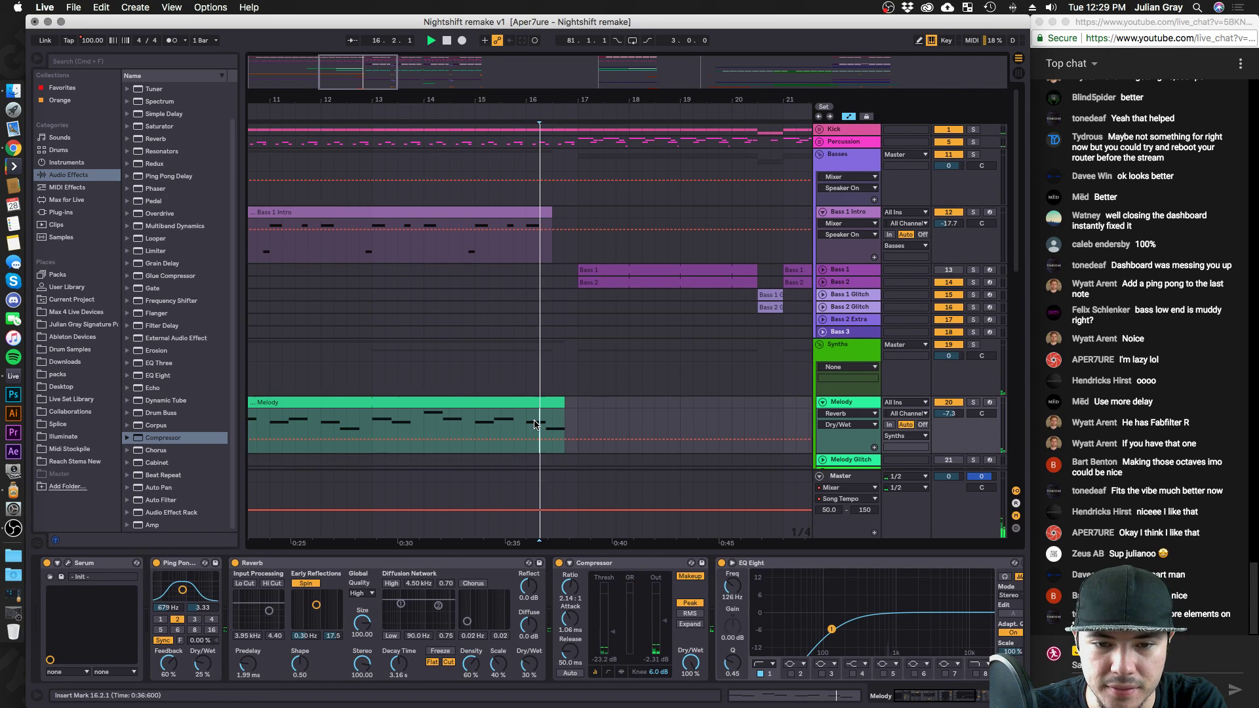
drag(549, 213, 564, 213)
Unfold the Percussion group, delete the percussion hits in the last beat before bar 17, and play from 16.2.1.
click(564, 141)
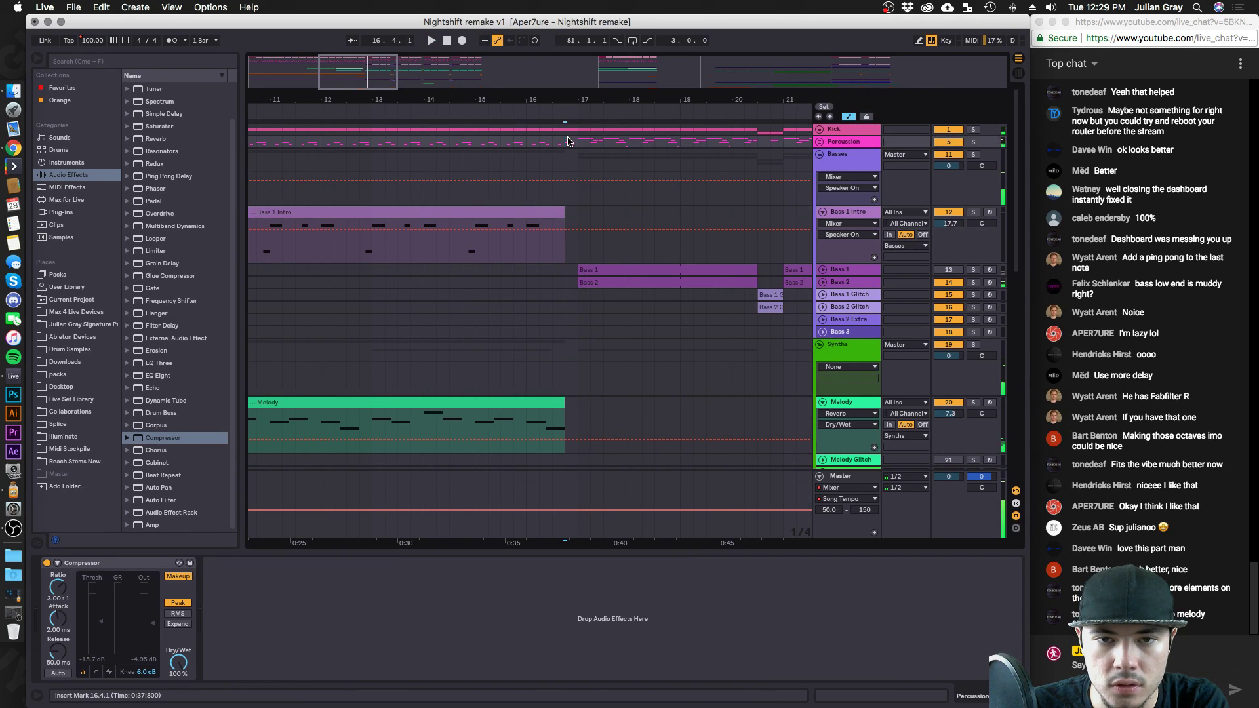
click(819, 142)
drag(578, 211, 568, 235)
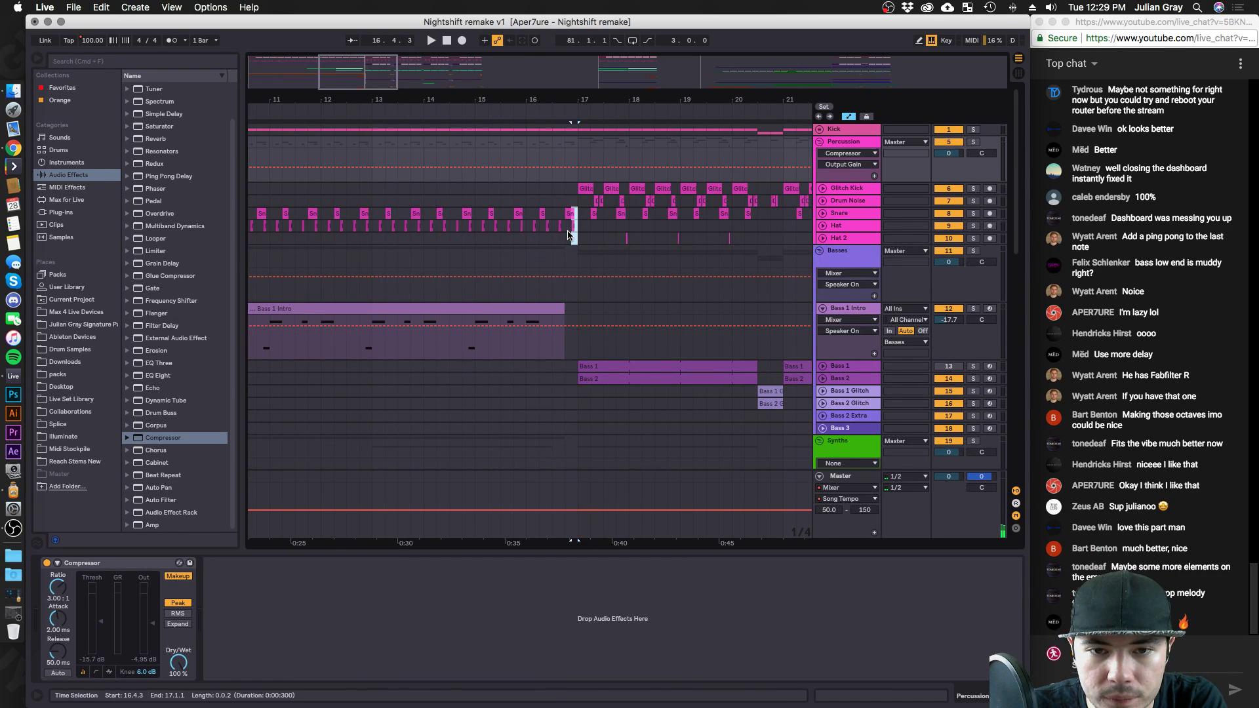
click(544, 200)
key(space)
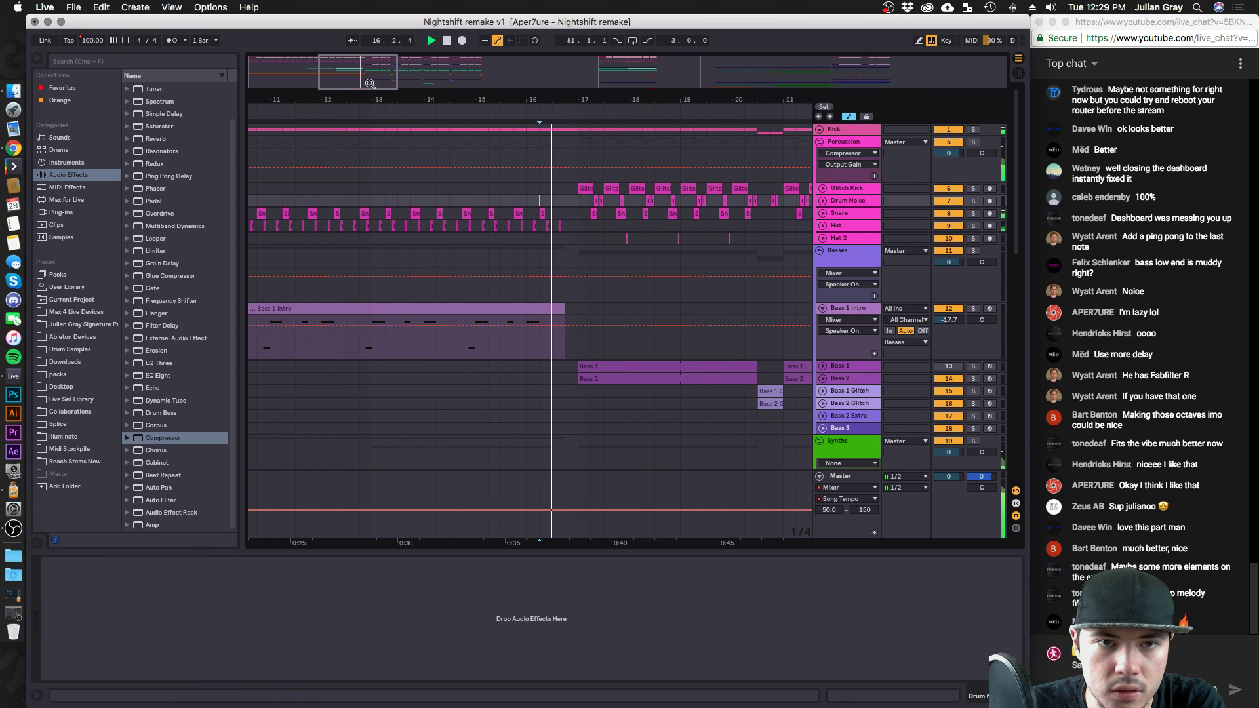
Unfold the Kick group, trim the Kick Low clip to end at 16.4.1, and play the passage into bar 17.
key(plus)
key(plus)
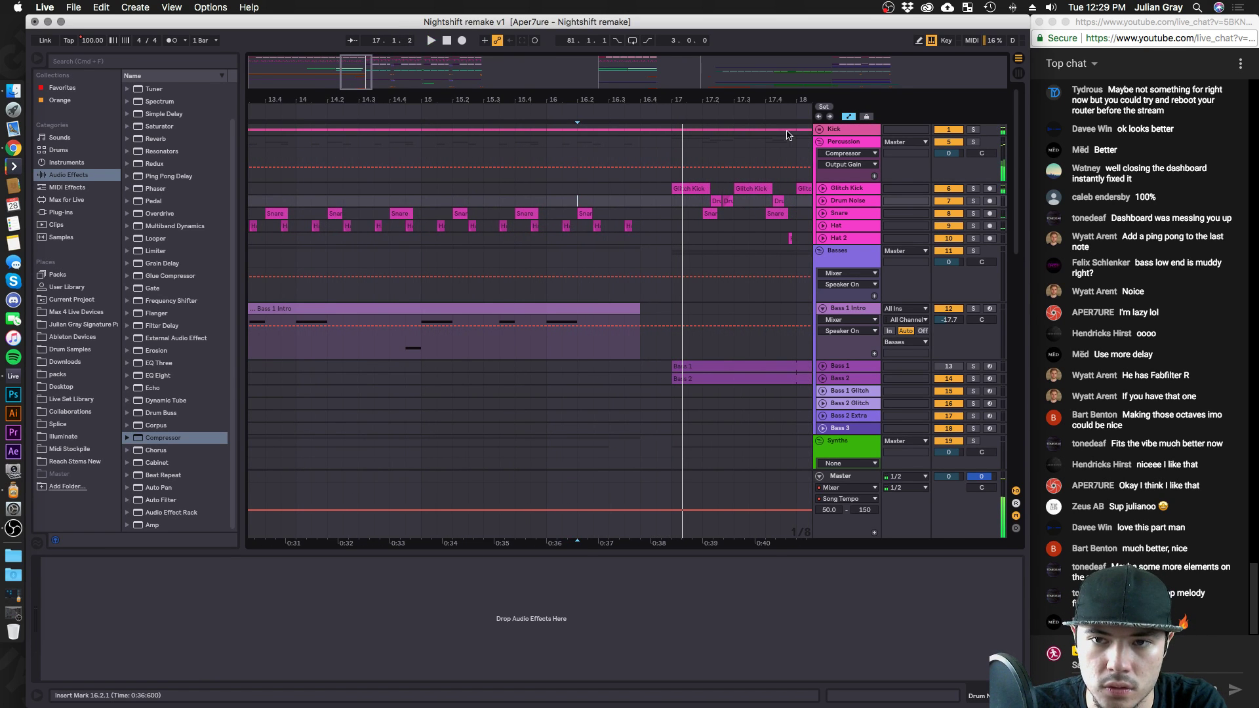
click(826, 130)
click(663, 183)
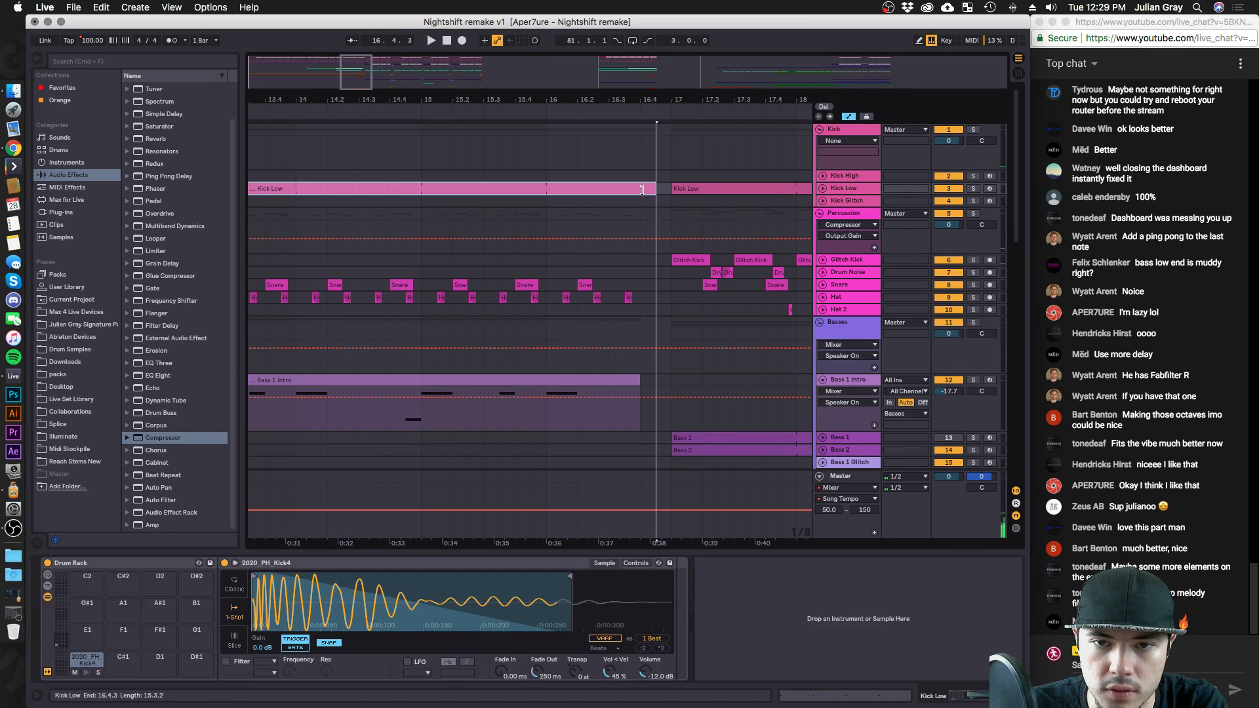
click(531, 233)
key(space)
scroll(670, 264, right, 2)
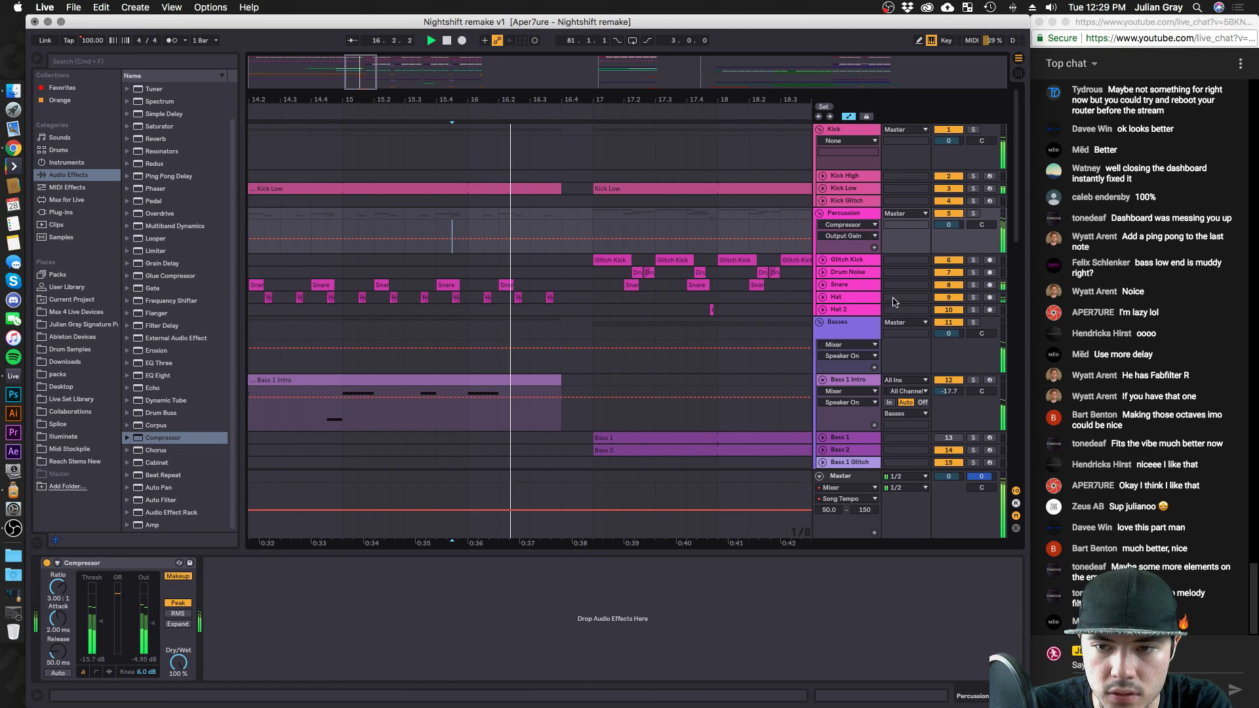
Unfold the Snare track, copy the snare clip from 17.4.1 to 16.4.1, and audition the fill into bar 17.
click(822, 285)
click(689, 284)
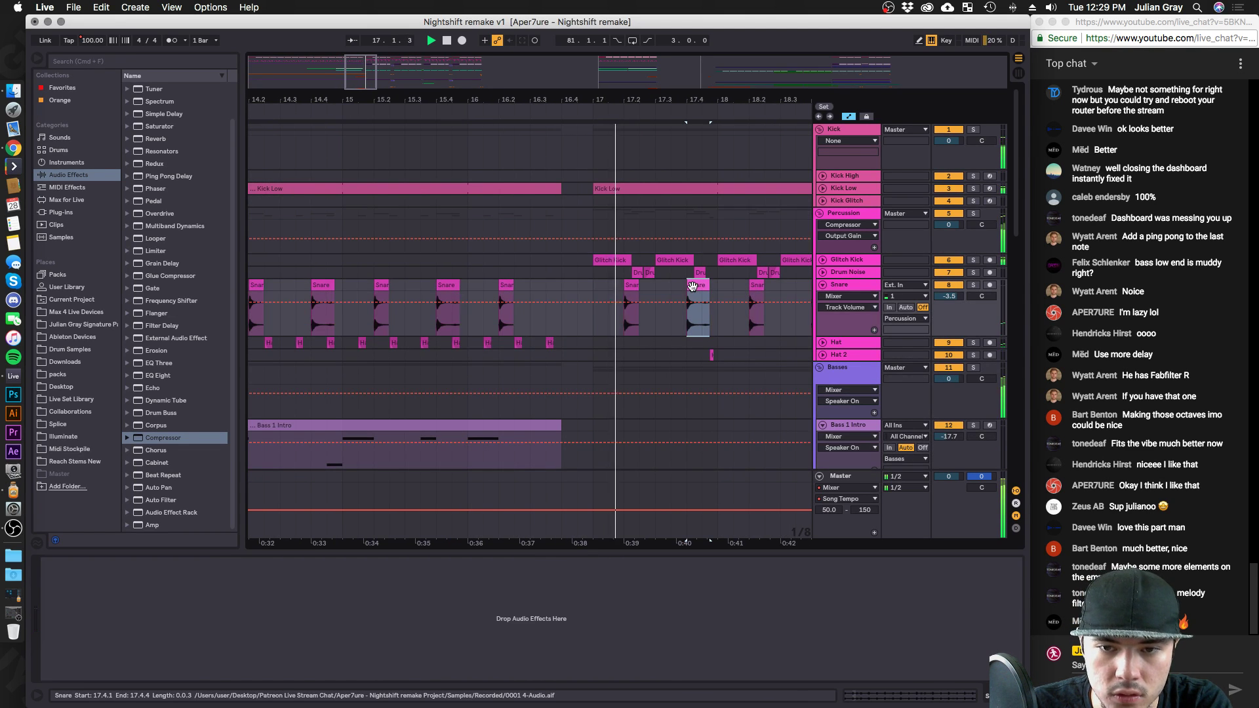
key(space)
mouse_move(693, 286)
mouse_down()
mouse_move(582, 295)
mouse_move(567, 284)
mouse_up()
click(545, 289)
key(space)
key(space)
key(space)
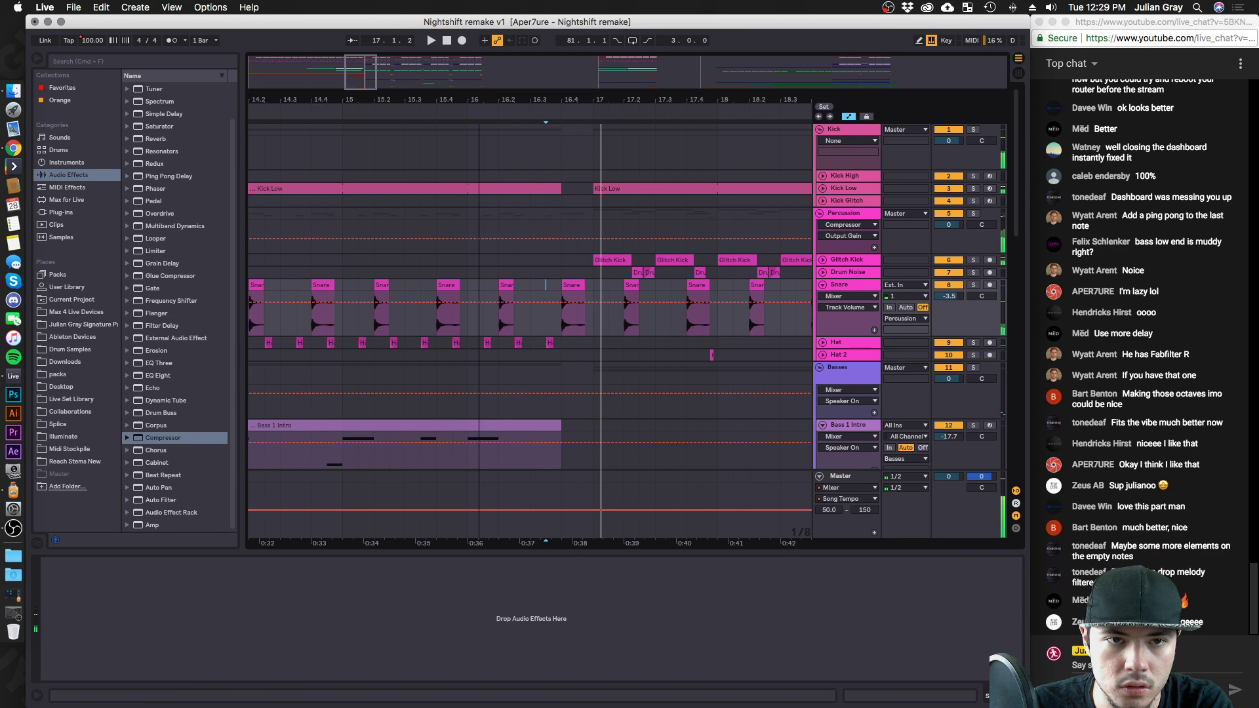
Insert an audio track below Snare and copy the snare clip at 16.4.1 onto it.
key(plus)
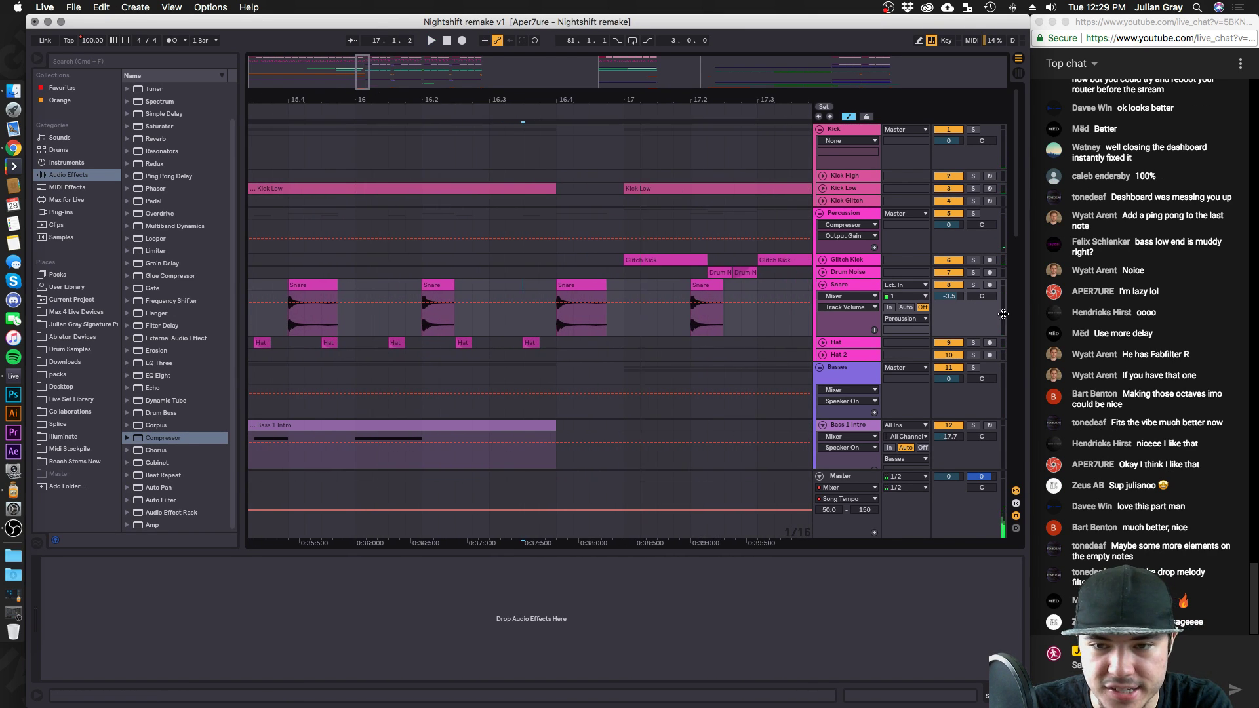
right_click(842, 278)
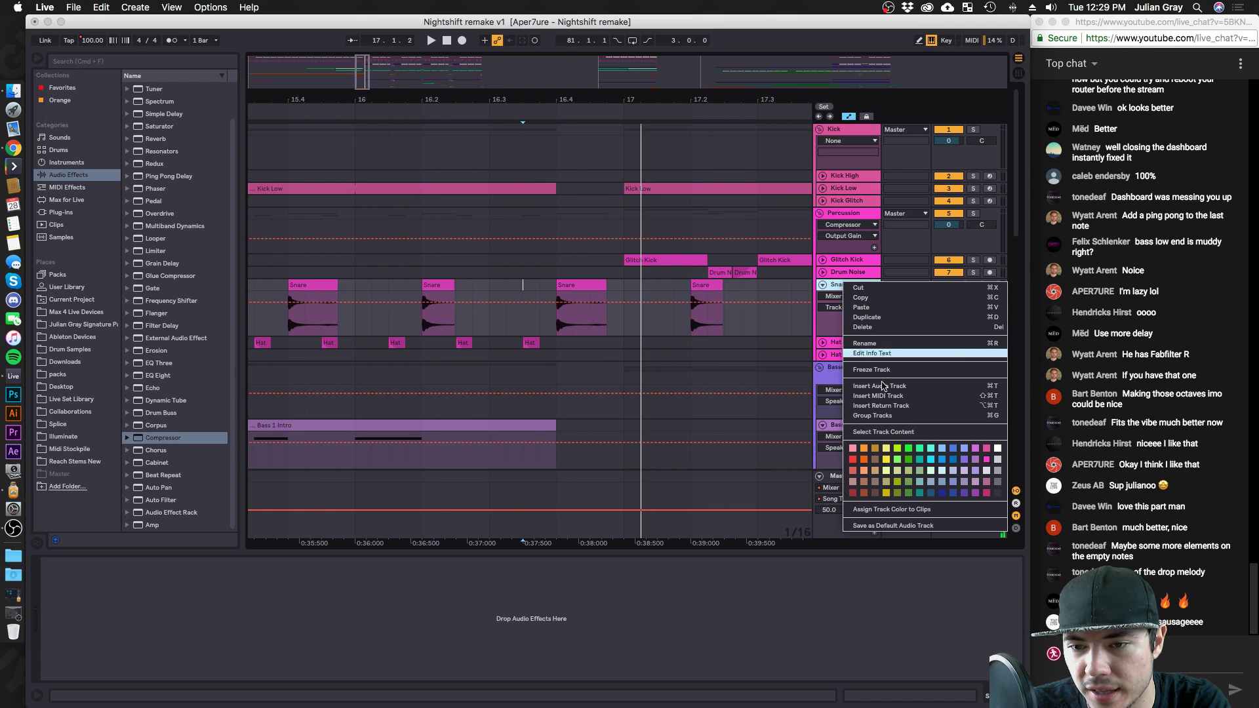
key(Return)
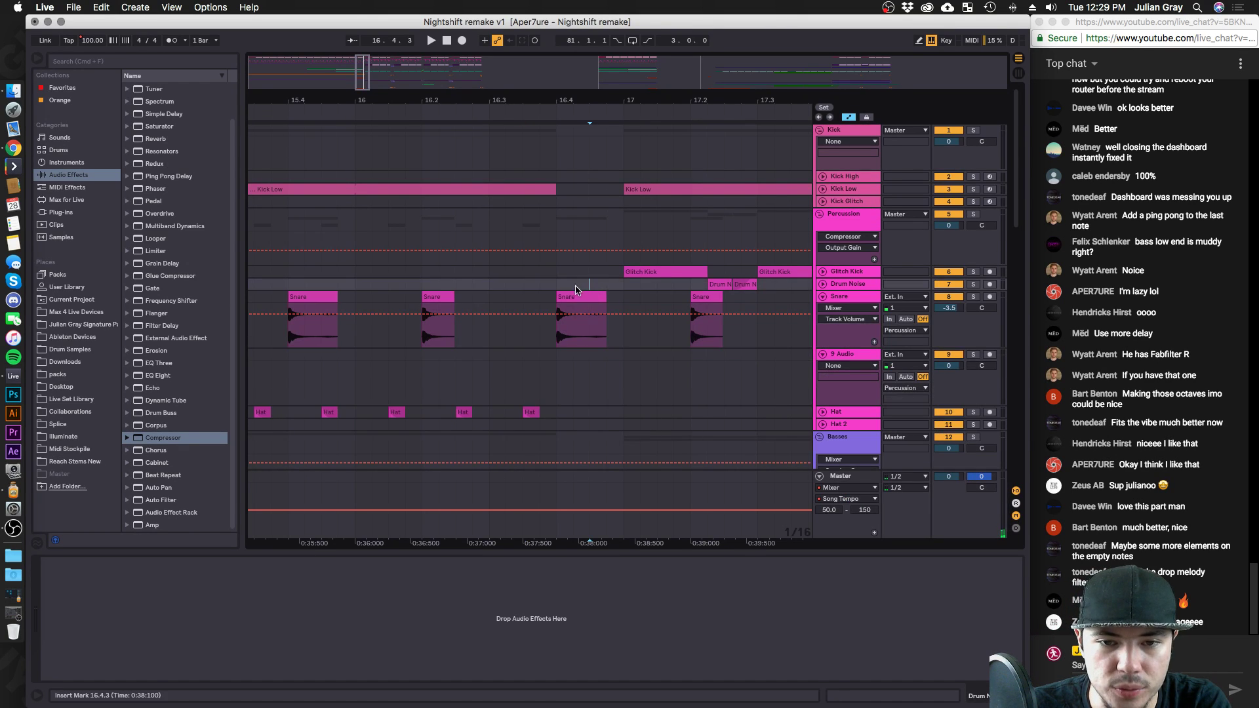
drag(578, 299, 575, 354)
Open the copied snare clip, enable Warp without keeping its current timing, and reverse the sample.
double_click(575, 355)
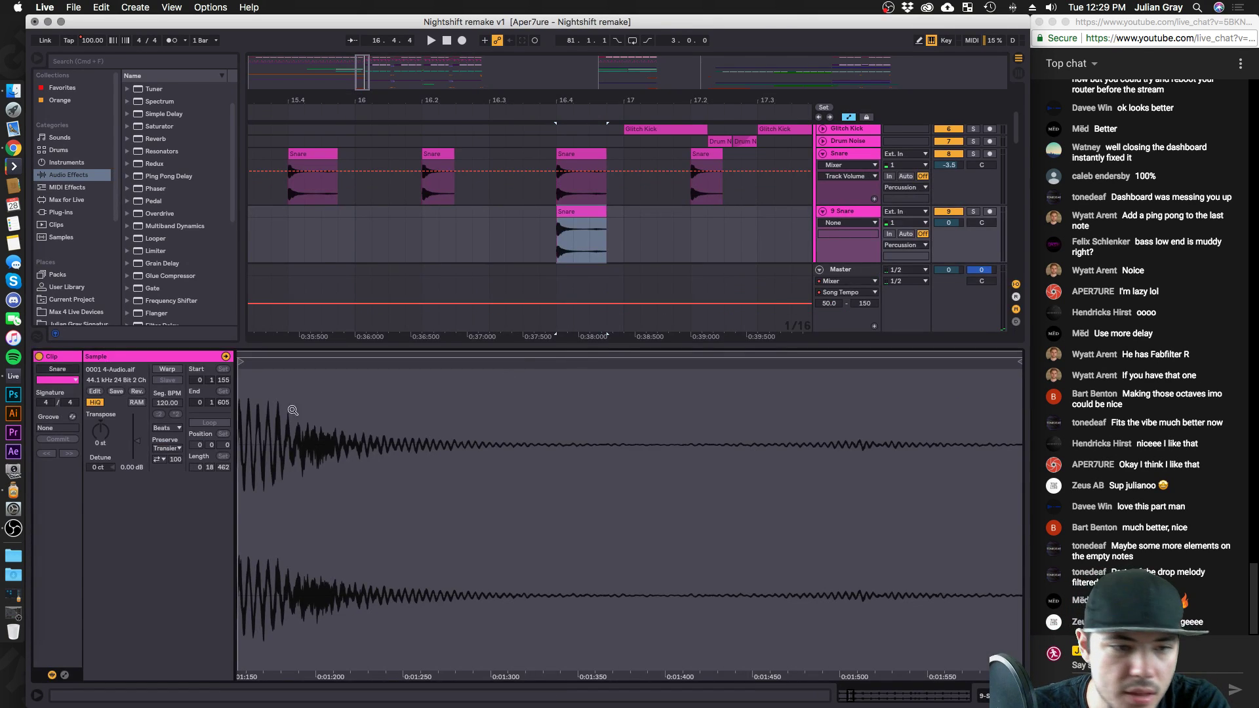
click(157, 375)
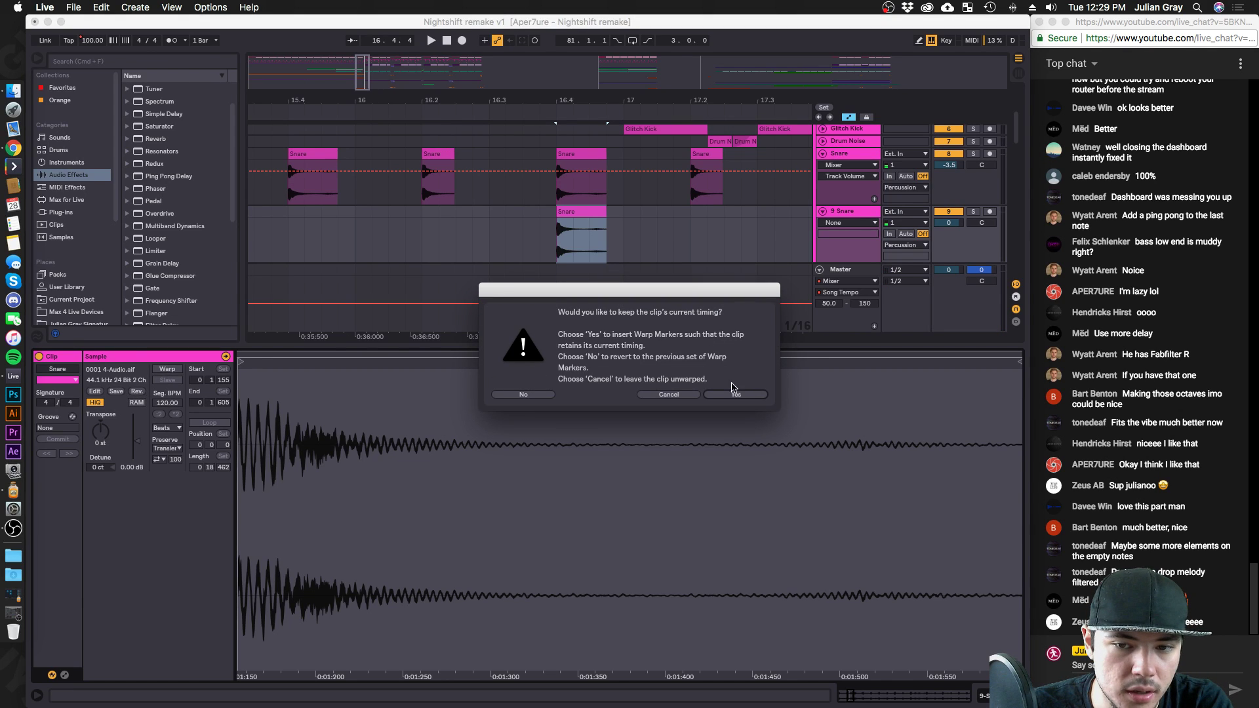
click(540, 393)
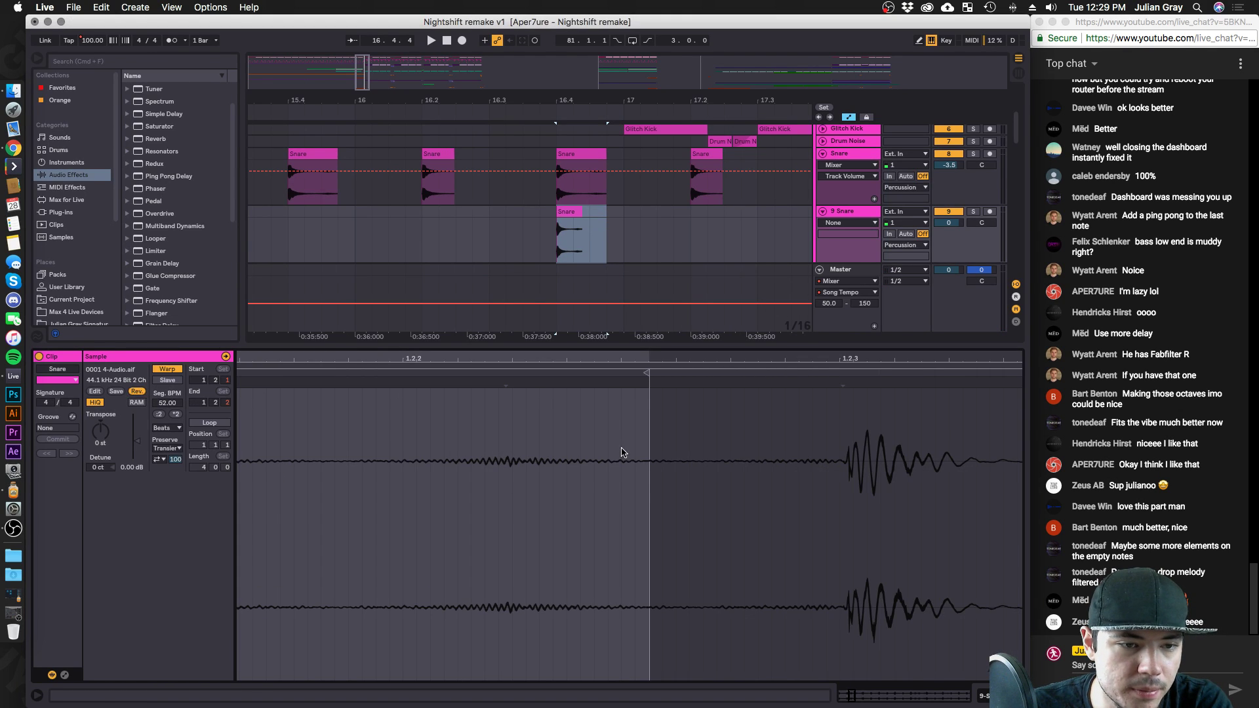
click(560, 253)
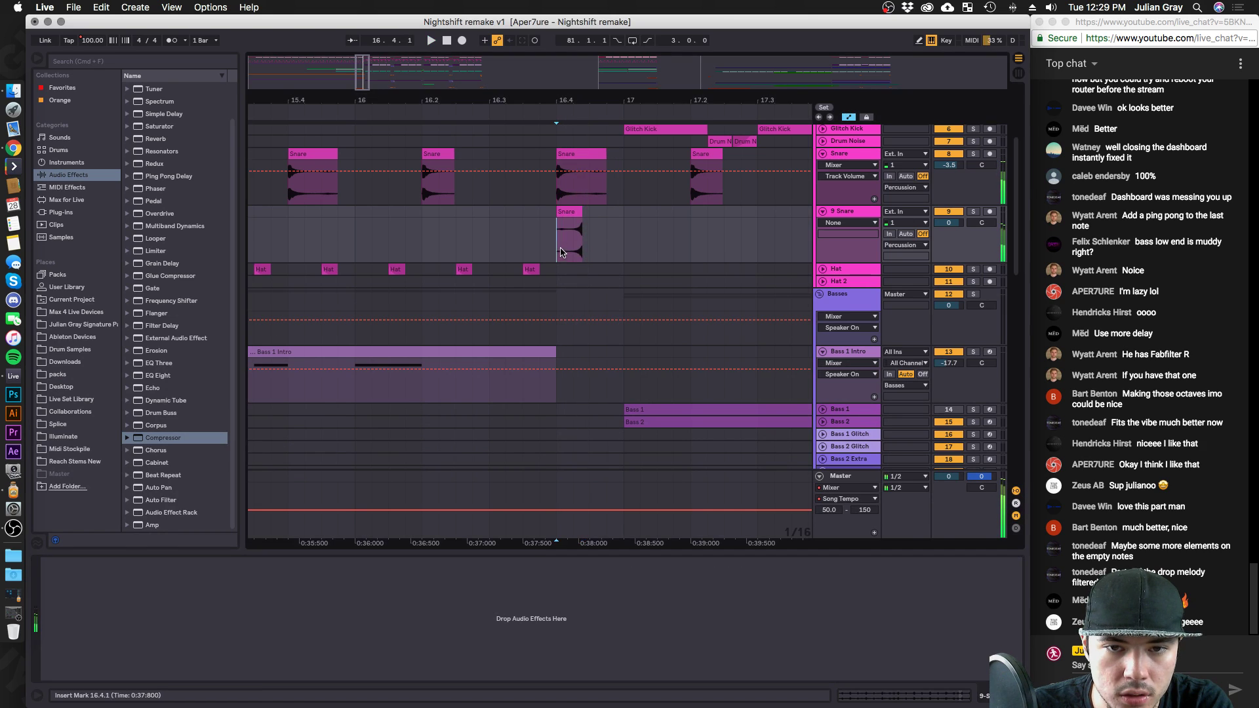
Move the reversed snare clip earlier and trim its end to 16.4.1 so it leads into the snare hit.
drag(574, 213, 557, 215)
key(space)
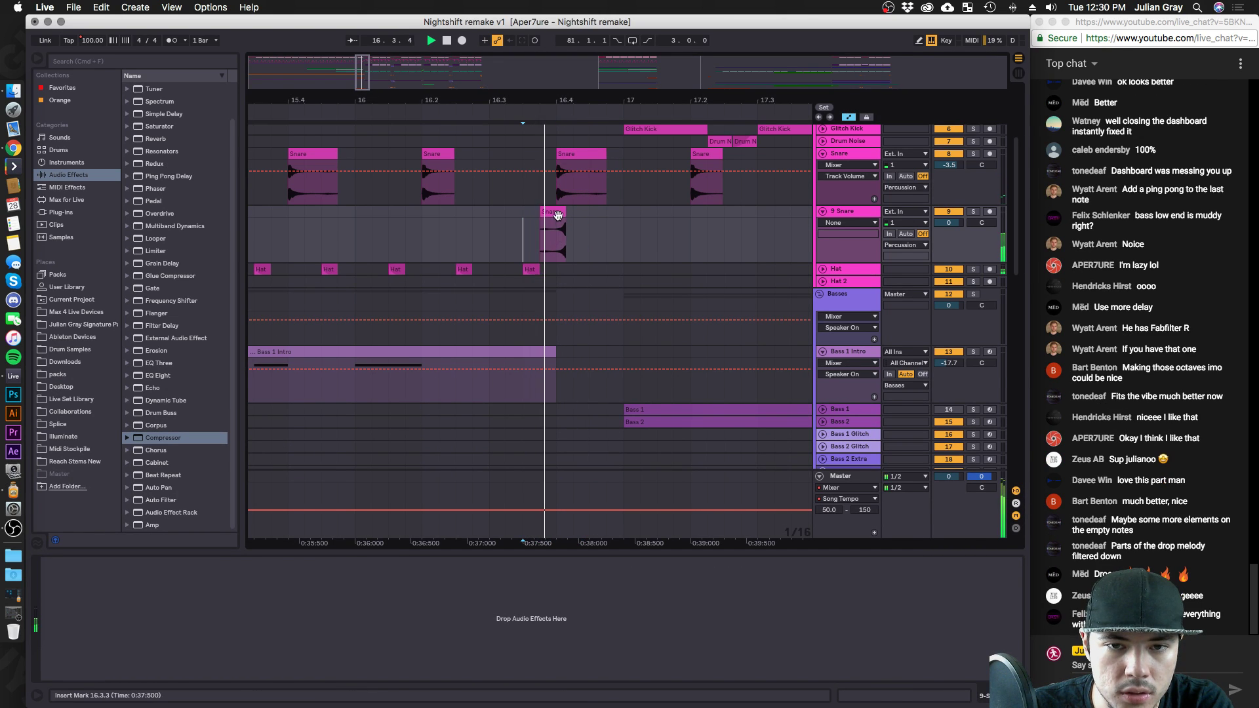
key(space)
click(558, 215)
drag(556, 214, 540, 218)
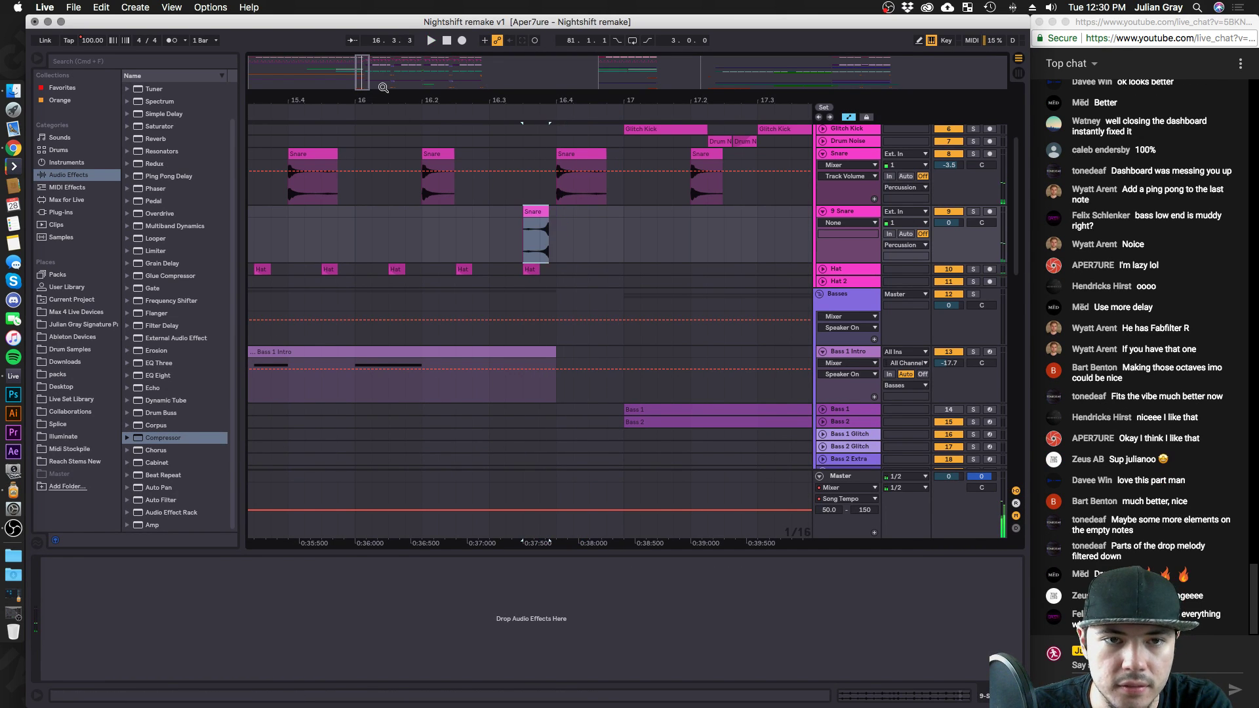
drag(362, 72, 362, 88)
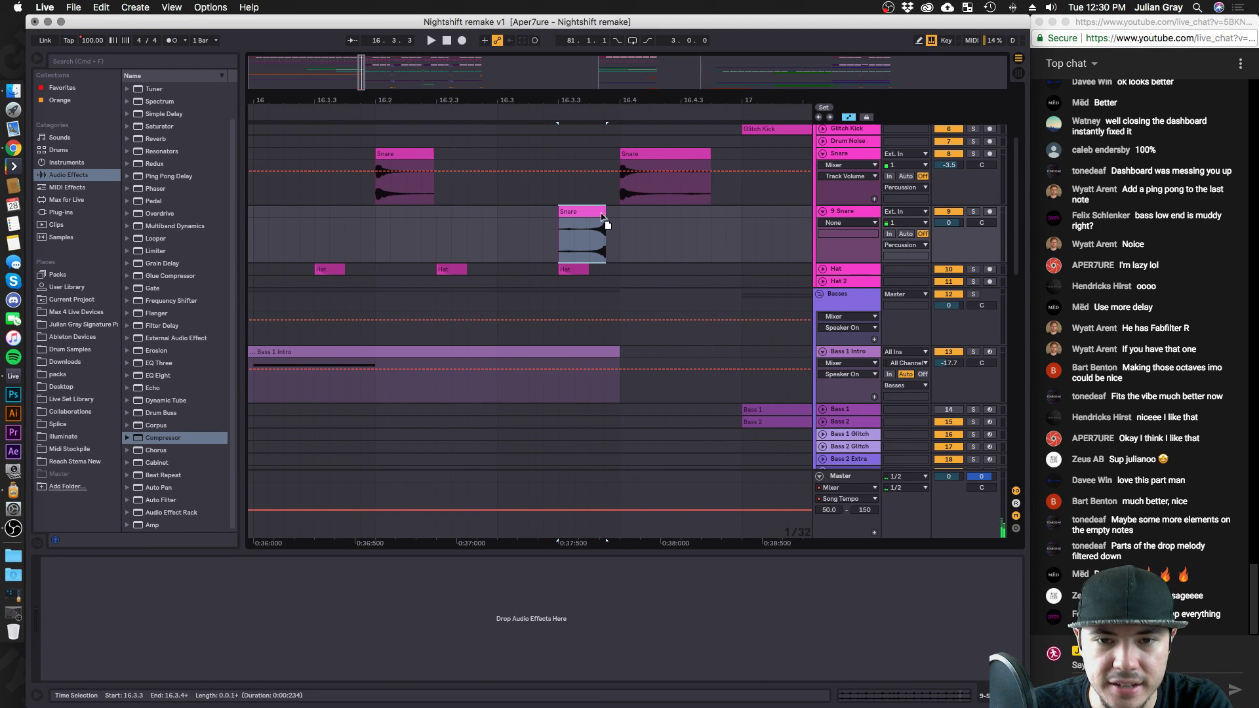
drag(583, 216, 600, 218)
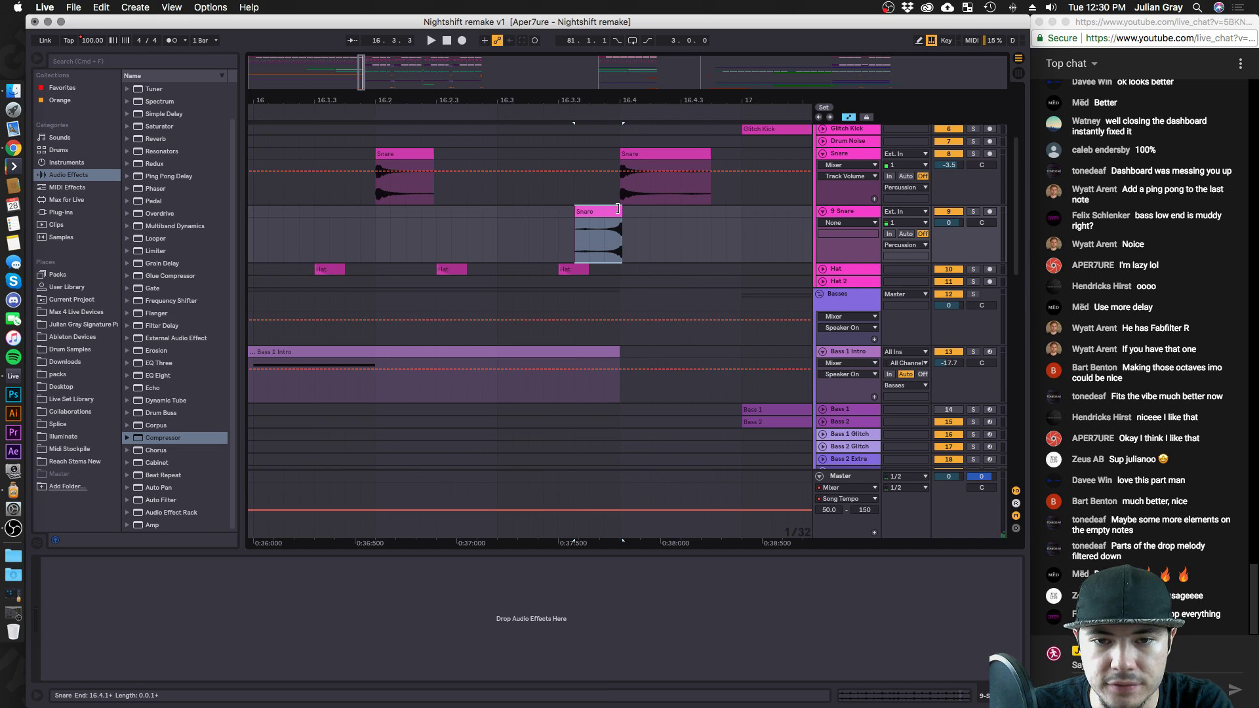
click(576, 213)
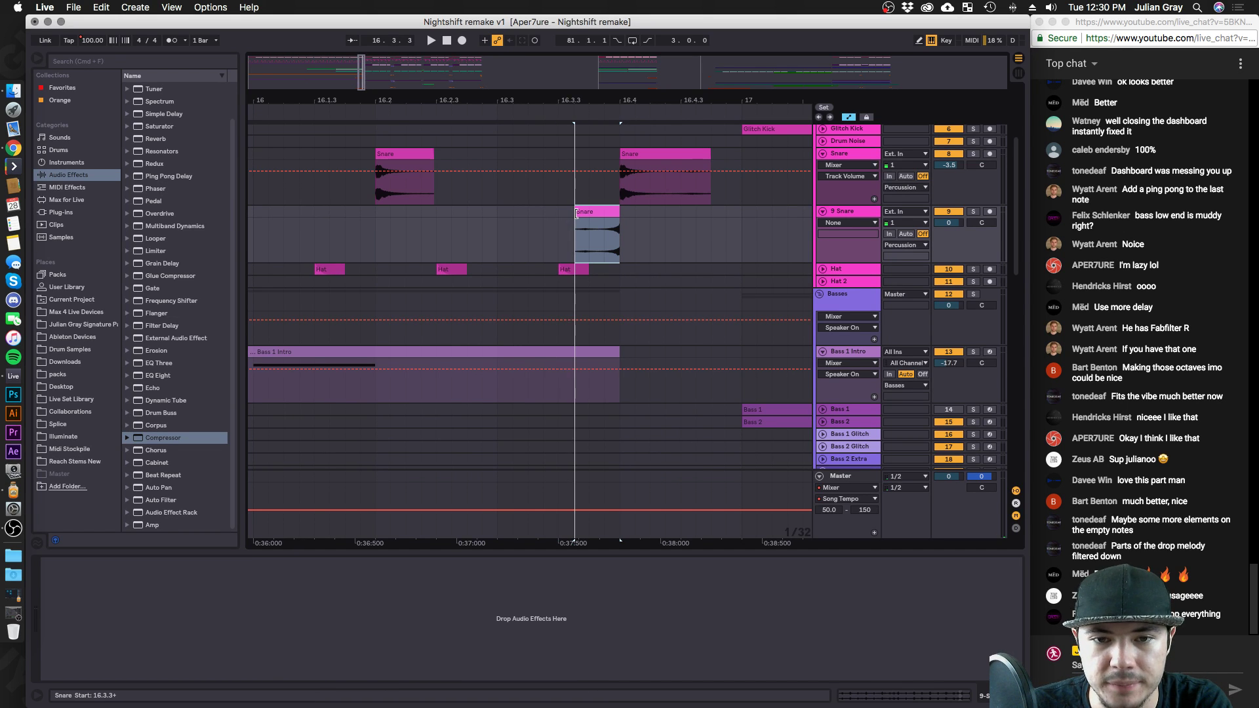
Set the reversed snare clip's warp mode to Texture and audition it with its track soloed.
double_click(590, 236)
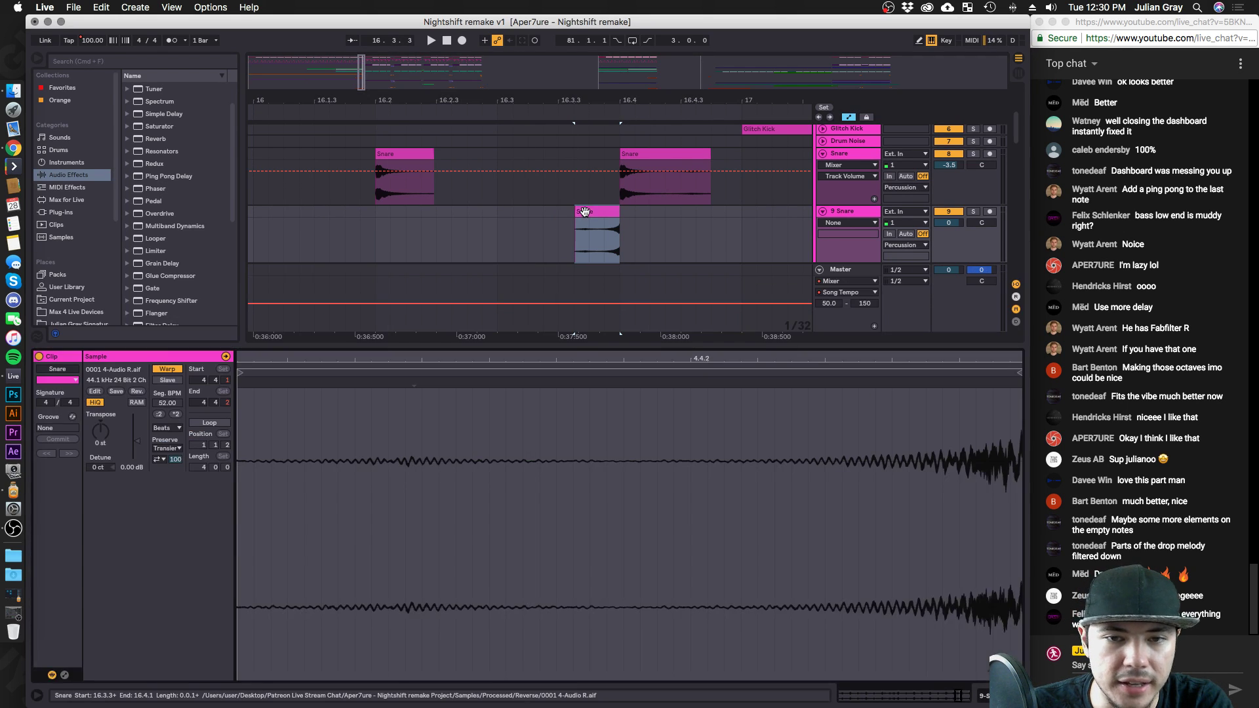
click(170, 430)
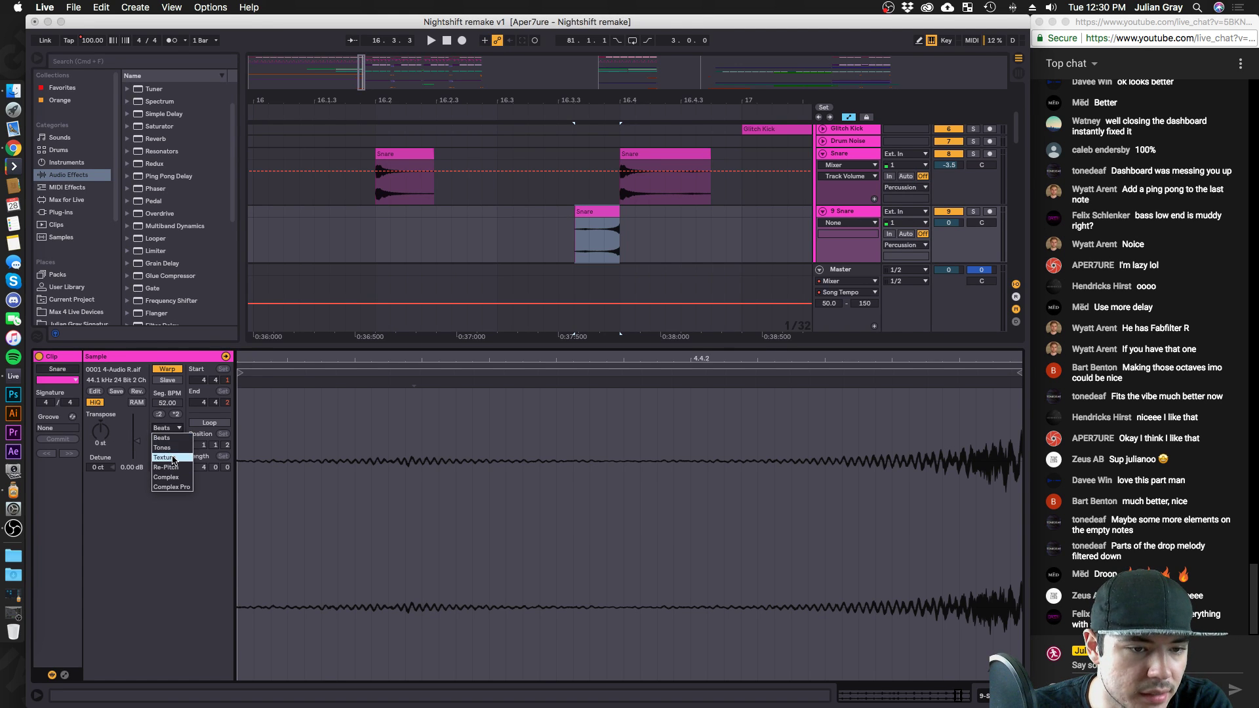
click(173, 458)
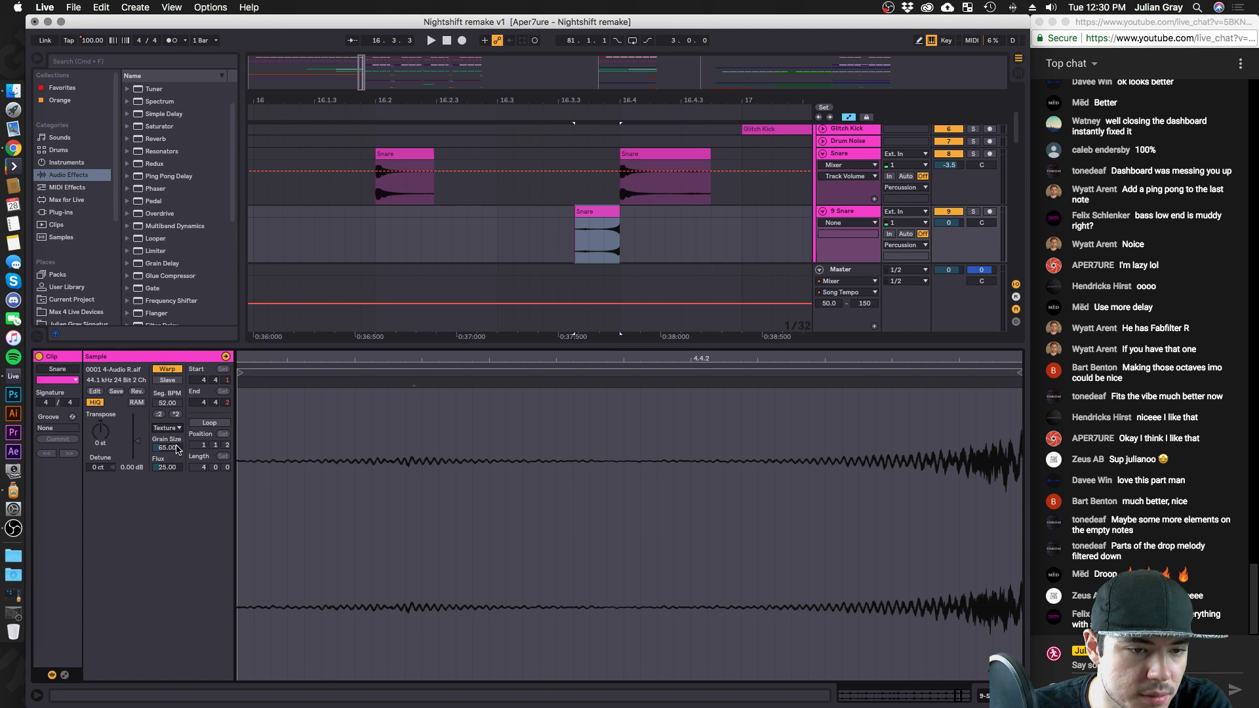
click(973, 211)
click(591, 239)
key(space)
Split the reversed snare clip at 16.3.4 and delete the part before the split.
click(590, 238)
key(super+e)
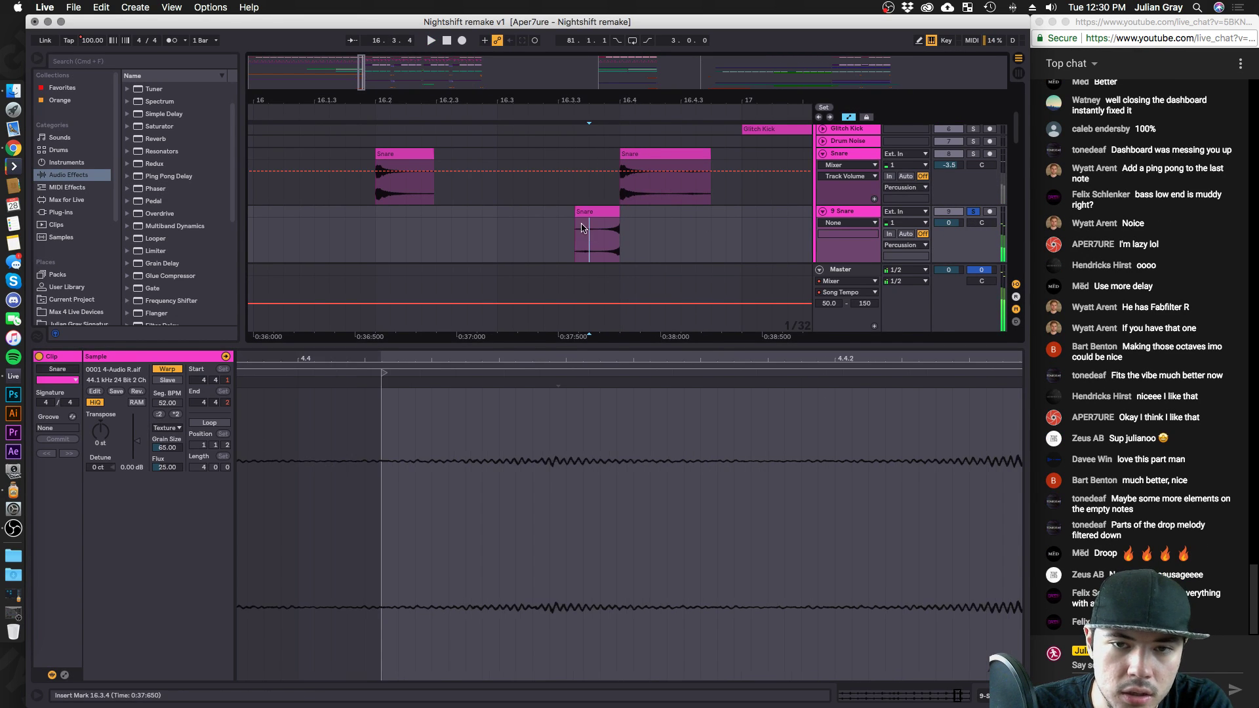
click(581, 211)
key(Delete)
click(599, 212)
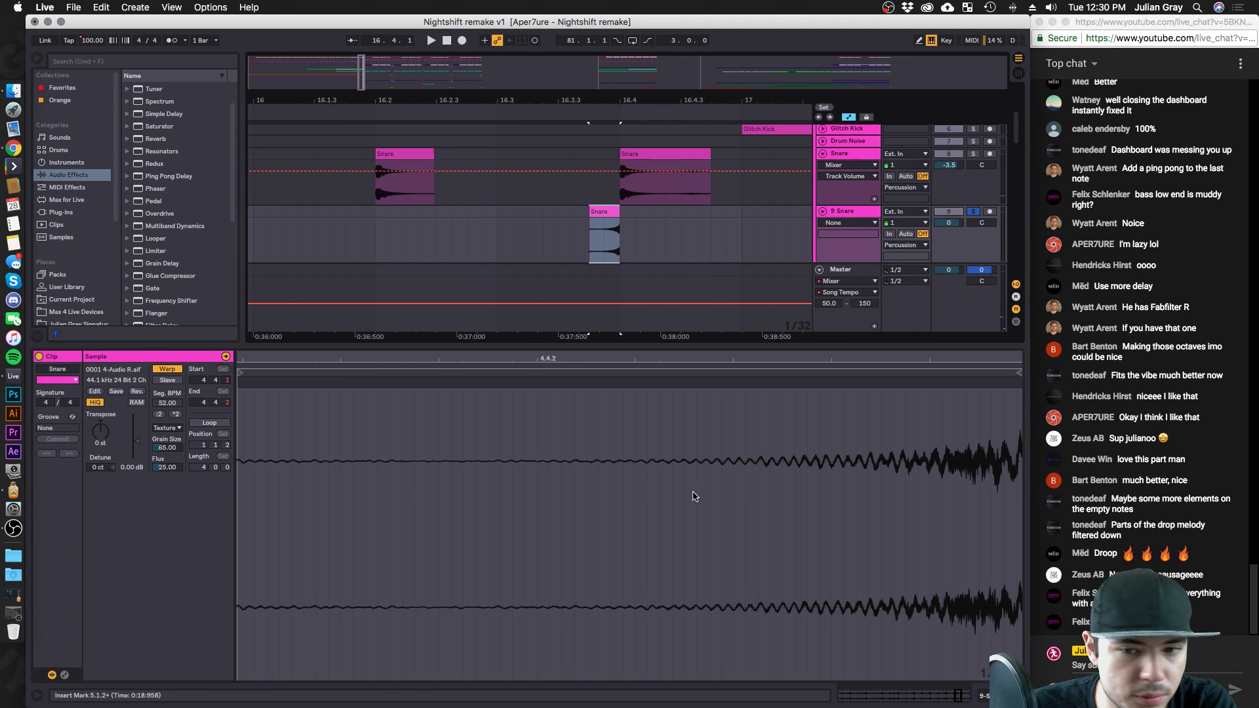
Warp the reversed snare's swell to start earlier, extend the clip's start back to 16.3.3, and audition it.
drag(950, 696, 950, 665)
click(576, 384)
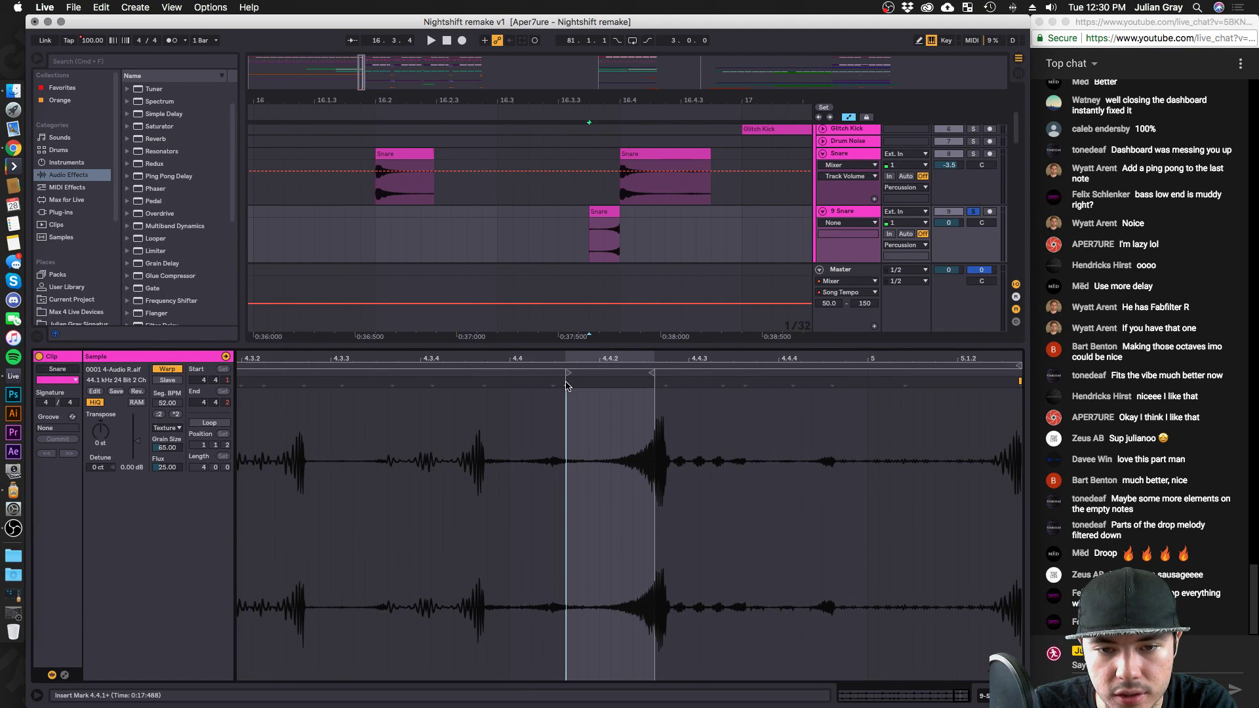
double_click(658, 385)
drag(567, 380, 454, 381)
click(587, 163)
drag(589, 212, 558, 212)
key(space)
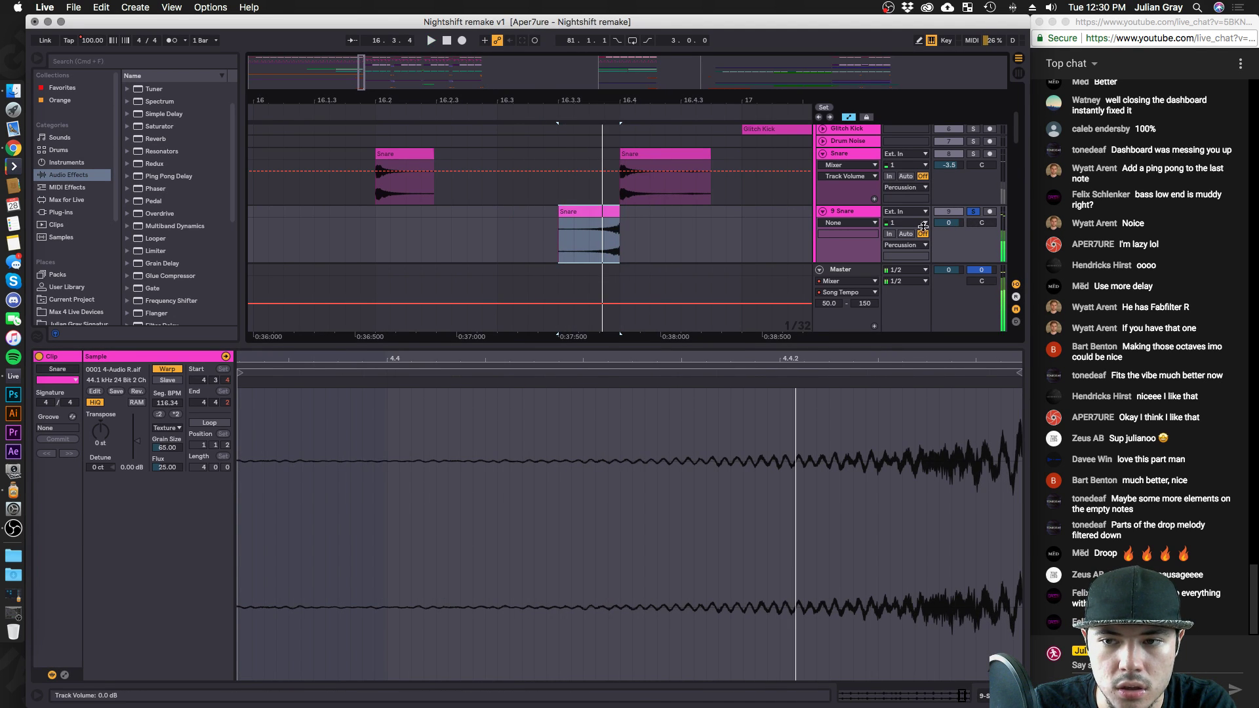
Set the reversed snare clip's warp mode to Tones with a grain size of 50.41 and unsolo its track.
drag(167, 447, 177, 485)
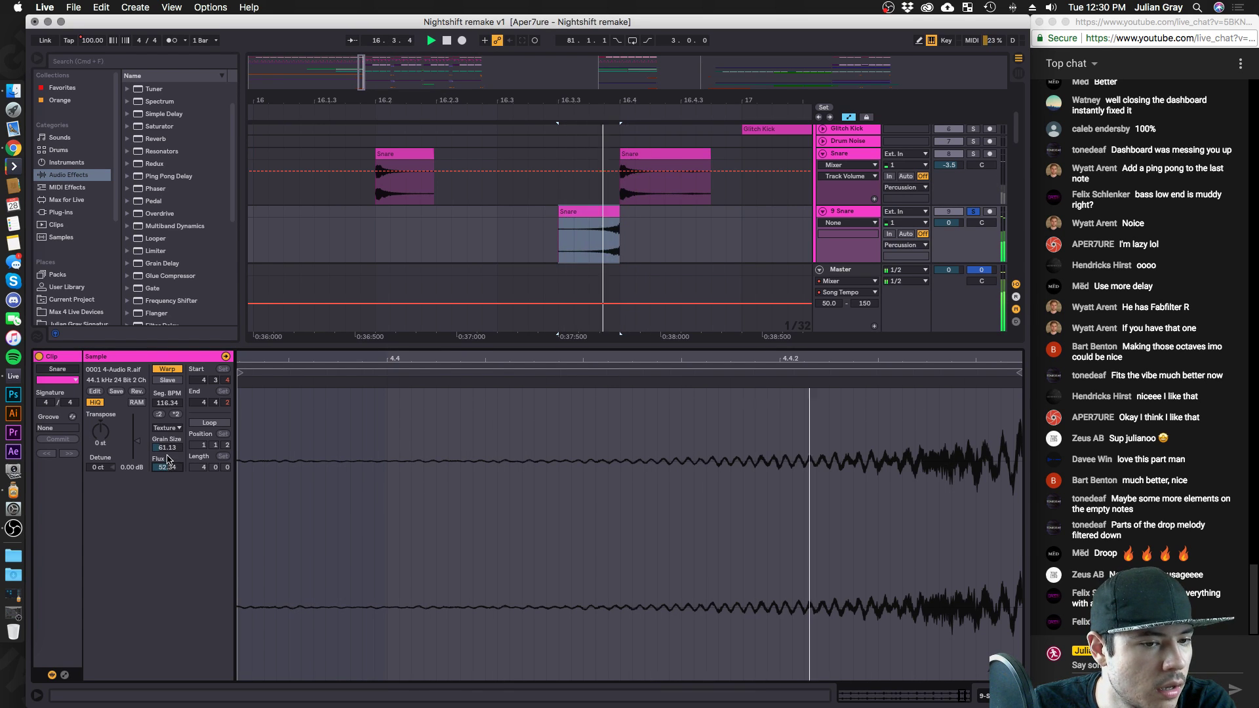
click(168, 428)
click(172, 449)
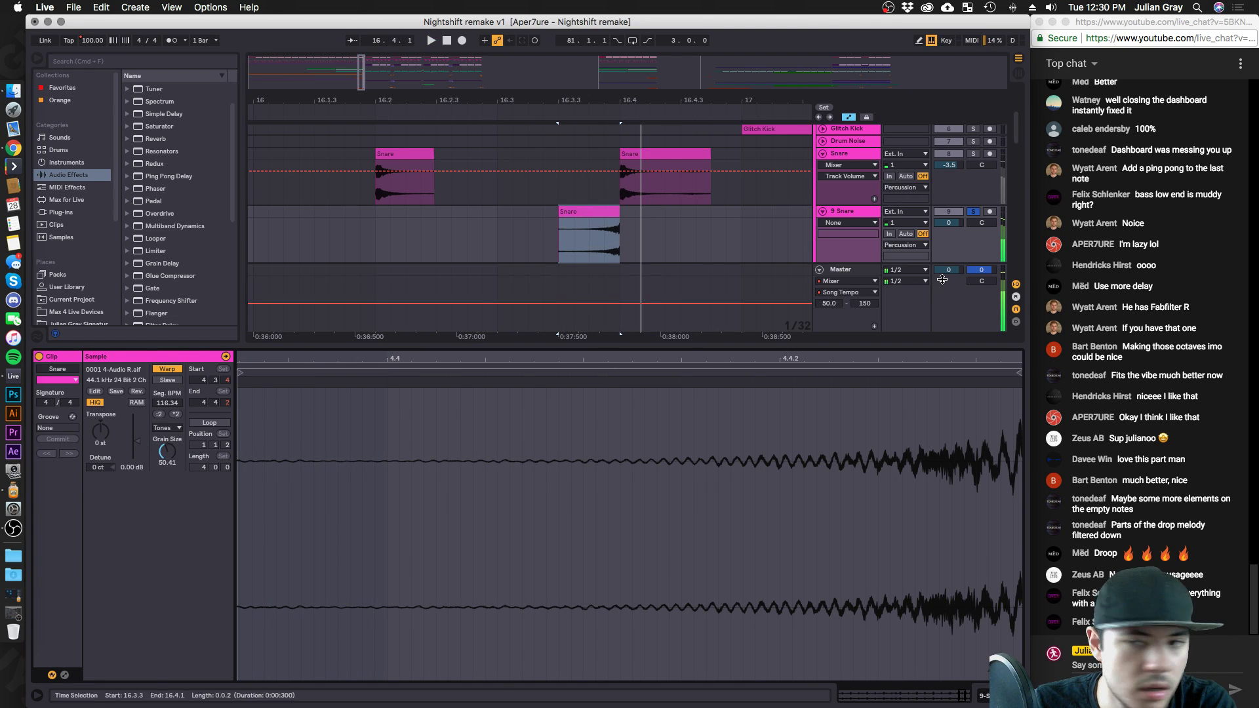
click(974, 213)
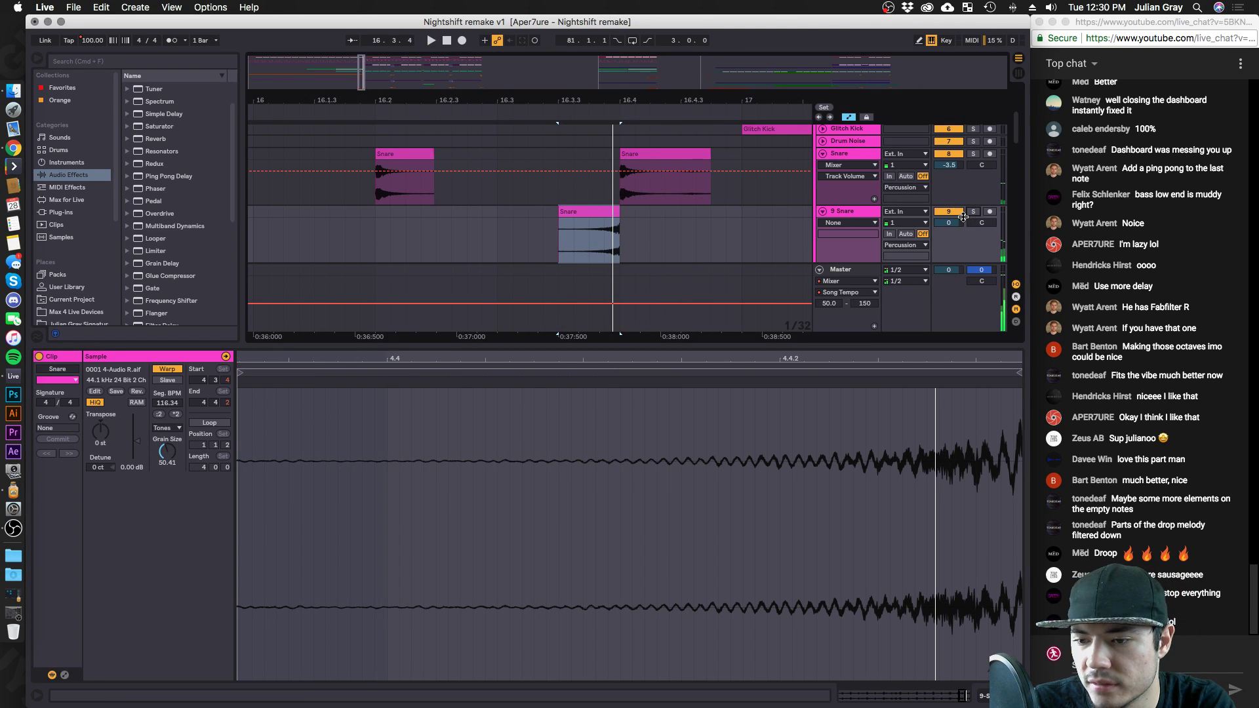
Lower the reversed snare clip's gain to -4.05 dB and audition it with the full mix.
click(496, 227)
click(618, 192)
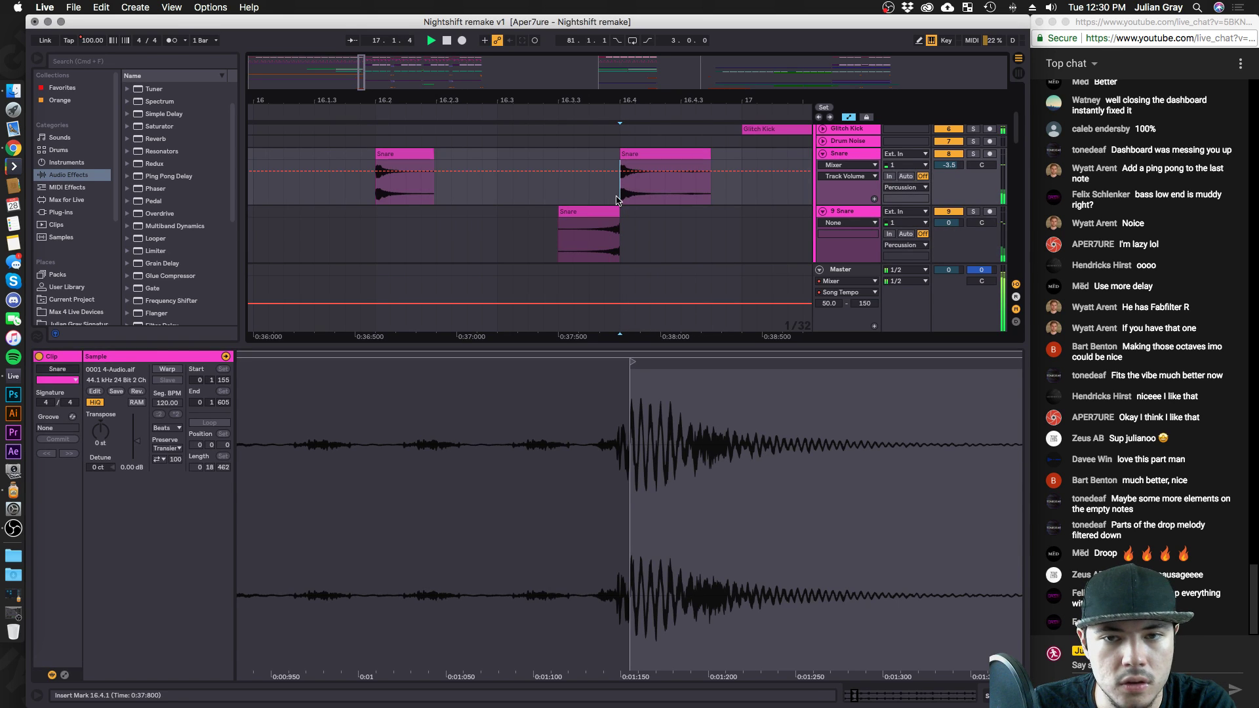
scroll(620, 197, up, 2)
click(591, 237)
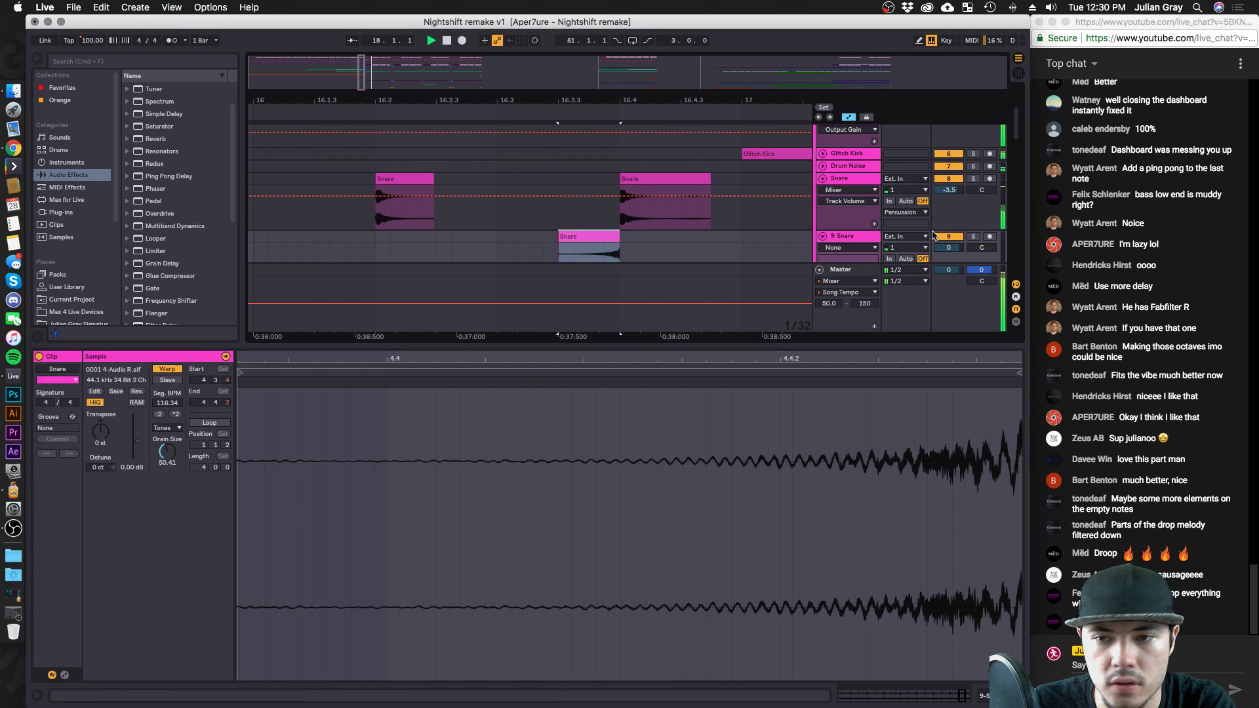
drag(136, 441, 135, 446)
key(space)
key(space)
key(space)
key(space)
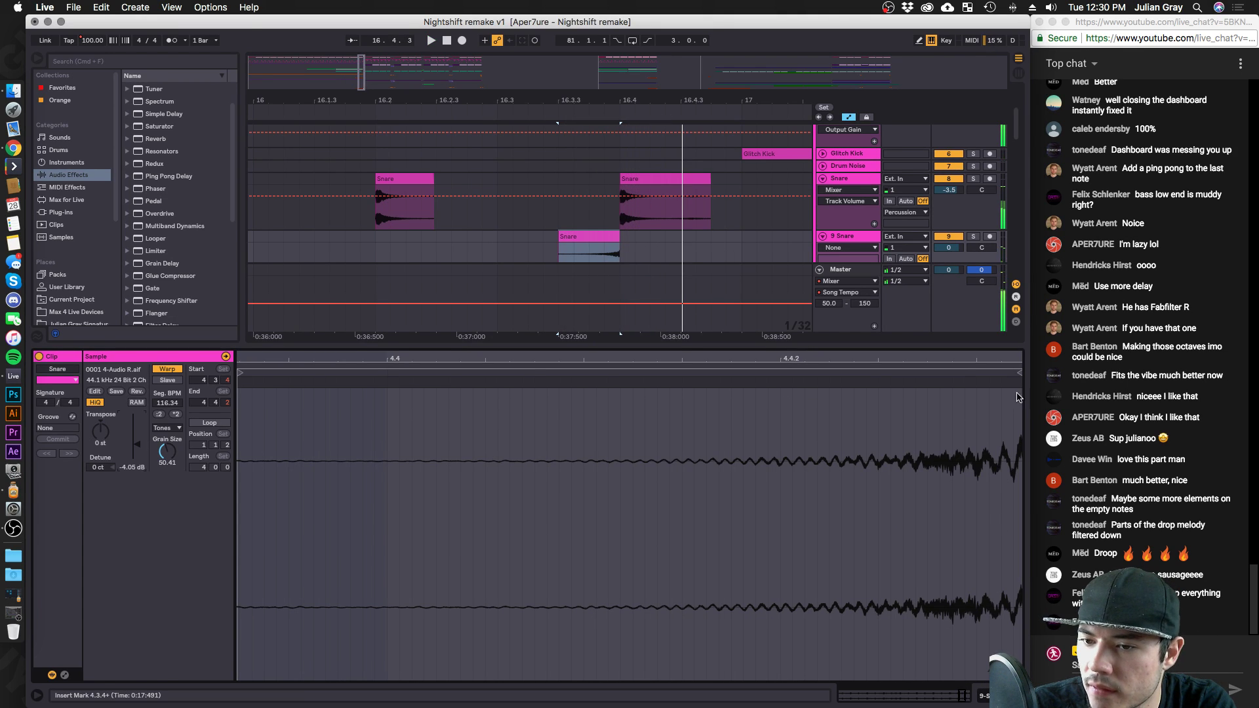
Move the reversed snare sample's end and start markers slightly earlier and audition the timing.
drag(1016, 370, 968, 380)
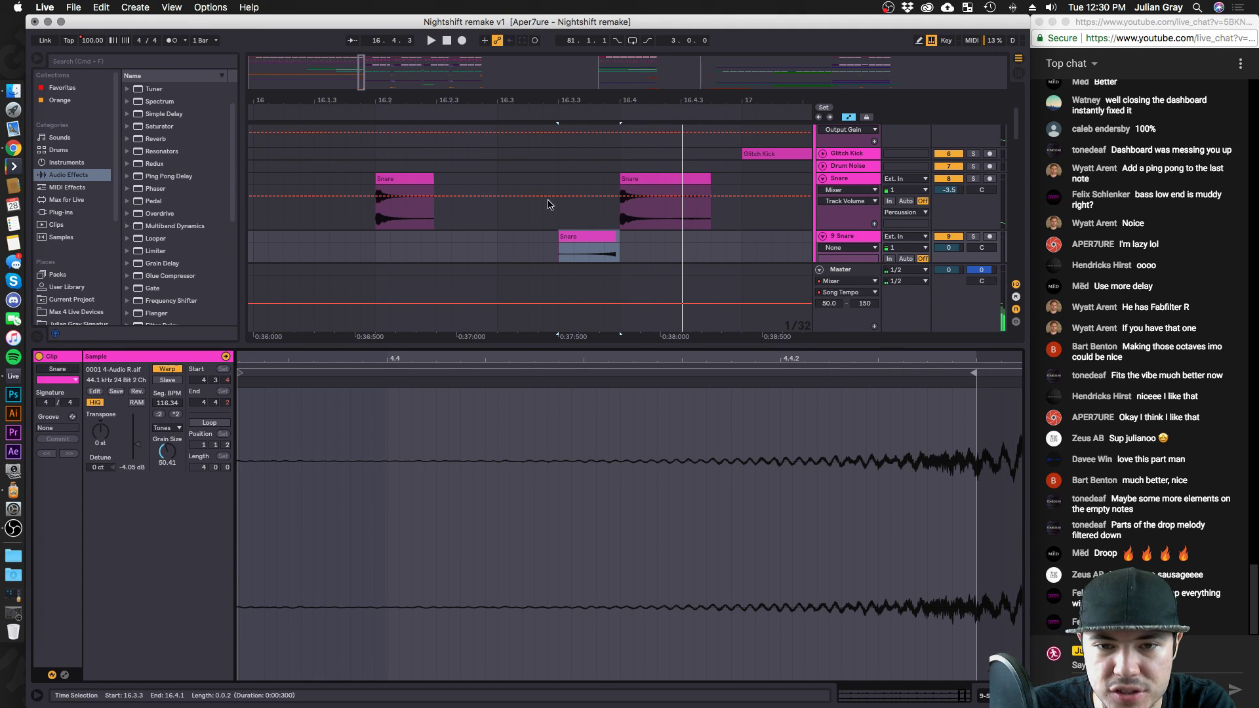
drag(241, 374, 367, 395)
key(space)
key(space)
key(space)
Lower the reversed snare track's volume to -0.8 dB and audition the fill.
drag(935, 248, 935, 253)
key(space)
key(space)
key(space)
Unfold the Kick Low track, place copies of its bar 17 clip at 16.4.1 and 16.4.3, and audition the fill.
scroll(717, 230, up, 5)
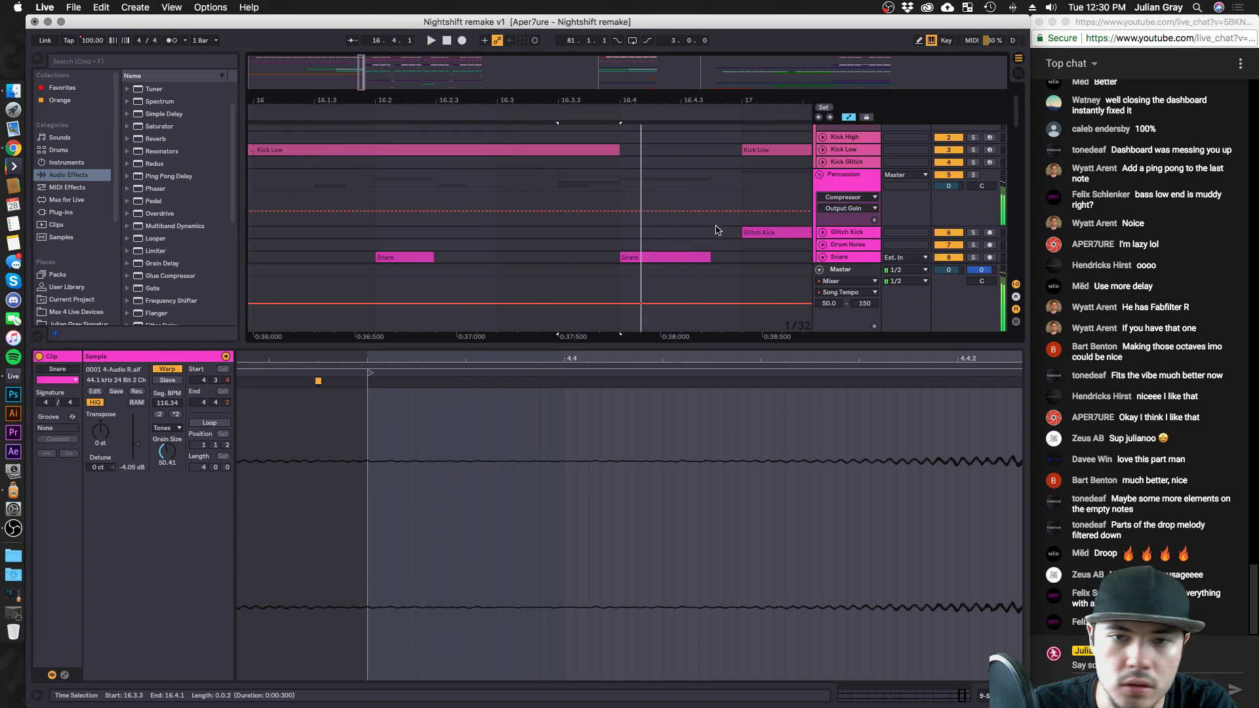
click(771, 157)
click(745, 190)
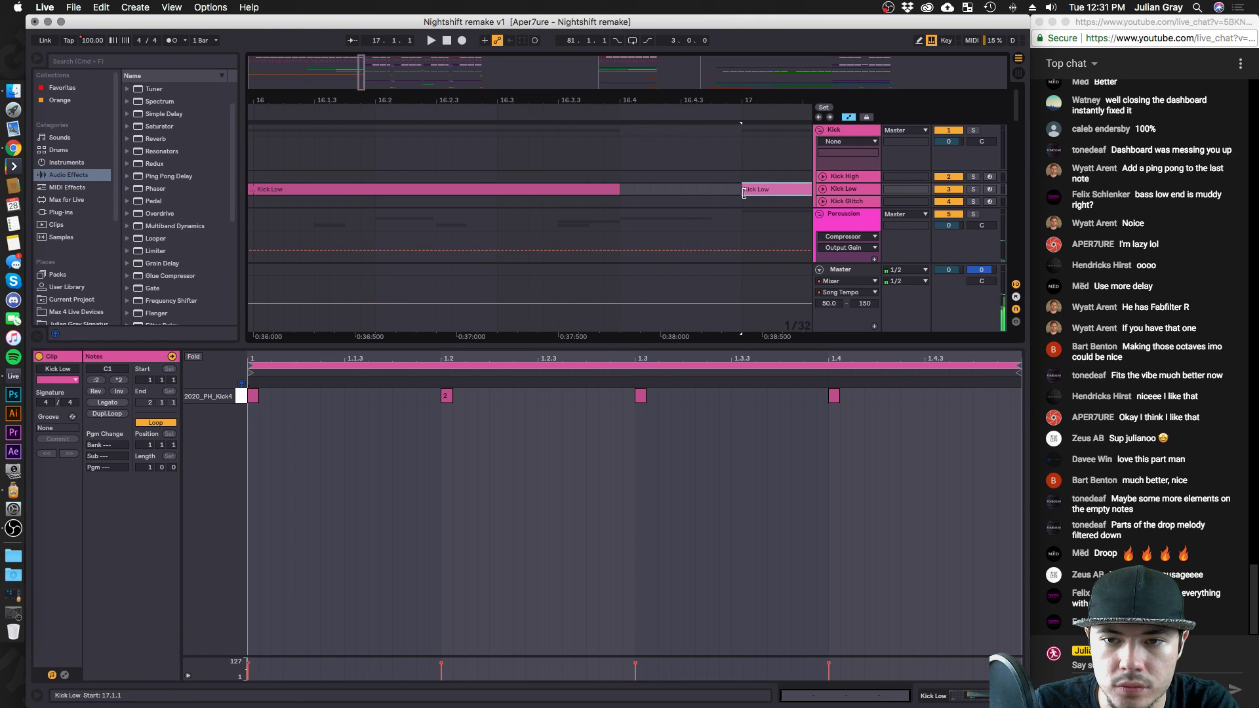
click(822, 189)
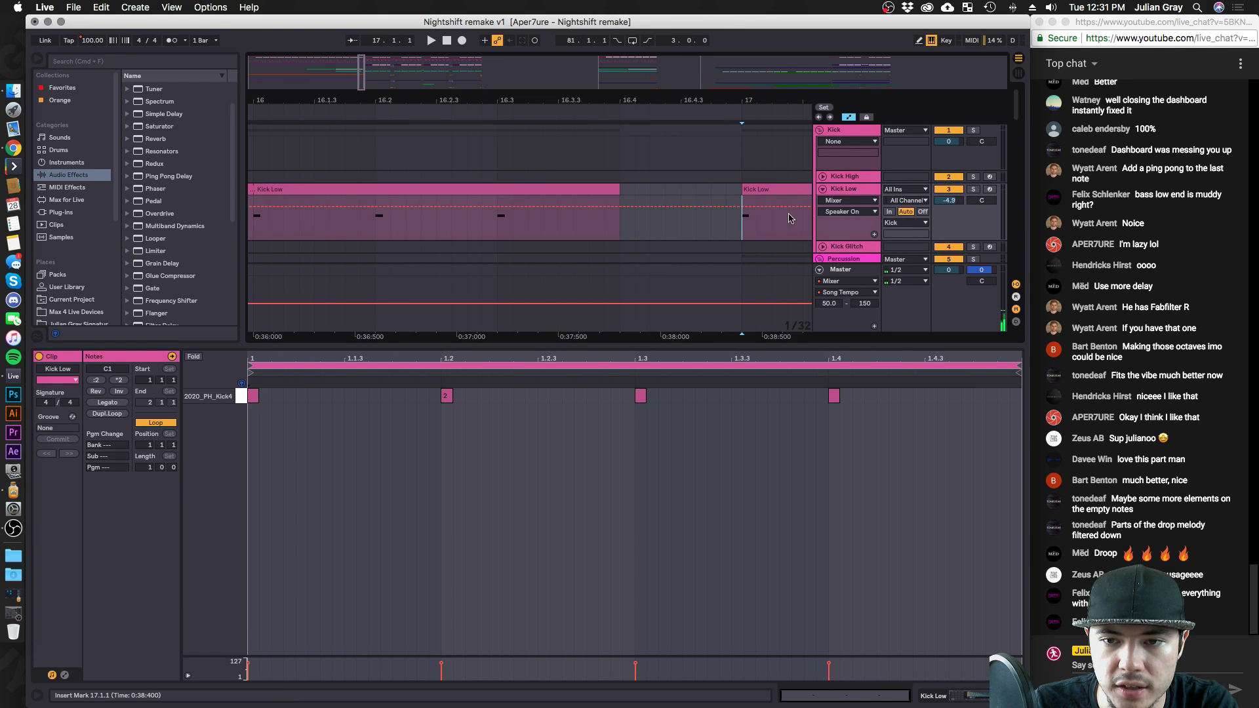
drag(799, 227, 687, 192)
click(749, 190)
click(626, 192)
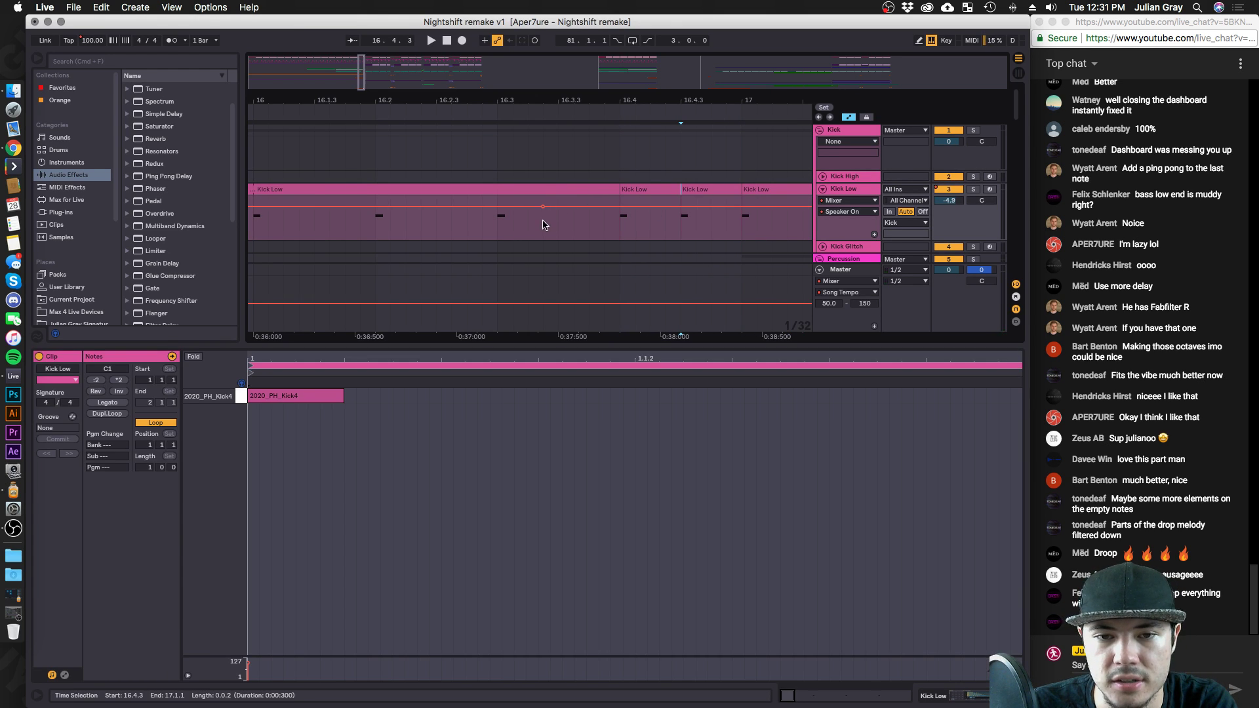
click(528, 217)
key(space)
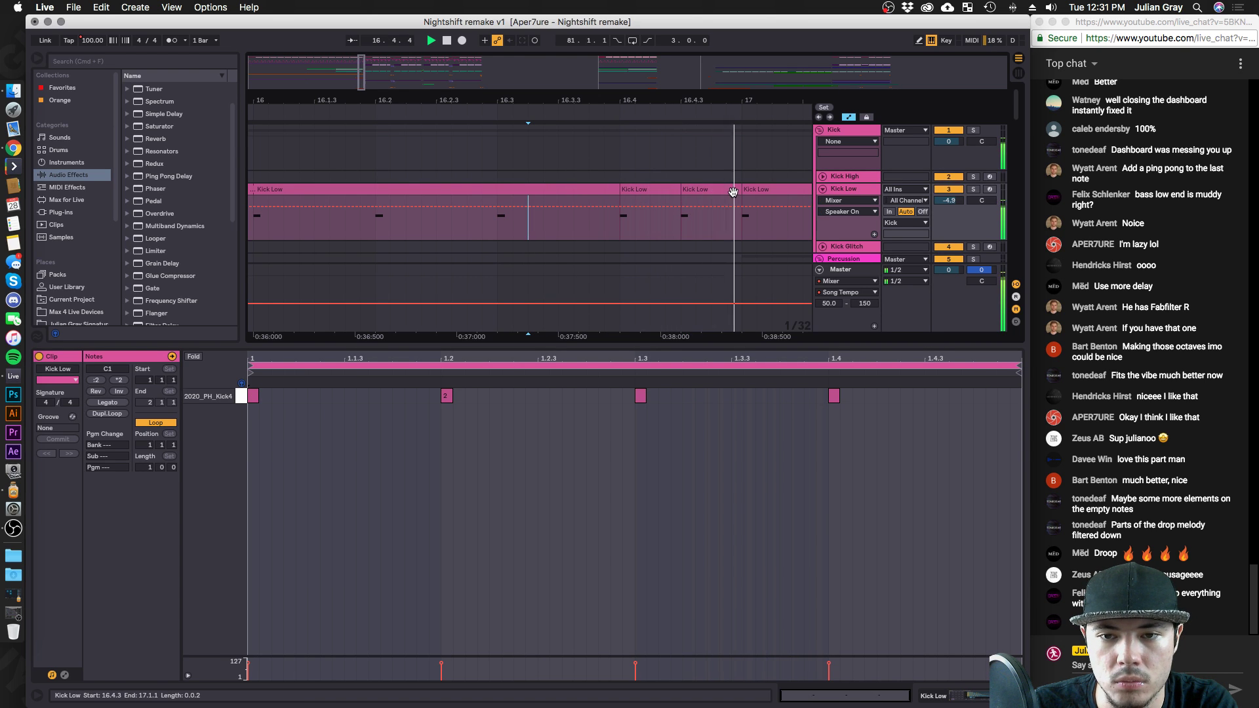
Rename the reversed snare's track to Rev Snare.
key(minus)
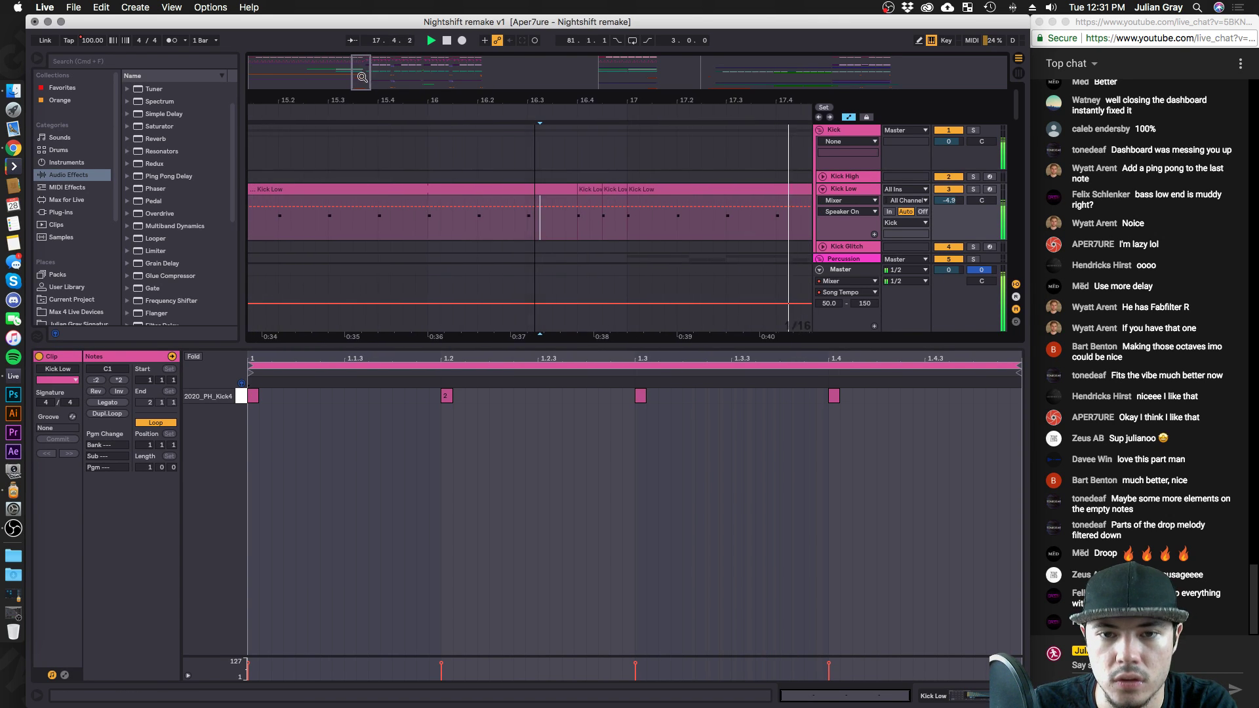
scroll(451, 189, down, 5)
click(377, 186)
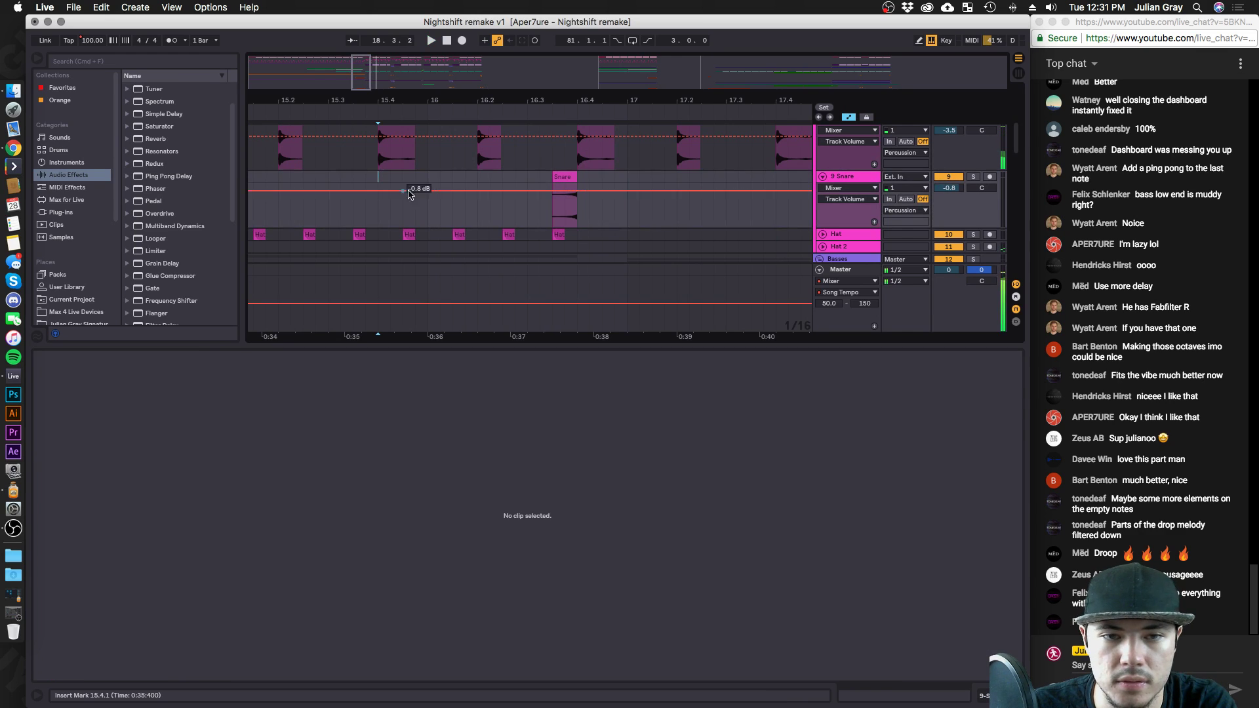
double_click(845, 176)
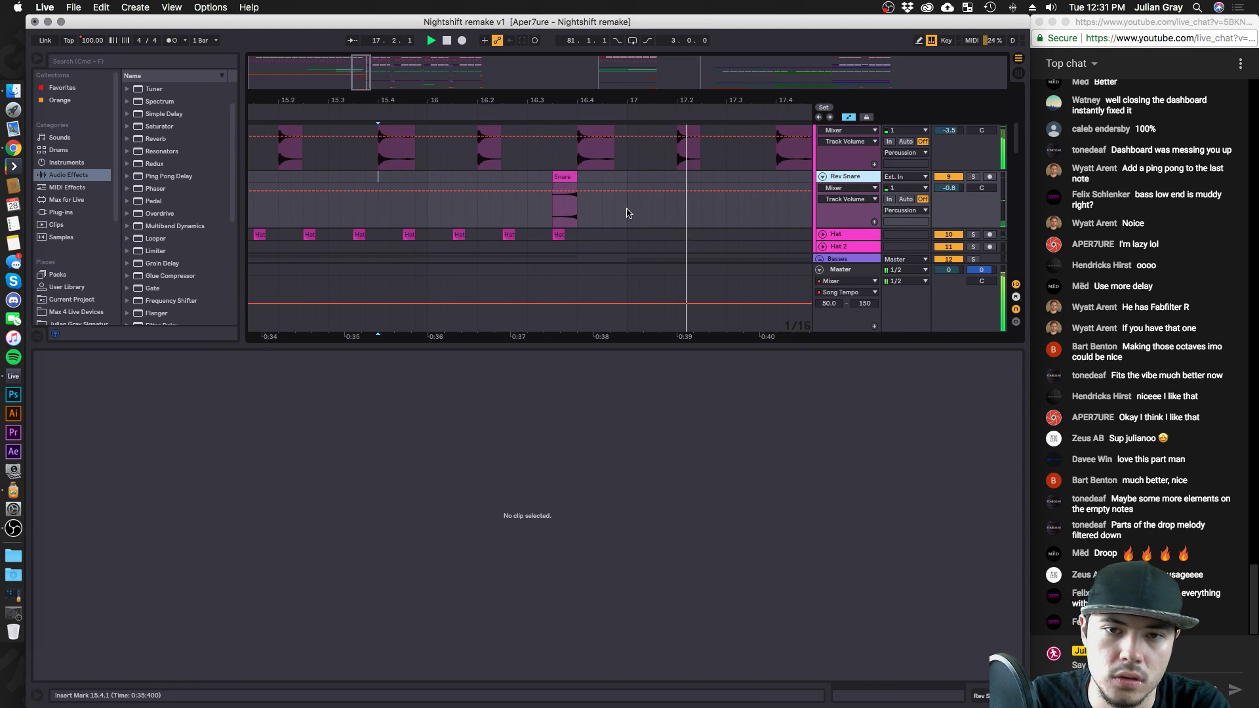
Insert a new audio track below the Rev Snare track.
click(575, 203)
scroll(827, 186, up, 2)
scroll(827, 187, down, 3)
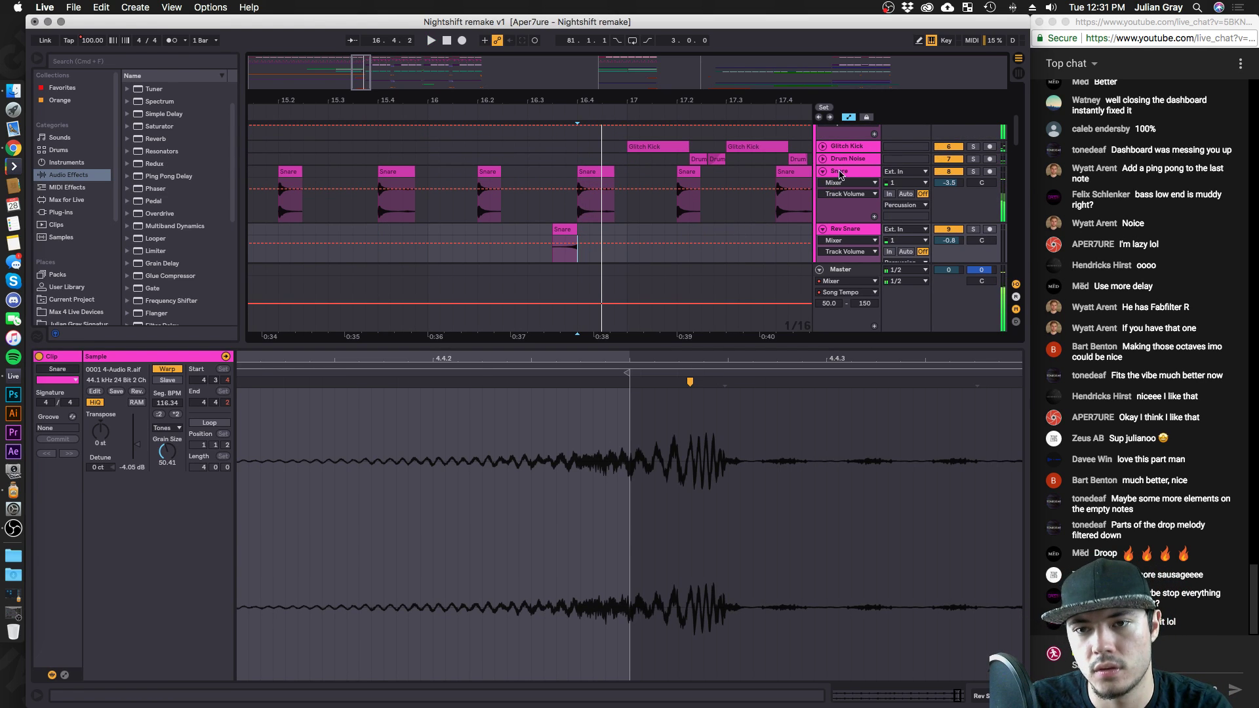
right_click(858, 169)
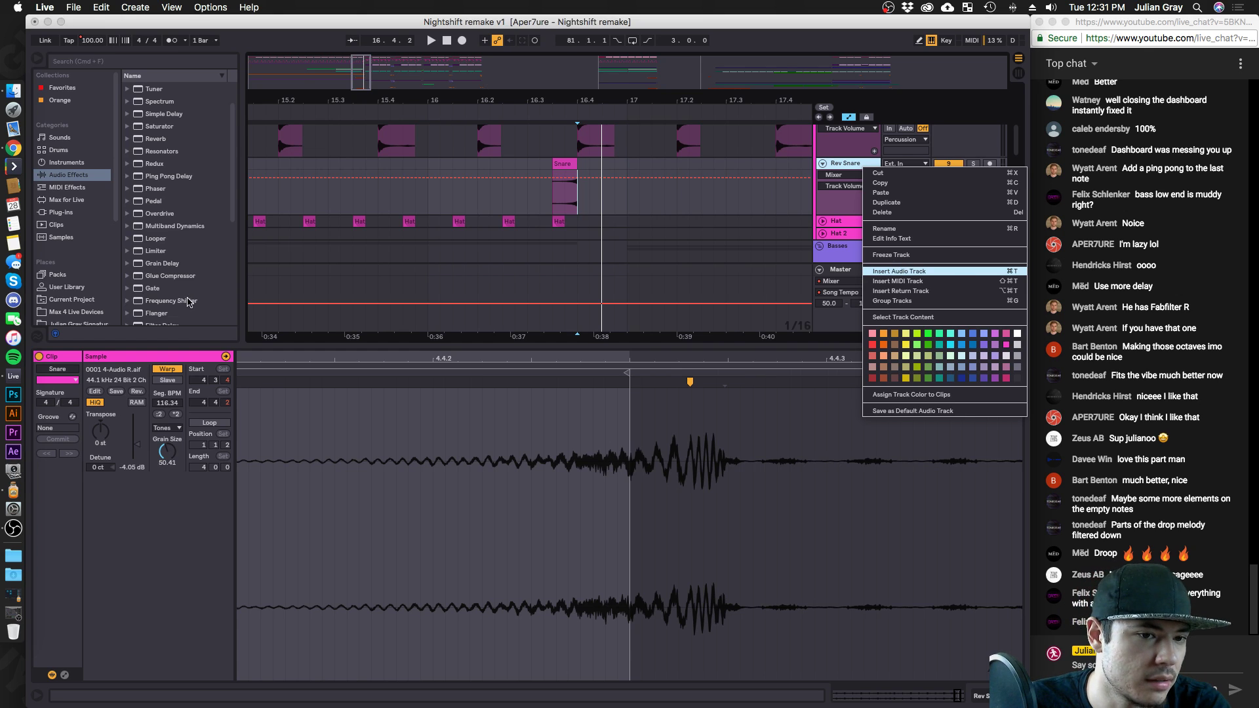
key(super+t)
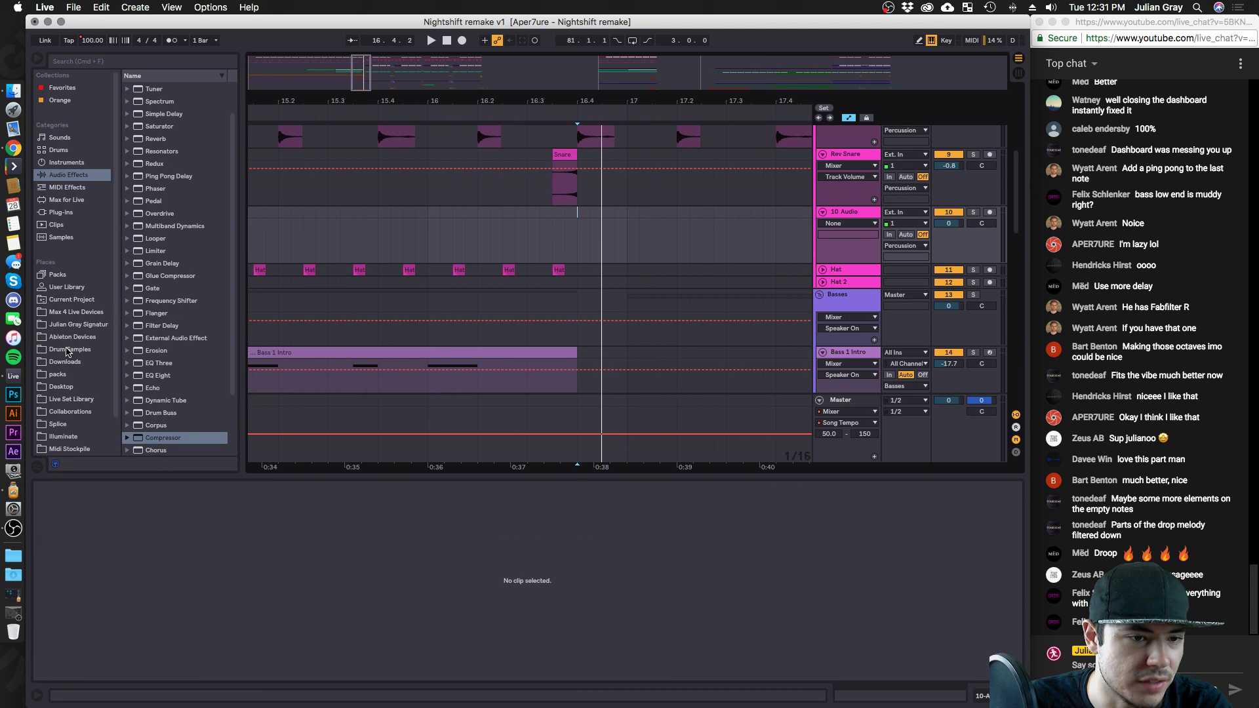
Widen the browser and open Black Octopus Sound - Leviathan 2's Shifted folder inside Drums - Snares & Claps, within Drum Samples.
click(68, 352)
click(144, 102)
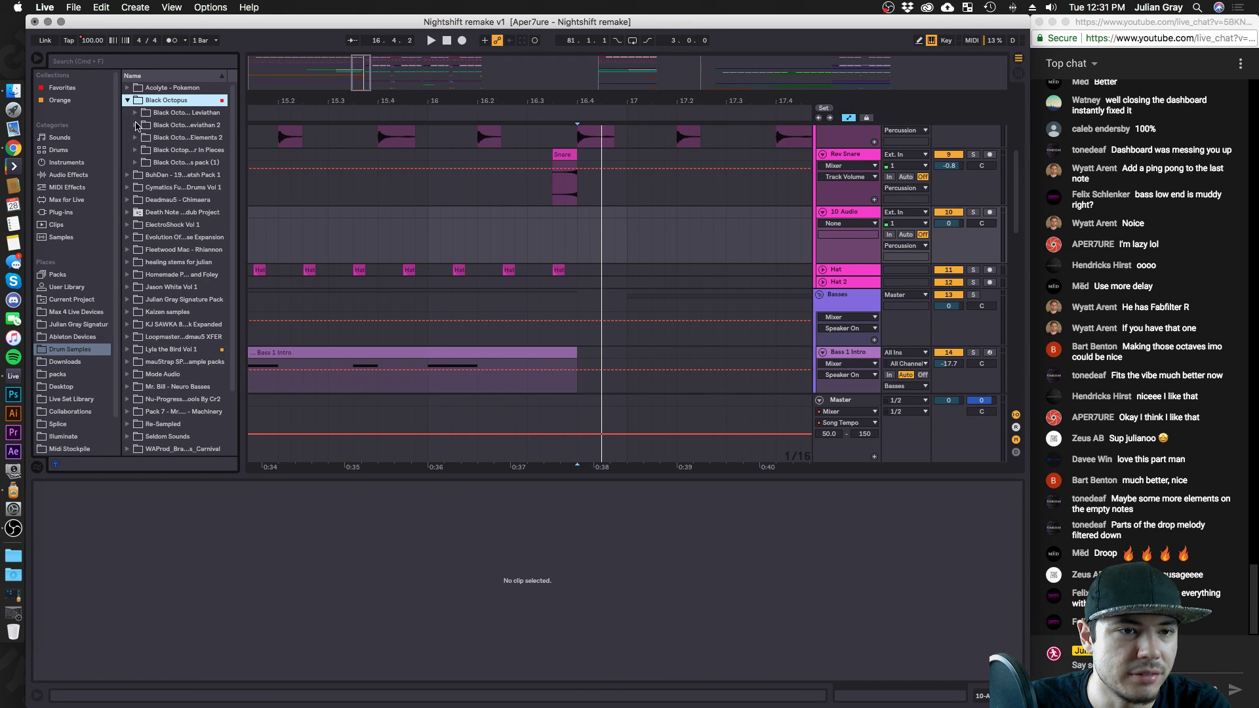
drag(240, 135, 273, 134)
click(141, 125)
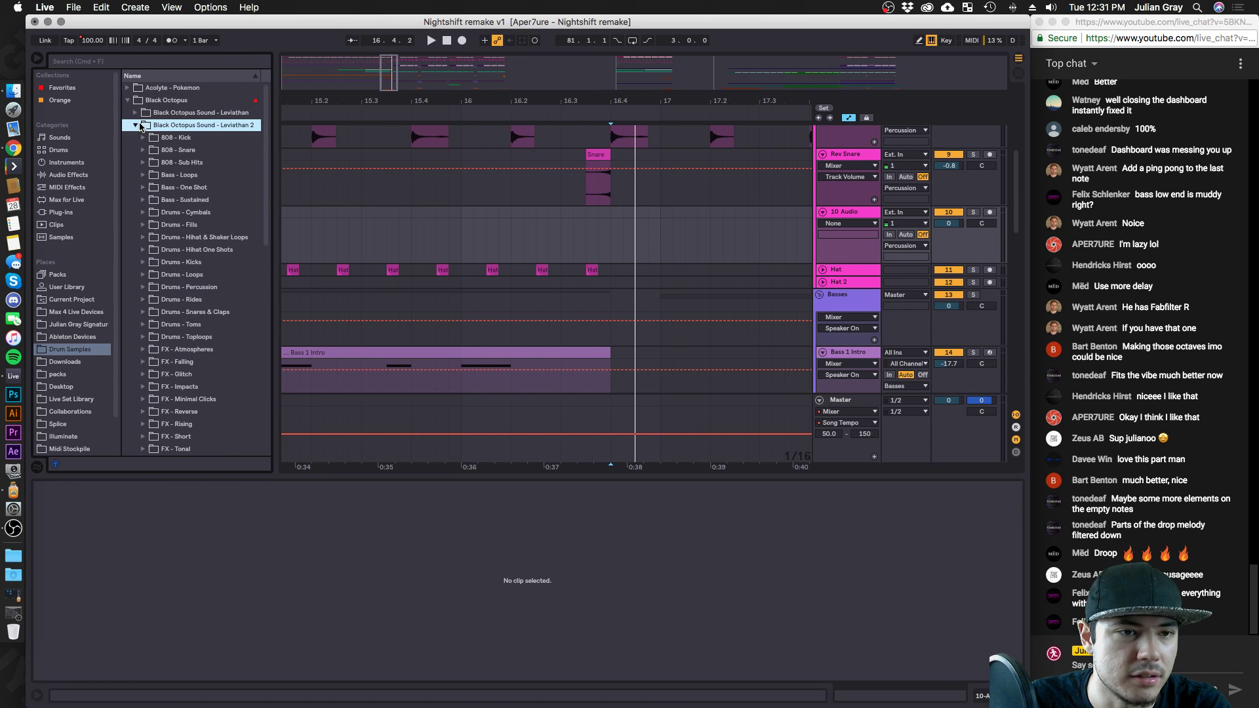
scroll(150, 171, down, 10)
scroll(149, 171, up, 10)
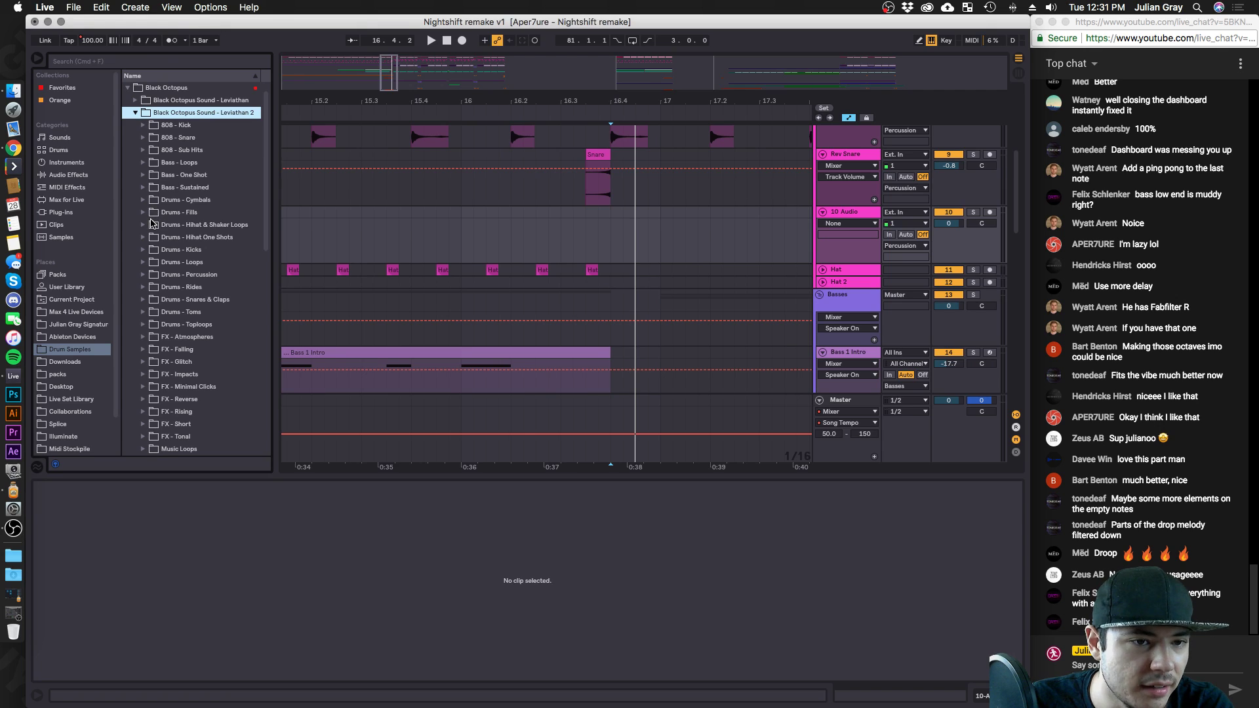
scroll(151, 224, down, 2)
click(144, 263)
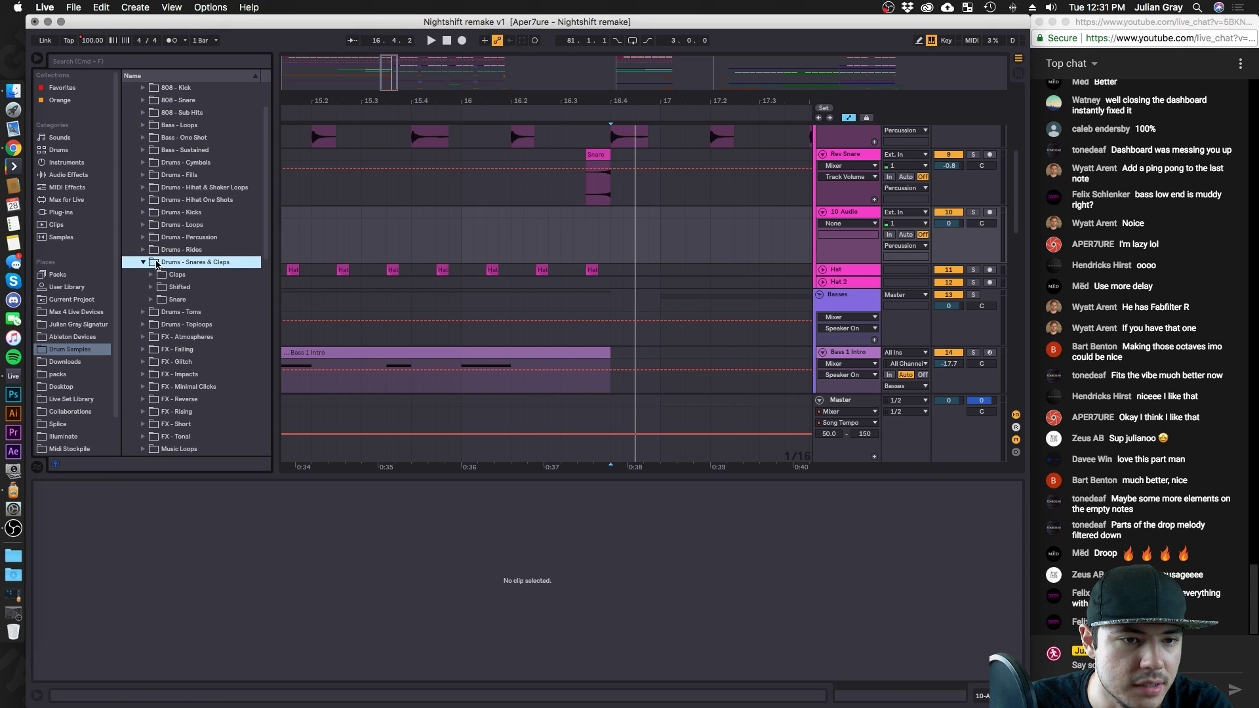
click(150, 288)
Audition the Lev2_Shifted snare samples in the Shifted folder, from A#_03 through D_03.
click(186, 325)
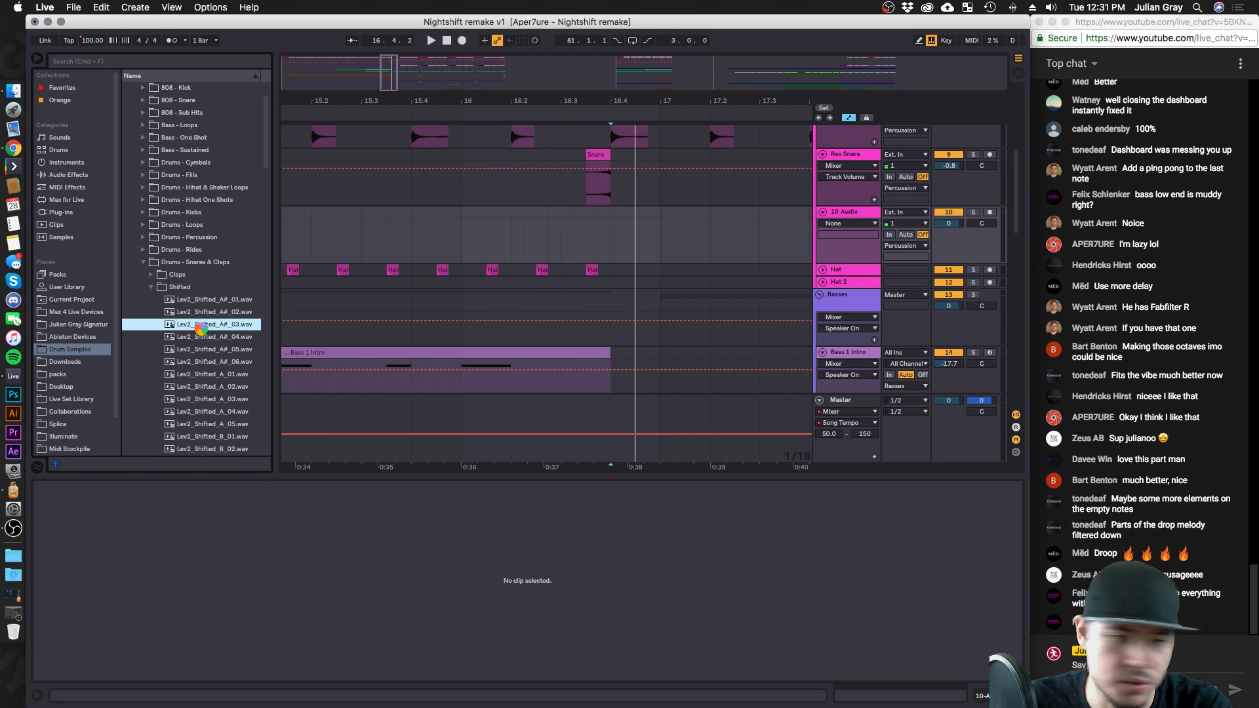
scroll(198, 348, down, 4)
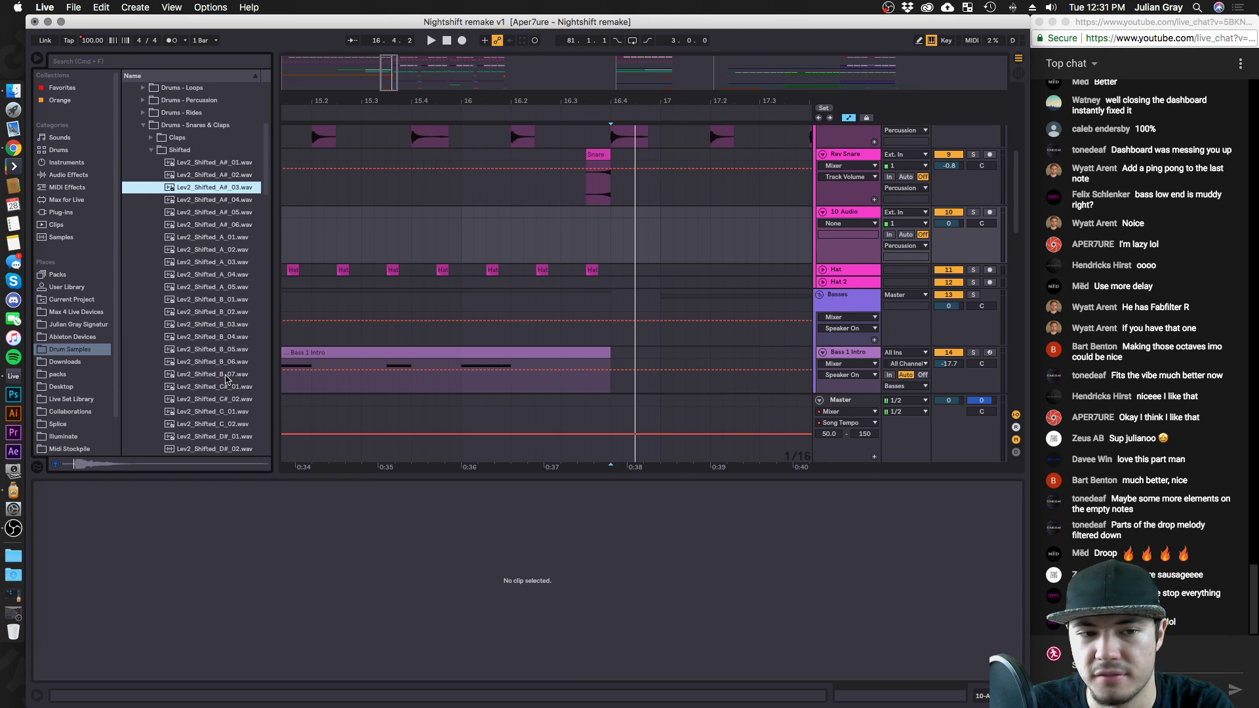
click(227, 351)
click(223, 388)
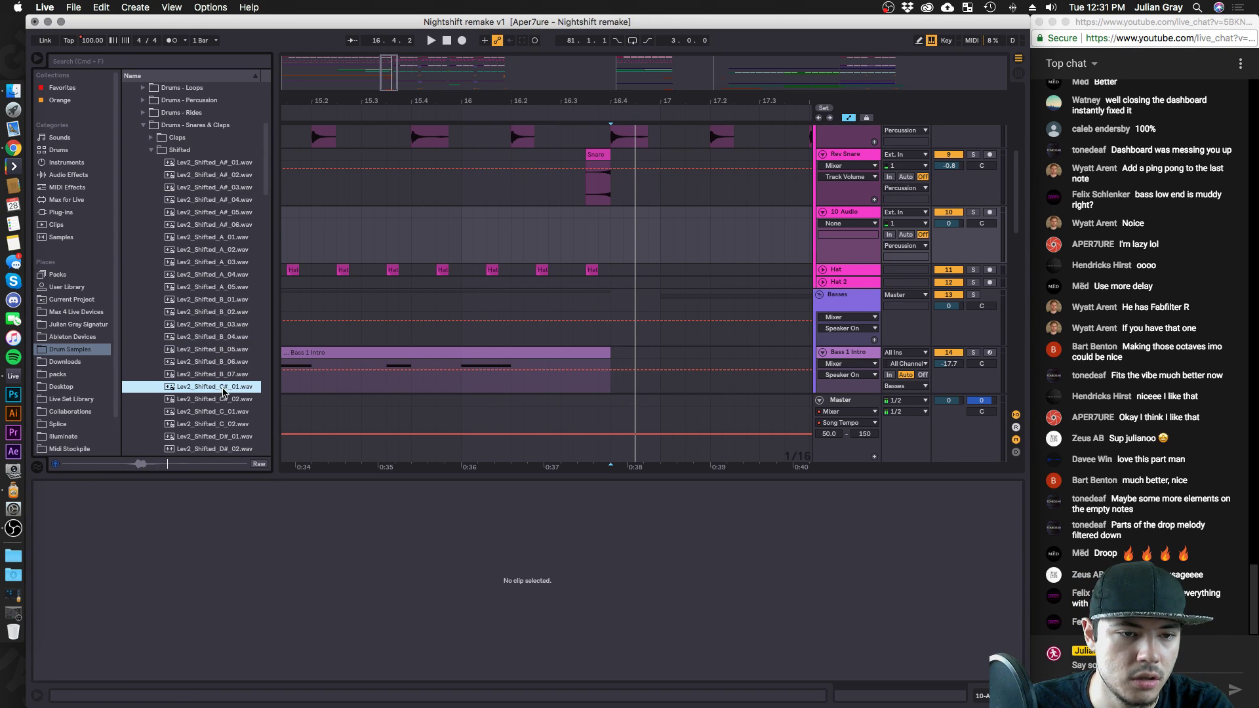
click(222, 401)
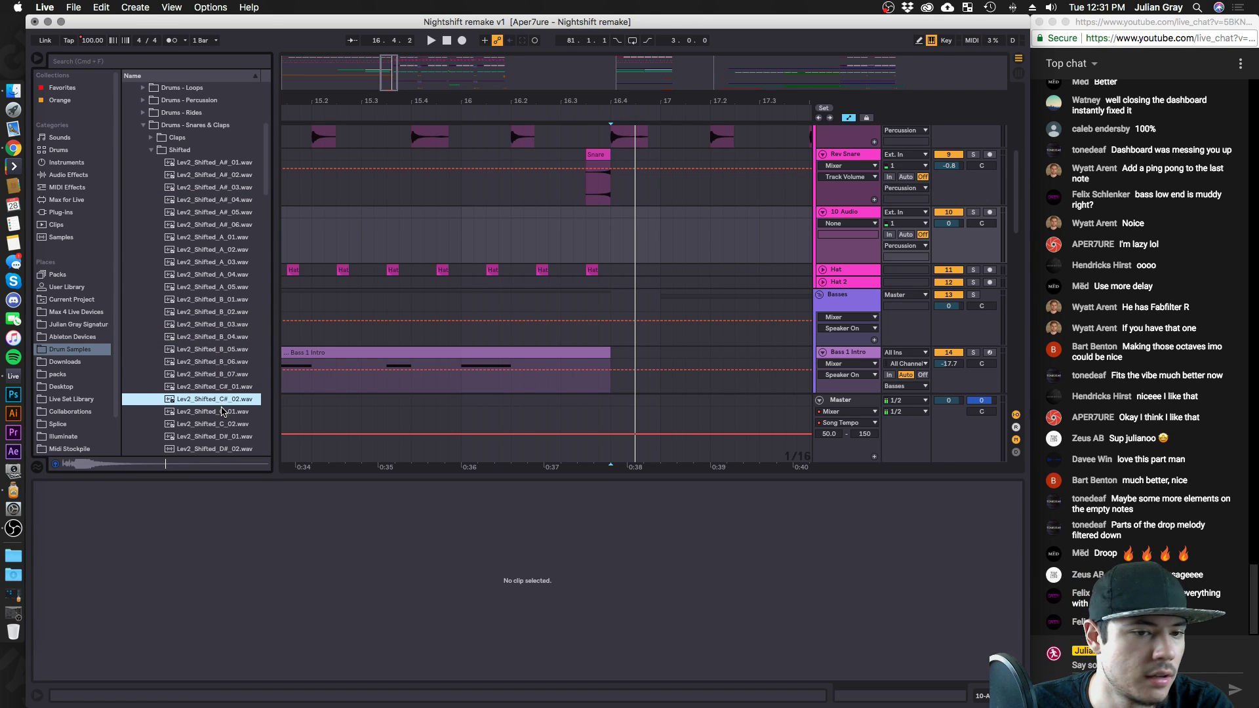
click(221, 411)
scroll(219, 394, down, 3)
click(217, 324)
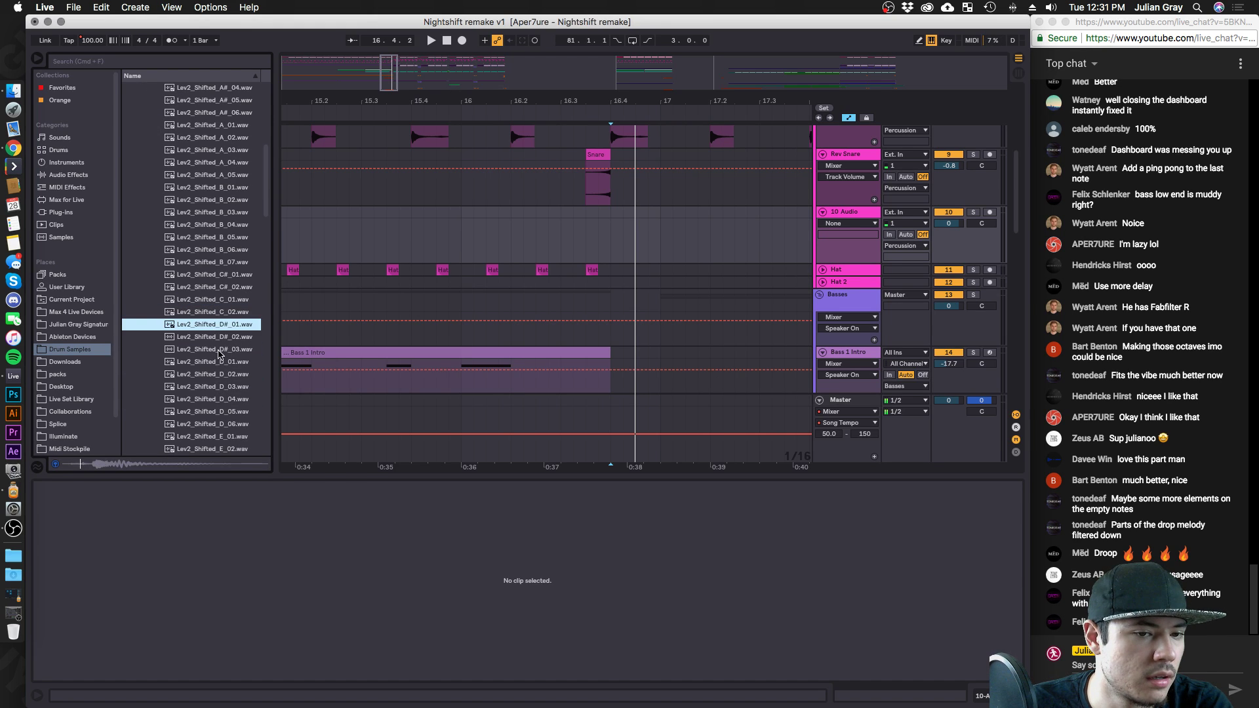
click(221, 361)
scroll(221, 392, up, 1)
click(217, 387)
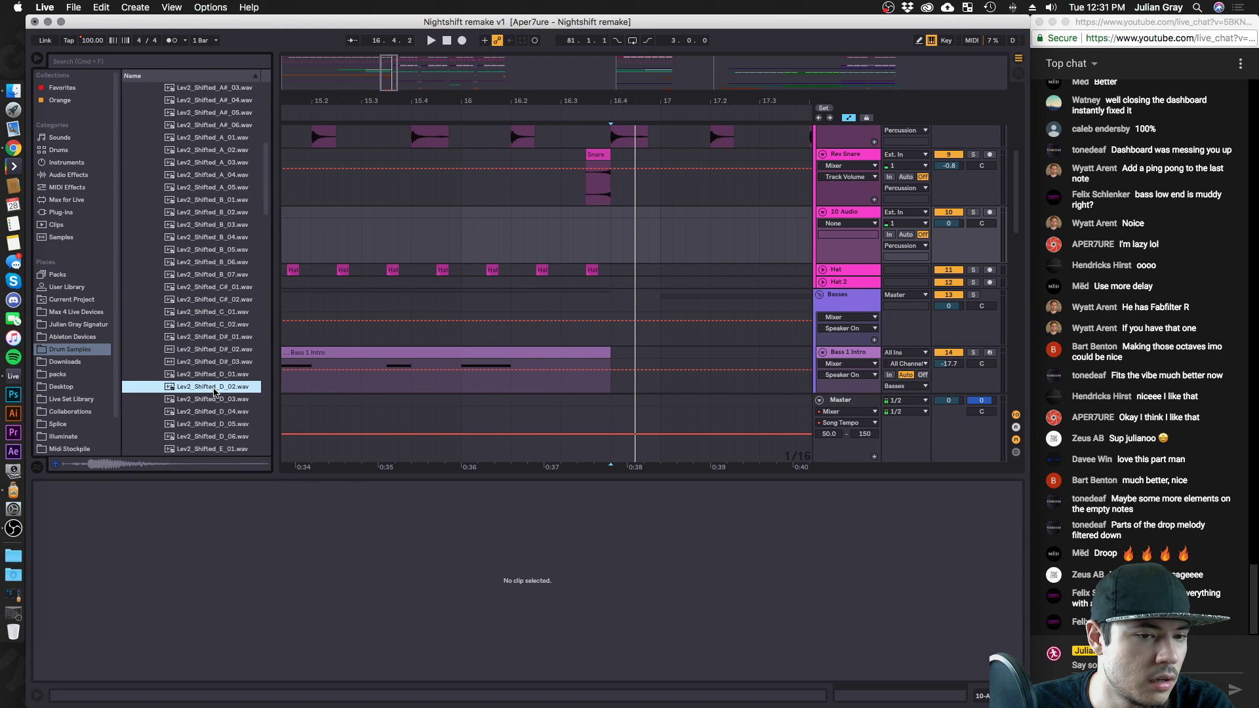
click(218, 397)
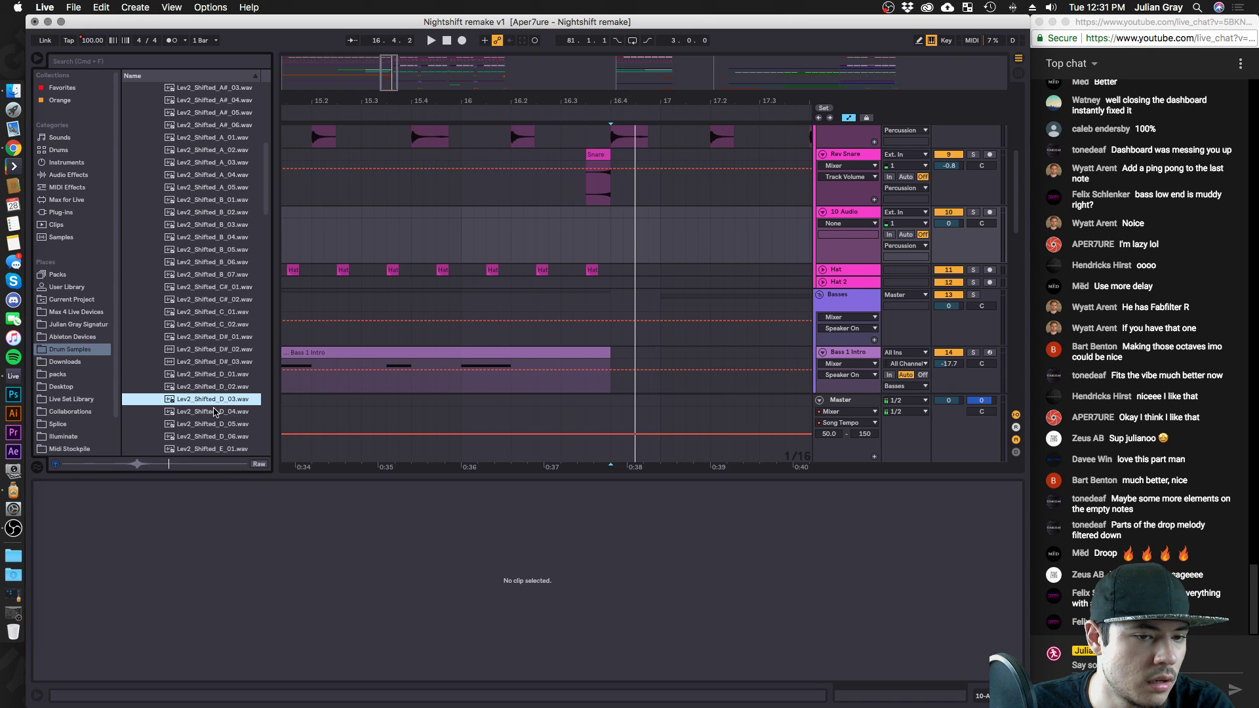
Place the Lev2_Shifted_D_02 sample on the new audio track and shift it so its main hit lands on 16.4.
drag(213, 387, 609, 213)
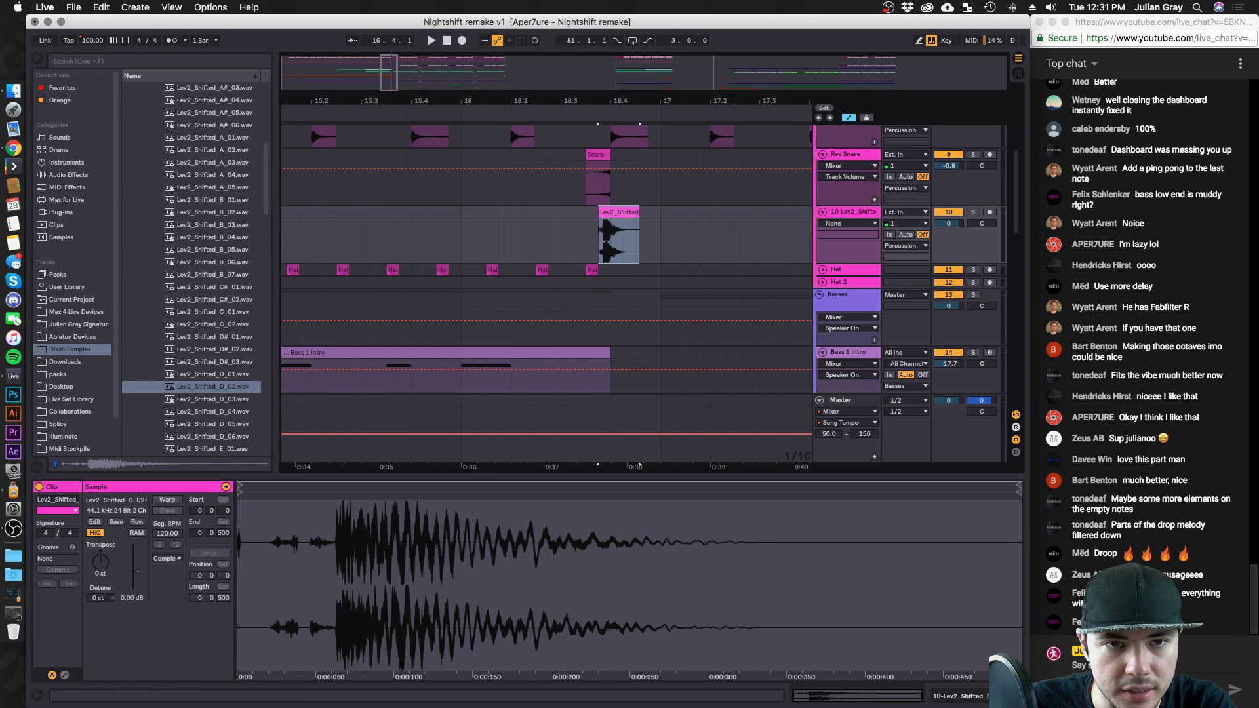
scroll(493, 212, up, 3)
drag(493, 213, 516, 212)
Check the pitch of the first note in the Bass 1 Intro clip.
scroll(456, 242, down, 5)
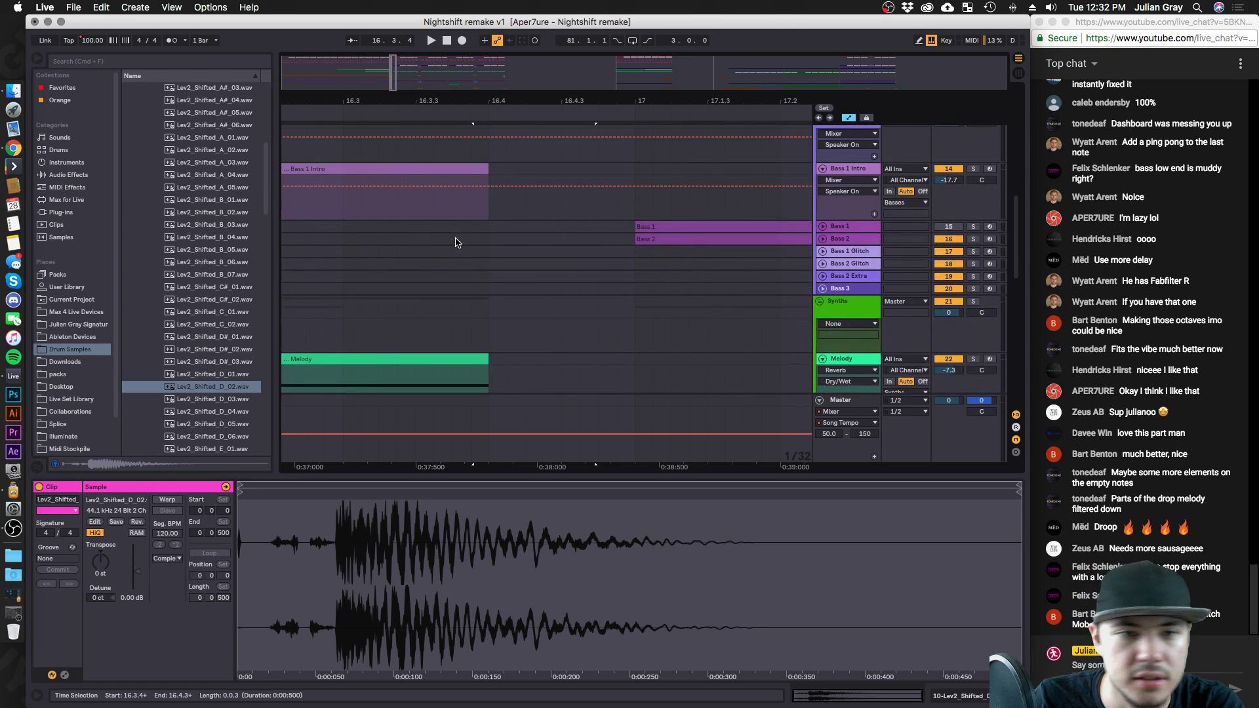
scroll(456, 243, up, 2)
click(456, 198)
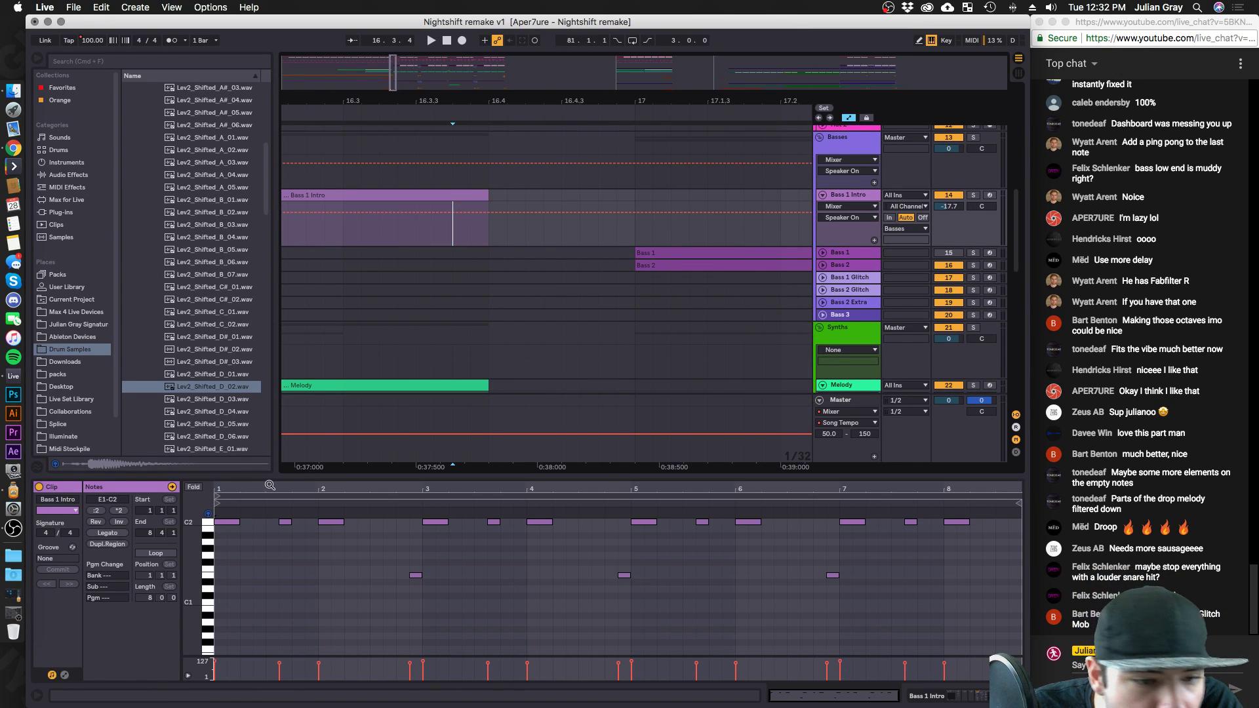
click(228, 522)
key(Delete)
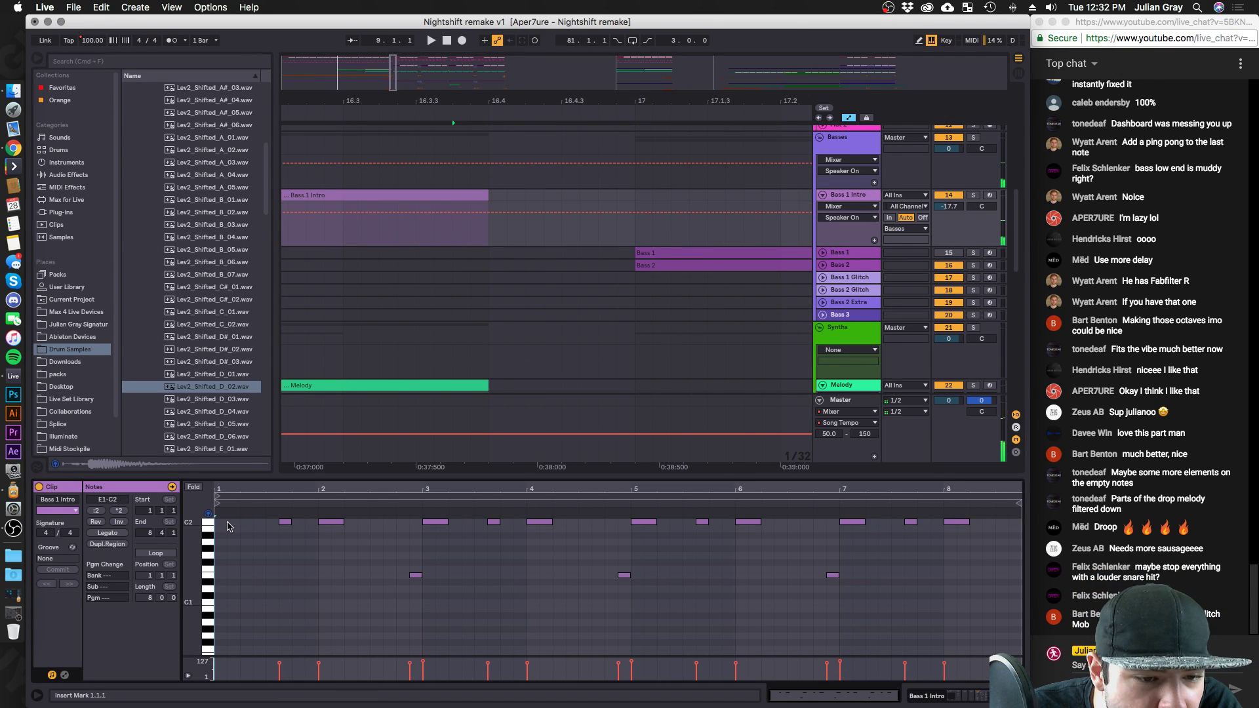
double_click(227, 522)
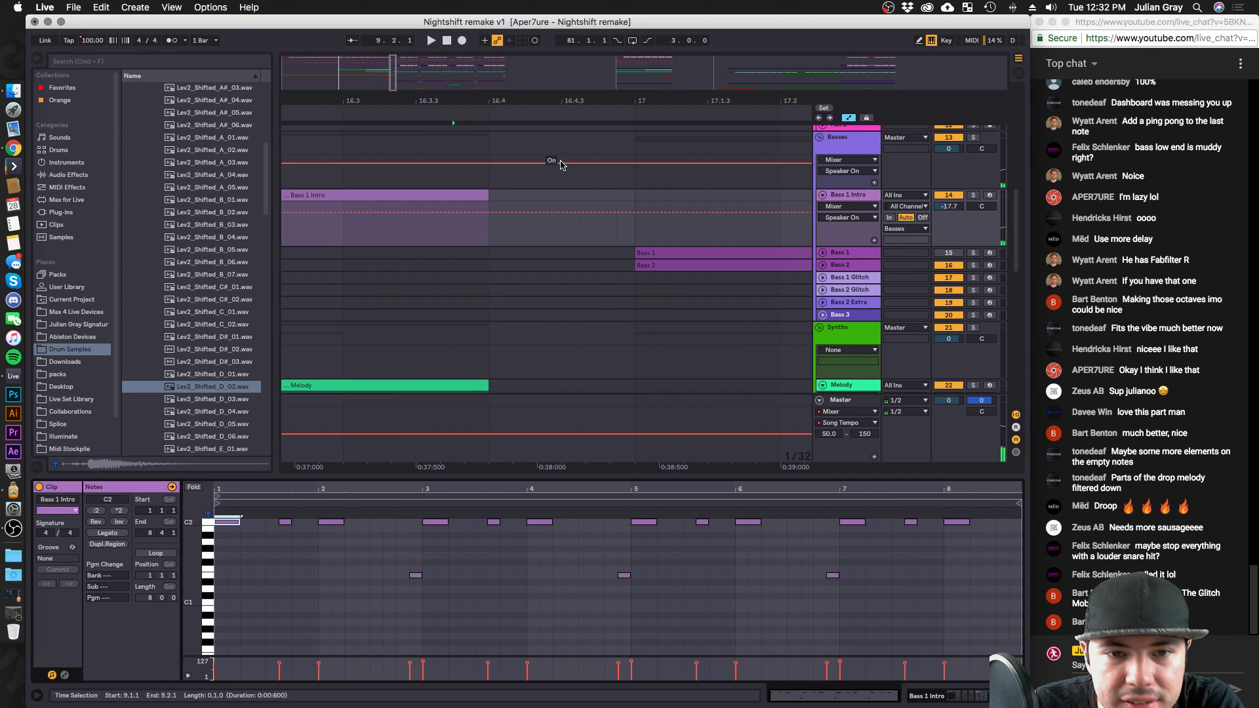
Turn on Warp for the Lev2_Shifted_D_02 clip, transpose it to -2 st, and play the fill.
scroll(561, 164, up, 7)
click(563, 167)
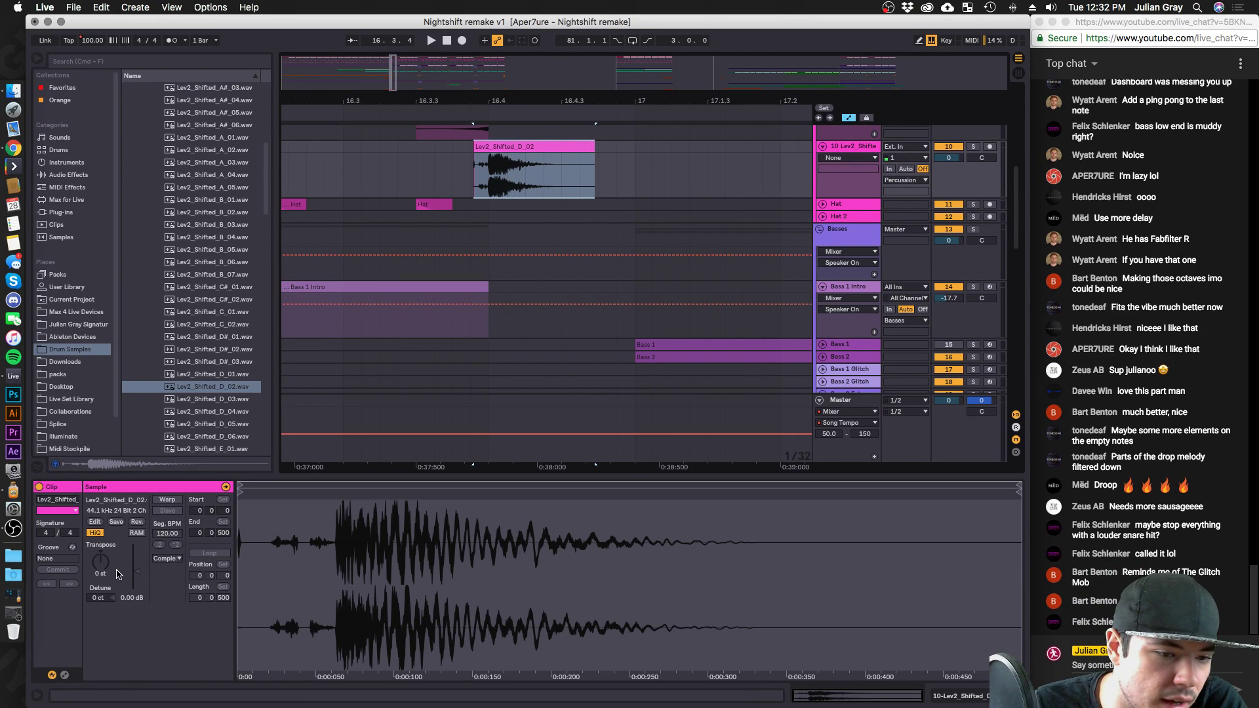
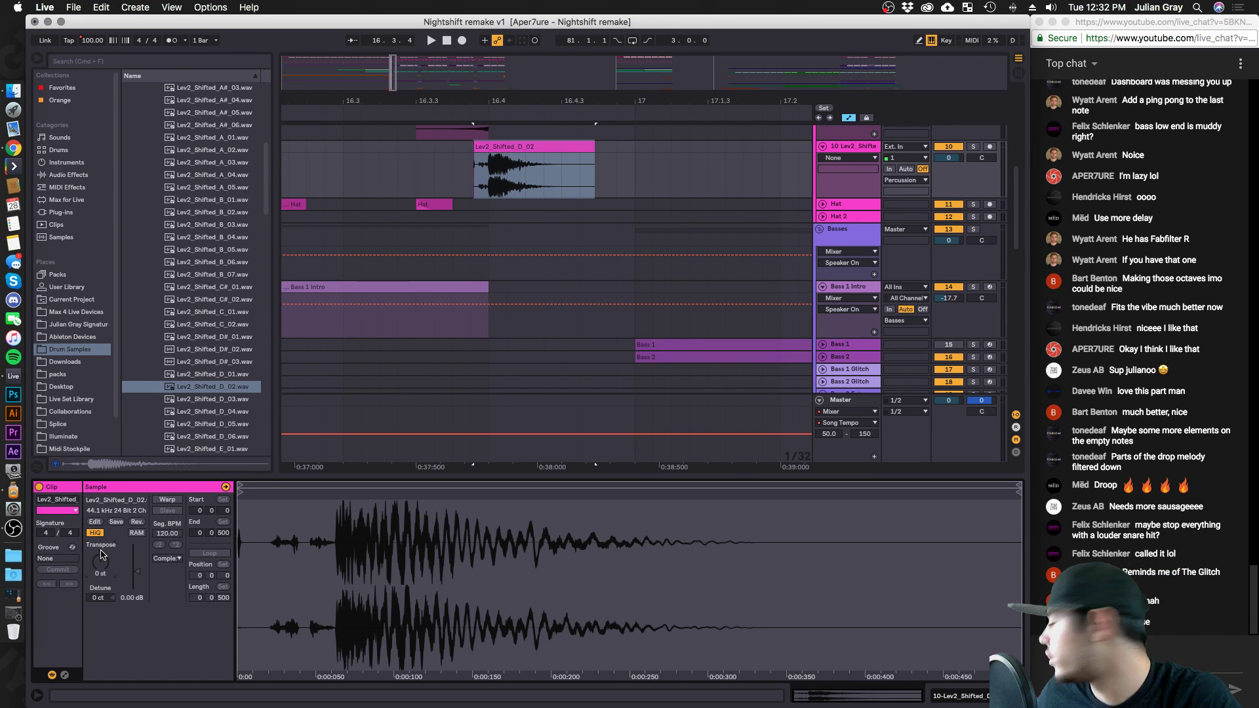
click(167, 500)
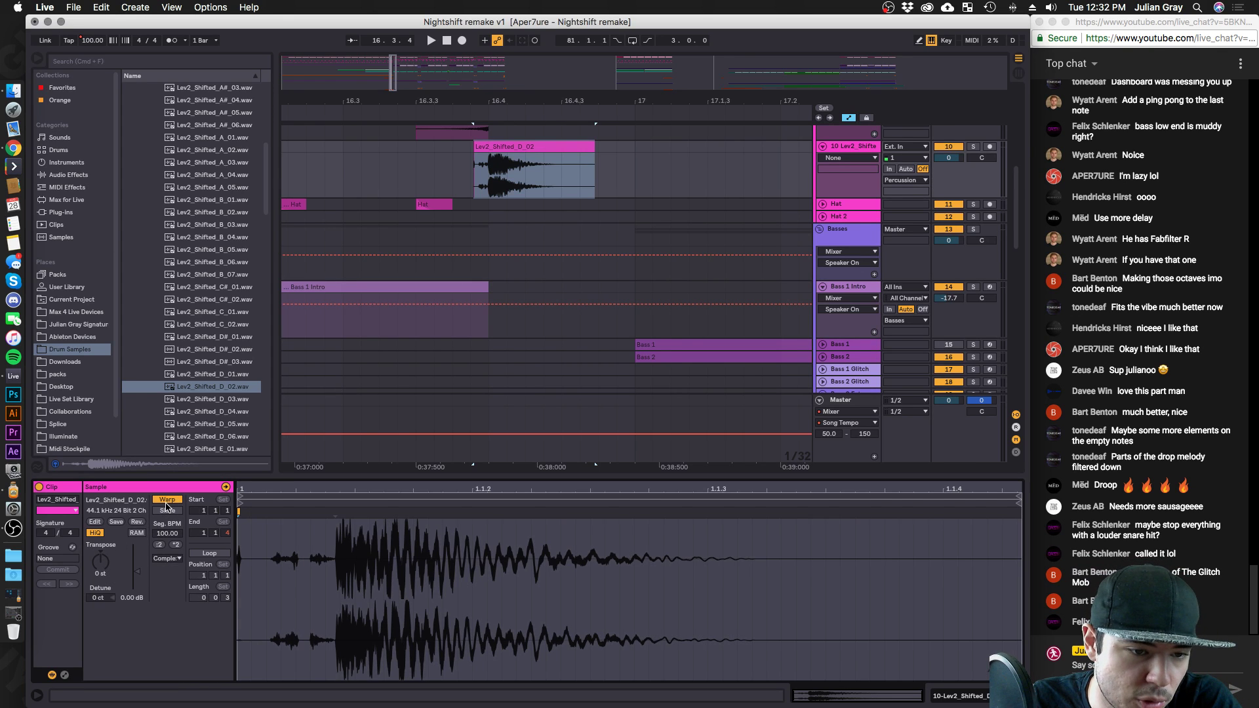
key(space)
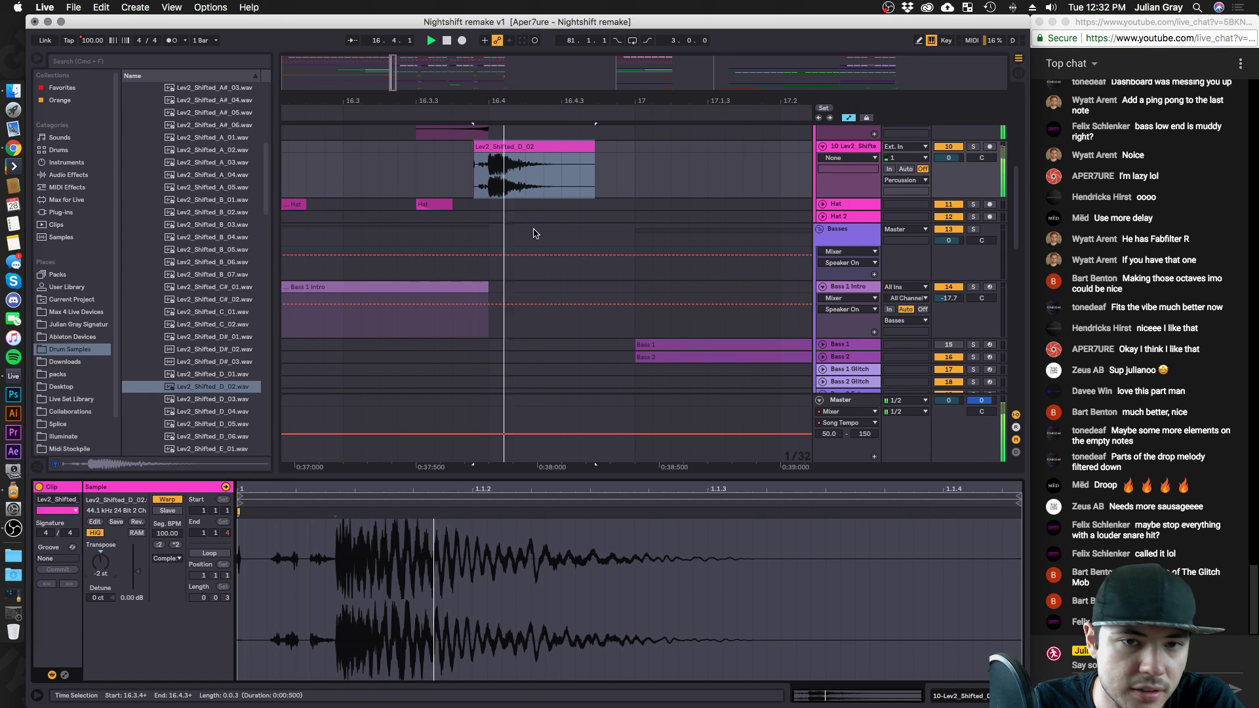
Lower the Lev2_Shifted track's volume to -10.7 dB and replay the fill from 16.3.2.
drag(949, 157, 955, 169)
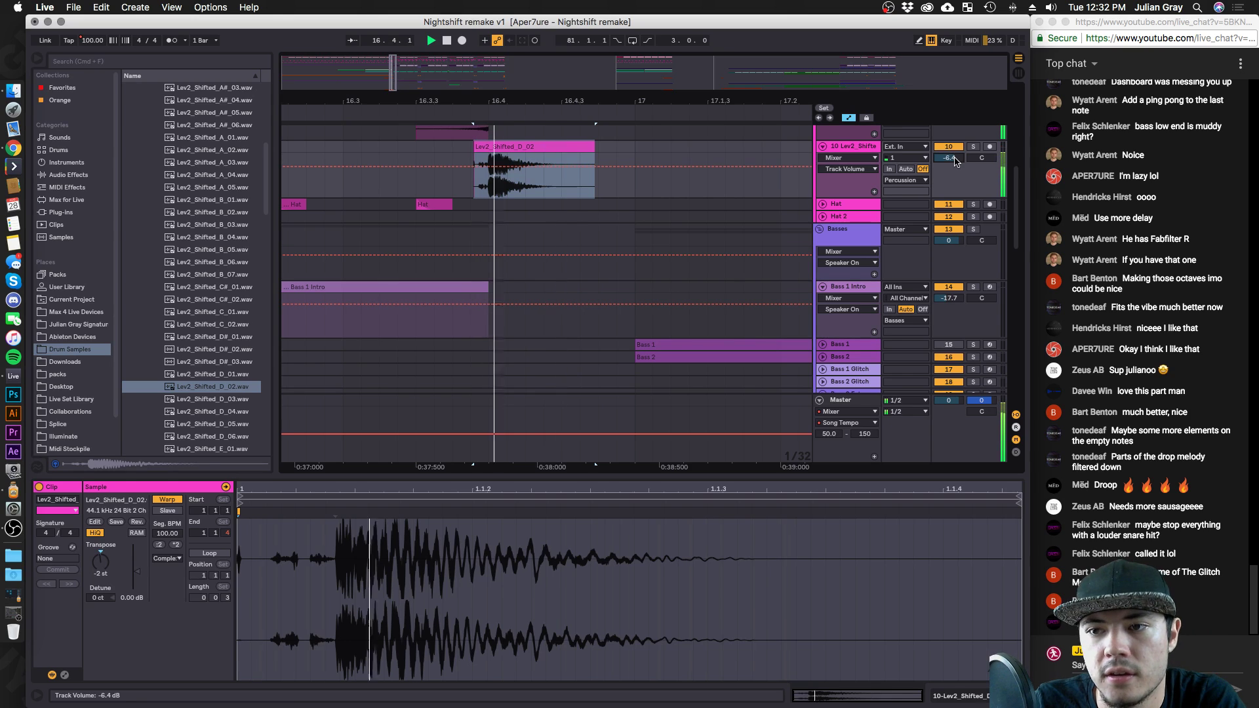
click(400, 150)
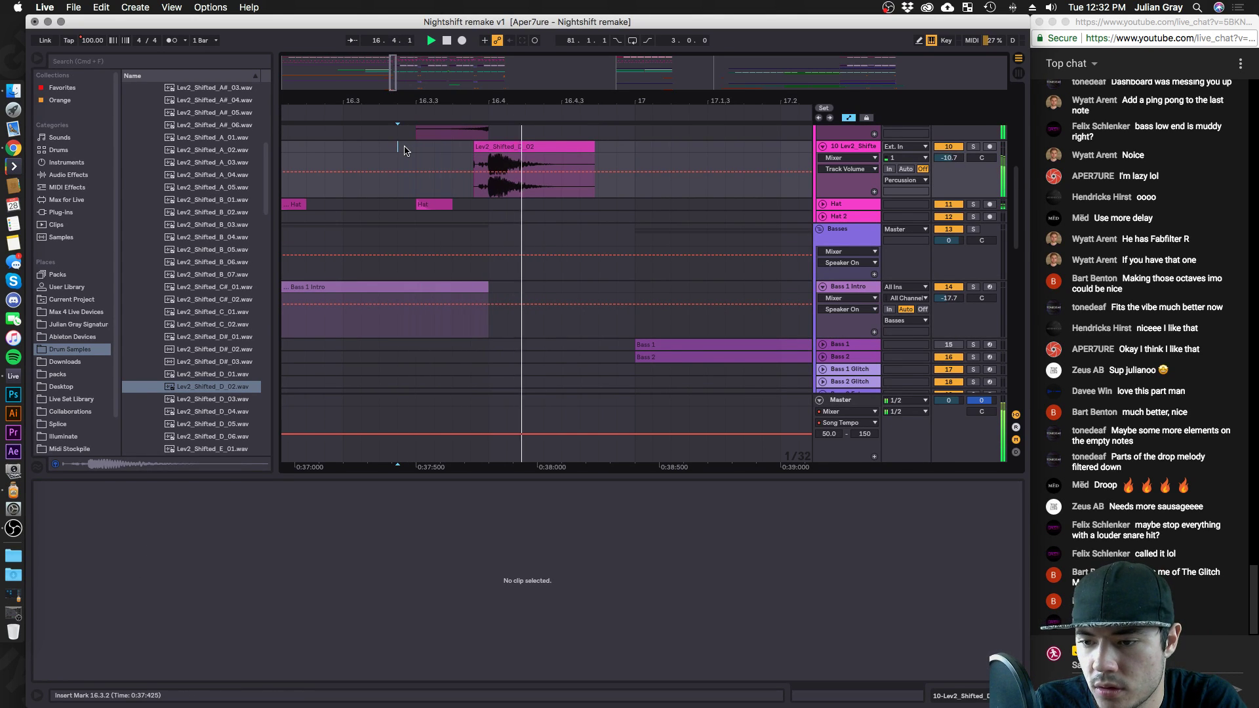
key(space)
Delete the Snare track's clip at 16.4.1 and play the fill without it.
scroll(405, 150, up, 5)
click(536, 146)
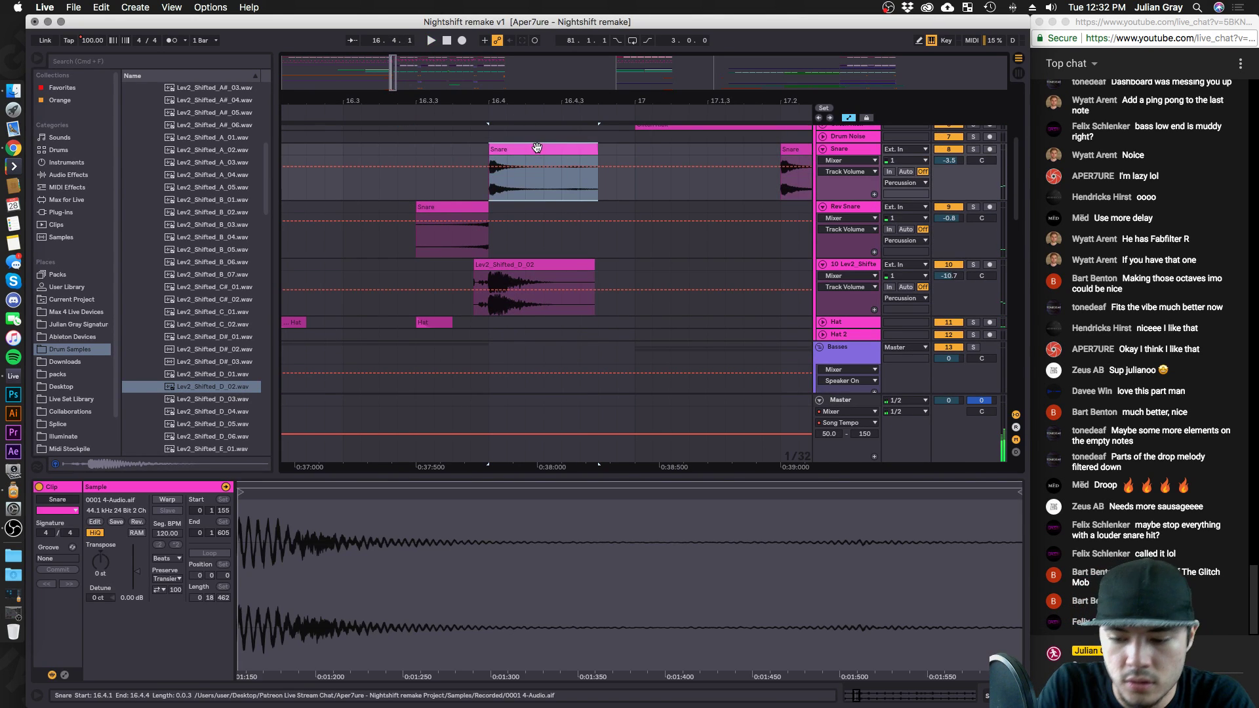
key(Delete)
click(387, 155)
key(space)
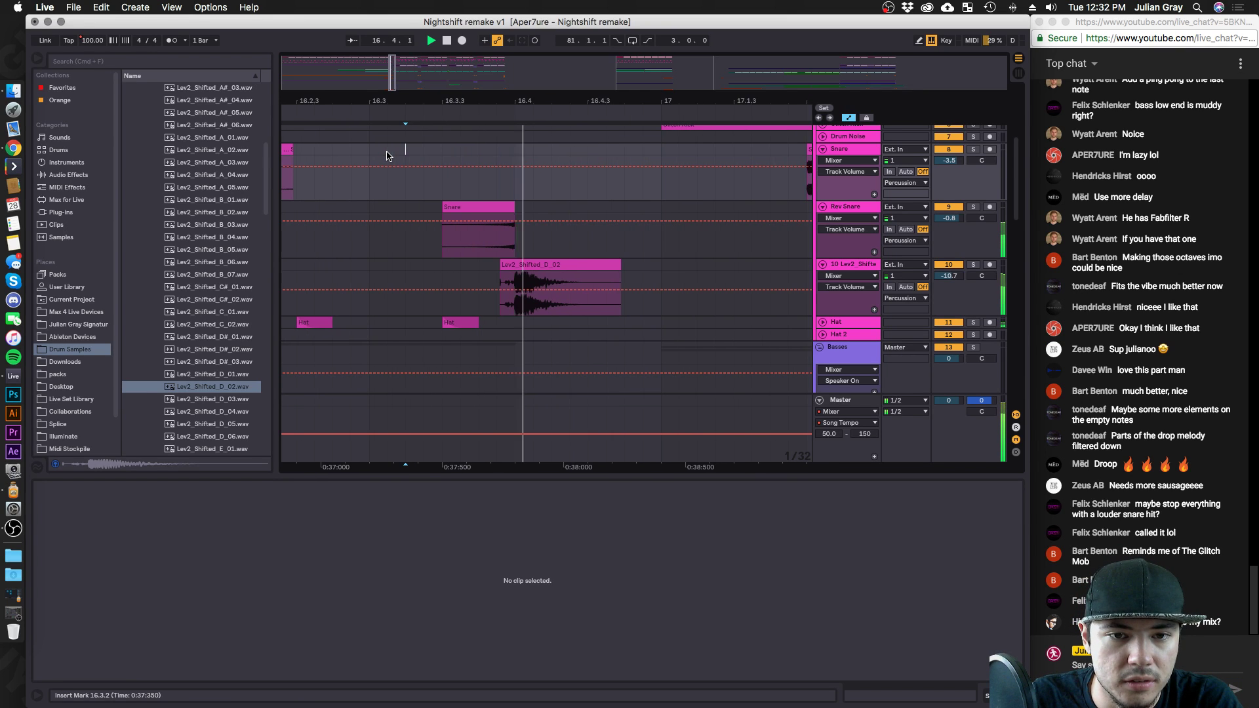
Audition more Lev2_Shifted snare samples, from D_03 through F#_04, for a replacement fill hit.
click(547, 263)
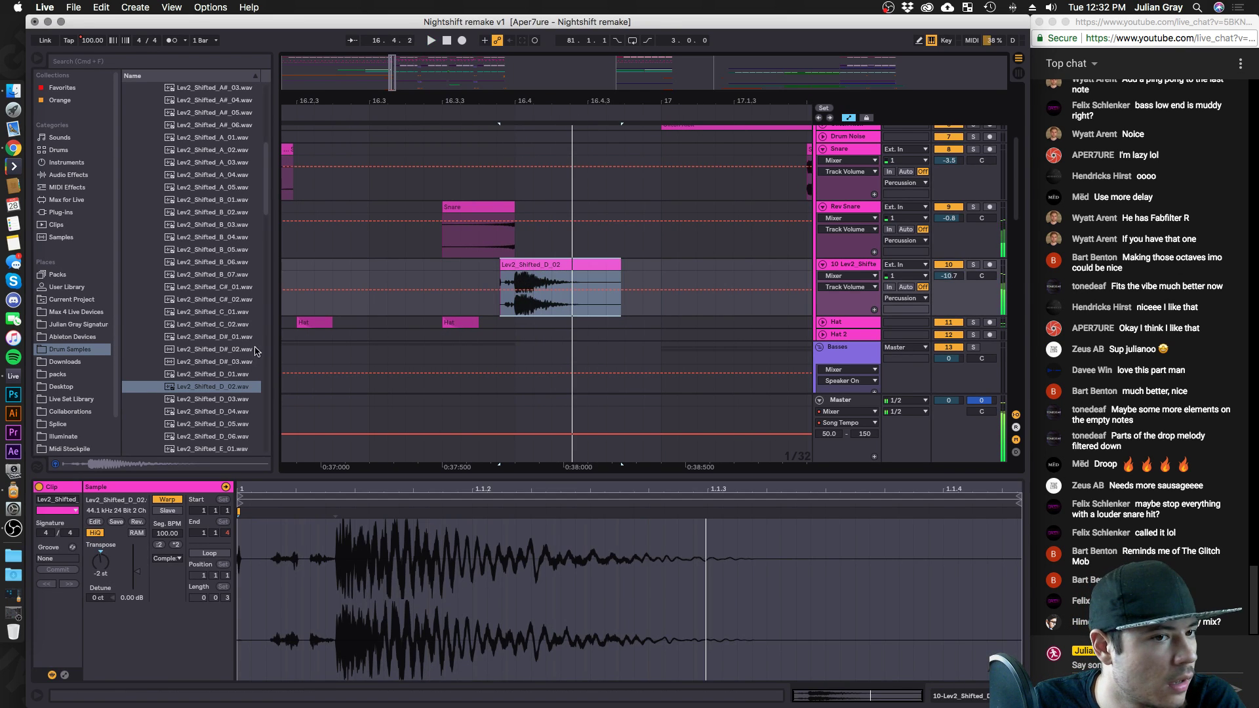
click(213, 392)
scroll(213, 394, down, 3)
click(229, 325)
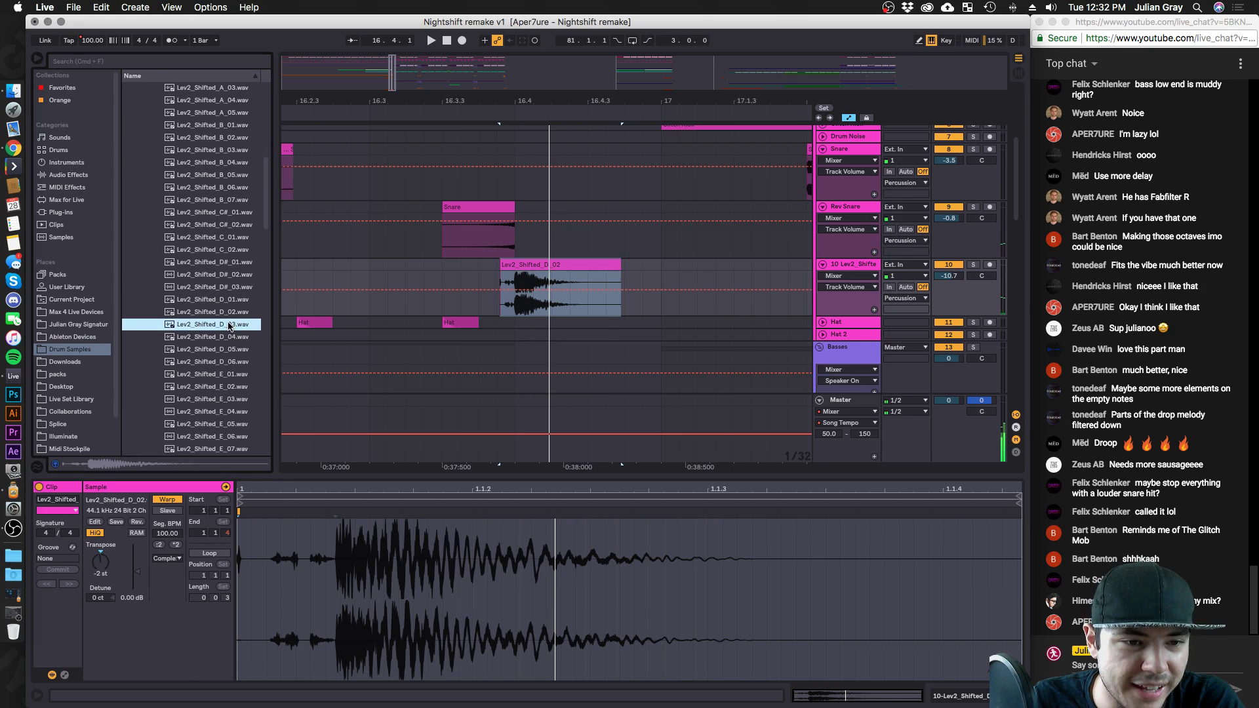
click(224, 337)
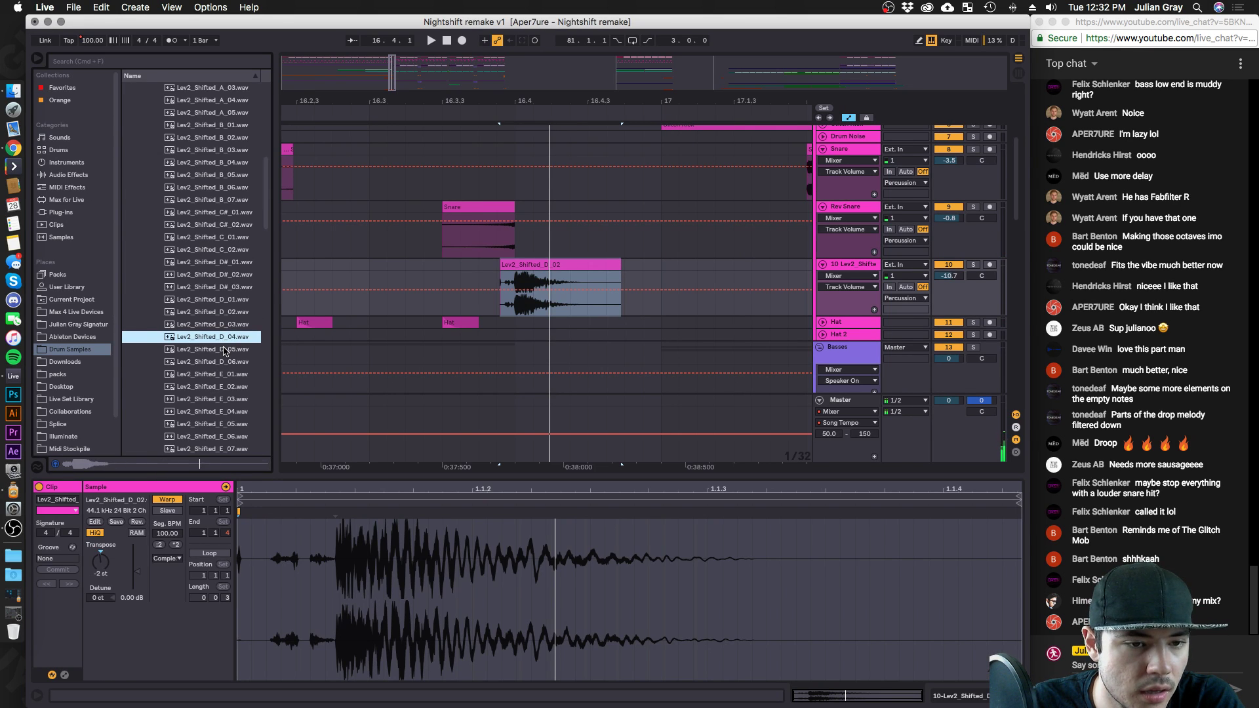
click(223, 349)
click(226, 361)
click(226, 374)
scroll(224, 381, down, 7)
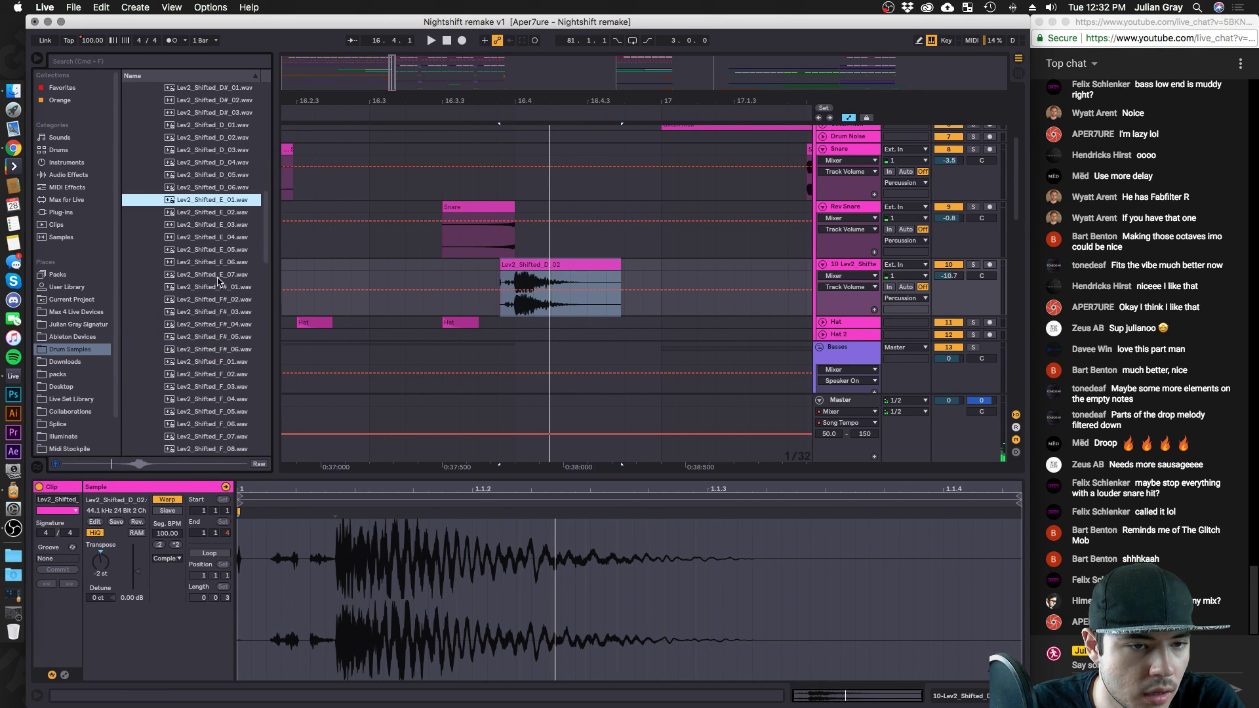
click(222, 217)
click(221, 248)
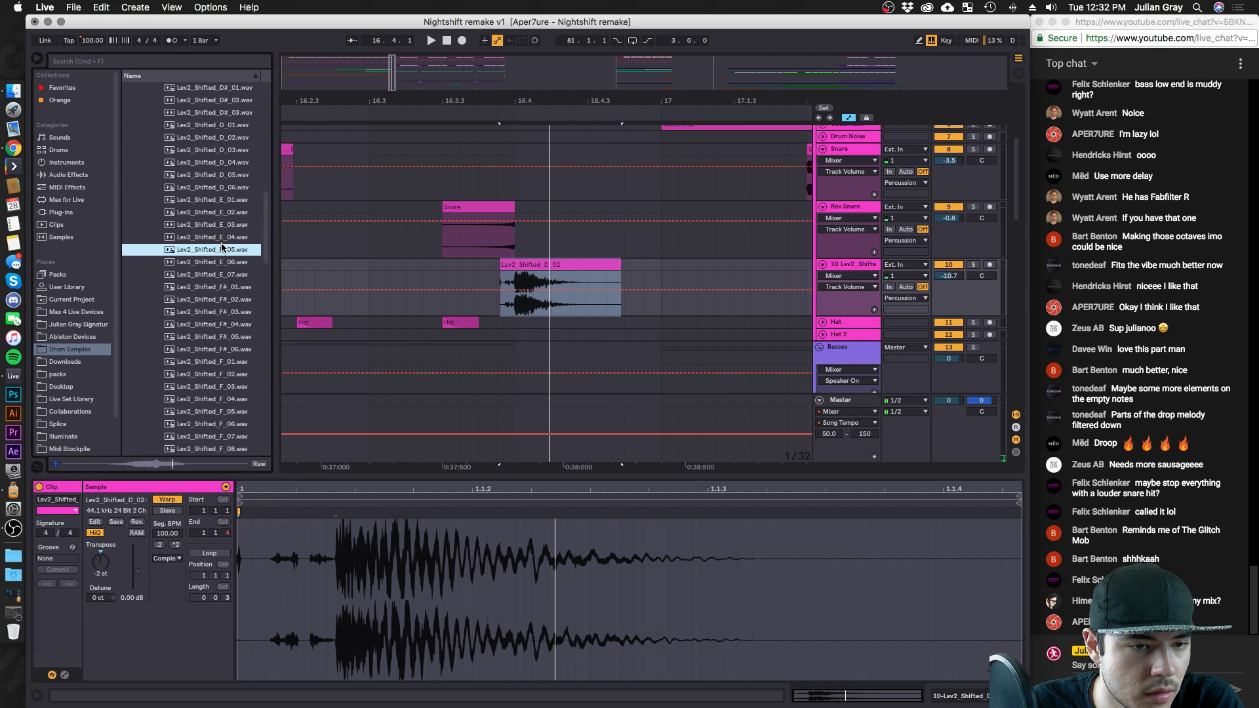
click(223, 264)
click(223, 276)
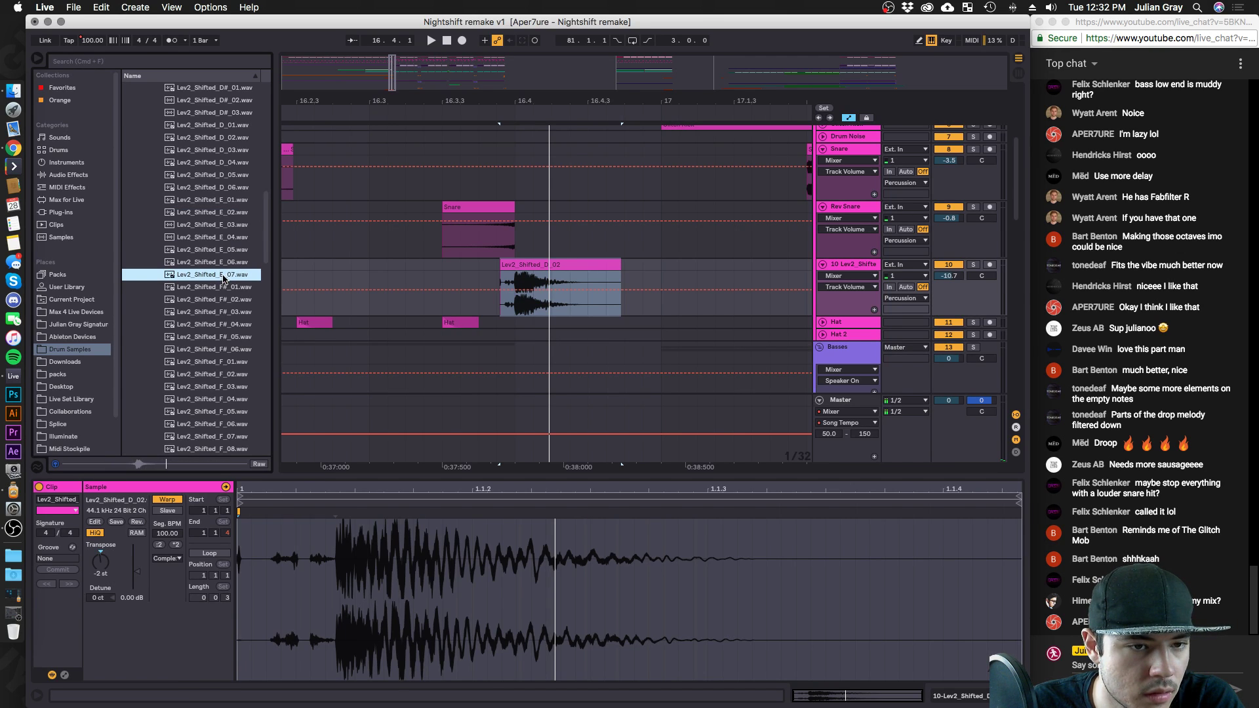
click(223, 286)
click(223, 301)
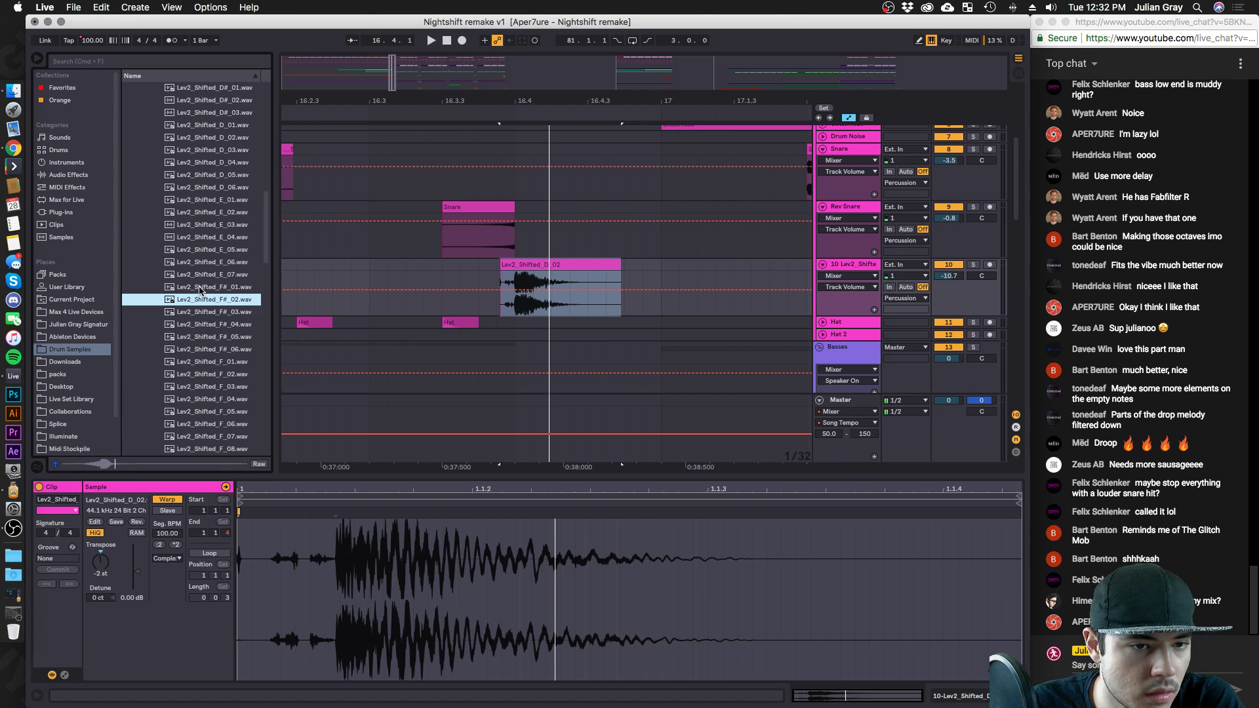
click(201, 290)
click(215, 323)
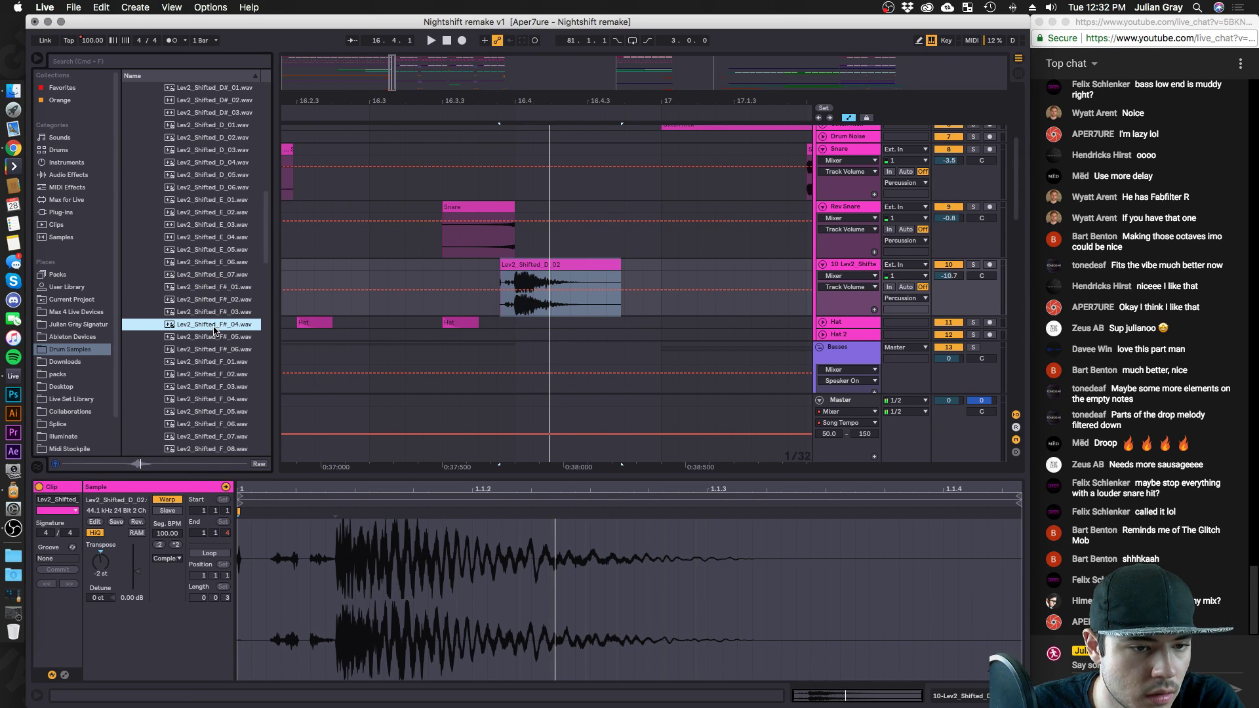
Replace the D_02 clip with Lev2_Shifted_F#_04, starting at 16.2.2 so its peak lands on 16.4, and play the fill.
drag(210, 326, 301, 299)
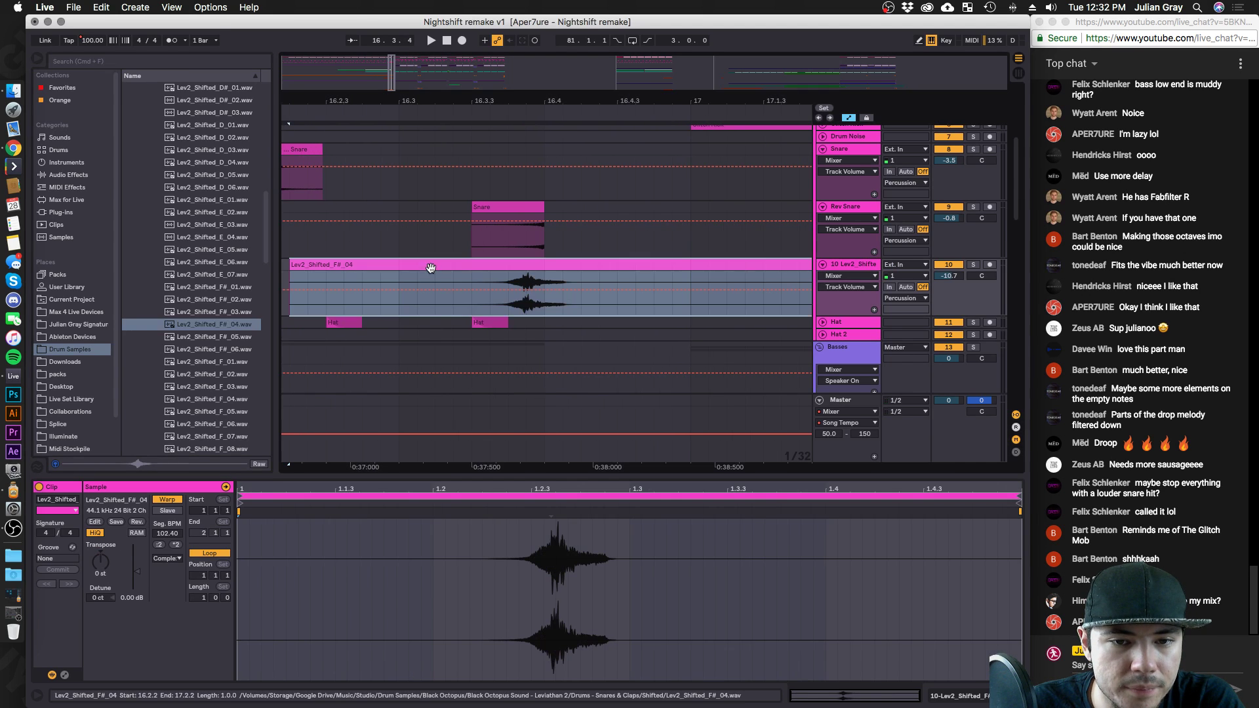
drag(493, 262, 506, 273)
key(space)
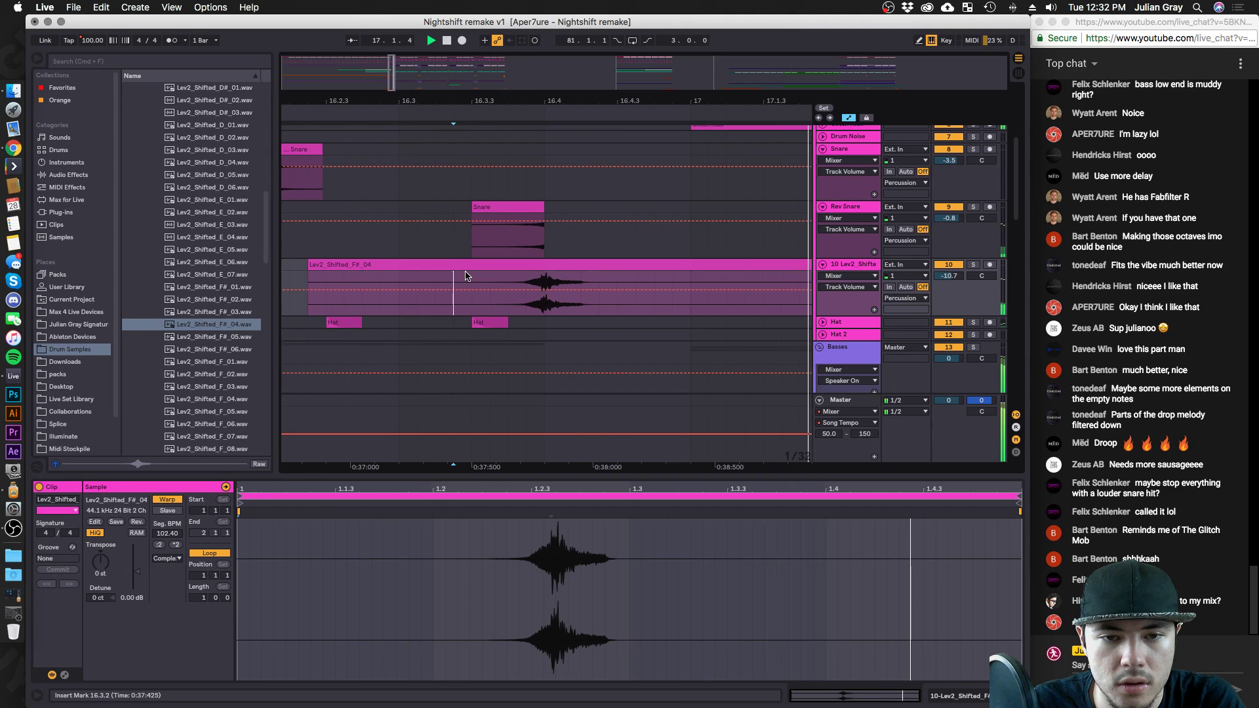
Set the Lev2_Shifted track's volume to -8.1 dB and transpose the F#_04 clip to -1 st.
click(895, 276)
key(space)
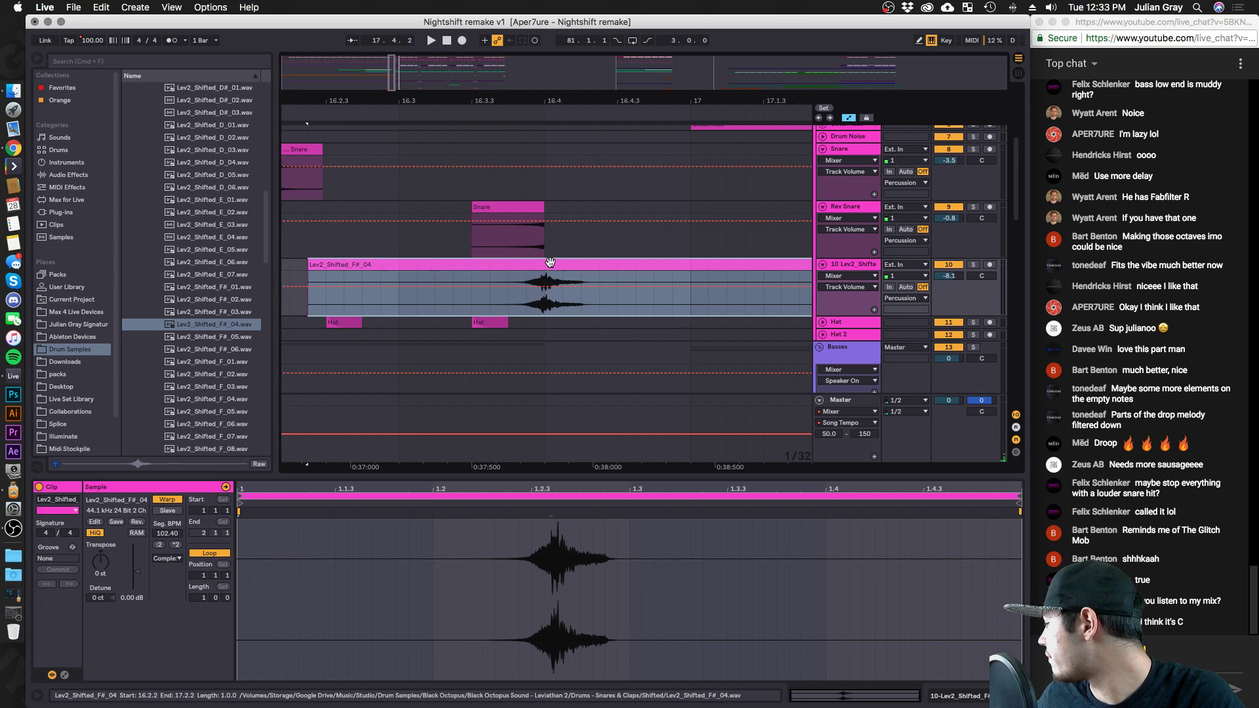
click(101, 563)
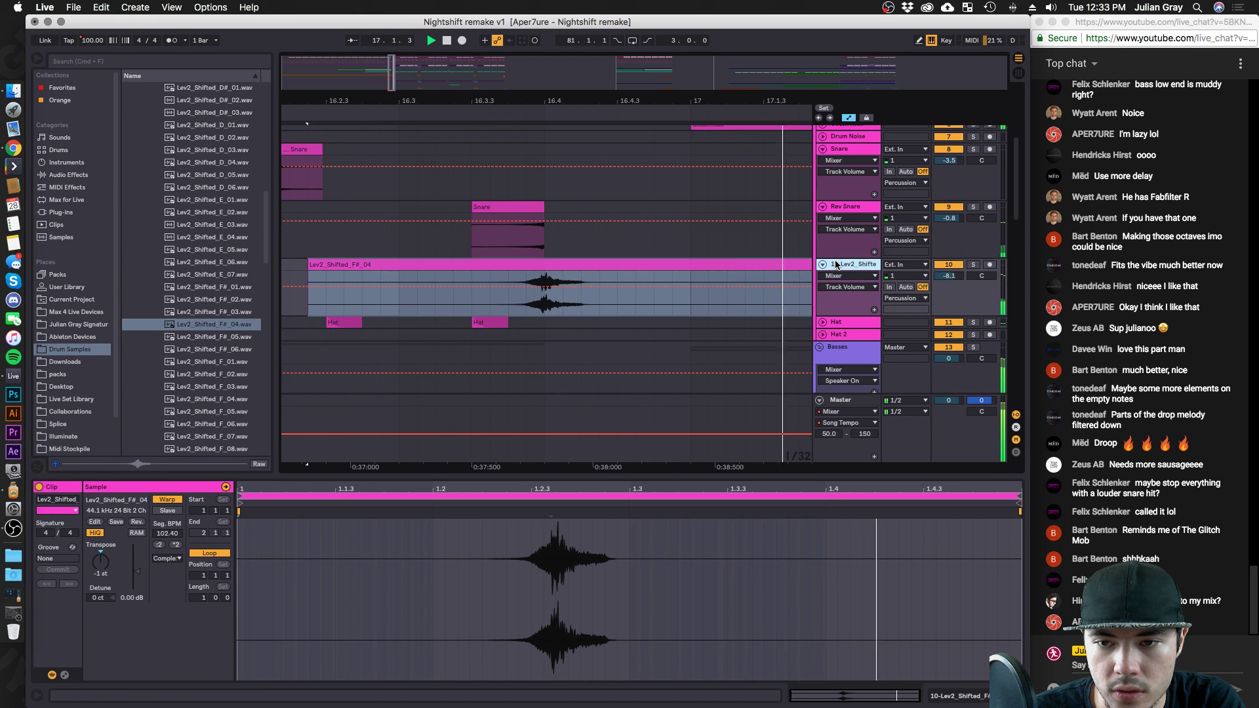
Raise the Lev2_Shifted track's volume to -7.0 dB and play the fill from 16.2.4 into the drop.
click(531, 243)
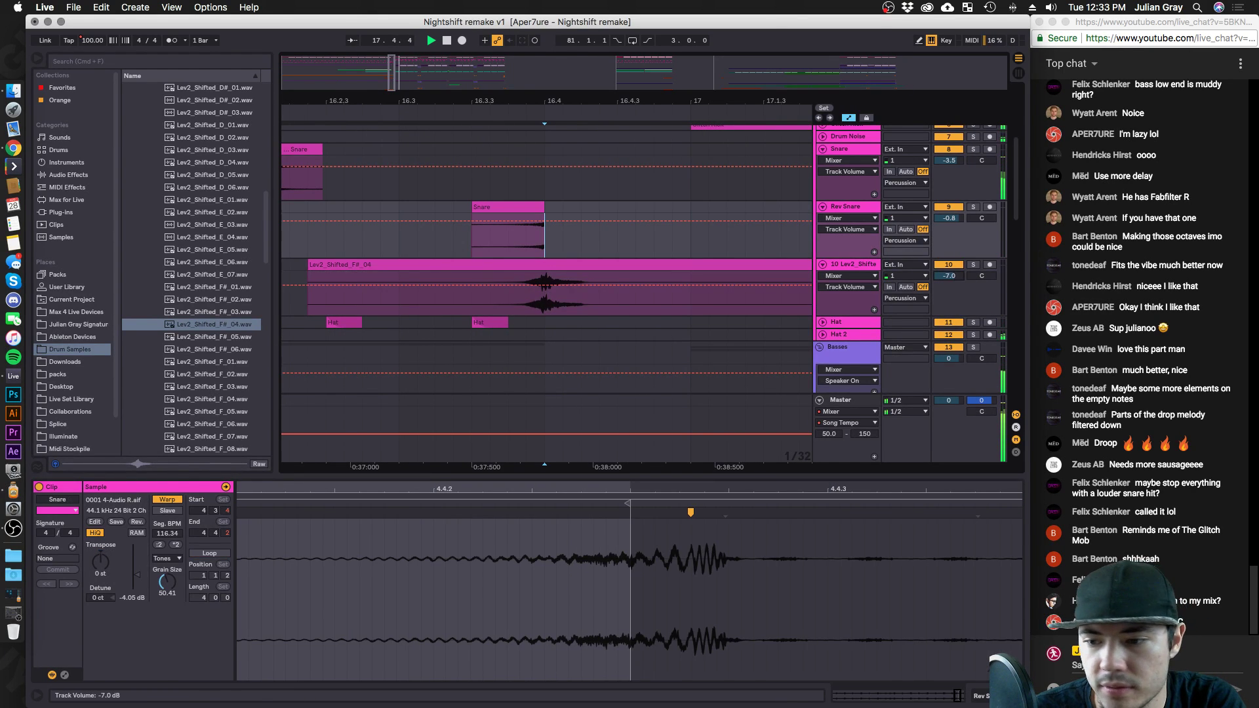
click(381, 303)
key(space)
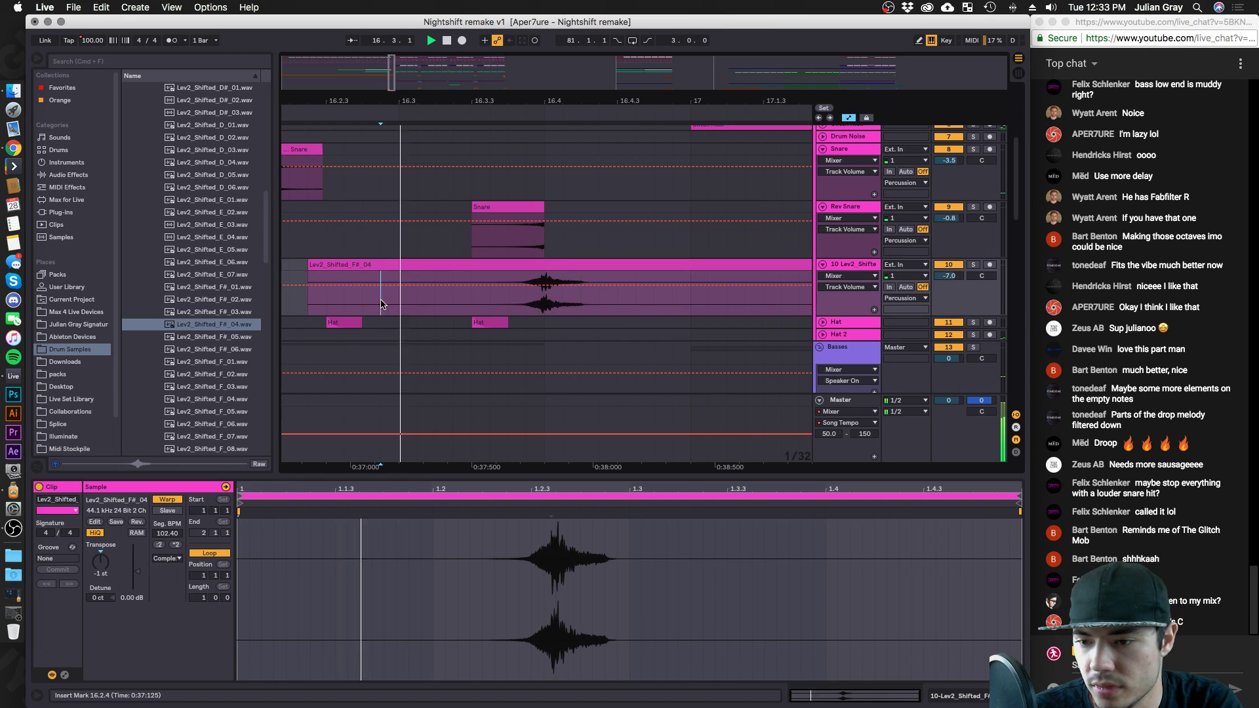
key(minus)
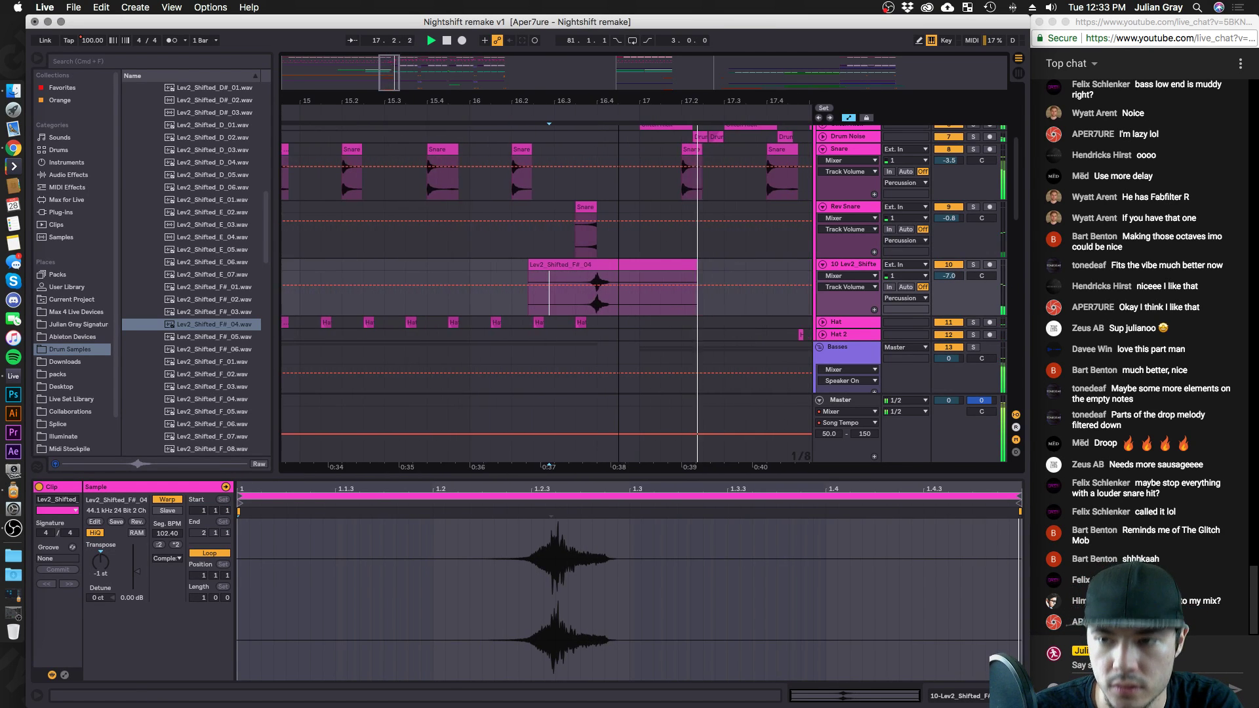
Play the bar 16 fill, list the audio effects, and shorten the Lev2_Shifted_F#_04 clip to end at bar 17.
key(plus)
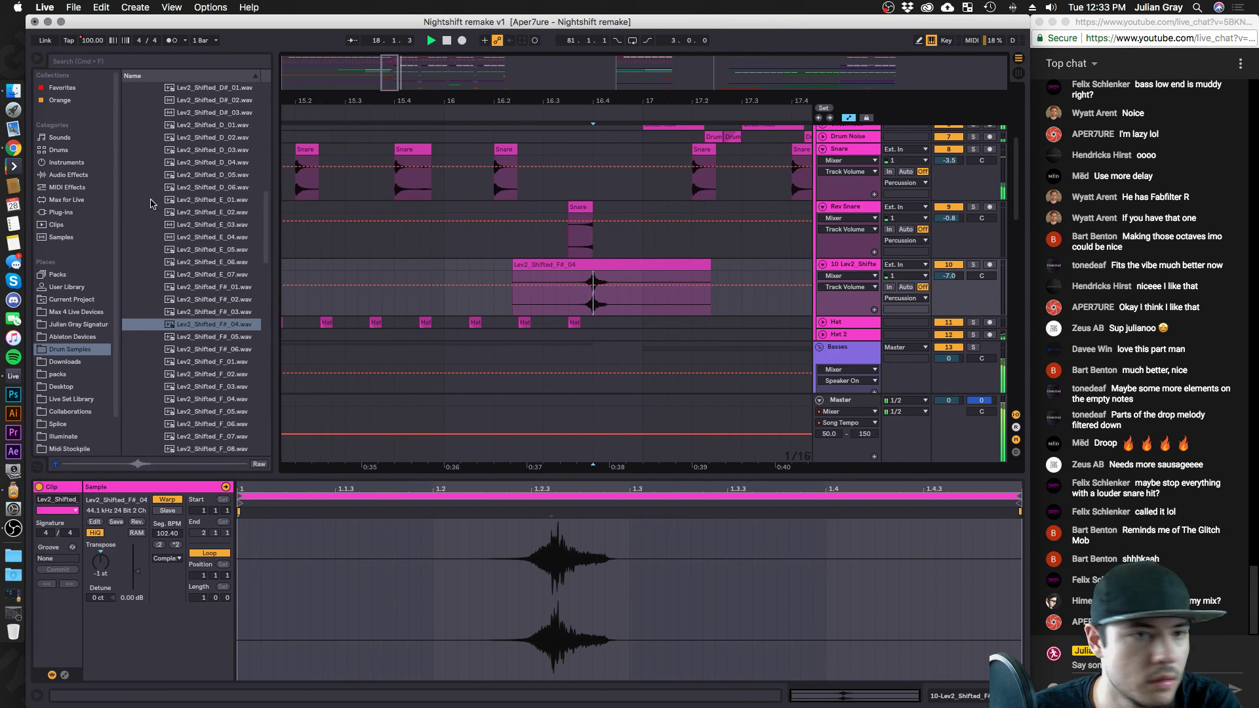
click(71, 176)
scroll(195, 300, down, 3)
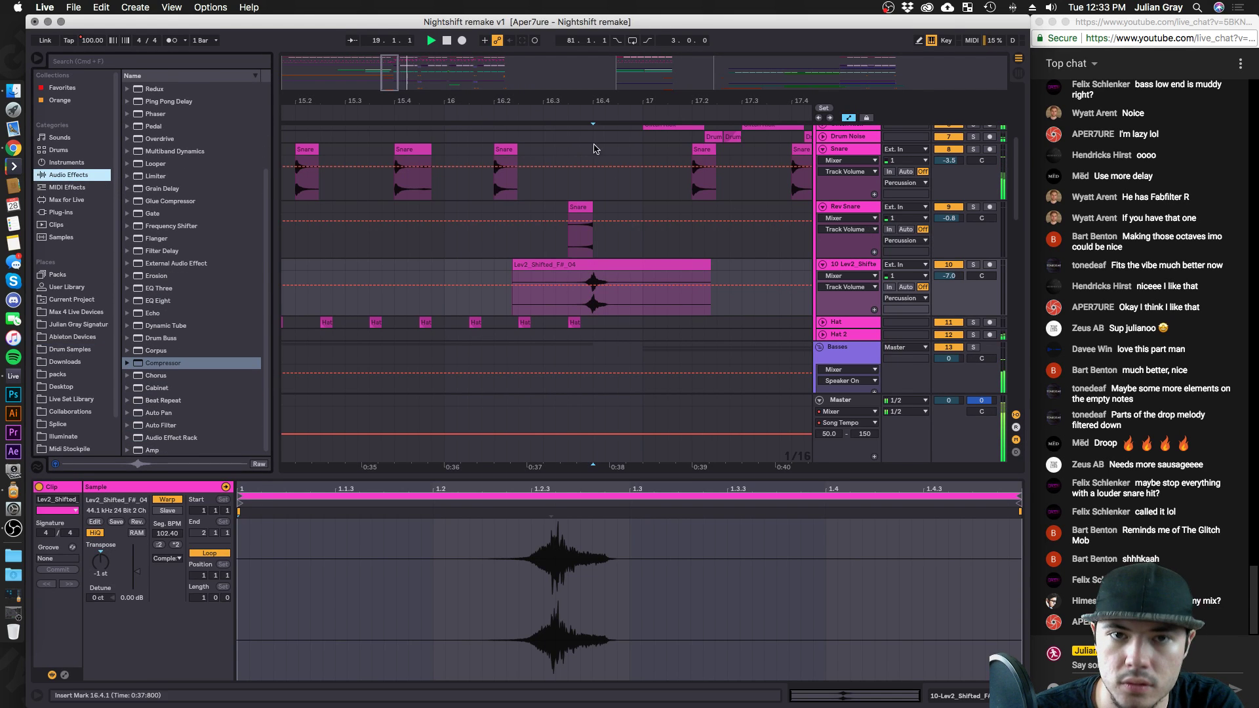
drag(386, 86, 393, 61)
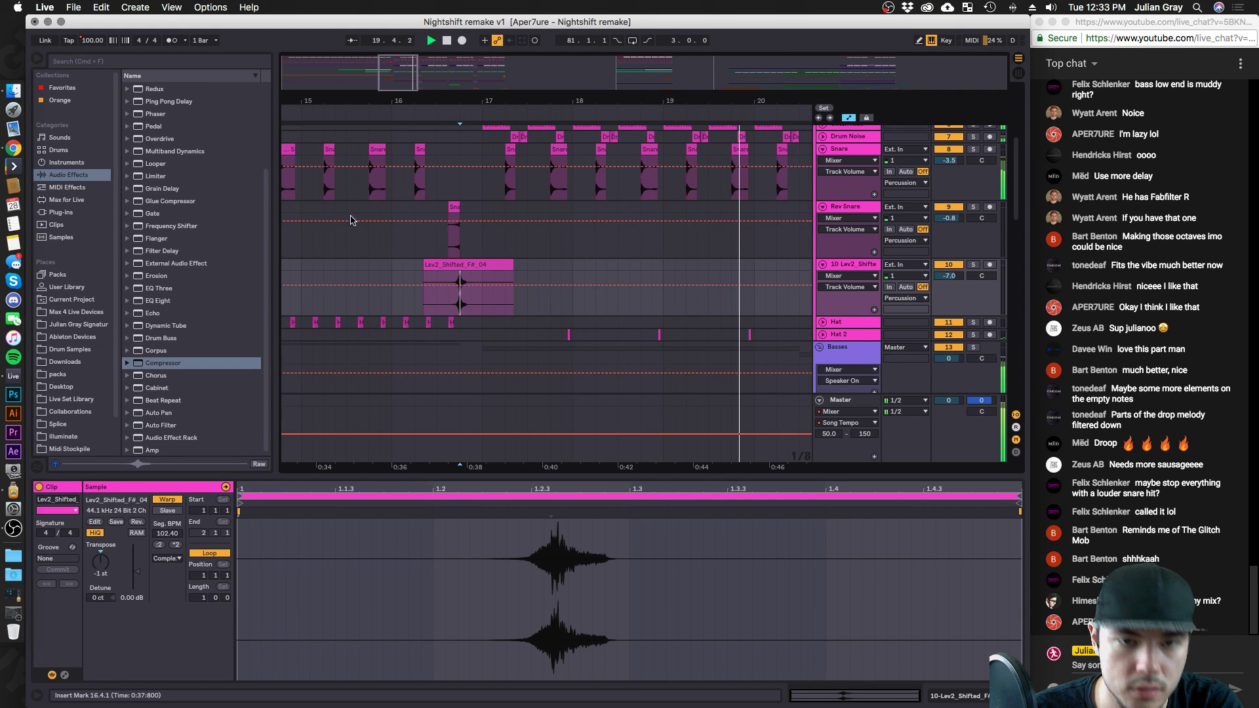
click(358, 235)
key(space)
click(484, 265)
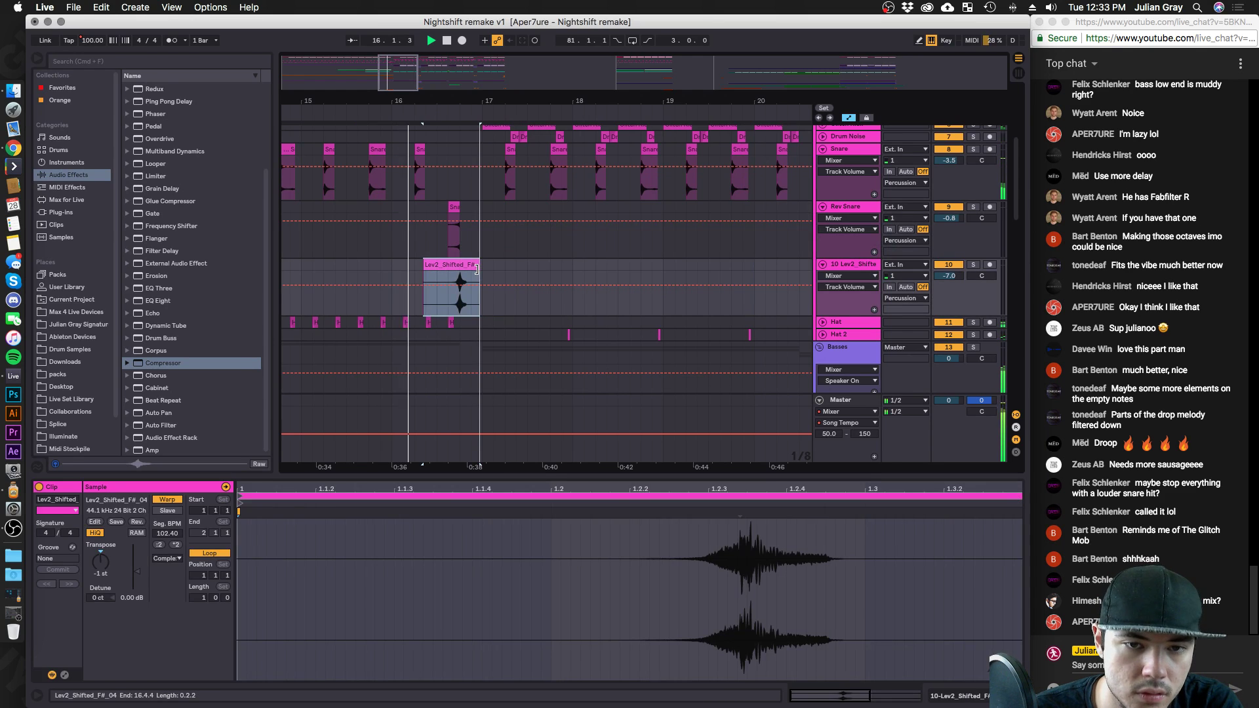
Play the fill from 16.2.3 and examine the kick, percussion and bass tracks leading into bar 17.
scroll(487, 265, up, 4)
scroll(487, 265, up, 3)
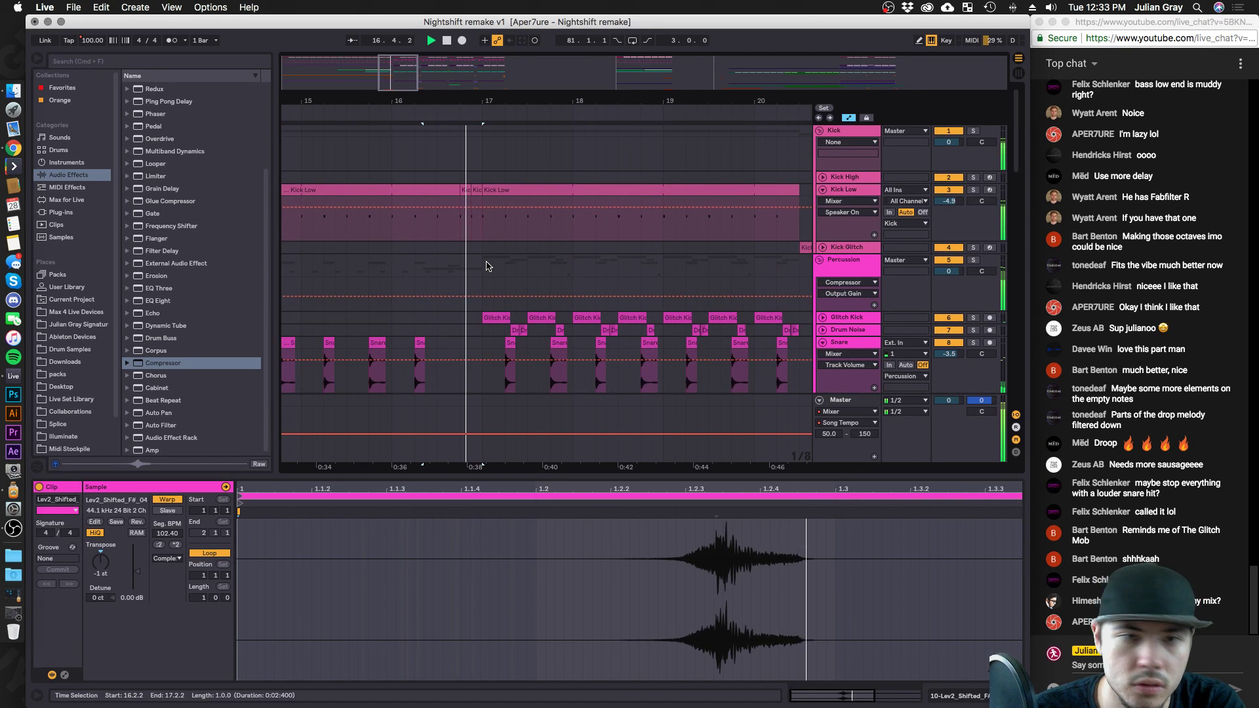
click(473, 228)
click(436, 230)
scroll(458, 196, down, 10)
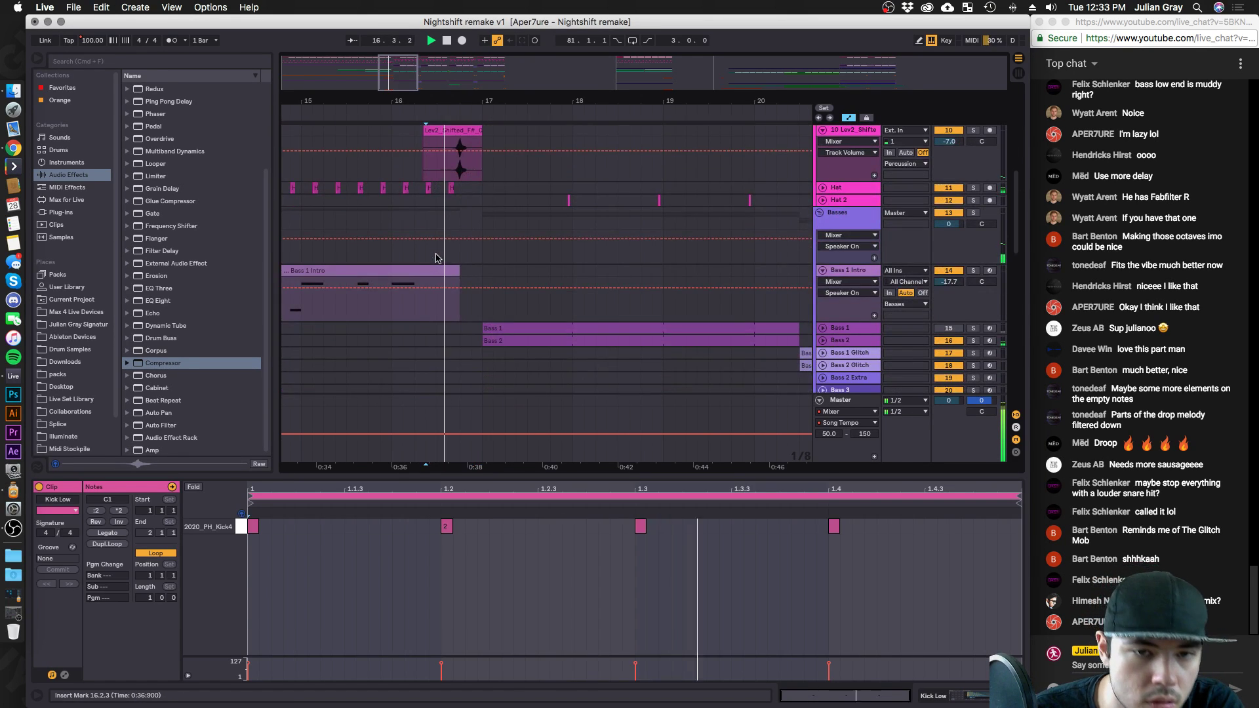
key(space)
scroll(461, 274, down, 3)
click(469, 247)
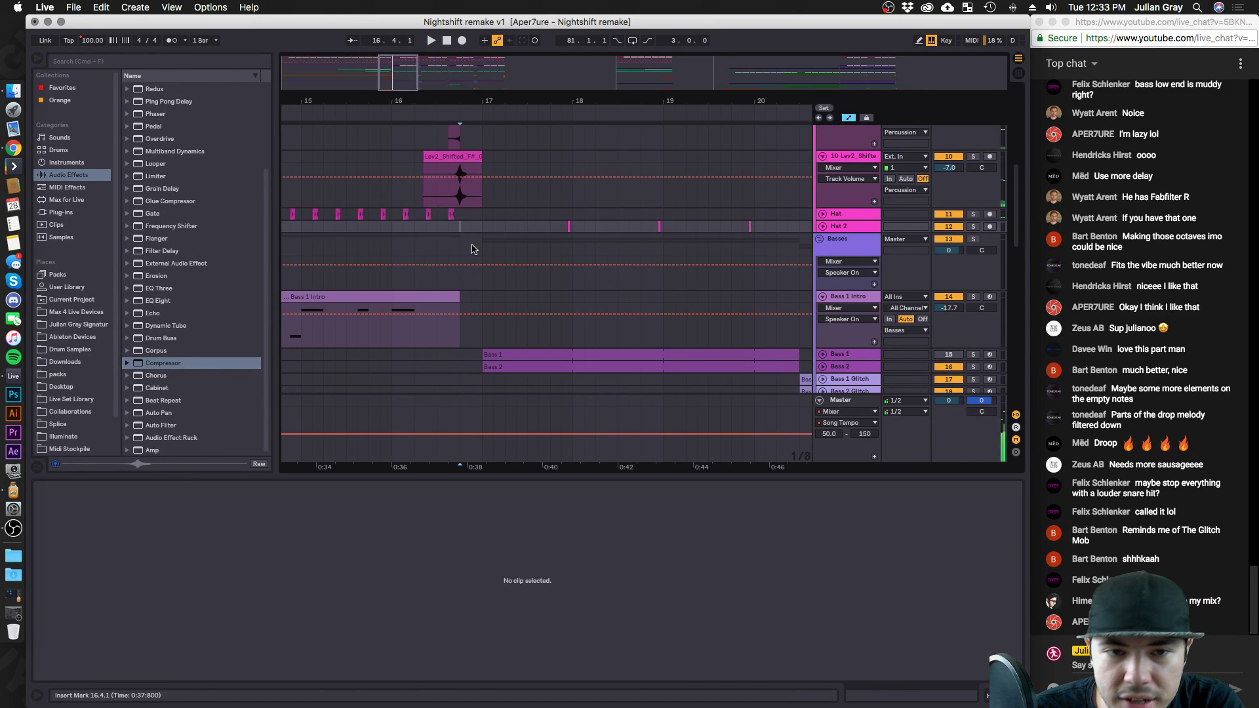
Add a Utility effect to the Synths group.
scroll(469, 248, down, 3)
click(843, 291)
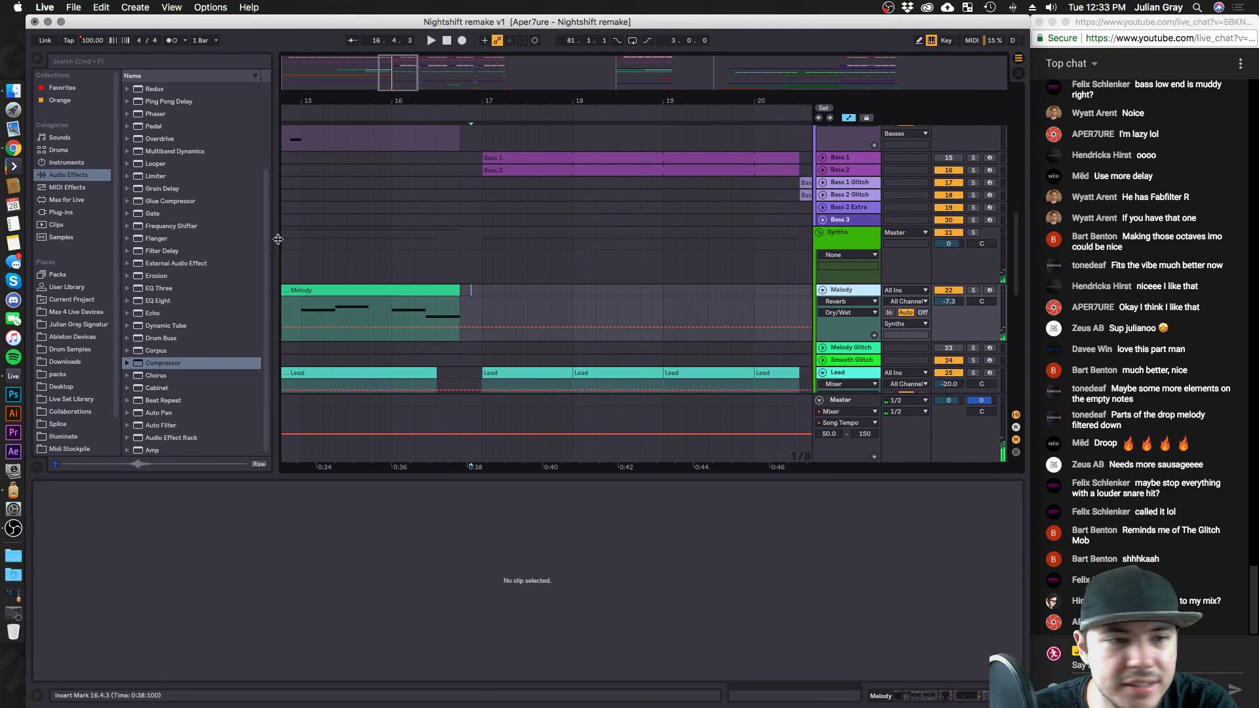
scroll(193, 378, up, 5)
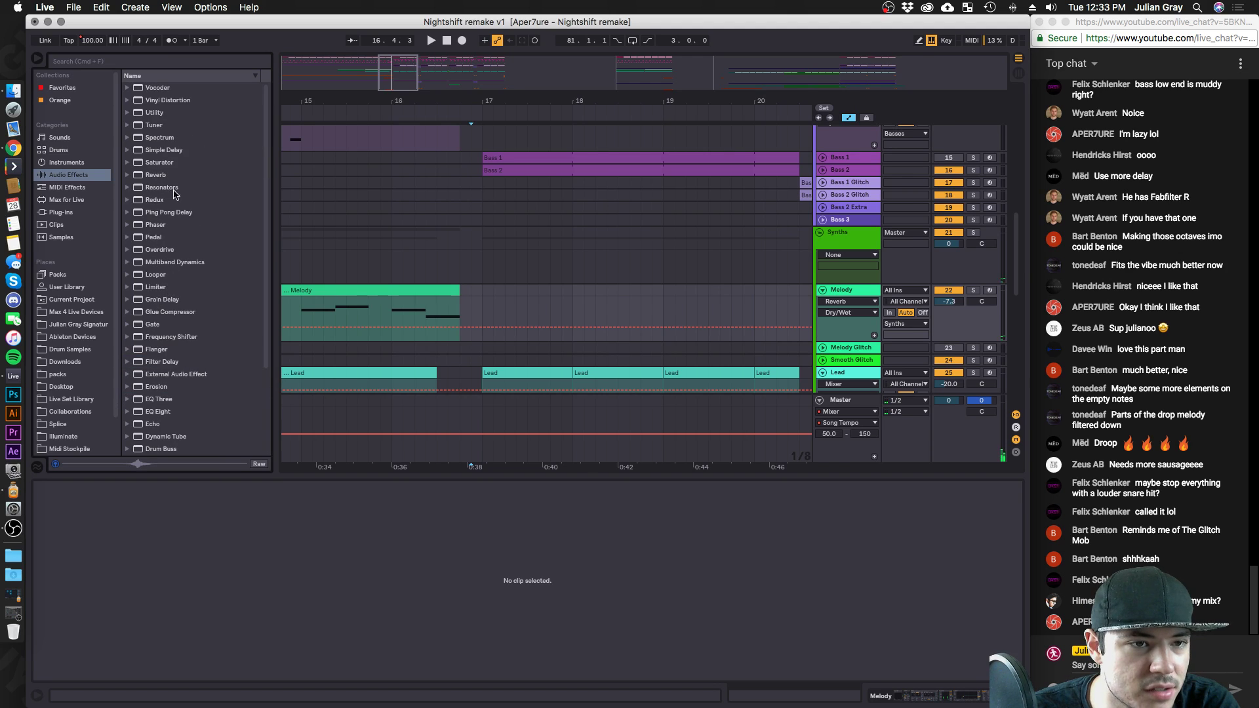
drag(160, 116, 505, 270)
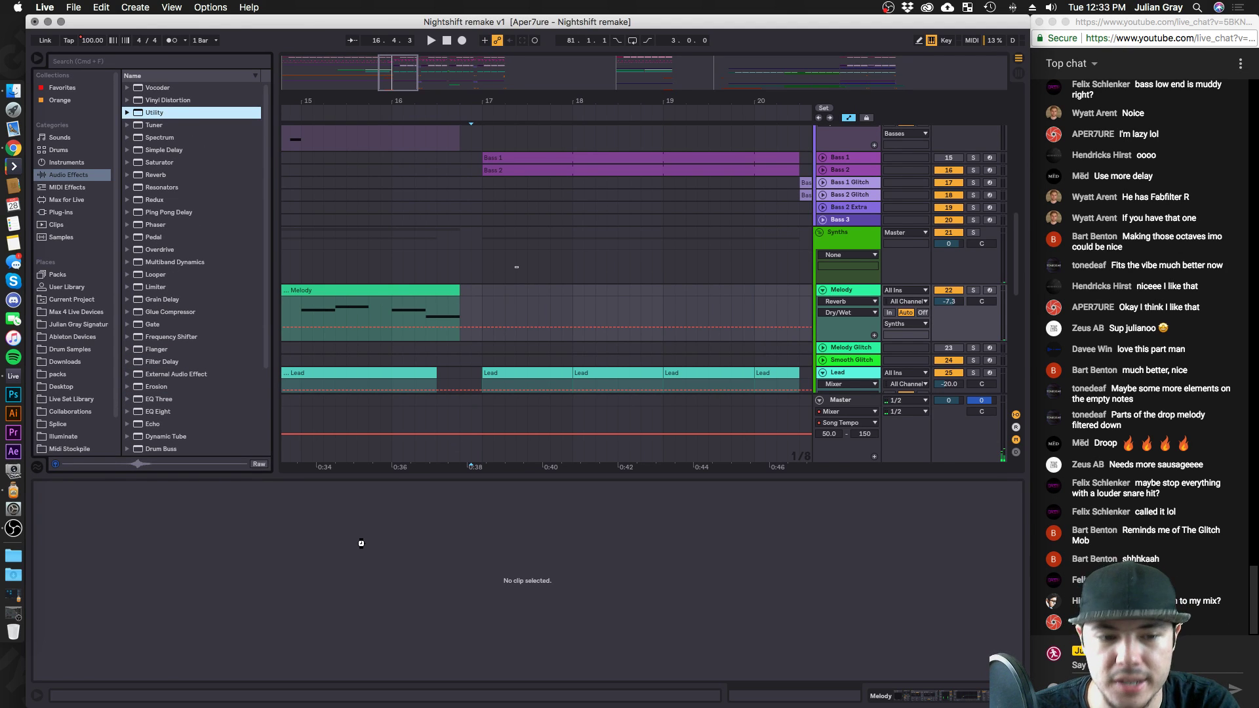
drag(361, 543, 353, 551)
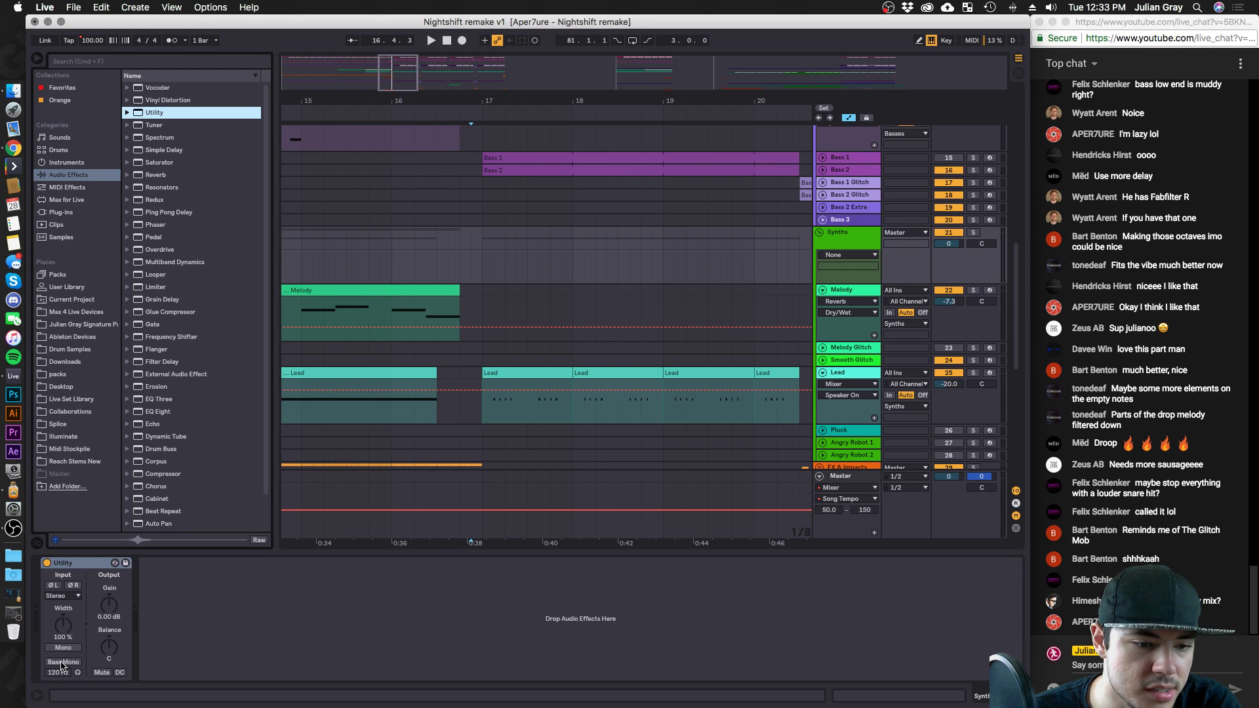
Automate the Synths group's Utility Mute to switch on from 16.4 to bar 17, and play the transition.
click(108, 672)
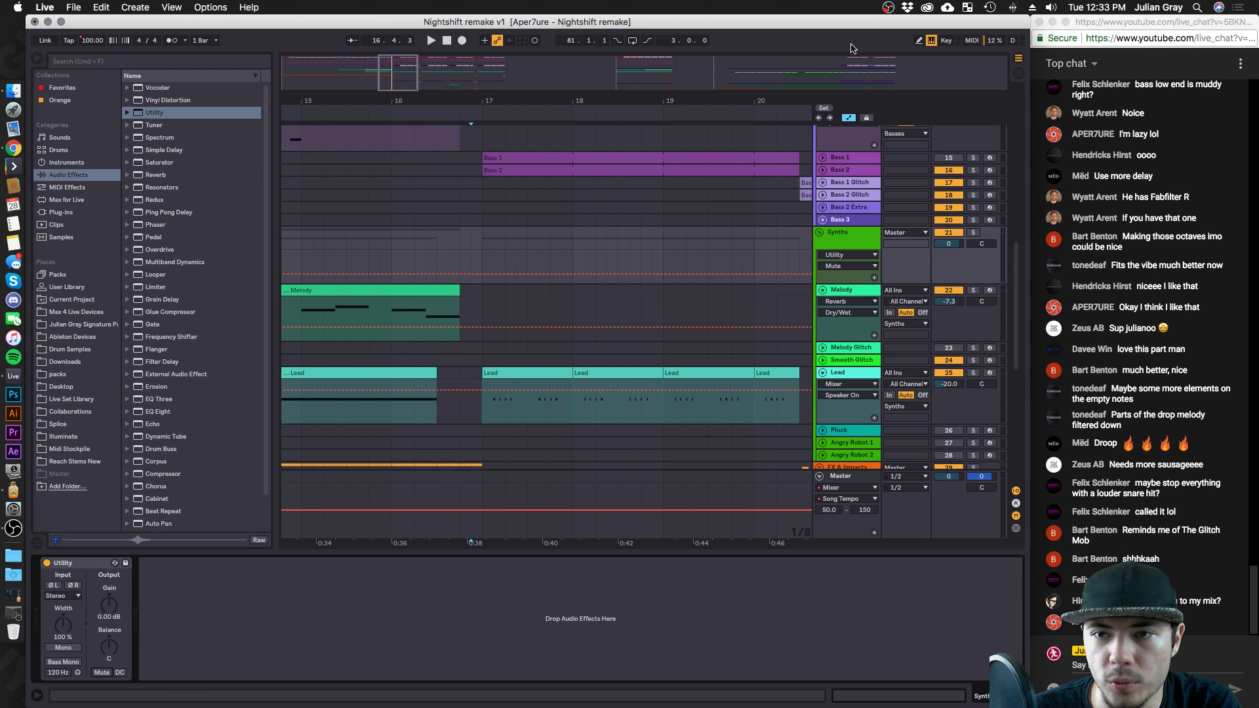
click(475, 261)
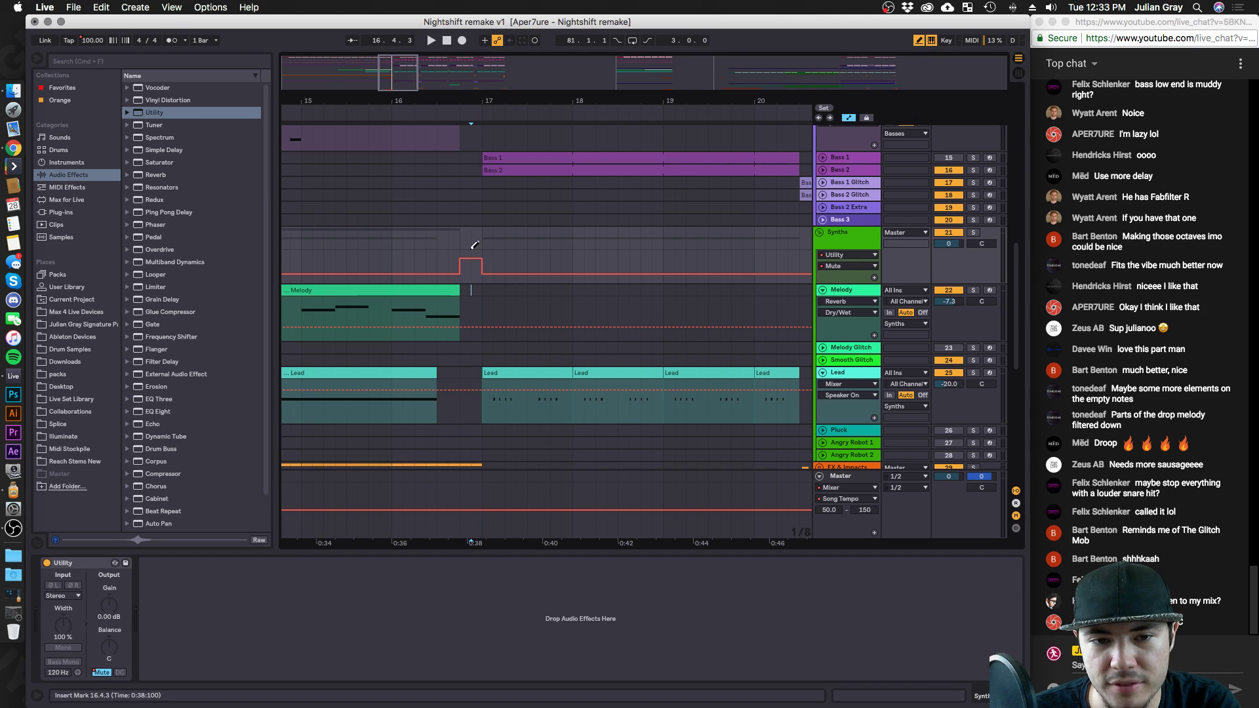
click(377, 108)
scroll(436, 263, down, 3)
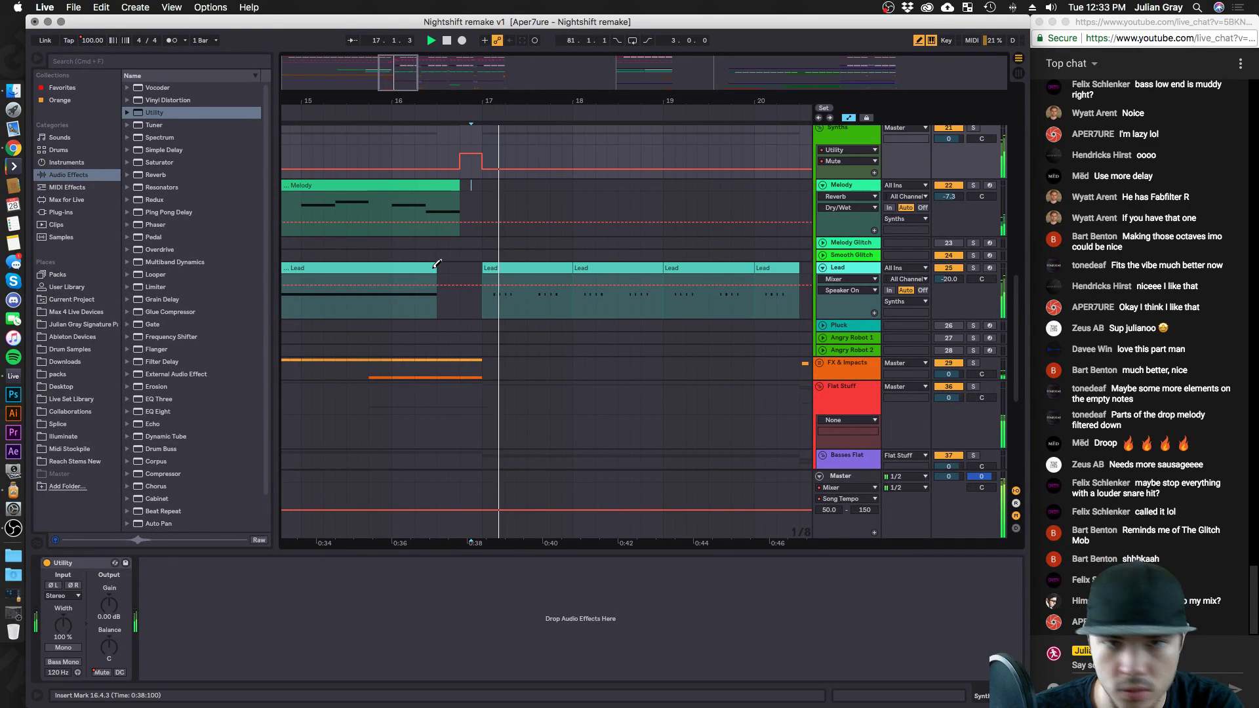
scroll(437, 264, up, 5)
click(390, 111)
scroll(459, 177, up, 3)
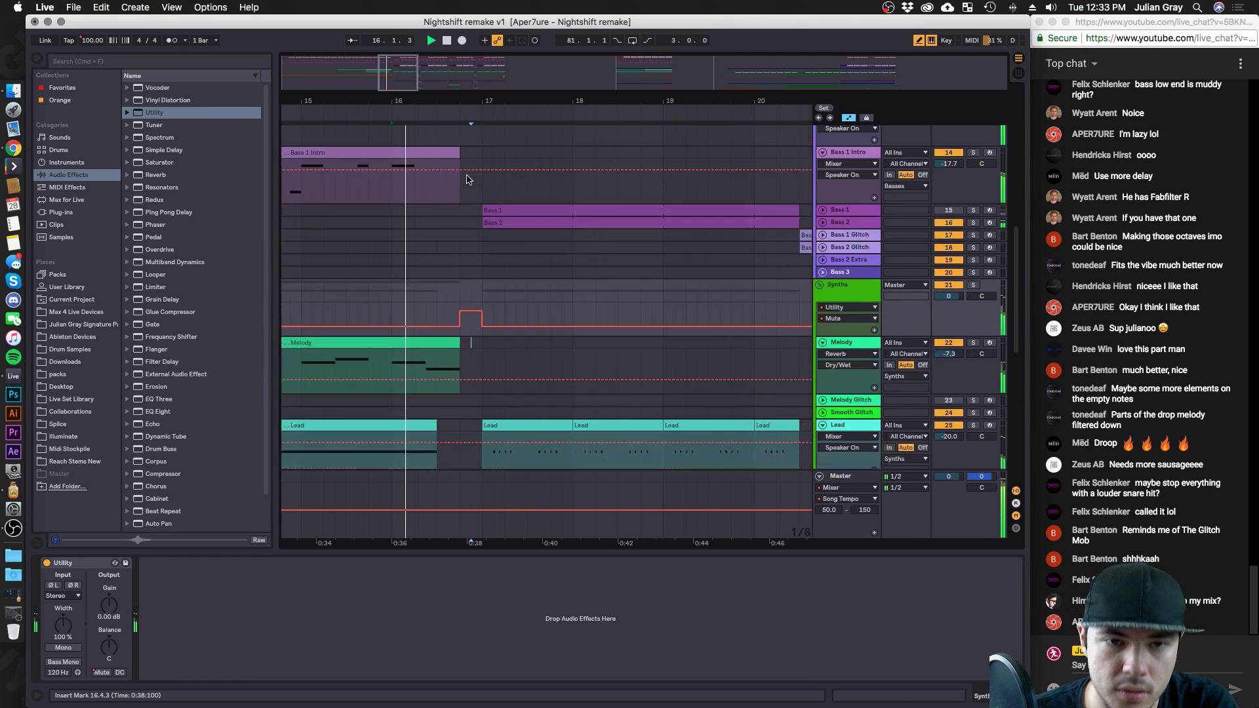
scroll(795, 265, up, 4)
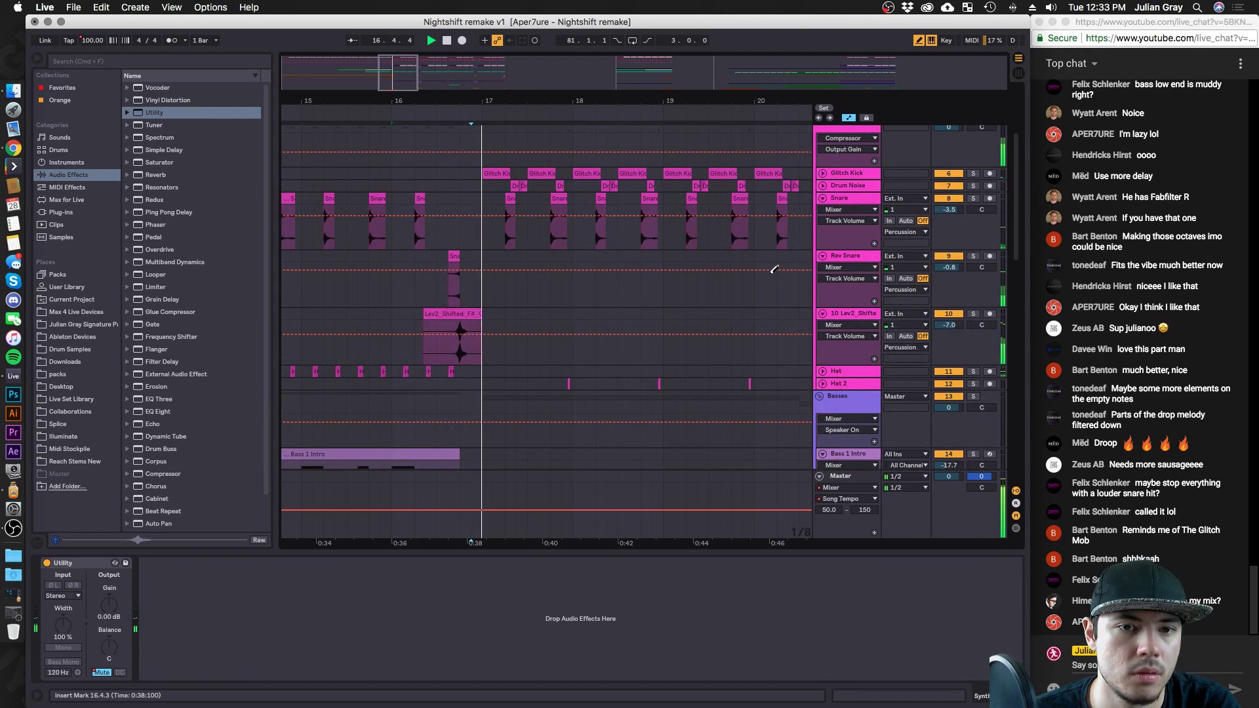
key(space)
Unfold the FX & Impacts group, delete its content from 16.4.1 to 17.1.3, and play the fill.
scroll(775, 269, down, 15)
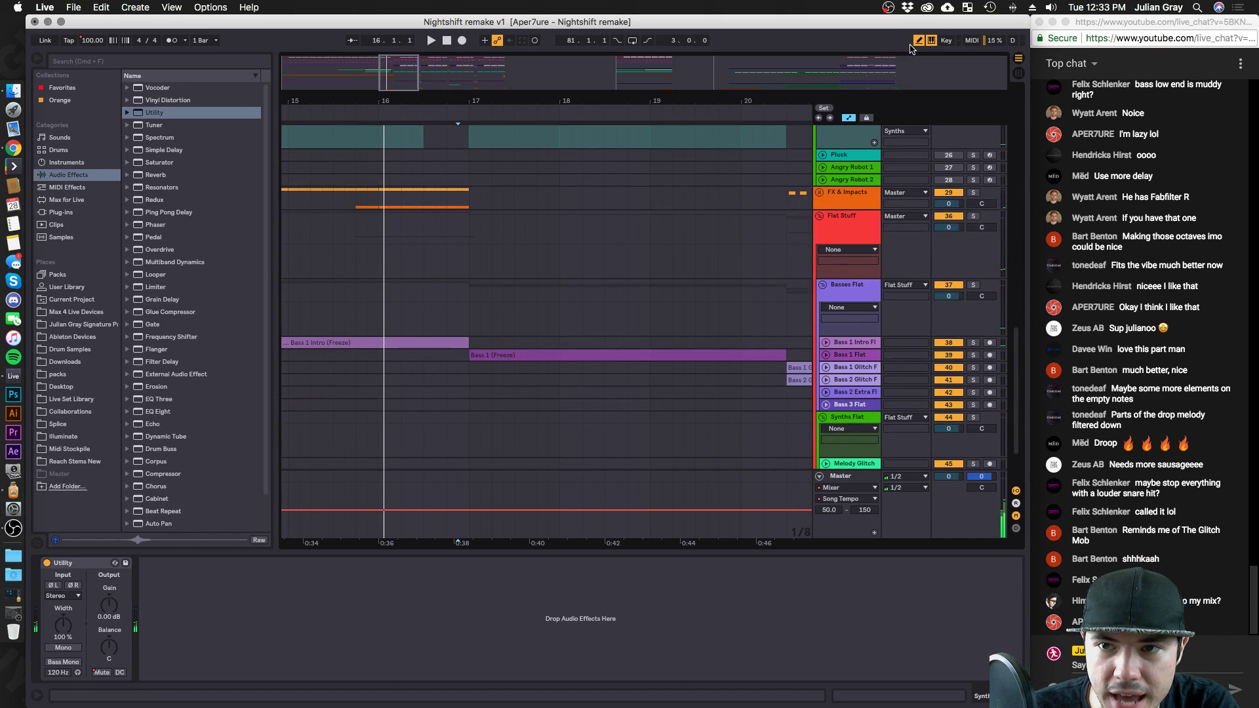
click(819, 194)
drag(480, 249, 448, 318)
key(Delete)
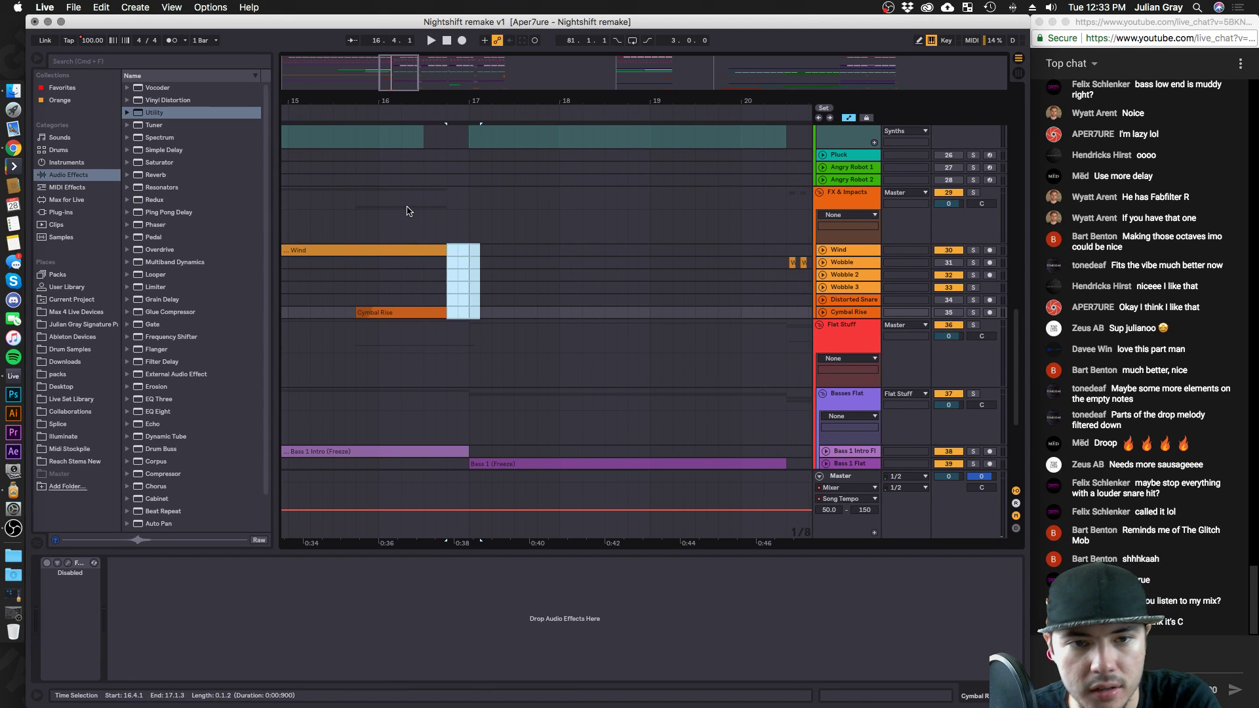
click(413, 208)
key(space)
click(459, 247)
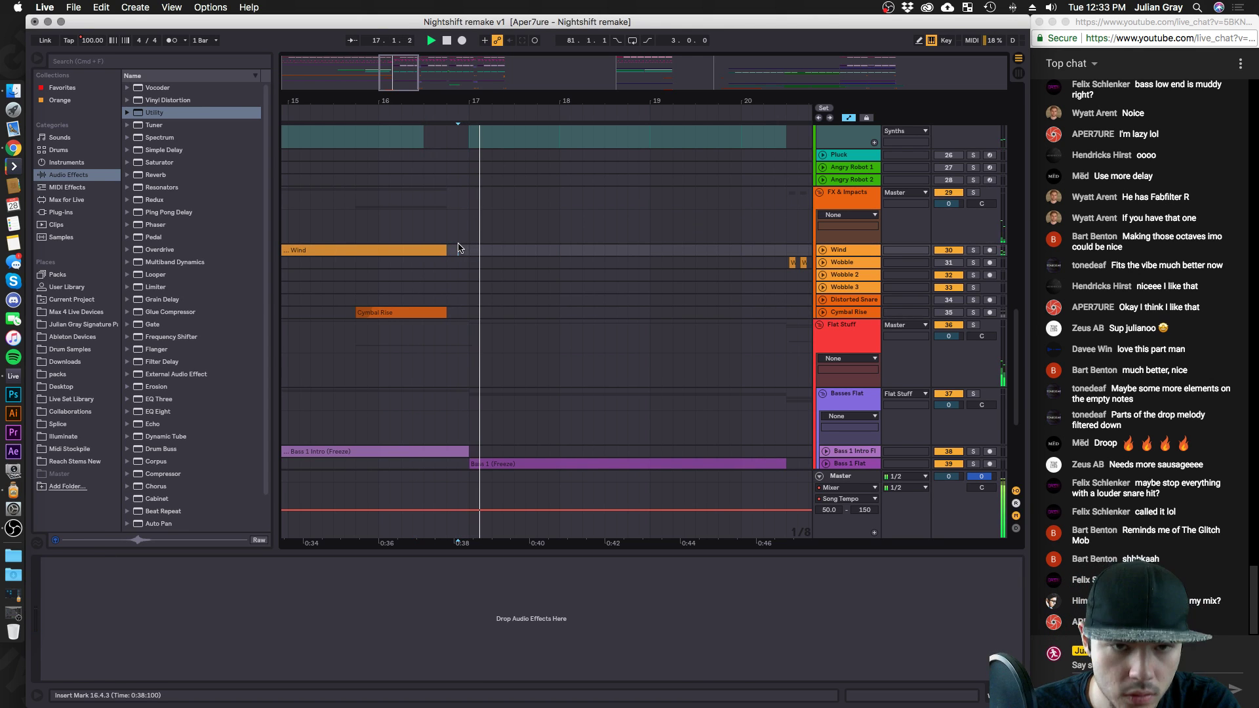
click(378, 204)
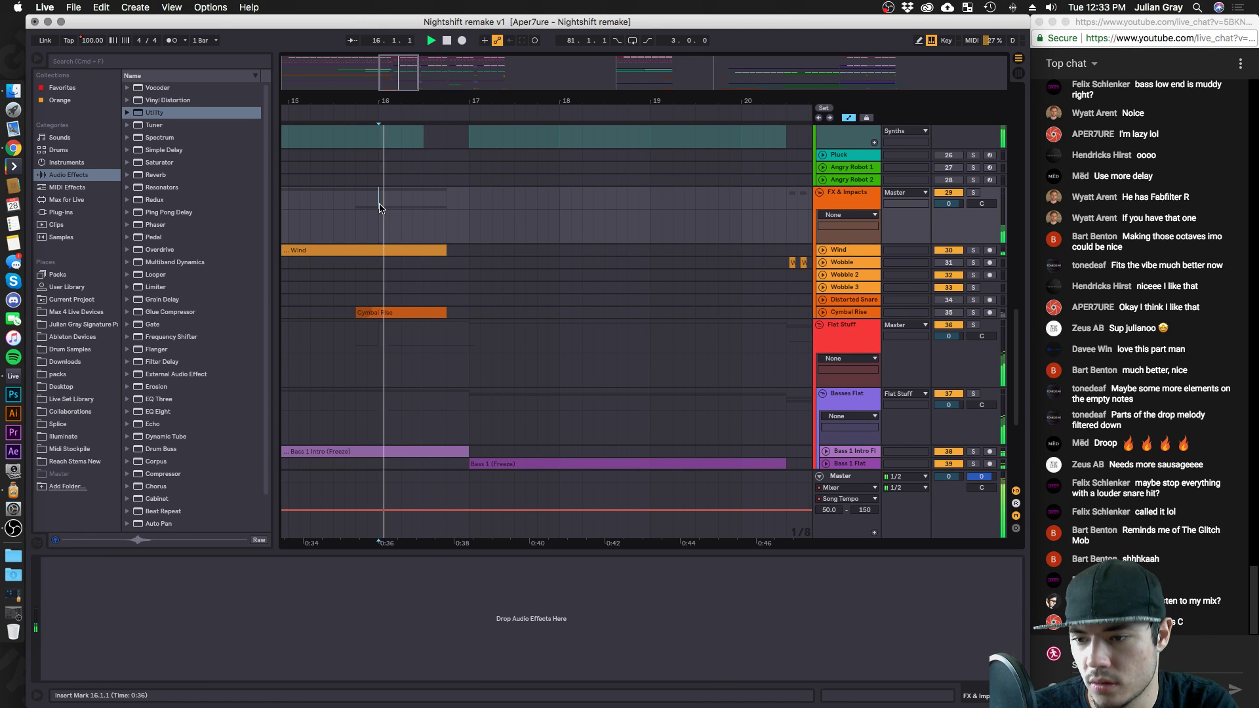
Extend the end of the intro Lead clip to 16.4.
scroll(380, 209, up, 5)
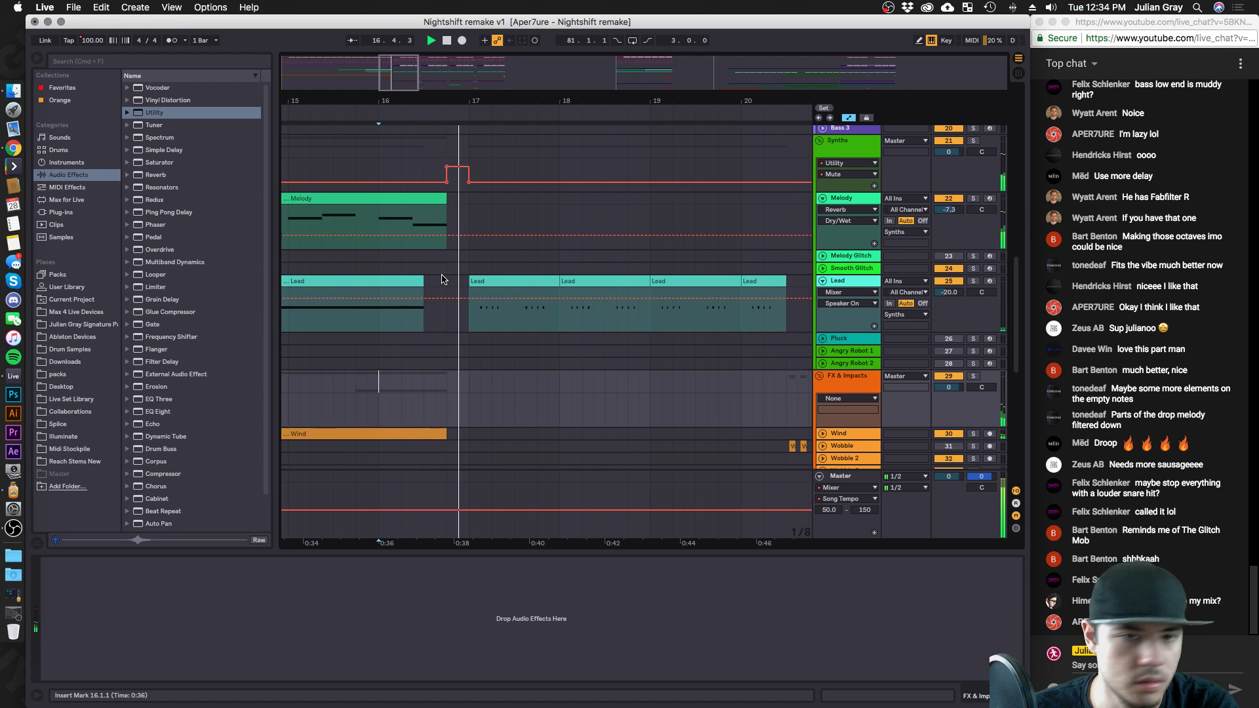
drag(421, 281, 468, 288)
Try extending the Wind clip to bar 17, play it, undo the extension, and replay from 16.3.3.
scroll(444, 308, down, 4)
click(441, 287)
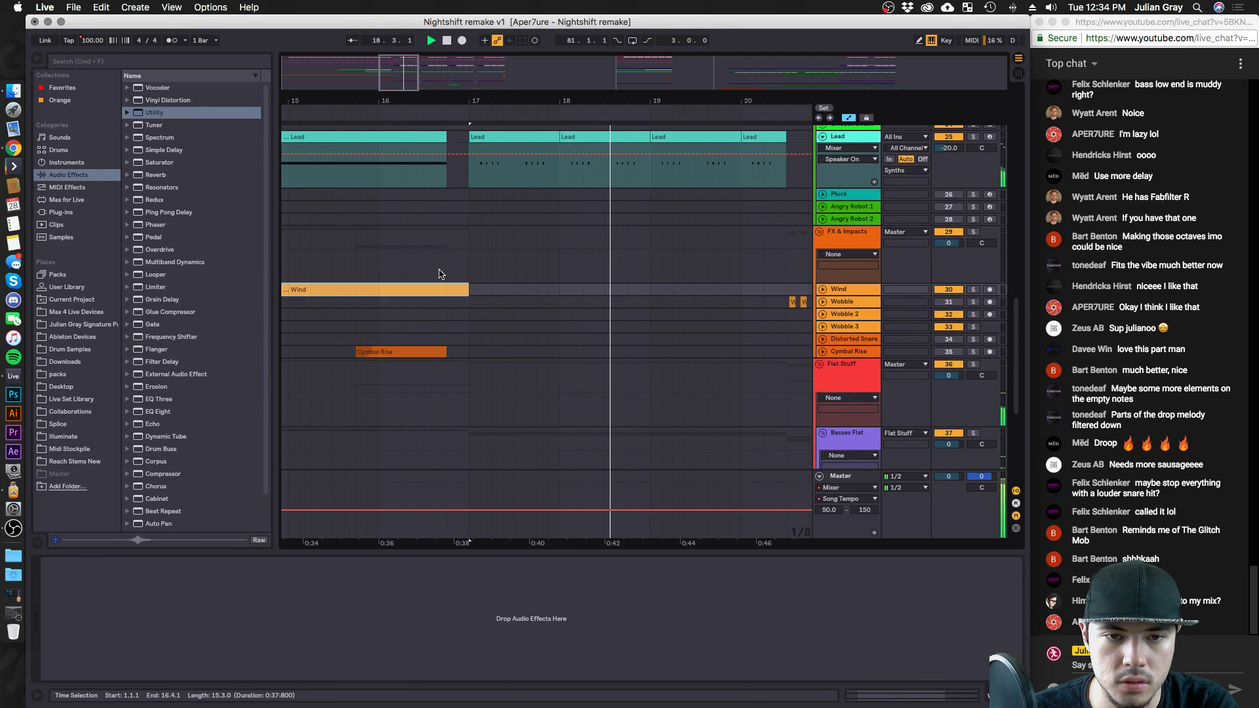
click(442, 272)
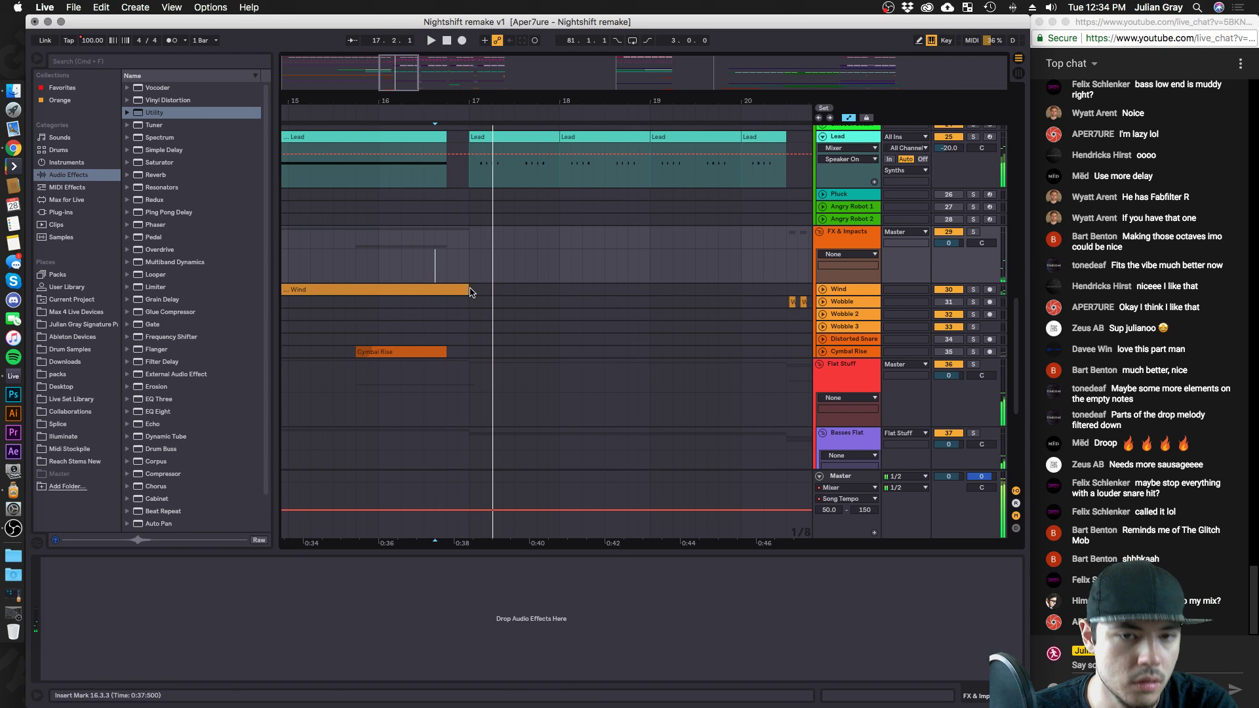
key(super+z)
click(435, 257)
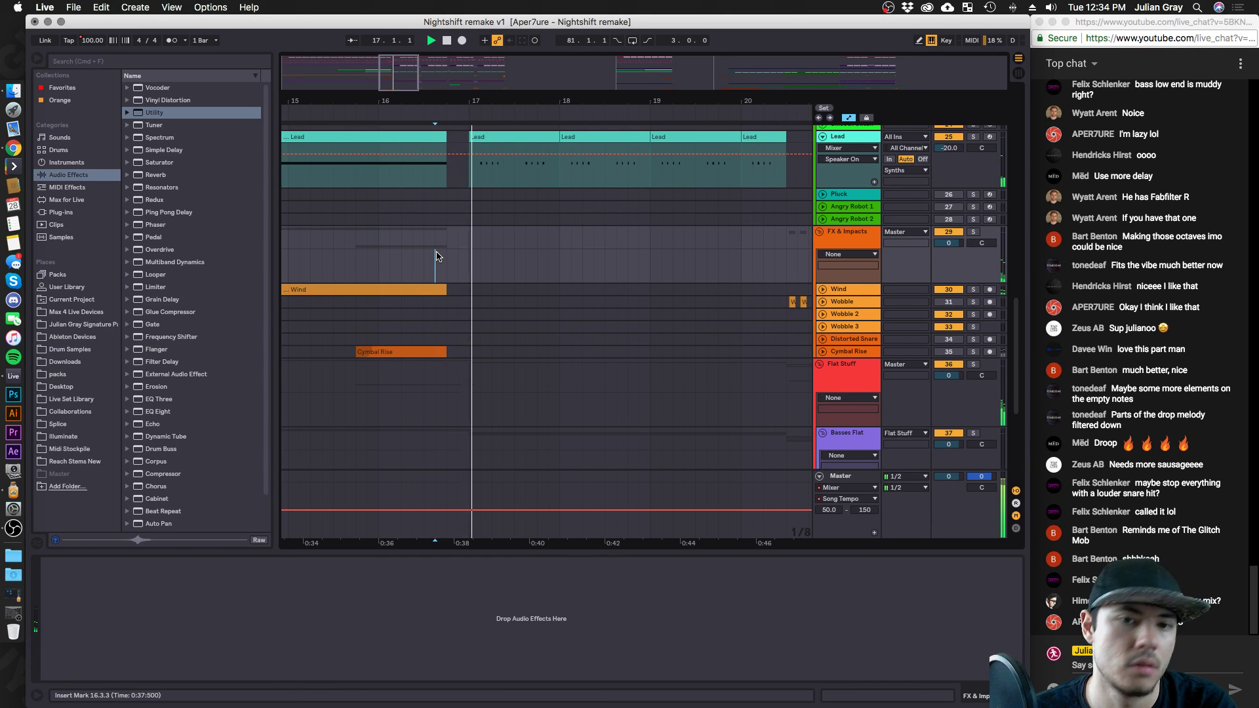
Play through the drop from bar 17 and review the bass, synth and drum tracks around the bar 20 glitch section.
scroll(438, 256, up, 10)
scroll(439, 254, right, 2)
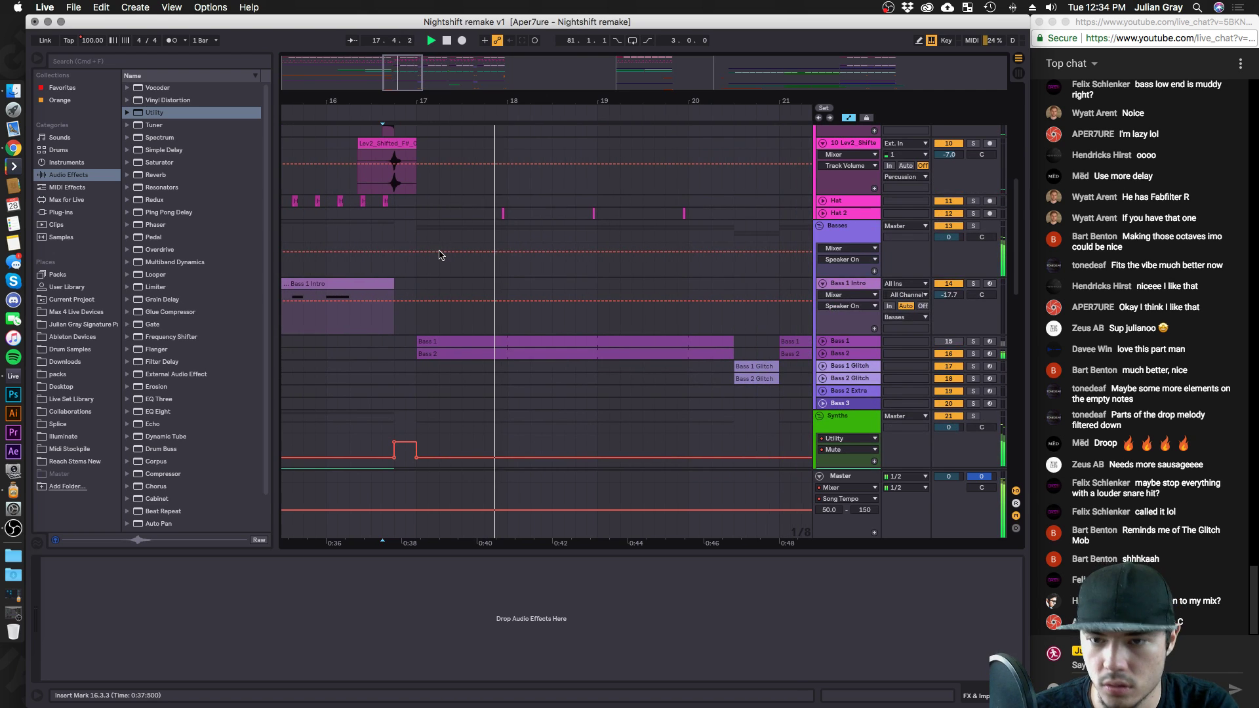
click(794, 352)
scroll(794, 341, down, 8)
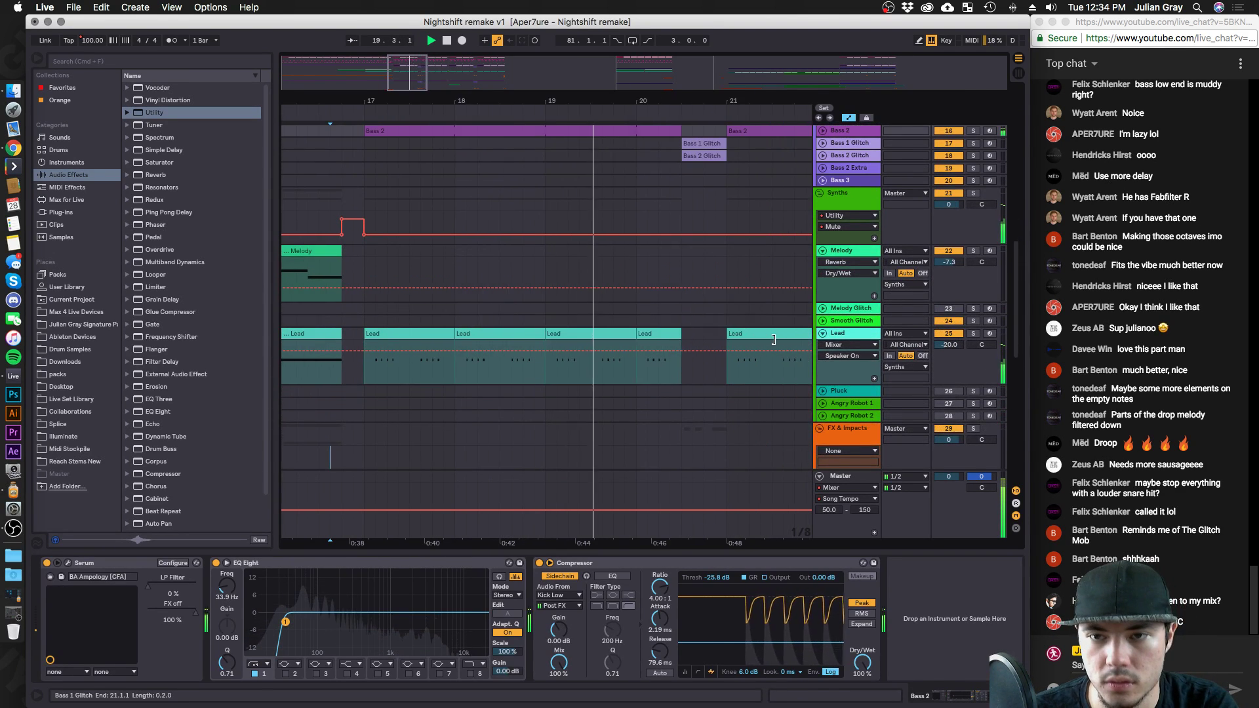
scroll(793, 295, up, 10)
scroll(799, 283, up, 5)
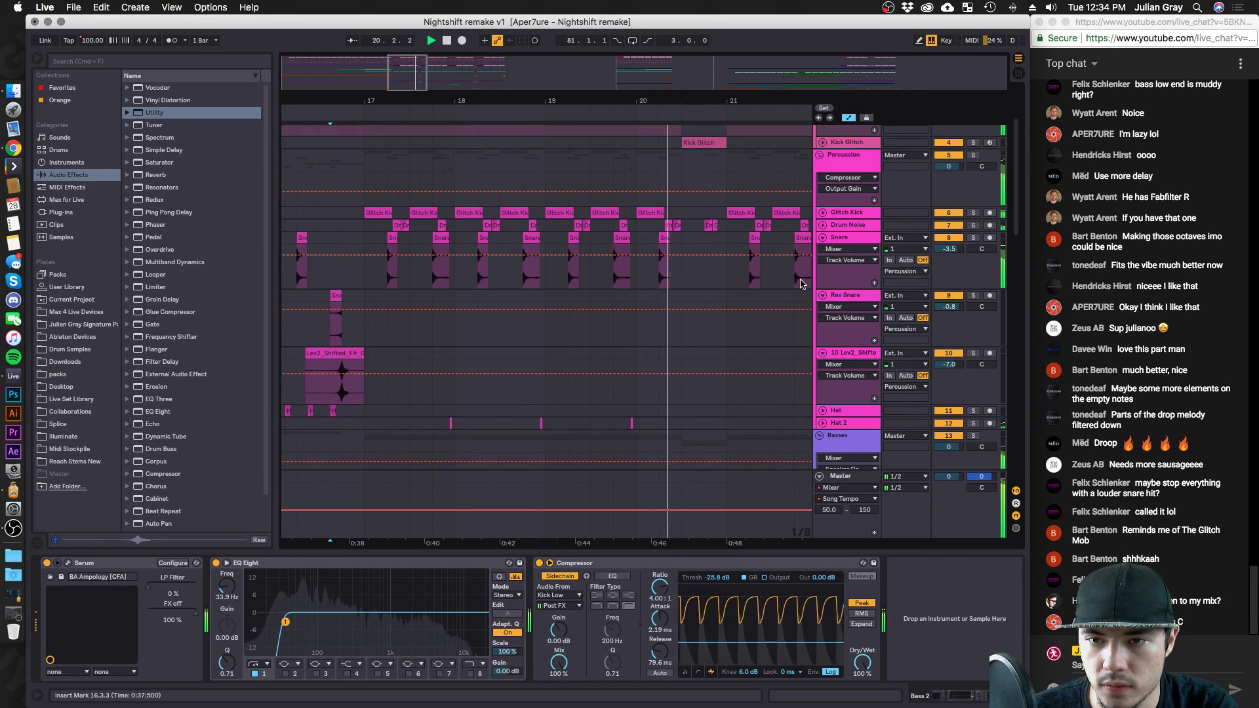
Unfold the Drum Noise track, solo and unsolo it, and play the glitch section from 20.2.
click(851, 240)
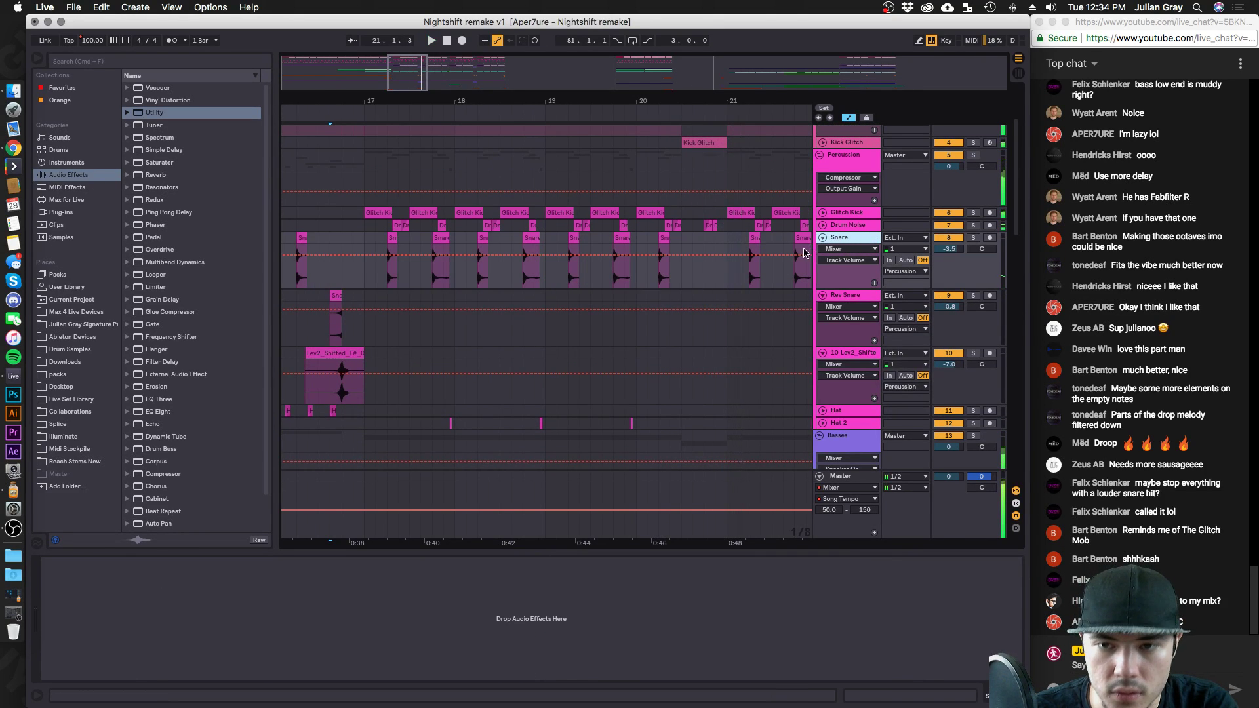
click(823, 213)
click(823, 214)
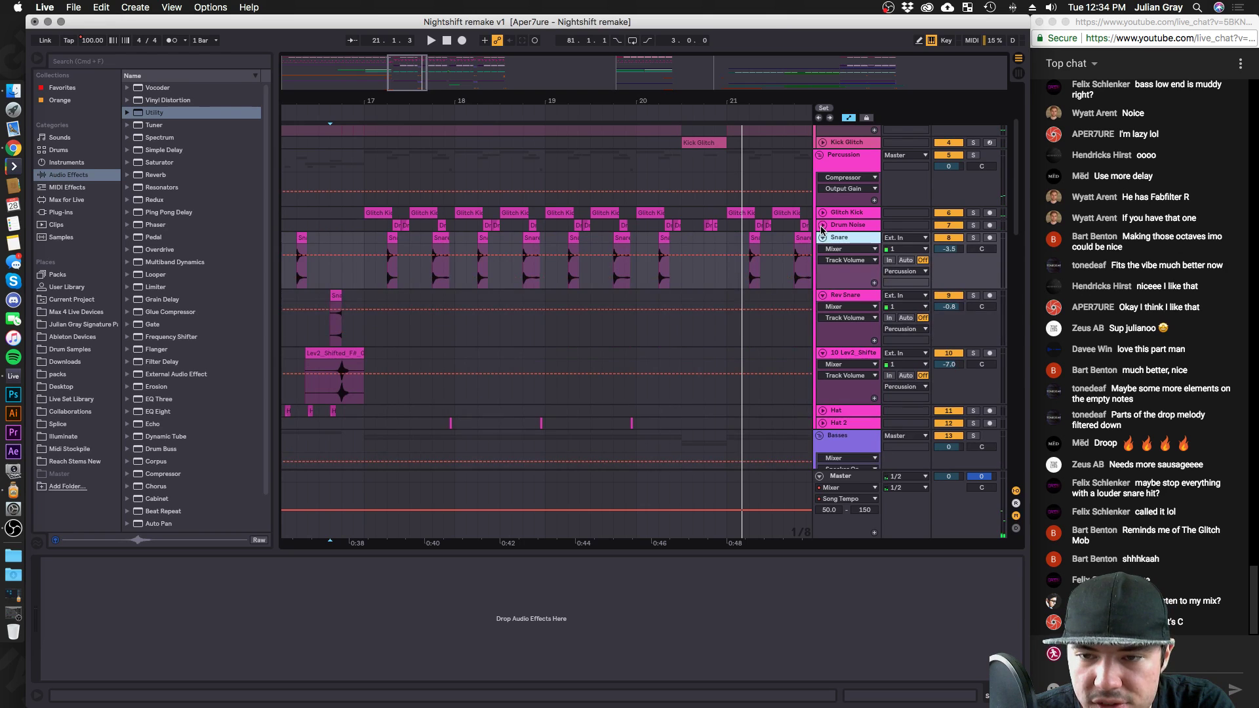
click(822, 225)
click(973, 226)
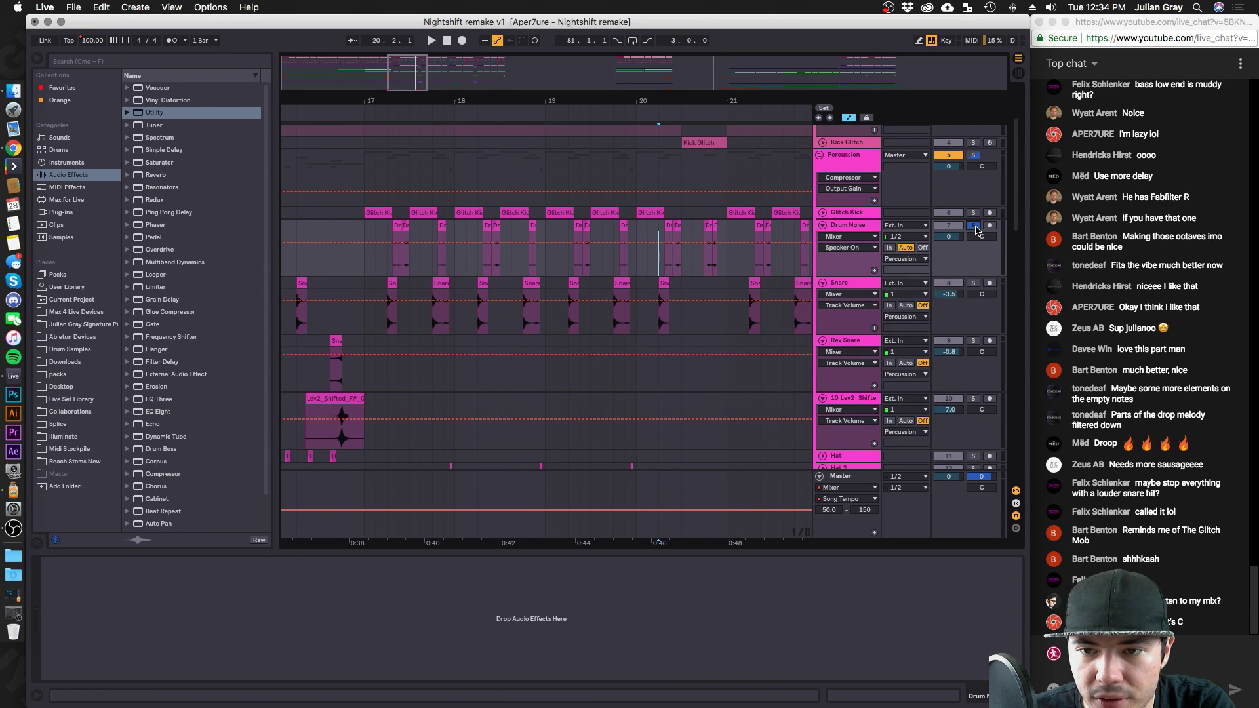
click(975, 227)
scroll(813, 206, up, 5)
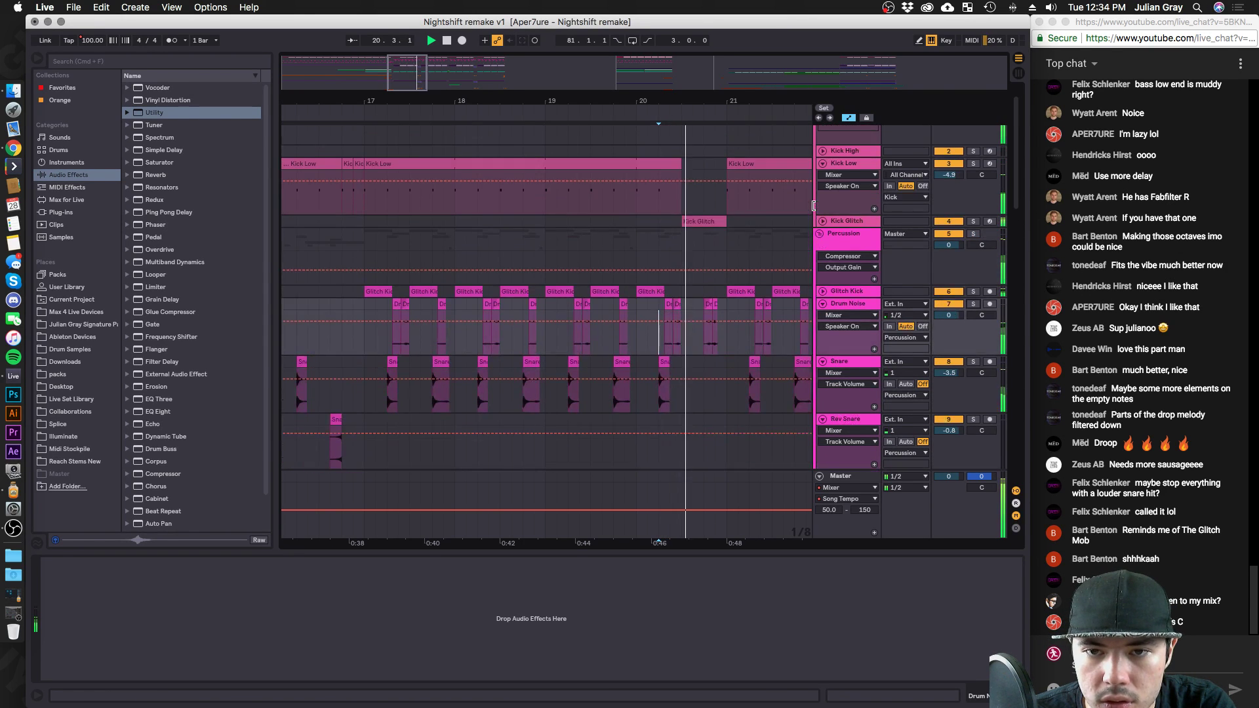
Unfold both bass glitch tracks and set Bass 1 Glitch to -24.8 dB and Bass 2 Glitch to -22.0 dB.
scroll(813, 206, down, 10)
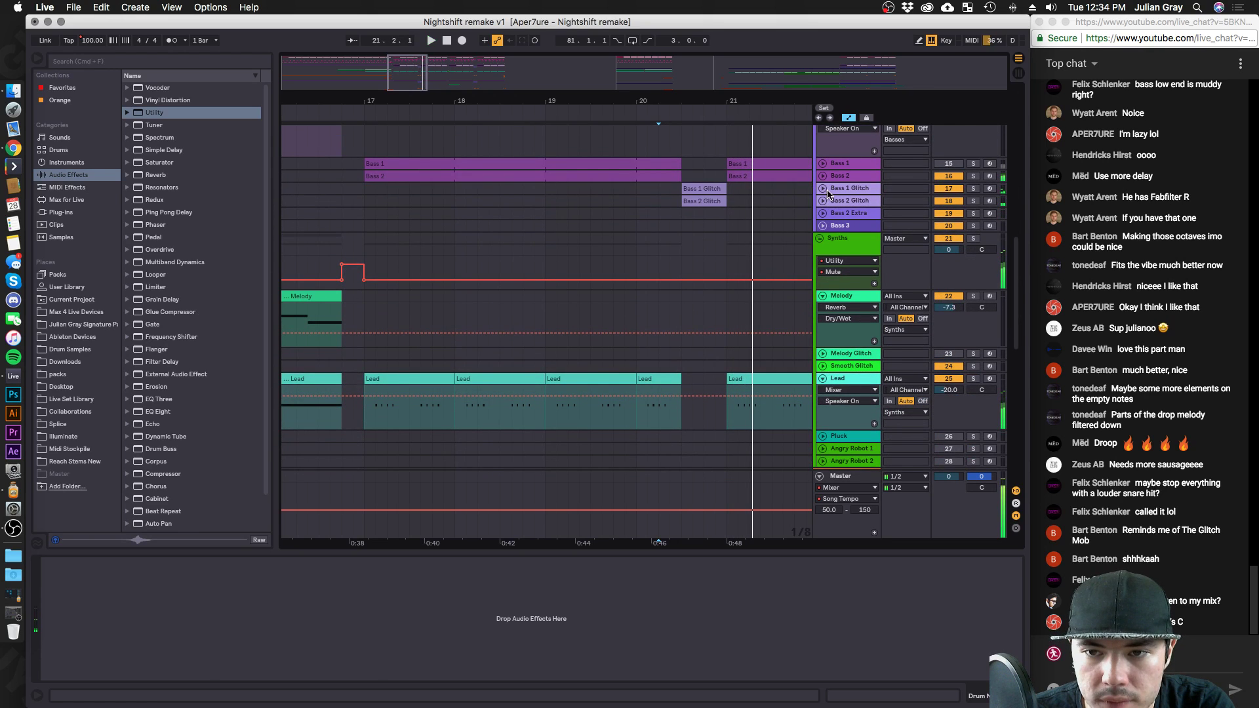
click(828, 190)
click(822, 188)
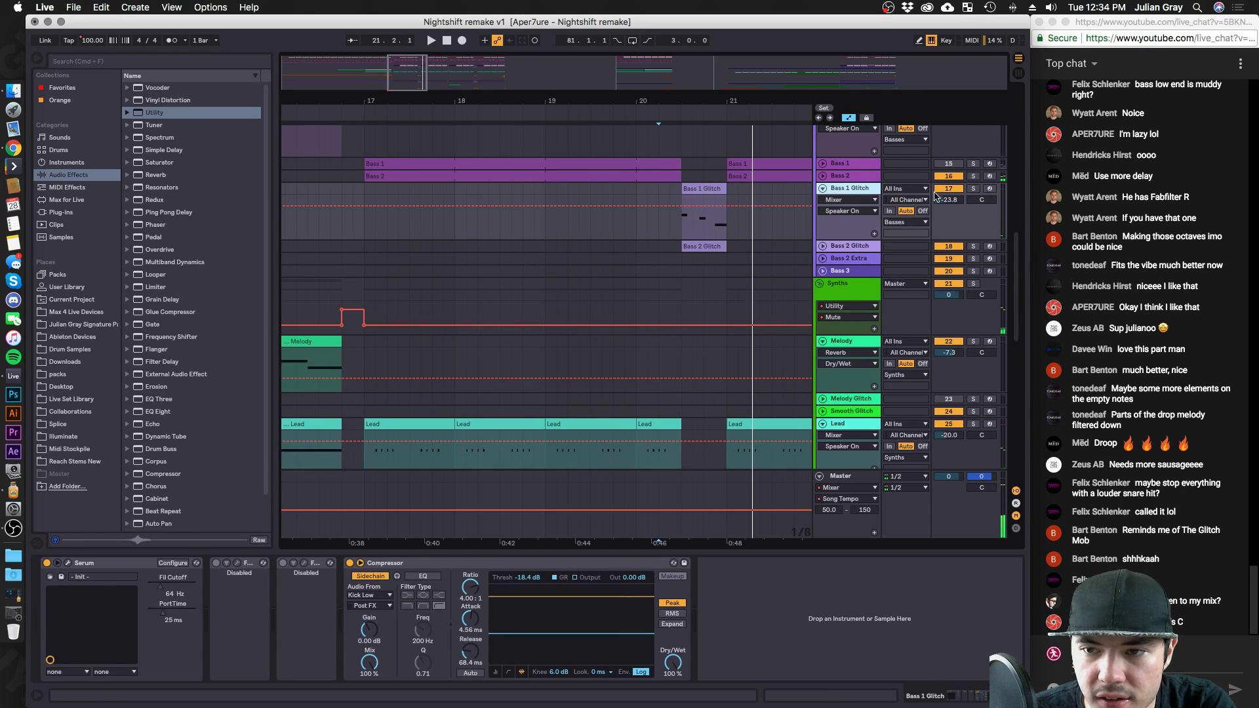
click(822, 246)
key(space)
drag(949, 257, 948, 270)
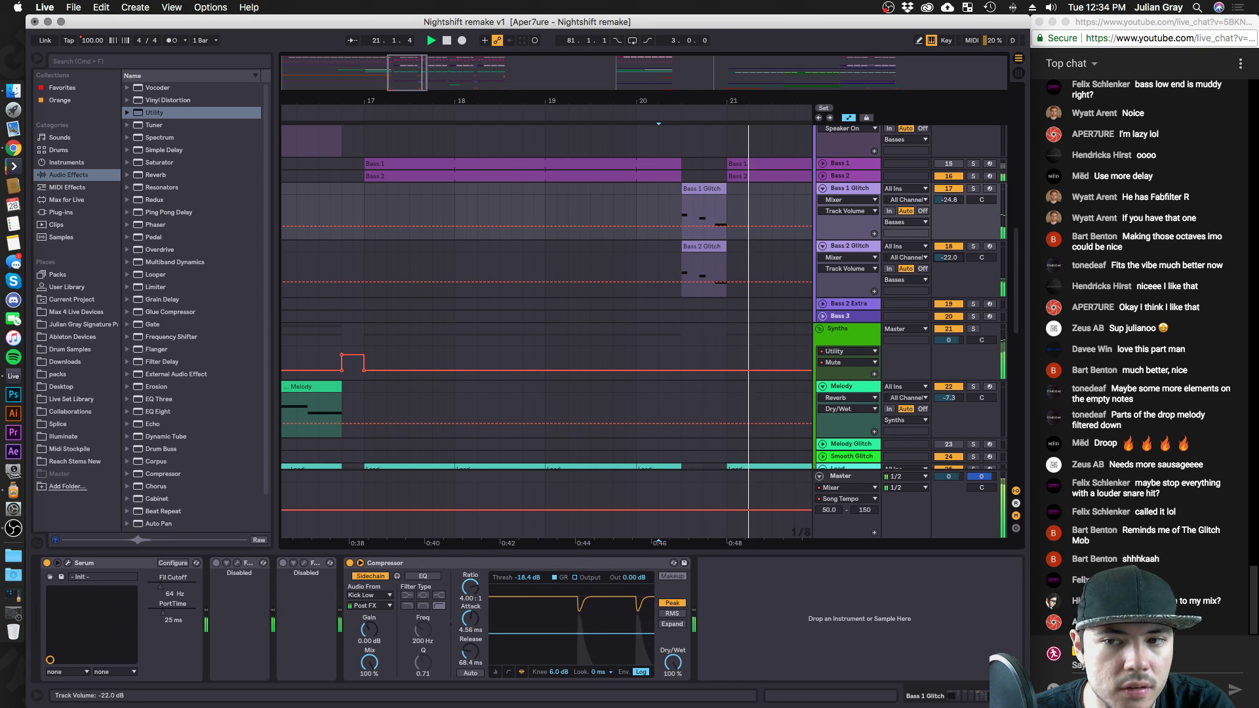
click(852, 188)
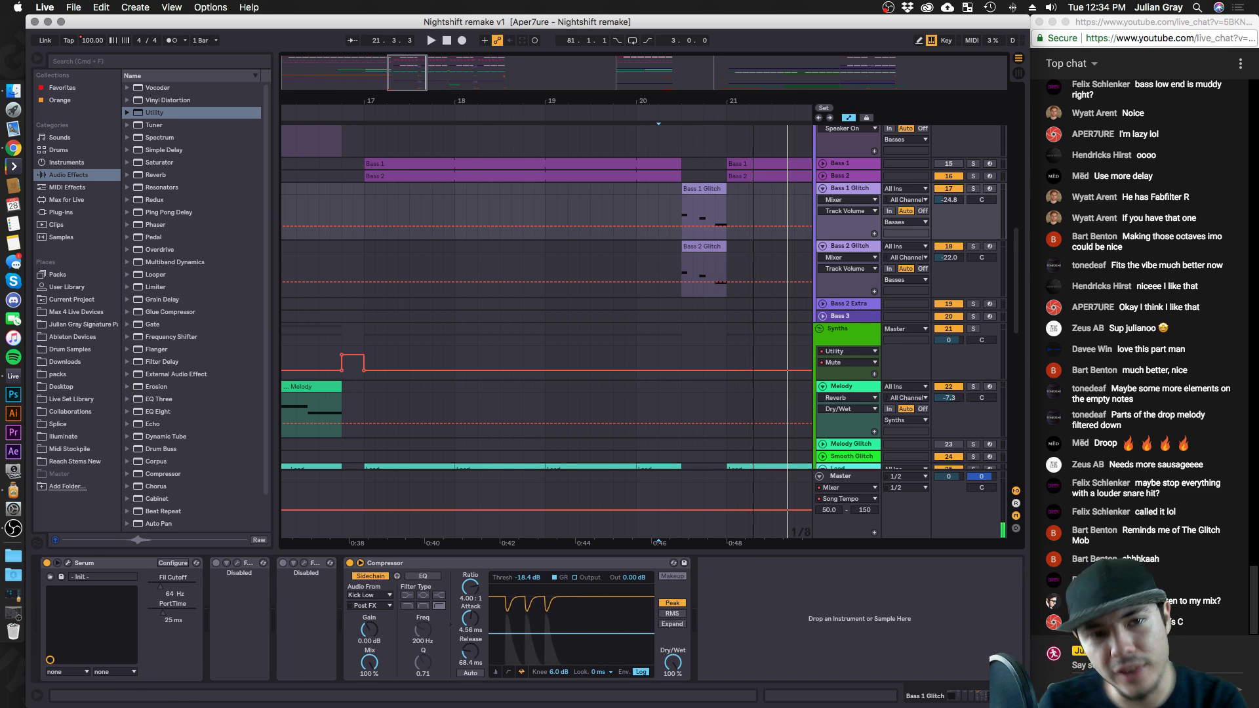
Play the intro from bar 5 and look through the drum and percussion tracks.
key(minus)
key(minus)
click(418, 188)
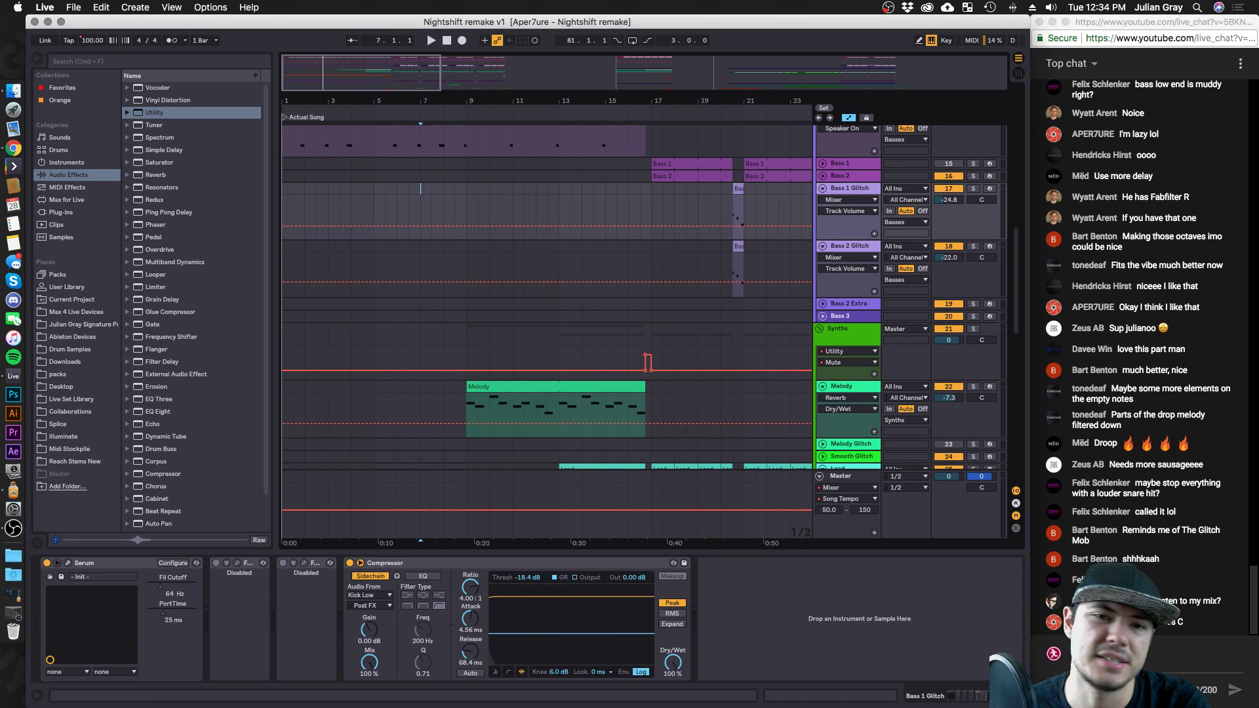
drag(420, 80, 419, 144)
scroll(394, 180, up, 5)
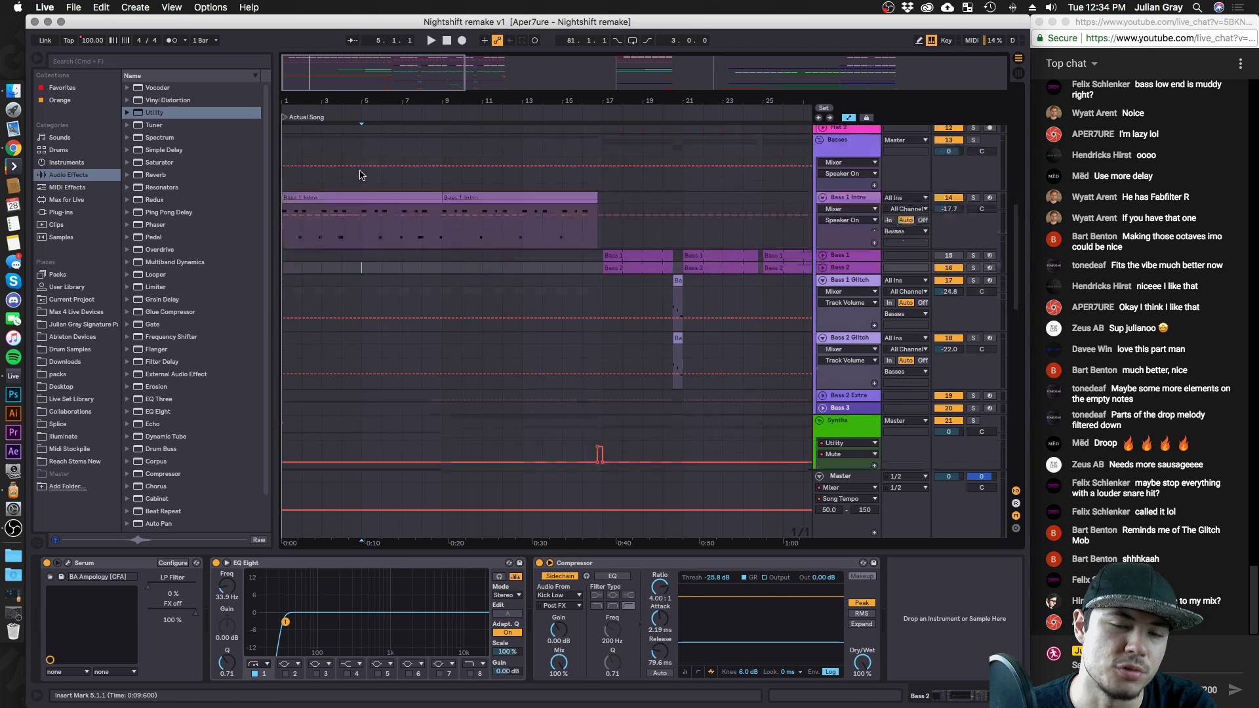
click(363, 172)
scroll(383, 160, up, 1)
key(space)
click(443, 181)
scroll(463, 212, up, 6)
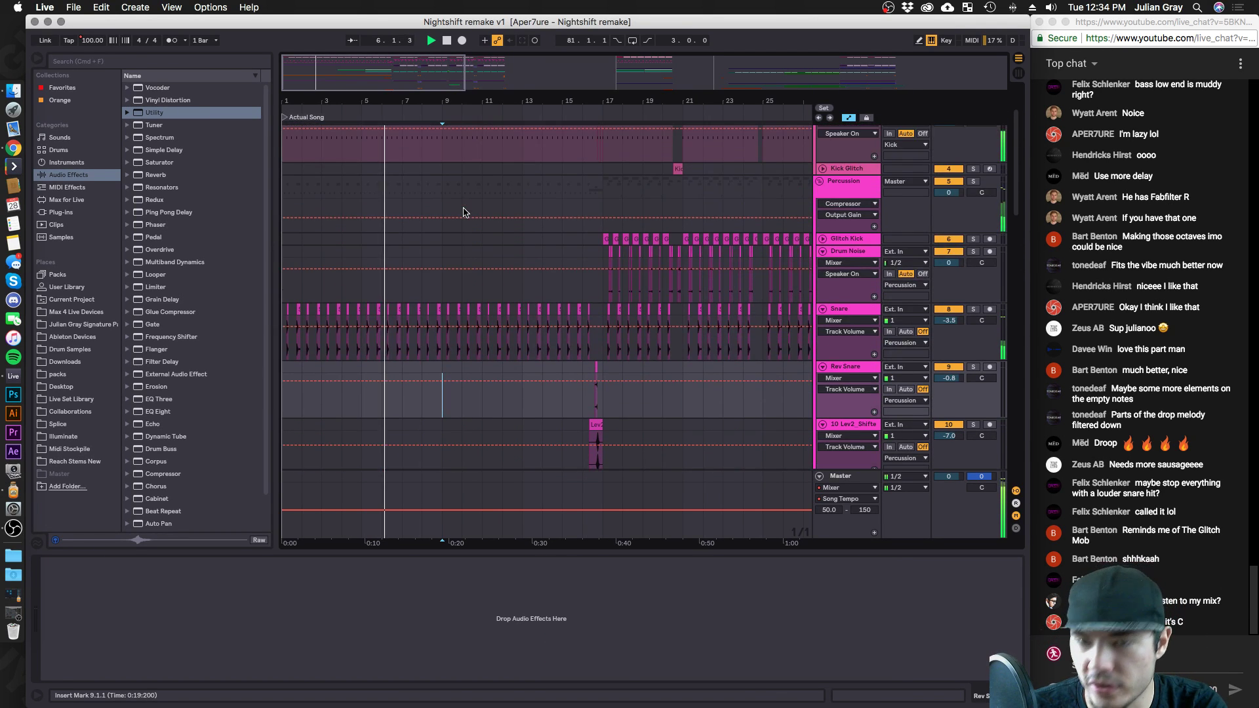
Select the Snare track and inspect its clips around bars 10 to 12 during playback.
click(850, 273)
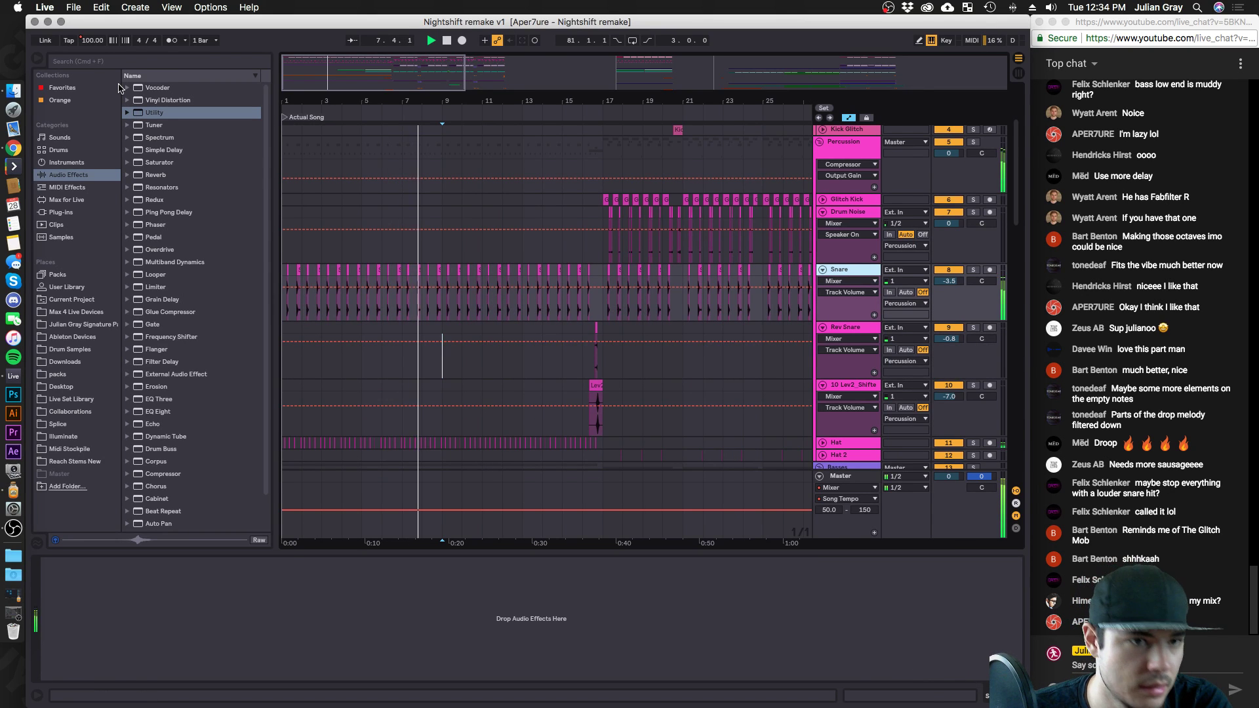
key(plus)
key(plus)
key(plus)
key(plus)
key(plus)
key(plus)
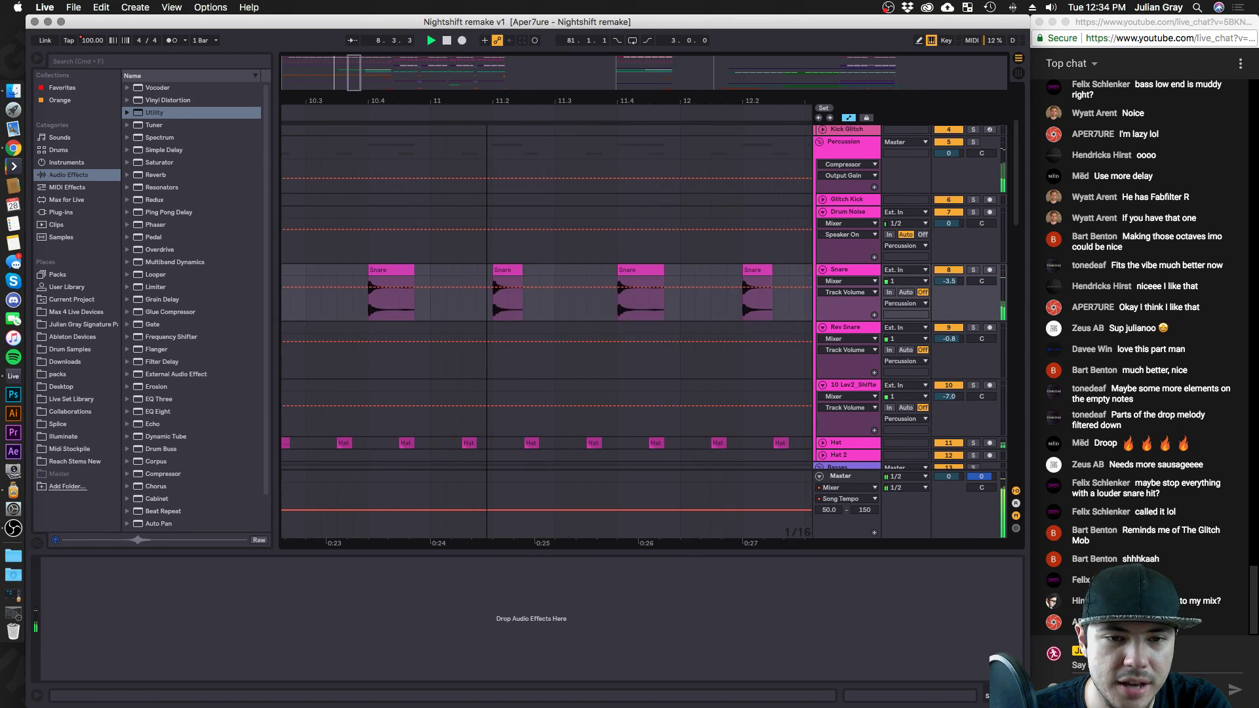
key(minus)
key(minus)
key(minus)
key(minus)
key(minus)
key(minus)
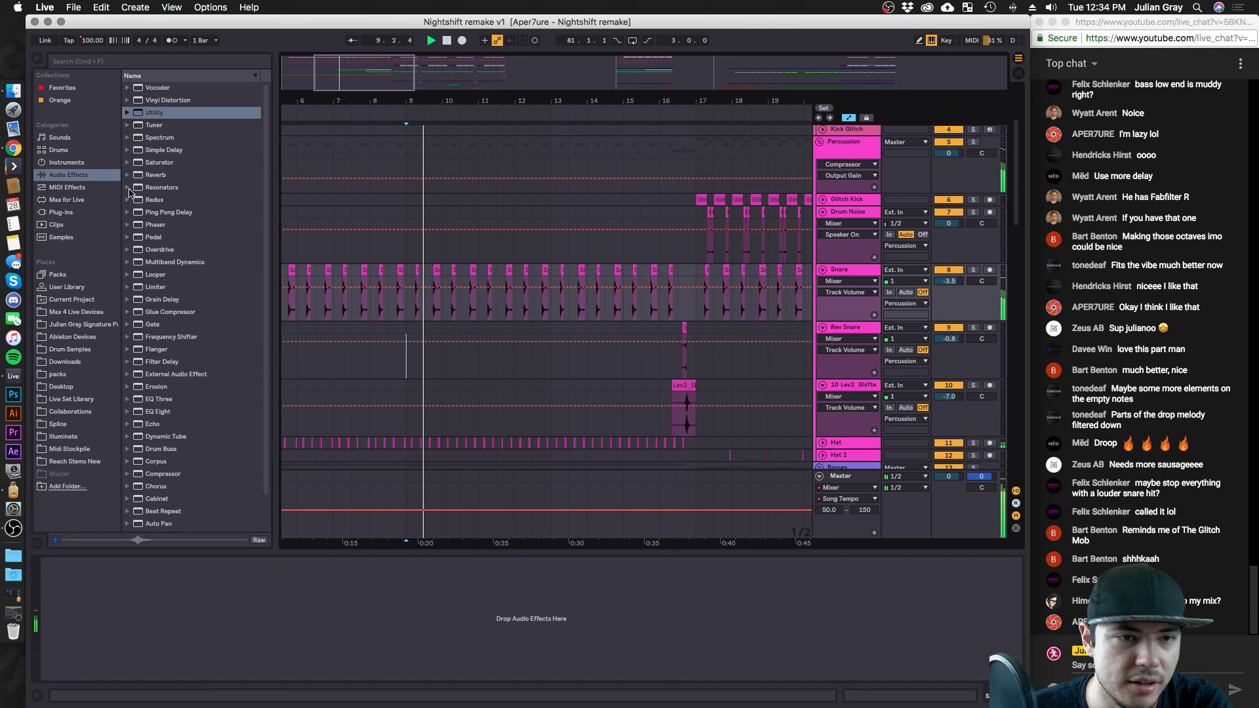
Add EQ Eight to the Snare track, with band 1 as a low cut and band 2 at 215 Hz with 0.87 dB gain.
click(165, 412)
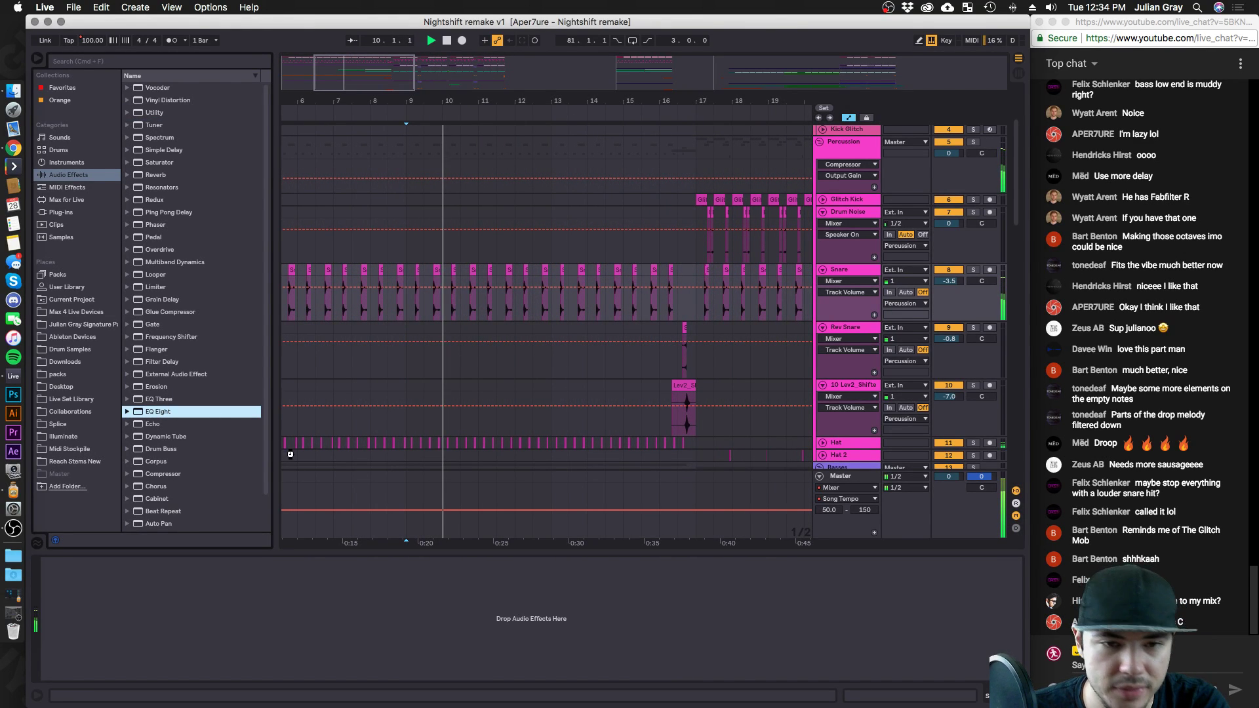
drag(232, 633, 232, 634)
click(90, 664)
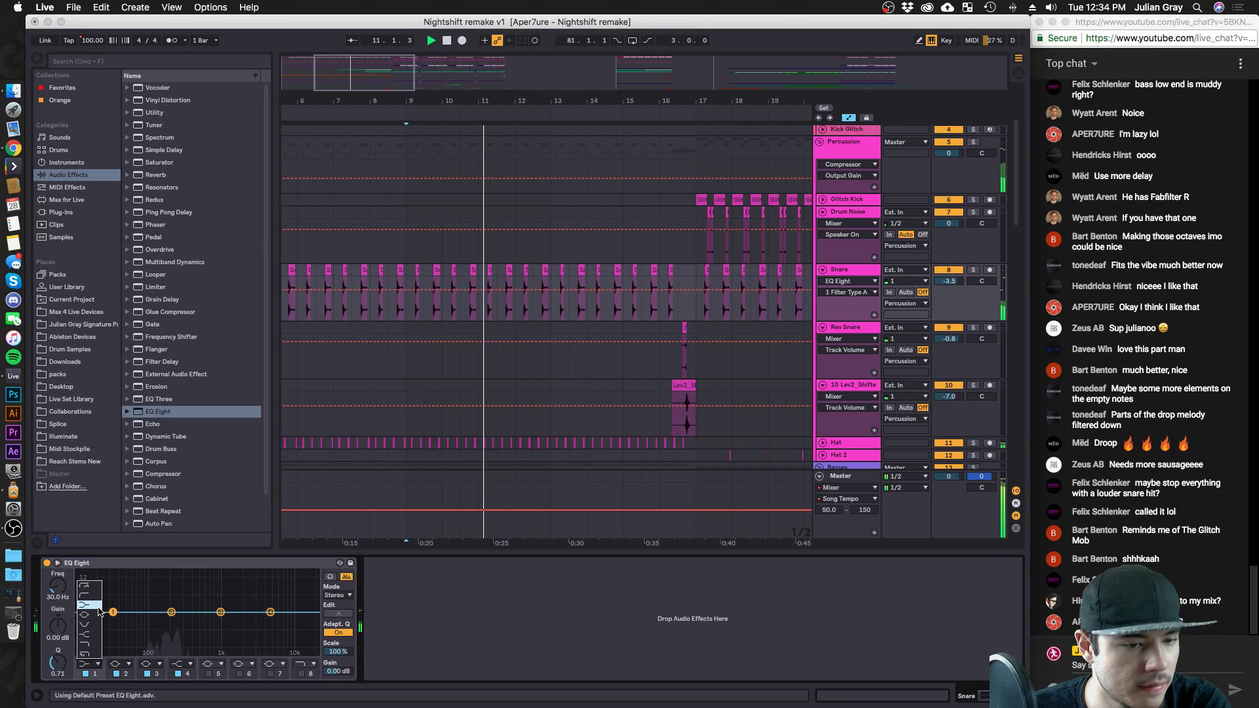
click(90, 595)
drag(113, 612, 173, 610)
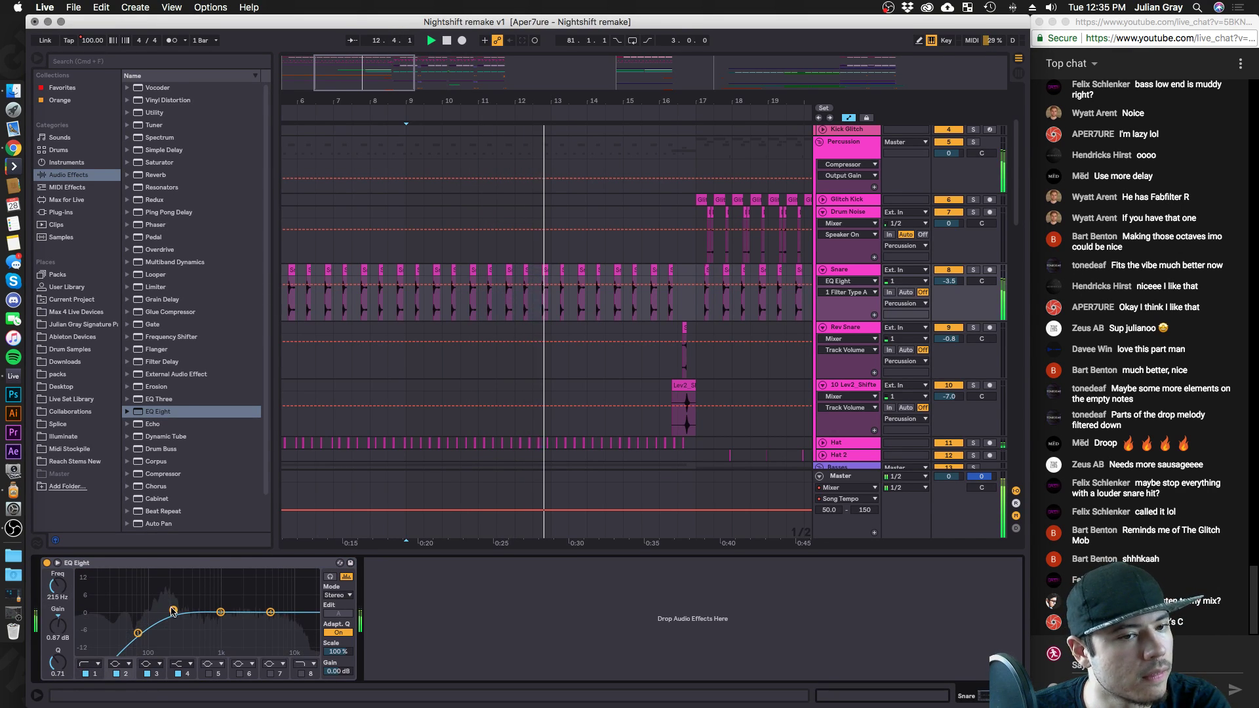
Add a Compressor after the Snare's EQ with a -20.7 dB threshold, 2.80:1 ratio and 0.51 ms attack.
scroll(200, 320, down, 3)
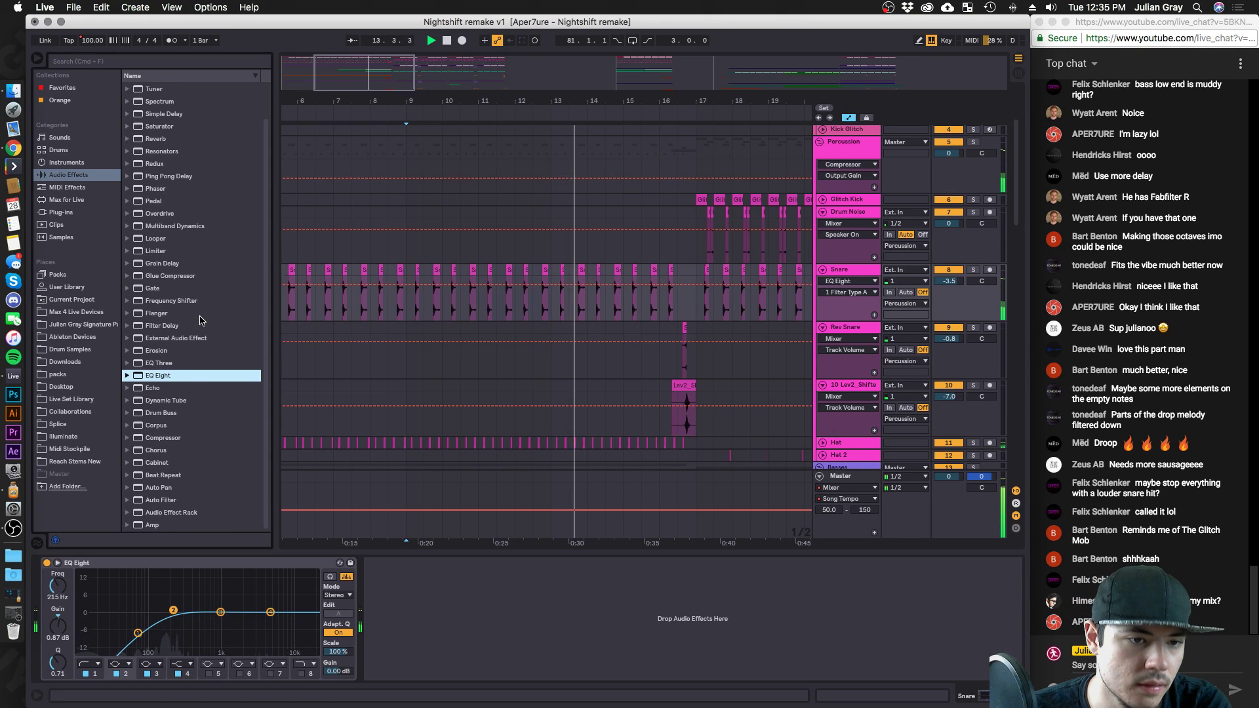
click(177, 437)
drag(416, 604, 416, 604)
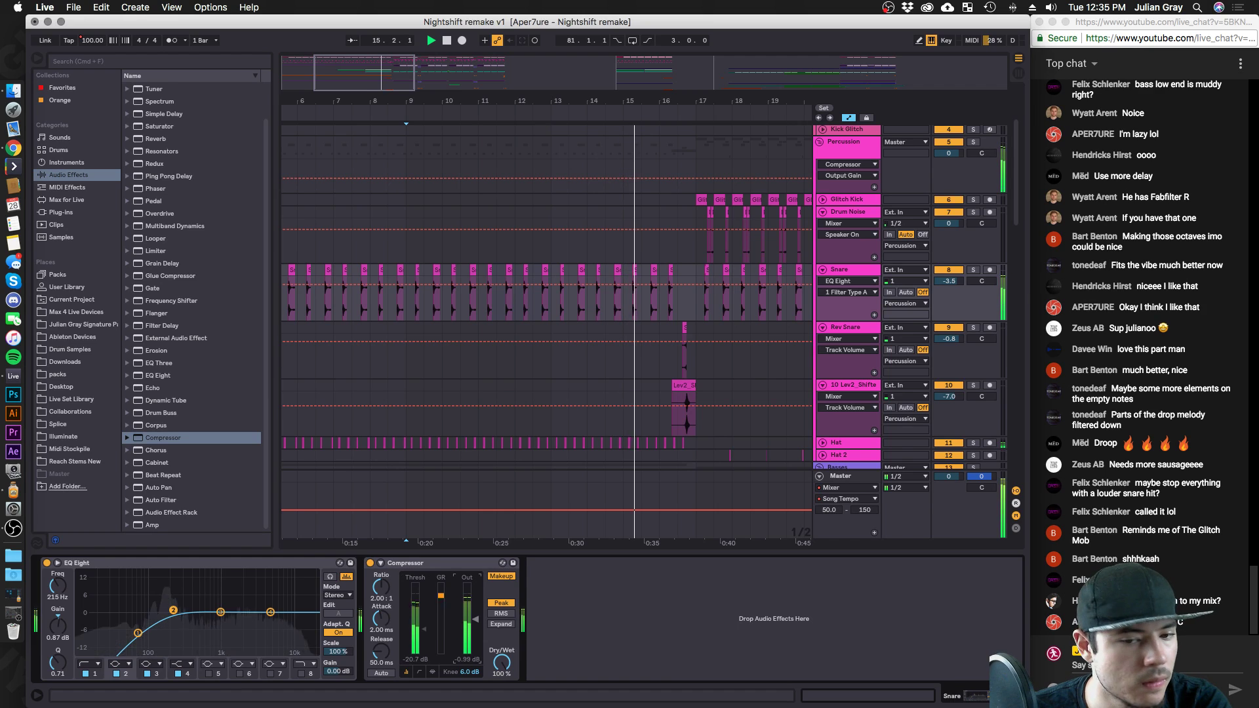
drag(381, 587, 380, 577)
drag(377, 619, 379, 622)
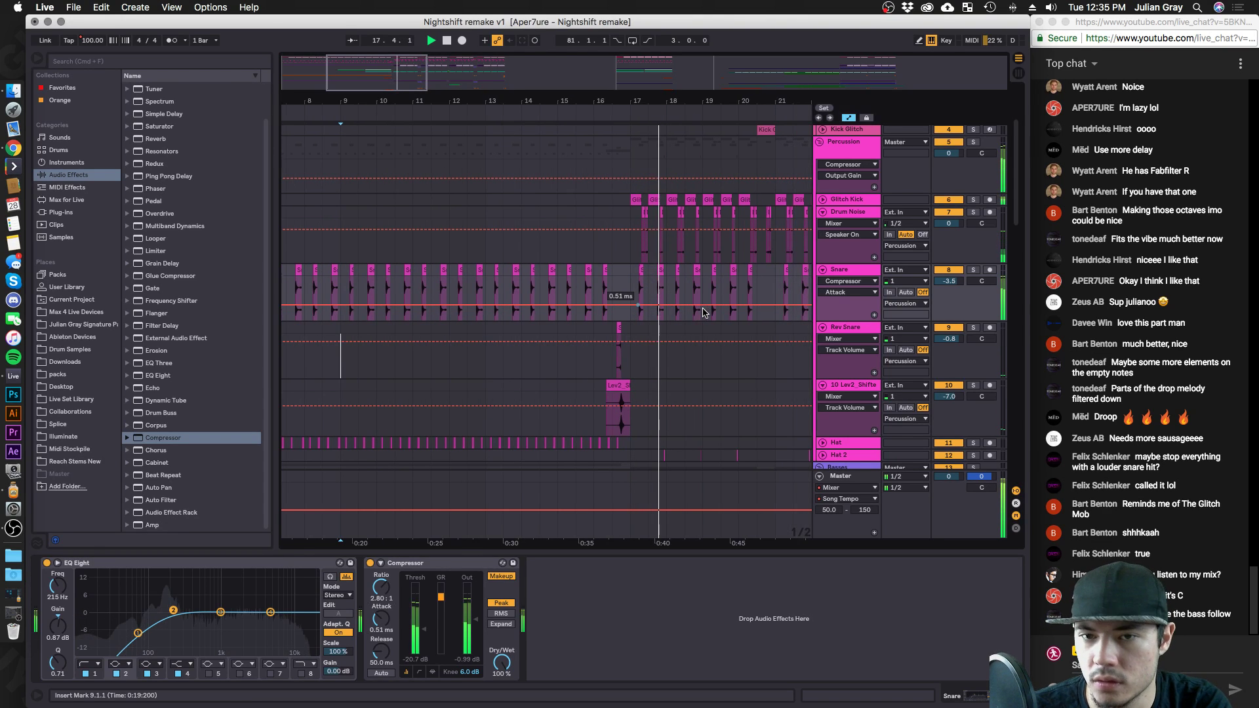
Solo and unfold Bass 2 while playing from bar 17, and set its sidechain compressor threshold to -33.0 dB.
click(633, 282)
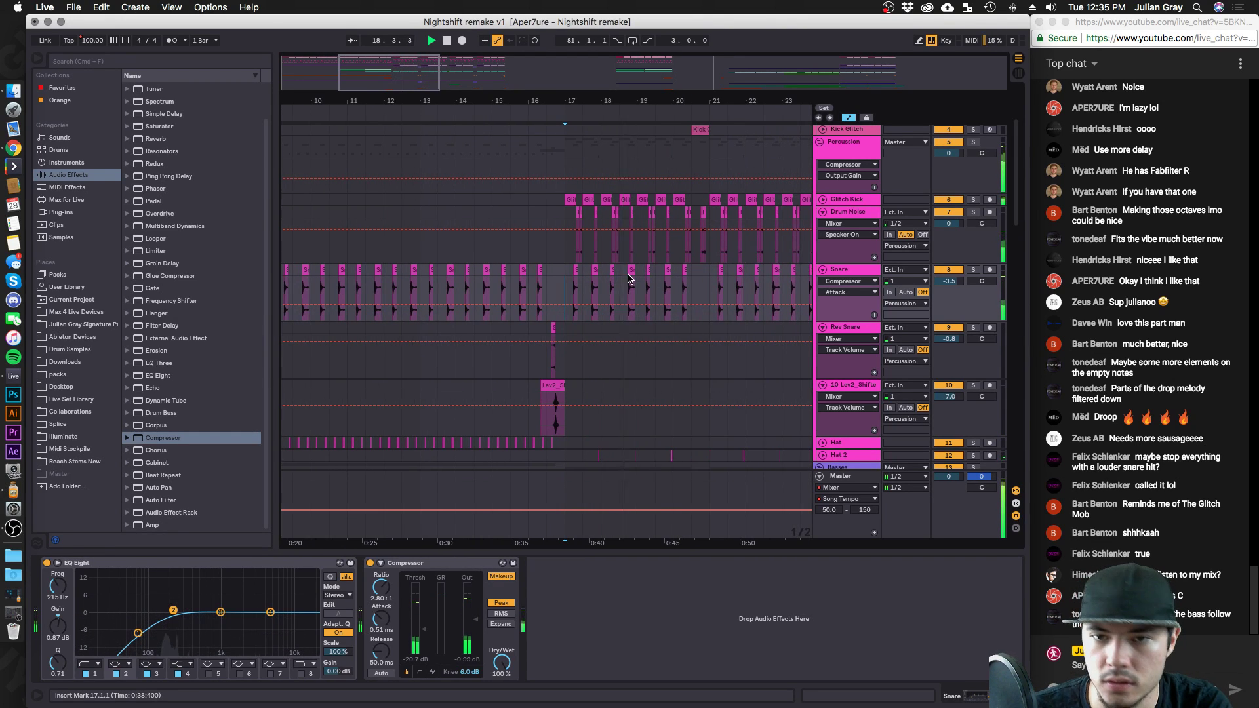
scroll(960, 255, down, 10)
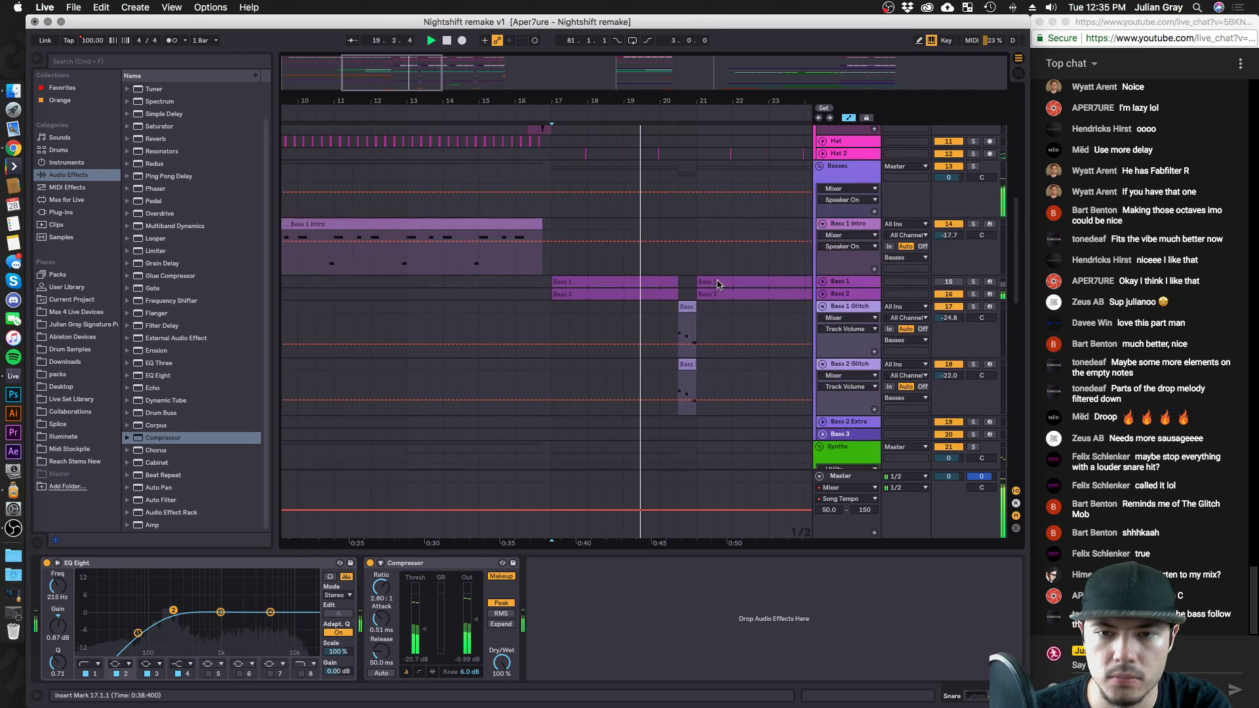
click(971, 294)
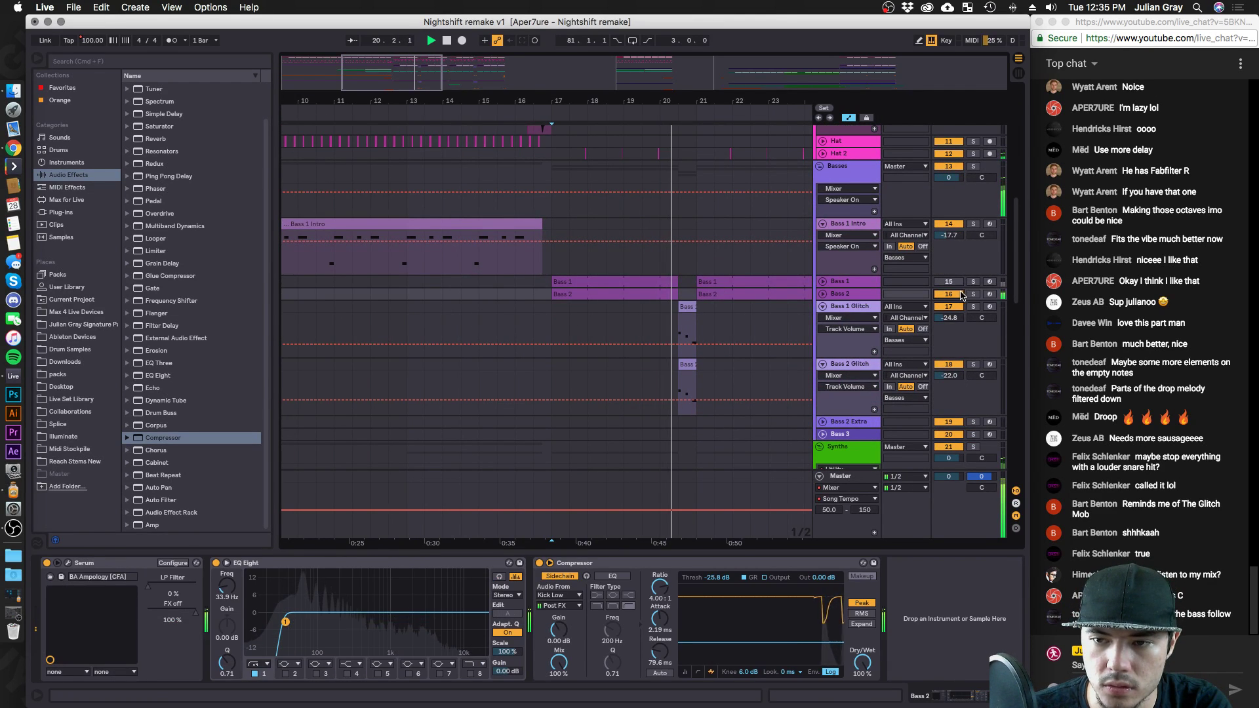
click(841, 294)
click(823, 293)
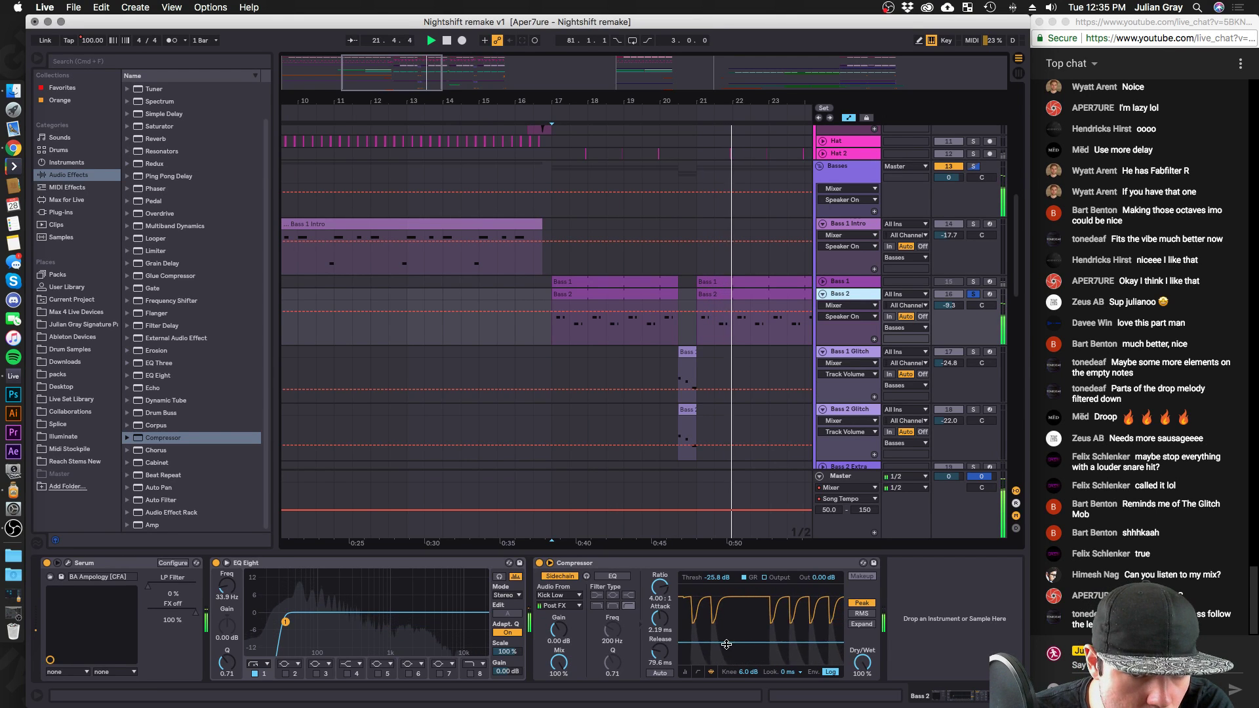
drag(717, 577, 717, 593)
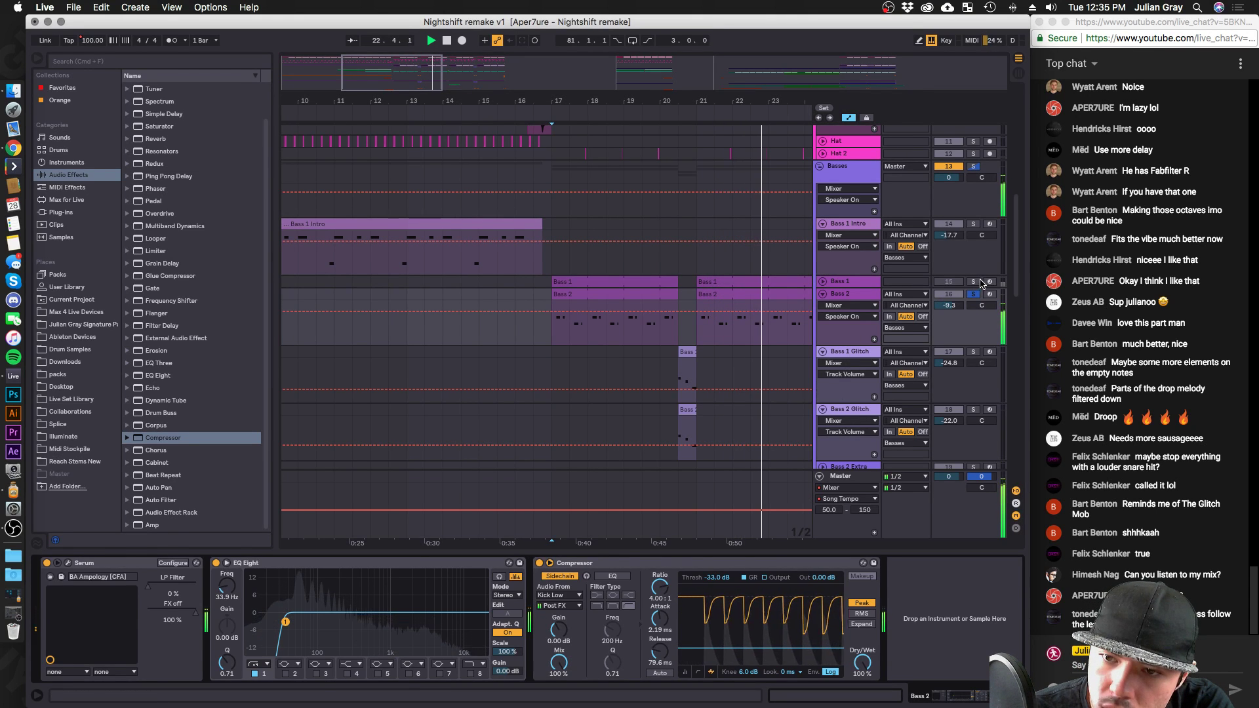
Solo and unfold the Bass 1 Flat track and replay it from bar 17.
scroll(845, 343, down, 15)
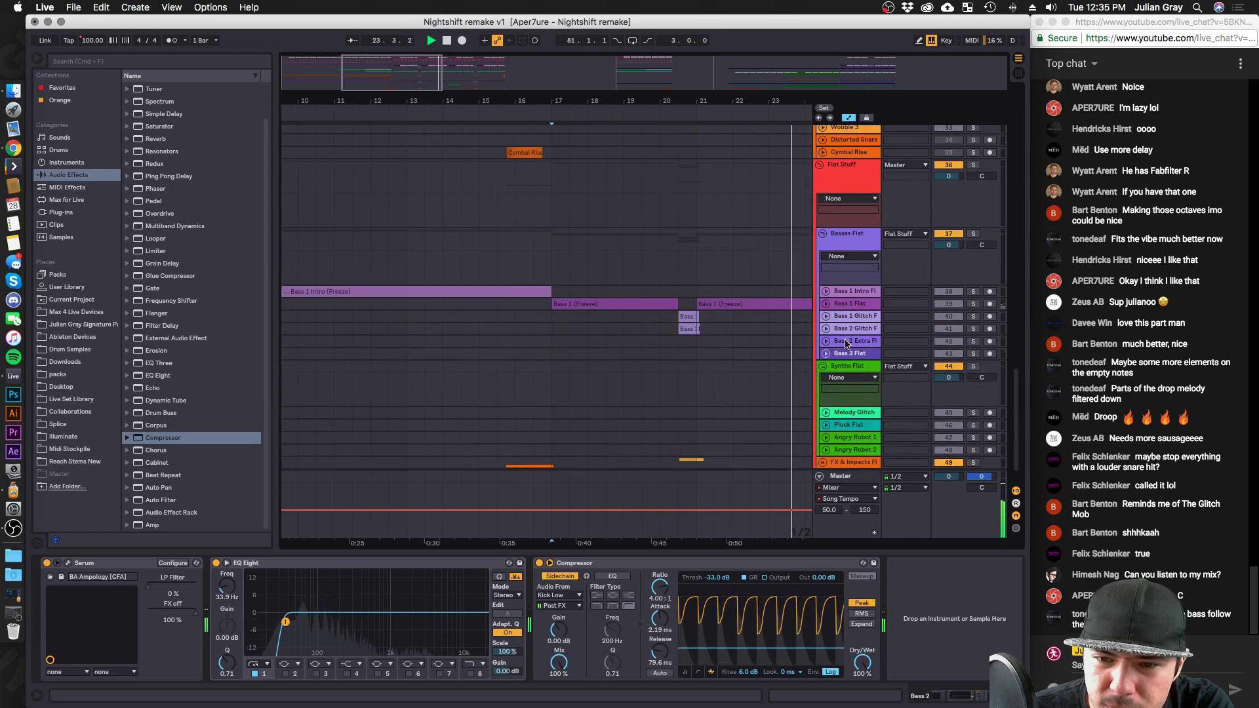
click(975, 281)
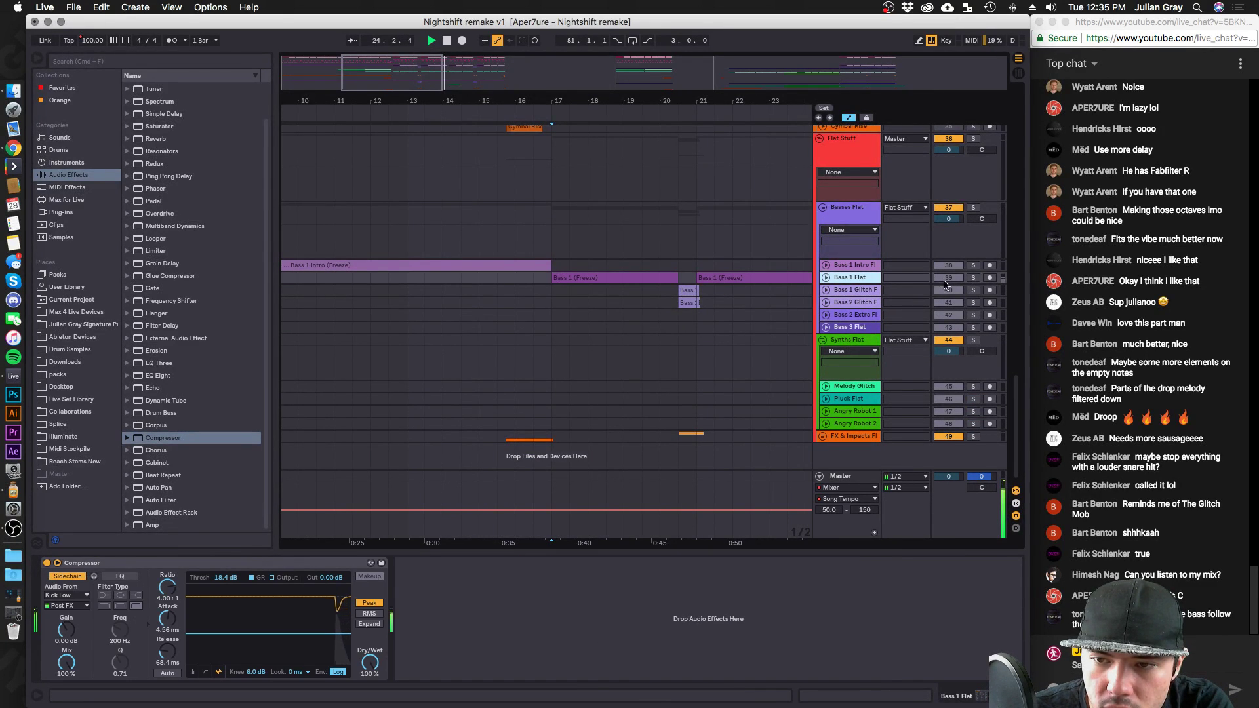
key(space)
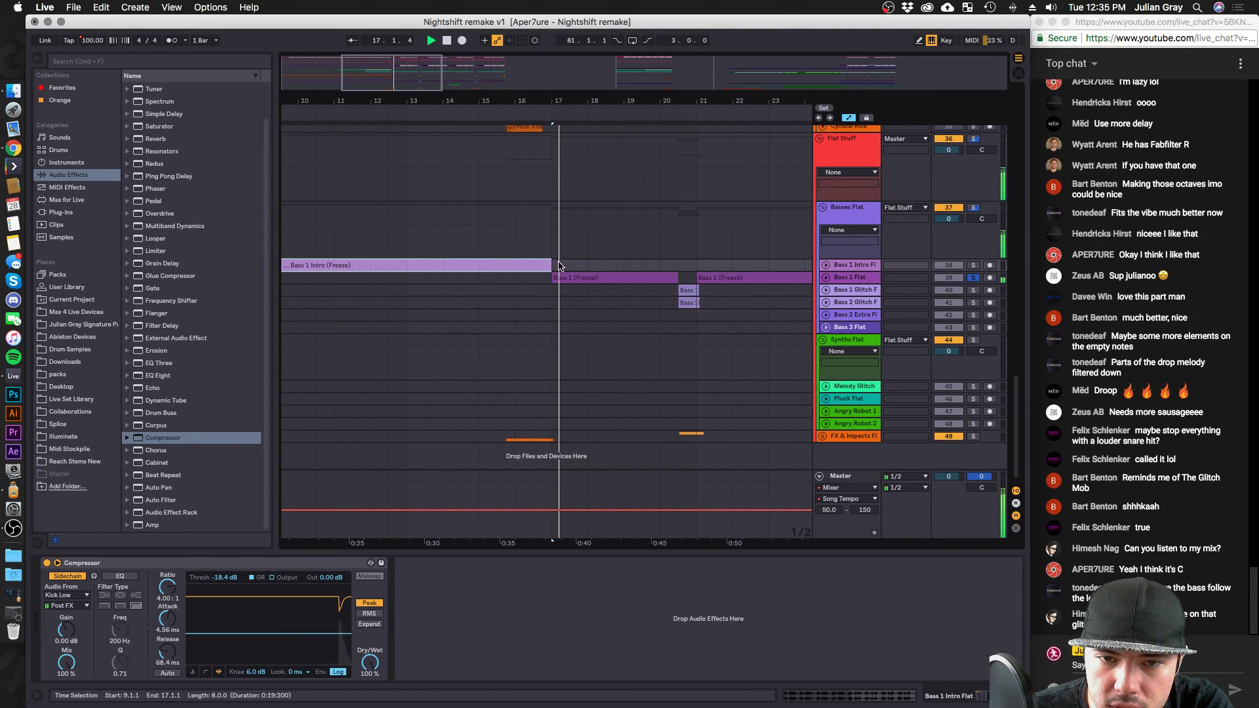
click(828, 280)
click(825, 279)
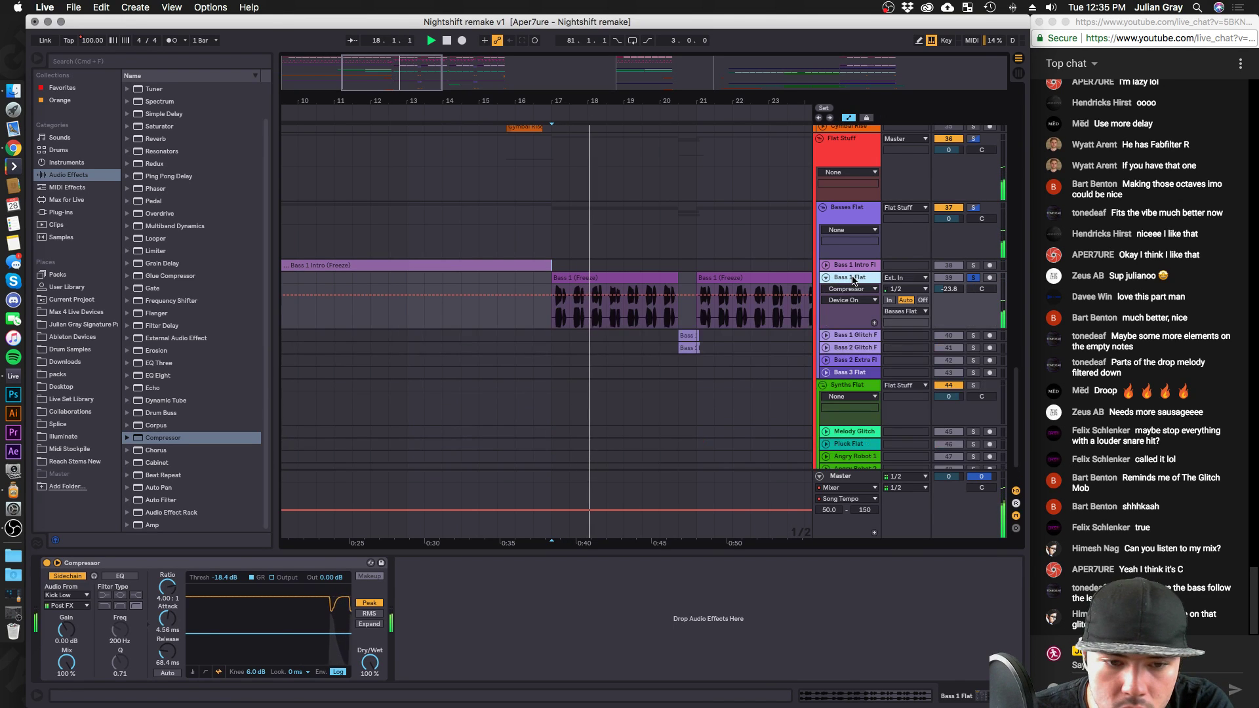
Set the Bass 1 Flat compressor to -inf dB threshold, 0.07 ms attack and 5.25:1 ratio, with a 1.10 kHz high-pass sidechain EQ.
drag(306, 630, 307, 651)
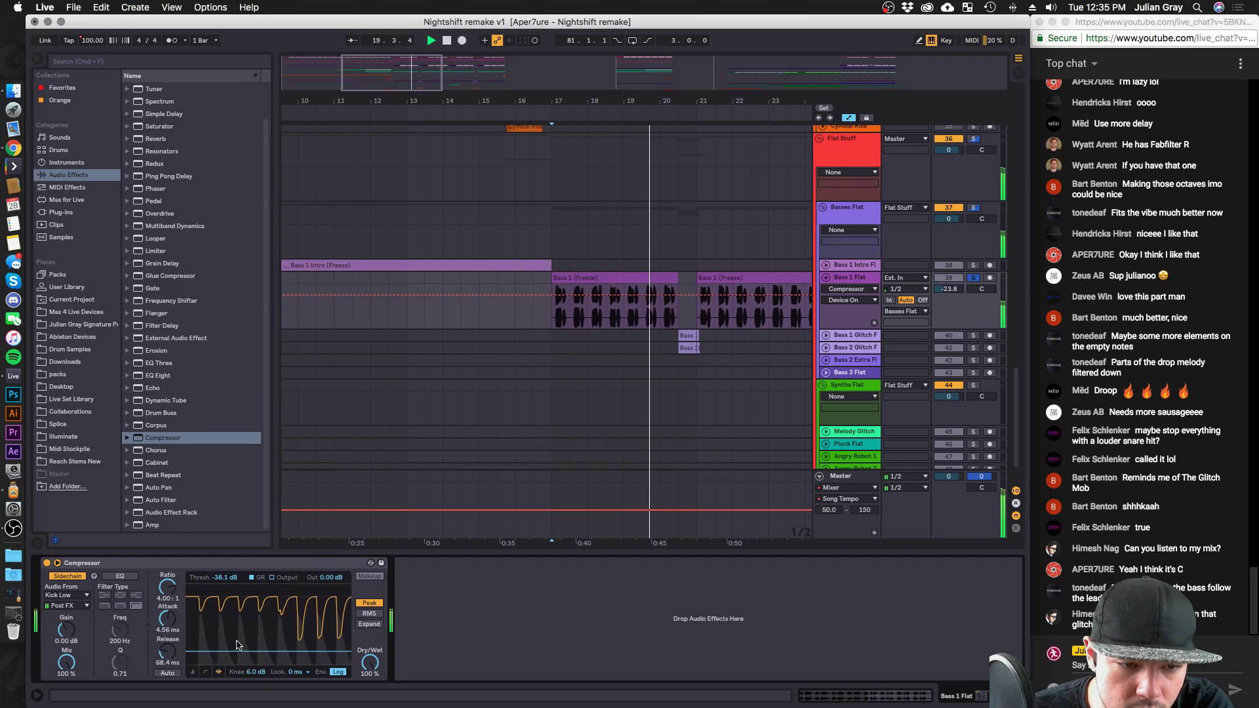
mouse_move(165, 623)
mouse_down()
mouse_move(165, 639)
mouse_move(120, 610)
mouse_move(168, 639)
mouse_up()
click(136, 605)
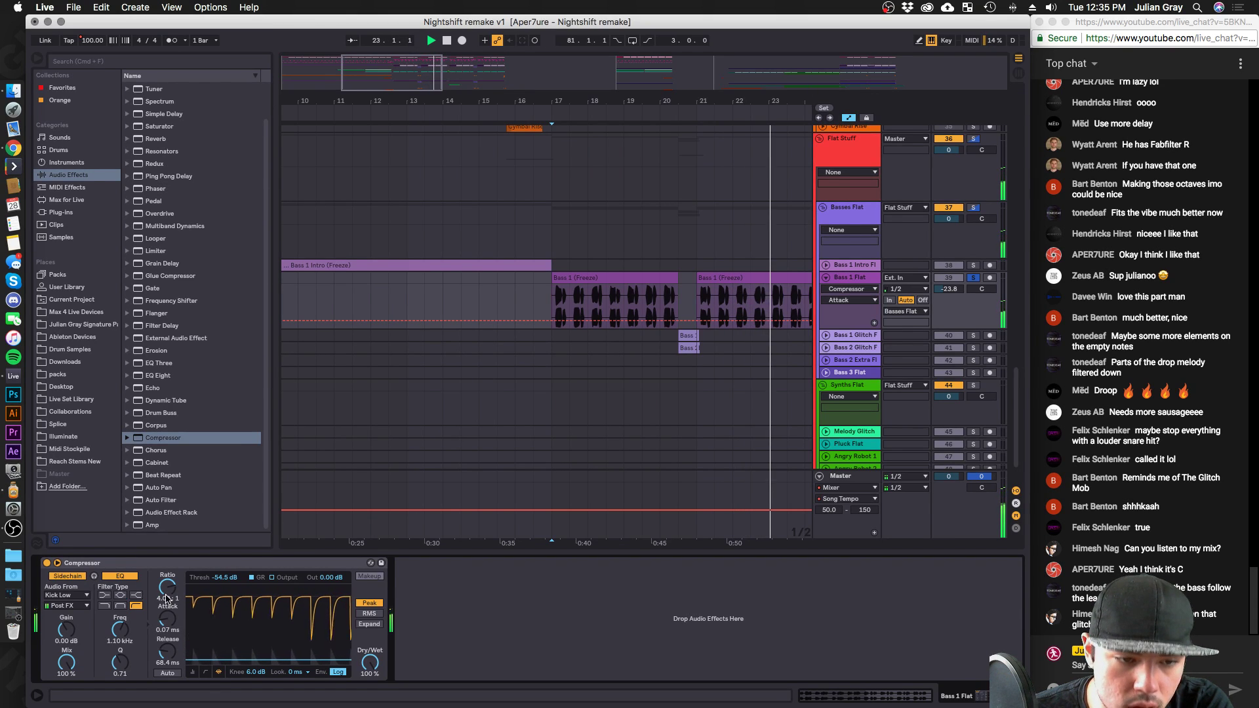
drag(166, 598, 164, 595)
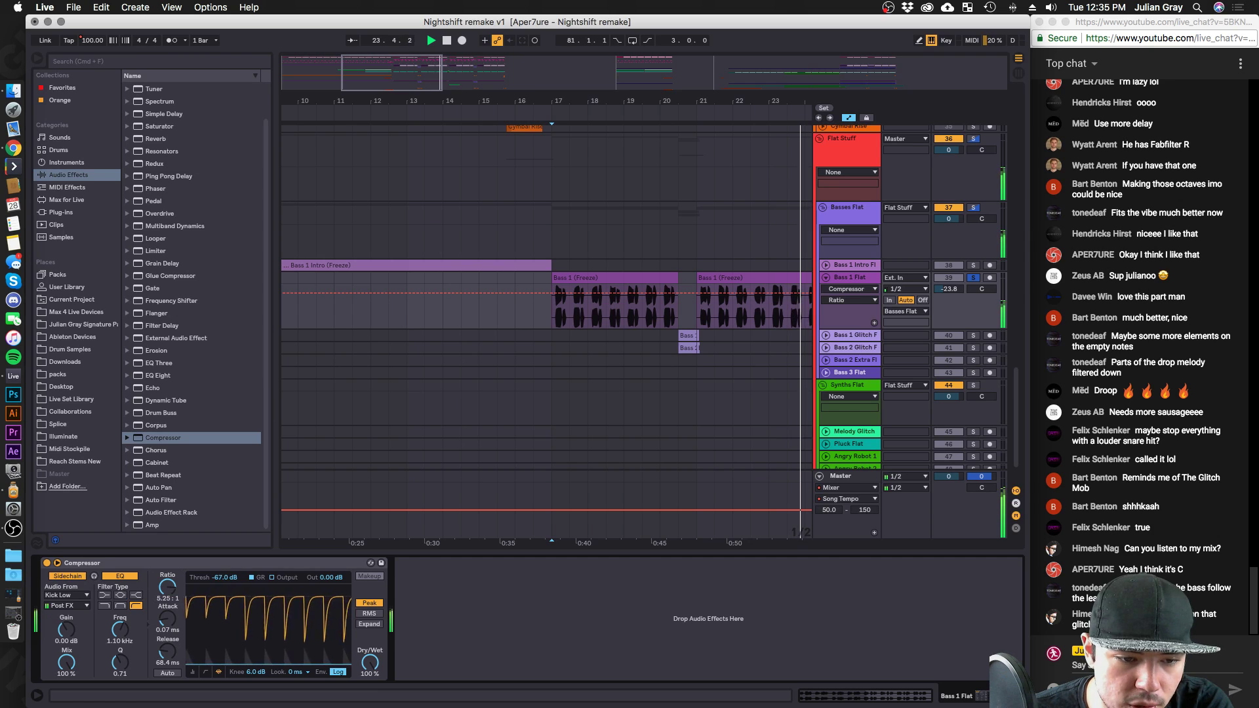
Try Kick High as the Bass 1 Flat compressor's sidechain source and settle on Kick.
click(66, 595)
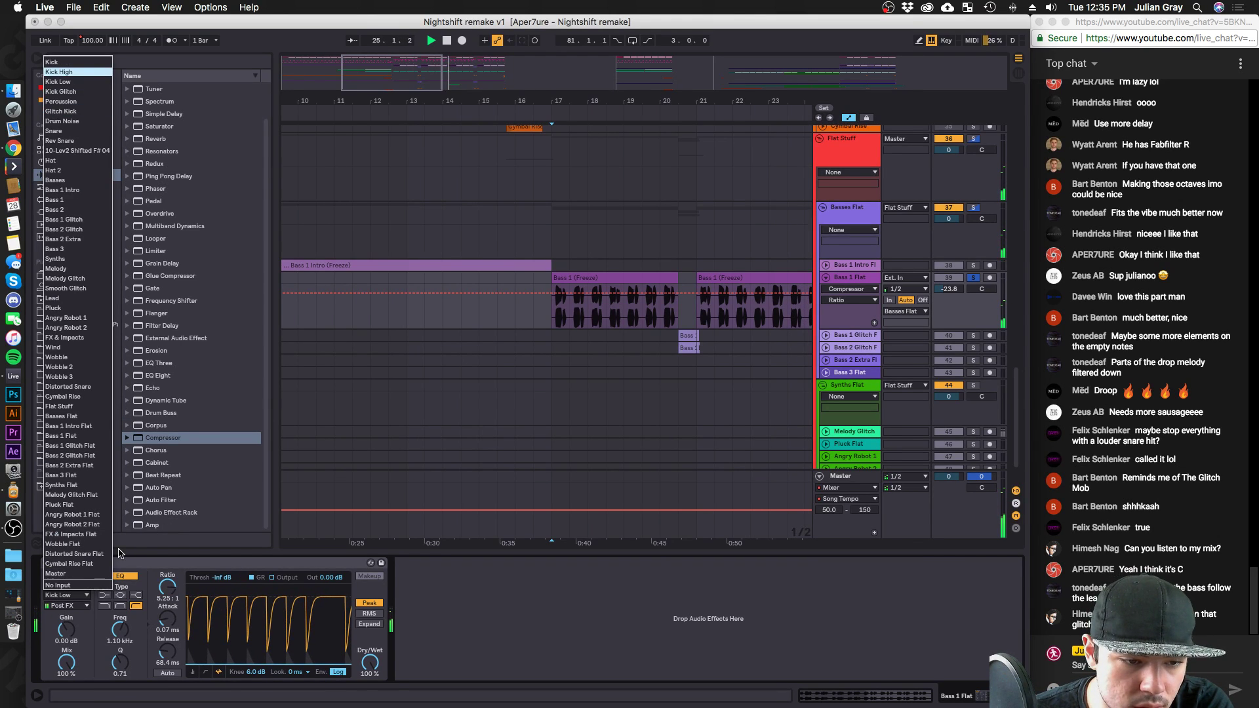
key(Return)
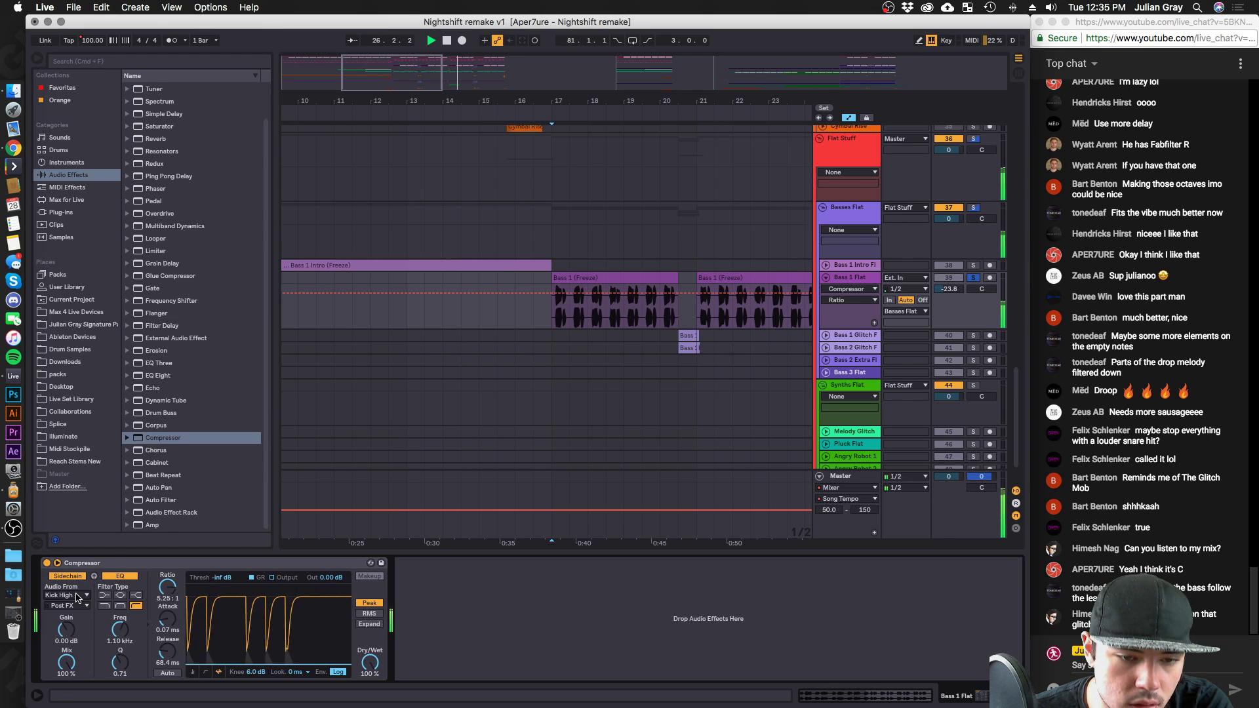
click(77, 595)
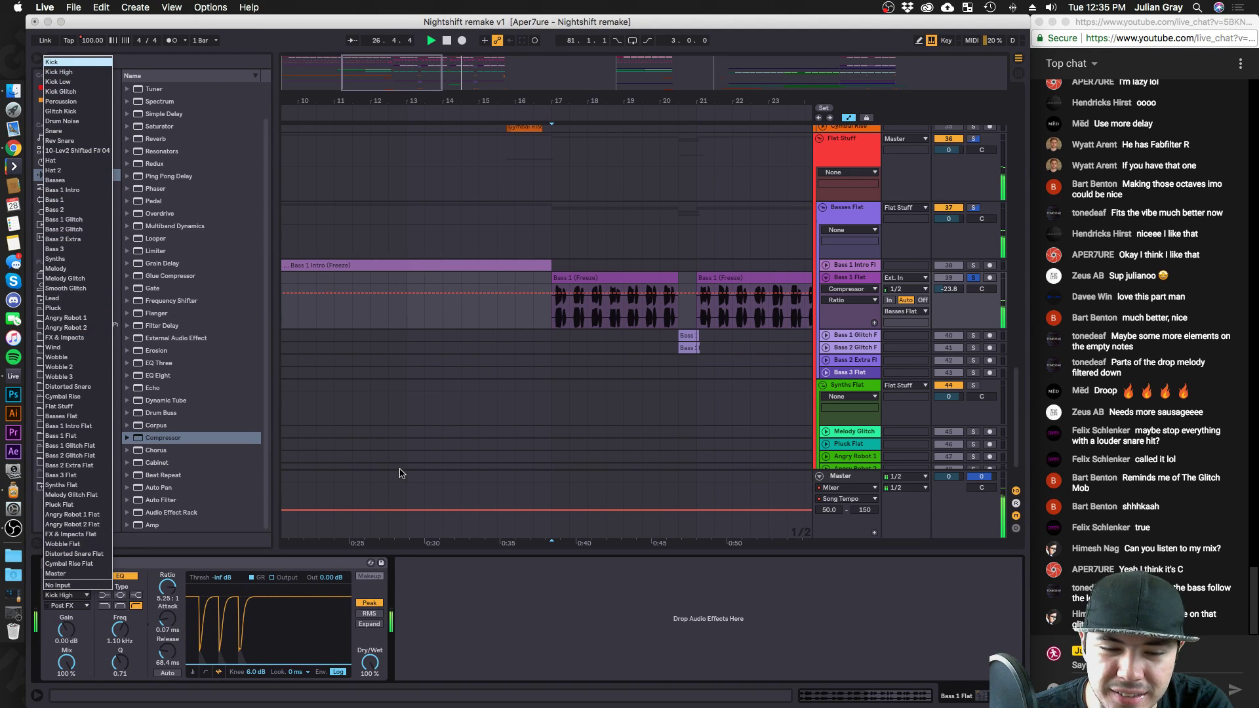
key(Return)
Review the kick tracks, and play from bar 21 while looking down through the bass and flat tracks.
scroll(661, 262, up, 20)
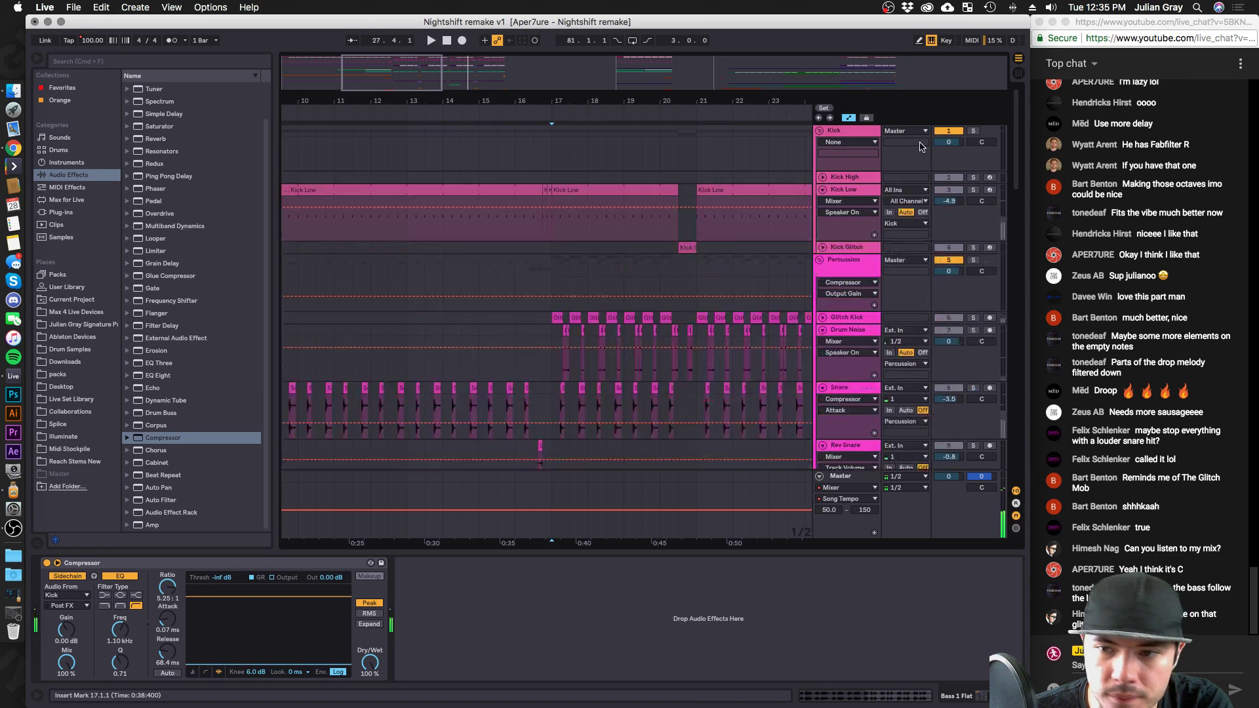
key(space)
click(683, 167)
scroll(687, 210, down, 10)
scroll(688, 222, down, 15)
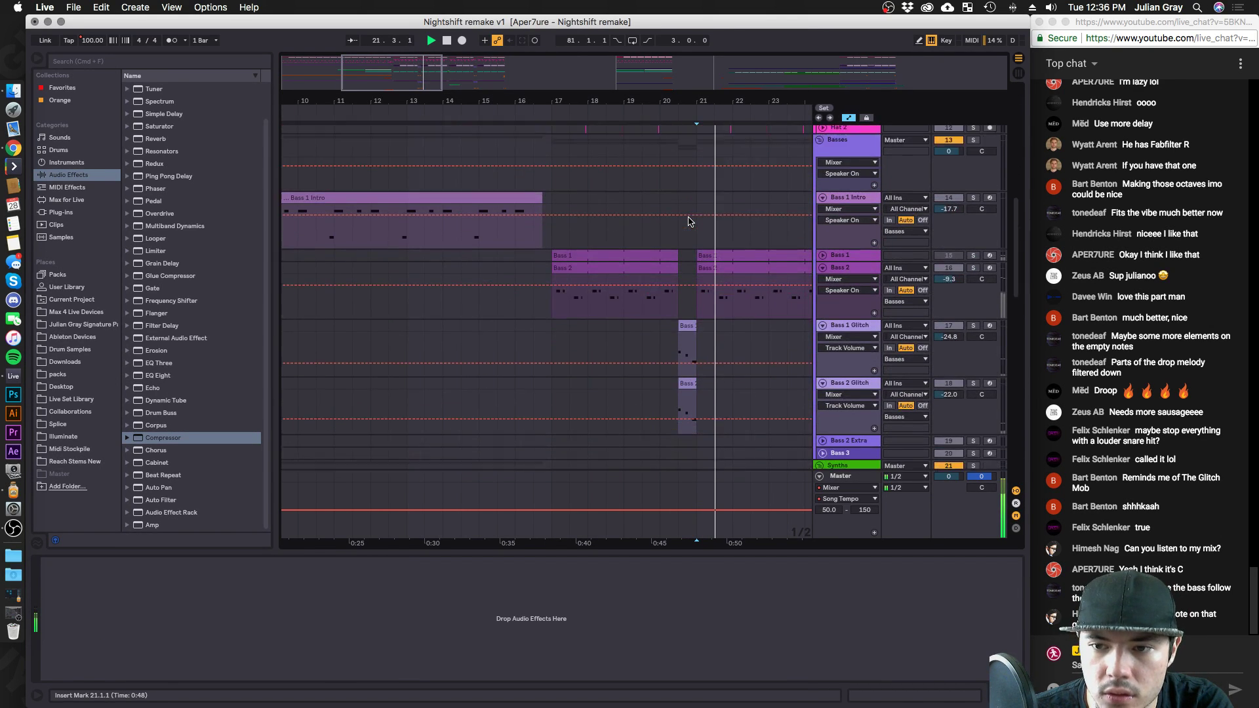
scroll(688, 221, down, 8)
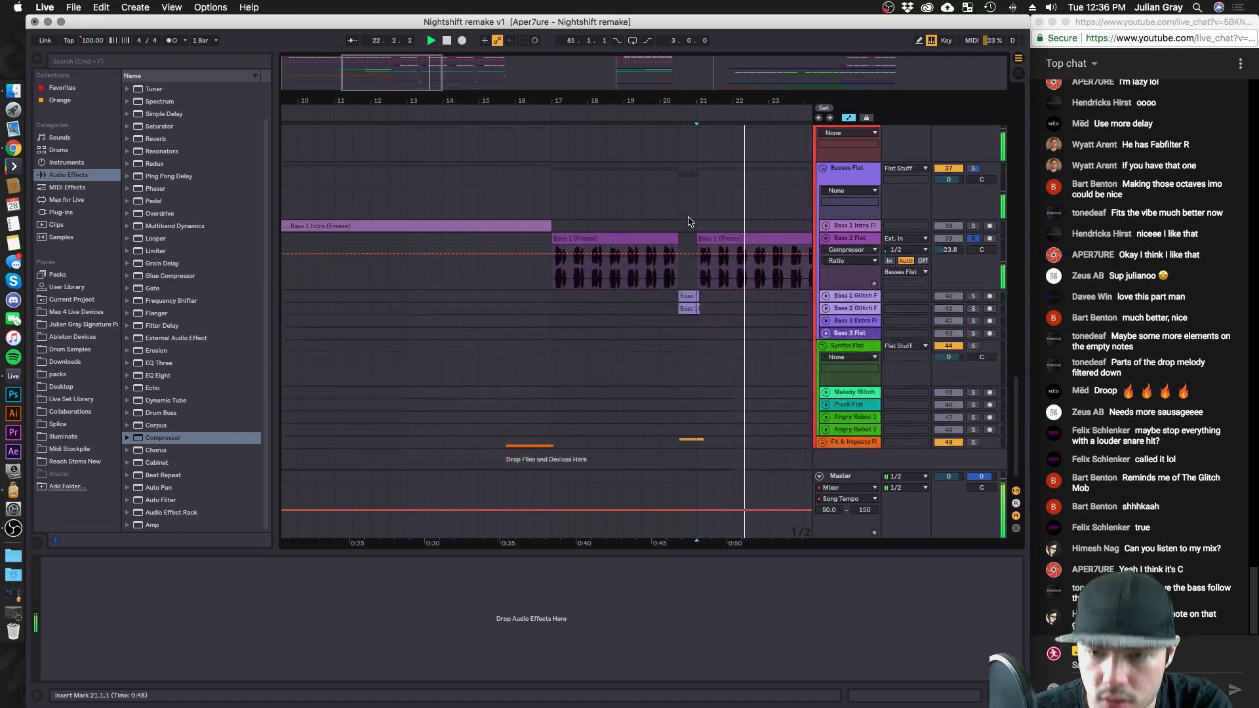
Add EQ Eight after the Bass 1 Flat compressor with a band 4 high cut at 1.41 kHz, and play from bar 17.
click(656, 259)
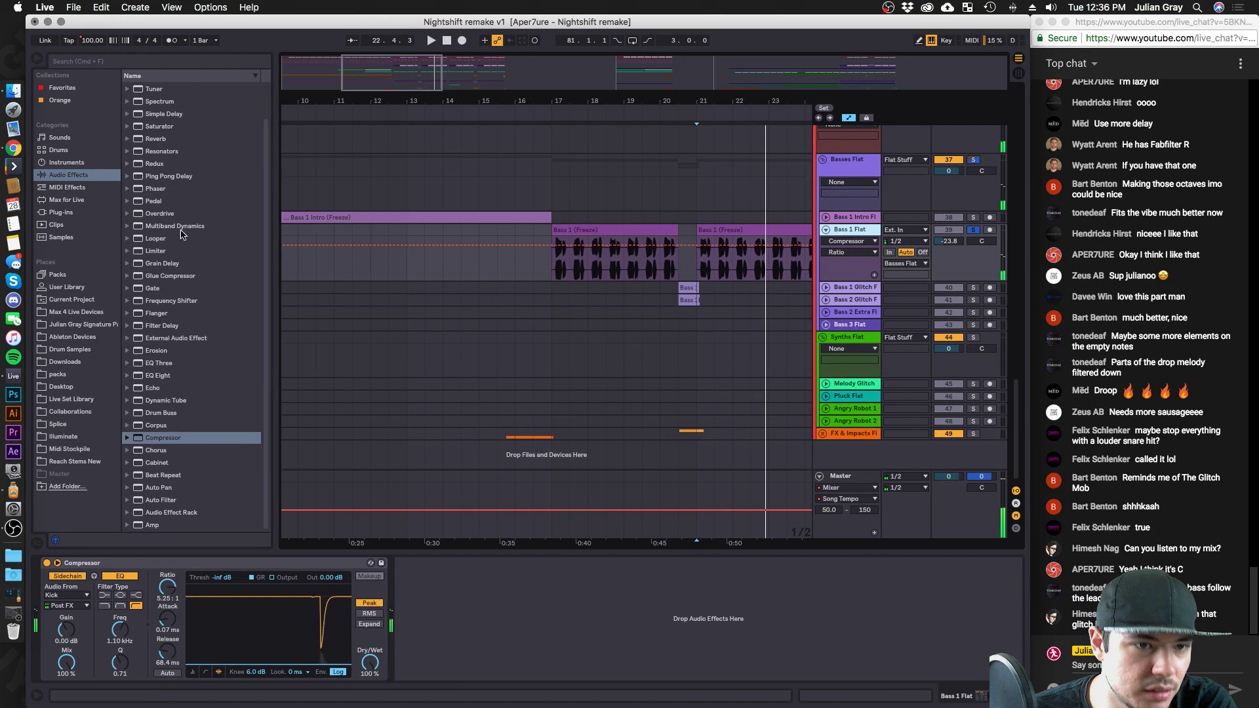
click(157, 375)
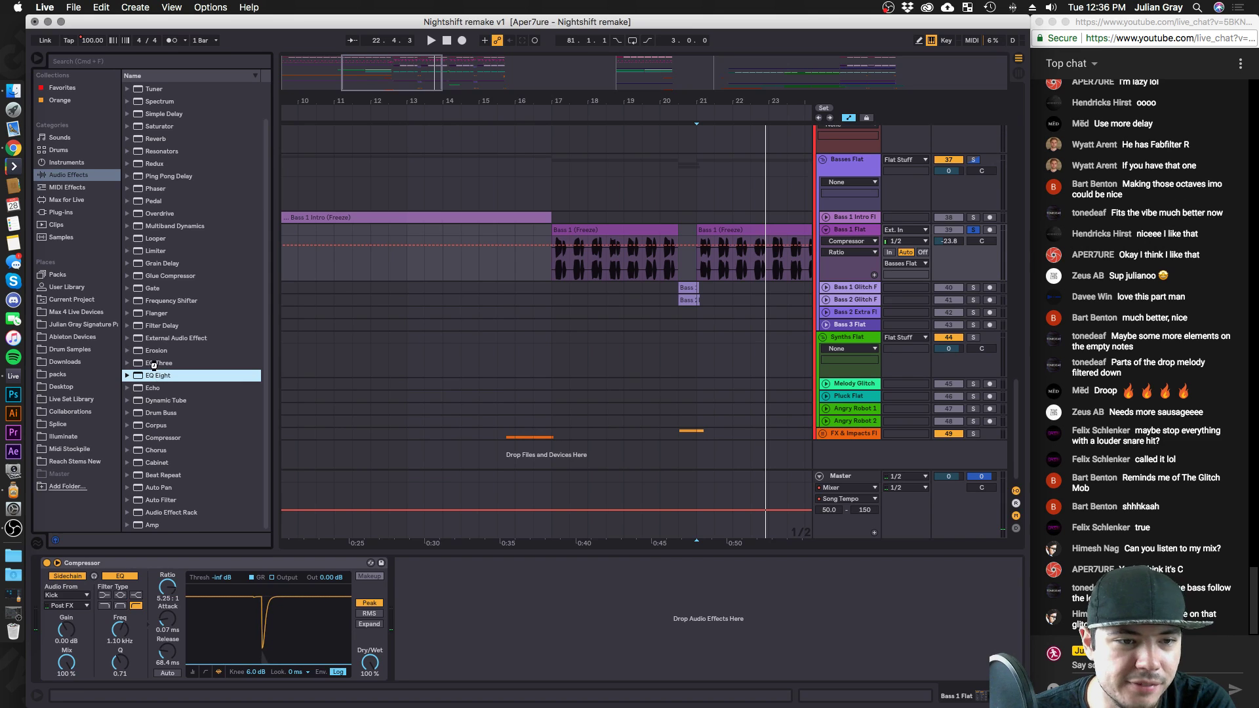
drag(689, 631, 608, 641)
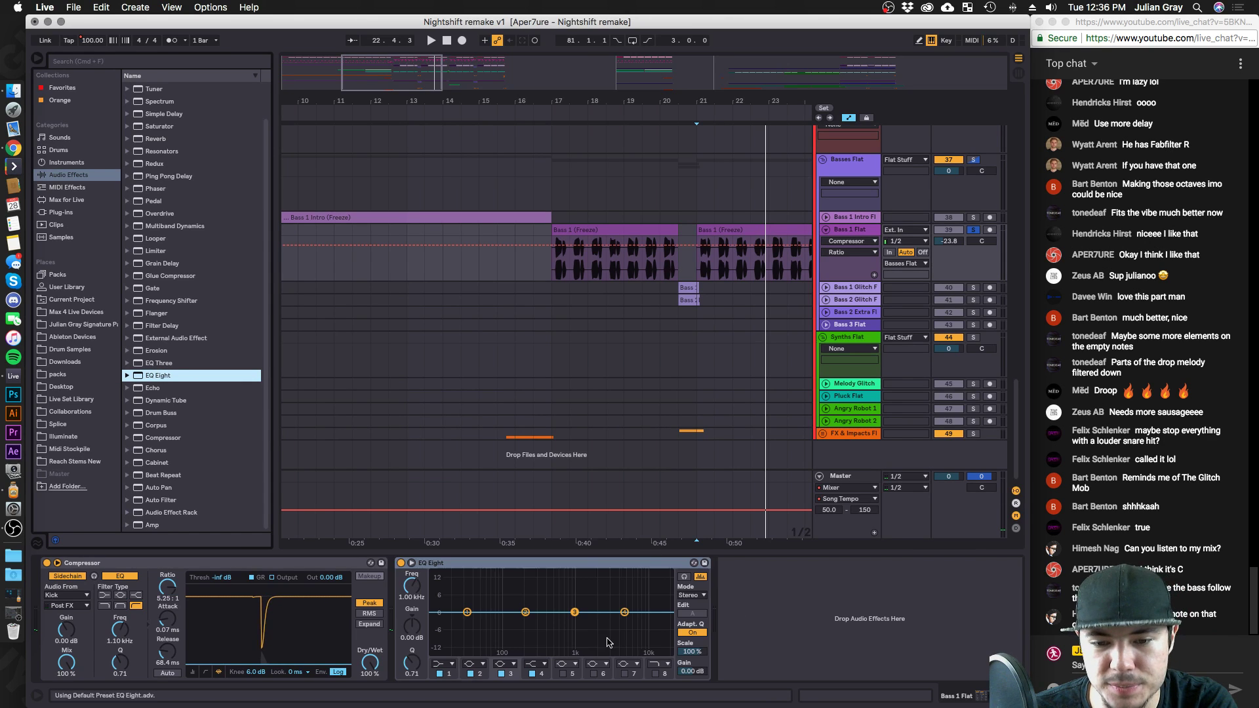
click(528, 664)
click(534, 646)
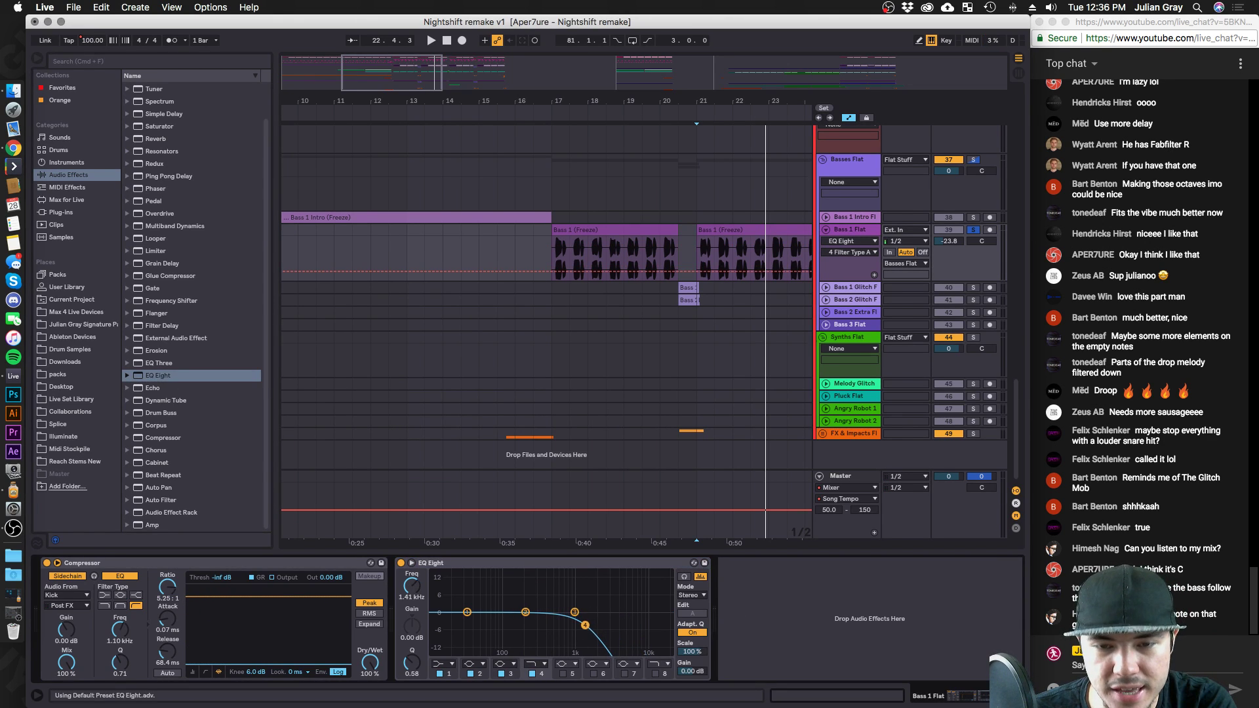
click(556, 253)
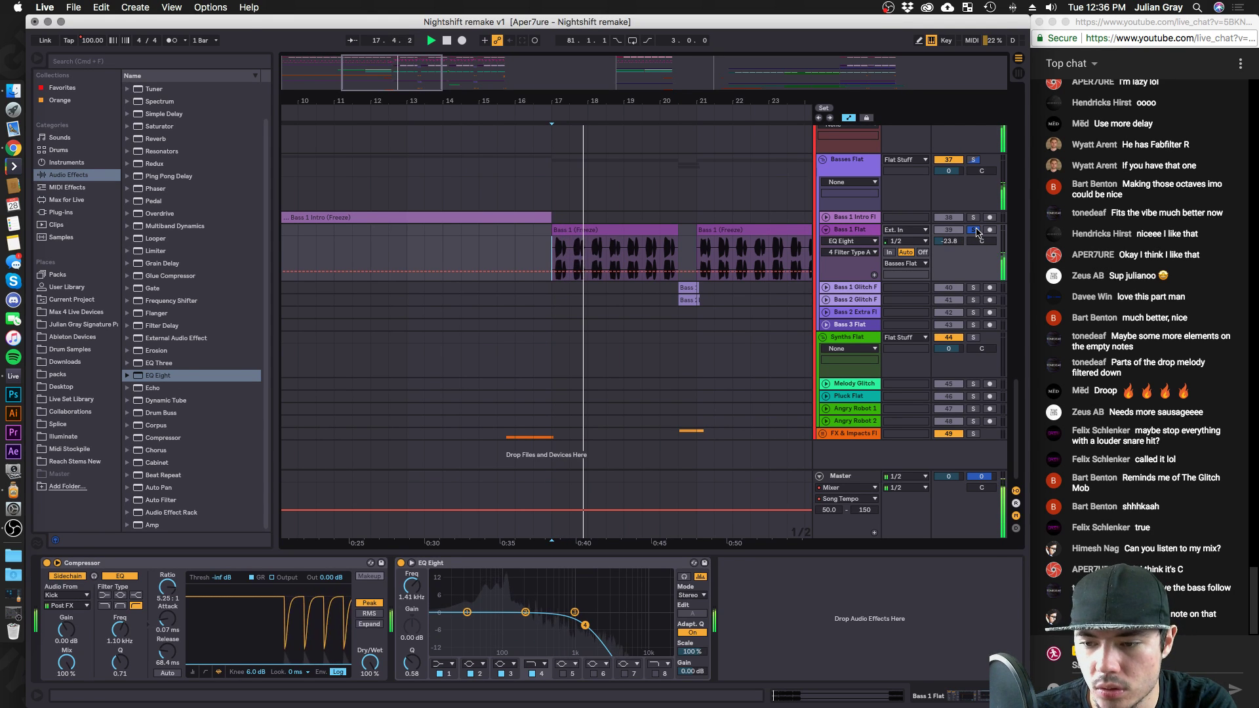
Set the low cut of the Bass 2 track's EQ Eight to 35.9 Hz with a Q of 0.69.
scroll(683, 239, up, 10)
scroll(683, 239, up, 5)
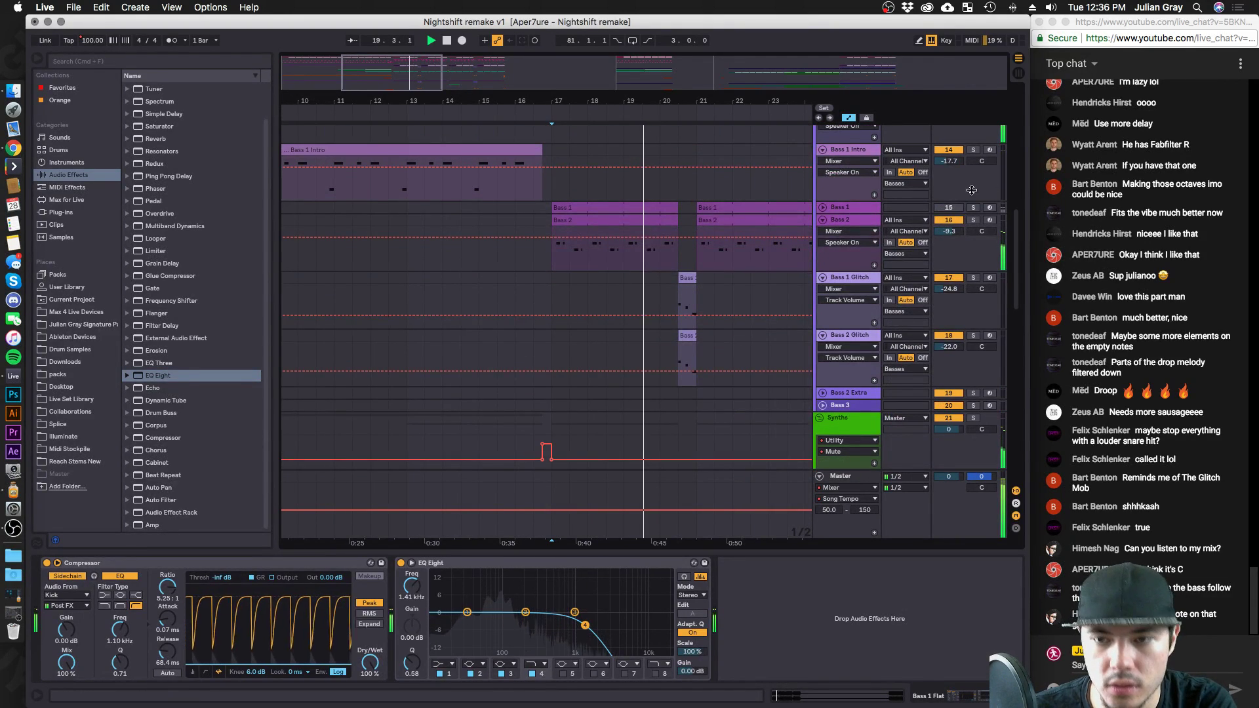
click(843, 219)
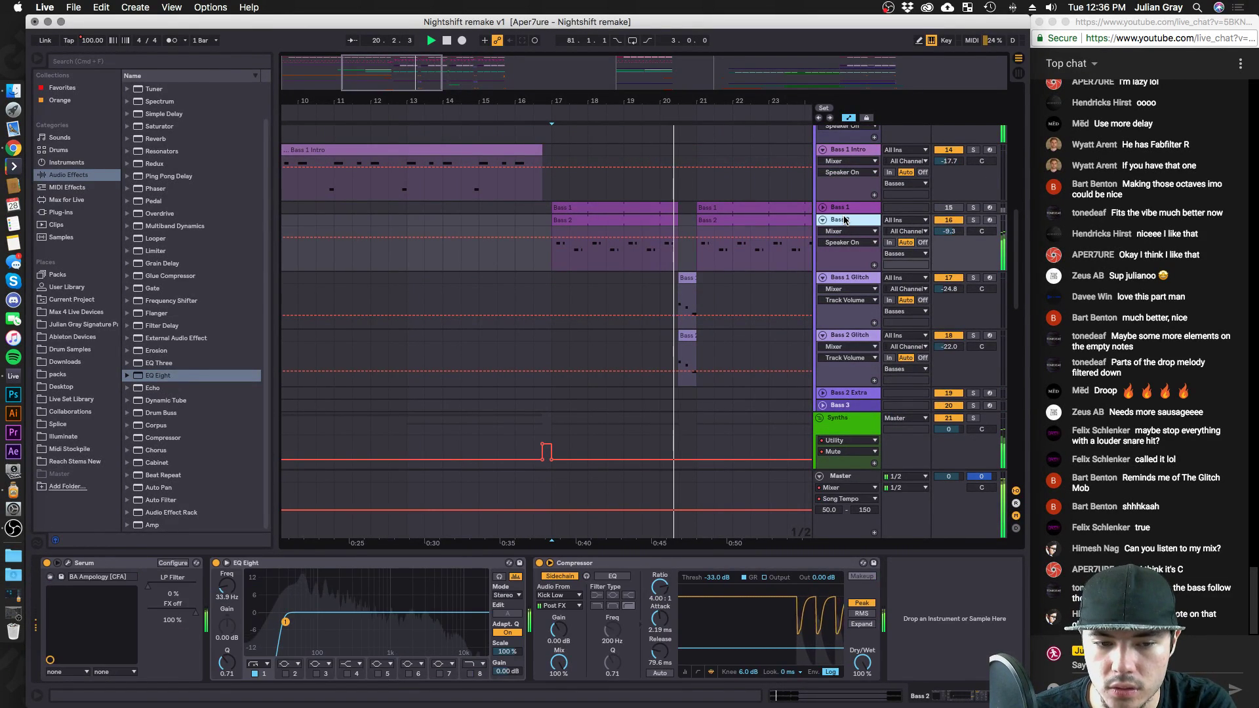
drag(285, 621, 287, 622)
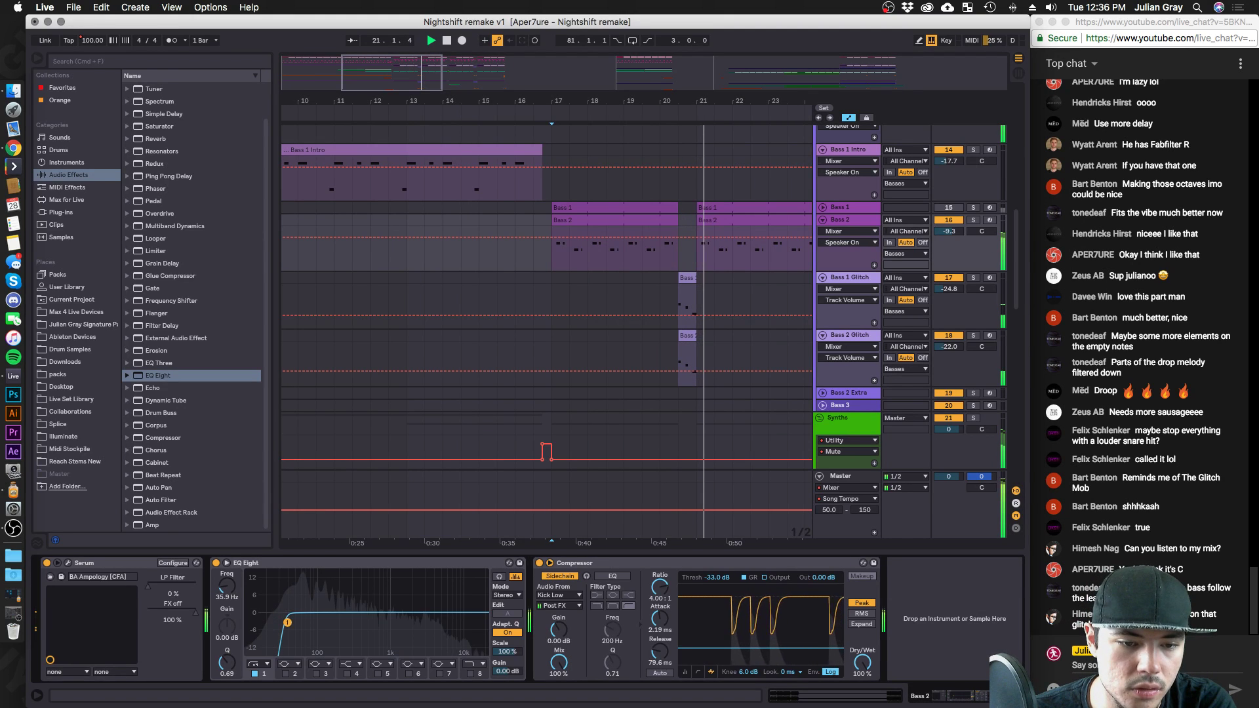
Lower the Bass 2 Glitch track's volume to -23.0 dB.
scroll(745, 335, down, 3)
scroll(745, 335, up, 4)
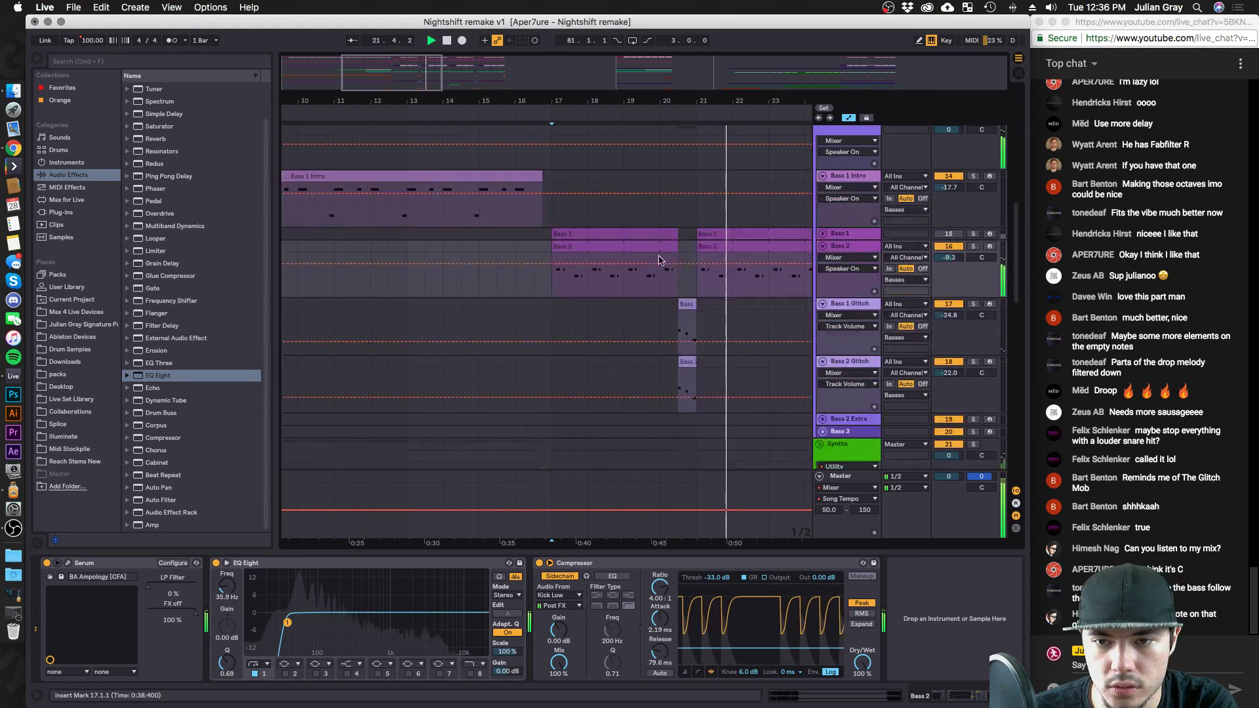
click(750, 335)
scroll(934, 374, down, 1)
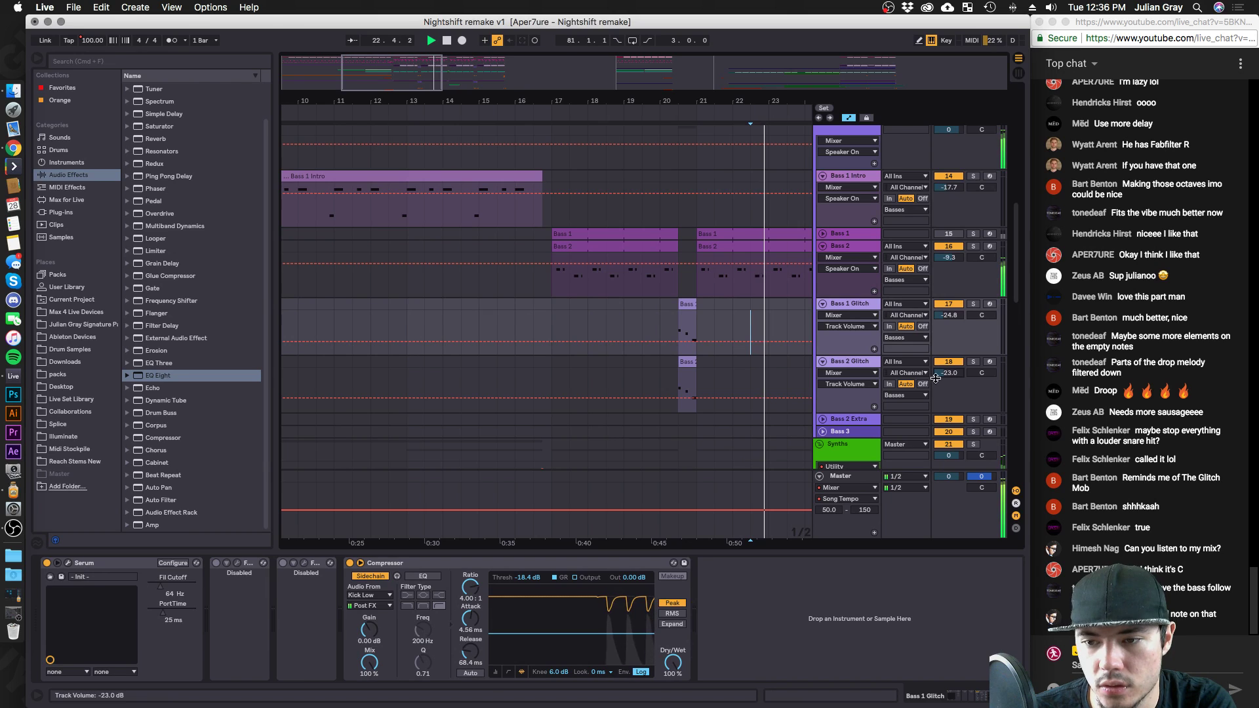
Try bypassing OTT on the Master track during playback.
click(842, 476)
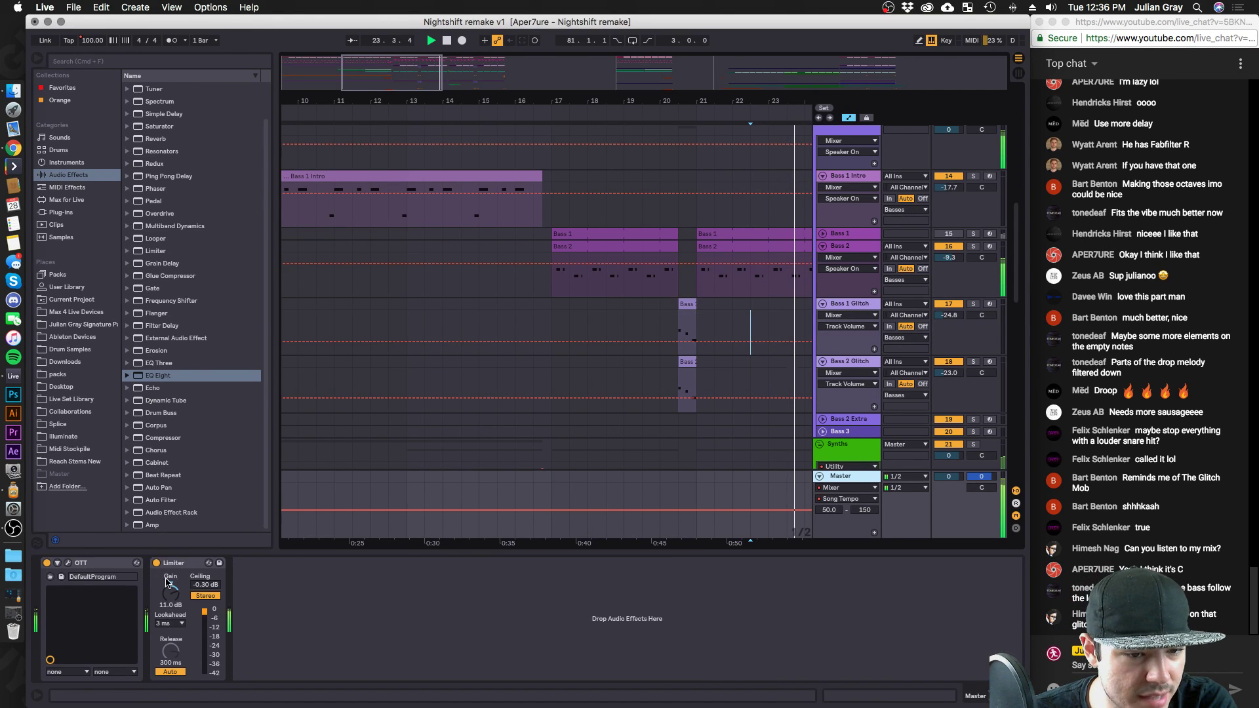
click(45, 563)
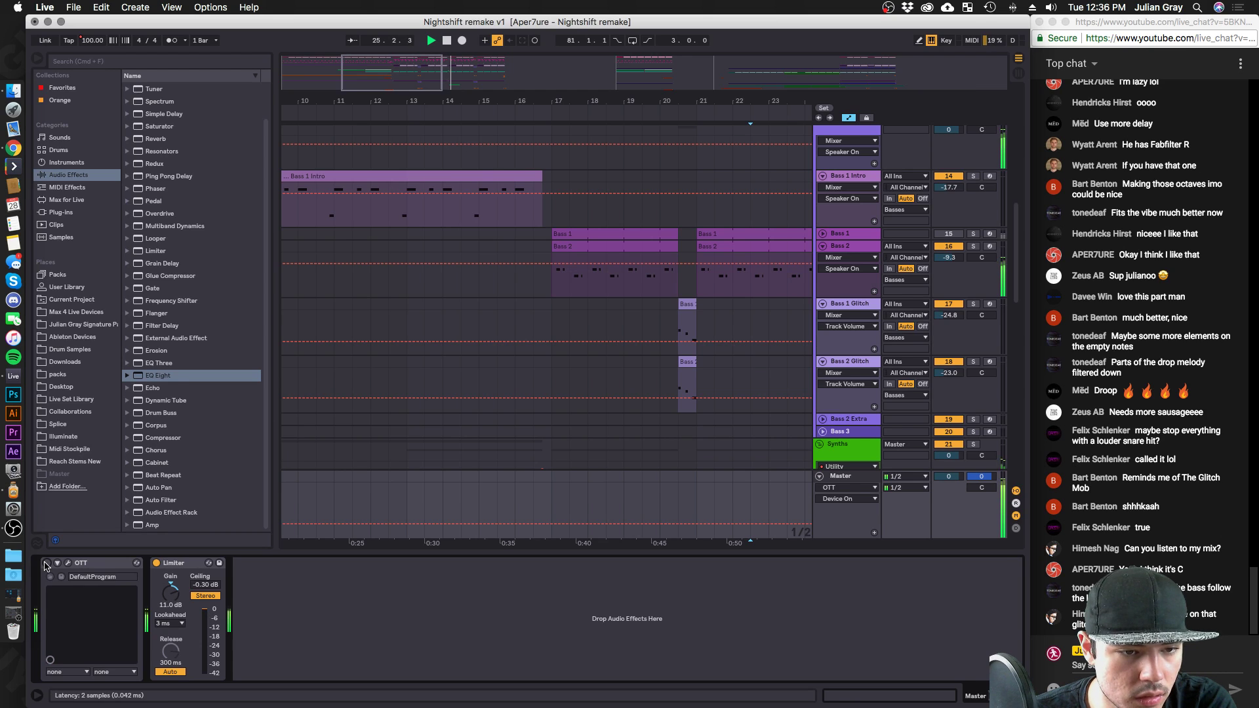
key(space)
Play the arrangement from bar 9, ahead of the drop.
scroll(623, 279, right, 3)
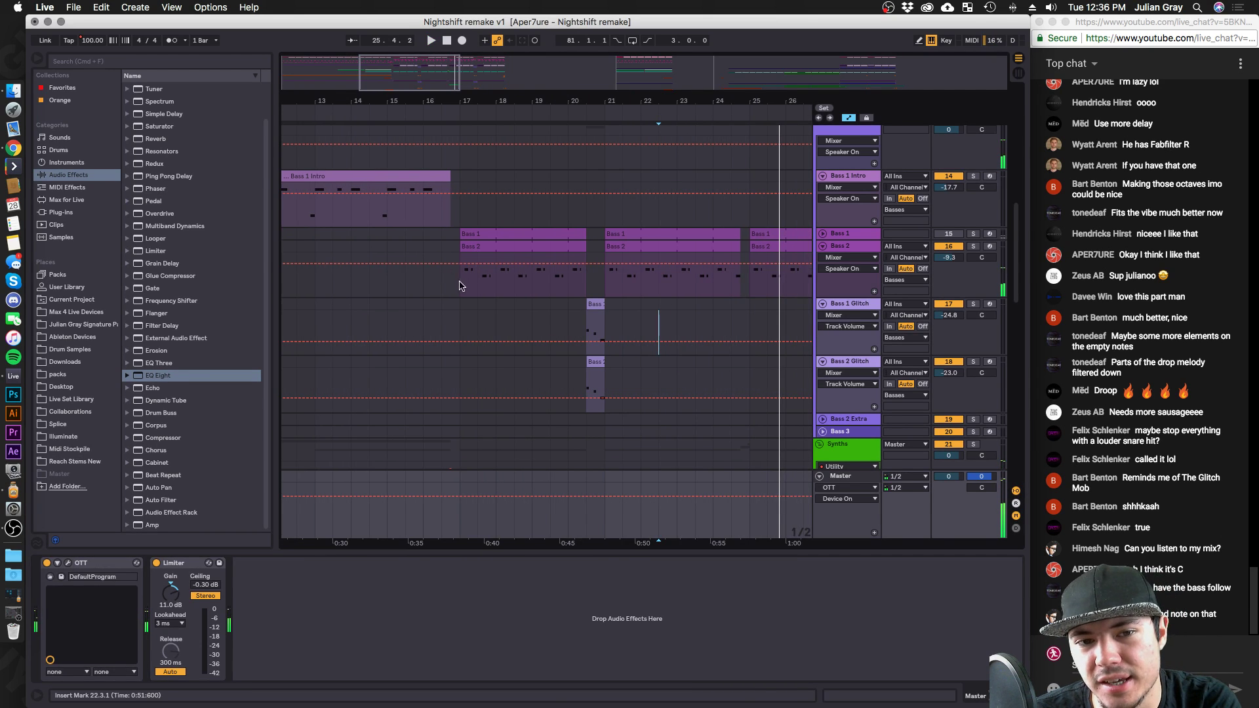
click(452, 280)
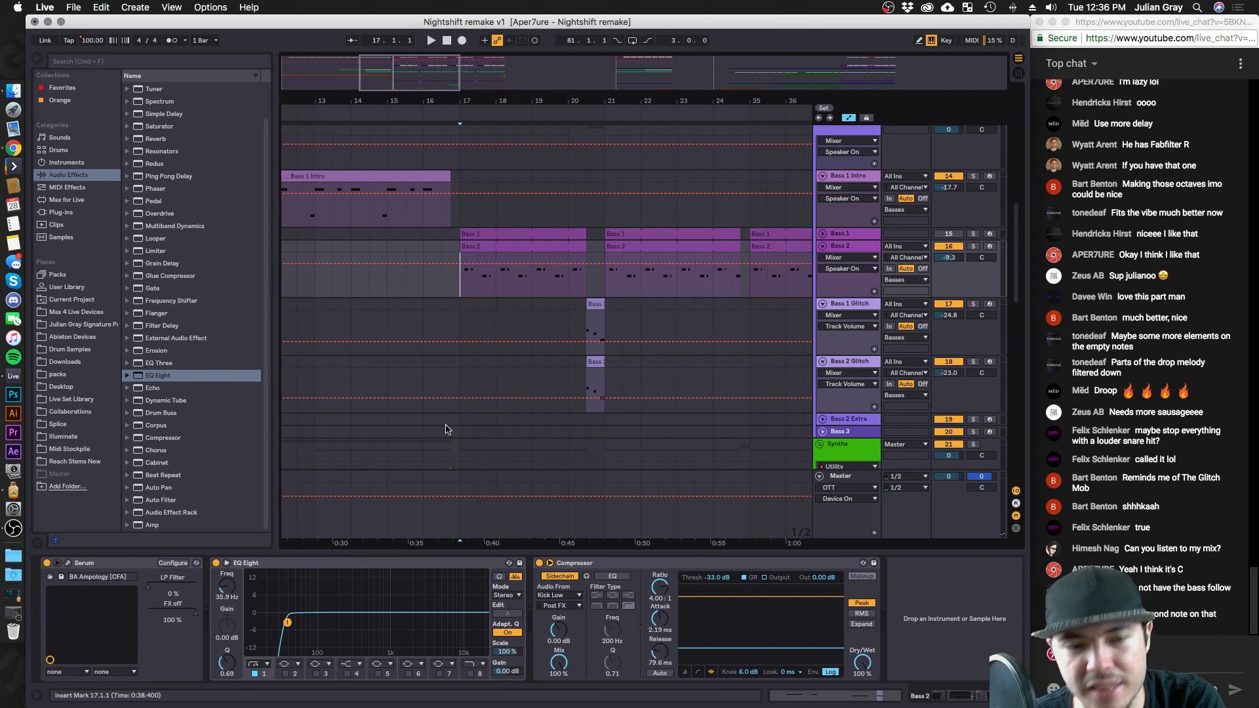
drag(399, 77, 405, 97)
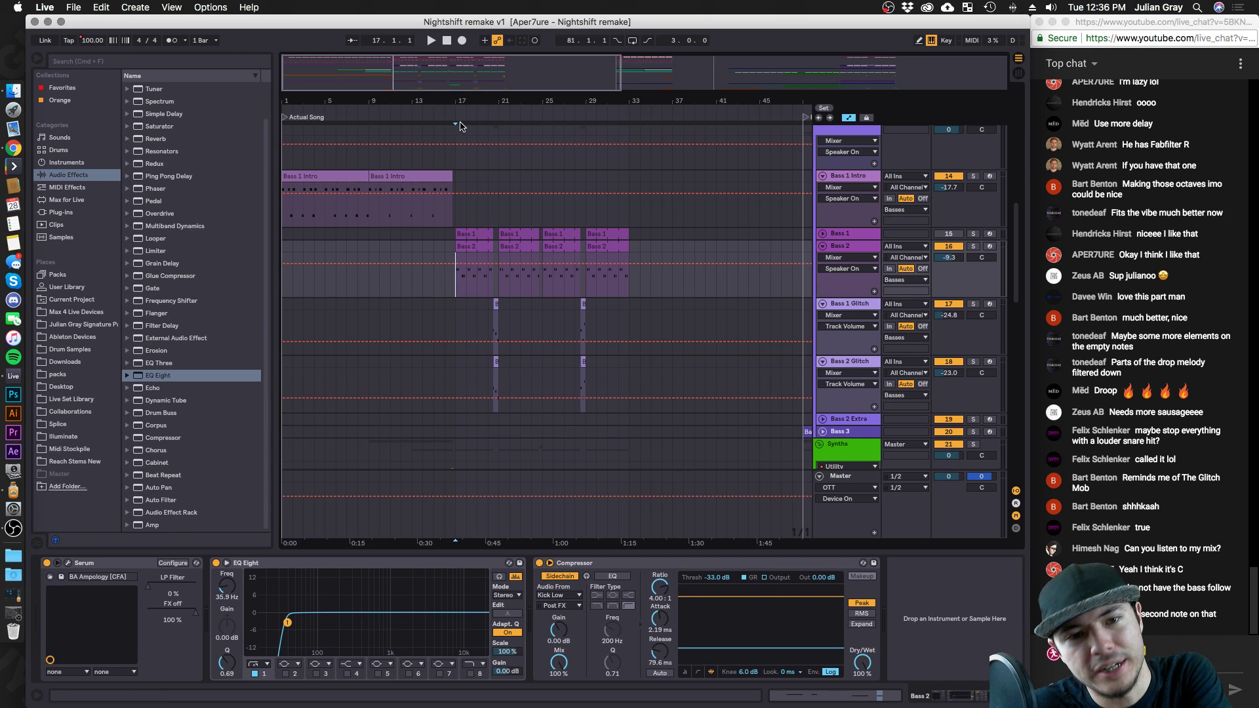
drag(460, 126, 582, 150)
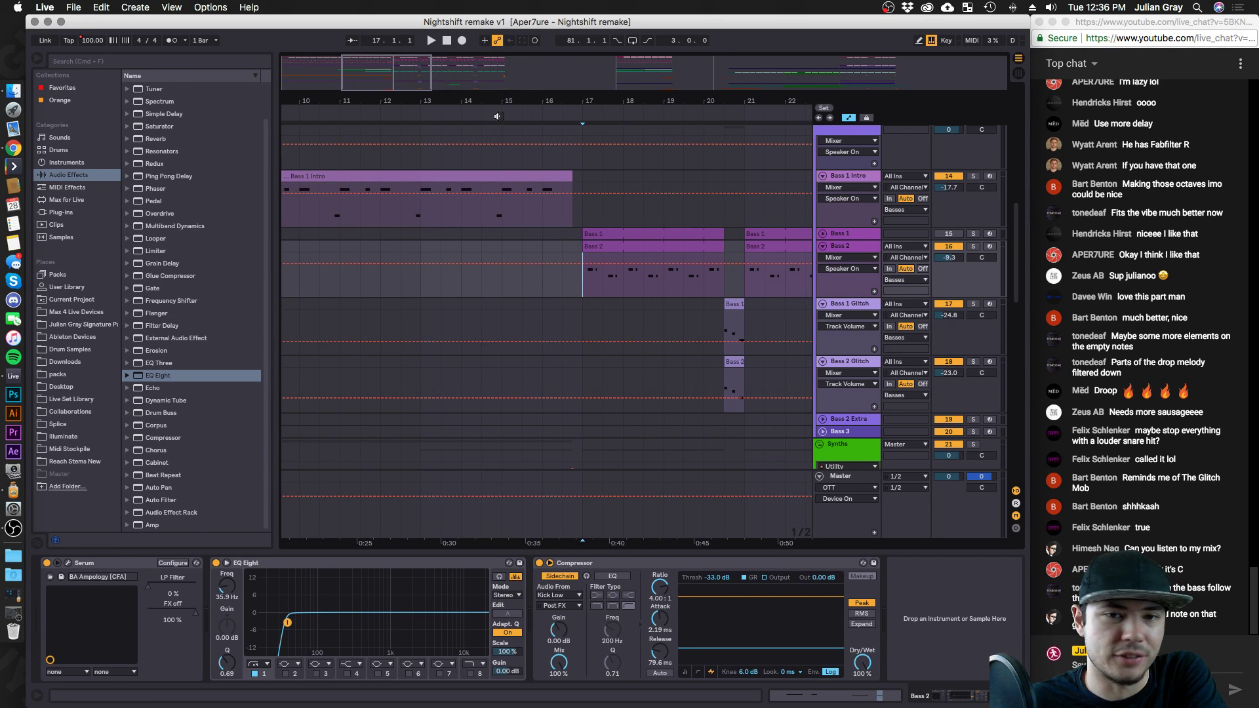
scroll(489, 213, up, 15)
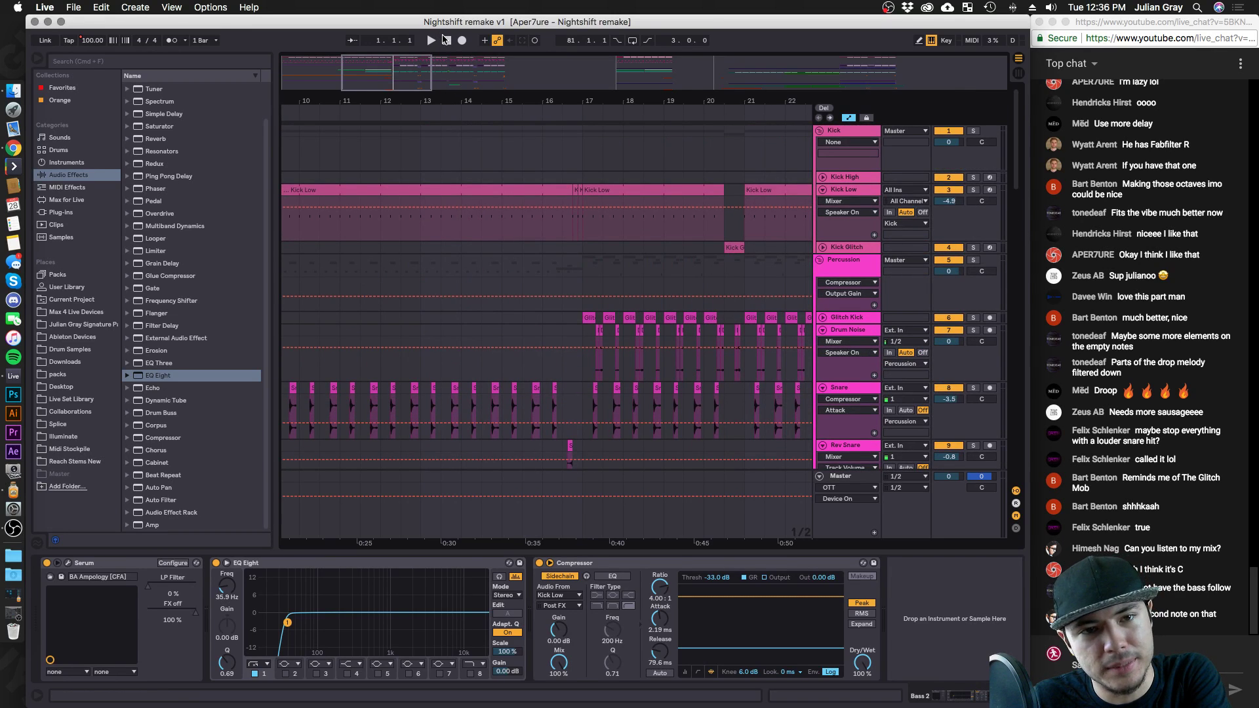
drag(413, 57, 438, 46)
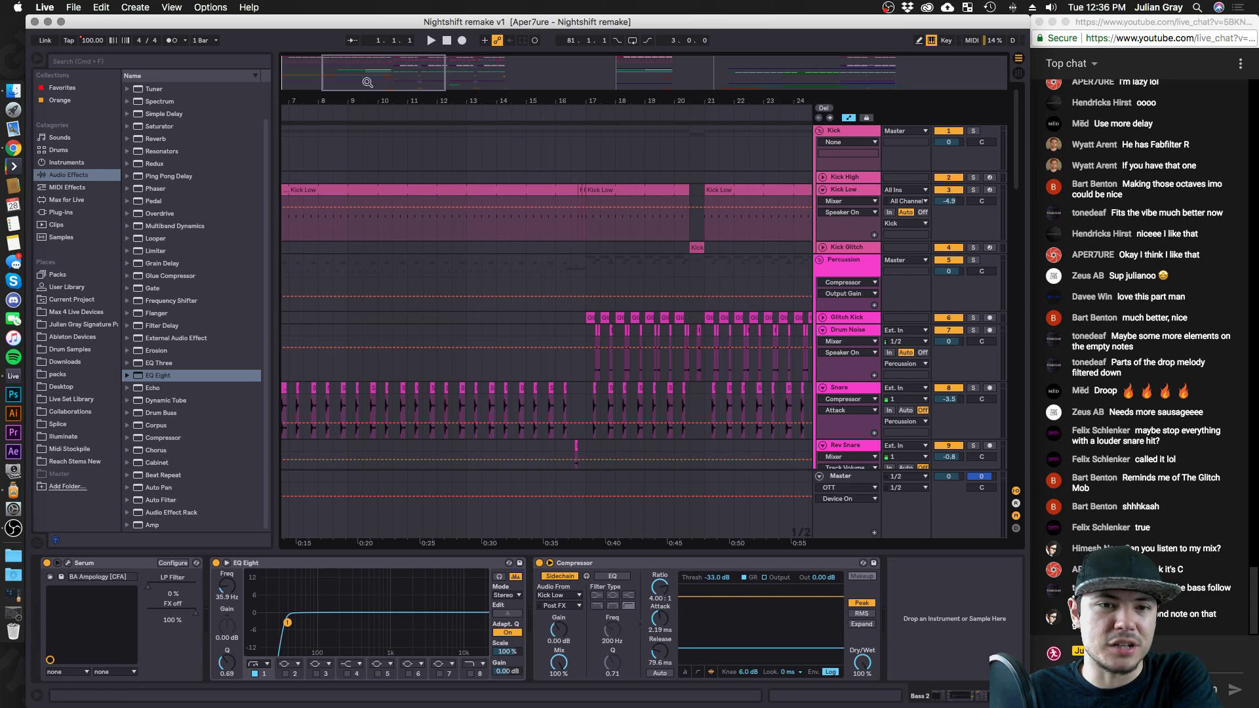
click(347, 152)
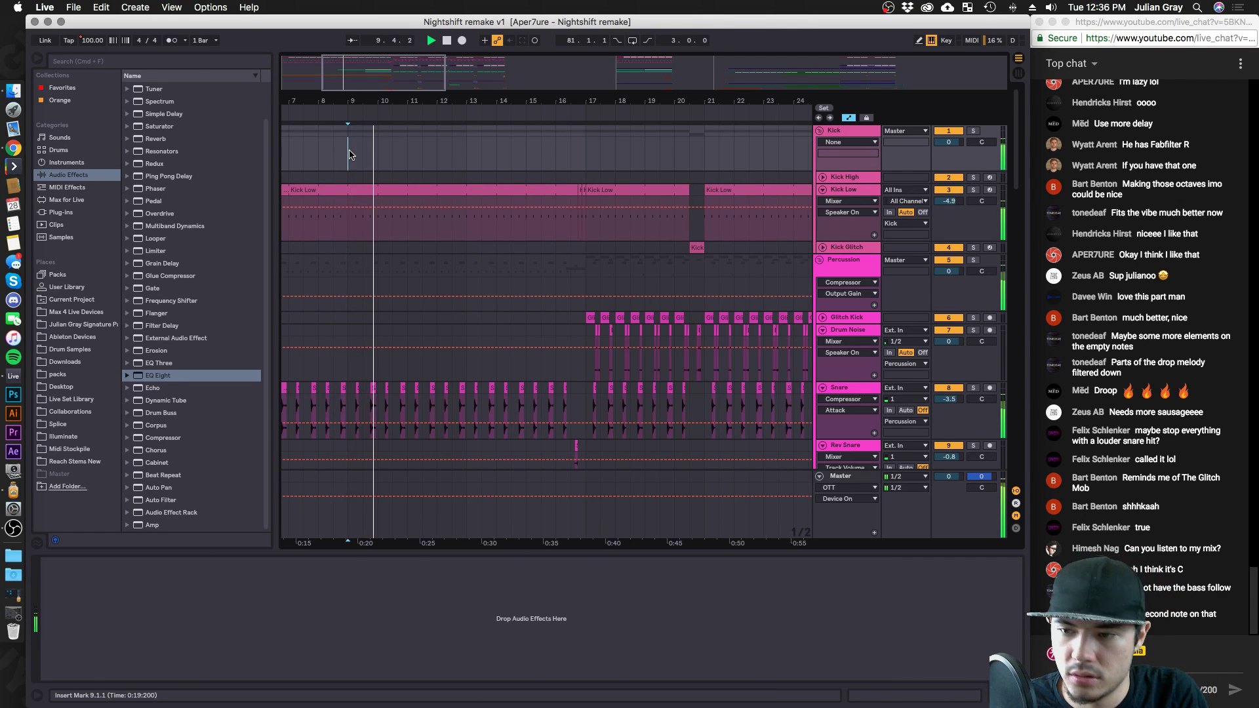
Set the Melody track's volume to -7.5 dB and its compressor threshold to -27.2 dB.
scroll(545, 279, down, 10)
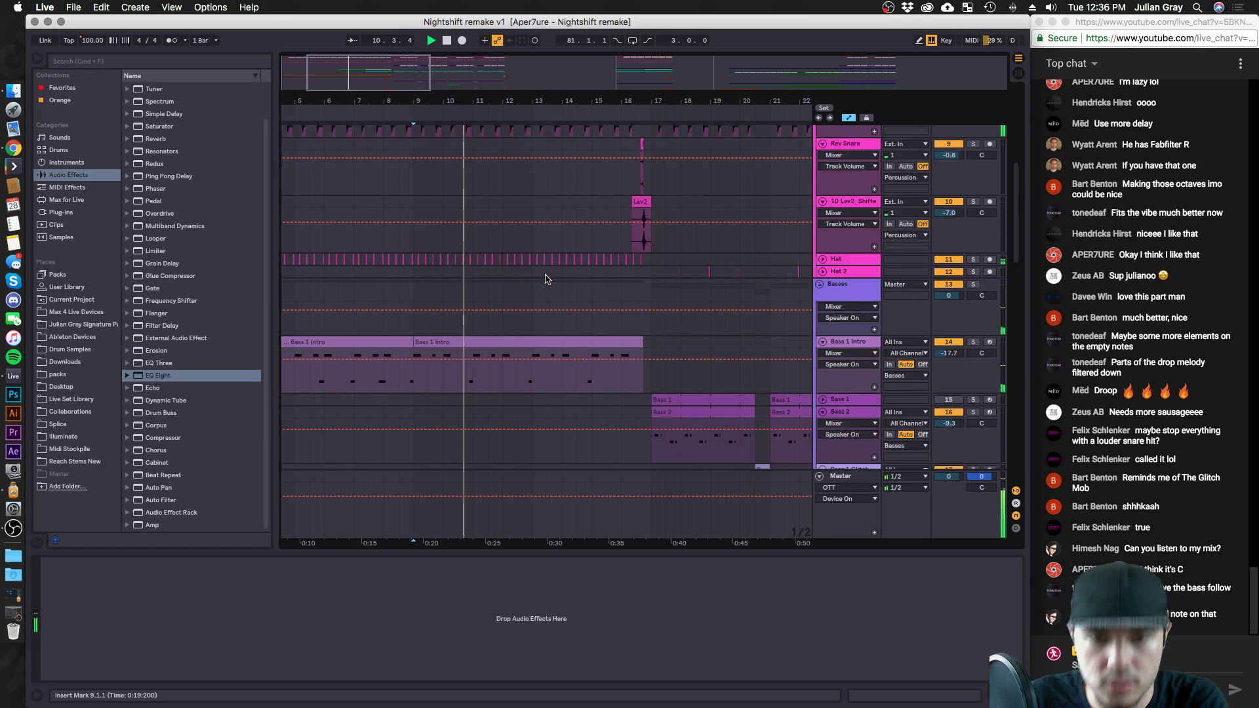
scroll(545, 279, down, 5)
scroll(872, 216, down, 5)
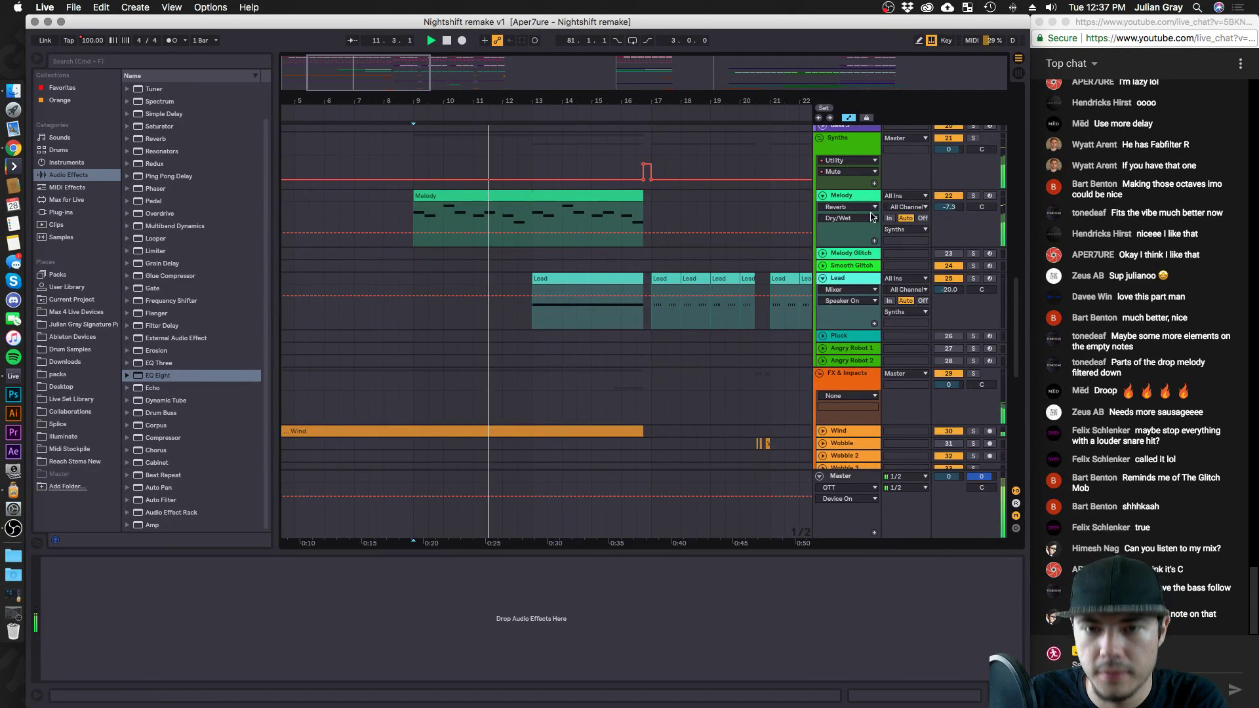
drag(949, 207, 948, 209)
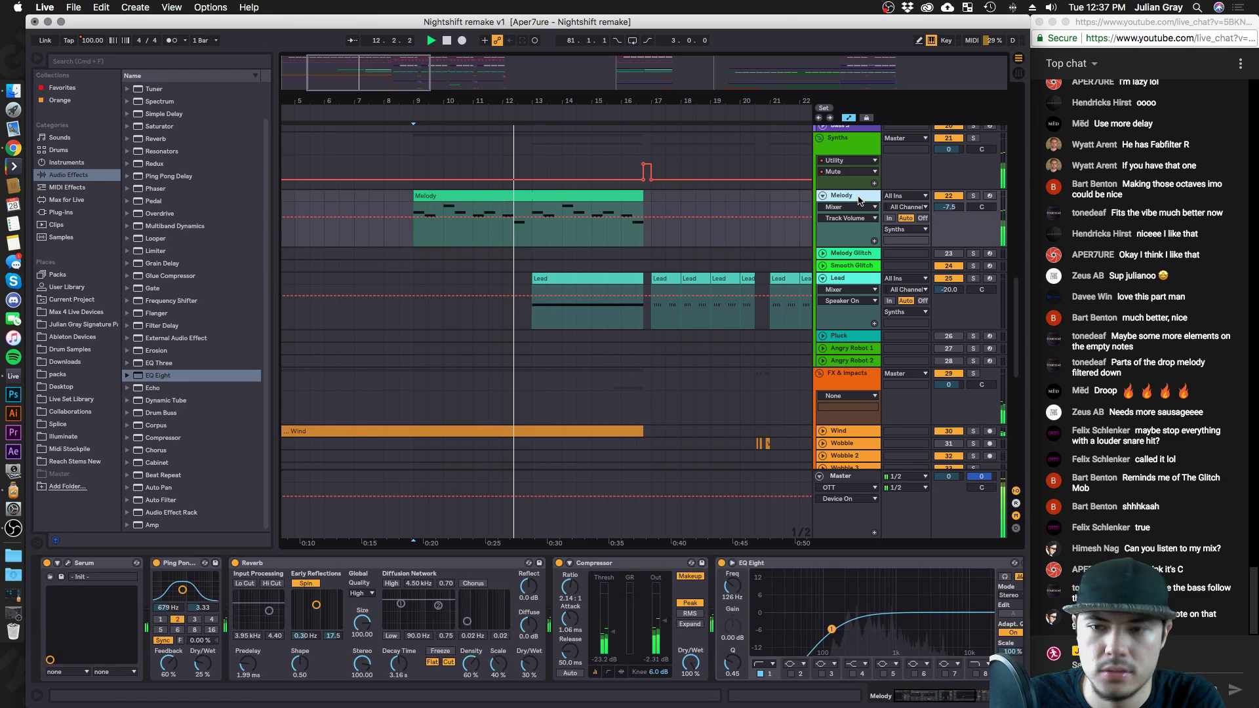
drag(604, 628, 604, 646)
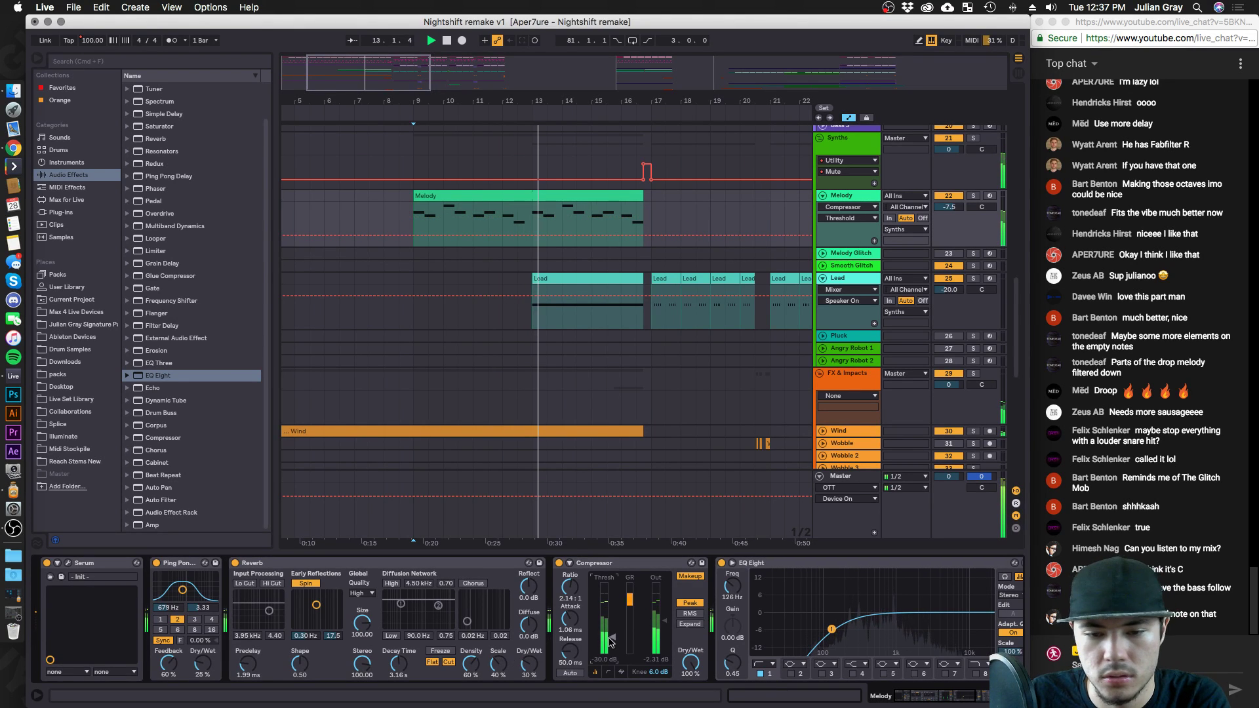
Raise oscillator A in the Melody track's Serum to octave +1 and close the synth window.
click(973, 700)
click(910, 695)
click(68, 562)
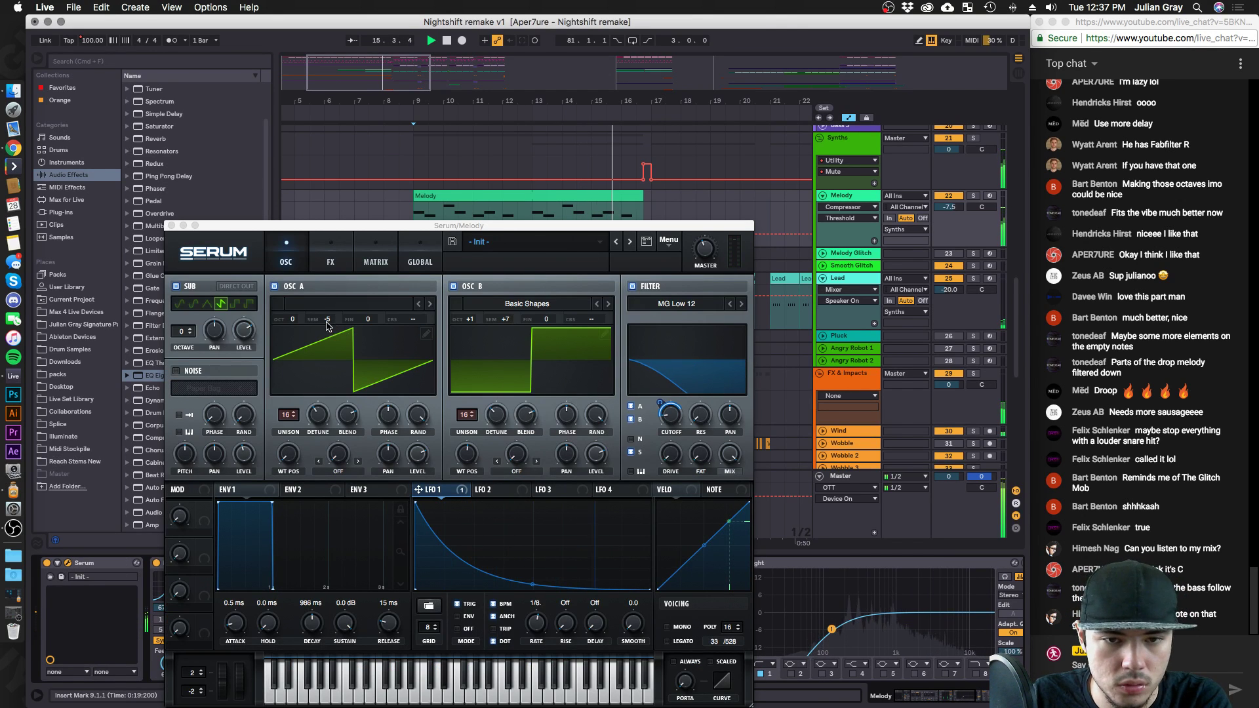
drag(291, 323, 296, 321)
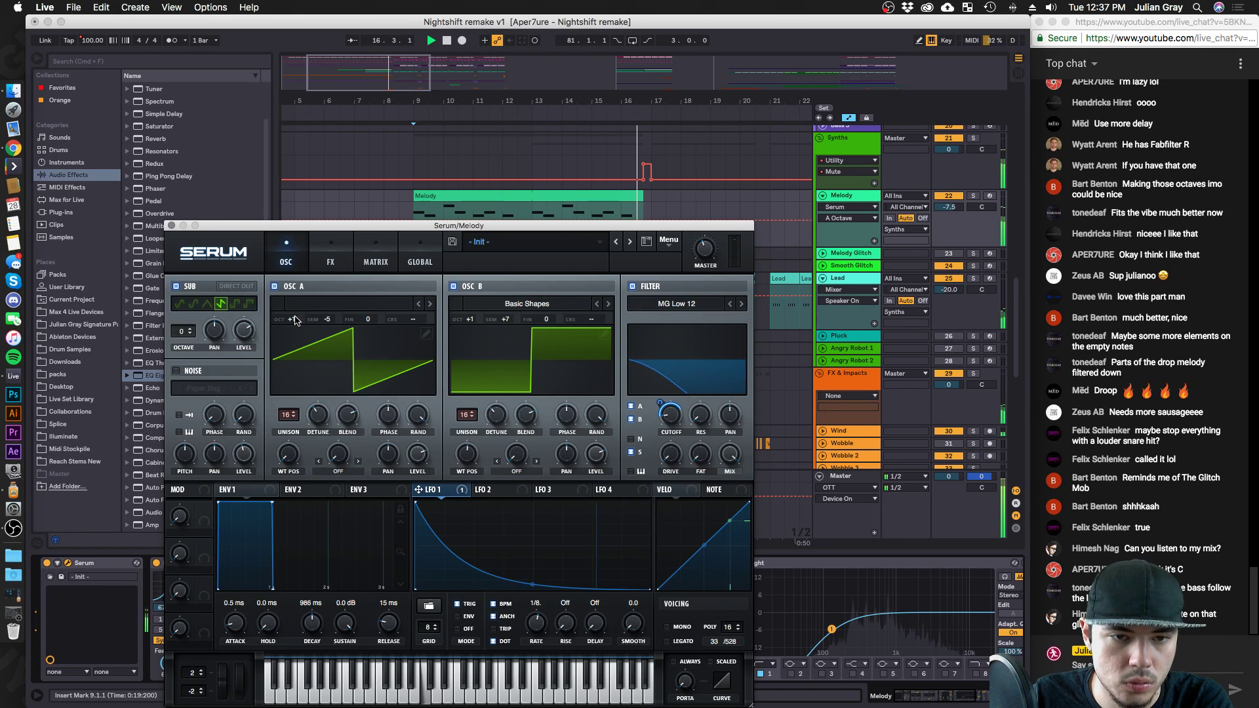
click(171, 226)
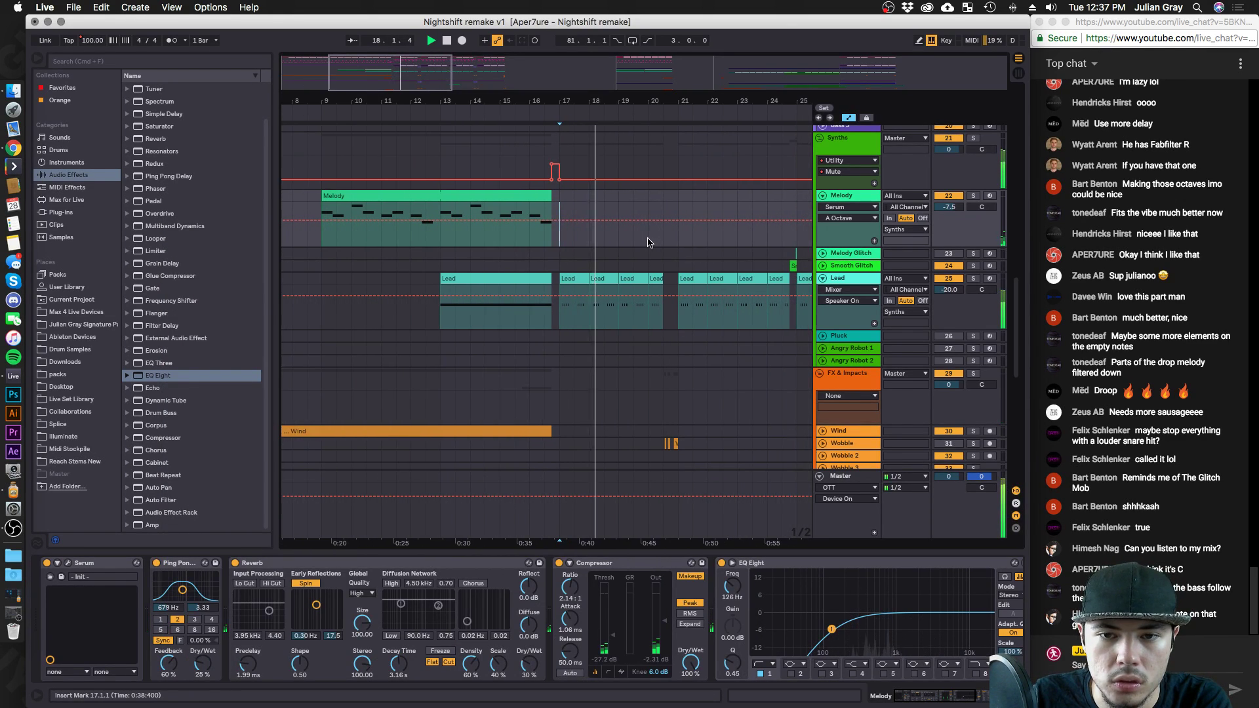
Copy a short Melody fragment into the gap at bar 20.3 and trim it to end at bar 21.
click(672, 200)
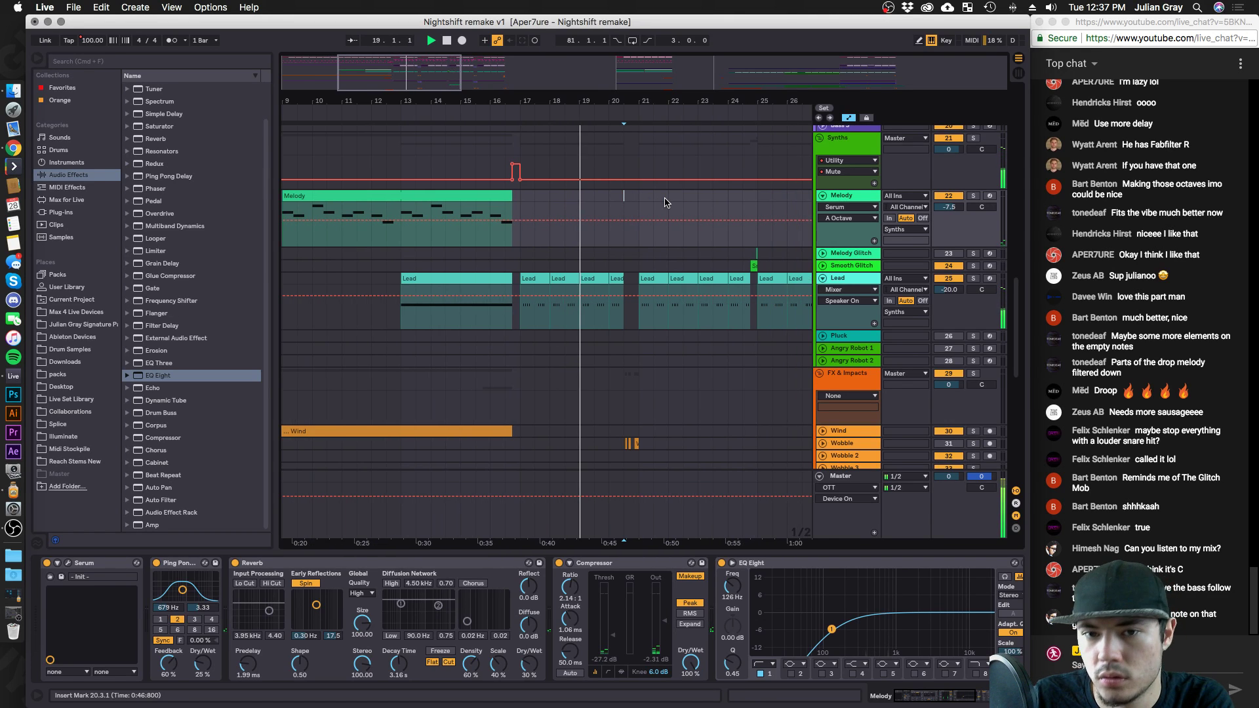
drag(518, 199, 635, 213)
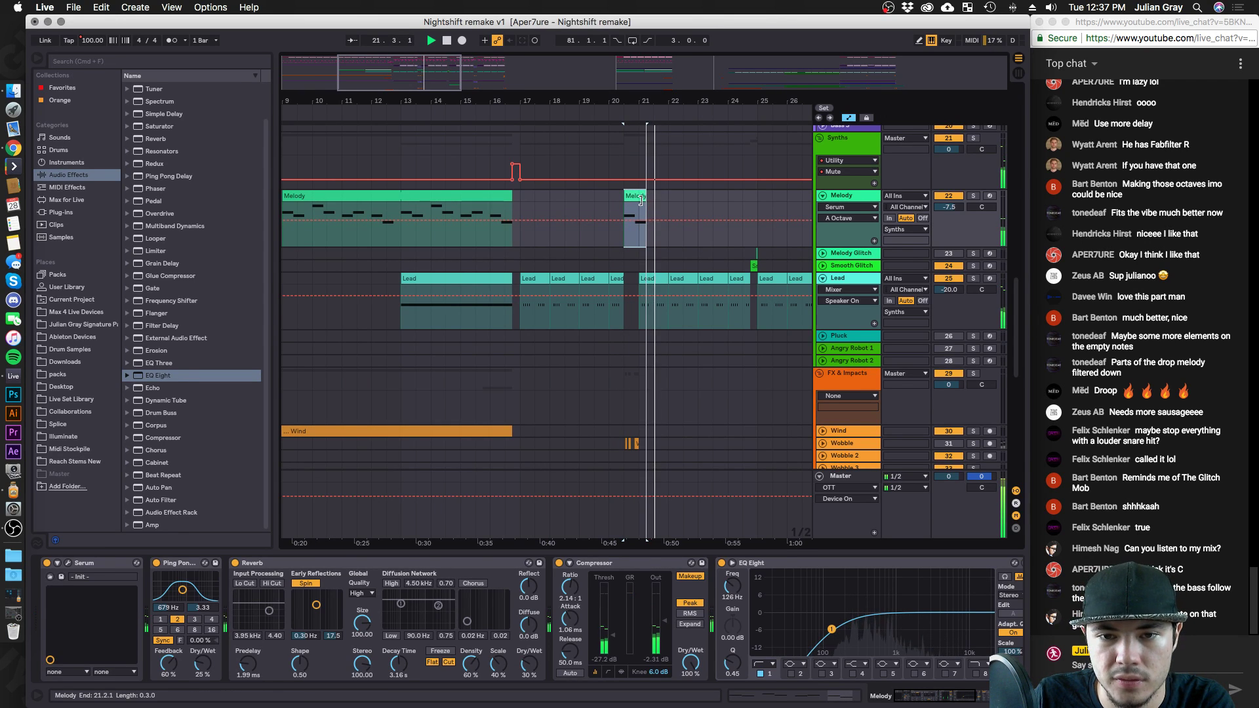
drag(649, 197, 634, 197)
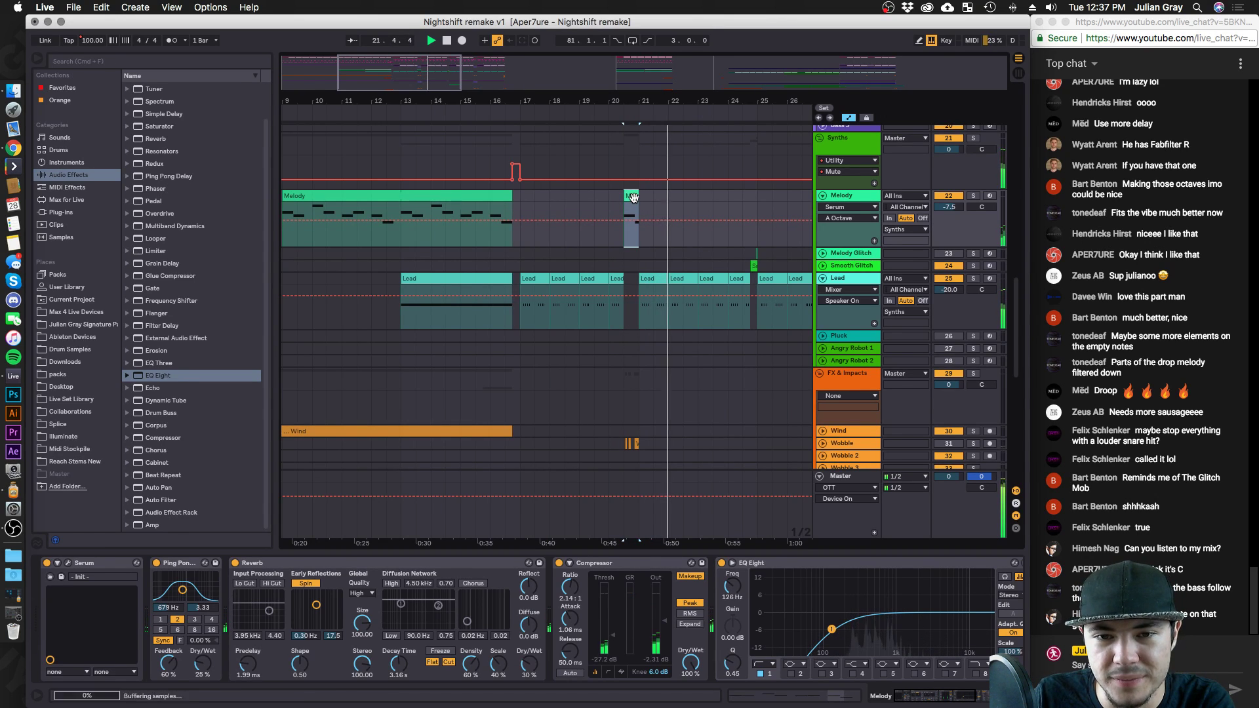
Copy a Melody fragment to bar 24.3 and shorten it to one beat, ending at 24.4.
click(466, 197)
drag(466, 196, 742, 210)
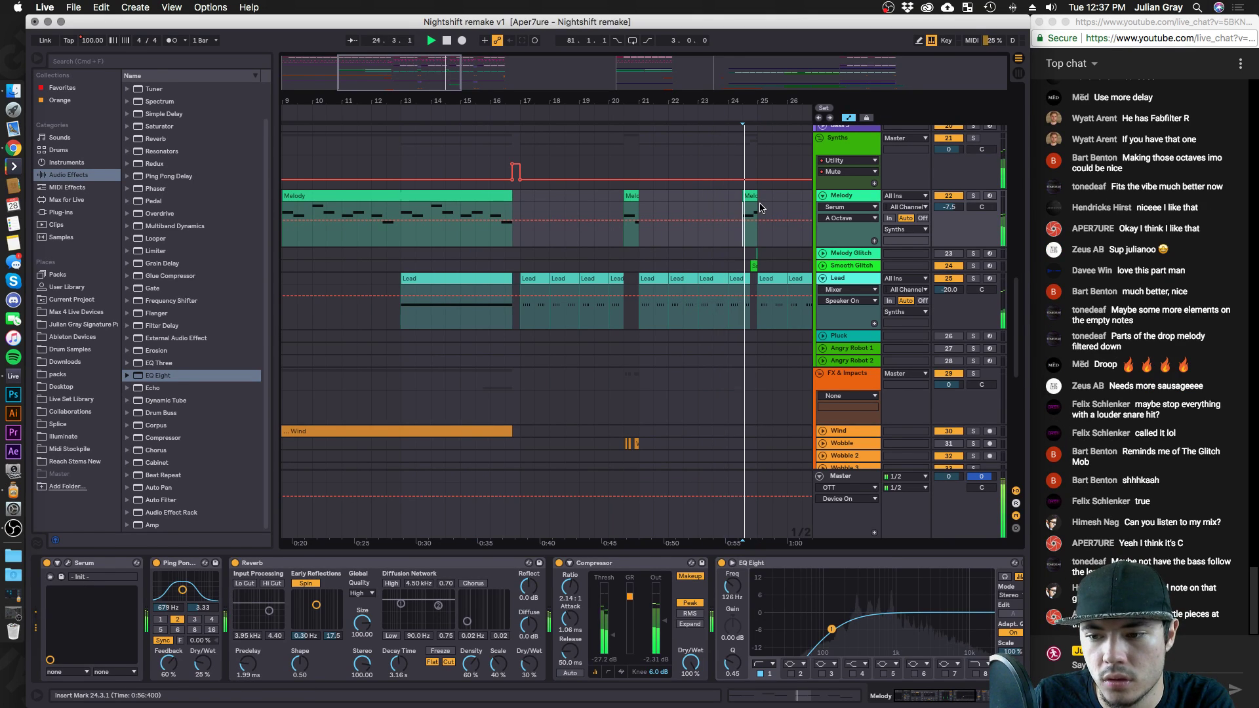
drag(466, 89, 545, 205)
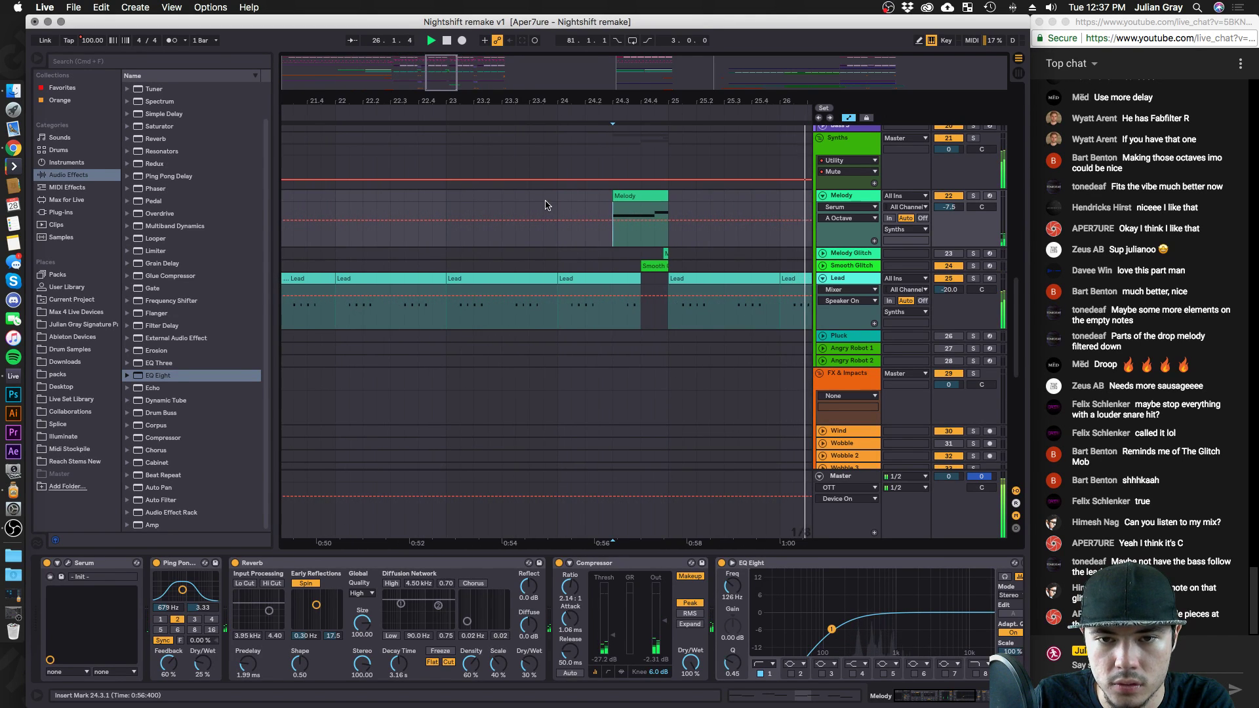
drag(661, 198, 640, 198)
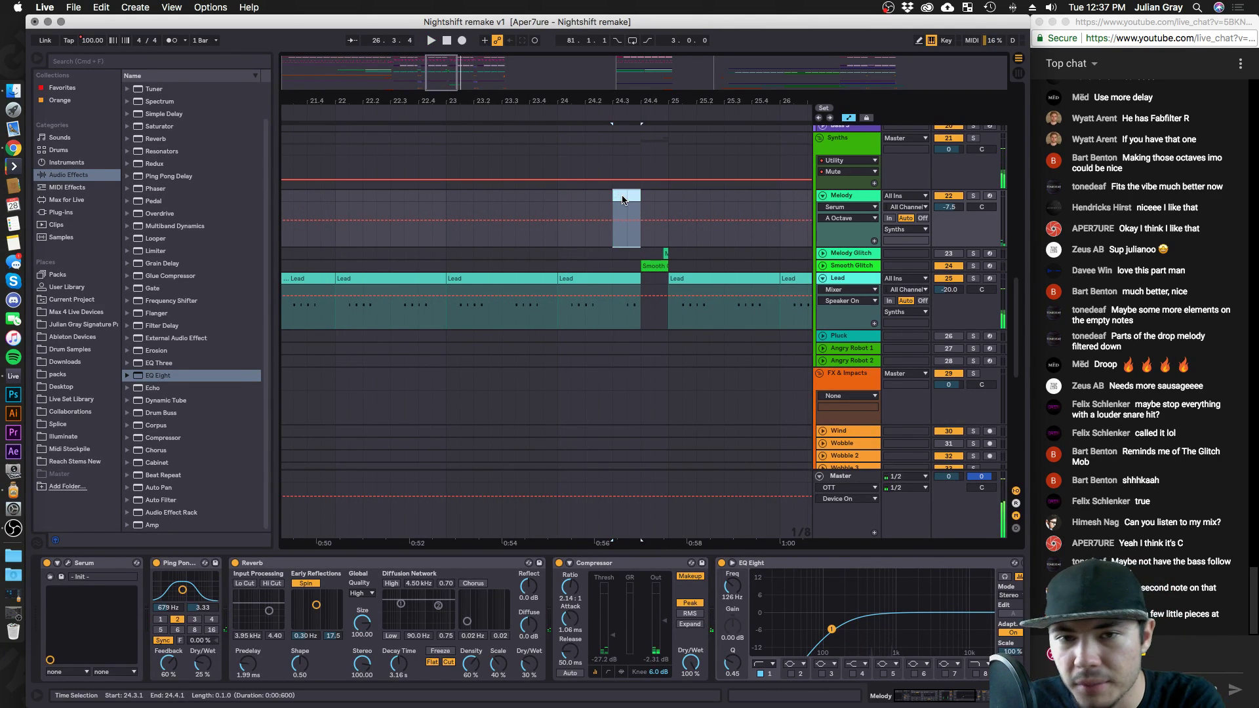
Play the bridge section from bar 49 and review its bass, kick and percussion tracks.
scroll(623, 200, right, 10)
drag(482, 78, 776, 78)
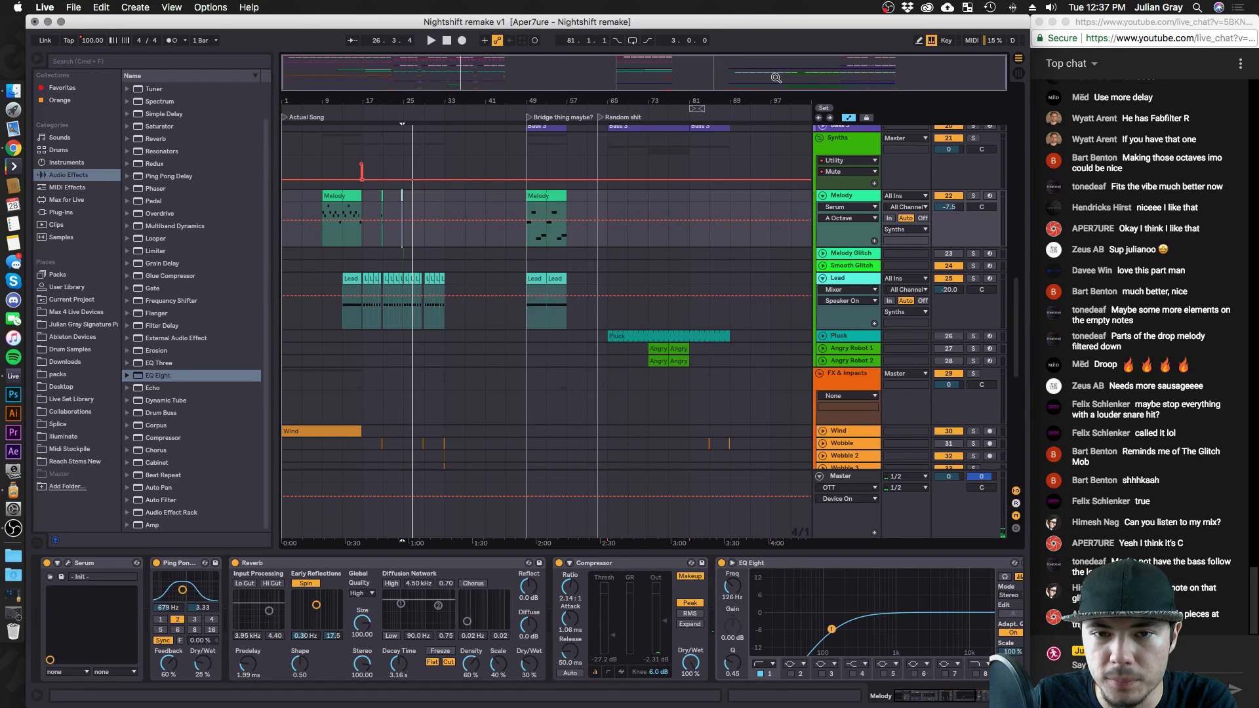
click(523, 108)
scroll(600, 161, up, 10)
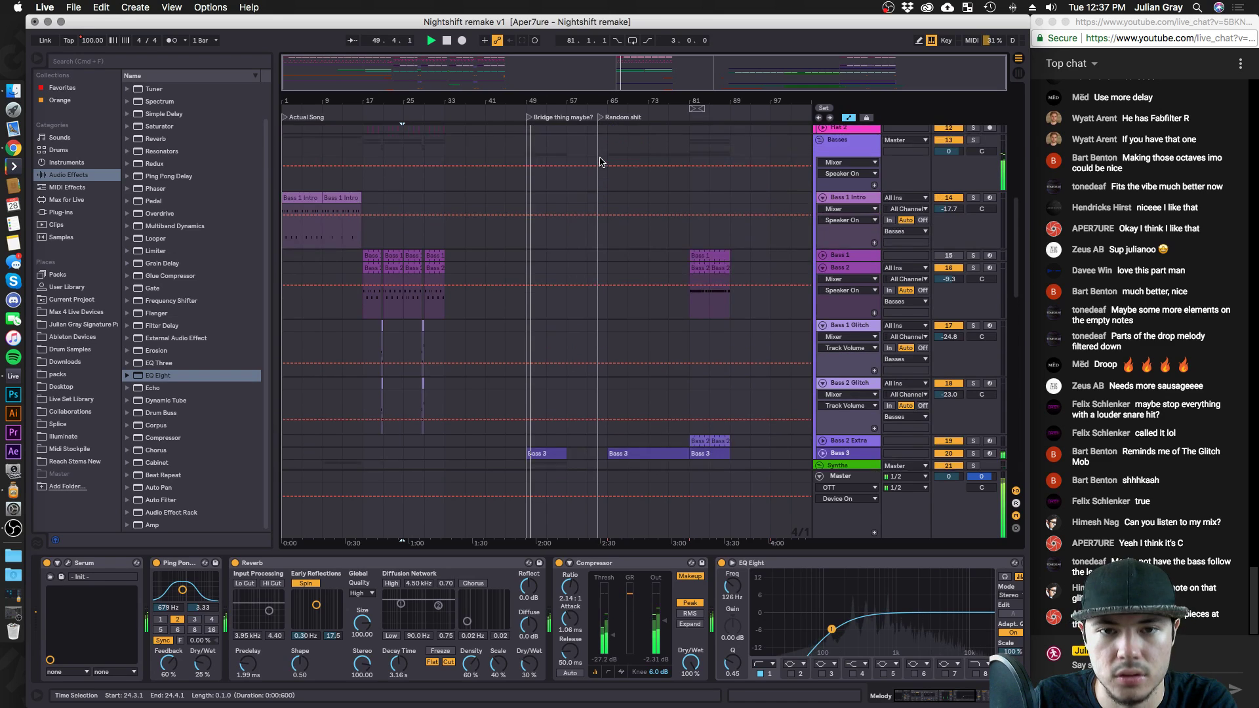
scroll(590, 171, up, 10)
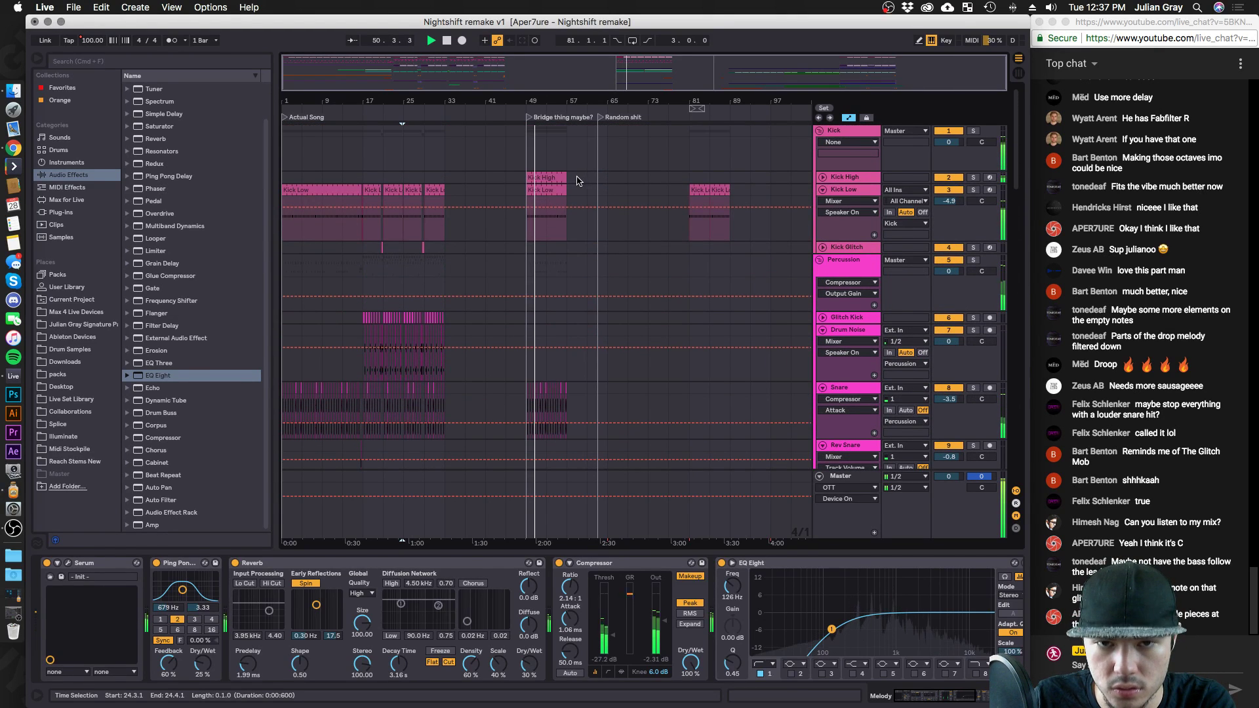
drag(569, 179, 597, 195)
click(597, 196)
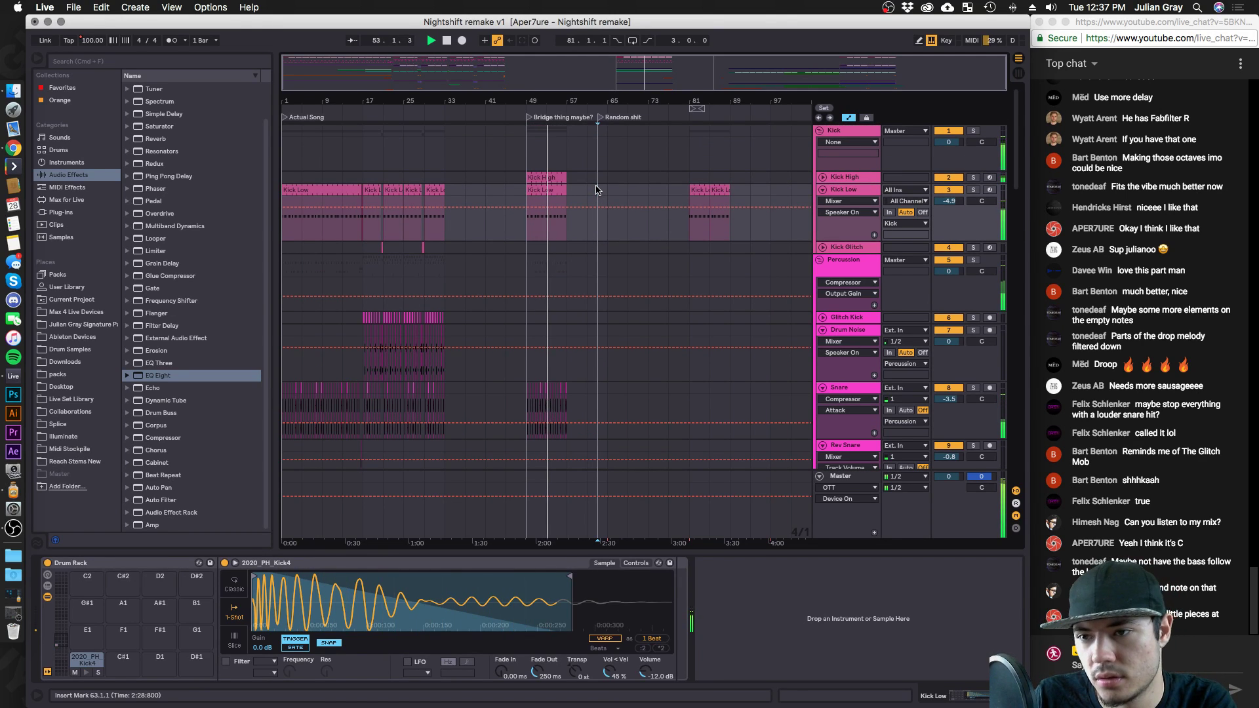
scroll(596, 189, down, 5)
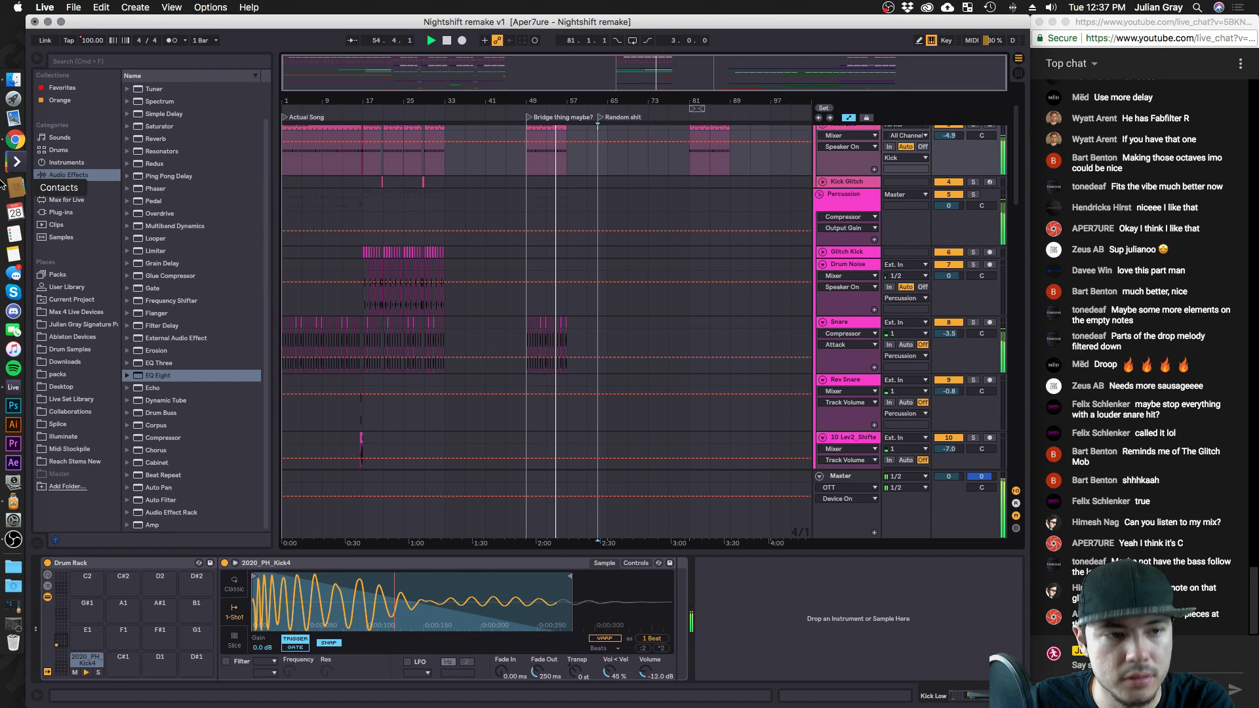
click(16, 150)
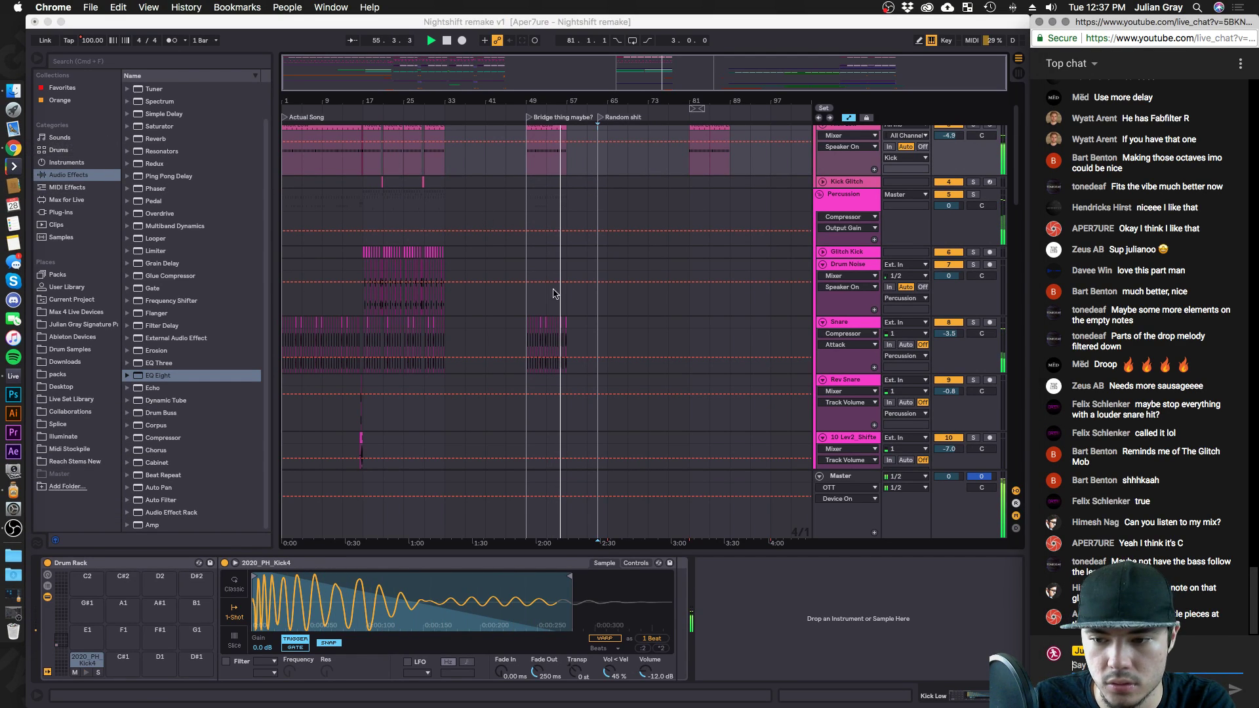
click(609, 187)
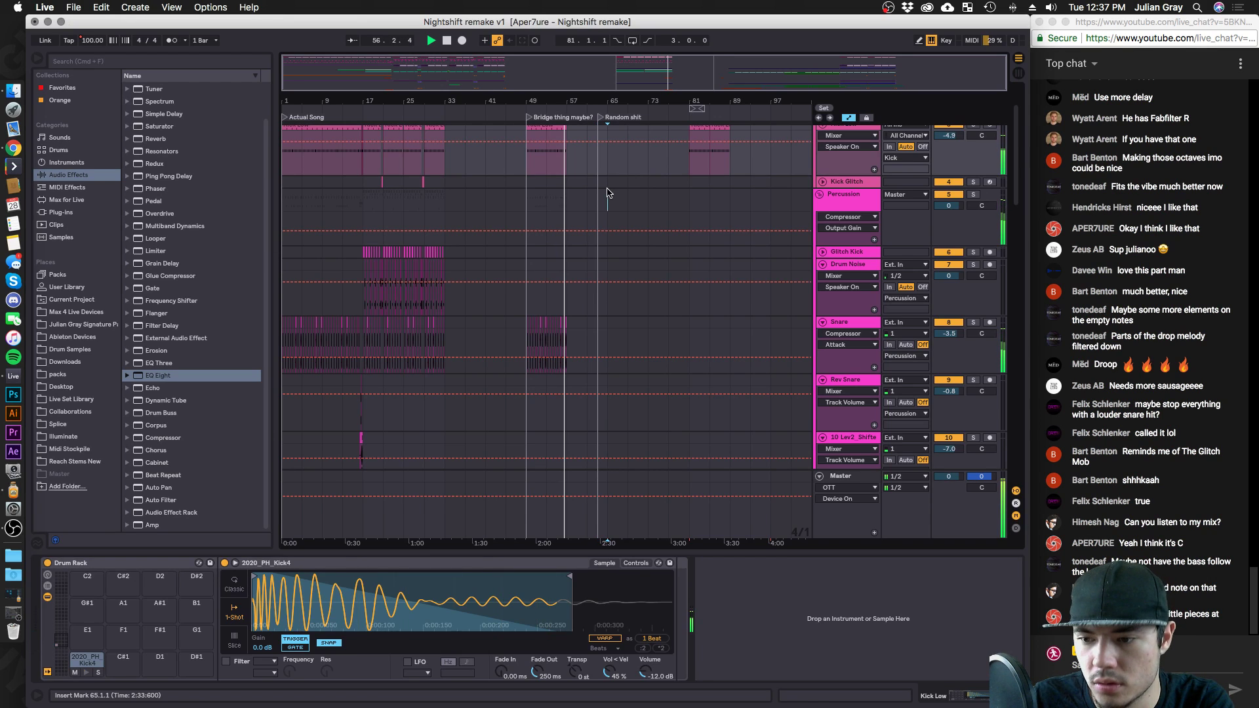
click(607, 193)
scroll(604, 197, up, 3)
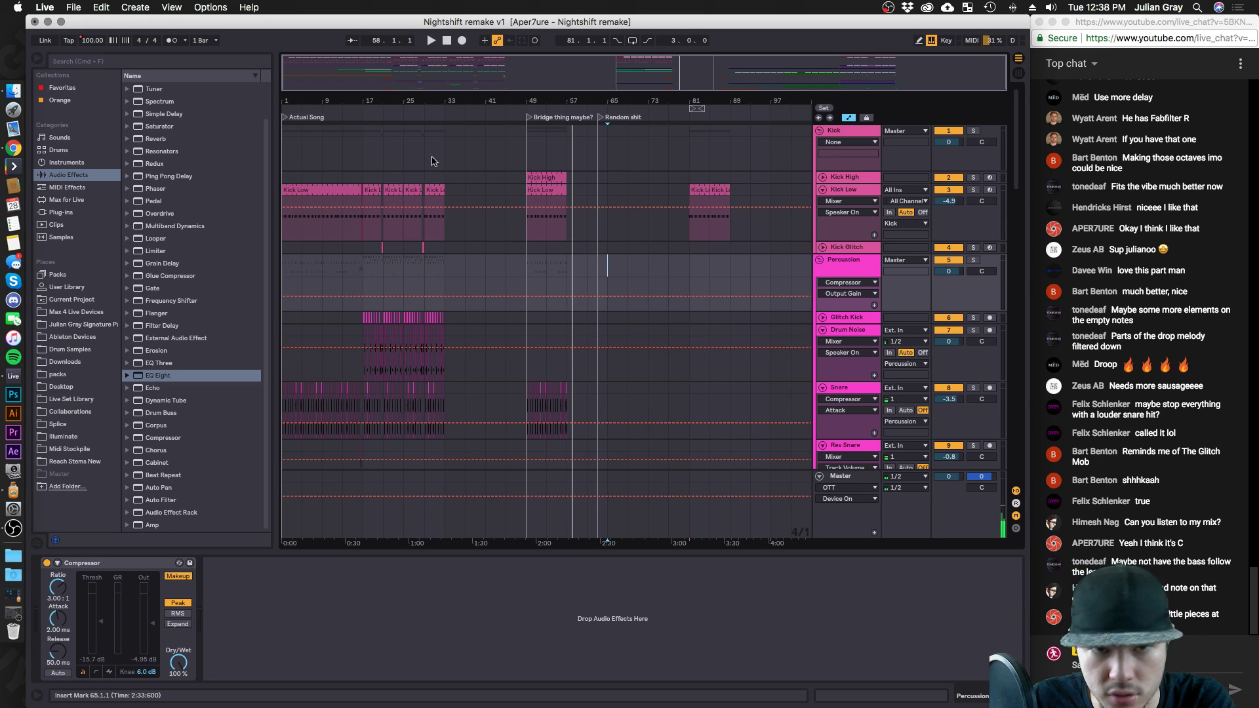
Play the drop from bar 17 and the Random shit section from bars 65 and 77, reviewing the bass and synth tracks.
click(364, 147)
key(space)
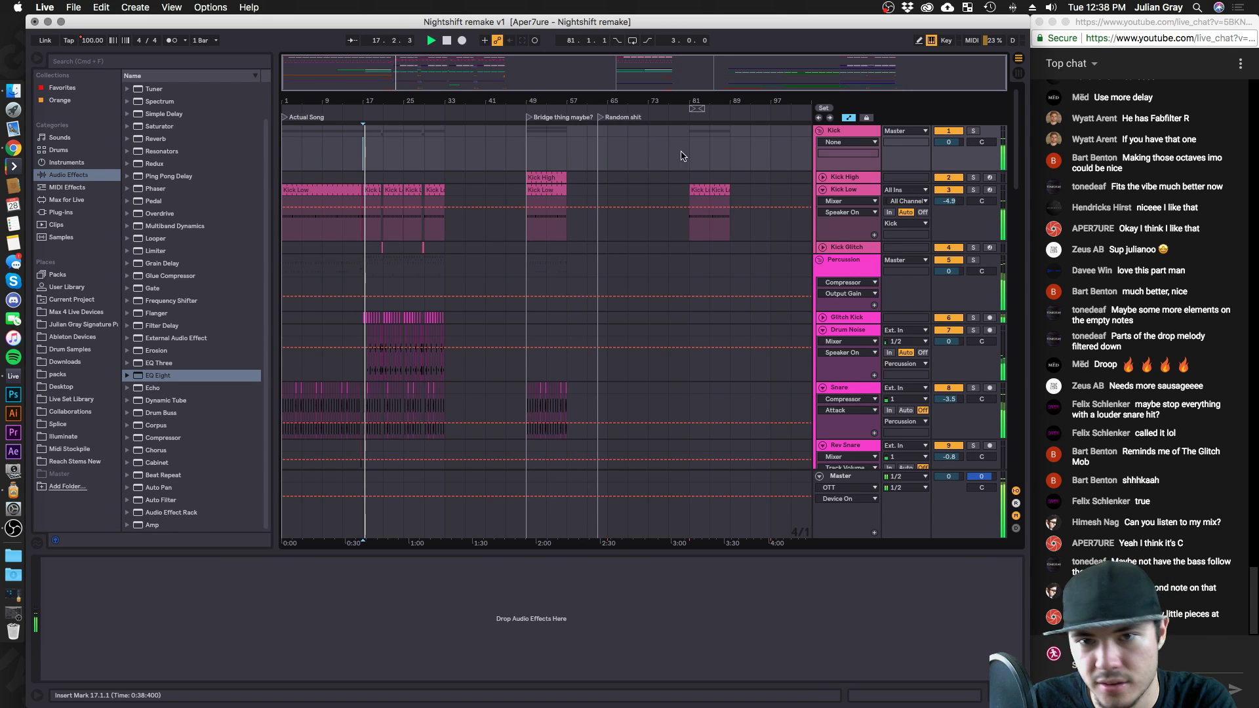
scroll(656, 177, down, 10)
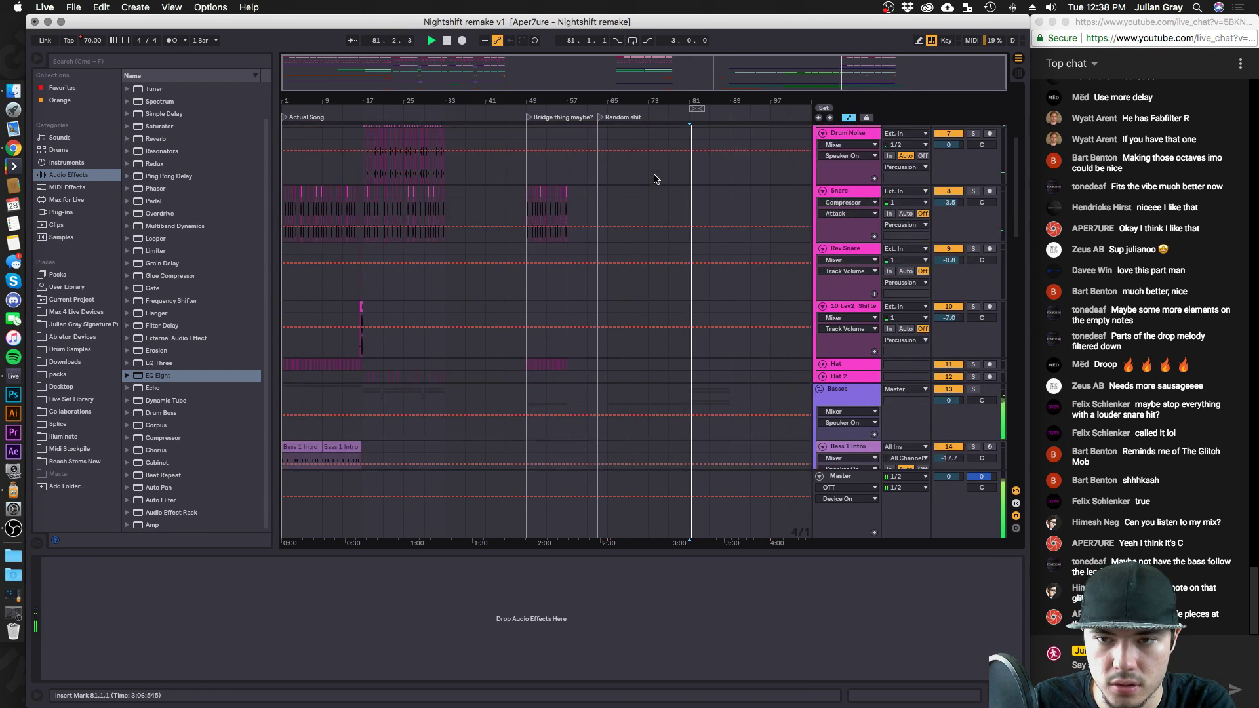
click(604, 225)
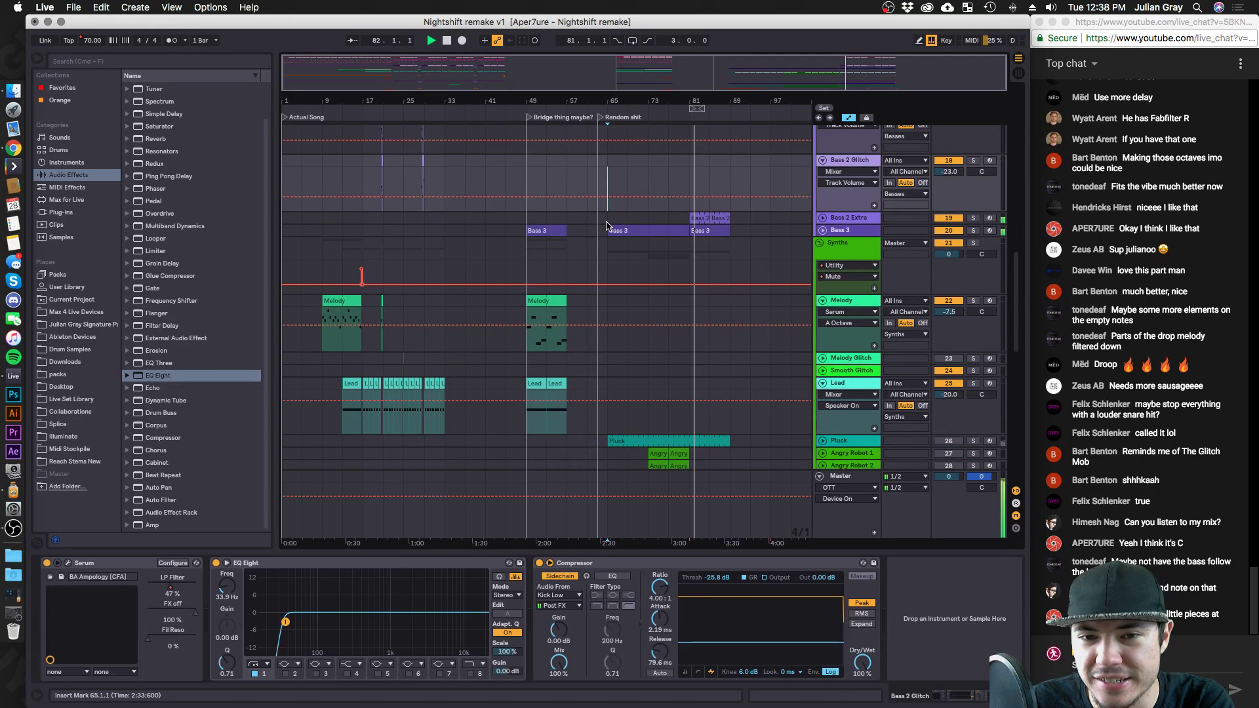
key(space)
key(space)
scroll(606, 225, down, 2)
scroll(607, 225, down, 2)
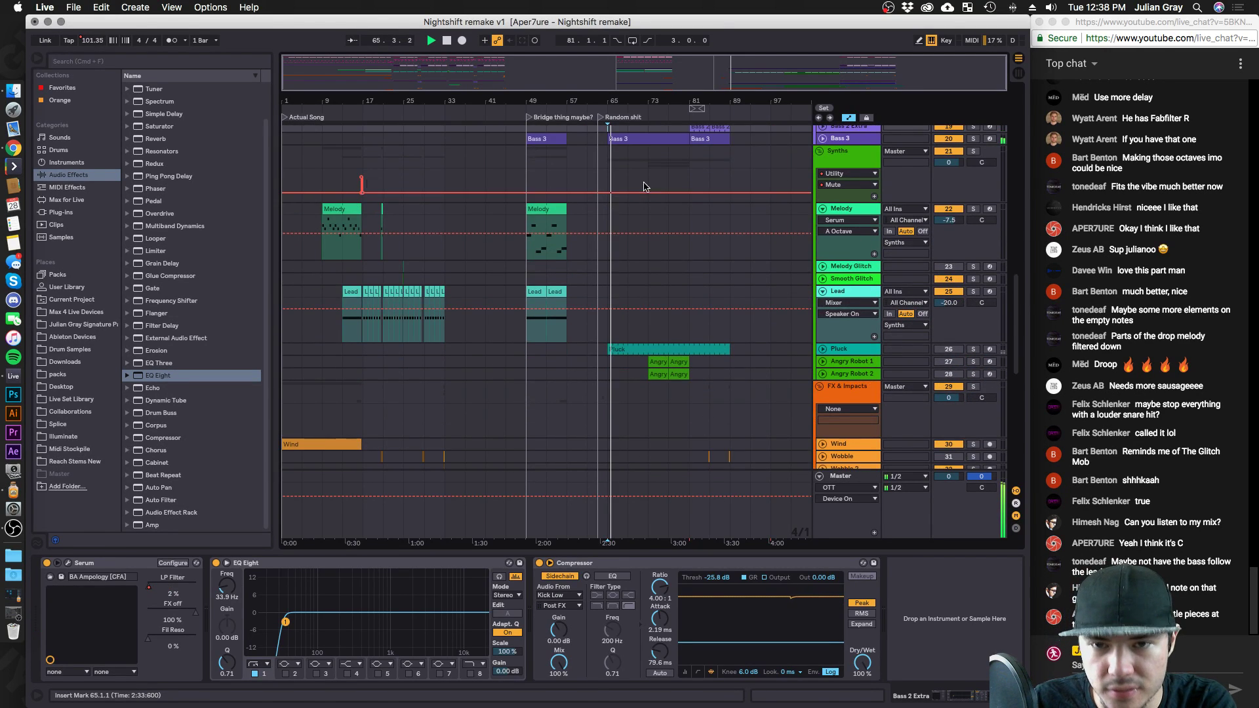
click(658, 159)
key(space)
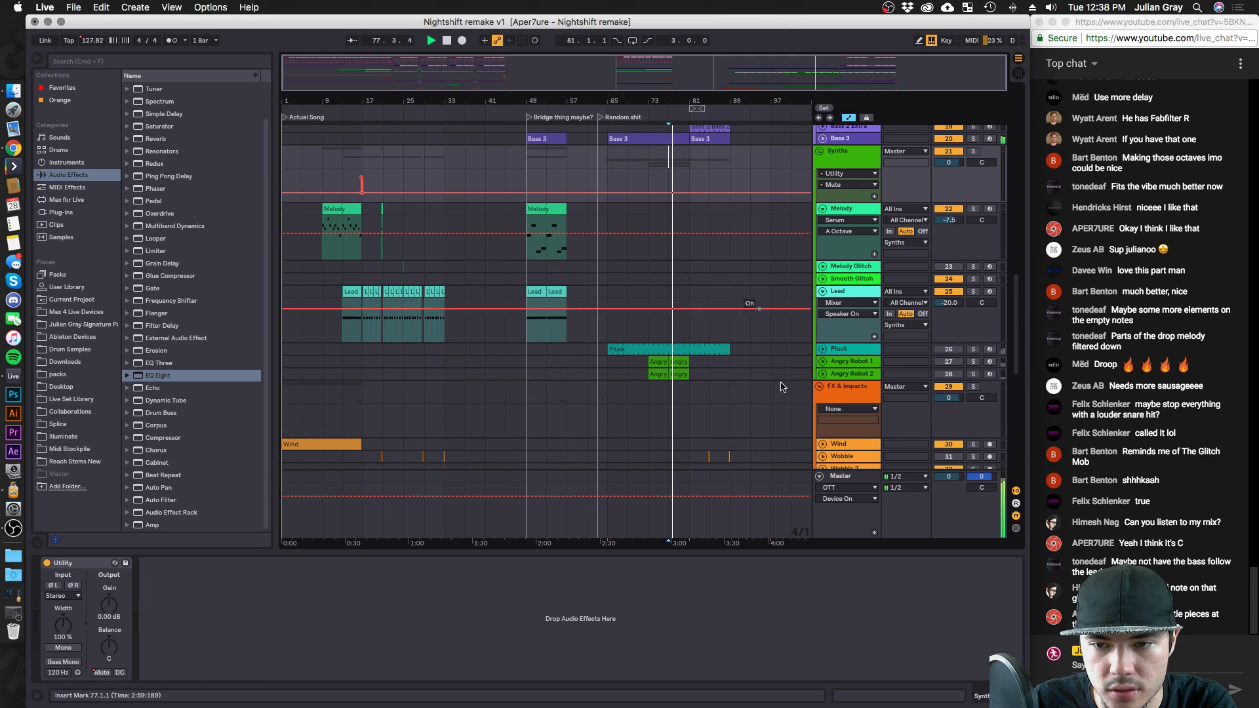
Try the Angry Robot 1 and Angry Robot 2 clips at bar 25, play the drop from bar 21 and undo the move.
key(space)
drag(658, 371, 412, 363)
click(384, 361)
drag(331, 91, 266, 156)
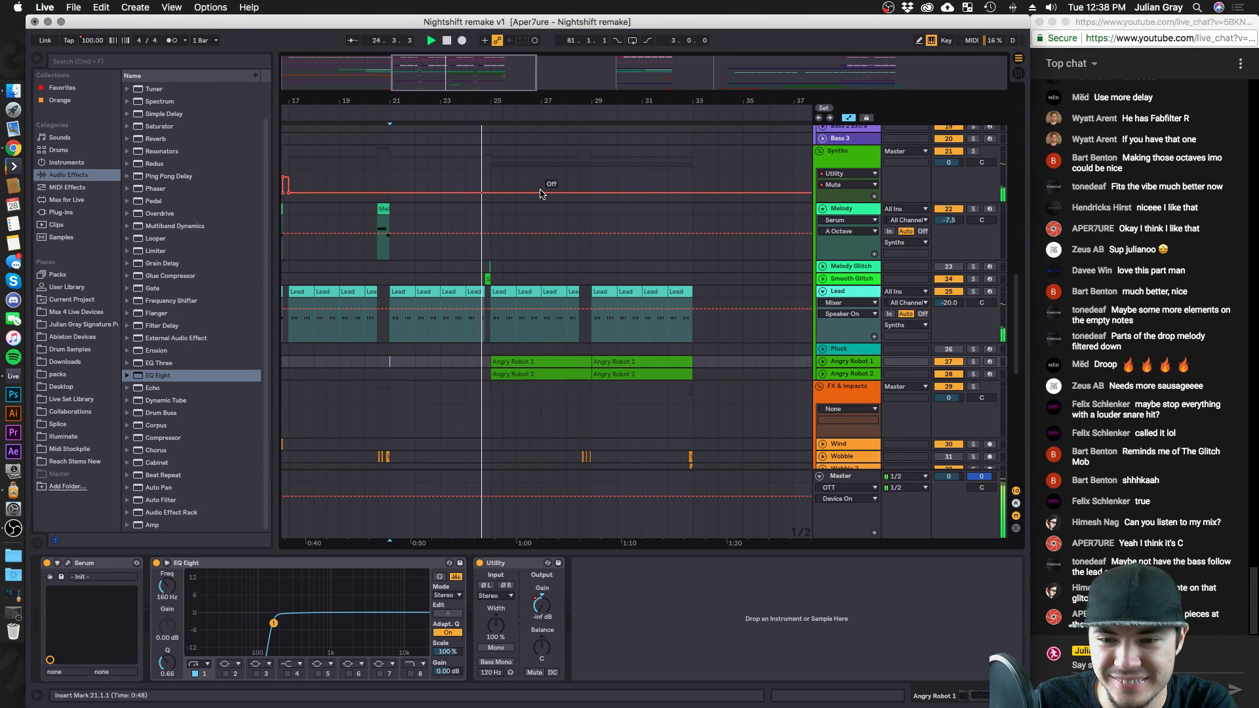
scroll(534, 174, down, 5)
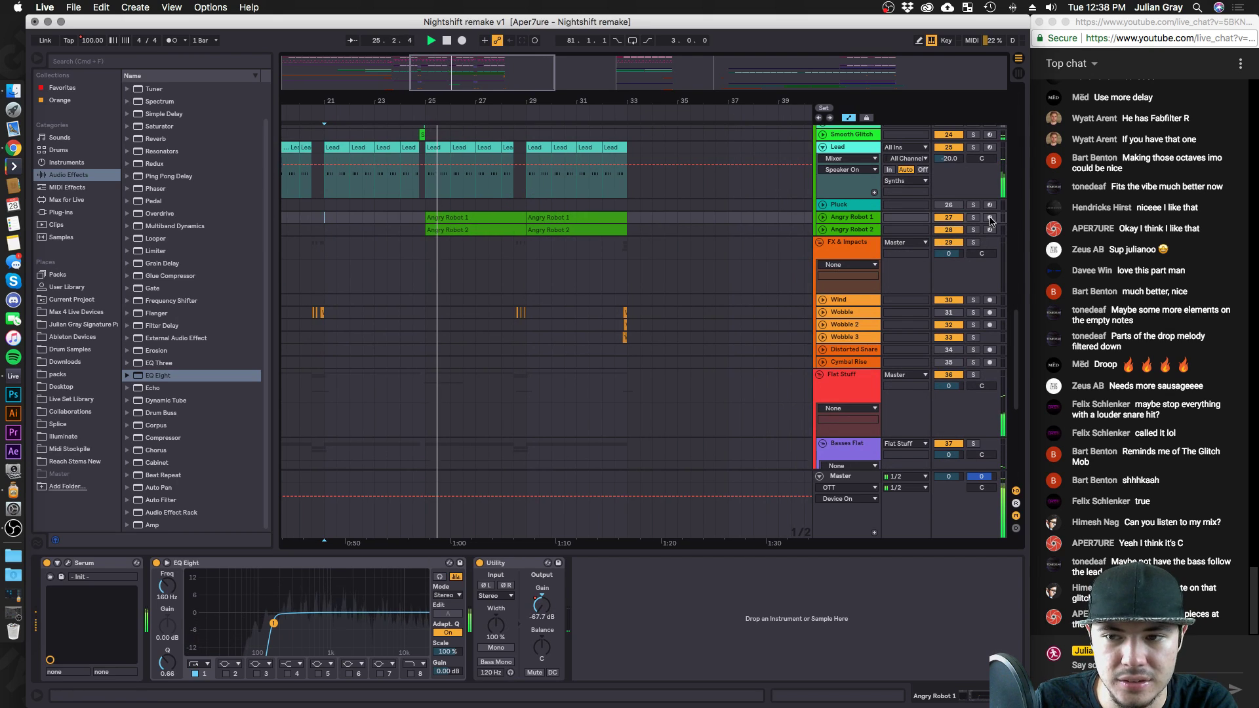
drag(702, 117, 702, 109)
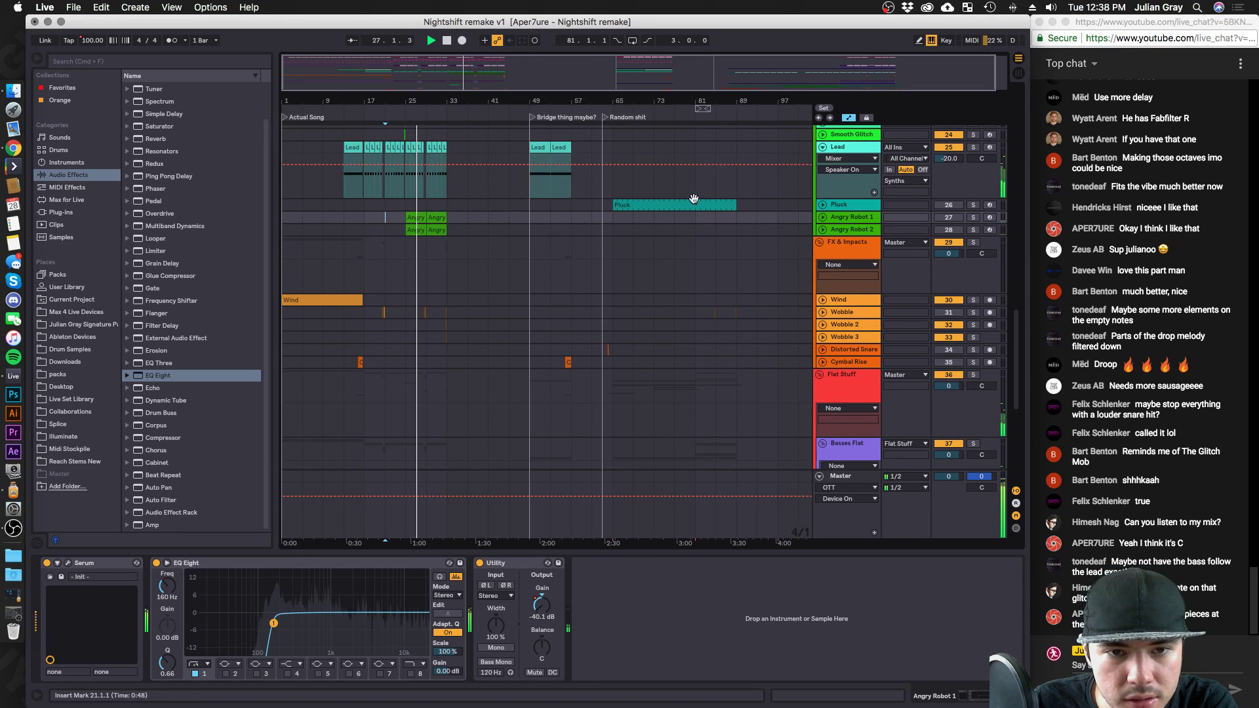
key(super+z)
Play from bar 73 and solo the Synths Flat group and its Angry Robot 1 track.
scroll(611, 231, down, 2)
click(651, 206)
key(space)
key(space)
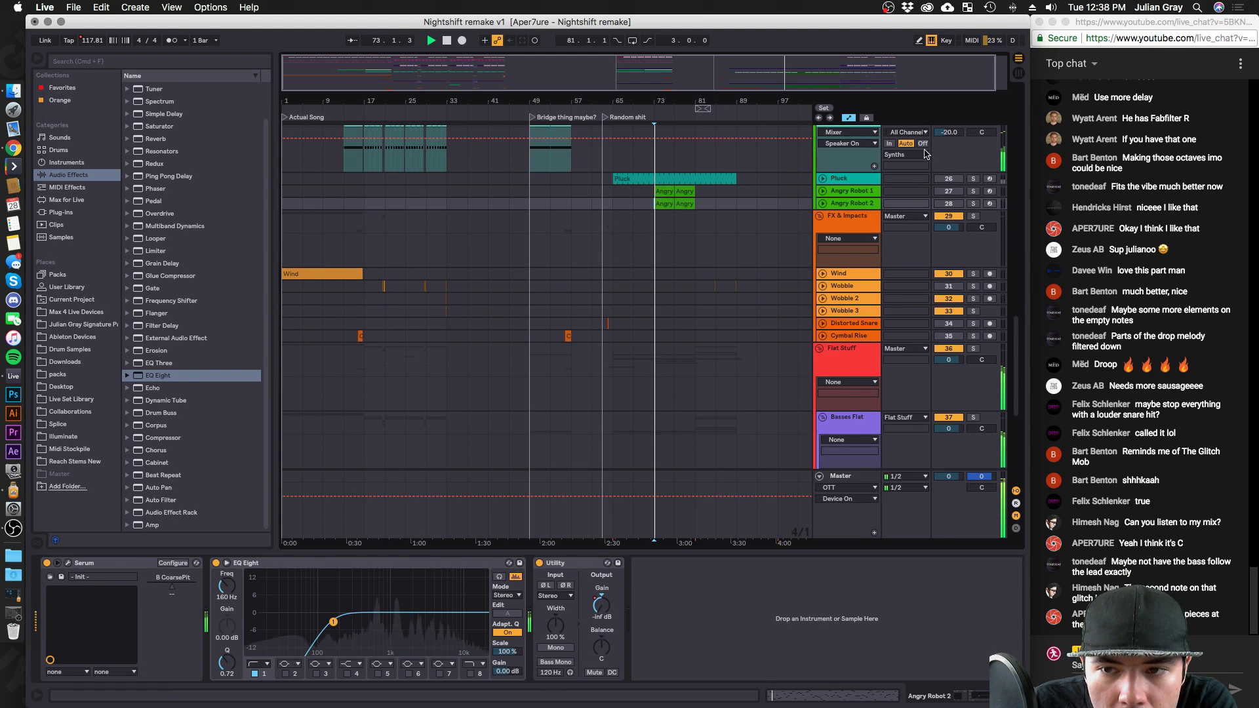
scroll(801, 352, down, 5)
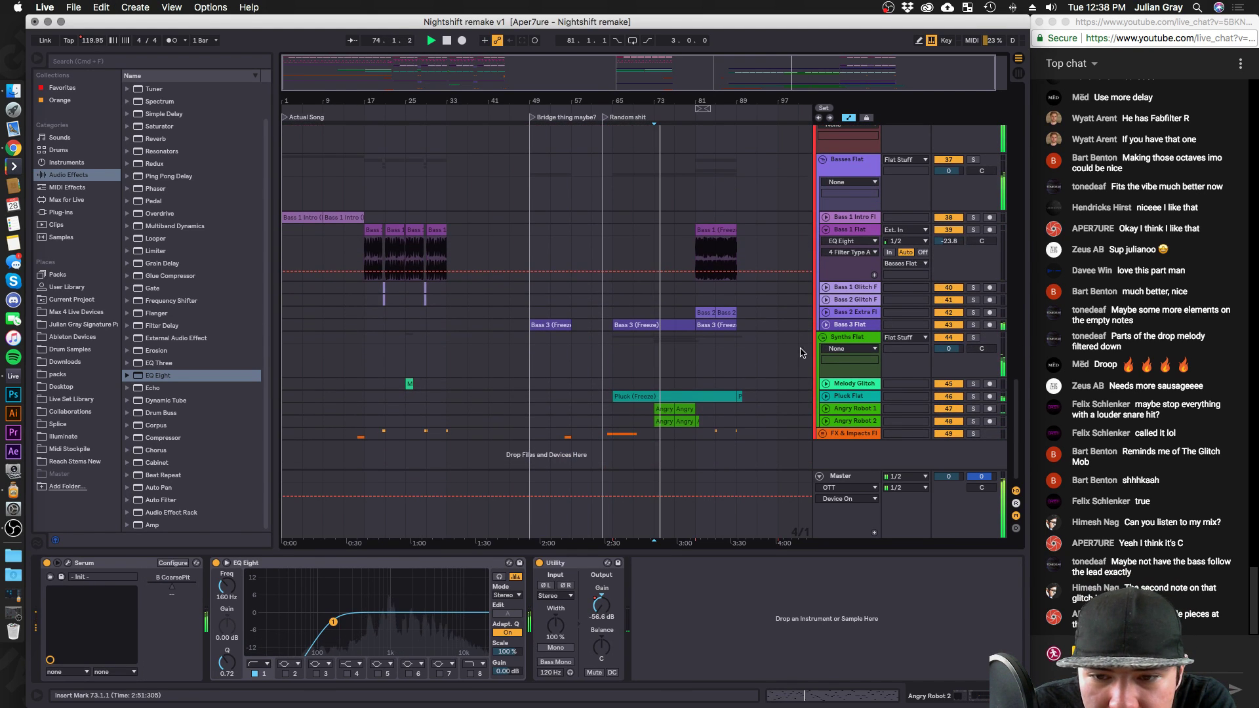
click(973, 337)
click(974, 409)
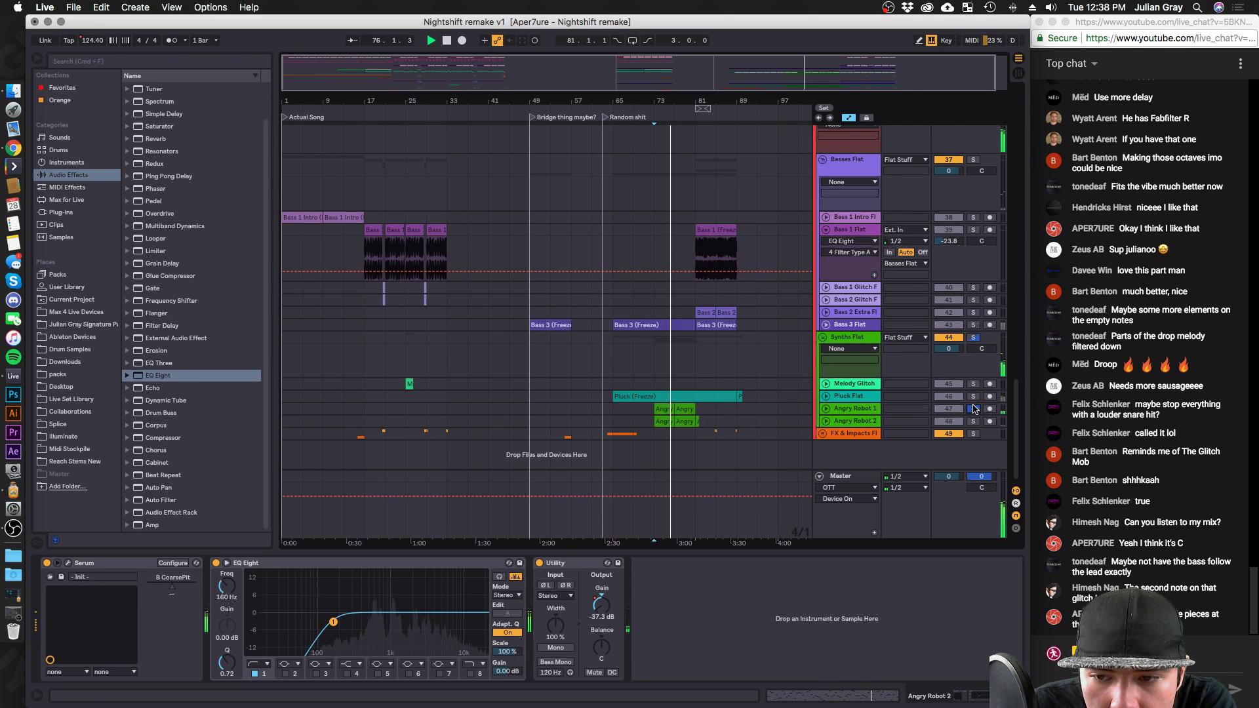
Move the frozen Angry Robot 1 and Angry Robot 2 clips in Synths Flat from bar 73 to bar 25 and clear the solo.
click(679, 409)
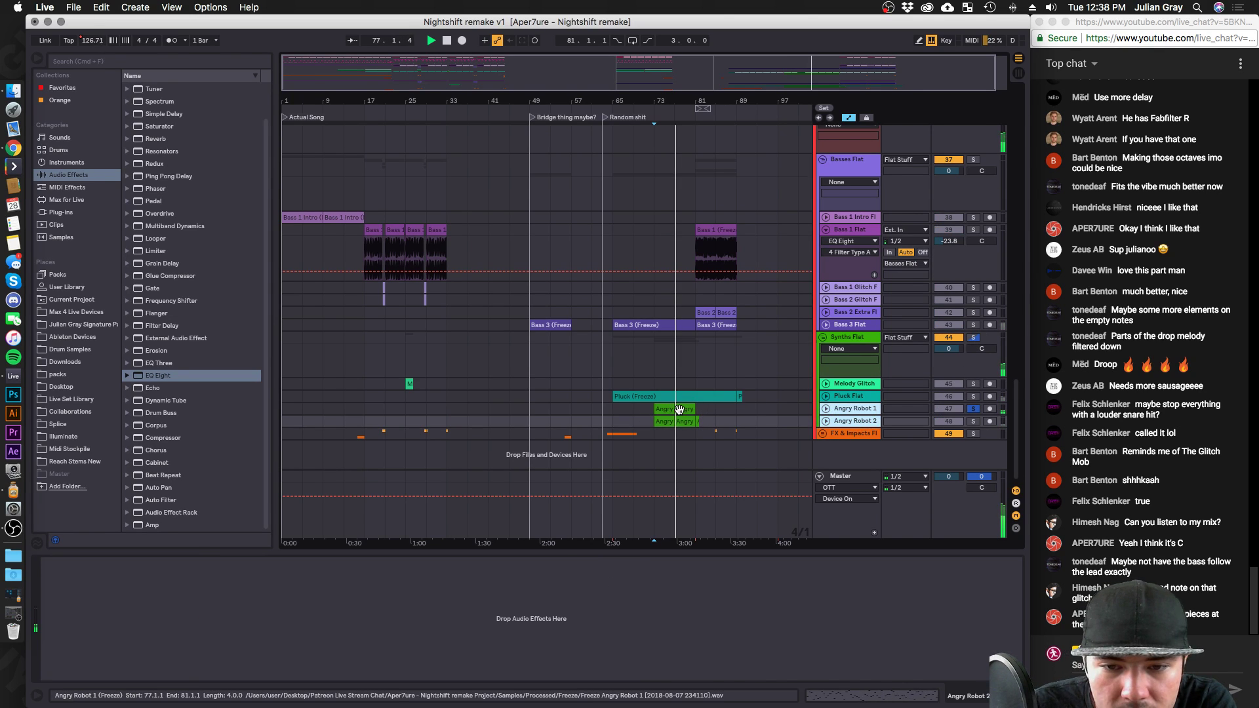
drag(679, 409, 417, 413)
click(974, 408)
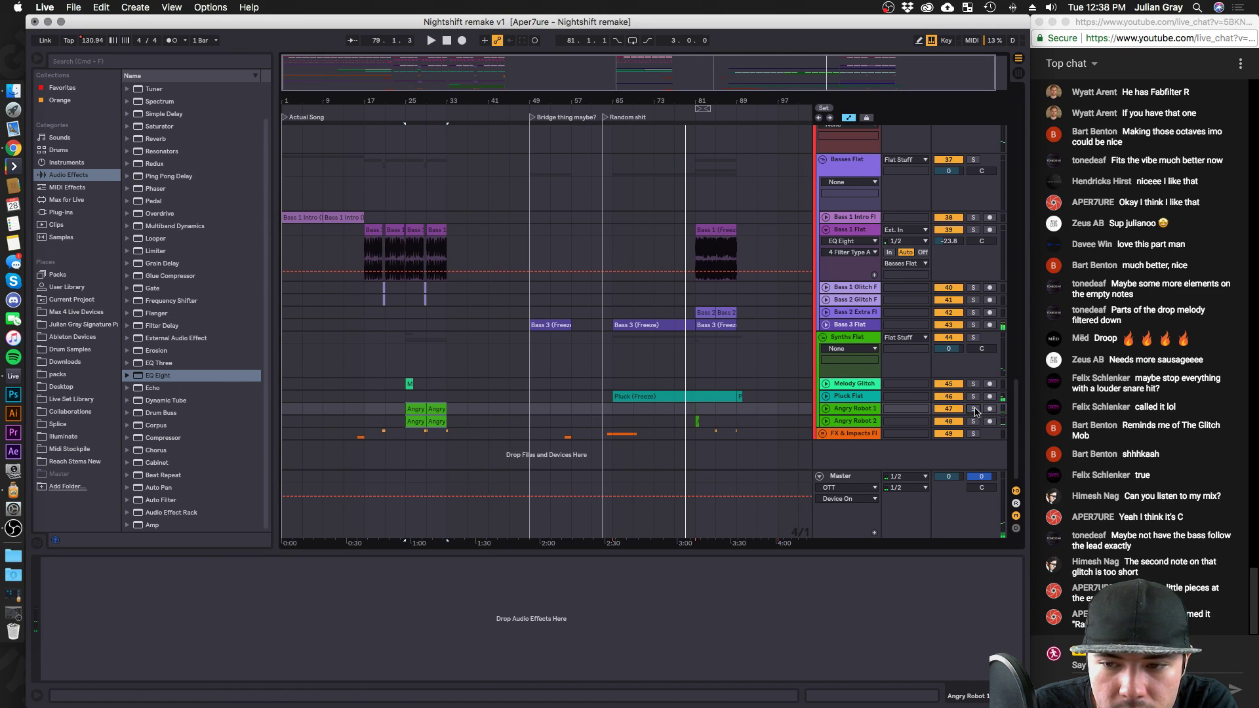
Play the drop from bar 25 and unfold the Angry Robot 1 track in Synths Flat to view its waveform.
click(315, 360)
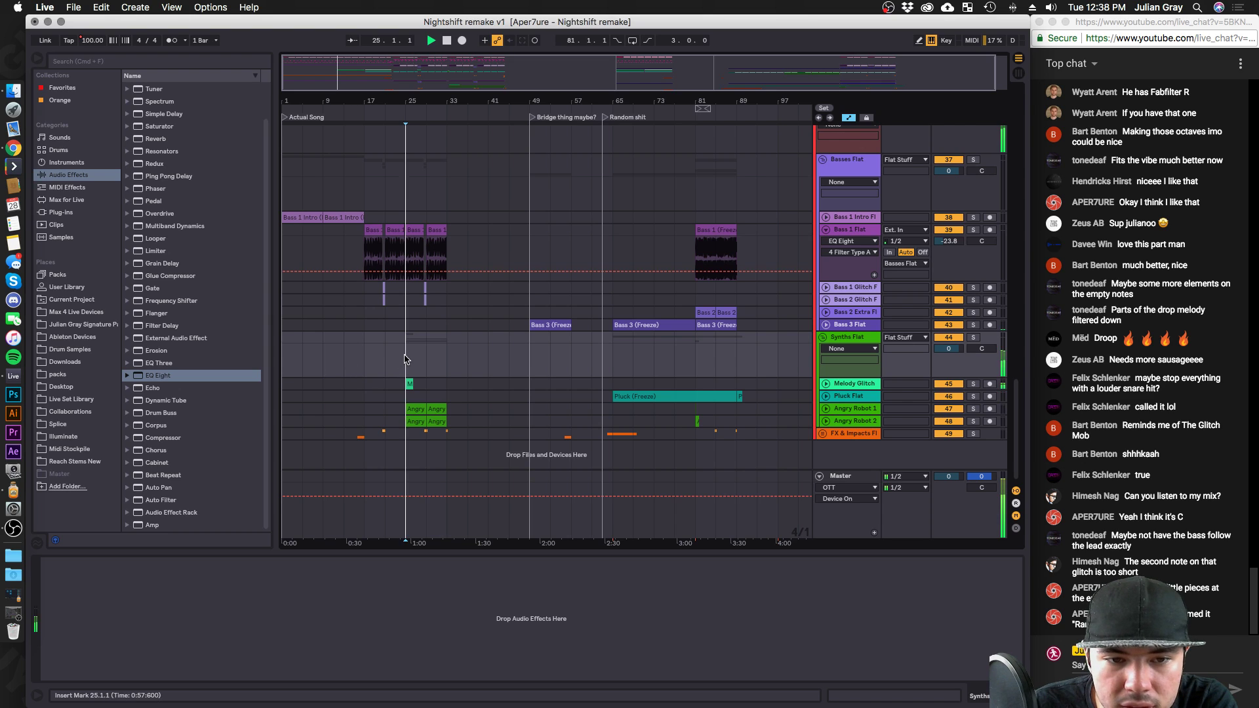
click(352, 41)
key(plus)
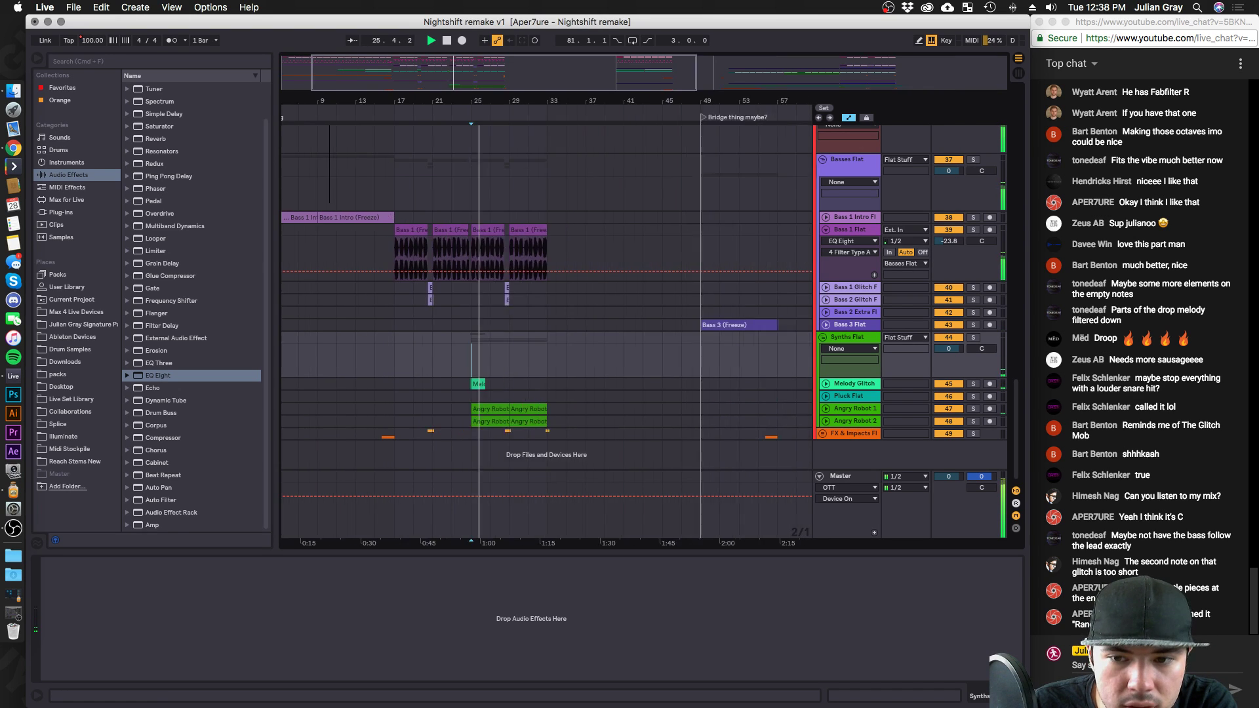
click(844, 412)
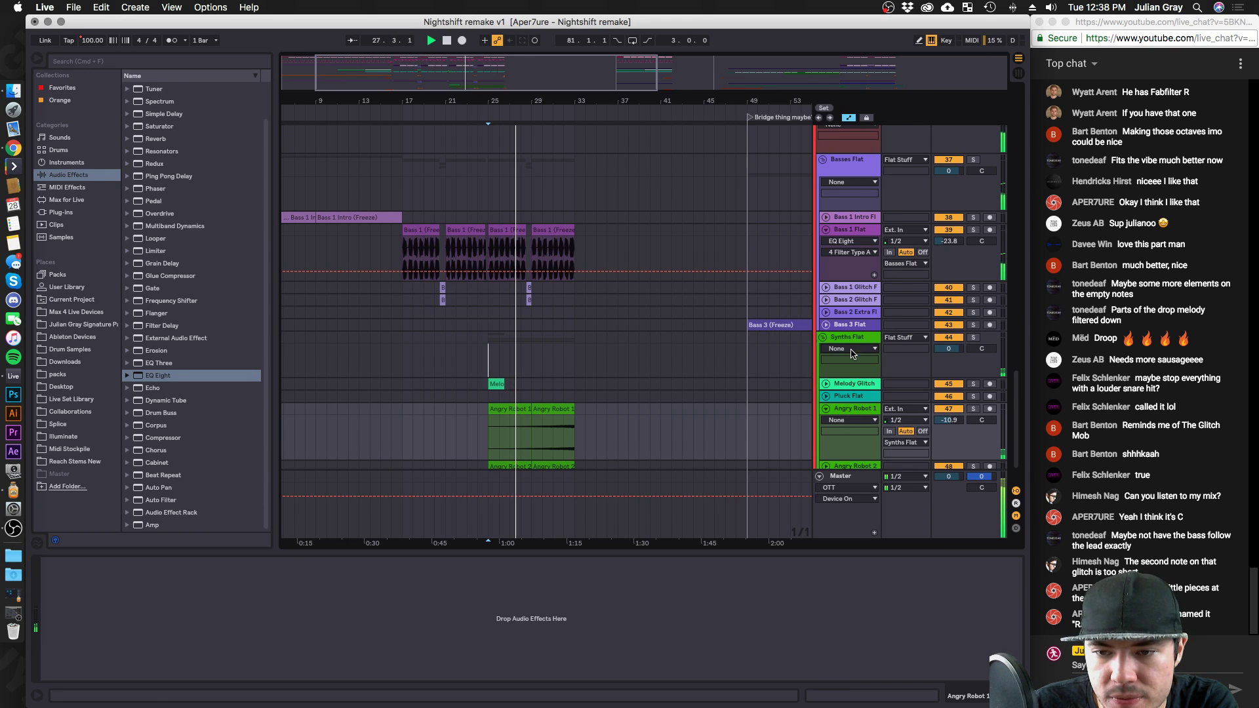
scroll(636, 394, down, 3)
scroll(636, 394, left, 2)
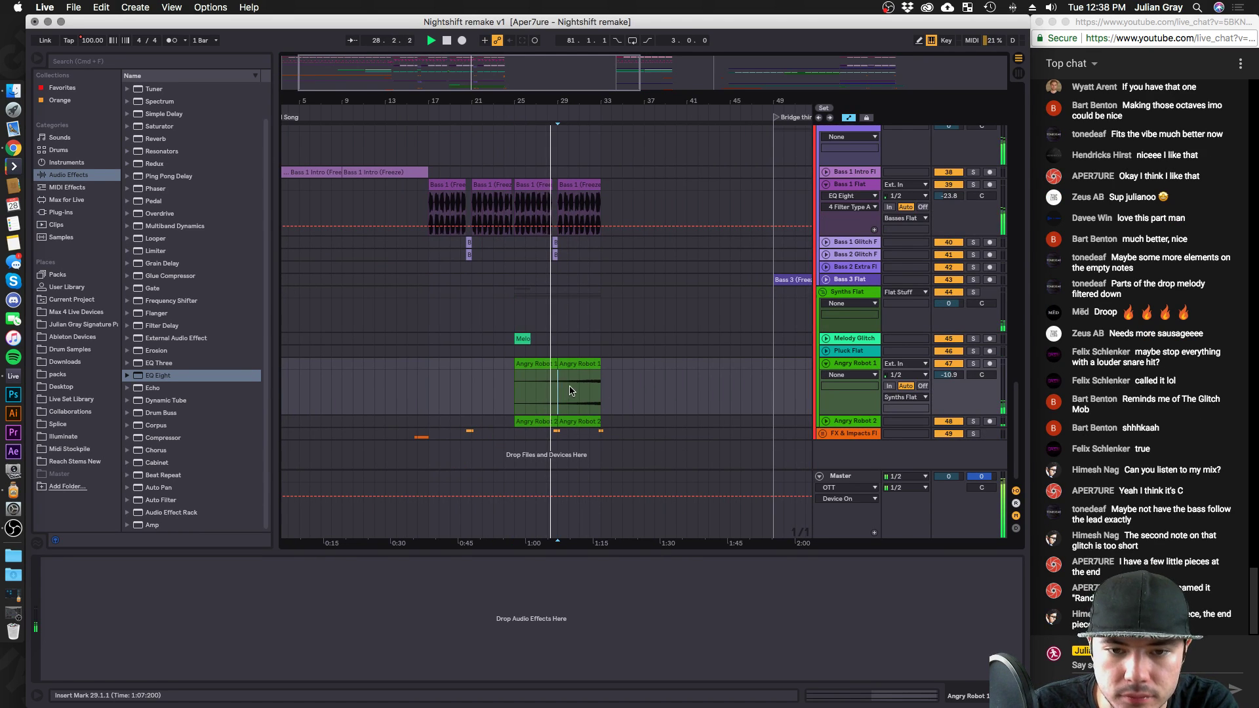
Examine the two Angry Robot 1 clips between bars 25 and 33 while the drop plays.
click(557, 387)
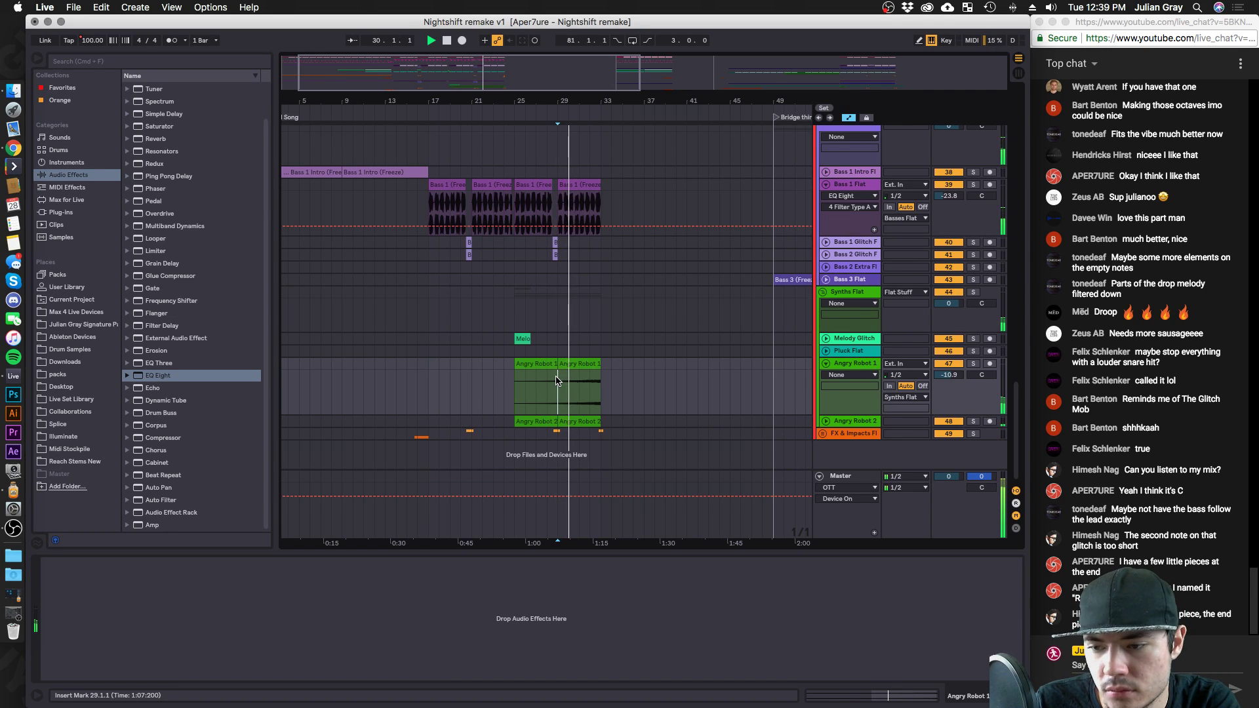
drag(556, 380, 515, 387)
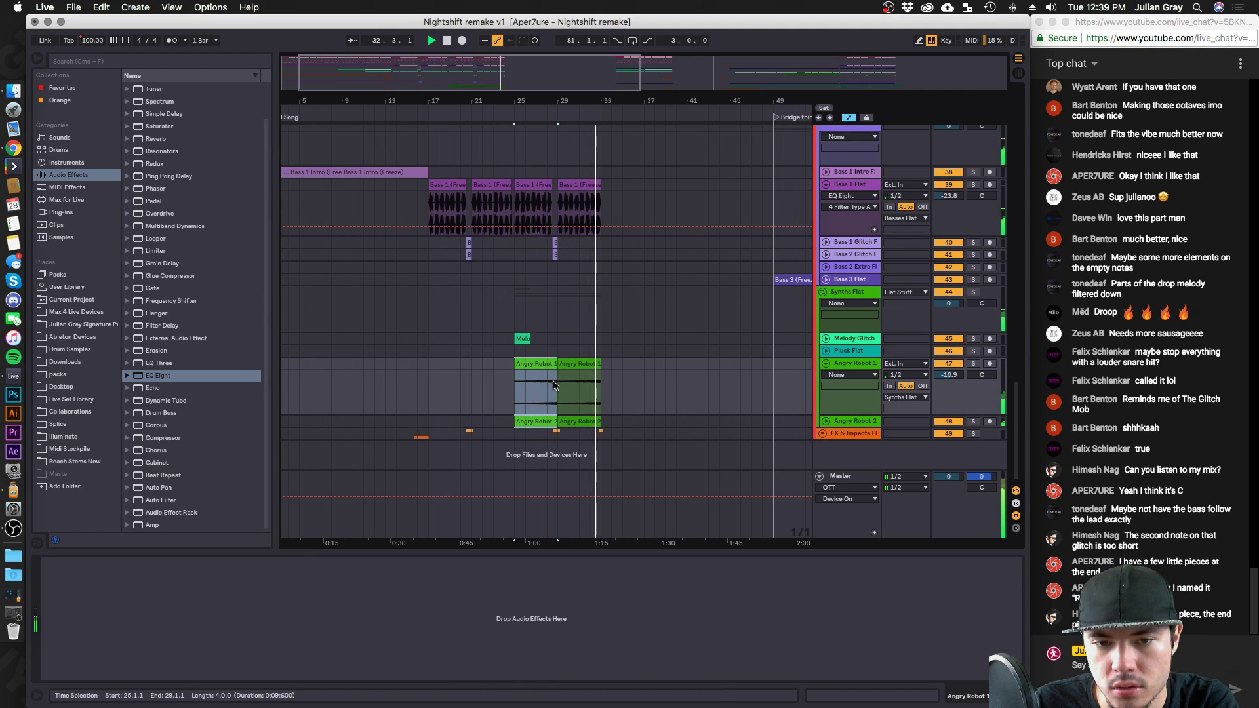
scroll(556, 382, down, 5)
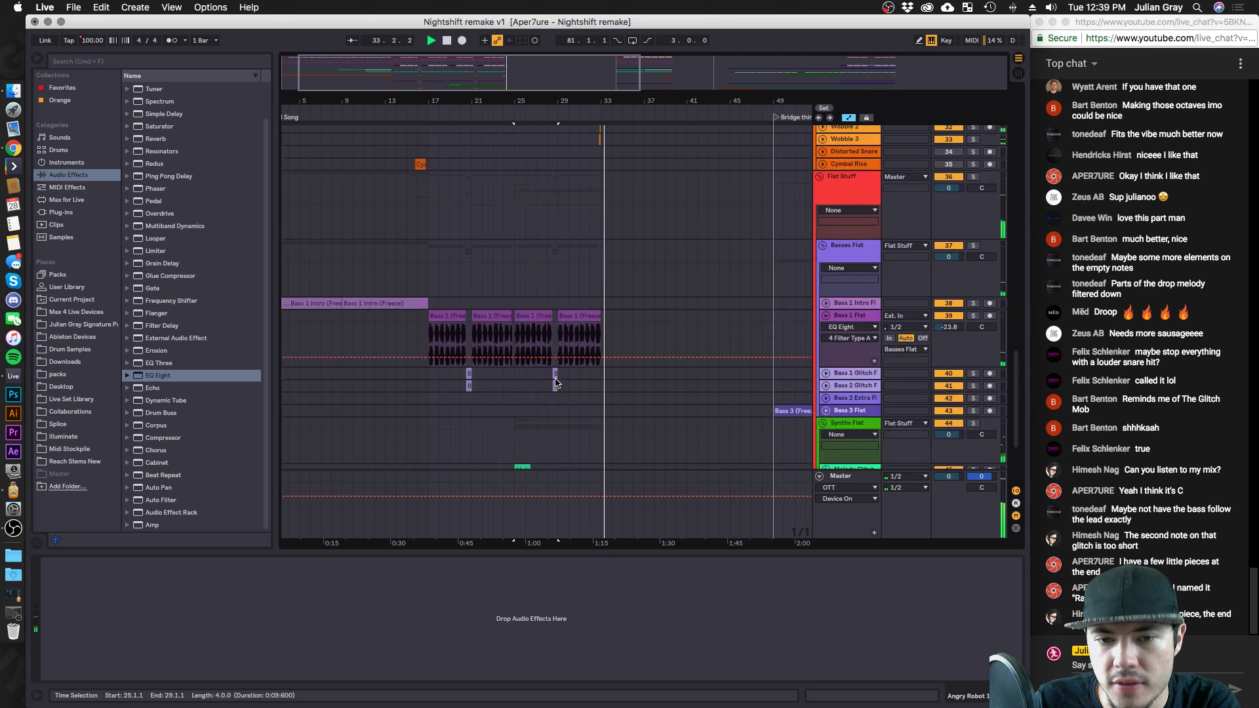
scroll(556, 383, up, 5)
click(557, 383)
drag(557, 383, 601, 370)
click(602, 369)
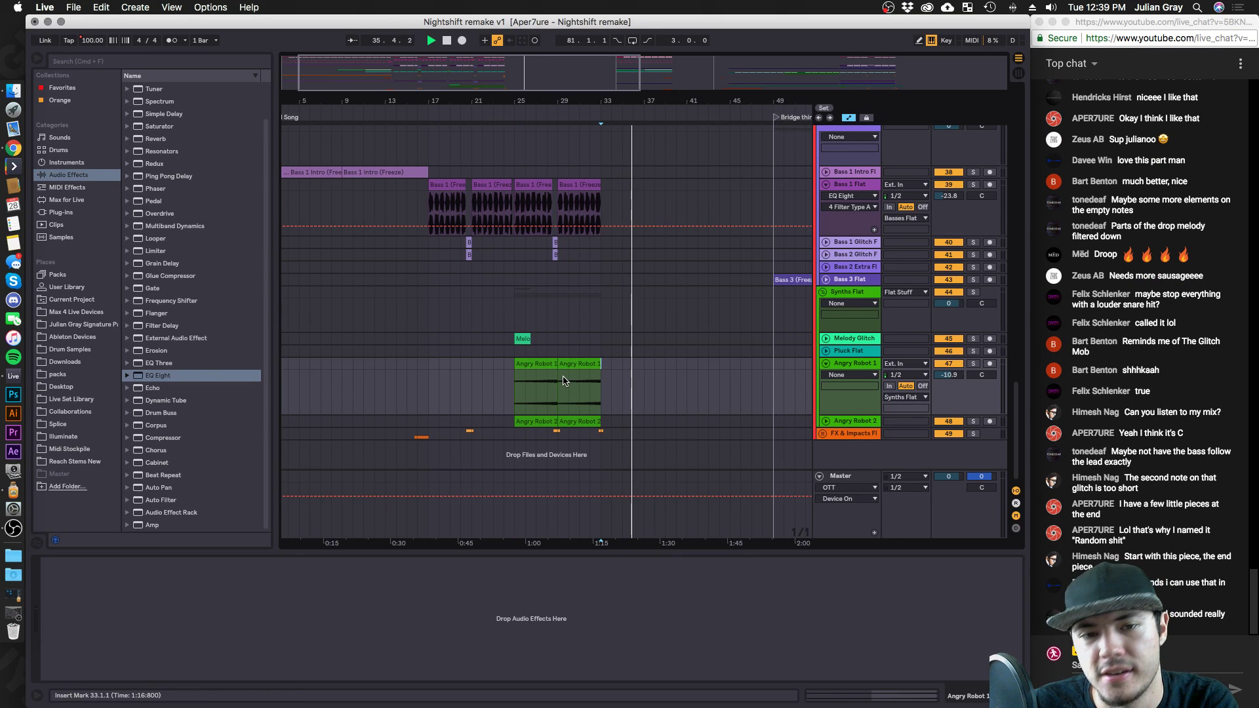
Save the Live Set, stop playback and place the insert mark at bar 49 on the Kick Low track.
scroll(568, 380, up, 10)
scroll(569, 380, up, 3)
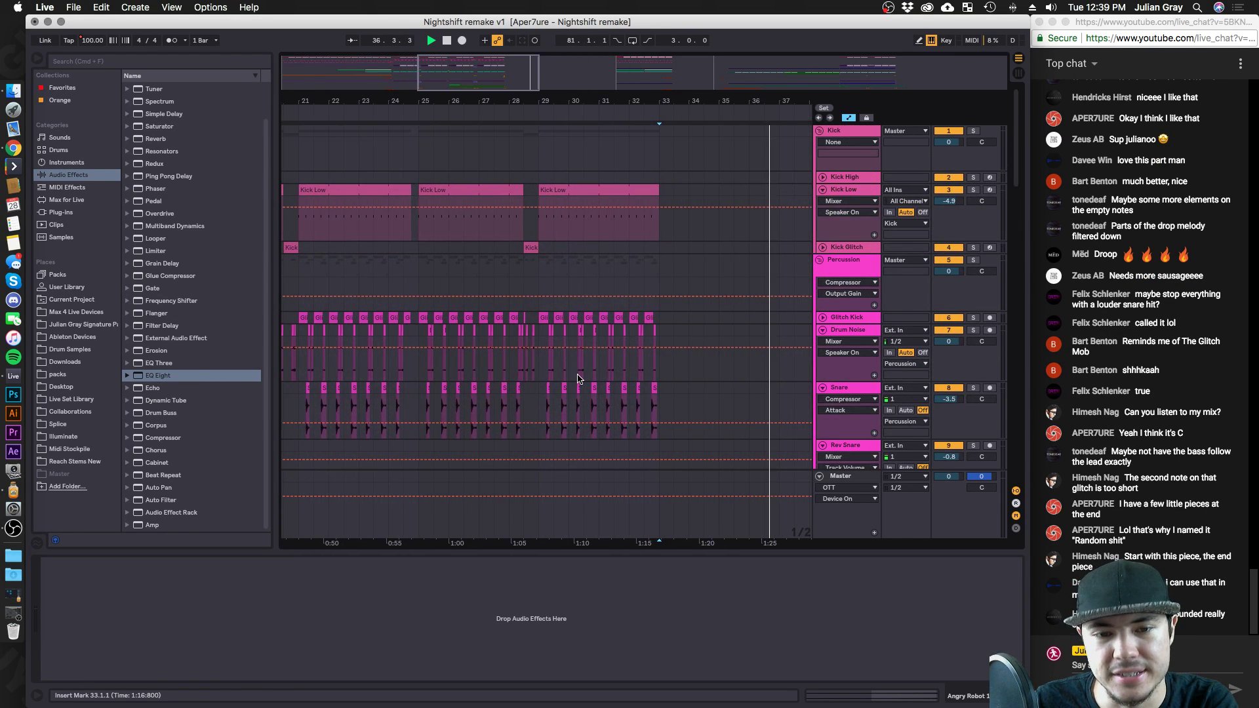
key(super+s)
drag(449, 80, 449, 190)
click(572, 226)
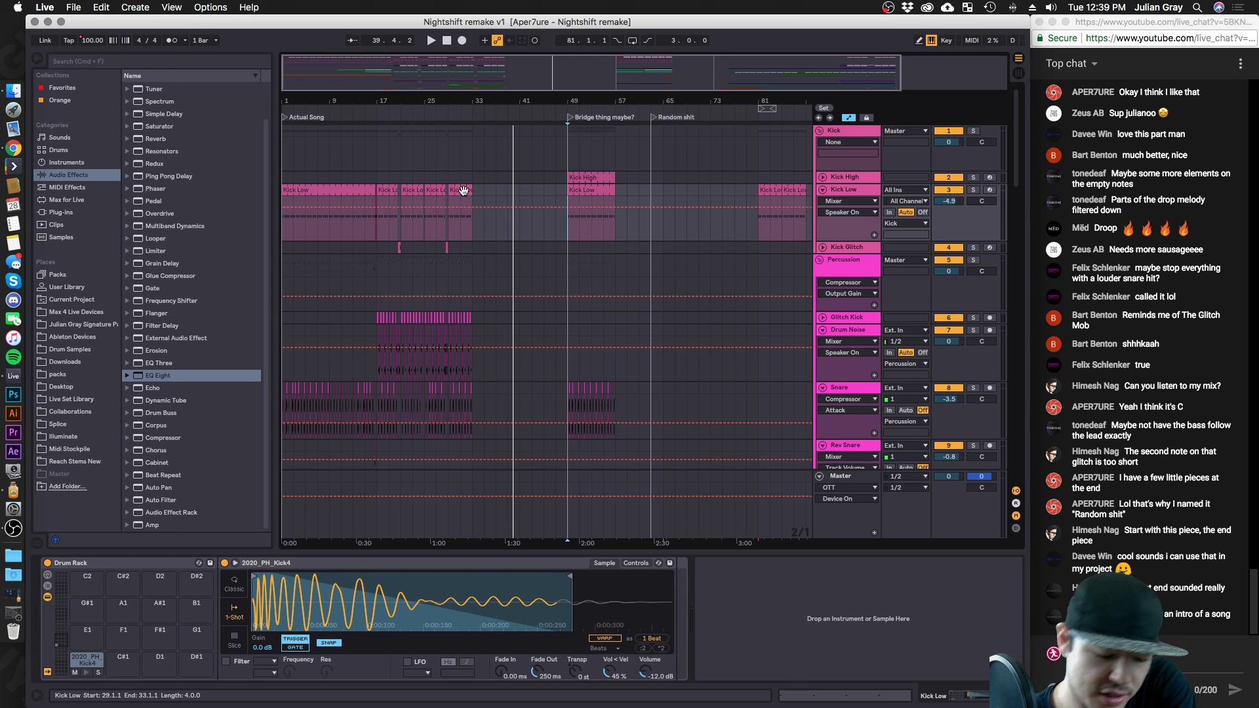
Start opening another Live Set and browse through the Desktop's Patreon Live Stream Chat folder to the submission's KOAB-1 Project folder.
click(74, 7)
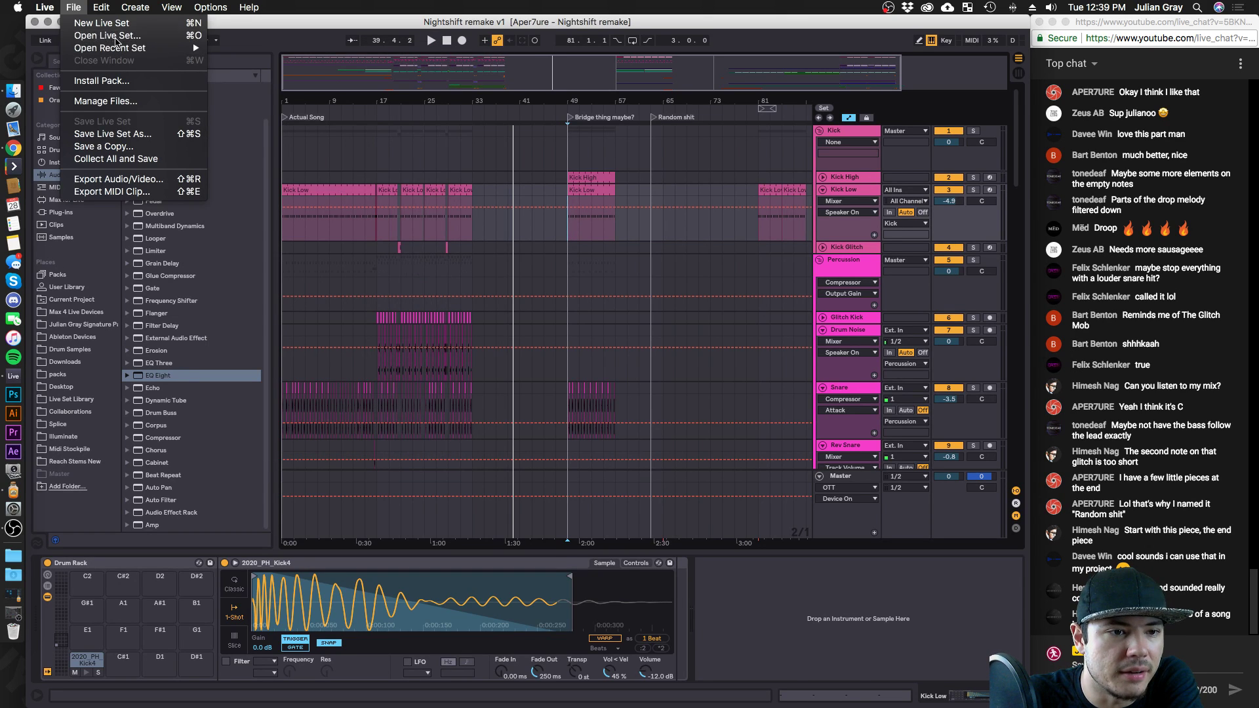
click(107, 35)
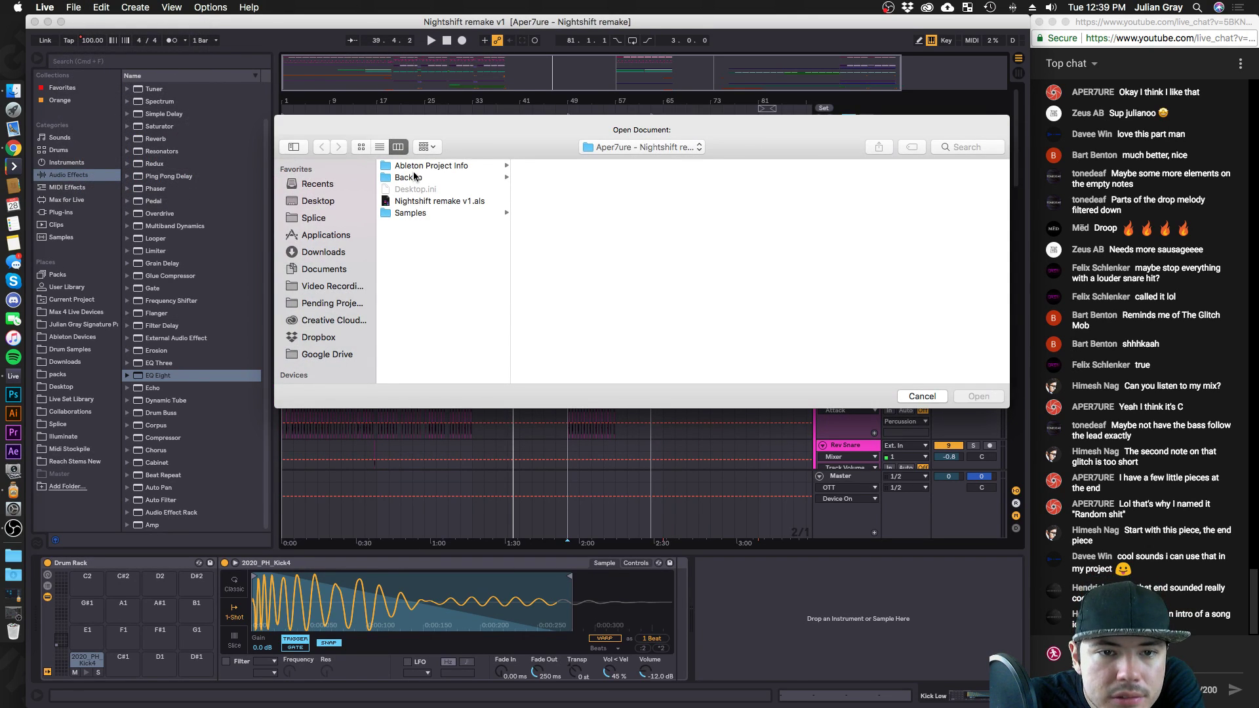
click(652, 148)
click(613, 161)
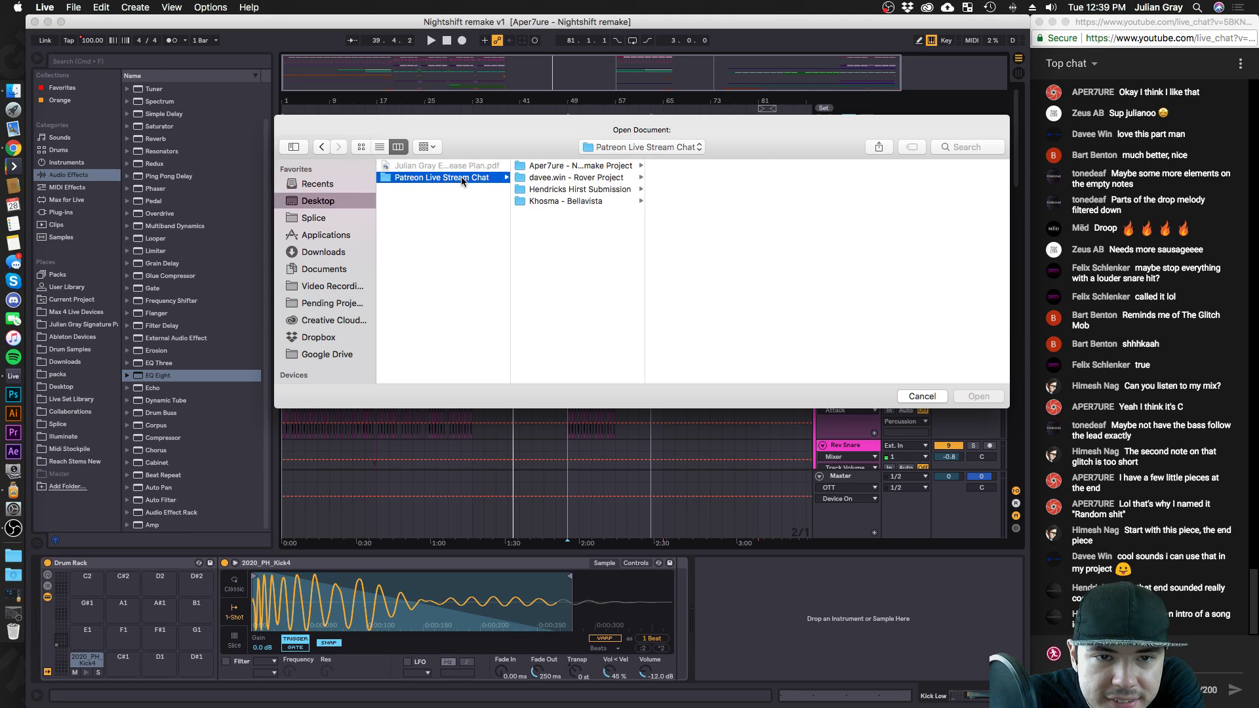
click(544, 168)
click(595, 177)
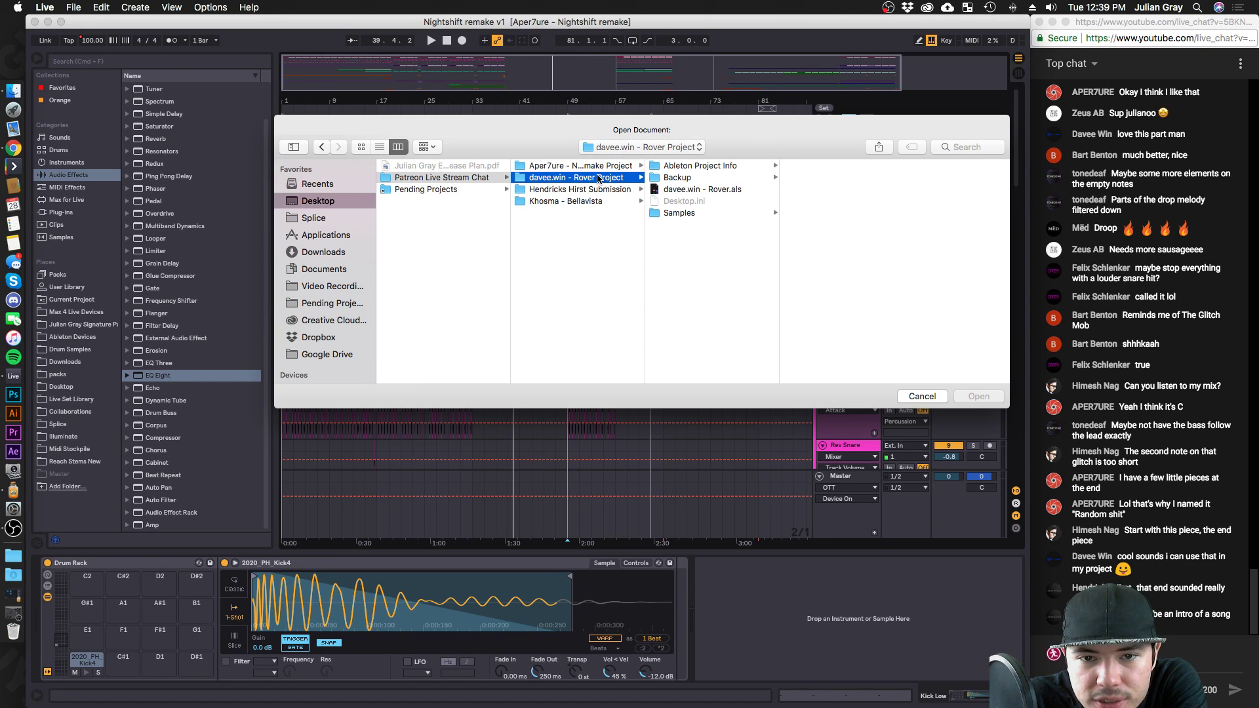
click(579, 190)
click(692, 168)
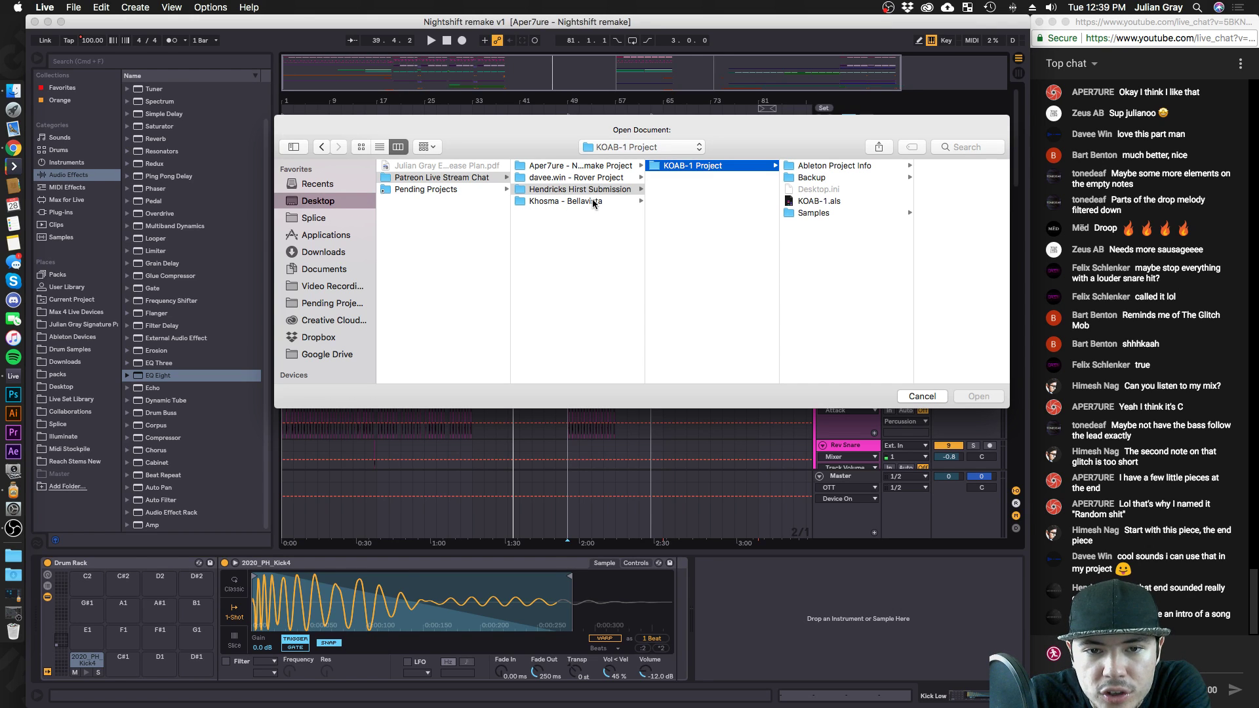
Open the KOAB-1.als Live Set and dismiss the missing plug-in notice.
click(831, 200)
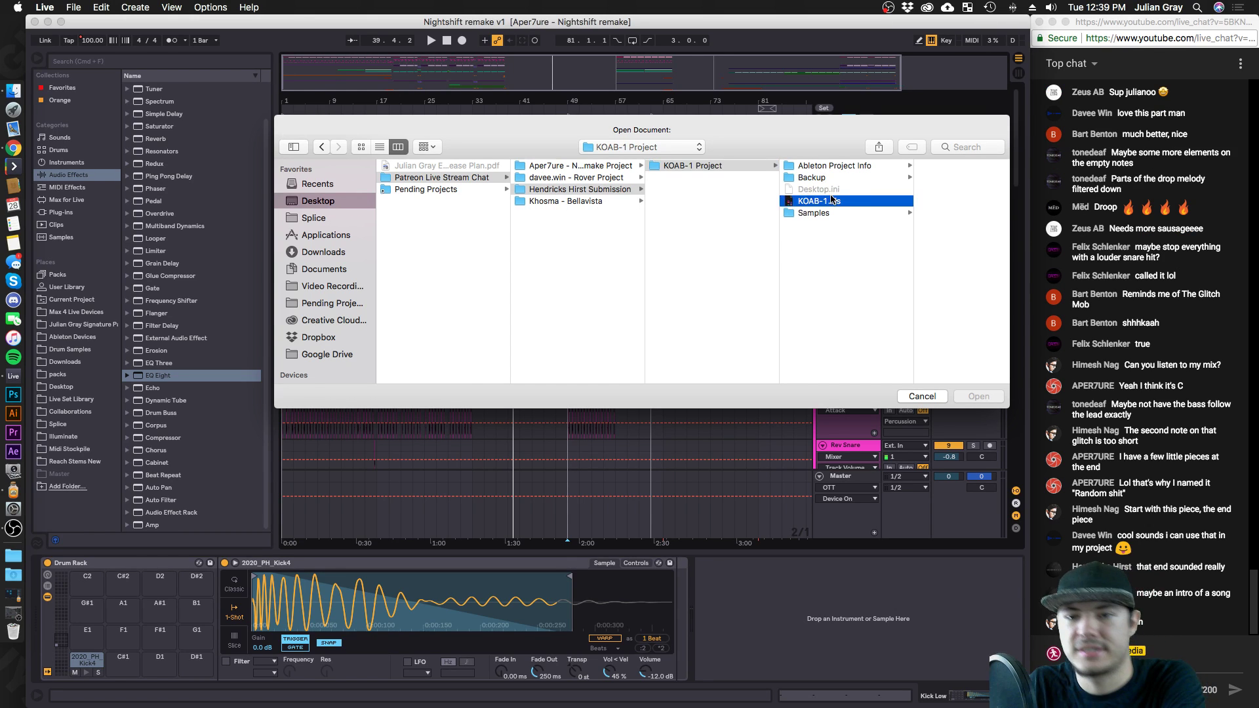
double_click(778, 202)
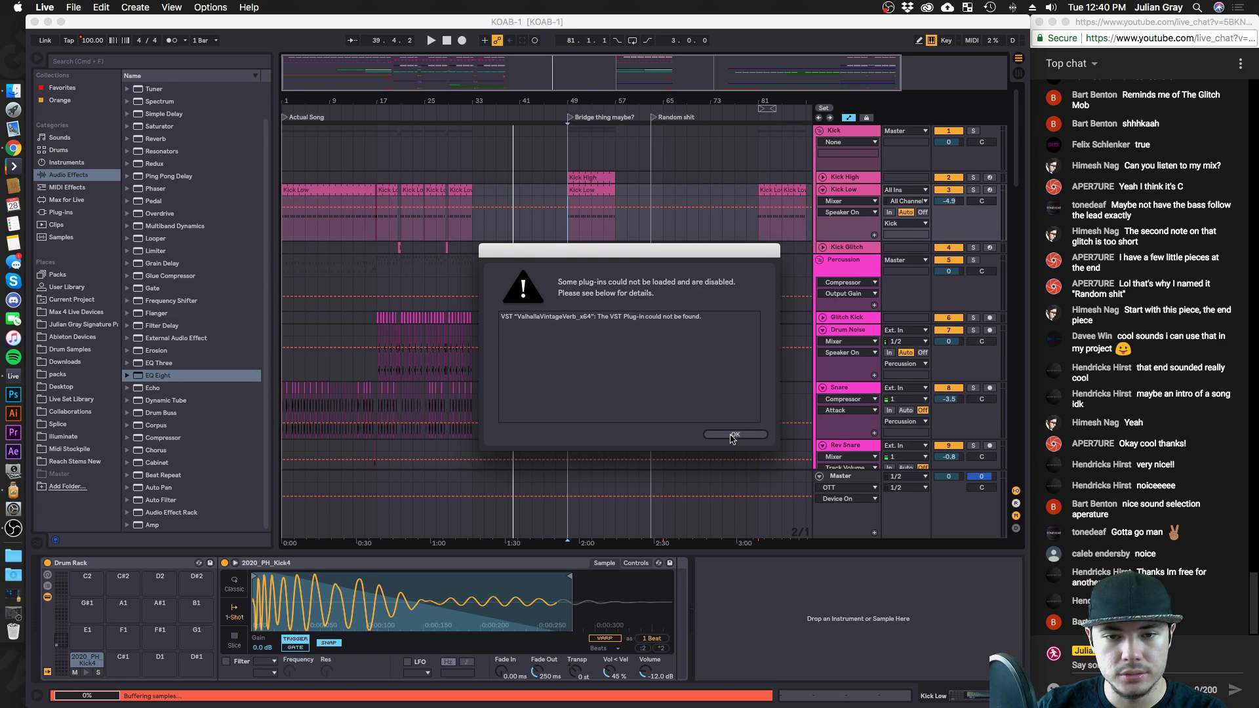
click(749, 434)
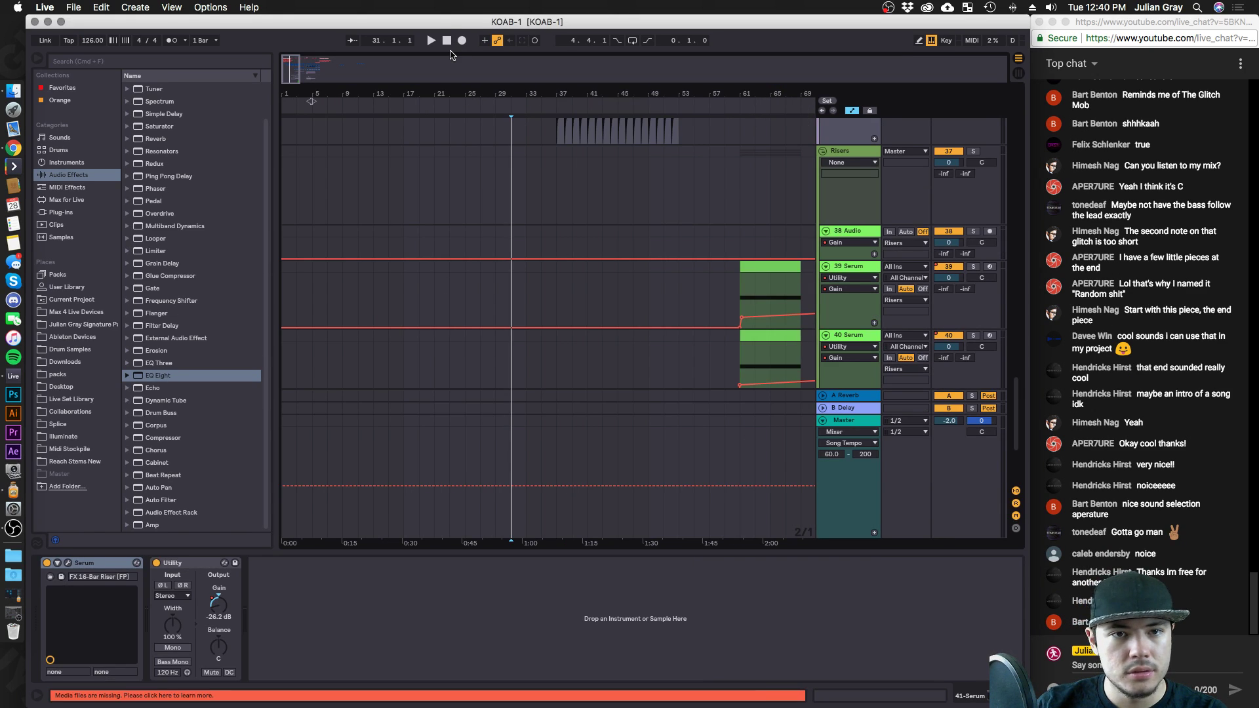
Play the KOAB-1 arrangement from bar 1 and unfold the ambeint group to review its tracks.
scroll(404, 151, up, 15)
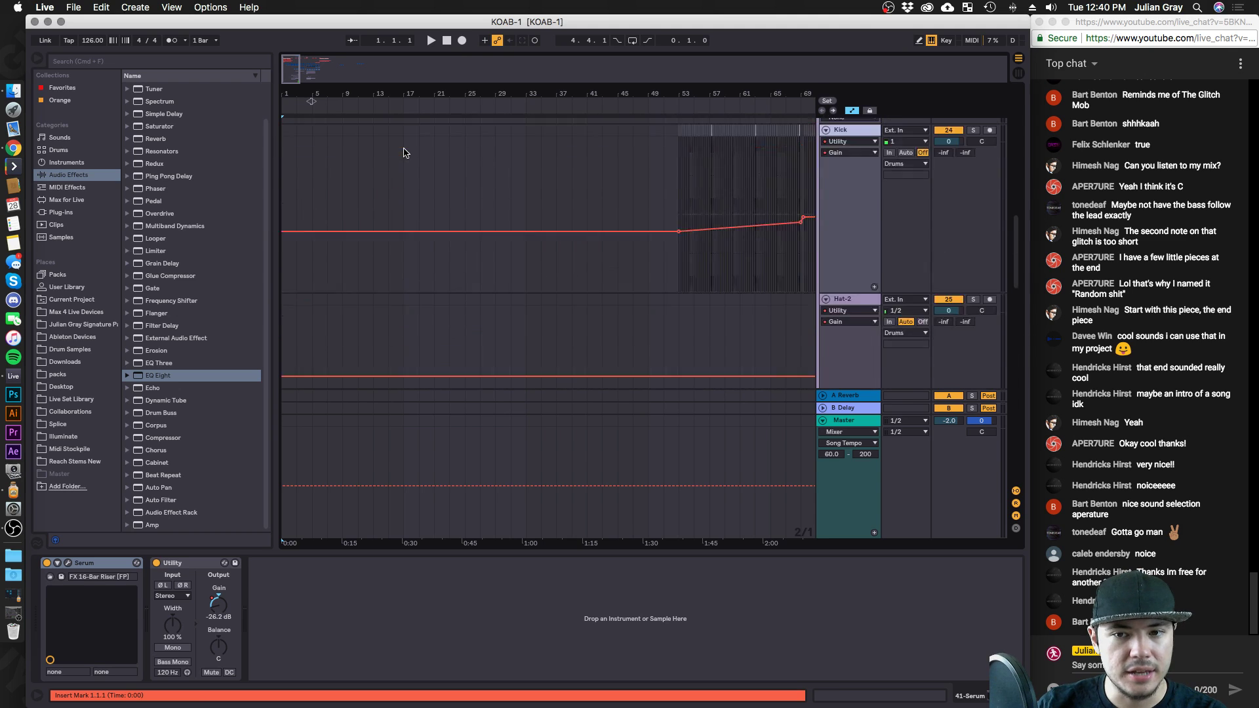
click(387, 207)
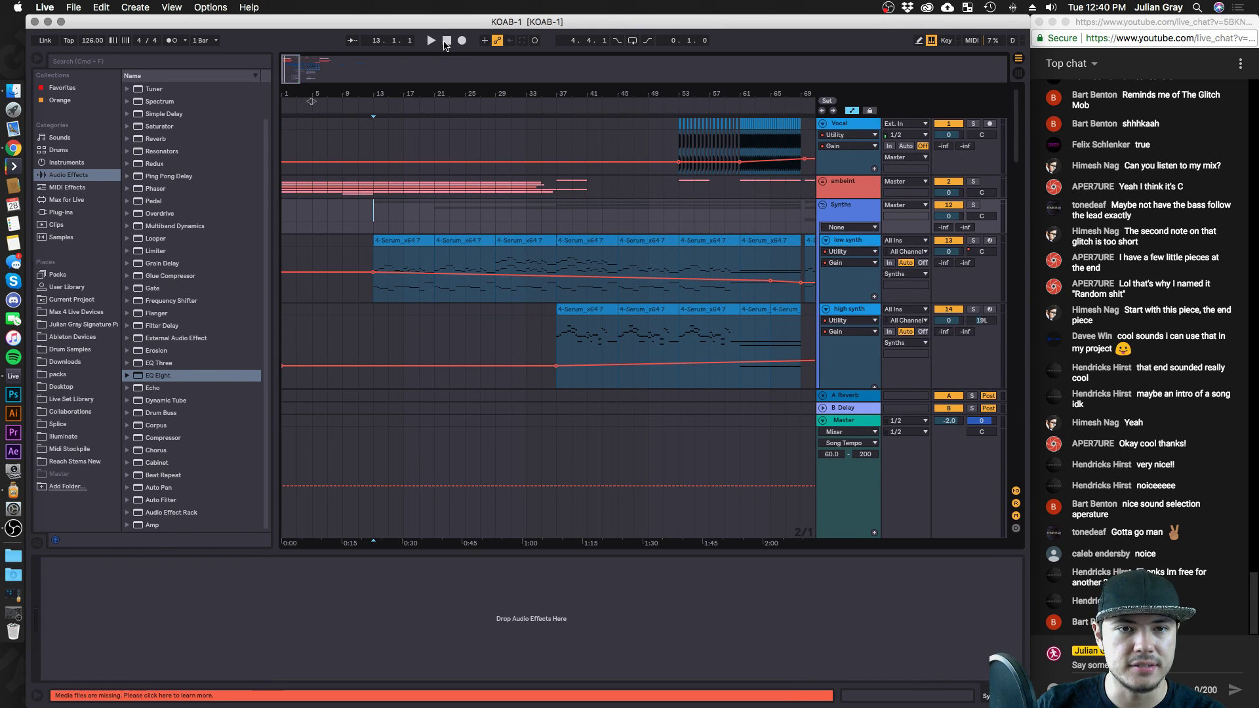
click(432, 43)
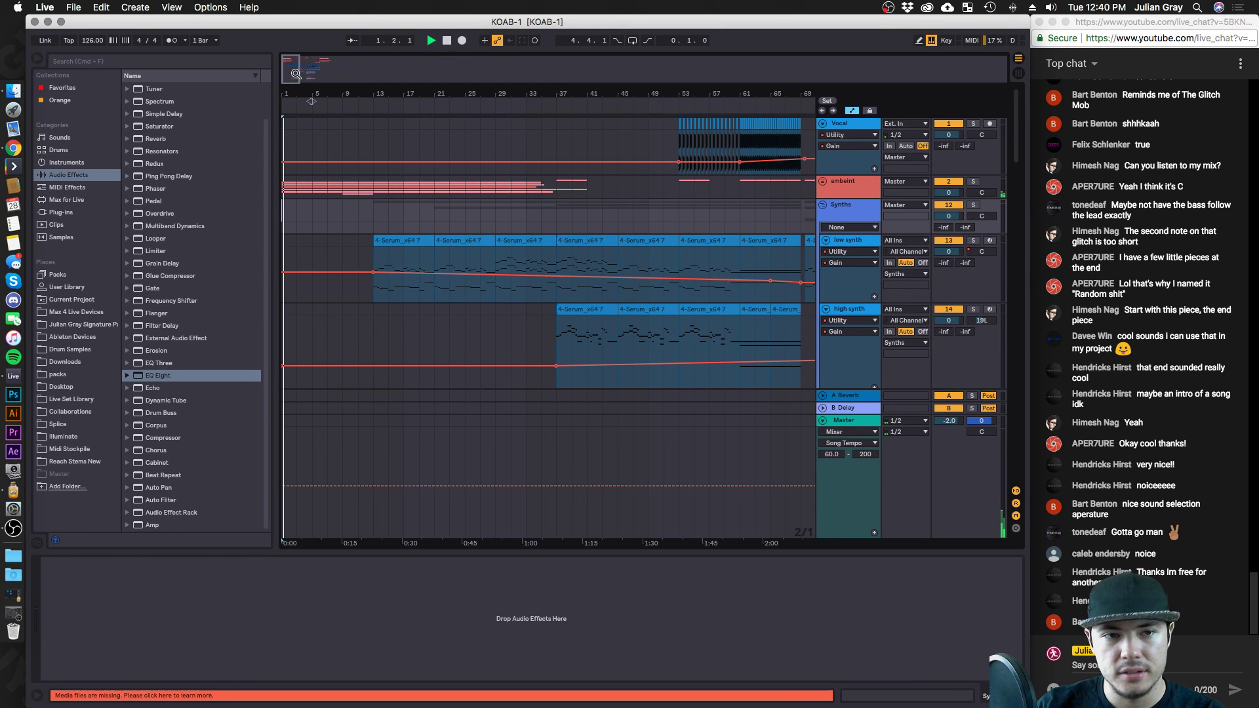
click(831, 185)
click(822, 181)
scroll(717, 268, down, 4)
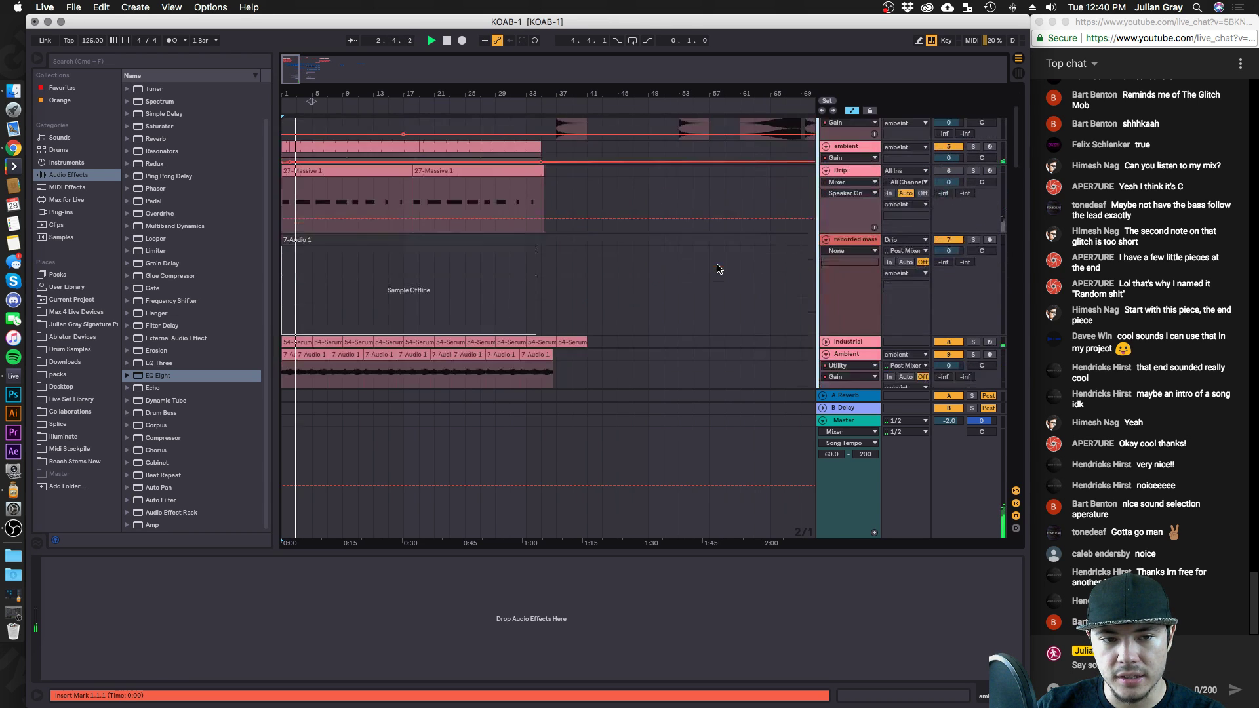
Jump playback to bar 17 and raise the Master track Limiter's gain to 15.5 dB.
scroll(717, 268, down, 8)
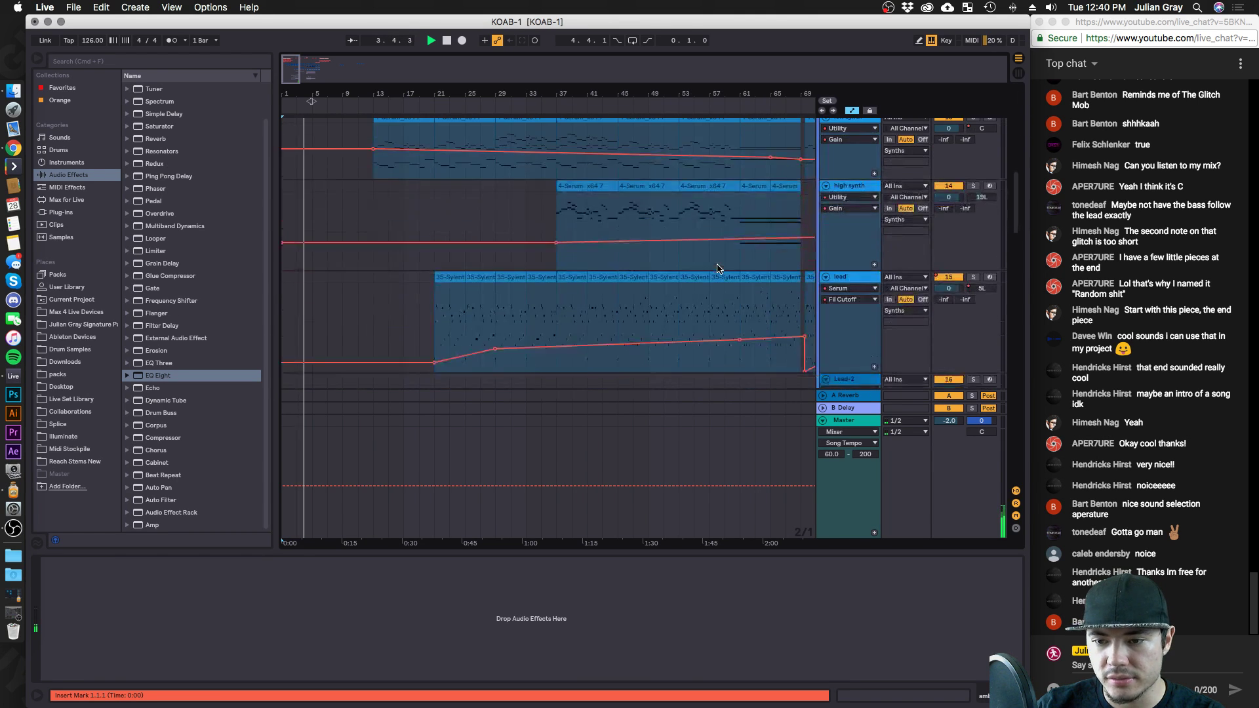
scroll(717, 268, down, 10)
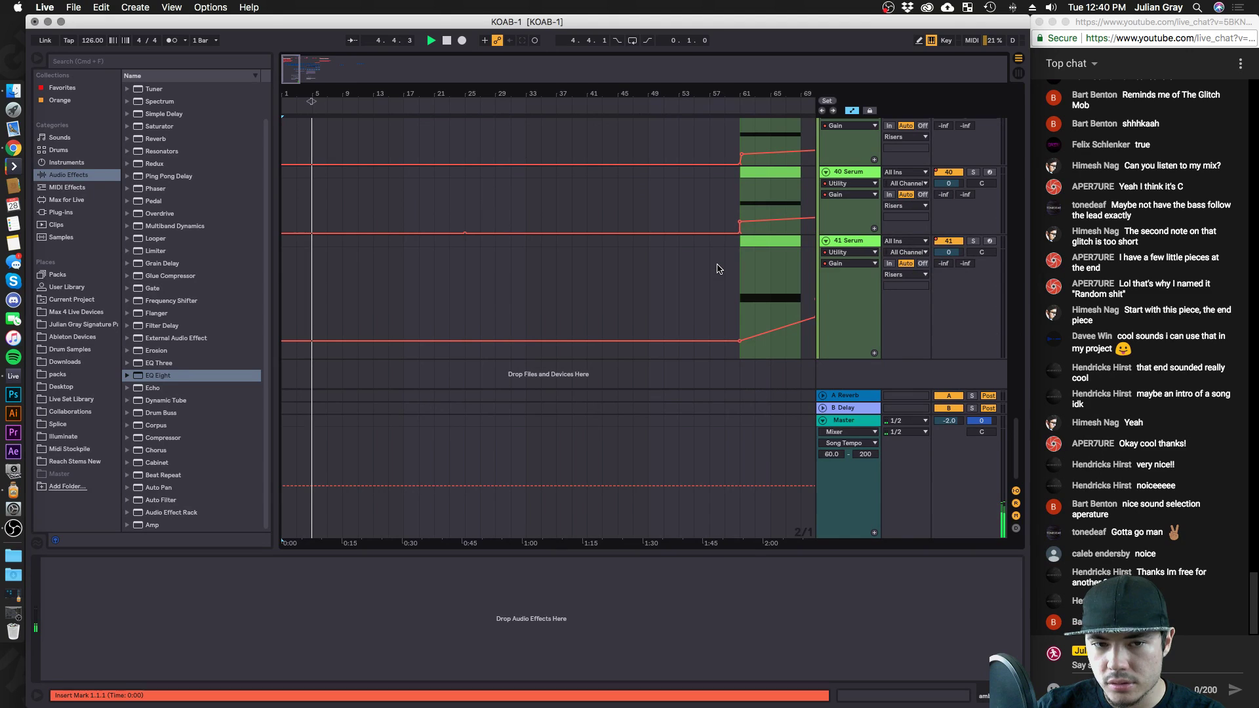
click(853, 422)
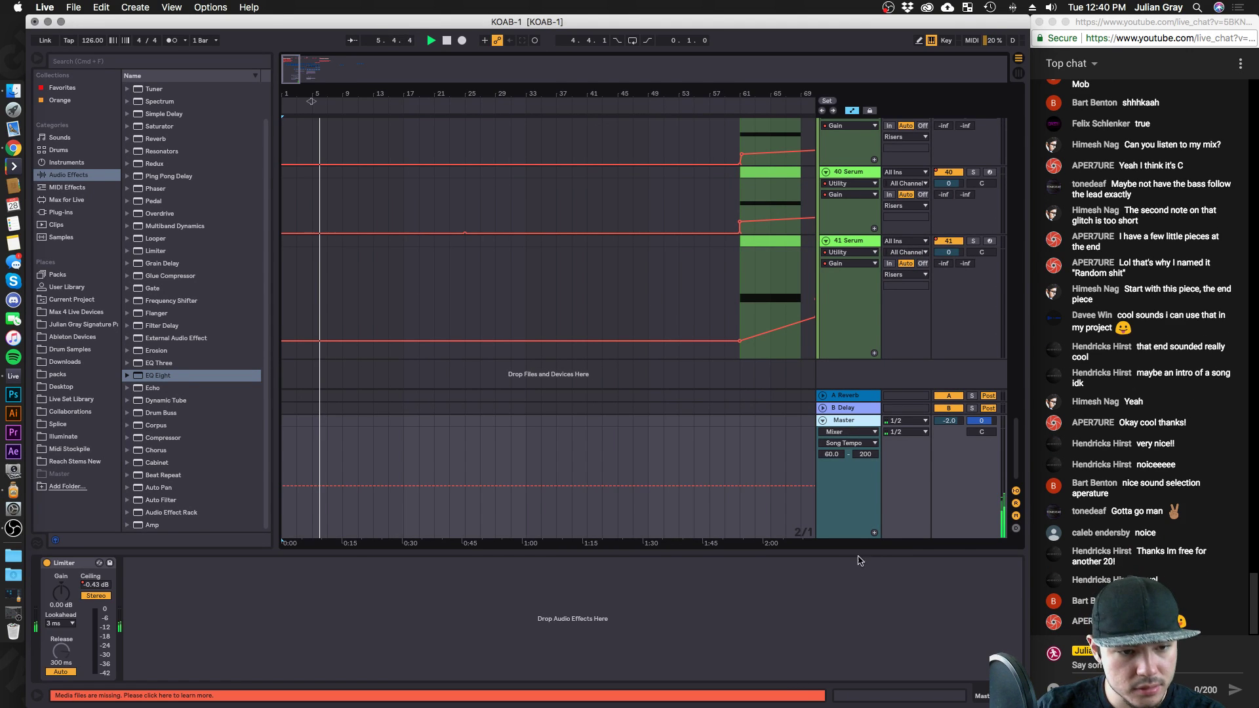
click(404, 433)
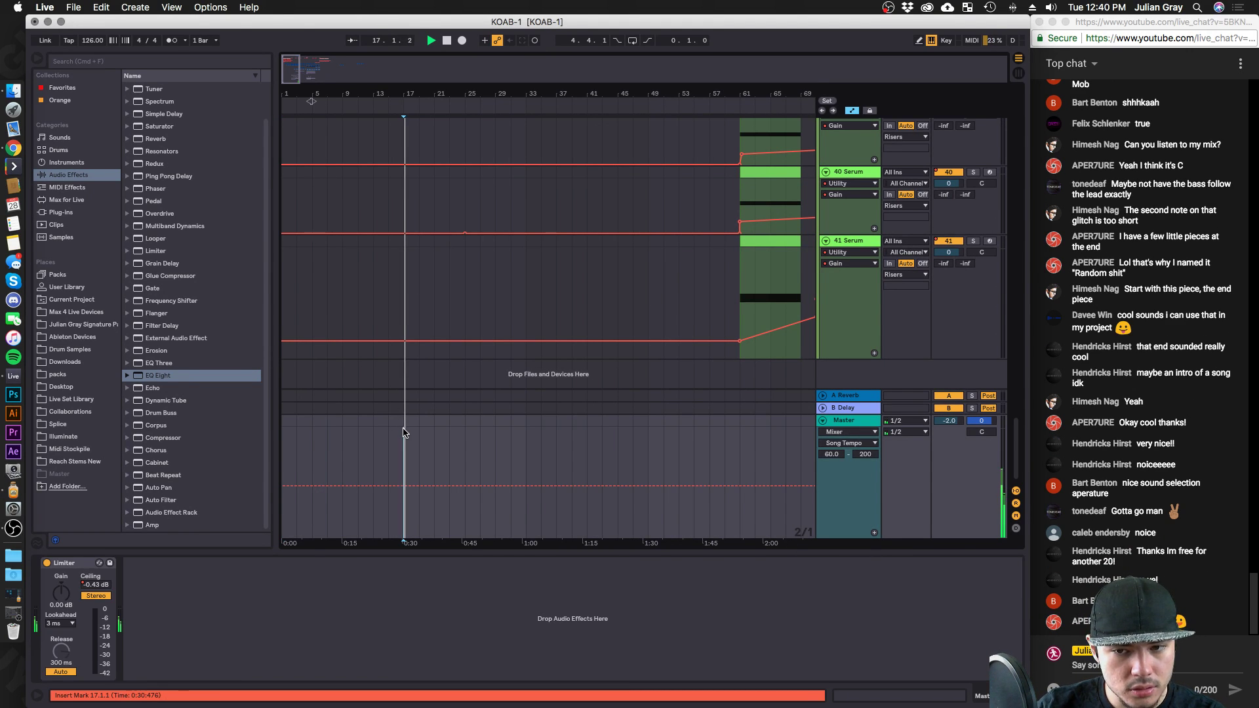
scroll(404, 433, up, 5)
scroll(404, 433, up, 10)
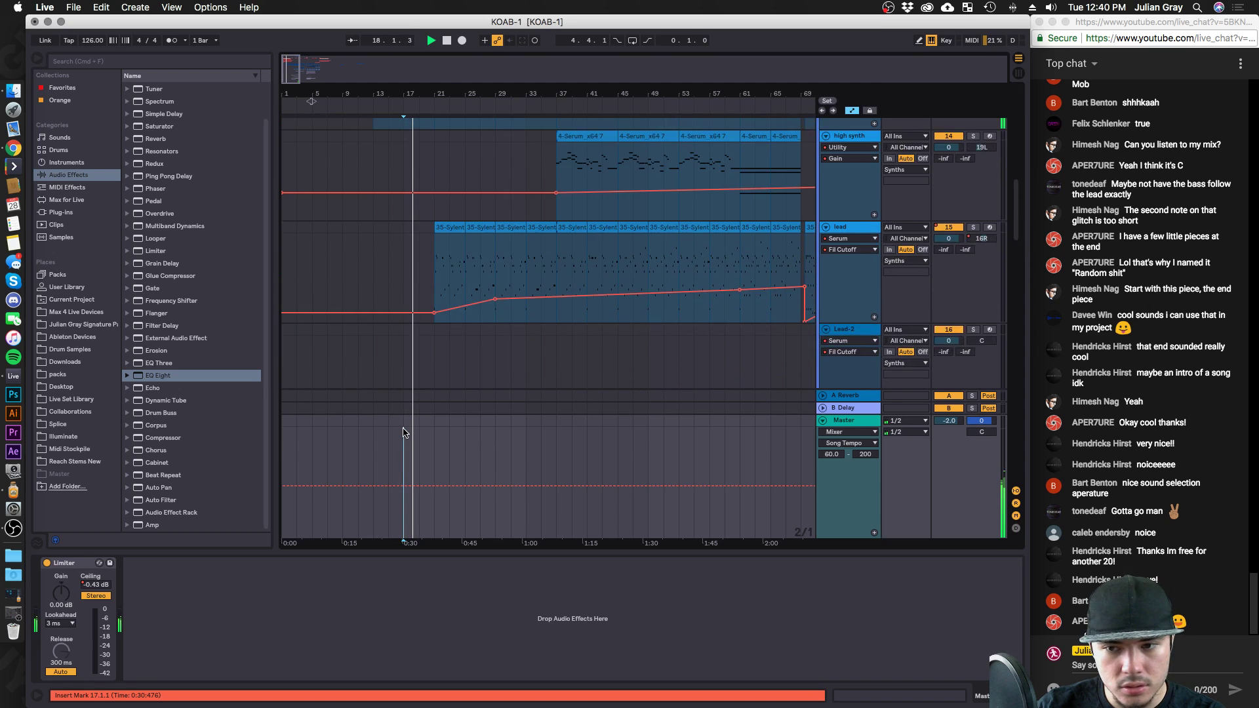
drag(61, 592, 61, 550)
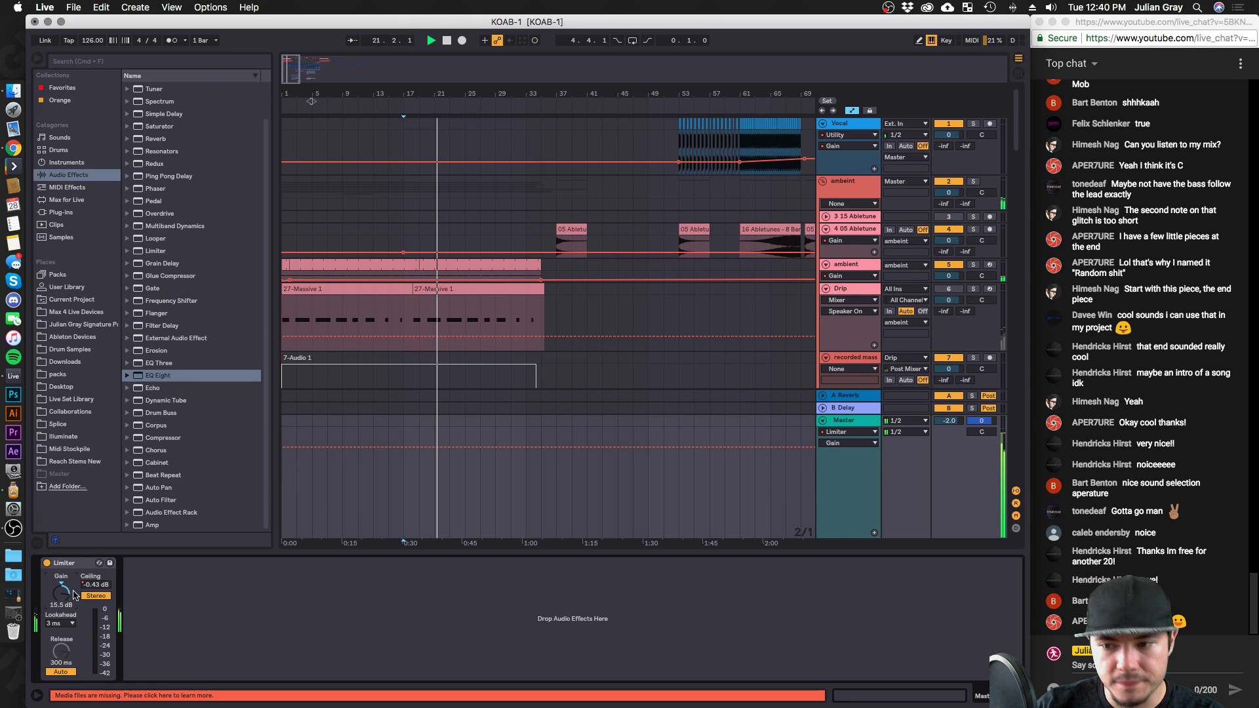
Examine the tracks from the ambeint group to the Synths and Basses groups during playback, marking bars up to 33 on the Drip track.
click(495, 326)
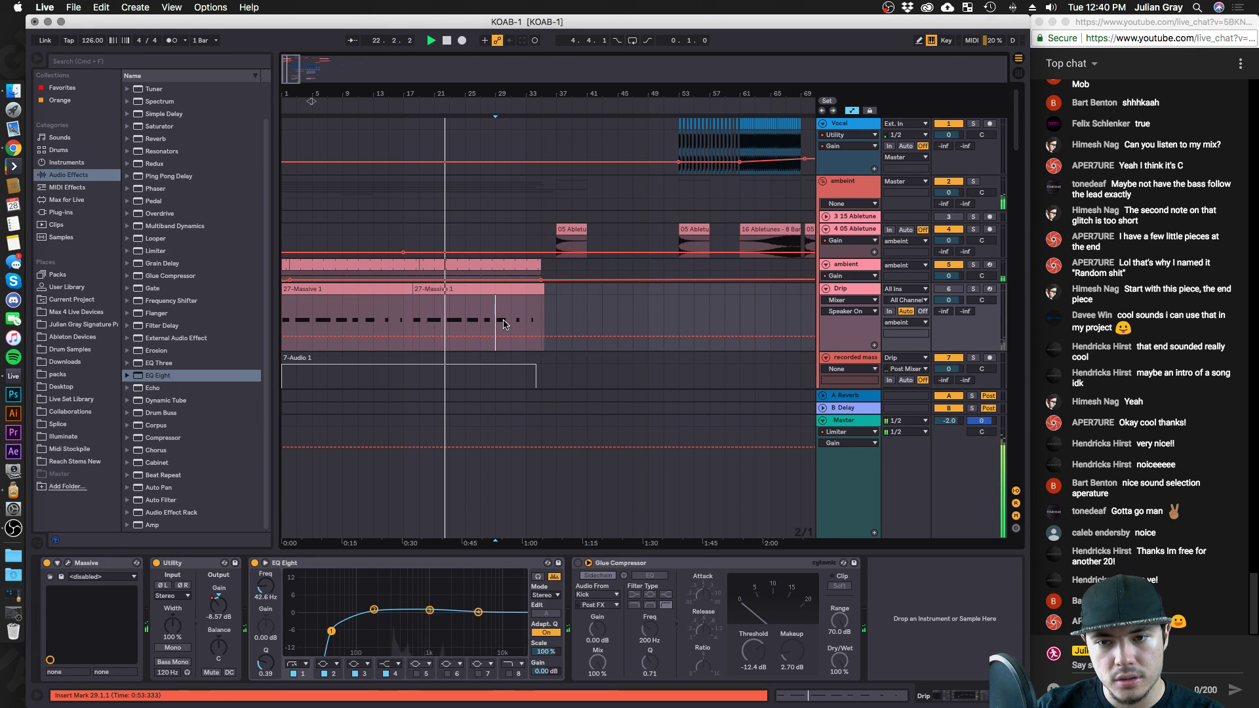
scroll(504, 321, down, 2)
scroll(504, 320, up, 2)
click(521, 319)
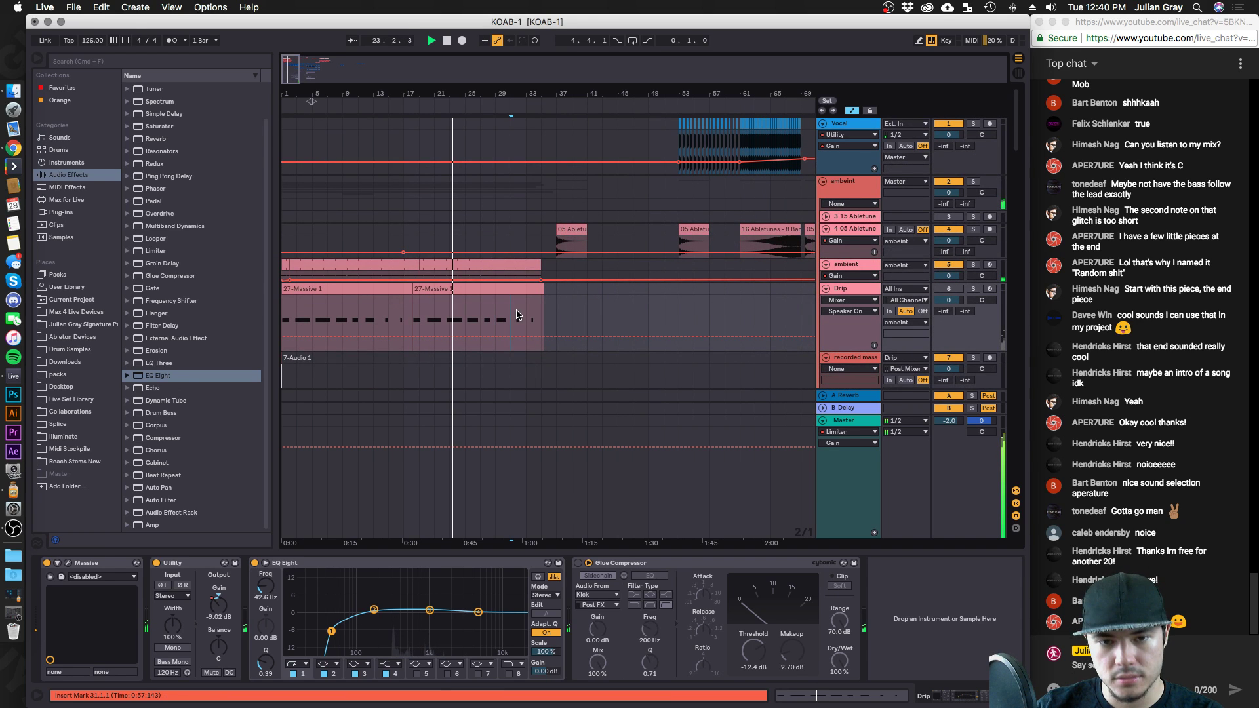
scroll(522, 320, down, 10)
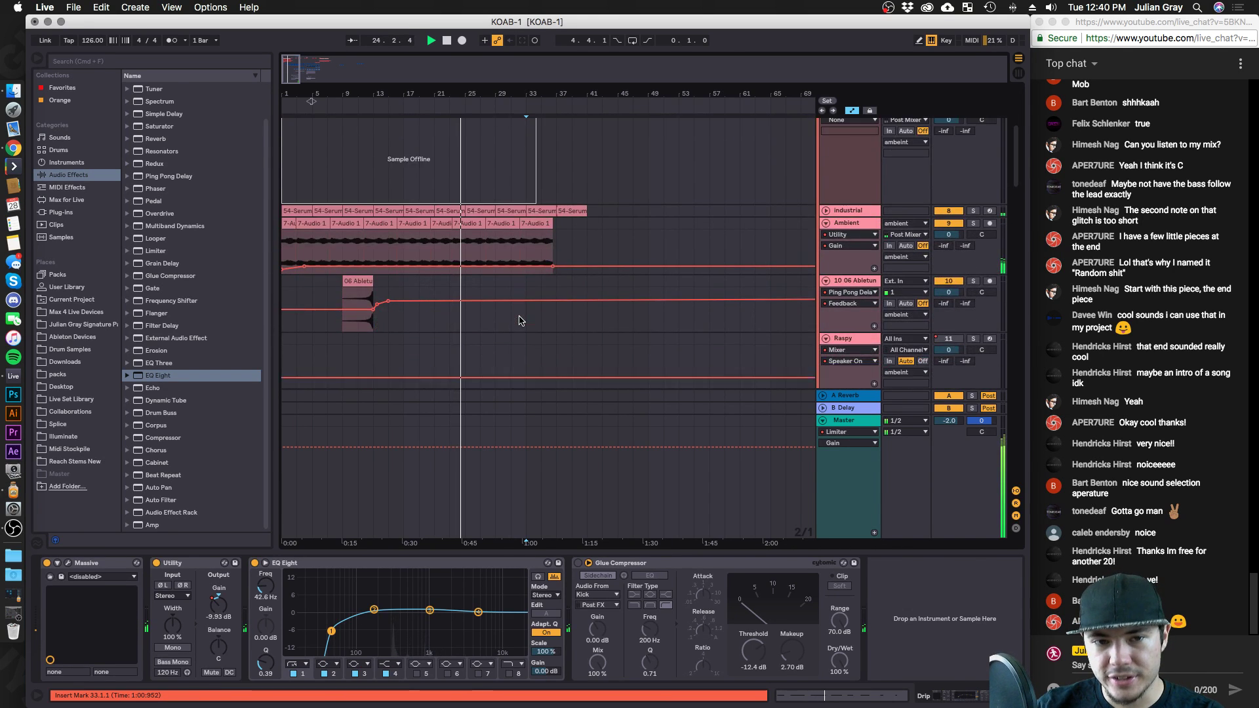
scroll(520, 320, down, 3)
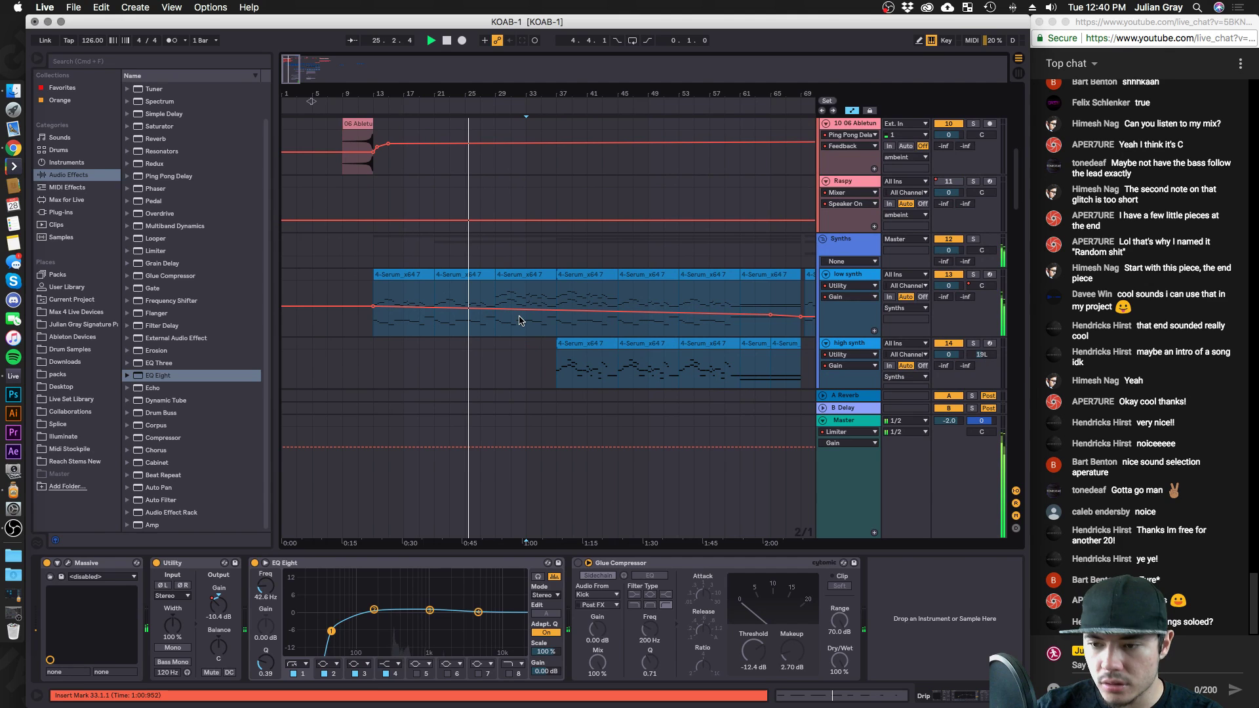
scroll(519, 320, up, 8)
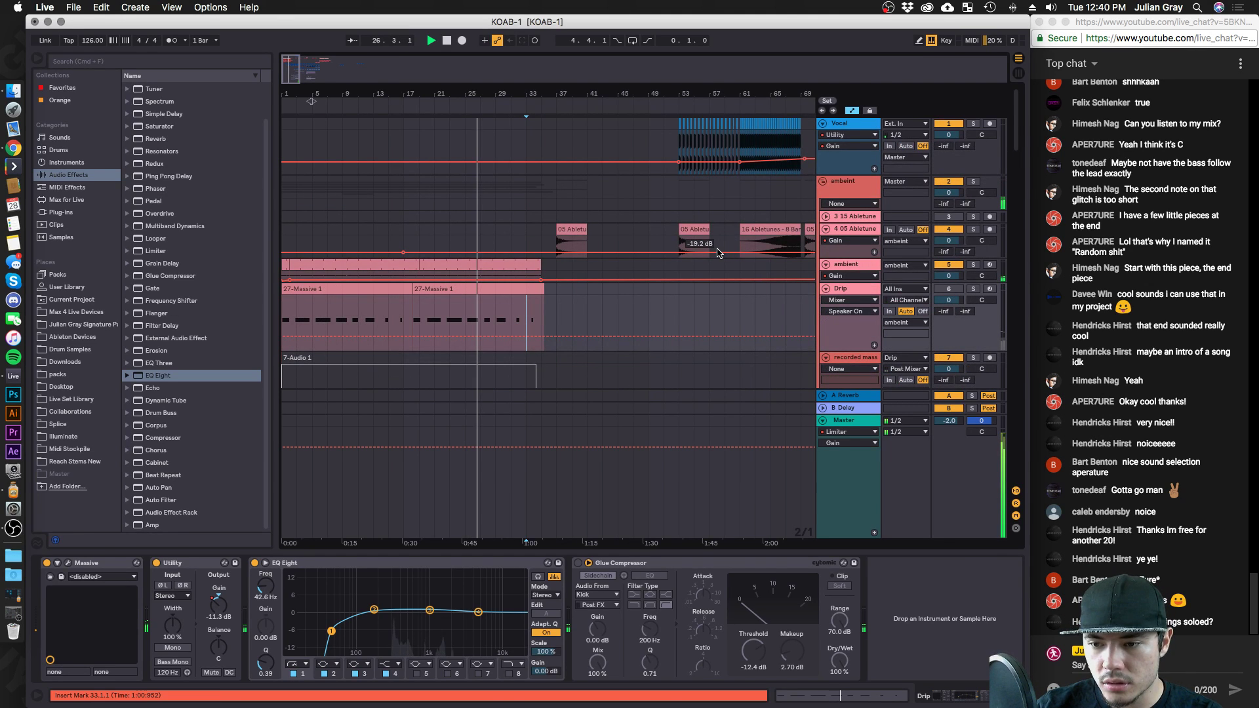
scroll(717, 253, up, 2)
scroll(717, 253, down, 8)
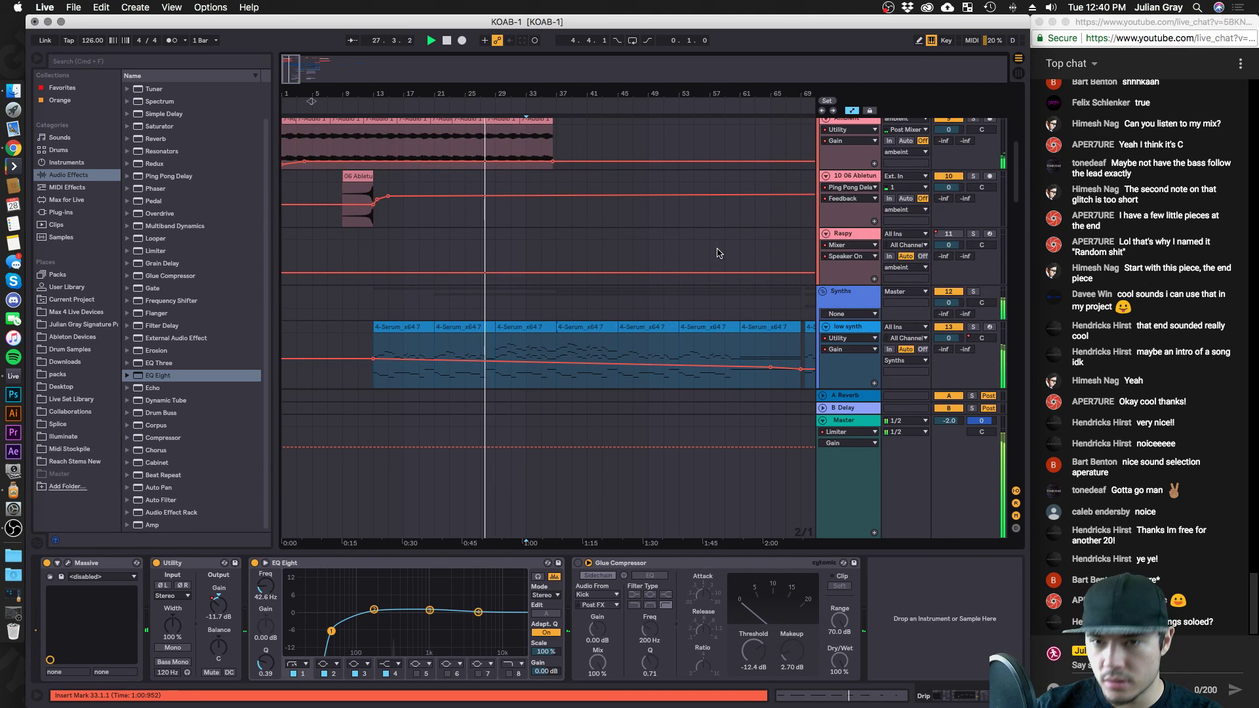
scroll(717, 253, down, 2)
scroll(718, 253, down, 6)
scroll(717, 253, down, 4)
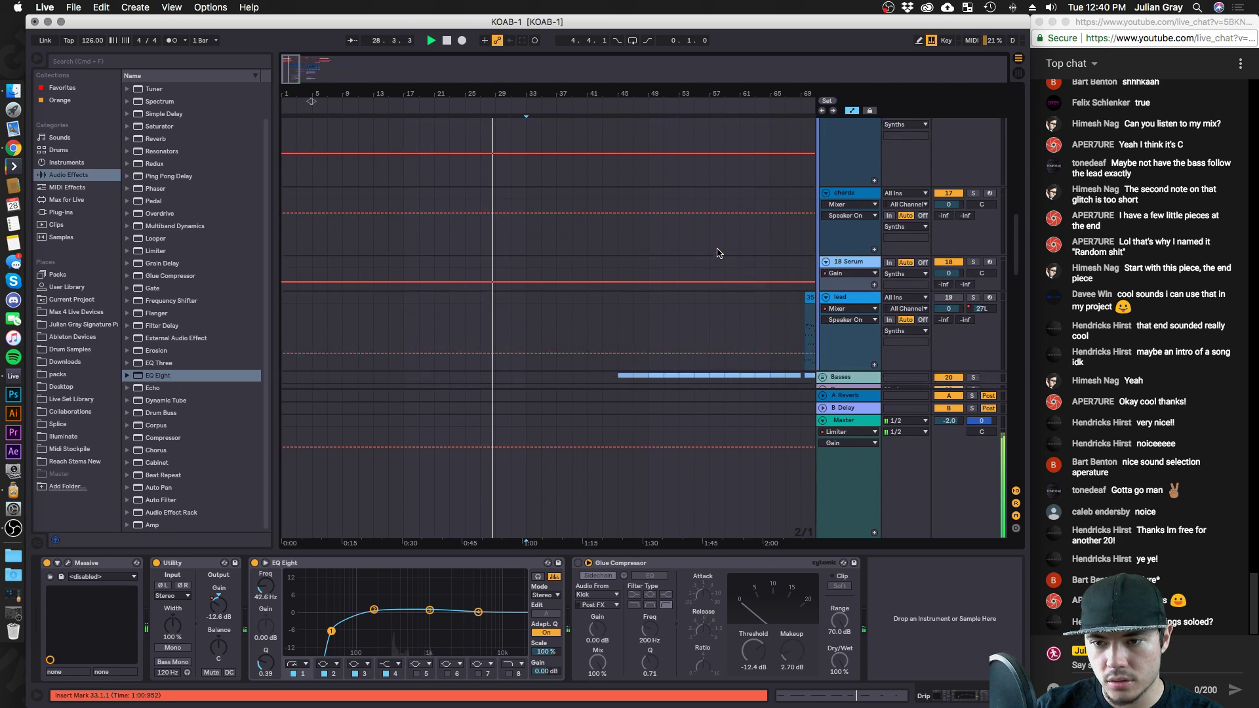
scroll(717, 253, down, 5)
Fine-tune the Master track Limiter's gain to 15.2 dB.
click(847, 421)
click(61, 592)
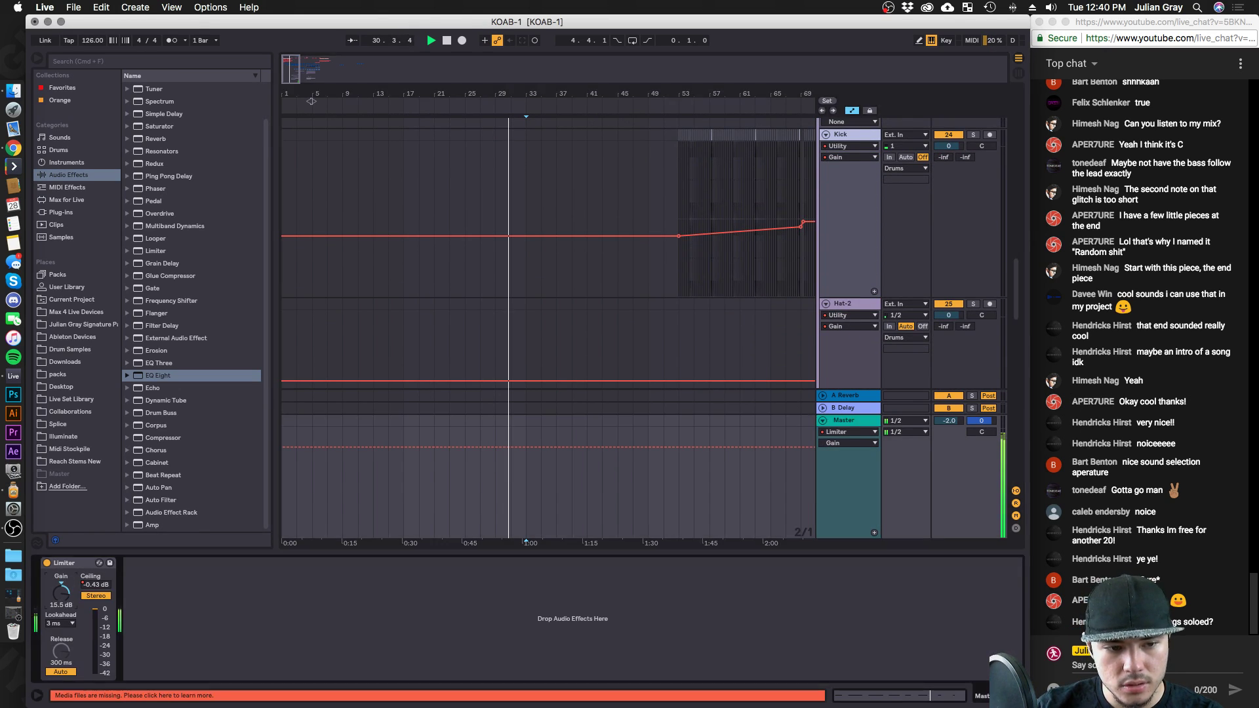
scroll(739, 291, up, 5)
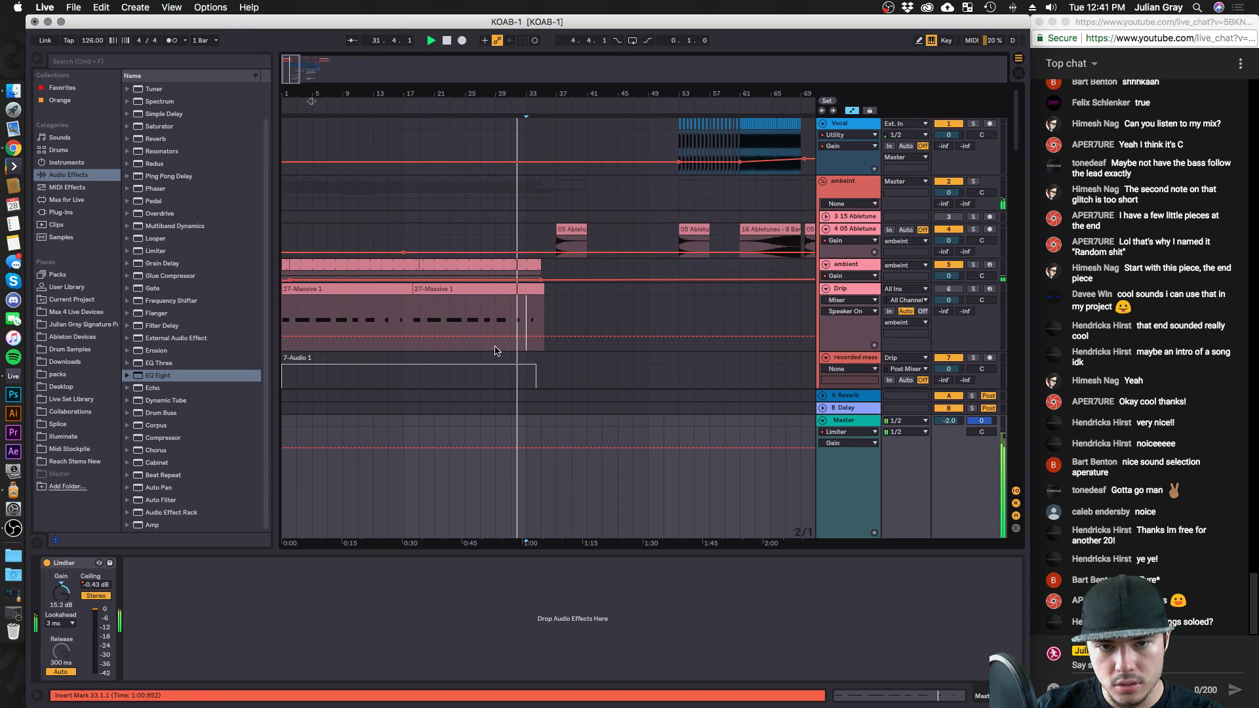
Examine the ambeint and Synths group tracks during playback, ending with the insert mark at bar 53 of the low synth track.
click(739, 291)
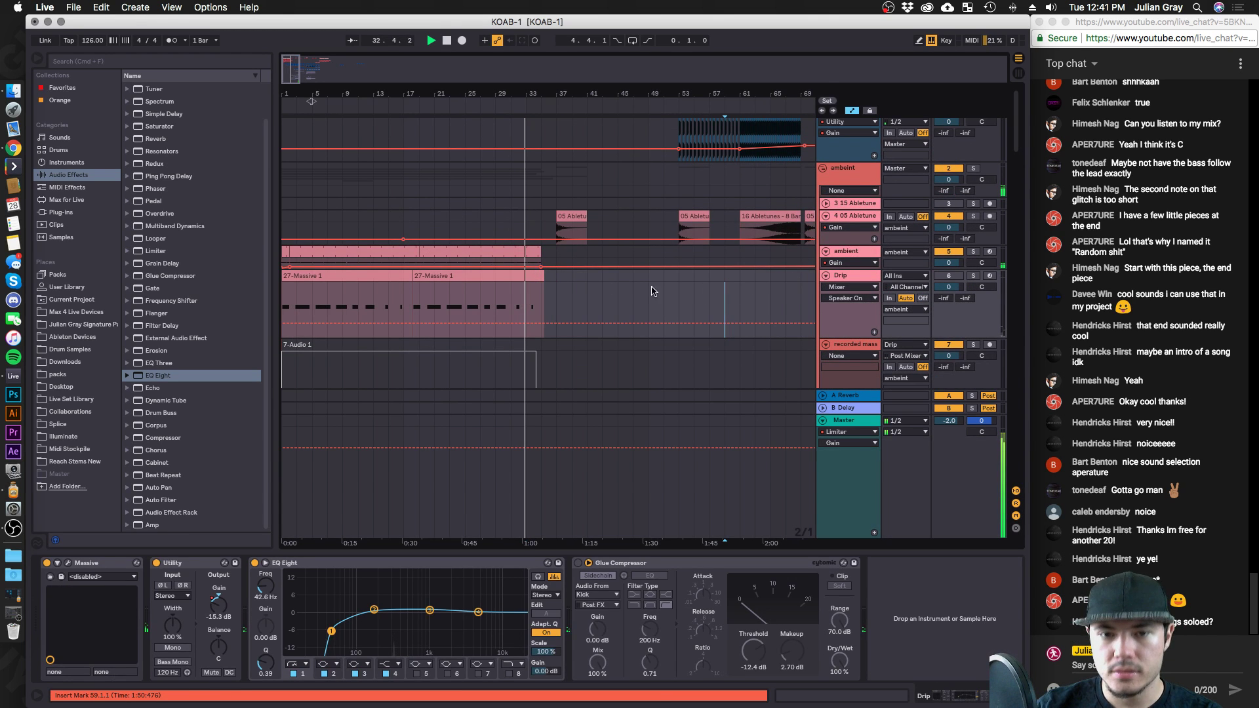
scroll(623, 282, up, 1)
click(627, 266)
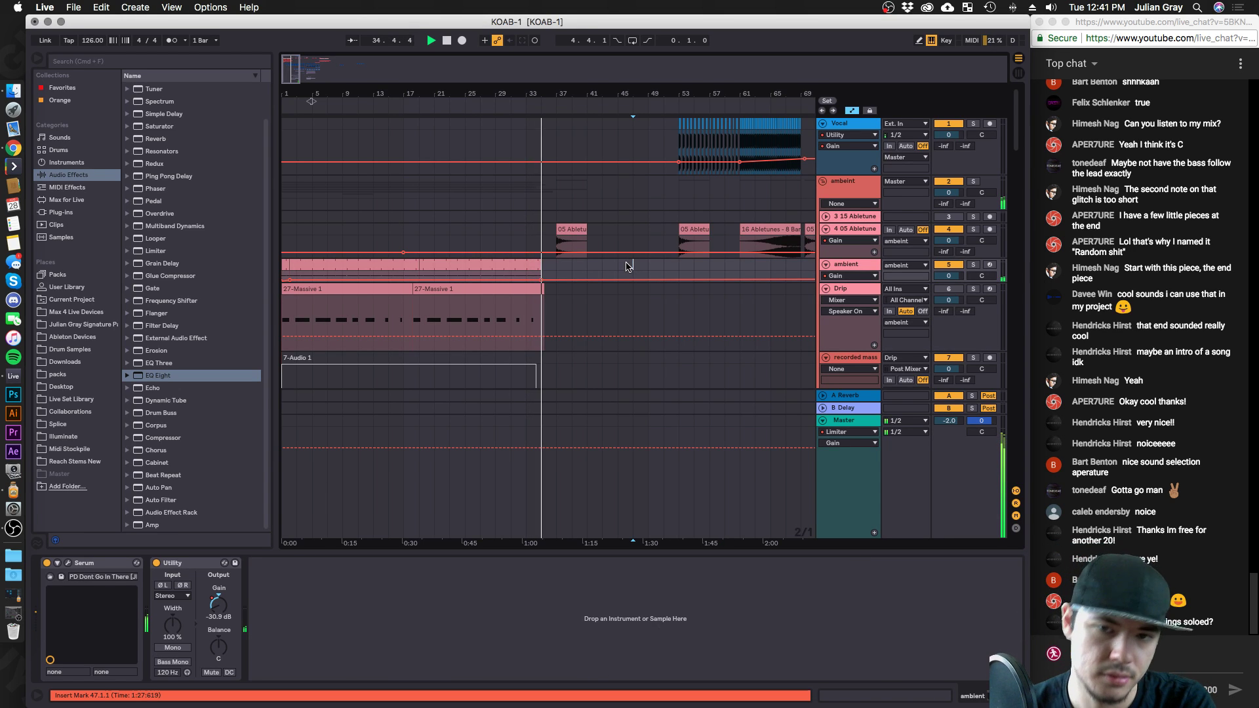
click(618, 269)
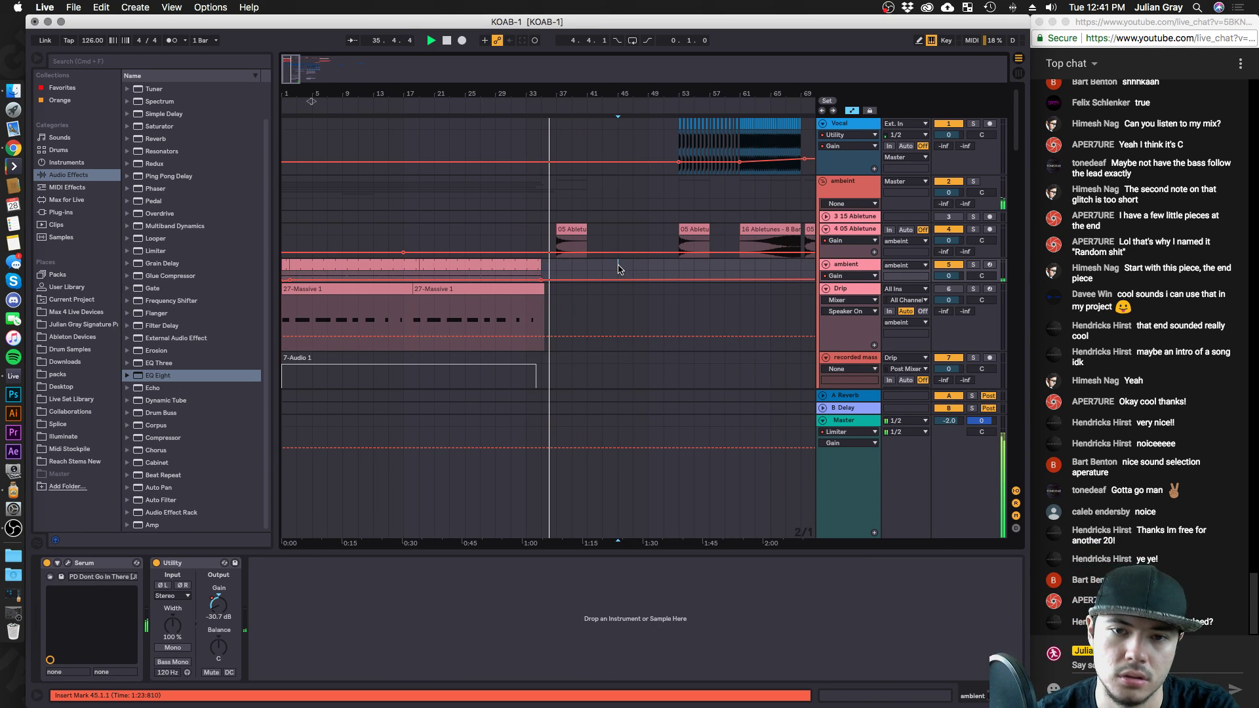
scroll(618, 269, down, 4)
scroll(619, 269, down, 8)
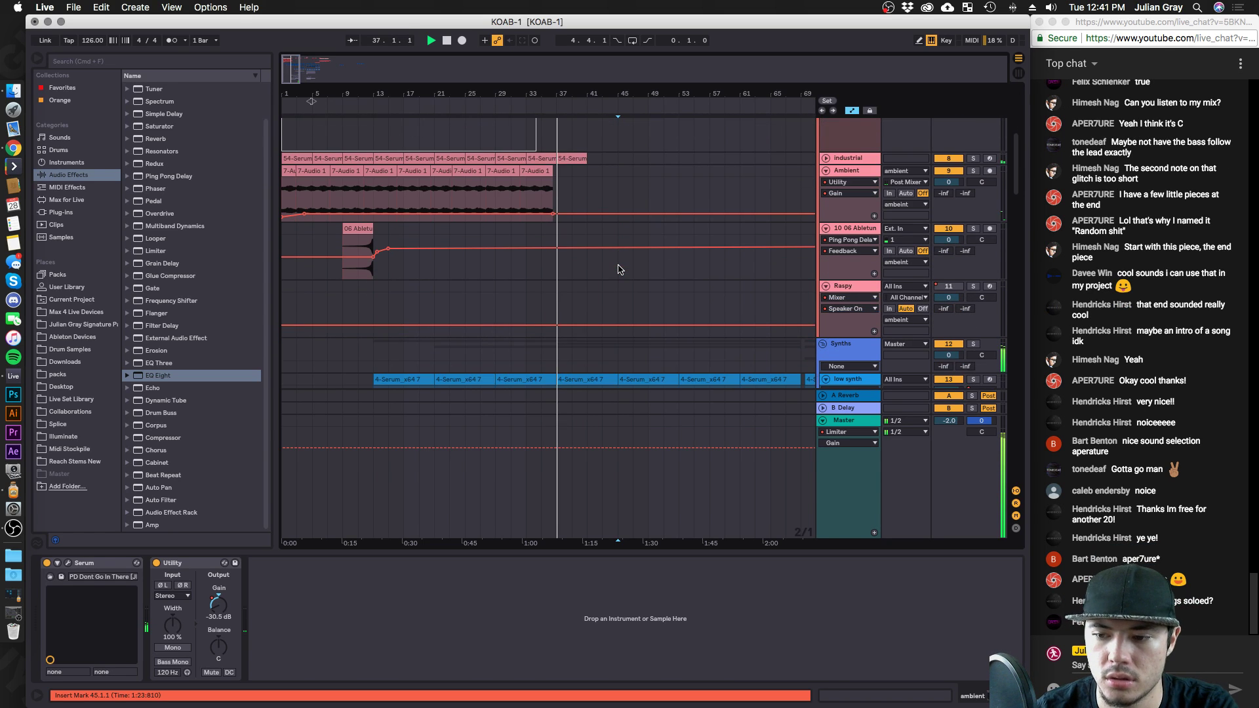
scroll(618, 269, down, 2)
click(548, 255)
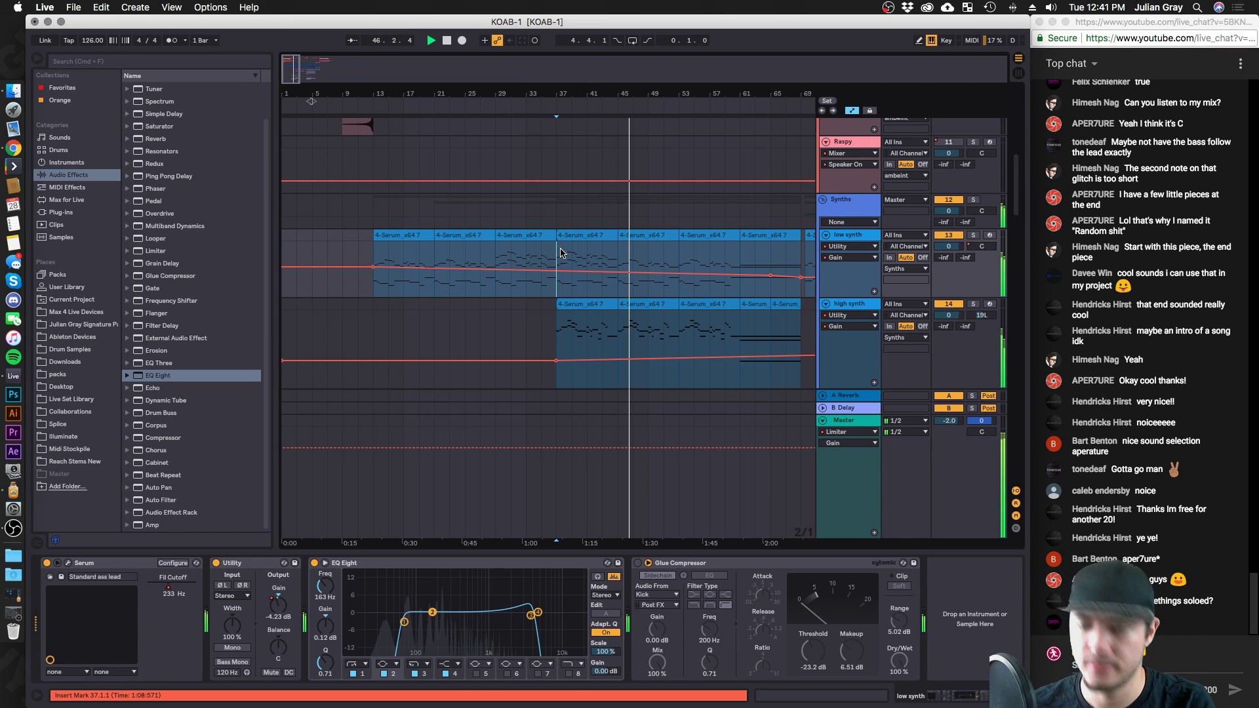
click(561, 313)
click(627, 272)
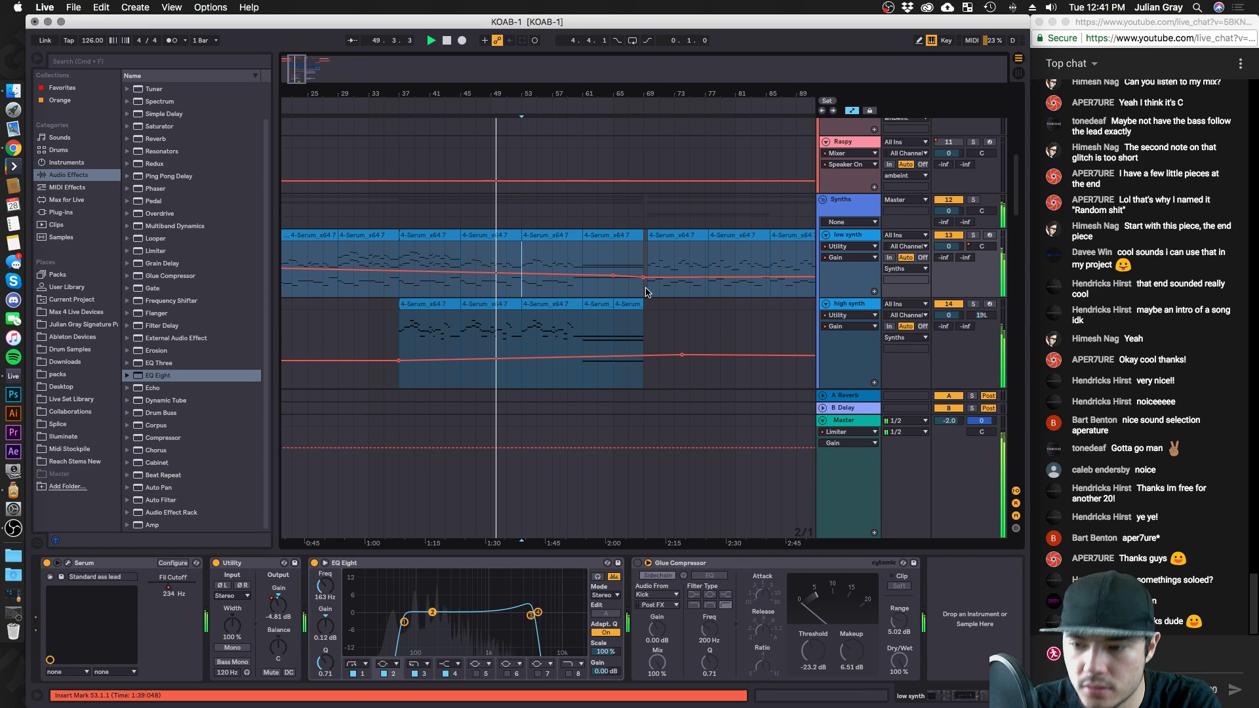
Lower the Master track Limiter's gain to 7.50 dB while checking the low synth, high synth and lead tracks.
scroll(852, 419, up, 2)
click(853, 424)
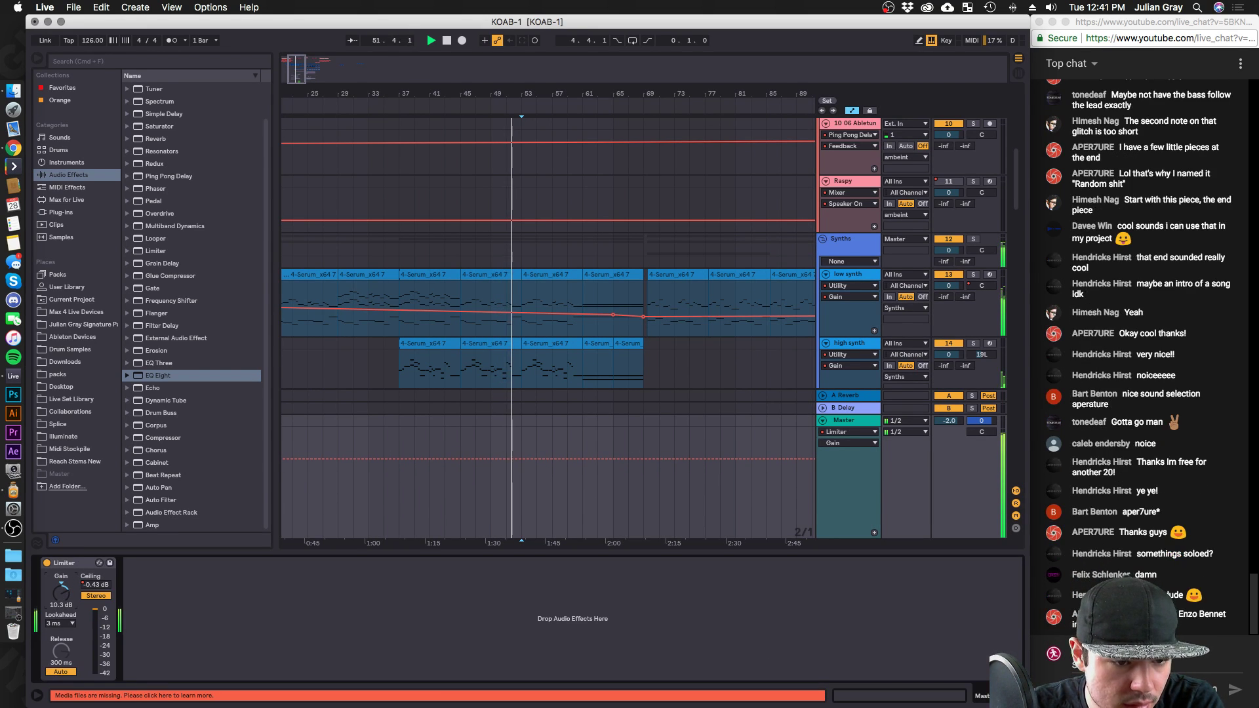
drag(58, 591, 58, 595)
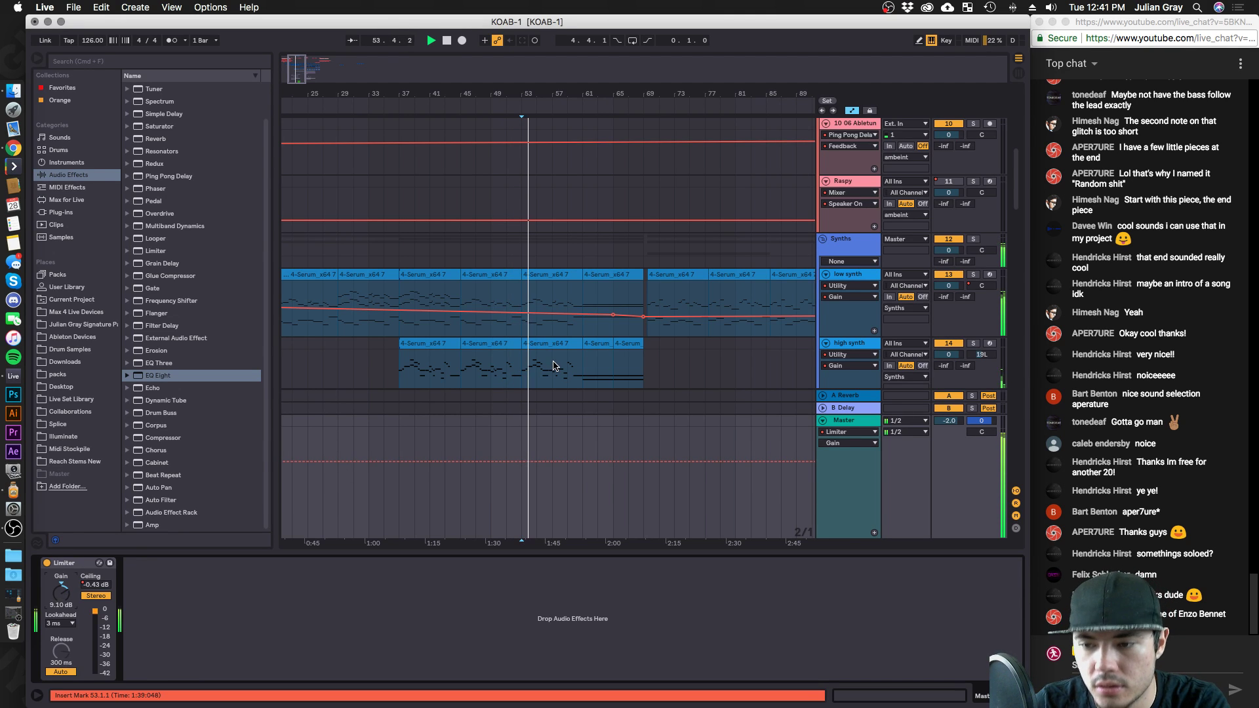
scroll(578, 345, down, 2)
scroll(578, 345, down, 3)
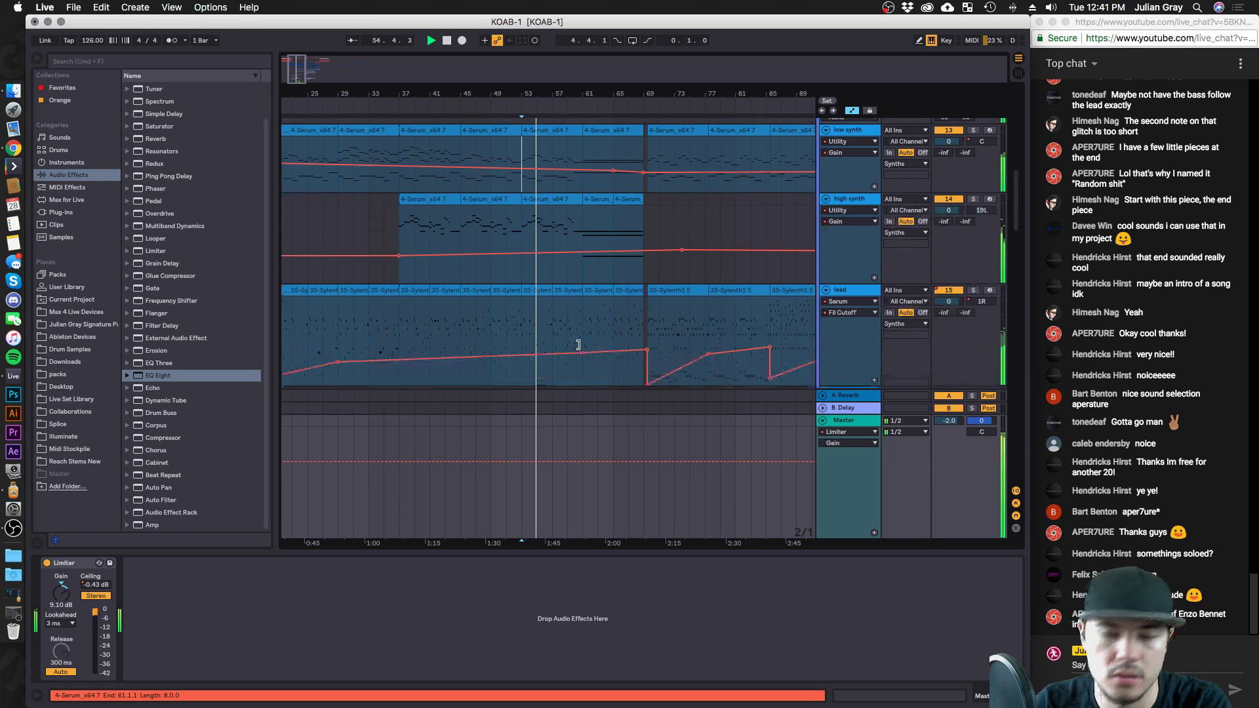
scroll(578, 345, up, 3)
scroll(579, 345, up, 3)
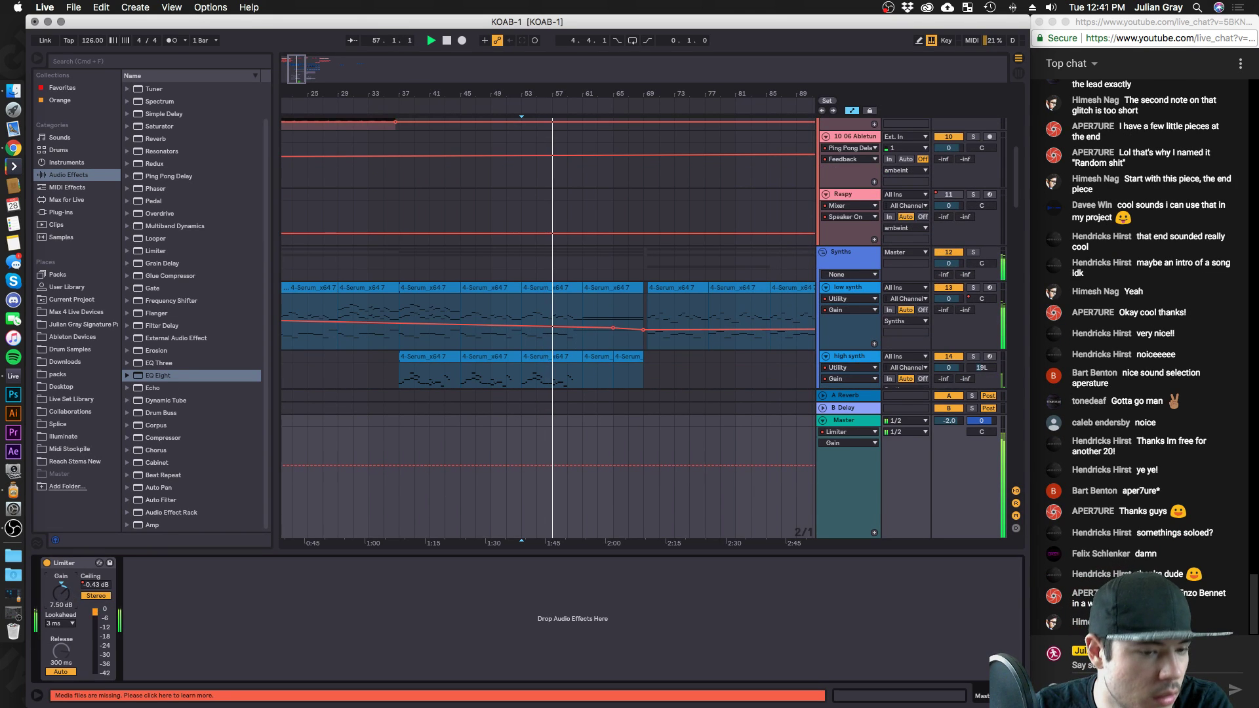
Check the list of missing media files and close it.
click(129, 695)
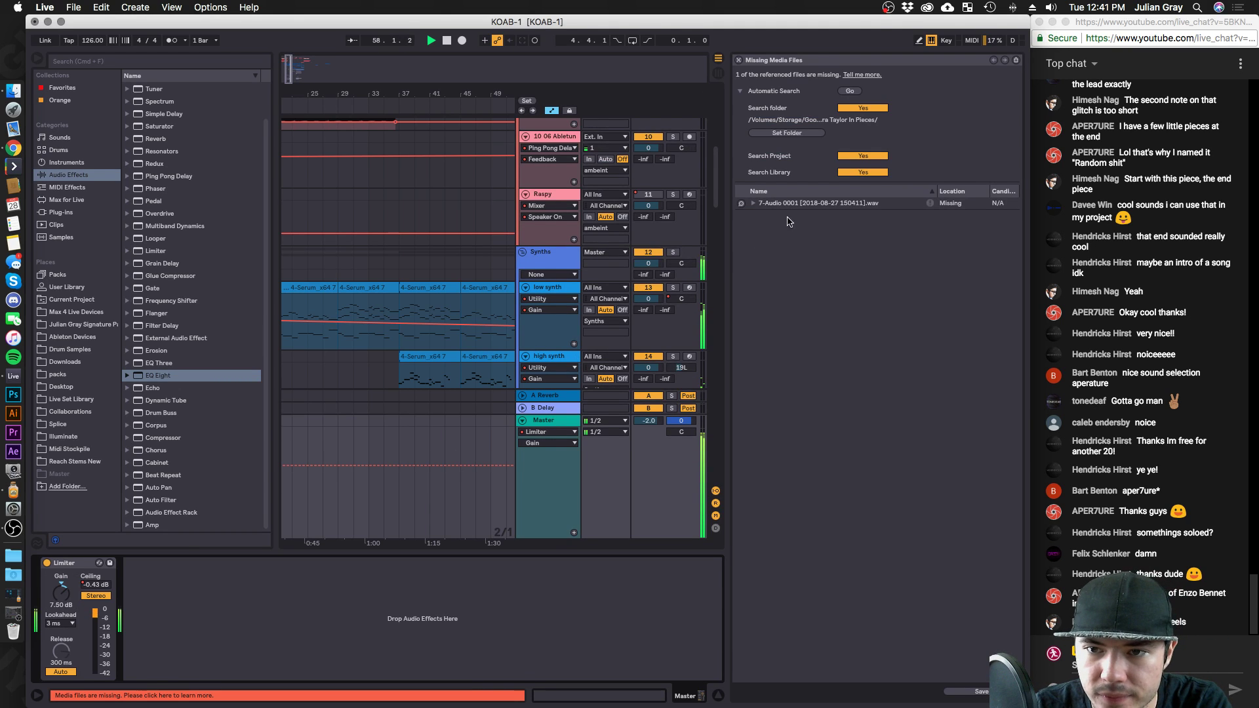
click(740, 60)
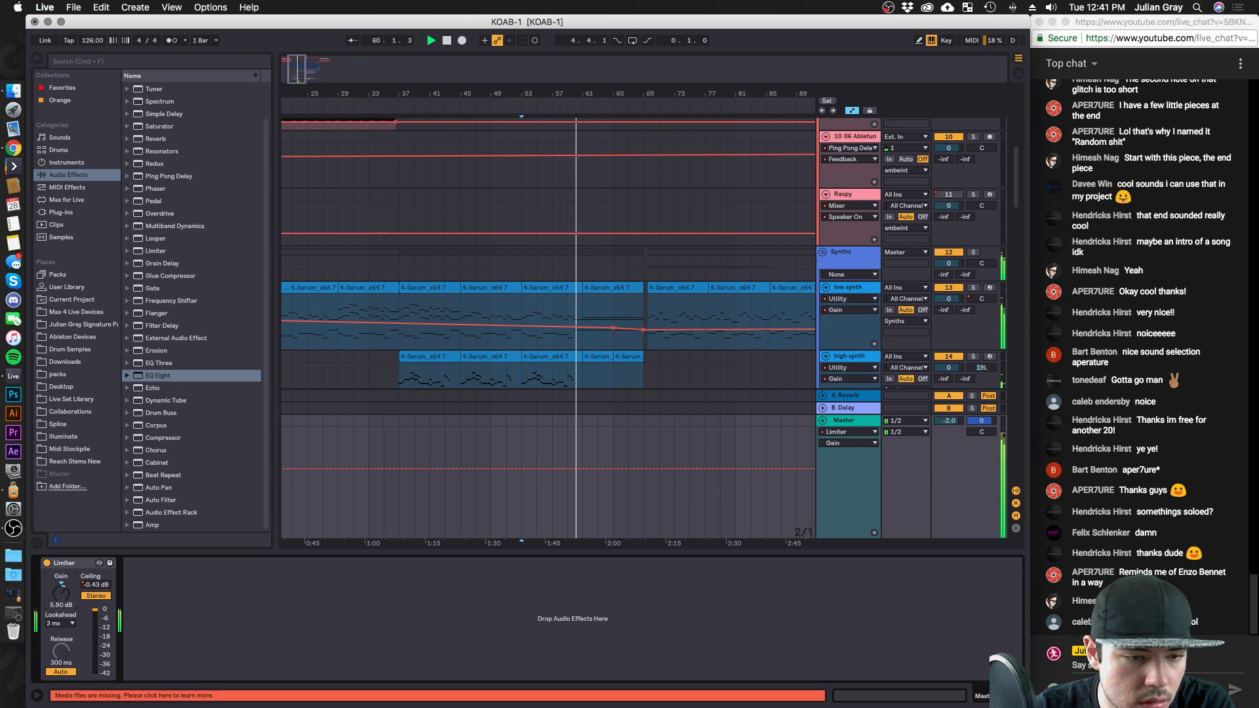
Reduce the Master track Limiter's gain to 4.60 dB while looking over the lead and synth tracks.
drag(63, 591, 65, 600)
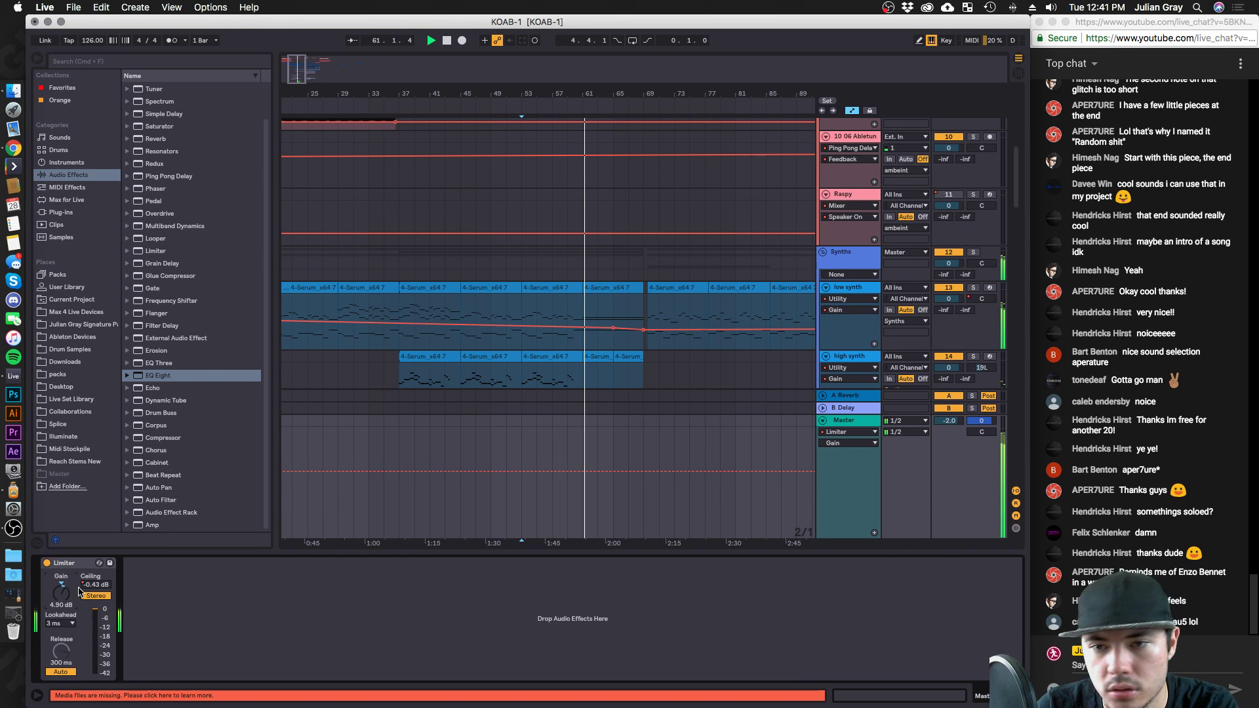
scroll(767, 274, down, 10)
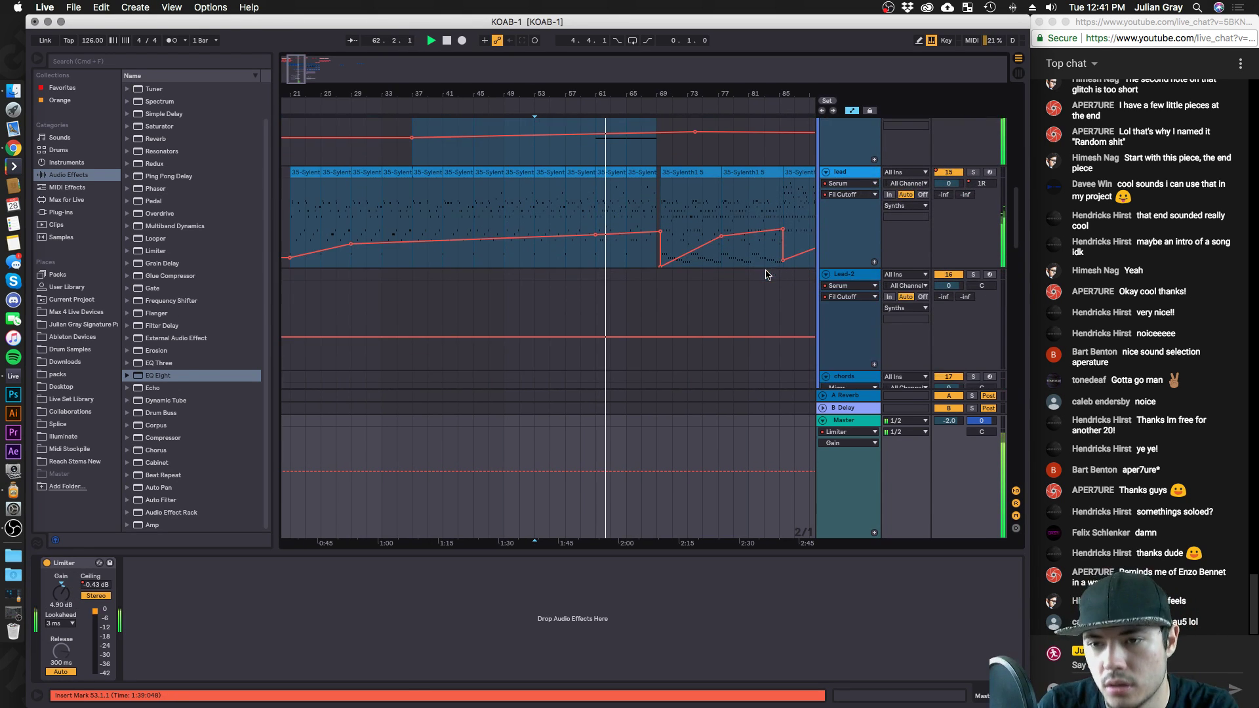
scroll(767, 274, up, 10)
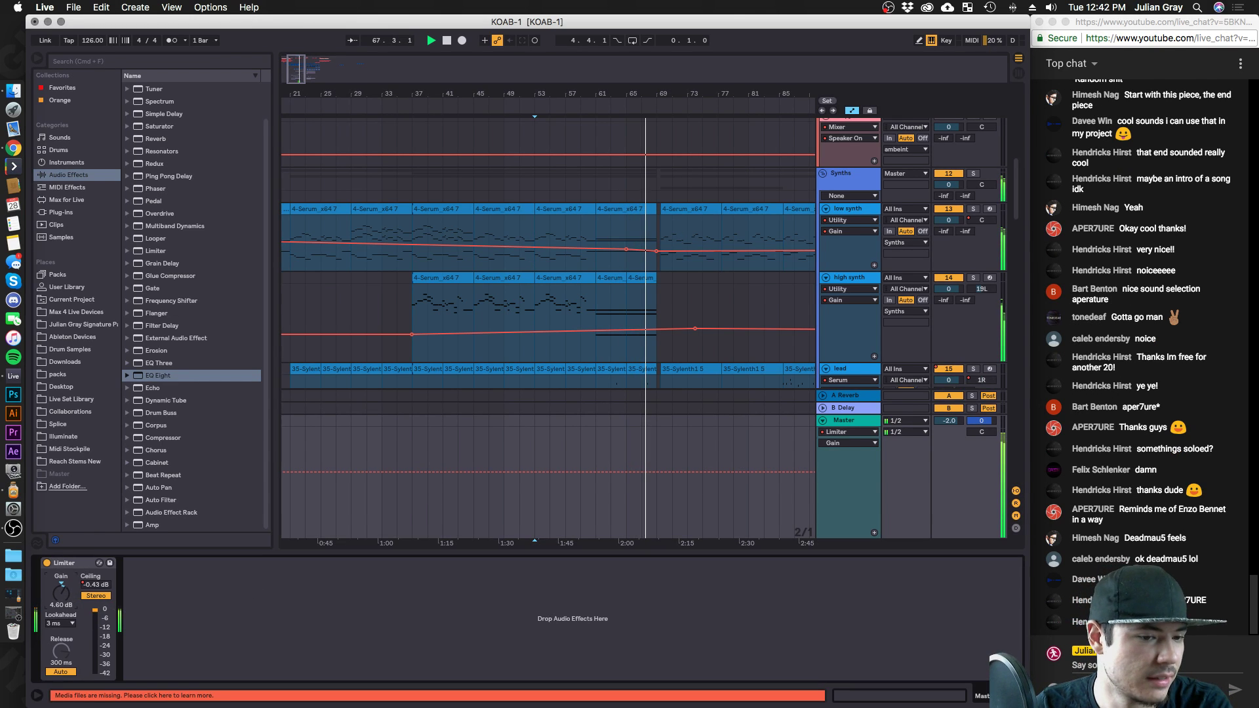
Examine the transition around bar 69, placing the insert mark there on the low synth and 4 05 Abletunes tracks.
click(665, 282)
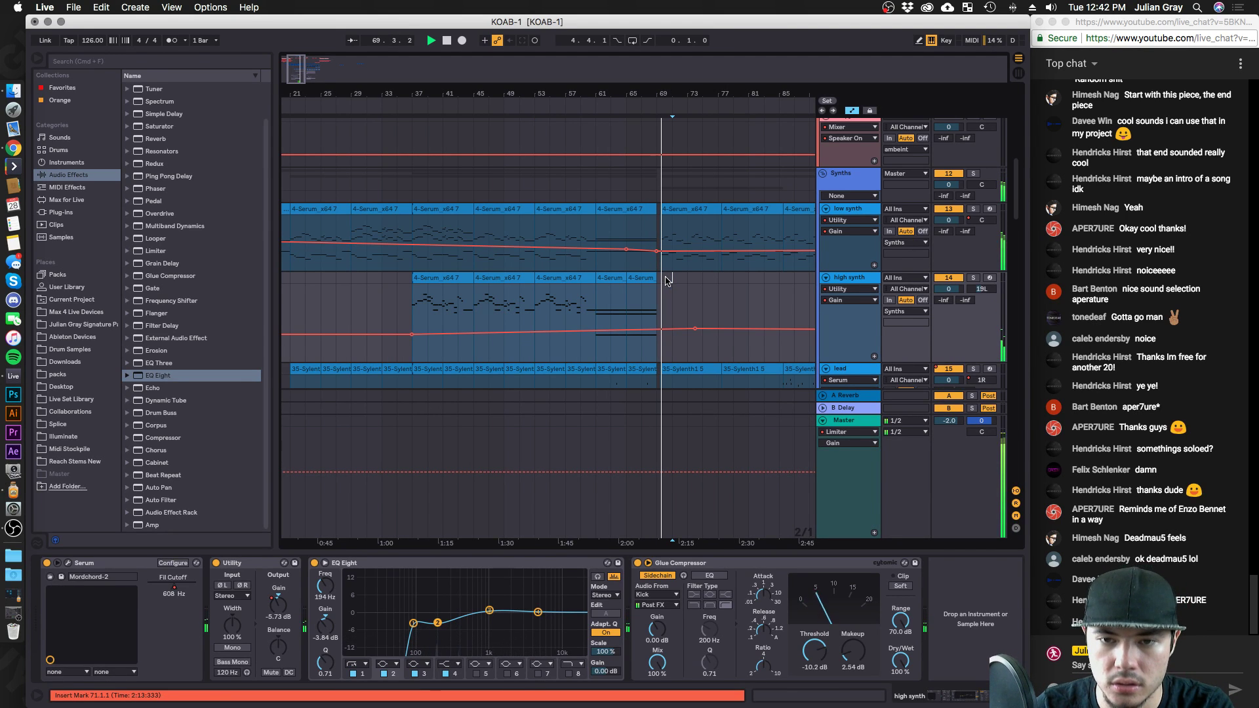
click(649, 280)
click(661, 234)
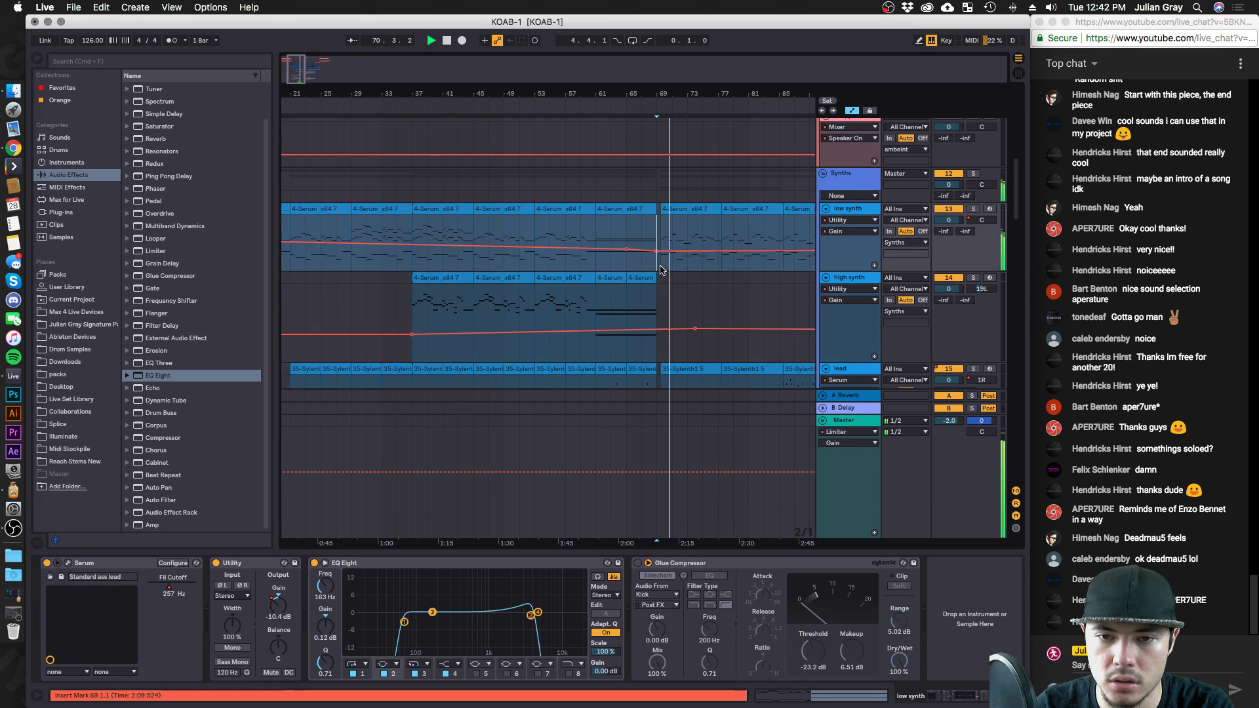
scroll(661, 273, up, 2)
scroll(661, 273, up, 5)
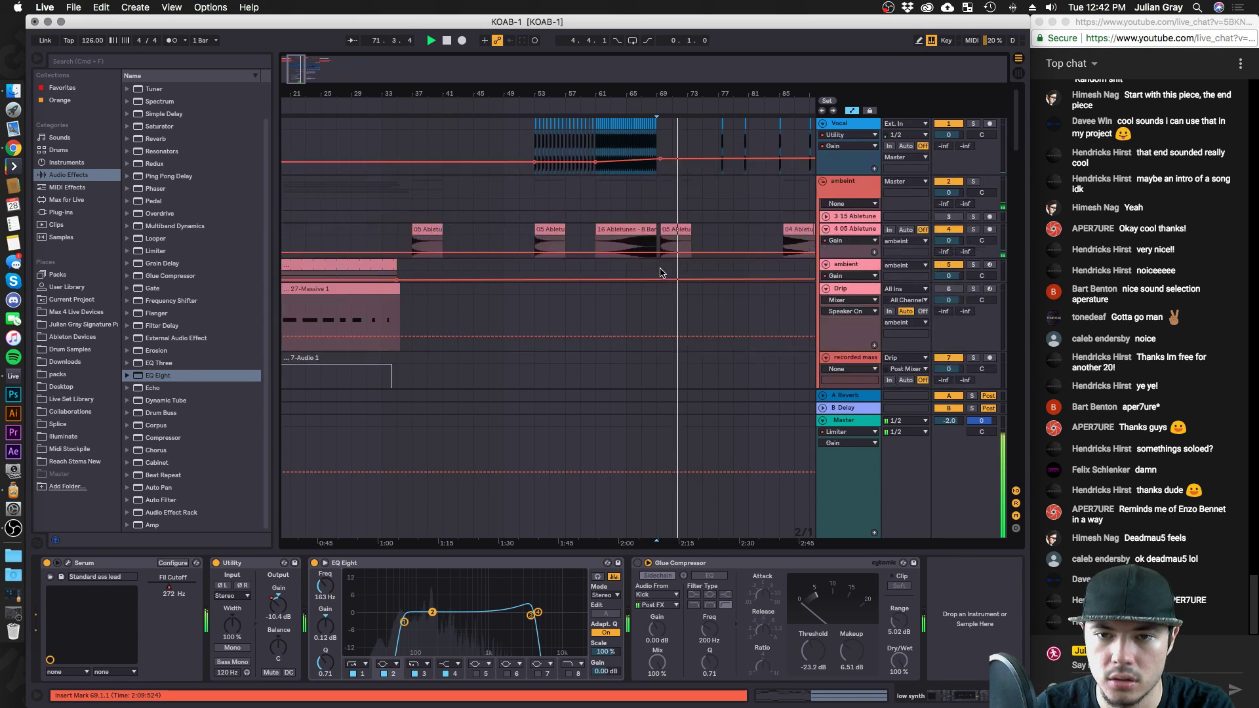
click(657, 243)
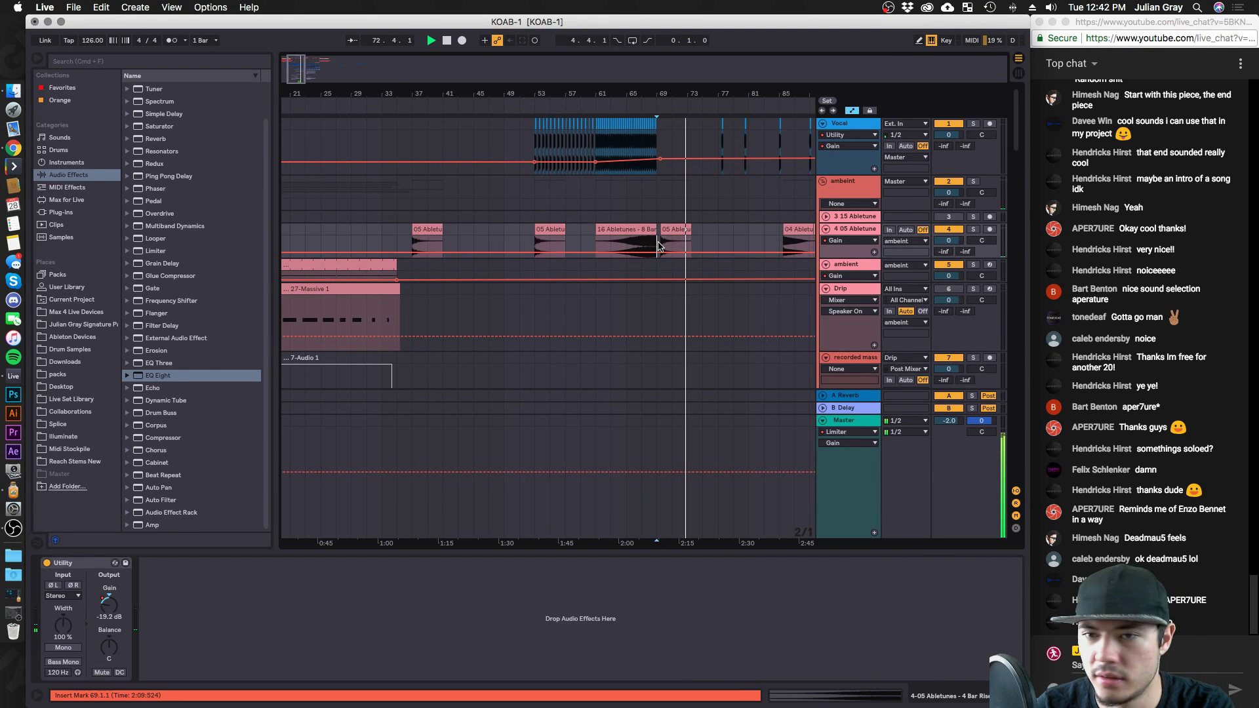
scroll(657, 246, down, 5)
scroll(655, 261, right, 5)
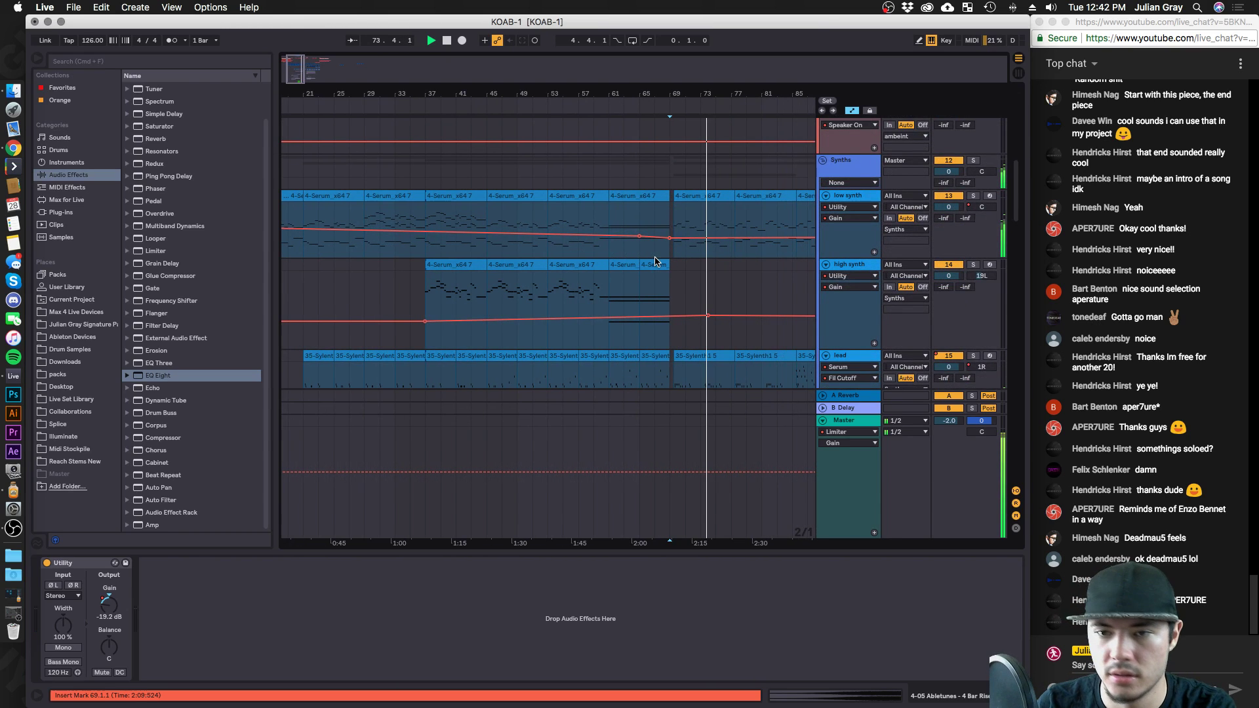
Place the insert mark at bar 69 and bar 77 on the low synth track while listening to the section.
click(590, 219)
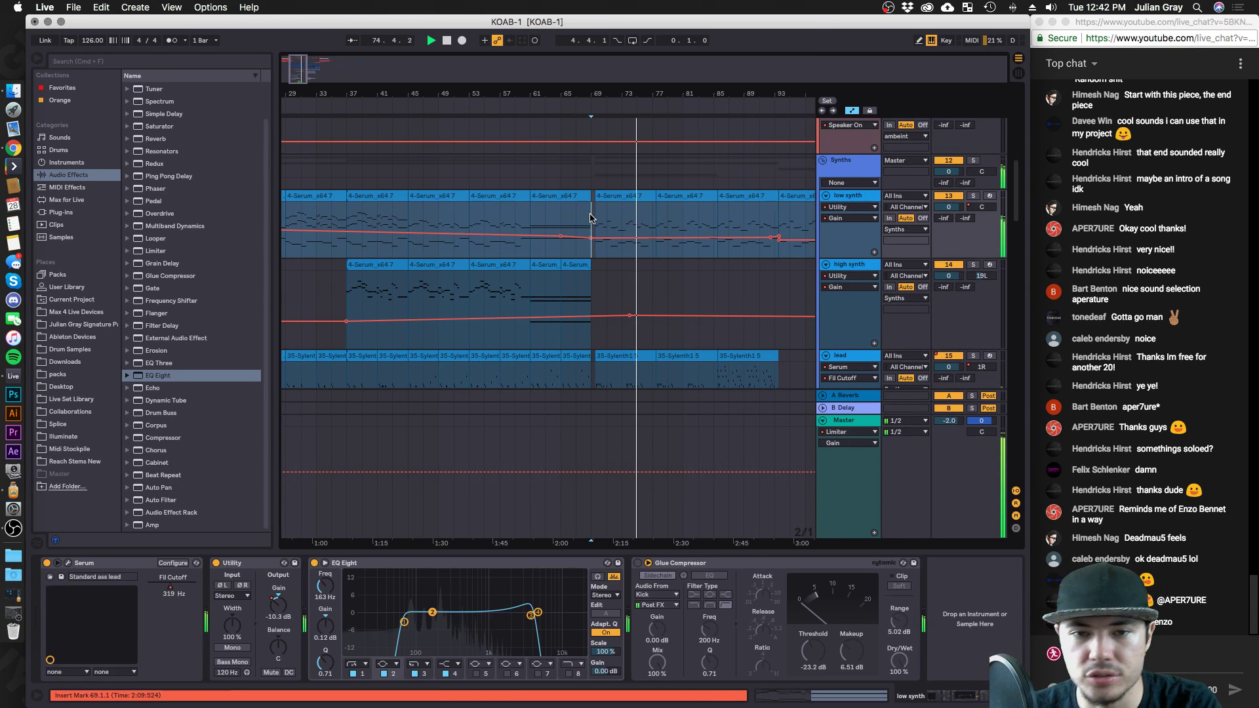
click(653, 205)
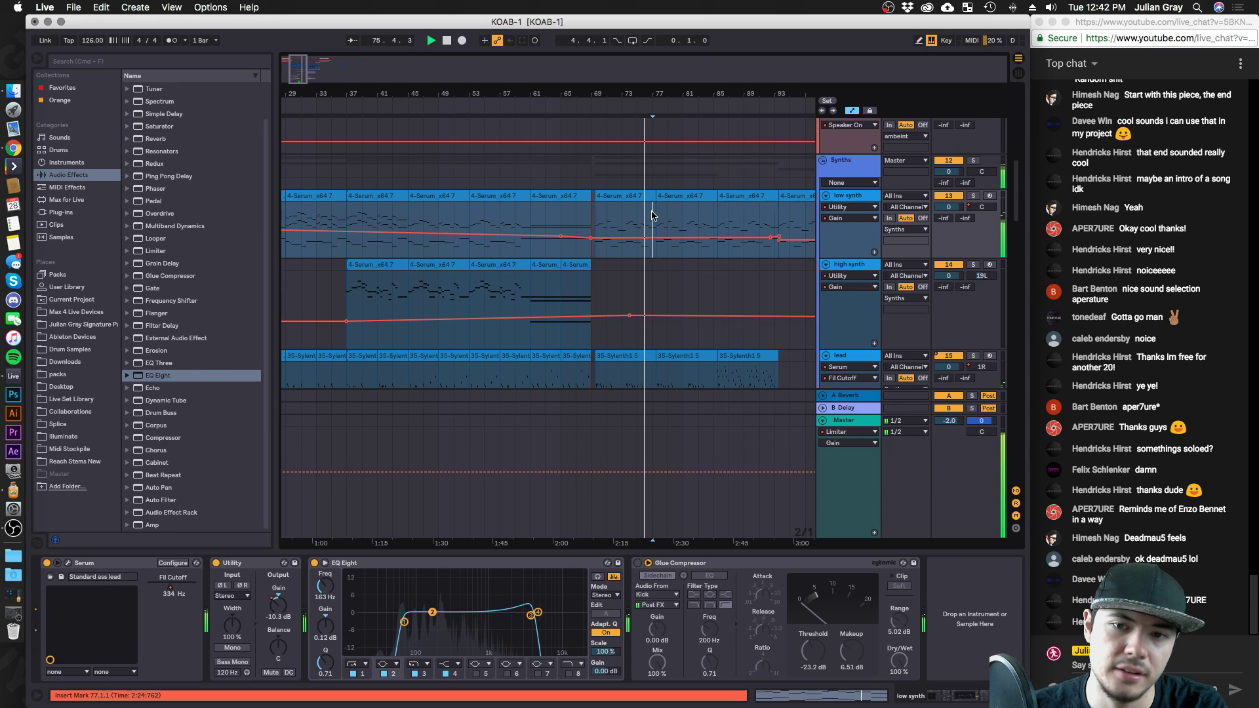
scroll(649, 209, left, 6)
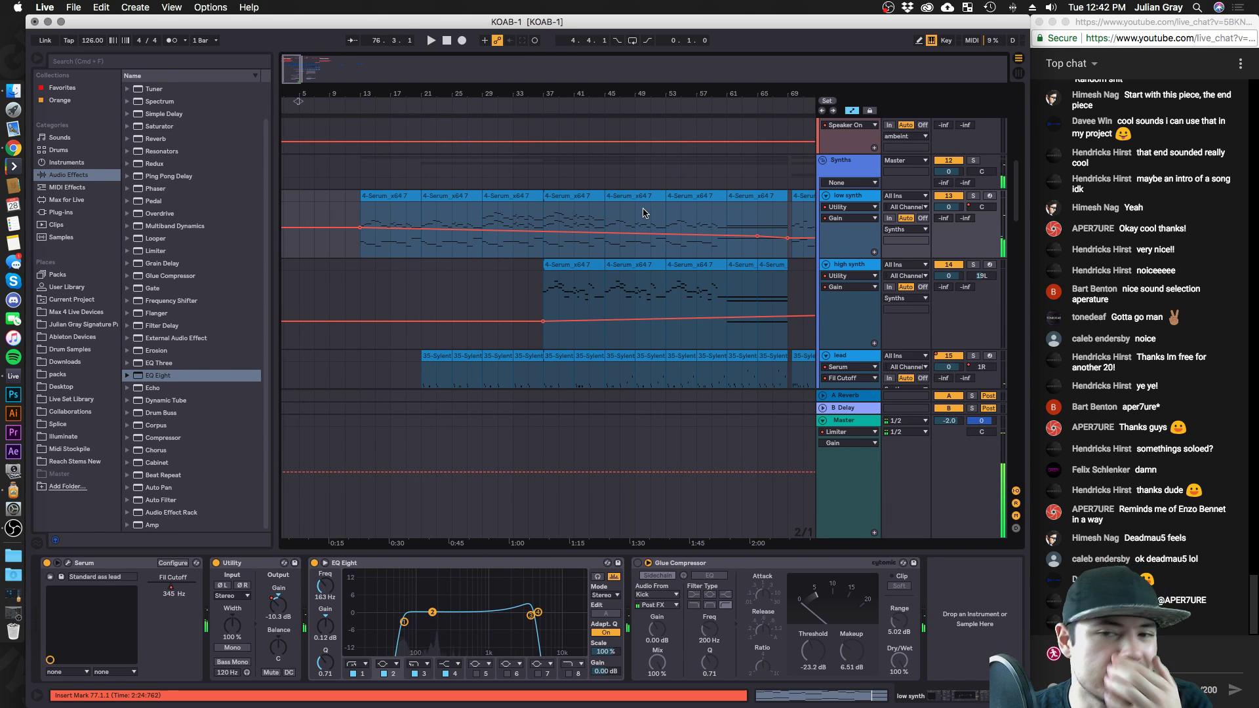
Collapse the ambeint group and play the arrangement from bar 61 with the Synths group soloed.
scroll(676, 223, up, 10)
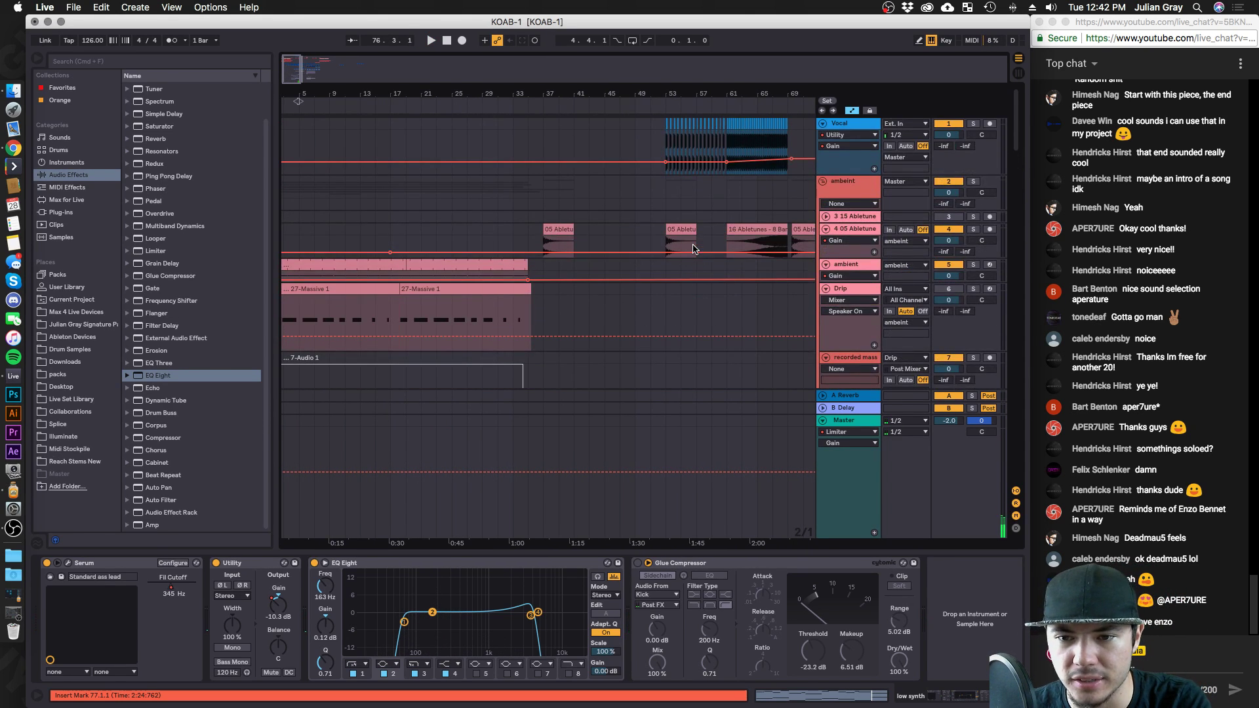
click(822, 182)
click(849, 209)
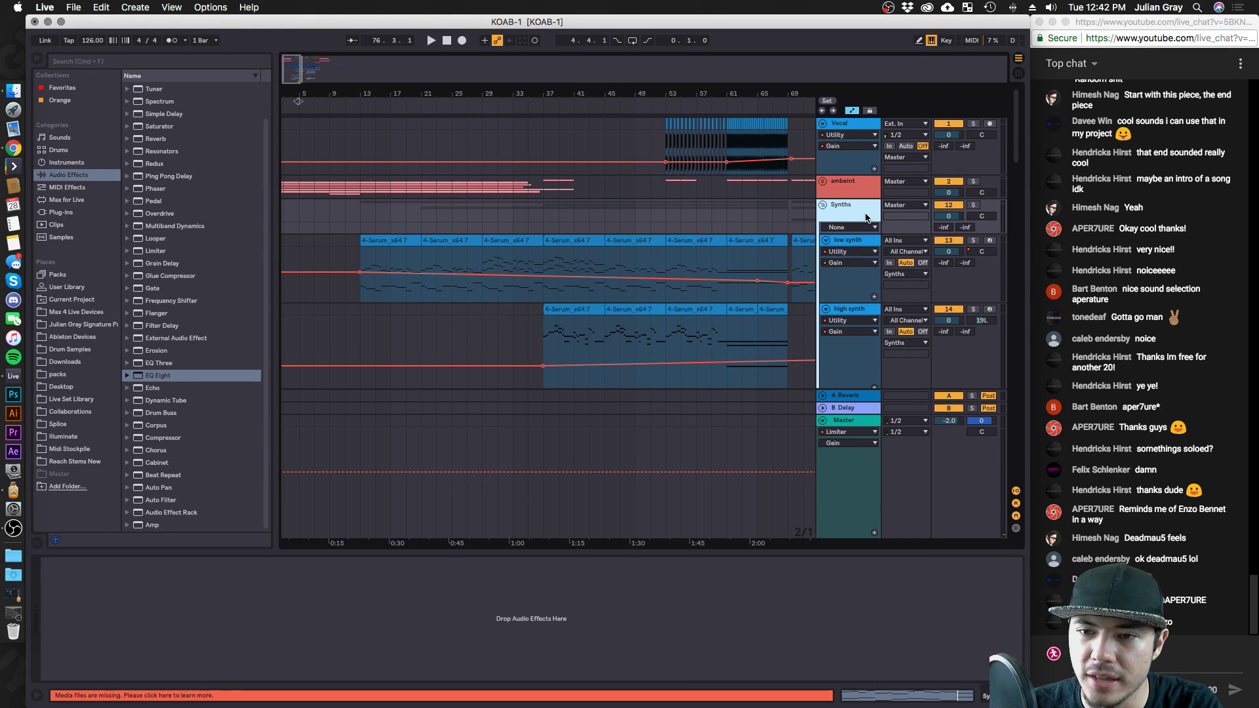
click(723, 219)
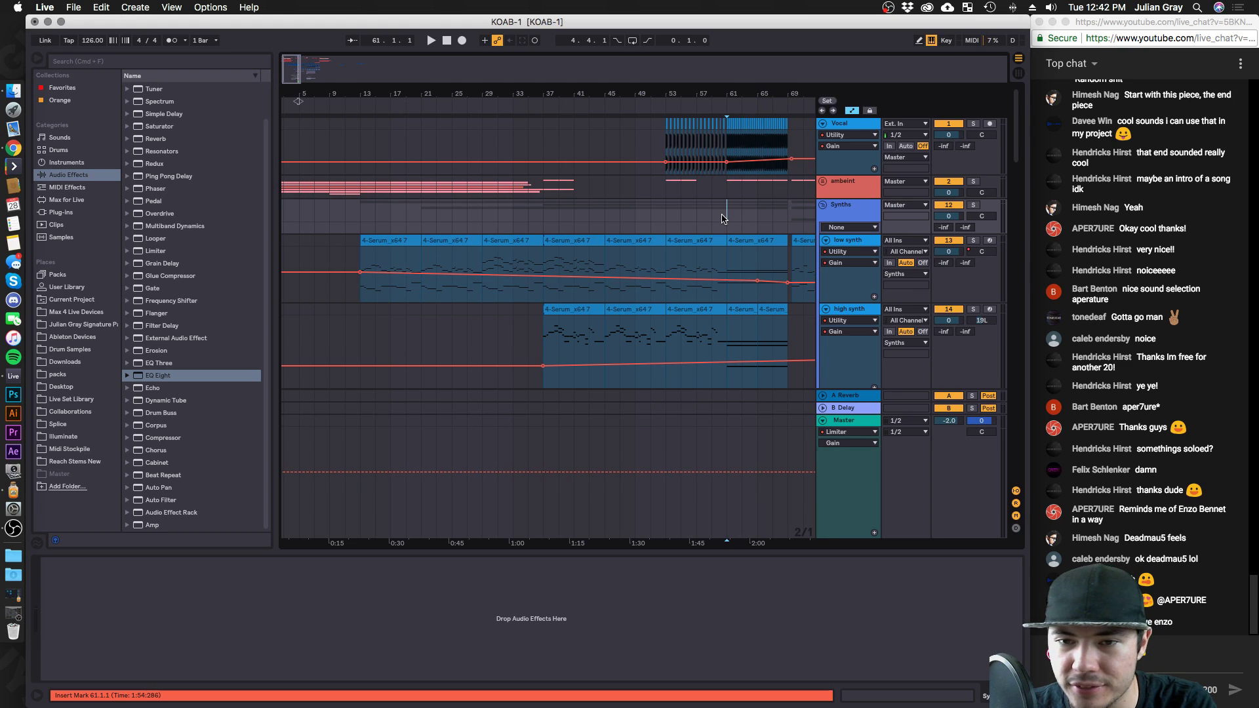
key(space)
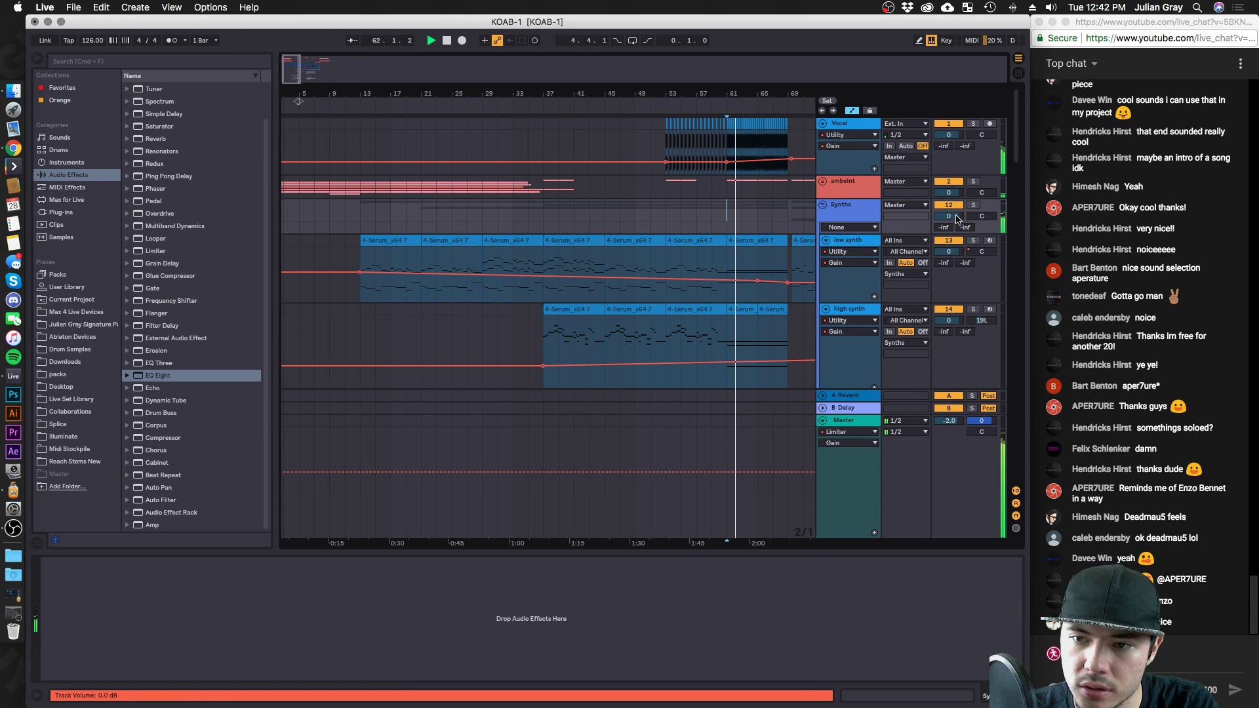
click(973, 205)
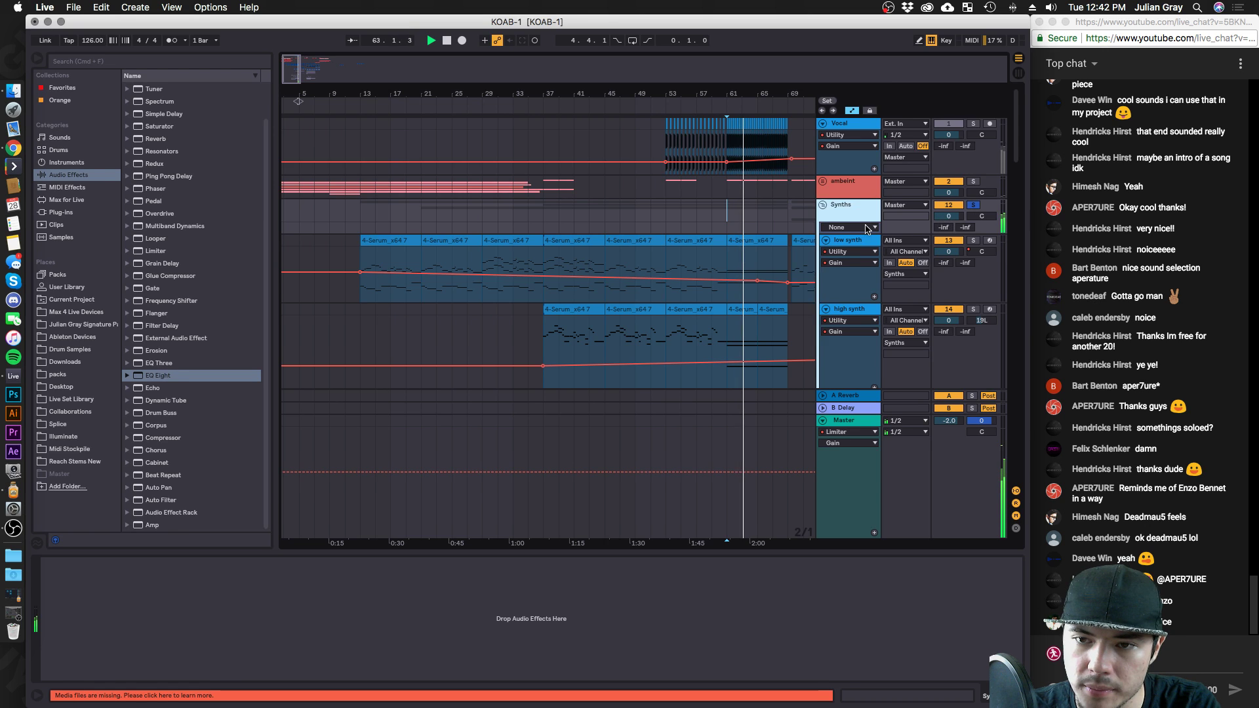
Expand and solo the Basses group, and lower its track volume to -2.2 dB.
scroll(866, 227, down, 5)
scroll(867, 228, down, 10)
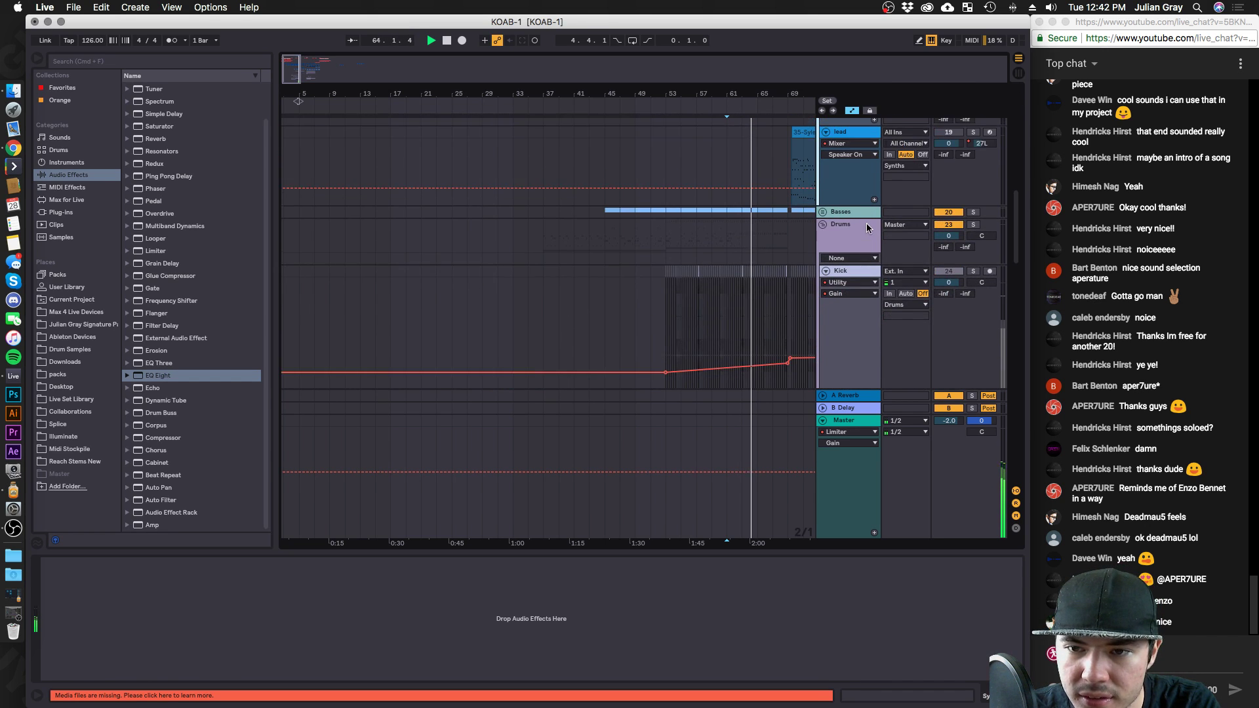
click(822, 266)
click(973, 264)
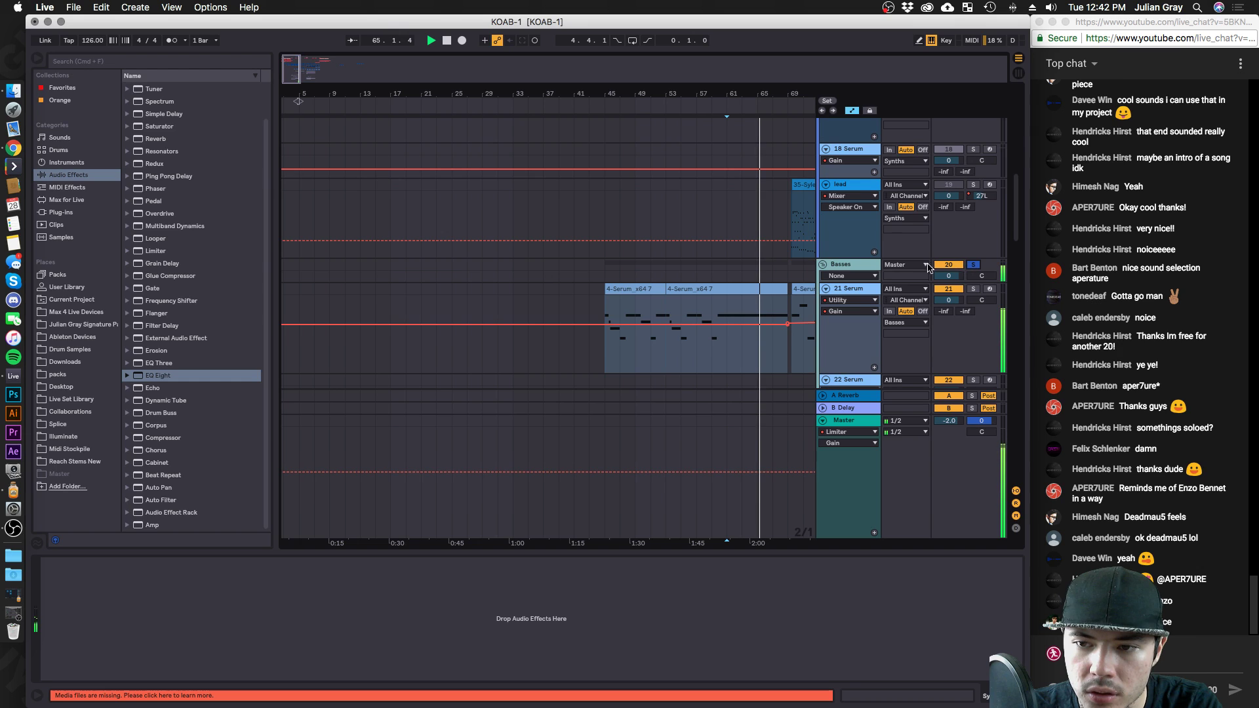
click(955, 277)
drag(955, 277, 956, 283)
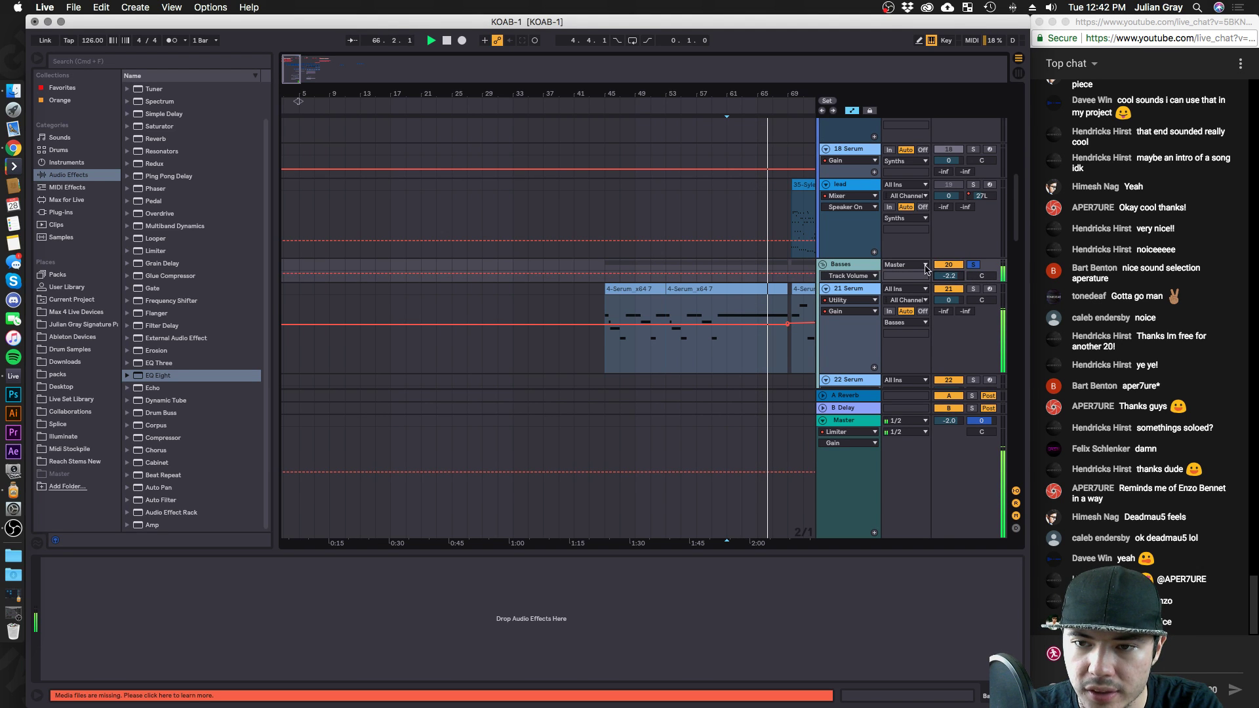
Solo the Synths group, play it from bar 37 and isolate the low synth track within it.
scroll(872, 263, down, 3)
scroll(872, 264, down, 12)
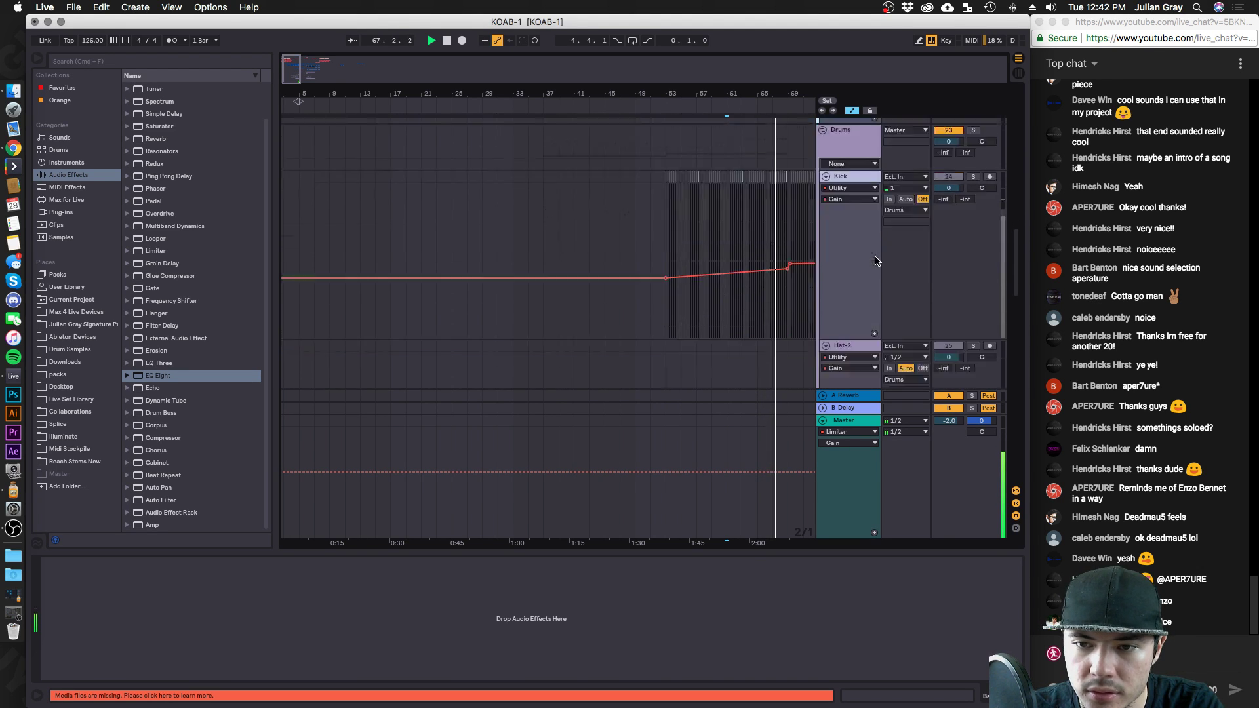
scroll(876, 259, up, 15)
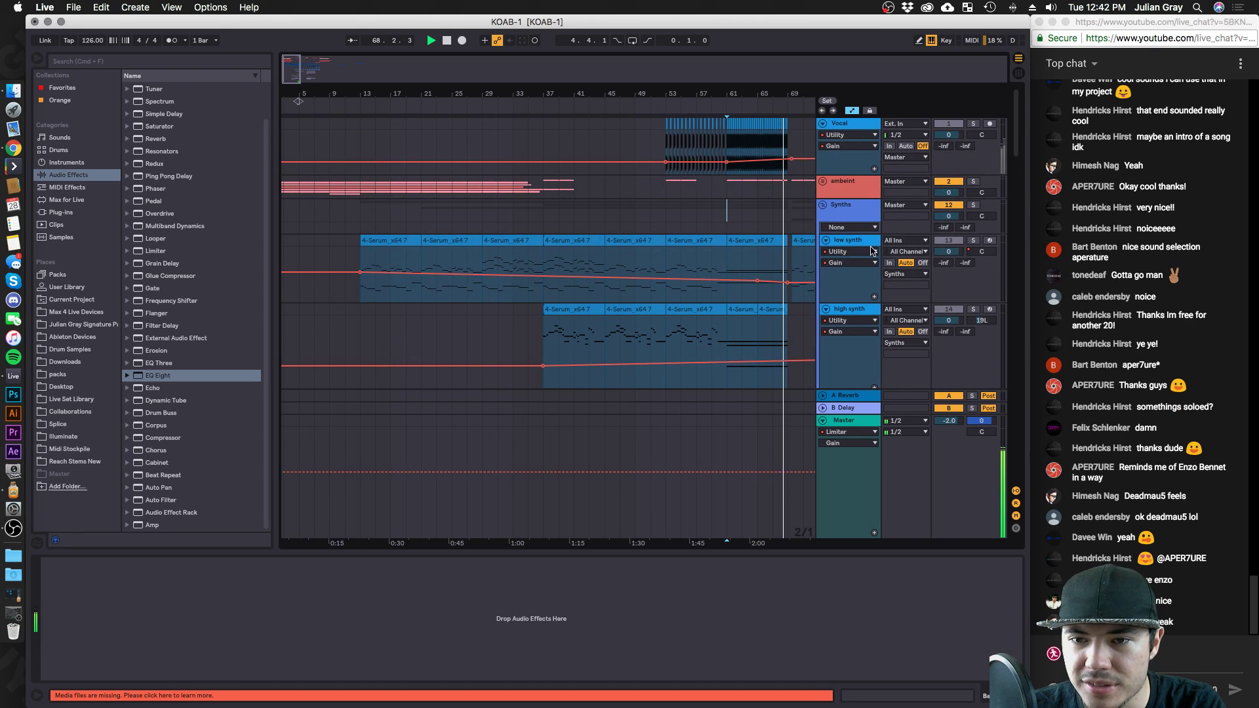
click(980, 211)
click(972, 207)
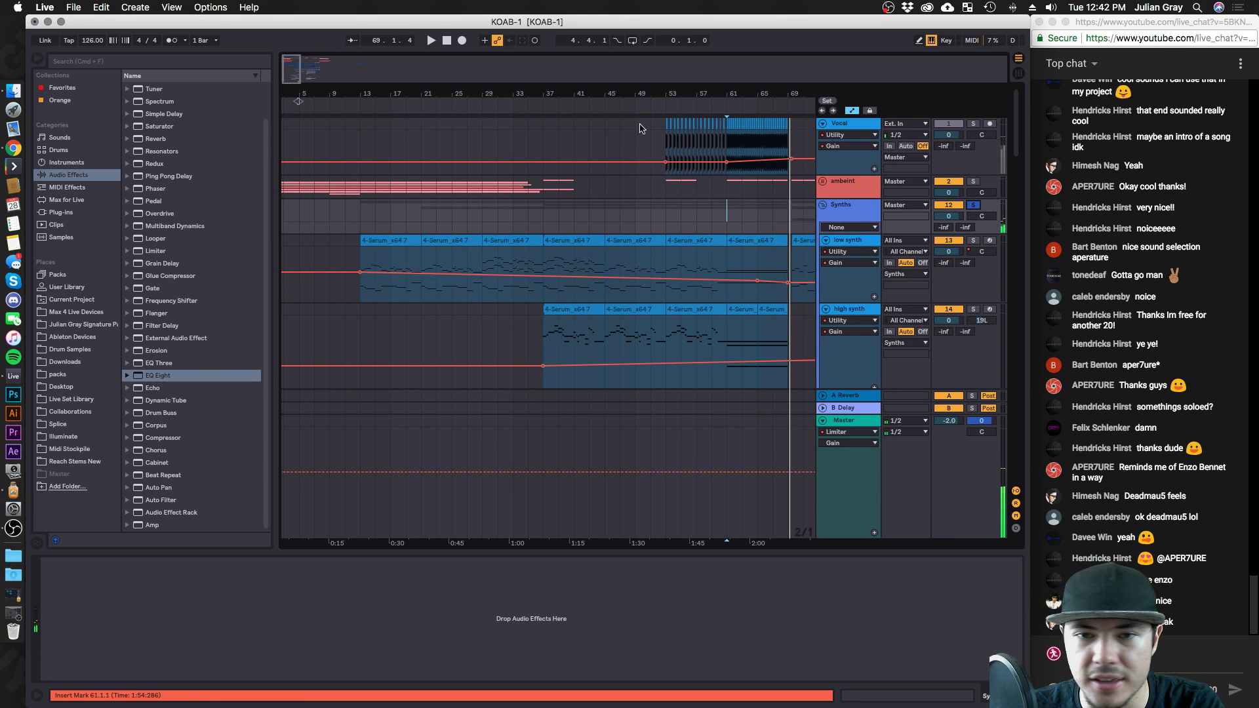
click(540, 103)
click(974, 242)
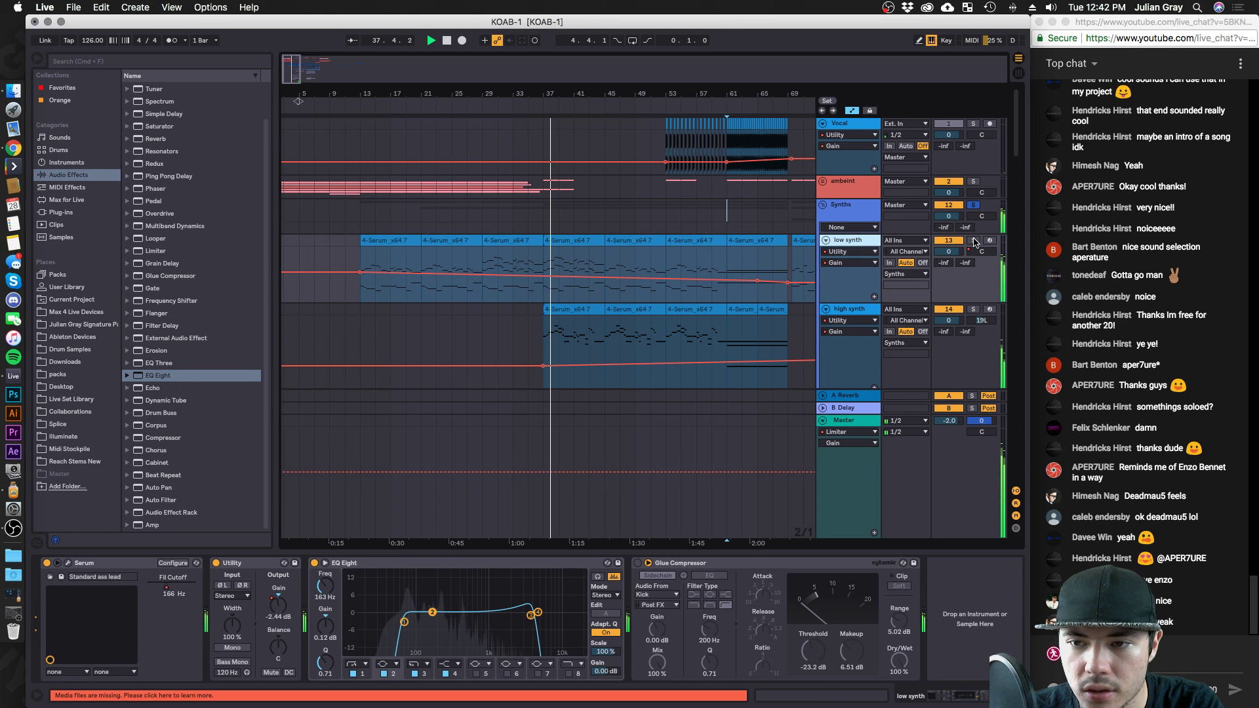
click(973, 241)
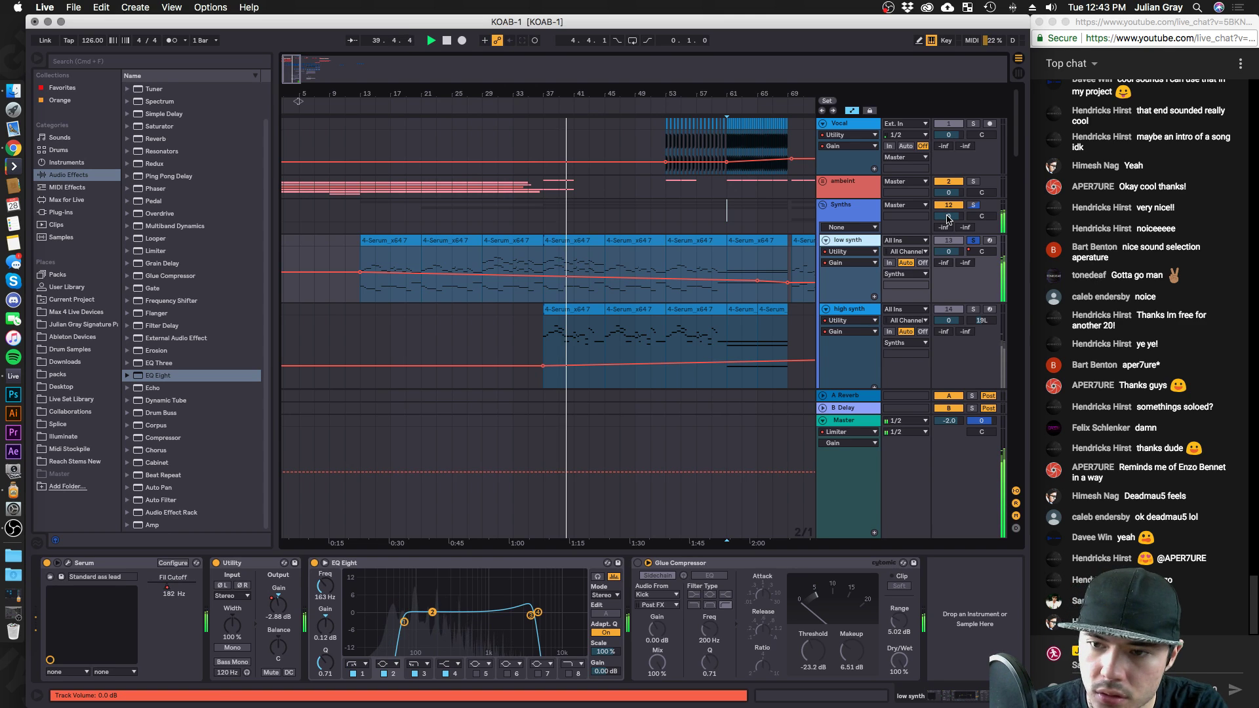
Raise the low synth's Utility gain automation near bar 65 to -6.33 dB and switch off its Utility device.
click(858, 421)
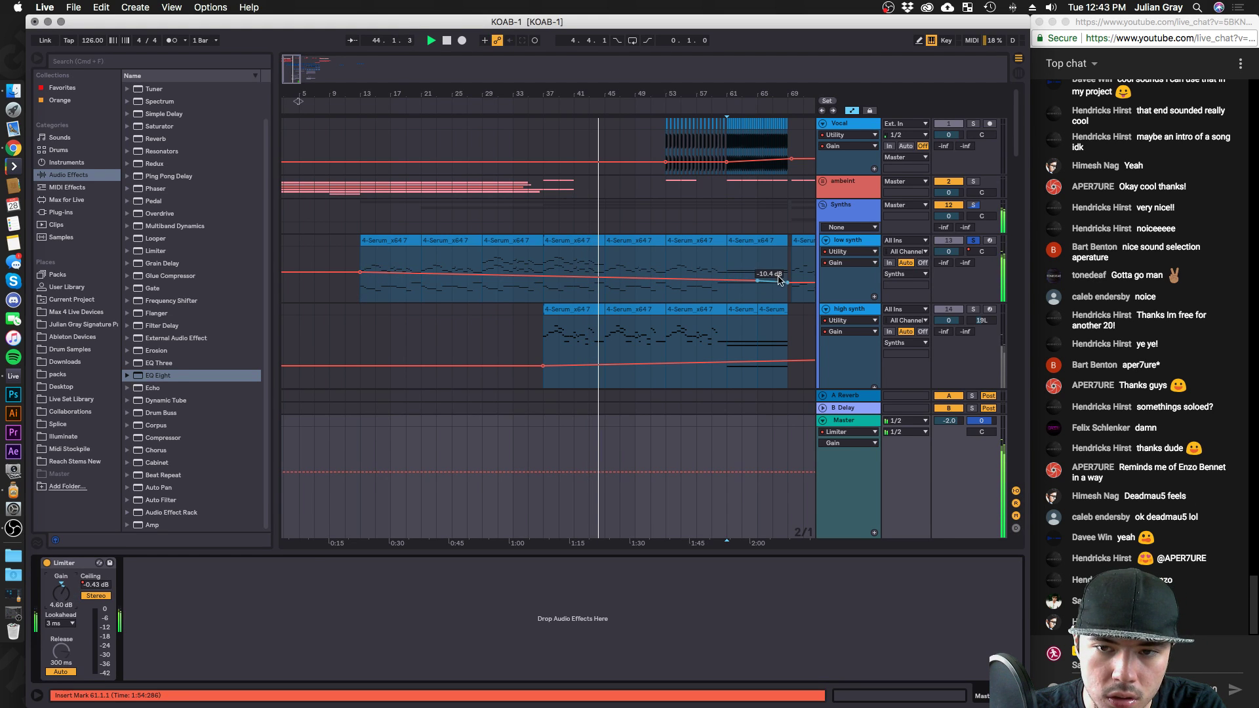
click(758, 283)
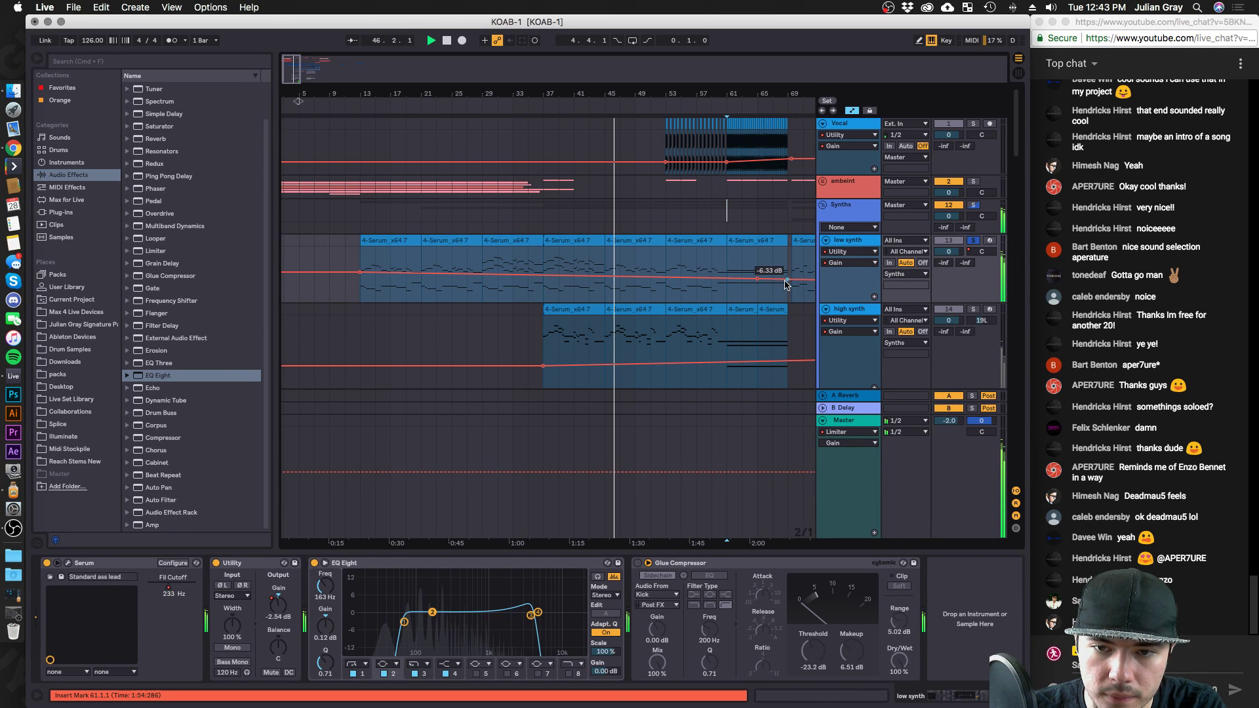
click(215, 563)
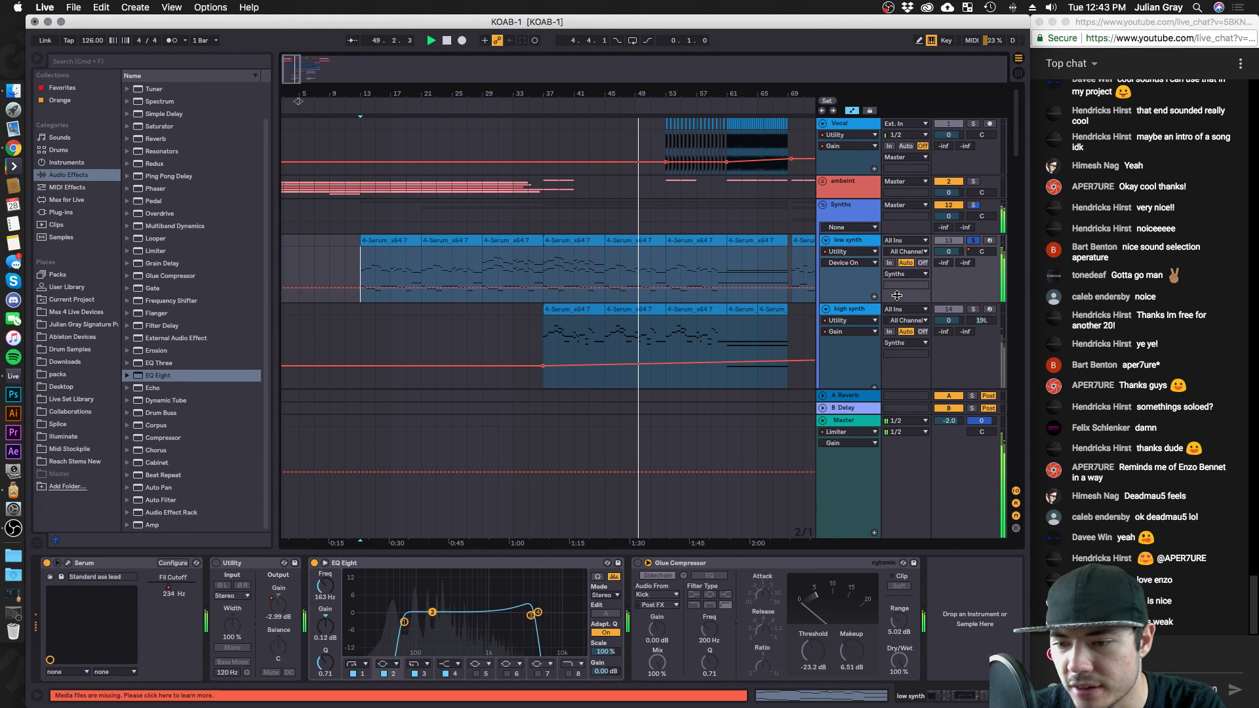
Replay the low synth from bars 13 and 29, and return the solo to the whole Synths group.
key(space)
key(space)
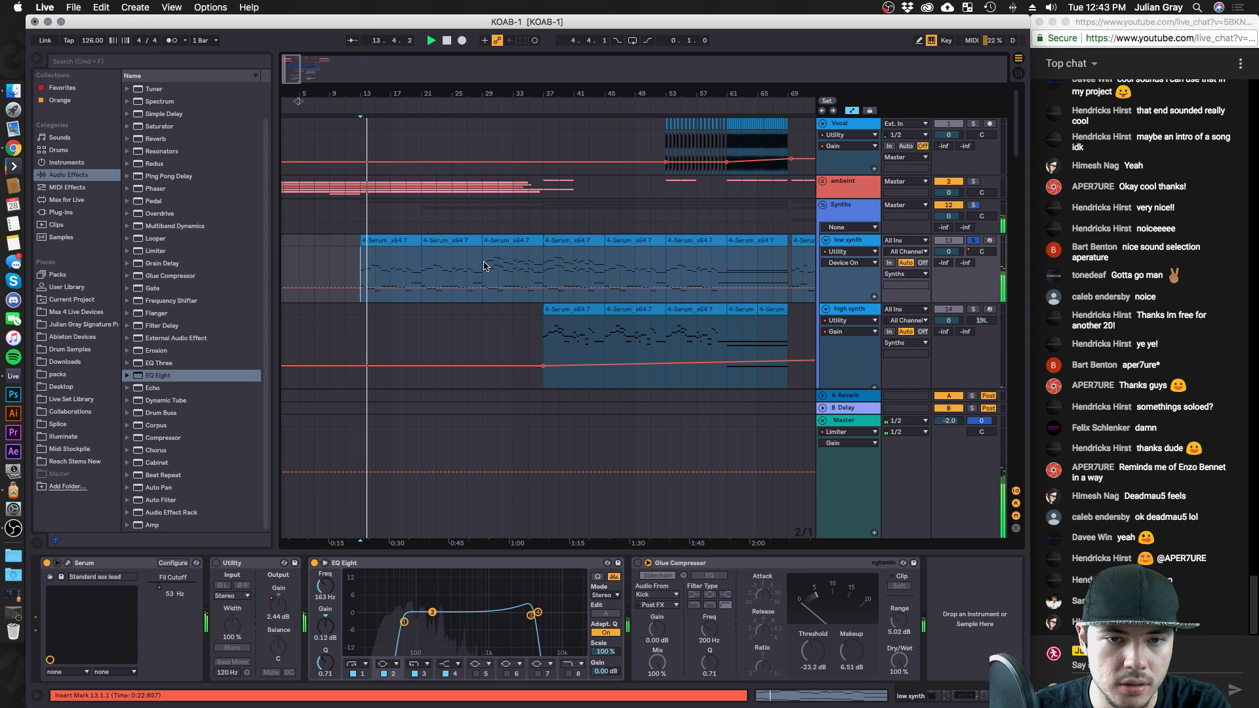
click(543, 266)
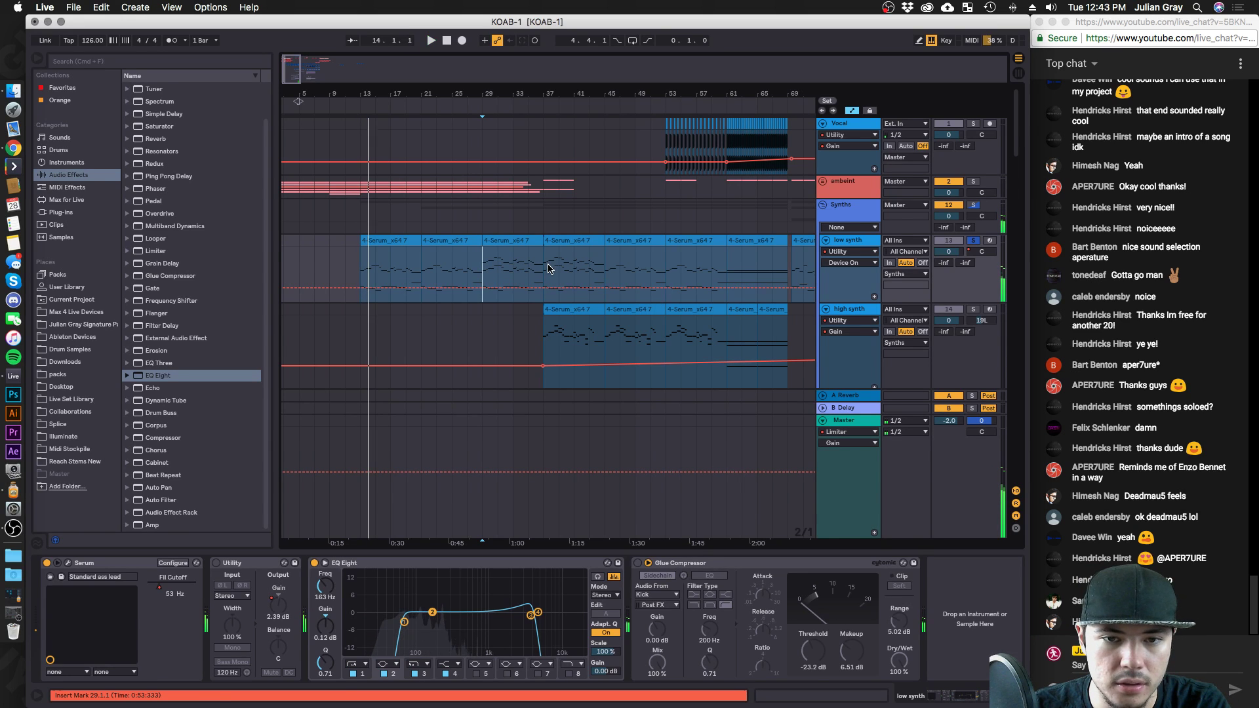
click(975, 206)
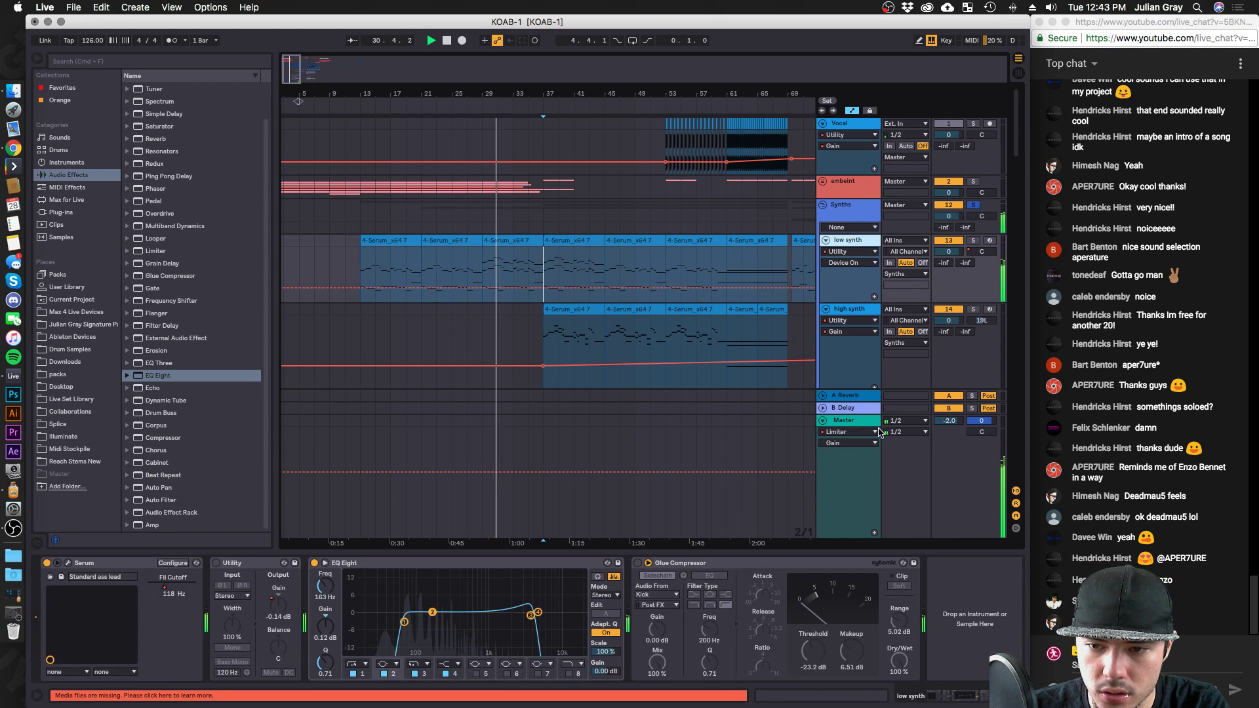
Reset the Master track's volume to its default of 0 dB.
click(863, 421)
right_click(951, 421)
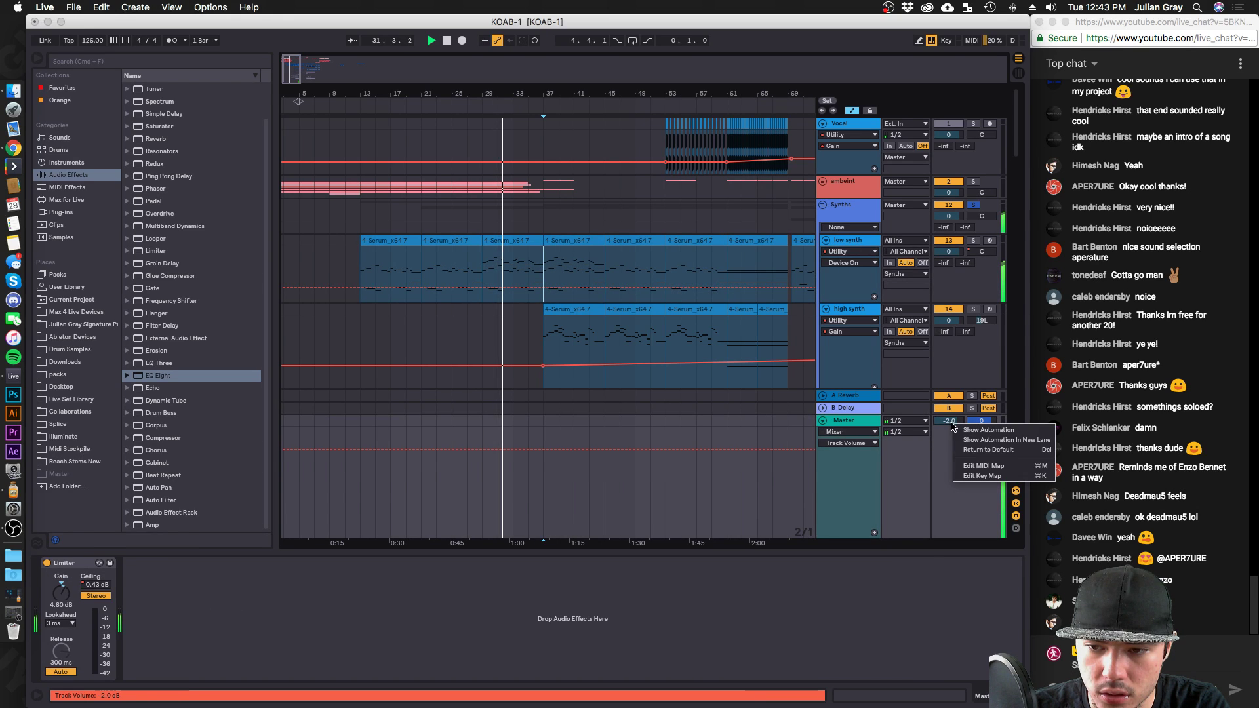
click(973, 450)
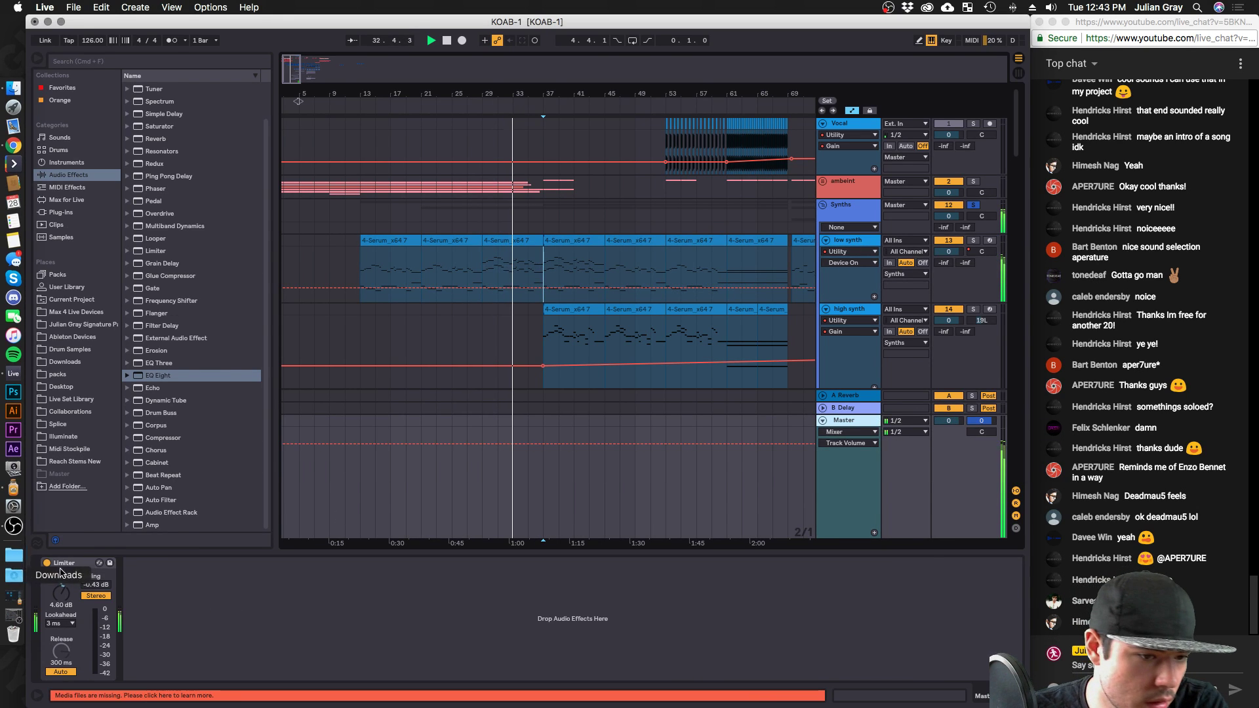
Solo the low synth and widen its EQ Eight with a 43.5 Hz low cut, a 15.3 kHz high cut and band 4 off.
click(873, 256)
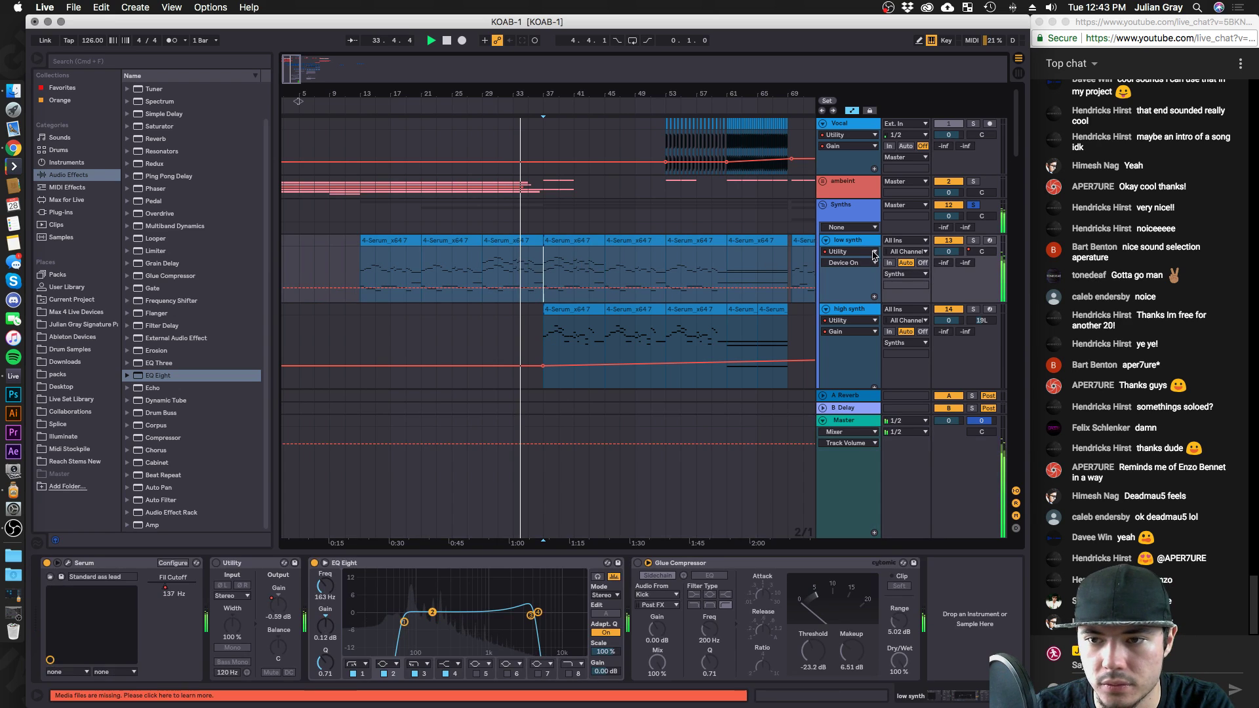
click(973, 240)
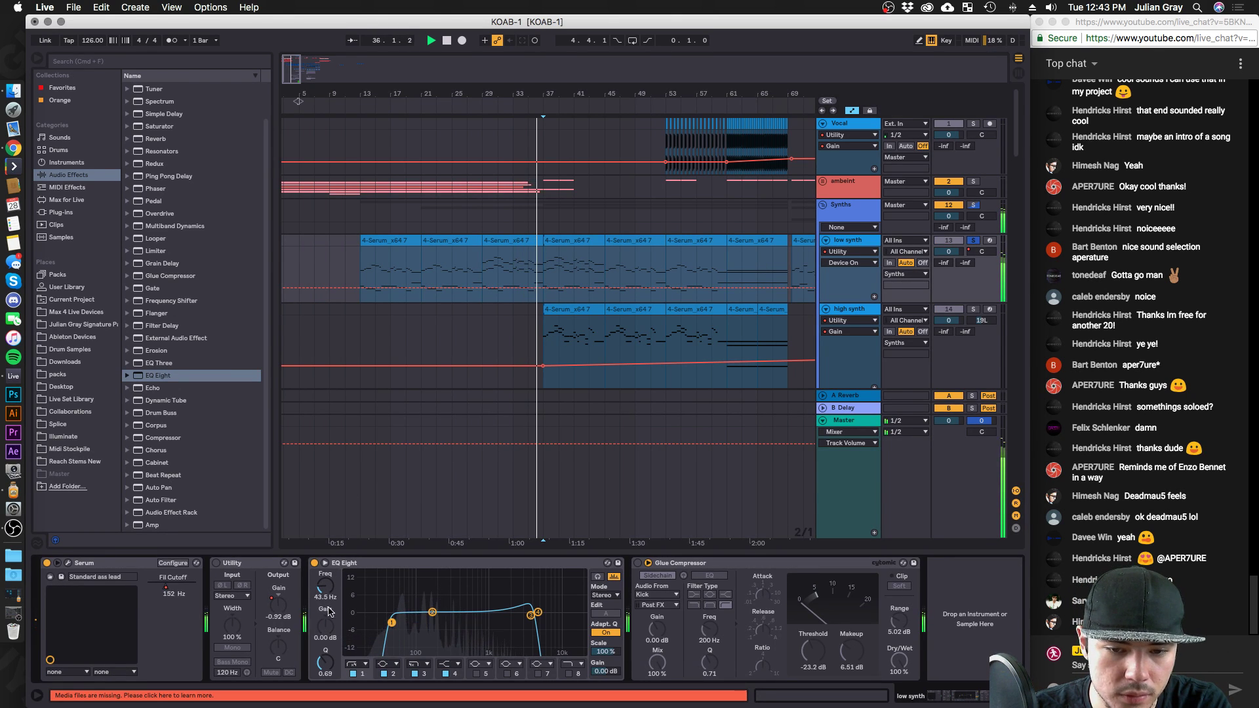
drag(537, 613, 571, 621)
double_click(548, 620)
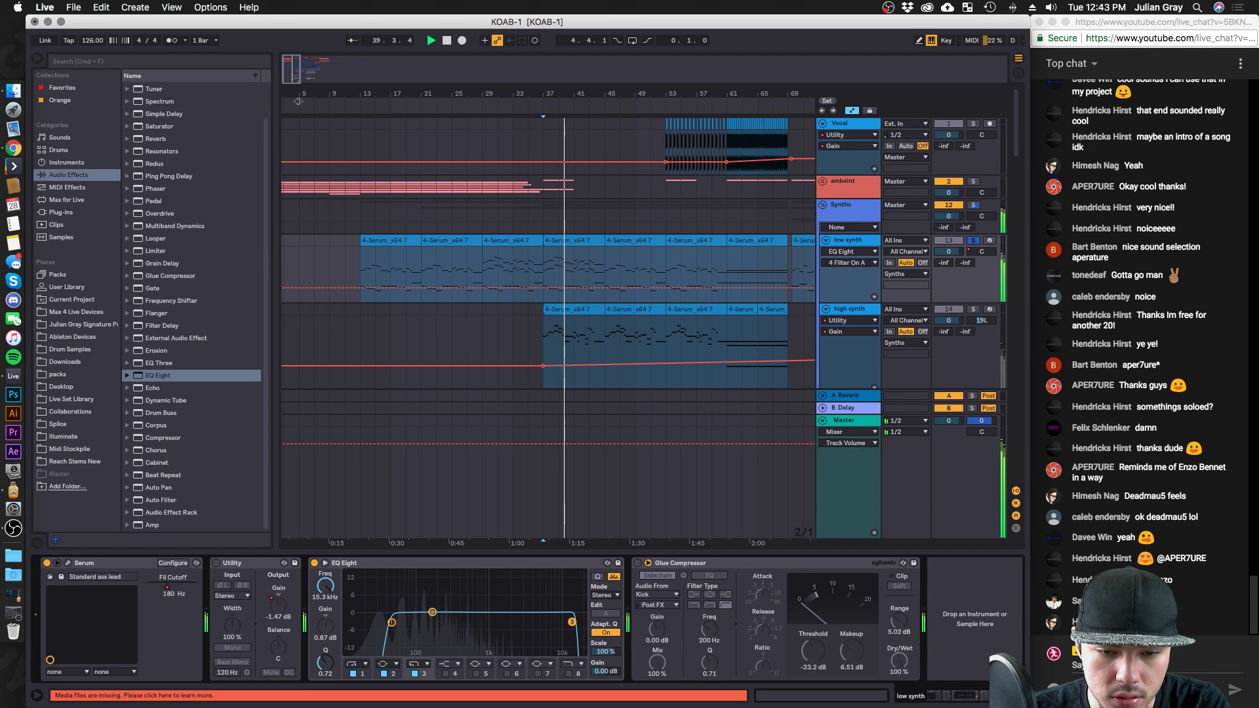
Open the low synth's Serum window and raise oscillator A's unison to 7 voices.
click(67, 563)
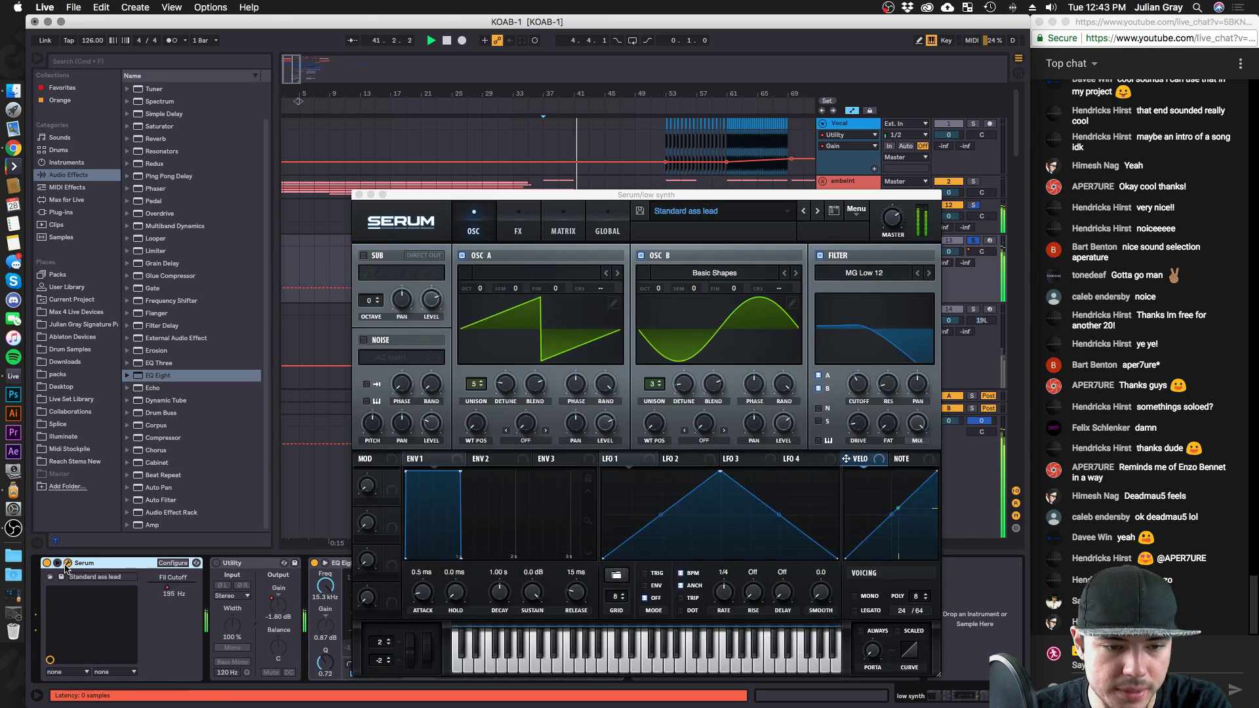
drag(676, 196, 662, 123)
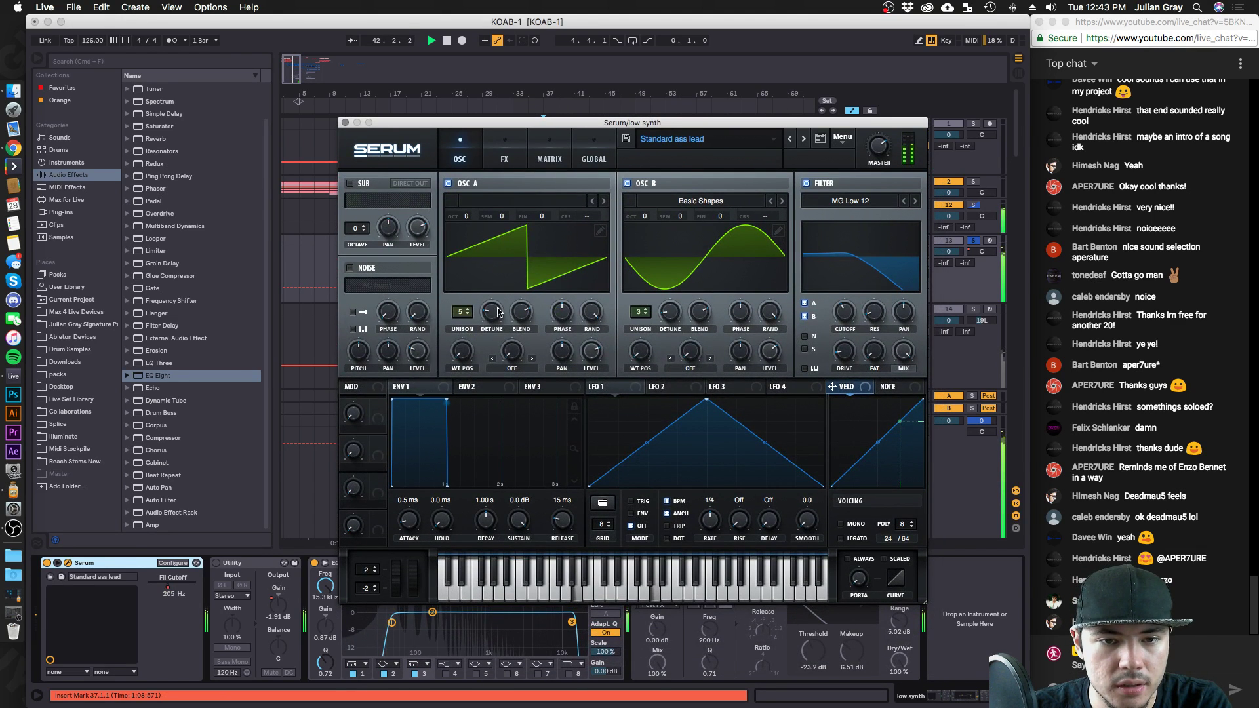
mouse_move(497, 308)
mouse_down()
mouse_move(497, 291)
mouse_move(469, 299)
mouse_move(488, 323)
mouse_up()
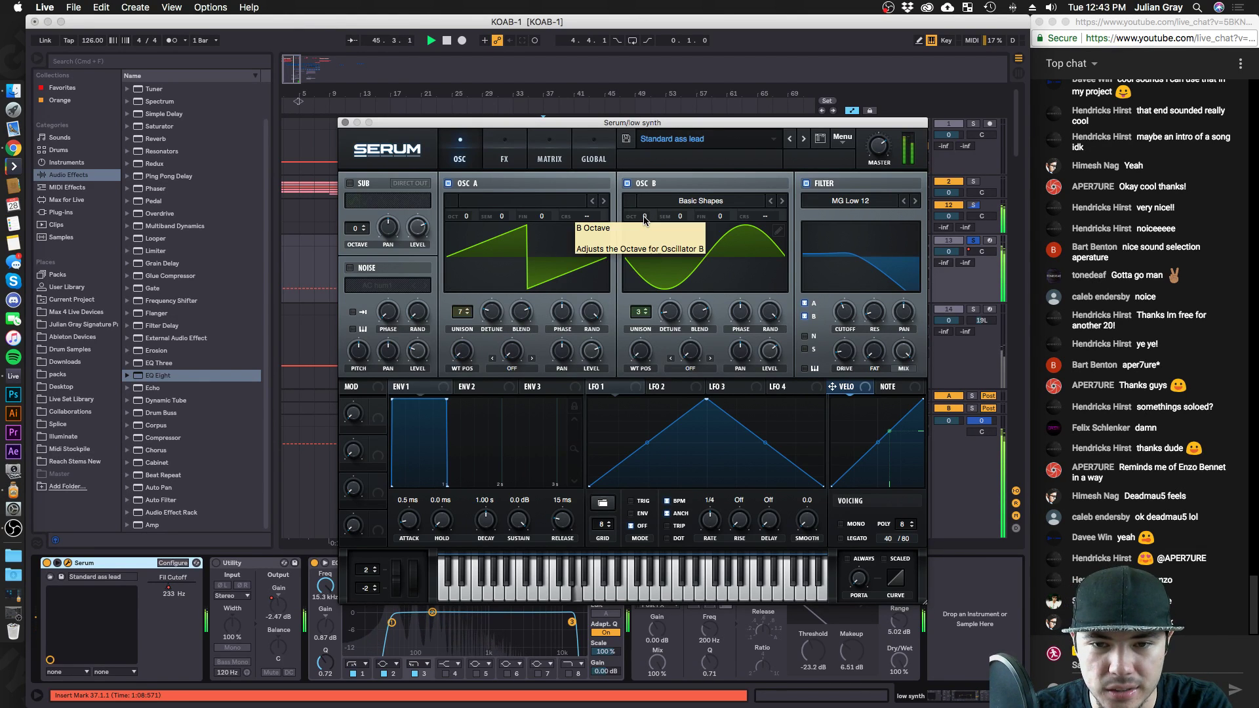
Give oscillator B a Basic Shapes saw waveform at octave 0, with 0.11 detune and 5 unison voices.
click(704, 202)
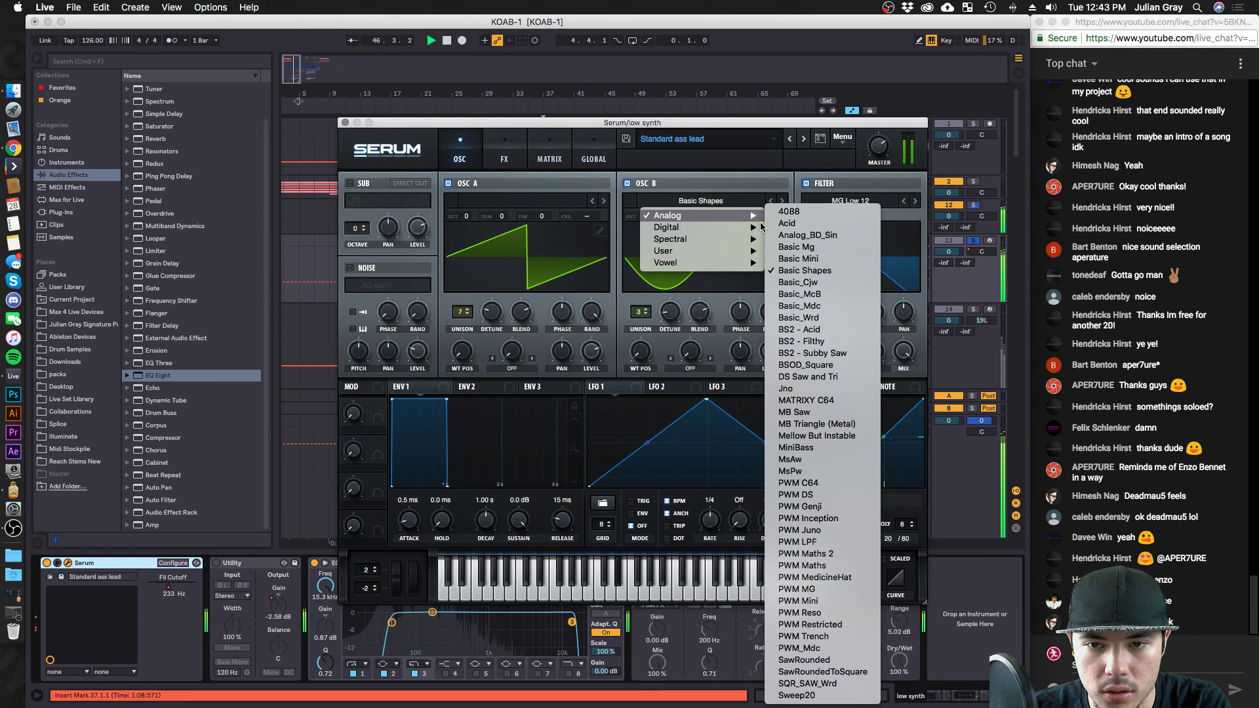
mouse_move(750, 218)
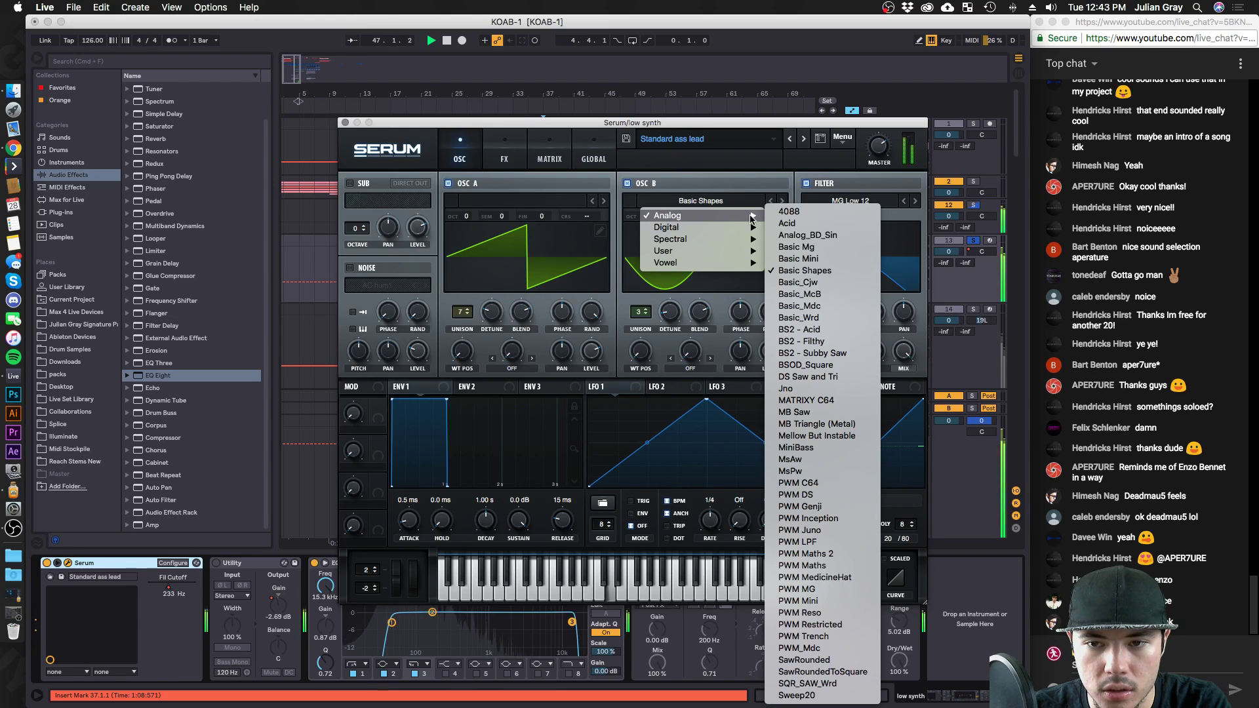
click(808, 271)
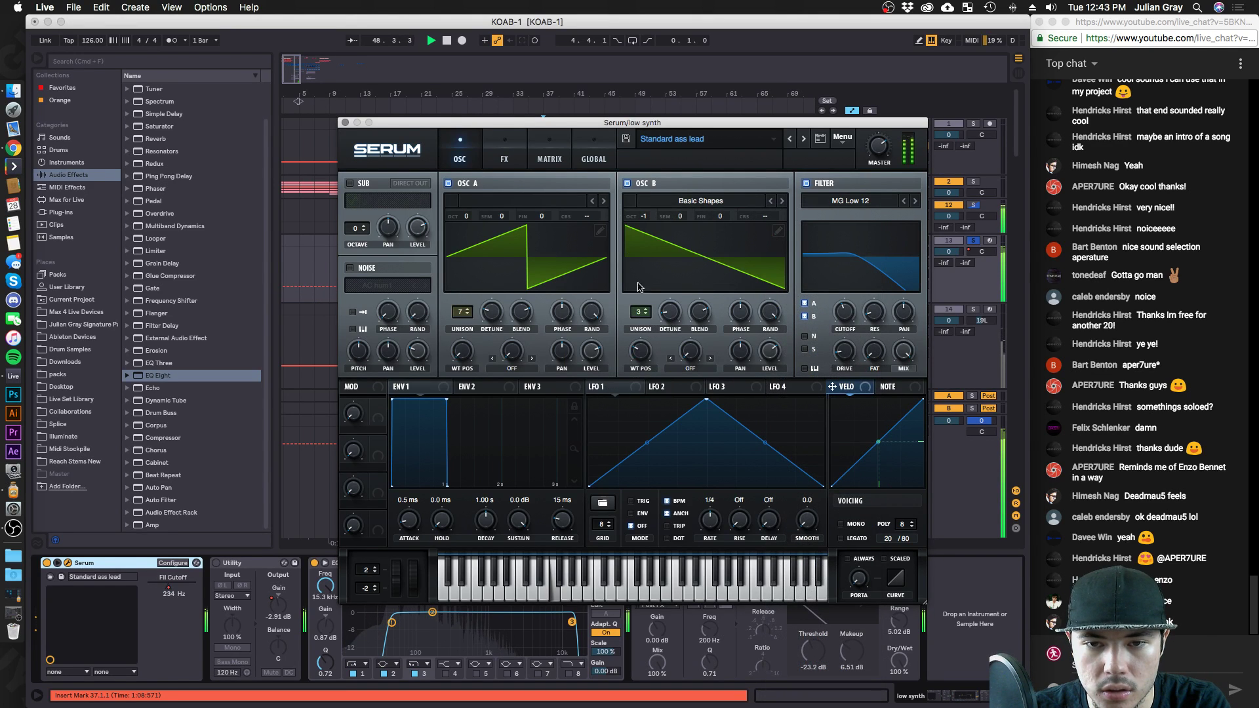
drag(659, 213, 659, 201)
click(645, 309)
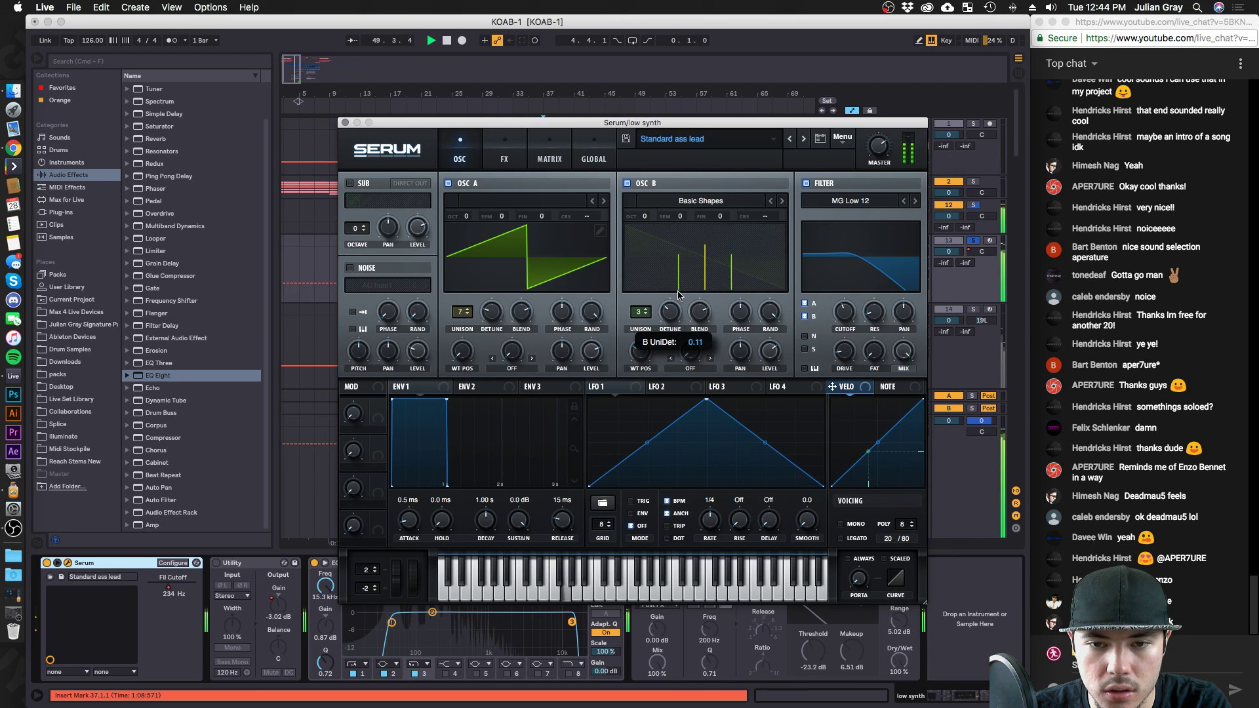
click(645, 309)
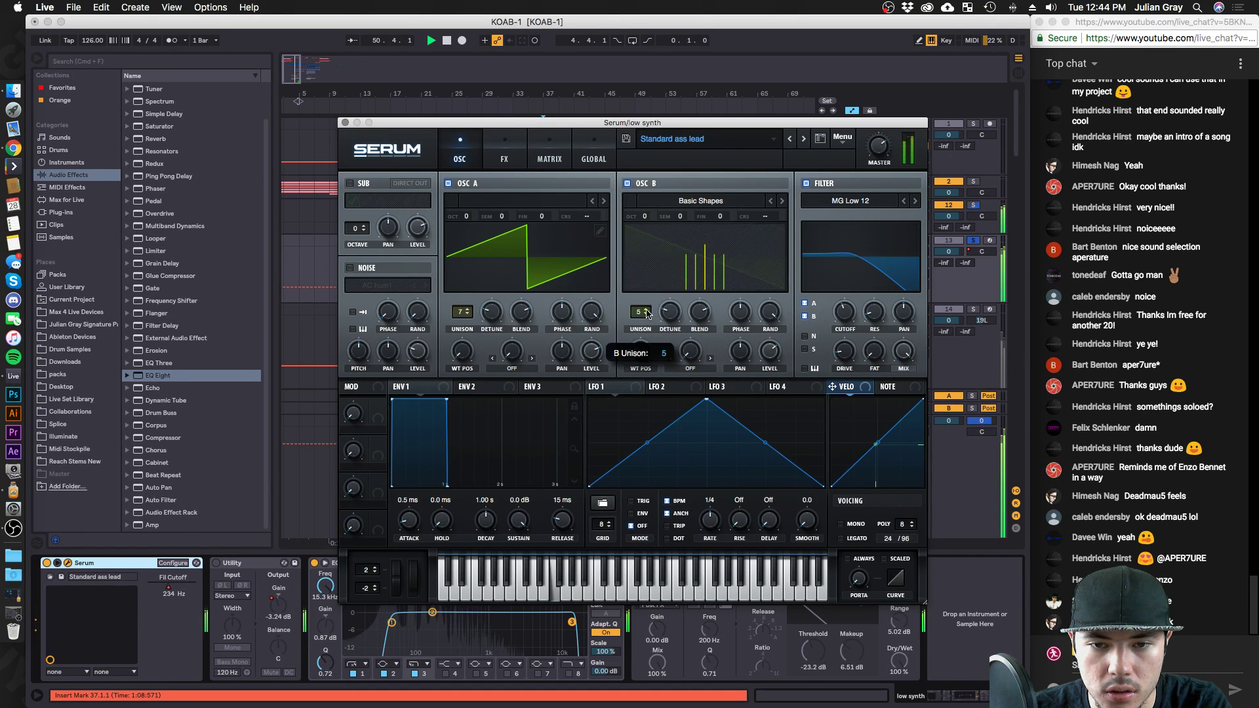
Raise oscillator B's unison to 7 voices, try a higher filter cutoff and re-enable its overridden automation.
click(645, 309)
click(645, 309)
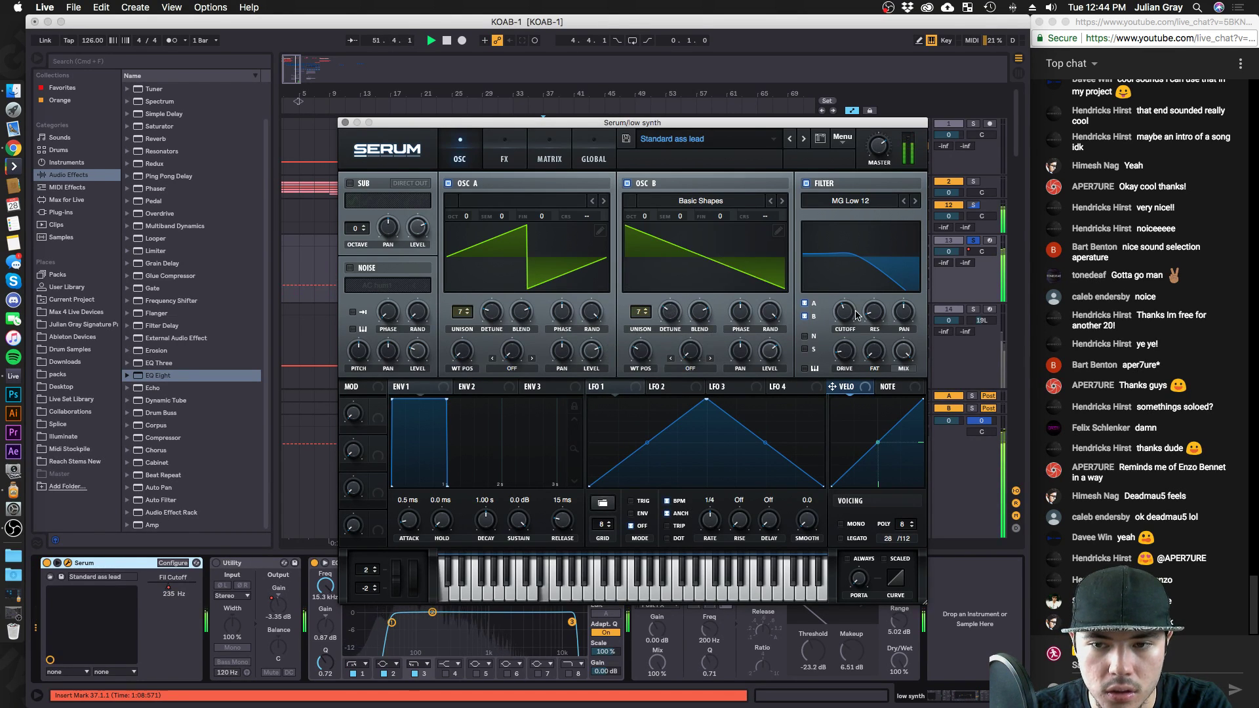
drag(842, 319, 843, 305)
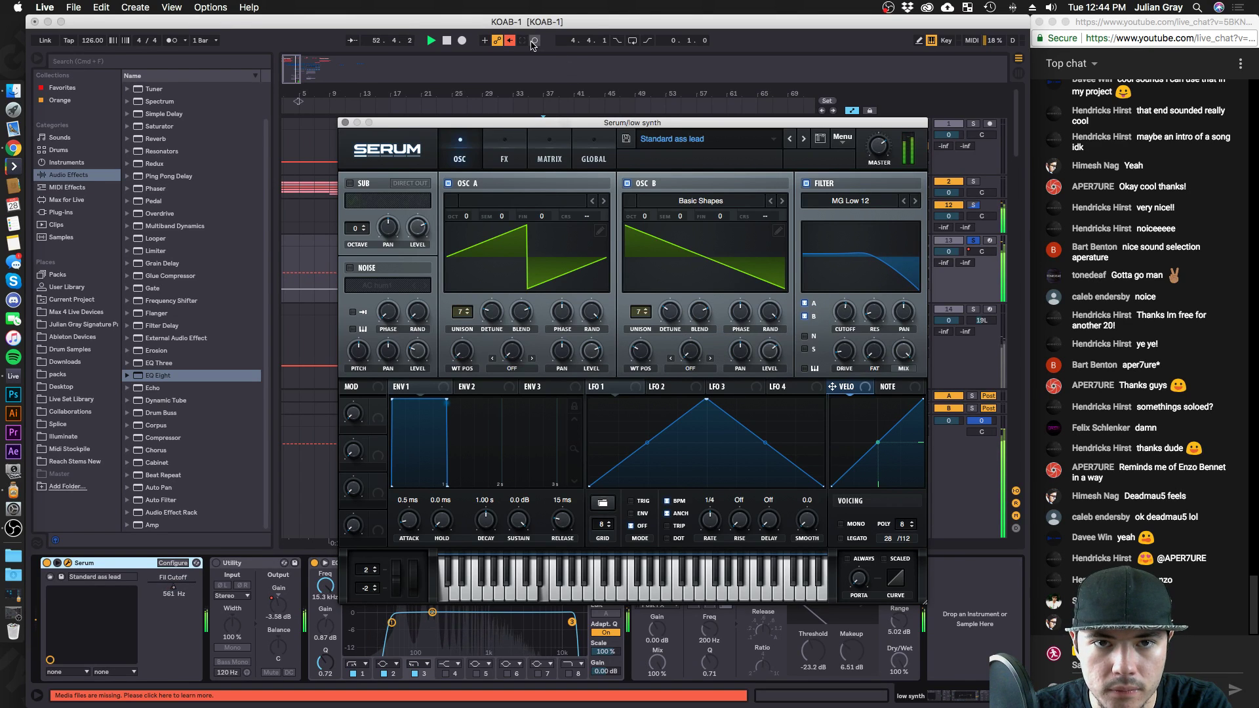
click(510, 43)
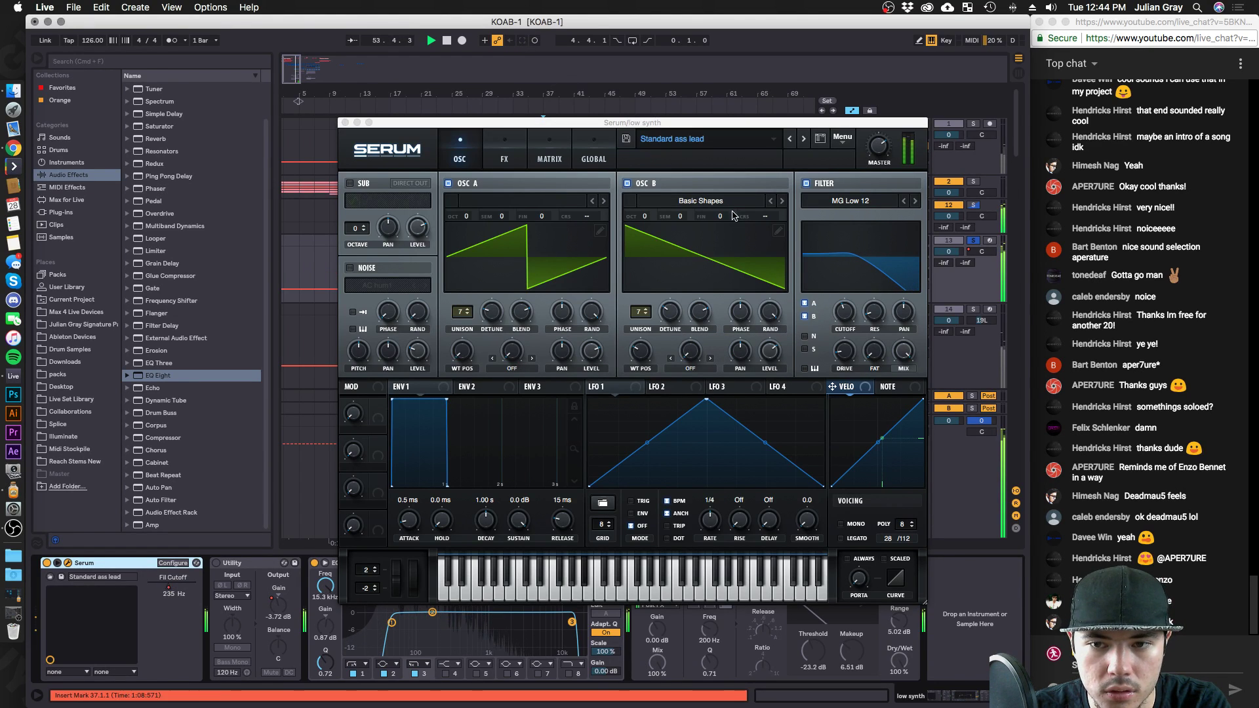
Close Serum, raise the low synth's Fil Cutoff automation to 368 Hz from bar 45 onward, and play from bar 53.
click(346, 122)
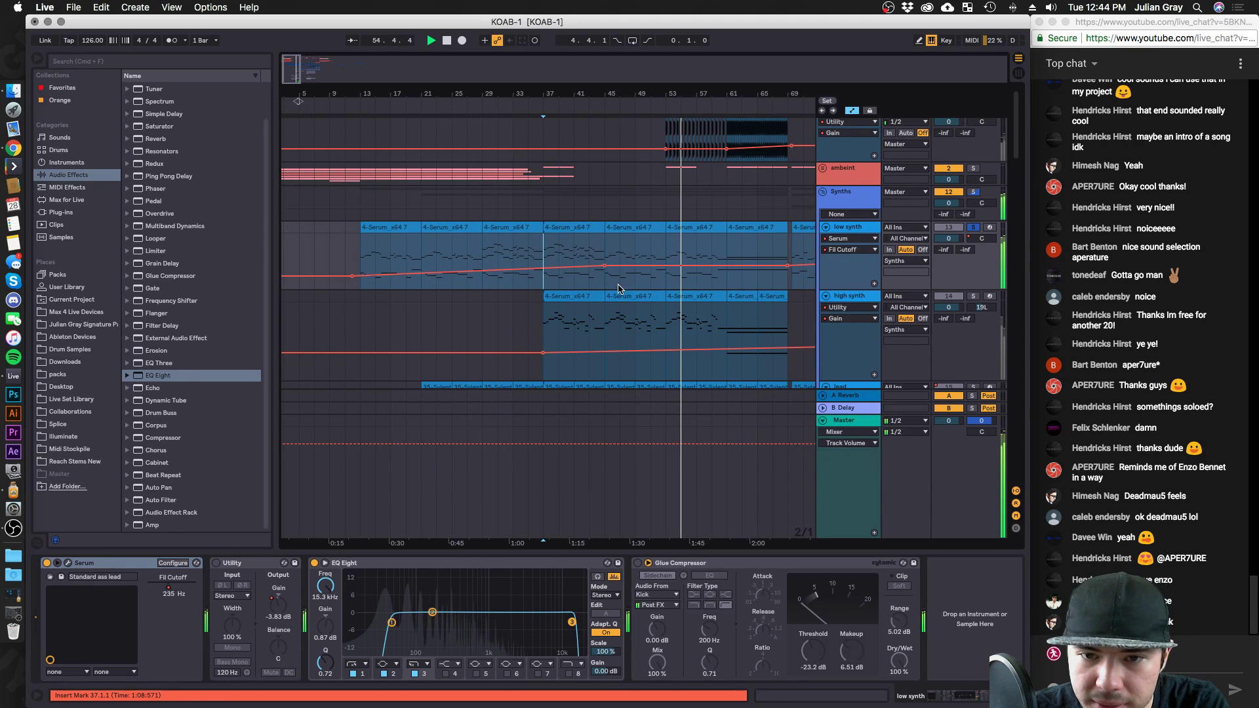
drag(644, 265, 644, 262)
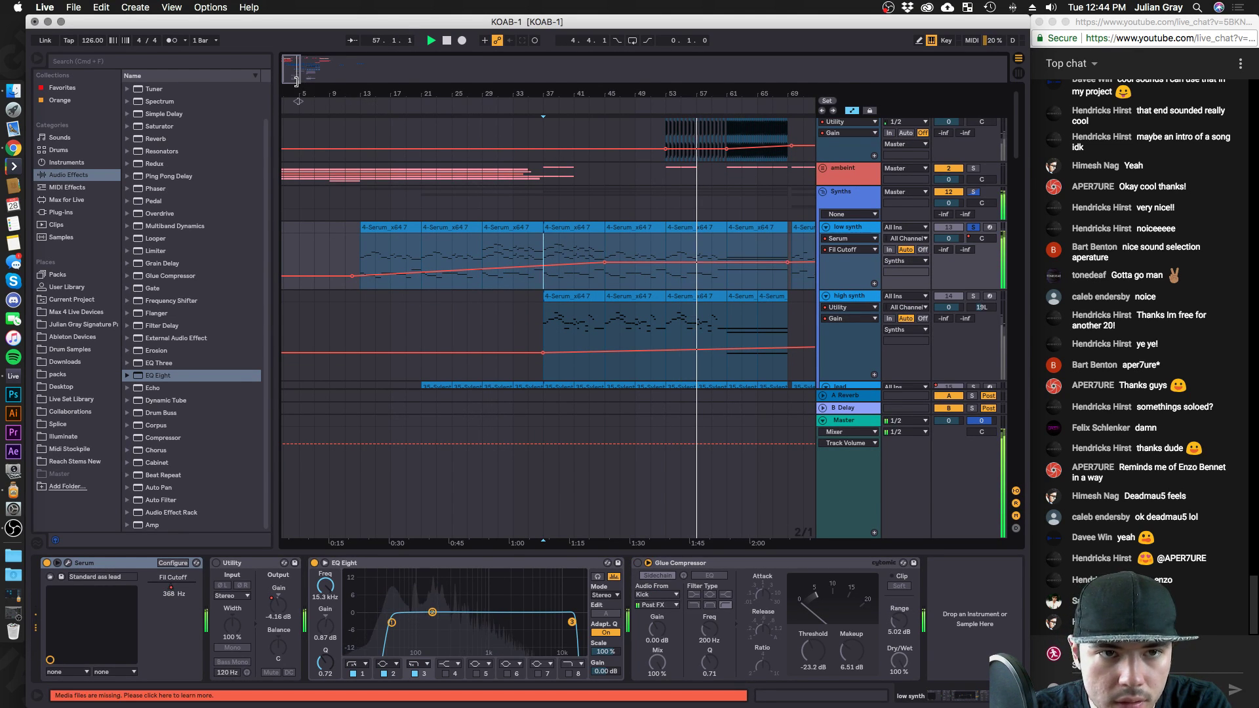
drag(300, 71, 290, 128)
click(709, 259)
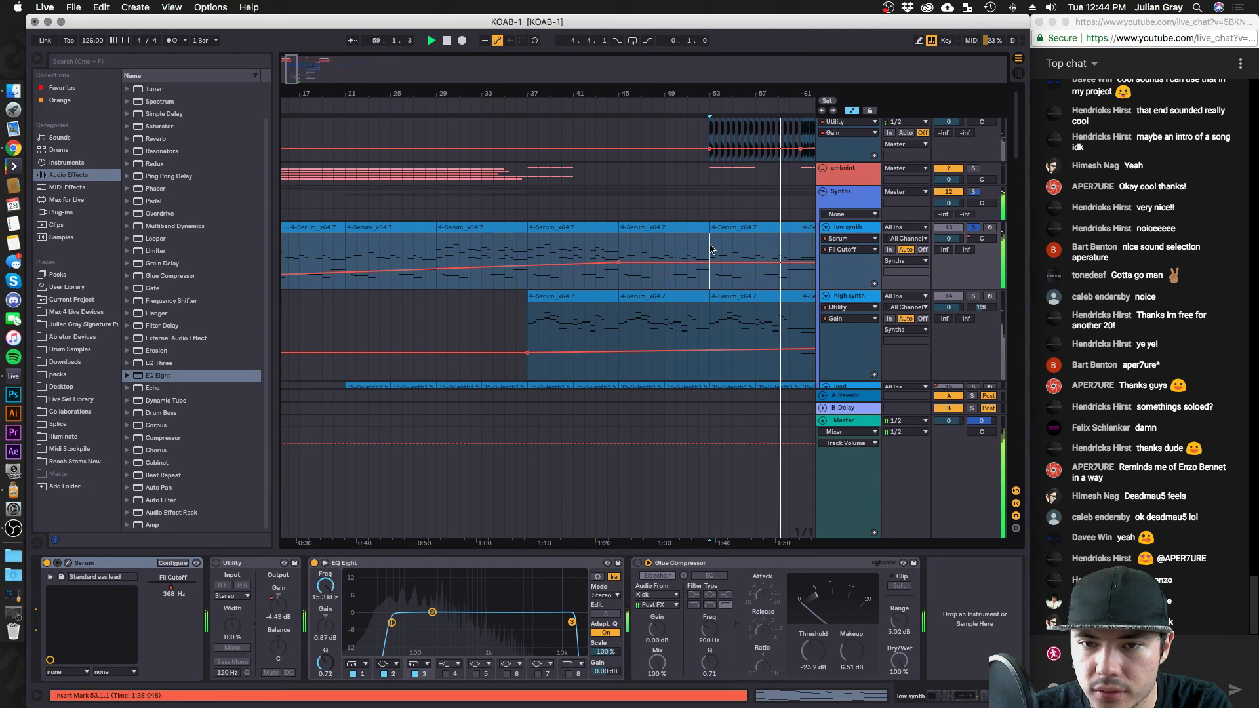
scroll(709, 261, down, 1)
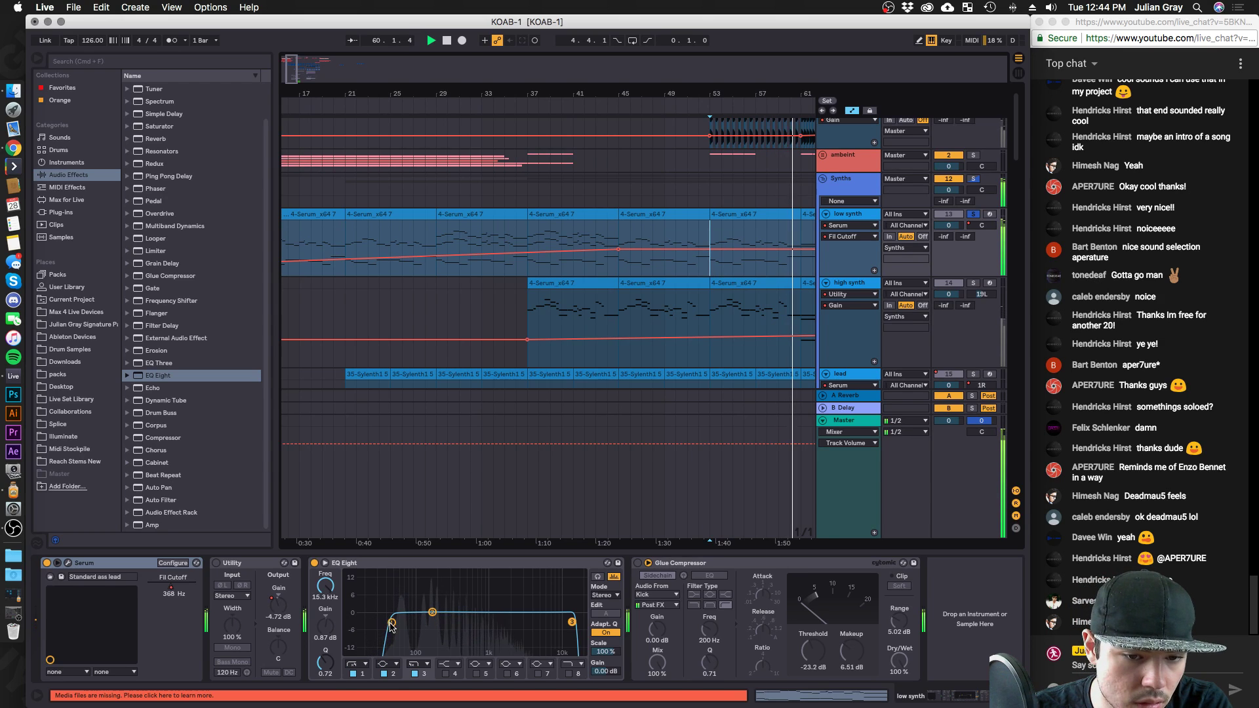
Reopen the low synth's Serum window and check its effects rack before returning to the oscillators.
click(68, 563)
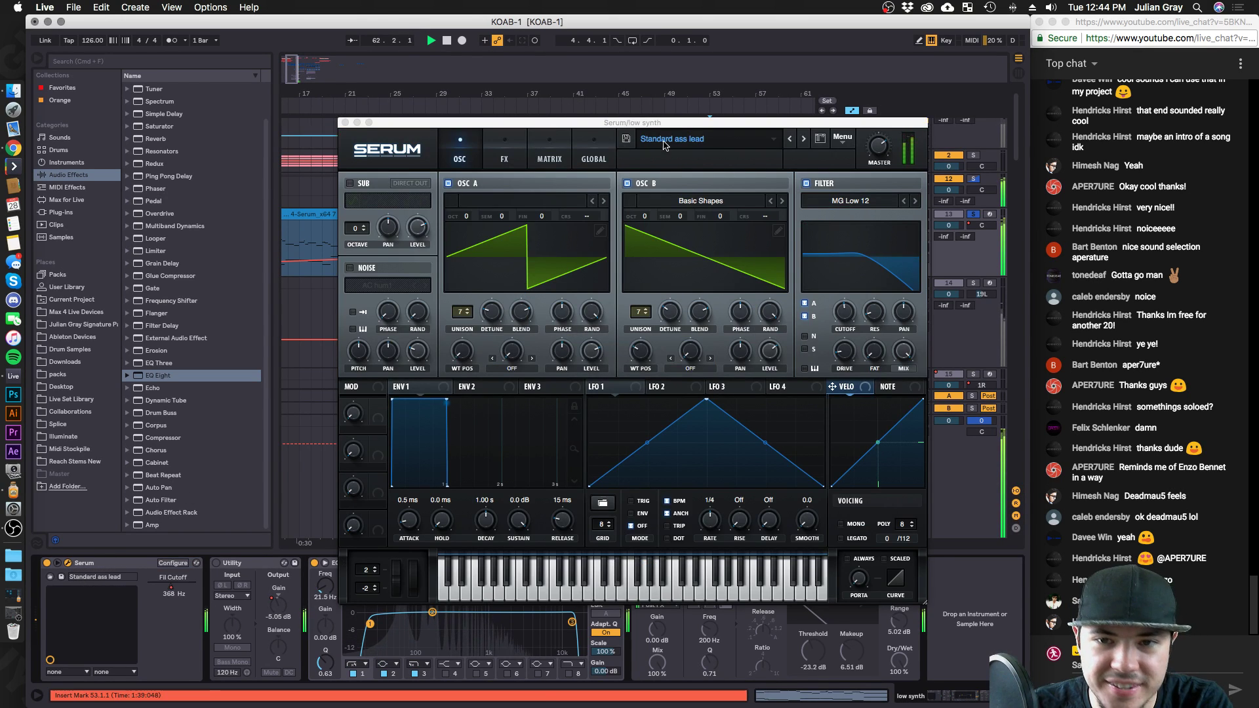
click(505, 152)
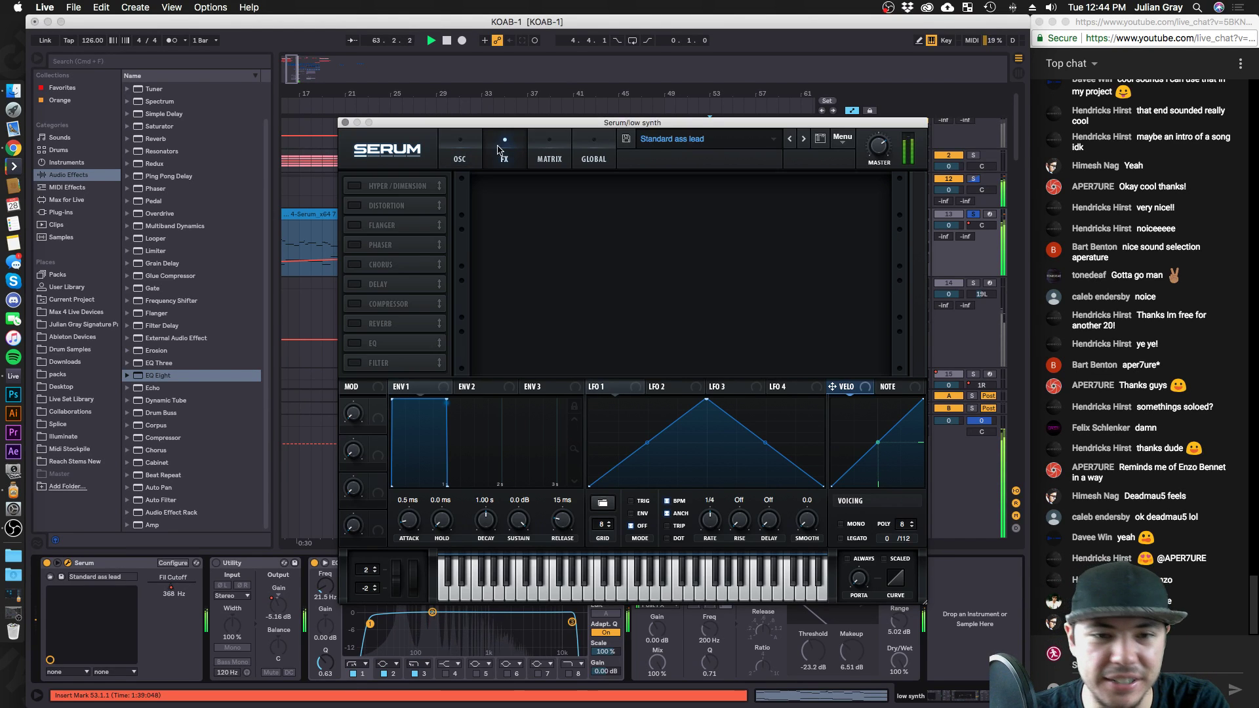
click(460, 154)
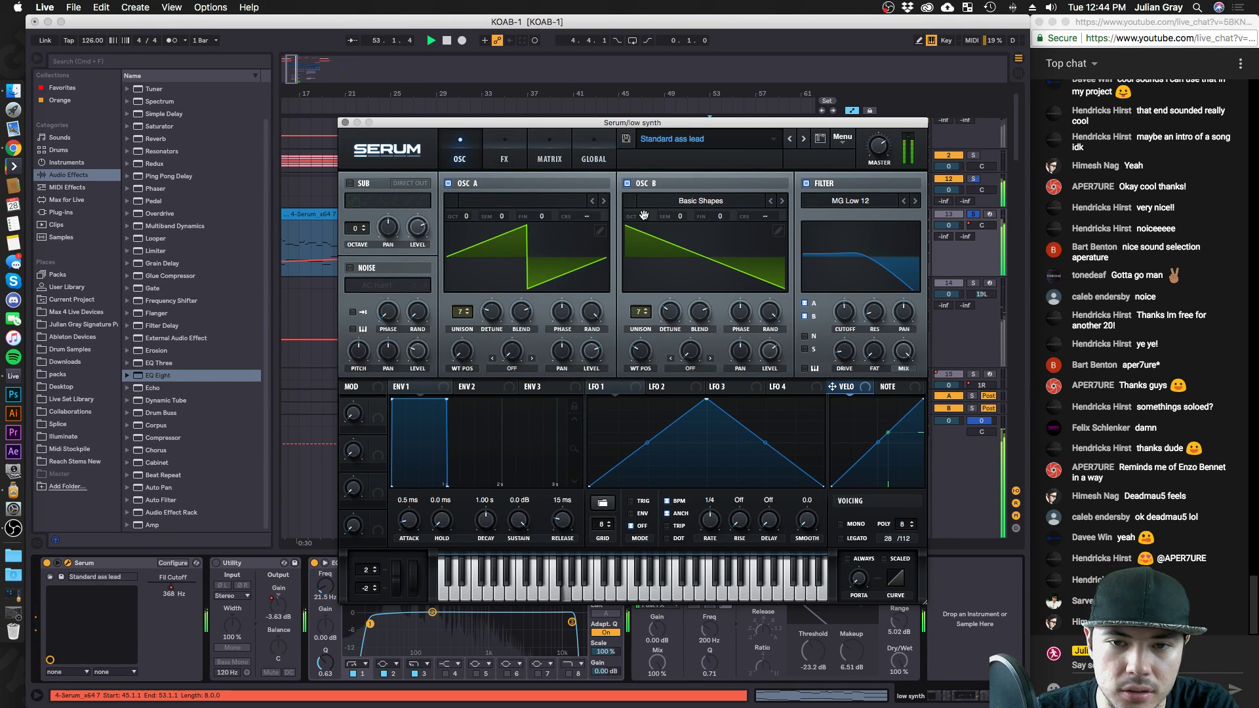
Raise oscillator B's unison detune to 0.17, try it one octave up and return its octave to 0.
drag(643, 216, 643, 210)
drag(670, 309, 673, 300)
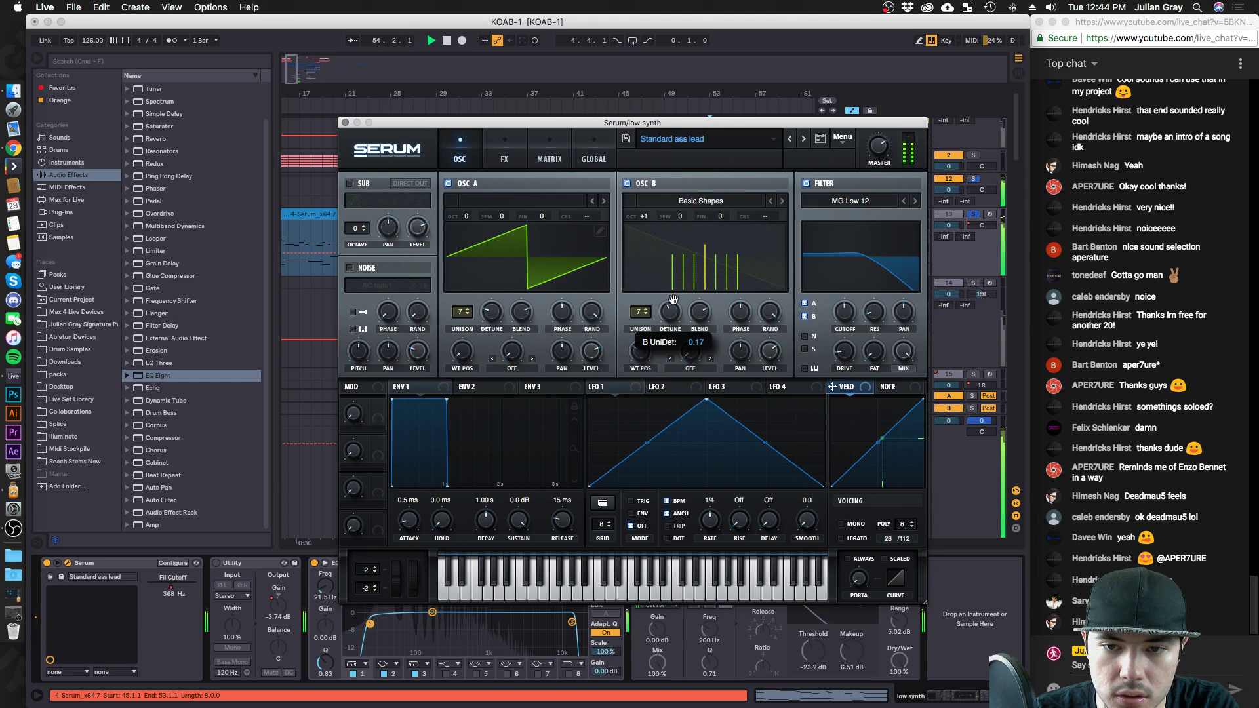
drag(643, 216, 641, 221)
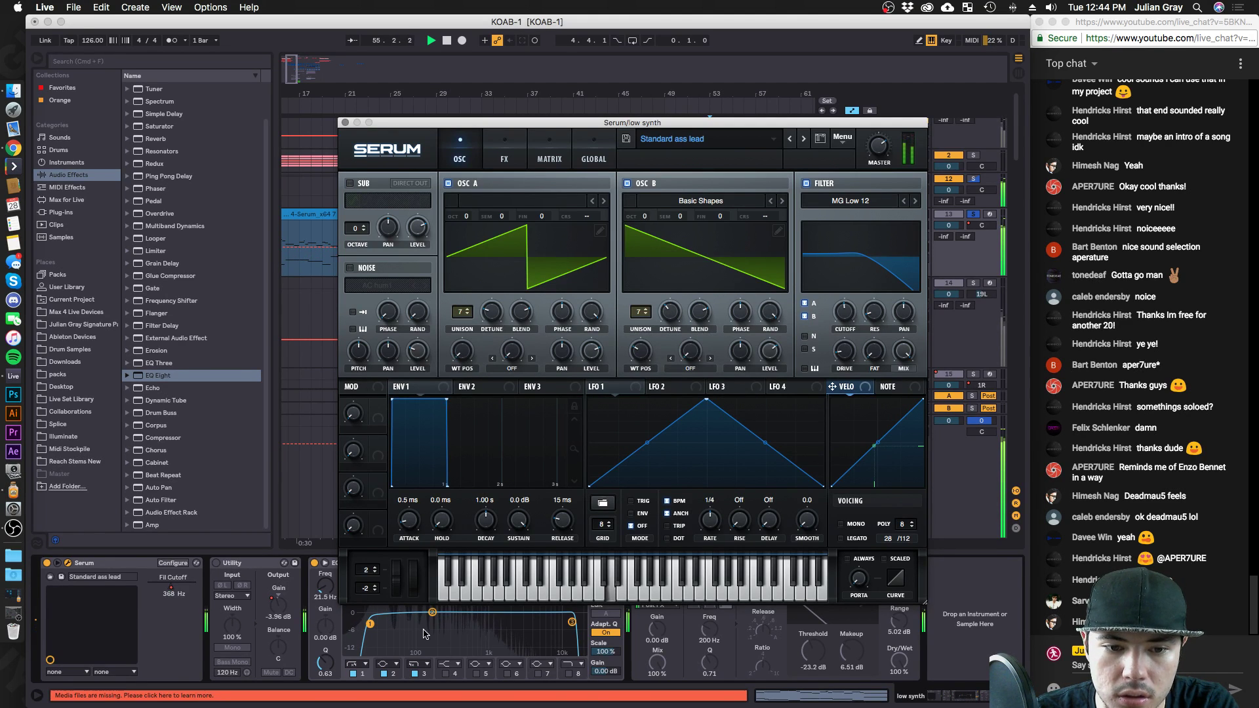
Move the Serum window clear of the device chain and delete the low synth's EQ Eight.
click(424, 633)
drag(463, 123, 542, 83)
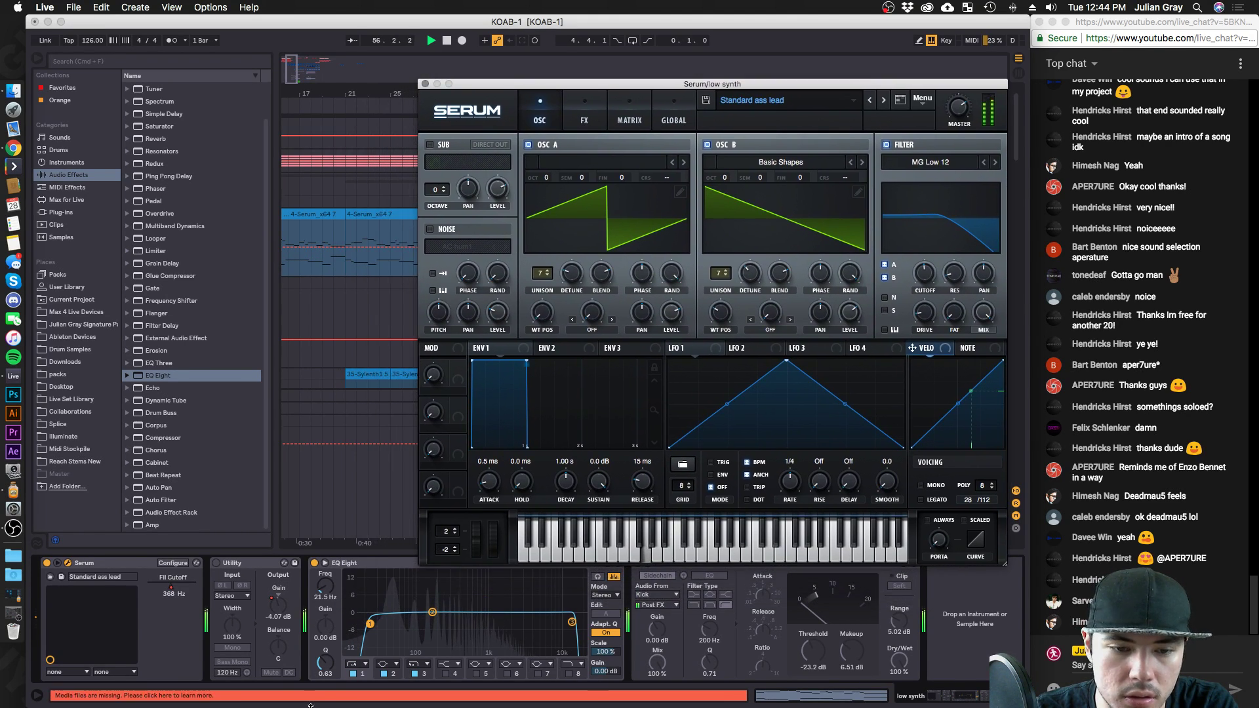
click(386, 564)
click(324, 563)
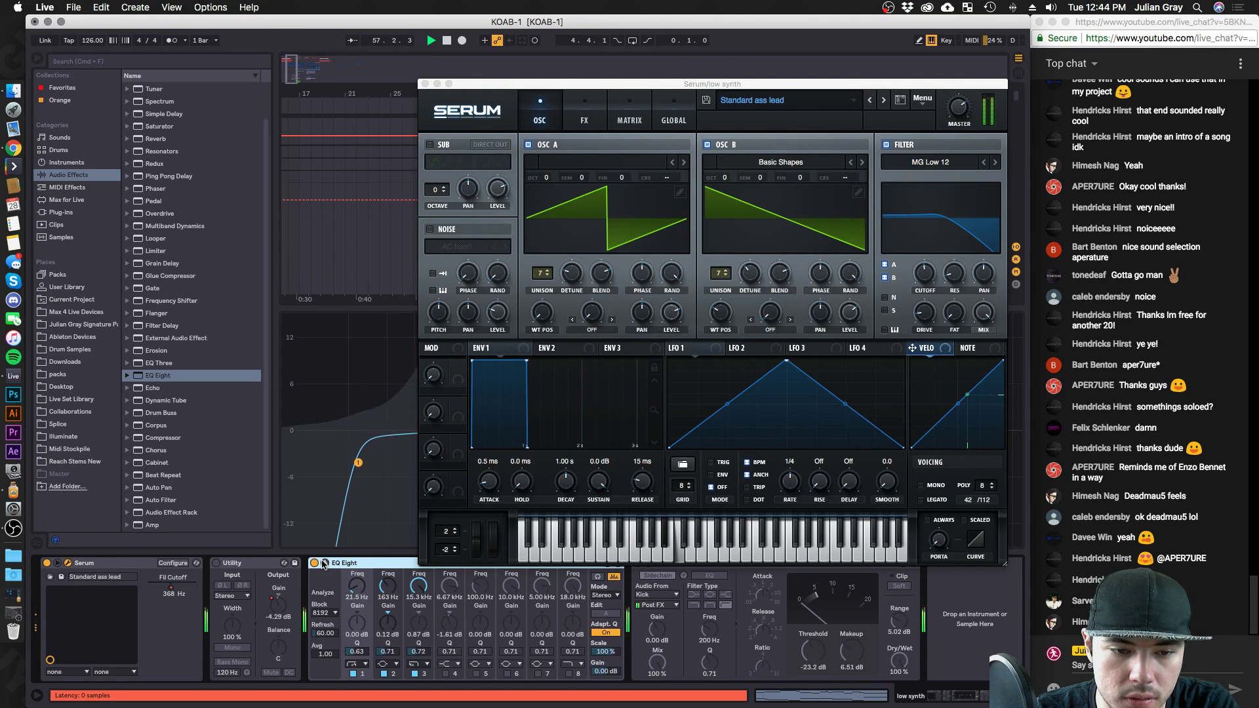
click(324, 563)
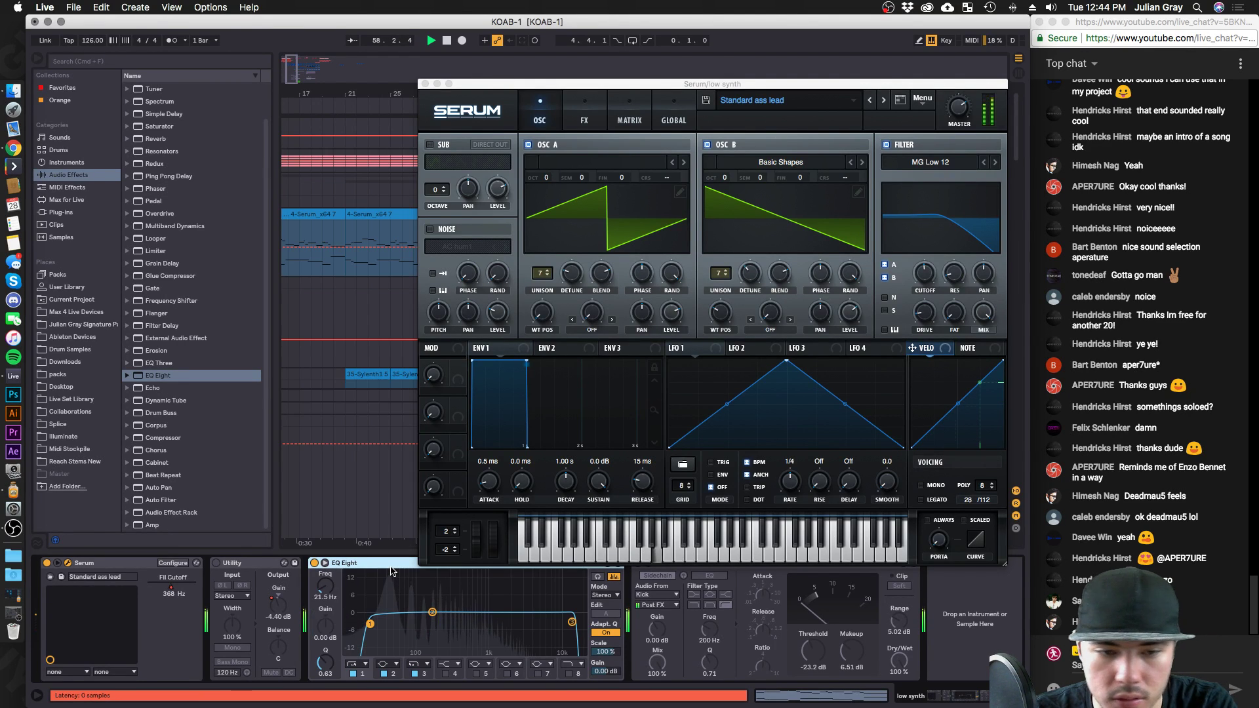
key(Delete)
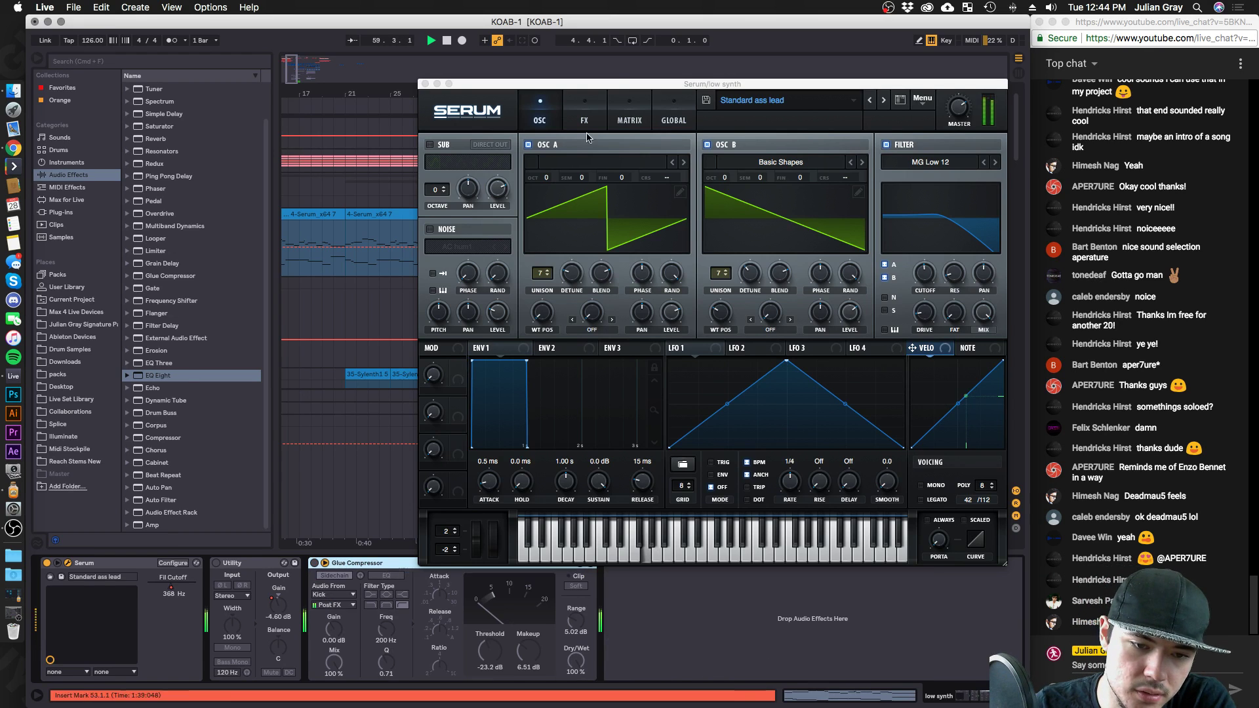
Check the effects page of the low synth's Serum and set its master volume to 58%.
click(591, 116)
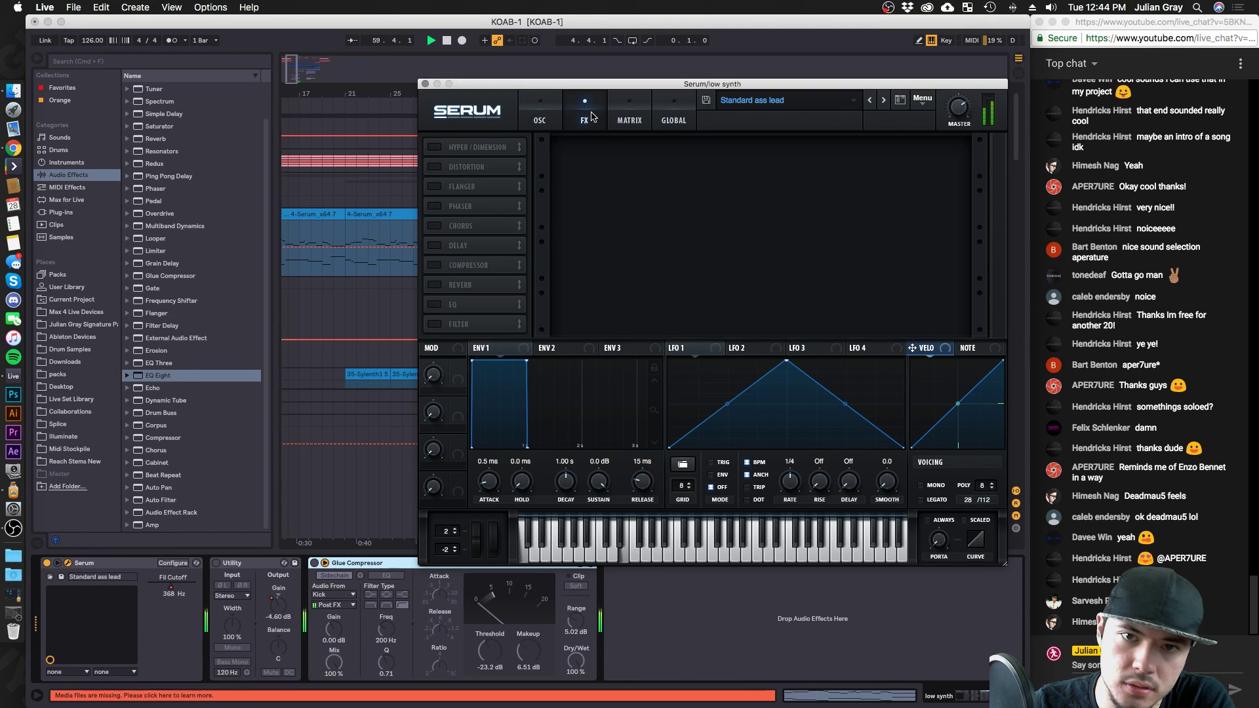
click(425, 84)
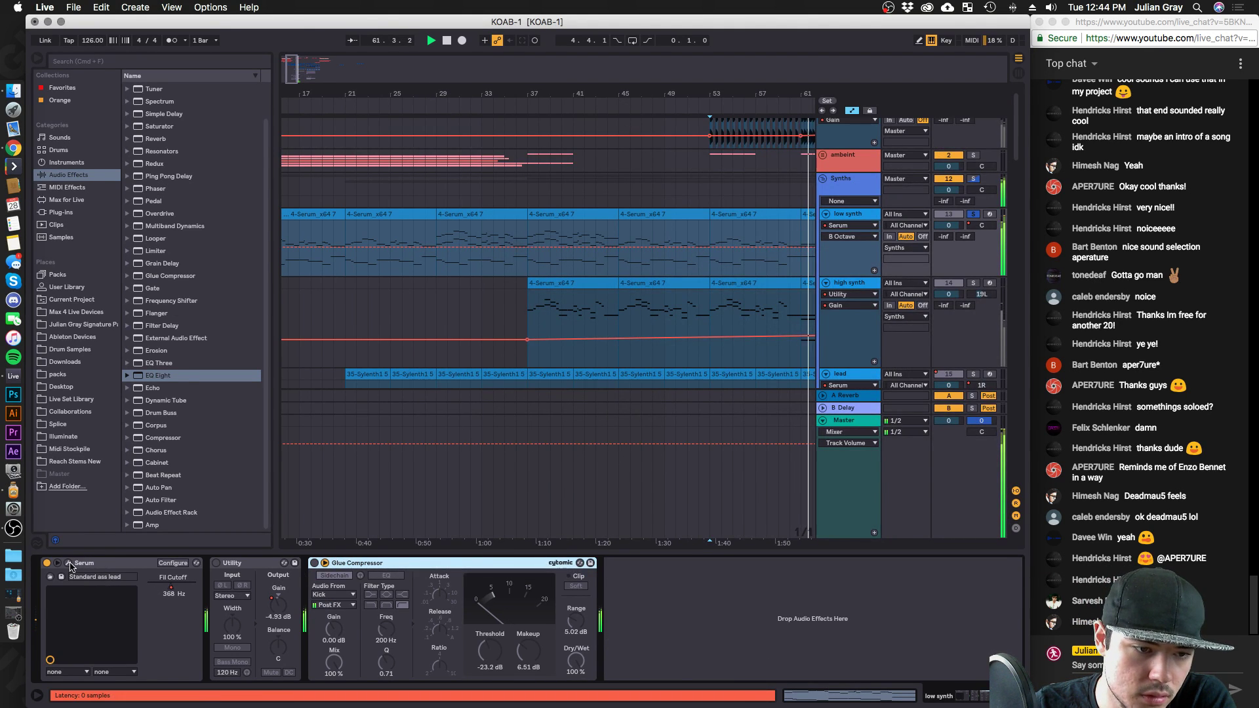
click(69, 565)
drag(961, 110, 962, 125)
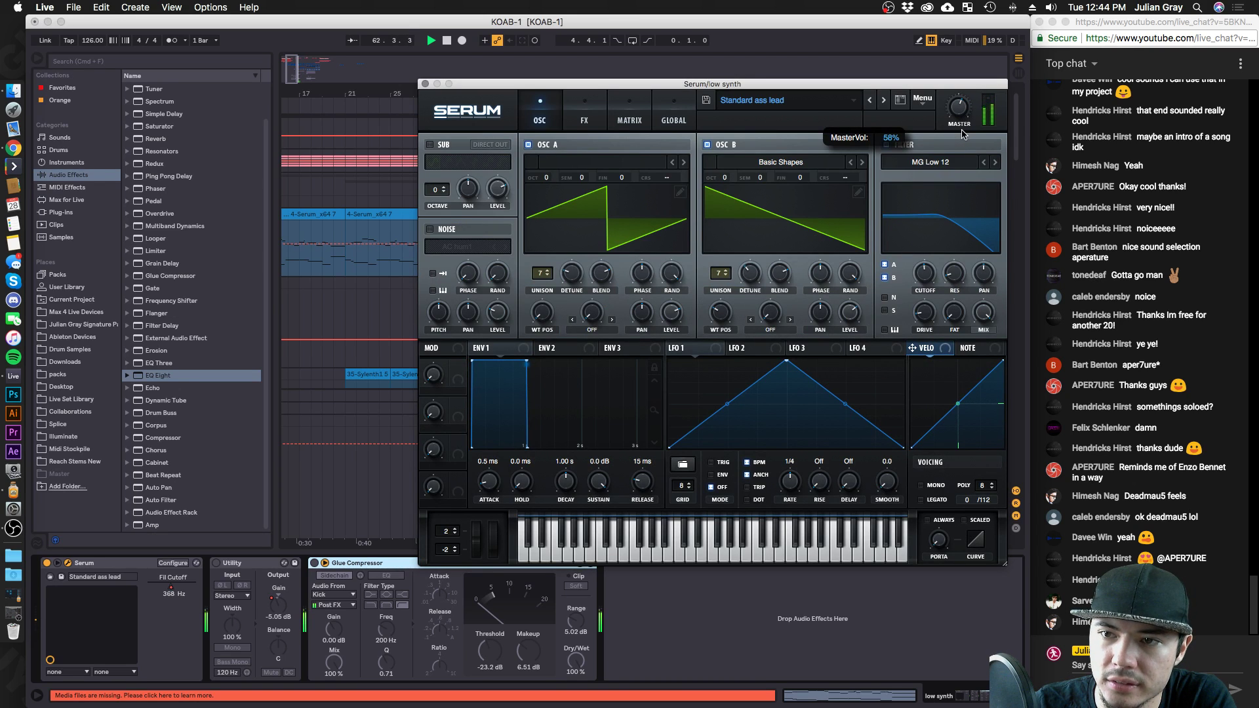
click(424, 84)
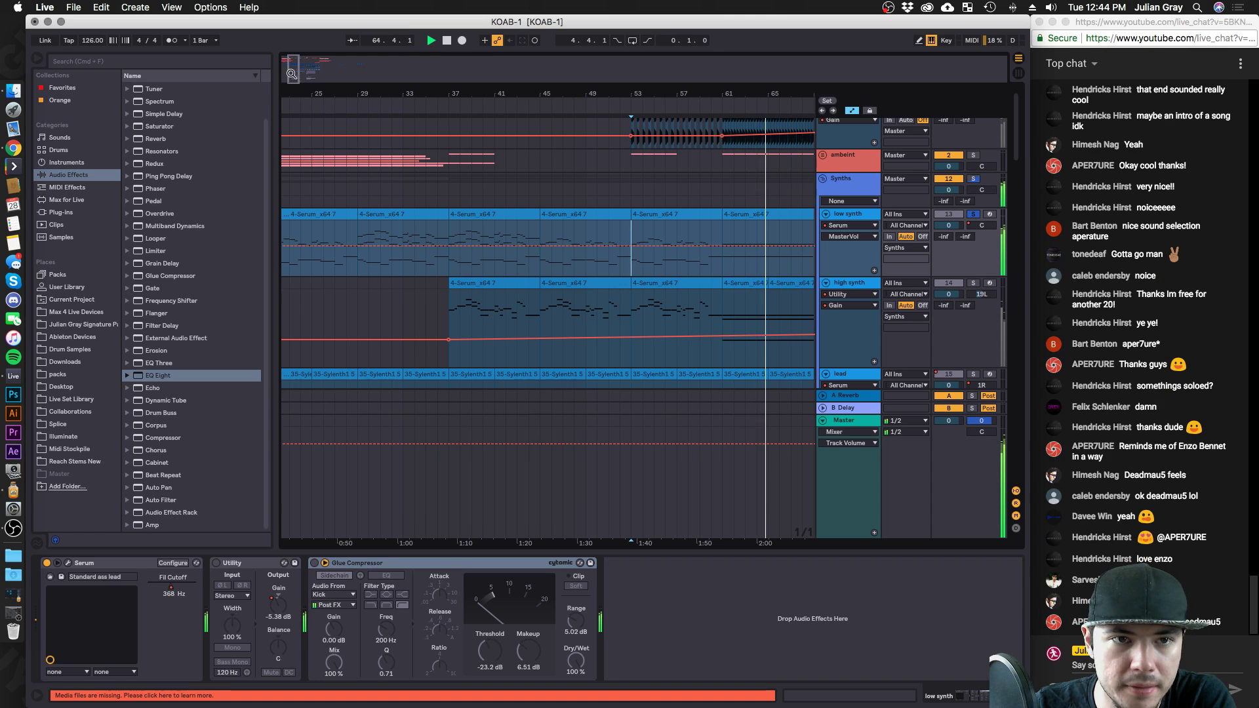
Stop playback and consolidate the low synth clips from bar 13 to bar 69 into one clip.
drag(292, 74, 295, 63)
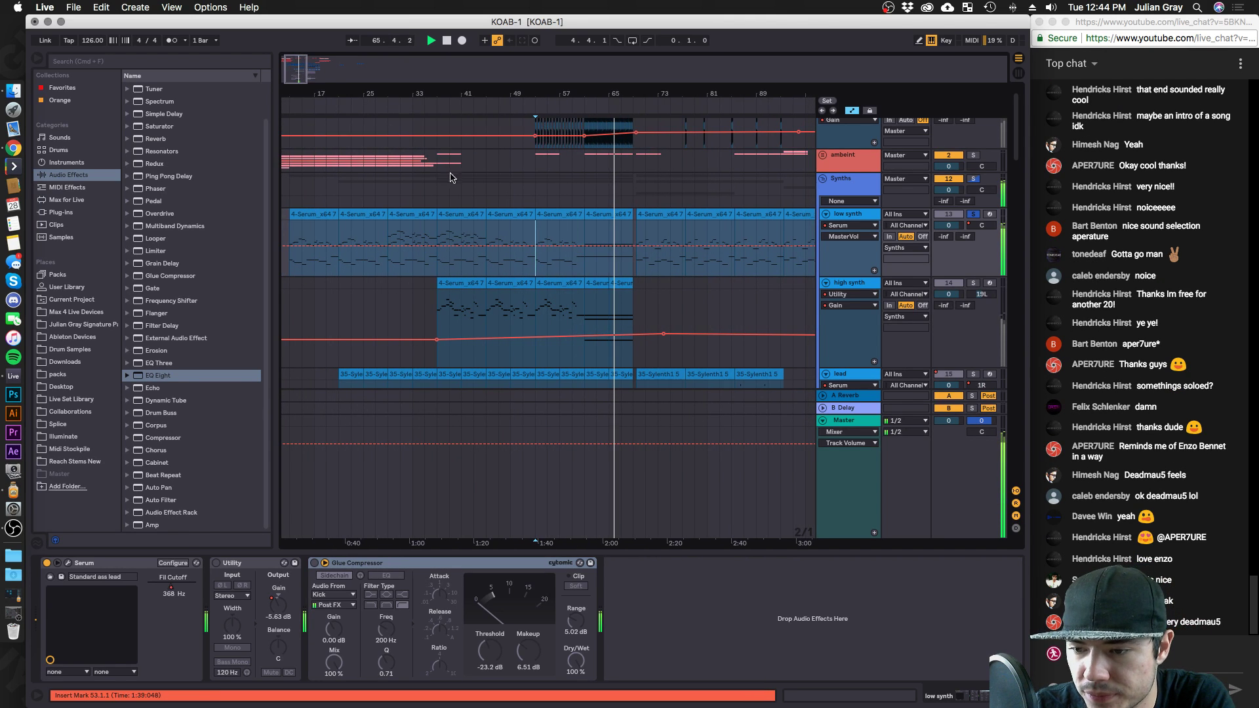
scroll(455, 180, down, 3)
scroll(455, 181, up, 4)
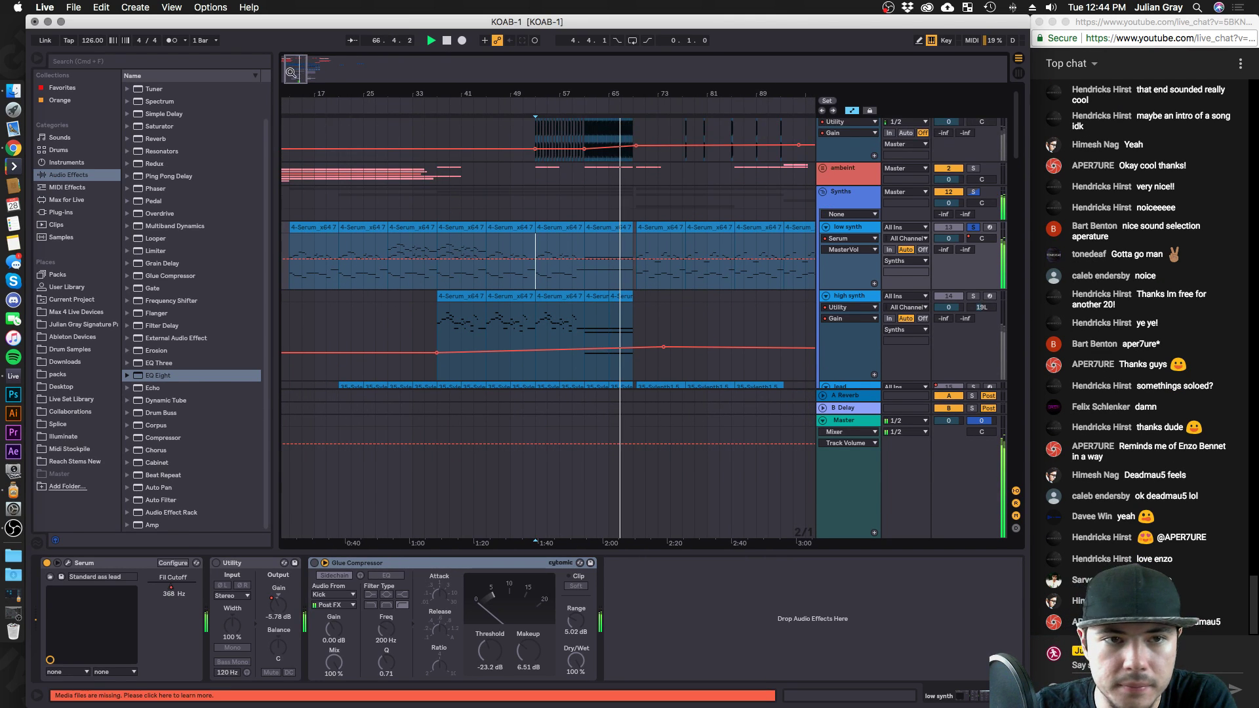
click(437, 101)
key(minus)
key(plus)
key(space)
click(605, 264)
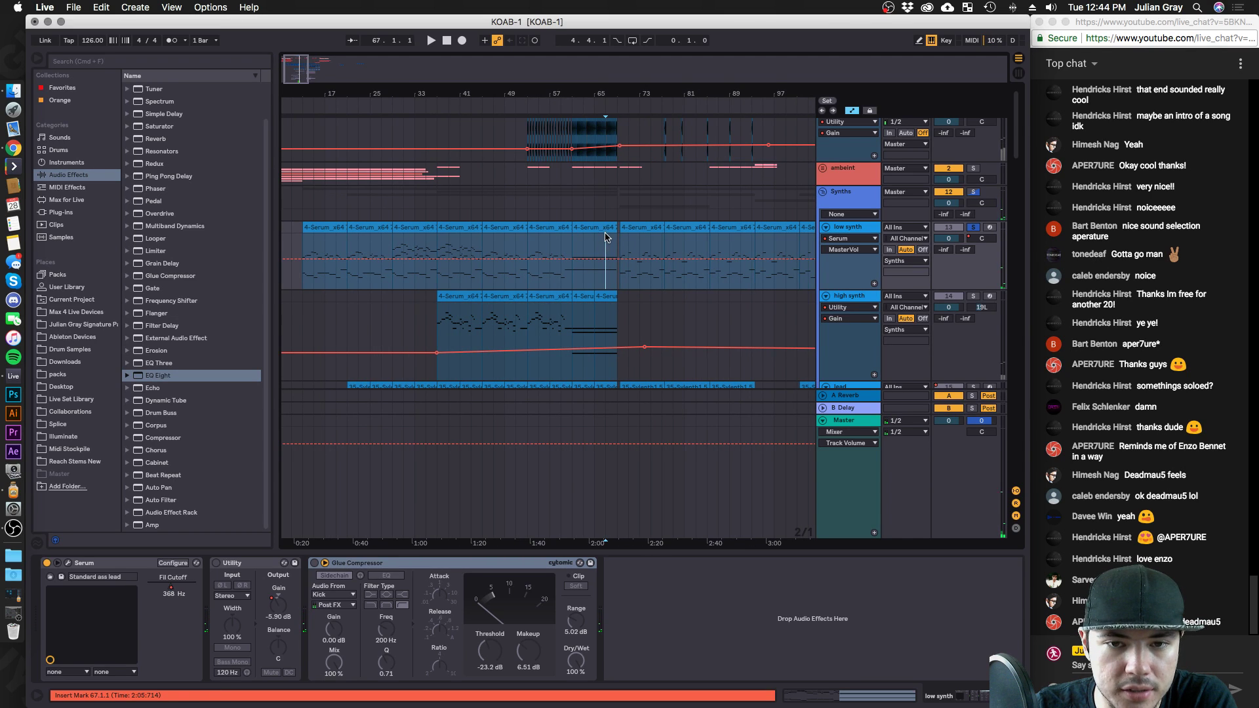
click(594, 228)
shift+click(330, 228)
key(super+j)
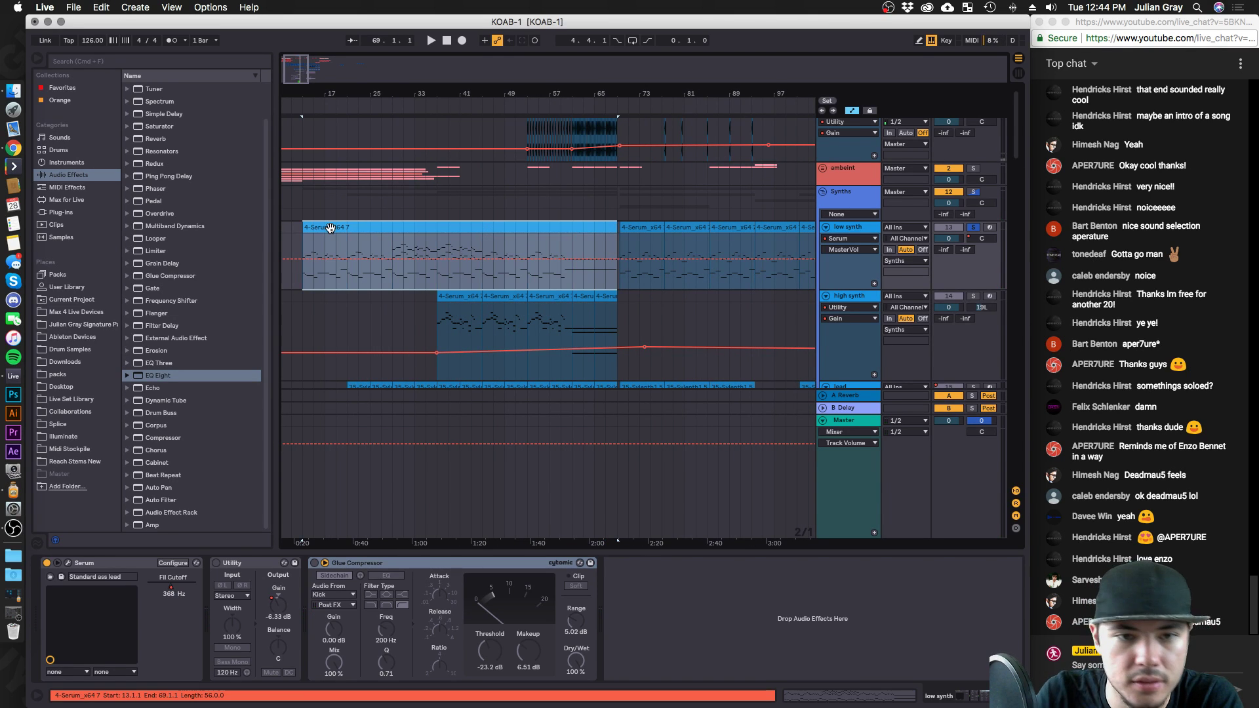
Consolidate the remaining low synth clips from 69.3.1 to 125.3.1 into a single clip.
mouse_move(294, 64)
mouse_down()
mouse_move(294, 26)
mouse_move(317, 66)
mouse_up()
click(519, 231)
shift+click(358, 227)
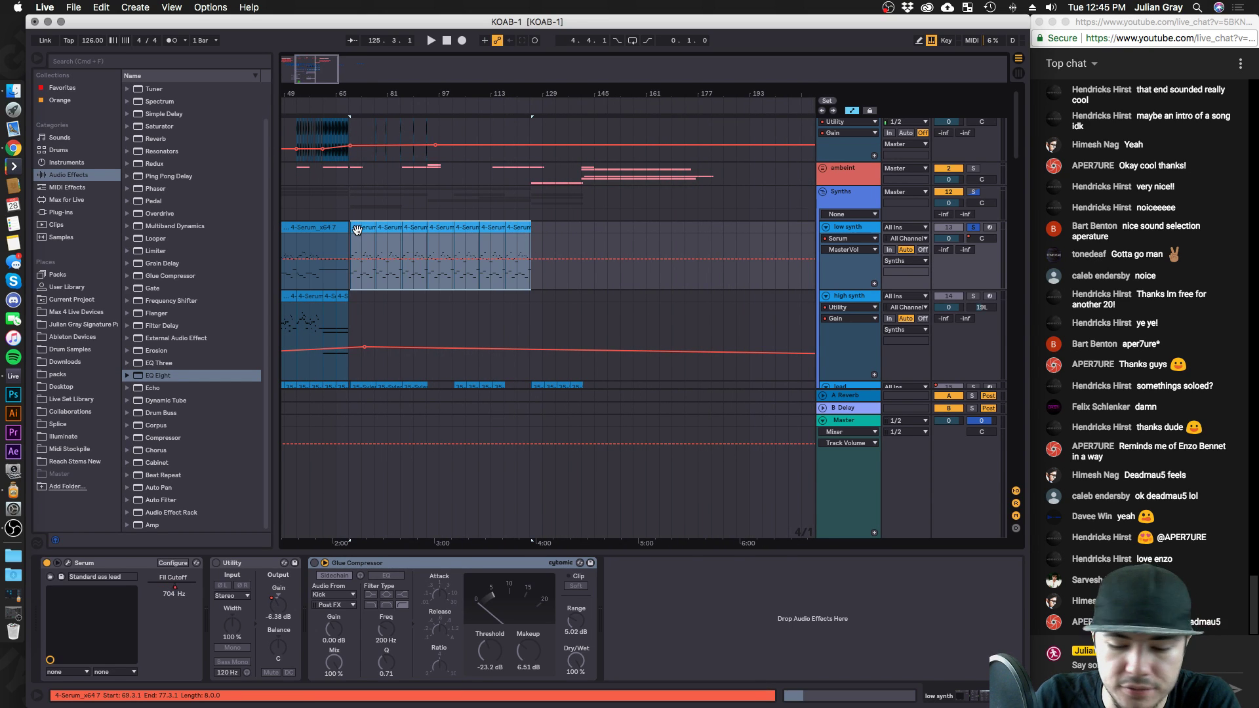
key(super+j)
Duplicate the low synth track.
scroll(357, 179, left, 10)
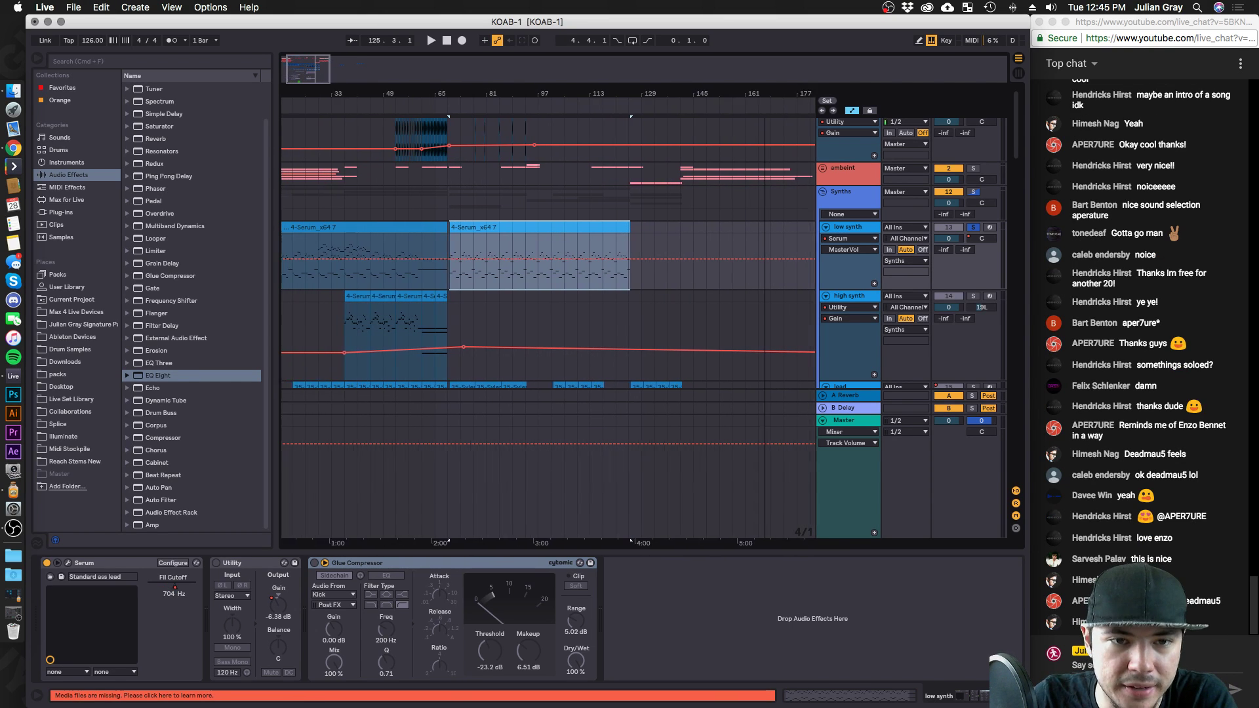
right_click(861, 228)
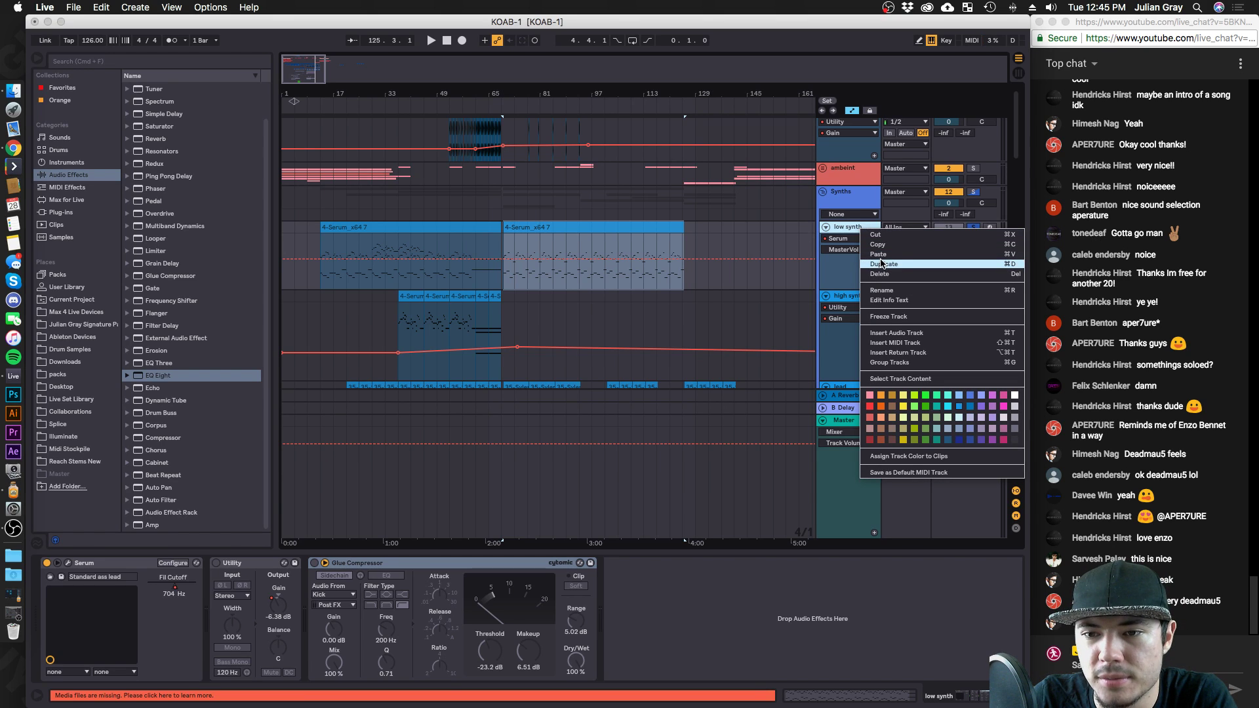
click(883, 265)
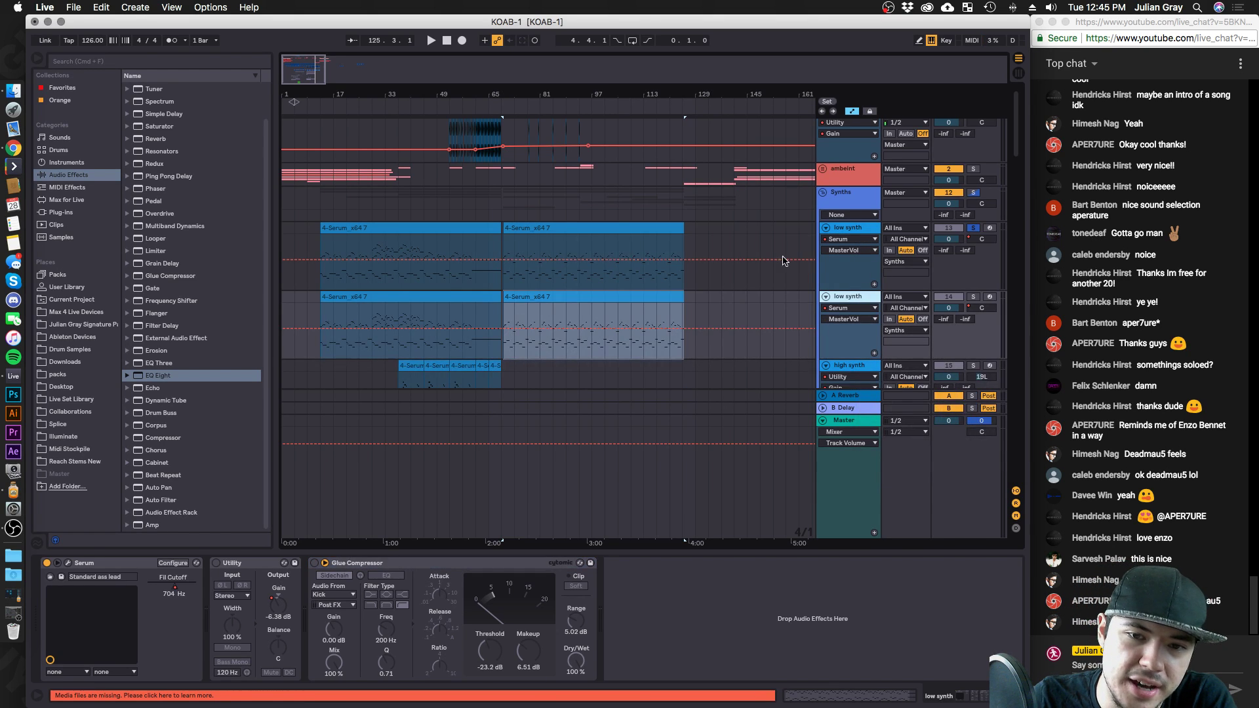
Delete the lower line of notes below C2 from both clips of the original low synth track.
click(454, 238)
double_click(451, 234)
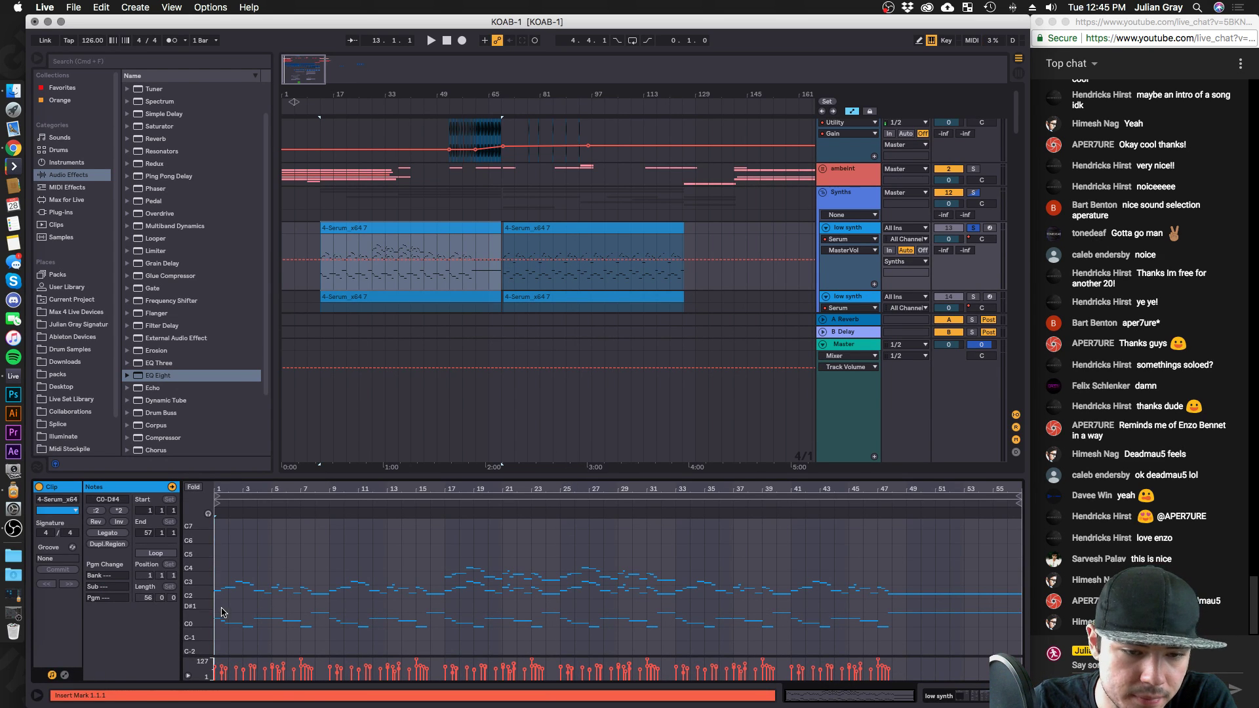
drag(221, 612, 1019, 649)
key(Delete)
click(756, 211)
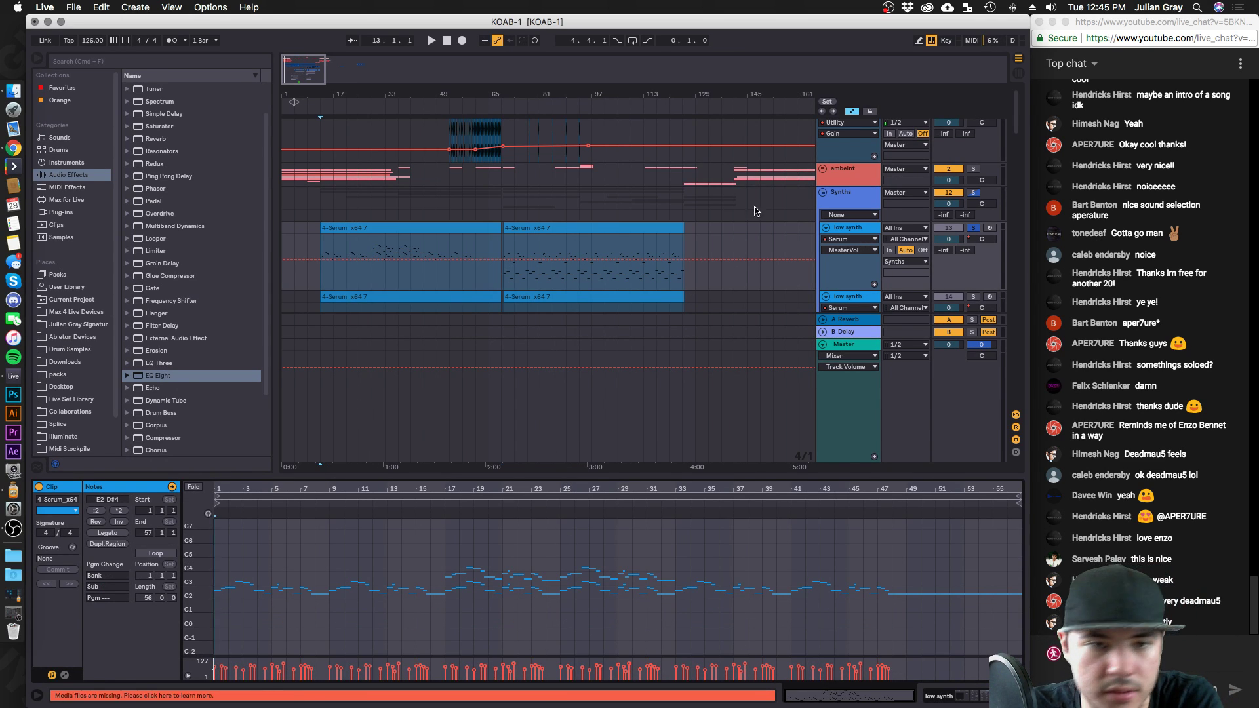
click(552, 223)
drag(233, 598, 1020, 626)
key(Delete)
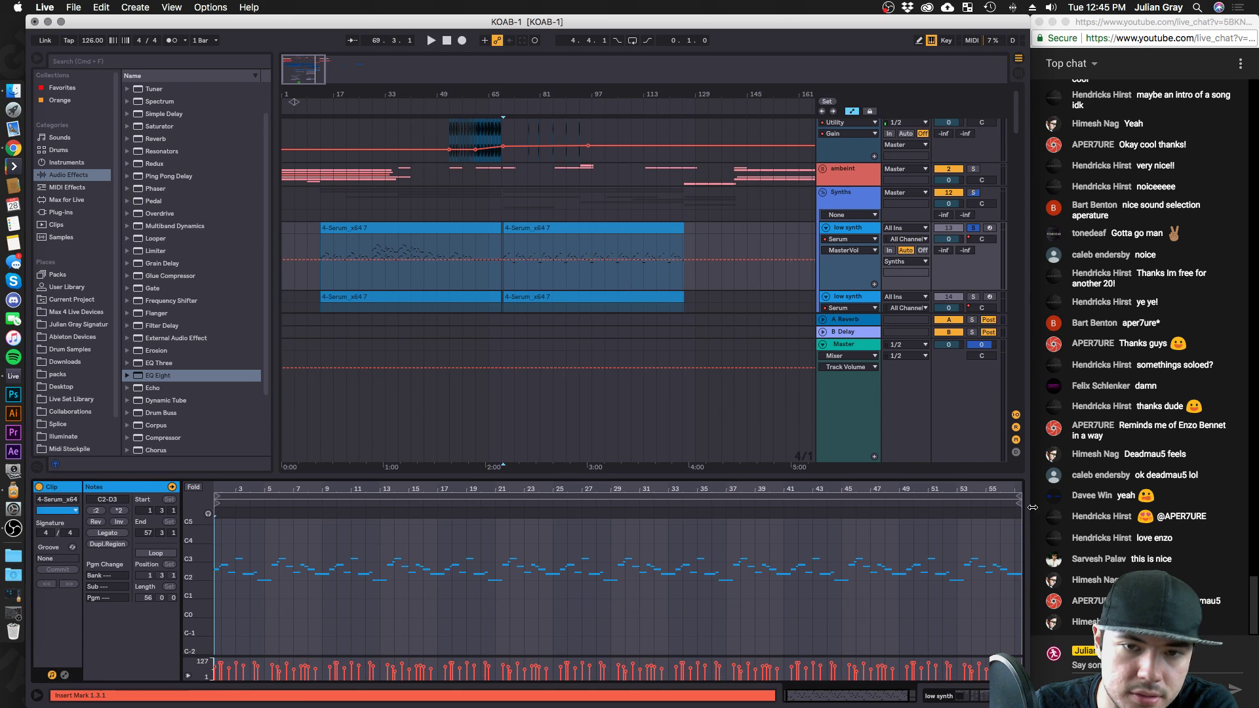
Delete the upper line of notes from C2 upward in both clips of the duplicated low synth track.
click(470, 296)
click(223, 547)
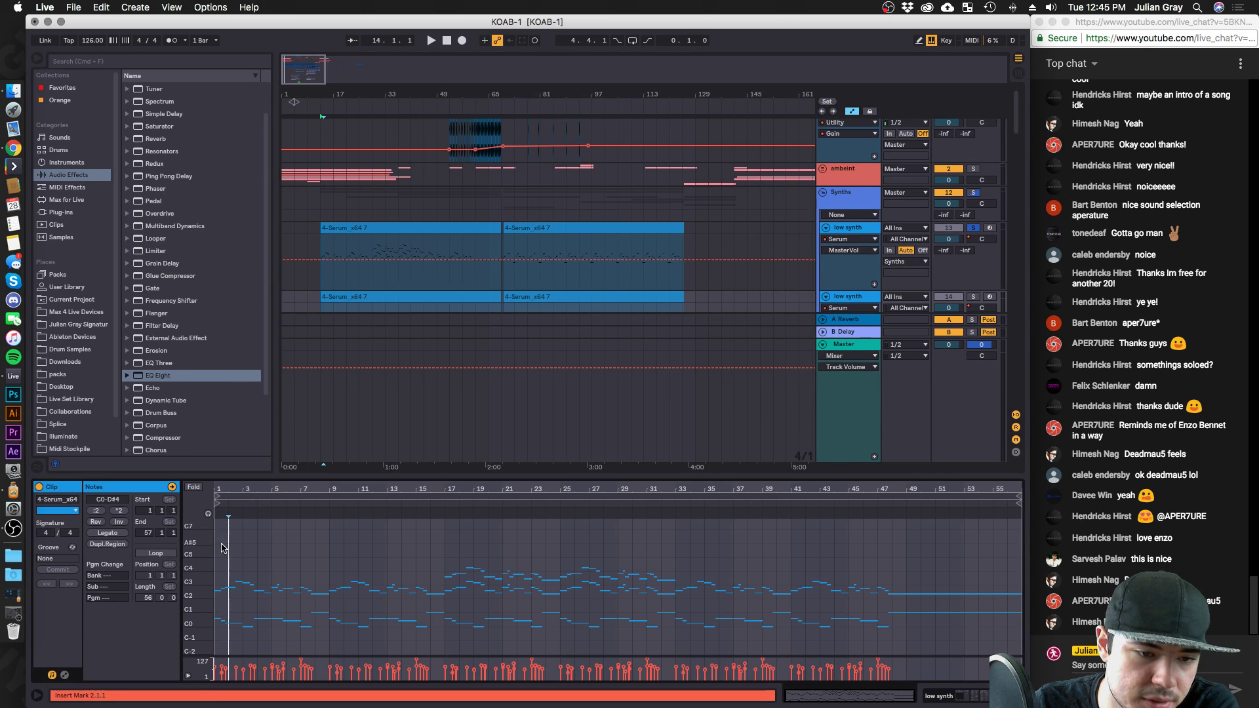
drag(226, 552, 1047, 607)
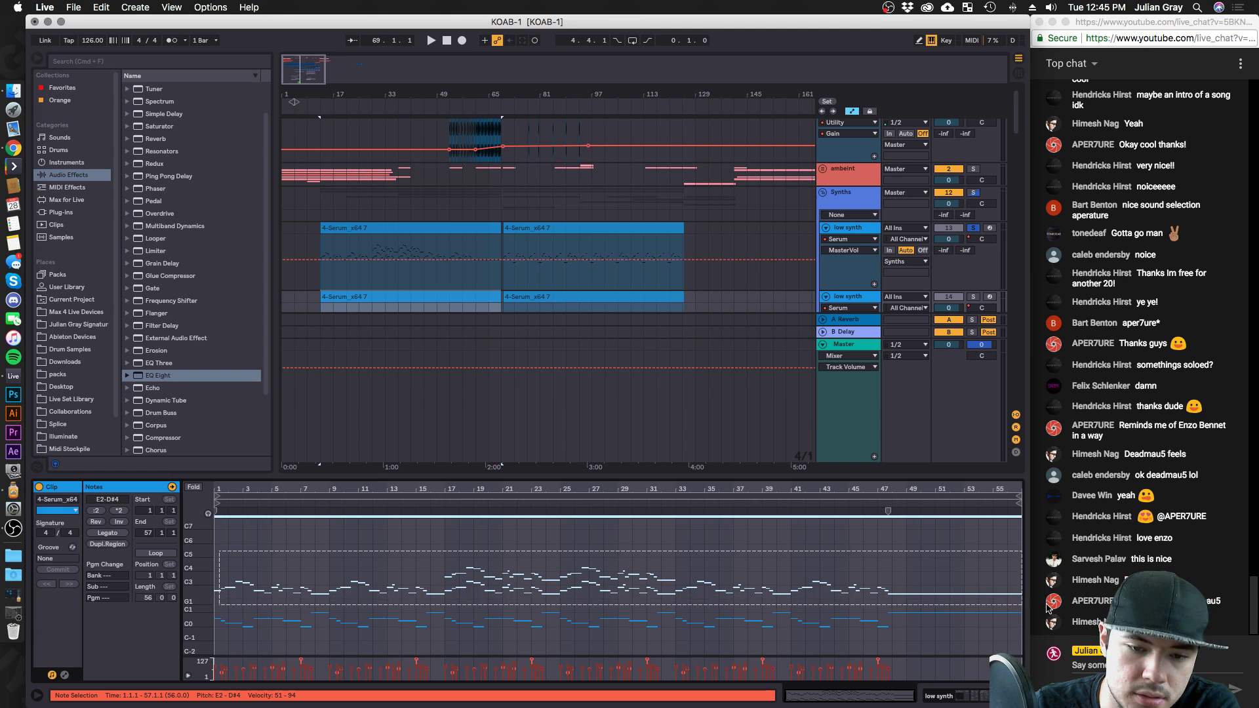
click(519, 296)
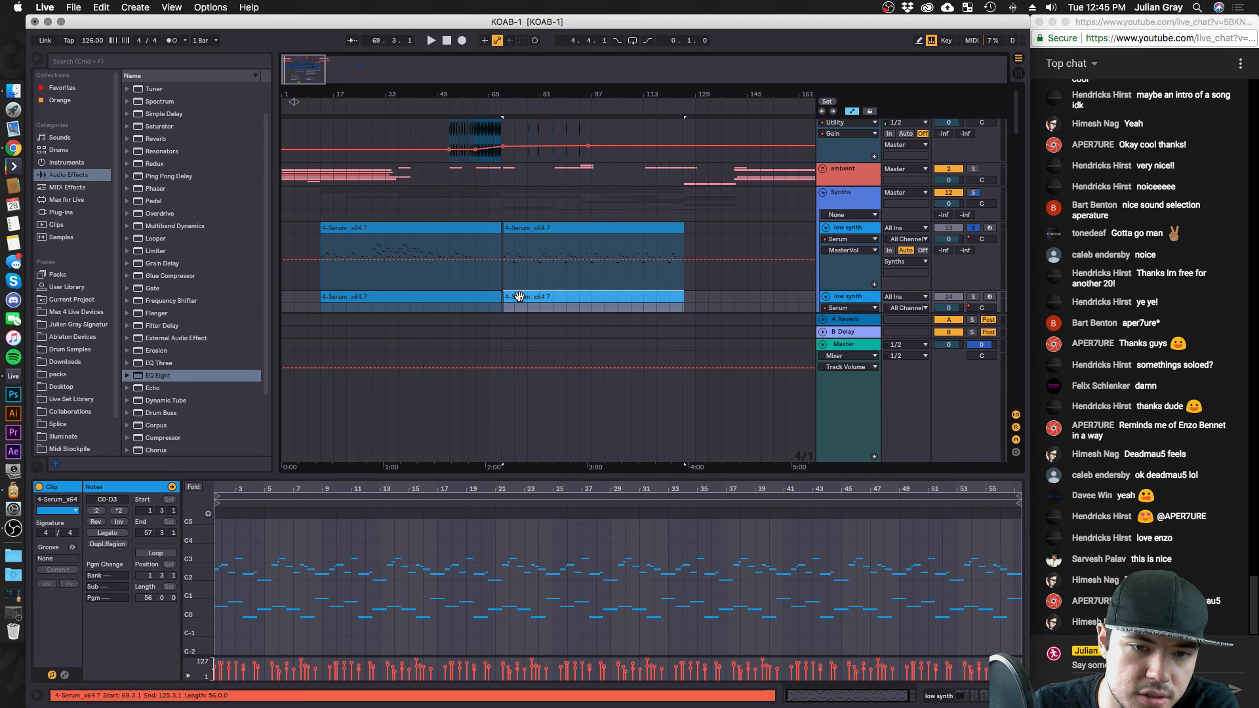
drag(216, 545, 995, 590)
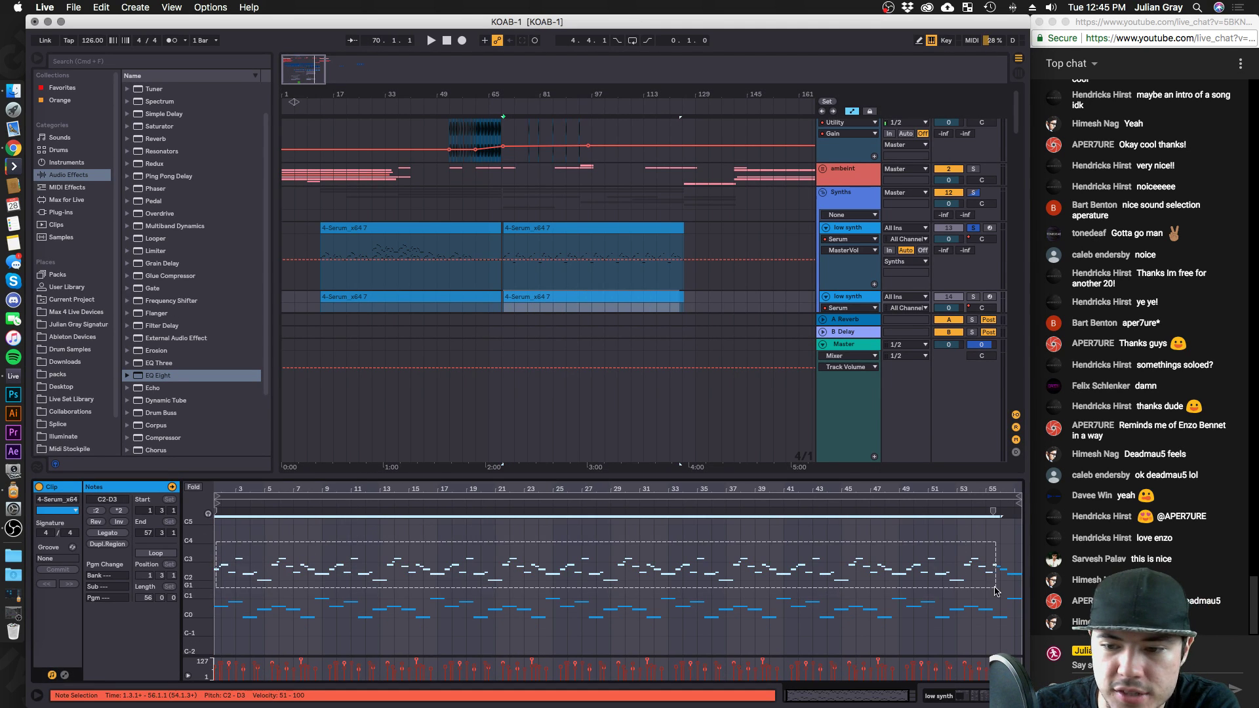
key(Delete)
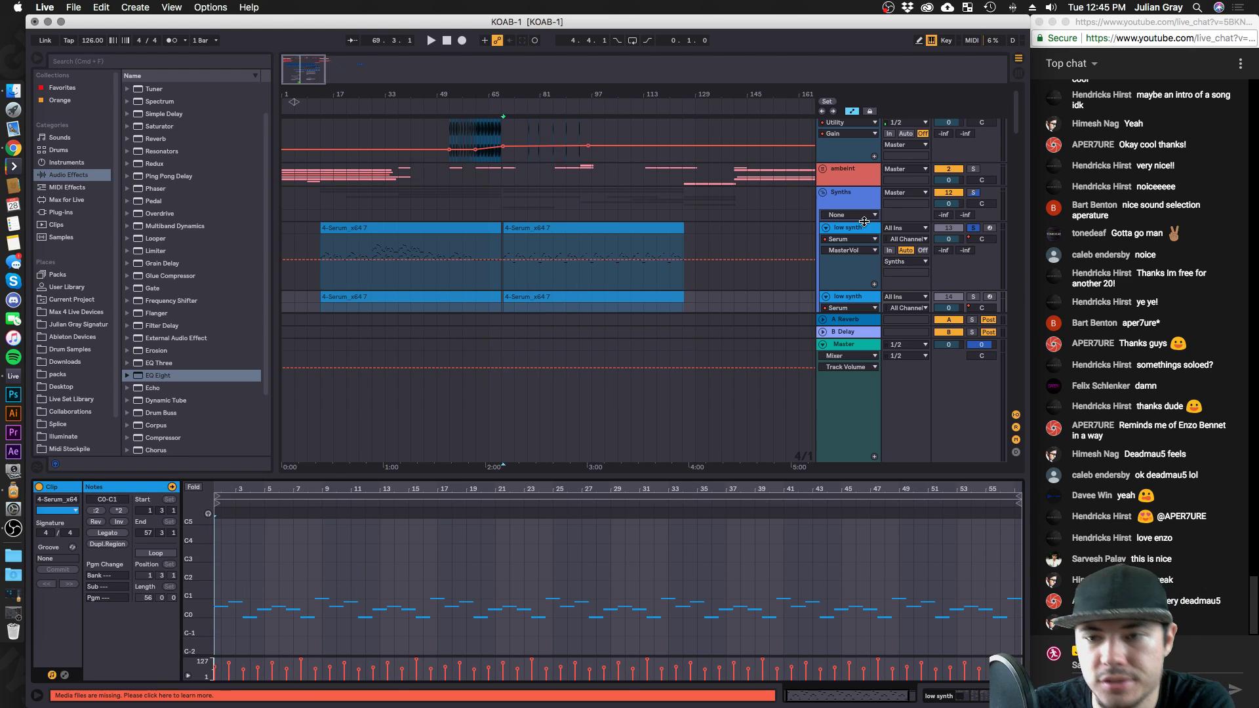
Rename the original low synth track High Pad and its duplicate Low Pad.
click(867, 299)
click(852, 227)
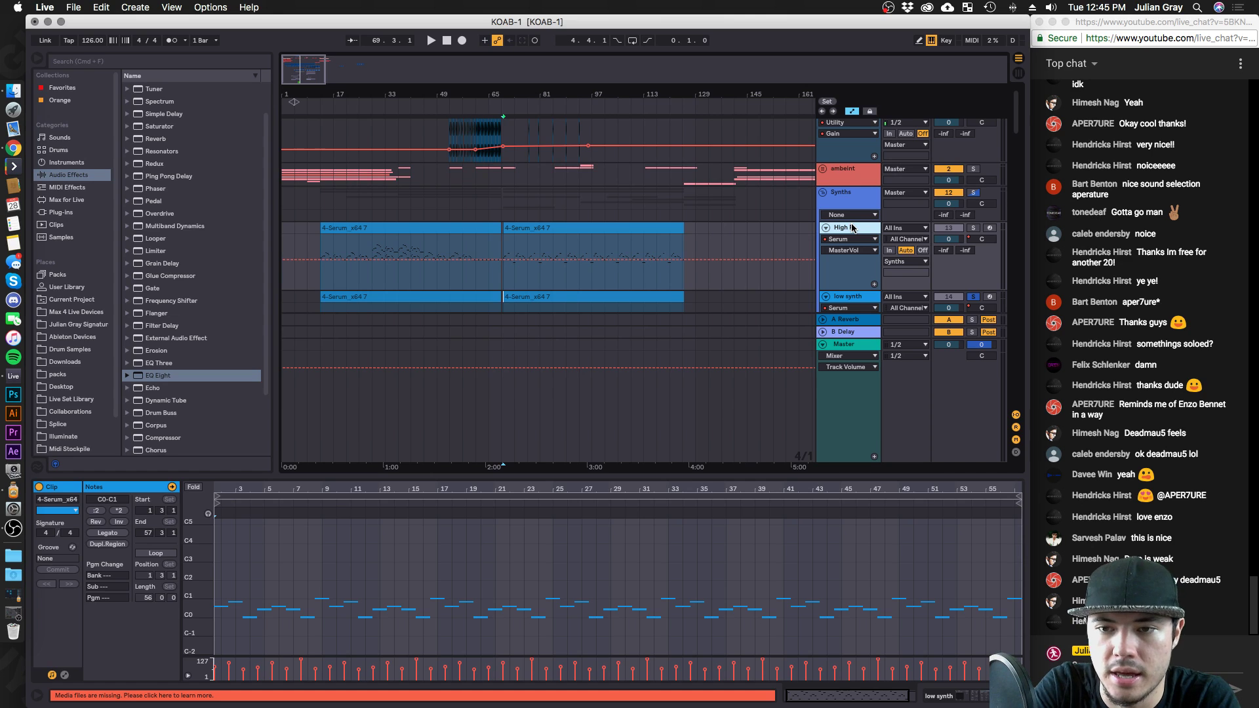
scroll(850, 228, down, 2)
click(858, 230)
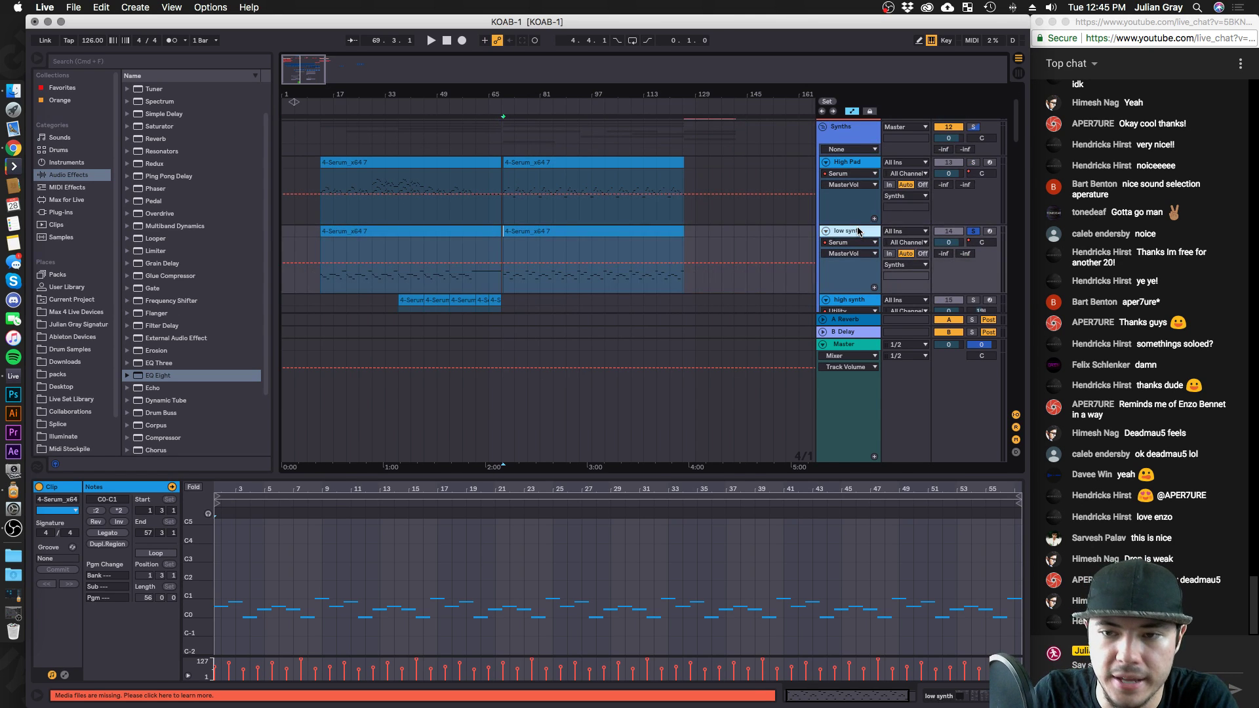
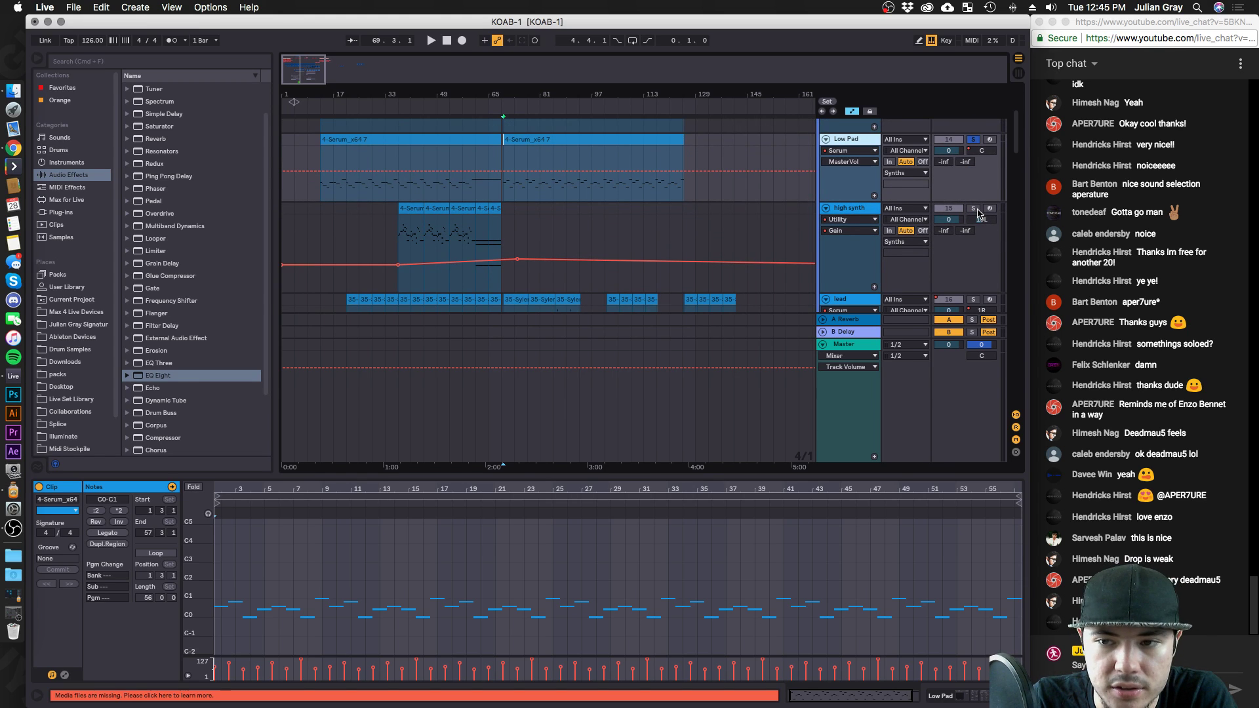
Audition the high synth together with the Low Pad from bar 37 and clear the track solos.
click(399, 231)
key(space)
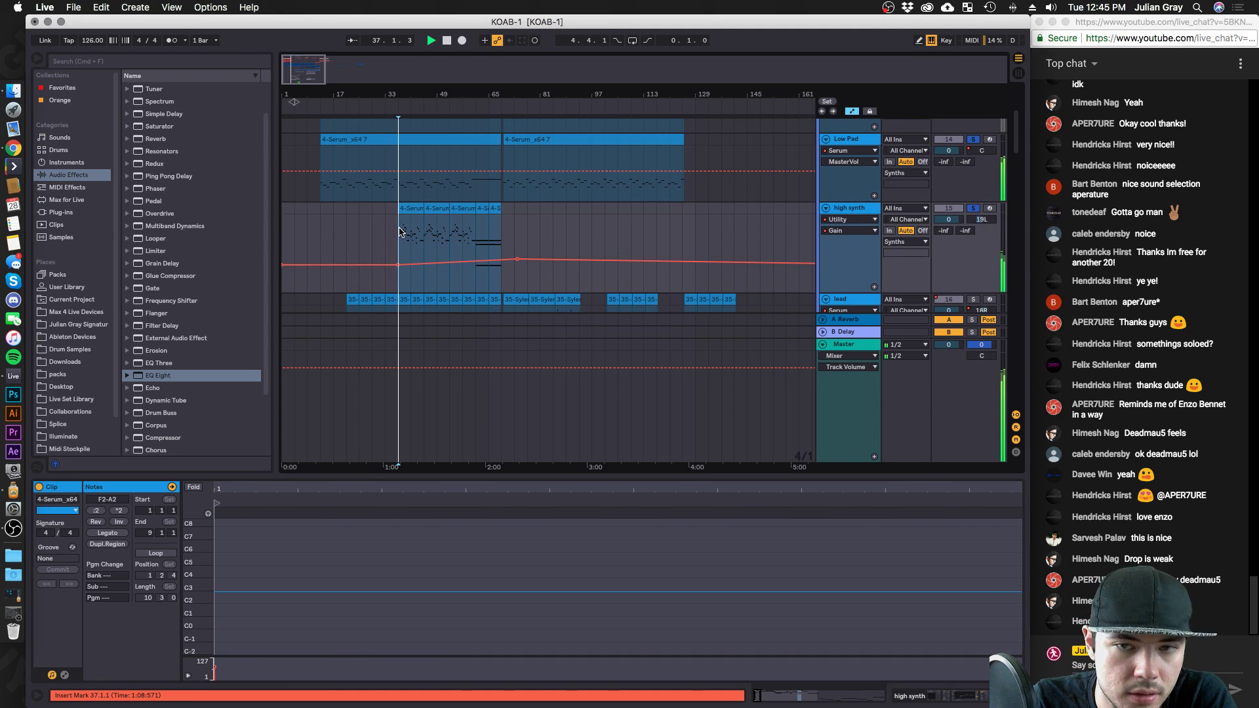
scroll(688, 233, up, 2)
key(space)
click(975, 207)
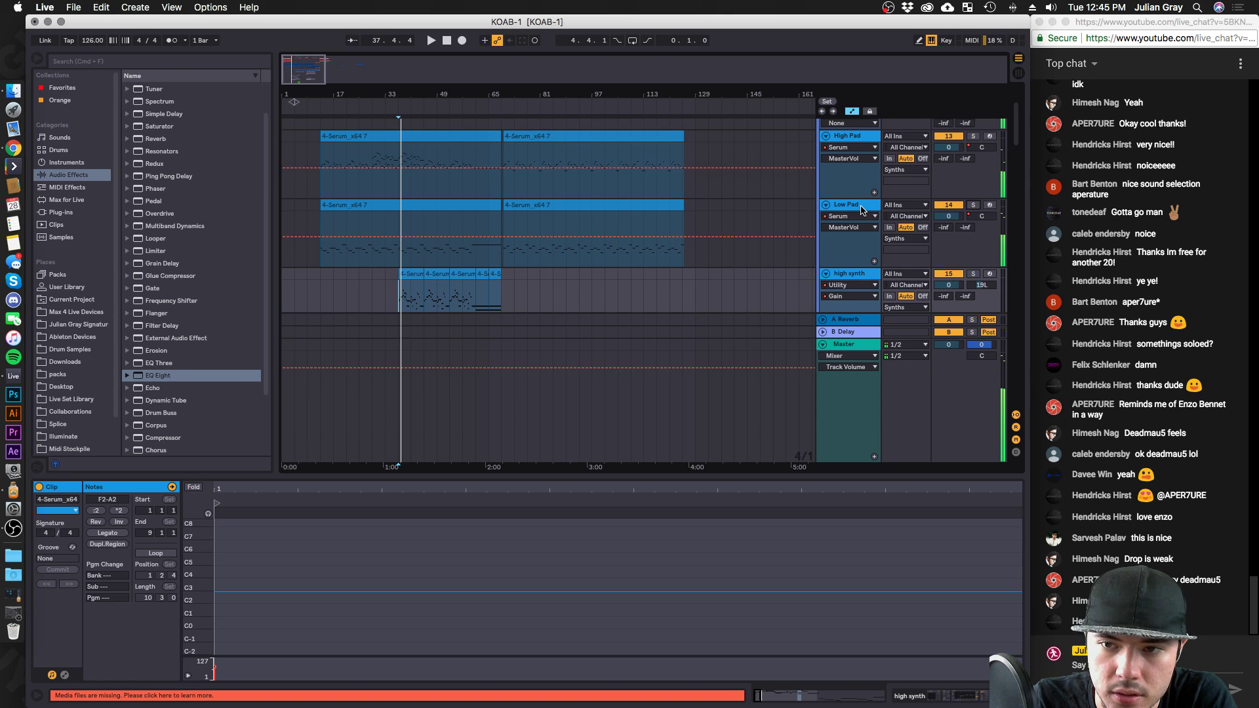
Inspect the device chains of the Synths group and the Master track.
scroll(859, 206, up, 3)
click(853, 206)
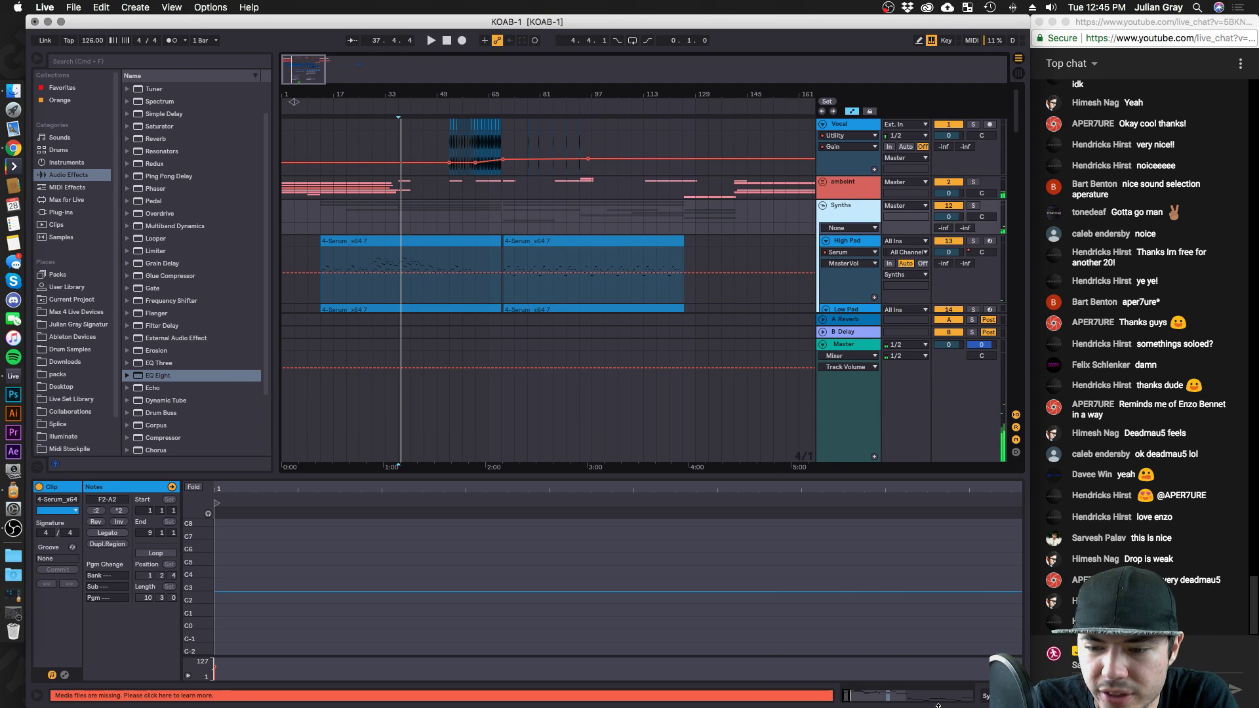
key(shift+Tab)
click(867, 434)
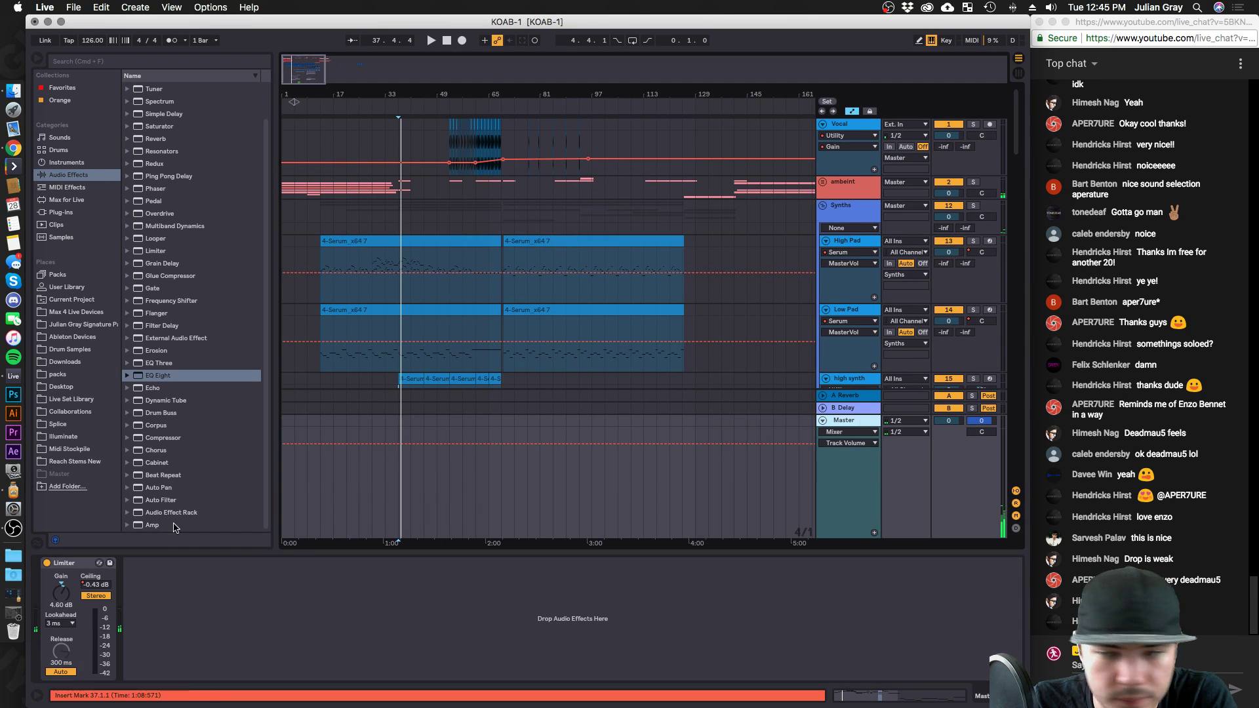
Play from bar 37 with the High Pad's Glue Compressor enabled and set its makeup gain to 5.40 dB.
click(319, 290)
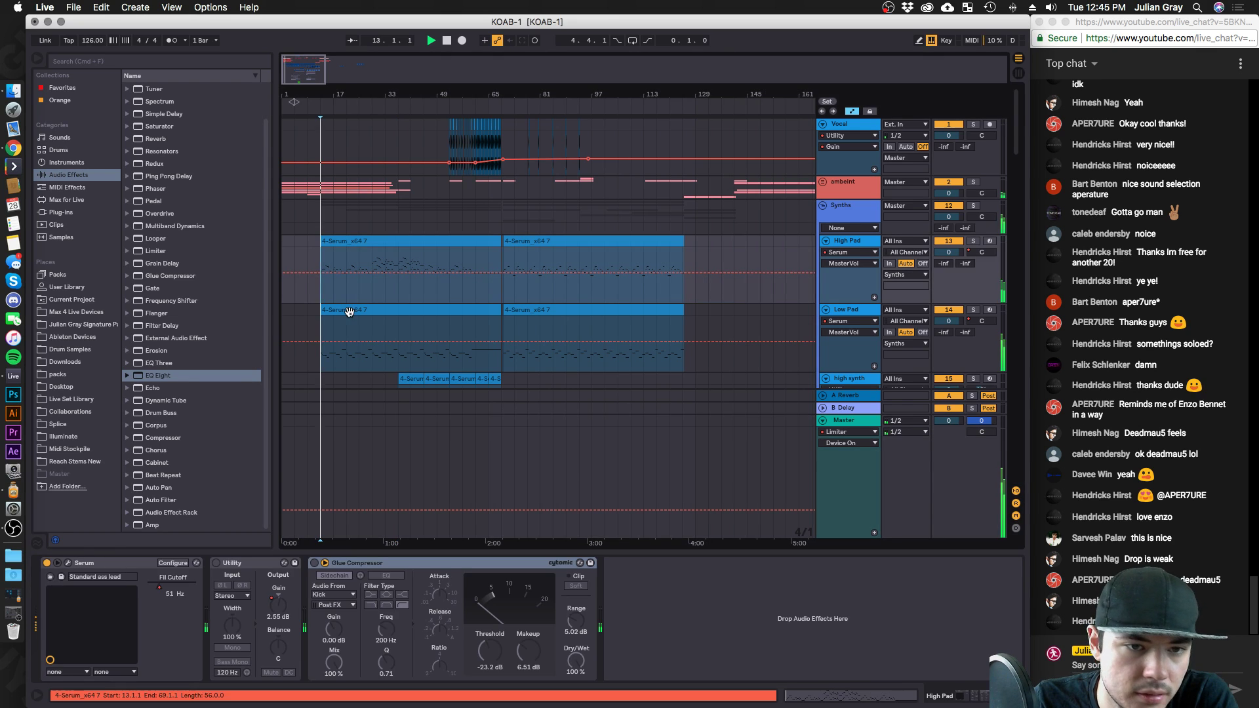
key(space)
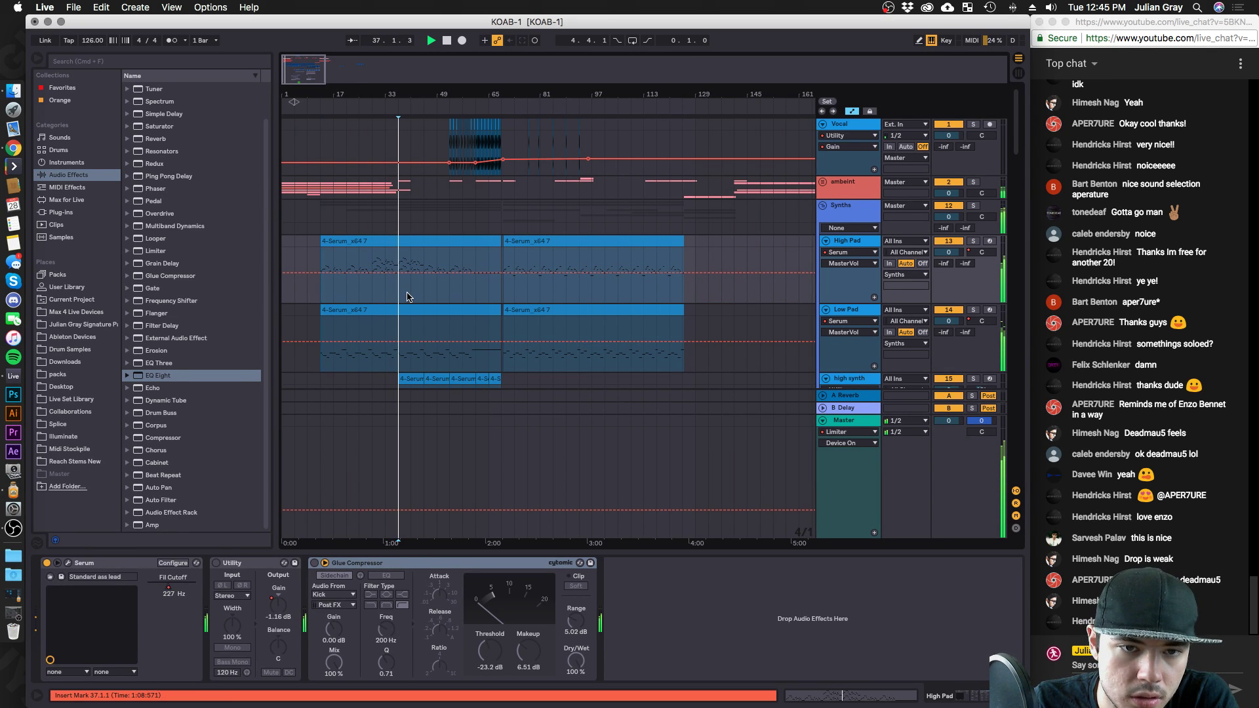
click(400, 290)
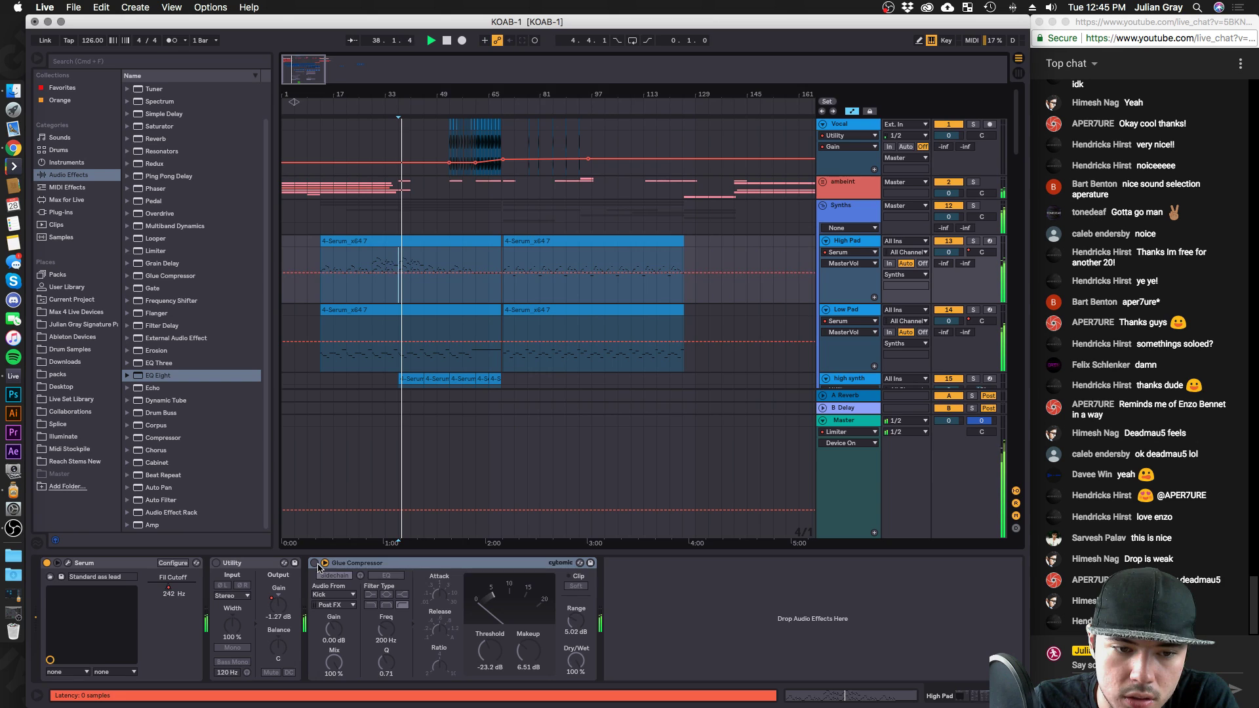
mouse_move(528, 651)
mouse_down()
mouse_move(528, 620)
mouse_move(529, 638)
mouse_up()
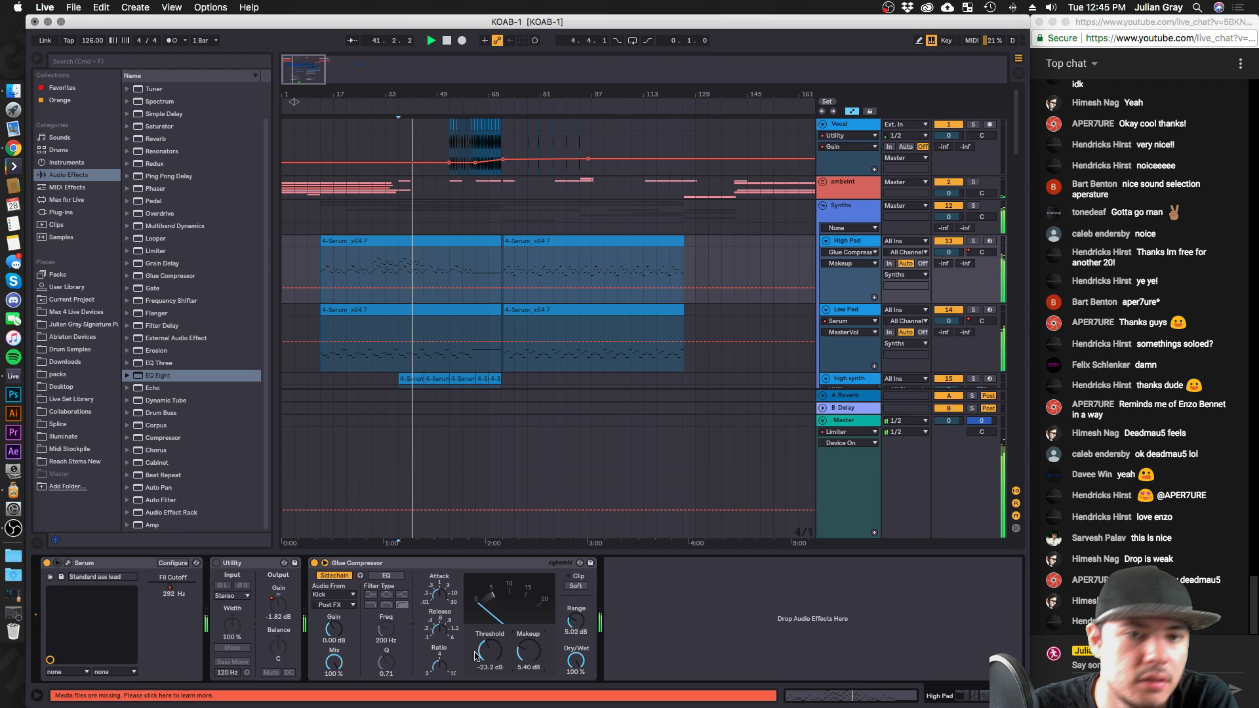
Solo the High Pad track, switch off its Glue Compressor and place the insert marker at bar 49.
click(398, 271)
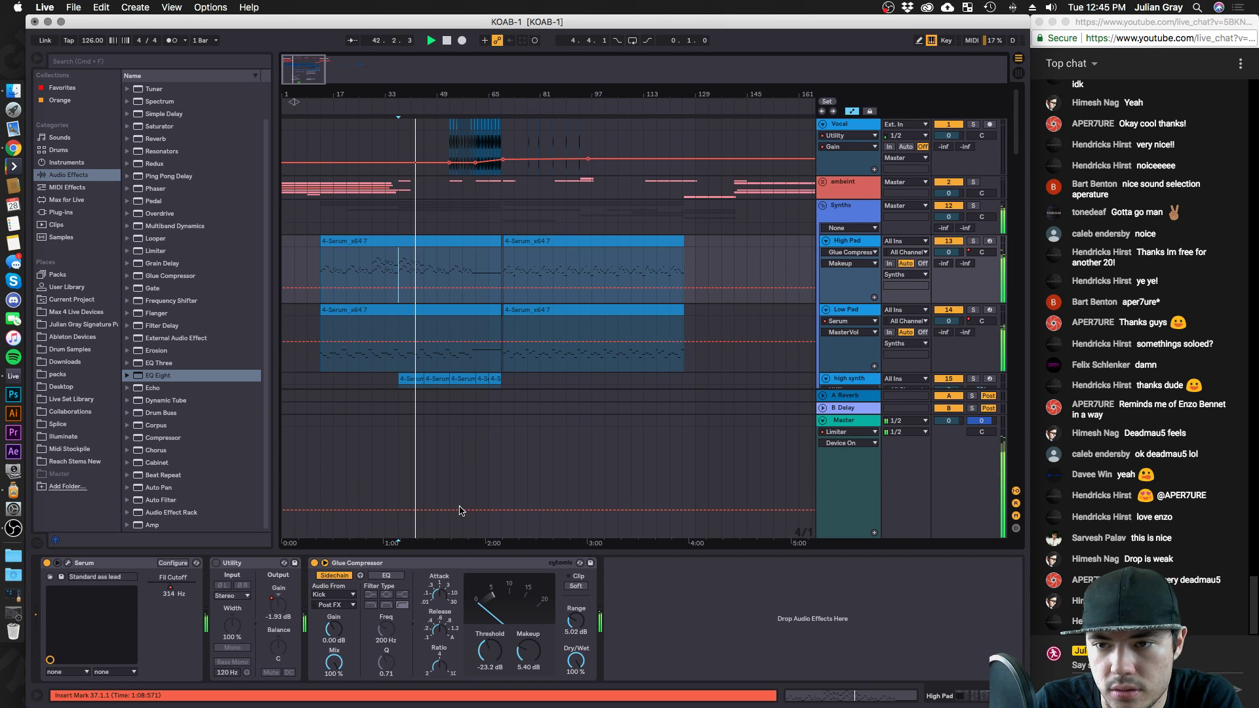
click(973, 240)
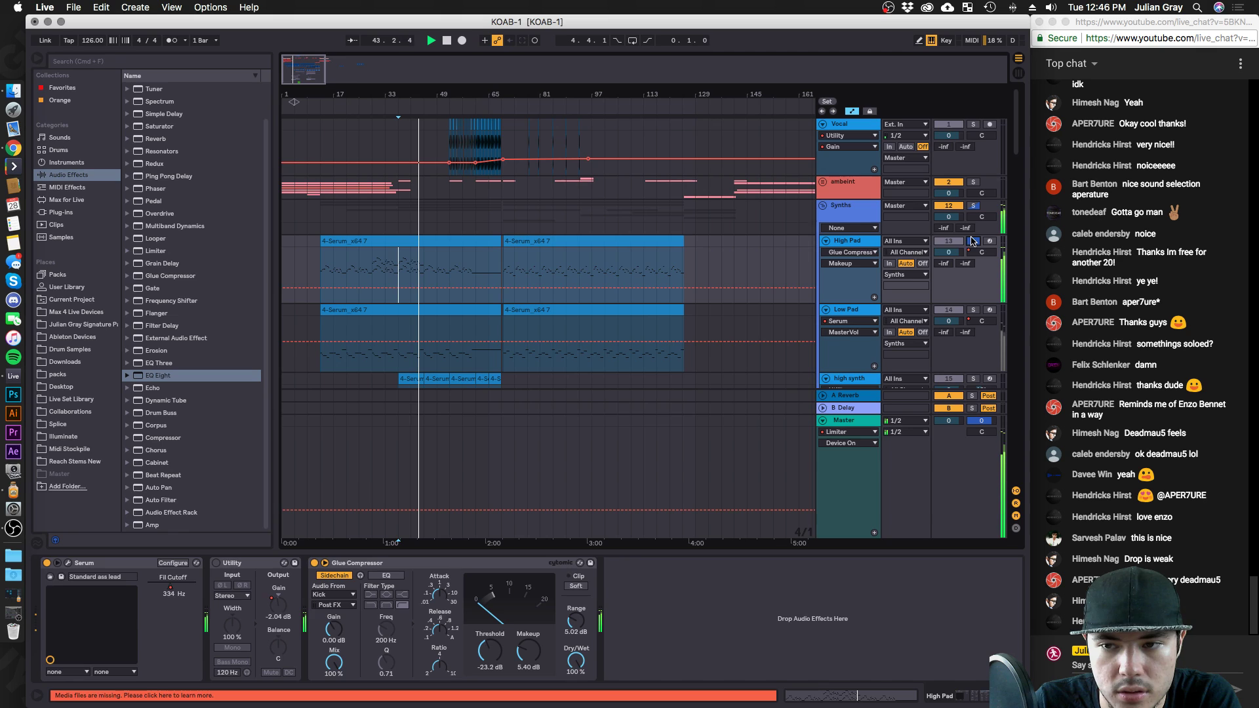
click(315, 562)
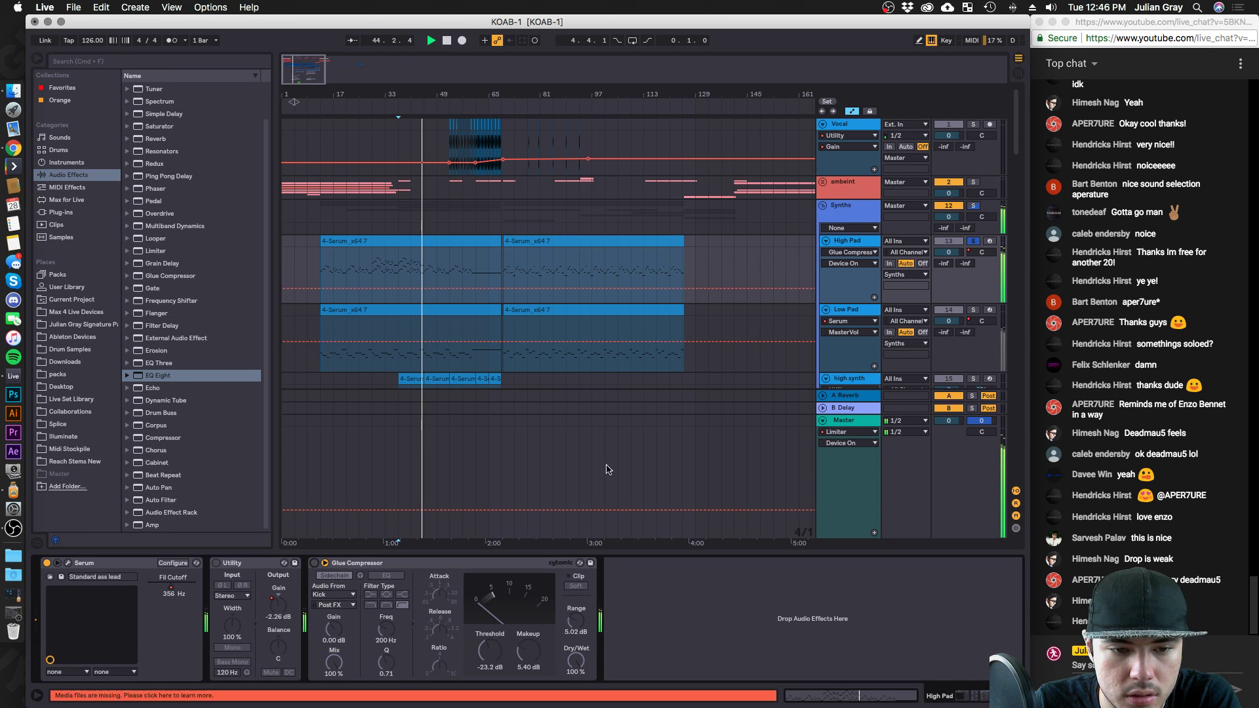
click(432, 239)
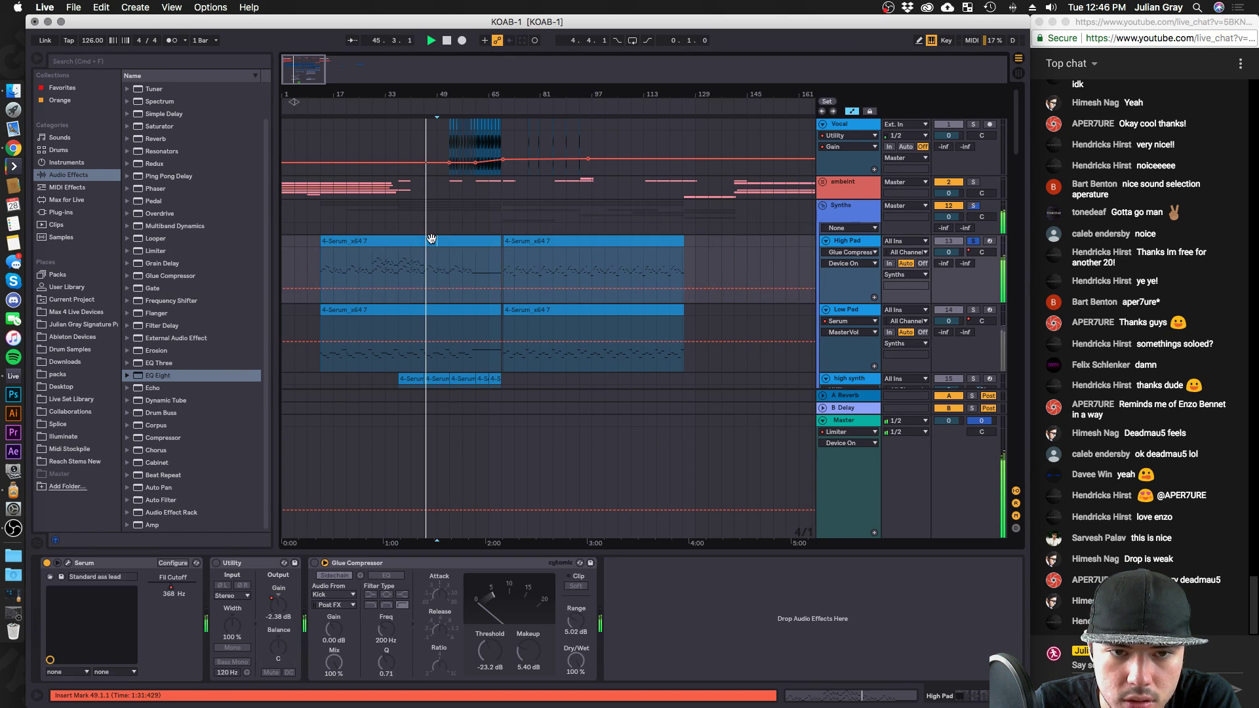
Solo the Low Pad track, switch off oscillator B in its Serum and set oscillator A's unison to 5 voices.
click(972, 310)
click(874, 311)
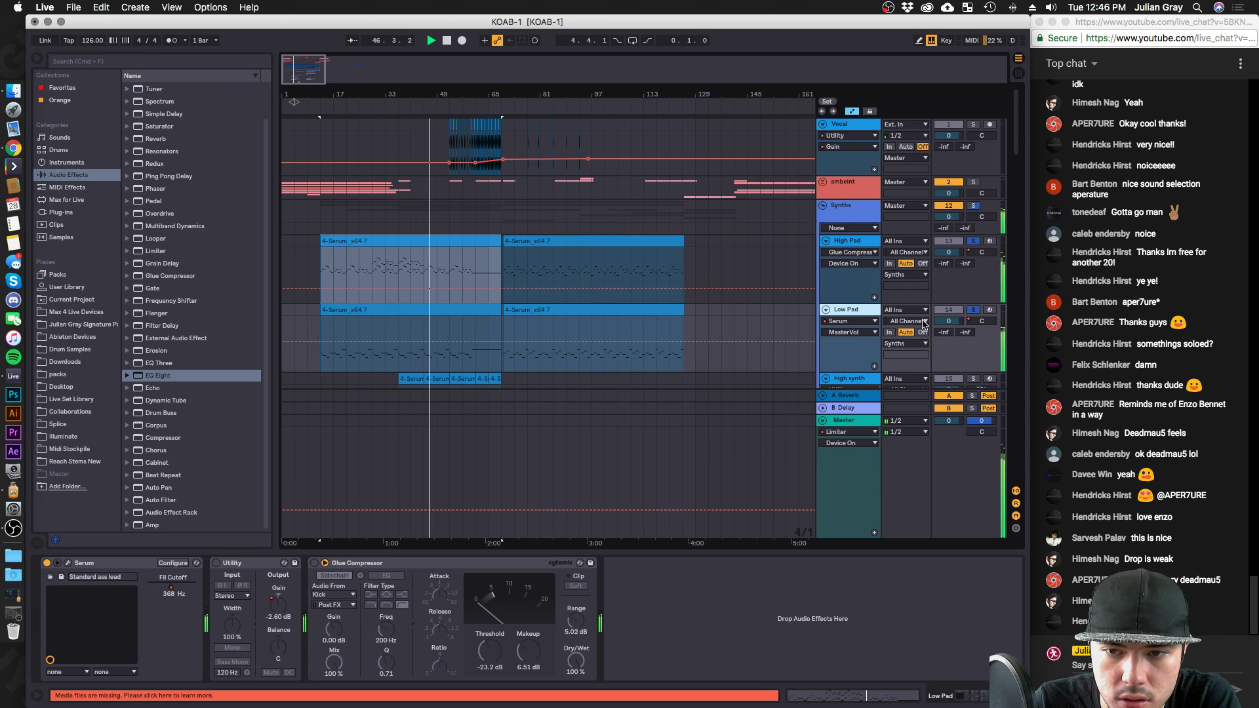
click(67, 563)
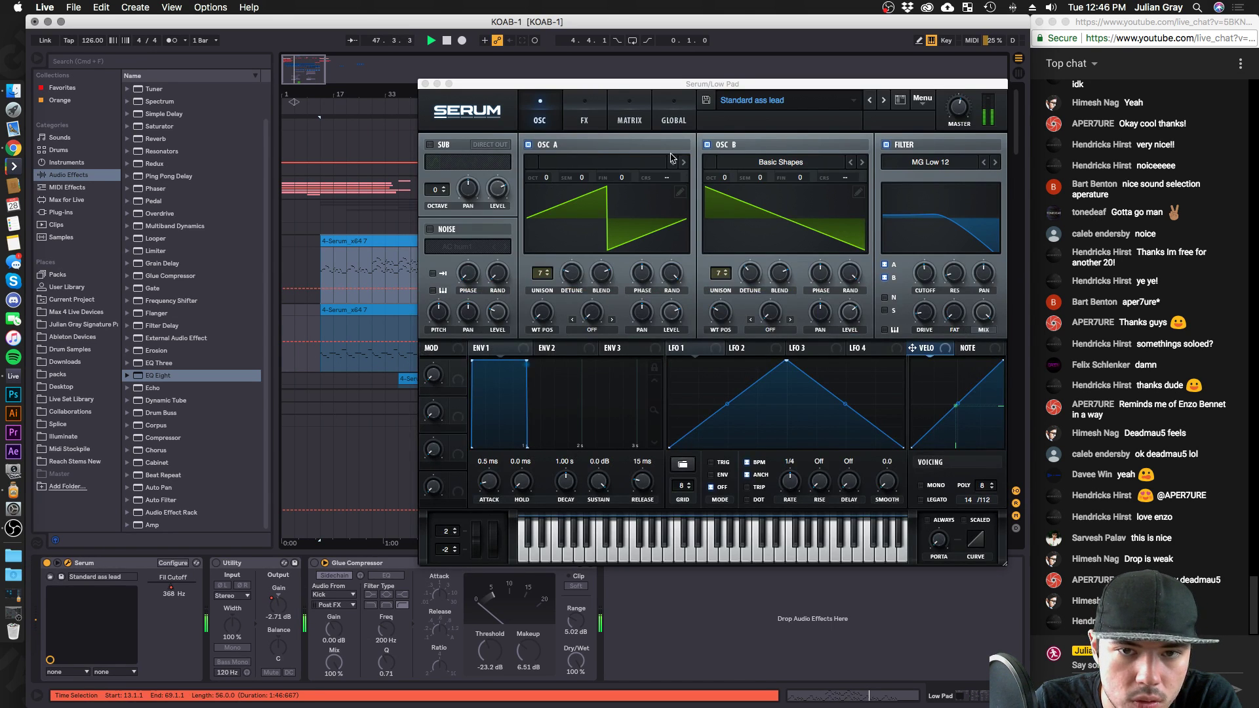
click(708, 145)
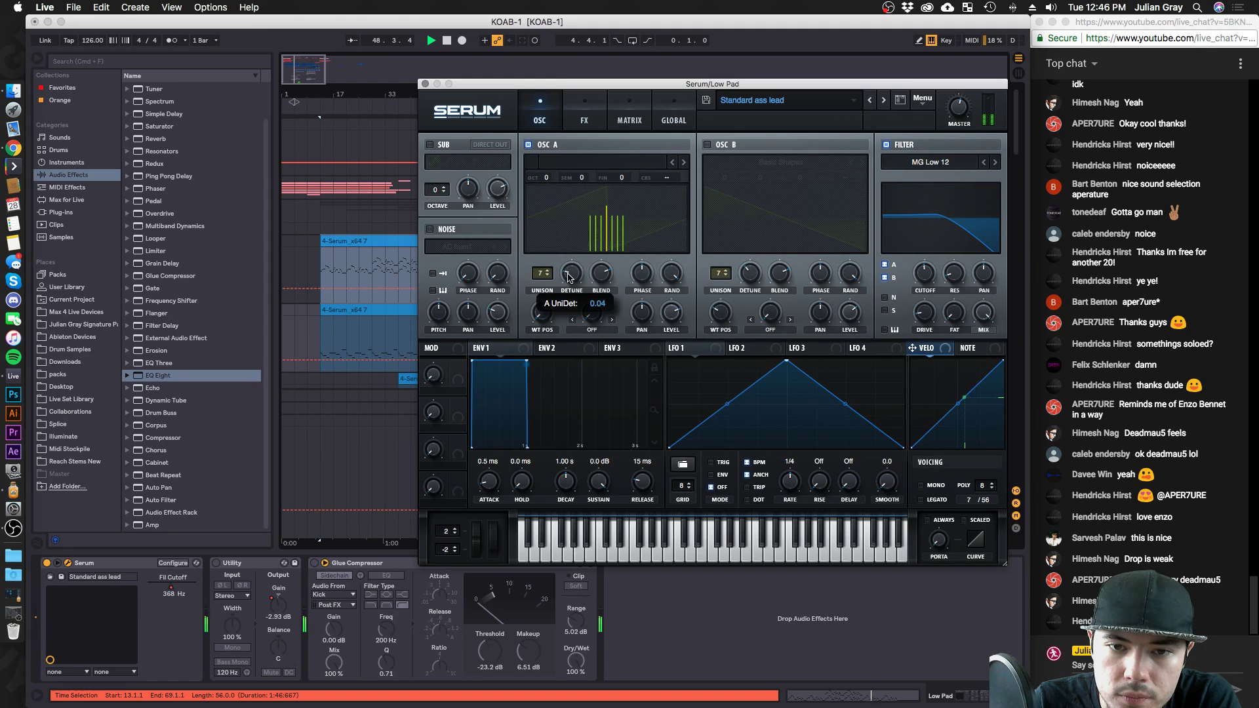
click(547, 276)
click(547, 276)
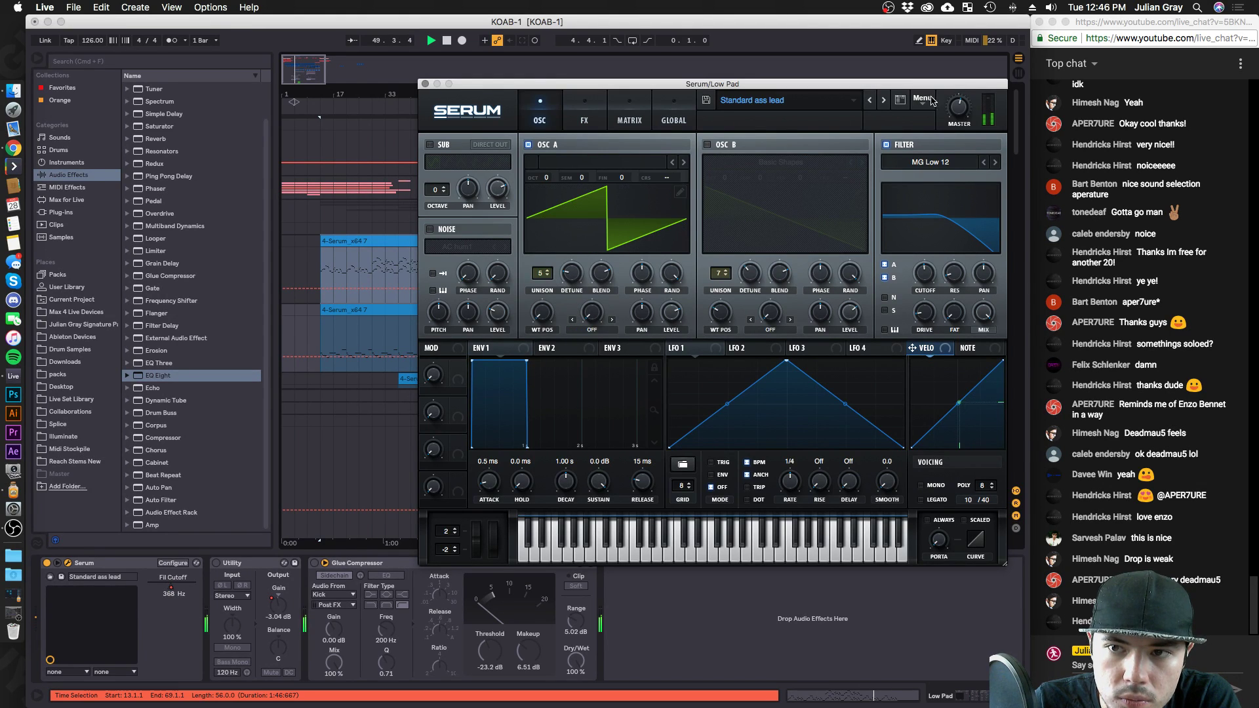
Adjust the Low Pad Serum's master level and lower its filter cutoff to about 122 Hz, with playback stopped at the end.
drag(958, 105, 963, 87)
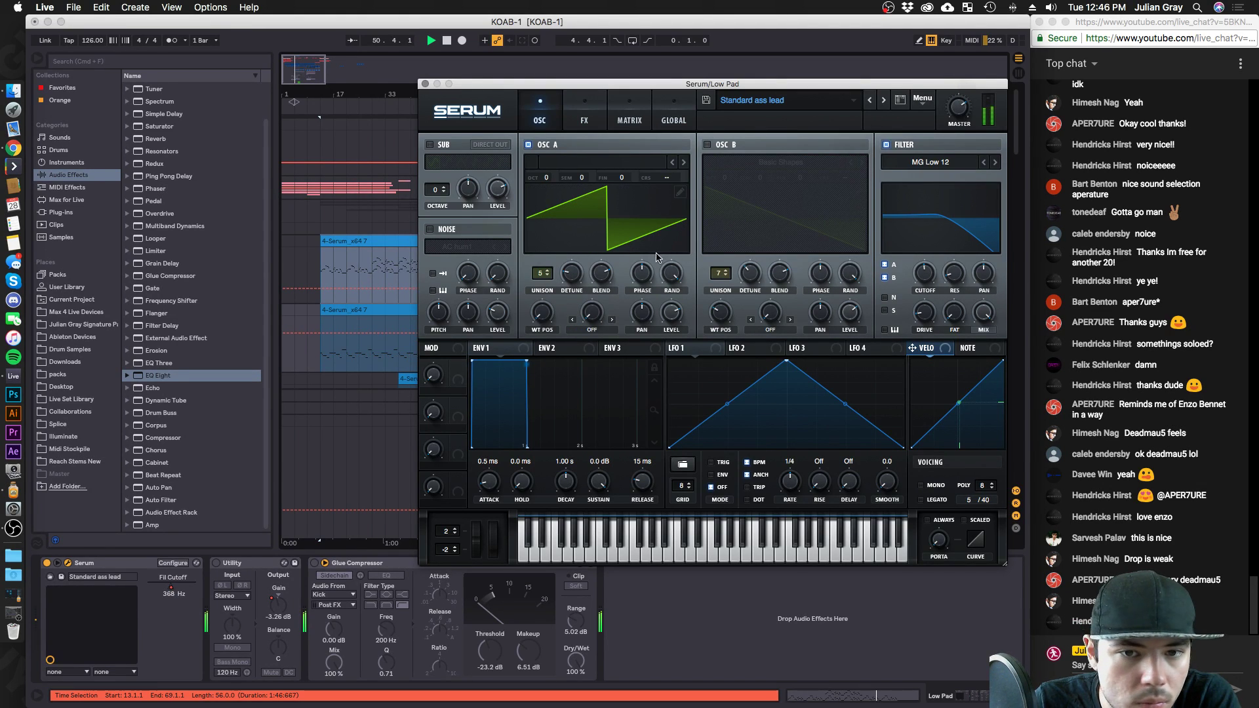
drag(932, 268, 933, 298)
key(space)
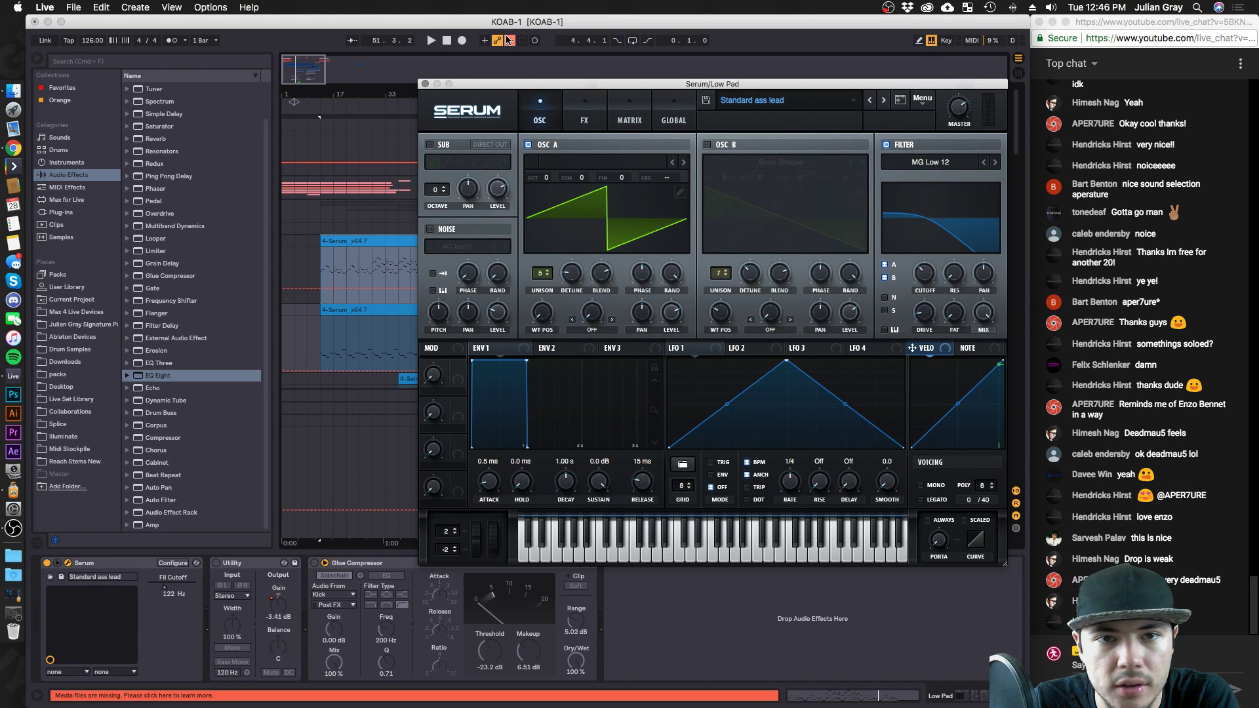
click(425, 83)
Show the Low Pad's Fil Cutoff automation and lower its section from bar 13 up to about bar 65 to roughly 0.19.
click(861, 332)
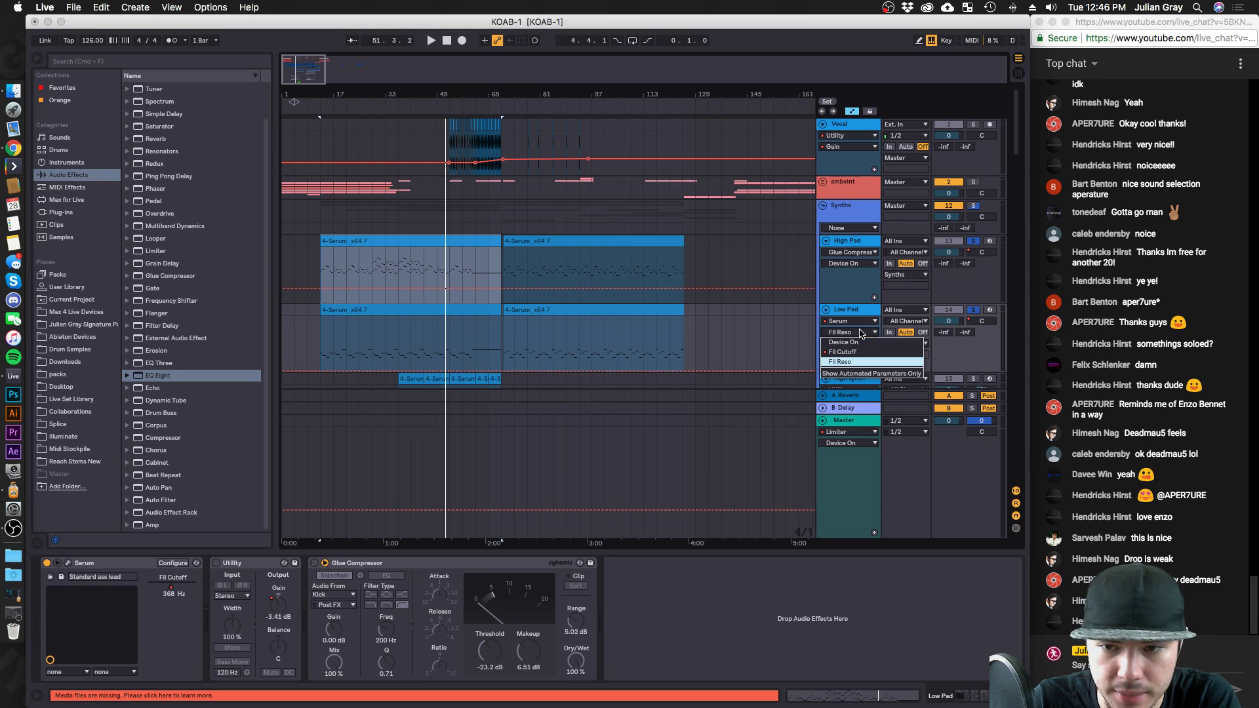
click(843, 351)
drag(722, 337, 318, 362)
click(319, 341)
drag(425, 349, 488, 356)
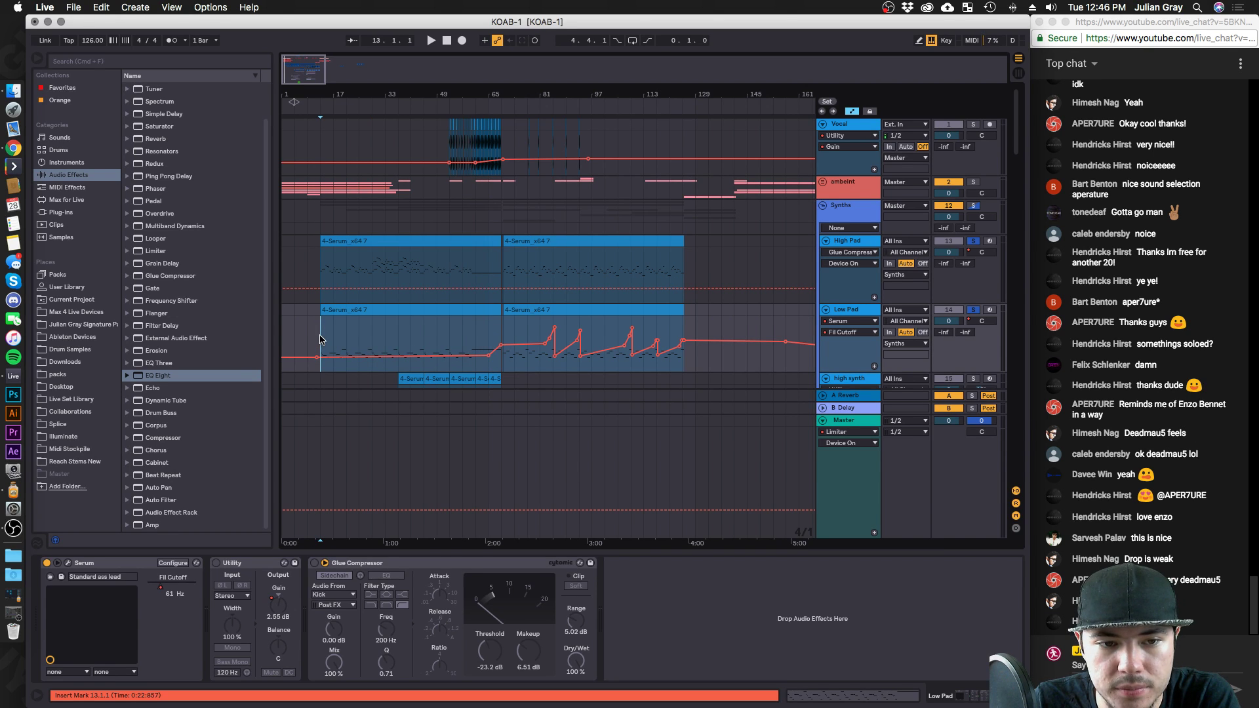
drag(406, 352, 407, 357)
click(398, 347)
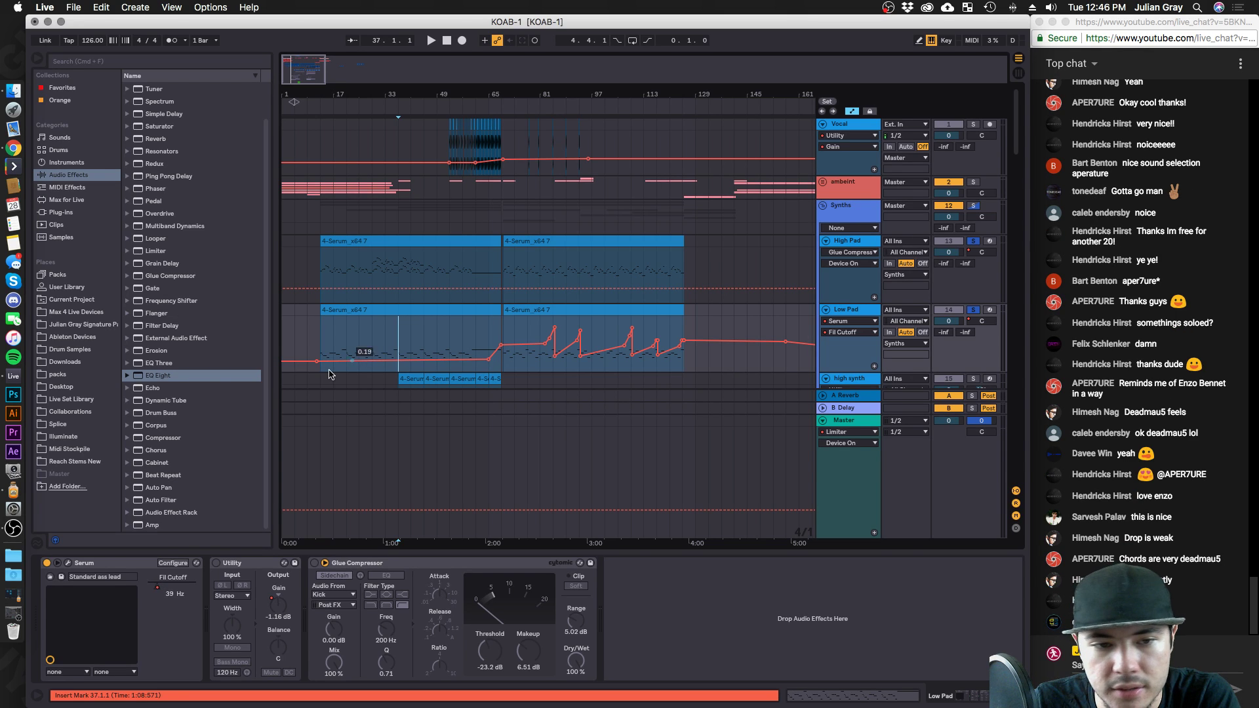
Play from bar 13 and raise the opening section of the Low Pad's Fil Cutoff automation to about 0.37.
click(317, 348)
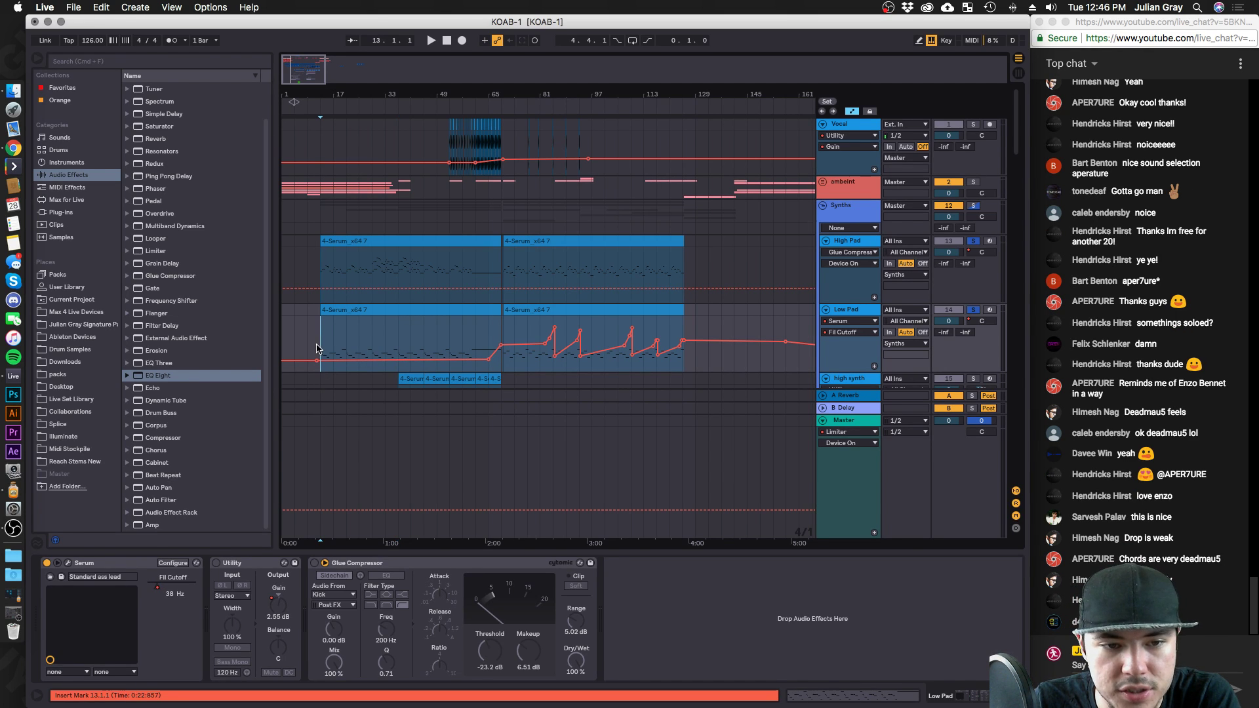
key(space)
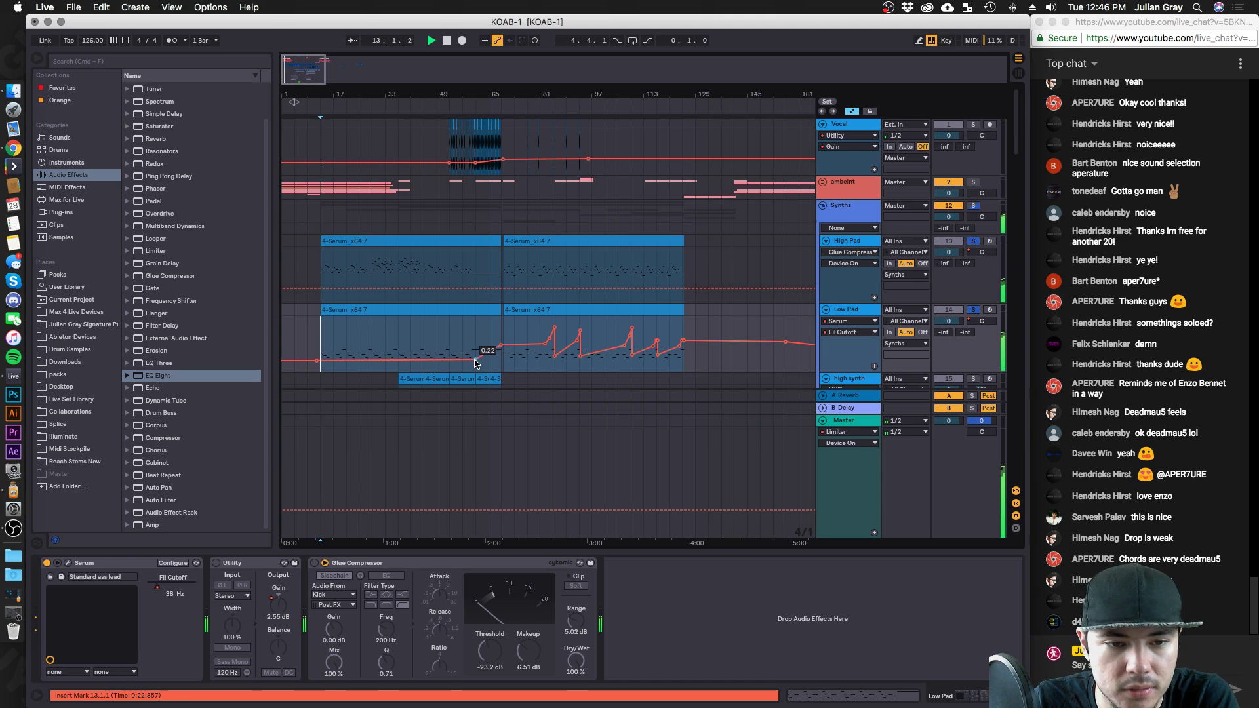
drag(426, 358, 426, 351)
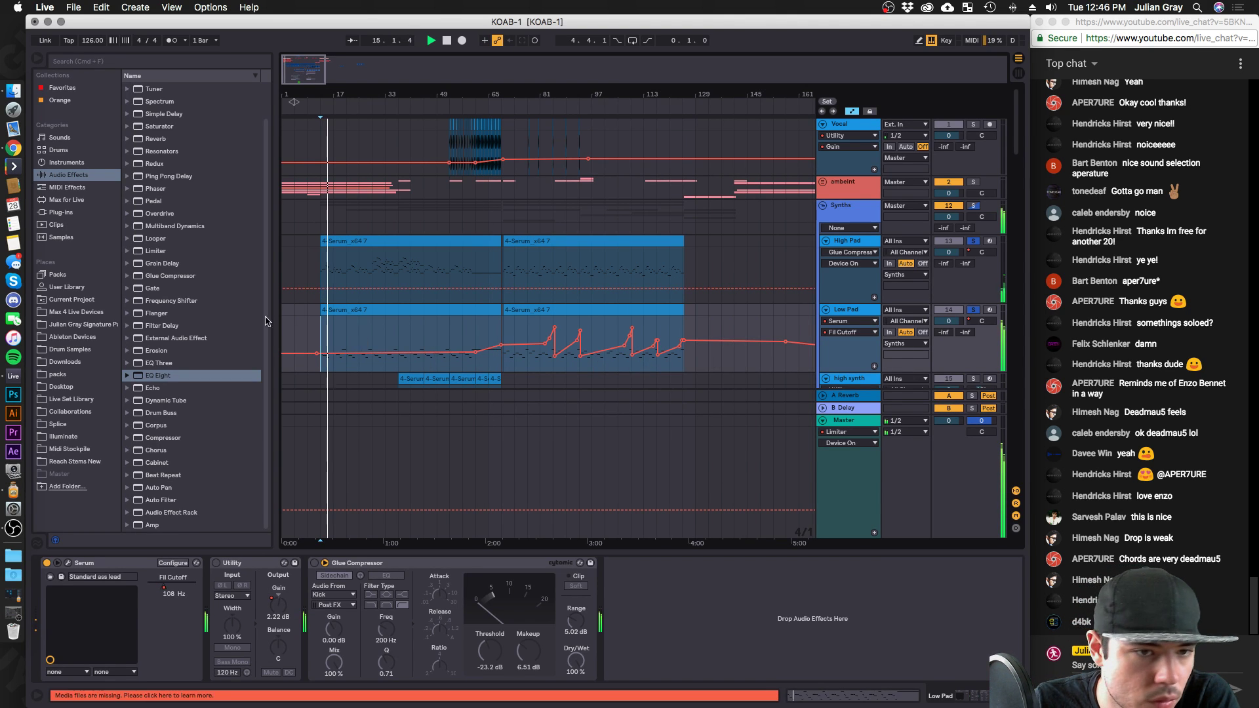
drag(367, 354, 367, 349)
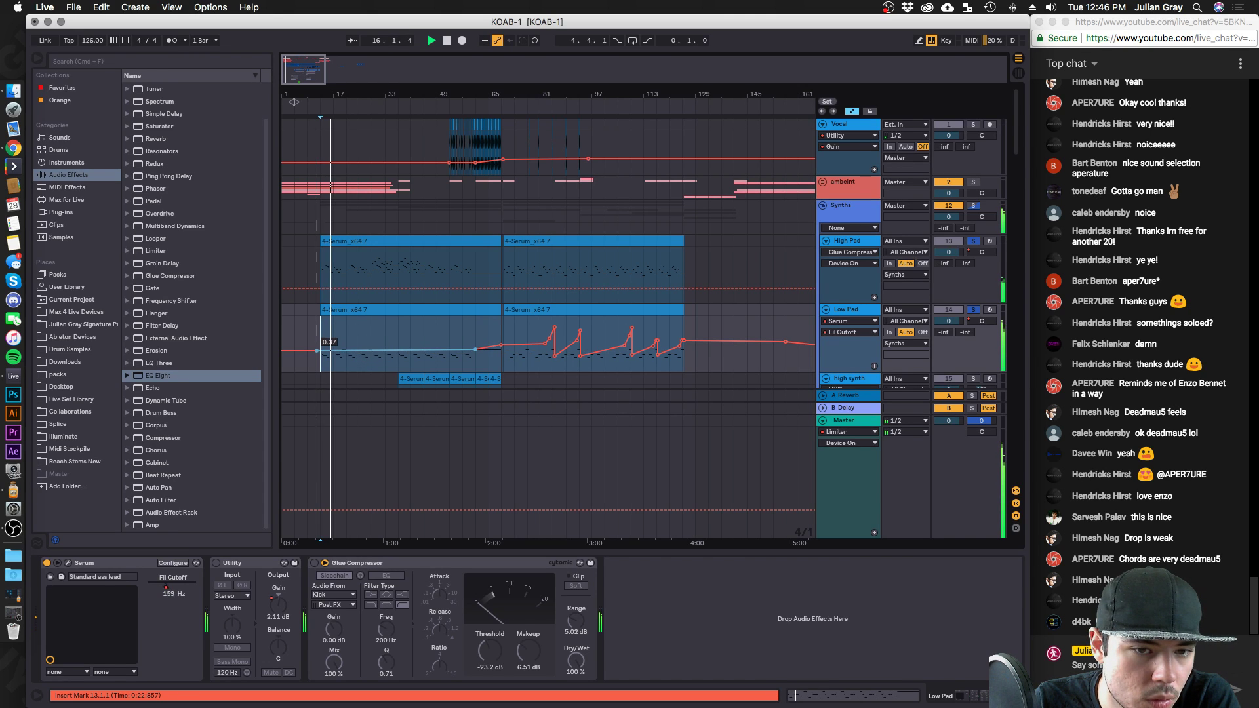
Solo the Synths group and set oscillator B's octave to -1 in the High Pad's Serum.
click(975, 205)
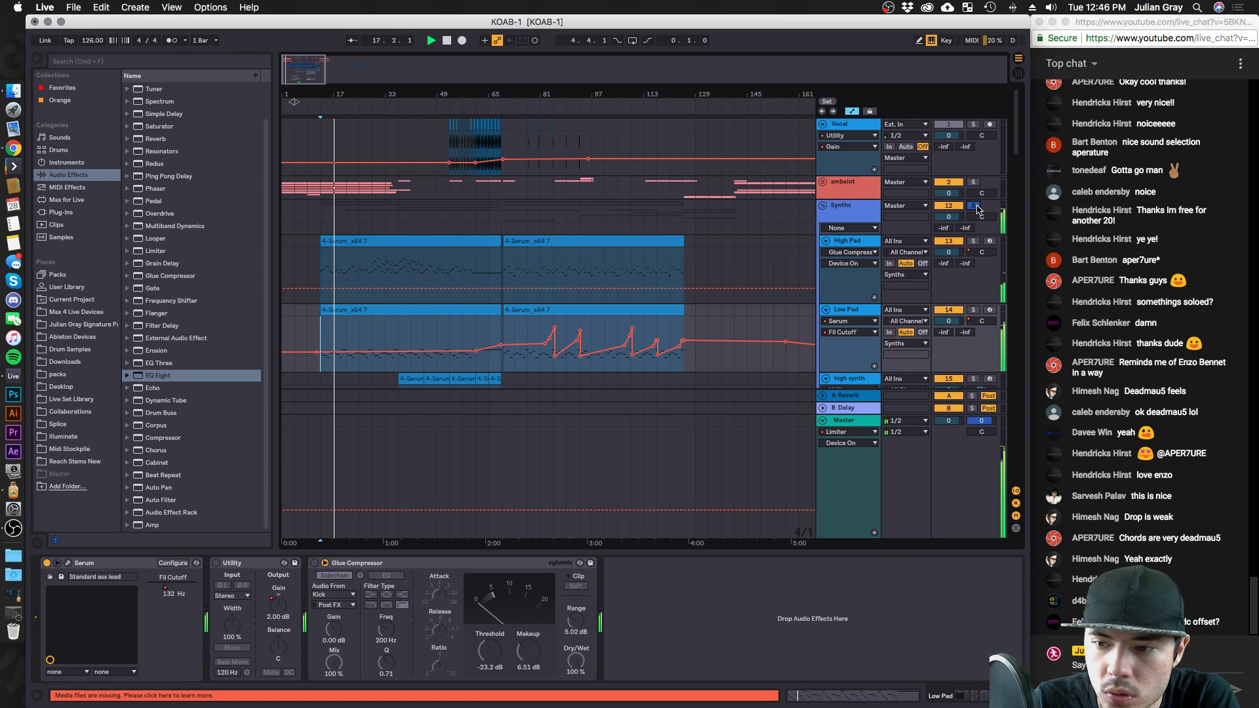
click(323, 264)
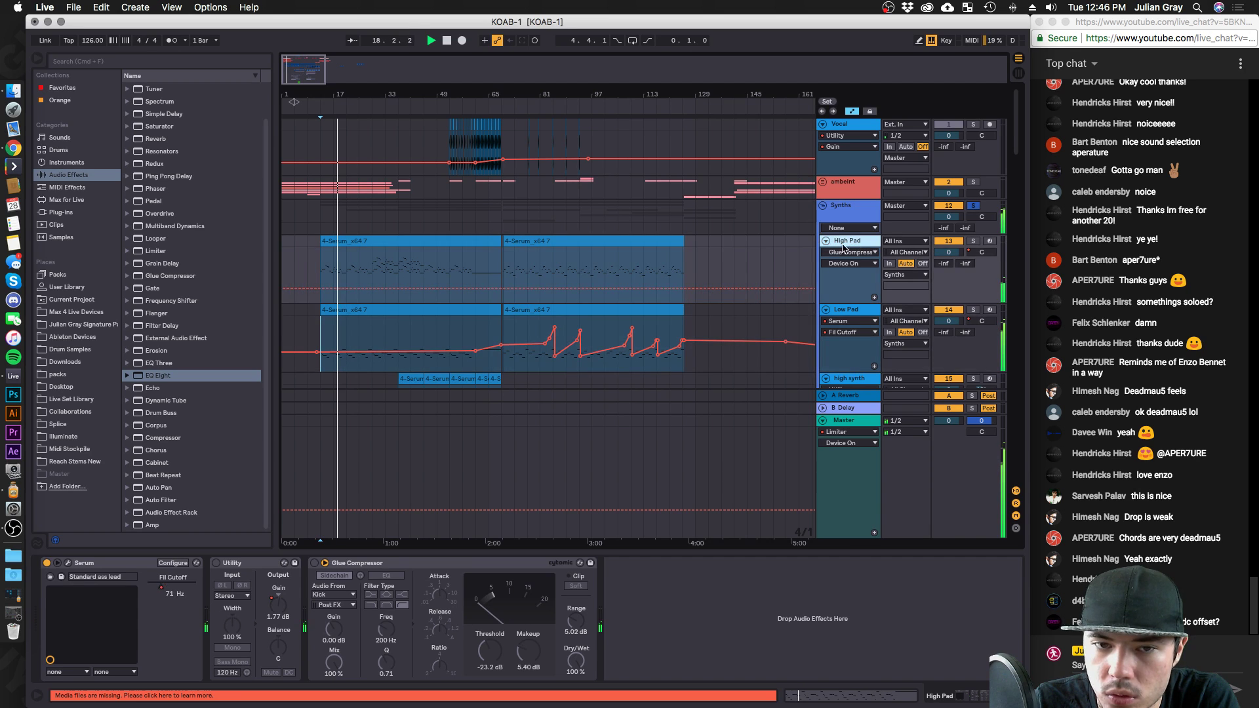
click(67, 564)
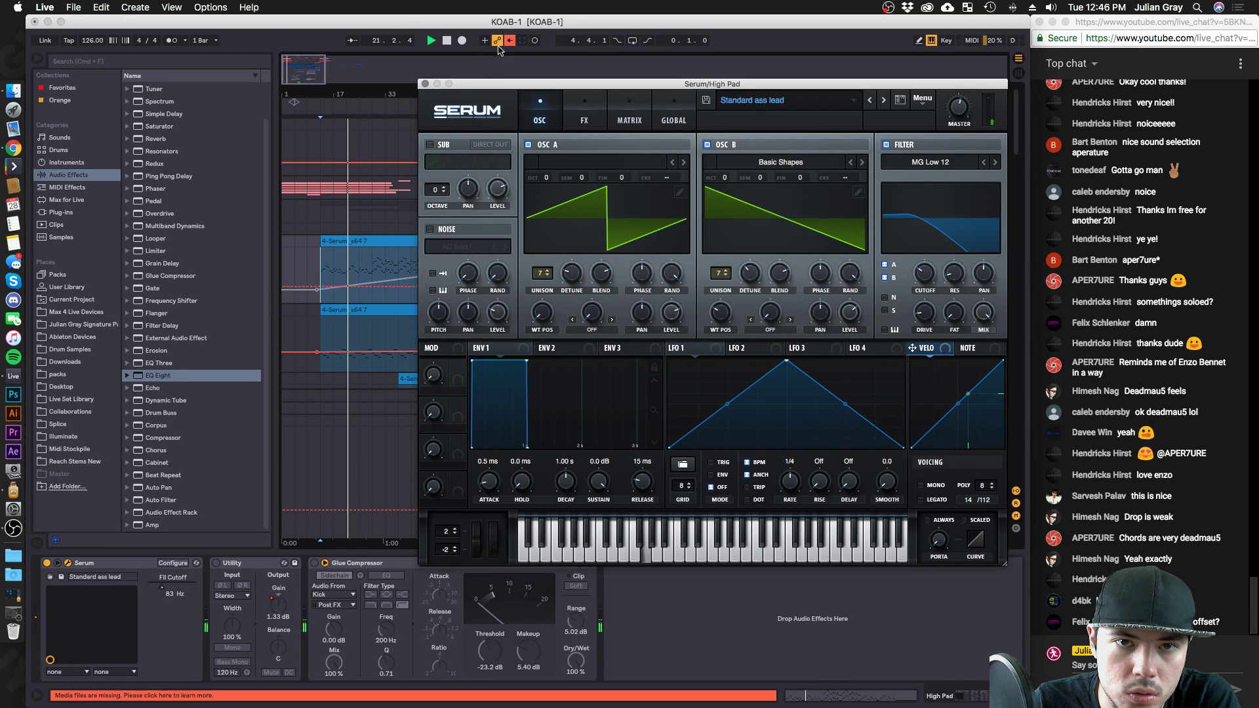
click(318, 283)
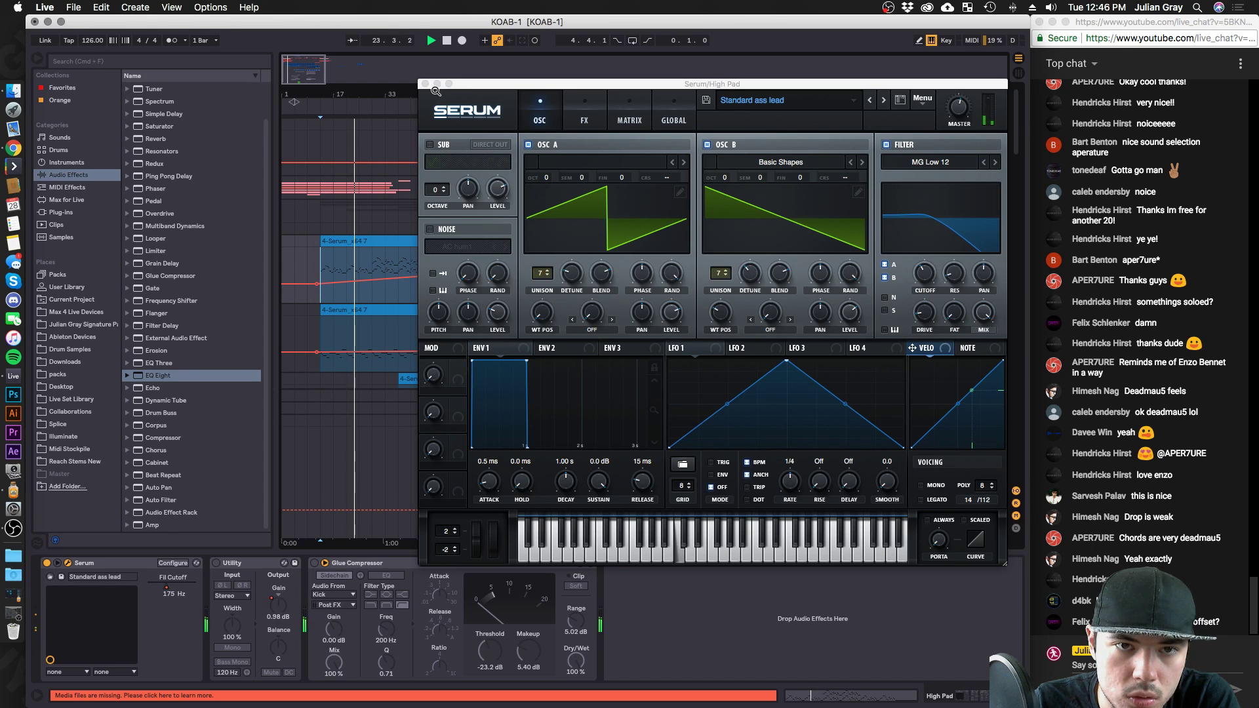
drag(724, 177, 721, 190)
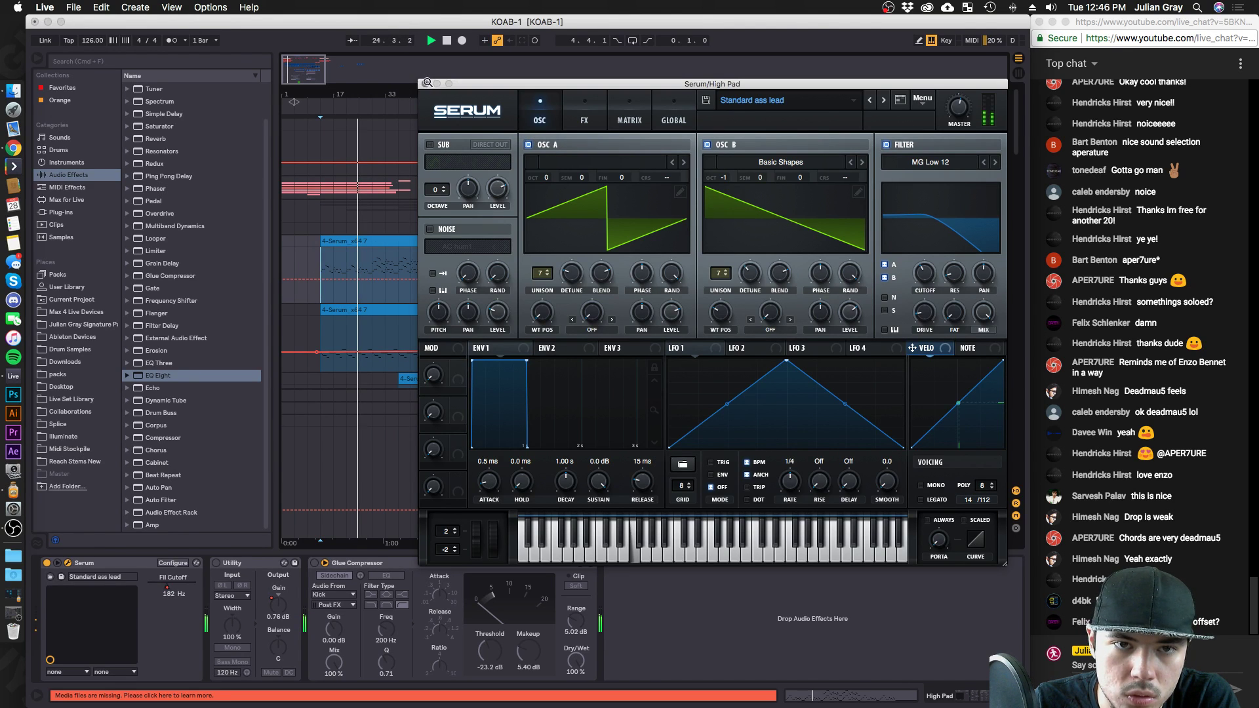
click(1153, 283)
Solo the High Pad, enable its Glue Compressor with 6.98 dB makeup gain and place the insert marker at bar 33.
click(974, 241)
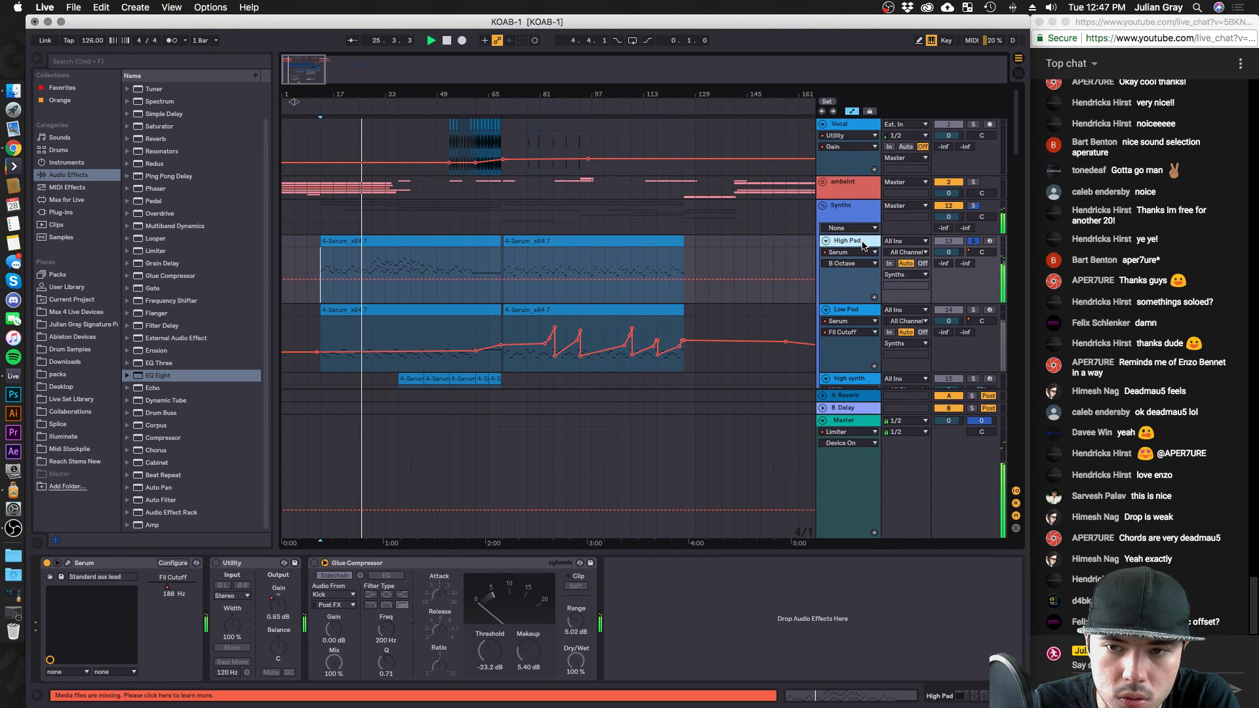
drag(528, 651, 528, 639)
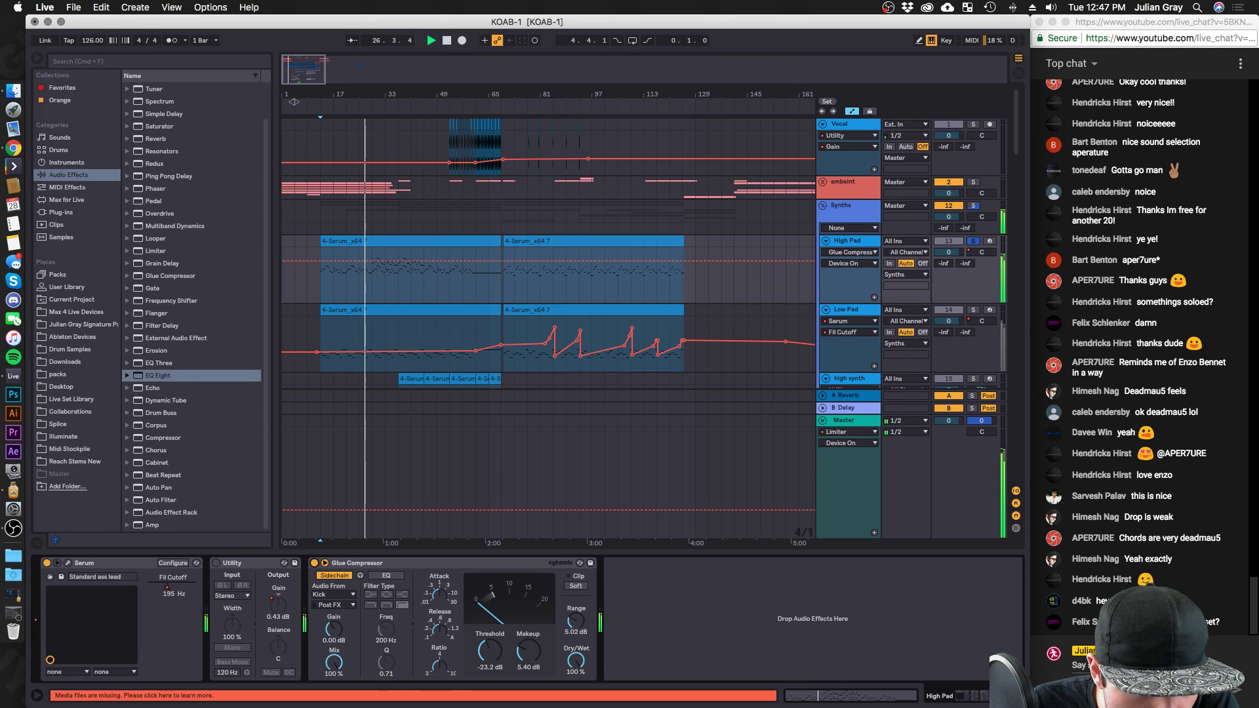
click(385, 269)
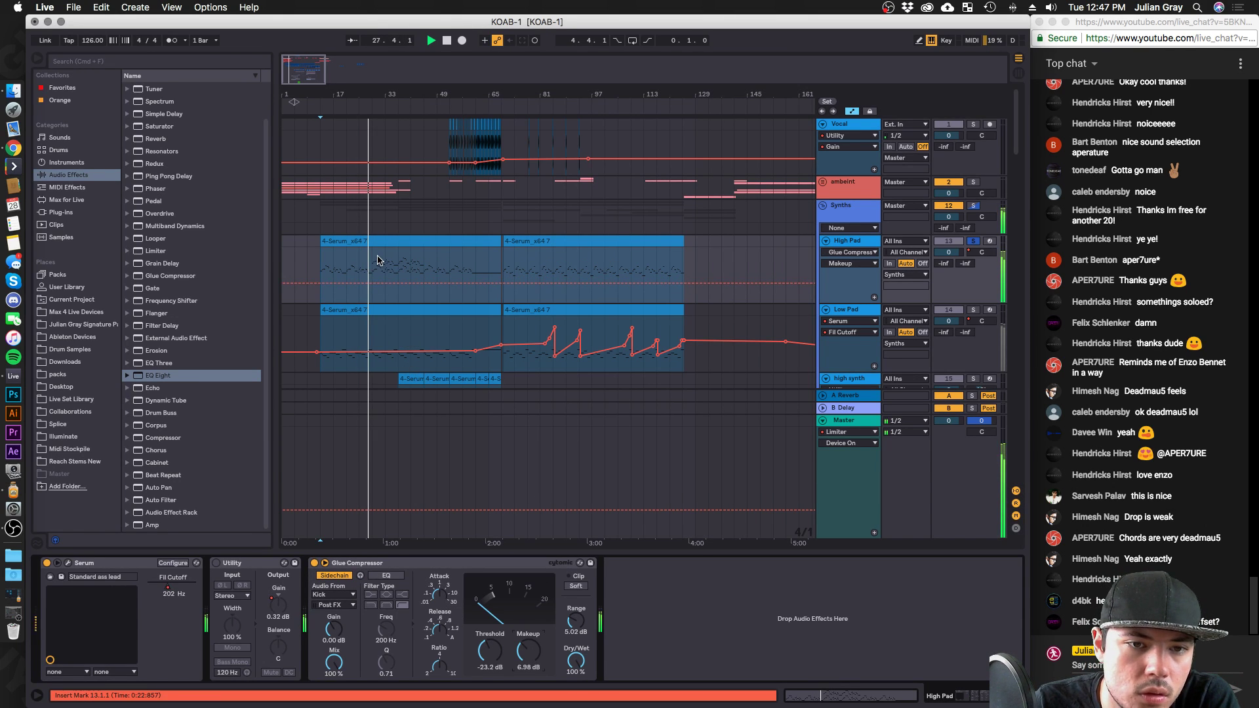
Check the Low Pad's Serum and set the Low Pad's track volume to -2.8 dB with the Synths group soloed.
click(858, 312)
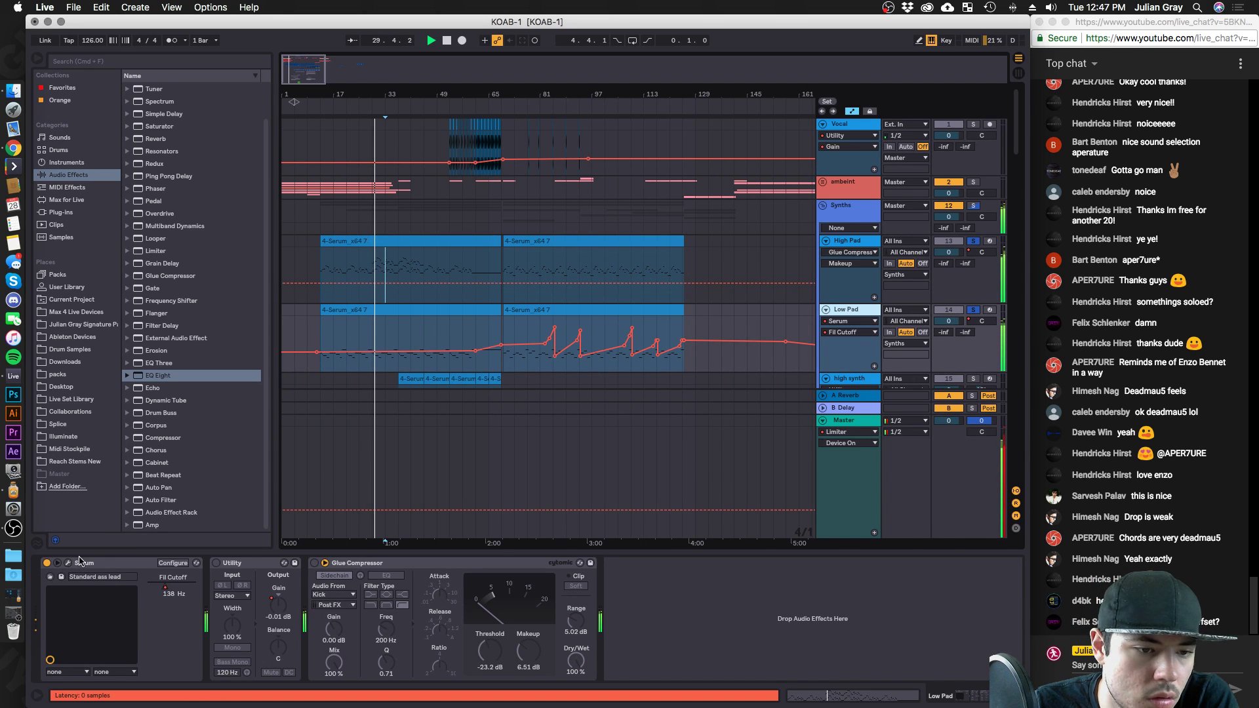
click(68, 562)
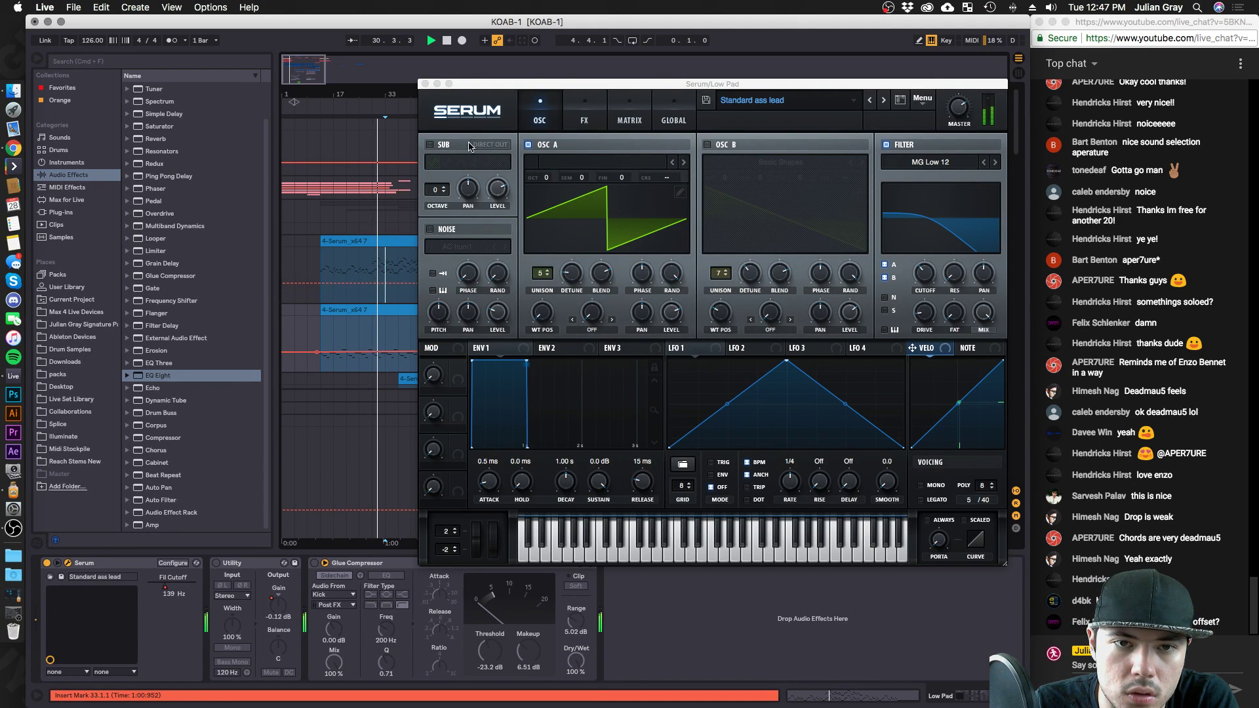
click(425, 83)
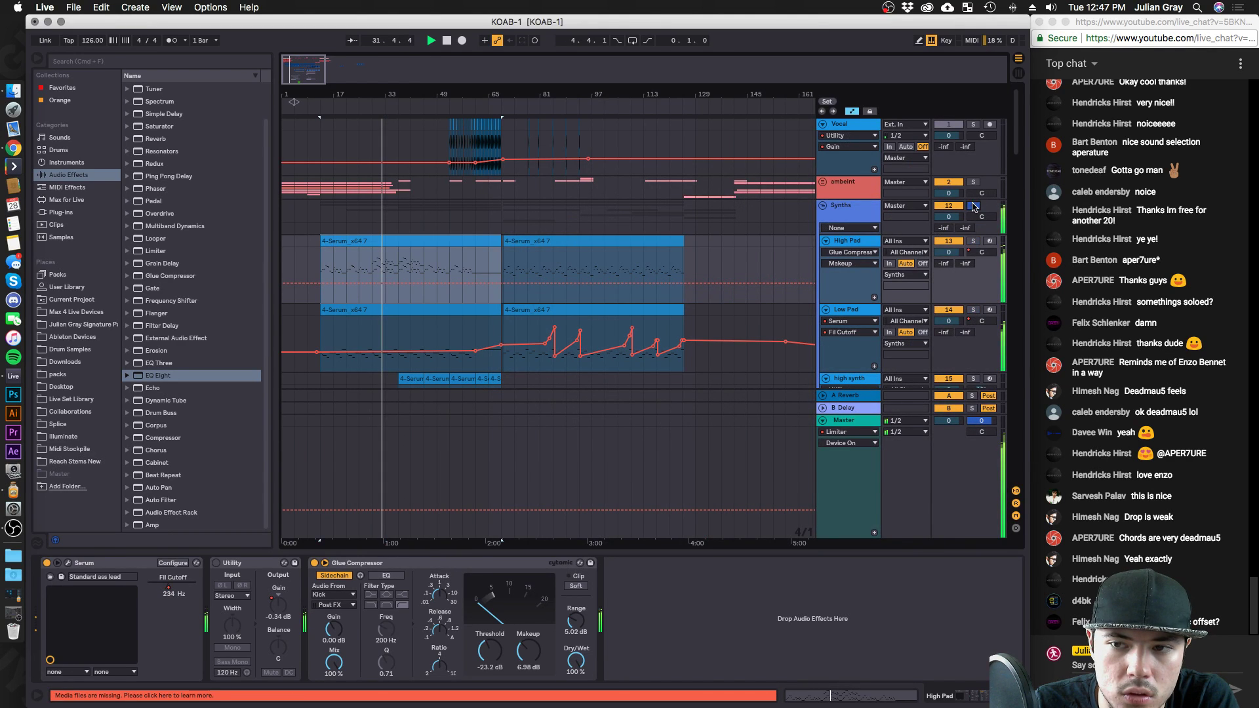
drag(949, 321, 949, 334)
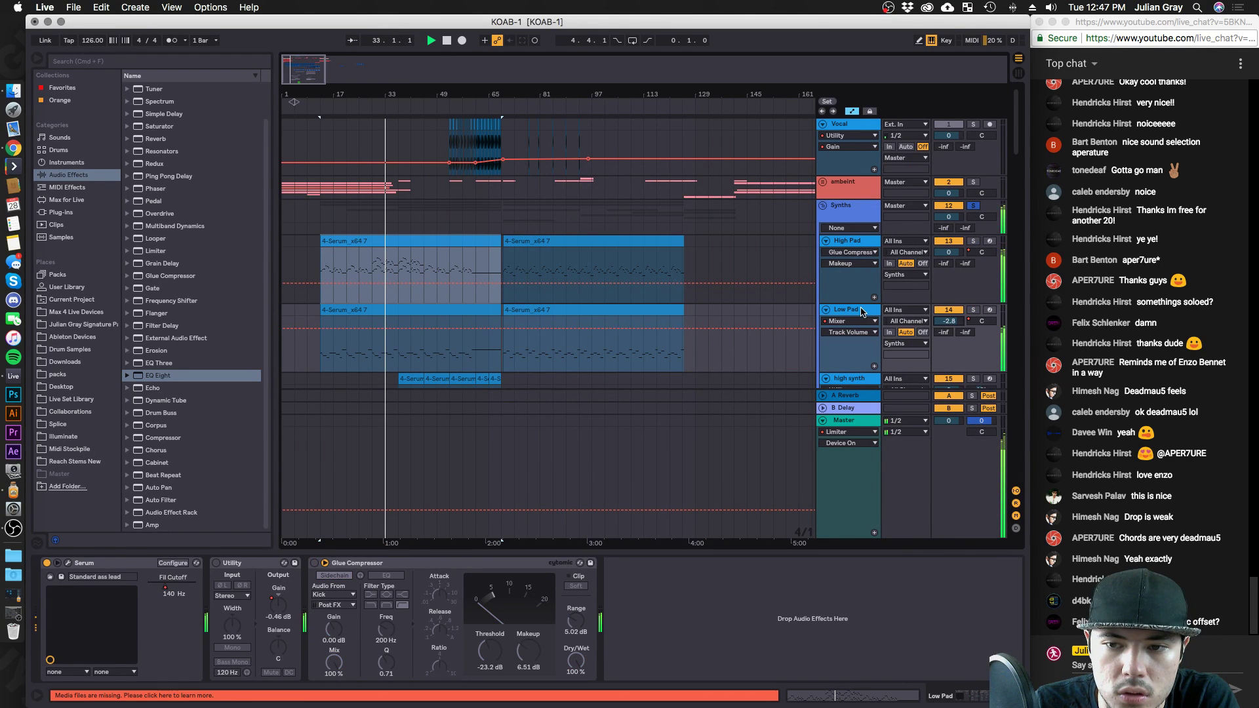
Solo the High Pad and return oscillator B's octave to 0 in its Serum, keeping the filter cutoff automation active.
click(853, 240)
click(973, 241)
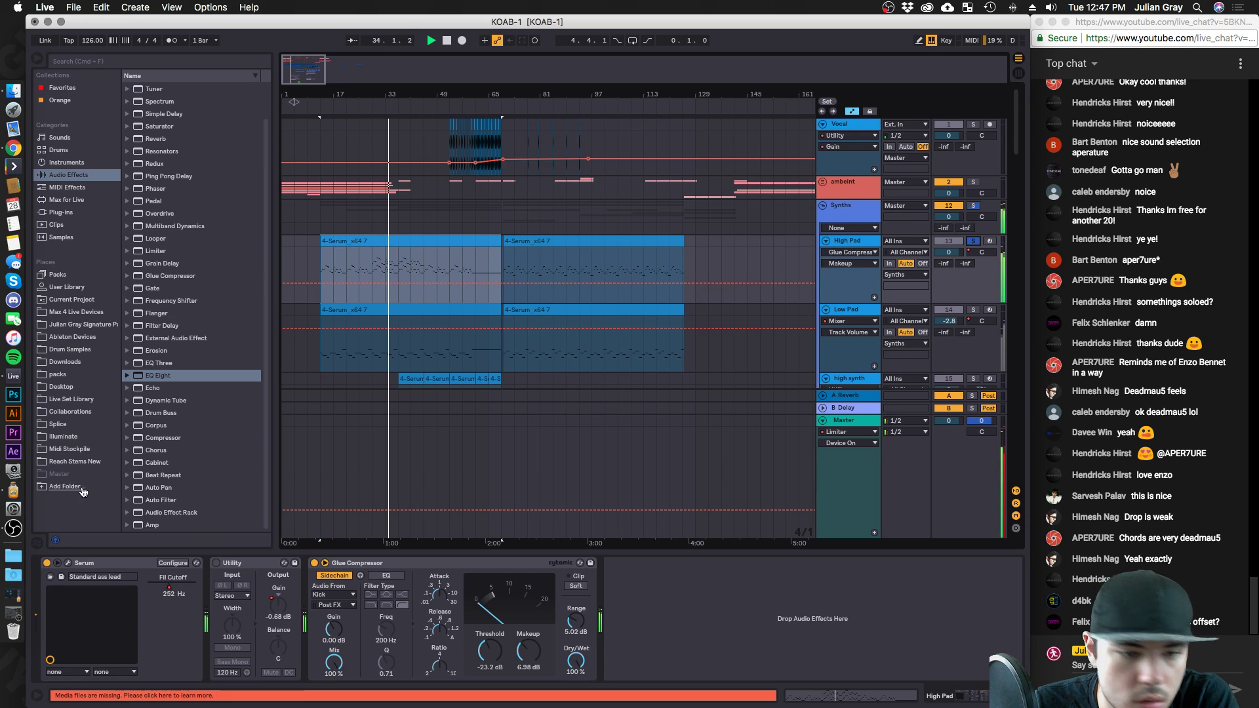
click(67, 562)
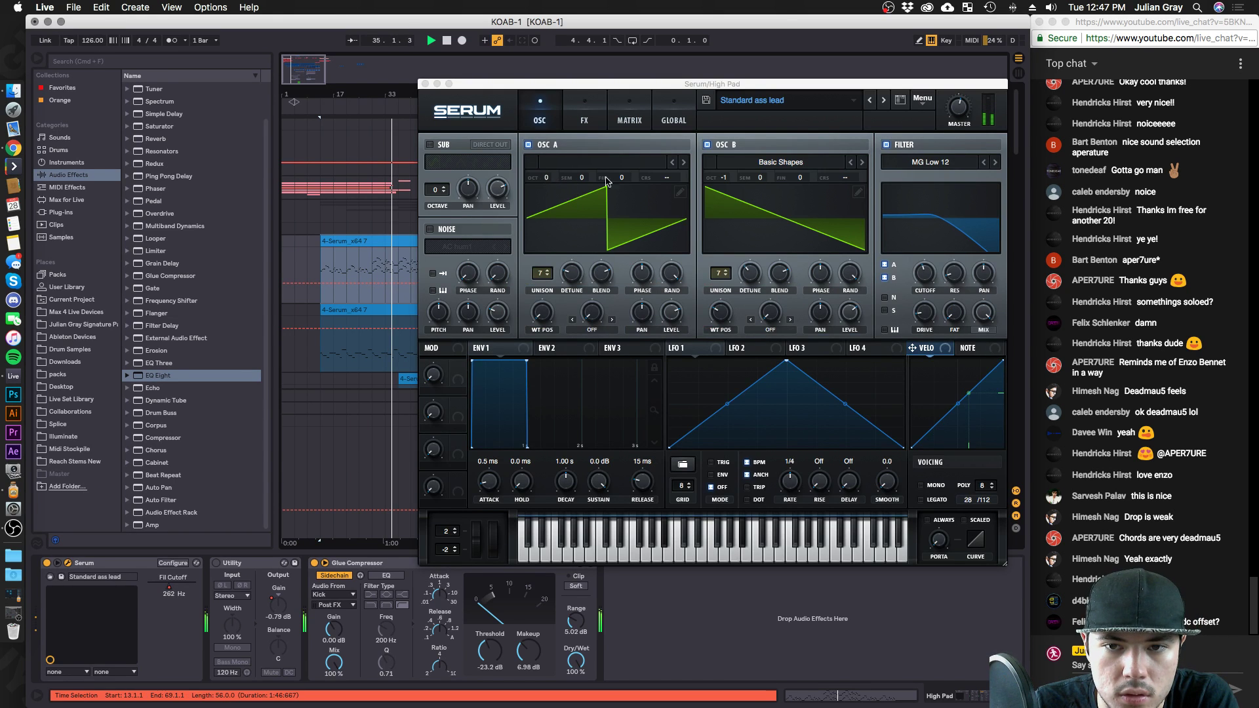
drag(724, 177, 724, 171)
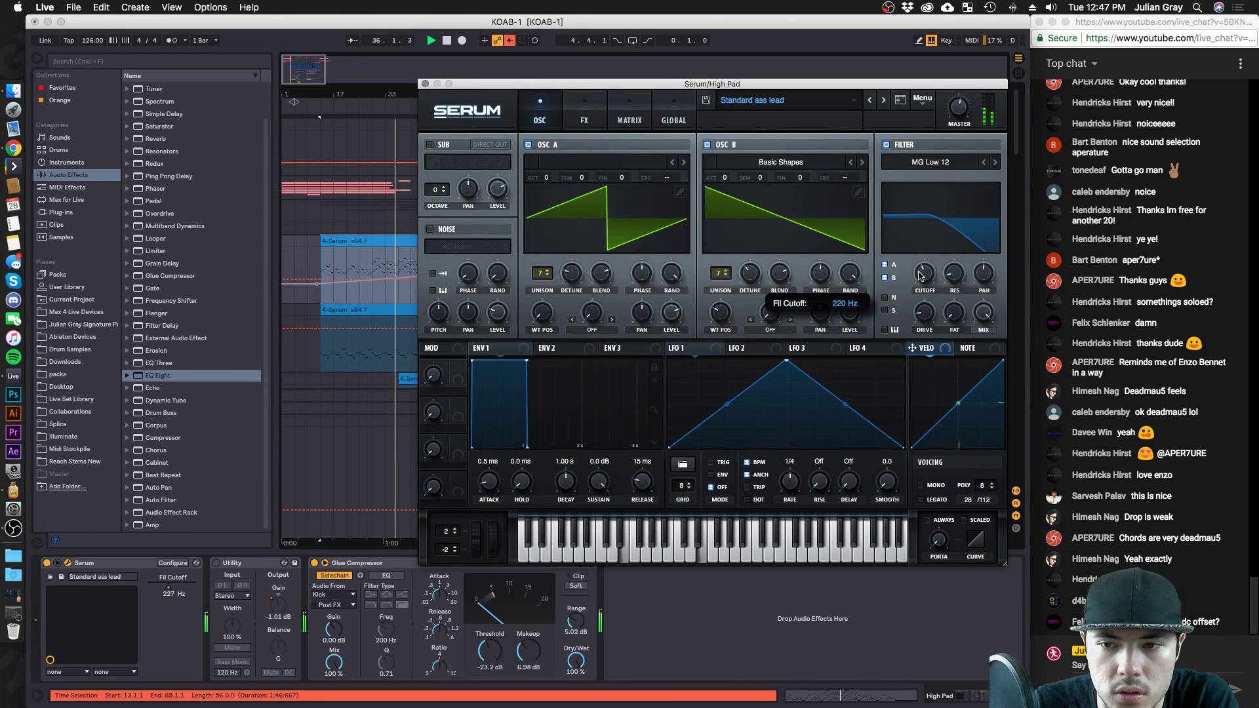
click(416, 87)
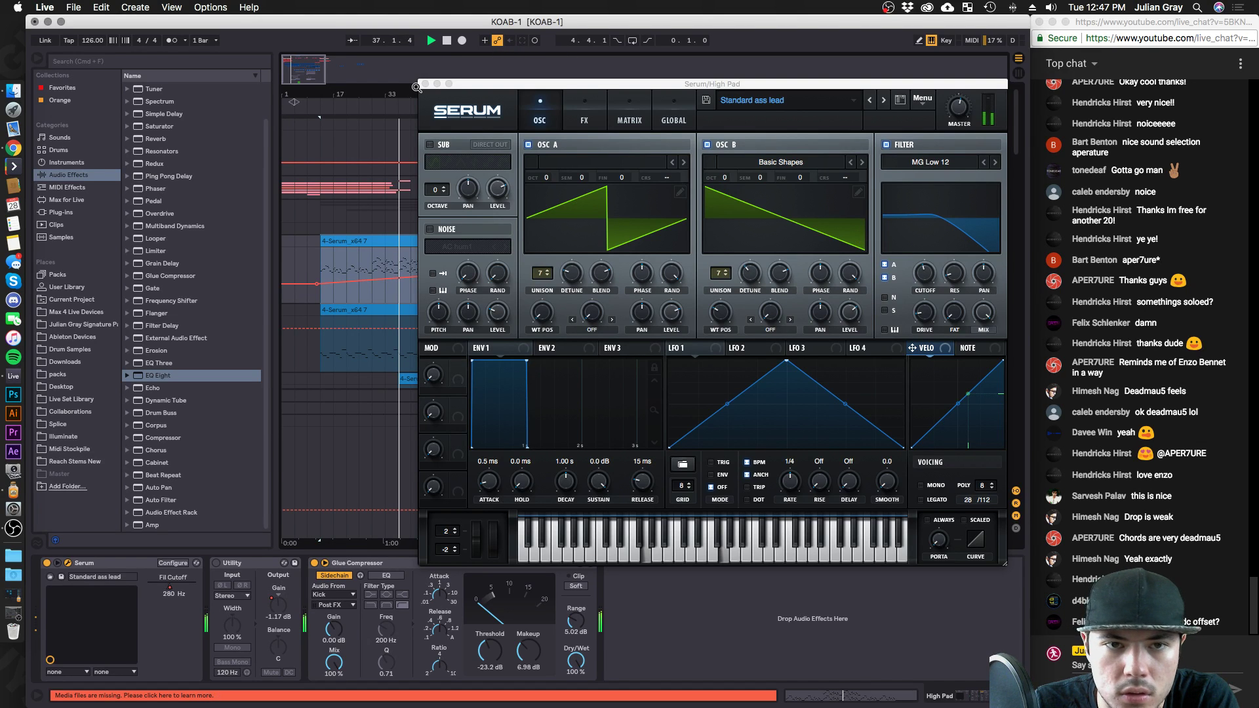
click(425, 84)
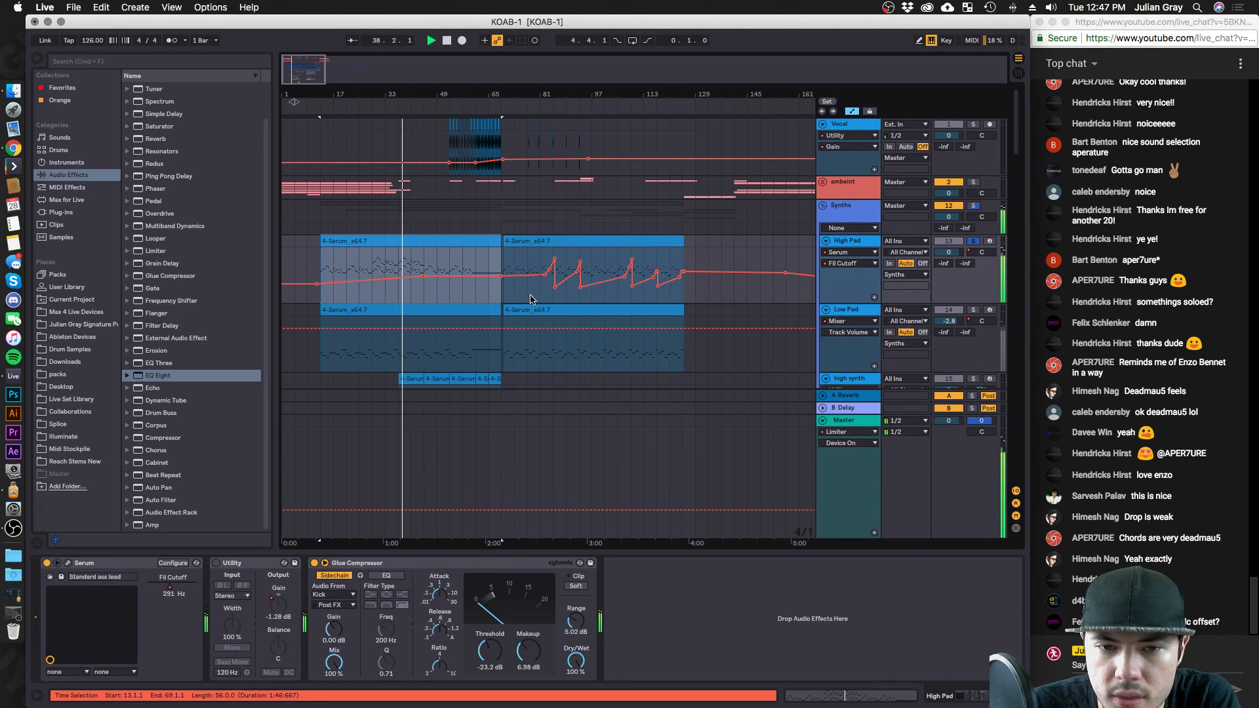
Move the High Pad's Fil Cutoff automation from bars 9 to 129 onto Serum's Macro 1 and assign that macro to the filter cutoff.
mouse_move(695, 275)
mouse_down()
mouse_move(269, 281)
mouse_move(695, 279)
mouse_up()
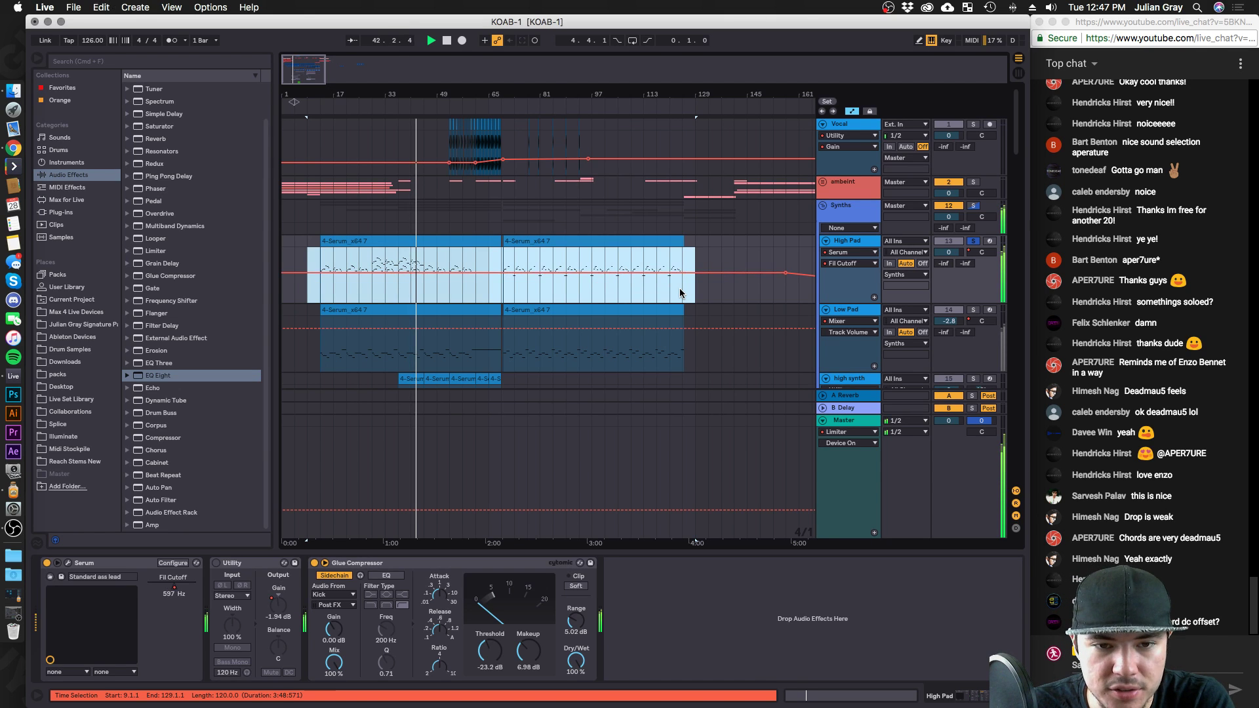
click(67, 562)
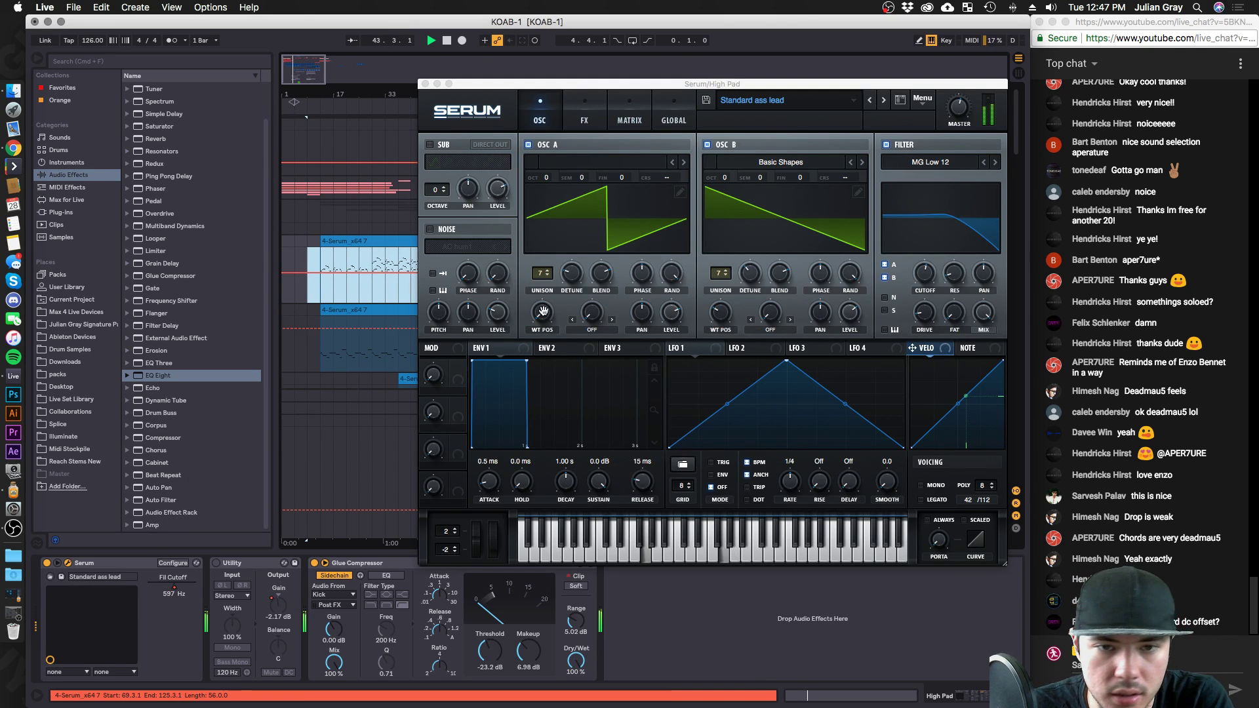
click(320, 259)
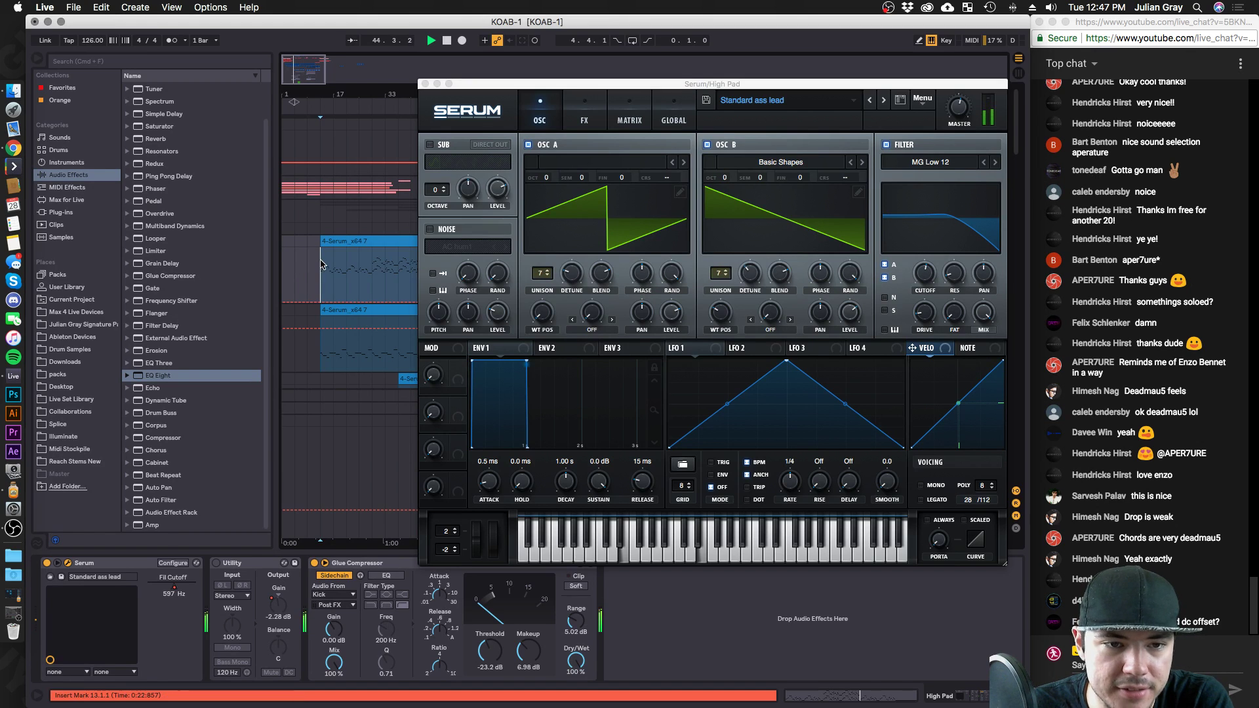
click(304, 272)
key(super+z)
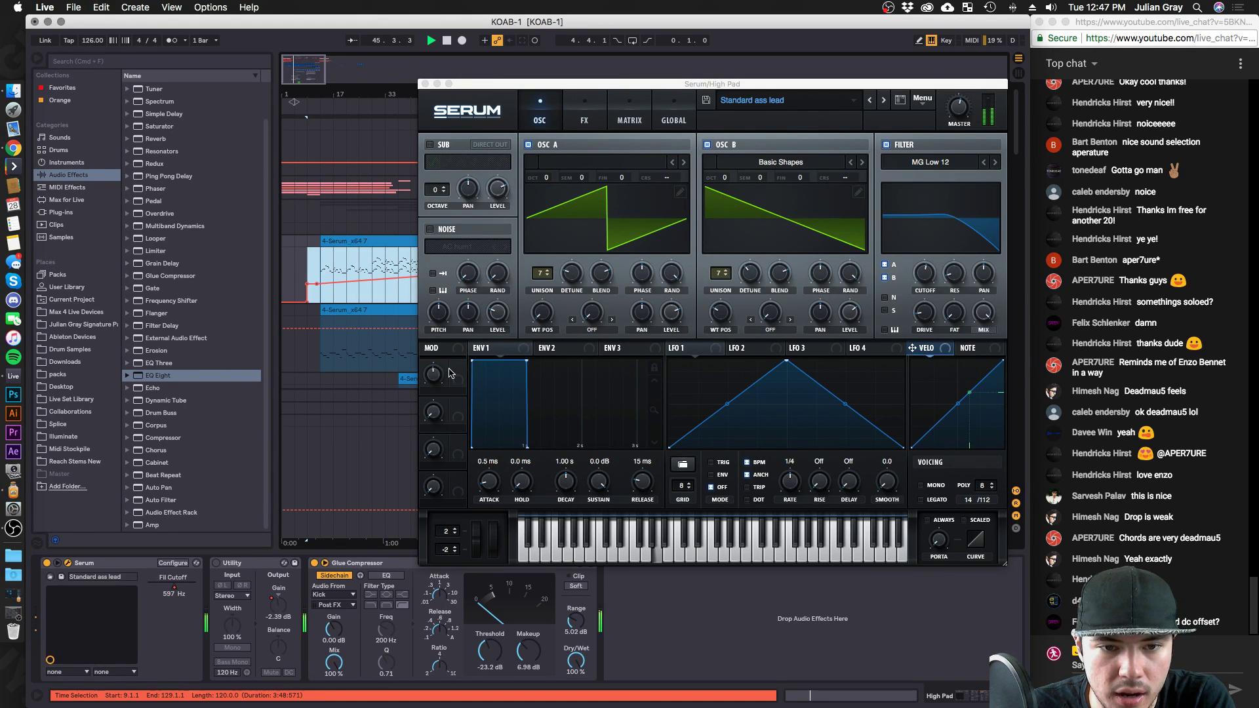
drag(457, 367, 919, 246)
mouse_move(914, 267)
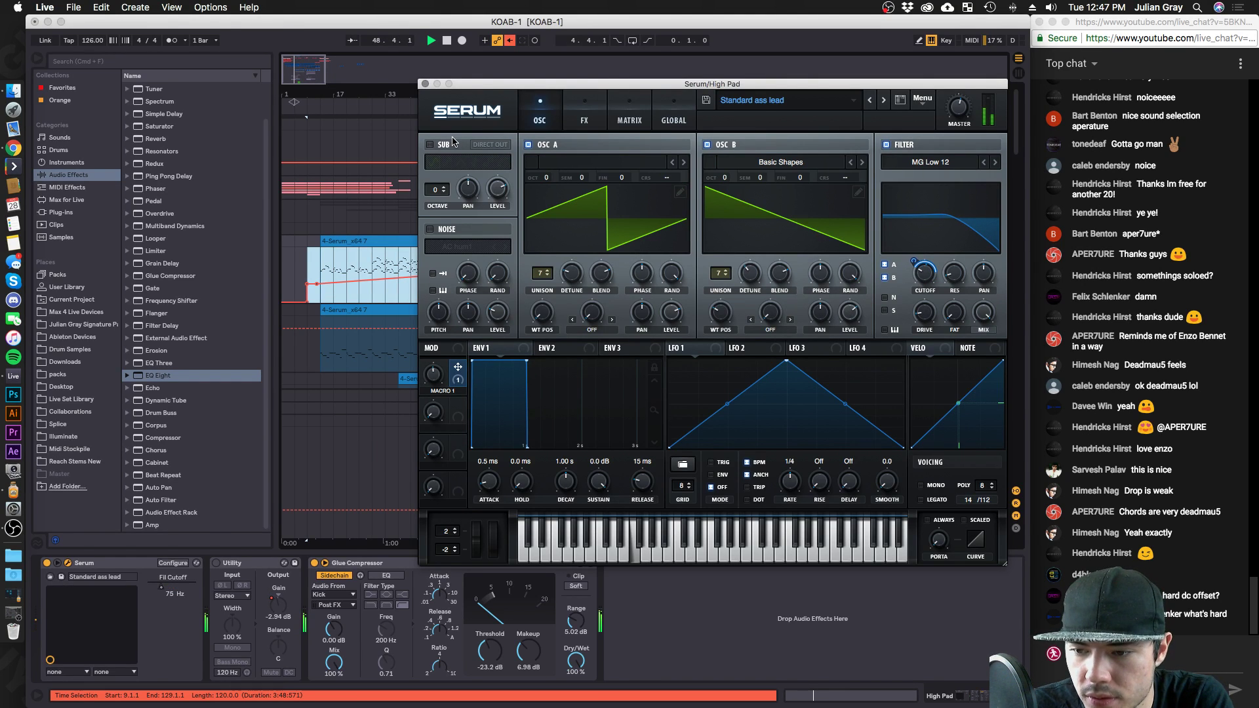
Play from bar 13 with the Synths group soloed instead of the High Pad, and set the Low Pad's track volume to -3.3 dB.
click(425, 84)
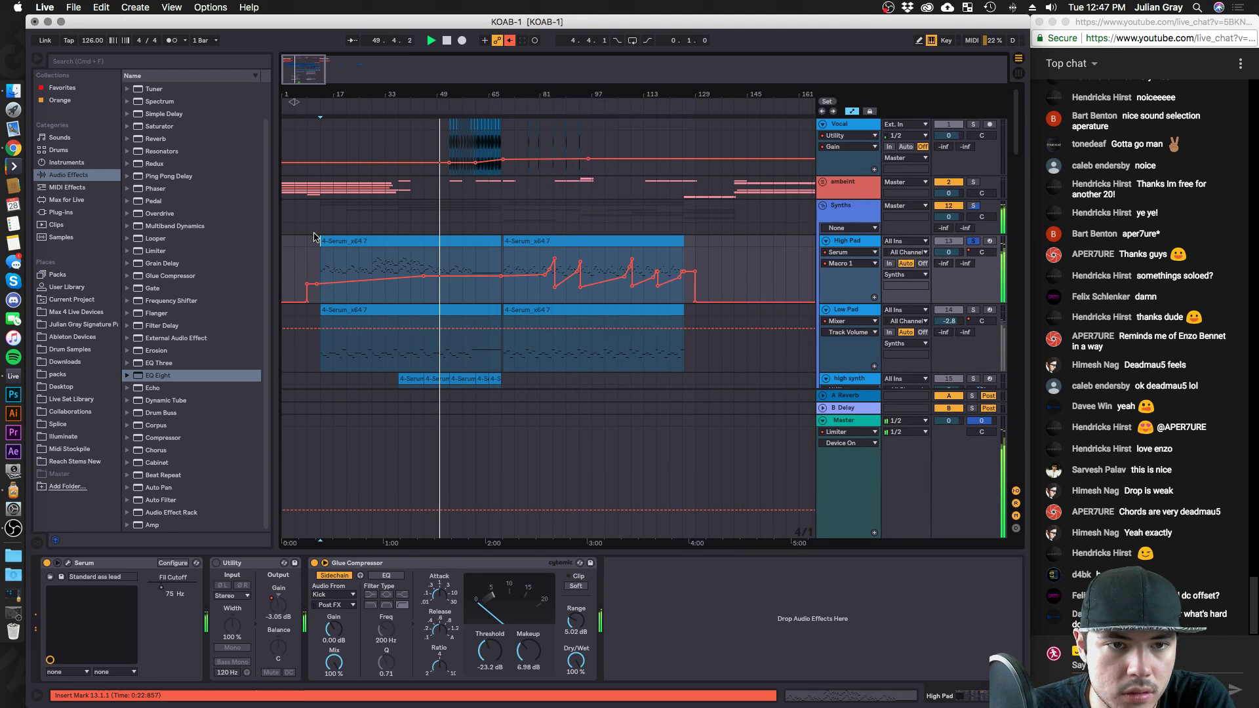
click(393, 230)
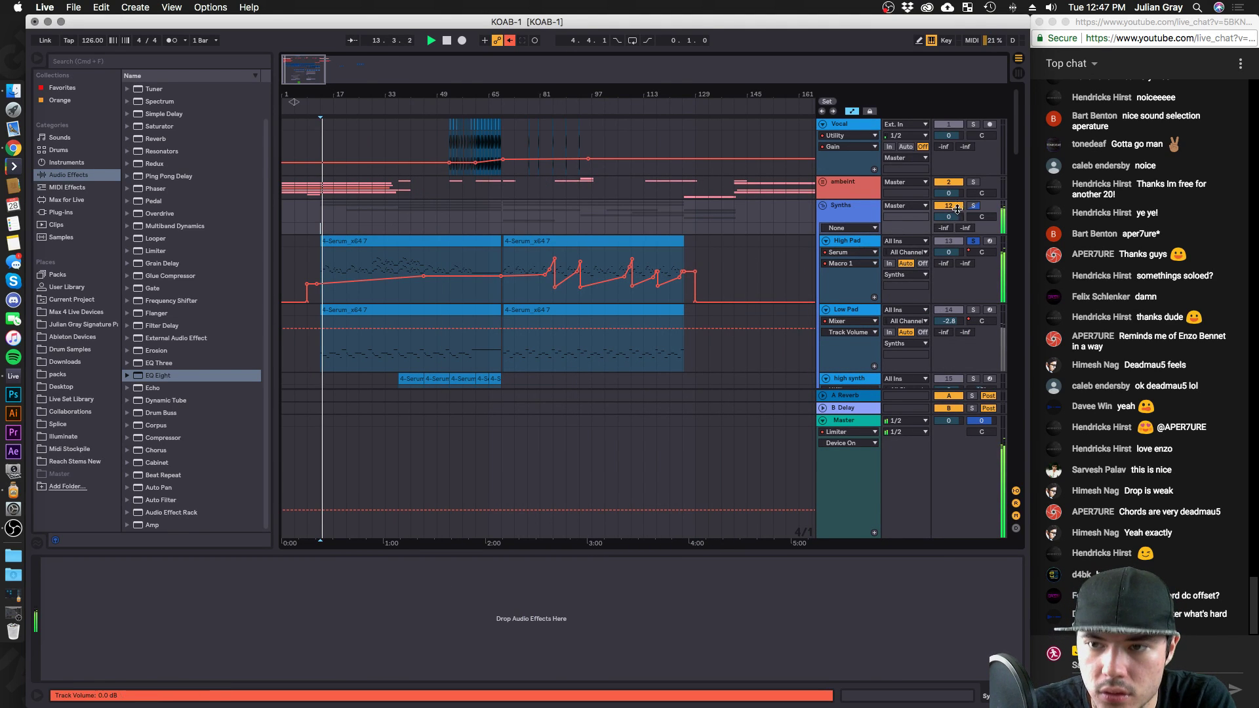
click(956, 208)
click(853, 246)
key(Down)
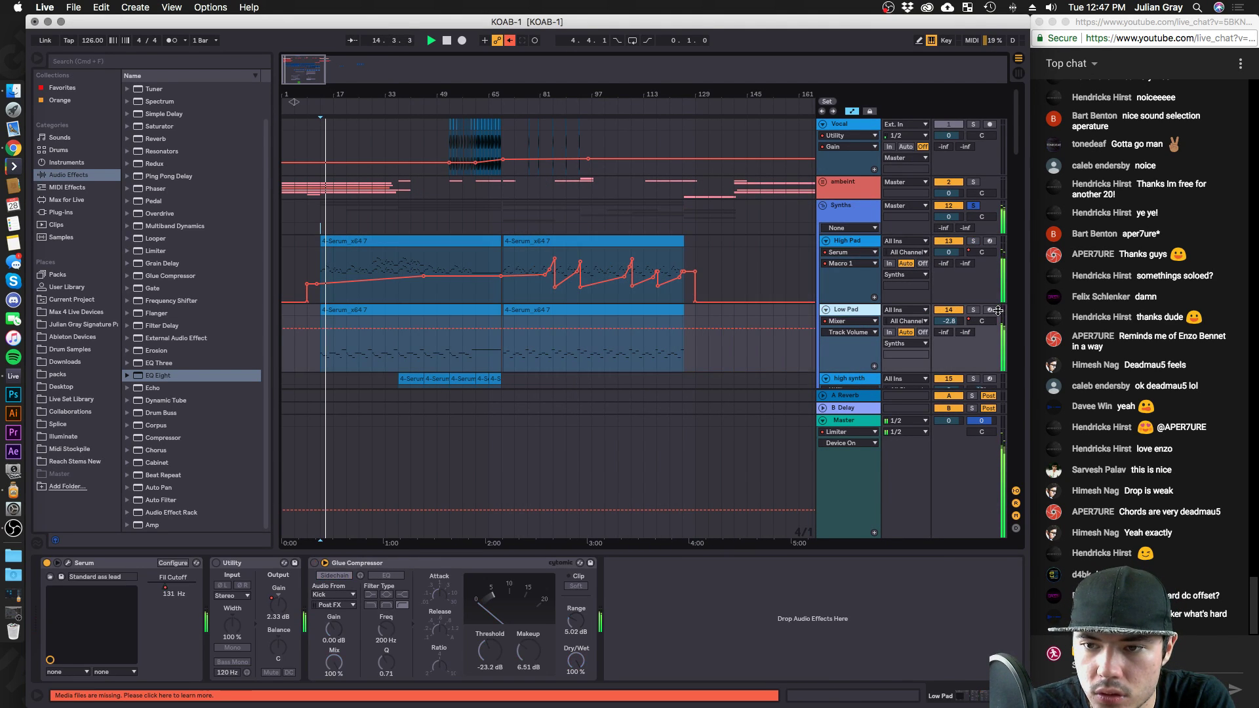
drag(949, 319, 950, 323)
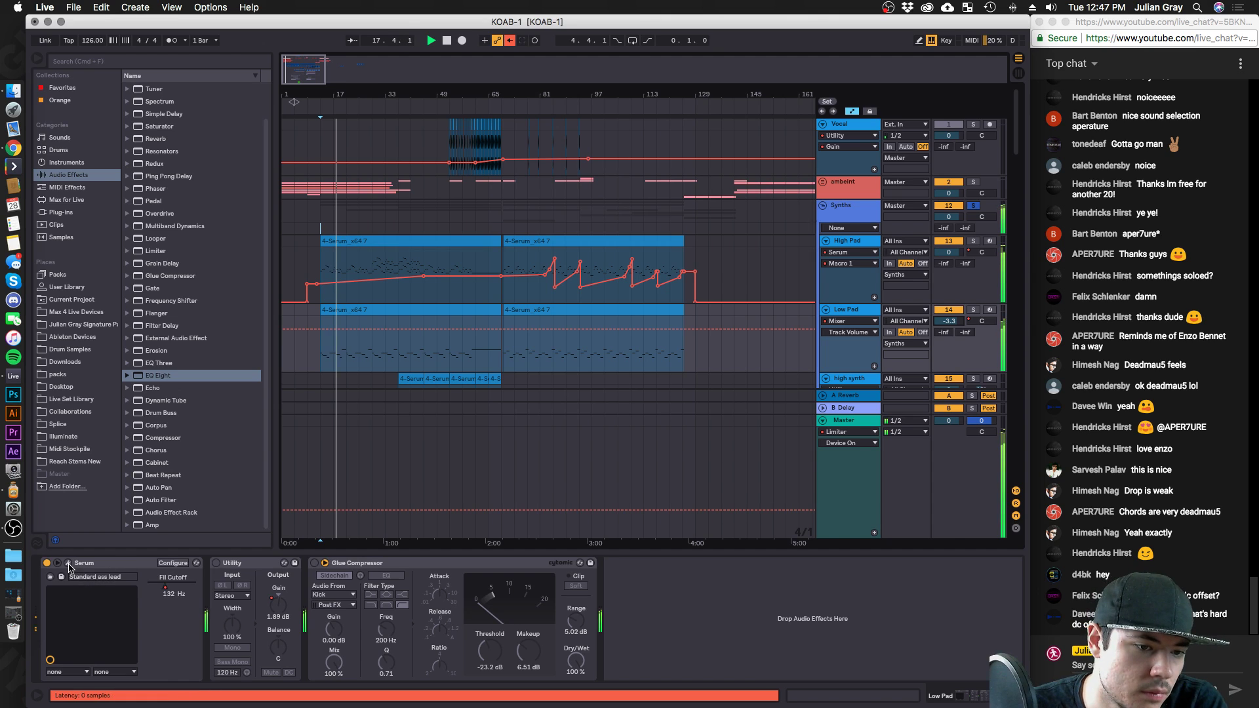
Raise the filter cutoff in the Low Pad's Serum to 405 Hz and check its effects page.
click(68, 564)
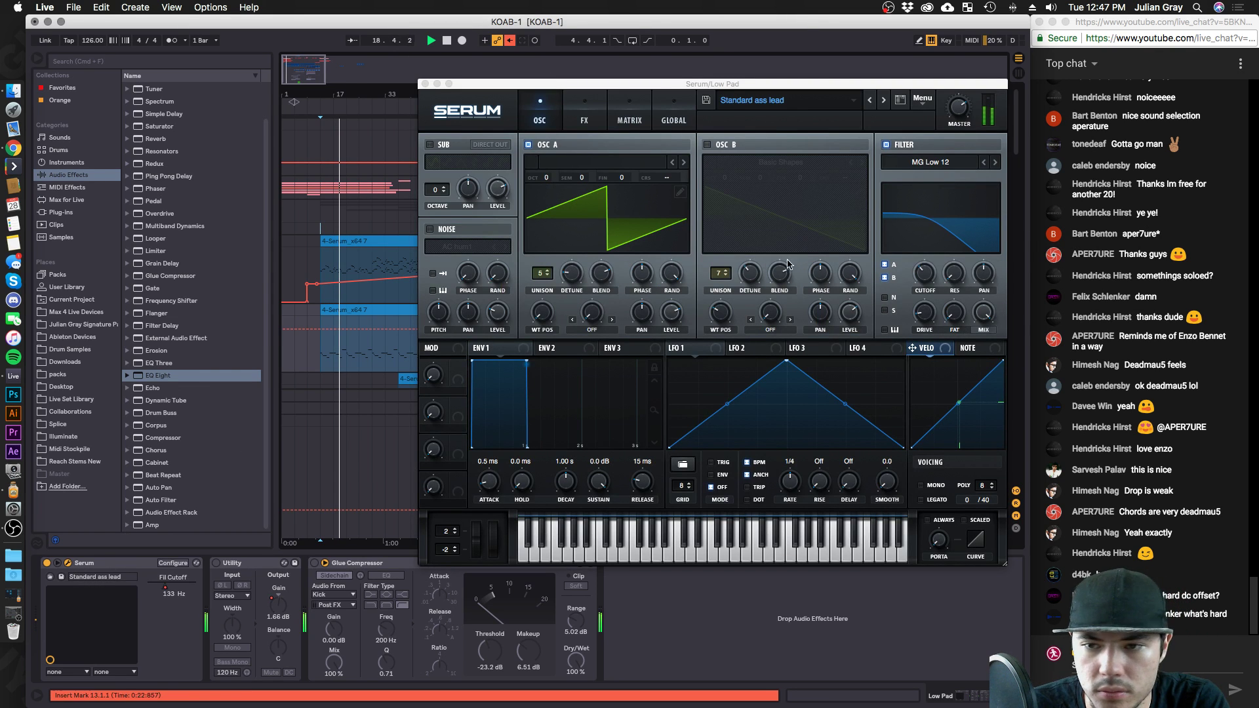
drag(922, 269, 927, 264)
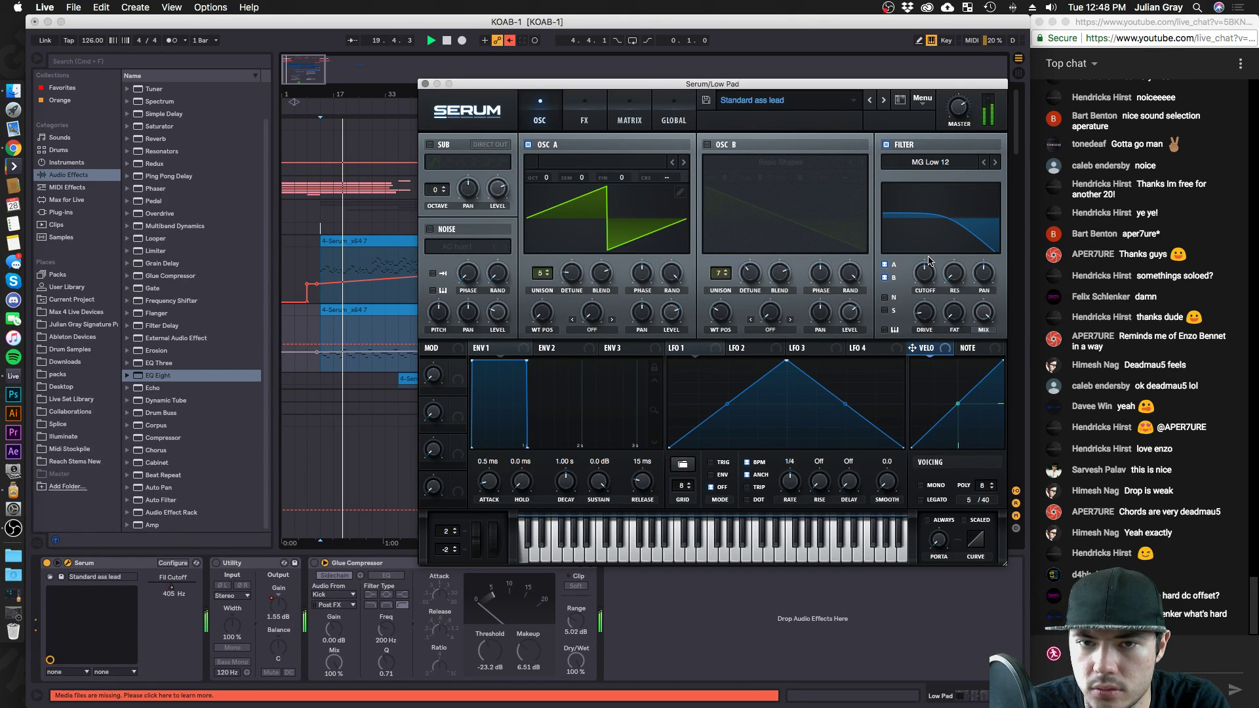
click(569, 106)
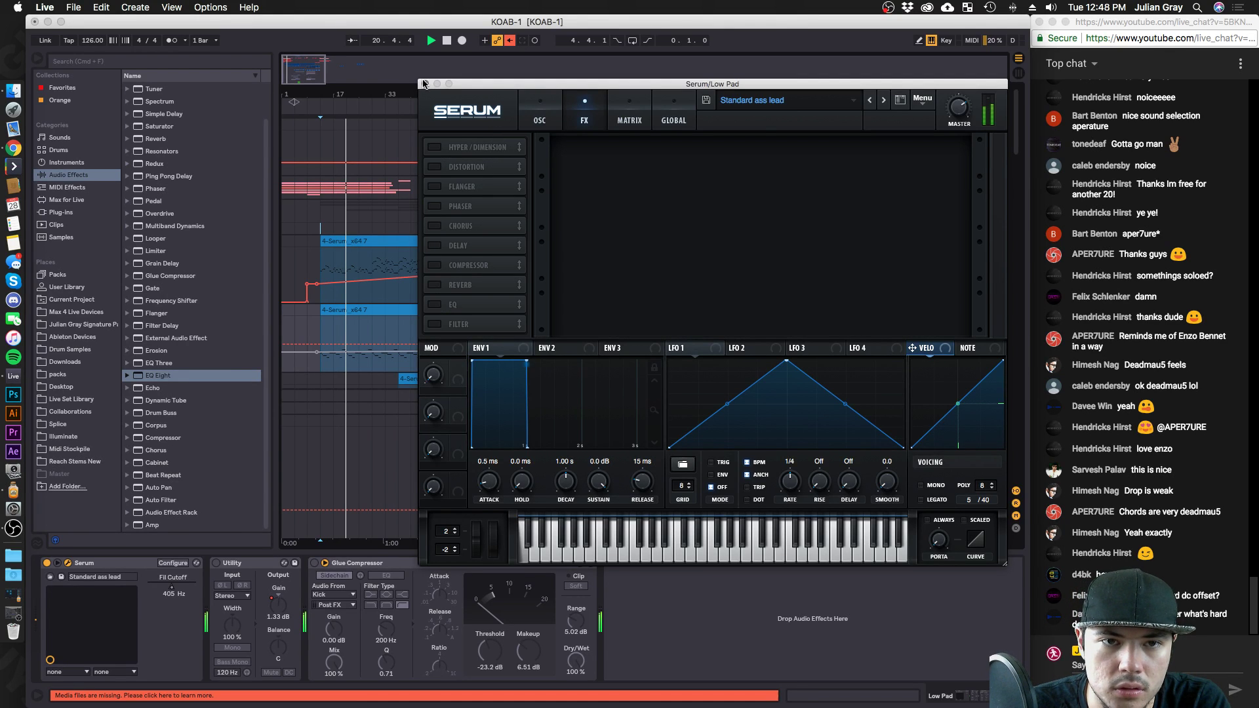
click(548, 108)
drag(740, 85, 534, 132)
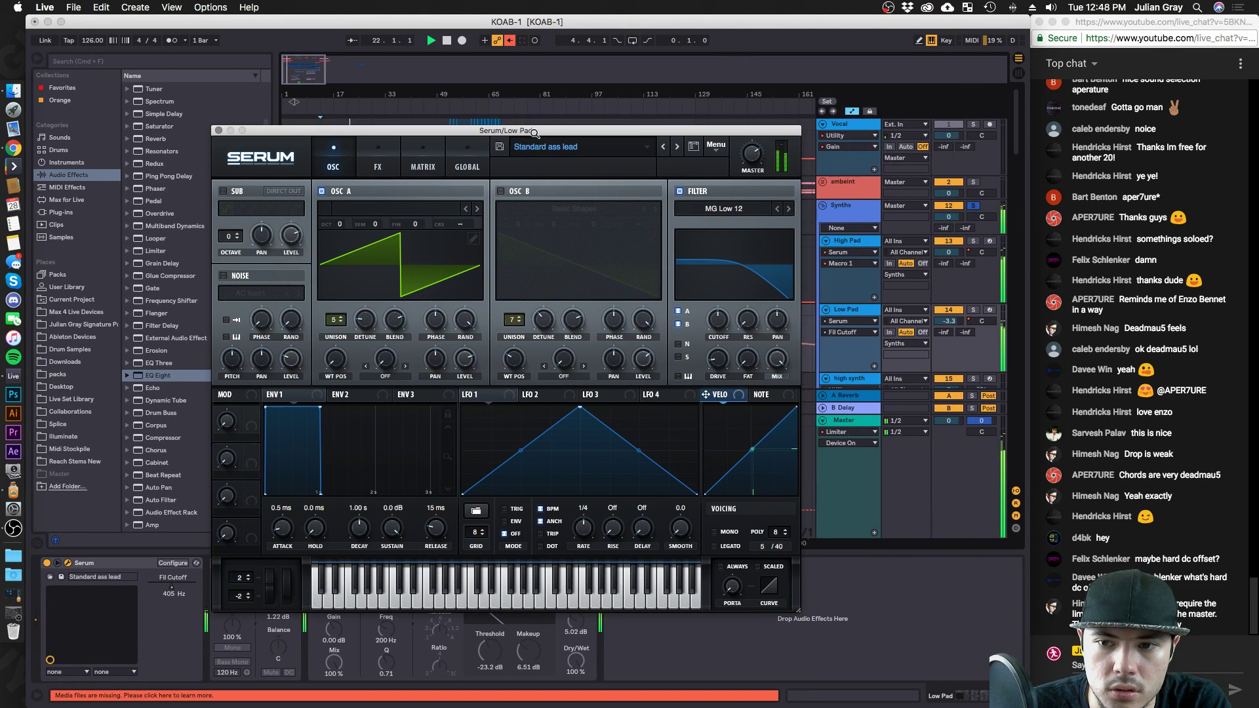
Solo the High Pad and open the notes of its clip starting at bar 13.
click(974, 309)
click(974, 241)
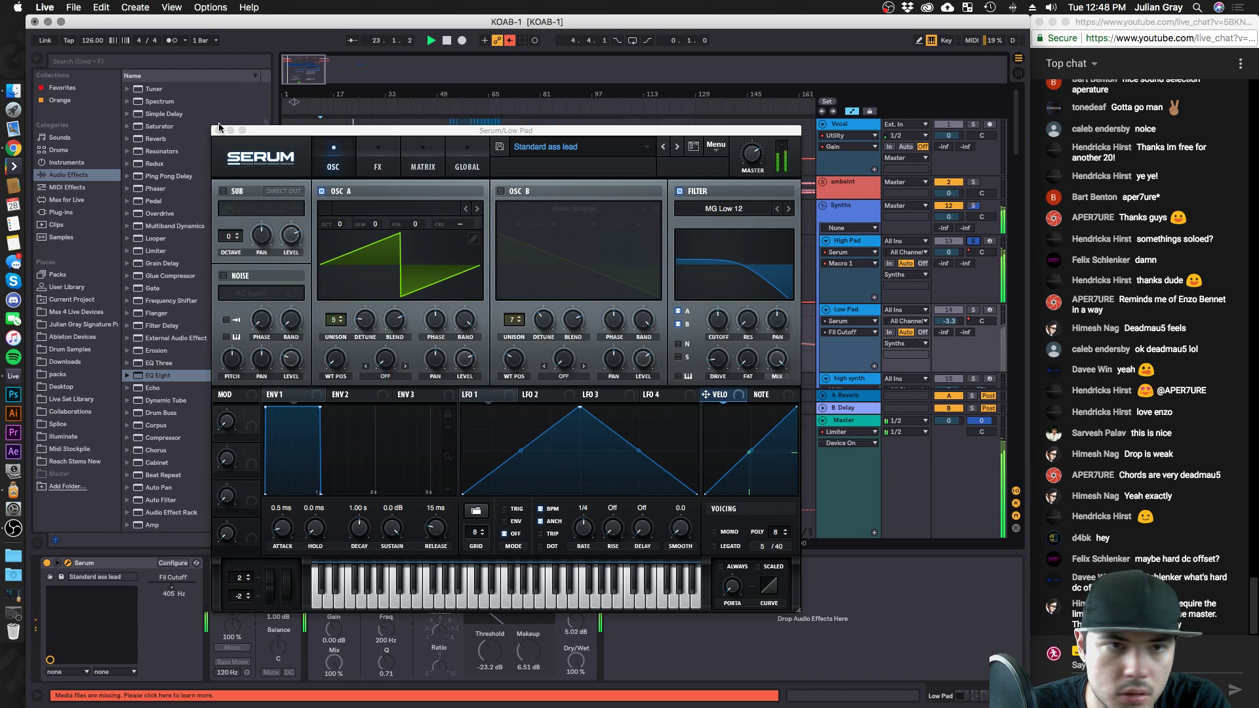
click(219, 131)
click(427, 242)
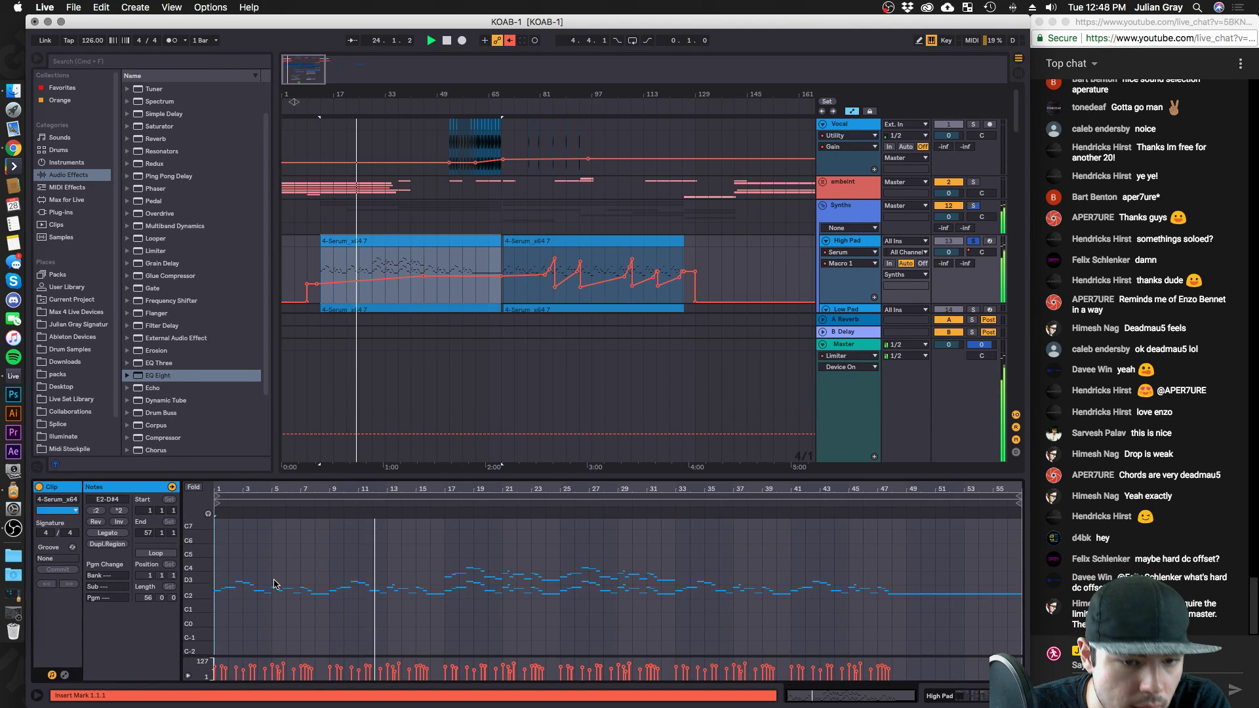
Duplicate the notes in the first 16 bars of the High Pad clip seven semitones lower and listen to the harmony.
drag(219, 581, 446, 613)
drag(631, 477, 631, 253)
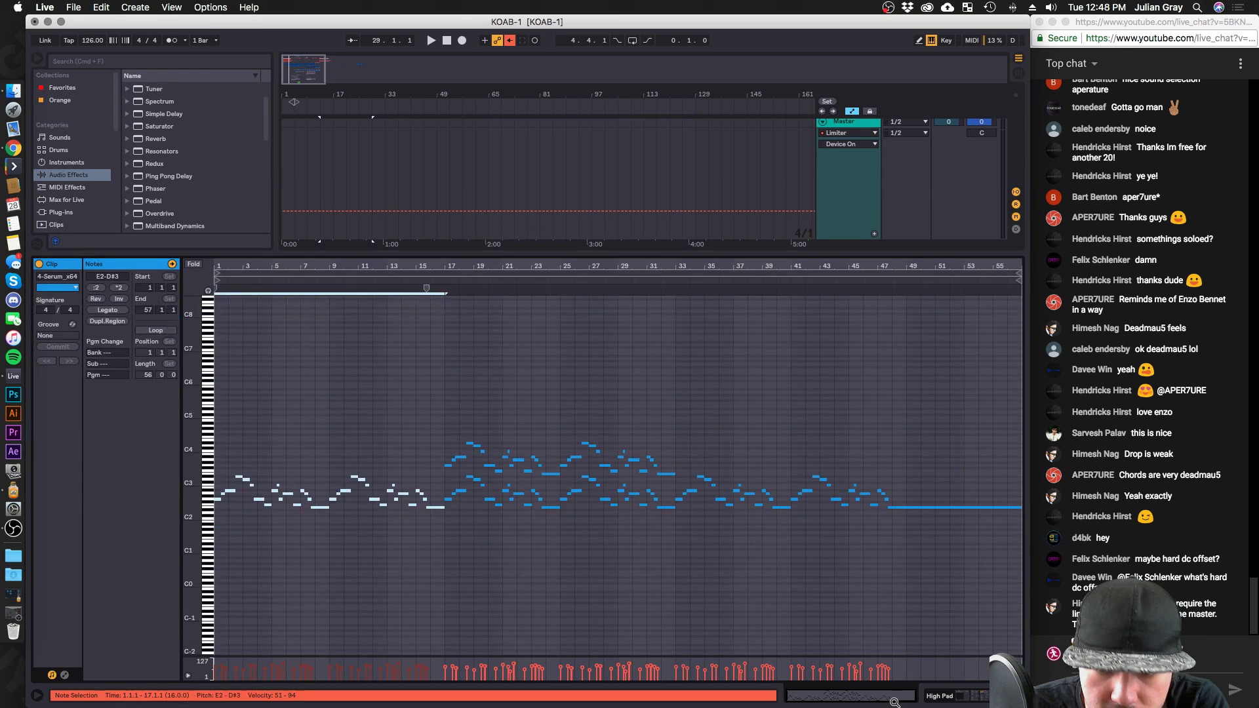
key(z)
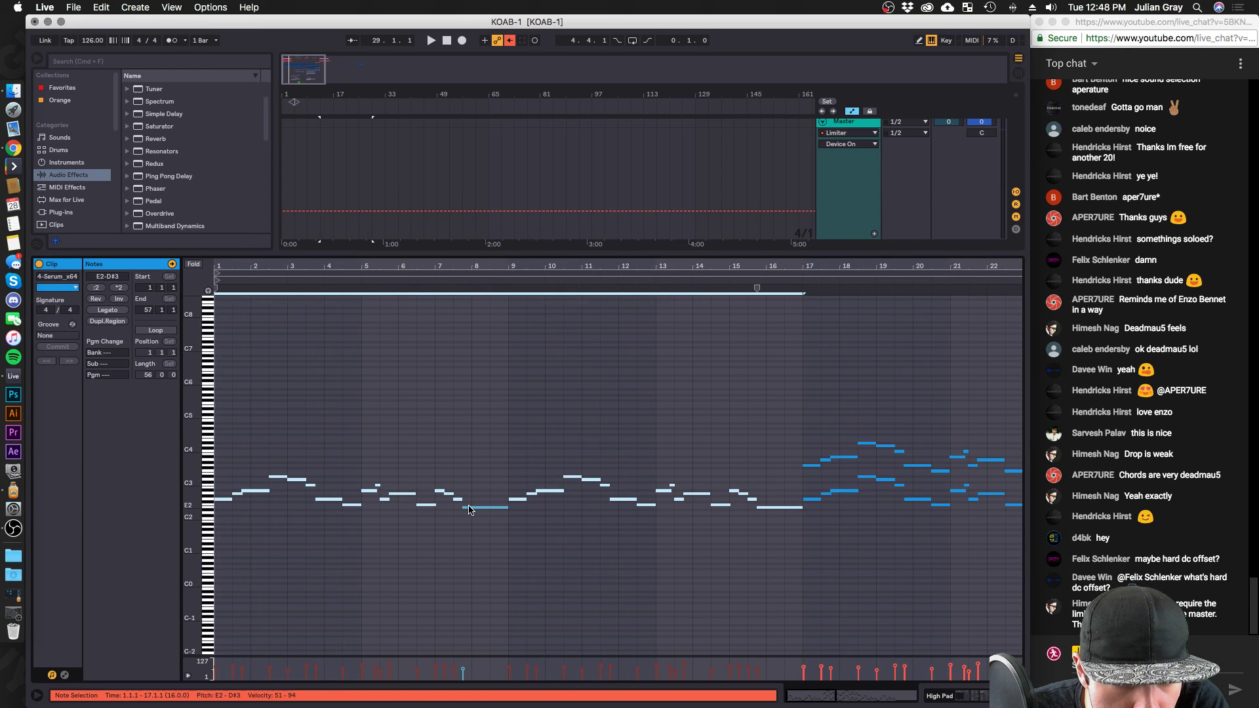
drag(472, 507, 472, 529)
key(space)
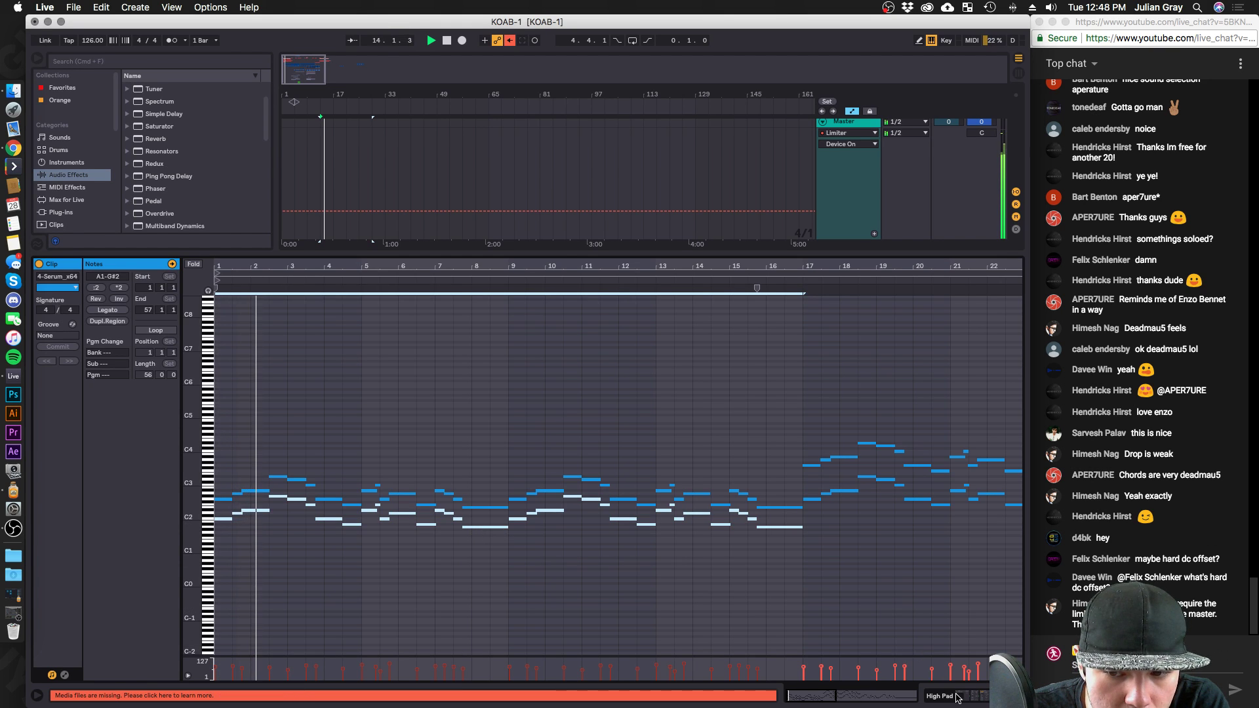
key(shift+Tab)
click(974, 124)
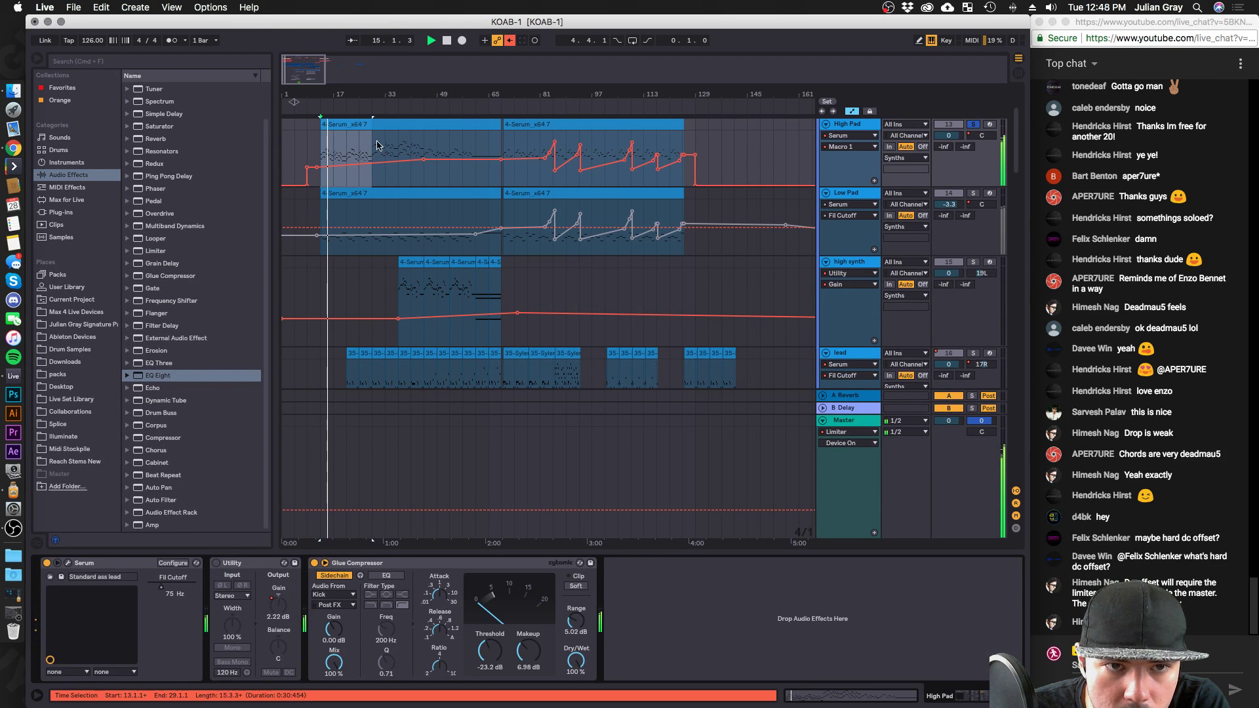
Try A2 and G2 in place of the lower G#2 harmony notes around clip position 2.3 and listen to each.
double_click(334, 125)
key(space)
click(279, 497)
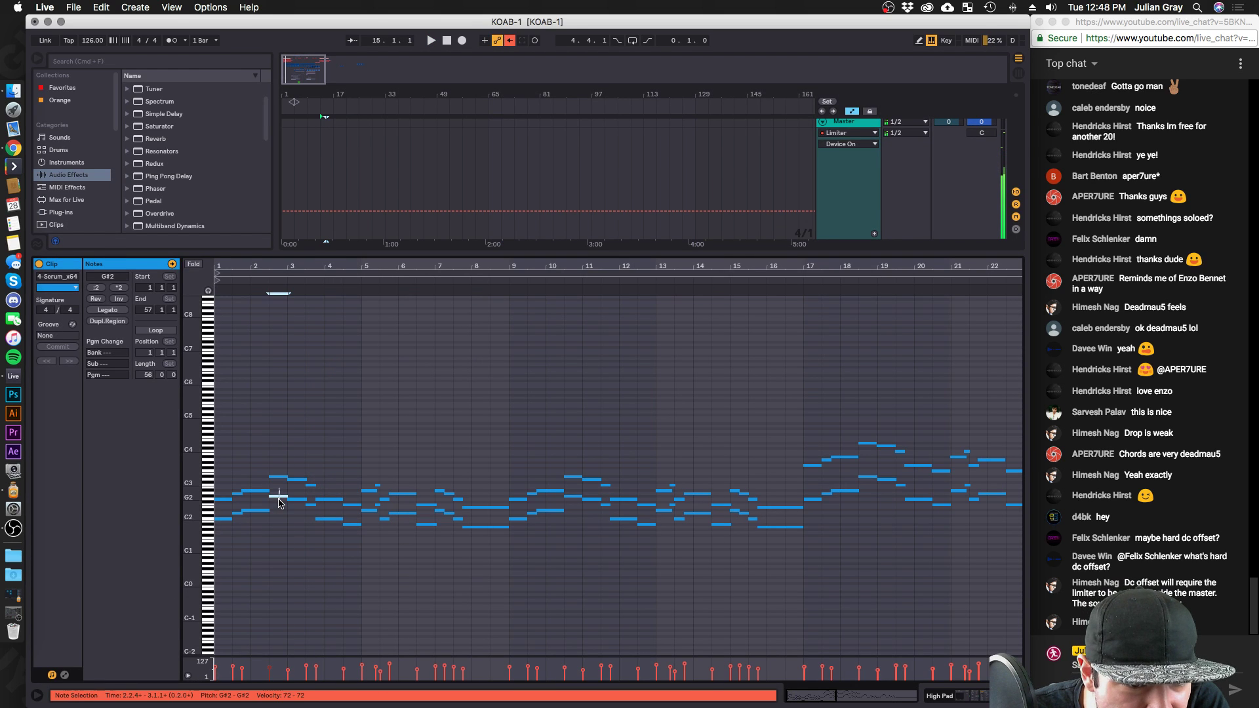
click(281, 505)
key(space)
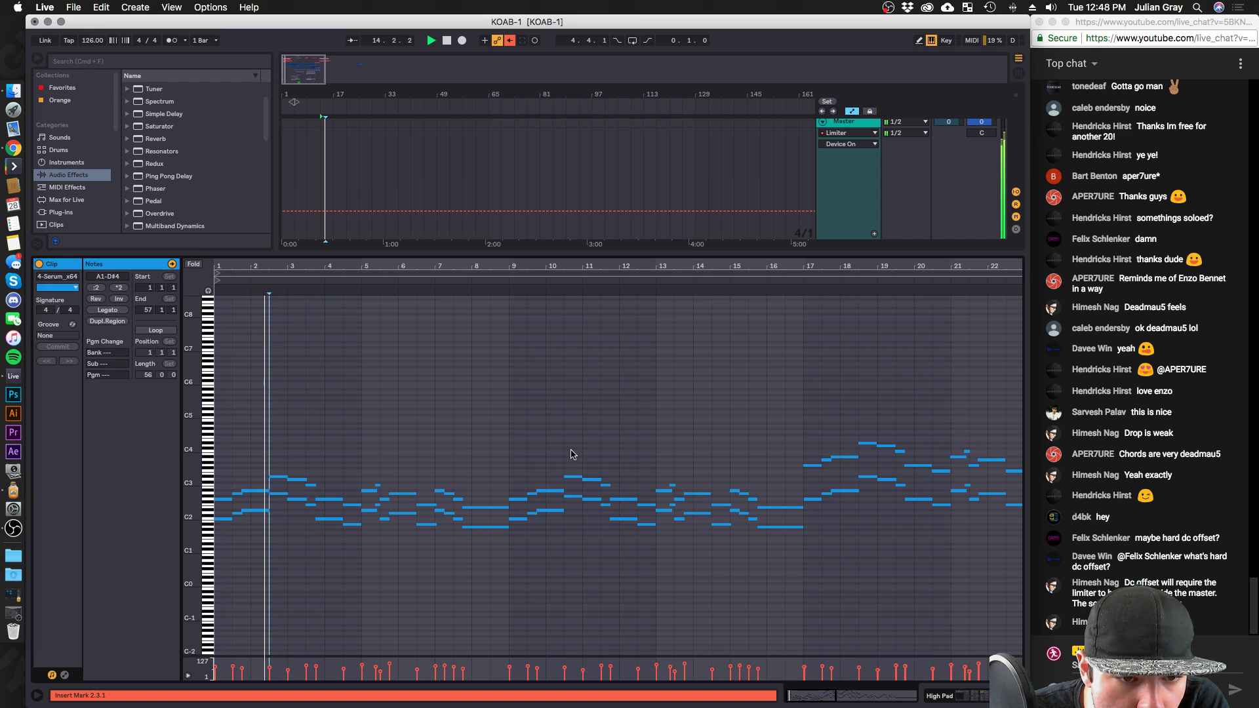
key(space)
click(277, 498)
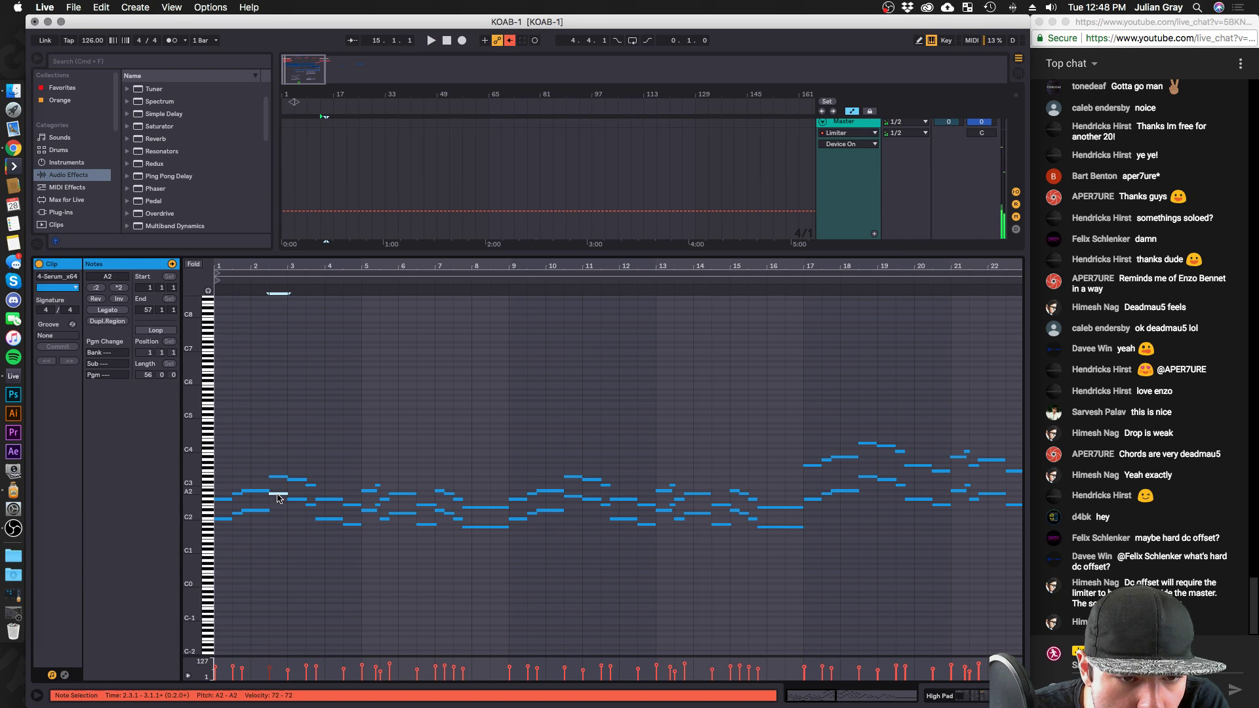
drag(290, 500, 307, 501)
key(space)
click(959, 150)
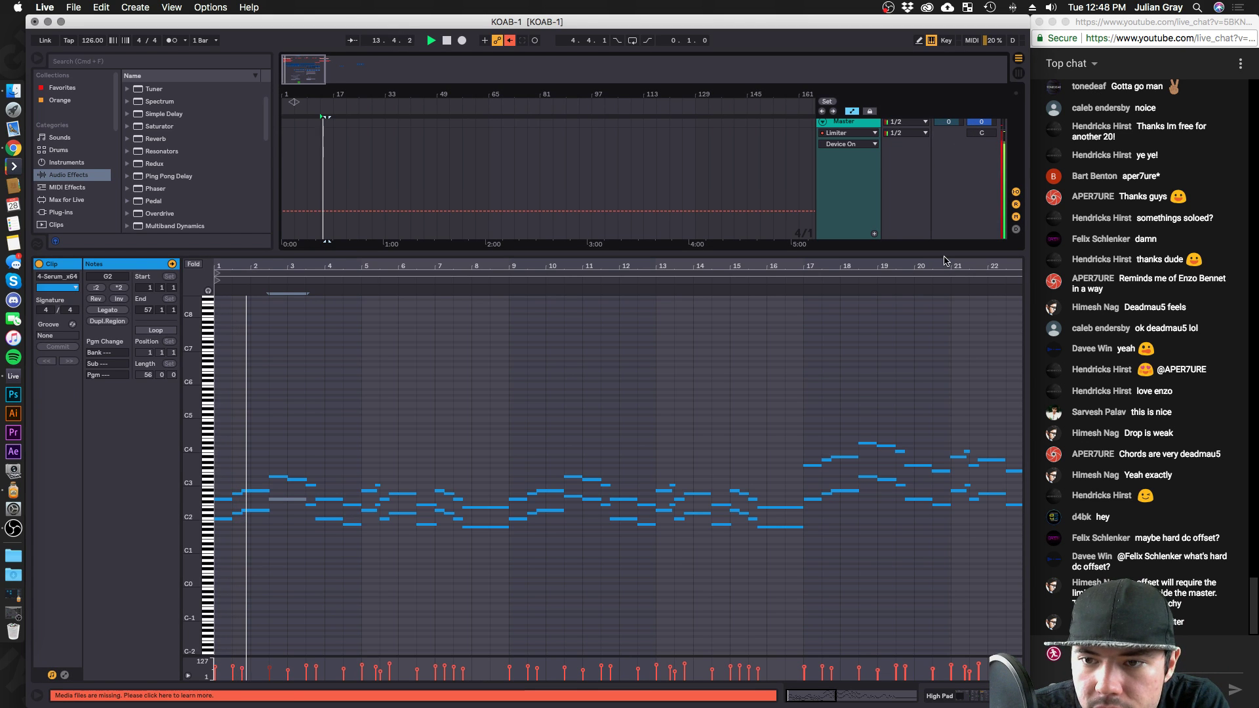
Unsolo the High Pad, undo the note changes and the lower harmony in its clip, and resume playback.
drag(932, 251, 931, 403)
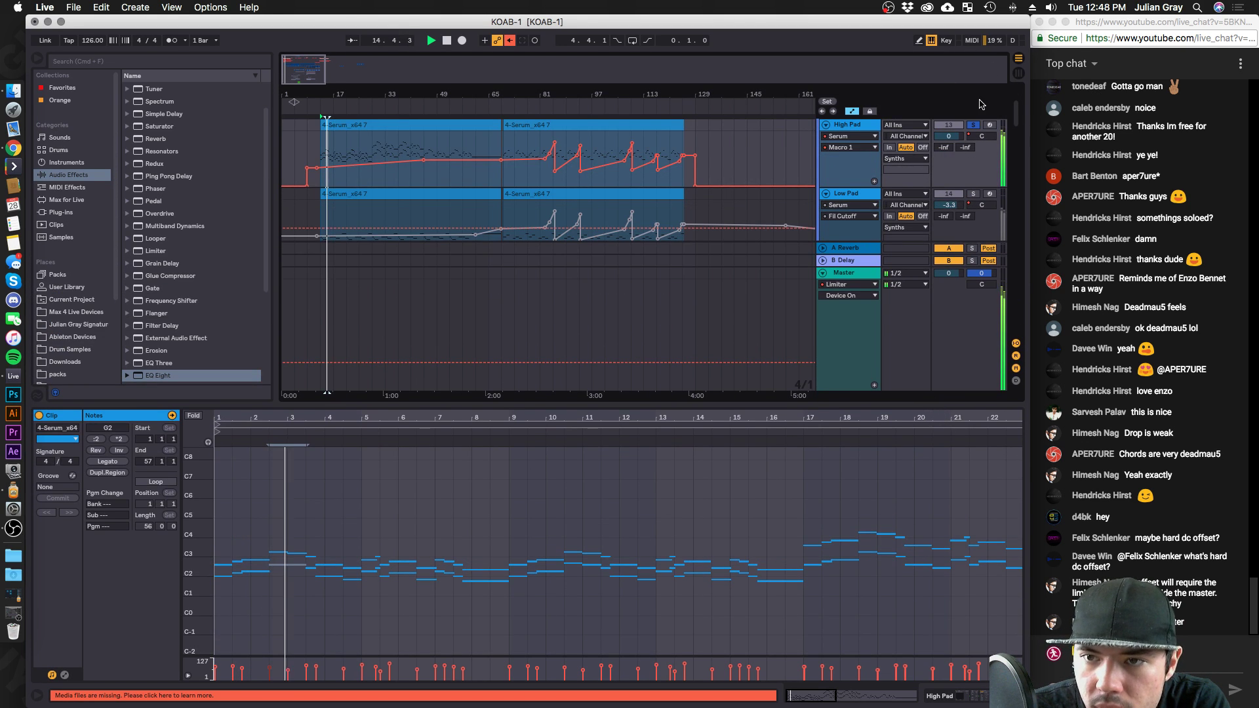
click(973, 125)
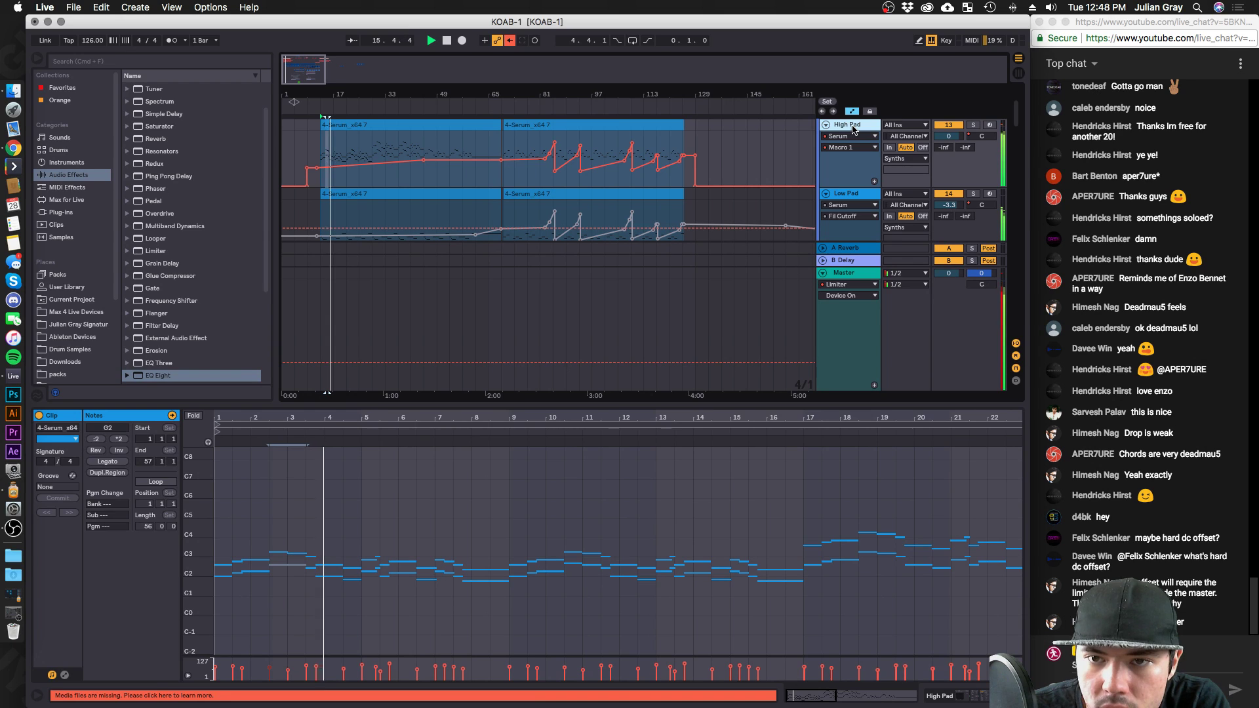
click(400, 126)
key(super+z)
key(super+z)
key(super+z)
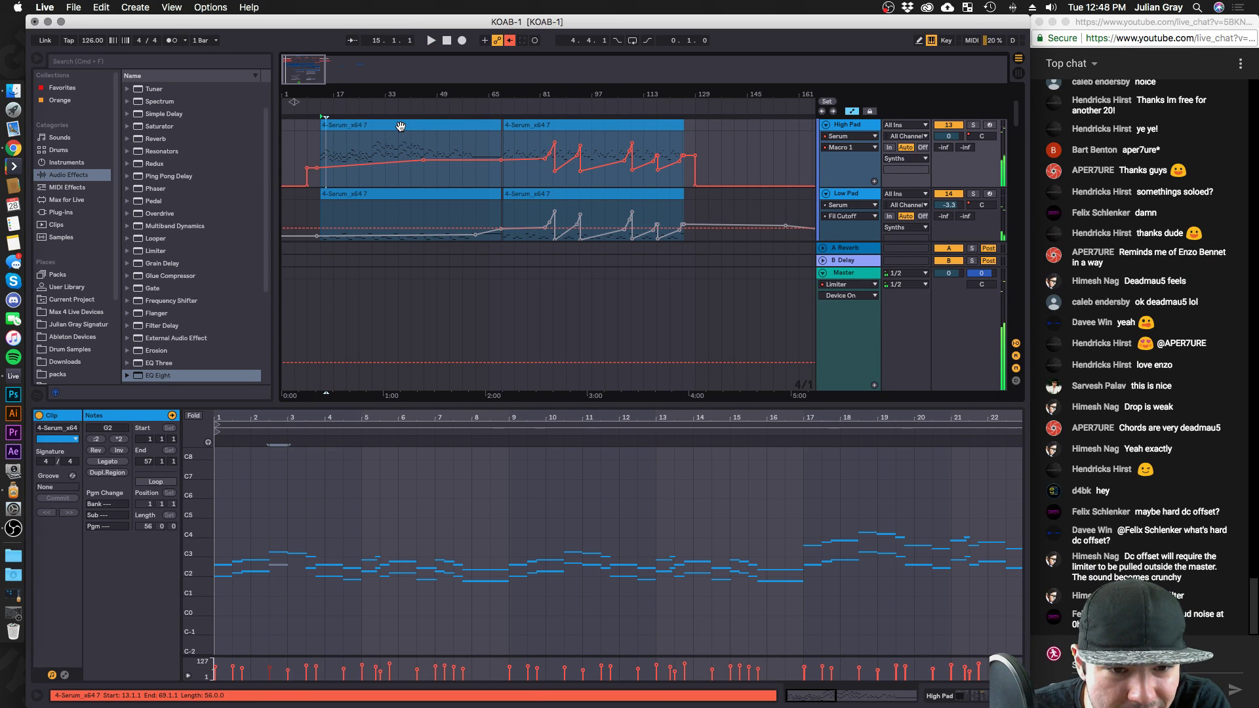
key(space)
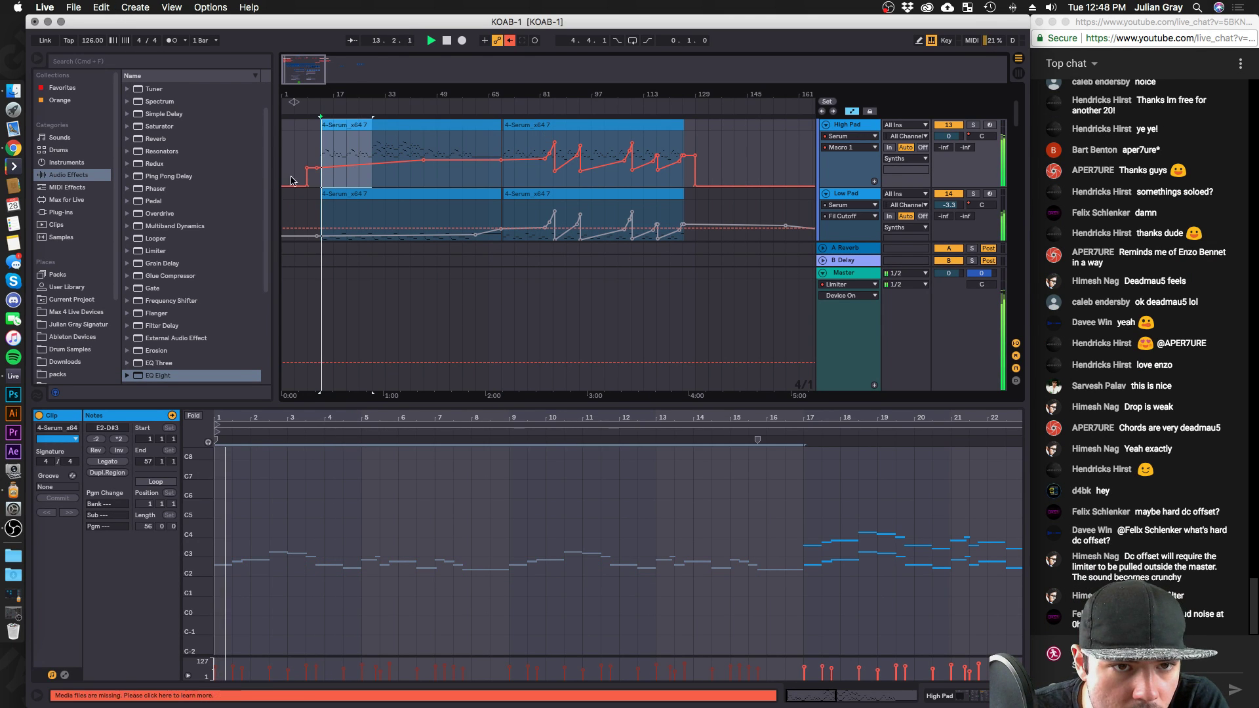
Set the filter cutoff in the Low Pad's Serum to 153 Hz.
click(396, 220)
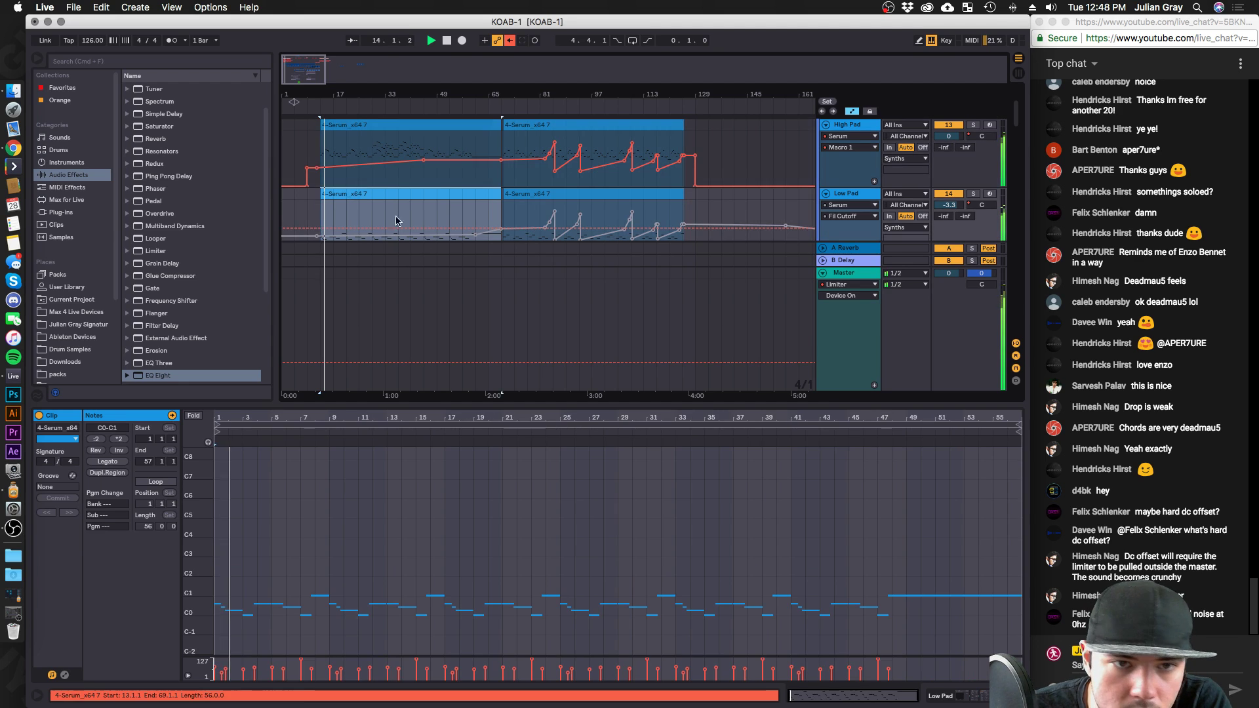
click(955, 697)
click(76, 565)
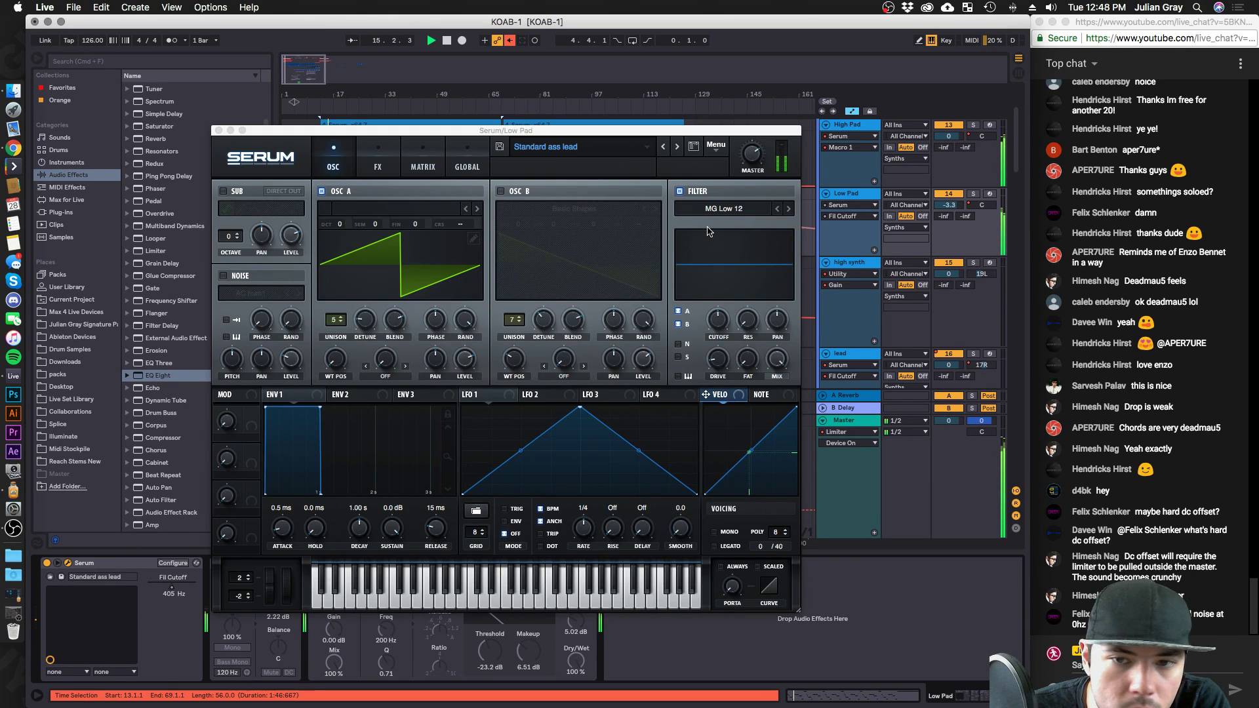
drag(725, 319, 725, 319)
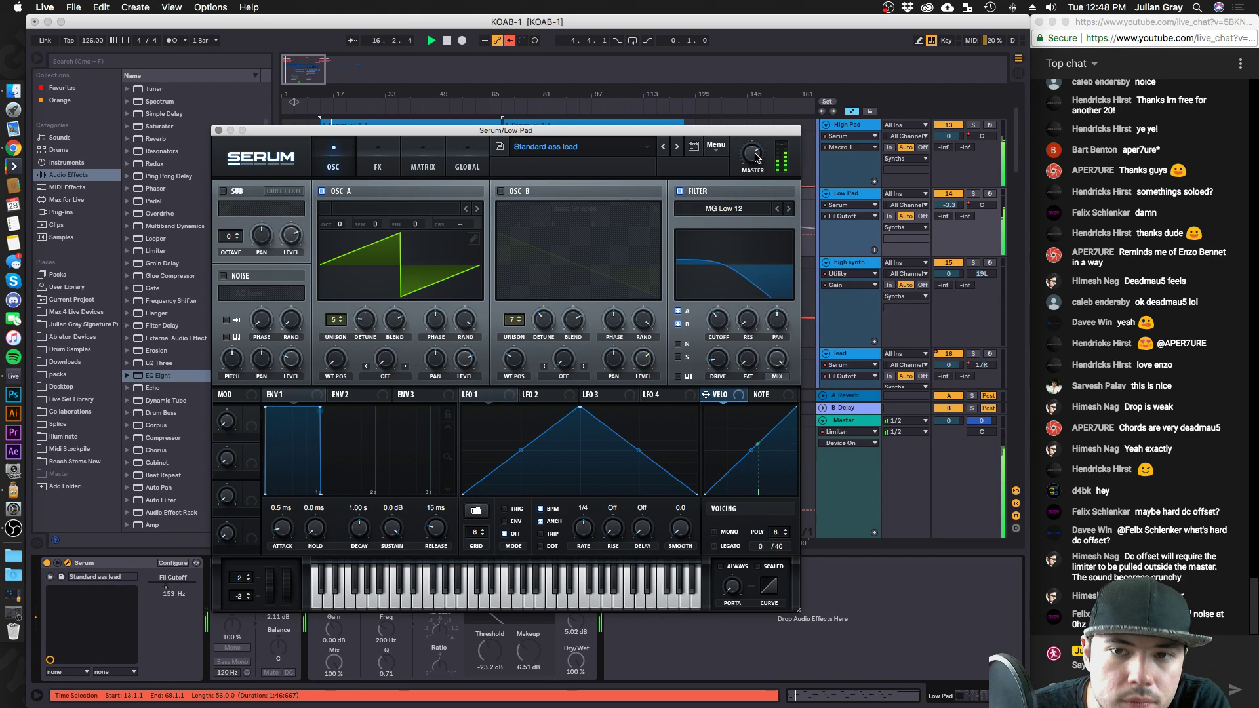
click(218, 130)
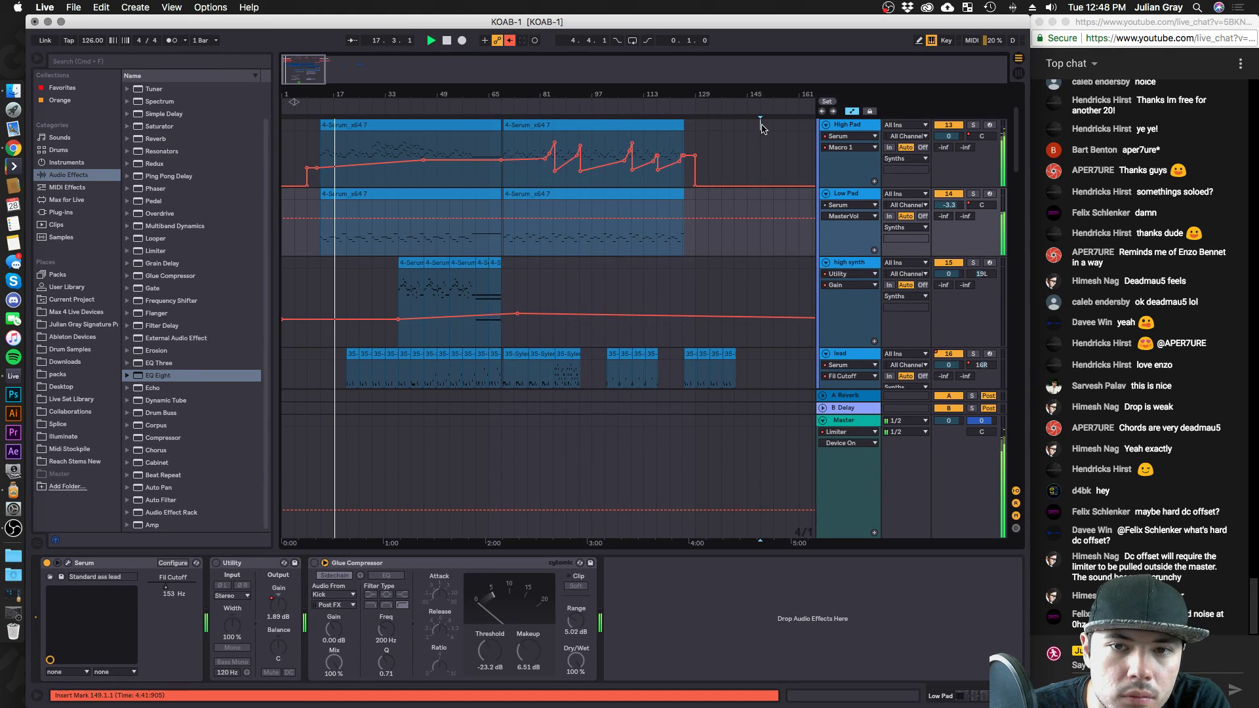
Solo the High Pad, lower oscillator B's octave in its Serum to -1 and play from bar 13.
click(760, 127)
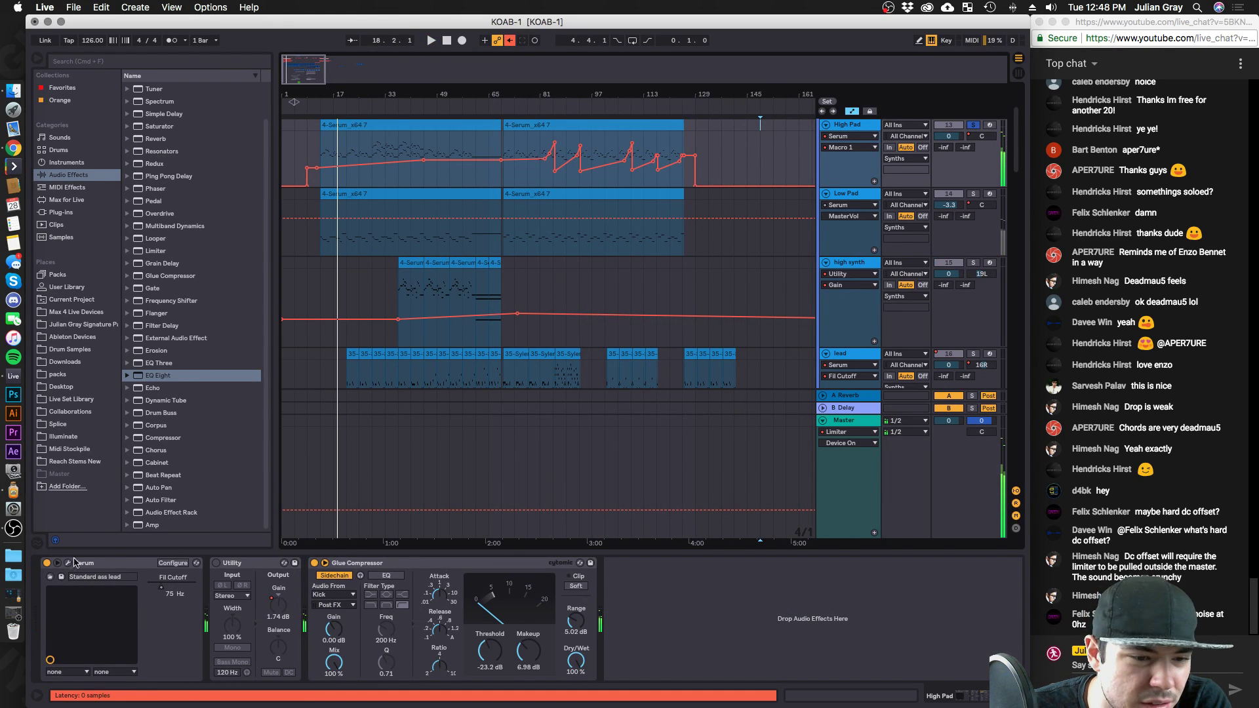
click(70, 563)
drag(719, 182, 719, 192)
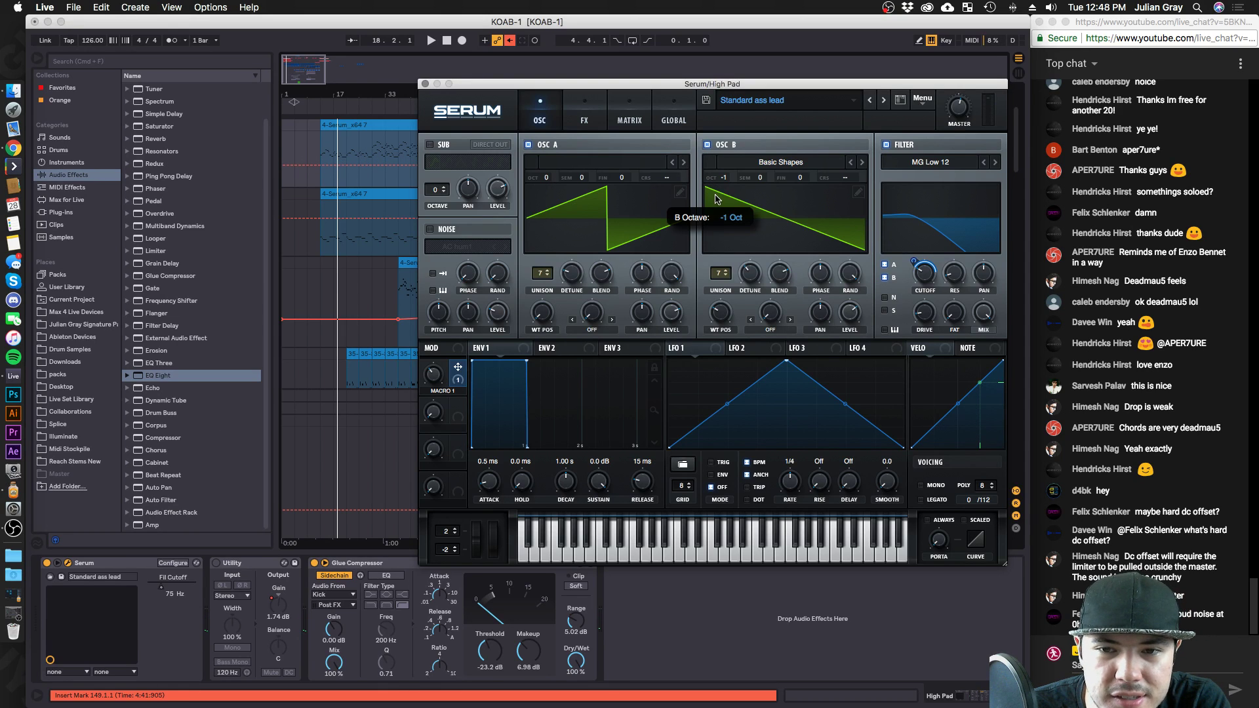
key(space)
click(326, 181)
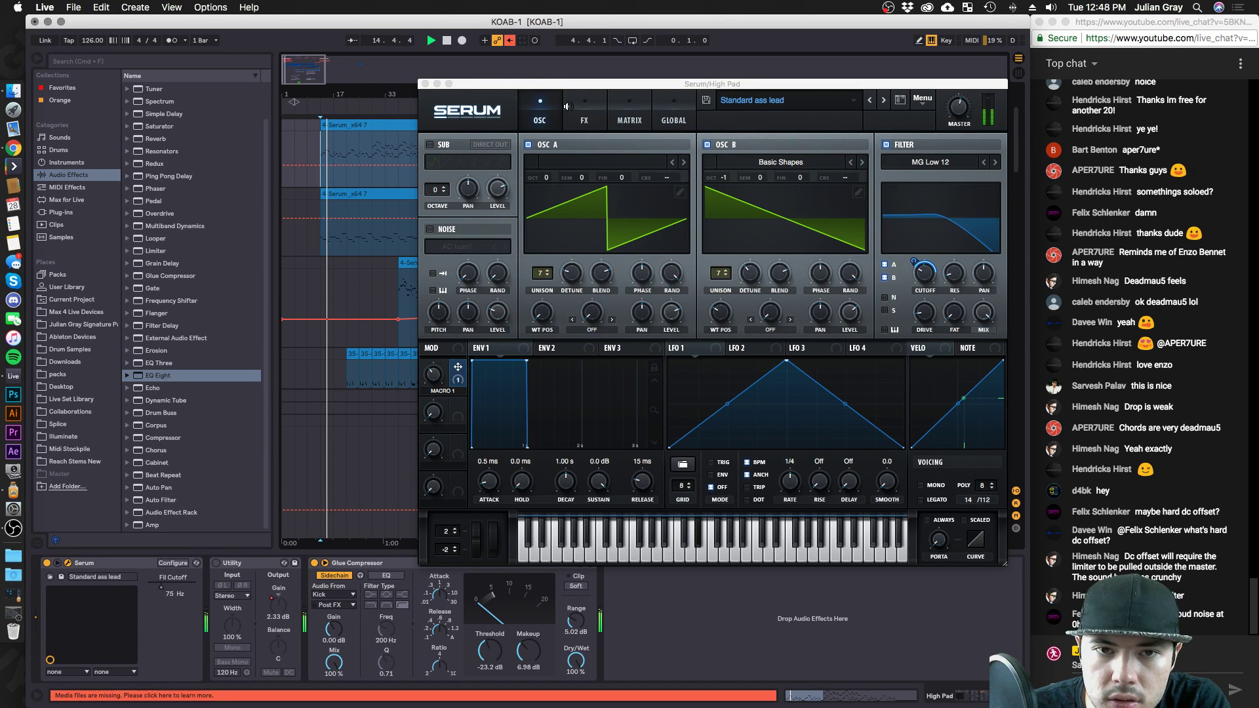
Solo the Low Pad together with the High Pad and set oscillator B's unison detune in the High Pad's Serum to 0.10.
drag(711, 84, 486, 257)
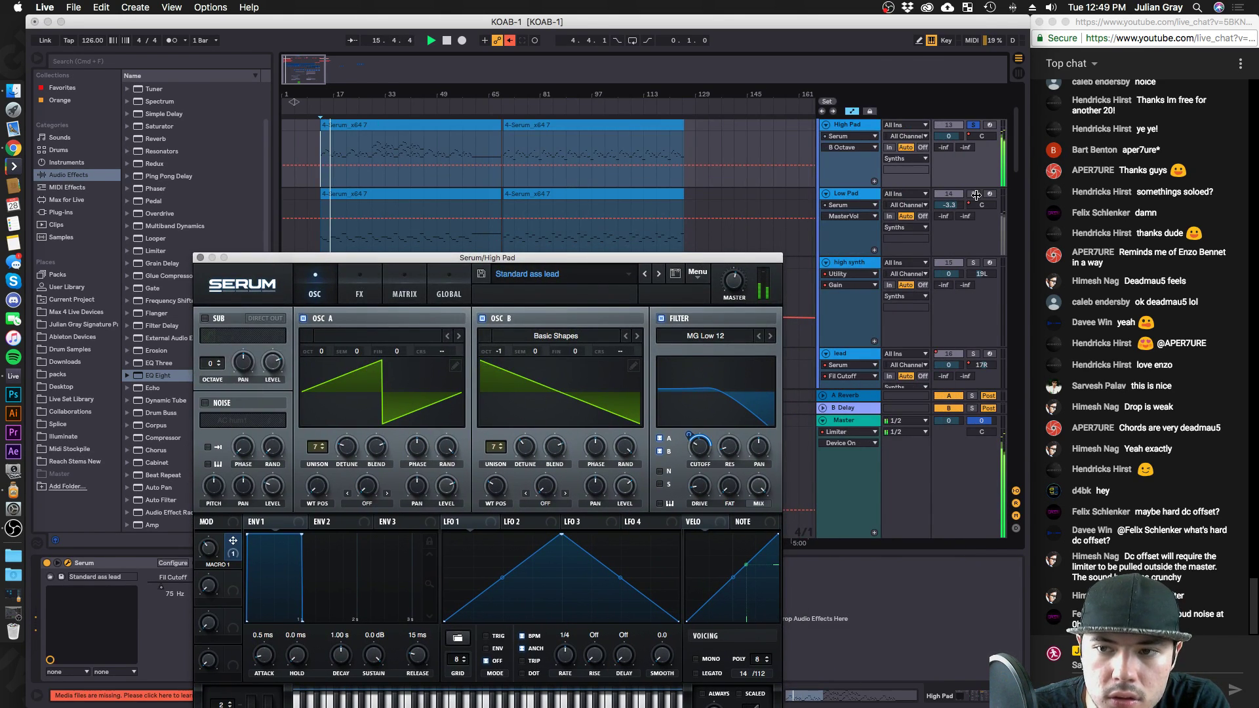
click(872, 199)
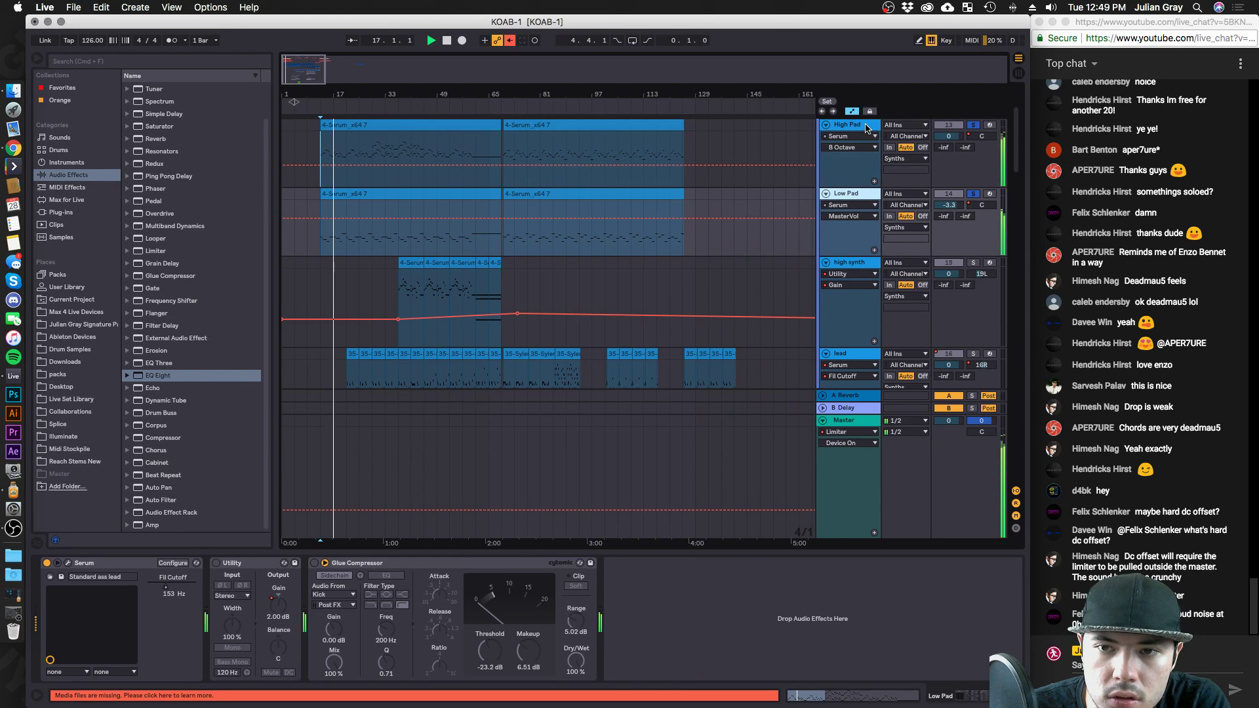
click(867, 128)
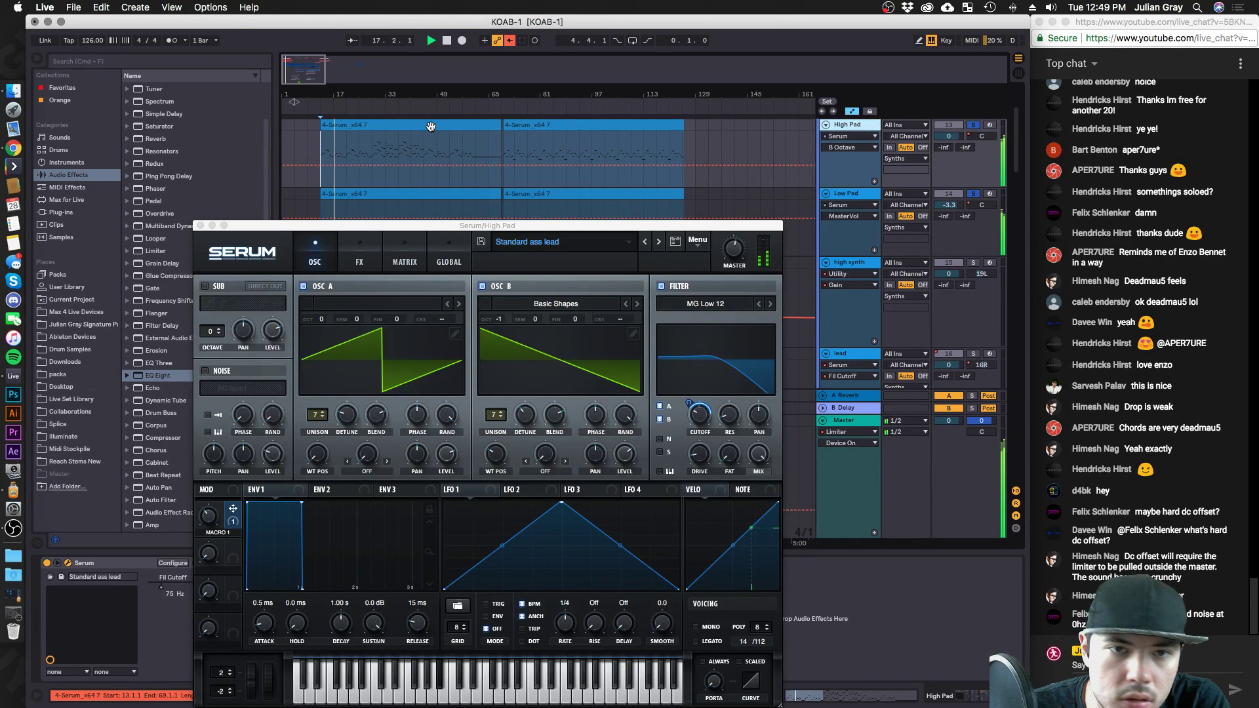
click(529, 417)
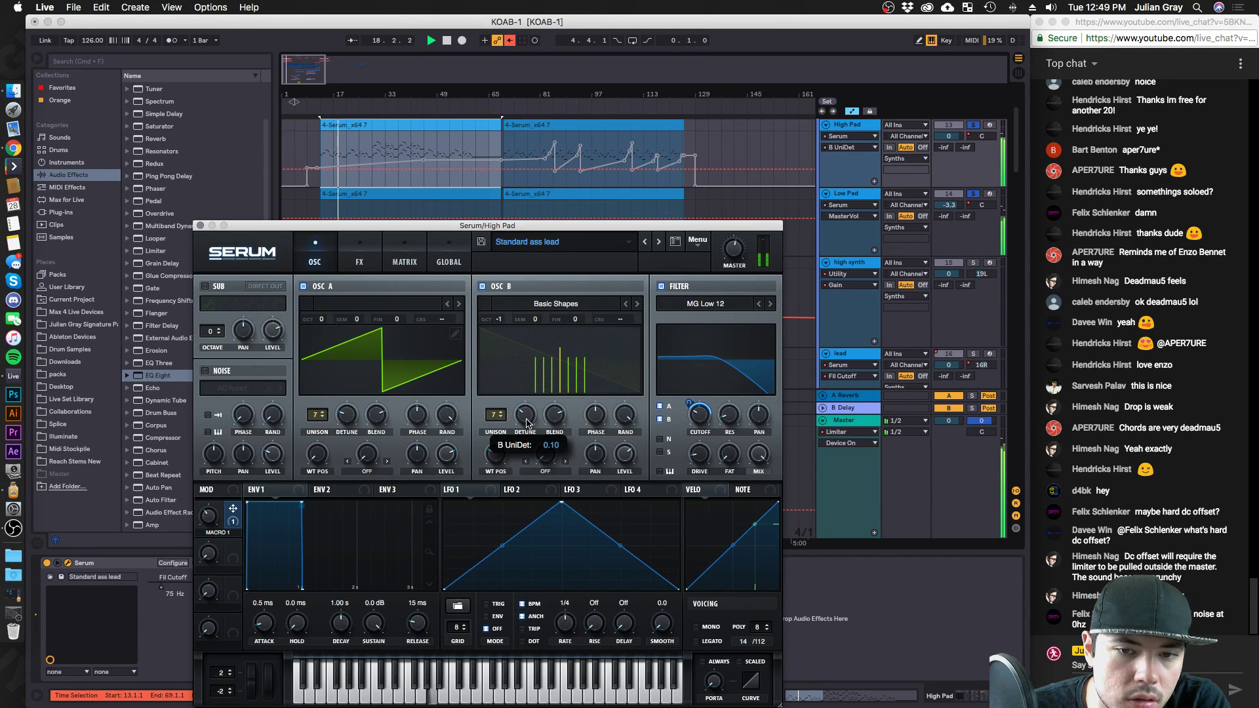
Re-enable the overridden automation and delete the High Pad's automation curve from bar 9 to bar 133.
click(512, 40)
drag(311, 151, 707, 149)
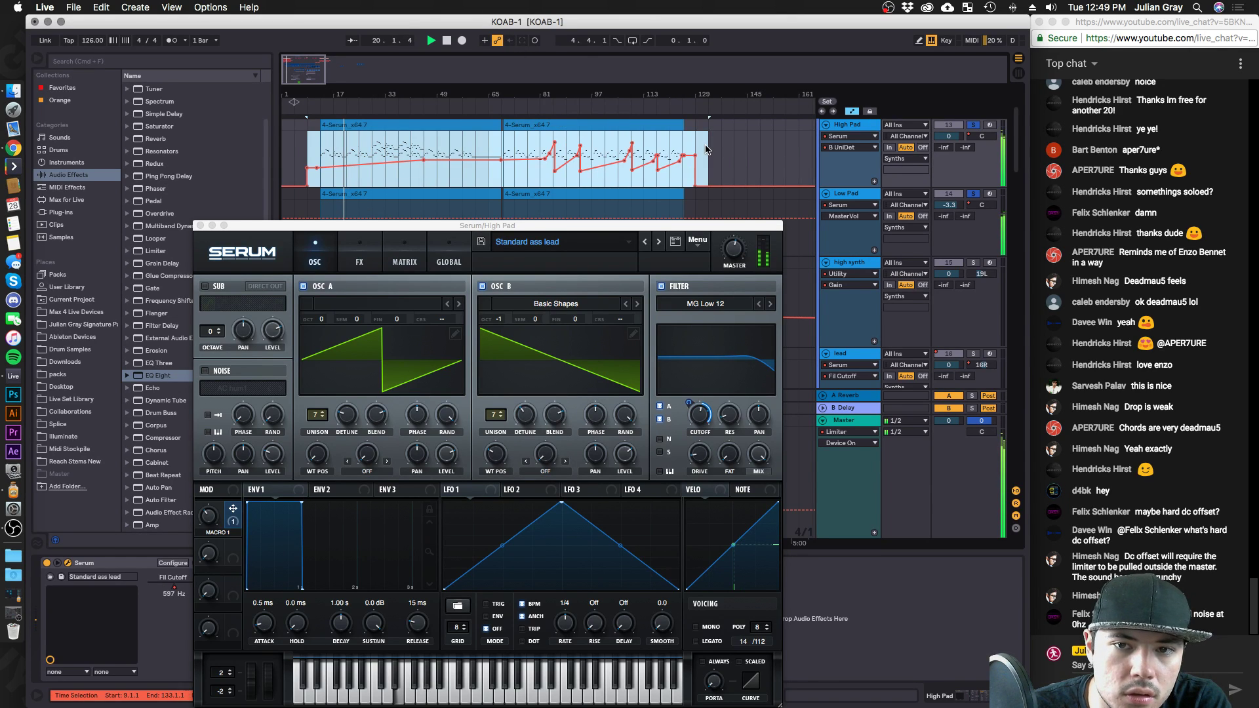
key(Delete)
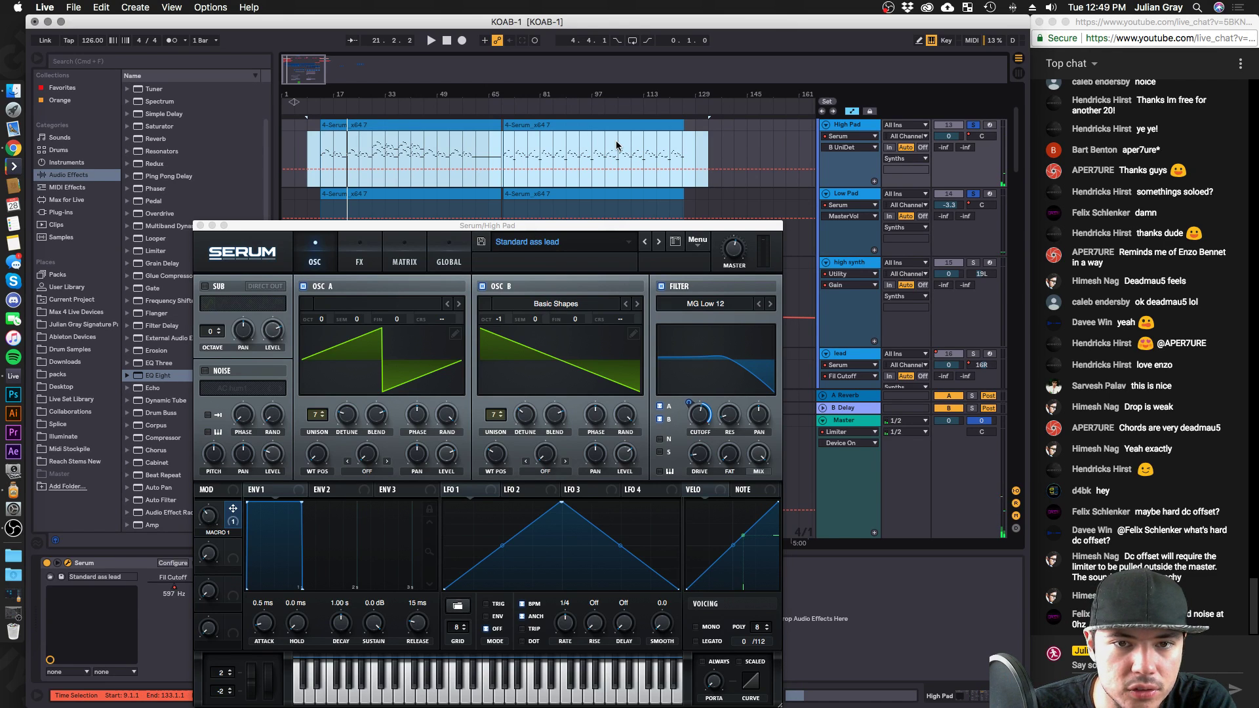
Display the High Pad's Macro 1 automation and play from bar 9 with the High Pad and Low Pad unsoloed.
click(325, 150)
key(super+z)
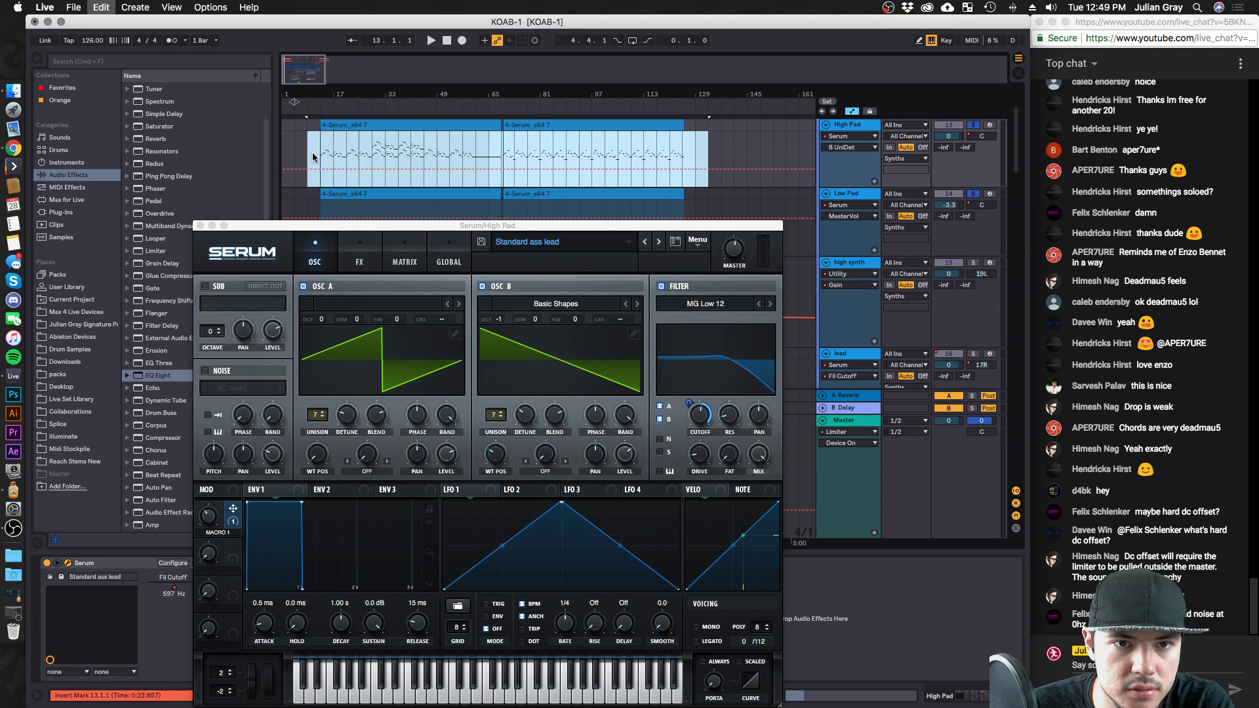
key(Delete)
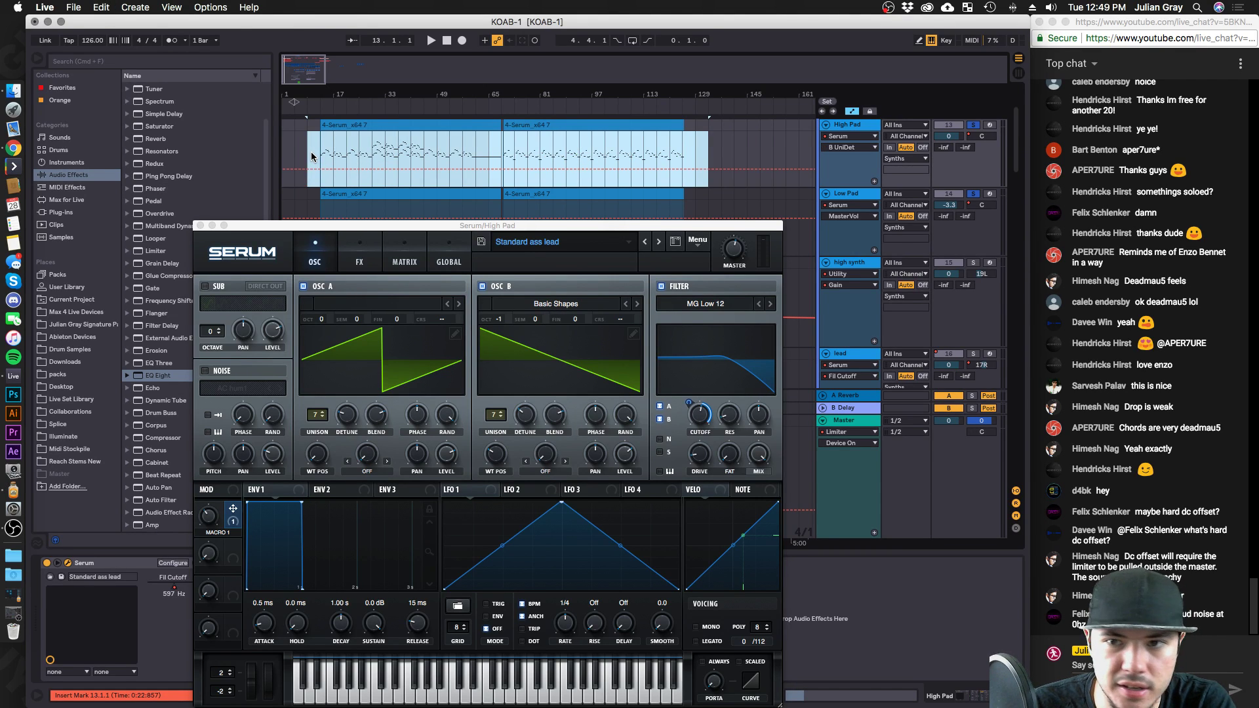
click(223, 531)
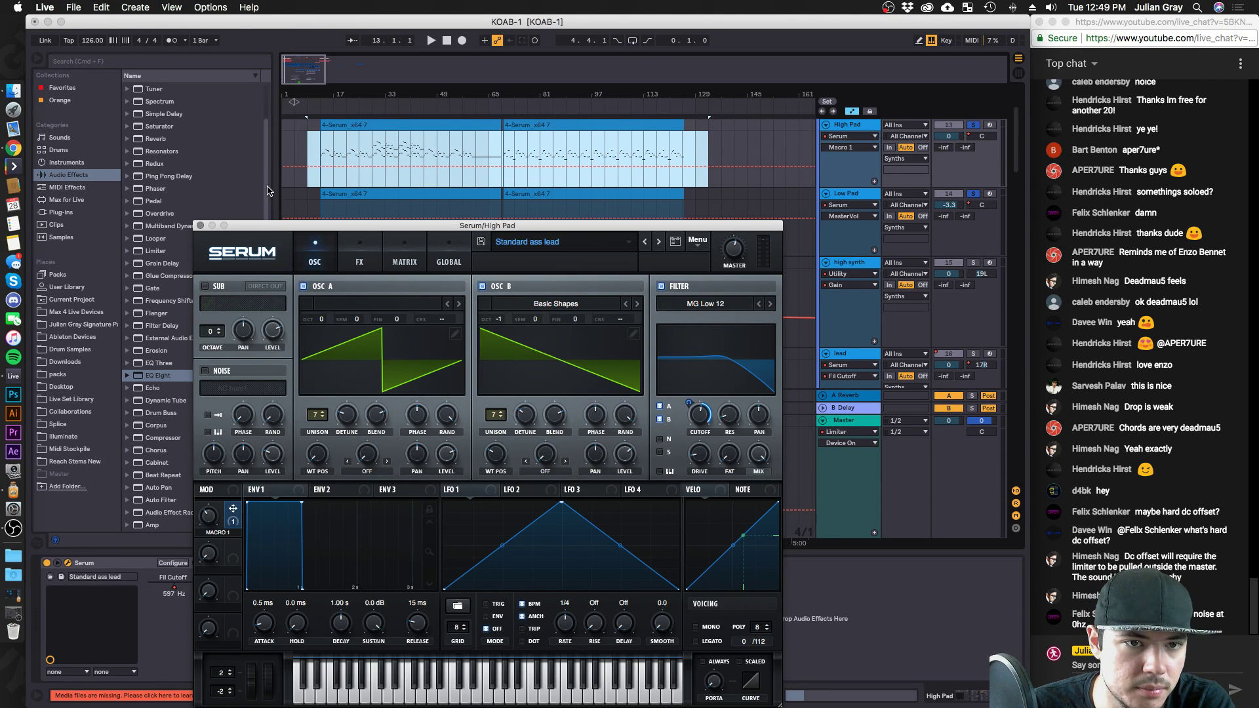
click(311, 161)
key(space)
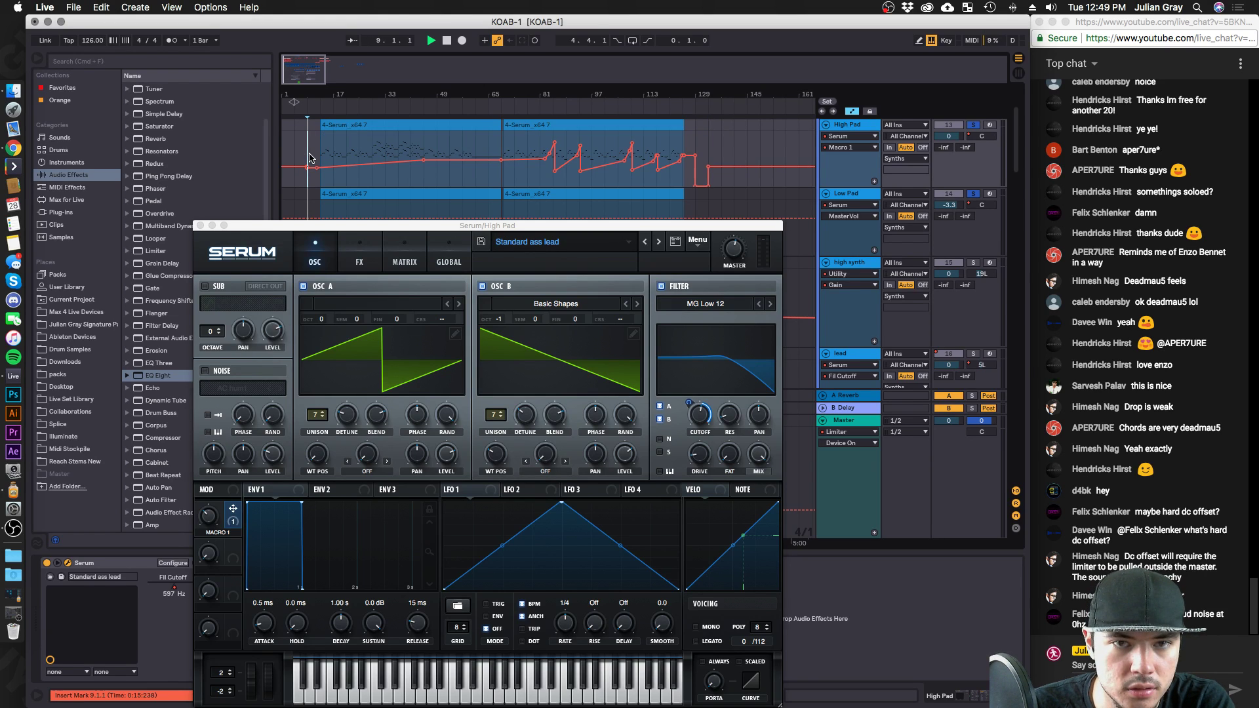
click(974, 125)
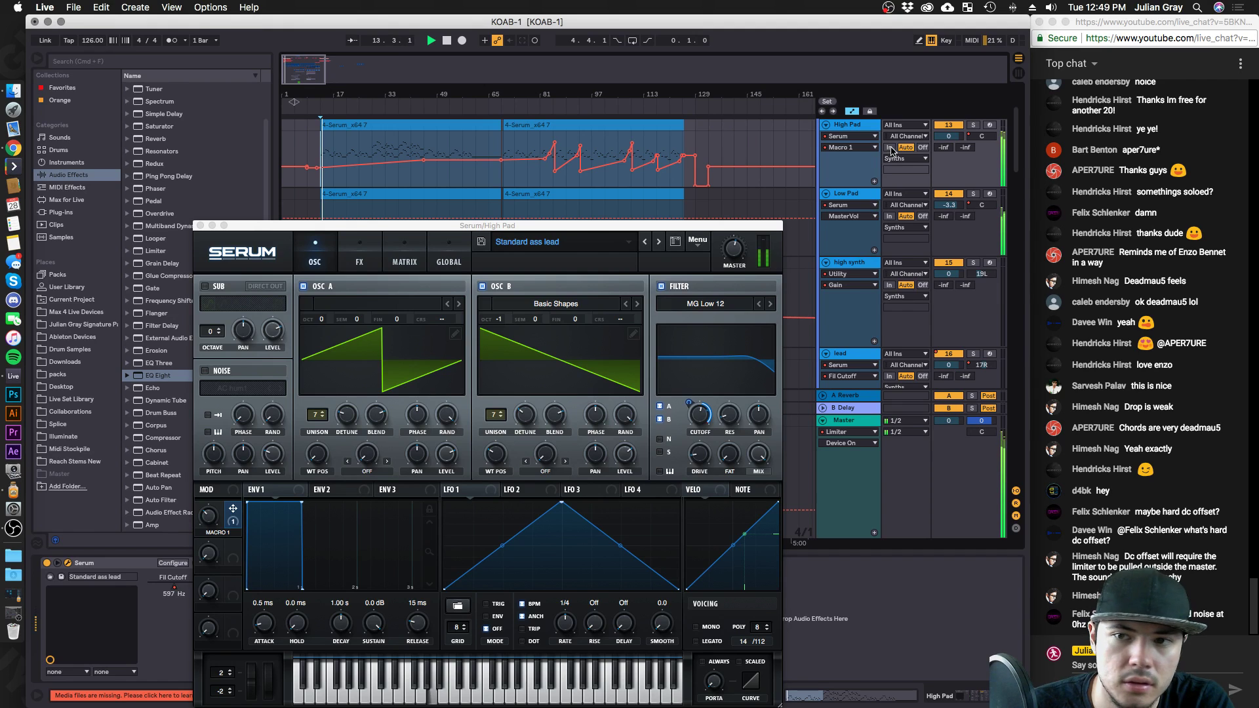
Lower the High Pad Serum's filter cutoff to 70 Hz and delete its cutoff automation curve from bar 145 to bar 481.
drag(701, 424, 696, 450)
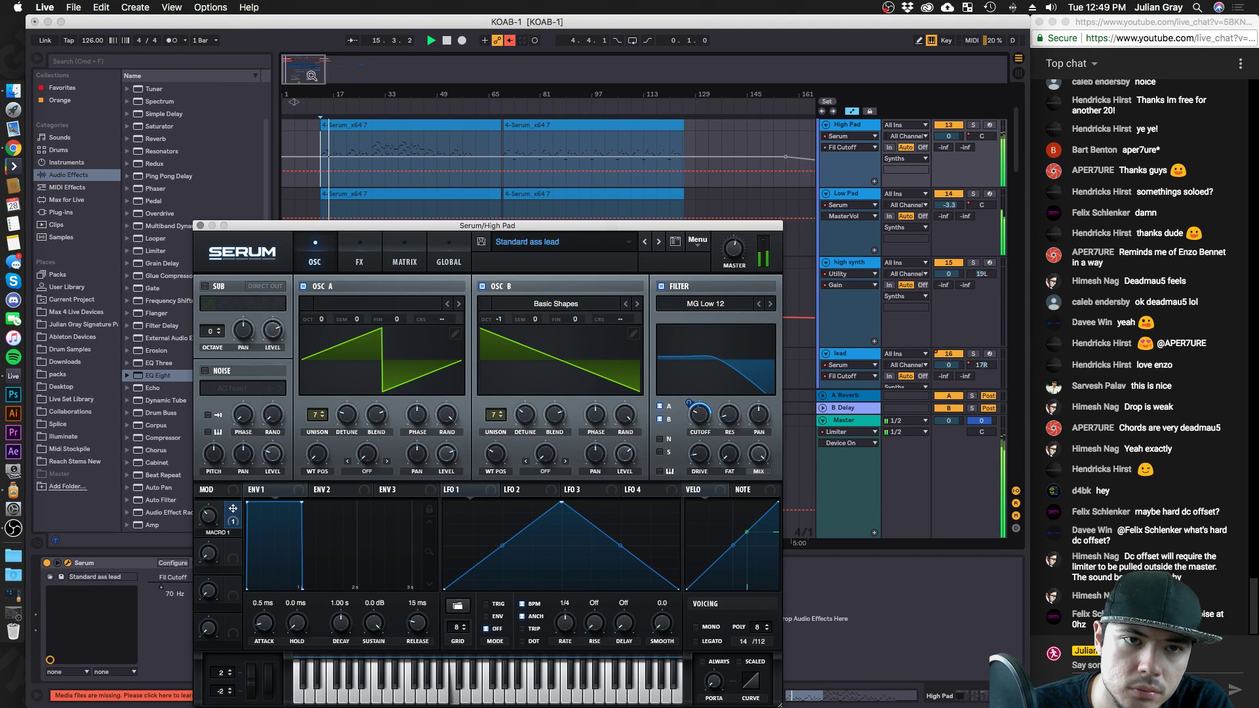
click(566, 139)
key(minus)
drag(459, 157, 806, 158)
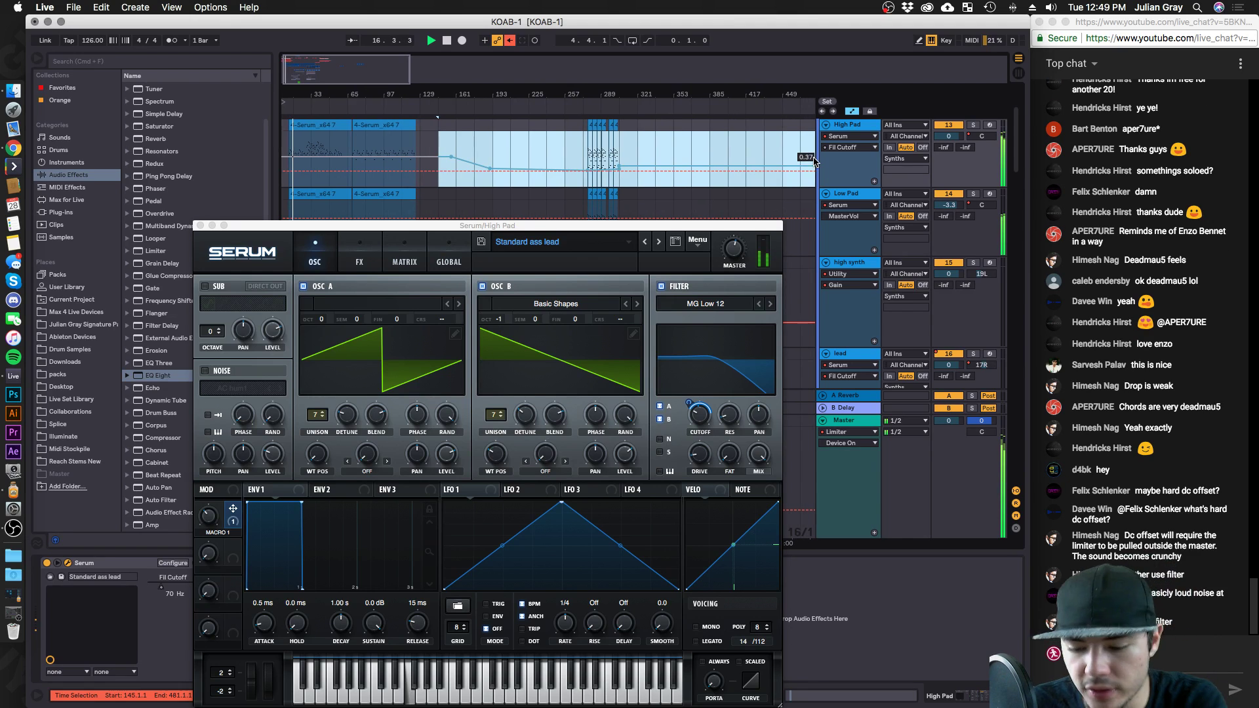
key(Delete)
click(639, 145)
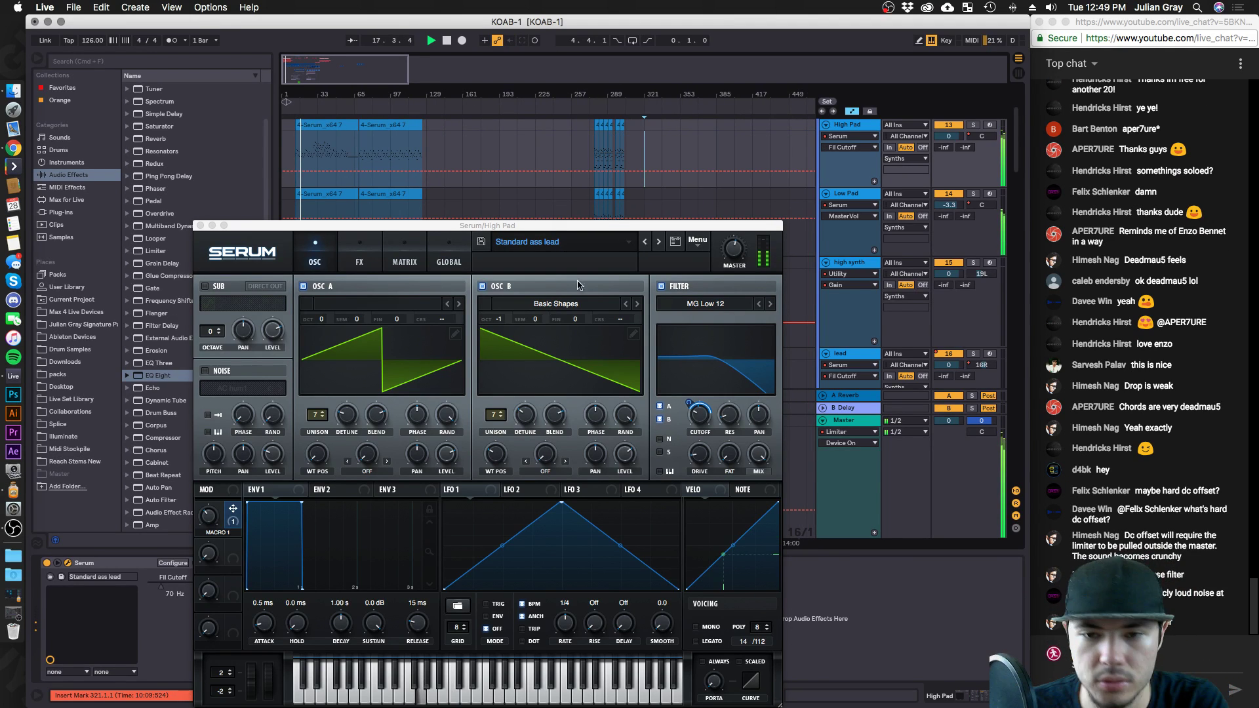
Set the filter cutoff in the High Pad's Serum to 59 Hz and the High Pad's track volume to -3.6 dB.
drag(684, 414, 705, 403)
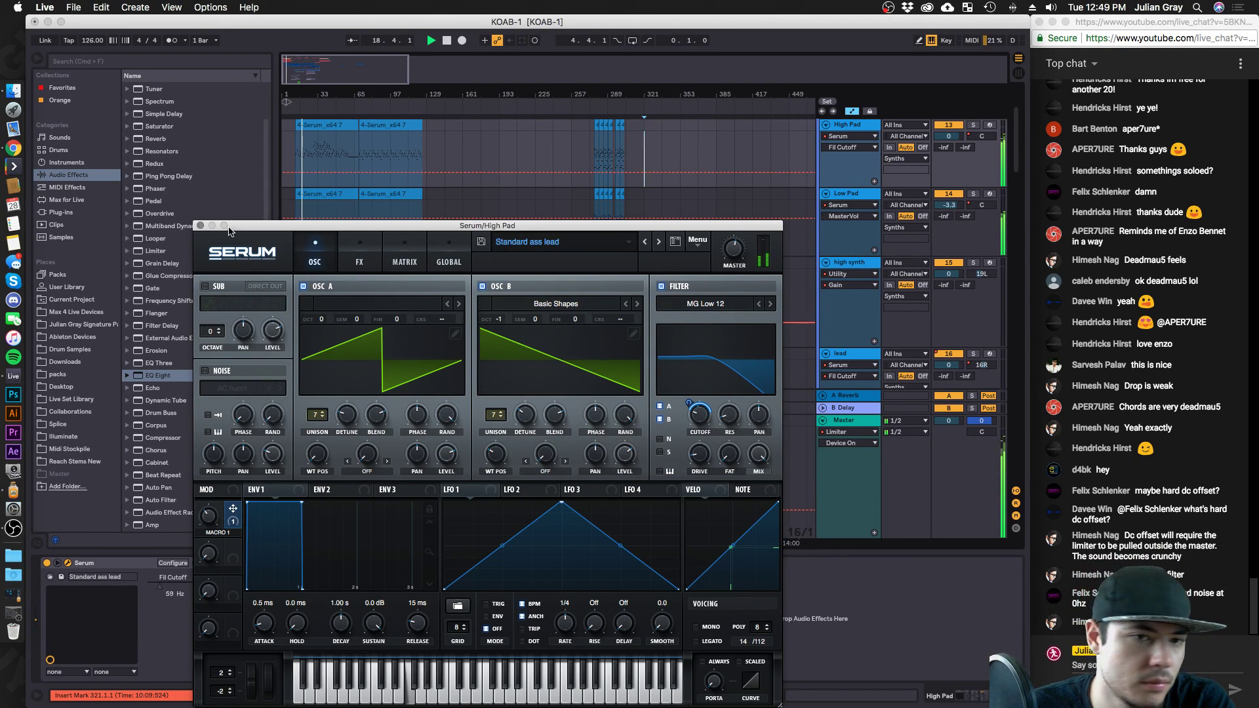
click(200, 226)
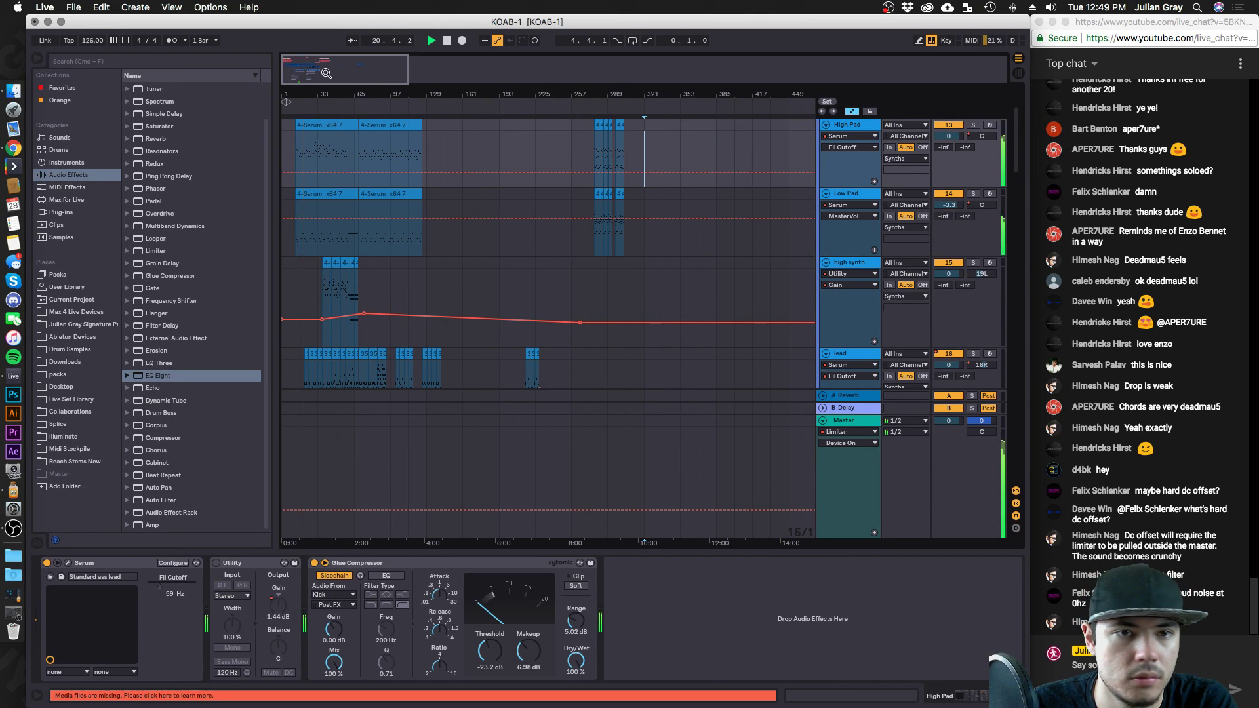
drag(326, 73, 322, 162)
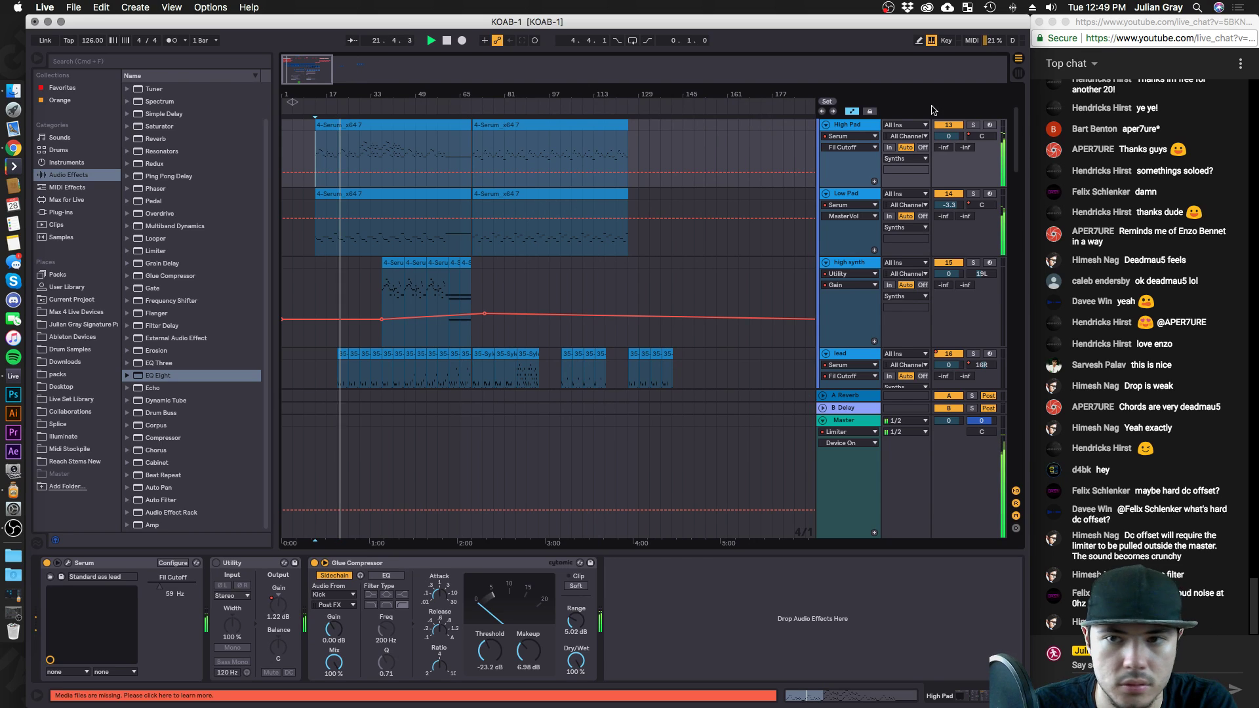
drag(948, 135, 948, 148)
click(838, 124)
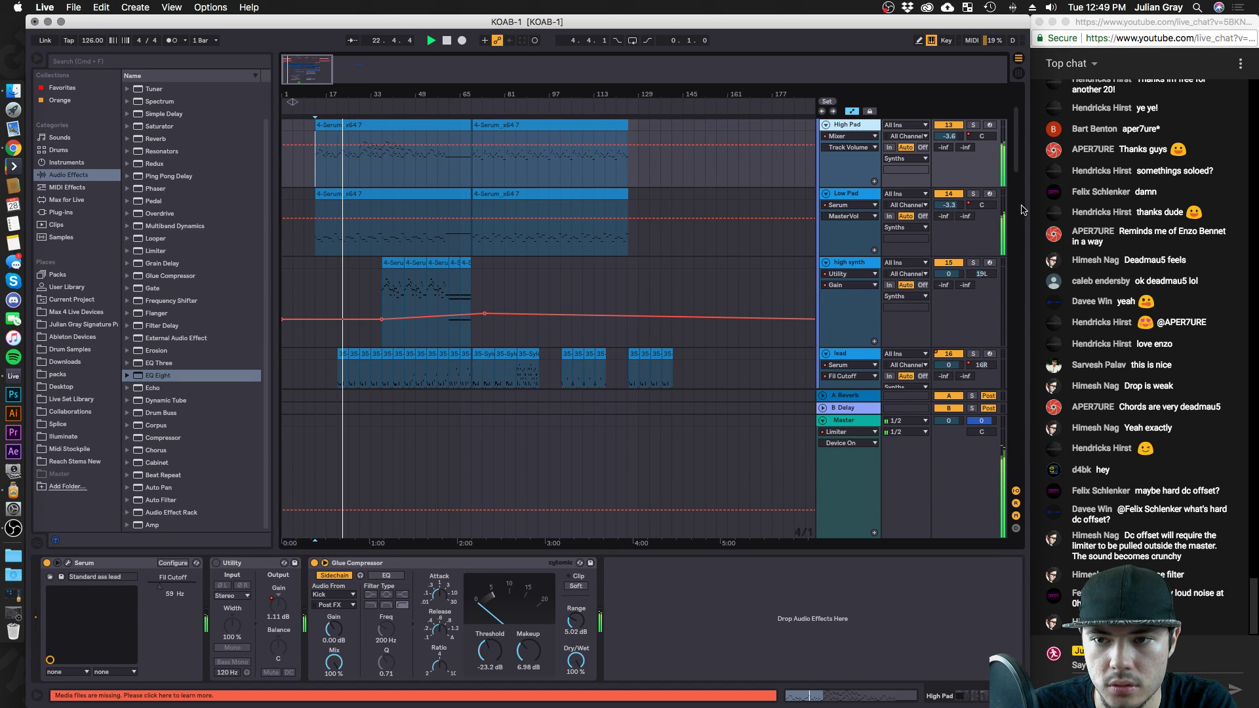
Solo the Synths group and lower the High Pad's track volume to -4.6 dB.
scroll(879, 195, up, 4)
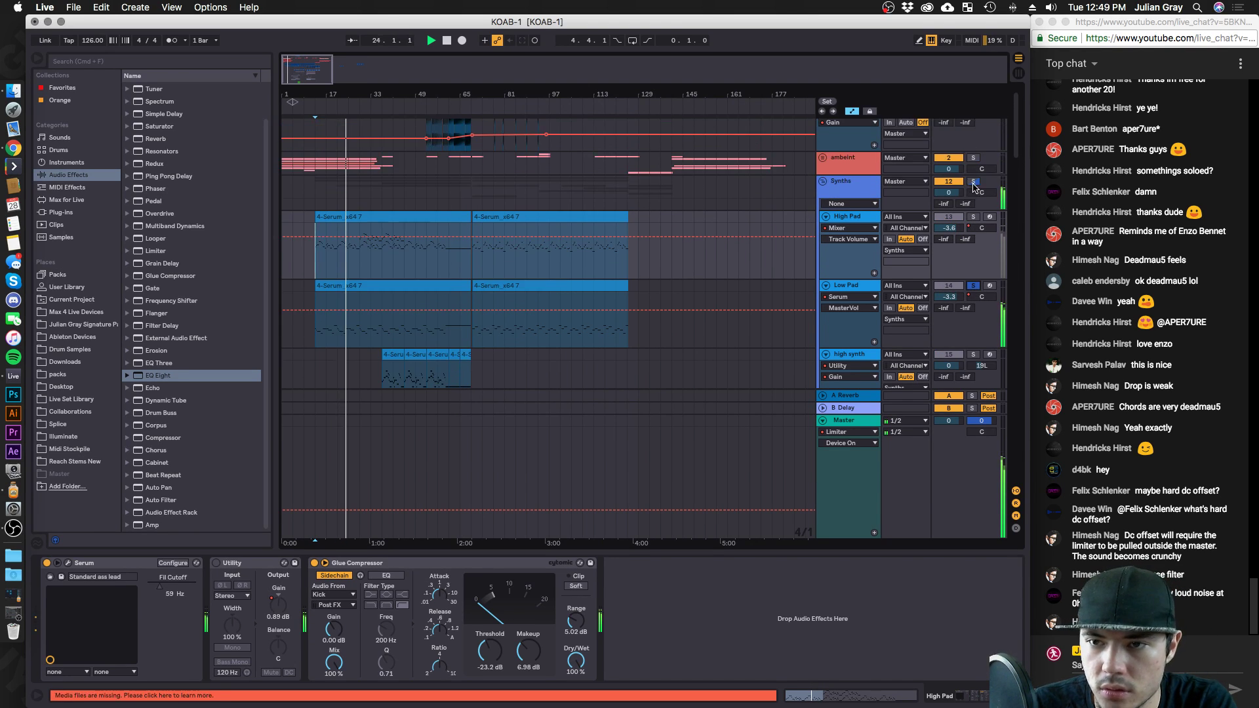
drag(948, 231, 949, 235)
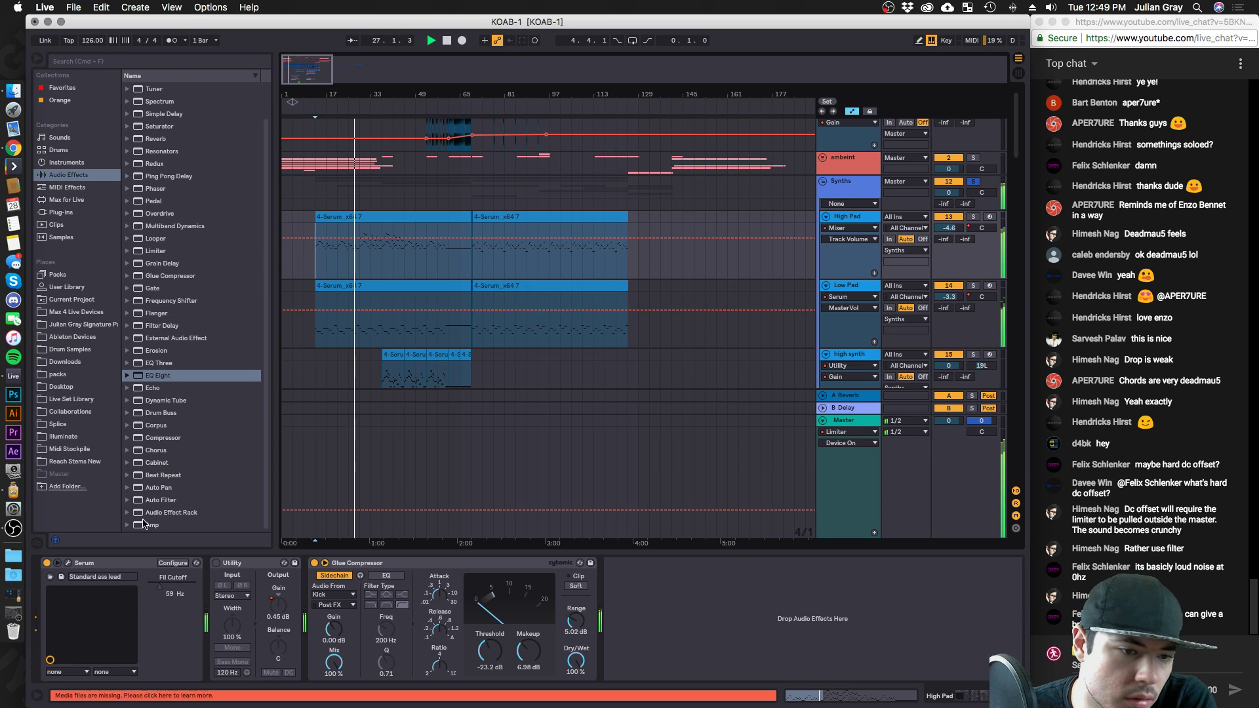
click(68, 563)
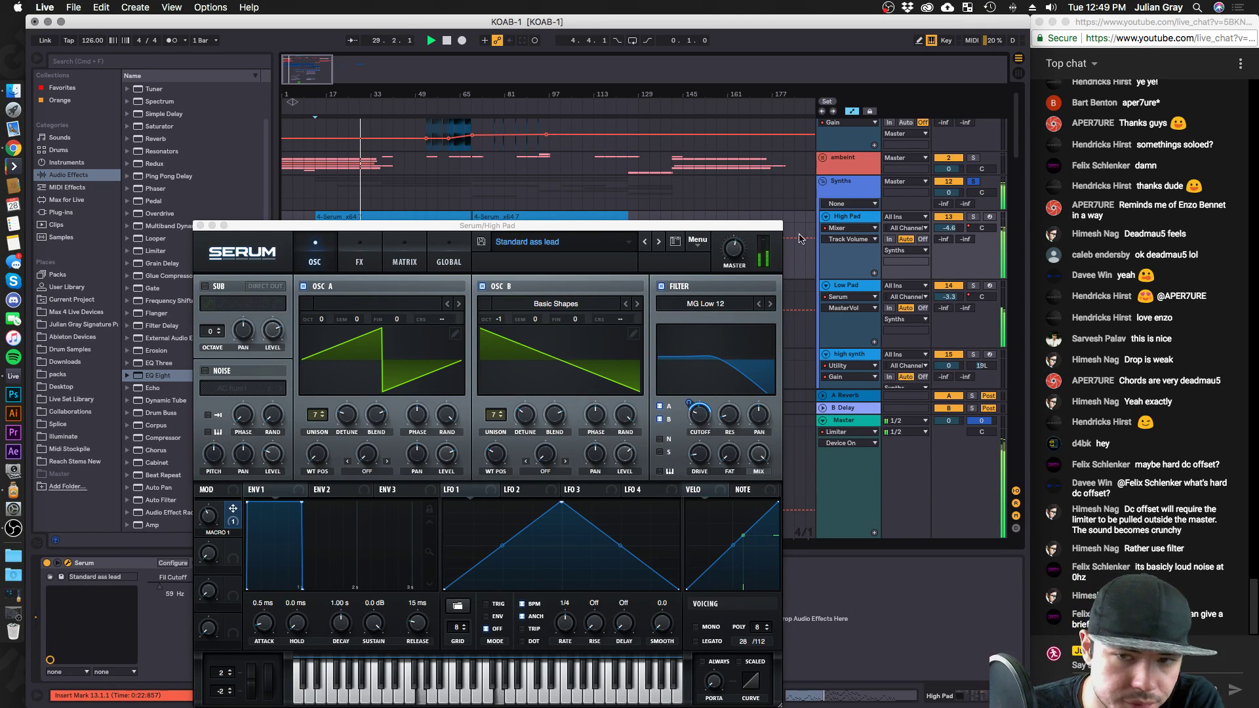
click(201, 226)
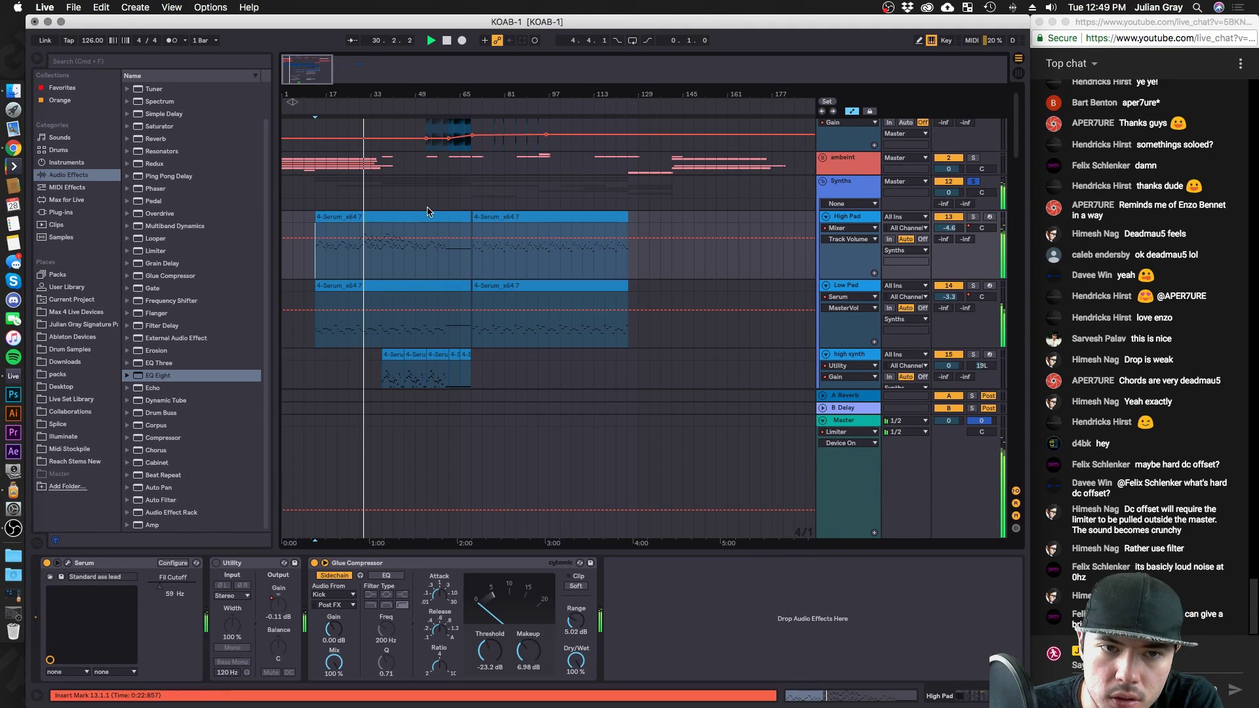
Set oscillator B's octave in the High Pad's Serum to 0 and play from bar 13.
click(67, 563)
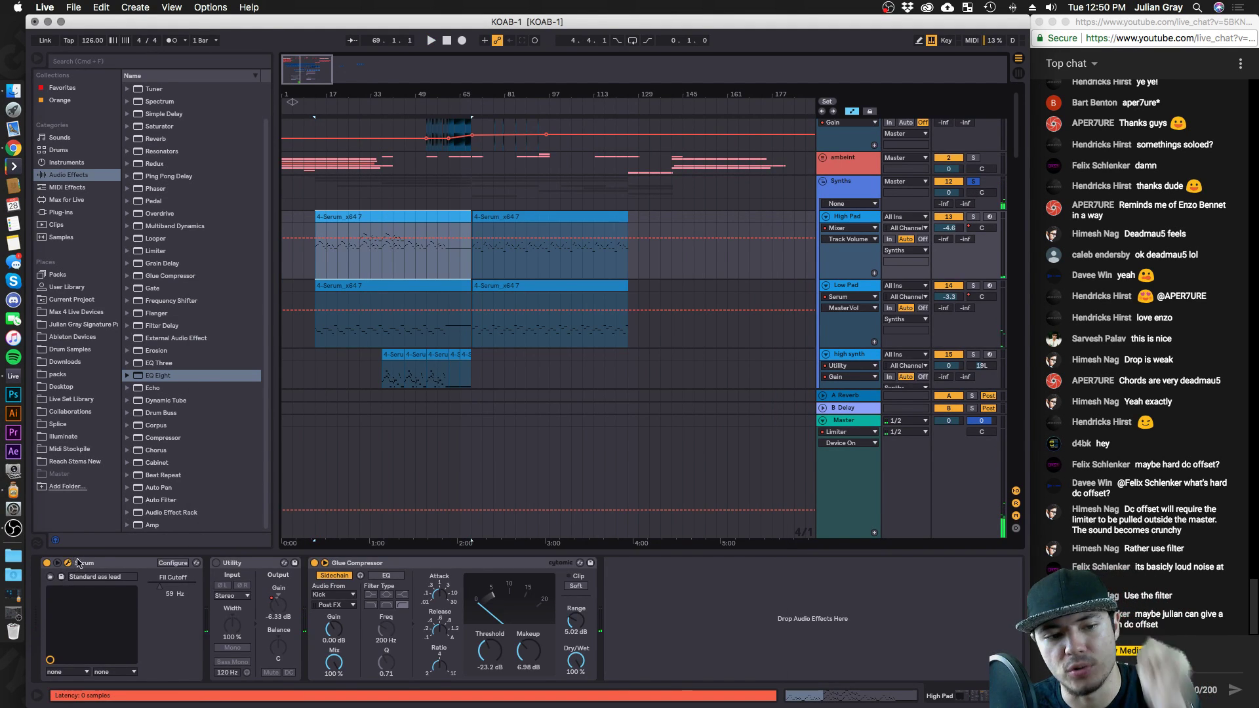
click(496, 321)
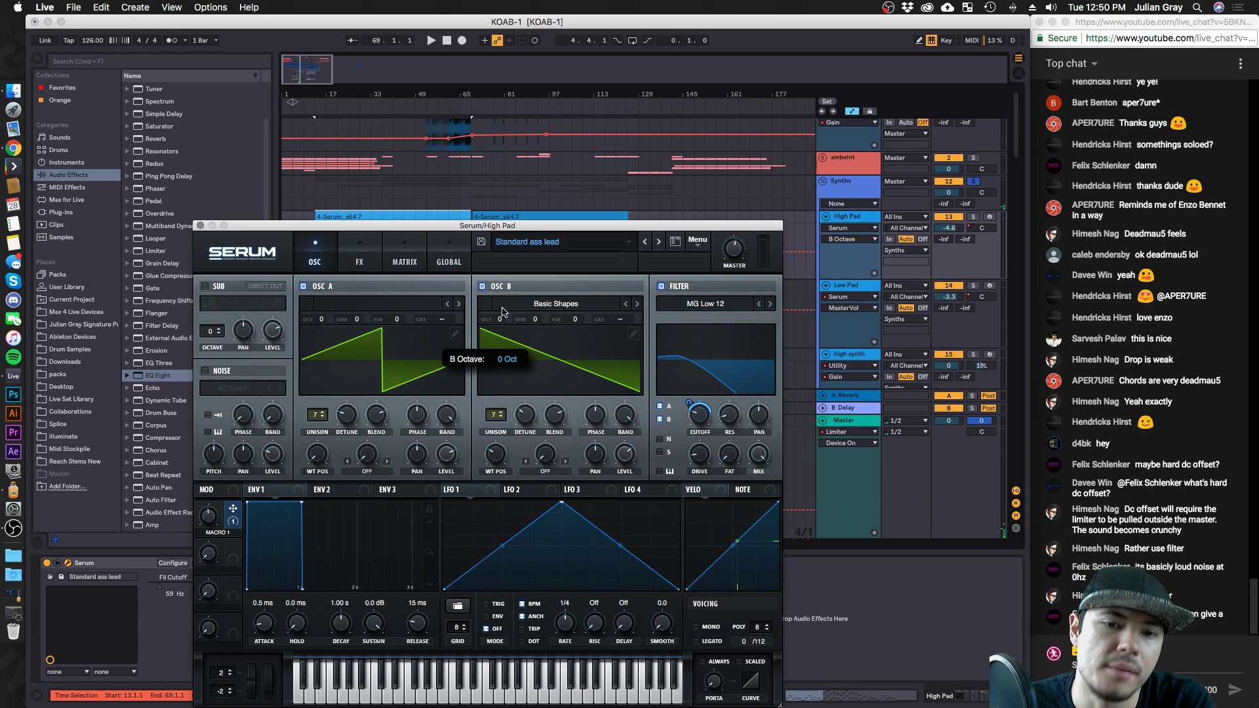
key(space)
click(200, 225)
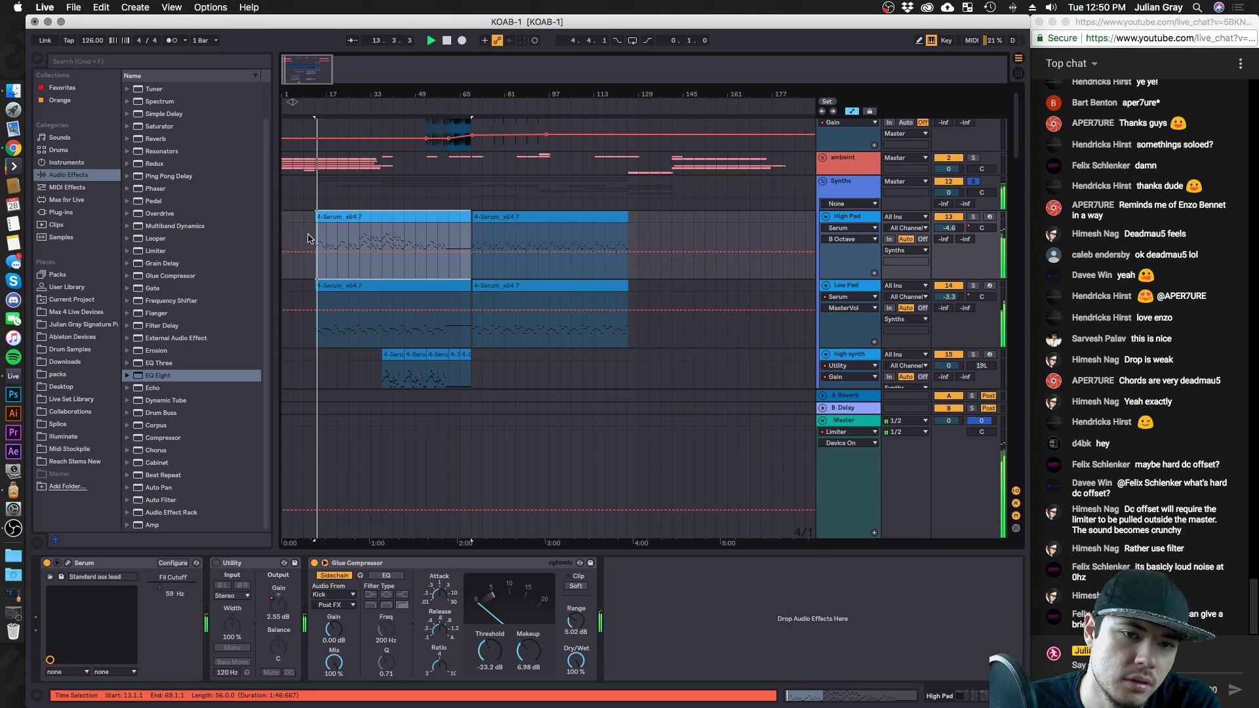
Examine the notes of the High Pad's first clip in an enlarged piano roll and play from bar 29.
scroll(393, 299, down, 2)
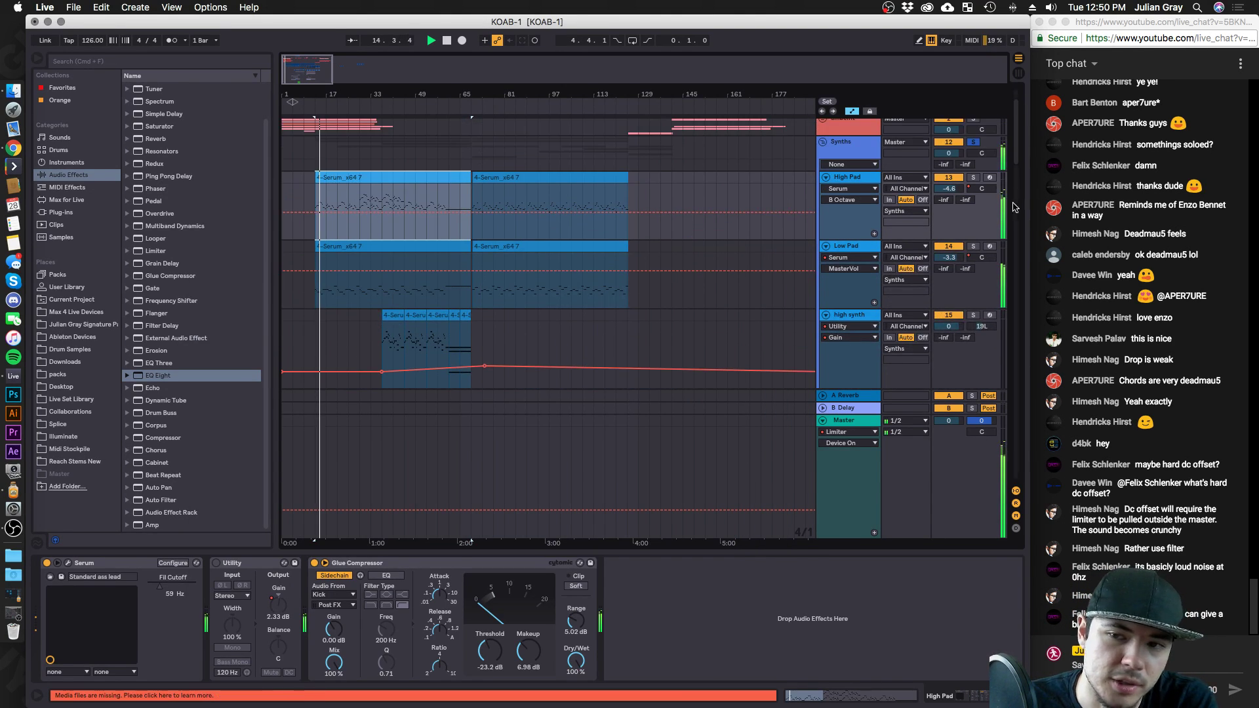
click(966, 252)
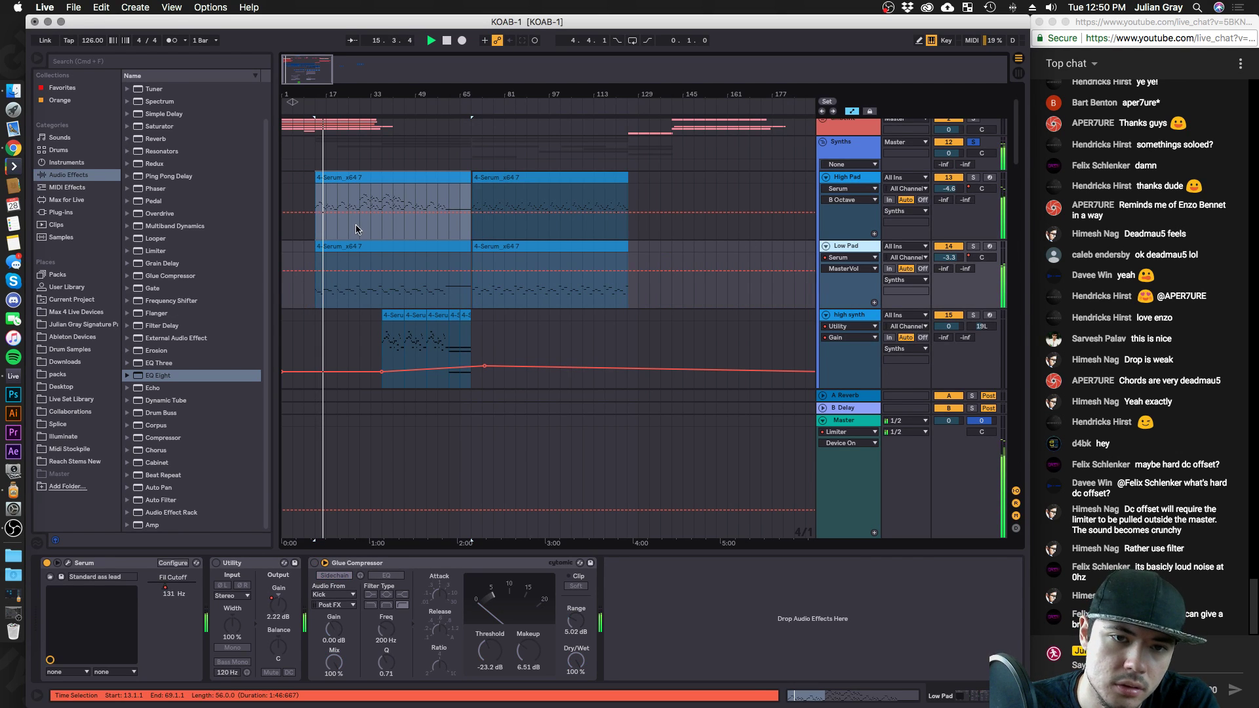
double_click(352, 173)
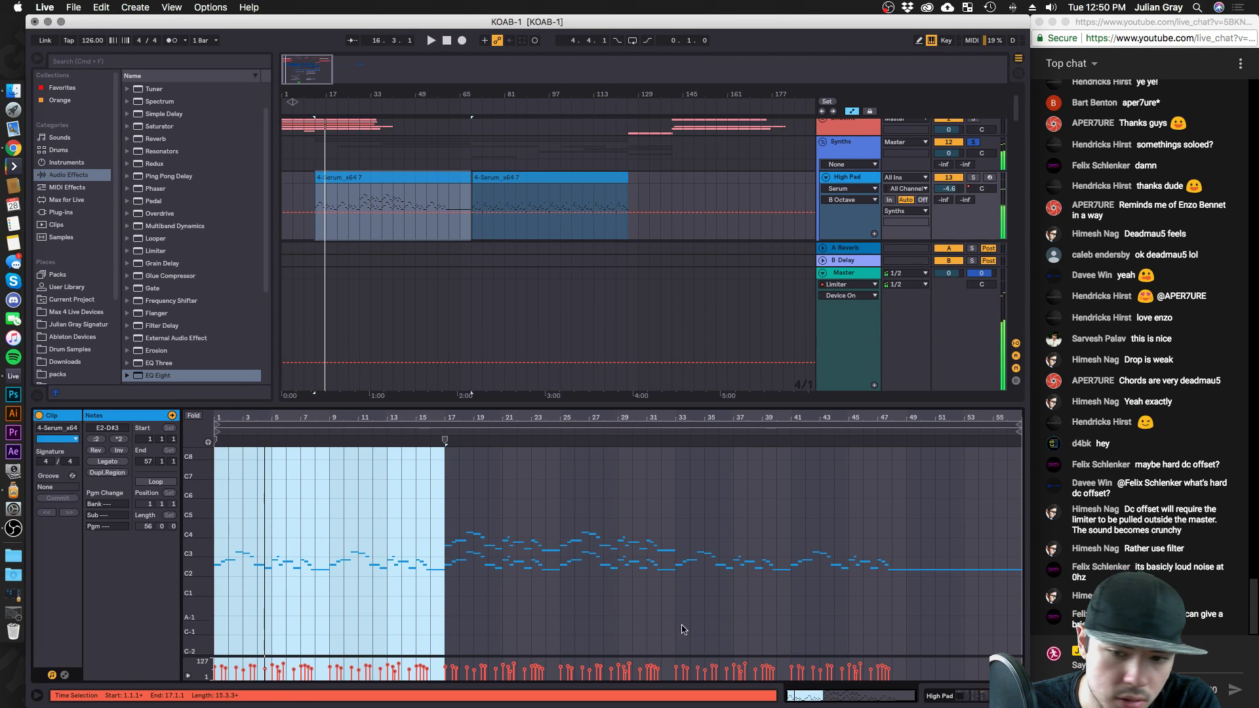
drag(594, 405, 593, 268)
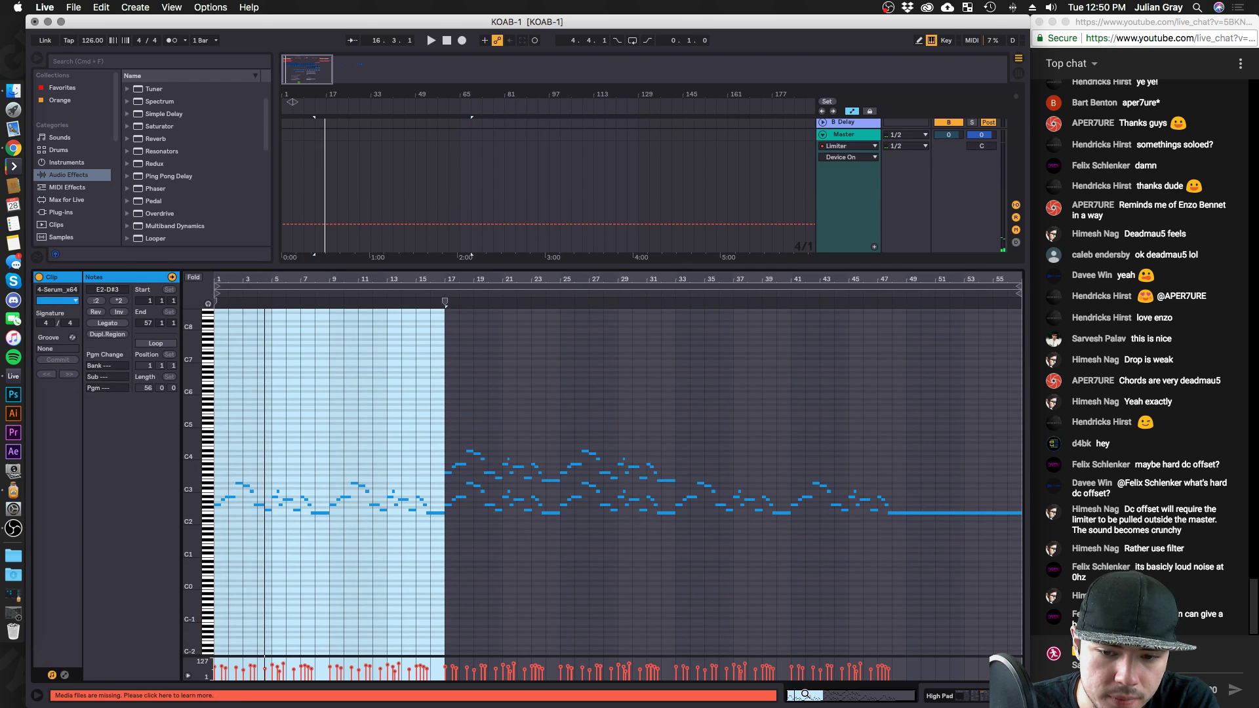
click(438, 325)
key(space)
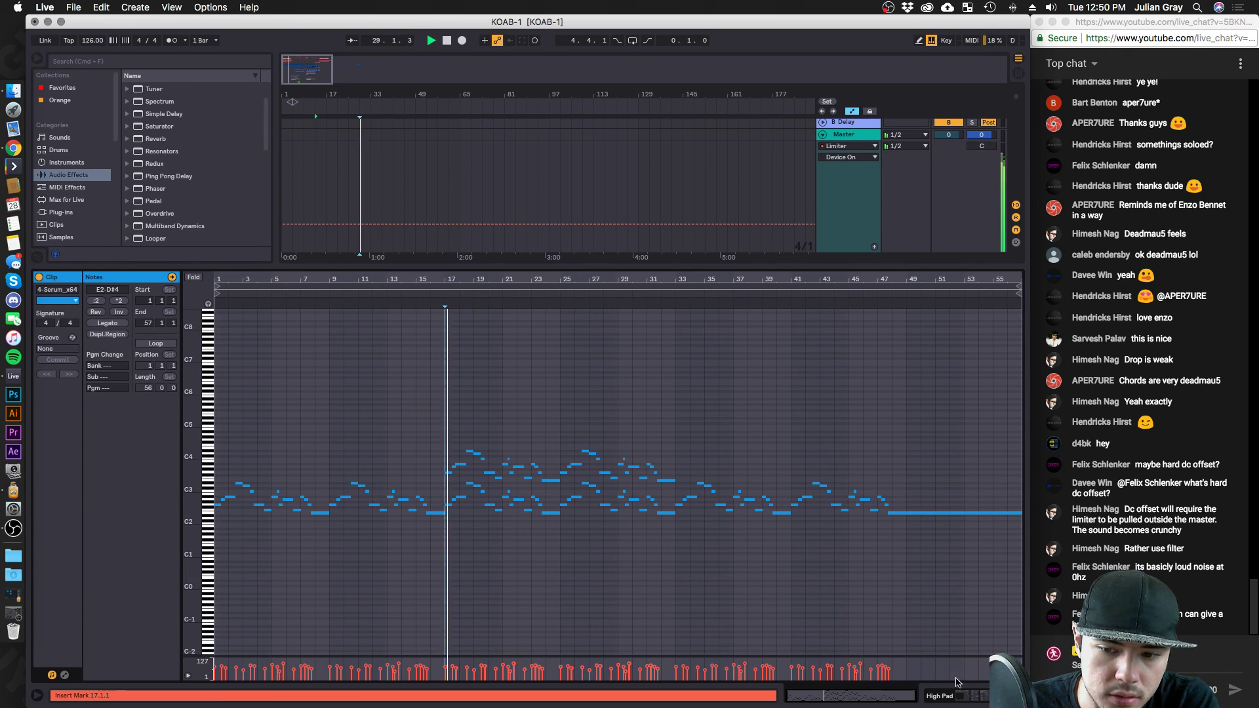
Compare the device chains of the High Pad and the Low Pad.
key(shift+Tab)
scroll(907, 195, up, 2)
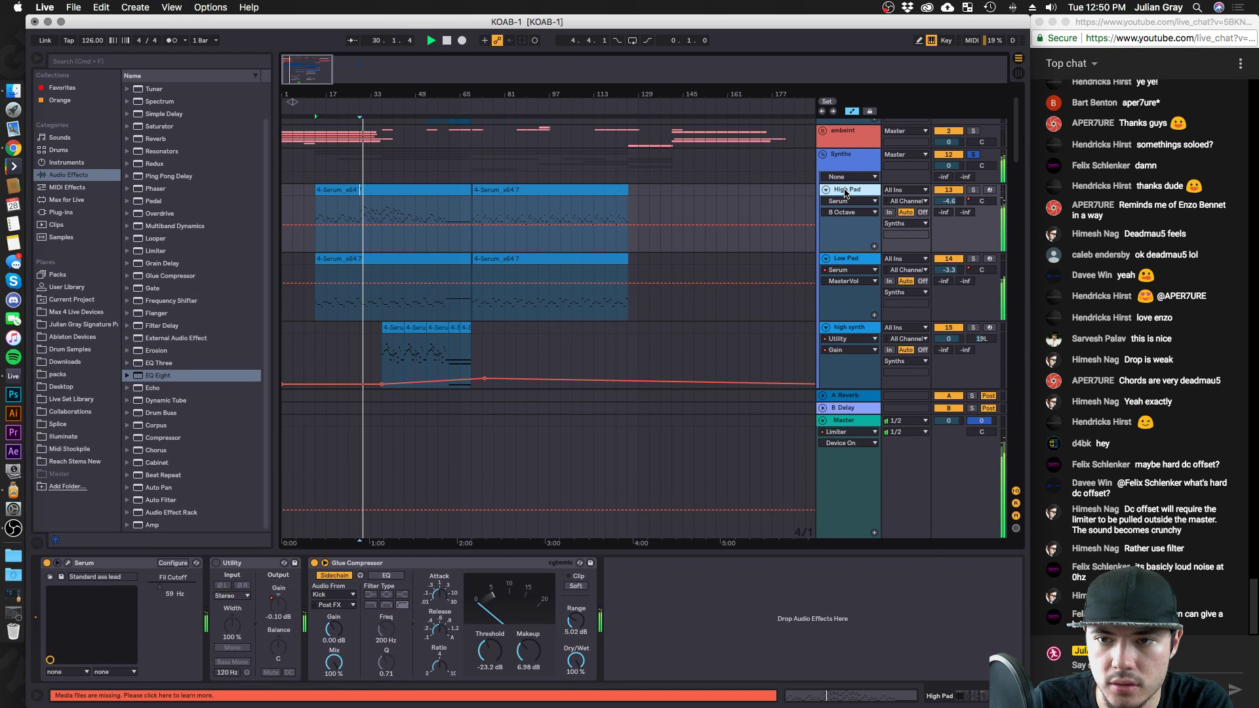
click(855, 257)
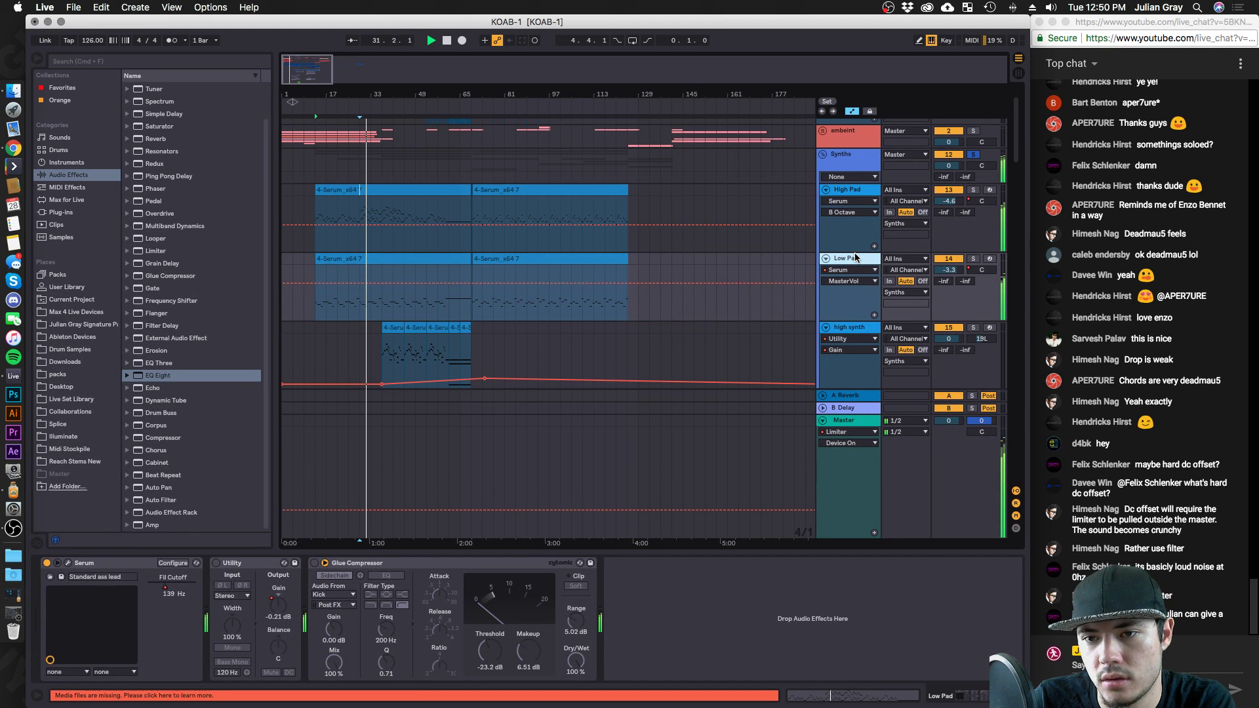
Play the High Pad's first clip from bar 13 and examine its notes and Serum settings.
click(413, 193)
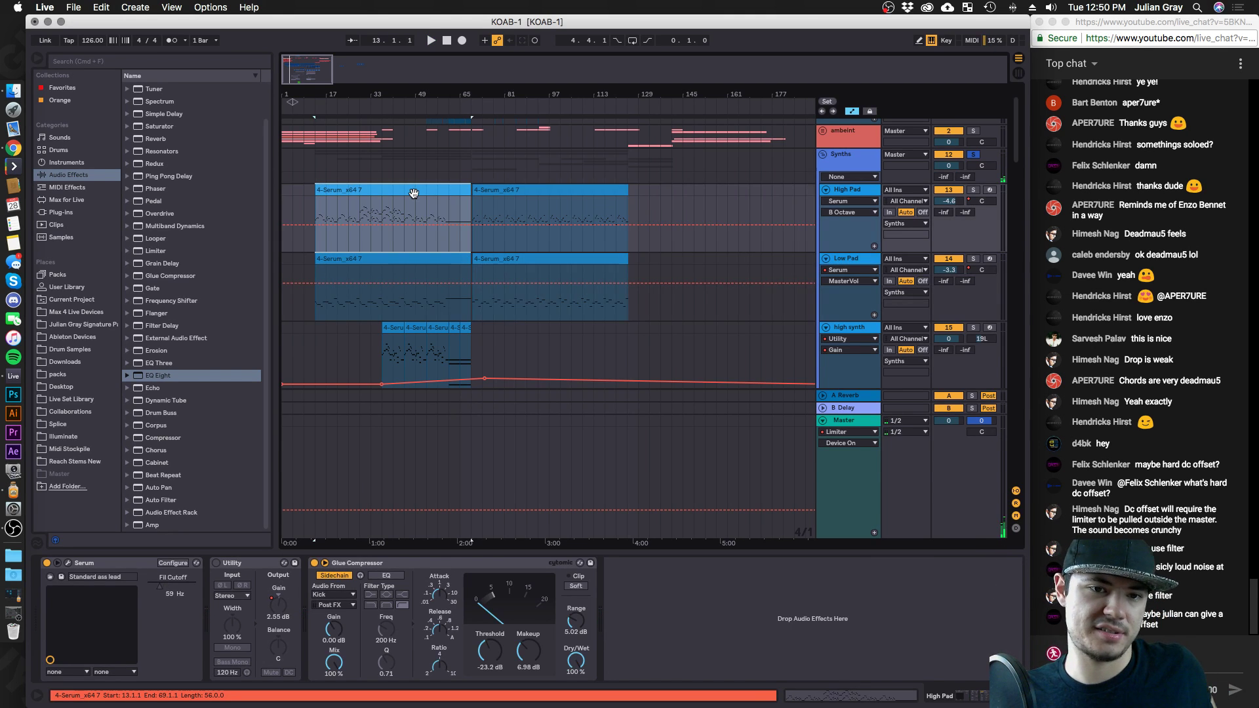
double_click(328, 191)
key(space)
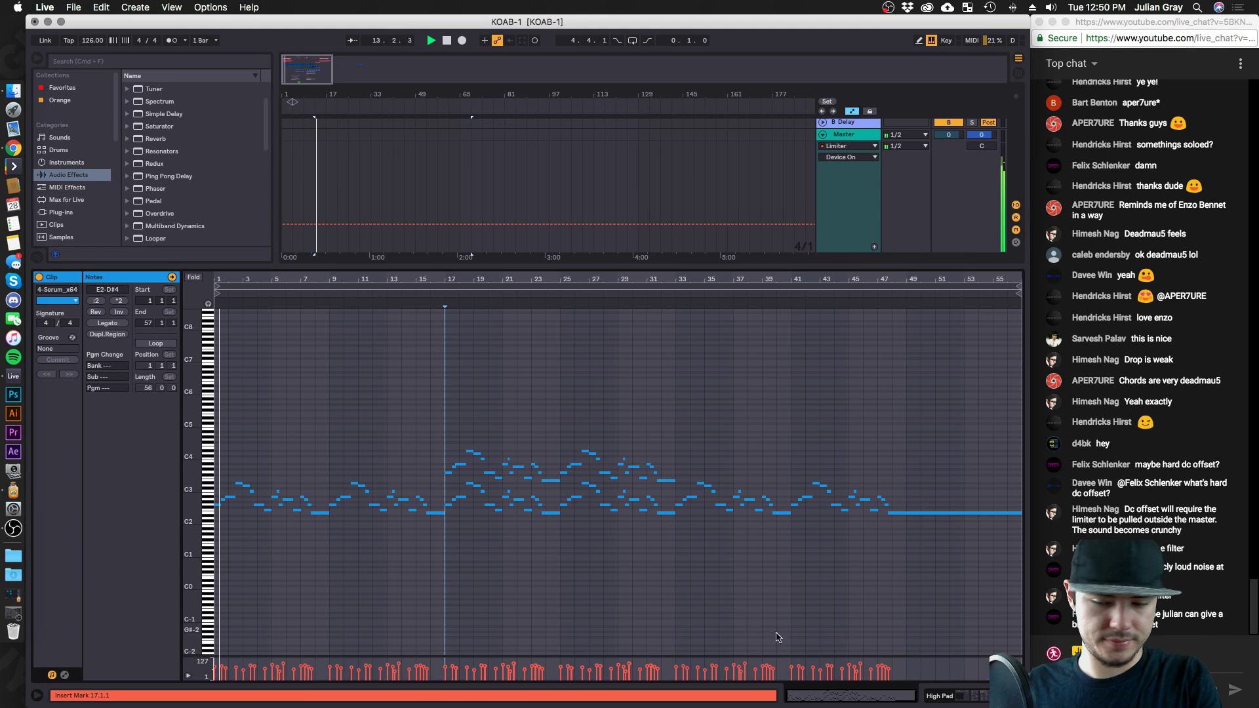
click(948, 696)
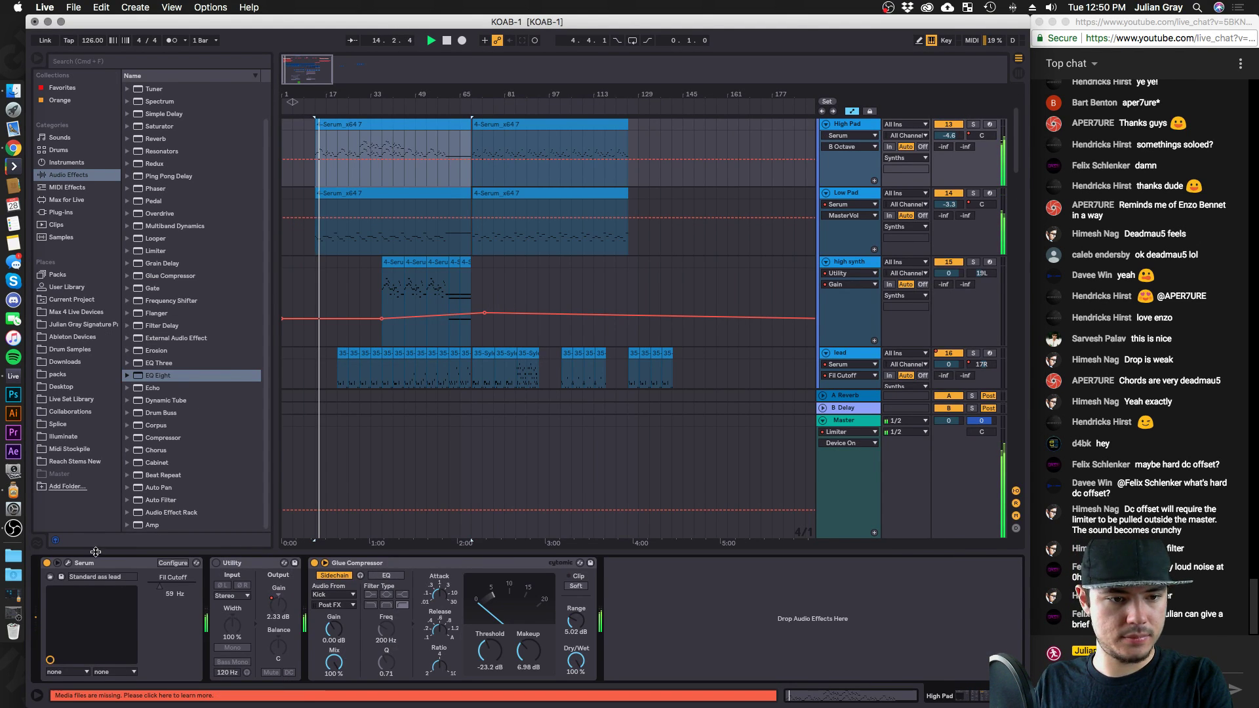
click(67, 563)
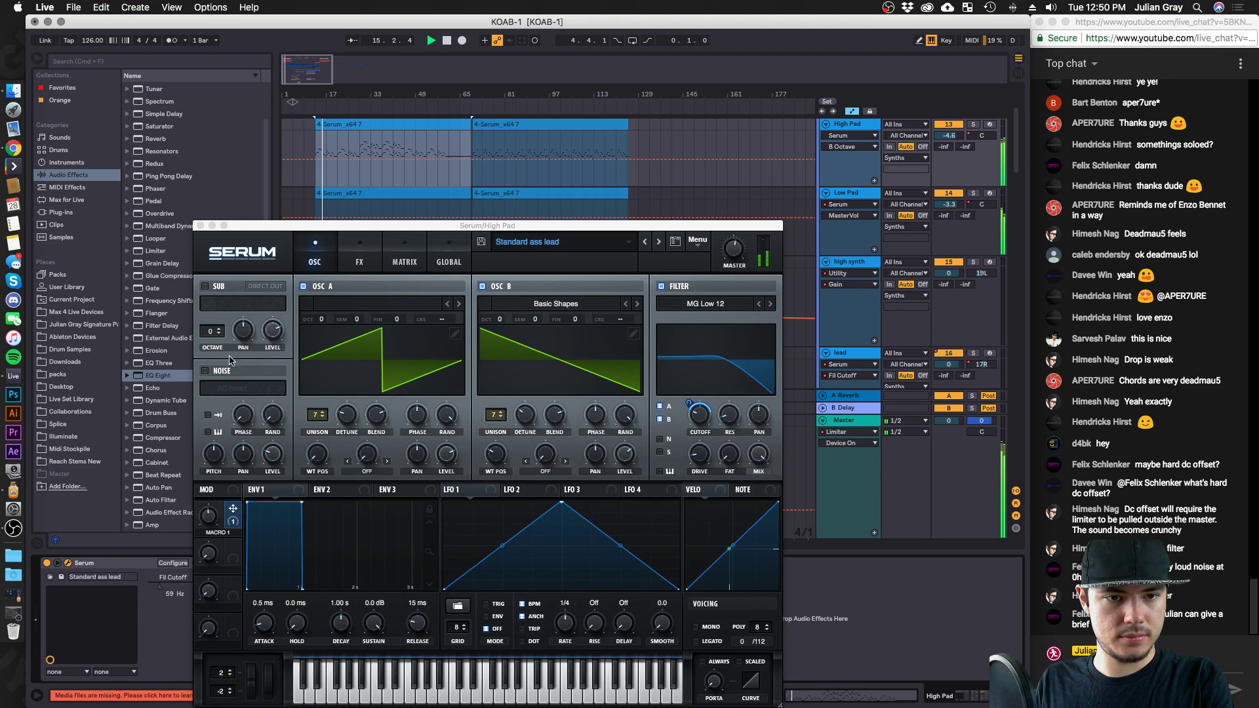
click(200, 226)
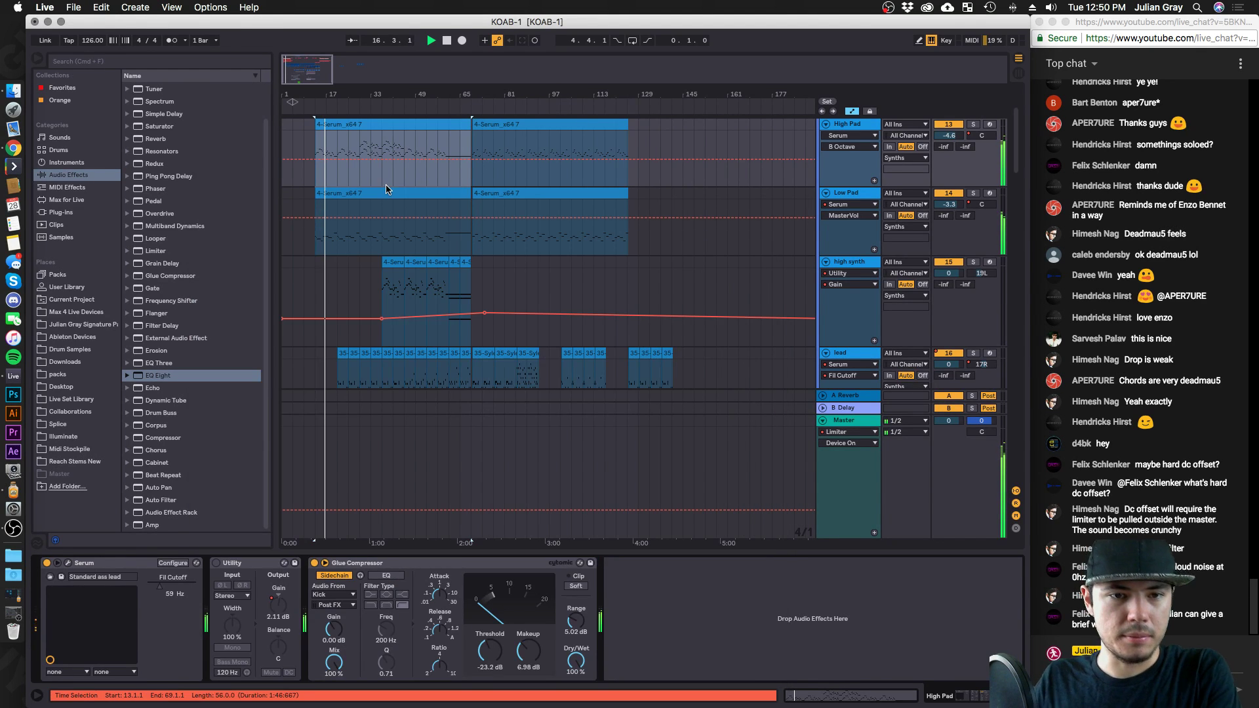
Examine the notes of the Low Pad's first clip, shrink the note editor and select the Low Pad's Serum device.
click(385, 189)
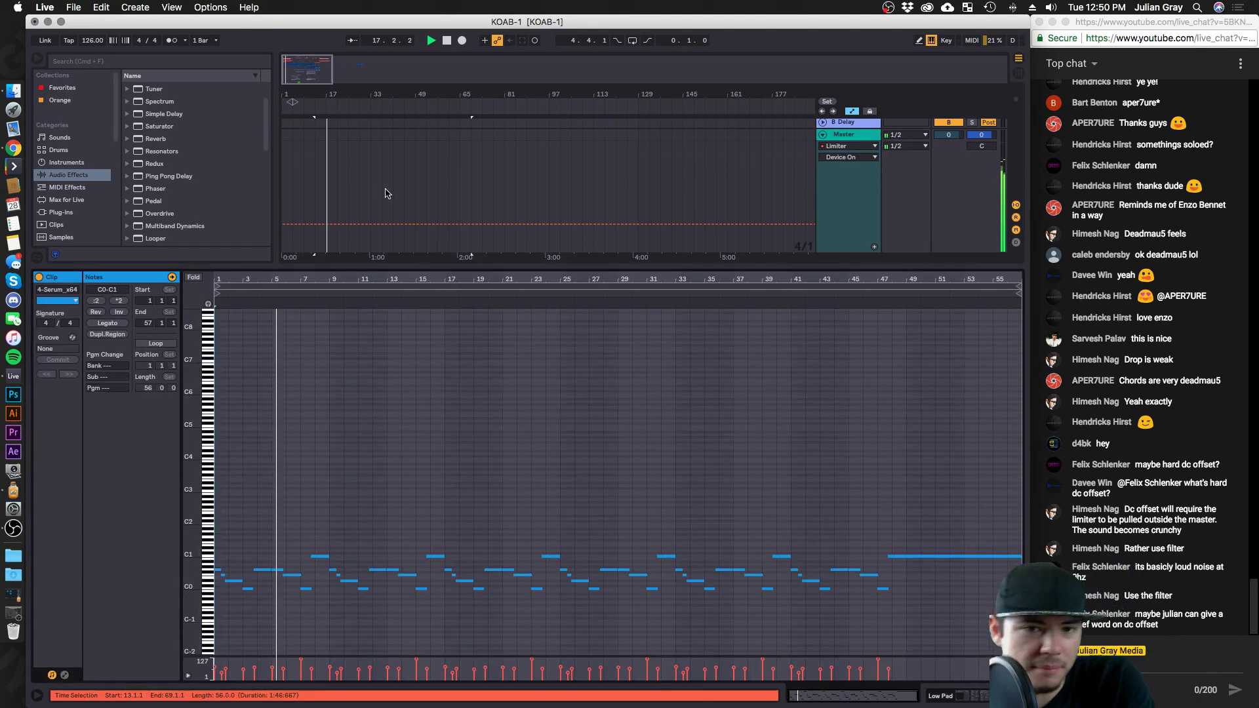
double_click(384, 190)
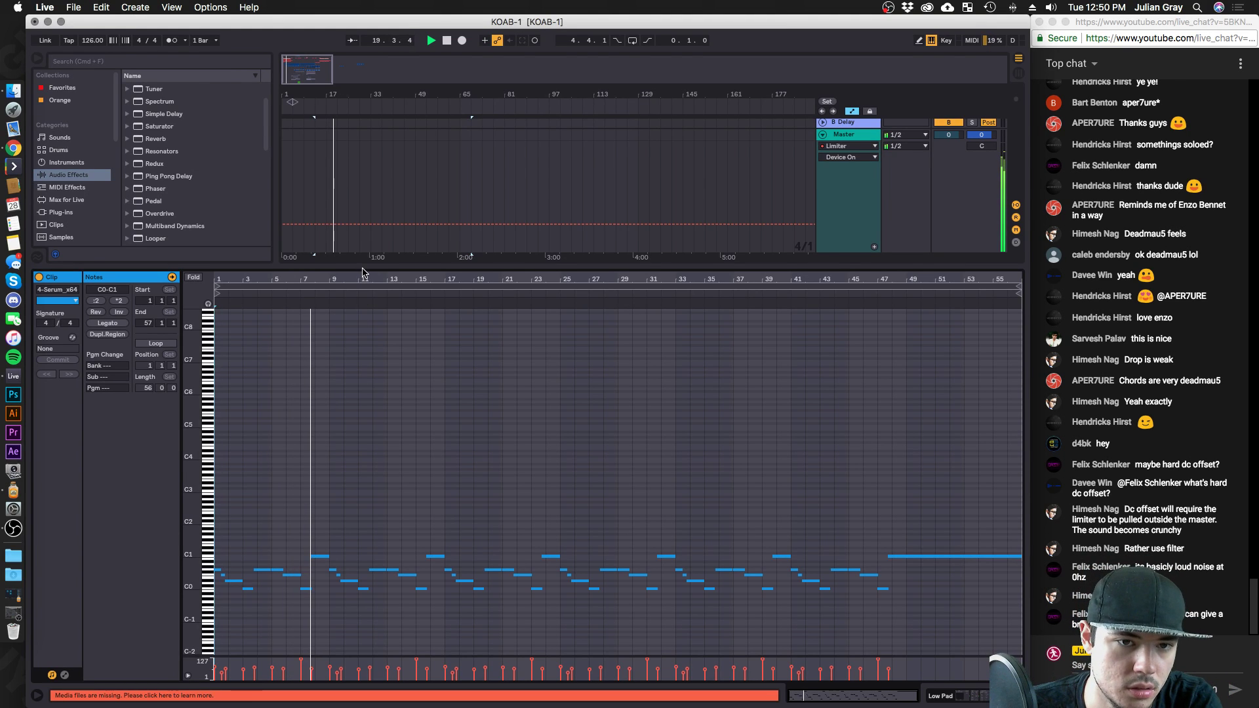
drag(365, 269, 366, 518)
click(350, 160)
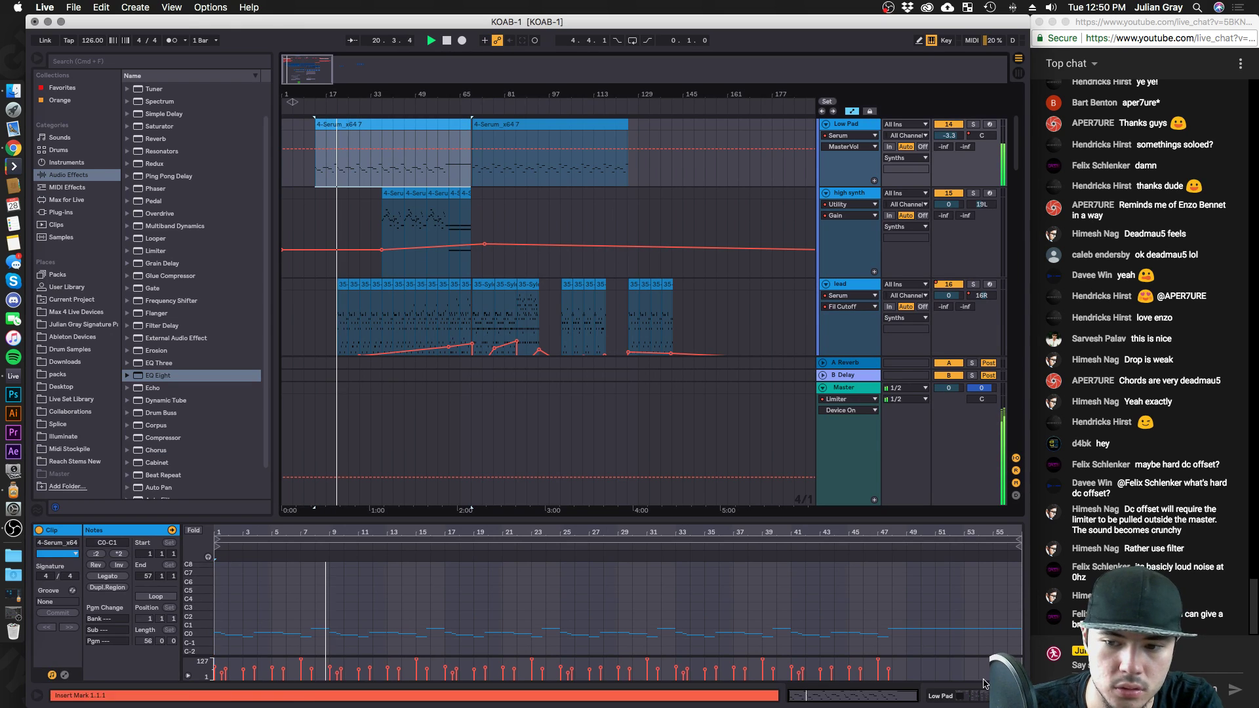
key(shift+Tab)
click(70, 577)
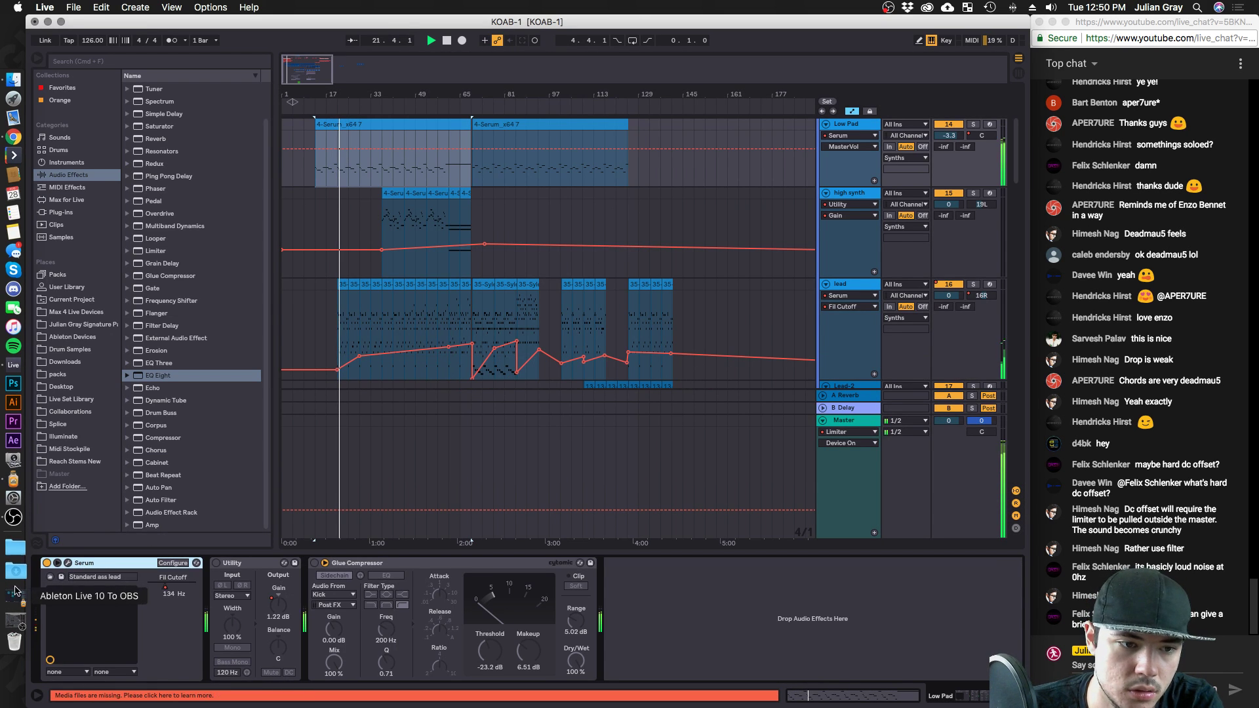
Examine the Low Pad's Serum oscillator and filter settings and close the plugin window.
click(68, 562)
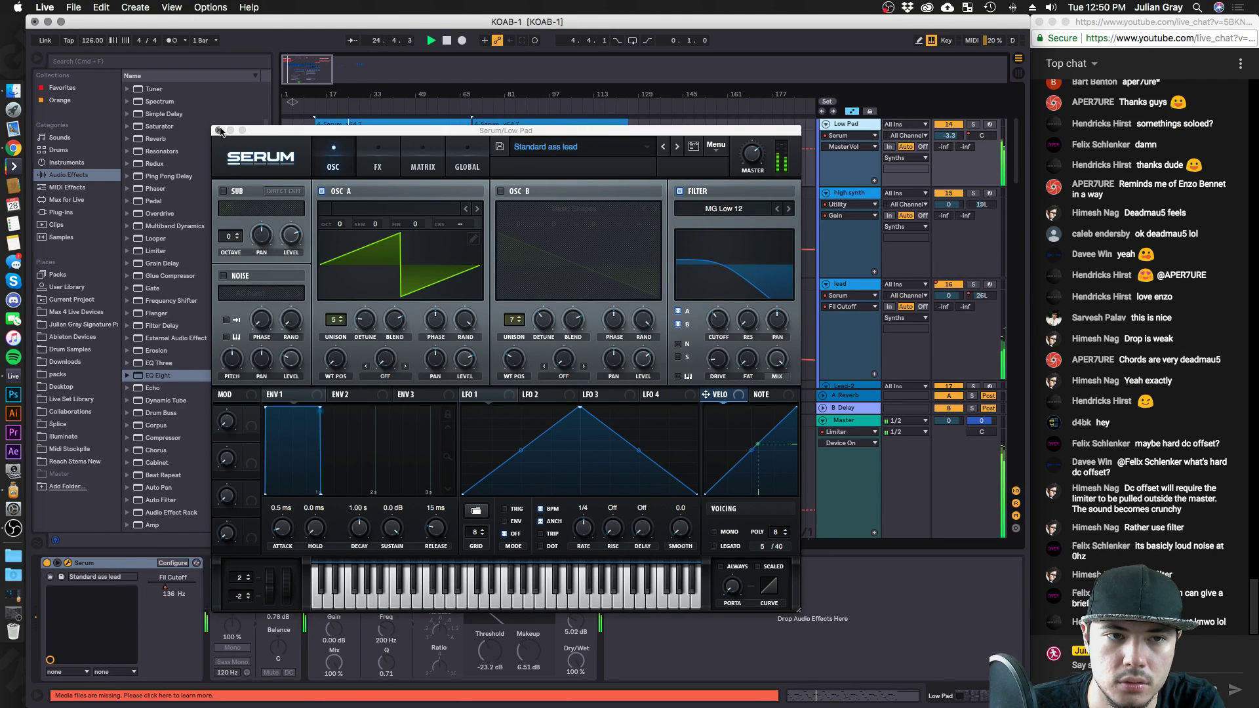
click(219, 131)
scroll(494, 192, up, 3)
Set oscillator B's octave to 0 in the High Pad's Serum and close the plugin window.
click(698, 194)
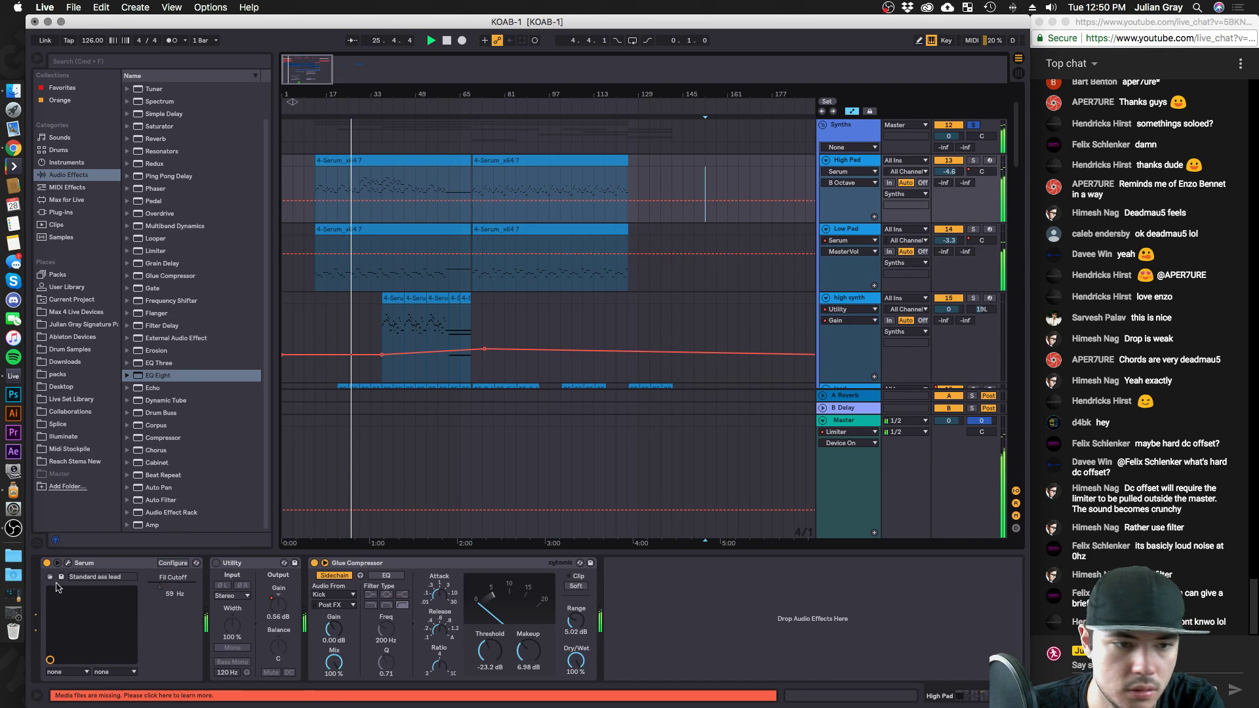
click(65, 564)
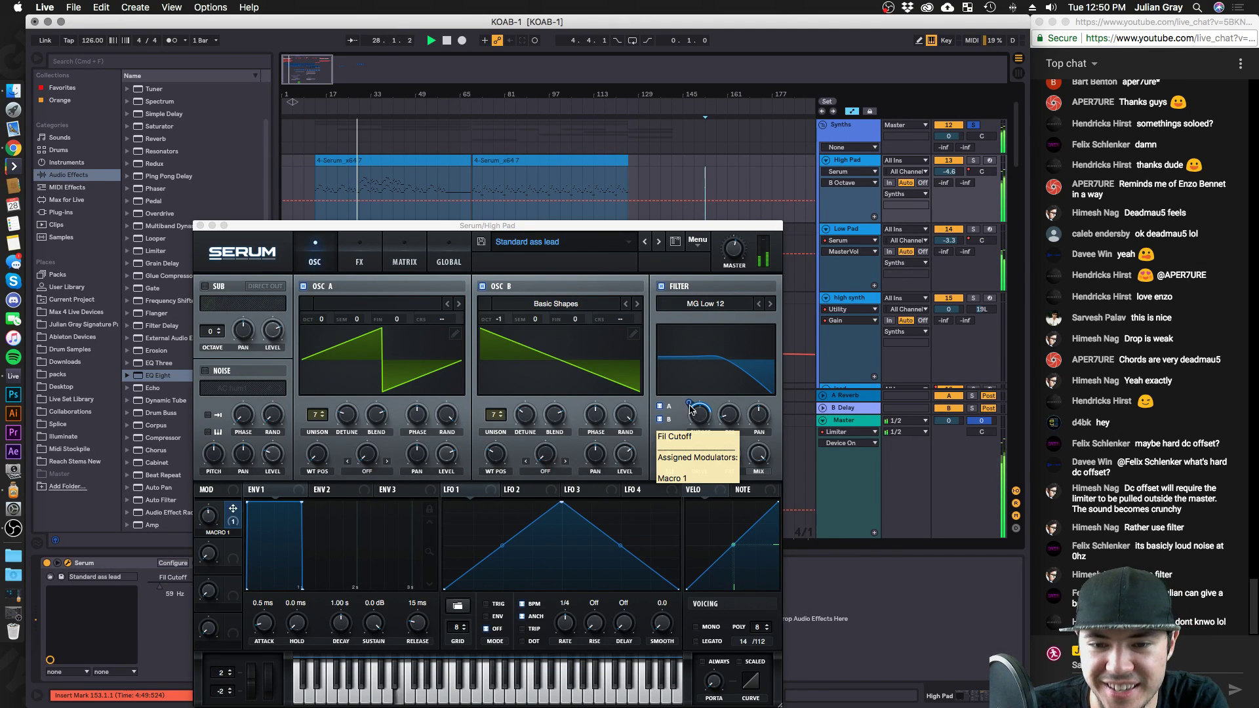
click(691, 410)
drag(508, 319, 510, 308)
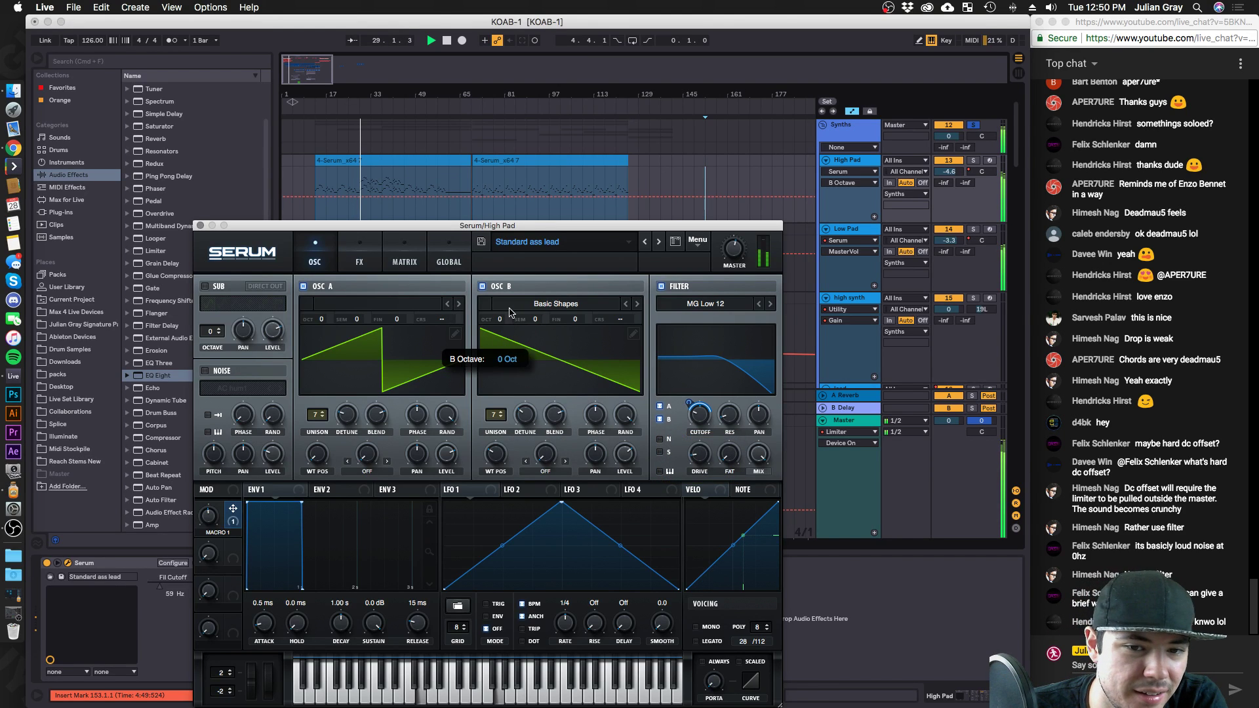
click(200, 226)
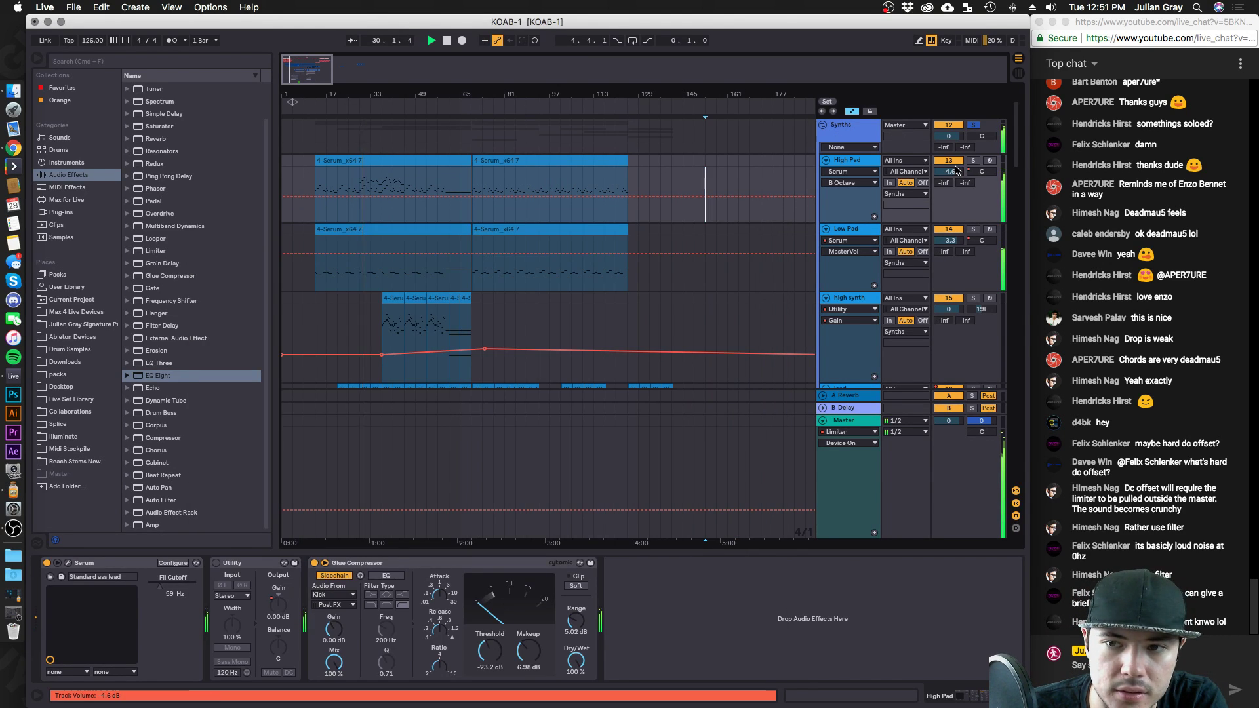
Lower the High Pad's volume to -6.1 dB and the Synths group's volume to -8.6 dB.
drag(956, 171, 956, 180)
scroll(858, 172, up, 3)
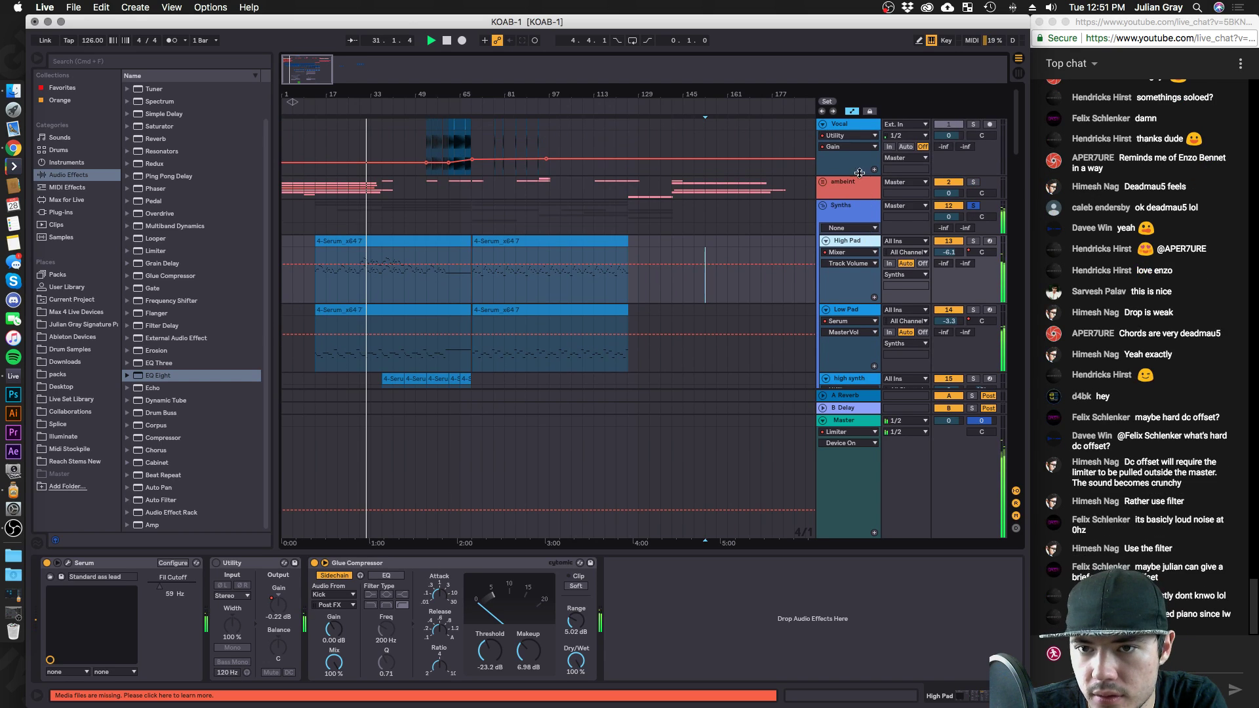
click(847, 208)
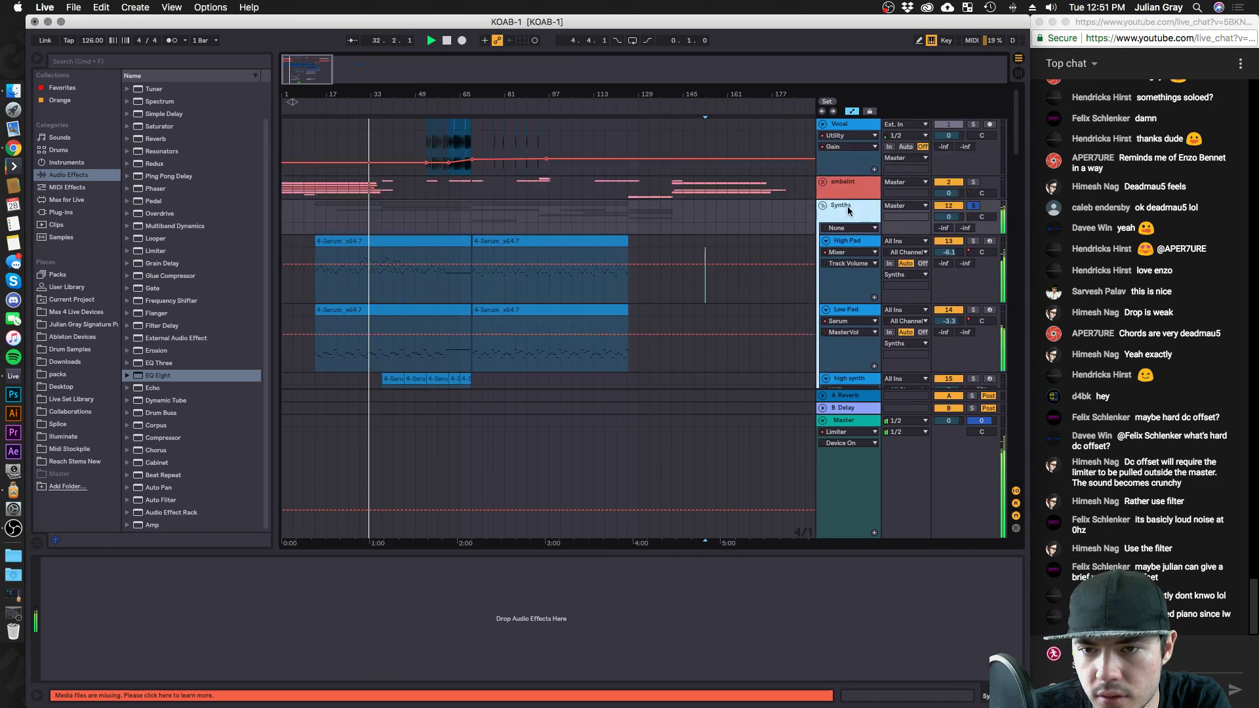
click(948, 216)
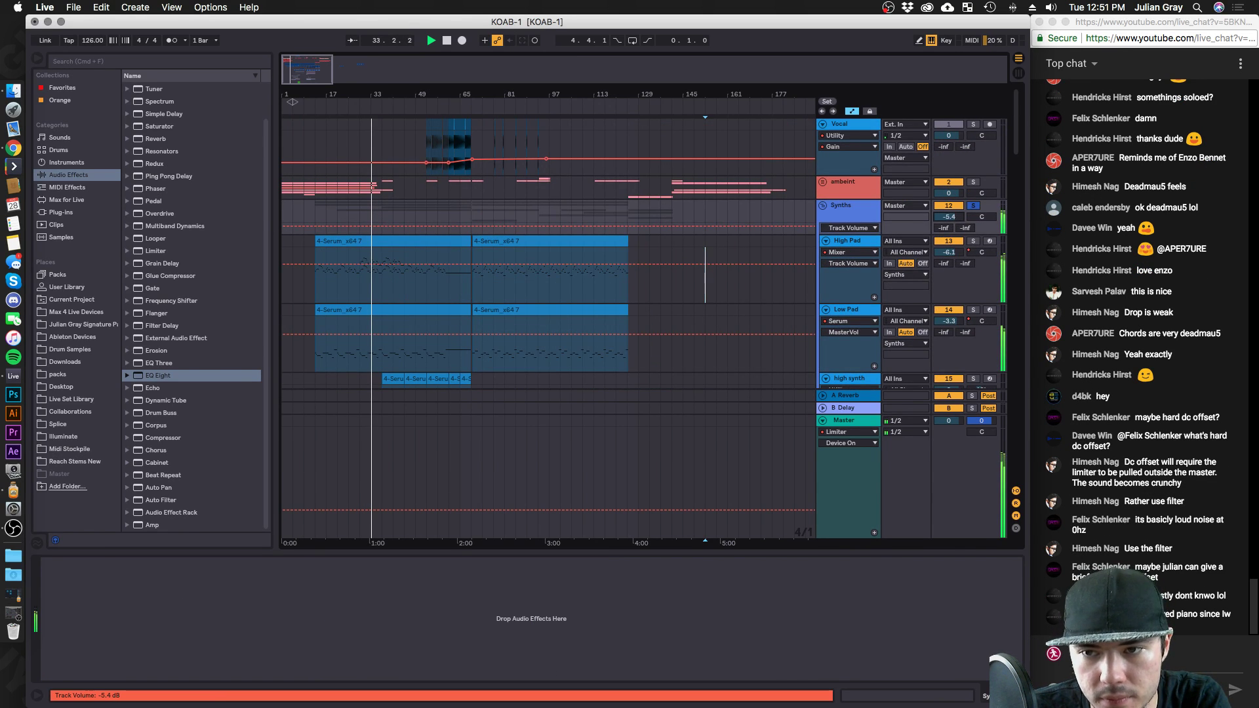
click(873, 209)
drag(948, 216, 948, 229)
click(877, 218)
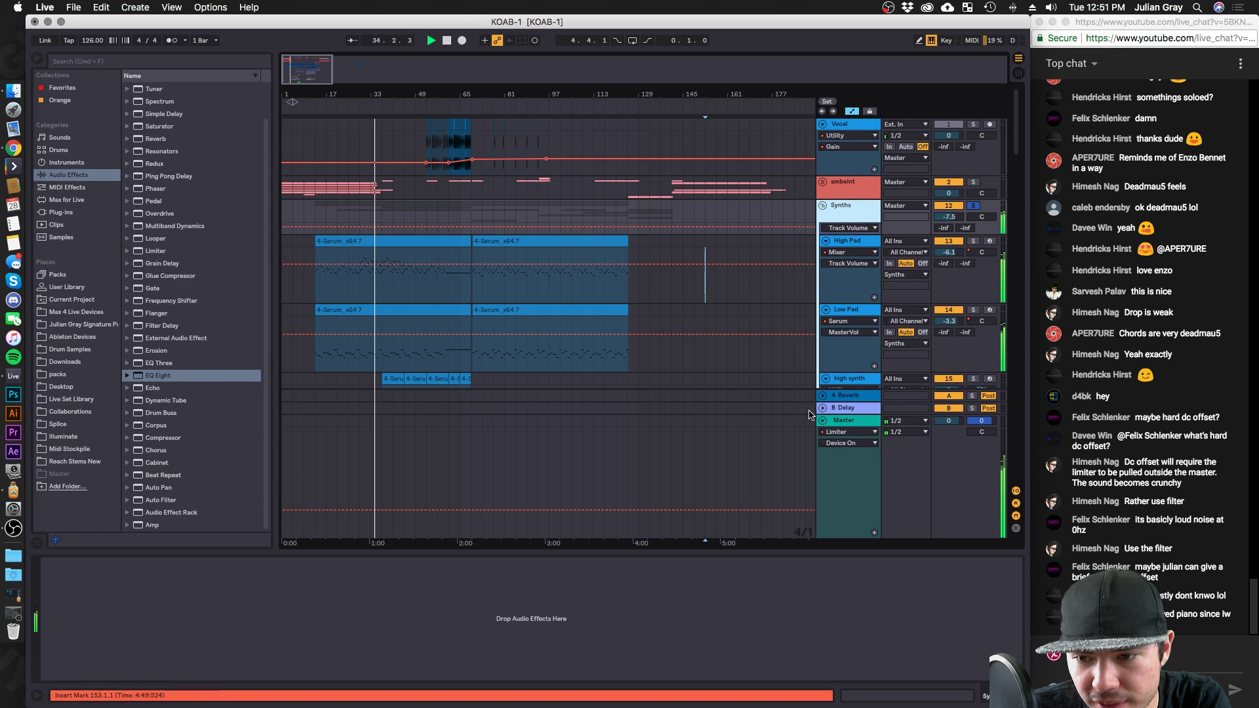
drag(963, 221, 961, 228)
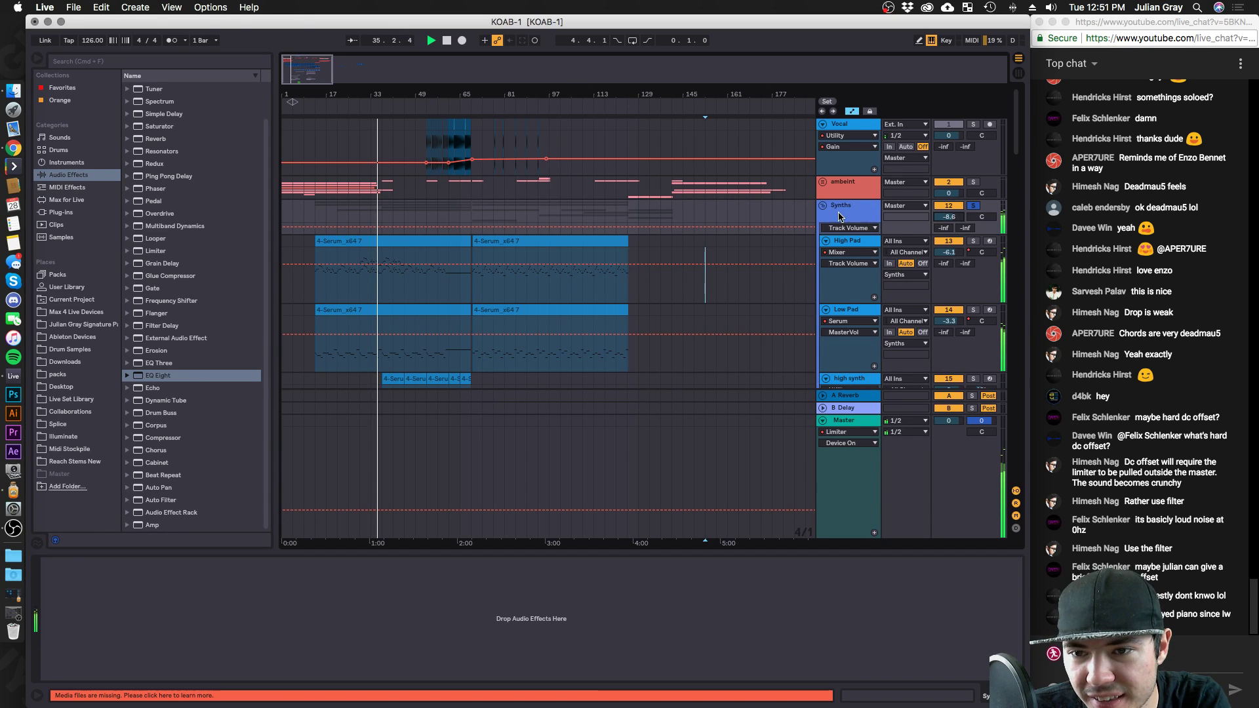
Turn on the Limiter on the Master track and raise its gain.
click(856, 421)
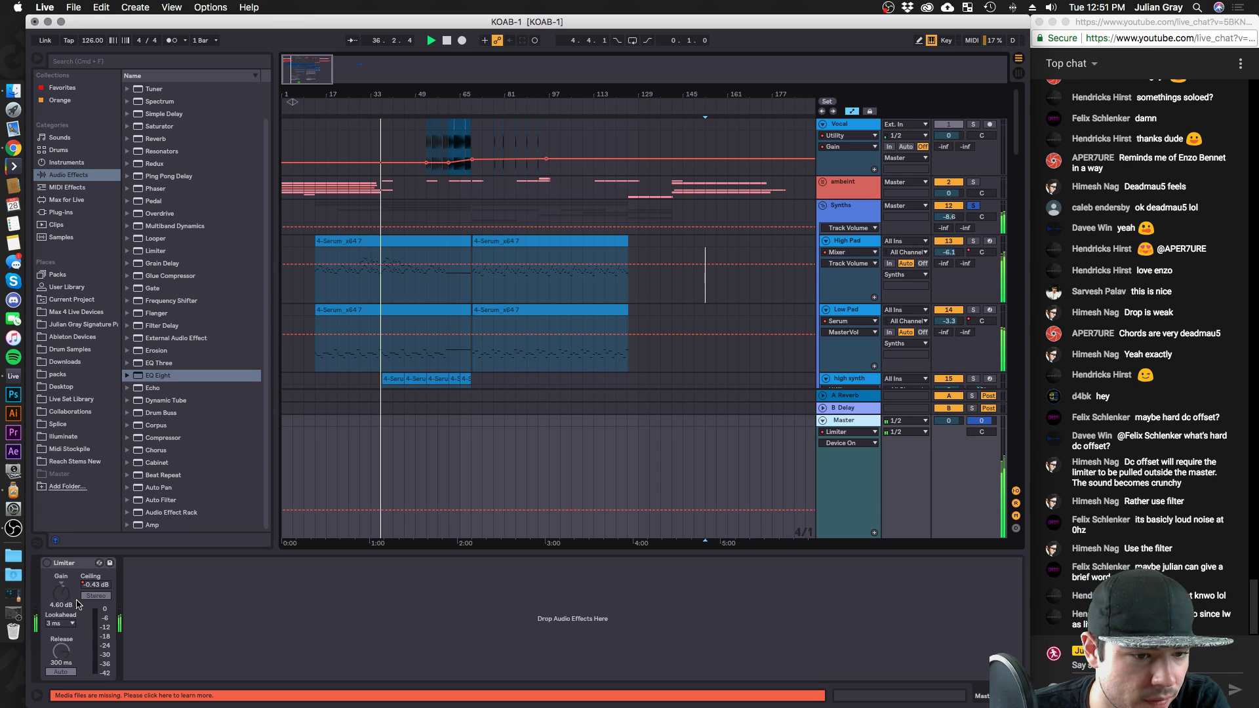
drag(64, 592, 67, 592)
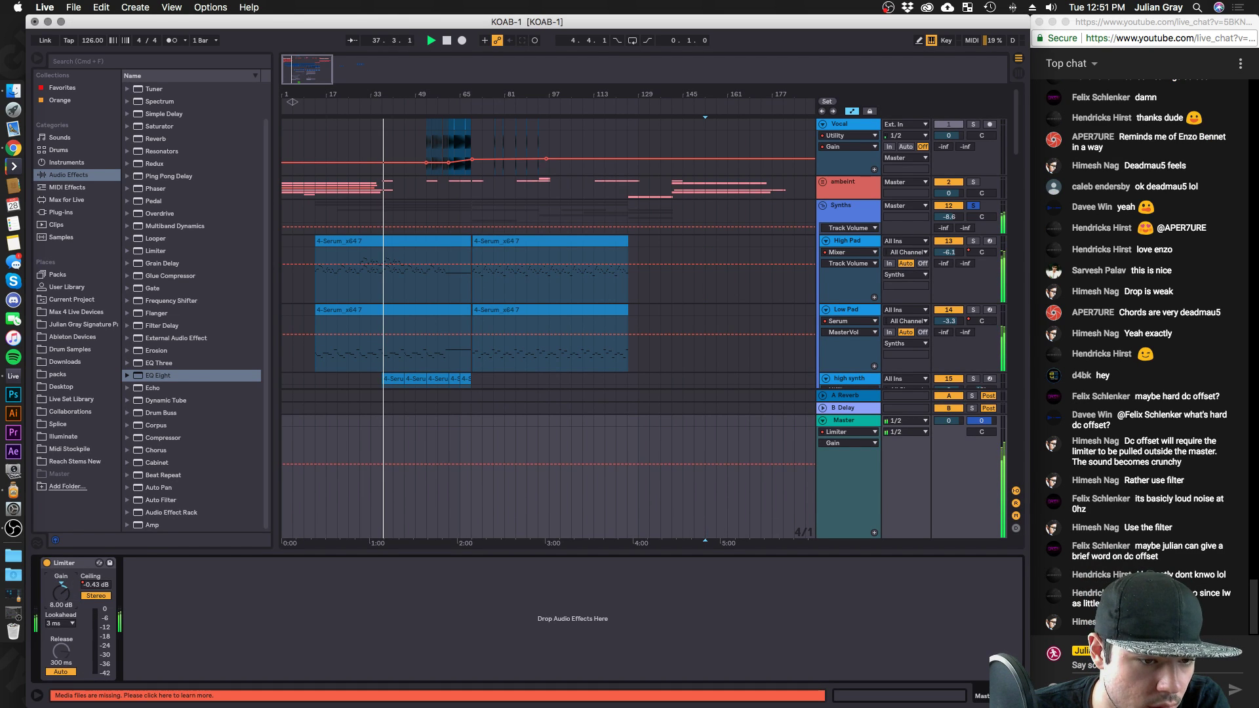
Solo the High Pad, lower its volume to -9.4 dB and end the solo.
click(441, 256)
click(973, 241)
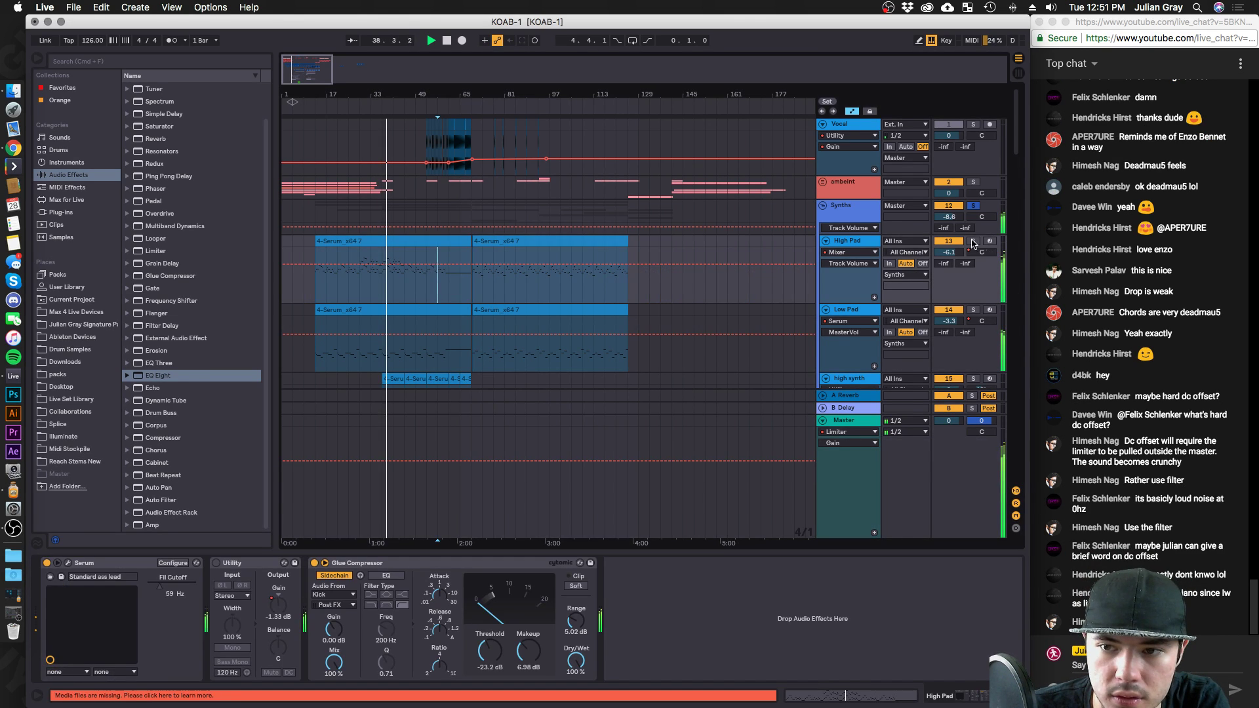
drag(948, 251, 948, 264)
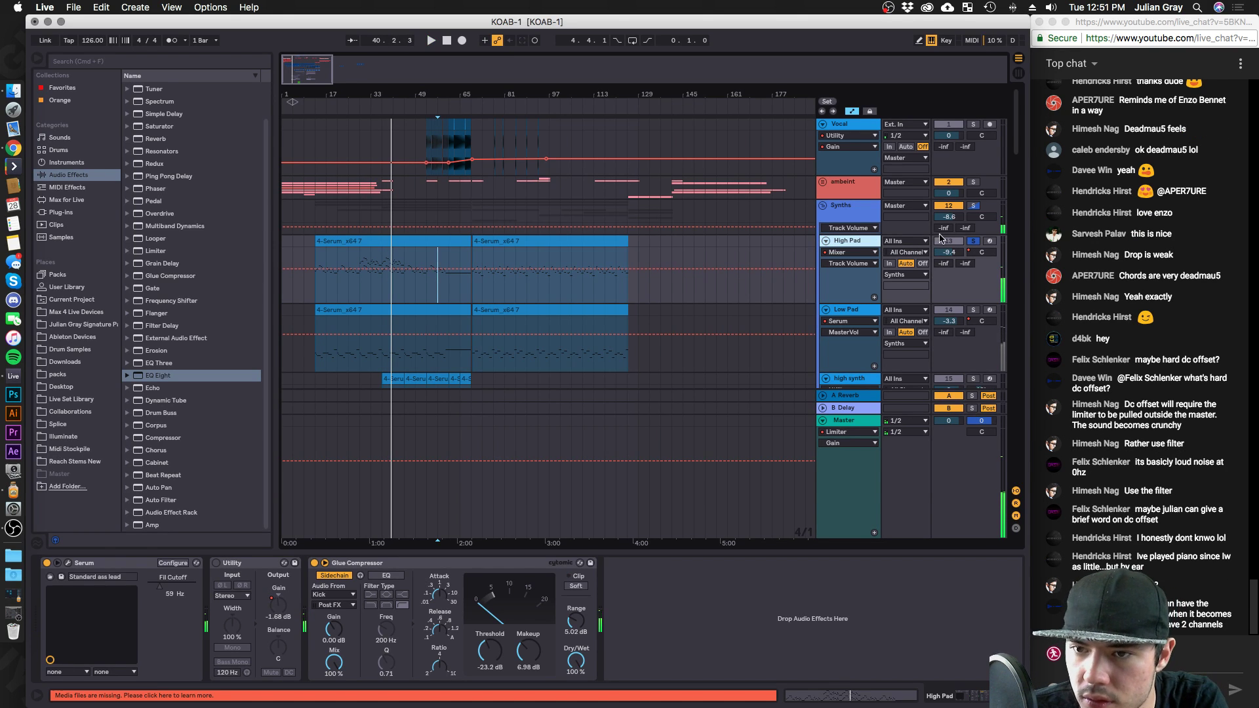
click(973, 240)
Play the arrangement from bar 13 and check the lead track's clips and devices.
click(317, 288)
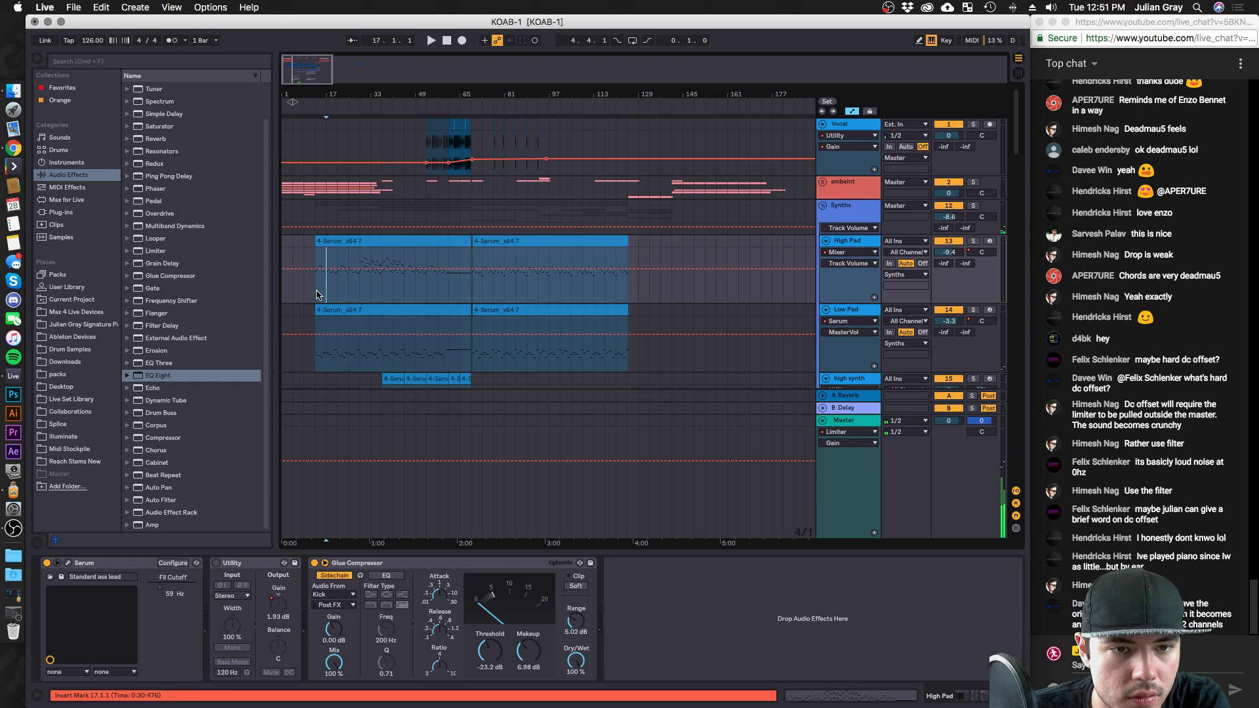
key(space)
scroll(382, 305, down, 8)
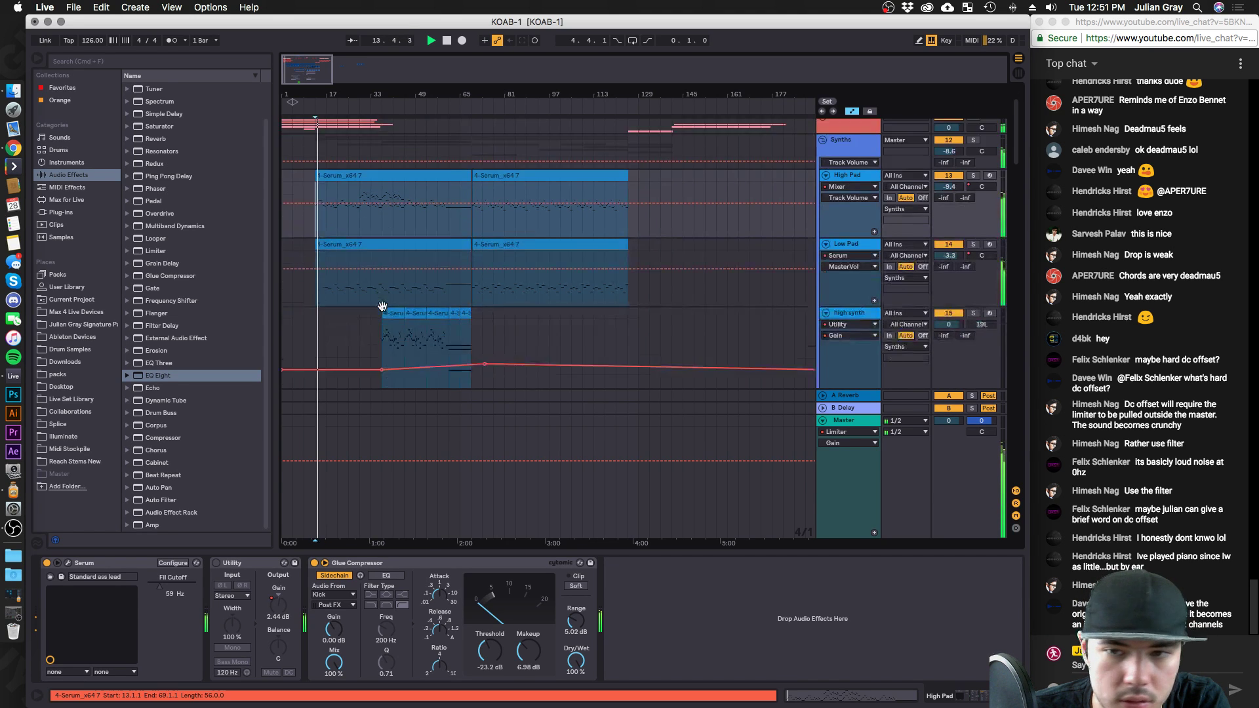
click(348, 308)
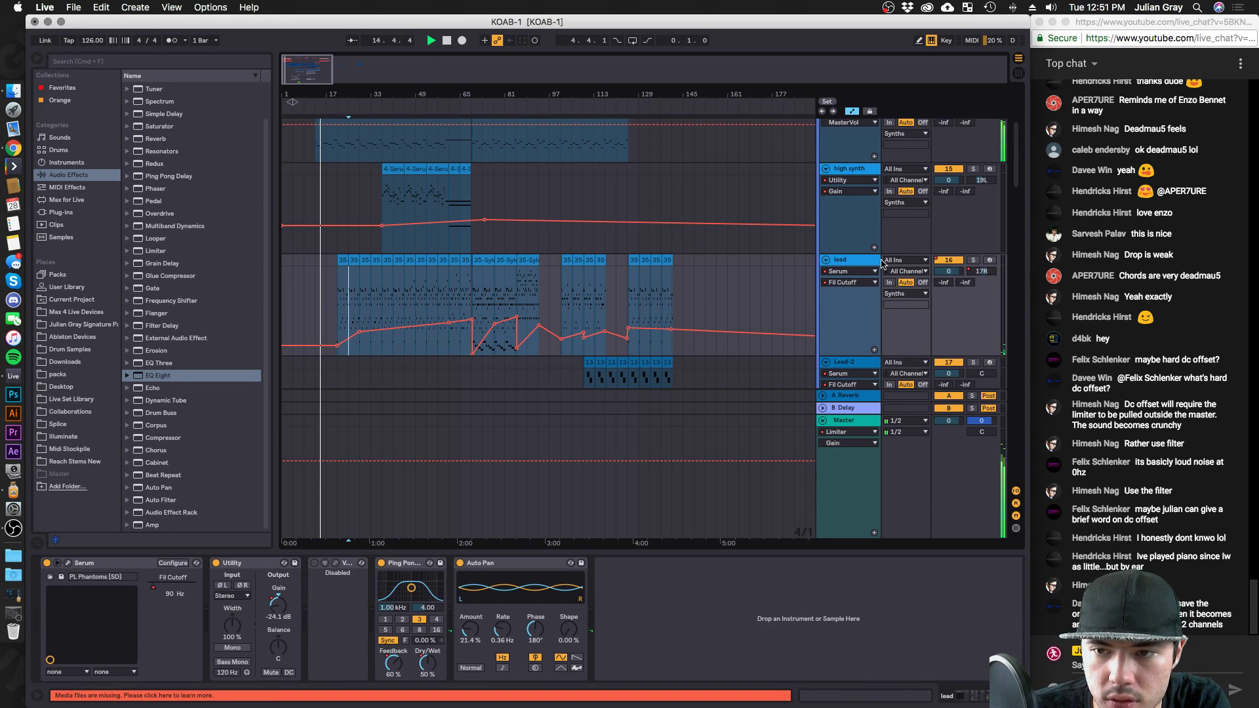
scroll(882, 263, up, 6)
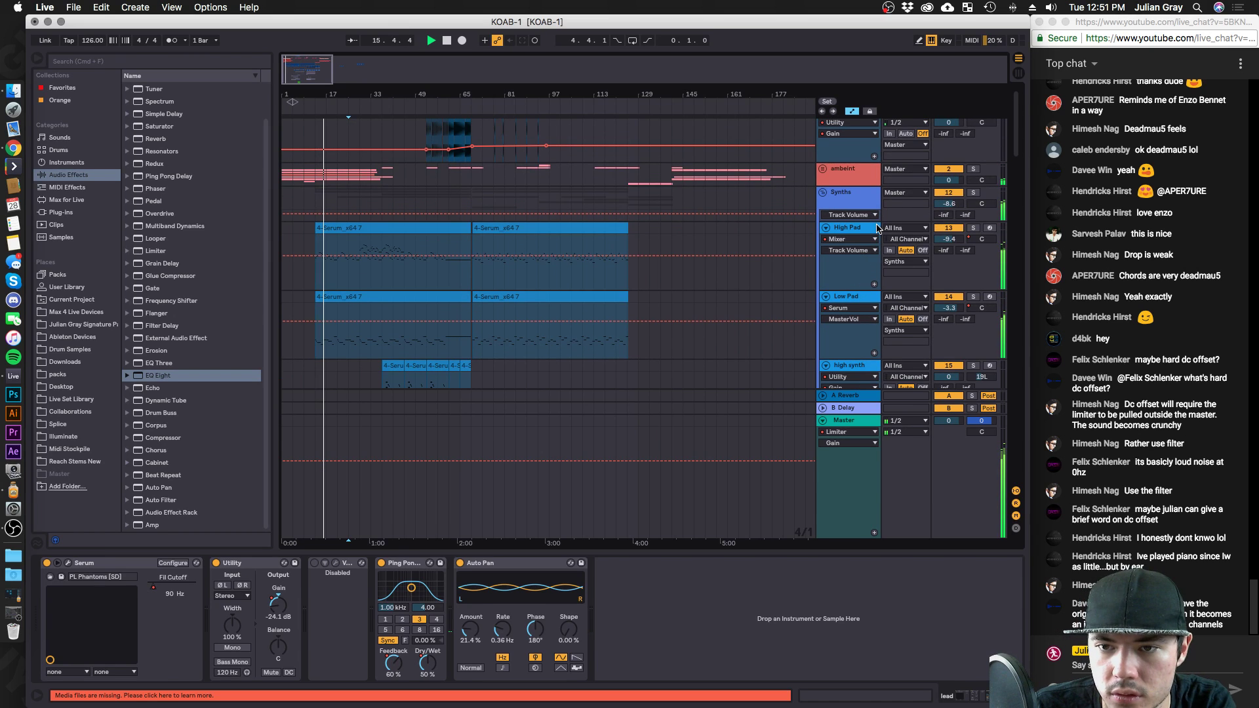
Lower the High Pad to -11.2 dB and the Low Pad to -5.1 dB, and raise the Synths group to -4.6 dB.
click(877, 227)
click(865, 297)
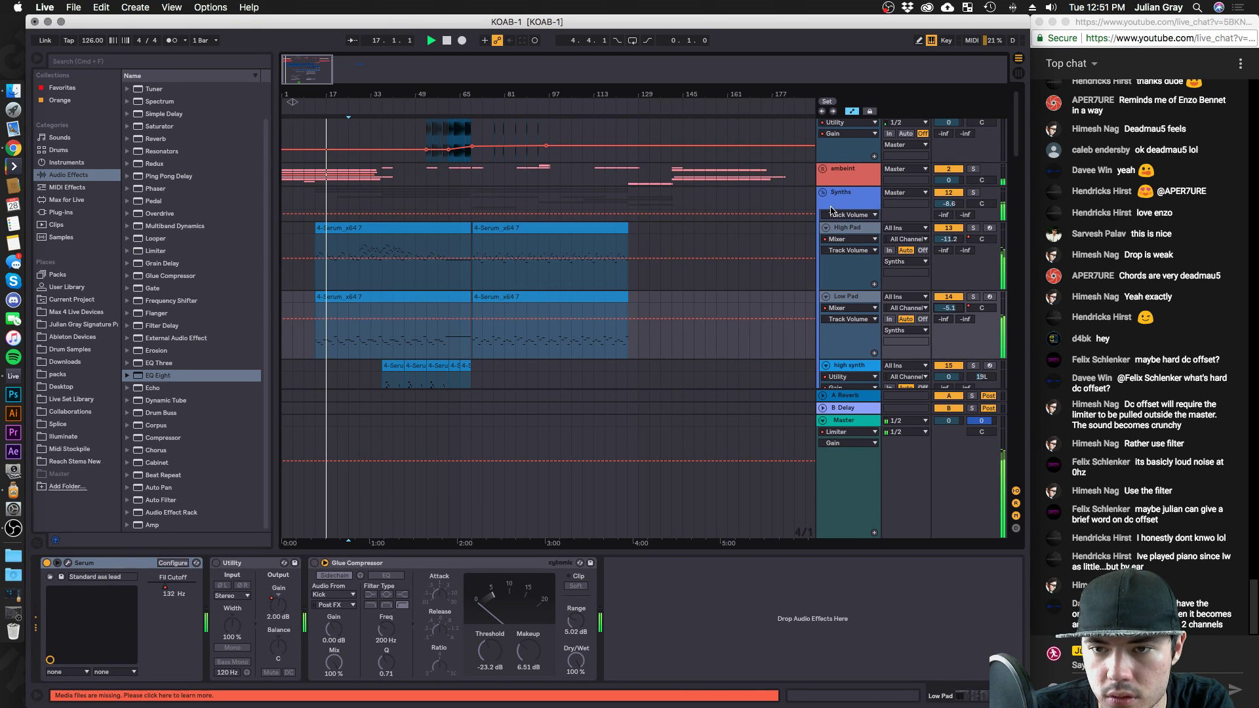
click(852, 230)
click(841, 197)
drag(949, 203, 949, 196)
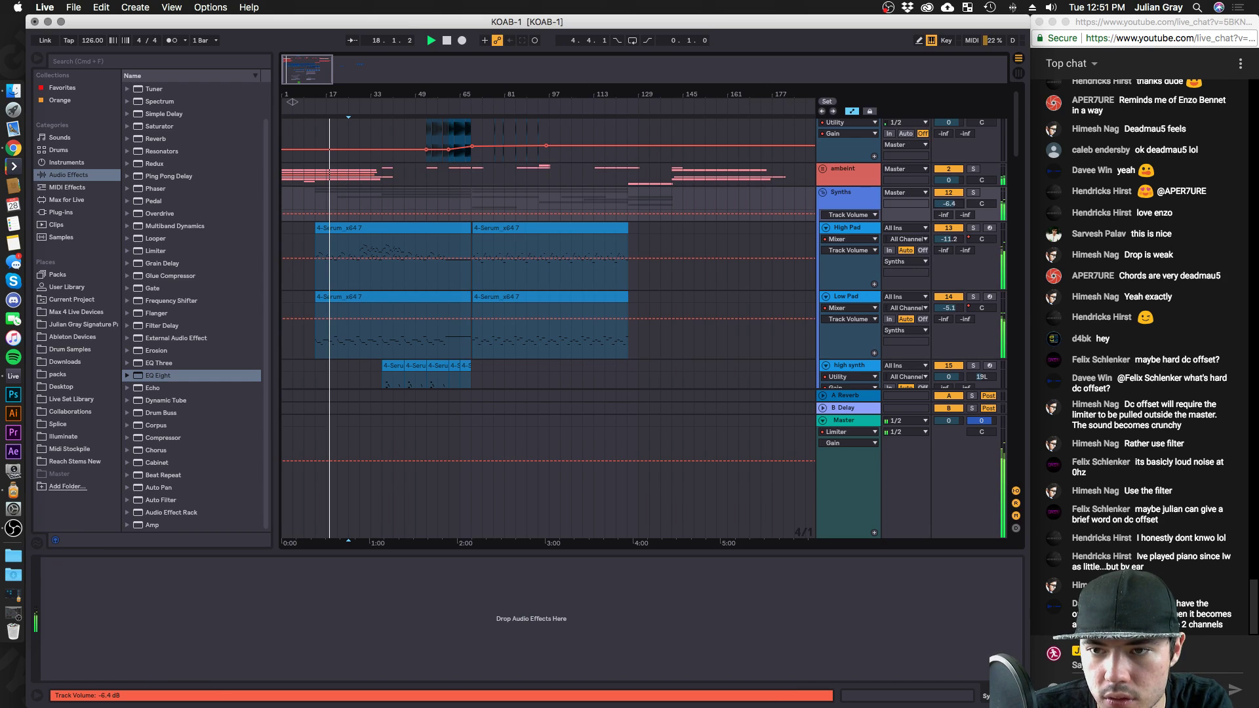
Play from bar 29 and inspect the lead track's device chain, including the disabled Valhalla reverb.
click(362, 248)
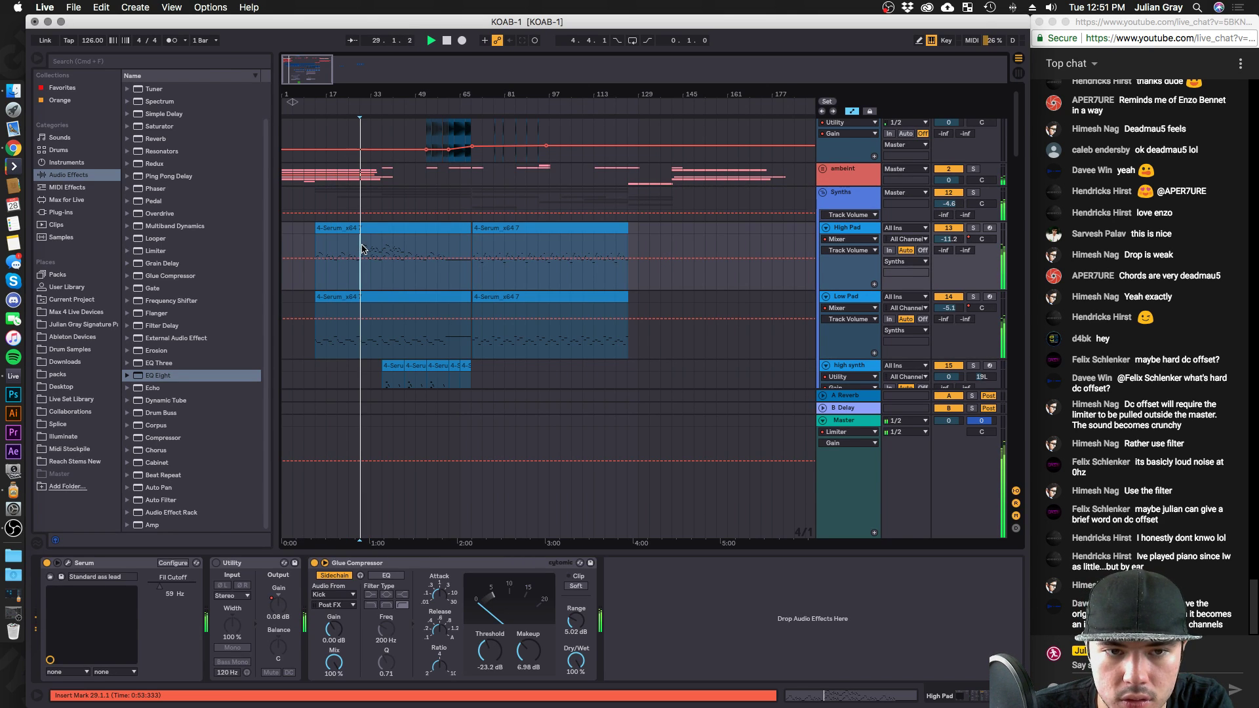
scroll(394, 282, down, 6)
click(910, 247)
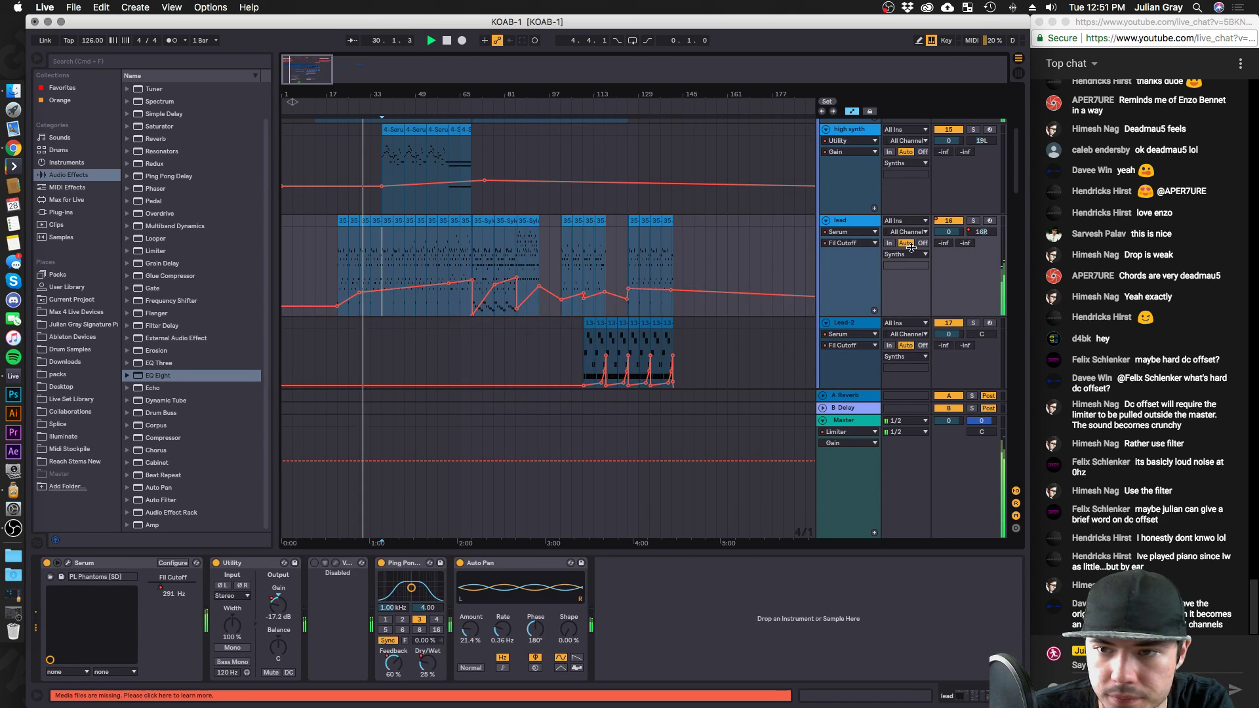
click(336, 568)
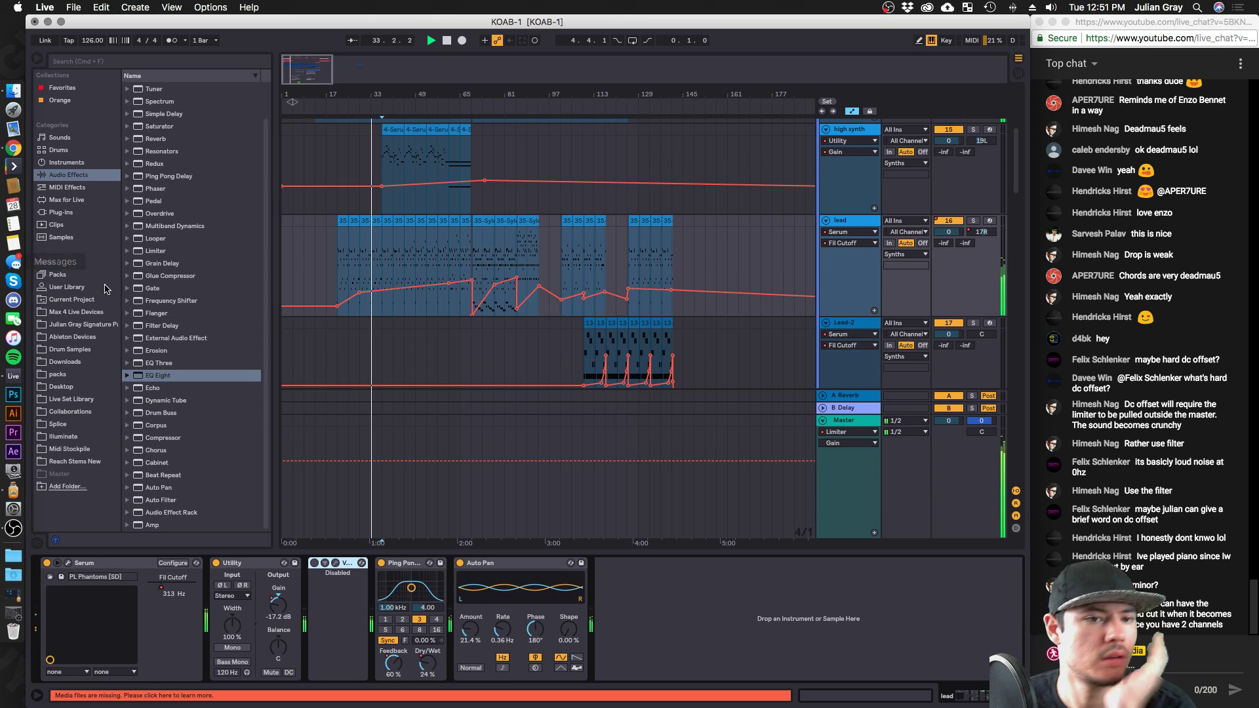
click(320, 566)
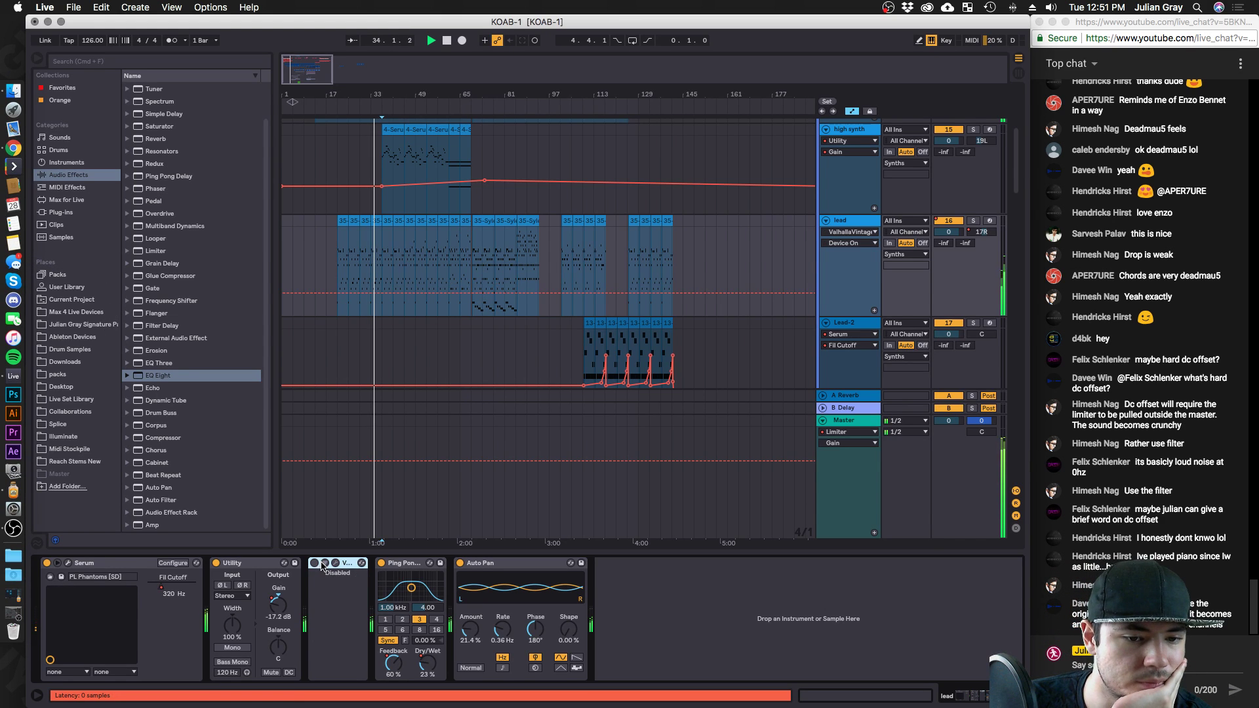
click(481, 265)
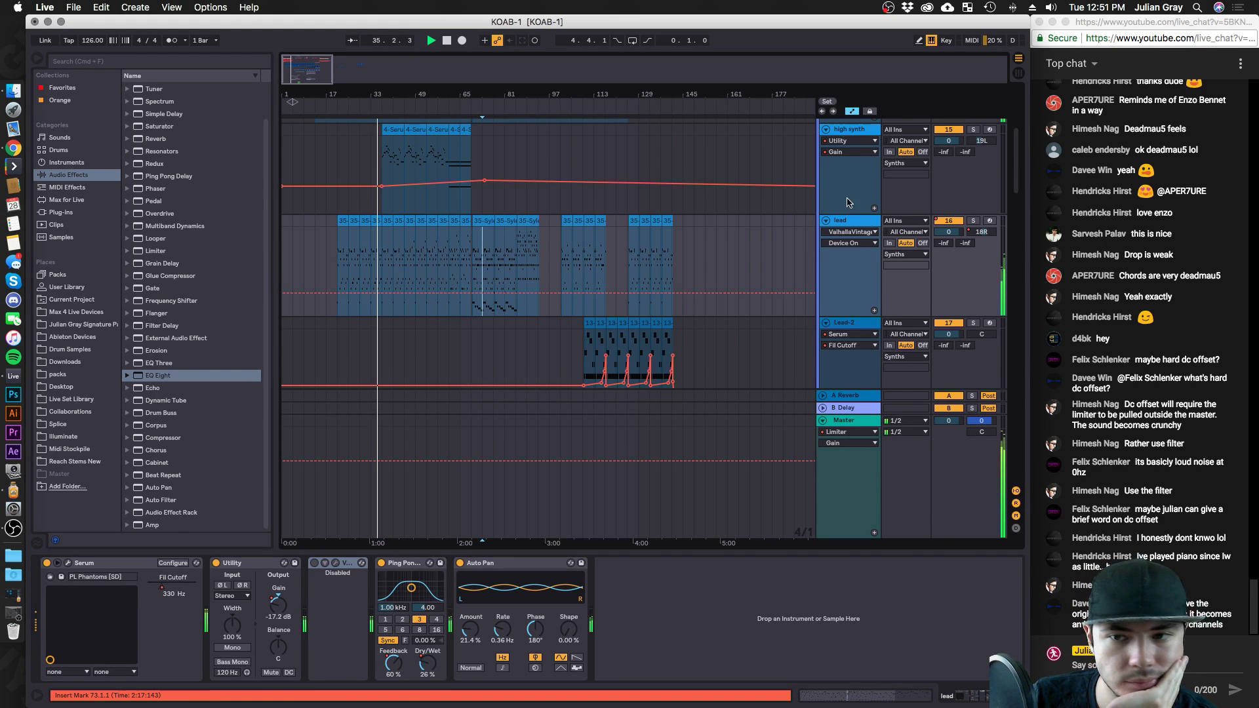
Compare the device chains of the high synth and the Low Pad during playback.
scroll(457, 184, up, 3)
click(459, 185)
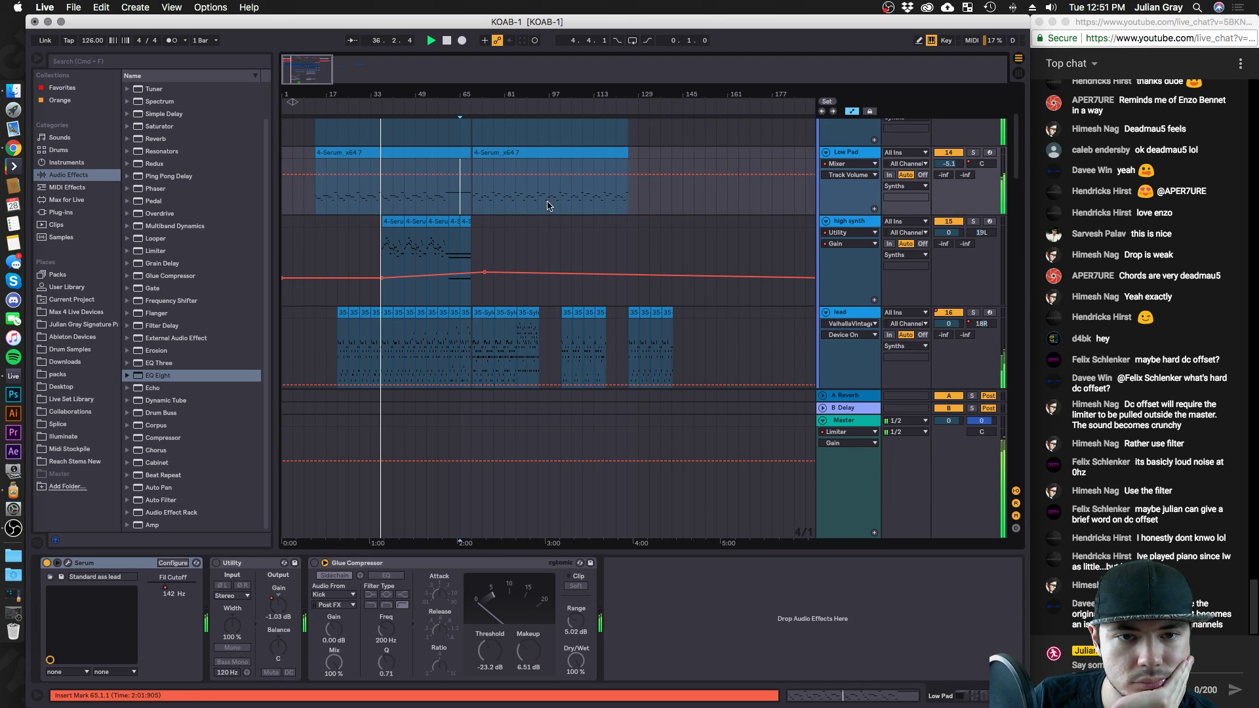
click(851, 222)
scroll(853, 223, up, 2)
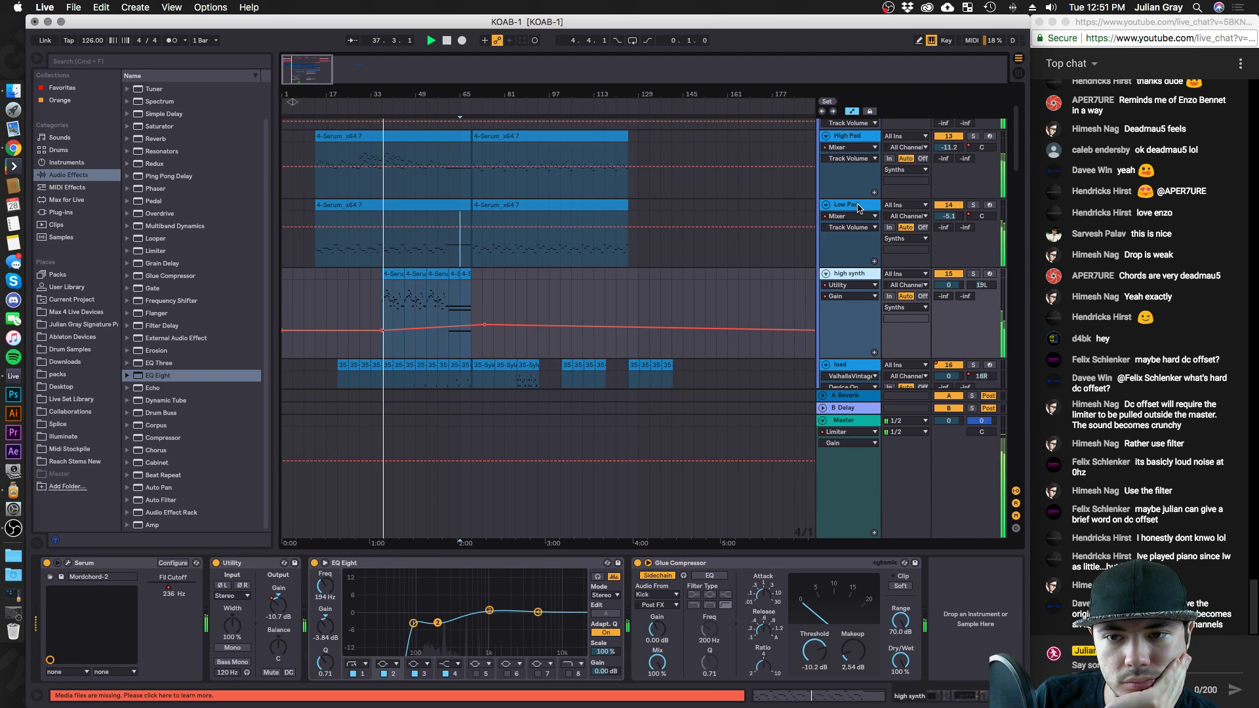
click(858, 208)
scroll(858, 208, up, 2)
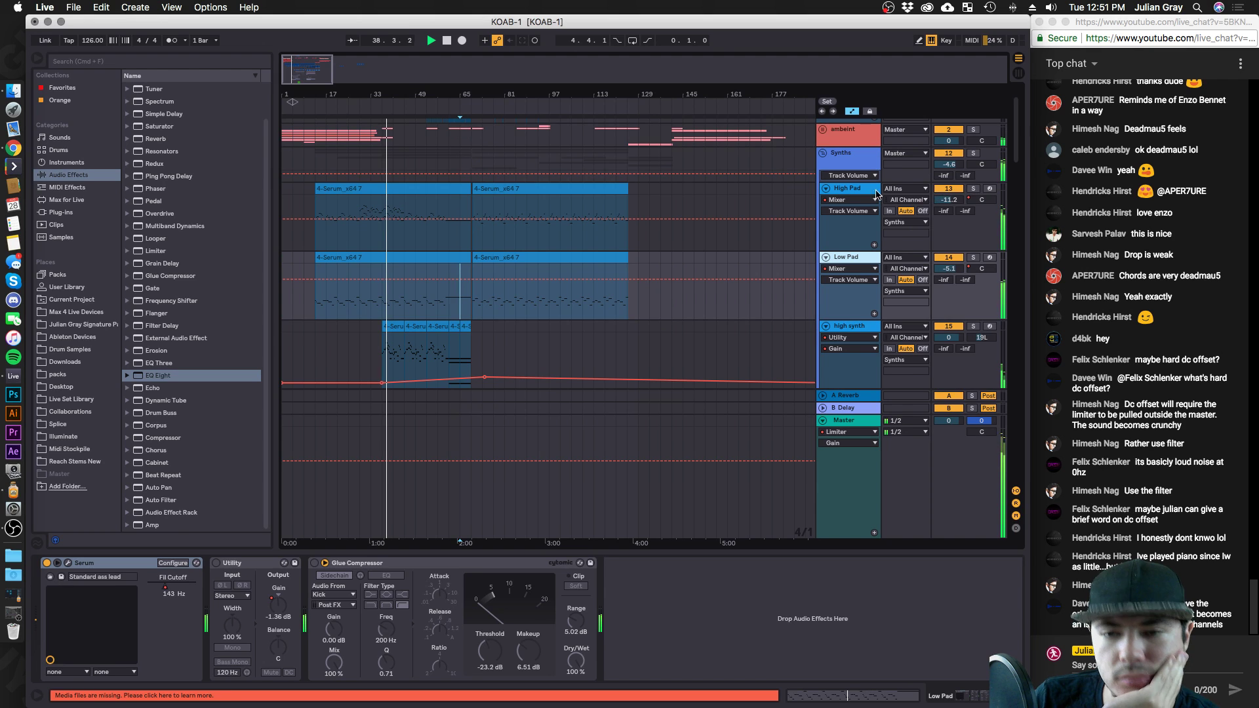
Duplicate the first 16 bars of notes in the High Pad's first clip one octave lower and play the result.
double_click(438, 192)
drag(402, 521, 402, 256)
drag(436, 597, 211, 282)
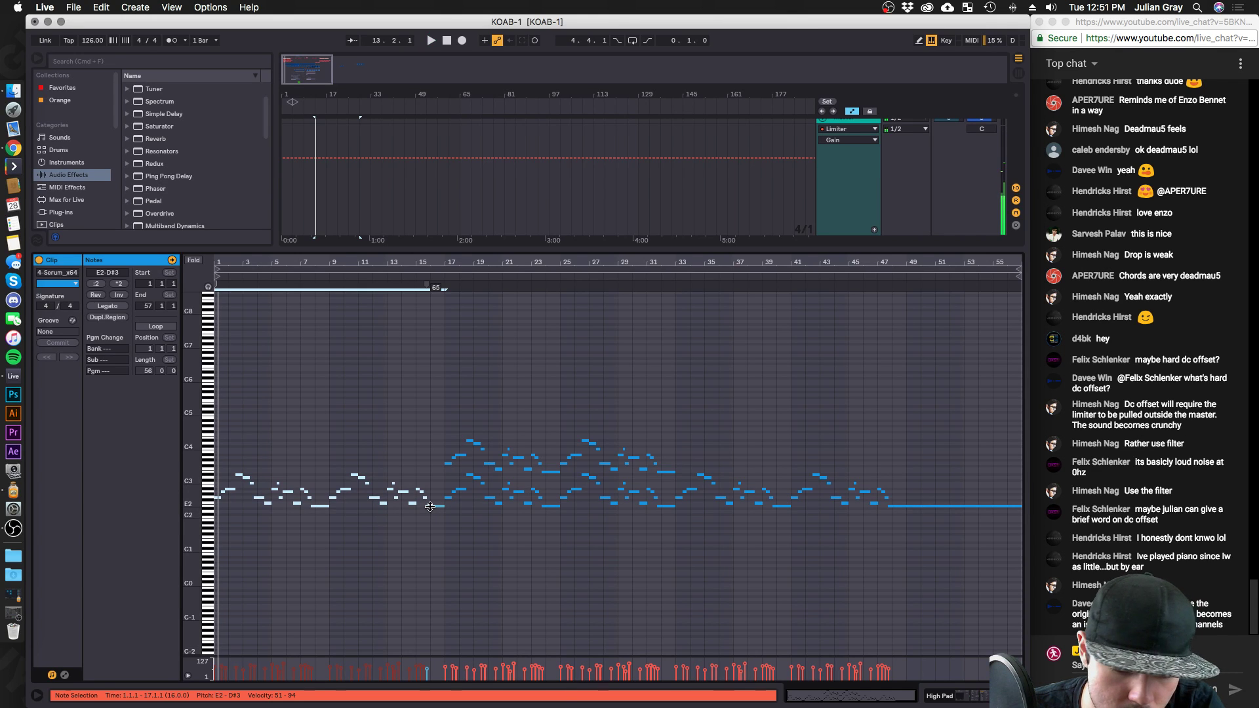
key(super+c)
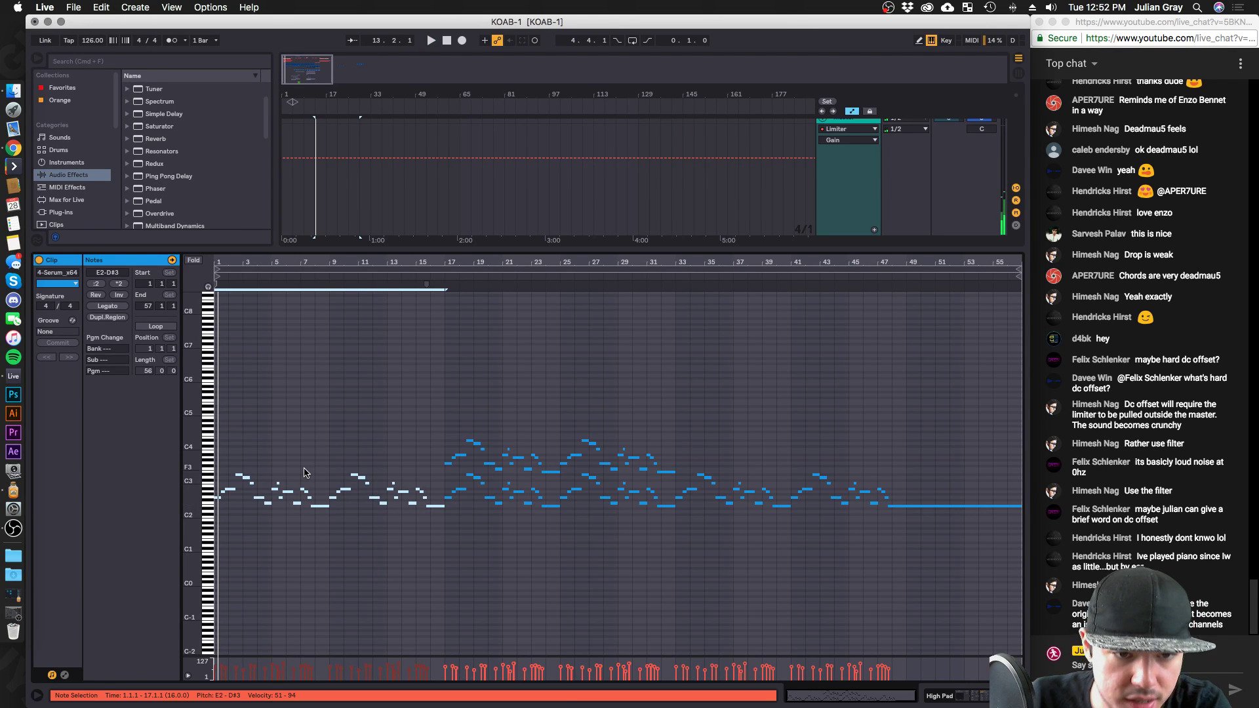
key(super+v)
key(shift+Down)
key(space)
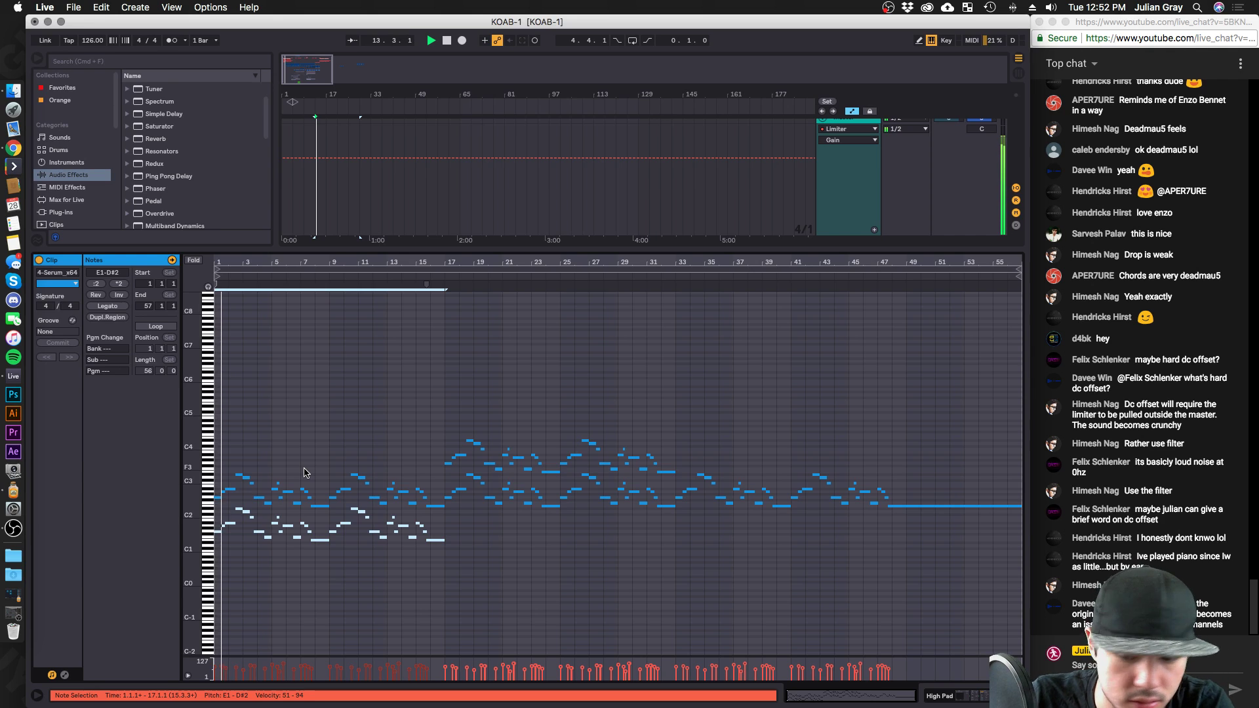
Try the duplicated notes five semitones higher at A1–G#2, and lower them again to F#1–F2 while listening.
key(Up)
key(Up)
key(Up)
key(Up)
key(Up)
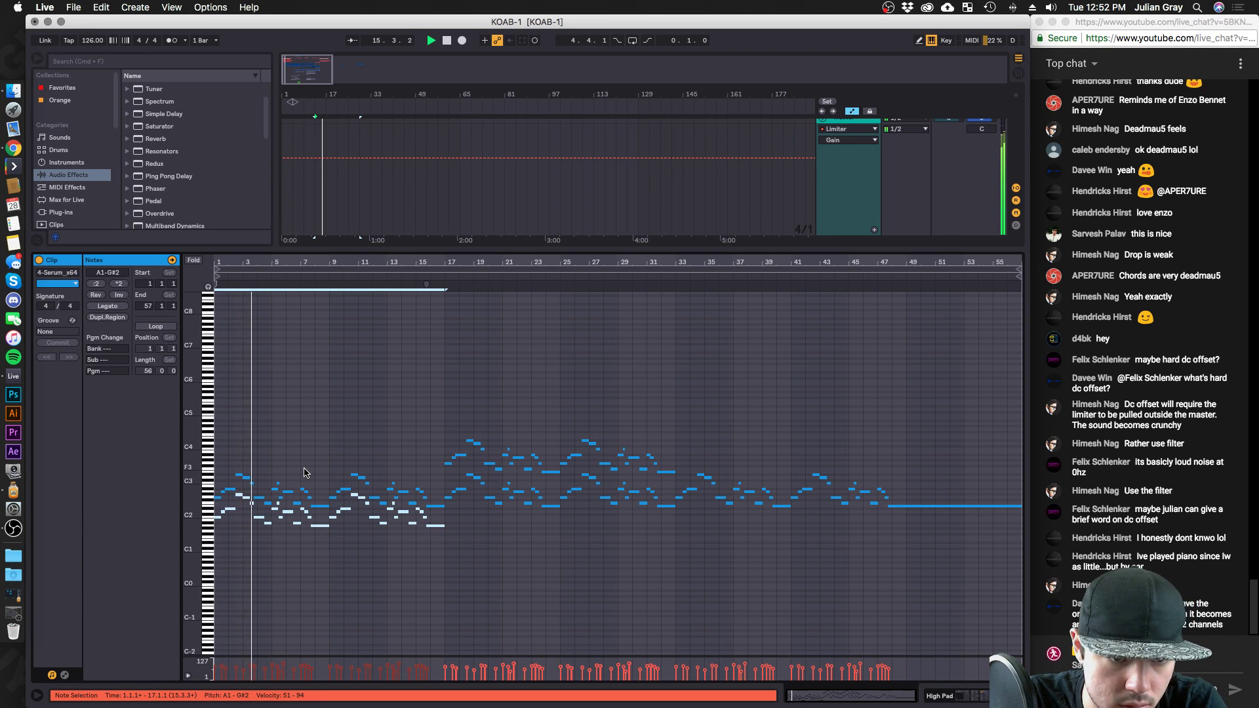
key(Down)
key(Down)
key(Down)
key(Down)
key(Down)
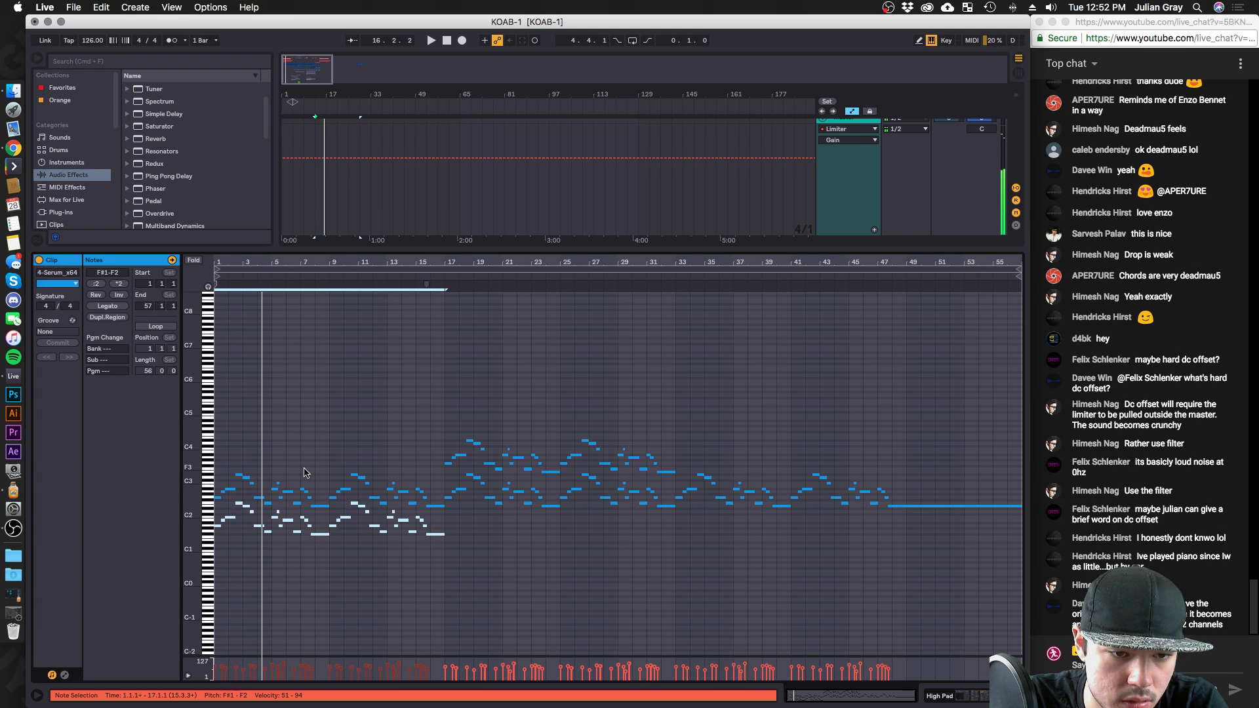
Transpose the duplicated notes up to A2–G#3, five semitones above the original 16-bar phrase, and listen.
key(shift+Up)
key(Up)
key(Up)
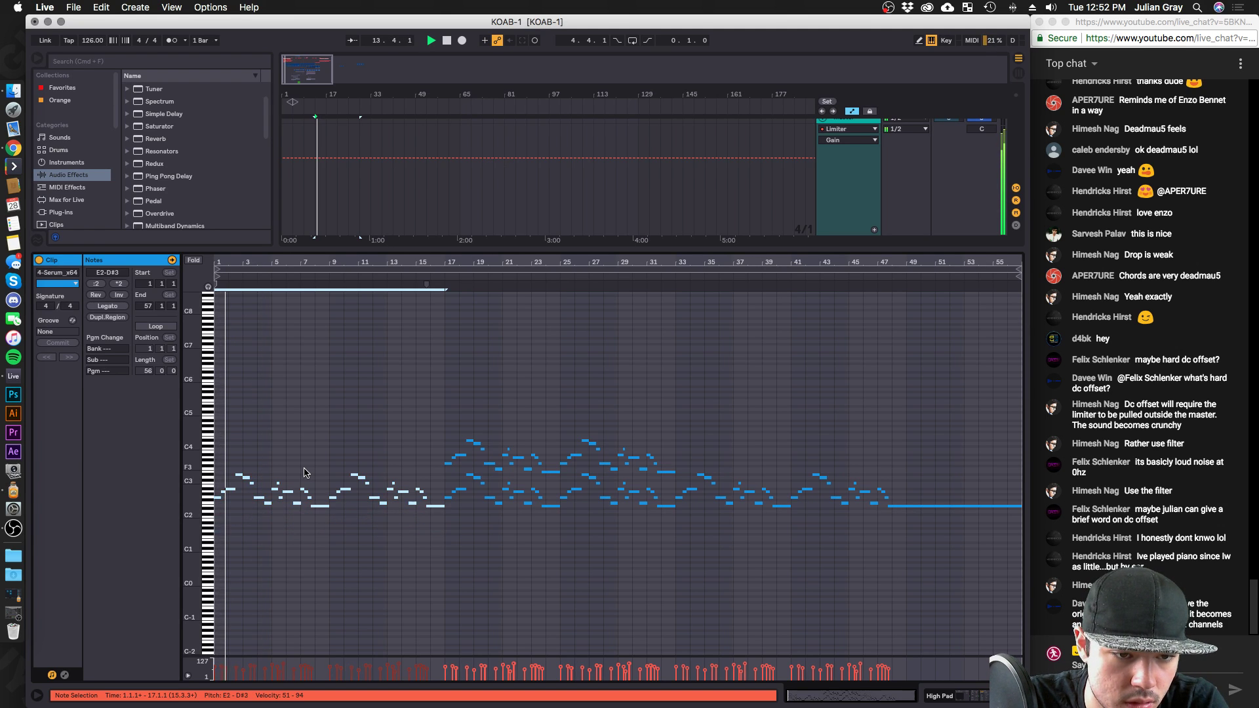
key(Up)
key(Up)
key(Up)
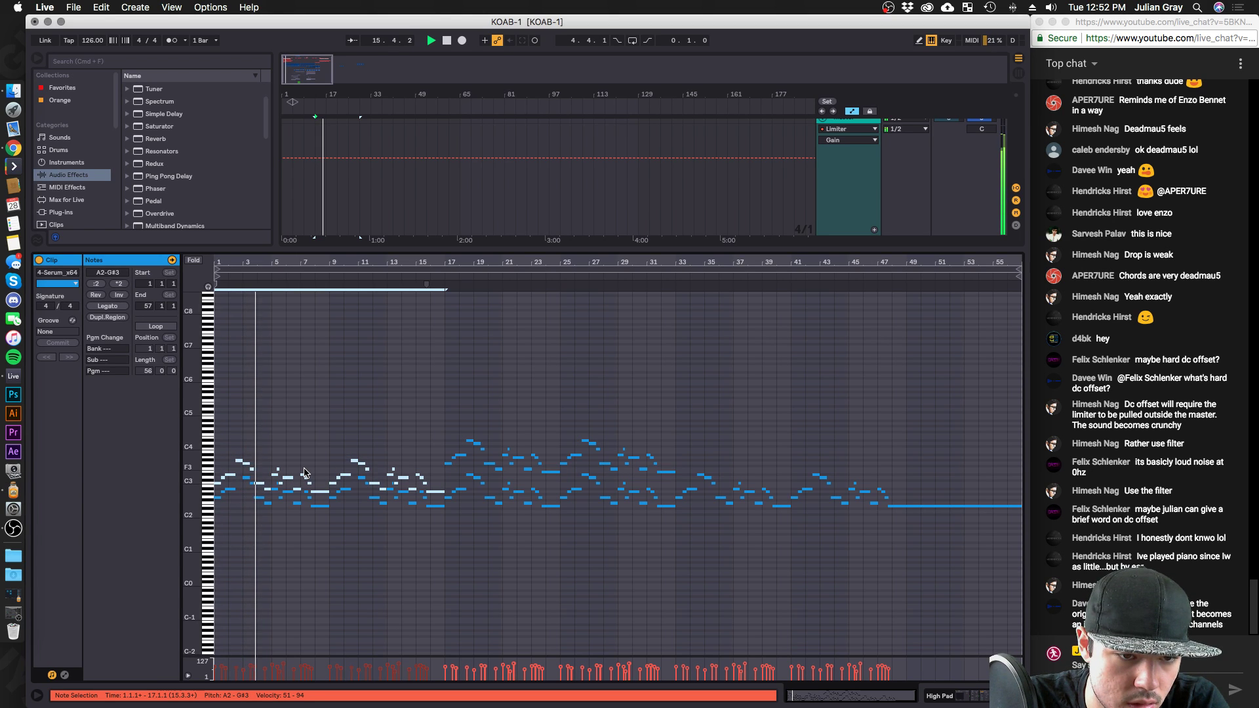
Try the duplicated High Pad notes higher at B2–A#3, C#3–C4 and D3–C#4 while listening.
key(Up)
key(Up)
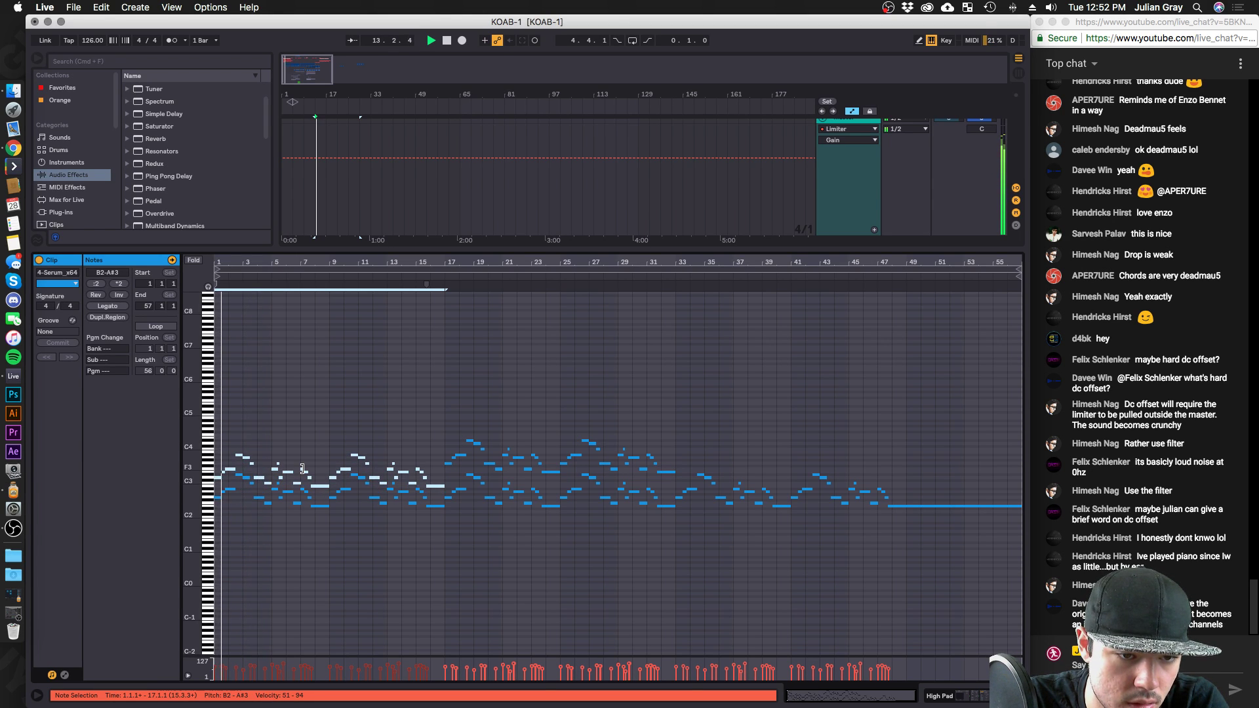
key(Up)
key(Up)
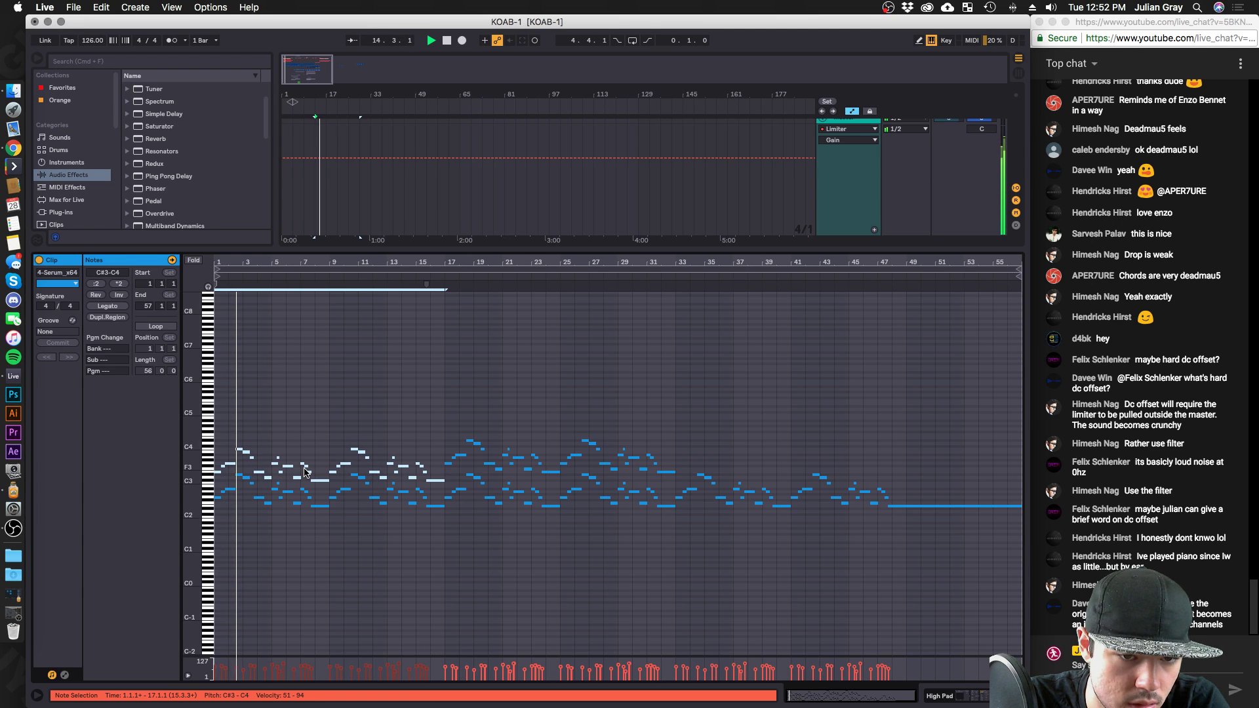
key(Up)
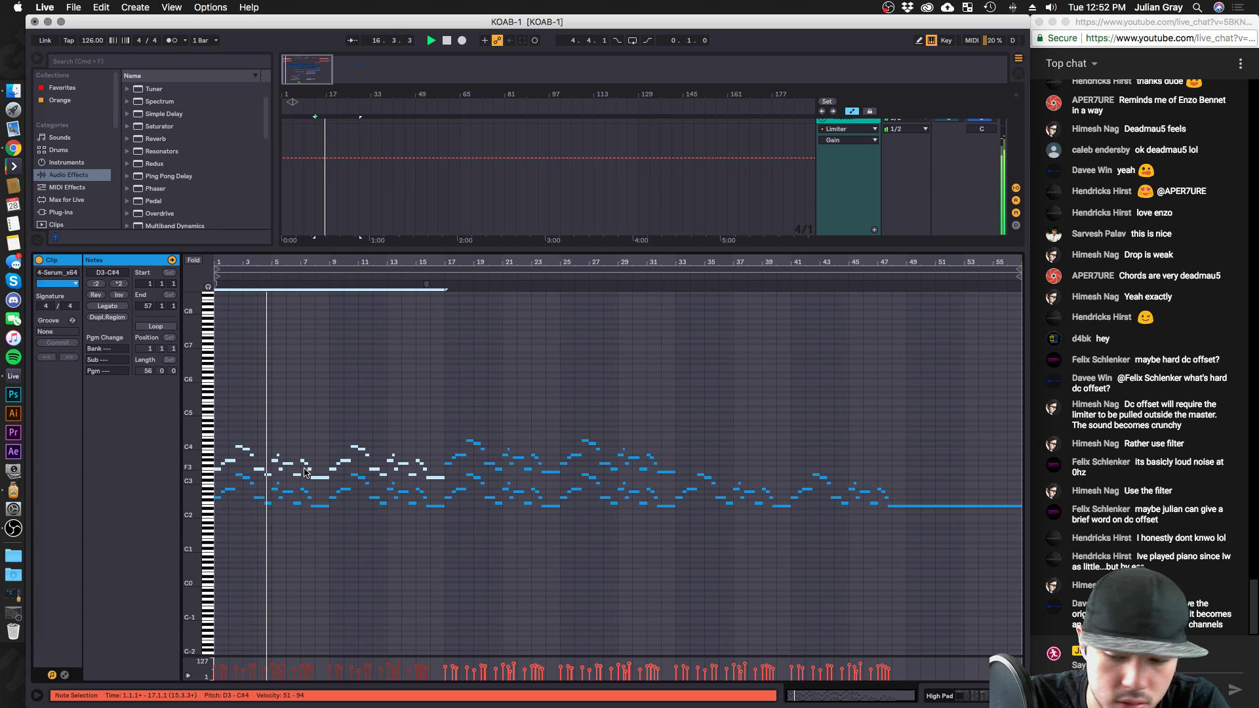
Delete the duplicated notes from the High Pad clip and play the arrangement from bar 13.
key(Delete)
key(shift+Tab)
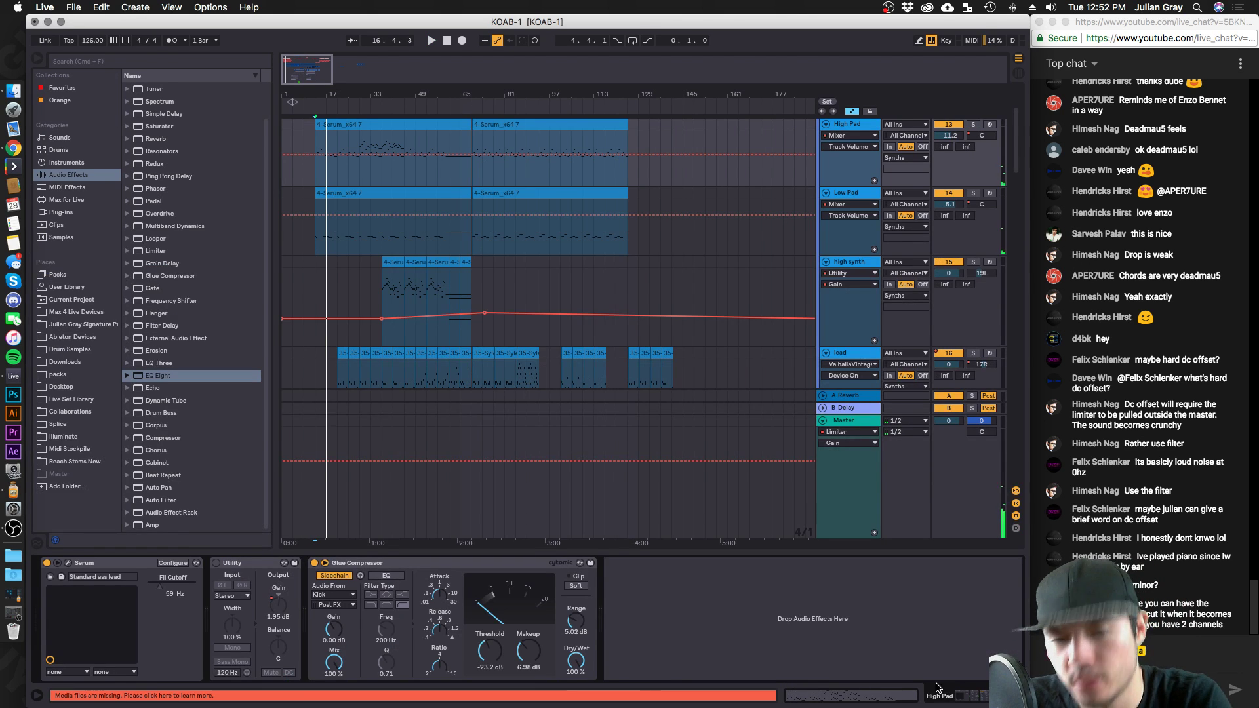
click(316, 174)
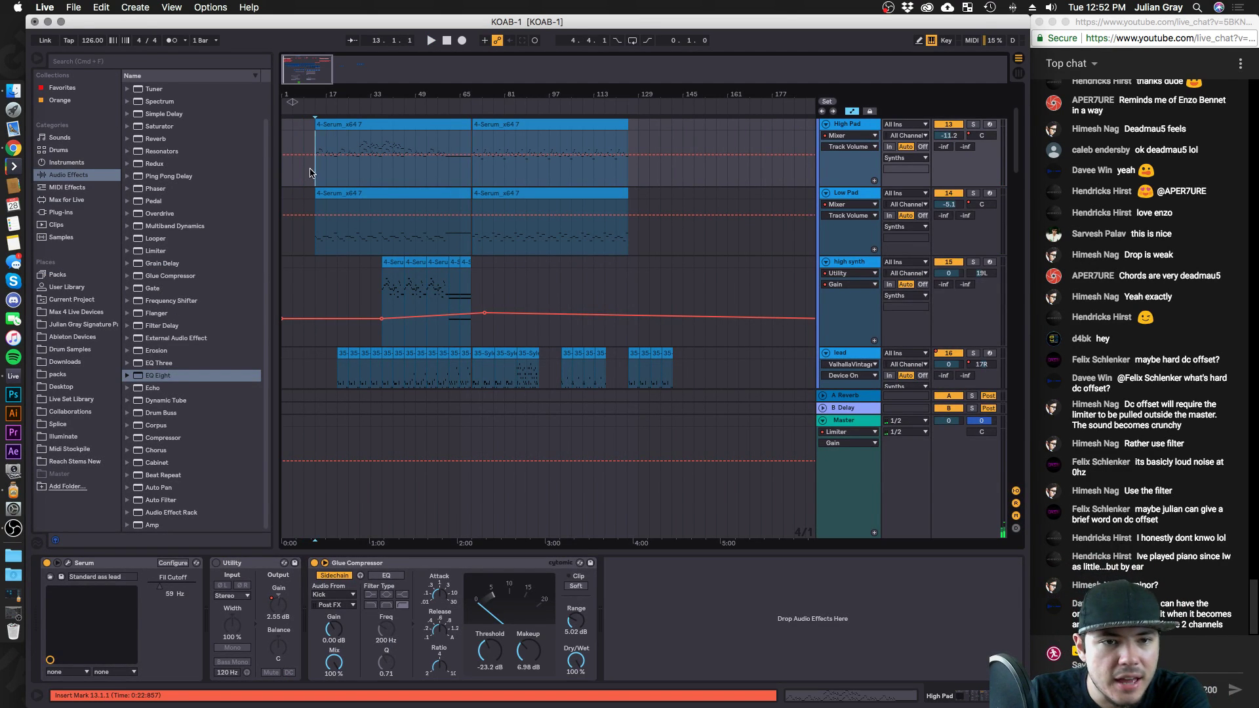
key(space)
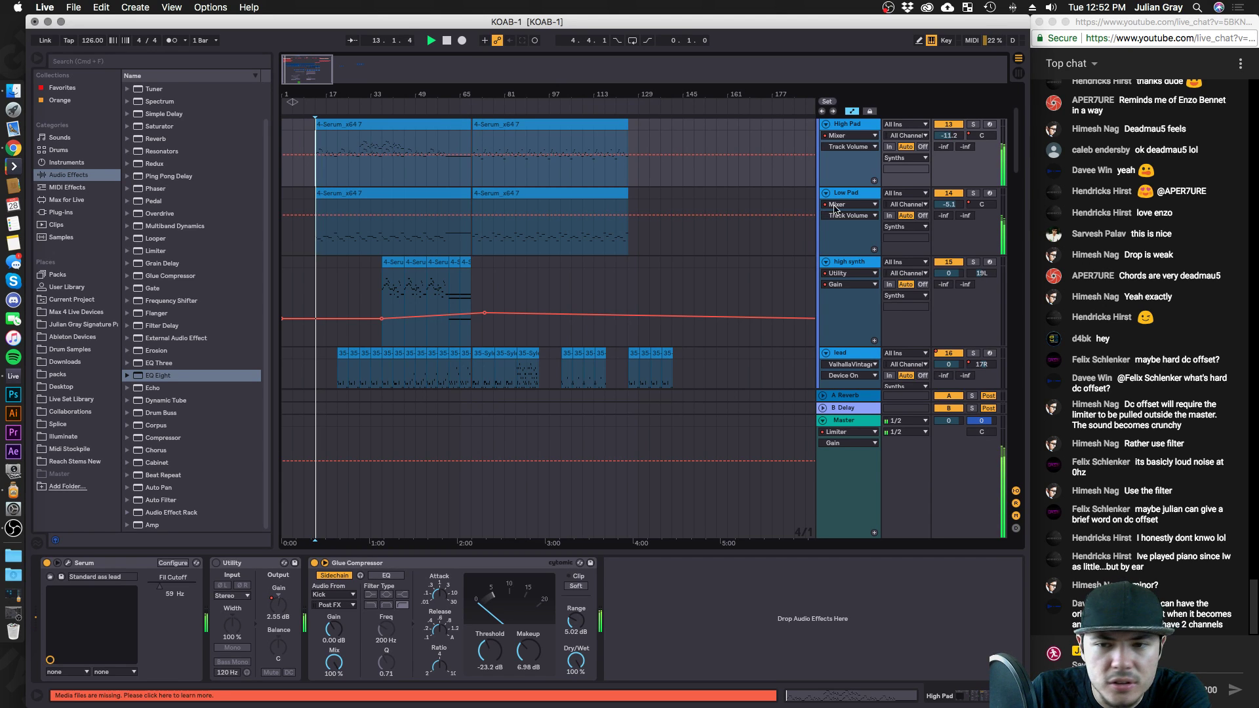
Set the Low Pad's track volume to -3.5 dB and the High Pad's to -12.4 dB.
scroll(620, 208, up, 3)
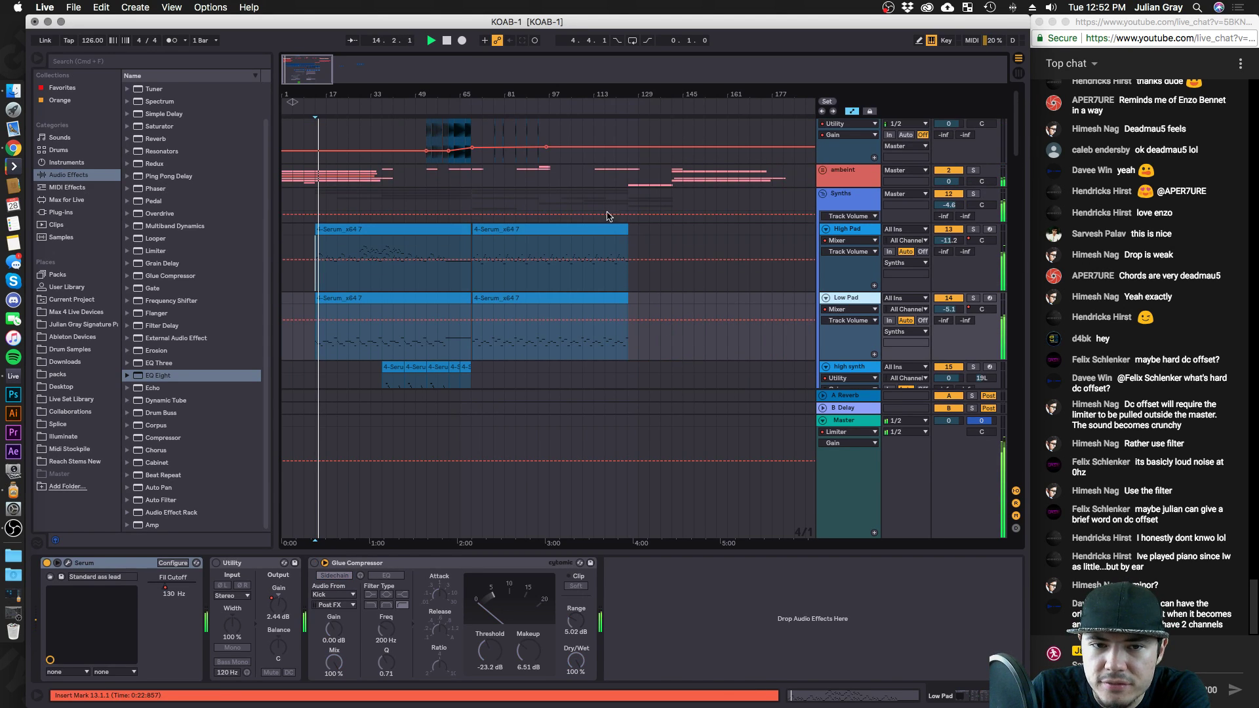
scroll(616, 239, down, 1)
click(401, 271)
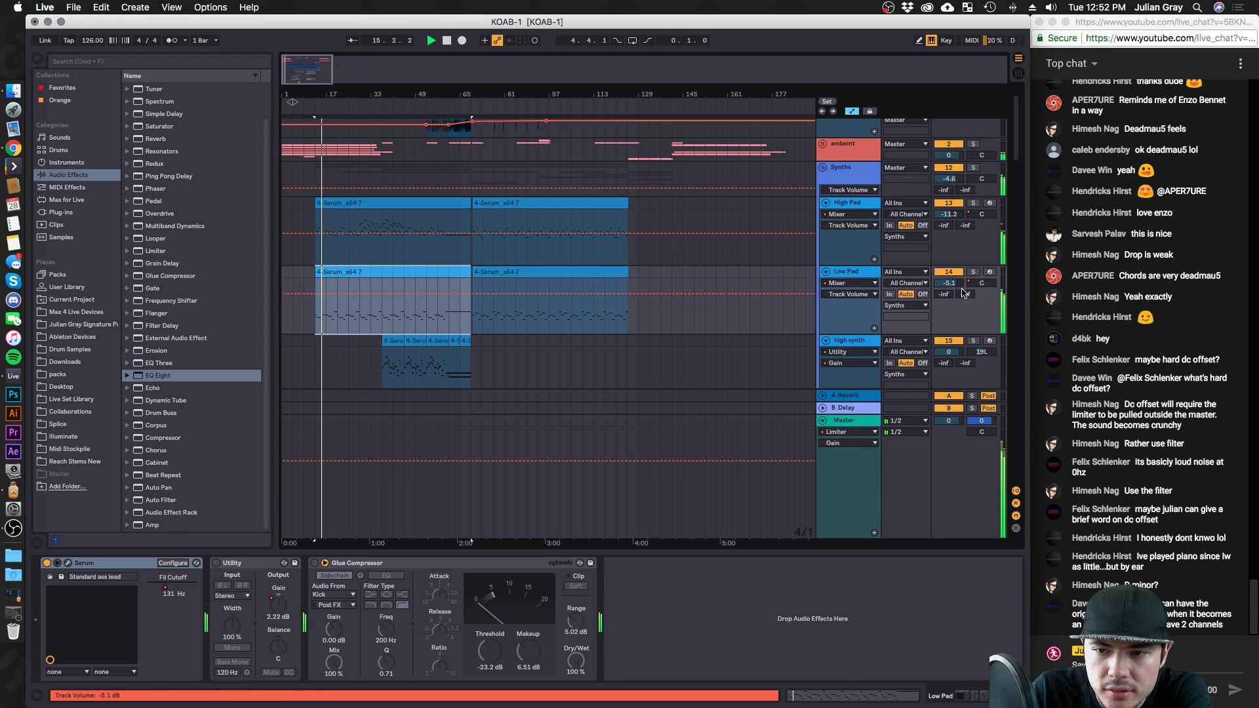
drag(961, 288, 955, 286)
drag(952, 214, 951, 217)
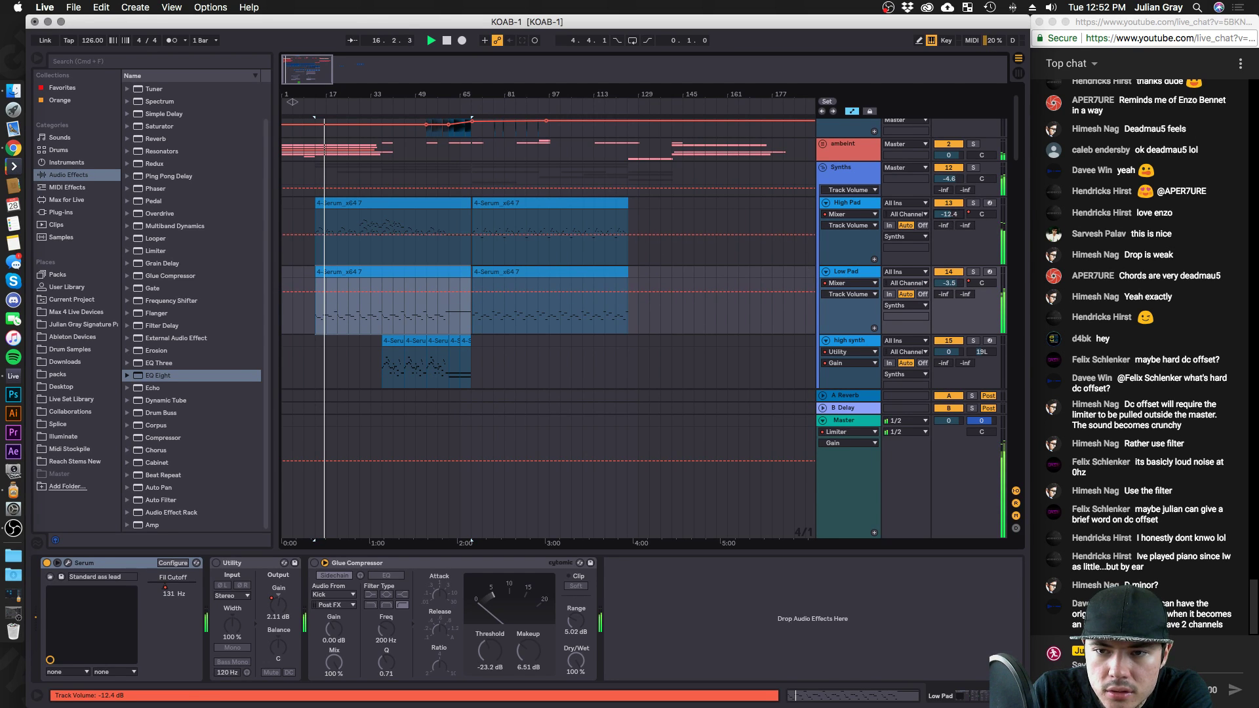
Try a Serum filter cutoff of 338 Hz on the Low Pad, and re-enable its automation.
click(847, 203)
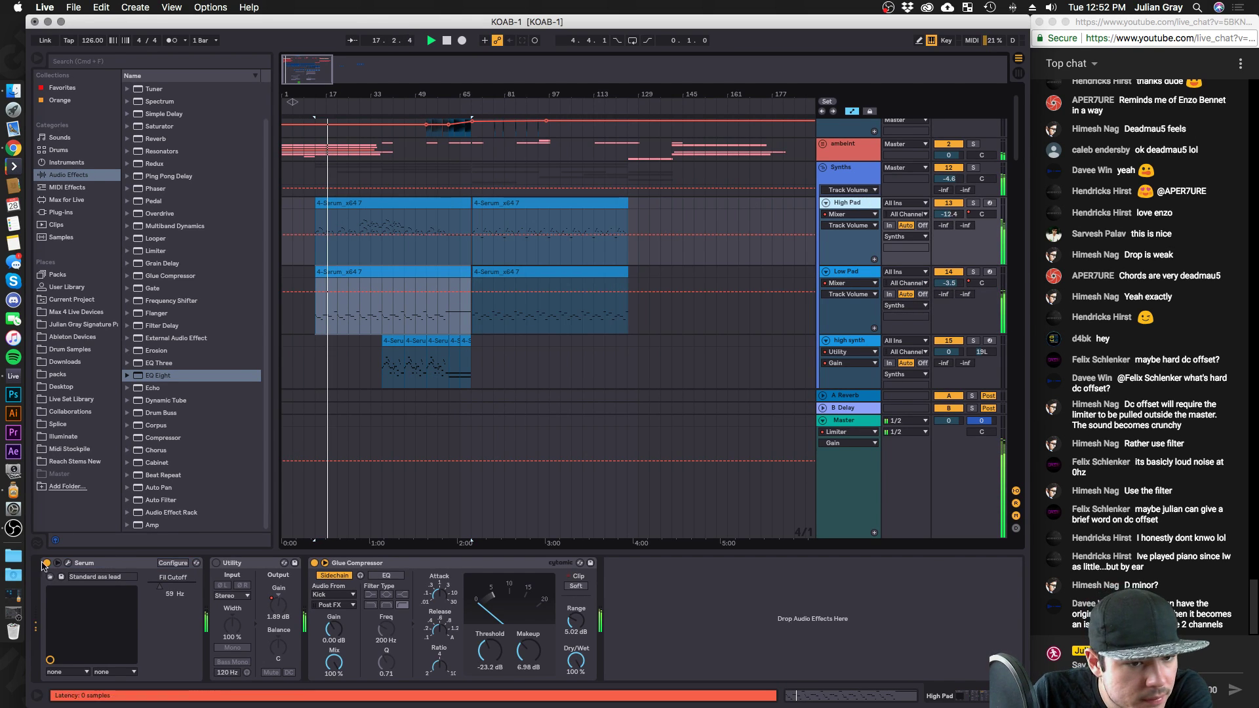
click(416, 273)
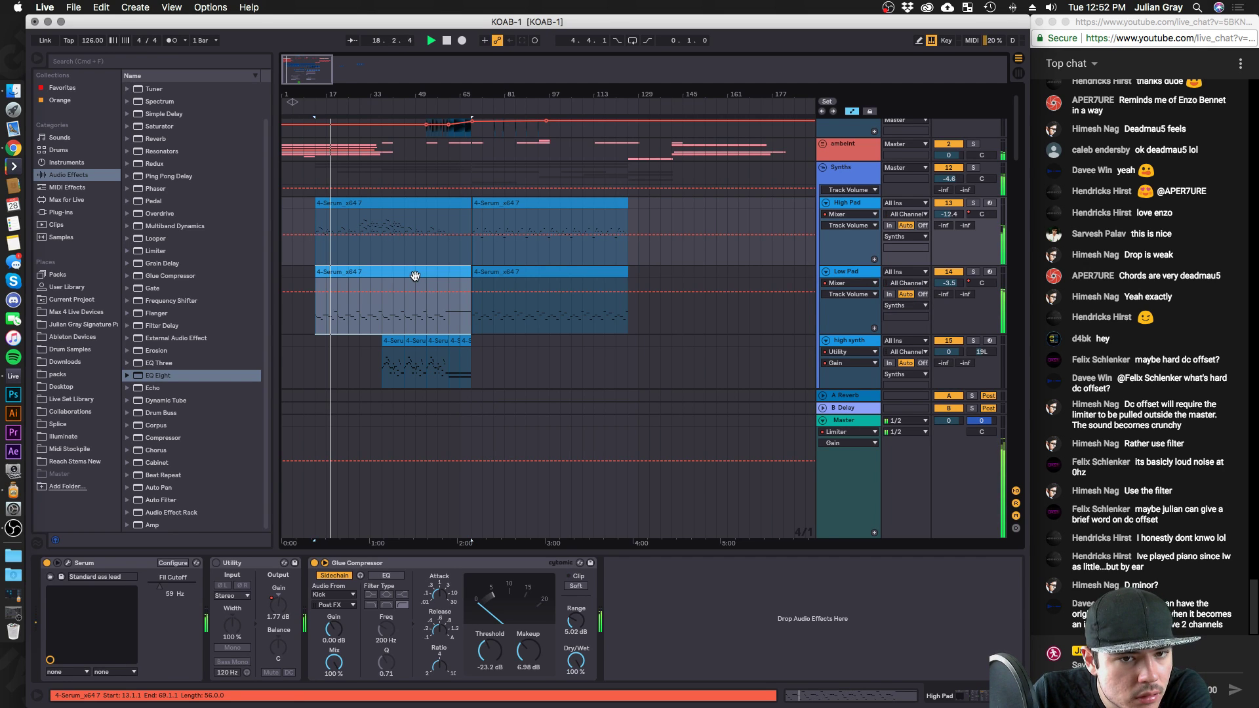
click(58, 562)
click(67, 562)
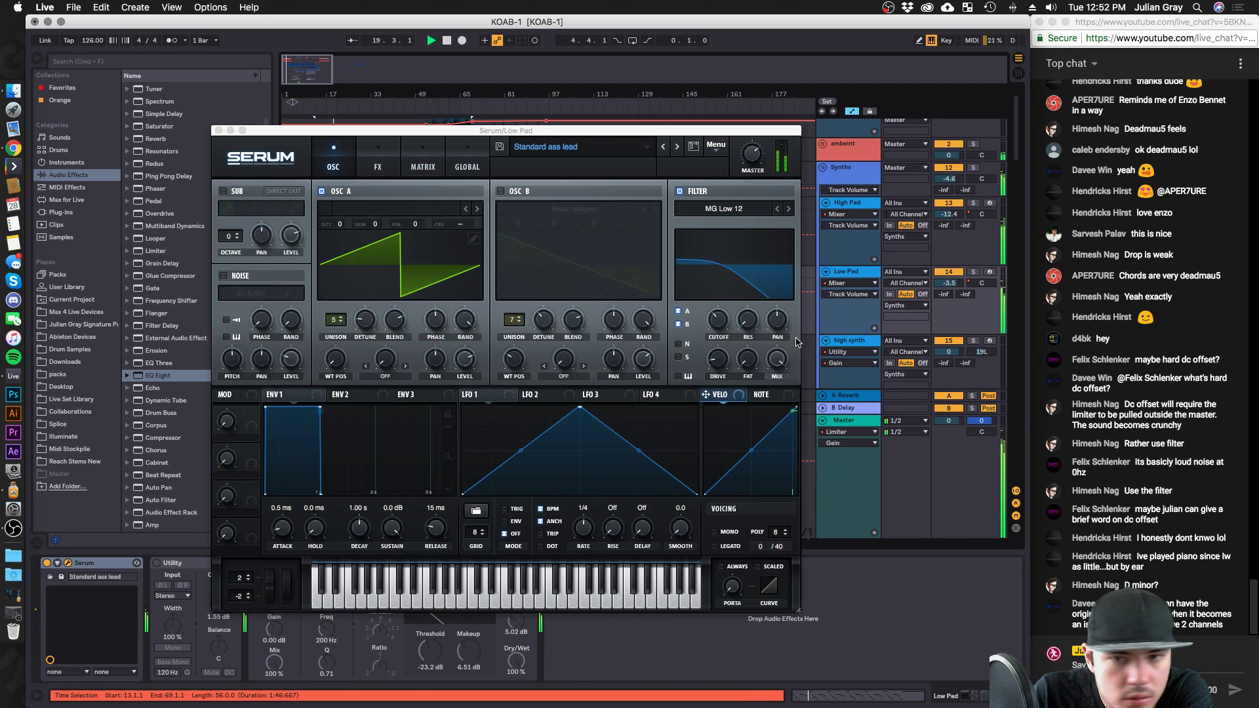
drag(721, 324, 725, 313)
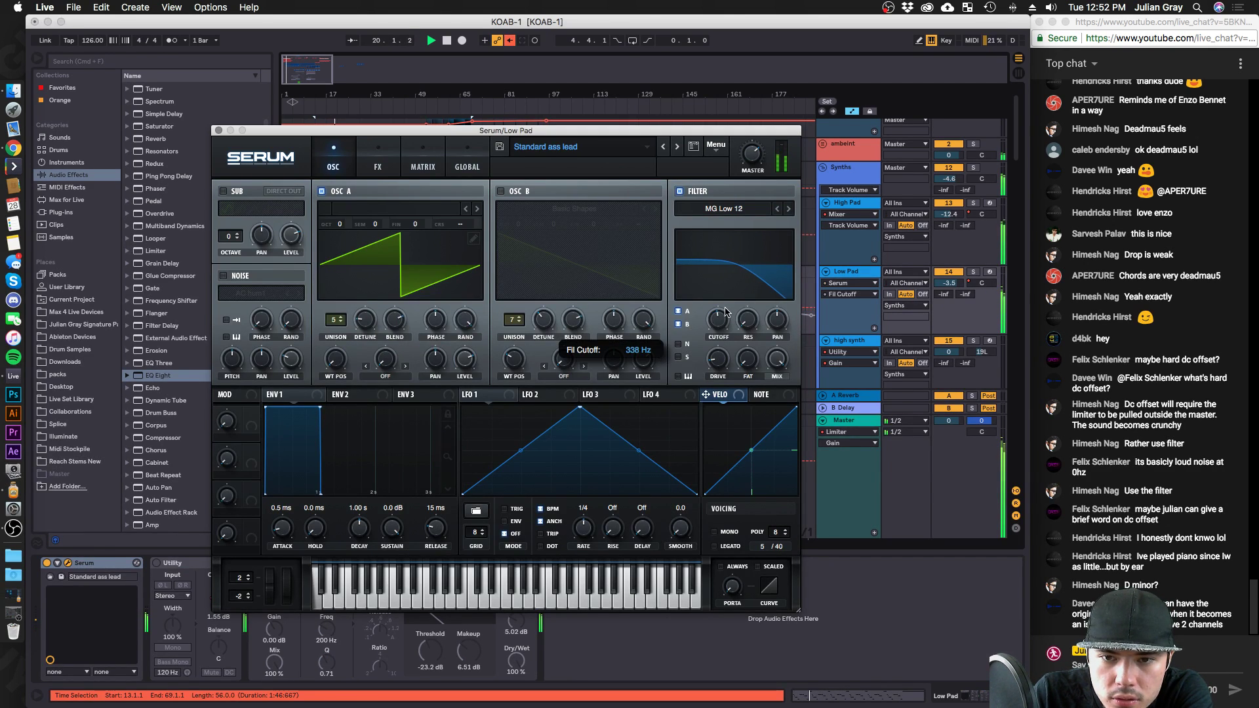
click(509, 40)
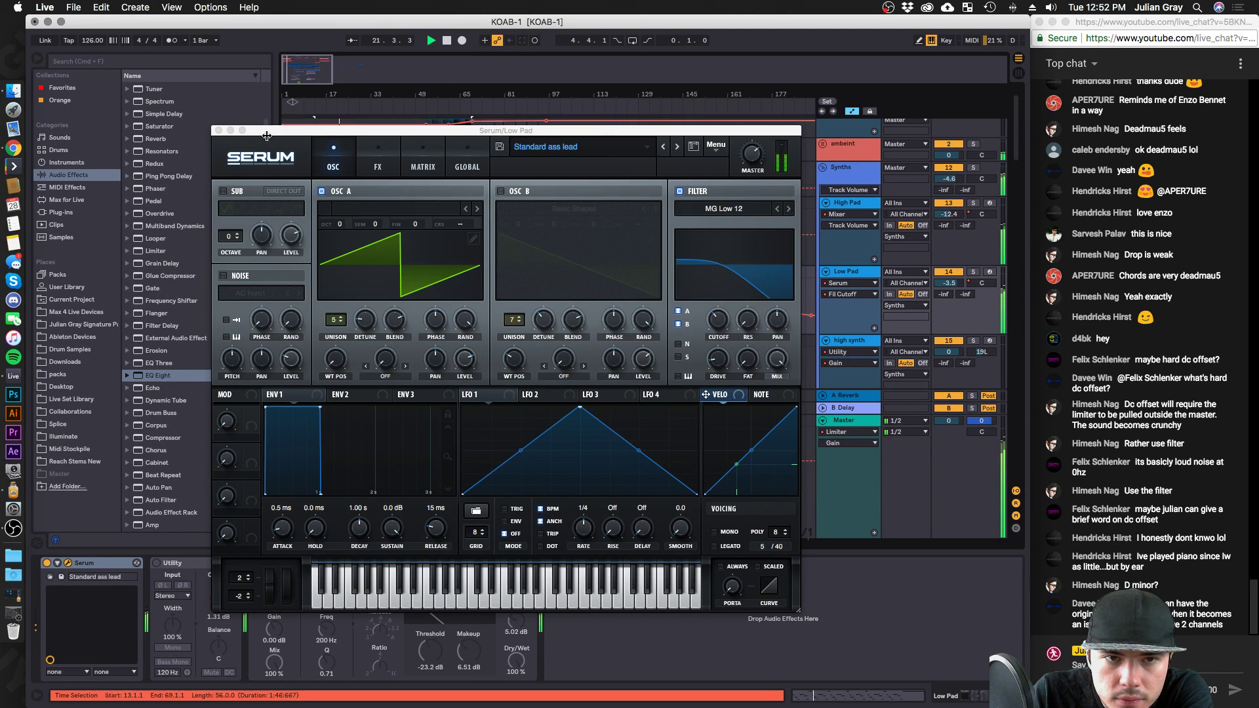
click(220, 131)
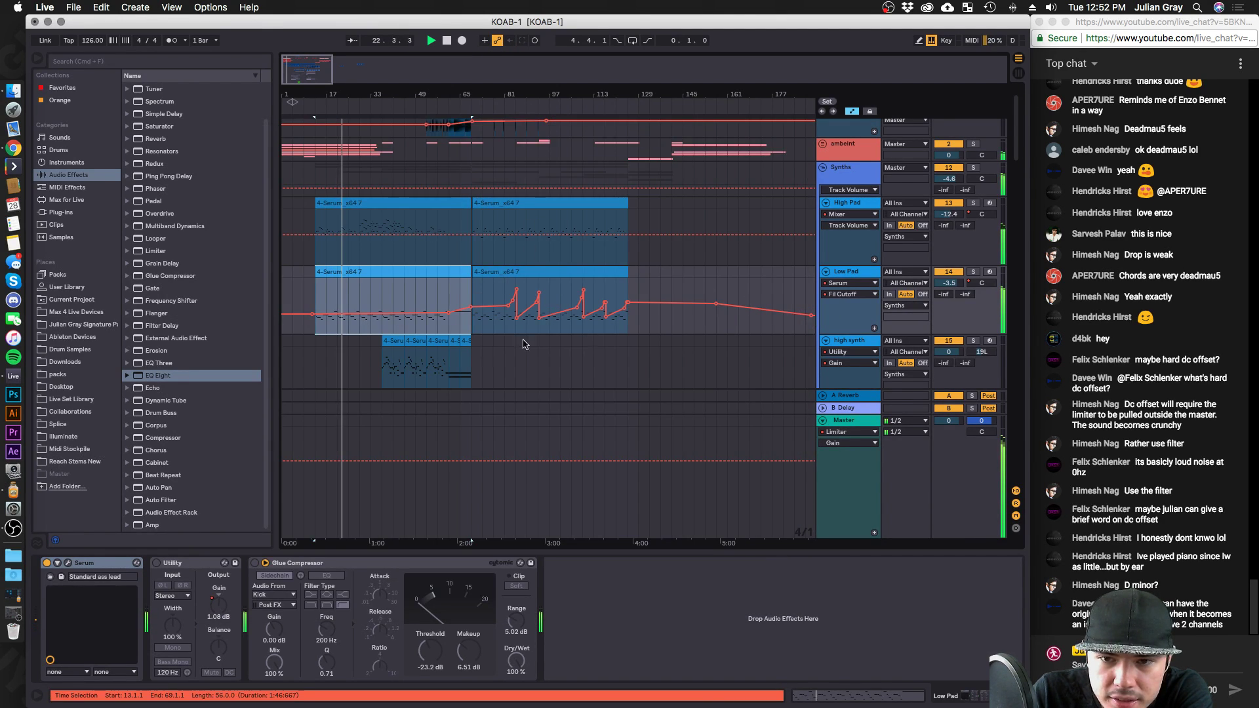
Cut the whole filter cutoff automation curve from the Low Pad track, including the section beyond bar 257.
click(670, 328)
key(minus)
key(minus)
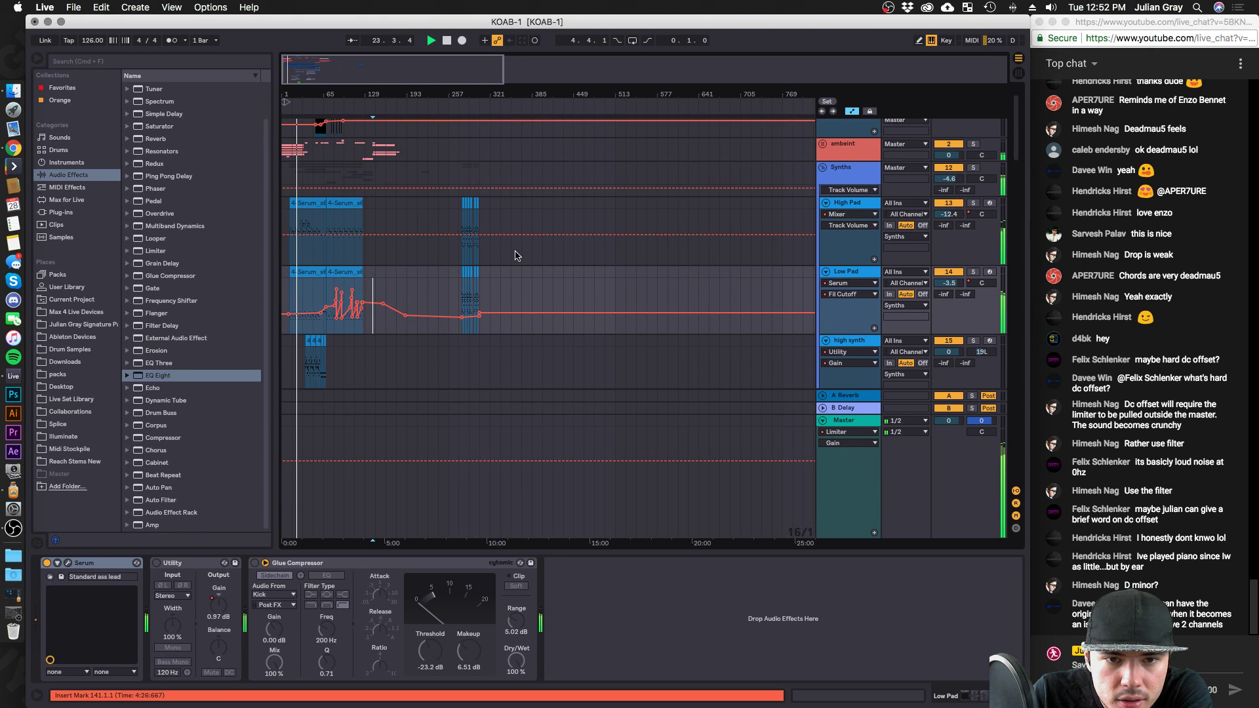
drag(511, 305, 292, 303)
key(Delete)
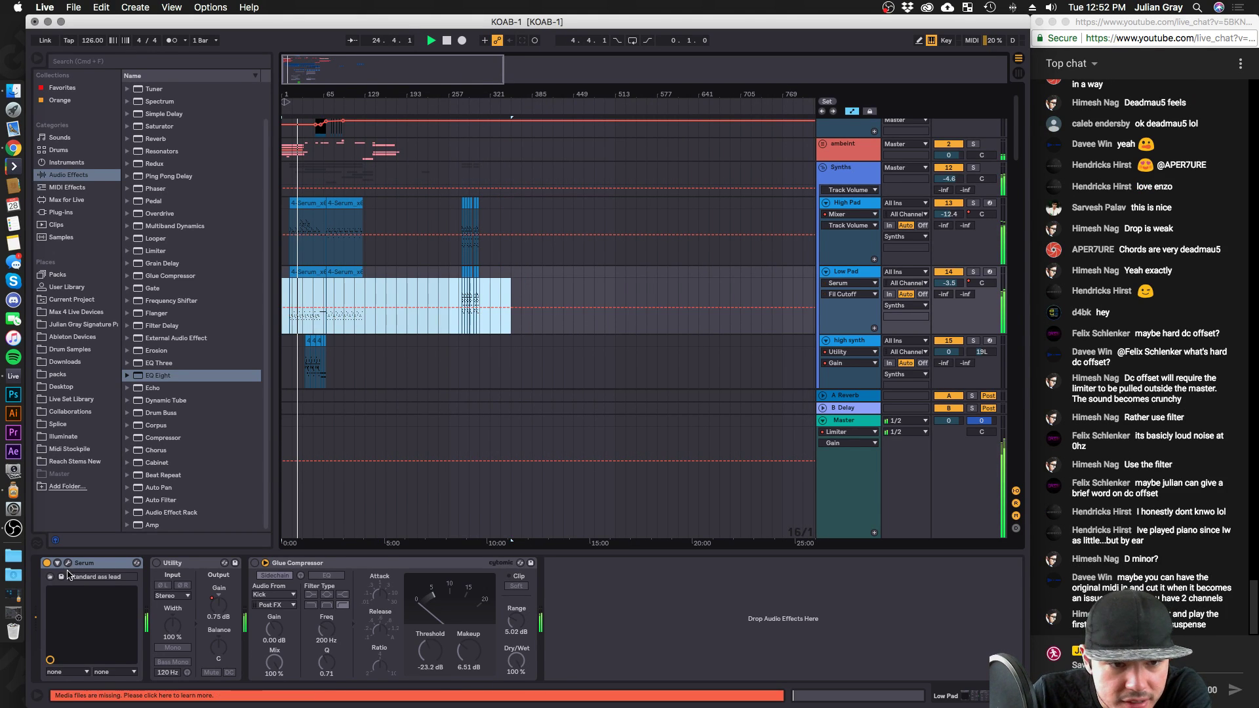
Paste the cut cutoff automation onto Macro 1 of the Low Pad's Serum over the same time range.
click(68, 563)
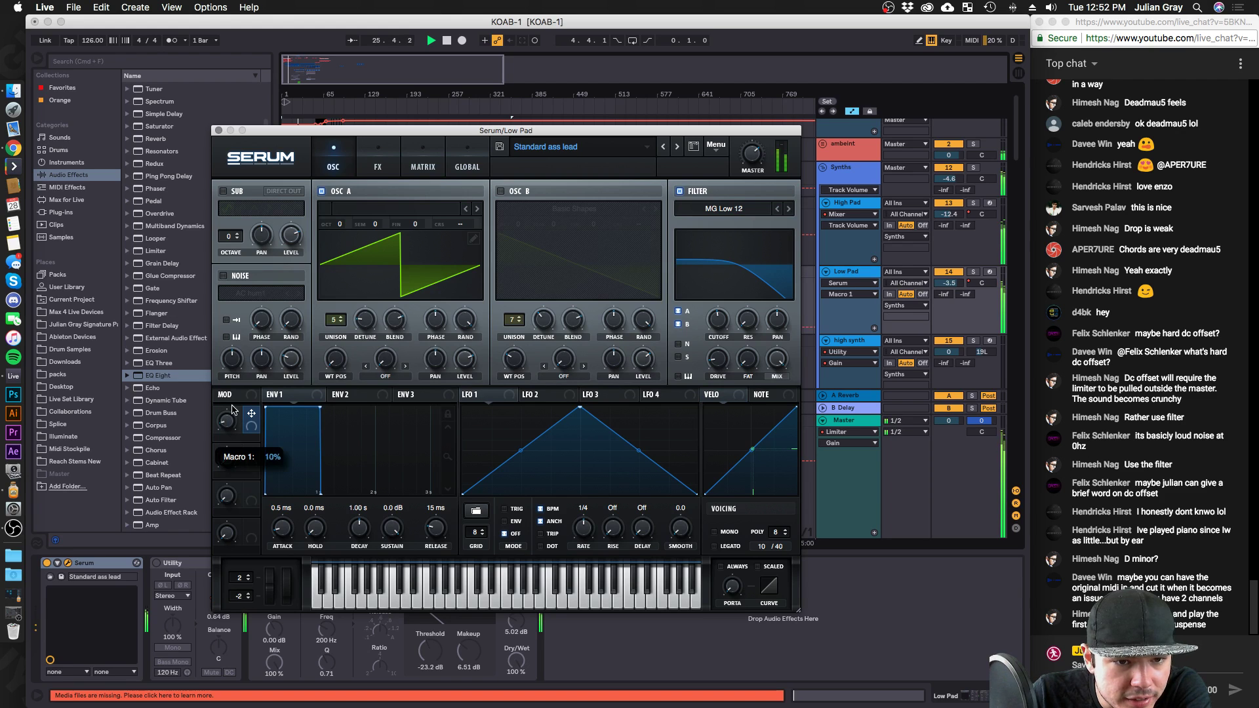
click(218, 131)
key(plus)
key(plus)
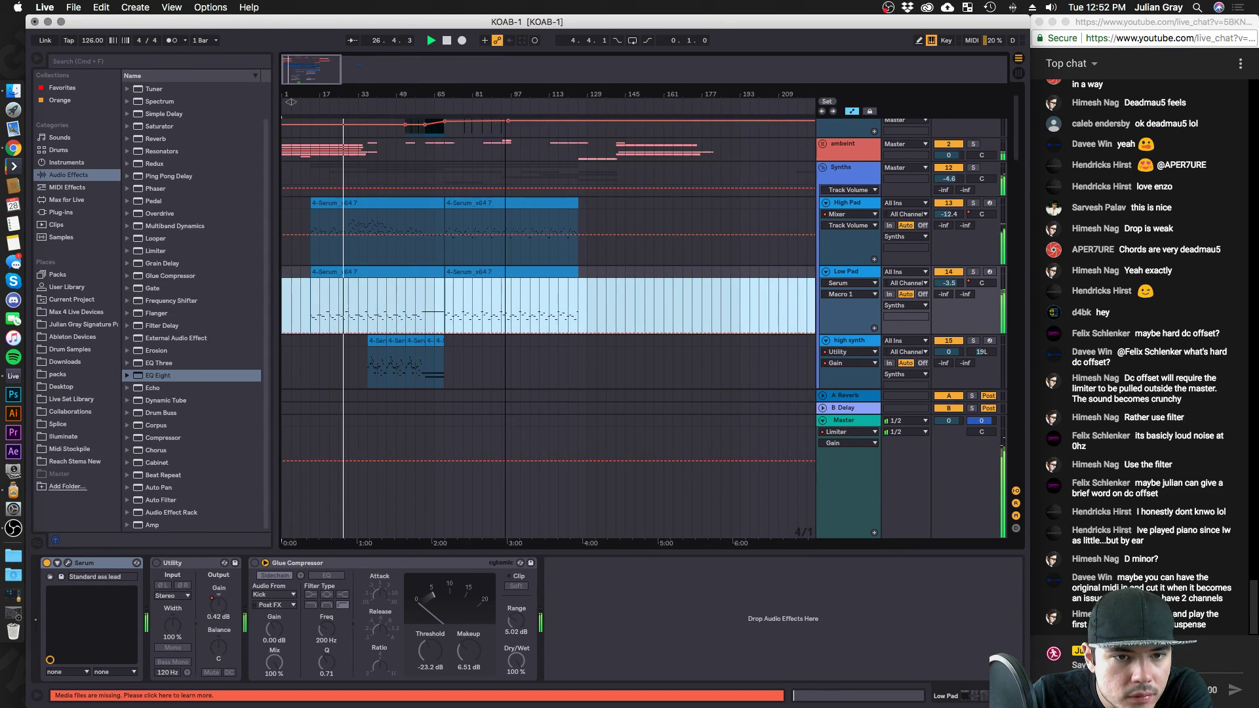
click(306, 305)
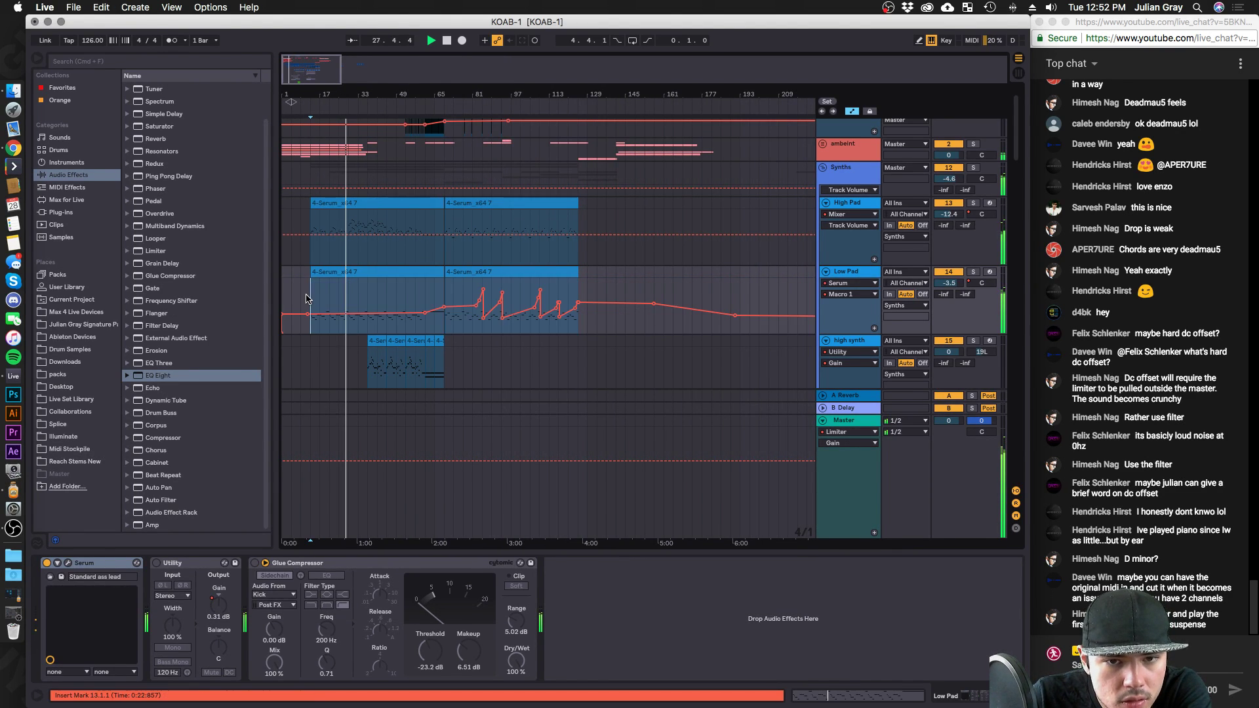
Assign Macro 1 to the filter cutoff in the Low Pad's Serum and lower the base cutoff.
click(61, 565)
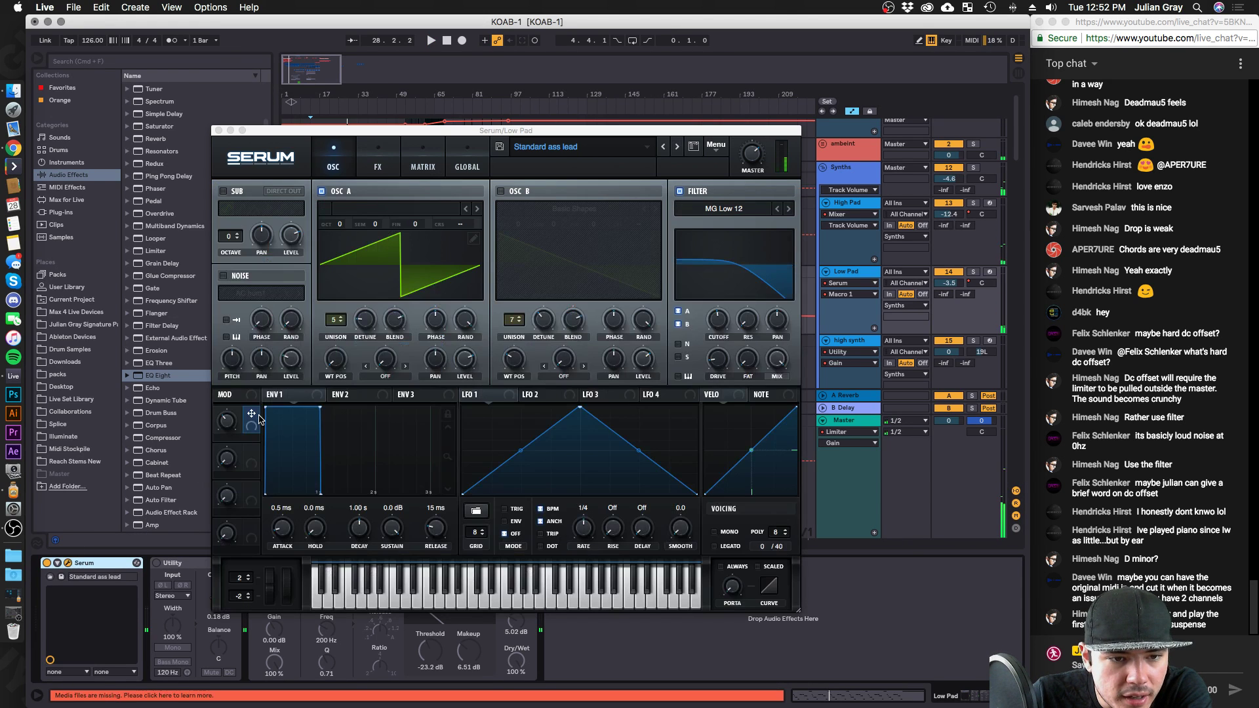
drag(248, 413, 712, 315)
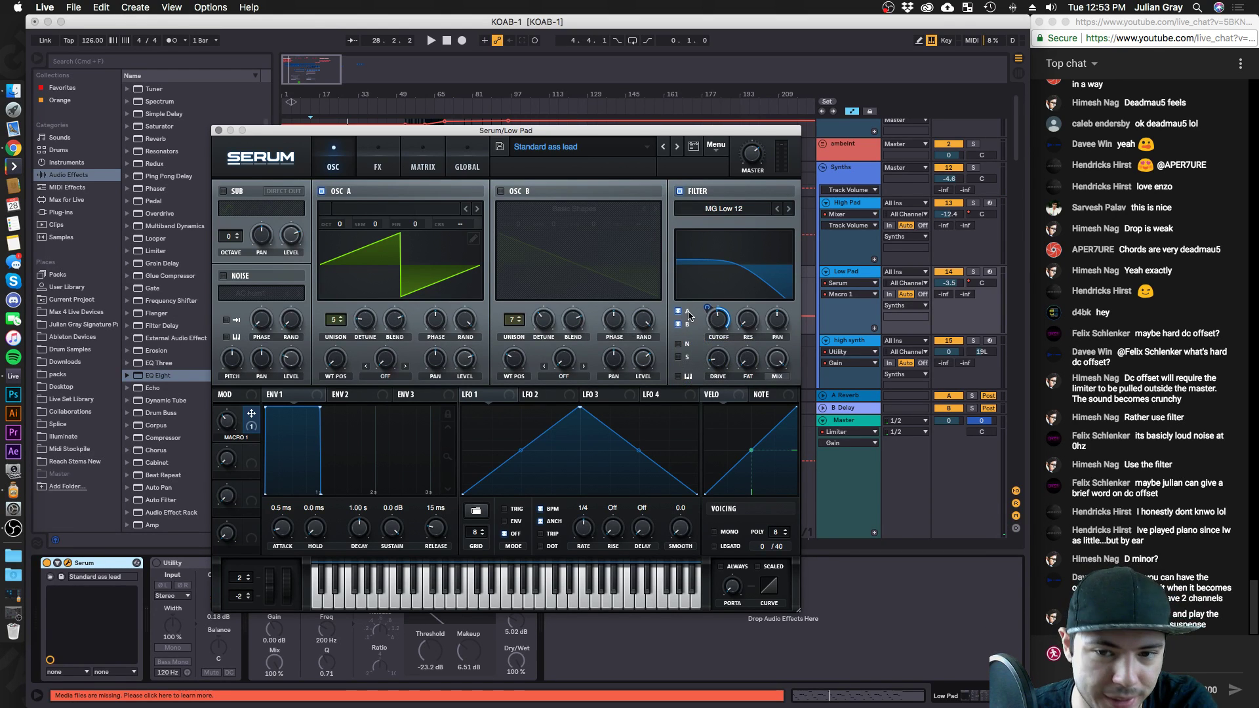
drag(719, 320, 714, 357)
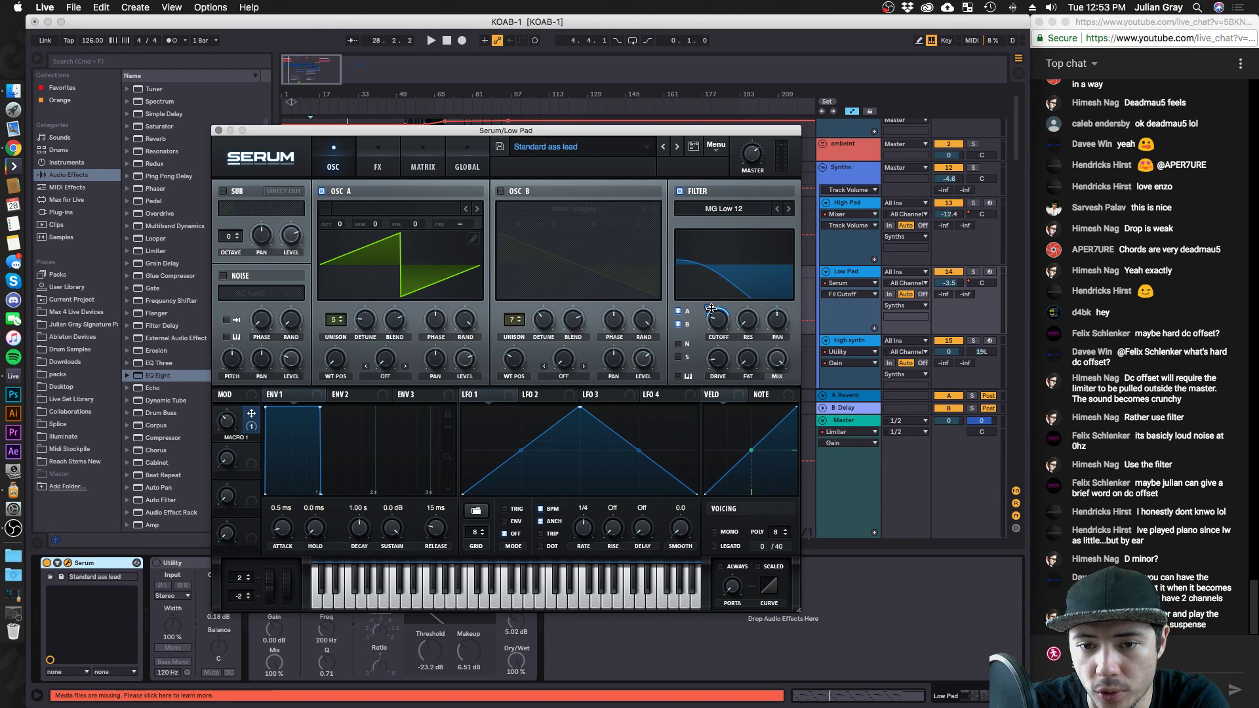
click(218, 130)
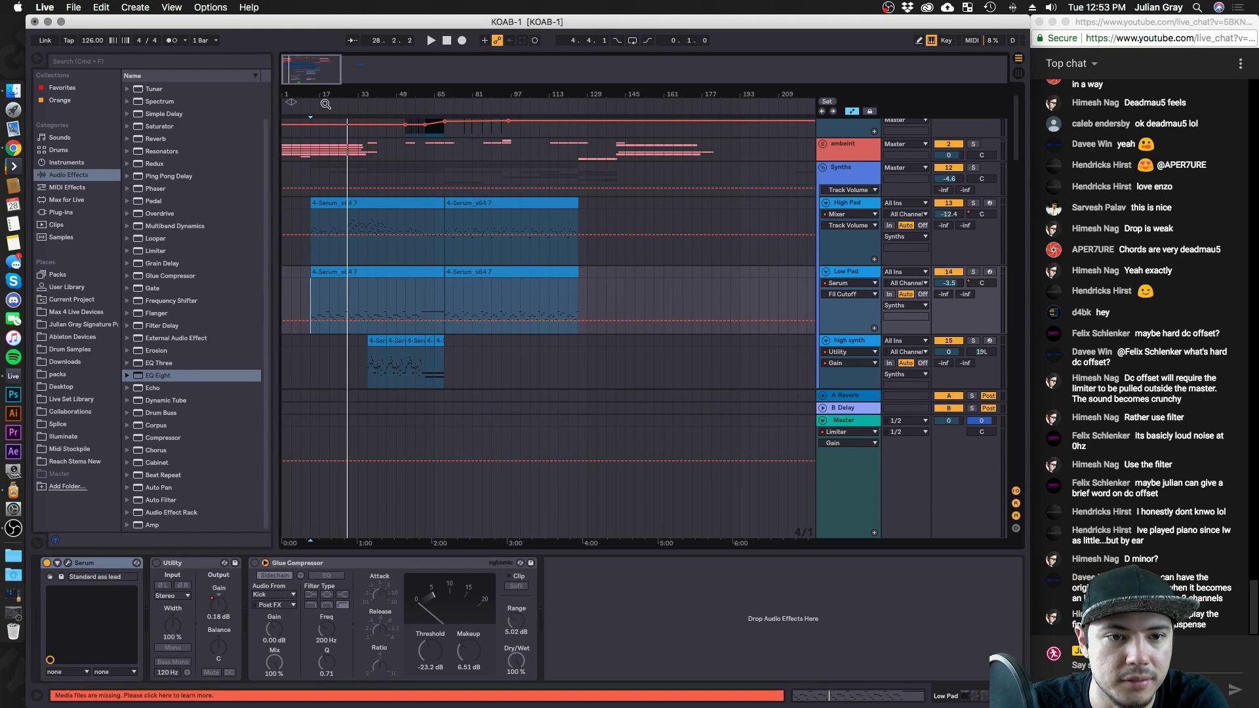
Play from bar 13 and set the Low Pad's Serum base filter cutoff to 44 Hz.
click(303, 274)
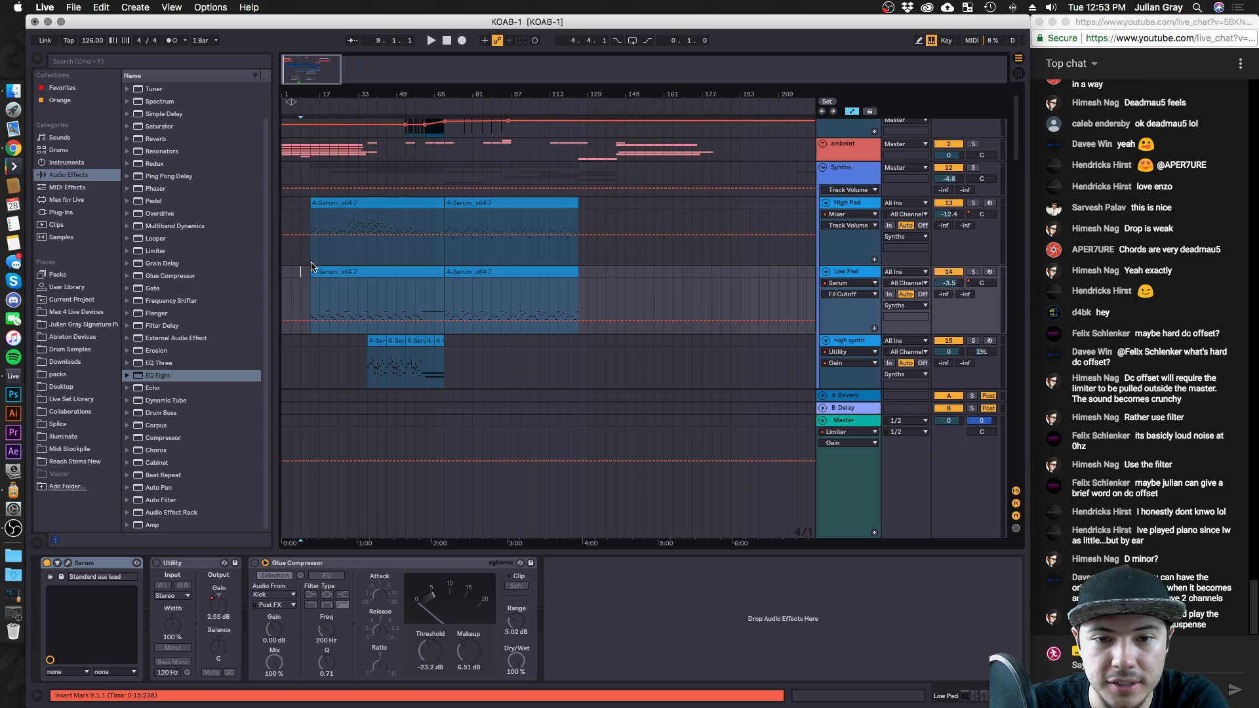
click(312, 268)
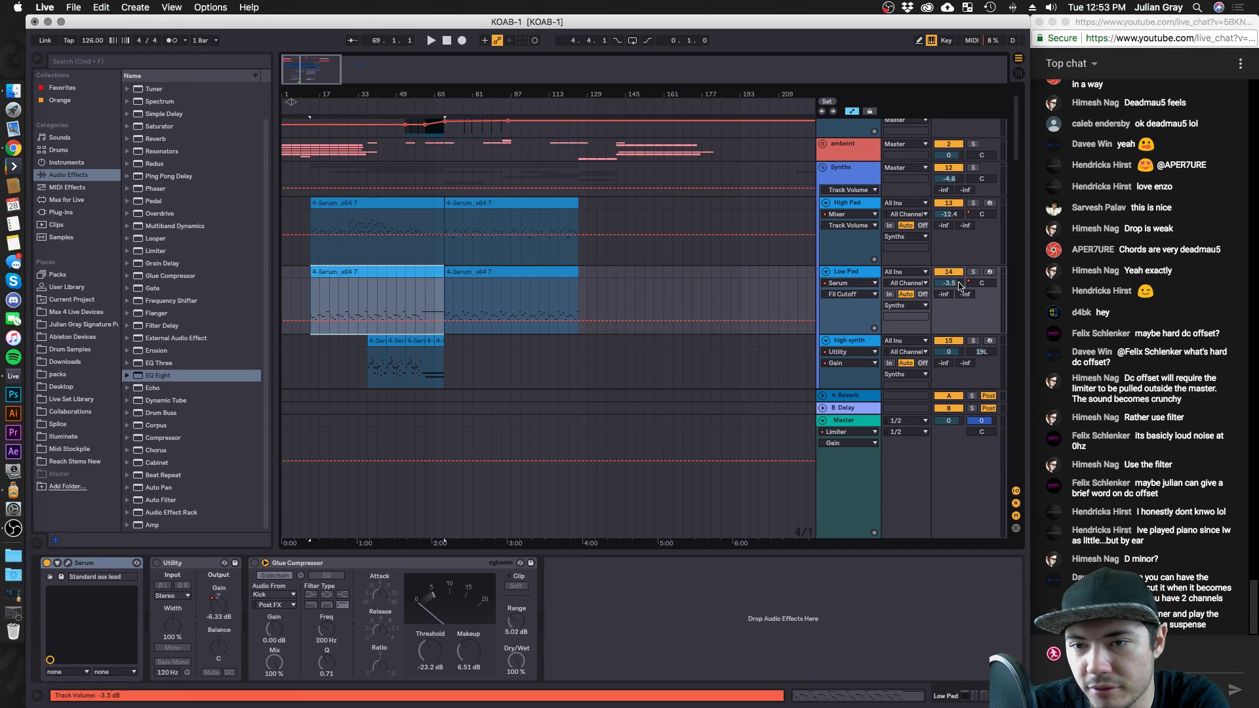
click(307, 303)
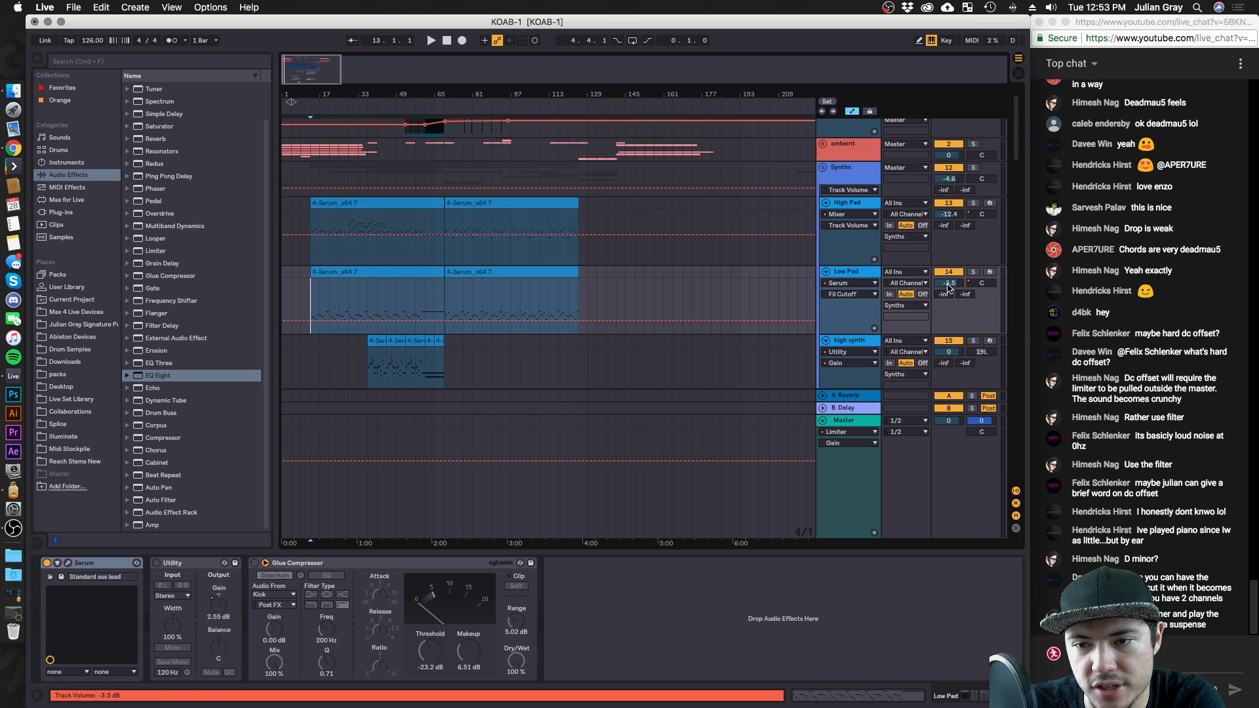
key(space)
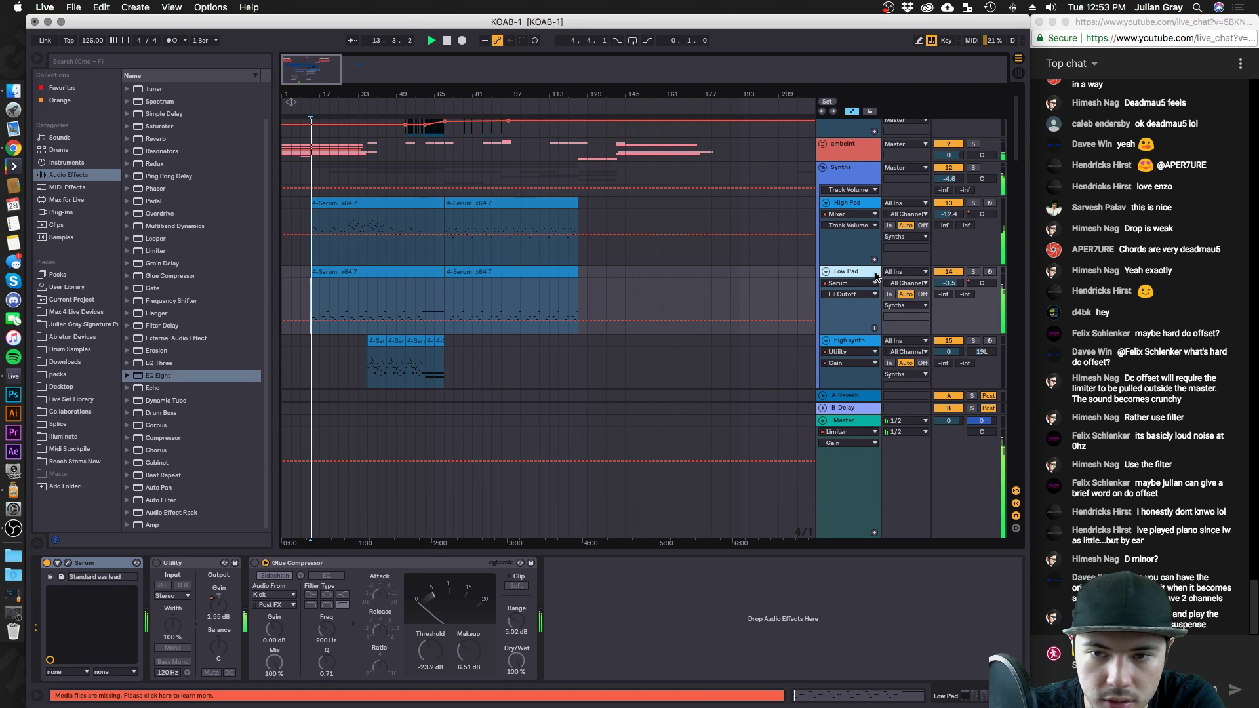
key(super+alt+p)
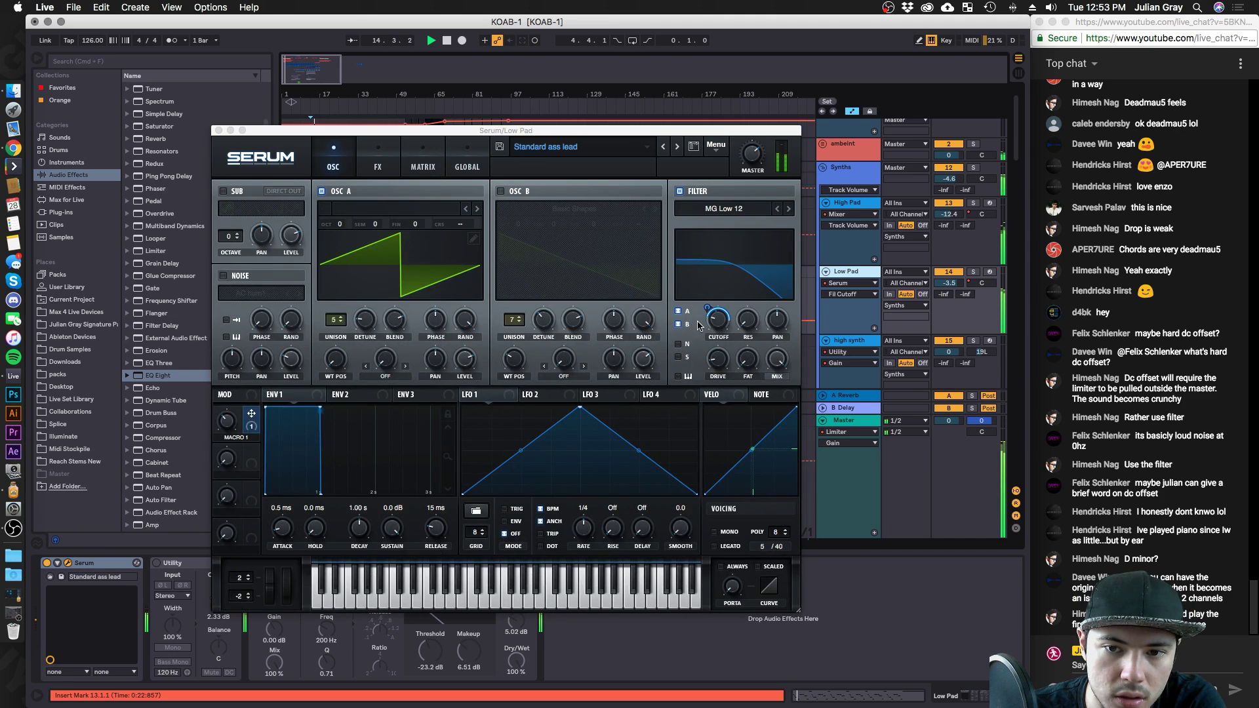
click(725, 318)
drag(721, 326, 720, 323)
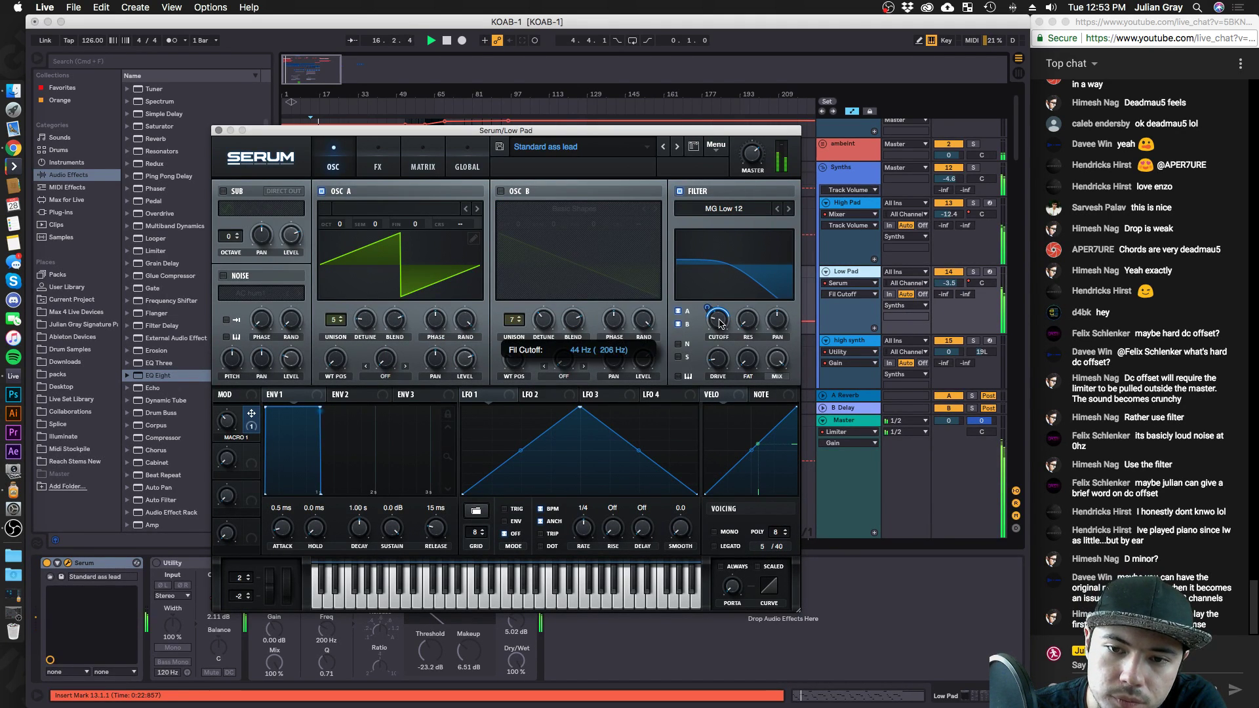
click(219, 131)
Set the Low Pad's volume to -3.3 dB and the ambeint group's volume to -5.0 dB.
drag(305, 67, 301, 71)
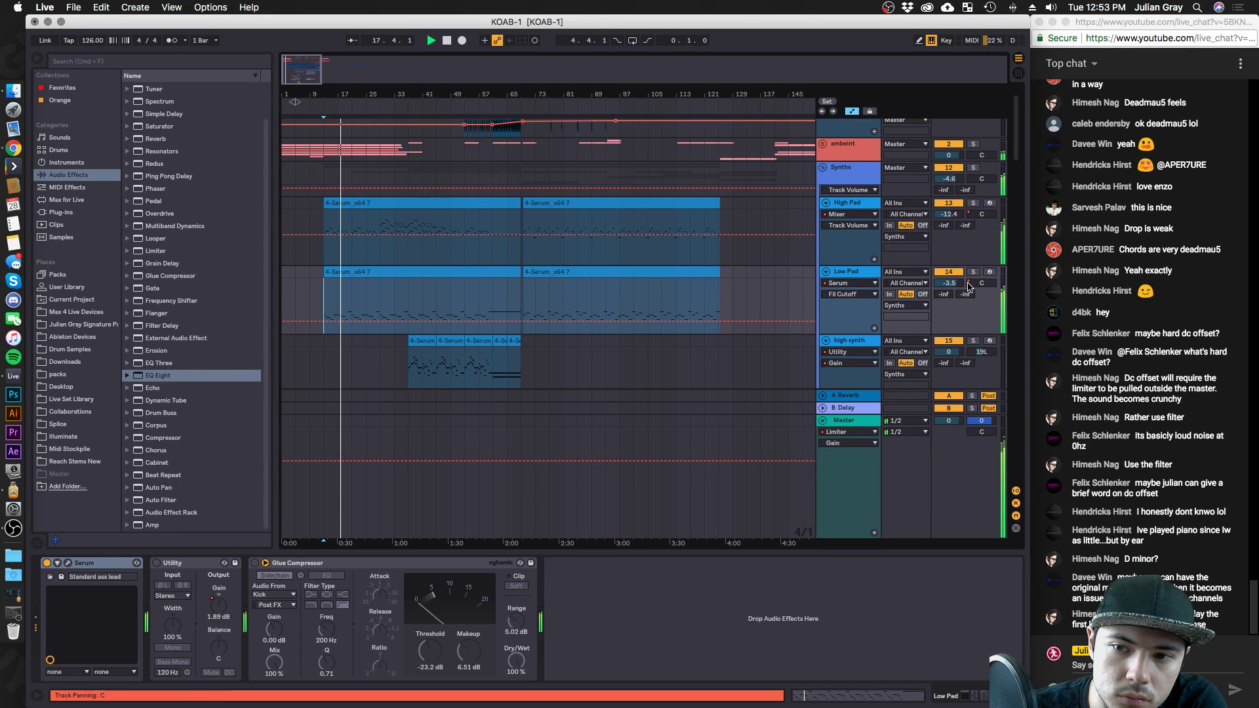
click(863, 204)
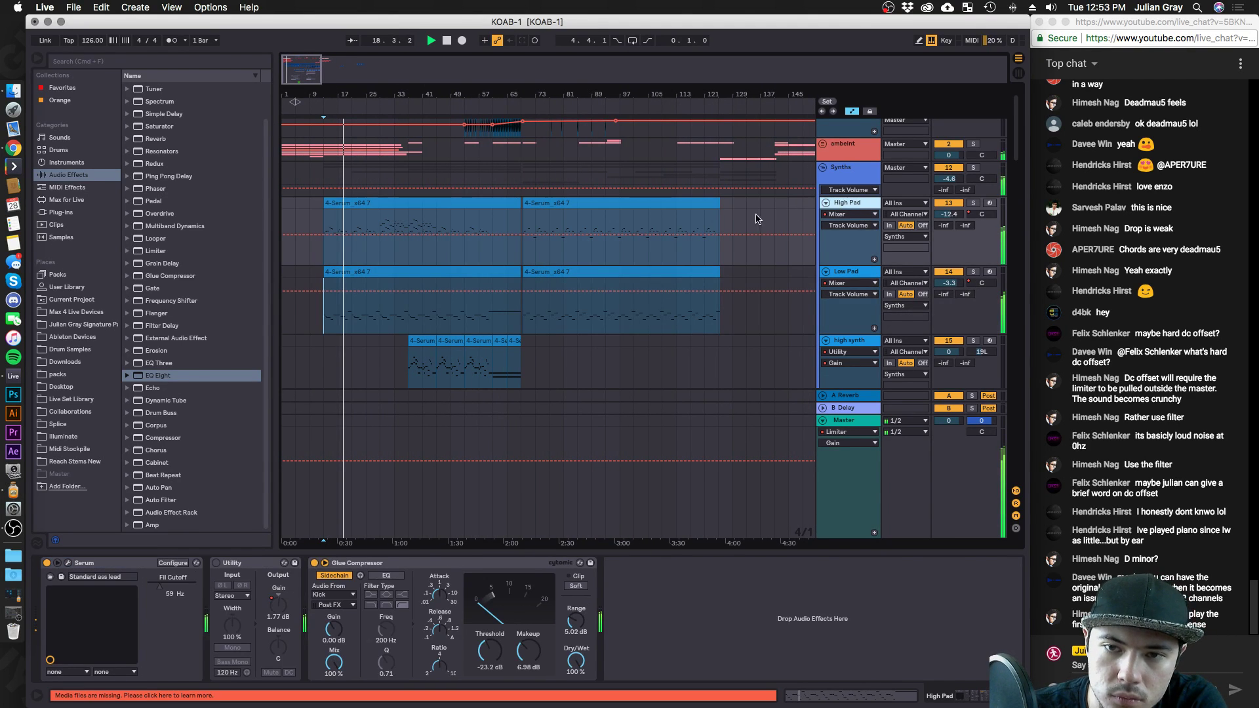
click(855, 148)
drag(956, 160, 955, 180)
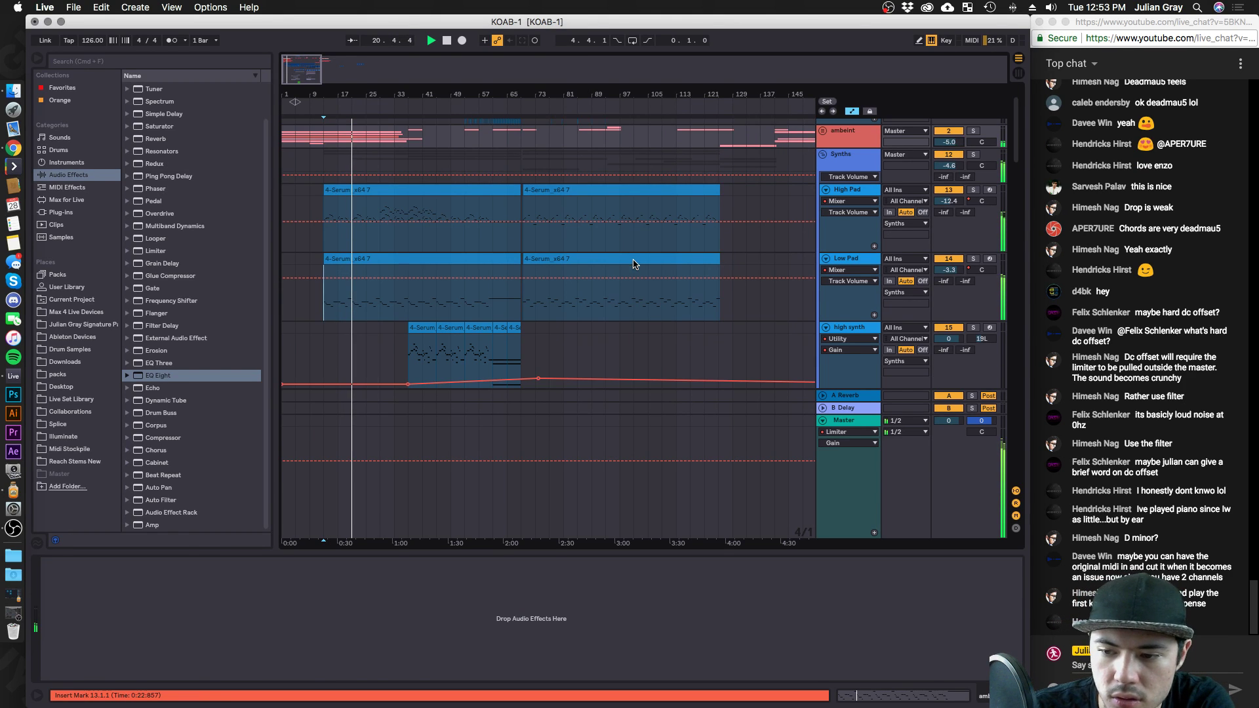
scroll(634, 264, down, 1)
scroll(633, 265, up, 4)
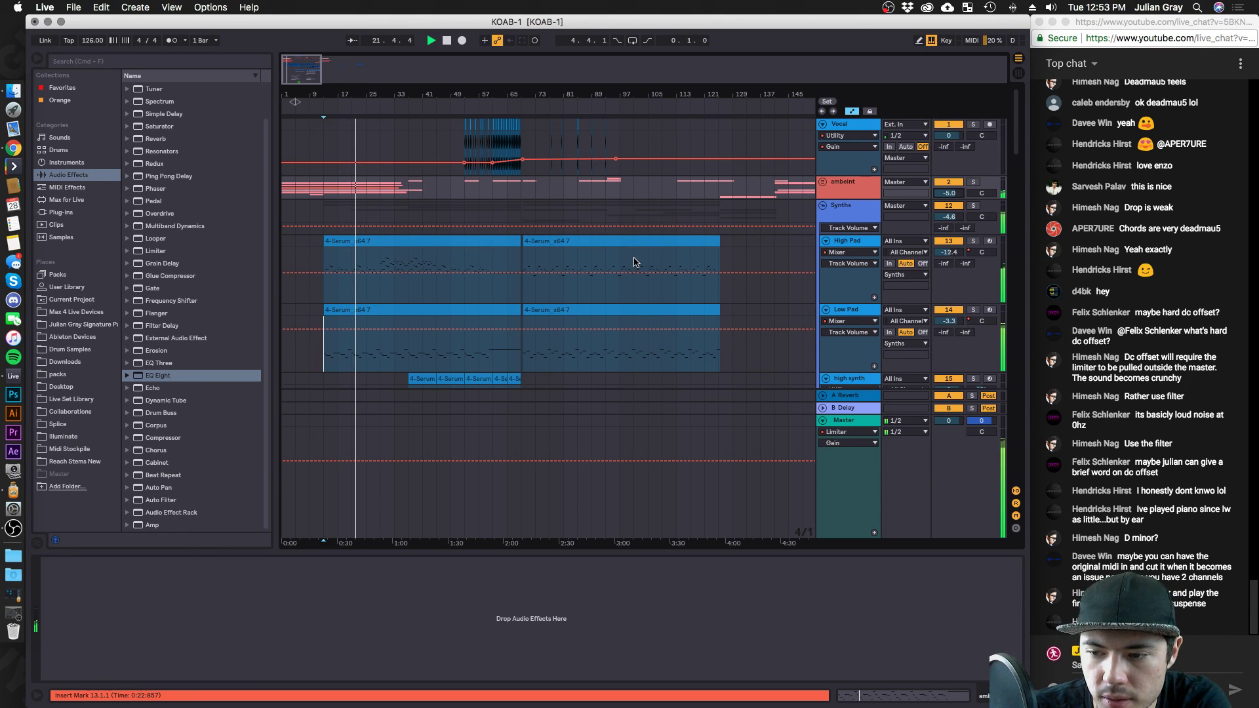
scroll(633, 262, down, 6)
scroll(633, 262, up, 6)
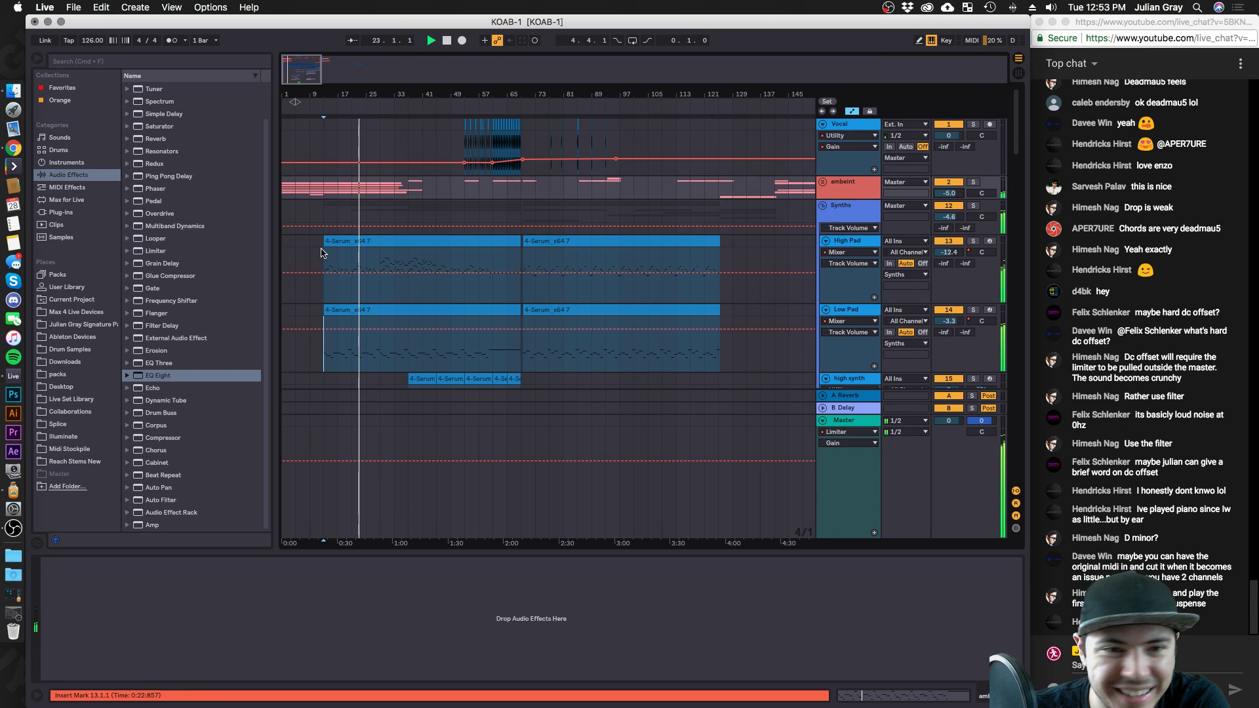
Open the High Pad's first clip to examine its note range, focusing on the G3 notes, and return to its devices.
double_click(325, 252)
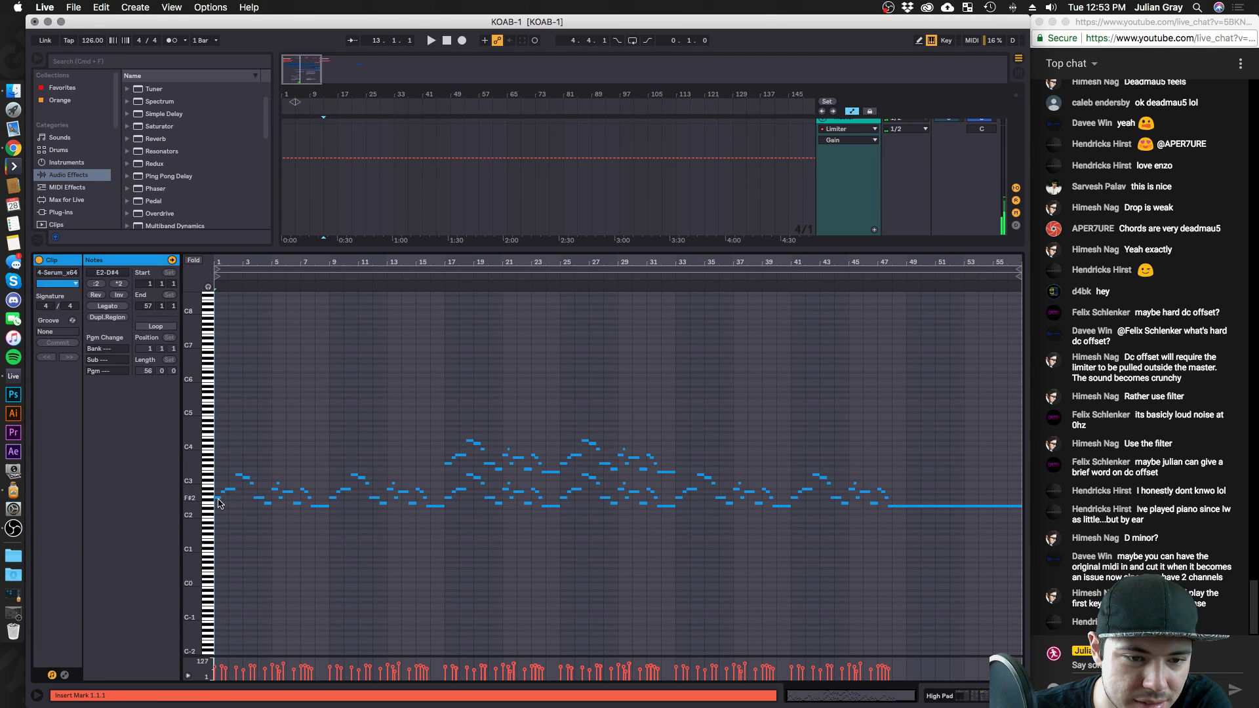
drag(211, 326, 205, 465)
click(205, 464)
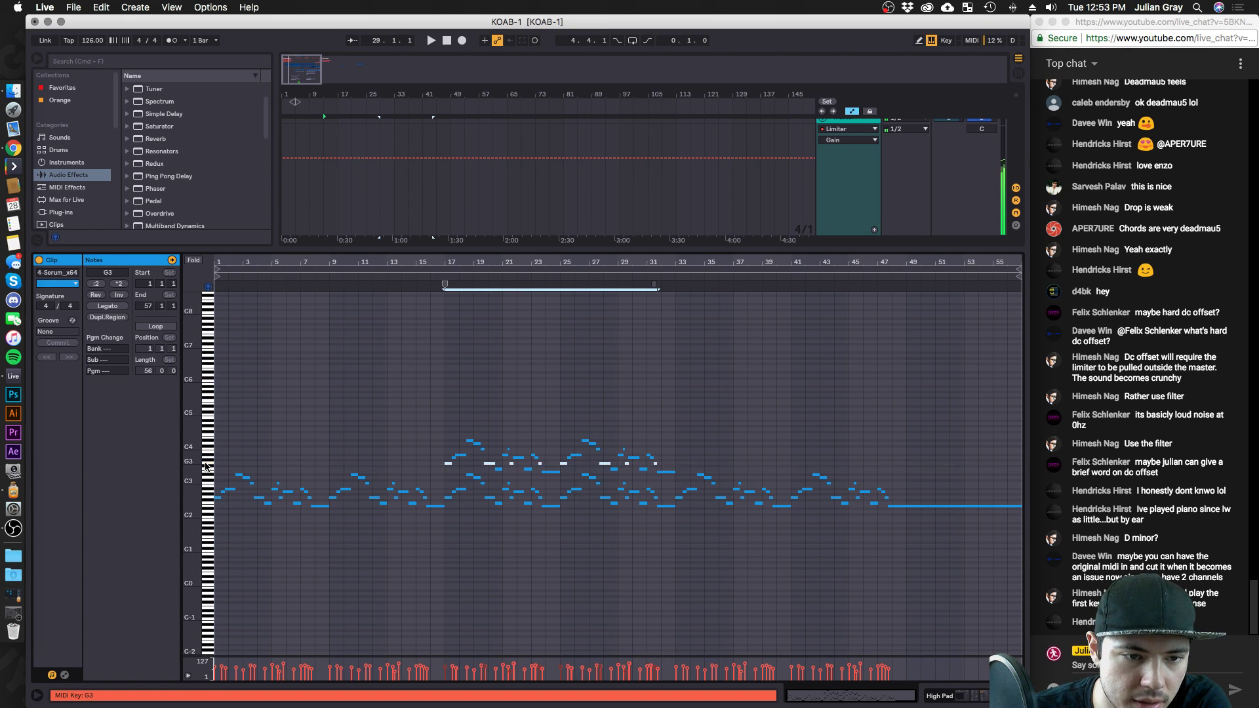
click(984, 695)
Play the arrangement from bar 13 to hear the High Pad and Low Pad together.
click(336, 246)
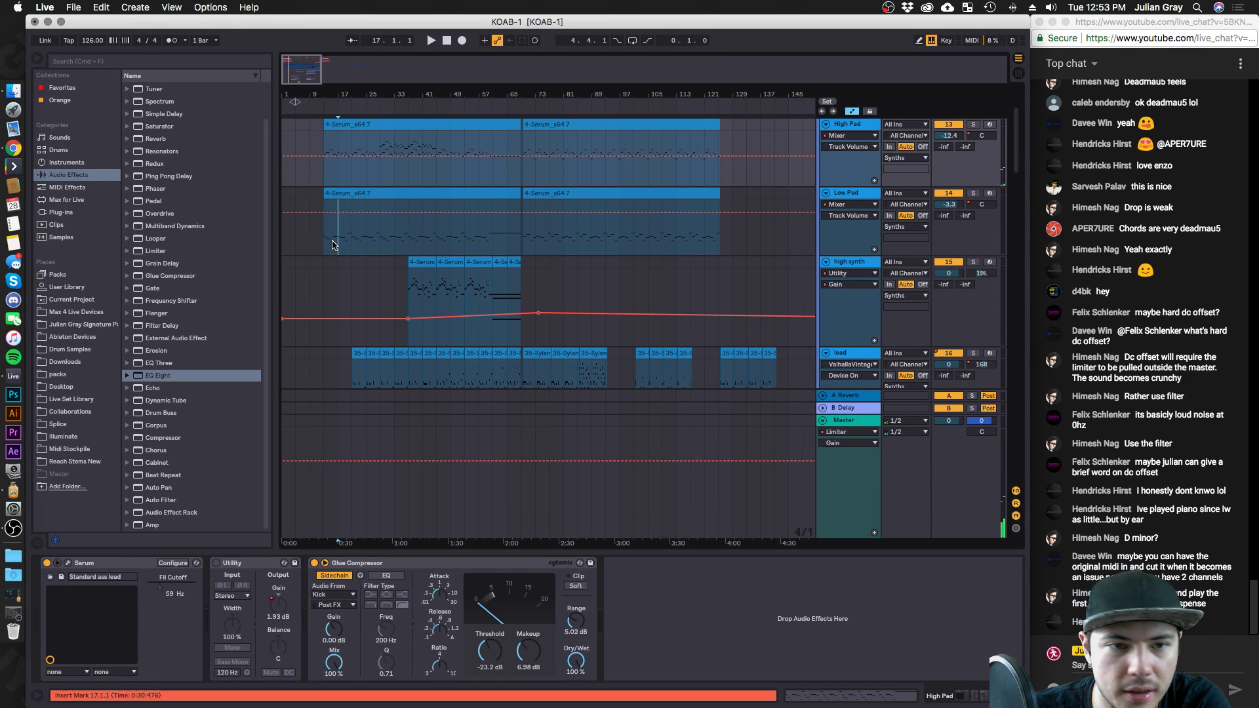
click(325, 247)
key(space)
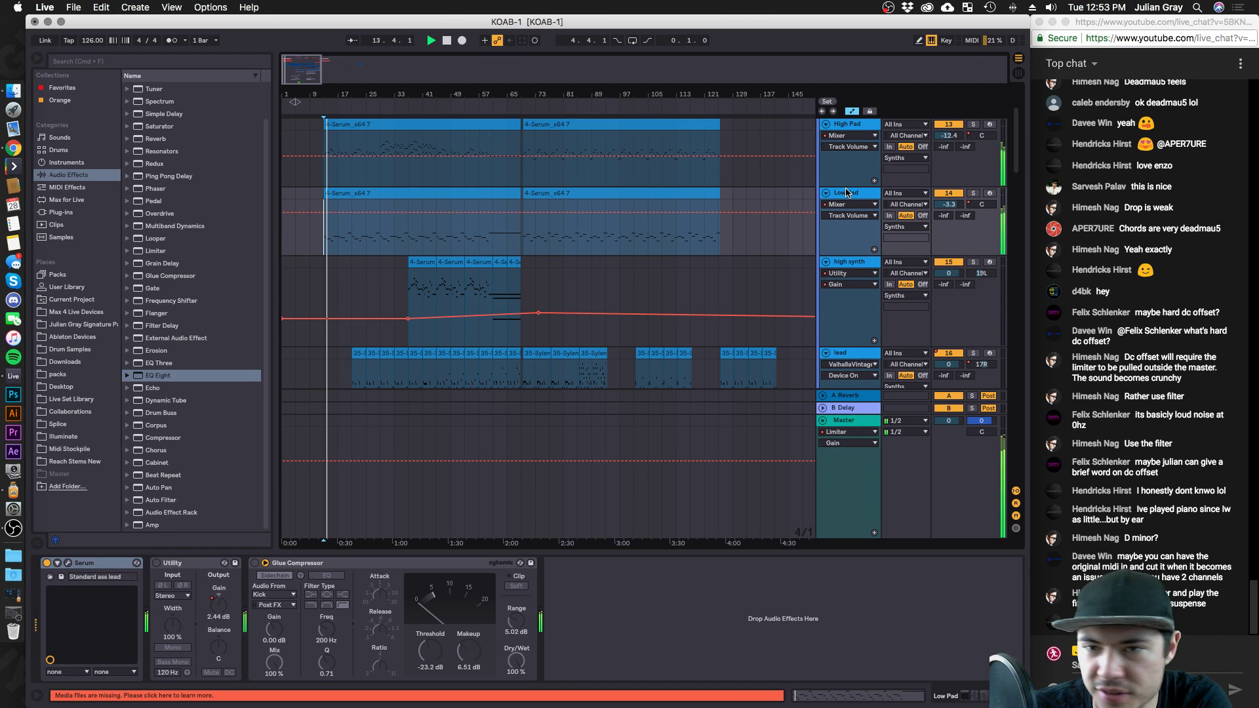
scroll(496, 225, down, 3)
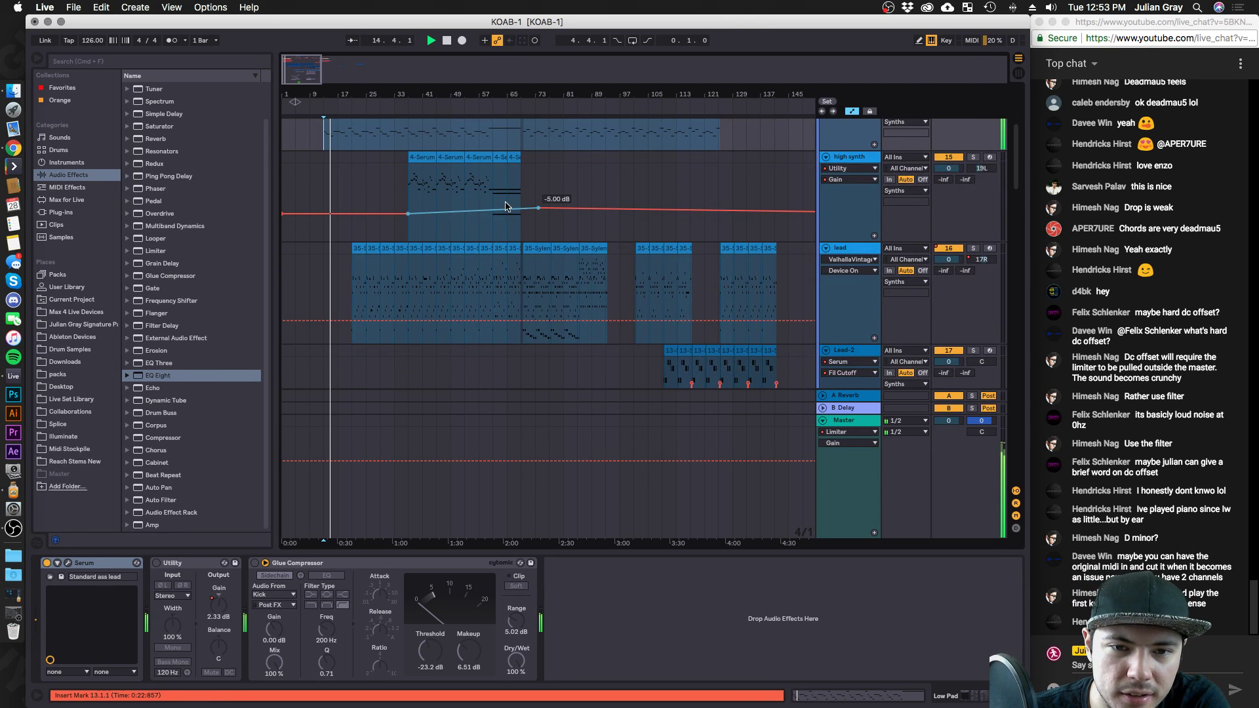
Play from bar 37, where the high synth's clips start, and solo the high synth.
click(407, 198)
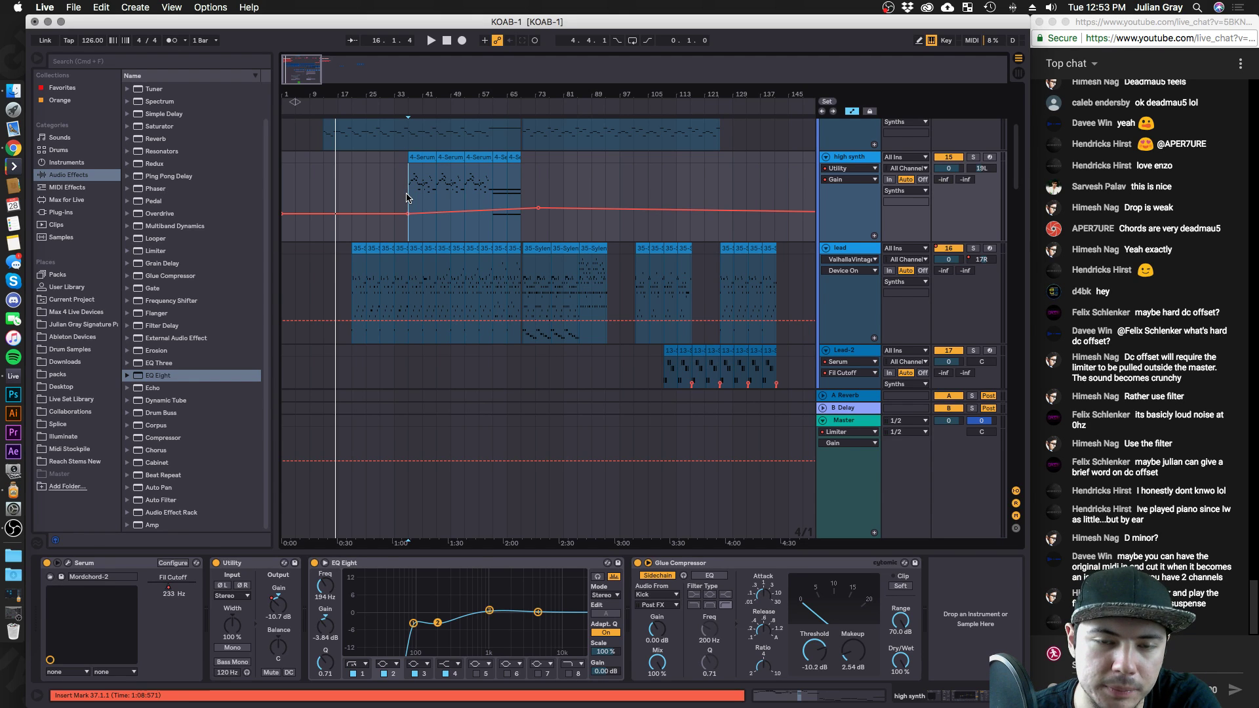
key(space)
click(858, 243)
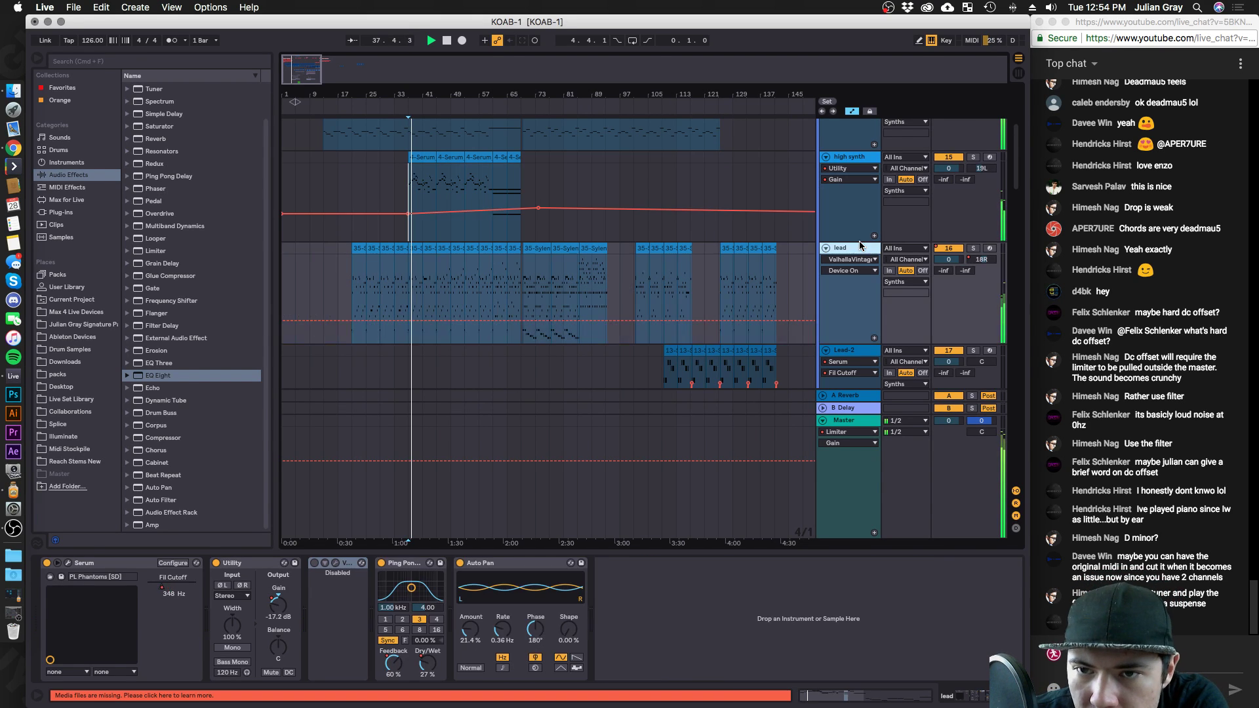
click(873, 163)
click(973, 158)
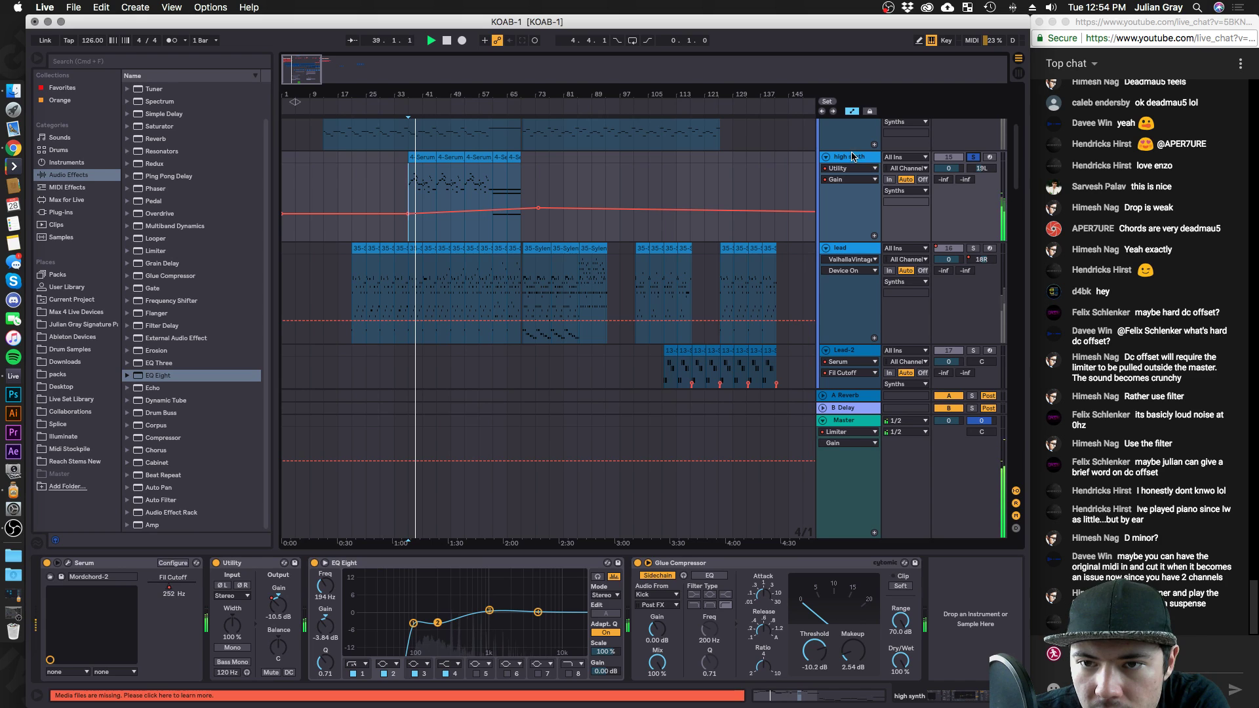
In the high synth's Serum, set oscillator A's unison to 7 voices and oscillator B's unison detune to 0.11.
click(67, 564)
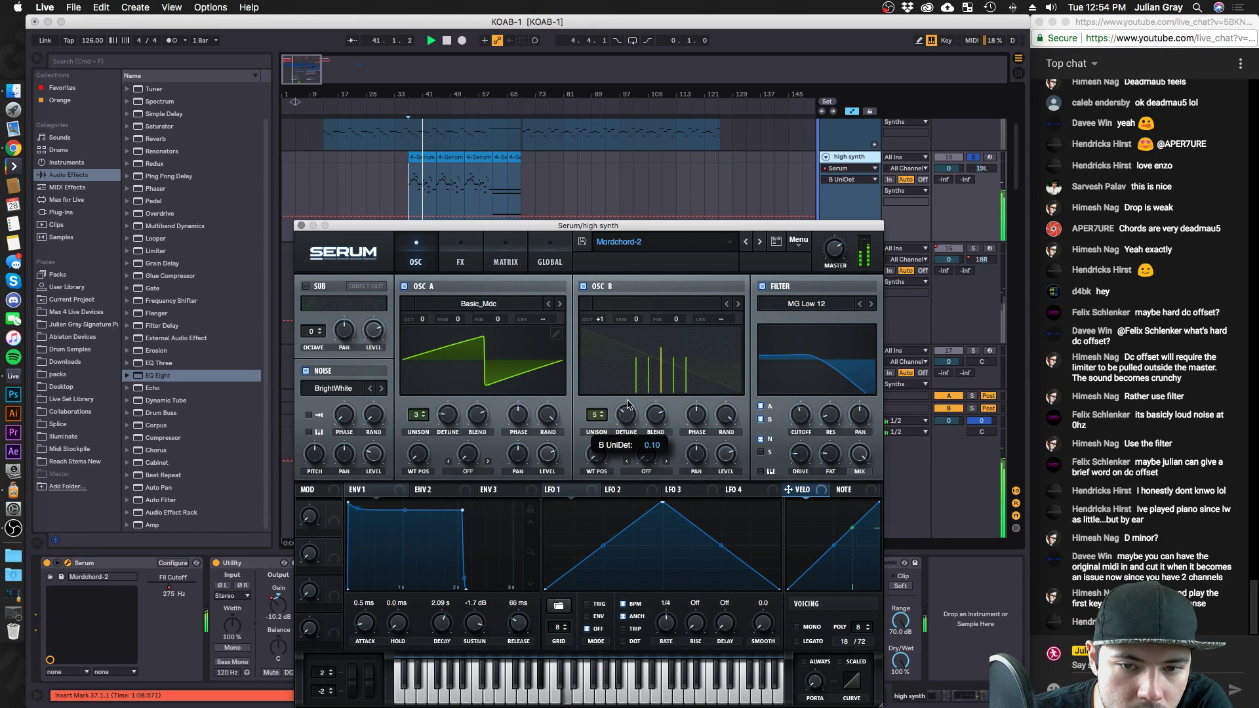
click(425, 412)
click(424, 413)
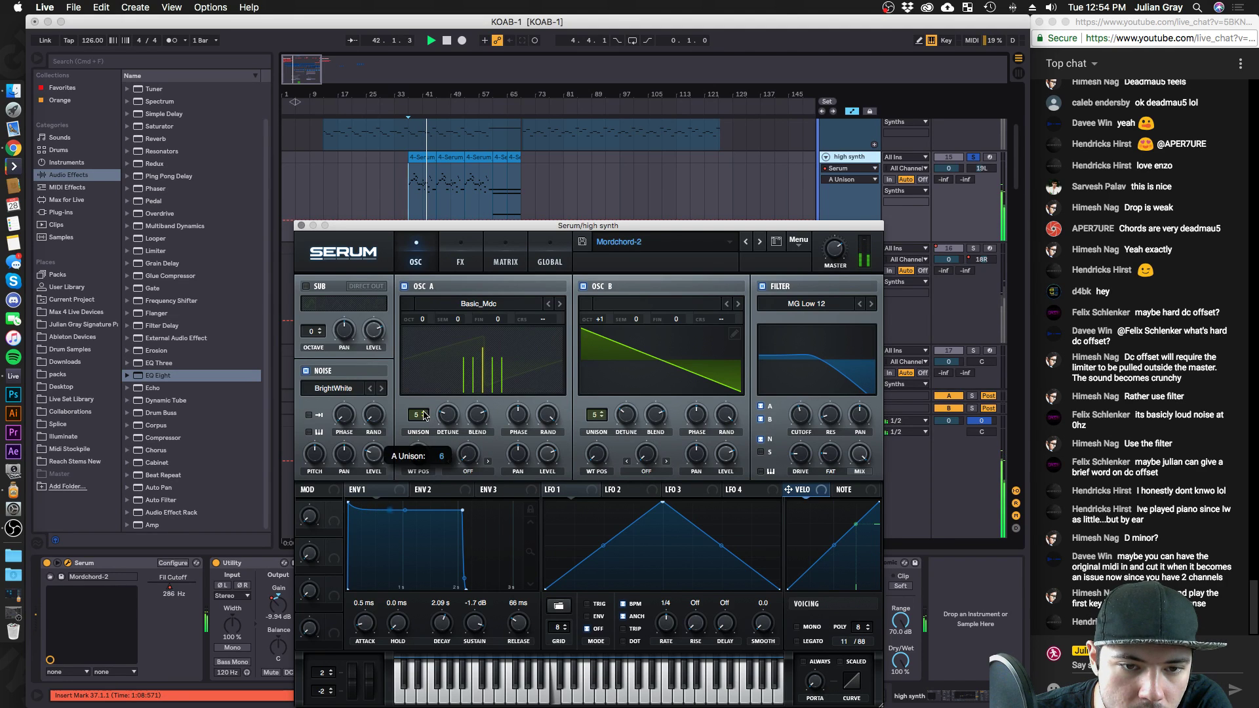
click(423, 414)
click(422, 416)
click(421, 417)
click(419, 418)
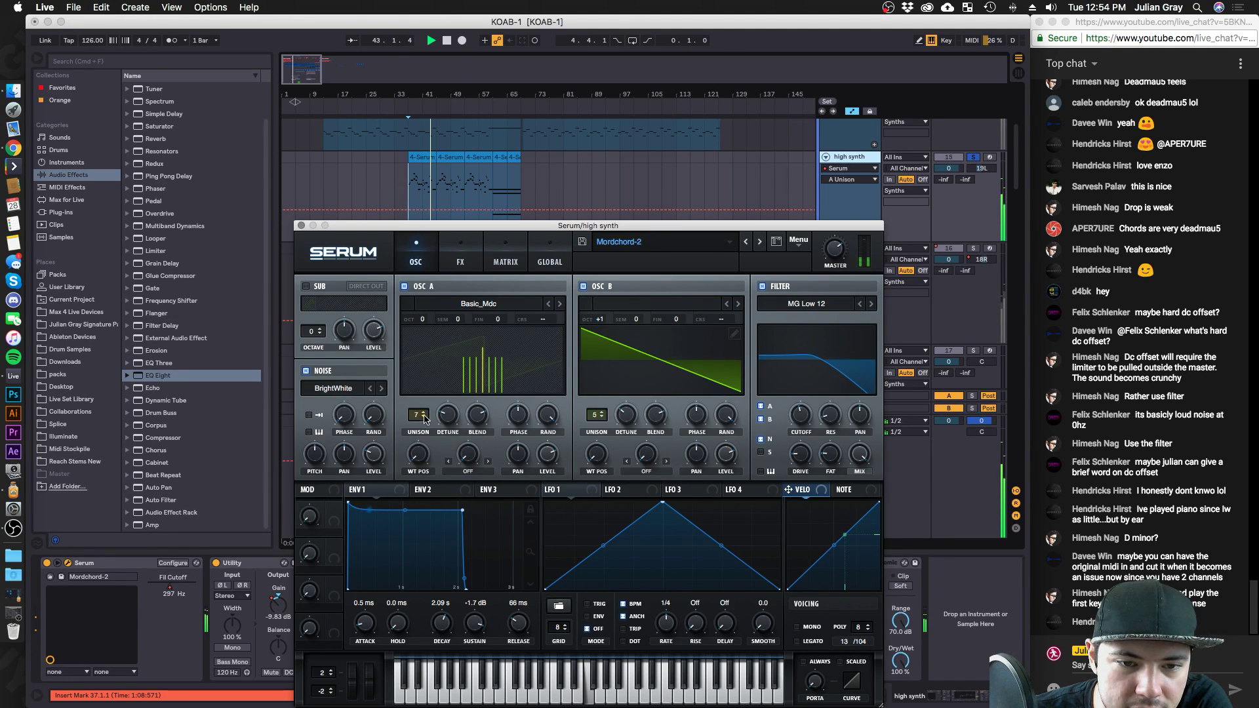
click(420, 418)
click(630, 419)
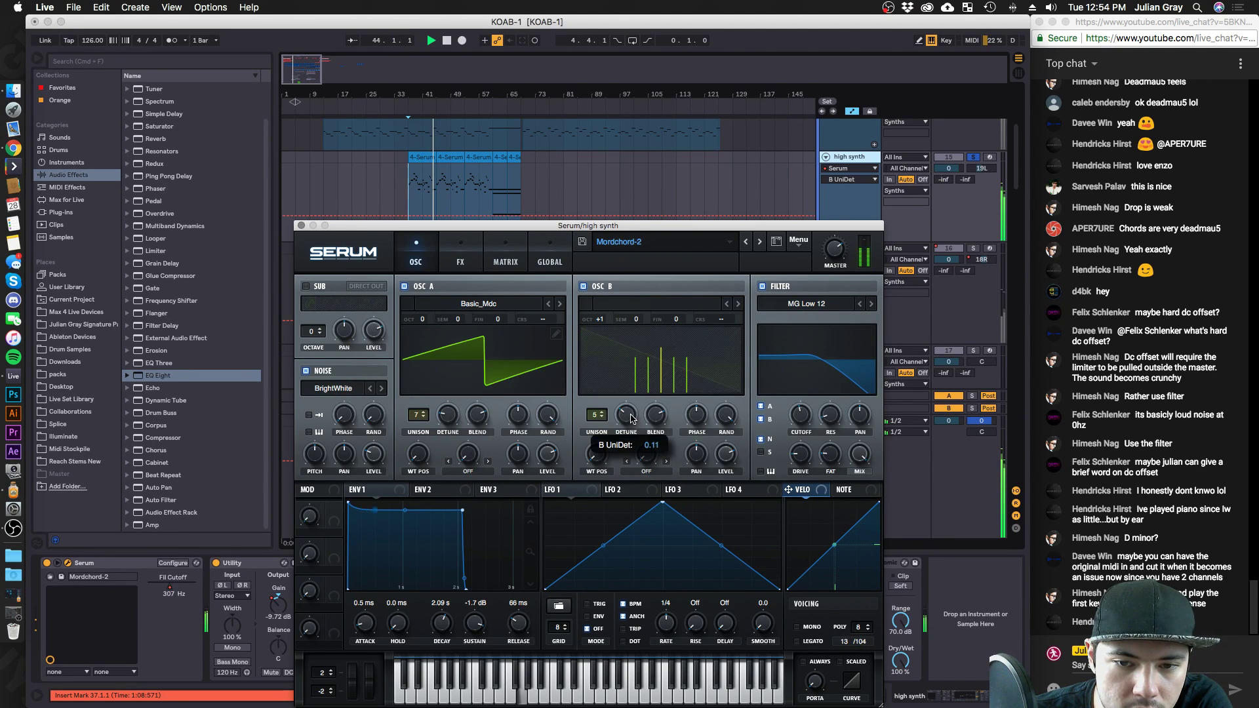
click(302, 225)
Add ValhallaRoom after the high synth's Serum with 25.8% mix, 6.69 s decay and 5180 Hz high cut.
click(61, 212)
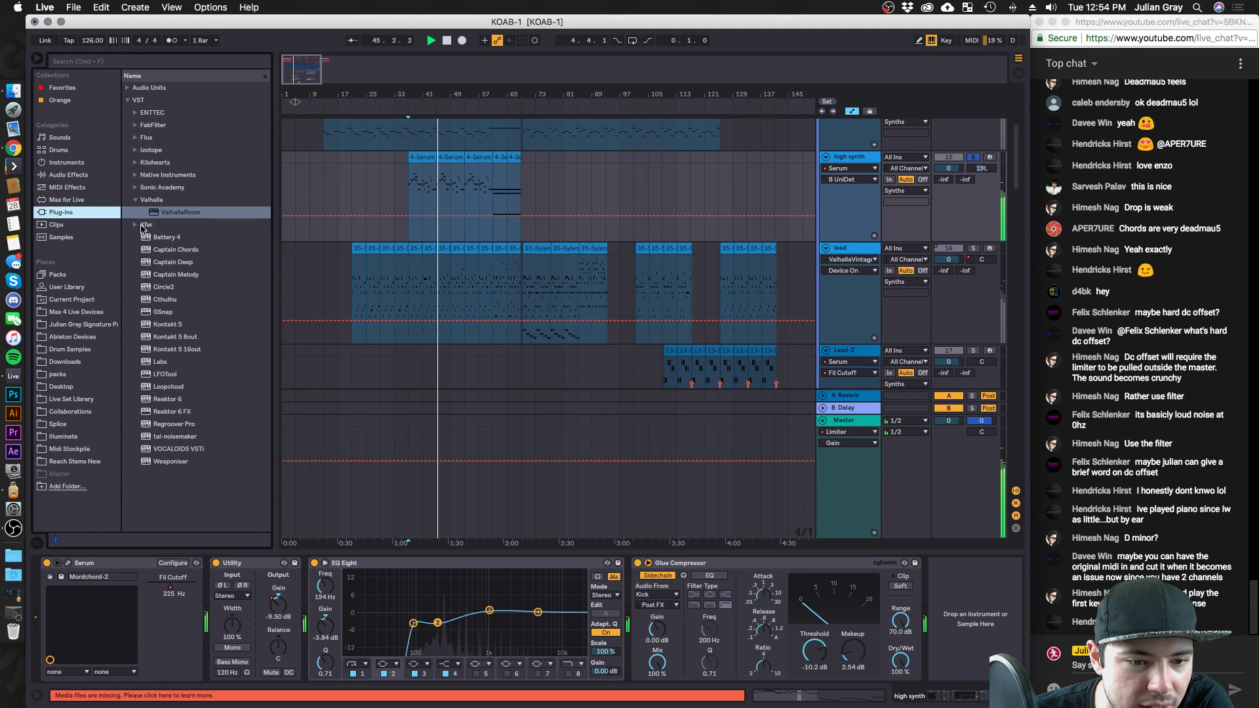
drag(158, 210, 309, 579)
drag(327, 317, 327, 404)
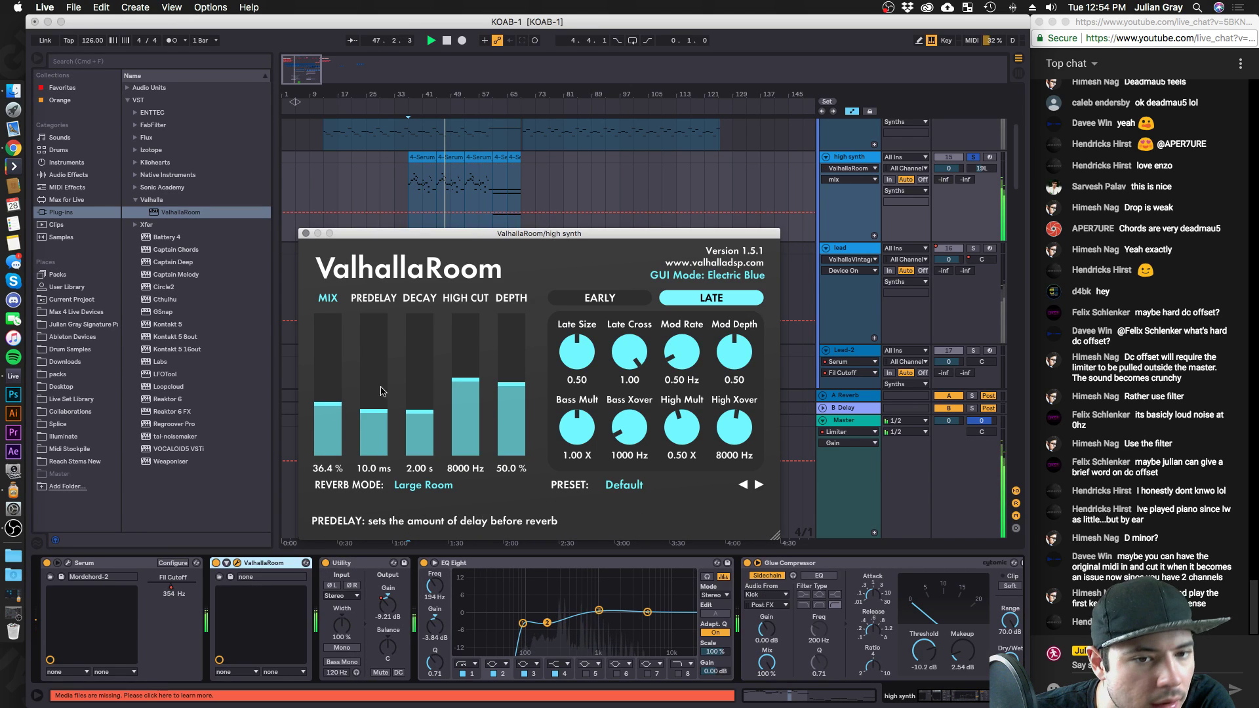
drag(421, 392, 421, 394)
drag(329, 415, 328, 419)
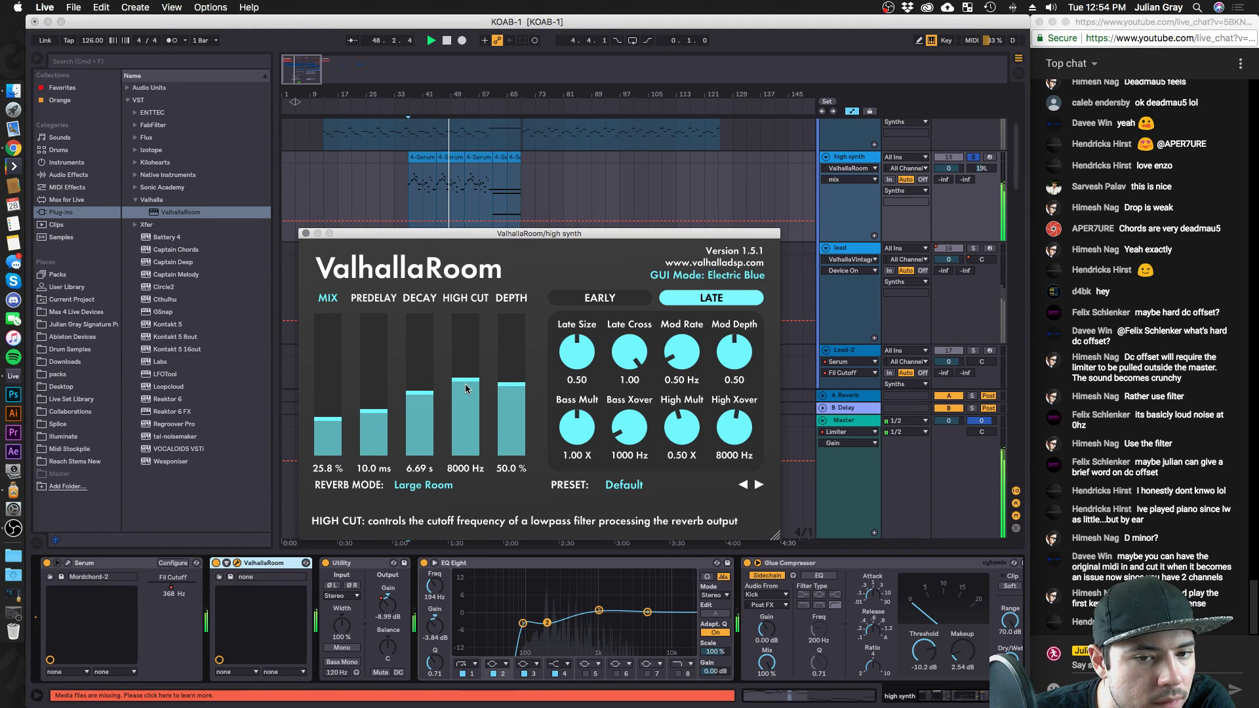
drag(465, 384, 466, 407)
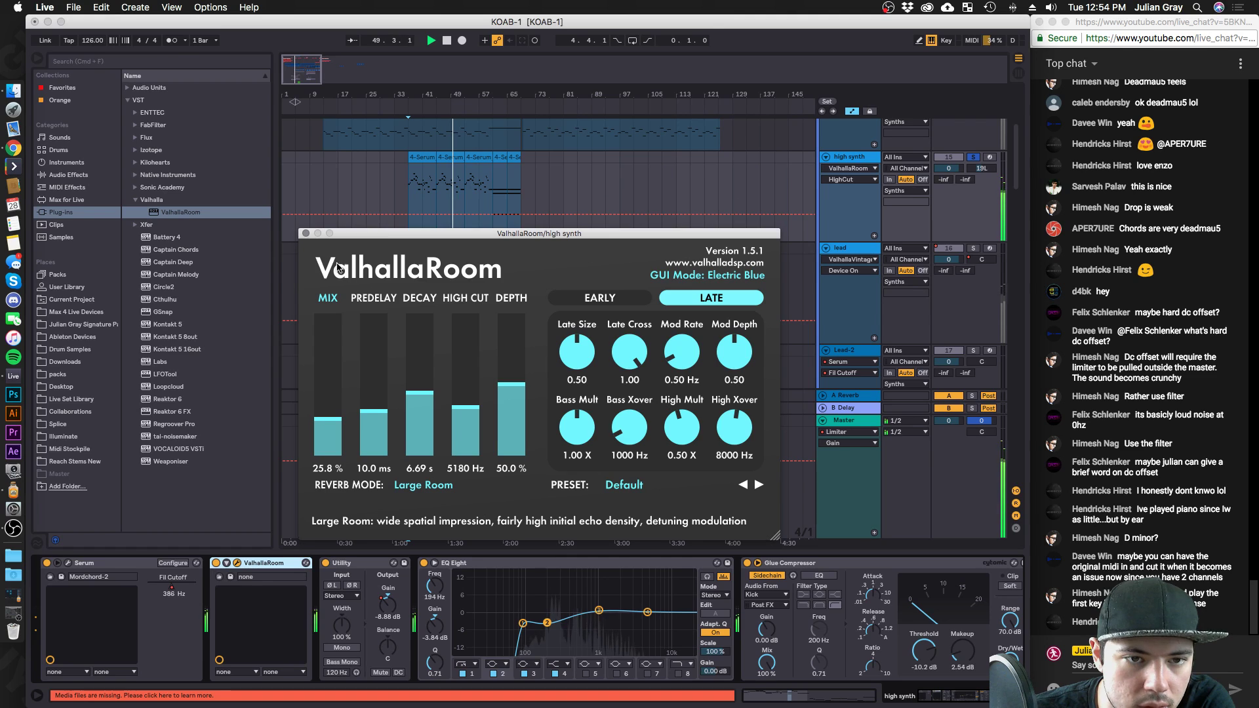
click(306, 234)
Unsolo the high synth and lower its volume to -3.5 dB against the other tracks.
drag(958, 165, 961, 167)
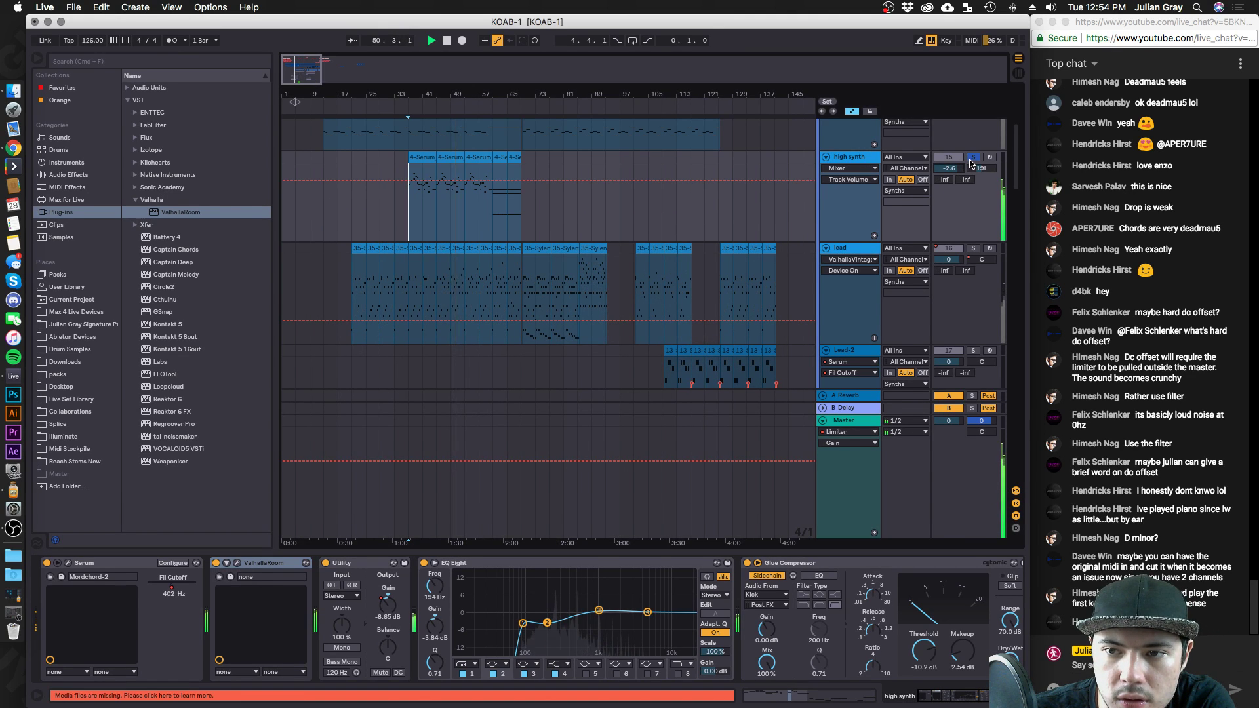
click(973, 157)
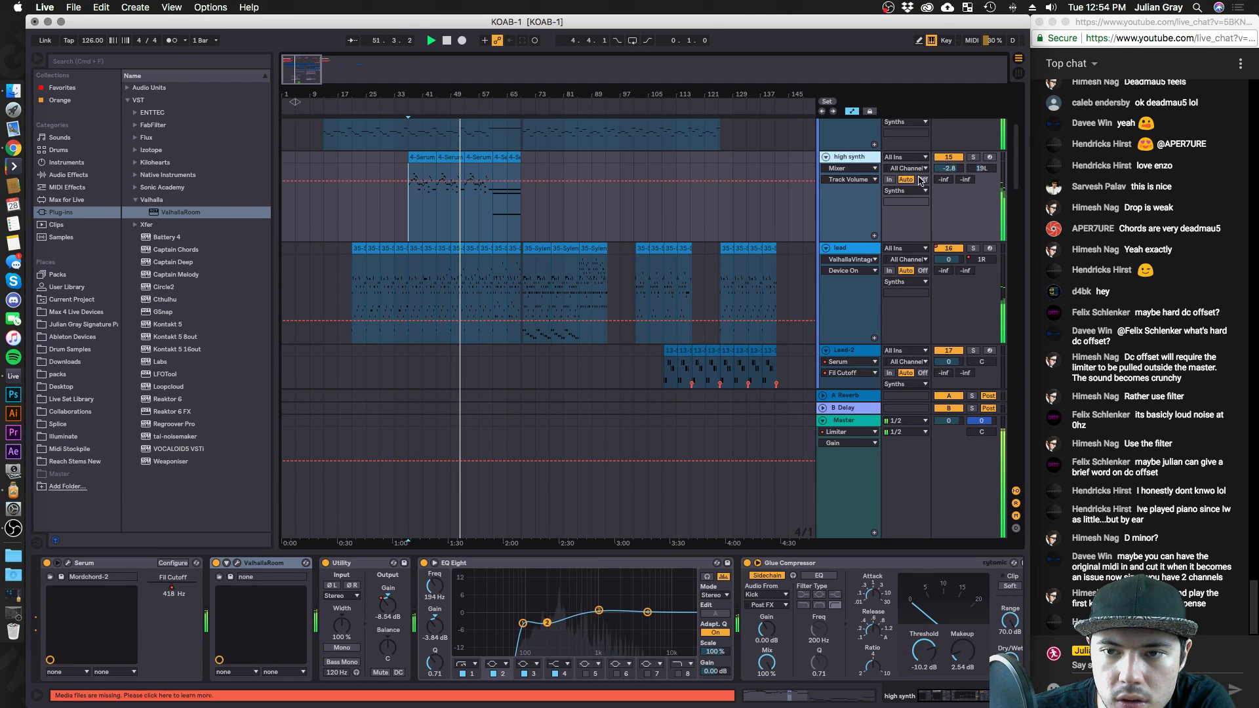
scroll(455, 249, up, 2)
click(455, 249)
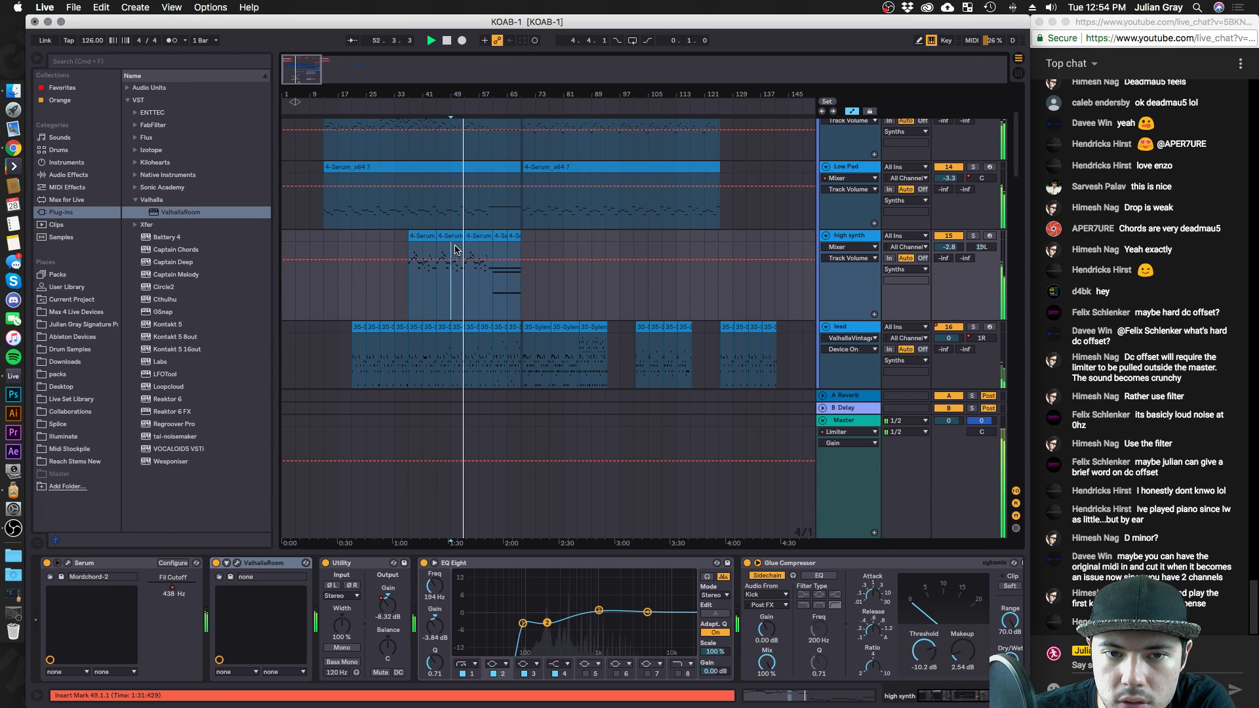
scroll(454, 249, up, 4)
click(450, 256)
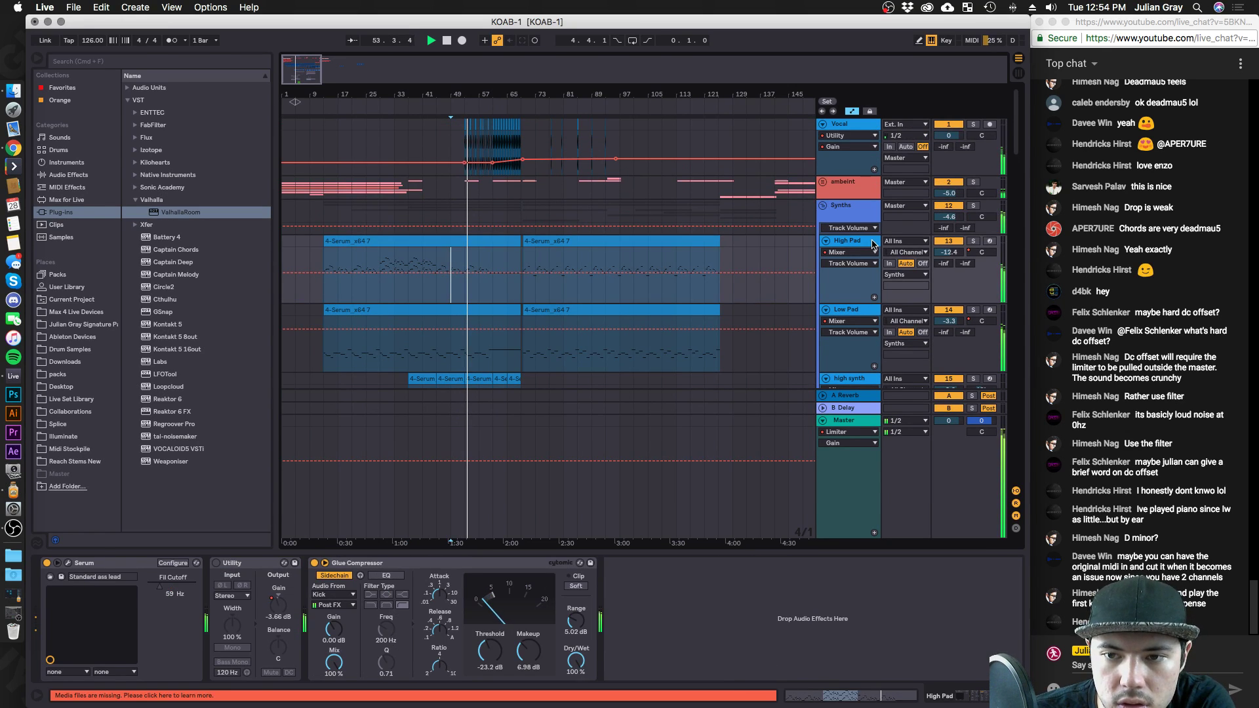
scroll(872, 245, down, 2)
click(859, 302)
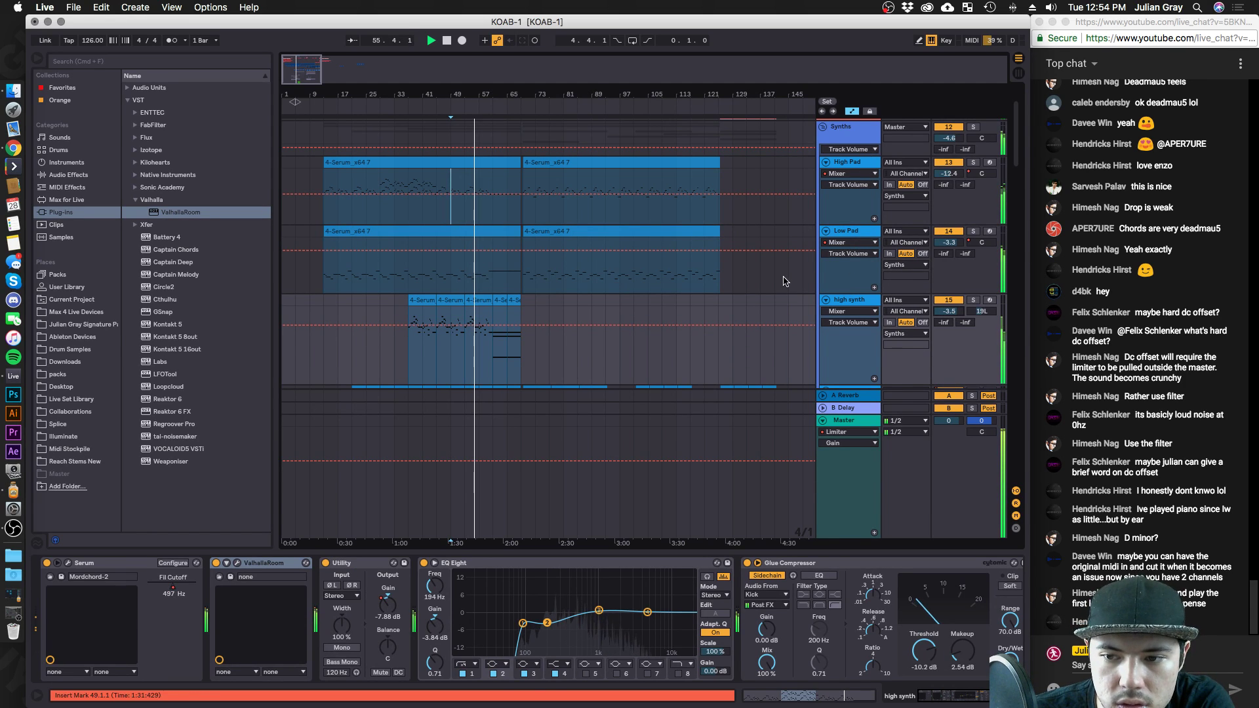
Play from bar 13 again and set the High Pad's volume to -9.8 dB.
scroll(852, 262, down, 3)
click(564, 472)
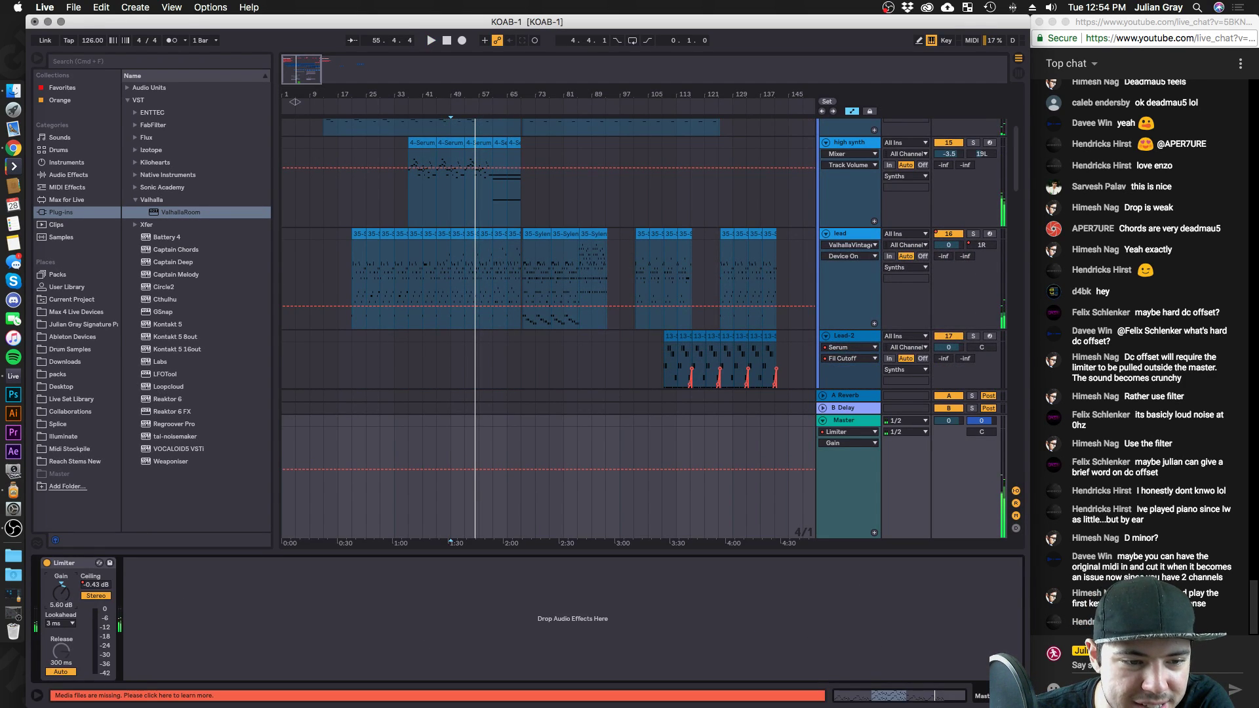
click(329, 205)
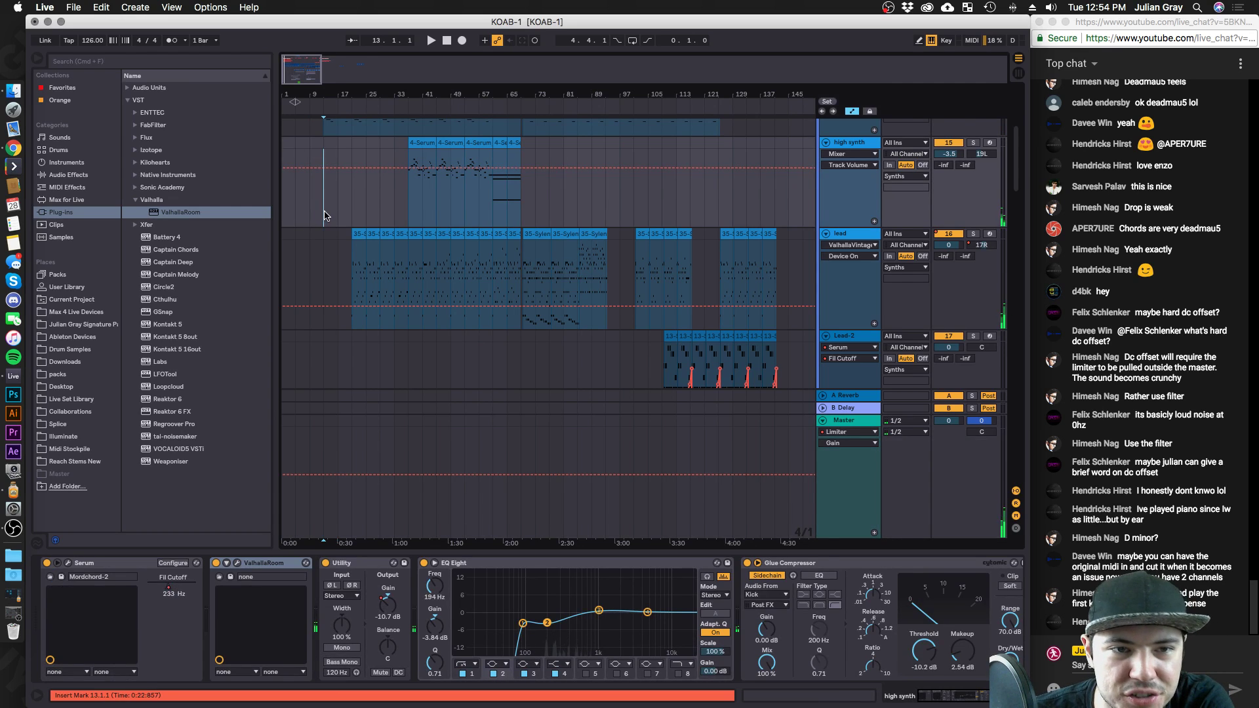
scroll(324, 216, up, 3)
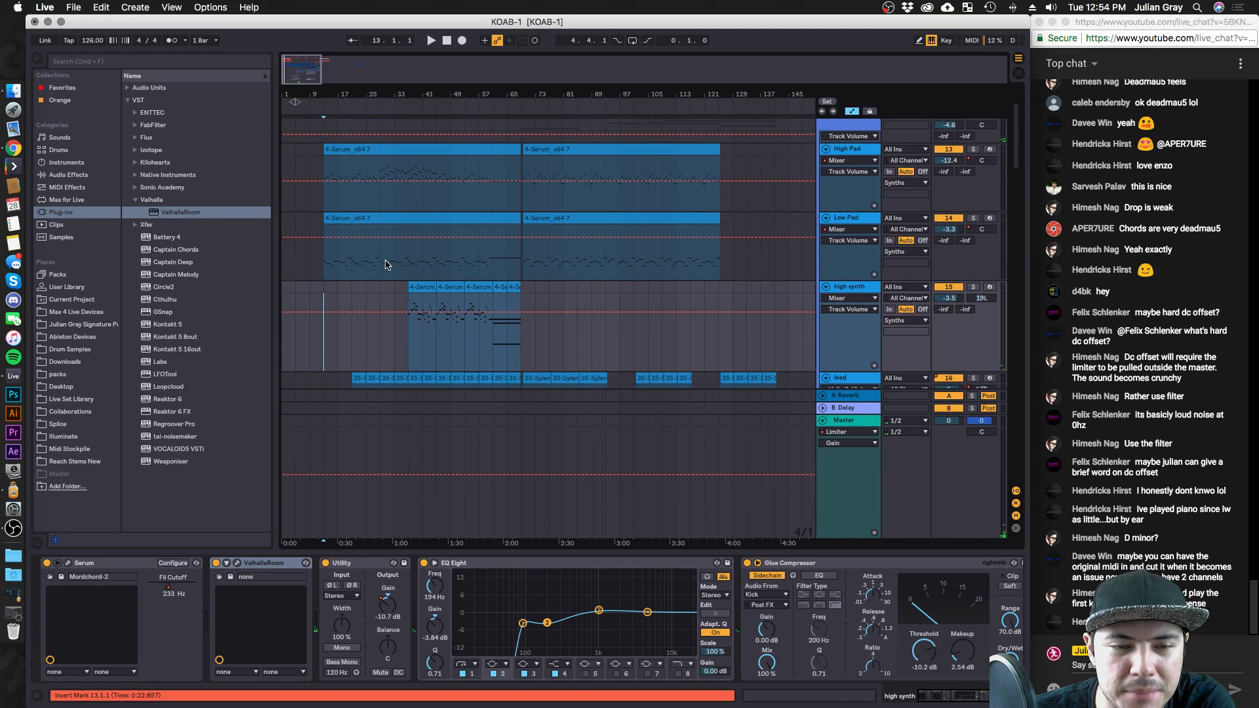
key(space)
click(379, 199)
scroll(739, 210, up, 2)
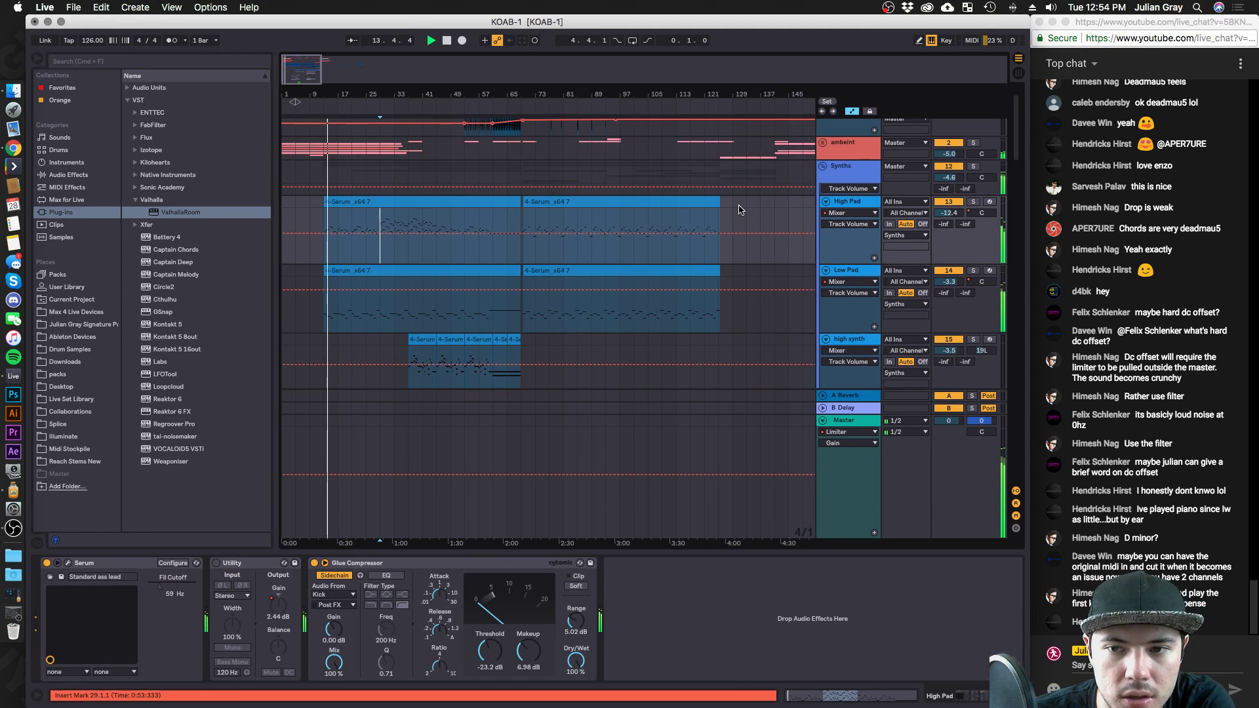
drag(949, 212, 950, 218)
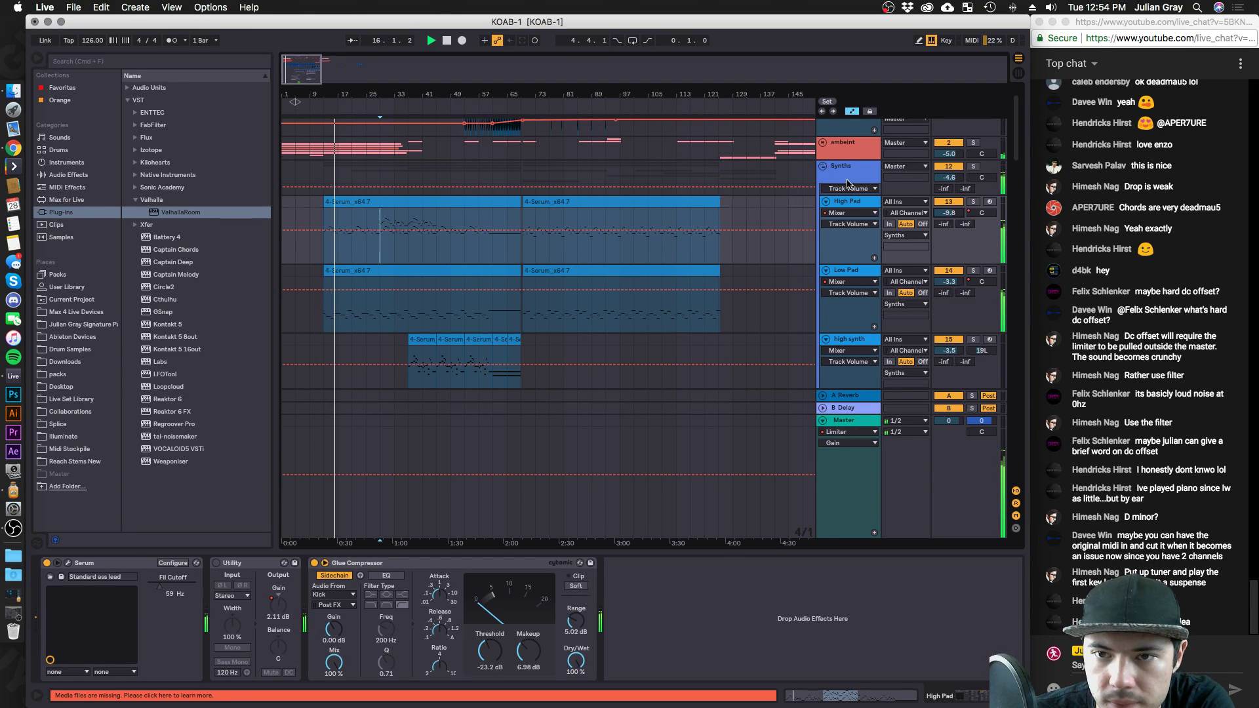
Add a Compressor to the Synths group with a 2.00:1 ratio and a -16.0 dB threshold.
click(850, 184)
click(73, 175)
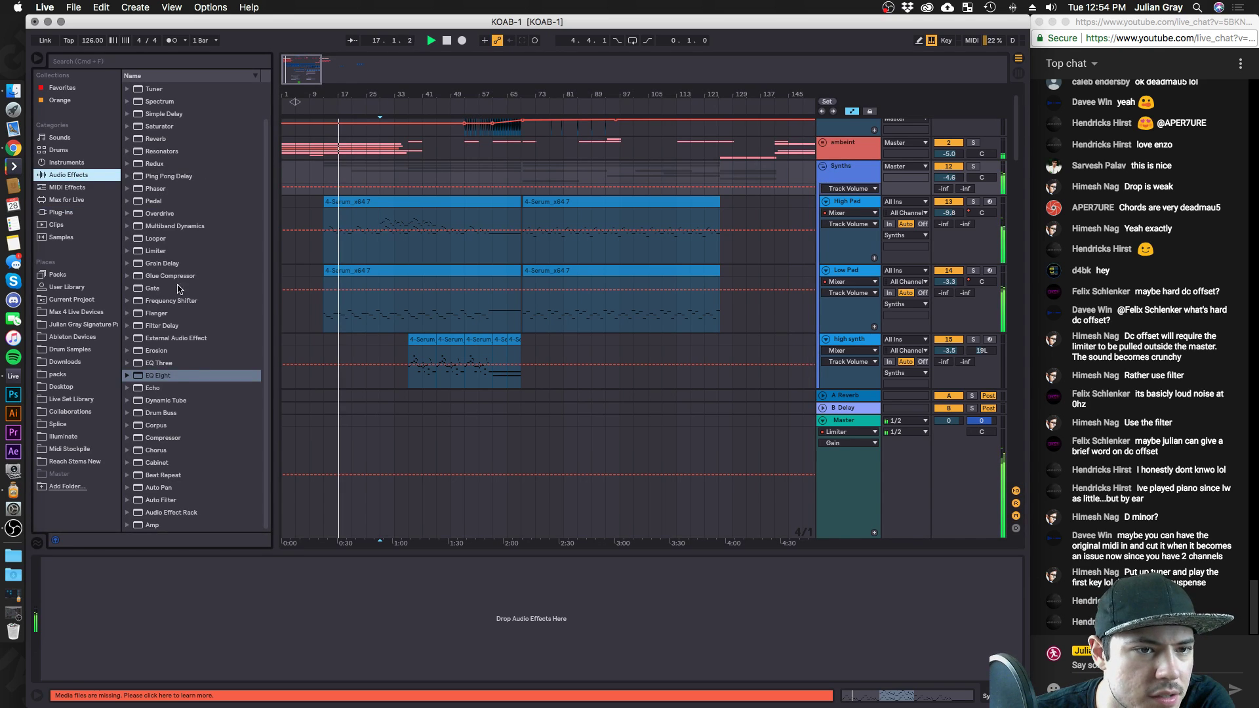
click(172, 437)
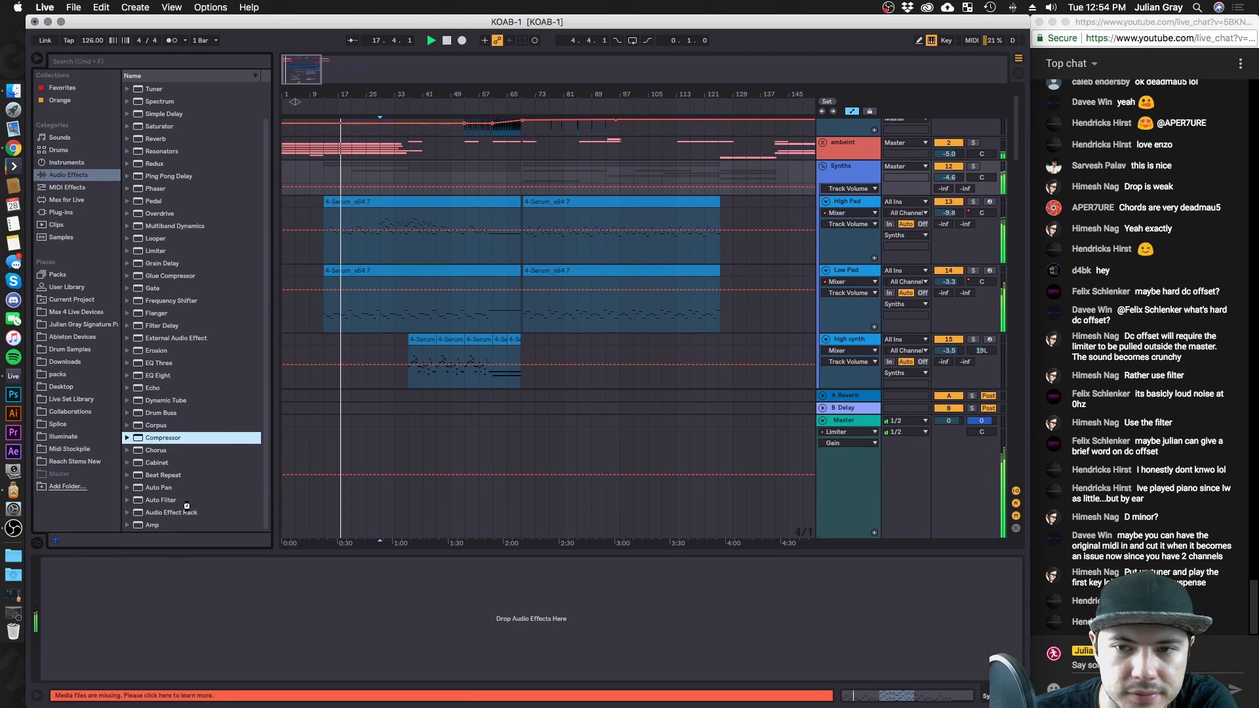
key(Return)
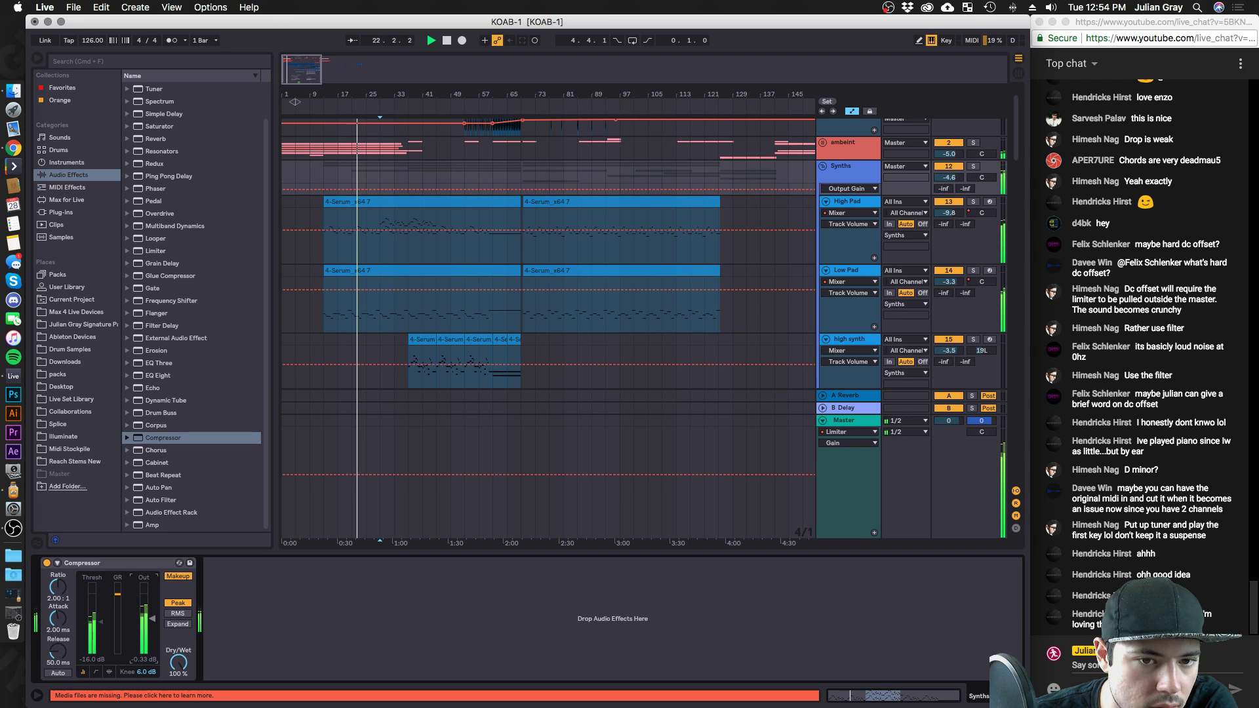
Move the lead track that follows the high synth out of the Synths group, placing it directly below the group.
scroll(590, 393, down, 5)
click(849, 275)
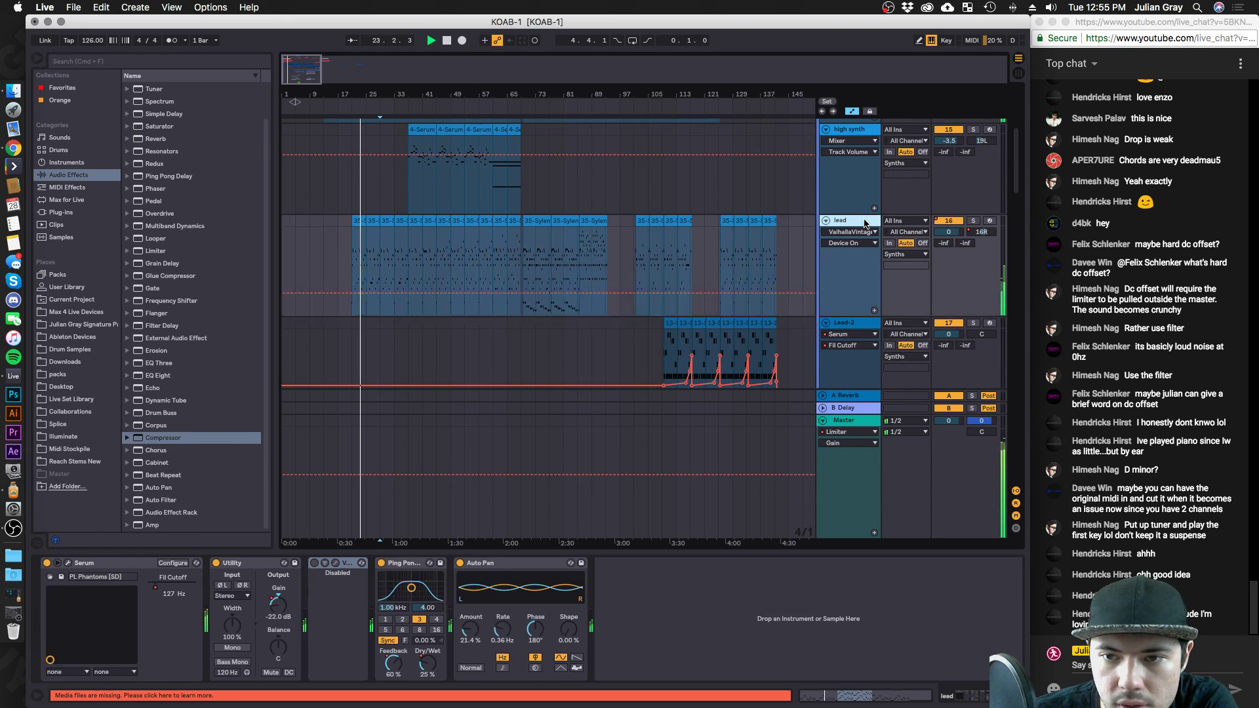
scroll(849, 371, down, 5)
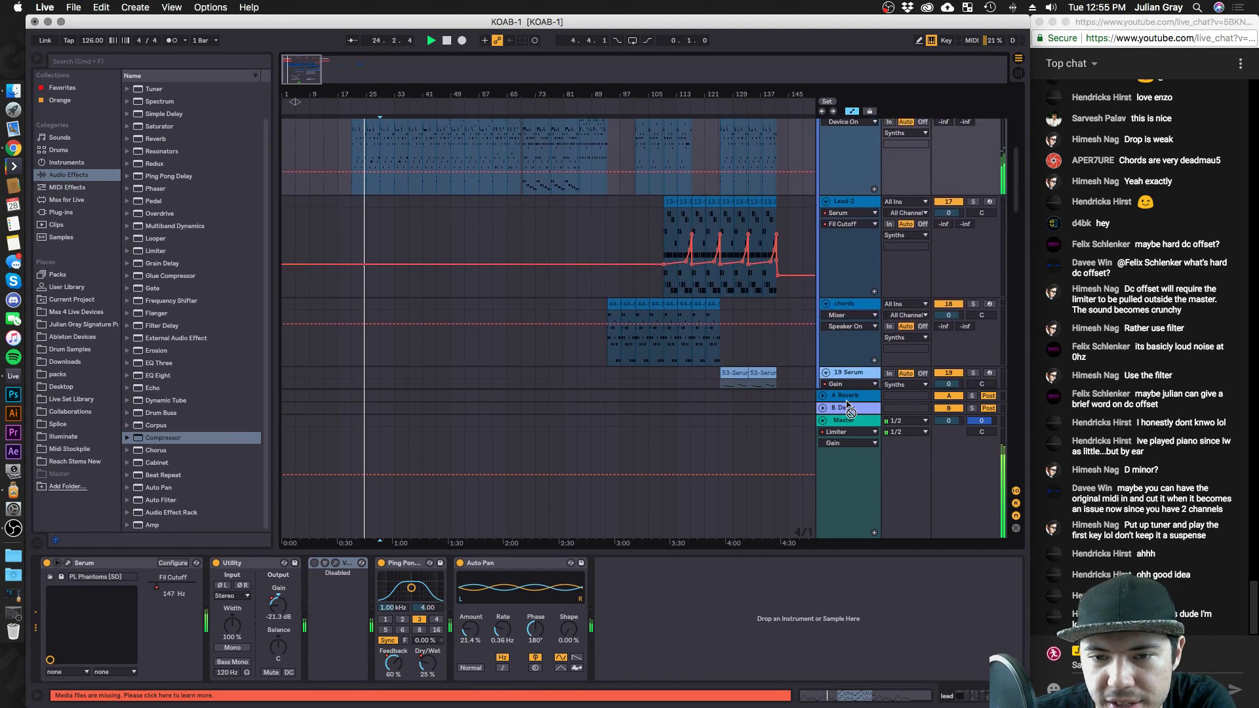
scroll(831, 393, down, 5)
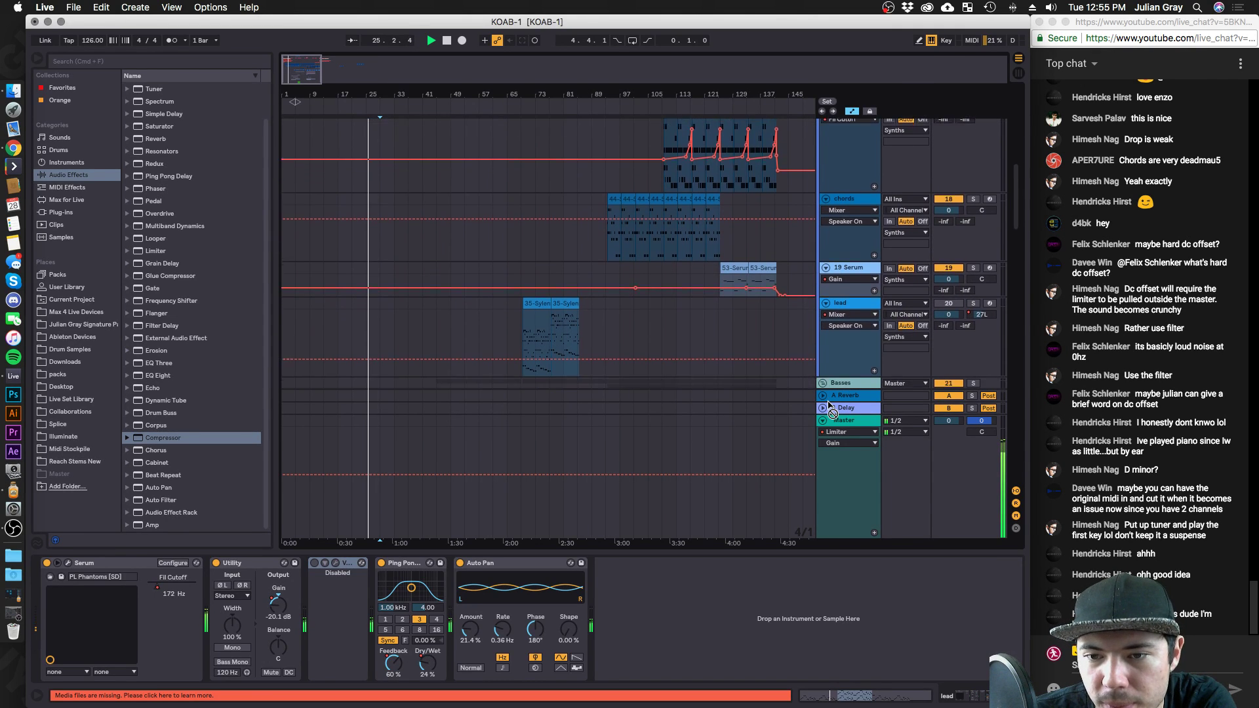
scroll(831, 393, down, 1)
drag(845, 314, 845, 307)
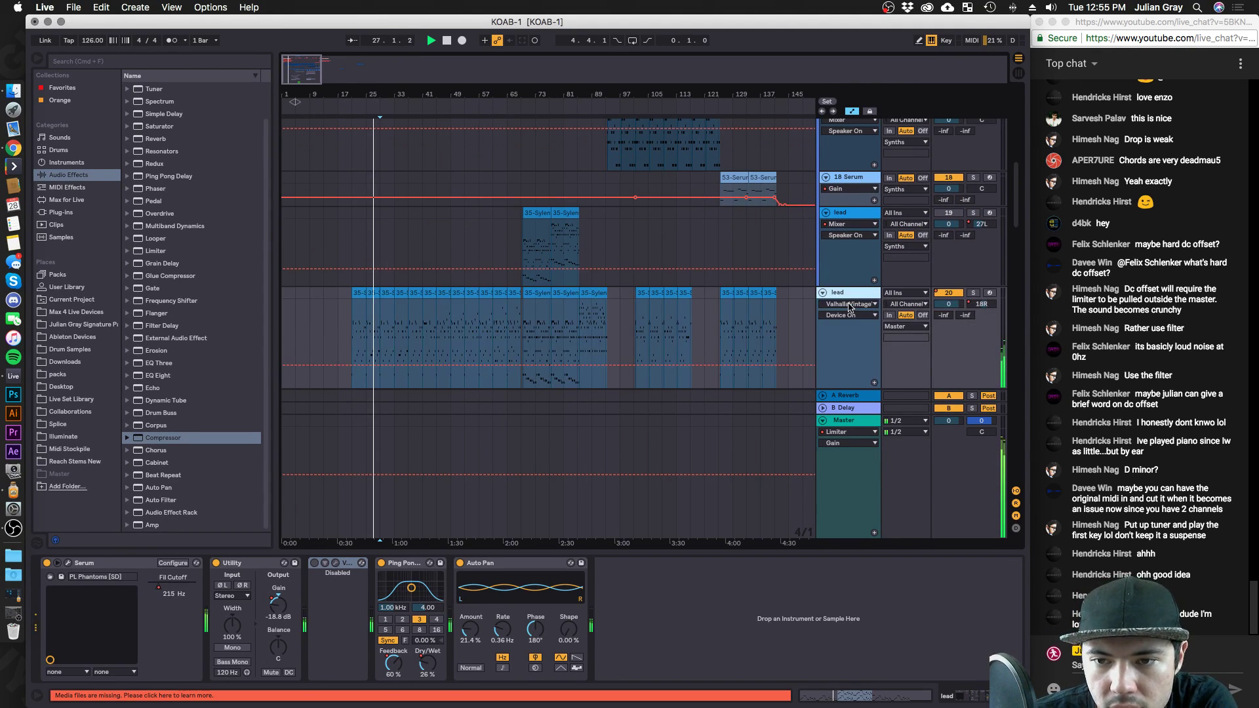
Solo the lead track and switch oscillator A in its Serum synth to the Basic Shapes wavetable at the saw position.
click(972, 295)
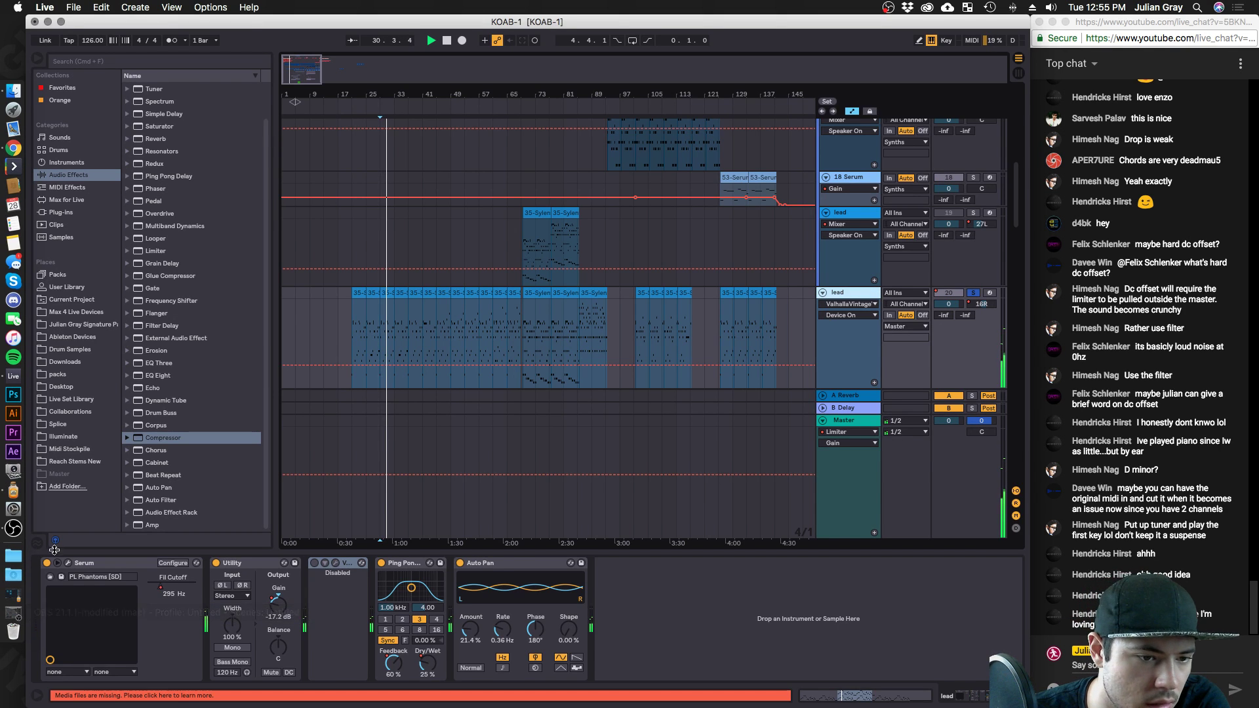
click(69, 565)
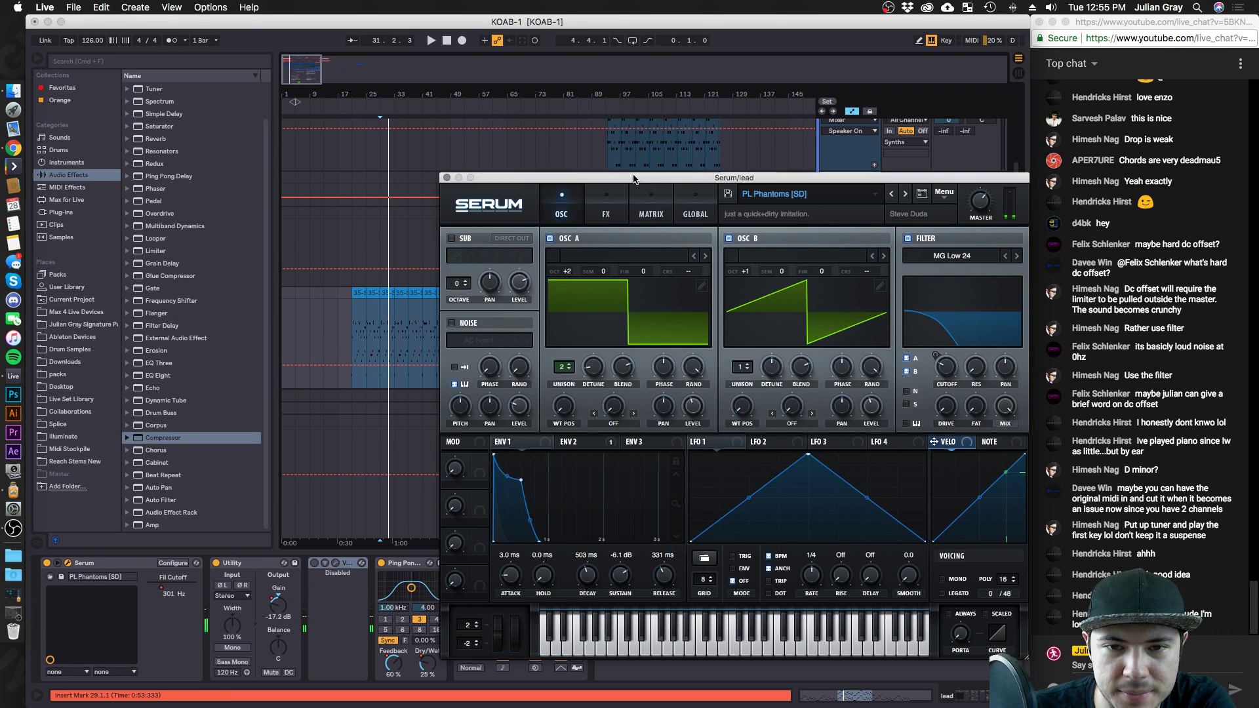
drag(636, 184, 463, 155)
click(442, 225)
mouse_move(427, 243)
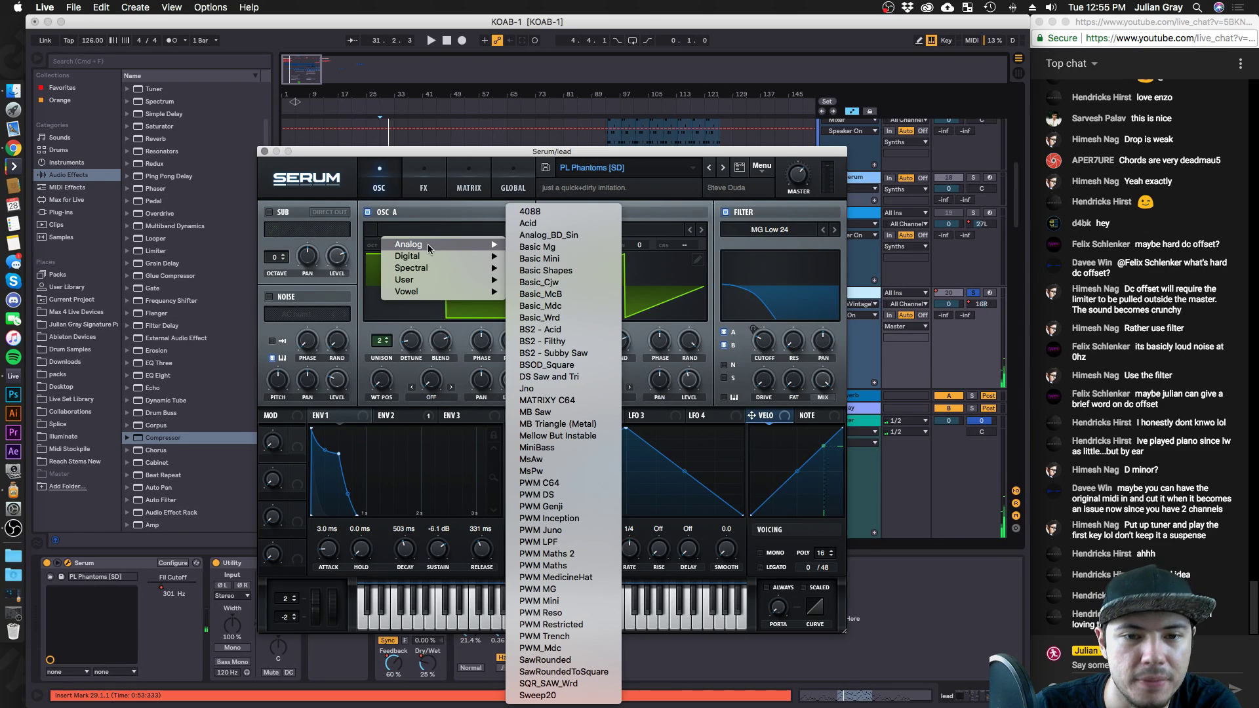
click(551, 274)
drag(367, 381, 389, 372)
Try a filter cutoff of about 402 Hz under envelope 2 during playback, and re-enable the overridden automation.
click(433, 417)
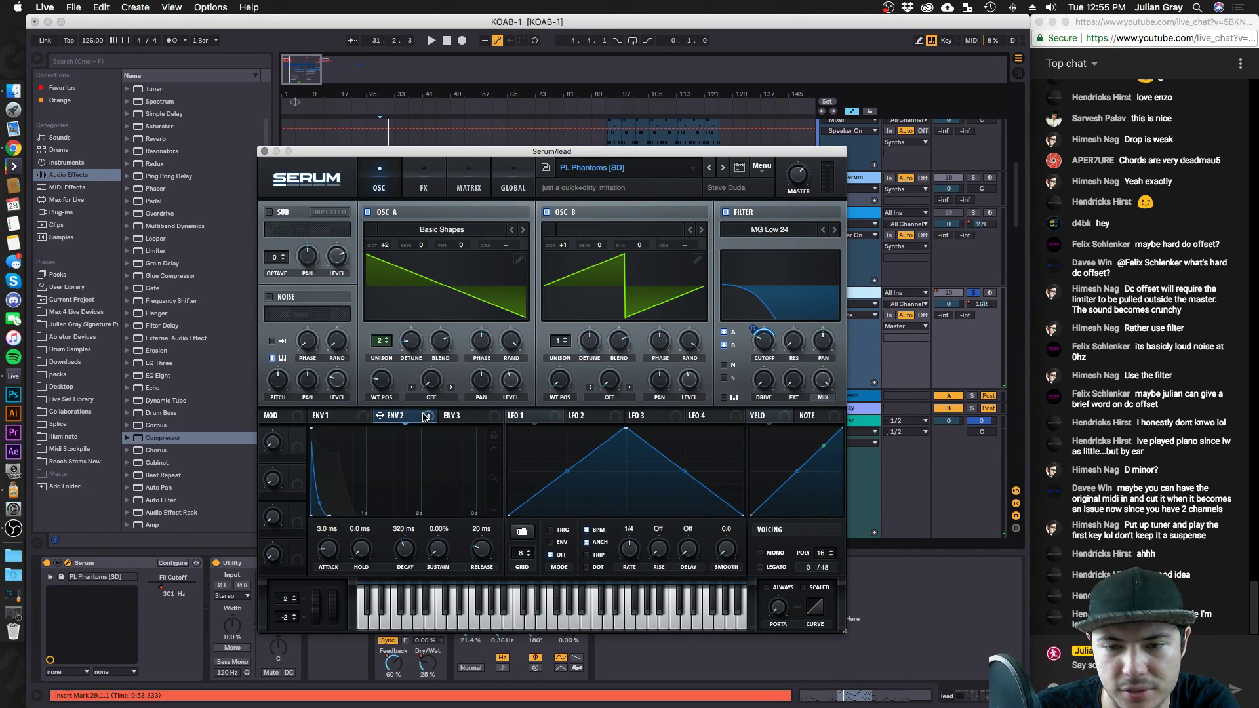
drag(432, 417, 754, 324)
key(space)
click(510, 40)
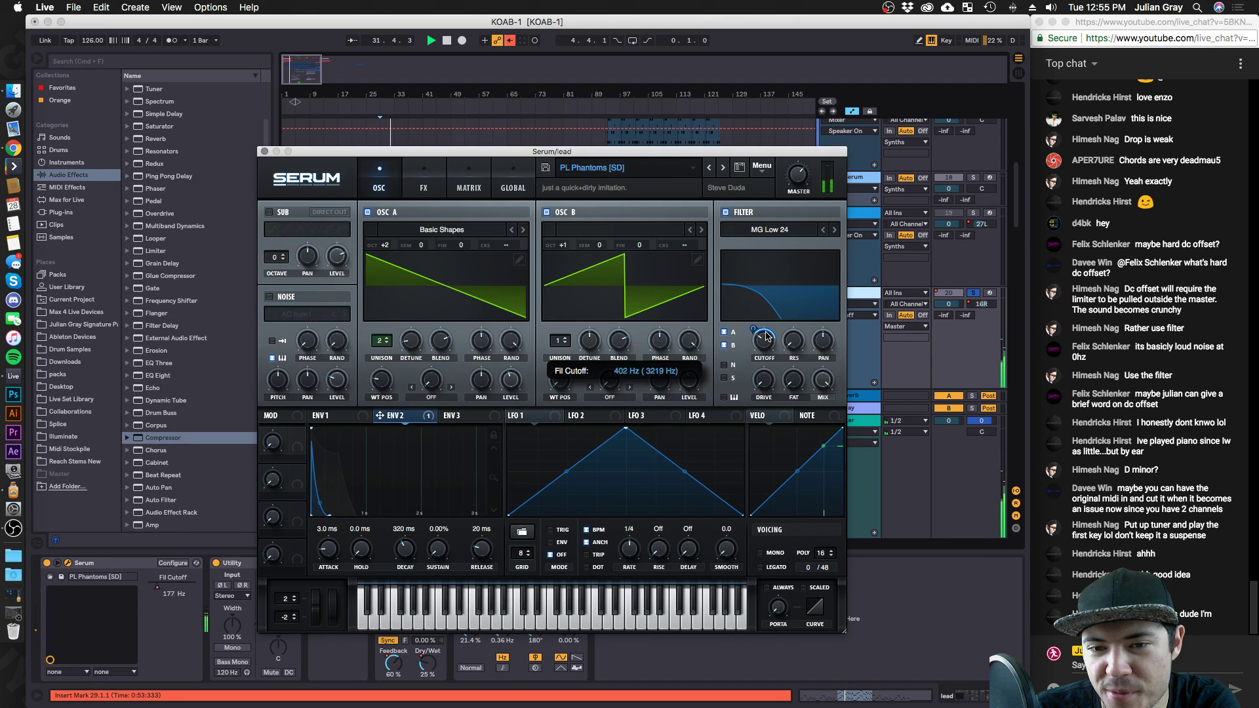
click(510, 40)
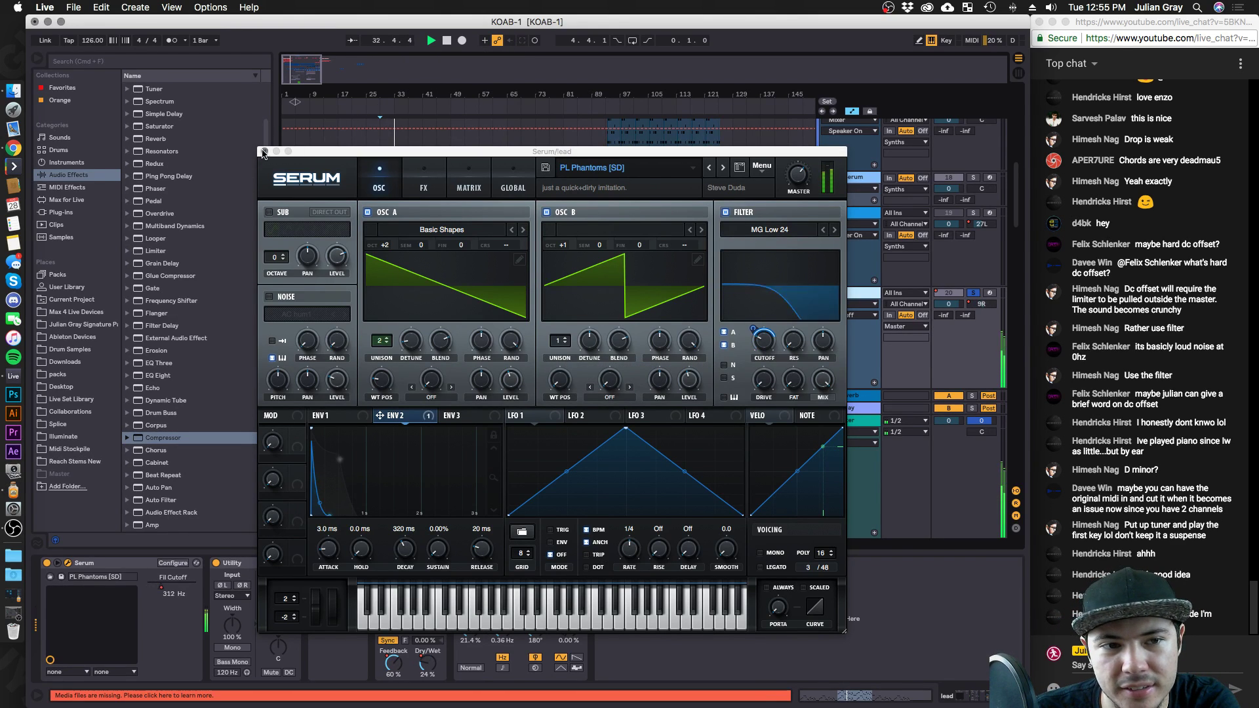
click(265, 150)
Cut the filter cutoff automation from the lead track, covering bars 1 to 273.
click(790, 331)
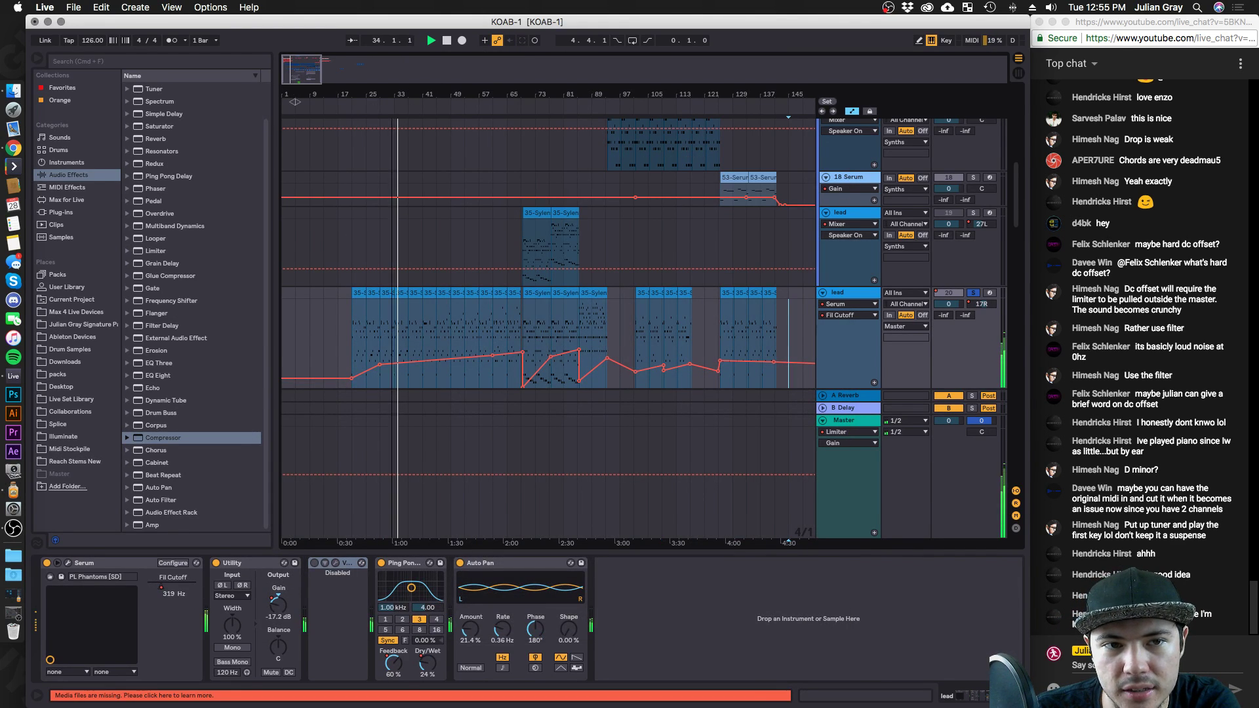
key(minus)
key(minus)
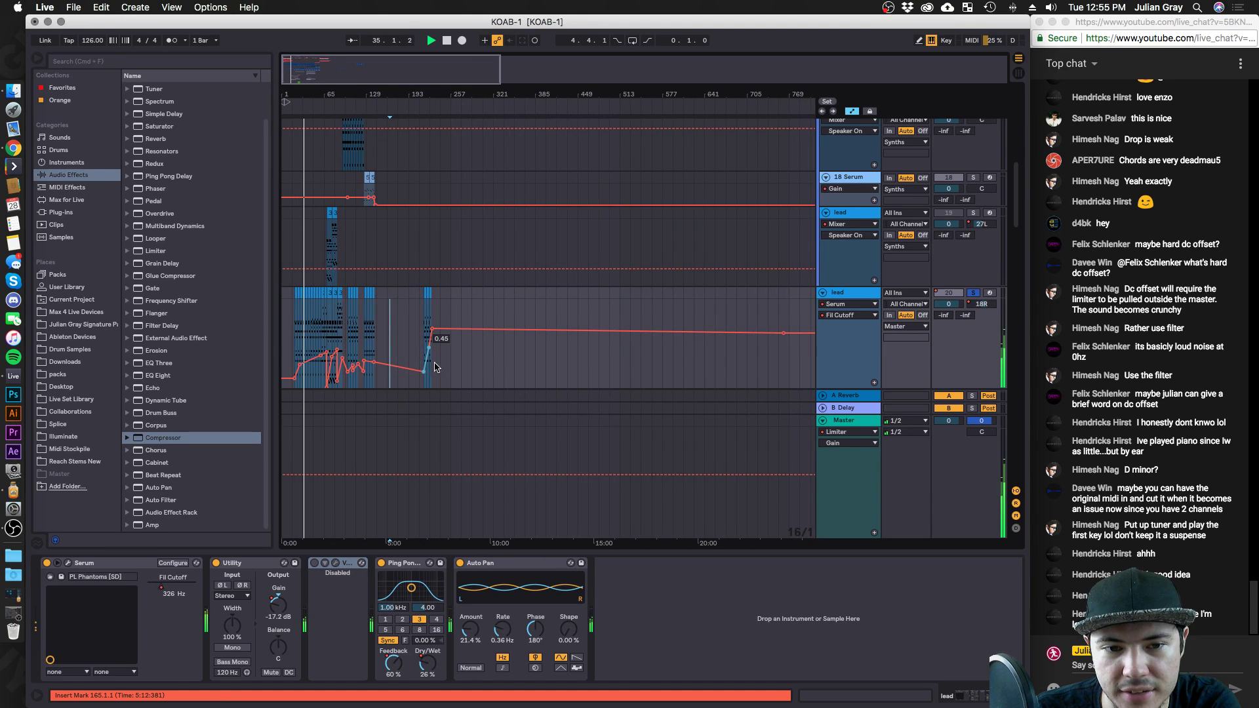
drag(461, 367, 205, 367)
click(286, 338)
key(super+a)
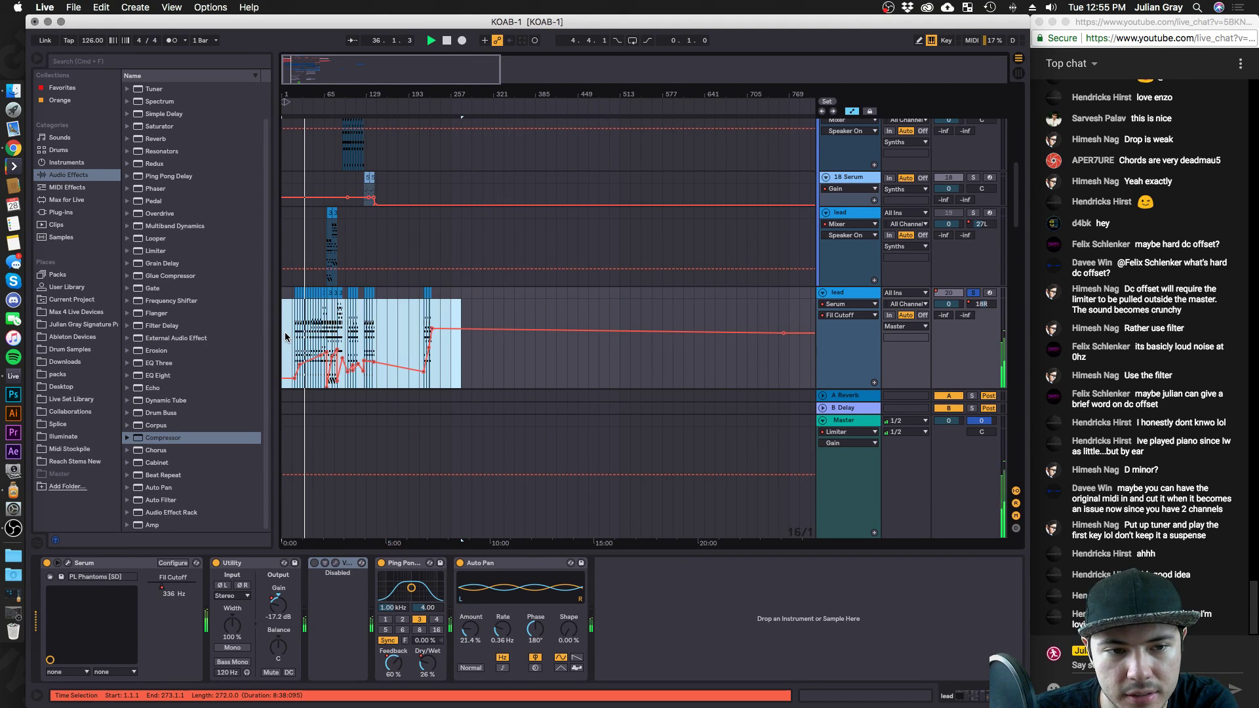
key(Delete)
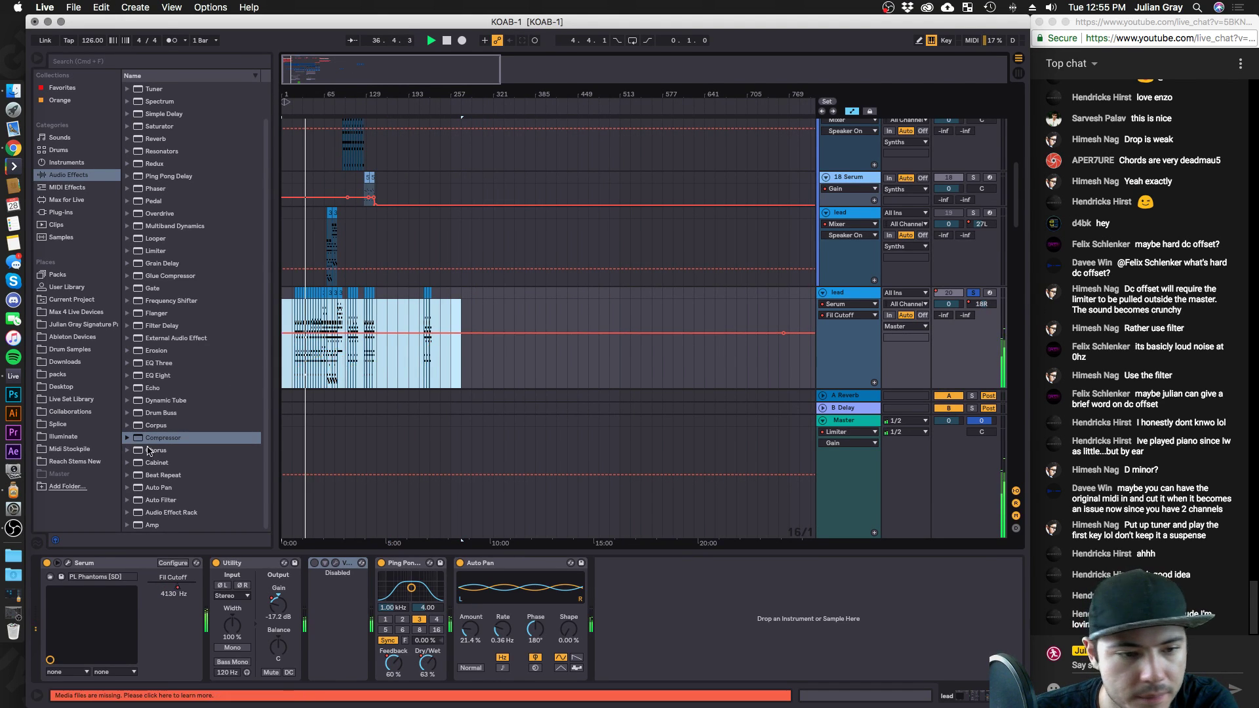
Paste the cutoff automation into the lead's Parameter #3 automation lane and stop playback.
click(69, 563)
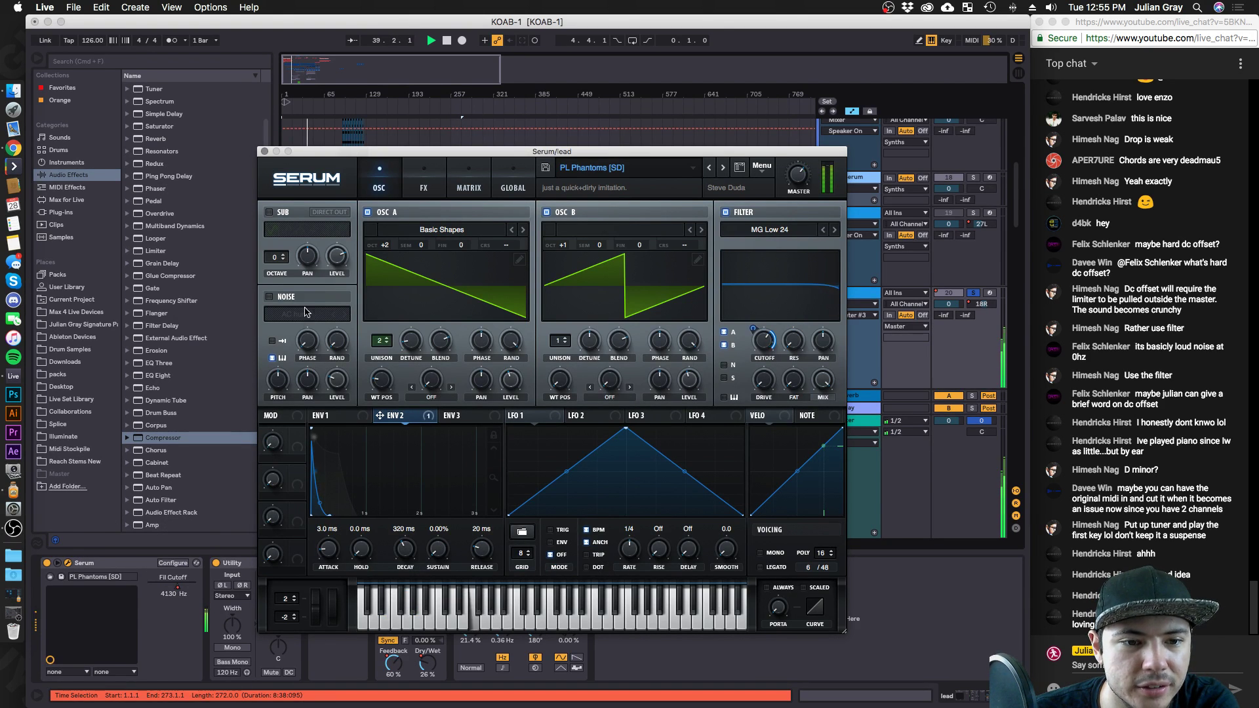
click(264, 151)
drag(339, 77, 339, 98)
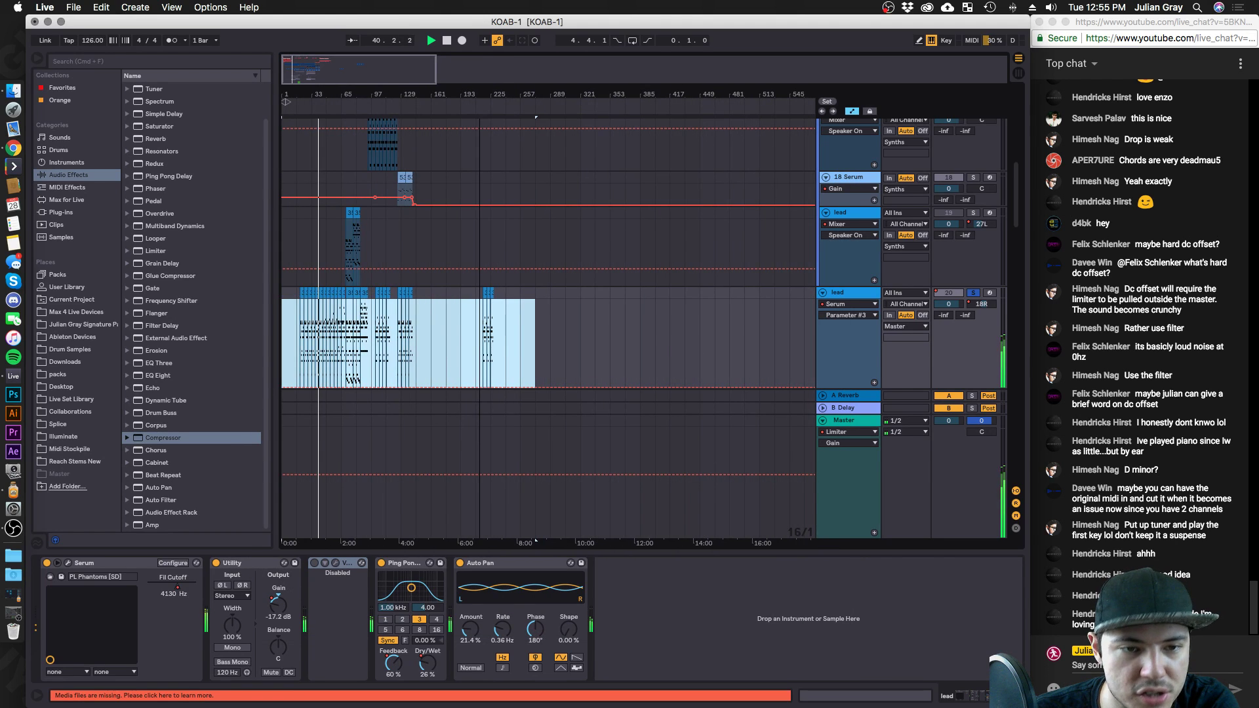
key(space)
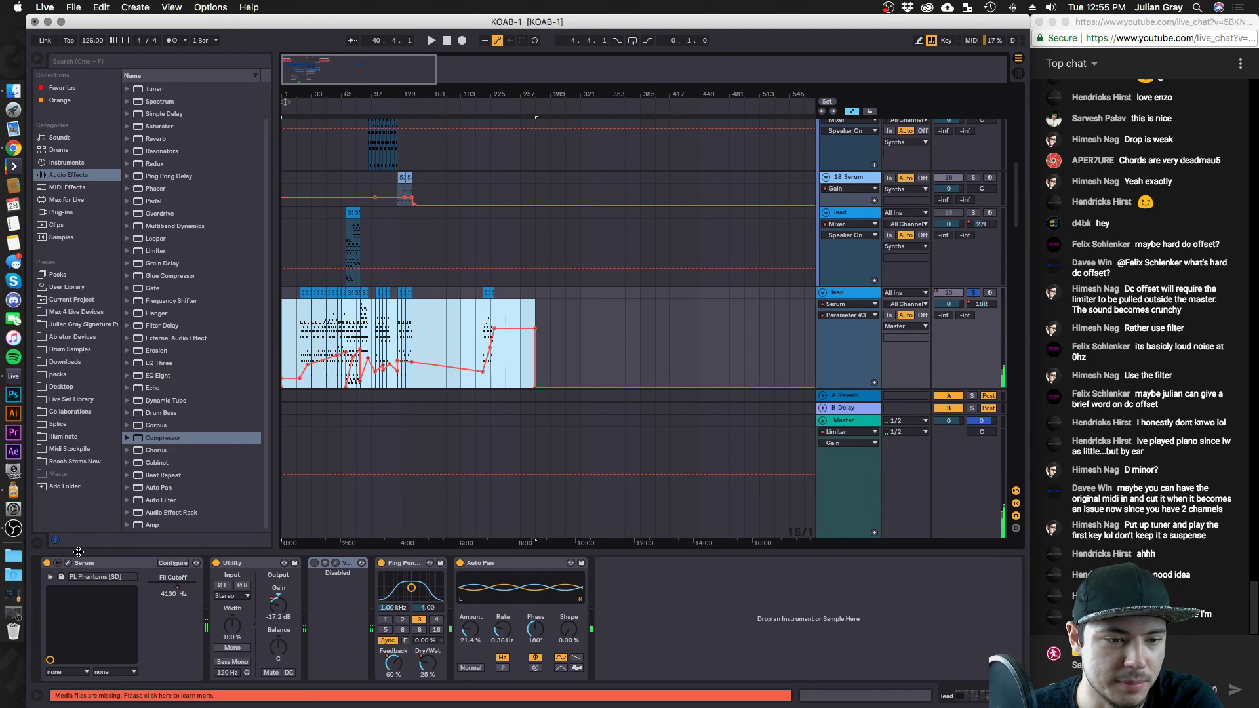
Assign Serum's first macro to the filter cutoff and try lowering the cutoff to about 268 Hz.
click(68, 563)
drag(685, 352, 760, 334)
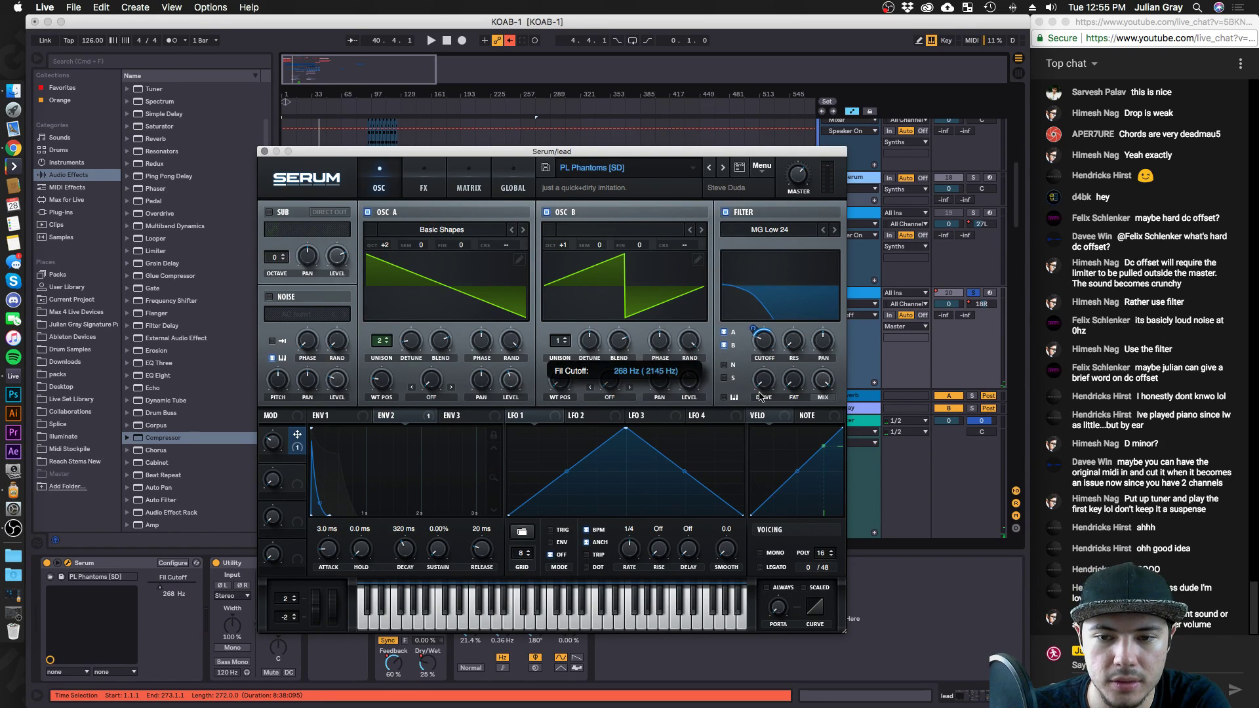
click(395, 118)
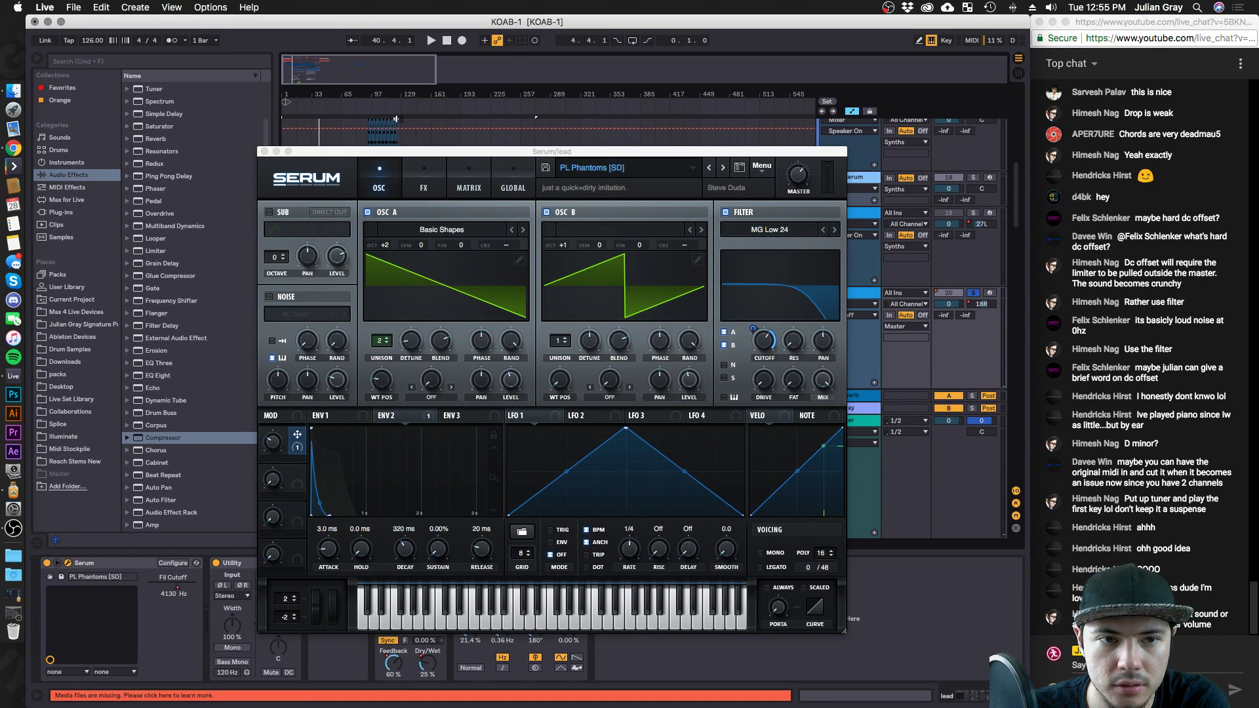
click(264, 151)
Remove all remaining filter cutoff automation across the lead track's whole timeline.
click(731, 365)
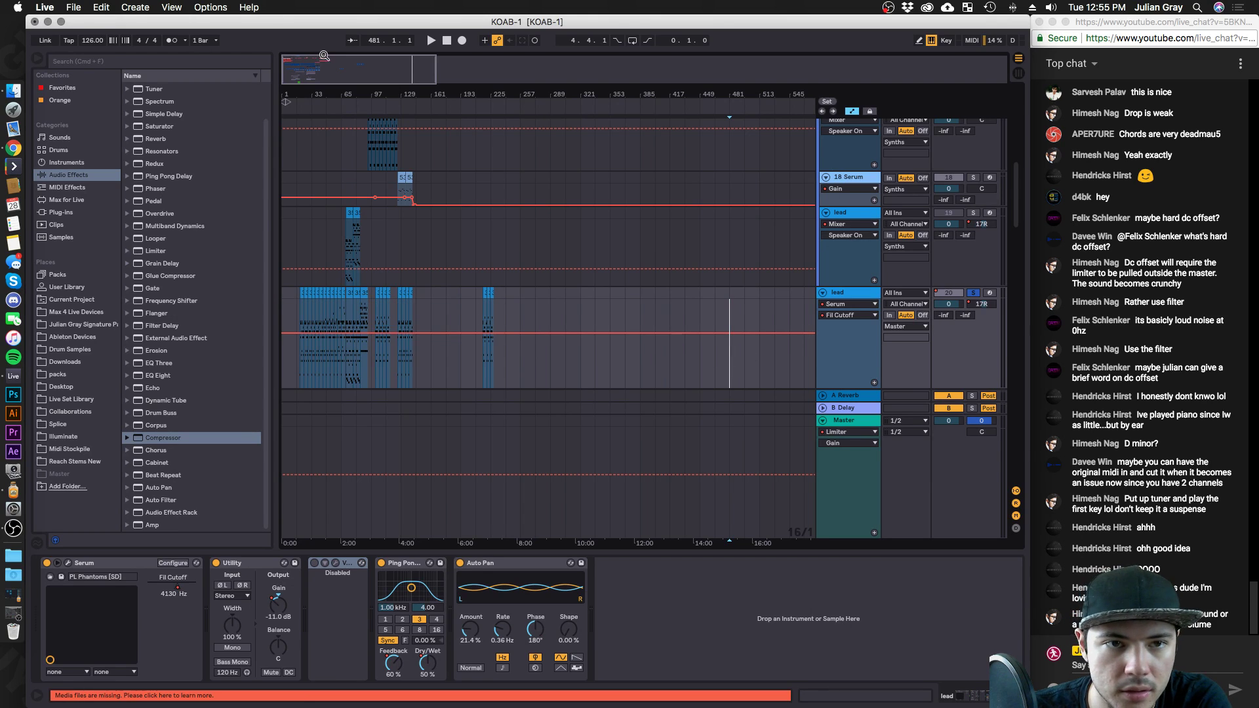
key(minus)
key(minus)
click(473, 363)
drag(474, 362, 288, 363)
mouse_move(538, 362)
mouse_down()
mouse_move(298, 362)
mouse_move(333, 357)
mouse_up()
click(345, 355)
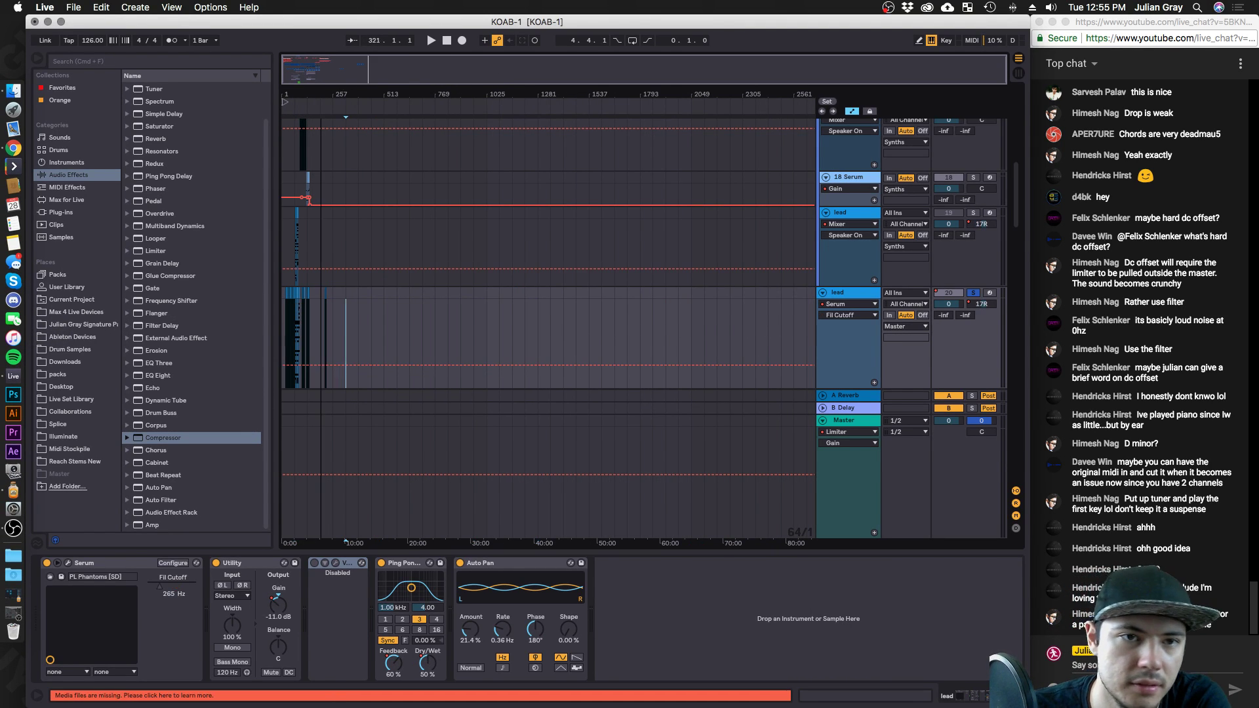
Play the lead from bar 17 and from bar 25, and lower Serum's filter cutoff to 128 Hz.
key(plus)
key(plus)
key(plus)
click(306, 348)
key(space)
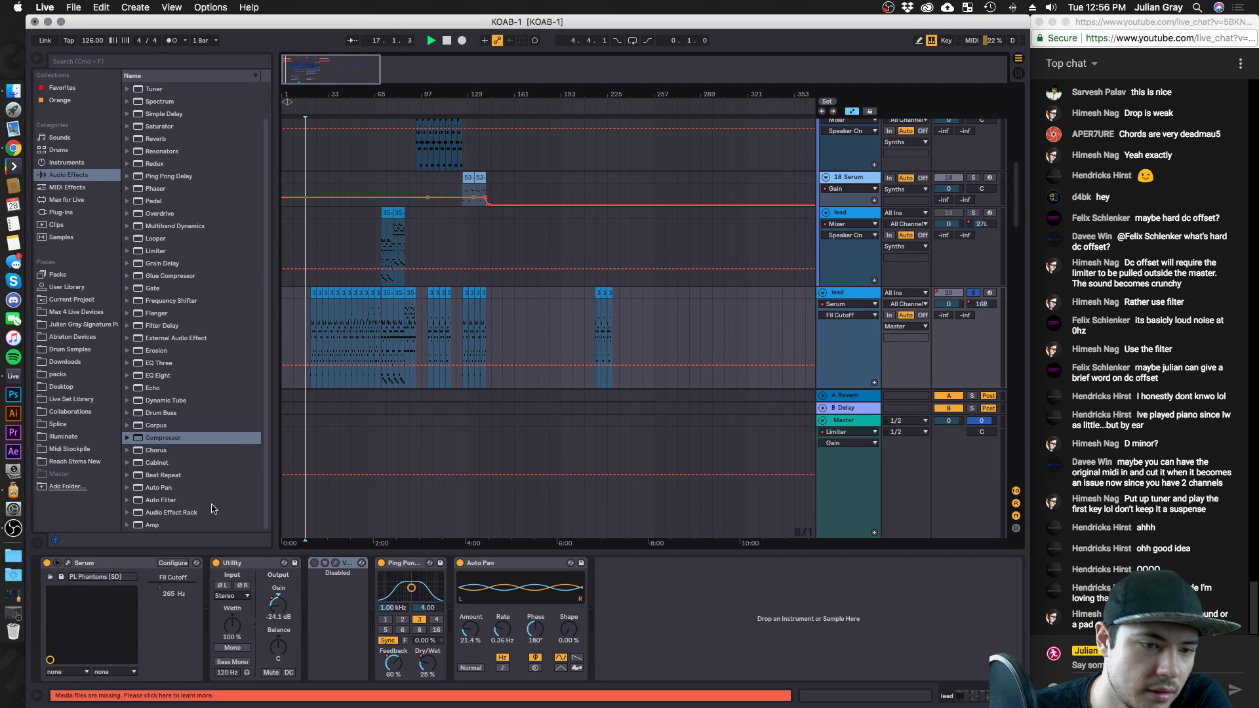
click(69, 562)
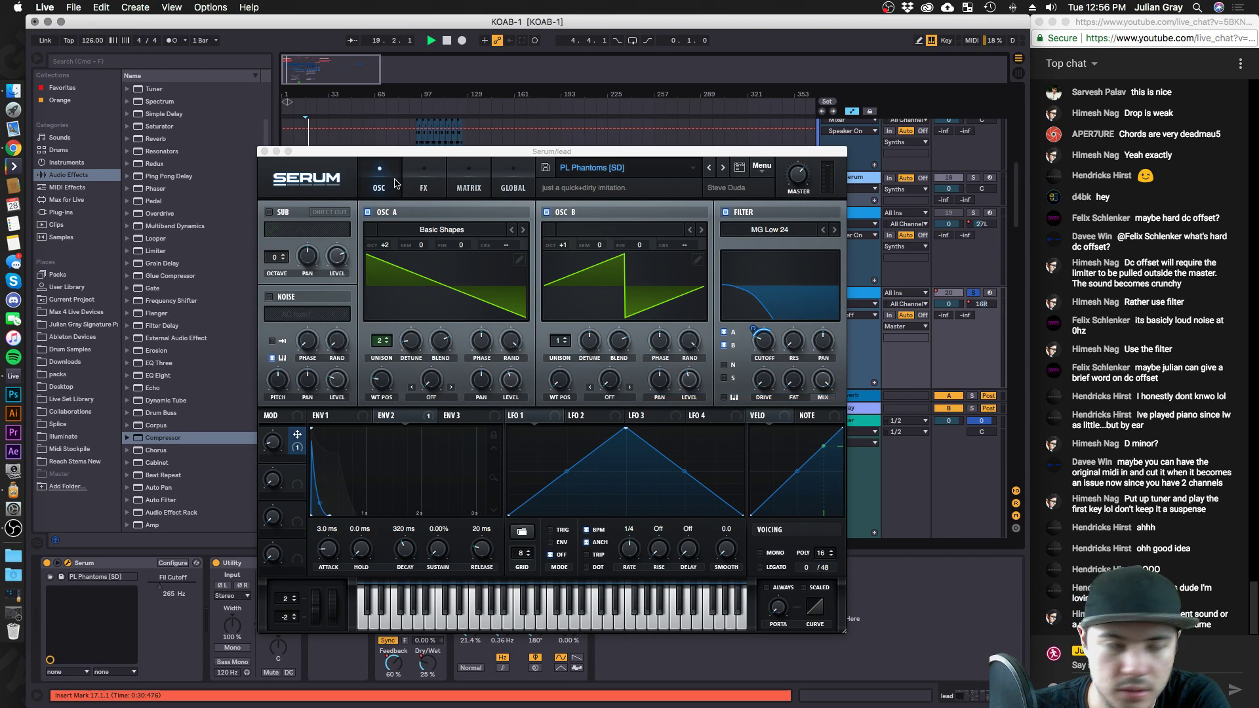
drag(366, 153, 353, 315)
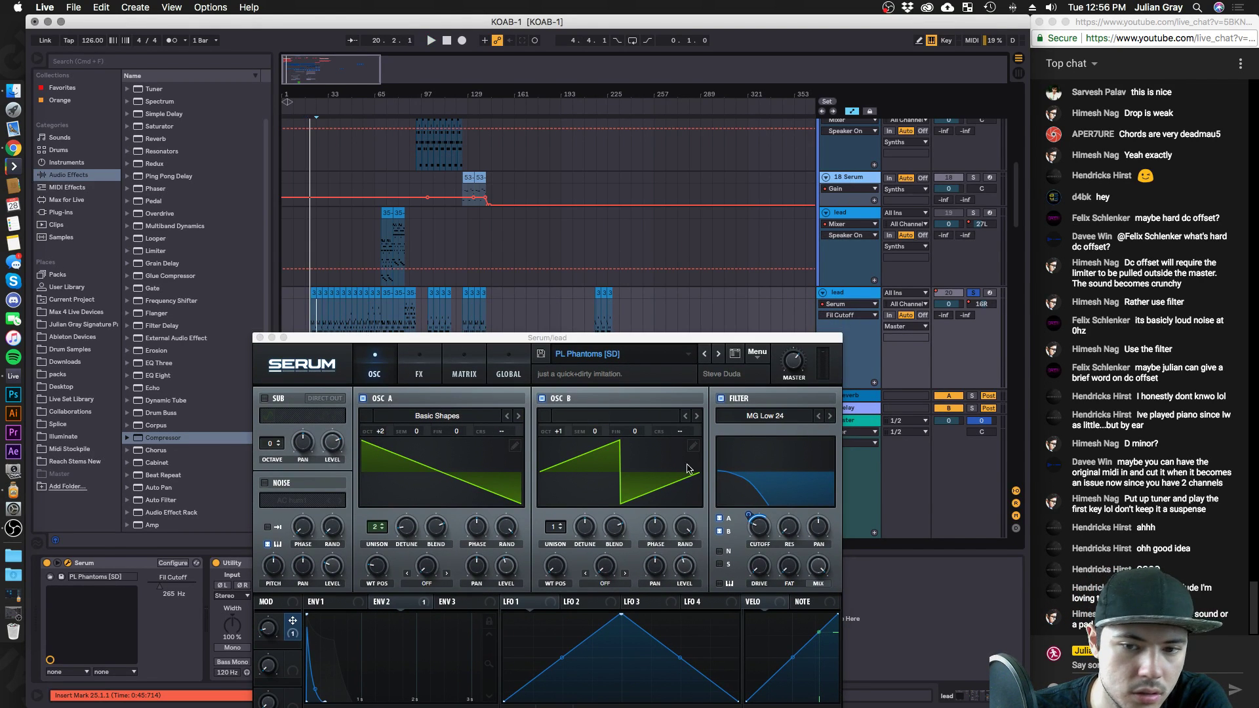
click(316, 308)
drag(645, 338, 616, 83)
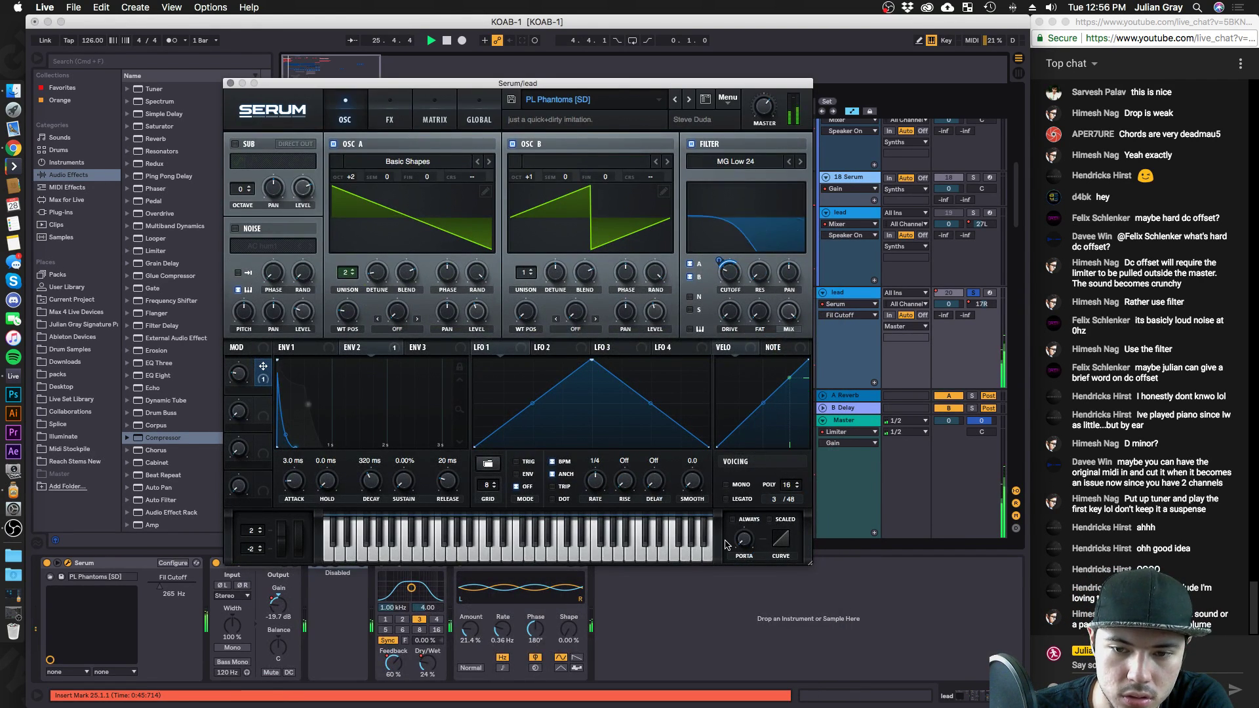
mouse_move(722, 266)
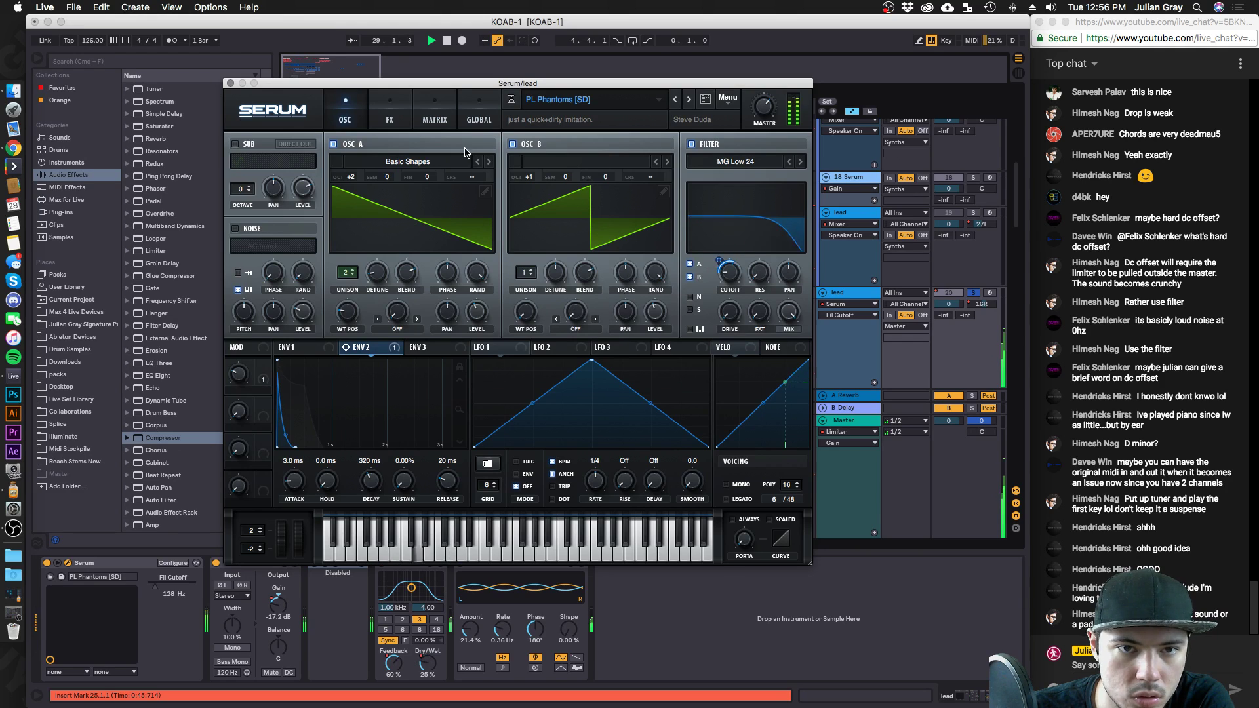
Enable the Compressor in Serum's effects section on the lead and close the synth window.
click(388, 118)
click(254, 275)
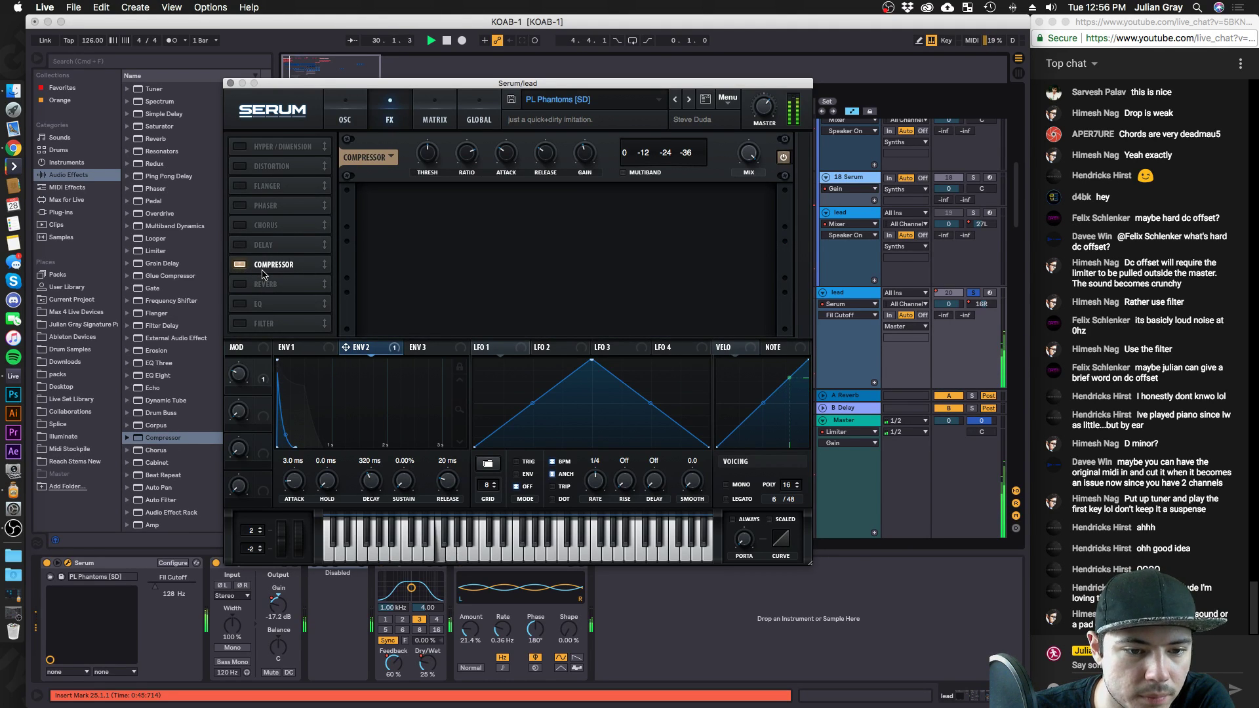
click(230, 83)
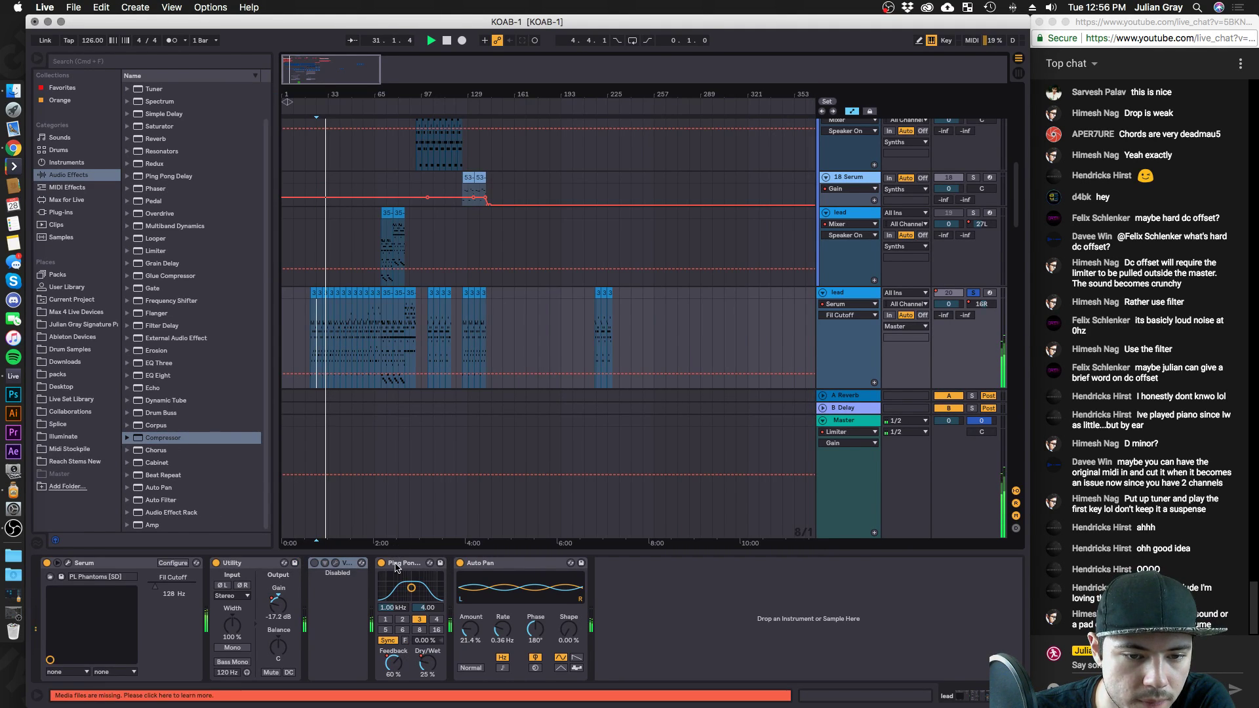
Replace the lead's disabled Valhalla reverb with ValhallaRoom, placed between the Ping Pong Delay and Auto Pan.
click(338, 567)
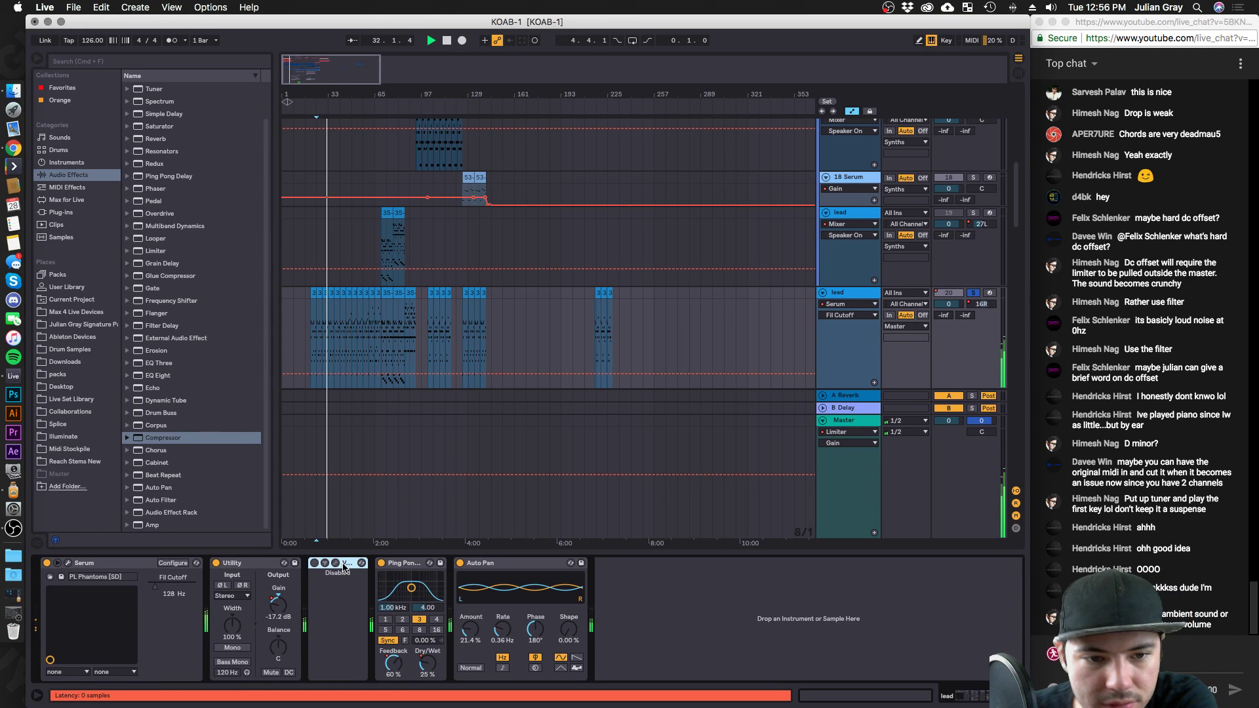
key(Delete)
click(61, 212)
mouse_move(181, 211)
mouse_down()
mouse_move(304, 471)
mouse_move(378, 584)
mouse_up()
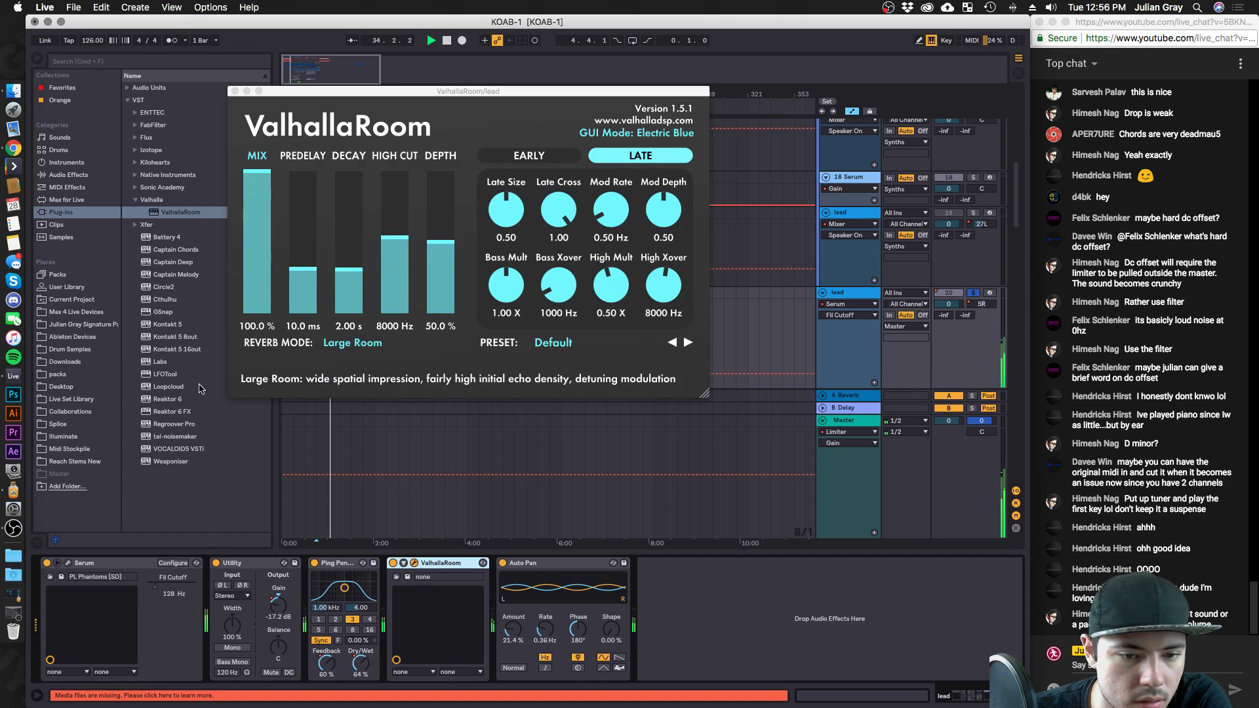
Set the lead's ValhallaRoom to a 22.1% mix, 2.99 s decay and 10330 Hz high cut.
drag(250, 242, 255, 294)
drag(346, 253, 395, 208)
drag(263, 296, 264, 286)
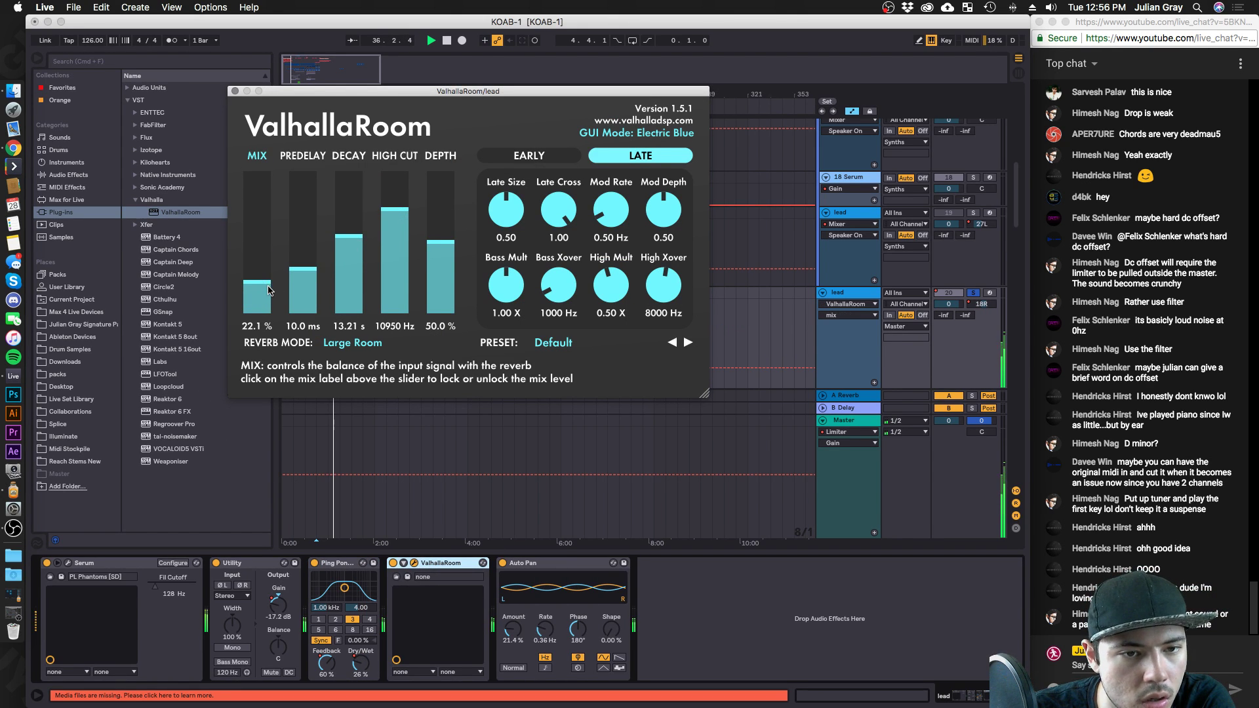
drag(394, 209, 342, 270)
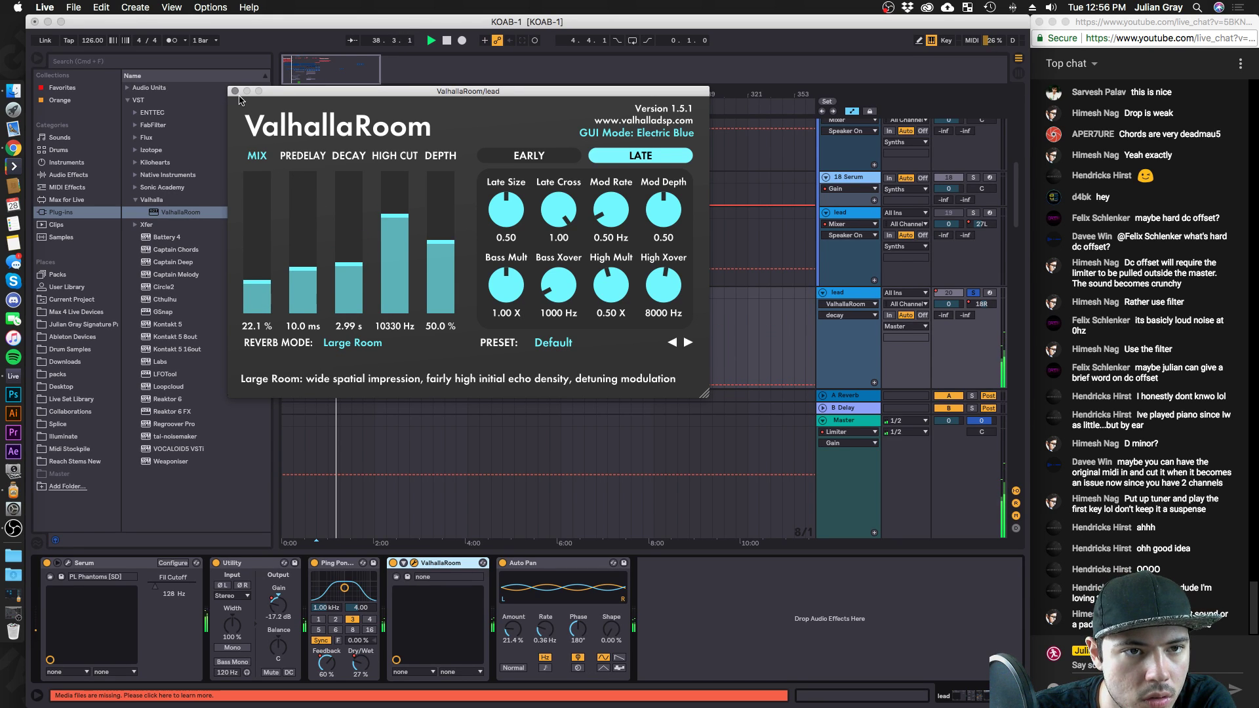
click(235, 91)
Try a beat division of 2 on the lead's Ping Pong Delay and settle on 4.
click(79, 174)
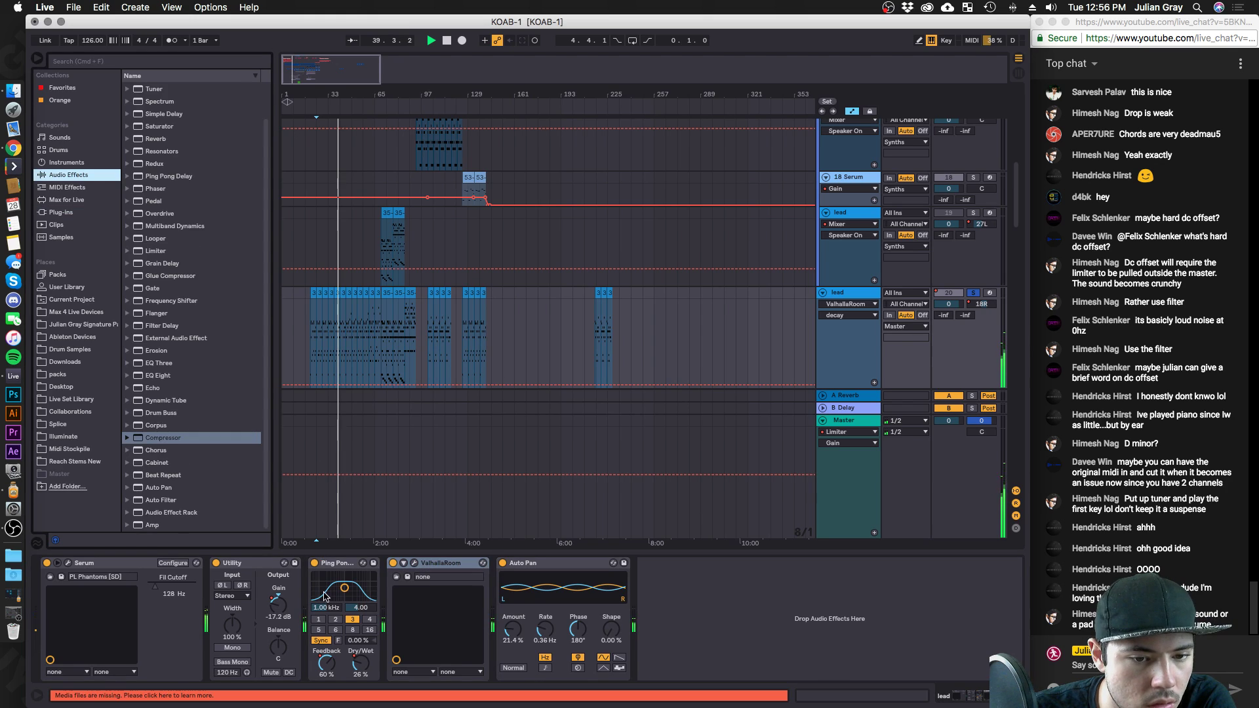
click(335, 619)
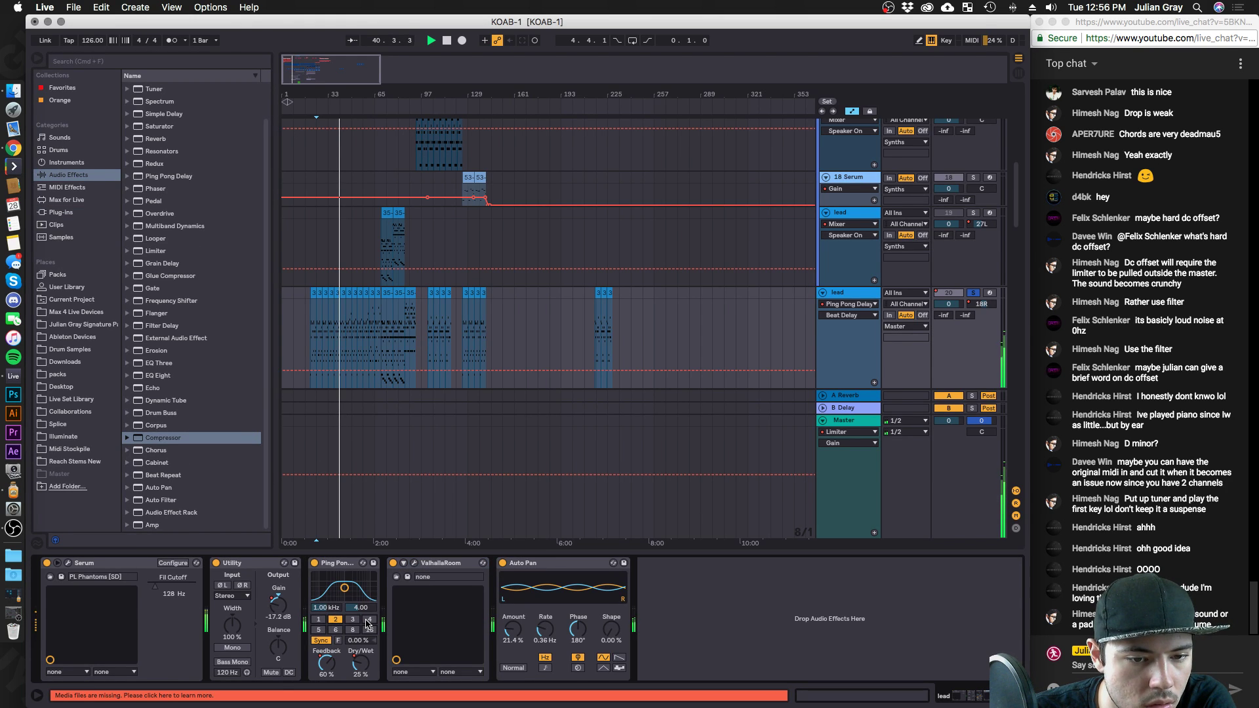
click(369, 620)
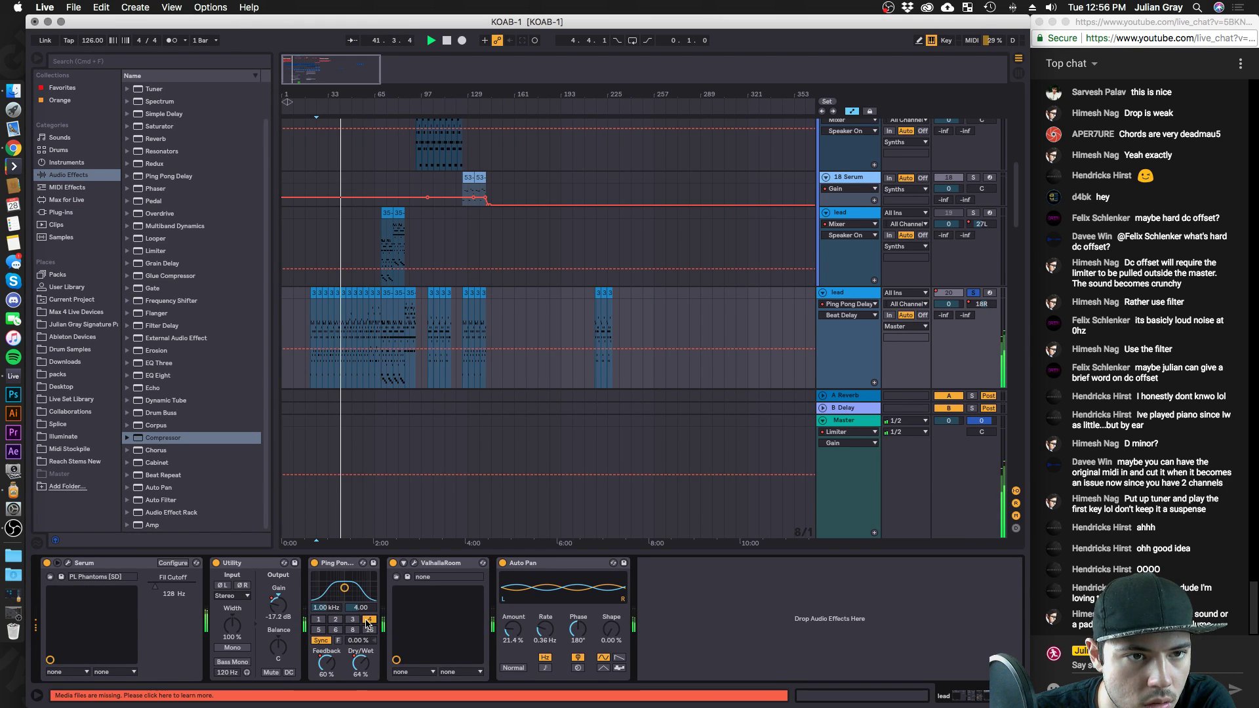
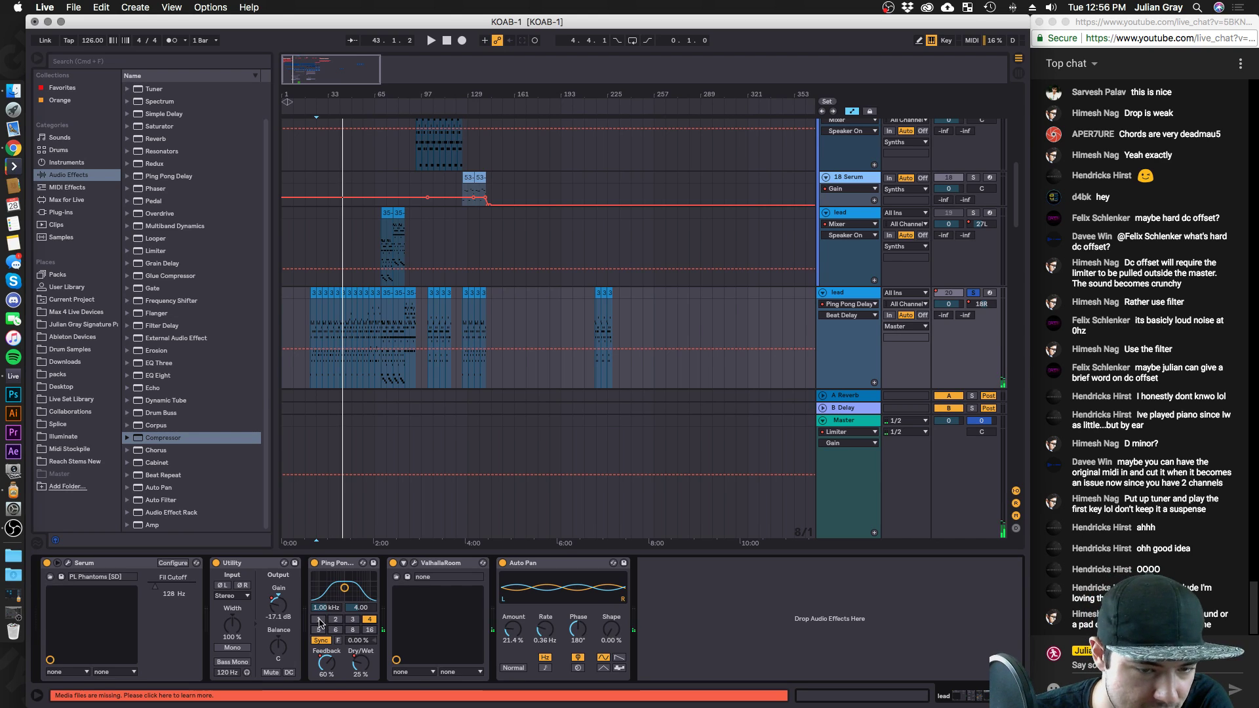
Replay the lead from bar 25 and add a Compressor between the Ping Pong Delay and ValhallaRoom.
key(space)
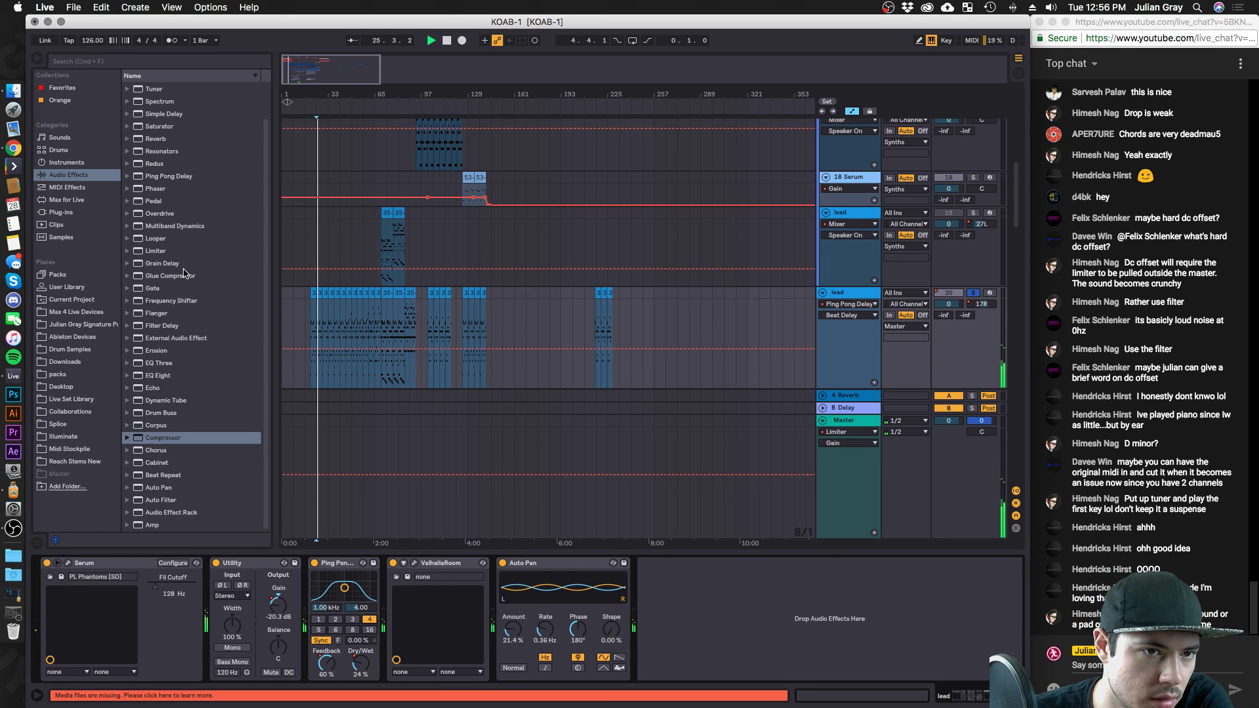
drag(166, 445, 423, 641)
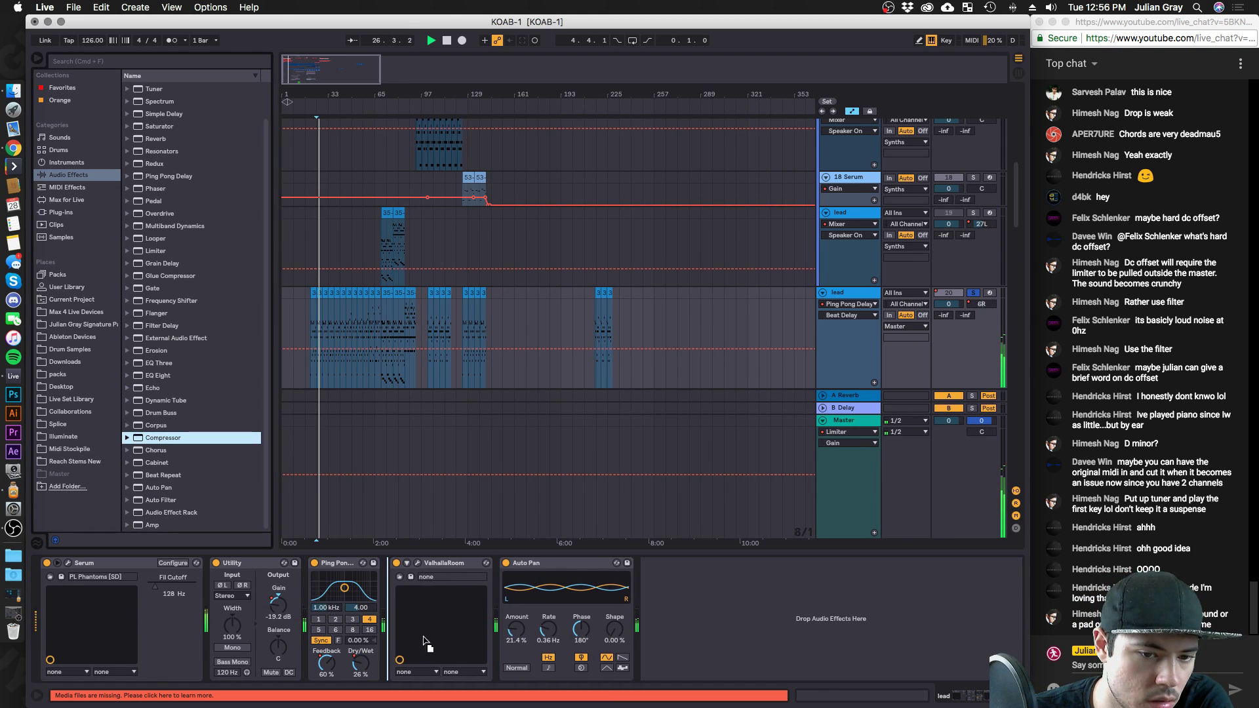
drag(385, 589, 385, 588)
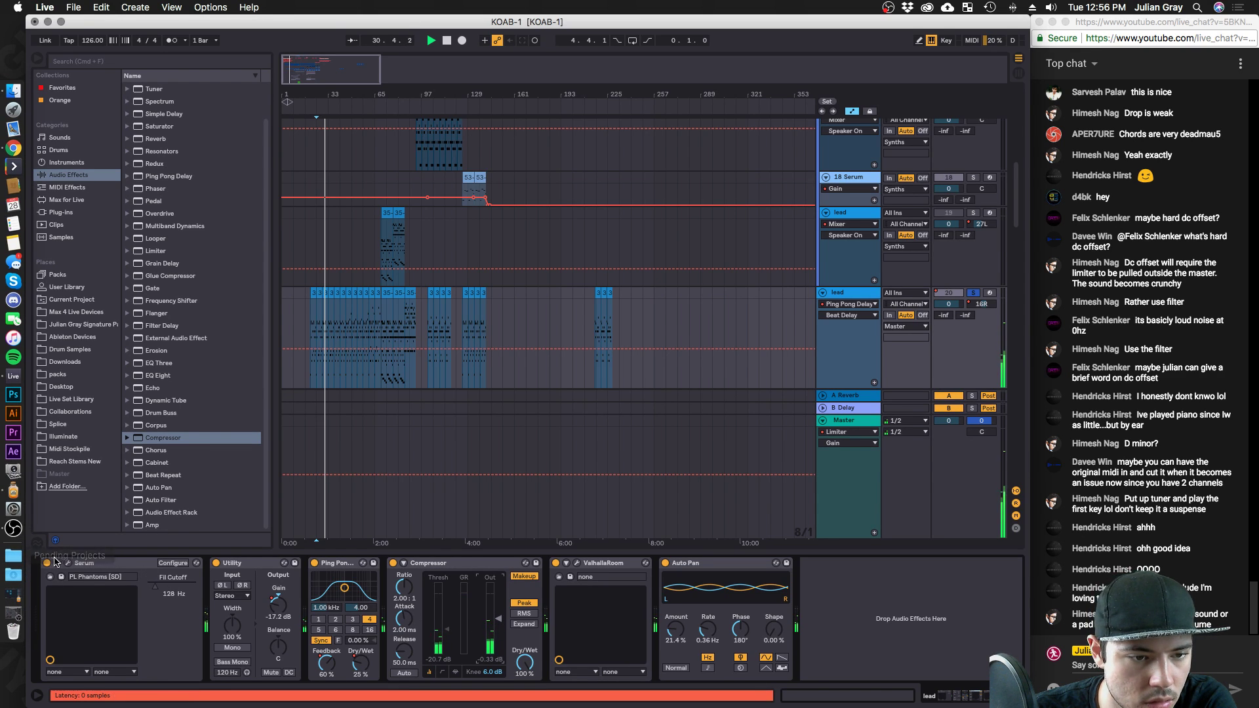
In the lead's Serum, lower the filter cutoff to 76 Hz and set envelope 2's attack to 0.0 ms.
click(68, 563)
drag(729, 285, 726, 278)
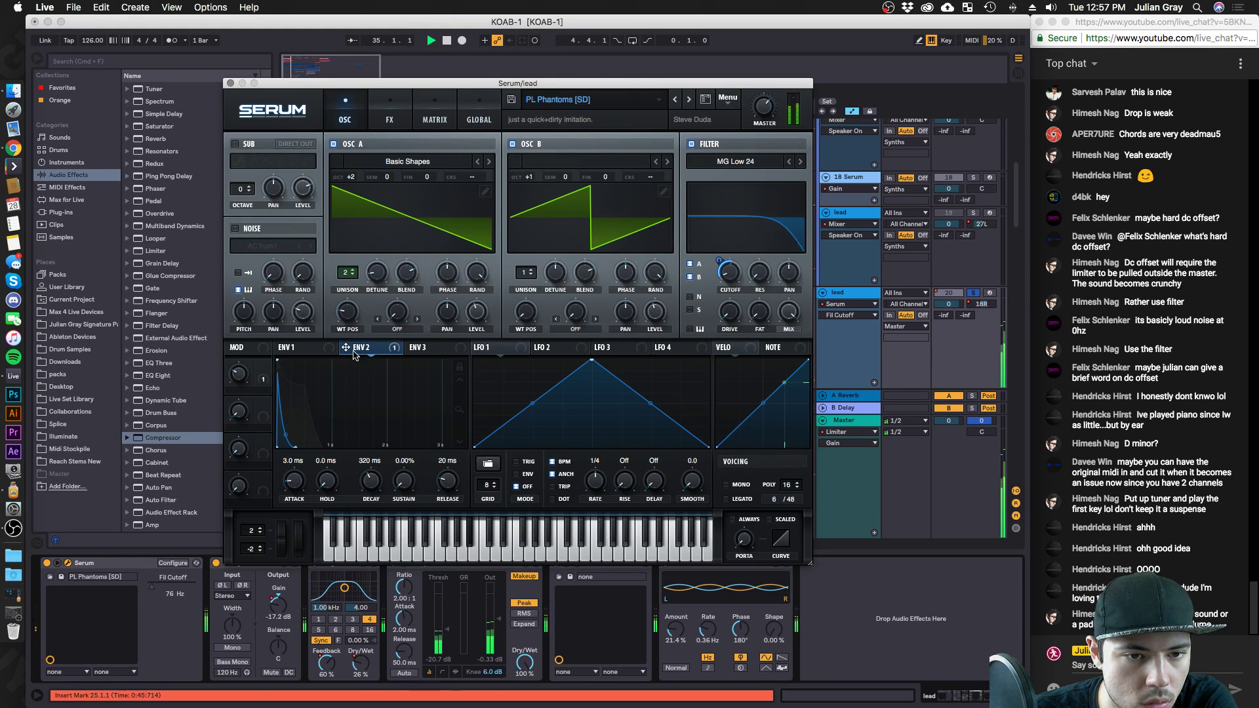
drag(294, 483, 296, 488)
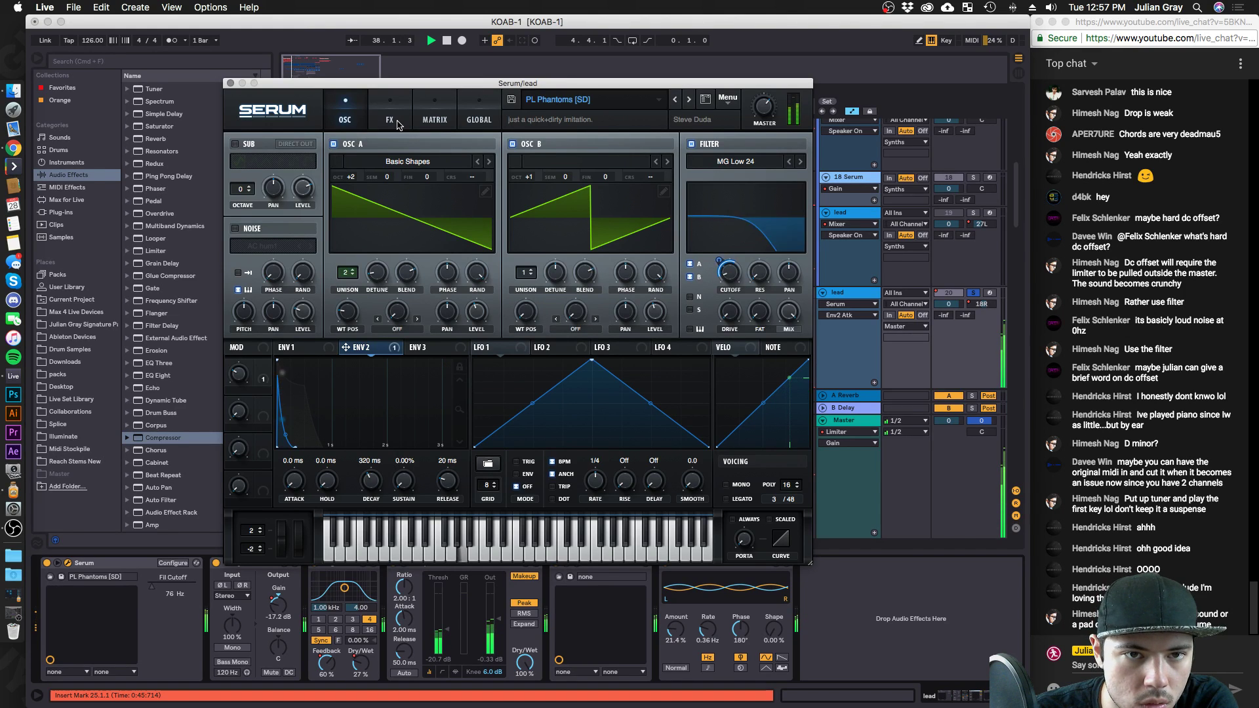
Enable the Compressor effect in the lead's Serum, try a gain of 17.8 dB and restore the overridden automation.
click(390, 120)
click(237, 264)
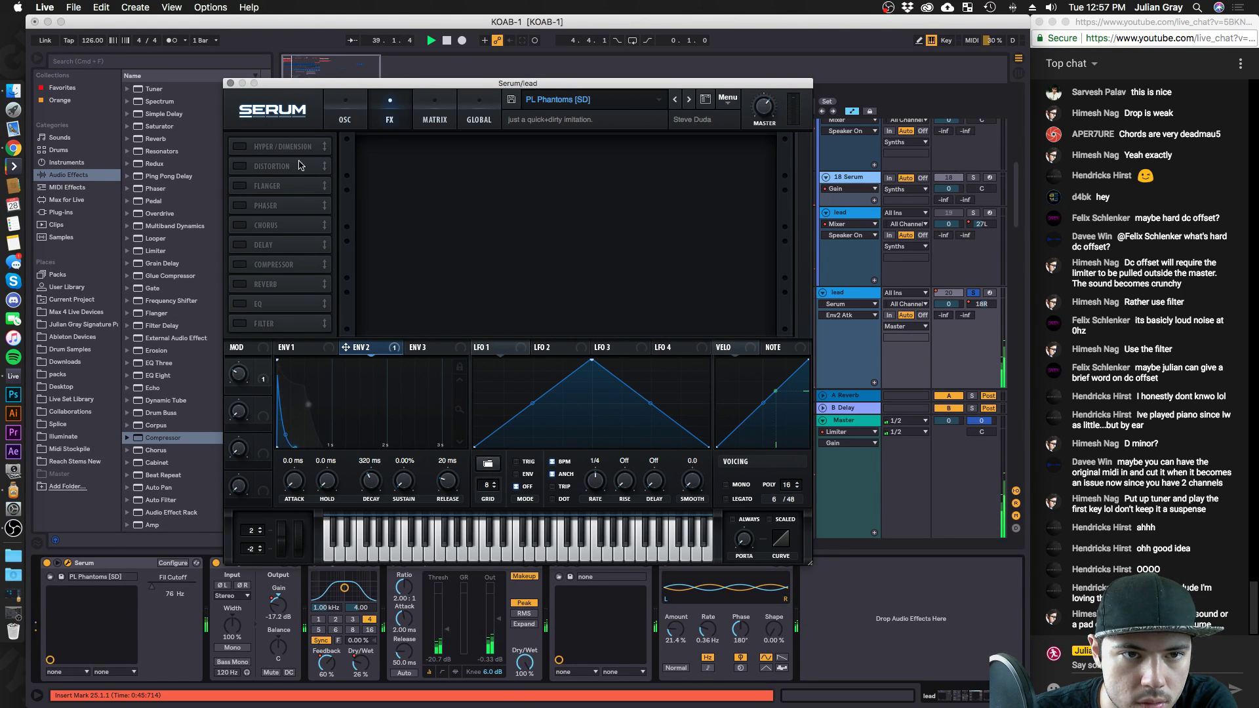
click(244, 266)
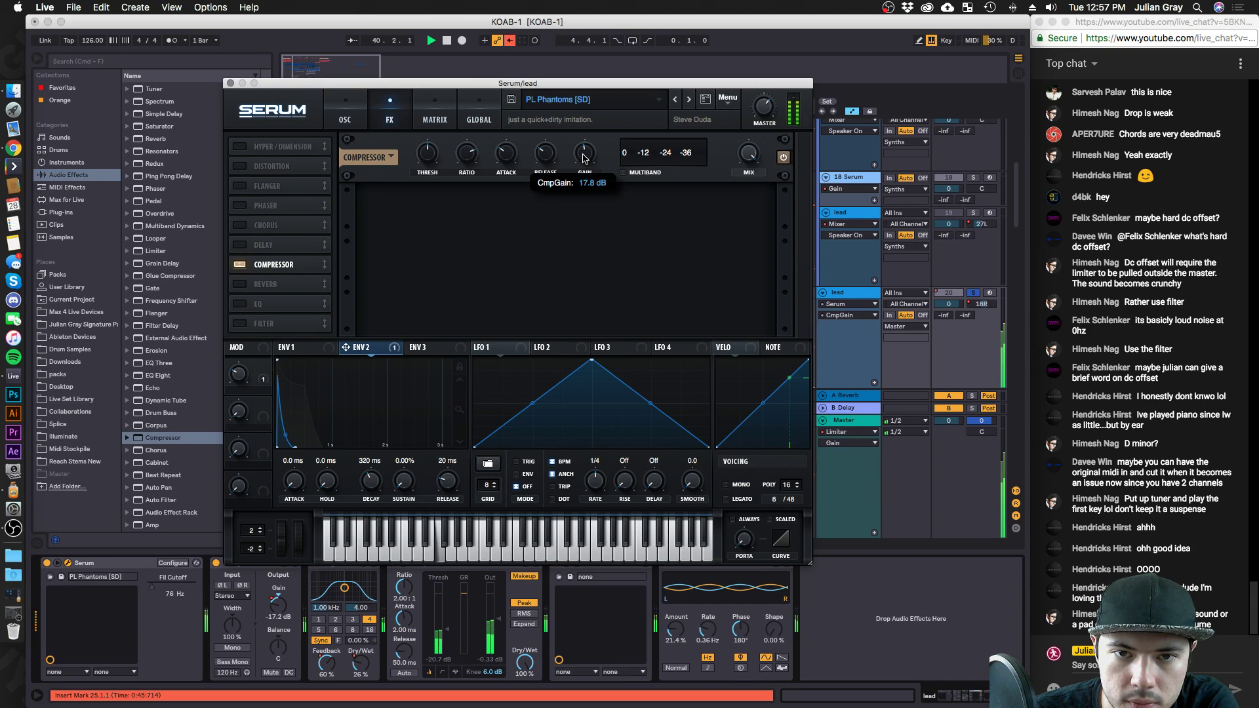
click(511, 40)
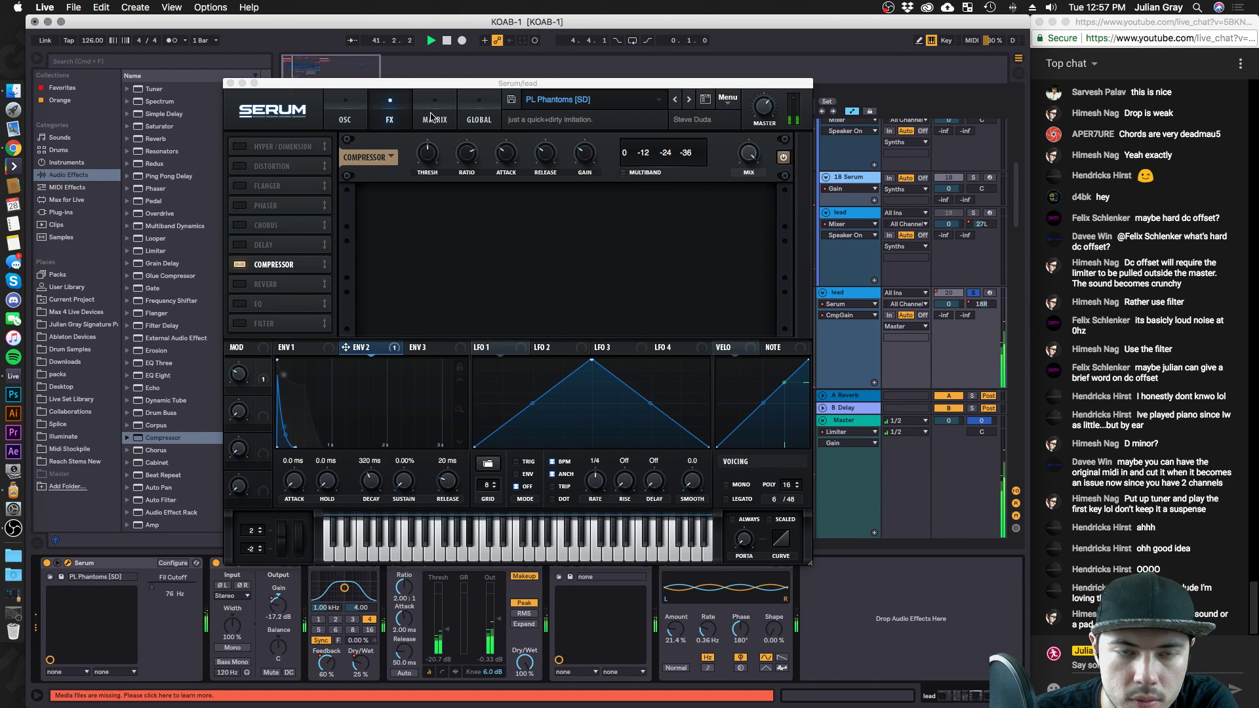
Set oscillator A to 5 unison voices, try a detune of 0.03 and restore the overridden automation.
click(309, 105)
click(332, 105)
click(345, 108)
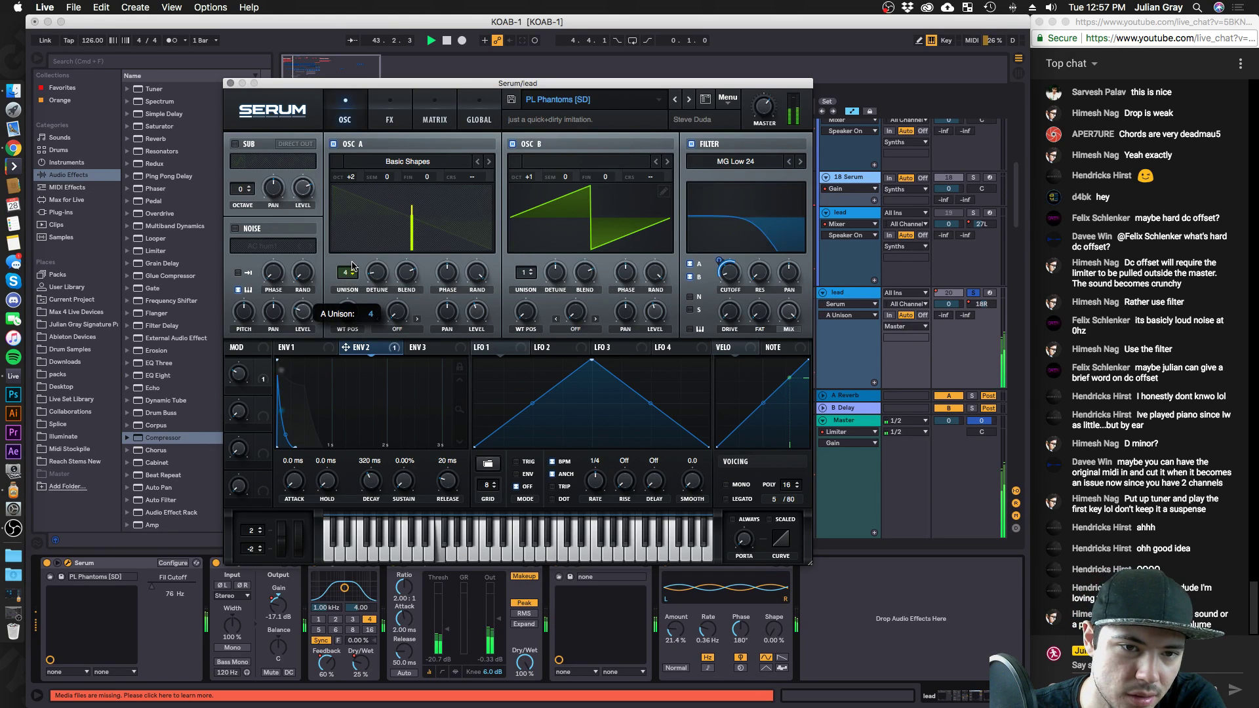
drag(346, 278, 385, 271)
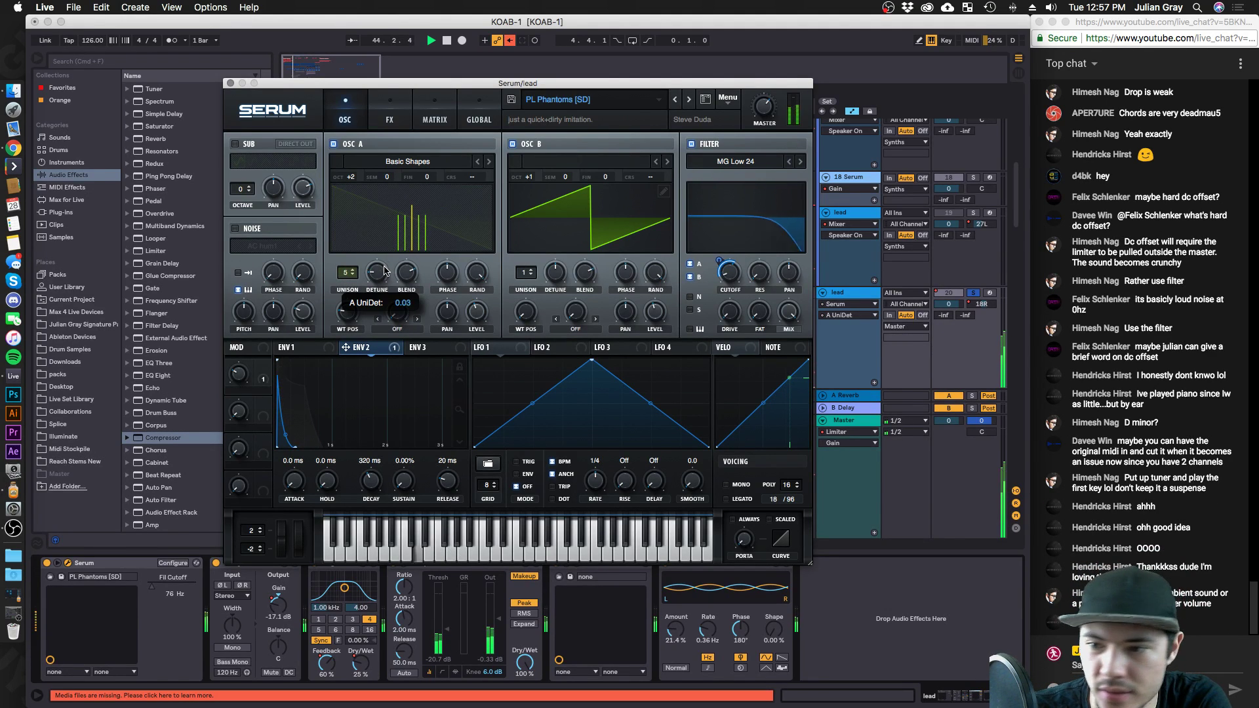
click(510, 41)
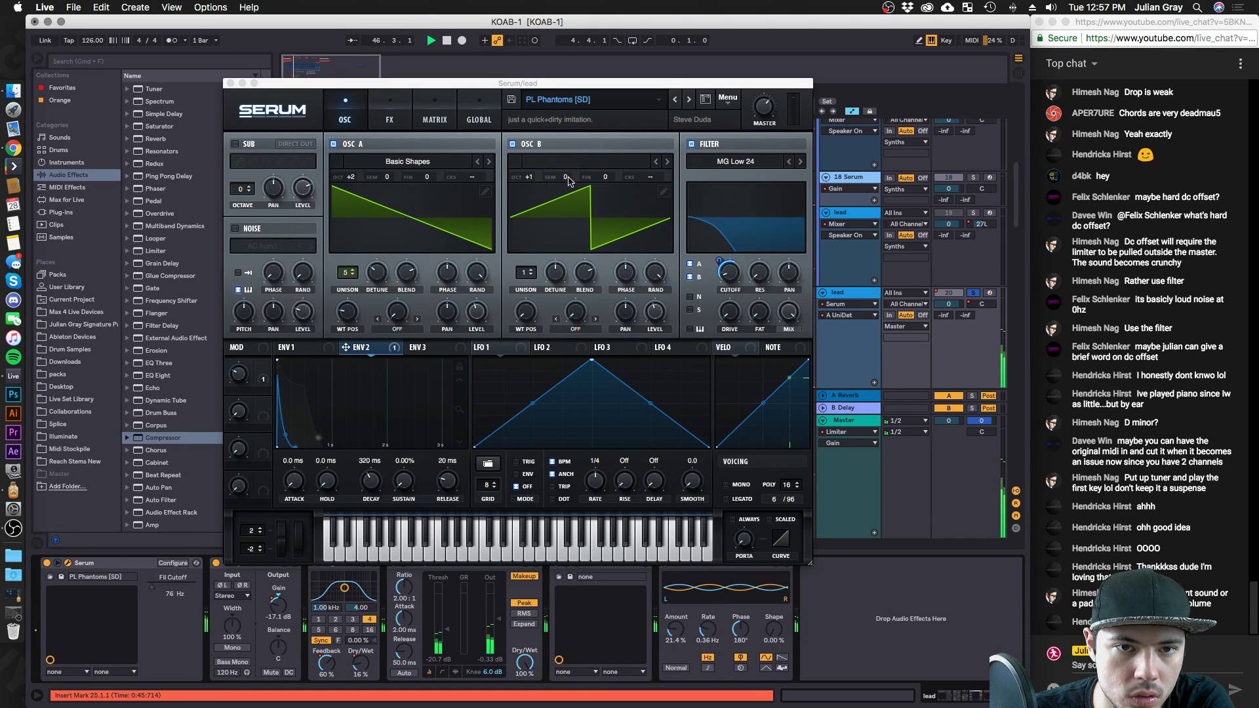
Try oscillator B at +7 semitones during playback and return it to 0.
drag(568, 177, 585, 147)
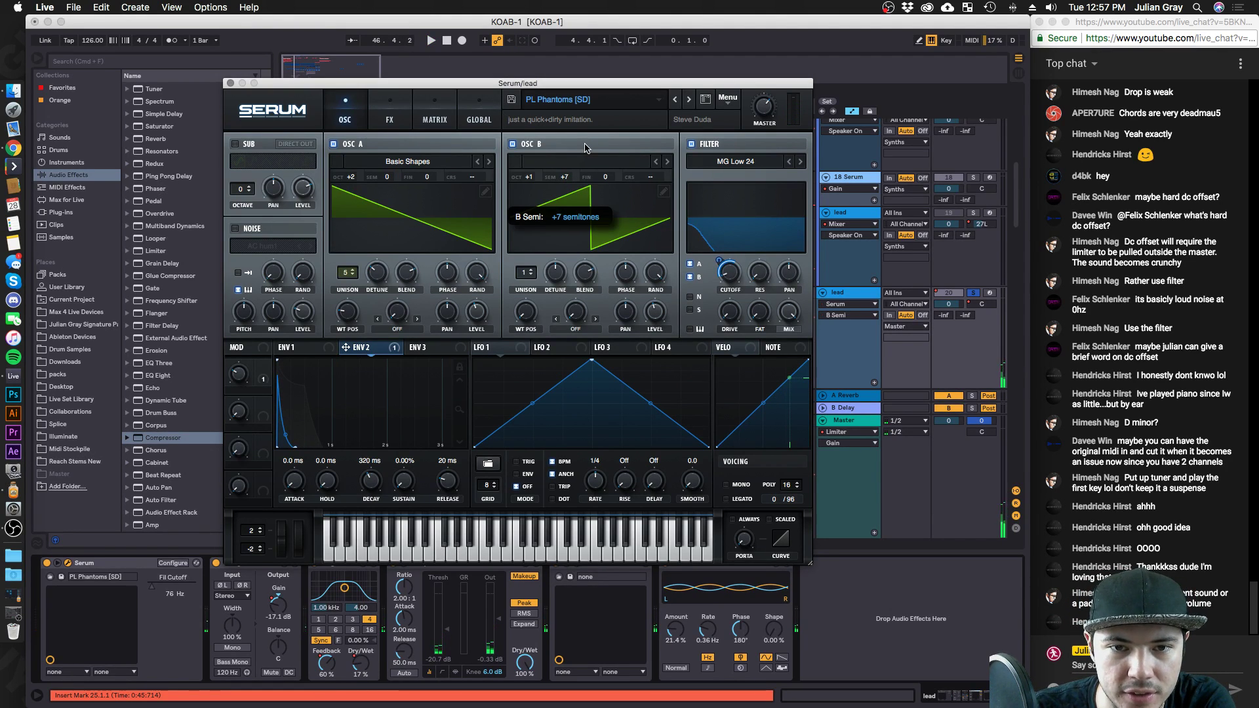
key(space)
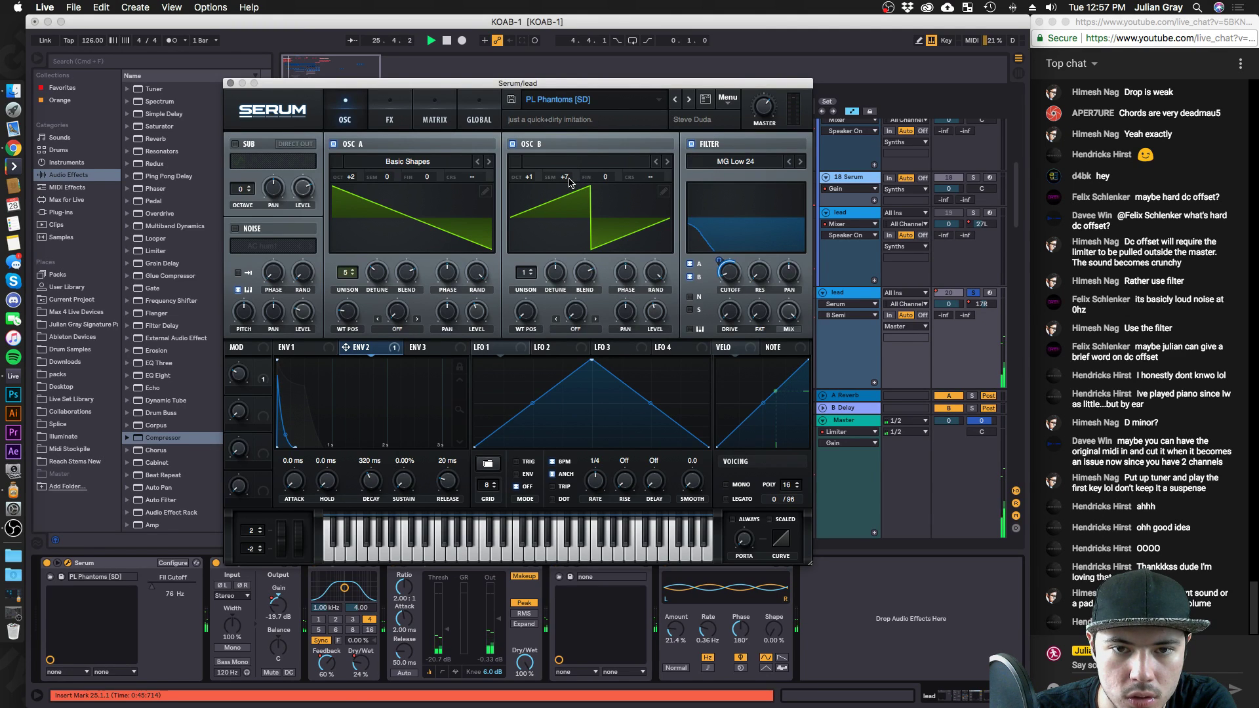
drag(567, 178, 564, 223)
Delete the lead's Serum MasterVol automation across the whole arrangement and set the master volume to 74%.
mouse_move(719, 260)
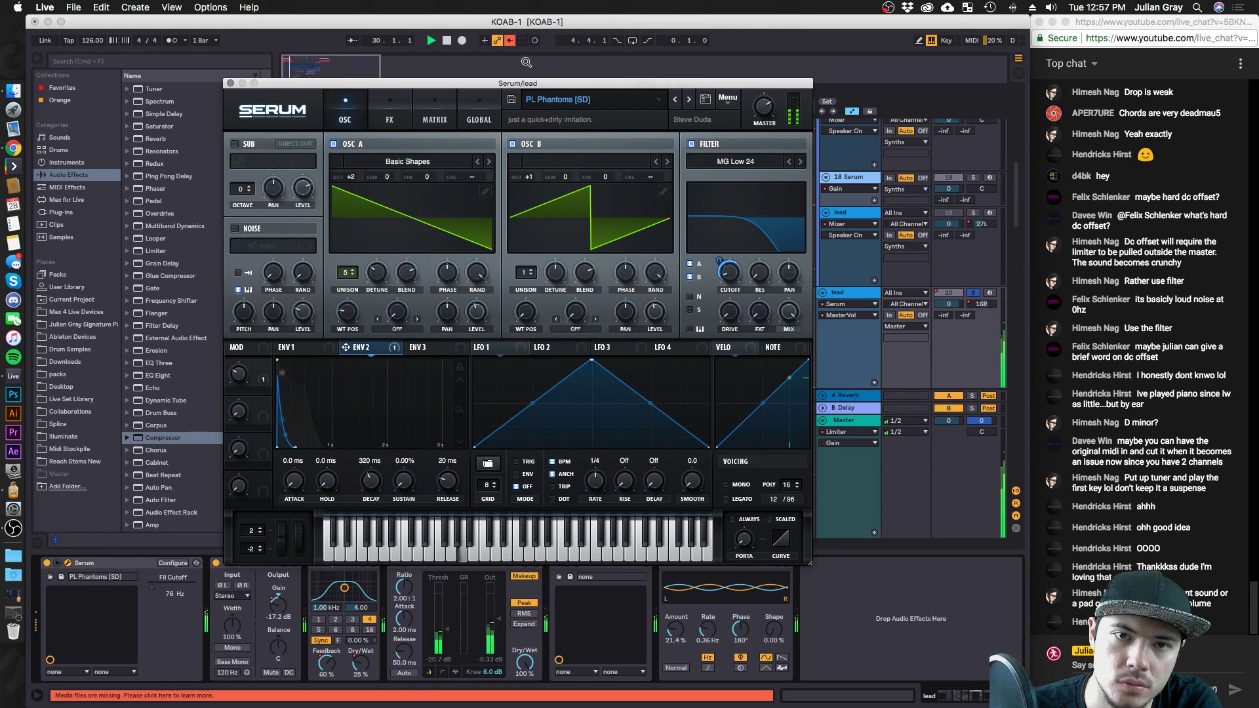
click(510, 41)
drag(518, 84, 448, 430)
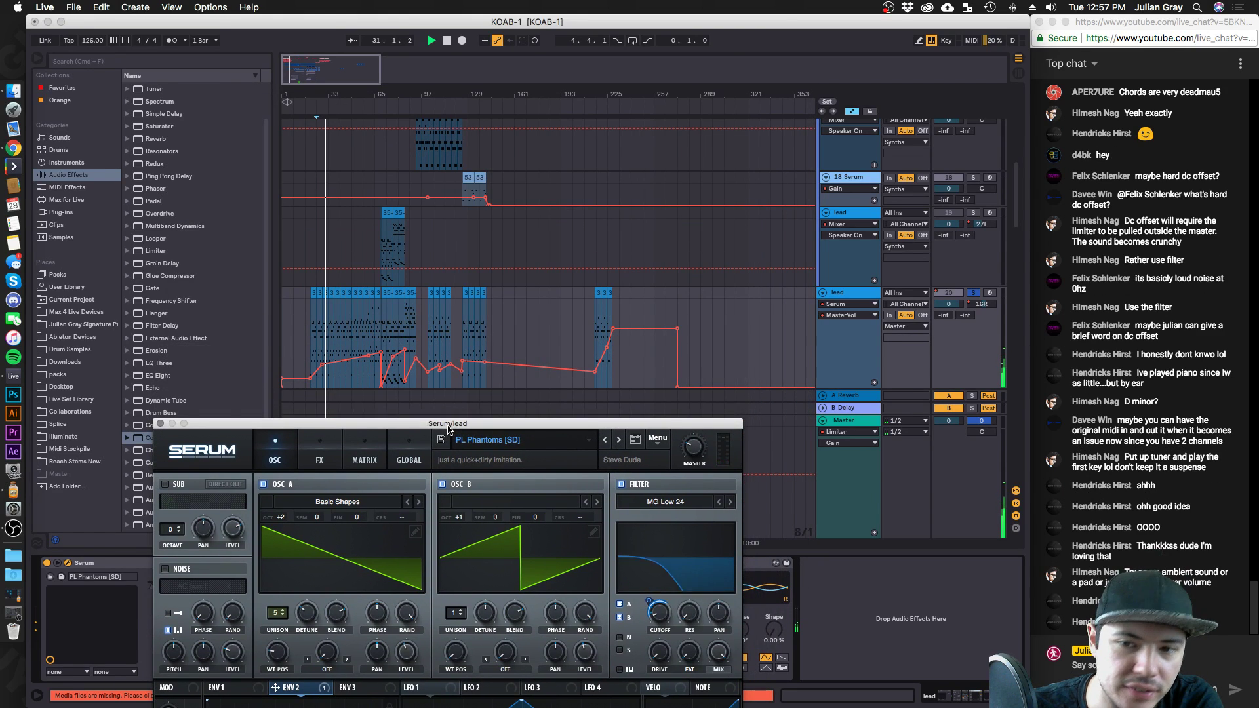
drag(689, 367, 273, 366)
key(Delete)
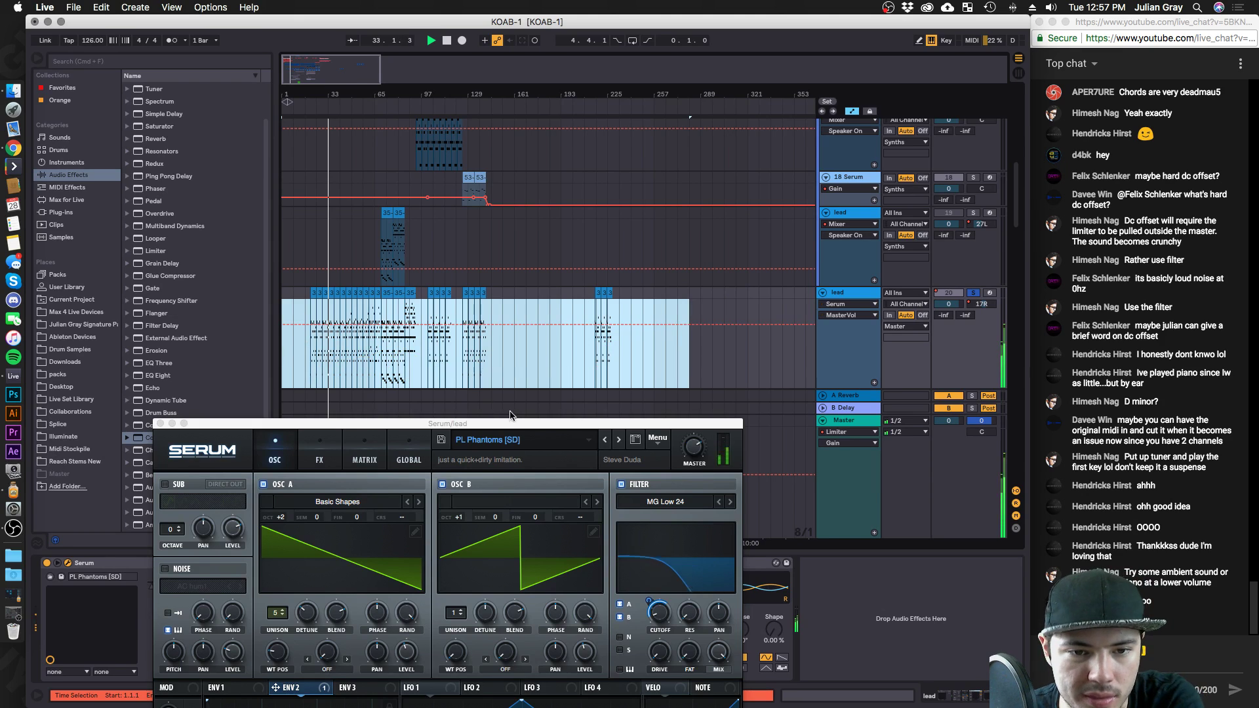
drag(690, 446, 690, 443)
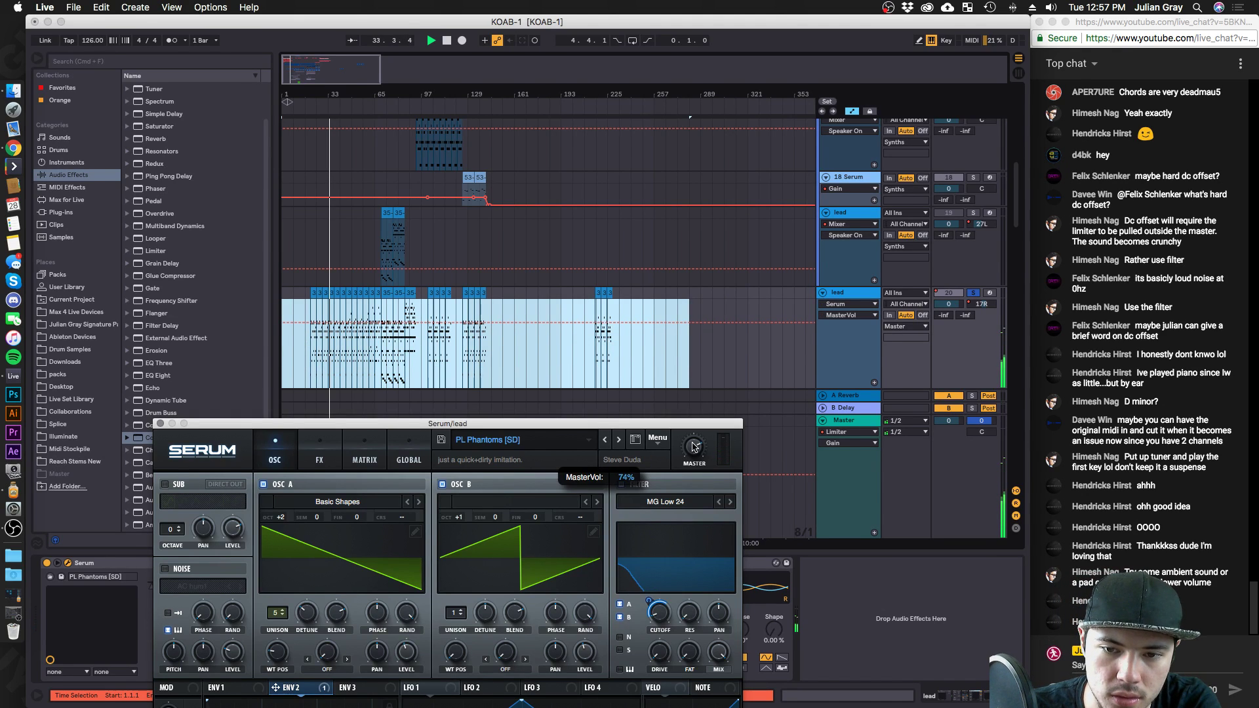
click(316, 348)
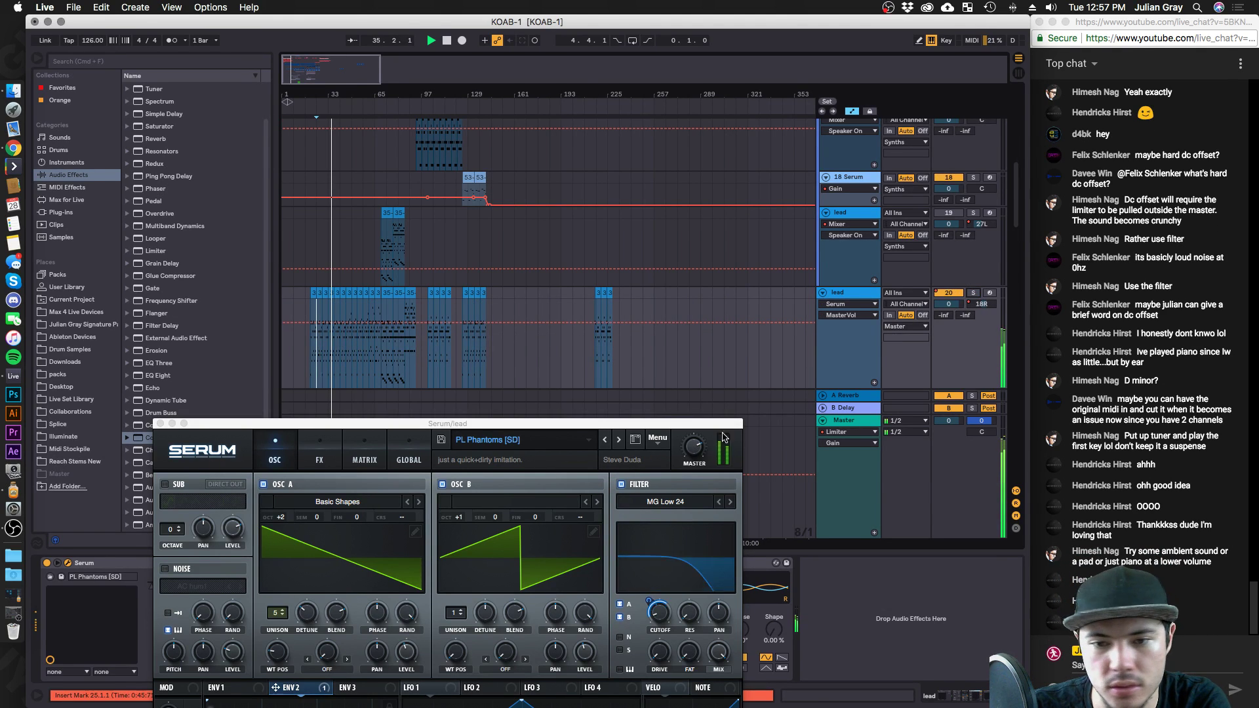
Set the lead track's volume to -0.5 dB.
click(866, 304)
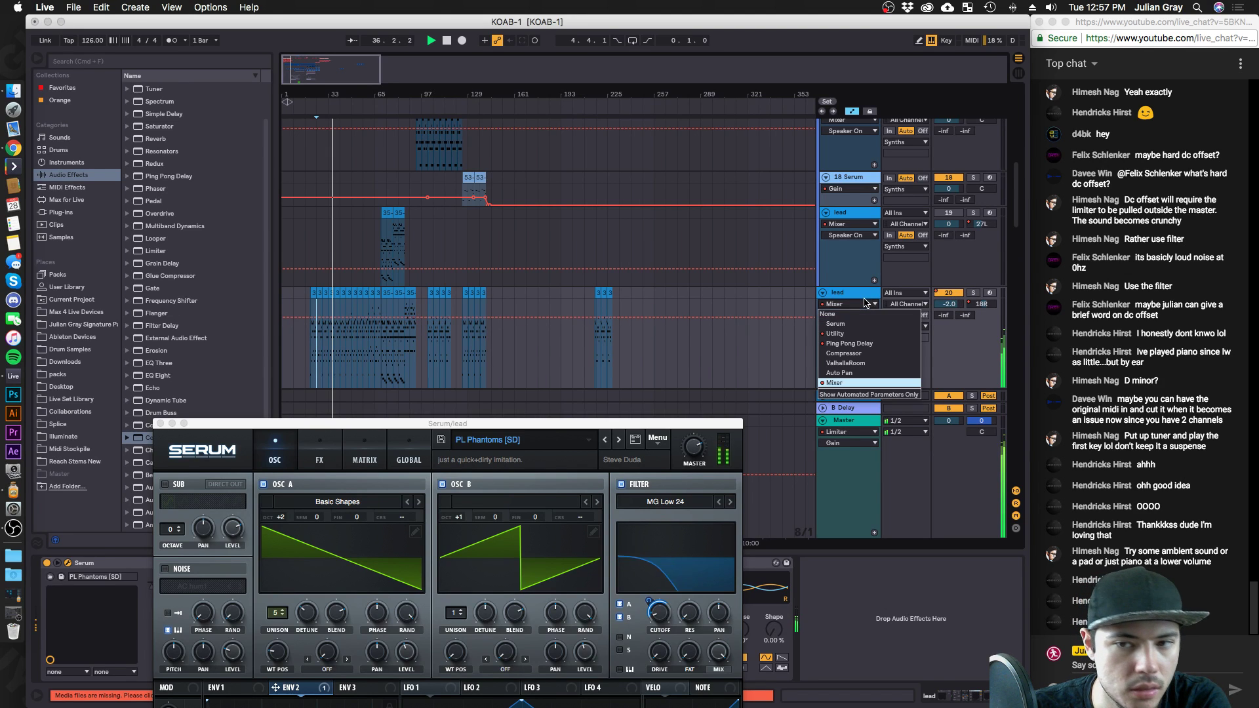
click(951, 303)
drag(951, 301, 951, 293)
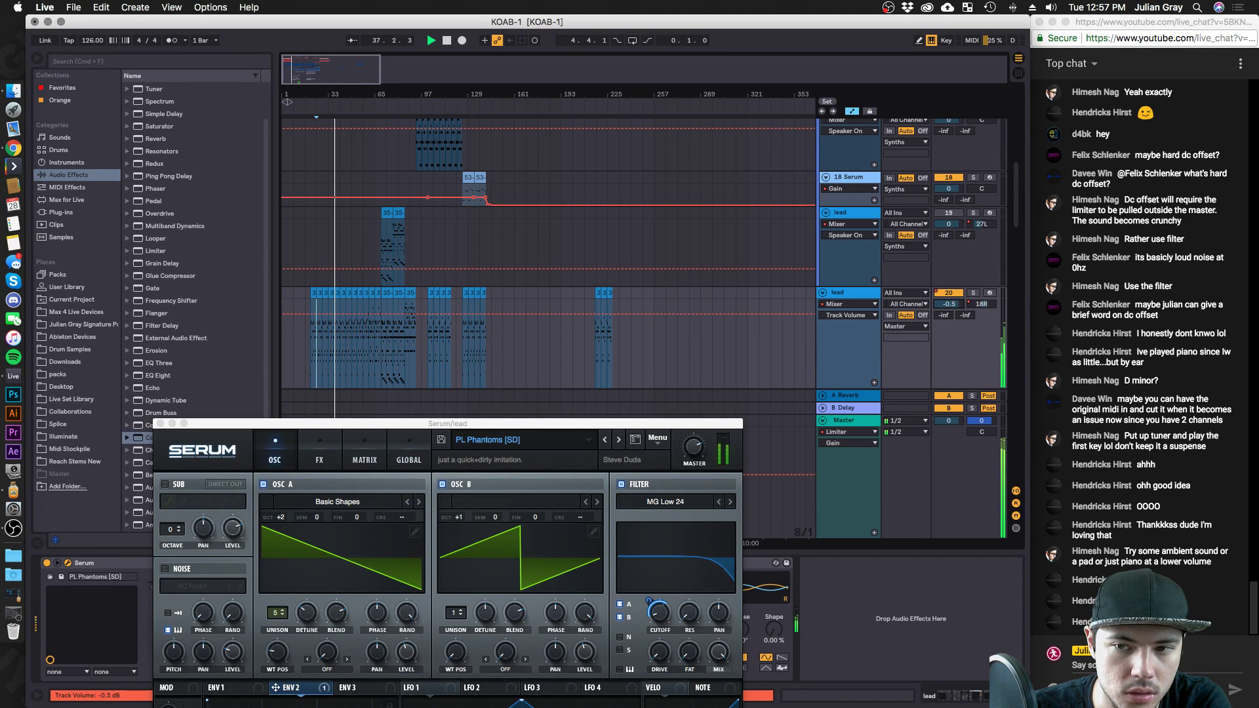
Raise the lead's Serum oscillator B to +3 octaves and set the synth's master volume to 71%.
click(828, 293)
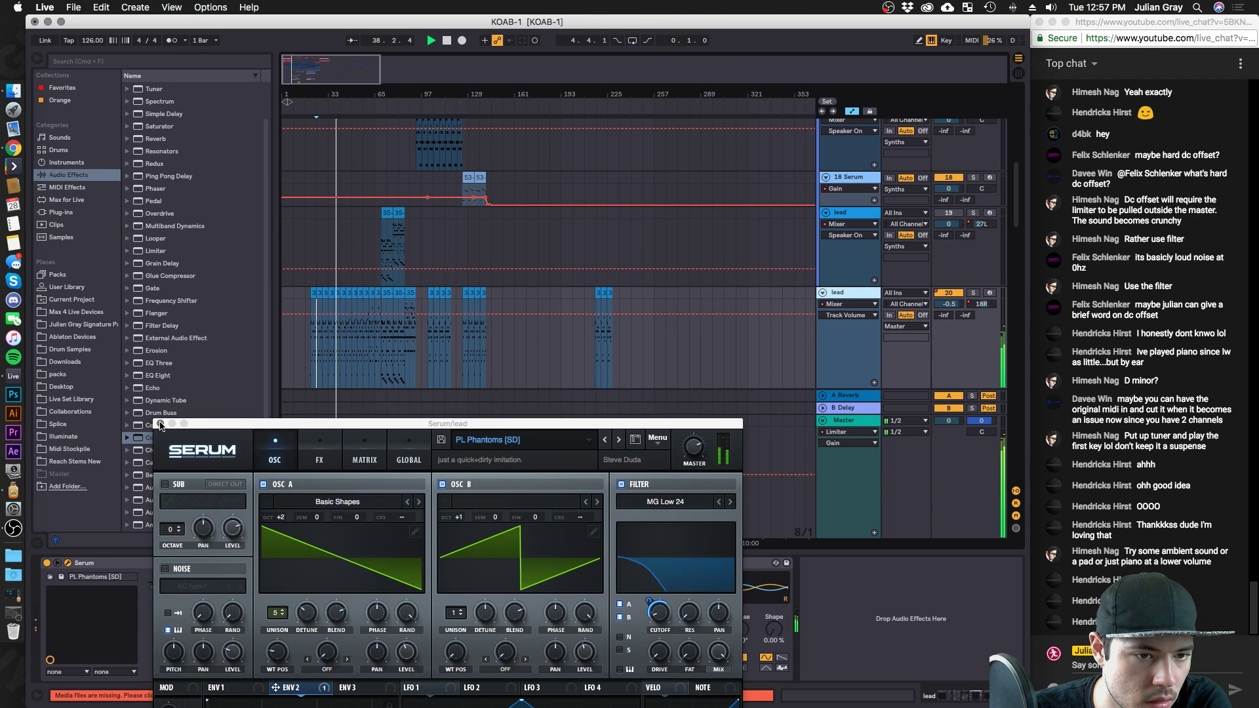
drag(455, 521, 470, 500)
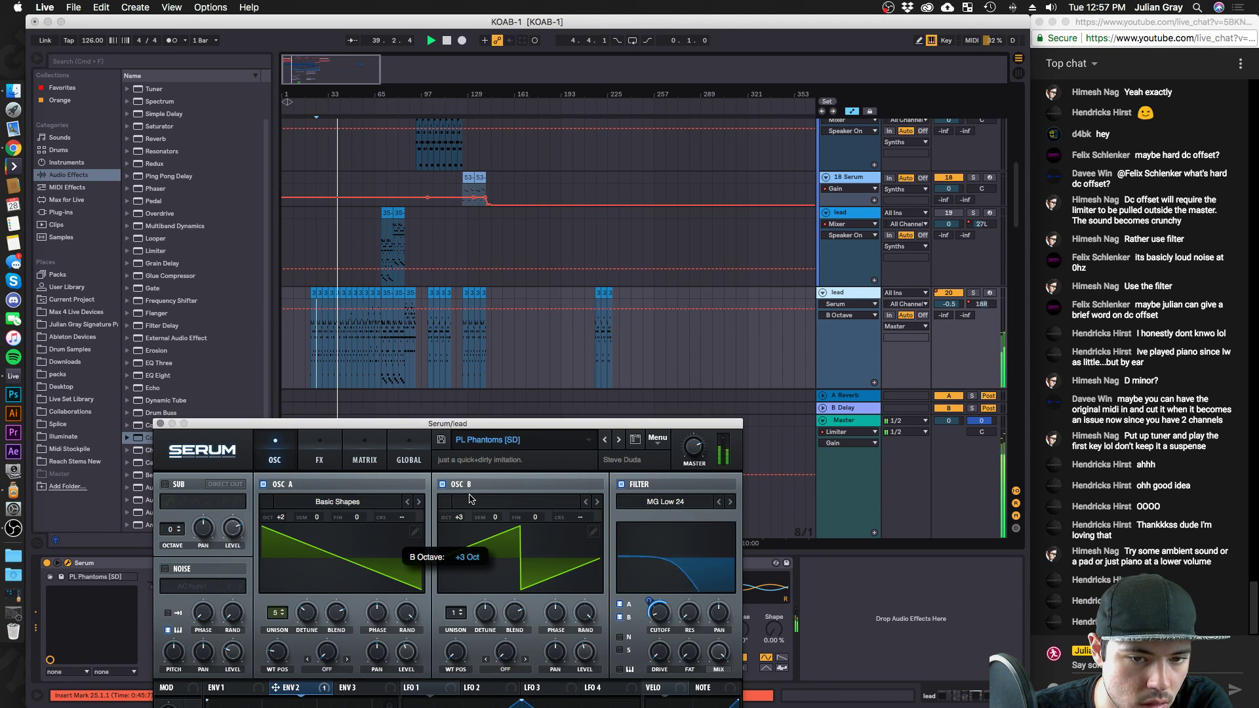
click(696, 457)
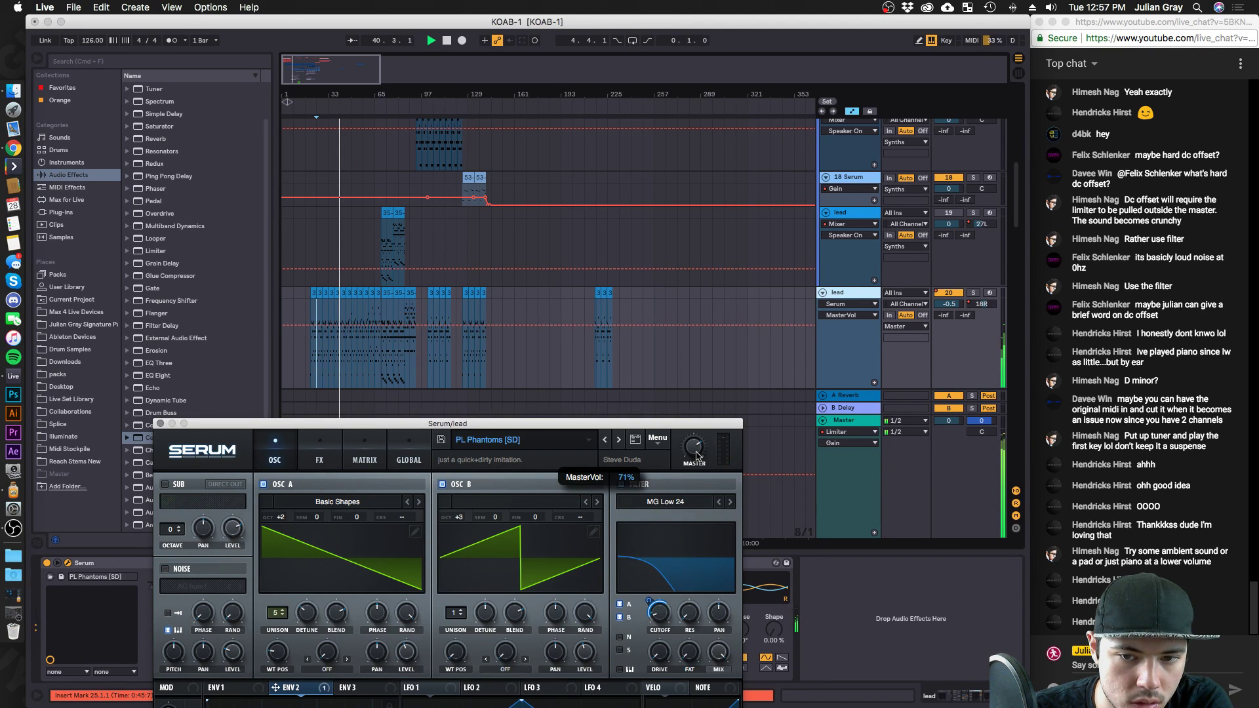
Solo the lead and examine its Ping Pong Delay Dry/Wet automation across the arrangement.
click(973, 292)
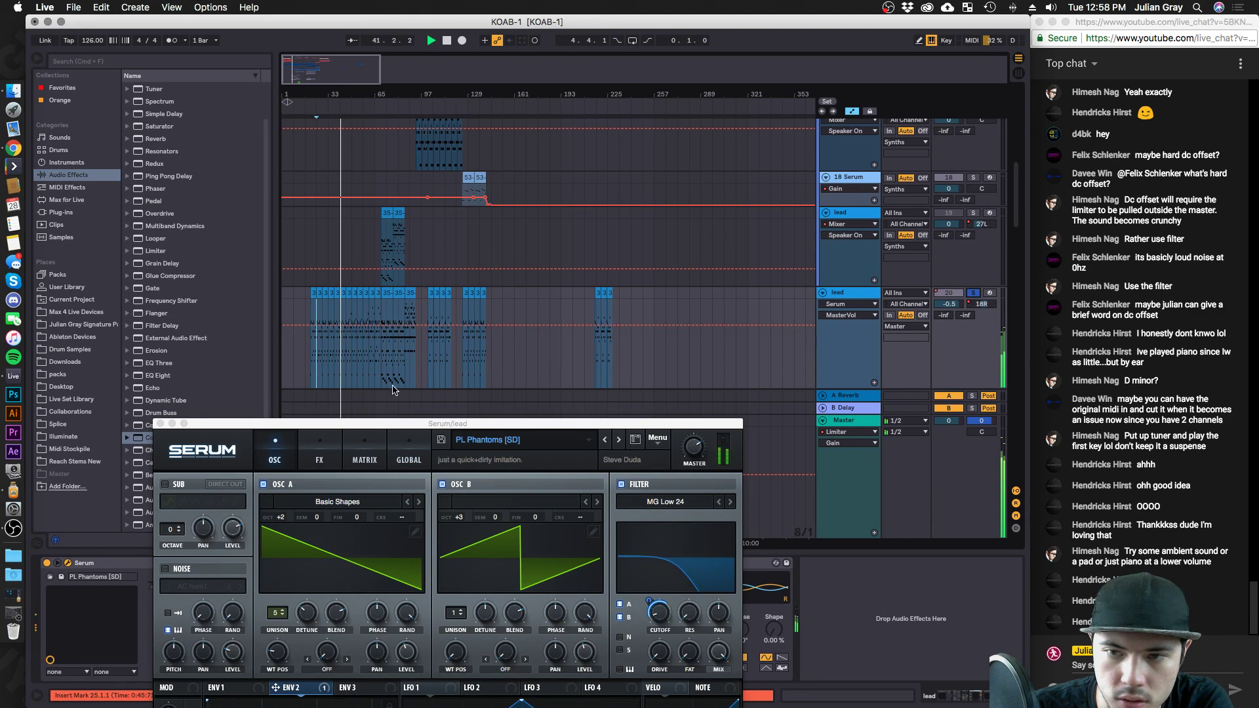
click(160, 423)
click(361, 667)
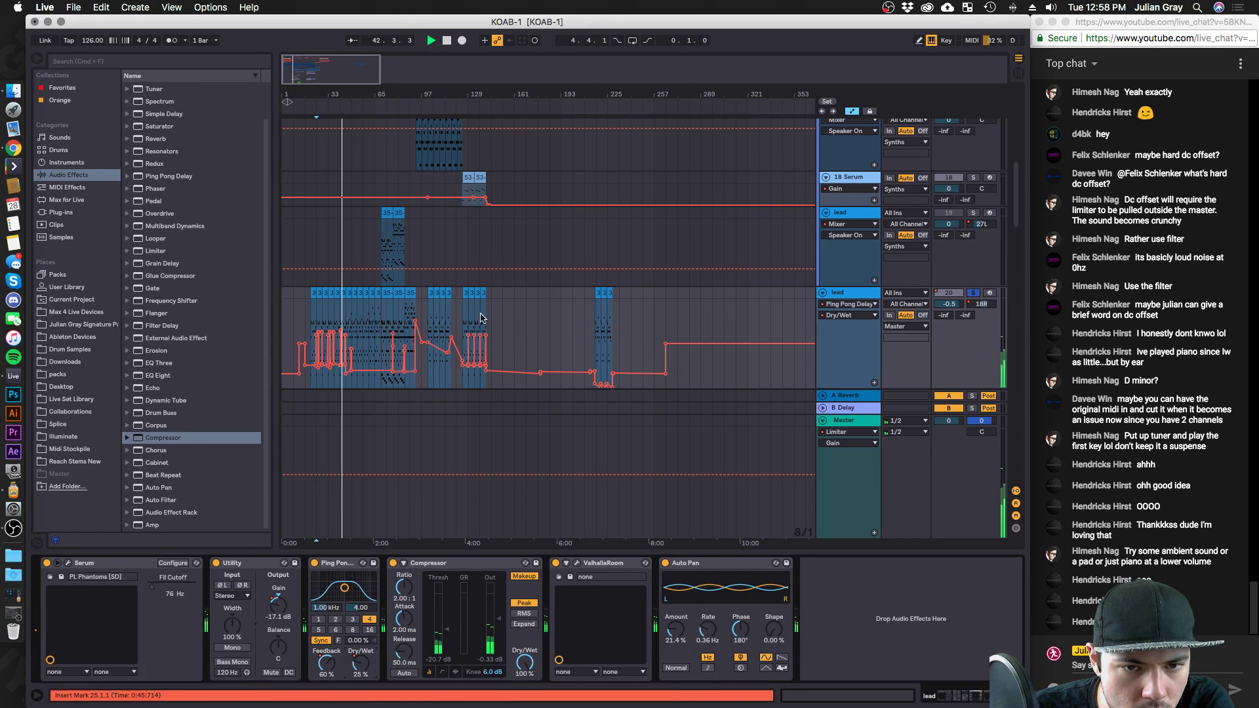
drag(551, 94, 673, 121)
click(415, 328)
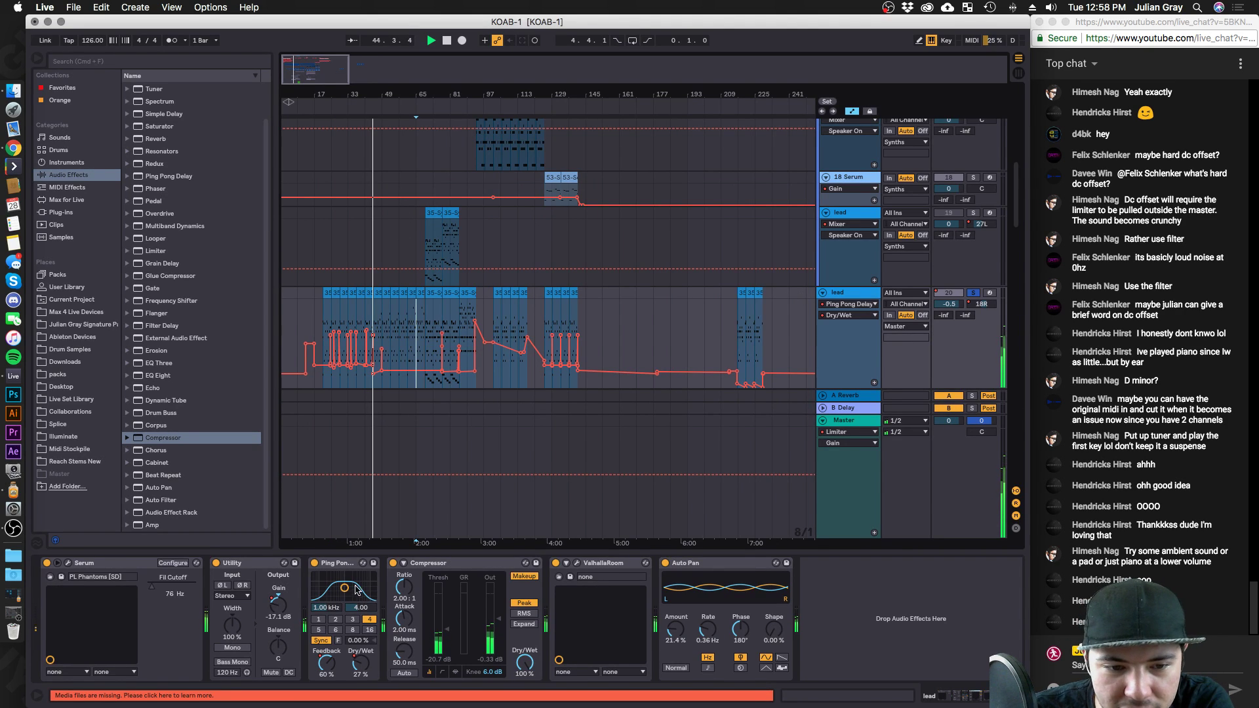
Switch off the lead's Ping Pong Delay and add a second one after it with division 4, 28% dry/wet and an 887 Hz, 3.85 filter.
click(314, 563)
drag(169, 176, 413, 598)
click(448, 619)
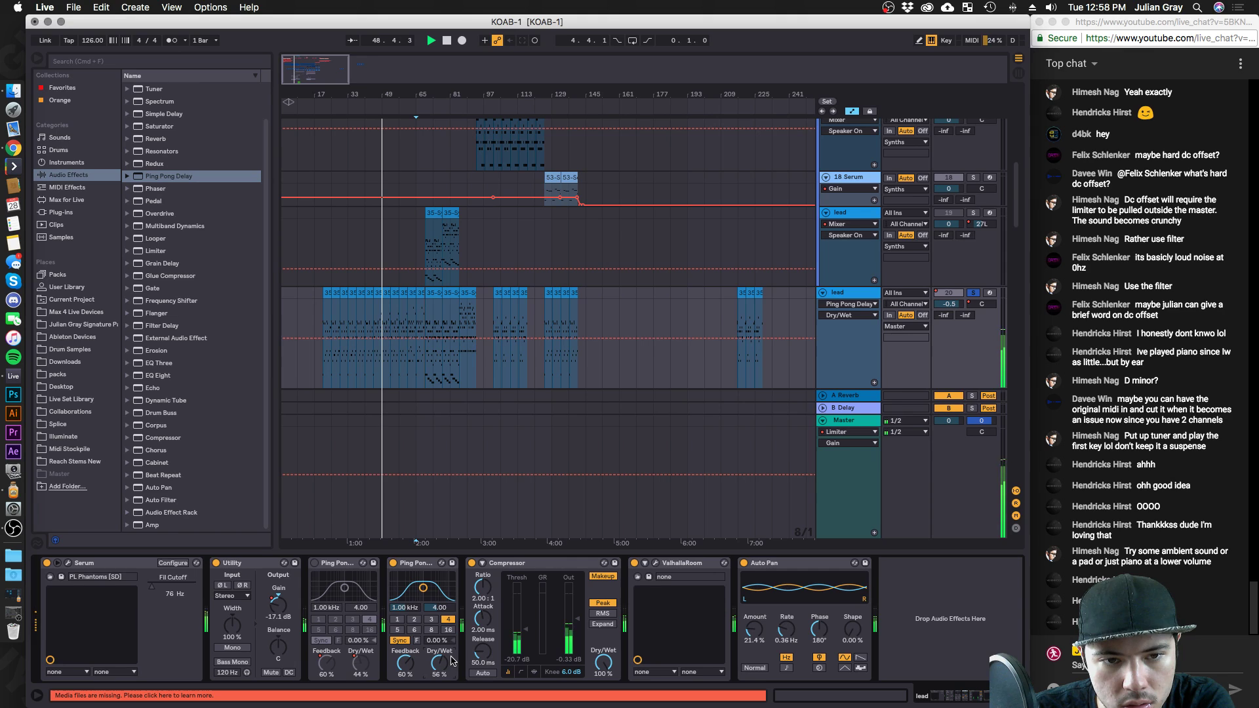
drag(451, 657, 451, 695)
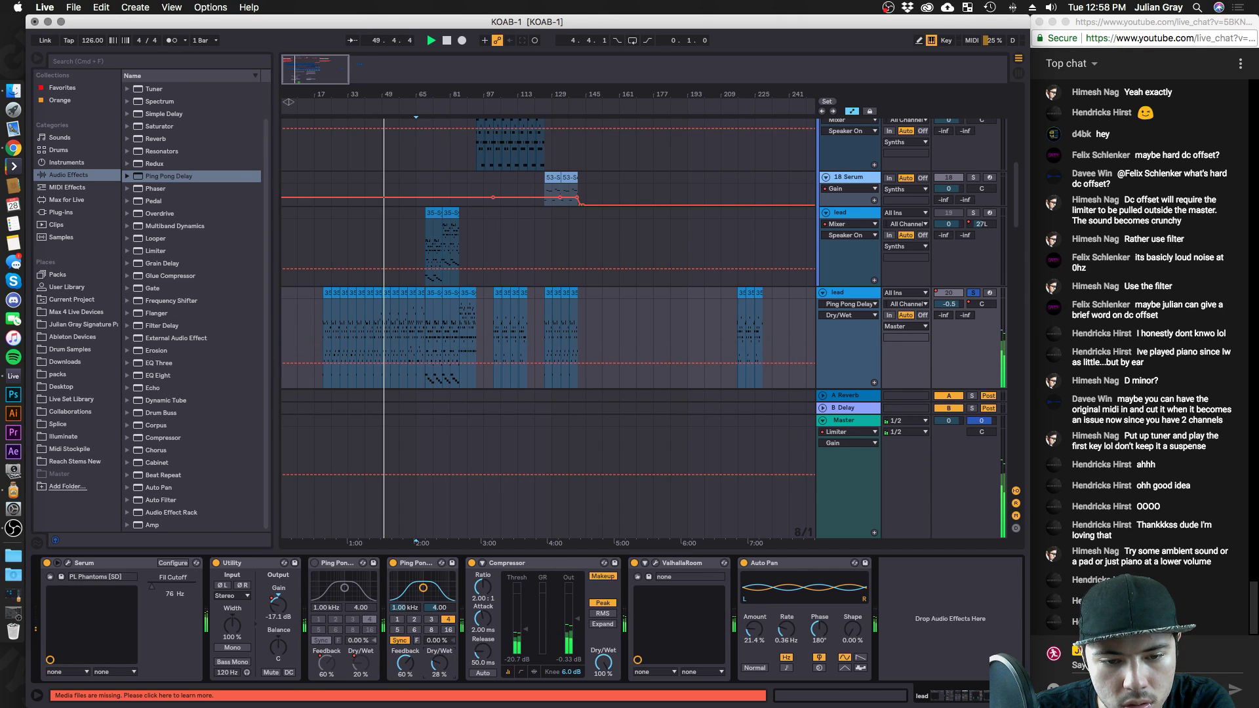
drag(424, 603, 422, 601)
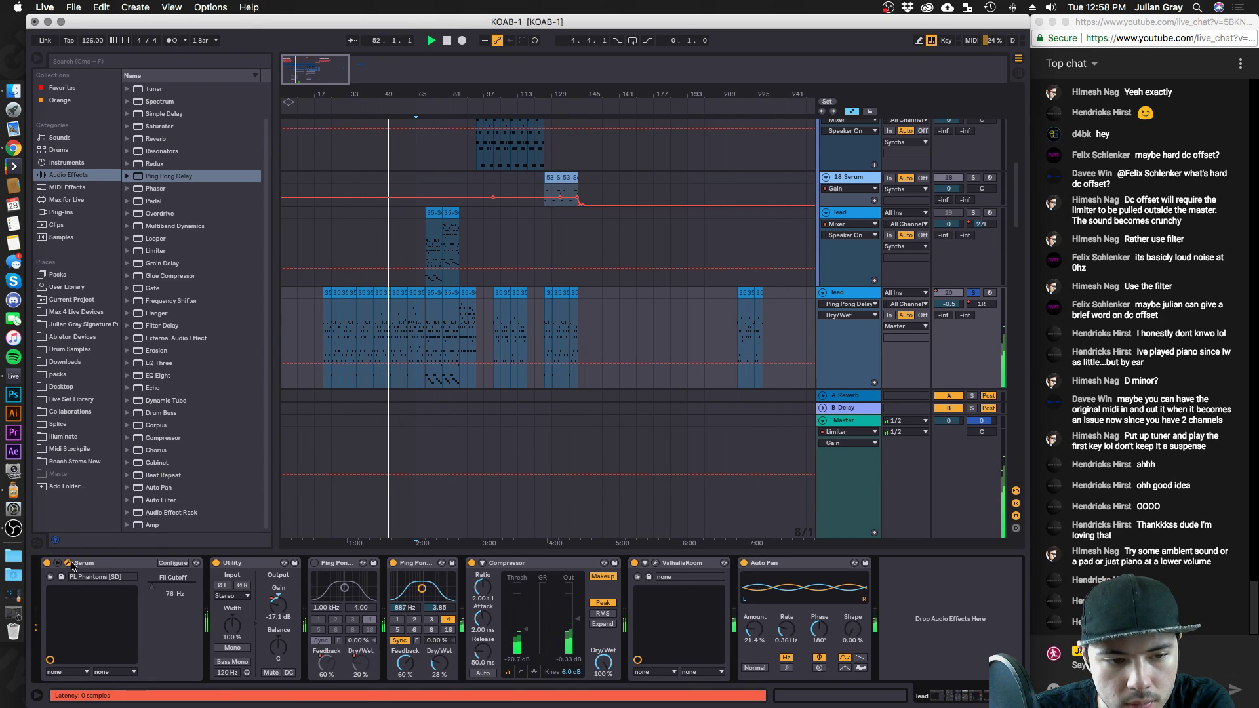
Unsolo the lead and play the full arrangement from bar 17.
click(71, 564)
key(super+alt+p)
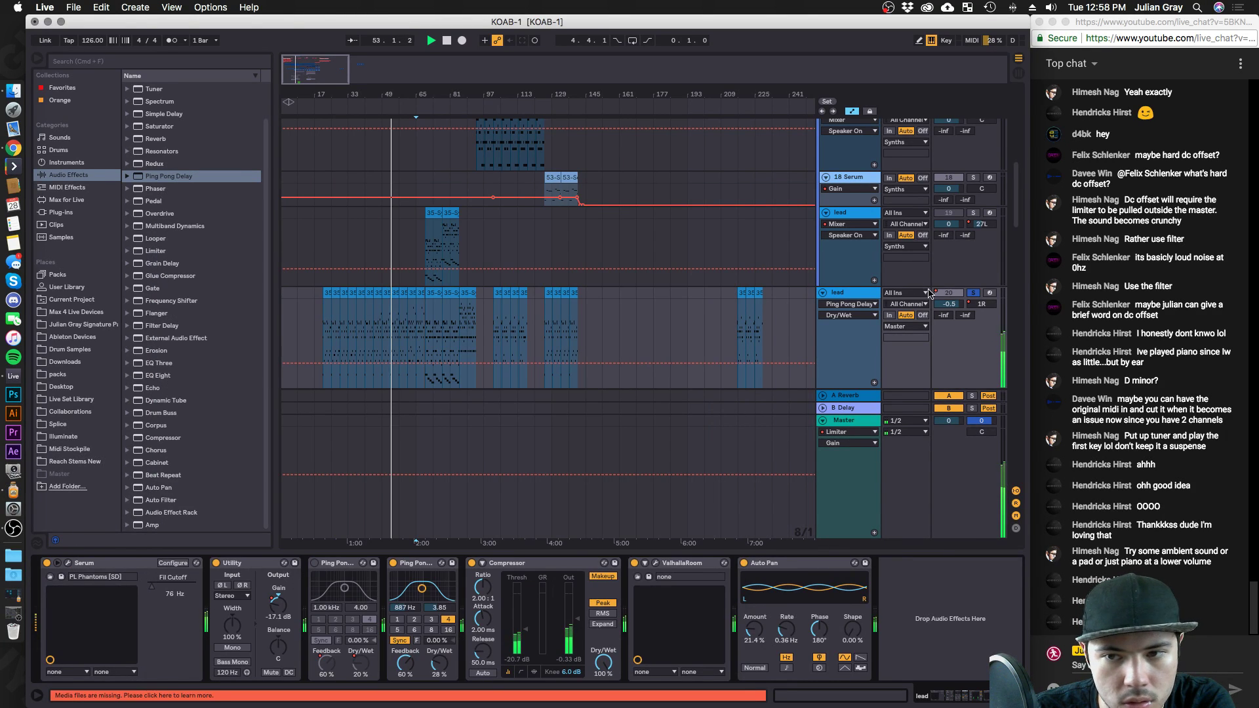
click(342, 312)
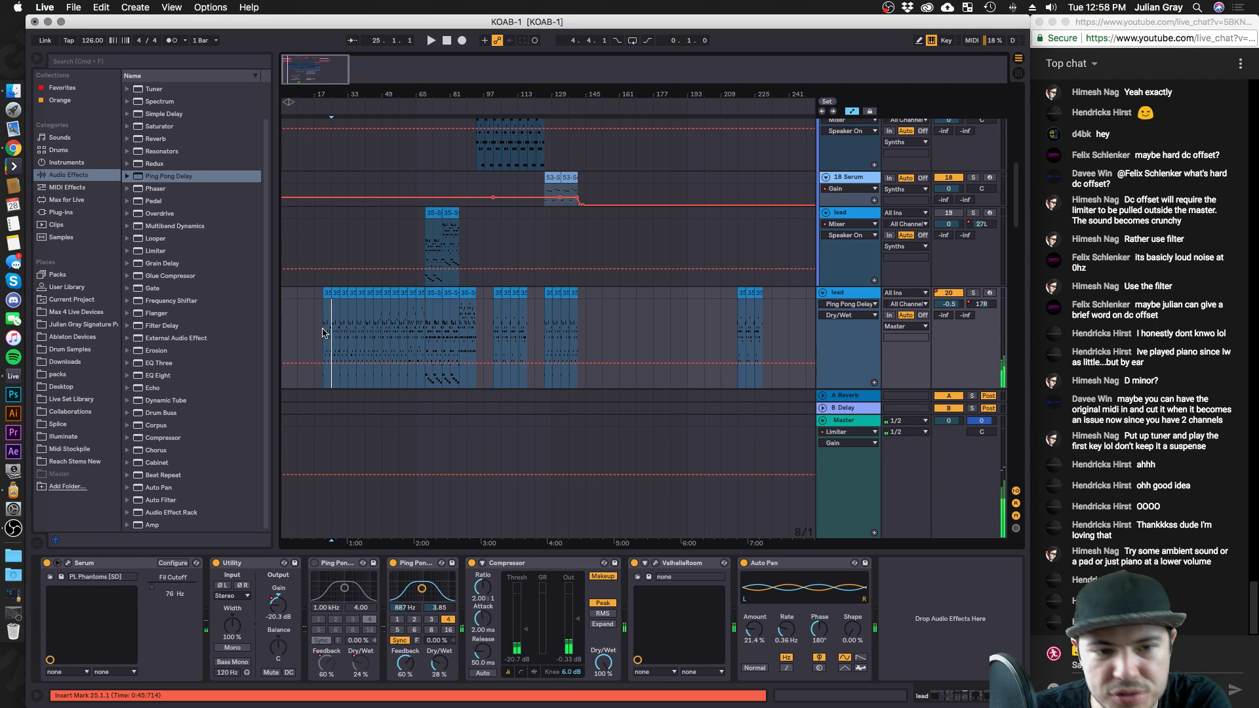
click(318, 326)
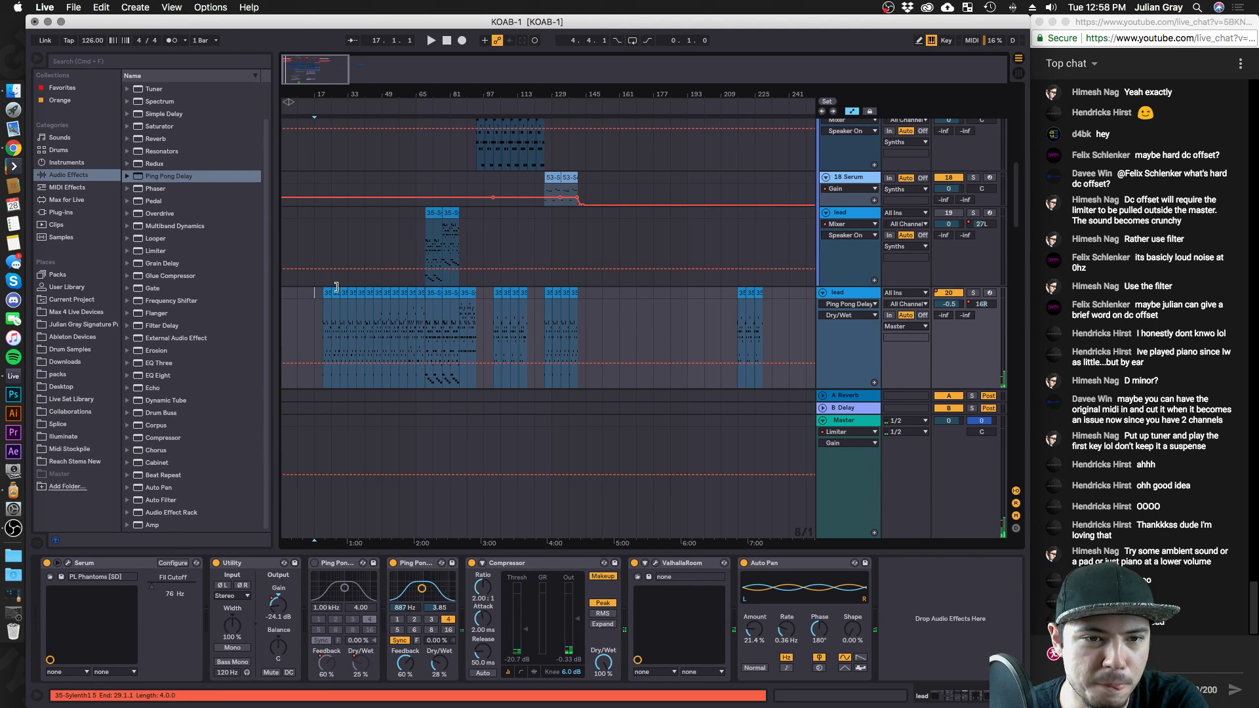
key(space)
key(plus)
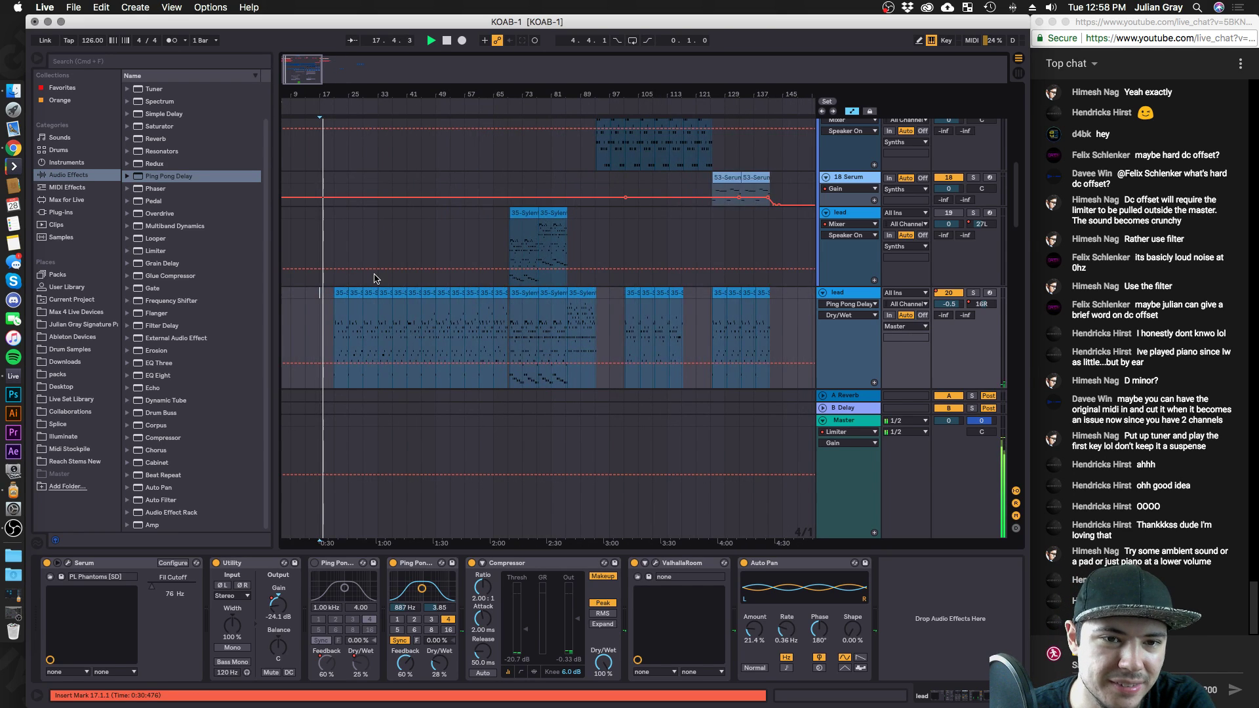
scroll(370, 275, up, 5)
Add ValhallaRoom between the High Pad's Utility and Glue Compressor, with a 19.4% mix and 6.46 s decay.
click(378, 262)
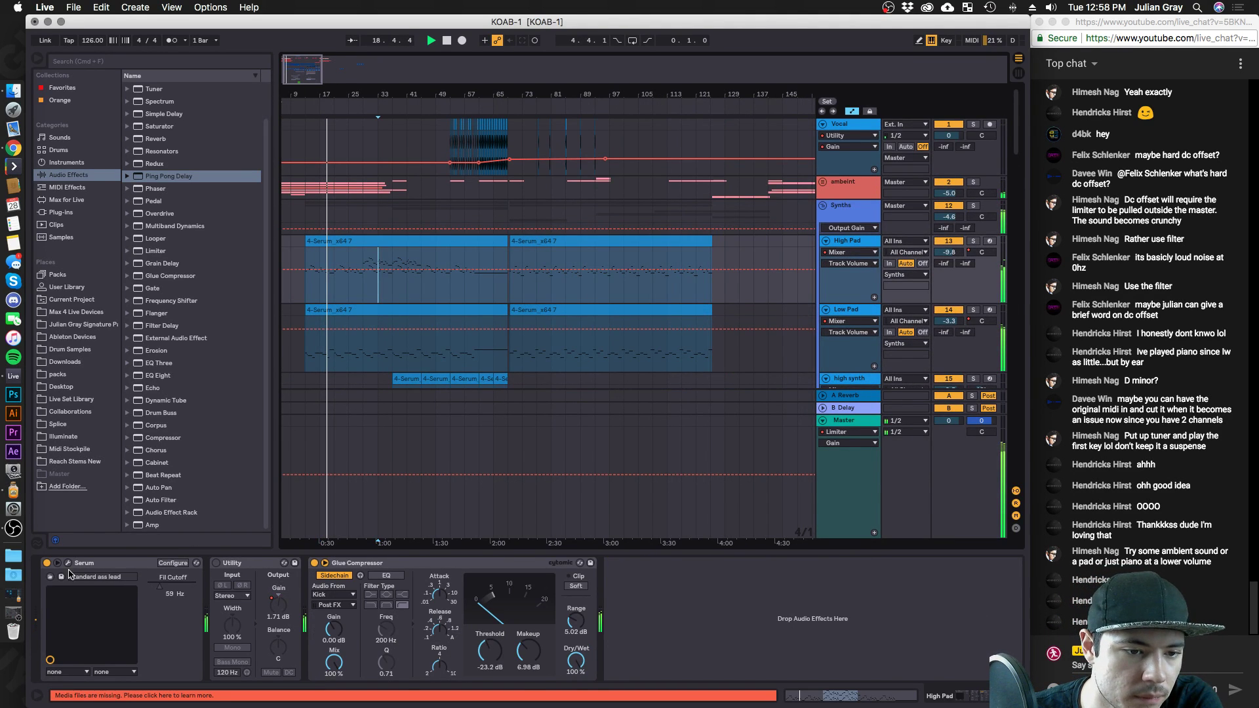
click(66, 212)
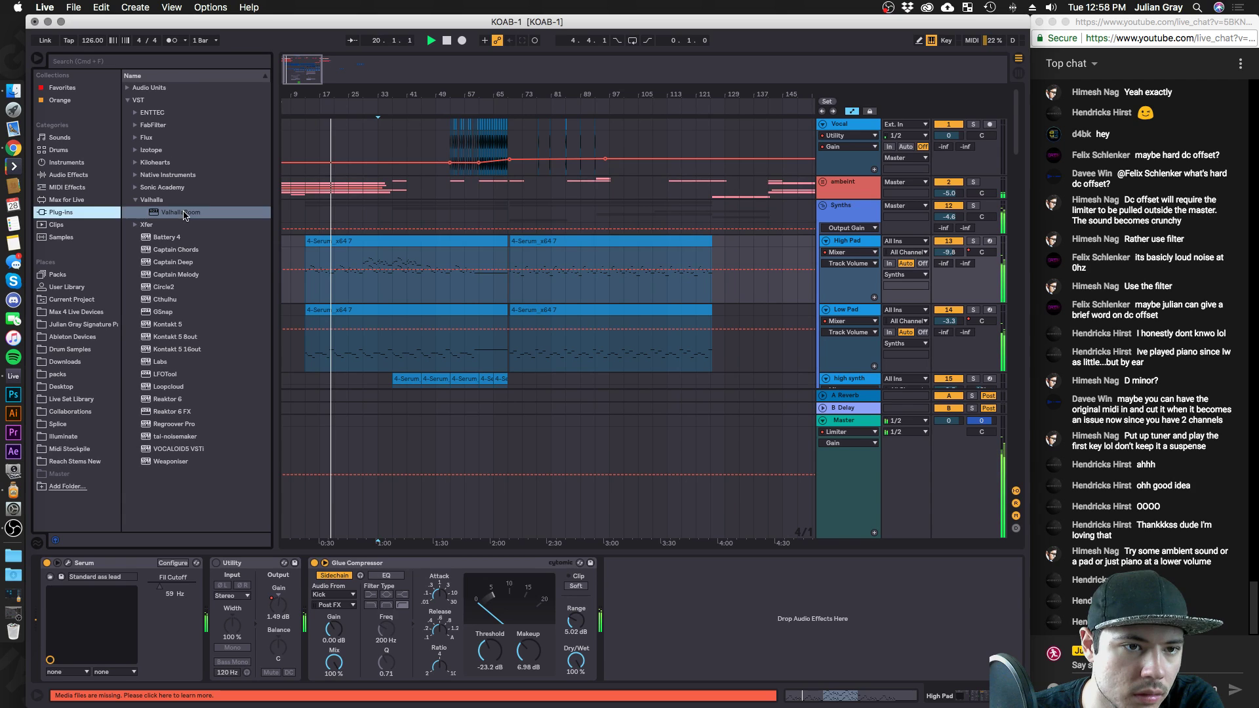
drag(184, 213, 353, 597)
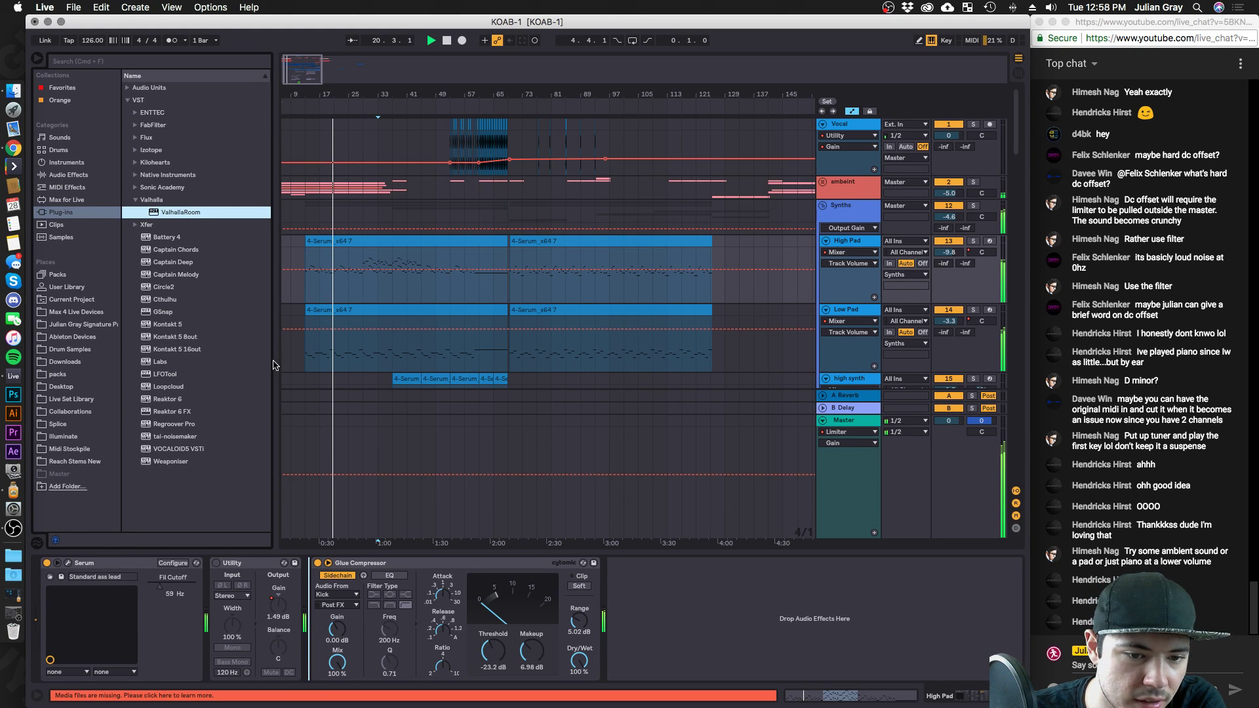
drag(176, 363, 176, 427)
mouse_move(279, 412)
mouse_down()
mouse_move(279, 390)
mouse_move(326, 371)
mouse_move(279, 394)
mouse_up()
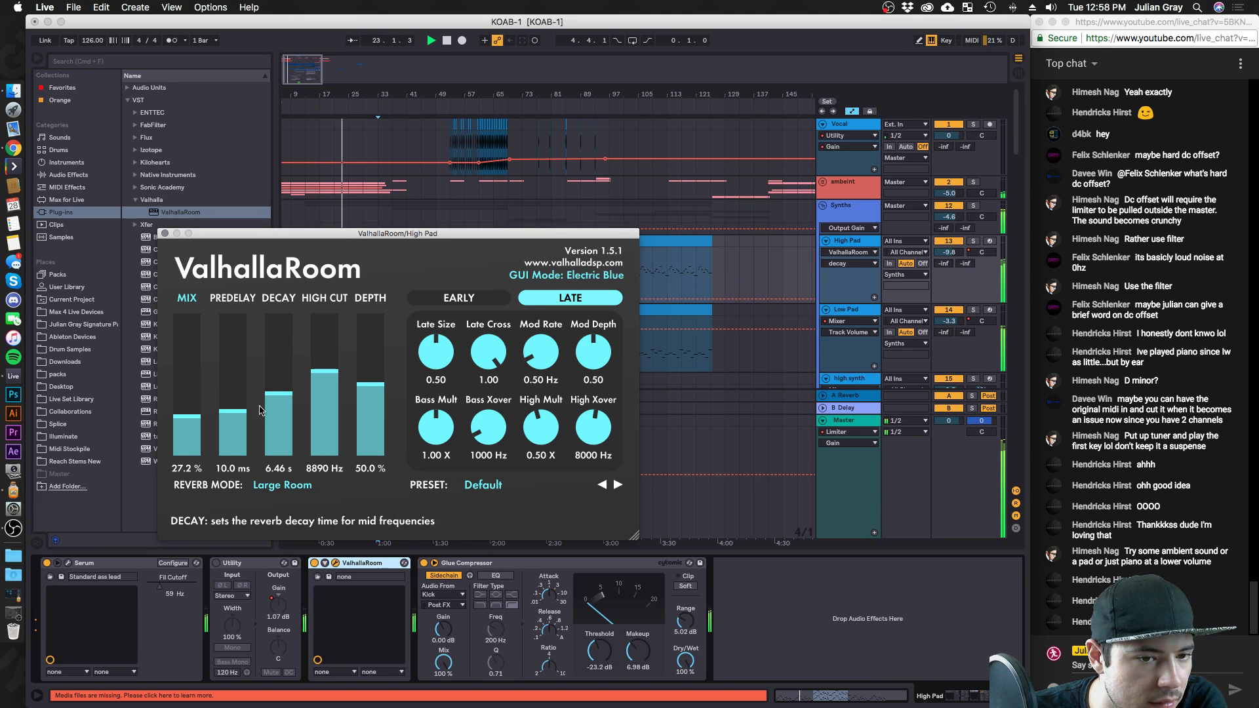
drag(190, 416, 201, 428)
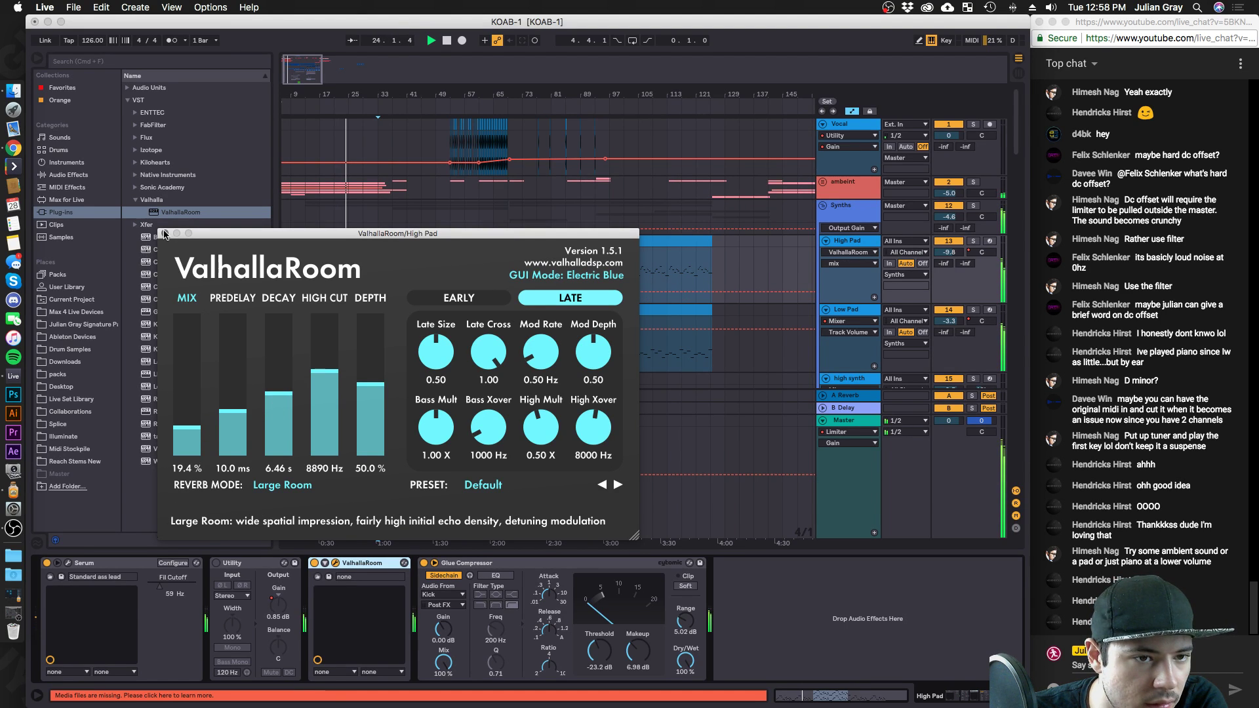
Close the ValhallaRoom window and raise the High Pad's track volume slightly.
key(super+alt+p)
drag(956, 254, 948, 216)
click(949, 217)
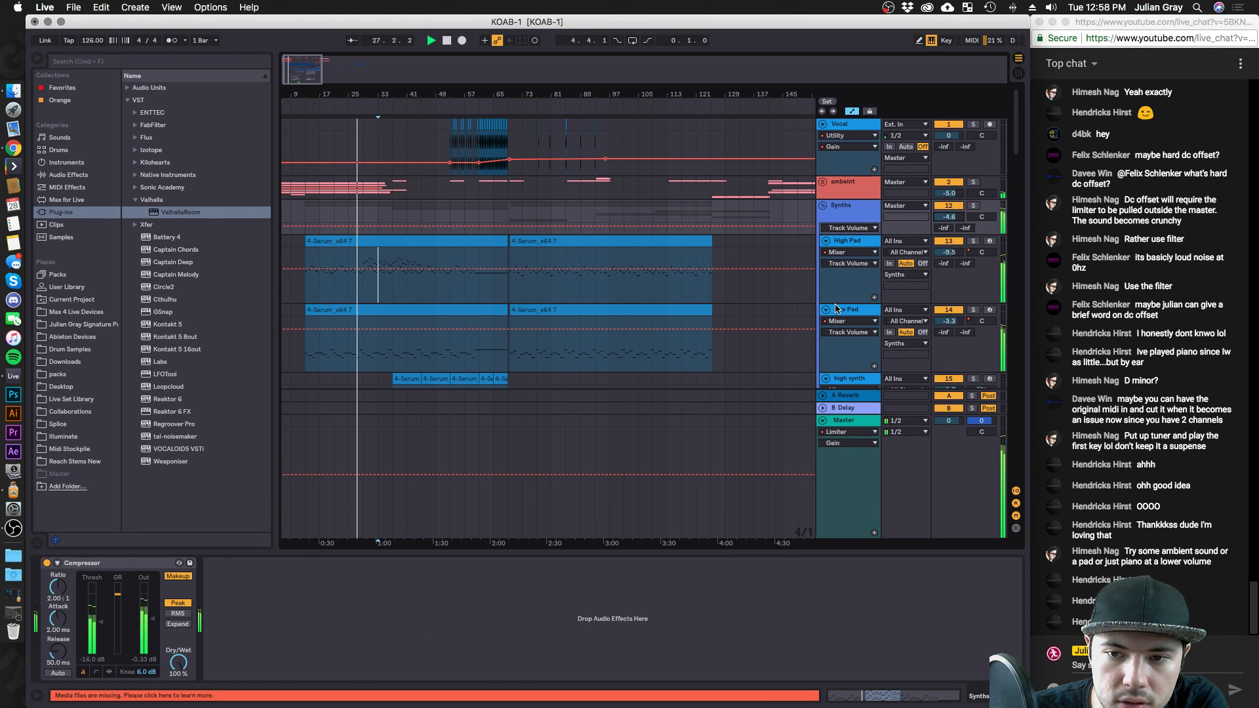
Set the makeup gain of the Low Pad's Glue Compressor to 5.87 dB.
click(836, 309)
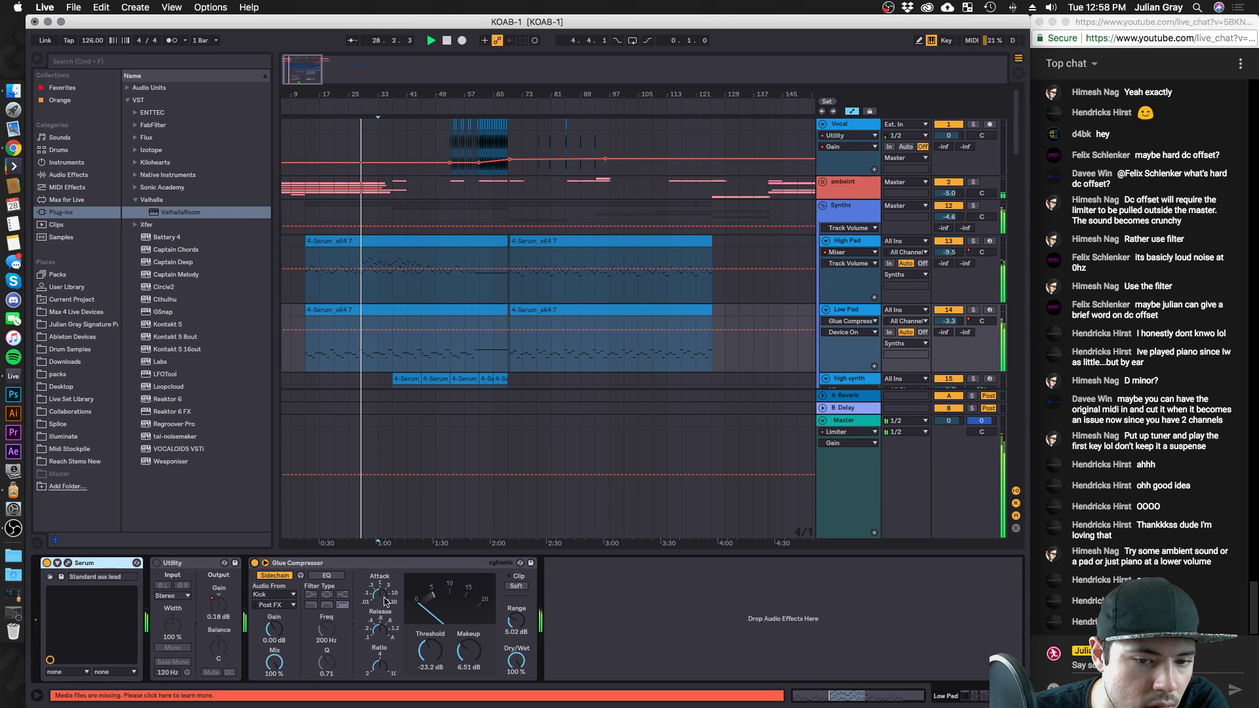
click(470, 651)
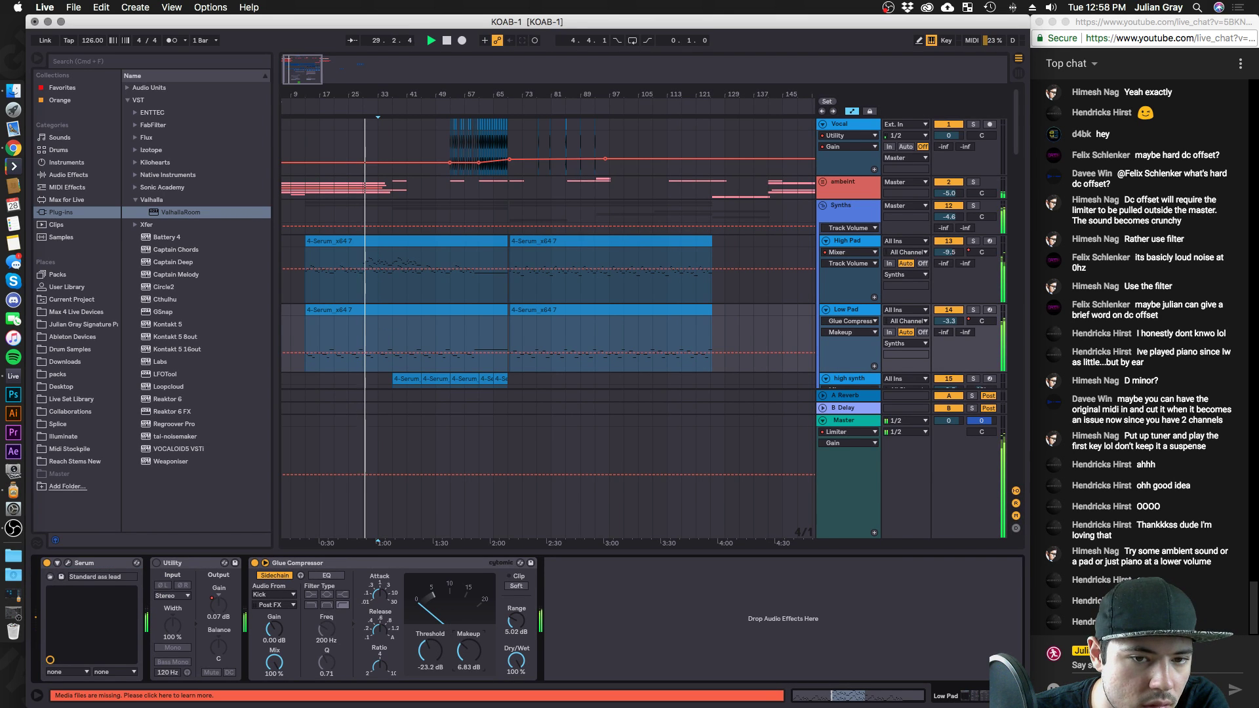
click(494, 331)
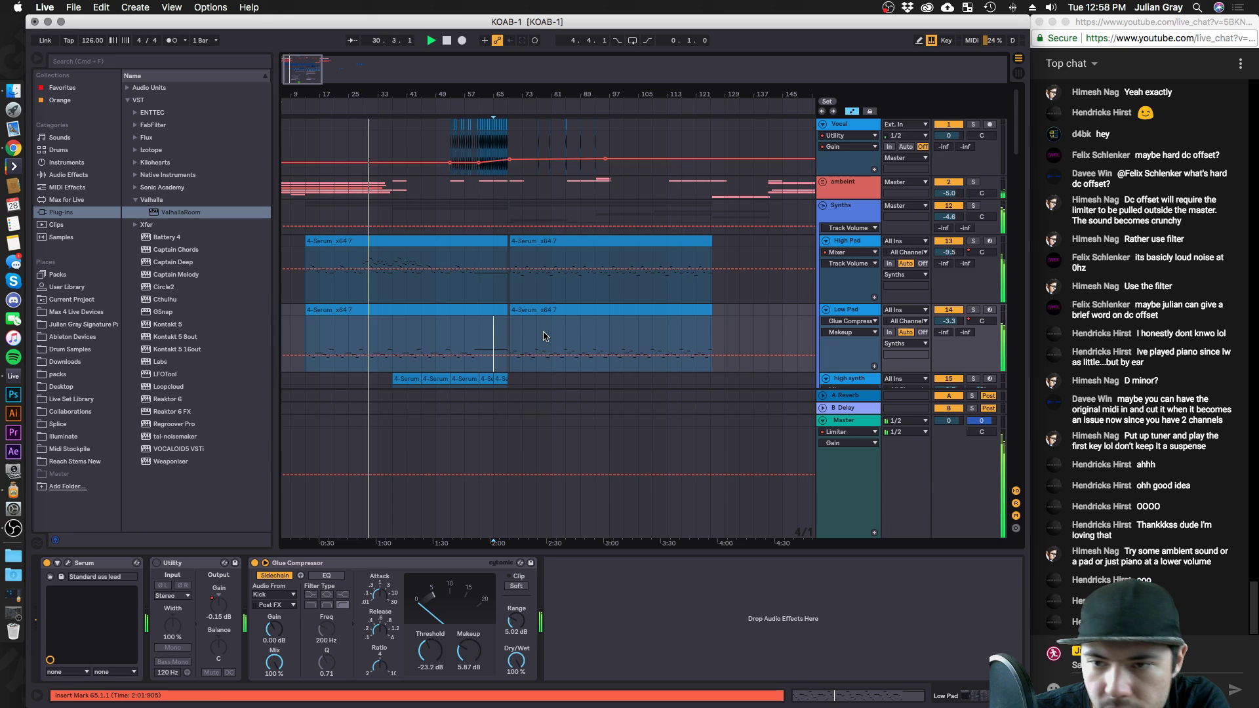
Set the output gain of the Compressor on the panned lead track 20 to 4.29 dB.
scroll(544, 335, down, 5)
scroll(545, 332, down, 3)
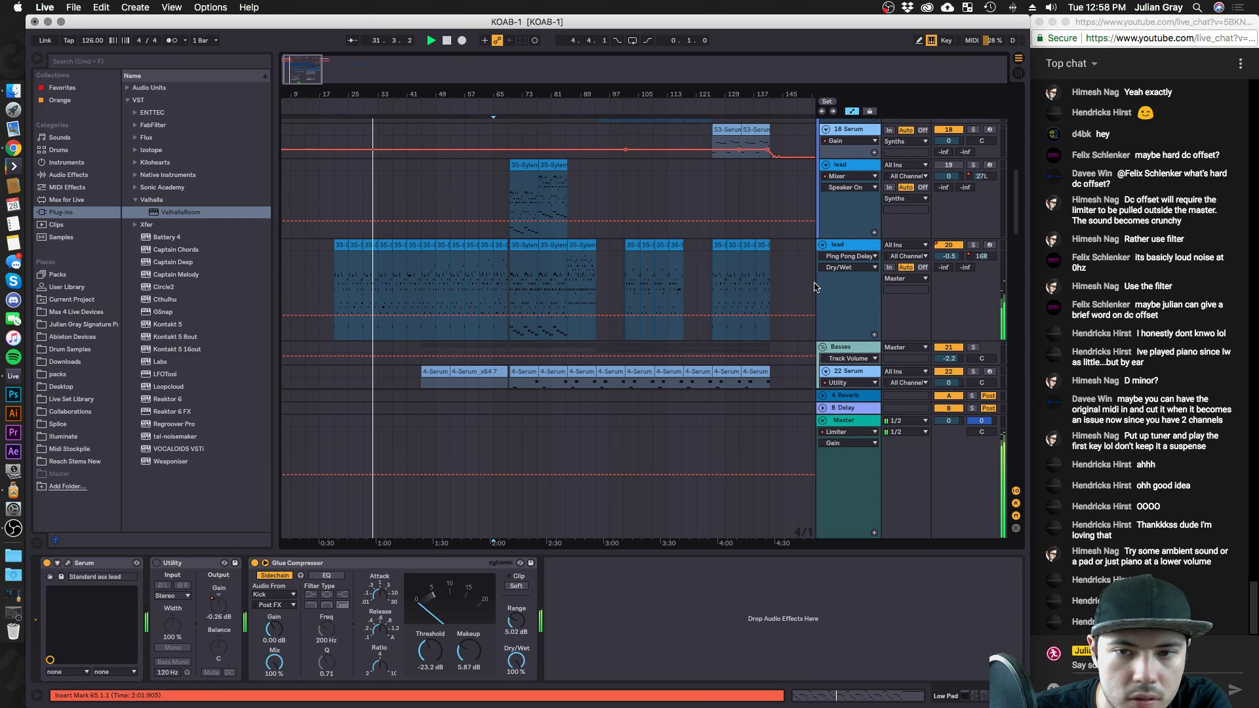
click(855, 246)
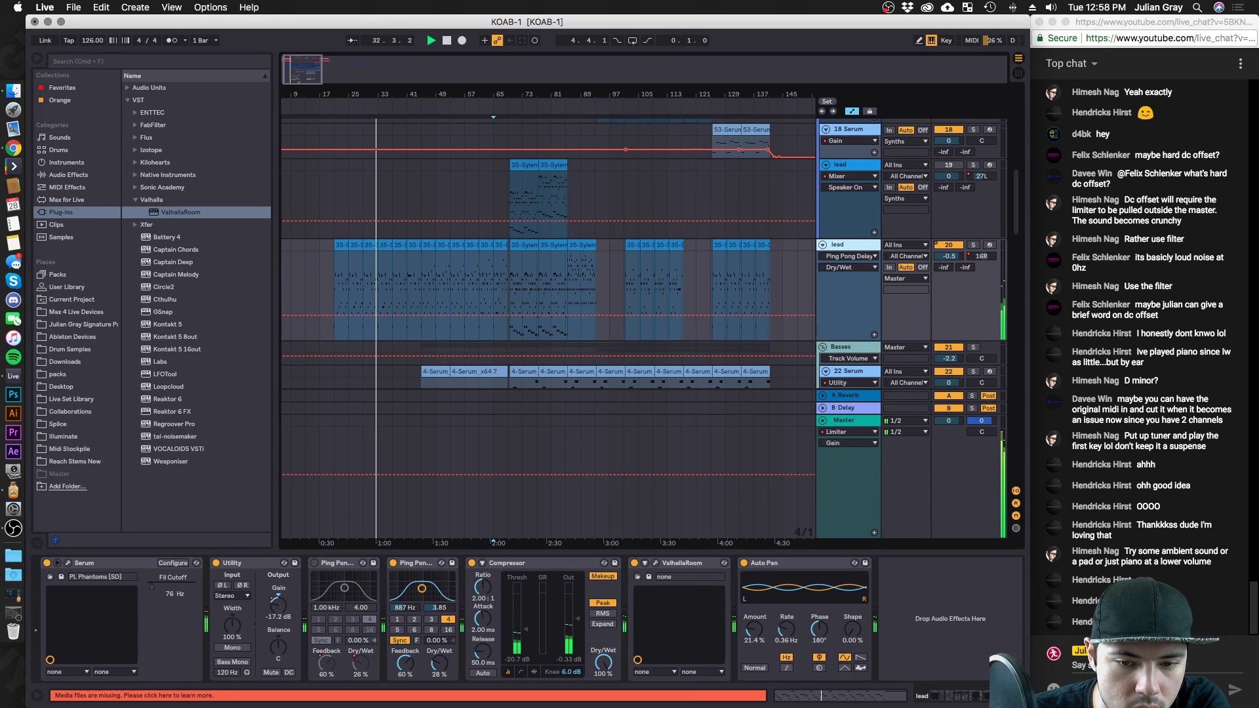
drag(577, 619, 577, 613)
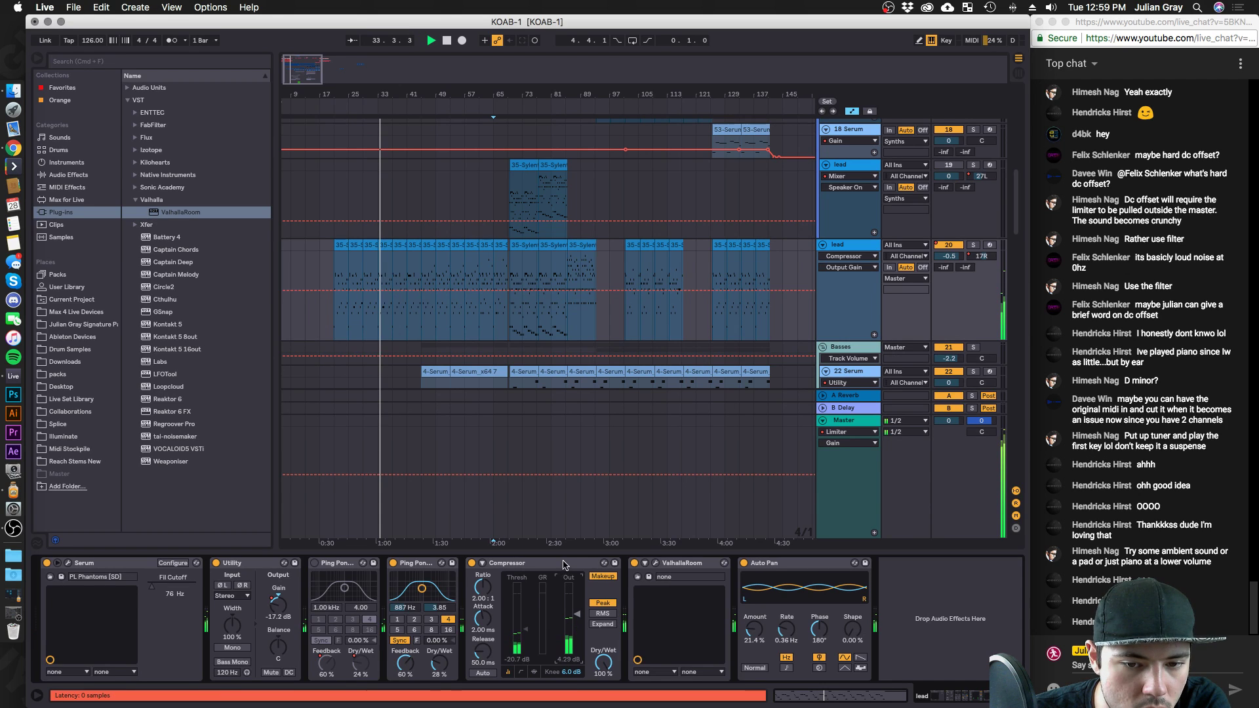
Add an EQ Eight after the lead's Auto Pan, with band 4 as a high cut and band 3 at 979 Hz, -1.12 dB.
click(69, 175)
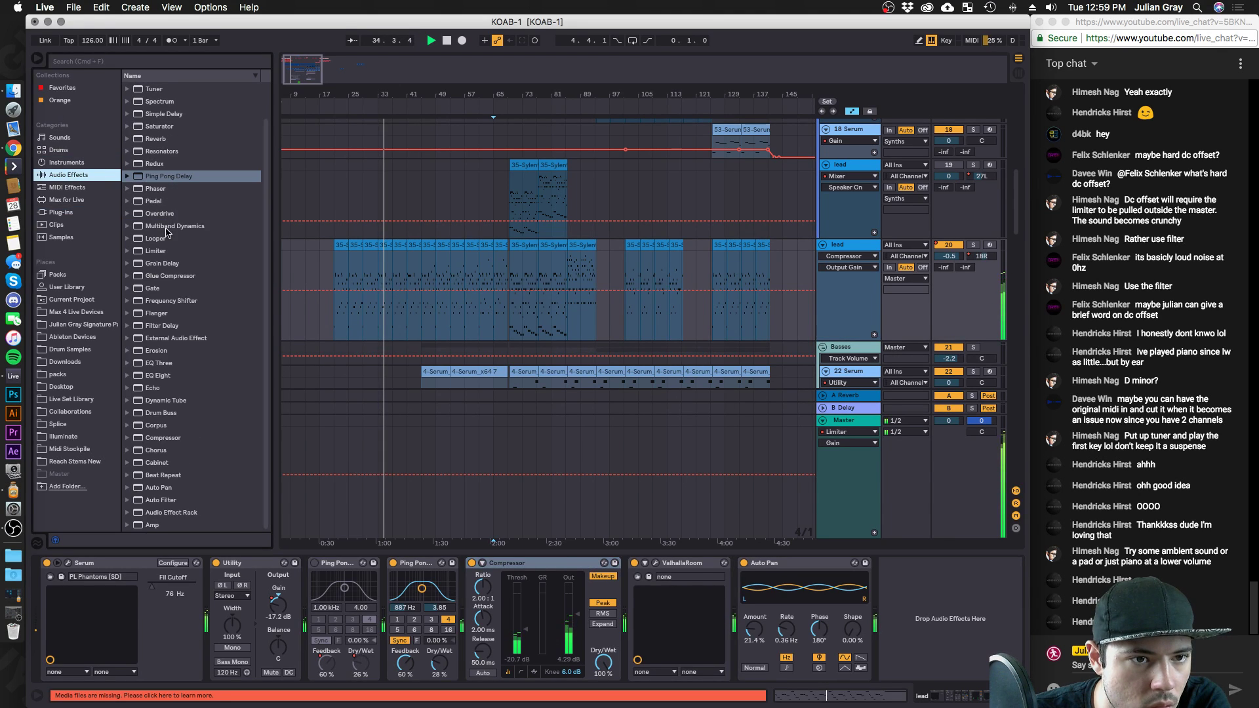
click(162, 377)
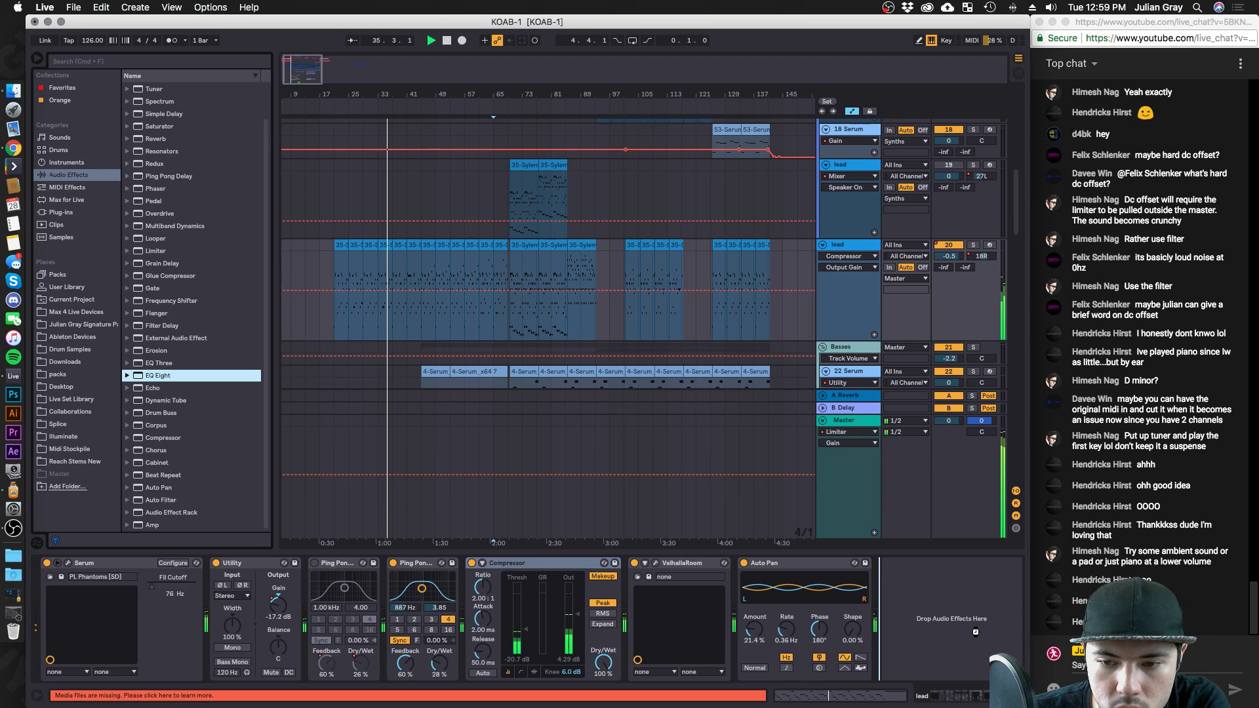
drag(976, 631, 911, 628)
click(845, 663)
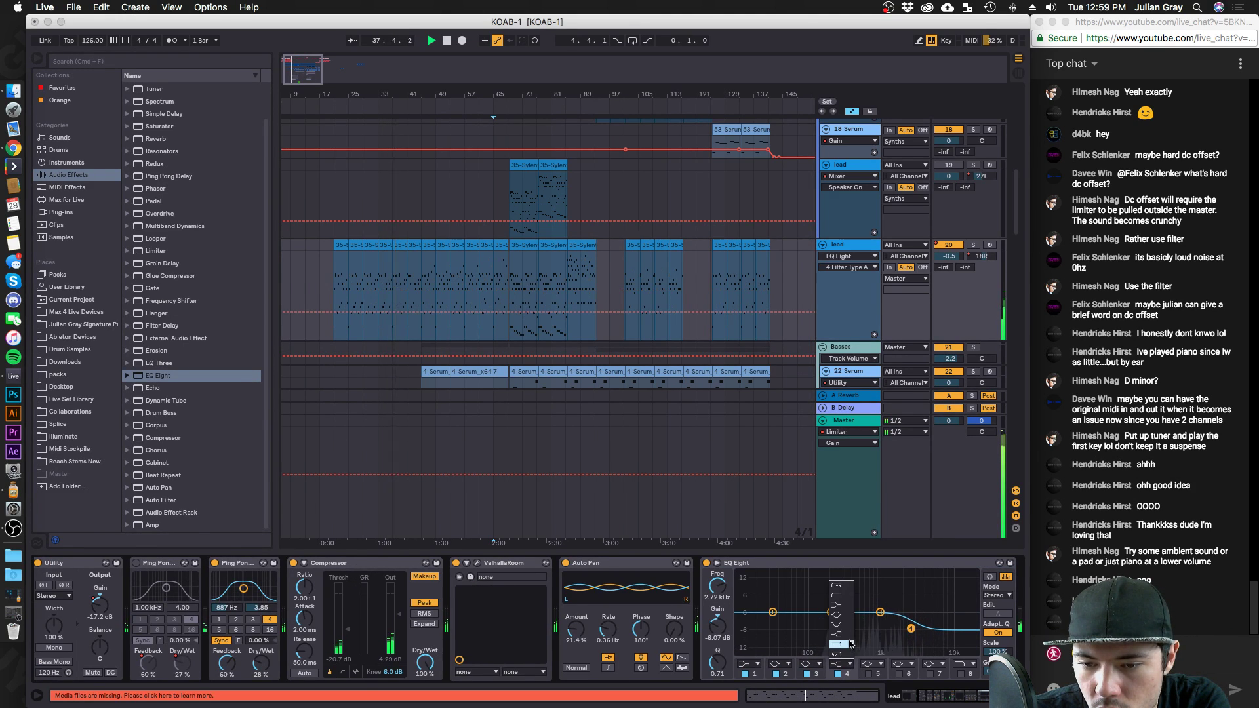
click(850, 644)
drag(911, 622, 879, 616)
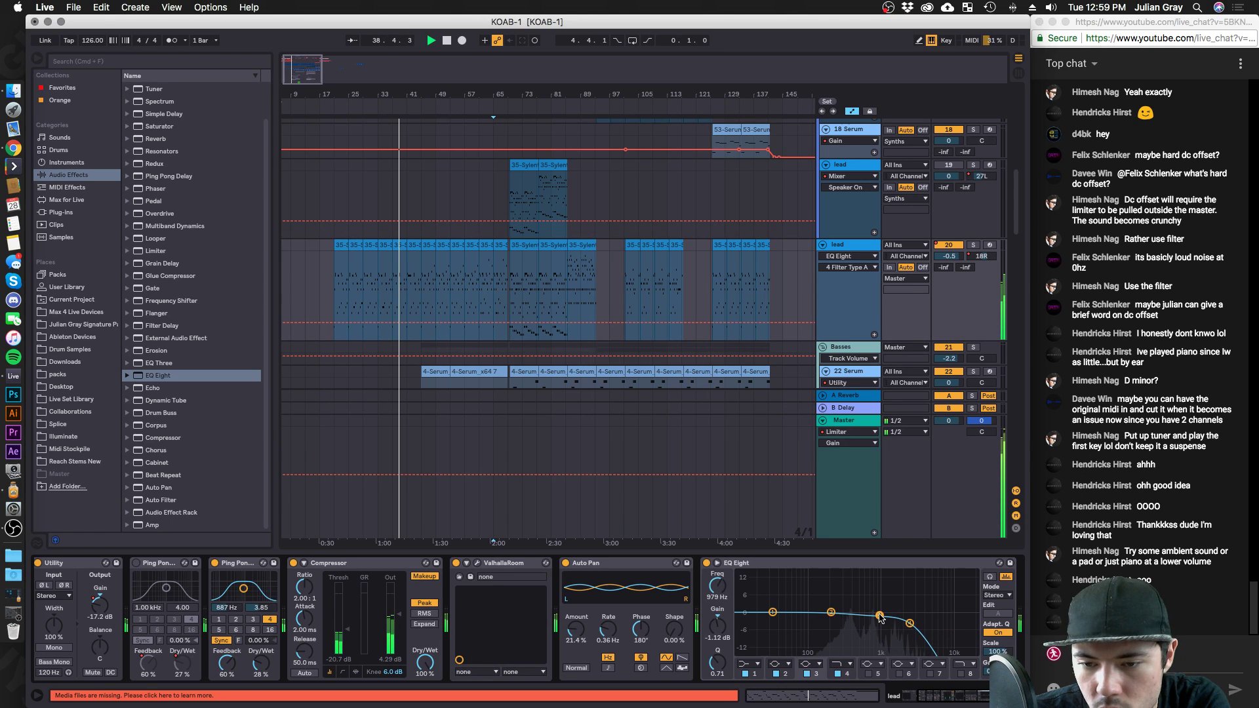
Move playback to bar 49 and listen while bringing the bass tracks into view.
click(434, 298)
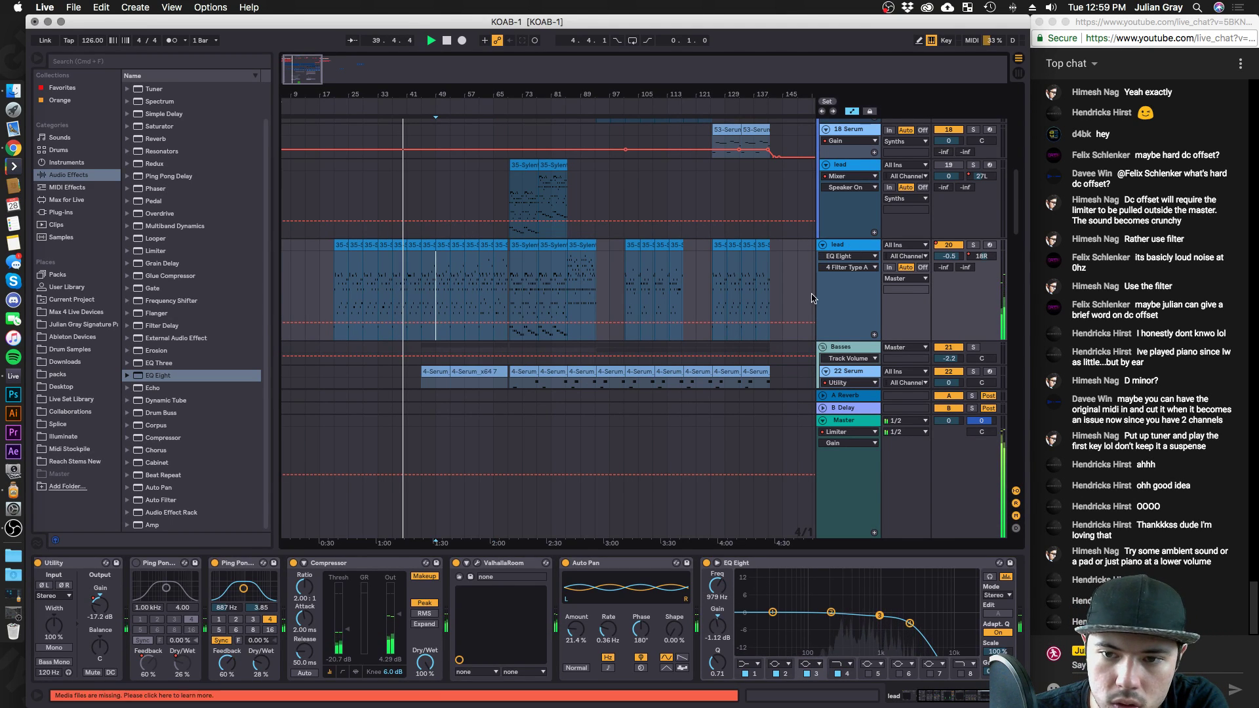
scroll(487, 183, down, 4)
click(509, 197)
scroll(609, 252, down, 2)
Rename the 22 Serum track in the Basses group as Sub.
click(609, 253)
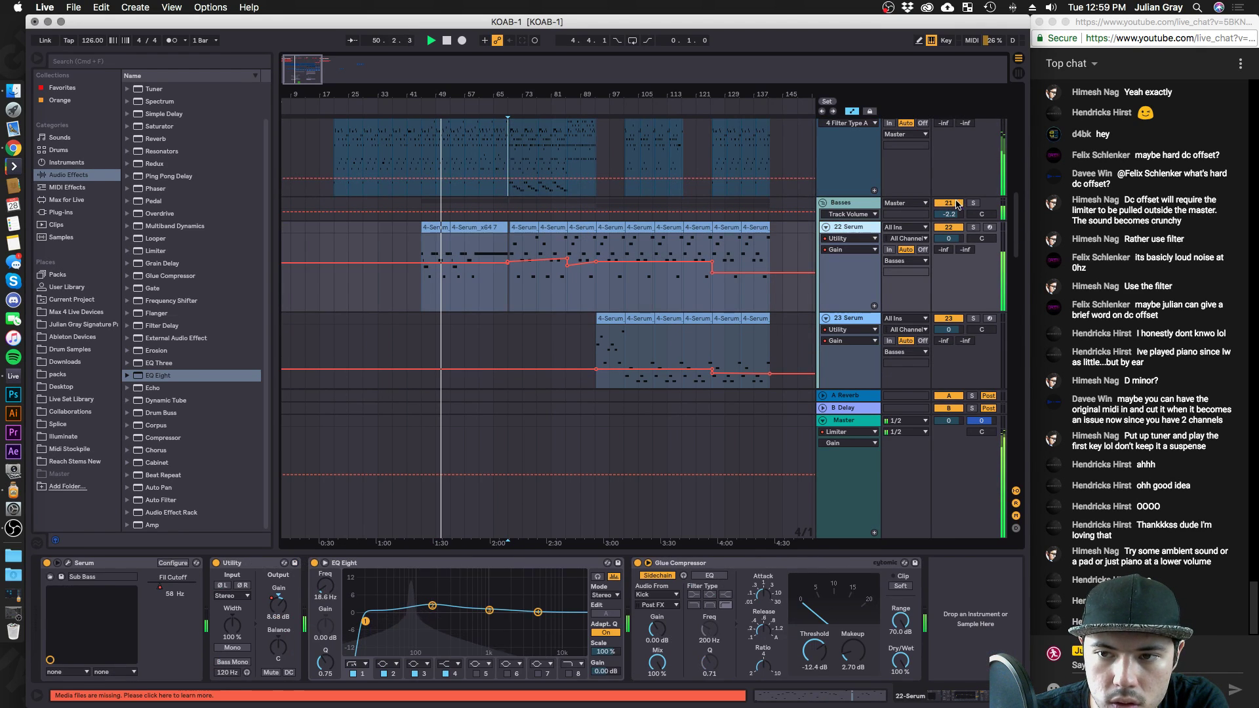
click(861, 230)
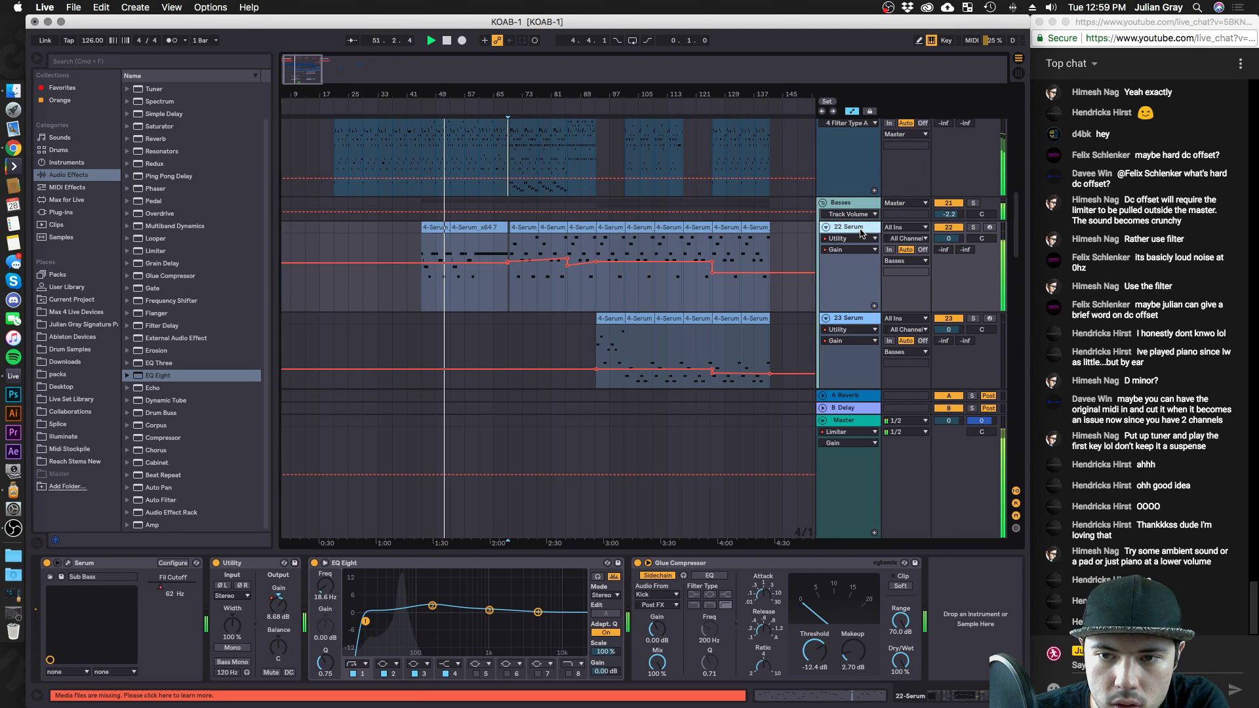
key(super+r)
text(Sub)
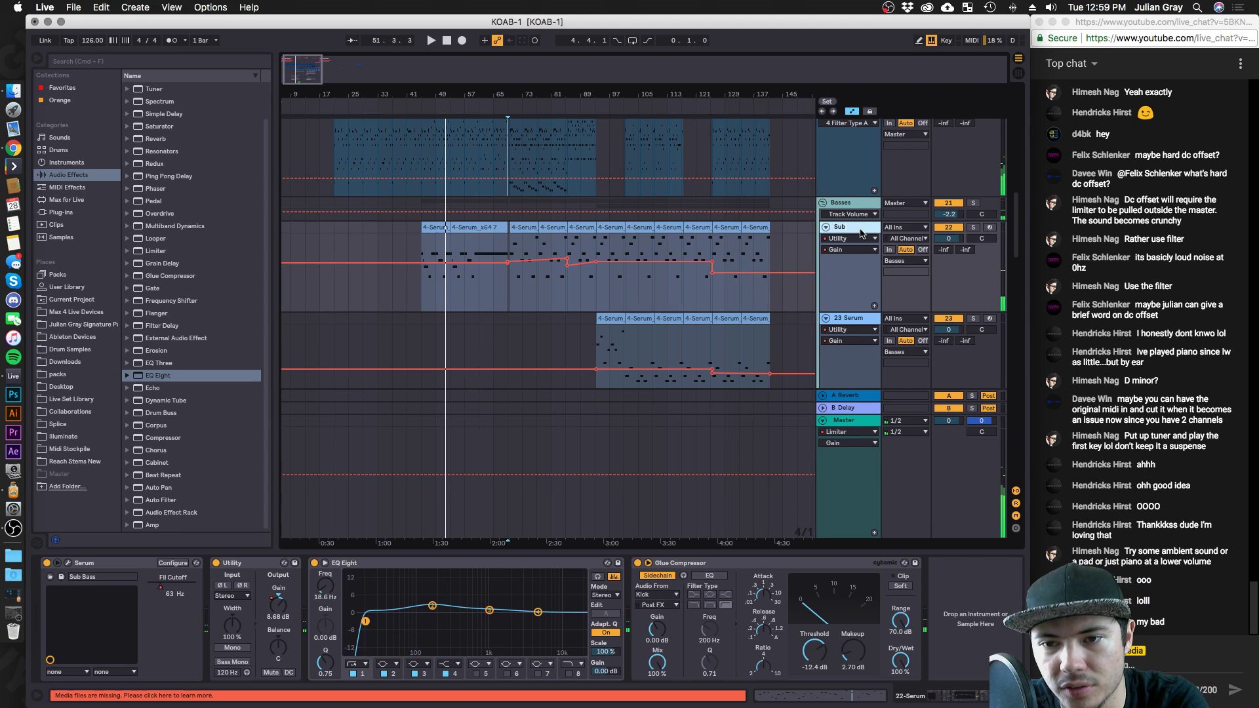
key(Return)
Play the arrangement from bar 93 and check the lead and bass tracks.
click(596, 293)
key(space)
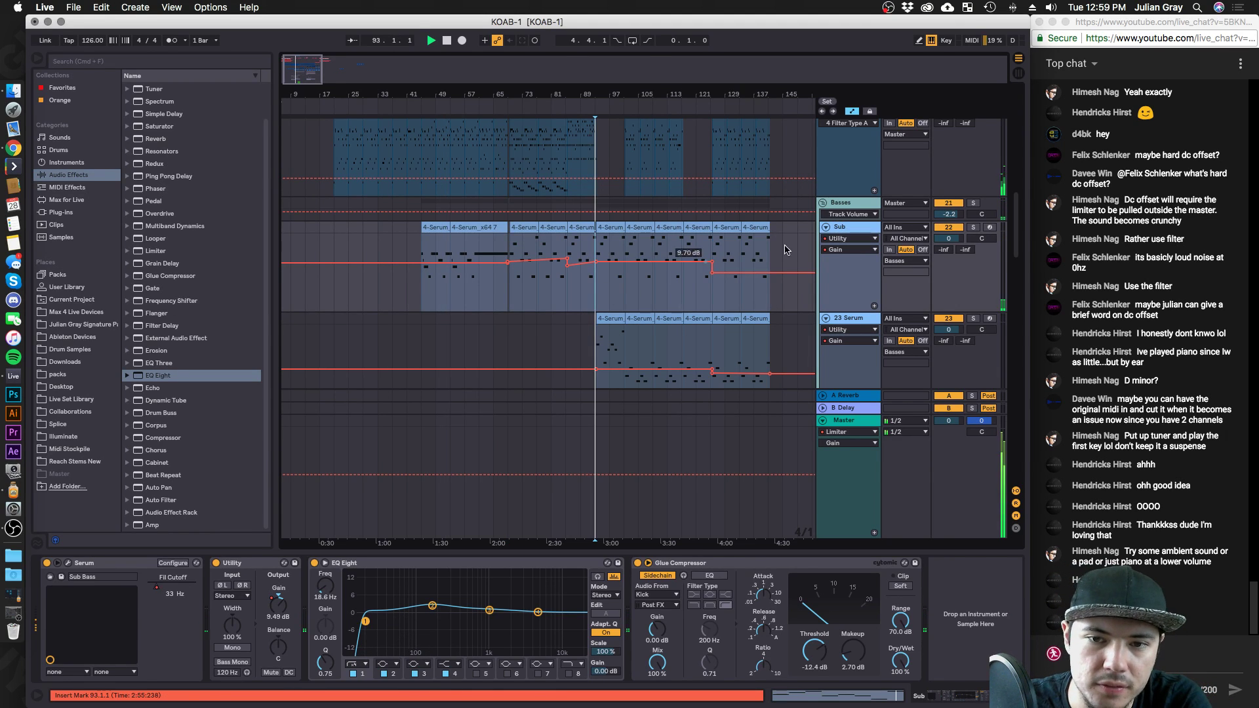
scroll(721, 245, up, 4)
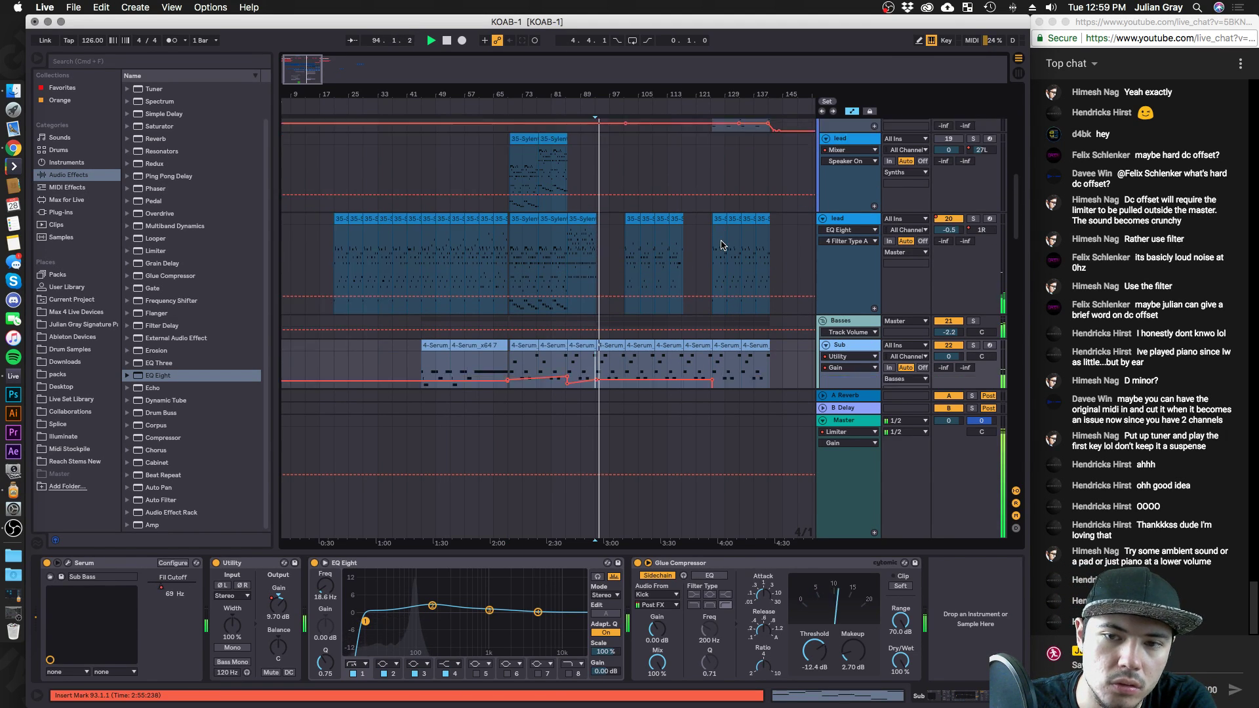
scroll(721, 245, down, 3)
Set the Master Limiter's gain to 0.00 dB and fold the Master track.
click(407, 459)
drag(60, 591, 62, 600)
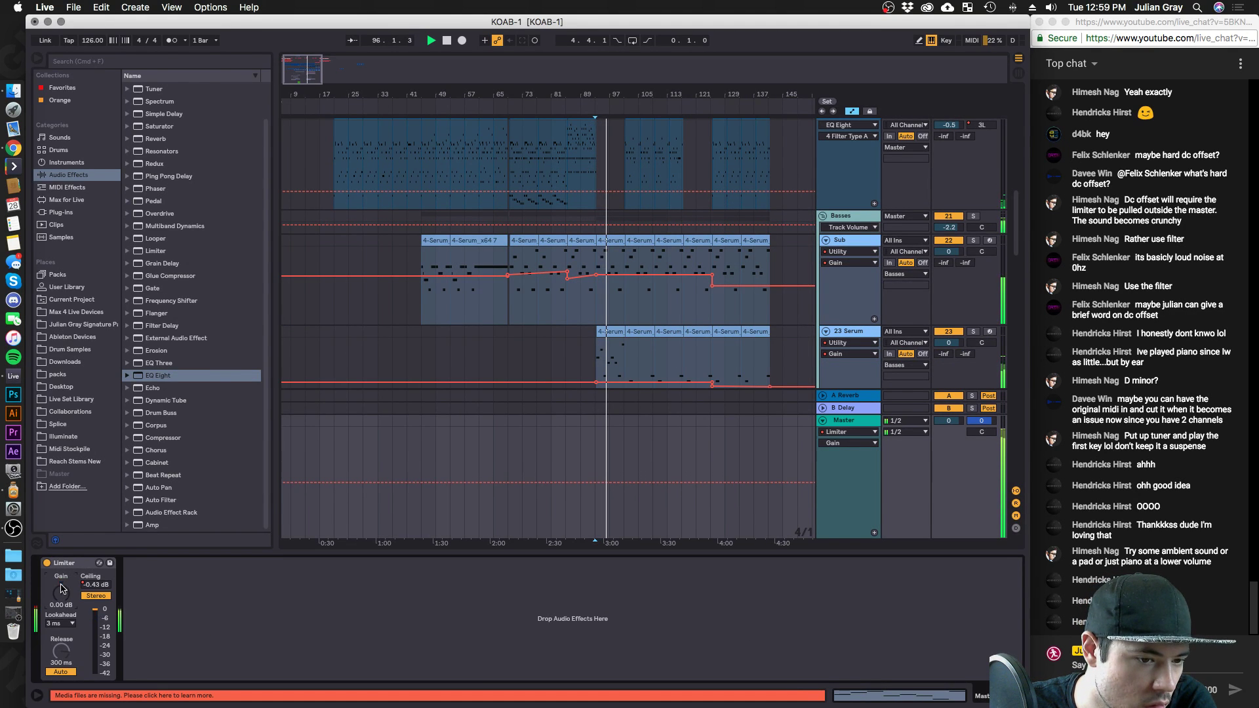
scroll(595, 356, up, 5)
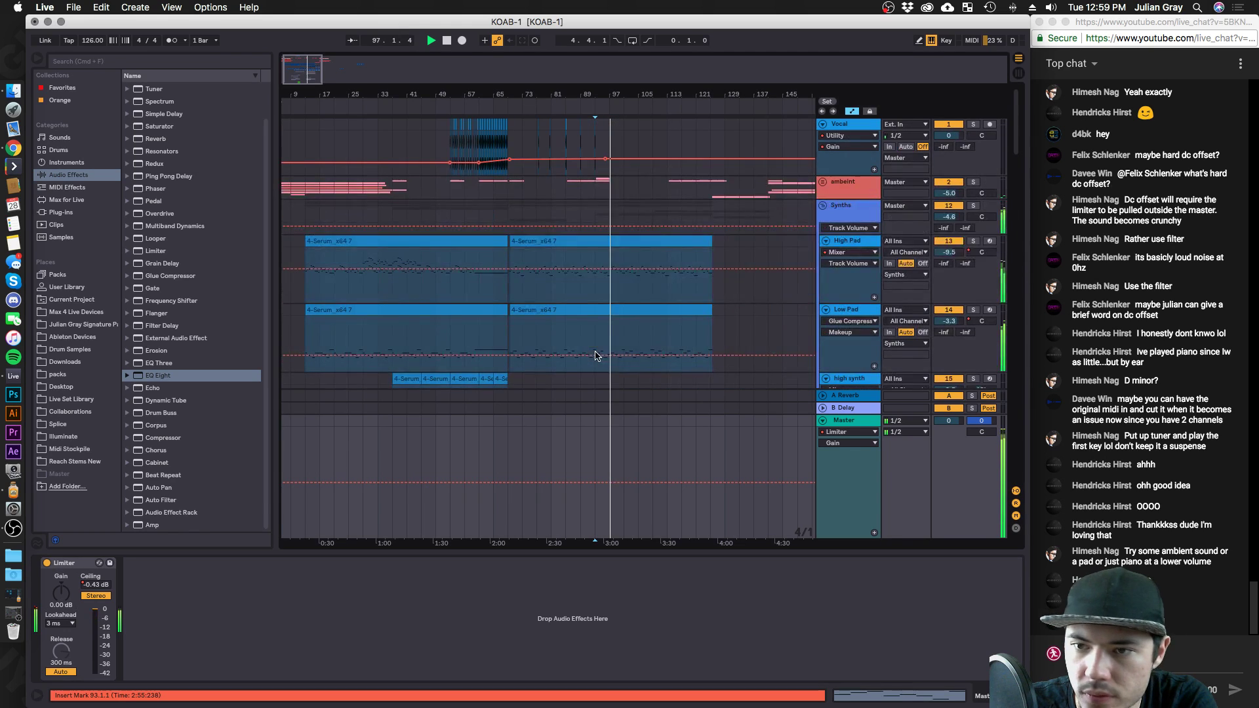
click(822, 421)
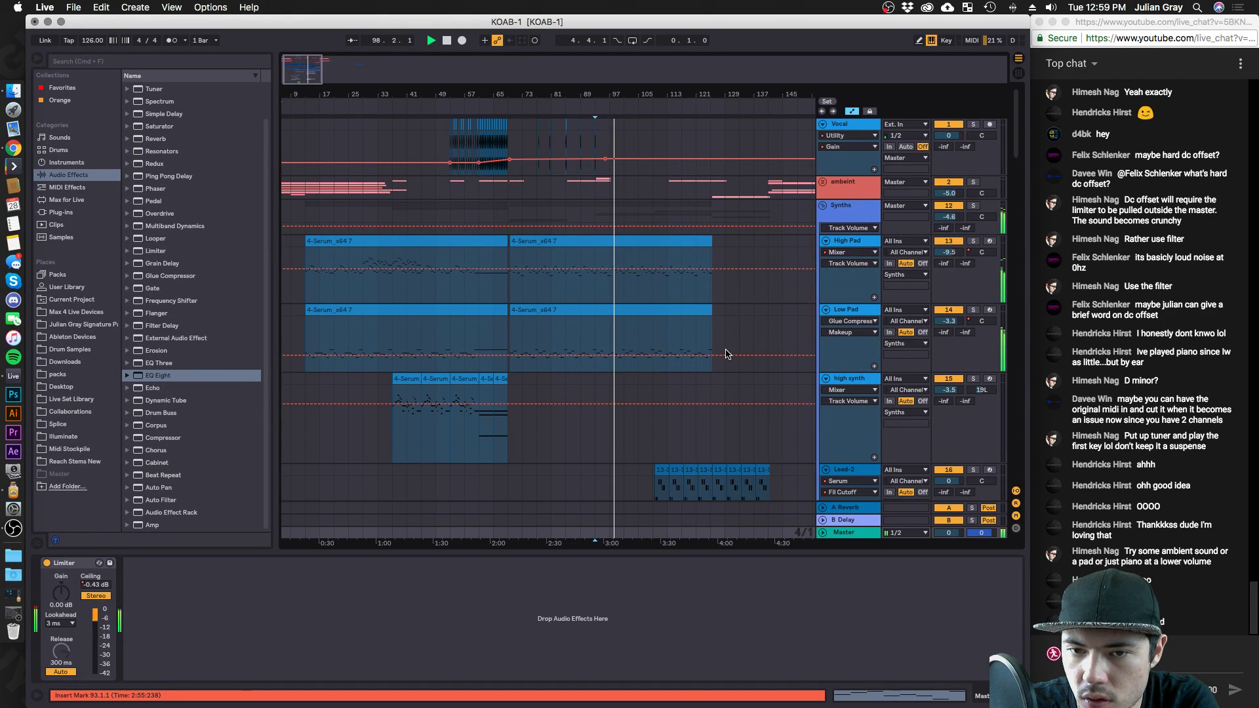
Stop playback and restart it from bar 33 to hear the pads, selecting the High Pad.
key(space)
click(713, 327)
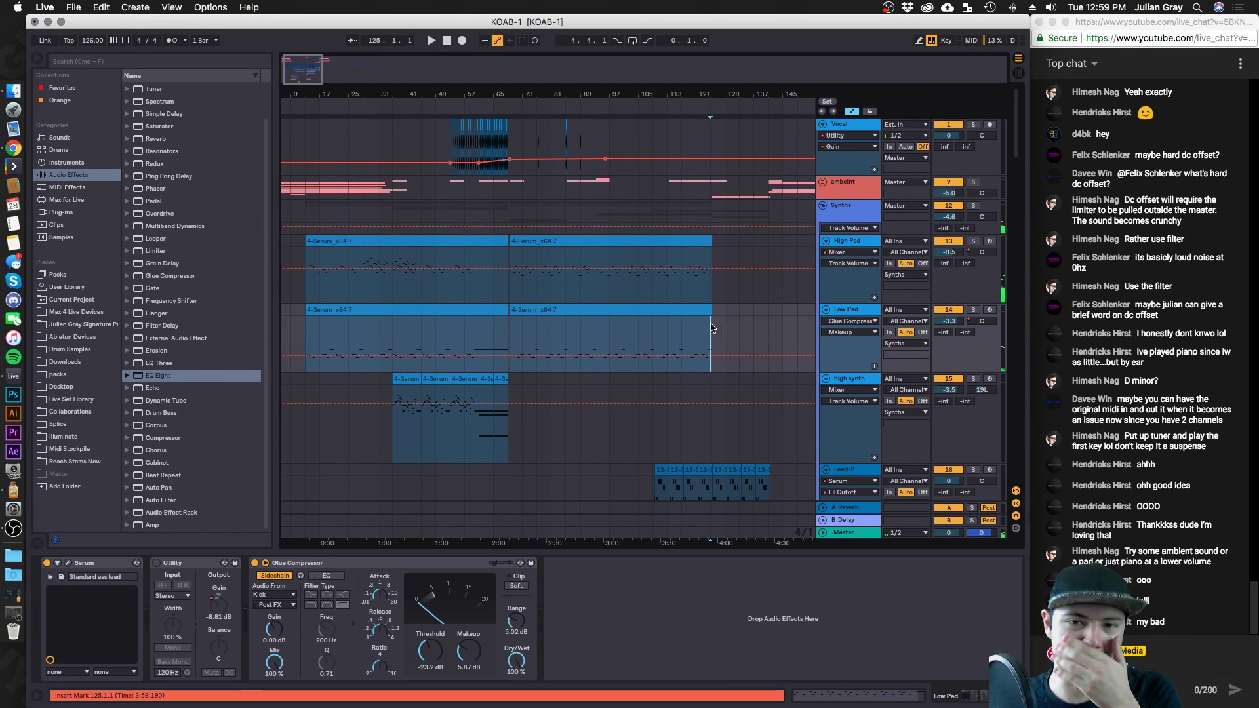
click(609, 204)
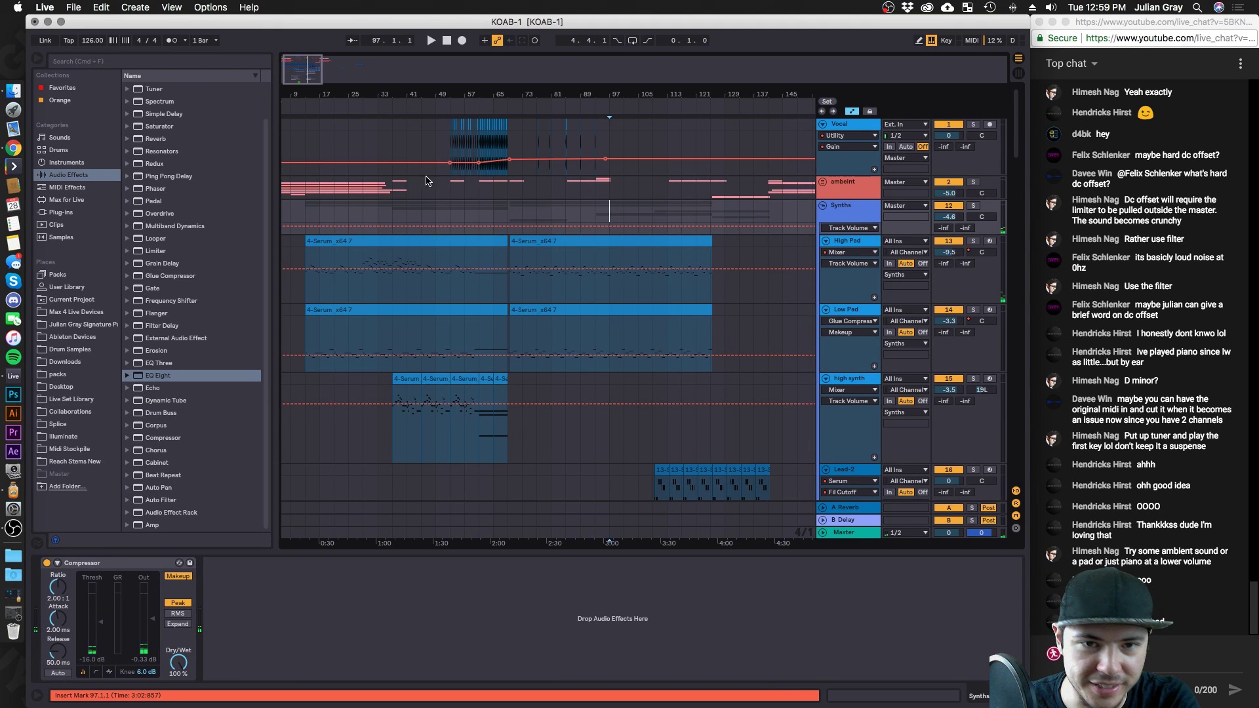
click(393, 185)
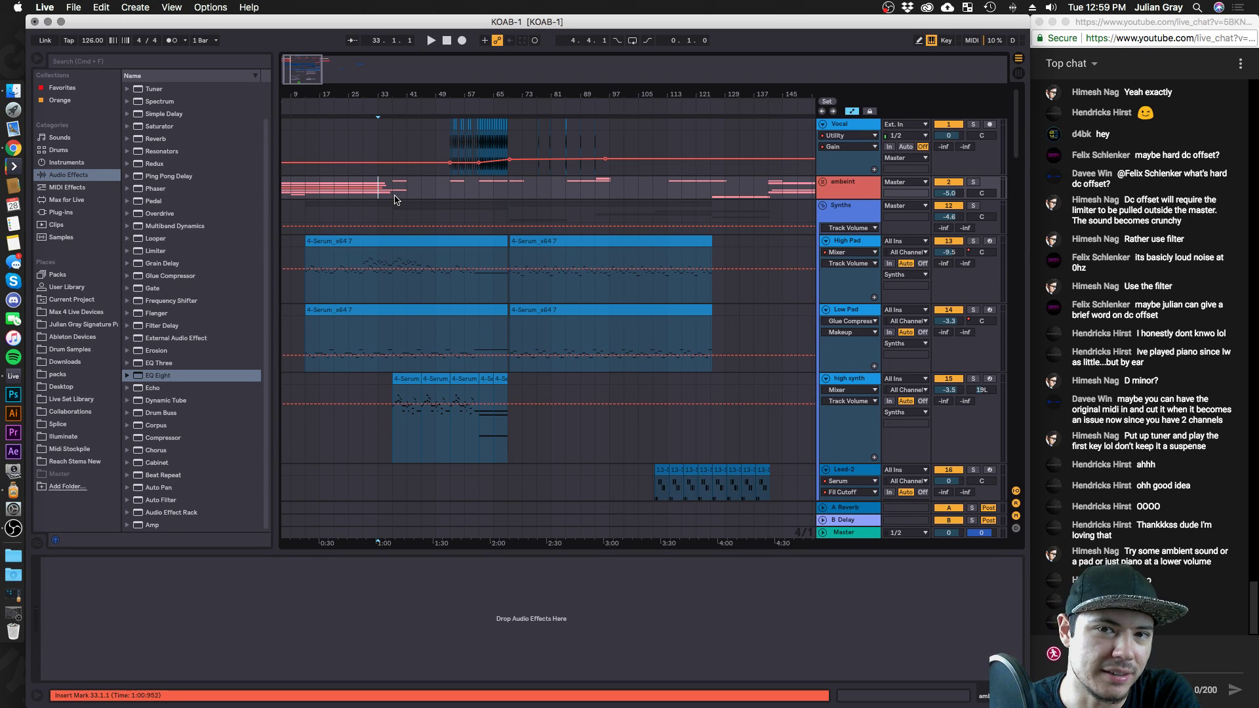
key(space)
click(849, 242)
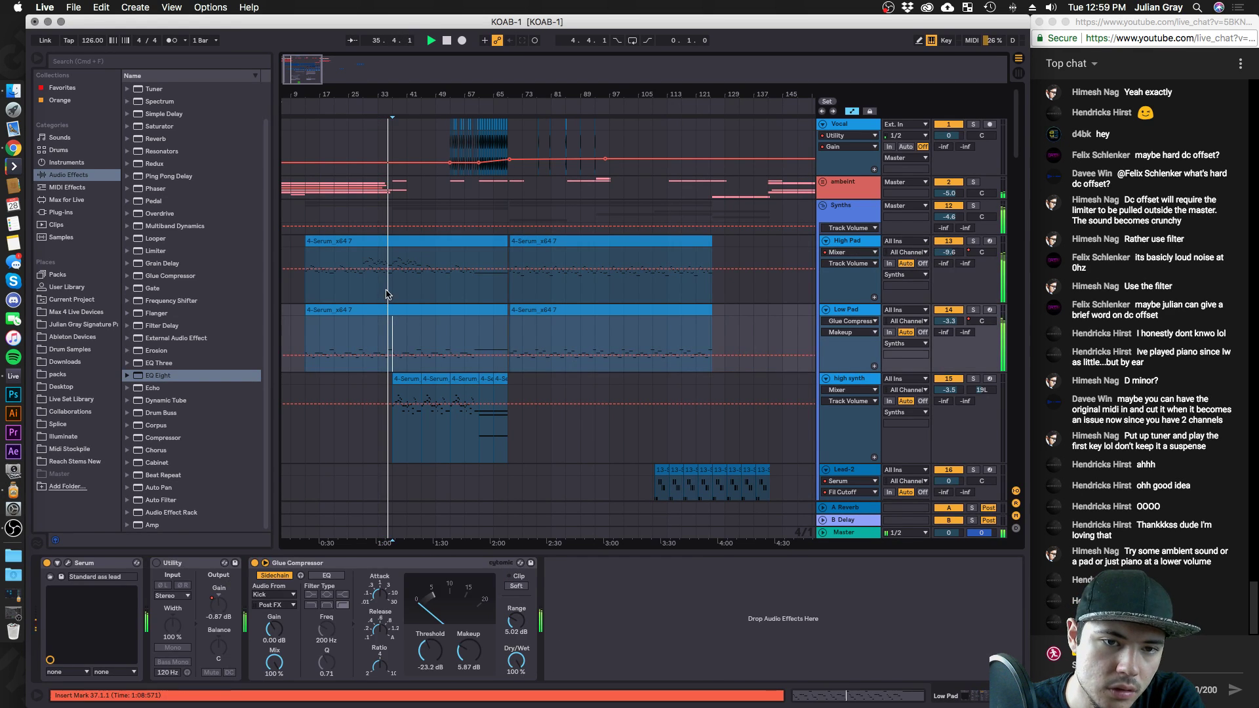
Raise the output gain of the Compressor on lead track 20 to 6.28 dB.
scroll(393, 309, down, 10)
scroll(387, 293, down, 5)
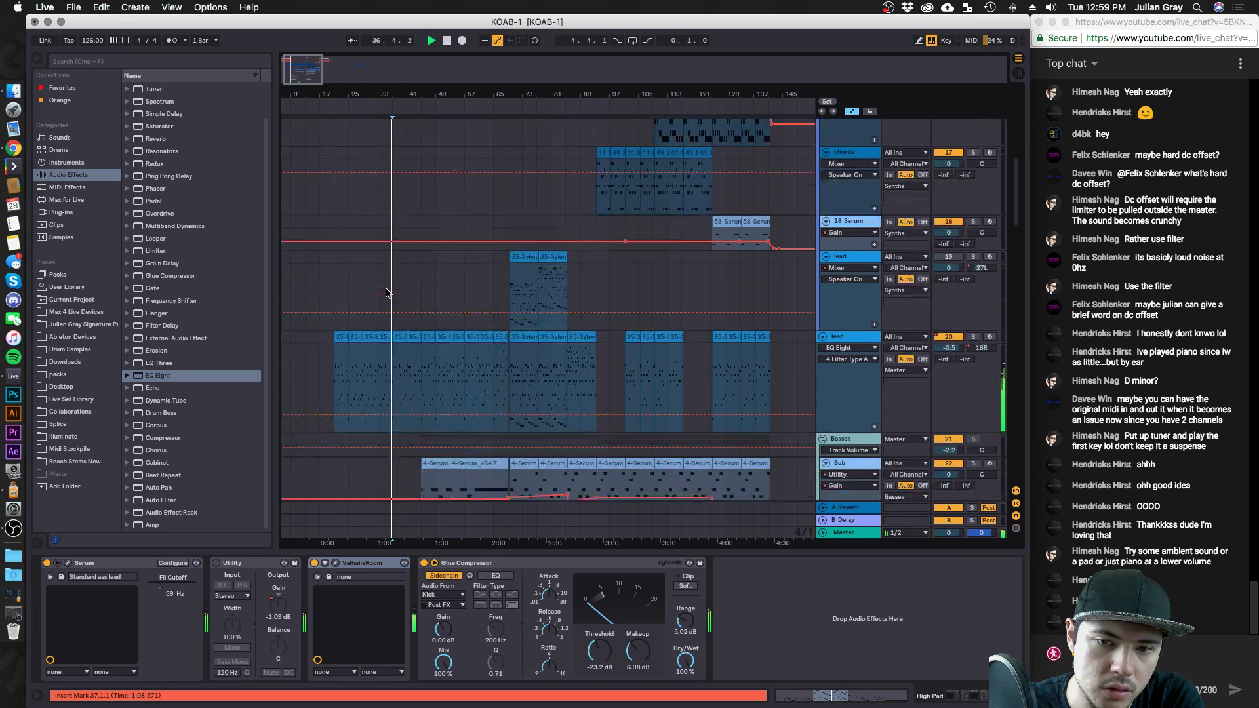
click(609, 530)
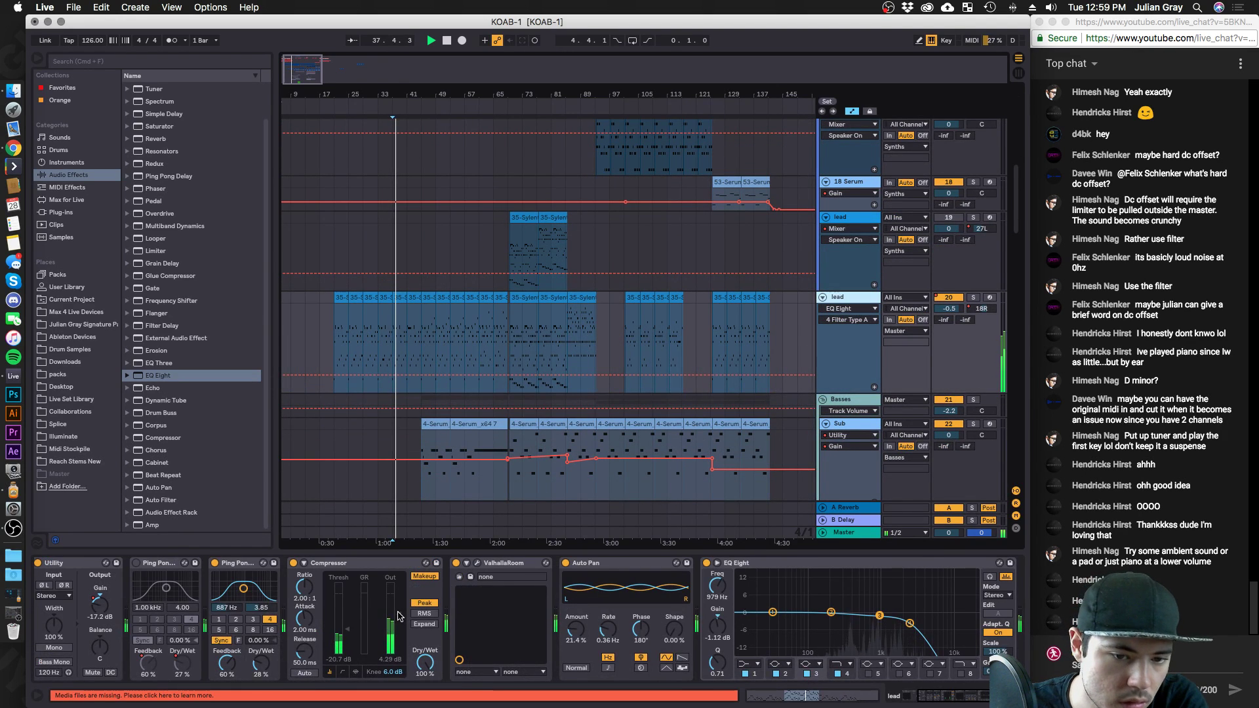
mouse_move(398, 627)
mouse_down()
mouse_move(398, 611)
mouse_move(407, 619)
mouse_up()
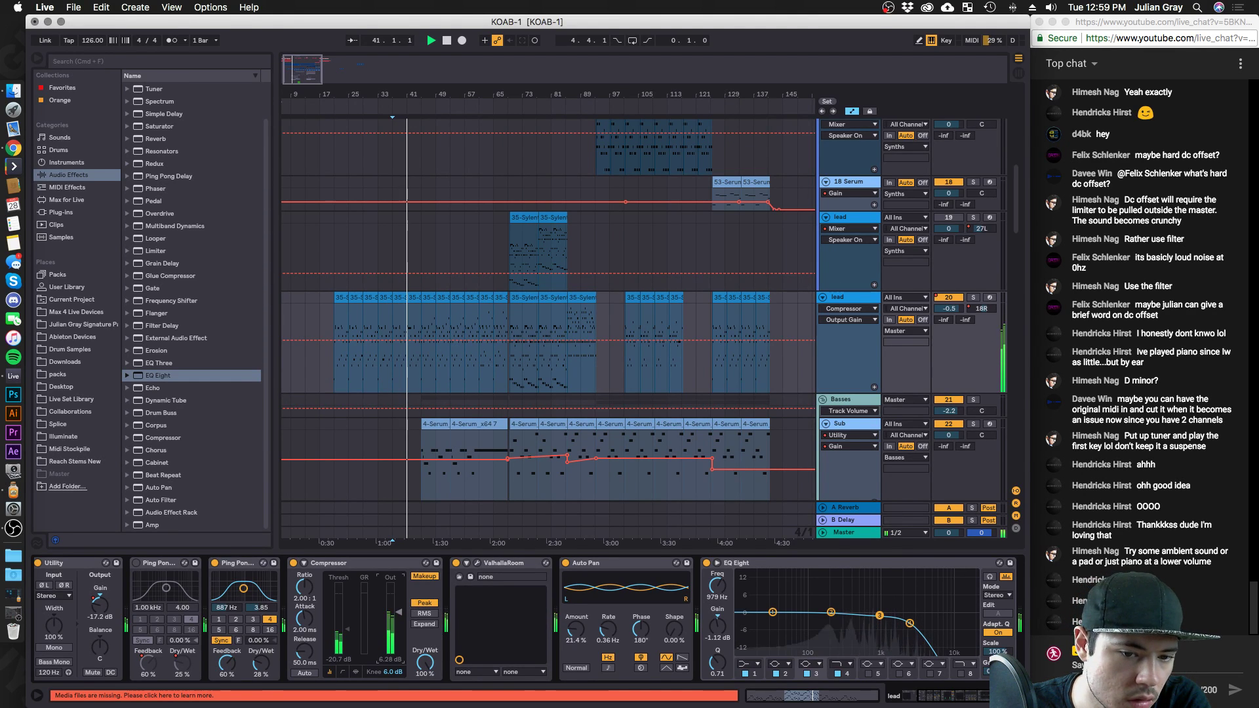
Play the arrangement from bar 49 to check the synths, and stop with the playback start placed at bar 53.
scroll(666, 322, down, 6)
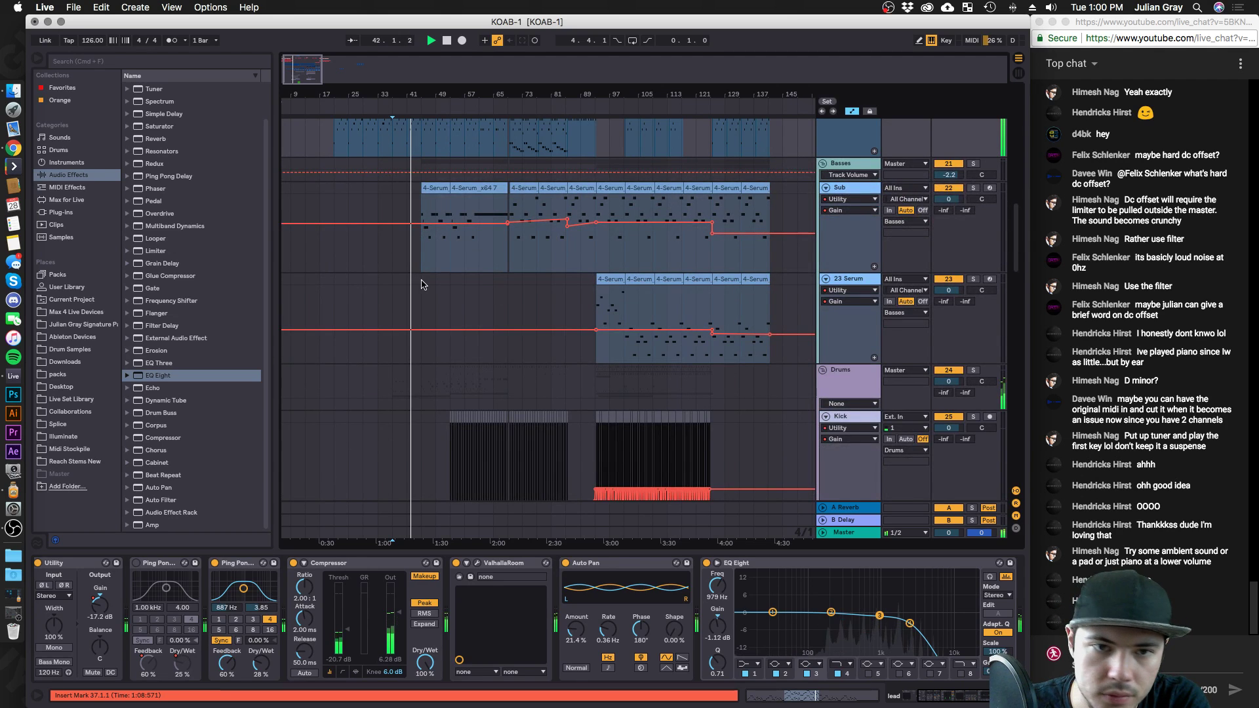
click(442, 252)
scroll(439, 245, up, 10)
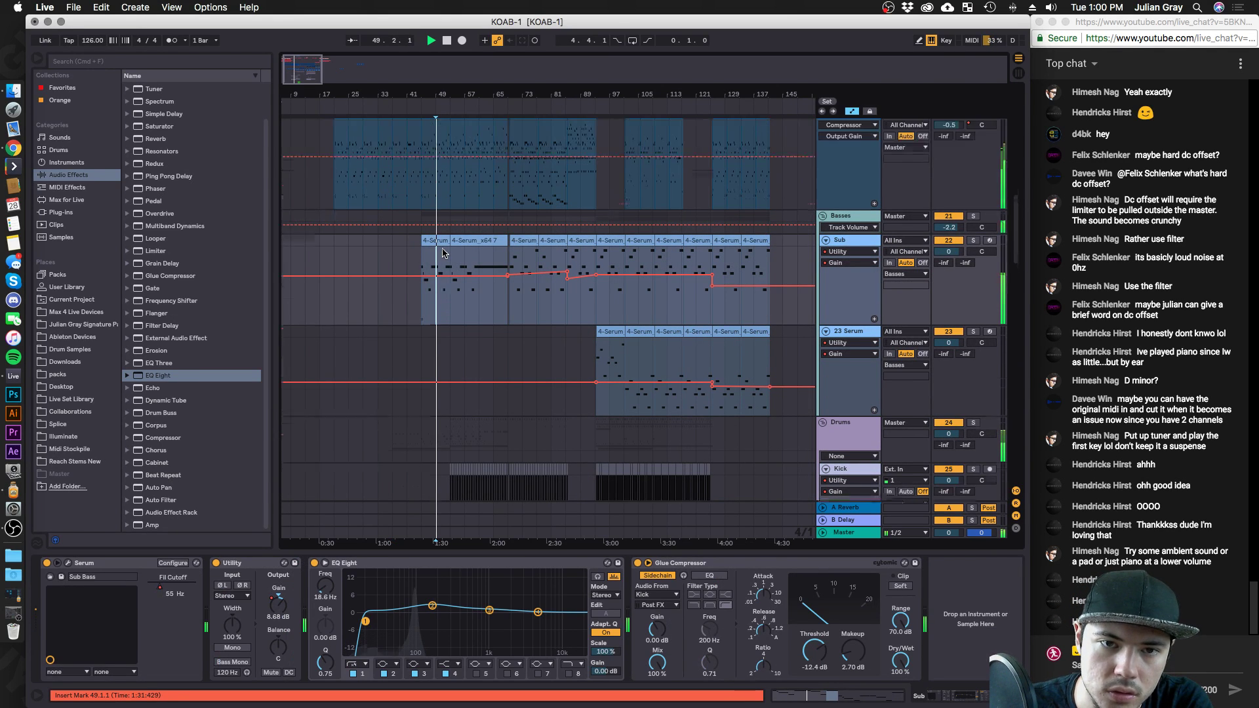
key(minus)
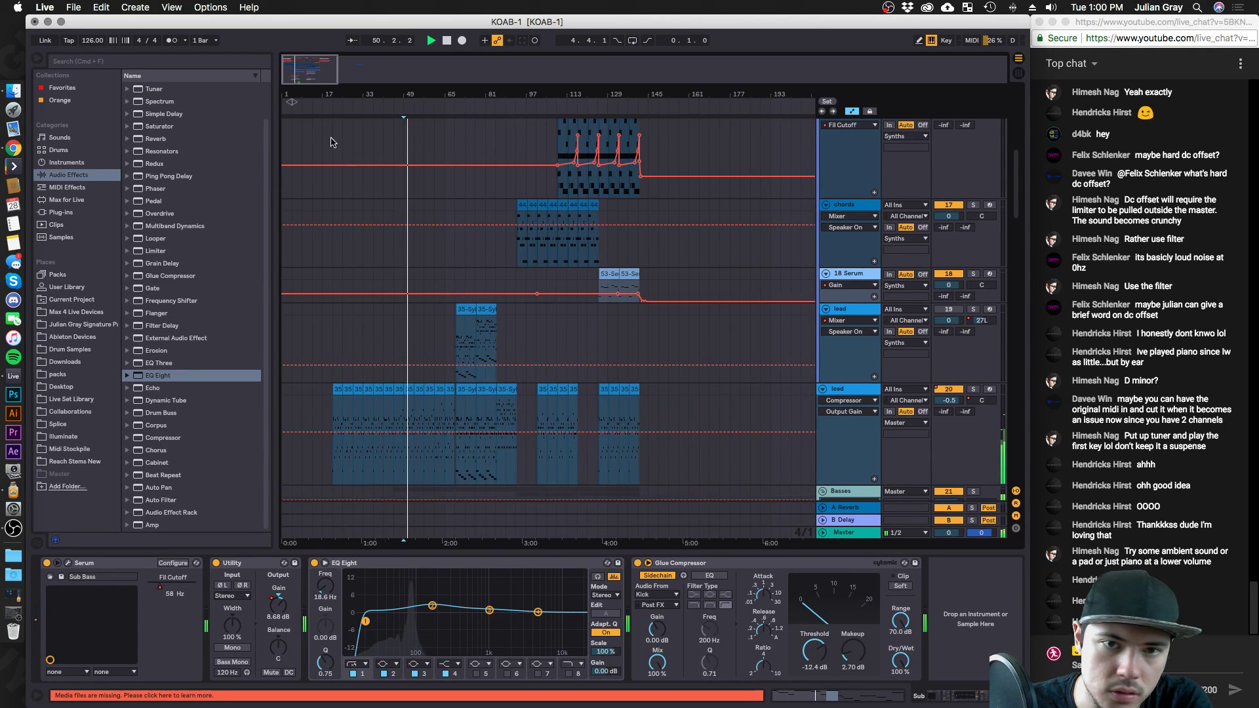
scroll(331, 224, up, 10)
click(455, 296)
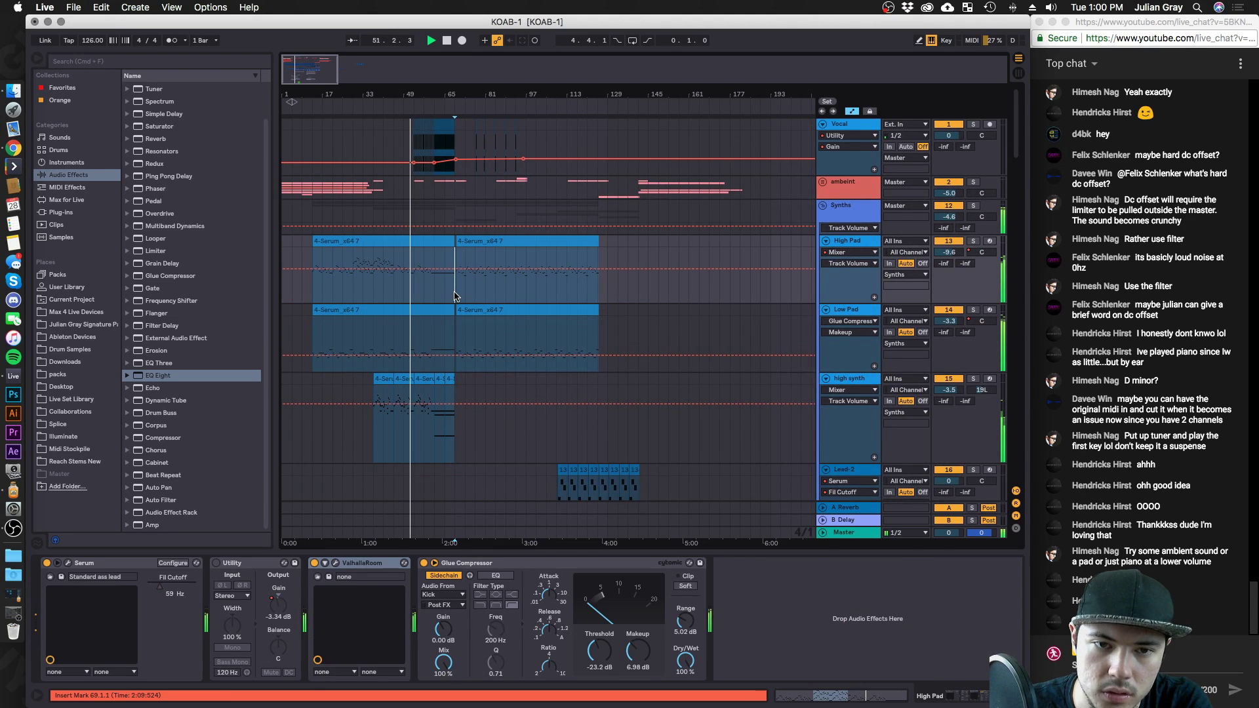
click(434, 298)
click(425, 335)
click(414, 292)
key(space)
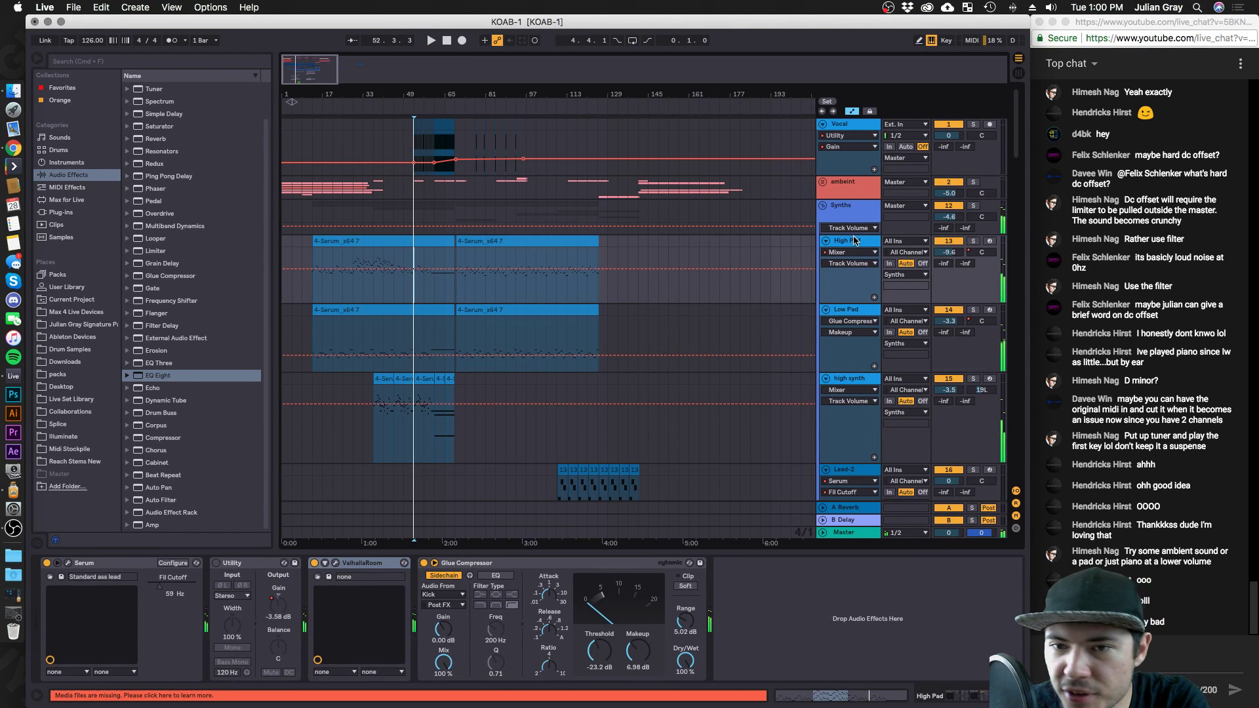
Raise the Macro 1 modulation of the filter cutoff in the High Pad's Serum during playback, and adjust its master volume.
click(68, 563)
click(700, 418)
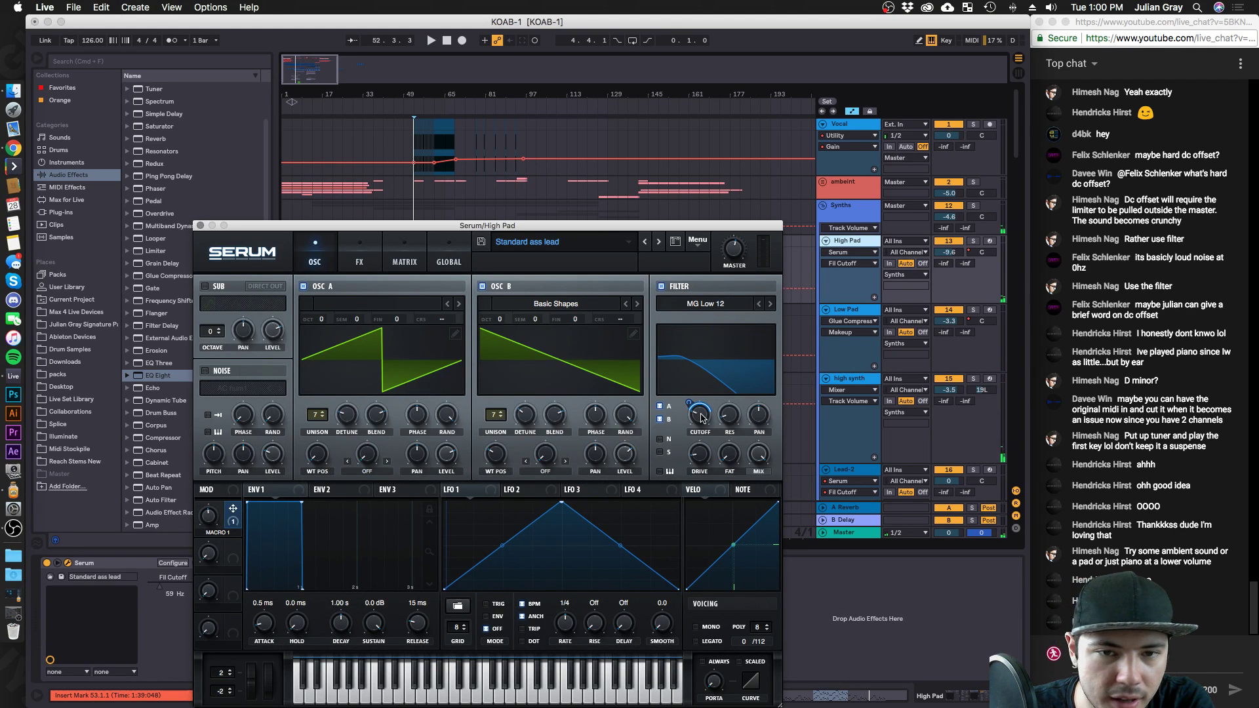
key(space)
drag(684, 420, 692, 404)
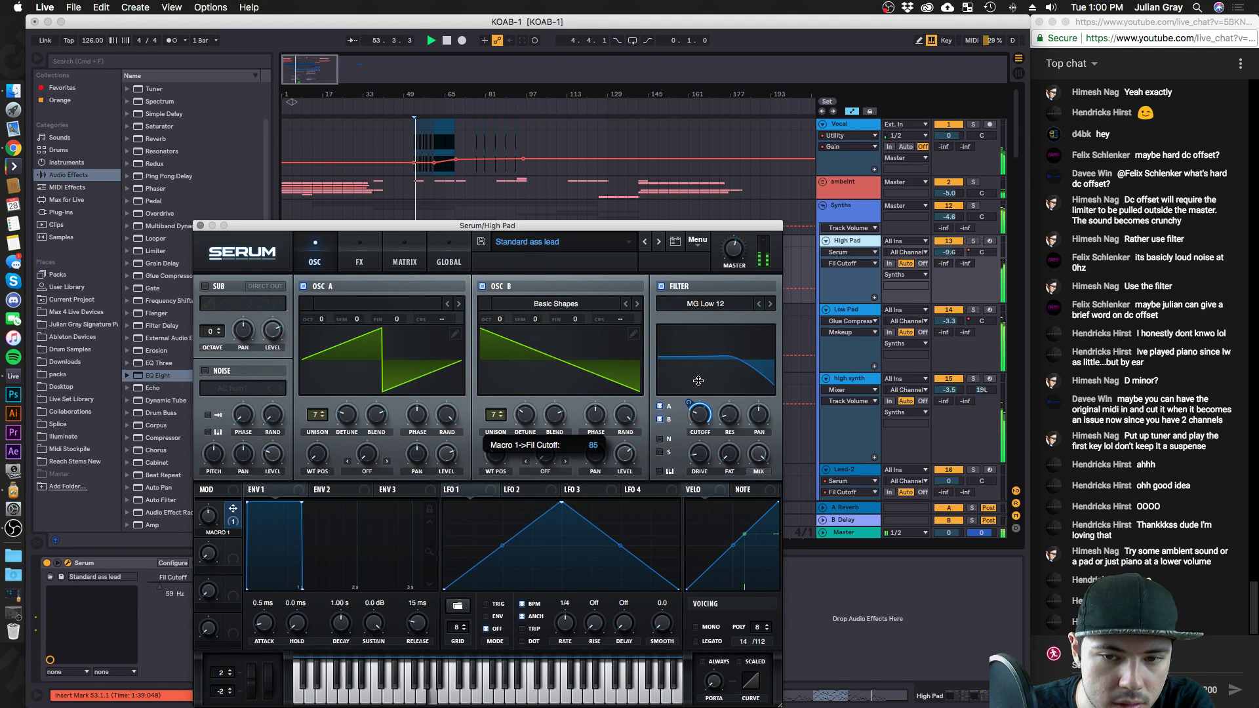
click(742, 242)
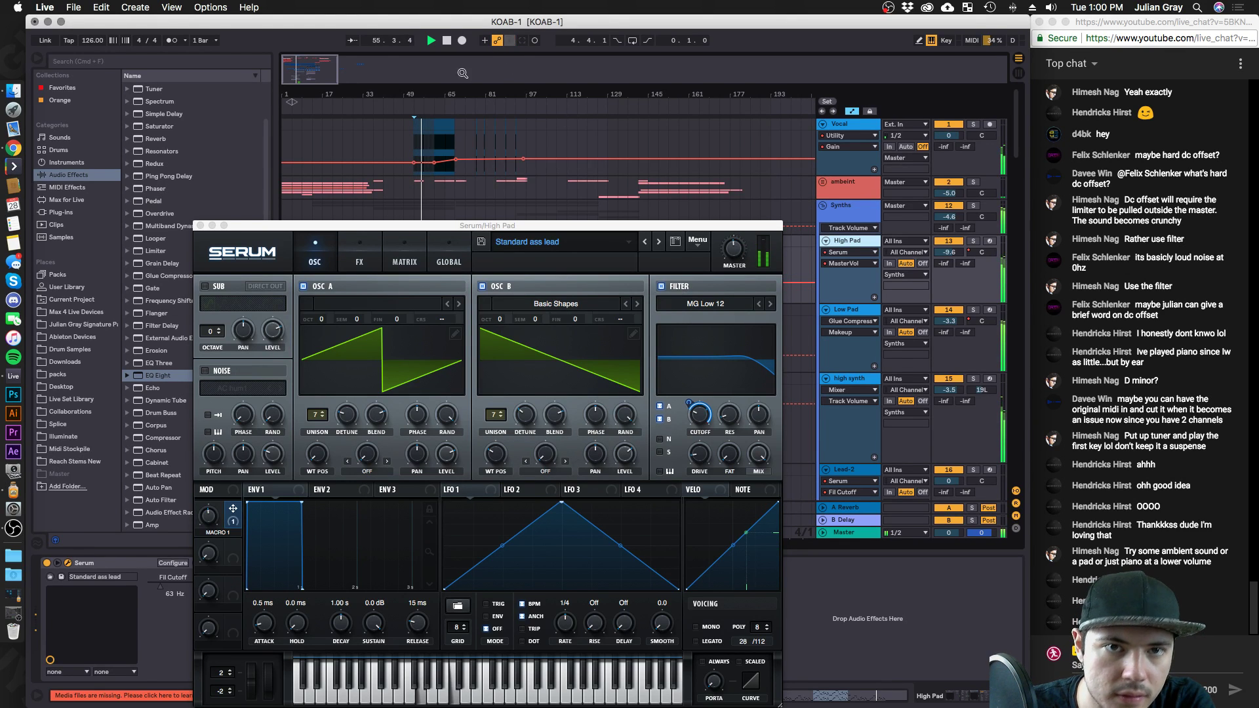
Close the High Pad's Serum, set the Sub track's volume to -7.6 dB and save the project.
click(200, 225)
scroll(384, 244, down, 10)
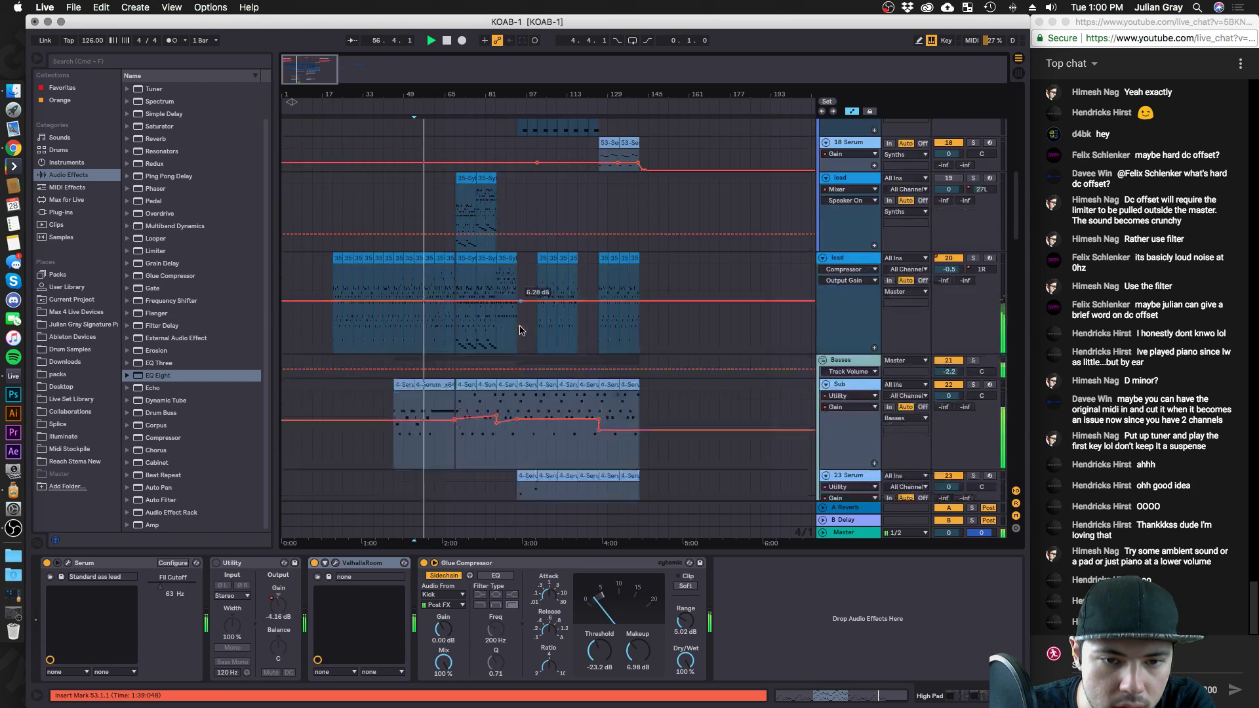
drag(948, 225, 948, 246)
click(862, 213)
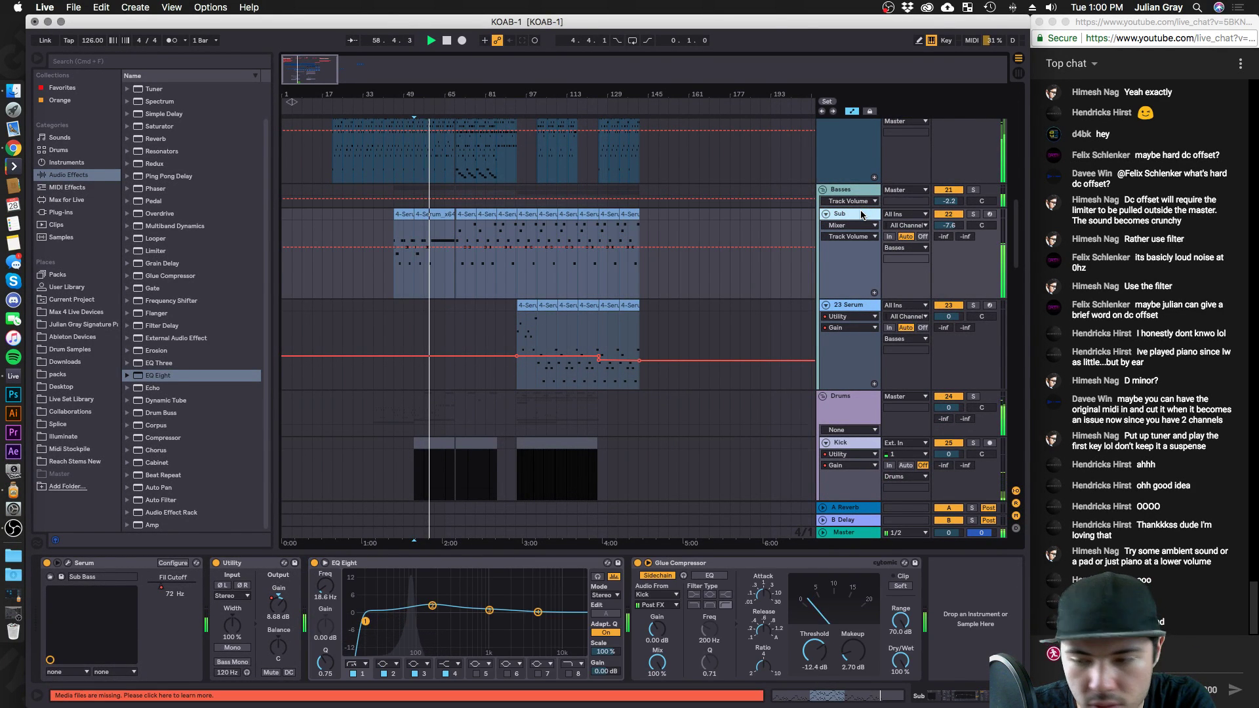
key(super+s)
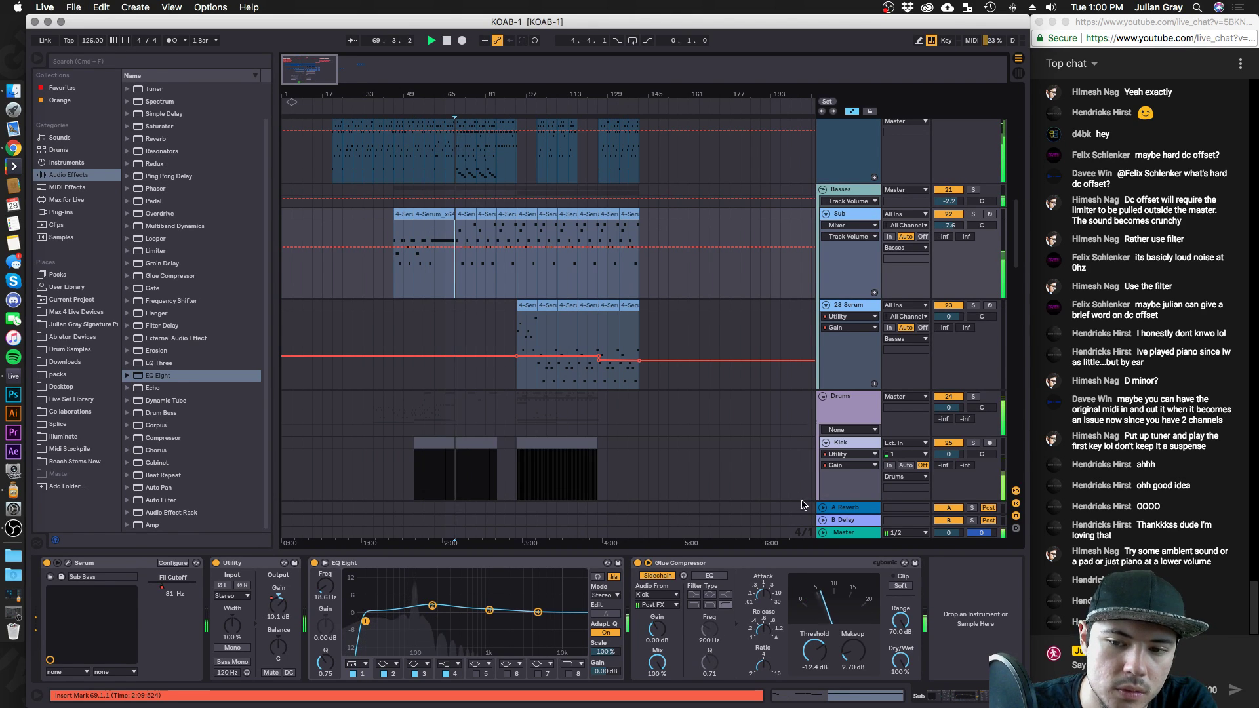
Switch off the Limiter on the Master track and remove it.
click(846, 533)
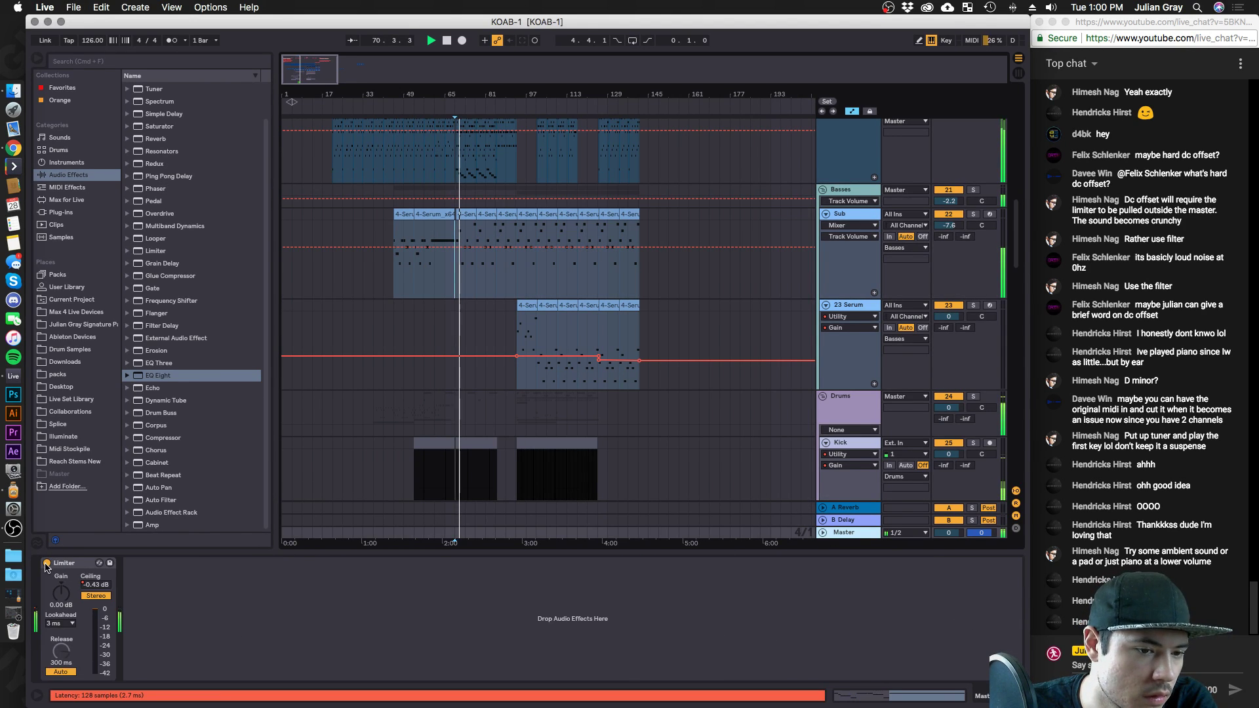
click(46, 564)
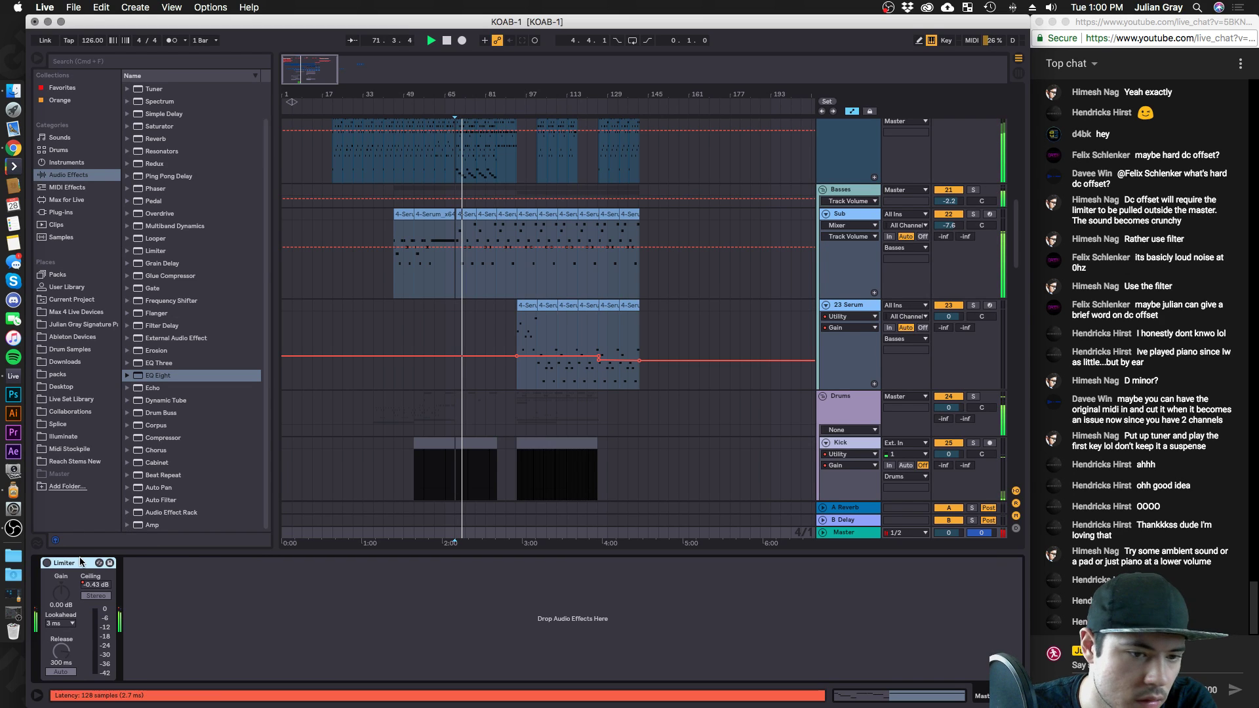
key(Delete)
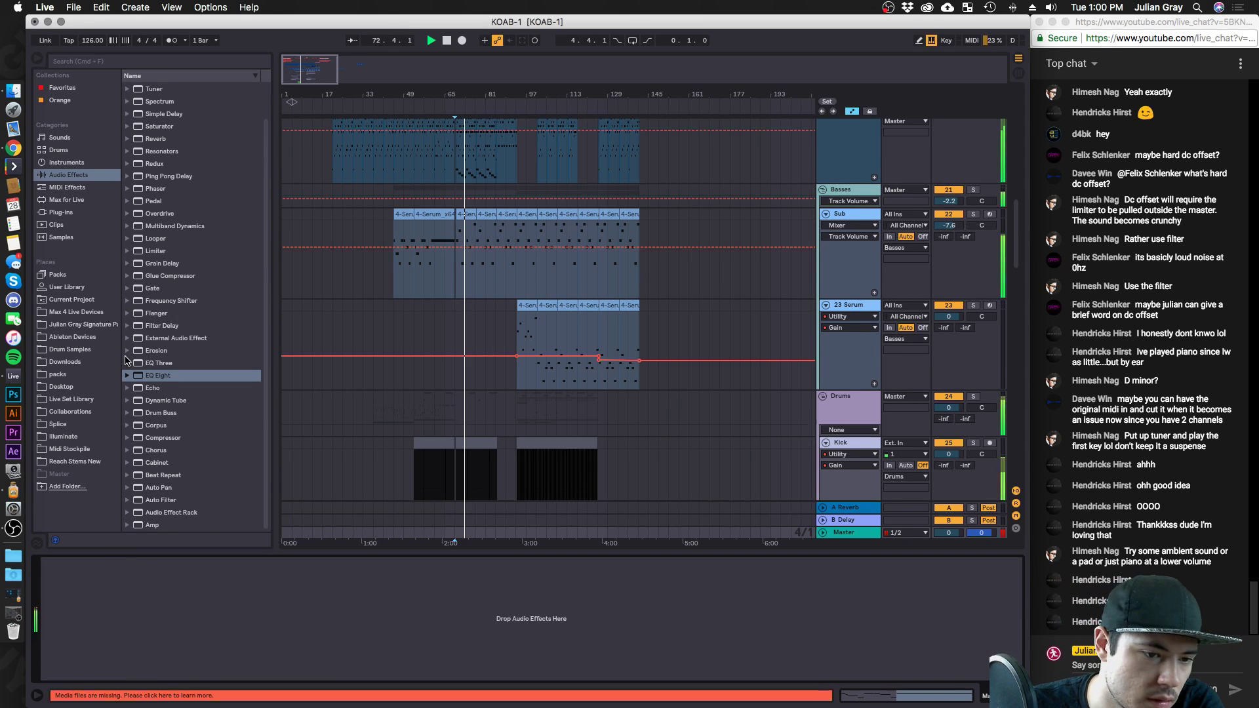
Load iZotope's Ozone 8 Maximizer VST onto the Master track.
click(61, 212)
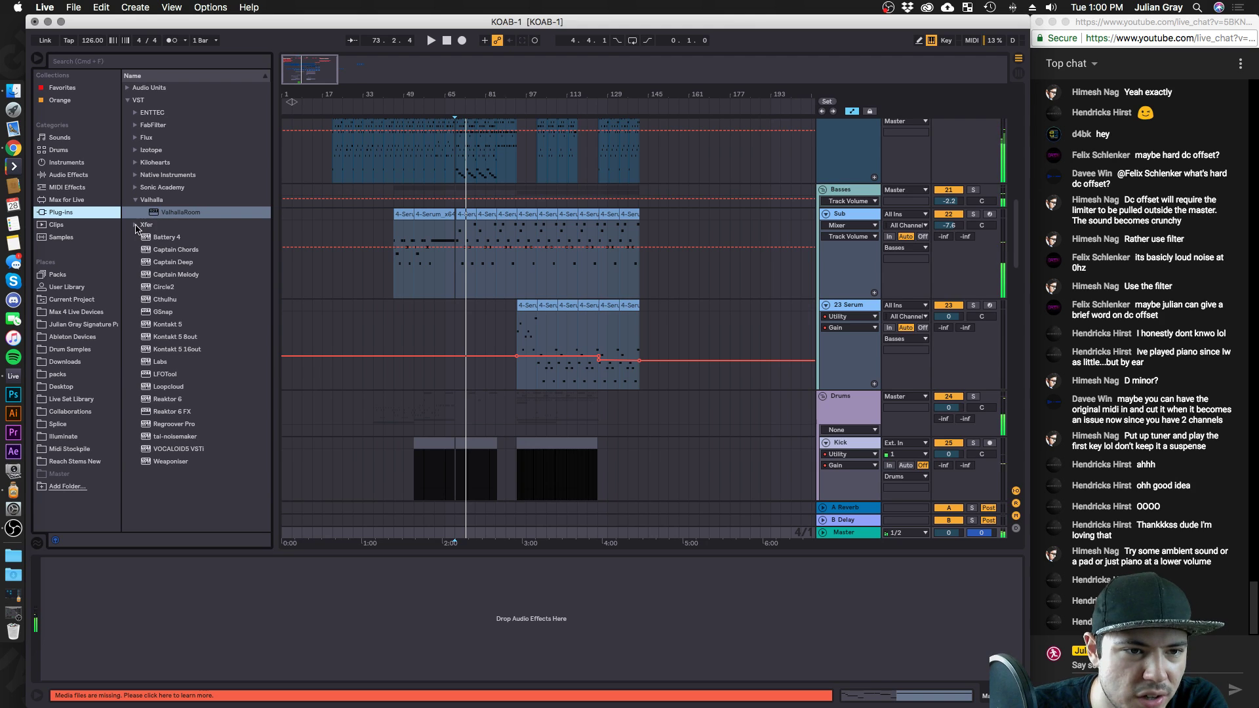
click(136, 150)
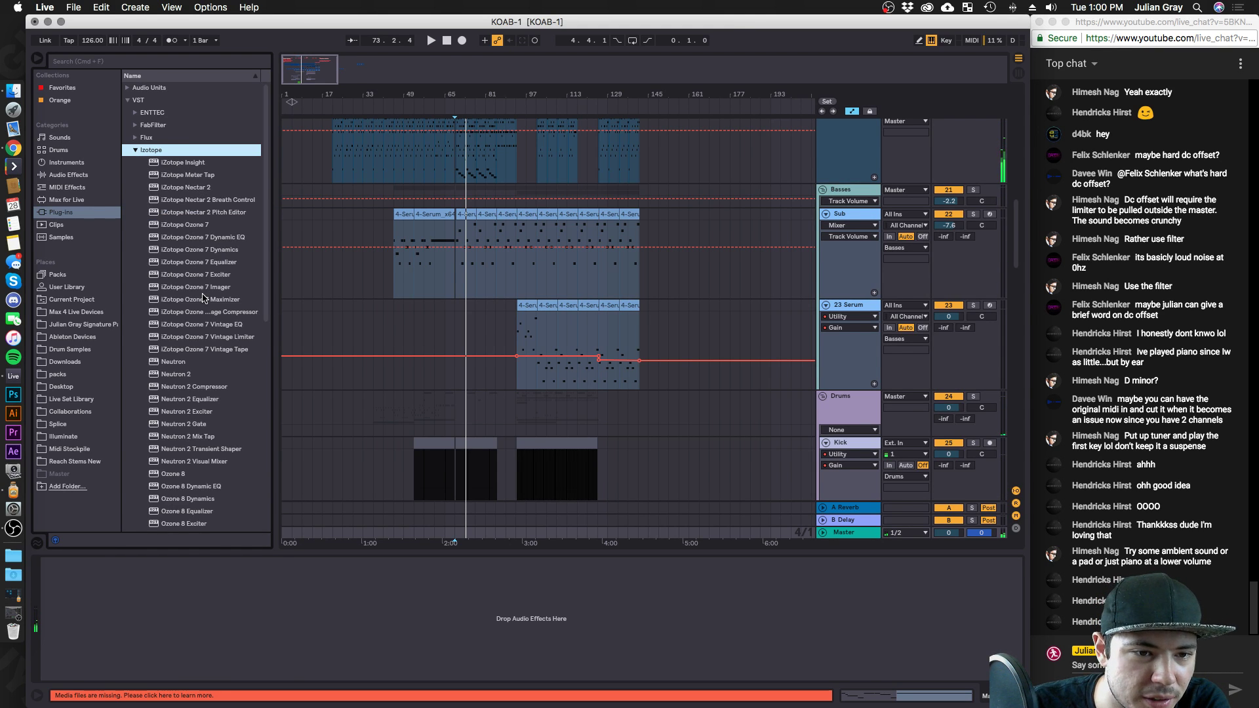
scroll(203, 299, down, 6)
drag(205, 338, 122, 616)
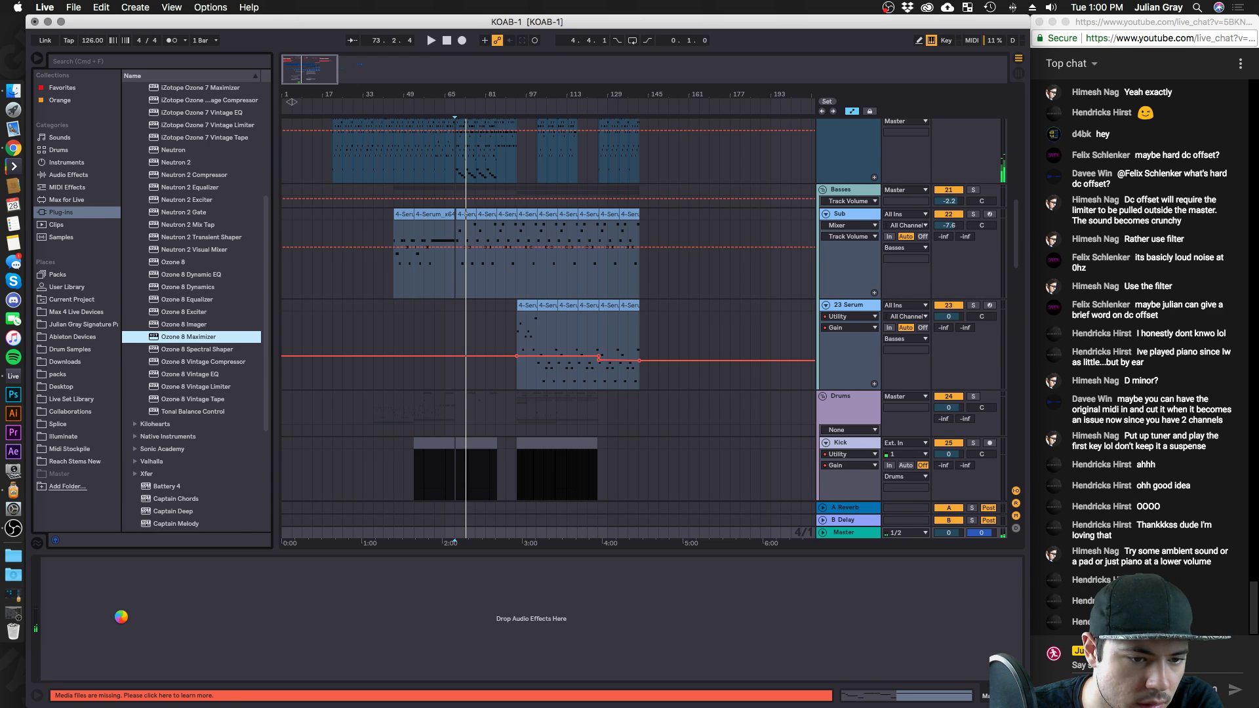
Play from bar 61 and set the Ozone 8 Maximizer's threshold to -5.2 dB on the Master track, closing the plug-in window.
click(445, 198)
click(436, 178)
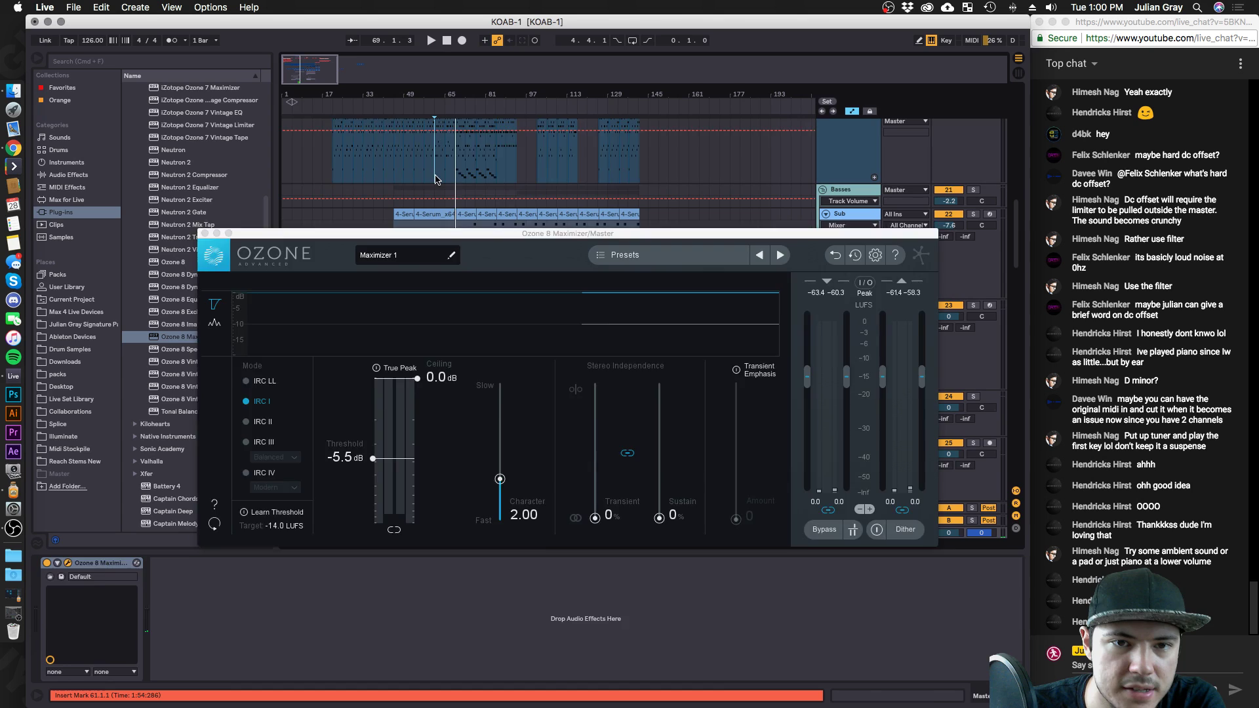
key(space)
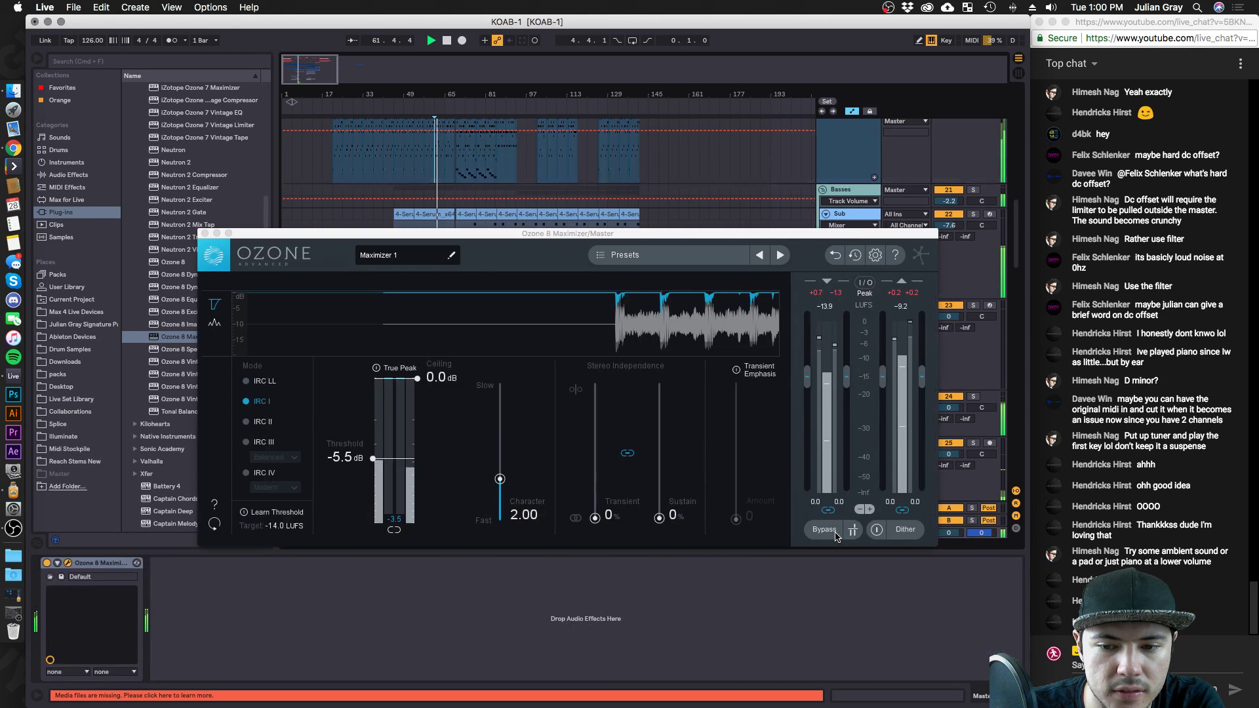
click(832, 532)
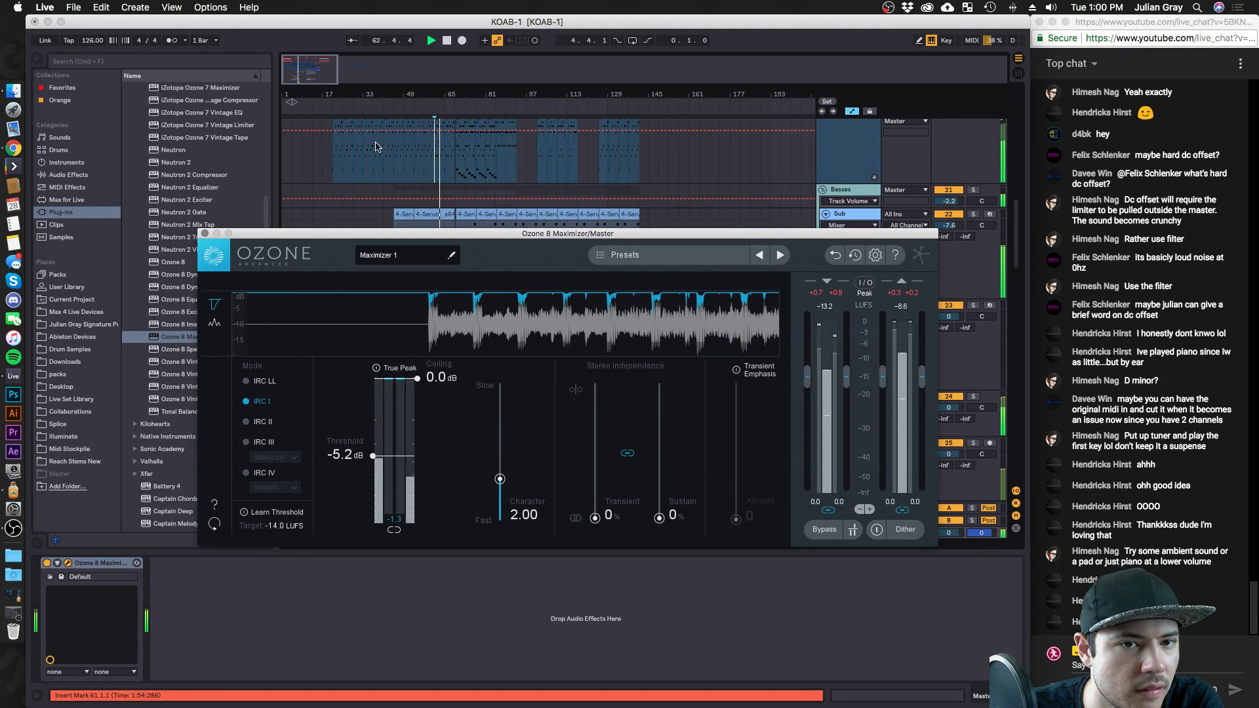
click(843, 521)
click(842, 532)
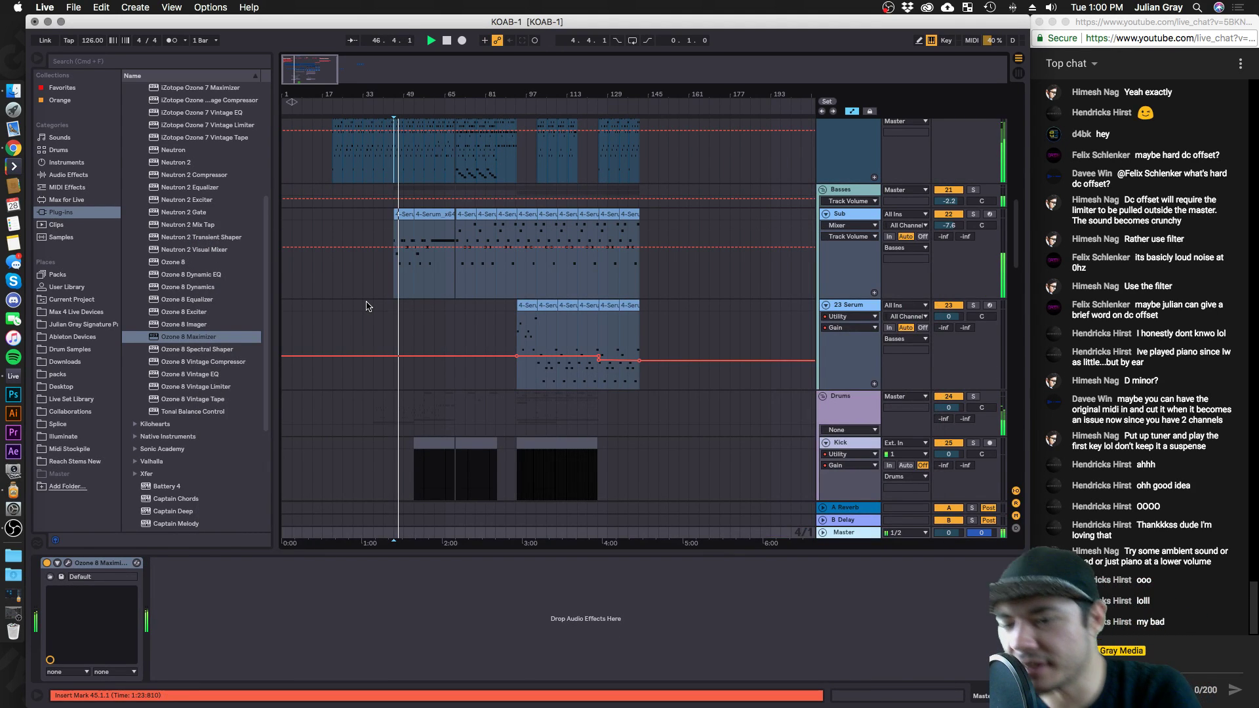
Listen to the mix while moving the start position through bars 57, 61, 65 and 69 on the bass and lead tracks.
click(424, 255)
click(420, 269)
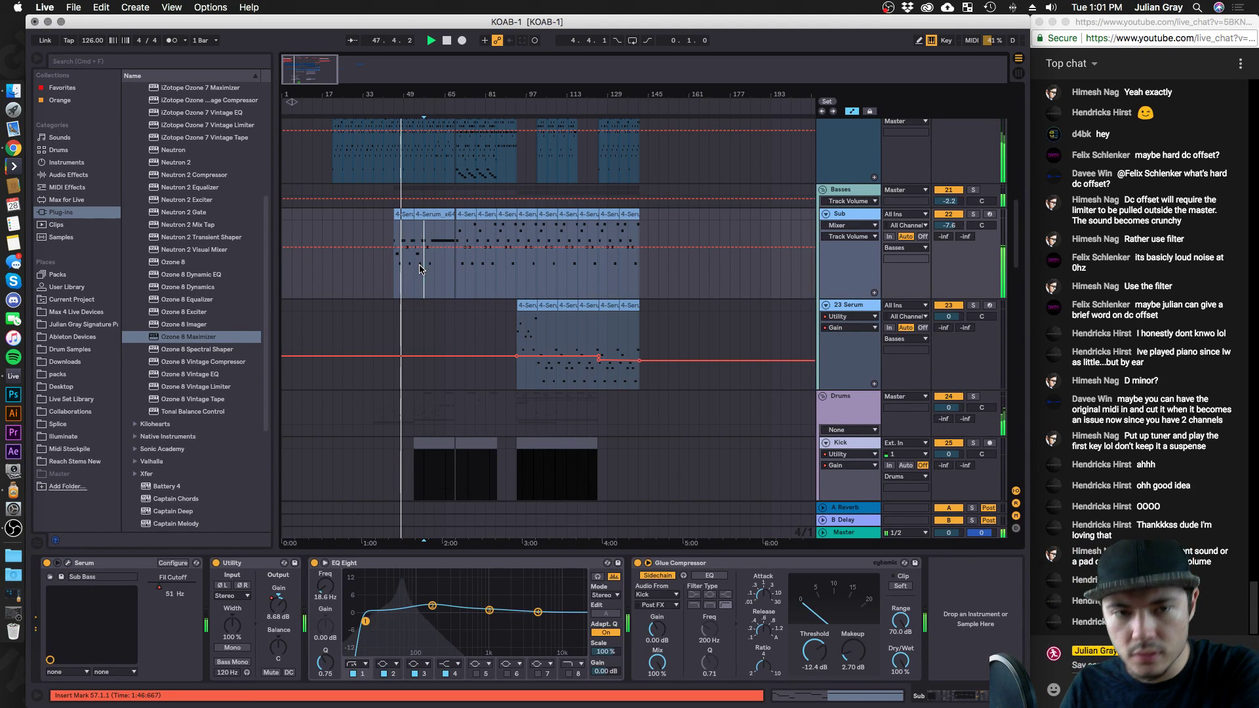
click(434, 265)
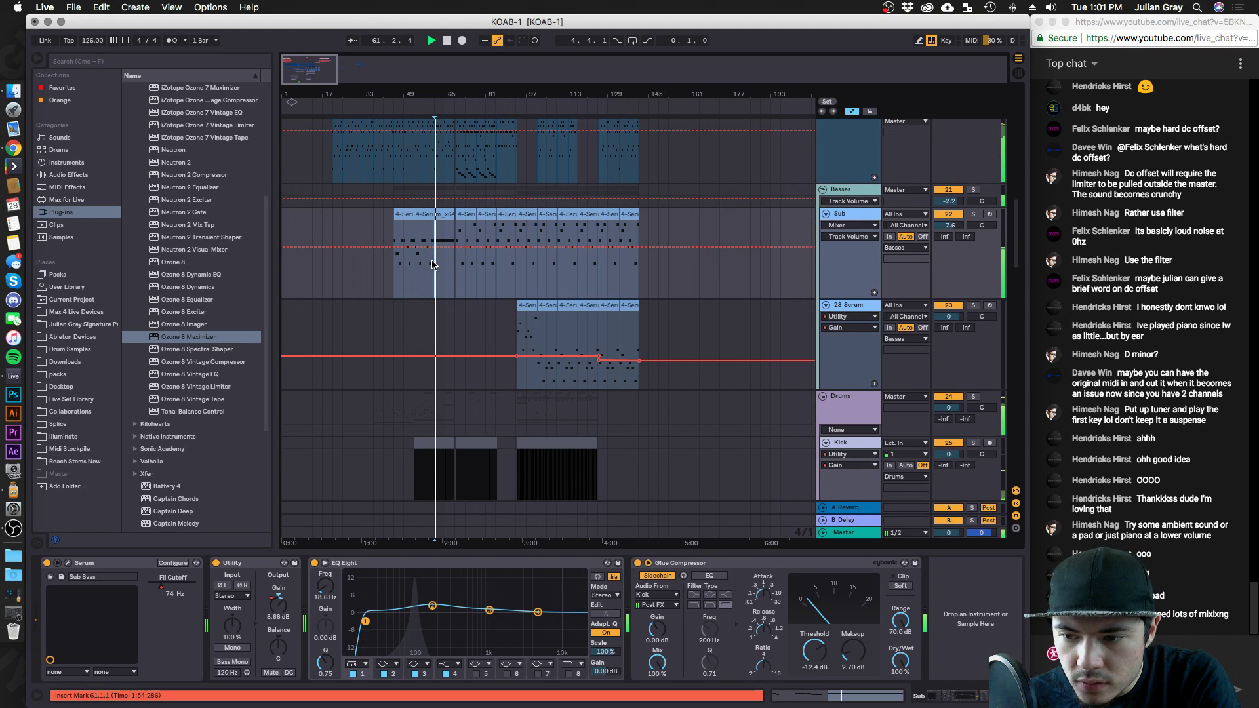
scroll(433, 265, up, 5)
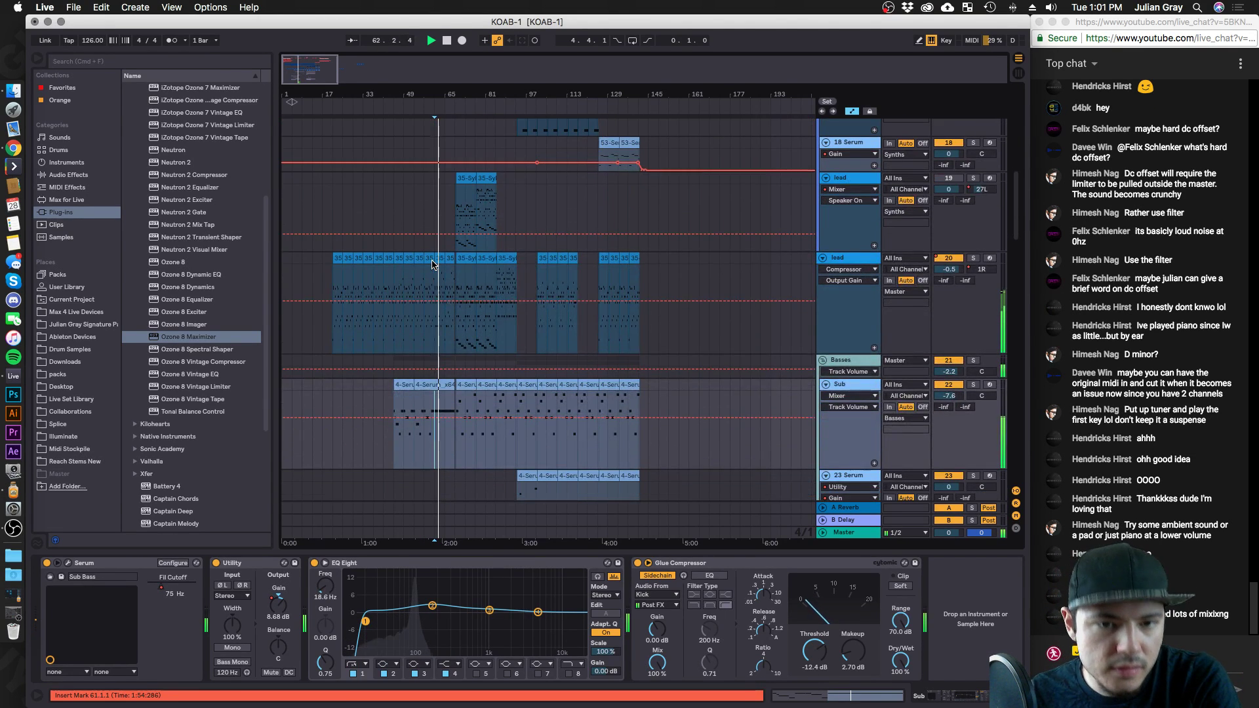
click(448, 268)
scroll(452, 287, down, 8)
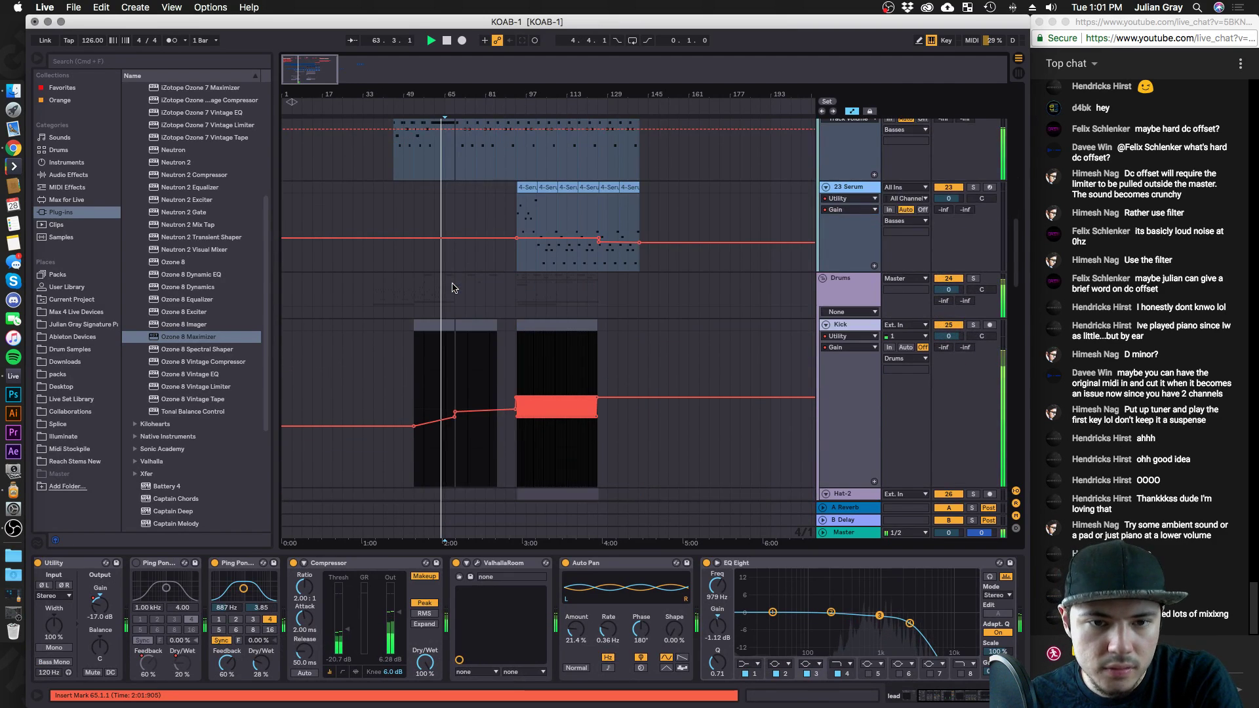
click(449, 270)
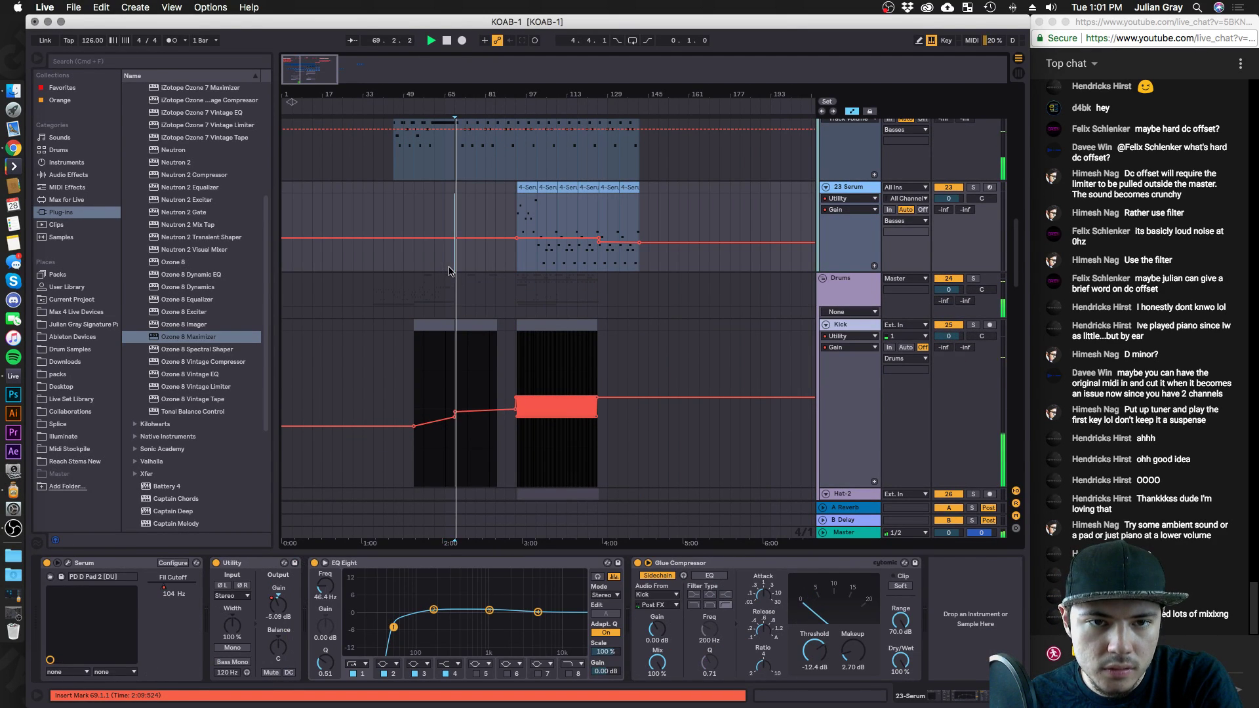
Stop playback and restart it from bar 33 on lead track 20.
scroll(450, 270, up, 8)
click(395, 265)
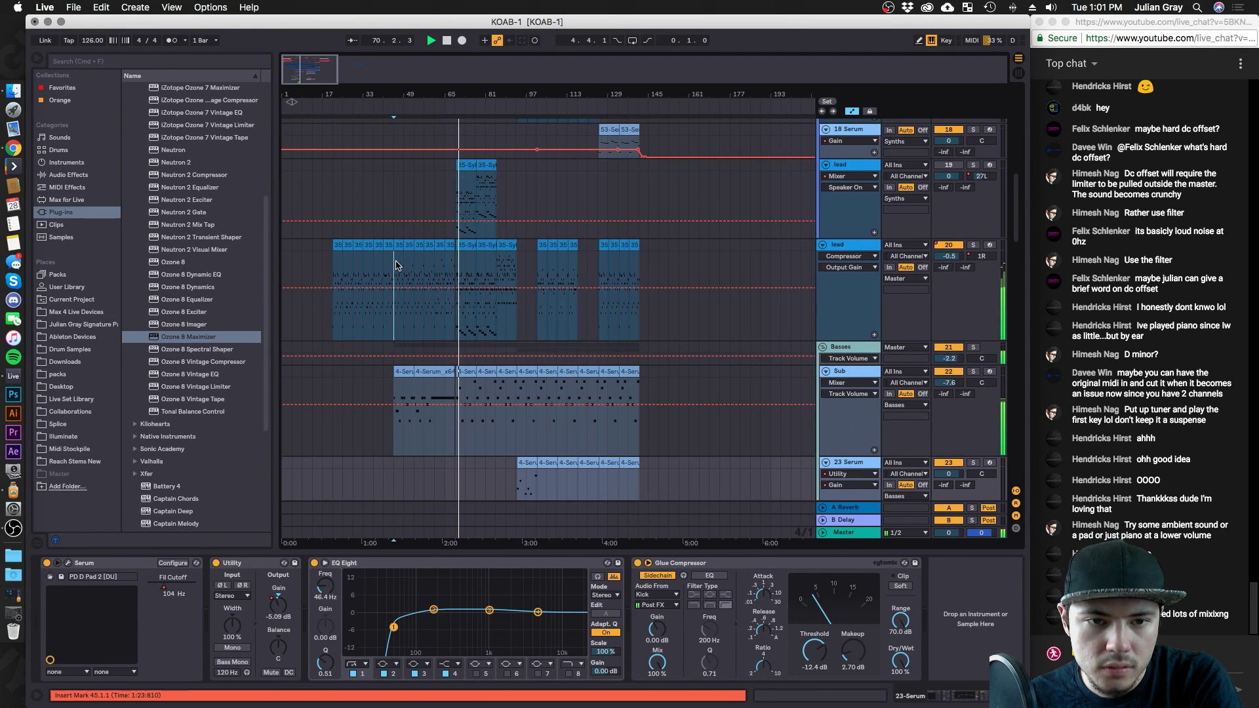
click(352, 268)
click(363, 265)
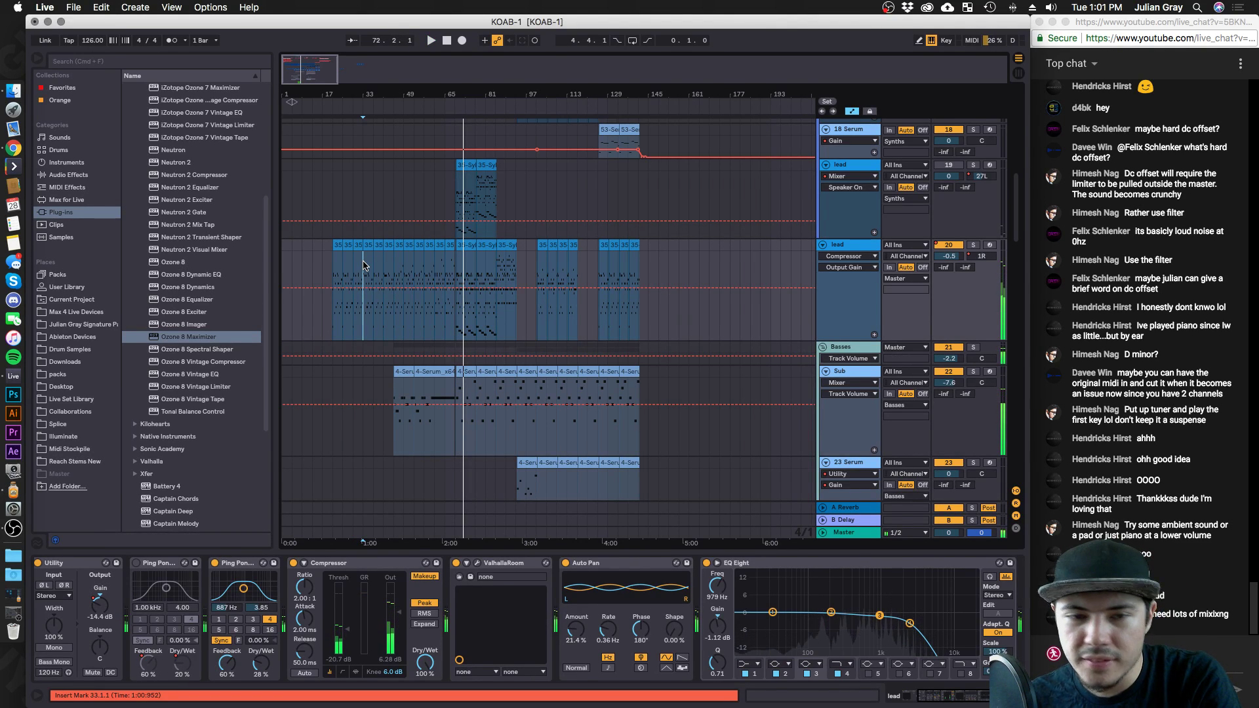
key(space)
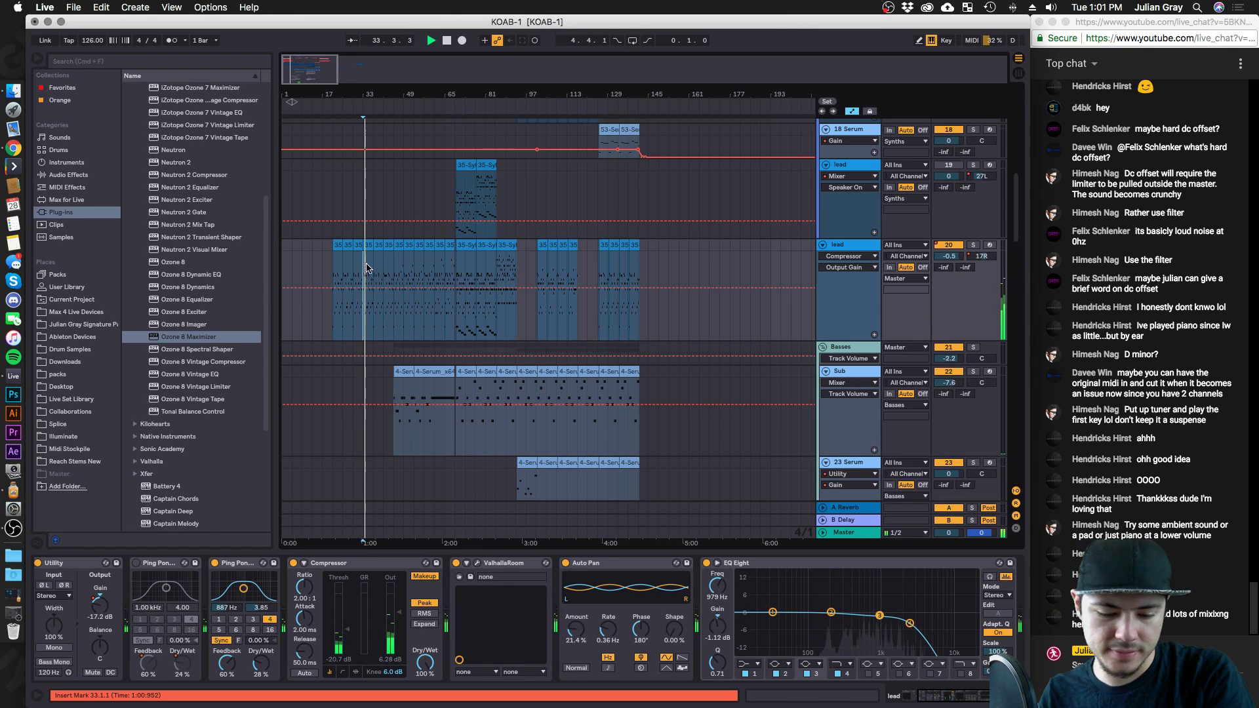
Play from bar 45, setting the Synths group's volume to -3.9 dB and the High Pad's to -3.3 dB.
click(396, 267)
key(space)
key(space)
scroll(555, 240, up, 10)
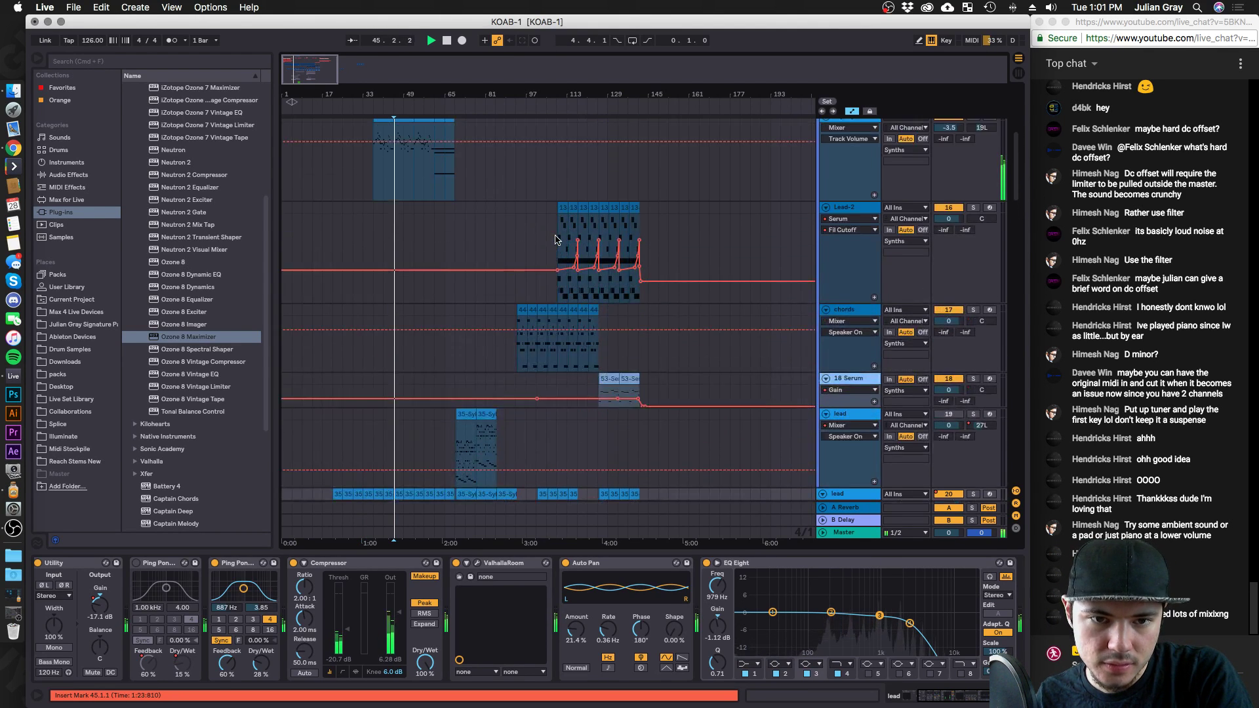
scroll(554, 240, up, 5)
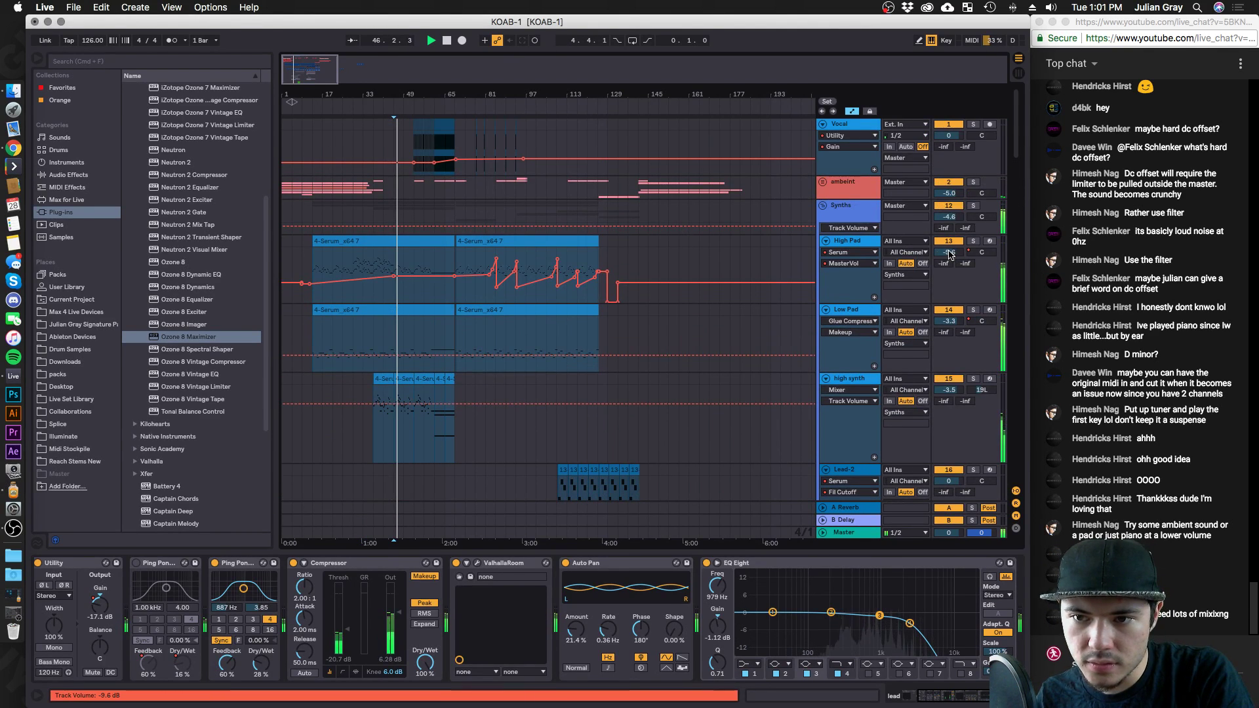
mouse_move(948, 216)
mouse_down()
mouse_move(948, 251)
mouse_move(948, 218)
mouse_up()
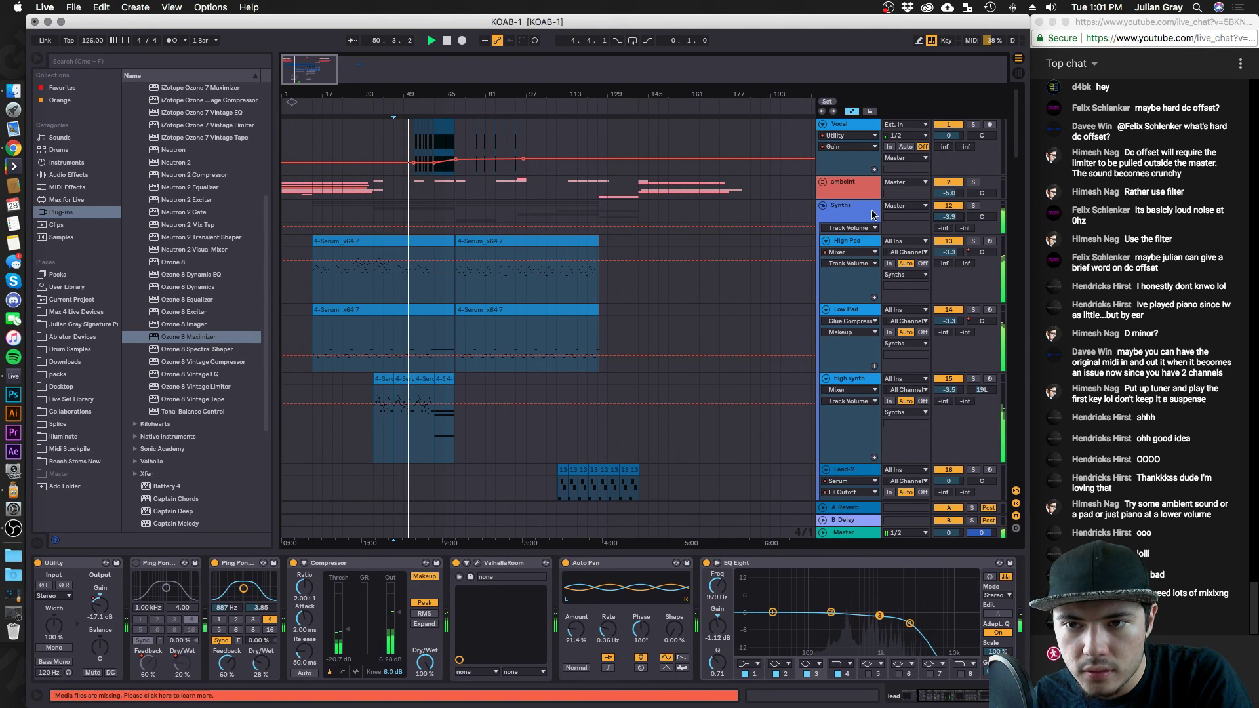
Audition the pads from bar 53 and again from bar 61, and save the project.
click(545, 216)
click(434, 282)
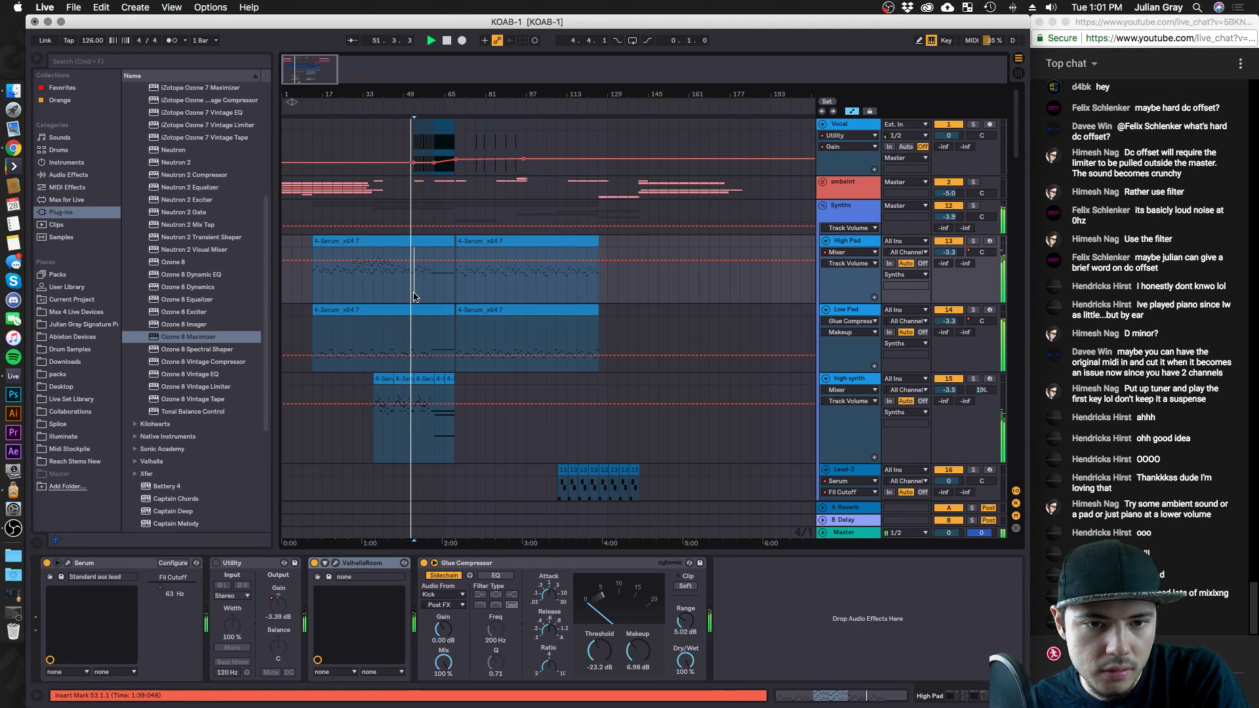
scroll(426, 290, down, 3)
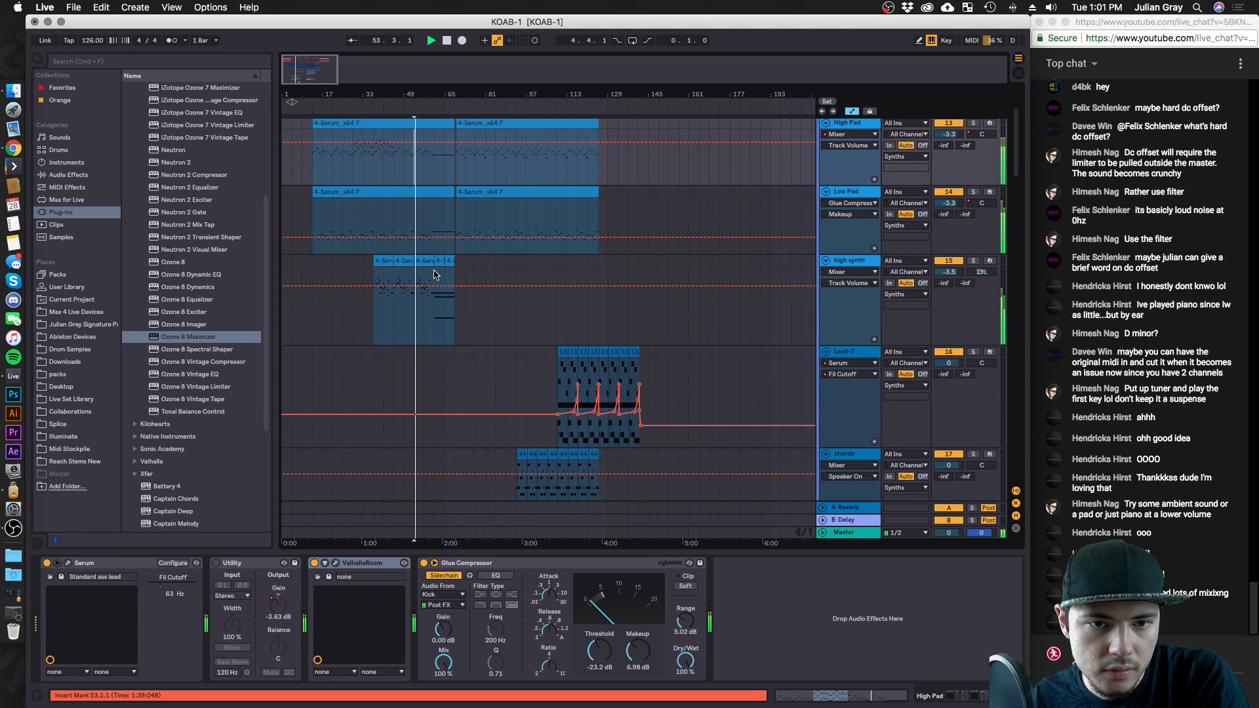
click(434, 225)
key(space)
key(space)
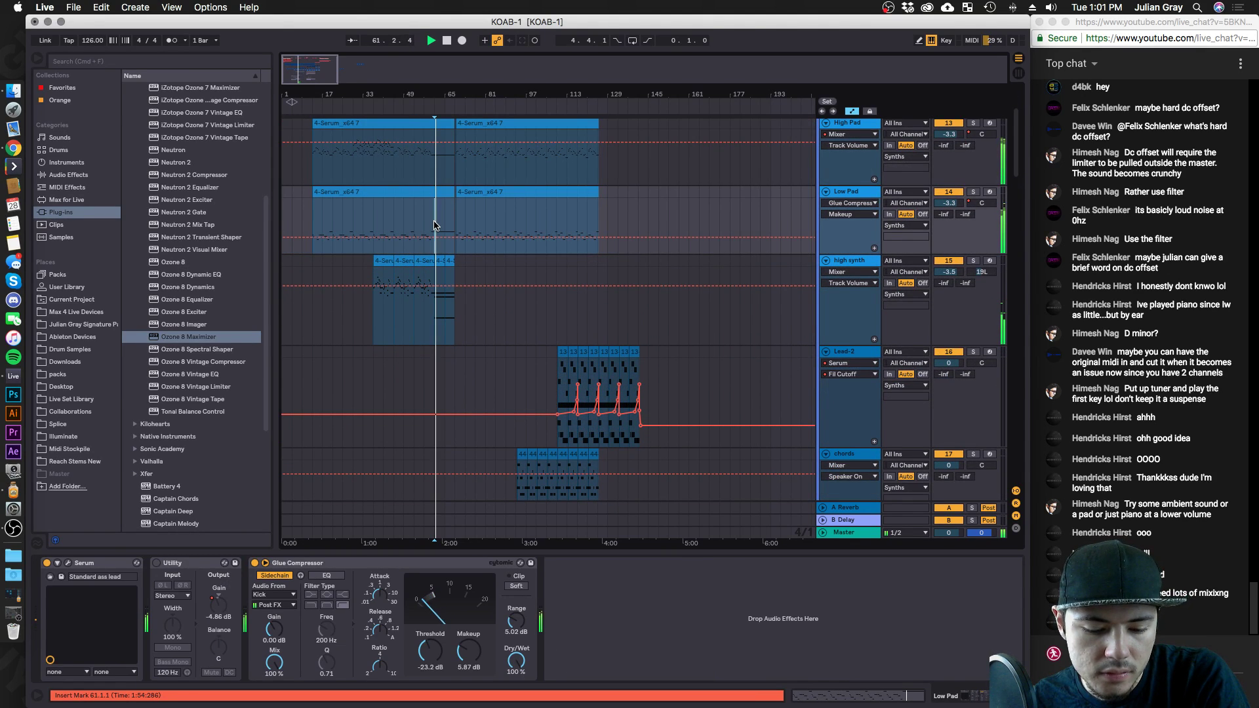
key(super+s)
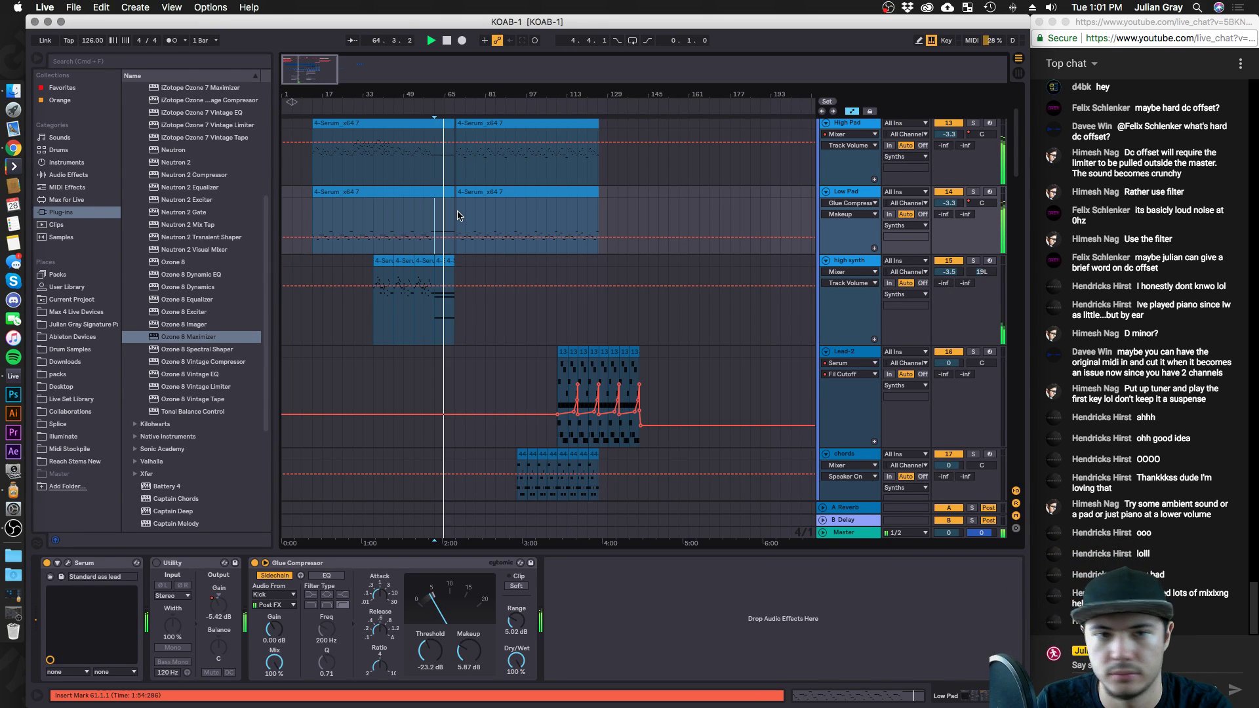
Place the playback start at bar 69 and look through the synth, bass and drum tracks while the song plays.
scroll(451, 221, up, 1)
scroll(451, 221, up, 5)
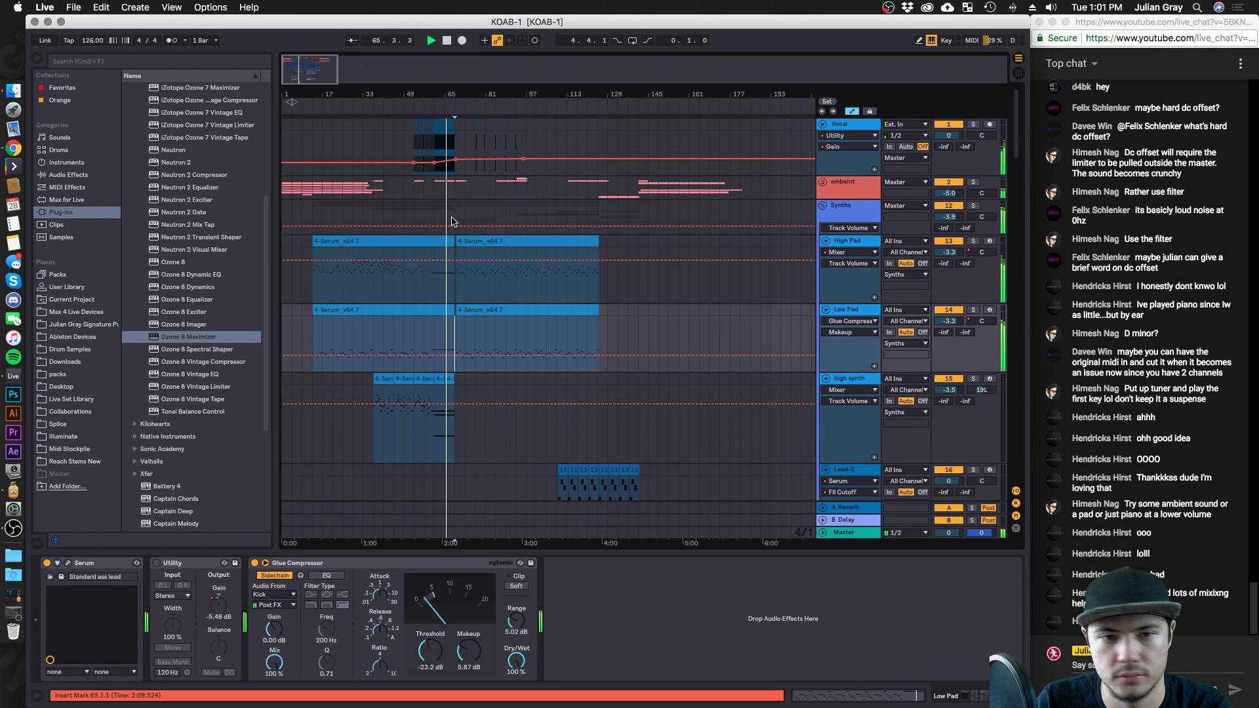
click(452, 188)
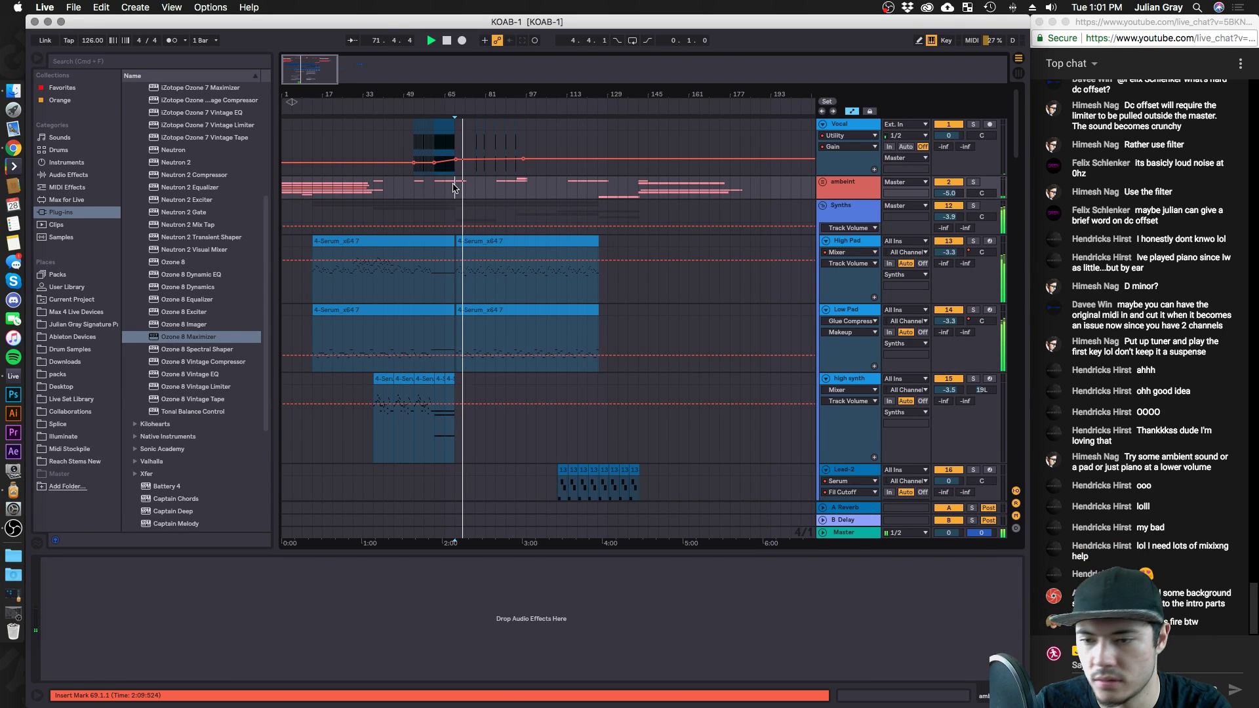
scroll(453, 237, down, 5)
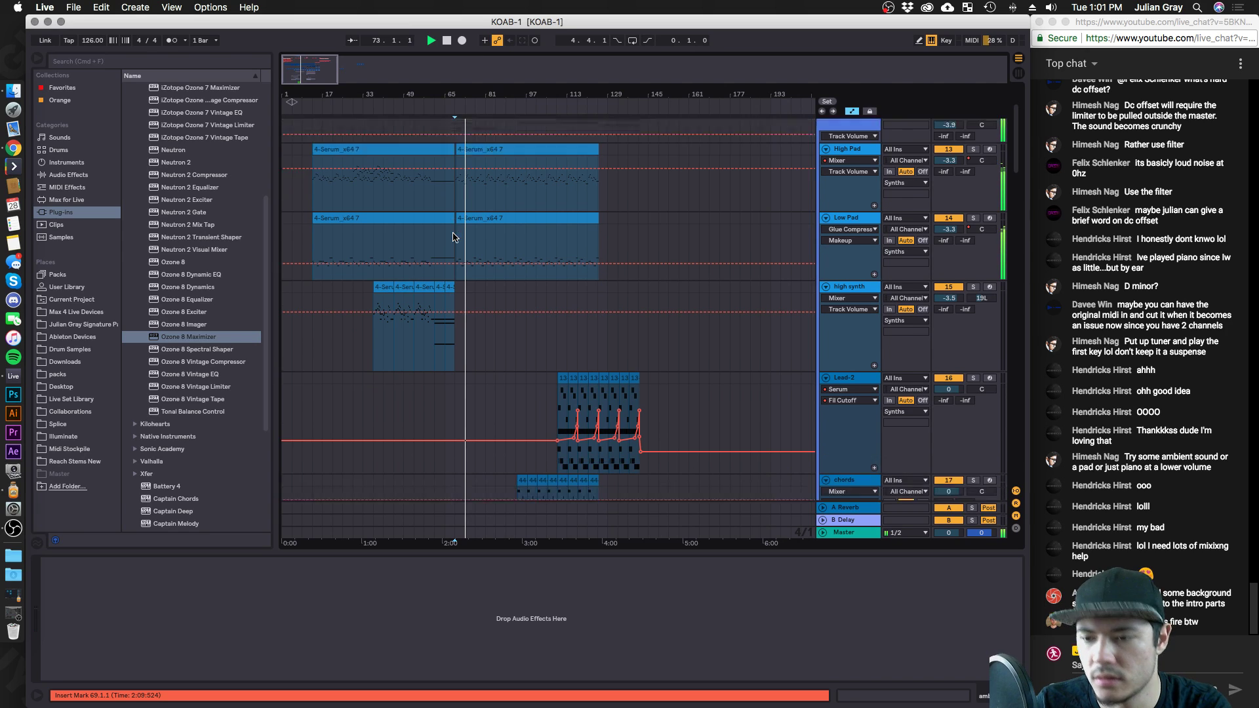
scroll(453, 237, down, 15)
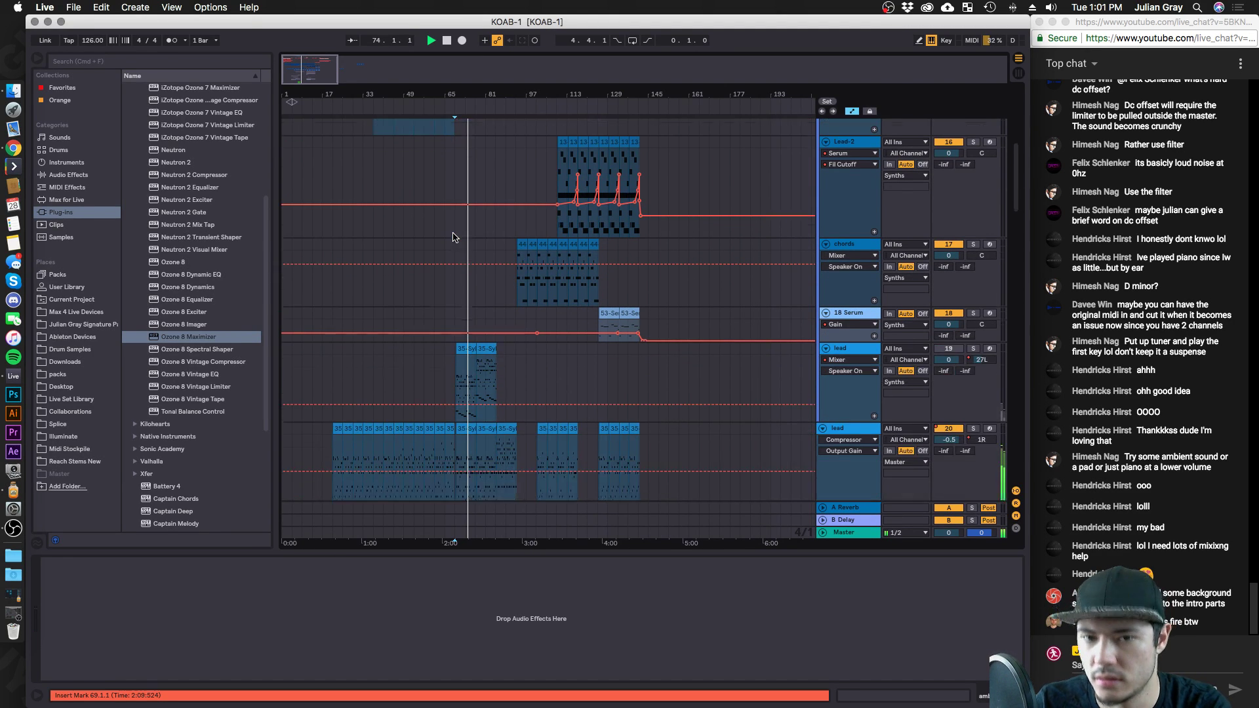
scroll(453, 237, down, 15)
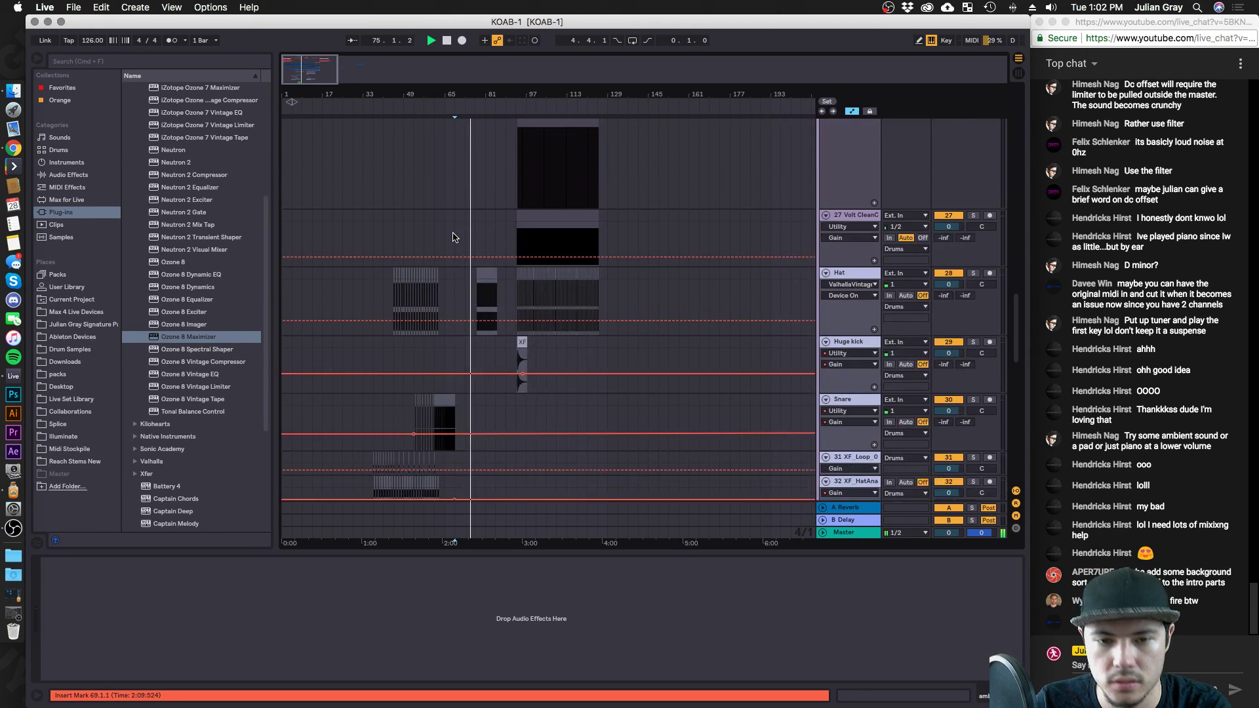
scroll(452, 236, up, 20)
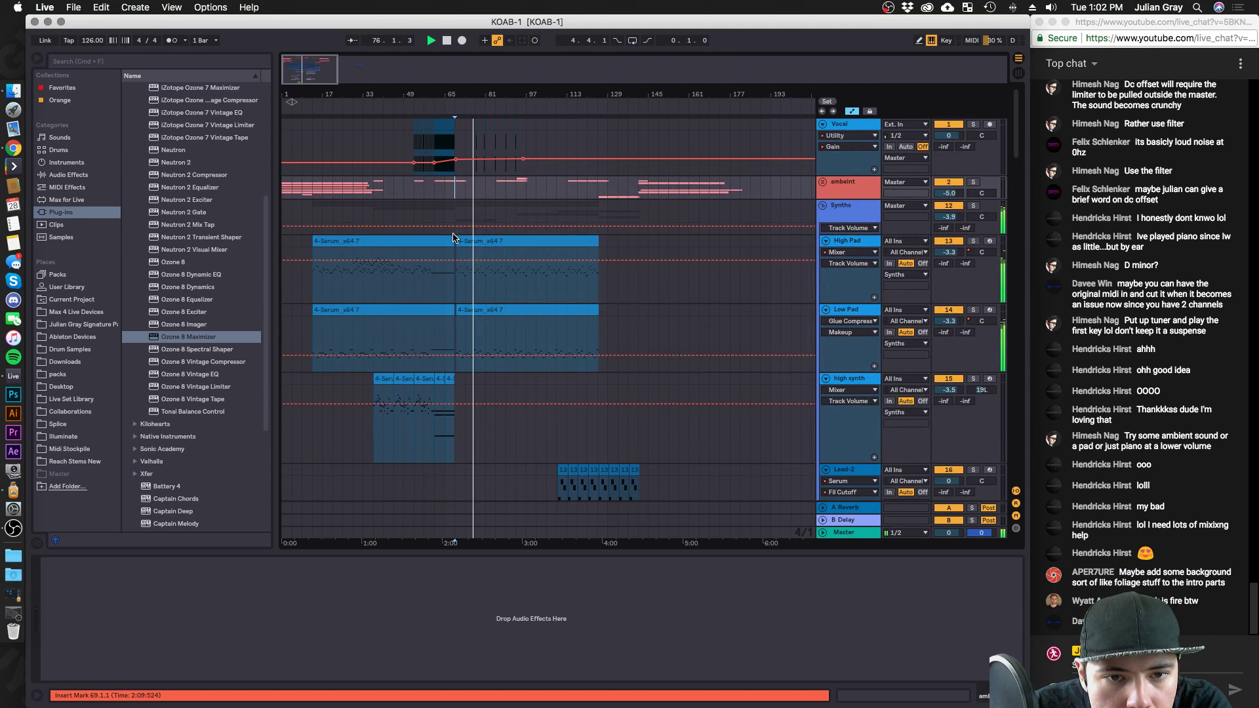
scroll(475, 340, down, 10)
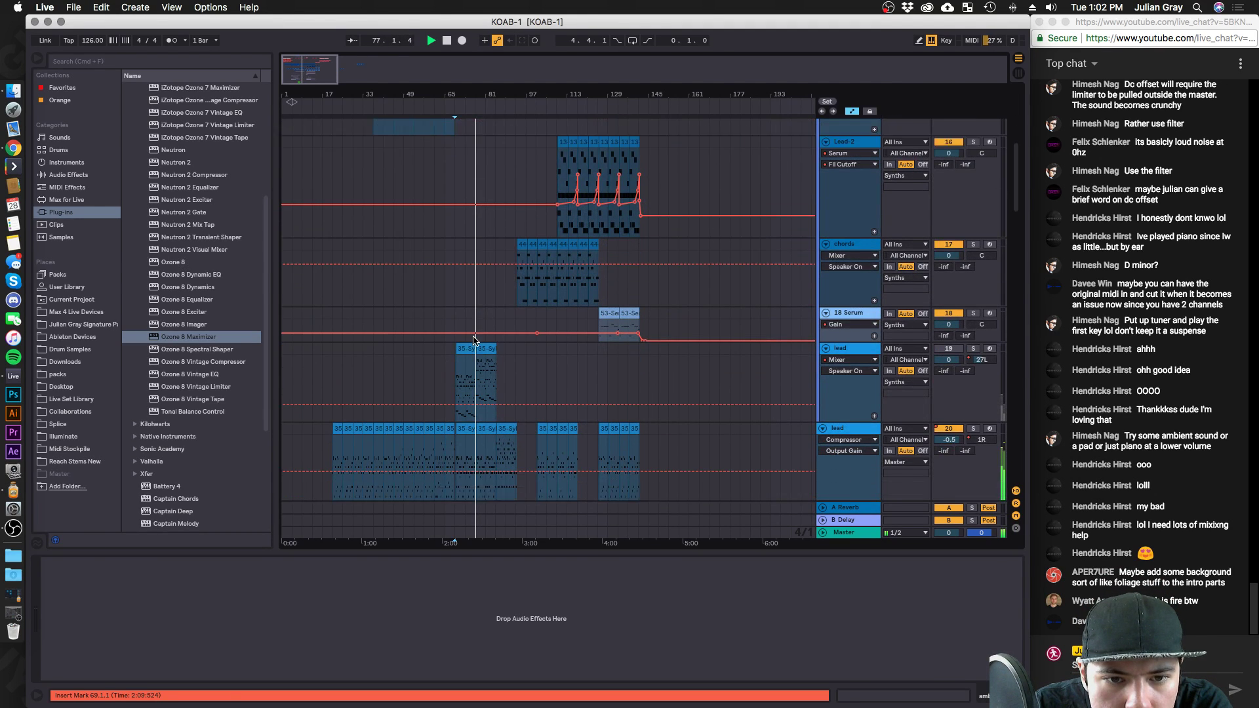
In lead track 20's EQ Eight, raise the high cut to about 14.4 kHz and boost band 3 by 2.36 dB around 2.02 kHz.
click(515, 459)
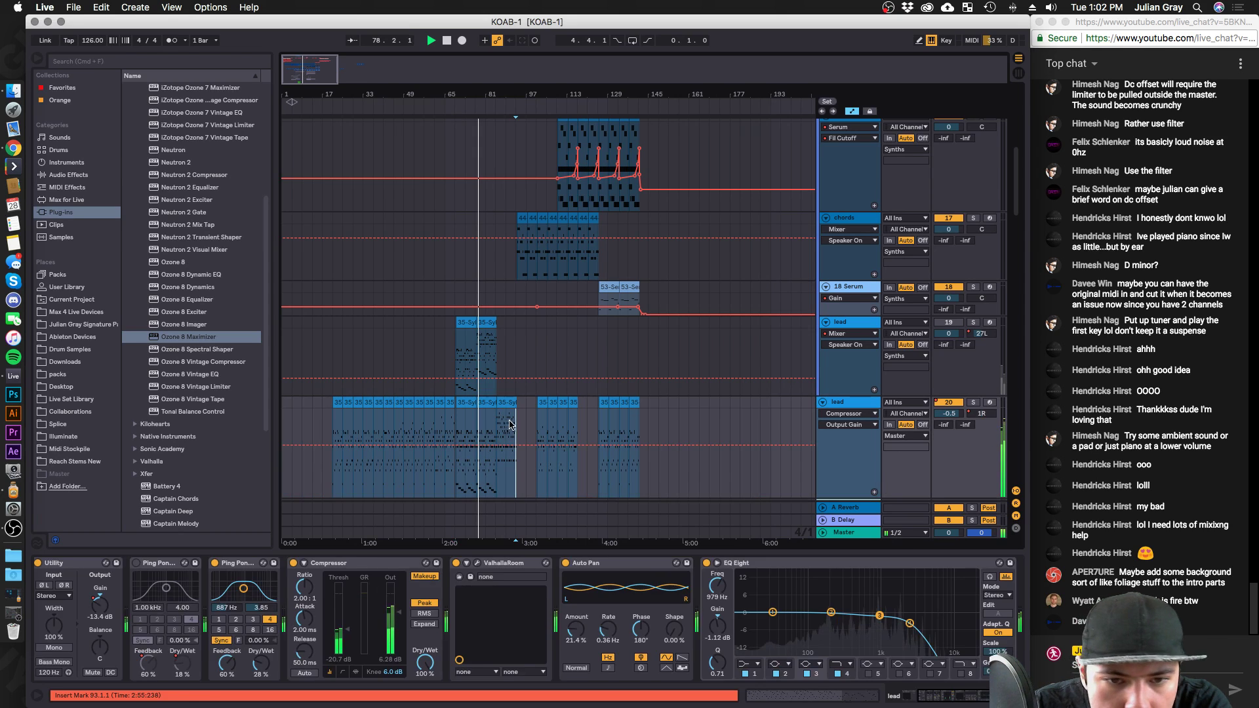
drag(914, 626, 967, 619)
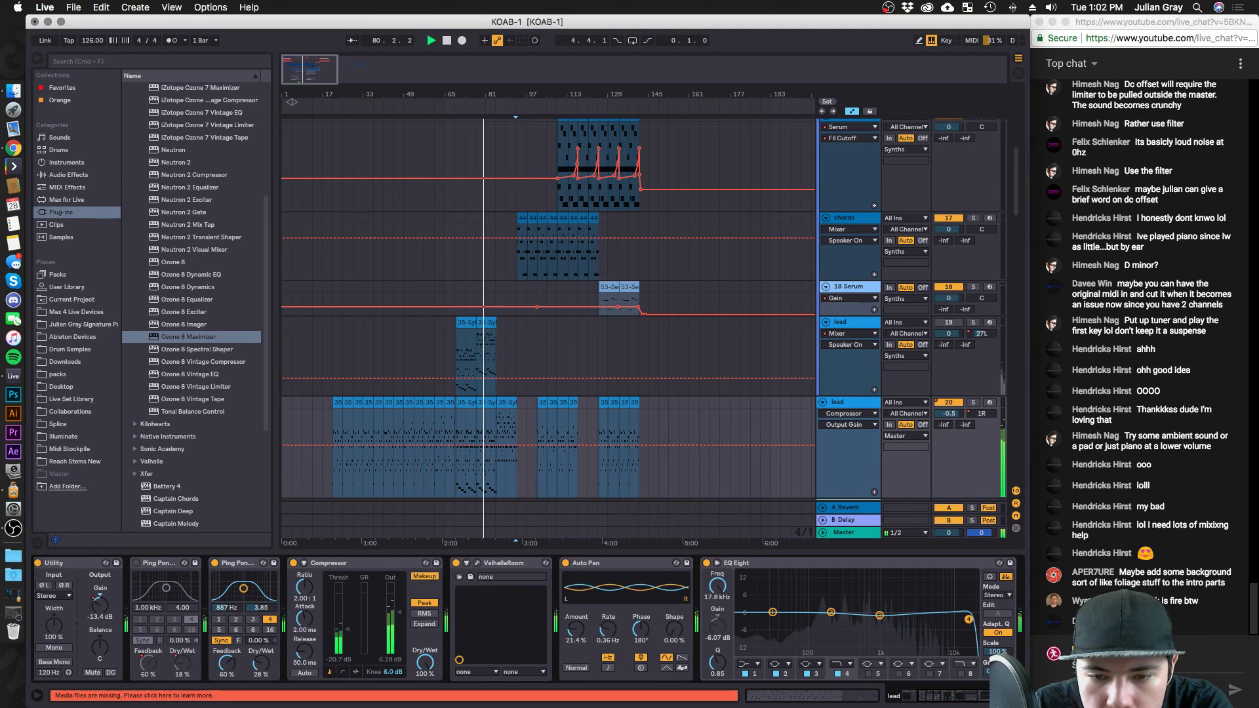
drag(879, 615, 961, 620)
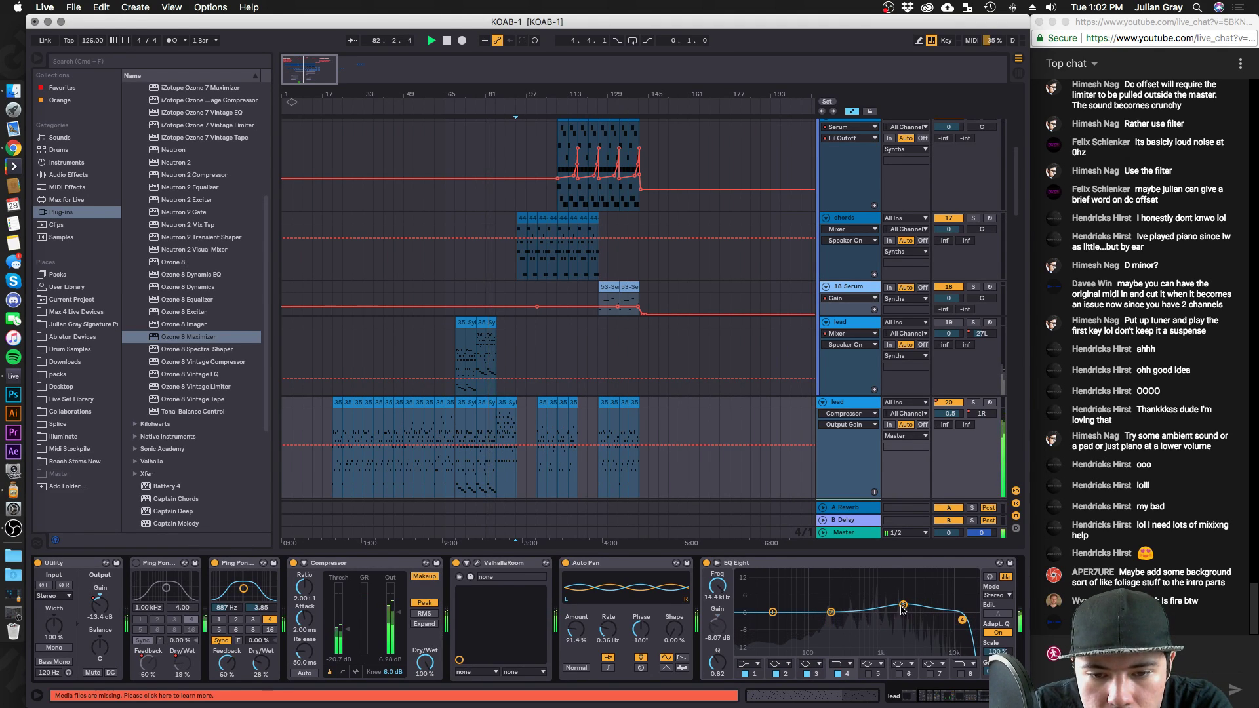
Set lead track 20's ValhallaRoom reverb to 6.03 s decay, 12800 Hz high cut and 20.3 % mix, soloing the track while adjusting.
click(478, 568)
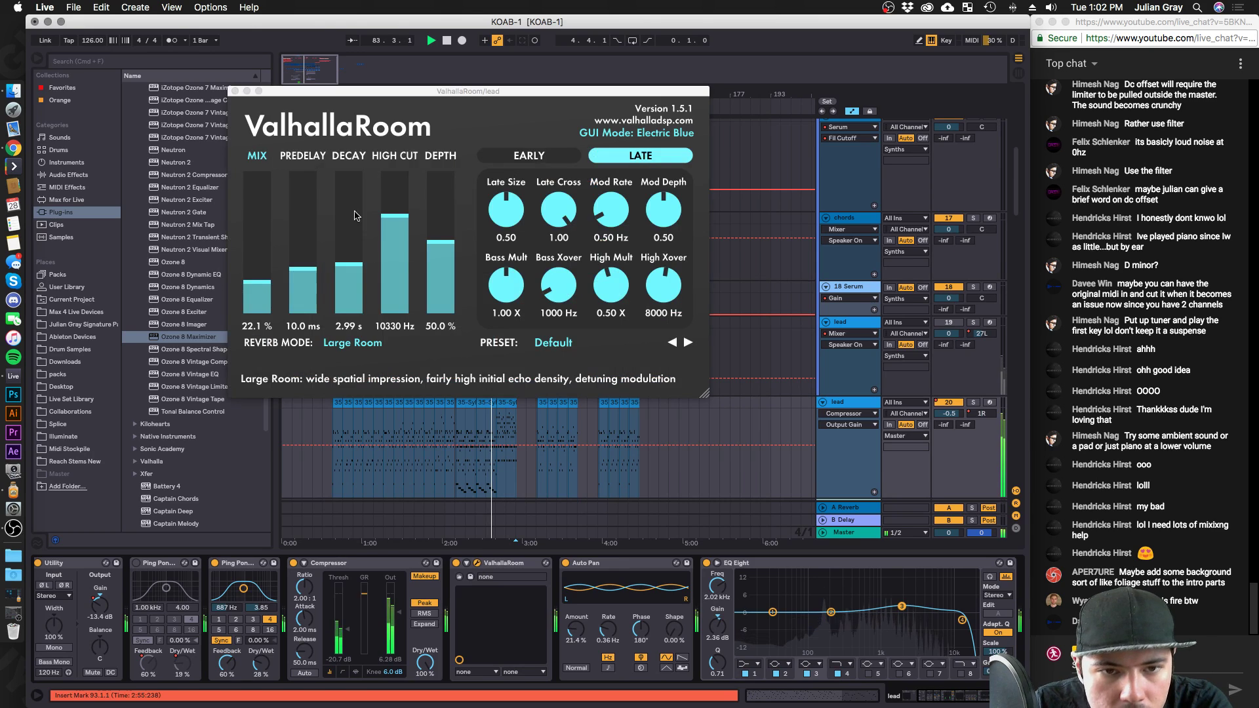
drag(347, 243, 395, 247)
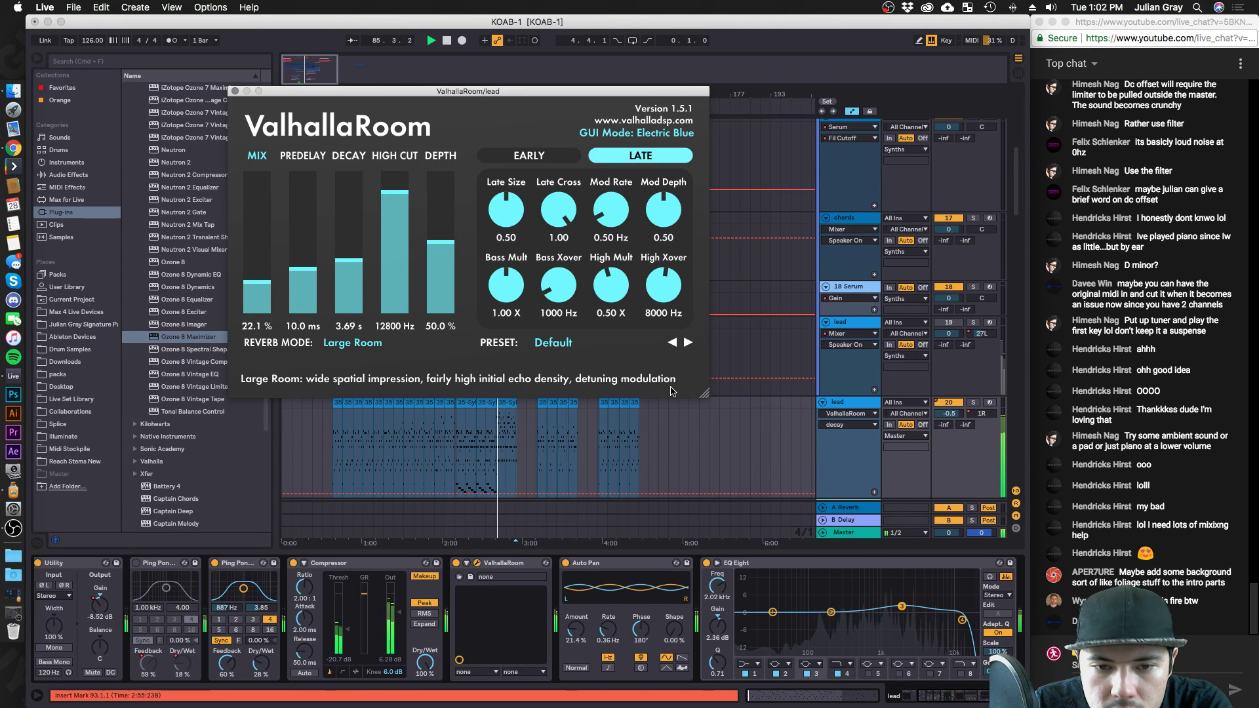
click(973, 402)
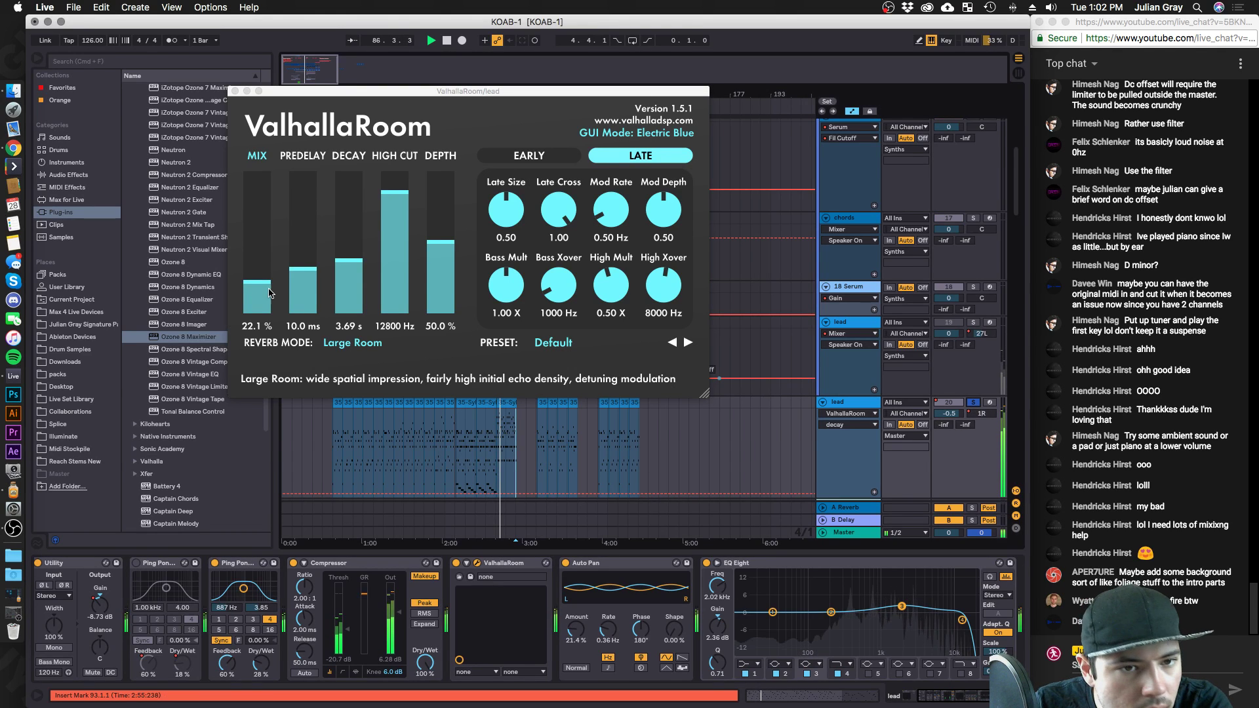
drag(257, 283, 257, 281)
drag(333, 262, 333, 253)
drag(257, 285, 258, 282)
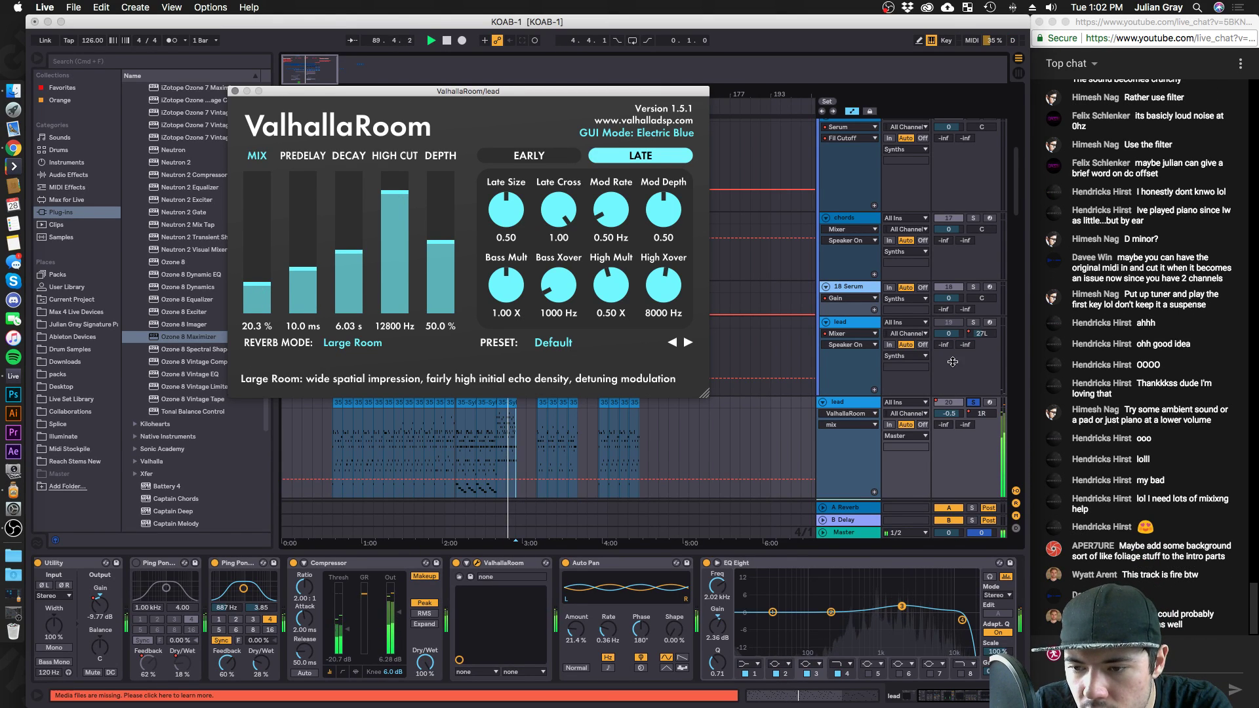
click(972, 403)
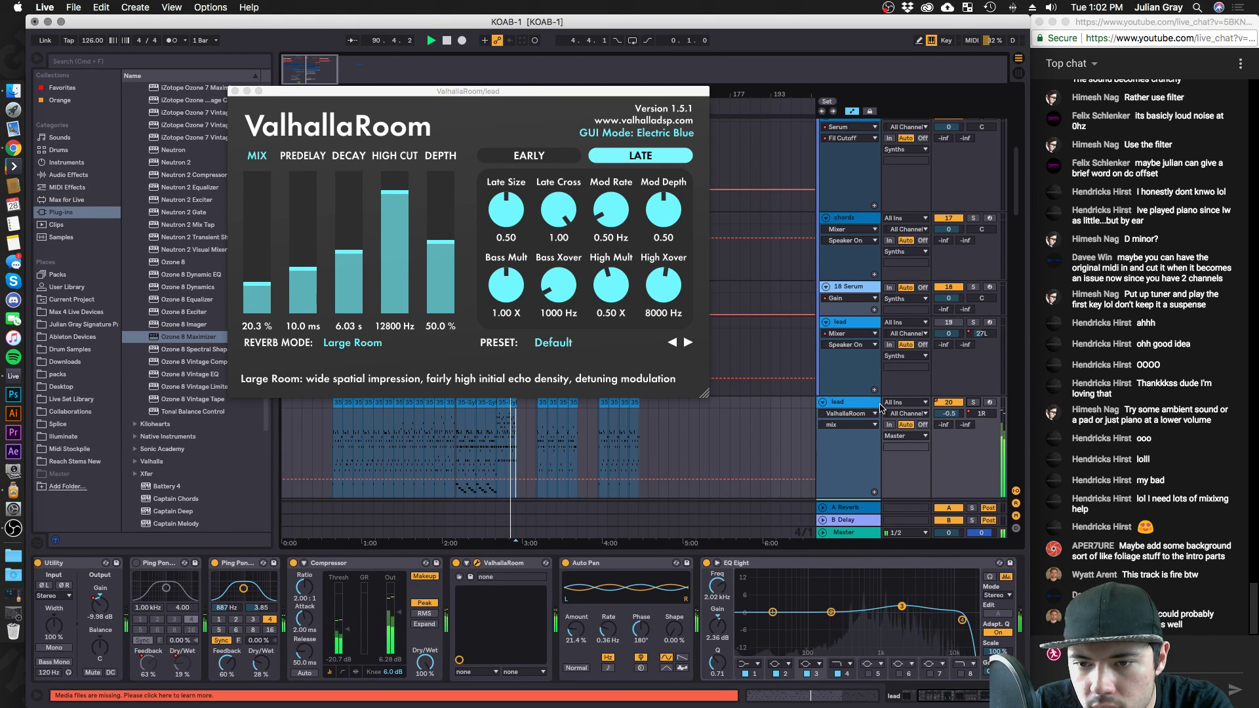
Set lead track 20's volume to -4.2 dB and its second Ping Pong Delay's dry/wet to 37 %, replaying from bar 69.
drag(952, 416, 953, 438)
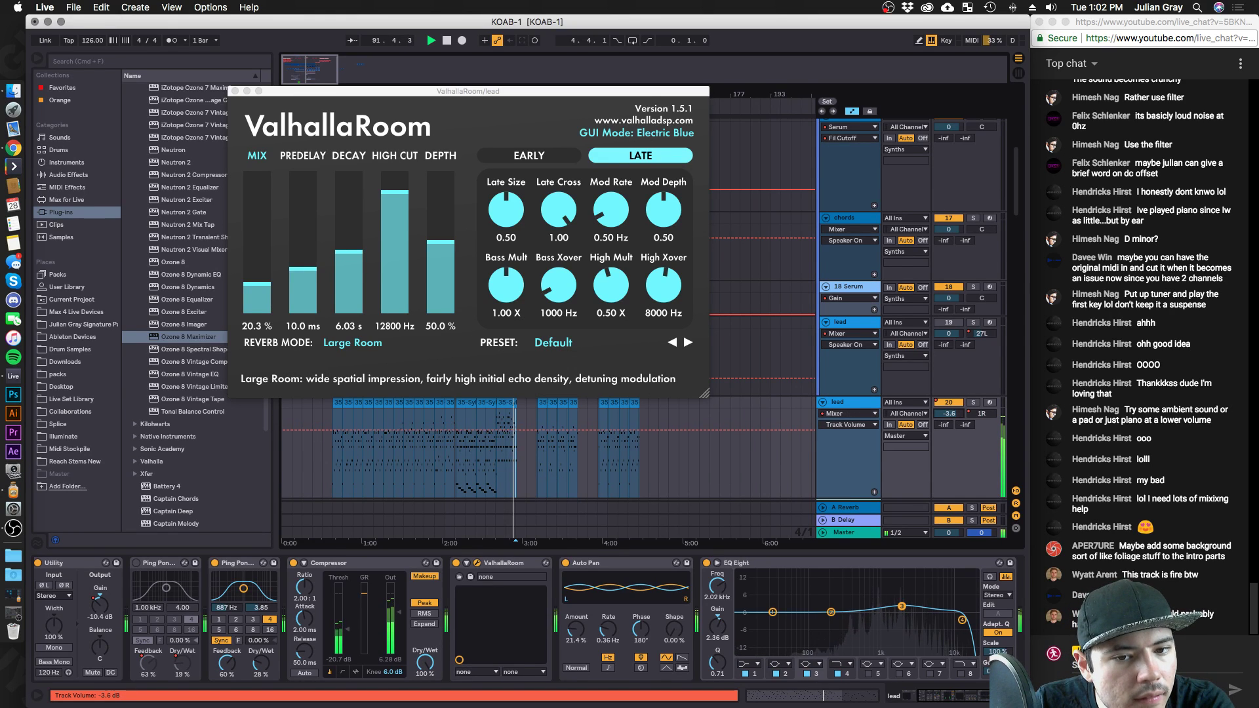
click(235, 91)
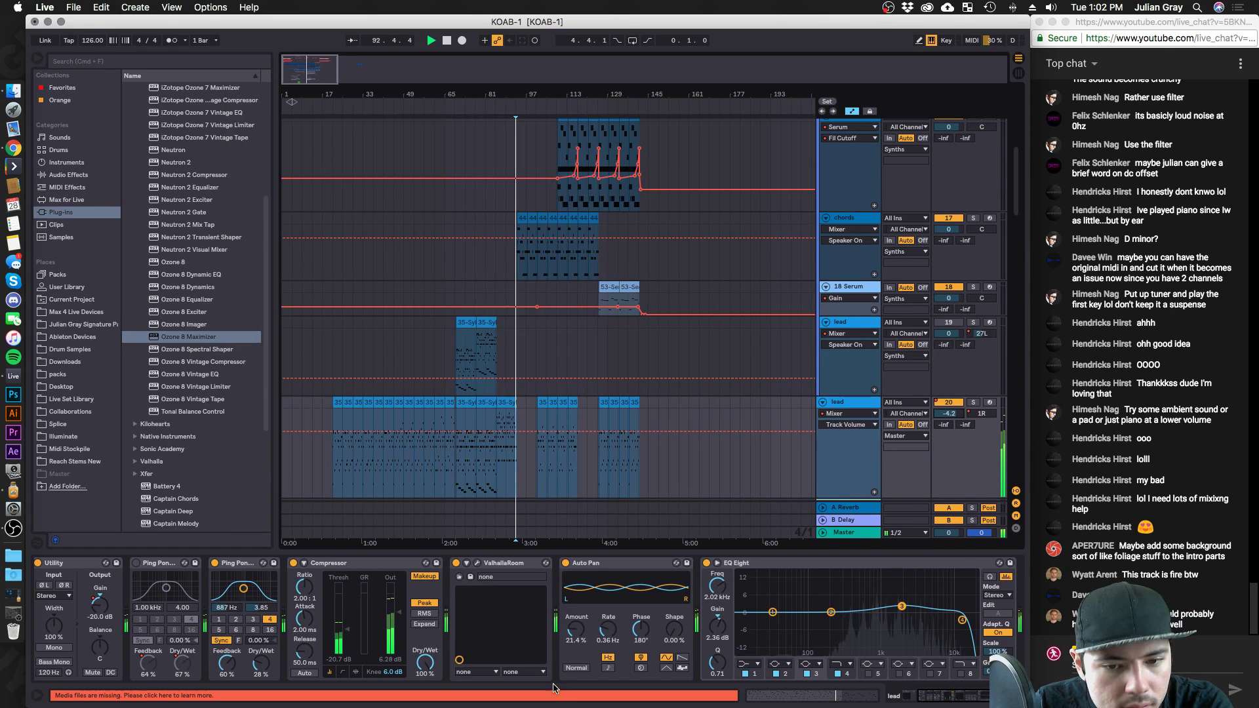
click(258, 675)
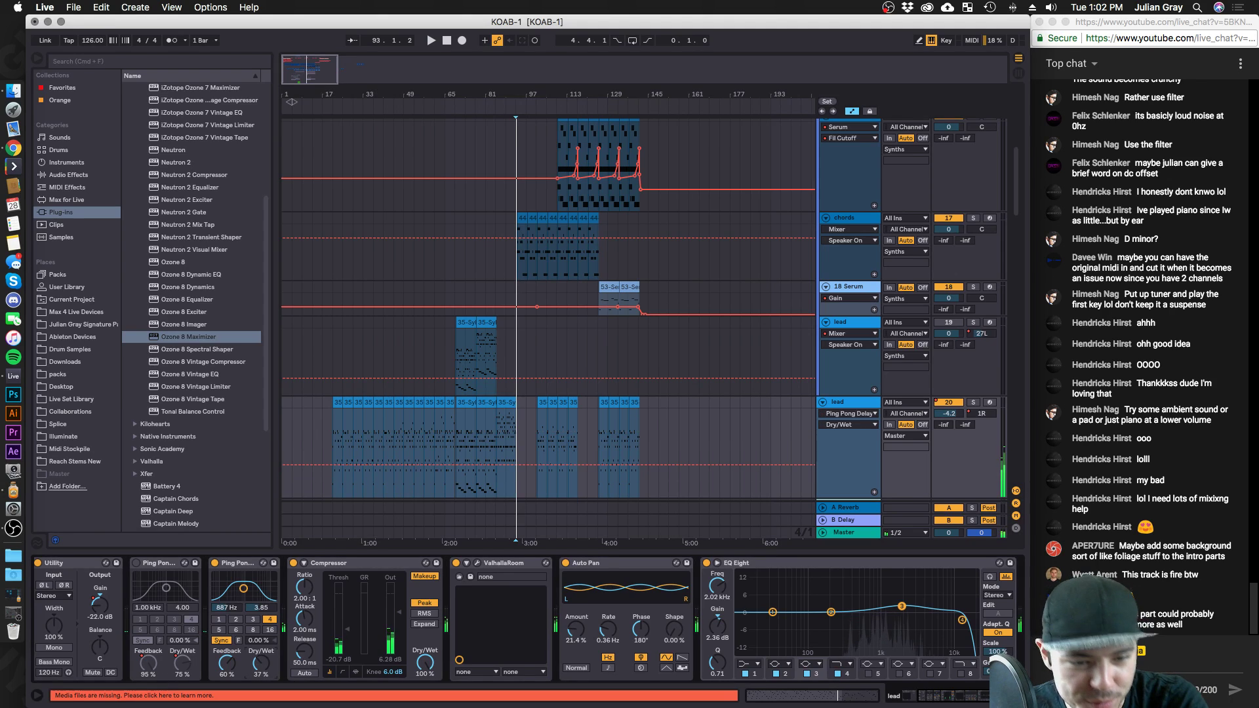
click(454, 444)
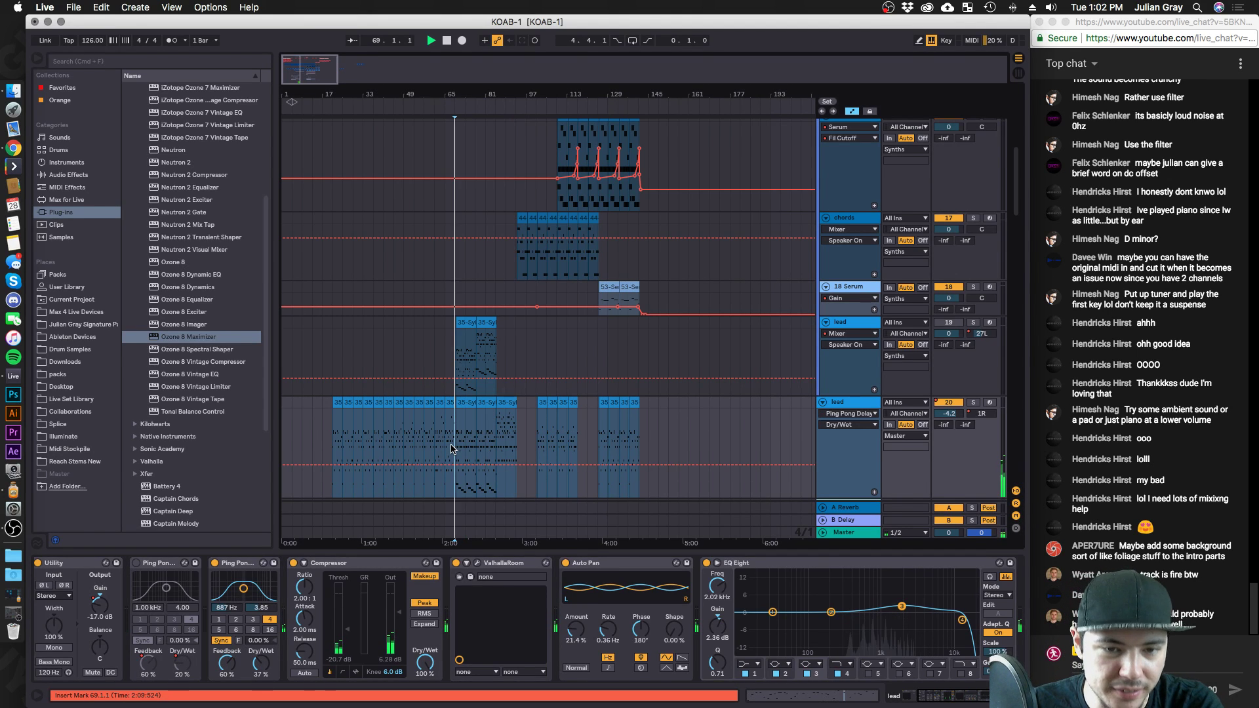
Set the second Ping Pong Delay on the lead track to 3 beat divisions, soloing the track to compare it with 2.
click(253, 620)
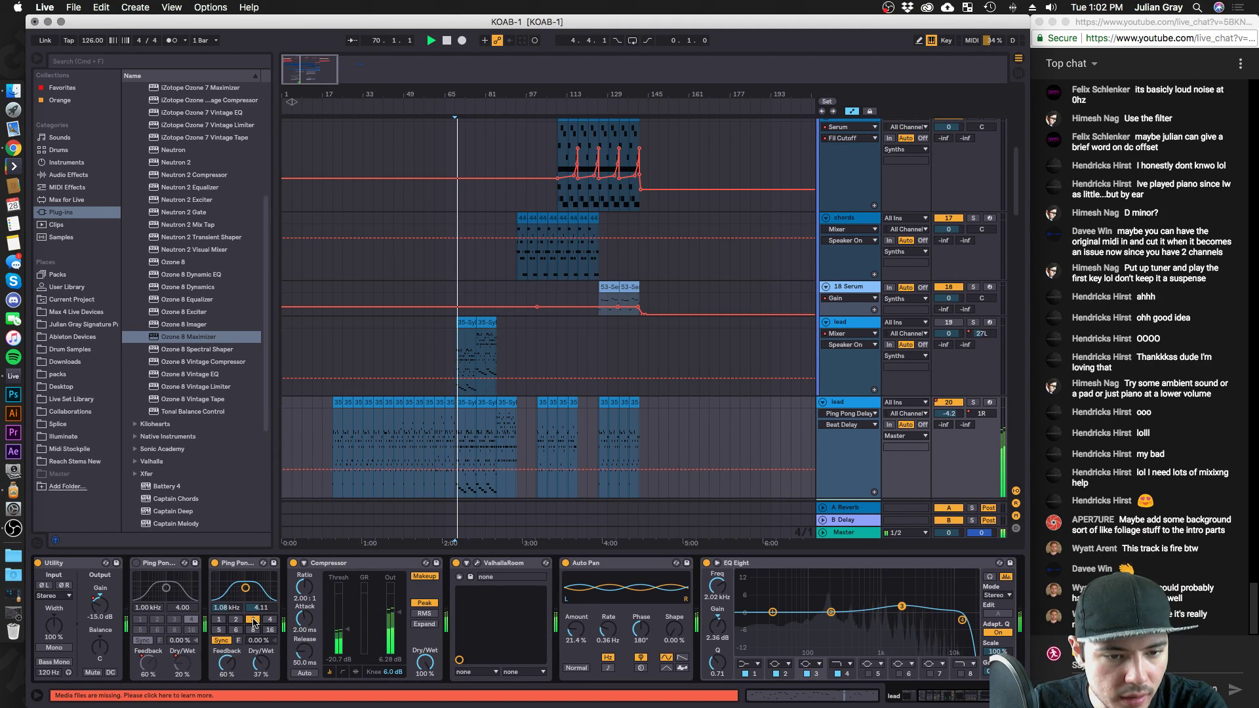
click(973, 402)
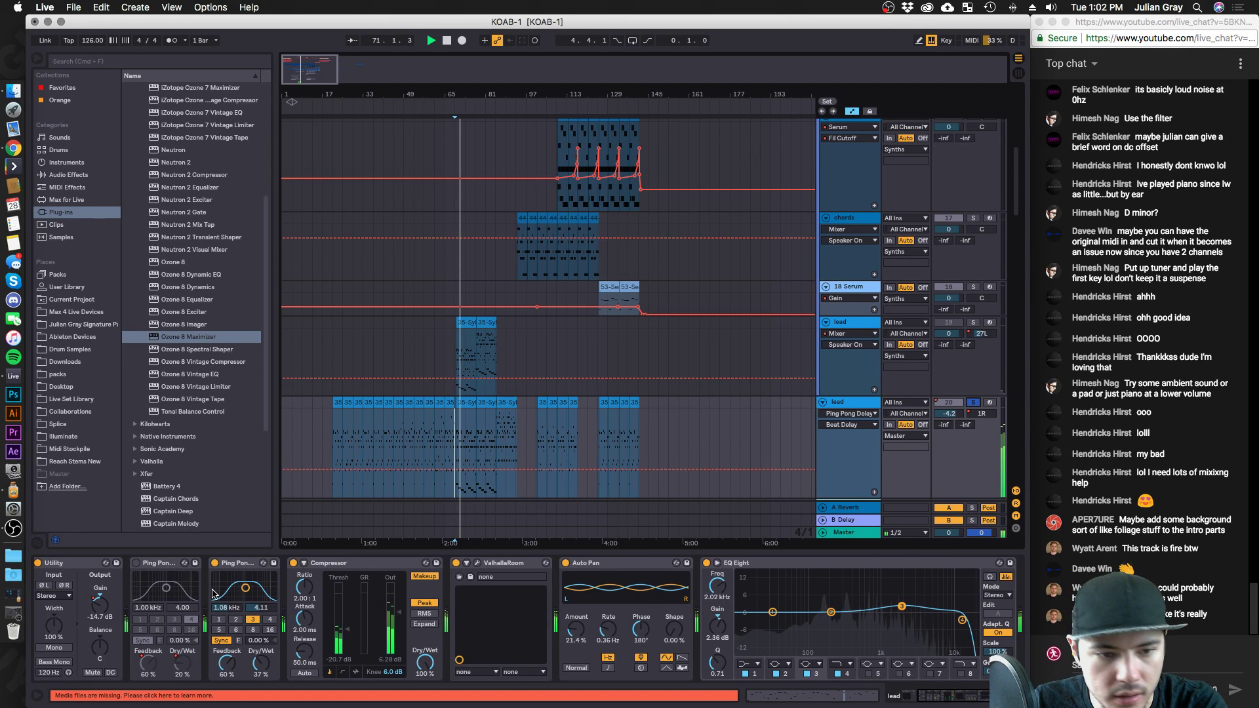
click(235, 620)
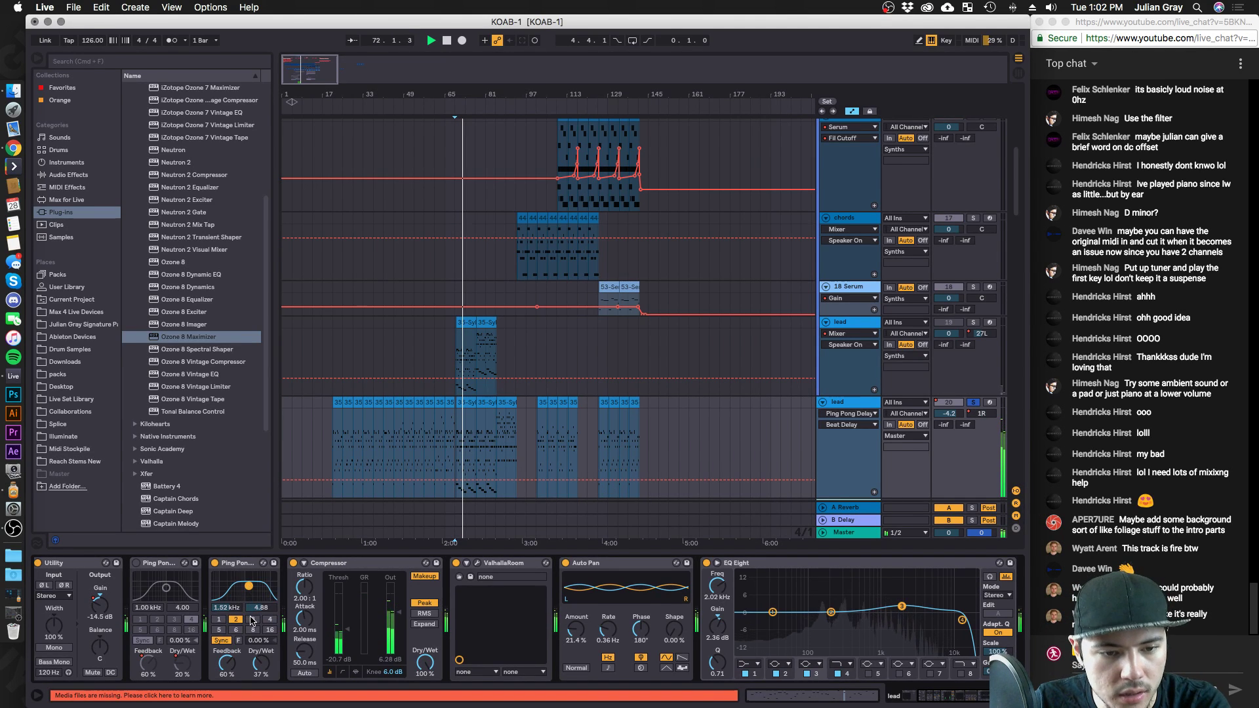
click(253, 620)
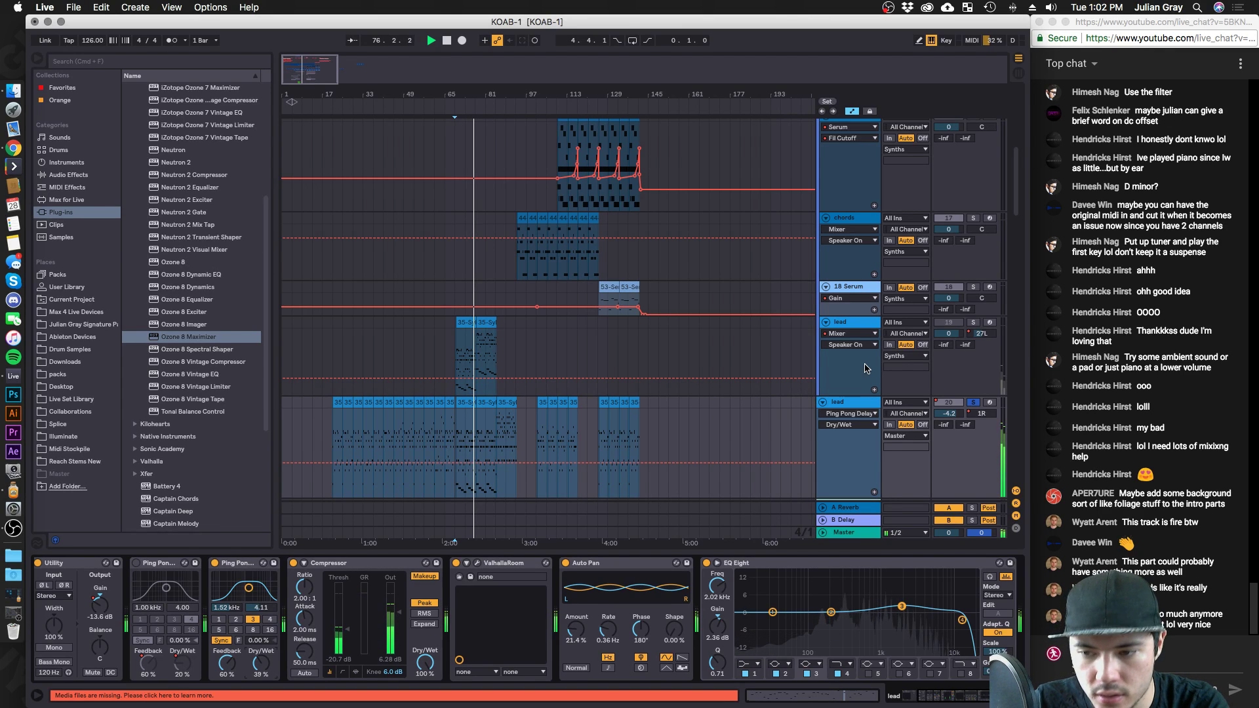
click(972, 403)
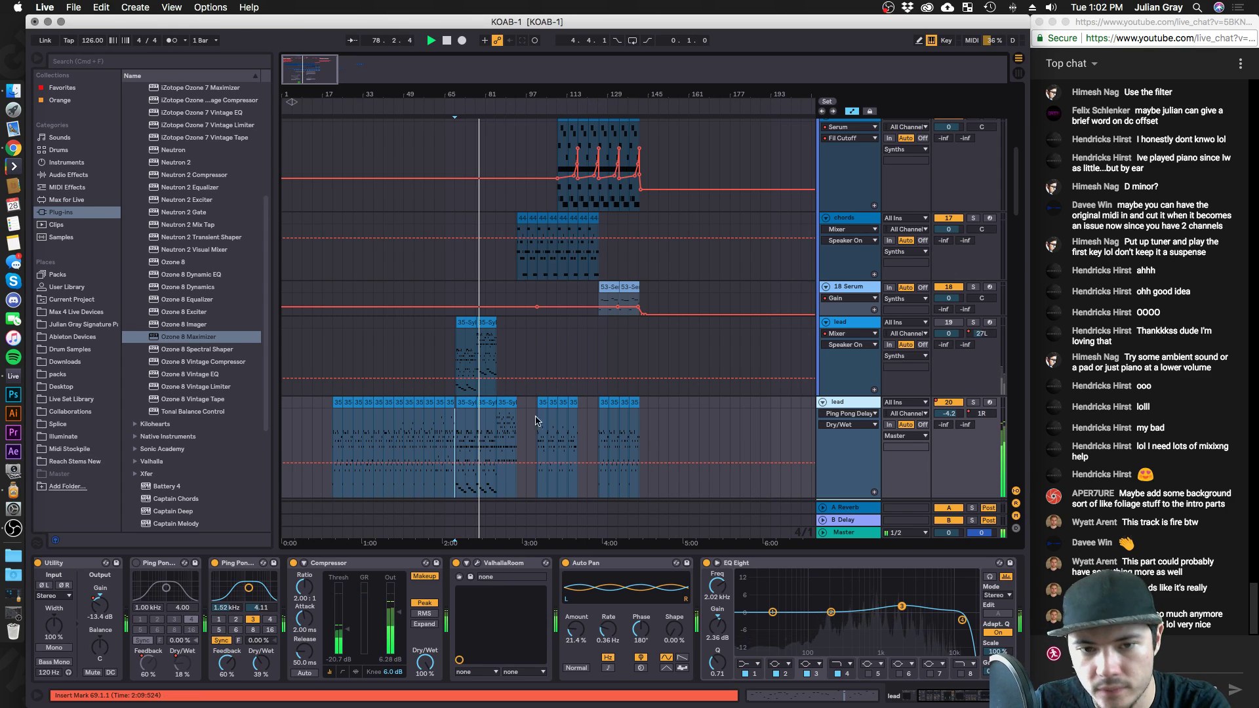
Set the lead track's Compressor threshold to -15.5 dB and move the Compressor after ValhallaRoom in the device chain.
click(434, 434)
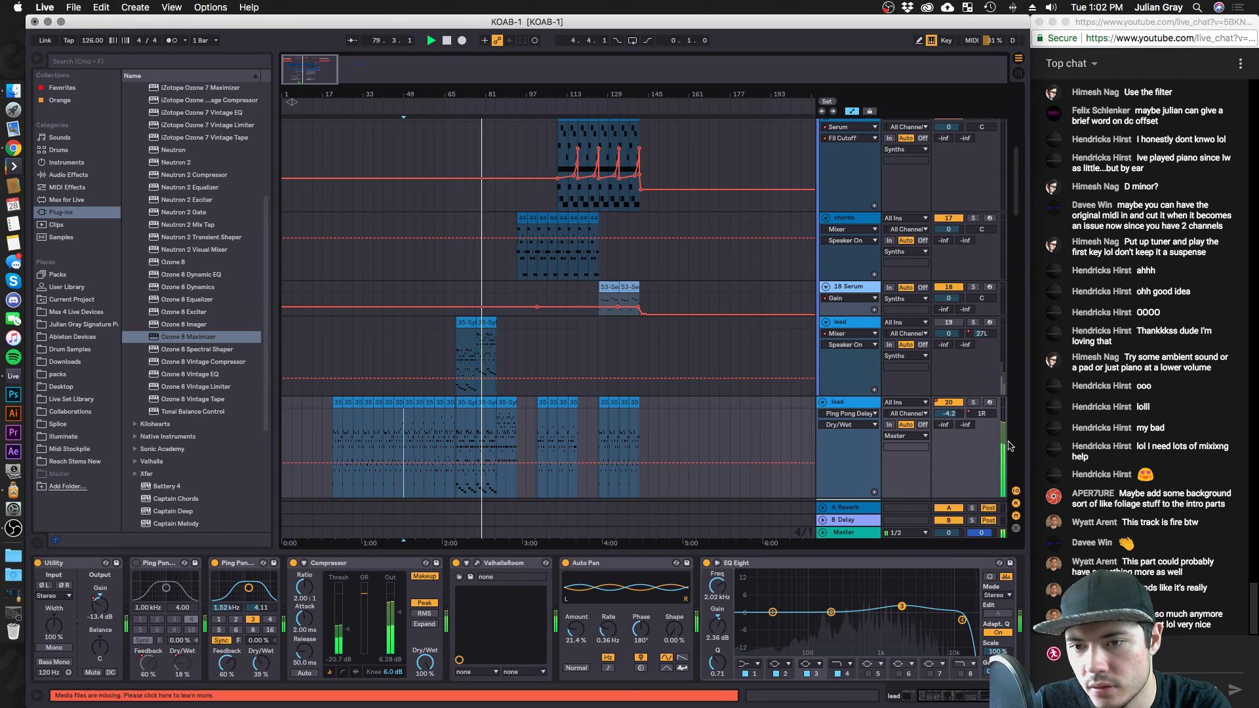
drag(338, 623, 339, 627)
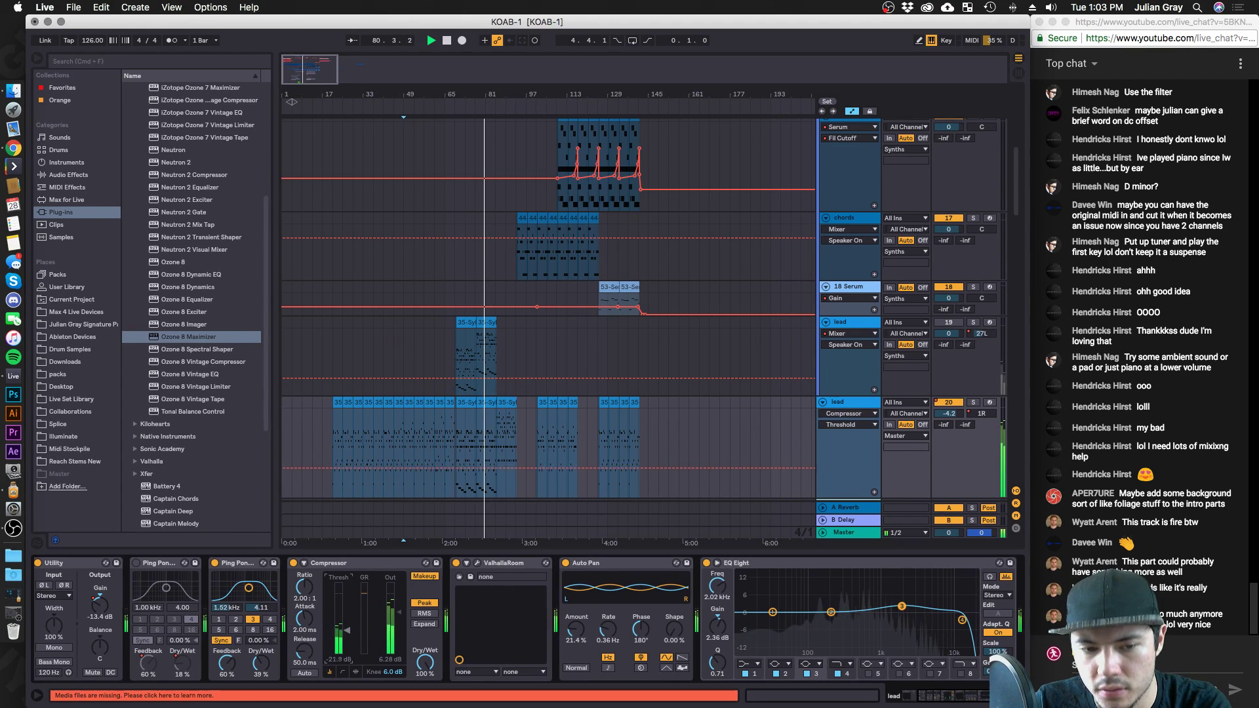
drag(334, 562, 529, 597)
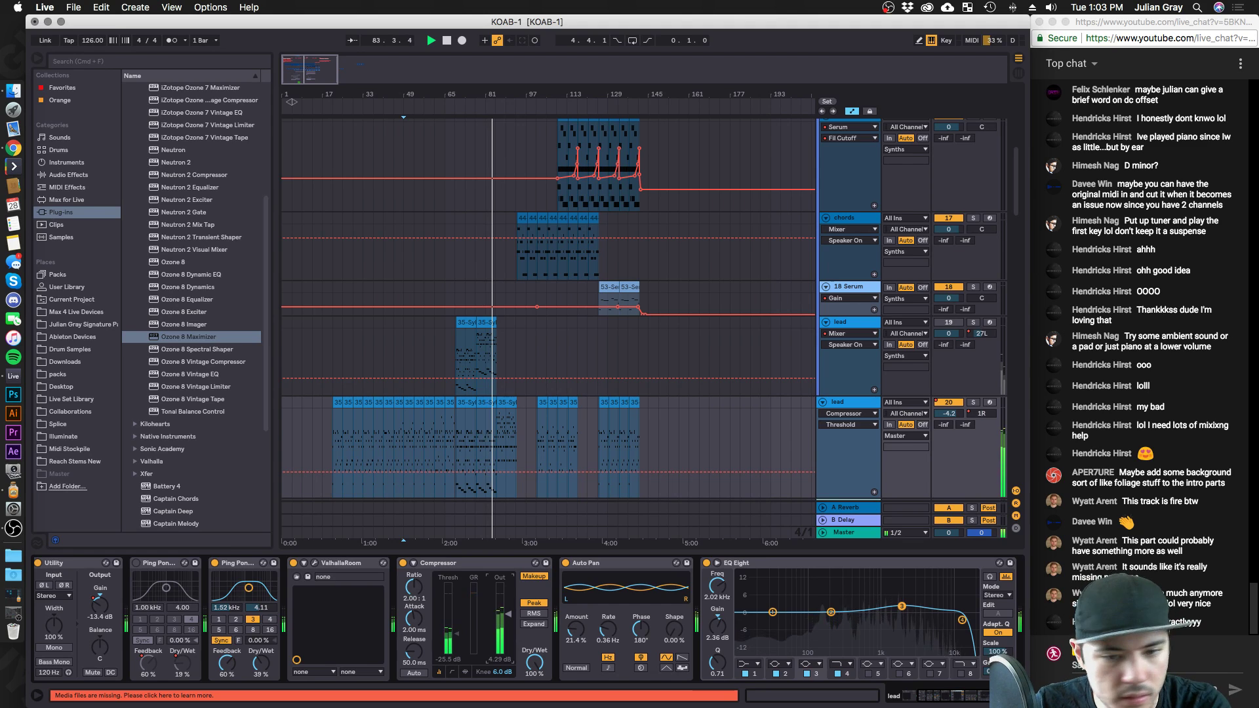
Audition the lead from several points in the arrangement and lower its track volume to about -4.8 dB.
click(404, 436)
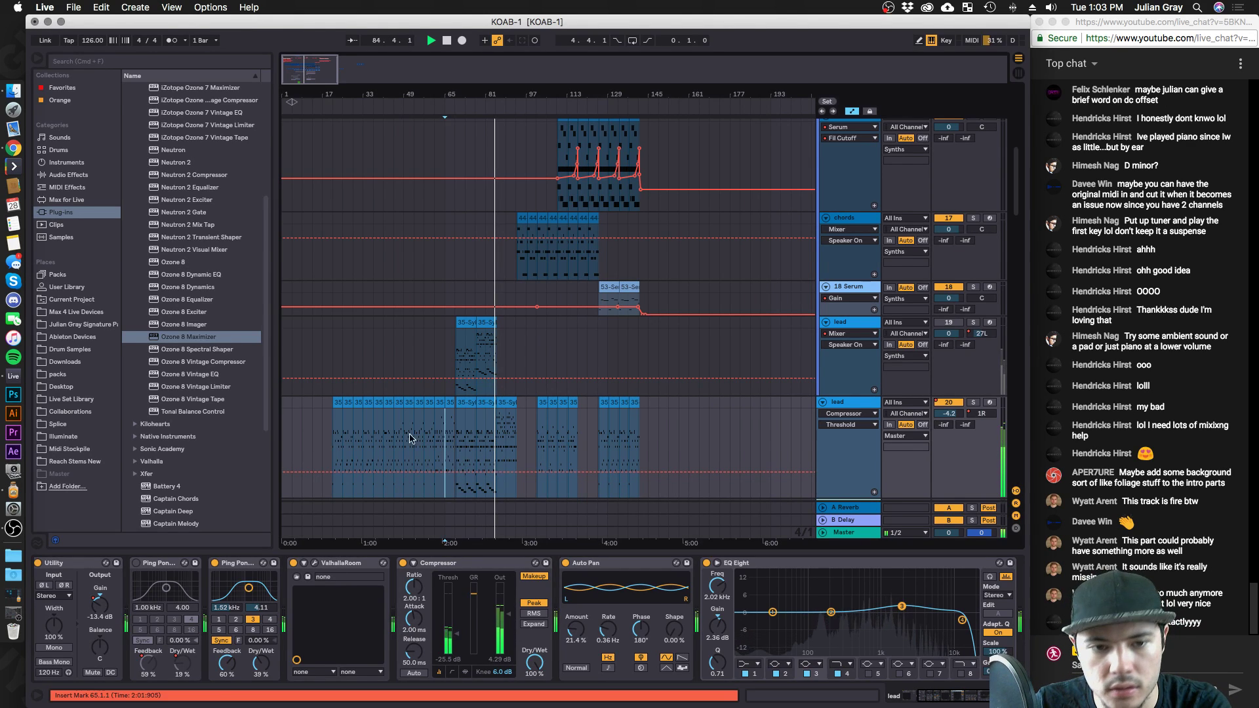
scroll(752, 406, down, 3)
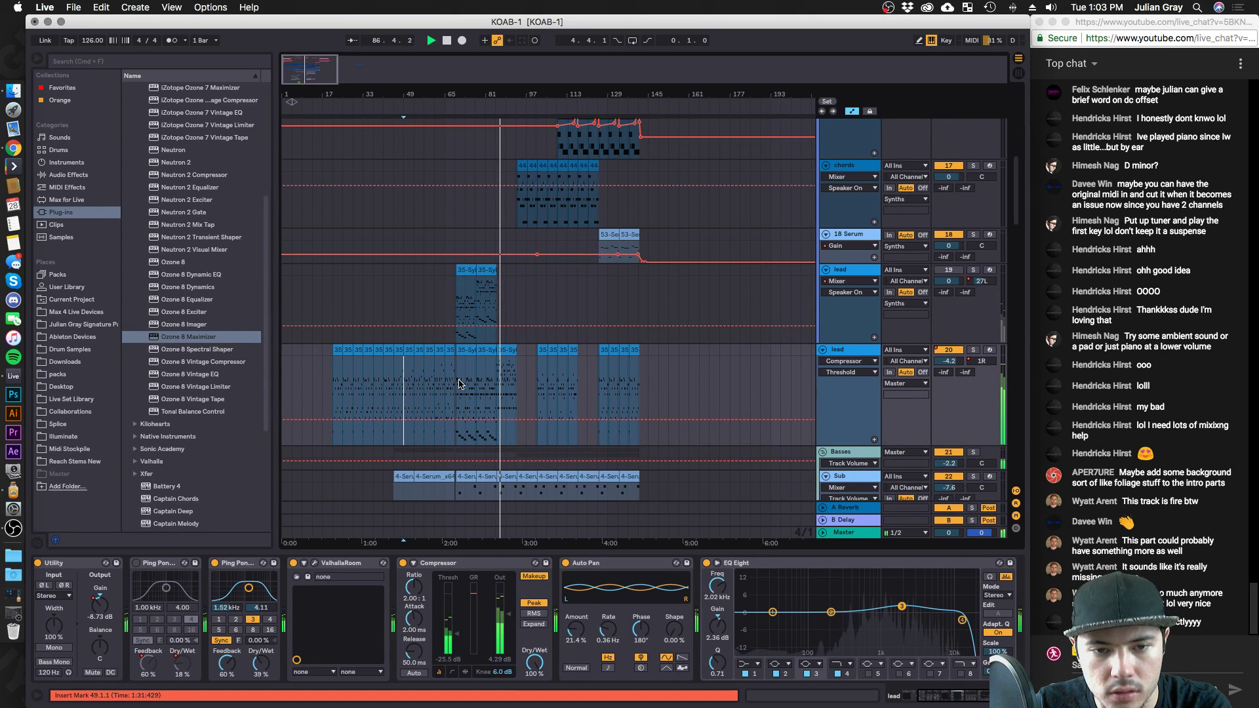
key(Right)
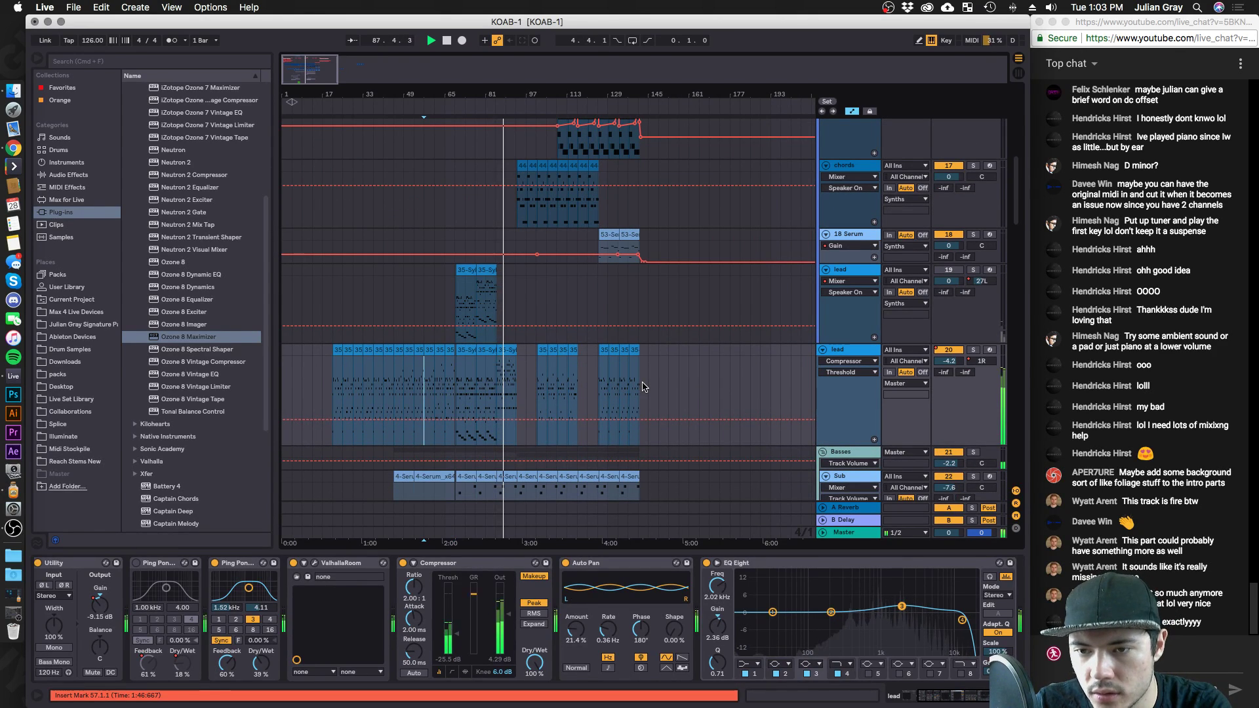
drag(949, 361, 949, 363)
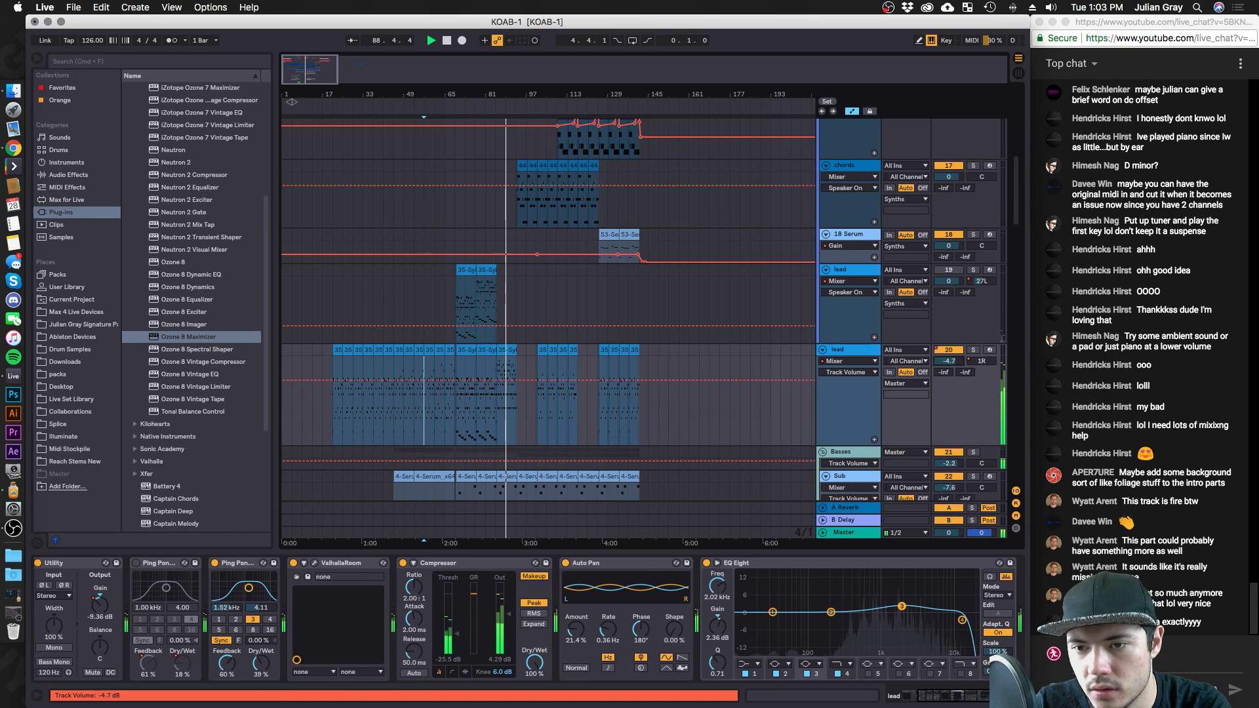
click(405, 366)
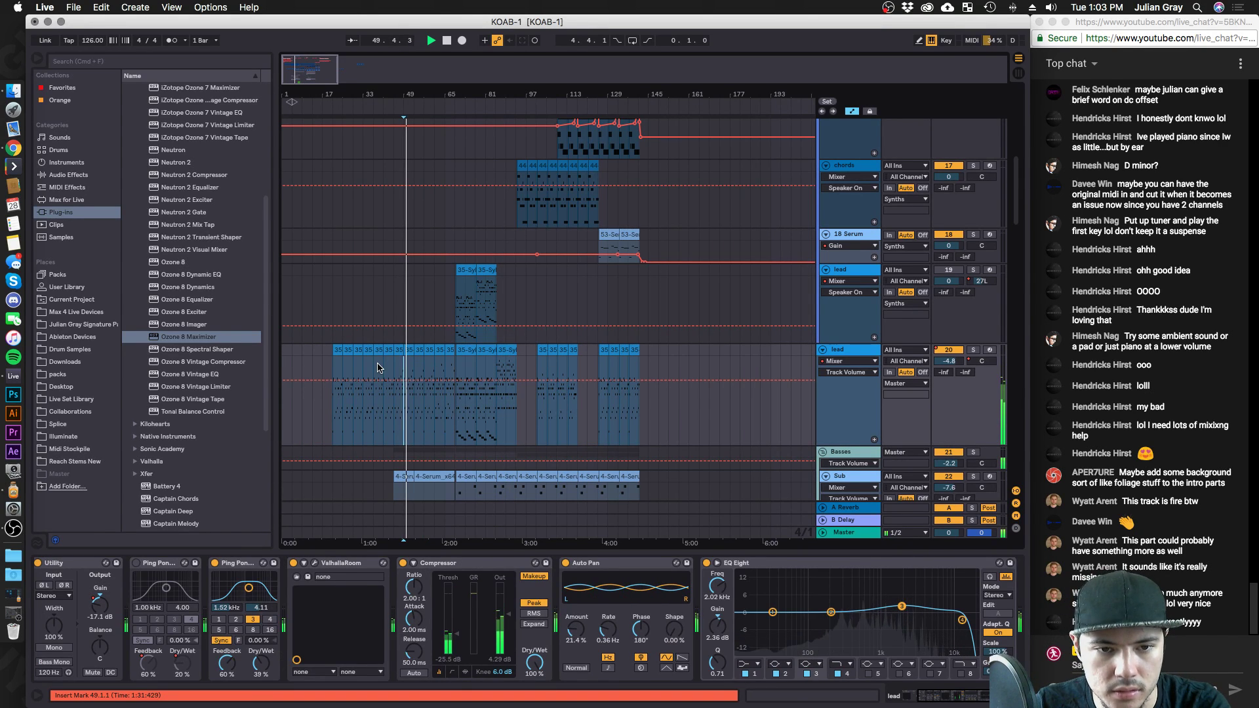
click(375, 369)
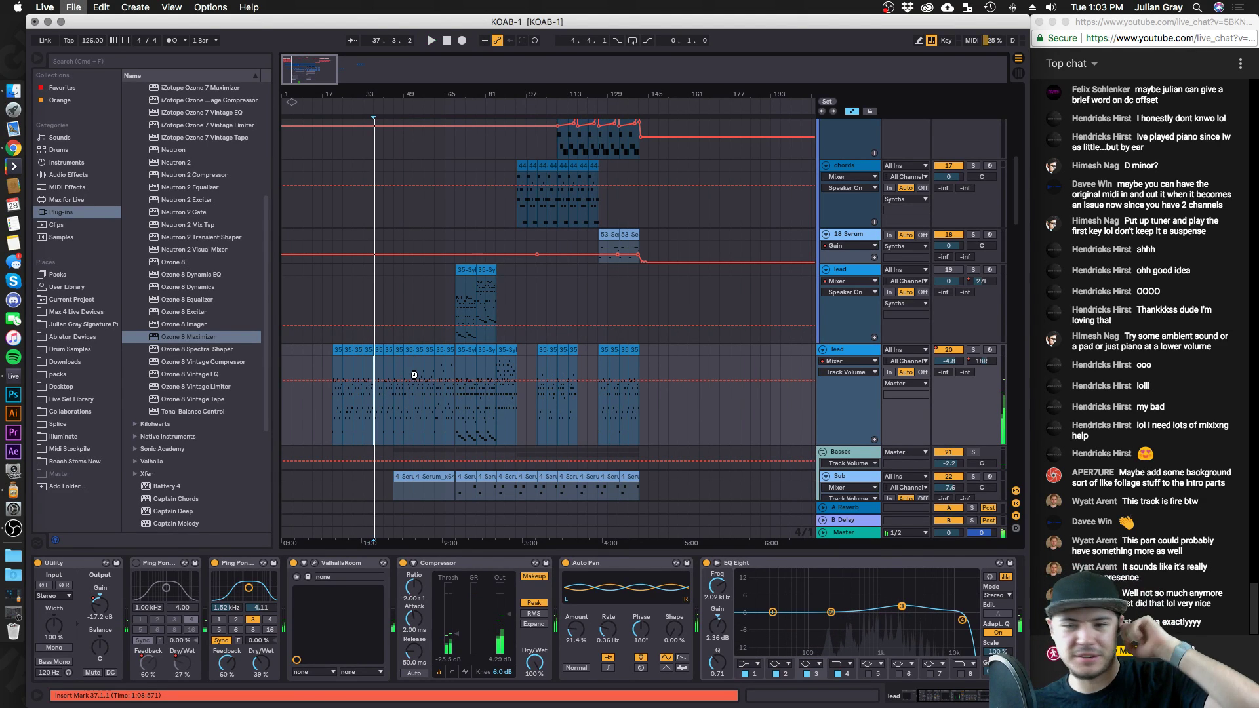
Save the Live Set and return the playback position to the start of the arrangement.
key(super+s)
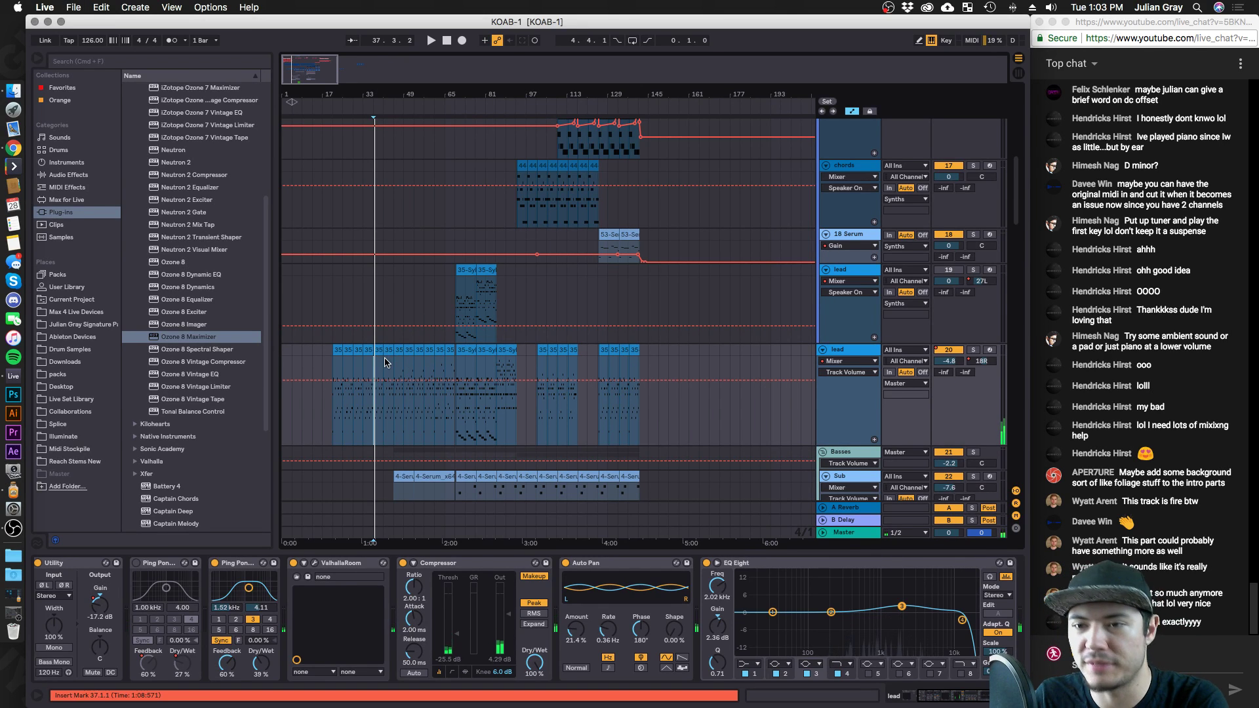
drag(320, 67, 374, 31)
click(445, 42)
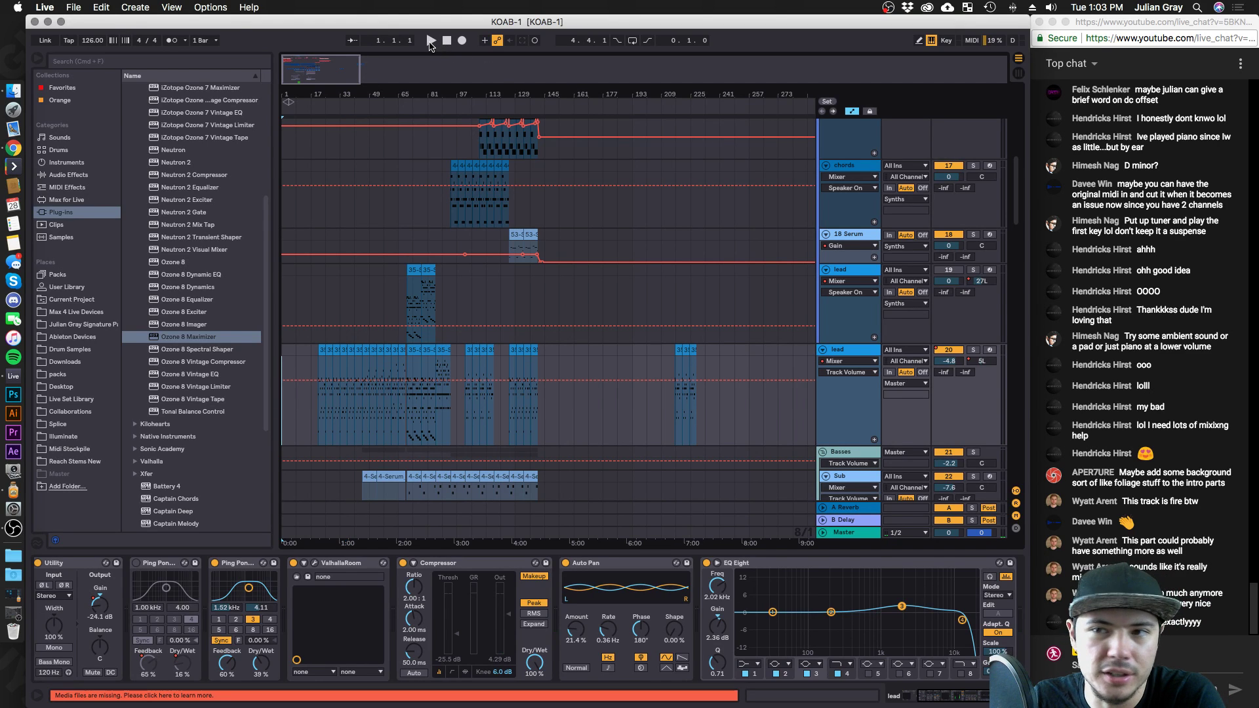
click(72, 7)
mouse_move(102, 48)
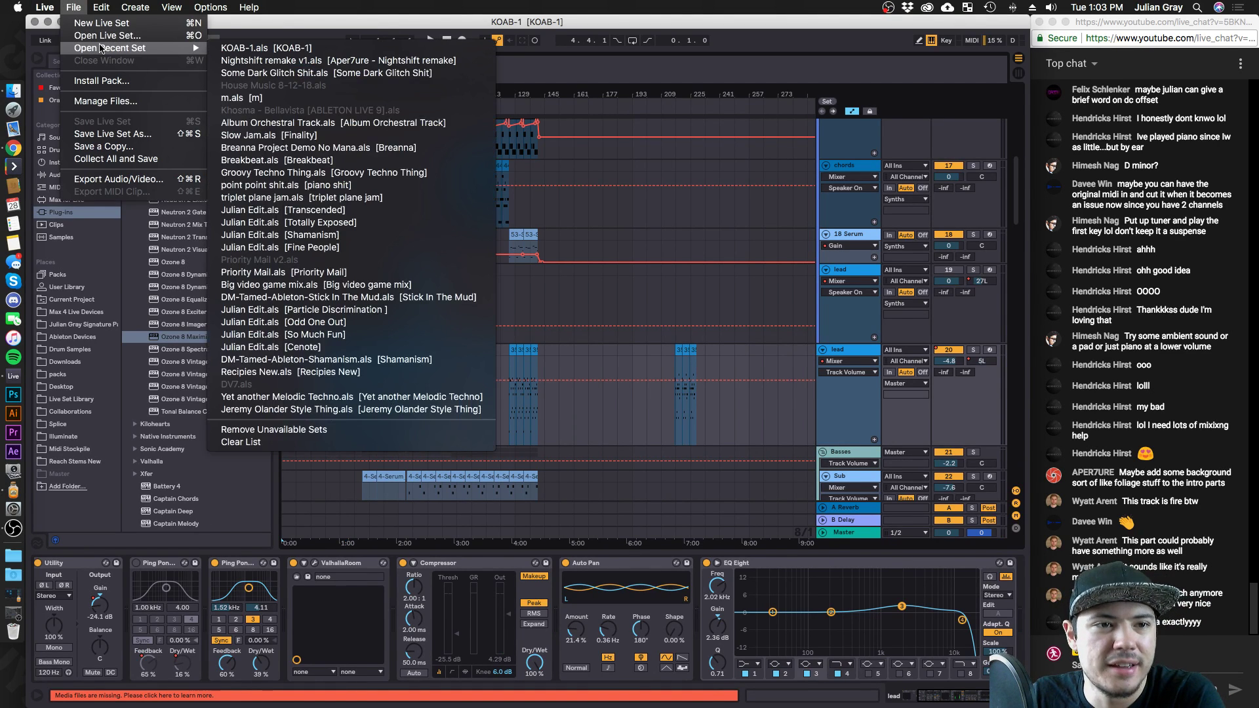
click(36, 116)
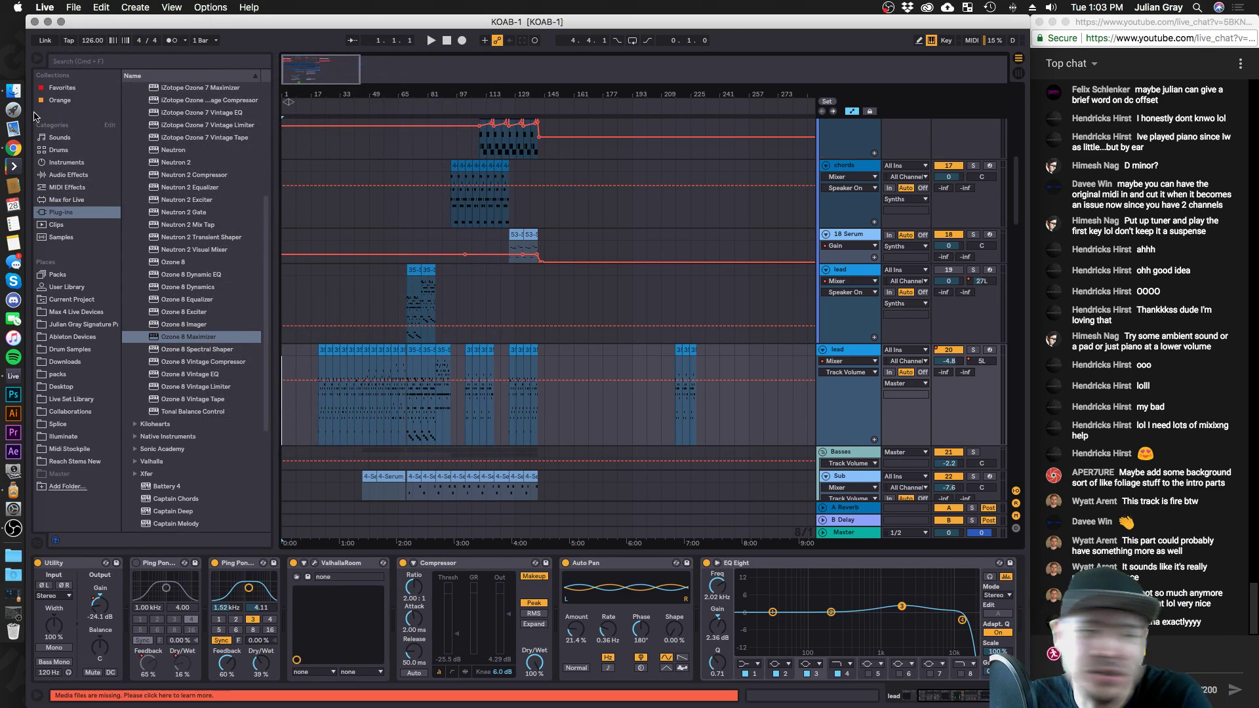
Open the Rover Live Set from its project folder in Patreon Live Stream Chat and dismiss the missing plug-in warning.
click(75, 7)
mouse_move(110, 50)
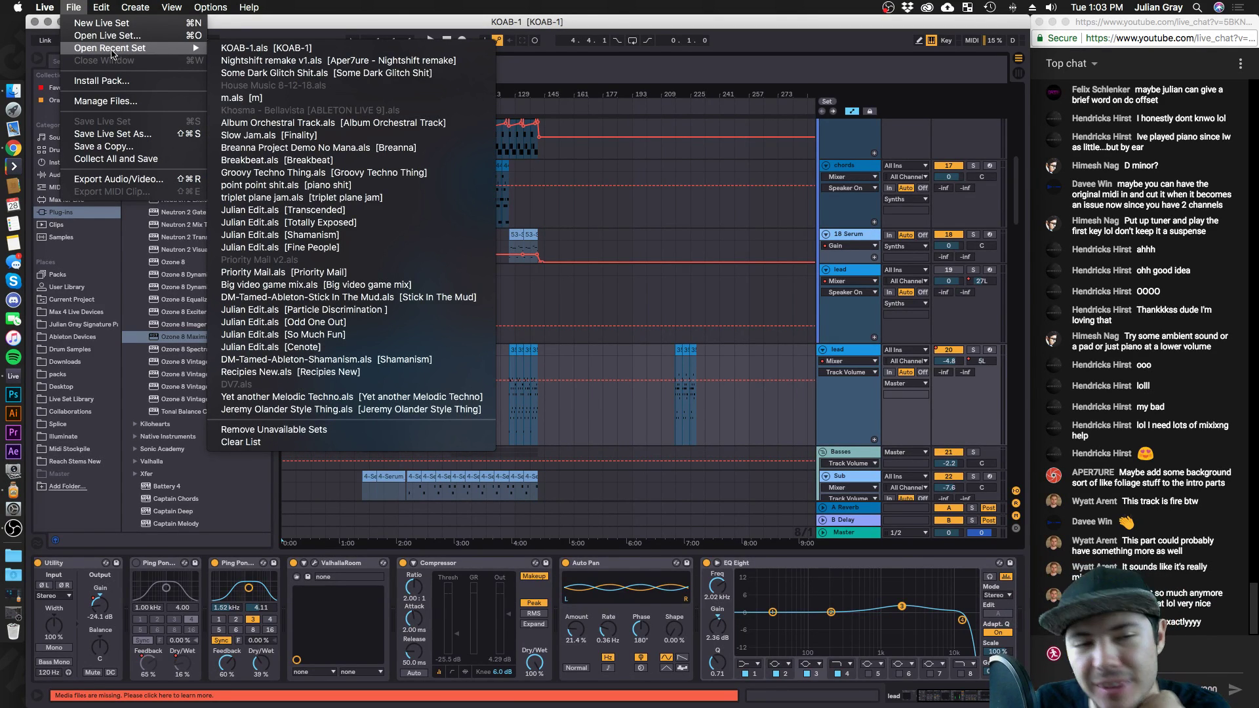
click(243, 60)
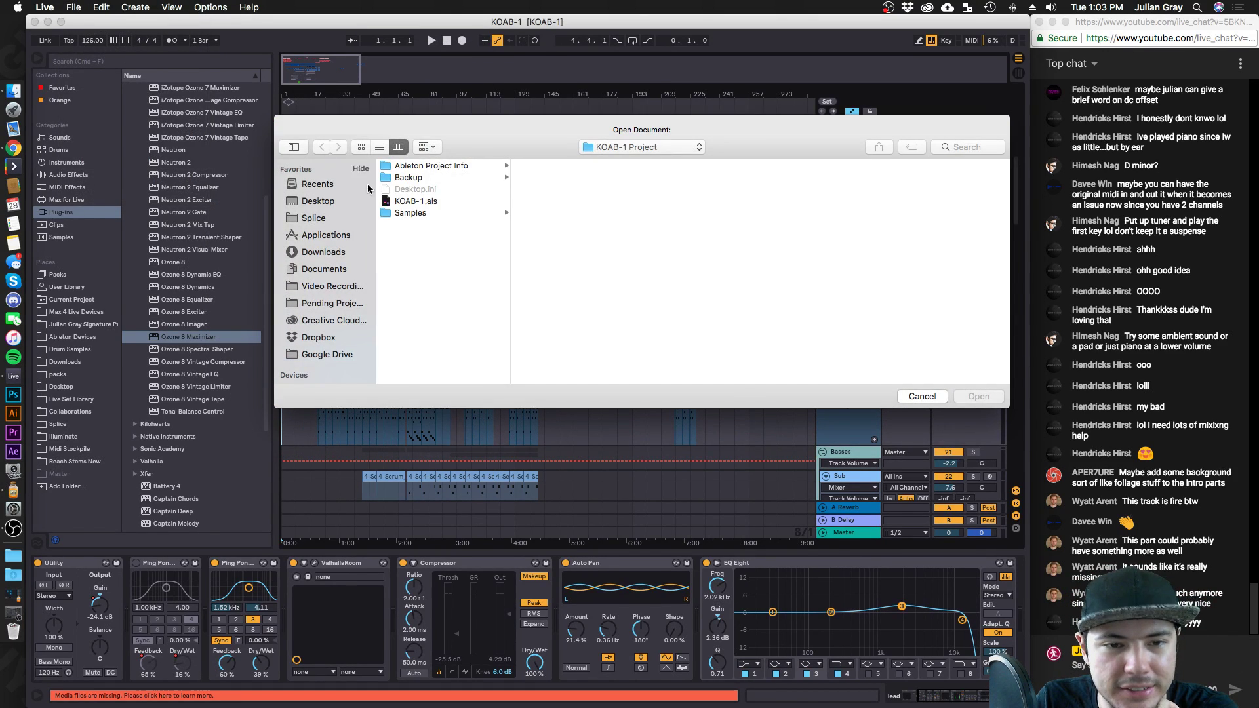
click(641, 150)
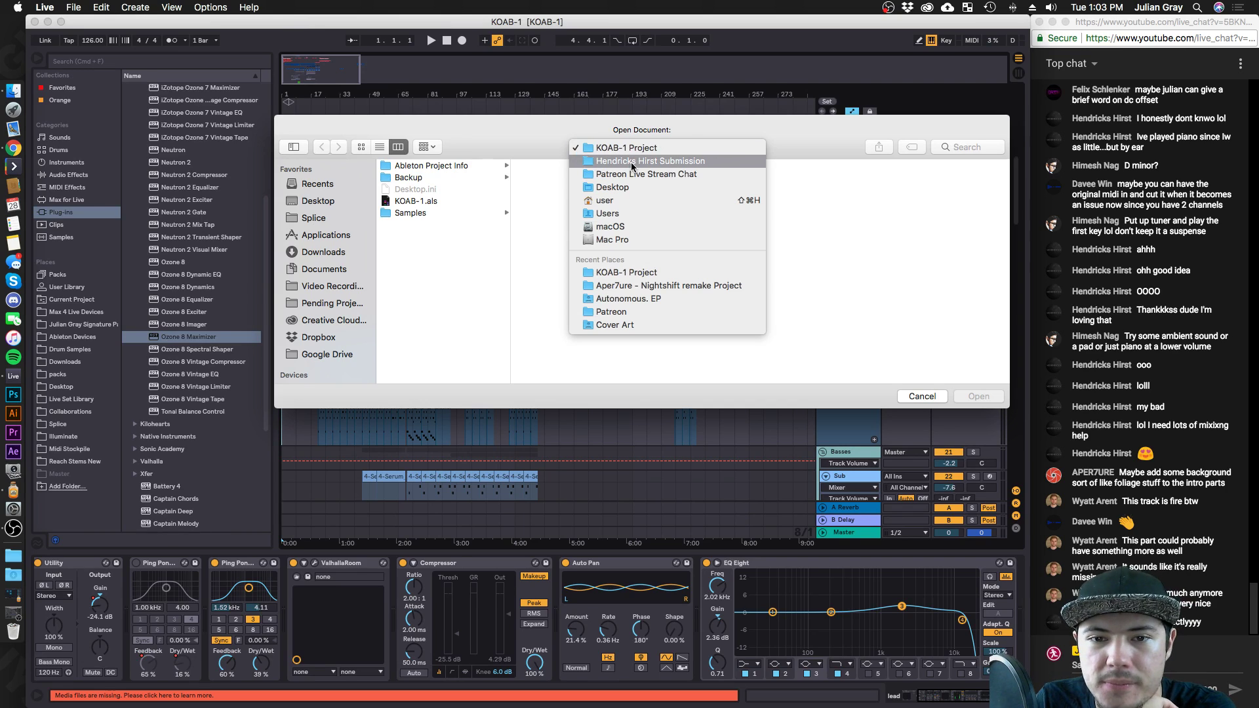
click(631, 175)
click(572, 178)
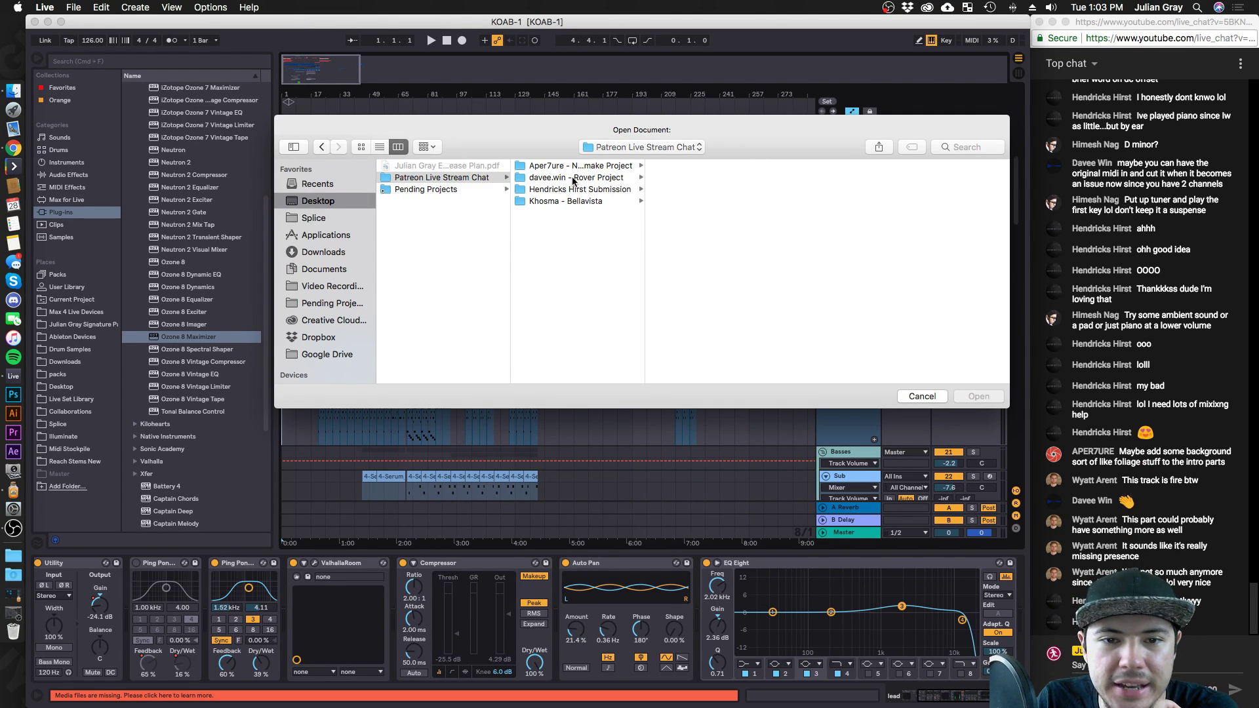
click(701, 190)
double_click(701, 189)
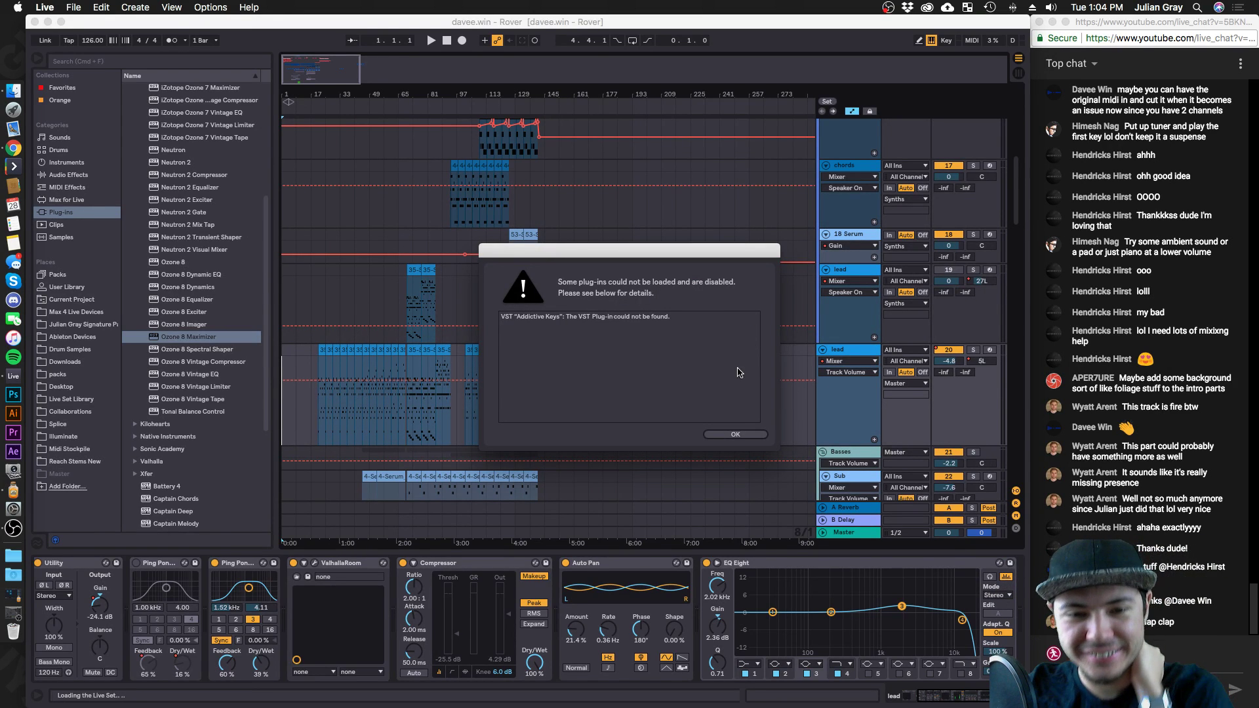
click(733, 434)
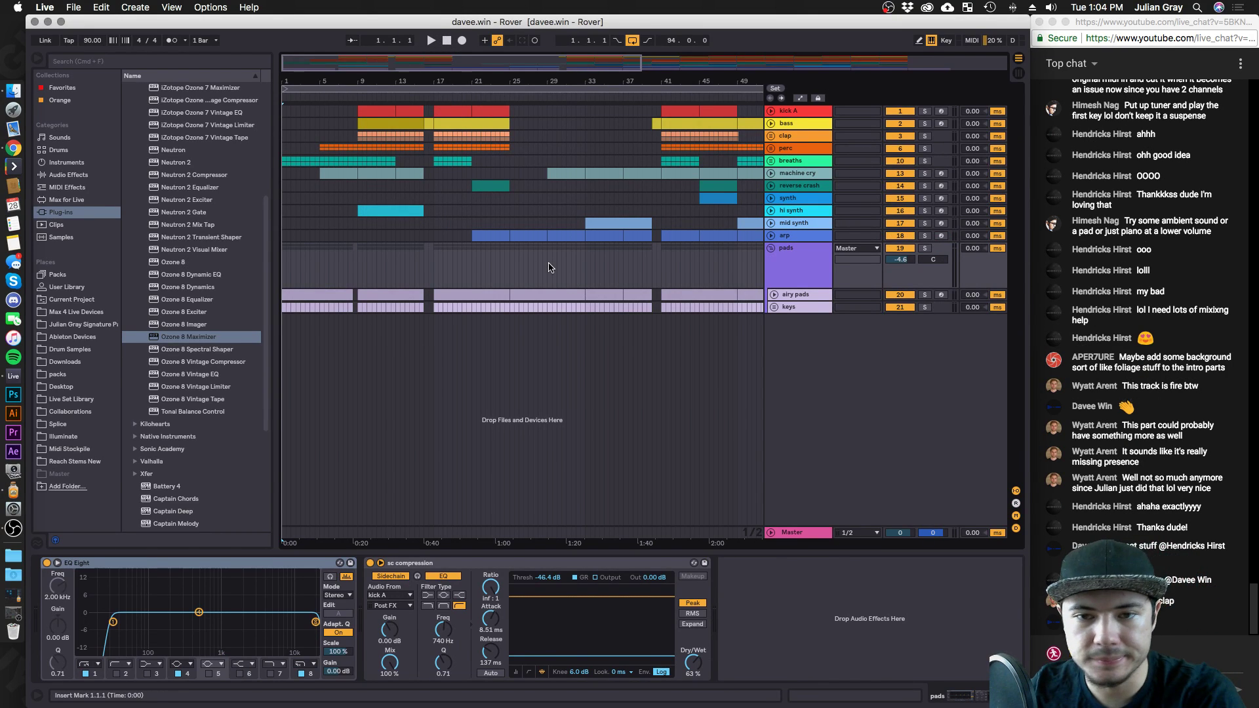
Fold the pads group track and play the arrangement from the start.
click(775, 250)
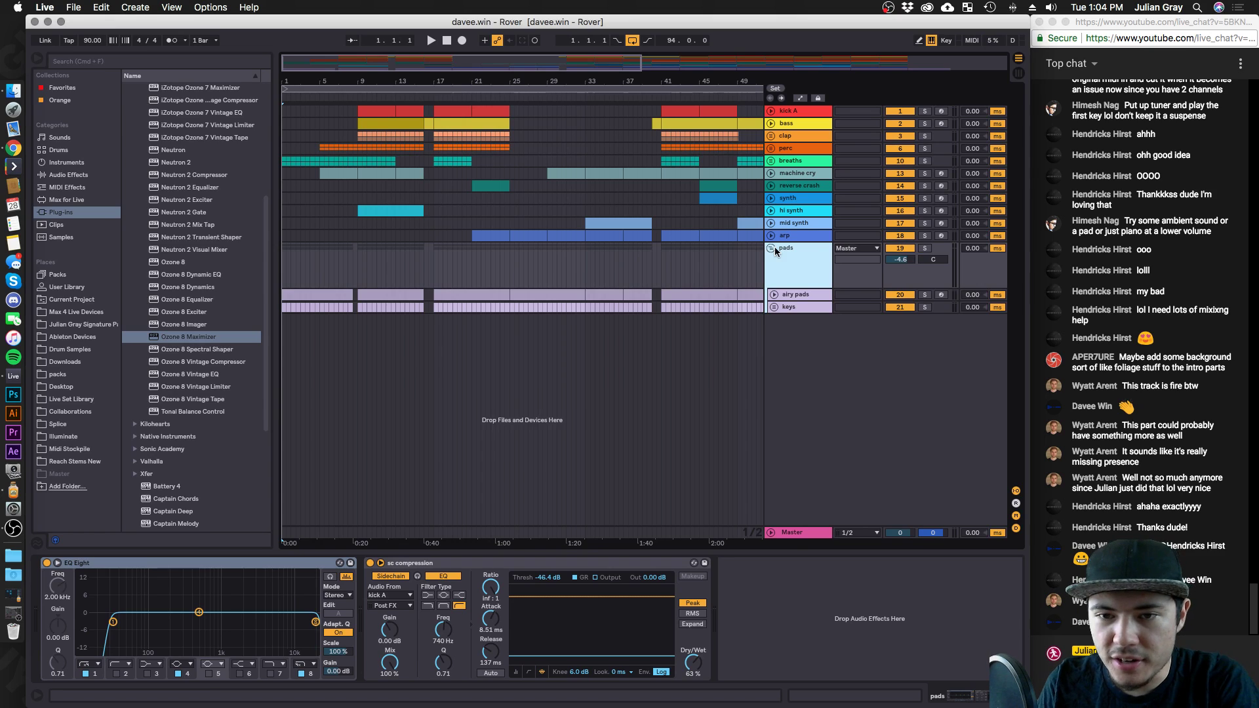
click(771, 248)
click(685, 252)
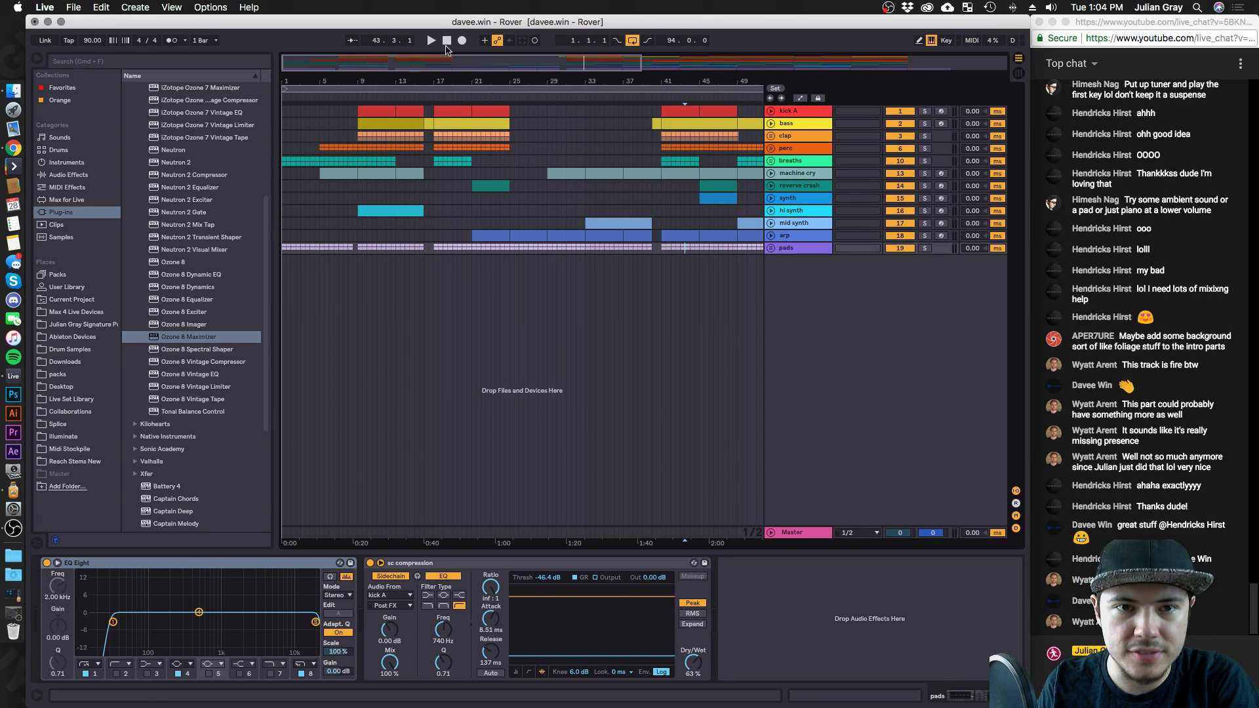
click(433, 41)
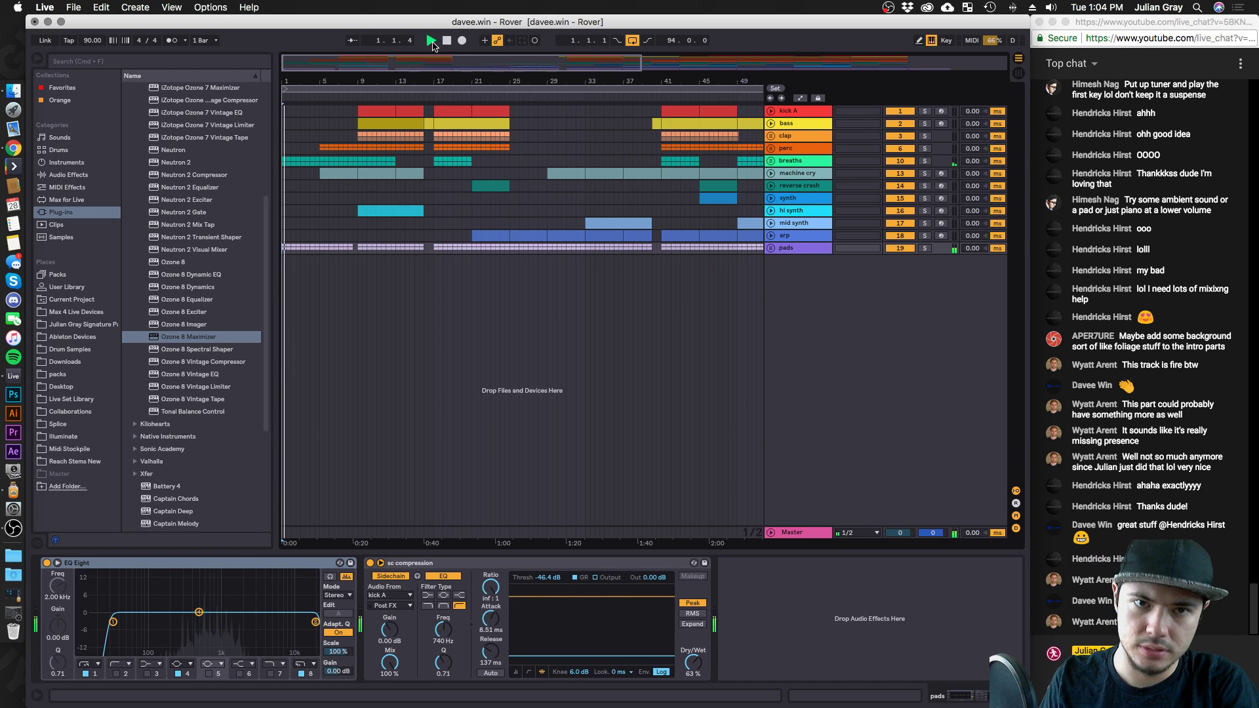
Examine the device chains of the hi synth, synth, reverse crash, breaths, machine cry and bass tracks during playback.
drag(381, 70, 337, 71)
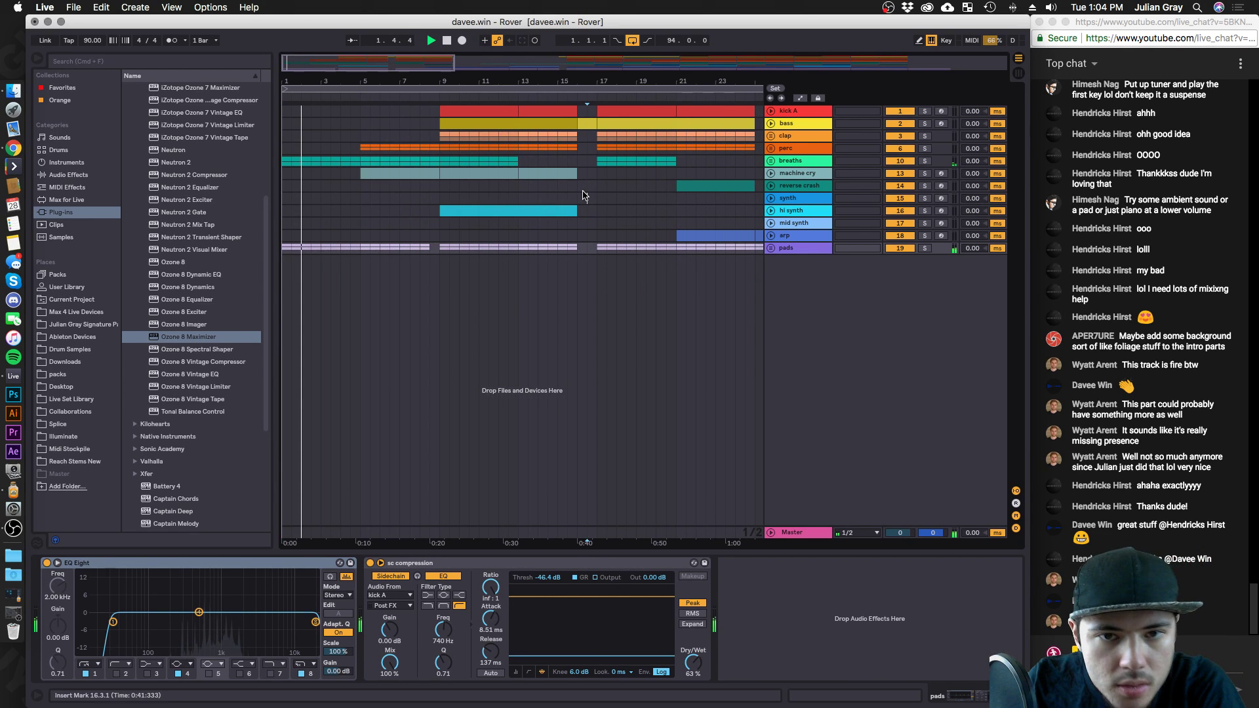
click(577, 211)
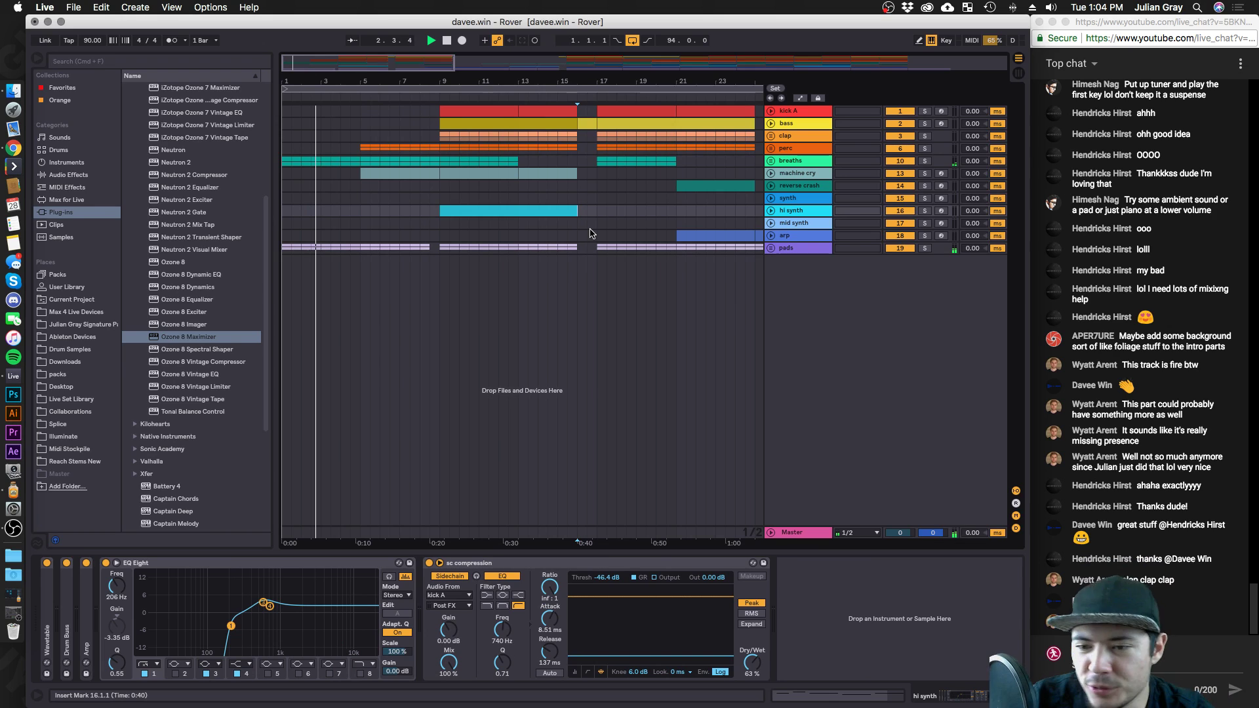
key(Up)
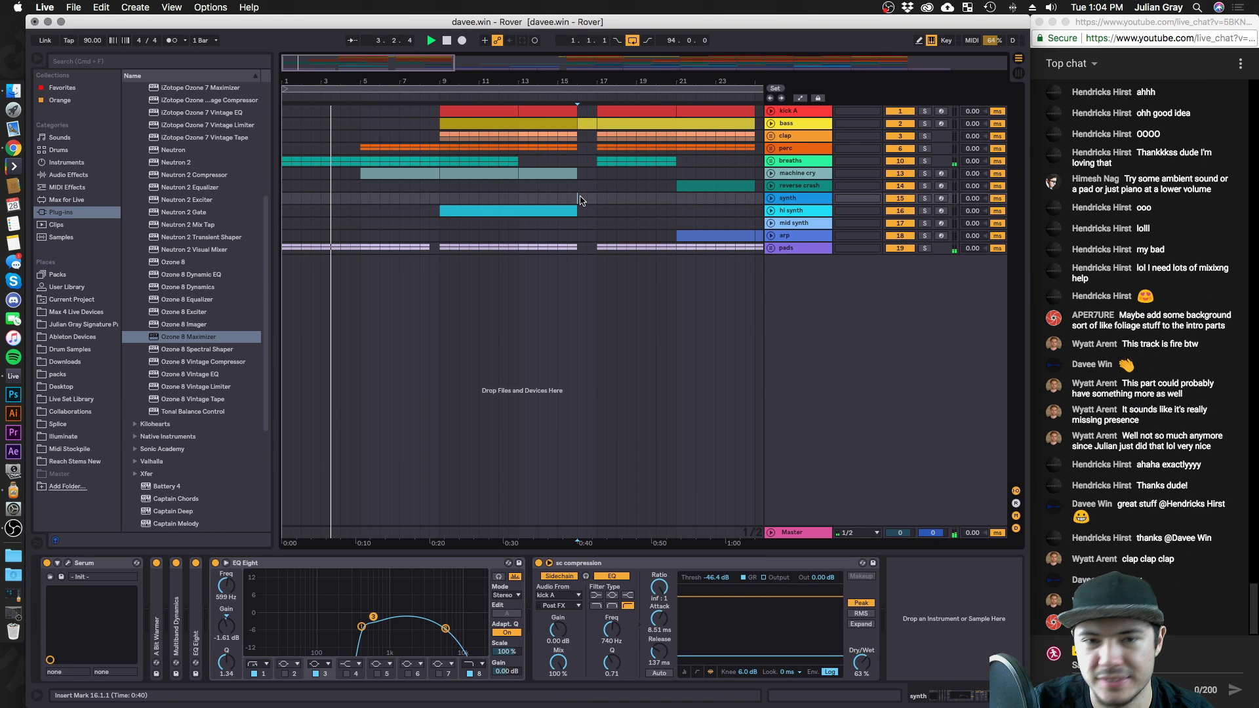
key(Up)
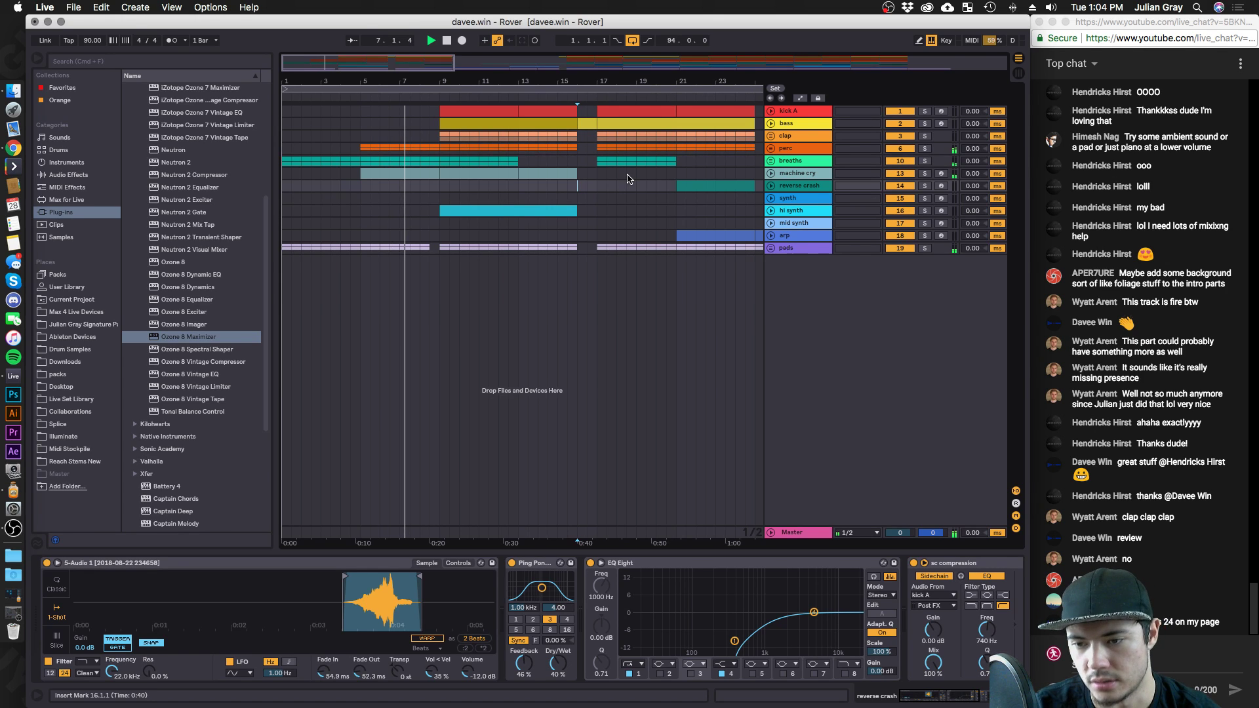
click(781, 161)
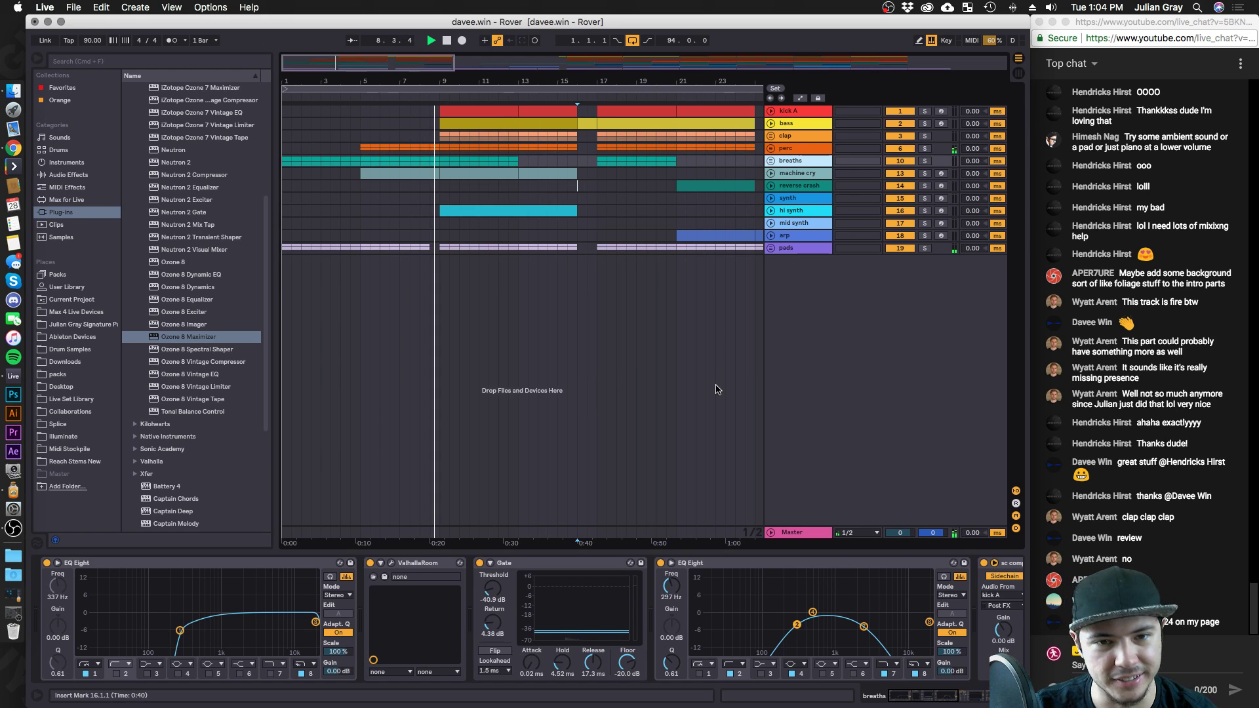
click(598, 211)
click(605, 173)
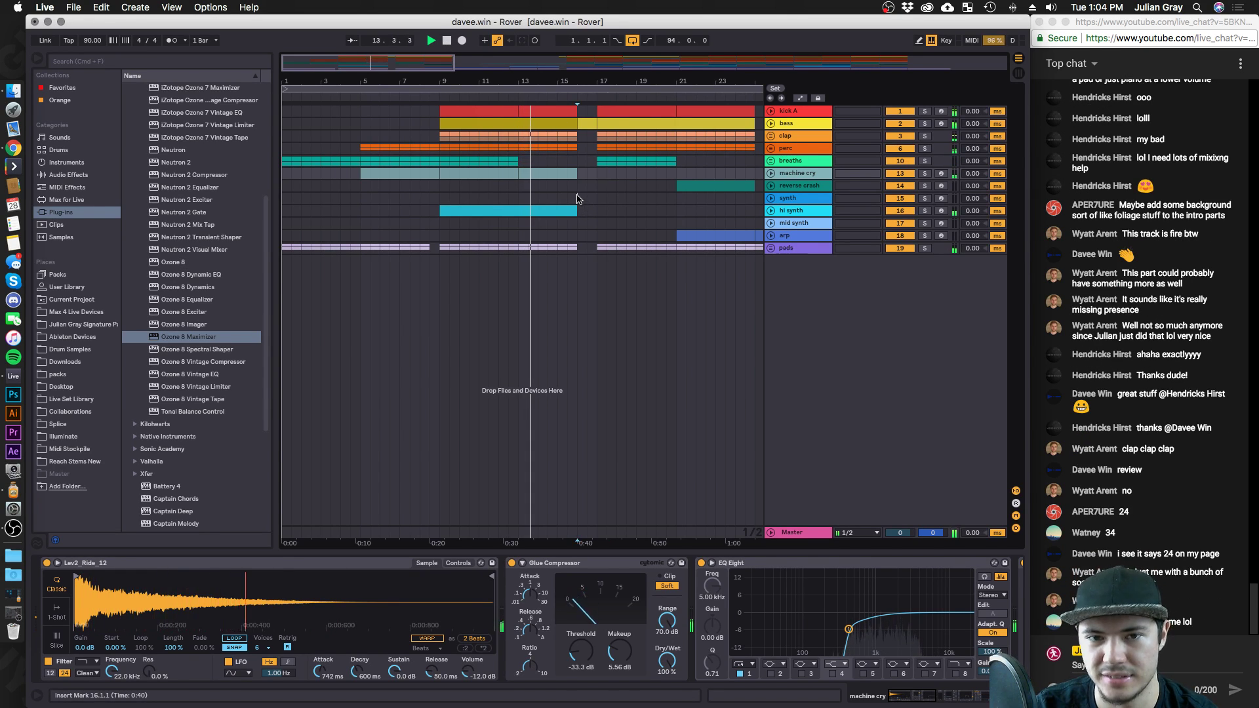
click(577, 199)
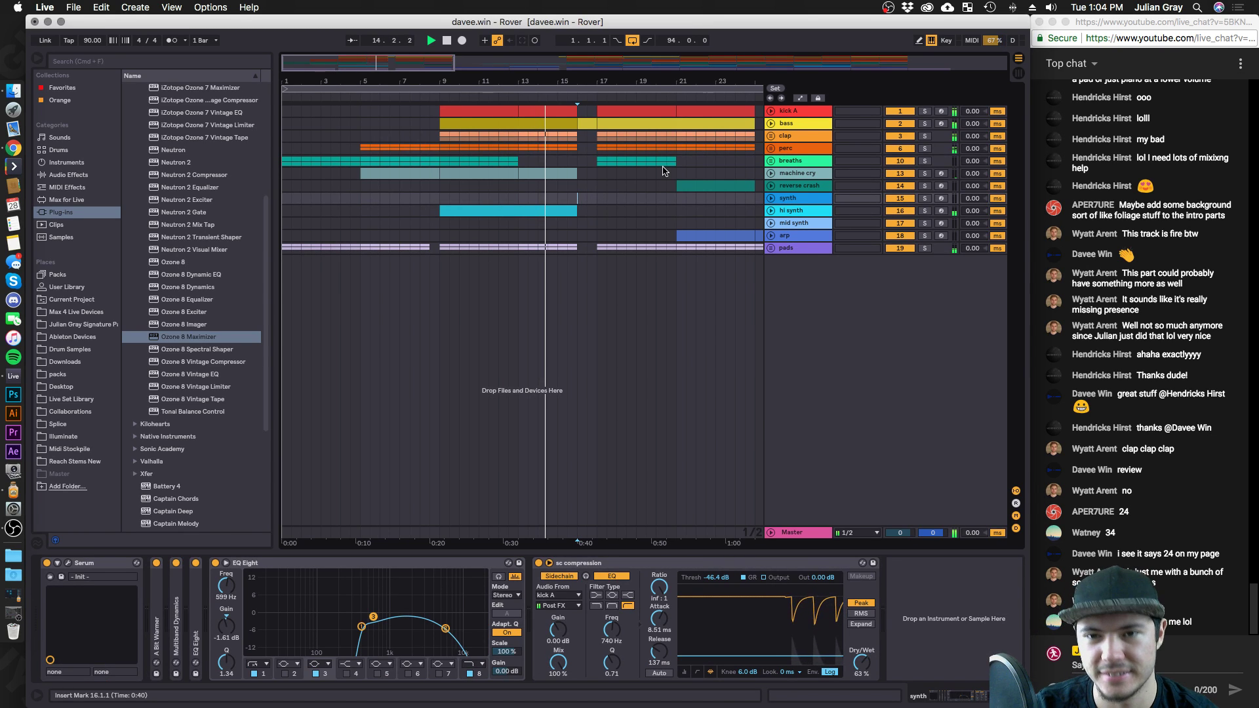
click(799, 124)
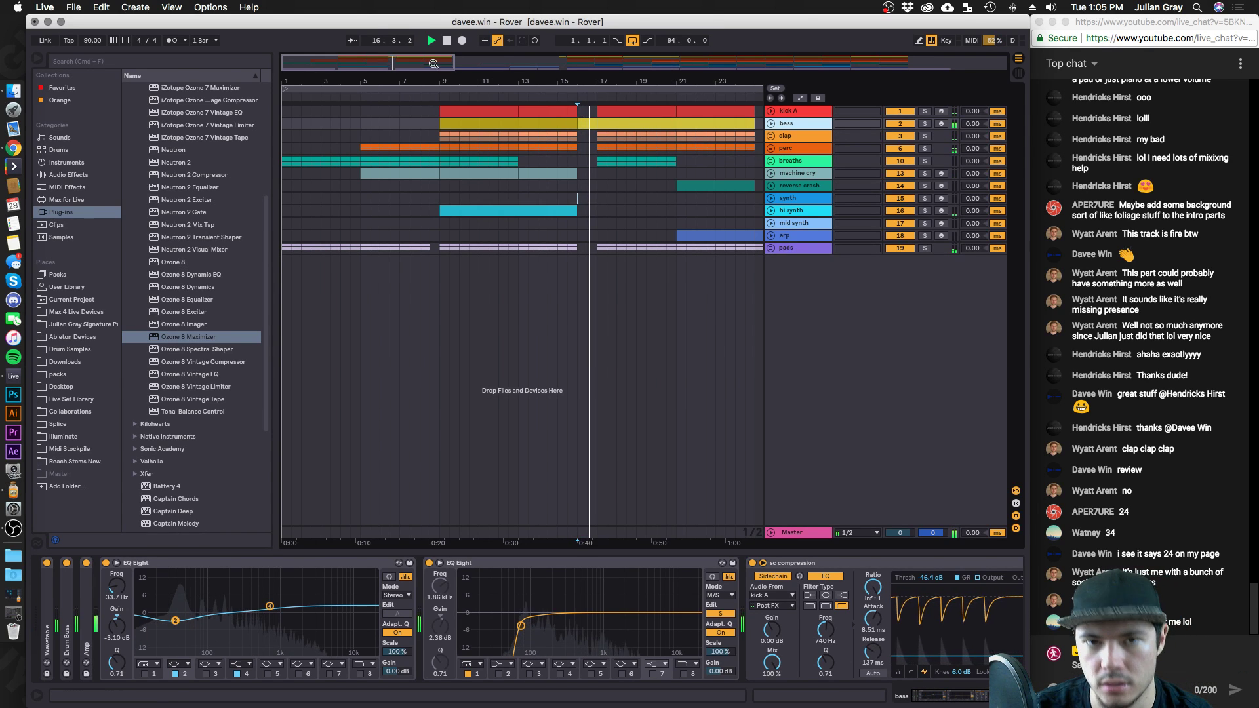
Unfold the breaths group track and examine the left breath track's device chain during playback.
drag(448, 70, 447, 64)
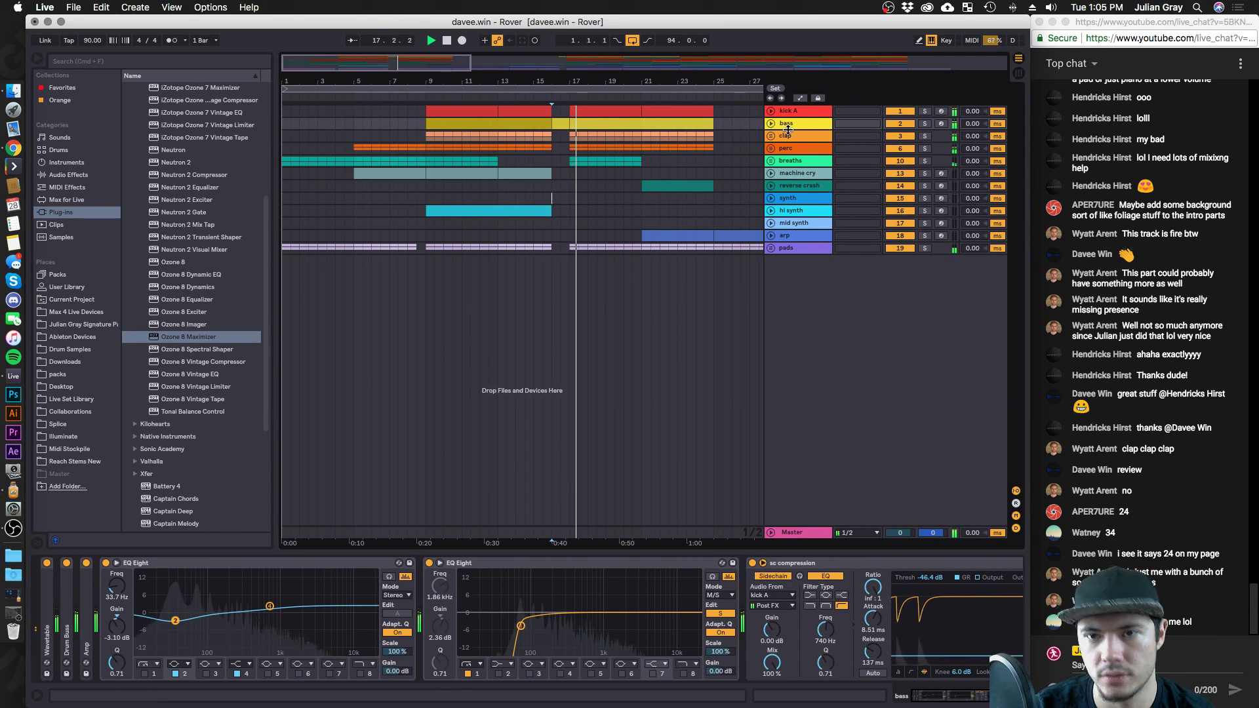
click(791, 124)
click(790, 162)
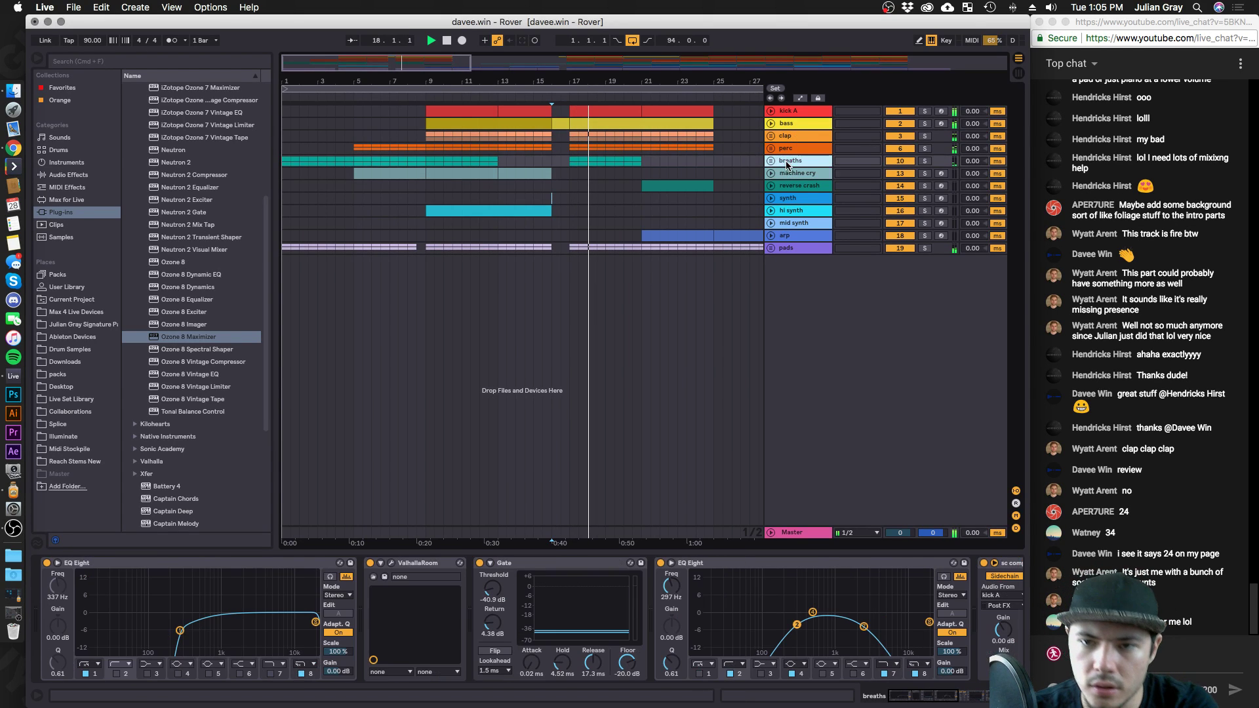
key(Right)
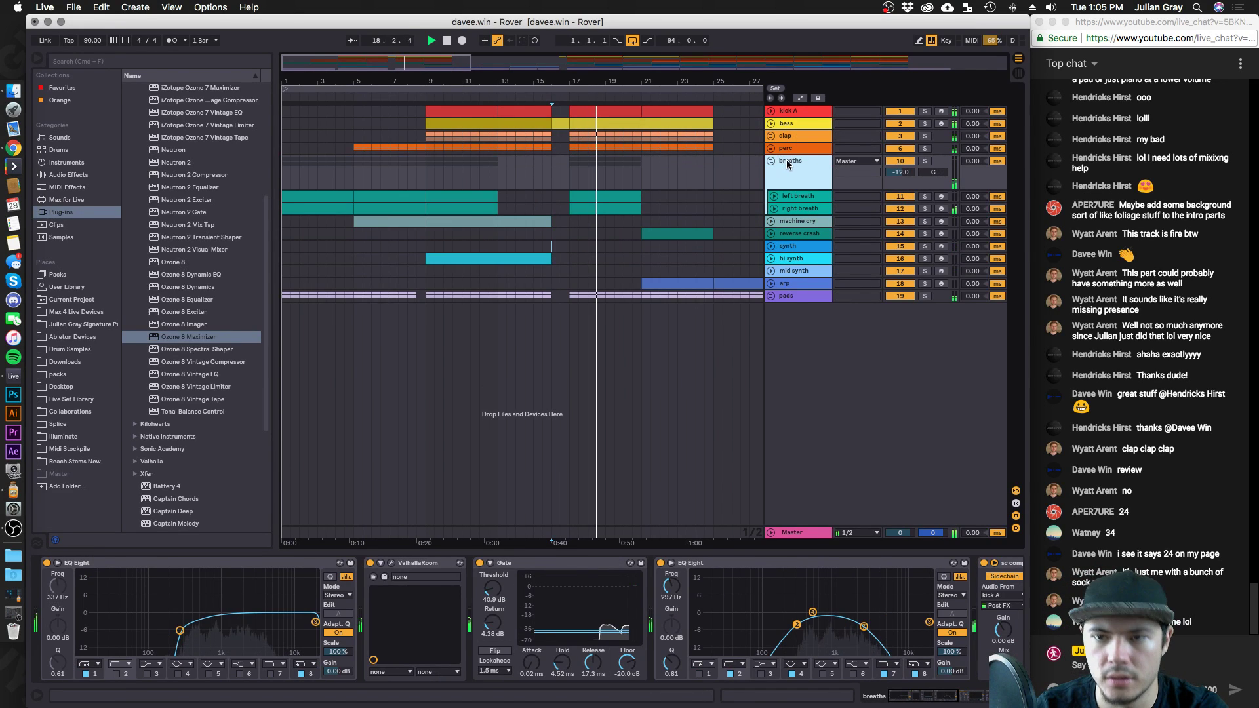
click(793, 196)
click(793, 177)
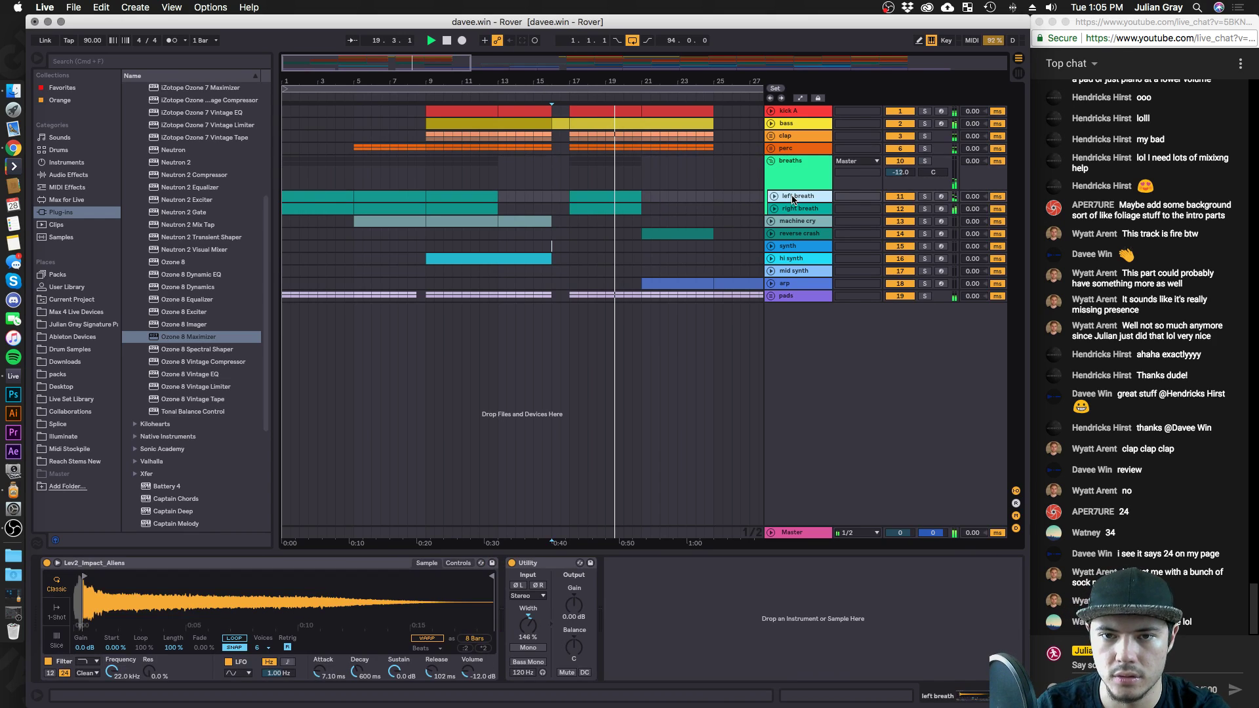
click(792, 198)
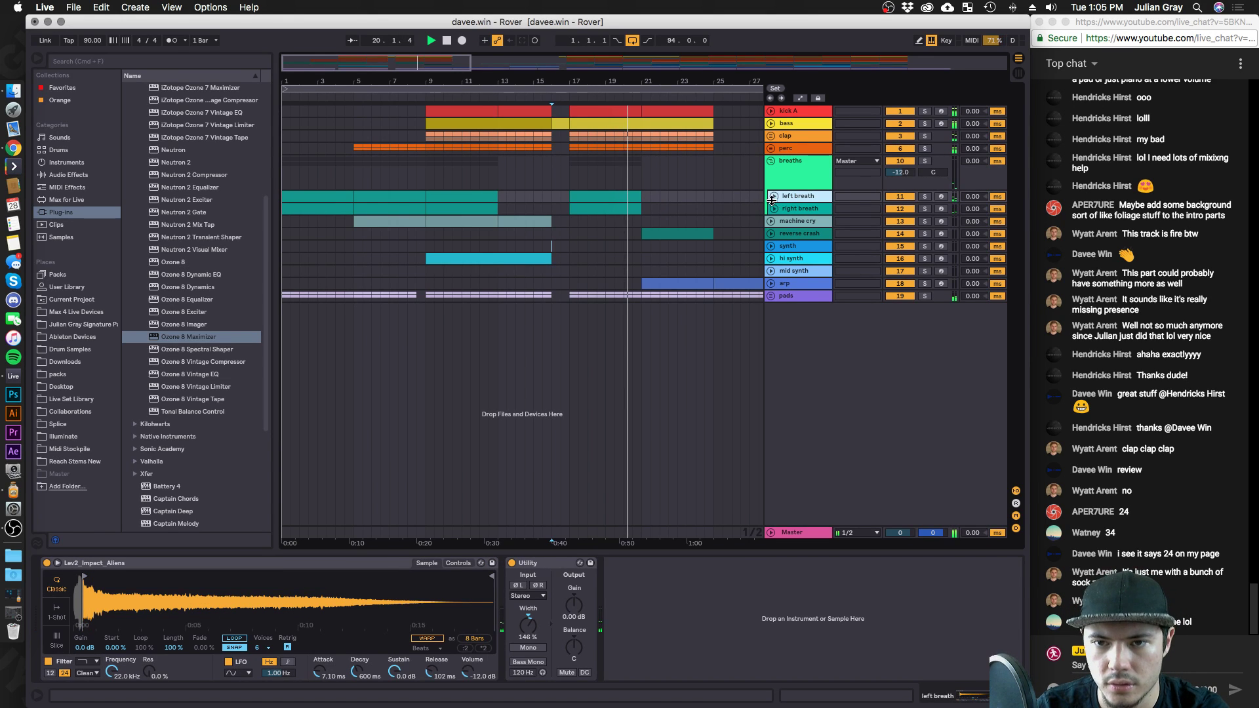
Check the settings of the ValhallaRoom reverb on the breaths group, then close its window.
click(779, 187)
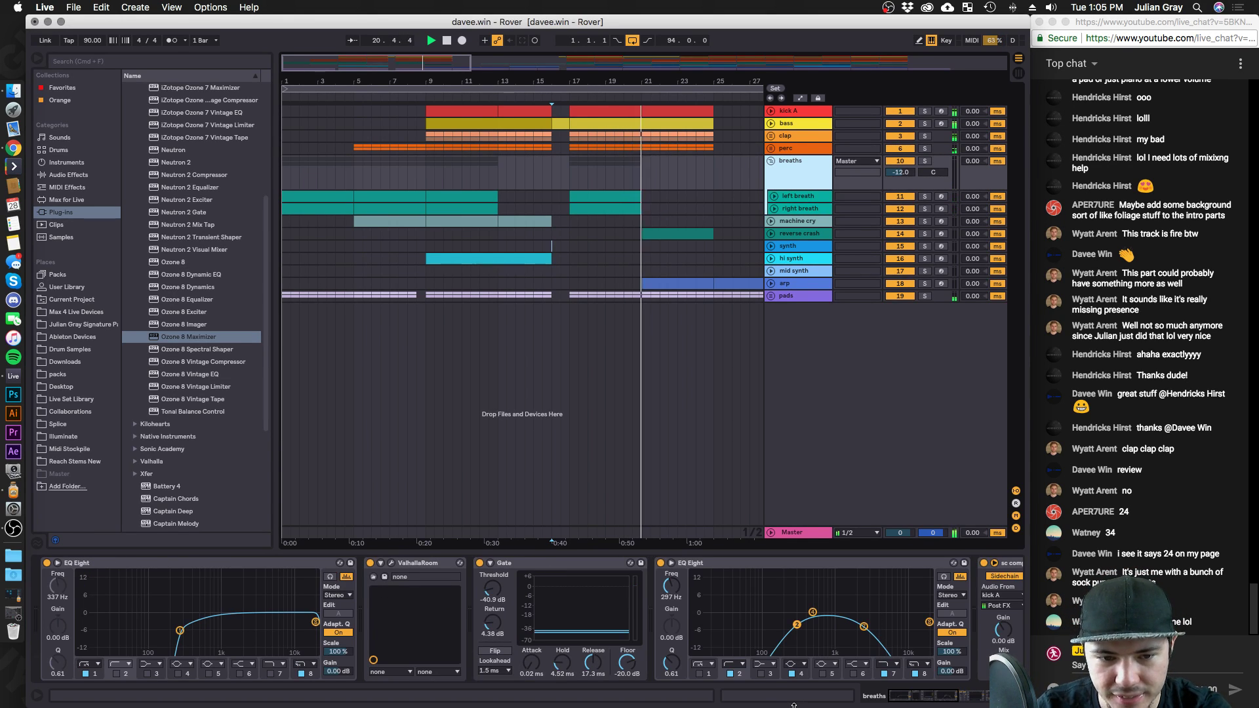
click(391, 563)
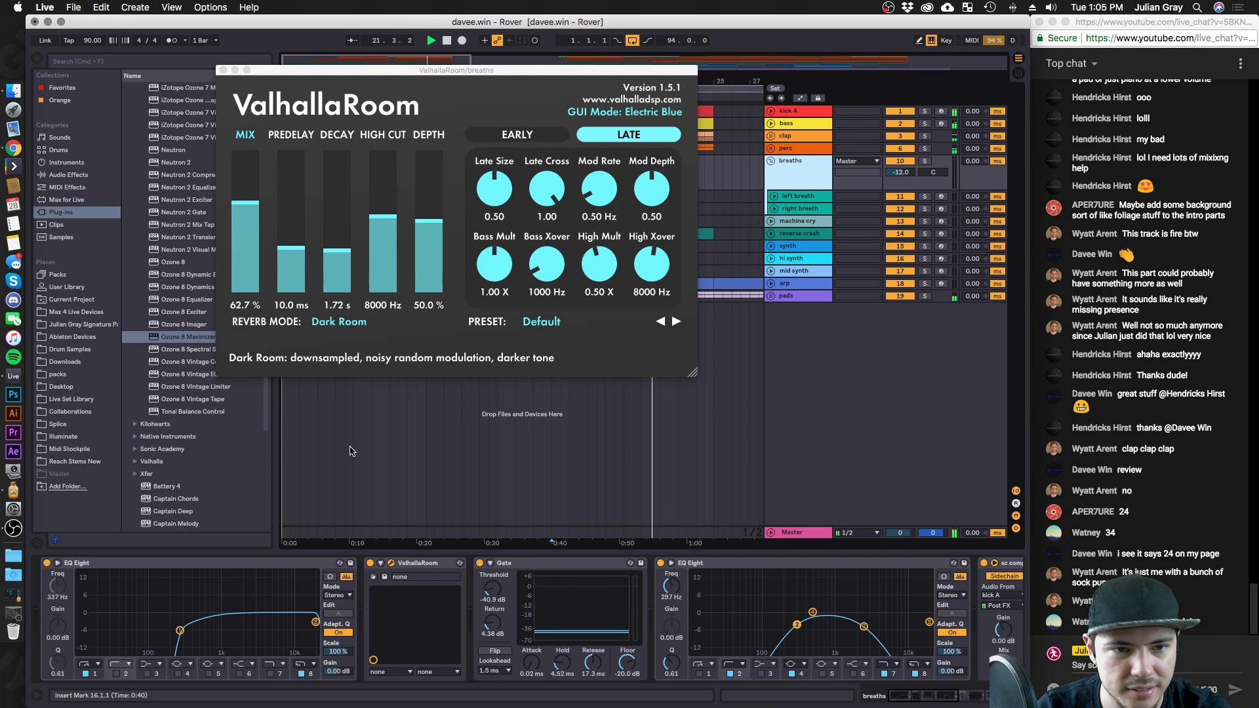
click(223, 71)
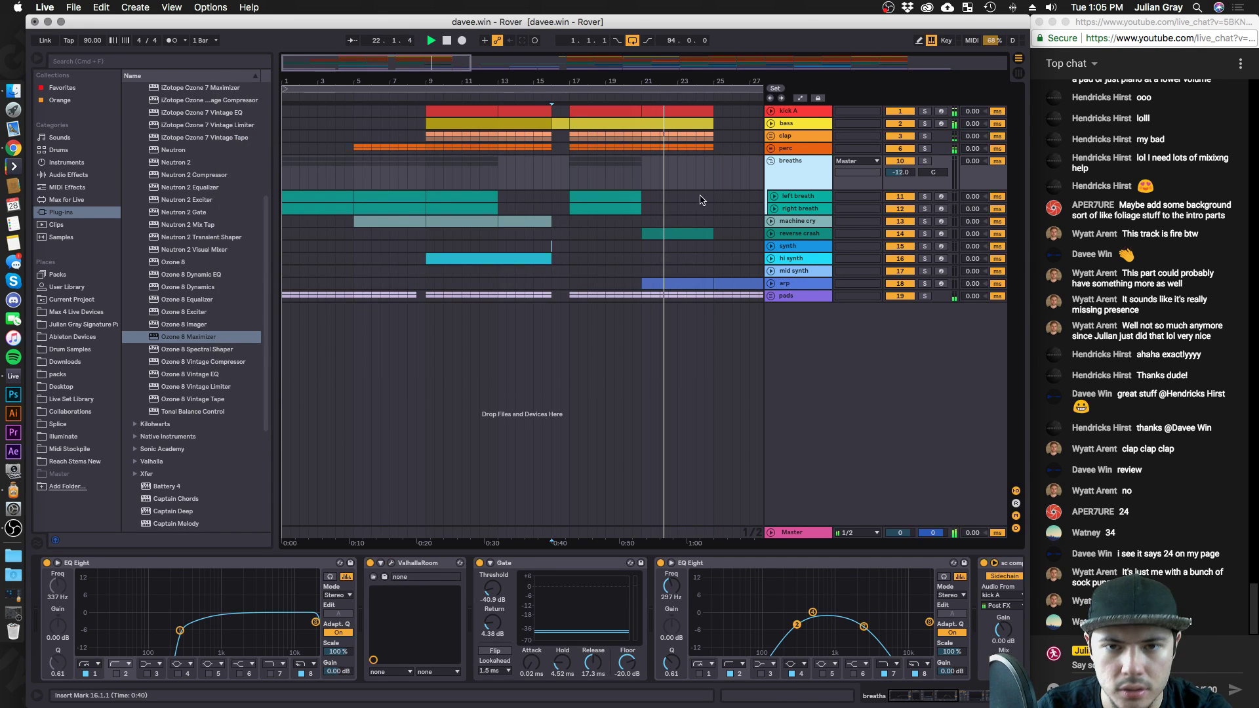
Examine the perc group's device chain, stop playback, and place the insert marker in the gap at bar 16 and in the breaths section at bar 19.
click(777, 151)
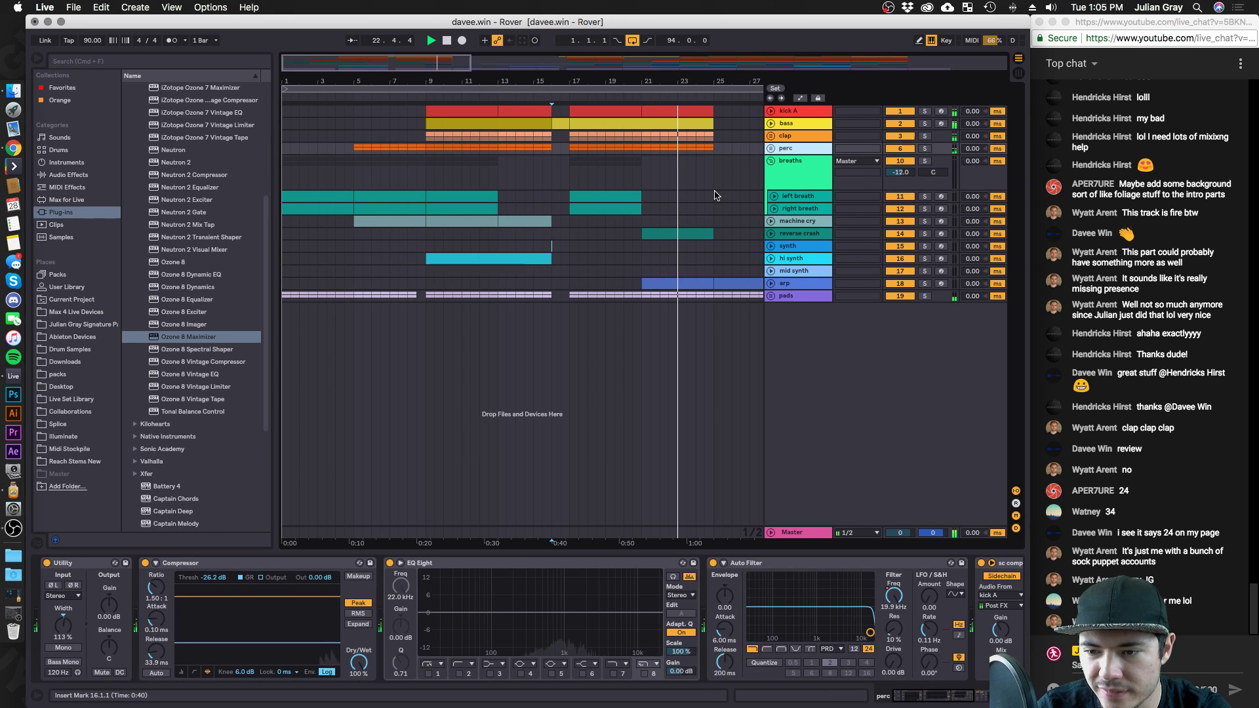
click(686, 197)
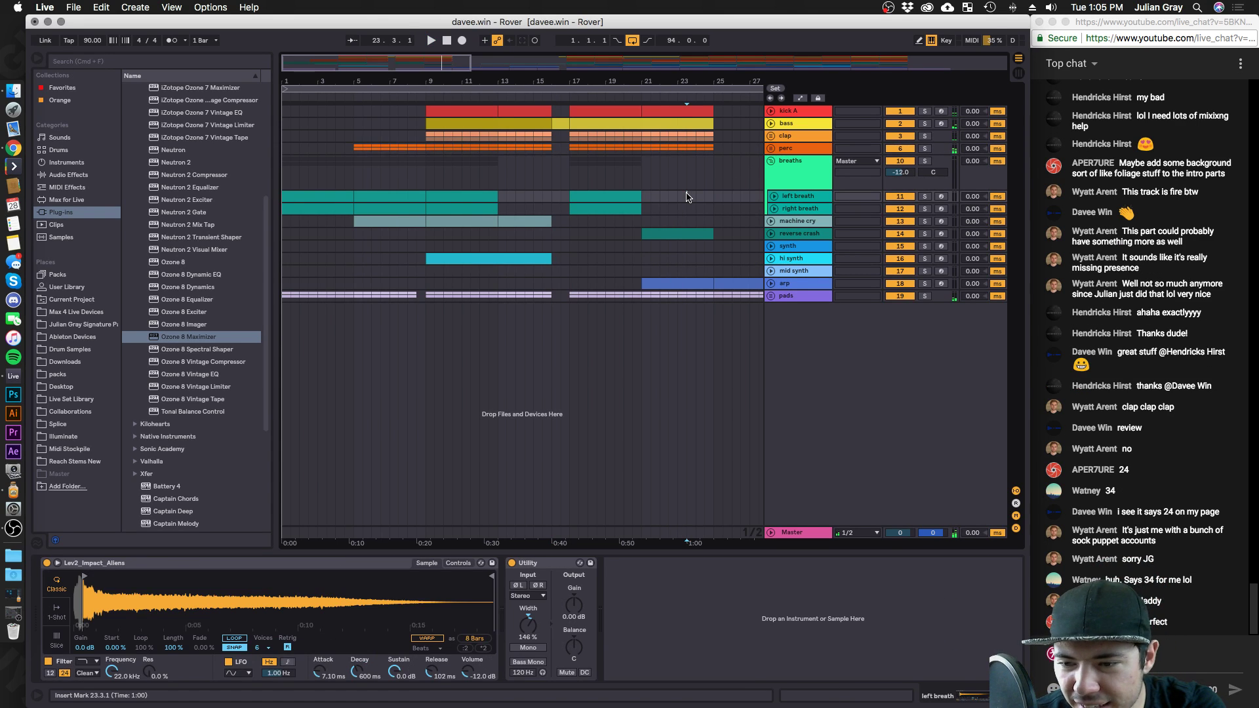
click(560, 148)
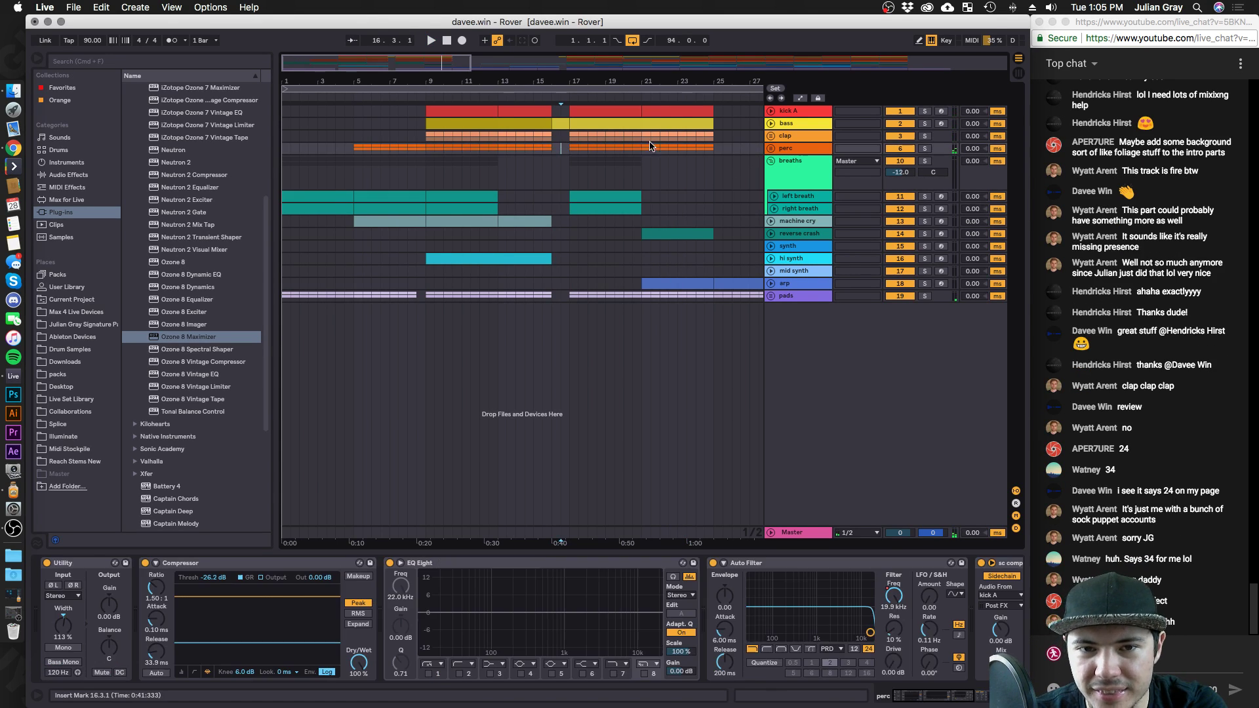
click(771, 135)
click(771, 135)
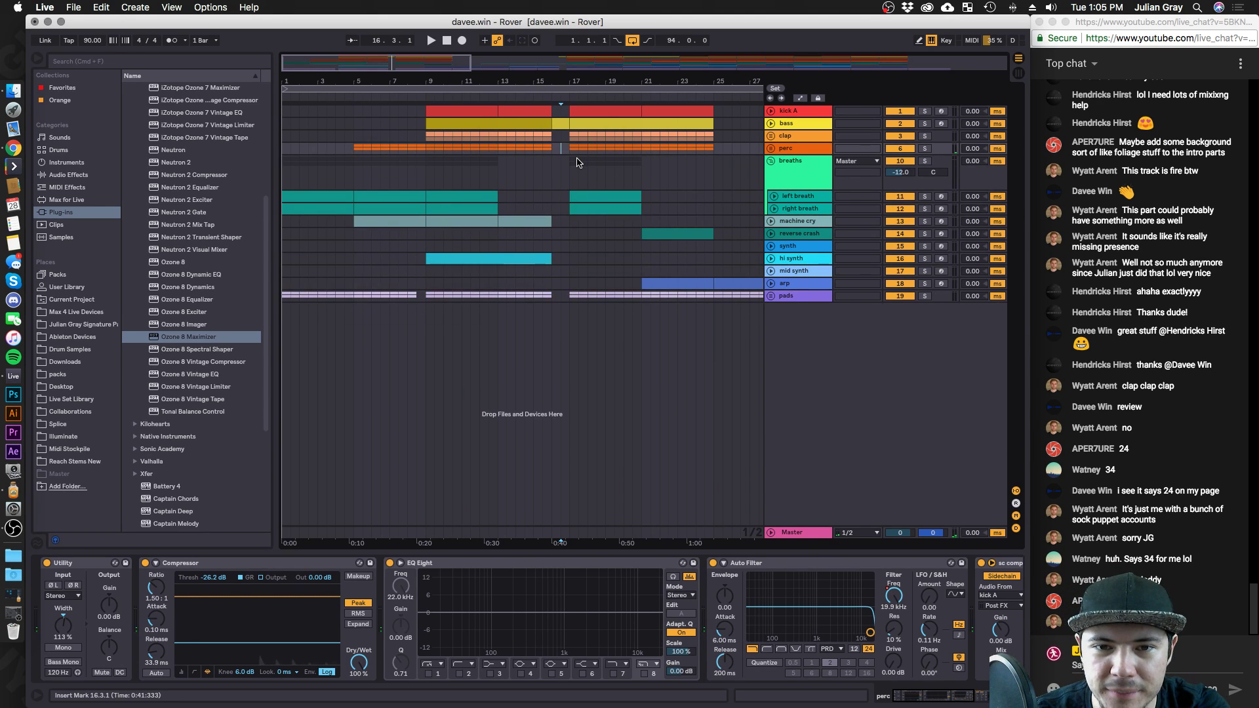
click(613, 179)
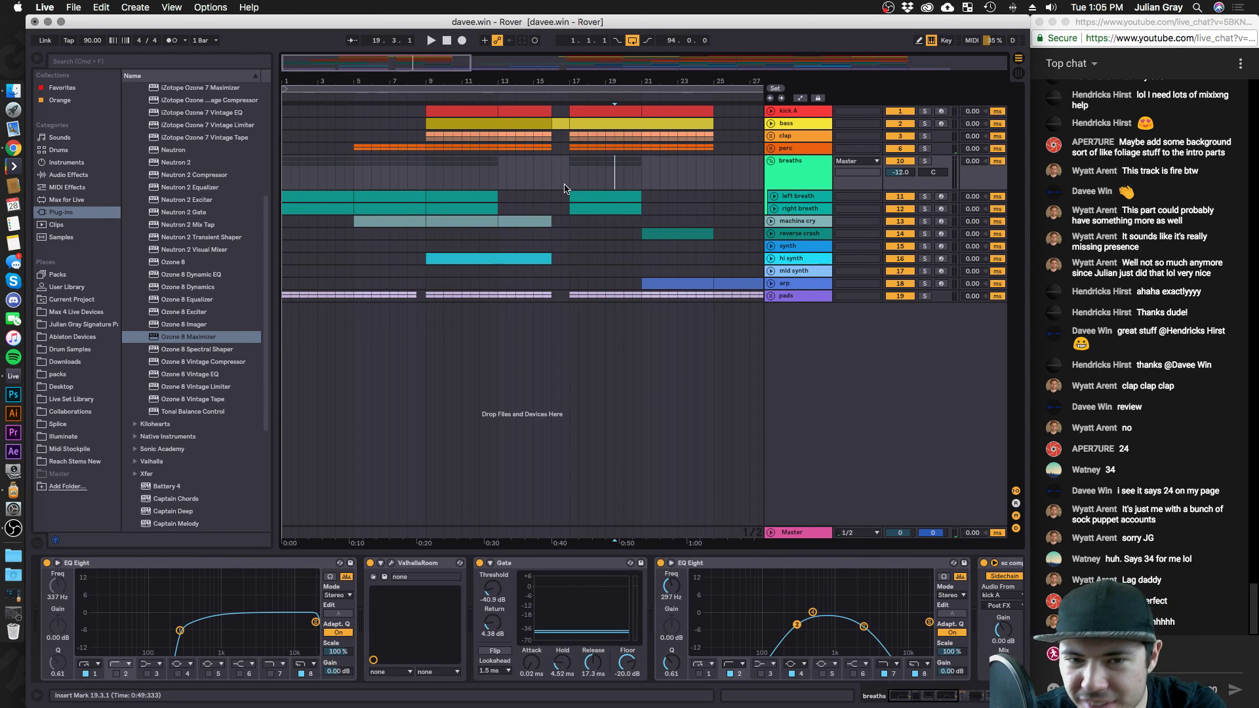
Unfold the pads group and listen to the airy pads track soloed from bar 17 with its Arctic Shadows rack expanded.
click(769, 295)
click(932, 308)
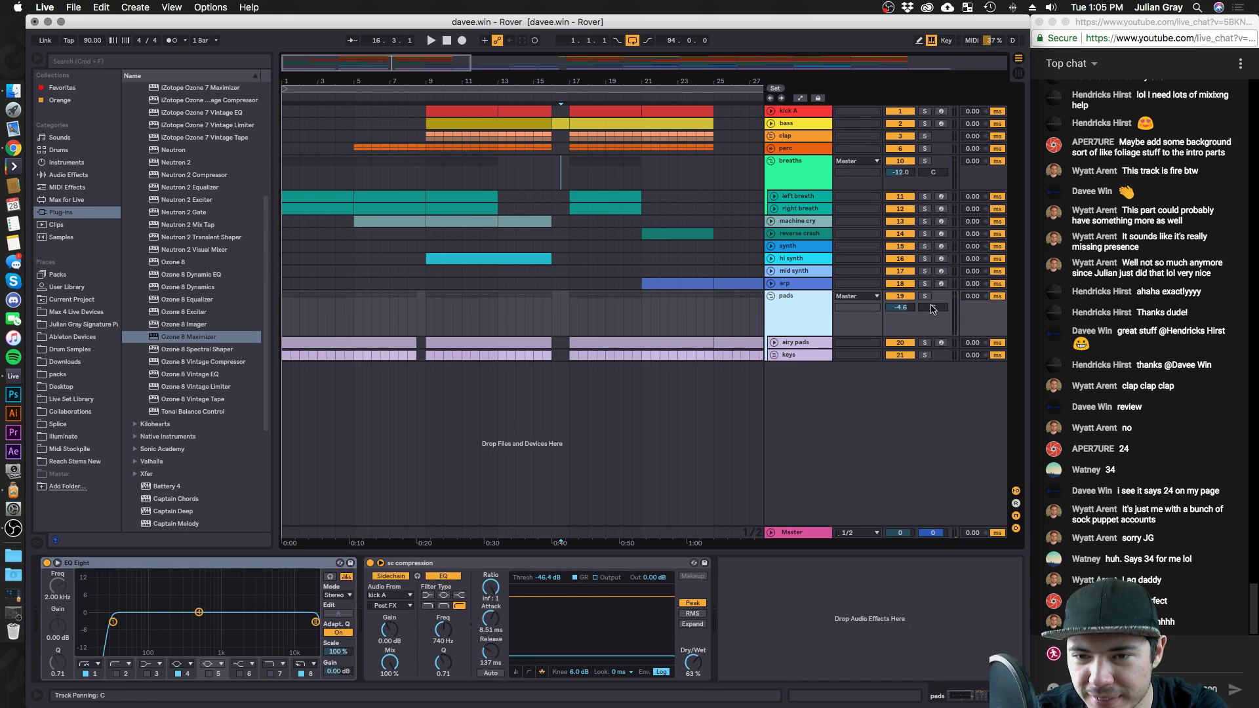
click(569, 342)
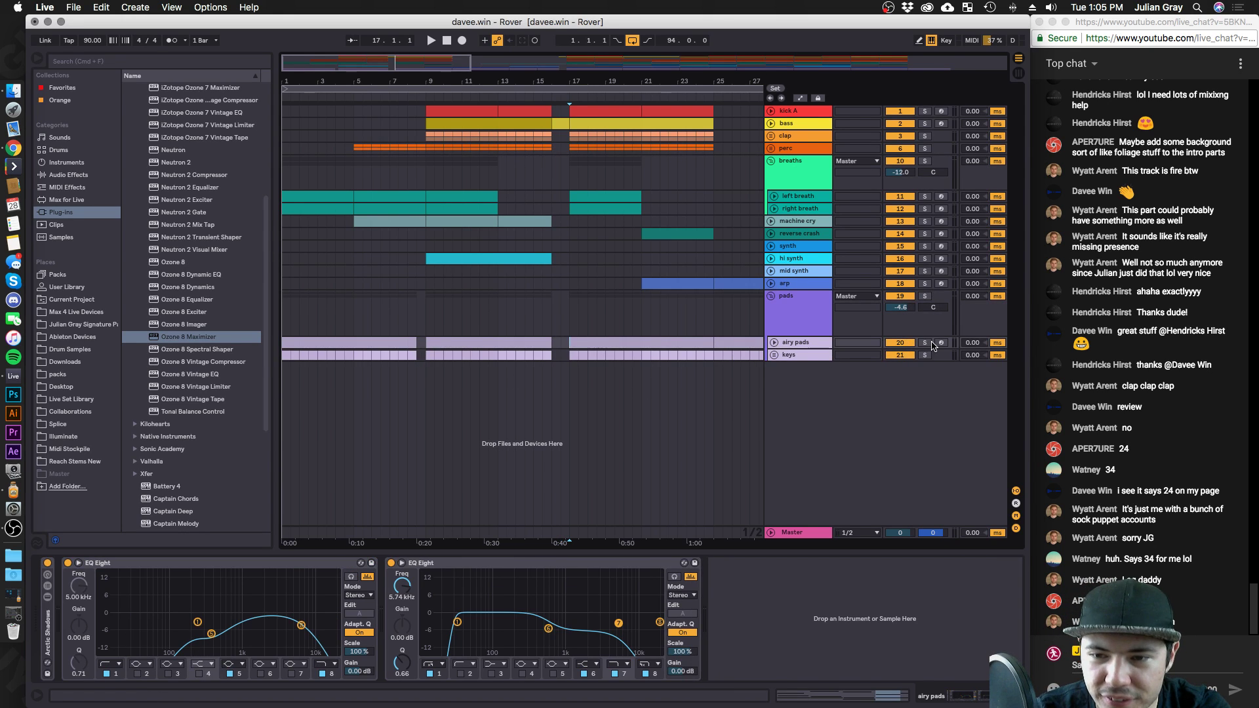
double_click(53, 635)
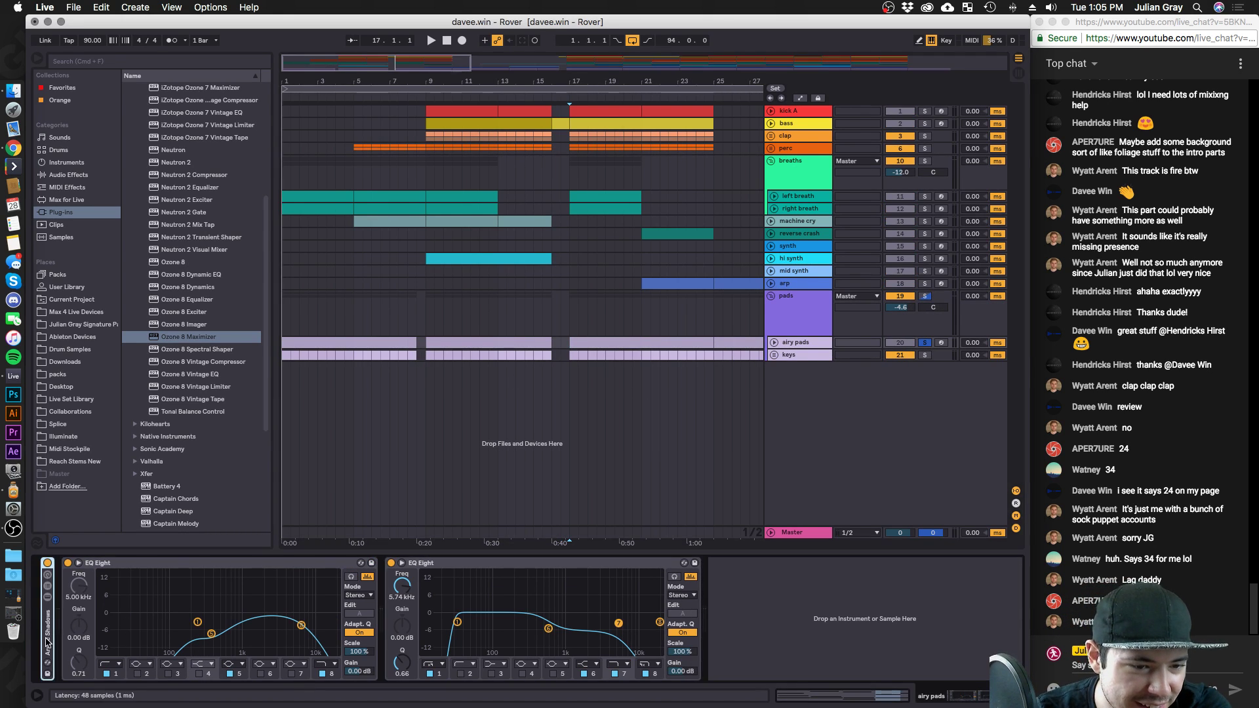
key(space)
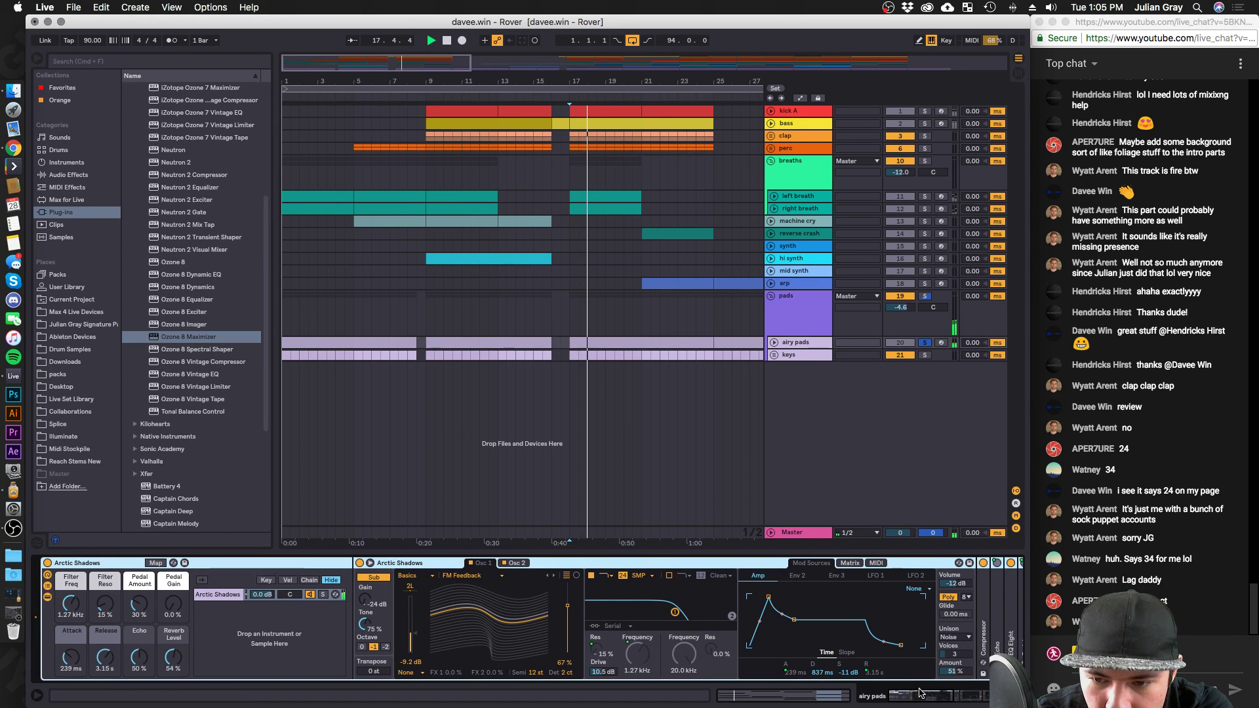
Solo the keys group instead, unfold it, and examine its device chain and inner keys track while playing from bar 17.
click(924, 354)
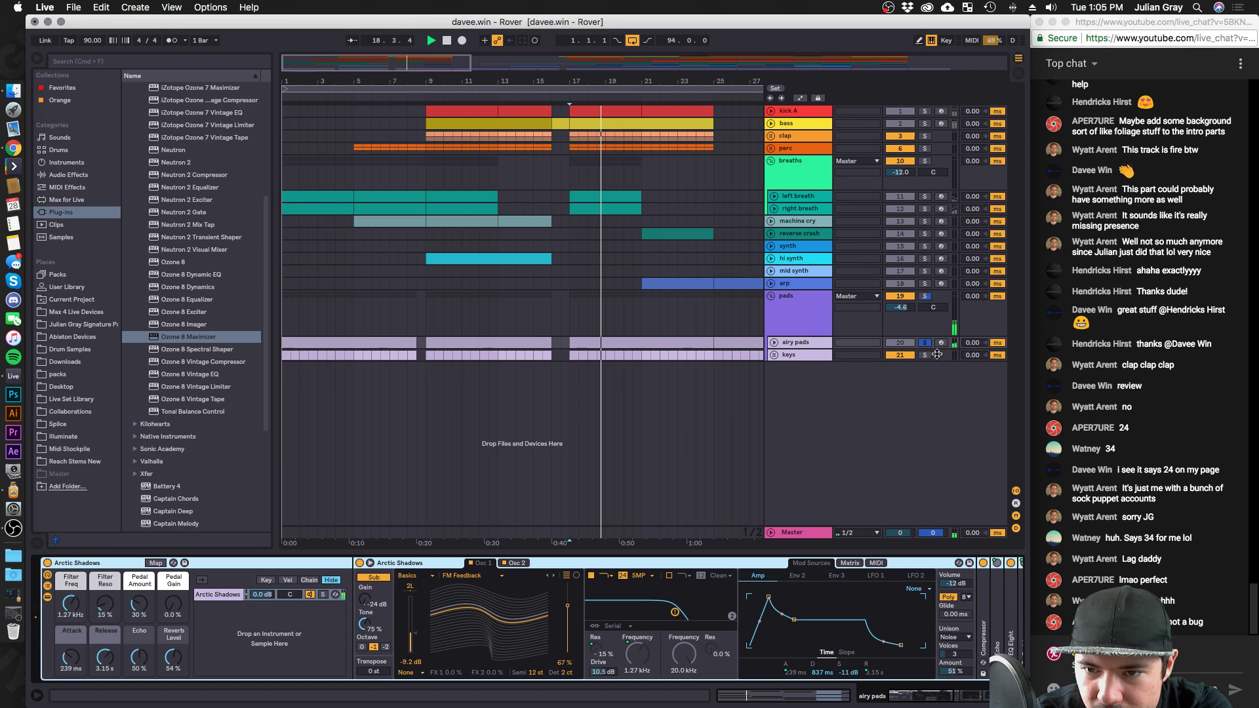
click(805, 356)
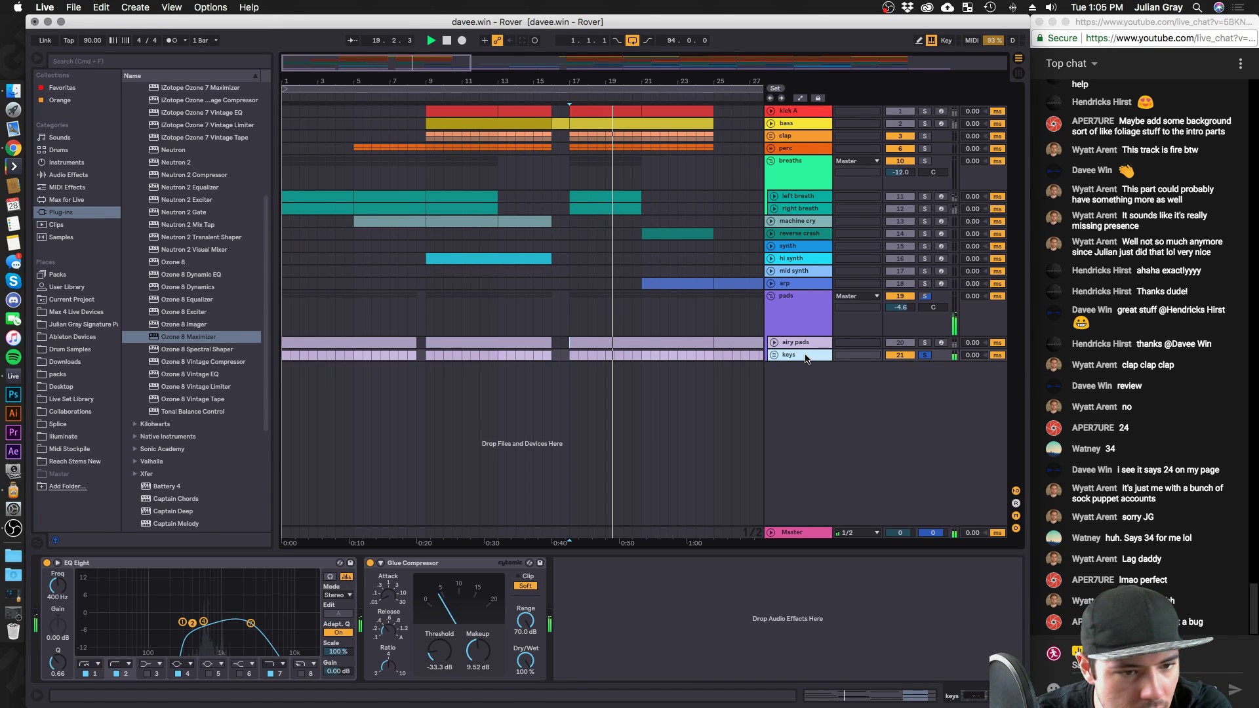
key(space)
click(774, 355)
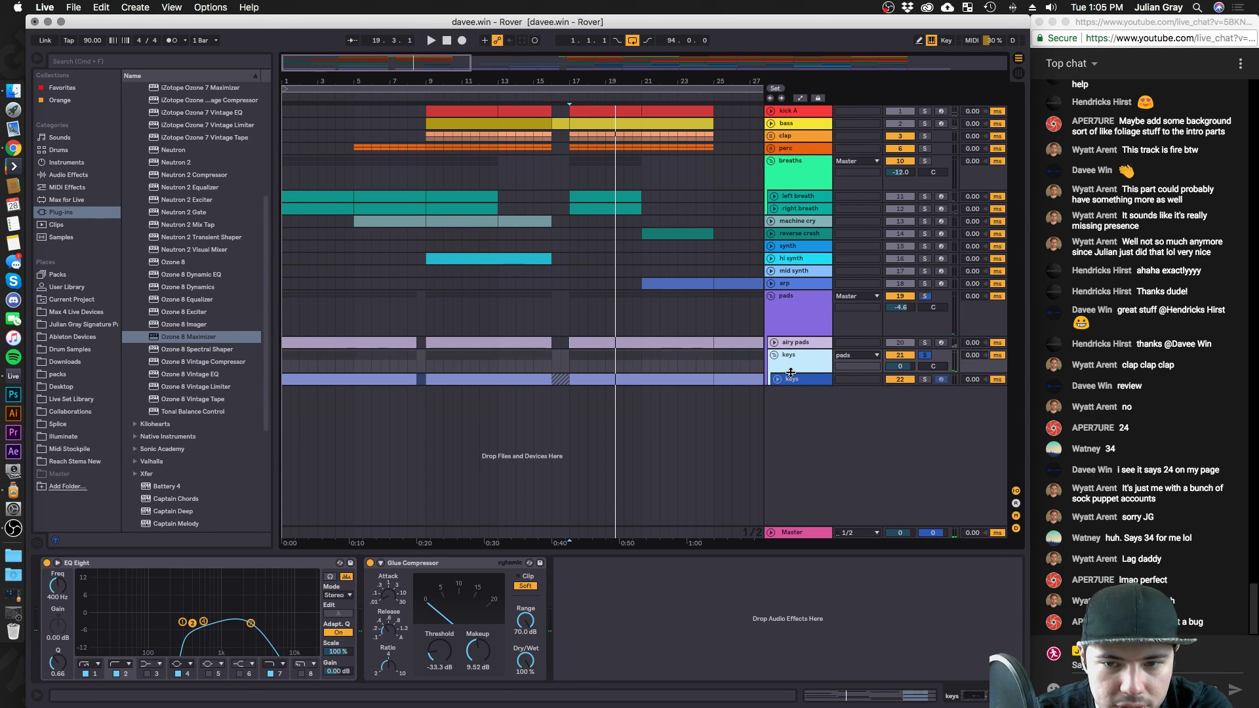
click(790, 377)
key(space)
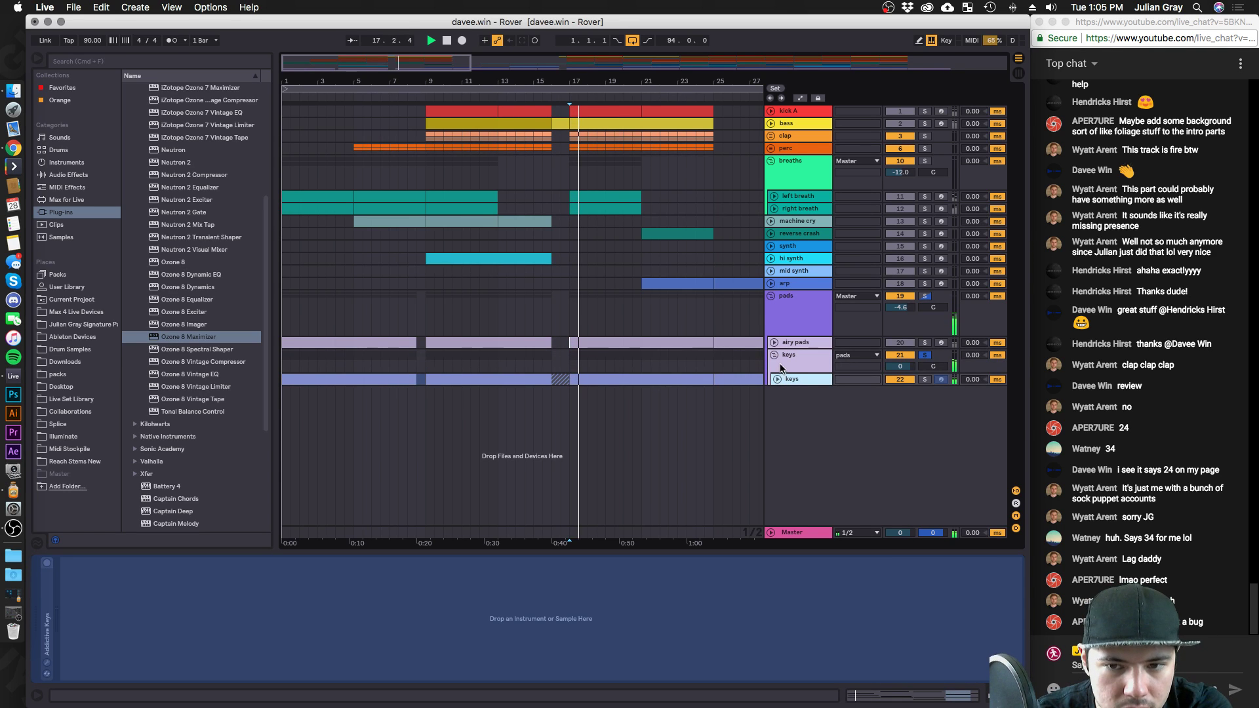
click(805, 354)
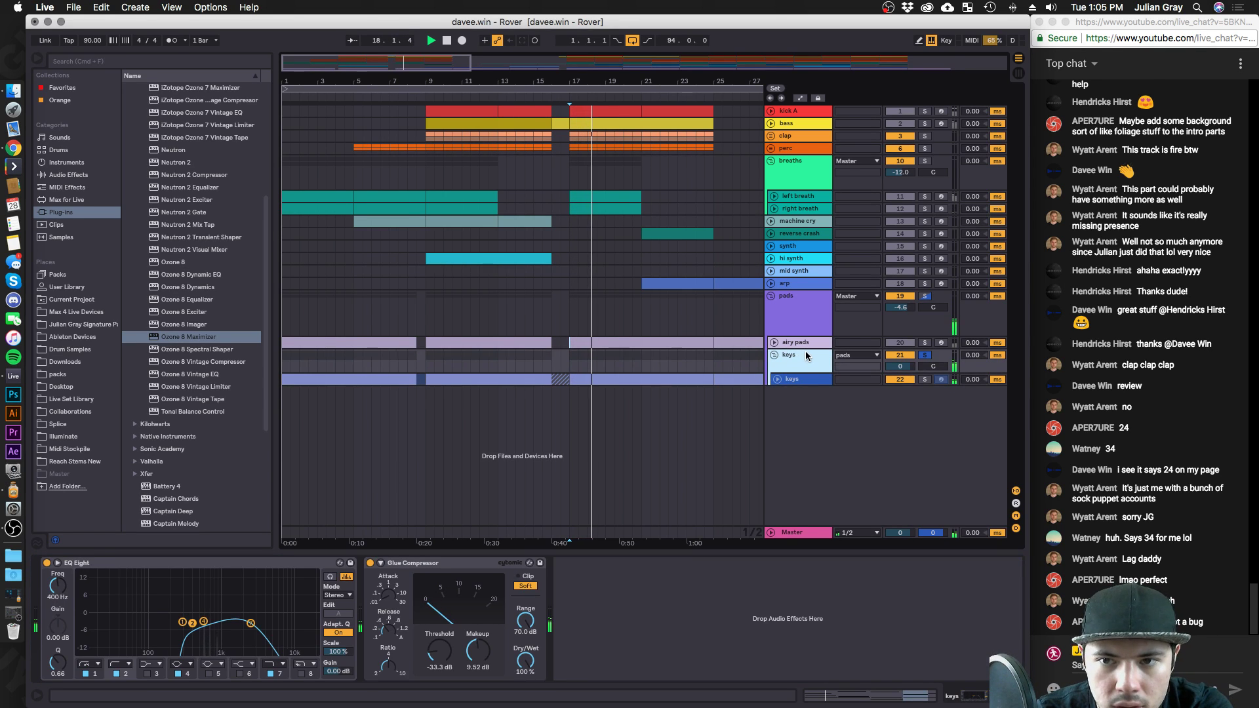
Examine the reverse crash and synth device chains, and unsolo the keys group to hear the full mix from bar 17.
click(797, 237)
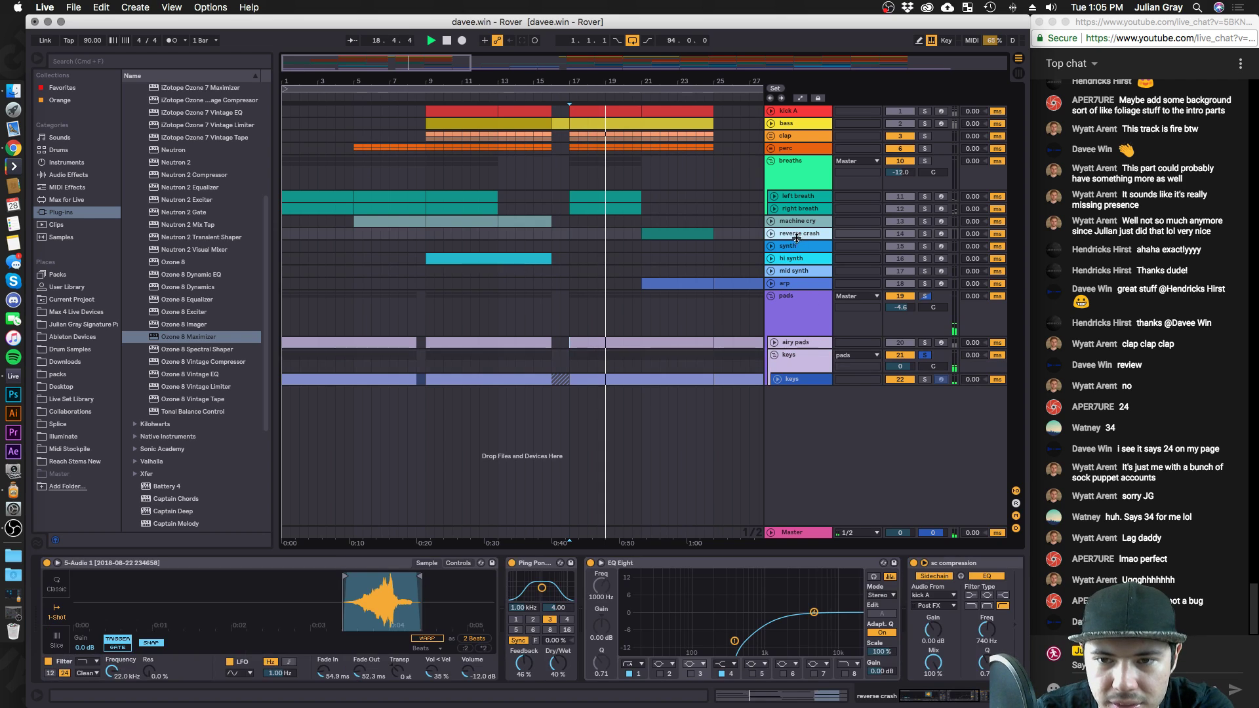
click(795, 247)
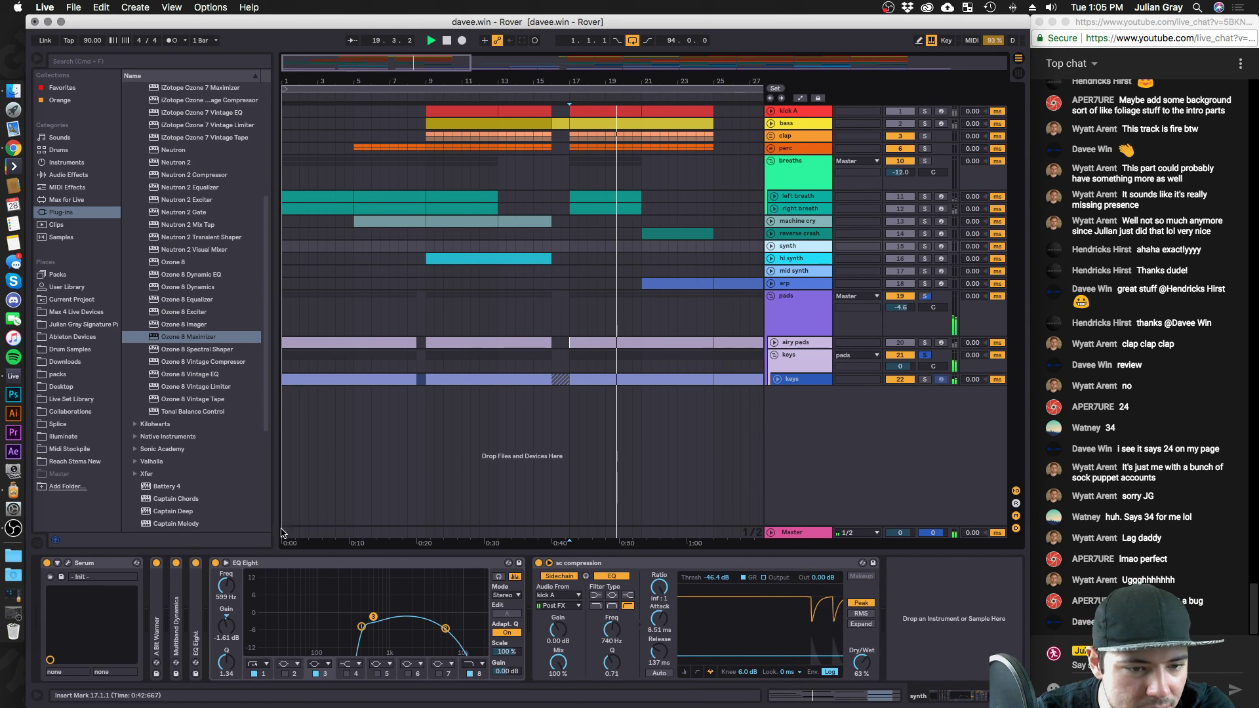
key(space)
key(space)
click(924, 355)
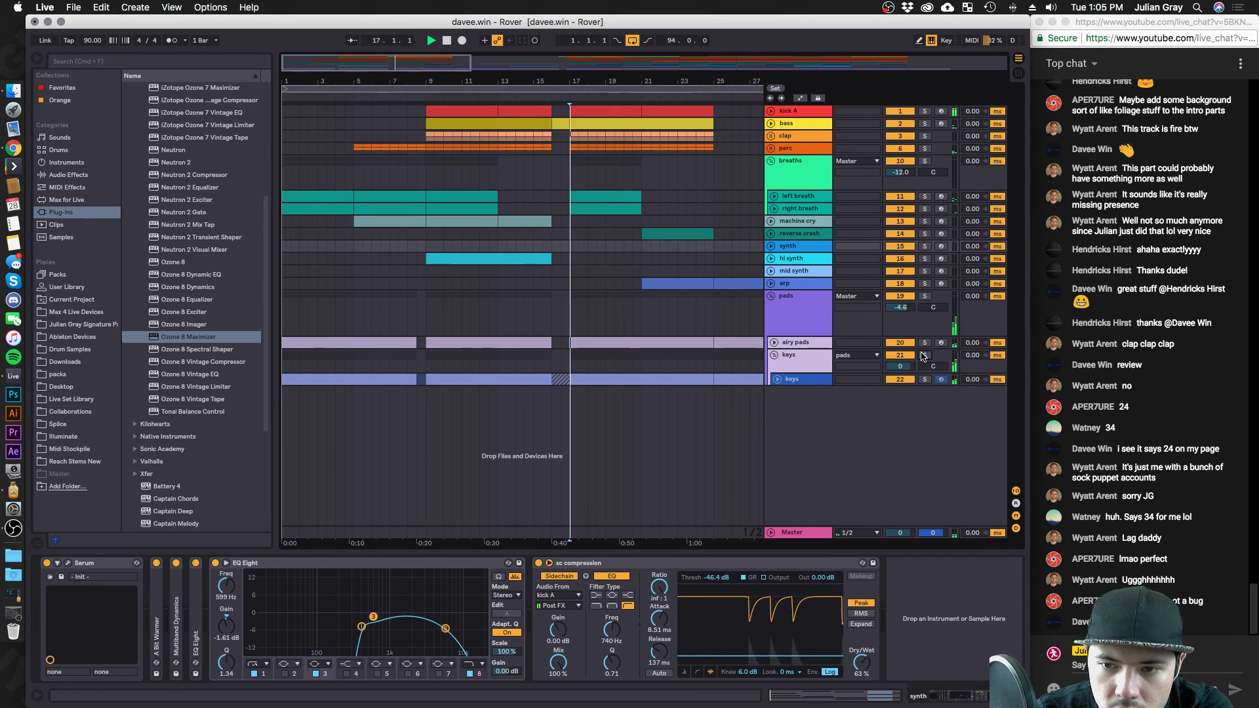
key(space)
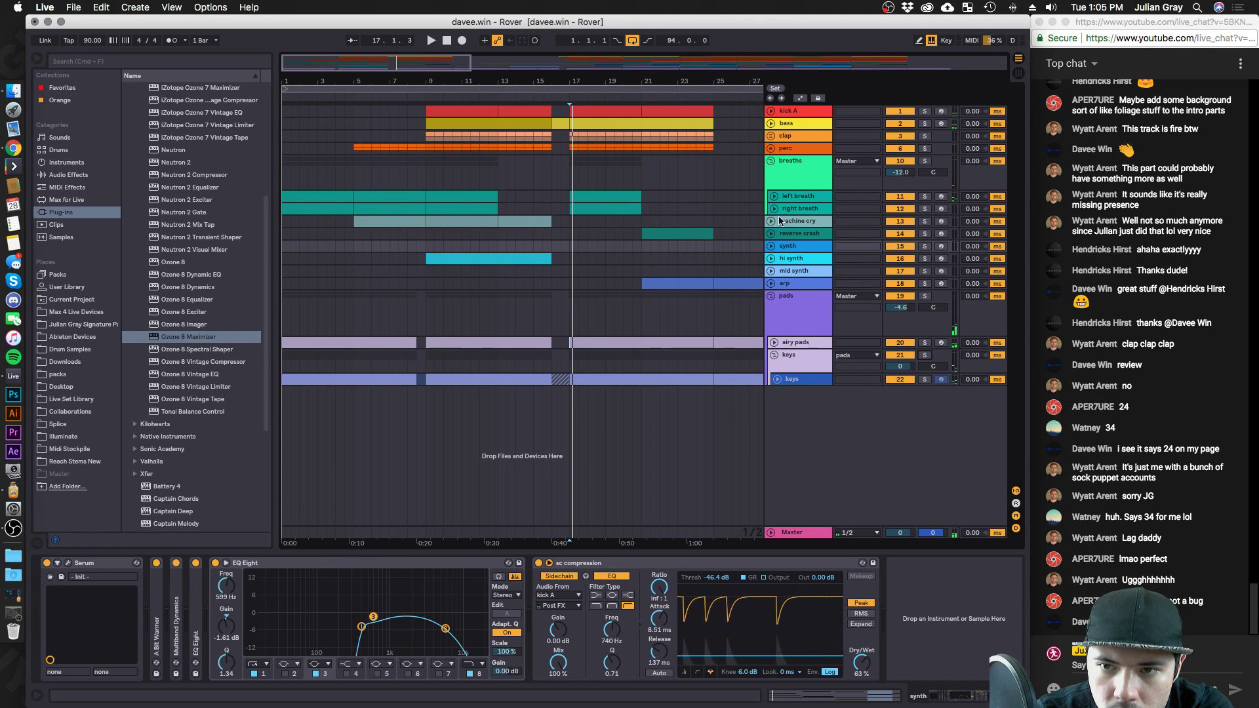
Examine the pads group and right breath device chains and listen around bar 23, toggling the bass track's solo on and off.
click(791, 310)
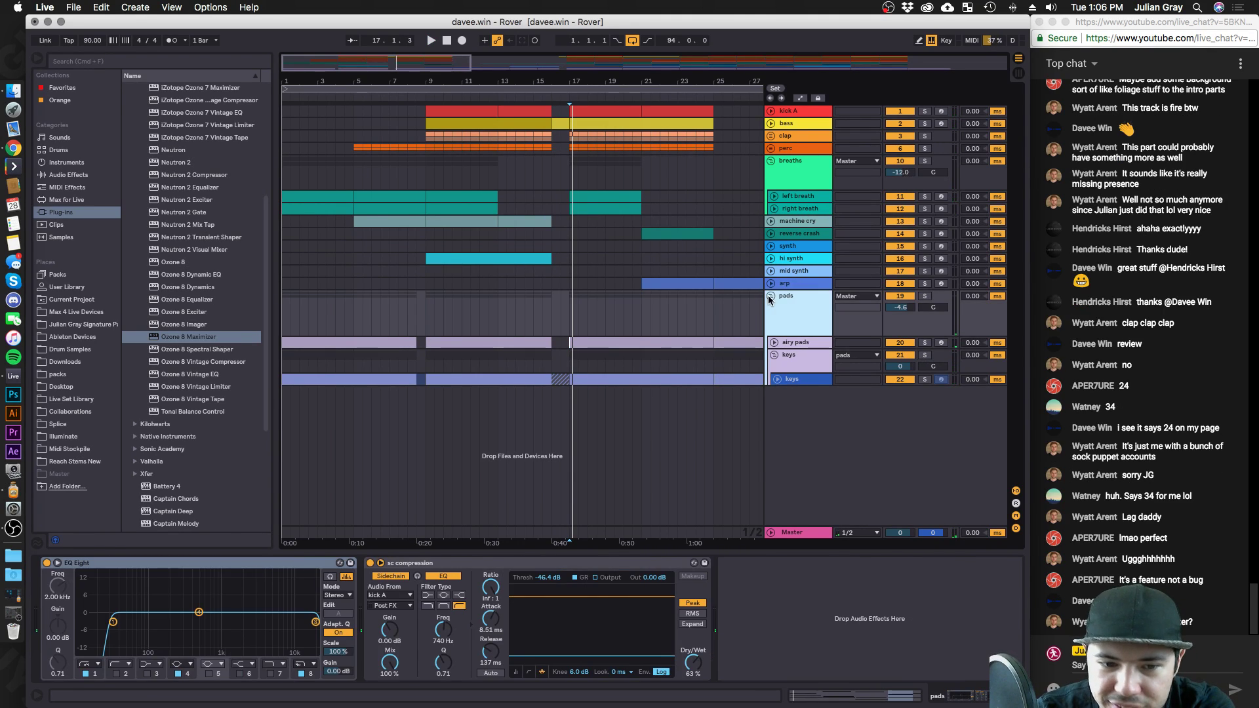
key(space)
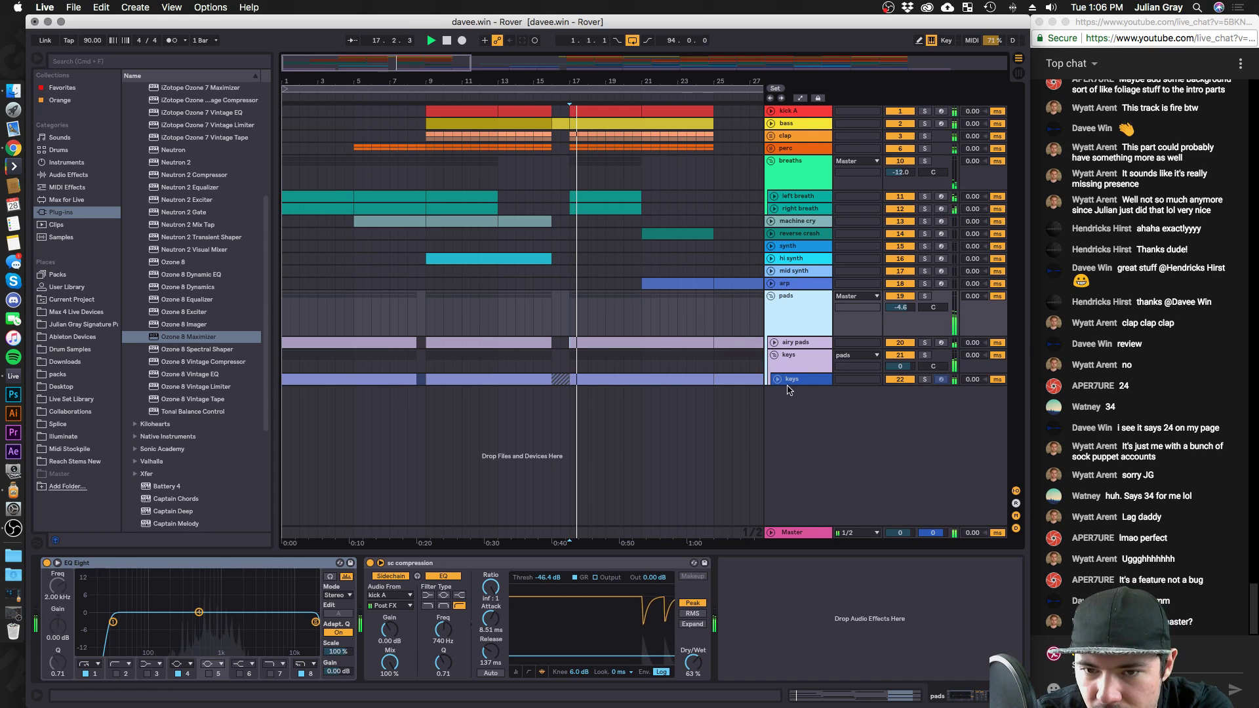
click(802, 527)
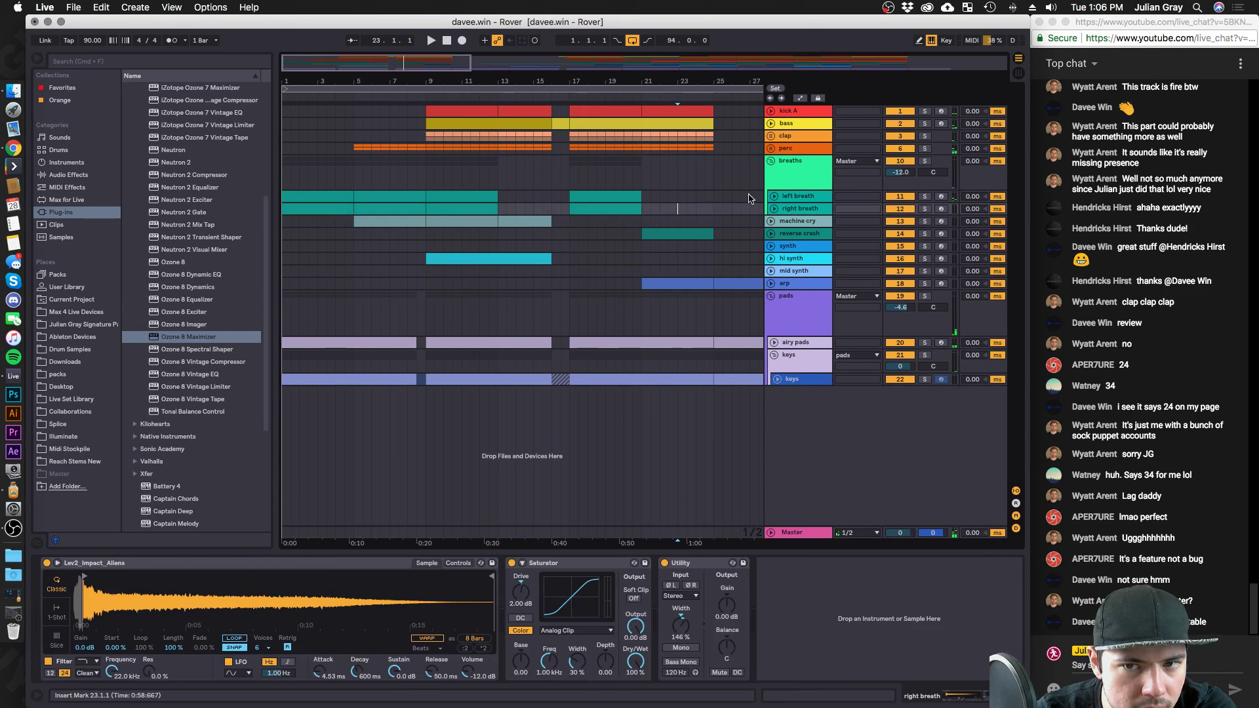
click(800, 208)
click(925, 123)
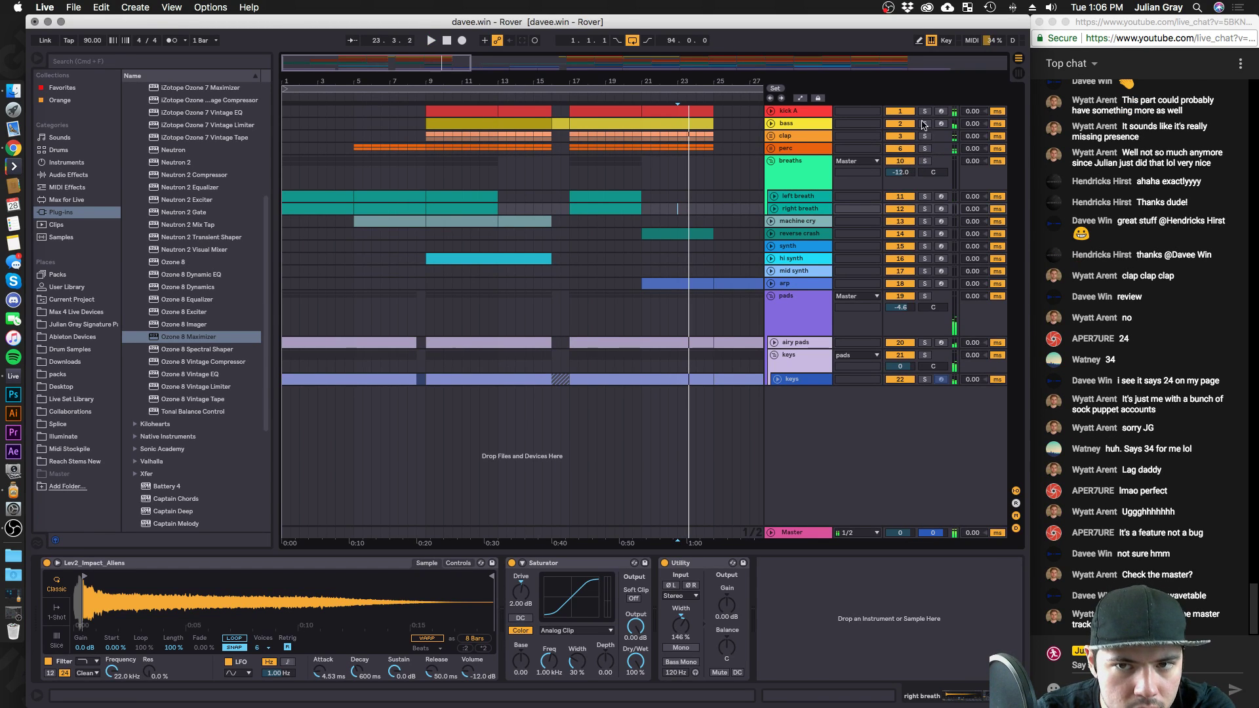
click(925, 124)
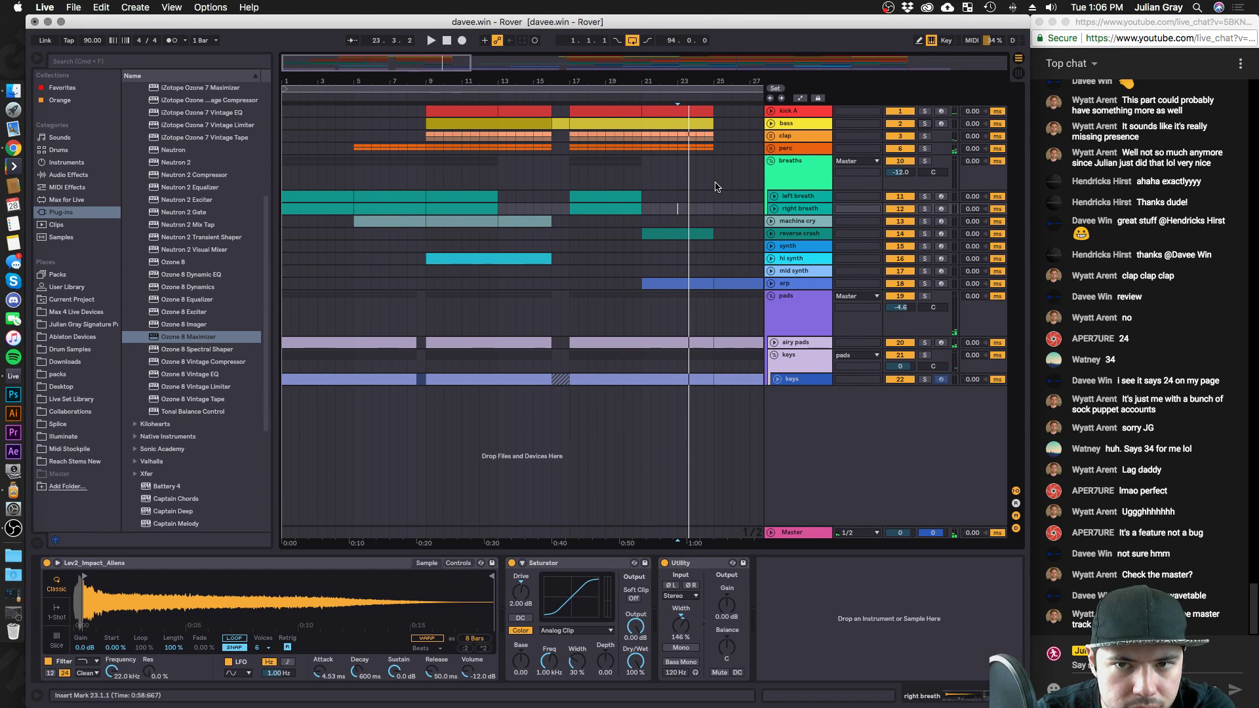
Unfold the perc group track and examine the shake track's device chain during playback.
click(784, 149)
click(771, 148)
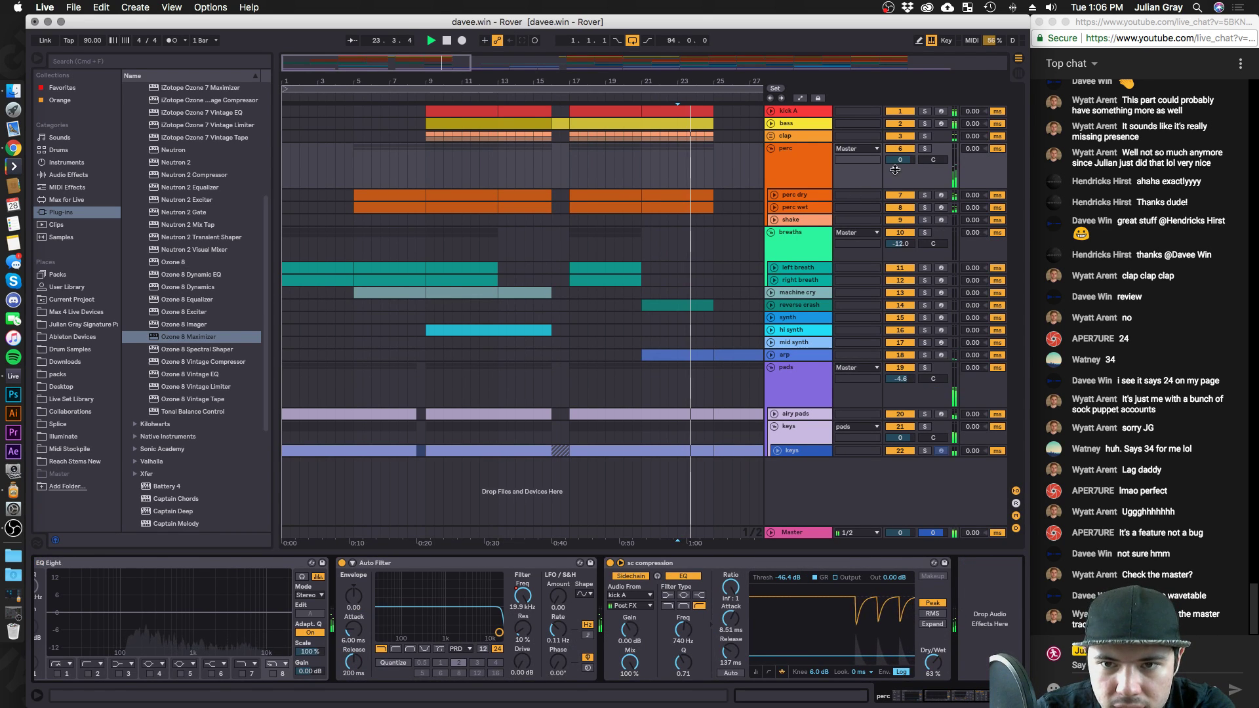
click(793, 219)
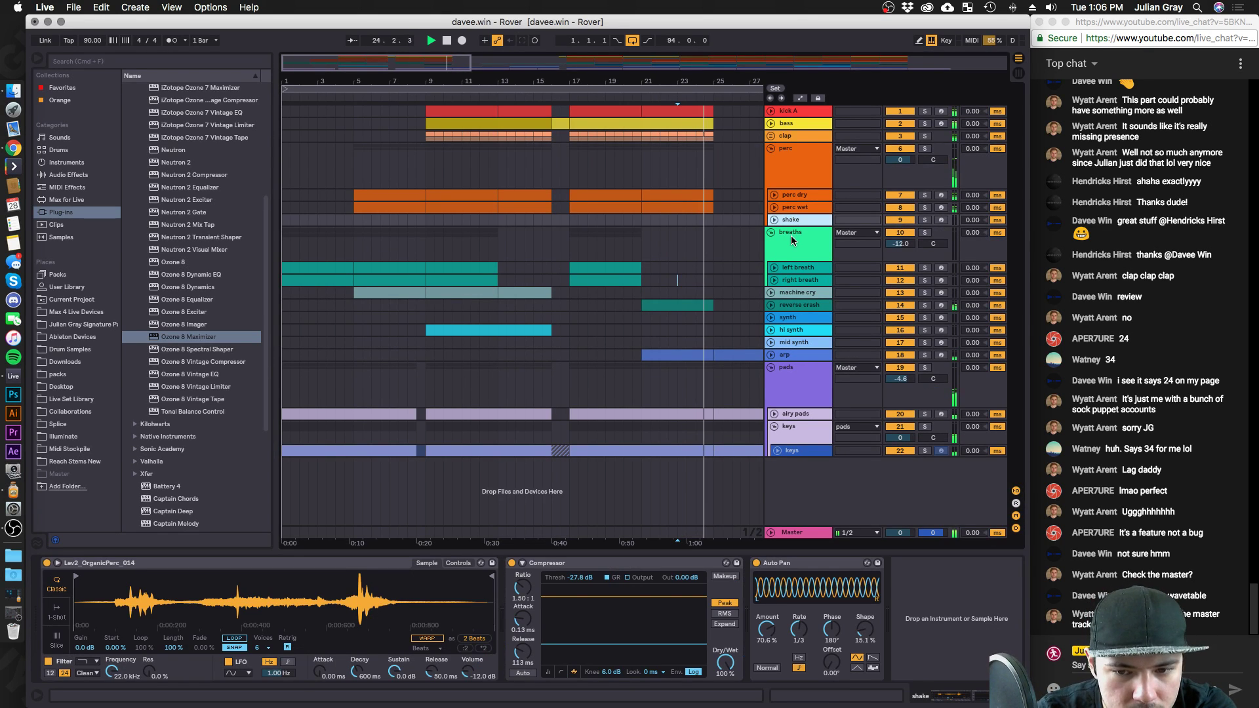
Examine the left breath device chain and place the insert marker at bar 25 on the breaths group.
click(791, 240)
click(792, 269)
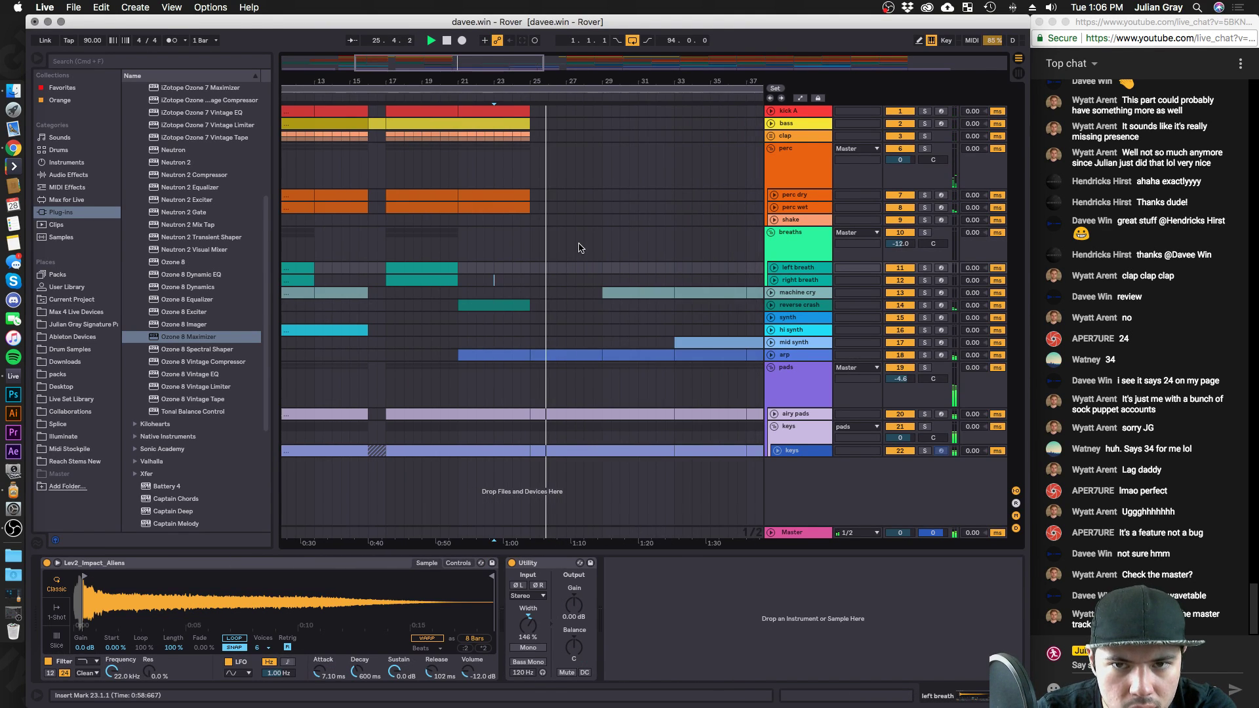
click(530, 248)
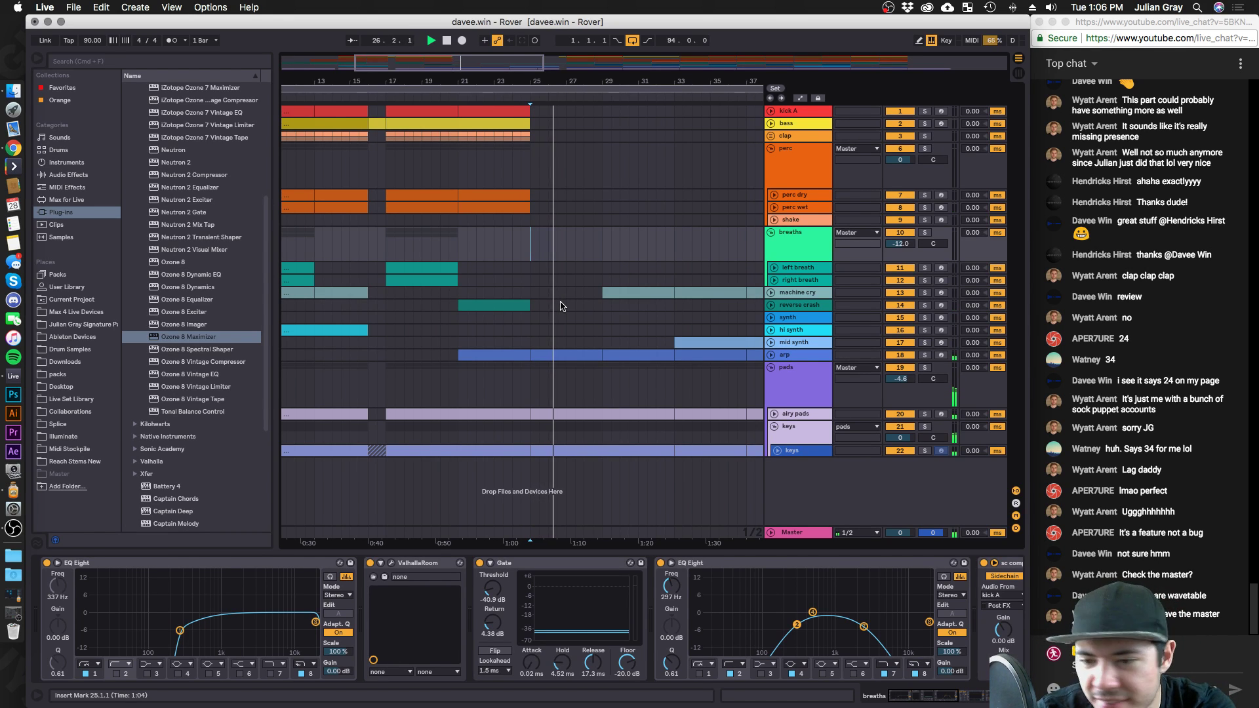
Examine the device chains on the Master, pads group and airy pads tracks.
click(777, 531)
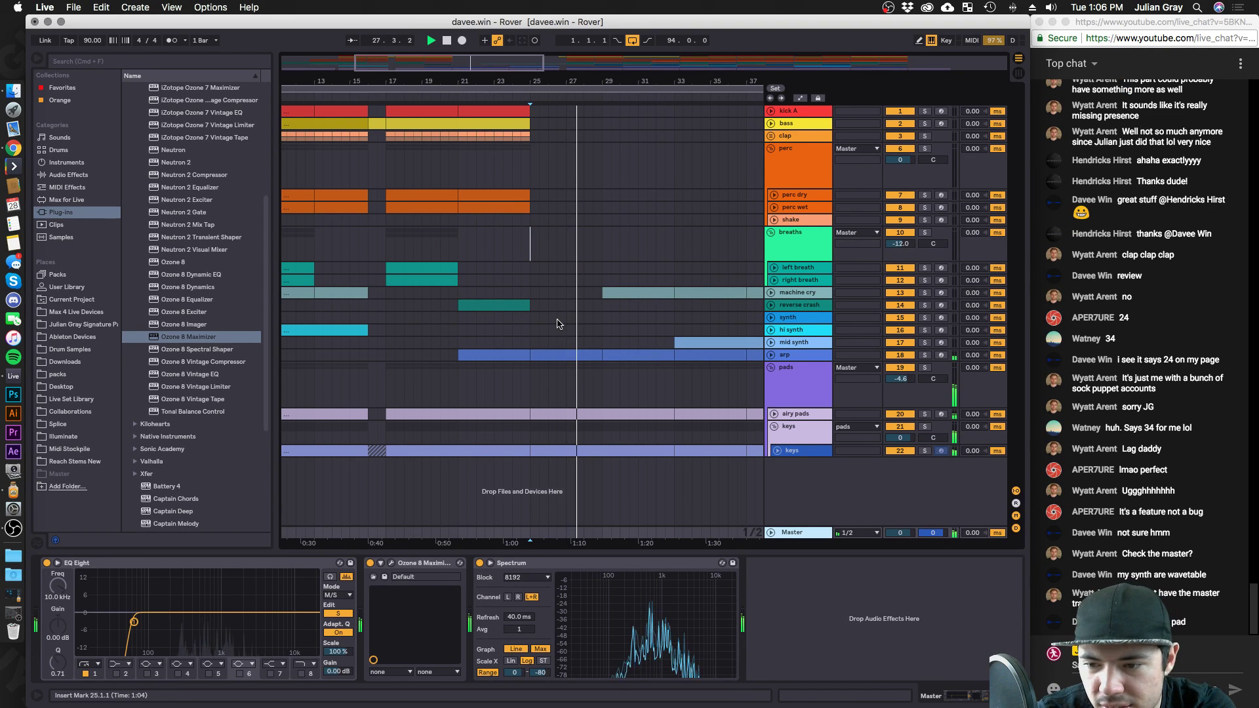
click(777, 380)
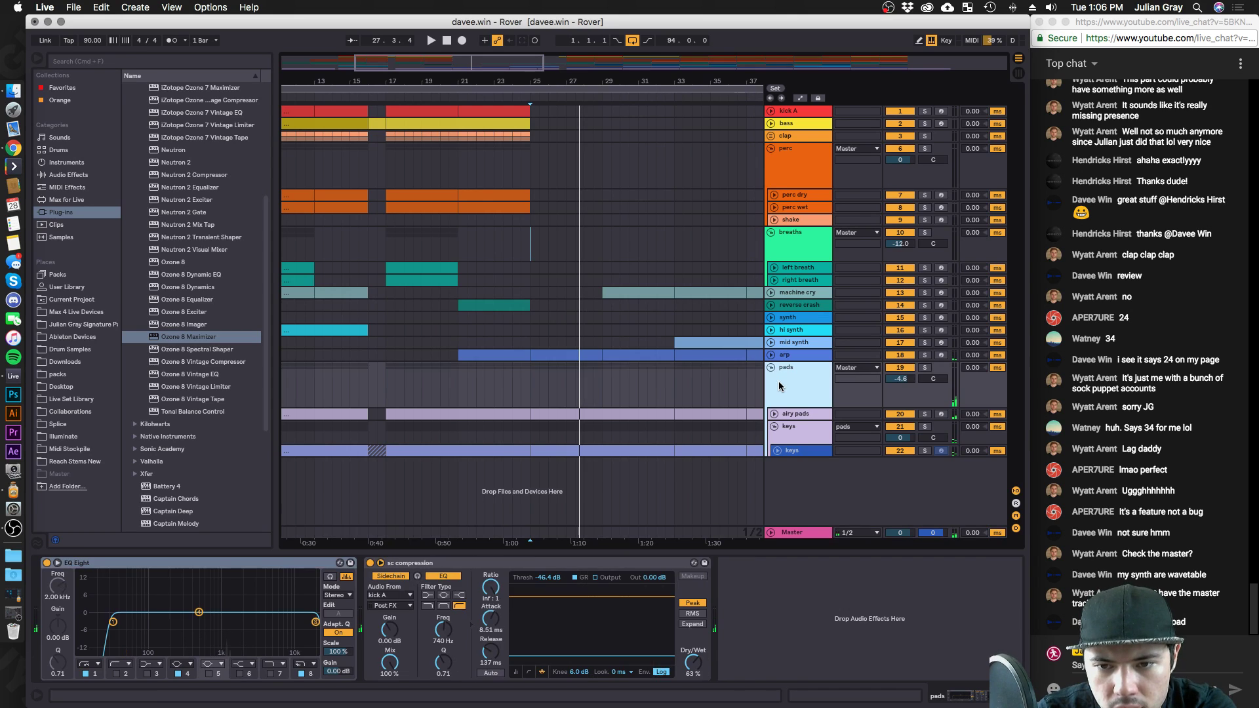
click(792, 416)
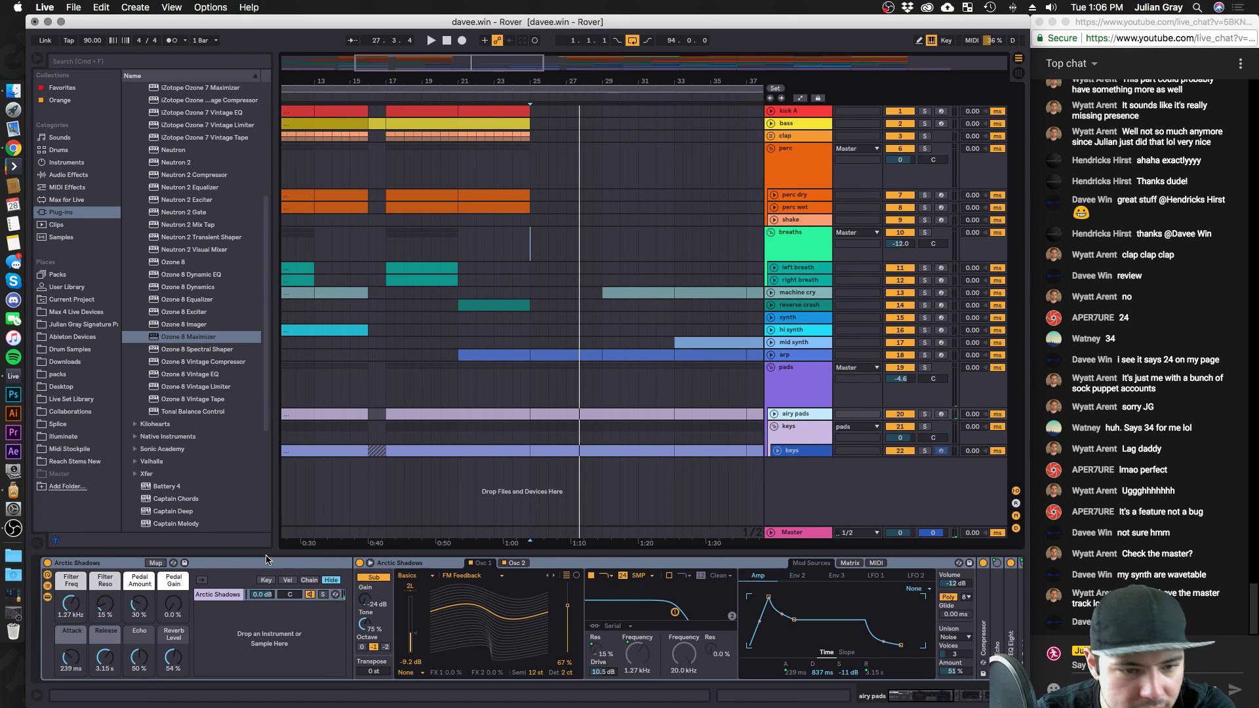
Set the Arctic Shadows release on airy pads to 1.14 s and play the arrangement from bar 24.
click(100, 661)
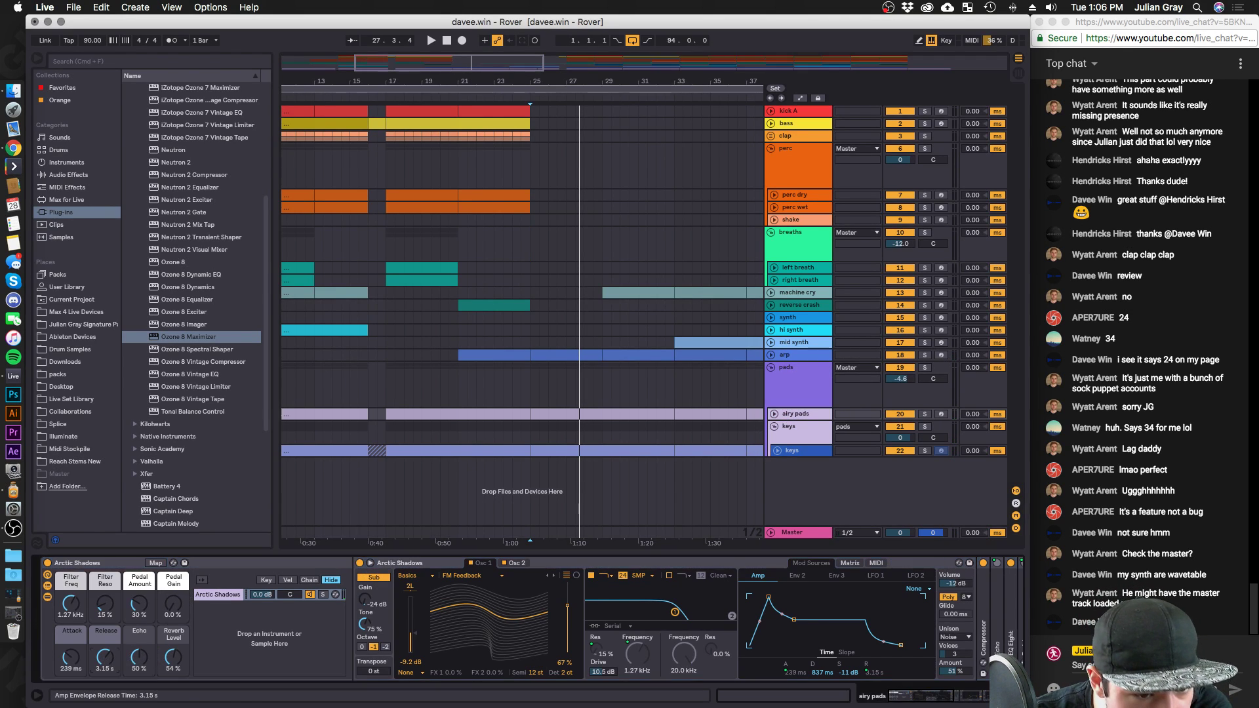
click(522, 379)
key(space)
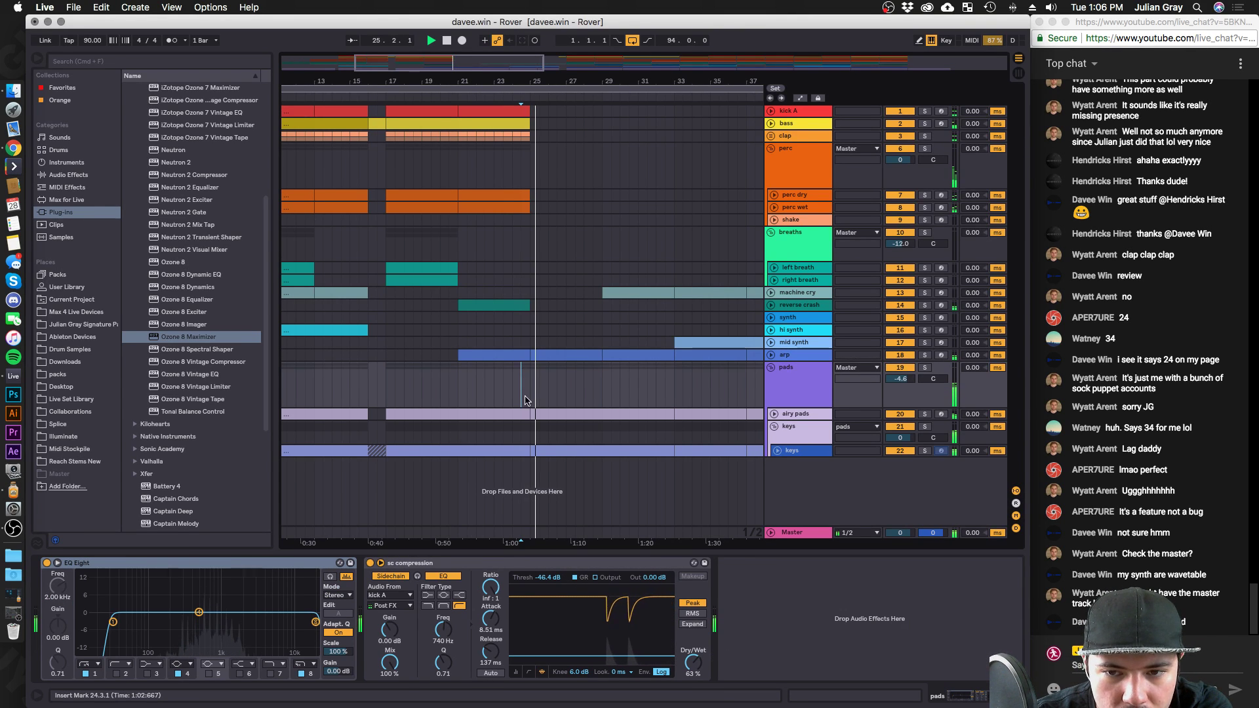
Try to freeze the airy pads track.
click(796, 415)
right_click(802, 414)
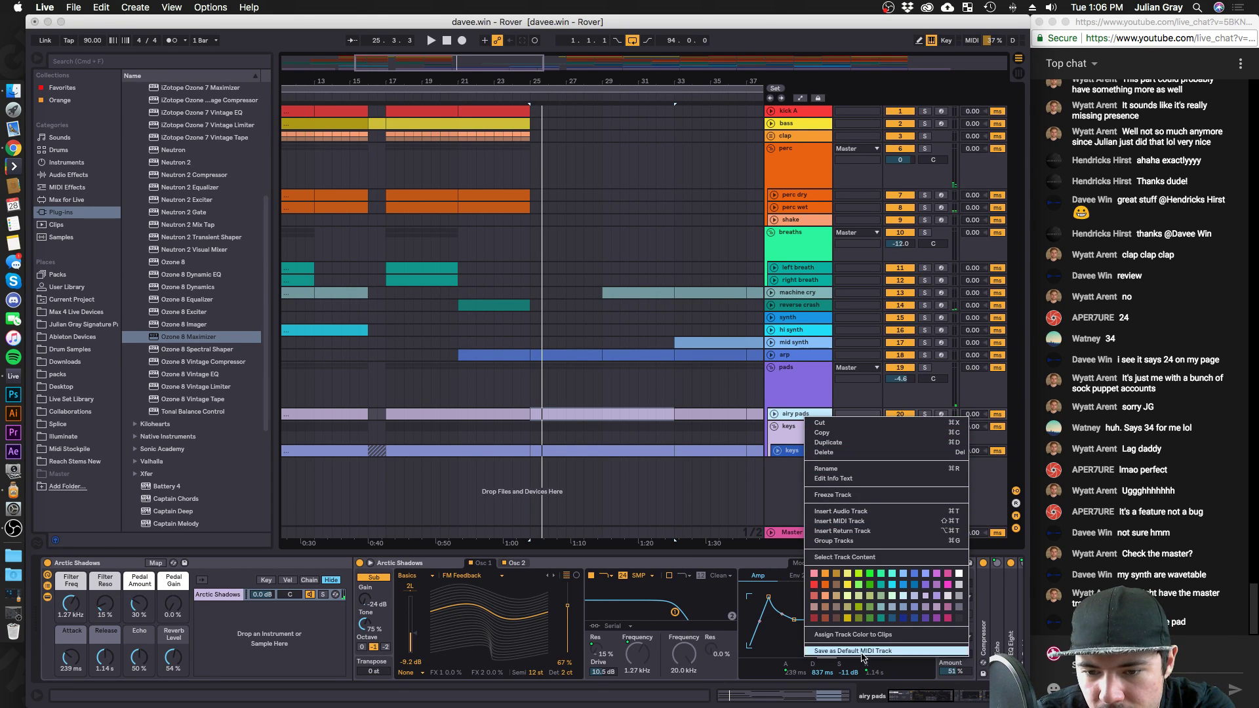
click(829, 495)
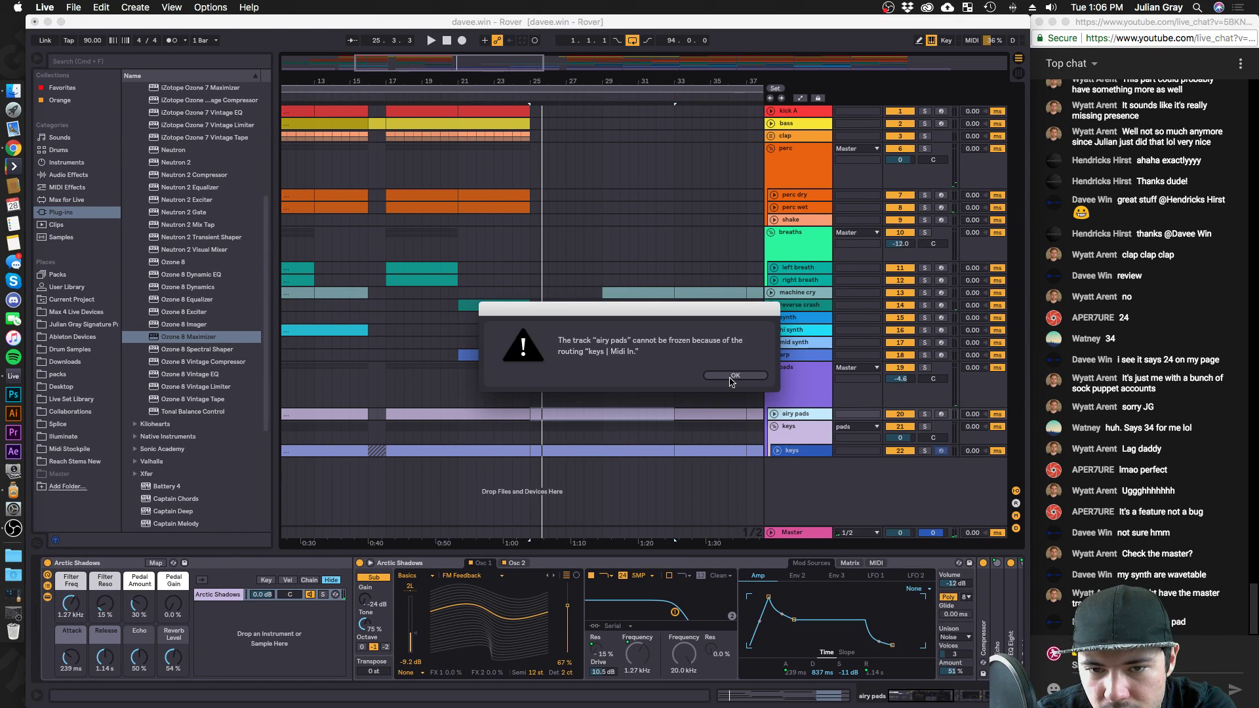
click(732, 377)
Examine the airy pads device chain, unfolding its Glue Compressor and Compressor.
drag(930, 701, 964, 700)
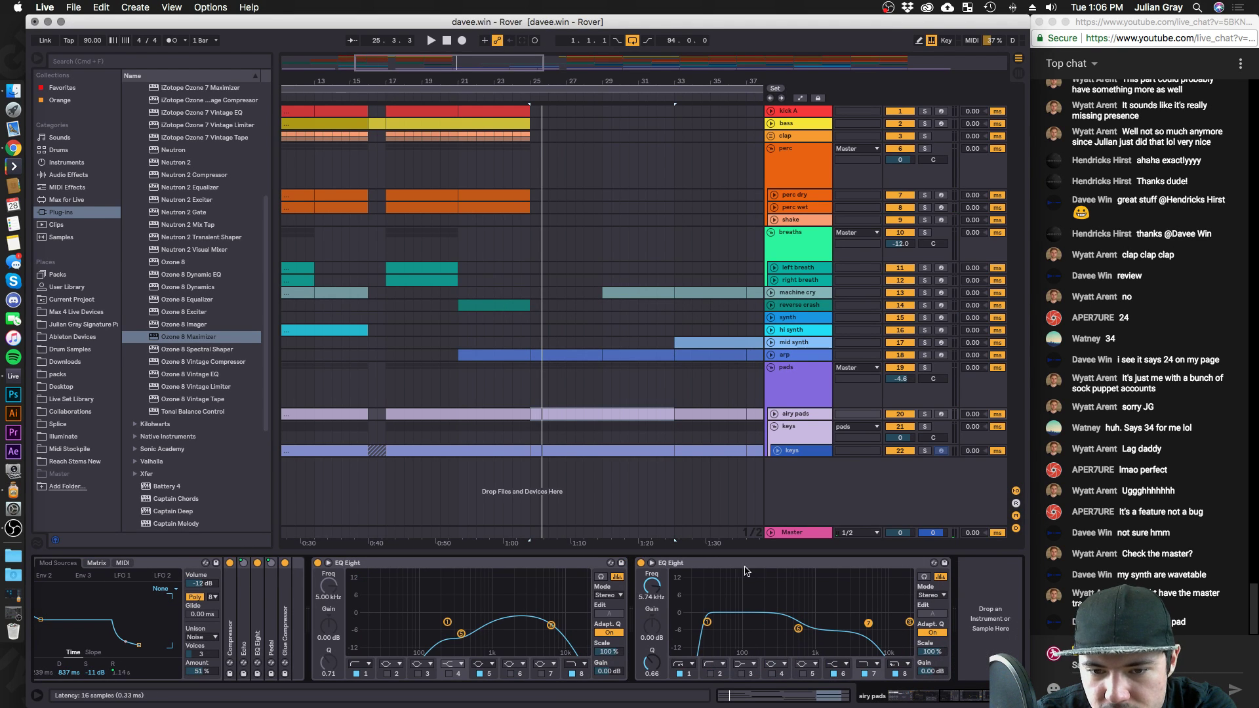
scroll(653, 566, left, 10)
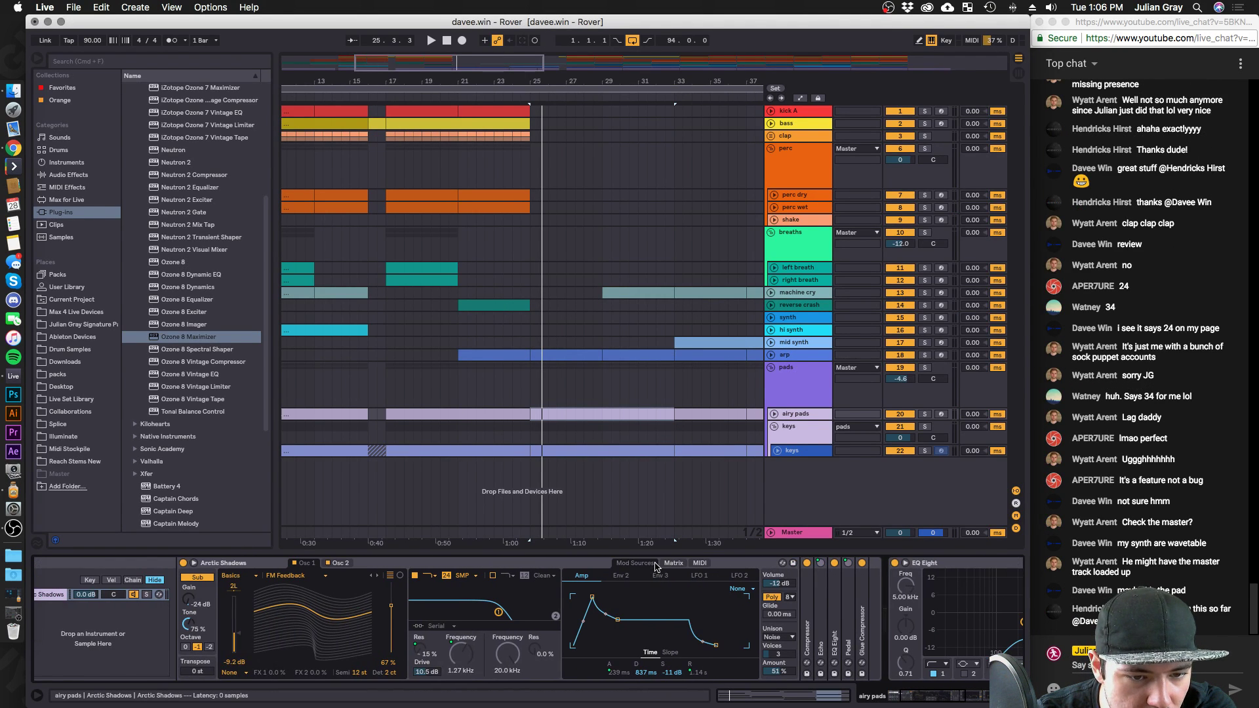
scroll(655, 567, right, 5)
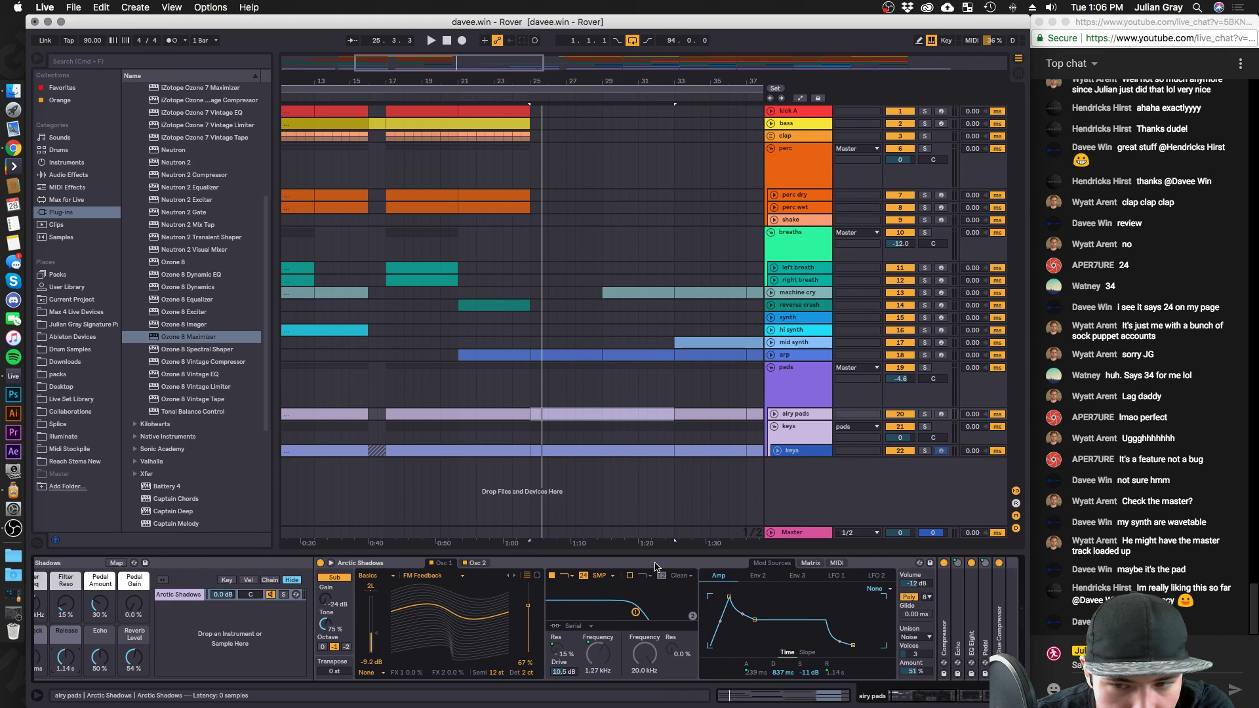
double_click(830, 613)
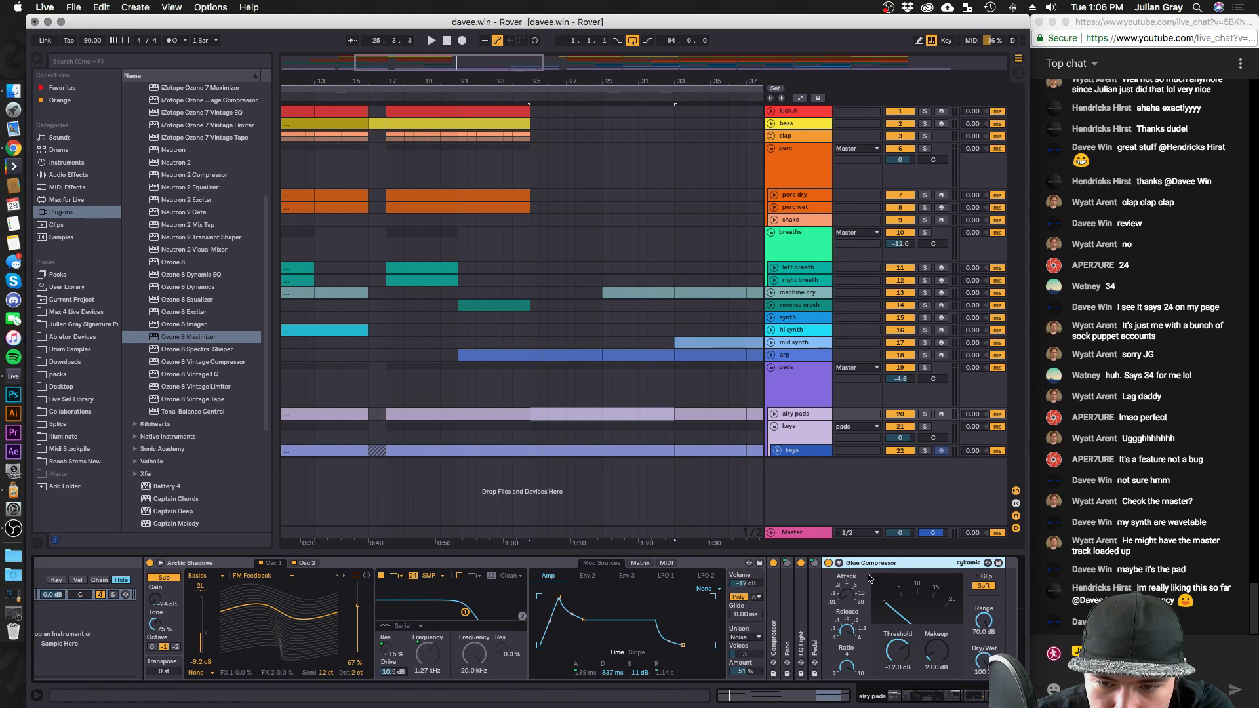
double_click(774, 611)
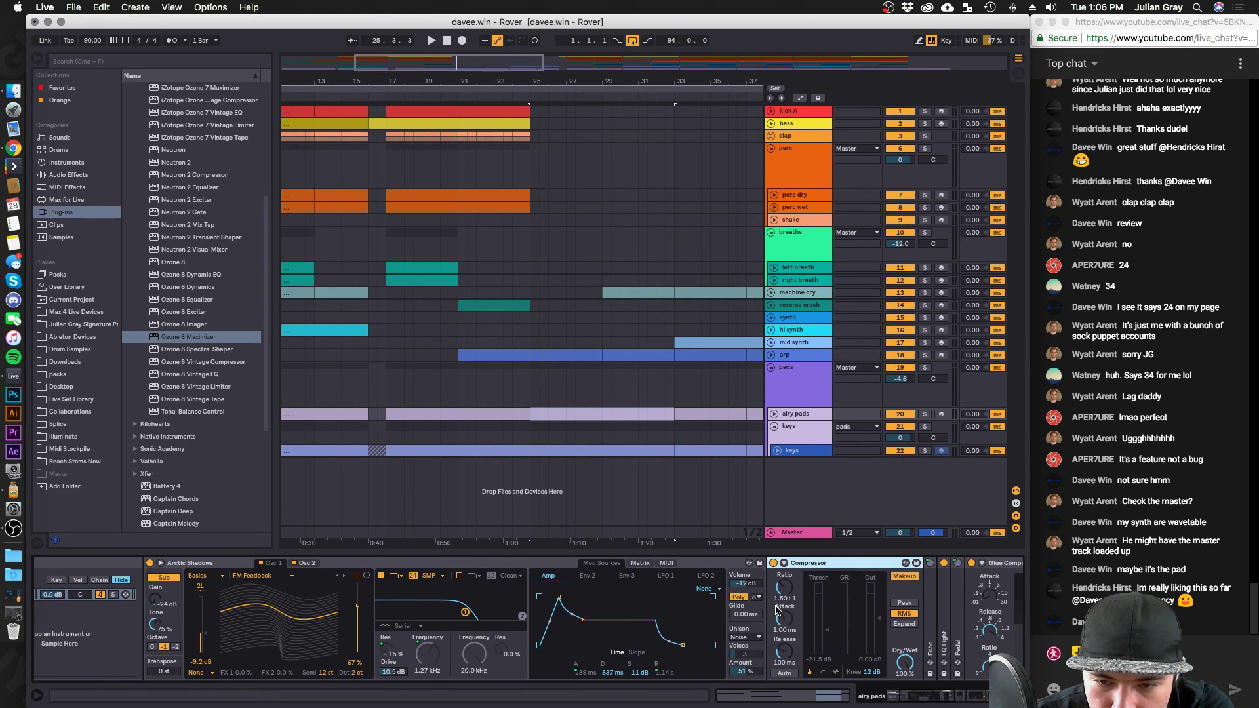
click(784, 563)
click(784, 564)
Retry freezing airy pads after checking its devices.
right_click(796, 414)
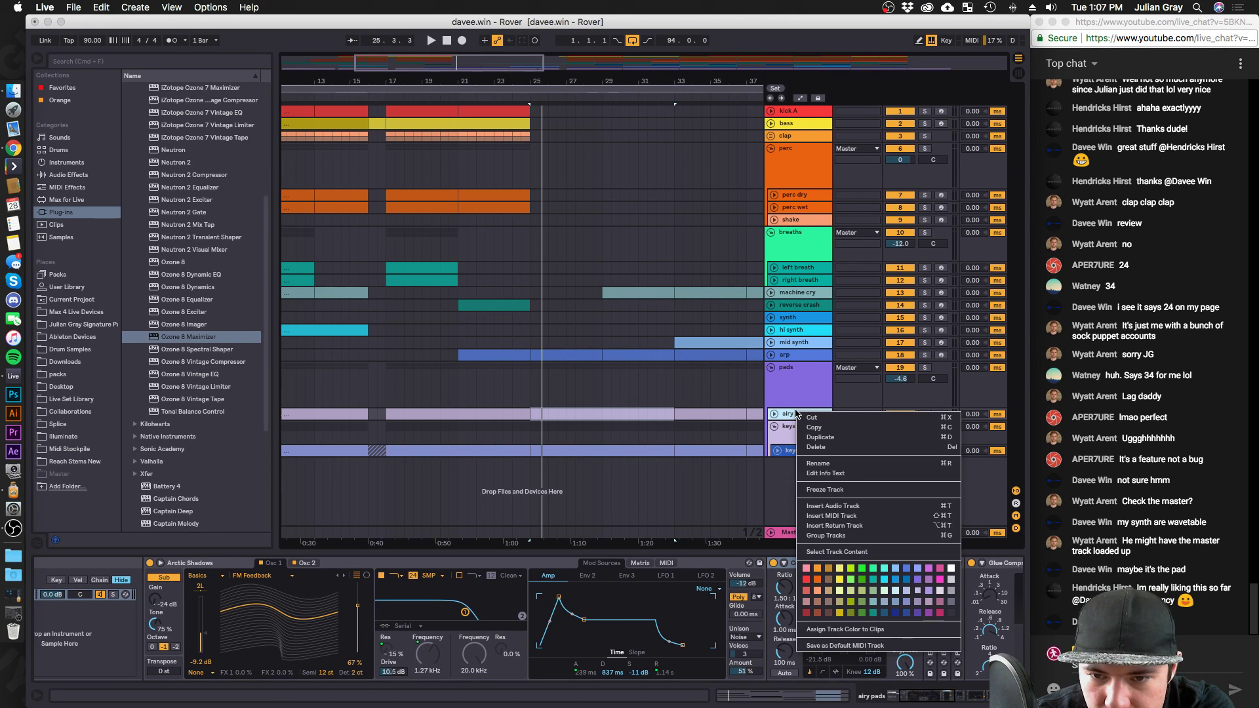
click(840, 491)
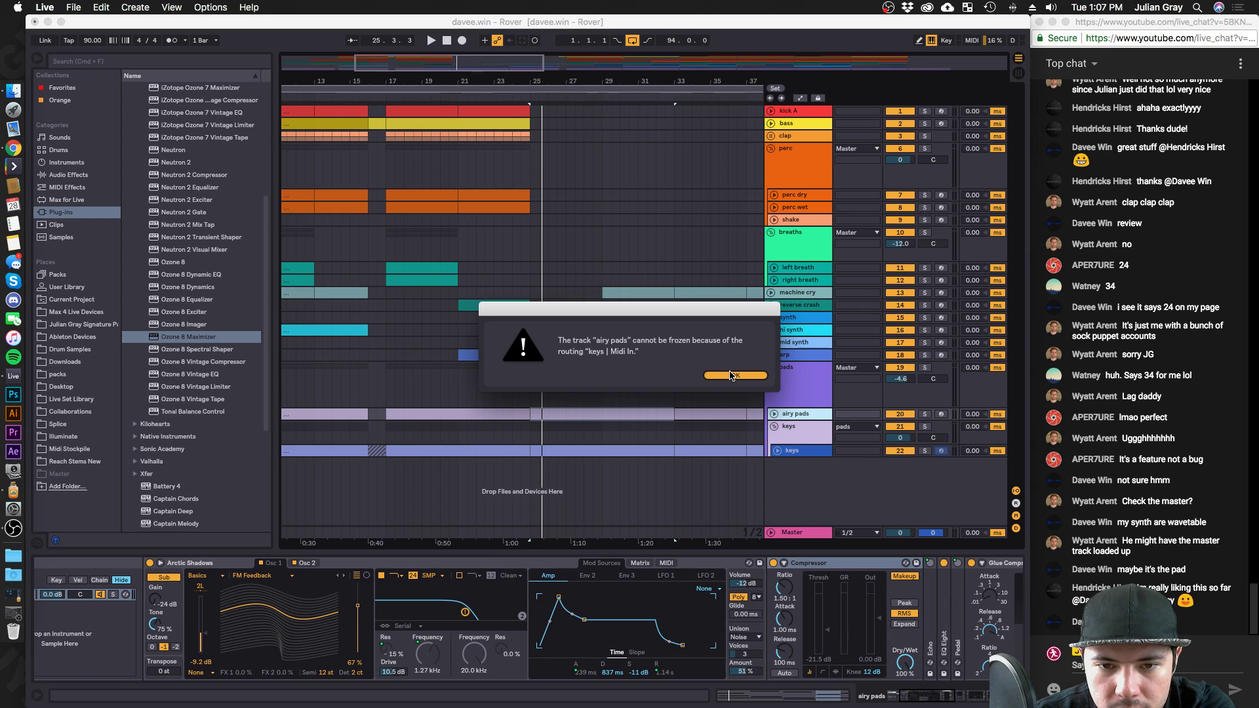
click(730, 376)
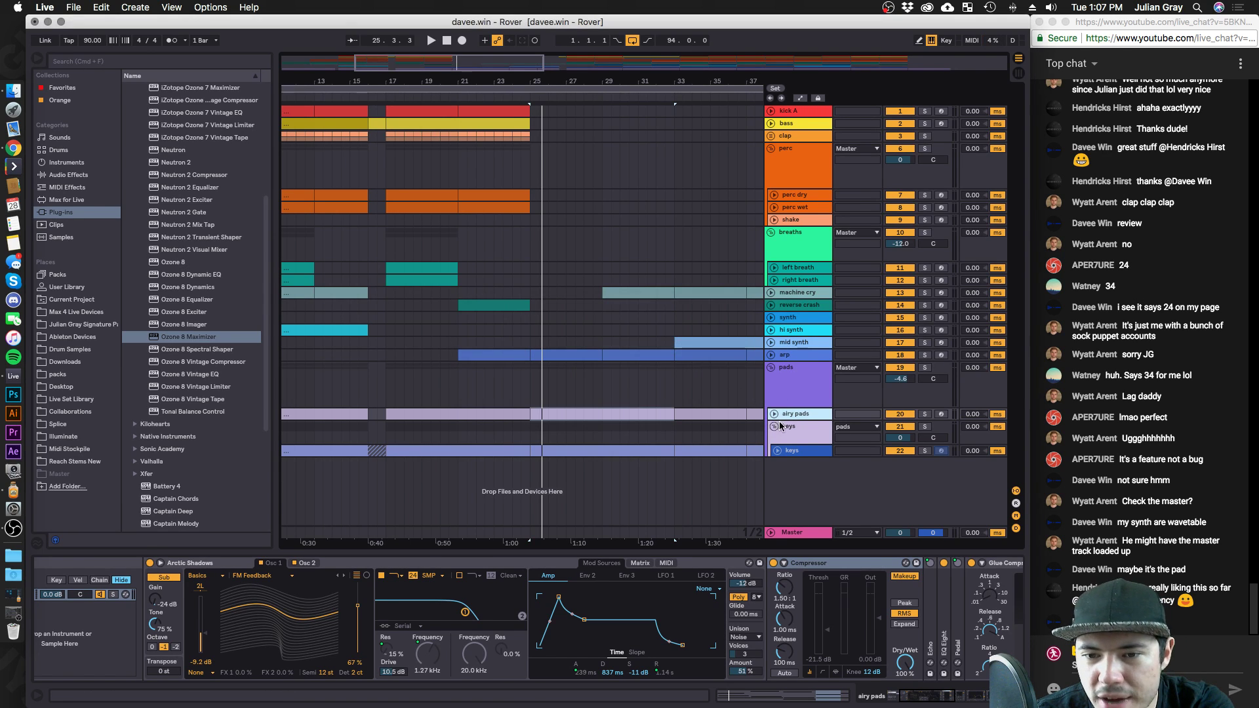
Compare the keys and airy pads device chains, and play the arrangement from bar 12.
click(788, 427)
click(781, 415)
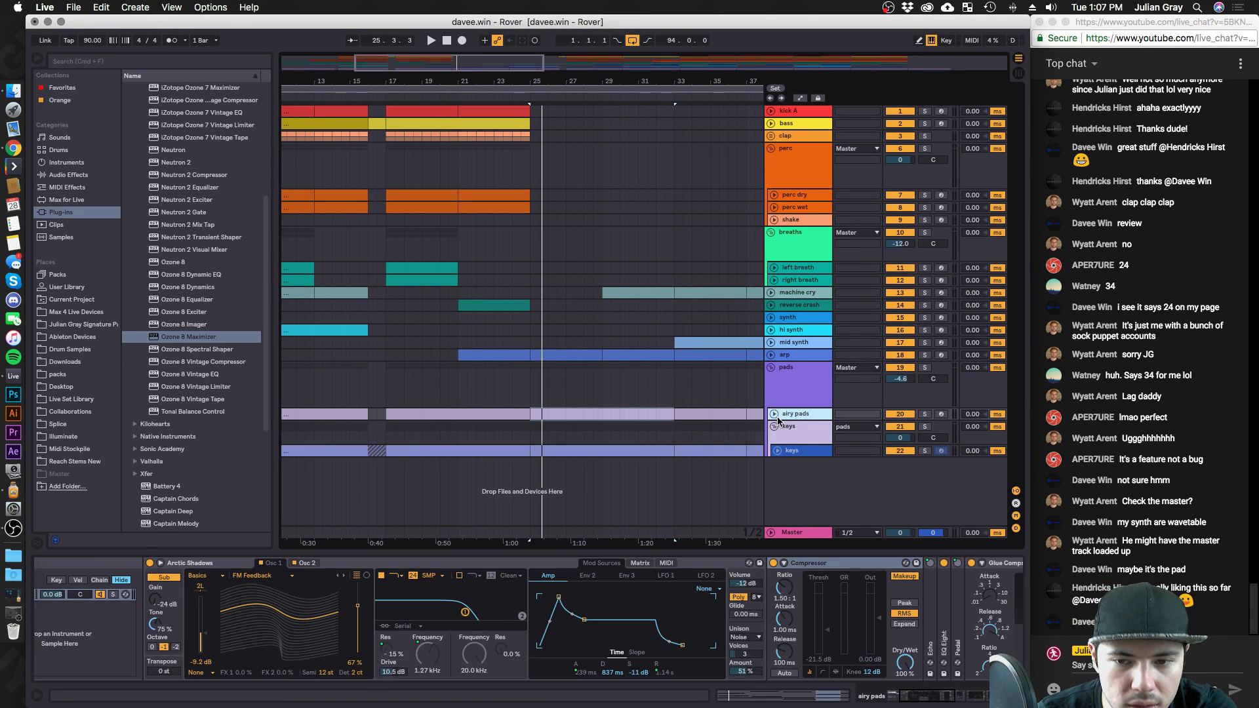
click(782, 445)
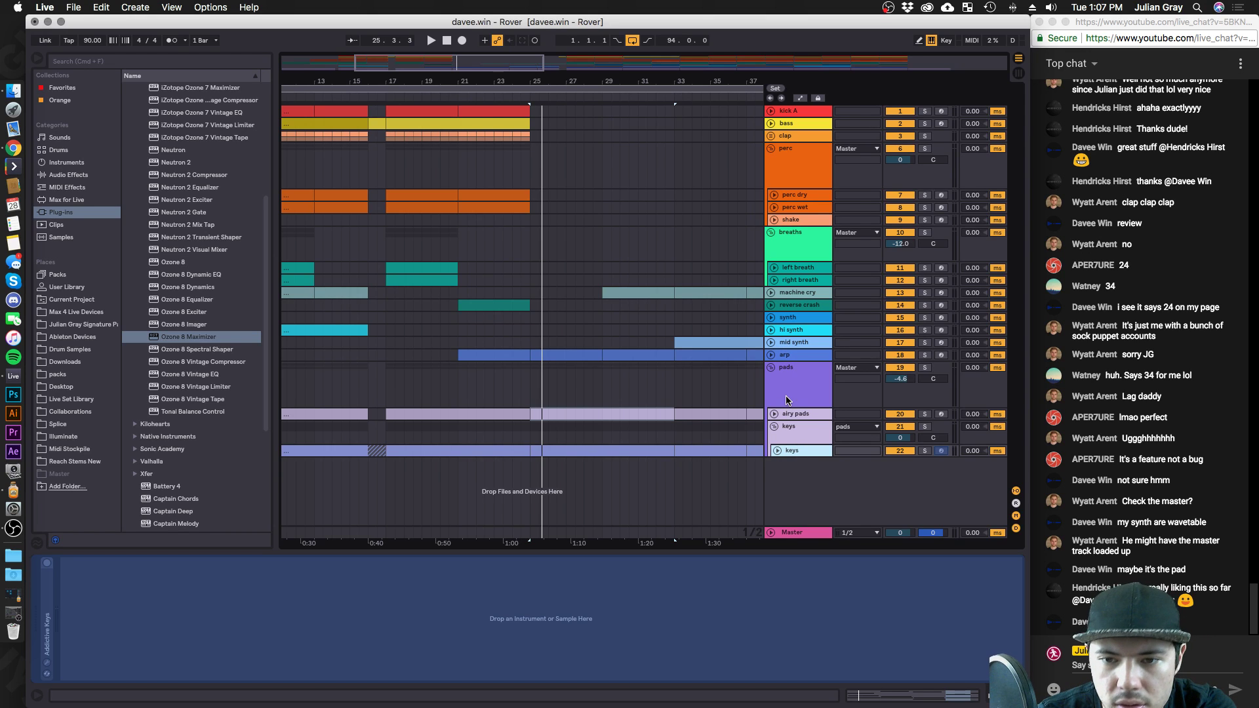
click(795, 415)
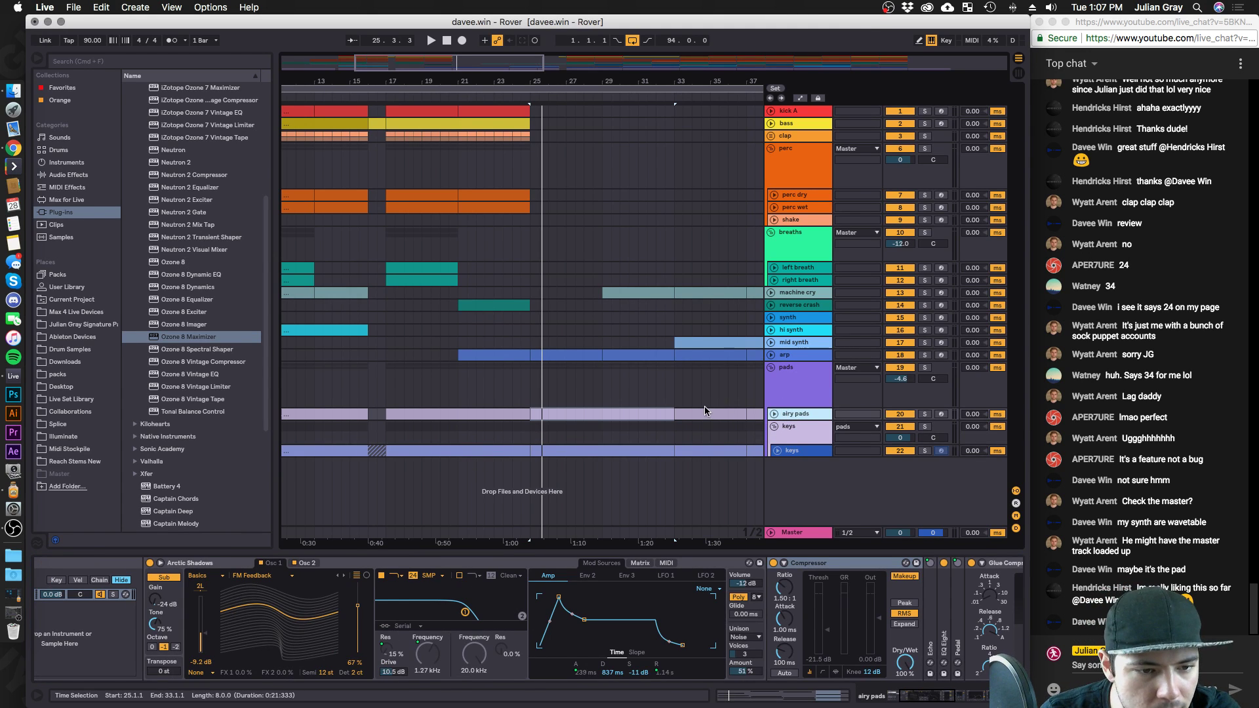
scroll(704, 411, left, 5)
click(481, 384)
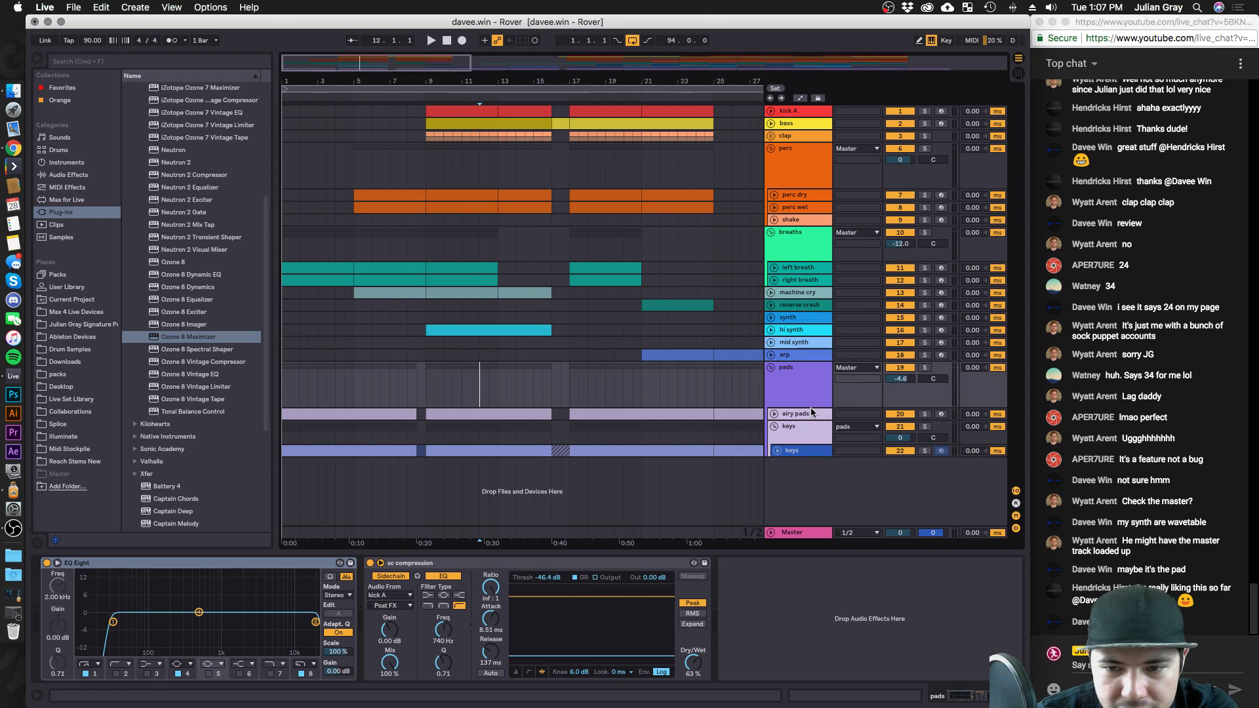
key(space)
Unfold the keys track inside the keys group and check its MIDI clips starting at bars 9 and 17.
click(775, 433)
click(797, 451)
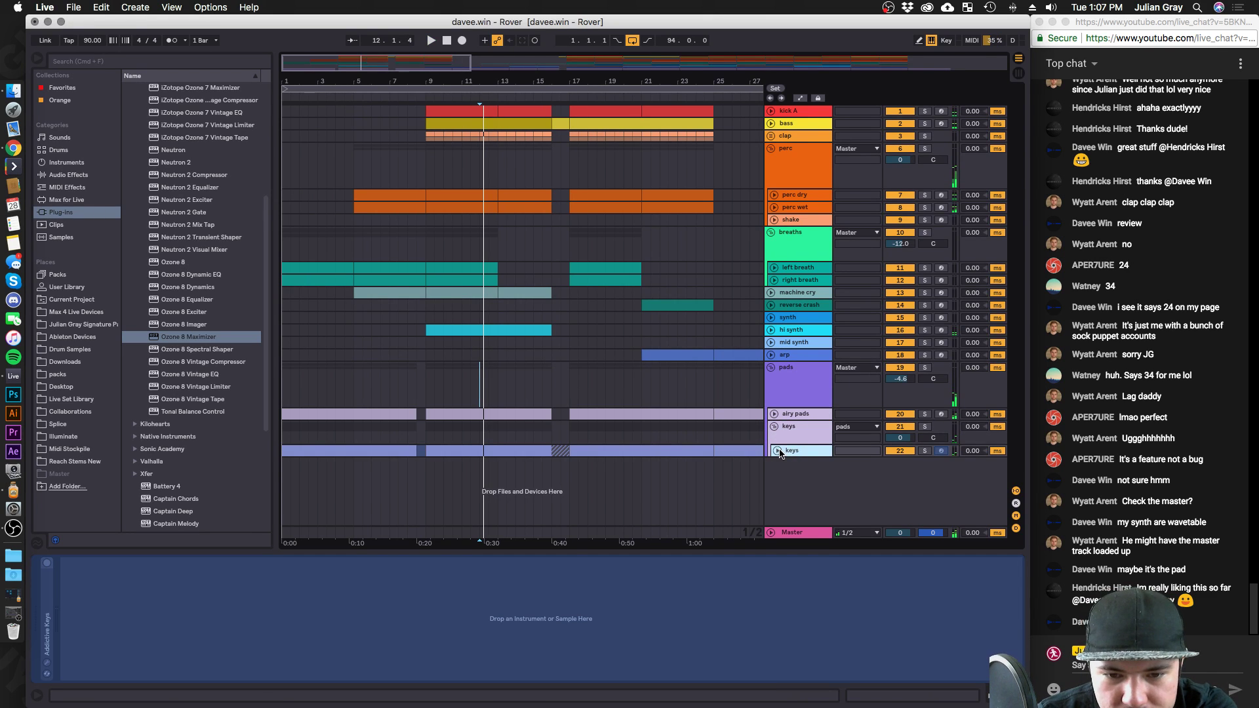
click(777, 451)
click(507, 470)
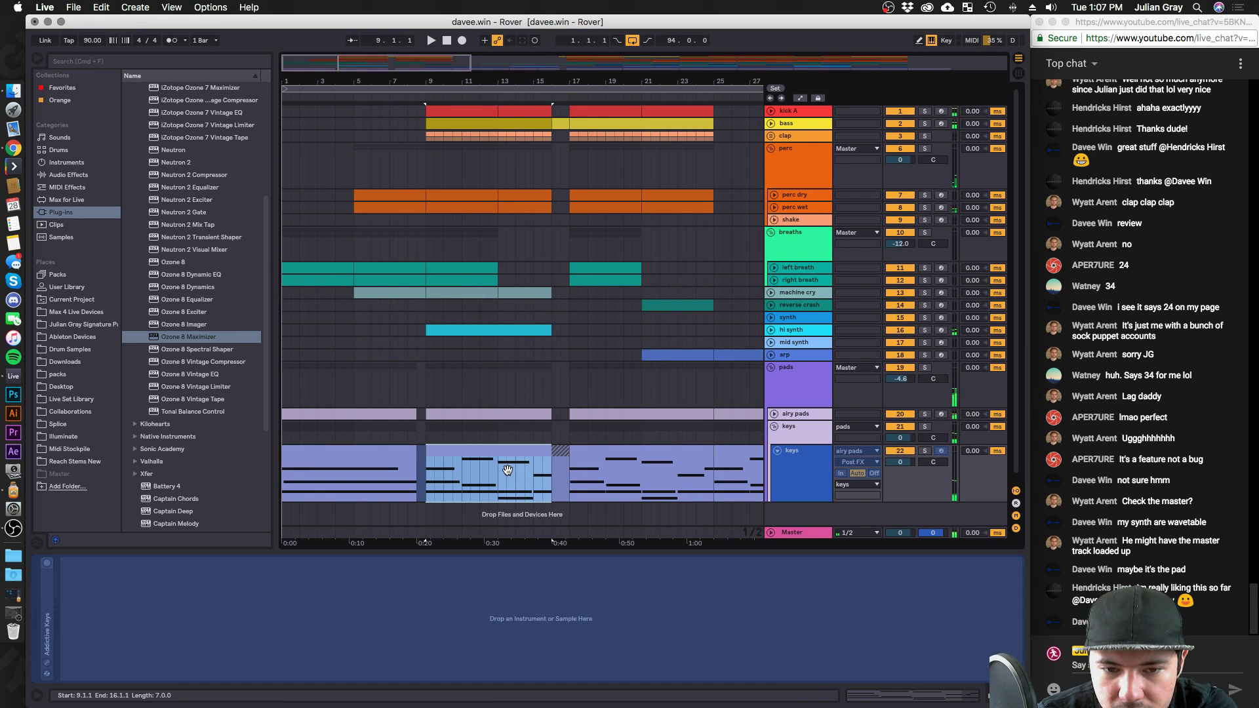
click(574, 459)
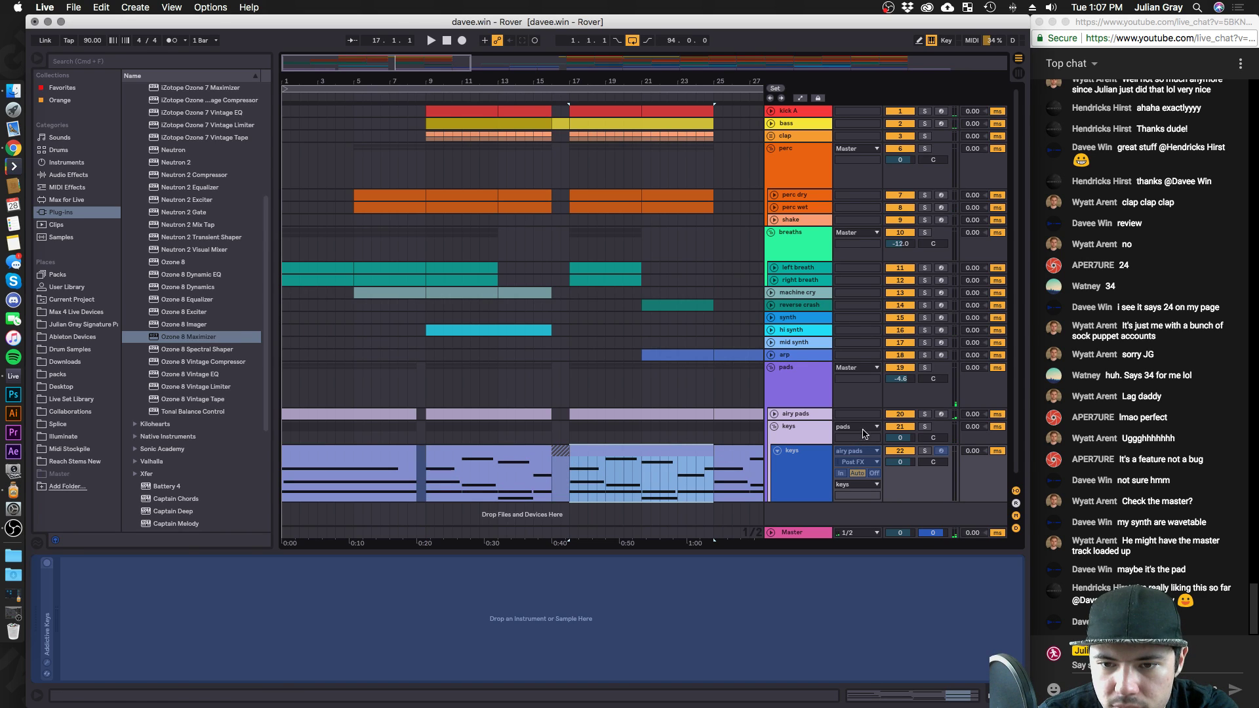
Unfold the airy pads track to compare its MIDI clips with the keys clips across the whole arrangement.
click(813, 414)
click(702, 414)
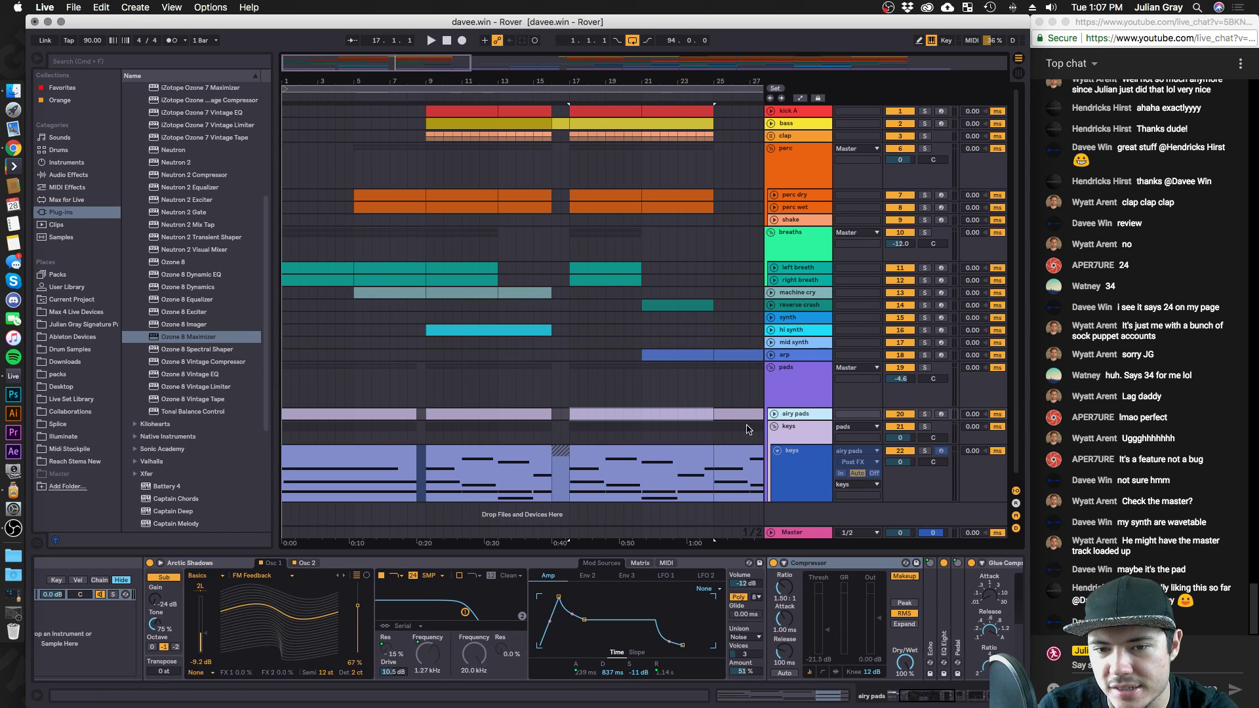
click(672, 457)
key(minus)
key(minus)
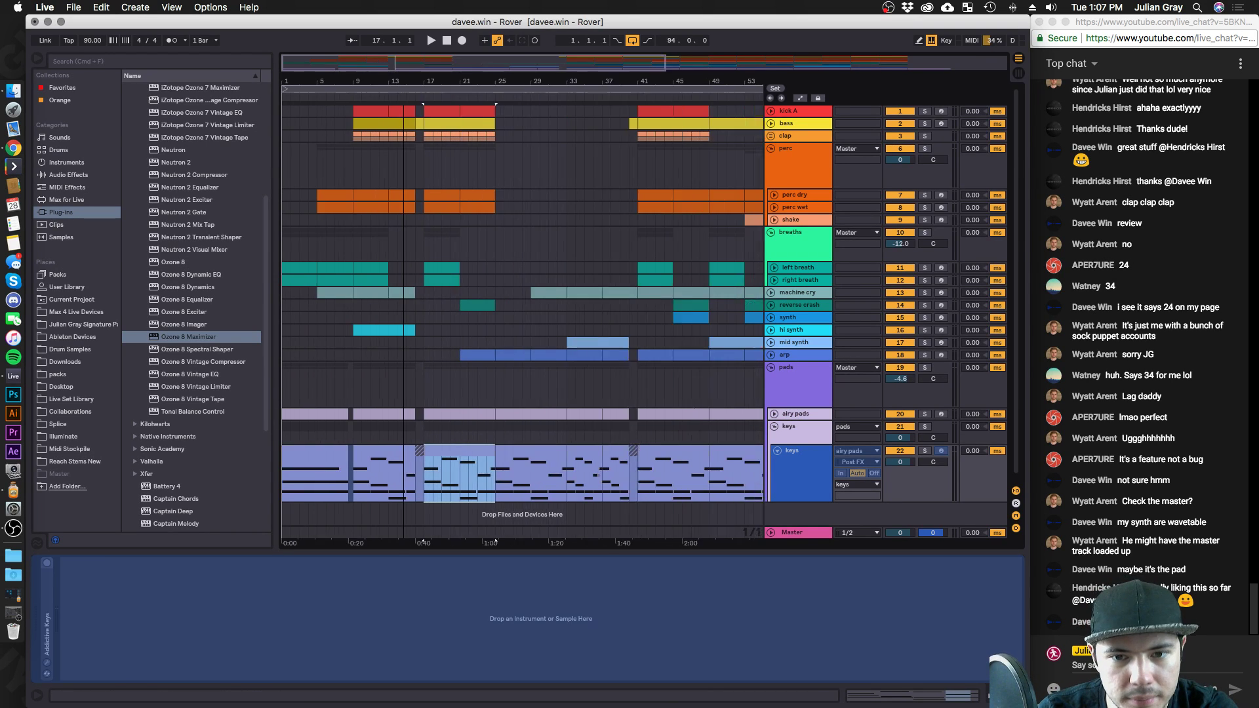
click(774, 413)
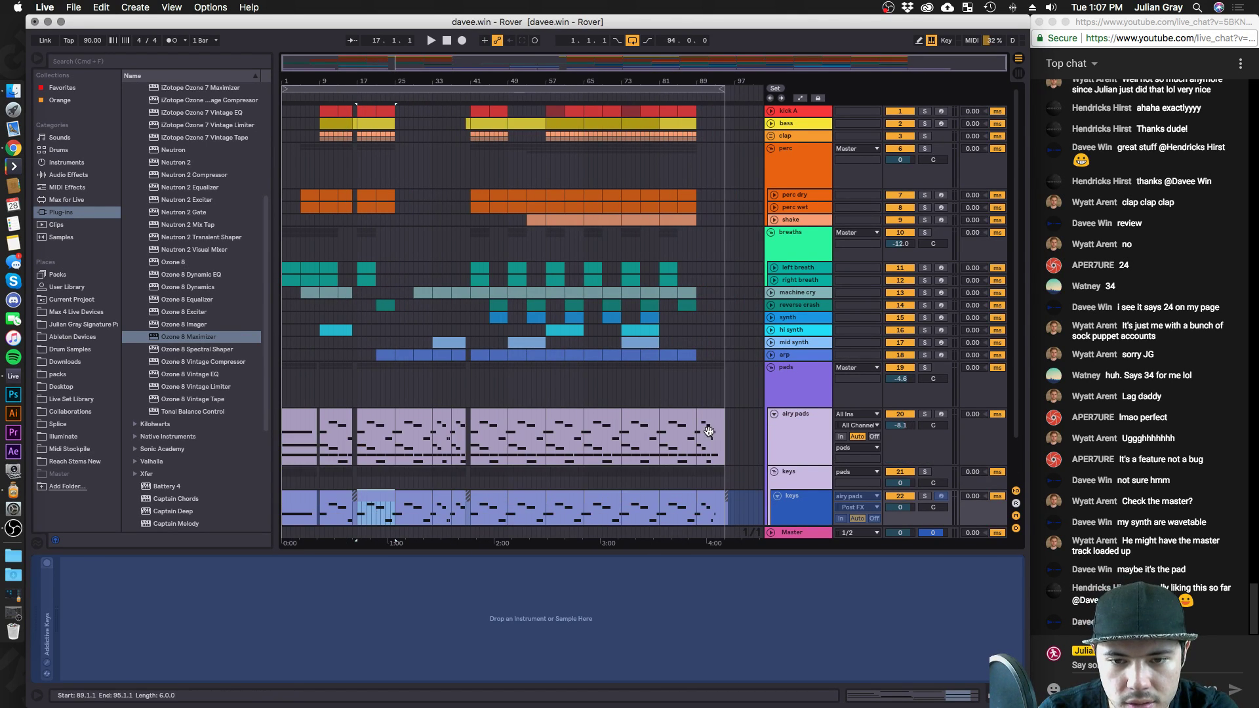
Play the arrangement from bar 80 and examine the airy pads device chain and routing.
scroll(656, 406, down, 2)
click(656, 383)
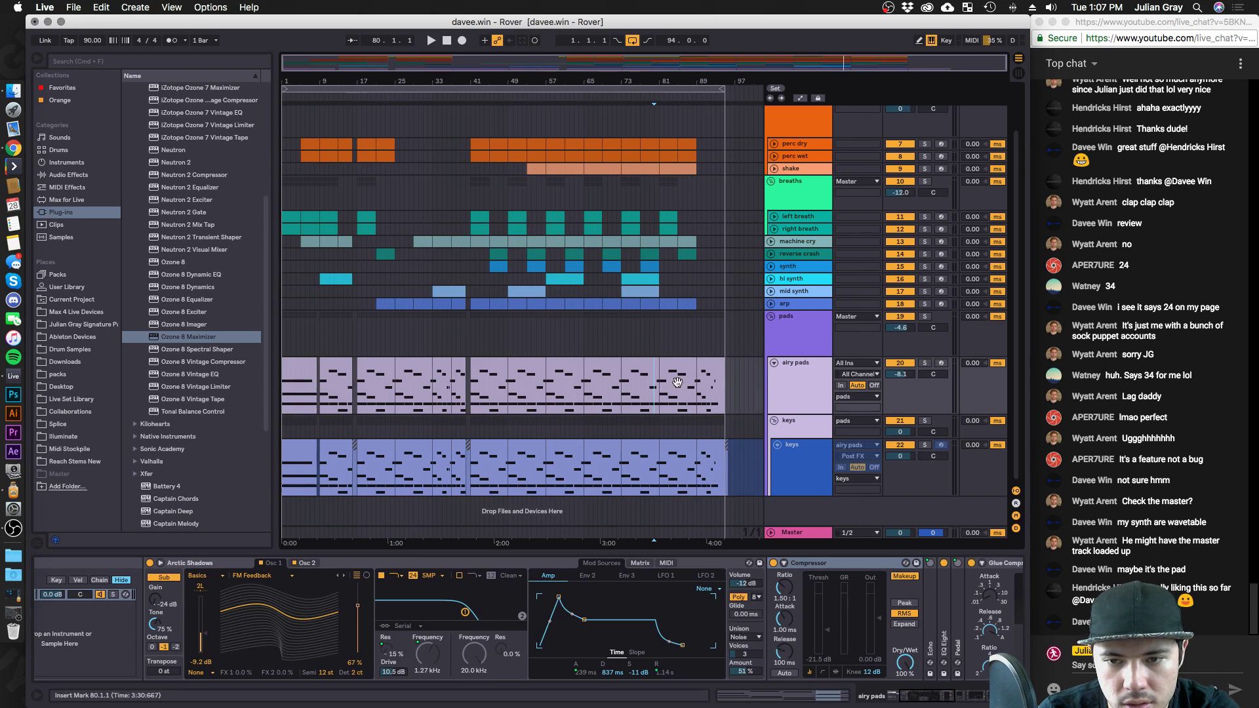
key(space)
click(854, 396)
click(800, 406)
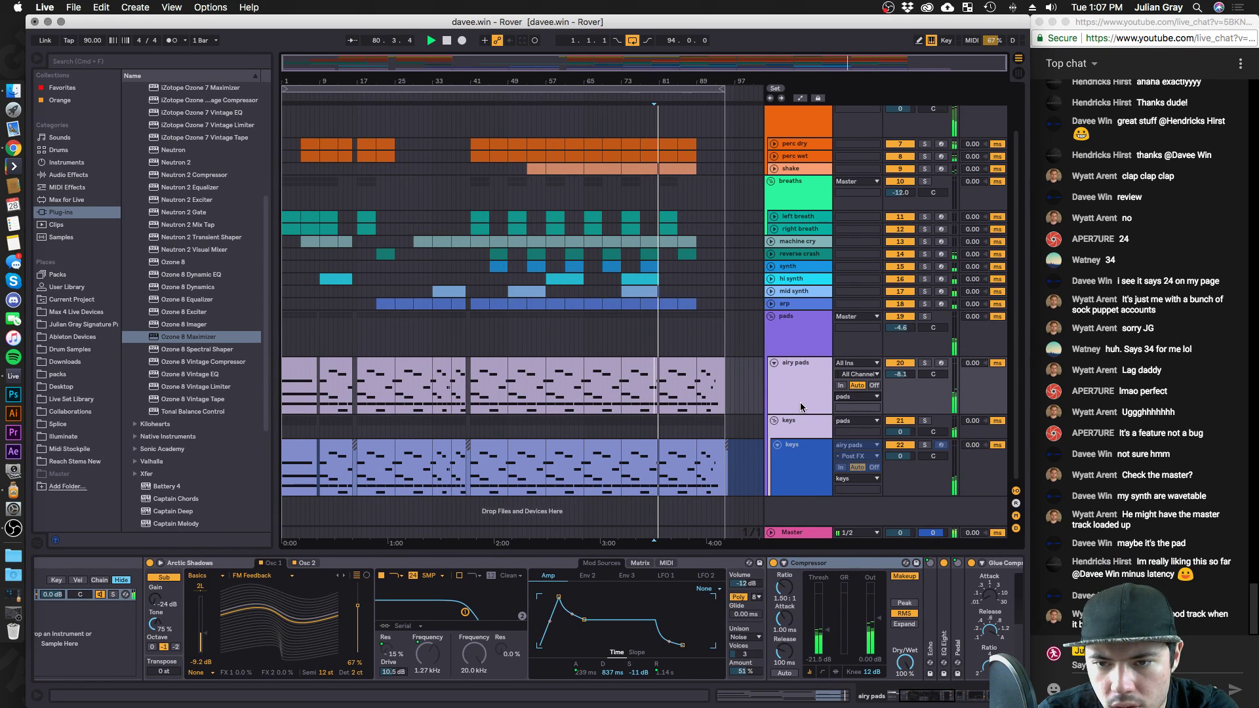
click(797, 372)
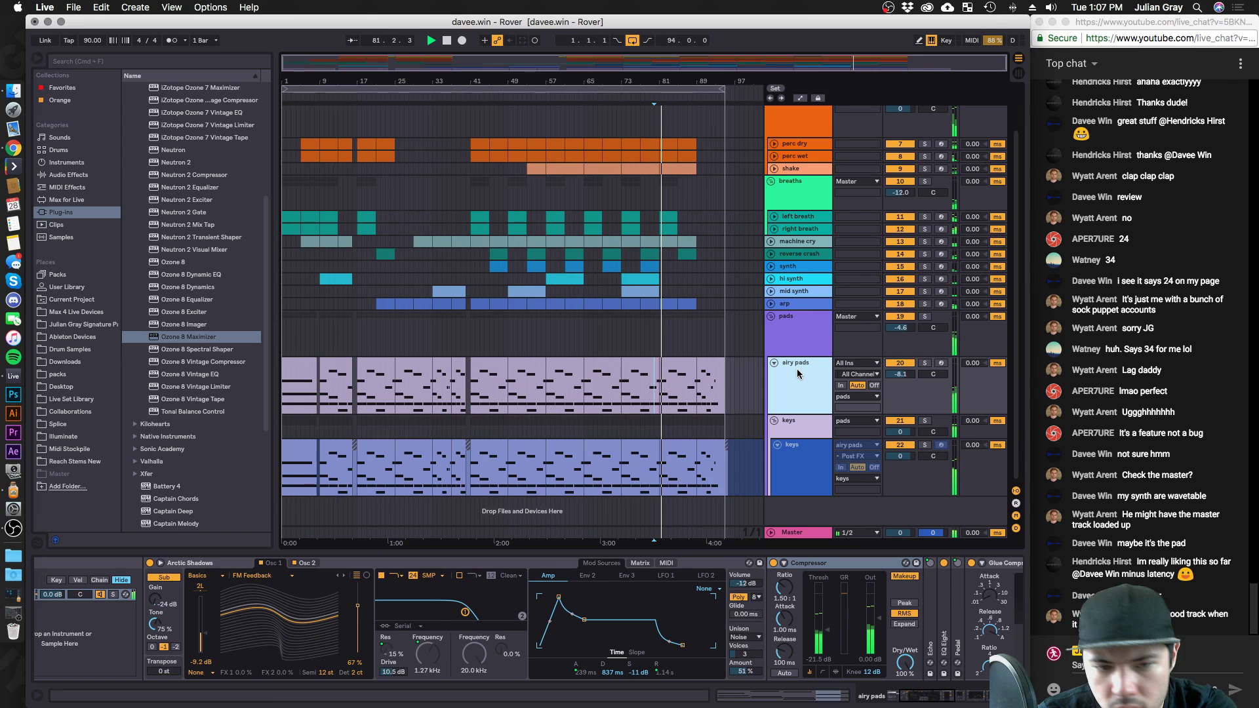
click(523, 293)
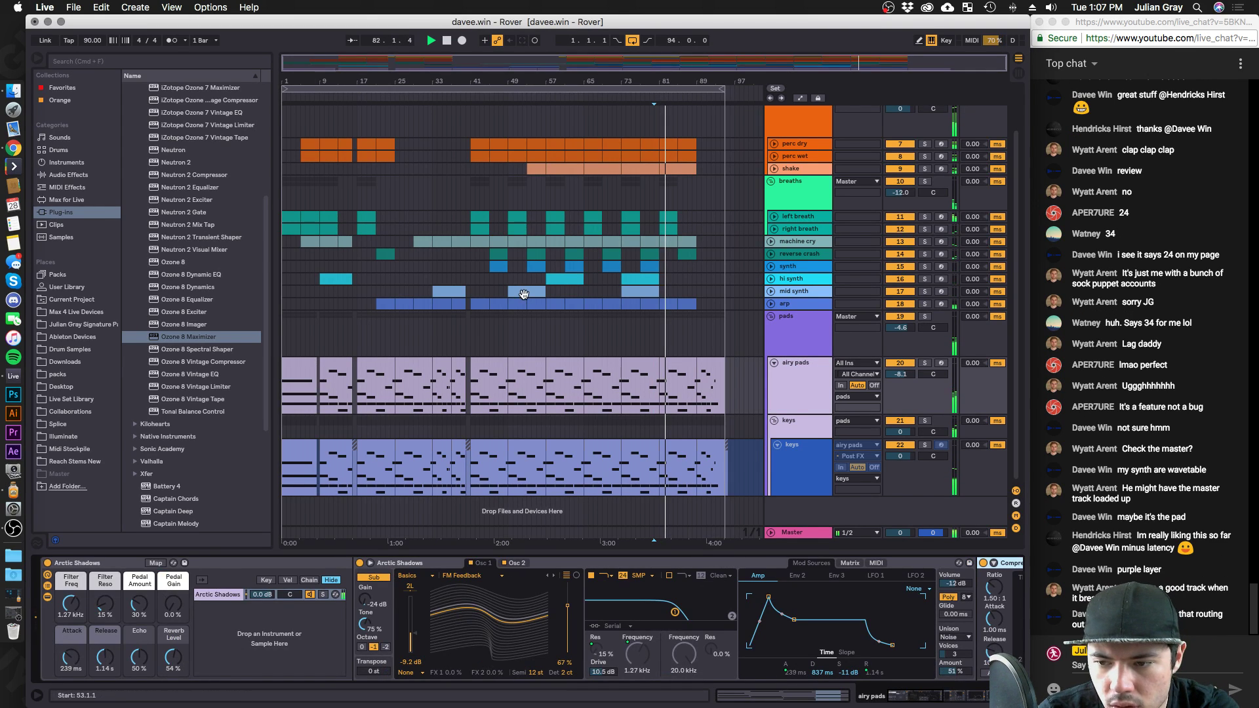
click(826, 371)
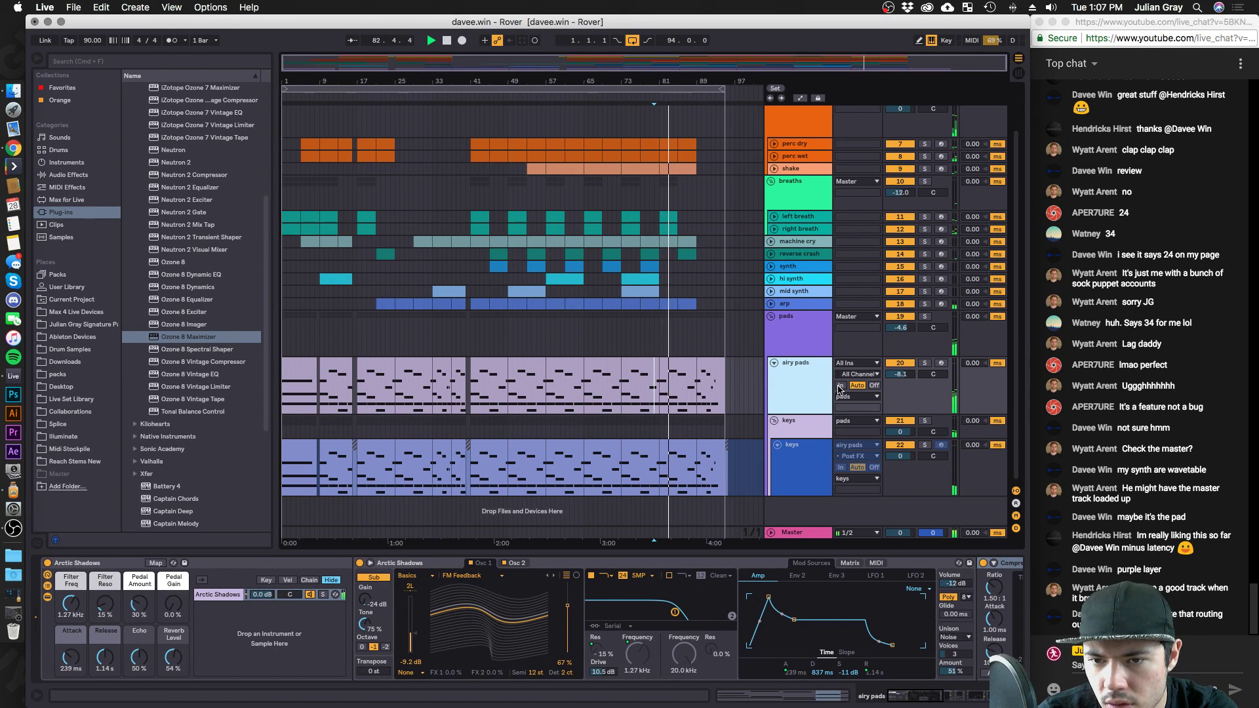
Try routing the keys track's output to Master, and return it to the keys group.
click(856, 478)
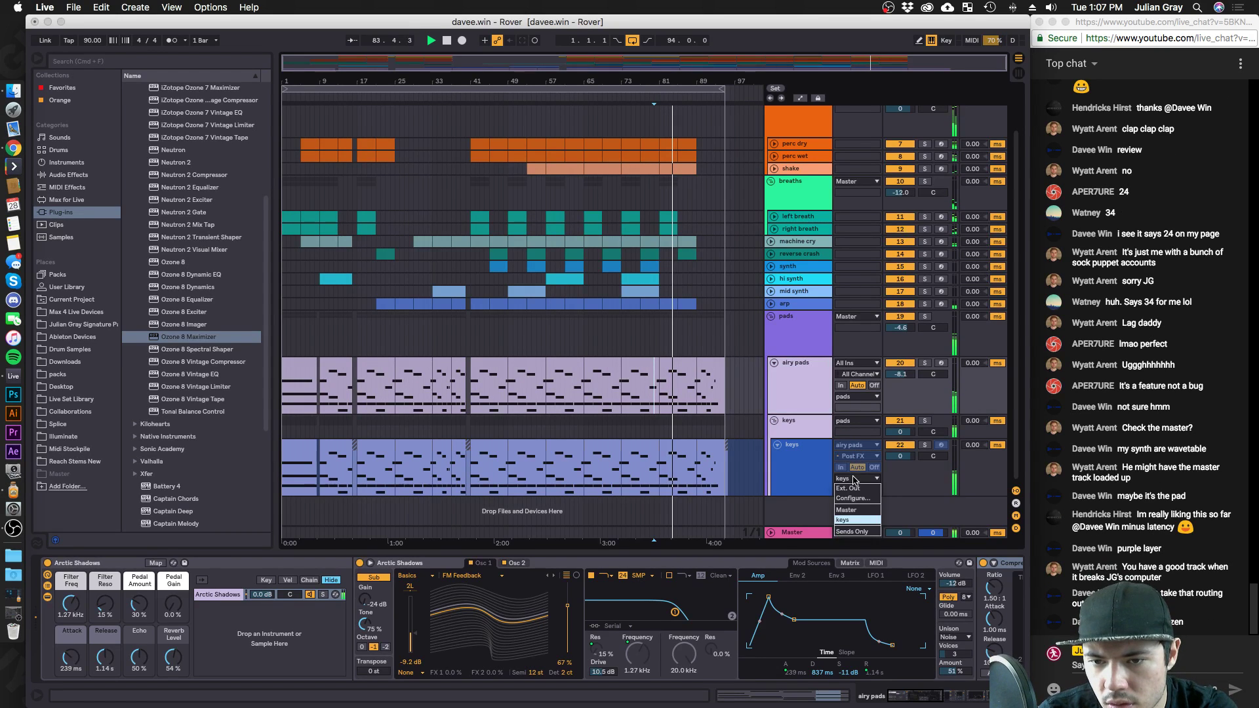
click(854, 508)
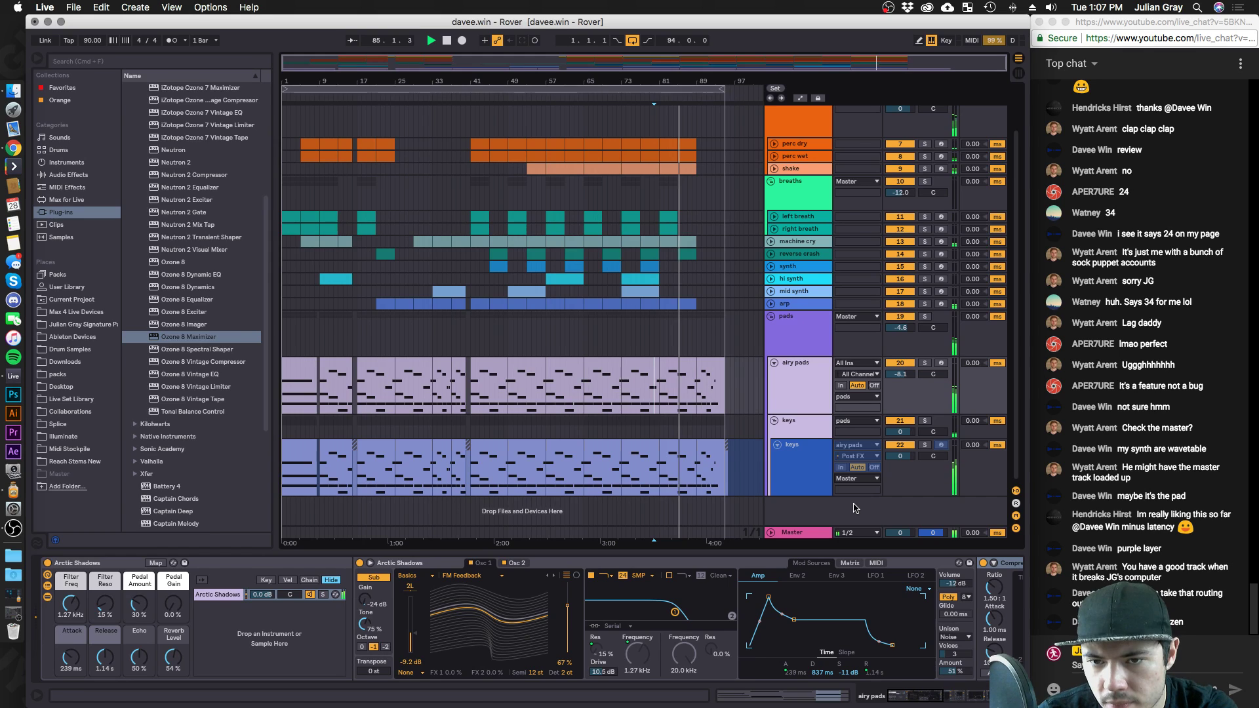
click(866, 480)
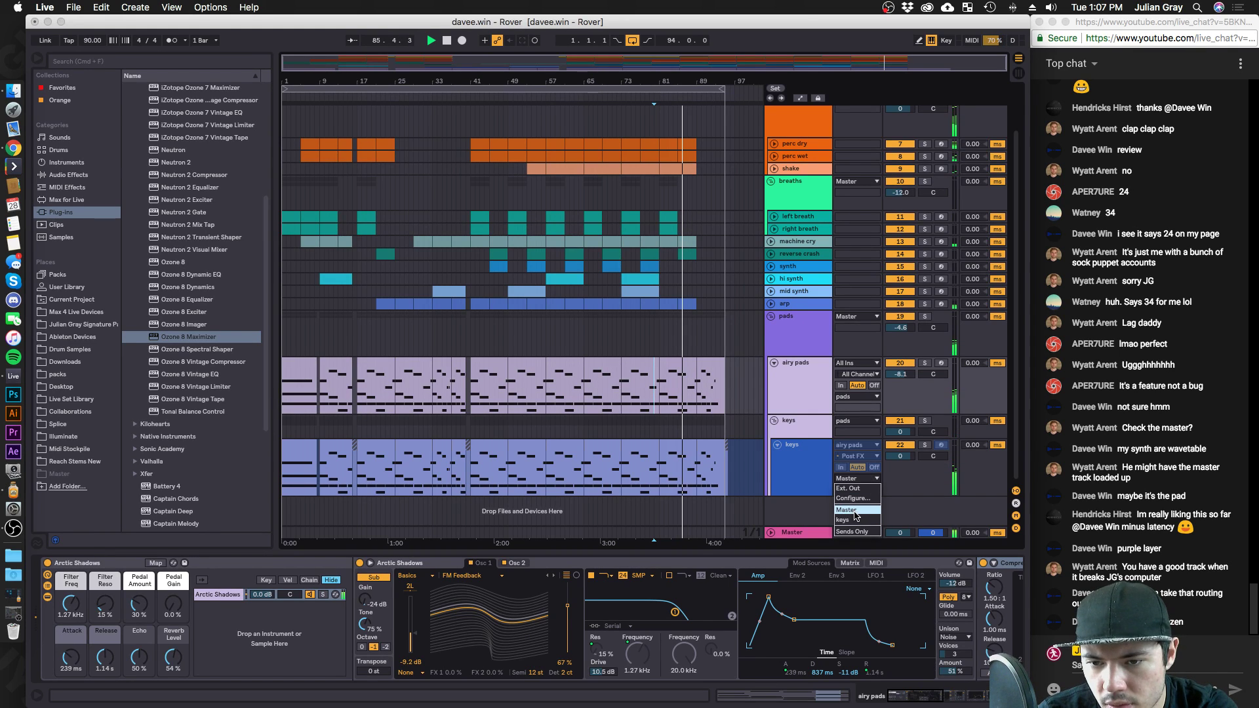
key(Return)
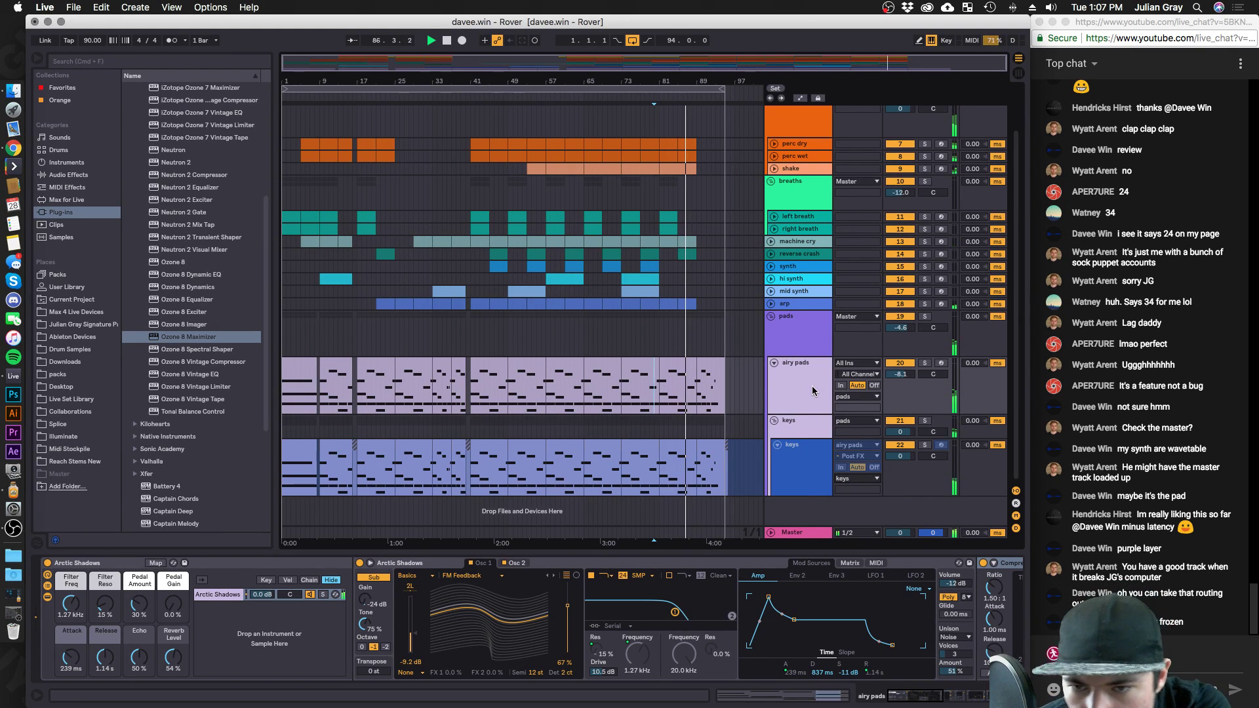
Stop playback and check the output routing options of the airy pads track, leaving it routed to pads.
key(space)
click(813, 391)
click(871, 398)
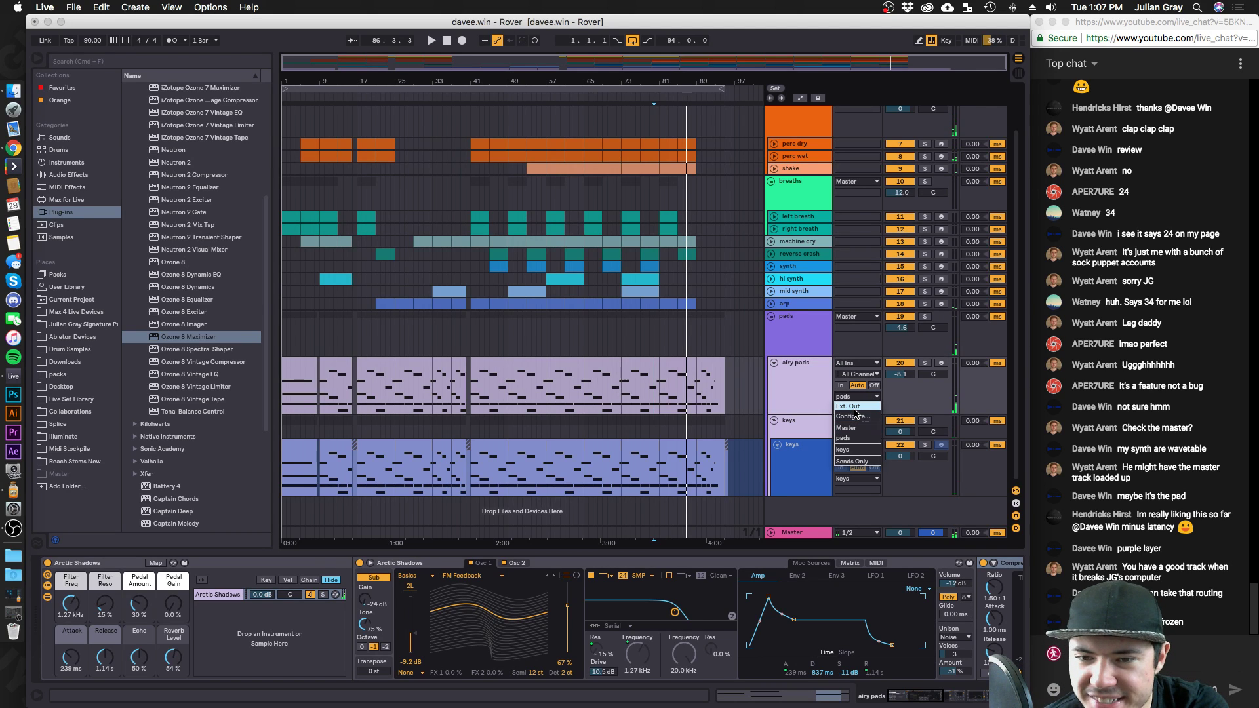
click(782, 384)
click(804, 336)
Play the arrangement from bar 41 with the pads group folded and look through the breaths, reverse crash and synth tracks.
click(451, 275)
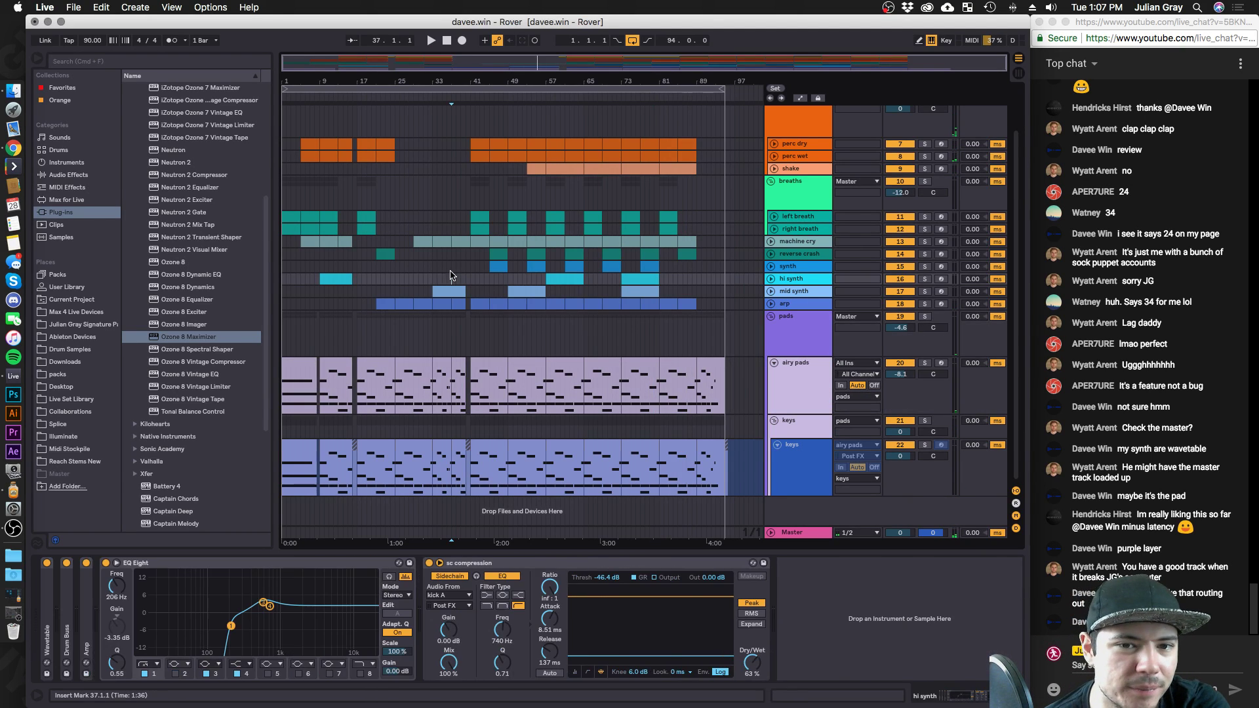
click(468, 254)
key(plus)
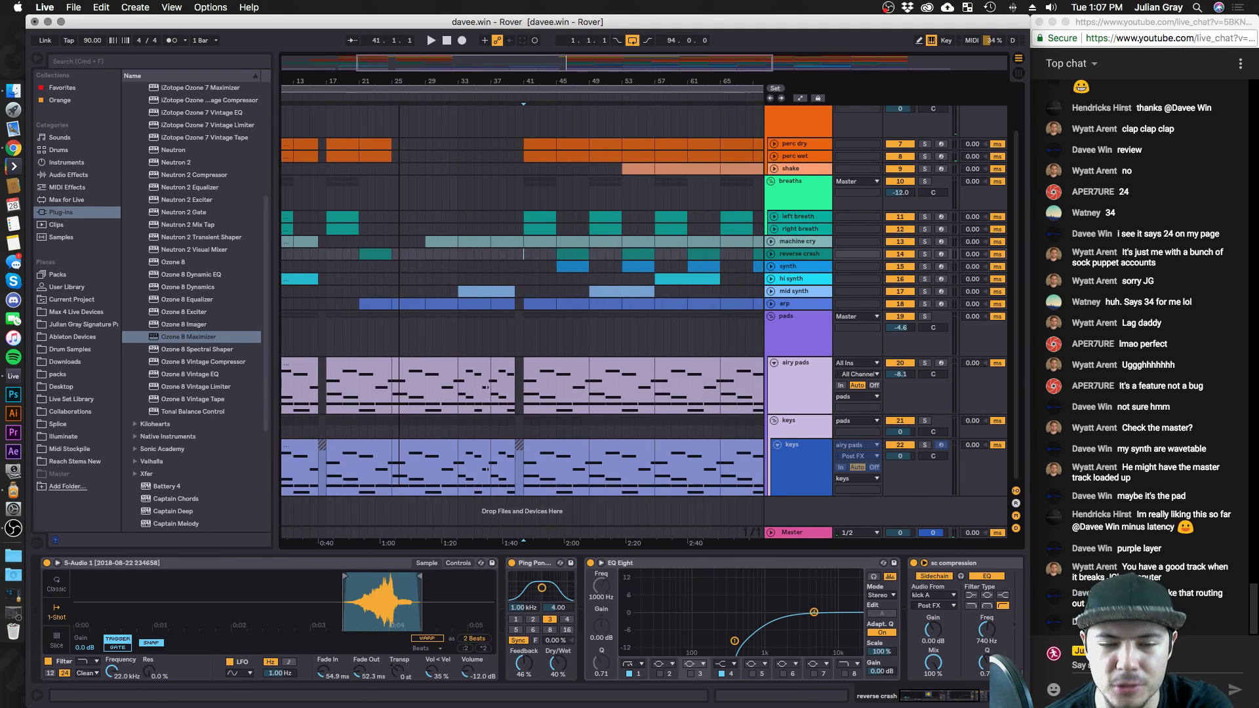
key(space)
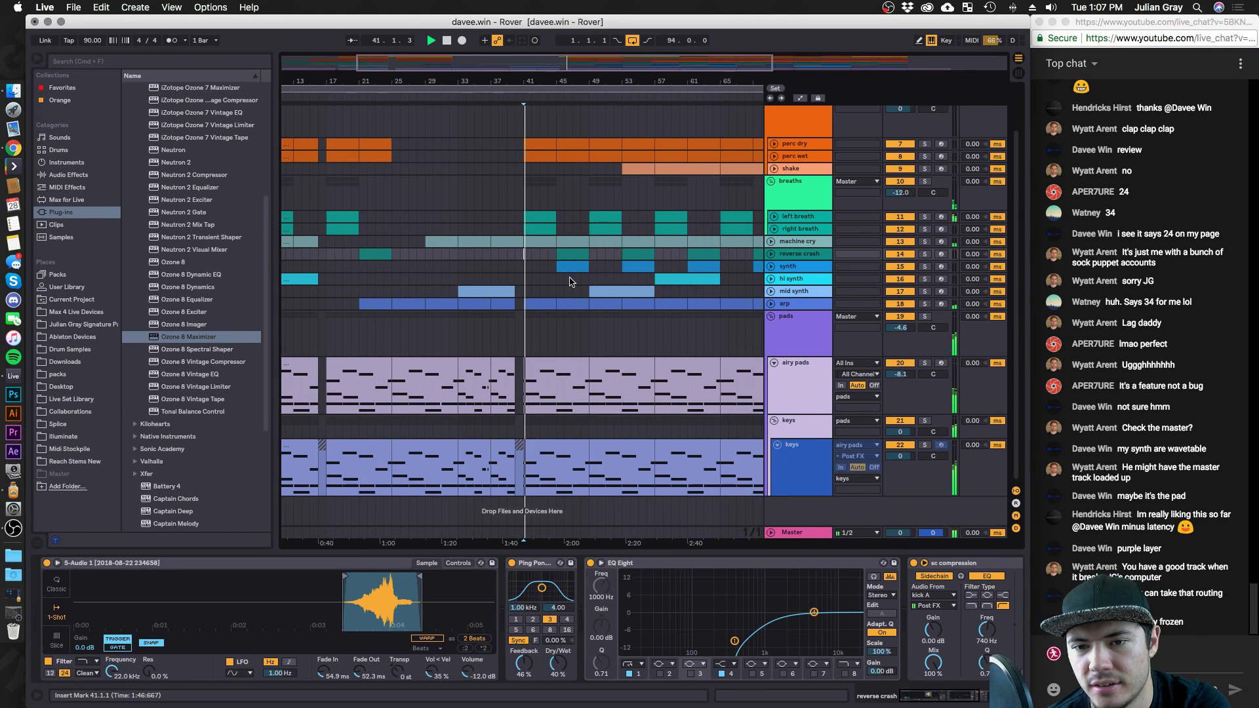
scroll(721, 315, up, 2)
click(771, 367)
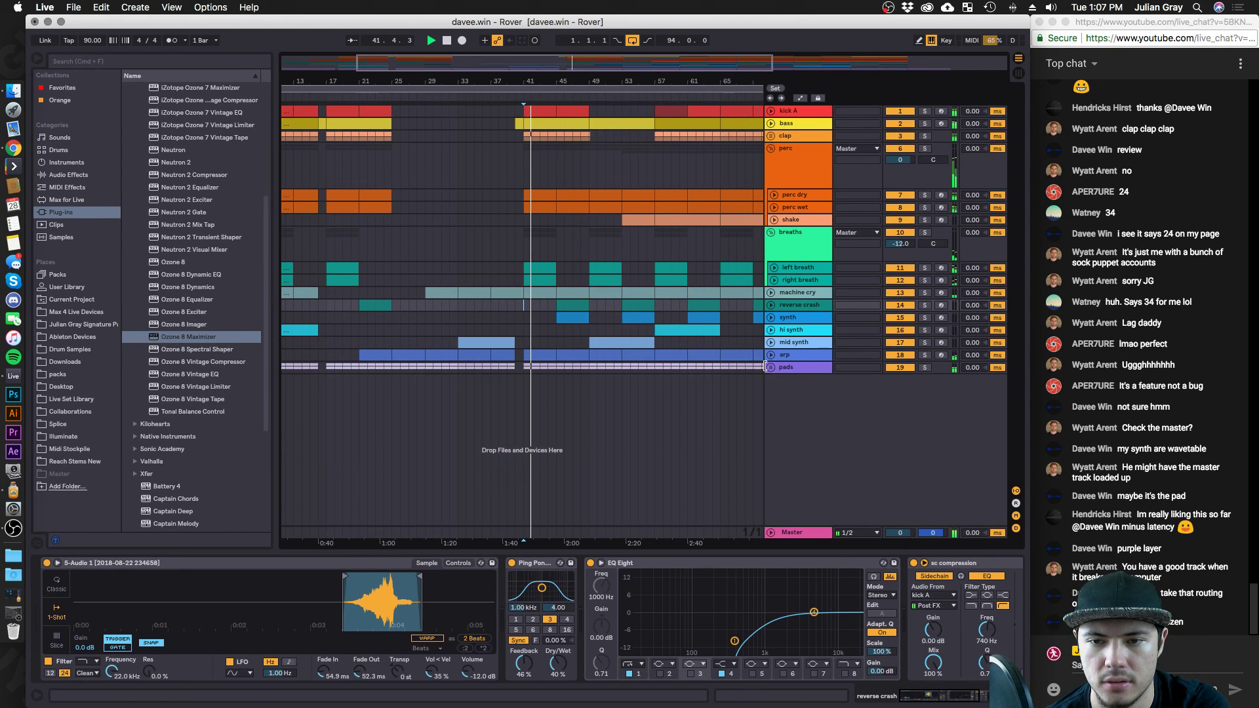
click(794, 246)
click(794, 306)
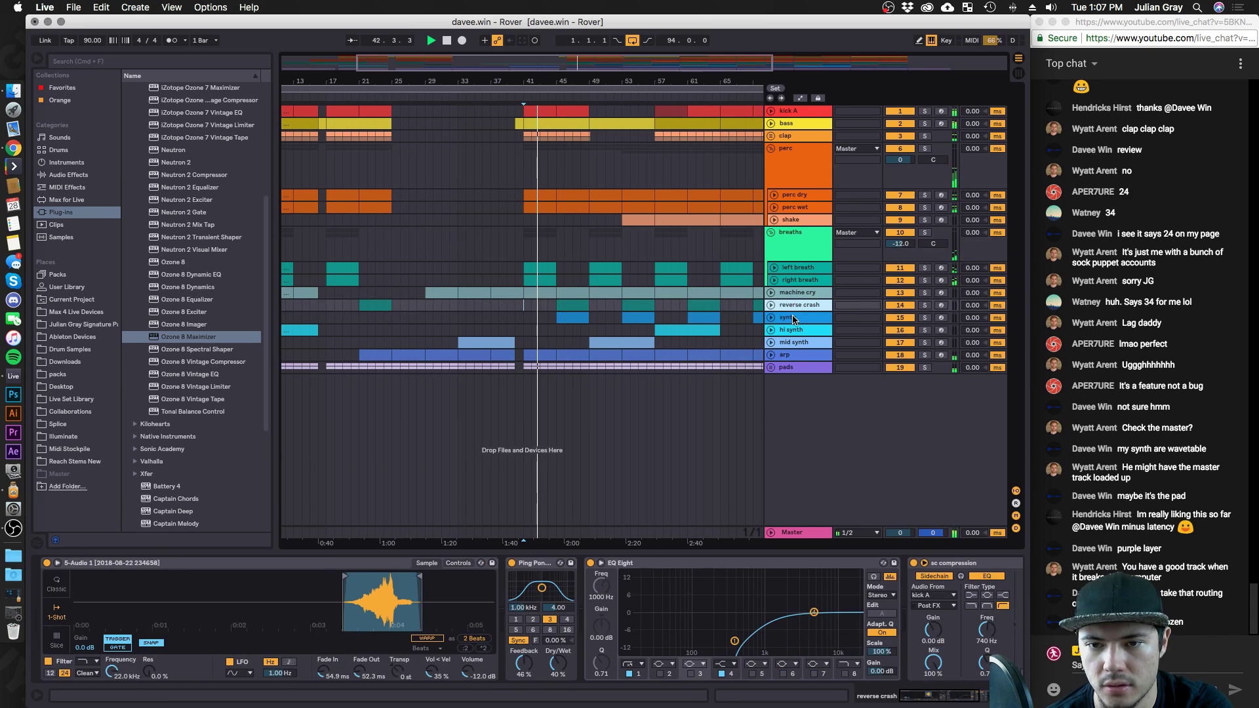
click(790, 317)
click(790, 342)
Unfold the pads group and set its volume to -2.8 dB.
click(771, 370)
click(771, 369)
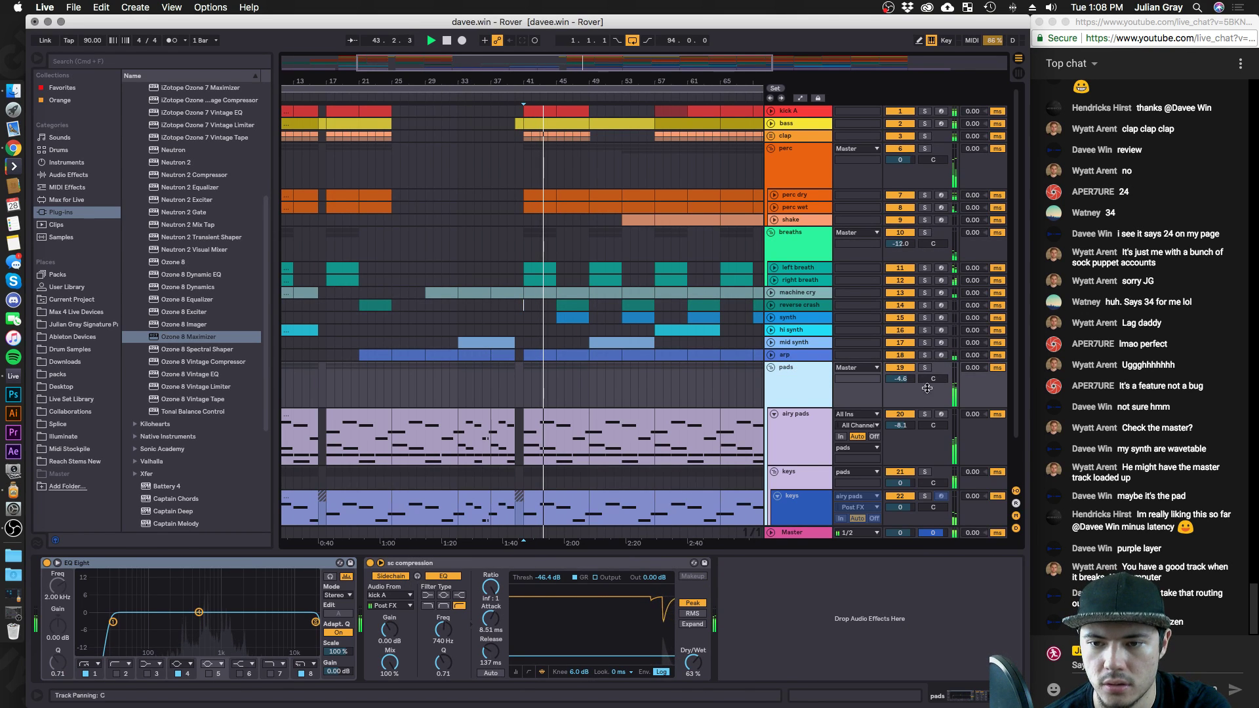
drag(900, 379, 898, 388)
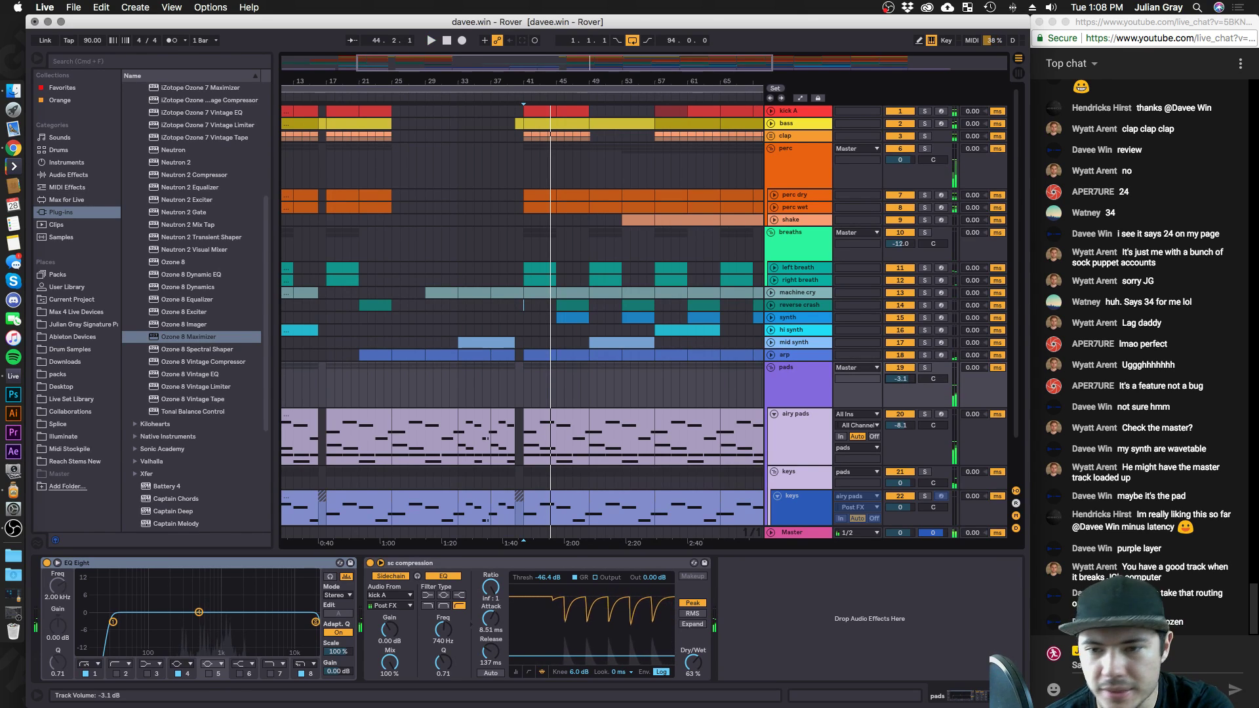
click(772, 380)
Play the arrangement from the start and set the airy pads track's volume to -7.9 dB.
click(333, 63)
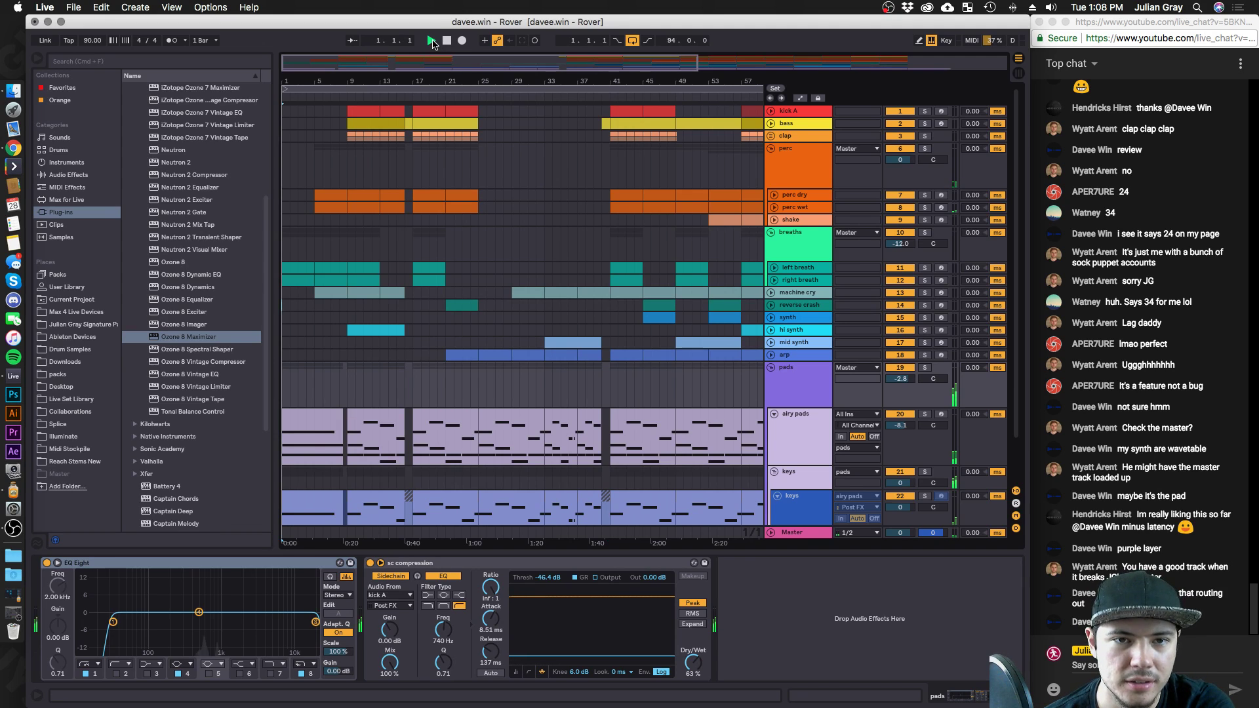
click(342, 340)
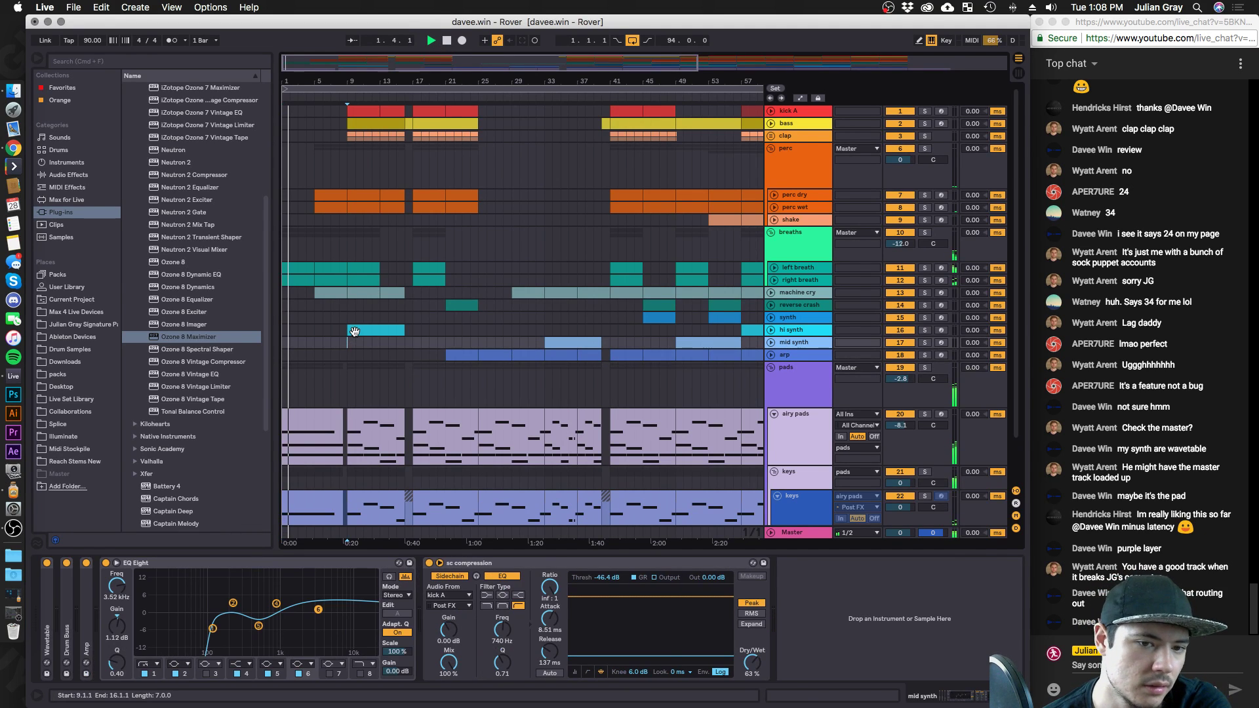
scroll(351, 334, down, 3)
click(784, 400)
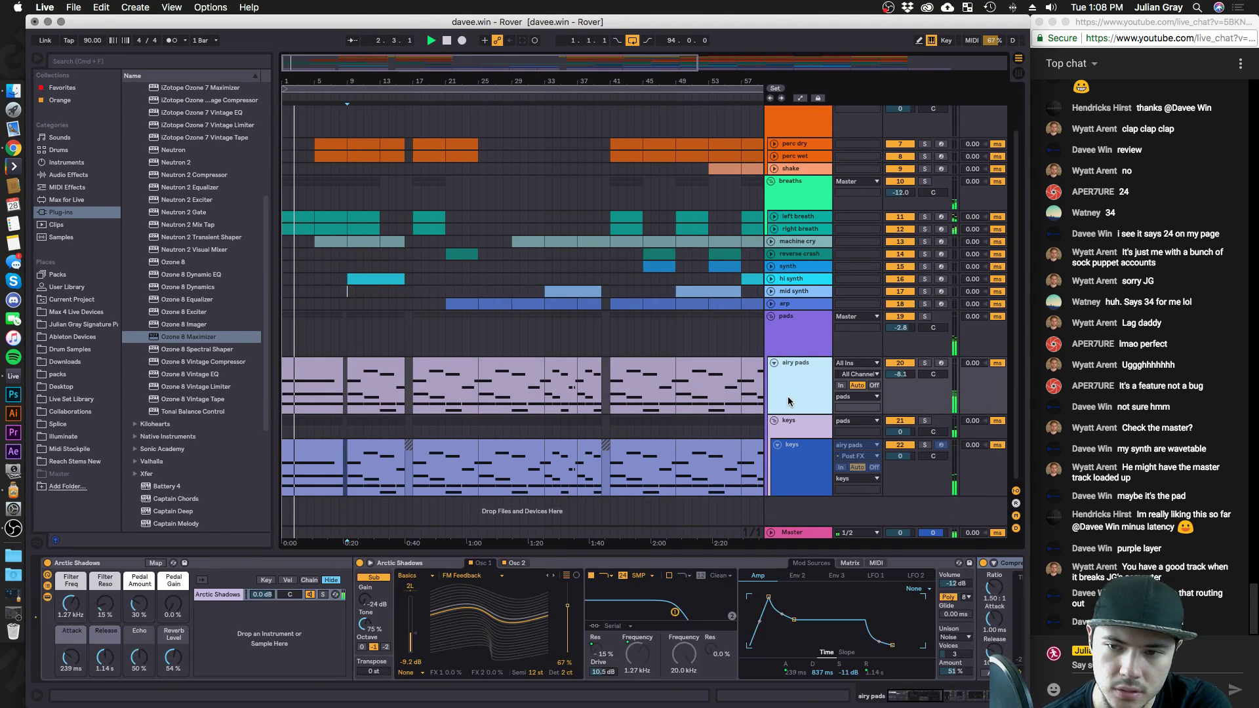
drag(899, 380, 899, 377)
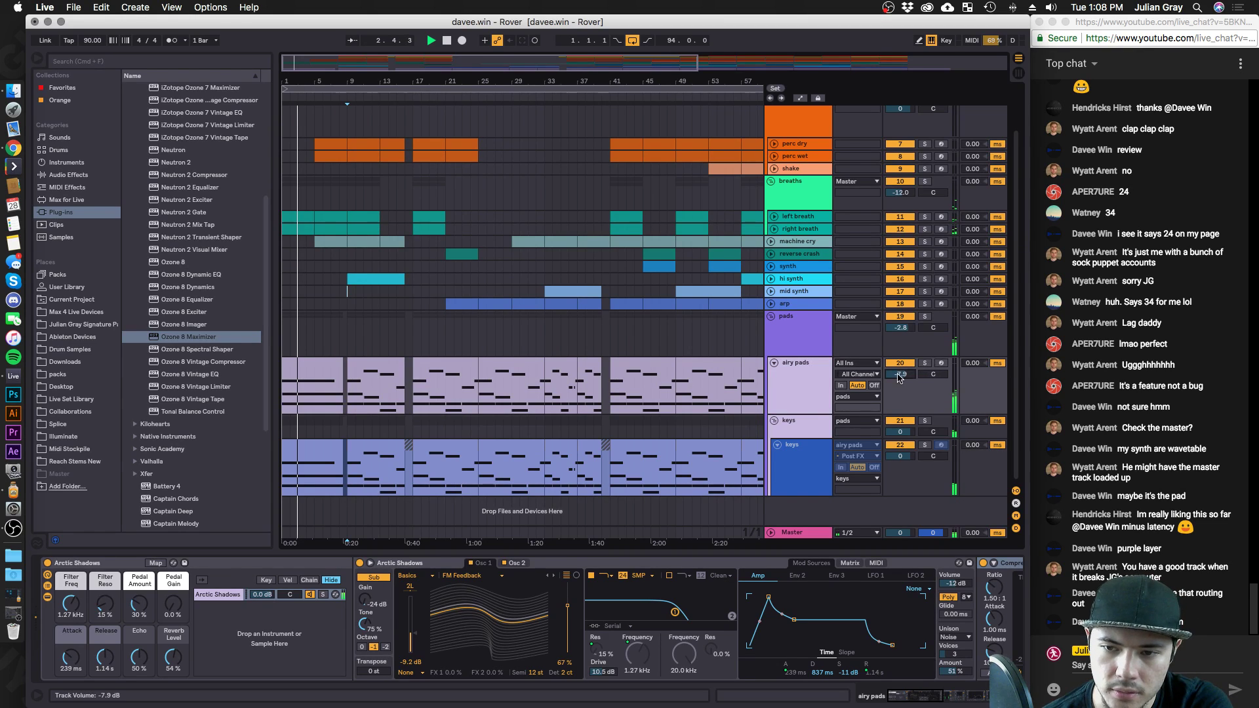
Reshape the airy pads' last EQ Eight with a mid boost of about 3.3 dB at 1.47 kHz, and move the preceding EQ's upper cutoff to 12.4 kHz.
click(940, 701)
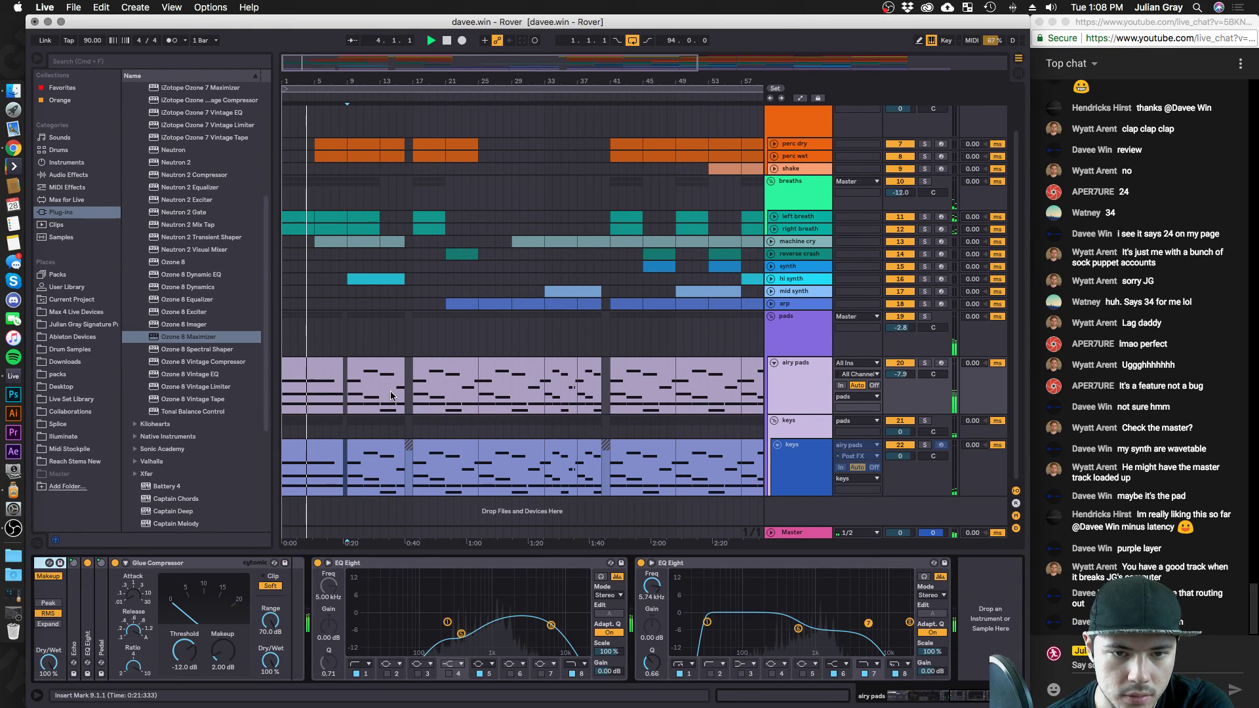
click(387, 384)
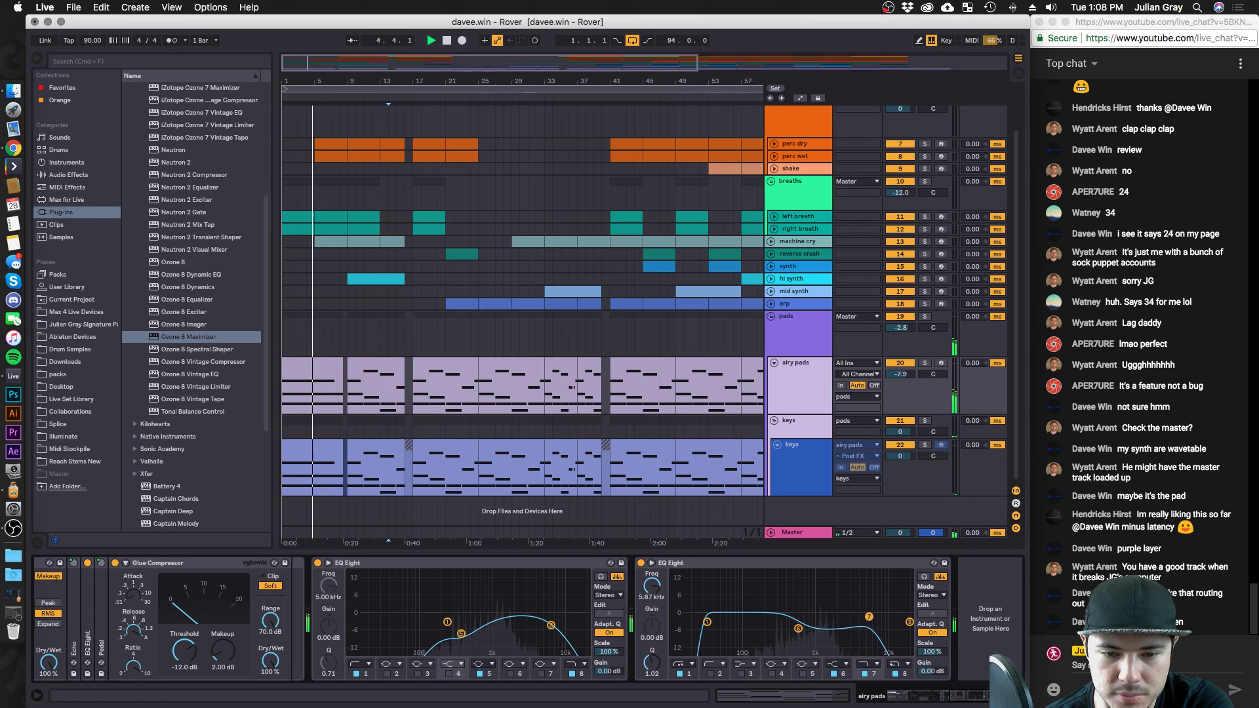
drag(869, 617, 873, 599)
drag(798, 628, 903, 619)
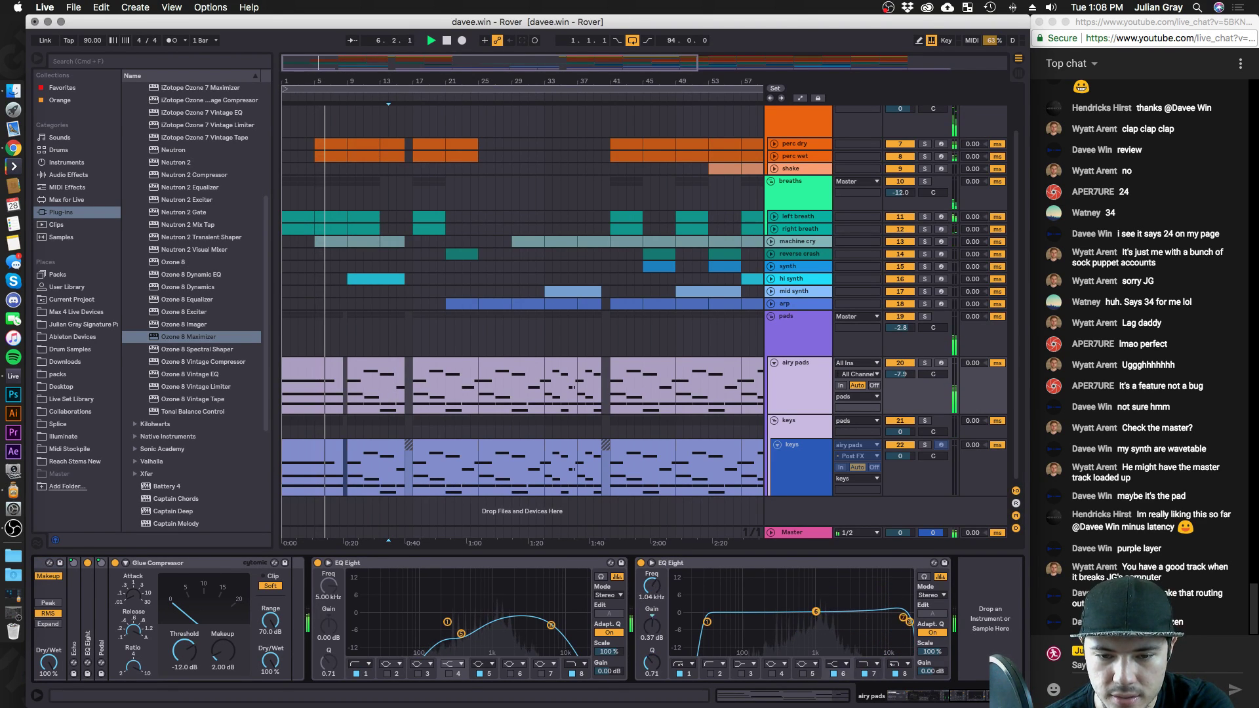
drag(551, 625, 569, 623)
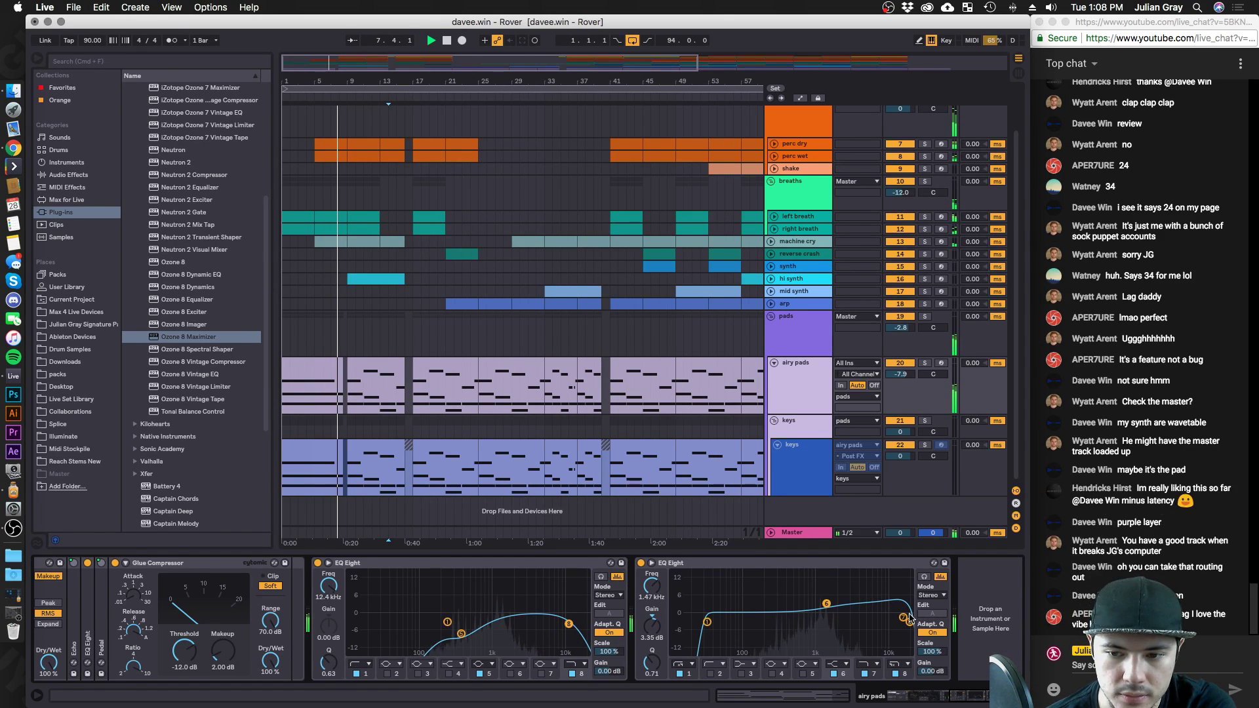
drag(909, 621, 903, 624)
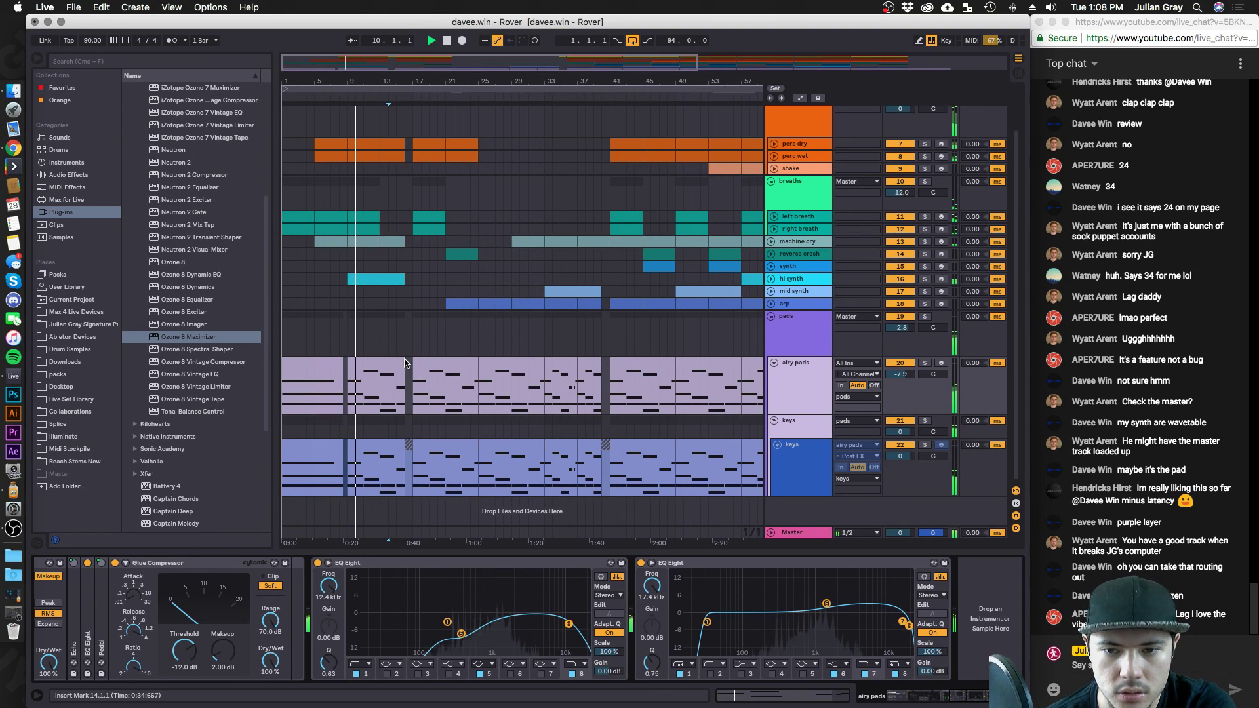
Unfold the bass track and open its MIDI clip starting at bar 9 for note editing.
scroll(394, 368, up, 3)
click(785, 261)
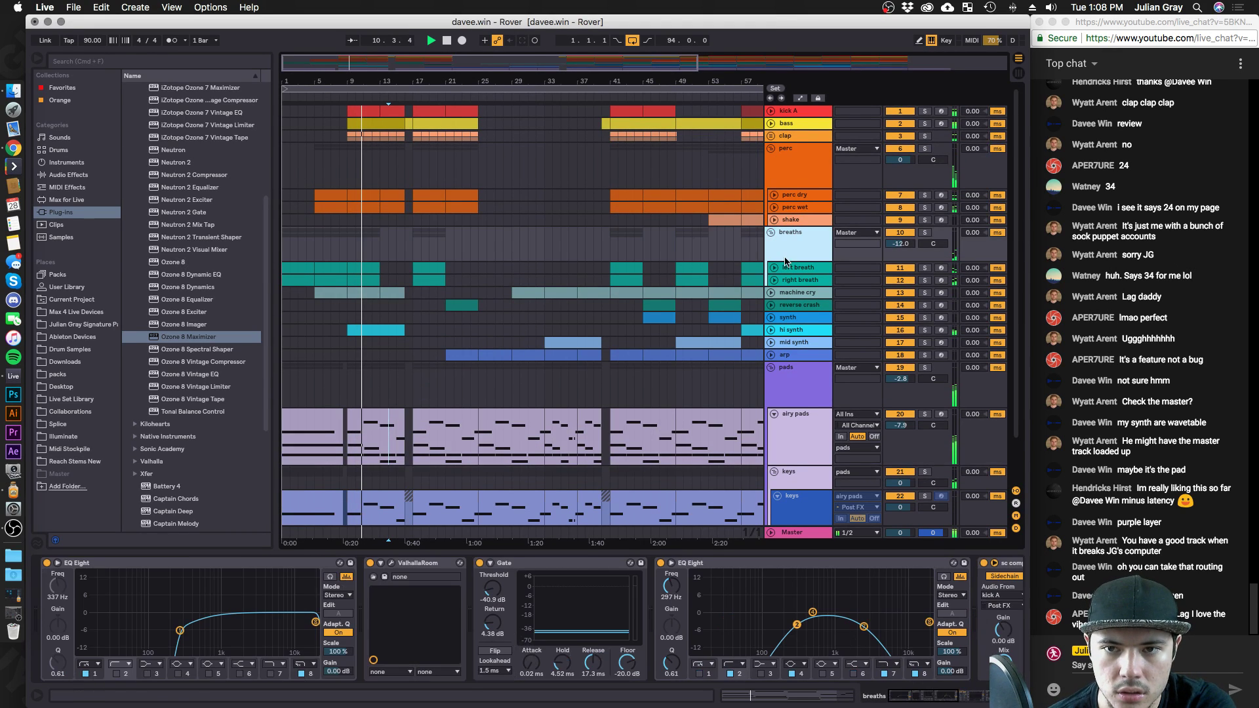
click(772, 124)
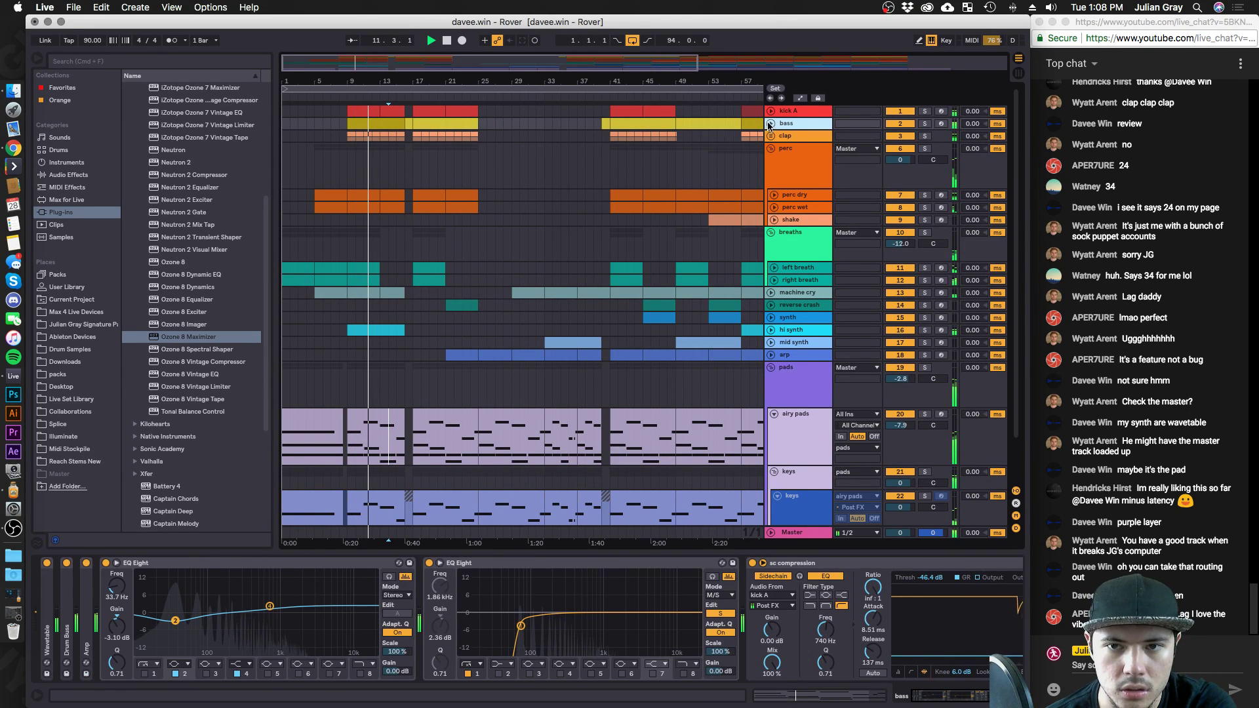
click(770, 124)
double_click(372, 134)
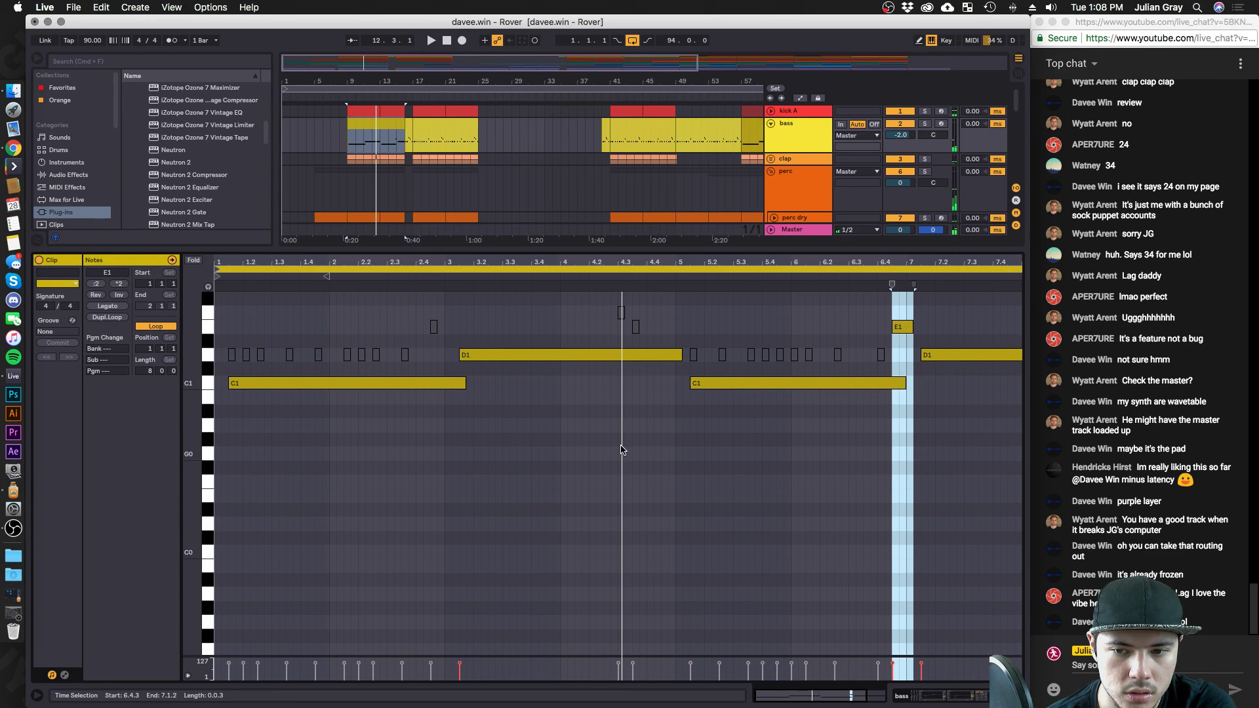
Check the long C1, D1 and C1 notes in the first half of the bass clip.
click(430, 421)
click(409, 396)
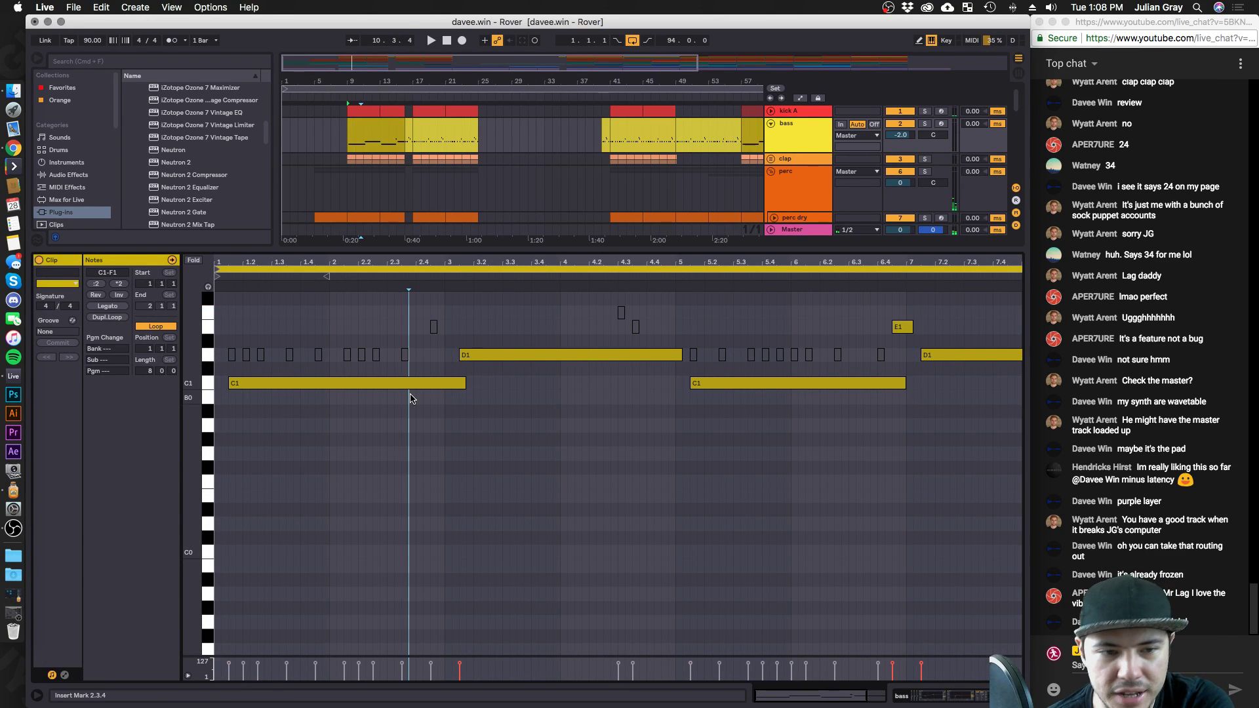
click(322, 385)
click(565, 356)
click(784, 383)
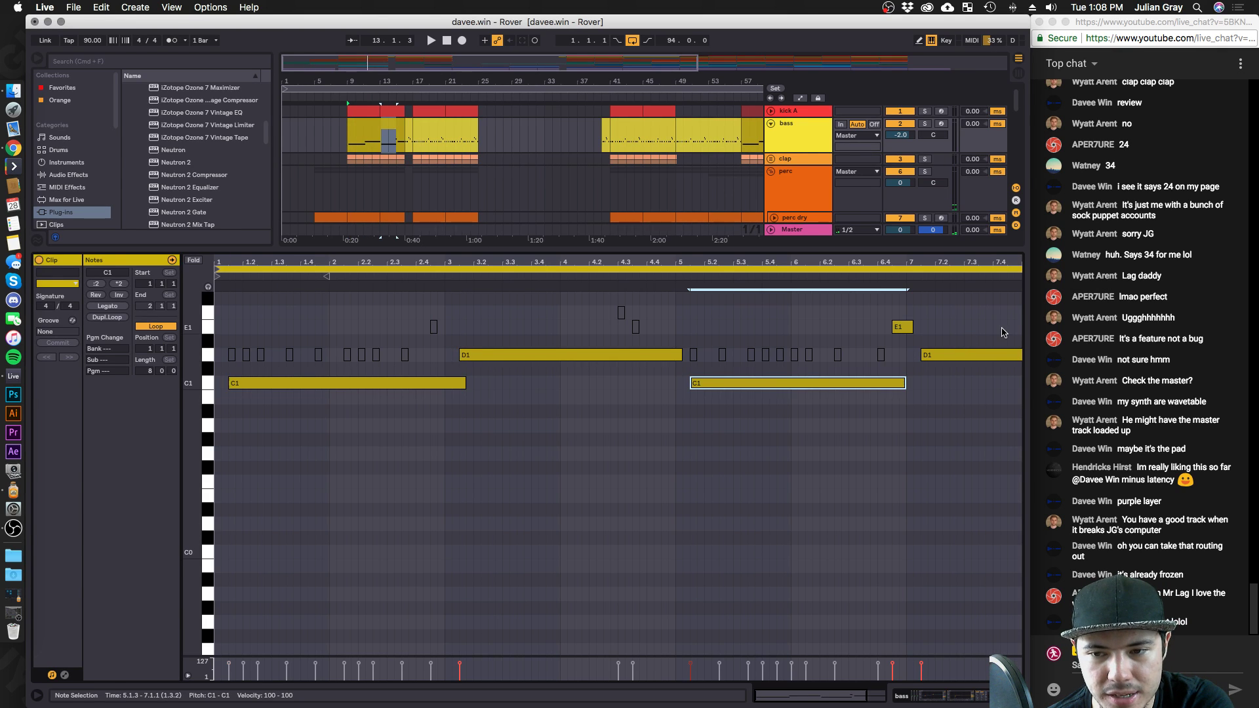
Play into the bass clip at bar 9 and select its first C1 note to check its timing.
click(331, 143)
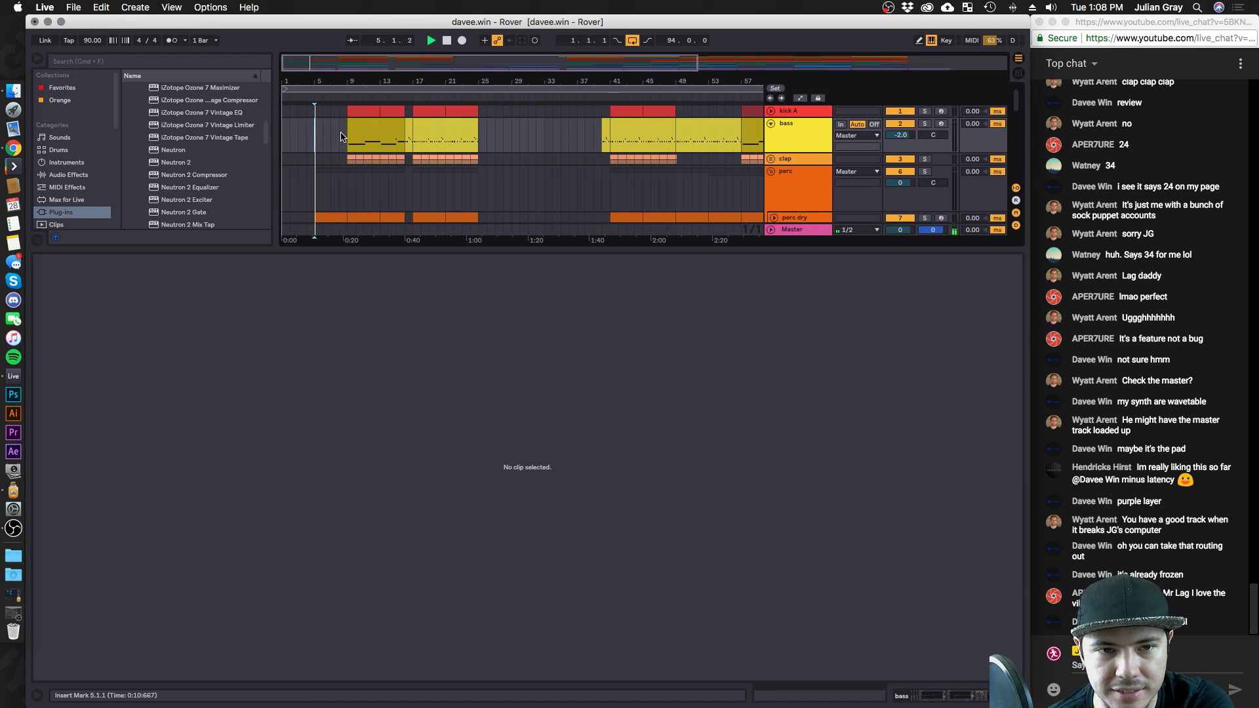
drag(326, 64, 326, 85)
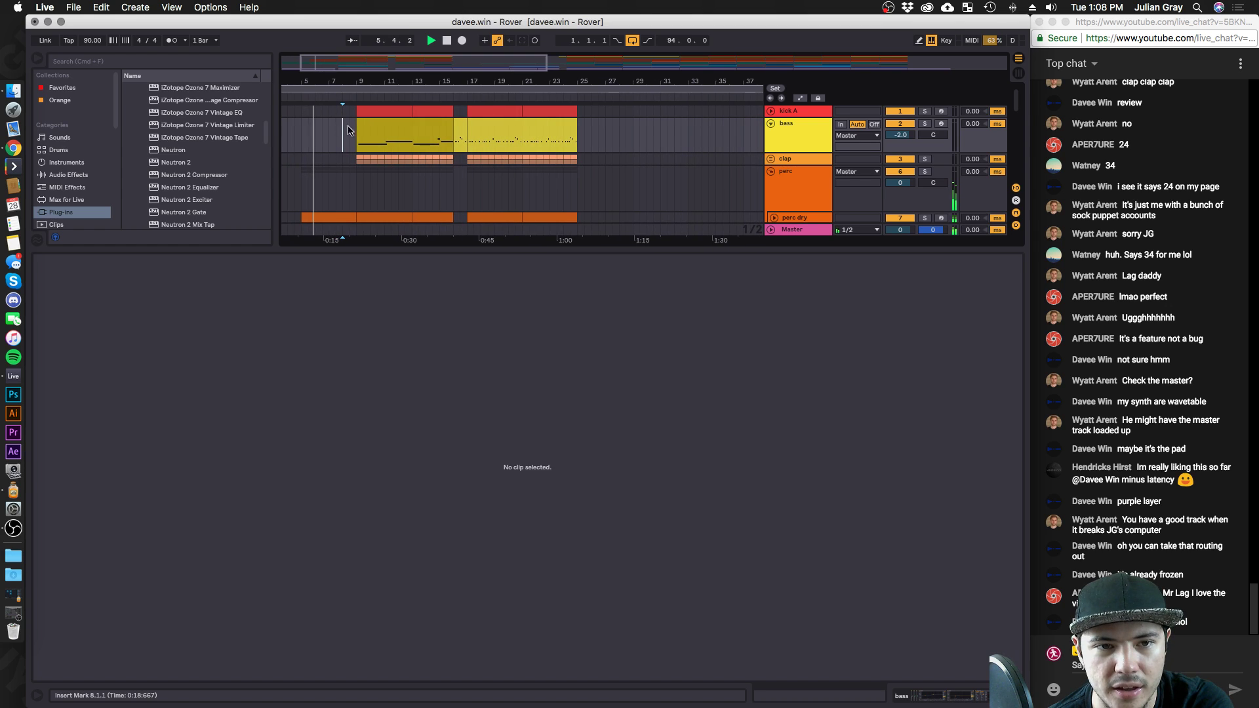
click(354, 135)
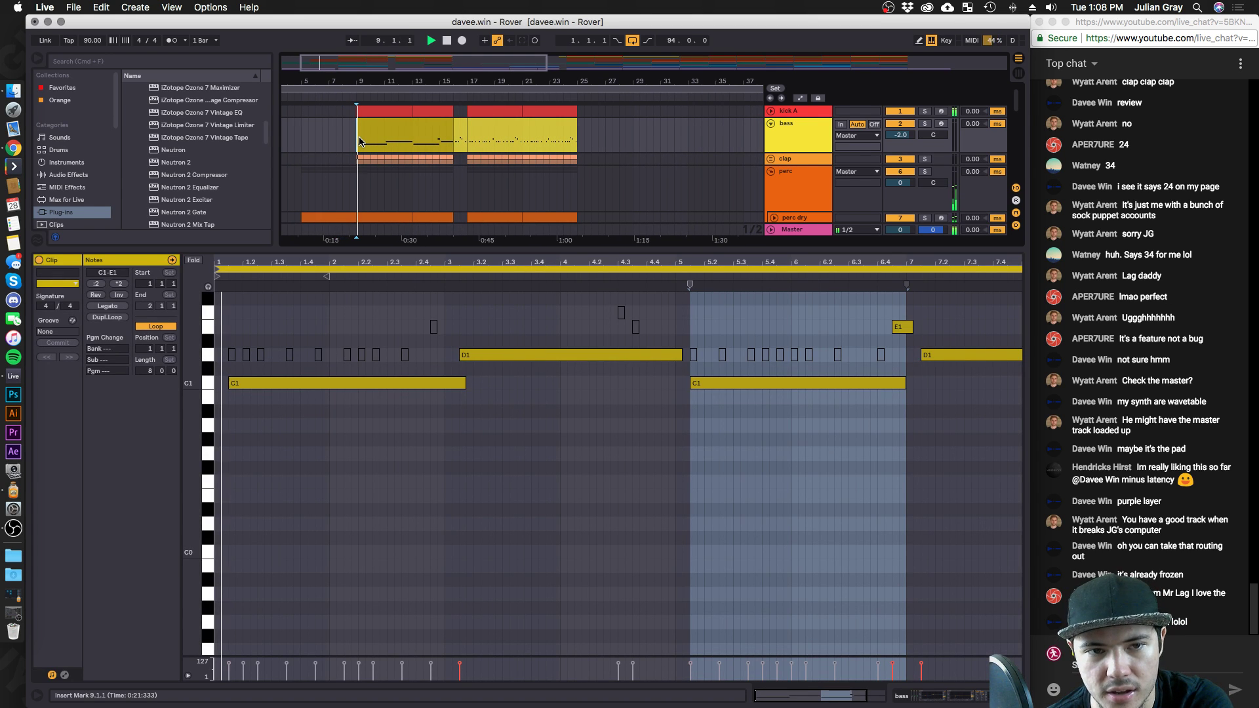
key(space)
click(366, 384)
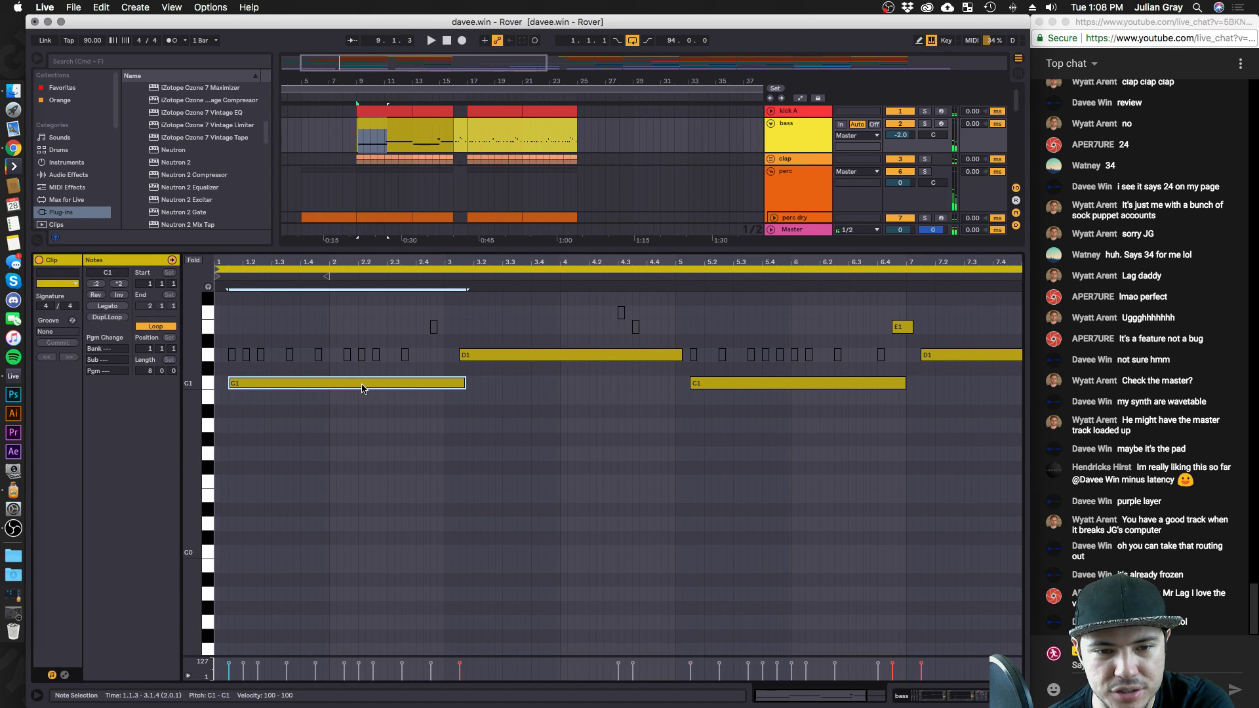
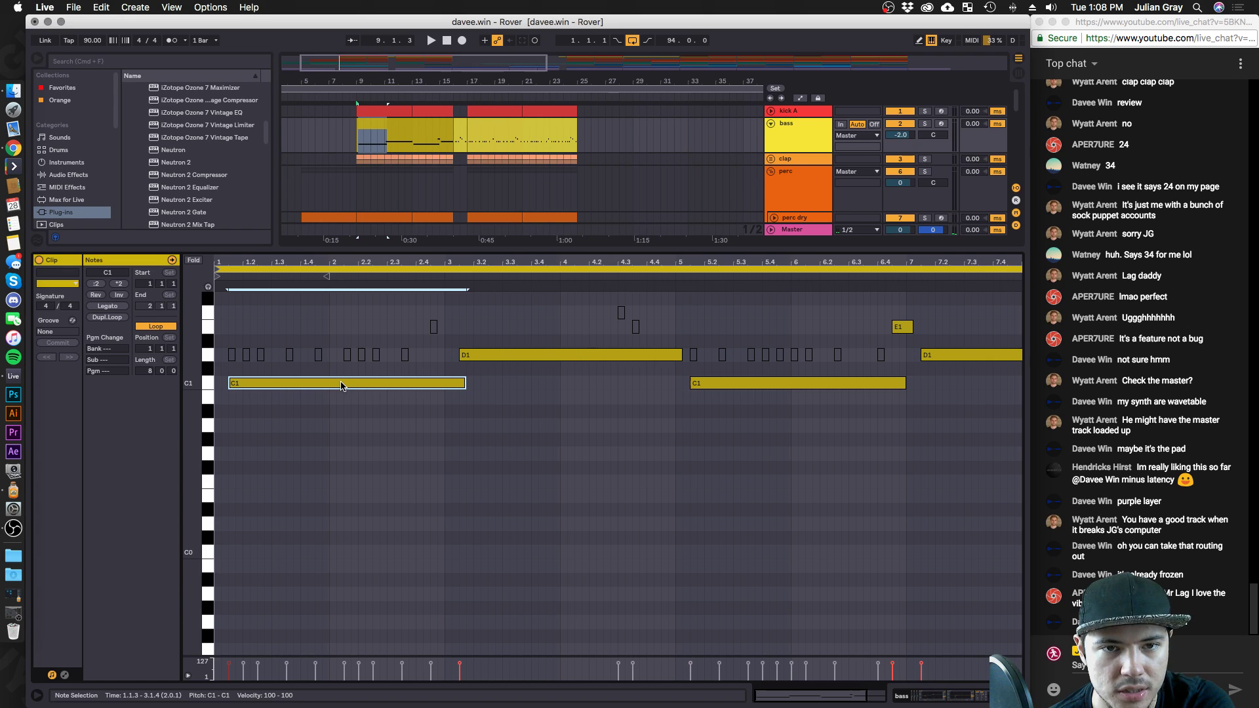
Copy the bass clip from bar 9 to bar 29 and deactivate the copy.
click(386, 128)
drag(386, 128, 663, 129)
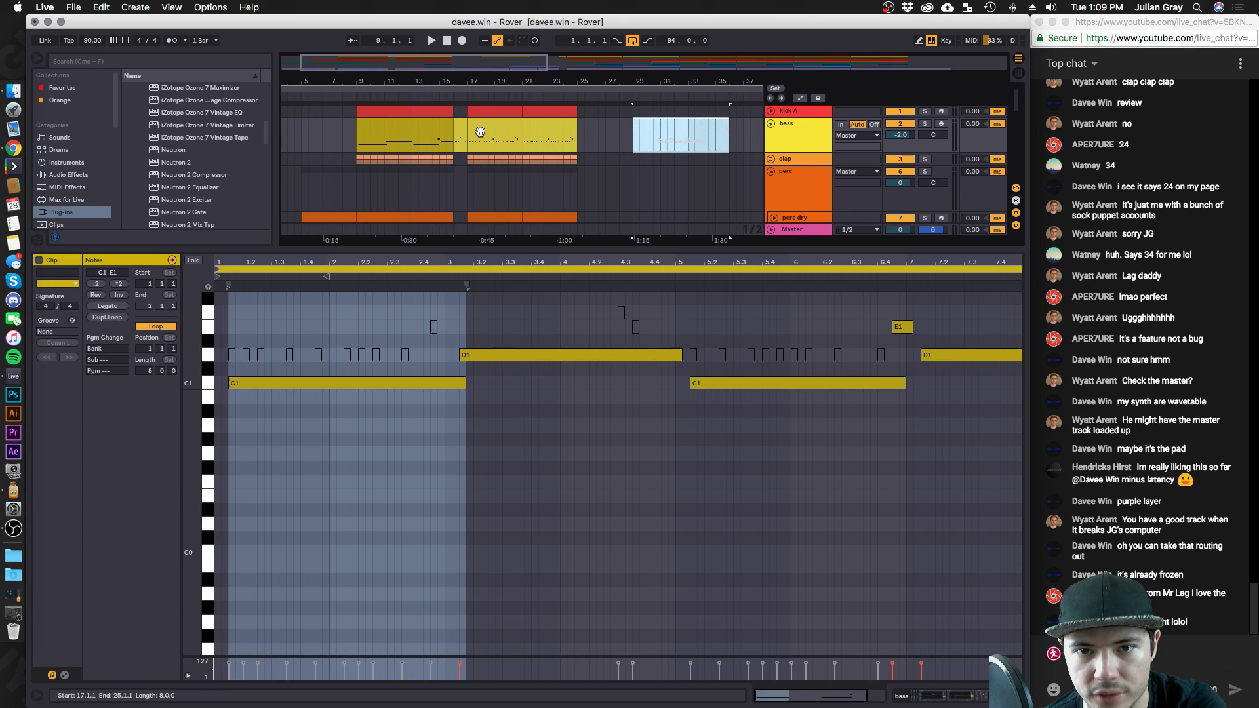
Move the bar 9 bass clip's first three long notes earlier onto bars 1, 3 and 5, pitched D1, C1 and D1.
click(404, 134)
drag(297, 378, 282, 353)
key(space)
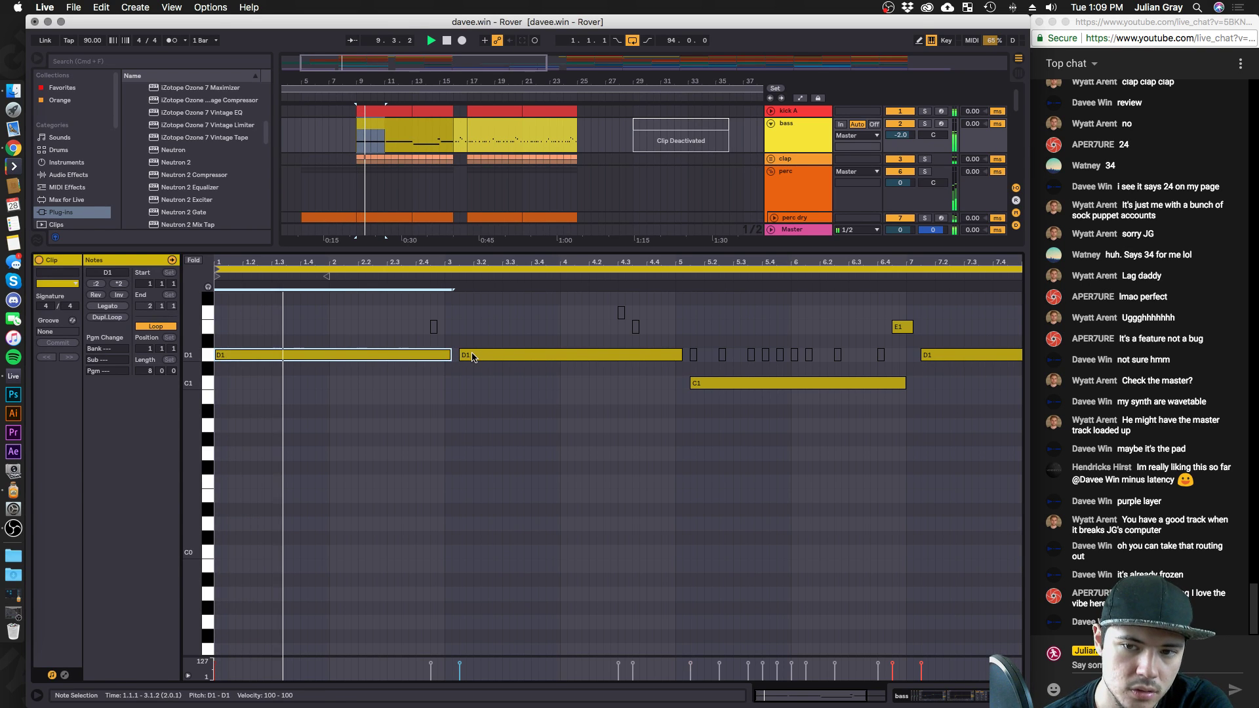
drag(467, 356, 458, 387)
drag(736, 385, 724, 363)
Listen to the end of the revised bass clip and its transition into the bass clip at bar 17.
click(920, 359)
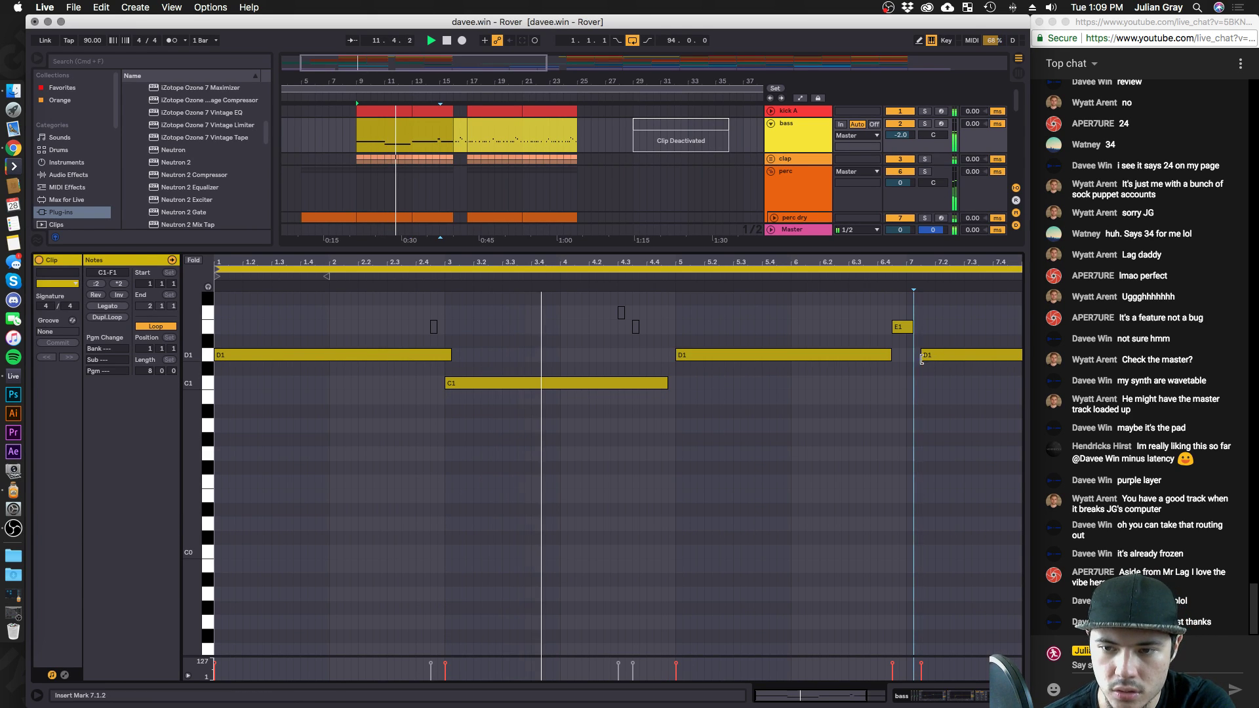
click(906, 400)
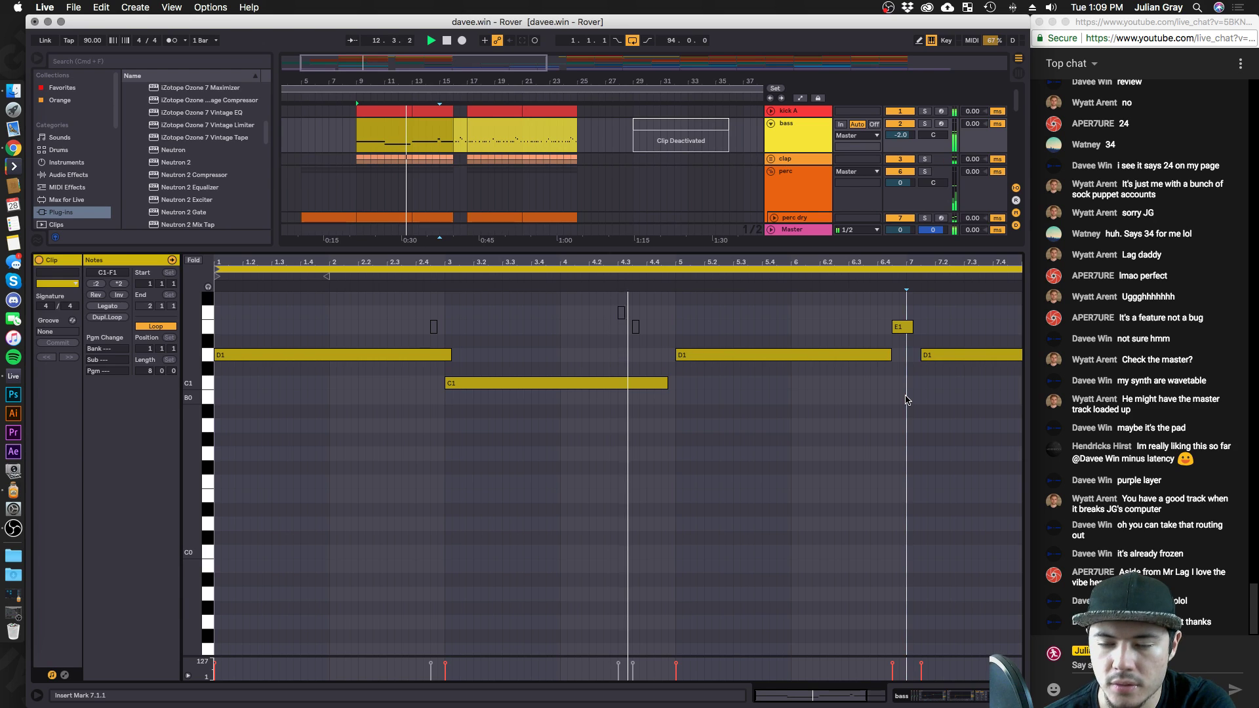
scroll(906, 400, right, 1)
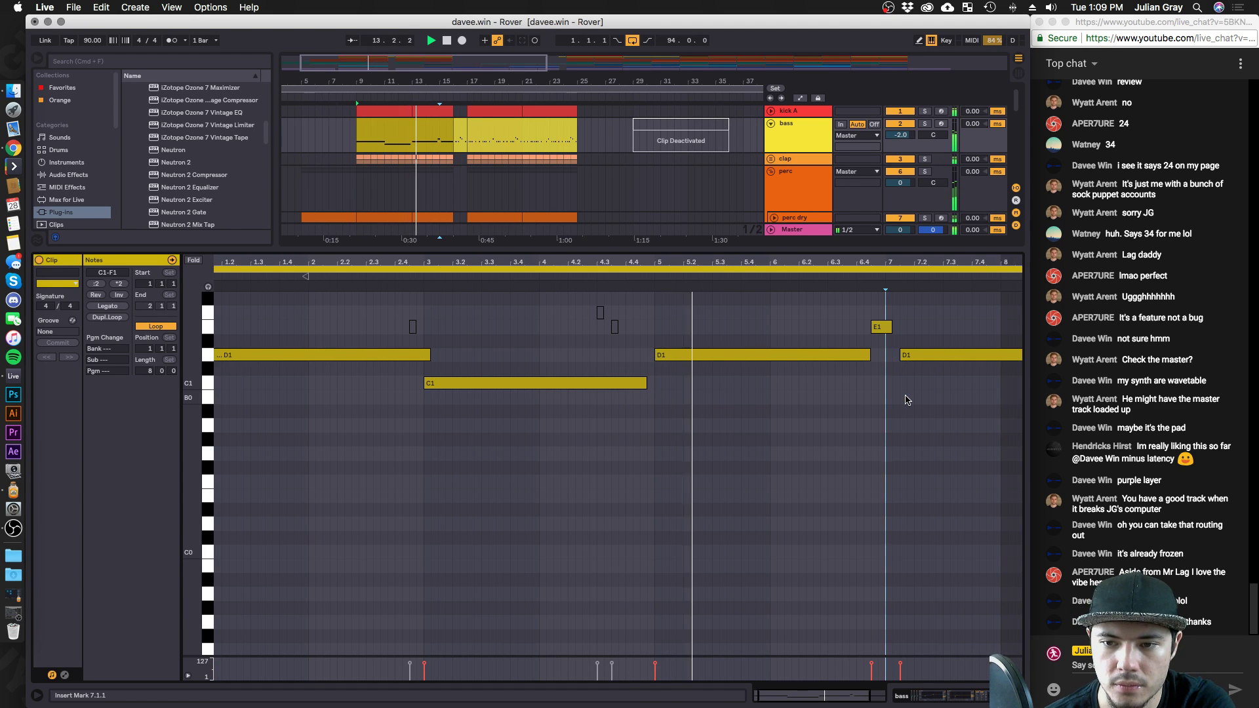
click(872, 390)
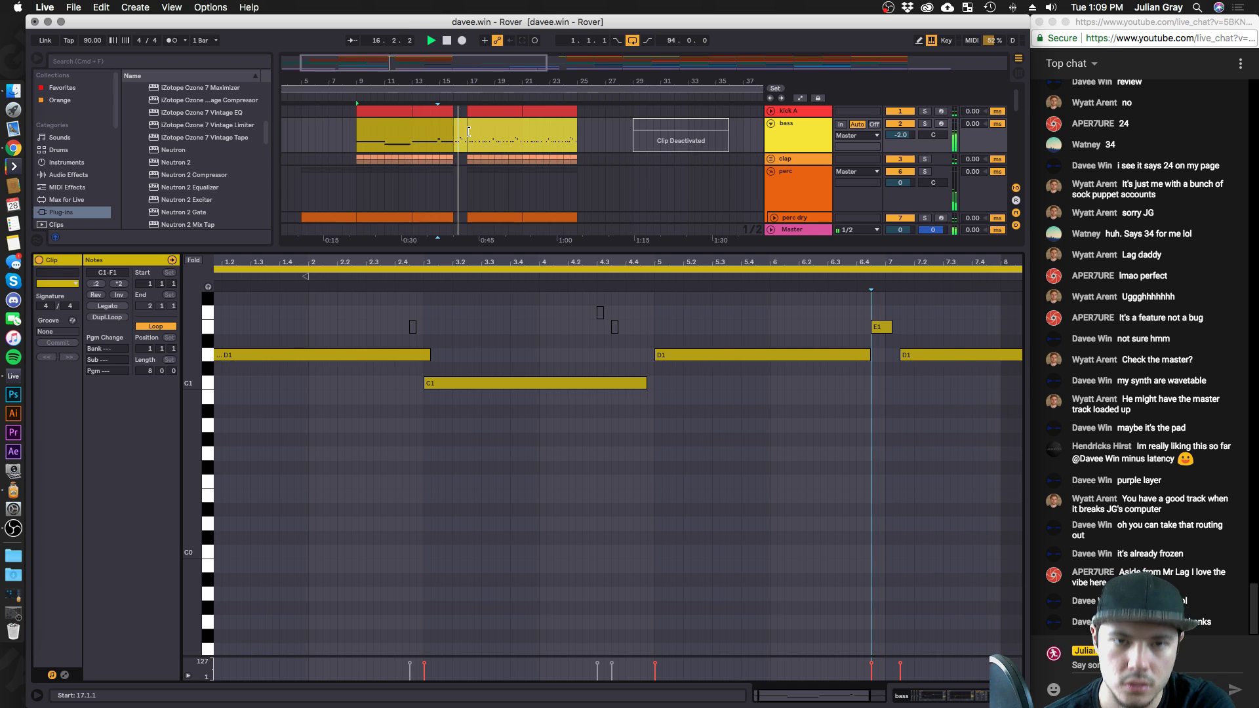
drag(415, 62, 417, 72)
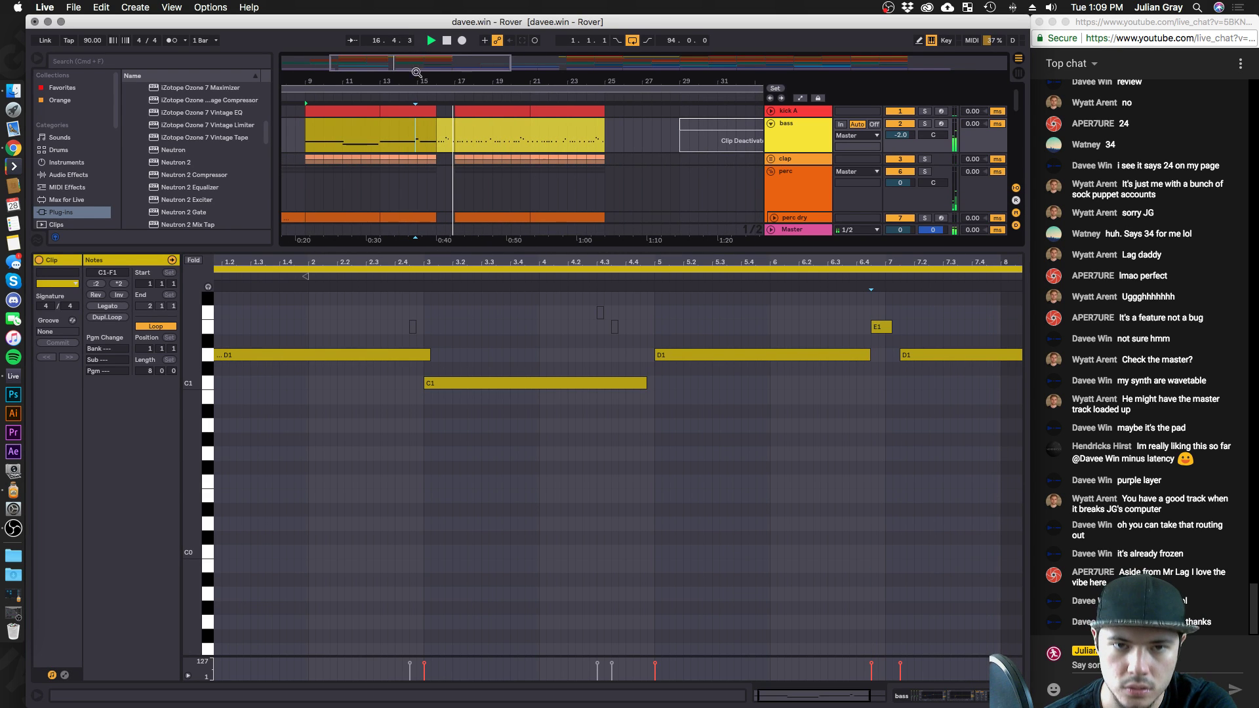
click(457, 163)
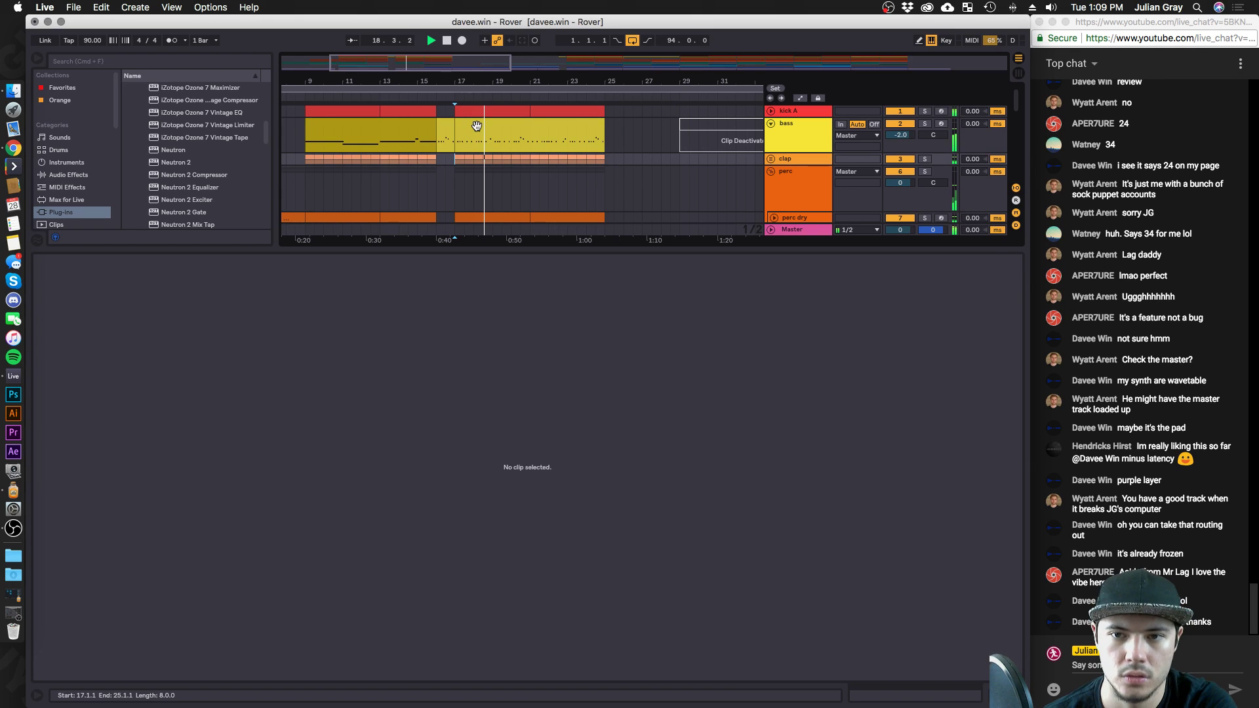
Duplicate the bass track together with its clips and devices.
right_click(797, 124)
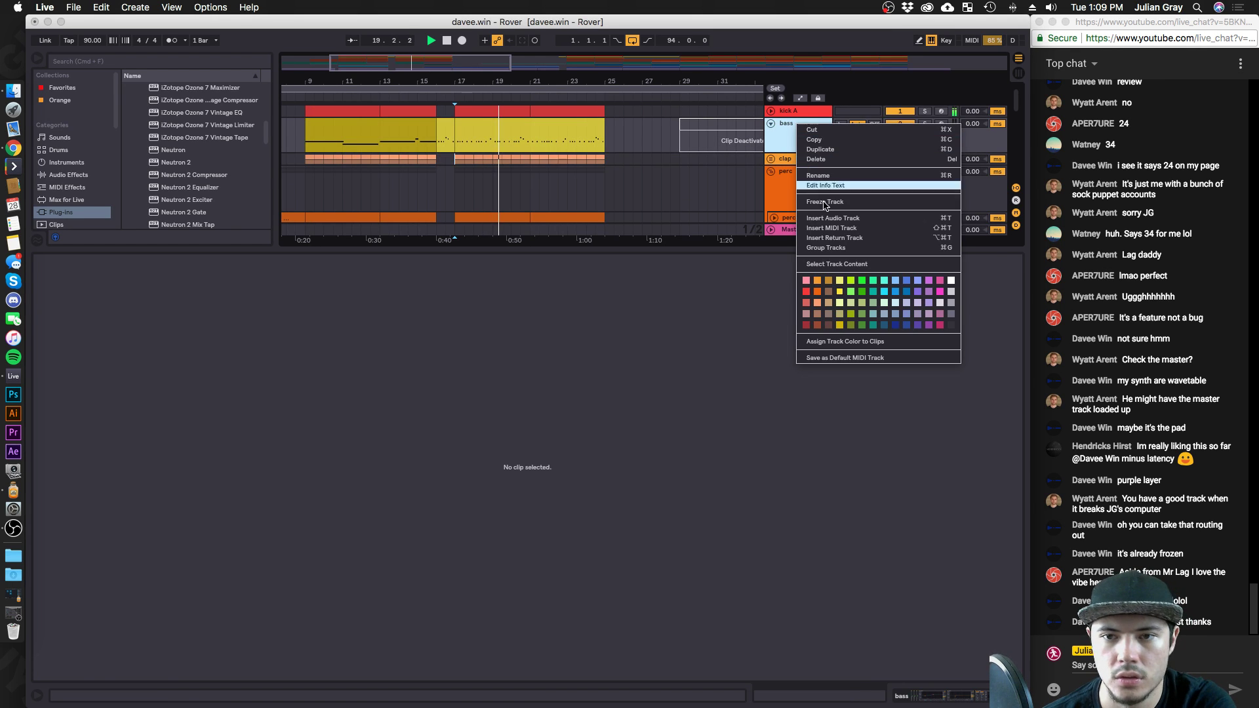
click(633, 136)
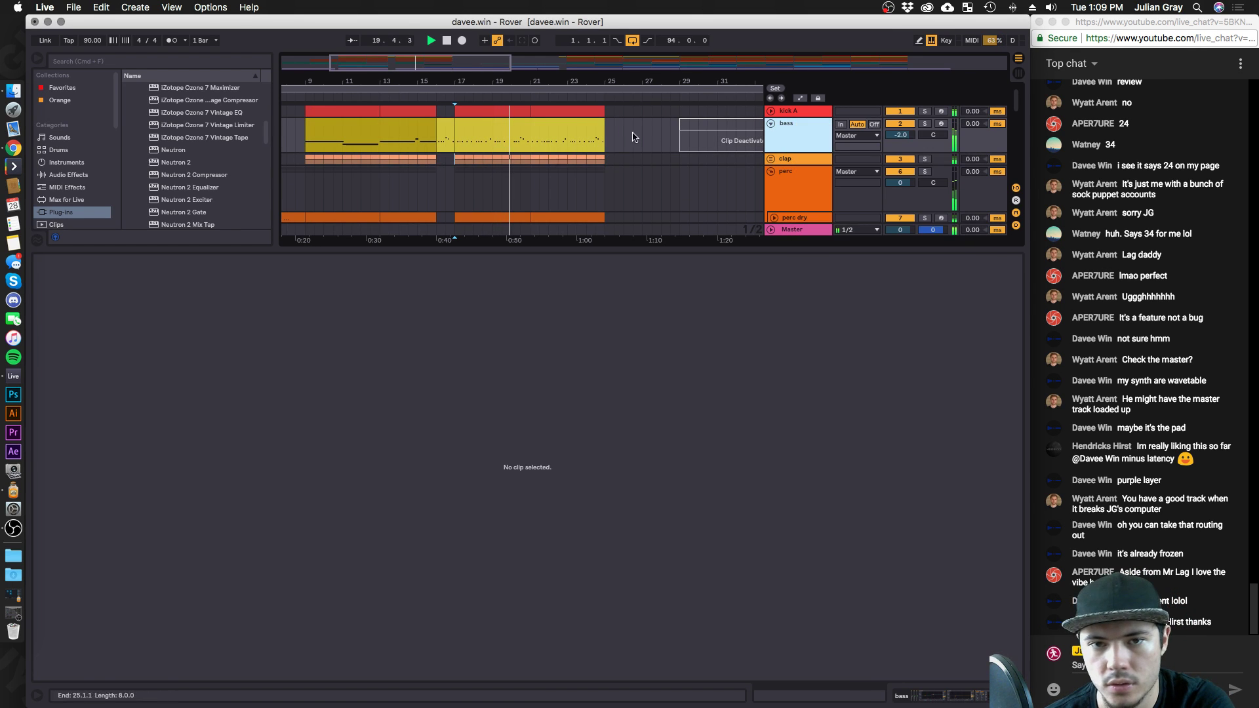
right_click(798, 136)
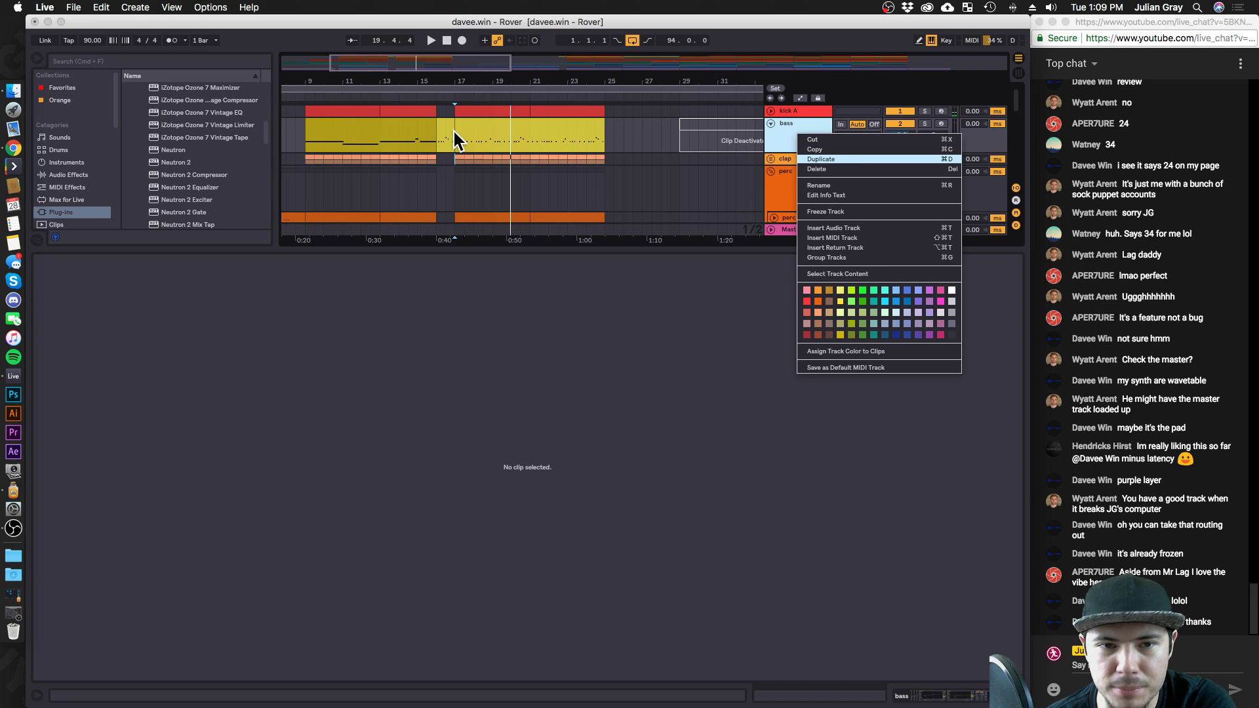
key(Return)
On the duplicate bass track, fill bars 17 to 25 with a copy of the bar 9 clip and delete the bar 16 clip.
click(356, 135)
click(356, 160)
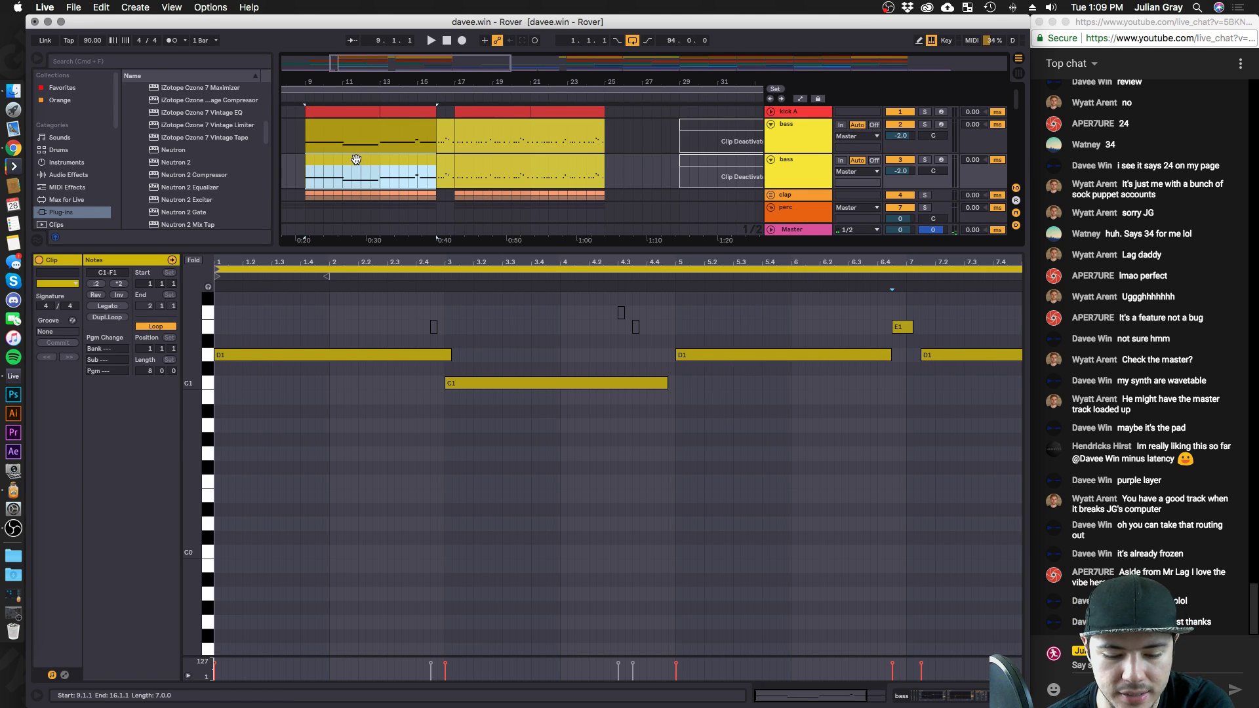
drag(356, 160, 505, 164)
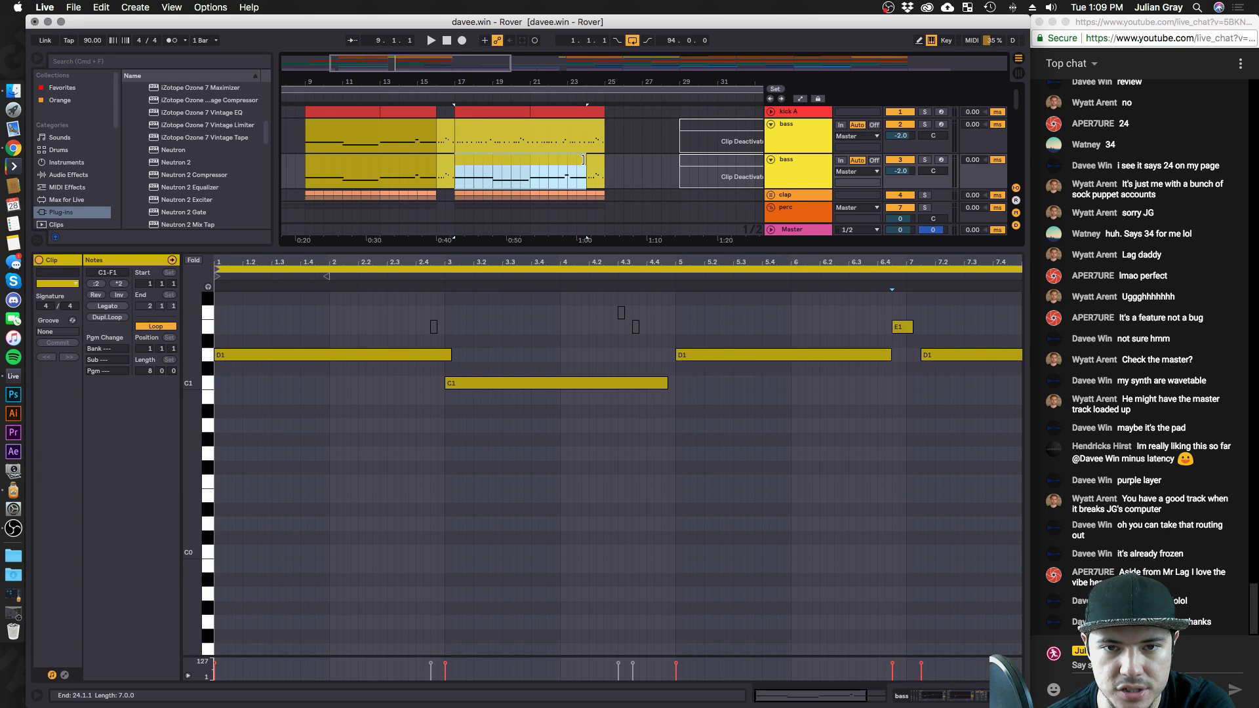
drag(583, 159, 605, 158)
drag(437, 161, 449, 160)
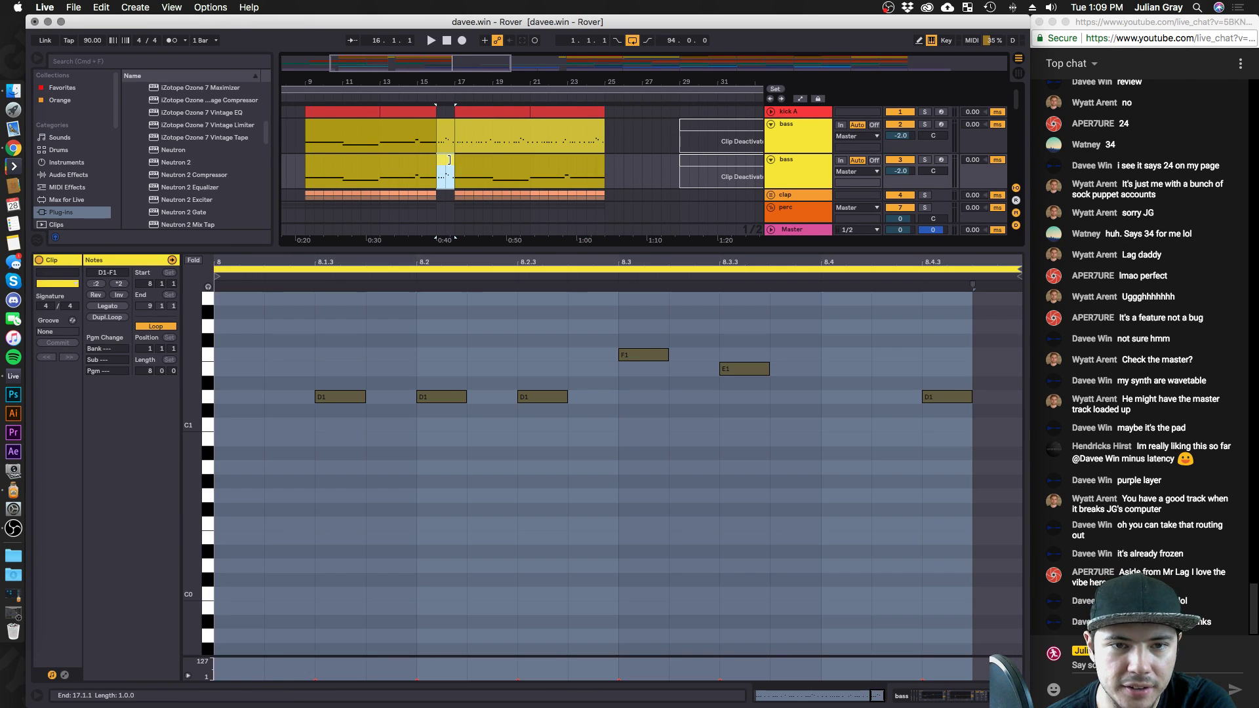
key(Delete)
Delete the bar 9 clip from the original bass track and rename the duplicate track Sus Bass.
click(413, 140)
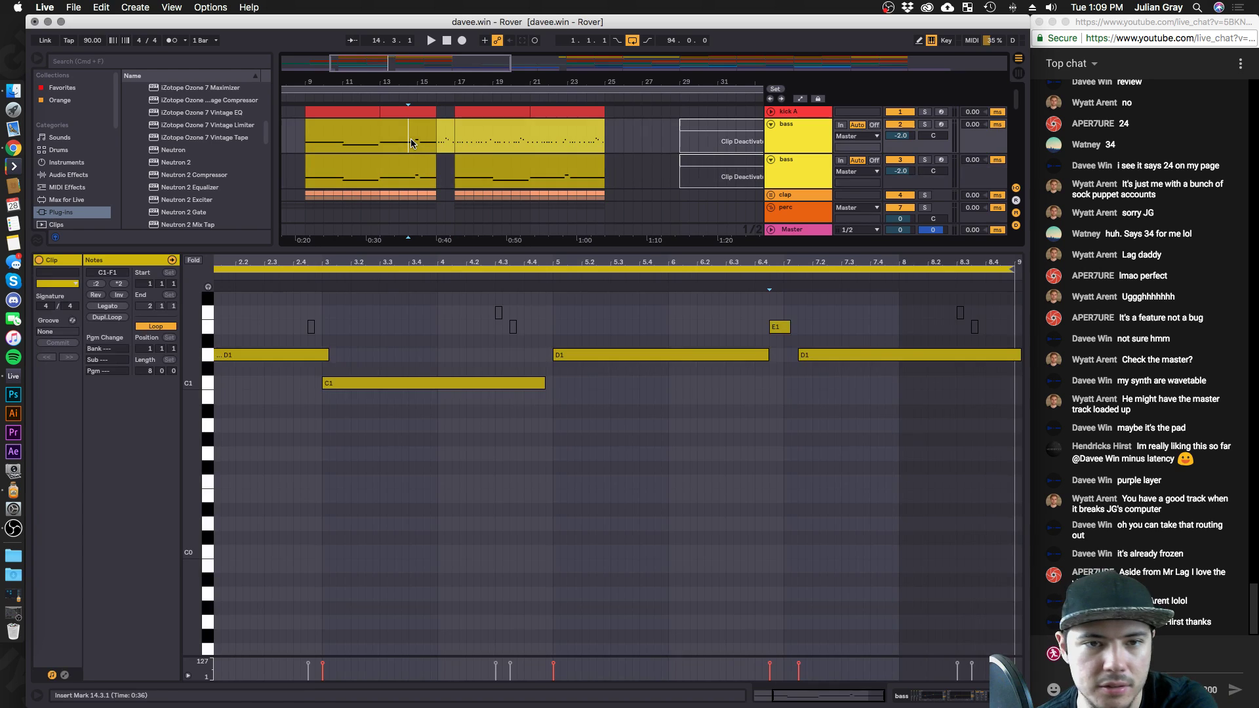
click(412, 128)
key(Delete)
click(383, 137)
click(815, 183)
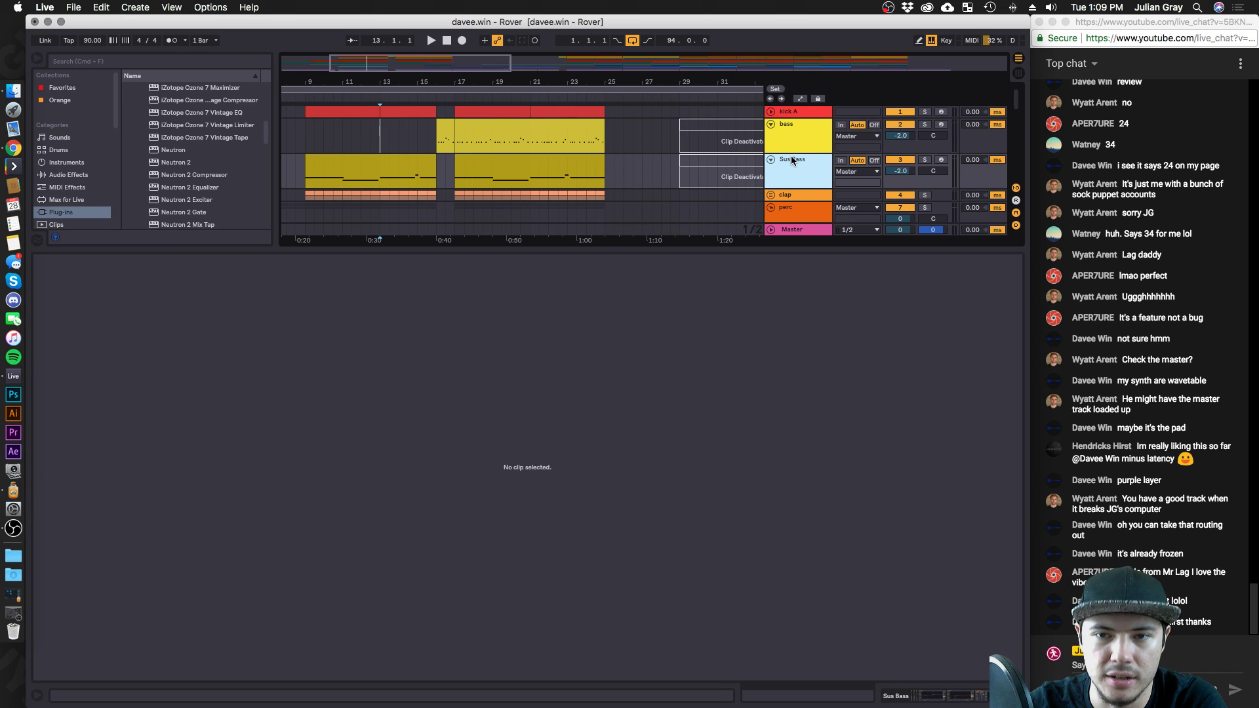
Listen from bar 15 to the handover from the Sus Bass clip to the bass clip at bar 16.
click(420, 141)
key(space)
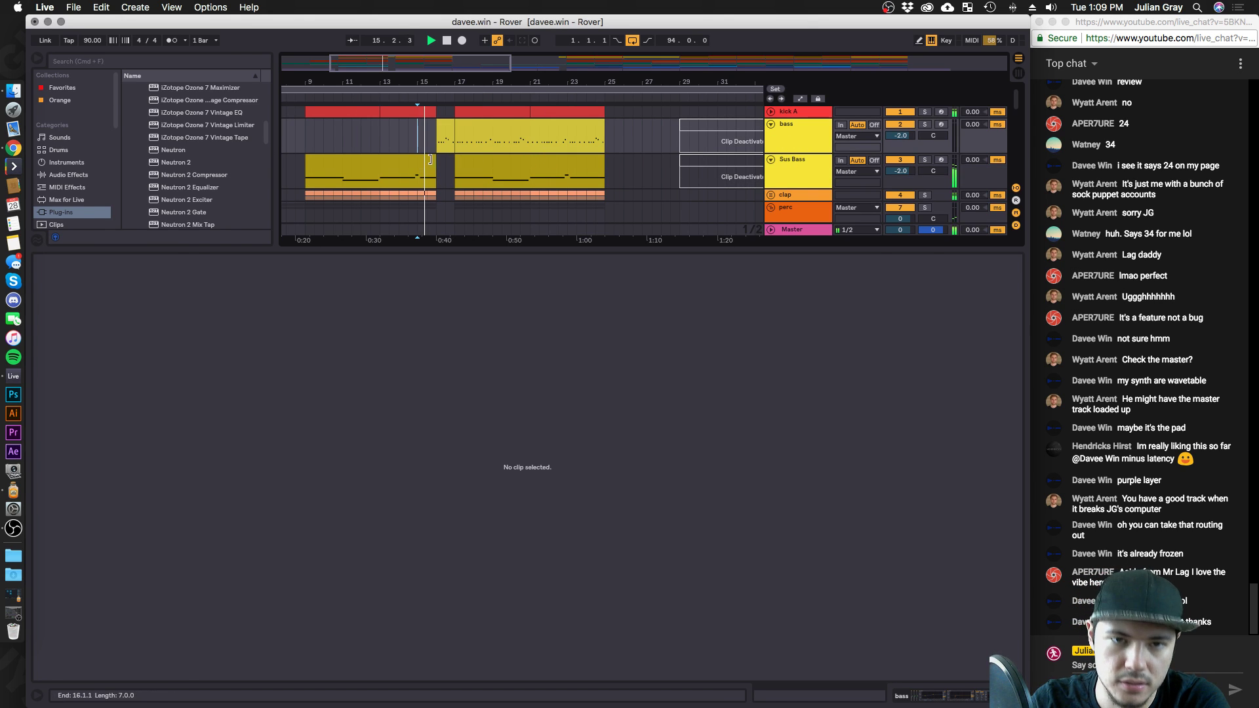
click(433, 165)
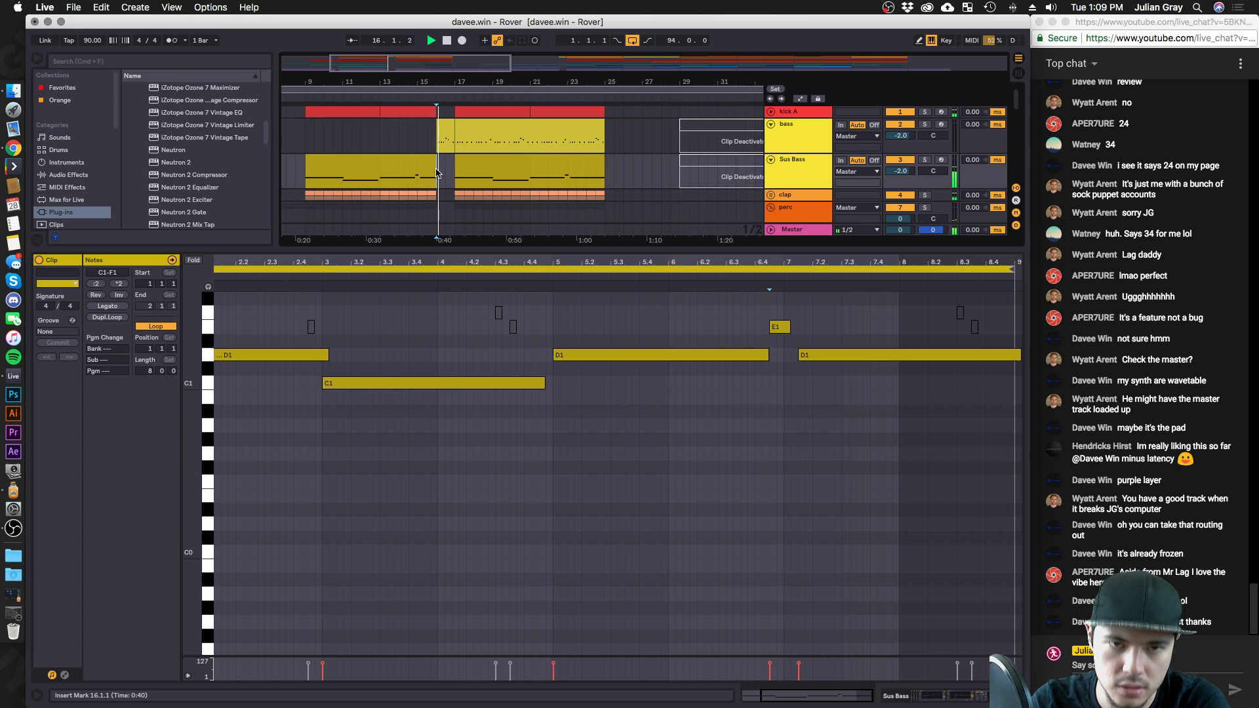
click(447, 143)
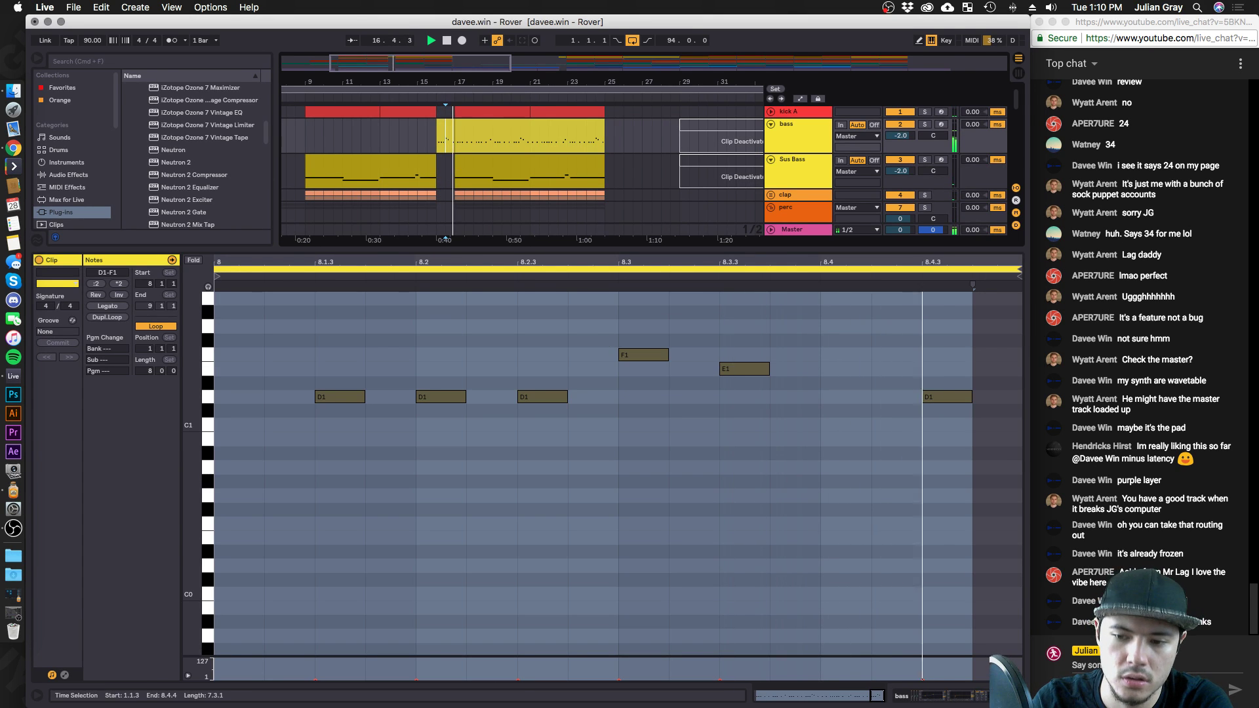
Show the bass track's Wavetable synth and set oscillator 1's wavetable position to 75%.
key(shift+Tab)
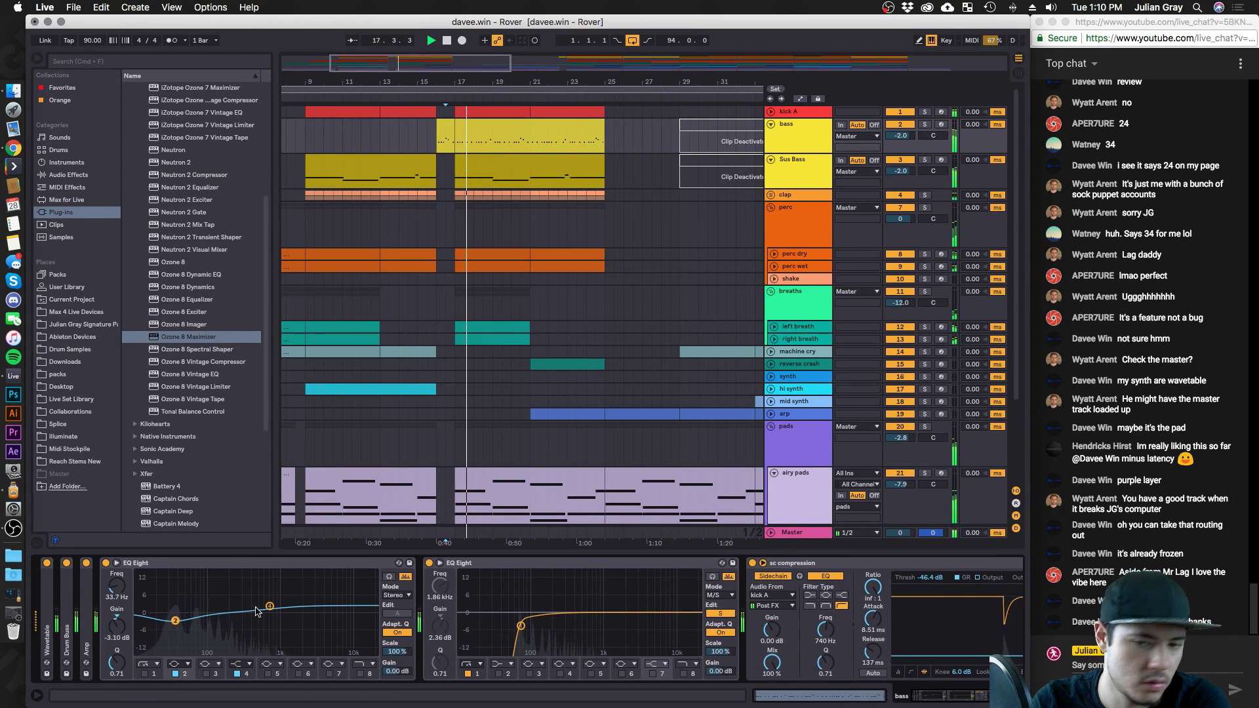
double_click(47, 607)
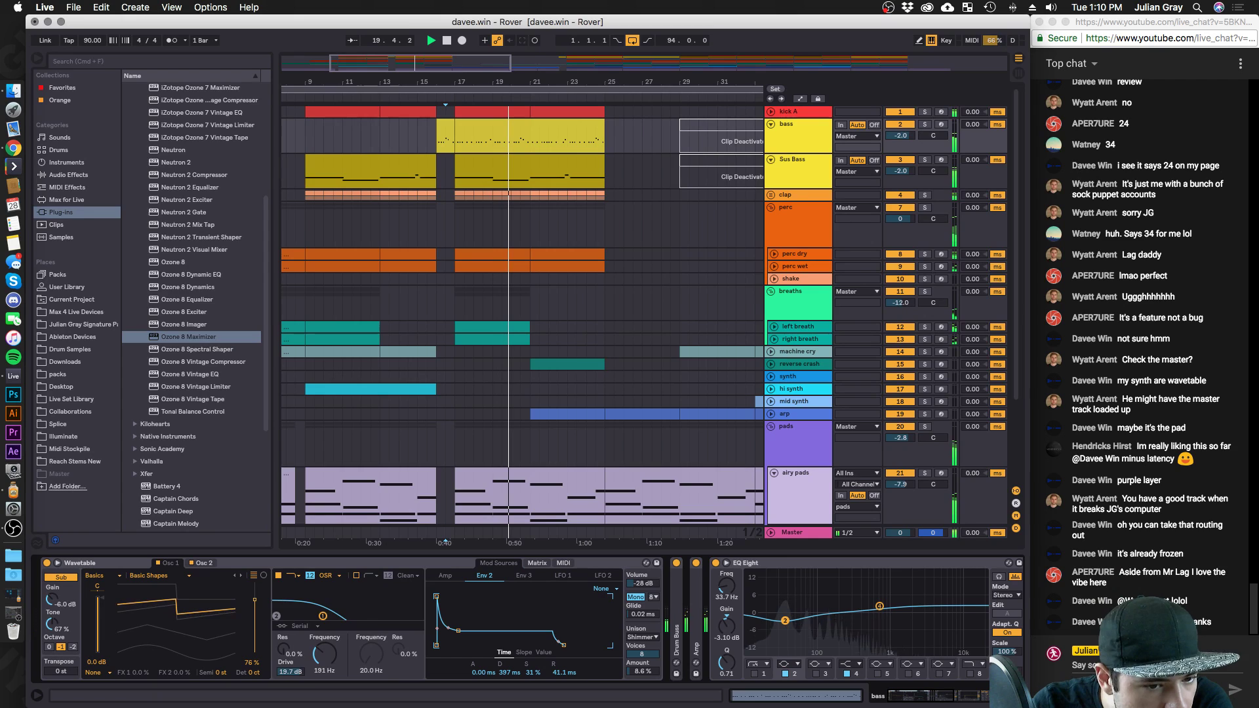
drag(171, 604, 171, 577)
drag(257, 581, 258, 601)
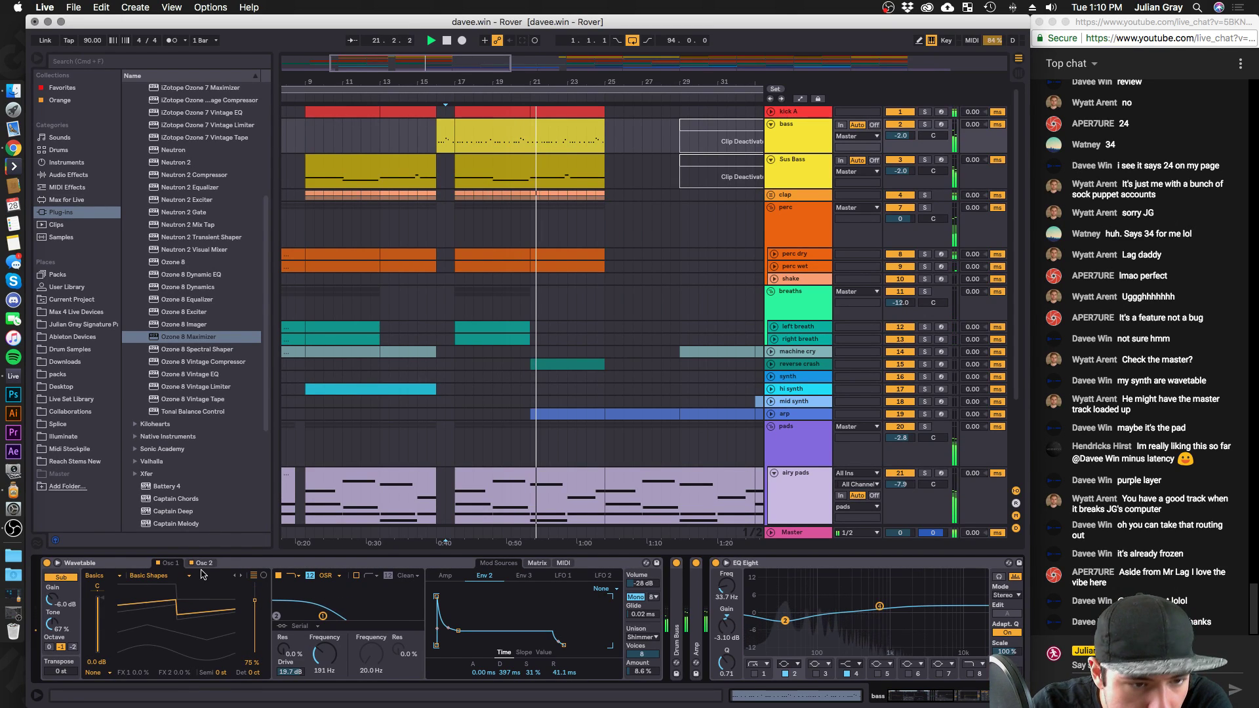
key(space)
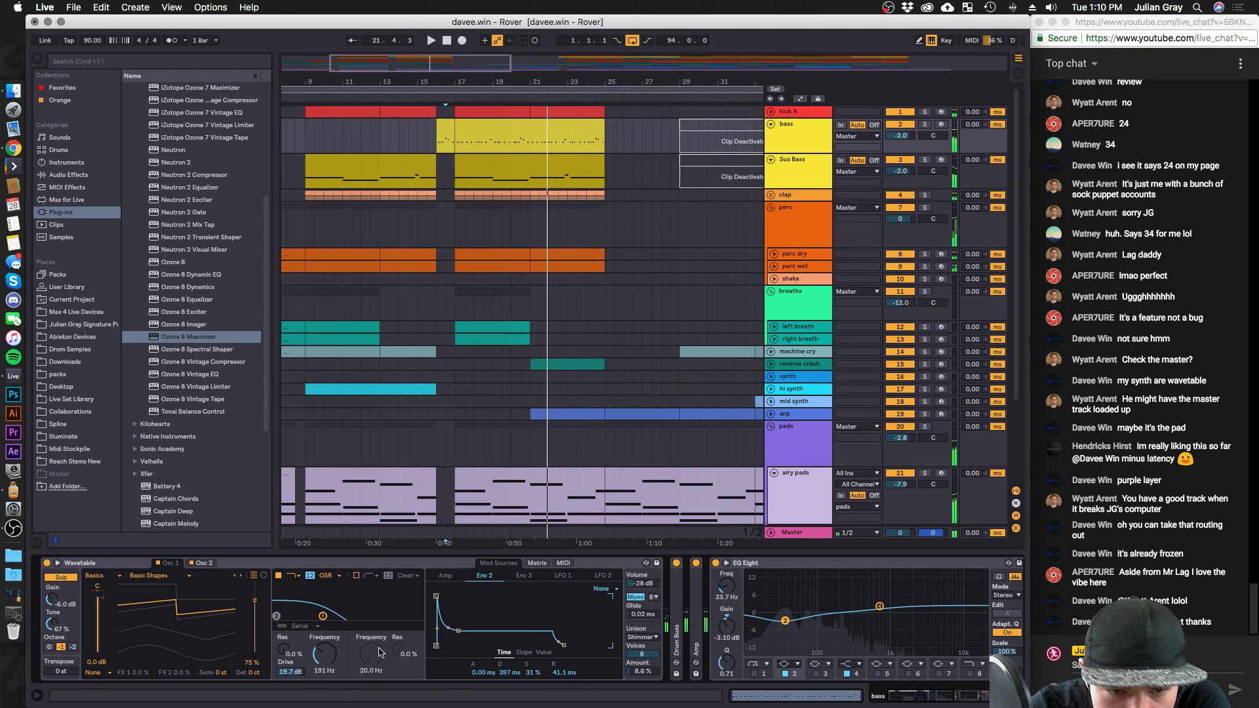
Solo the bass track during playback and examine oscillator 2's waveform views and wavetable choices.
click(215, 565)
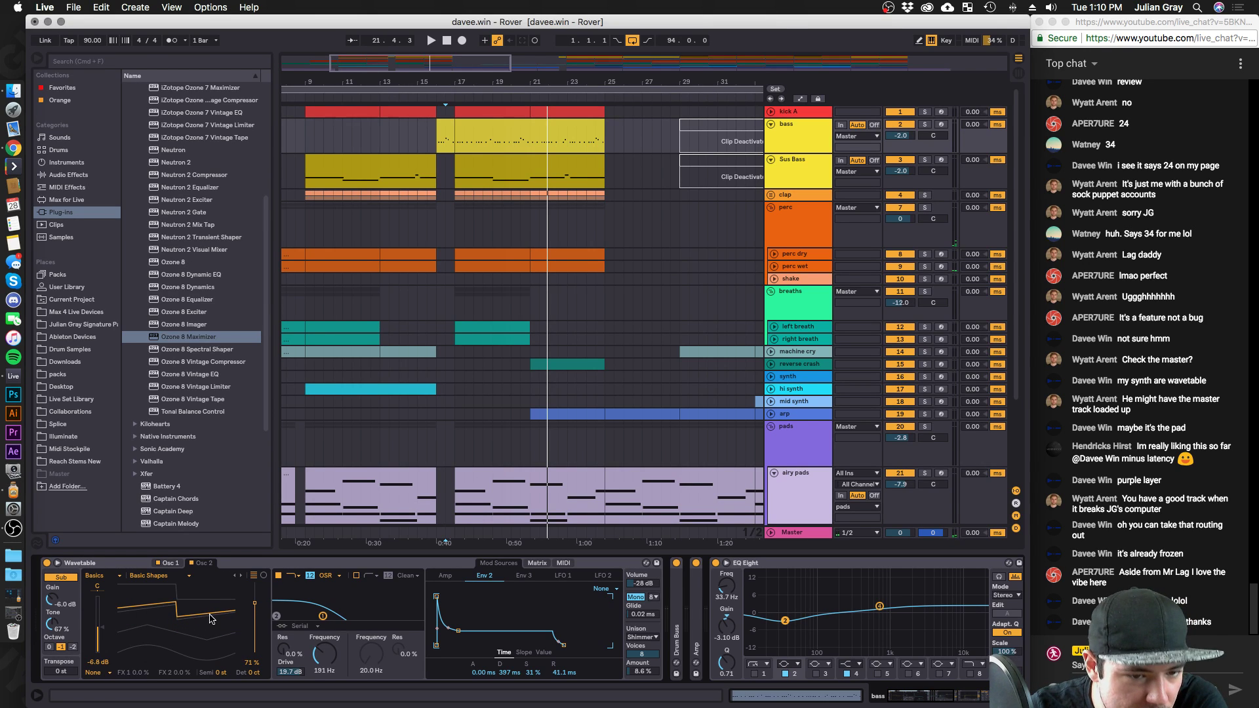
key(space)
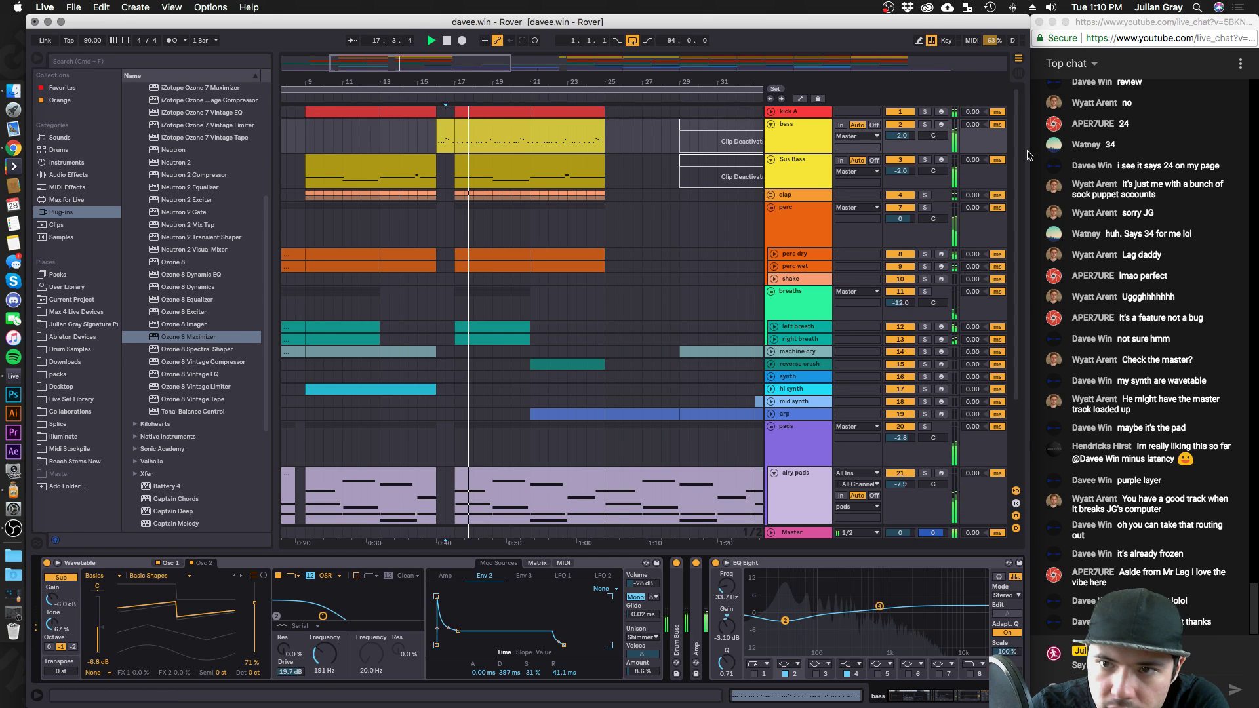
click(925, 124)
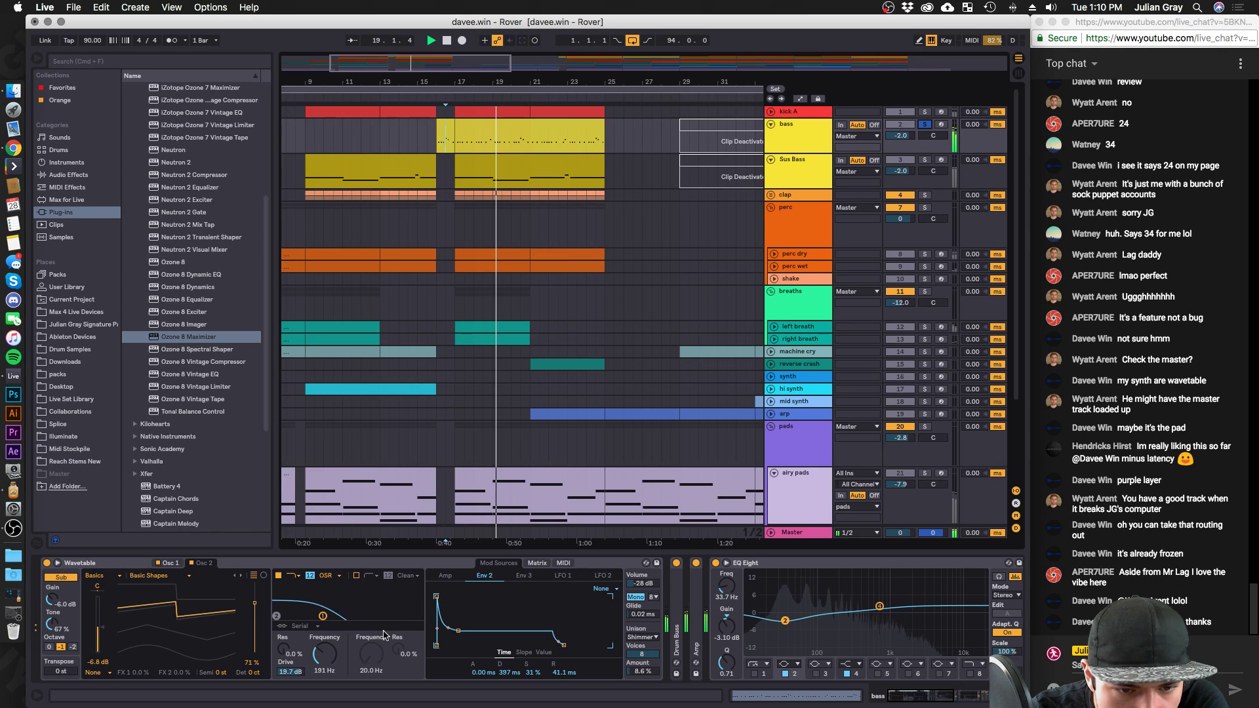
click(263, 575)
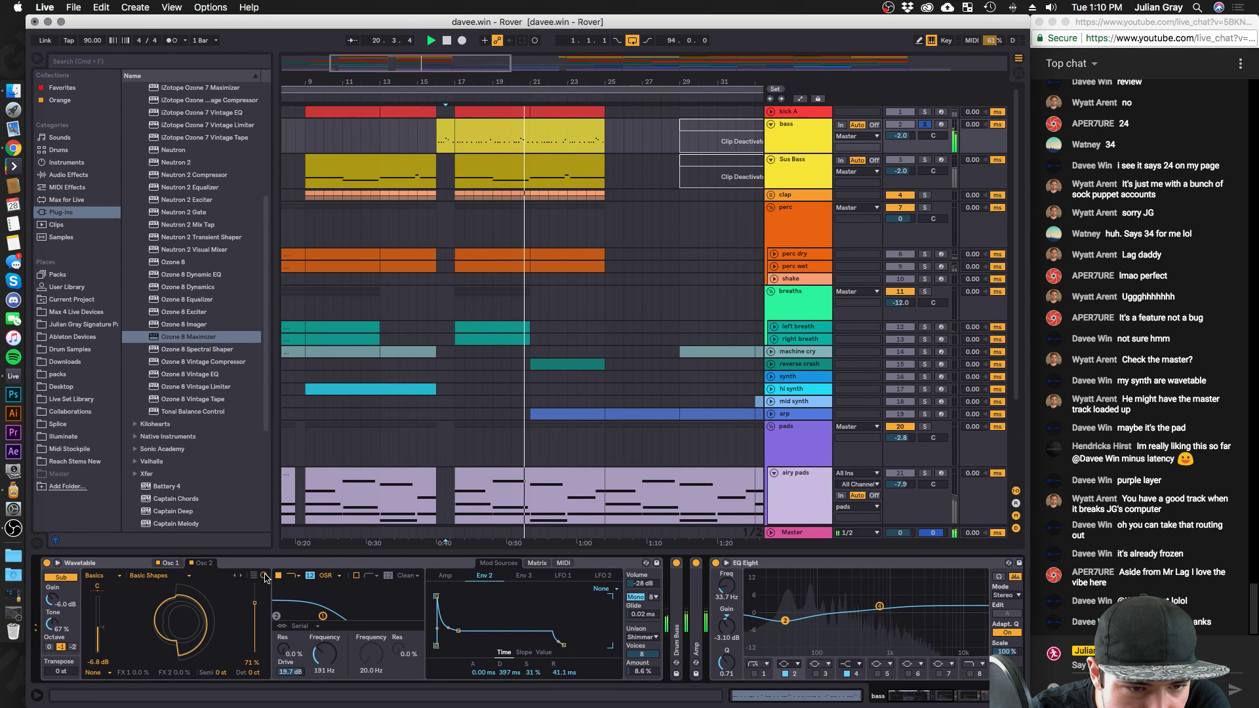
click(264, 575)
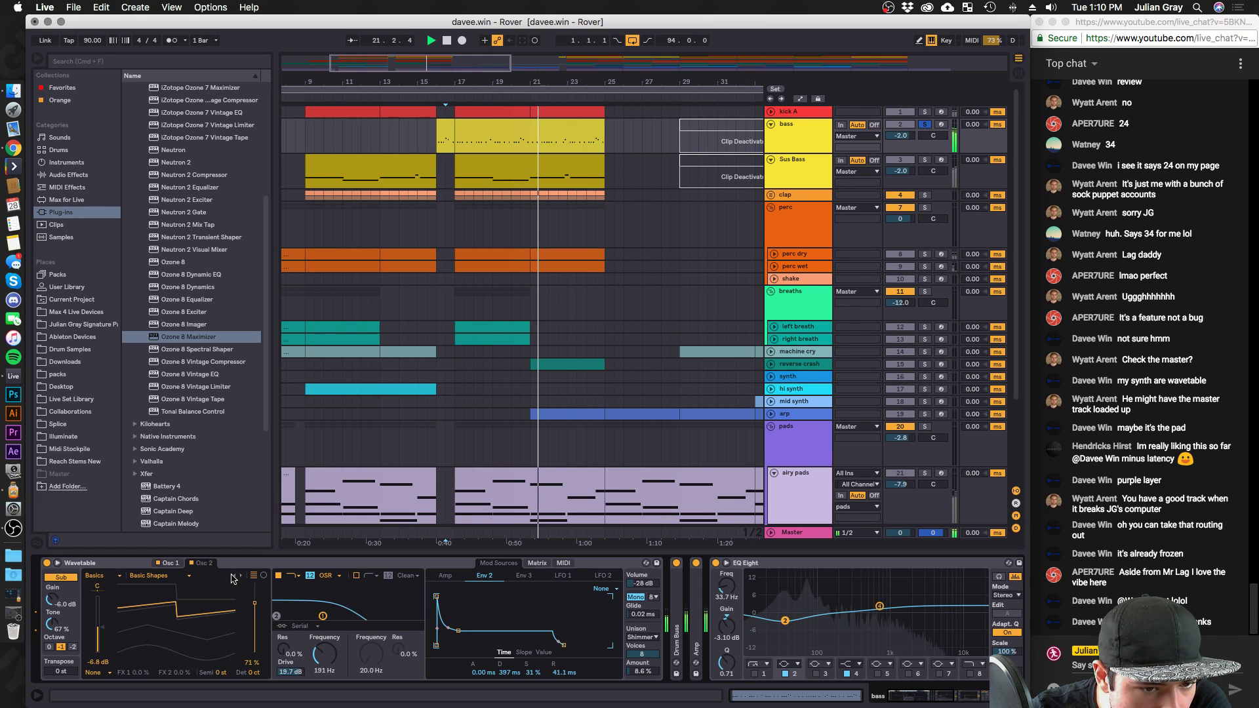
click(188, 578)
click(191, 578)
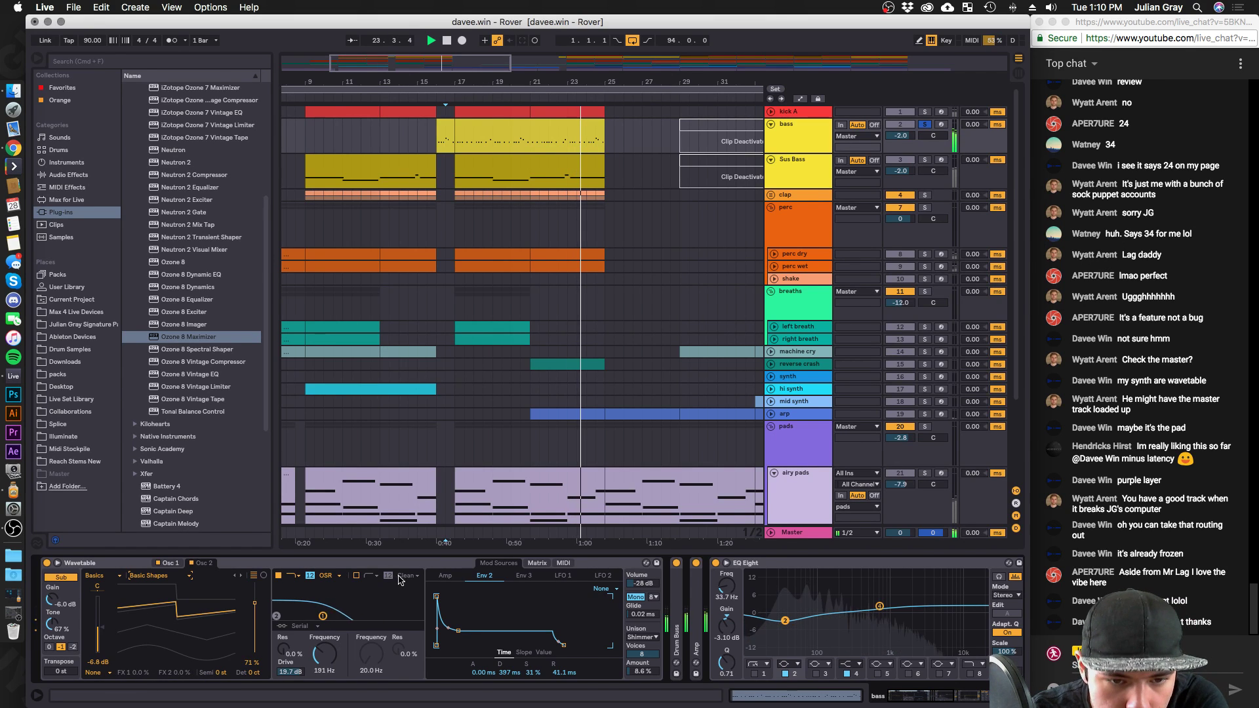
Set the bass Wavetable's Filter 1 frequency to 514 Hz and play the unsoloed bass in the mix from bar 16.
drag(324, 653, 324, 632)
click(435, 139)
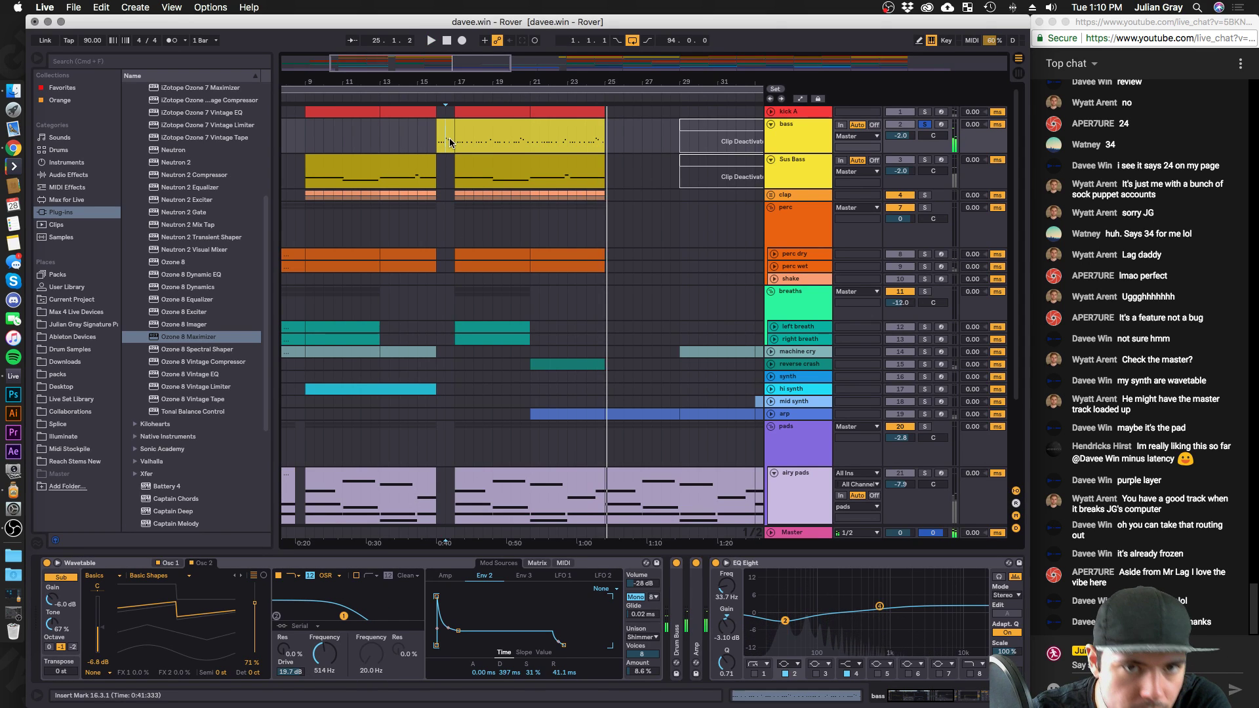
key(space)
click(924, 124)
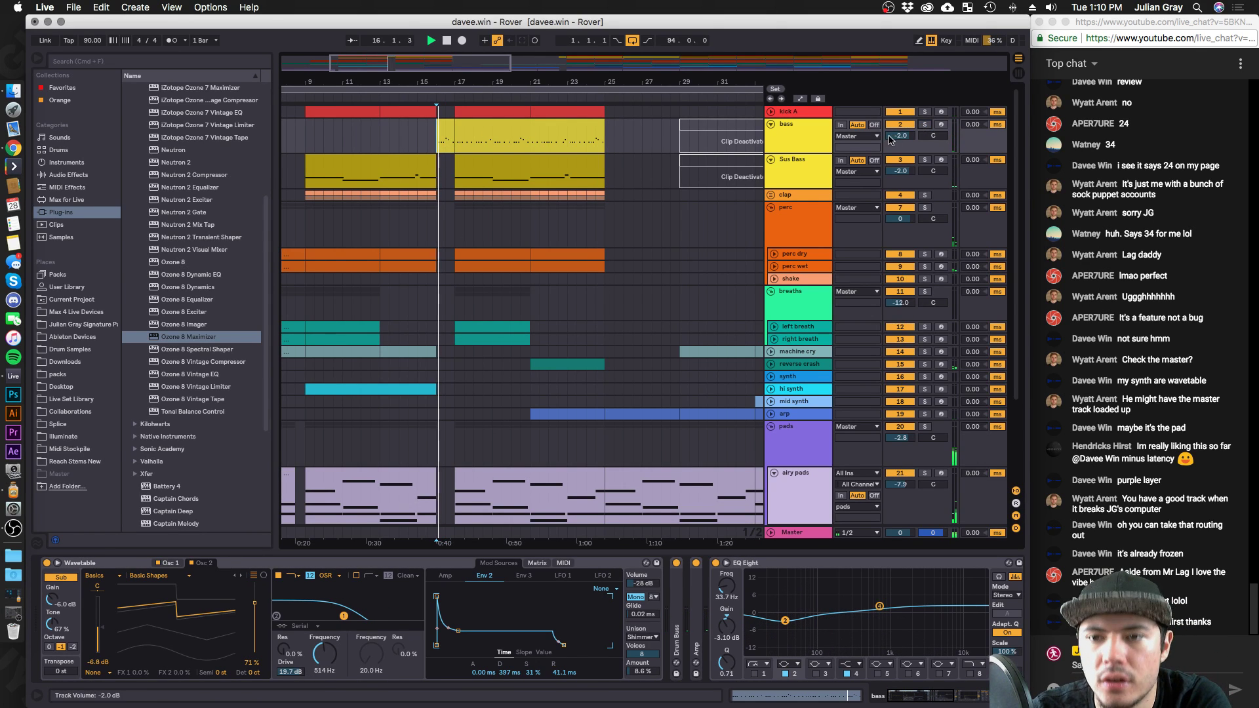
click(819, 135)
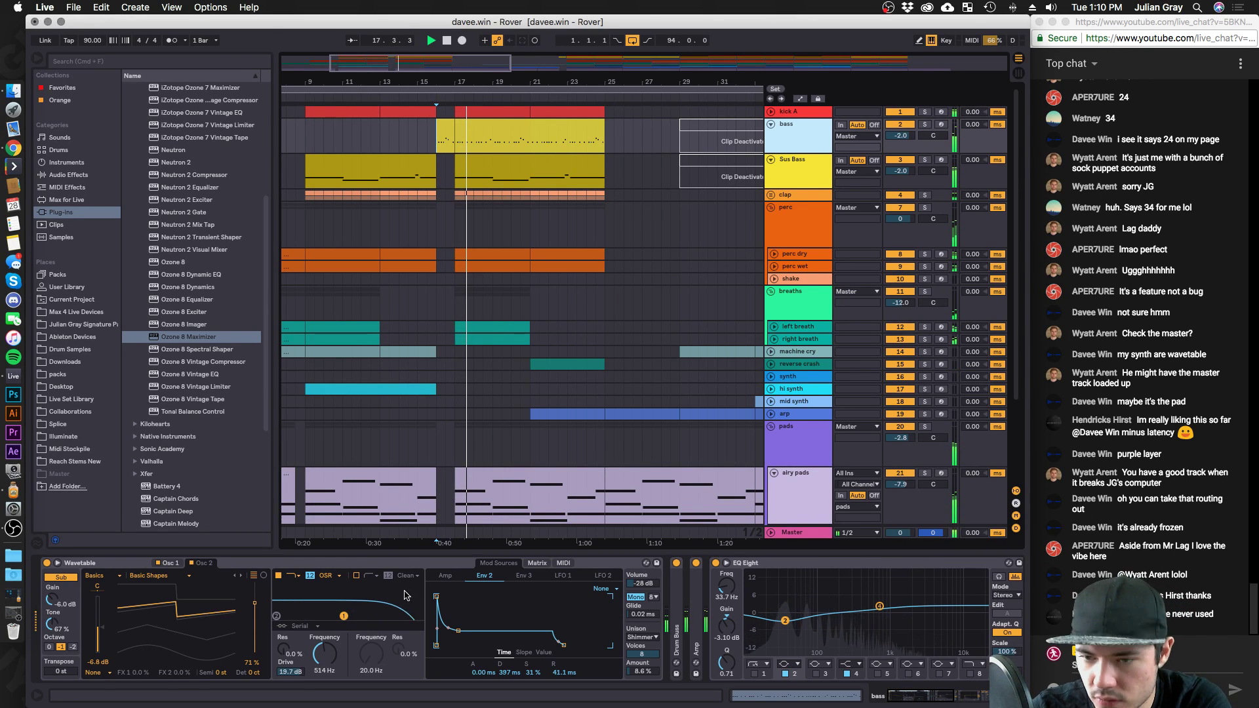
click(347, 606)
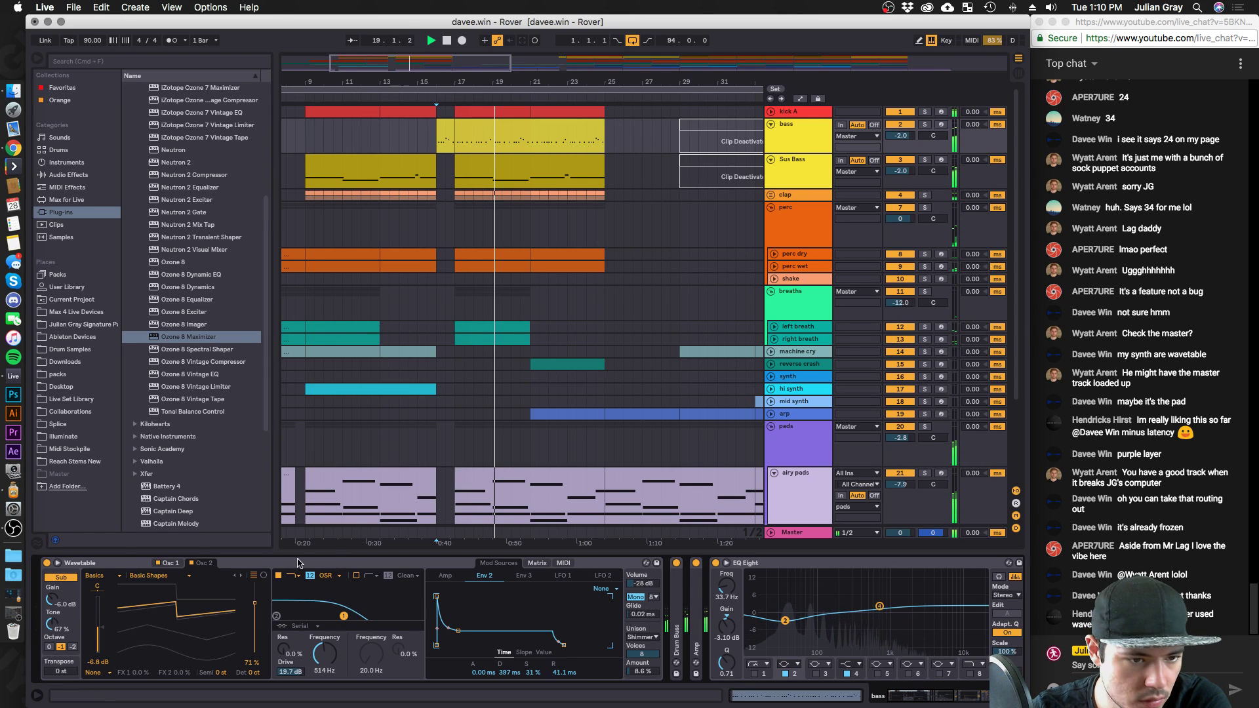
In the expanded Wavetable view, set oscillator 1's effect to Fm with an amount of 56%.
click(57, 562)
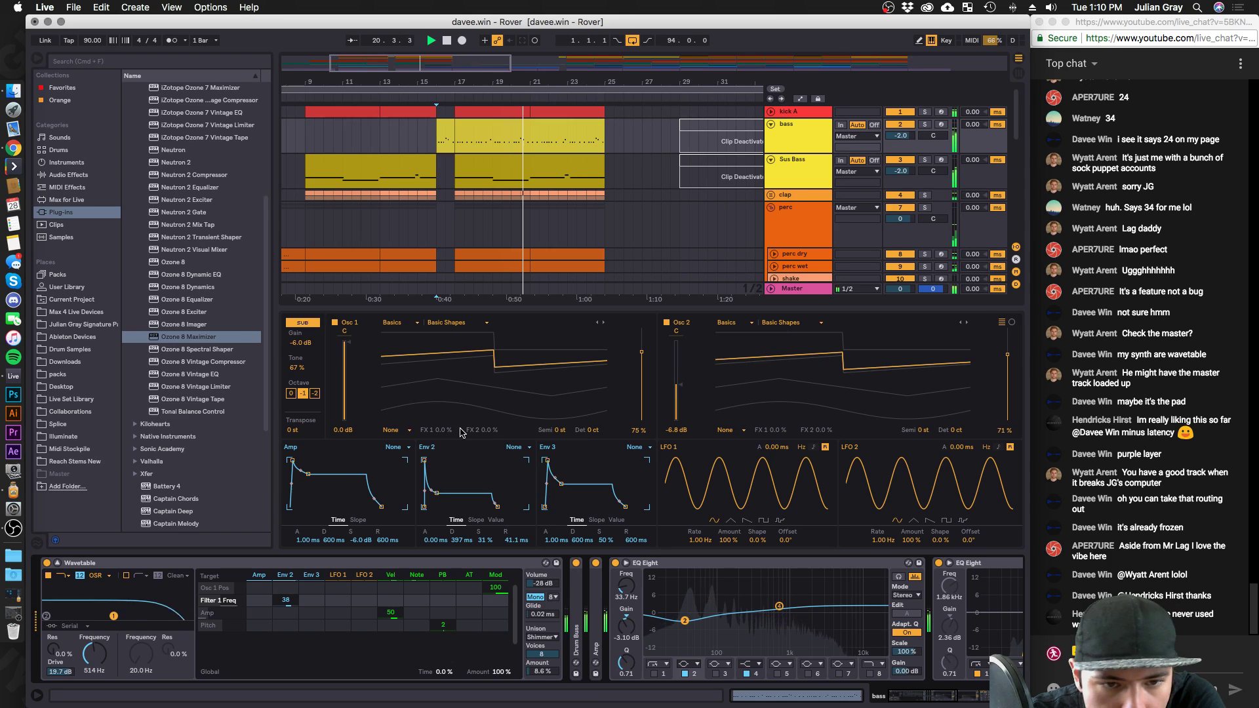
click(402, 431)
click(403, 431)
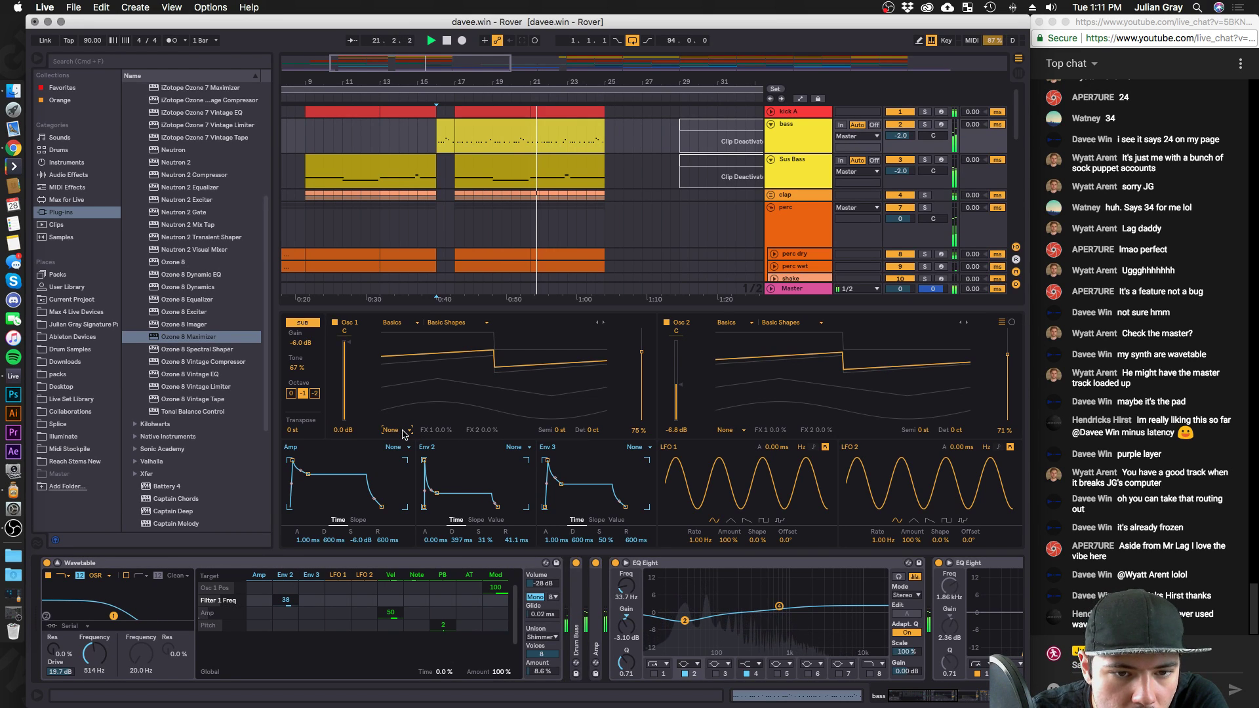
click(402, 431)
click(396, 448)
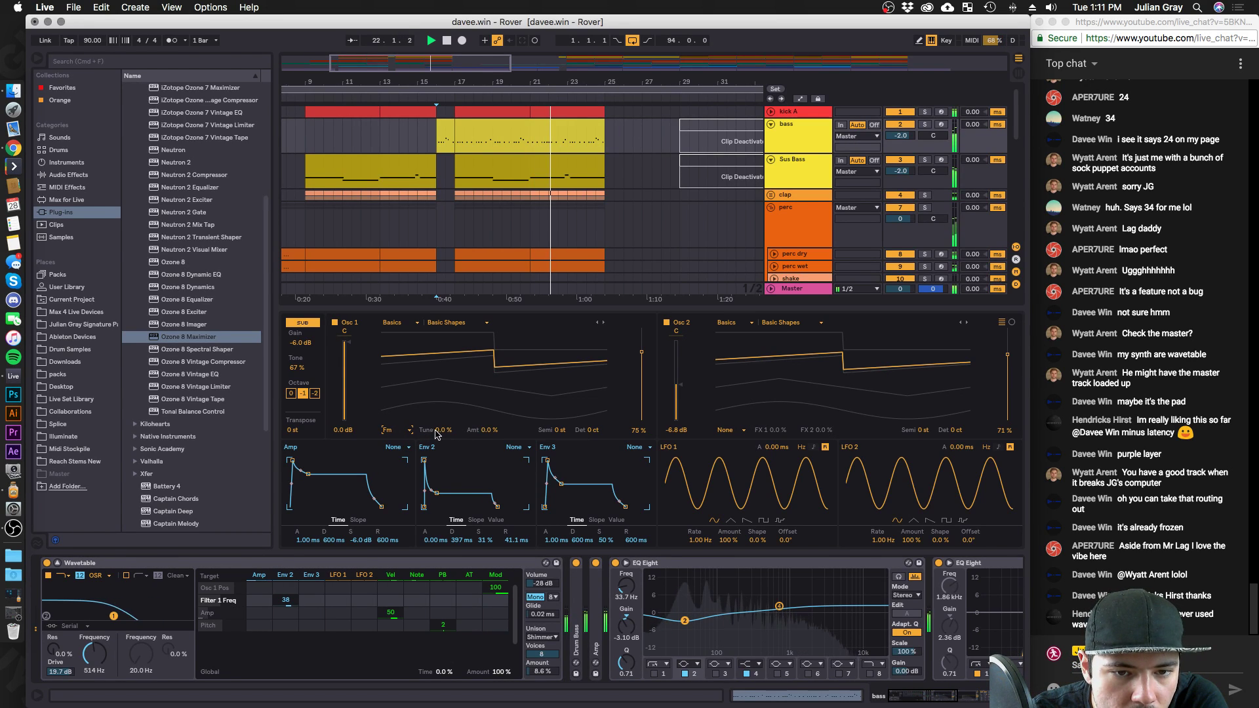
drag(485, 430, 485, 369)
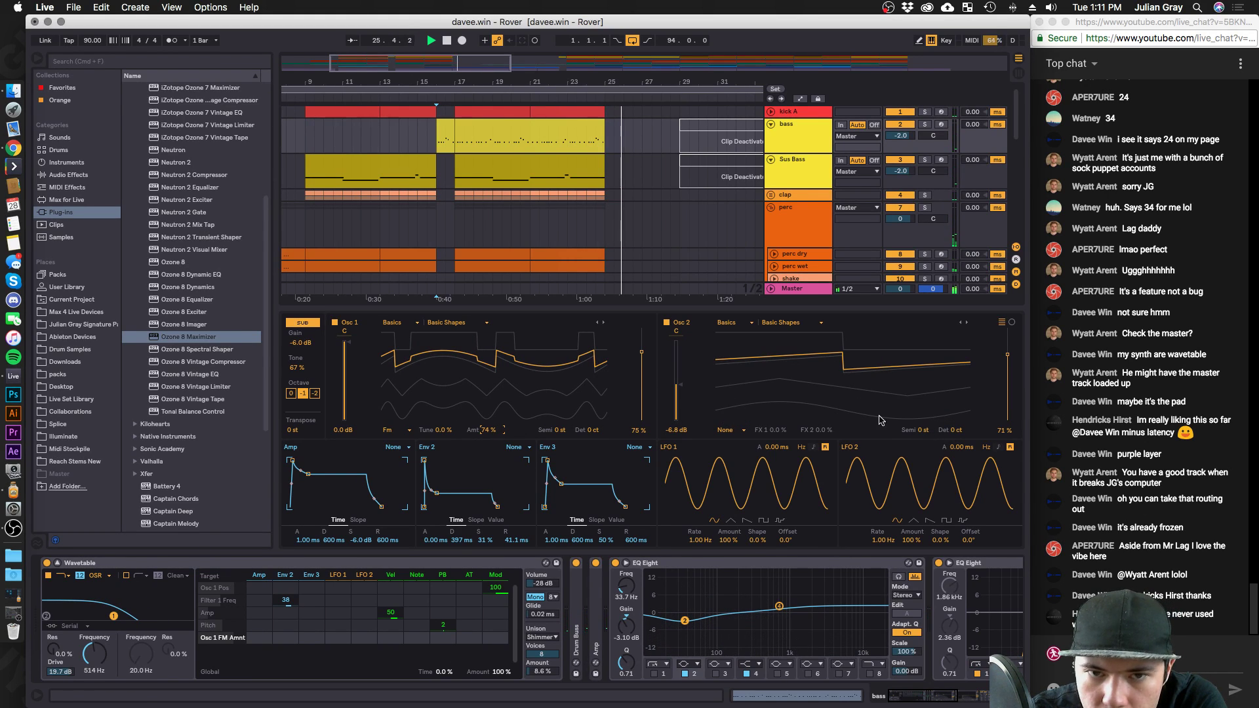
key(space)
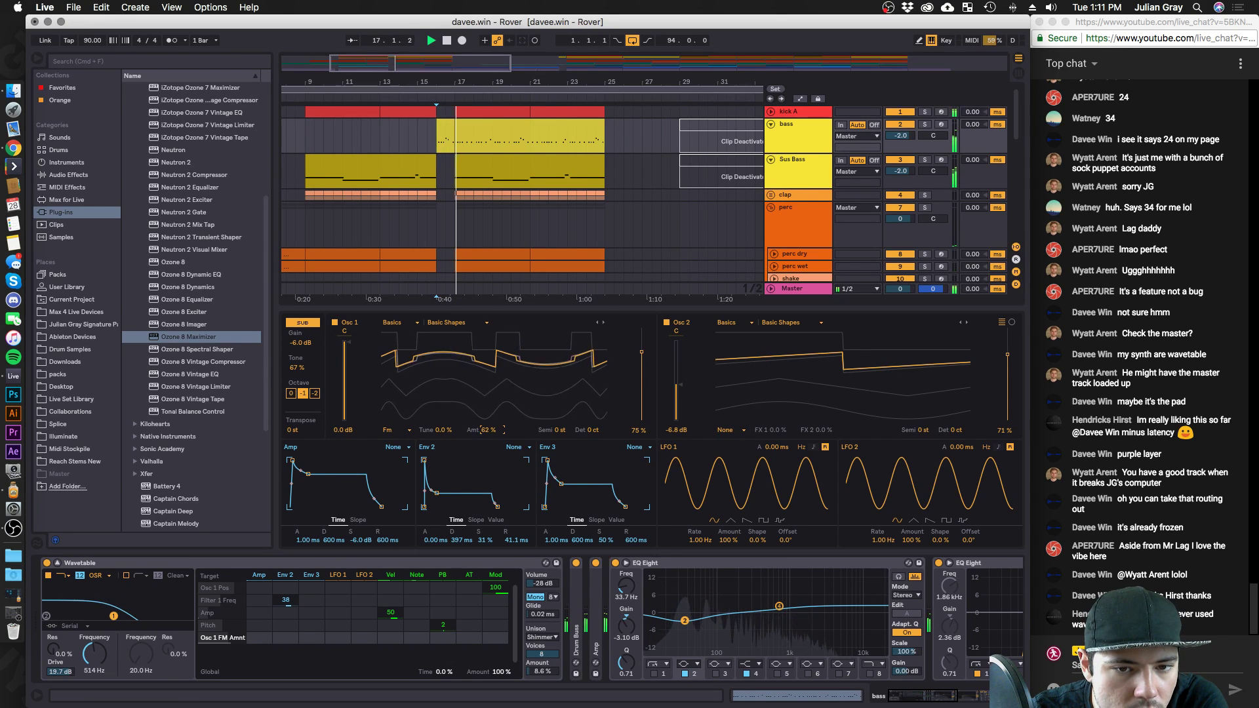
drag(479, 433, 478, 446)
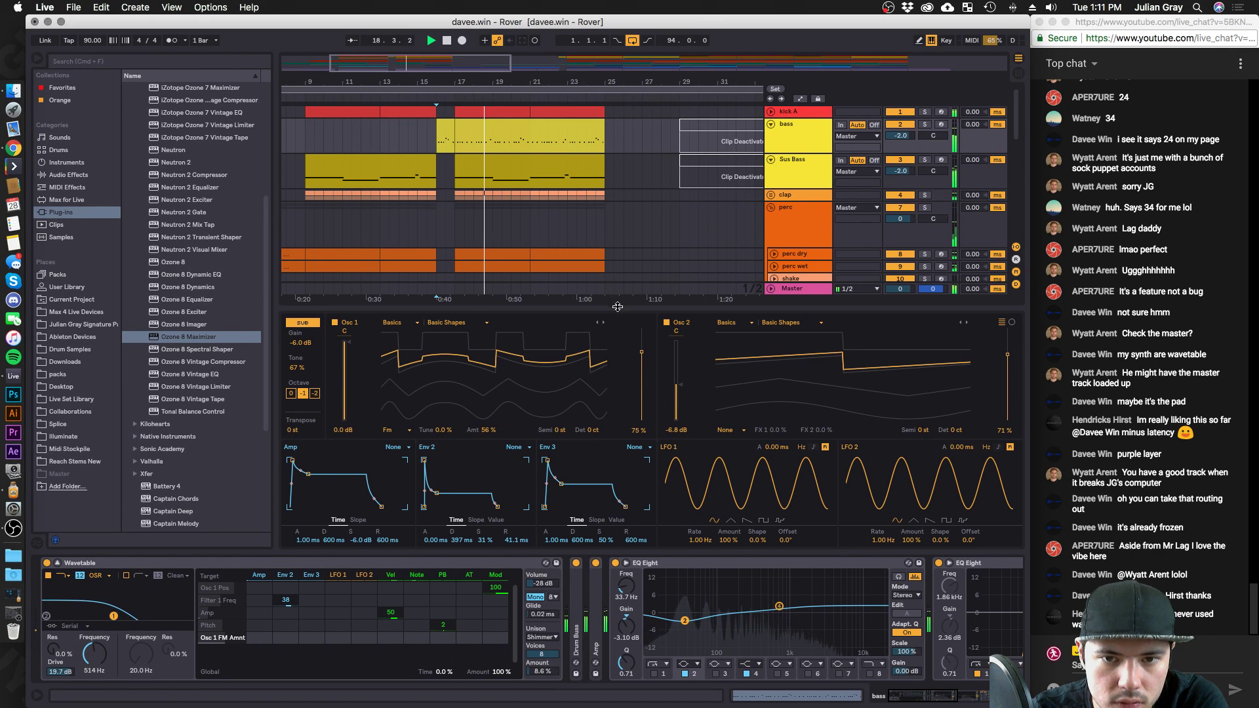
Insert a MIDI track, place it directly below Sus Bass, and load an empty Drum Rack onto it.
drag(617, 306, 618, 417)
click(420, 142)
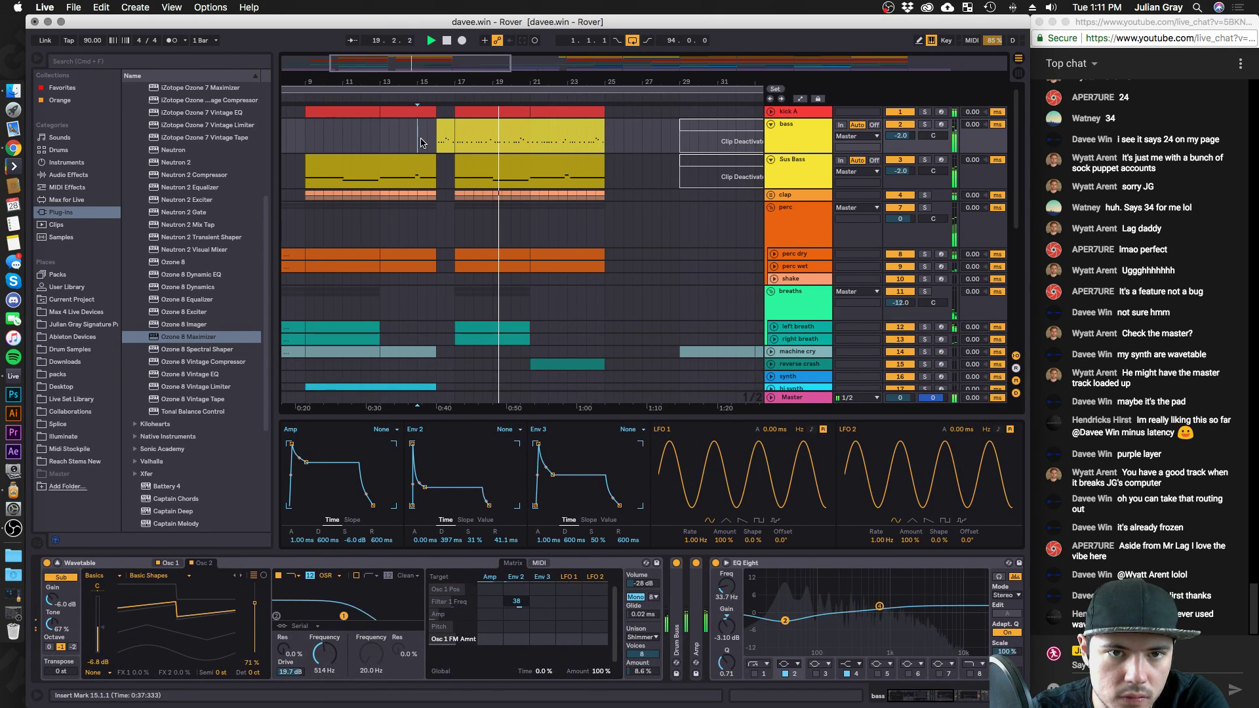
right_click(806, 134)
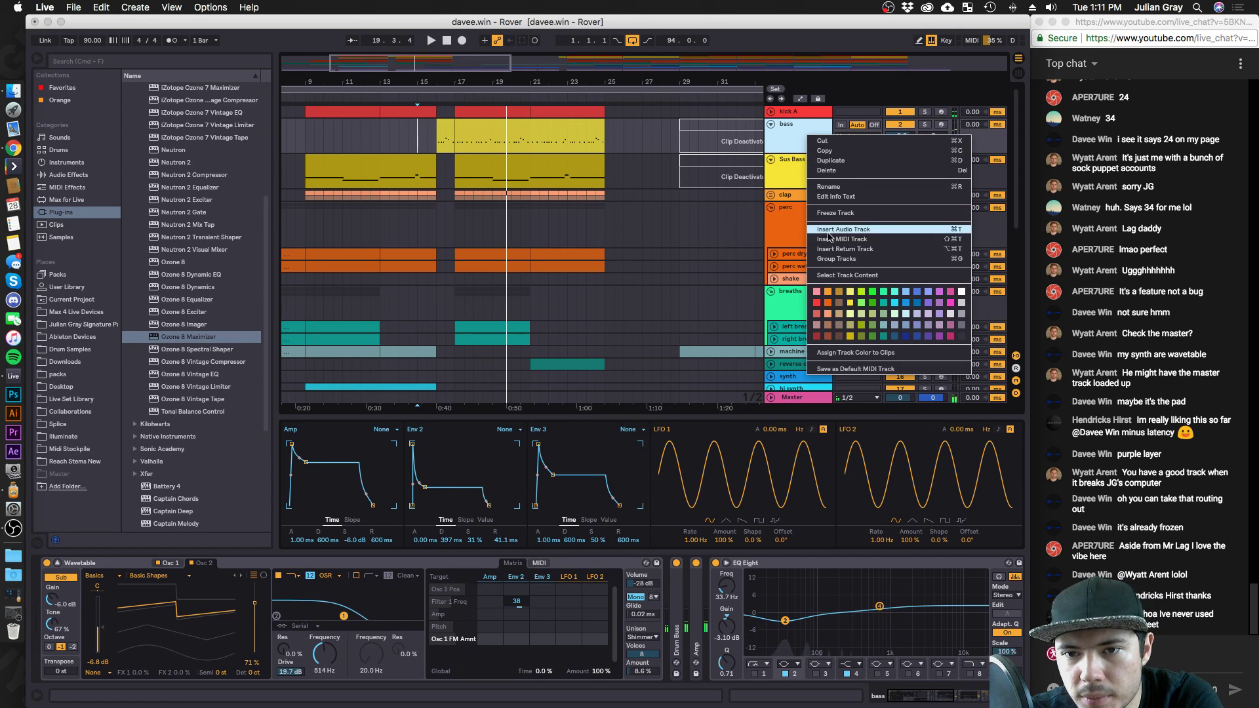
key(Return)
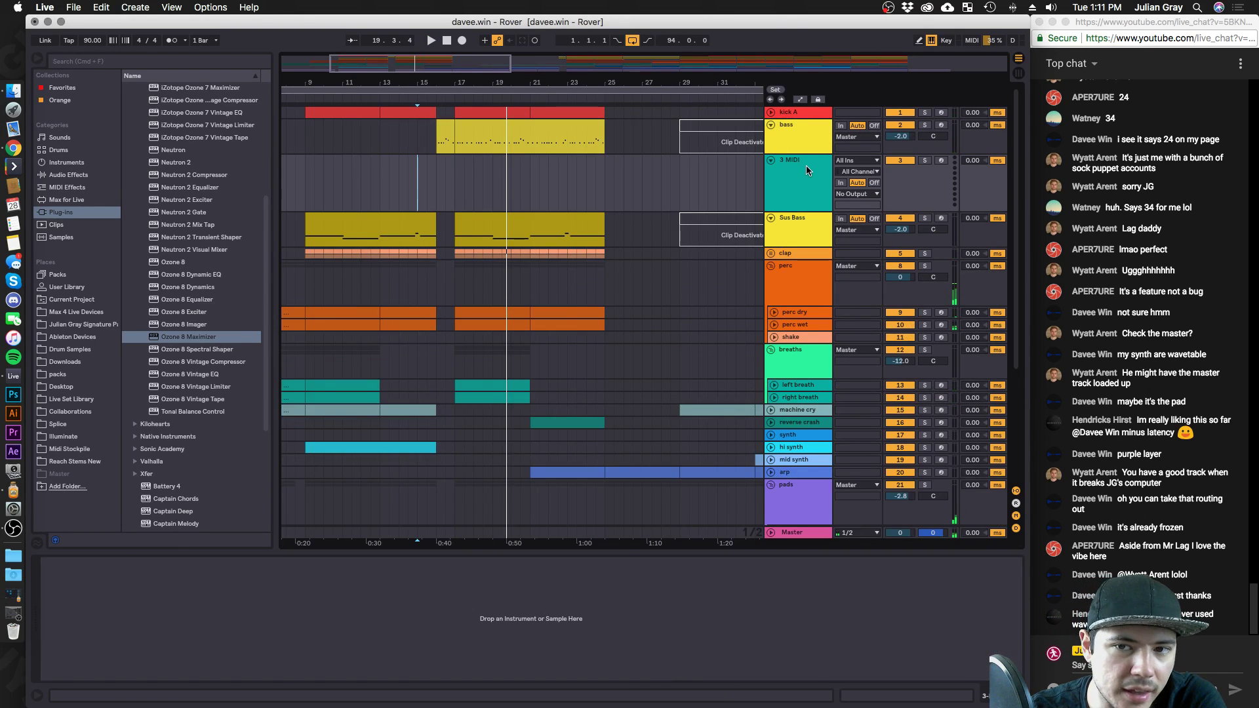
click(78, 151)
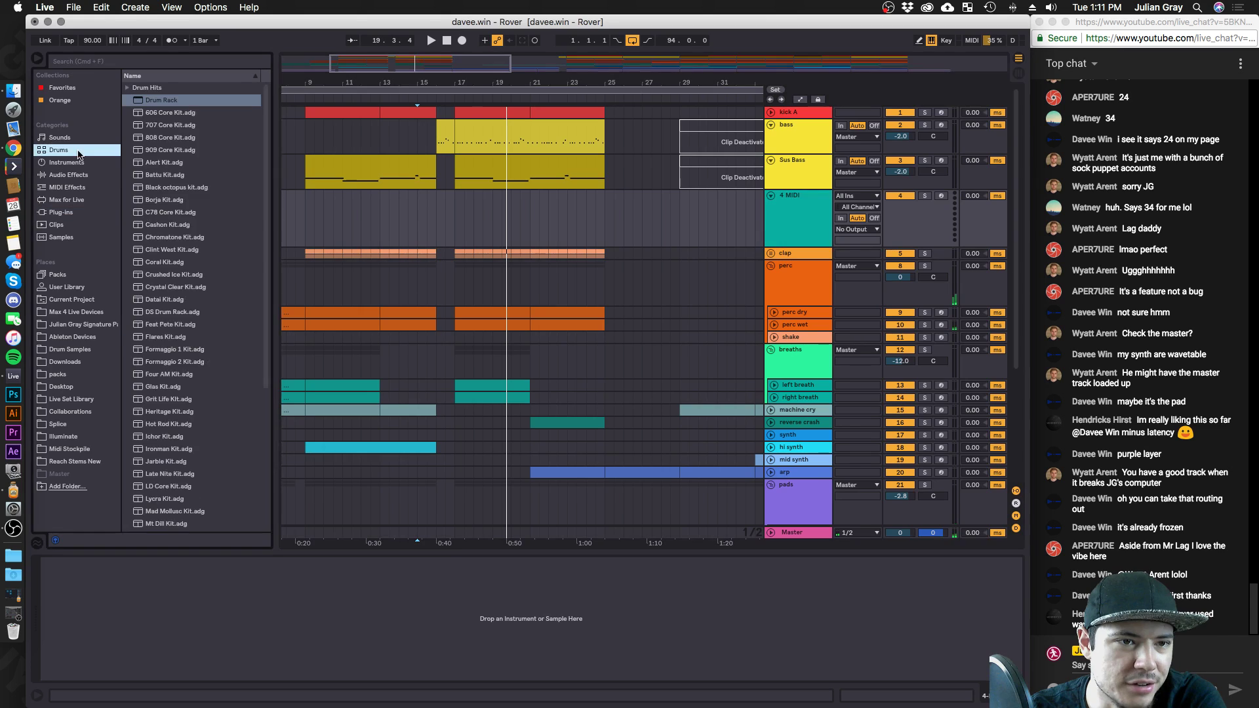
click(184, 98)
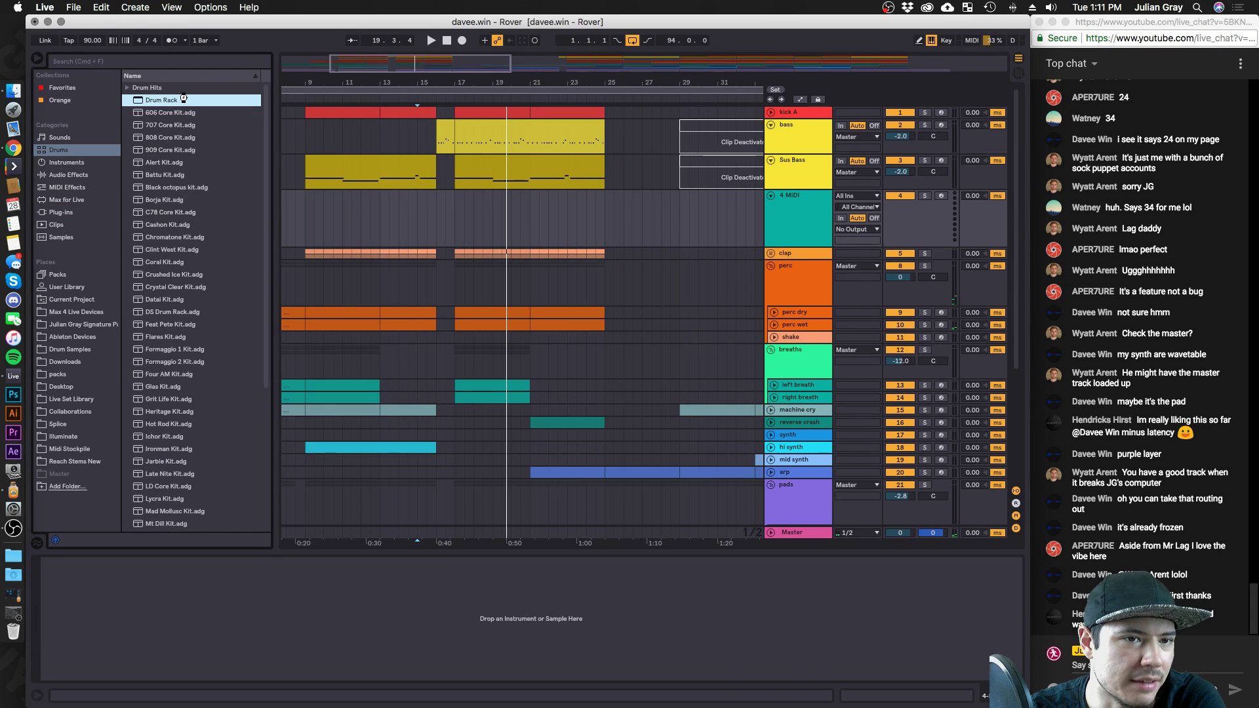
Browse the Black Octopus packs in the Drum Samples folder for suitable drum sounds.
click(69, 354)
click(149, 339)
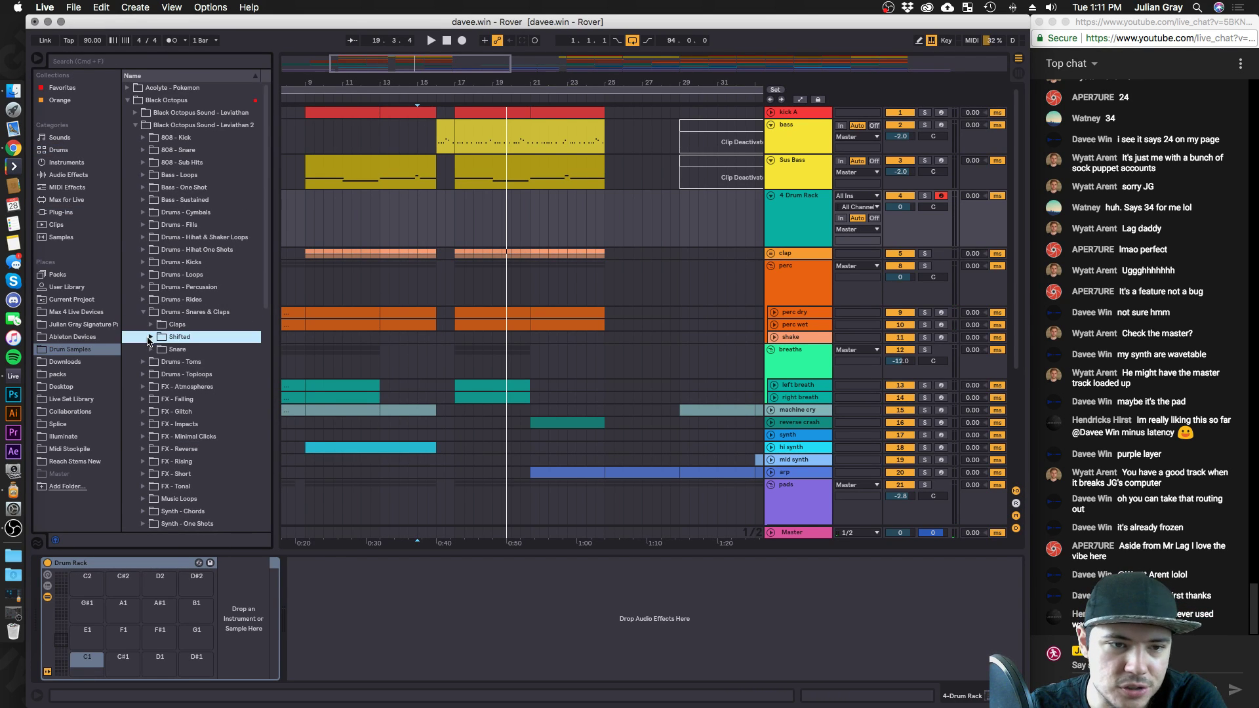
click(142, 312)
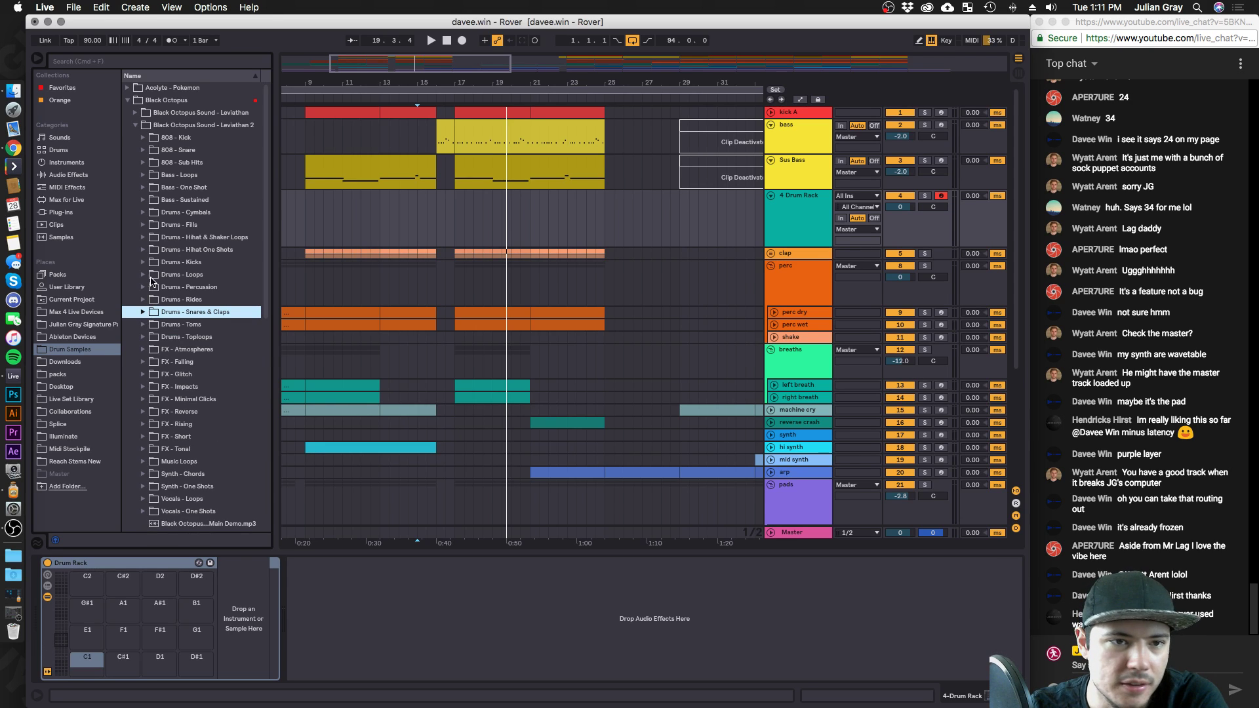
scroll(157, 315, down, 4)
scroll(157, 375, down, 2)
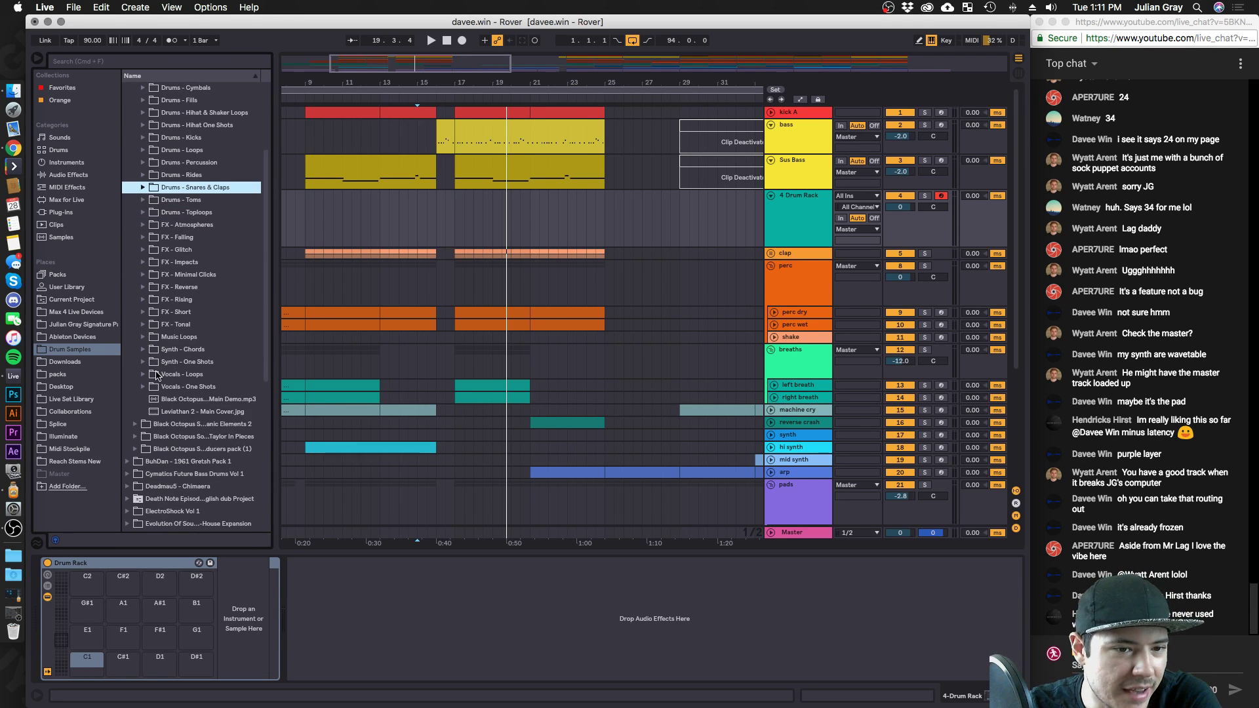
scroll(158, 375, up, 5)
scroll(166, 365, down, 8)
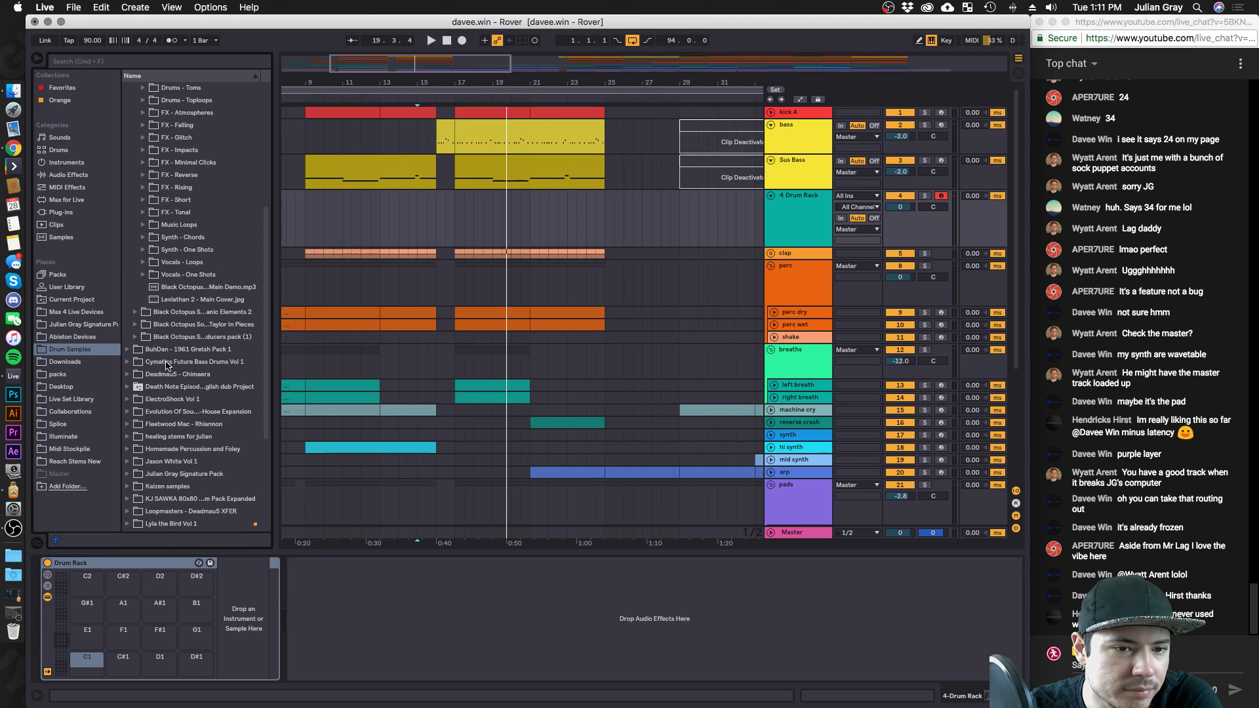
click(135, 325)
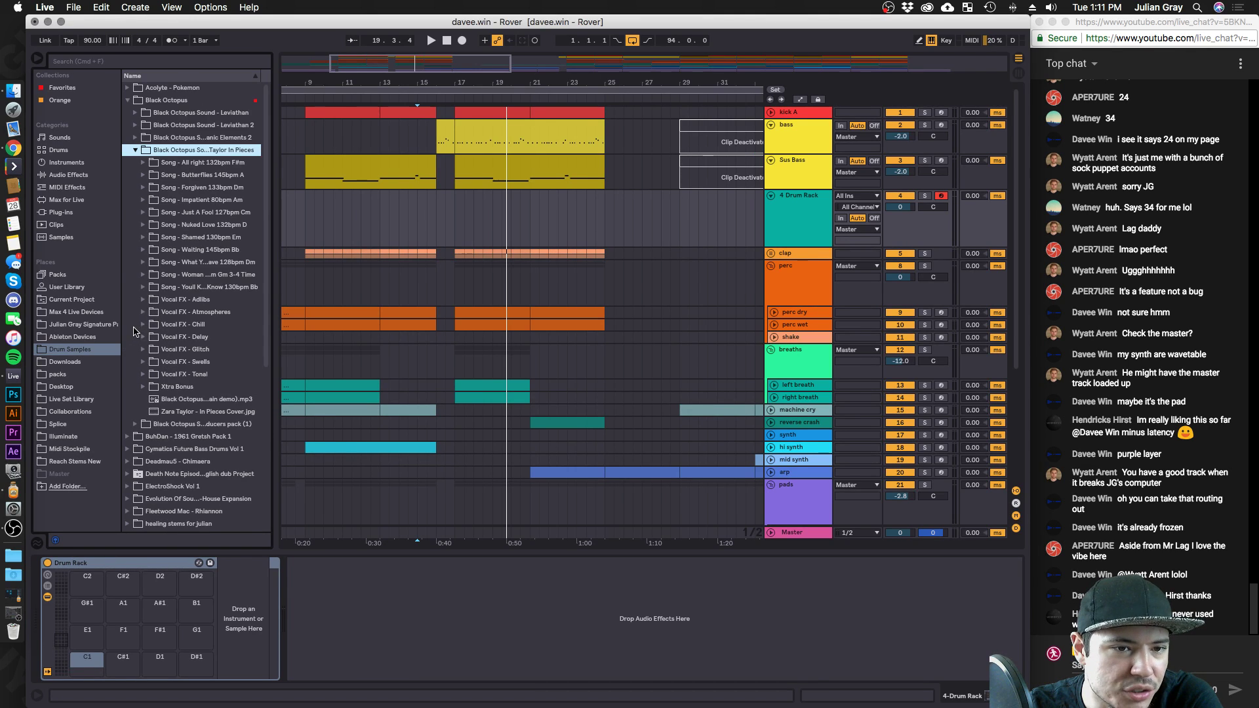
click(135, 150)
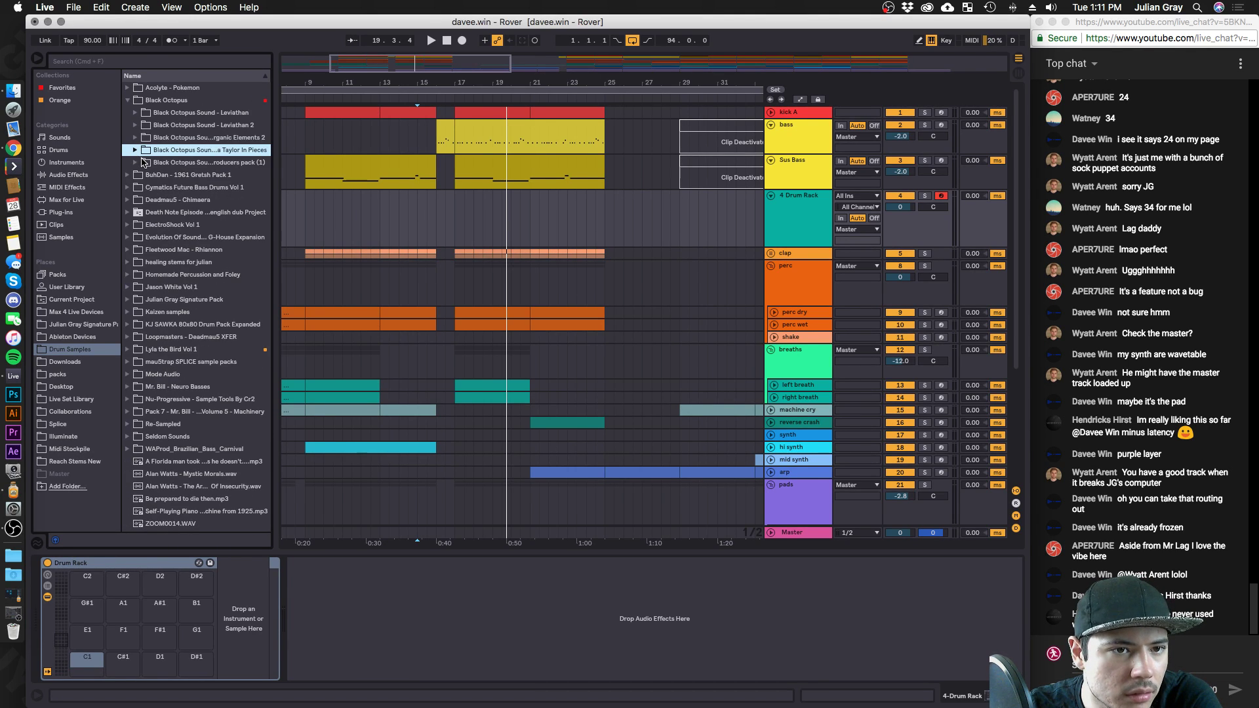
click(136, 164)
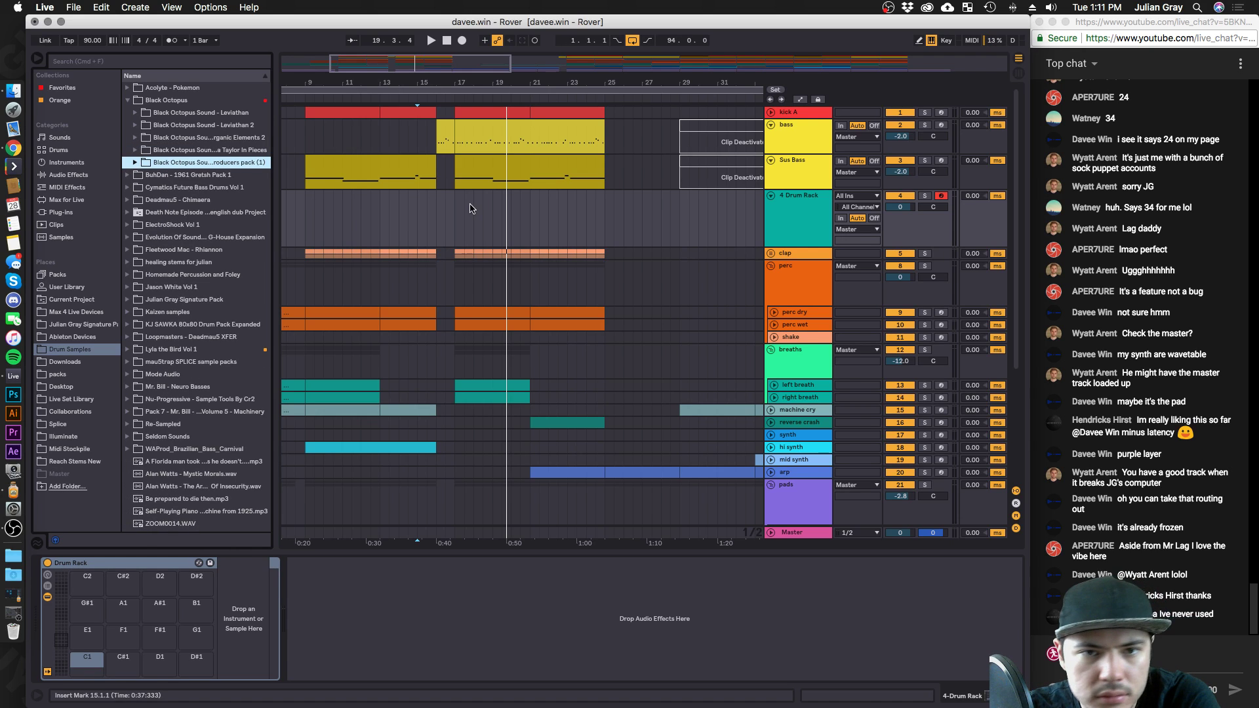
Audition ride samples in the Leviathan 2 Drums - Rides folder and load Lev2_Ride_06.wav onto the Drum Rack's C1 pad.
click(134, 126)
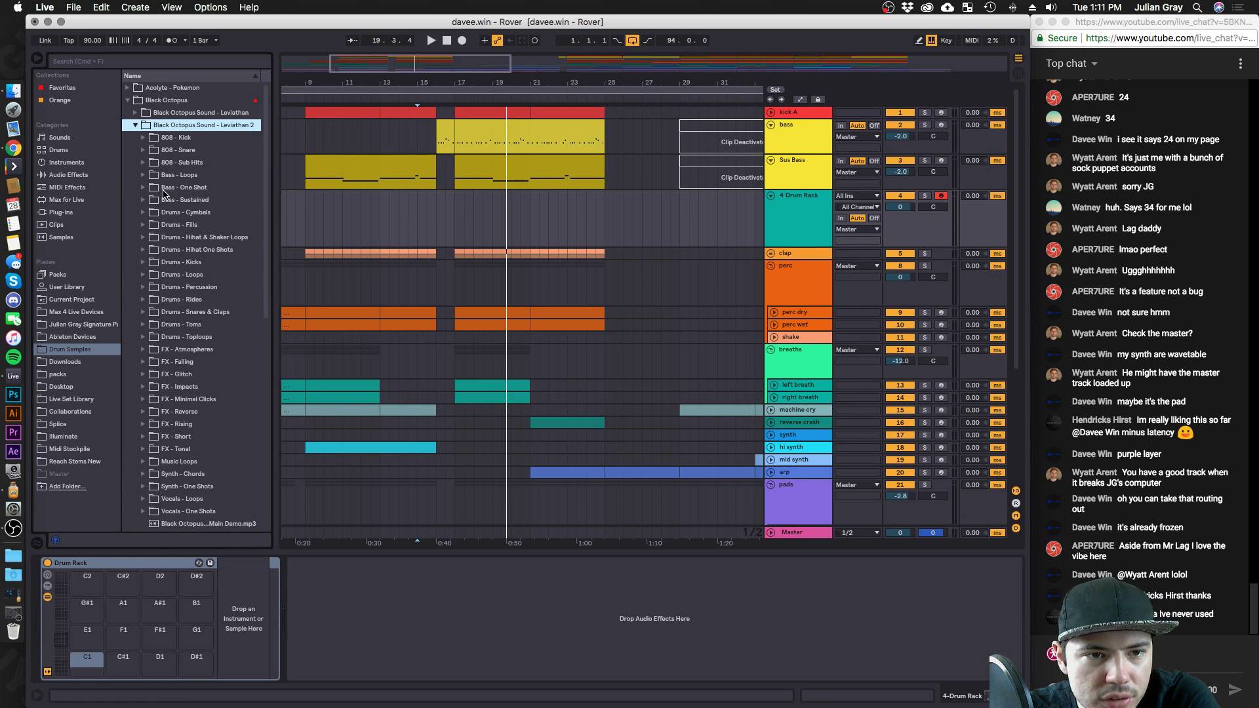
scroll(164, 192, down, 1)
click(144, 262)
click(192, 289)
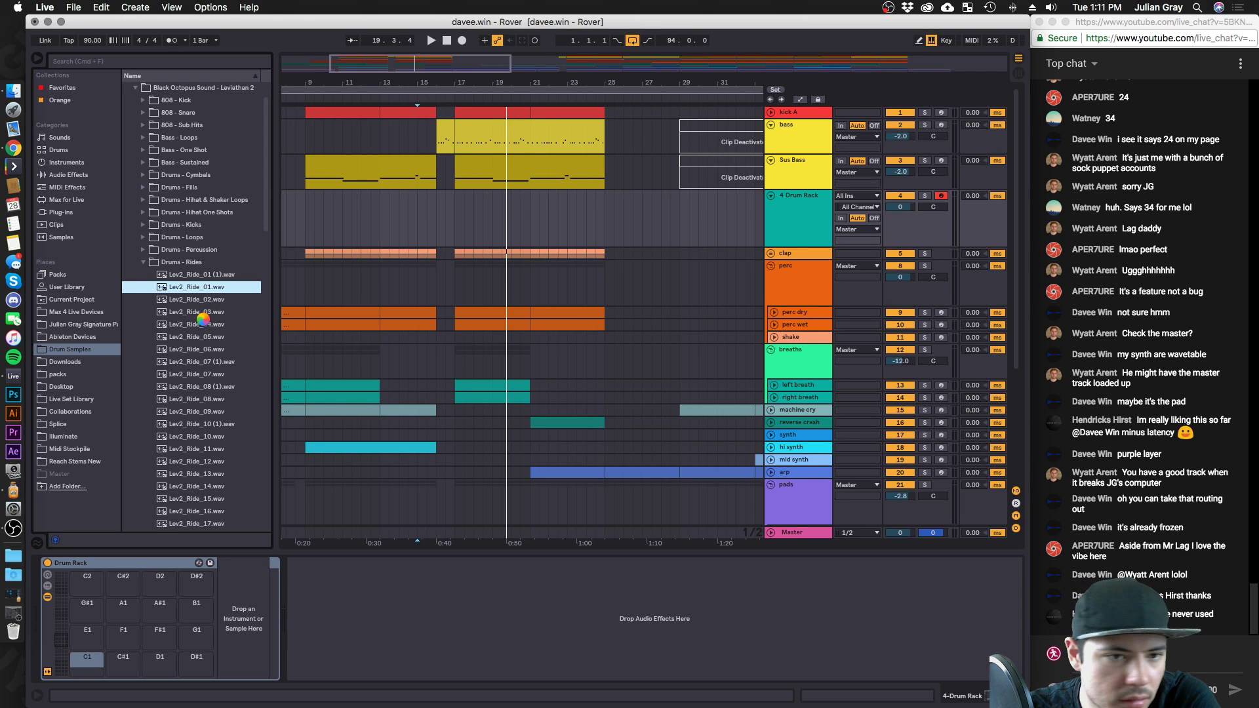
key(Down)
key(Down)
key(Down)
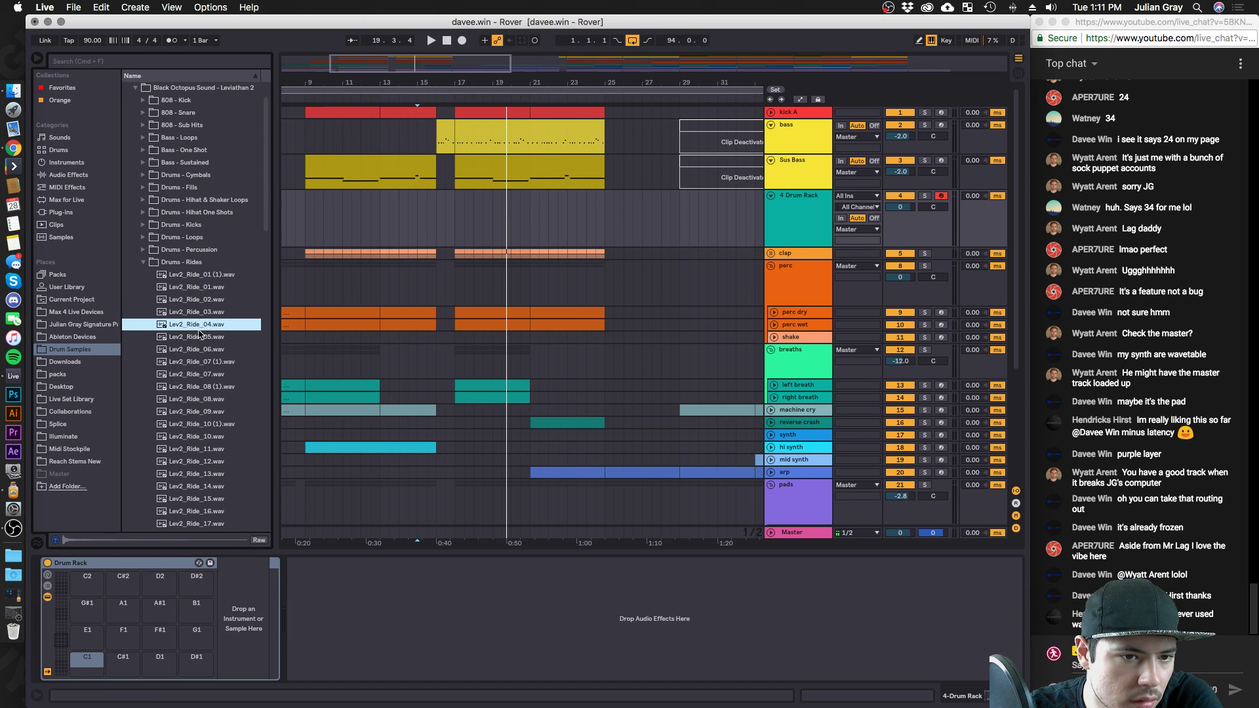
key(Down)
key(Down)
key(Down)
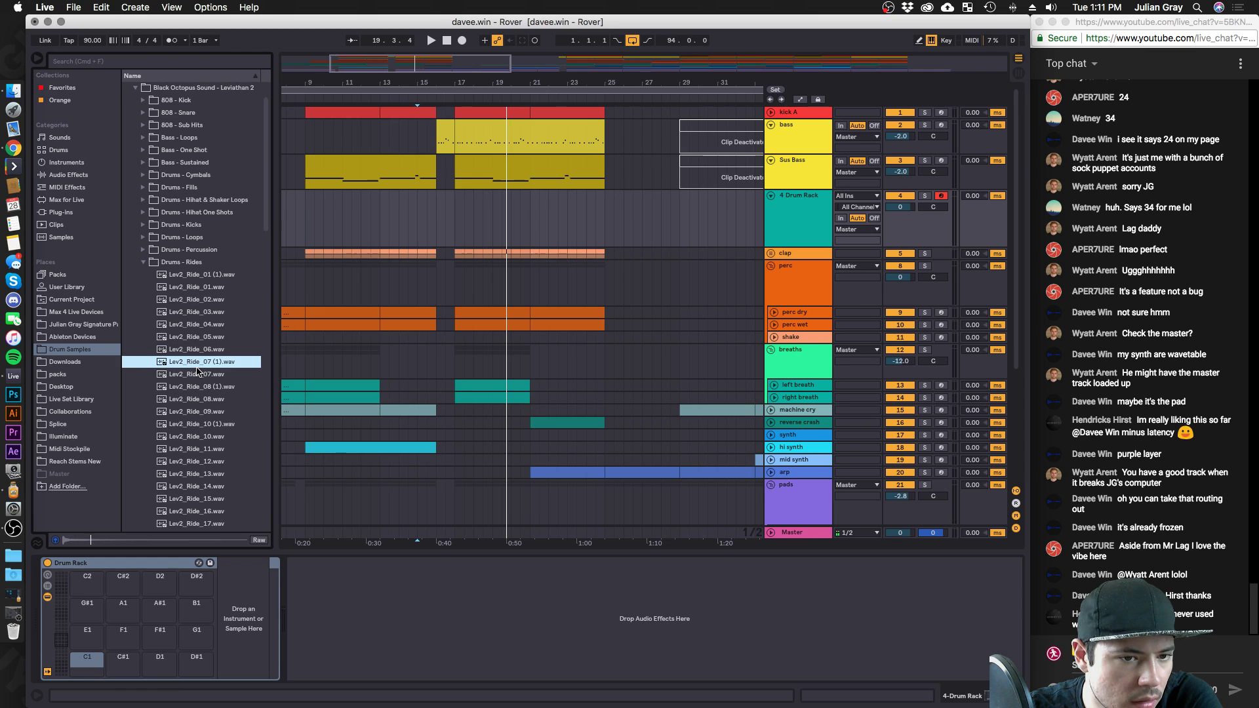
click(180, 353)
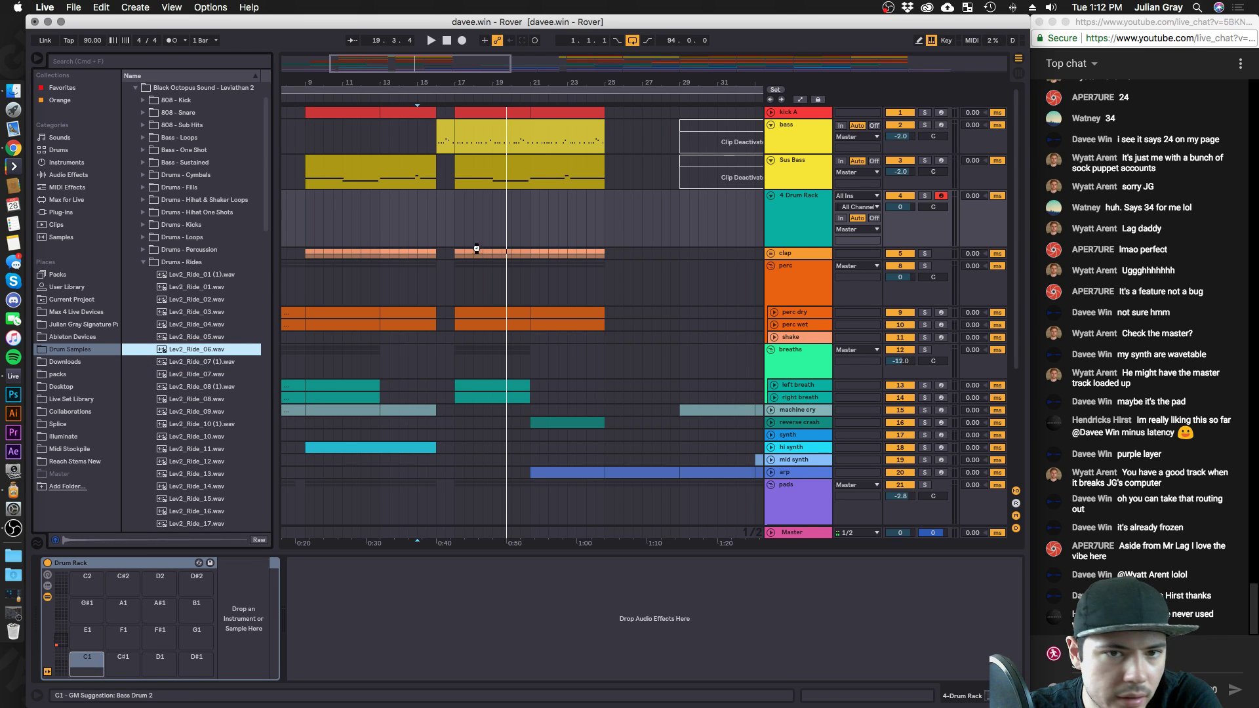
Create a MIDI clip from bar 17 to 25 on the Drum Rack track and place ride hits on the beats of its first bar.
drag(596, 224, 603, 225)
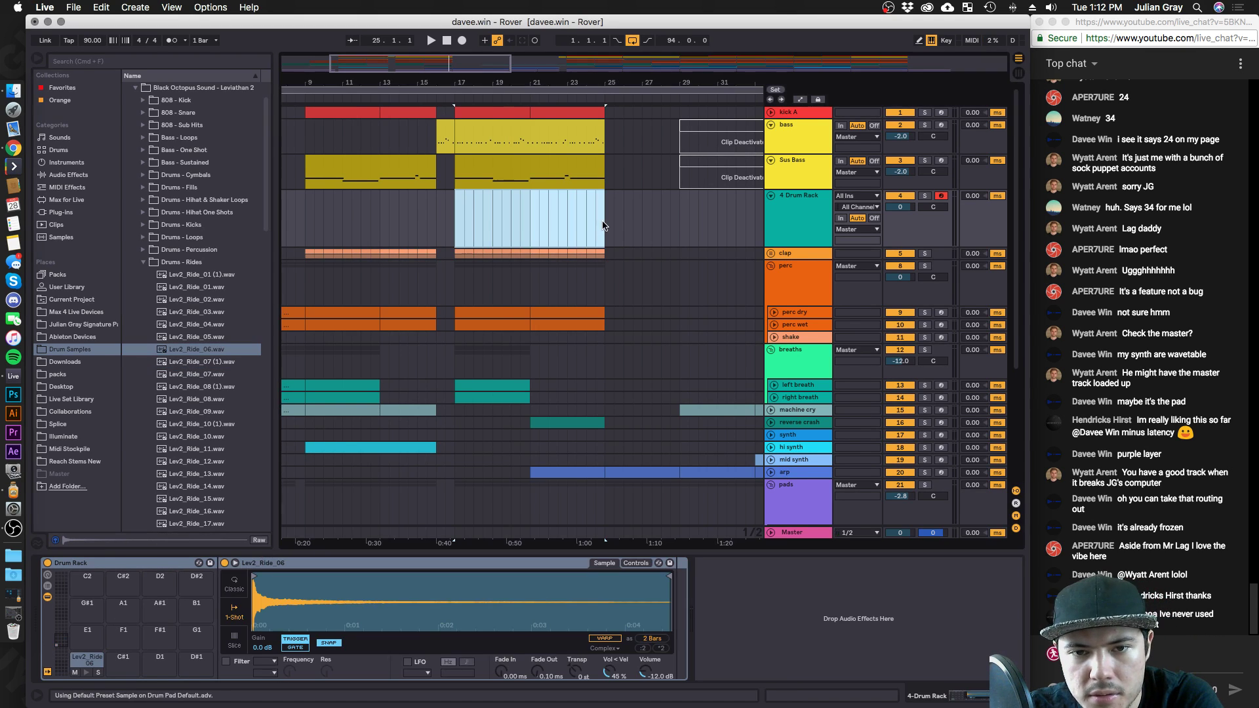
key(super+shift+m)
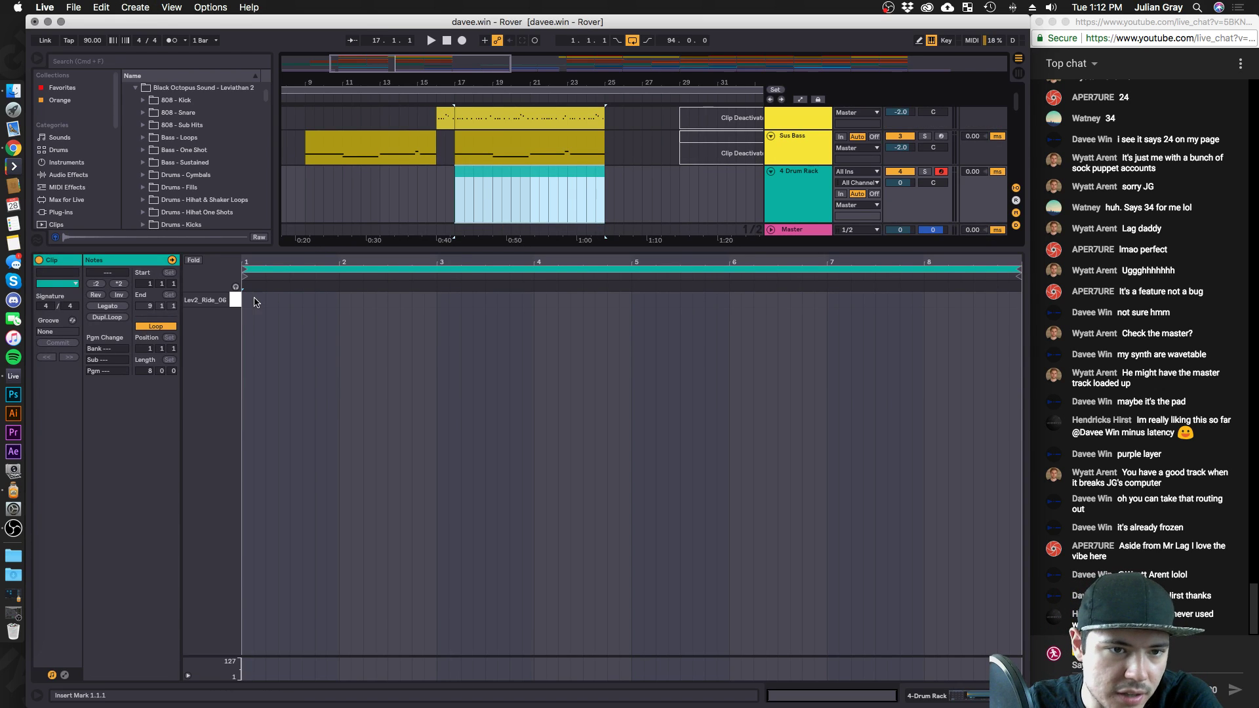
click(247, 300)
click(271, 299)
click(295, 299)
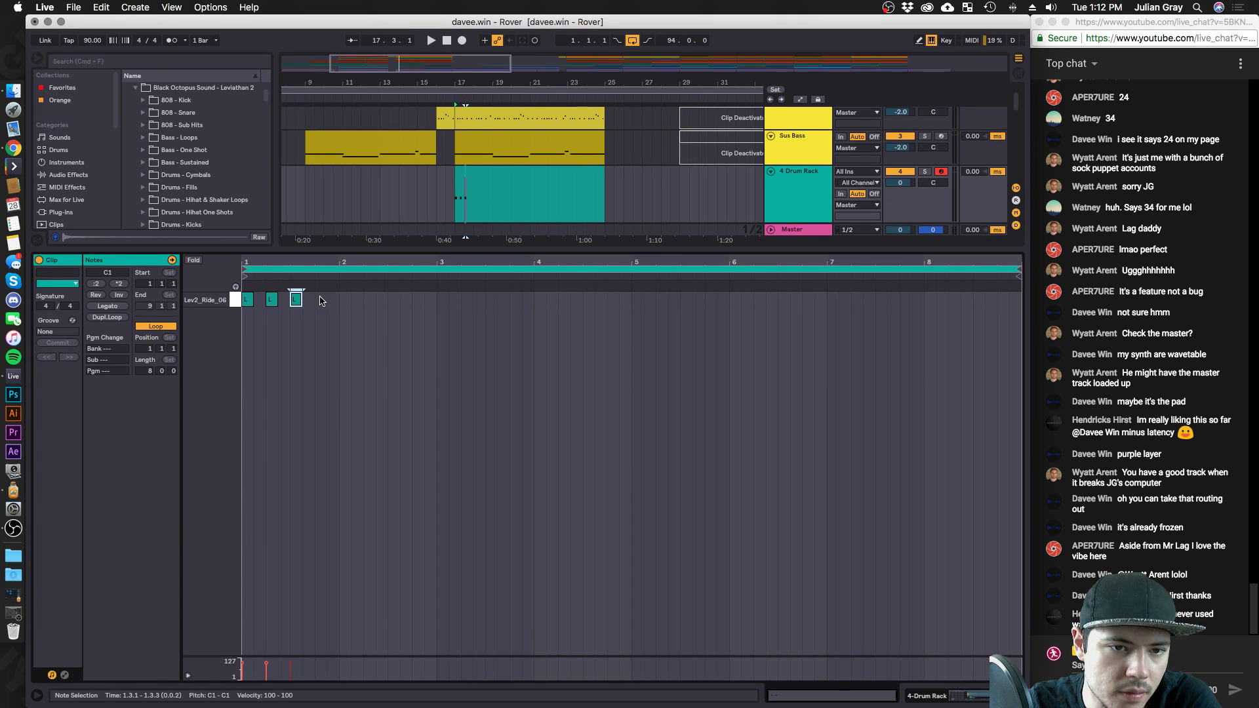
Duplicate the first bar's ride notes through the remaining bars of the eight-bar clip.
drag(341, 300, 243, 300)
key(super+d)
key(super+d)
key(super+d)
key(super+d)
key(super+d)
key(super+d)
key(super+d)
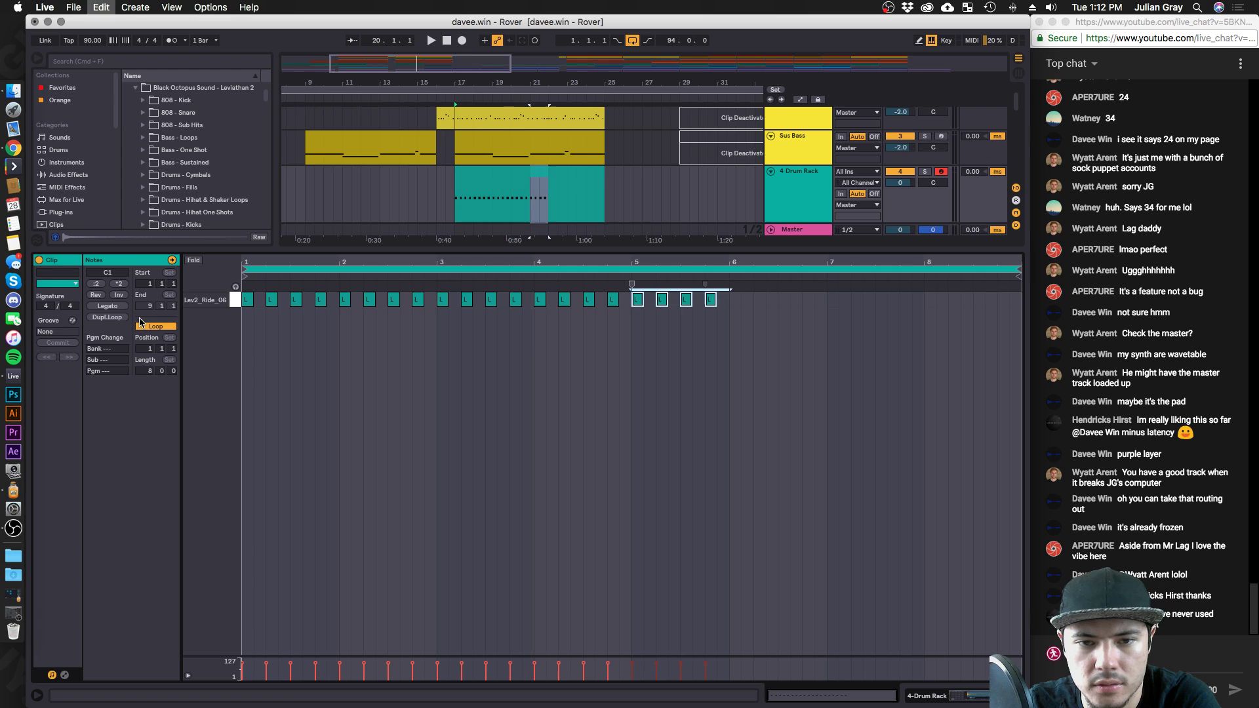
Set the Drum Rack track volume to -9.9 dB during playback and transpose the ride sample to +1 st.
key(space)
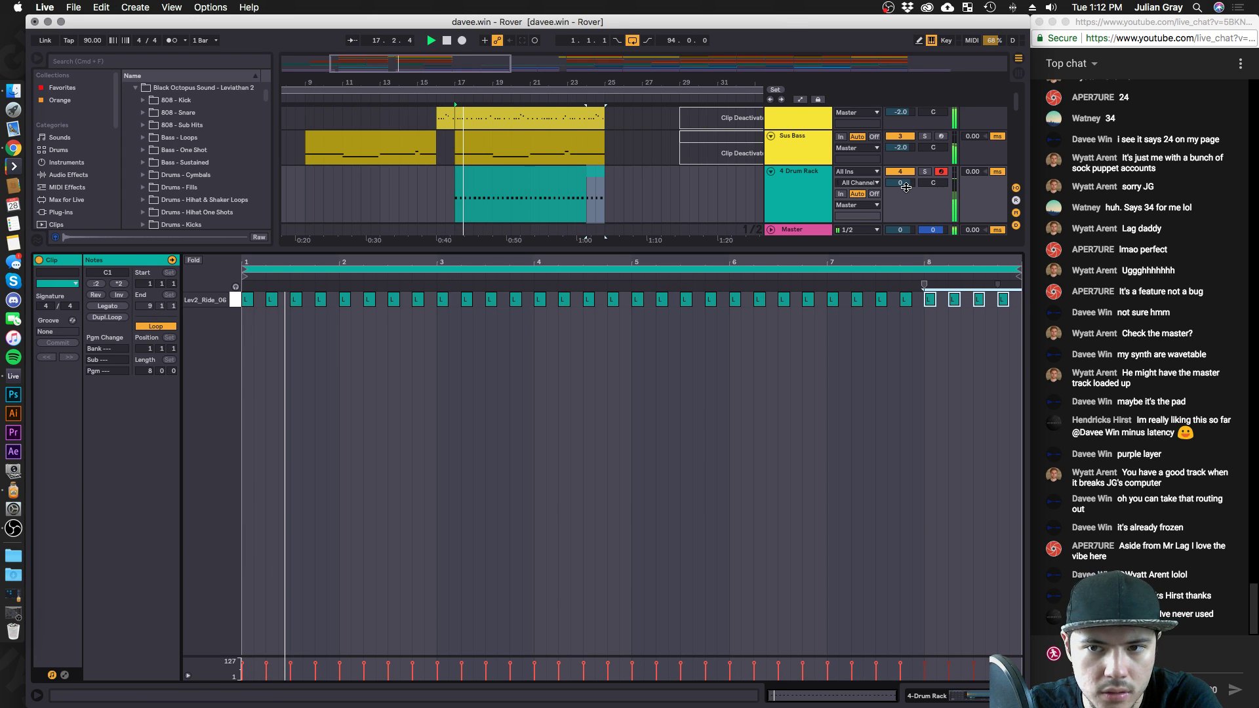
drag(899, 182, 899, 216)
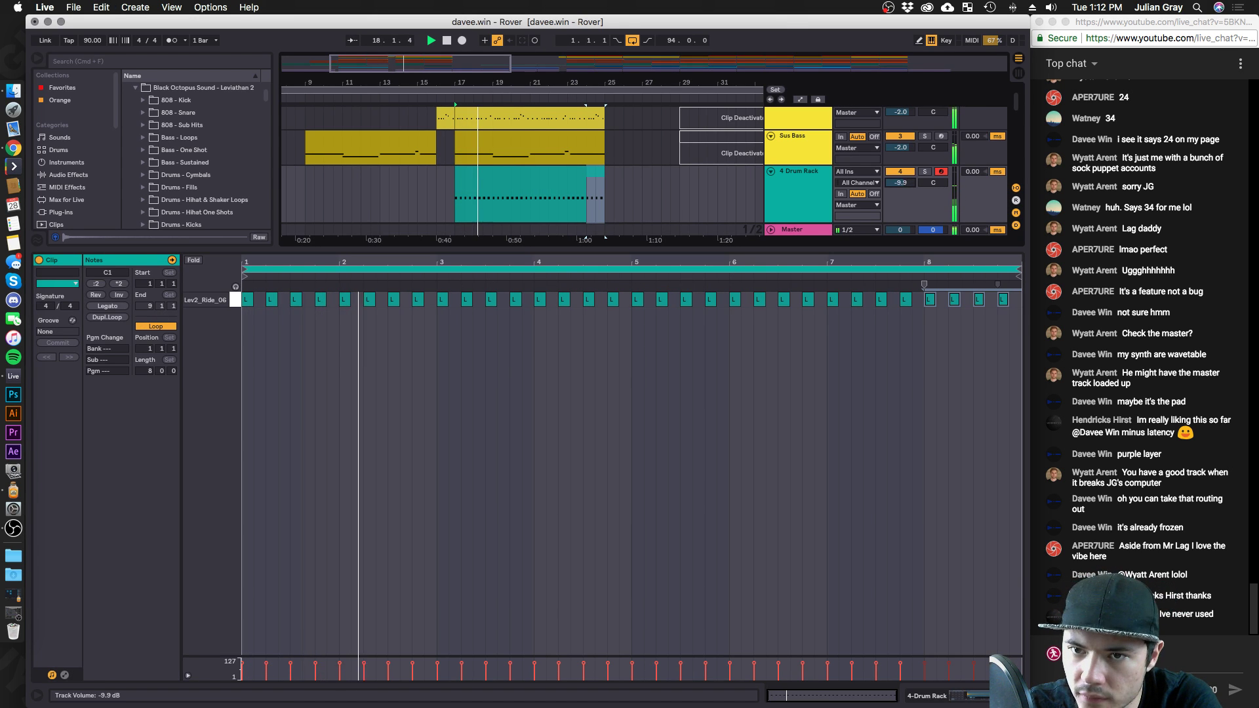
key(shift+Tab)
drag(574, 672, 574, 674)
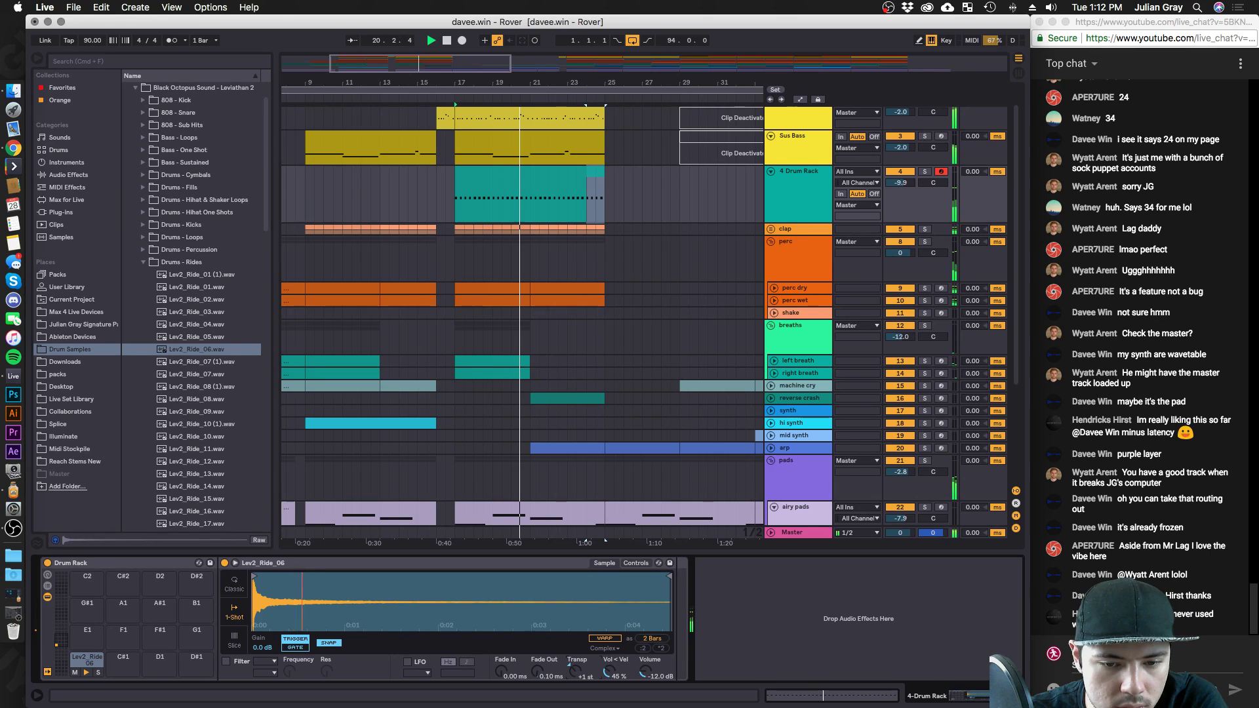
drag(574, 673, 574, 671)
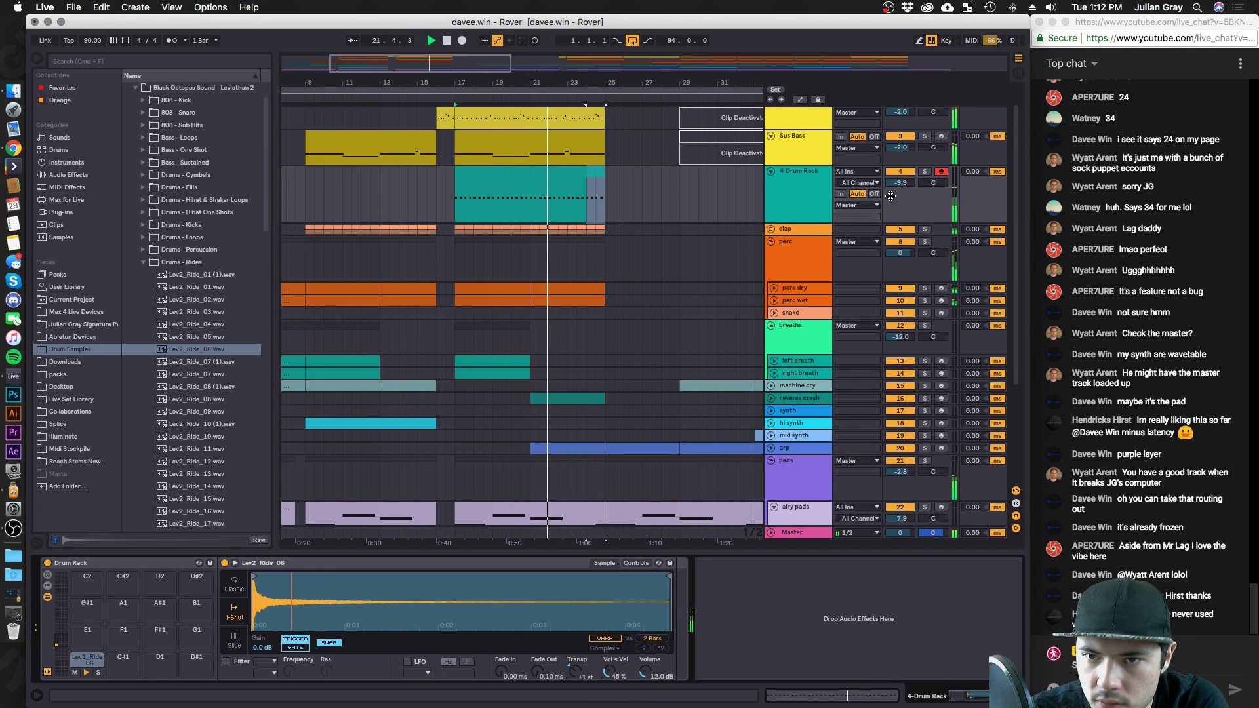
Add an EQ Eight to the Drum Rack track, raise its low cut, and set band 2 to 454 Hz at -4.34 dB.
click(67, 175)
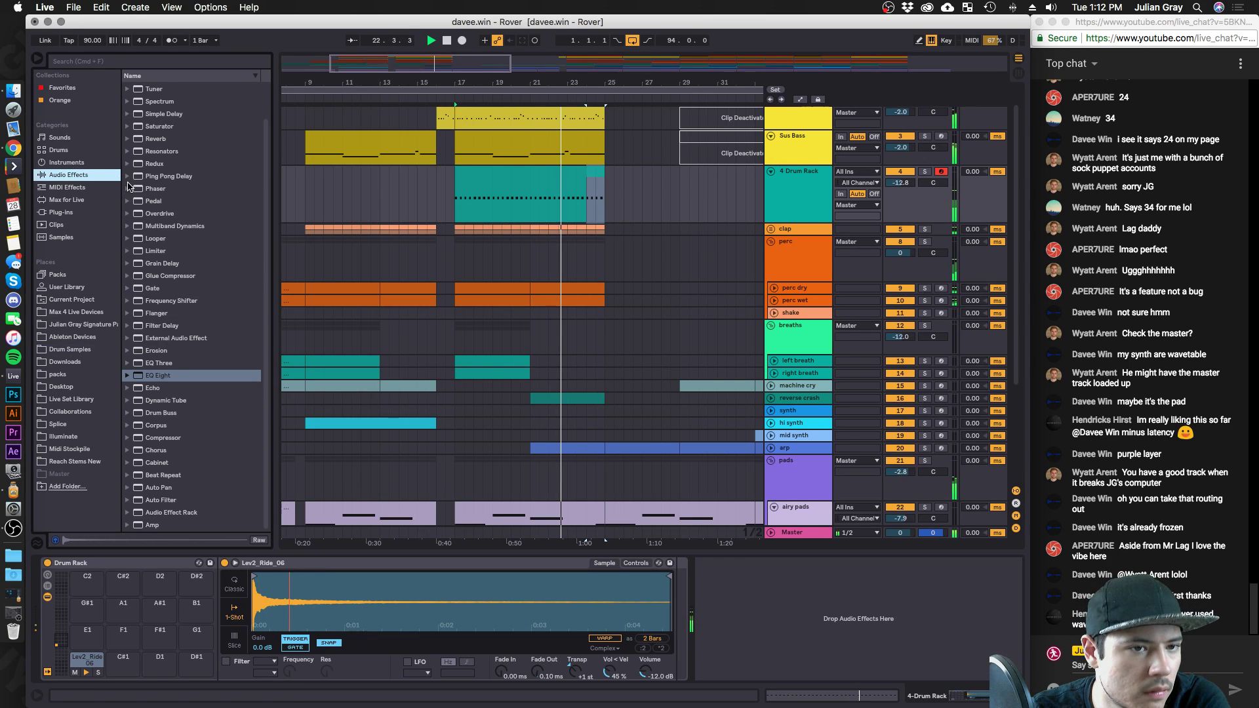
drag(194, 376, 195, 386)
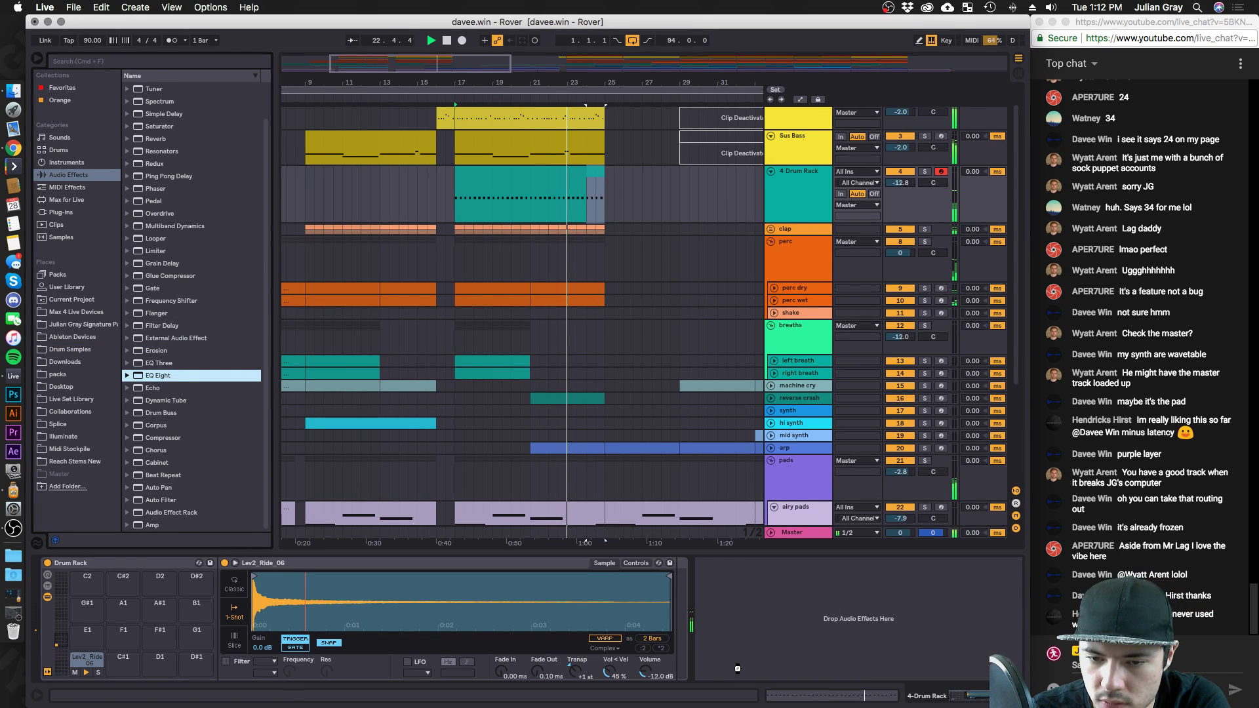
drag(738, 668, 737, 669)
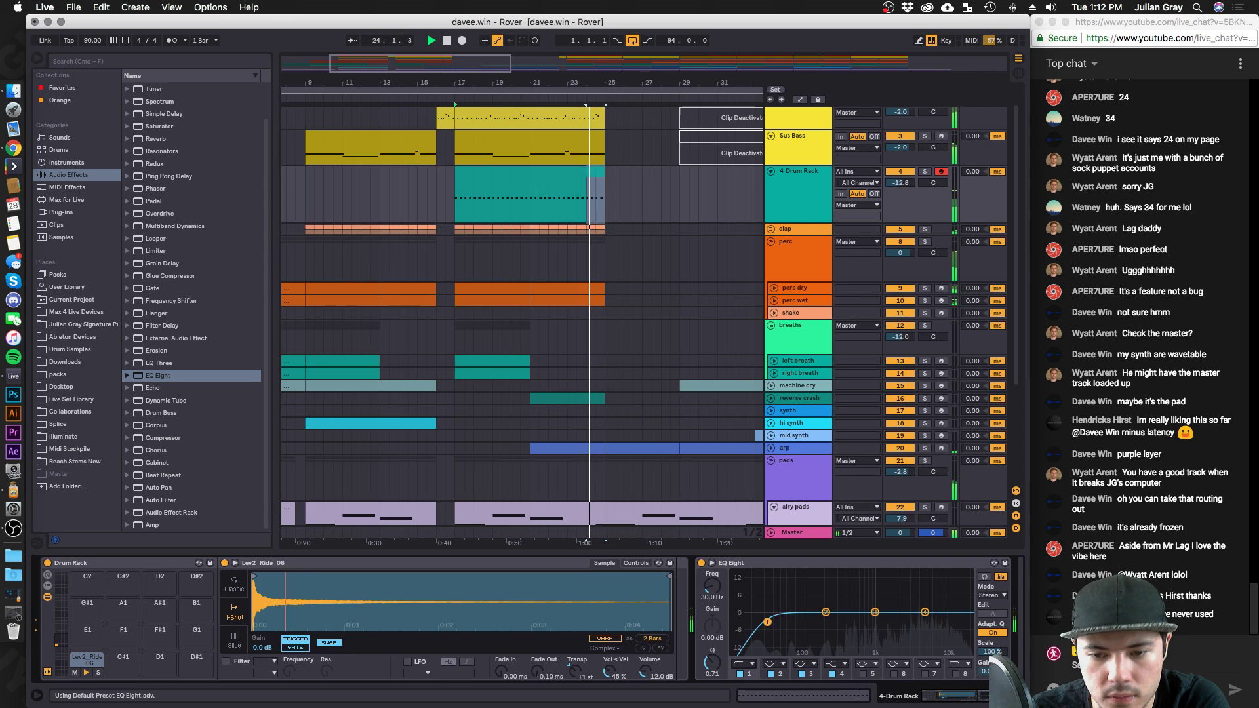
drag(767, 621, 850, 624)
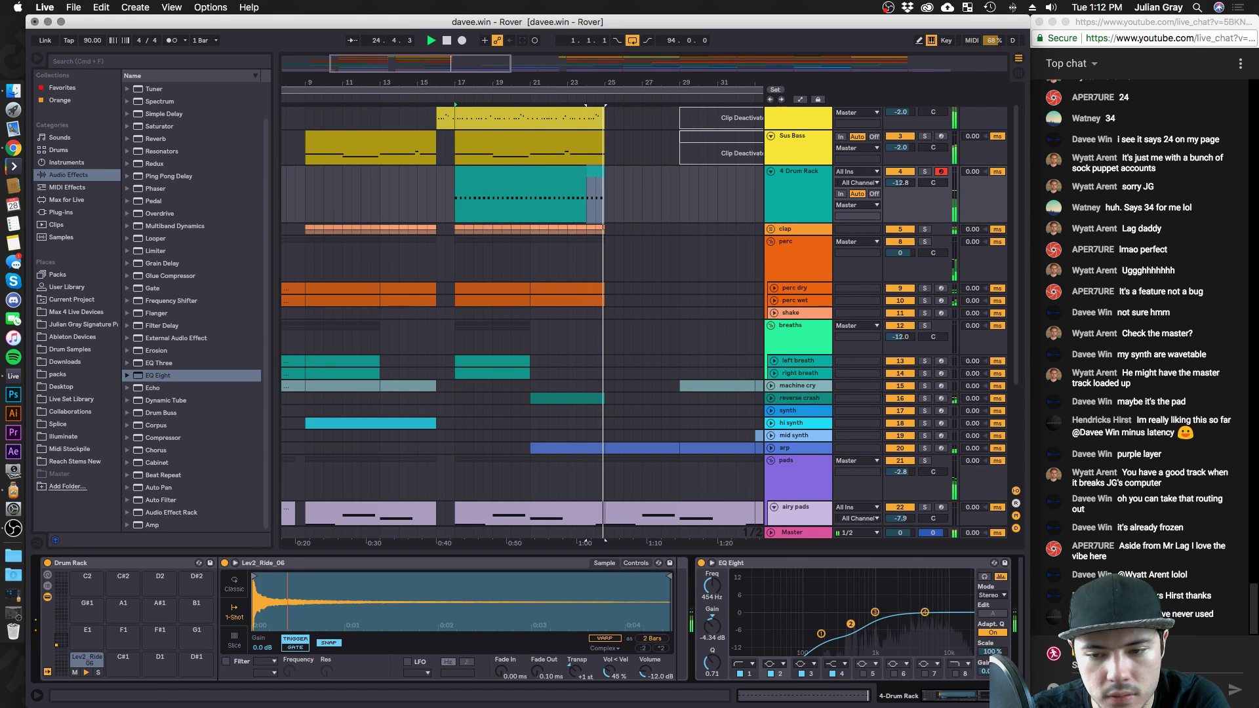
Replay the mix from bar 17 and lower the Drum Rack track volume to -15.4 dB.
key(space)
click(457, 213)
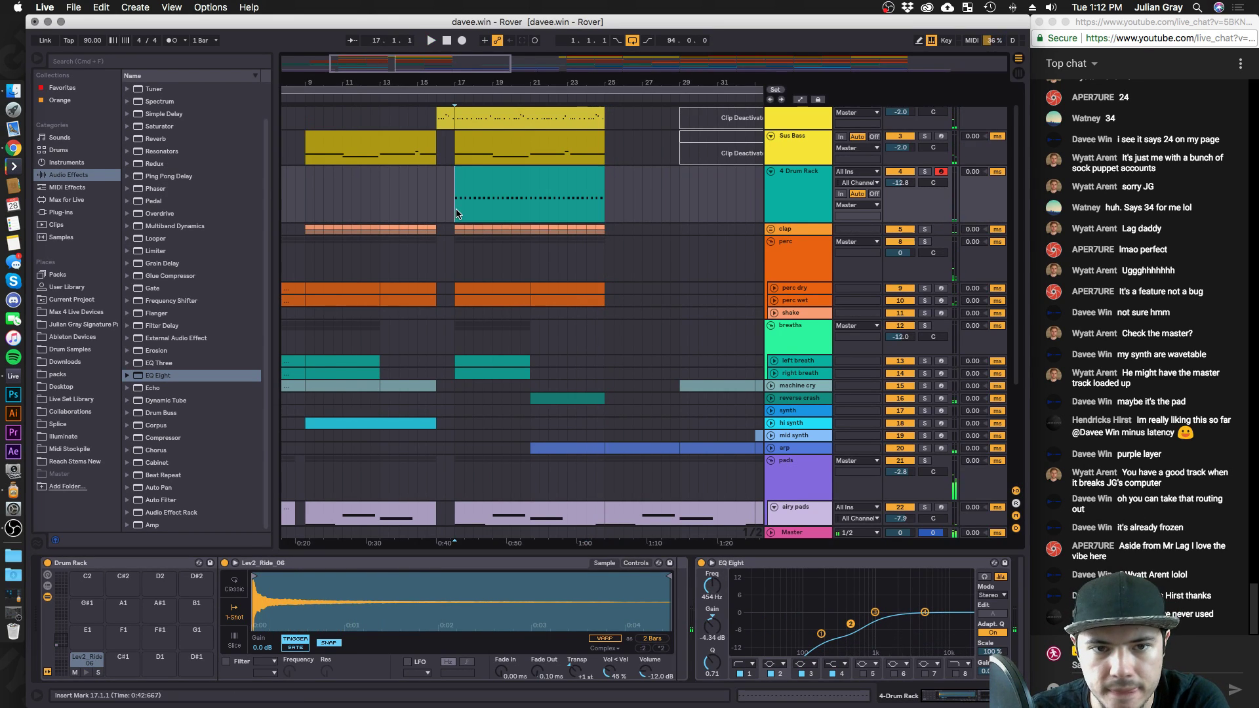
key(space)
drag(899, 182, 899, 187)
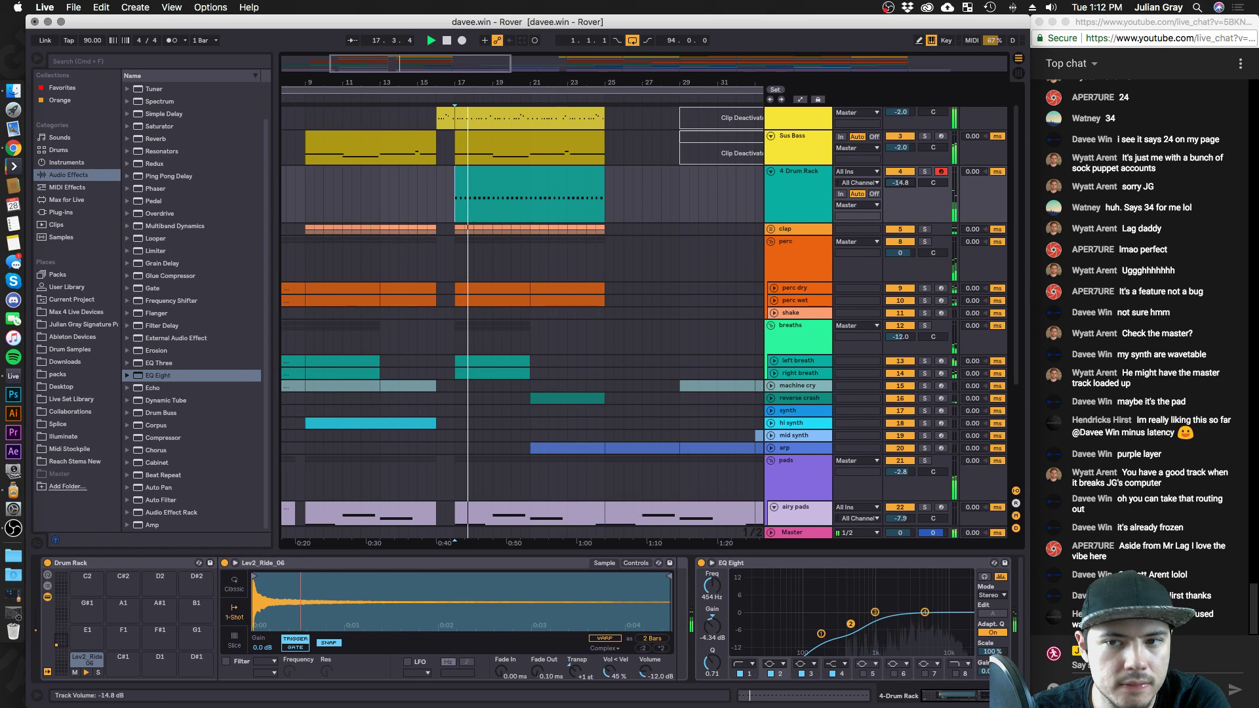
Add a Redux effect to the end of the bass track's device chain.
scroll(780, 177, up, 2)
click(577, 150)
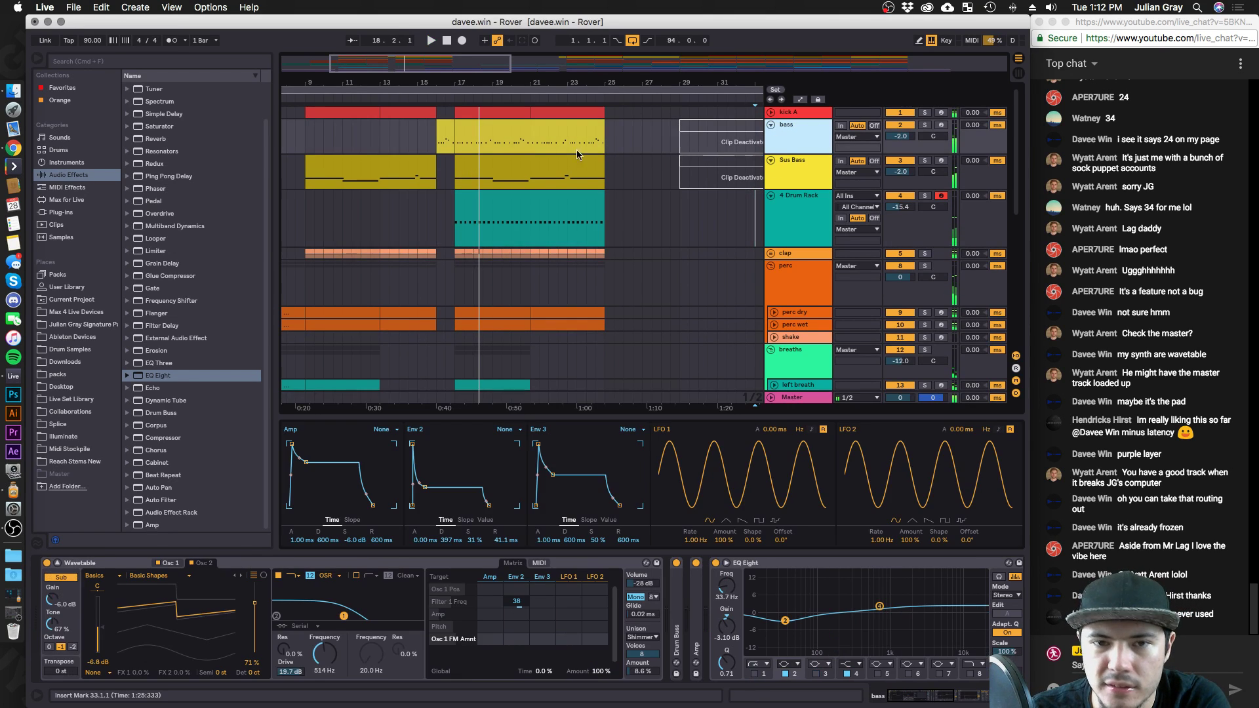
click(150, 164)
key(Return)
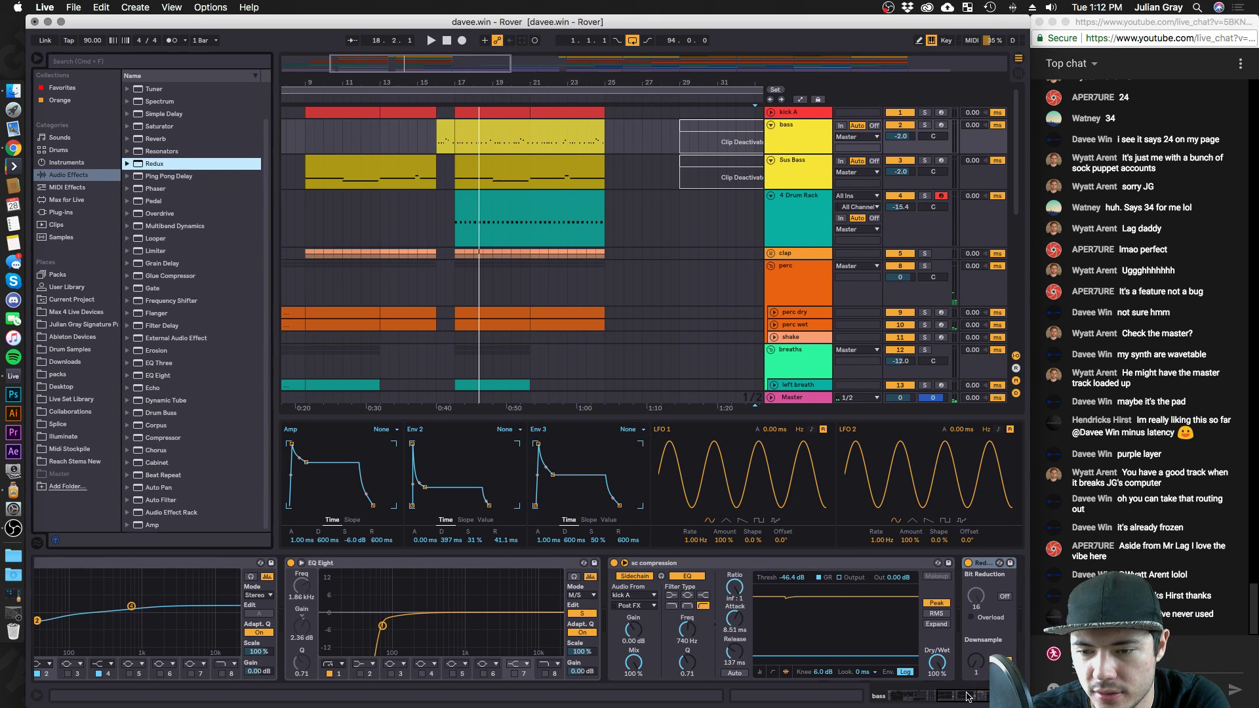
Play from bar 17, set the bass track's Redux to bit reduction 12 and downsample 4, and lower its volume to -3.3 dB.
click(470, 128)
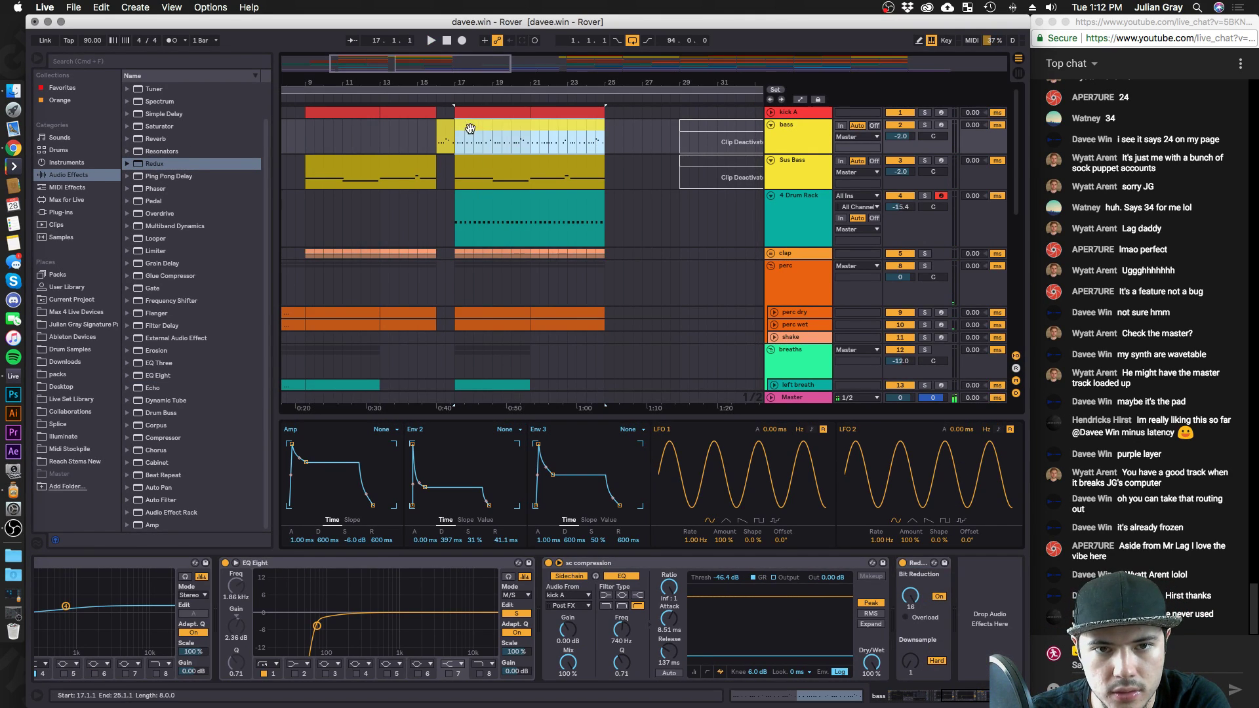
click(469, 128)
key(space)
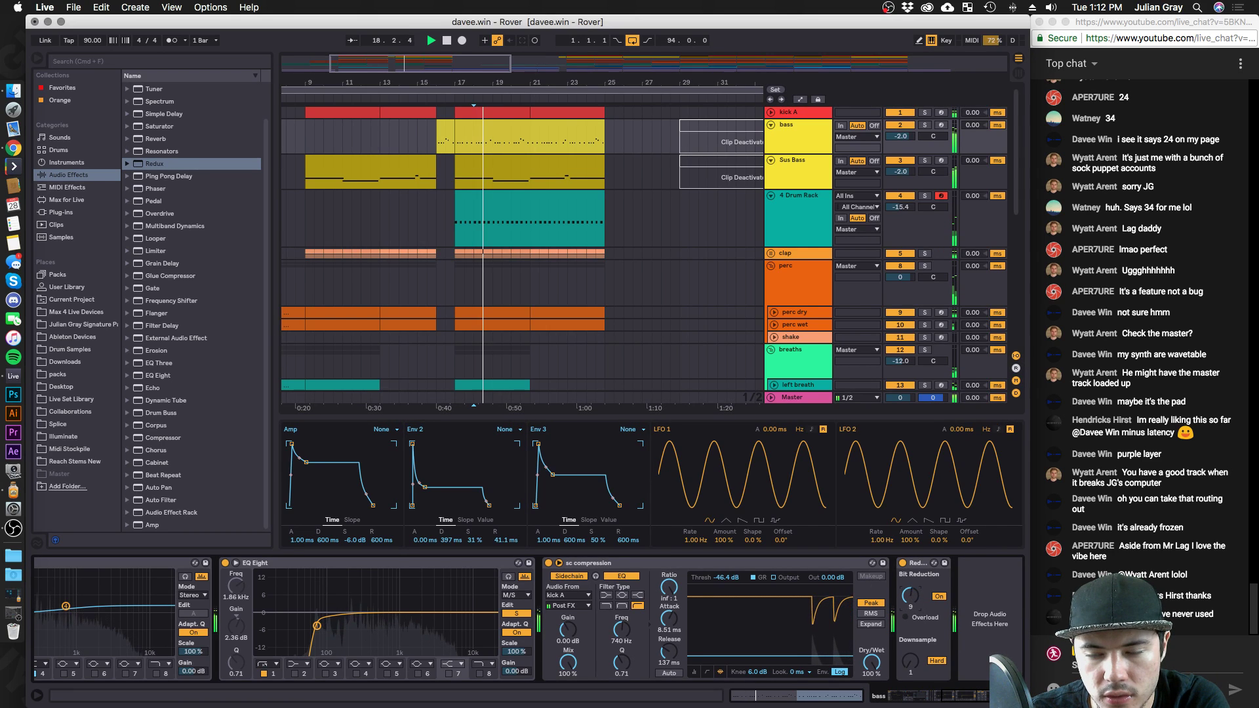
drag(910, 596, 910, 610)
drag(910, 660, 910, 649)
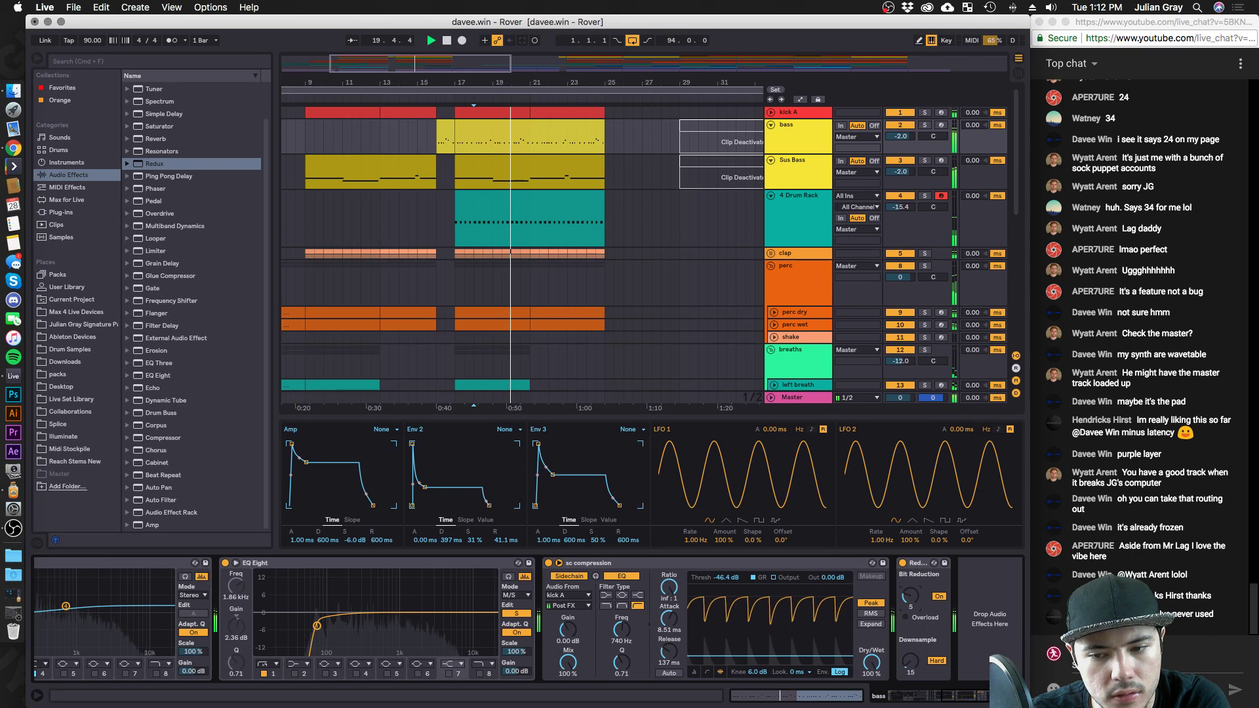
drag(910, 596, 910, 577)
drag(910, 661, 910, 676)
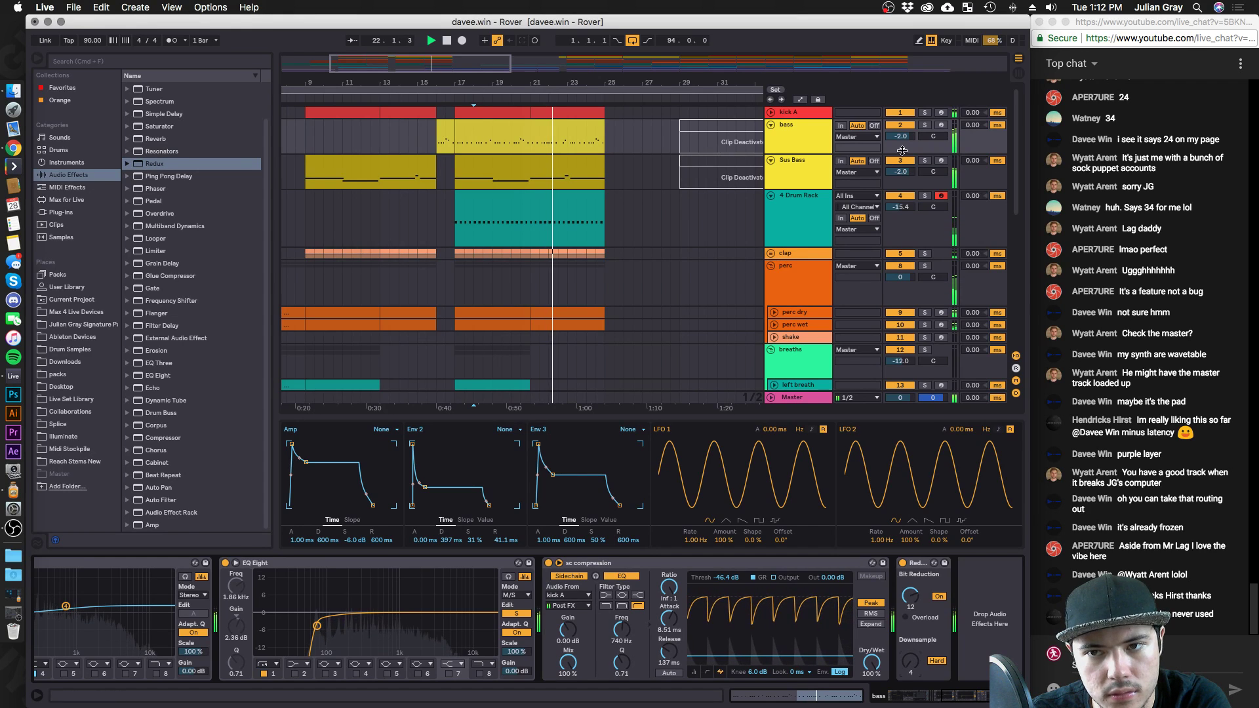
drag(902, 138, 901, 148)
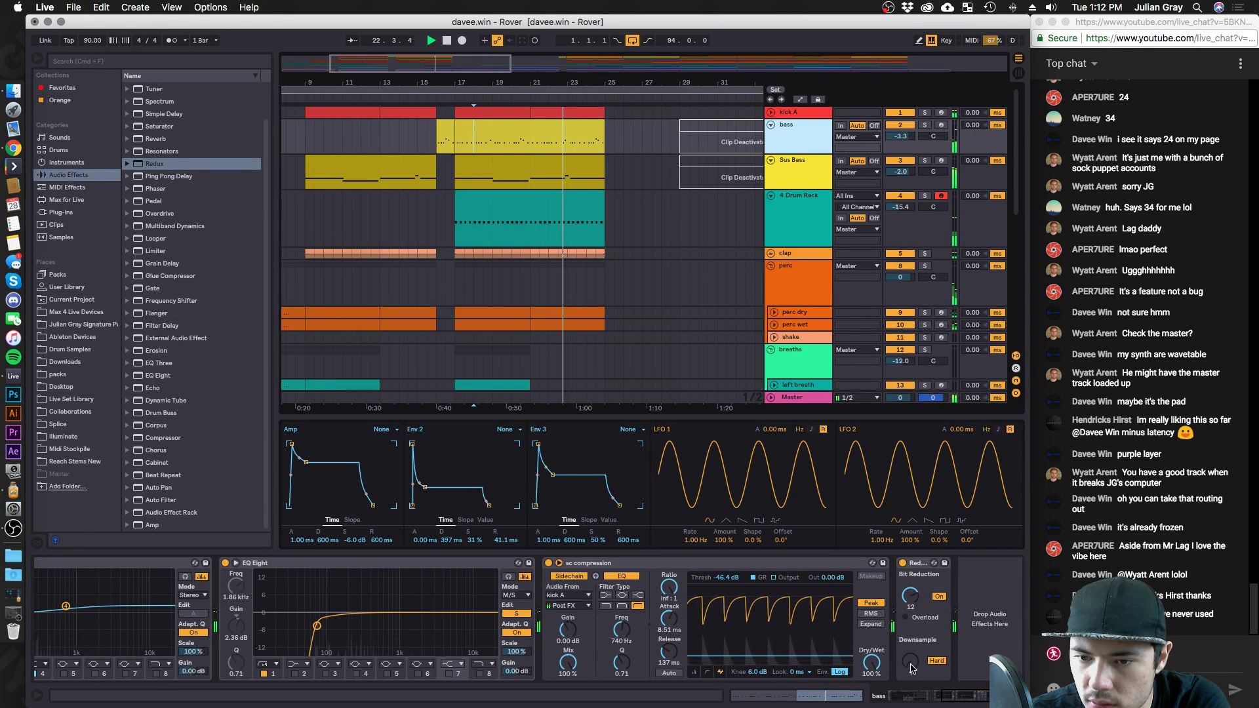
Bypass the bass track's Redux, stop playback, and save the set.
click(902, 562)
key(space)
key(super+s)
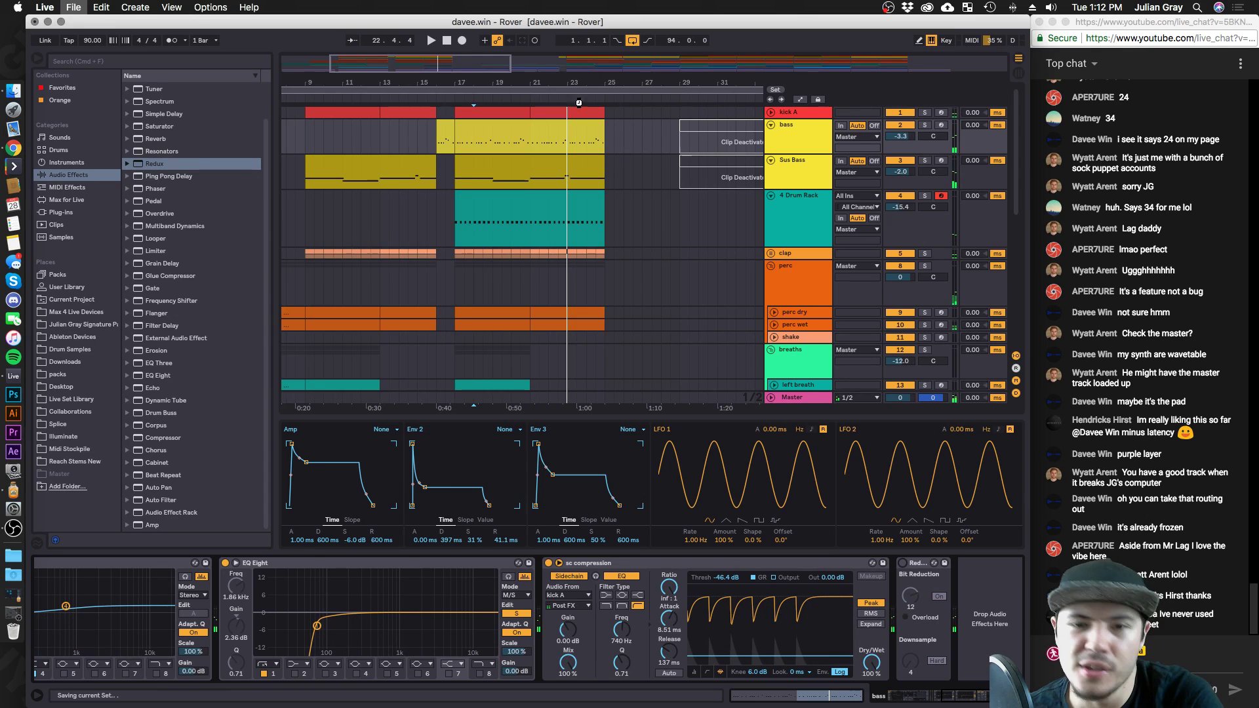
Open the Khosma - Bellavista Live 9 set from the Patreon Live Stream Chat folder and dismiss the missing plug-in warning.
click(74, 7)
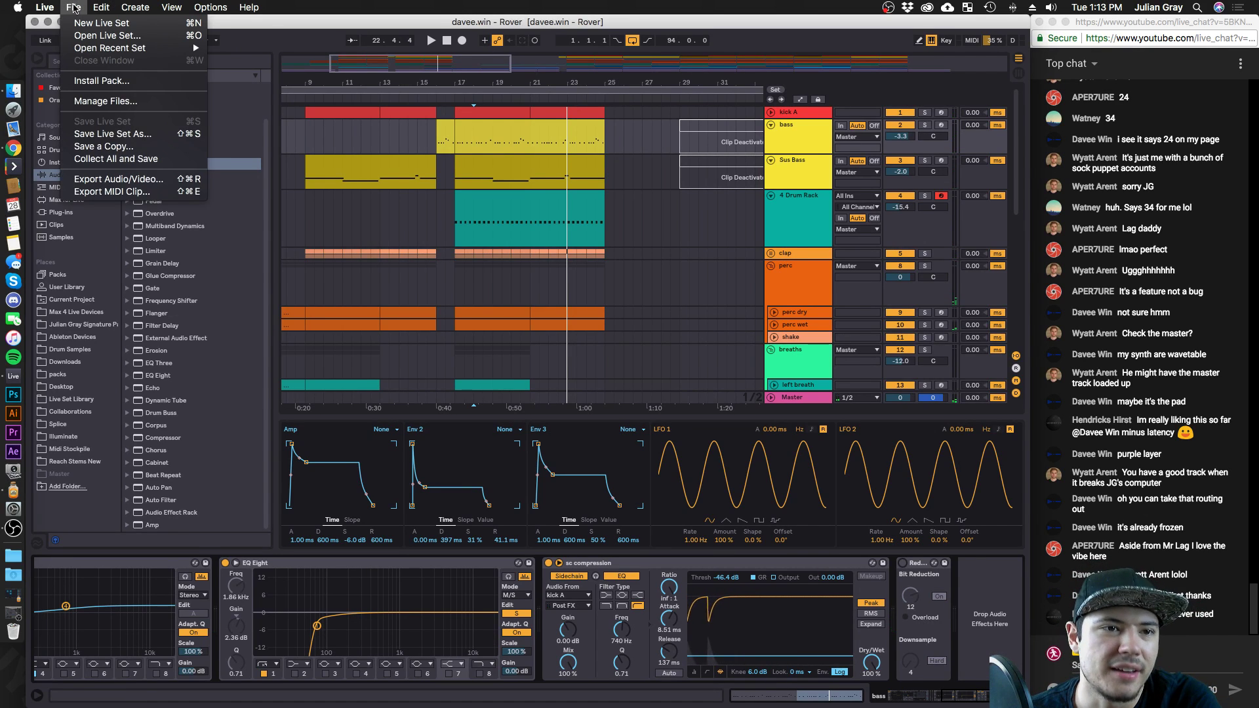
mouse_move(95, 53)
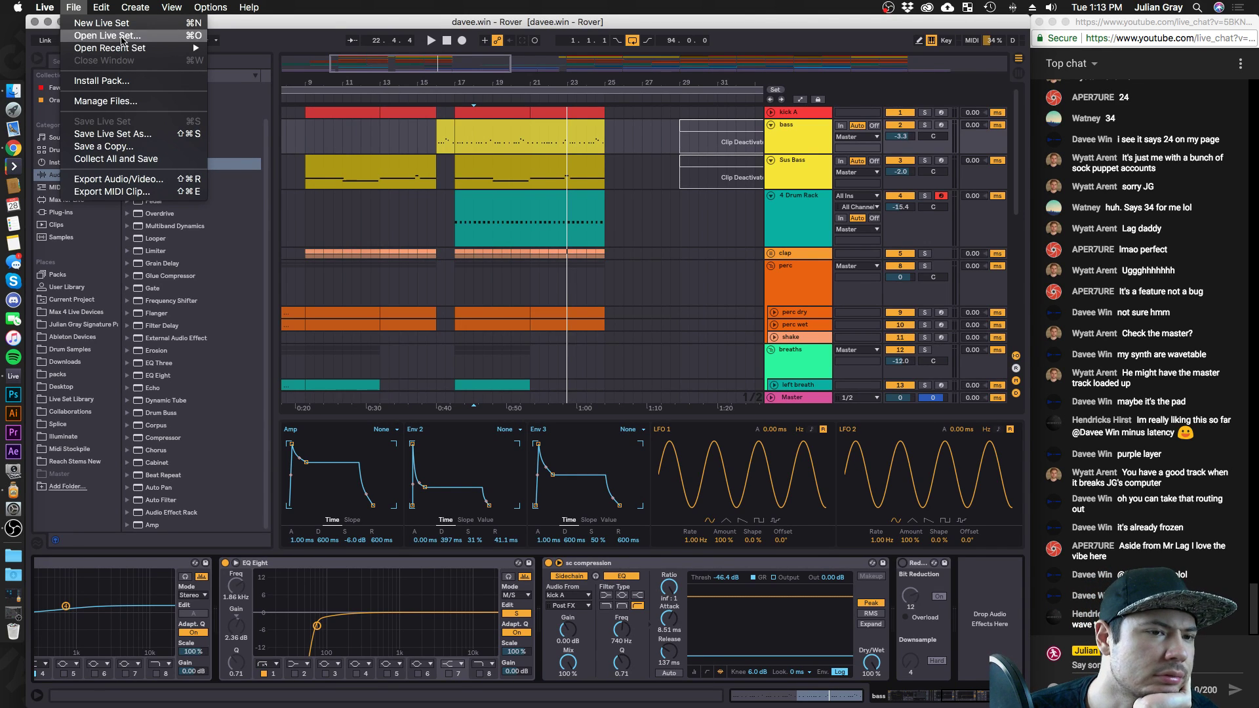
click(121, 37)
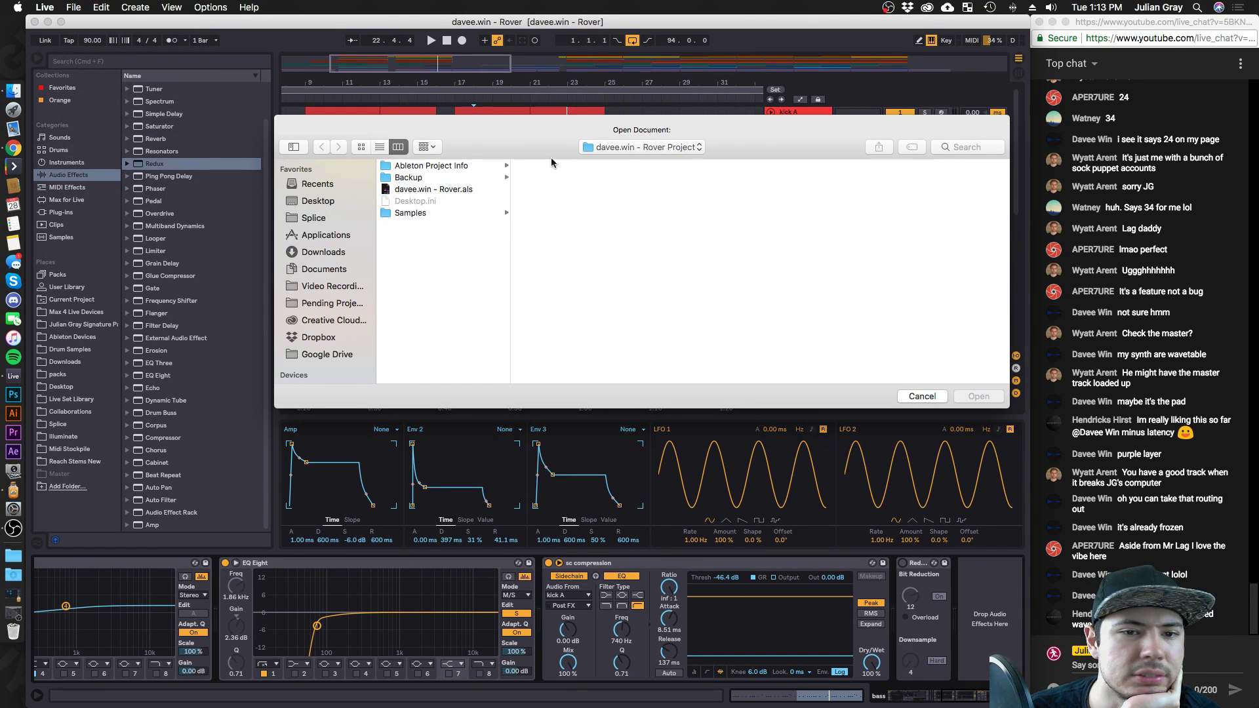
click(637, 148)
click(628, 162)
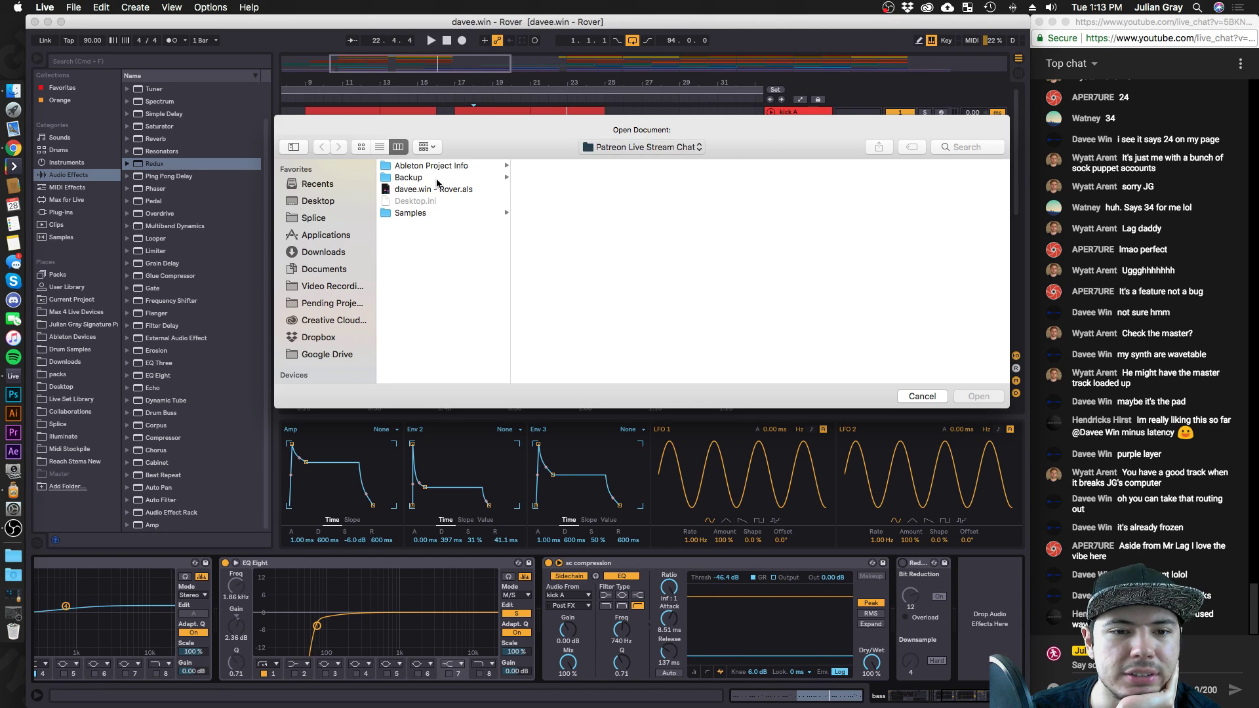
click(558, 190)
click(559, 202)
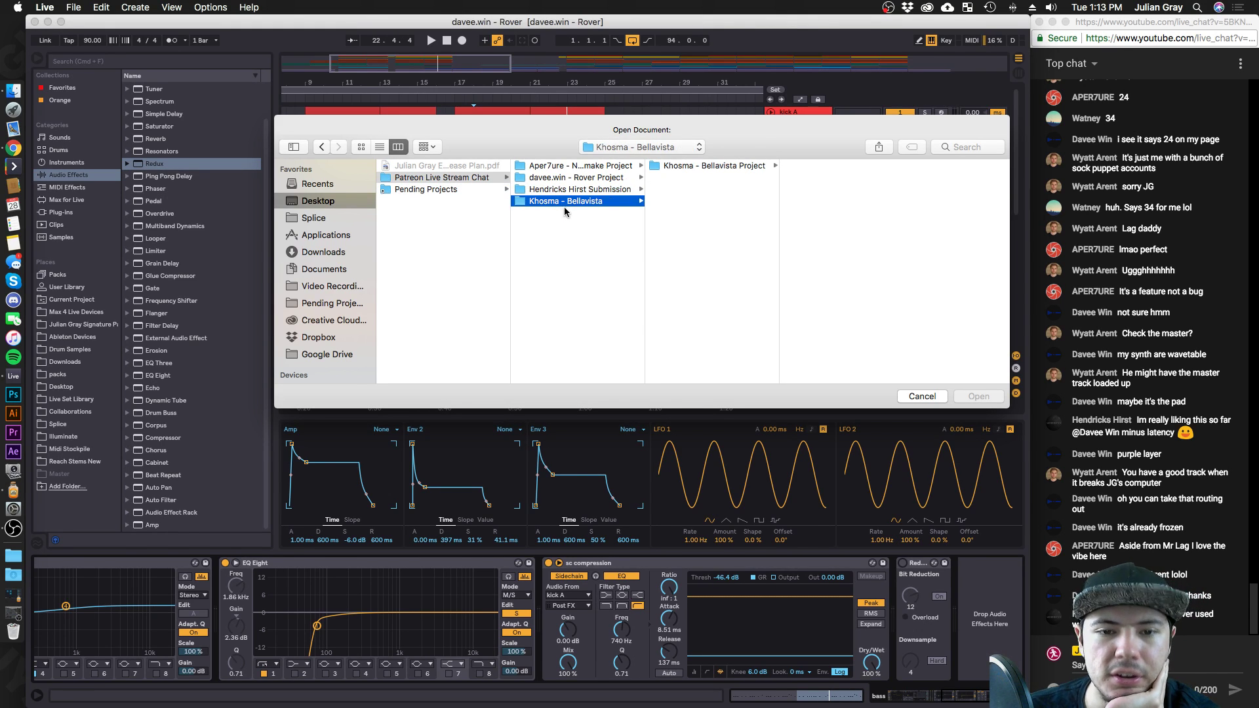
click(735, 168)
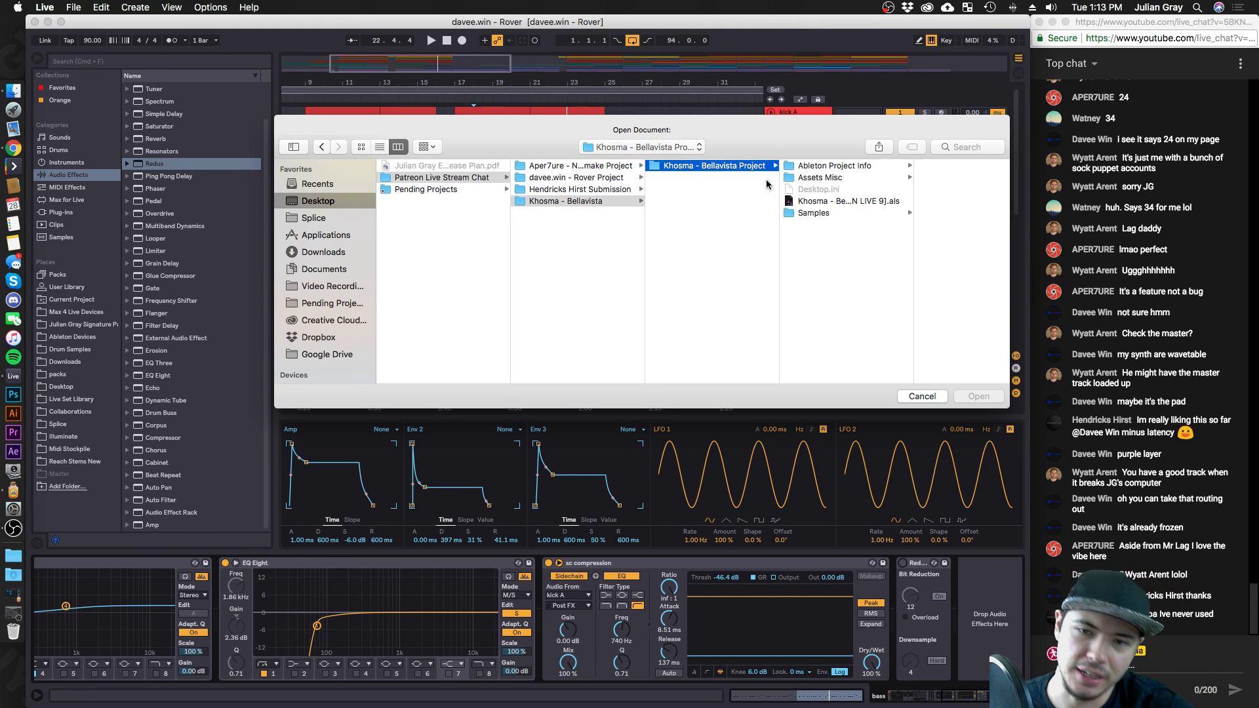
click(828, 205)
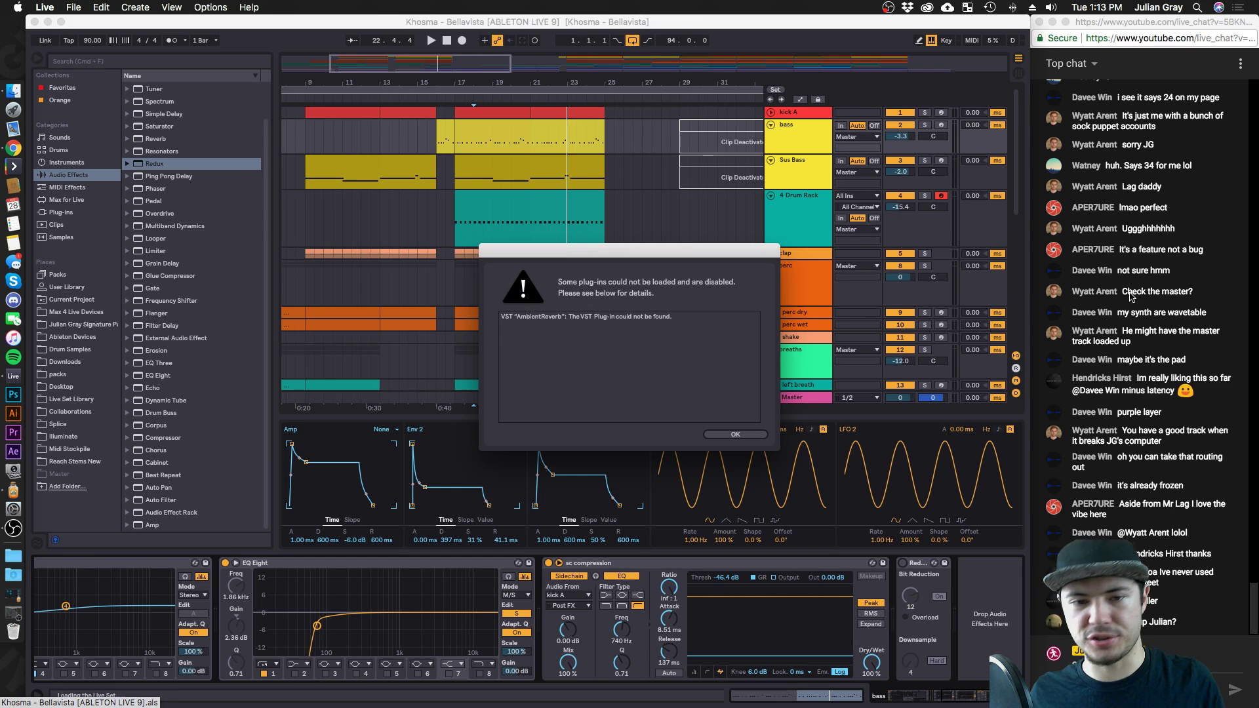
click(737, 434)
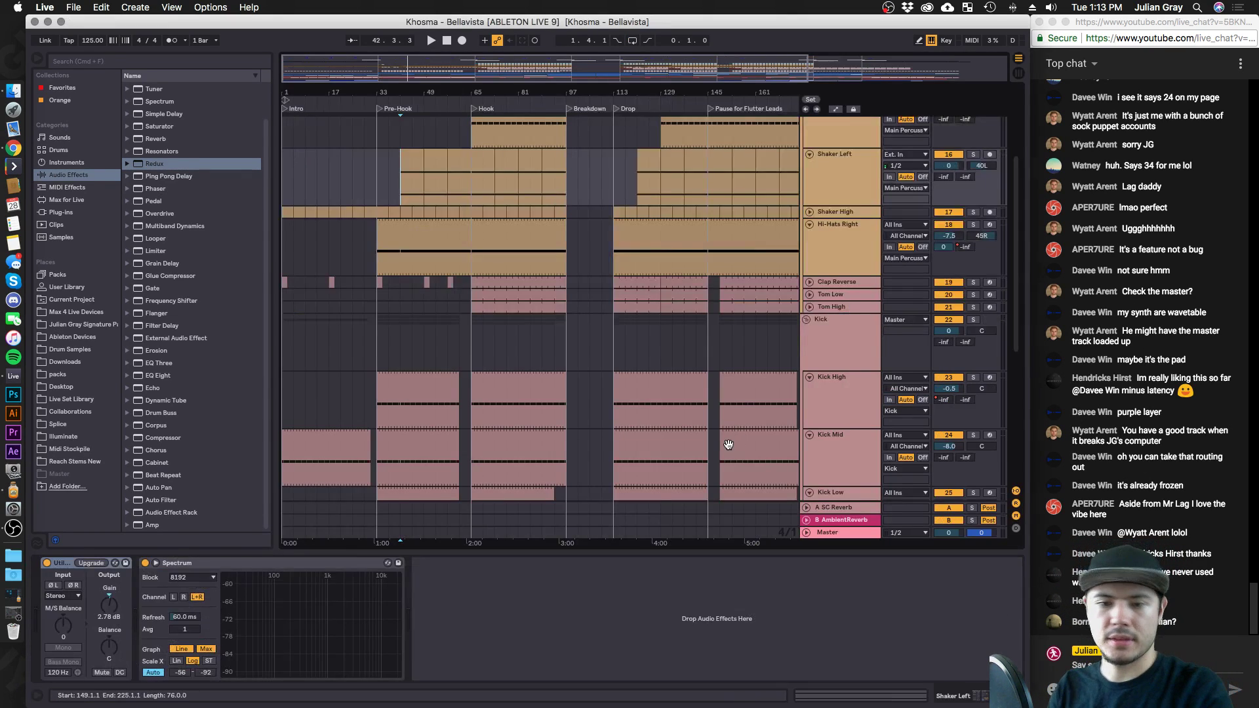
Play the arrangement from the start of the Intro at bar 1.
click(379, 197)
drag(379, 58, 443, 42)
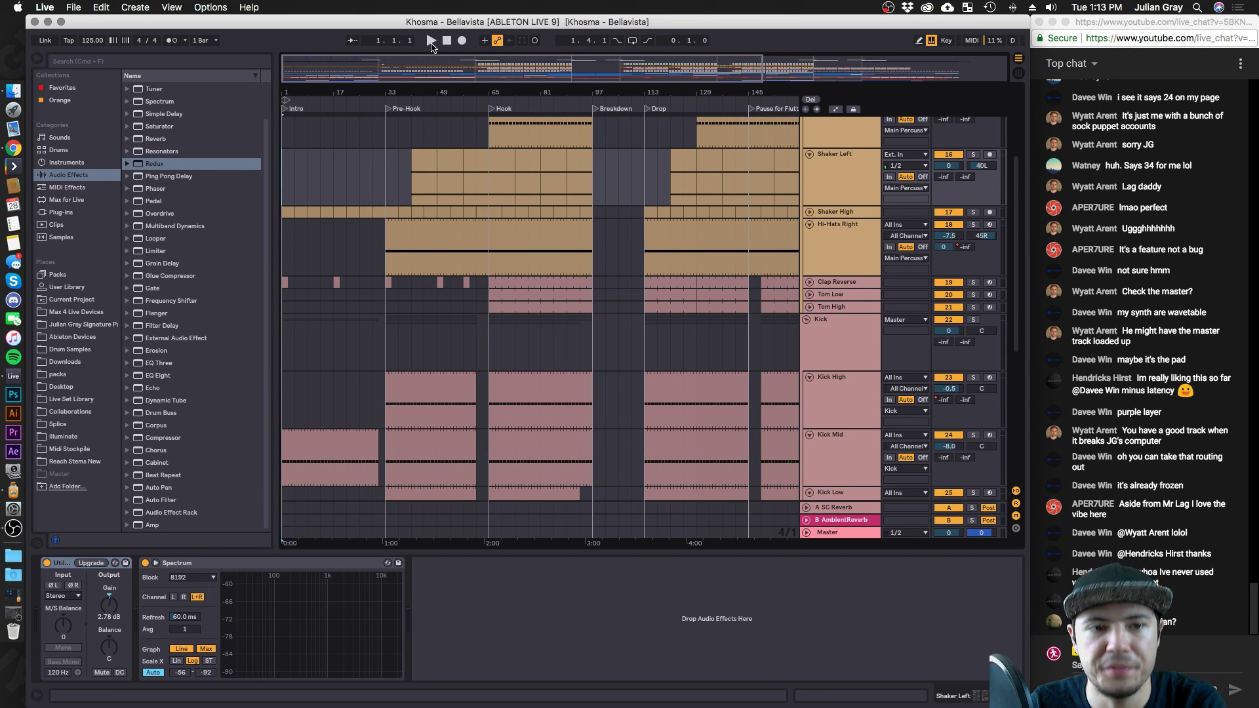
drag(419, 58, 393, 61)
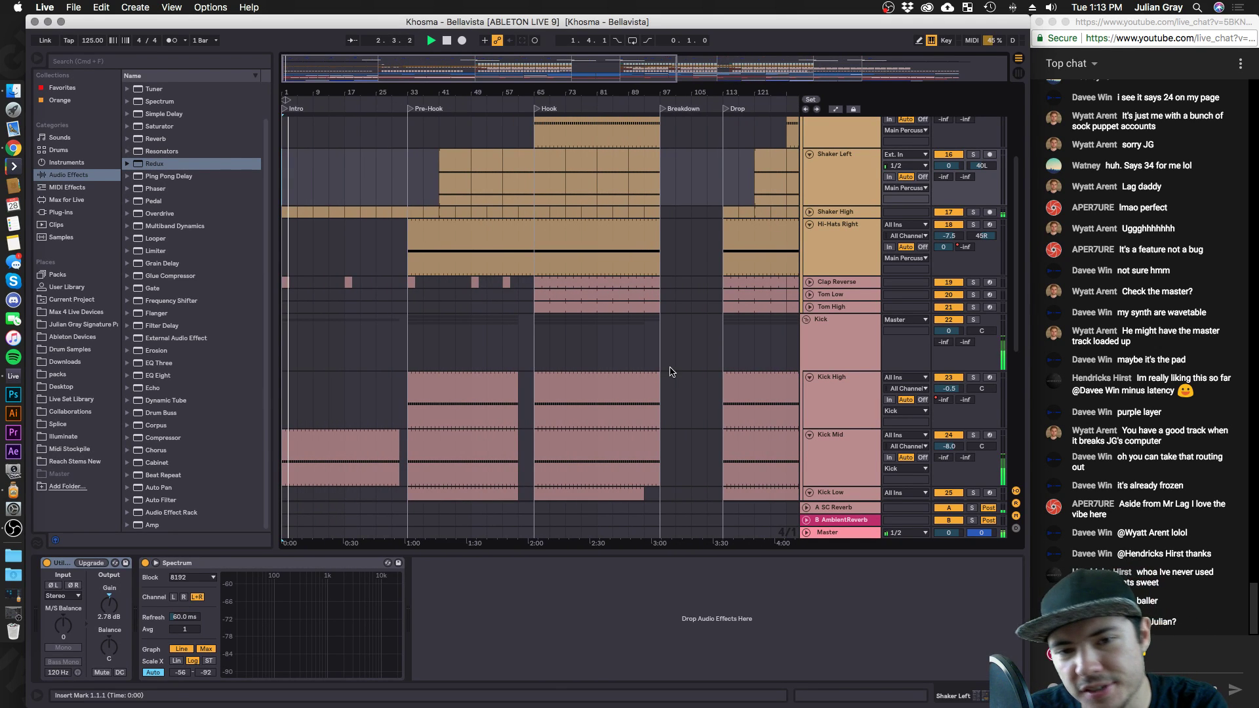
Examine the percussion, kick, bass and Flutter tracks and the kick devices while the Intro plays.
click(654, 347)
scroll(654, 347, up, 5)
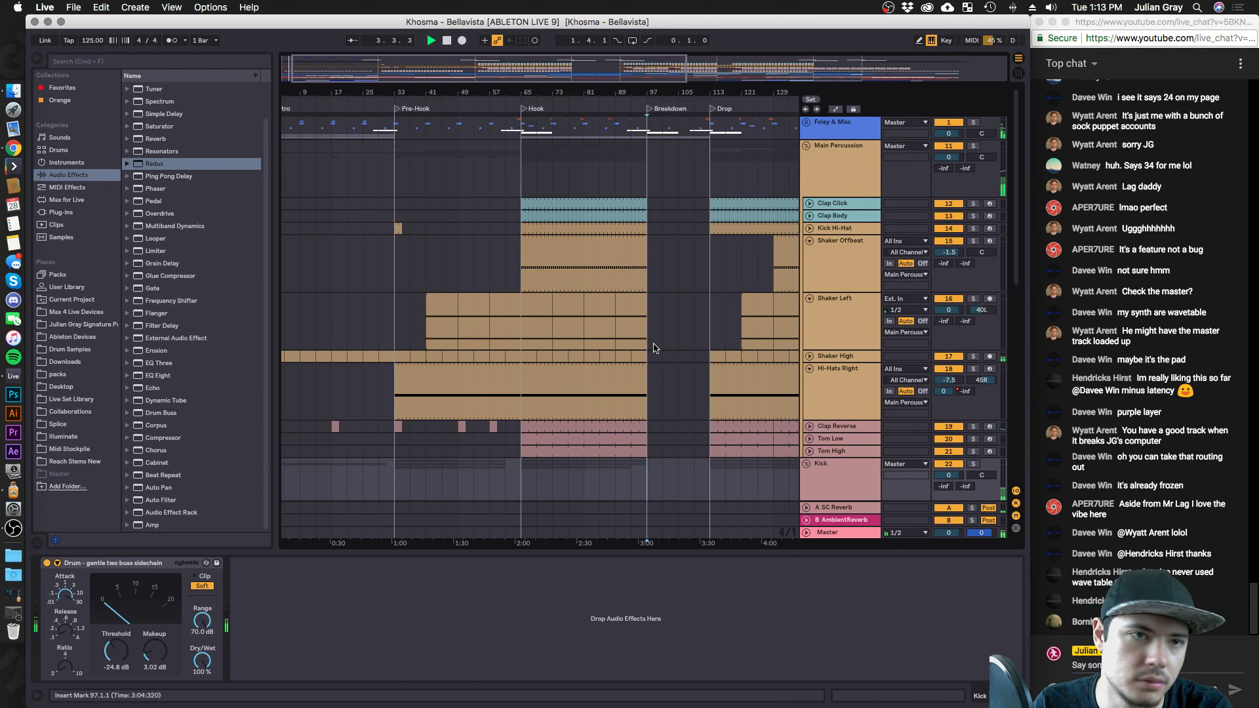
scroll(653, 347, down, 10)
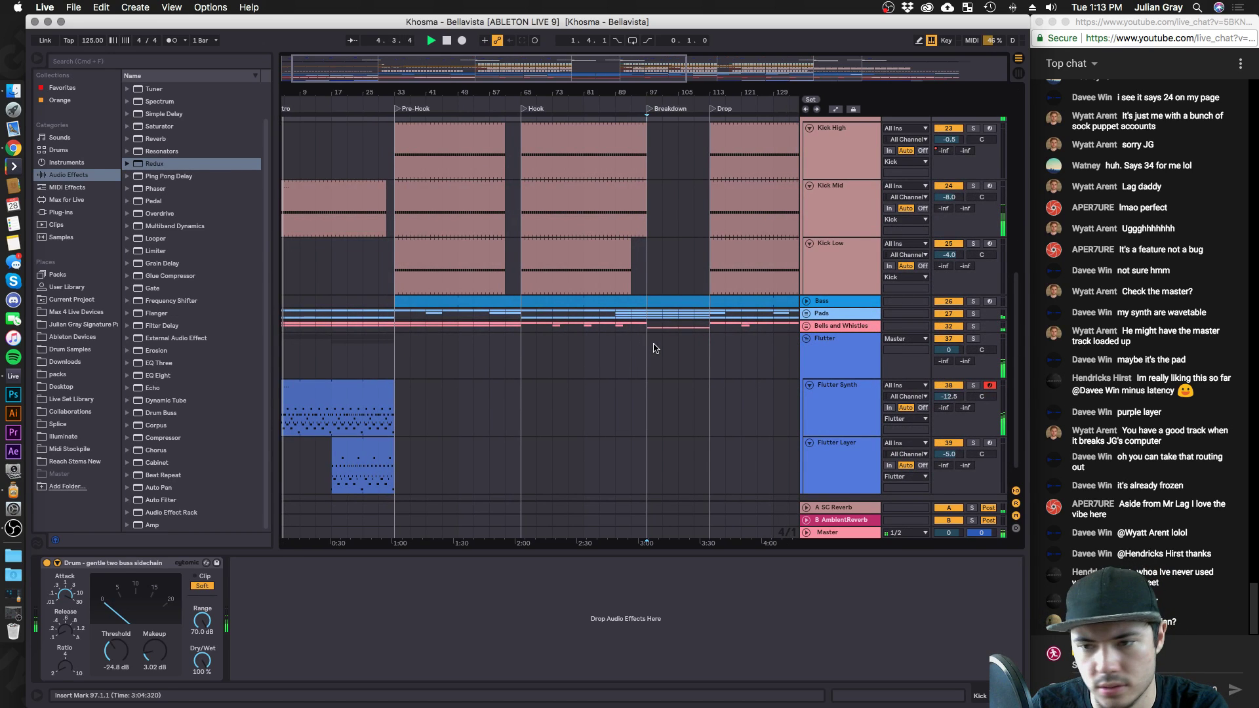
scroll(654, 348, down, 1)
scroll(653, 349, up, 7)
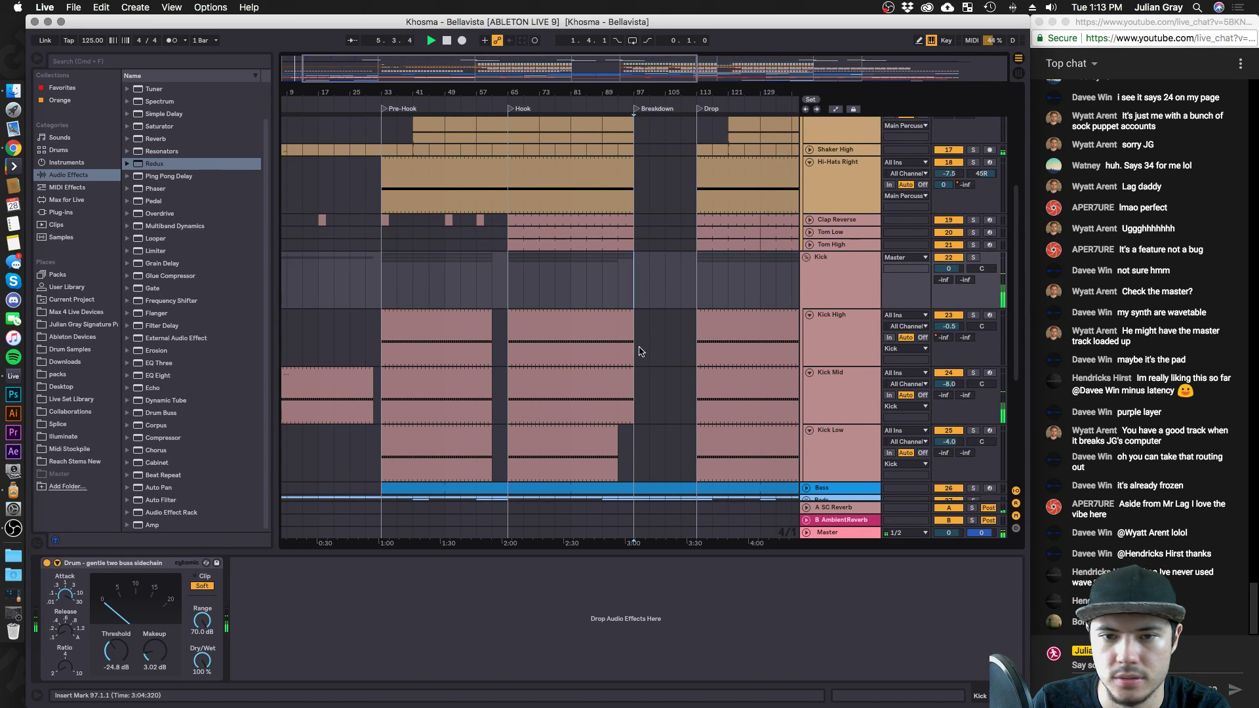
click(638, 351)
click(636, 431)
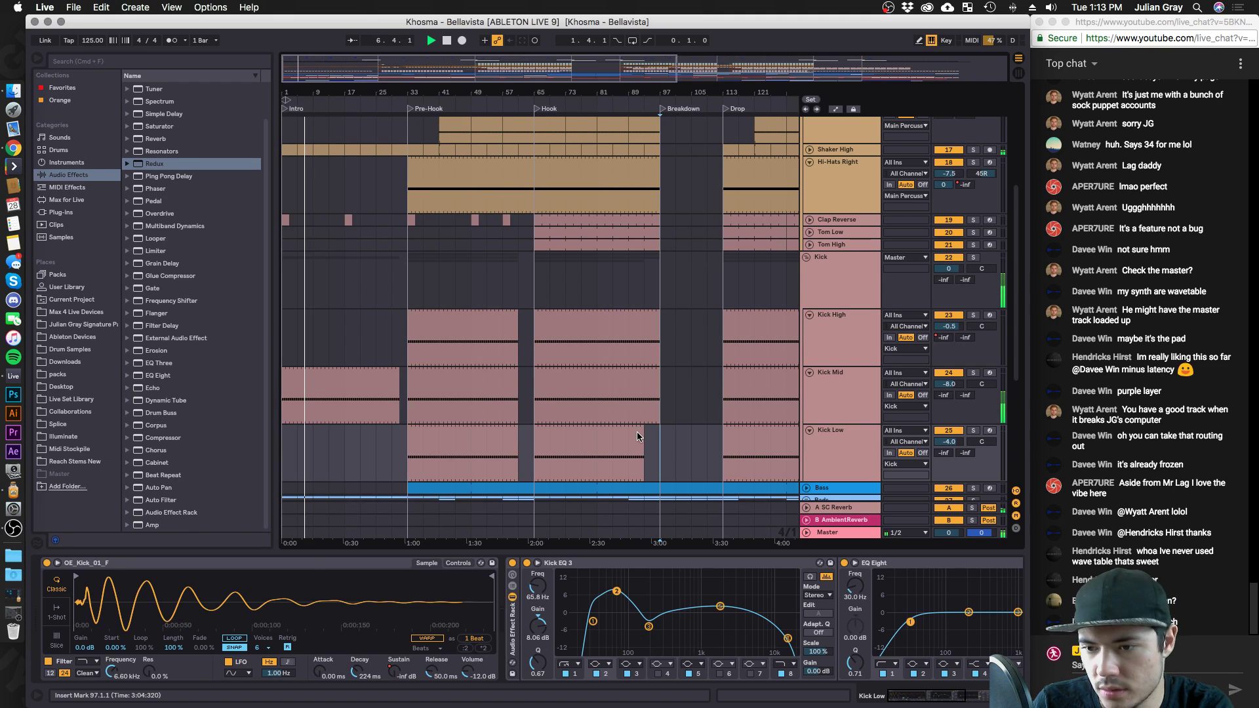
scroll(637, 432, up, 5)
scroll(640, 434, down, 2)
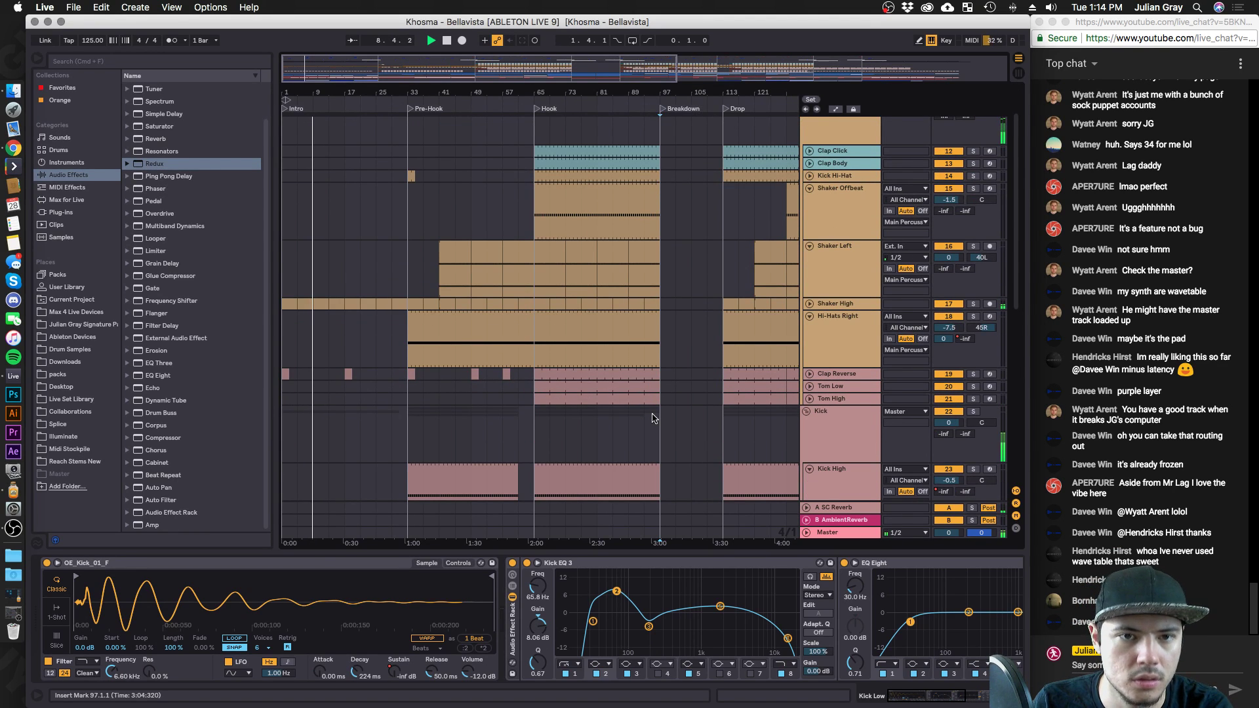
click(654, 436)
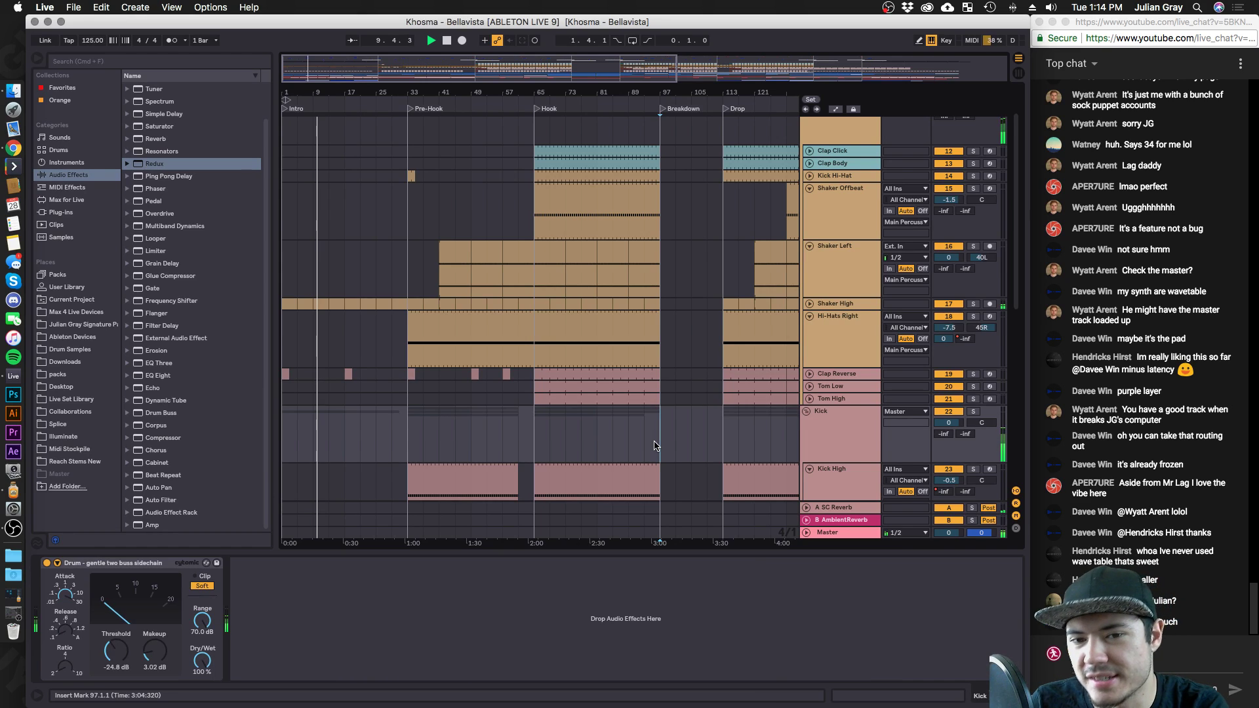
scroll(661, 360, up, 2)
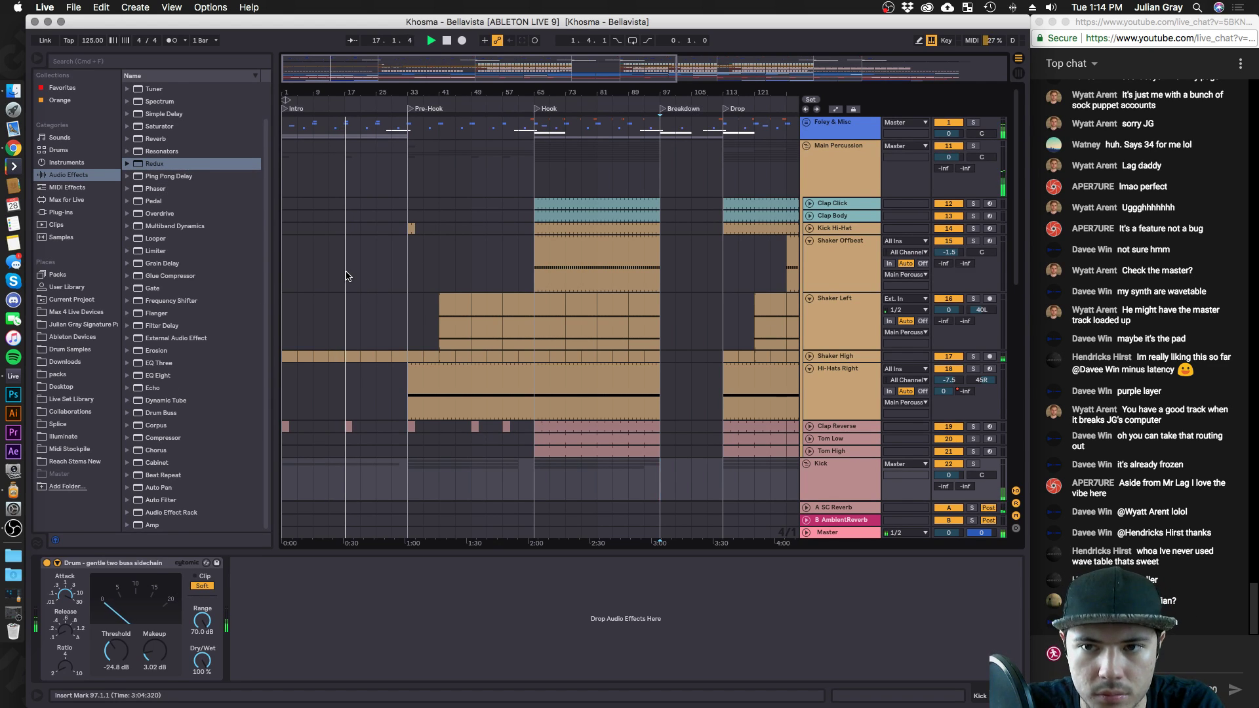
scroll(346, 276, down, 10)
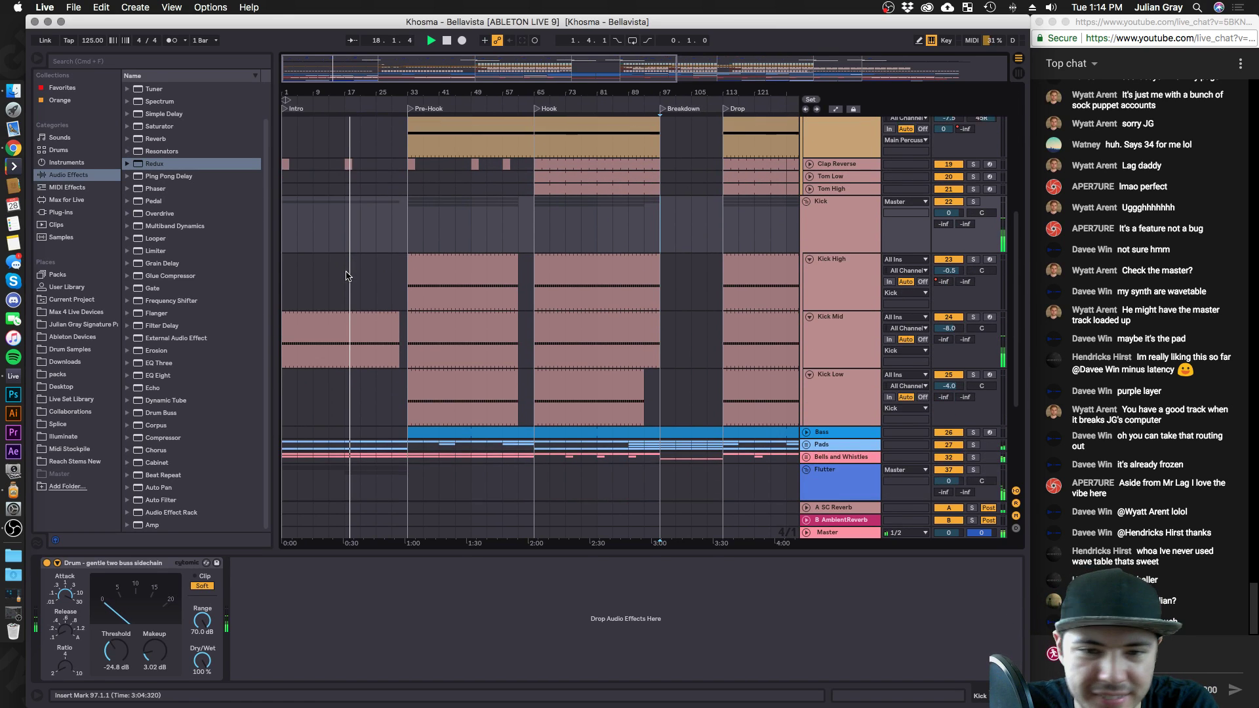
scroll(347, 275, down, 6)
Insert Ozone 8 Maximizer before the Limiter on the Master track and bypass the Limiter.
click(827, 532)
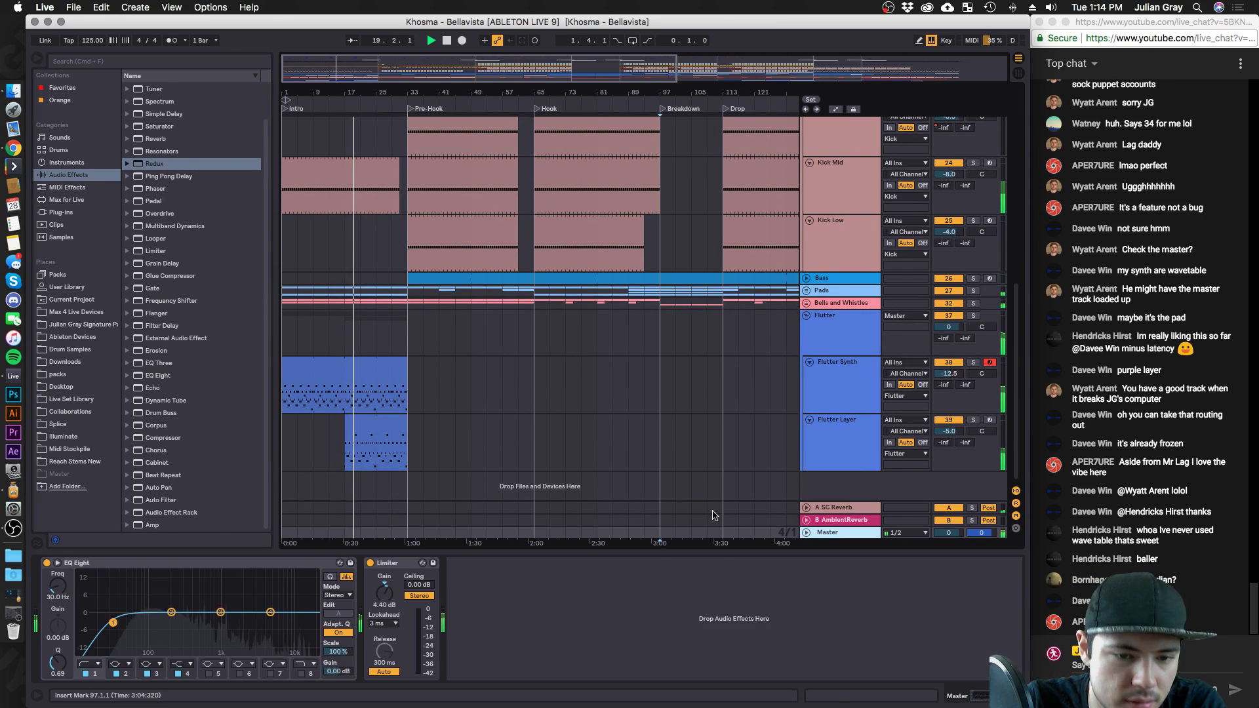
click(368, 566)
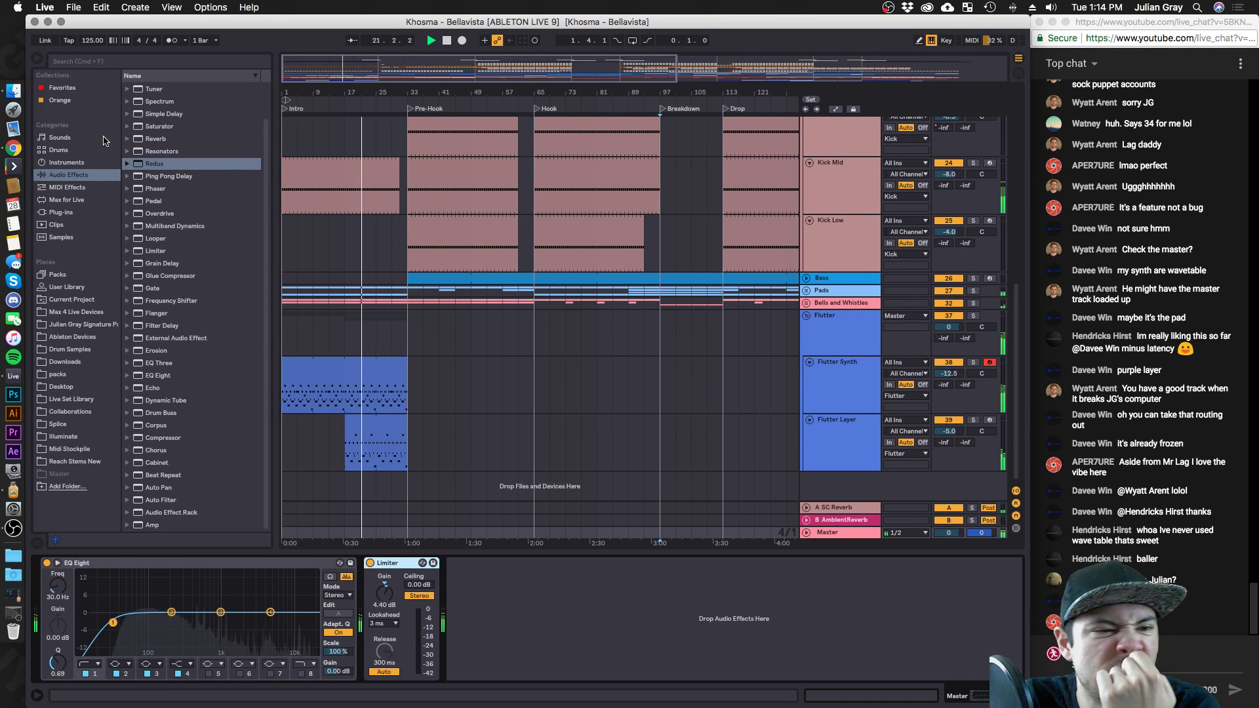
click(65, 212)
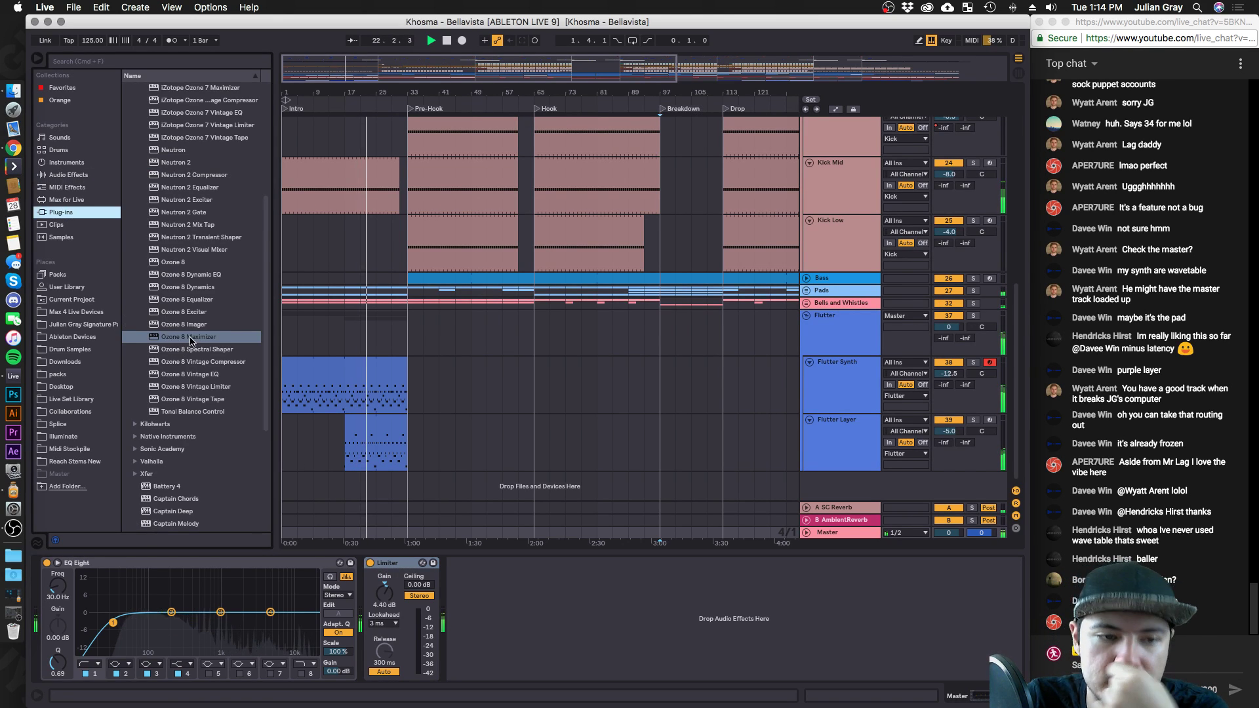
drag(190, 337, 384, 623)
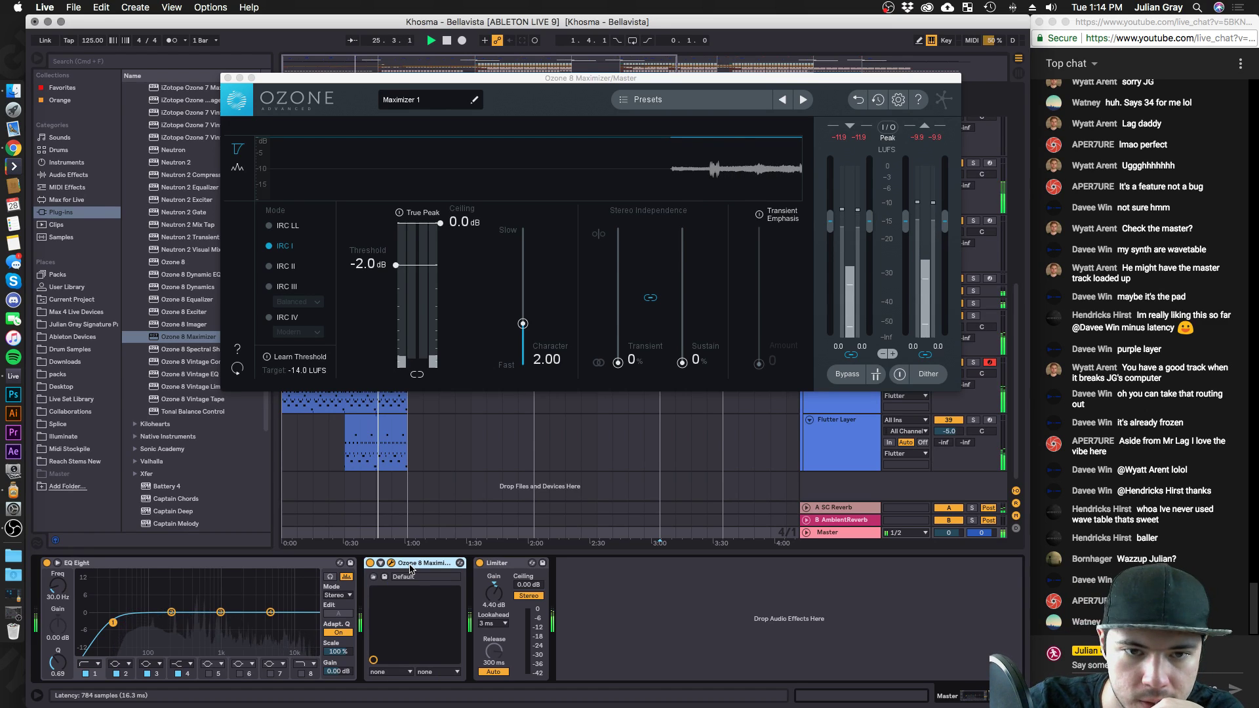
click(479, 563)
Set the Maximizer's threshold to -10.7 dB and its character to 2.80, and close the plug-in window.
drag(395, 265, 416, 330)
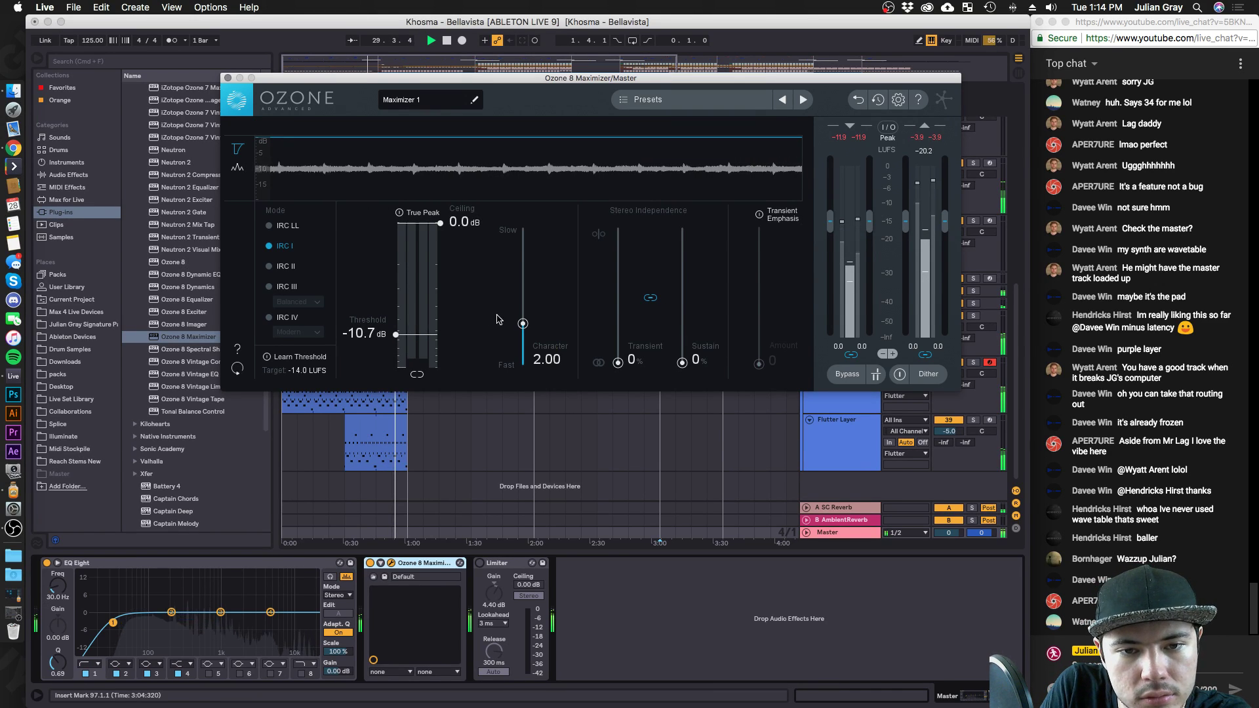
drag(523, 322, 522, 321)
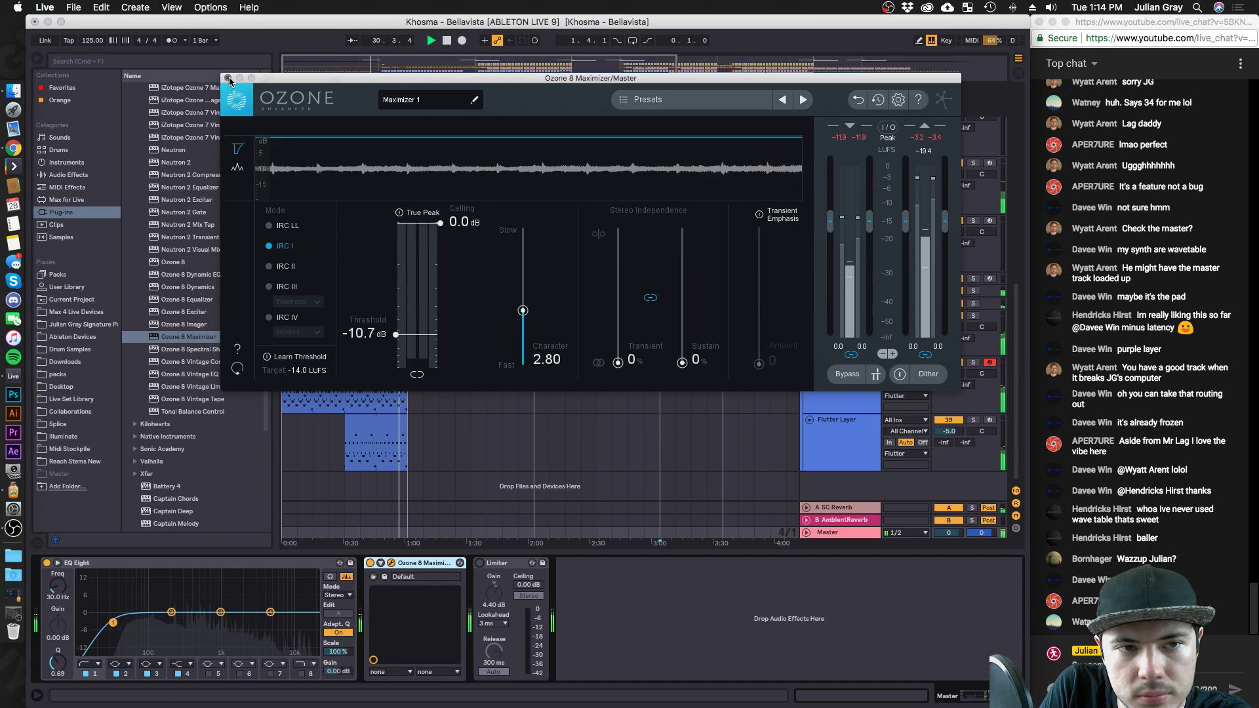
click(228, 77)
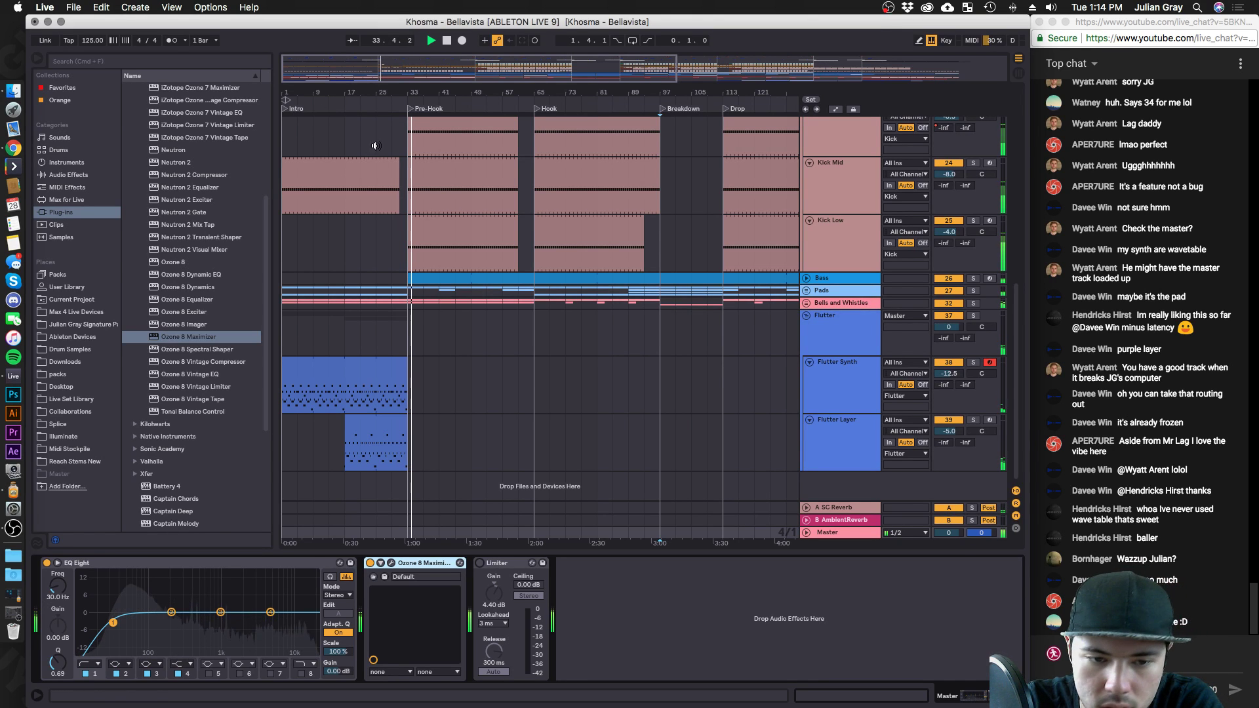
Place the insert mark at bar 33 and examine the percussion and kick tracks during the Pre-Hook.
scroll(525, 323, up, 8)
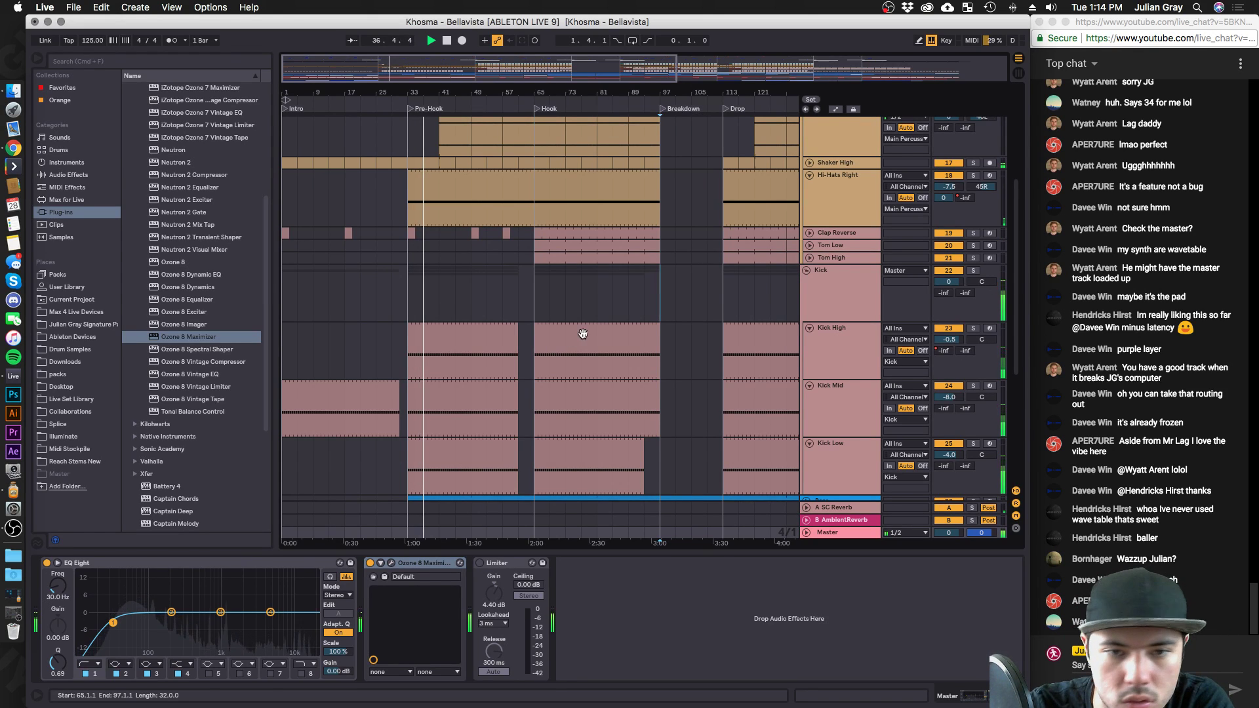
click(426, 275)
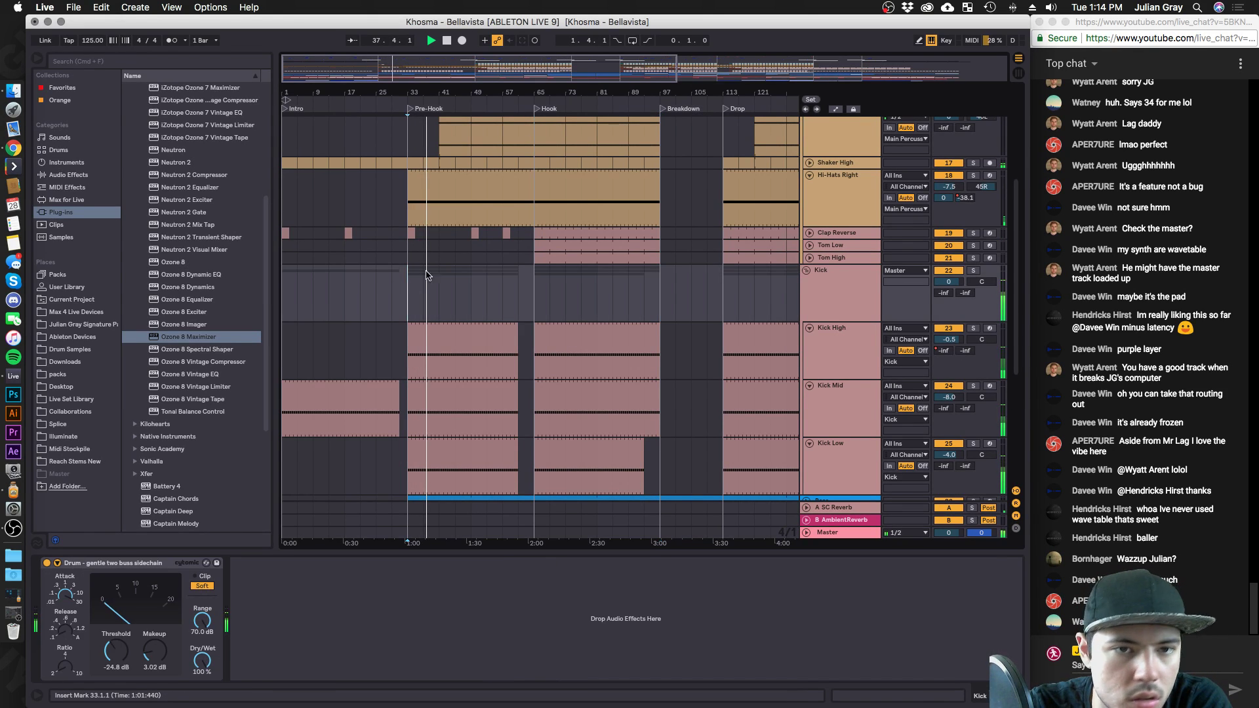
click(413, 134)
scroll(418, 135, up, 5)
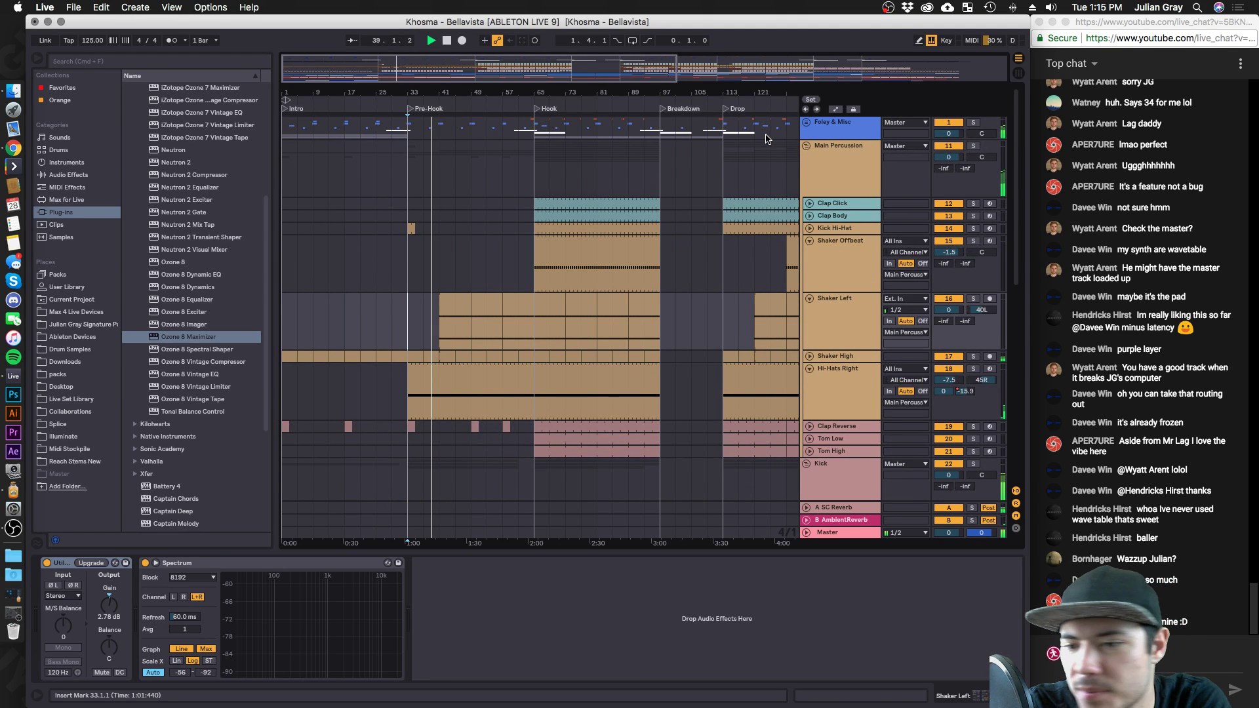
scroll(721, 197, down, 5)
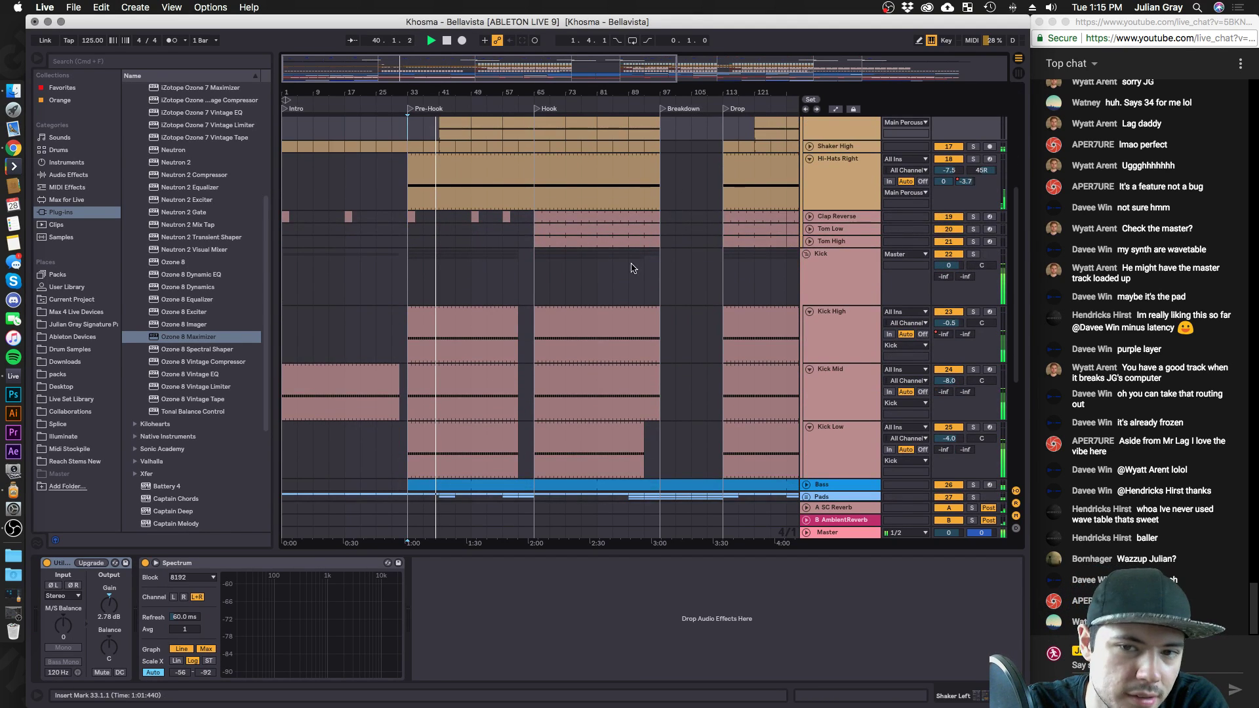
Place the insert mark at bar 97 and examine the Kick, Shaker Offbeat and other percussion tracks while the Pre-Hook plays.
click(645, 270)
click(651, 270)
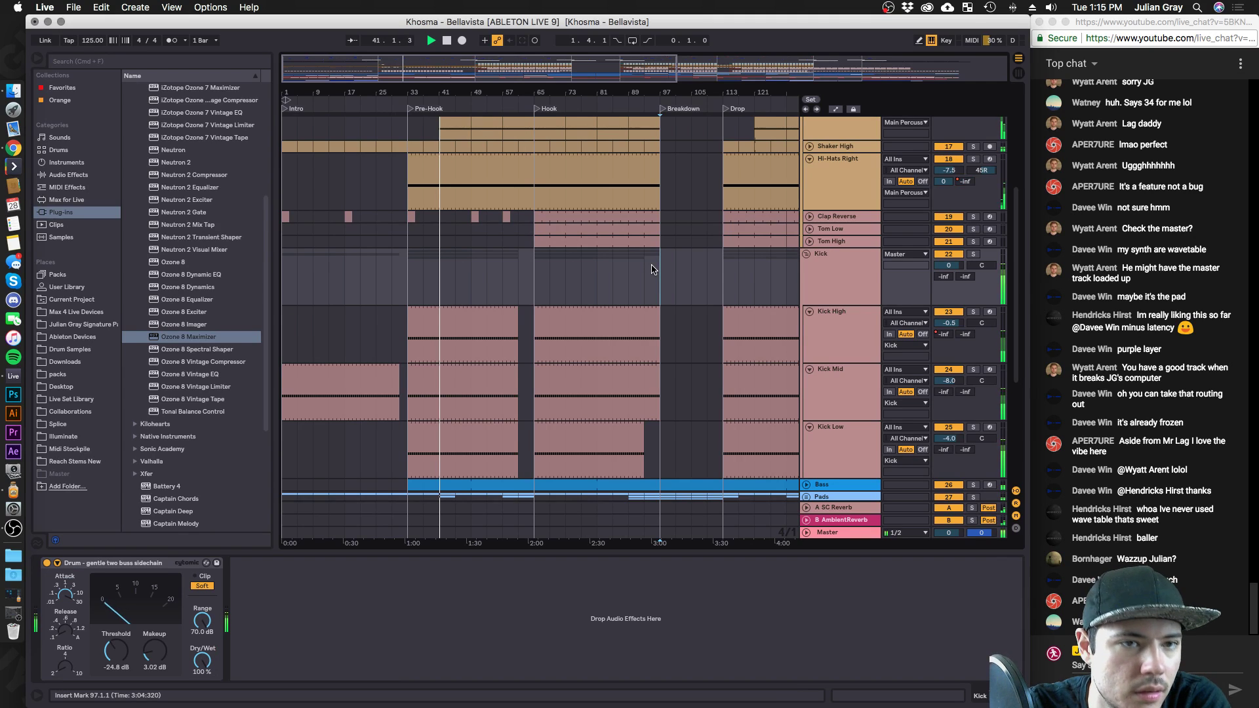
scroll(652, 269, up, 5)
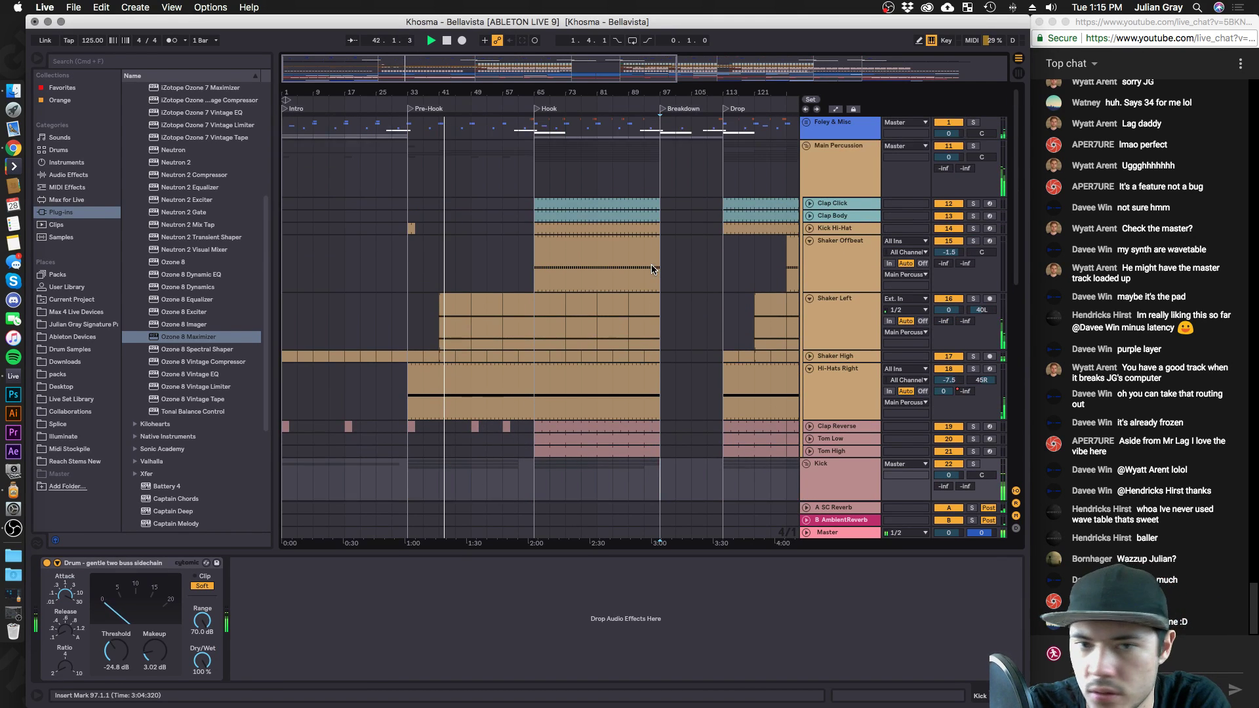
click(661, 266)
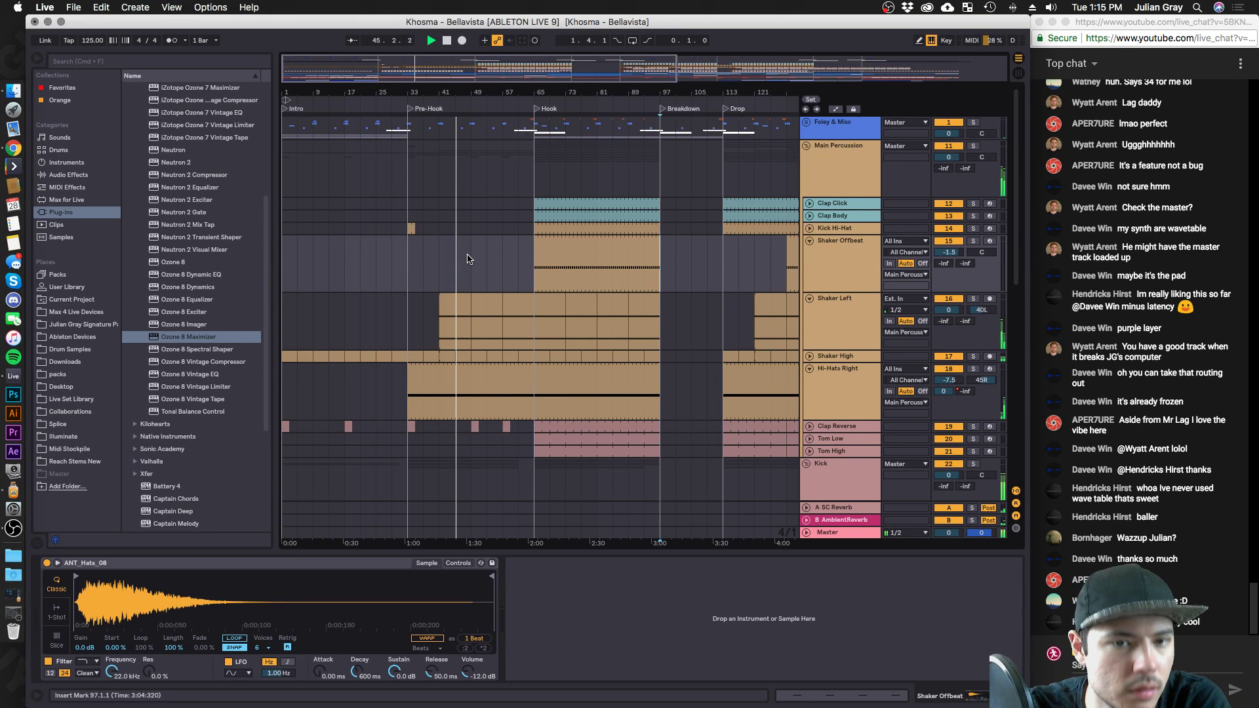
scroll(608, 217, down, 10)
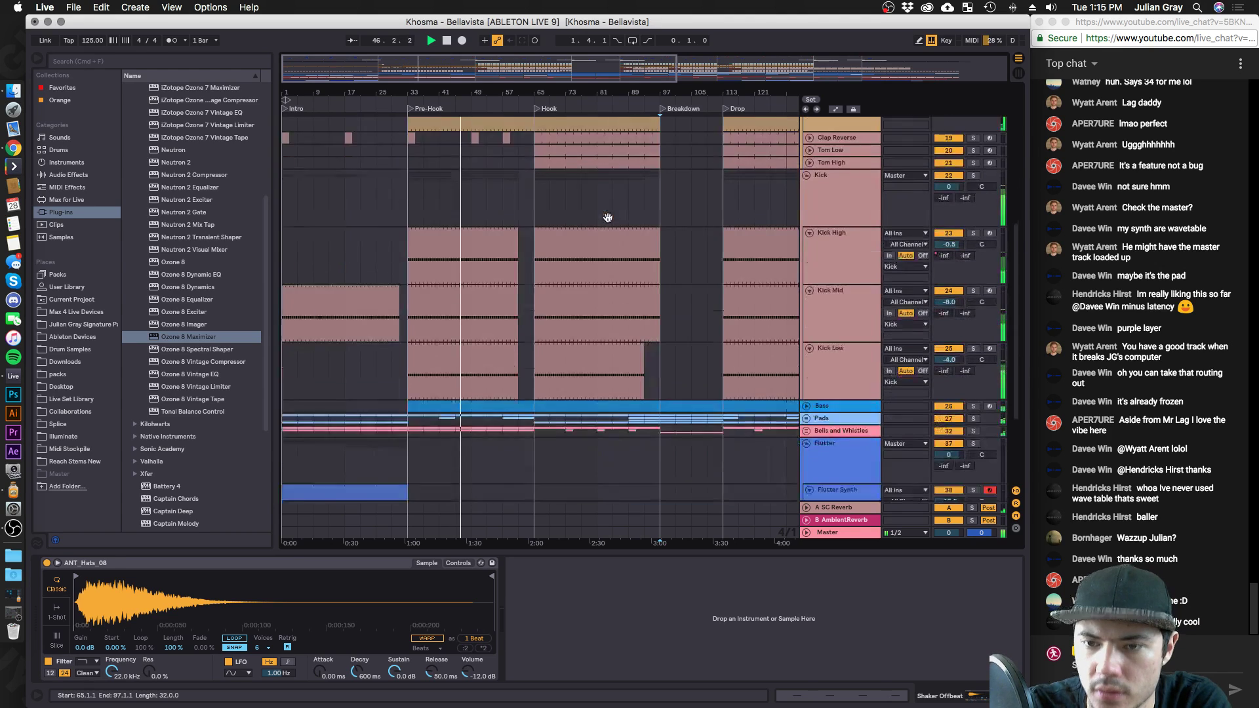
Insert EQ Eight after the compressor on the Kick group, cut its mids and highs, and set the compressor's makeup to 7.46 dB.
scroll(759, 212, up, 3)
click(808, 230)
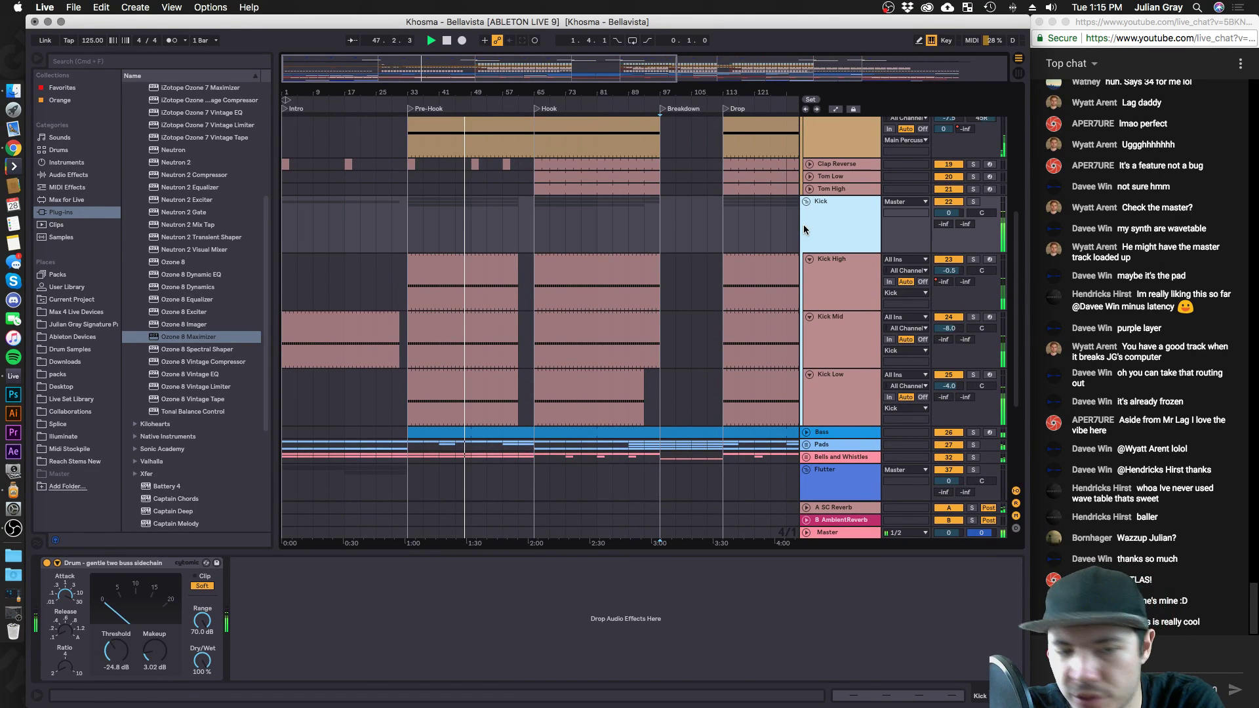
click(66, 175)
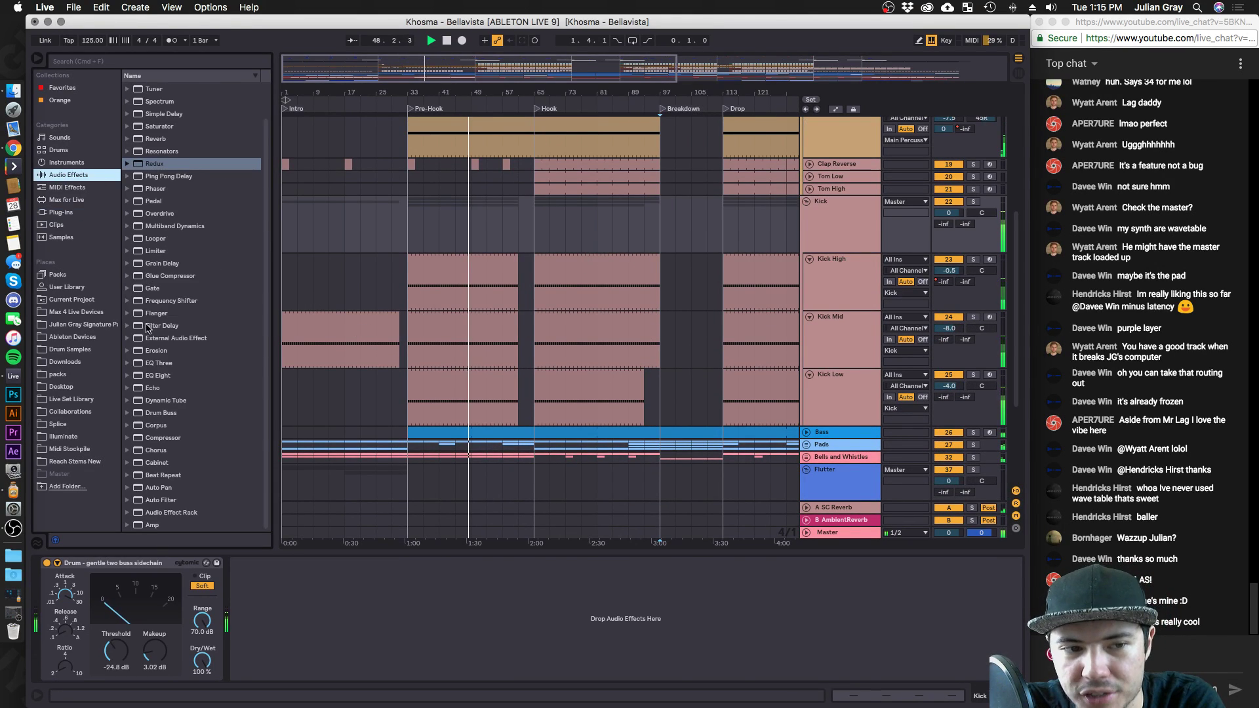
drag(162, 380, 433, 675)
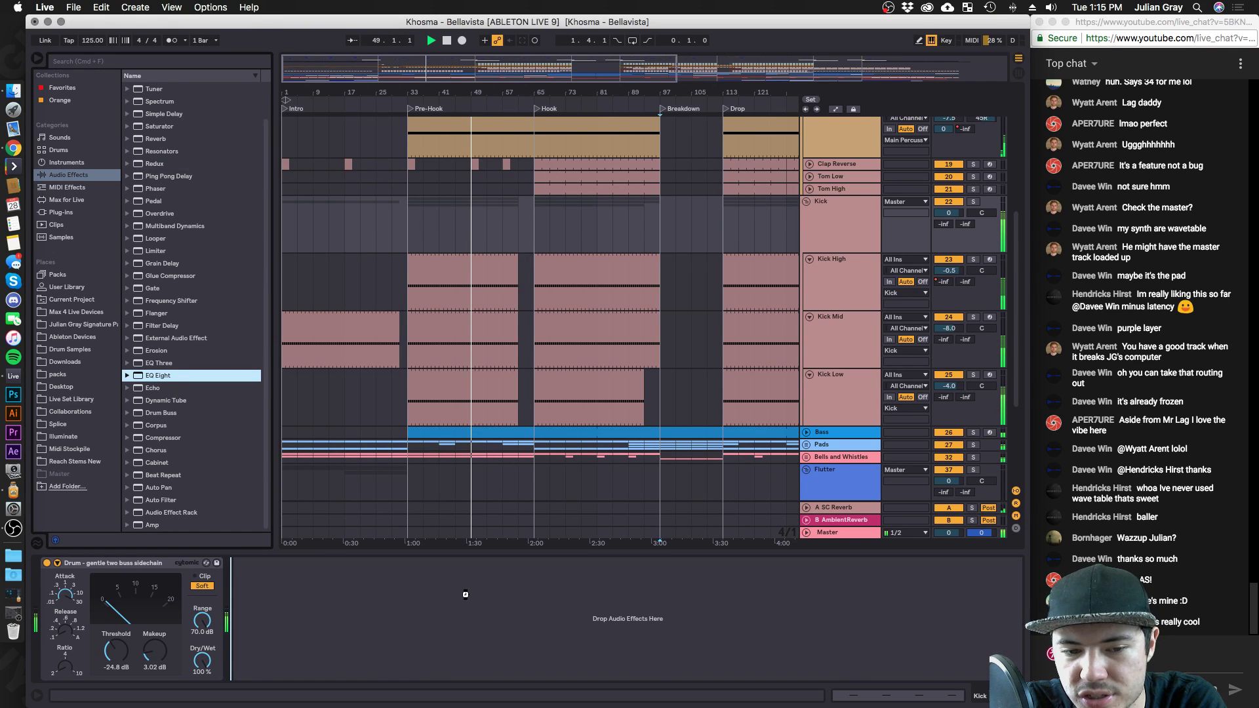
drag(443, 594, 438, 629)
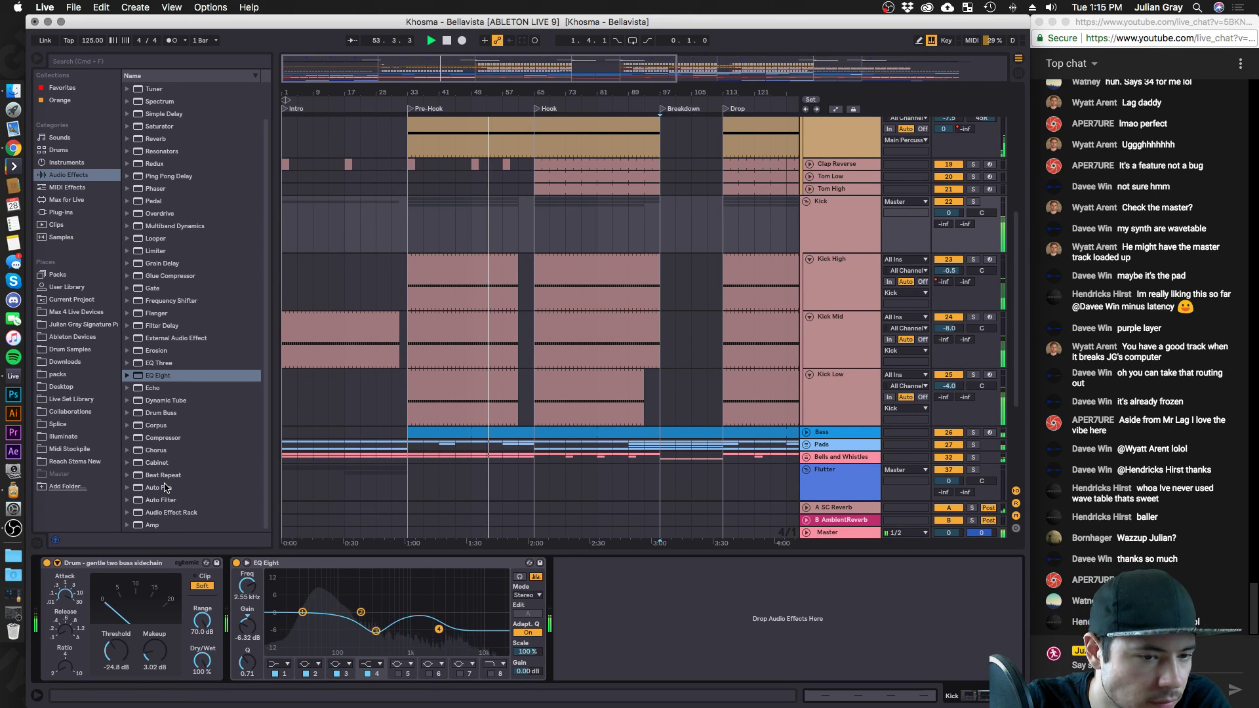
drag(154, 650, 155, 624)
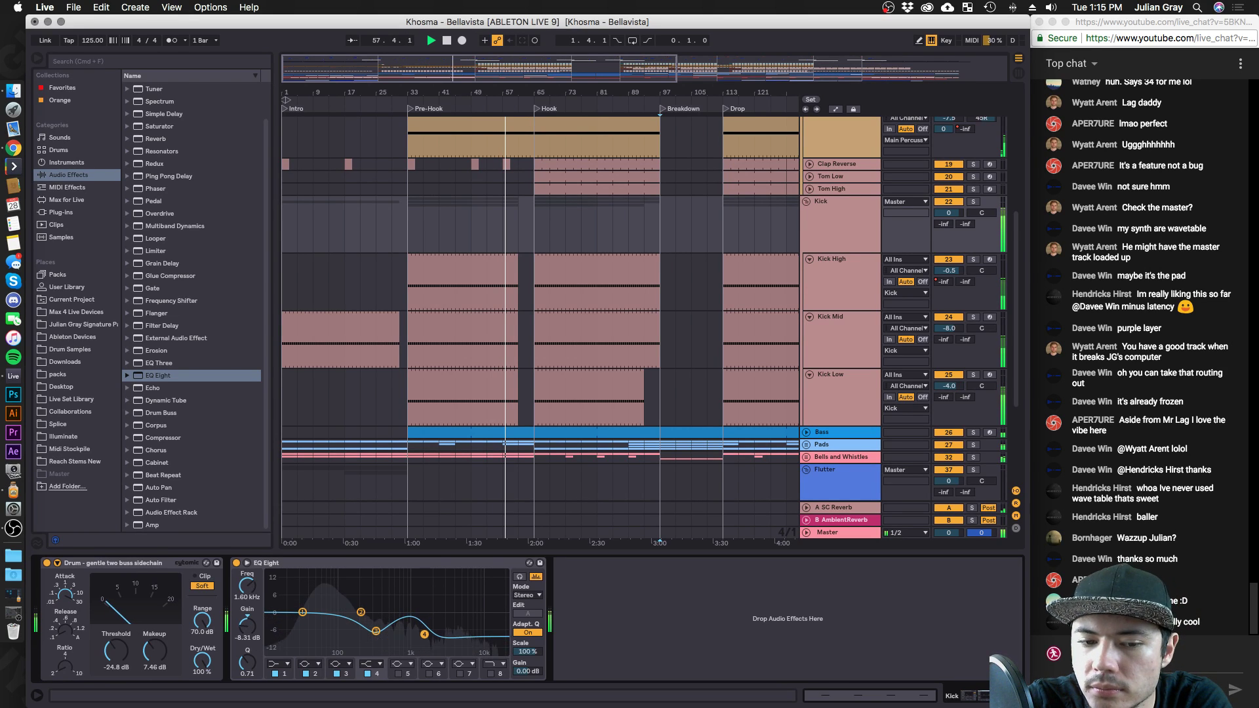
drag(424, 634, 385, 632)
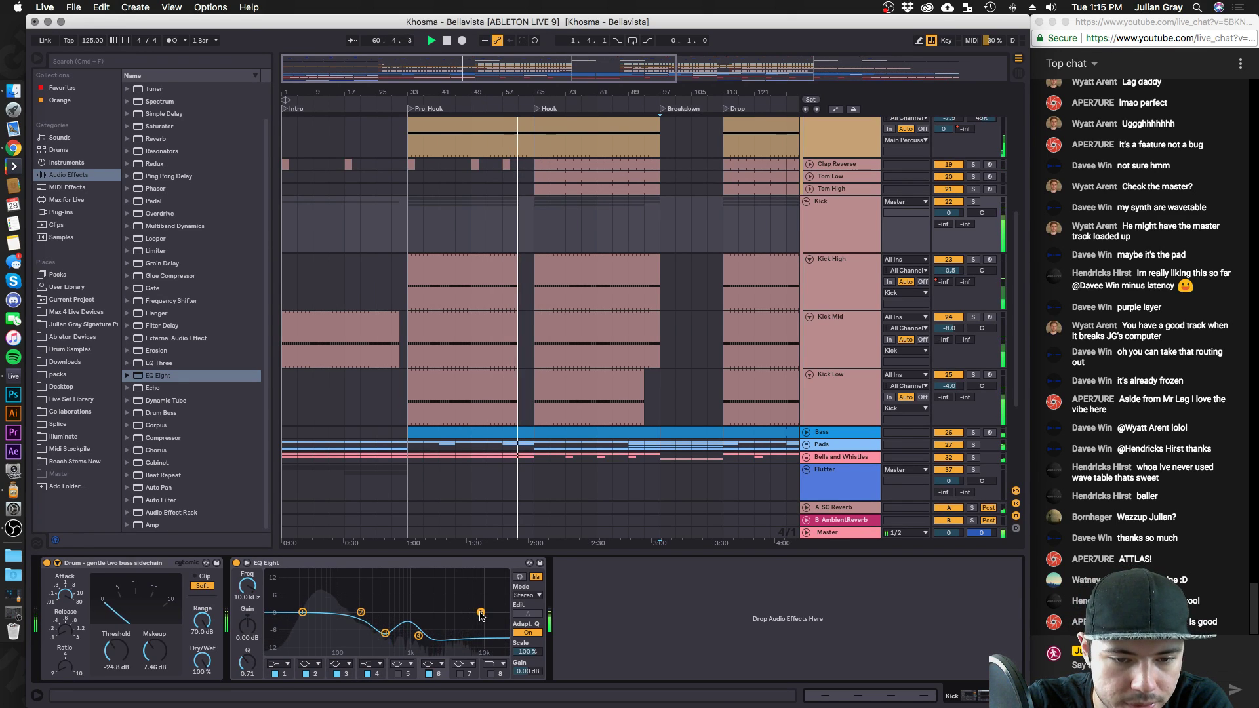
Try a narrow EQ cut of about -5.58 dB at 2.06 kHz with Q 4.25 on the Kick group using band 6.
drag(424, 631, 432, 640)
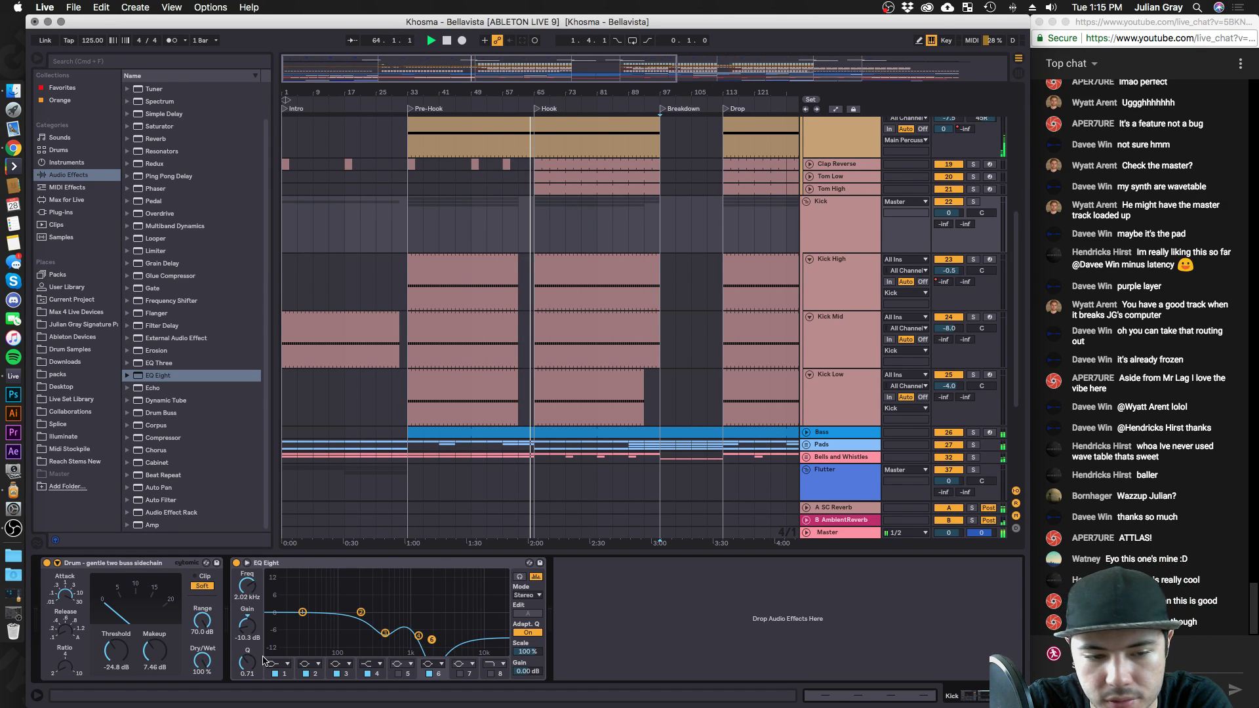
drag(249, 662, 247, 675)
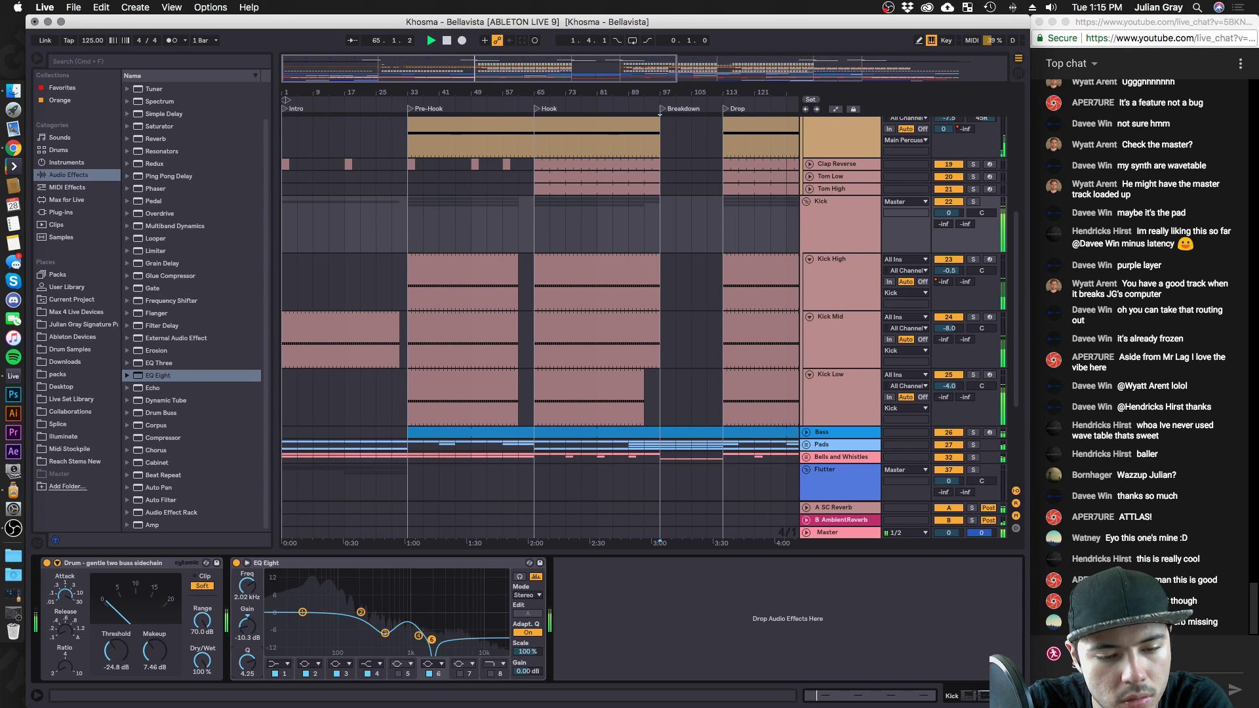
mouse_move(431, 640)
mouse_down()
mouse_move(433, 626)
mouse_move(419, 632)
mouse_move(433, 628)
mouse_up()
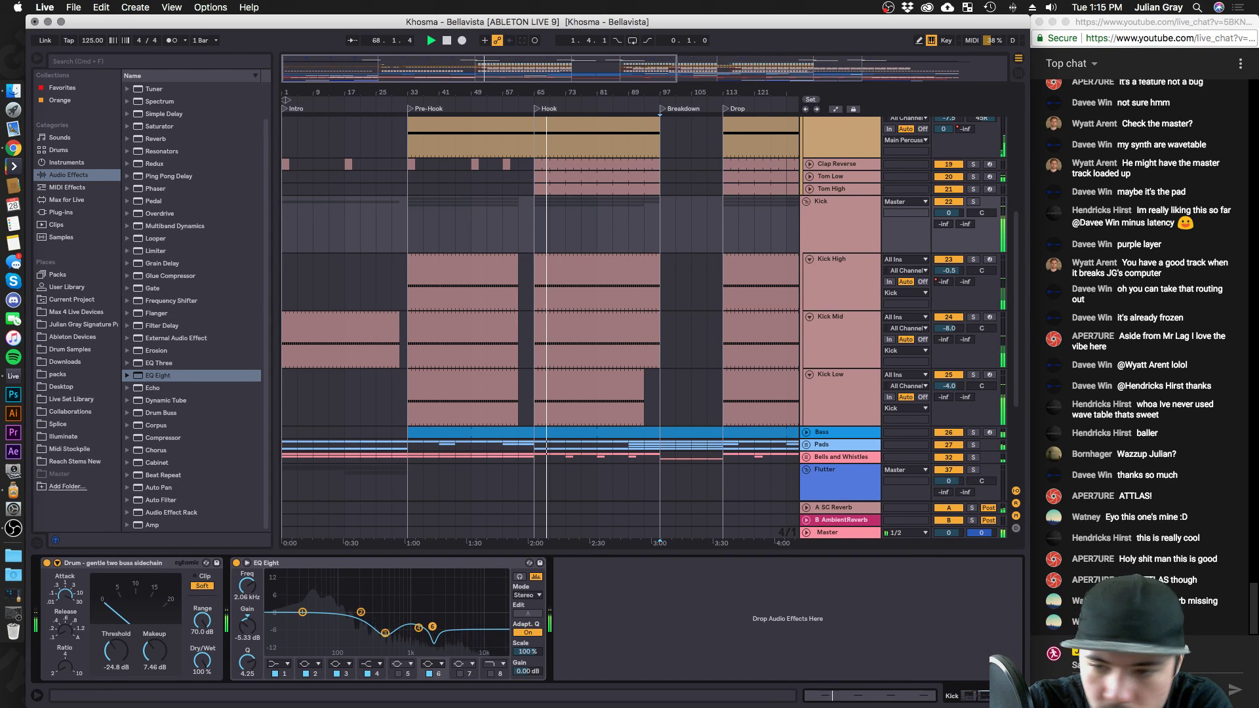
Delete the Limiter from the Master track, set the Ozone 8 Maximizer's threshold to -9.1 dB, and close its window.
scroll(609, 383, down, 5)
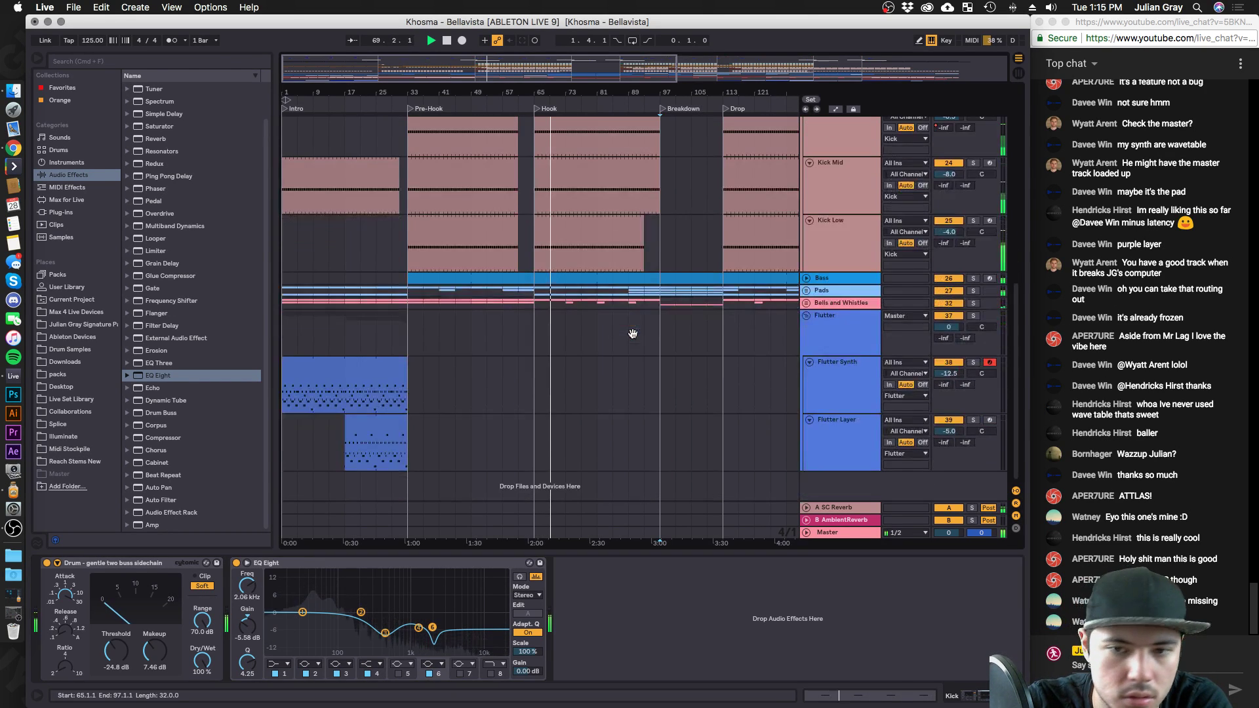
click(846, 532)
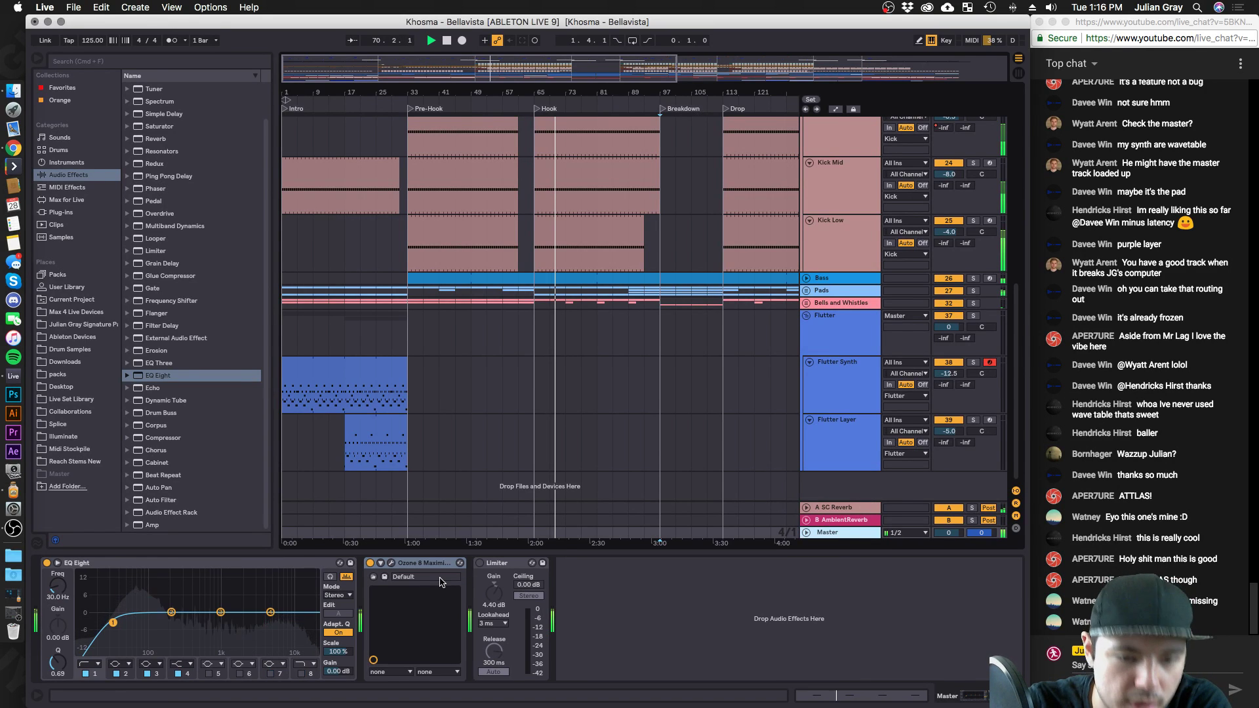
click(503, 562)
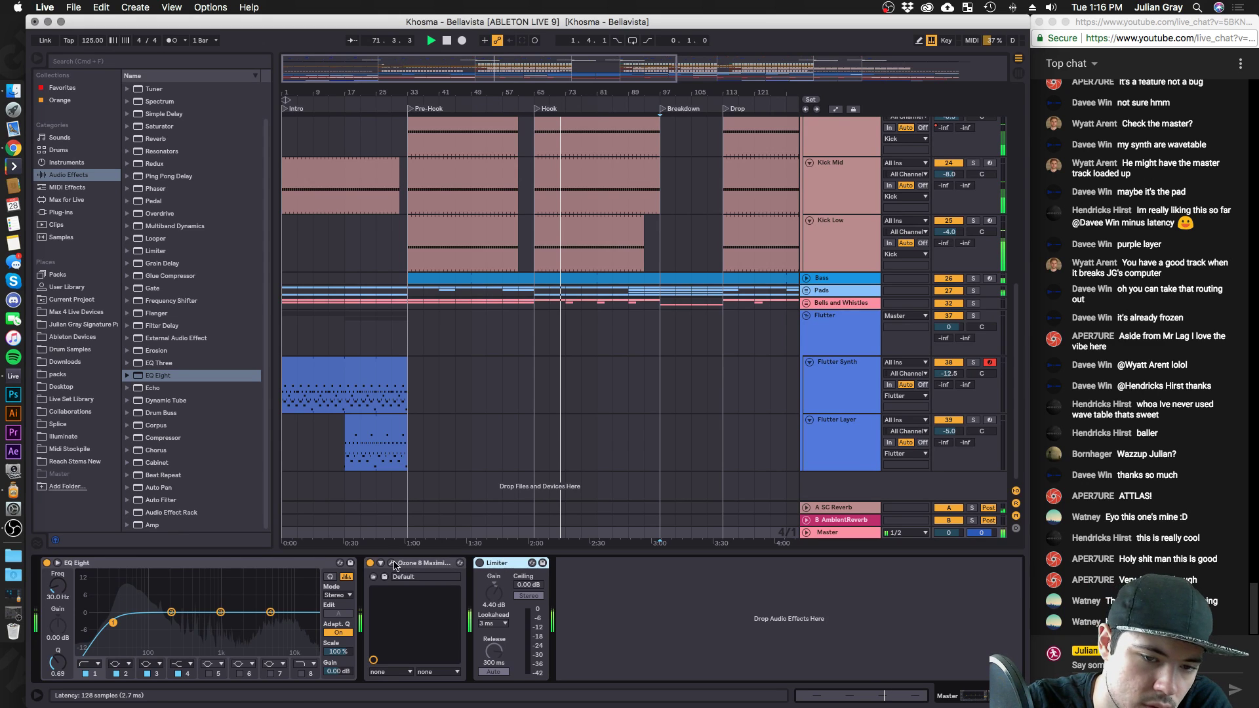
key(Delete)
drag(429, 332, 427, 326)
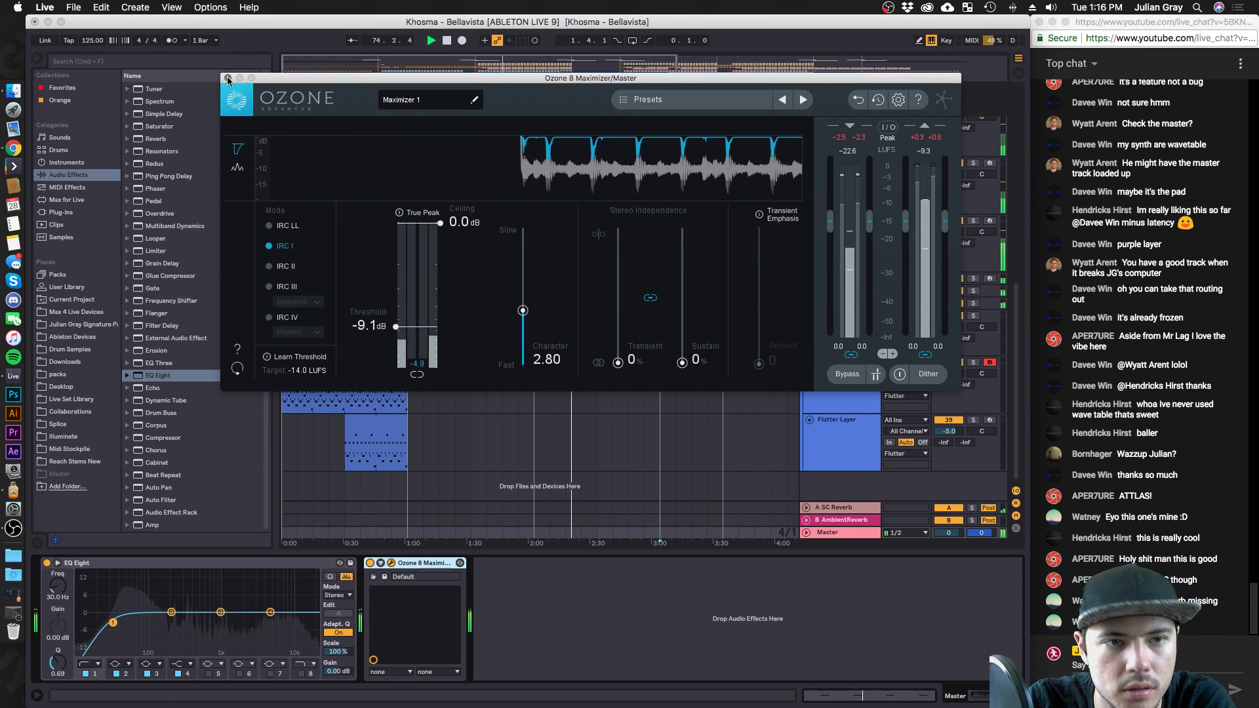
key(super+alt+p)
Unfold the Pads group and examine the percussion and kick tracks and the Lead Pad's devices during the Hook.
click(583, 229)
scroll(583, 228, up, 10)
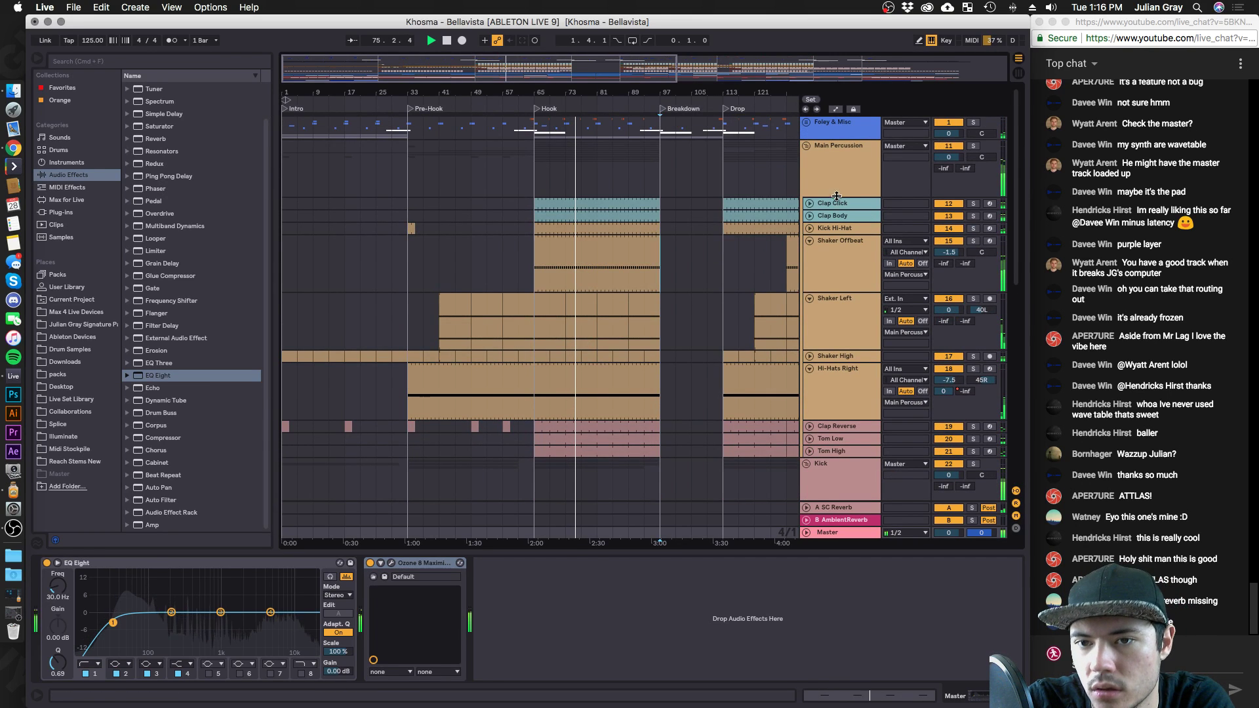
click(673, 278)
scroll(673, 278, down, 10)
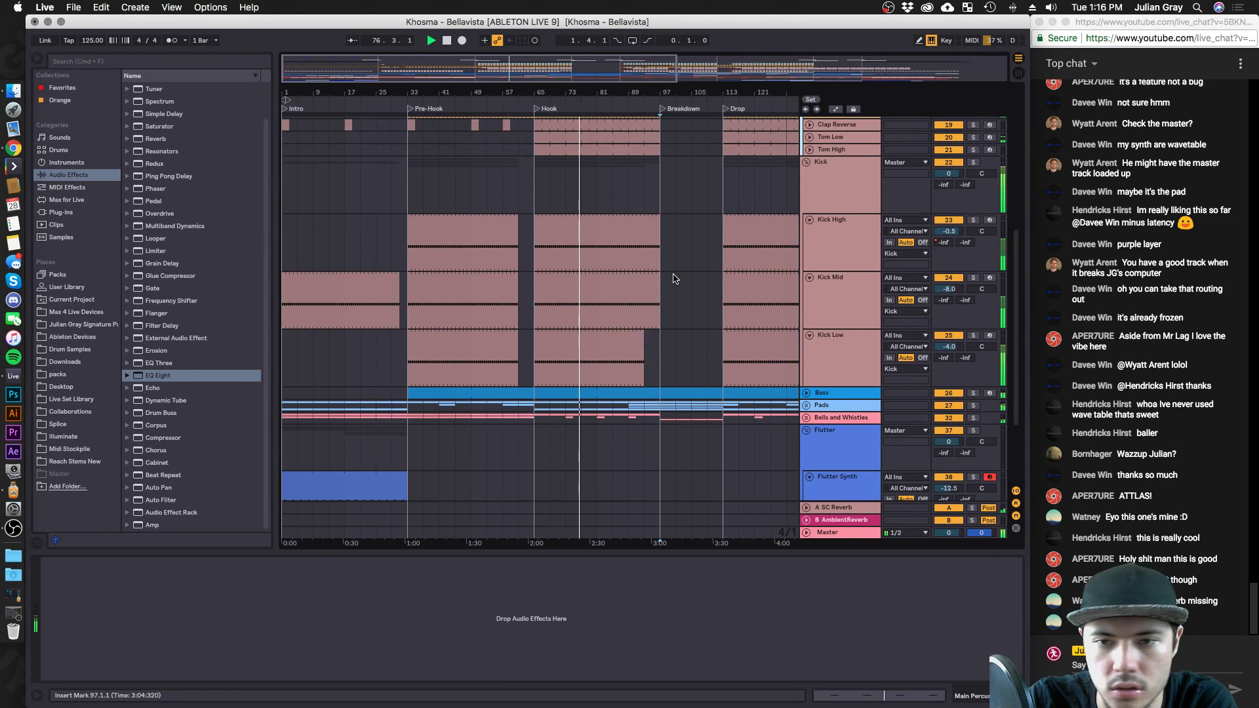
click(673, 290)
key(Right)
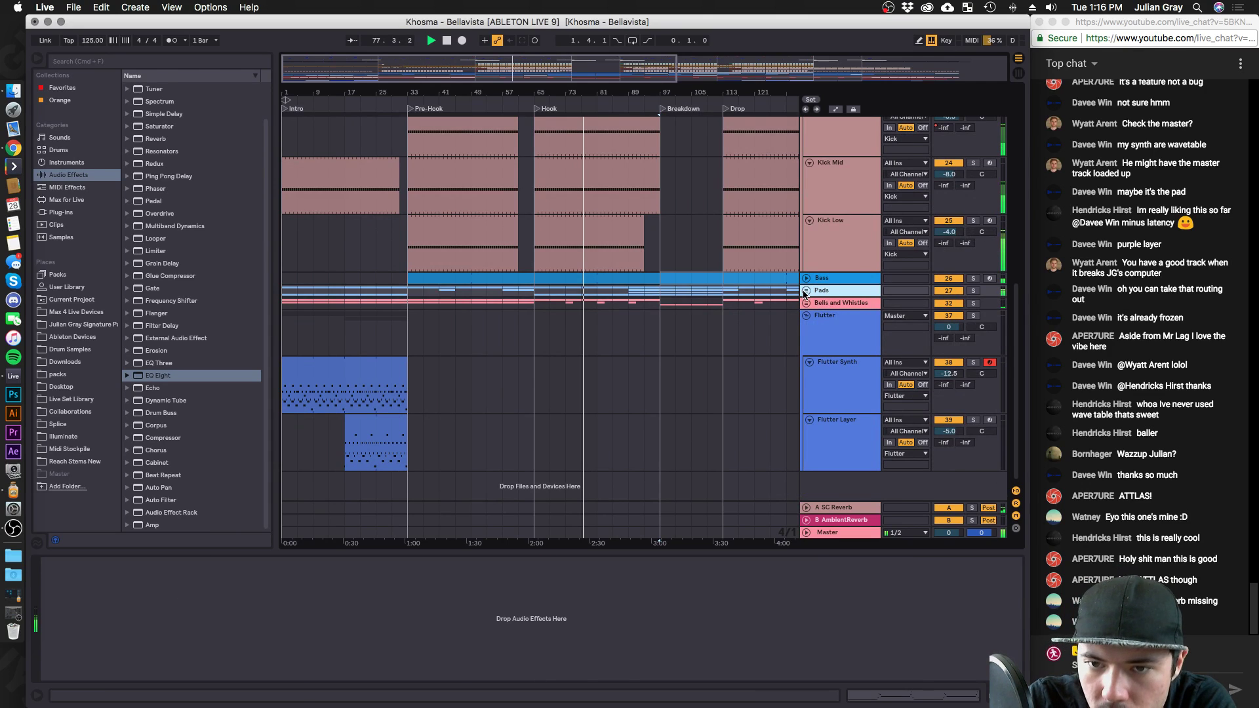
scroll(656, 308, down, 2)
click(645, 313)
click(643, 307)
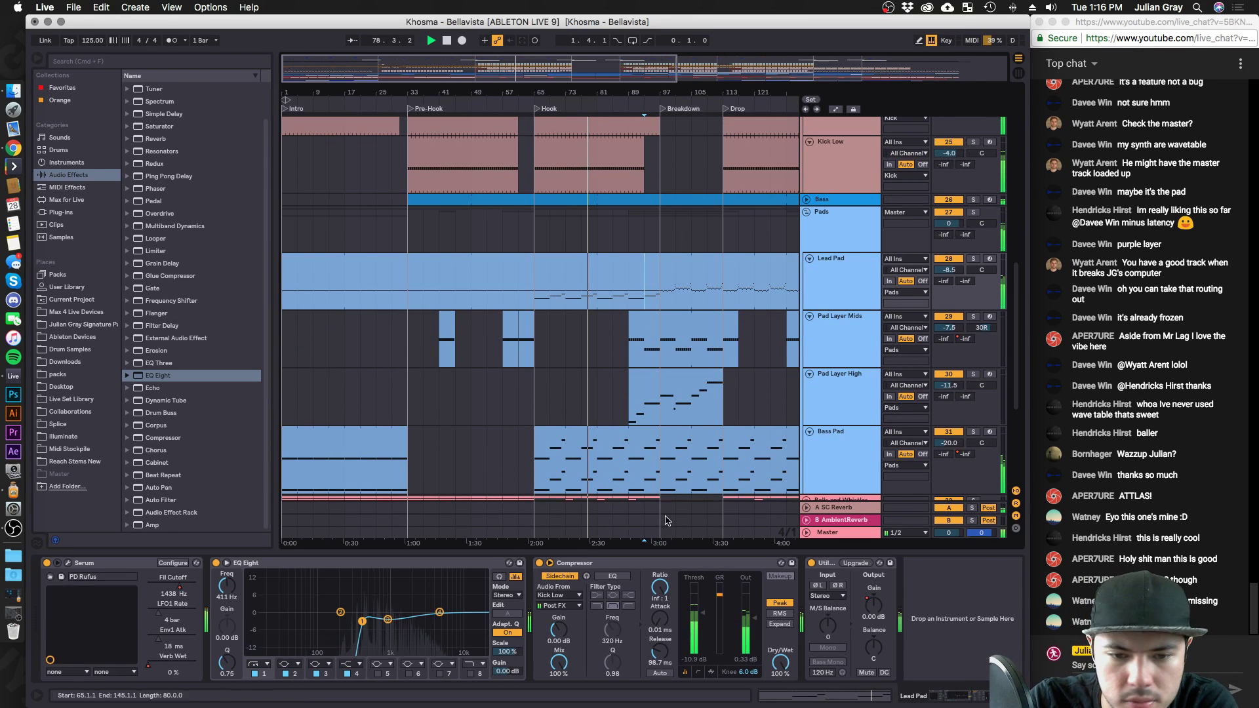
scroll(530, 339, up, 8)
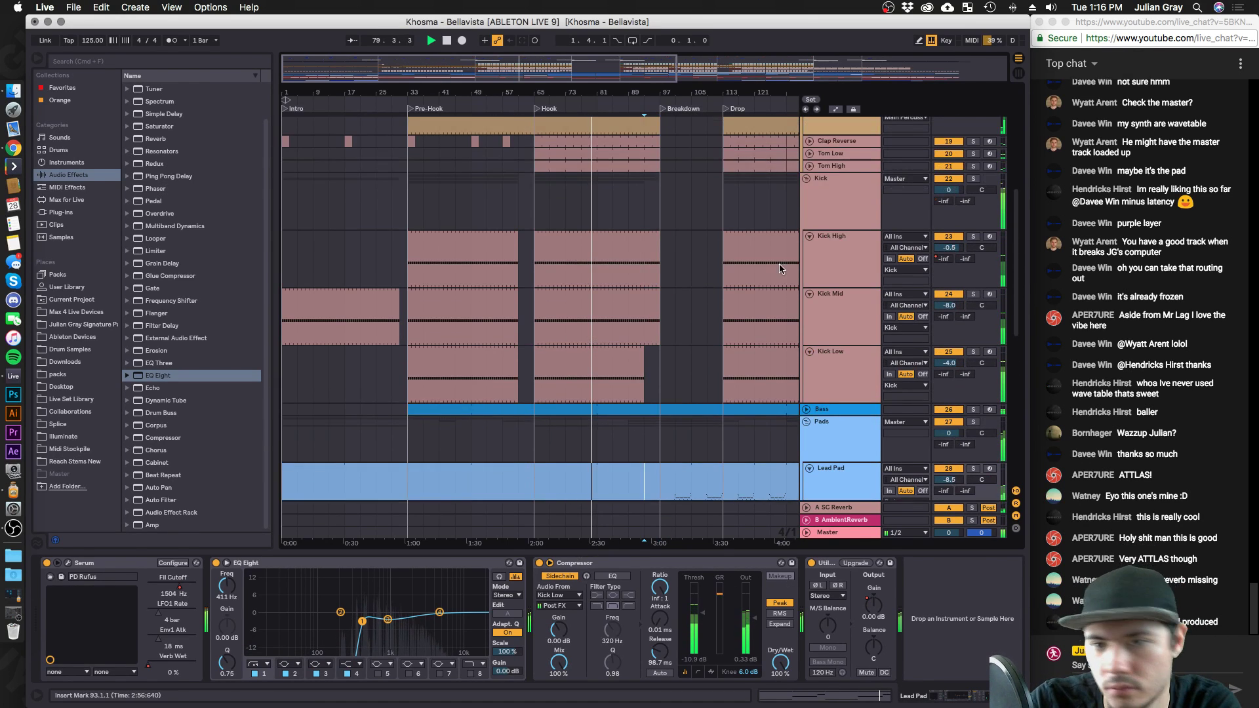
Disable band 6 of the Kick group's EQ, set band 3 to 435 Hz at -5.83 dB, and set the compressor's makeup to 8.57 dB.
click(836, 192)
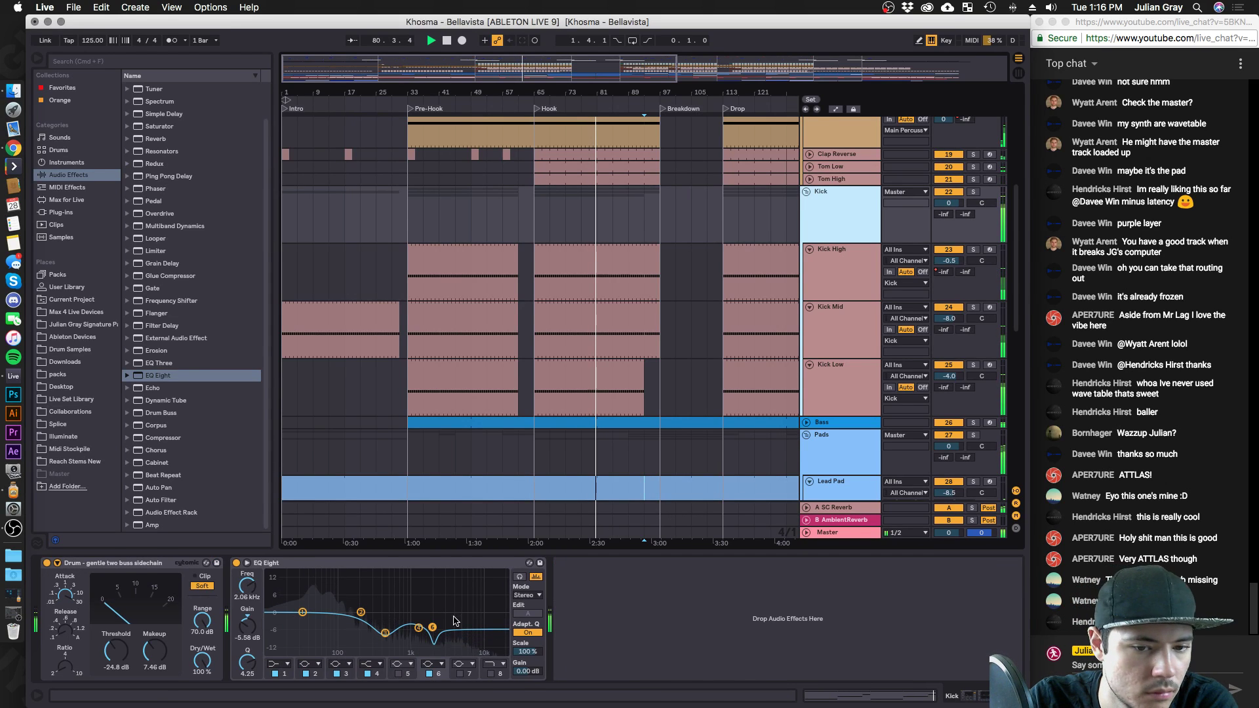
drag(432, 627, 384, 627)
click(428, 674)
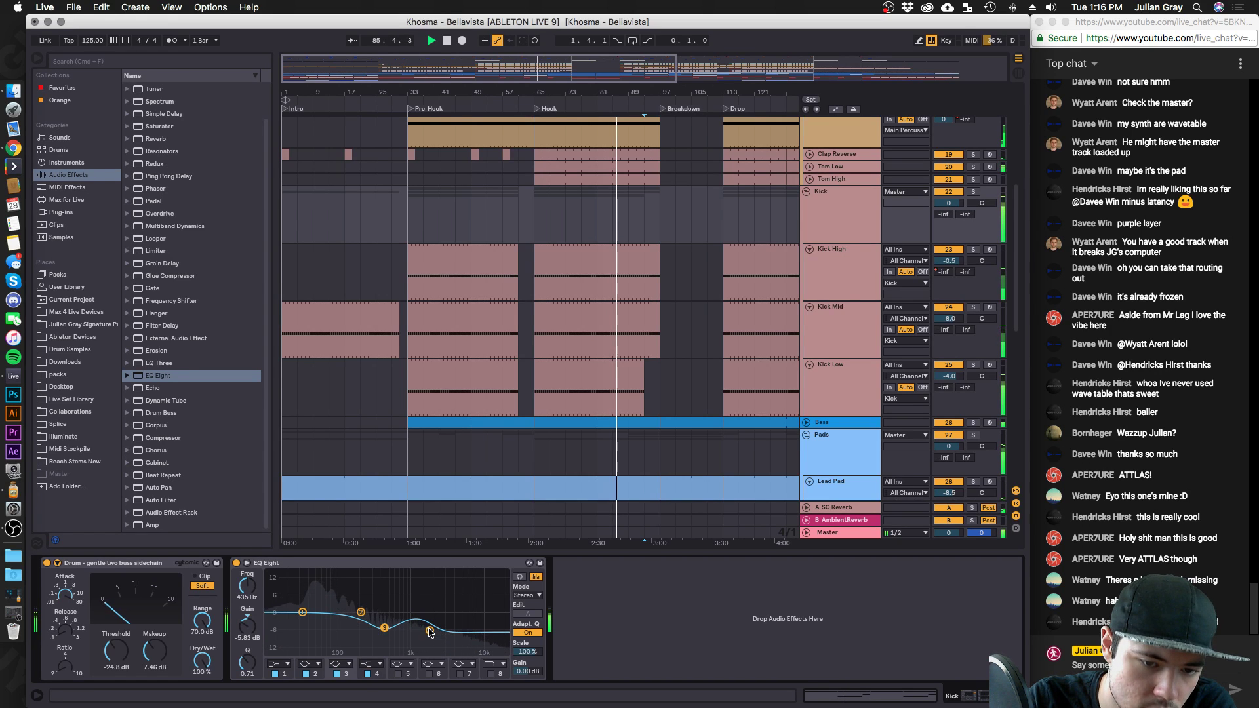
drag(154, 651, 155, 645)
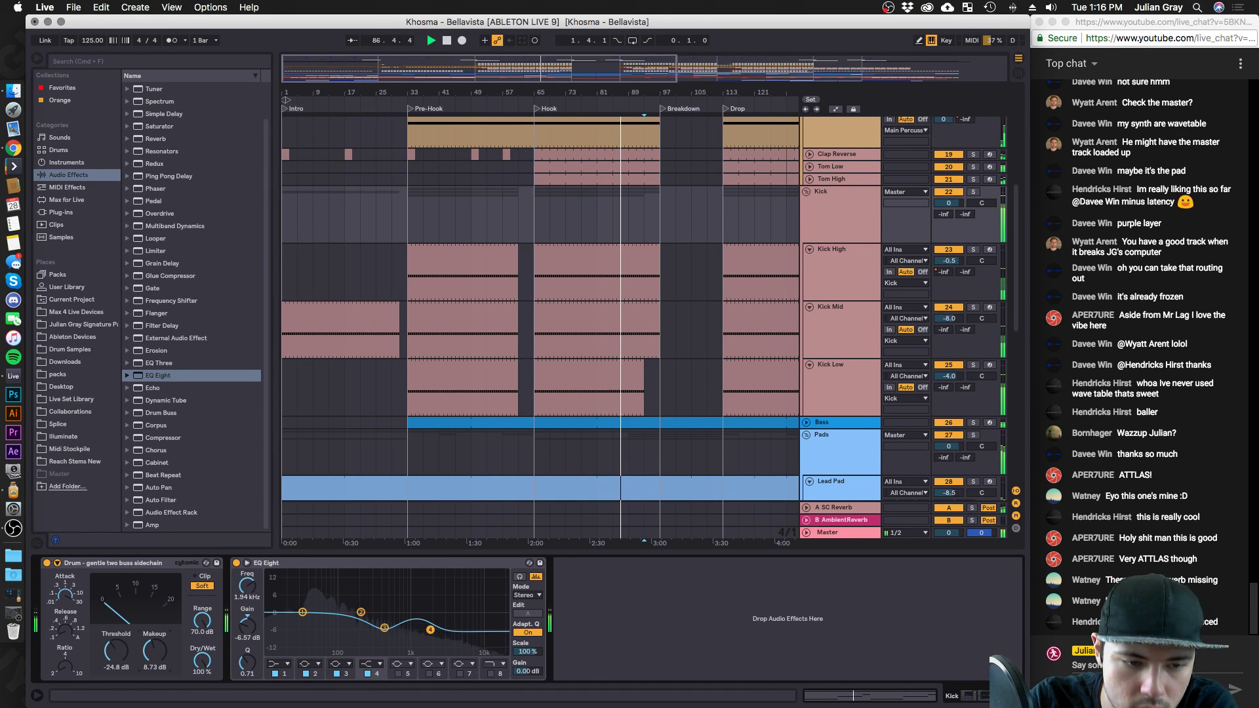
Review the percussion, kick and pad tracks and solo the Pads group to hear it on its own.
scroll(898, 211, up, 10)
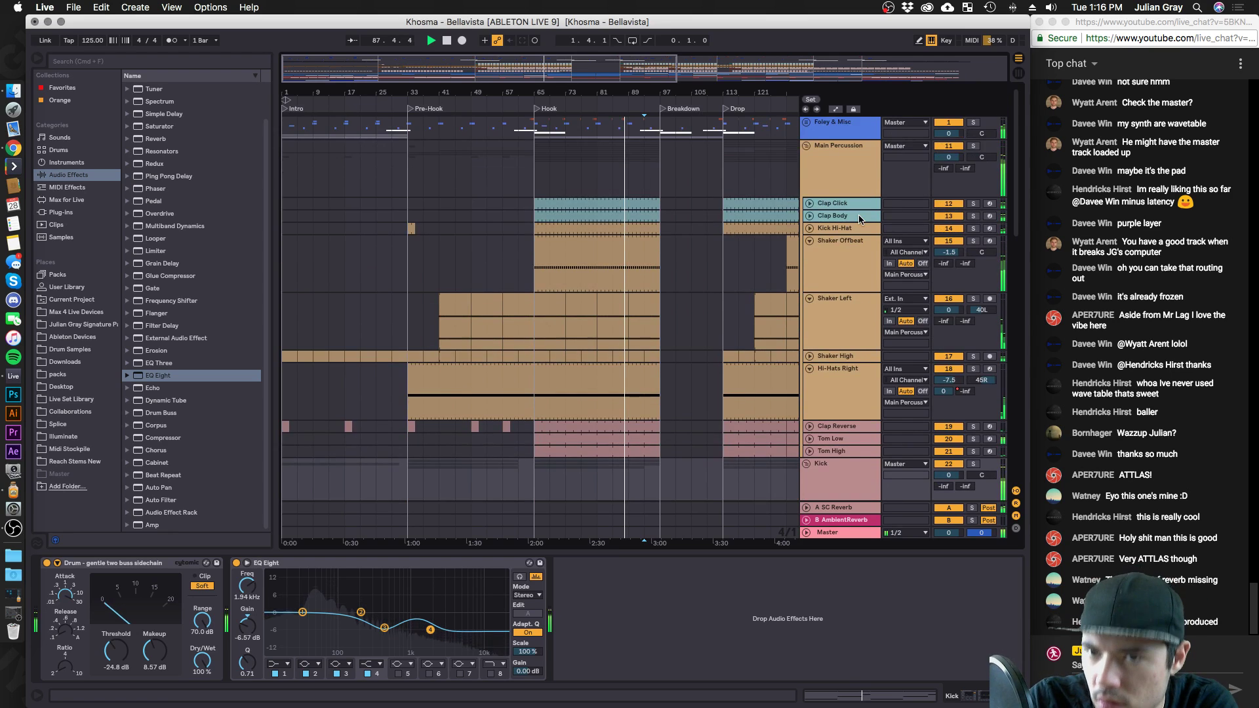
scroll(547, 341, down, 15)
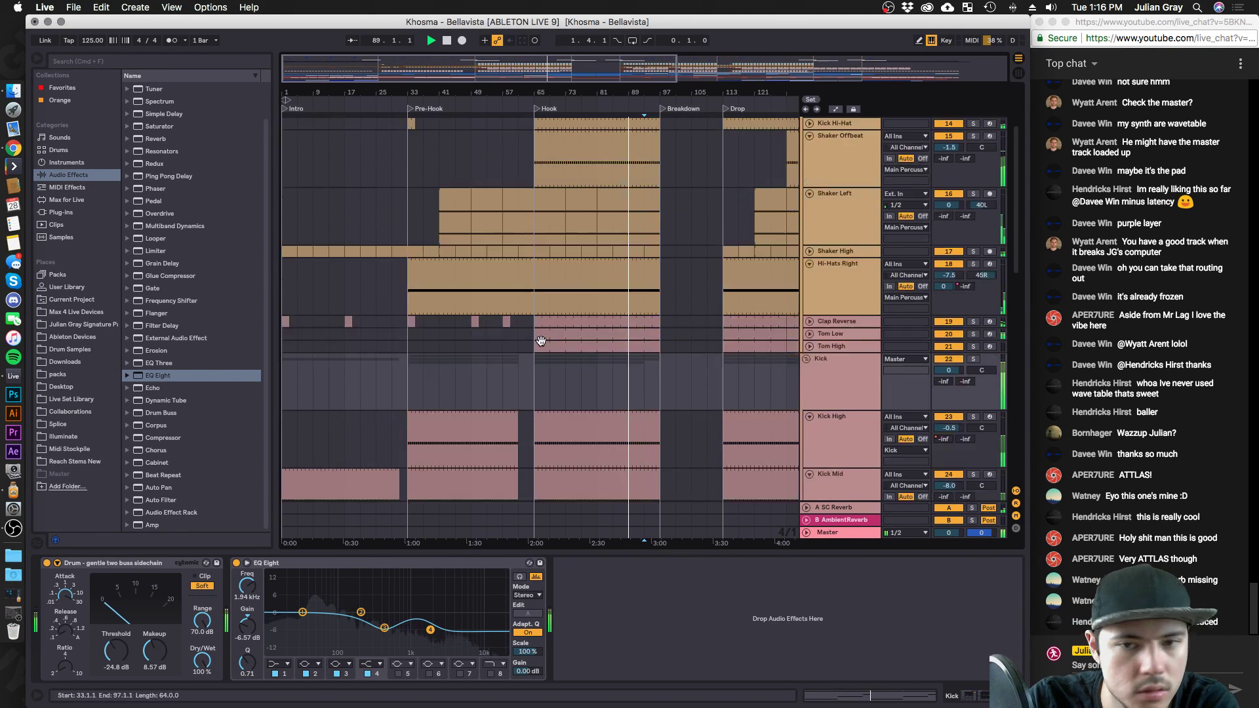
scroll(547, 341, down, 1)
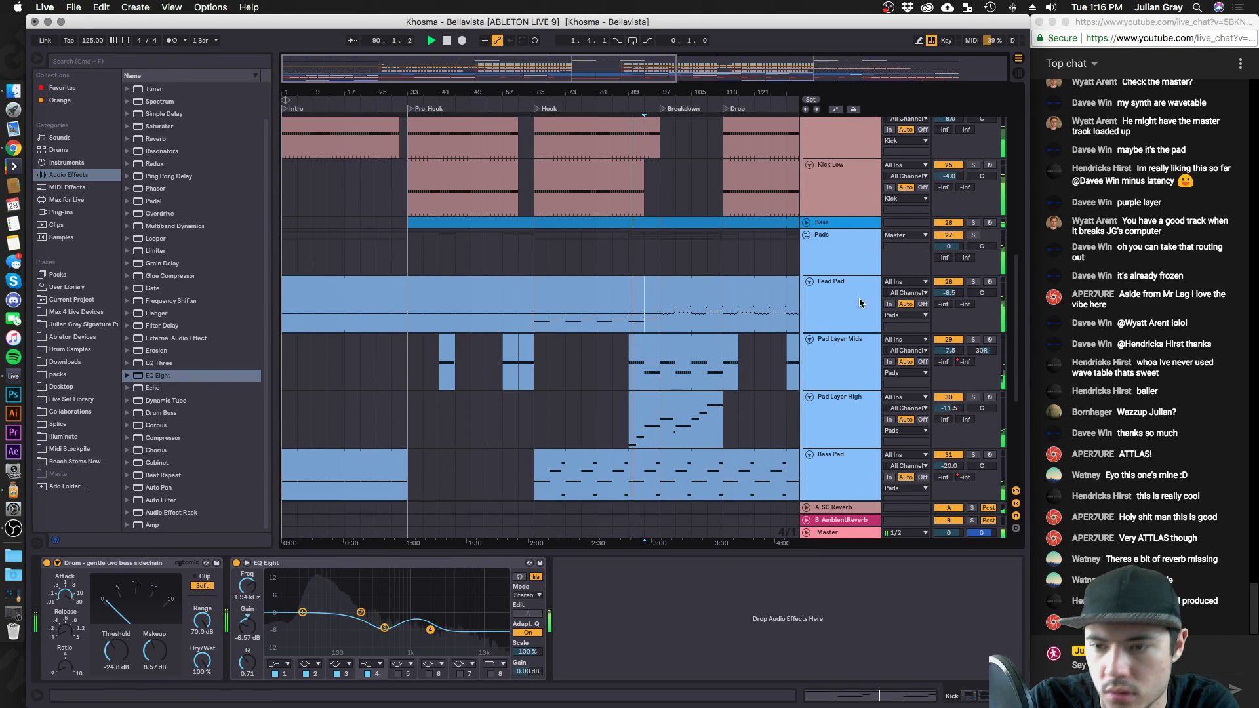
scroll(881, 290, down, 5)
click(927, 172)
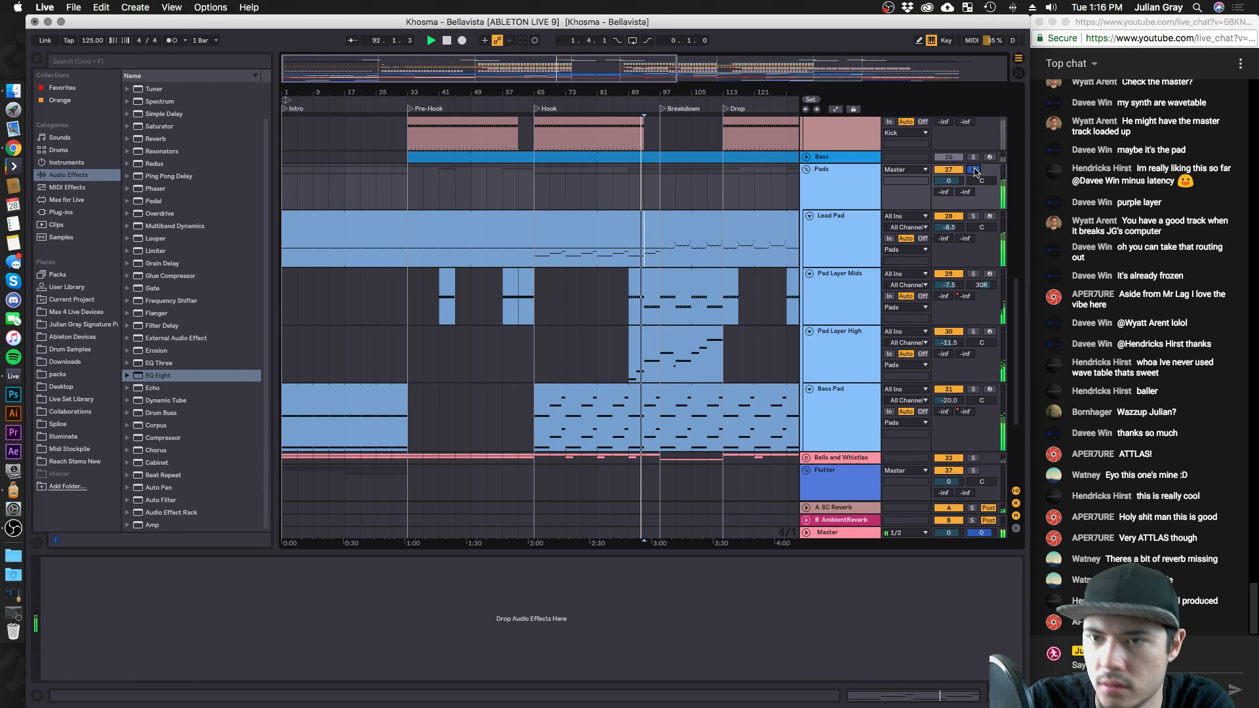
Examine the devices on the Lead Pad, Pad Layer Mids, Pad Layer High and Bass Pad tracks during the Breakdown.
scroll(653, 210, down, 7)
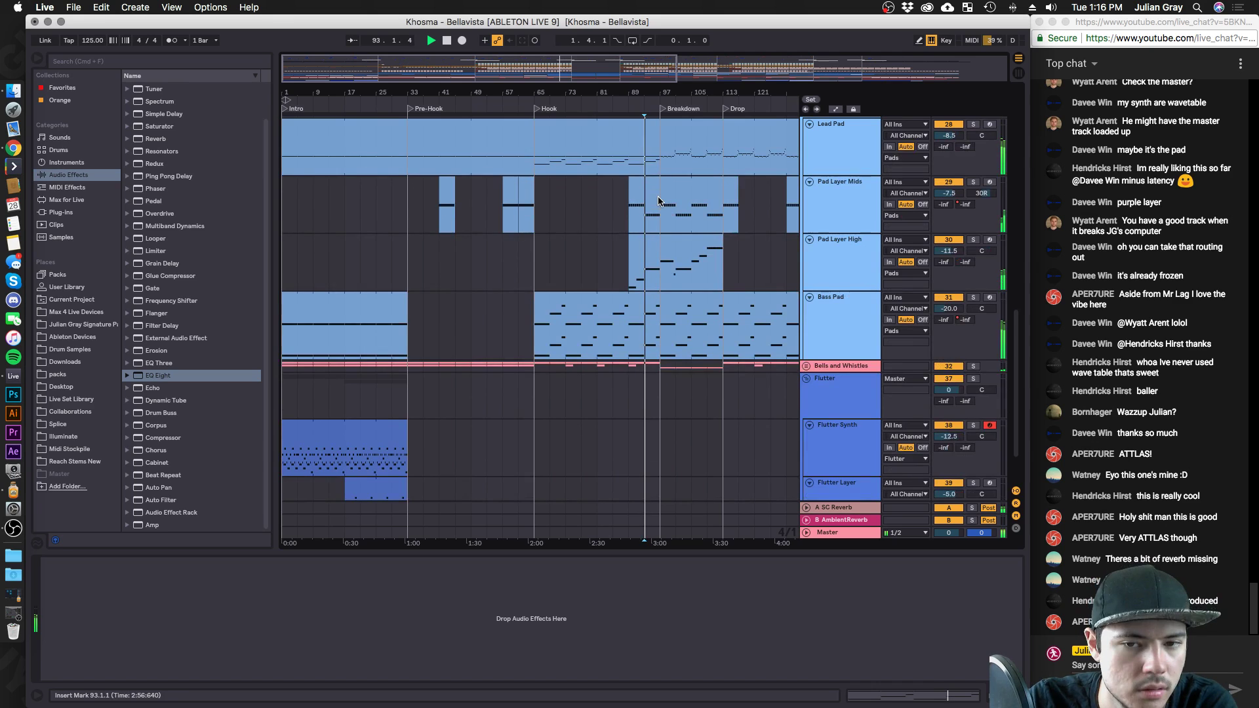
click(669, 278)
scroll(664, 280, up, 7)
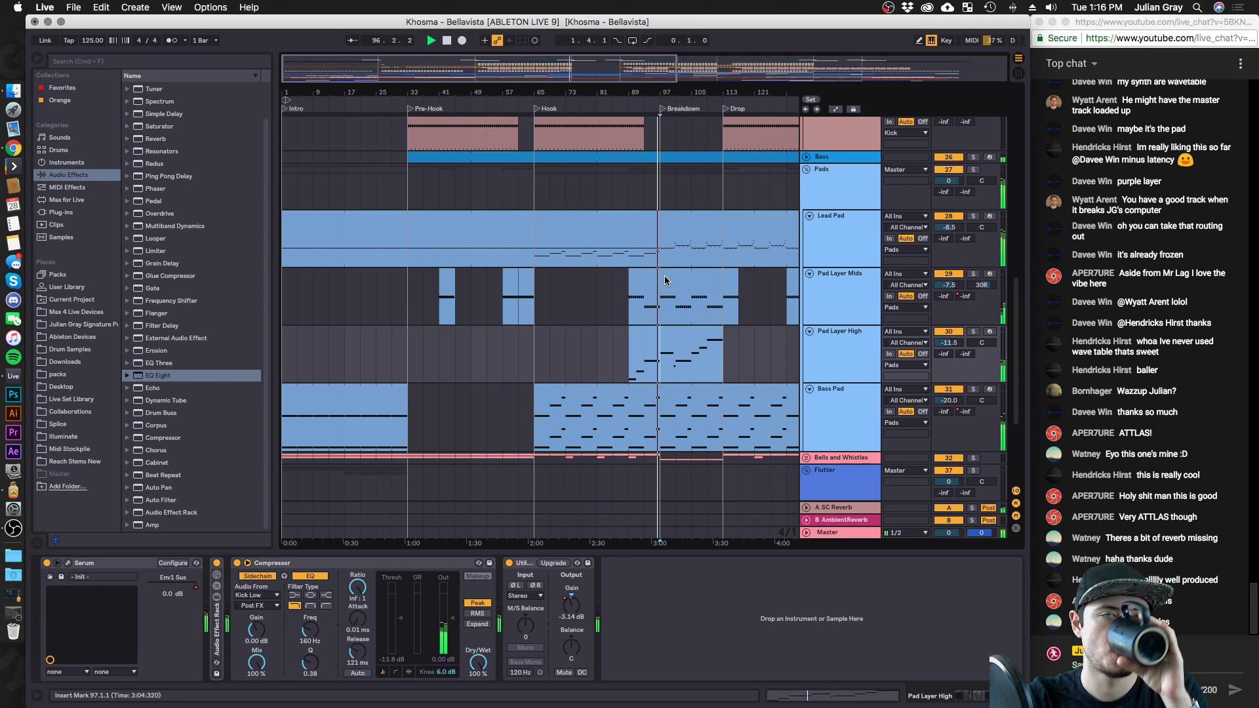
click(661, 309)
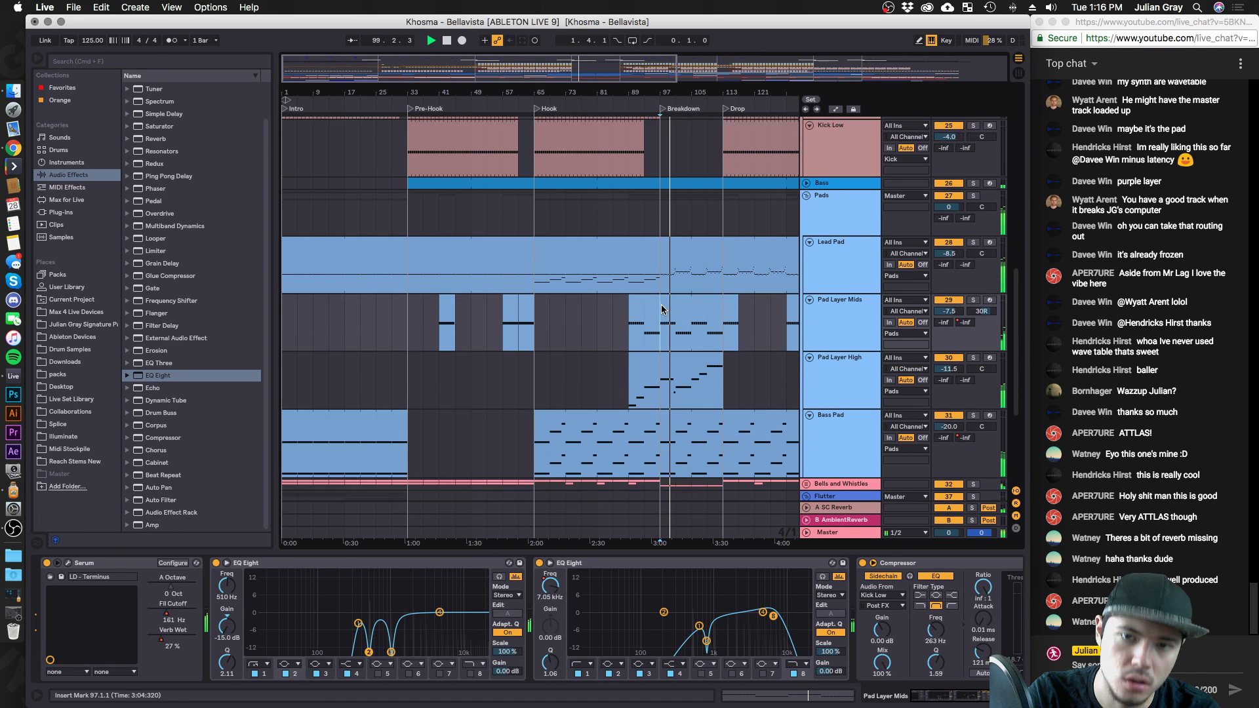
scroll(754, 295, up, 2)
click(857, 285)
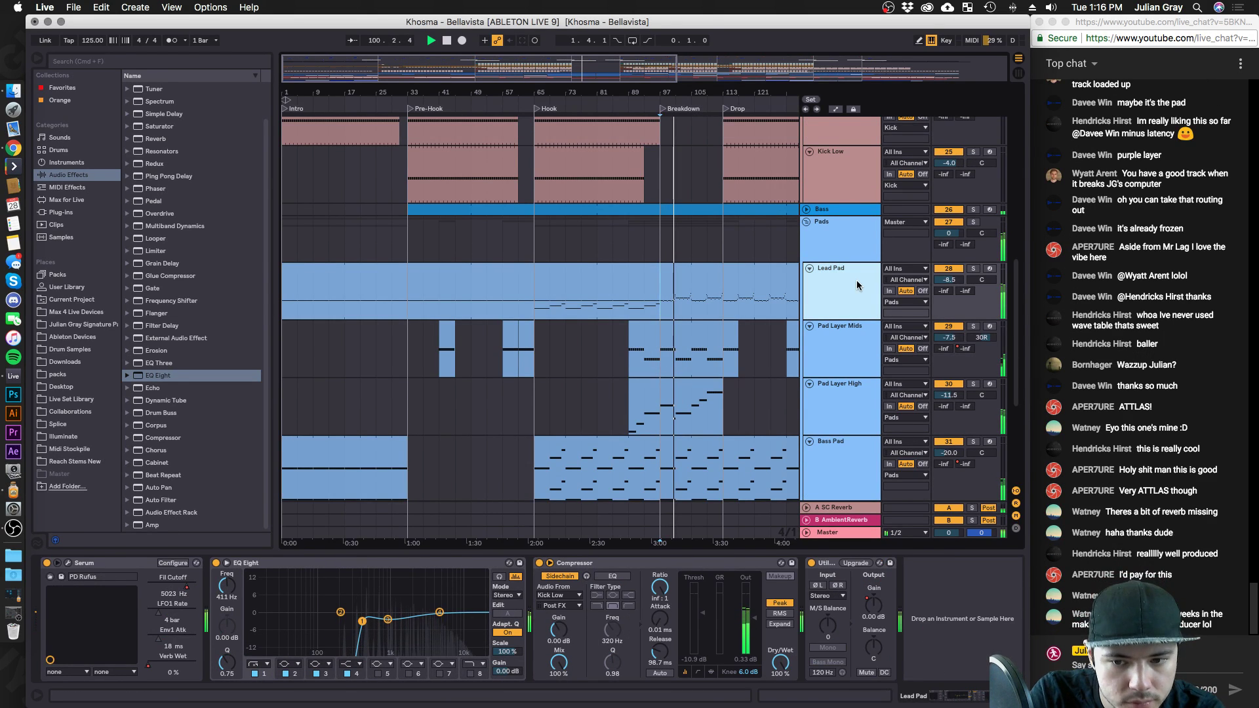
click(846, 354)
click(836, 413)
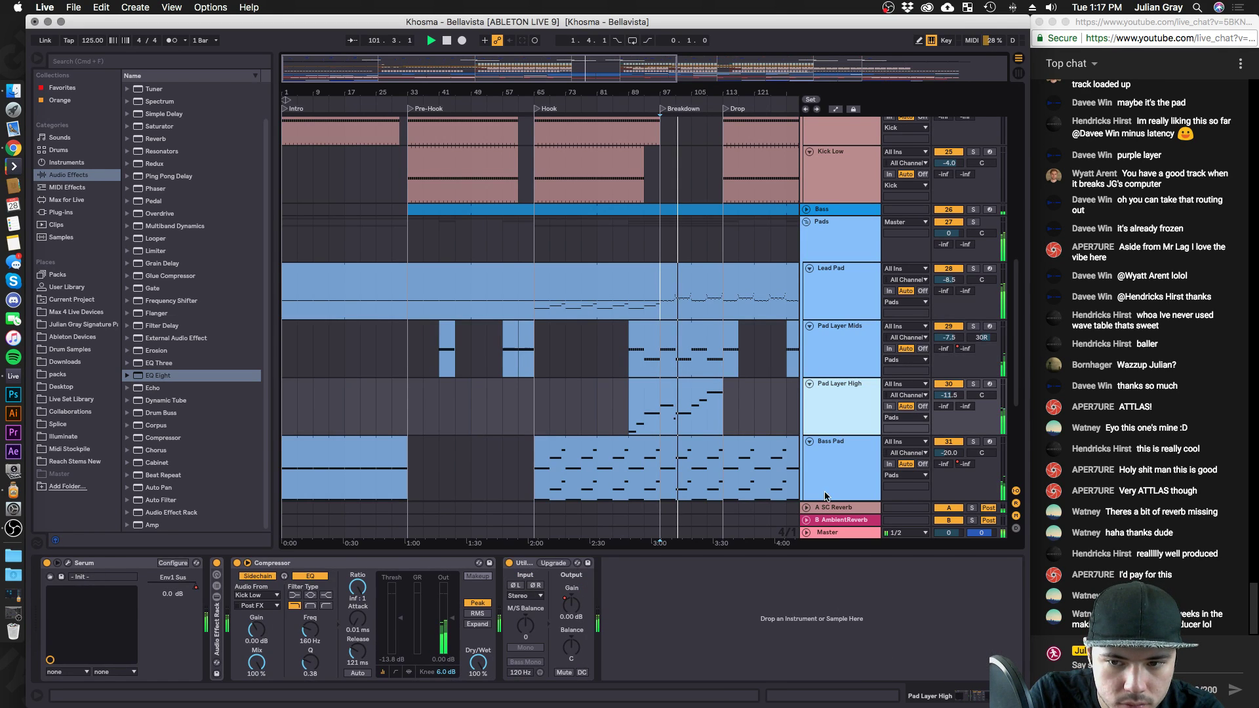
click(836, 454)
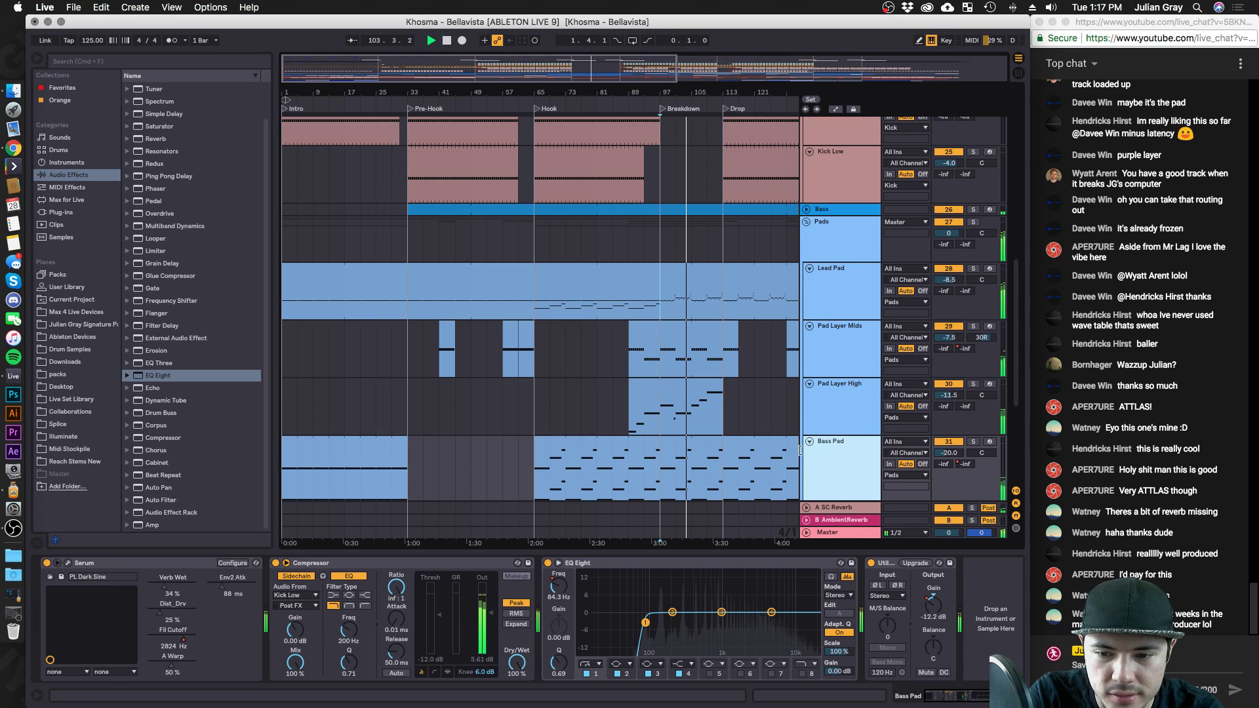
Solo the Bass Pad briefly to hear it alone and examine the devices on the Pad Layer Mids and Lead Pad tracks.
scroll(813, 446, down, 4)
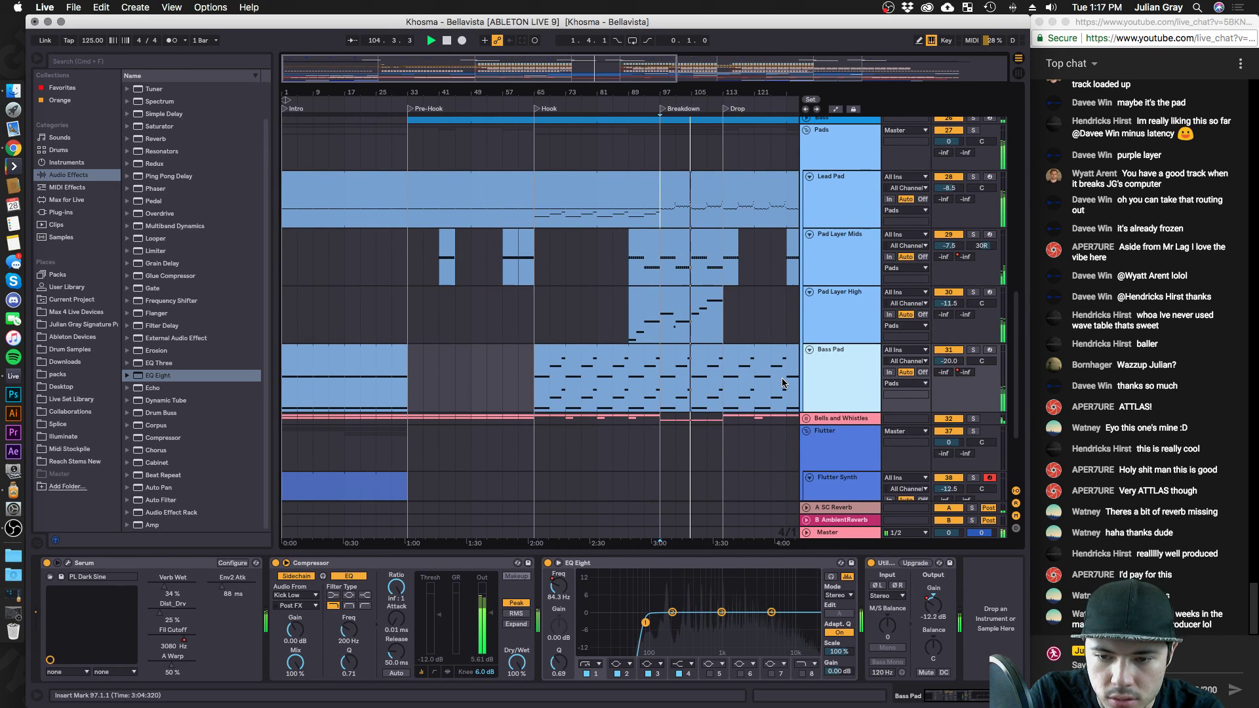
click(973, 350)
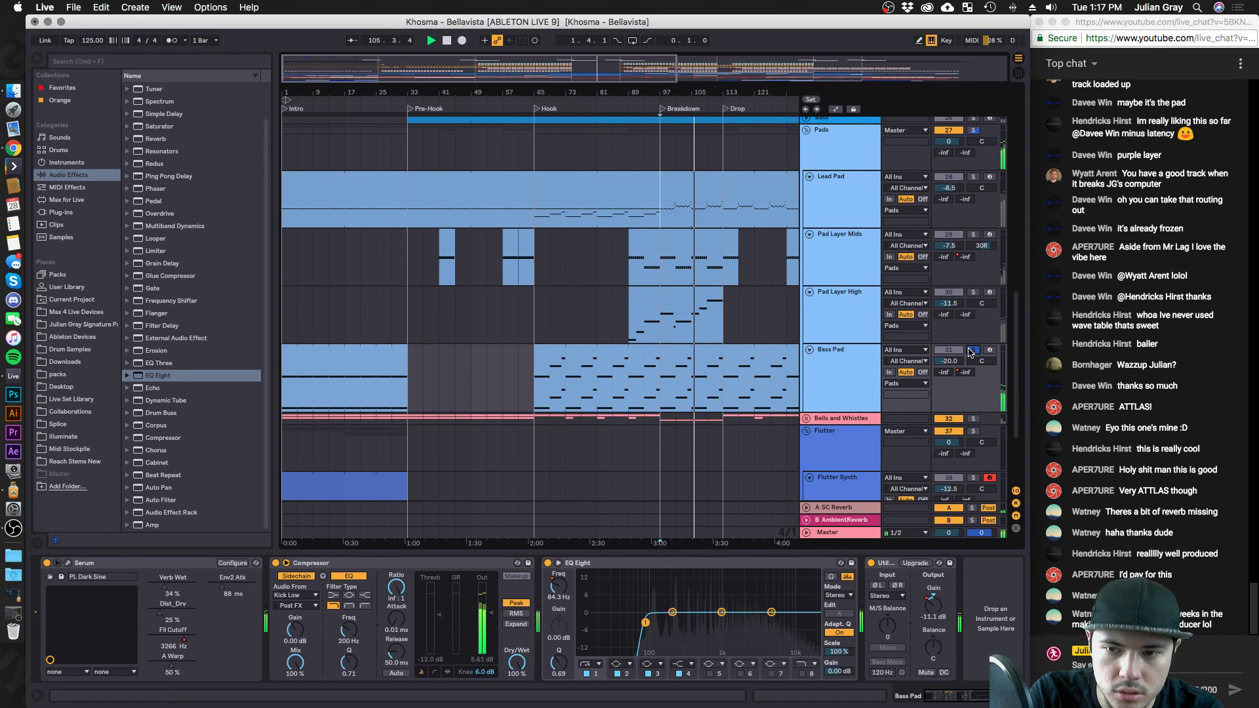
click(972, 350)
click(960, 335)
click(960, 276)
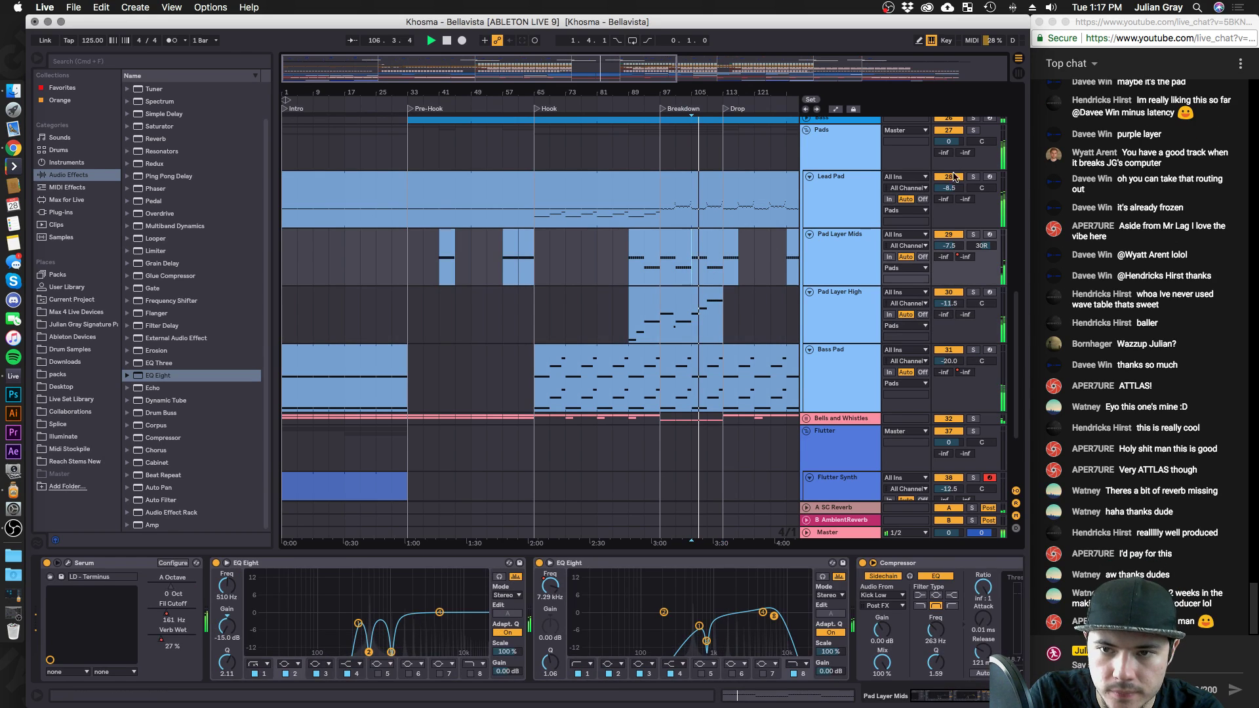
click(872, 195)
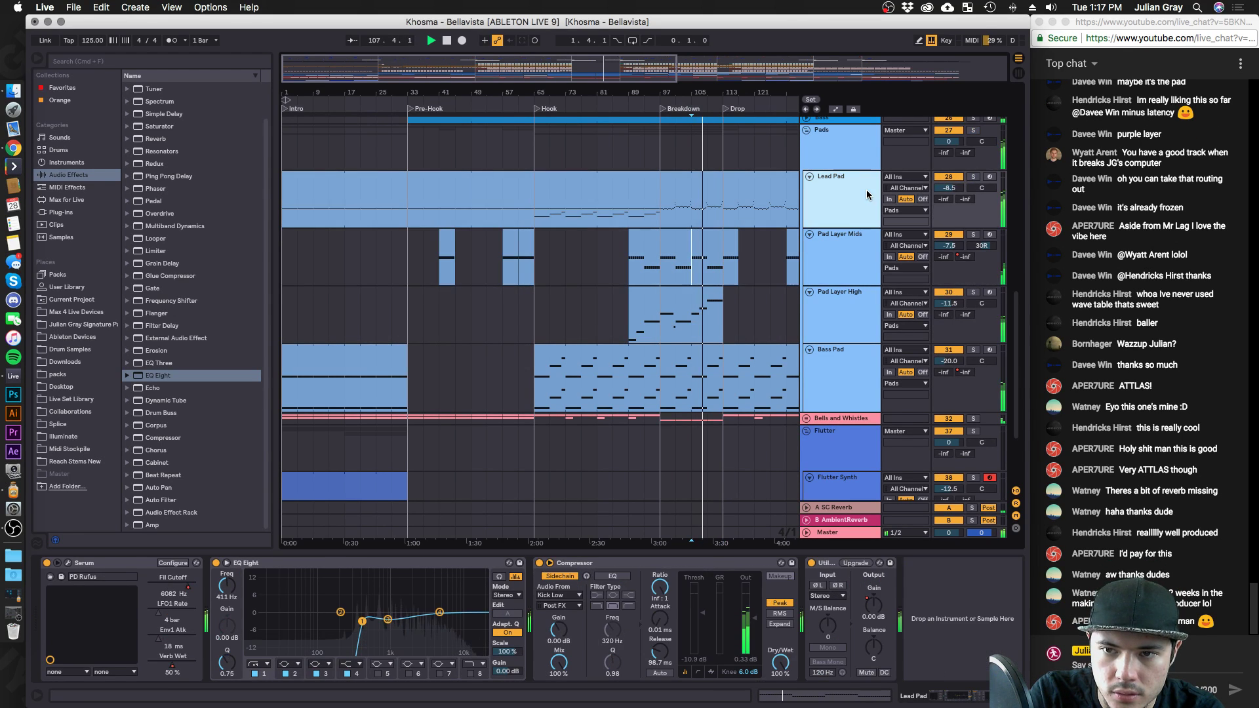
Review the kick and pad tracks from the Breakdown into the Drop, placing the insert marker at bar 109 on the Pads group.
scroll(725, 229, up, 4)
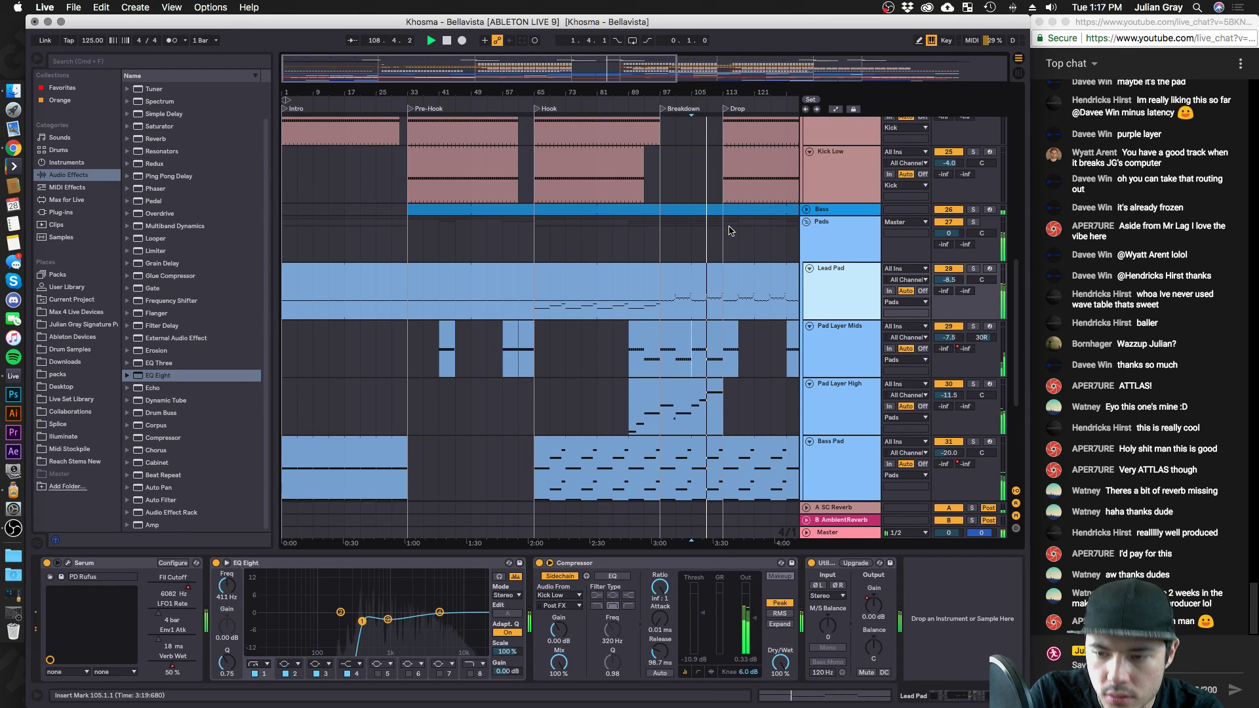
scroll(729, 231, up, 1)
scroll(730, 231, right, 10)
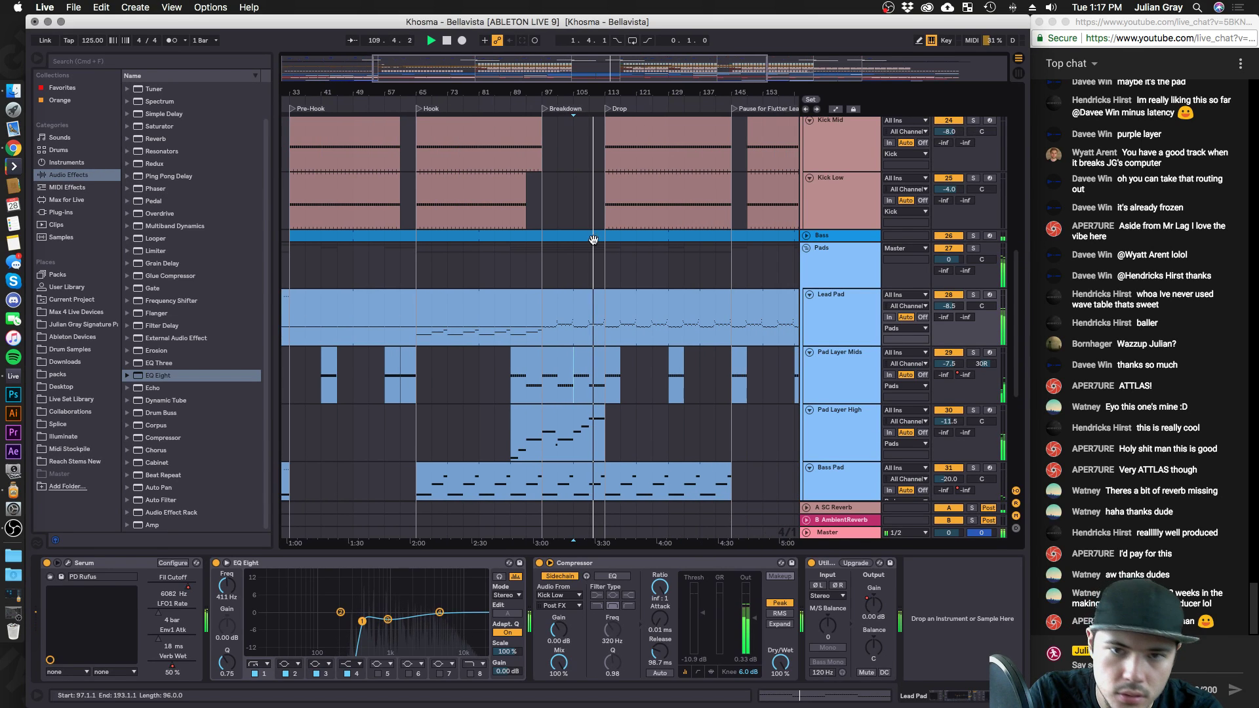
click(606, 275)
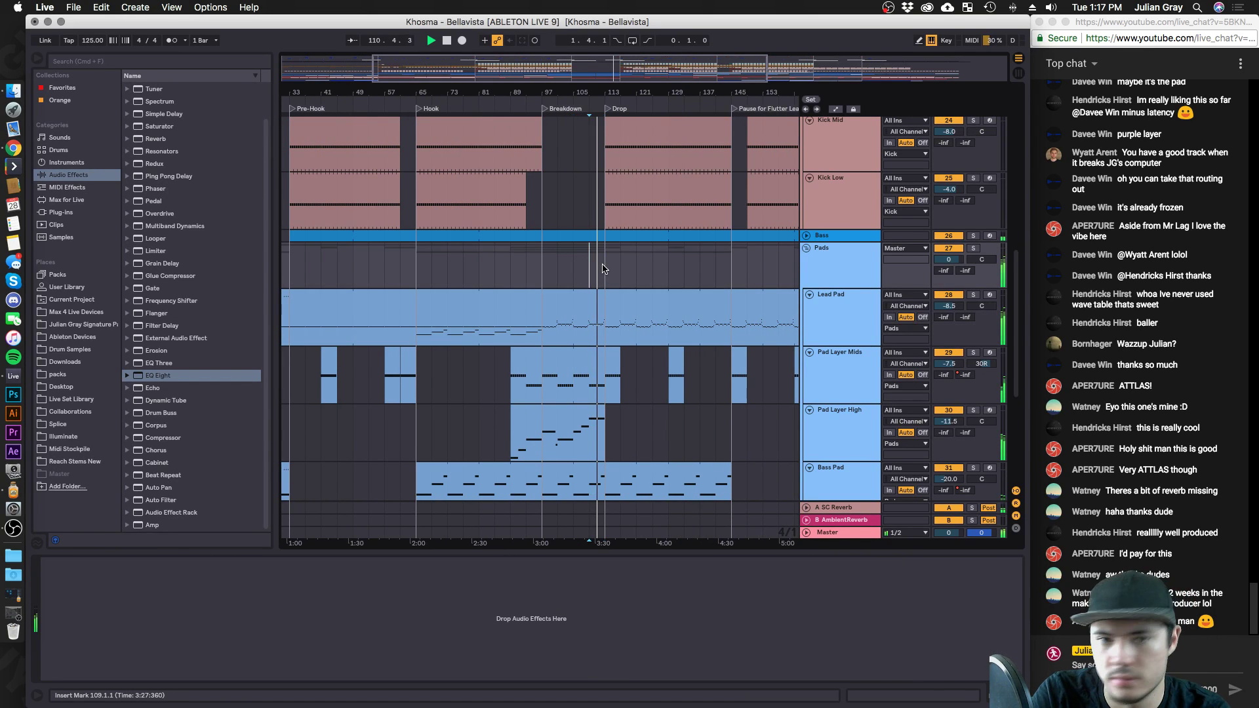
click(594, 271)
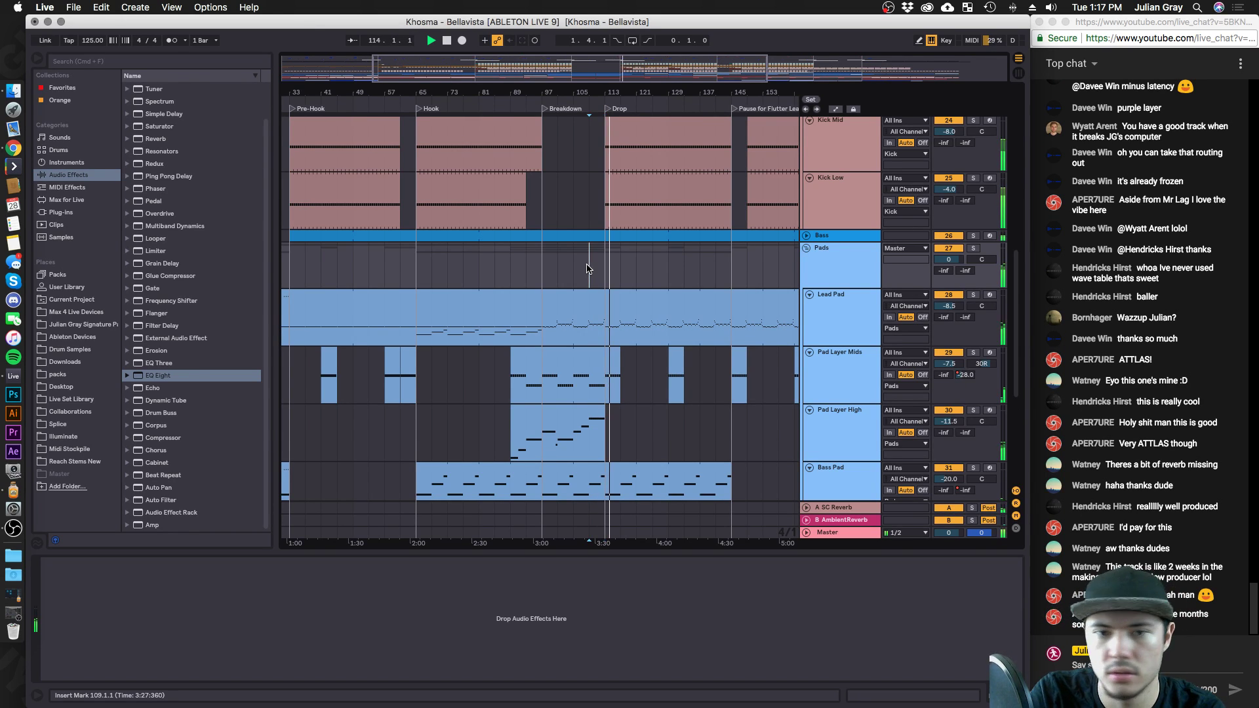
Compare the percussion, kick and pad tracks during the Drop and examine the Kick group's devices.
scroll(587, 269, up, 10)
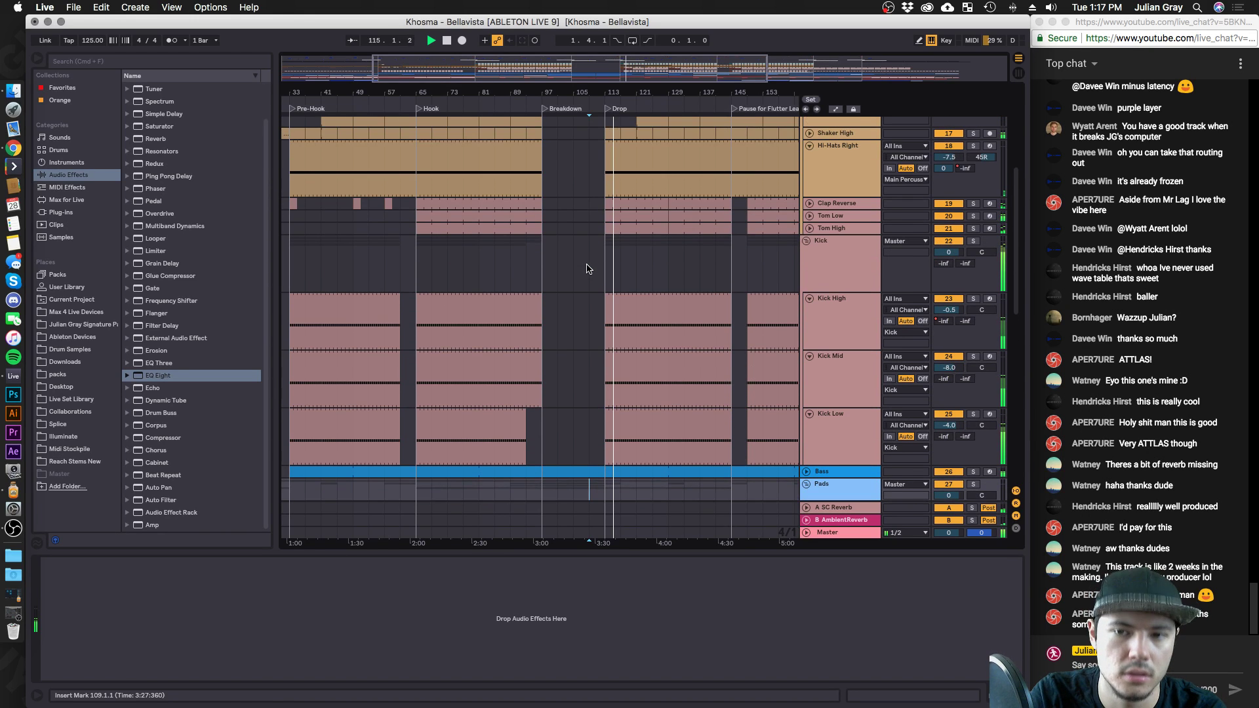
scroll(588, 268, down, 11)
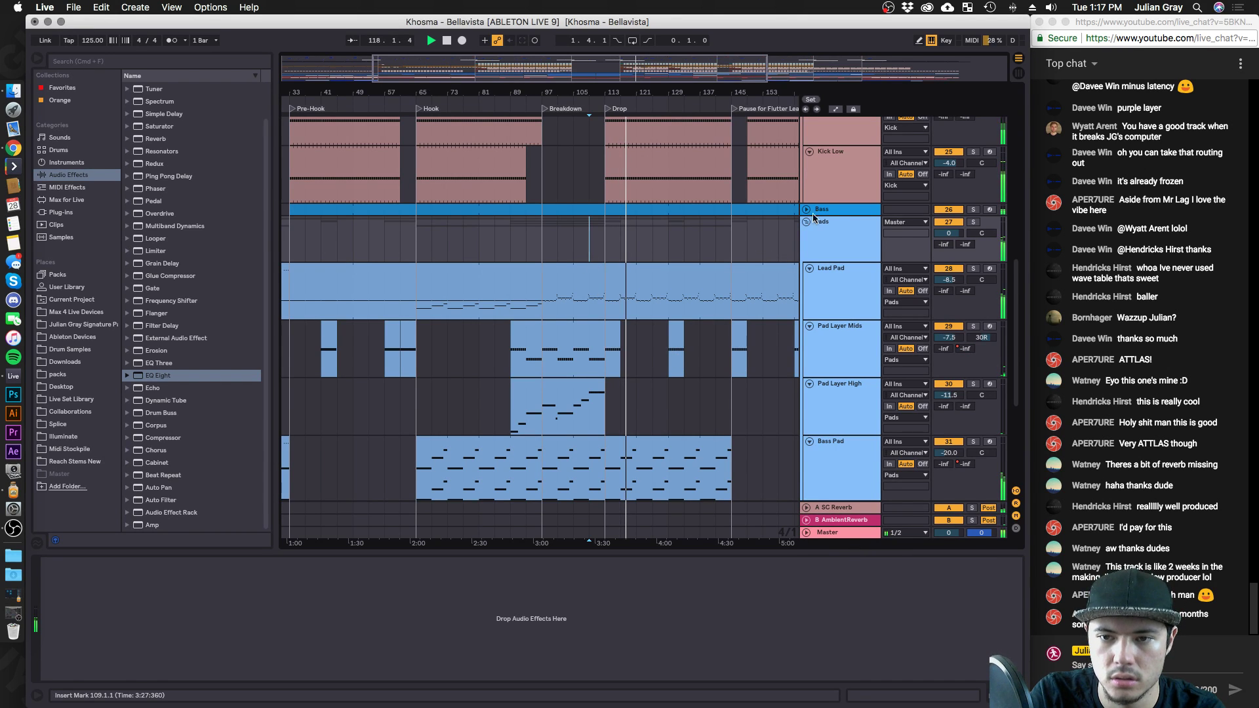
scroll(787, 262, up, 11)
click(785, 264)
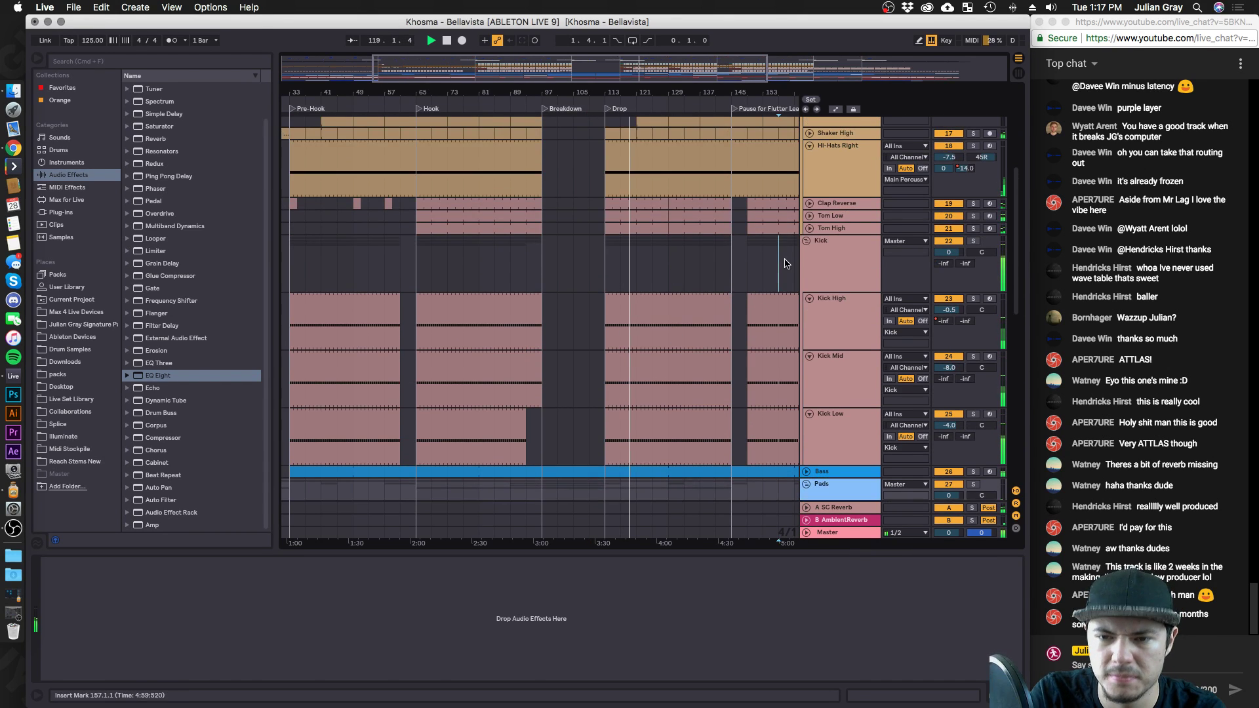
click(785, 264)
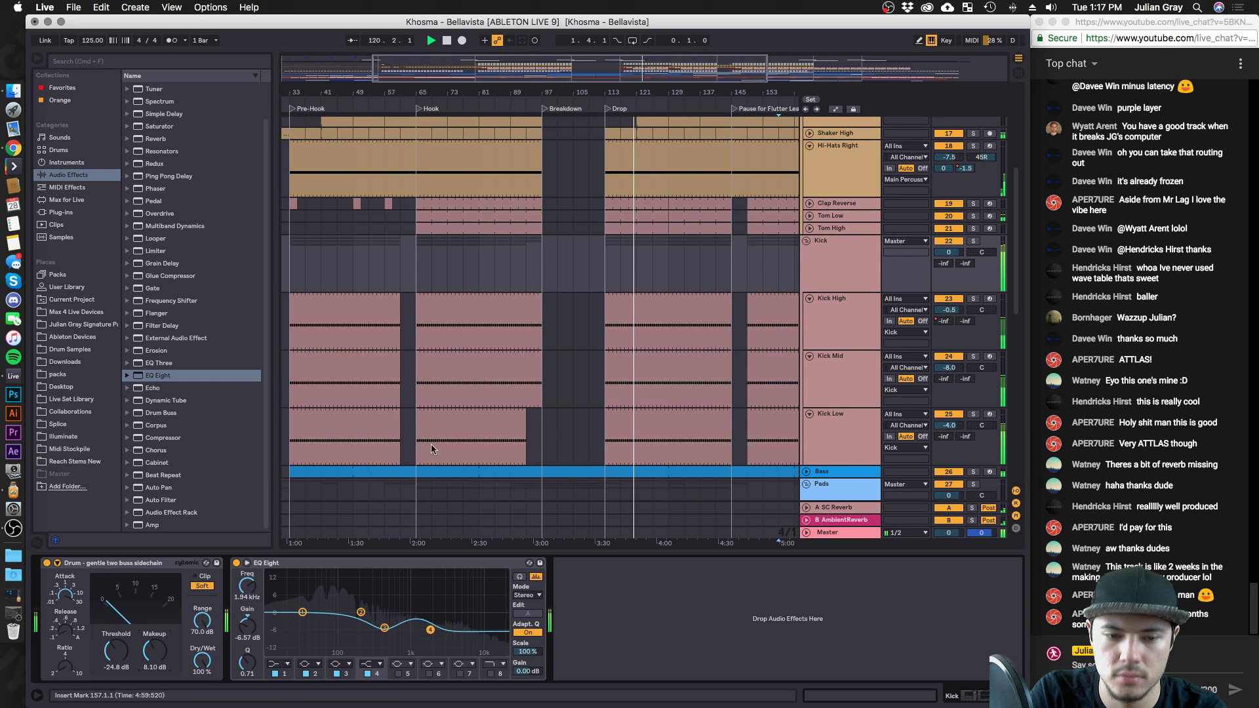
Review the Main Percussion tracks in the Drop and replay the section from bar 125.
scroll(754, 354, down, 6)
click(706, 371)
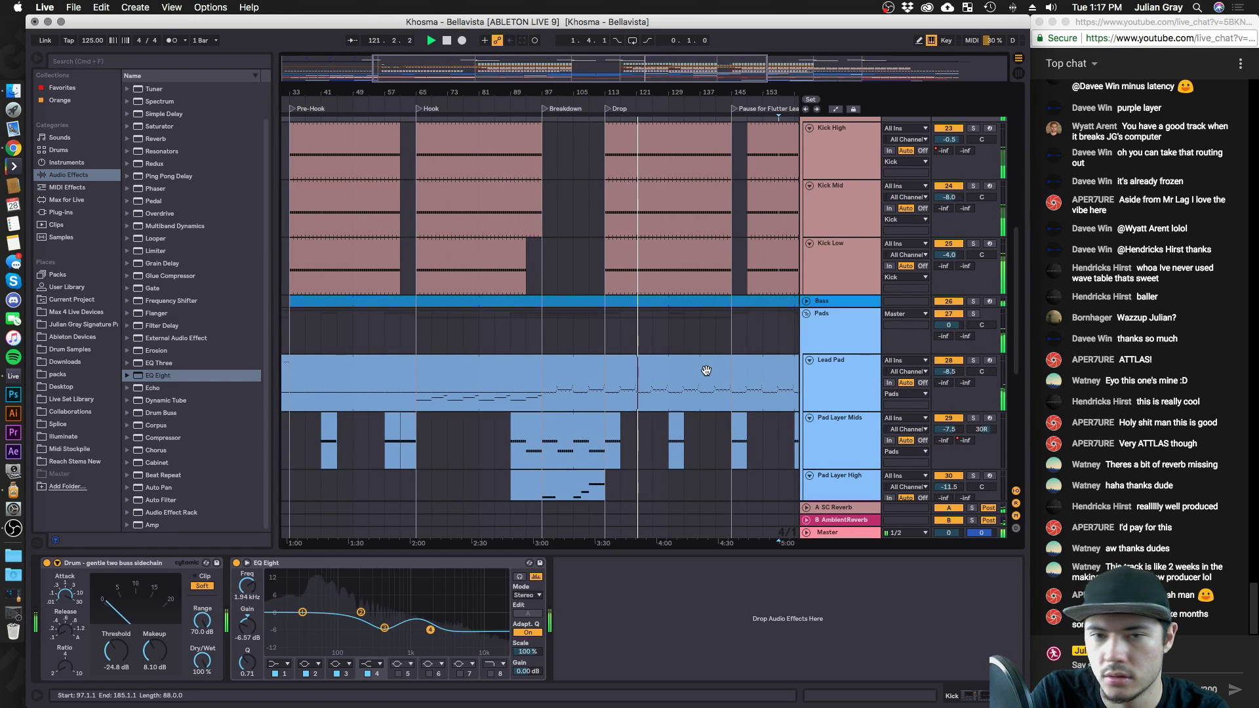
scroll(682, 364, up, 14)
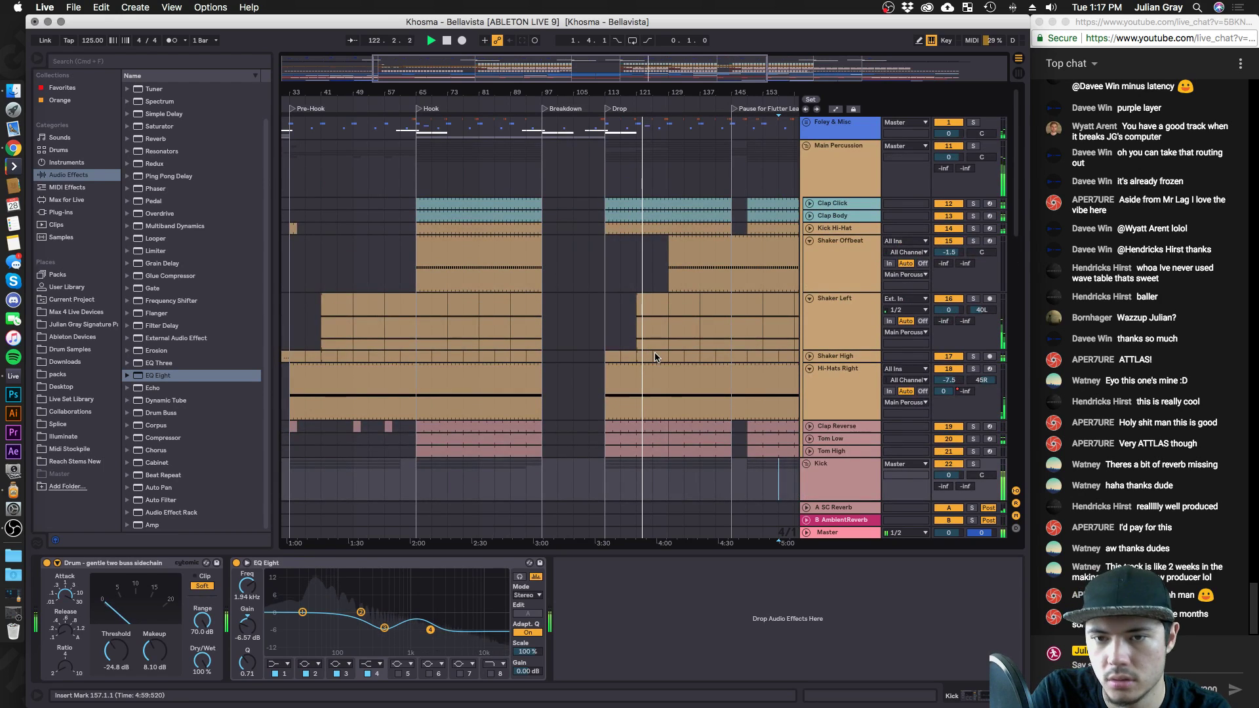
scroll(655, 357, down, 3)
scroll(655, 354, up, 3)
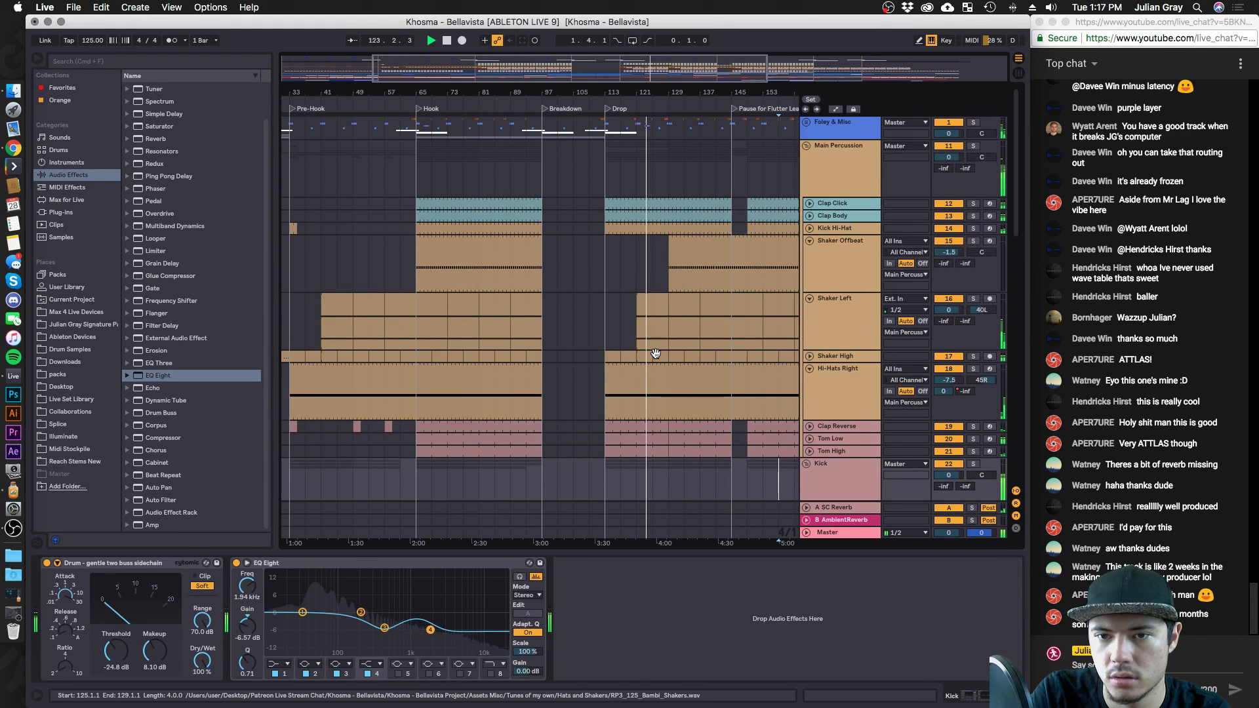
click(737, 221)
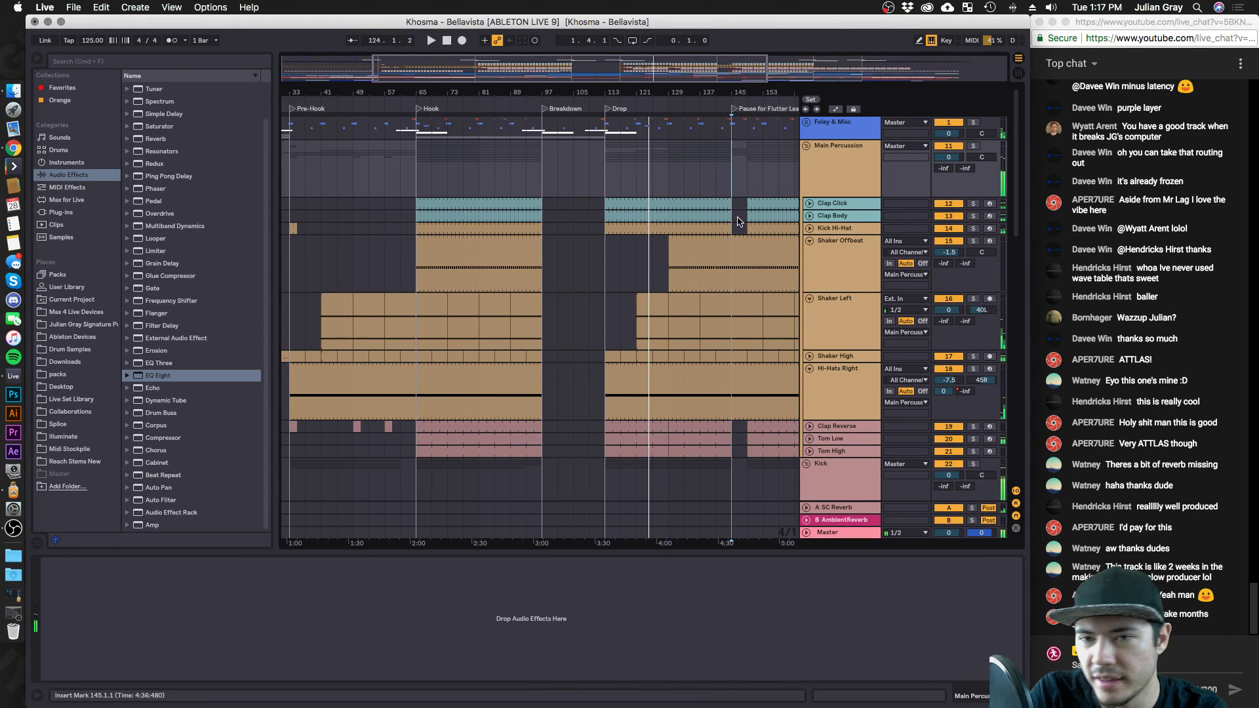
click(653, 179)
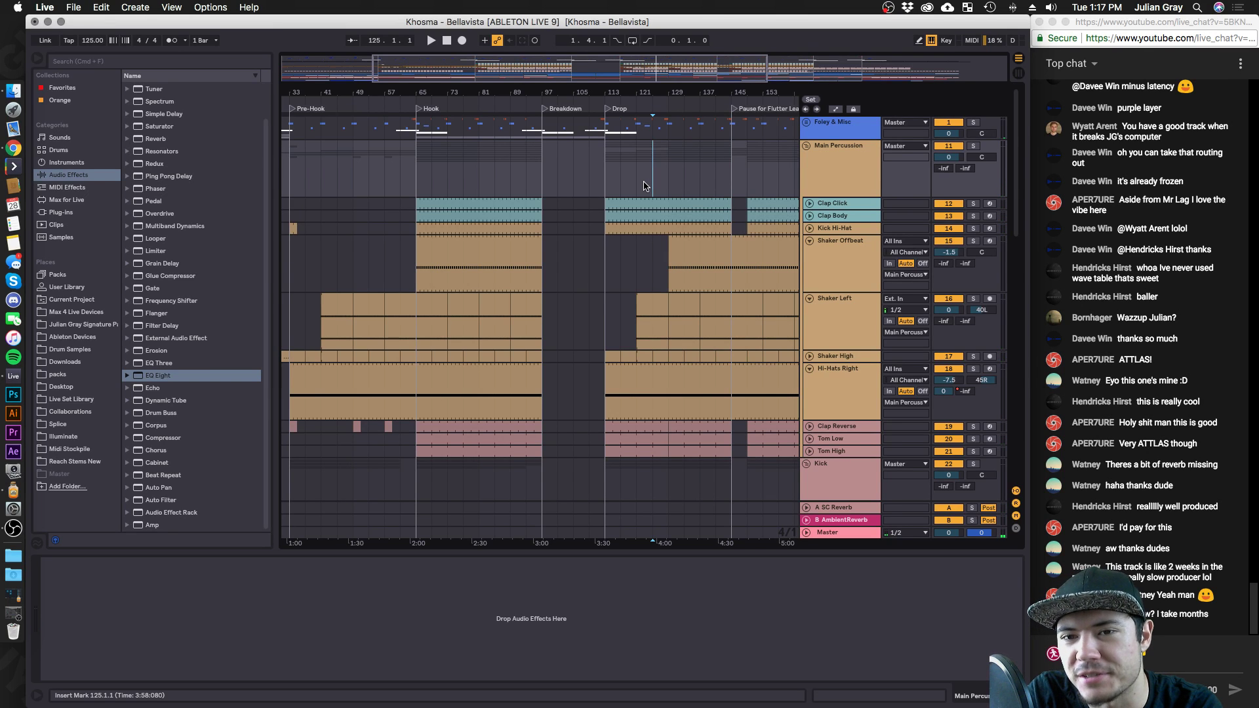
key(space)
Check the Kick group and Lead Pad devices and solo the Lead Pad briefly to hear it on its own.
scroll(682, 190, down, 12)
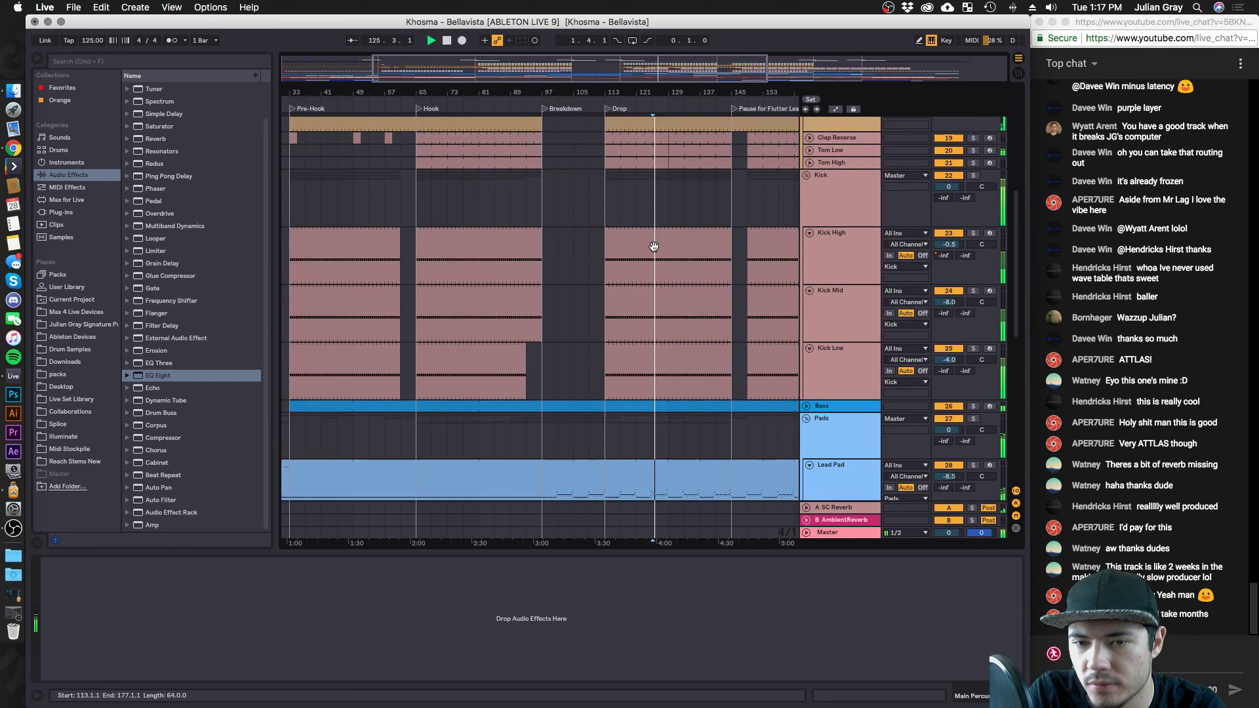
click(721, 182)
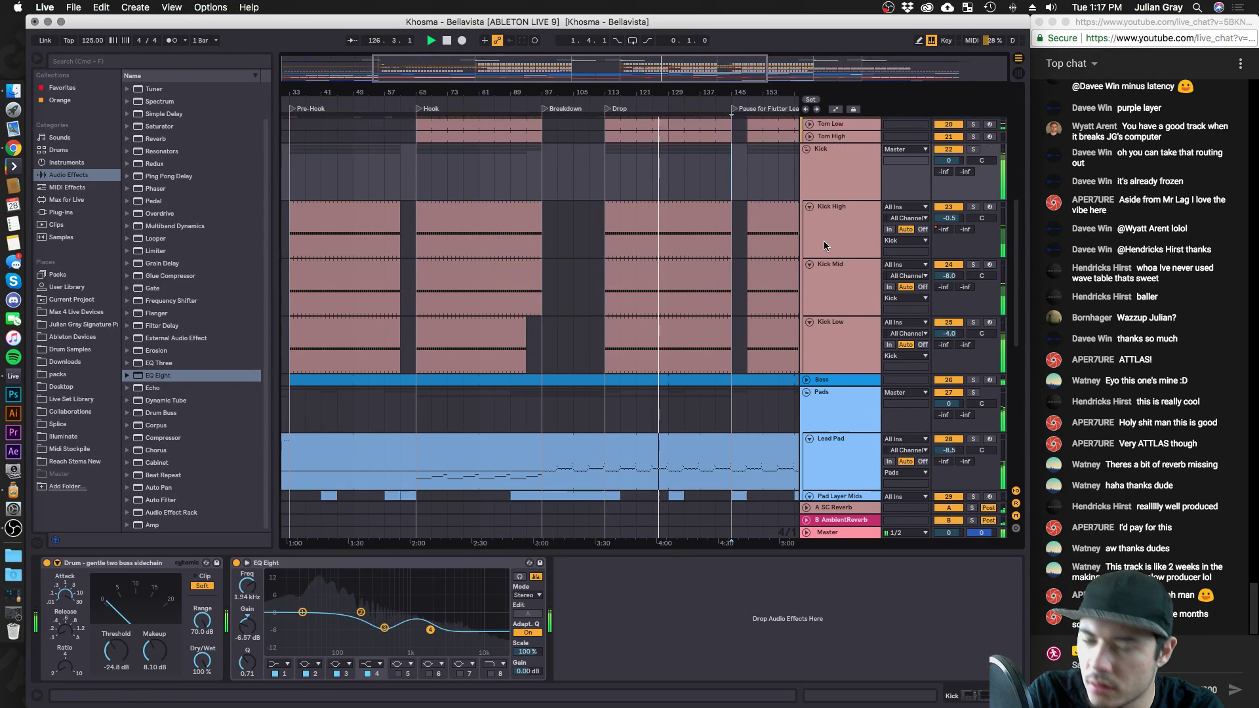
scroll(823, 242, down, 2)
scroll(818, 259, down, 8)
click(833, 184)
click(838, 221)
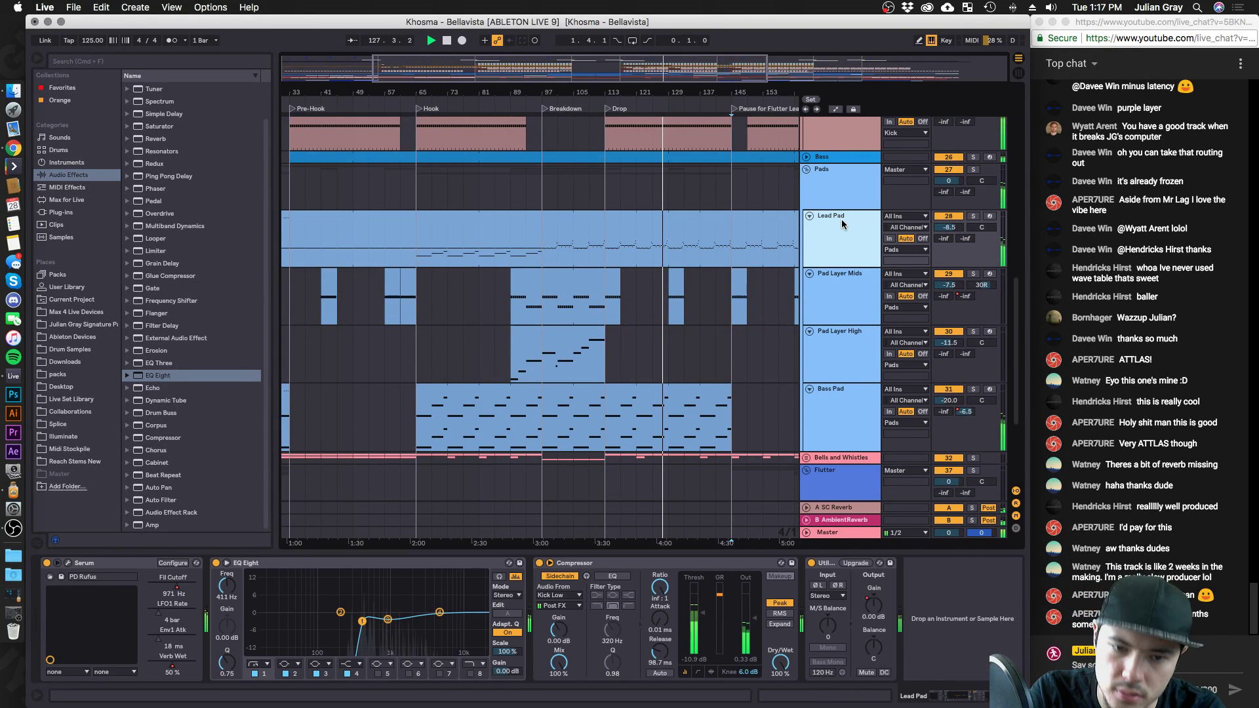
click(973, 216)
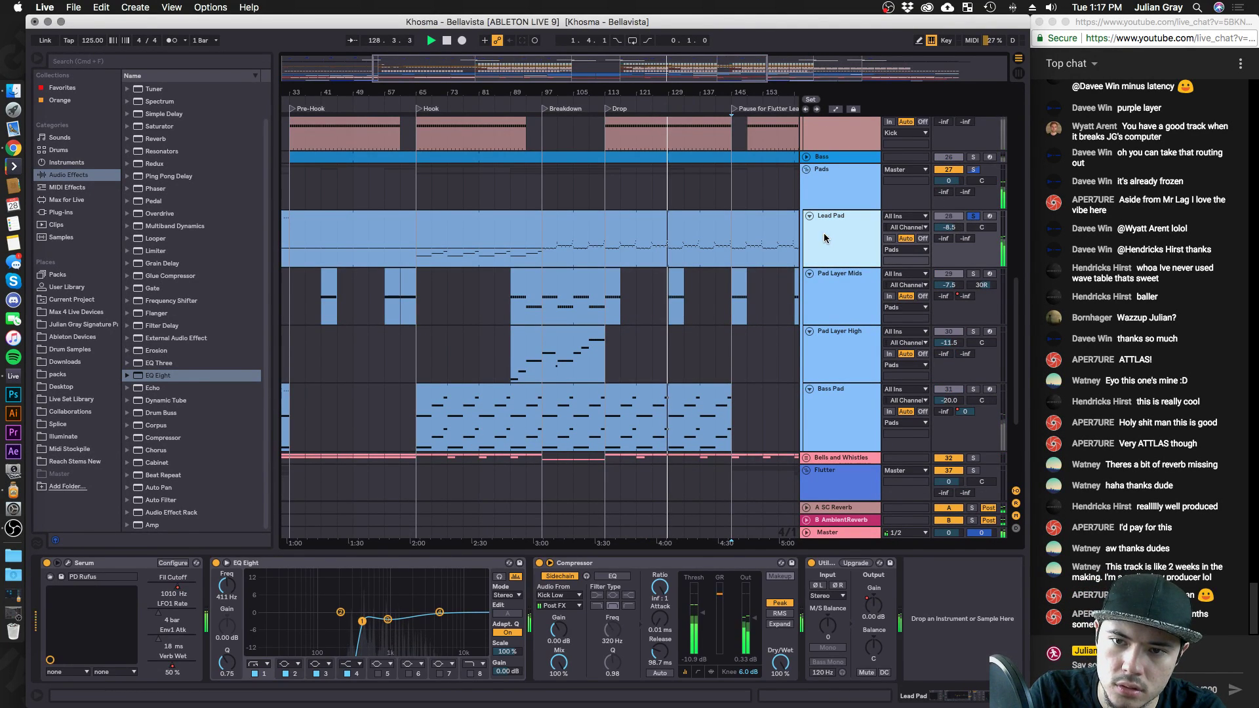
click(973, 216)
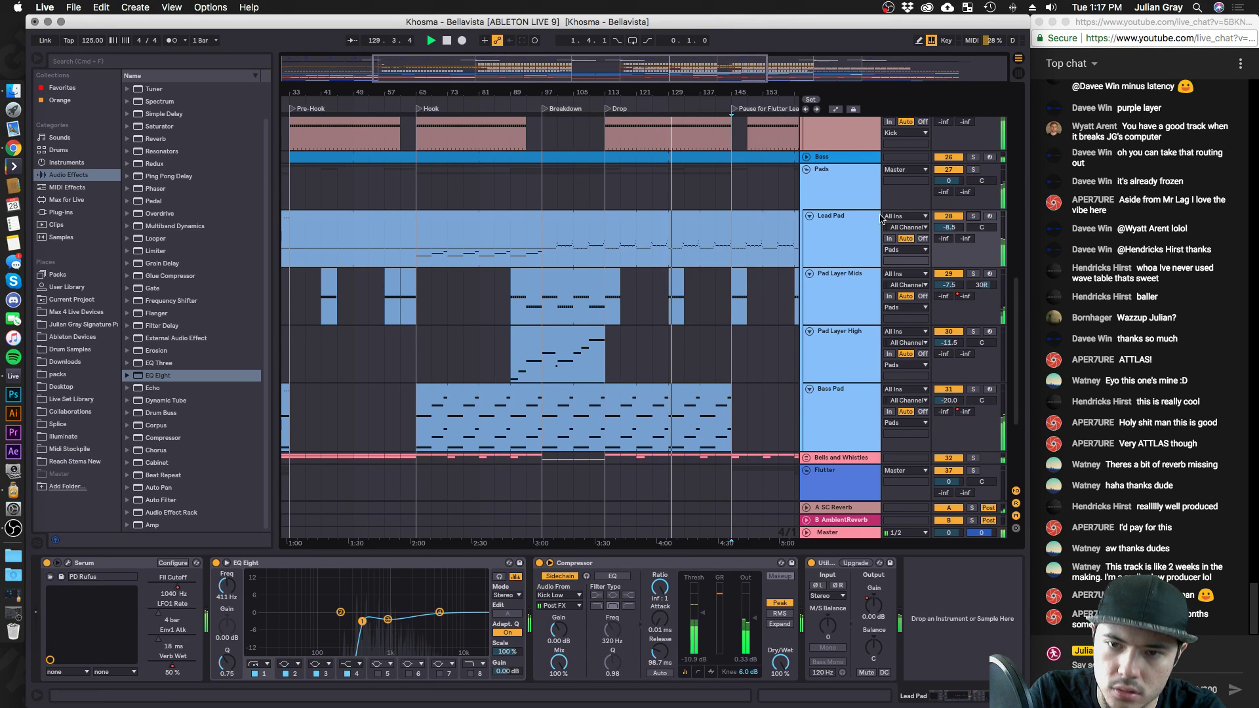
Examine the Bass Pad and Pad Layer High devices and replay the Drop from bar 137.
scroll(715, 322, down, 1)
scroll(715, 323, down, 4)
click(674, 321)
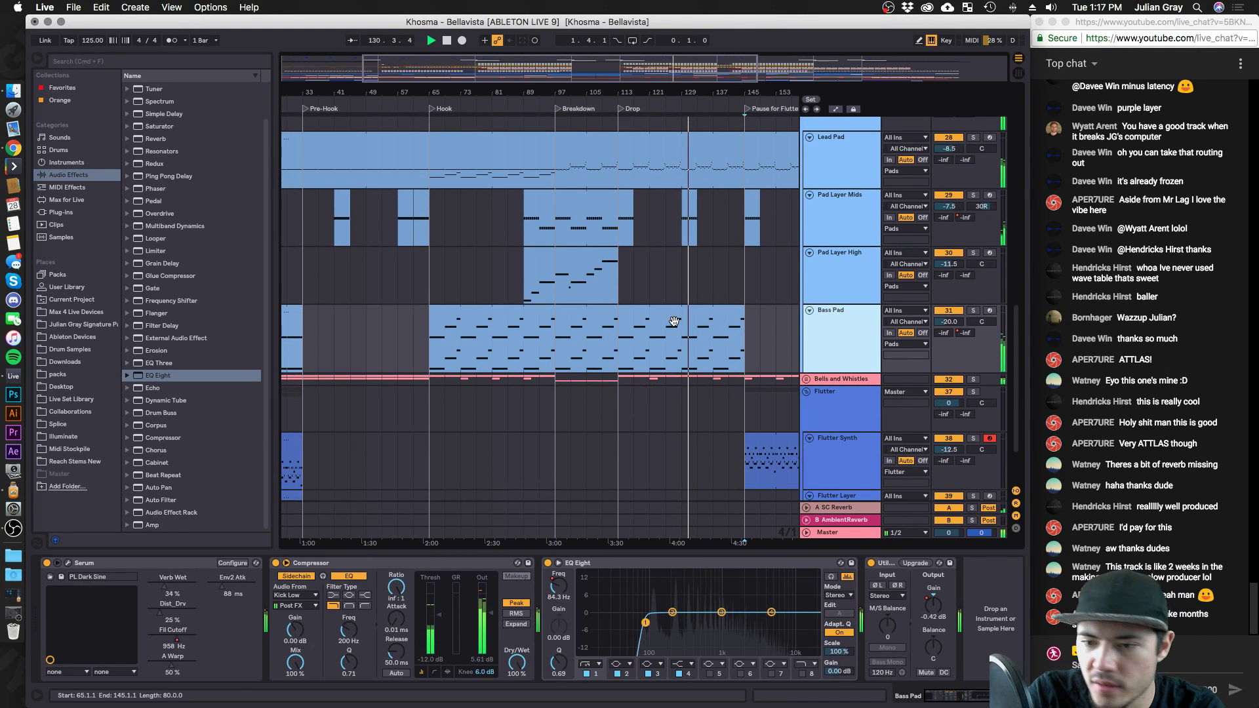
click(713, 276)
key(space)
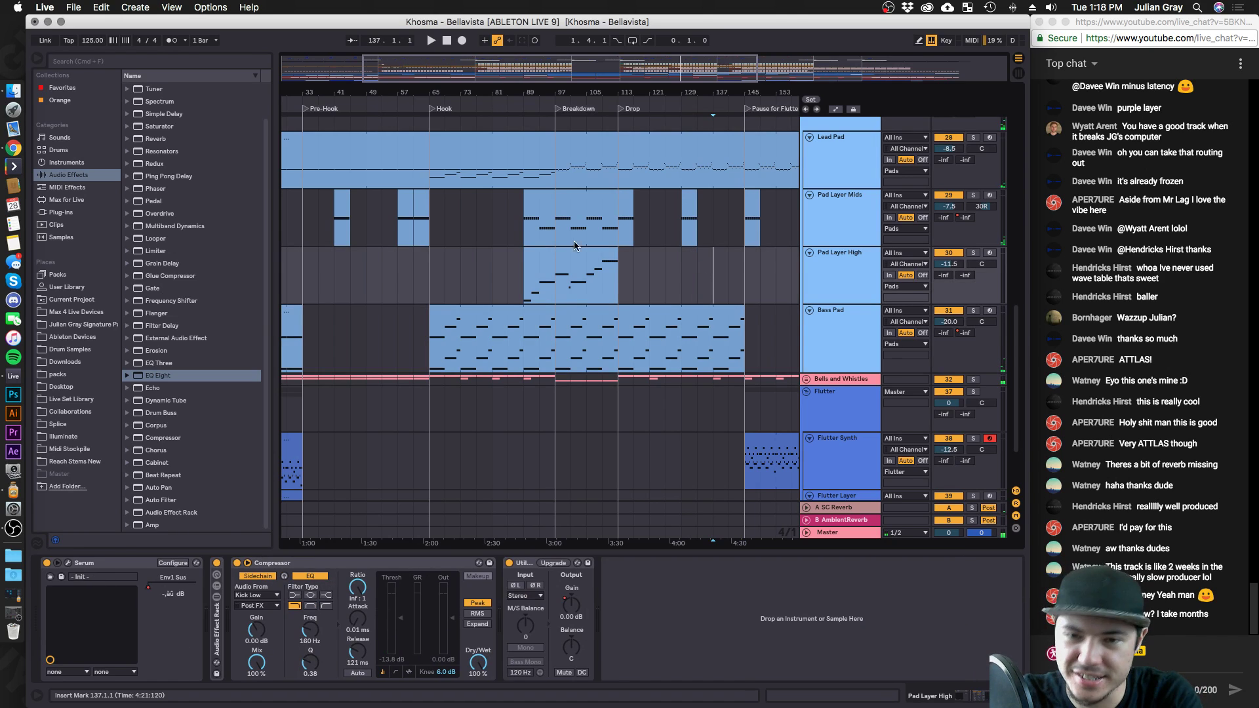
key(space)
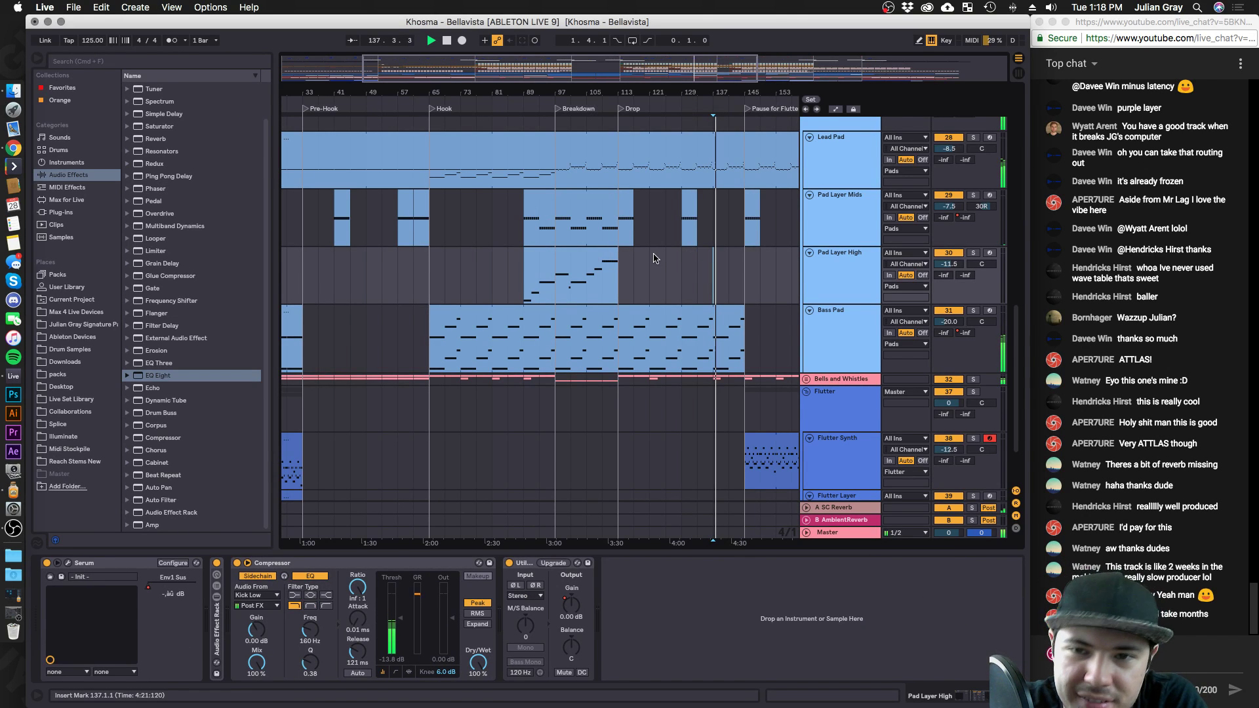
Show the whole arrangement, review the pad and flutter tracks through the Outro, and examine the Bass Pad's devices.
scroll(652, 257, right, 10)
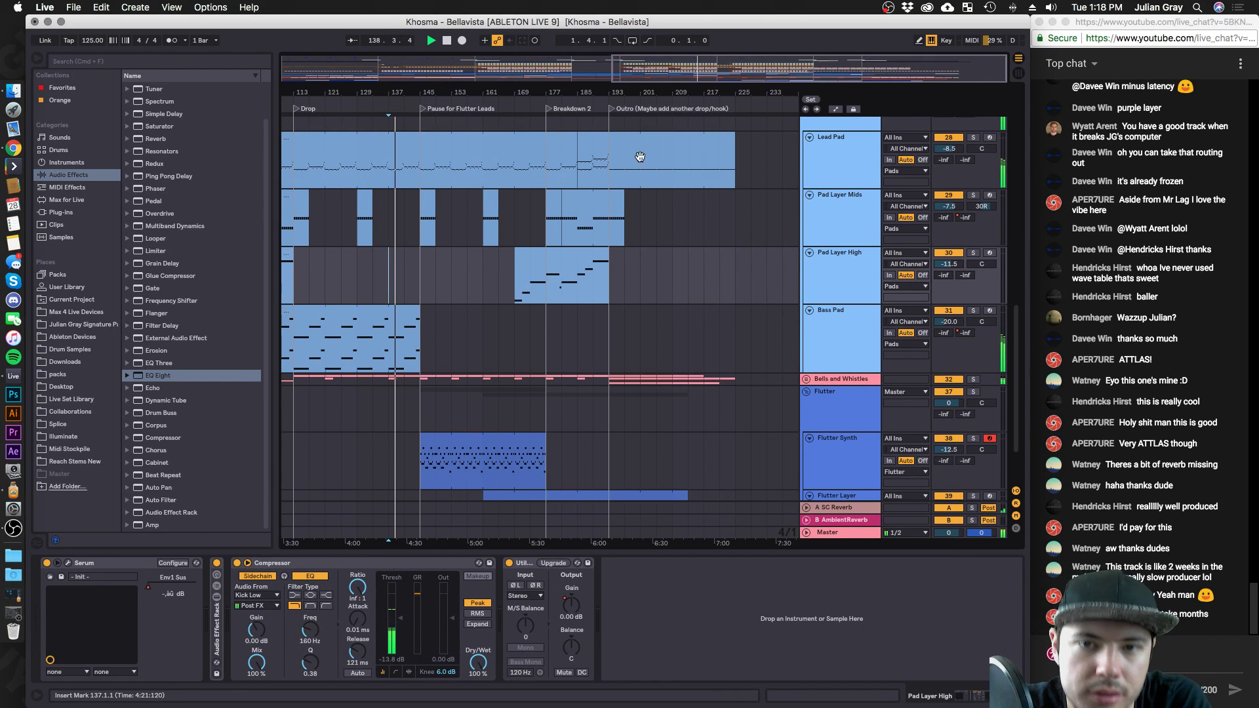
key(minus)
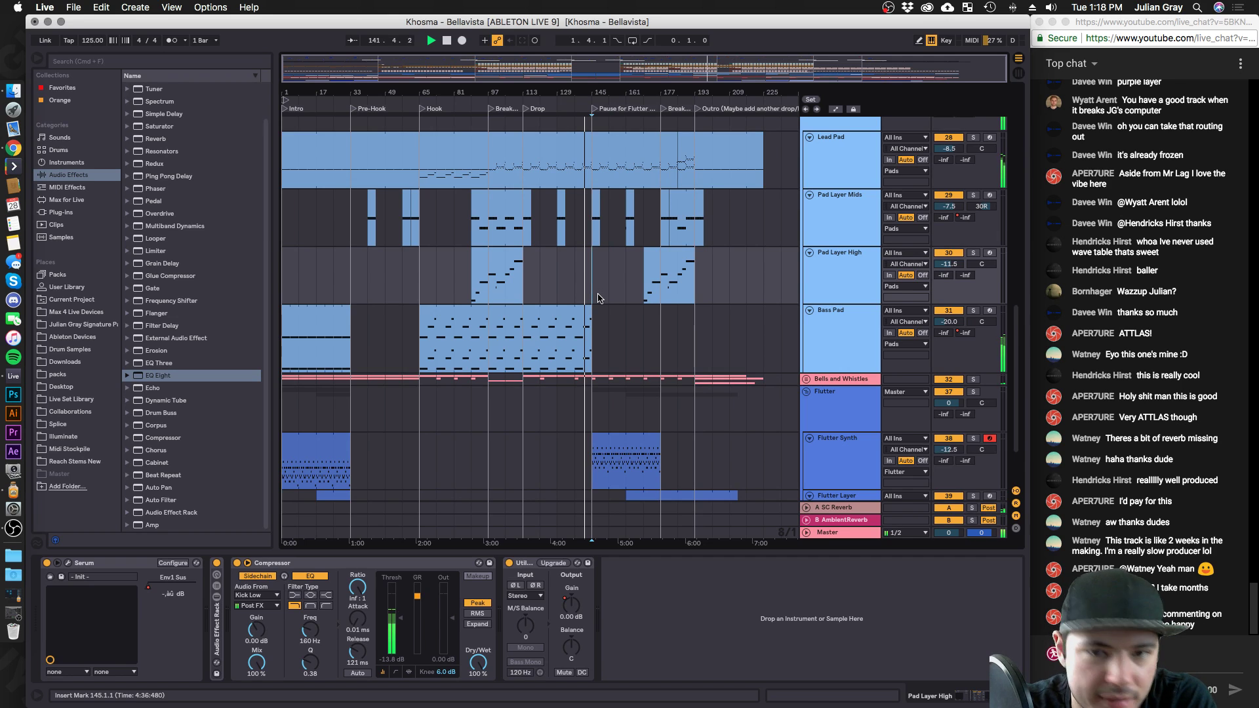
scroll(598, 298, down, 2)
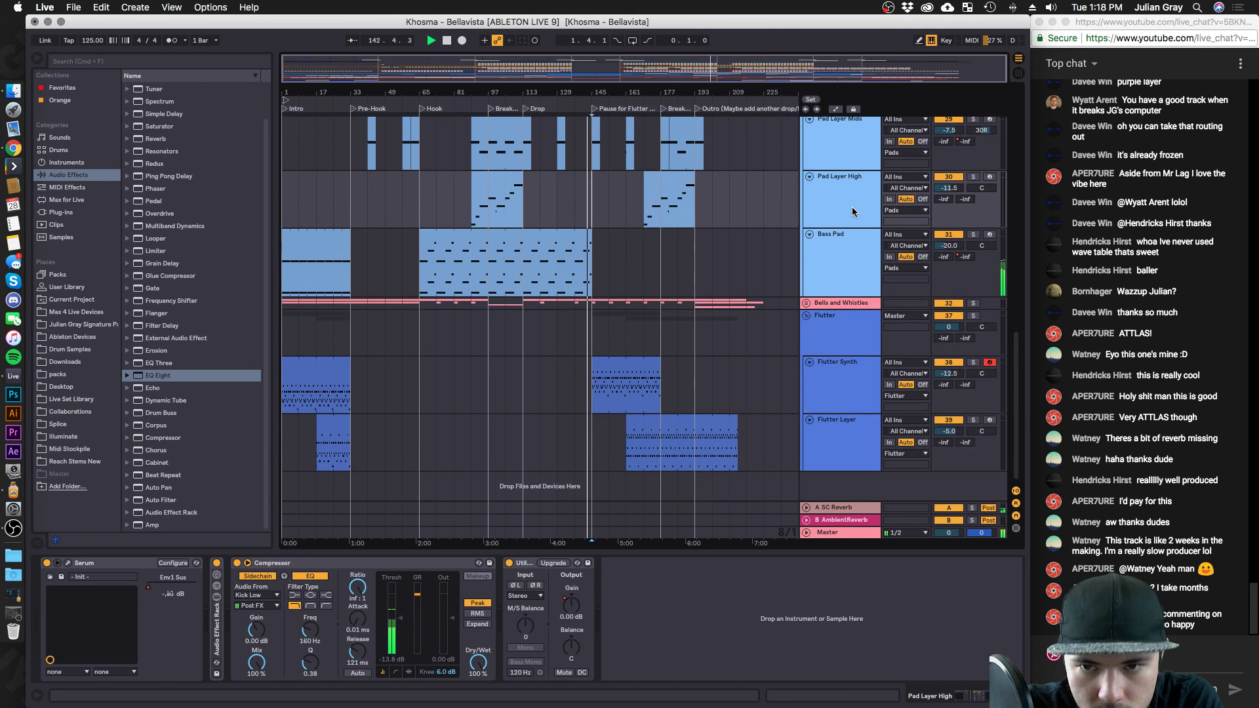
click(857, 251)
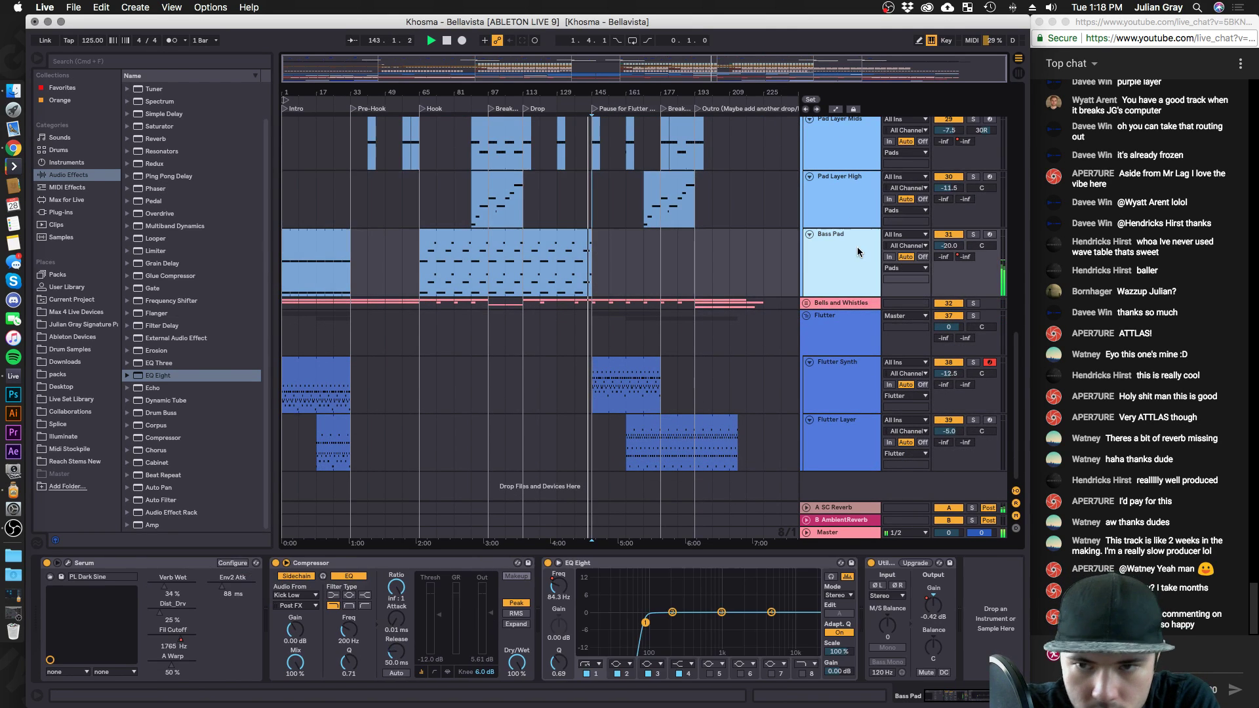
Unfold the Bass track and solo it.
scroll(781, 323, up, 5)
scroll(781, 323, up, 2)
click(807, 317)
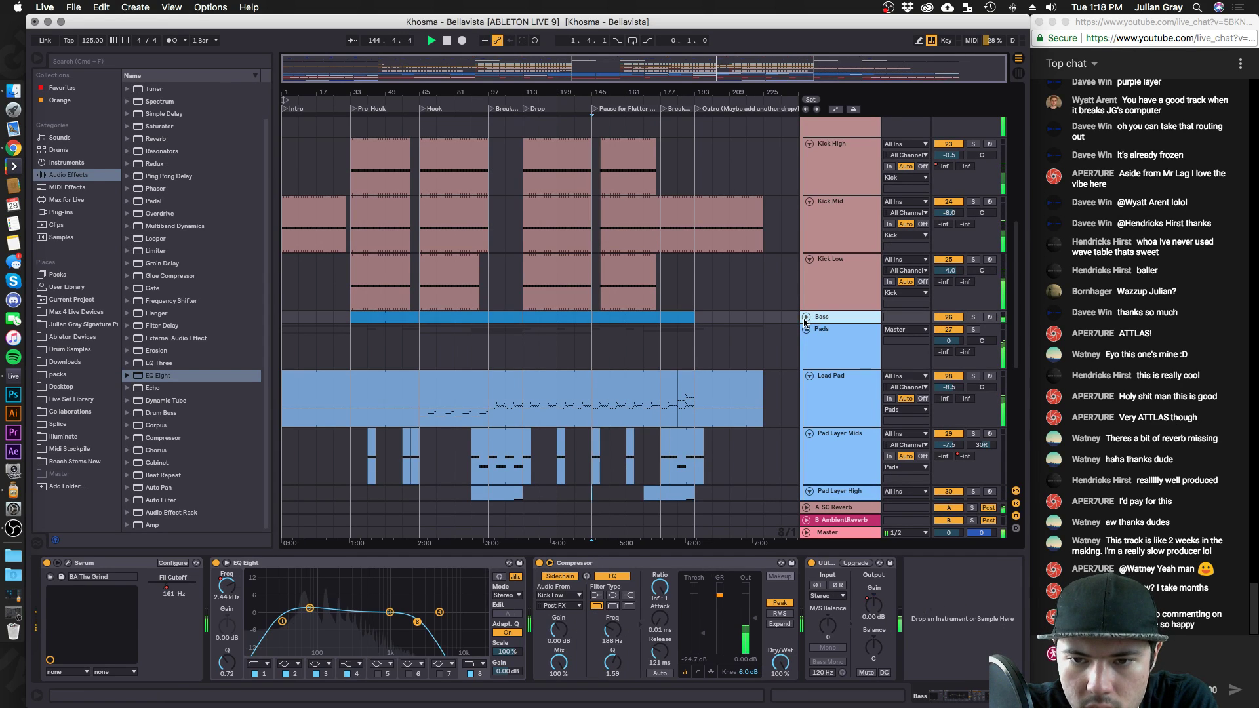
click(973, 317)
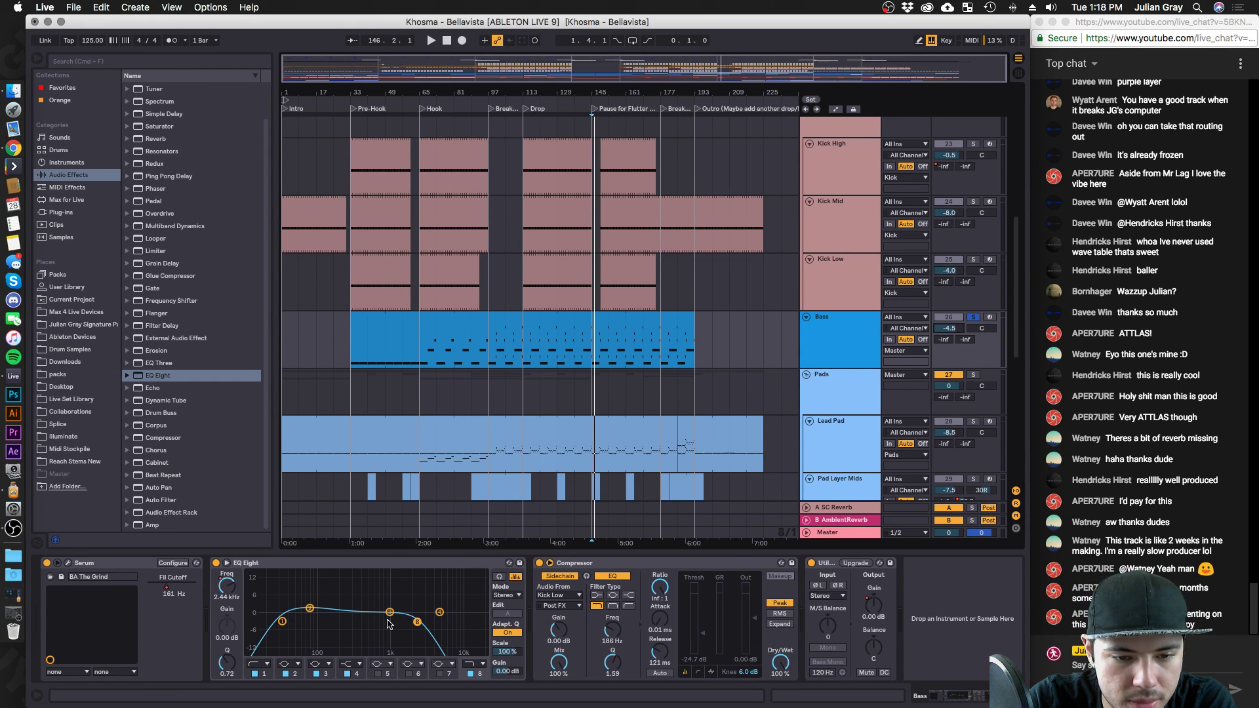
Lower band 1 of the Bass track's EQ to 10.0 Hz, disable the band, and play the soloed bass.
drag(281, 622, 248, 623)
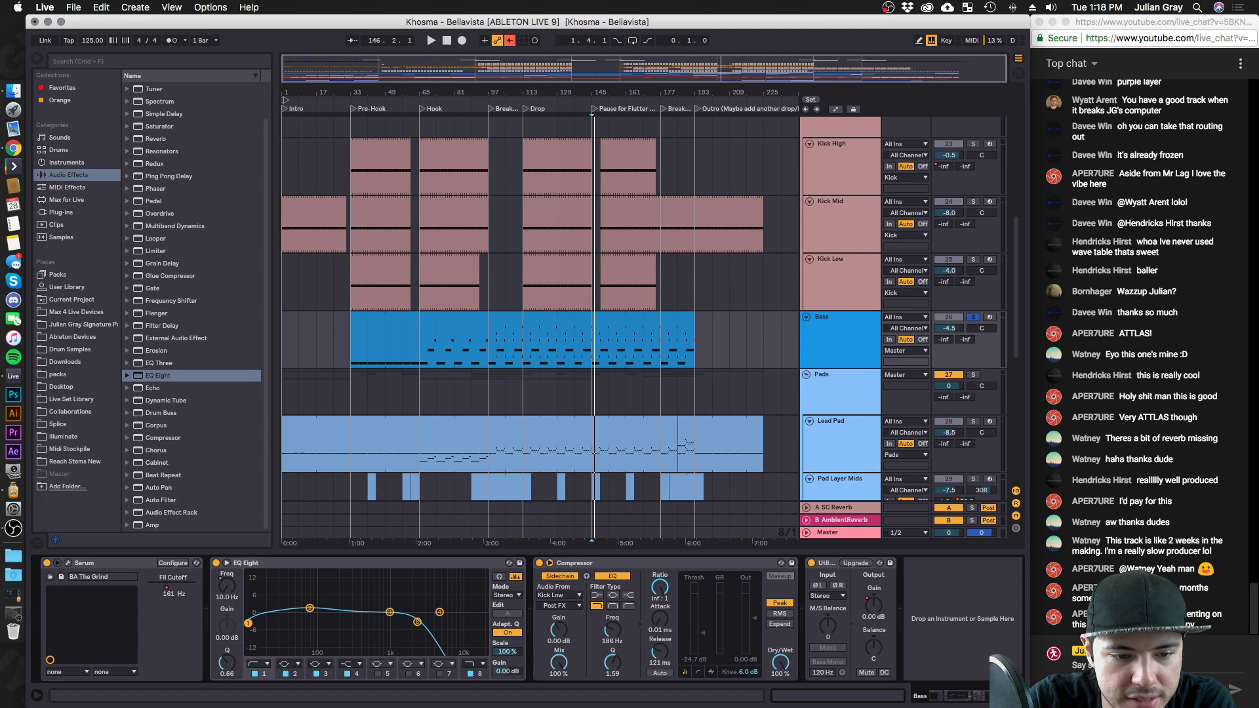
click(255, 673)
key(space)
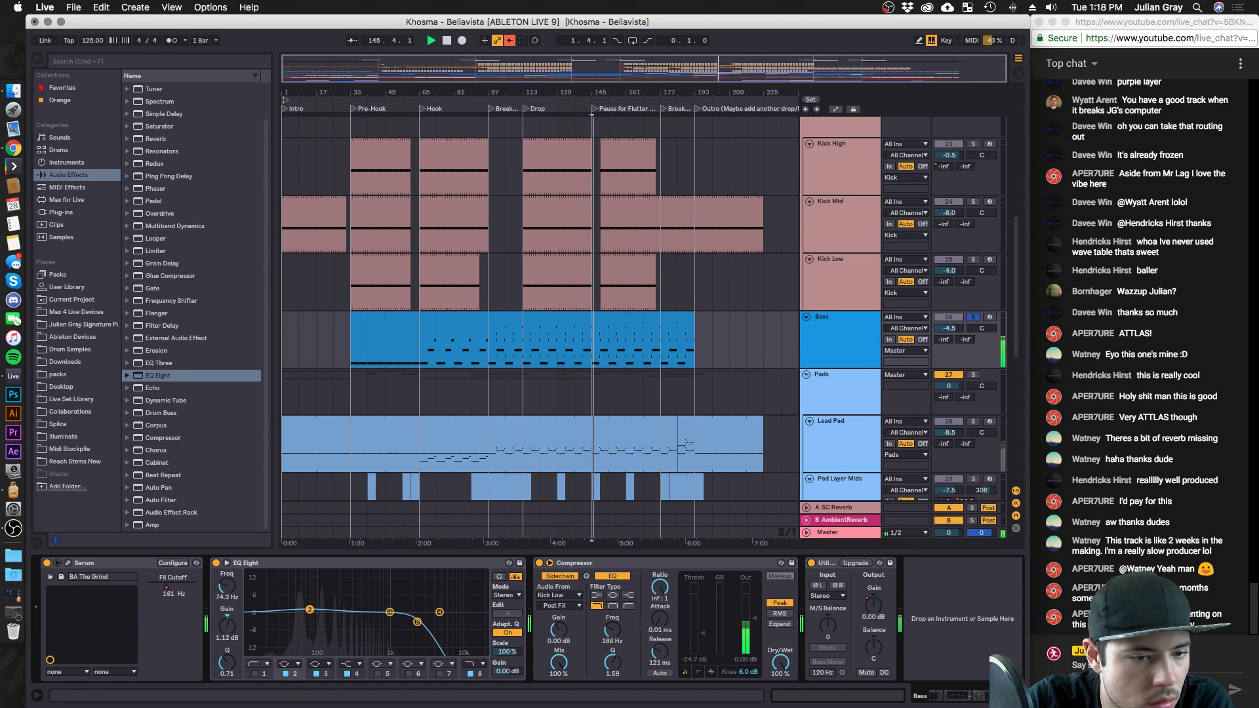
Open the Bass track's Serum instrument and dismiss its missing noise file notice.
click(68, 562)
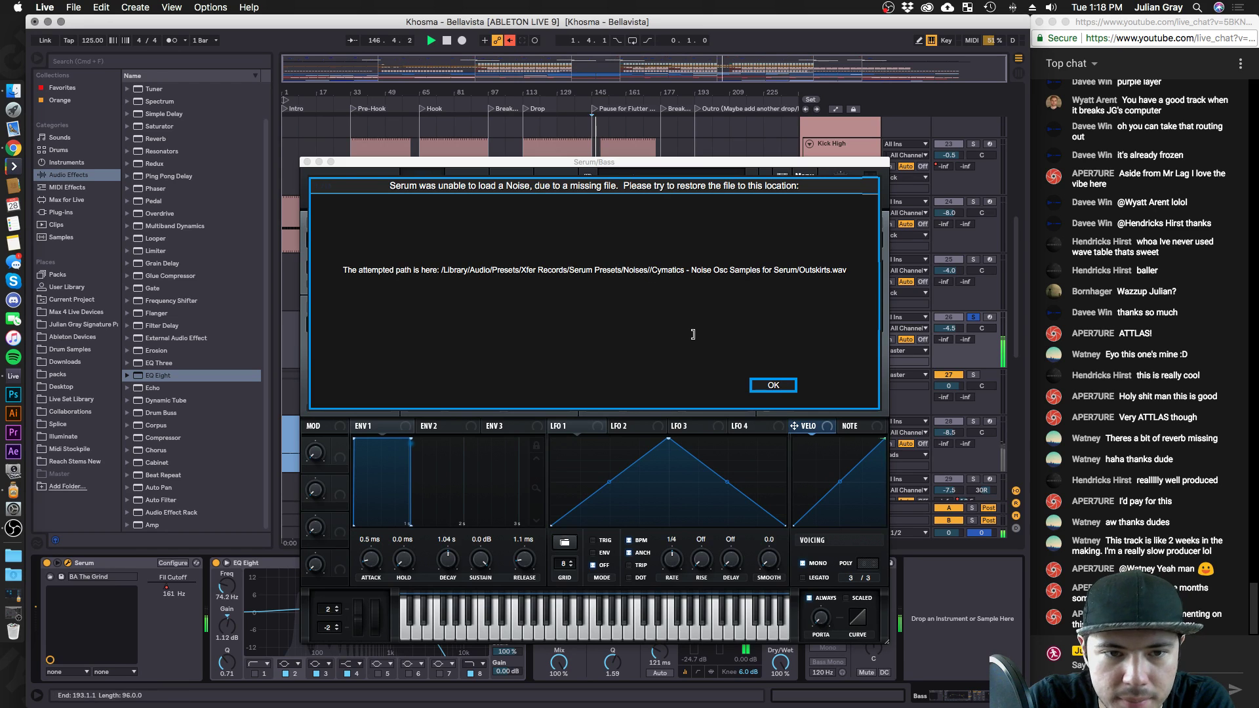
click(758, 392)
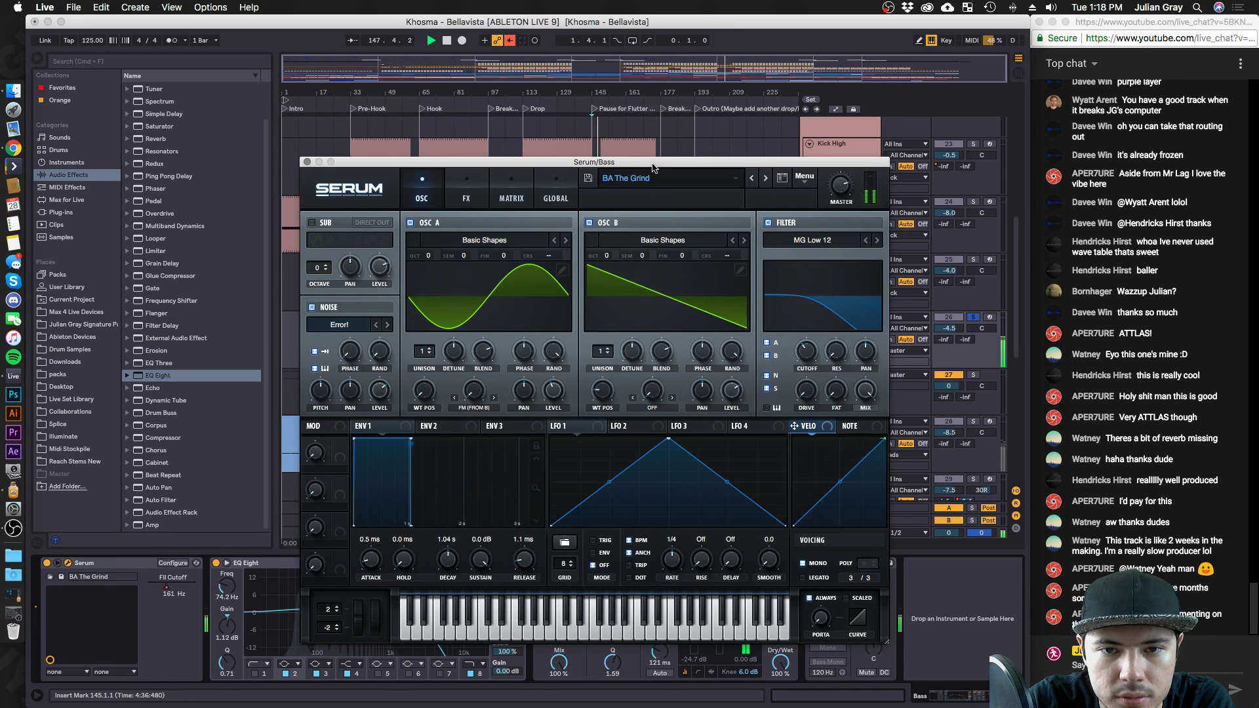
Drop oscillator A in the Bass track's Serum to octave -1 and raise the track's volume to -3.2 dB.
drag(652, 165, 573, 160)
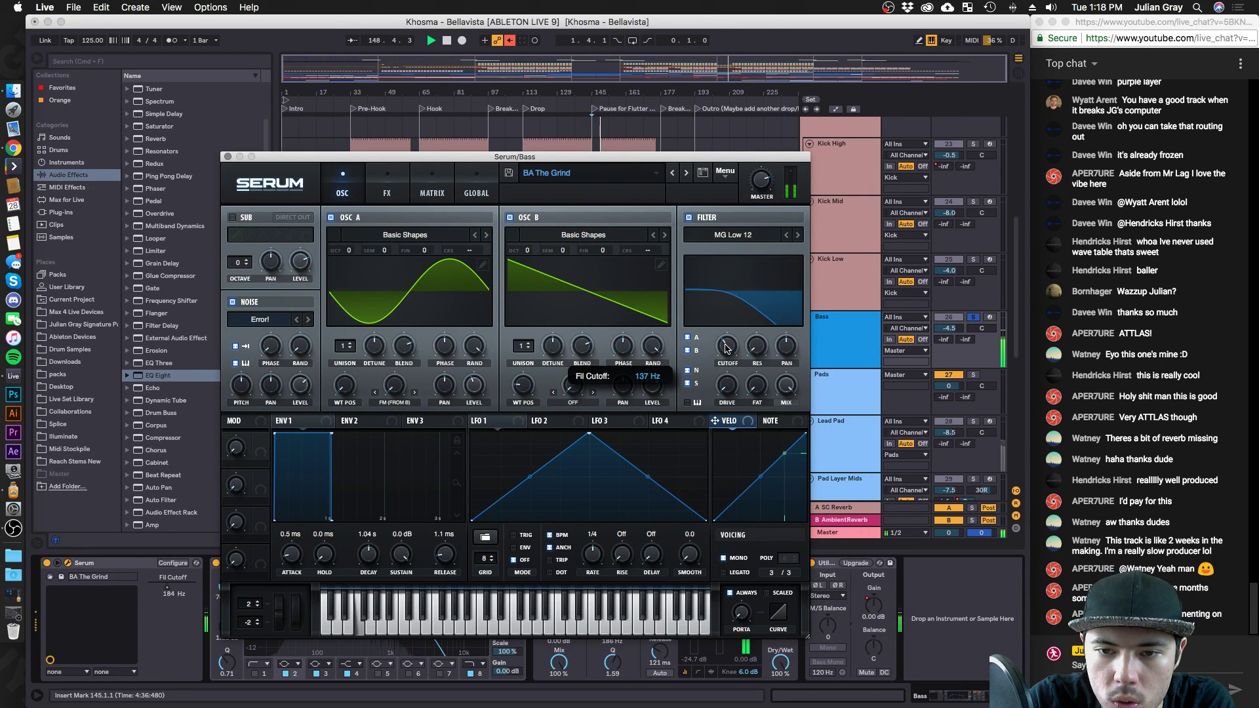
drag(338, 249, 338, 257)
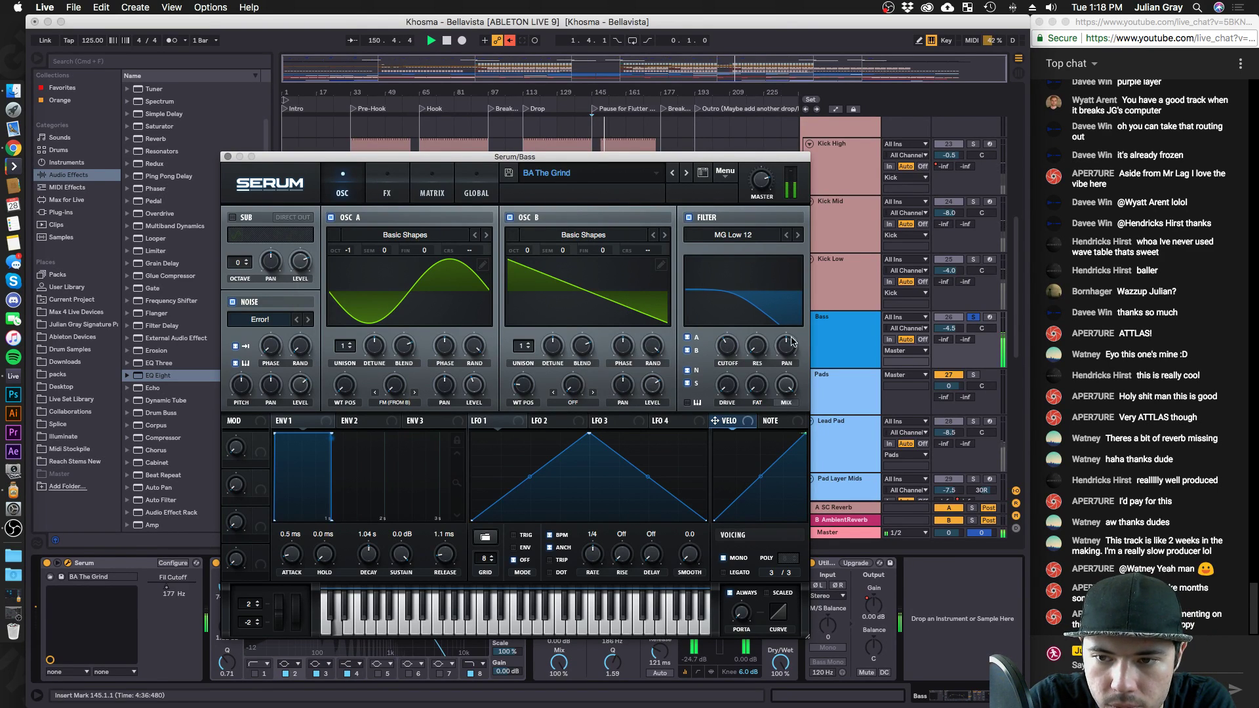
drag(954, 333, 954, 326)
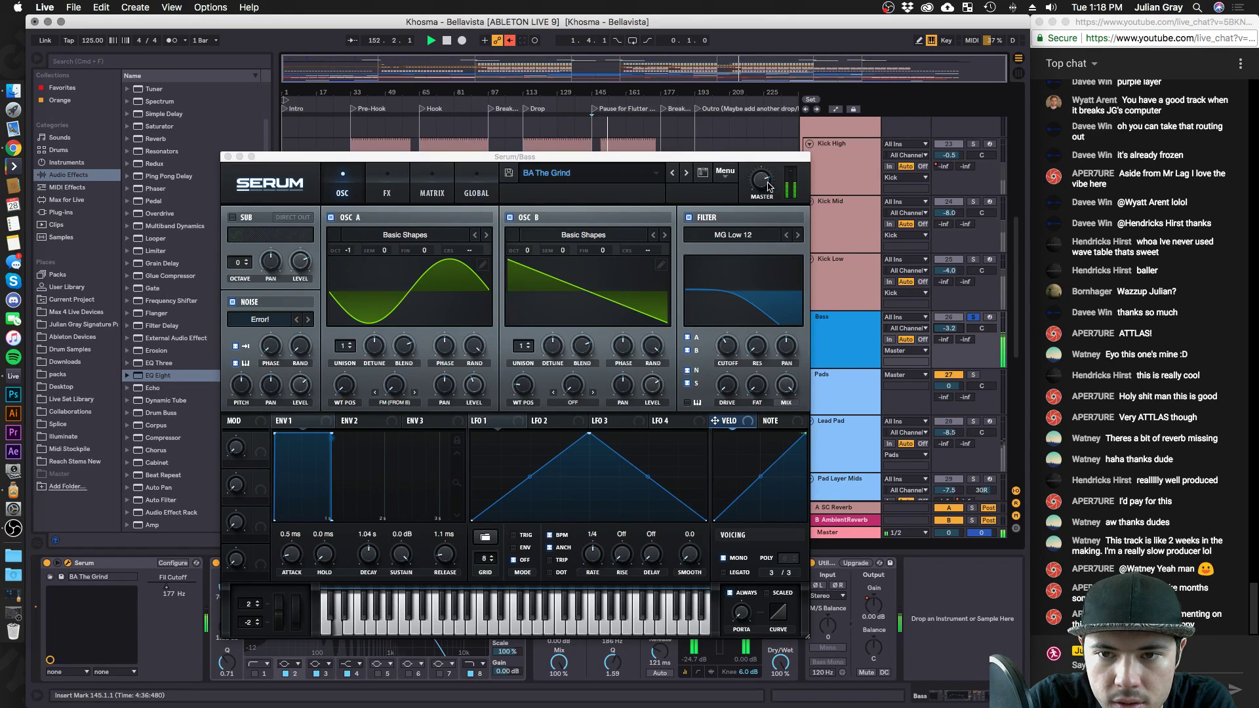
click(227, 157)
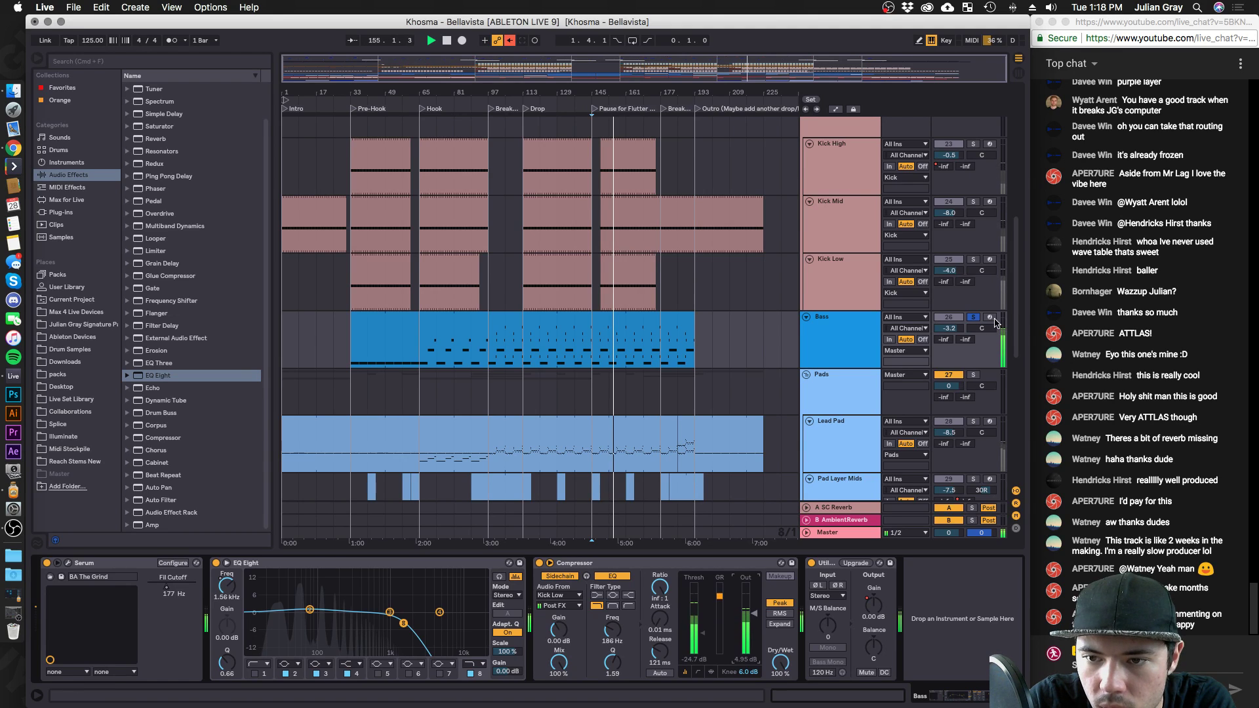
In the full mix, set the Bass compressor's threshold to -27.2 dB and output to 4.29 dB, and lower the EQ's high cut to 791 Hz.
click(948, 328)
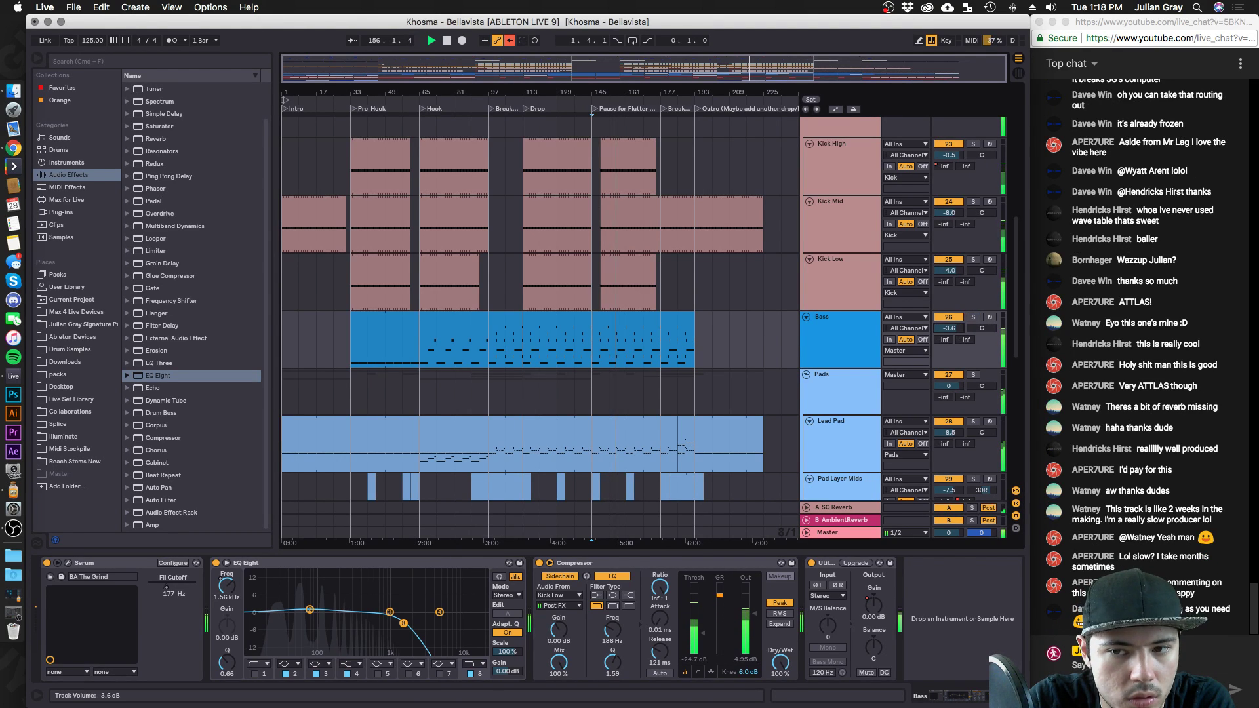
click(754, 619)
drag(415, 628, 398, 629)
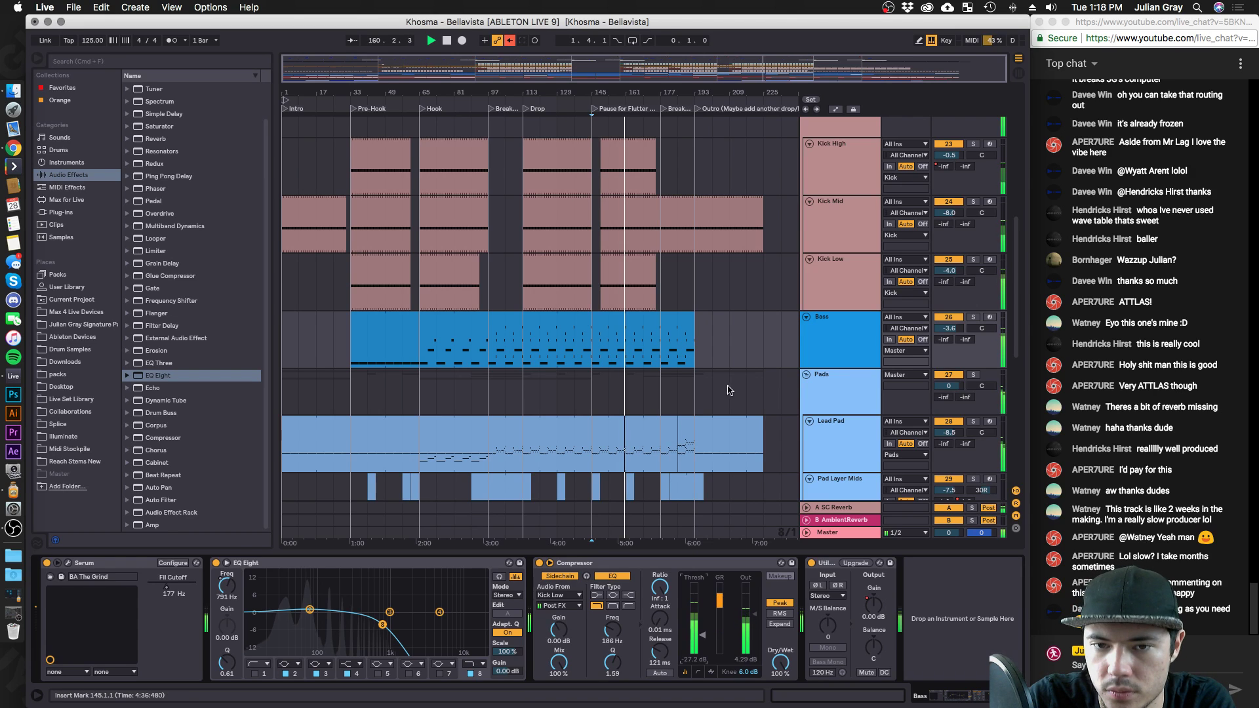
Lower the Bass track's volume to -4.2 dB and compare its devices with the Lead Pad's.
drag(958, 327, 957, 331)
click(832, 340)
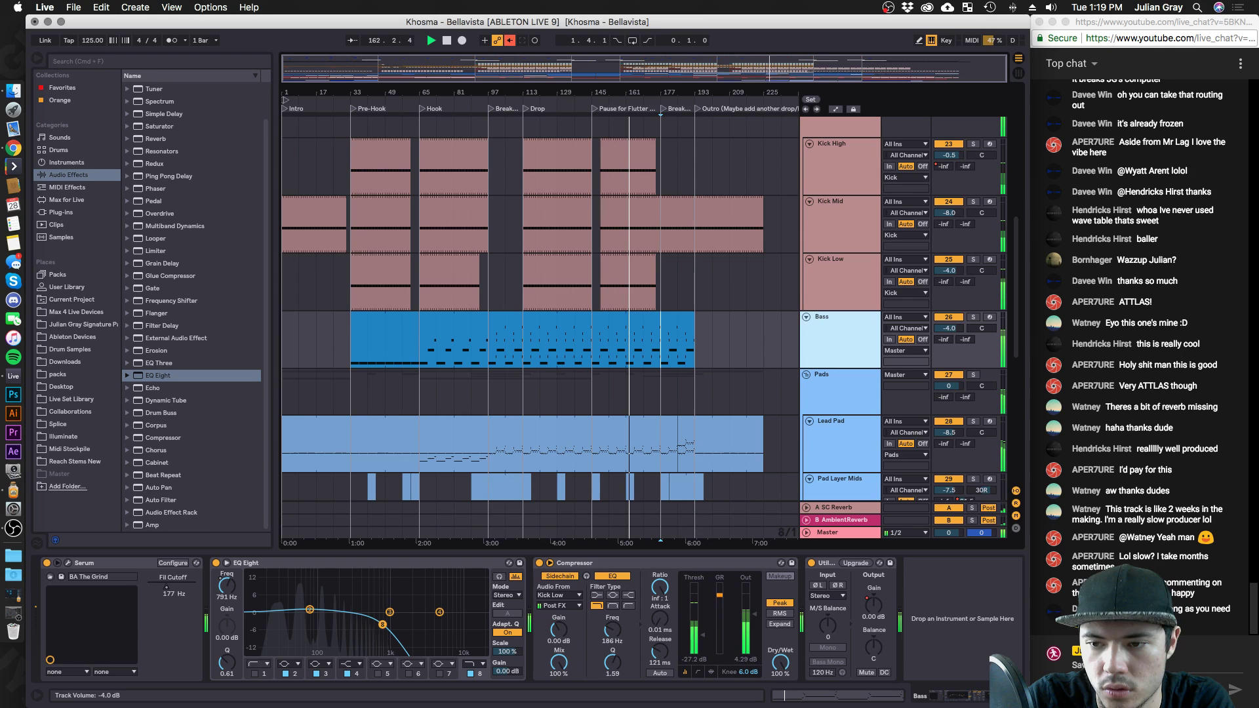
click(956, 329)
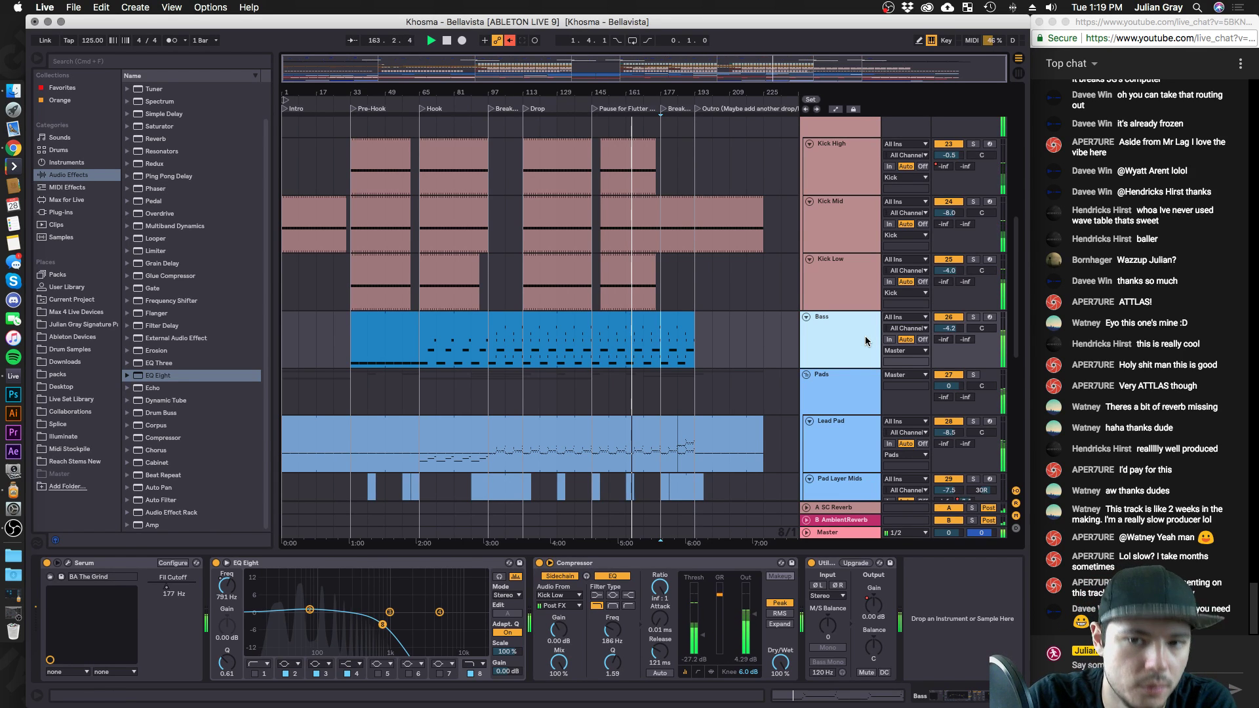
scroll(866, 340, down, 3)
click(866, 344)
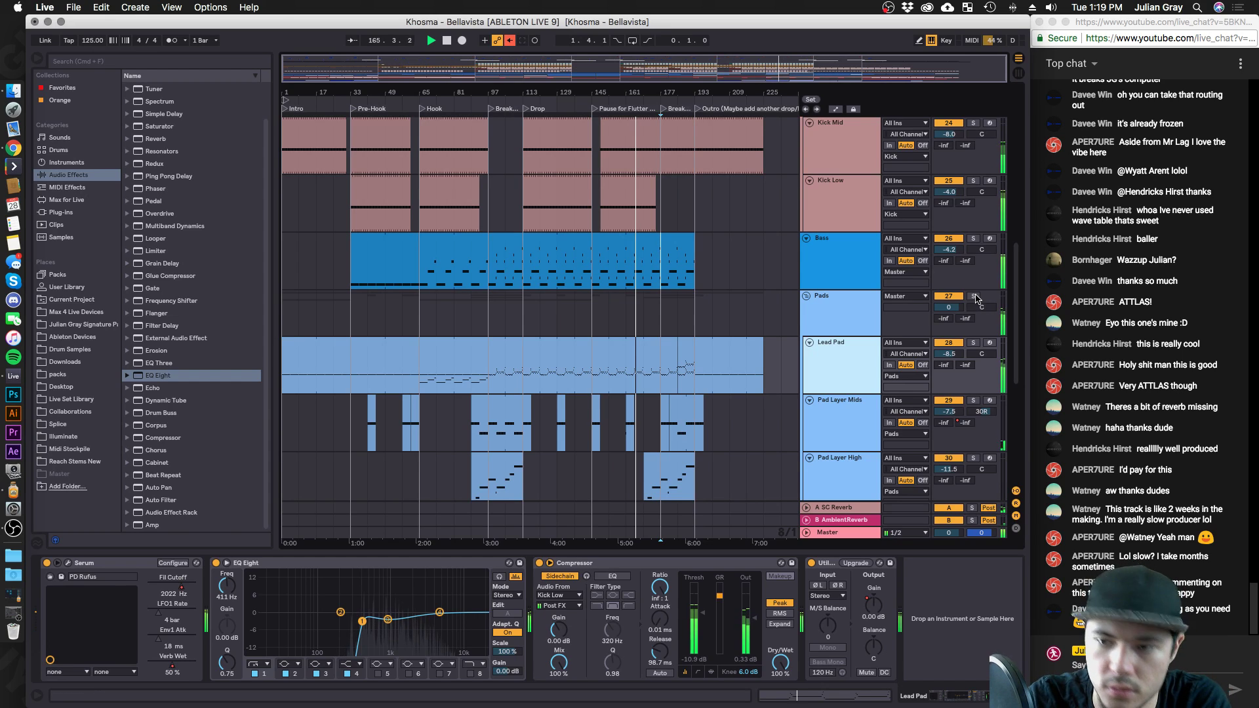
click(865, 318)
click(887, 277)
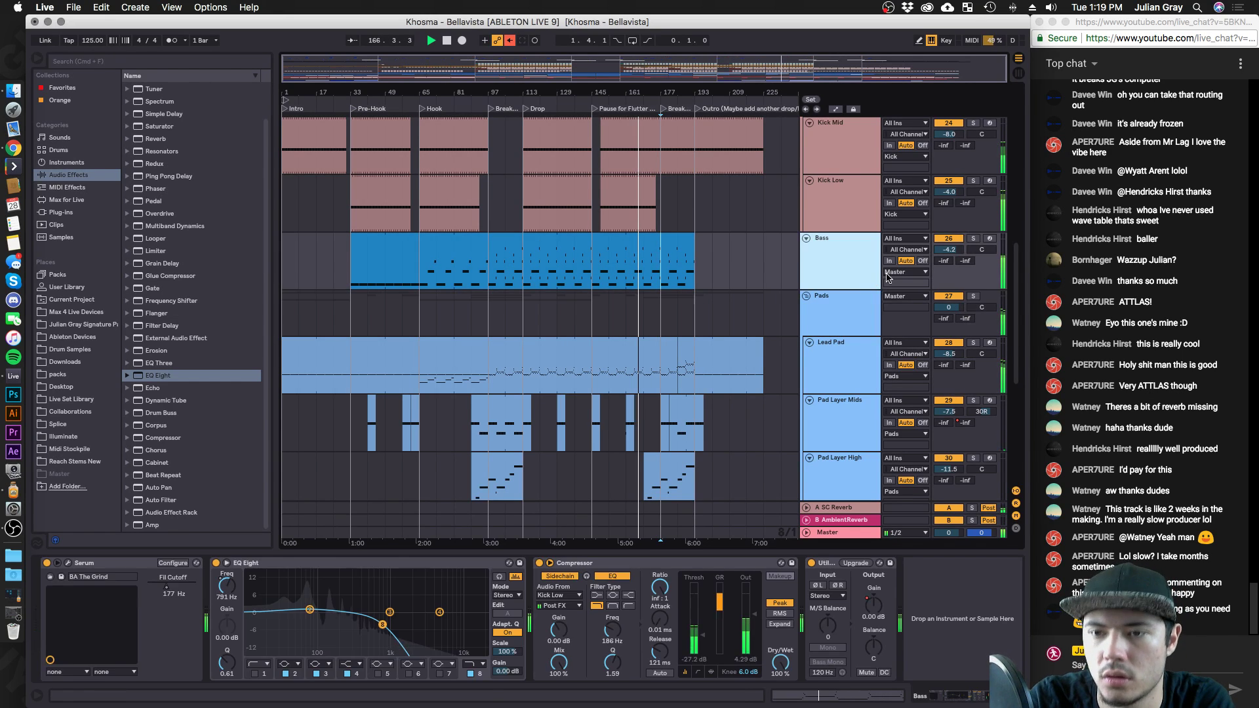
Solo the Bass and give Serum's oscillator B 7 unison voices, adjusting its detune and lowering the filter cutoff to 141 Hz.
click(973, 238)
click(58, 563)
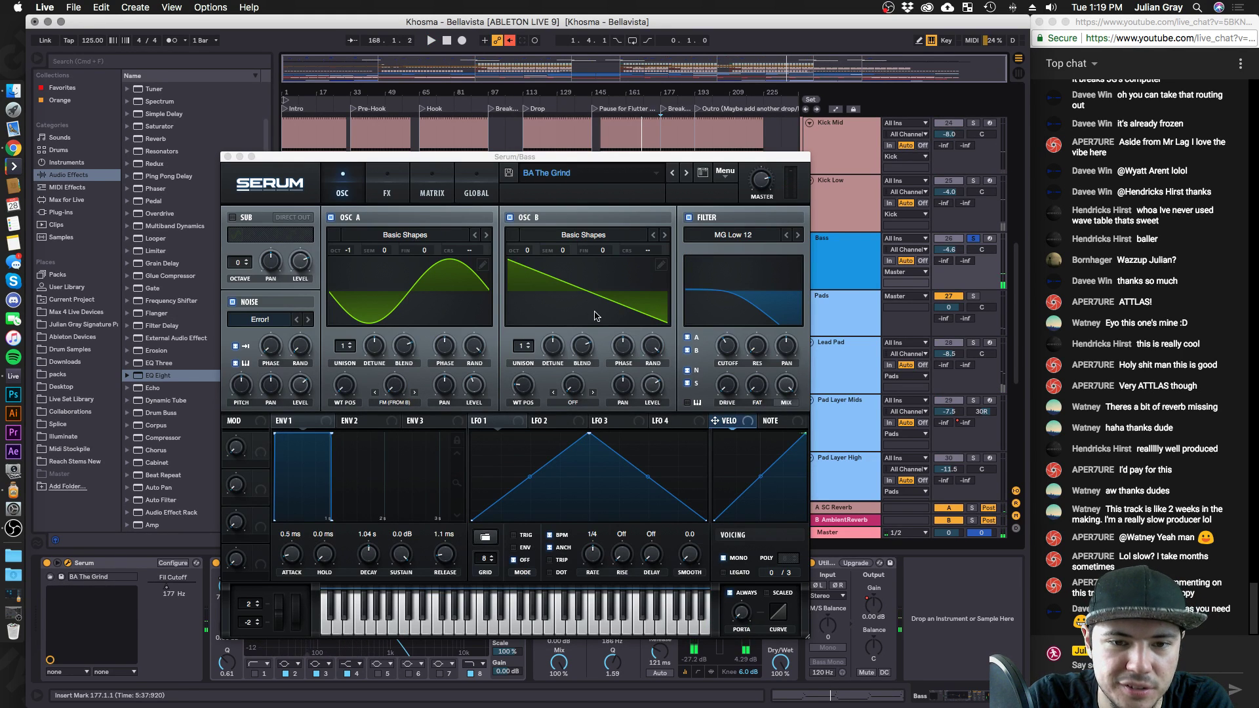
drag(522, 345, 538, 301)
key(space)
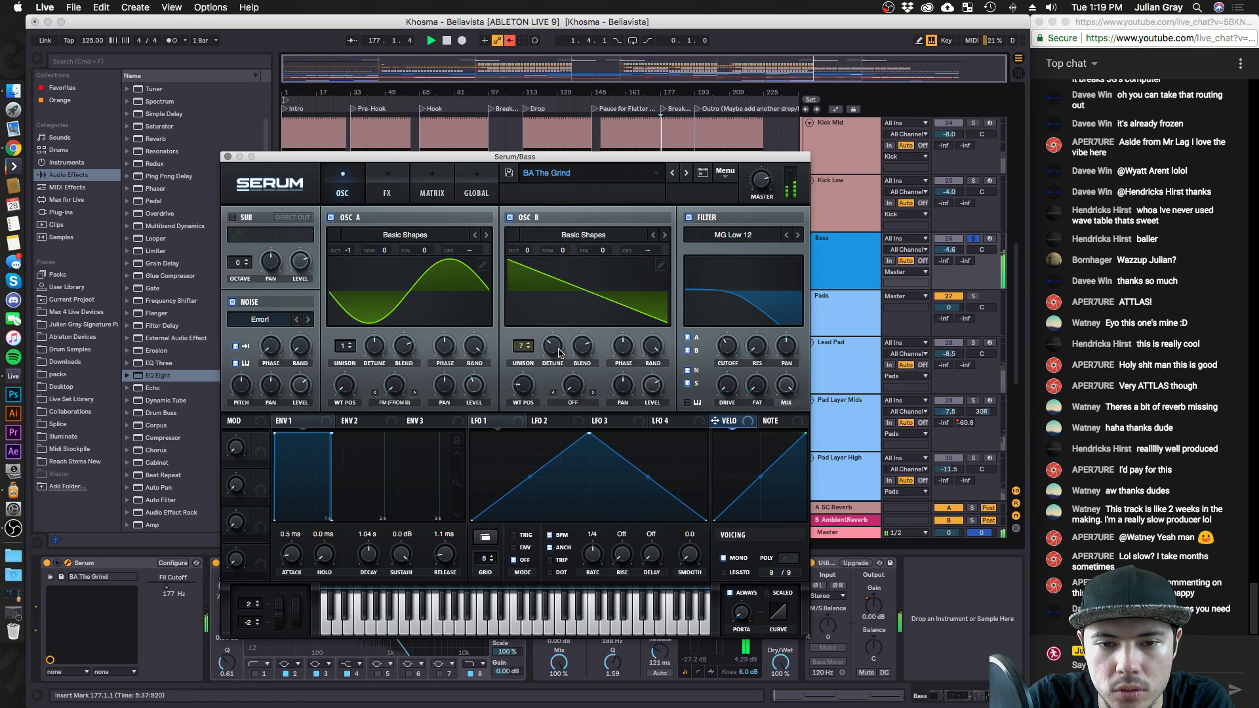
drag(559, 353, 559, 348)
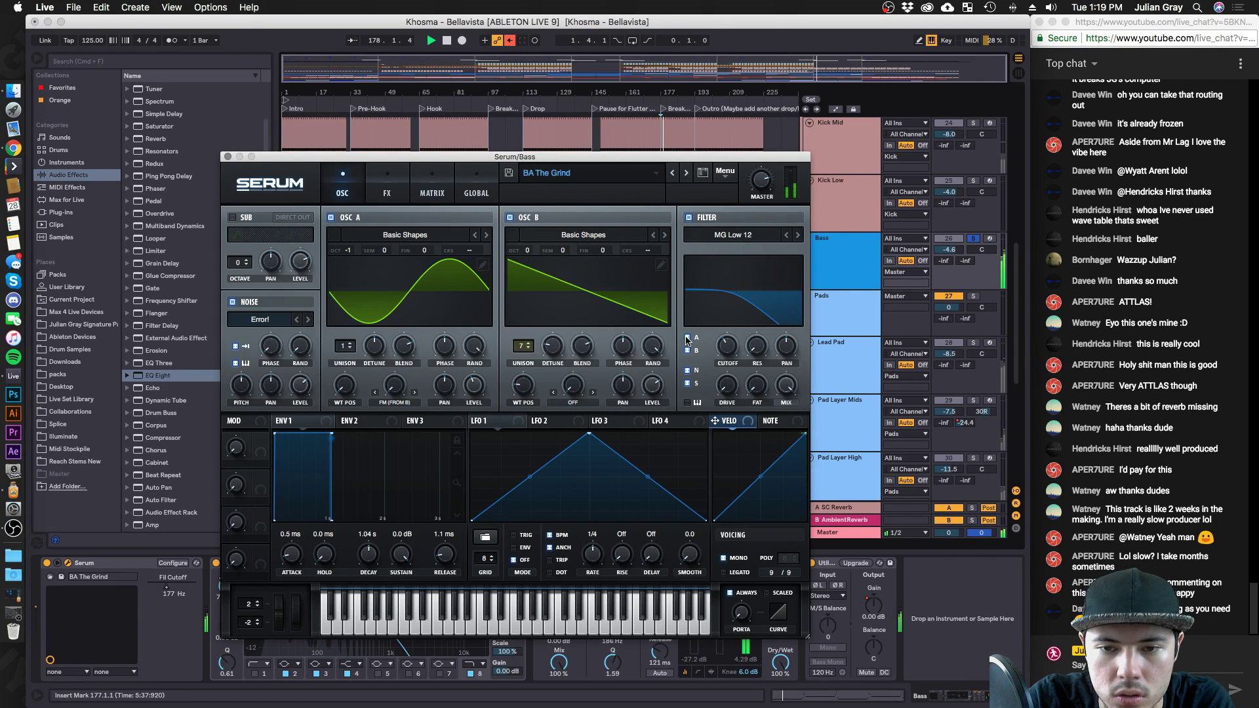
drag(724, 345, 723, 347)
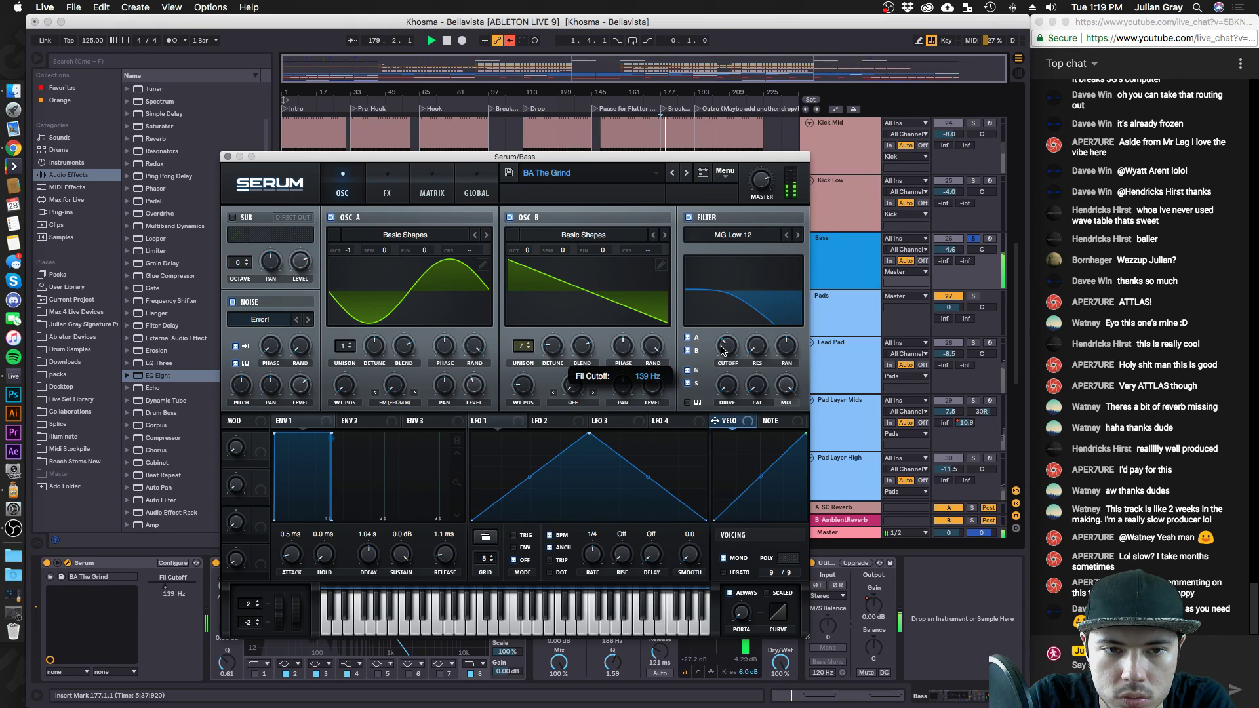
Enable distortion in the Bass Serum's effects, using the Diode 2 type with the drive at 19%.
click(384, 183)
click(346, 182)
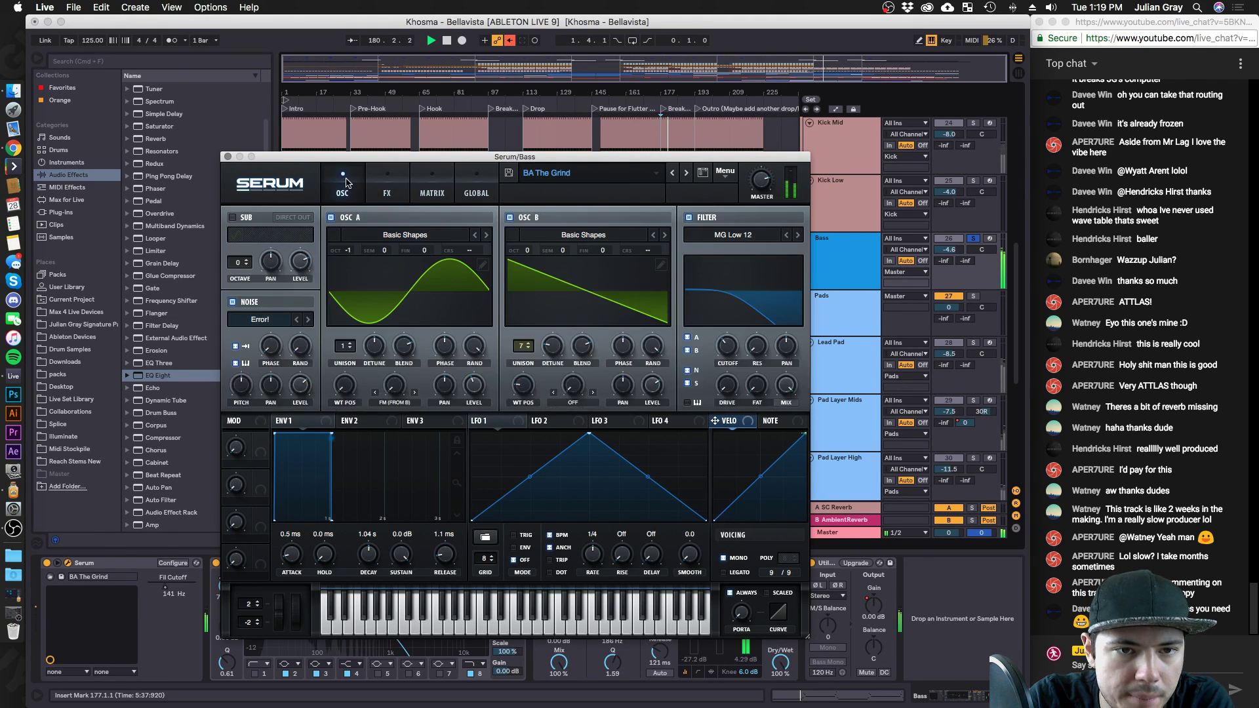
click(387, 186)
click(237, 240)
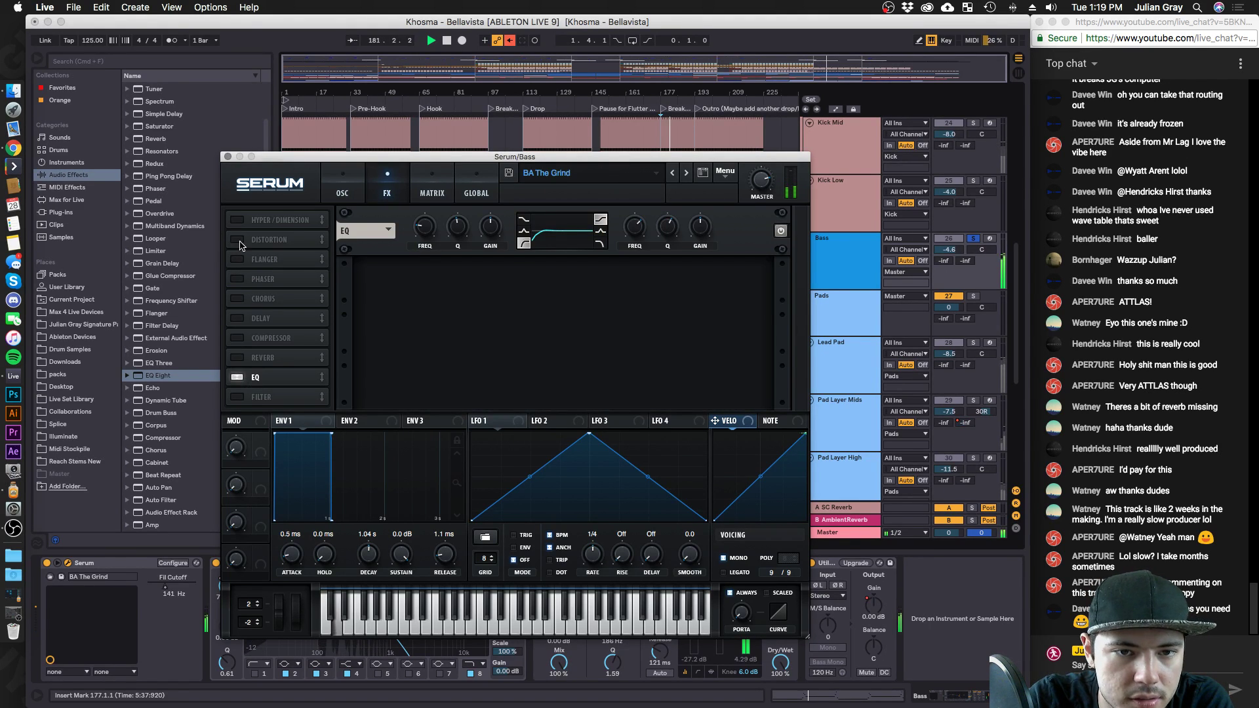
click(486, 233)
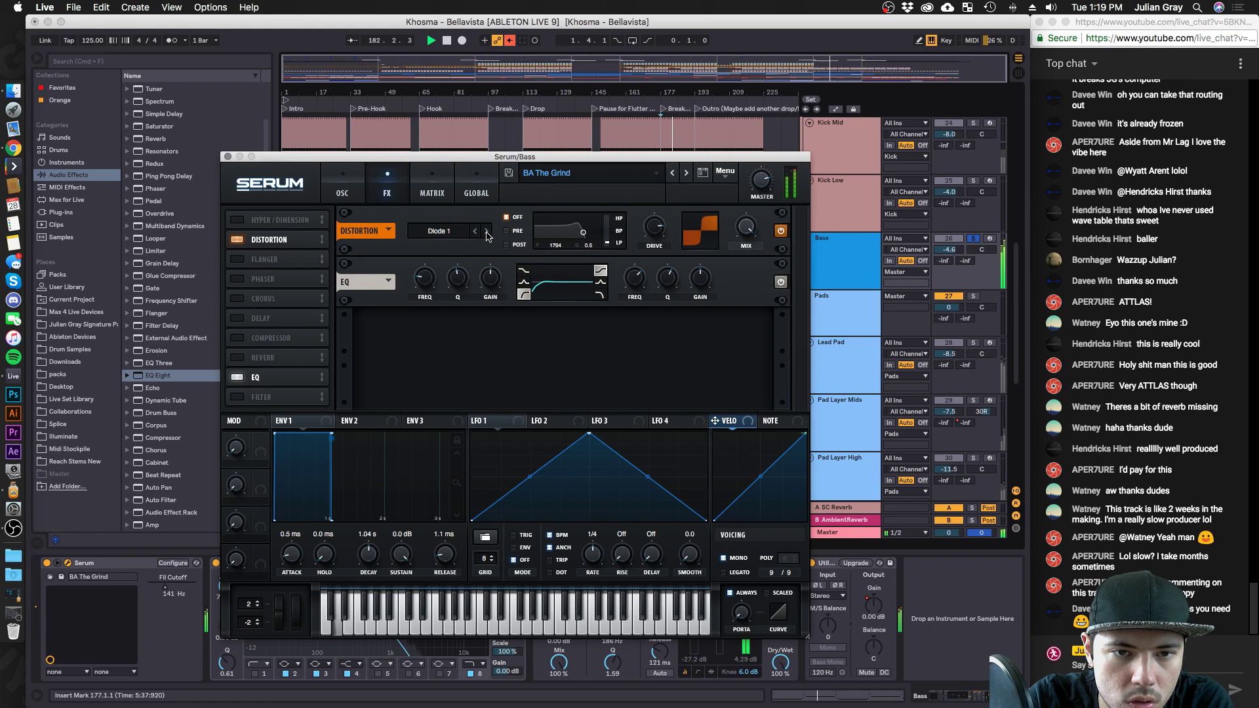
drag(654, 226, 638, 282)
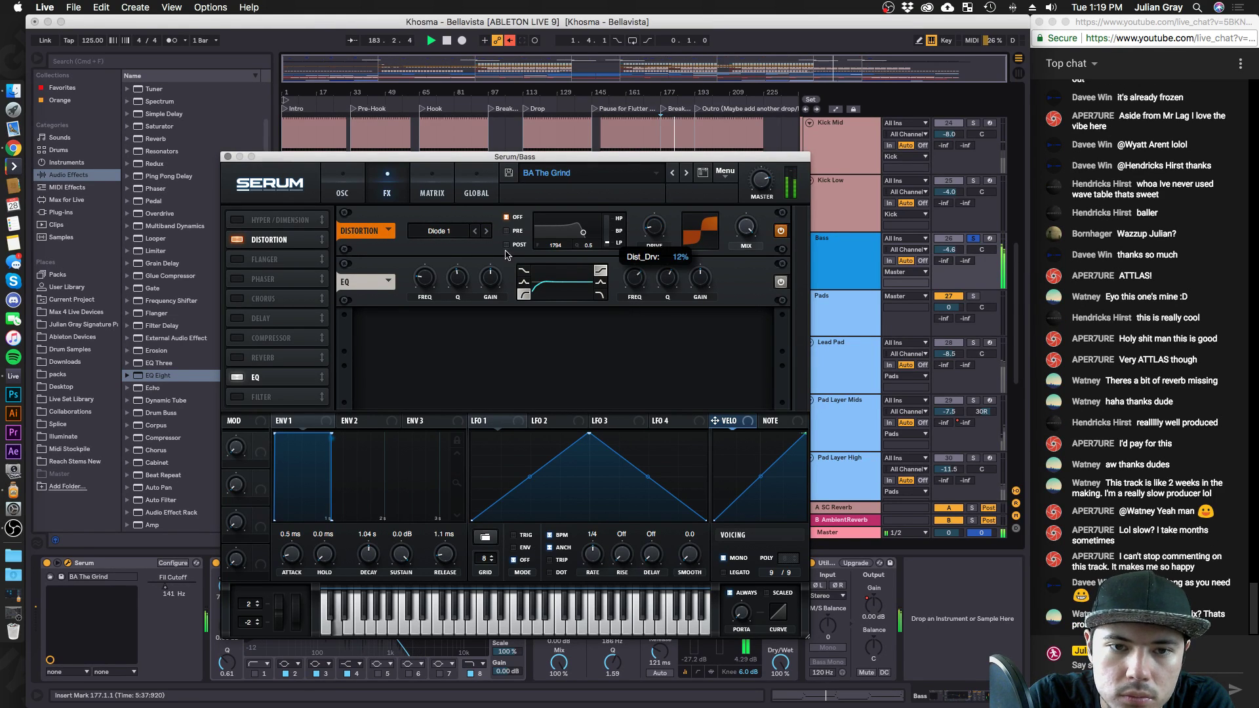
click(486, 231)
drag(651, 226, 654, 225)
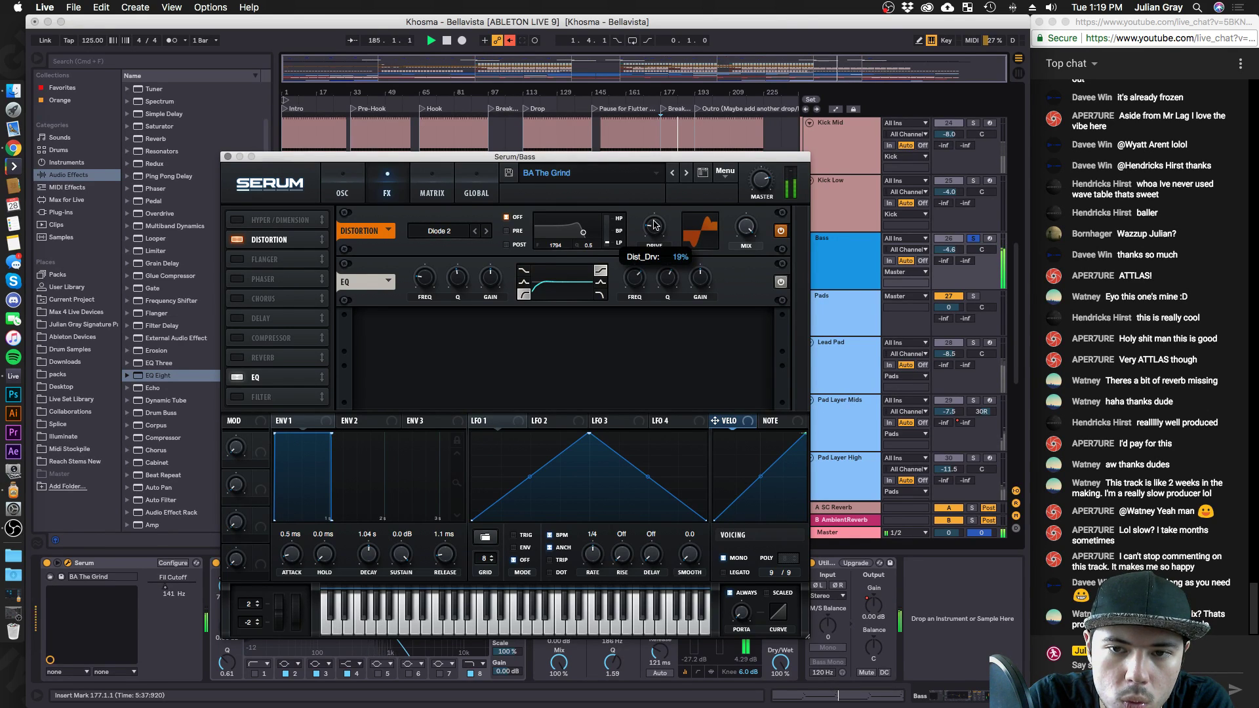
click(228, 158)
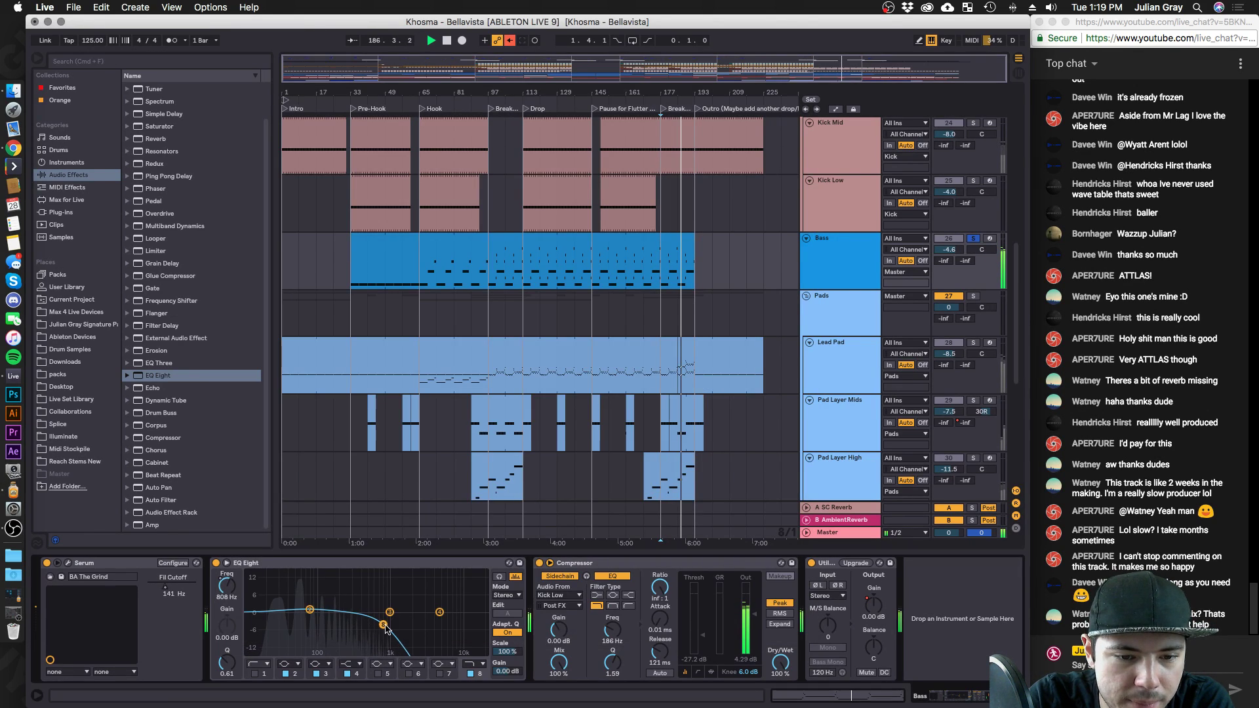
Lower the high-cut band of the Bass track's EQ to 454 Hz, then unsolo the track and stop playback.
drag(377, 634, 360, 634)
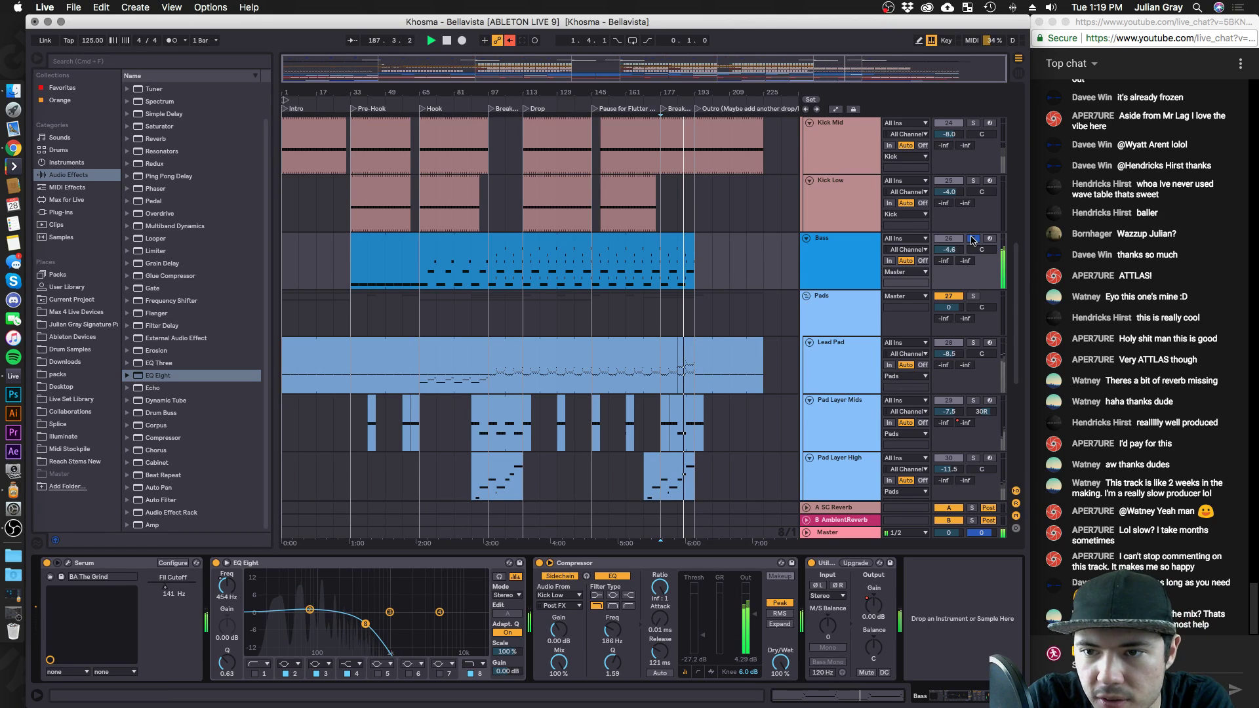
click(973, 239)
key(space)
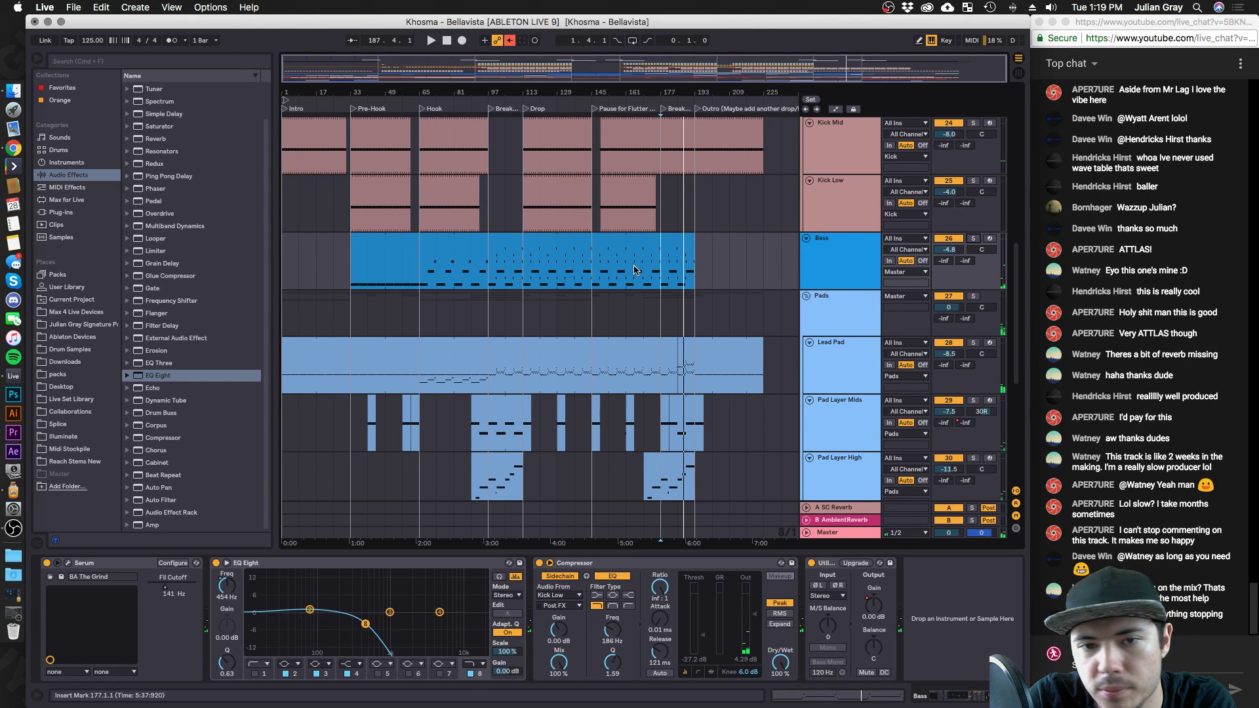
Play the full mix from bar 137 and lower the Bass track's volume to -5.7 dB.
click(567, 287)
key(space)
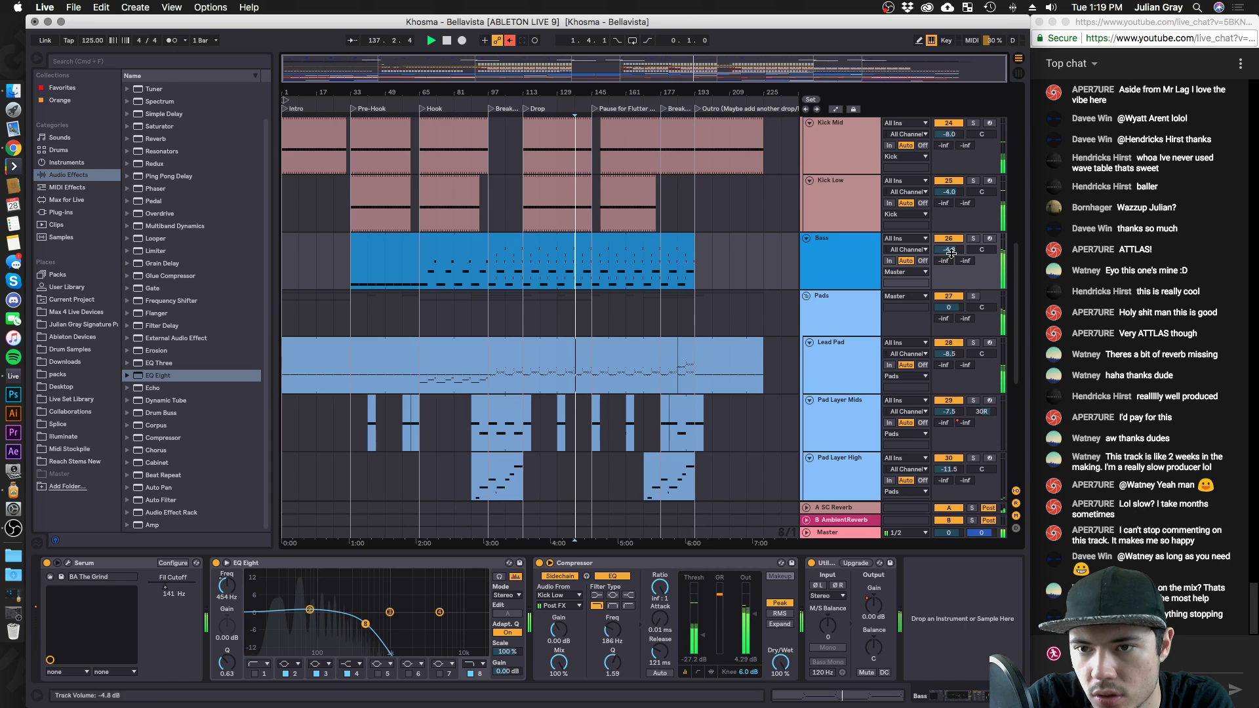
drag(948, 249, 948, 256)
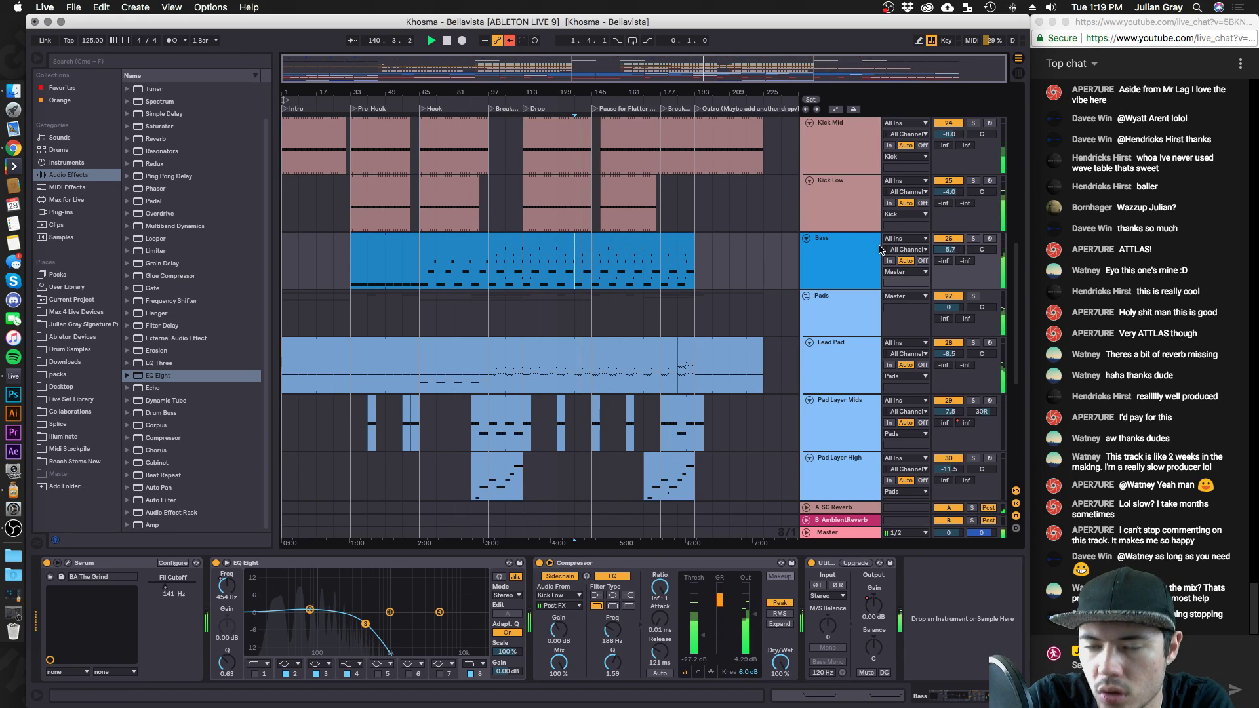
click(843, 249)
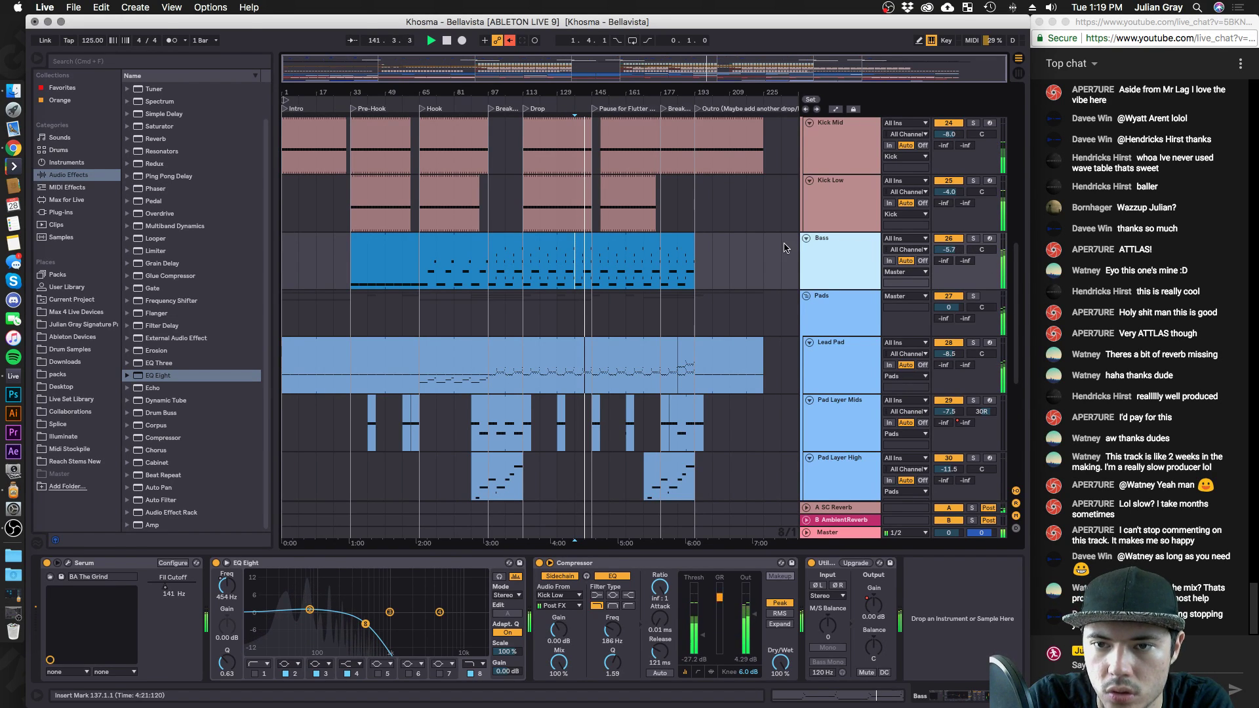
click(806, 239)
click(806, 239)
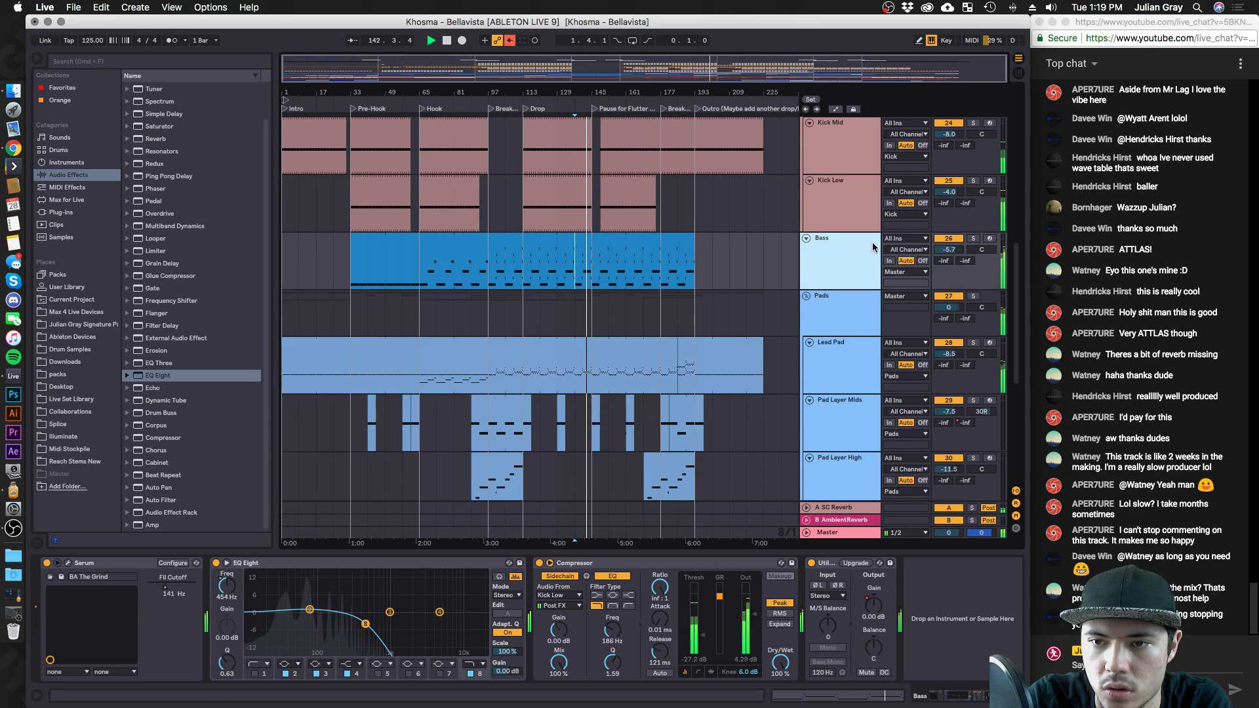
On the Kick group, set the drum compressor's makeup to 6.73 dB and EQ band 4 to -5.58 dB at 2.02 kHz.
scroll(846, 251, up, 10)
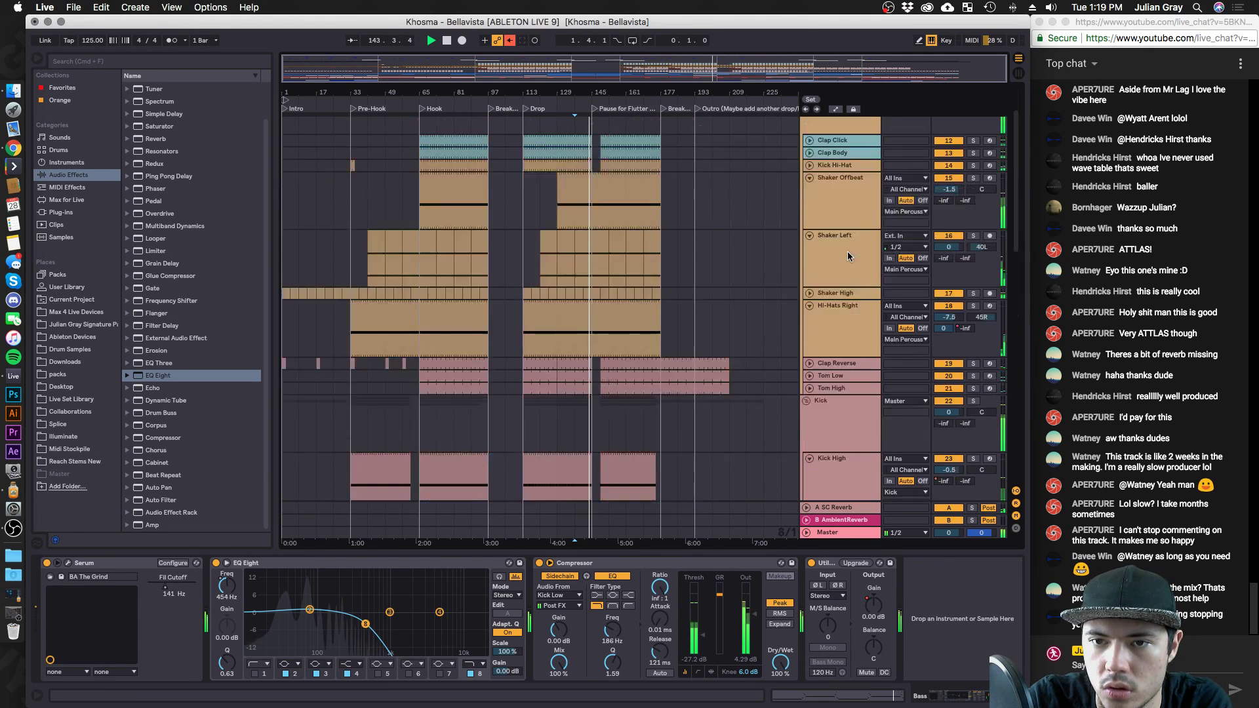
scroll(847, 250, down, 5)
click(848, 251)
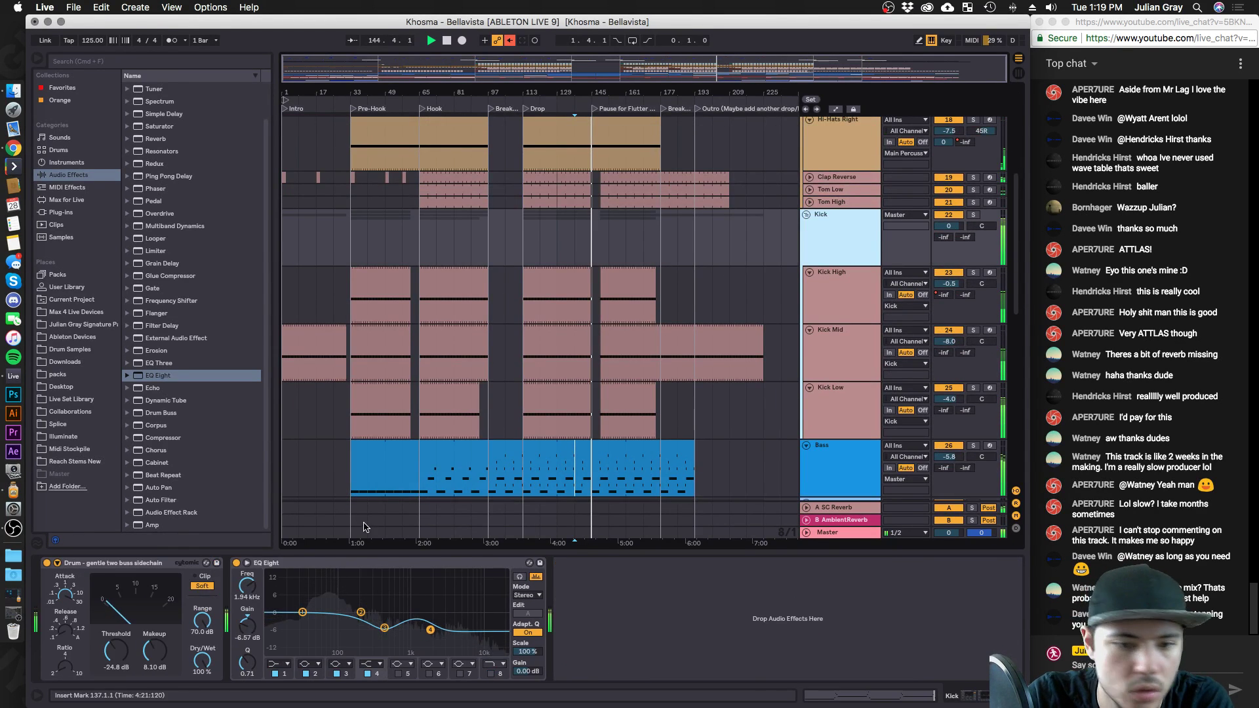
click(148, 655)
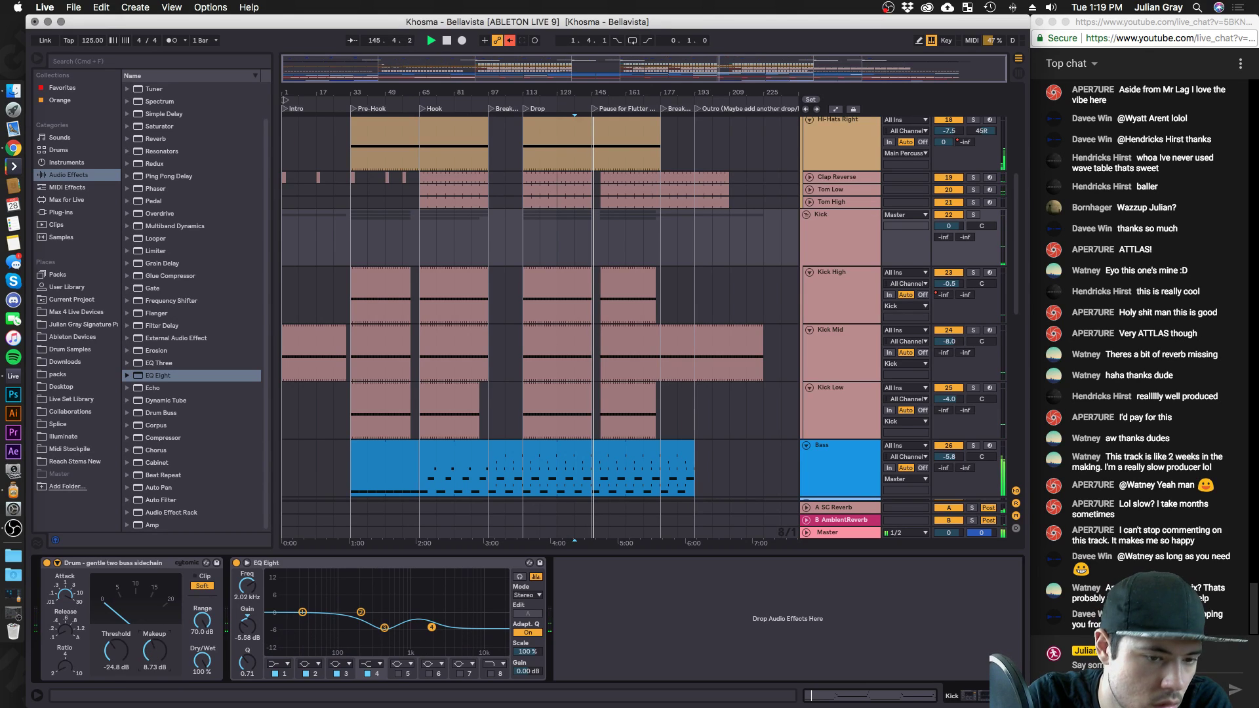
Raise the Master's Ozone 8 Maximizer threshold to -7.6 dB and hide the plug-in window.
click(836, 532)
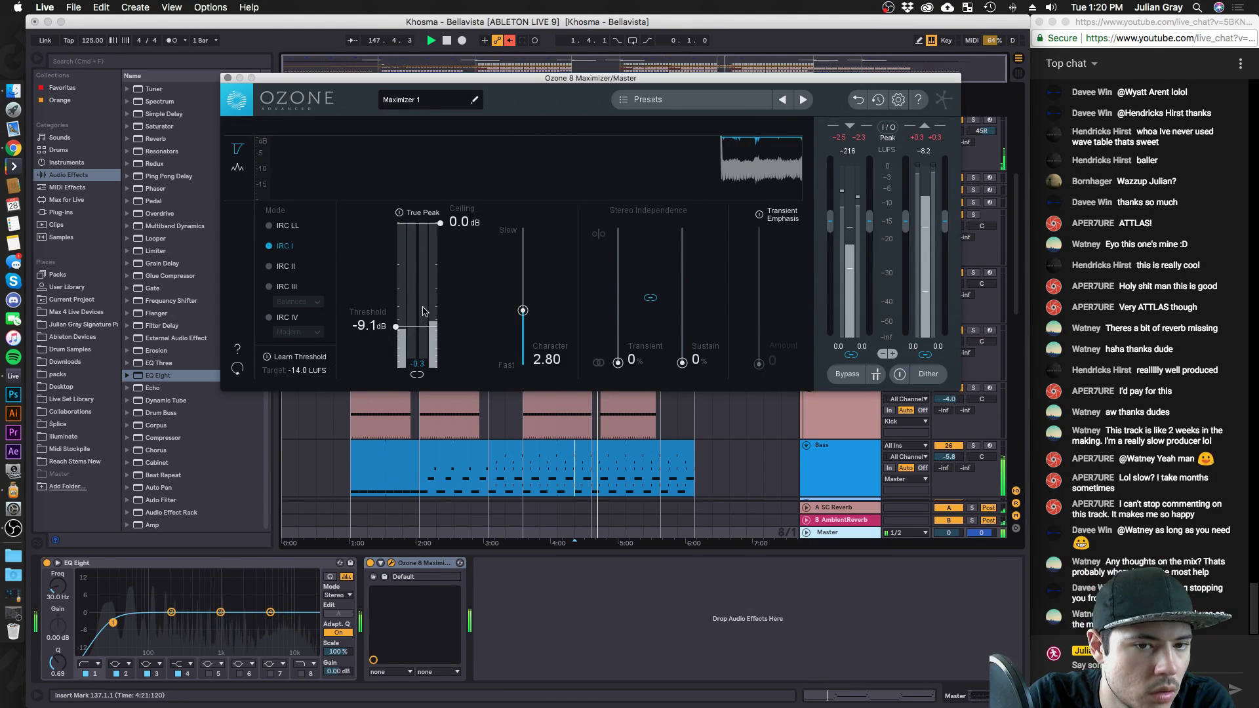
drag(426, 322, 427, 318)
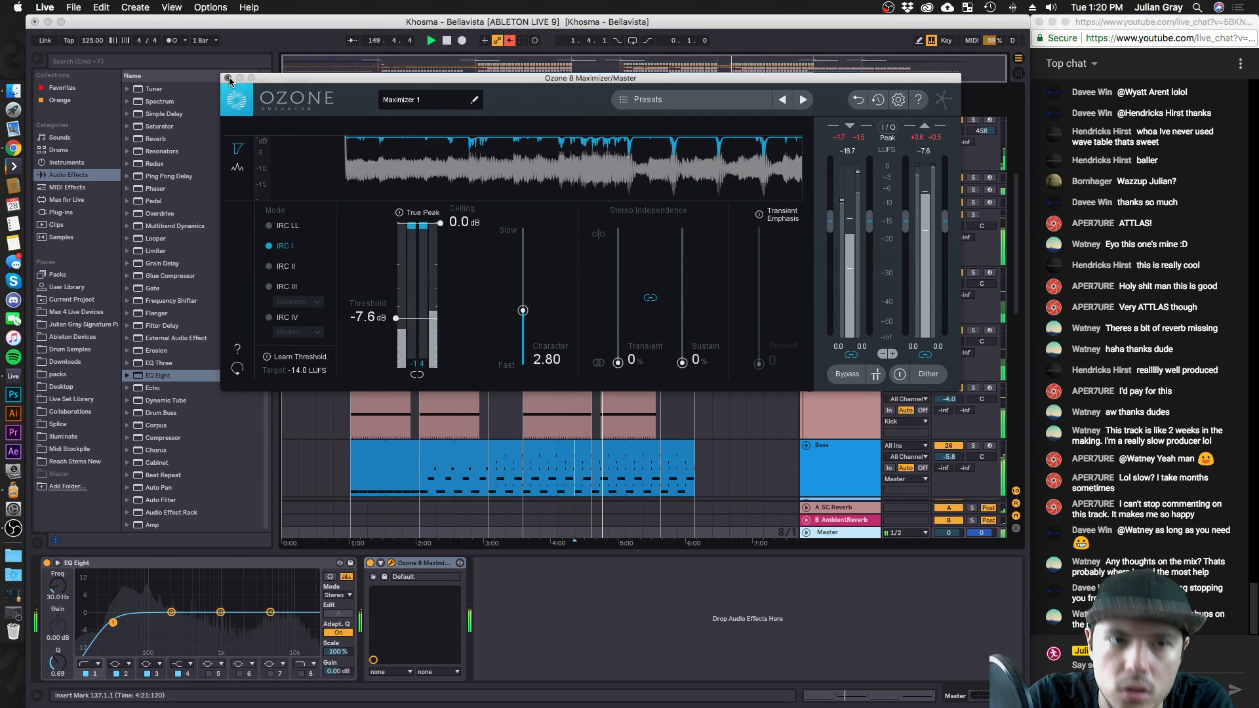
key(super+alt+p)
Review the percussion, kick, bass and pad tracks during playback, and place the insert marker at bar 177 on Kick High.
scroll(602, 329, down, 5)
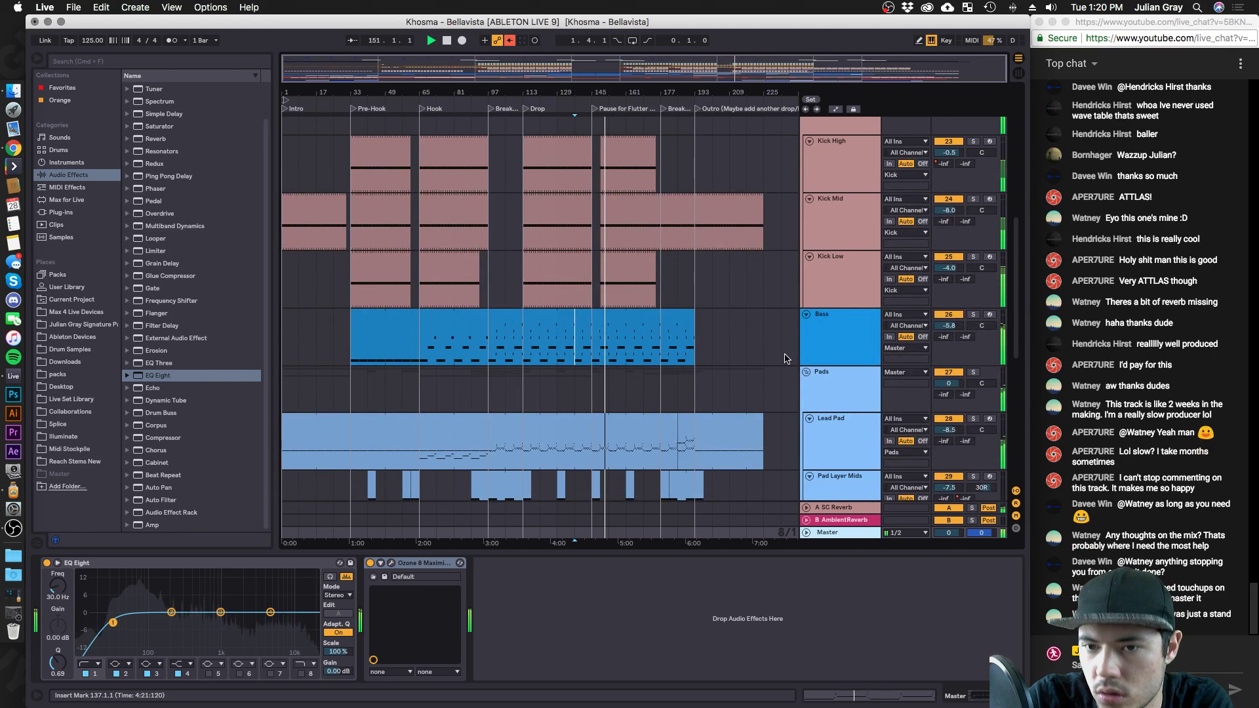
scroll(791, 356, up, 6)
scroll(791, 357, down, 6)
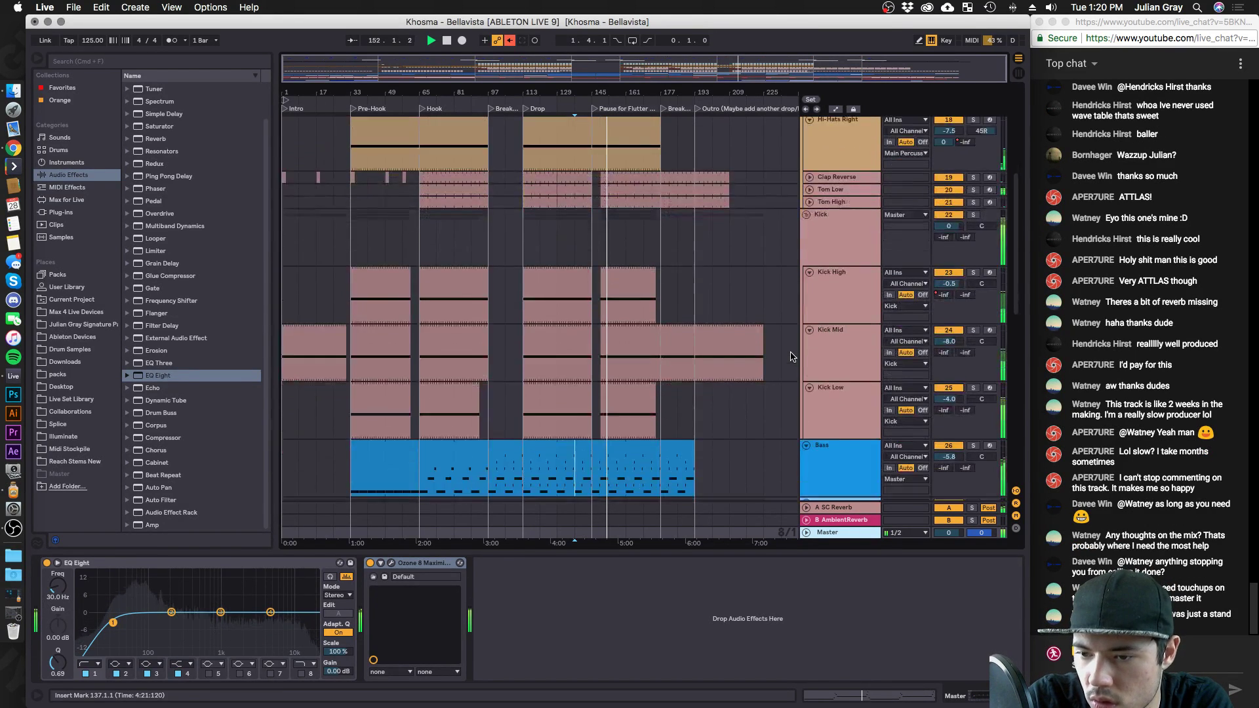
scroll(727, 355, up, 5)
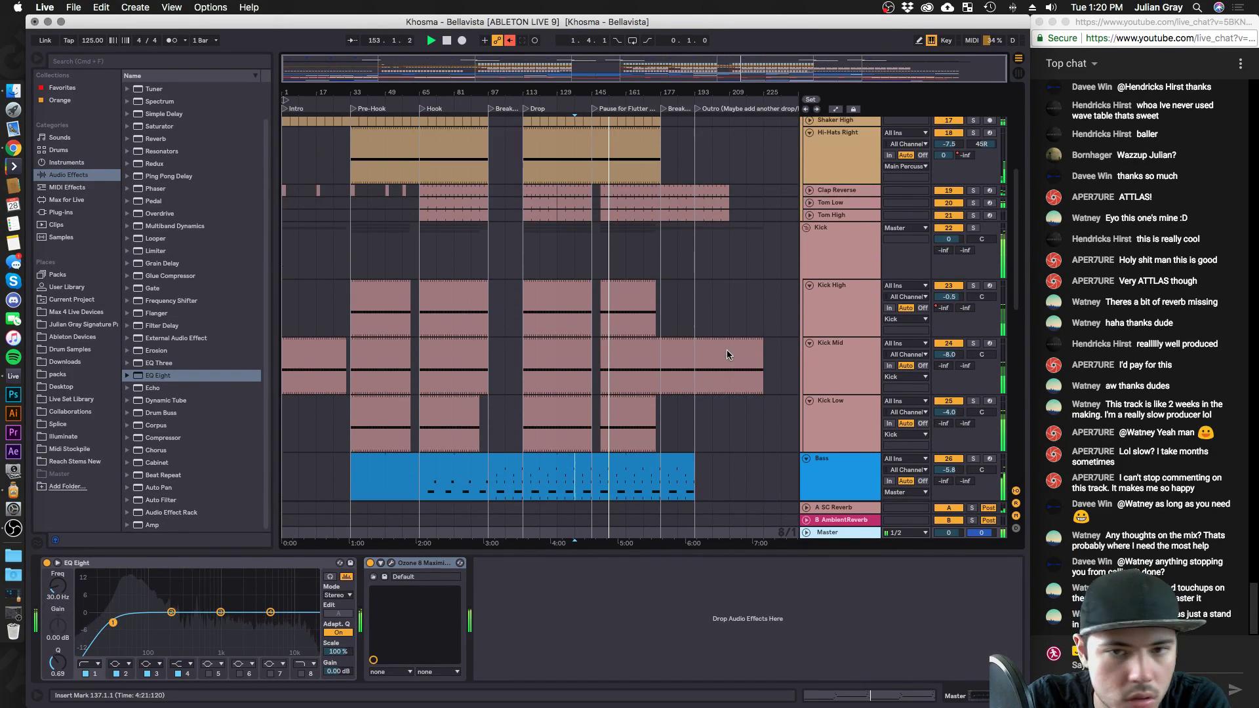
click(676, 320)
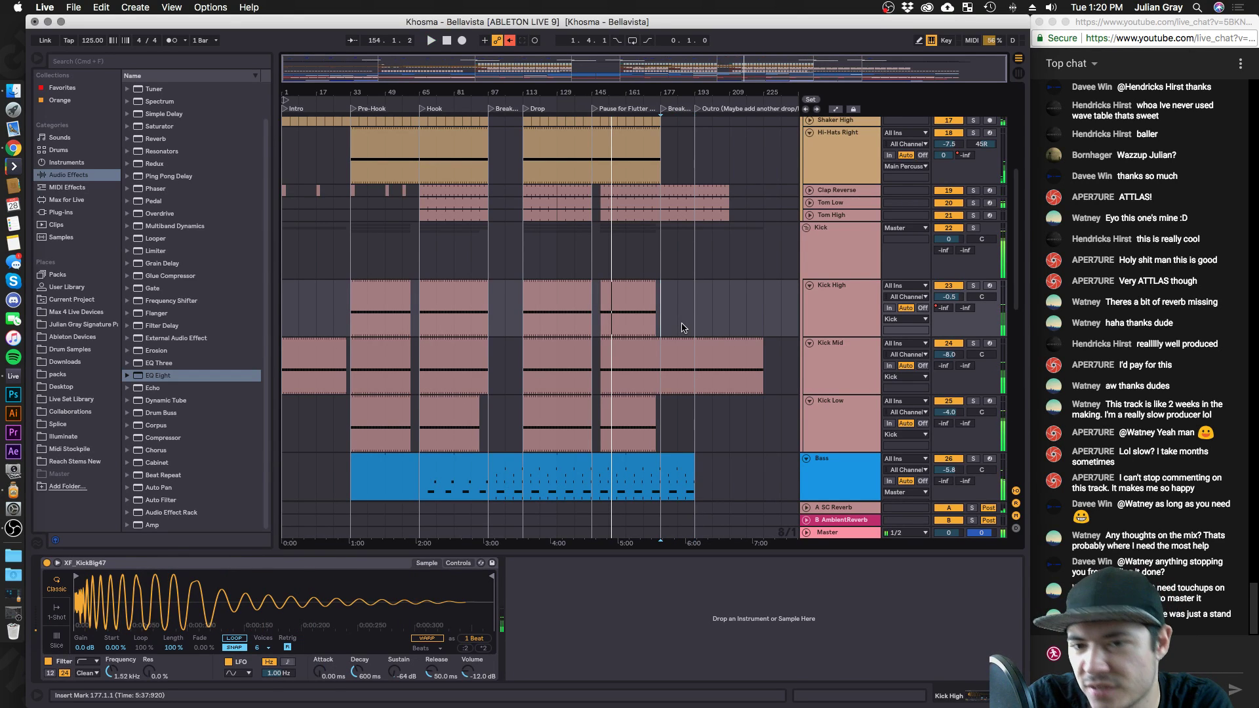
Start playback from bar 105 on the Shaker Offbeat track and enlarge the arrangement area.
key(space)
click(599, 250)
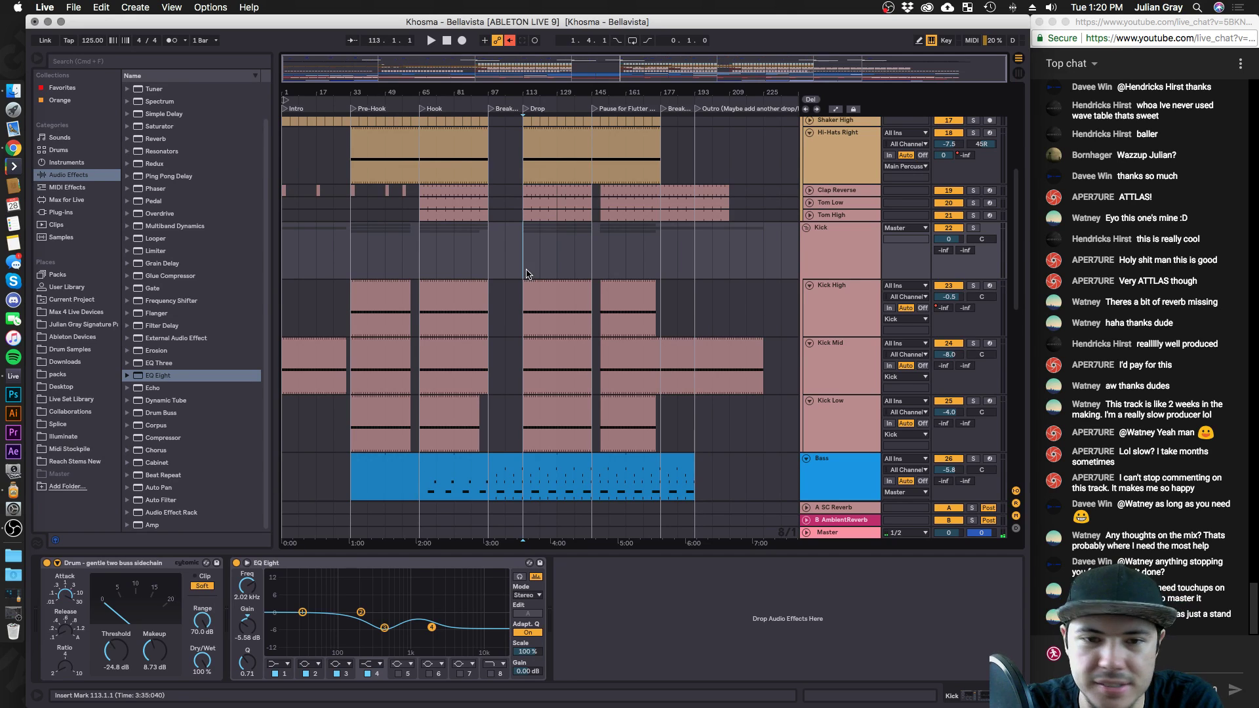
scroll(528, 270, up, 6)
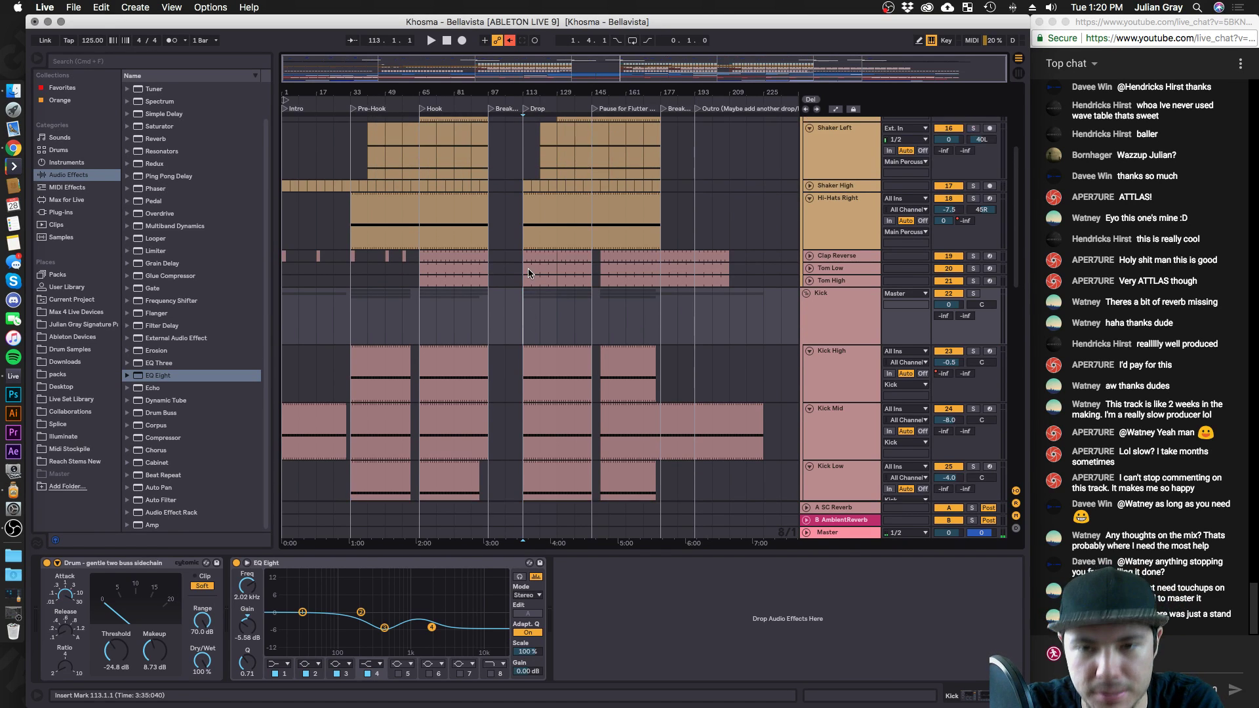
click(509, 262)
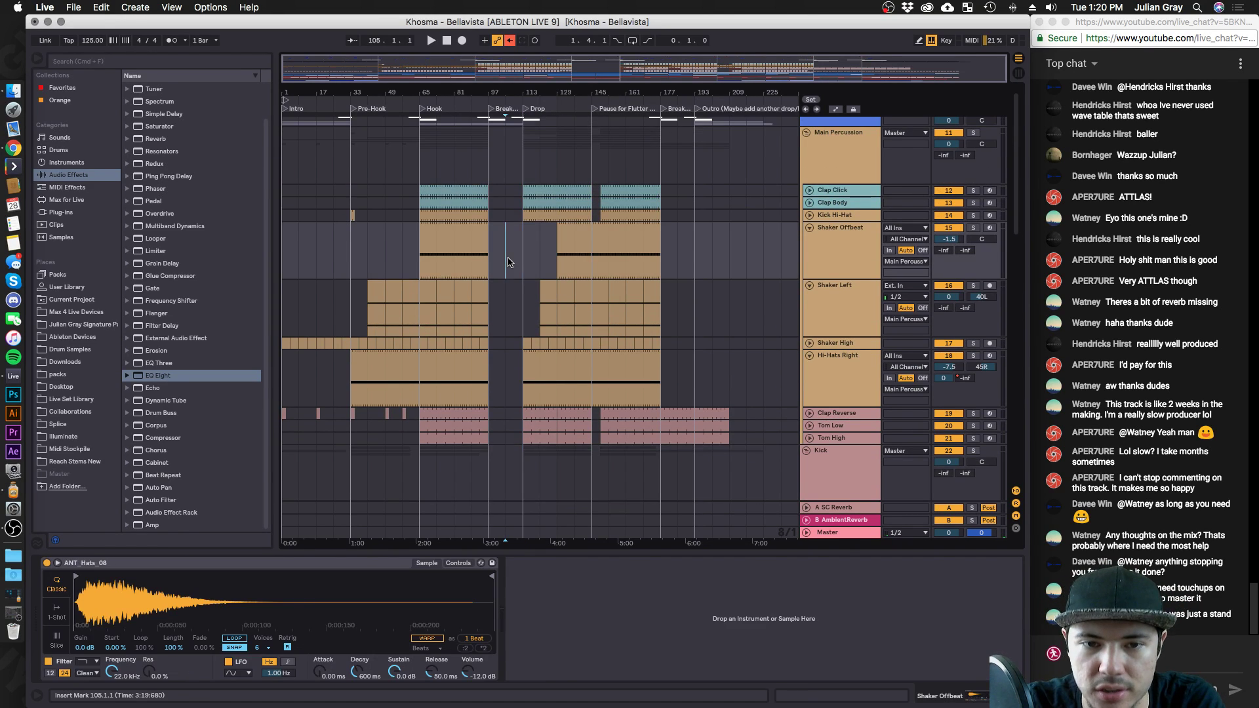
click(504, 262)
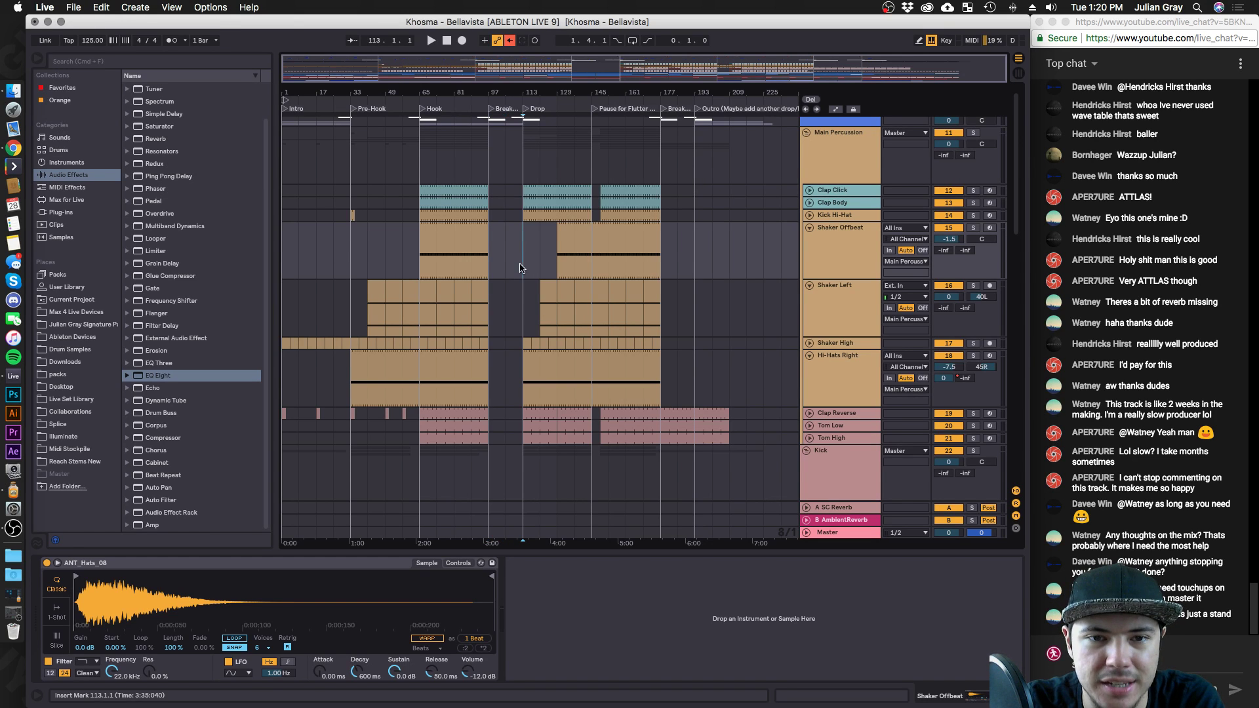
double_click(514, 270)
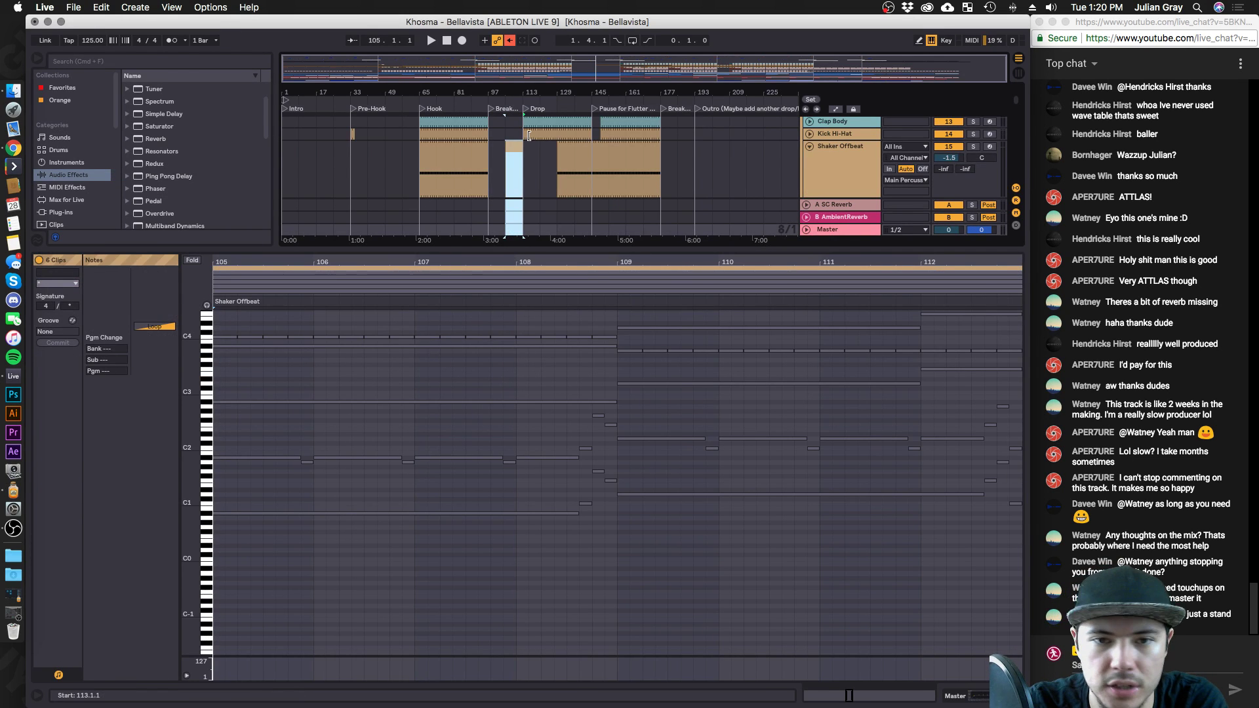
click(510, 156)
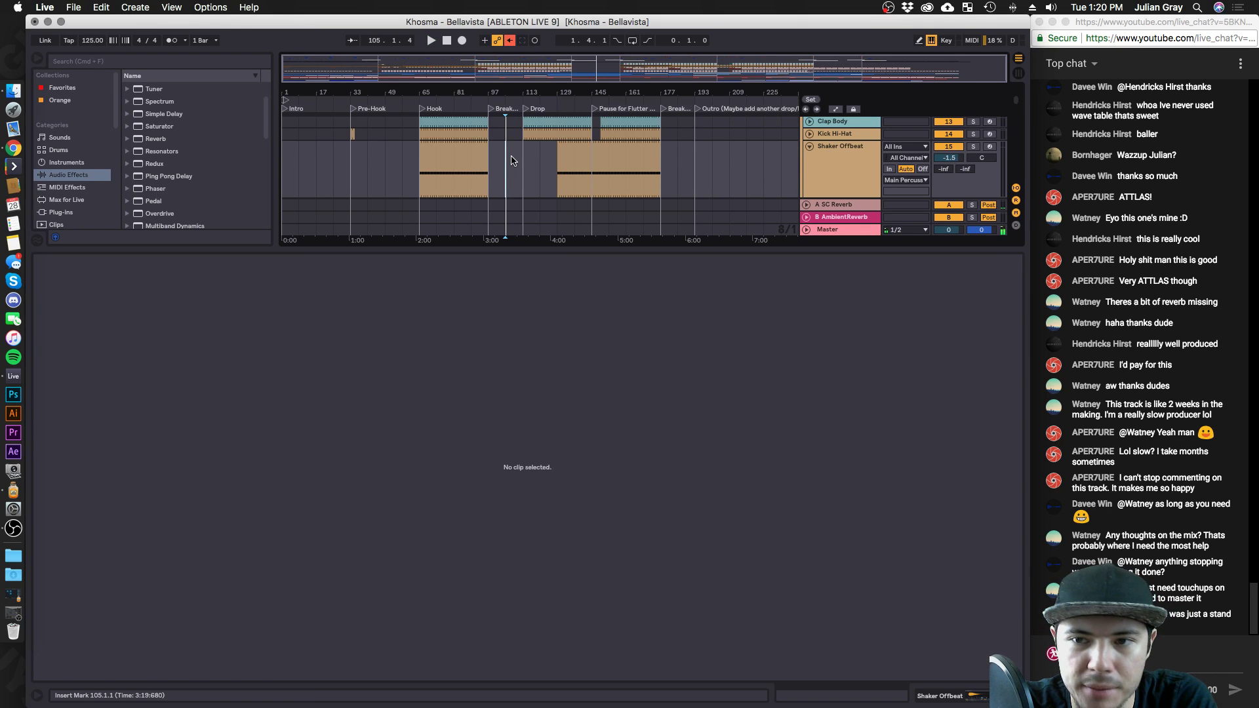
key(space)
drag(575, 249, 574, 534)
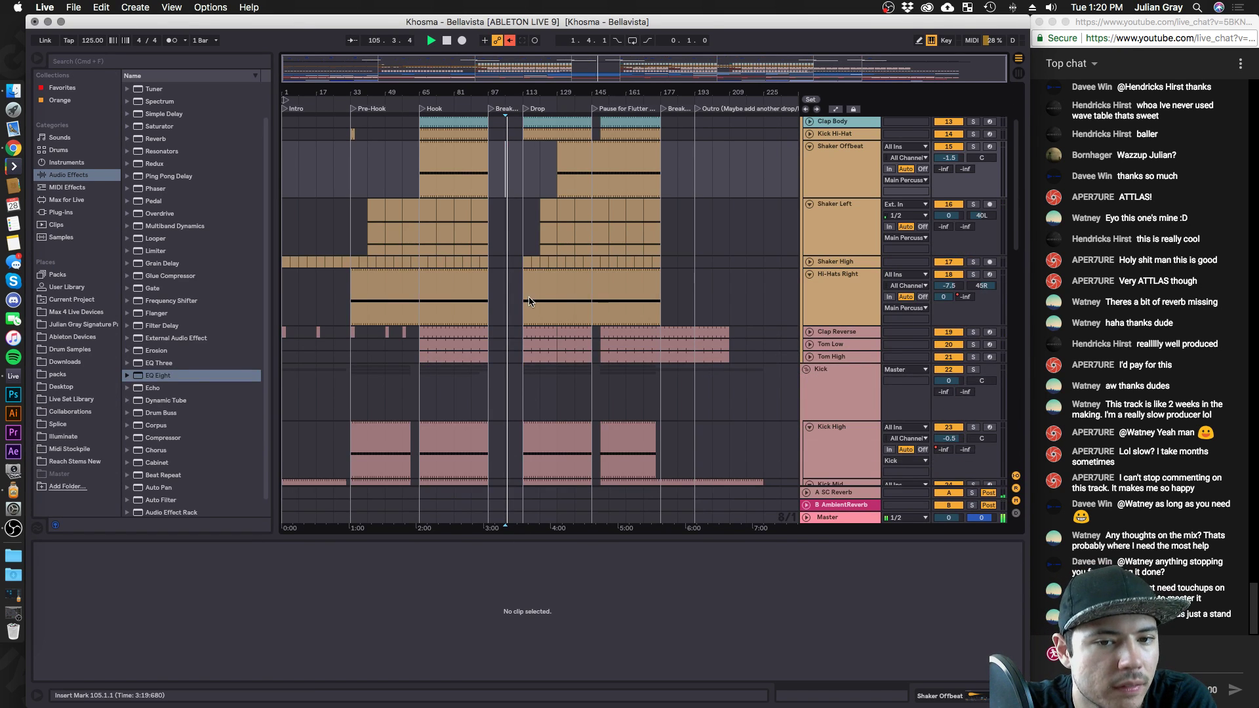
Lower the Bass track's volume to -6.3 dB during playback.
scroll(530, 301, down, 10)
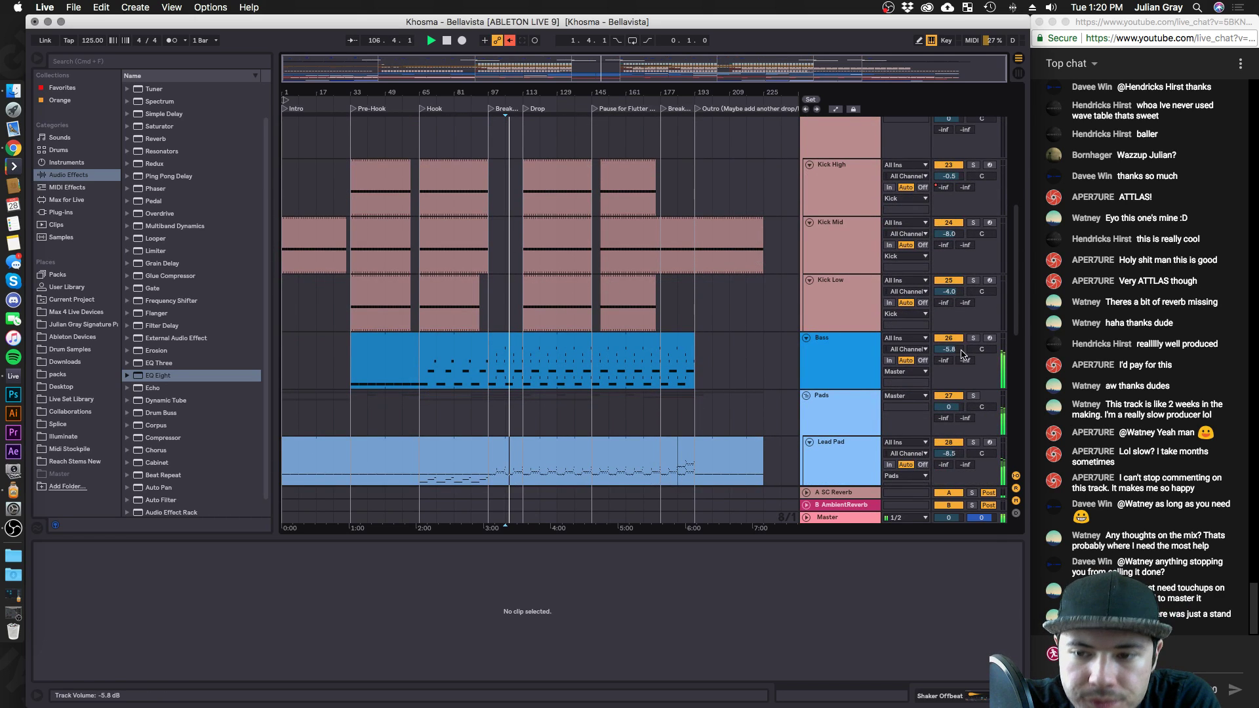
drag(962, 354, 963, 360)
click(385, 226)
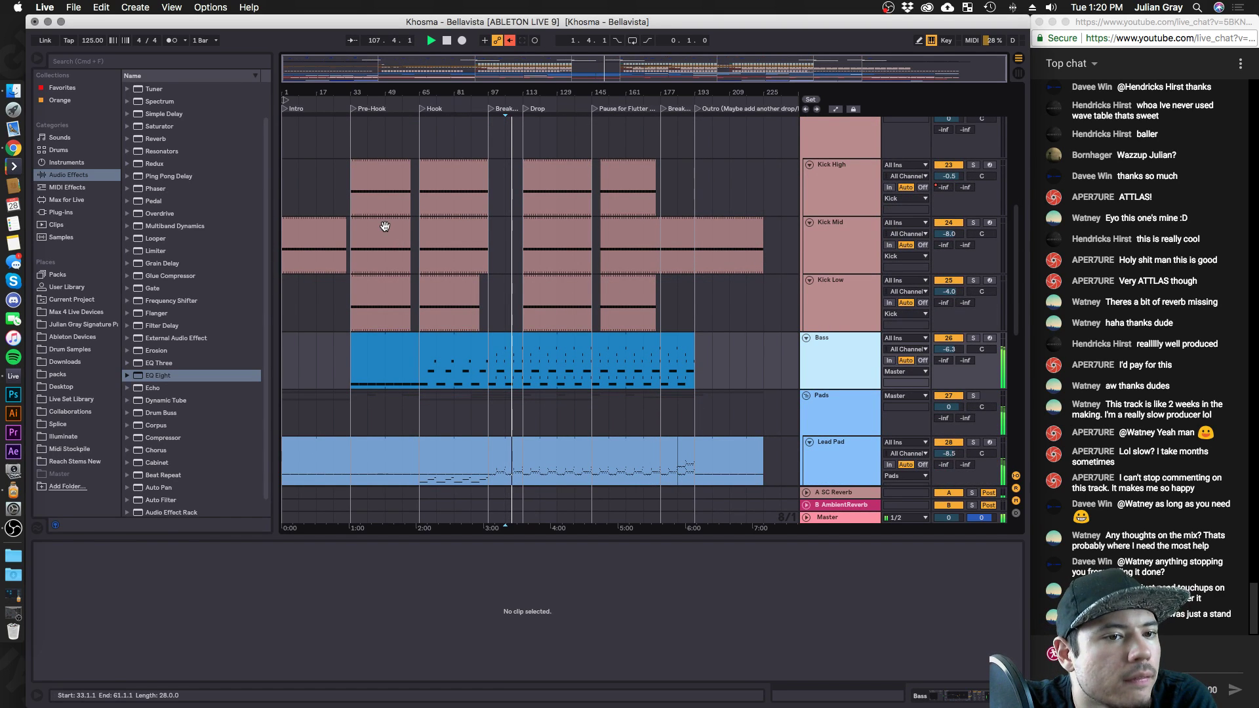
Review the pad tracks during playback and unfold the Bells and Whistles group.
scroll(385, 227, up, 2)
scroll(487, 261, down, 10)
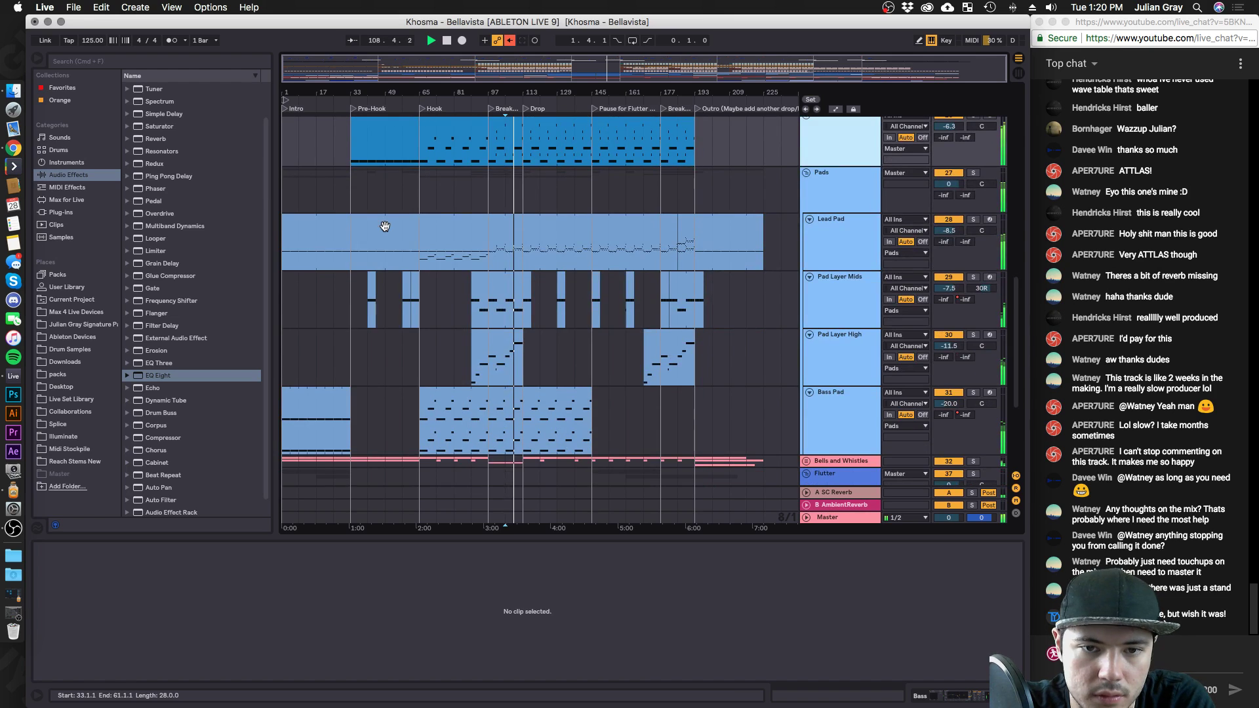
click(487, 261)
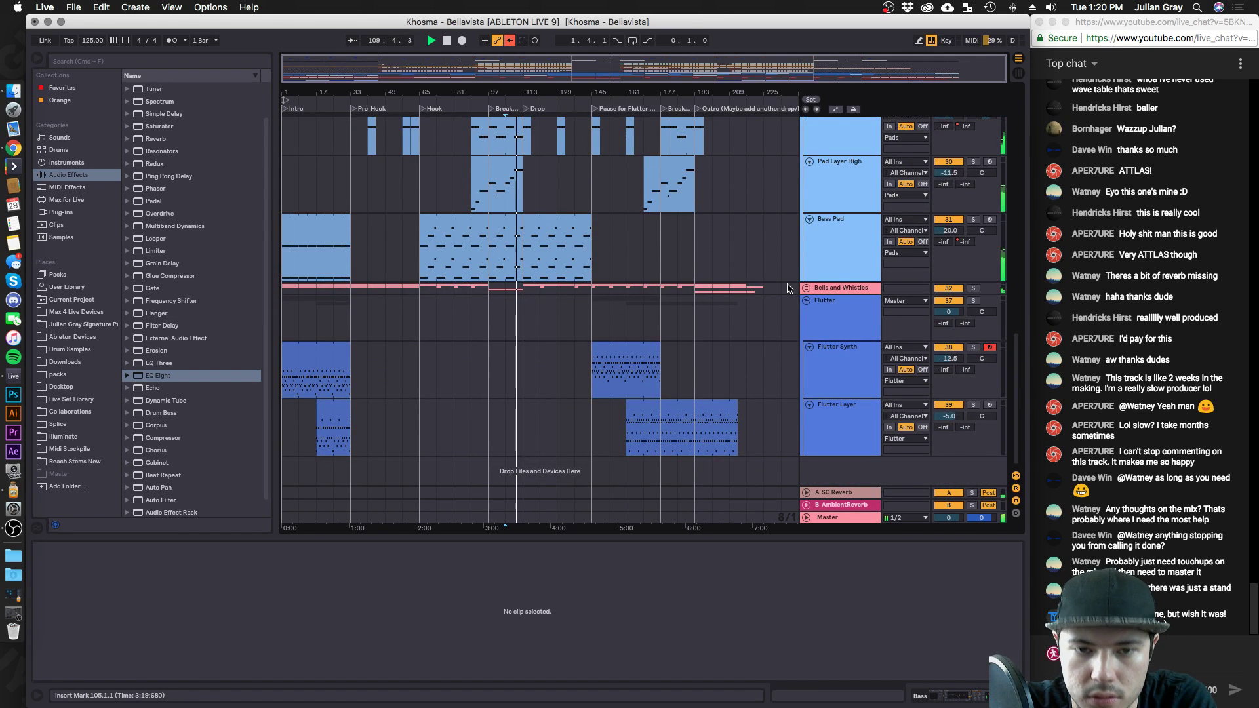
click(823, 291)
click(805, 289)
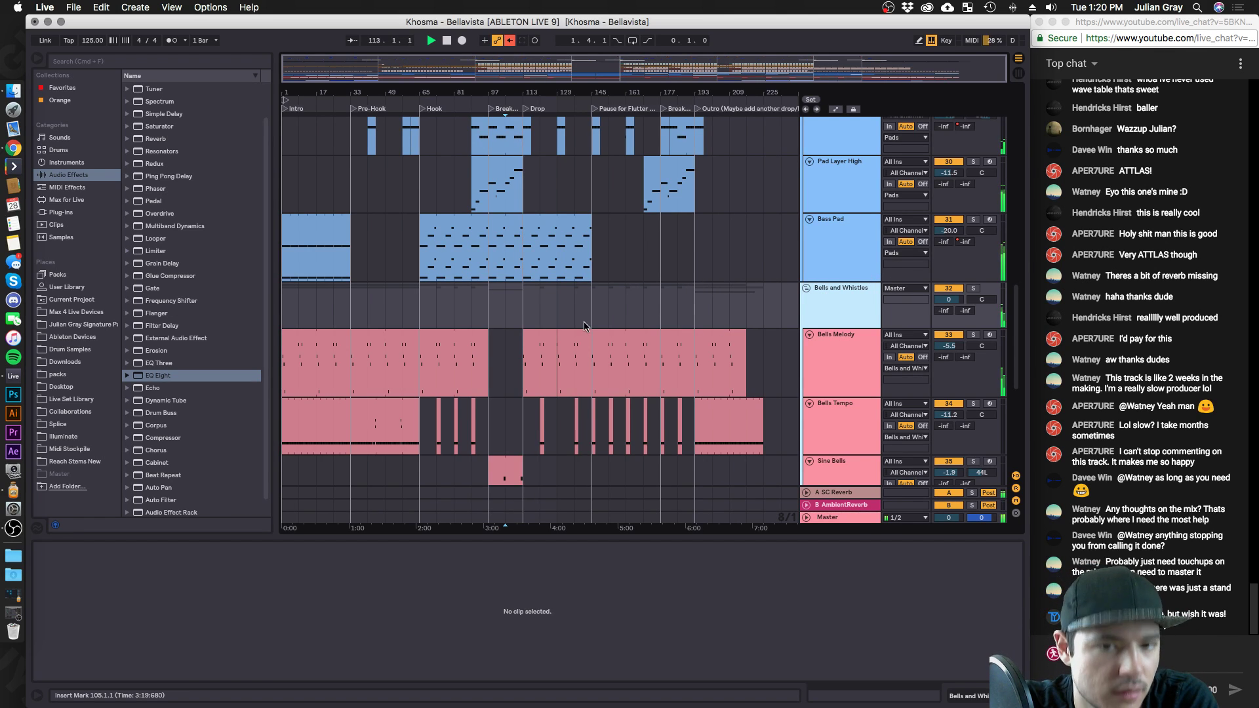
Unfold the Clap Click and Clap Body percussion tracks and set Clap Click's volume to -5.3 dB.
scroll(547, 318, up, 1)
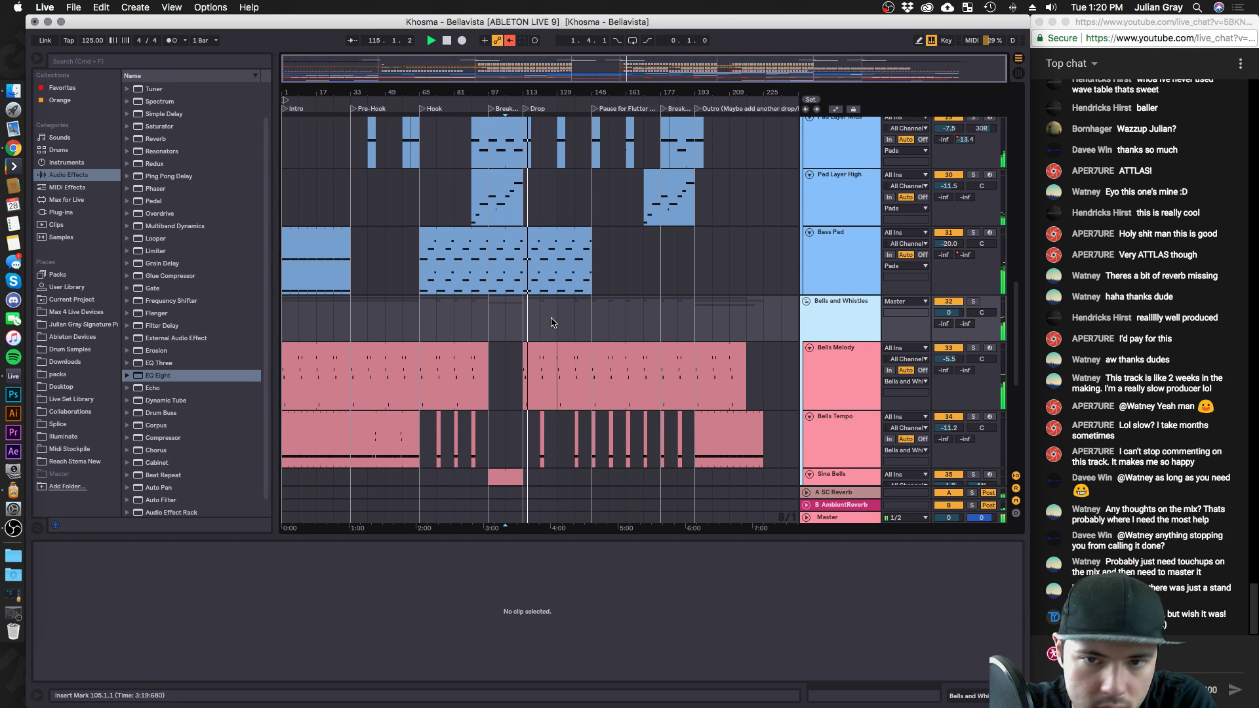
scroll(551, 321, up, 15)
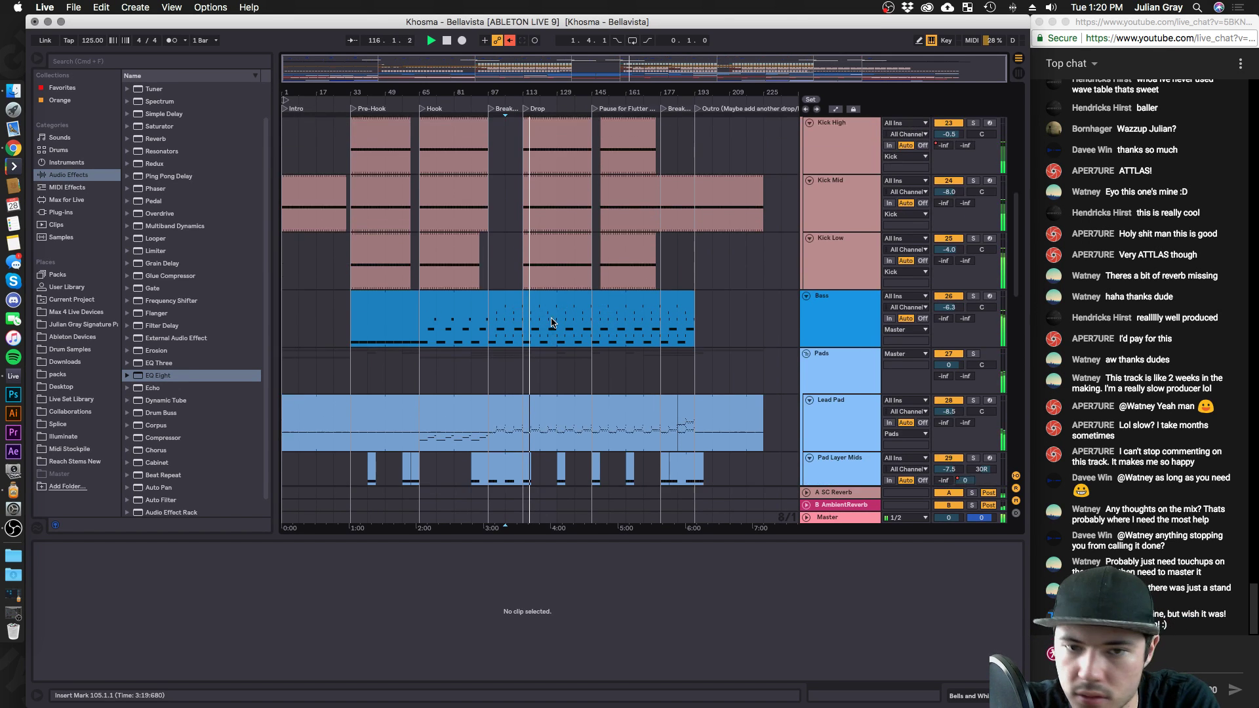
scroll(551, 318, up, 10)
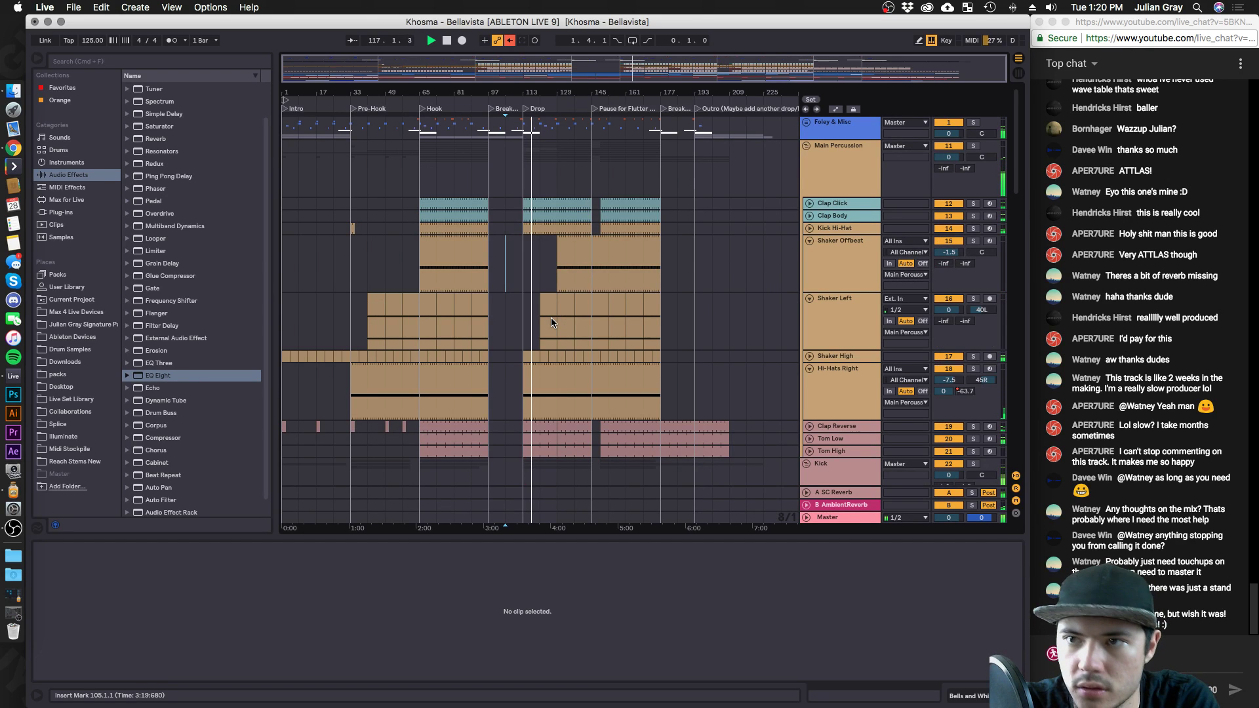
click(557, 276)
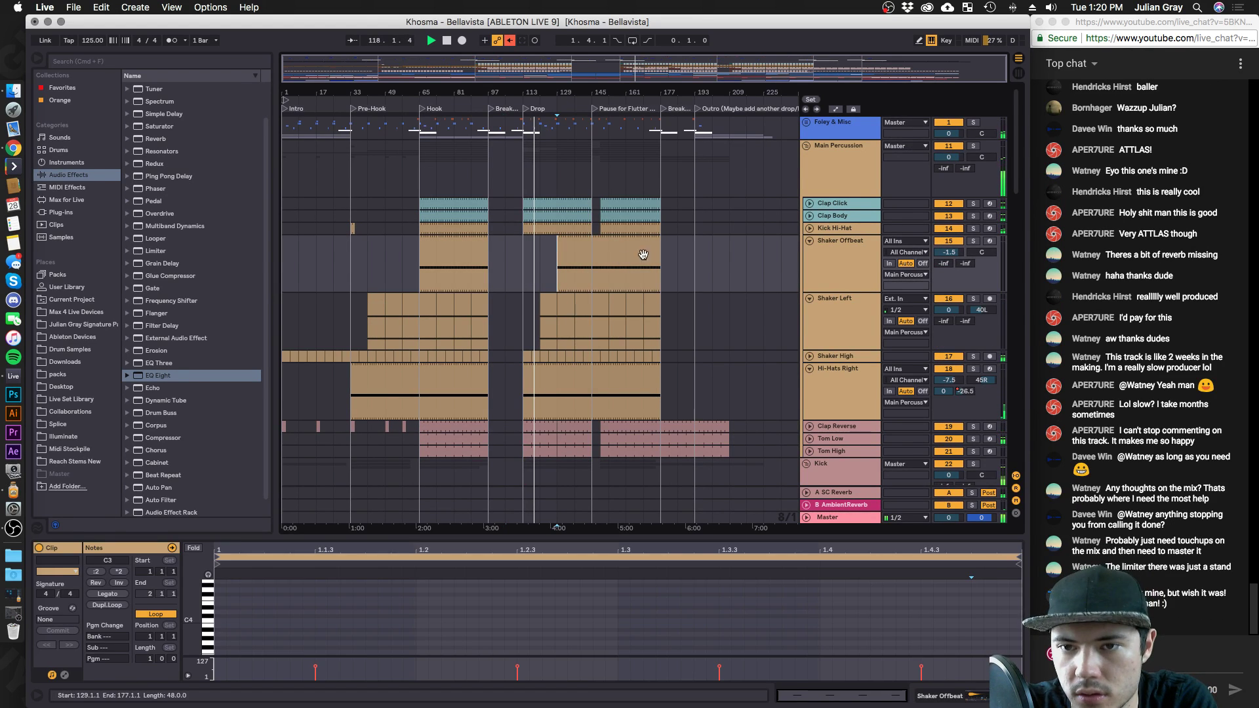
click(852, 174)
click(843, 203)
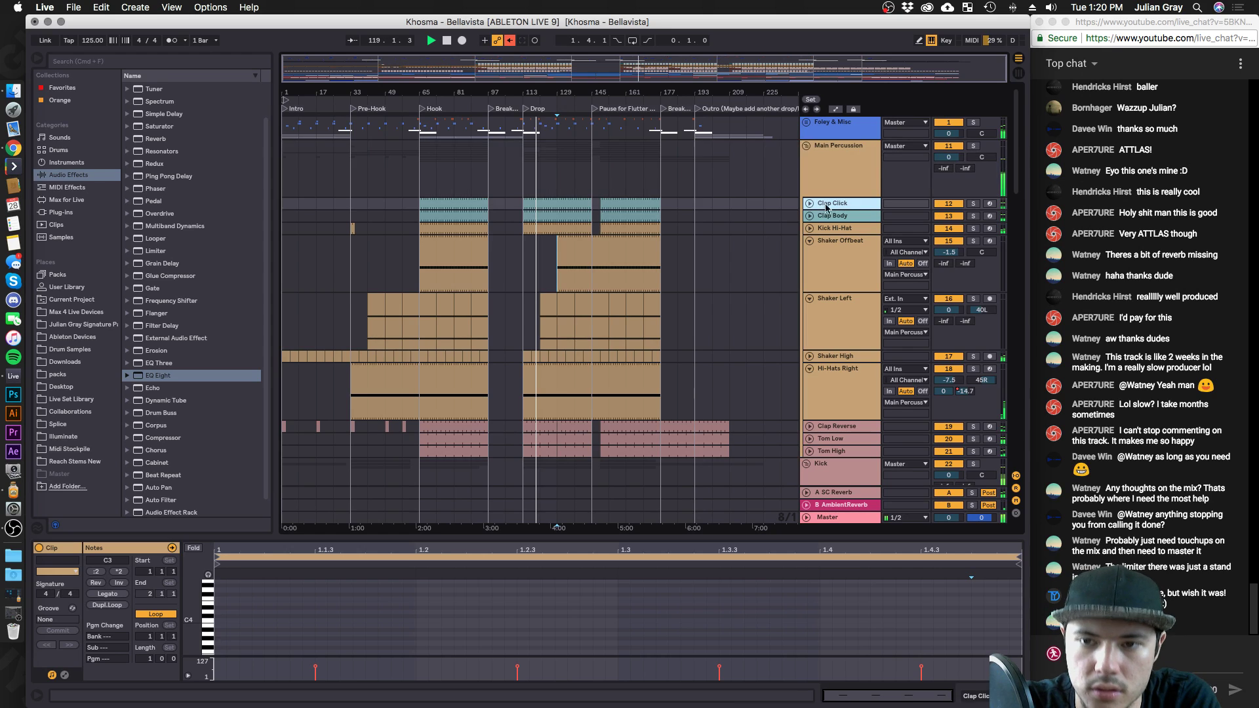
click(809, 204)
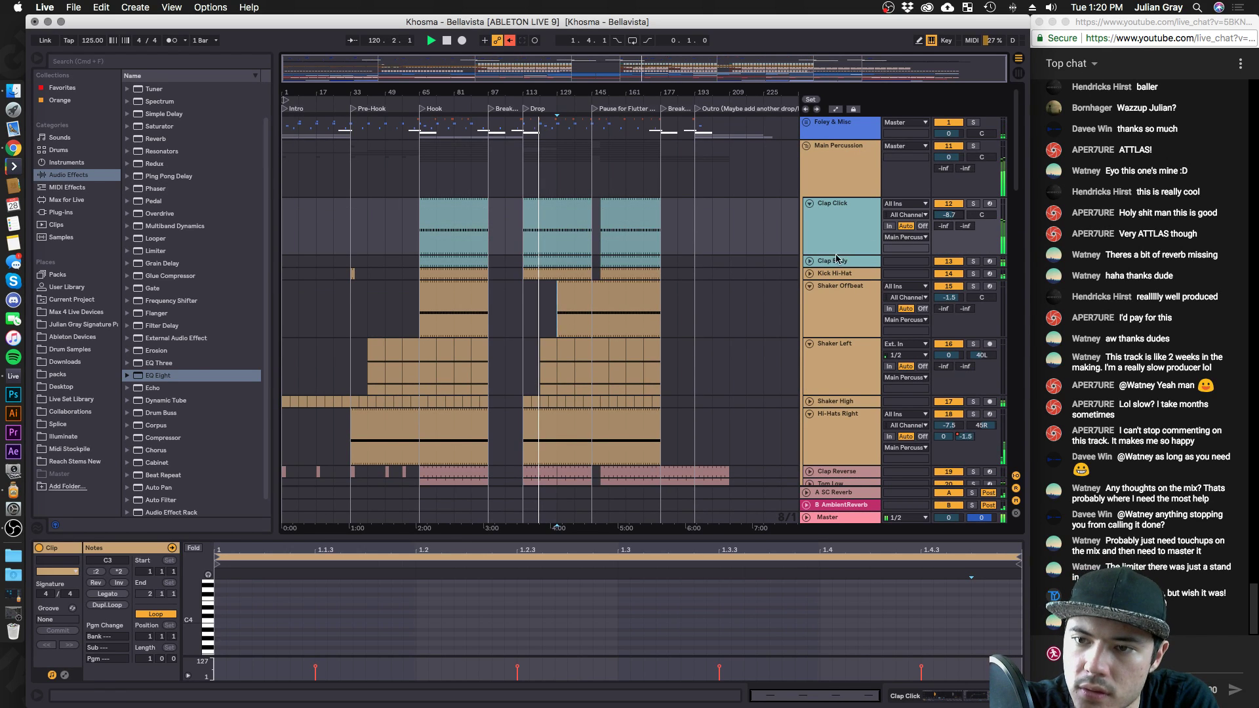
click(809, 261)
mouse_move(949, 214)
mouse_down()
mouse_move(949, 200)
mouse_move(949, 226)
mouse_up()
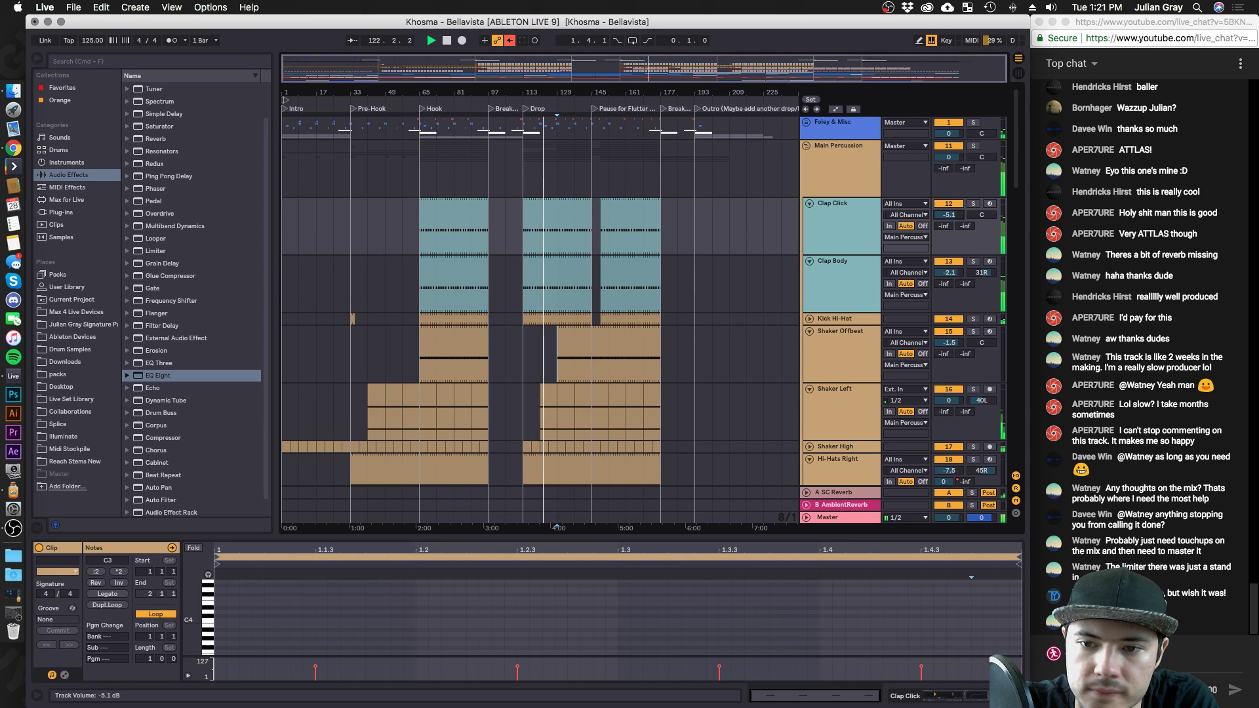
Group the Clap Click and Clap Body tracks together inside Main Percussion.
click(852, 226)
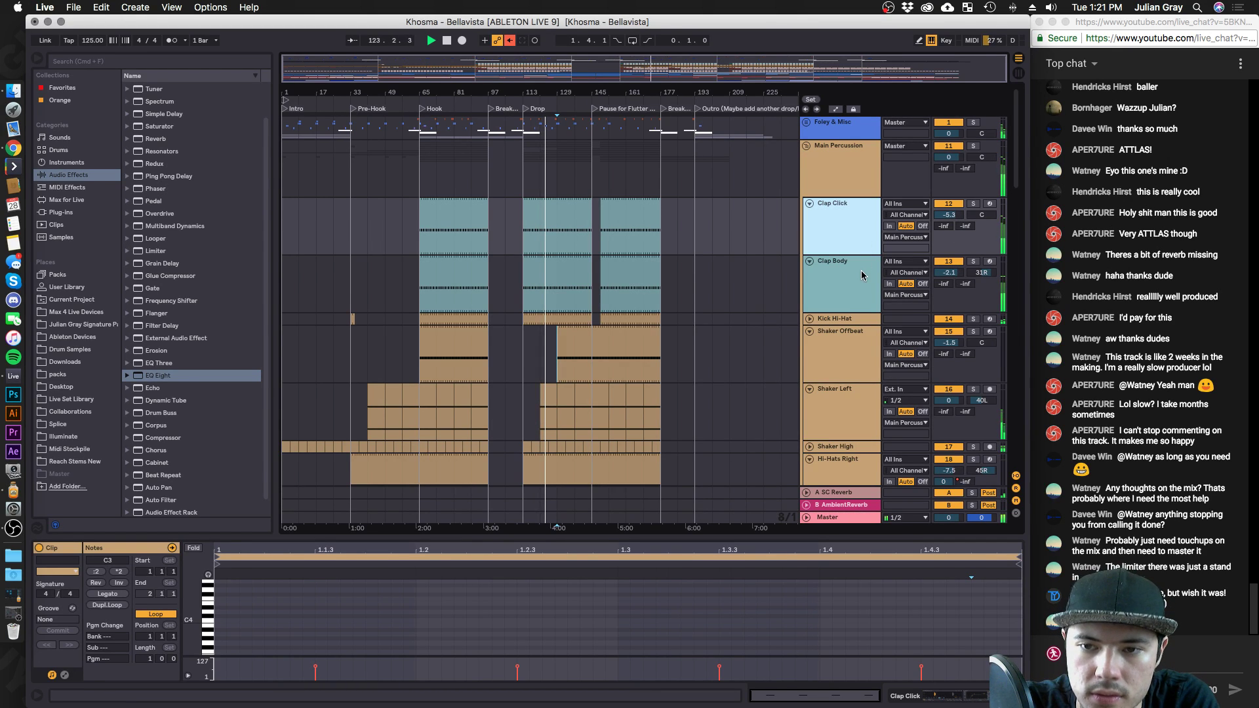
shift+click(852, 282)
right_click(865, 217)
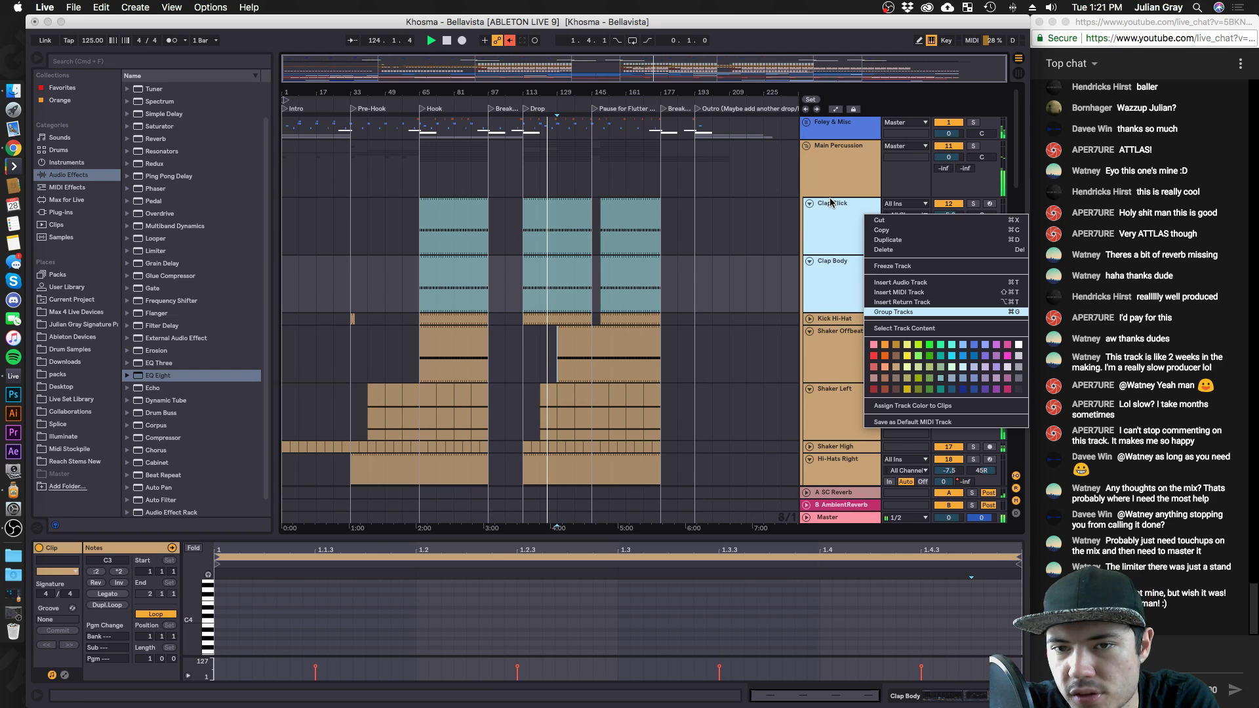
click(892, 312)
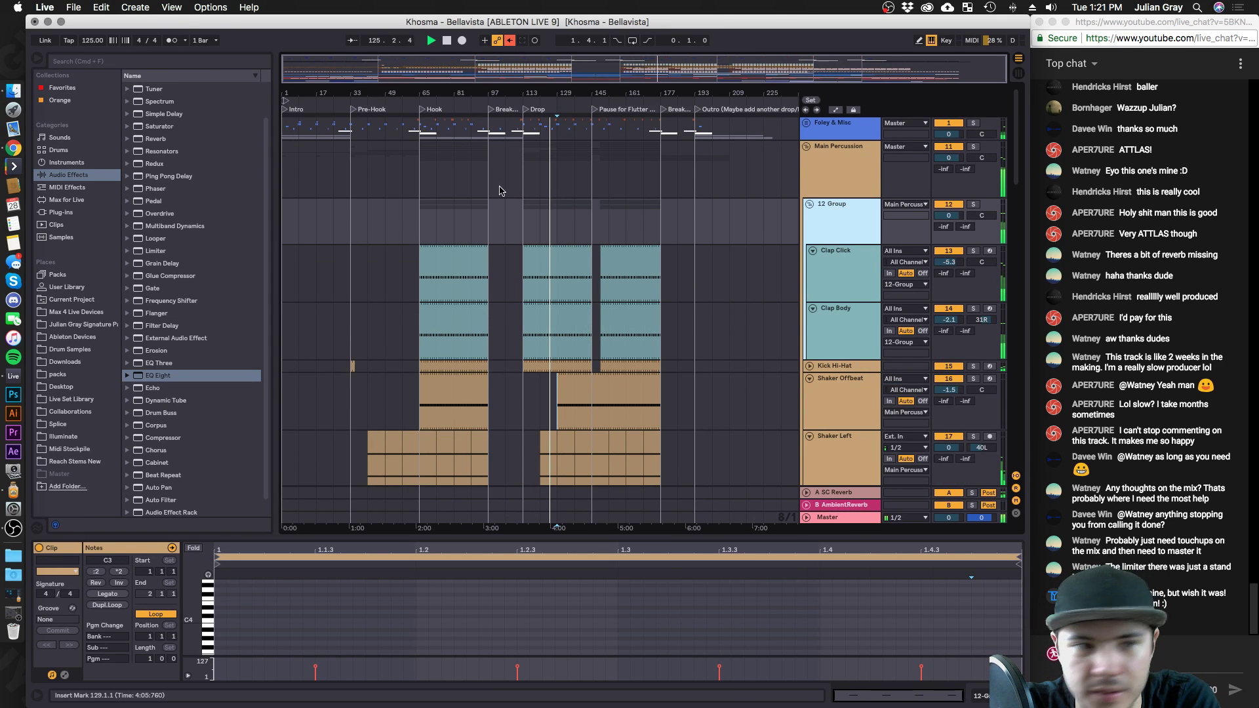
Stop playback and add a Drum Buss effect to the new clap group.
key(space)
scroll(179, 213, up, 3)
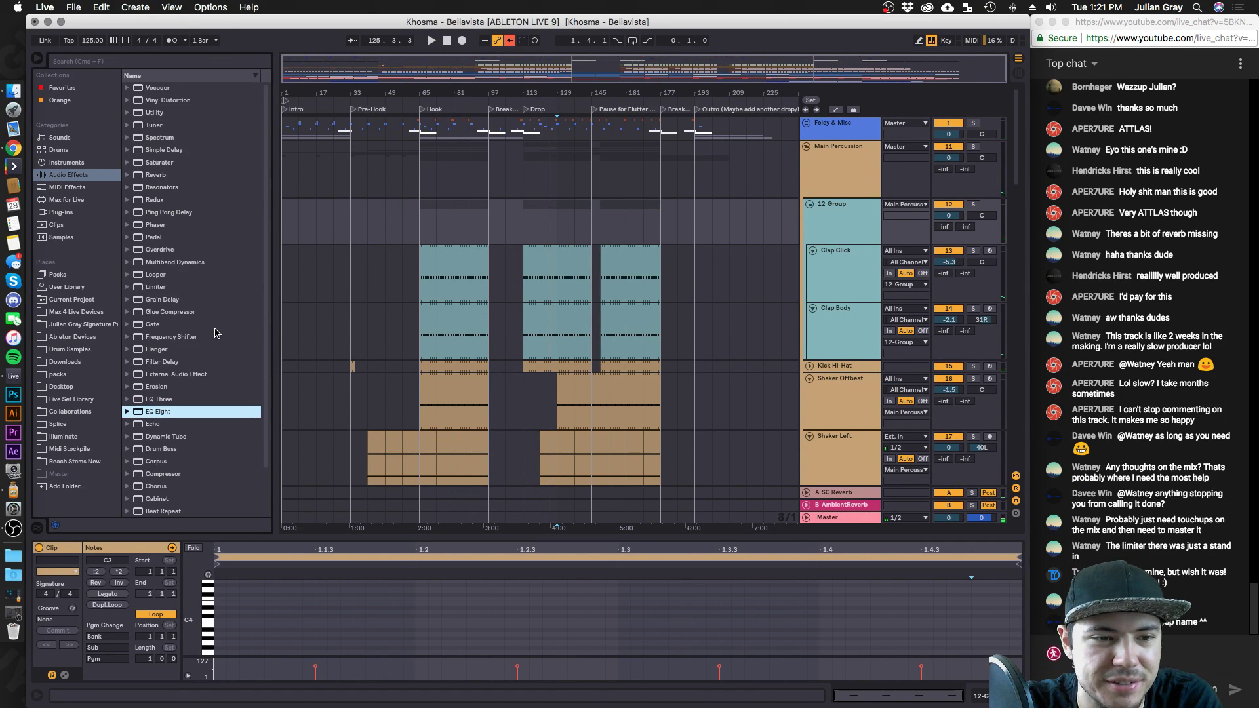
scroll(216, 333, down, 3)
click(168, 399)
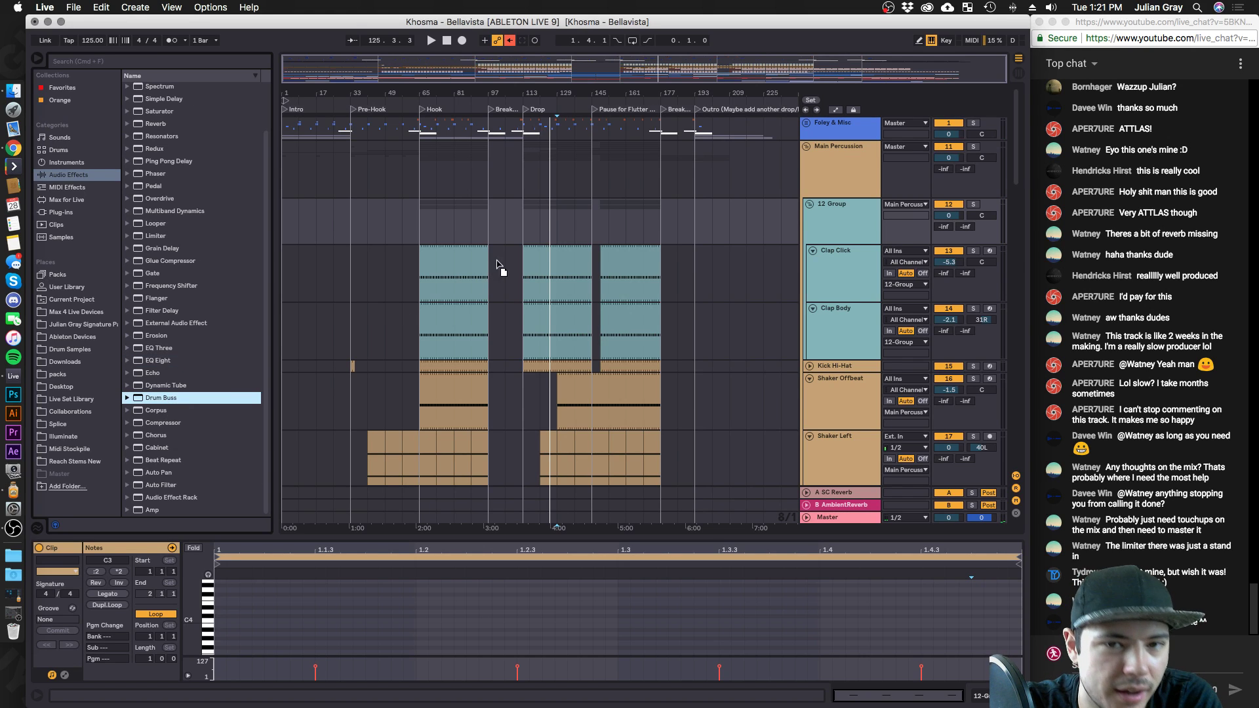
key(Return)
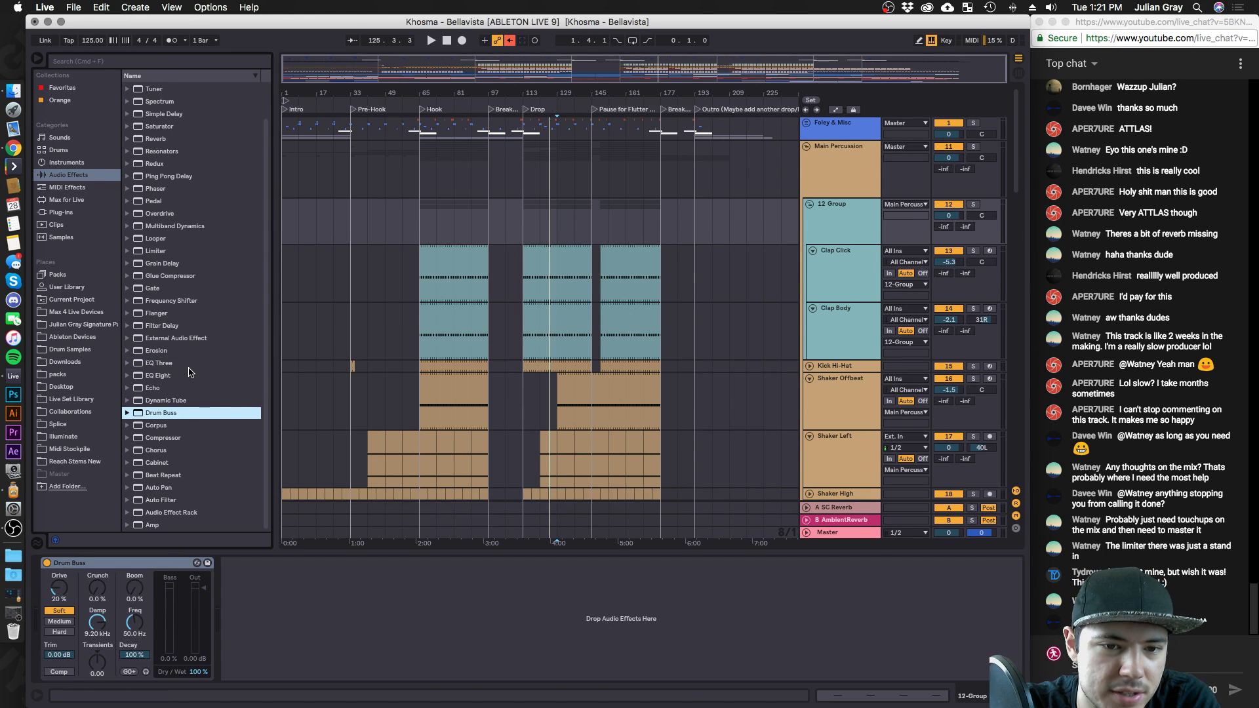
Solo the clap group during playback and set its Drum Buss to Drive 25%, Crunch 29%, Freq 59.2 Hz and Transients 0.25.
key(space)
drag(59, 589, 59, 569)
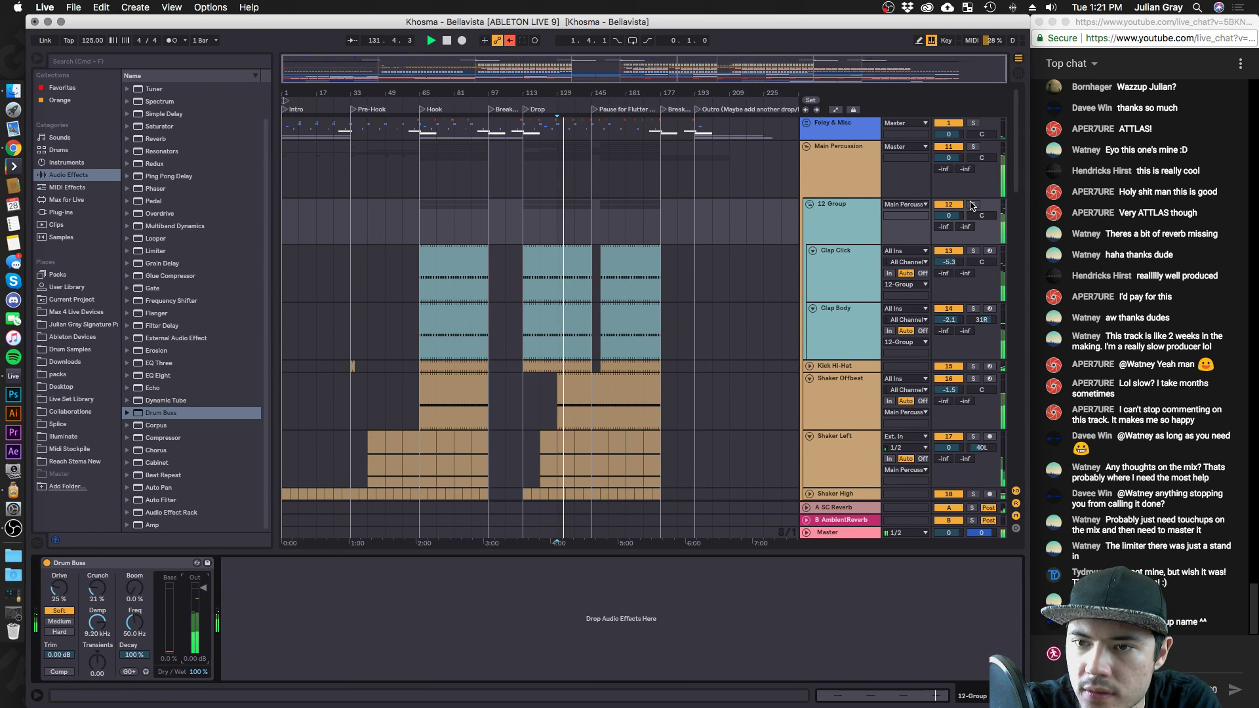
click(972, 204)
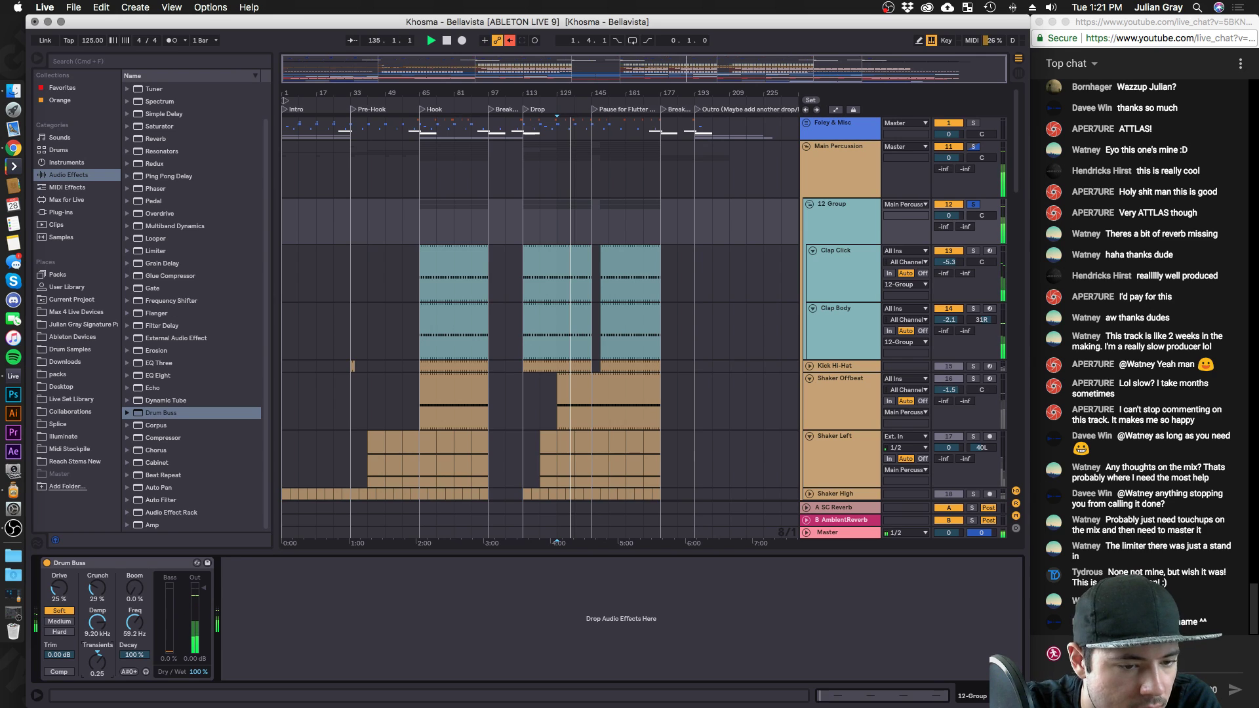
Add an EQ Eight after the Drum Buss, make band 1 a low cut, and set band 2 to -3.10 dB at 303 Hz.
key(space)
scroll(161, 419, up, 2)
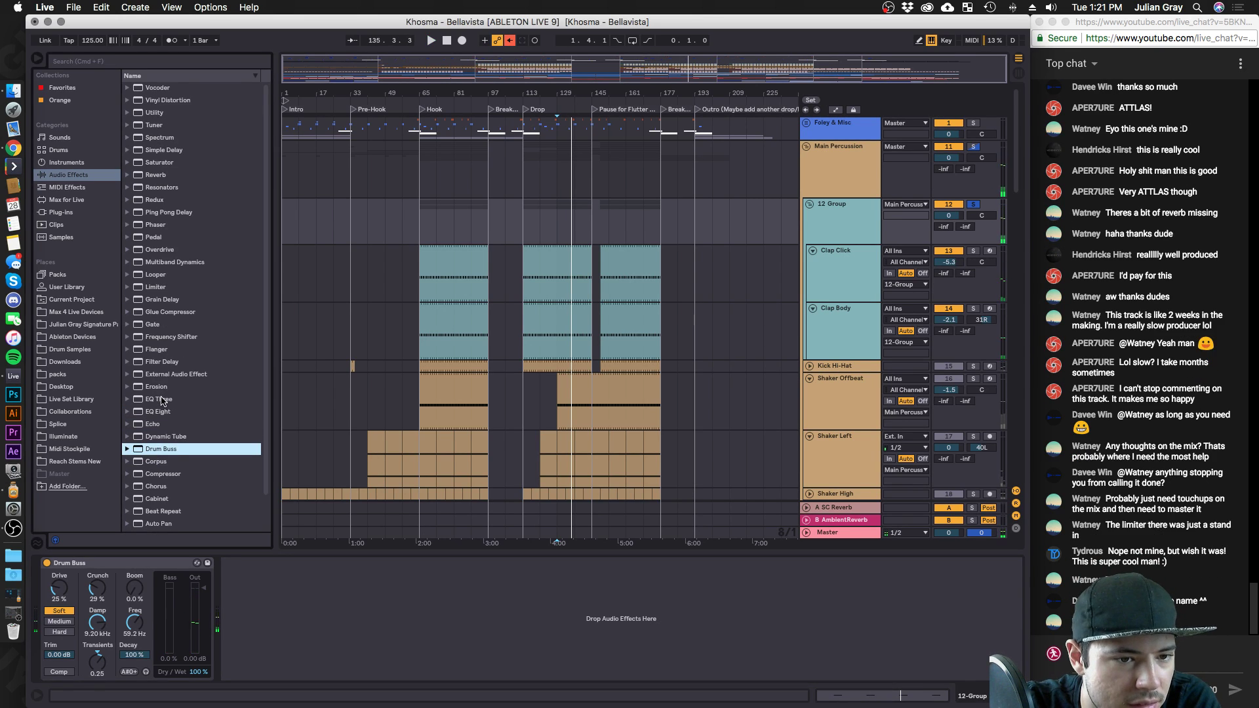
drag(159, 412, 267, 594)
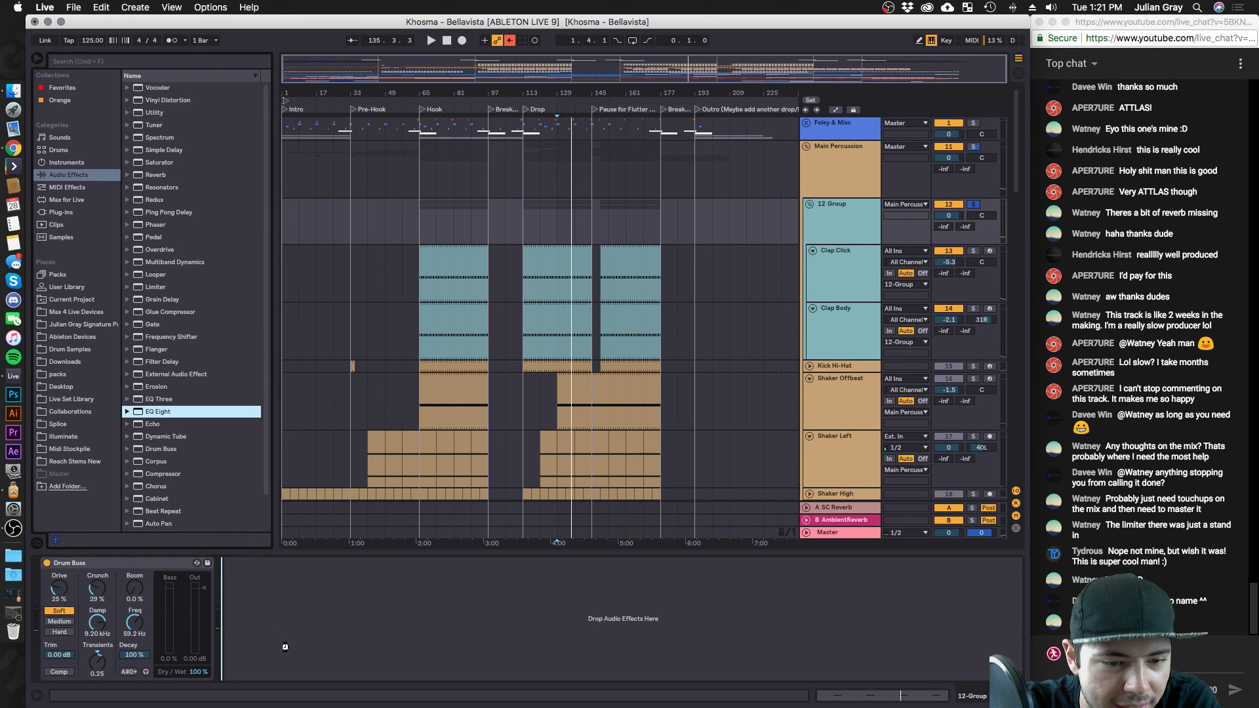
drag(284, 647, 281, 657)
click(274, 664)
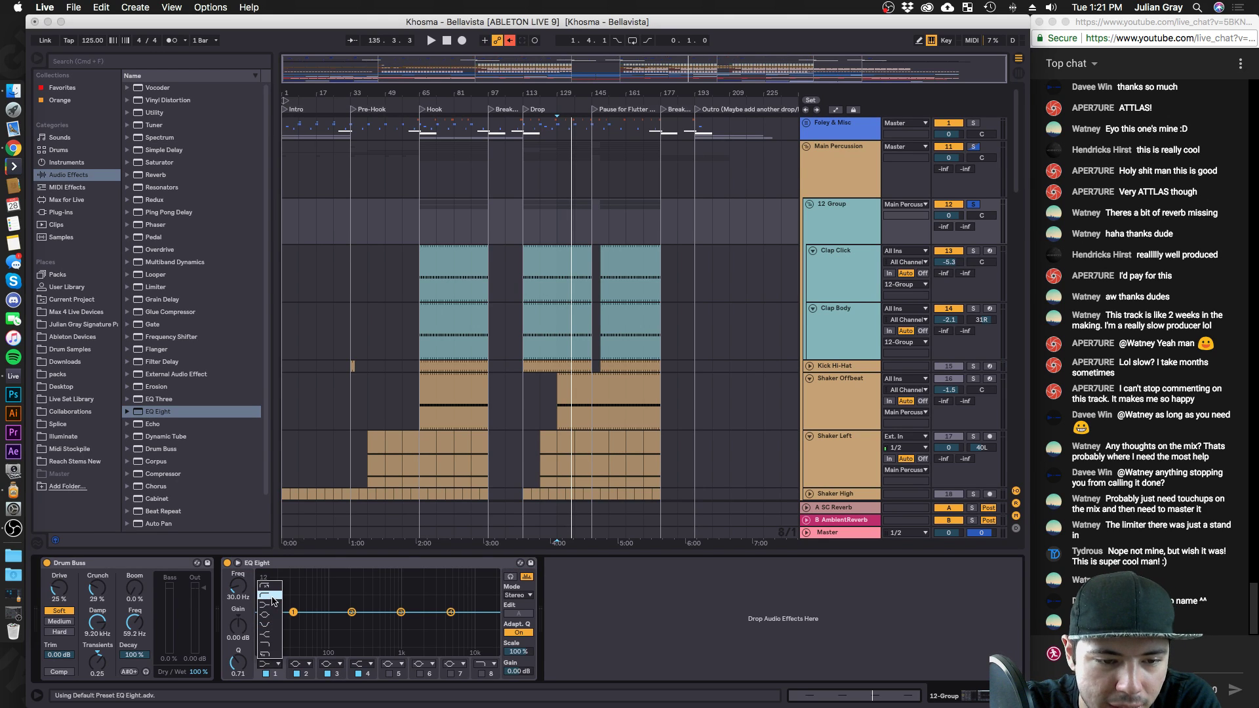
click(270, 593)
key(space)
drag(302, 624, 364, 620)
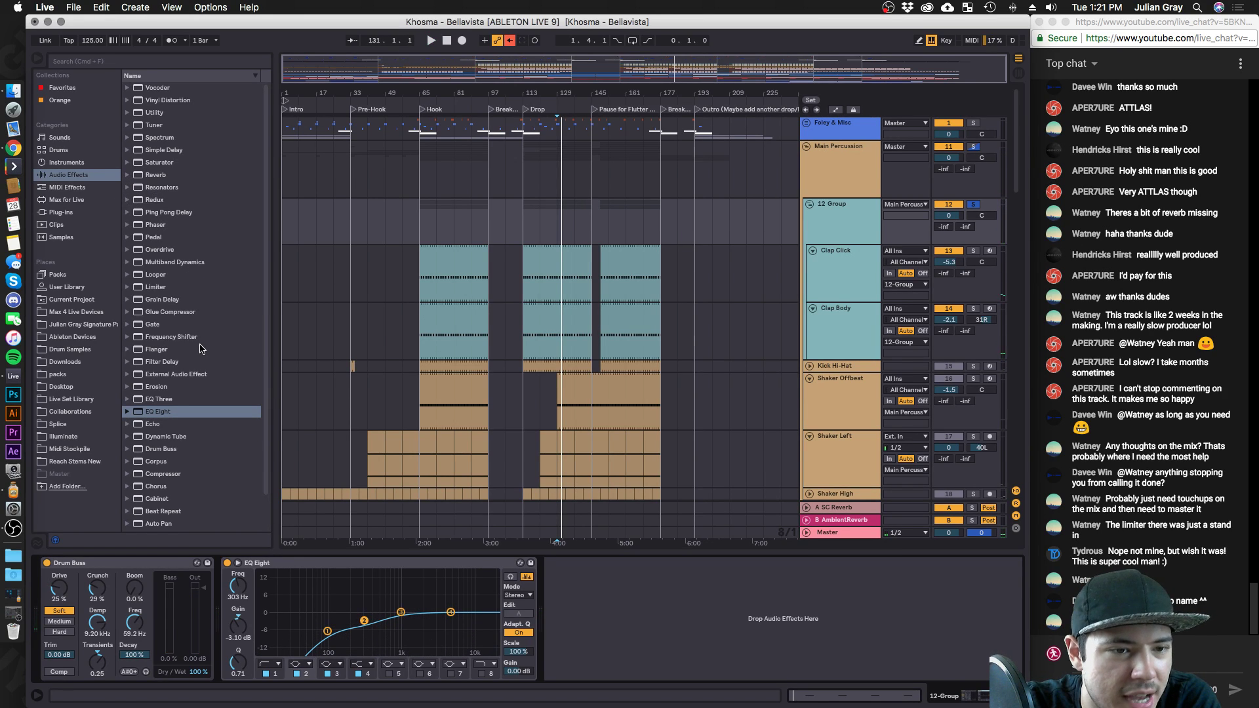
Add a Compressor after the clap group's EQ Eight and sidechain it to the Kick track.
scroll(197, 358, down, 3)
drag(174, 443, 192, 429)
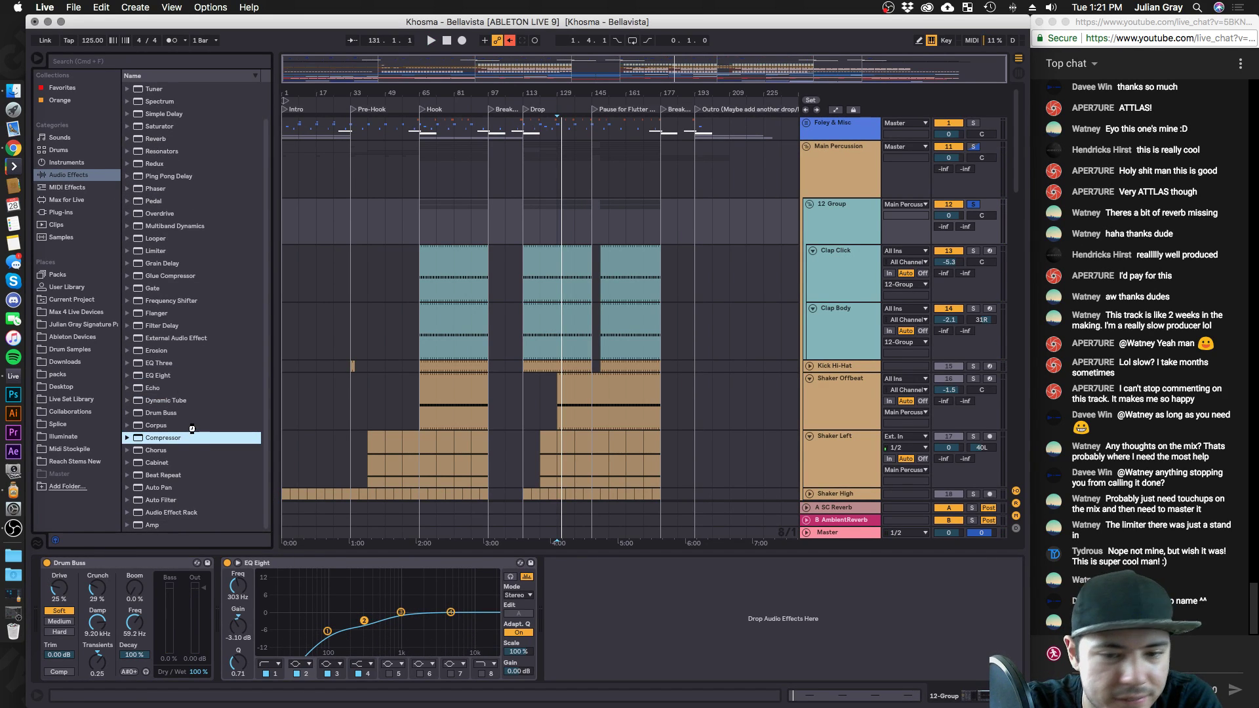
drag(564, 569, 568, 577)
click(569, 595)
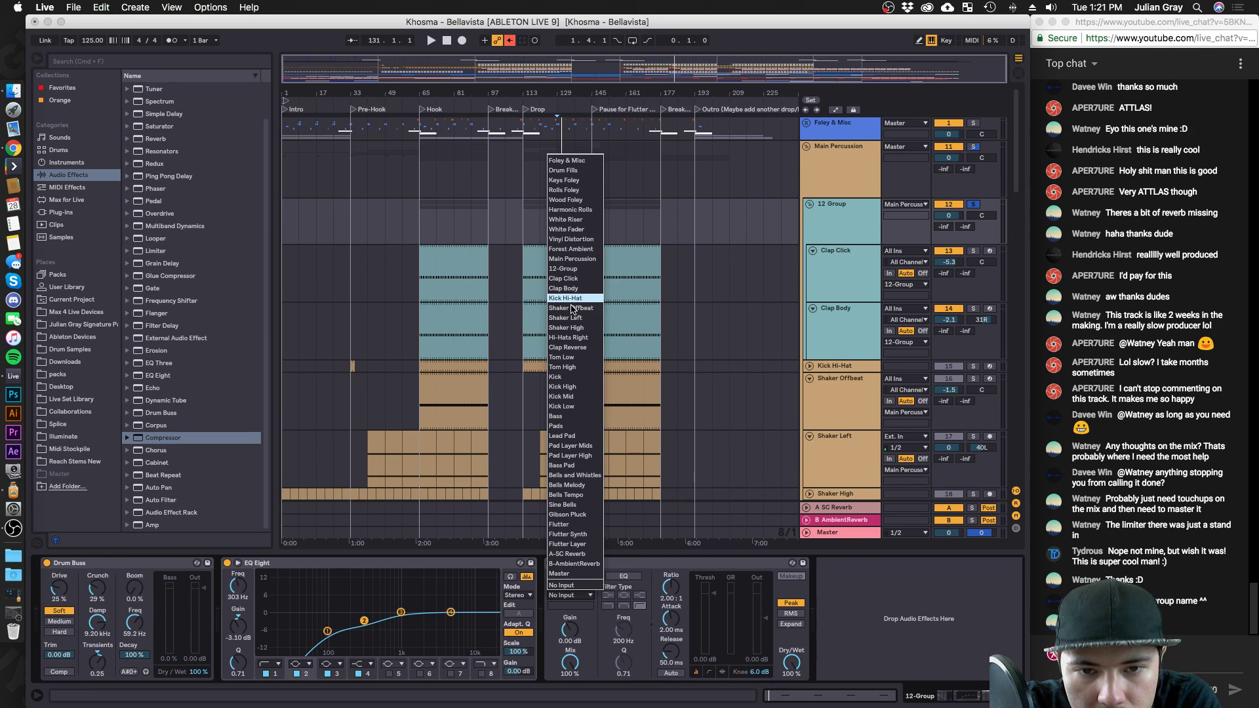
key(Return)
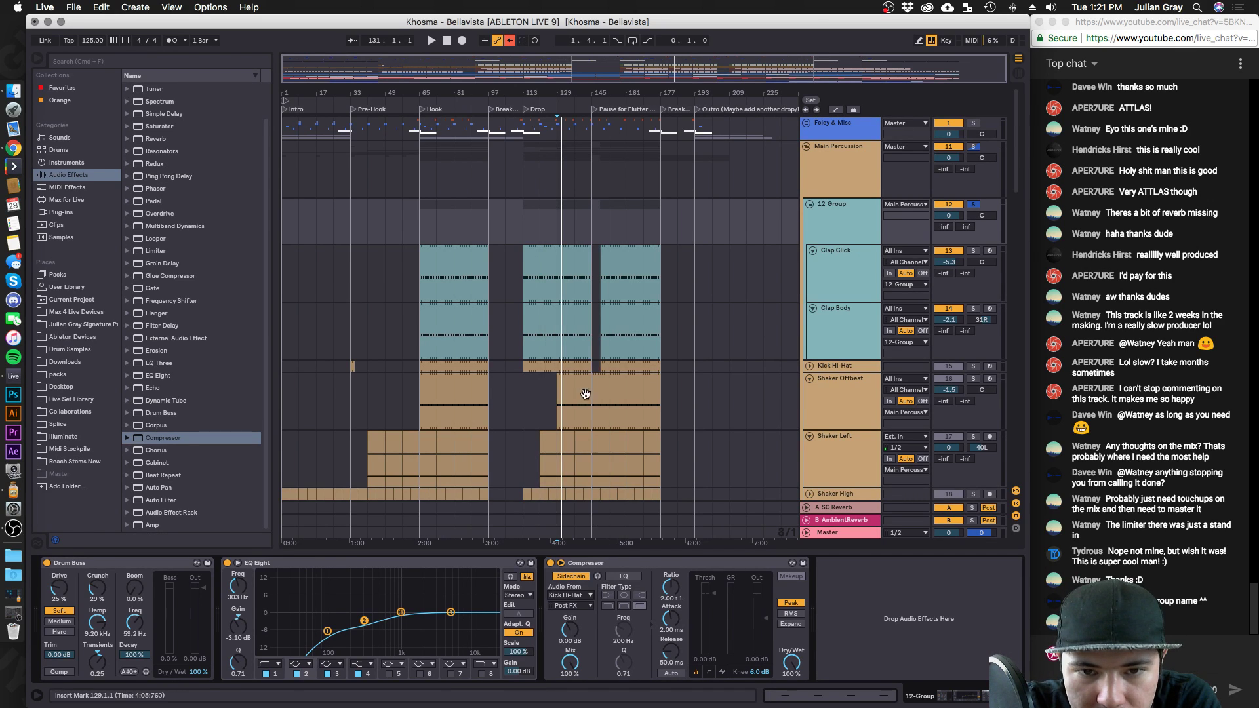
click(572, 596)
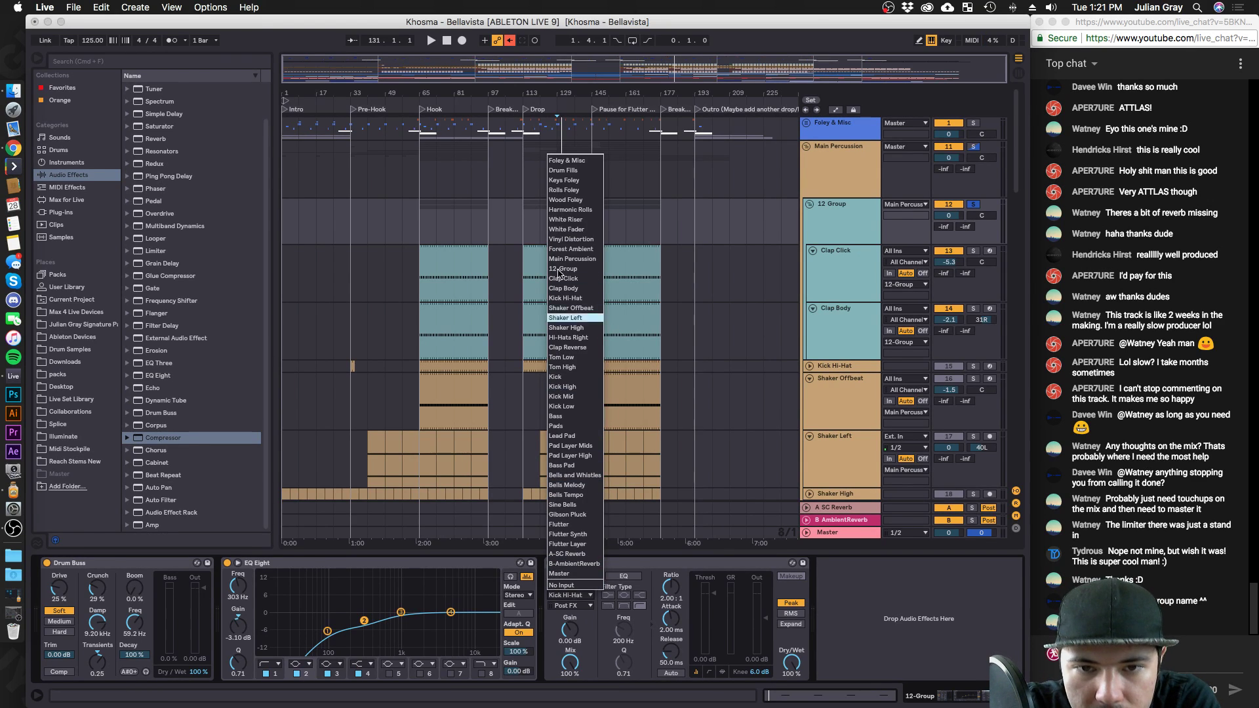
key(Return)
Enable the Compressor's sidechain EQ as a high-pass at 1.15 kHz, set Ratio 4.67:1 and Attack 0.01 ms, and play from the Drop.
click(624, 577)
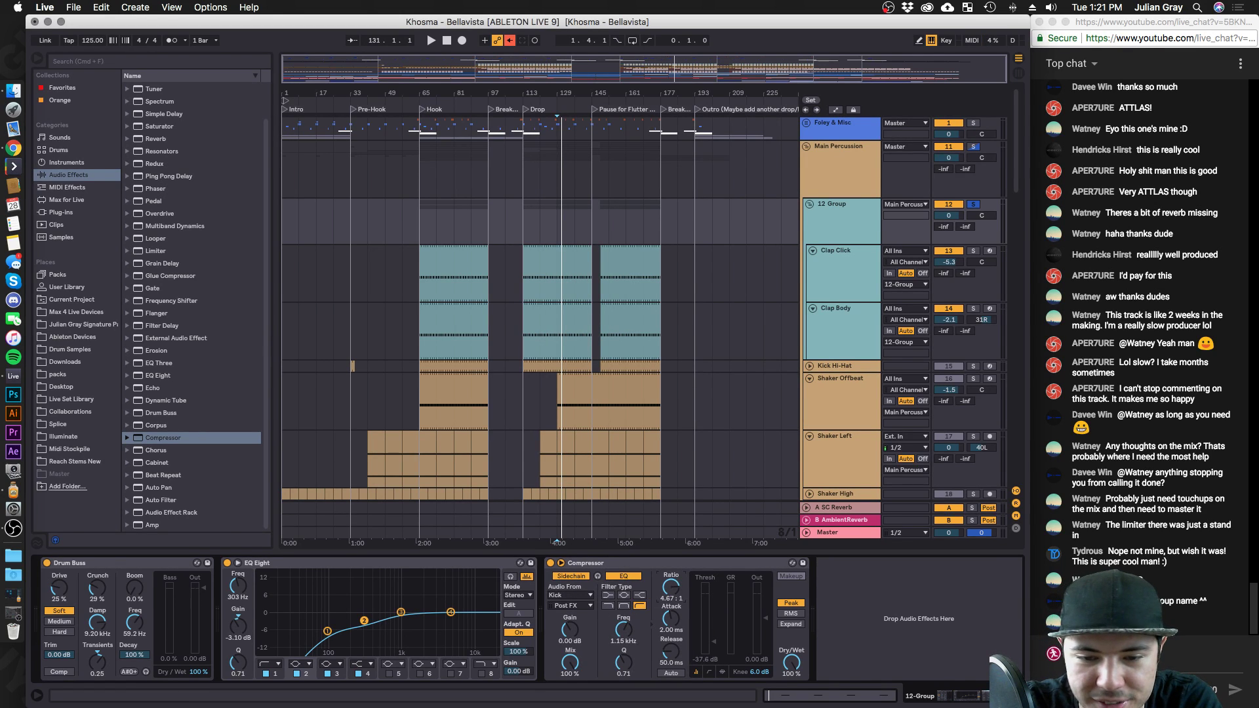
drag(671, 618, 671, 656)
click(534, 227)
key(space)
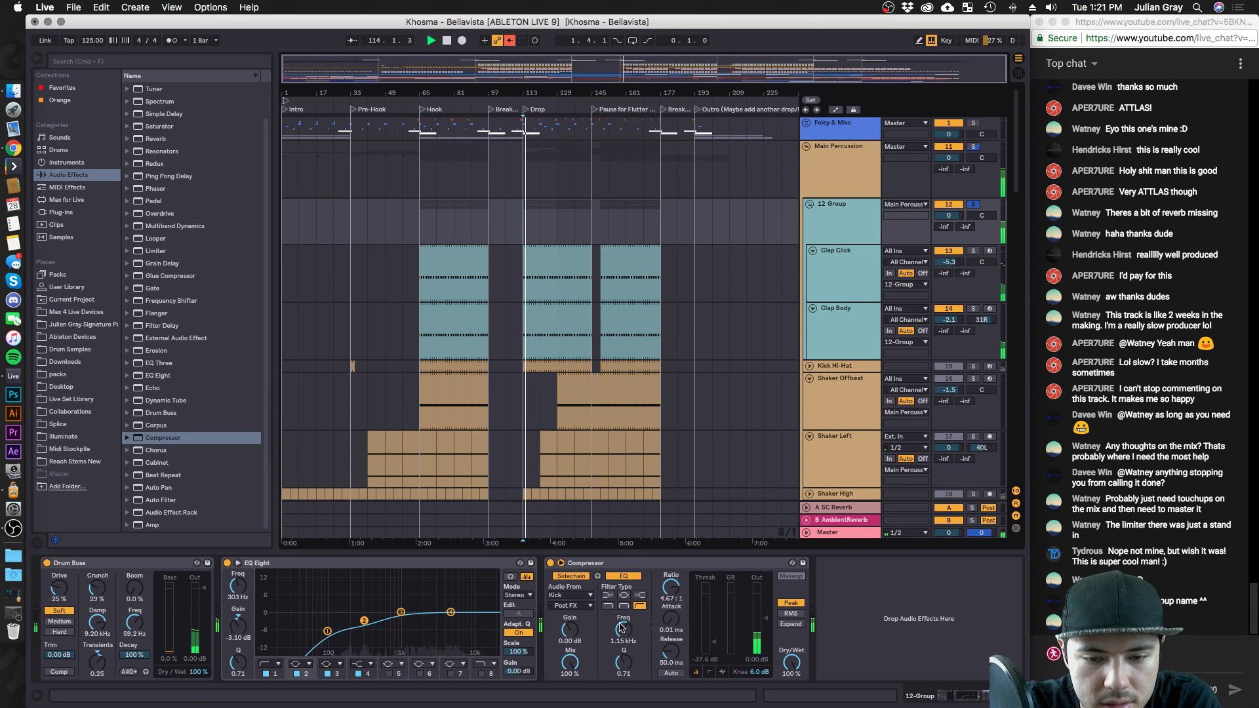
Unsolo the clap group during playback and set the Compressor to sidechain Freq 1.21 kHz, Threshold -35.3 dB, Ratio 2.38:1, Attack 0.14 ms and Release 164 ms.
click(622, 220)
click(608, 220)
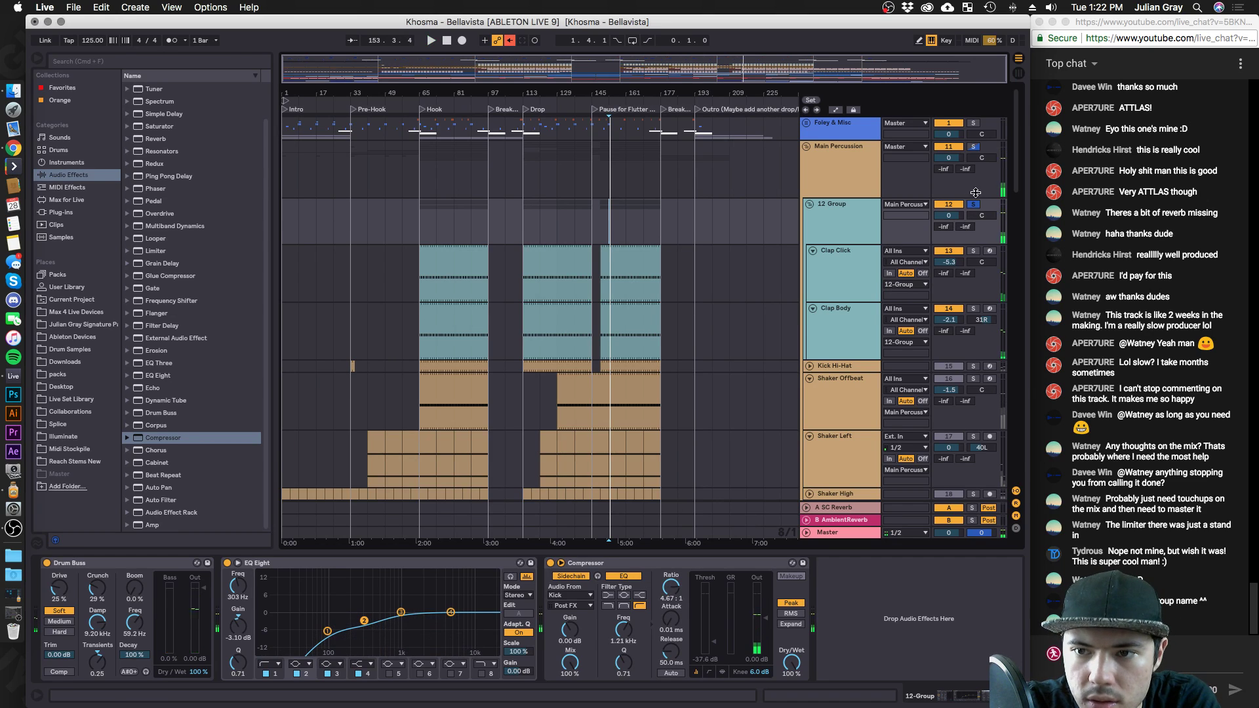
key(space)
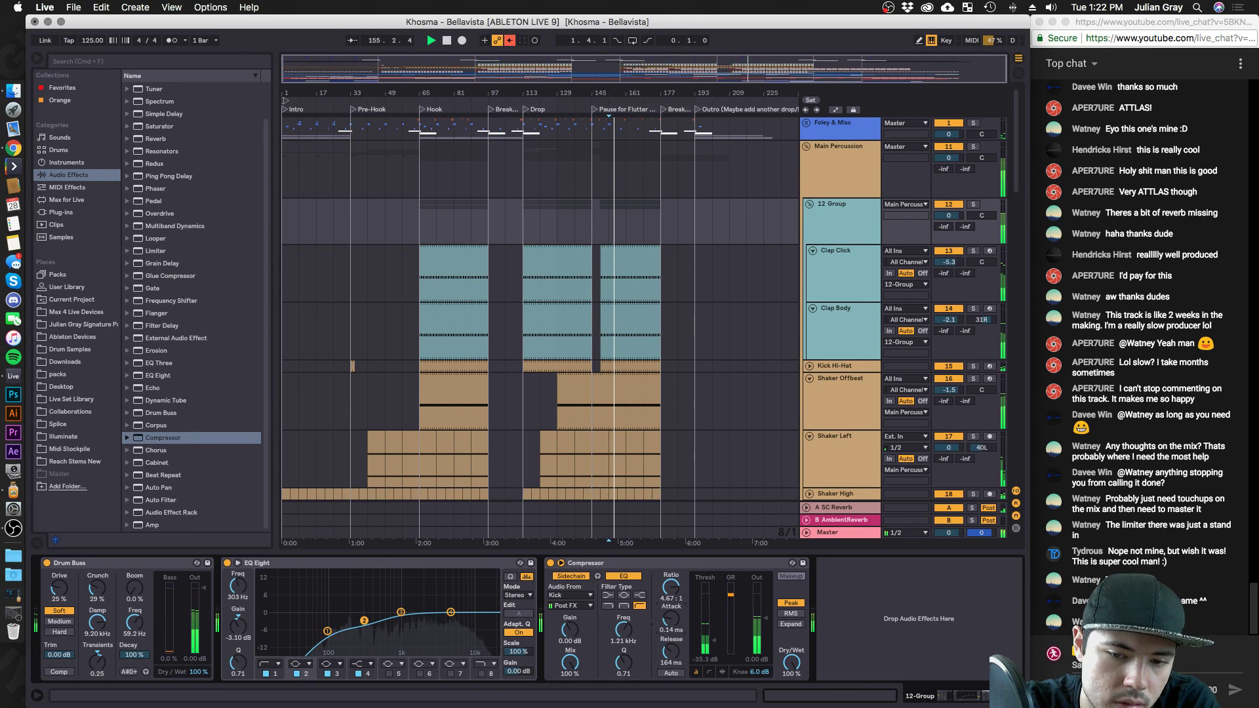
drag(674, 600, 675, 620)
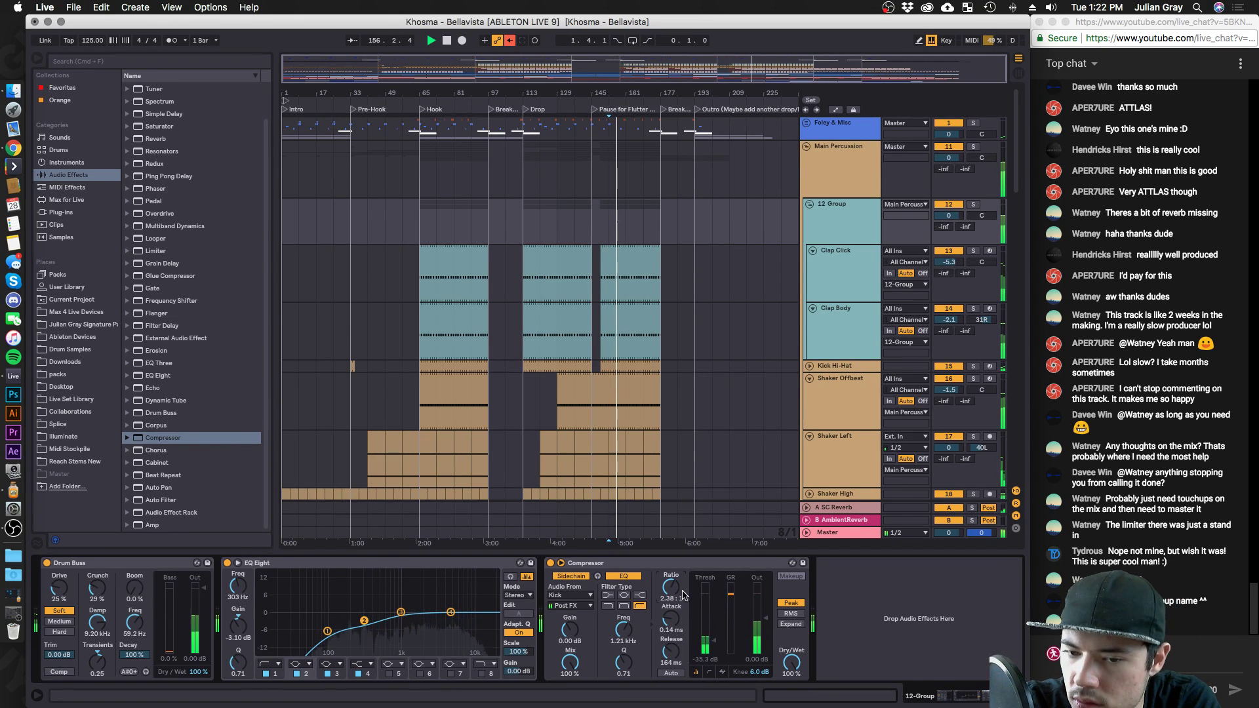
Adjust the EQ Eight's low cut slightly and set the Drum Buss to Damp 6.02 kHz, Transients 0.14 and output -2.18 dB.
click(328, 631)
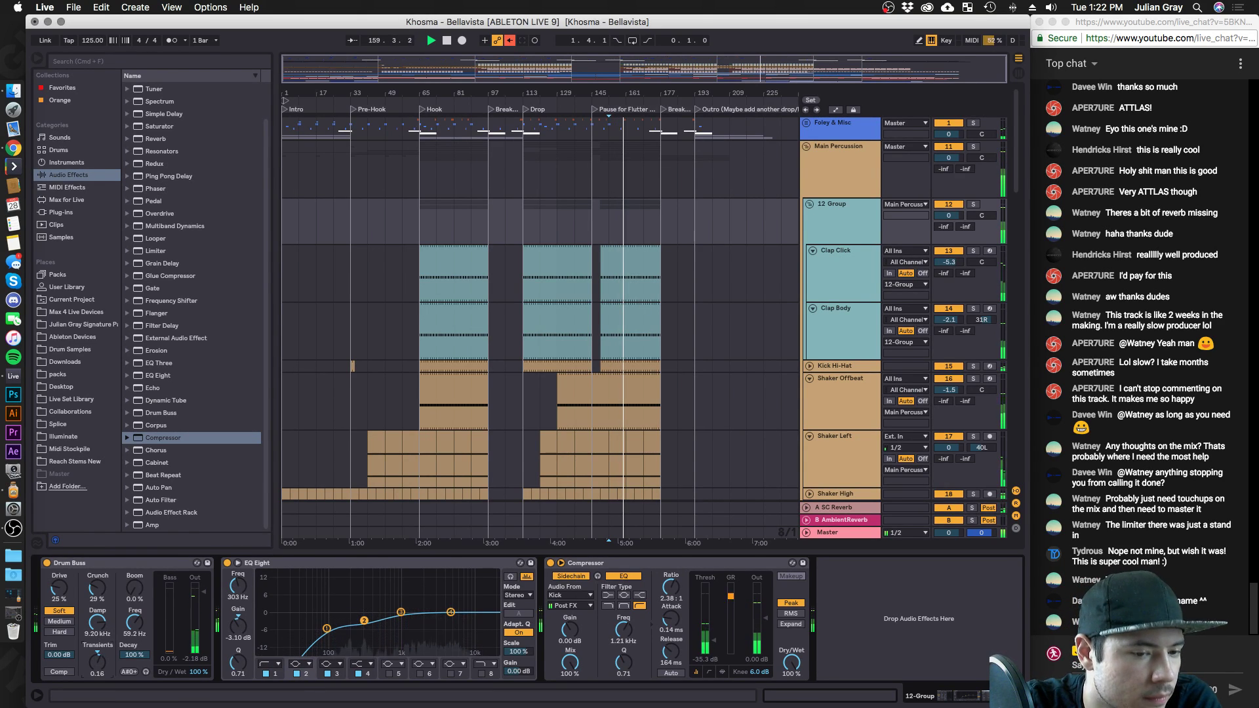
drag(98, 661, 98, 664)
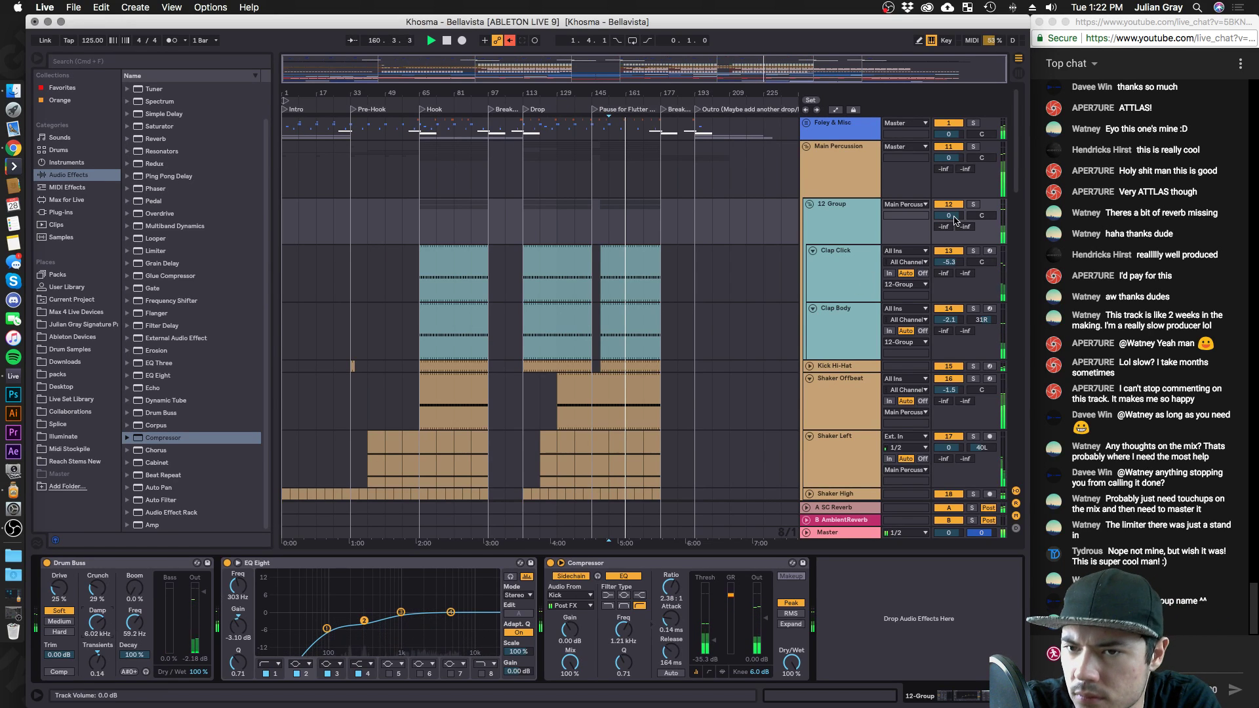
Lower the clap group's volume to -0.4 dB and rename the group as Clap.
click(840, 223)
key(super+r)
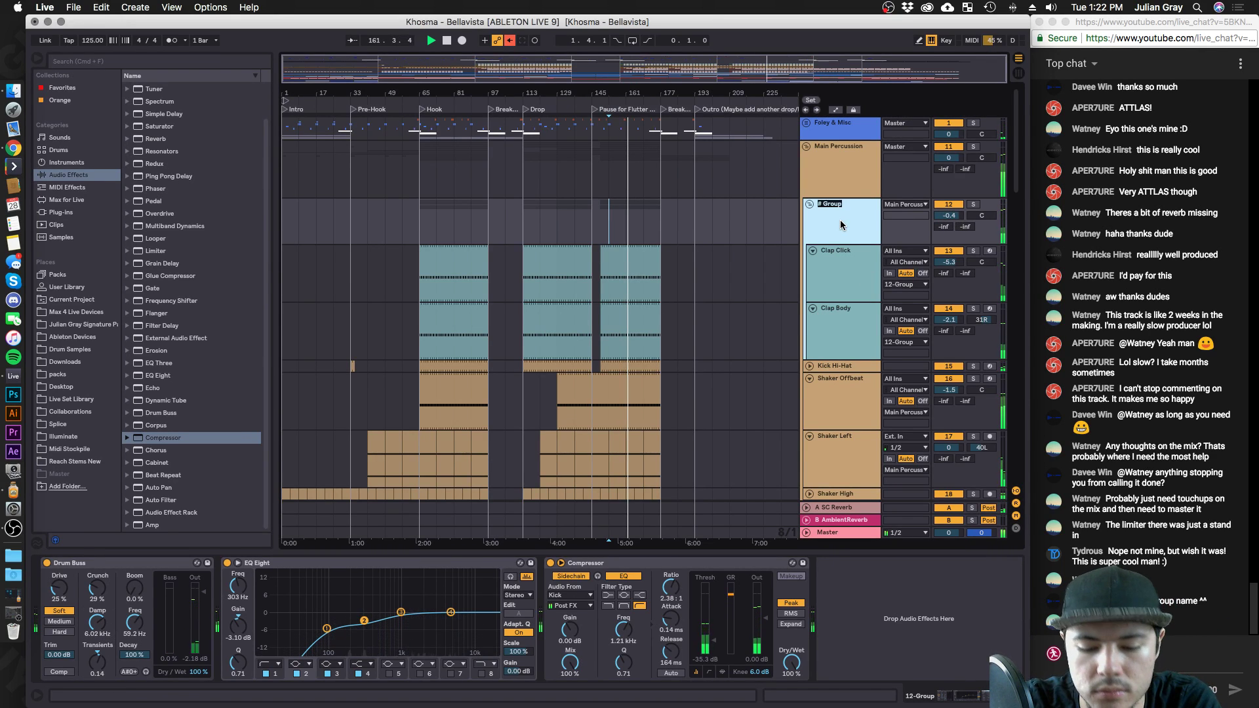
text(Clap)
key(Return)
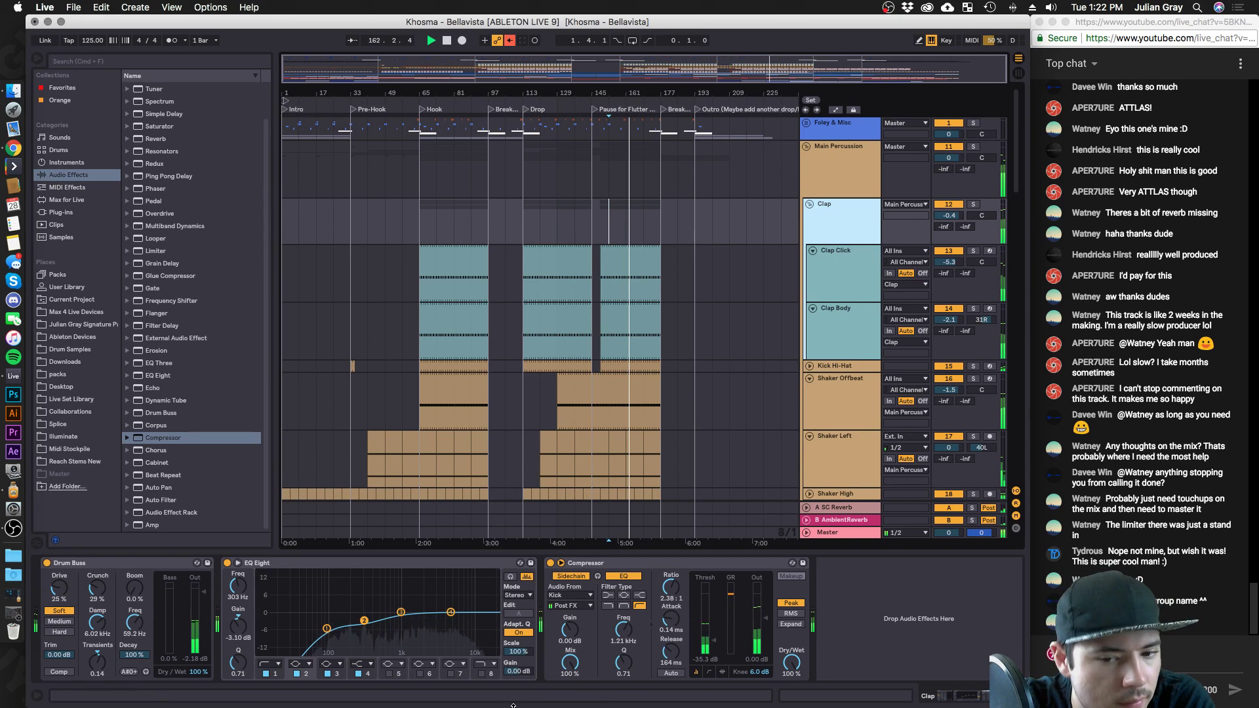
Set the Compressor's output to -0.99 dB and boost the EQ Eight's band 4 by 3.10 dB at 4.64 kHz.
click(764, 618)
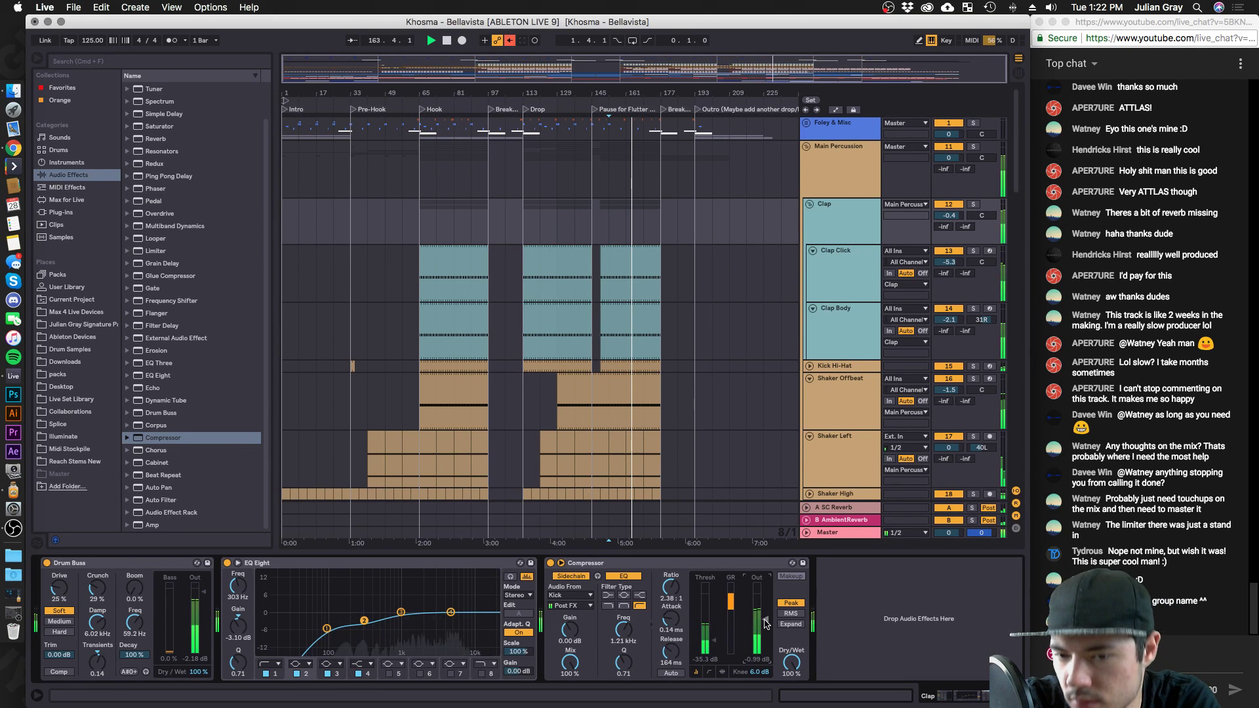
drag(448, 620, 442, 612)
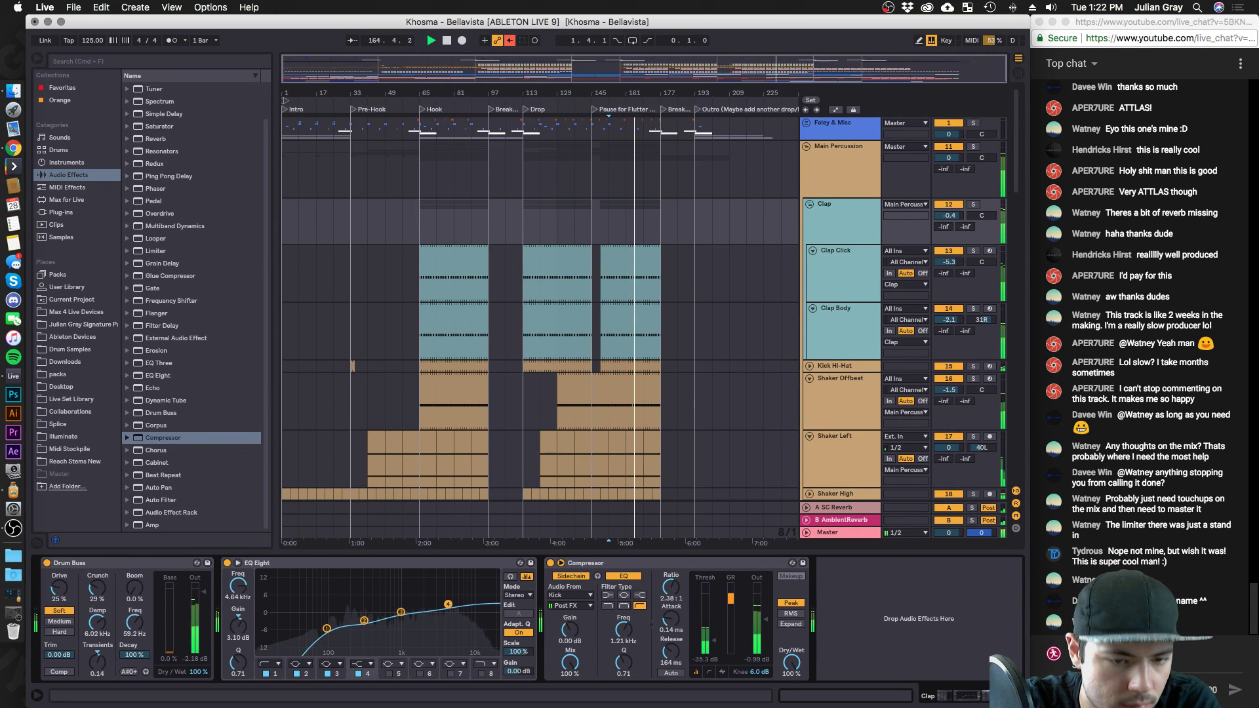
In the Clap Click track's Snare EQ 1, reduce the high-frequency boost and set band 2 to 1.61 dB at 186 Hz.
click(629, 251)
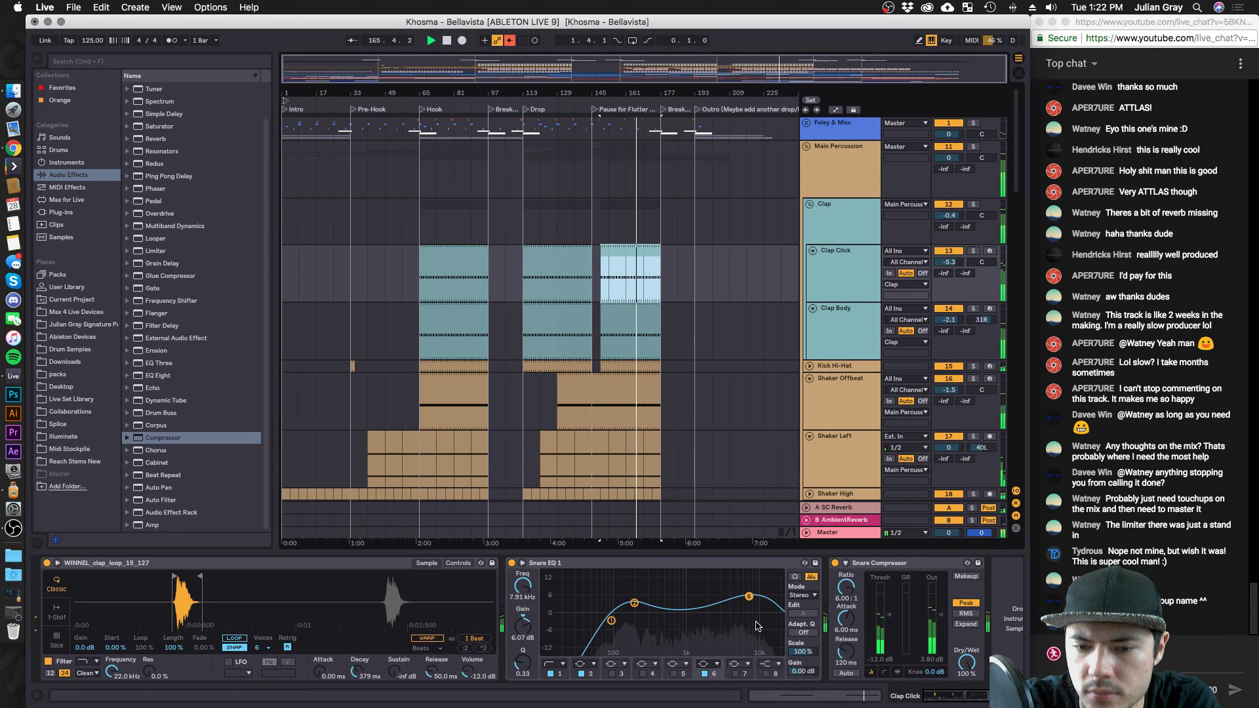
drag(749, 605, 749, 603)
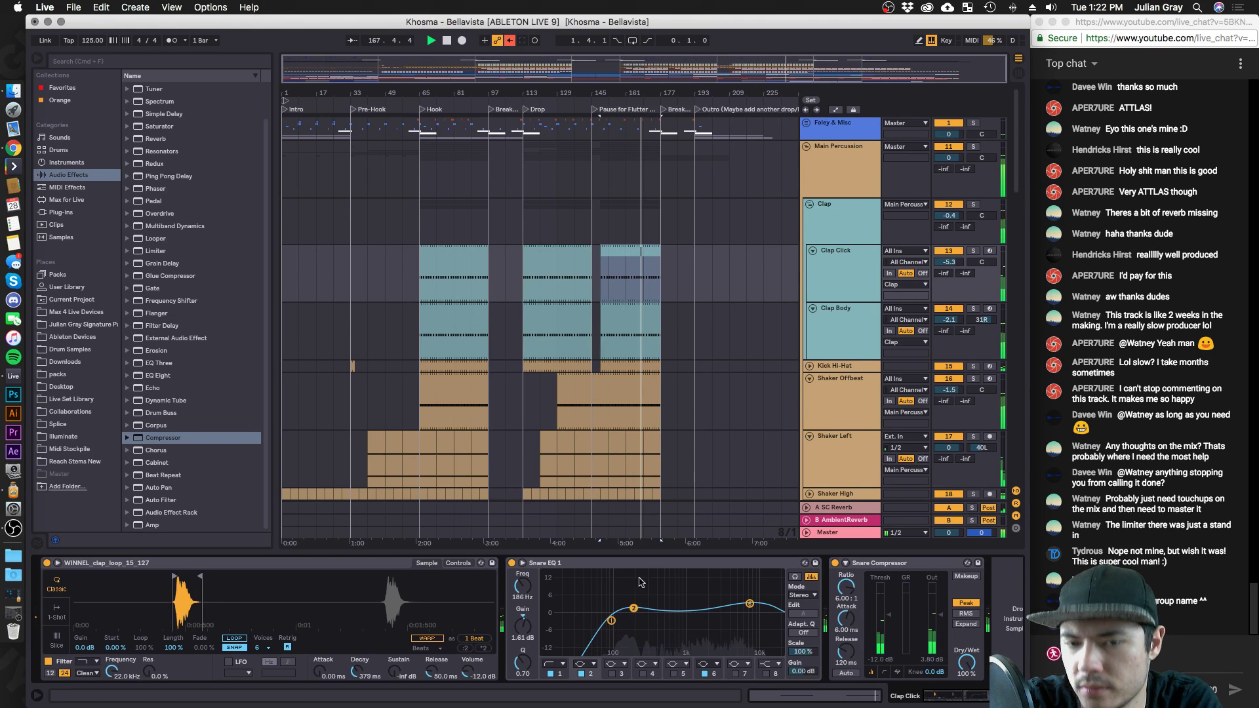
Show the Clap Body track's devices, stop playback and start saving the Live Set.
click(676, 355)
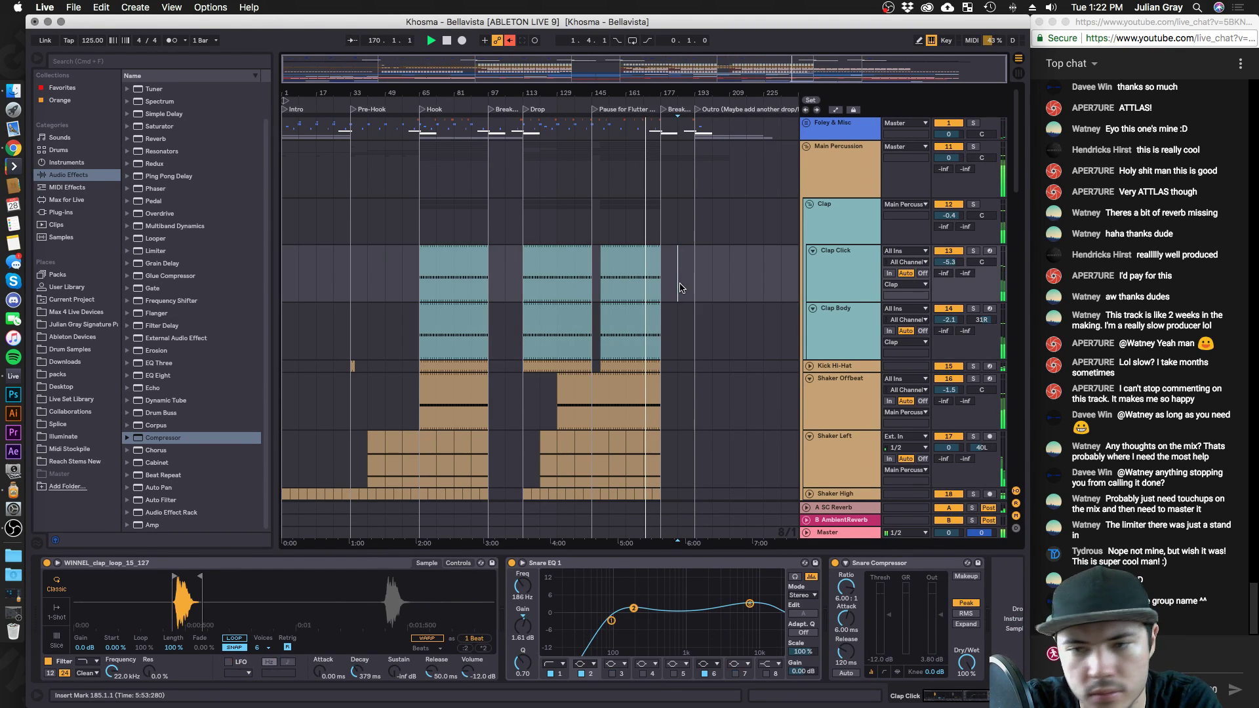
key(space)
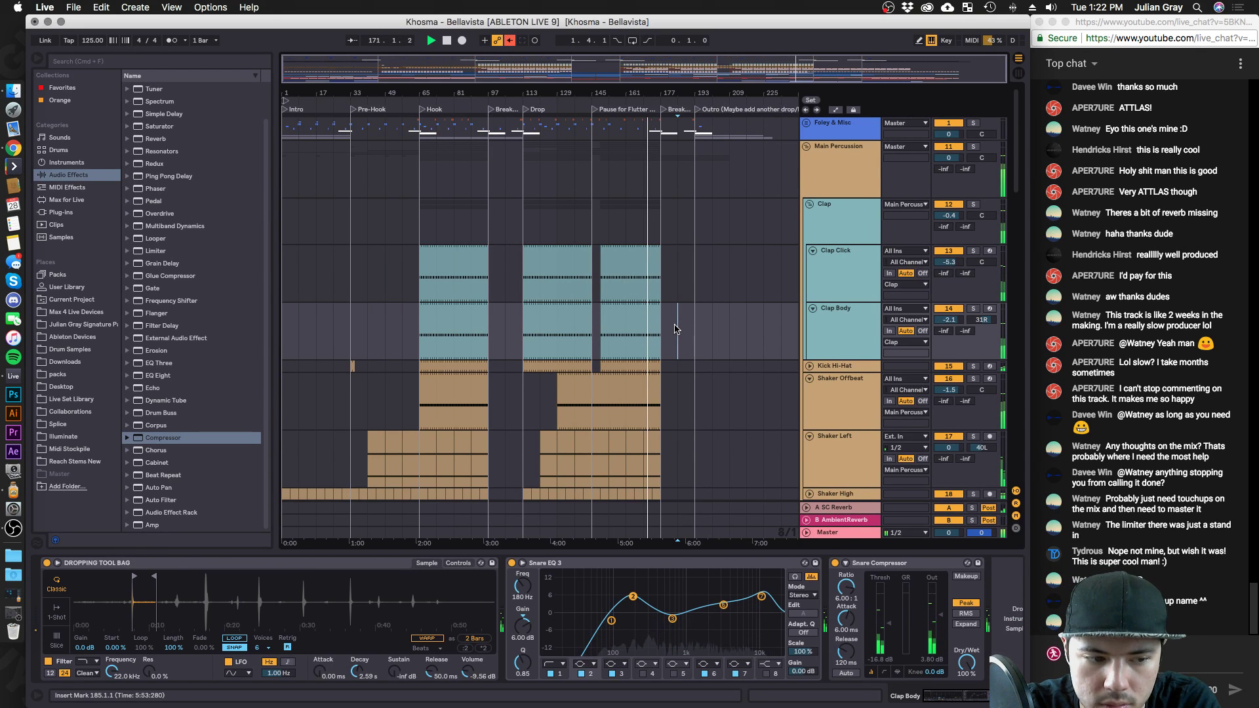
key(super+s)
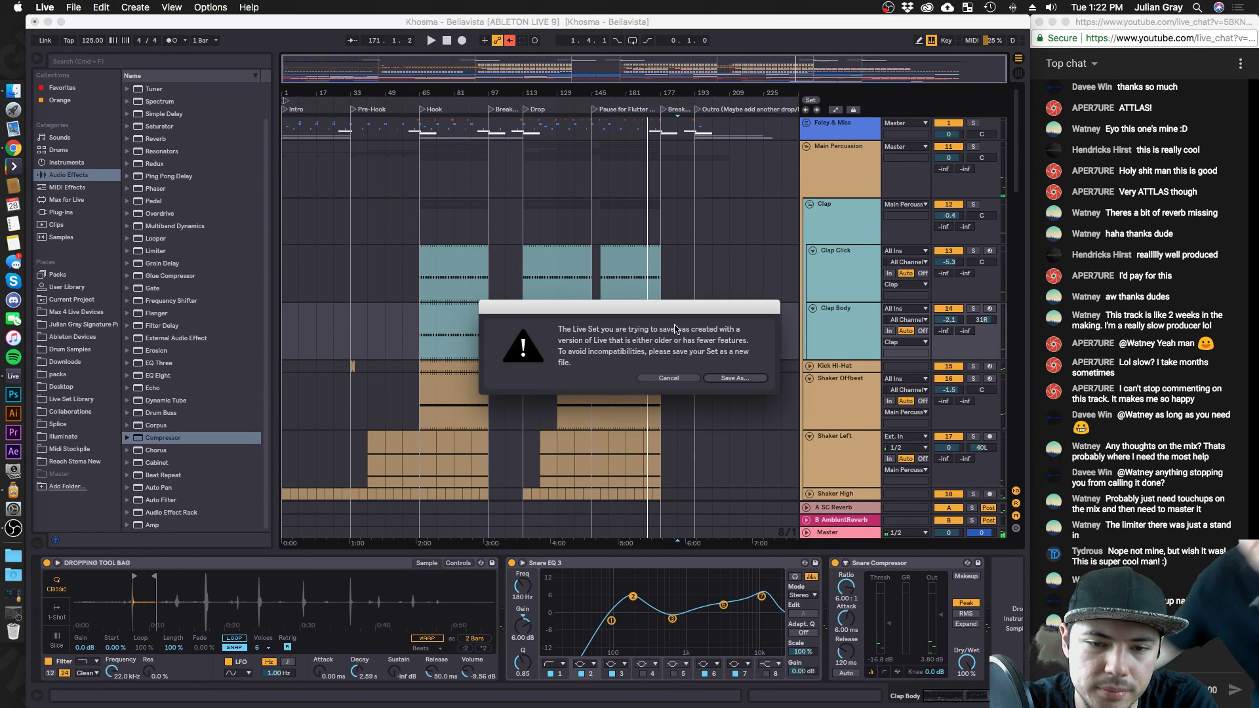
Save the Live Set under its existing name in the Khosma - Bellavista Project folder, replacing the existing file.
click(734, 378)
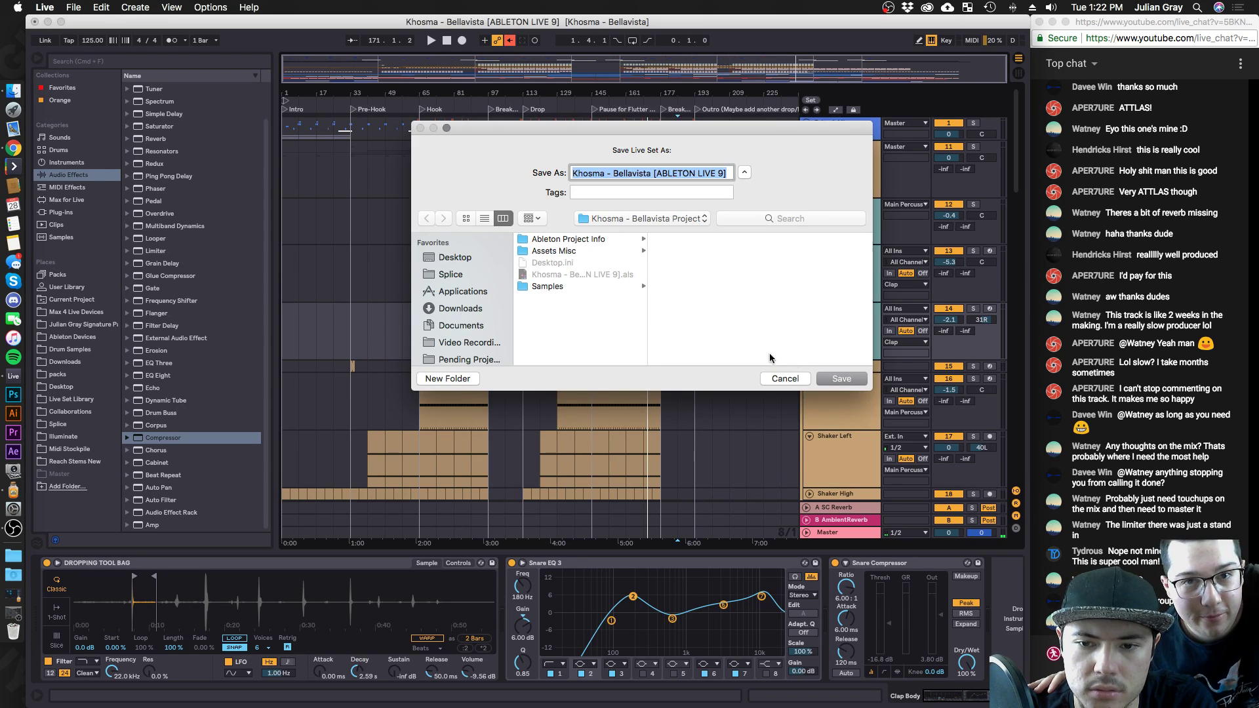
click(841, 378)
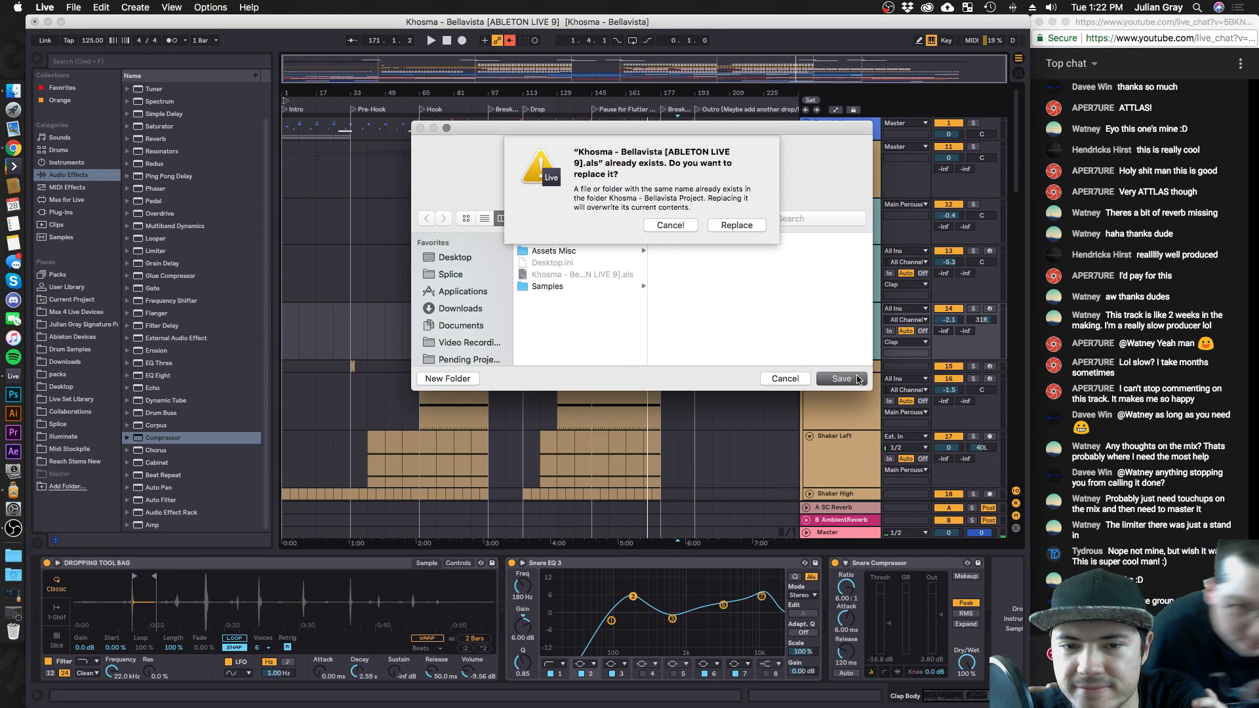
click(724, 220)
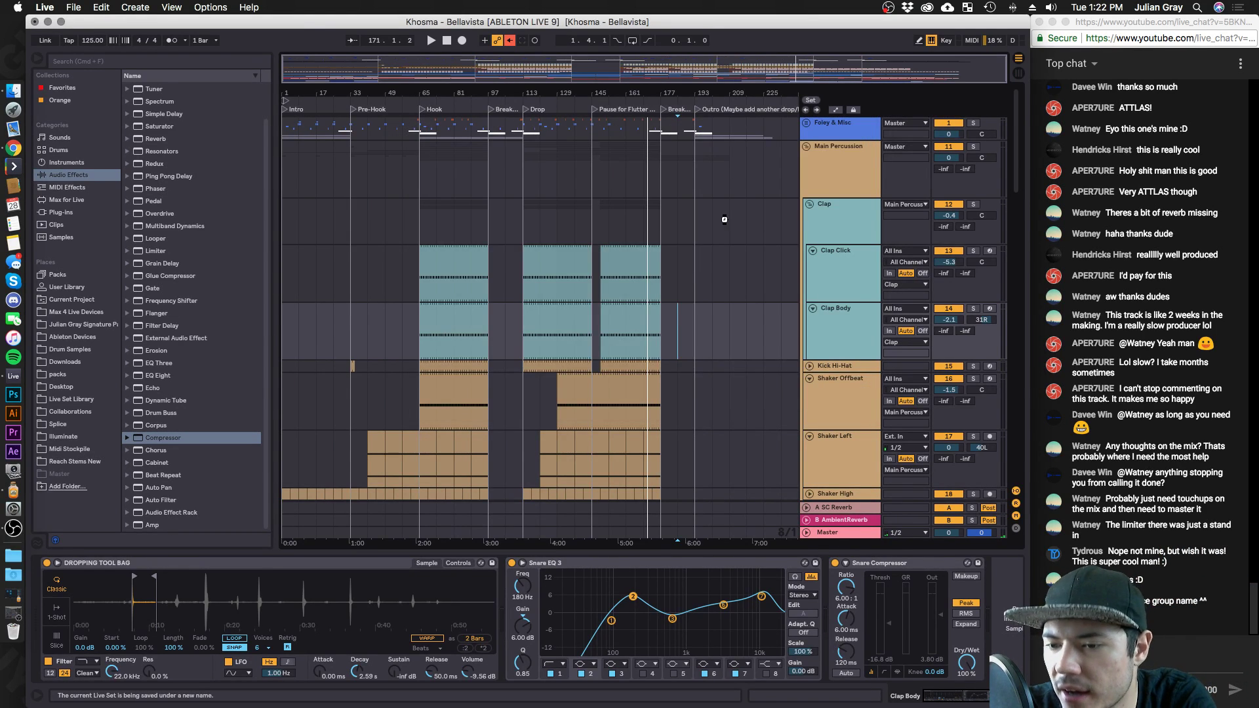
double_click(688, 297)
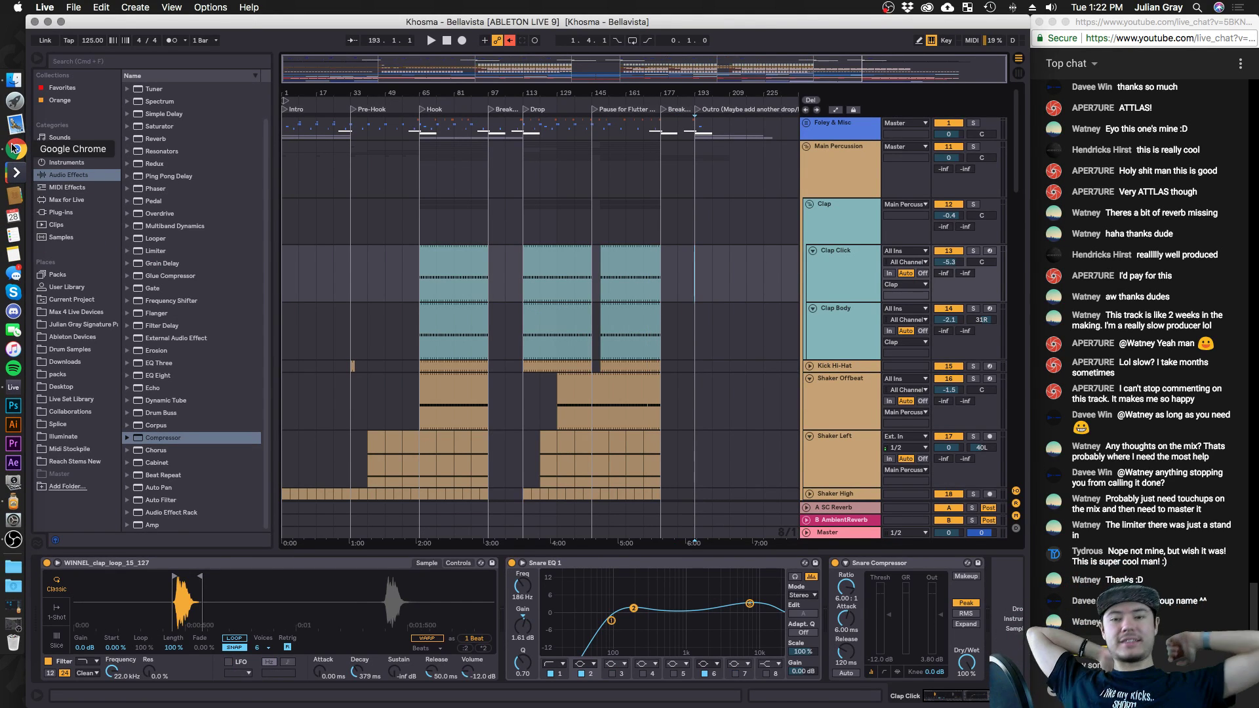
right_click(15, 151)
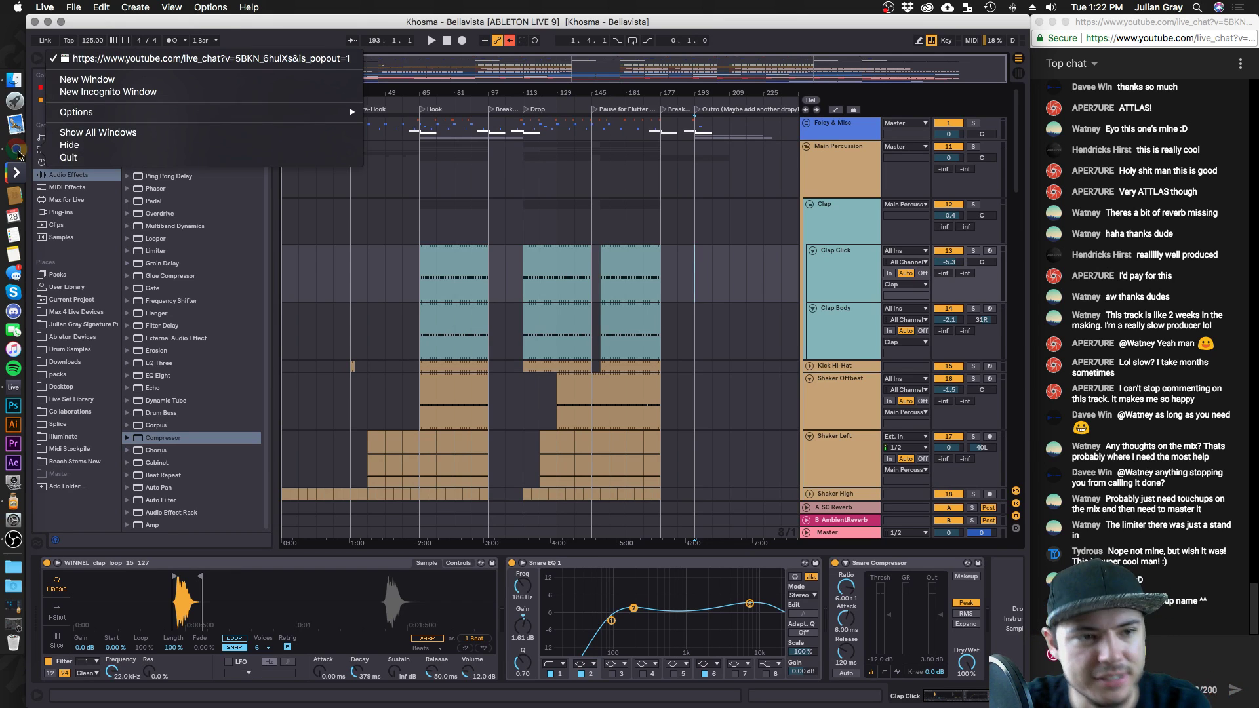
click(99, 58)
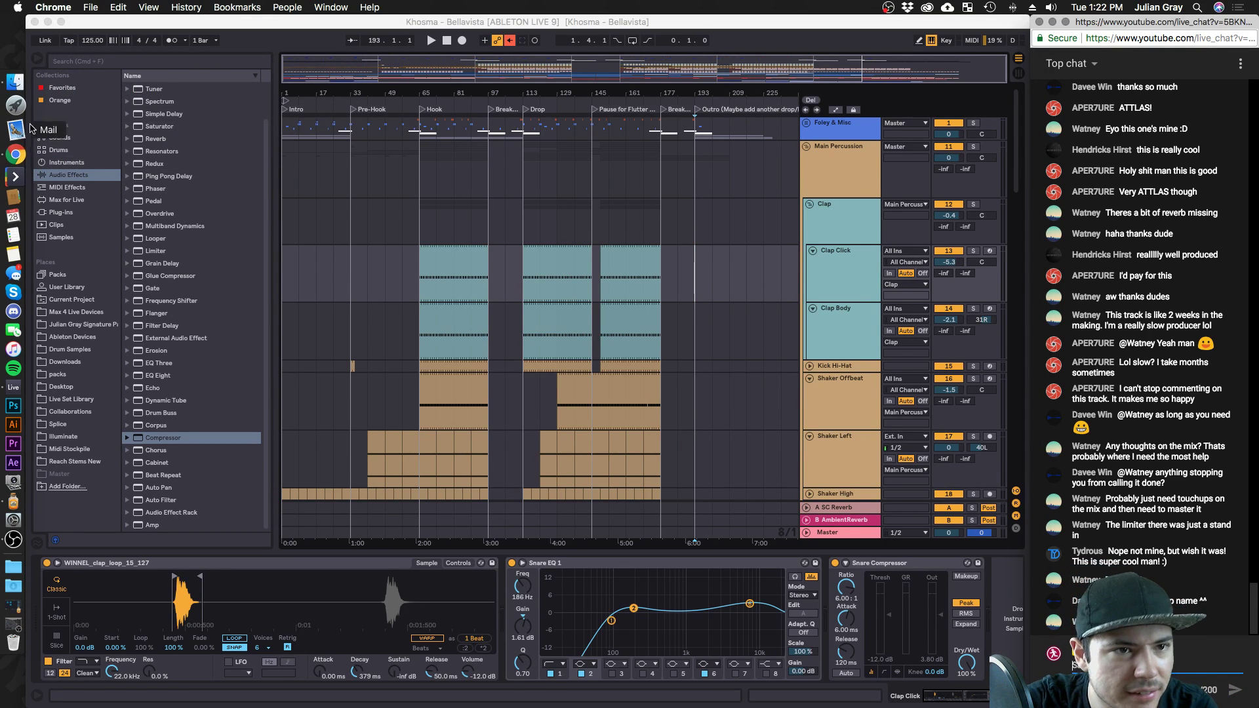
click(101, 30)
mouse_move(89, 22)
mouse_down()
mouse_move(140, 225)
mouse_move(88, 13)
mouse_up()
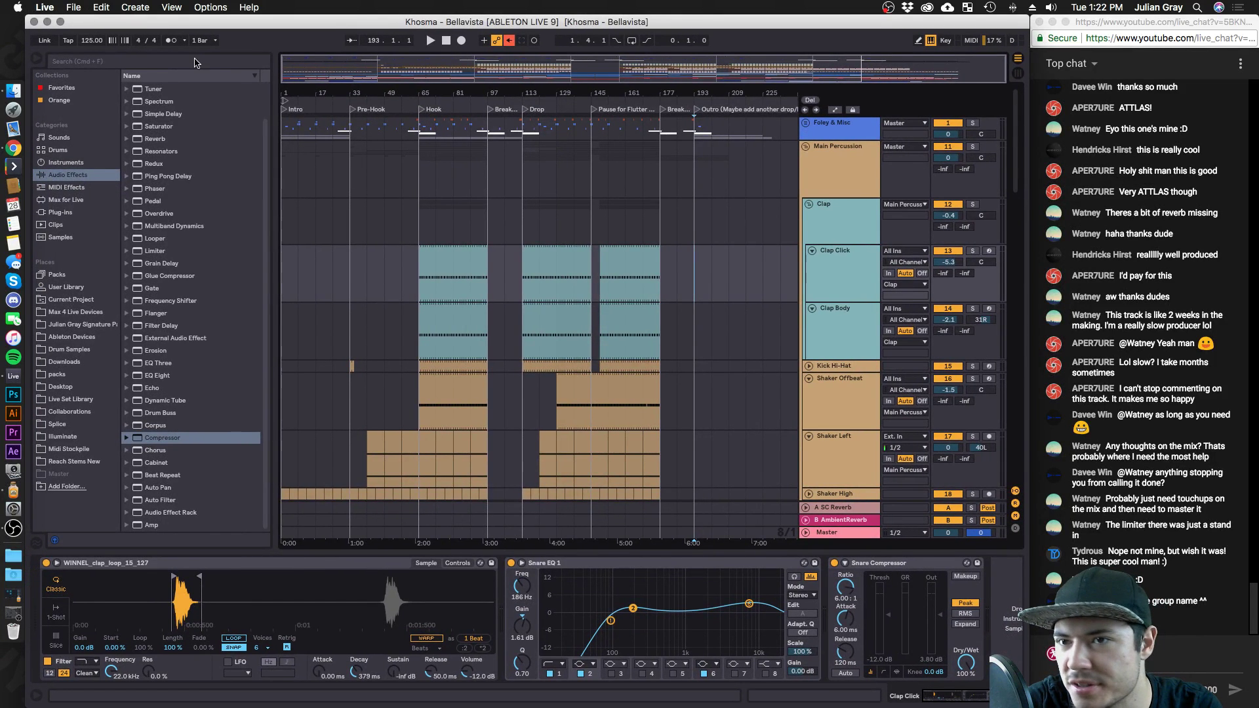
click(1154, 23)
click(975, 24)
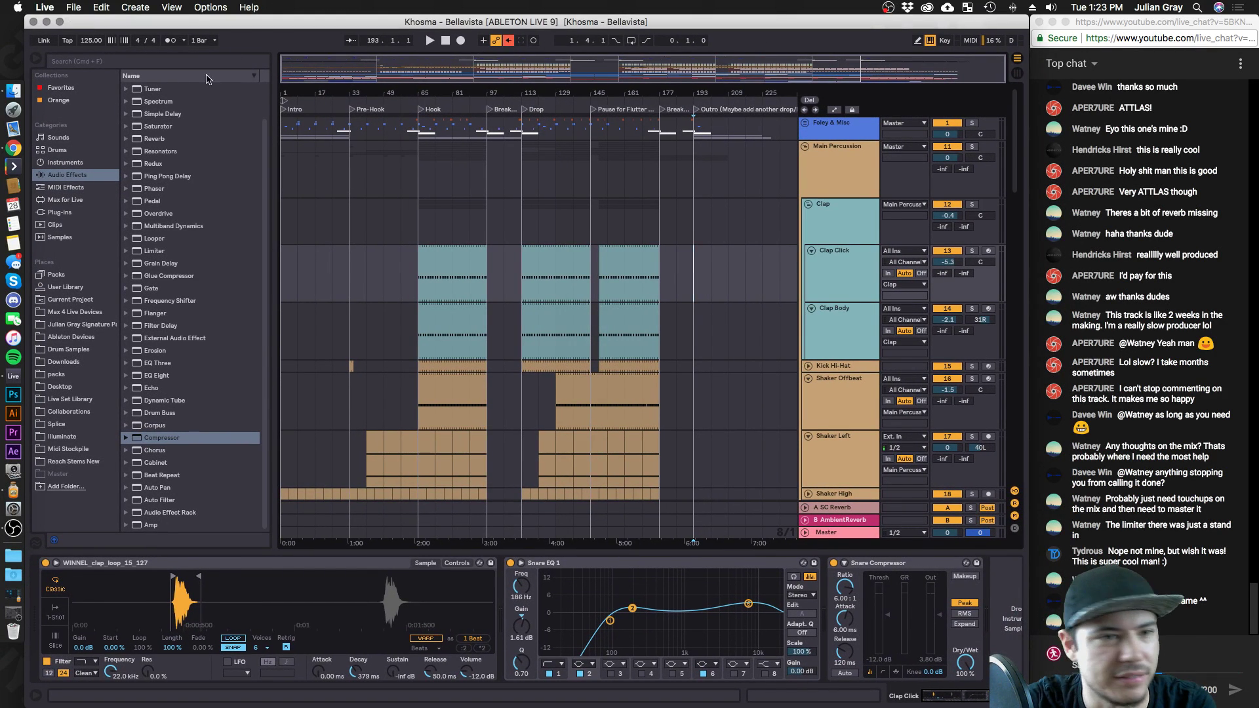
In Finder, open the desktop's Patreon Live Stream Chat folder, move the Khosma - Bellavista folder between the last two submission folders, and close the window.
click(13, 91)
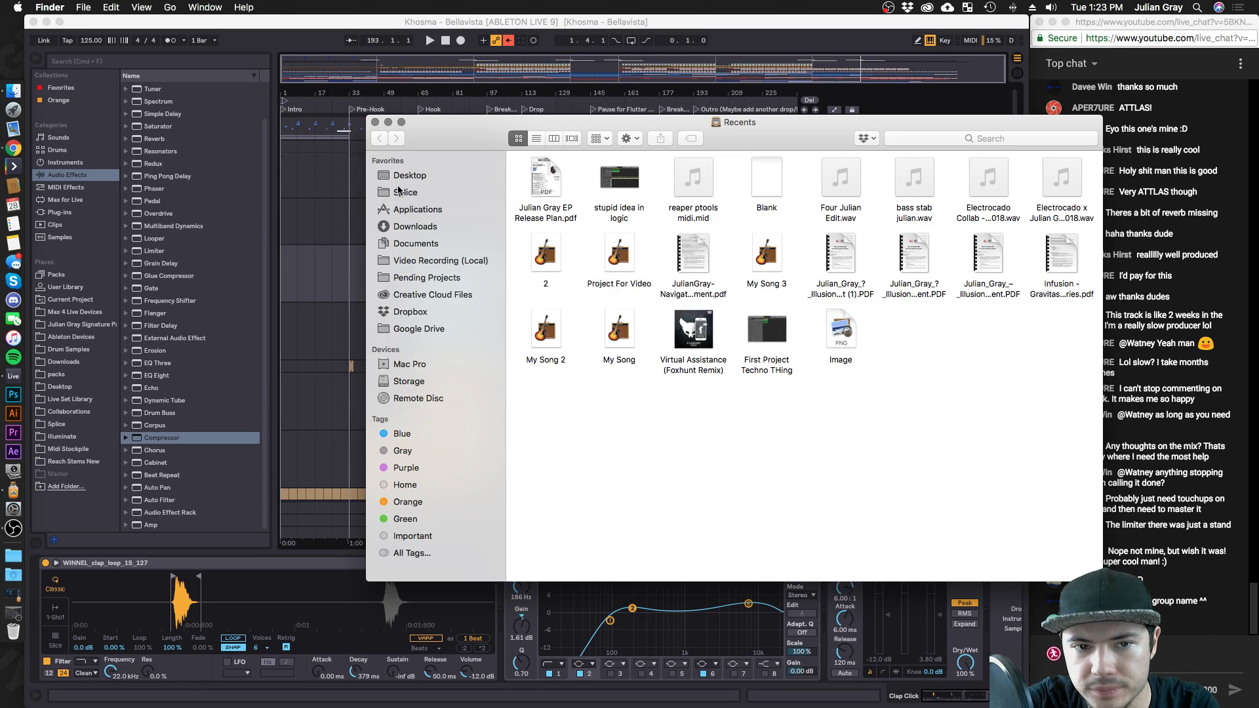
click(407, 175)
double_click(618, 180)
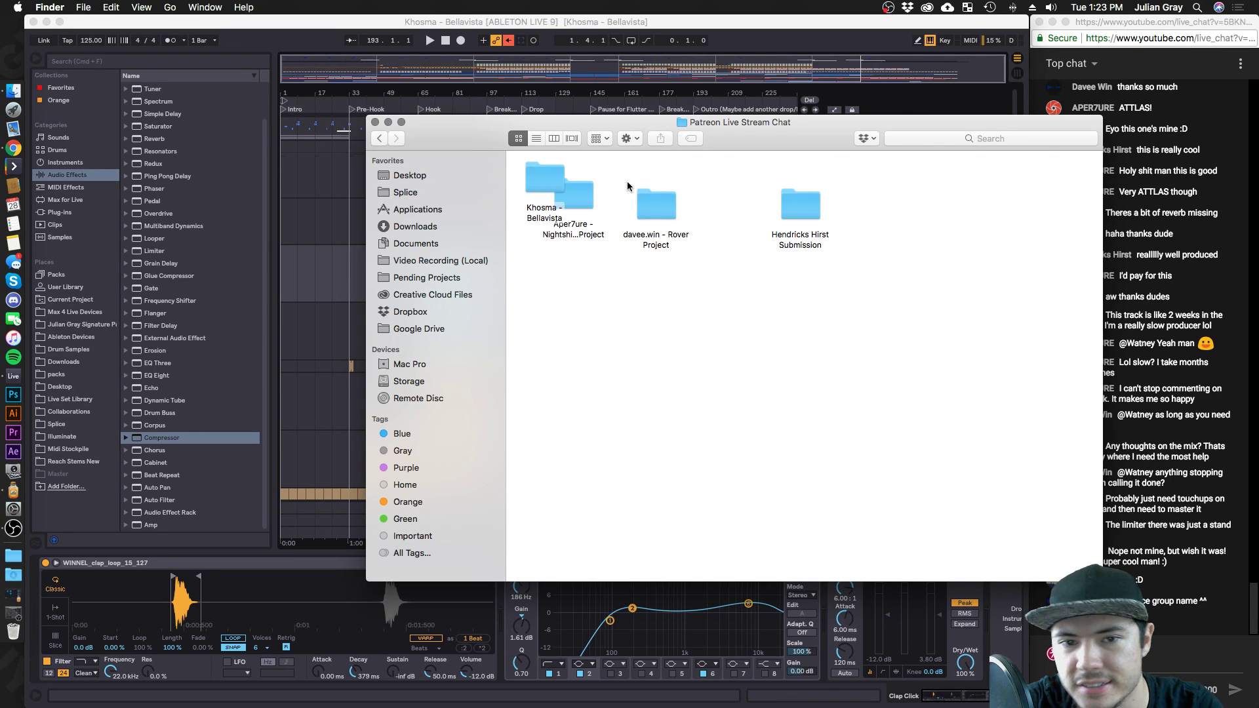
drag(544, 179, 733, 200)
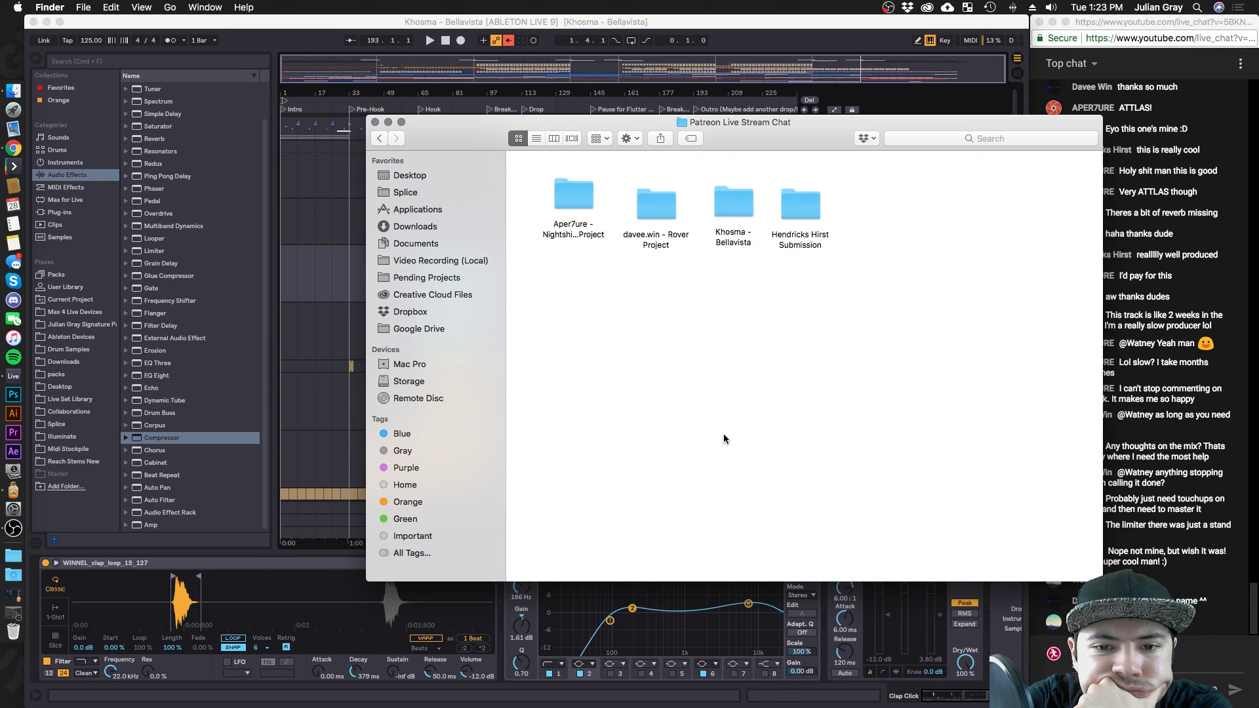
click(590, 212)
click(708, 351)
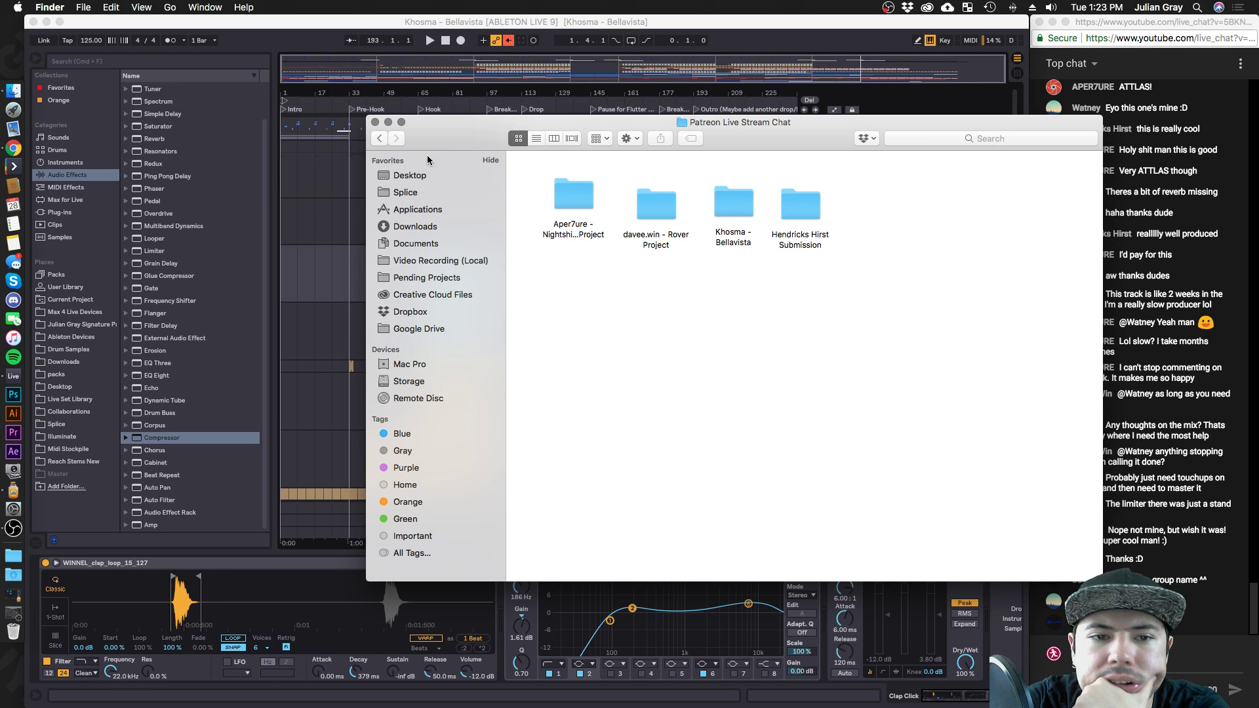
click(375, 123)
scroll(459, 295, down, 3)
scroll(459, 295, up, 3)
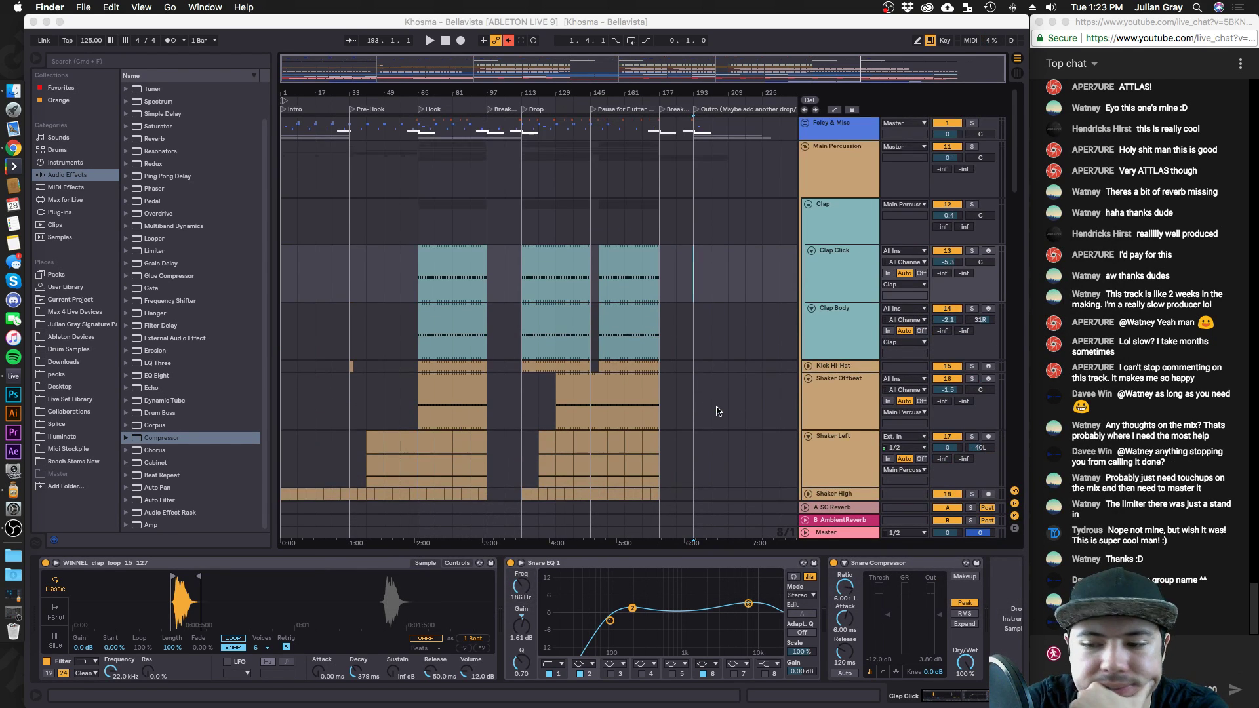
Switch to Chrome and open a new browser window.
click(5, 145)
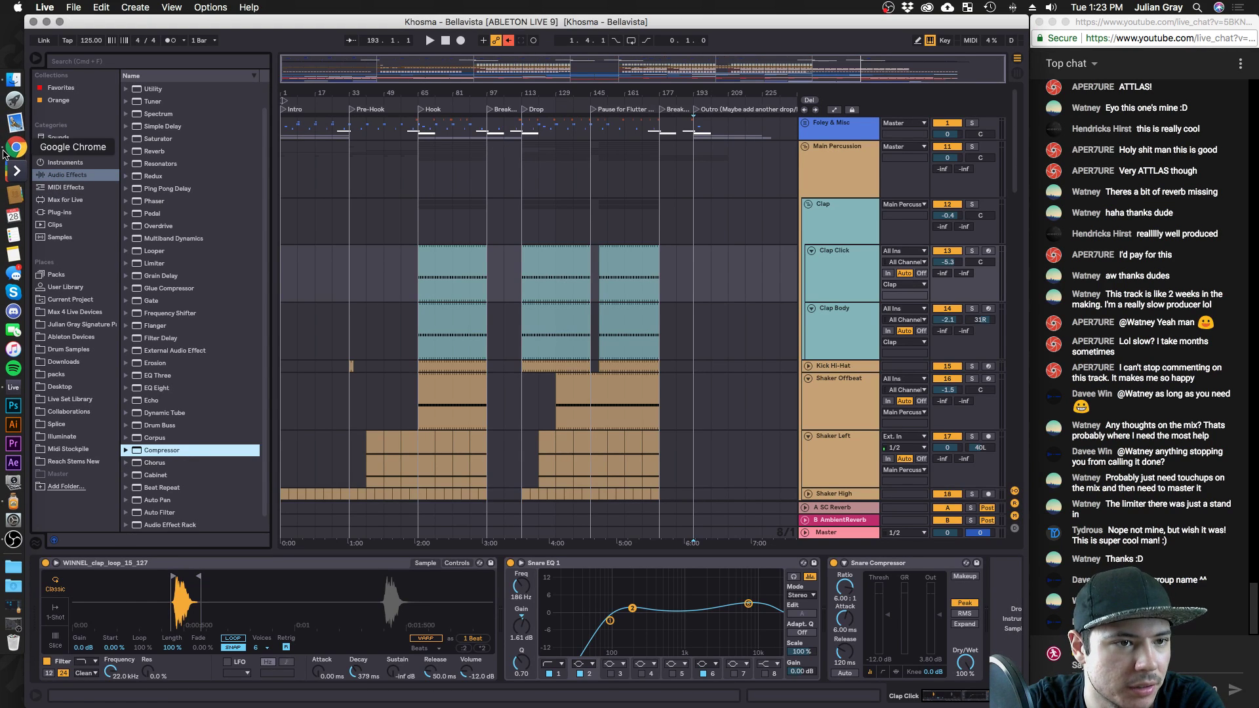
click(232, 21)
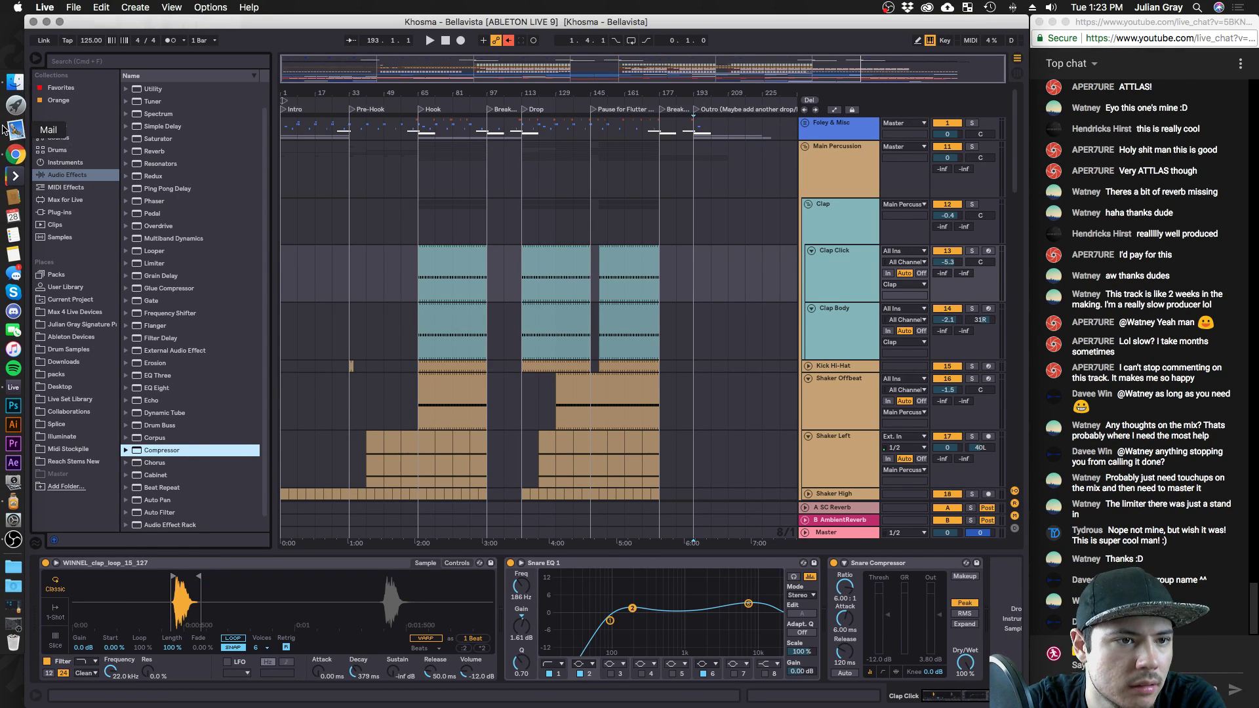
click(13, 148)
click(90, 7)
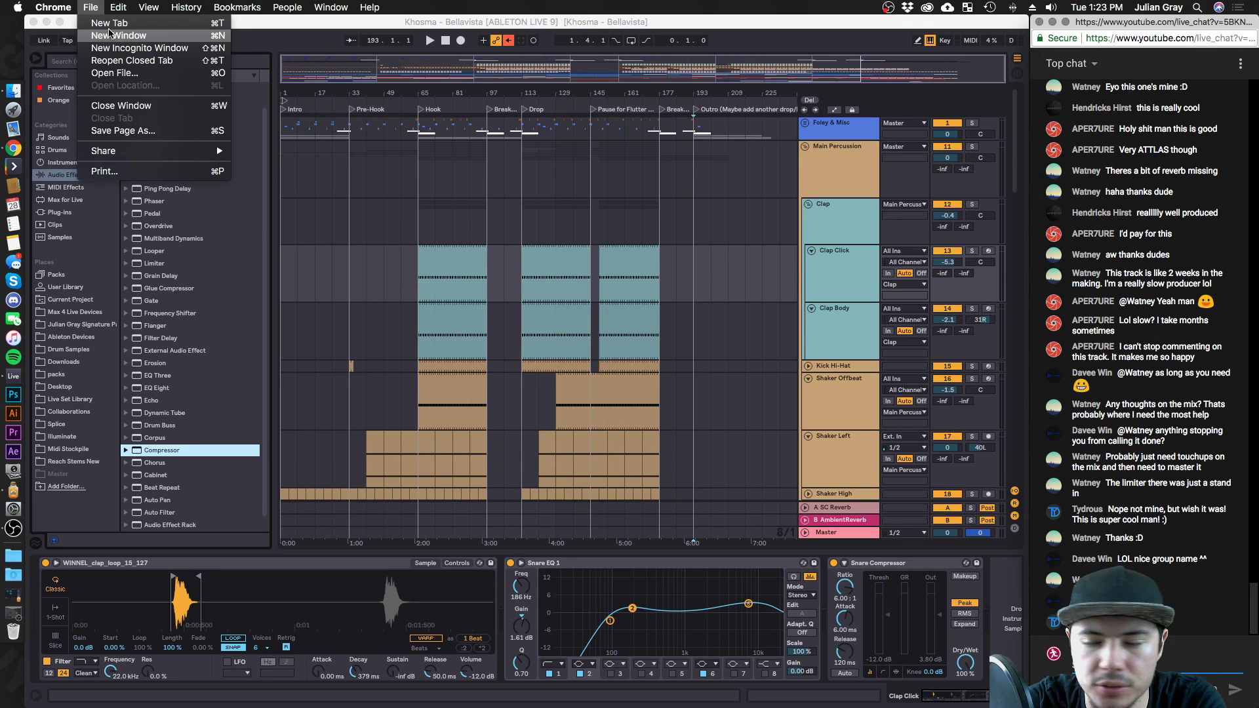
click(110, 34)
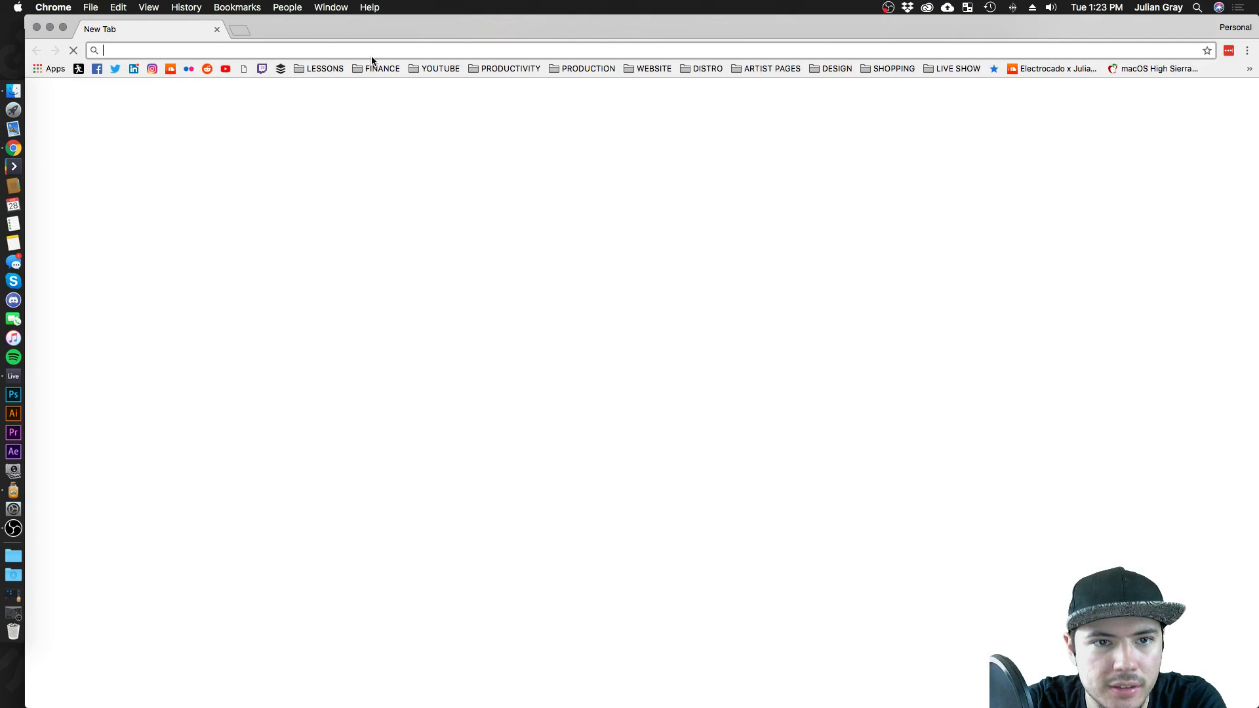
Search Google for patreon and open the official Patreon website.
text(p)
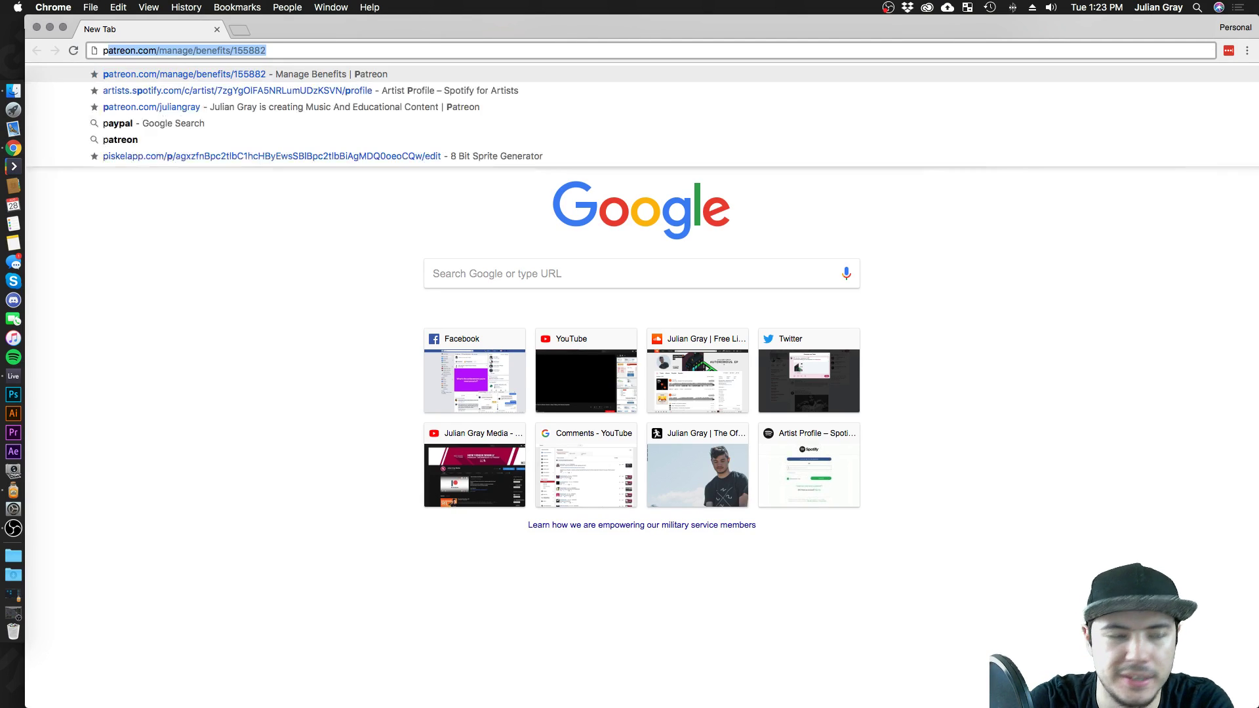
text(atro)
key(Return)
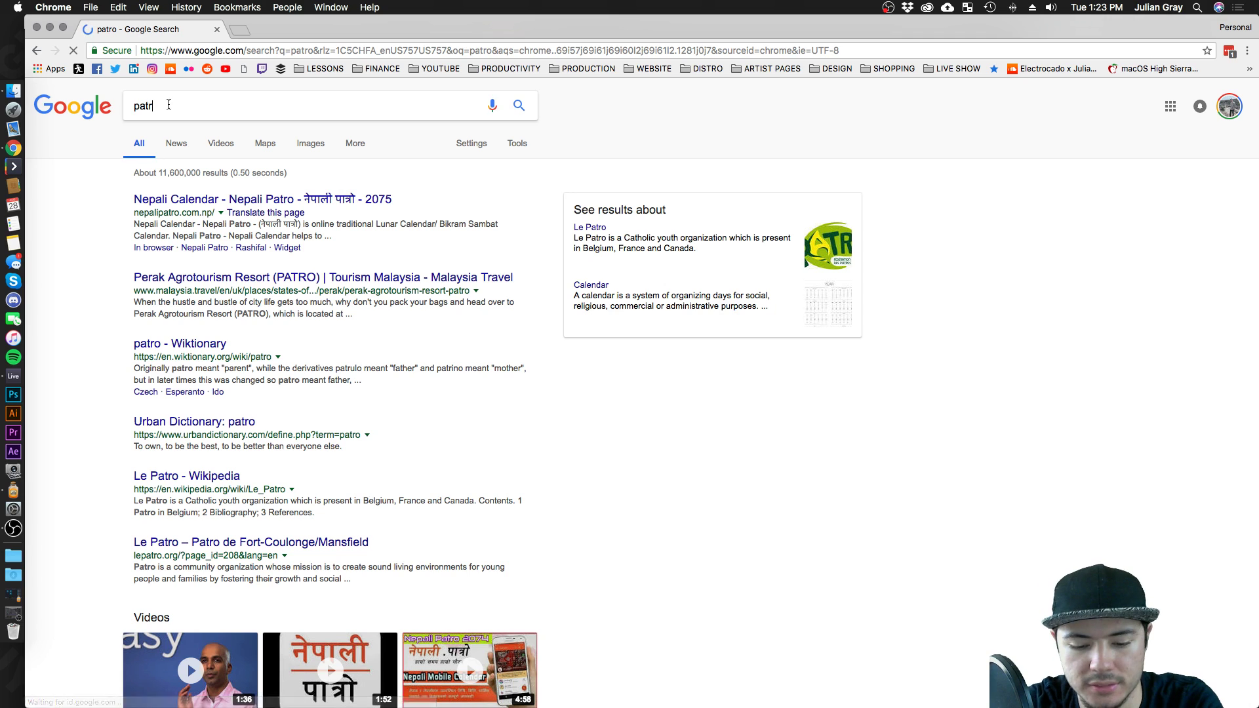
text(eon)
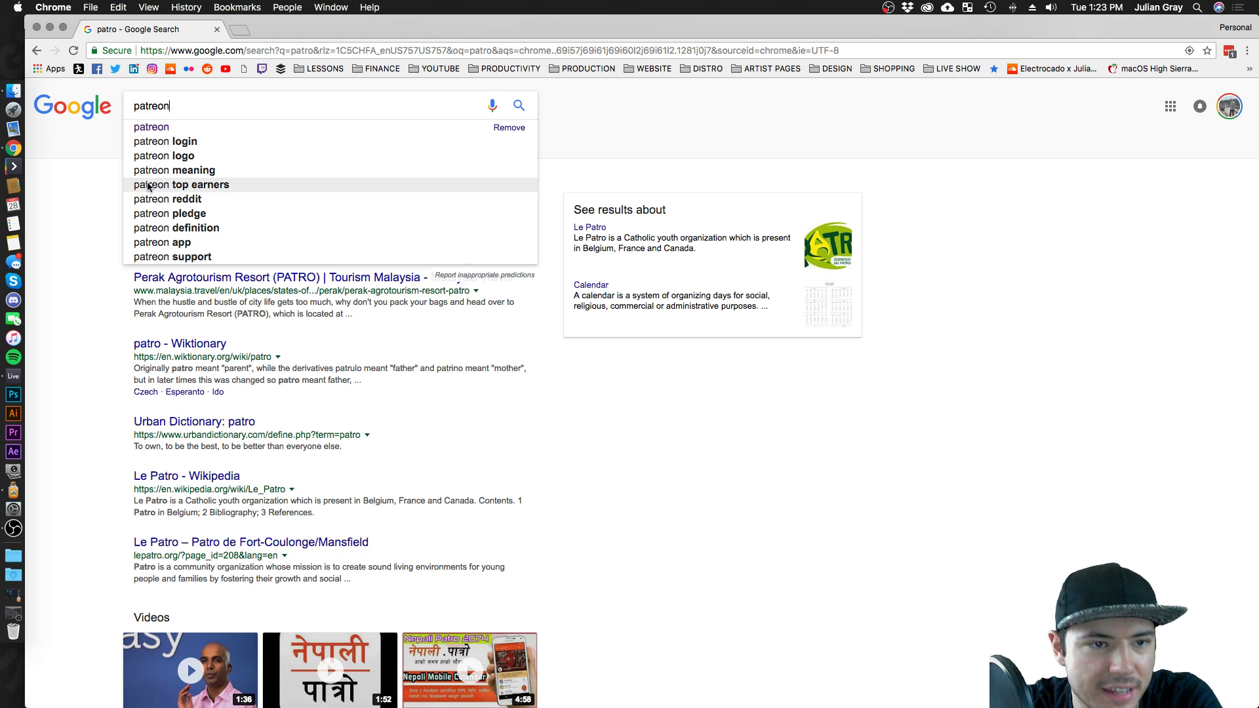
click(152, 126)
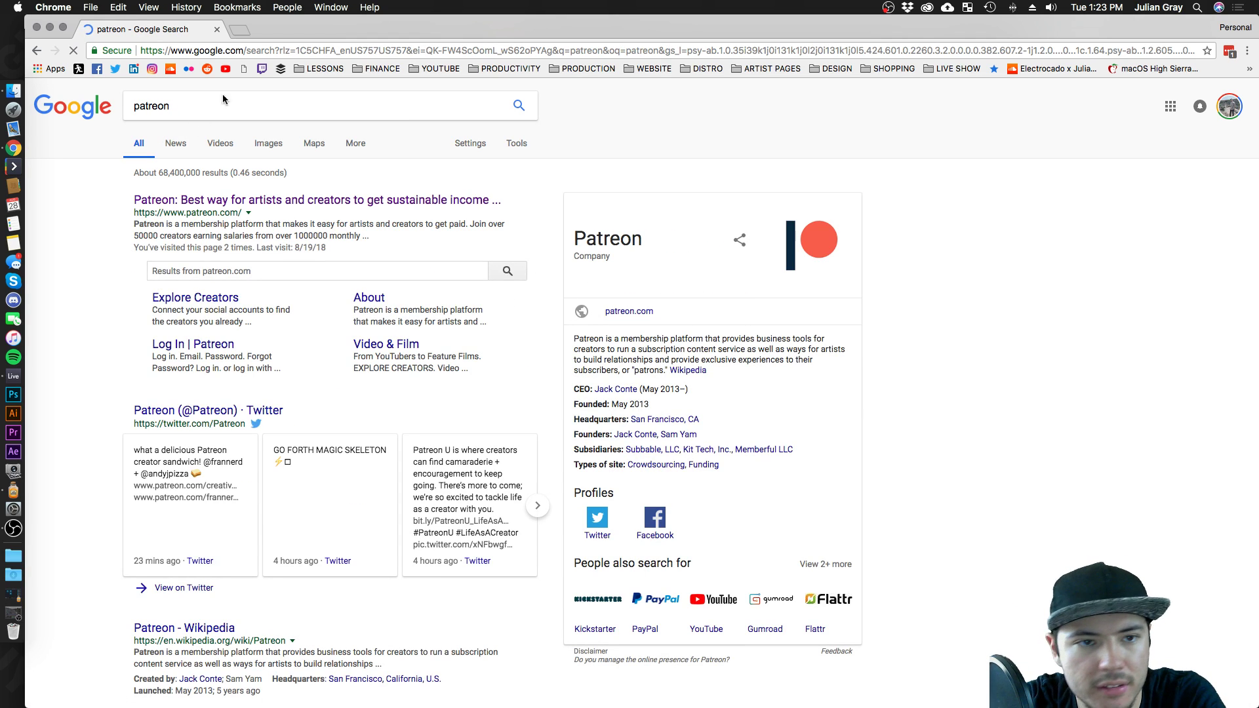
click(261, 200)
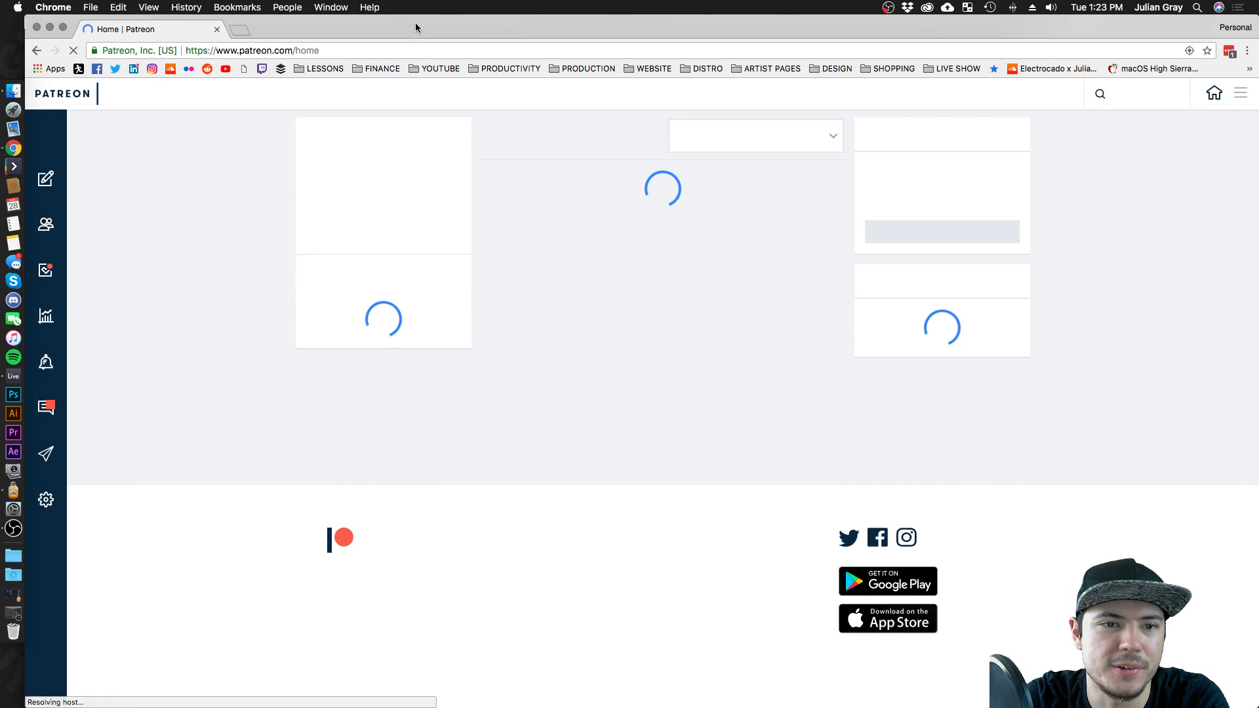
Open the Patreon messages, view the second conversation in the list, and follow its shared Google Drive link.
click(51, 410)
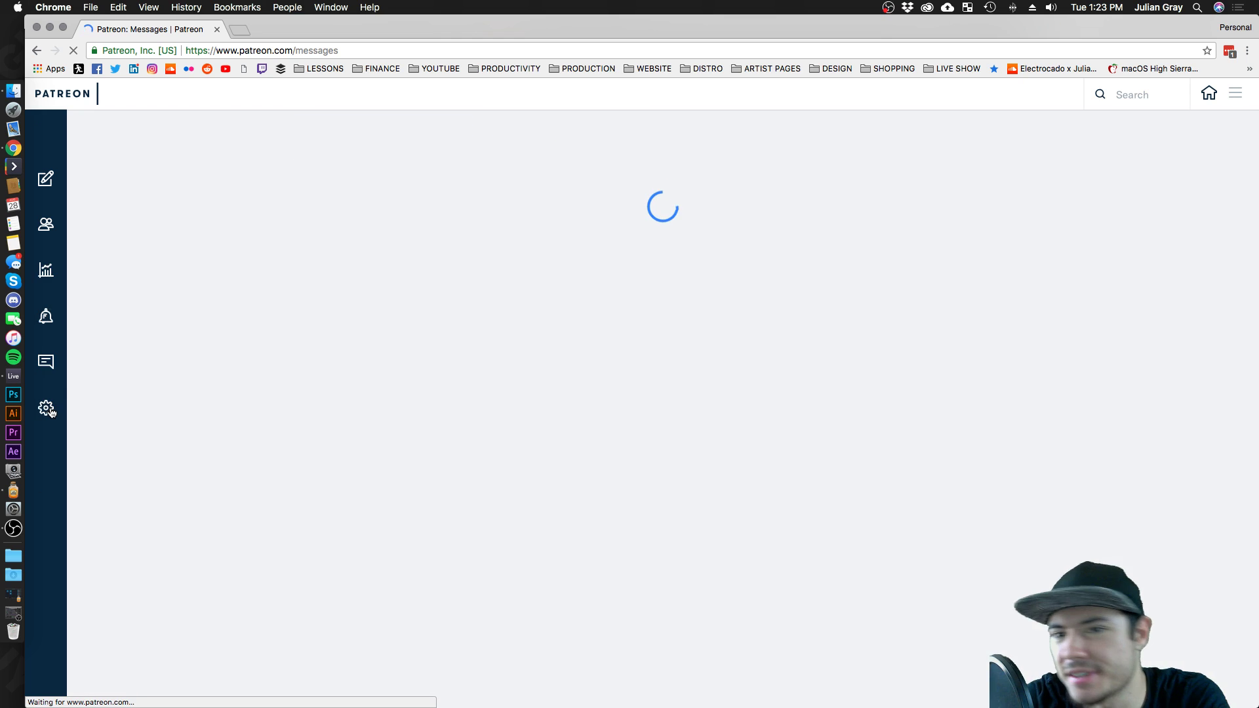
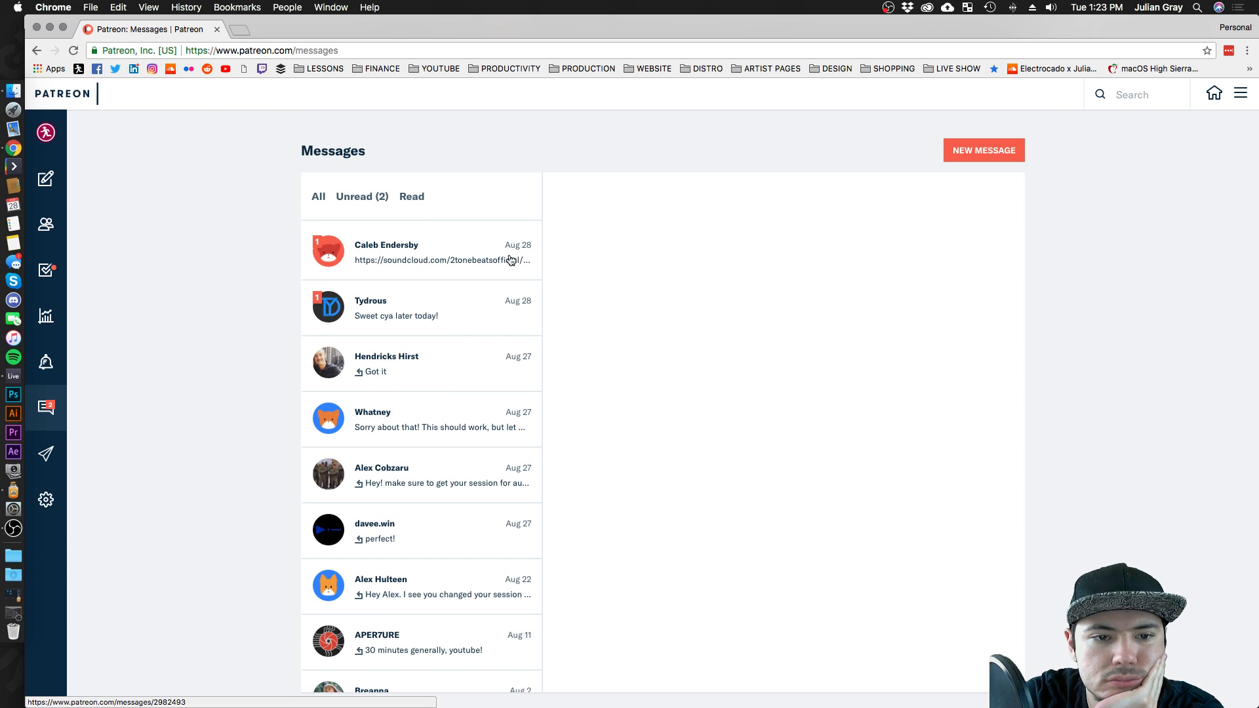
click(456, 294)
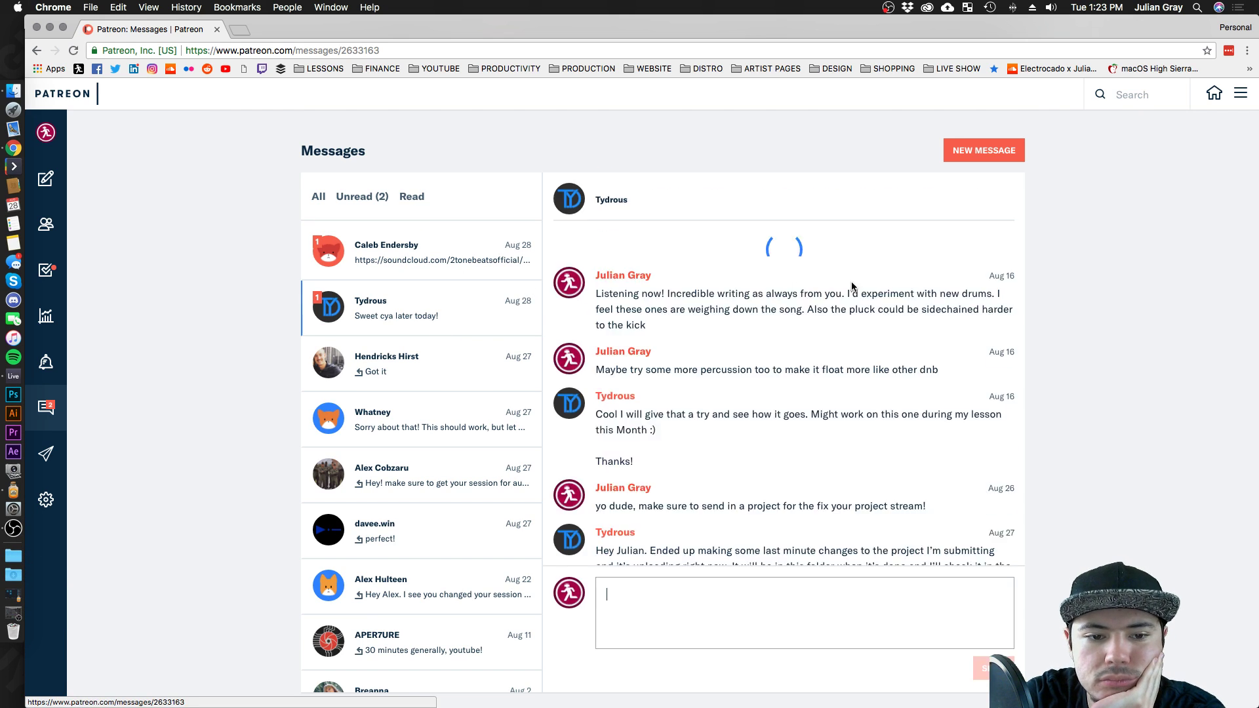
click(781, 261)
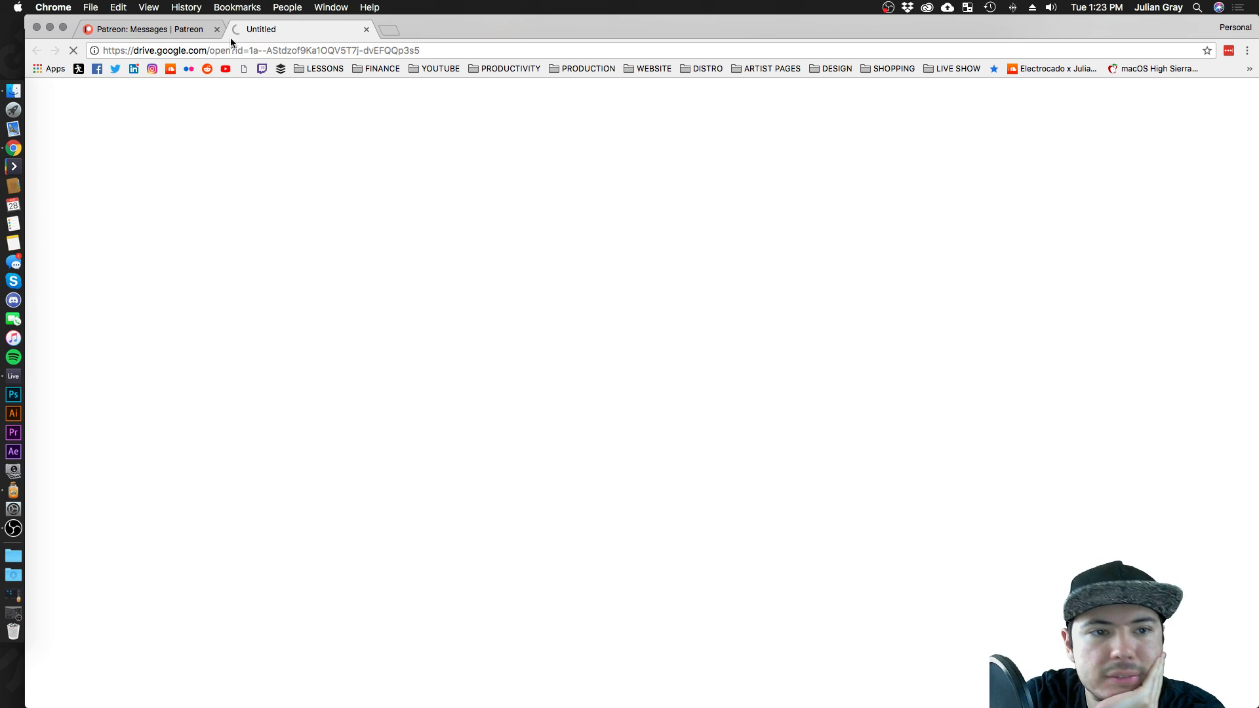
drag(489, 30, 490, 2)
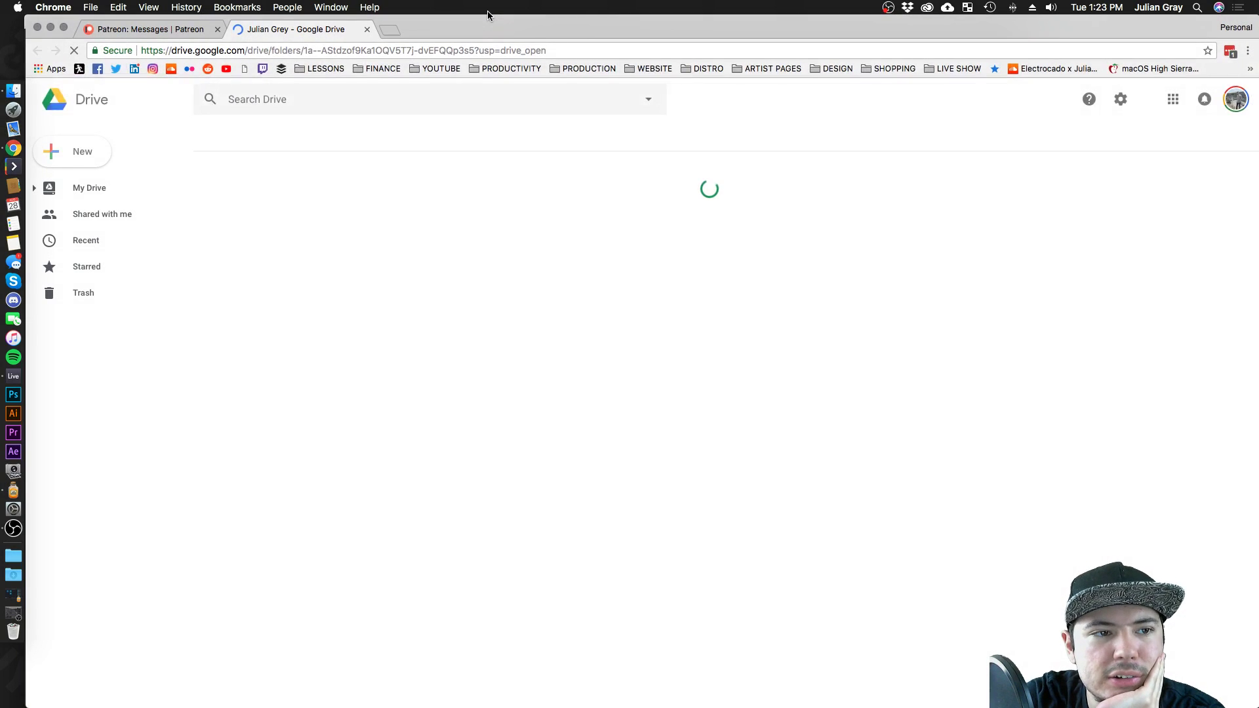
Close the Patreon messages tab, keeping the Drive folder open, and move the browser window down.
click(164, 30)
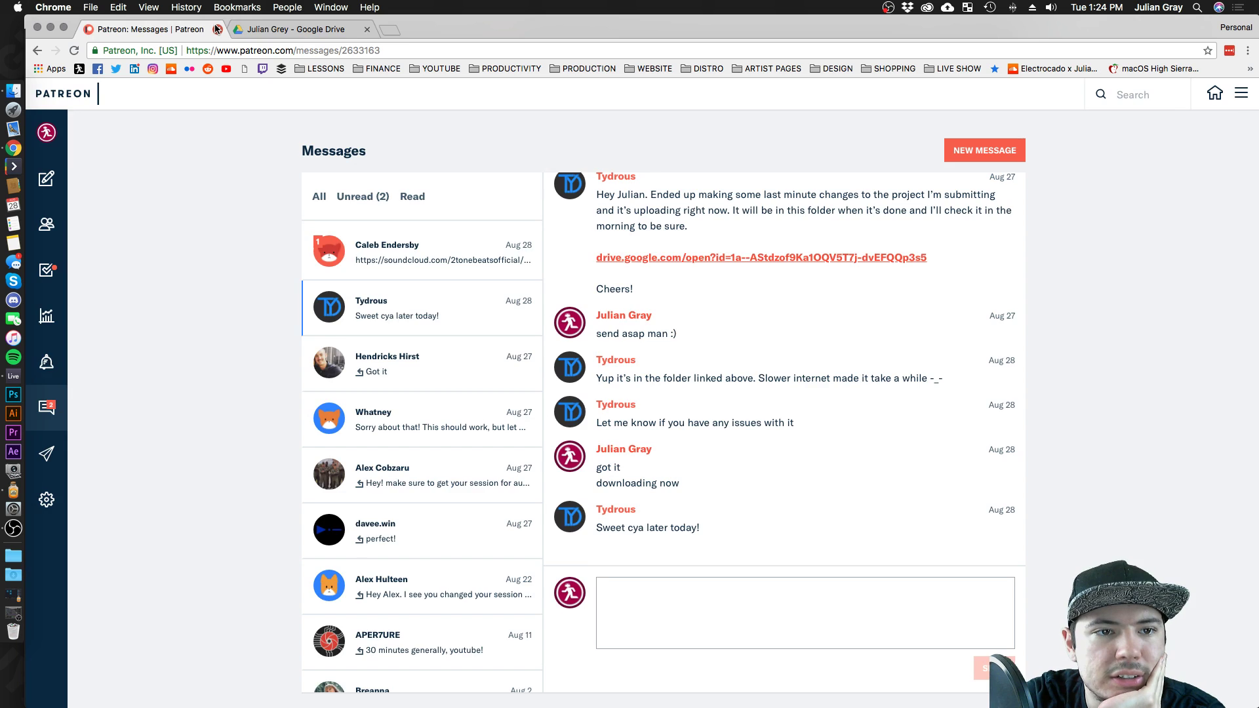
click(217, 29)
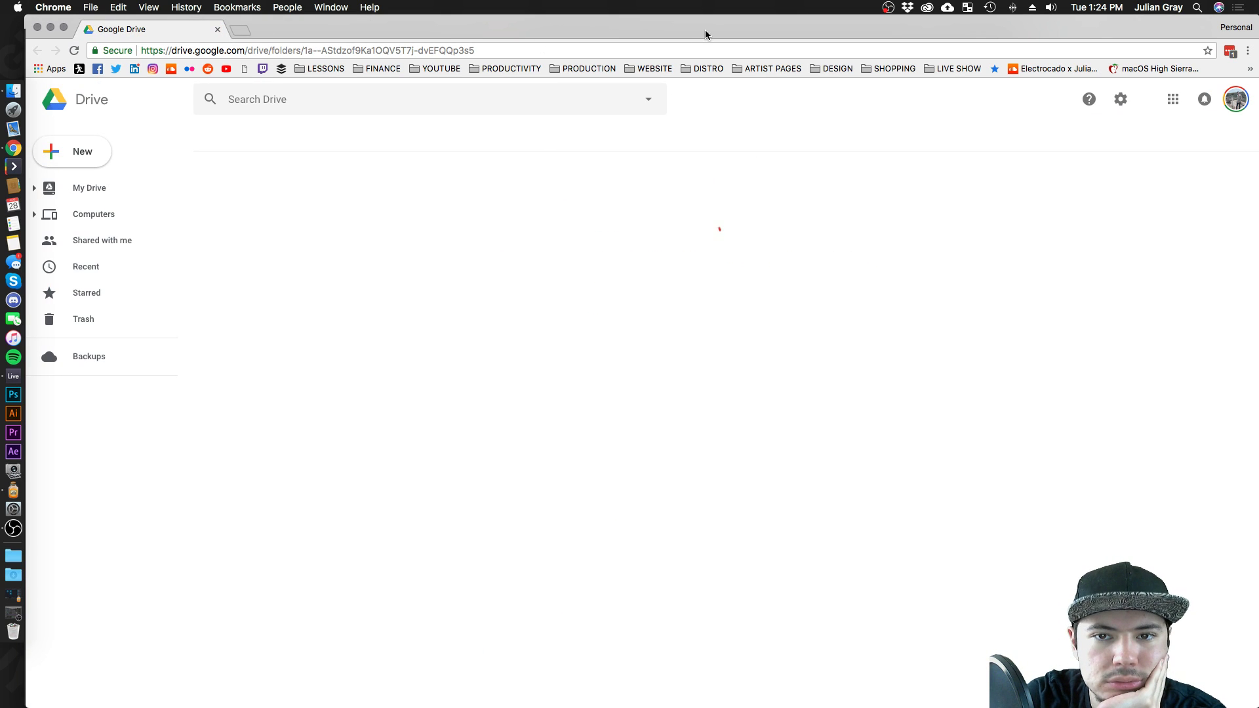
drag(706, 29, 710, 81)
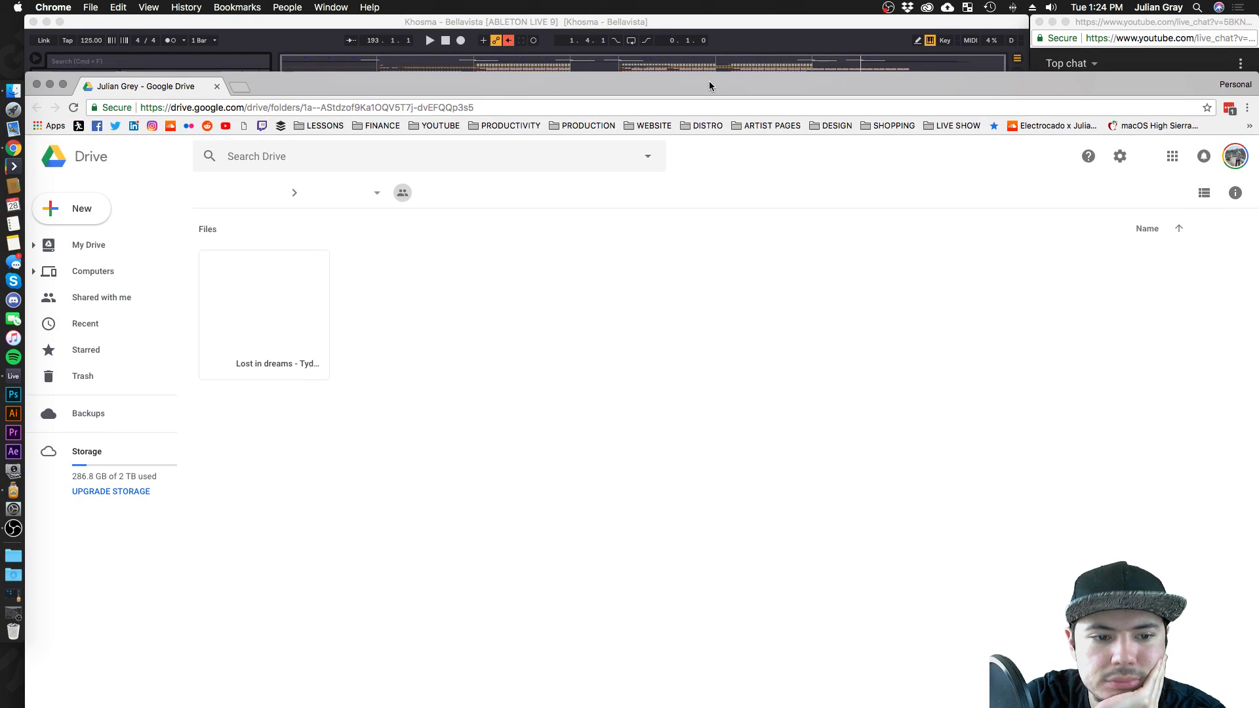
Download Lost in dreams - Tydrous Project.zip from the shared Drive folder despite the missing virus scan, and minimize the browser window.
click(289, 340)
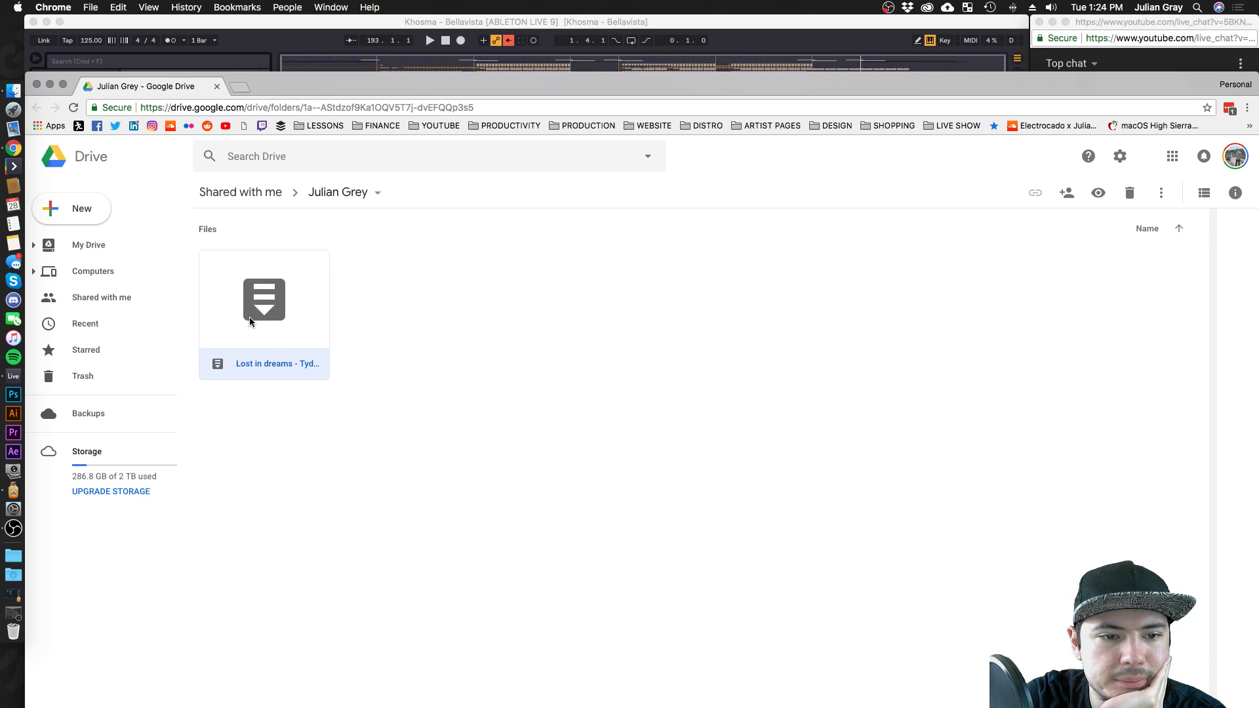
right_click(250, 317)
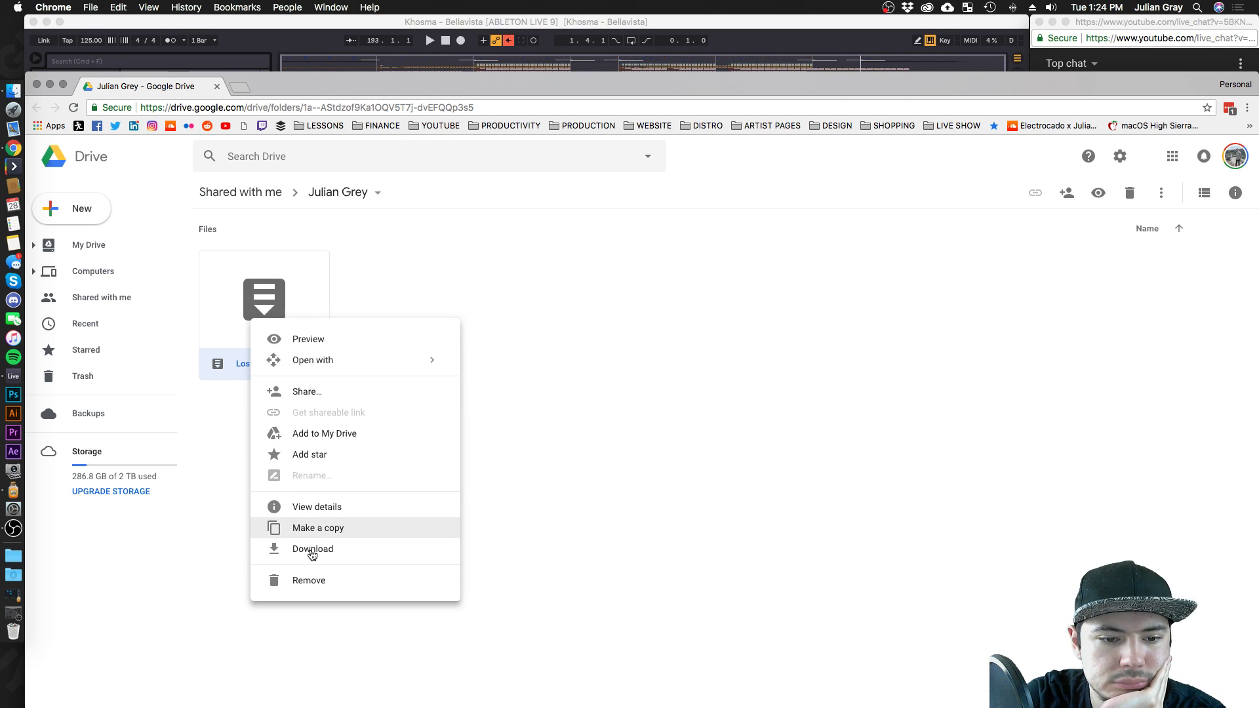
click(312, 551)
drag(337, 88, 353, 19)
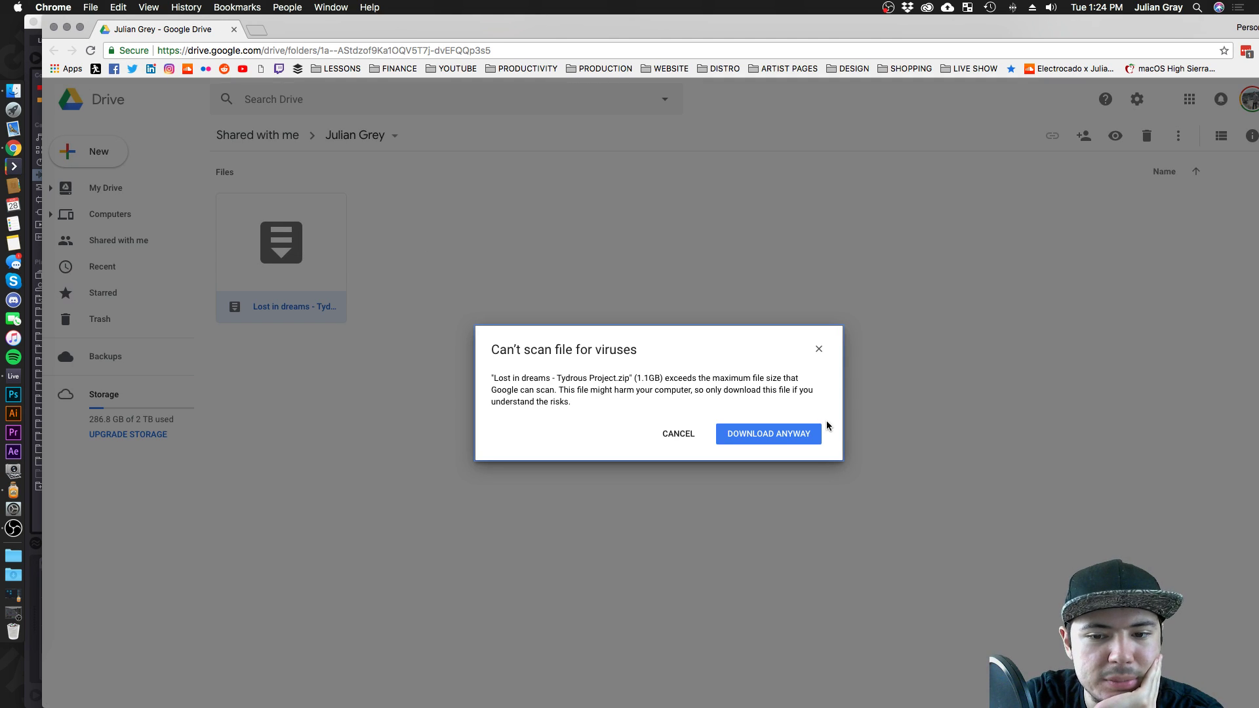
click(805, 435)
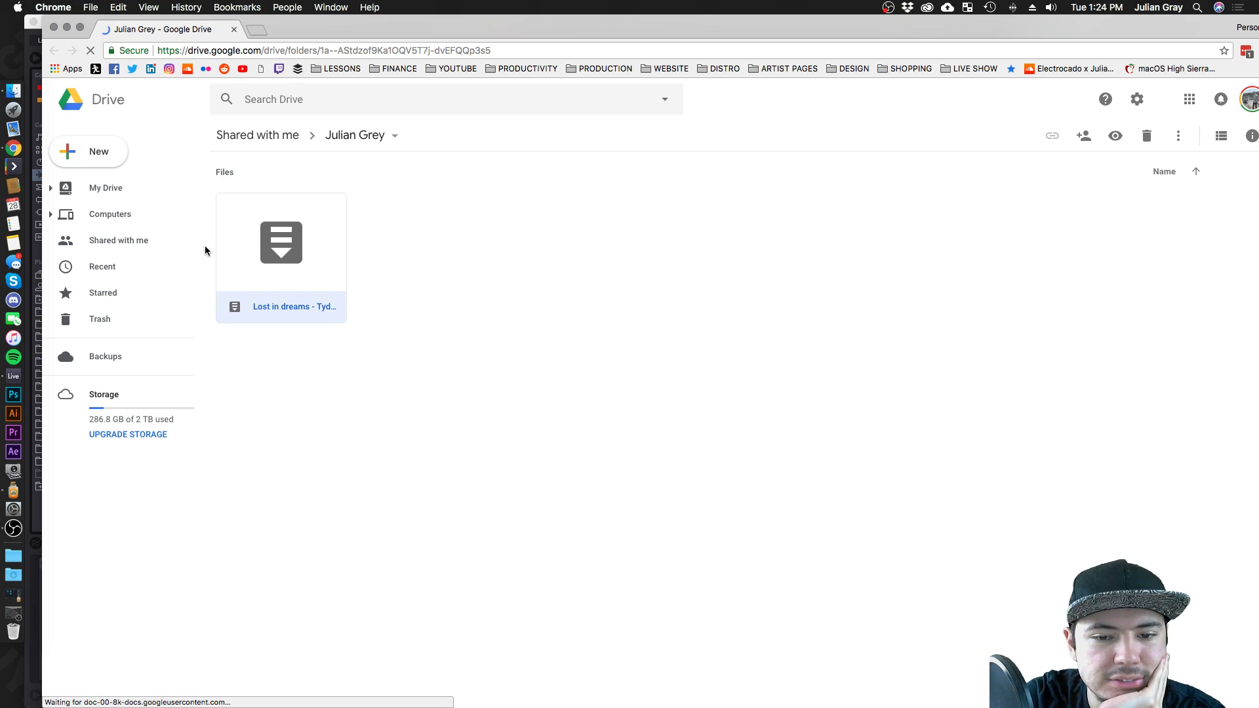
click(67, 27)
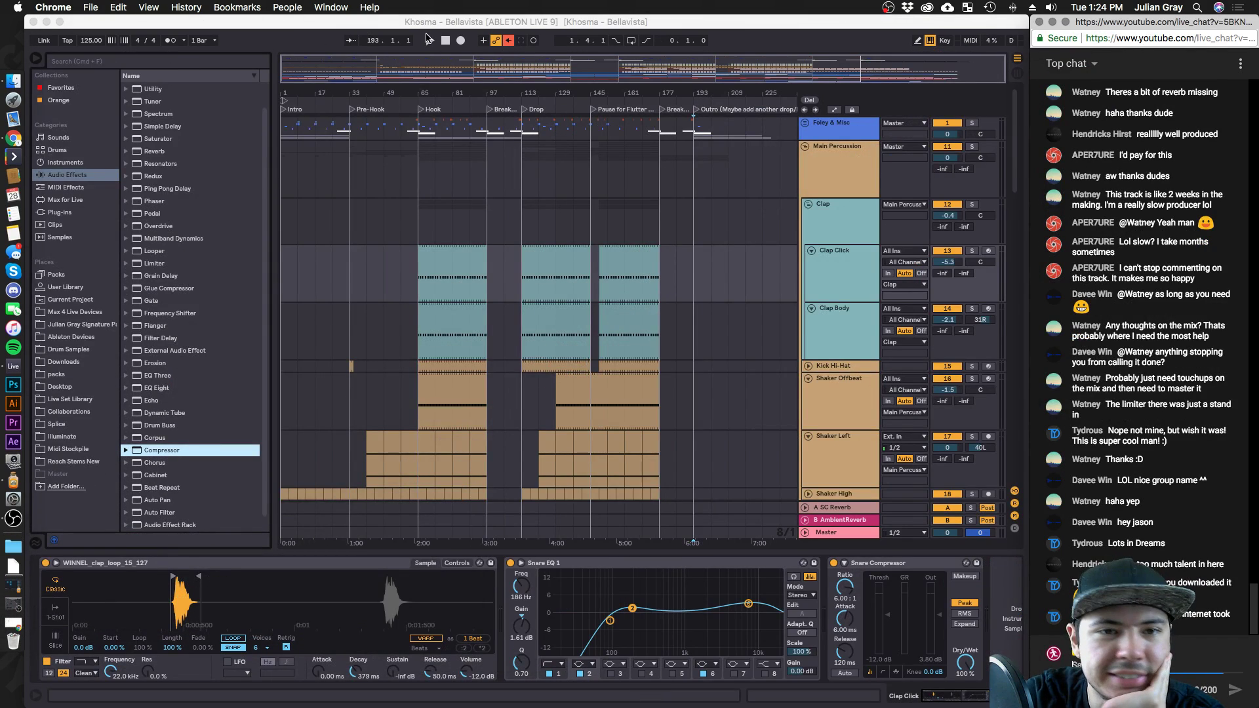
Switch to Ableton Live and play the Khosma - Bellavista arrangement from the beginning.
click(428, 33)
click(430, 41)
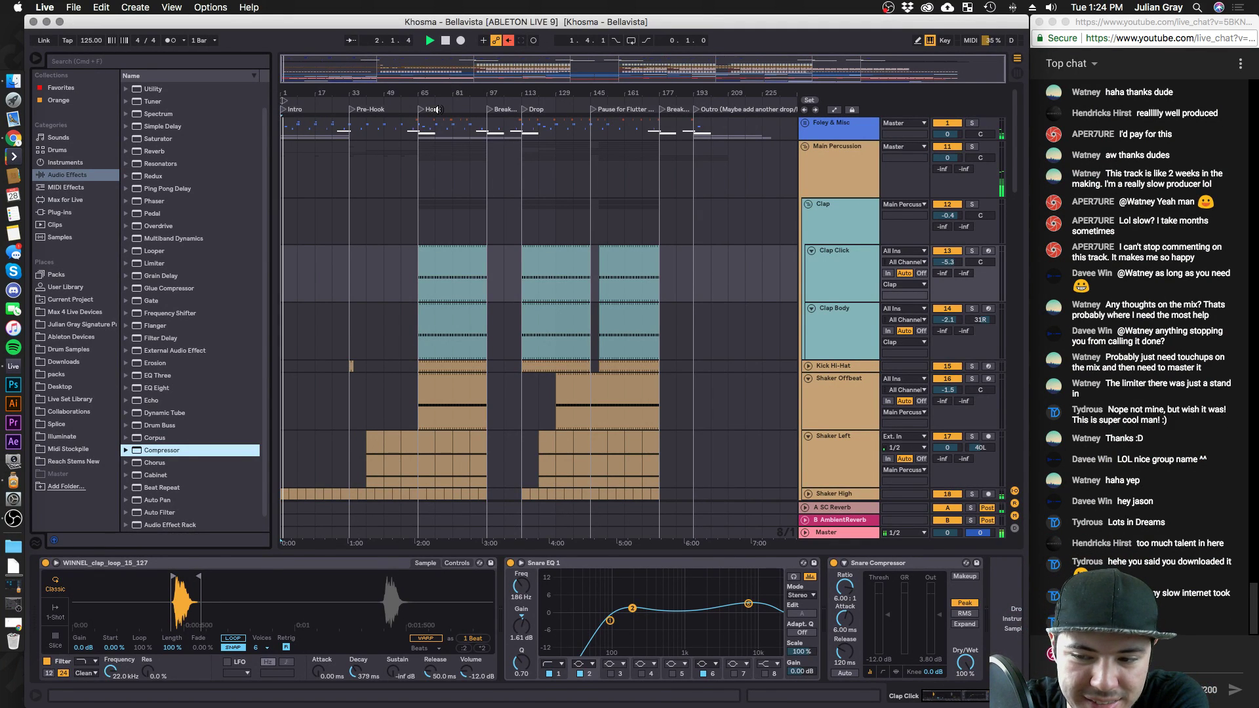
Check the Lost in dreams download's progress in the Chrome window at intervals, minimizing the window after each look.
click(20, 139)
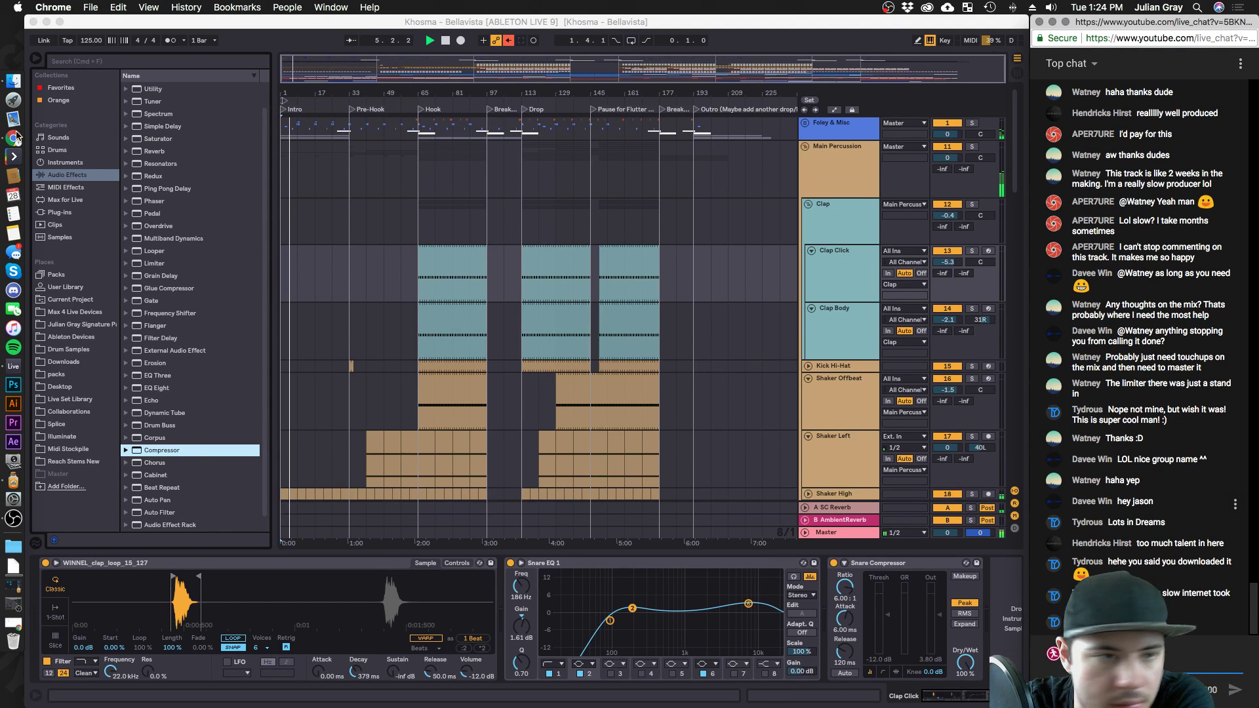
click(5, 624)
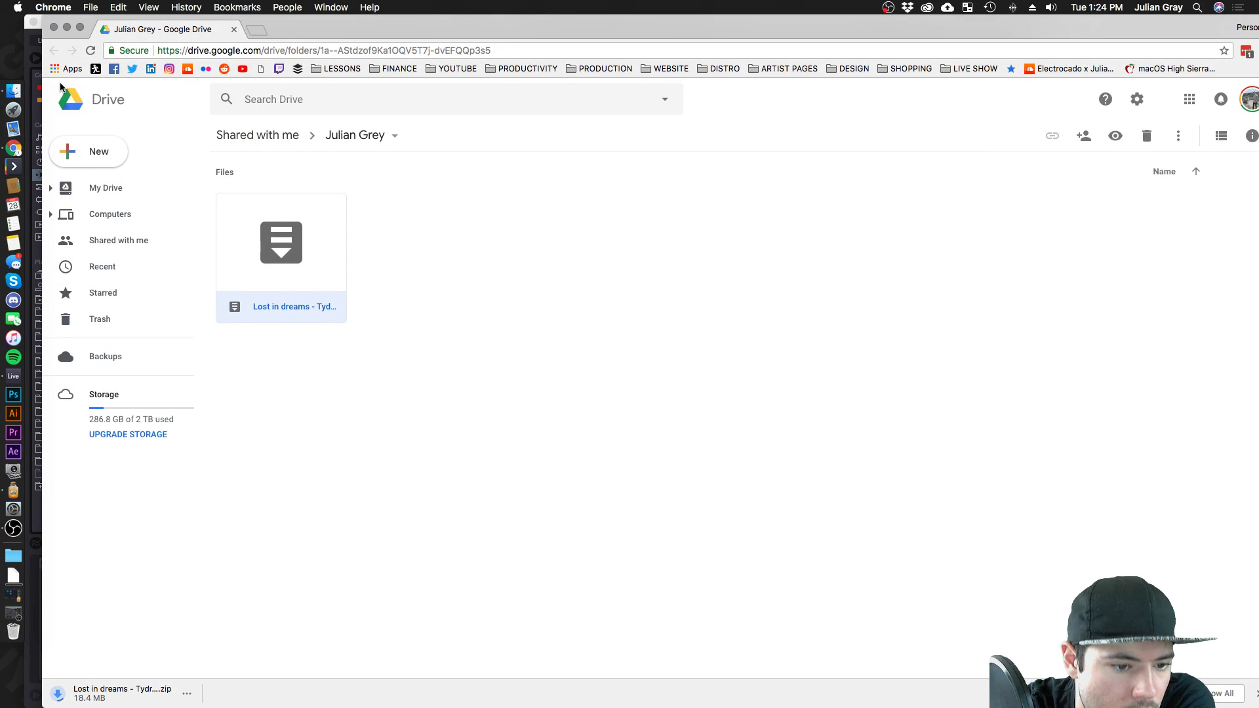
click(67, 29)
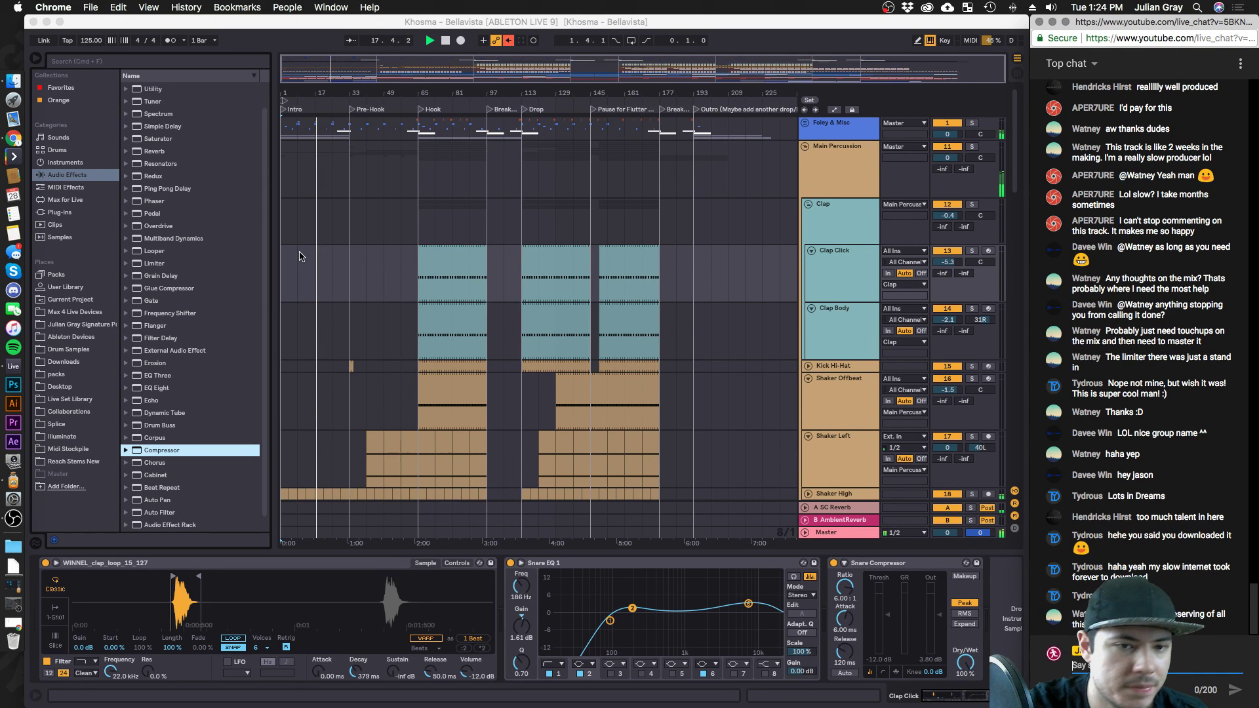
click(9, 618)
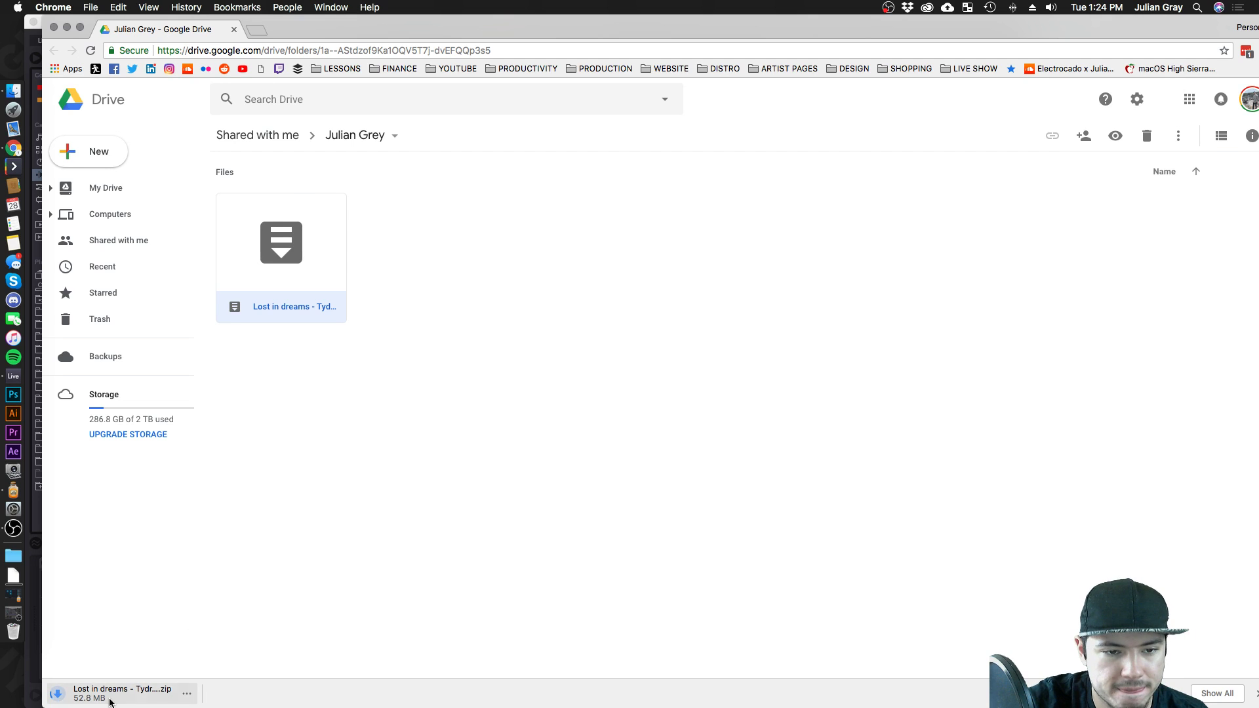
click(67, 27)
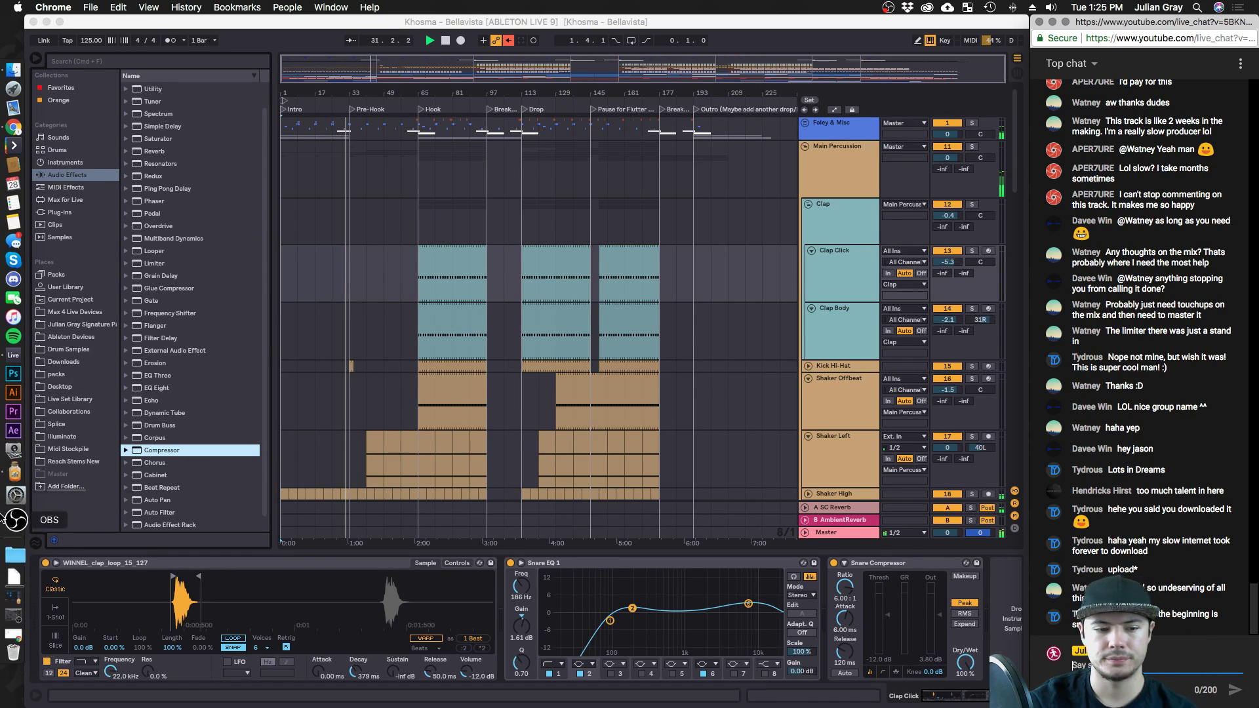
click(13, 624)
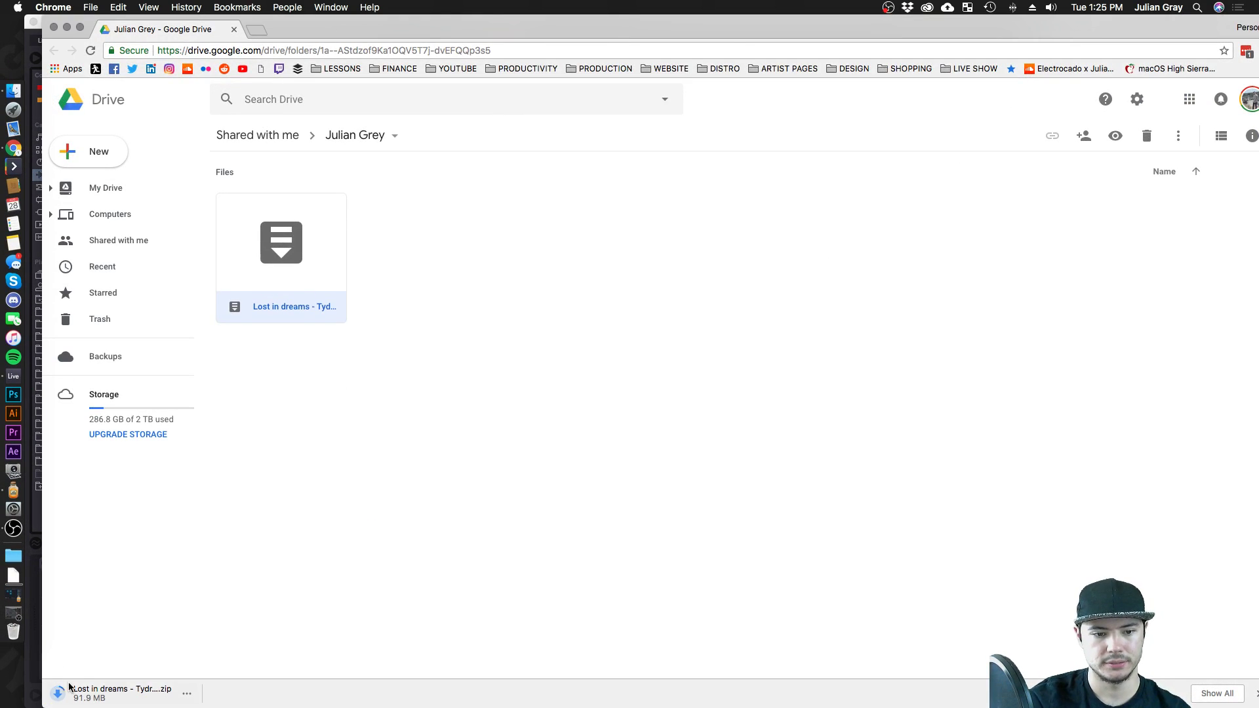
click(68, 28)
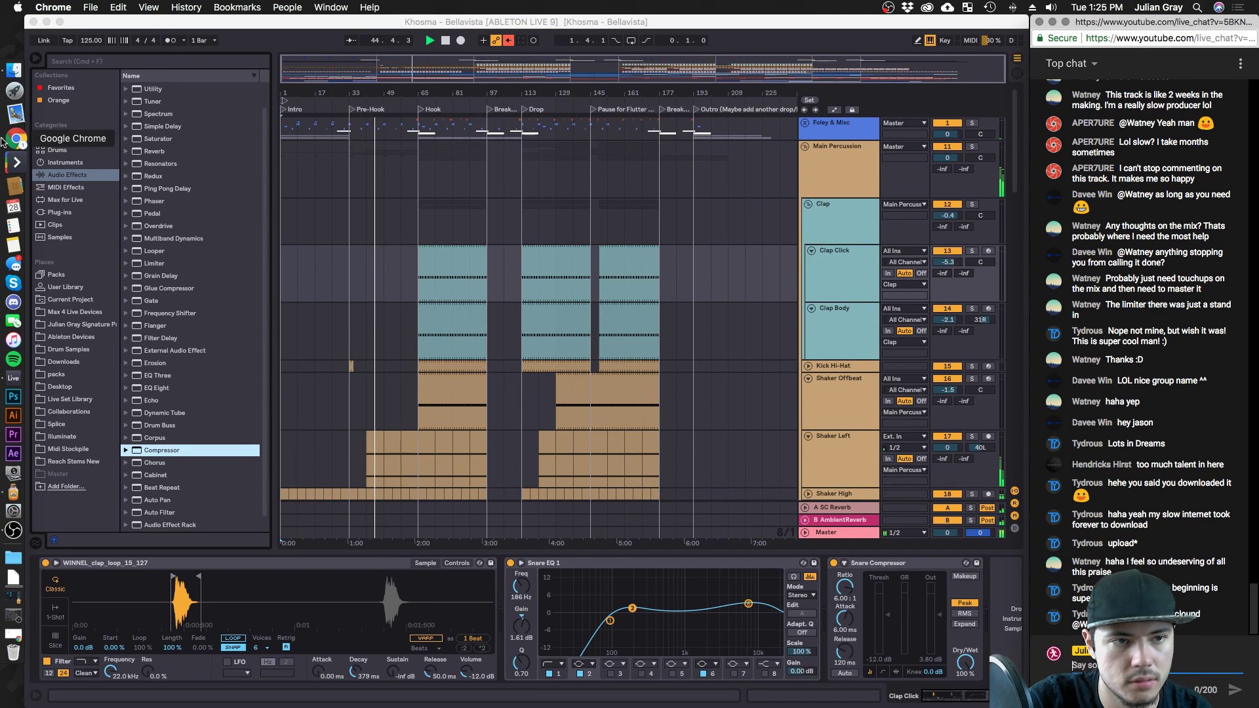
click(6, 634)
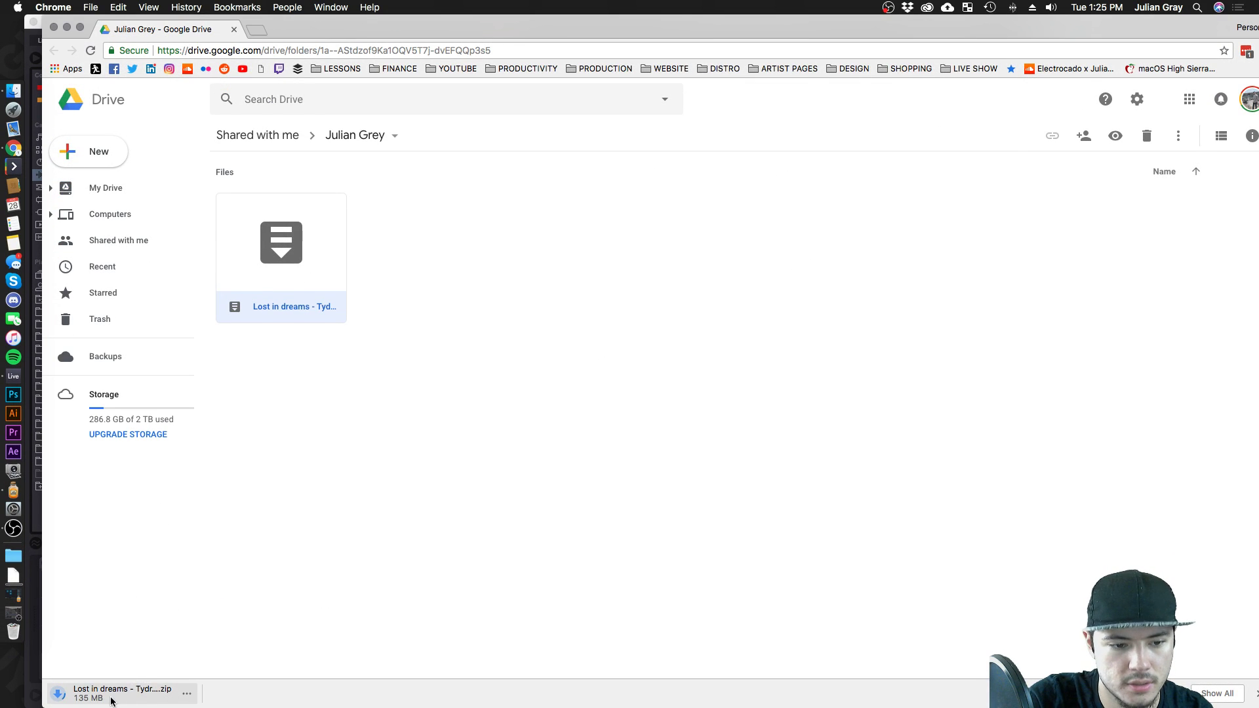
click(67, 27)
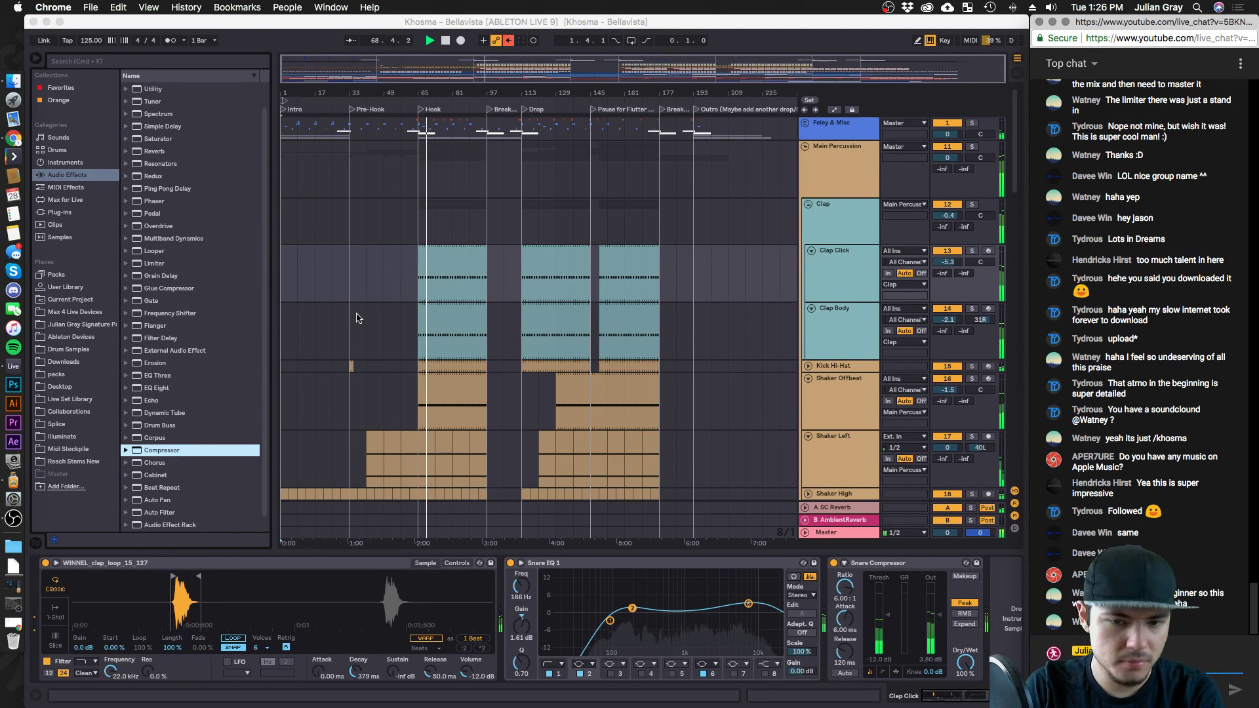
Fold the Kick, Bass, Pads, Bells and Whistles, Flutter, and Main Percussion tracks in the Ableton Live arrangement.
scroll(375, 312, down, 10)
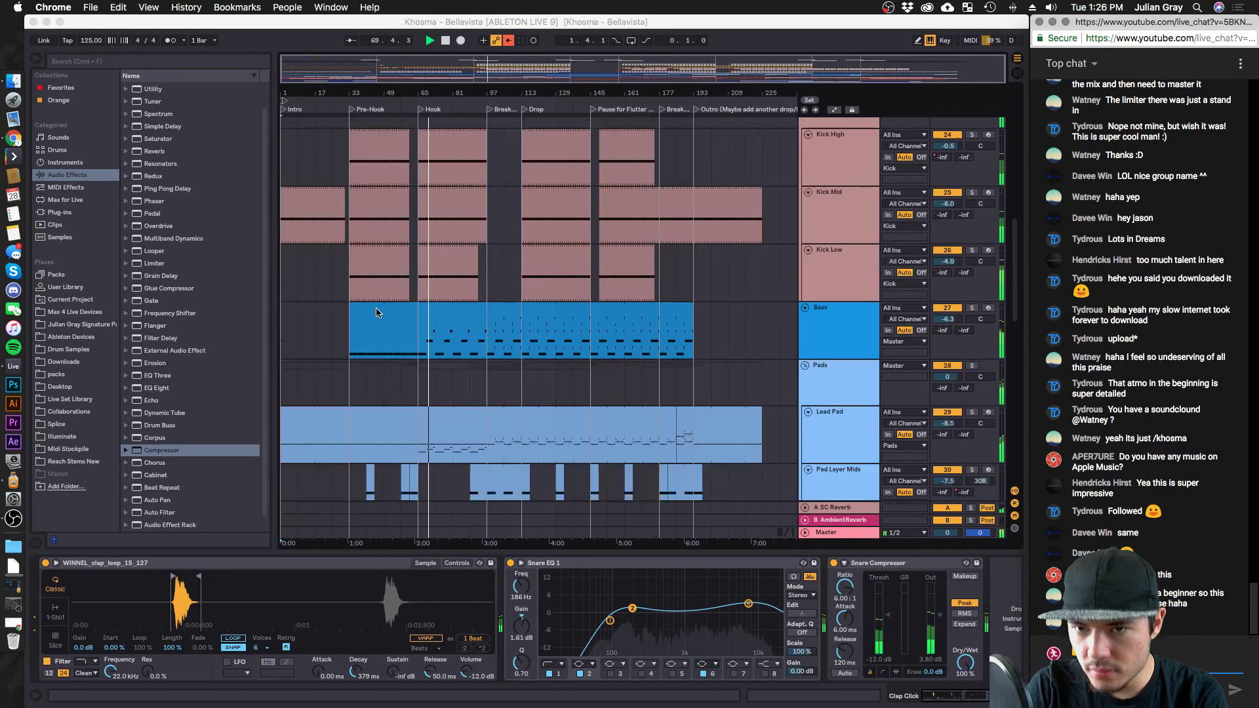
scroll(376, 312, up, 5)
click(805, 337)
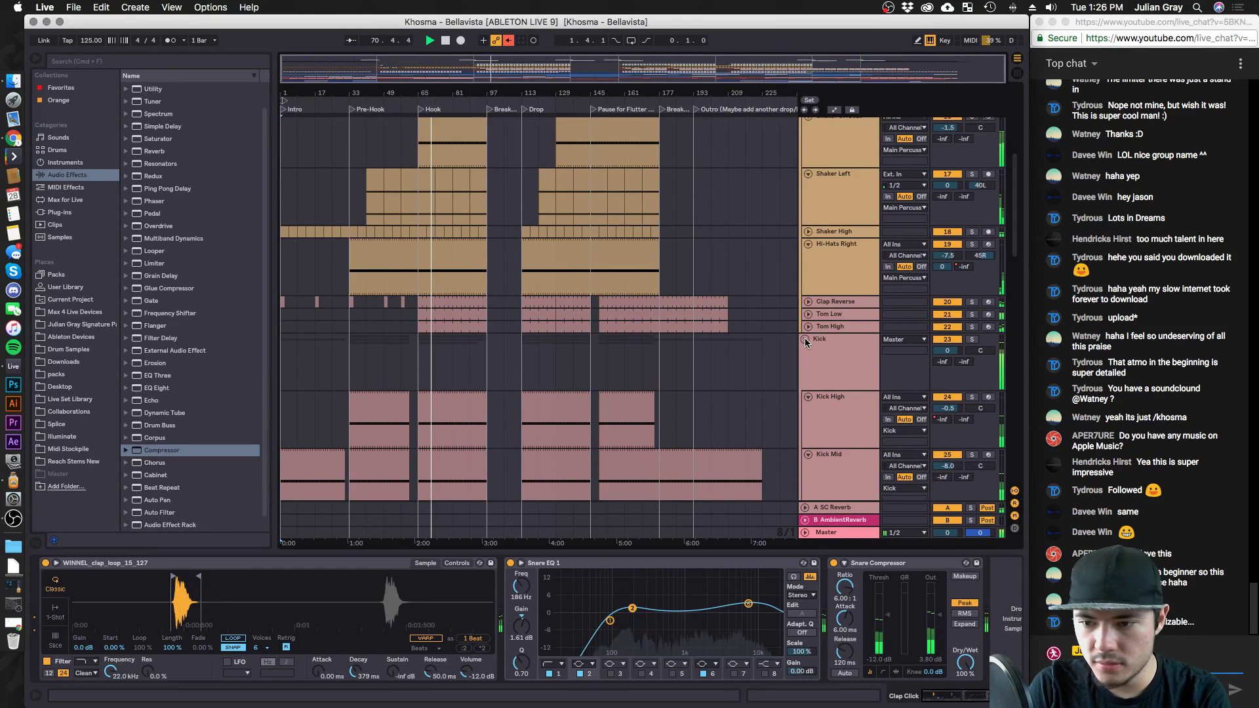
click(805, 338)
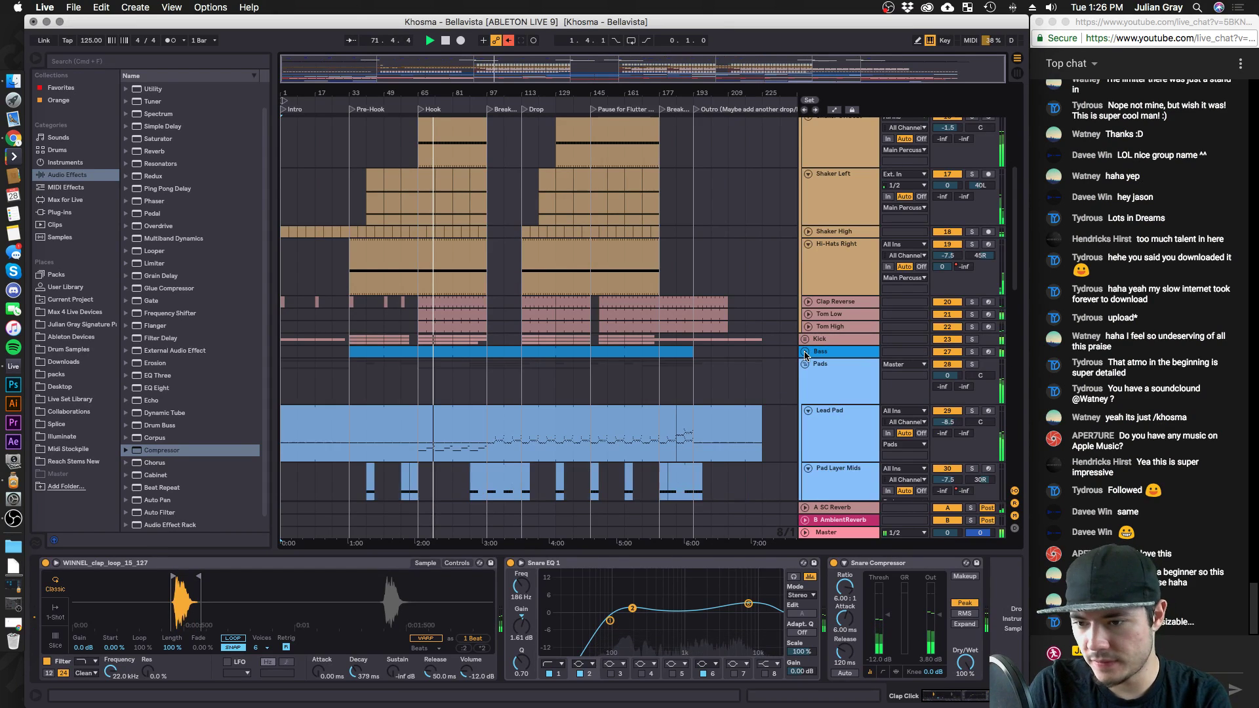
click(806, 364)
click(805, 376)
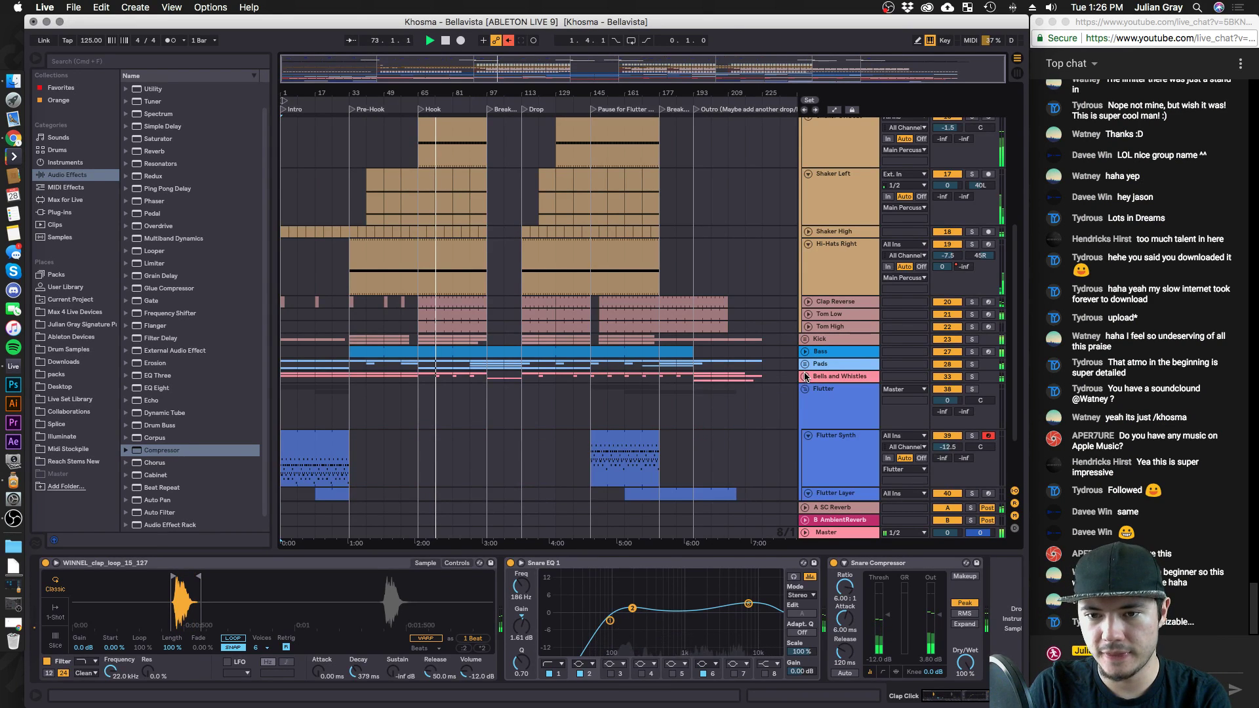
click(804, 389)
scroll(795, 175, up, 10)
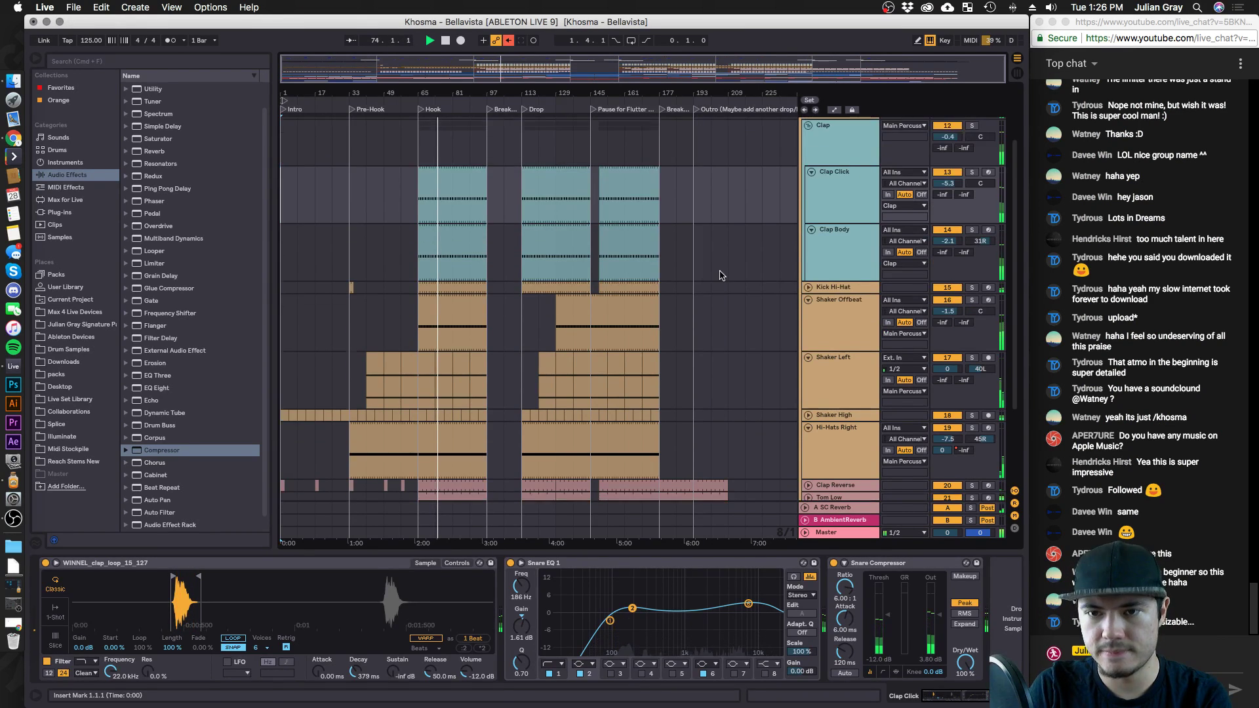
click(805, 146)
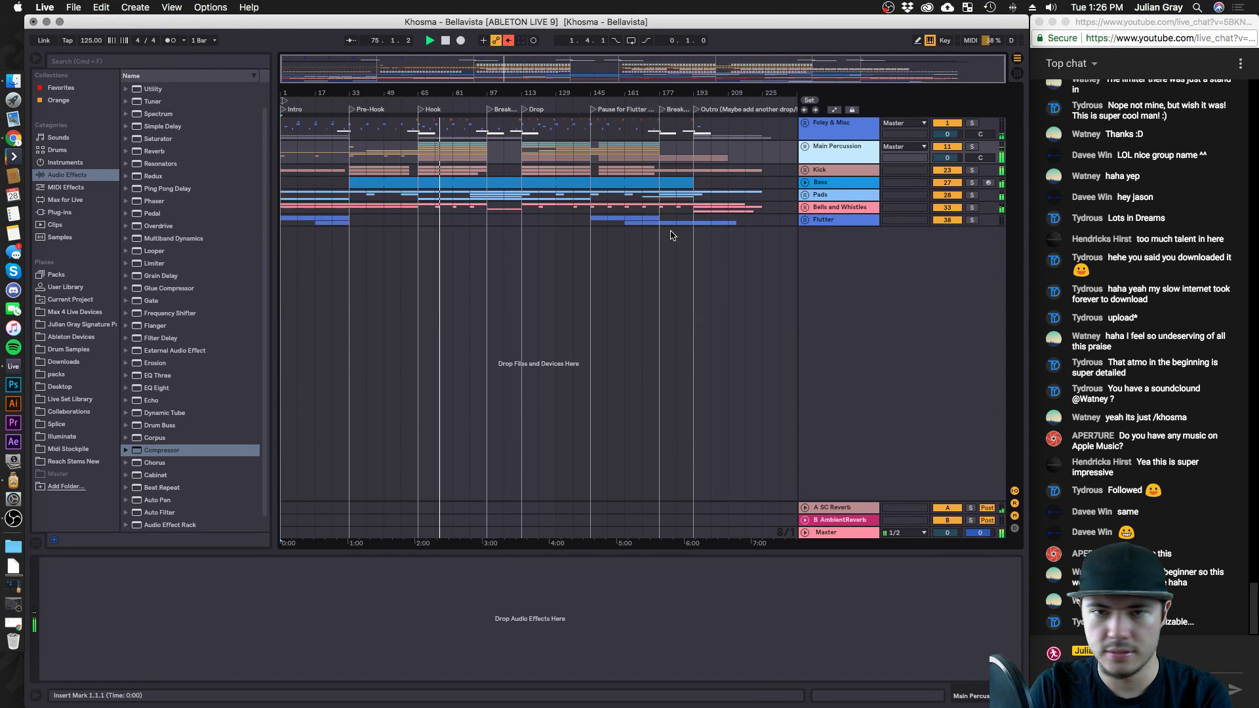
View the file details of Lost in dreams - Tydrous Project.zip in Google Drive for its size, and close the Drive tab.
click(13, 133)
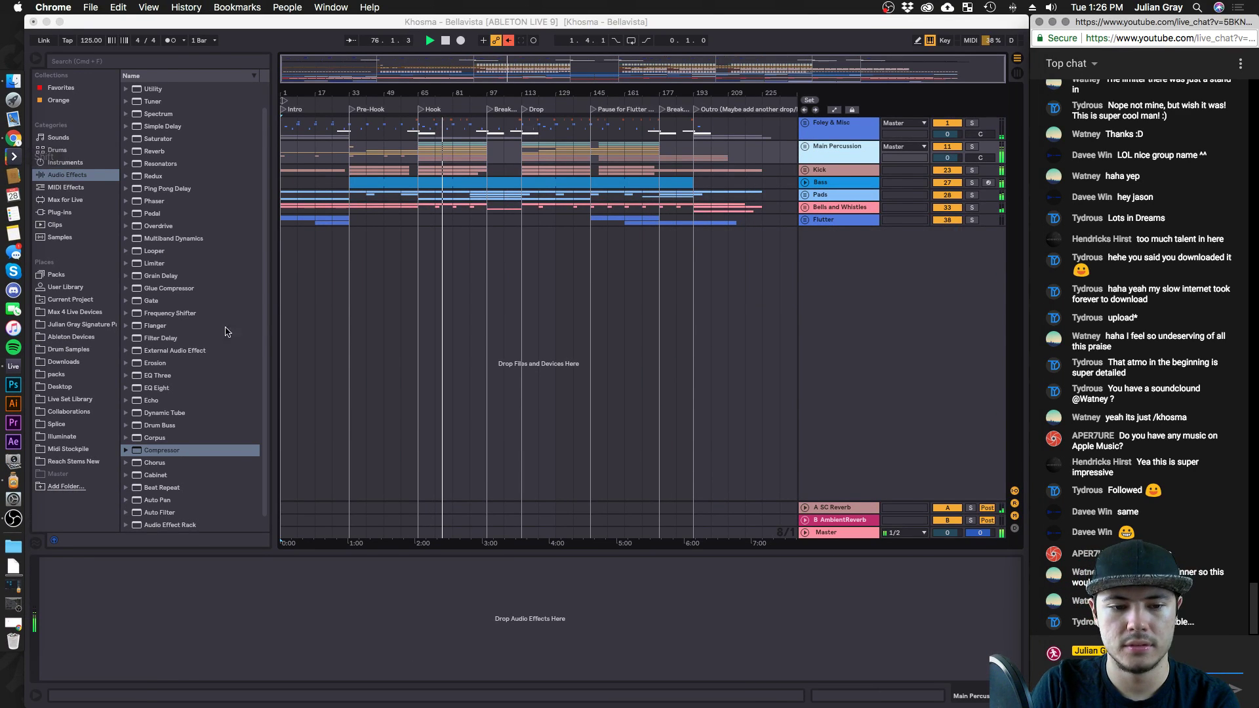
click(14, 622)
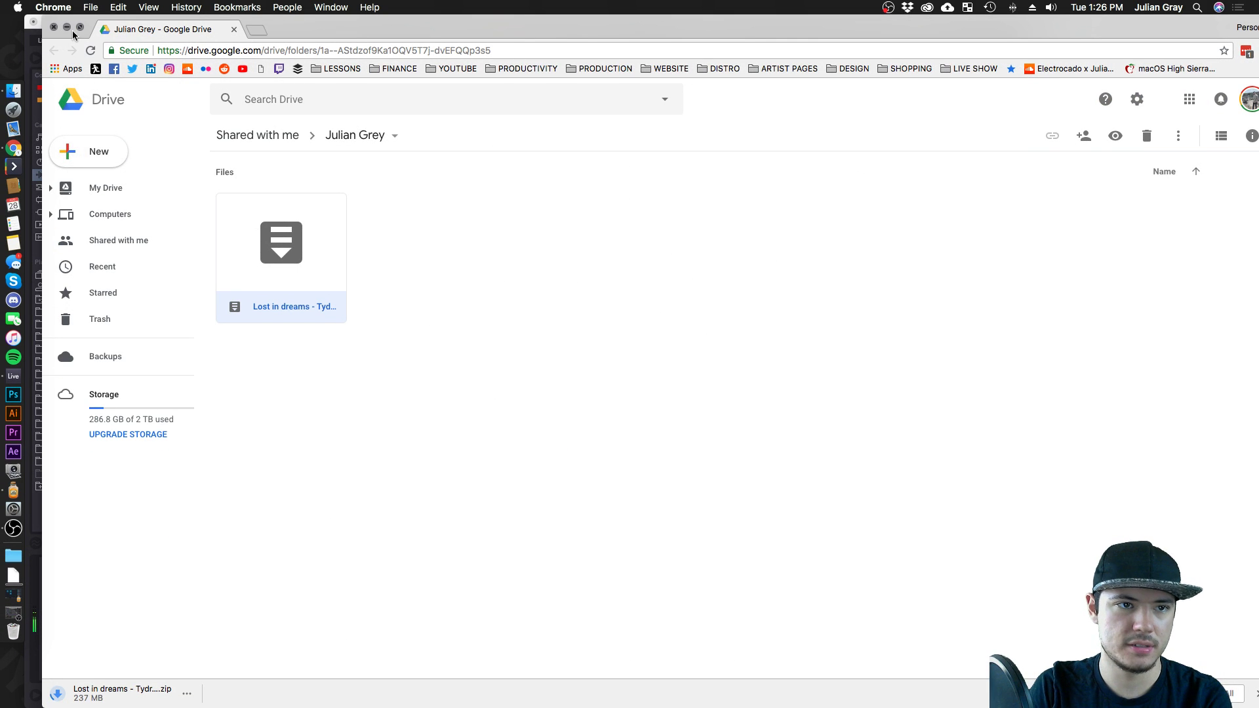
right_click(250, 218)
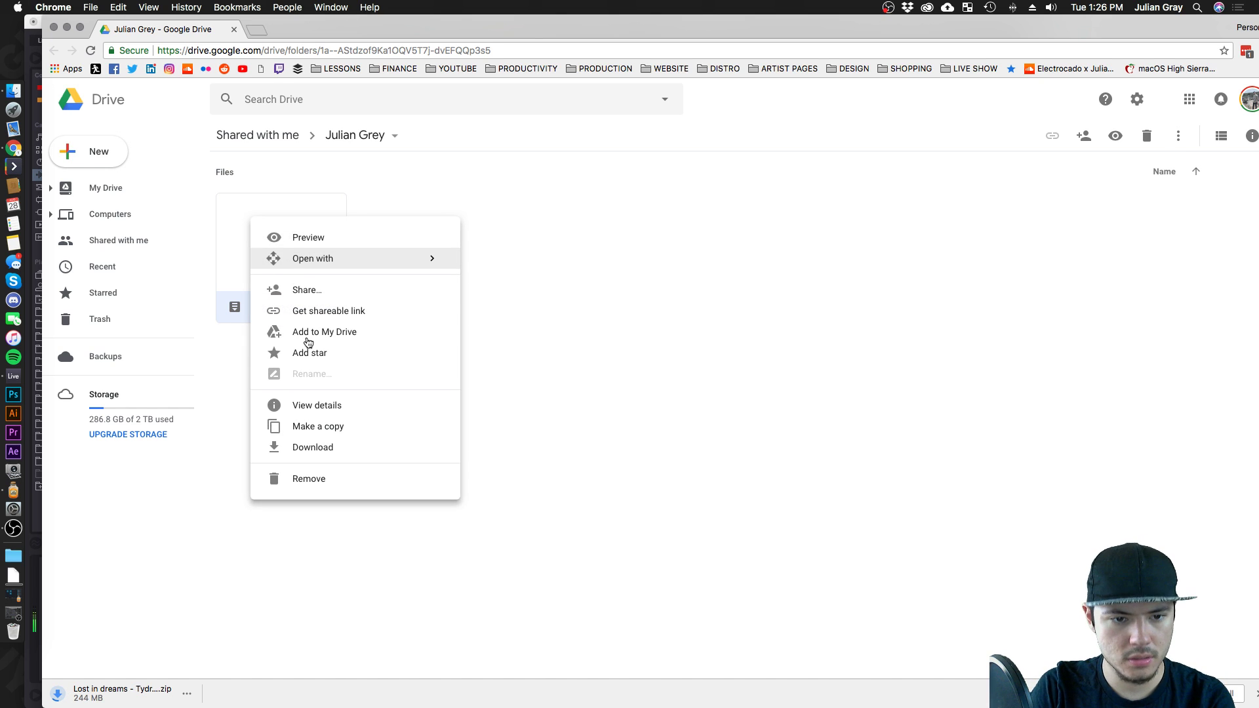
click(313, 406)
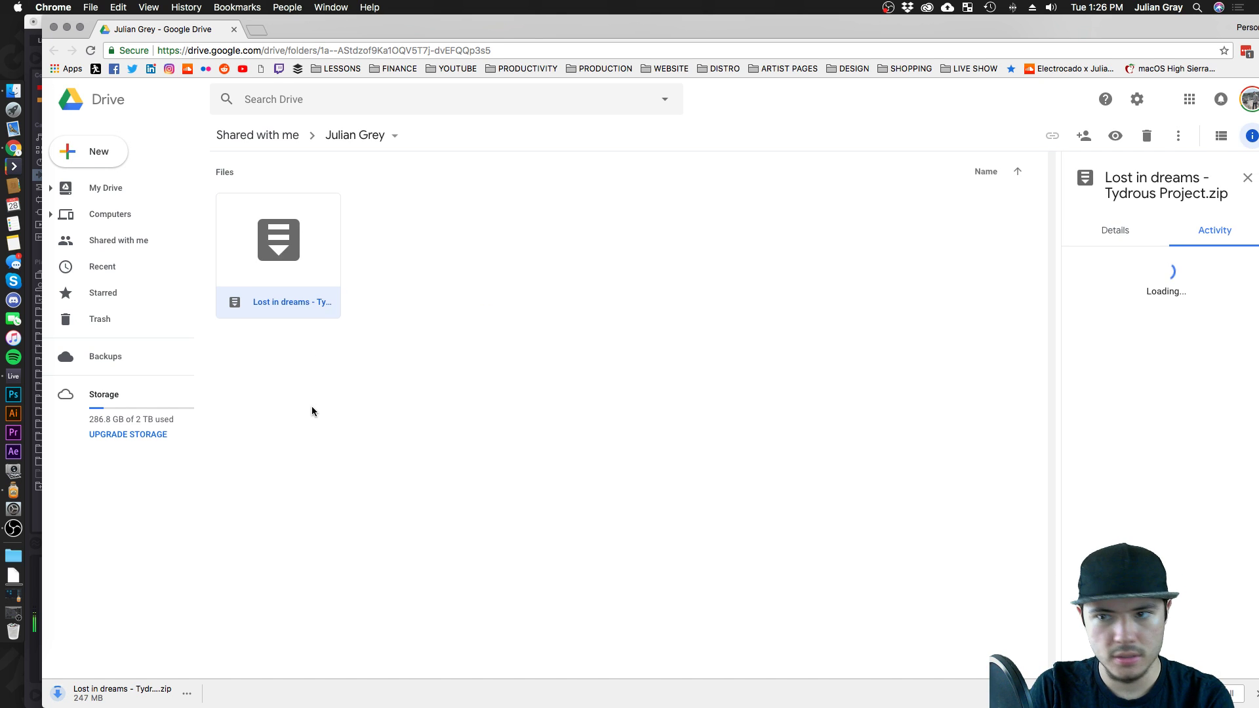
click(1114, 238)
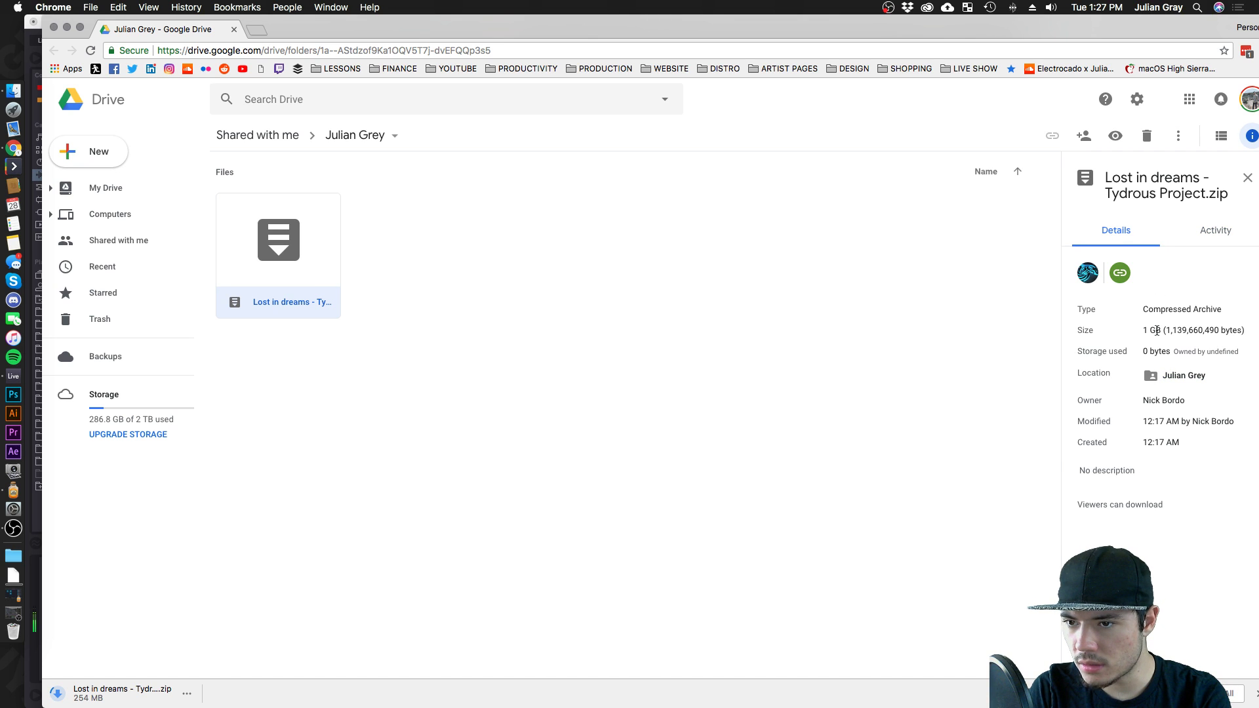
click(767, 334)
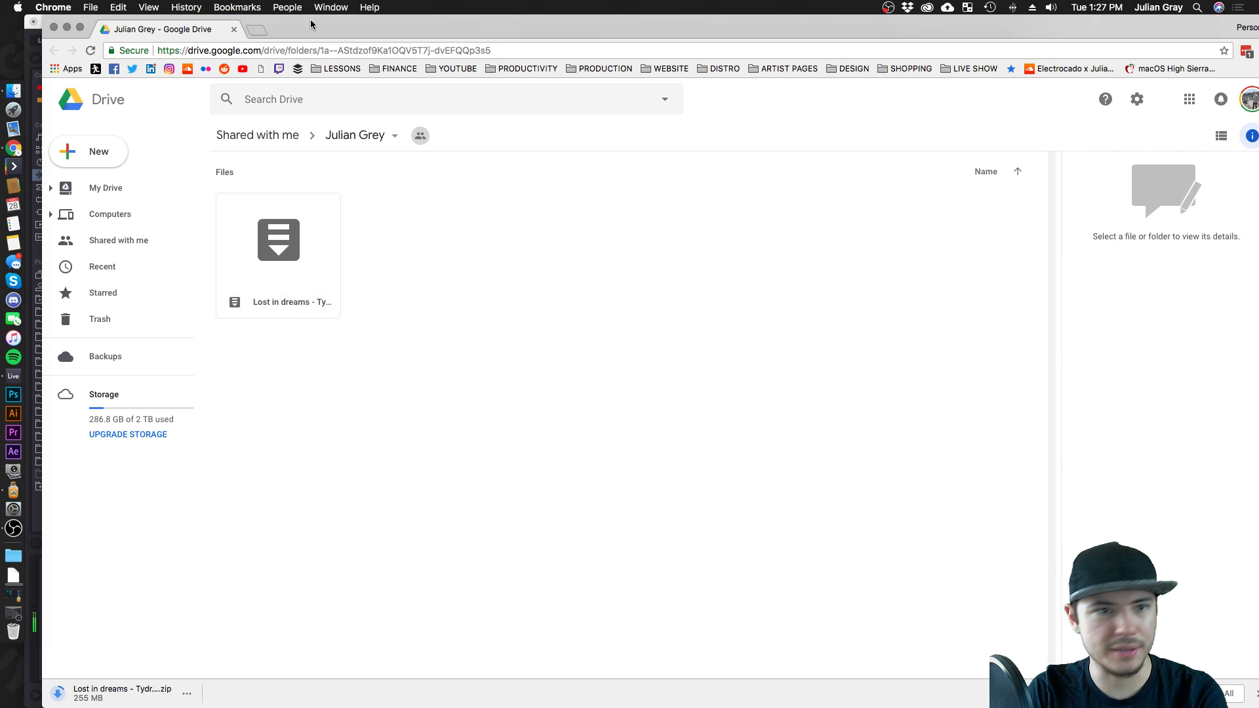
click(235, 30)
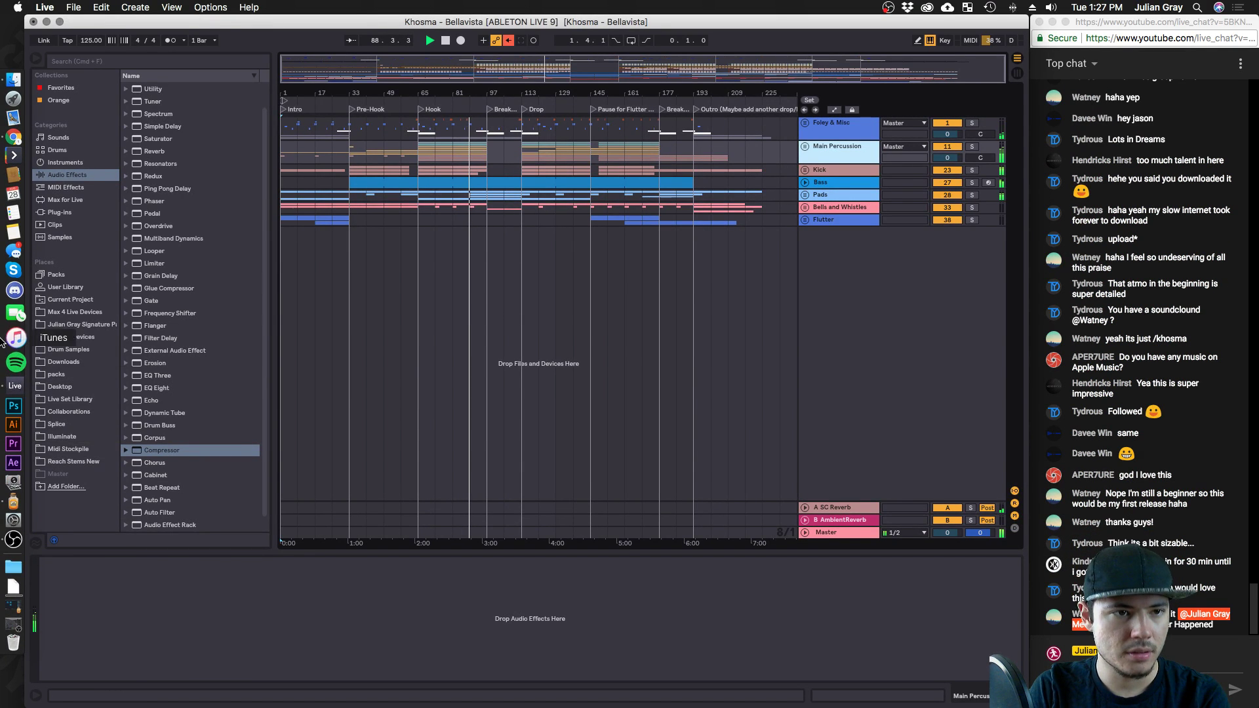
Open a new Chrome window.
click(21, 153)
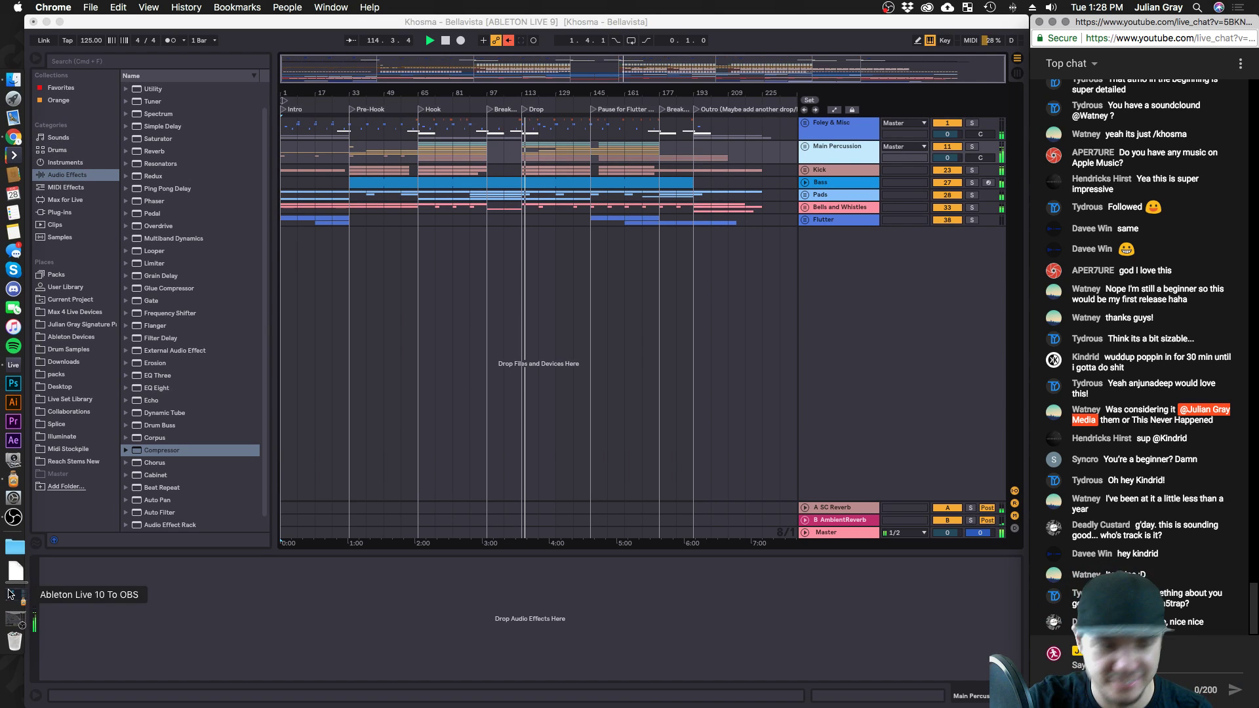
right_click(14, 138)
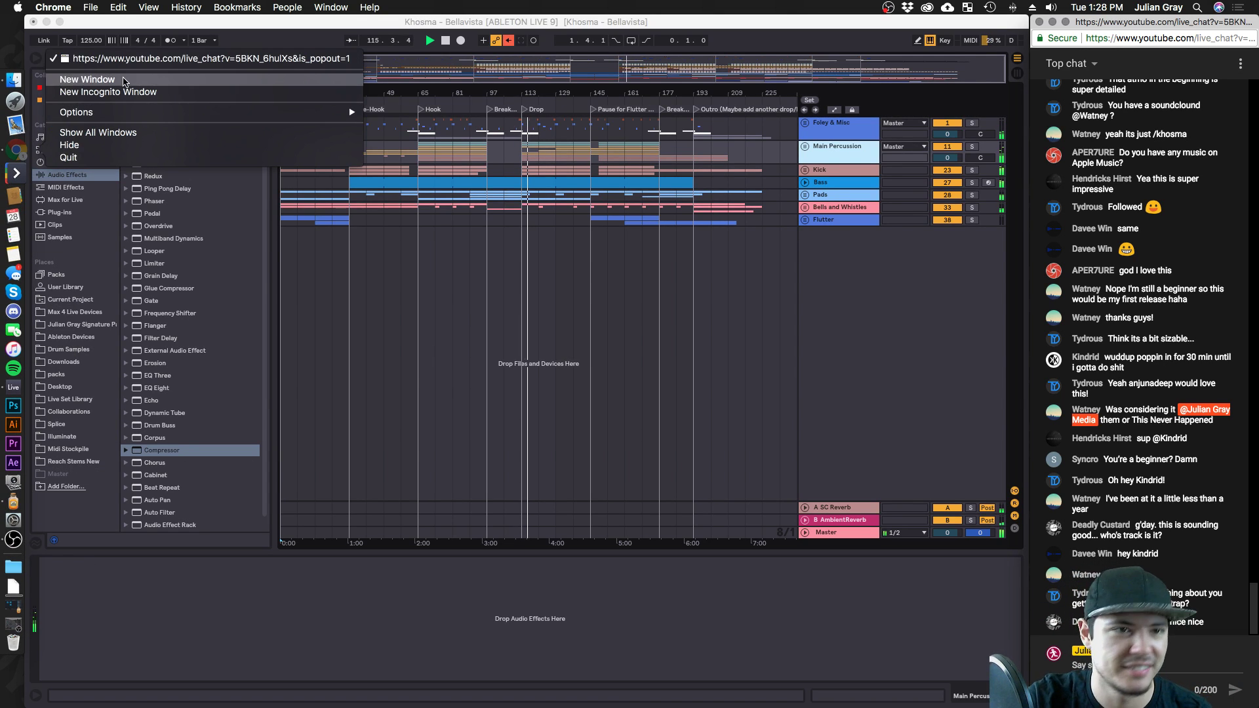
click(124, 80)
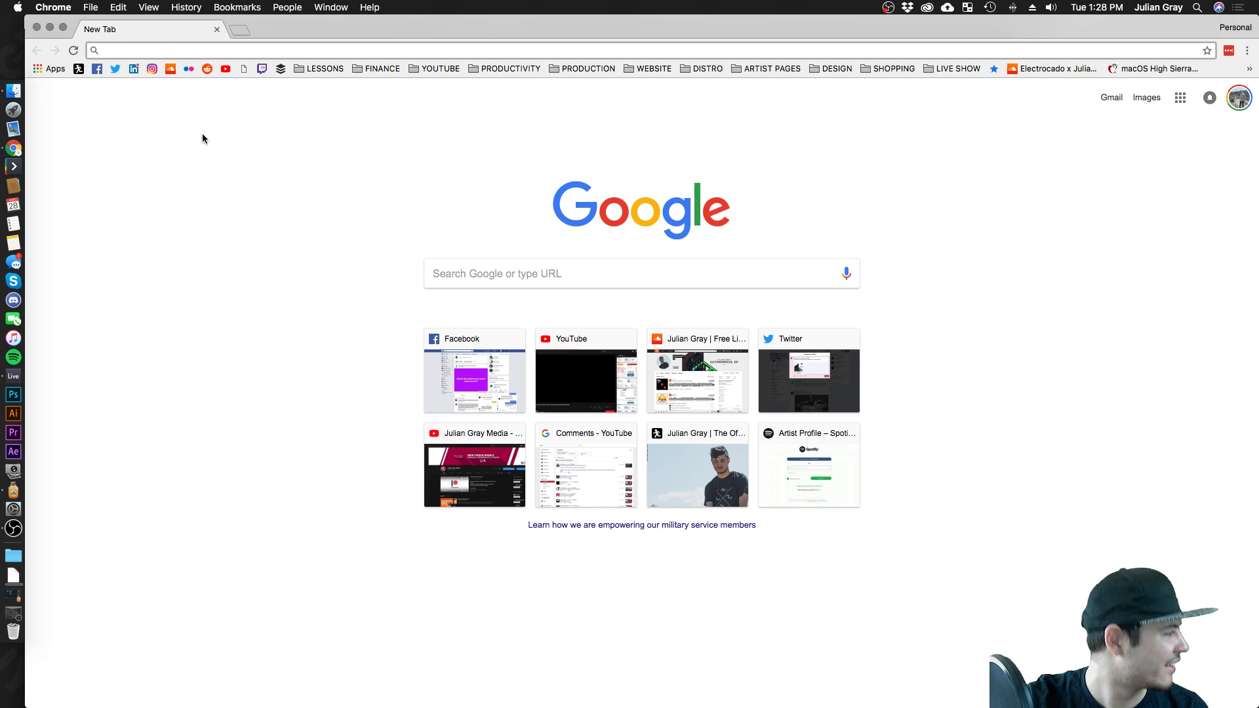
click(1247, 50)
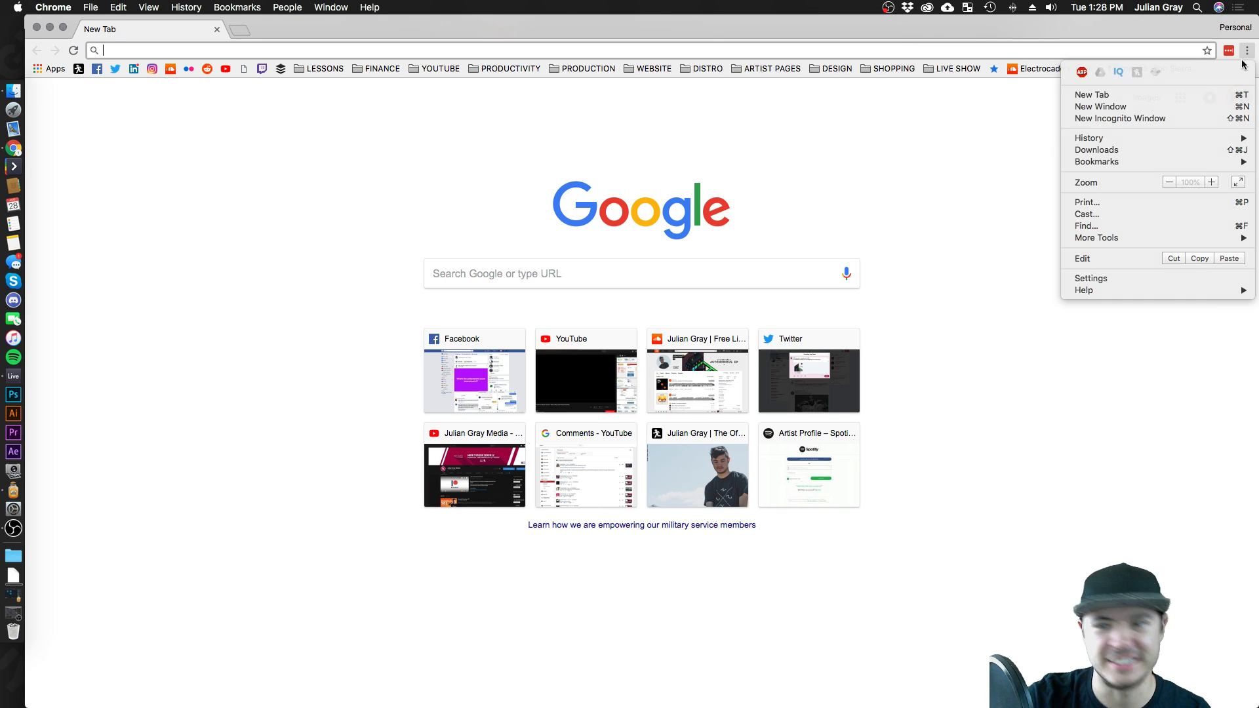
click(1247, 50)
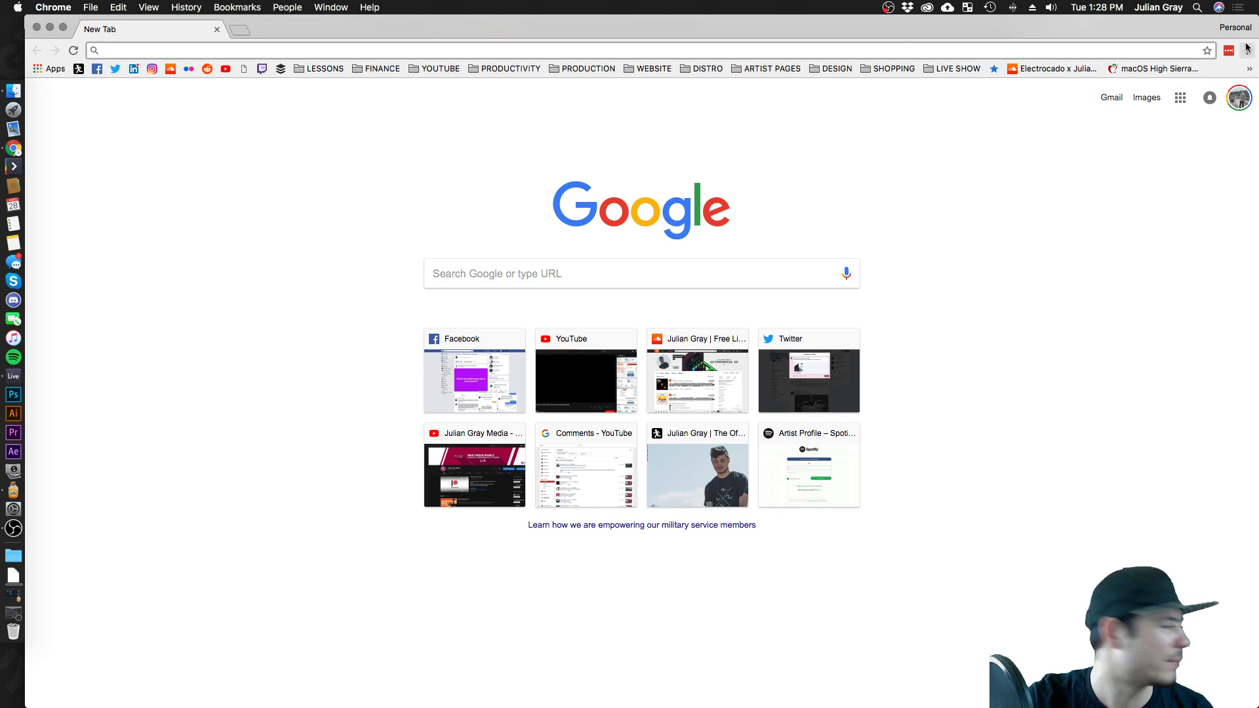
click(1247, 50)
click(1247, 51)
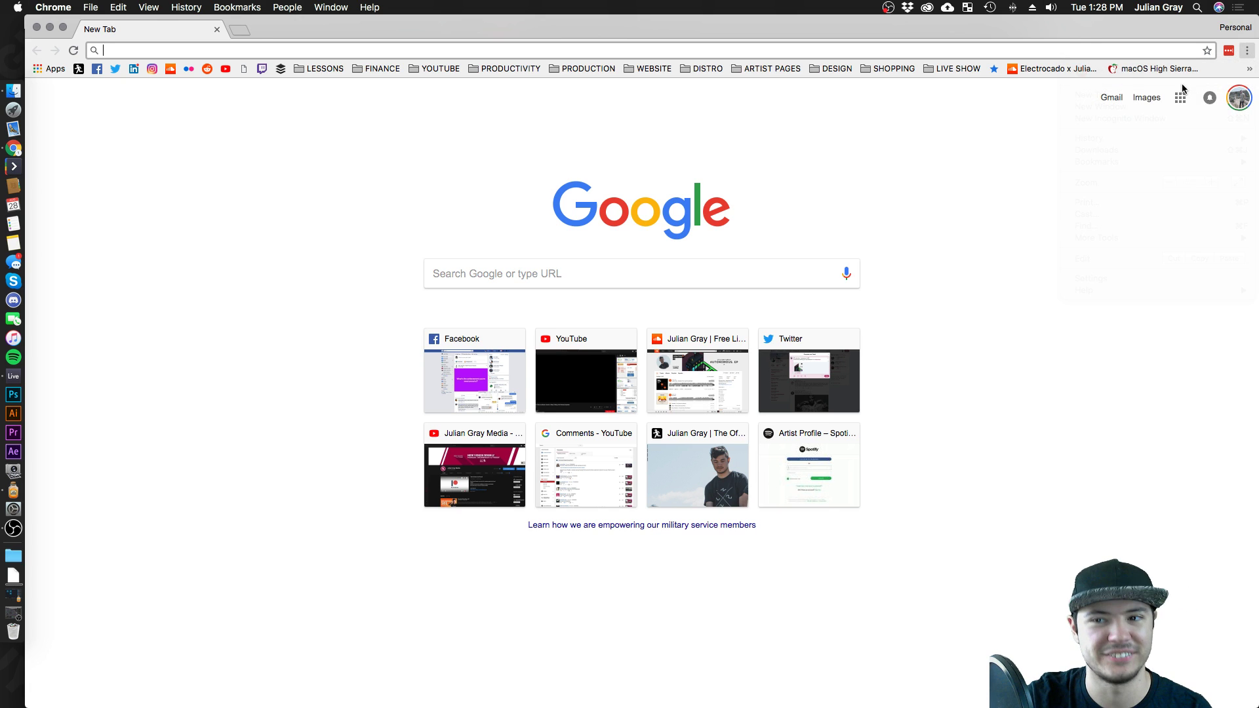
click(1245, 51)
click(1245, 51)
click(1245, 52)
click(1245, 52)
click(1245, 51)
click(1245, 51)
click(1246, 53)
click(1247, 54)
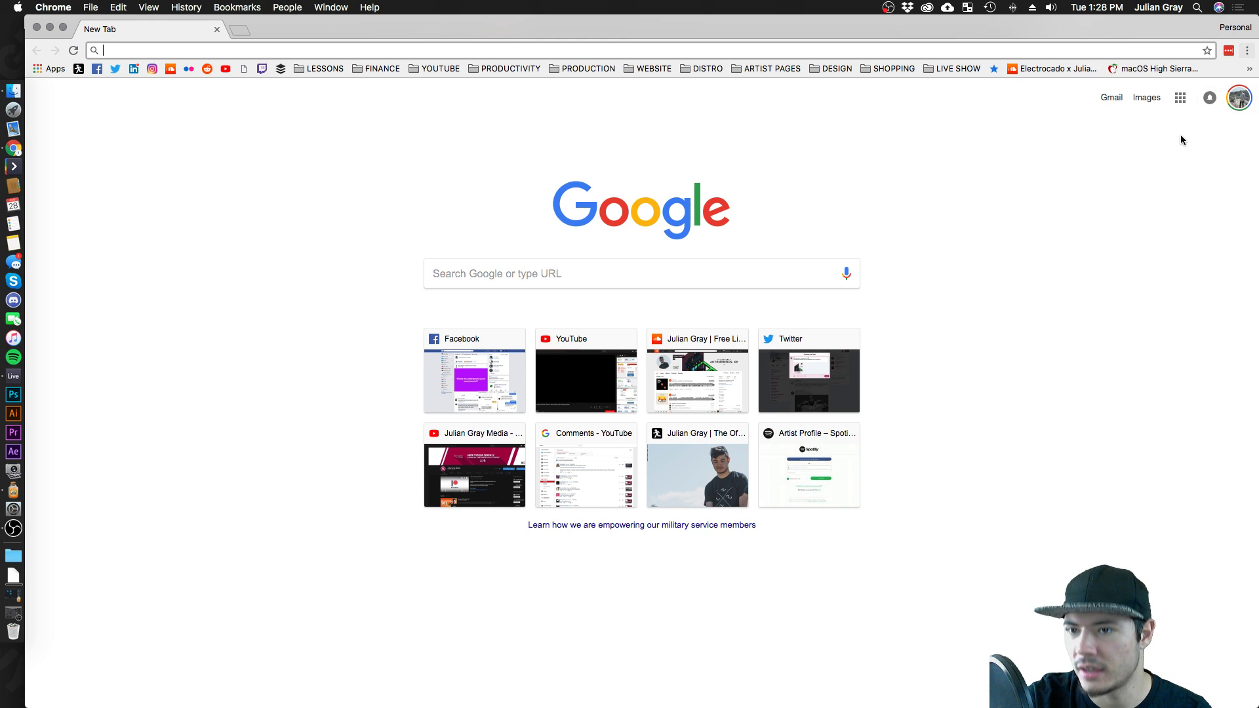
Check the Lost in dreams download's progress on Chrome's Downloads page, and minimize the window to return to Ableton Live.
click(1245, 54)
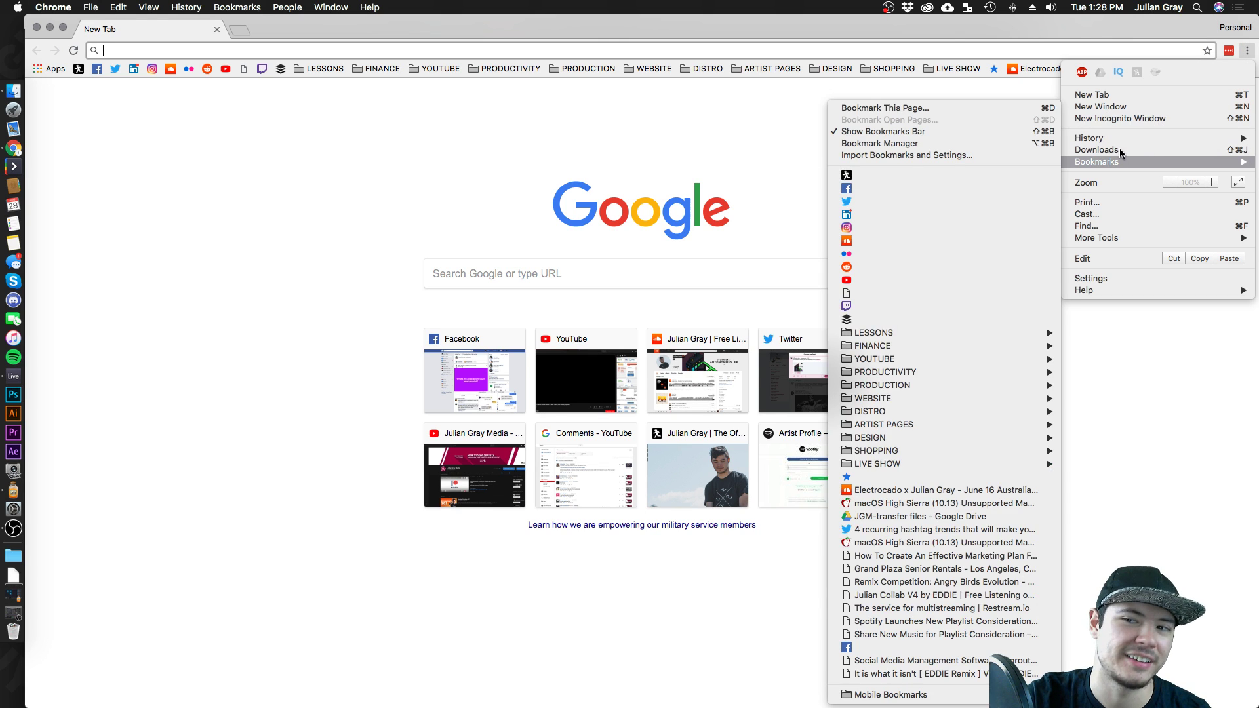
click(1115, 150)
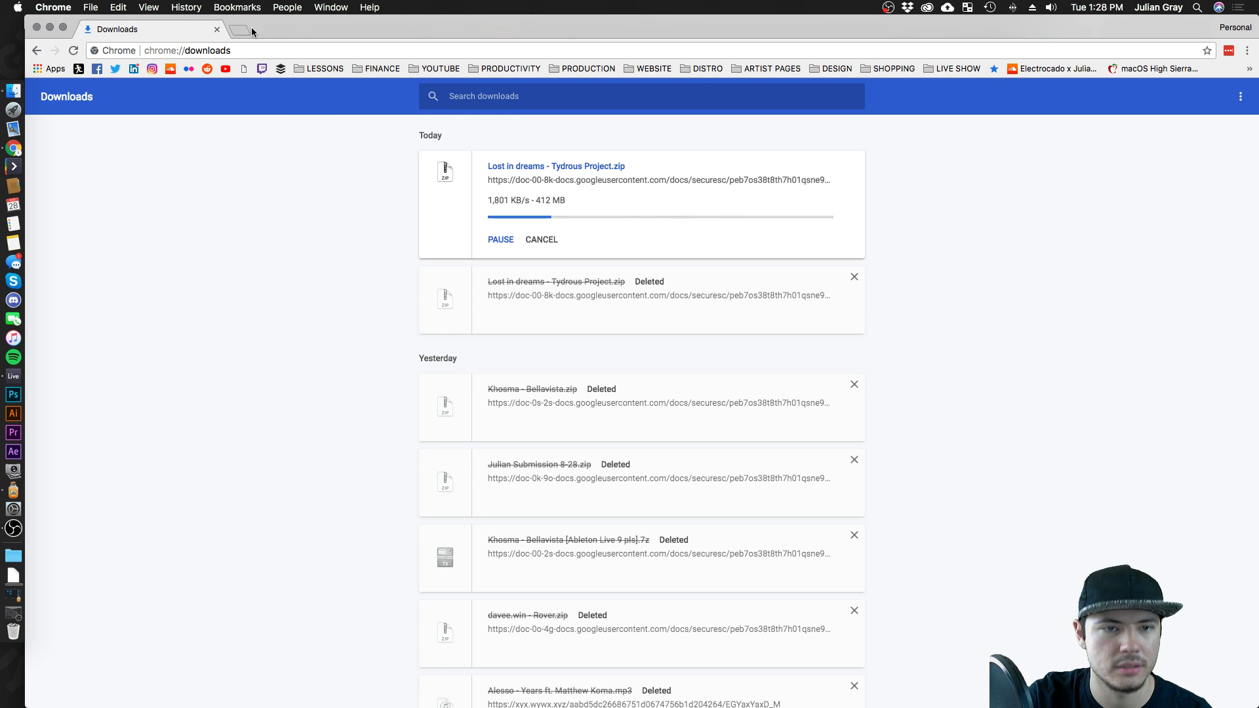
key(super+m)
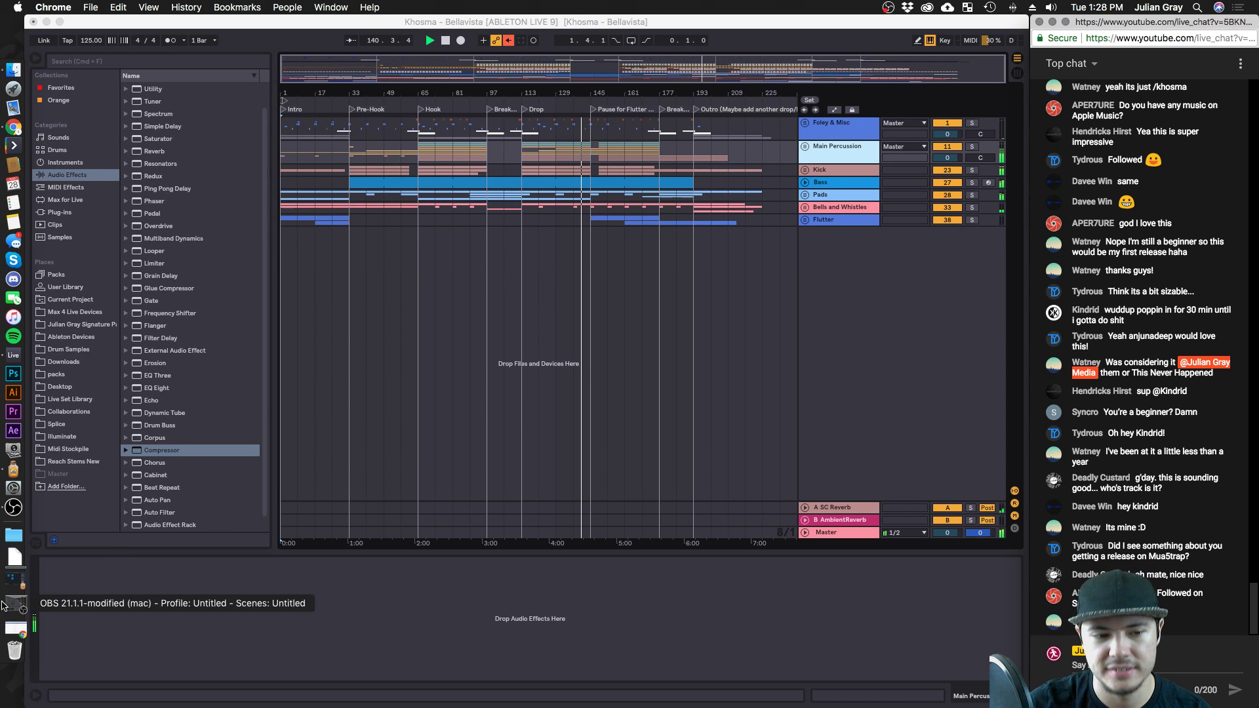
click(14, 628)
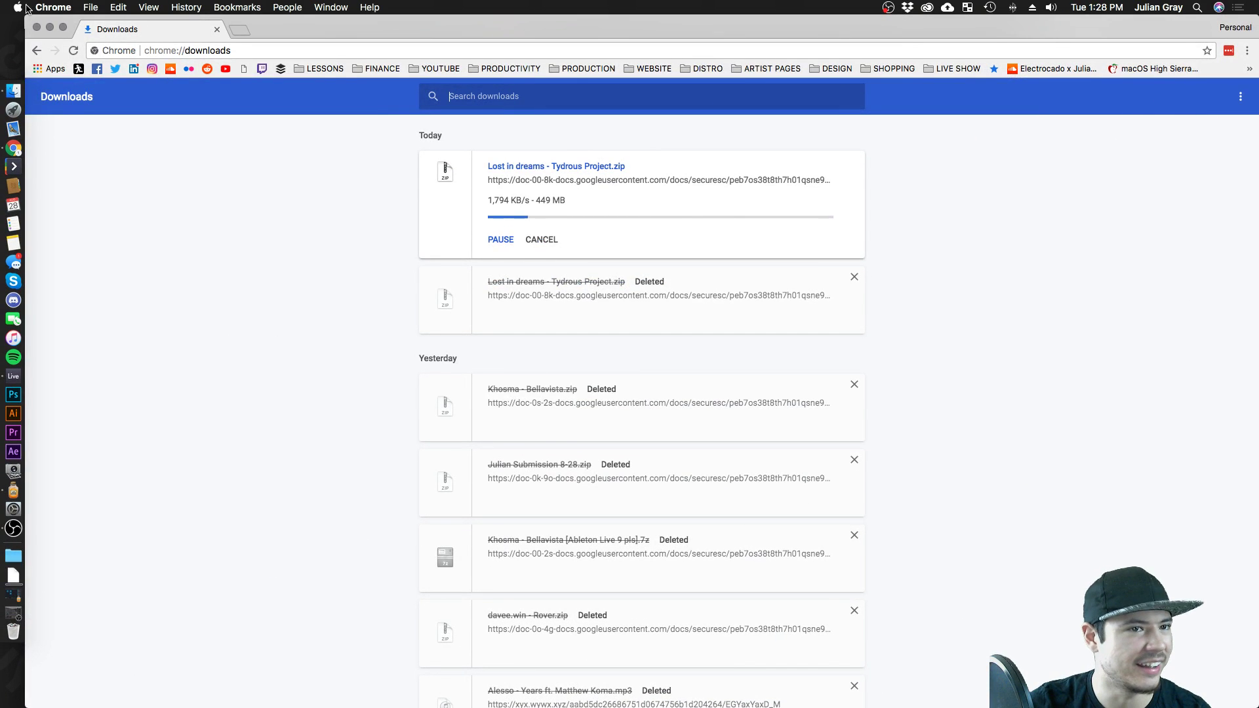
click(49, 29)
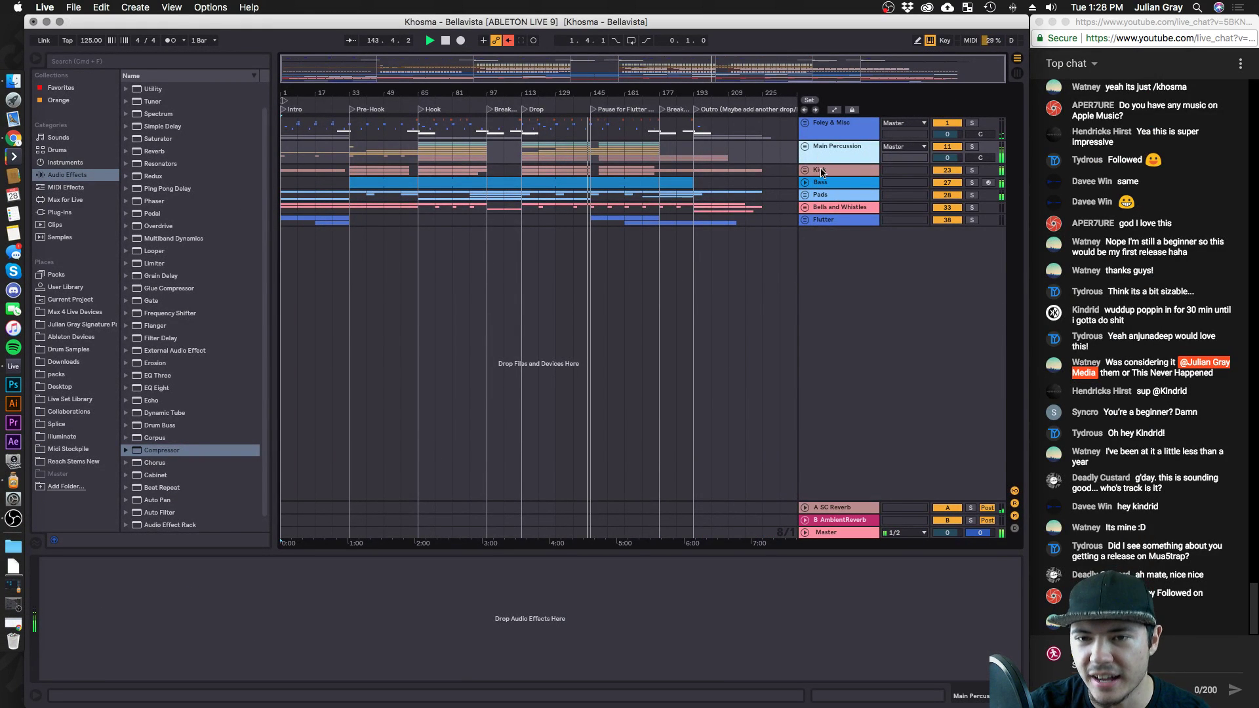
Unfold the Main Percussion group and look through its clap, shaker, hi-hat and tom tracks.
click(805, 146)
scroll(813, 246, down, 5)
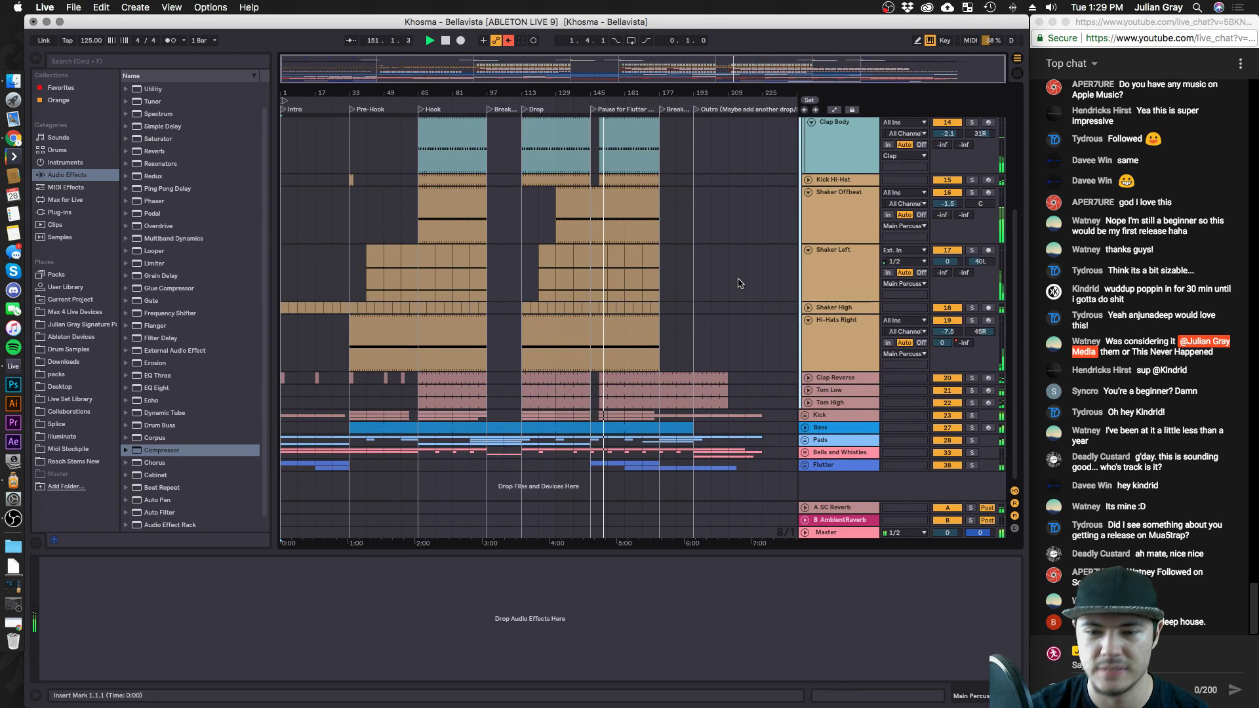
scroll(738, 283, up, 5)
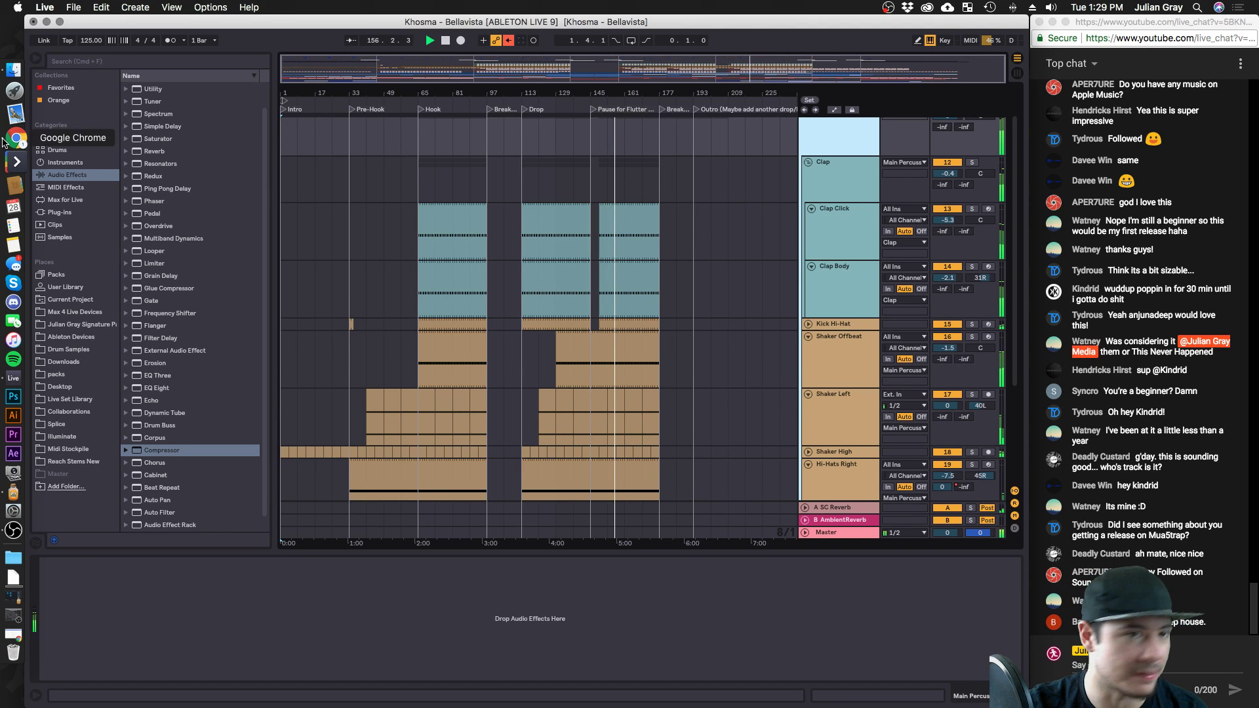
Check the Lost in dreams download's progress twice on Chrome's Downloads page, returning to Ableton Live each time.
click(4, 141)
click(9, 615)
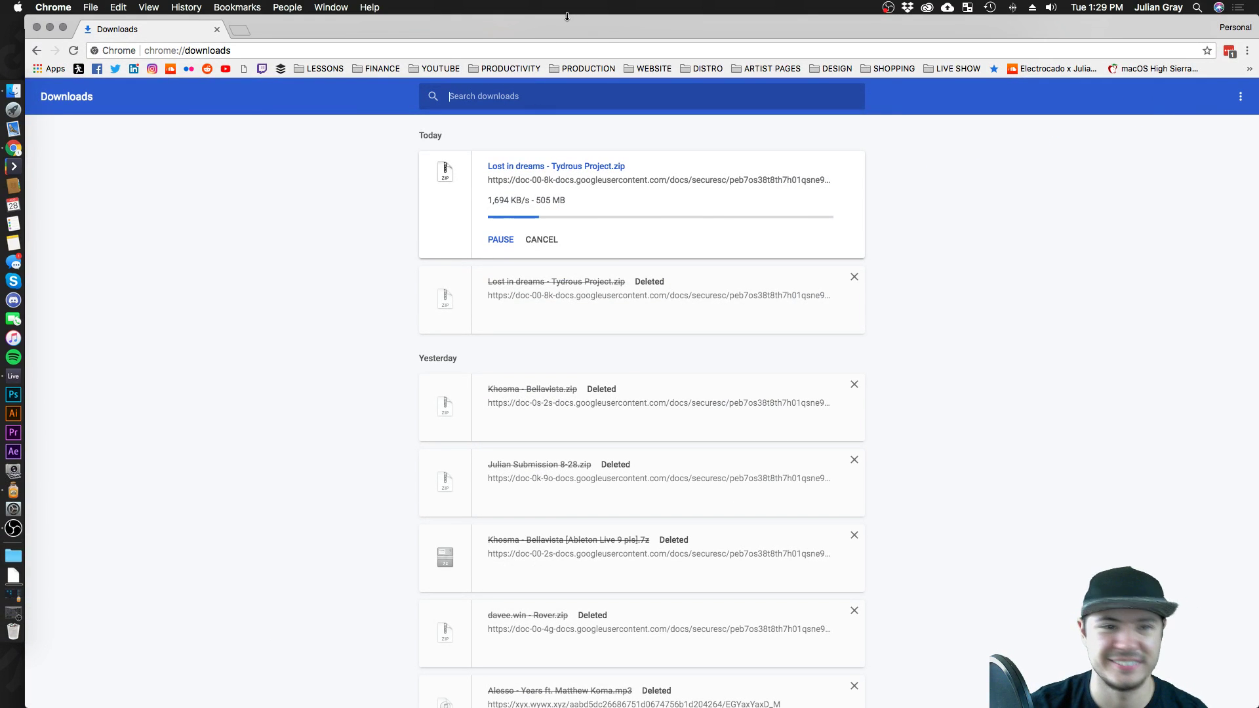
key(super+m)
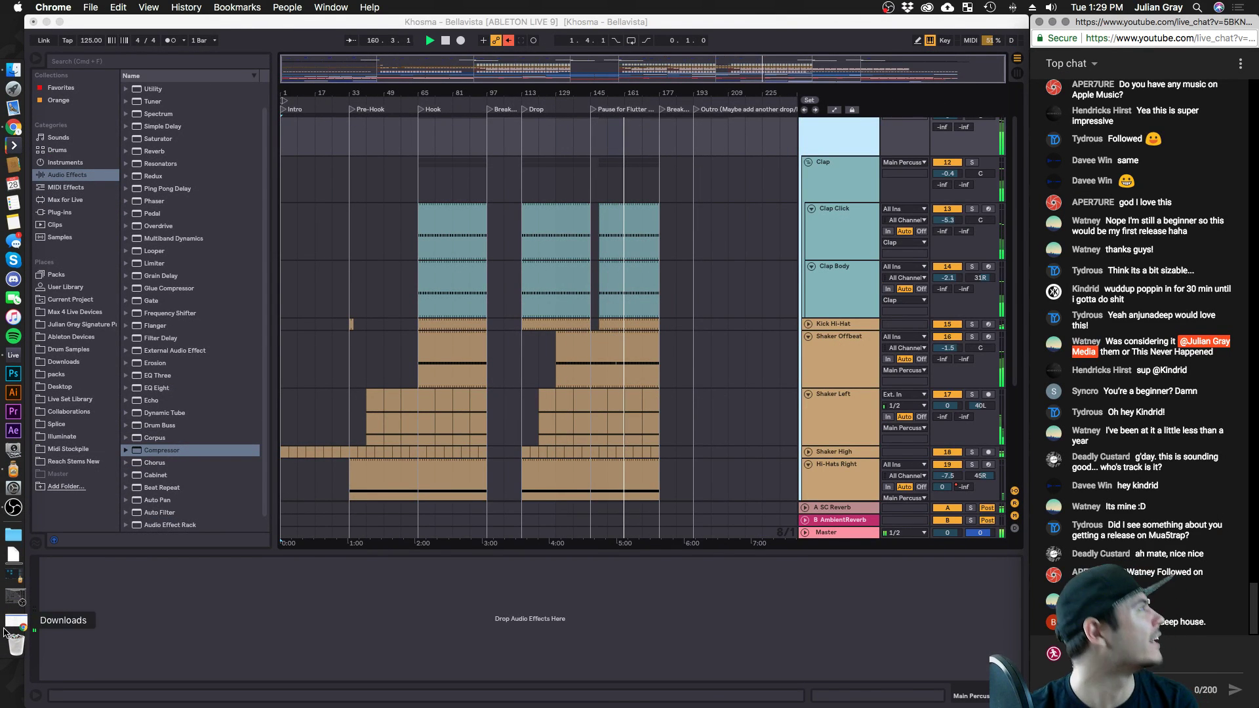
click(10, 623)
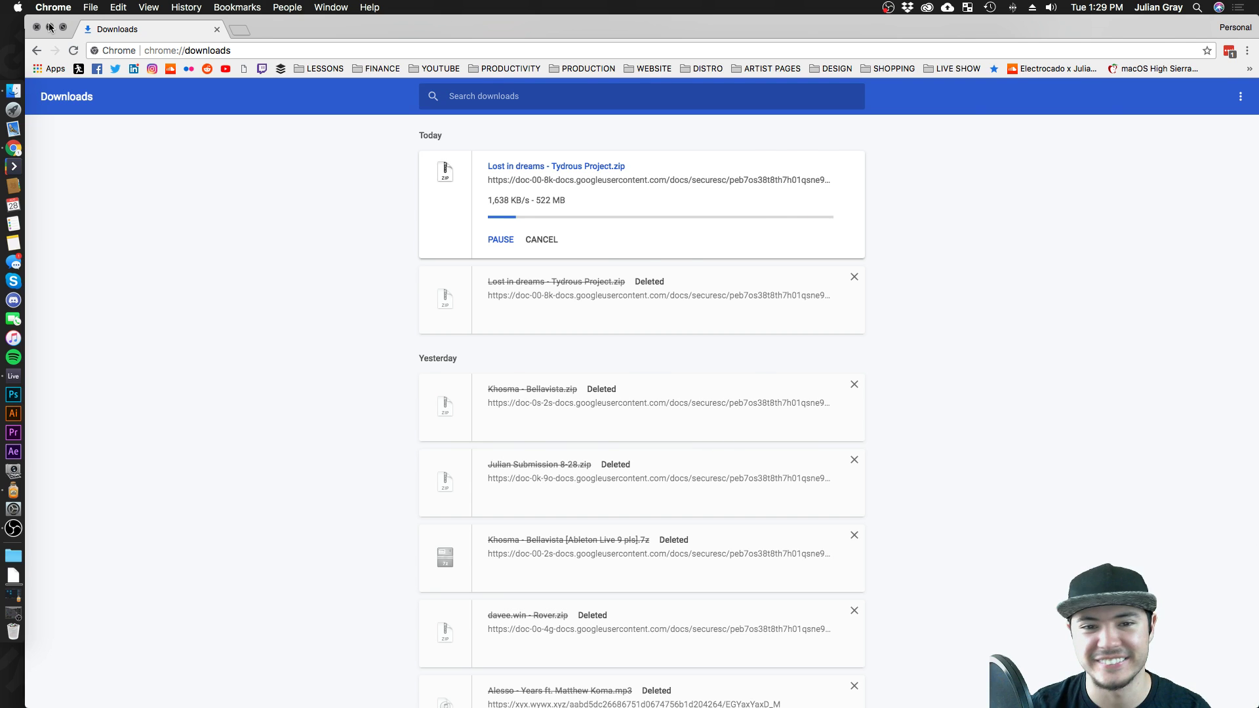
click(50, 27)
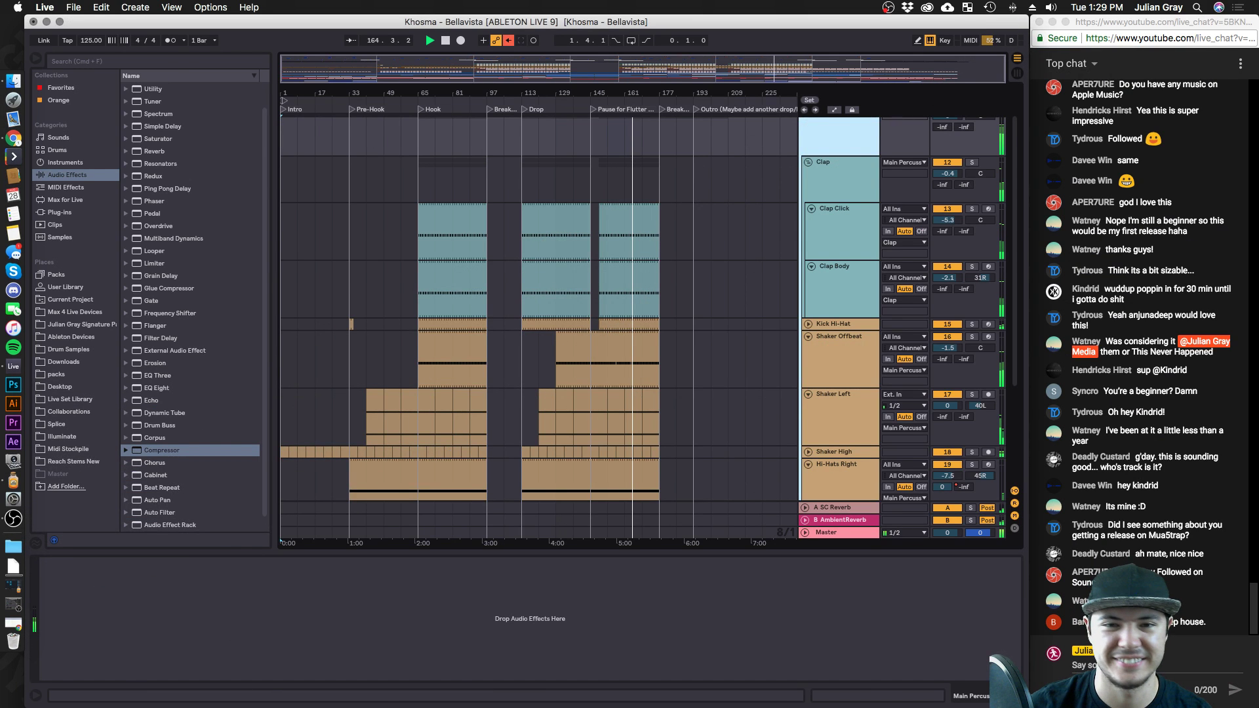
Highlight the second breakdown from bar 177 to 193 across the Main Percussion and clap tracks, and place the insert marker at 193.1.1.
scroll(596, 208, down, 2)
scroll(596, 208, up, 4)
click(615, 199)
click(603, 159)
click(615, 157)
drag(615, 157, 655, 203)
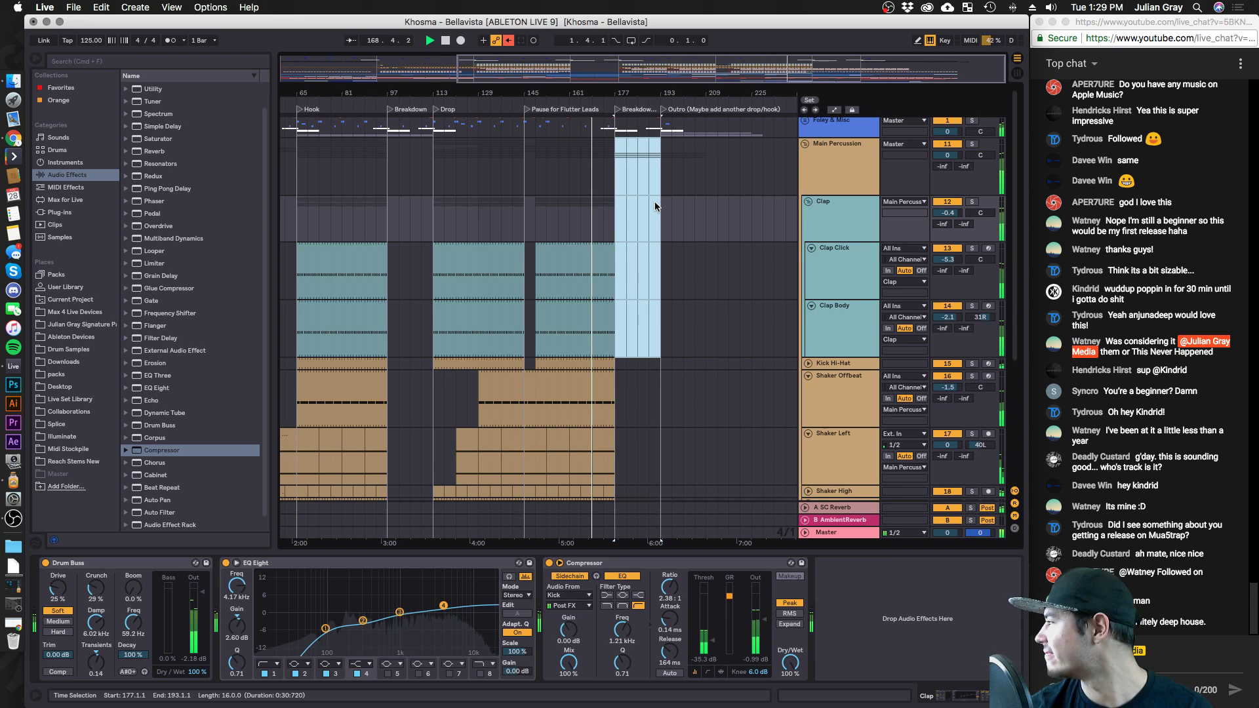
click(654, 205)
Check how far the Lost in dreams zip has downloaded in Chrome, and minimize the window to return to Ableton Live.
click(13, 138)
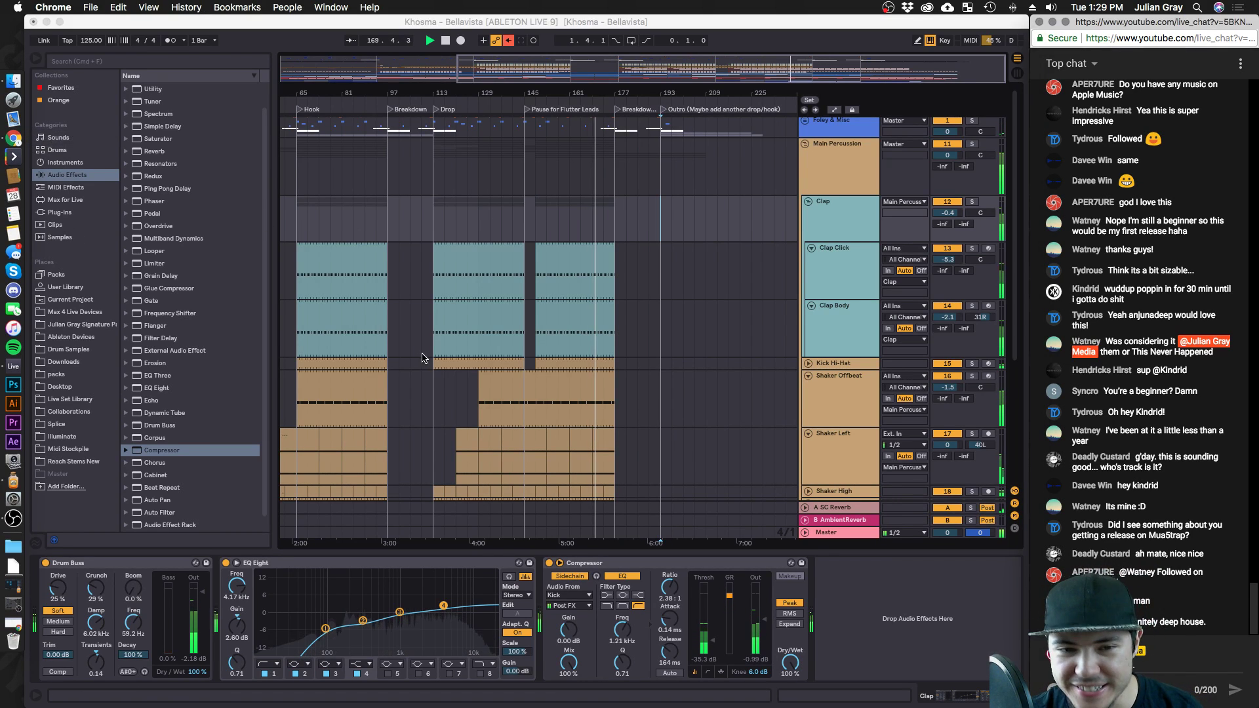
click(5, 628)
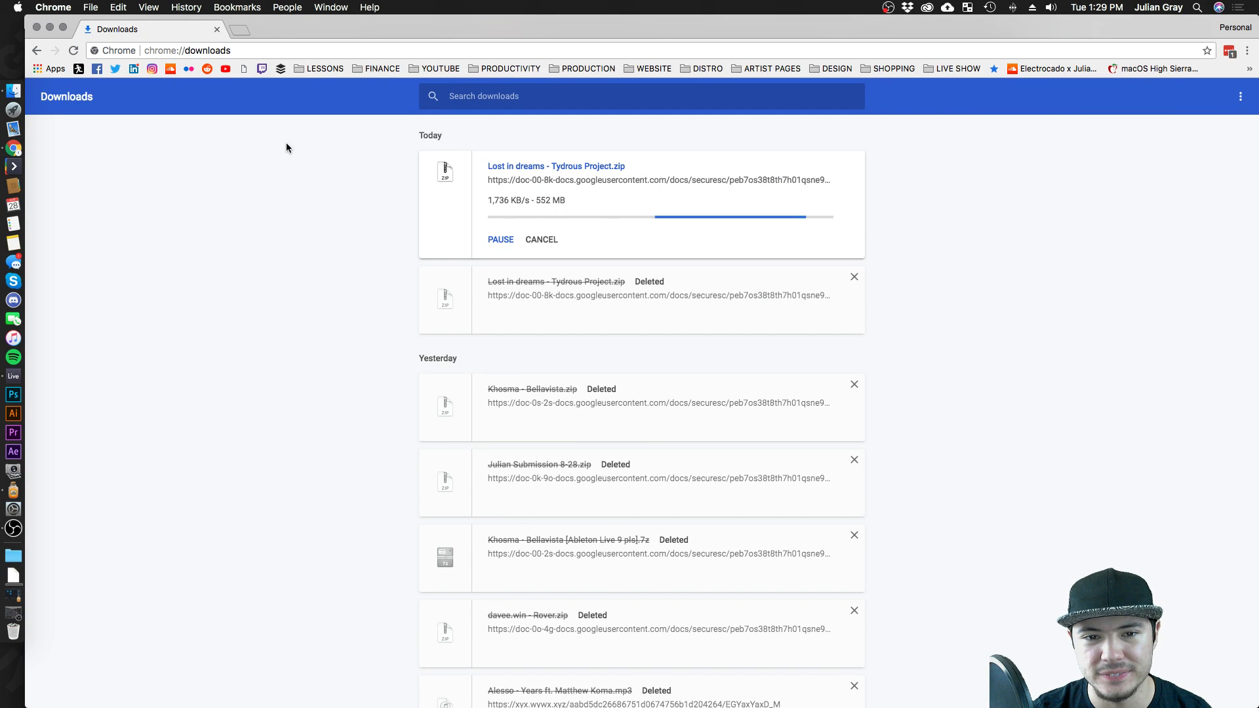
click(50, 27)
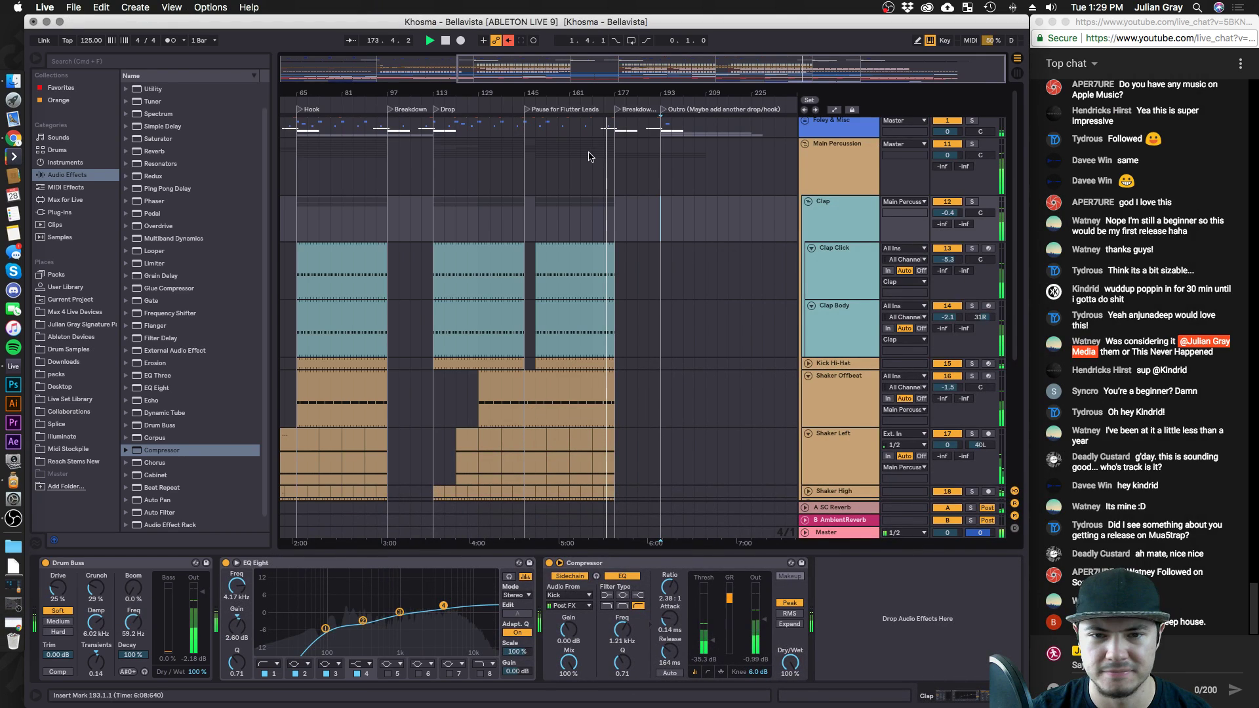
Place the insert marker at 177.1.1 on the Main Percussion track and examine the second breakdown and outro.
click(610, 190)
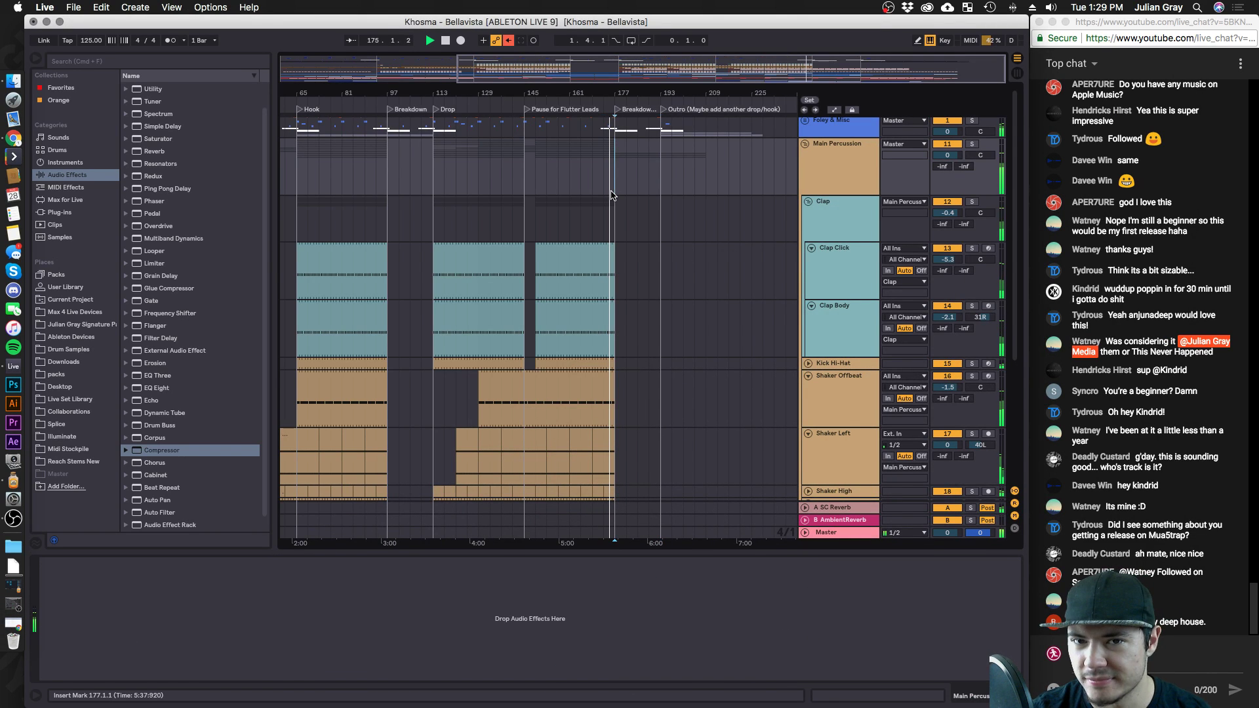
key(plus)
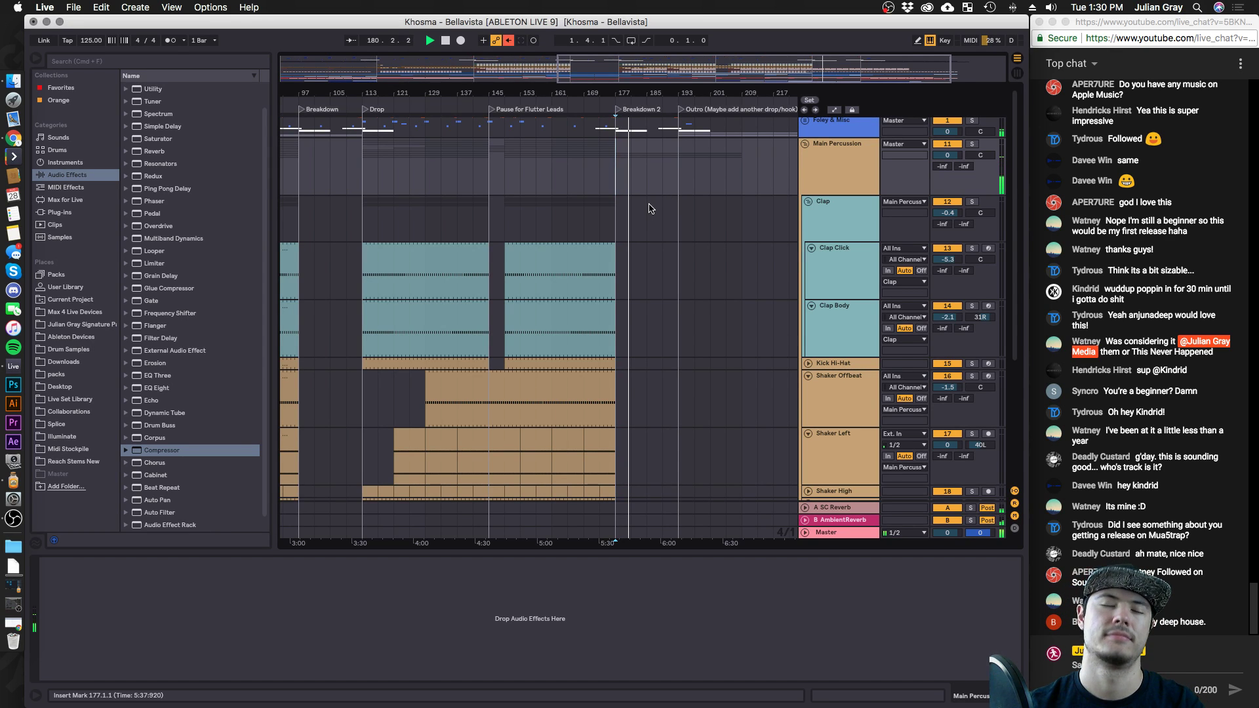
scroll(646, 205, down, 2)
scroll(643, 200, up, 2)
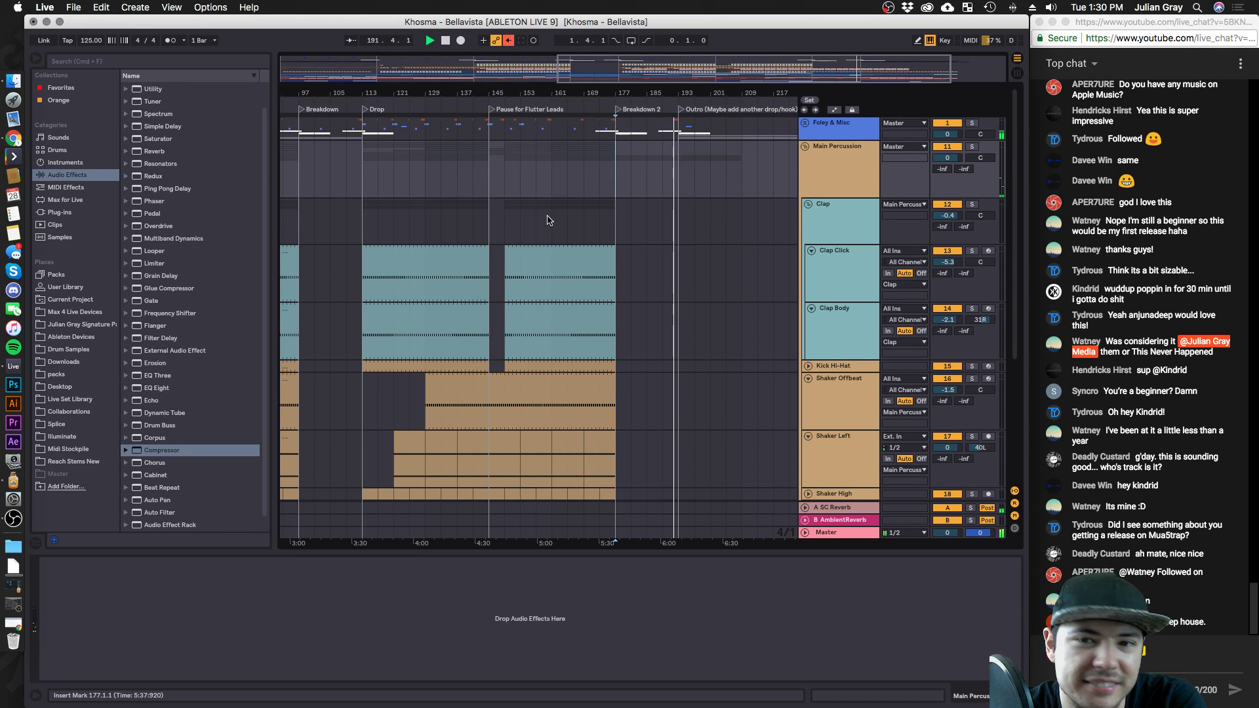
scroll(548, 220, right, 3)
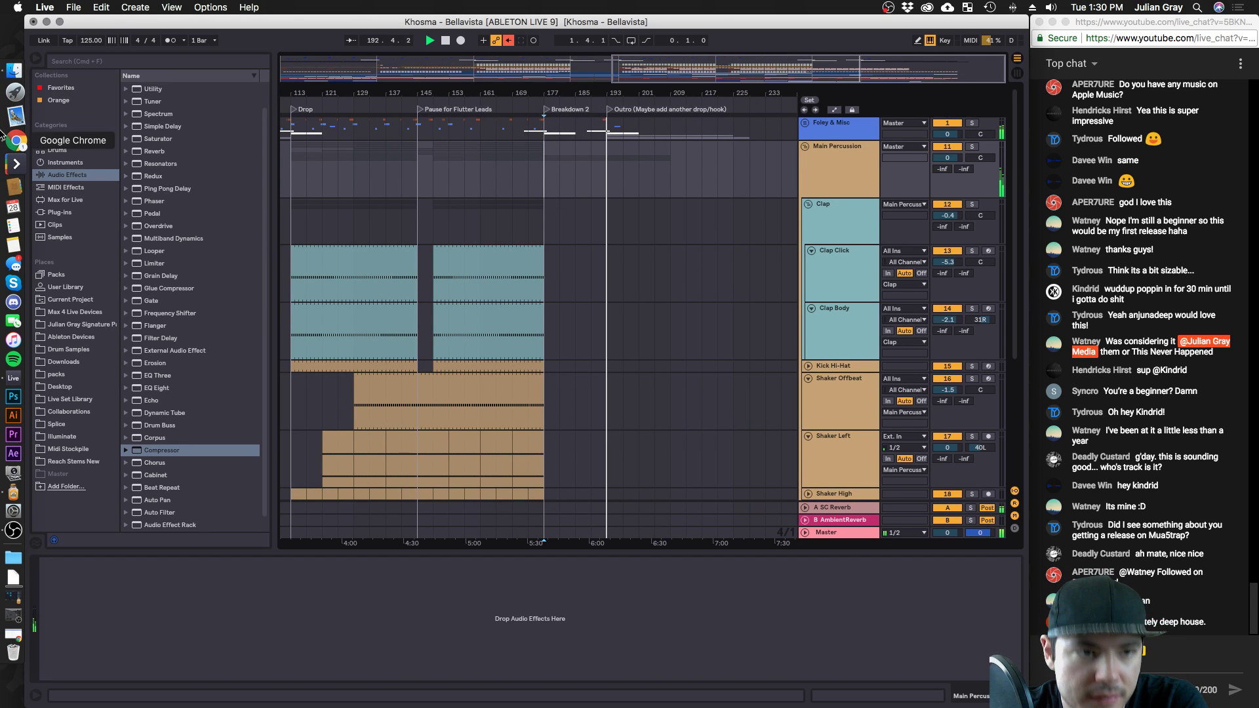
Check the live stream's status in OBS, and return to Ableton Live.
click(5, 528)
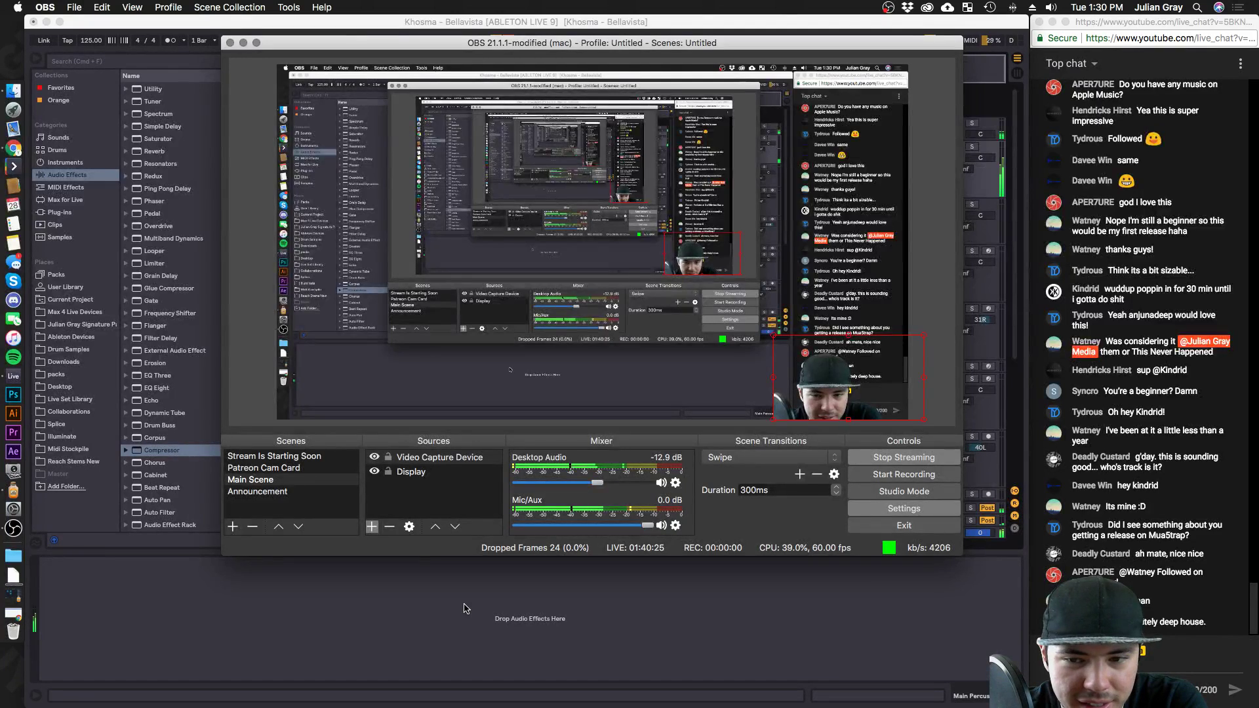
click(466, 608)
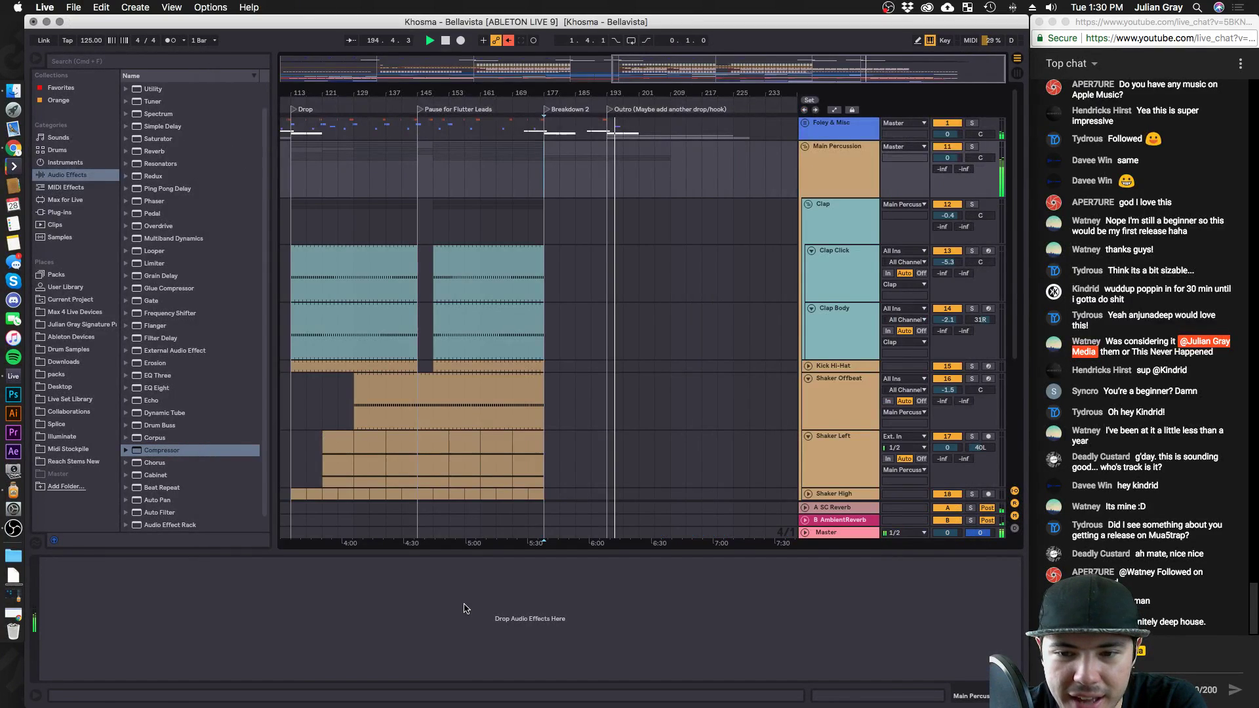
Place the insert marker at 193.1.1, the start of the Outro, on the Main Percussion track.
click(598, 193)
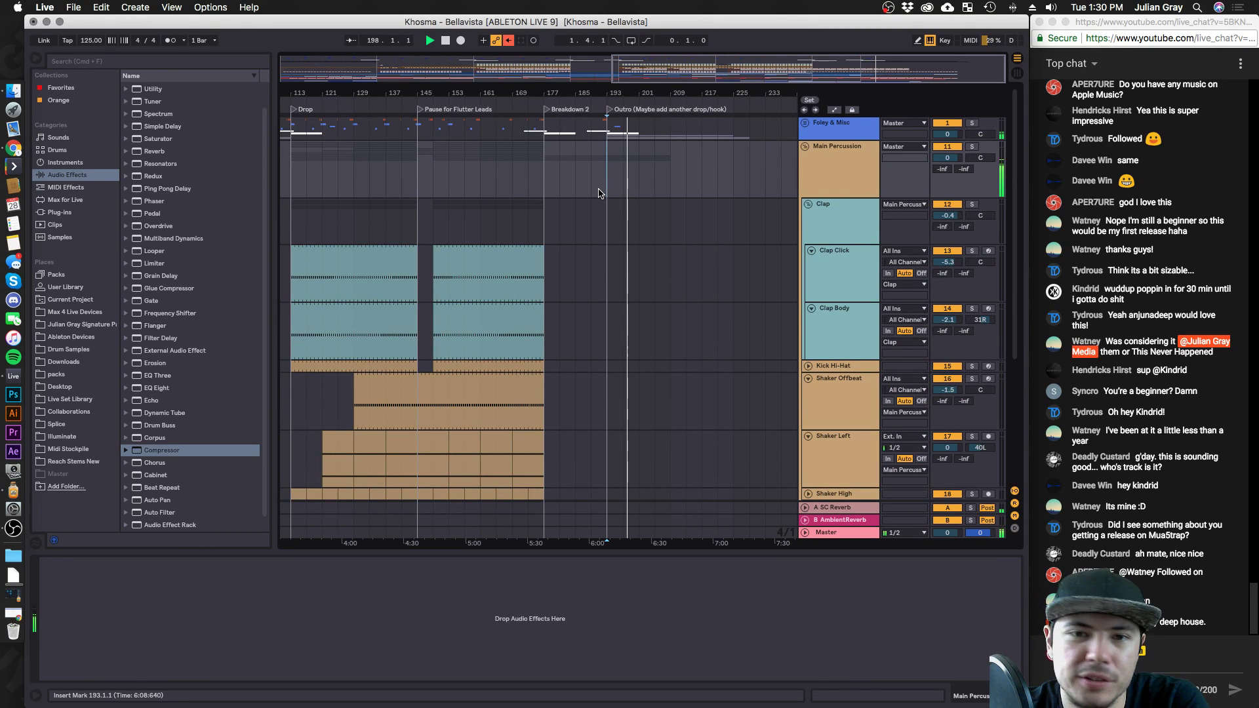
key(minus)
key(minus)
key(minus)
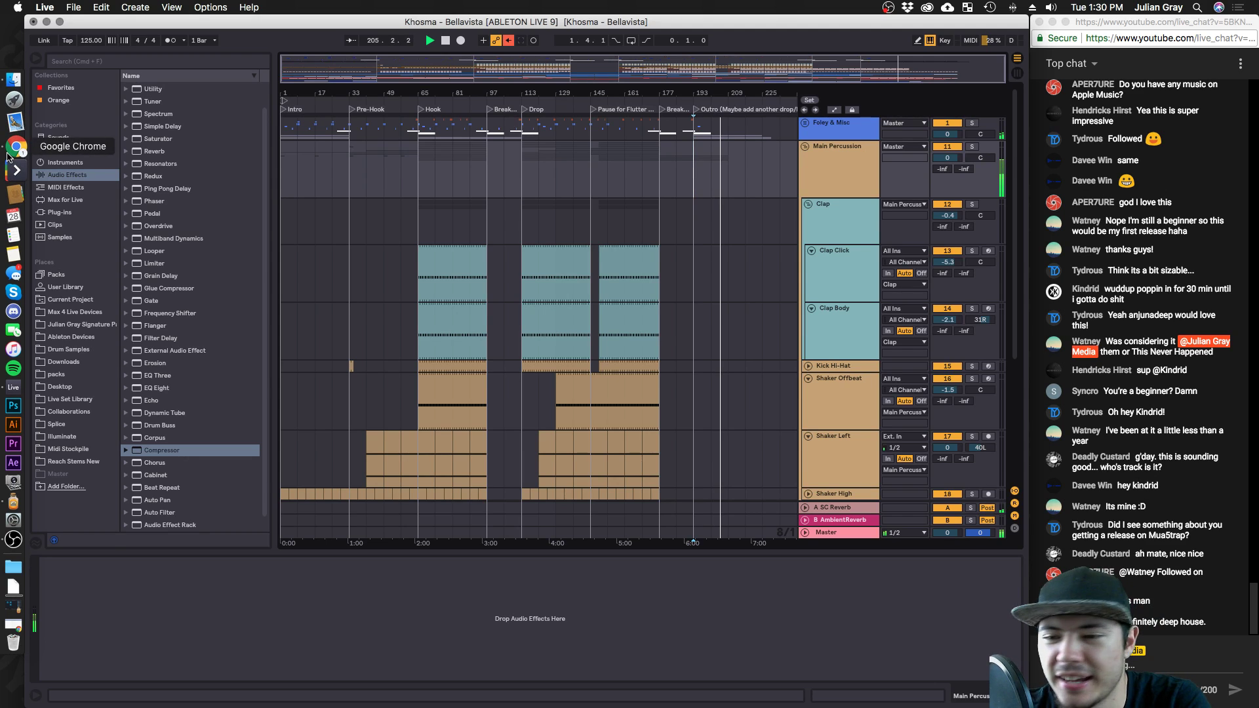
Check the Lost in dreams download again on Chrome's Downloads page, and minimize the window.
click(9, 153)
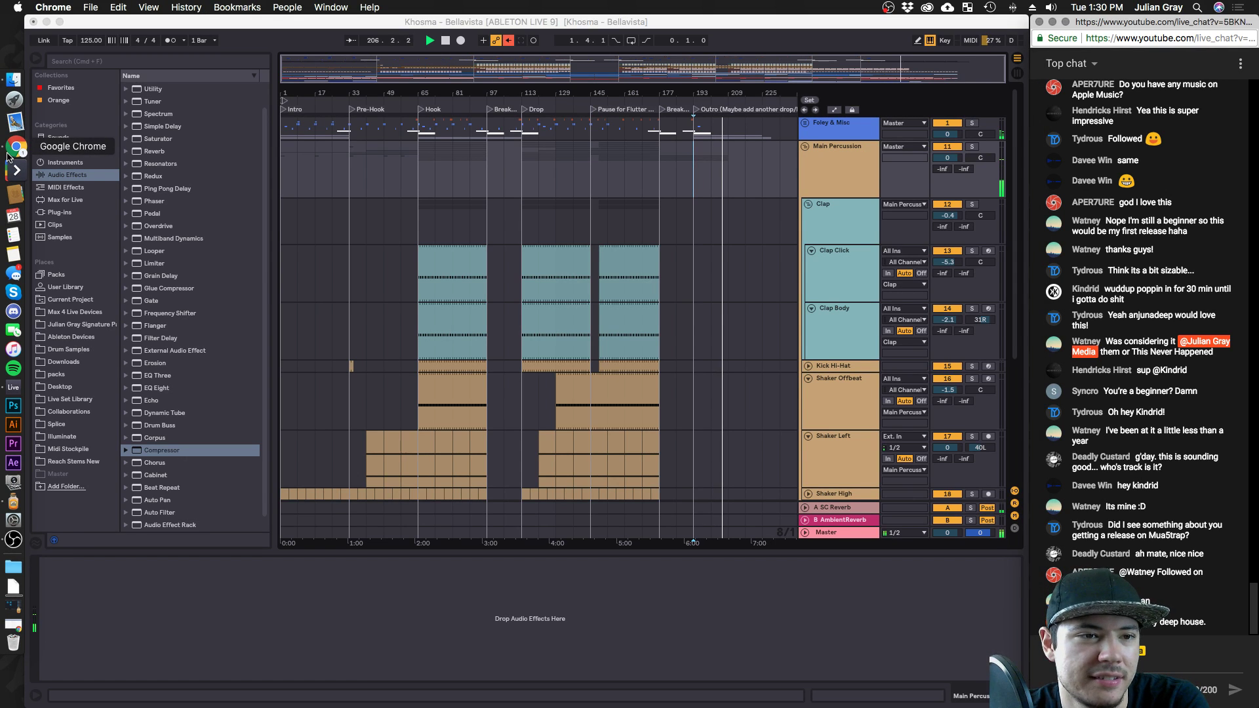
click(15, 619)
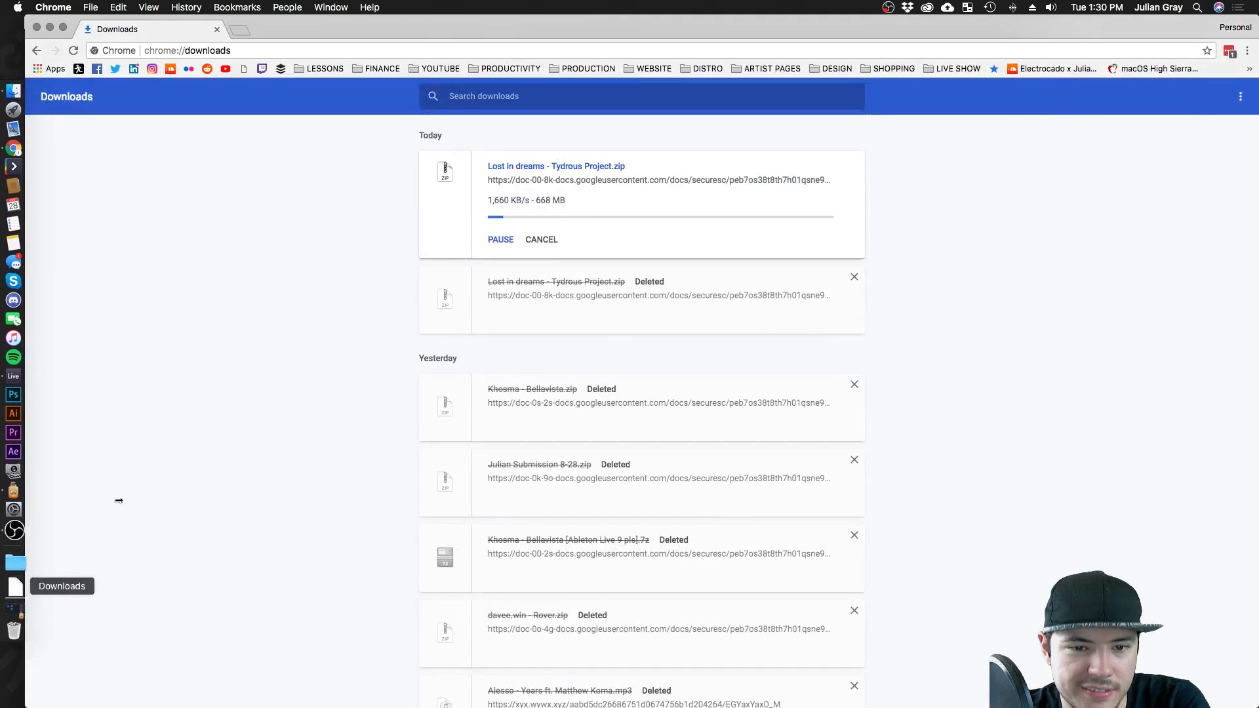
click(49, 28)
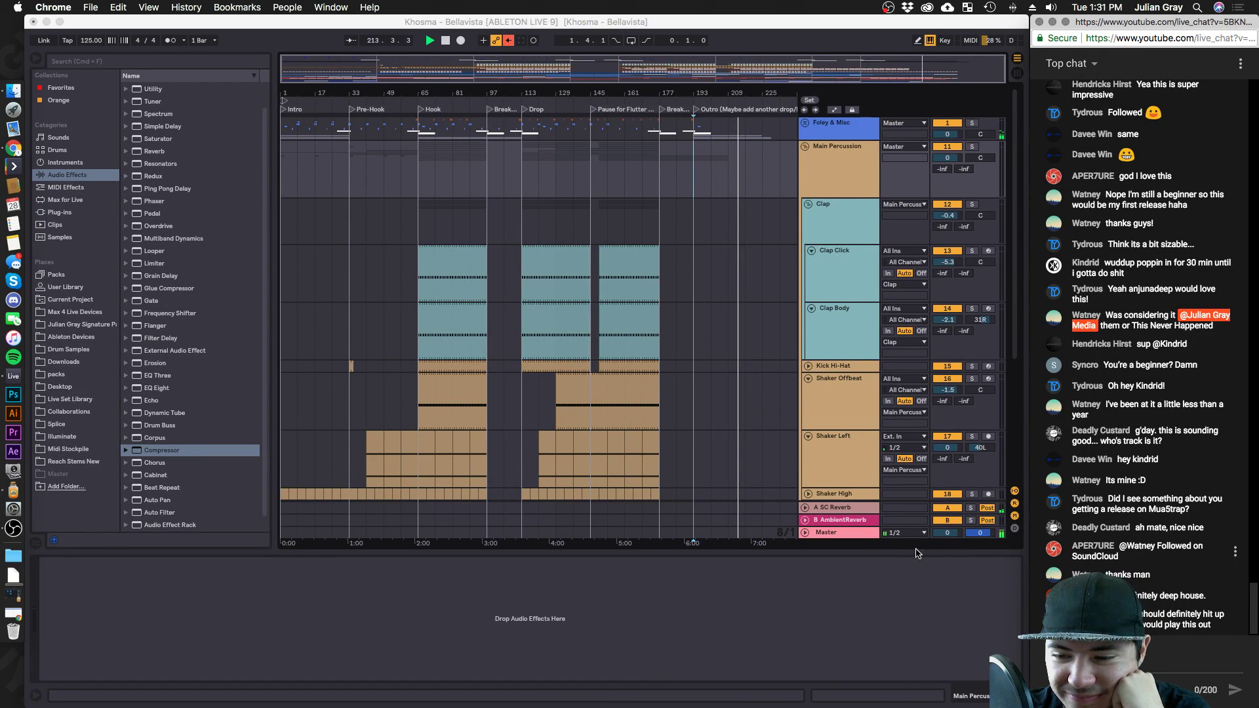
View the device chains of the Clap Body and Clap tracks with the insert marker at 193.1.1.
click(689, 324)
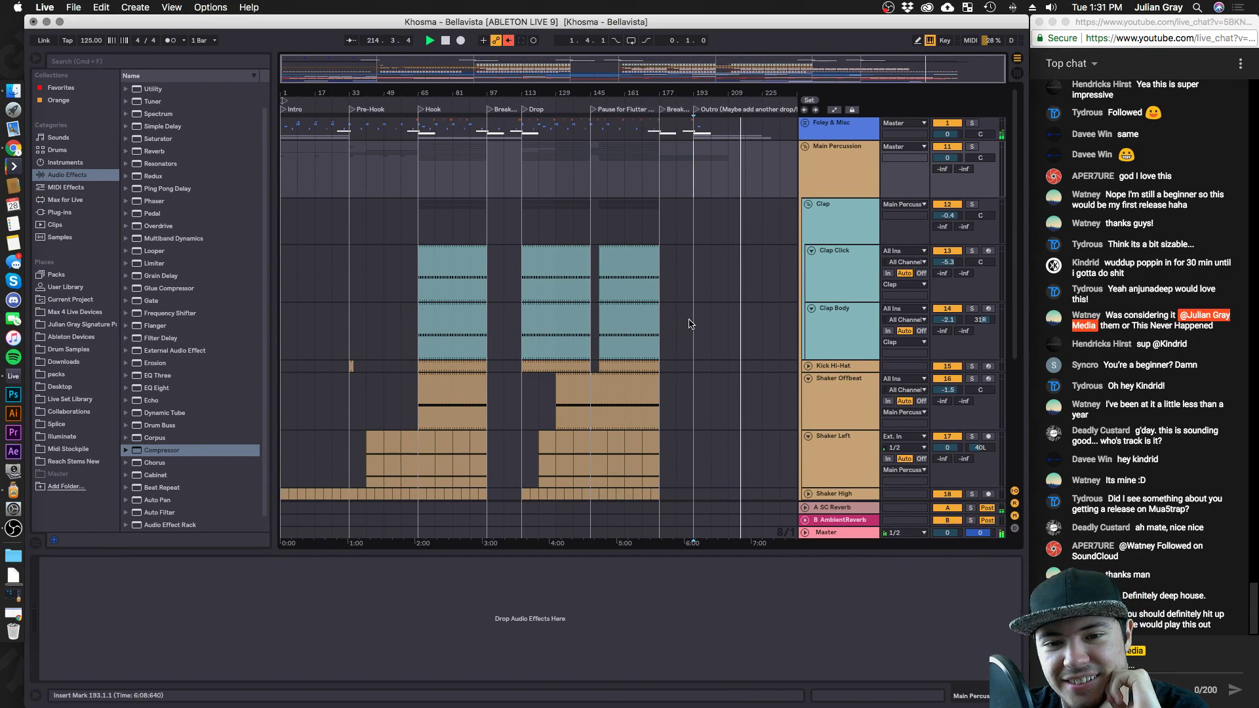
click(698, 259)
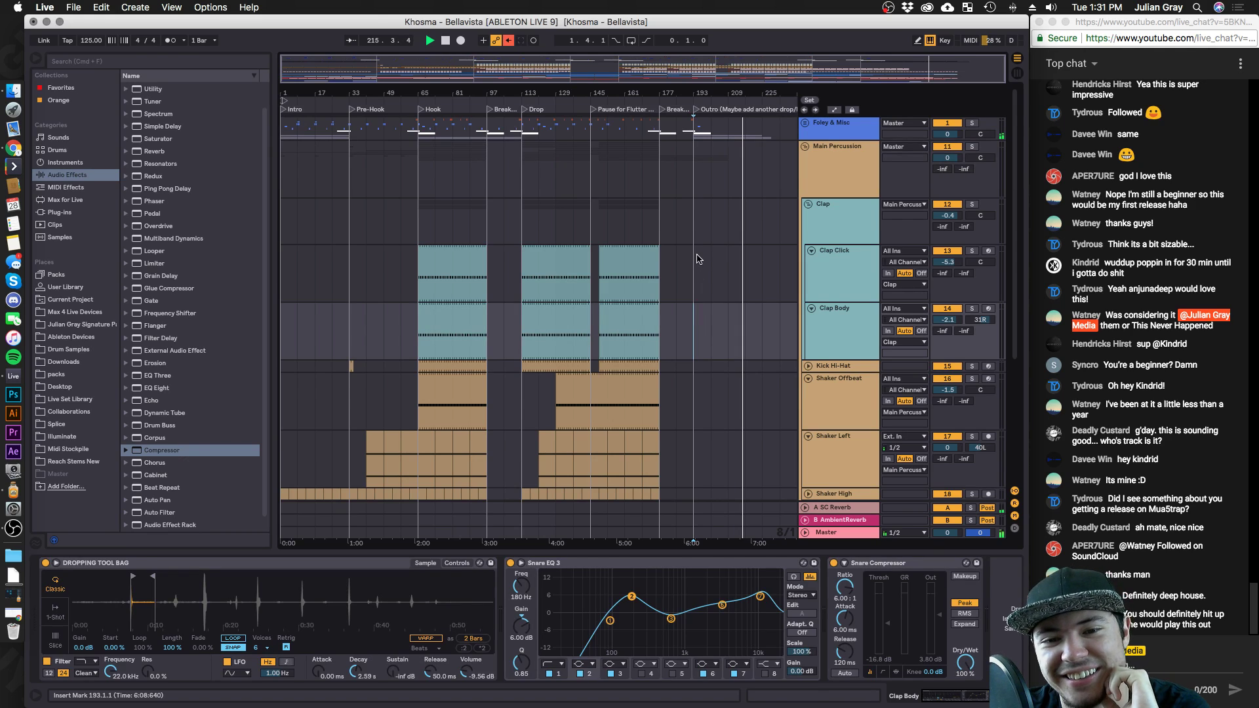
click(696, 234)
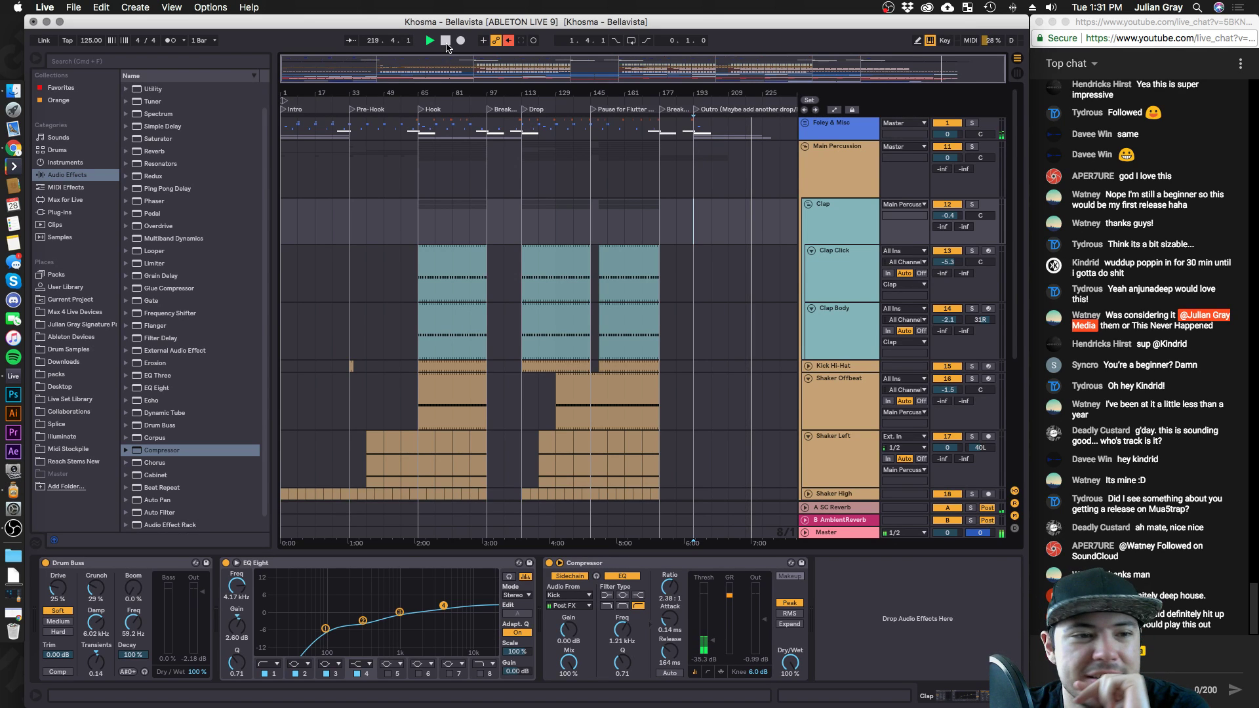
Switch to Chrome's Downloads page for the Lost in dreams zip's progress, and return to the Ableton Live set.
key(super+Tab)
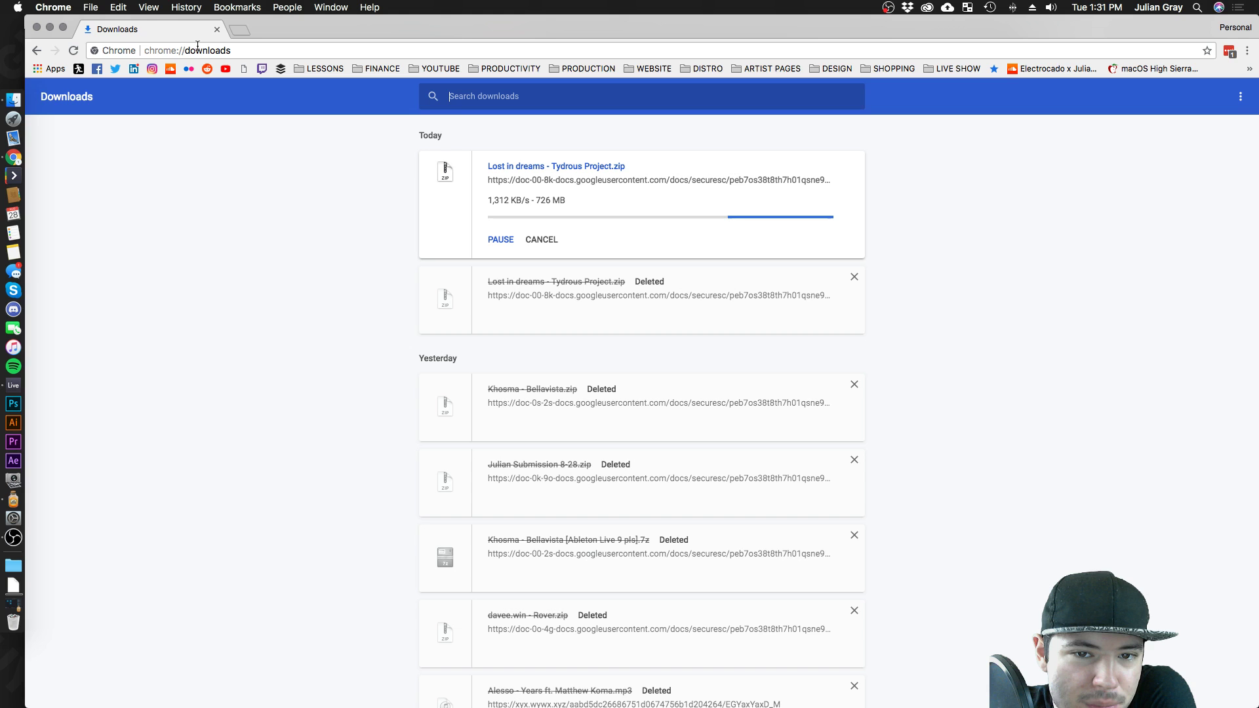
key(super+w)
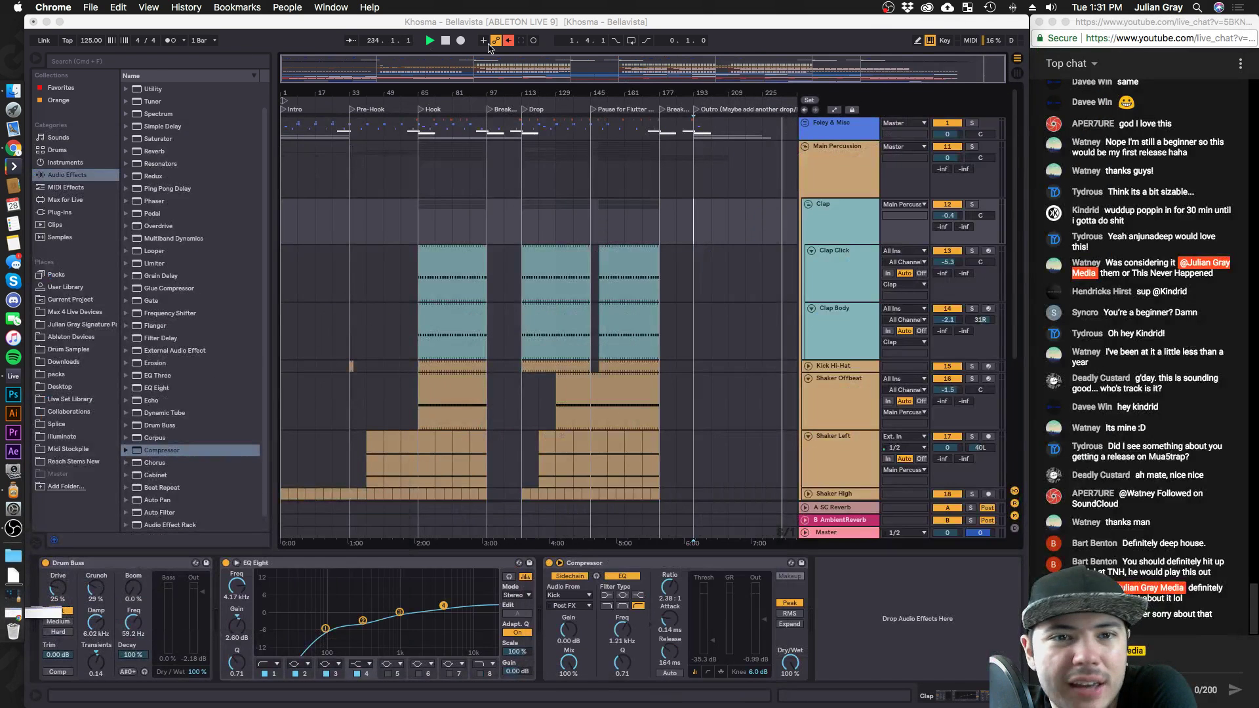
Stop playback of the Bellavista set and return the position to 1.1.1.
click(447, 43)
click(447, 43)
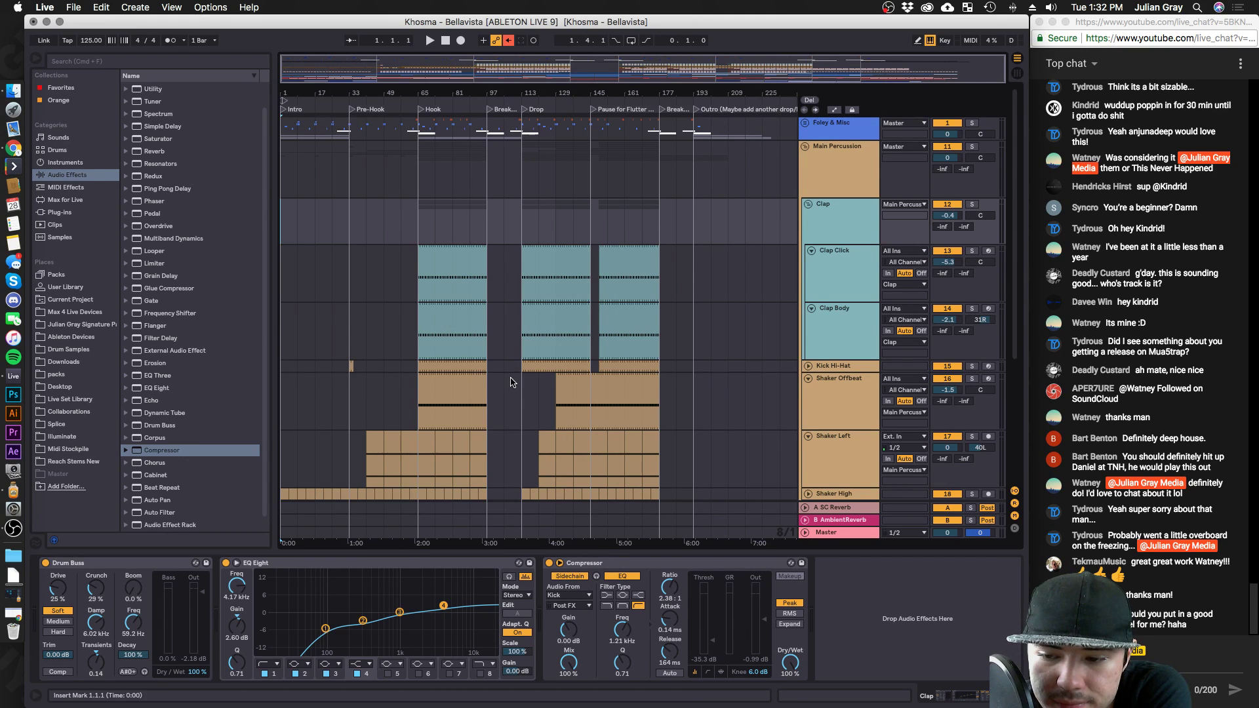
Place the insert marker at 97.1.1, the start of the first breakdown, on the Kick Hi-Hat and Shaker Offbeat tracks.
scroll(569, 357, down, 6)
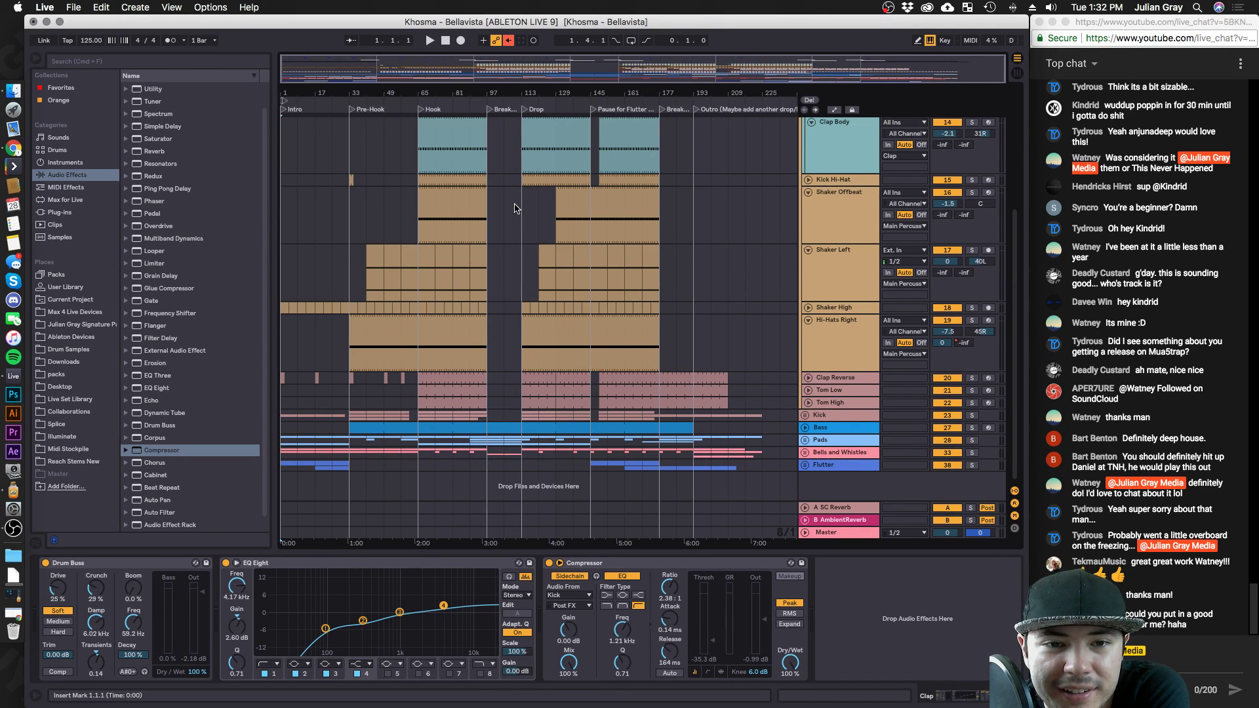
click(486, 206)
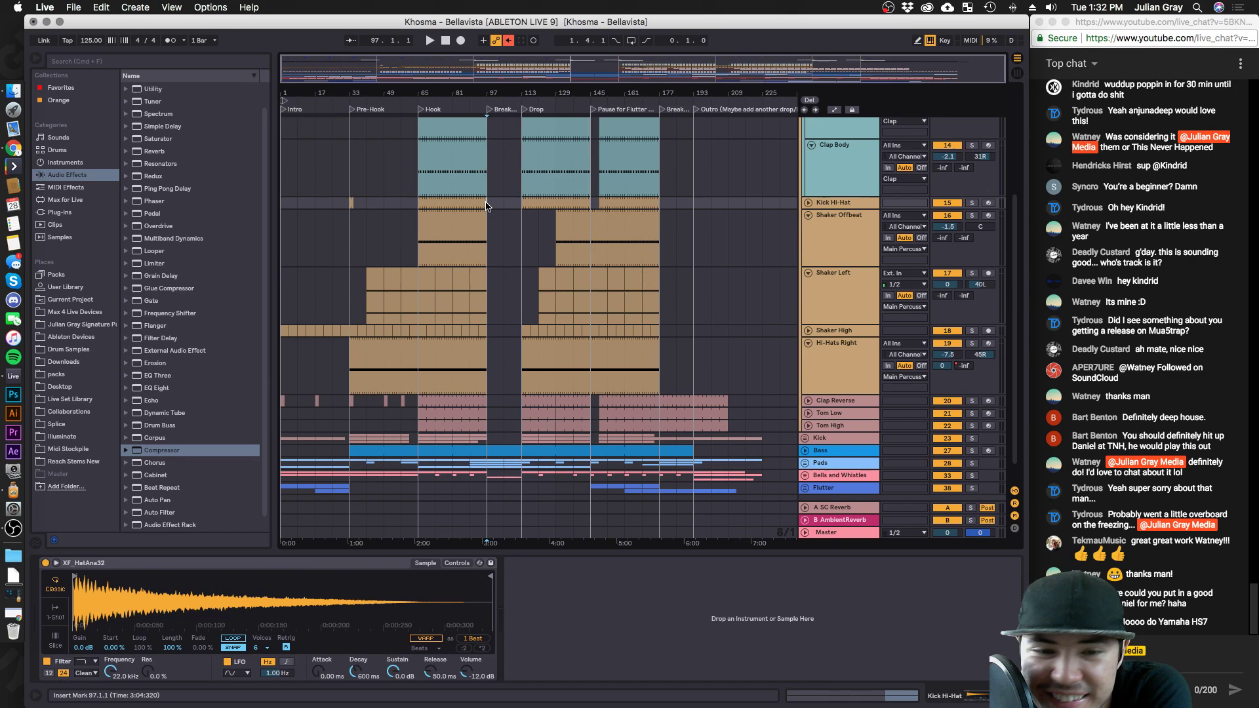
scroll(486, 205, down, 2)
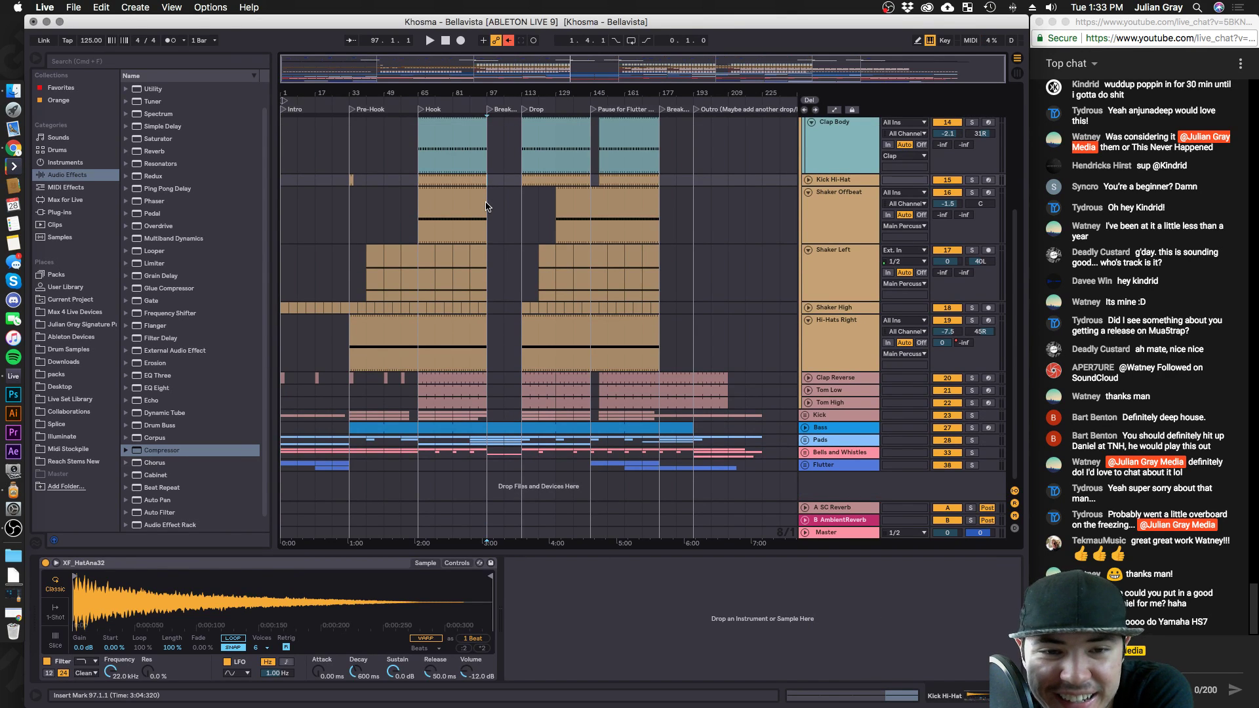
click(486, 207)
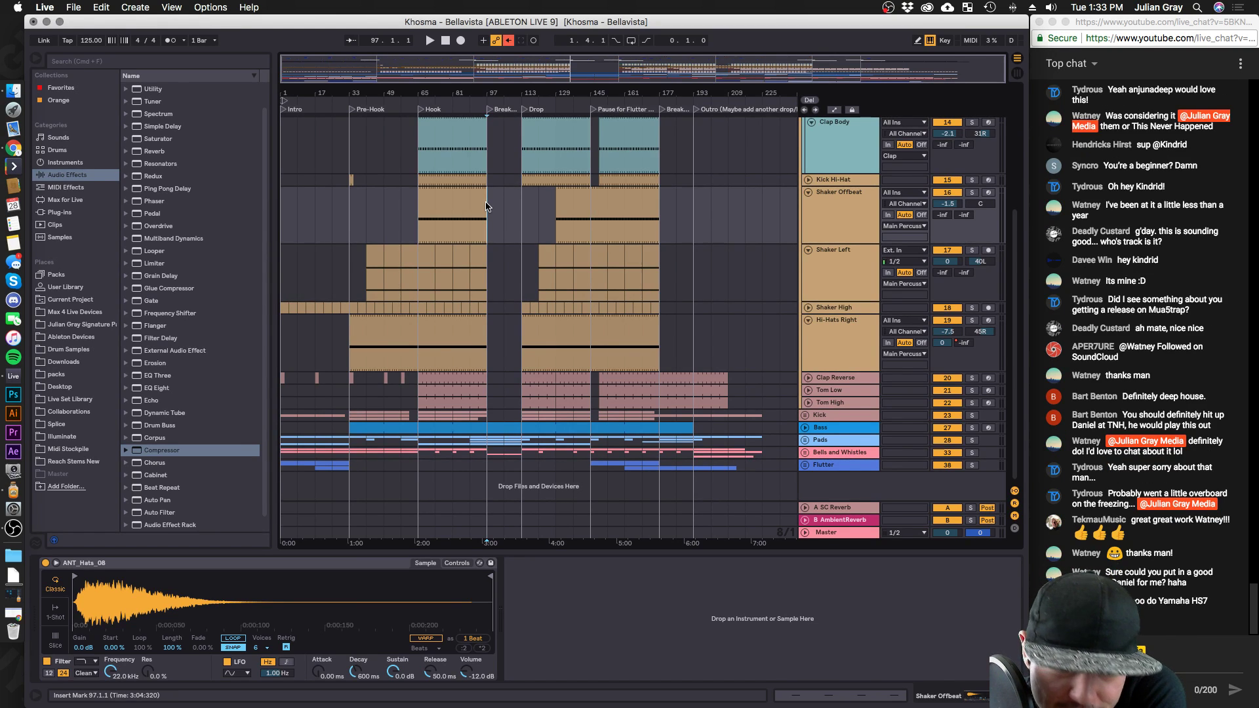
scroll(485, 207, up, 1)
right_click(485, 206)
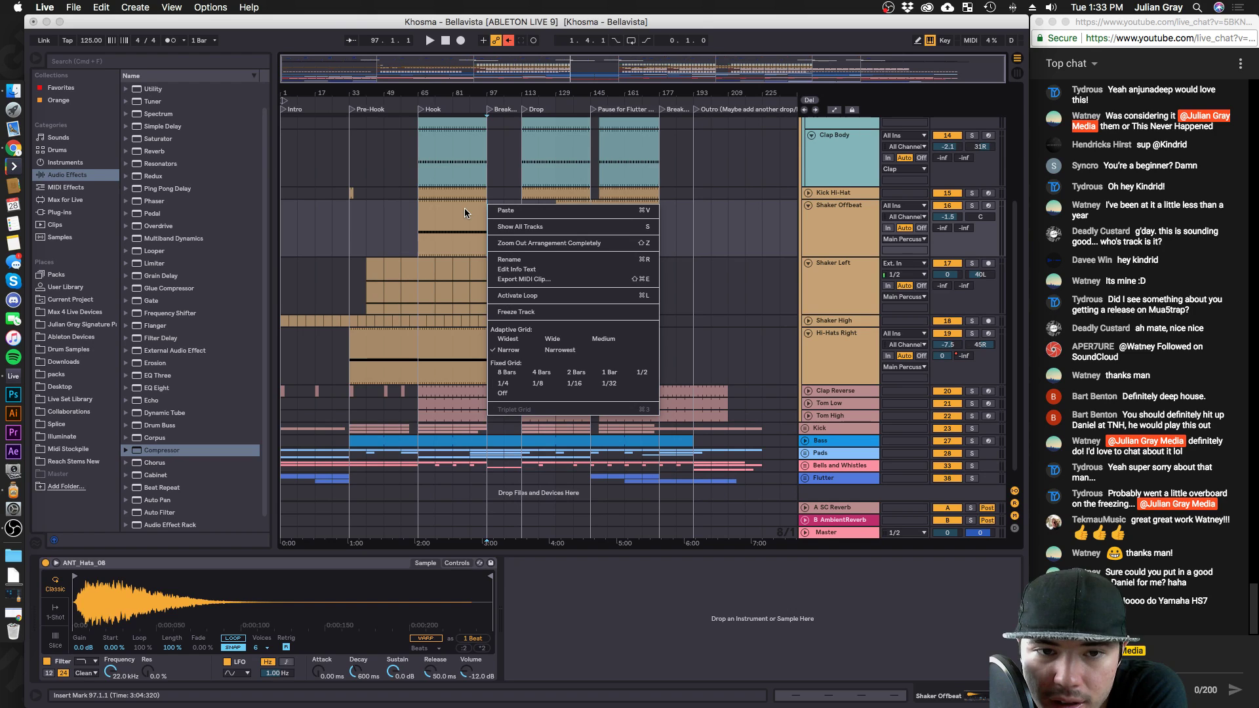
click(483, 195)
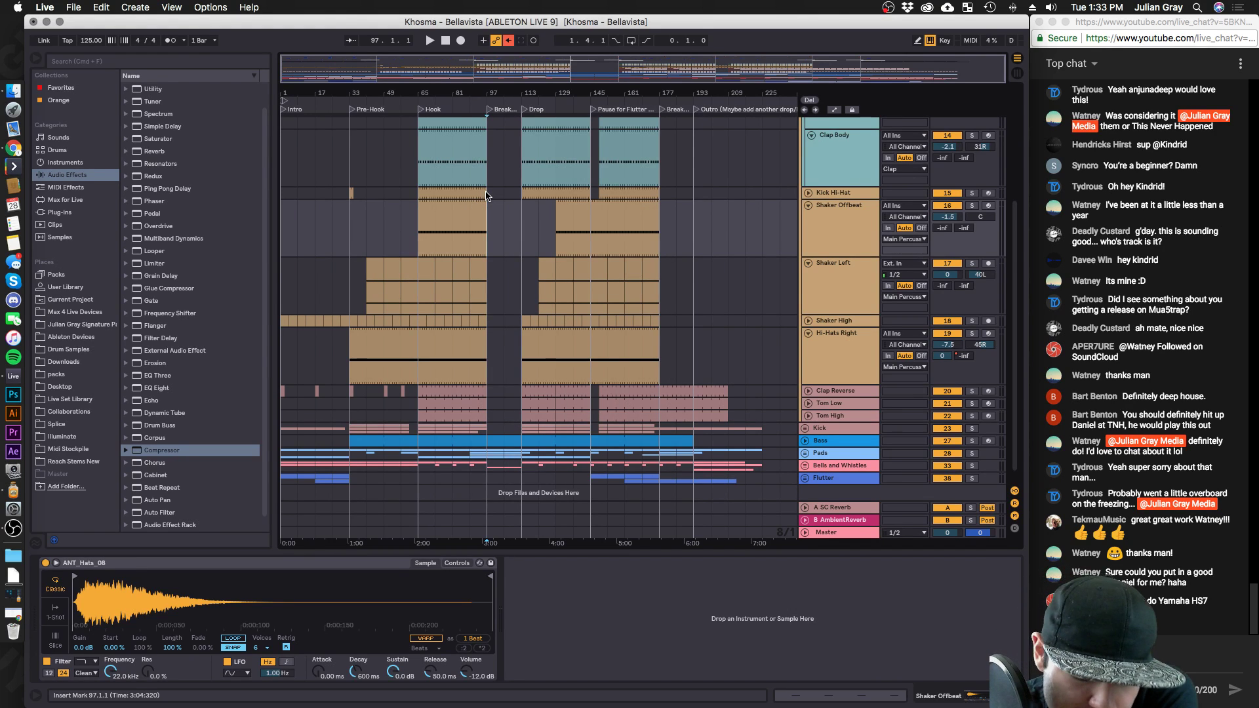
Place the insert marker at 185.1.1 on the Clap track and look through the tracks below it.
scroll(486, 195, up, 4)
scroll(486, 195, up, 3)
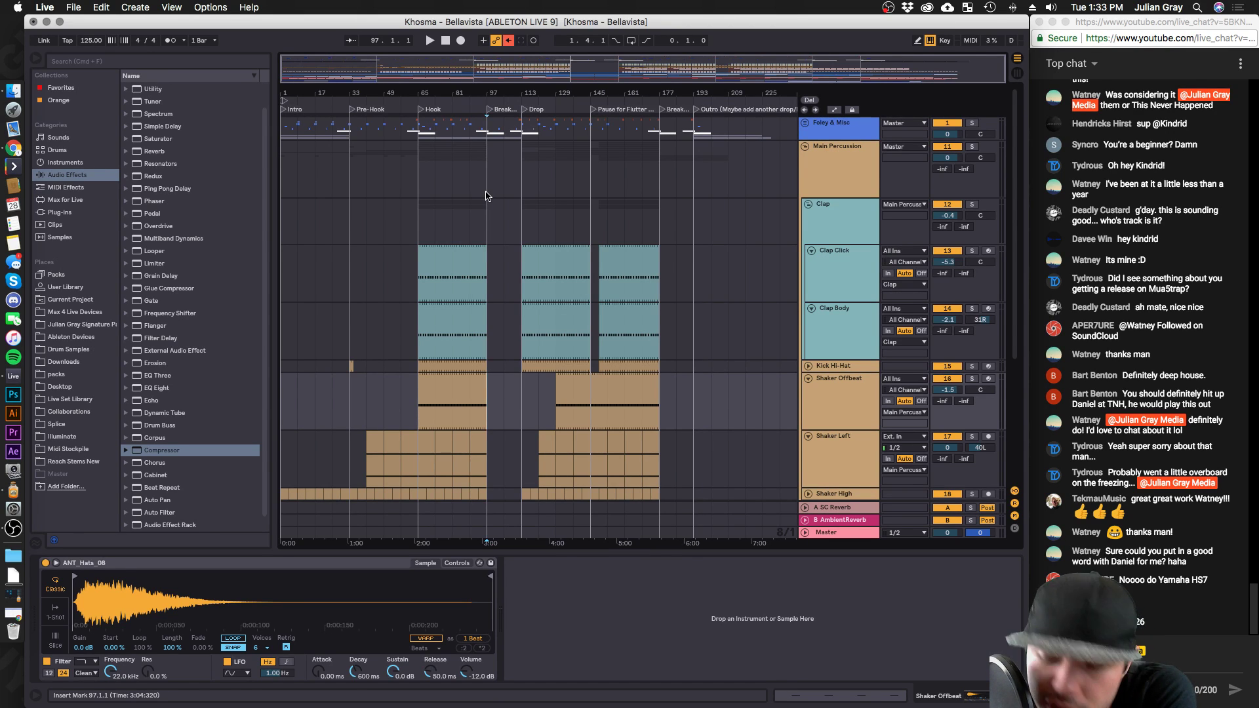
click(684, 240)
scroll(684, 240, down, 5)
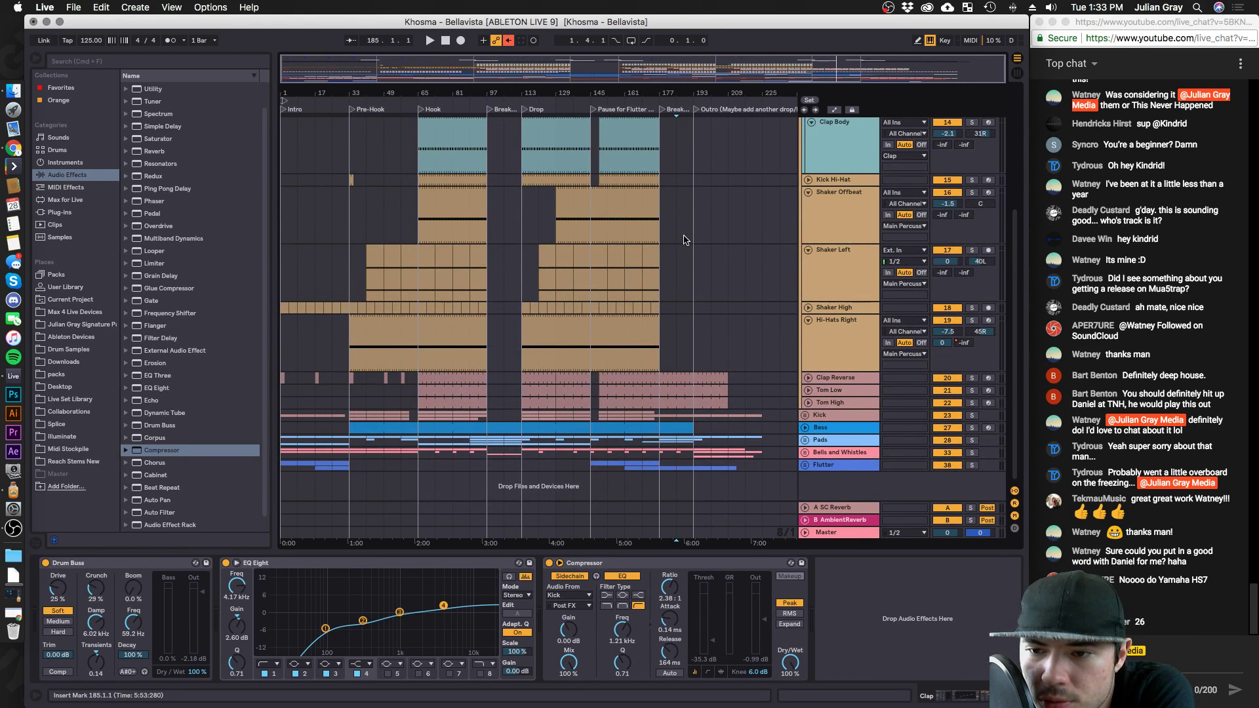
Inspect the Shaker Offbeat track at 177.1.1 and the Clap track at 185.1.1 in the second breakdown.
click(677, 276)
click(678, 228)
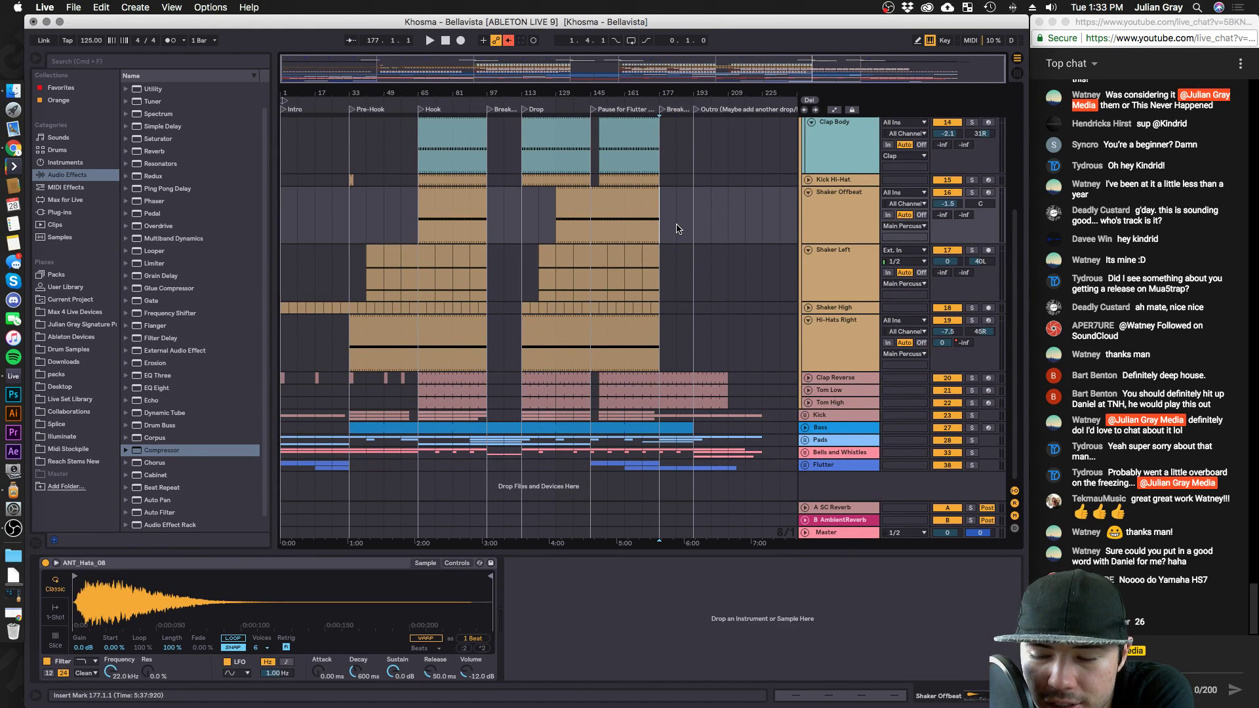
scroll(677, 228, up, 5)
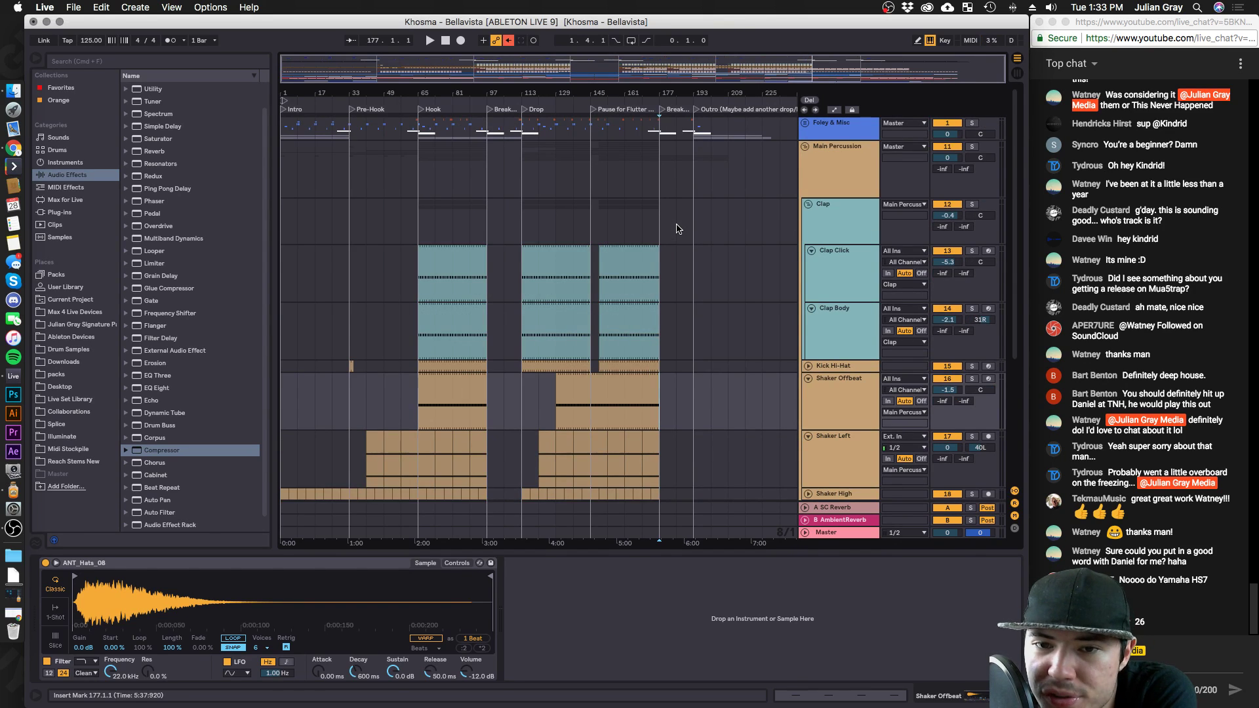
click(681, 238)
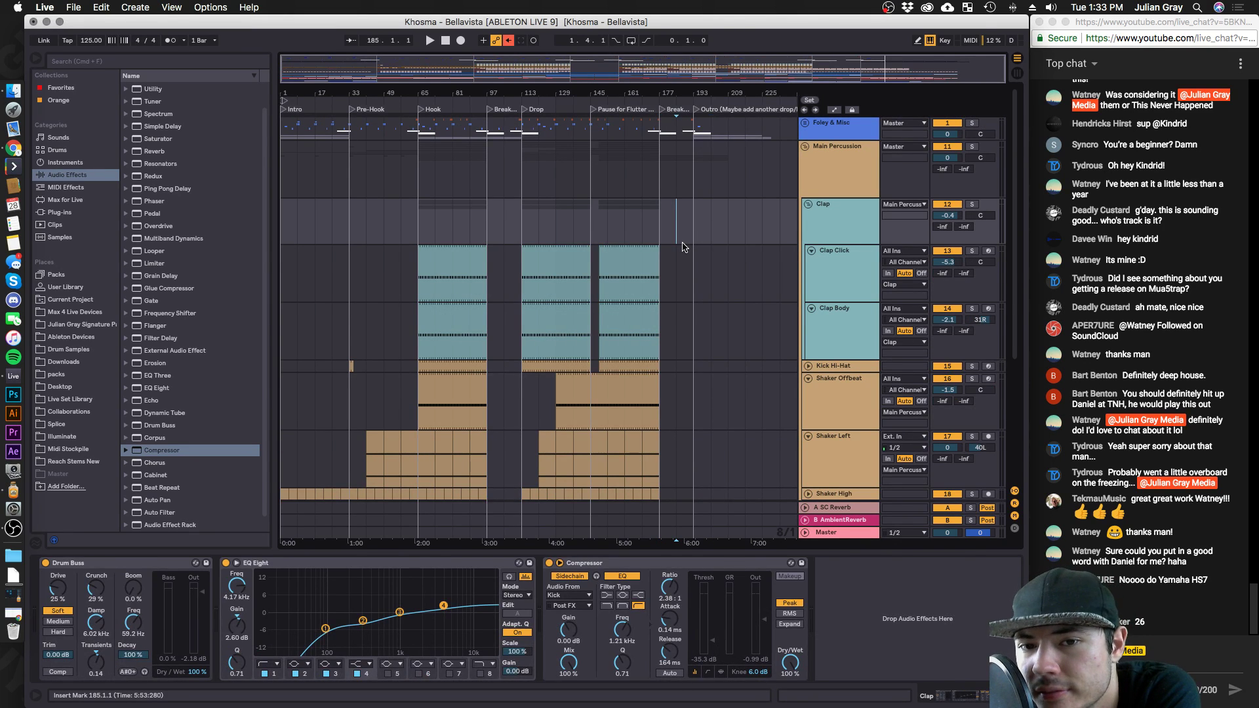
Check the Lost in dreams zip's progress on Chrome's Downloads page, returning to the Bellavista set after each check.
click(13, 150)
click(4, 613)
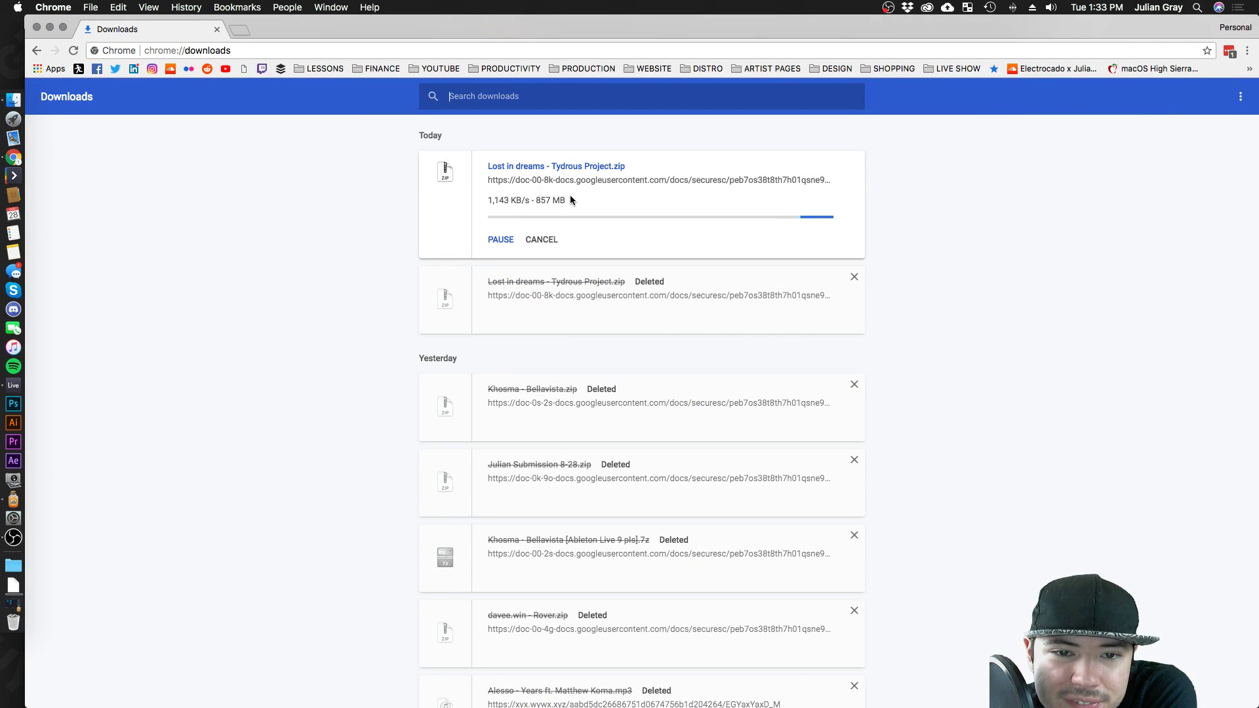
click(49, 29)
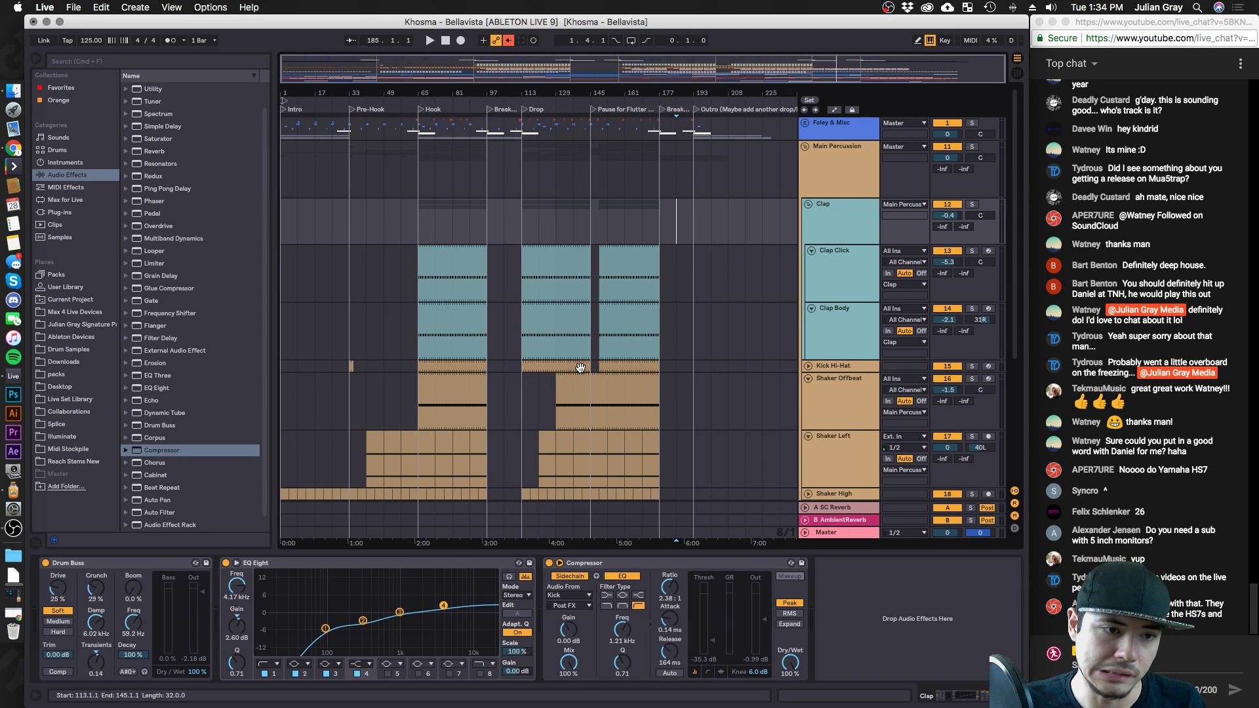
click(13, 615)
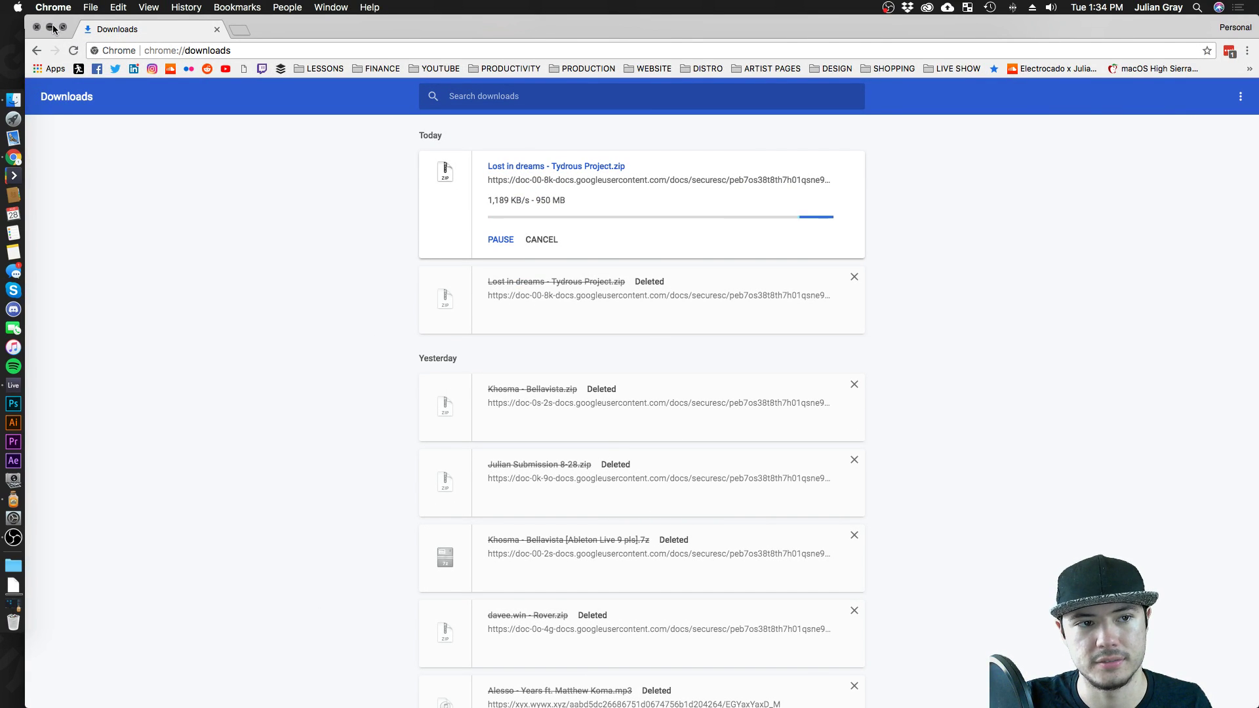
key(super+m)
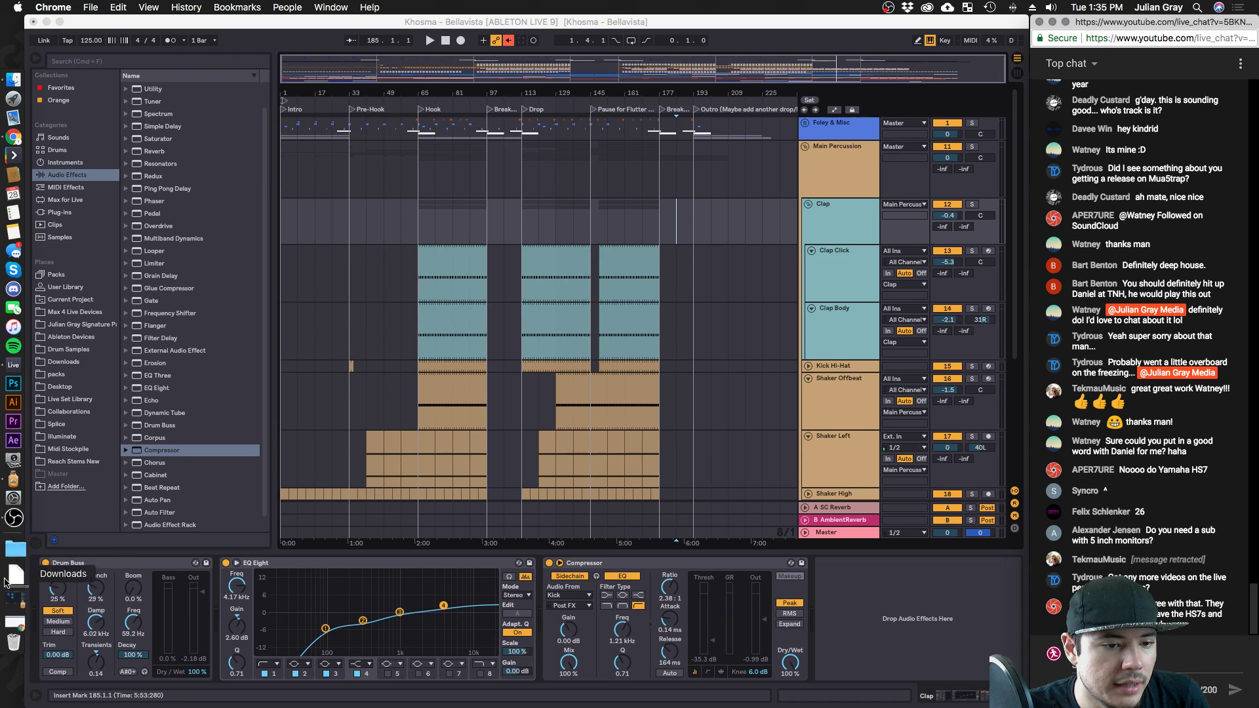
click(13, 606)
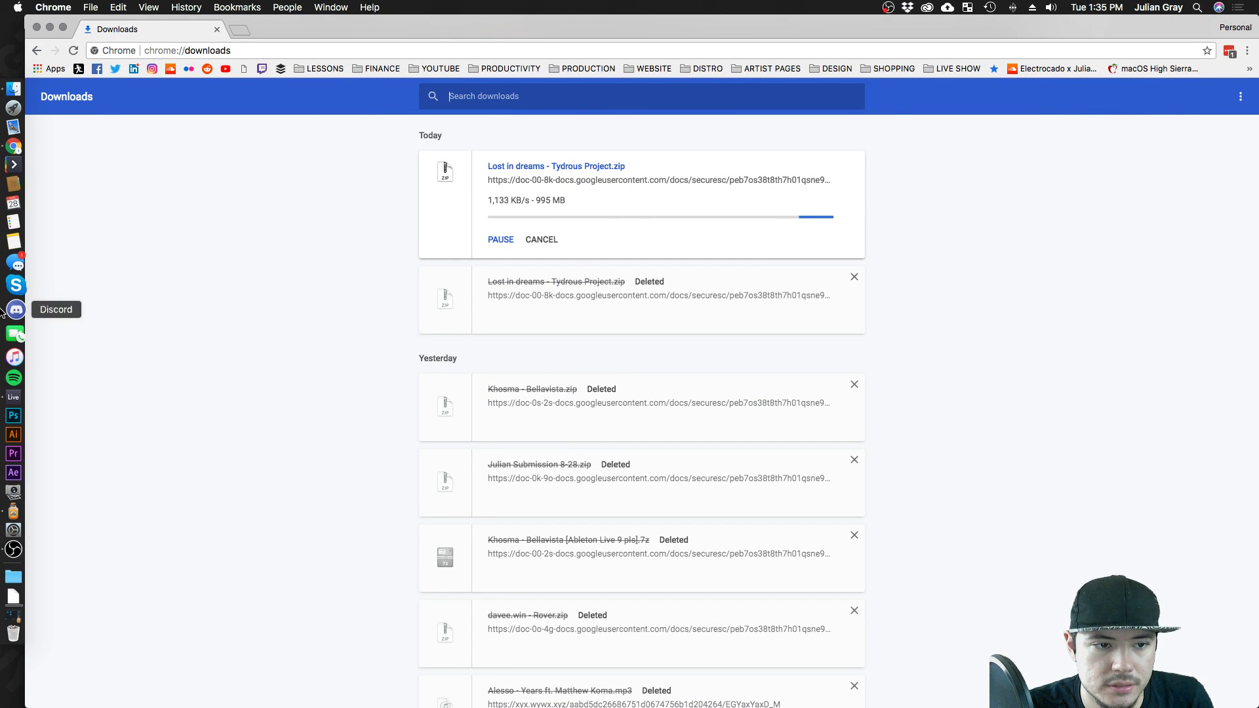
click(14, 387)
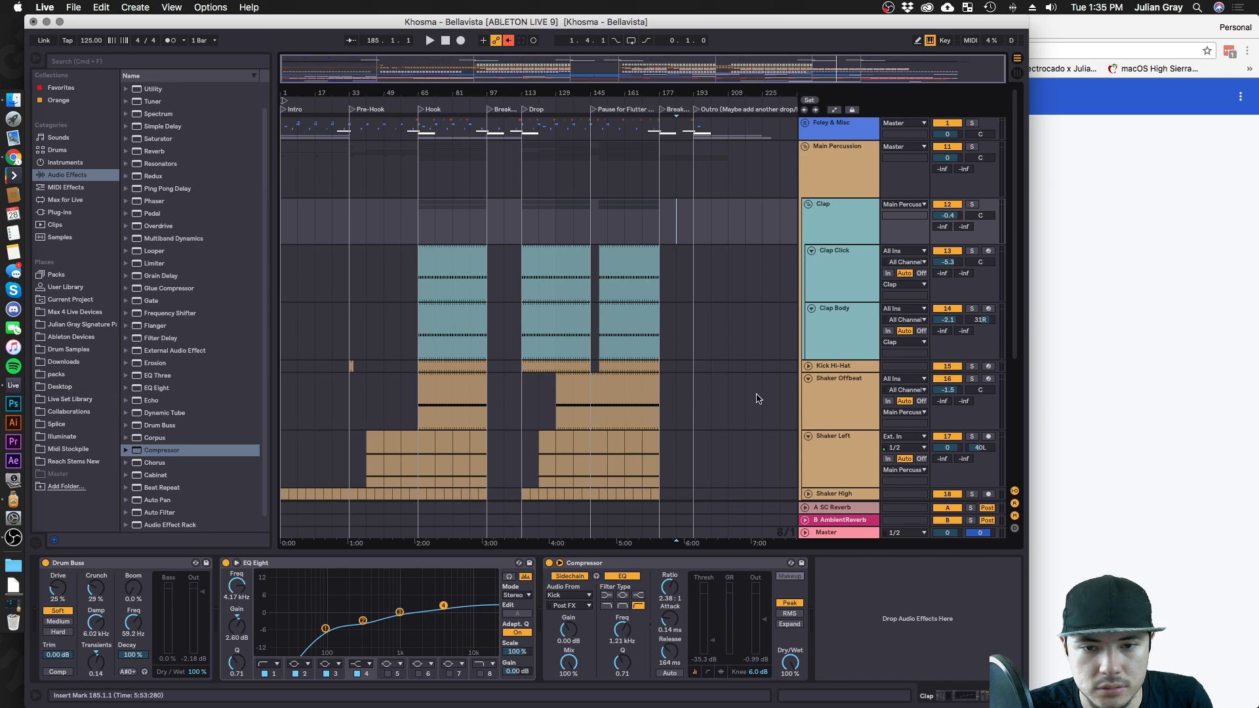
Place the insert marker at 185.1.1 on the Clap Body track and highlight the chat question about more live performance videos.
click(676, 331)
click(10, 158)
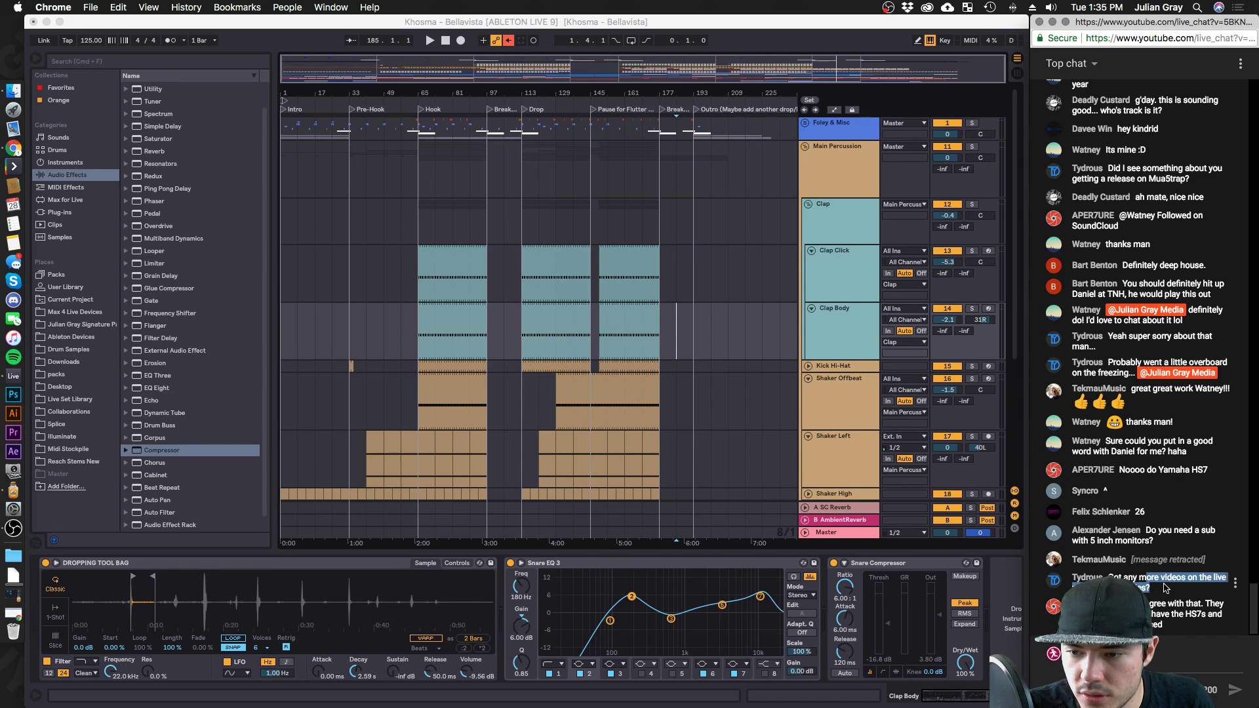
drag(1151, 588, 1136, 576)
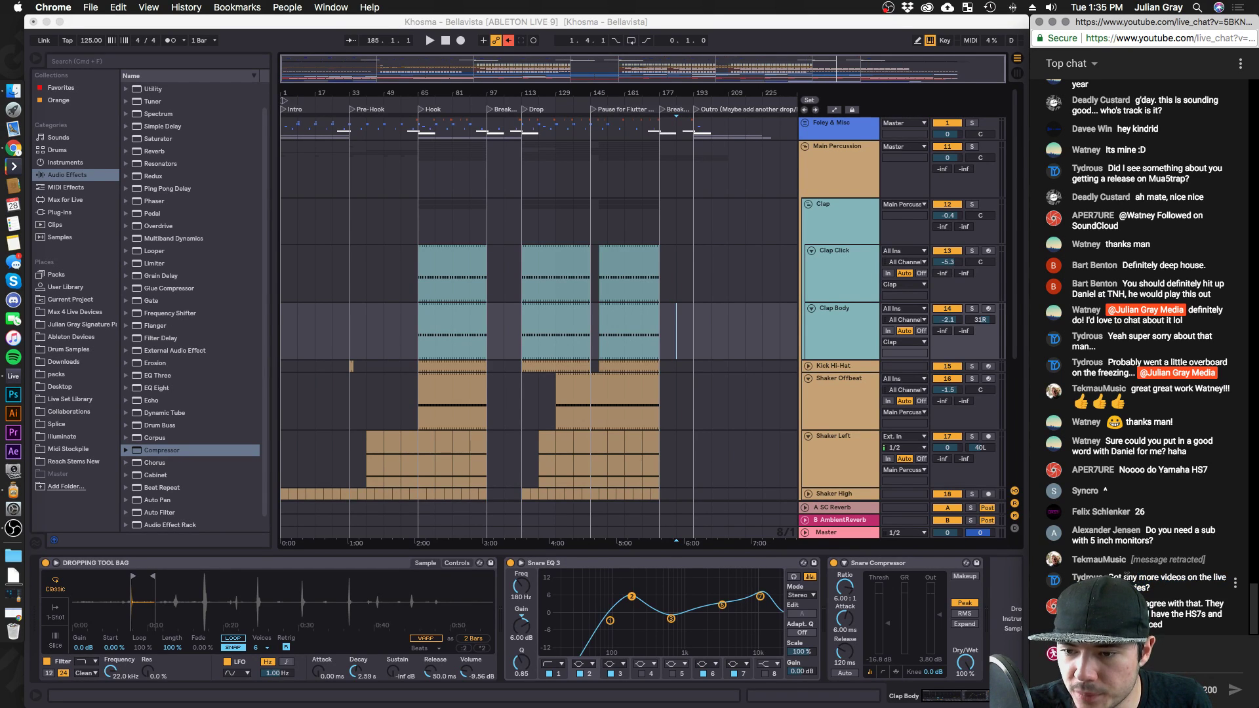
click(1123, 572)
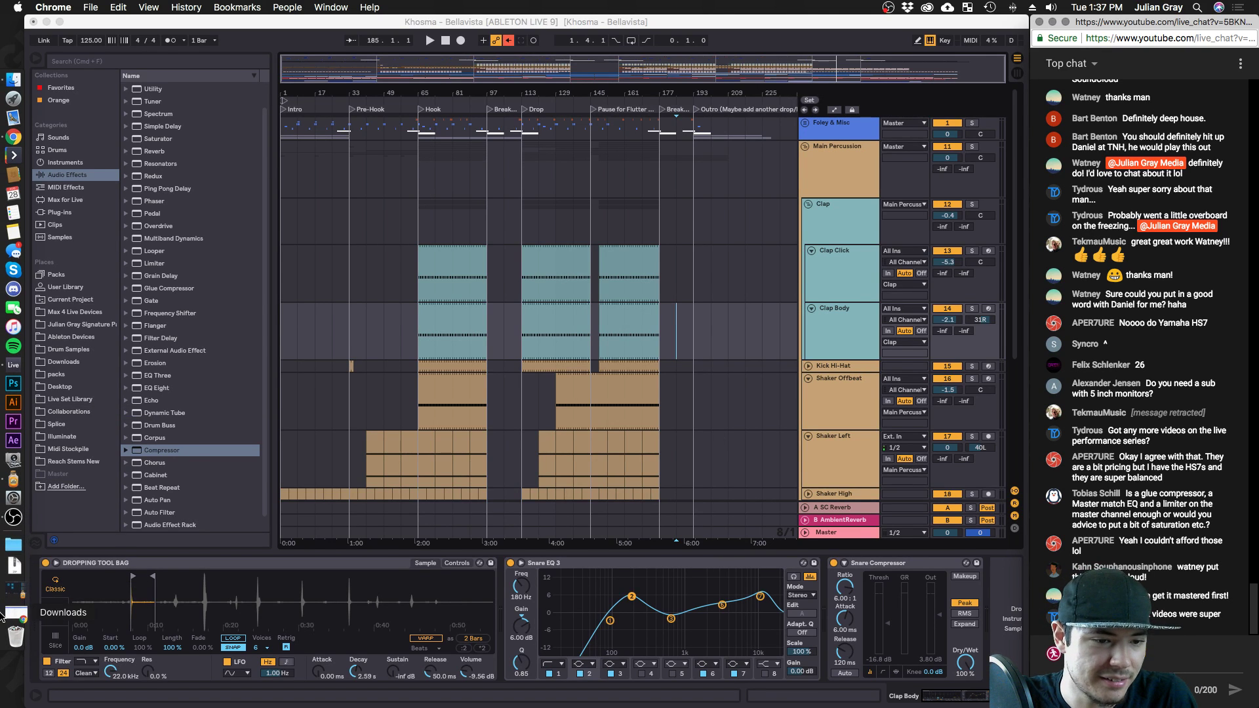
Reveal the downloaded Lost in dreams zip in Finder from Chrome's Downloads page and extract it.
key(super+shift+j)
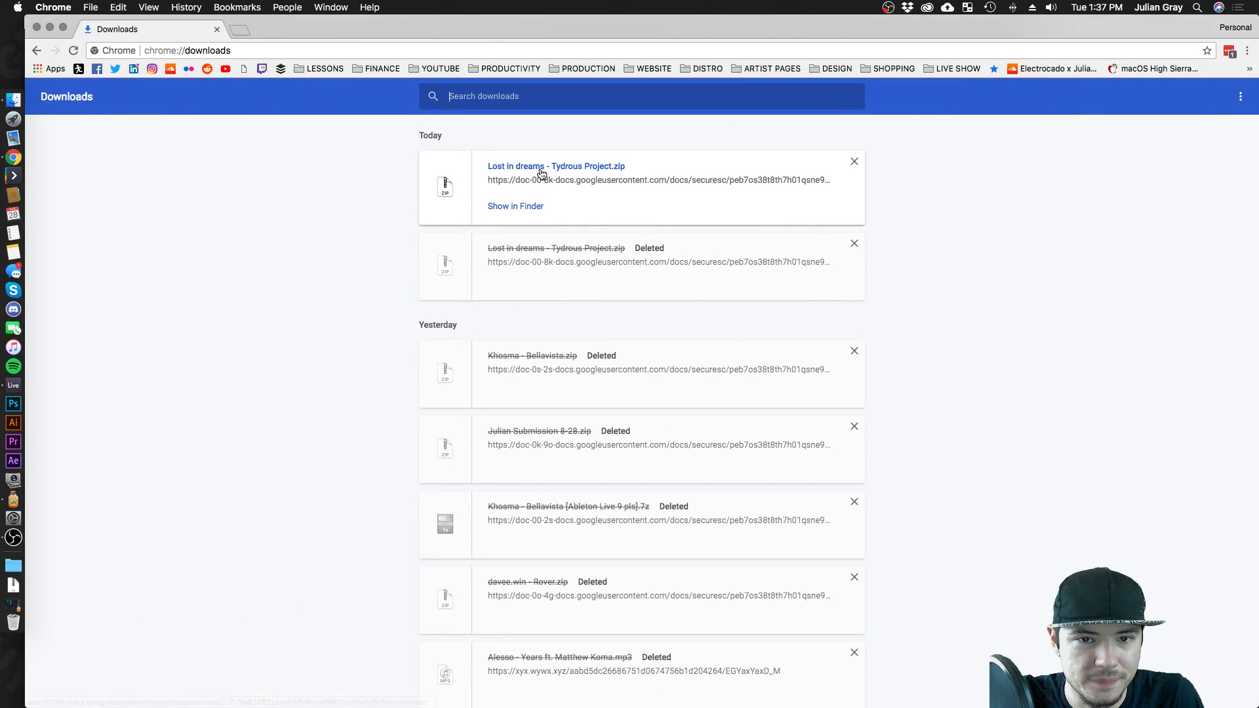
click(515, 206)
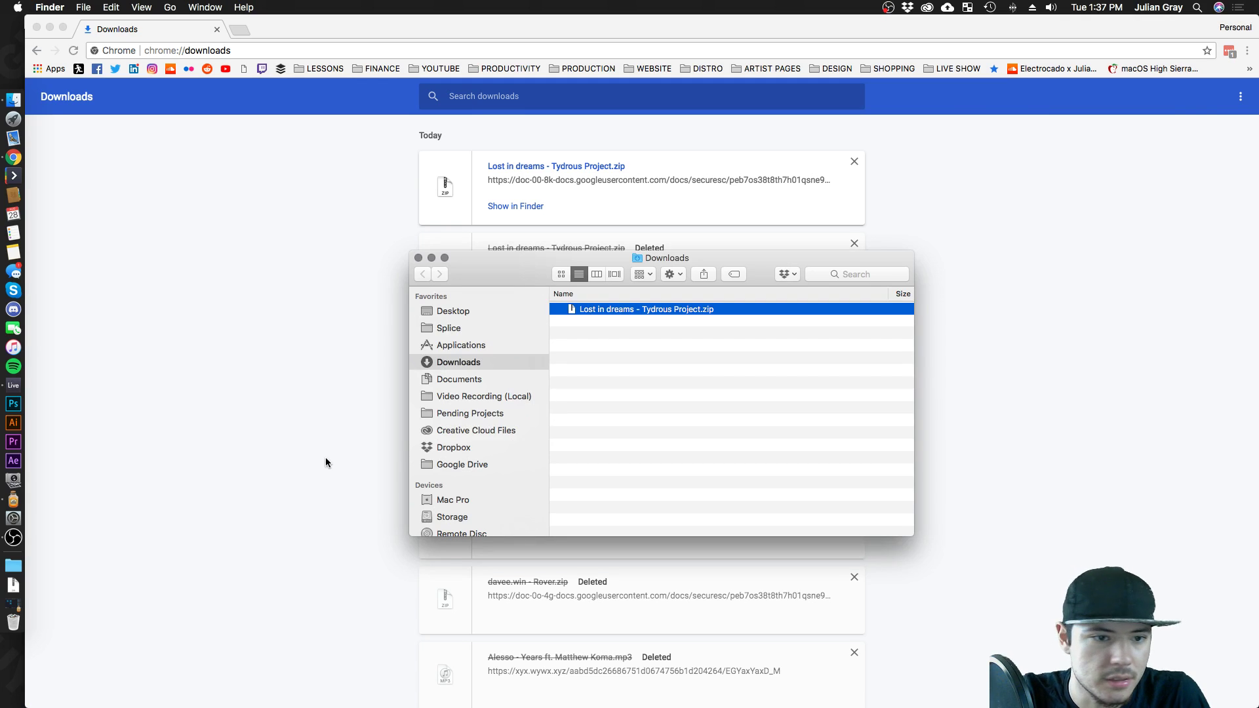
double_click(633, 308)
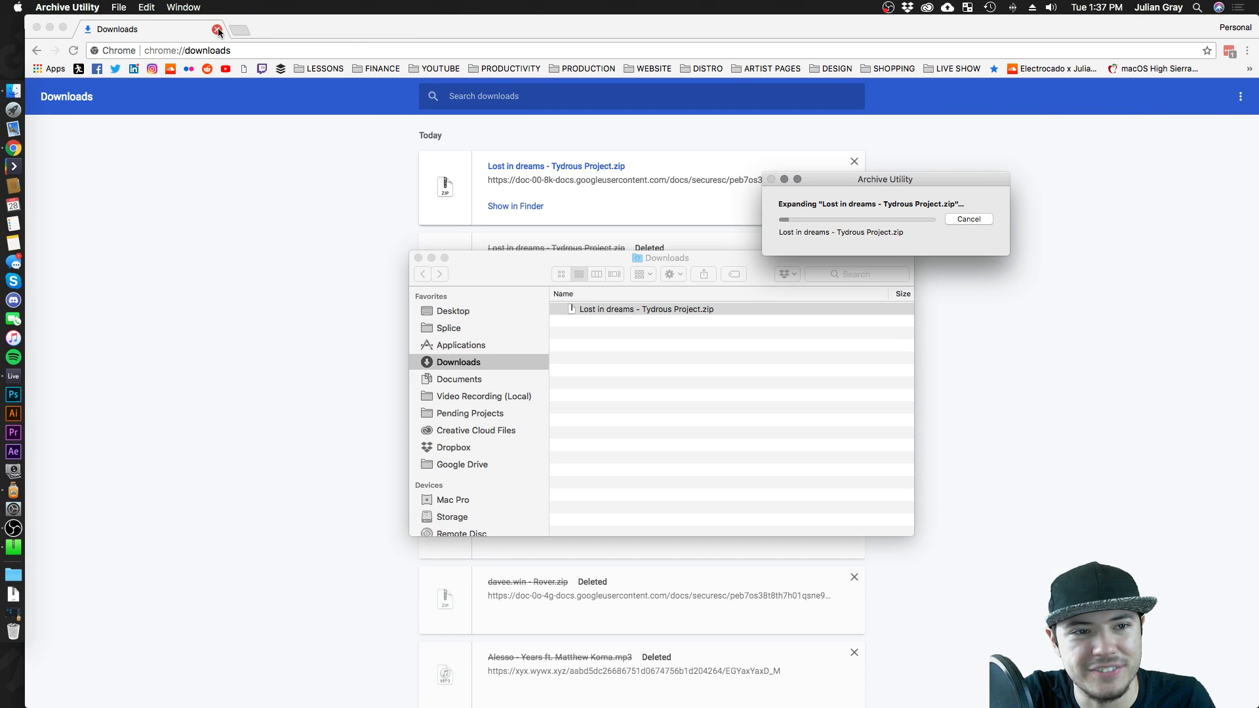
Close Chrome's Downloads page, return to Ableton Live and save the Bellavista set.
click(256, 30)
key(super+w)
drag(720, 258, 595, 221)
click(594, 209)
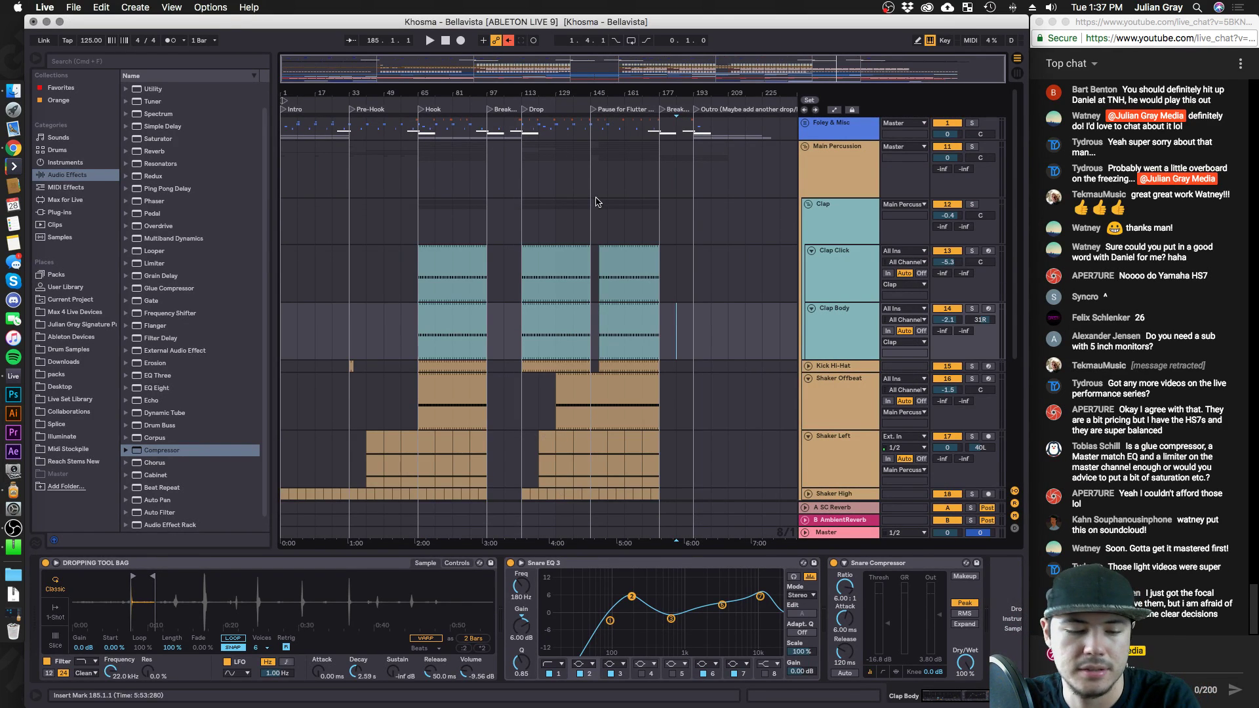
key(super+s)
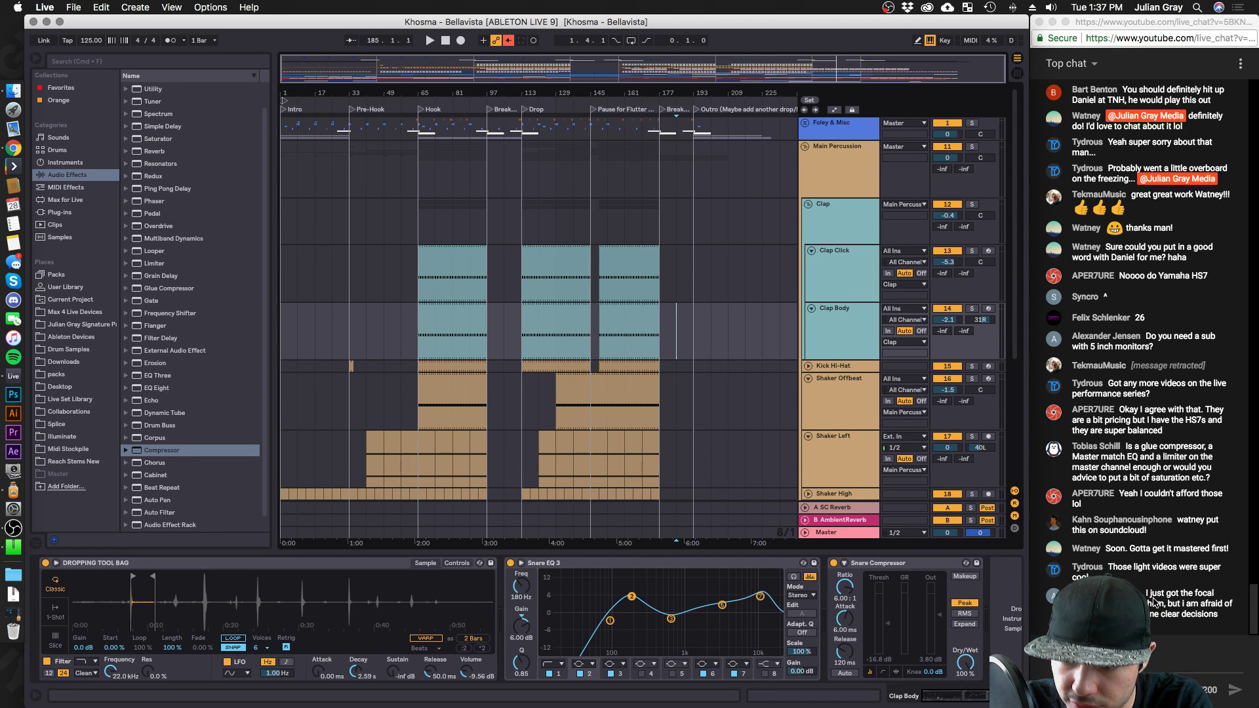
click(1154, 602)
drag(1171, 593, 1165, 601)
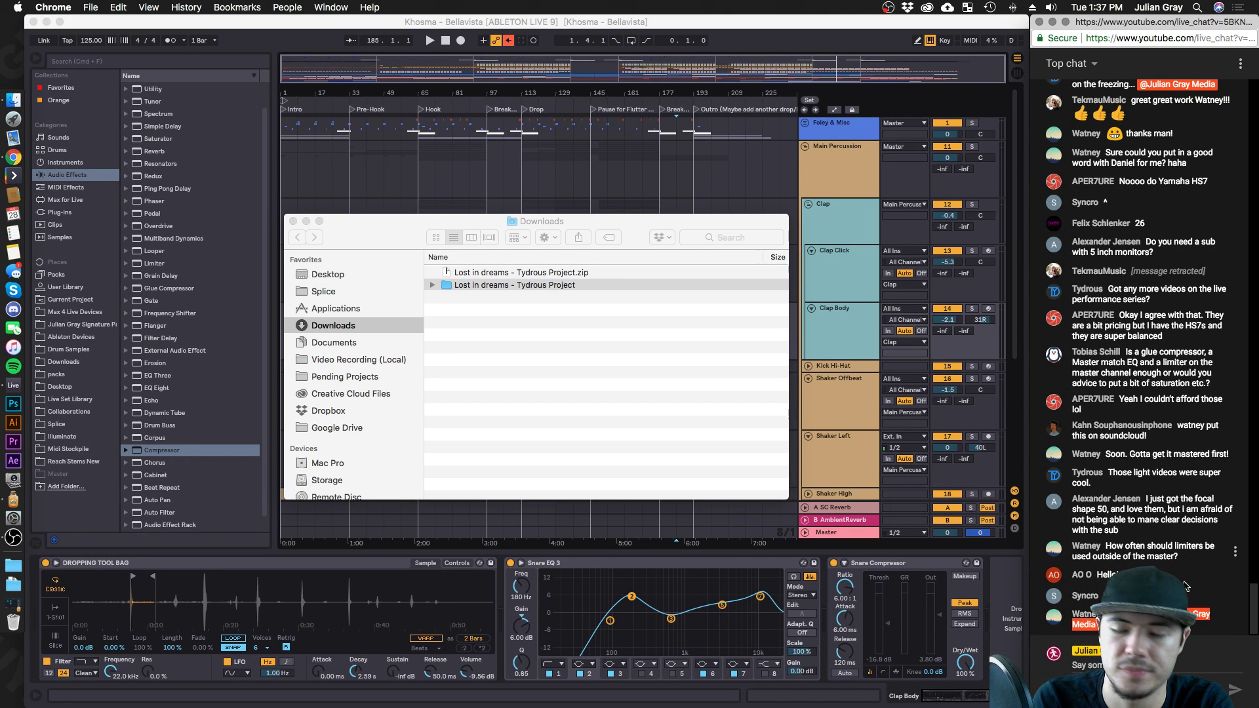
Open the Lost in dreams .als set from the extracted project folder, skipping the missing files and dismissing the plug-in warning.
click(432, 285)
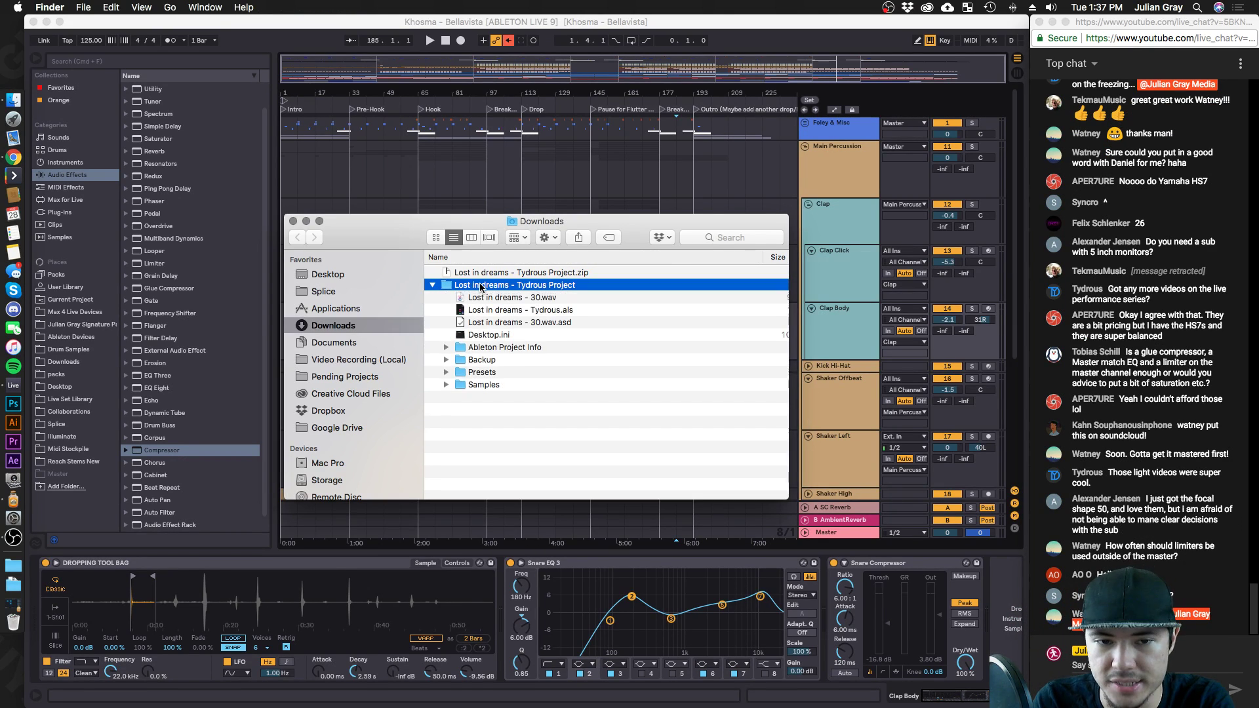
click(505, 311)
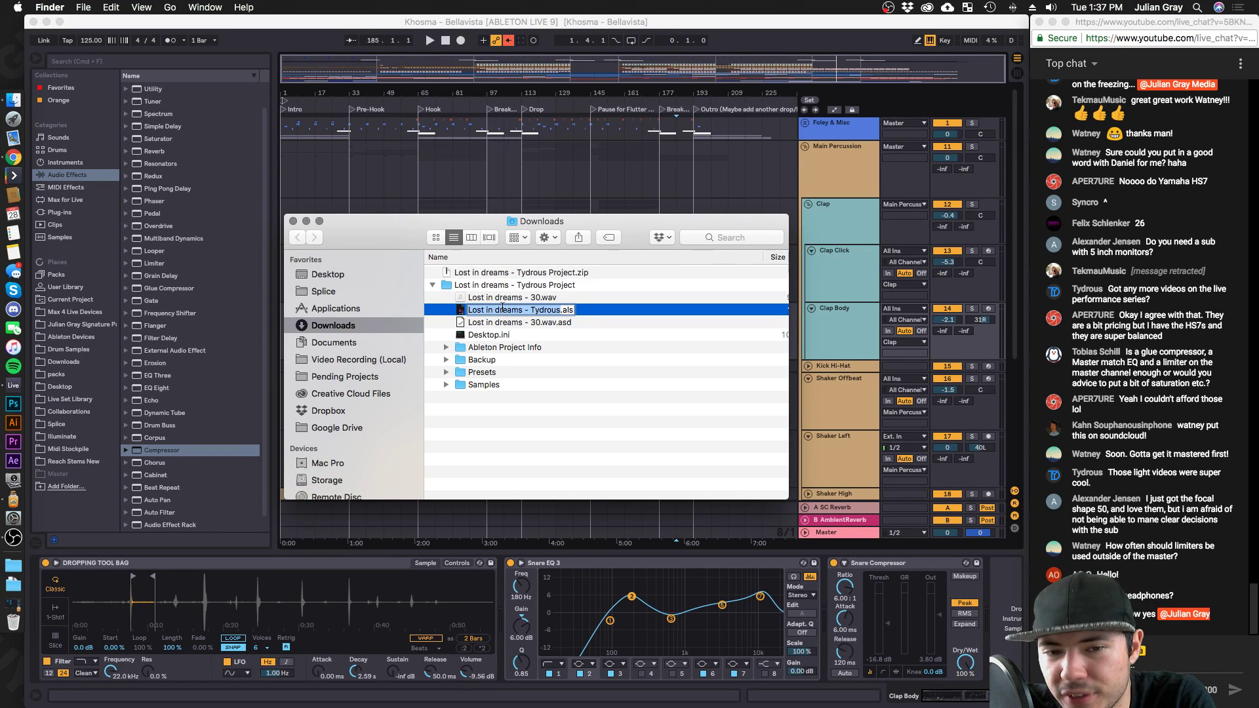
double_click(586, 308)
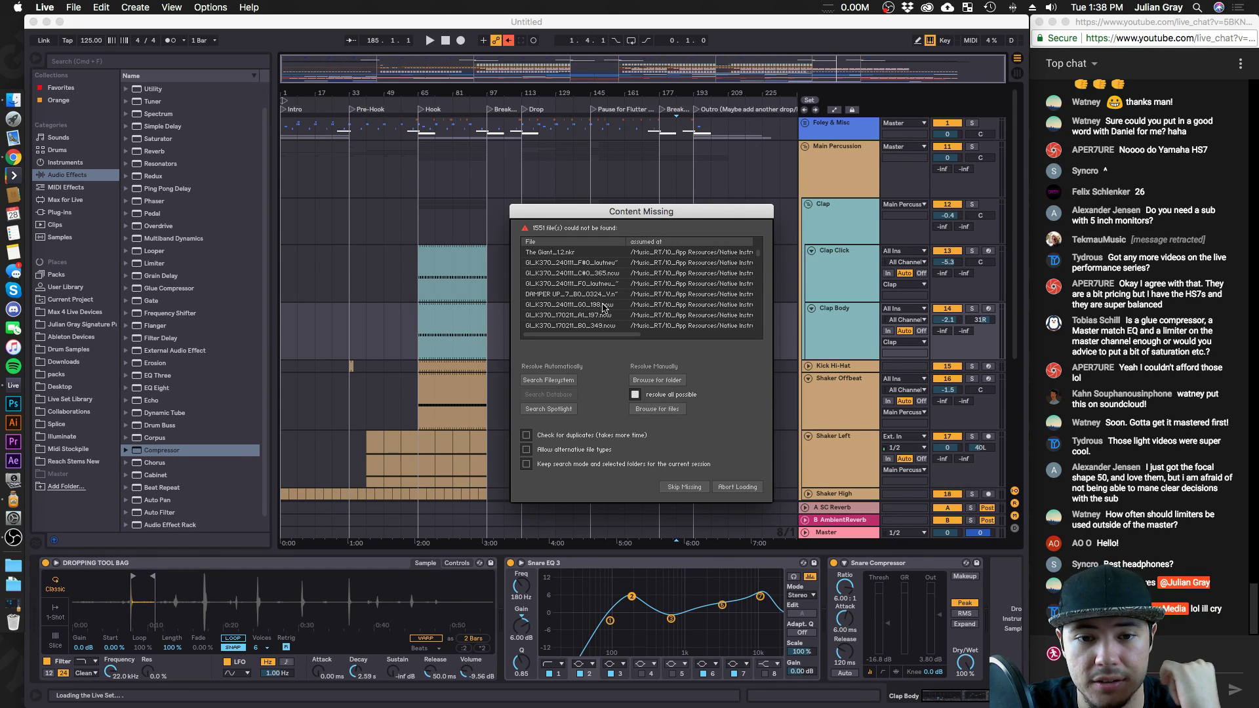
click(690, 493)
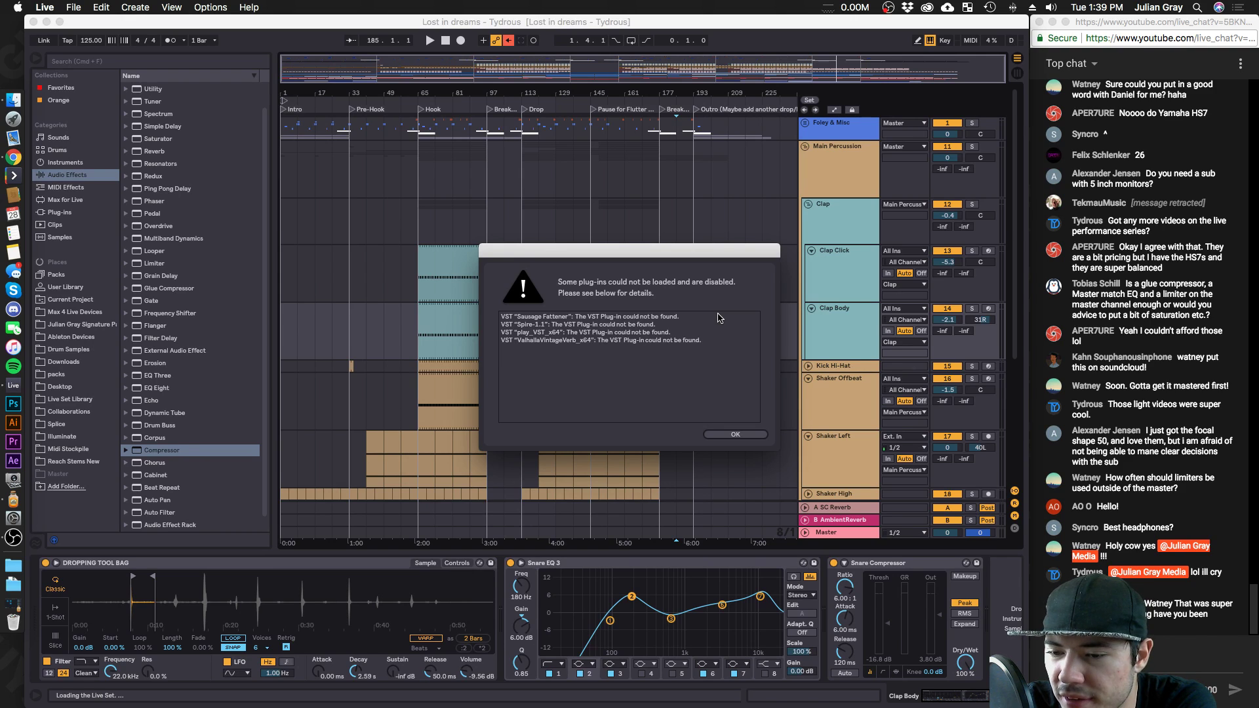
click(721, 434)
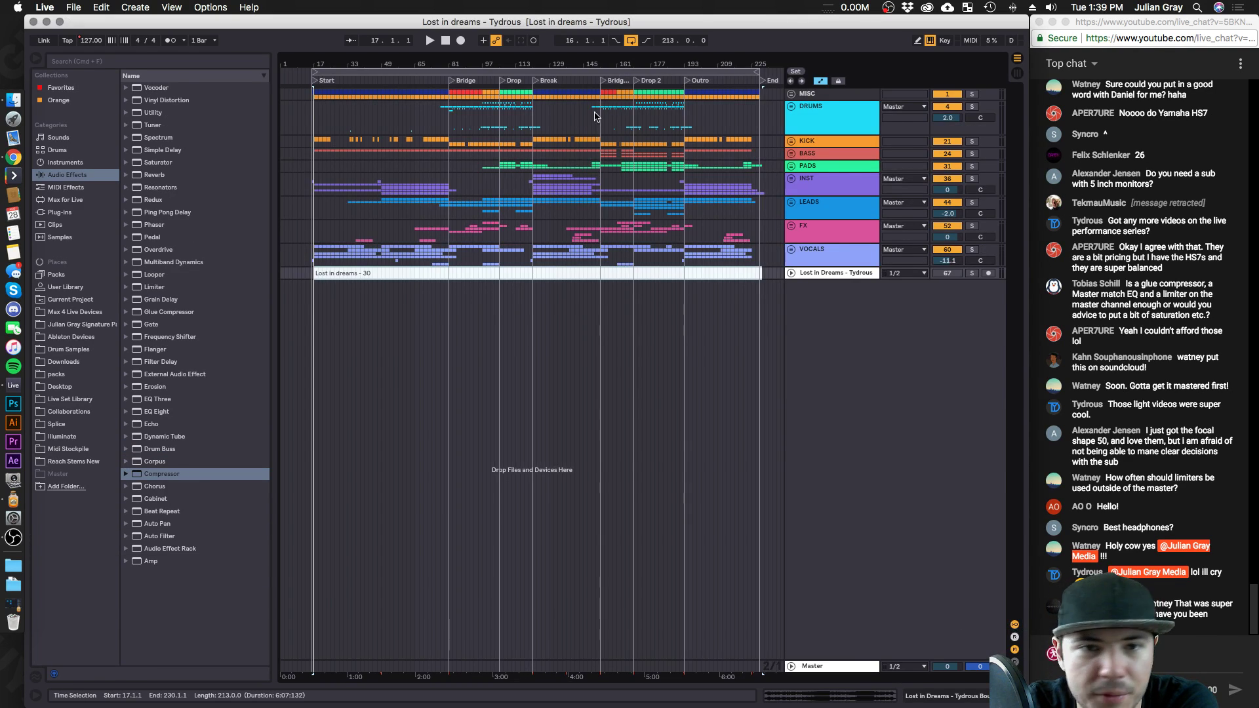
Play the Lost in dreams set from the Start locator at 16.1.1.
drag(431, 63, 556, 46)
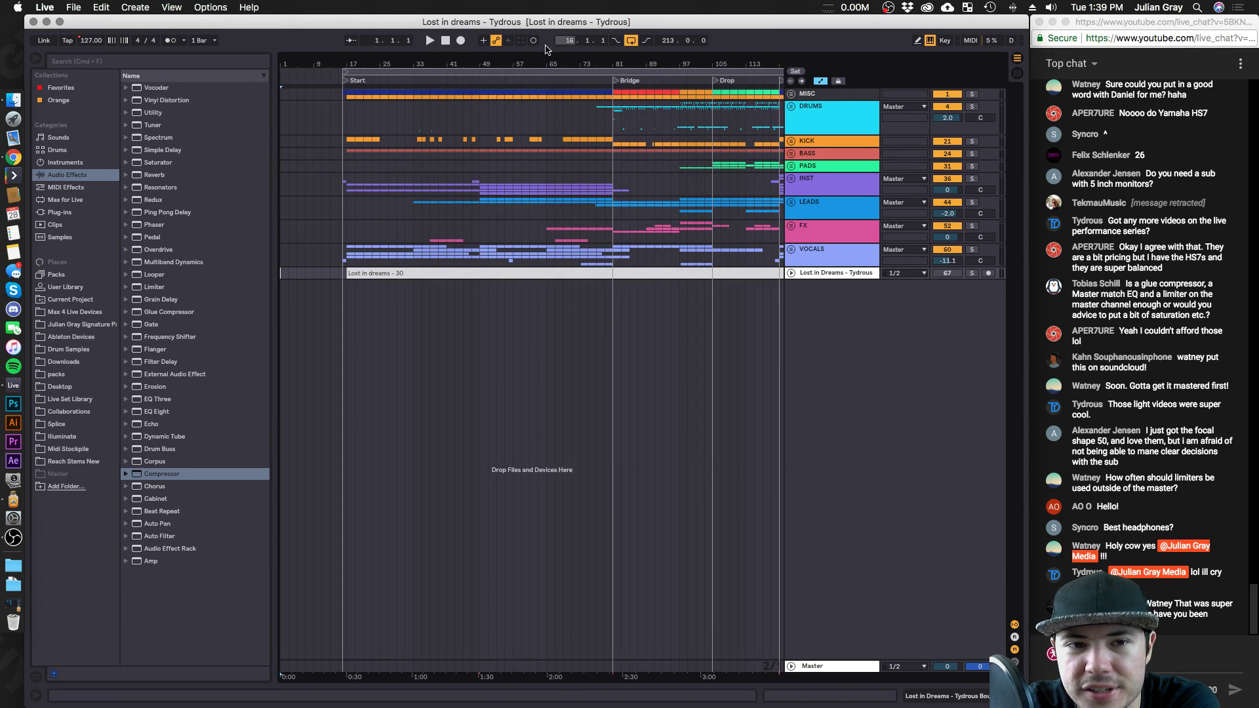
click(343, 113)
mouse_move(357, 64)
mouse_down()
mouse_move(347, 121)
mouse_move(362, 128)
mouse_up()
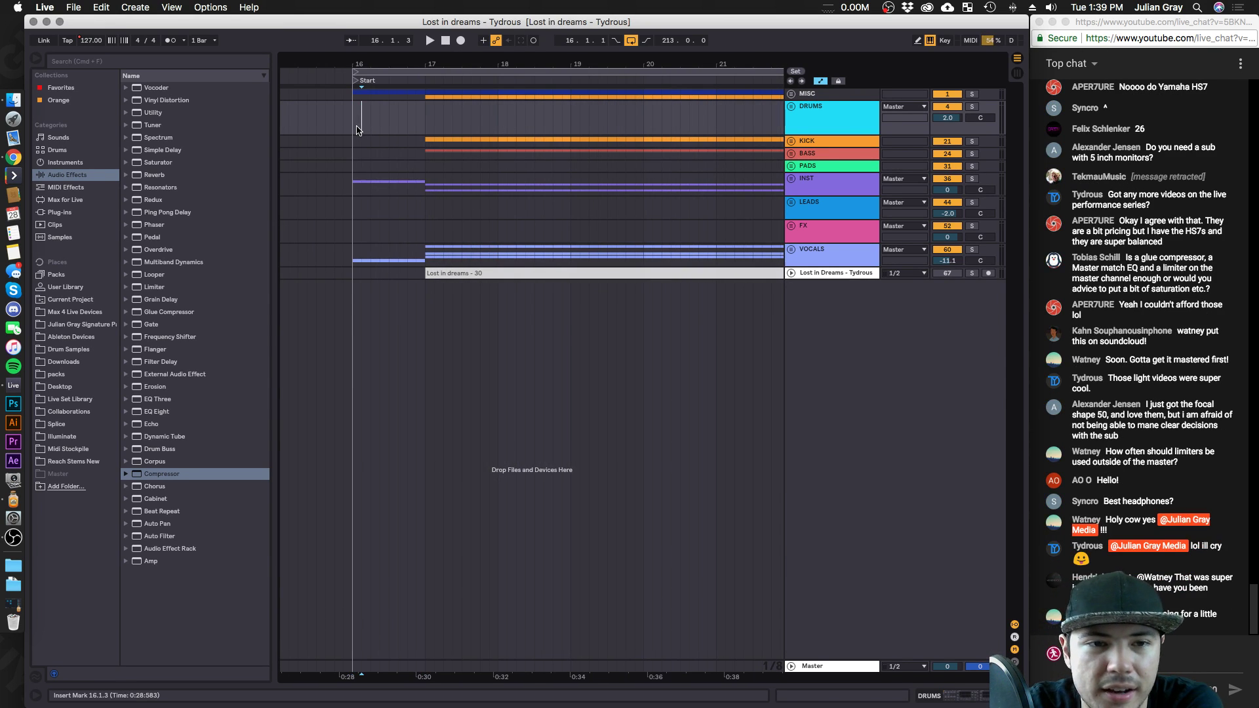
drag(424, 58, 436, 55)
key(space)
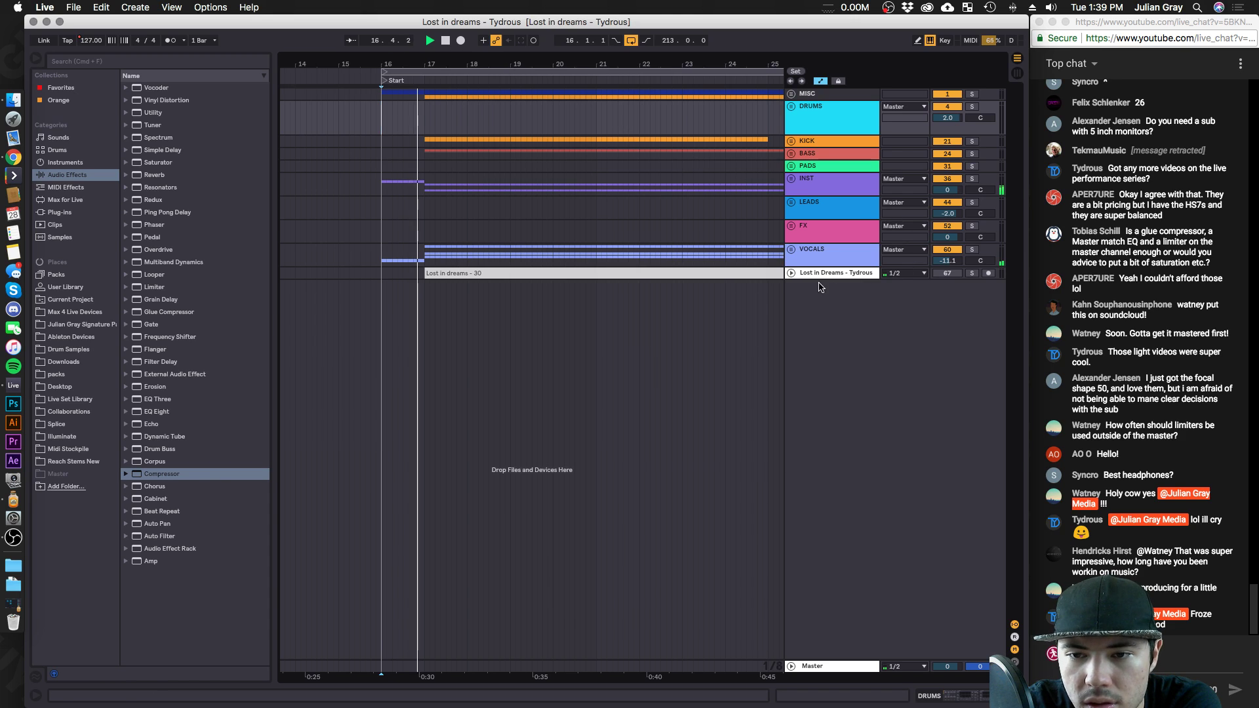
Place the insert marker at 33.1.1 in the DRUMS group during playback and select the VOCALS group track.
scroll(506, 90, right, 2)
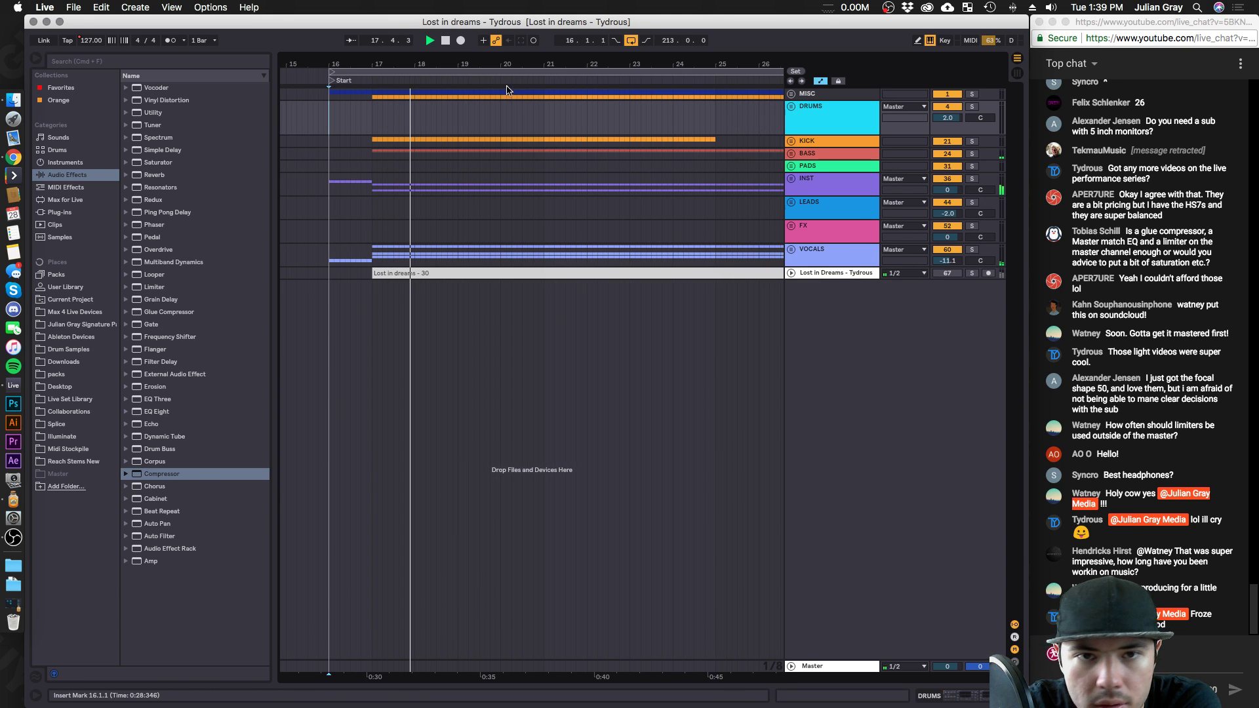
drag(516, 58, 331, 39)
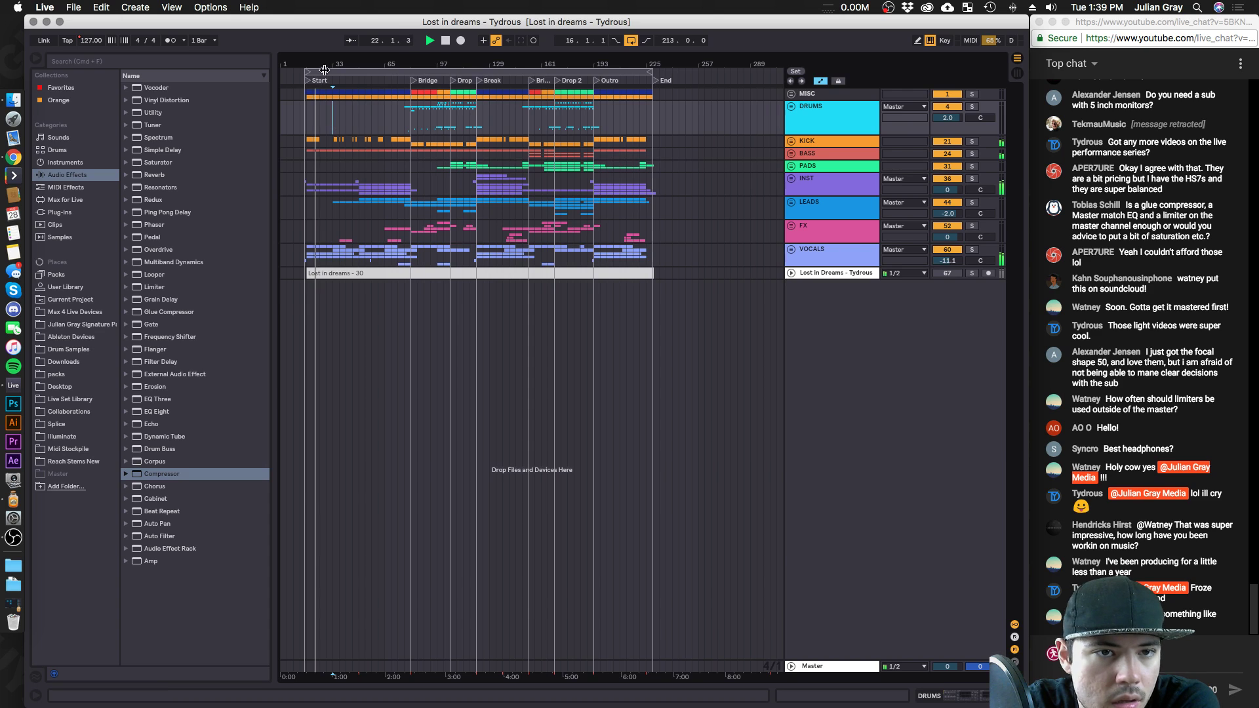
mouse_move(334, 68)
mouse_down()
mouse_move(333, 85)
mouse_move(334, 67)
mouse_up()
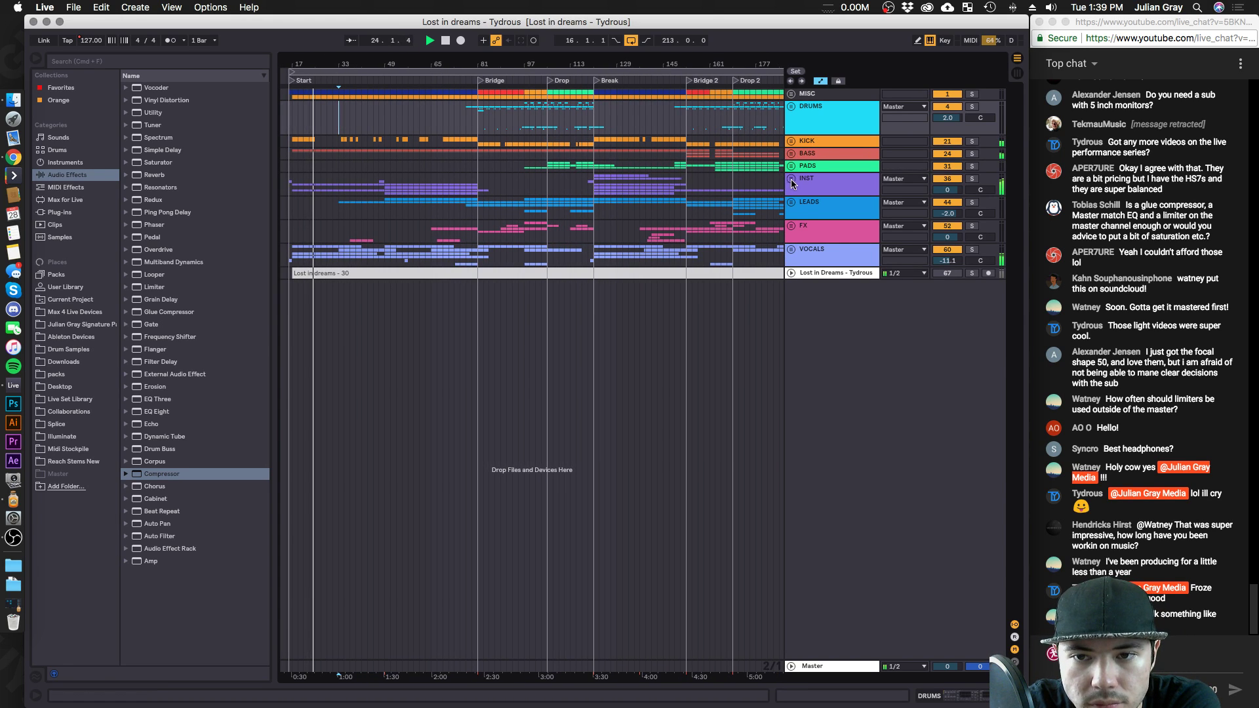
click(810, 225)
click(806, 260)
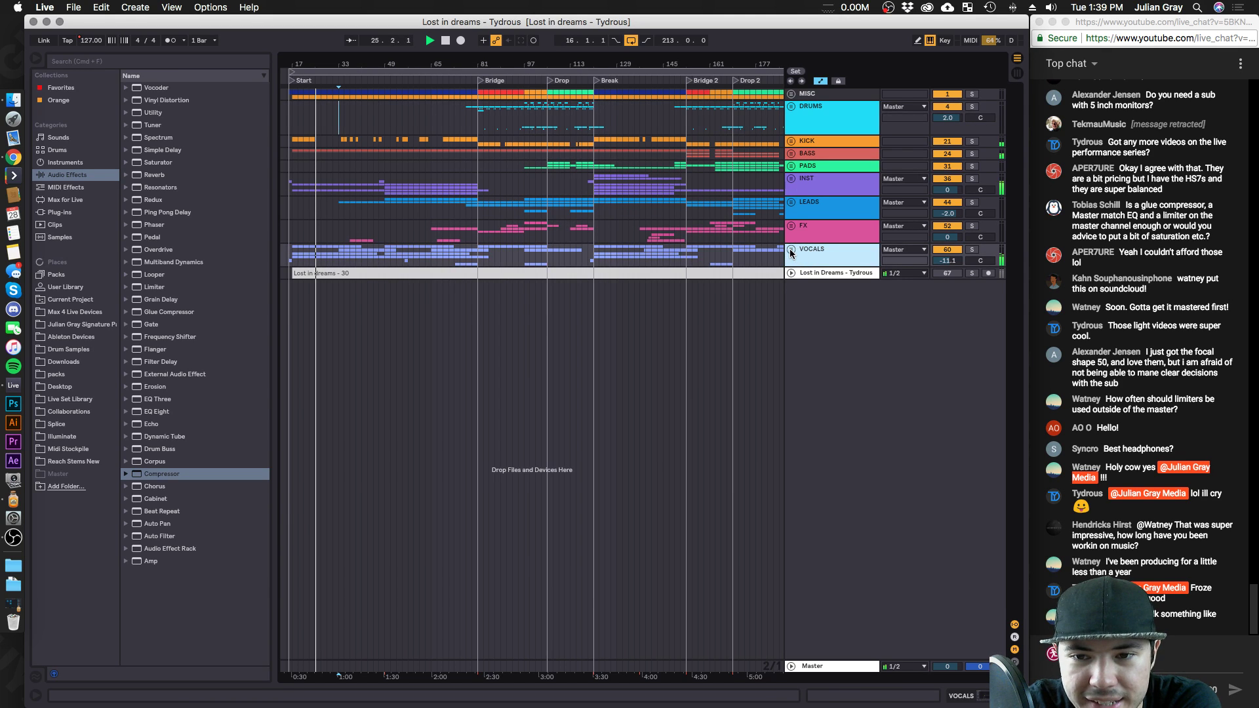
Unfold the MISC group, and unfold the BASS group to view its tracks before folding it again.
click(790, 94)
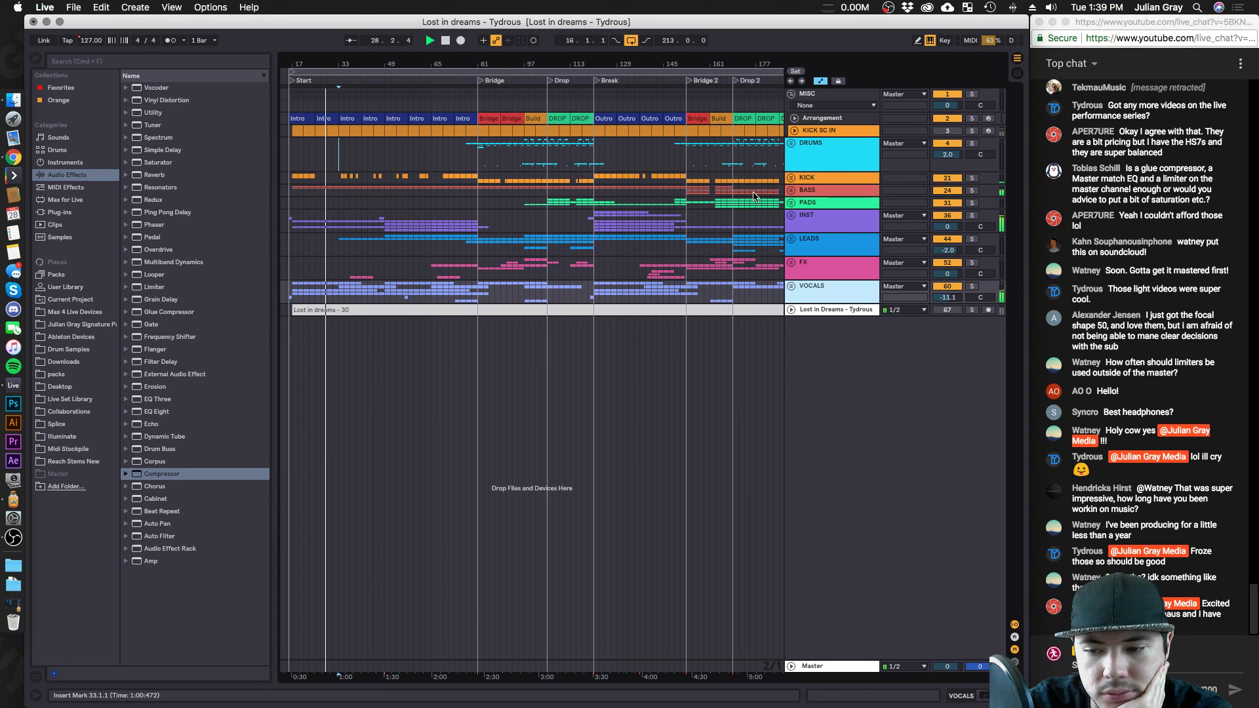
click(791, 191)
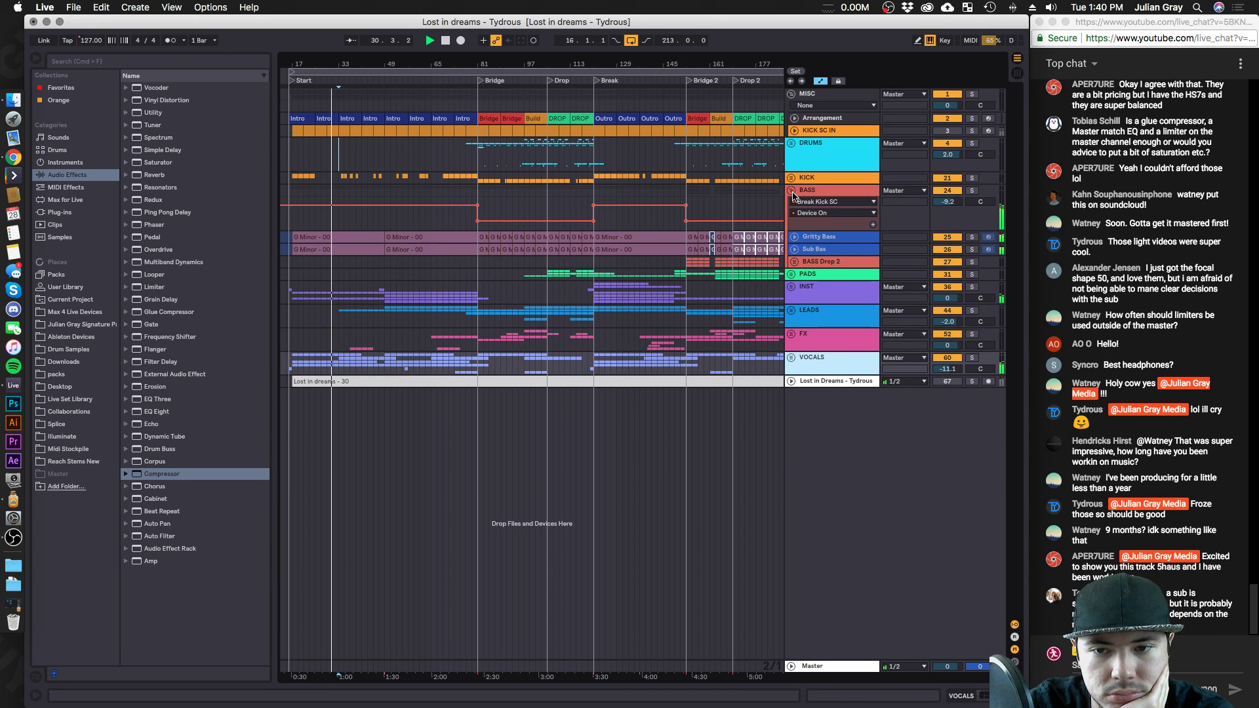
click(792, 192)
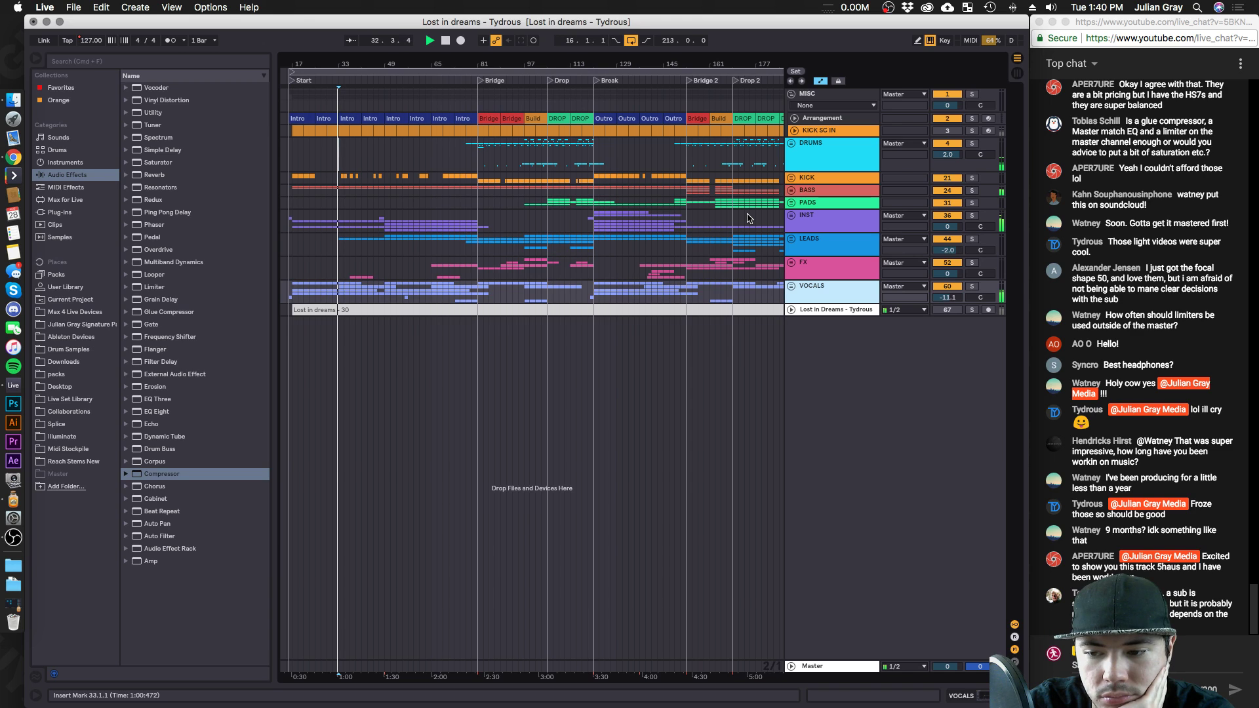
Unfold the VOCALS group and select its Vocal Mid -3 track.
scroll(750, 218, right, 1)
scroll(754, 217, left, 3)
click(791, 288)
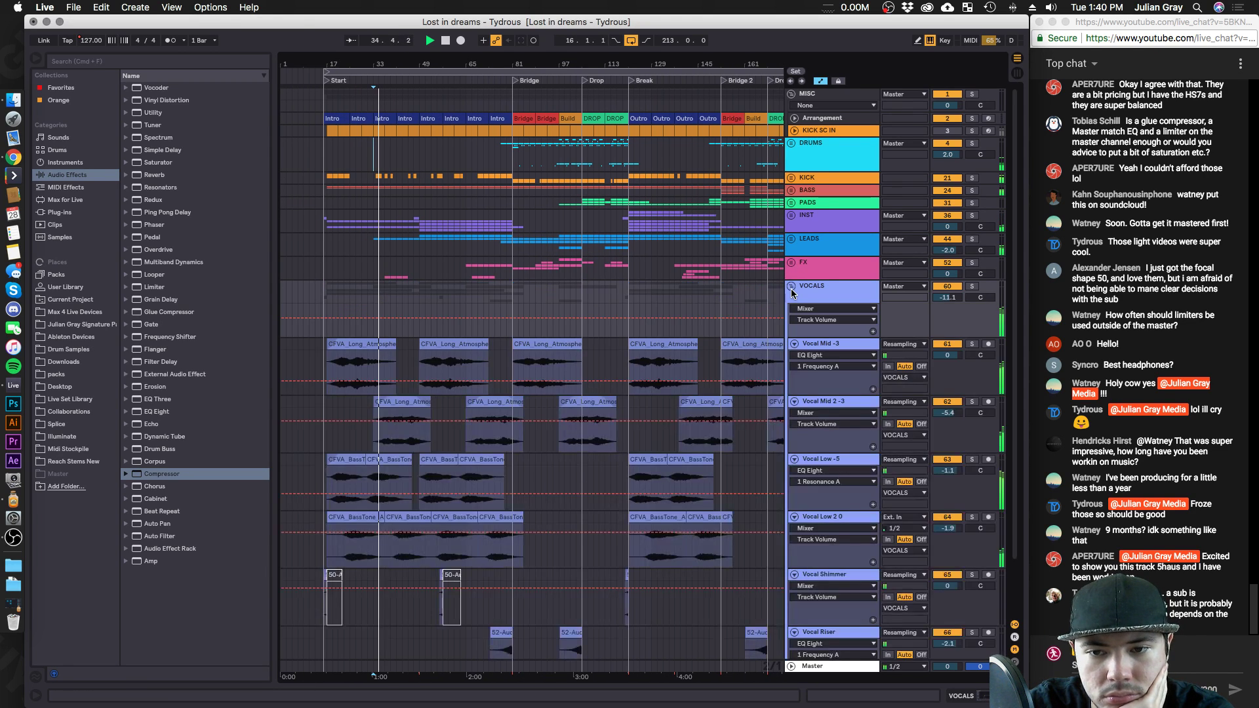
scroll(799, 282, down, 3)
click(801, 278)
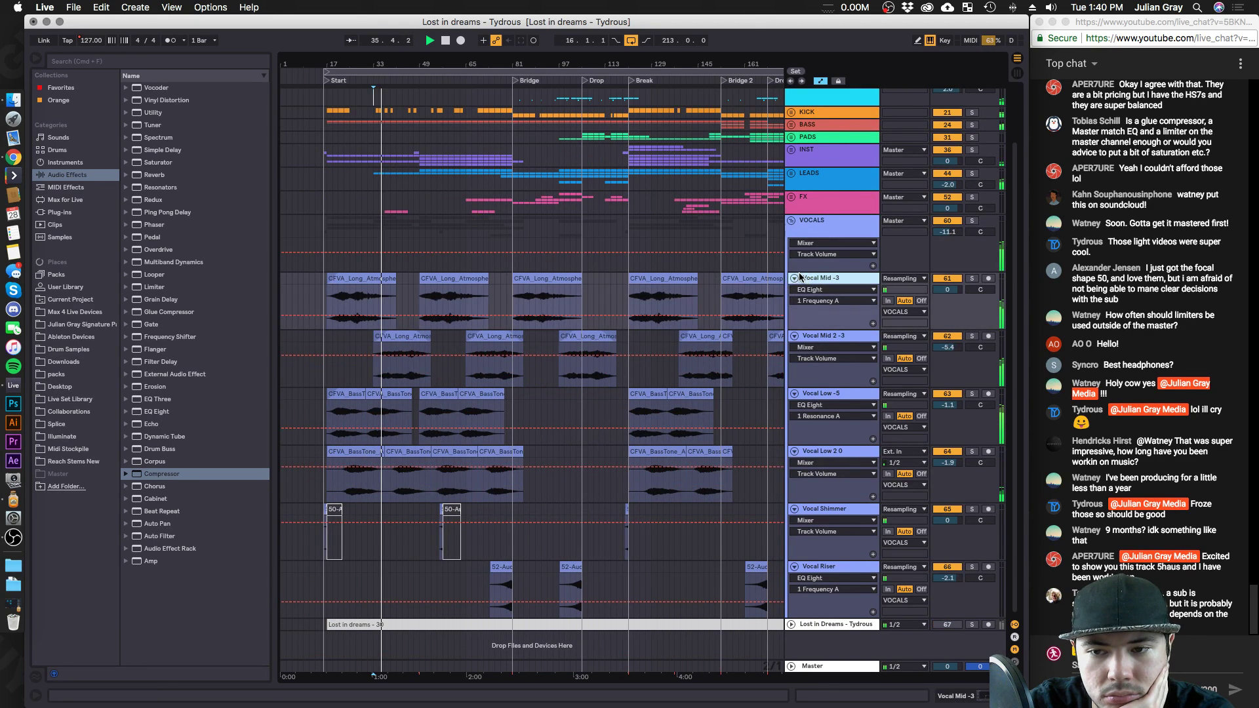
Select the VOCALS group and its Vocal Mid -3 track, and place the insert marker at 81.1.1, 49.1.1 and 73.1.1 during playback.
click(828, 231)
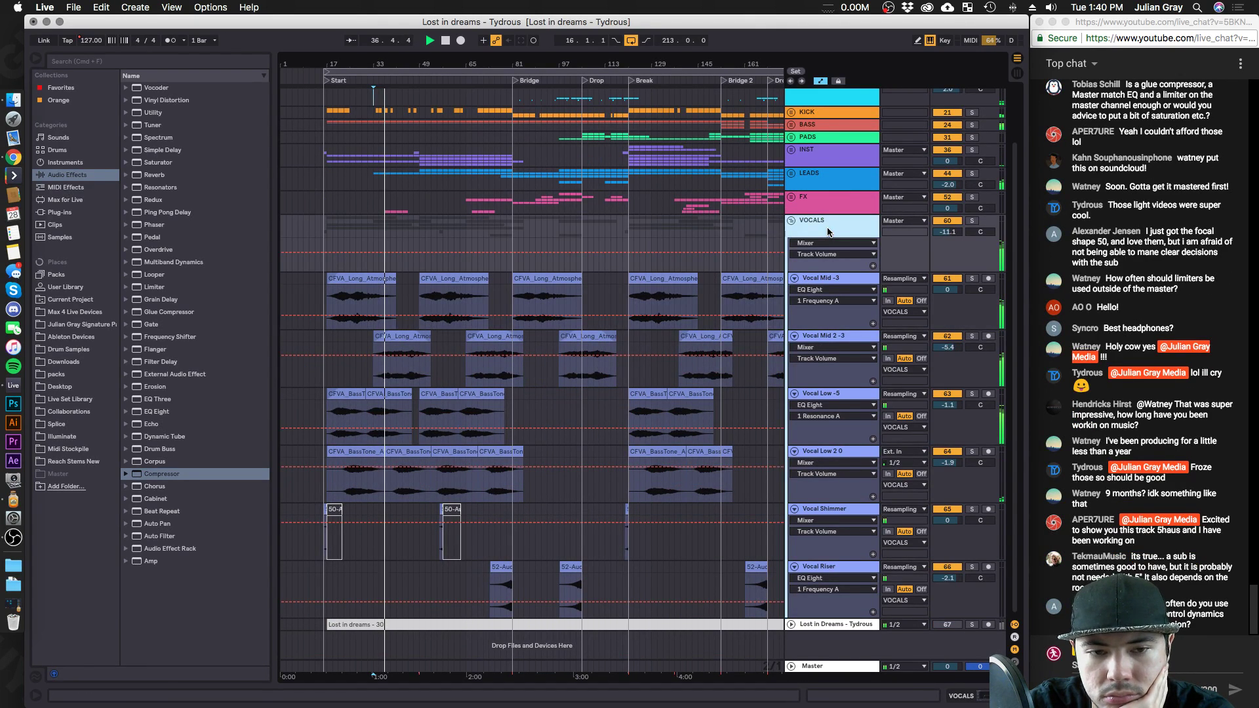
click(844, 322)
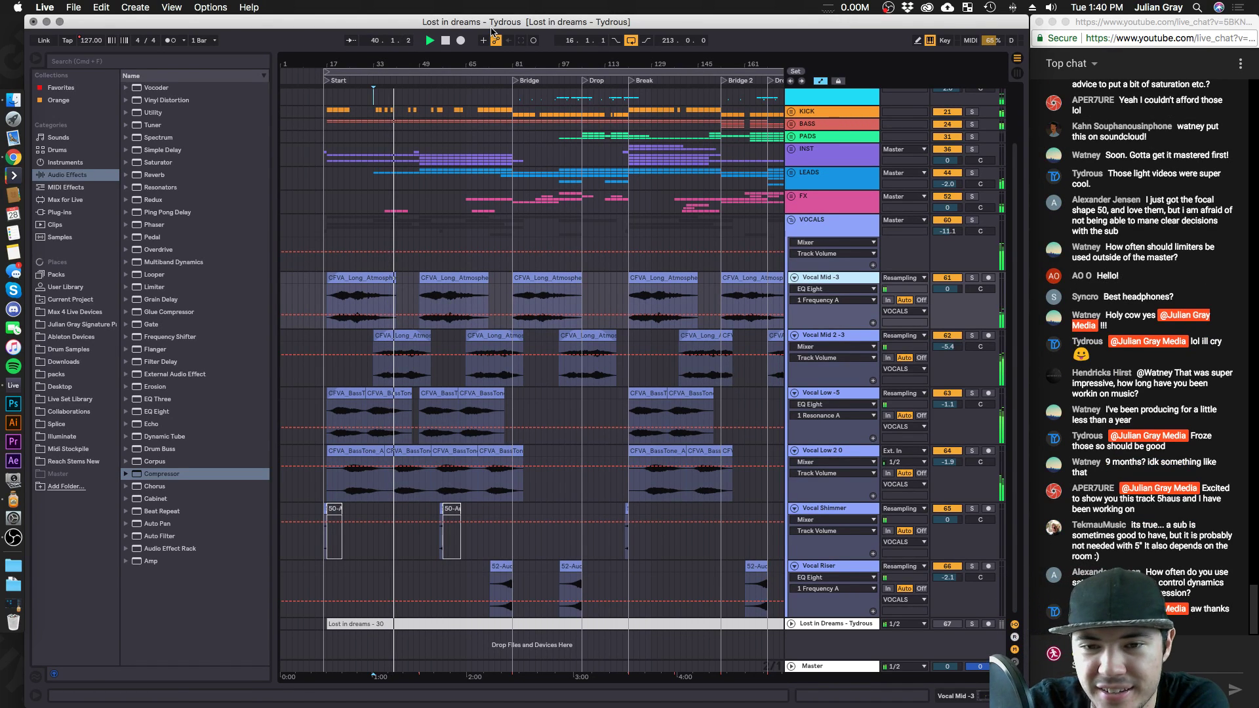
click(514, 297)
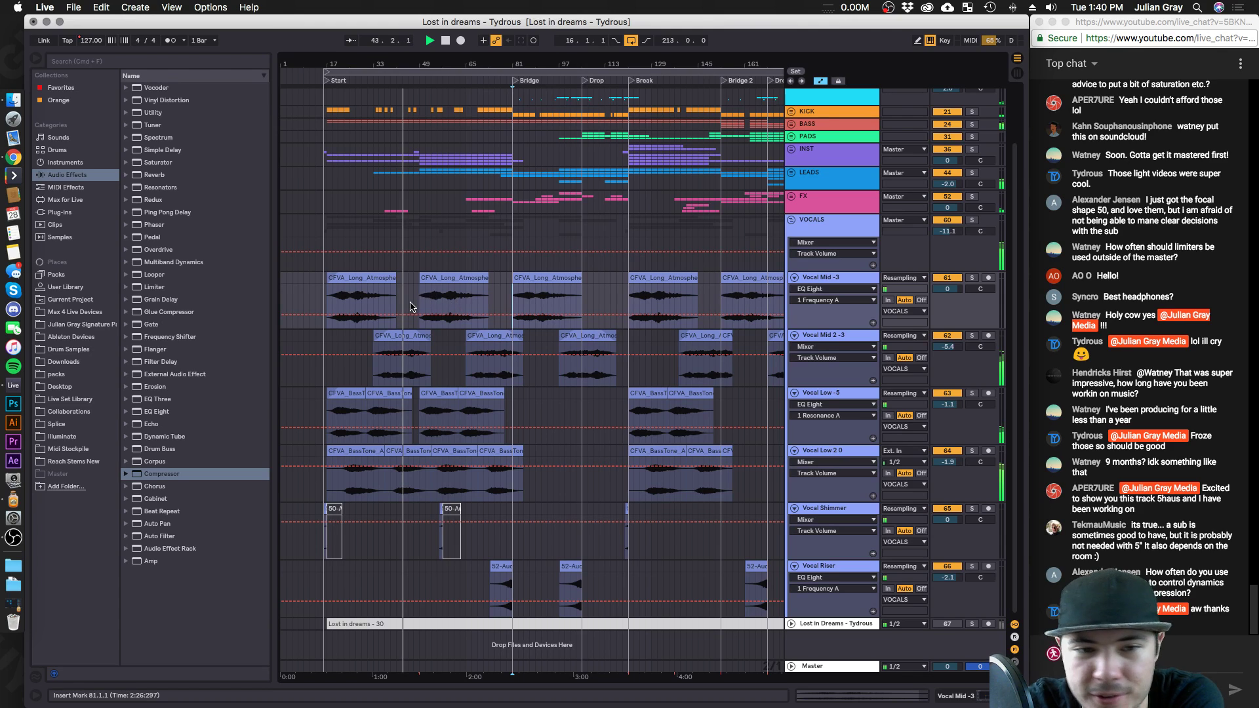
click(468, 278)
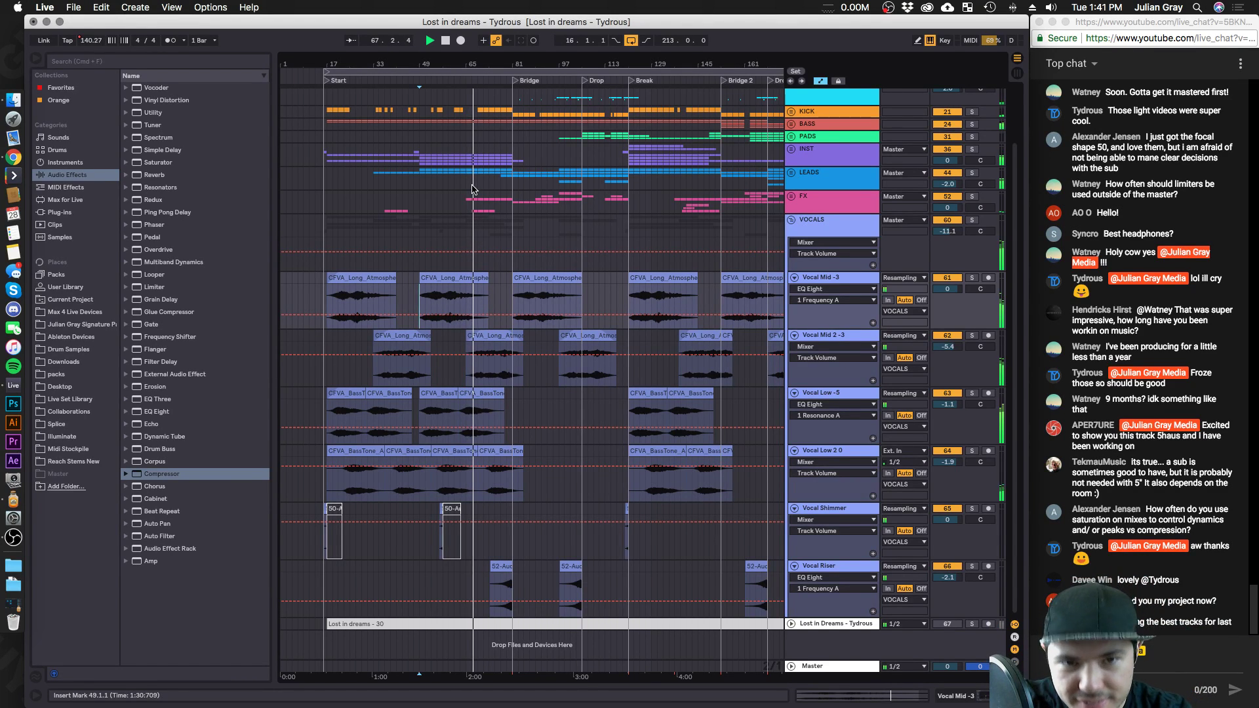
scroll(473, 190, up, 3)
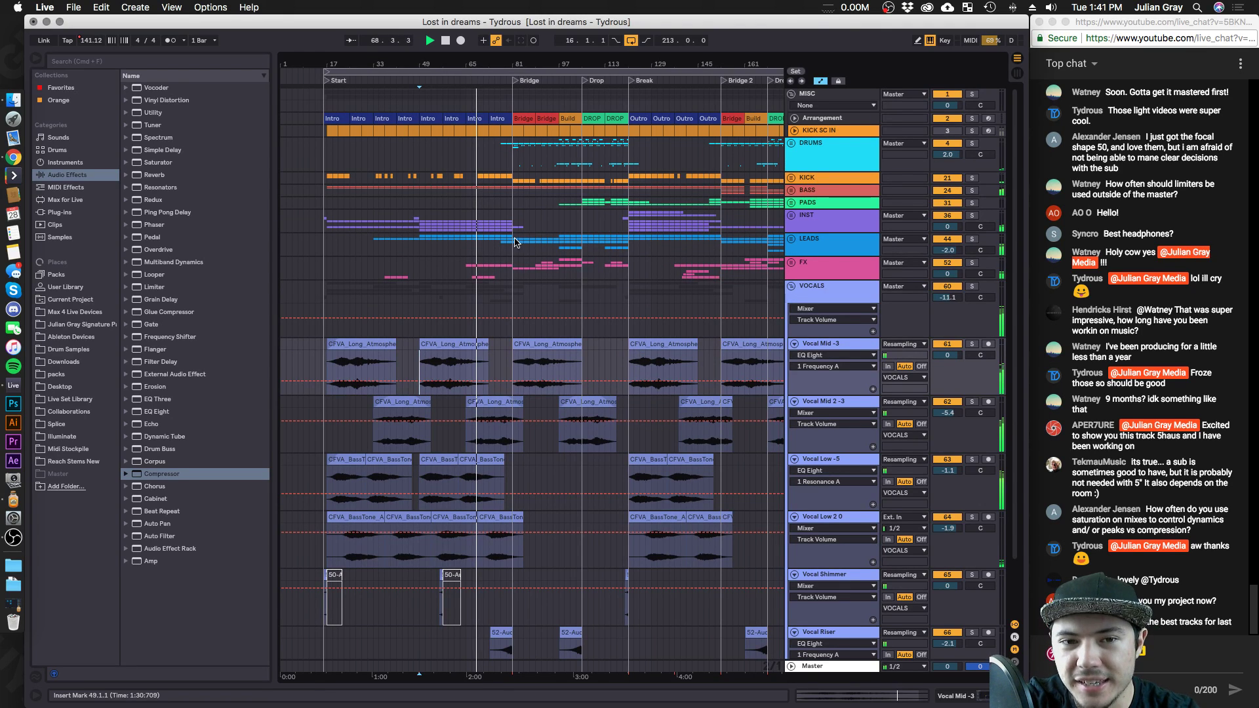
click(492, 217)
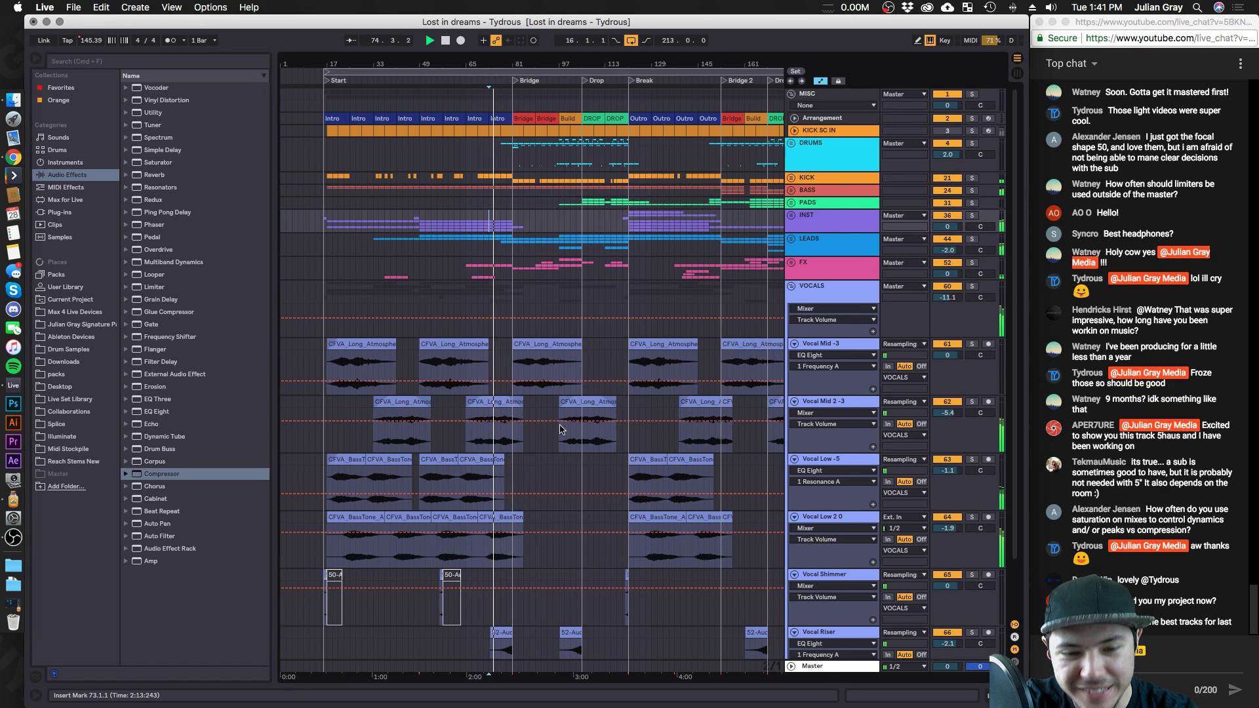
Unfold the Master track and display its Song Tempo automation.
scroll(561, 430, down, 5)
click(792, 666)
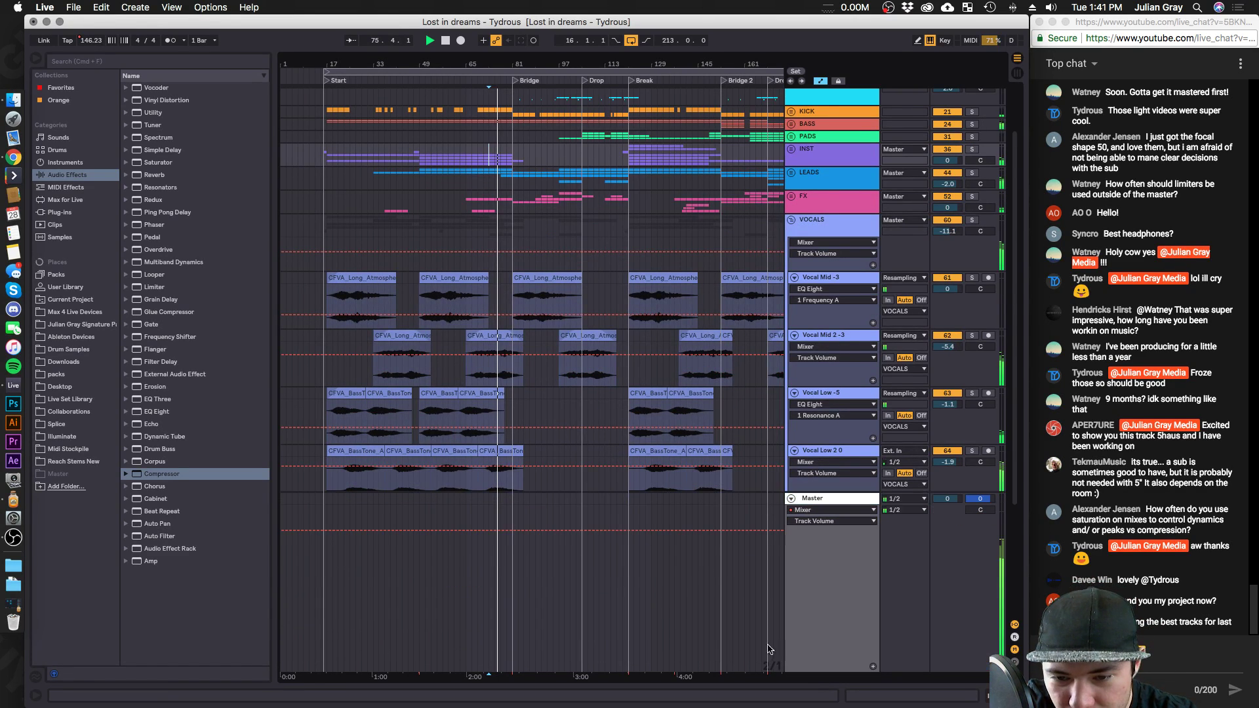
click(811, 522)
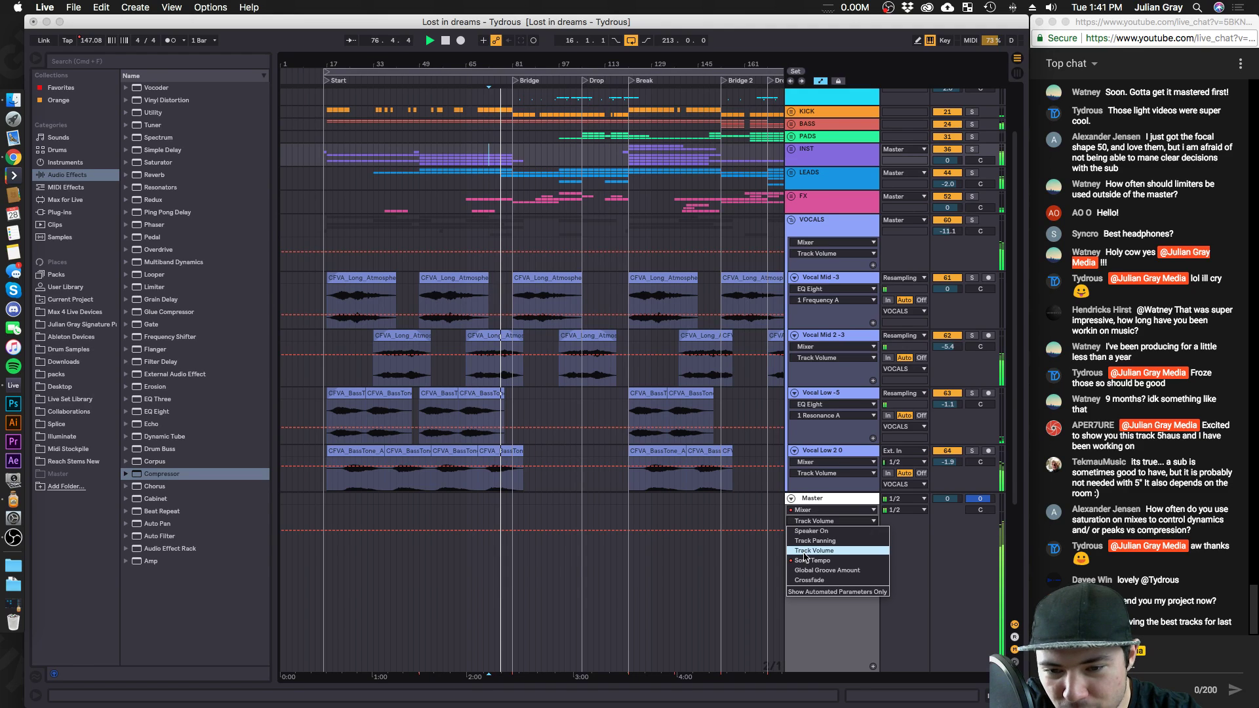
click(804, 567)
mouse_move(514, 567)
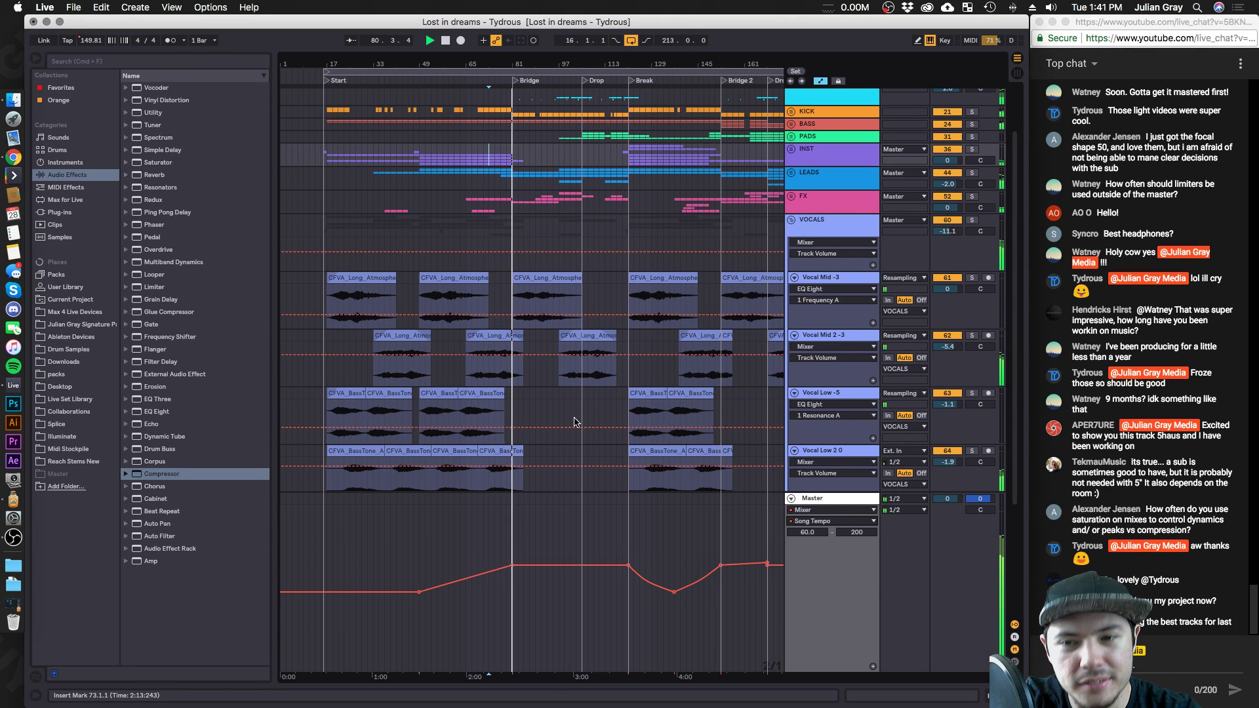
Zoom in around the Bridge and place the insert marker at 81.1.1 in DRUMS and LEADS and at 89.1.1 in DRUMS.
scroll(541, 410, up, 3)
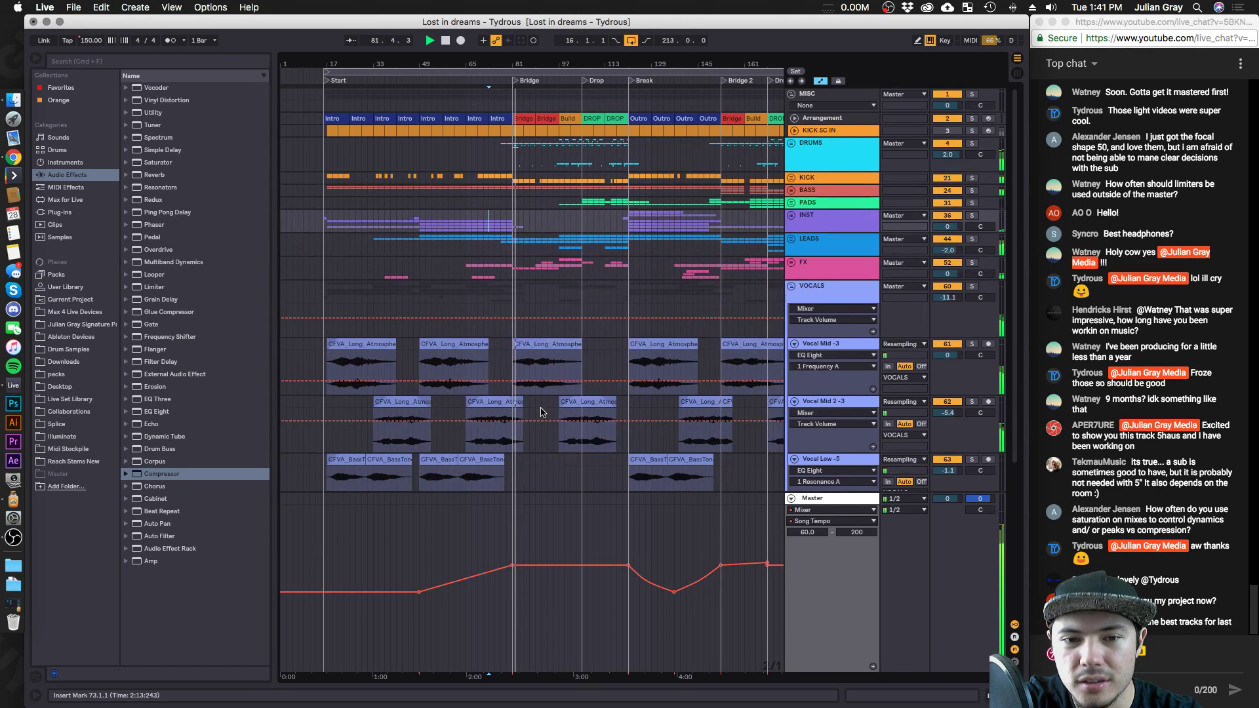
drag(518, 63, 503, 141)
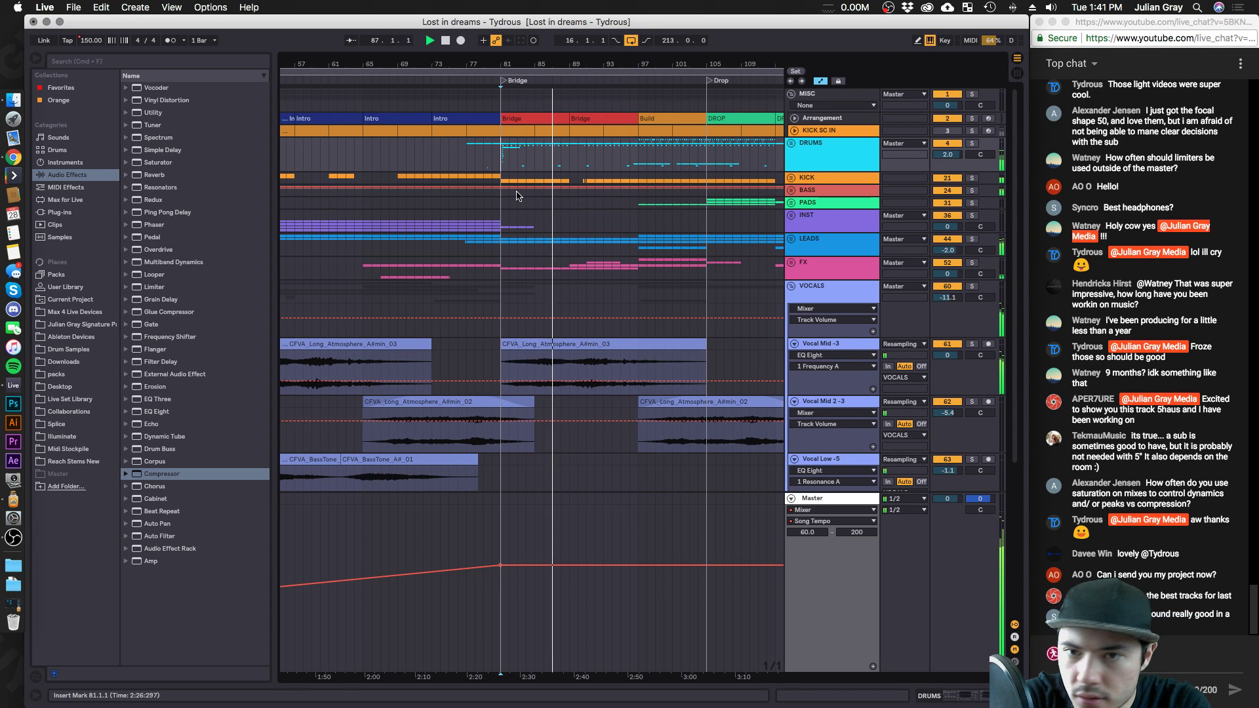
click(501, 247)
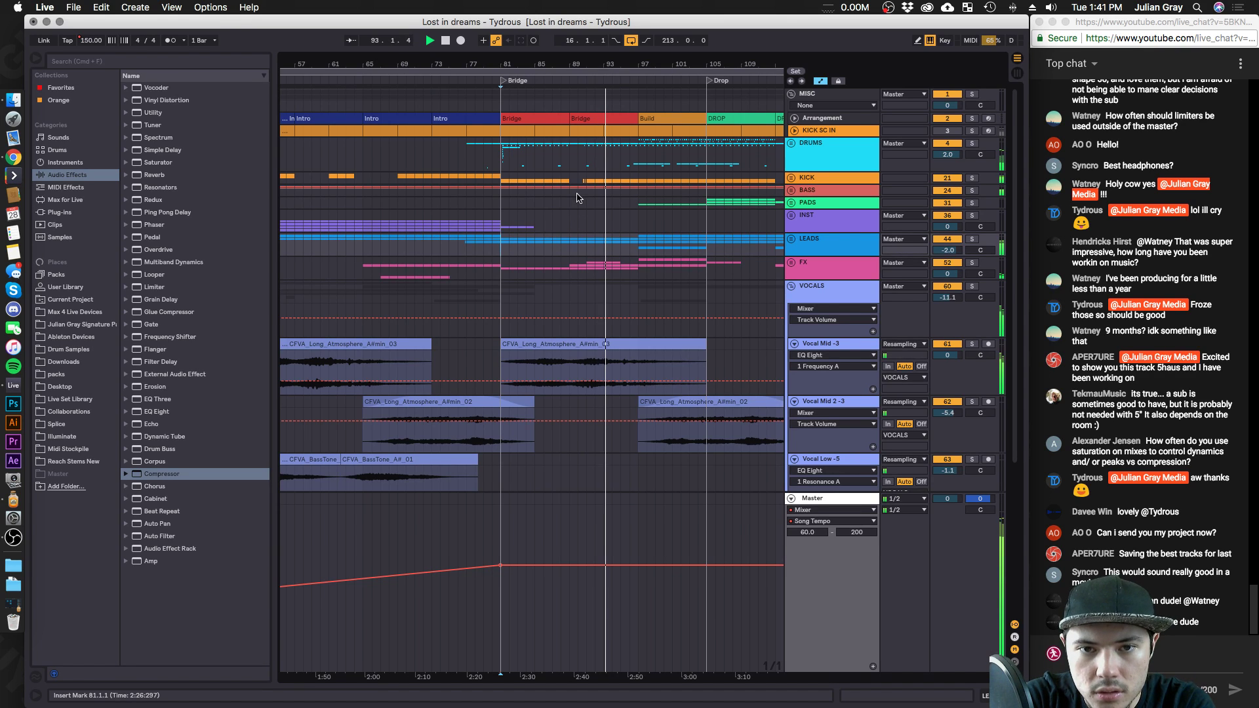
click(570, 158)
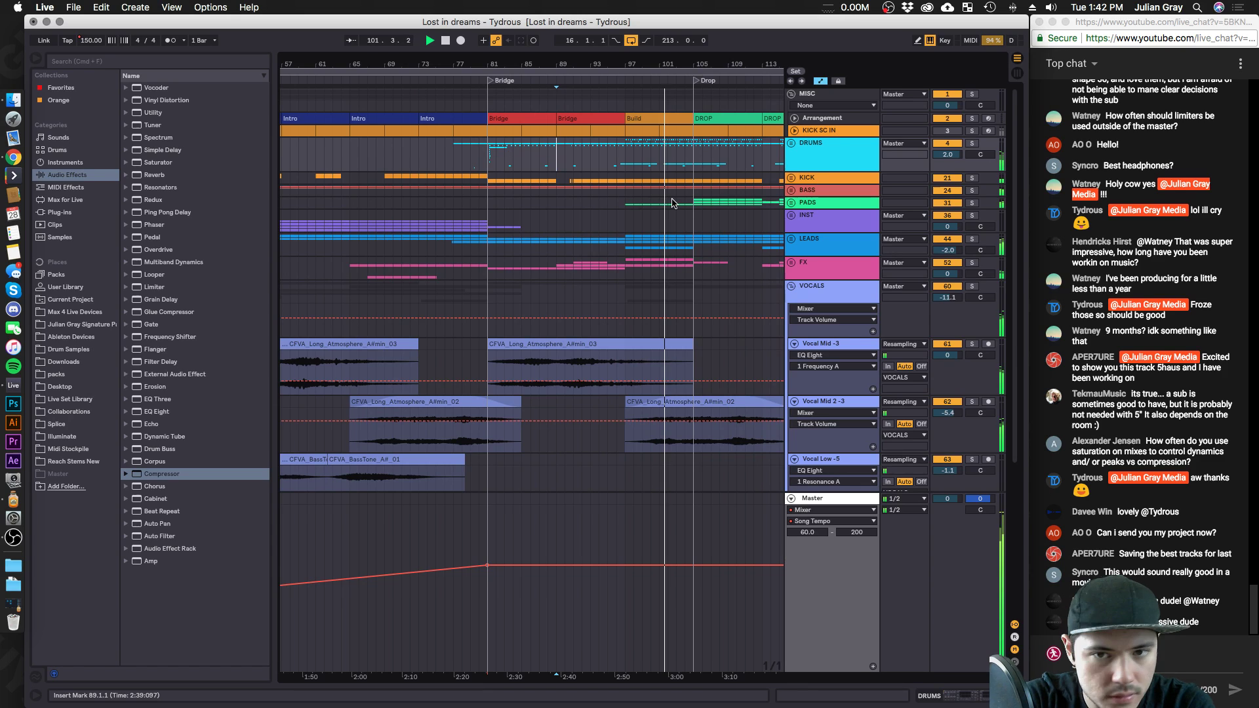
Restart playback from the Drop locator at 105.1.1.
click(691, 224)
key(space)
key(space)
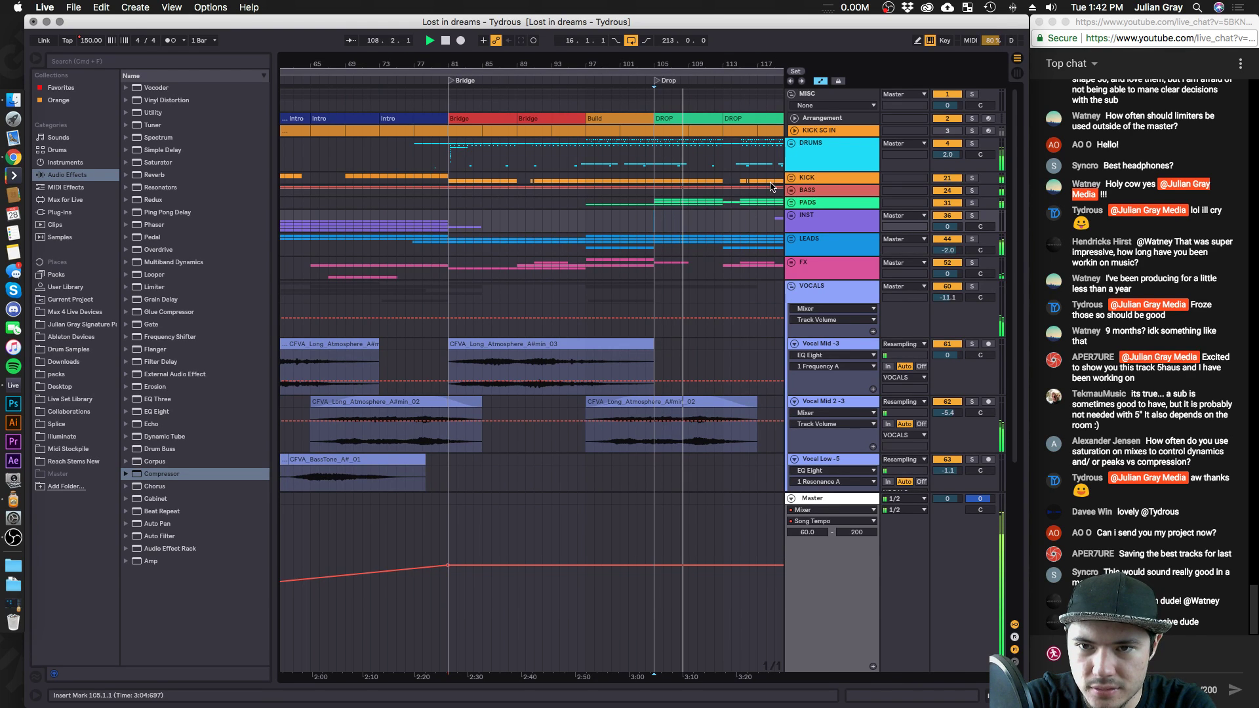
Look over the VOCALS tracks, and unfold the PADS group to view its tracks before folding it again.
scroll(759, 196, down, 3)
scroll(760, 195, down, 8)
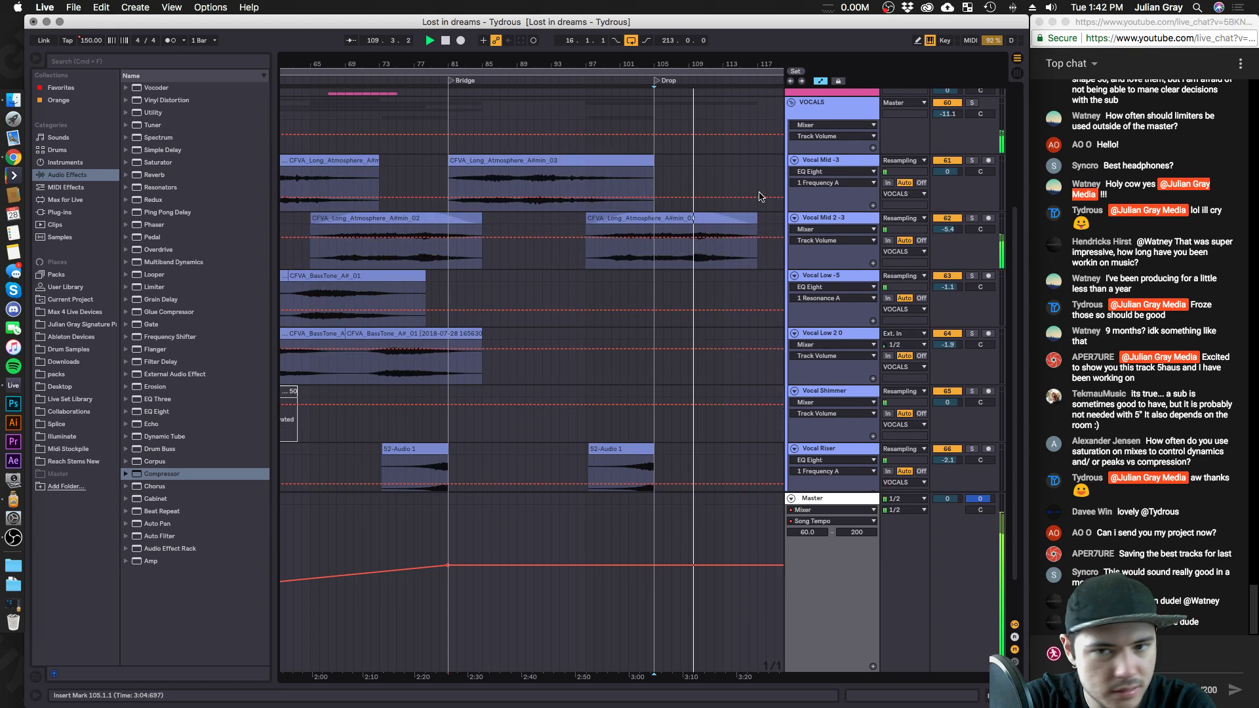
scroll(759, 196, up, 10)
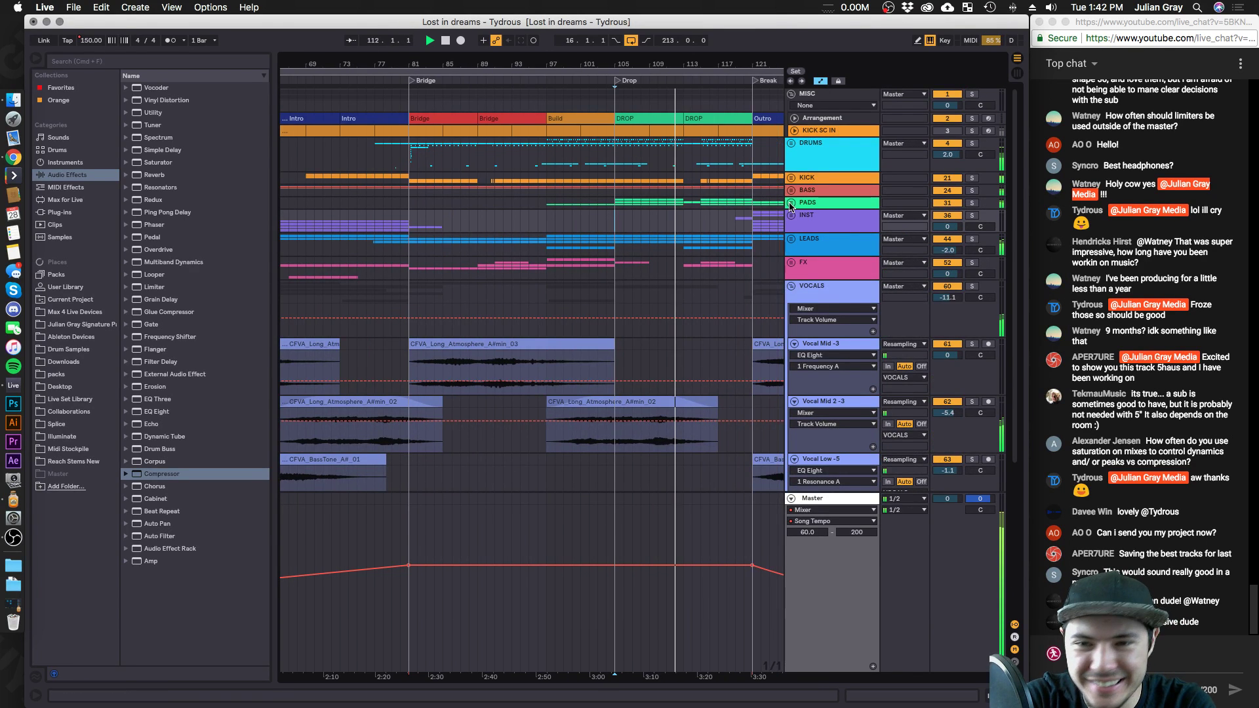
click(791, 203)
key(Left)
scroll(759, 195, down, 3)
scroll(759, 196, up, 3)
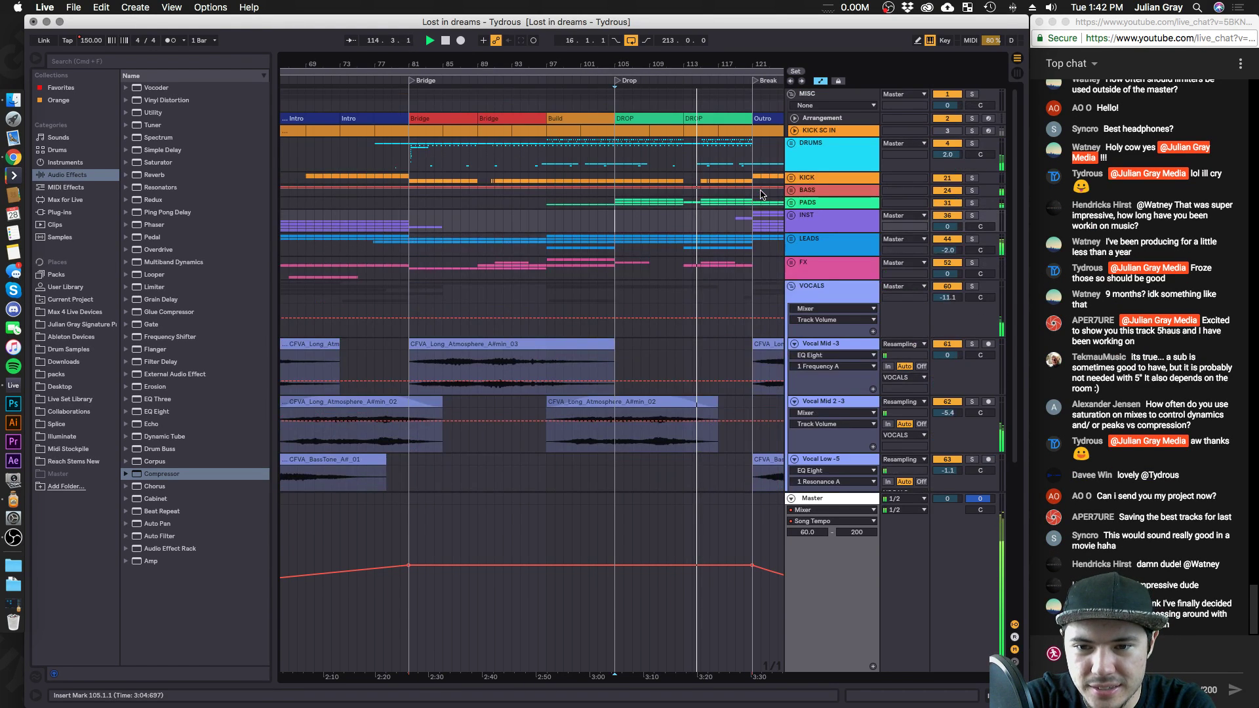
Unfold the LEADS group and look over its tracks around the Drop and Break sections.
click(759, 232)
key(Right)
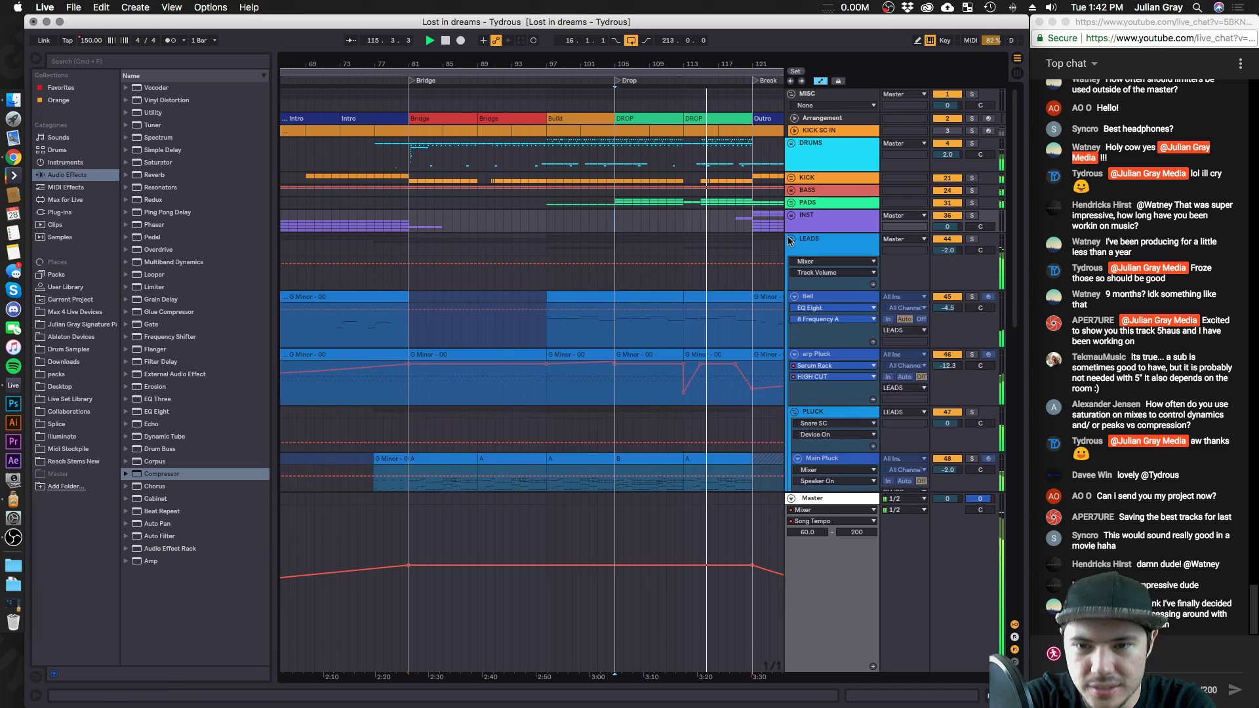
scroll(720, 248, down, 2)
scroll(719, 248, down, 4)
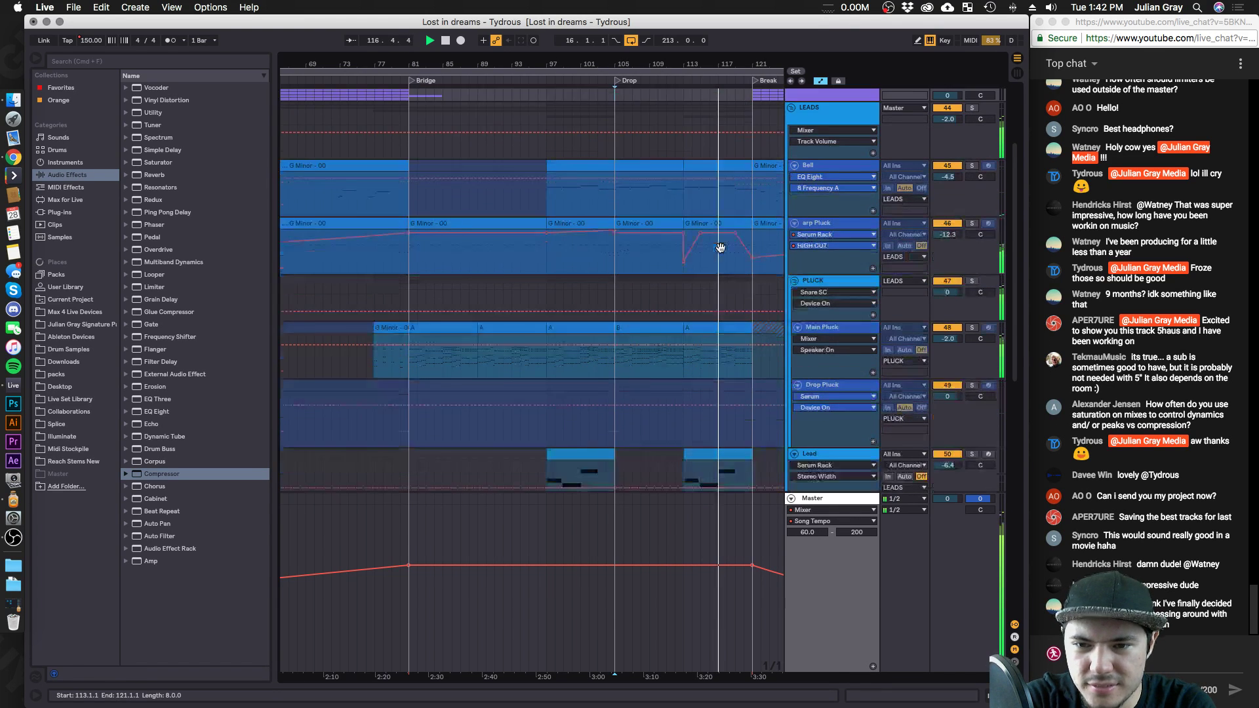
scroll(720, 248, right, 3)
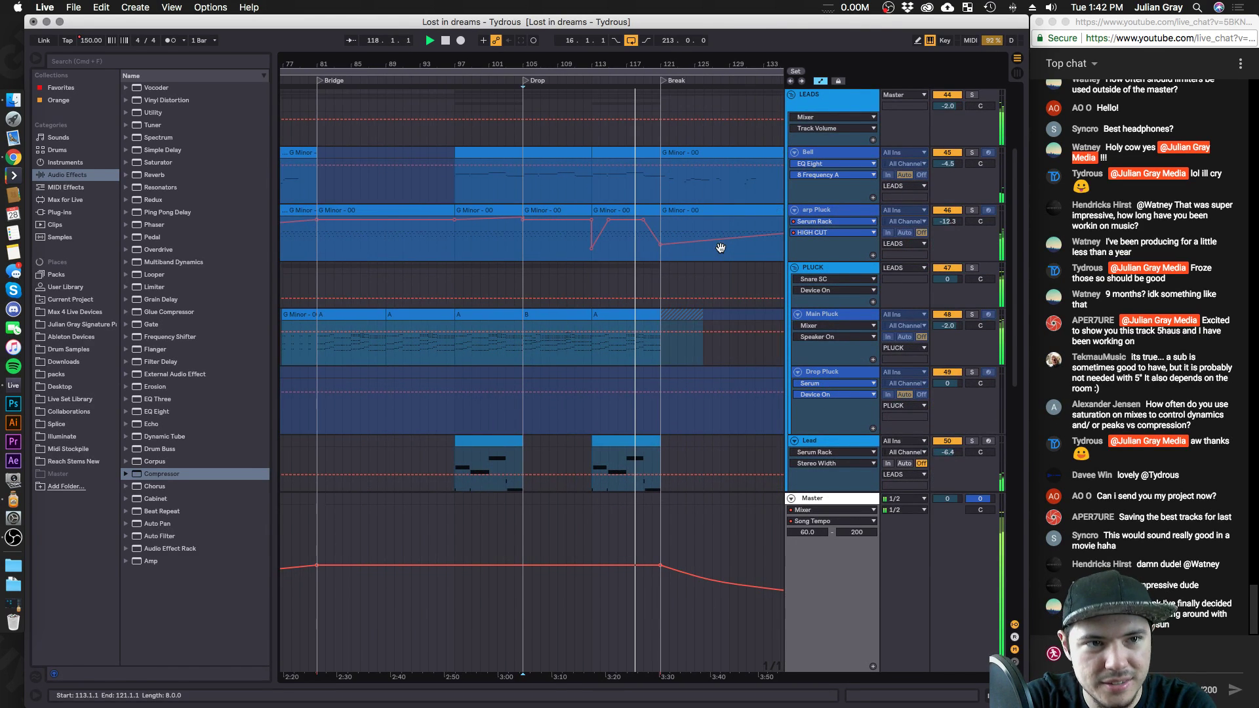
Place the insert marker at 121.1.1 in the PLUCK group and stop playback.
click(665, 278)
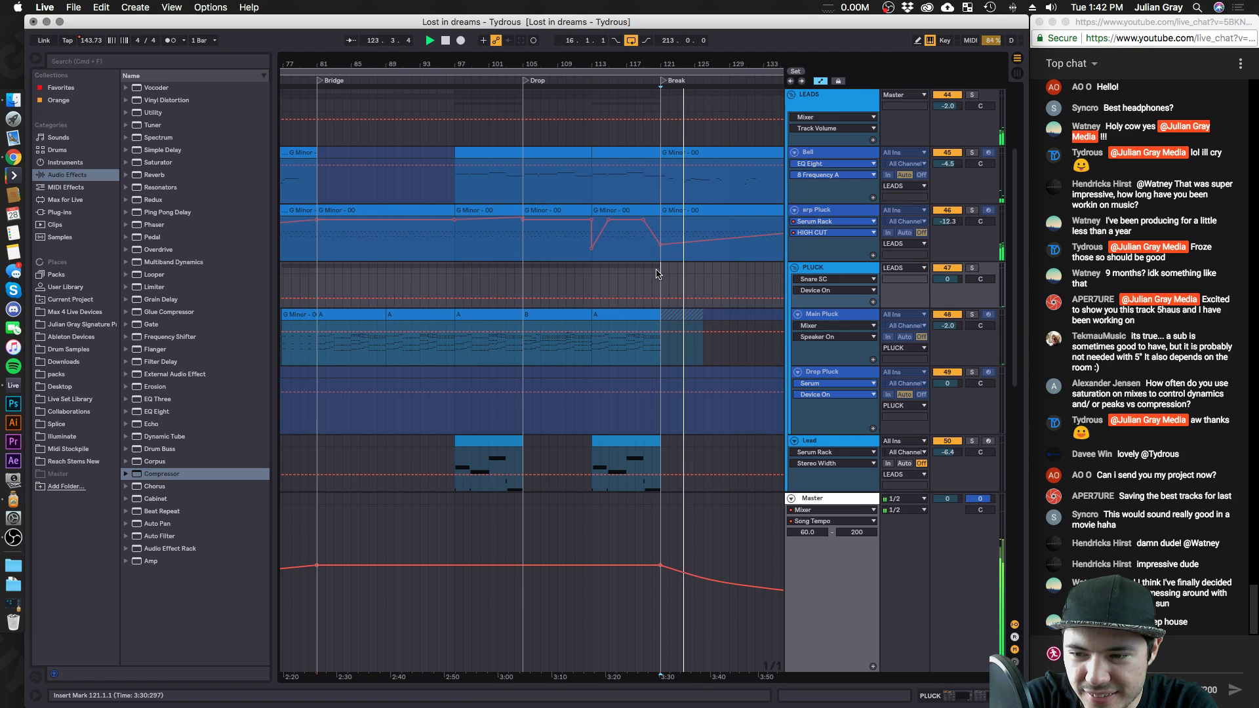
scroll(658, 274, right, 2)
key(space)
scroll(658, 274, left, 3)
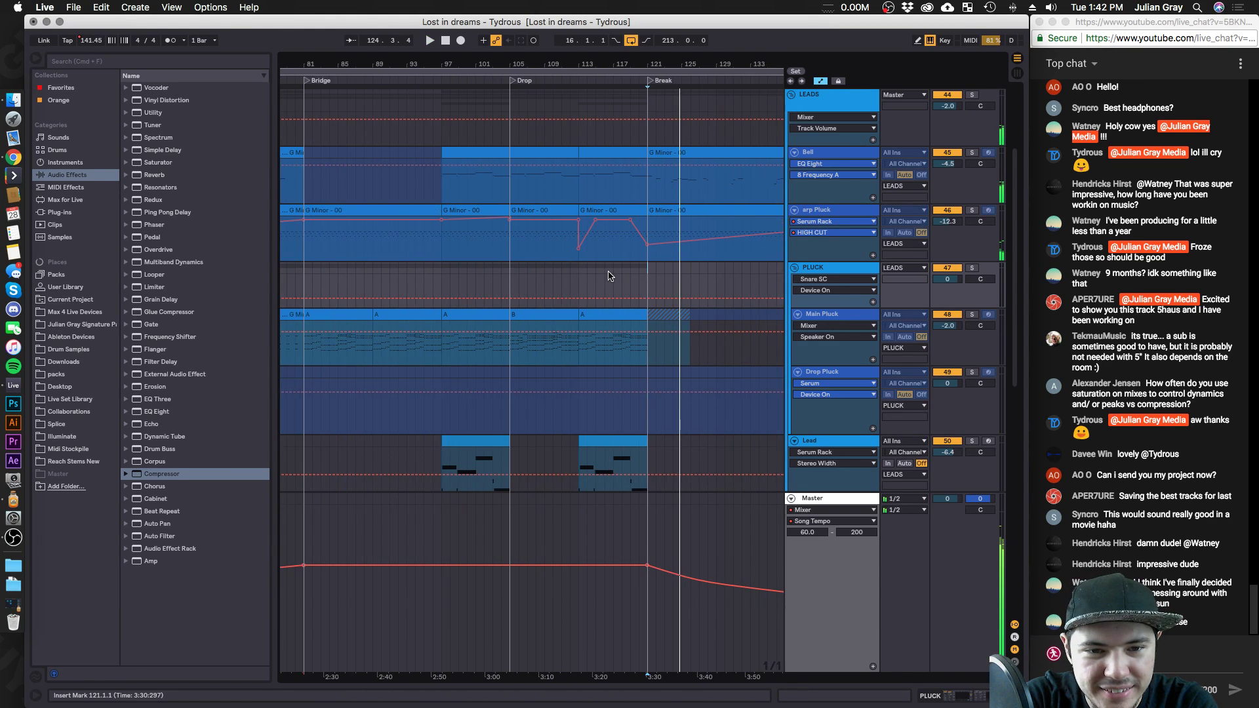
Move the insert marker to the Bridge locator at 81.1.1 and select the Main Pluck track.
click(522, 277)
scroll(522, 277, left, 5)
click(354, 272)
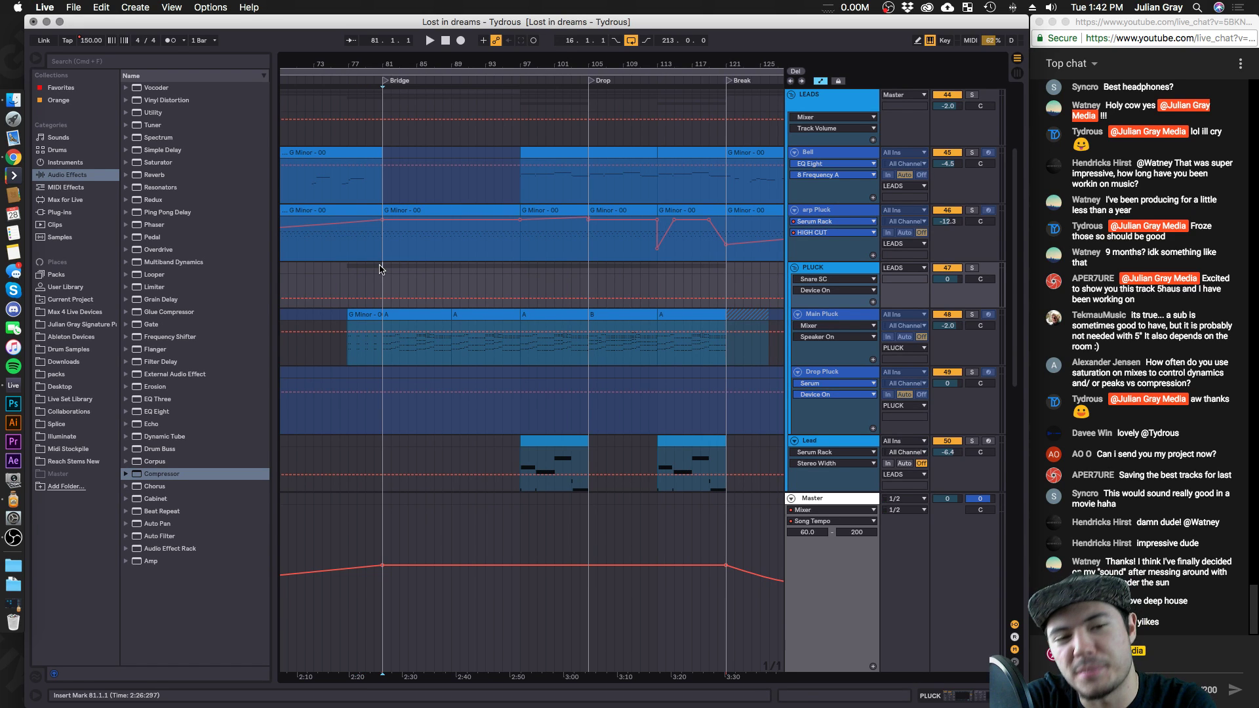
scroll(380, 269, left, 3)
key(Down)
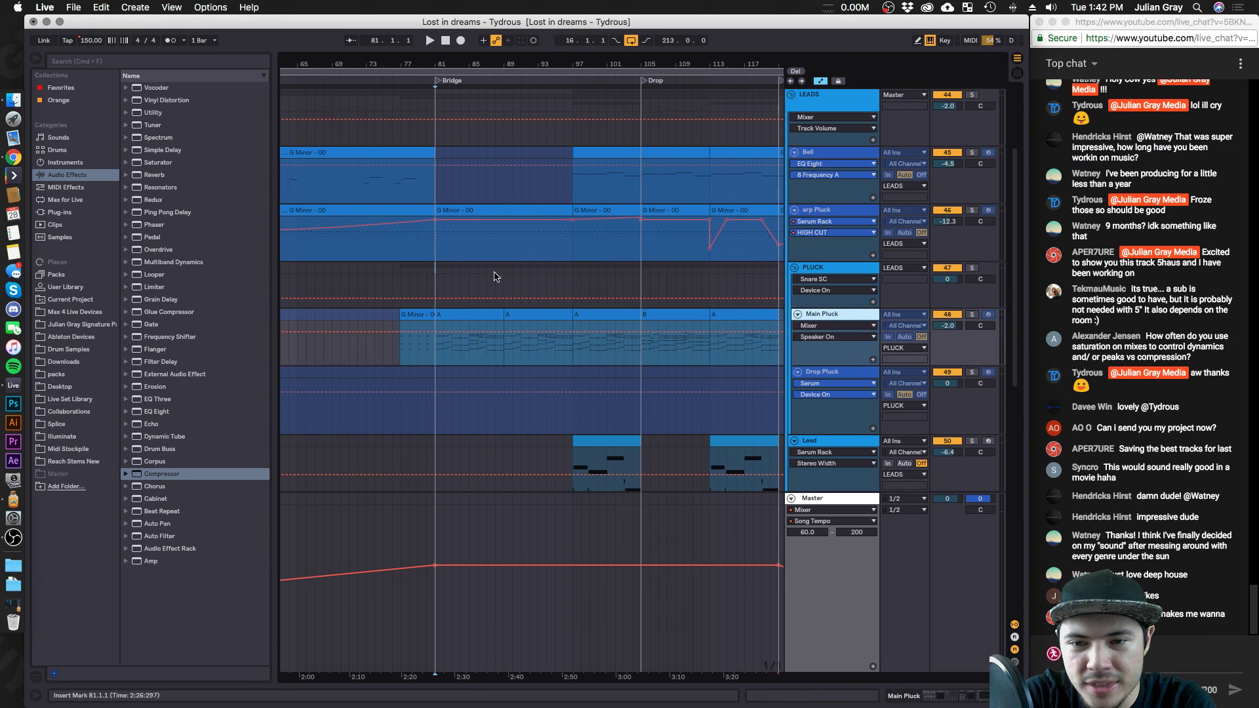
Place the insert marker in the PLUCK group at 81.1.1, reselect the Main Pluck track and show its device chain.
scroll(495, 276, up, 5)
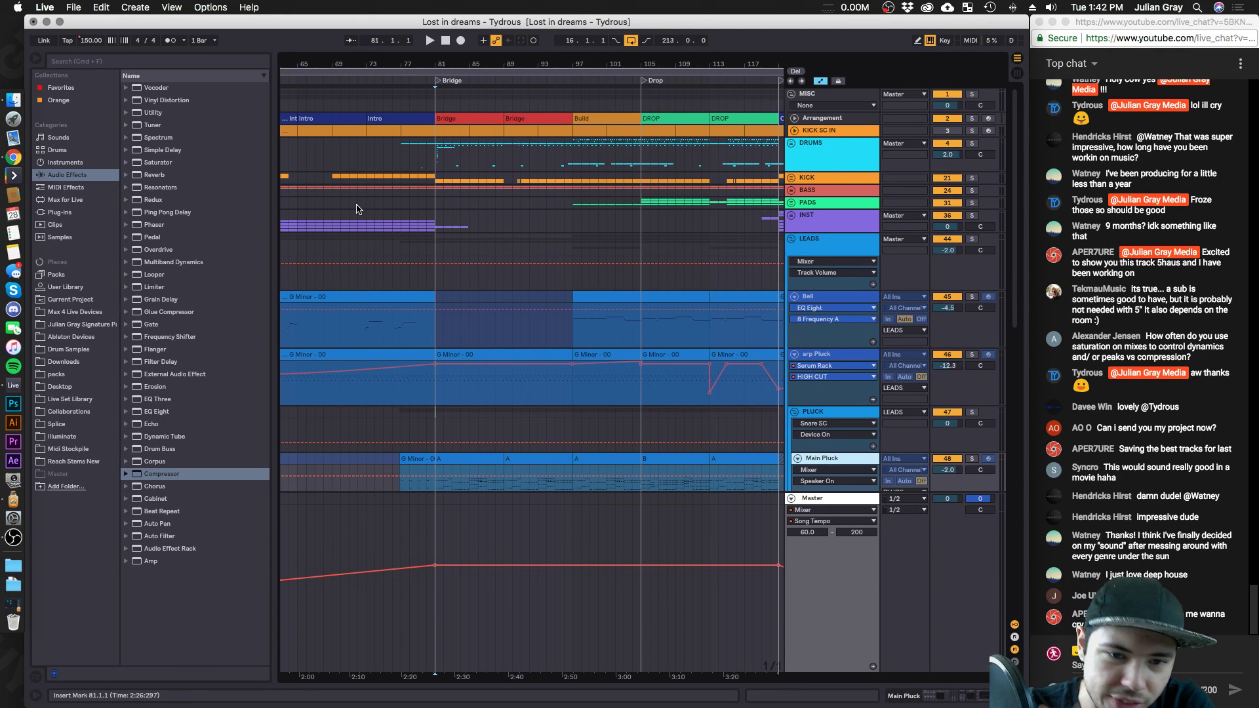
scroll(377, 422, down, 3)
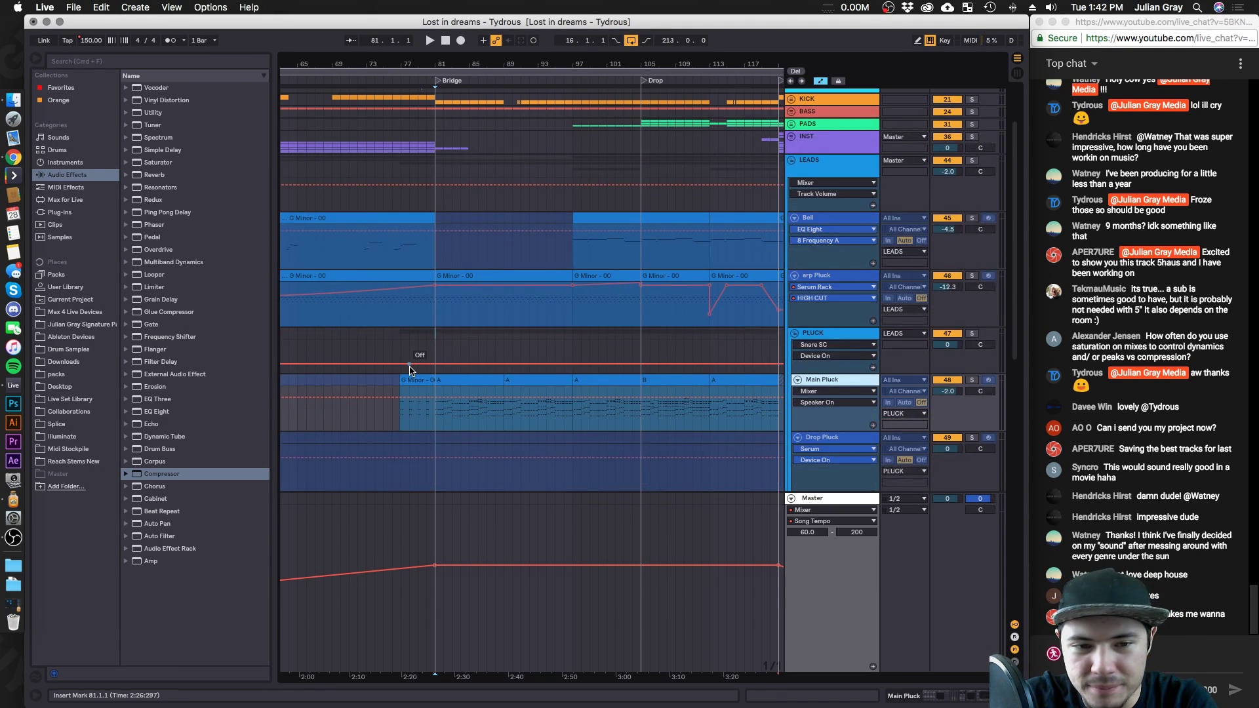
click(419, 334)
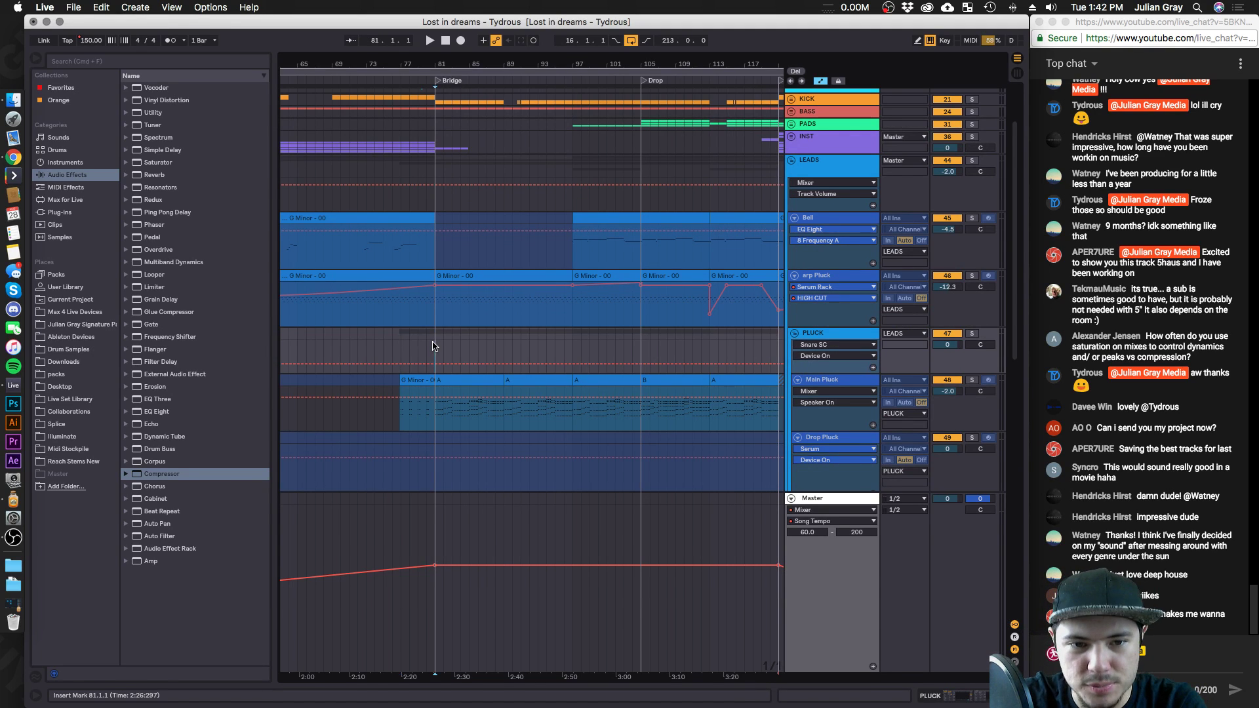
click(846, 382)
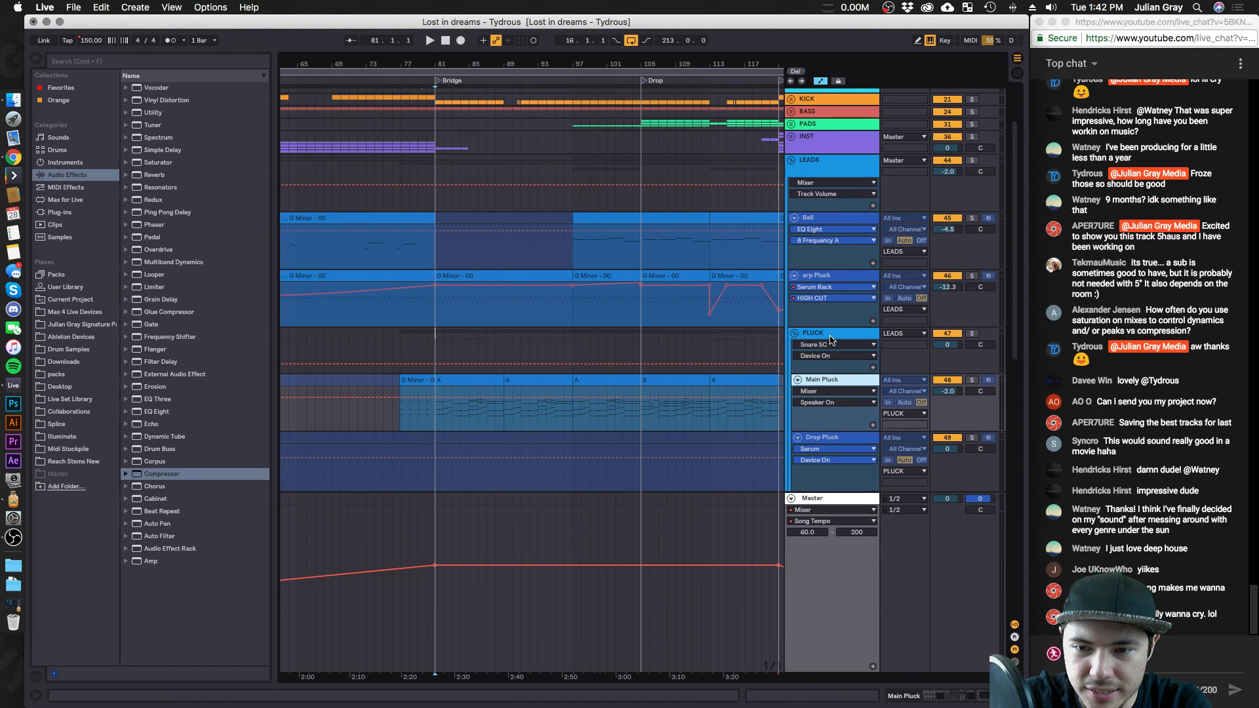
key(shift+Tab)
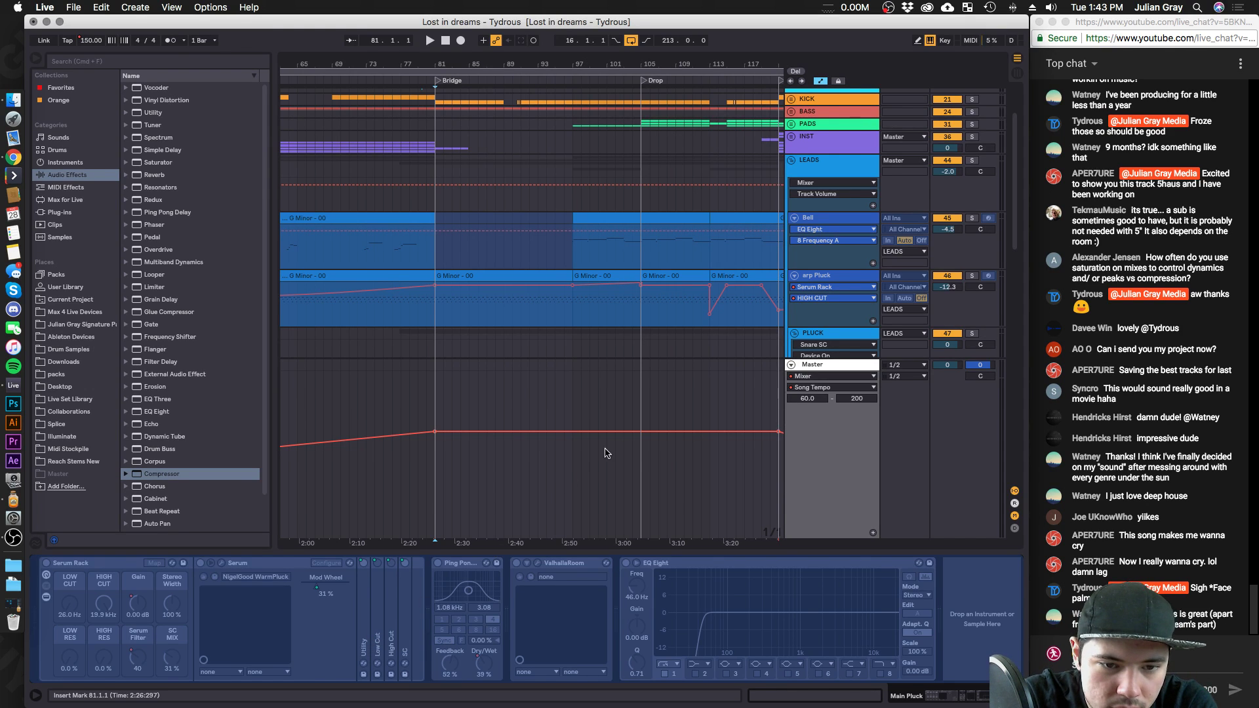
Solo the Main Pluck track and play it from the Bridge locator.
scroll(838, 266, down, 5)
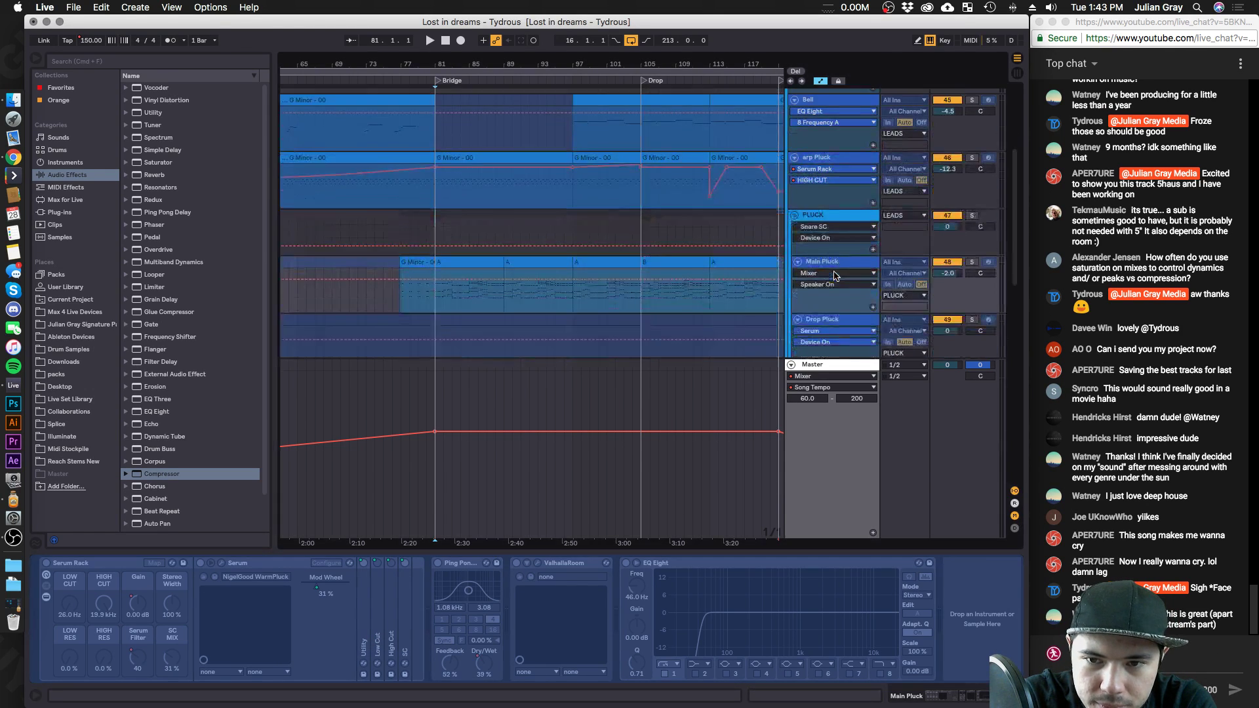
right_click(842, 234)
click(817, 252)
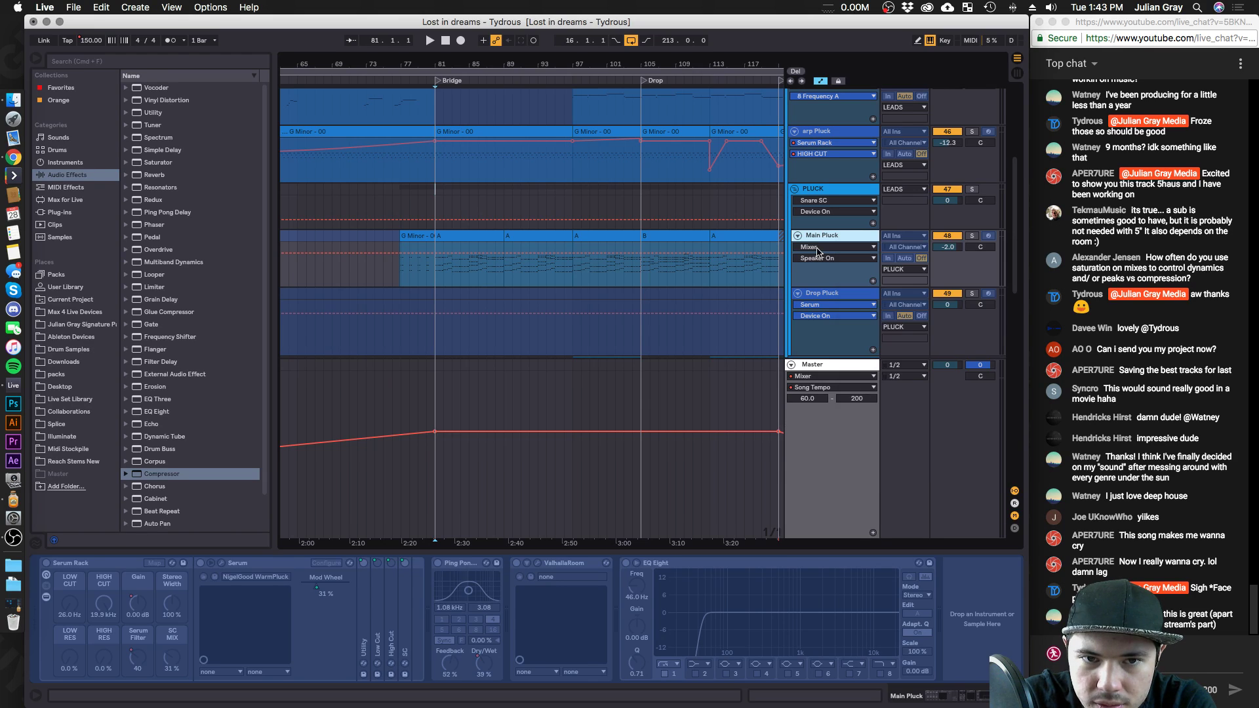
key(space)
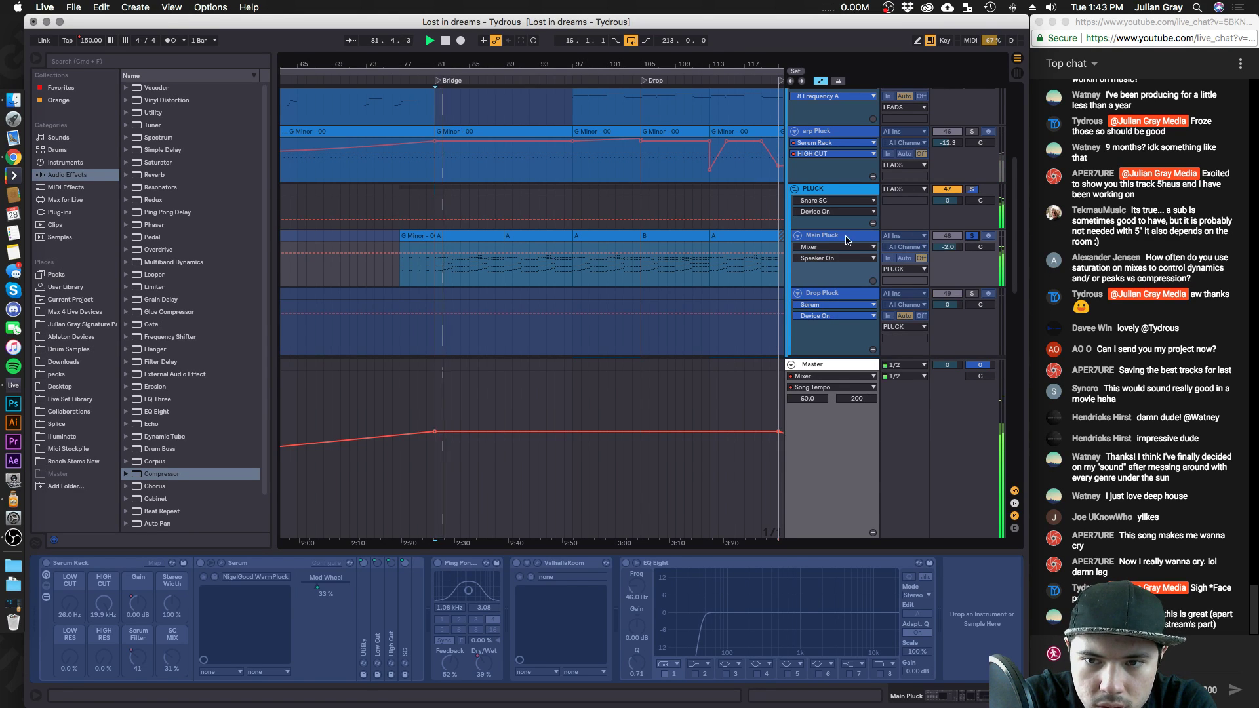
Unfreeze the Main Pluck track and replay it from 81.1.1.
right_click(811, 236)
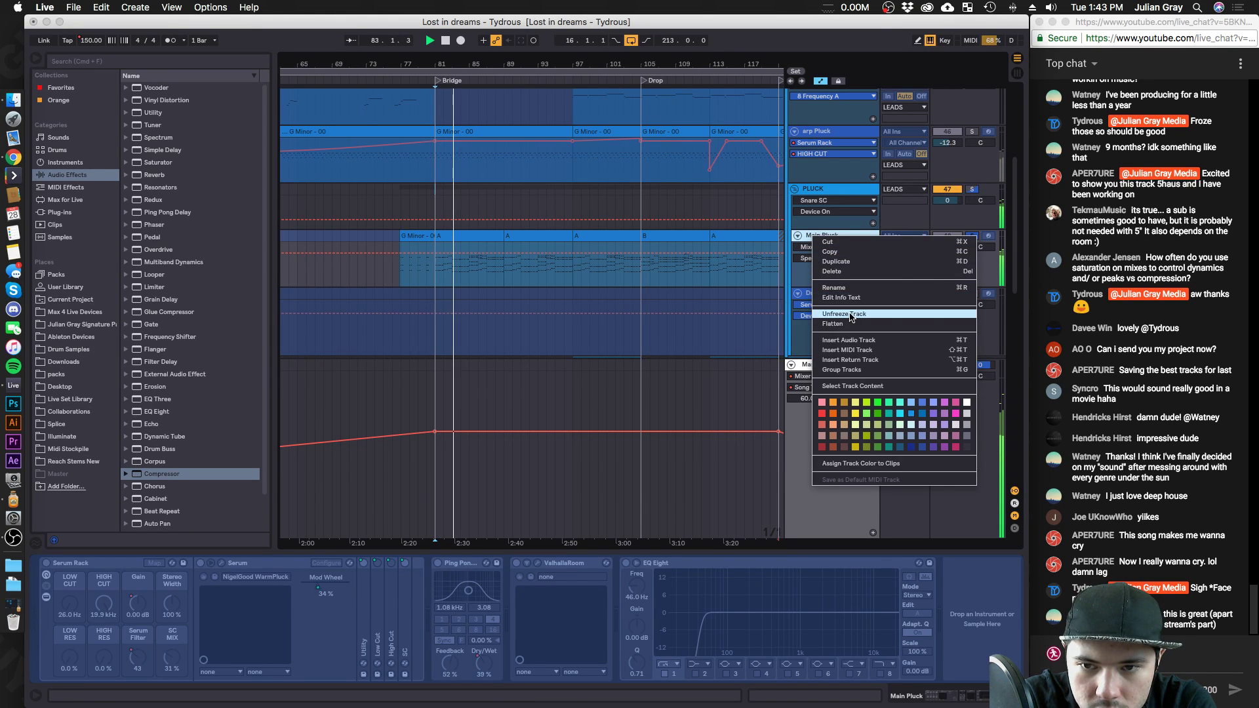
click(819, 314)
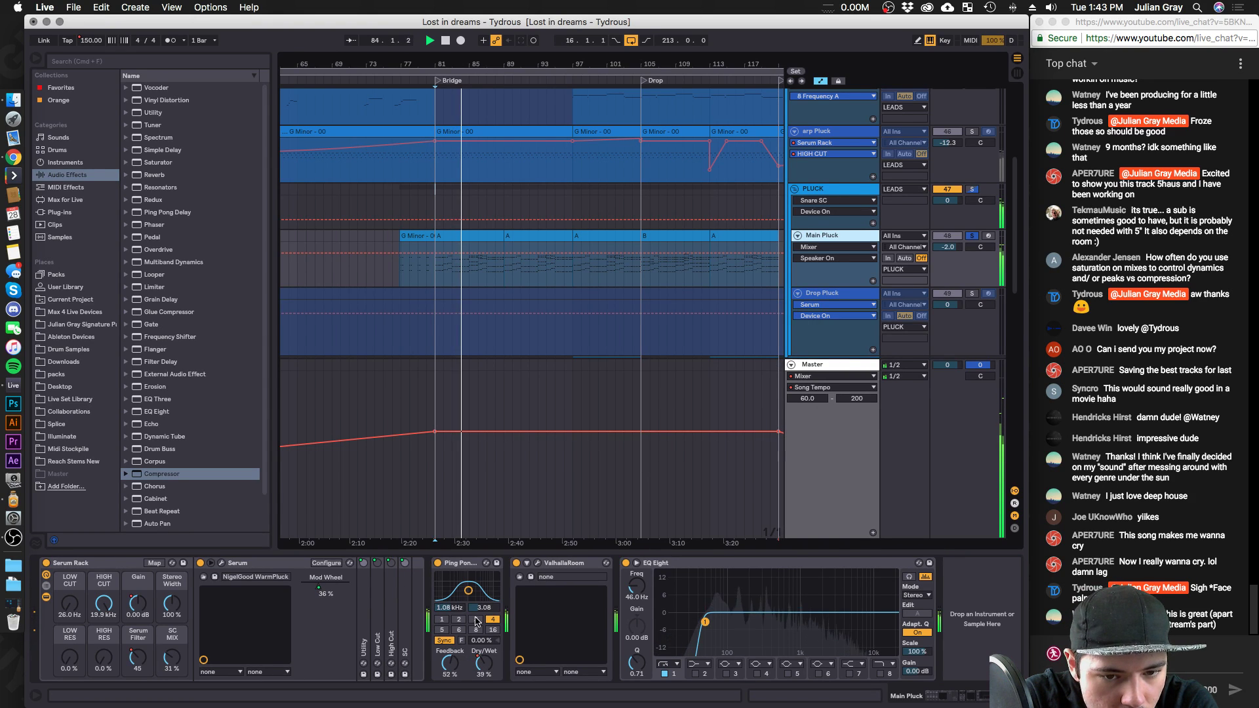
click(435, 269)
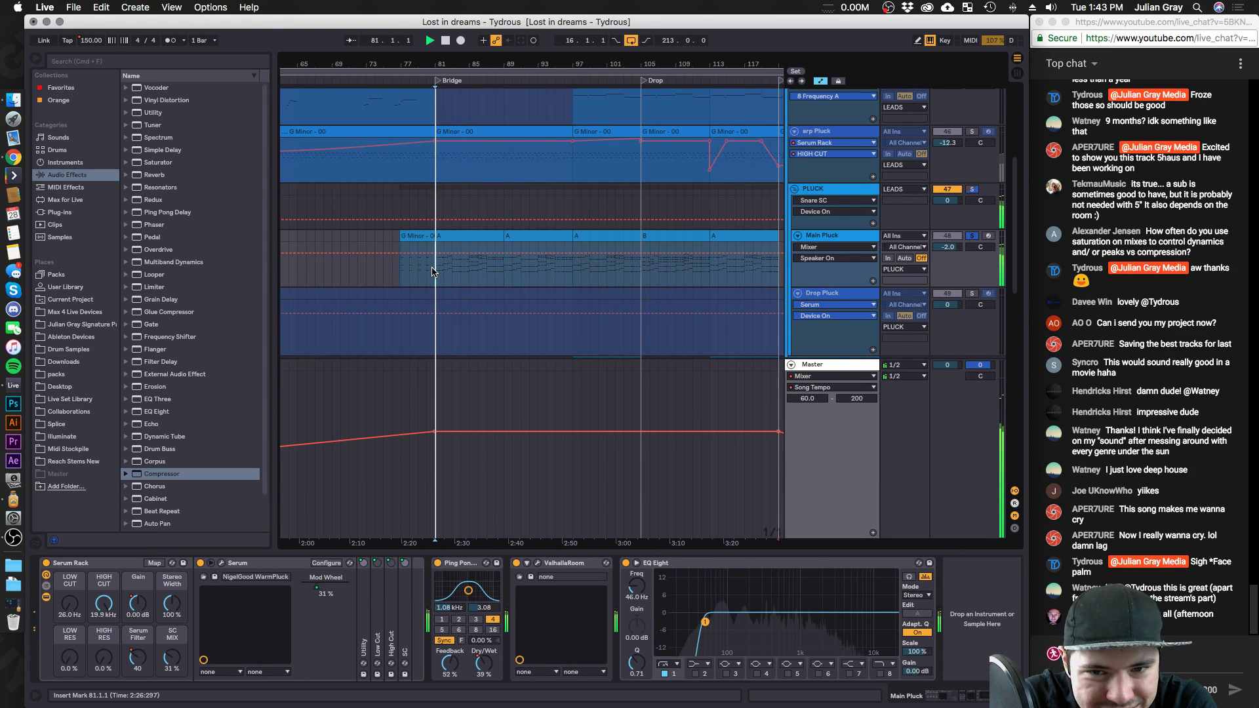
Open ValhallaRoom on the Main Pluck track, set its mix to 14.7 % and decay to 1.55 s, and close its window.
click(537, 562)
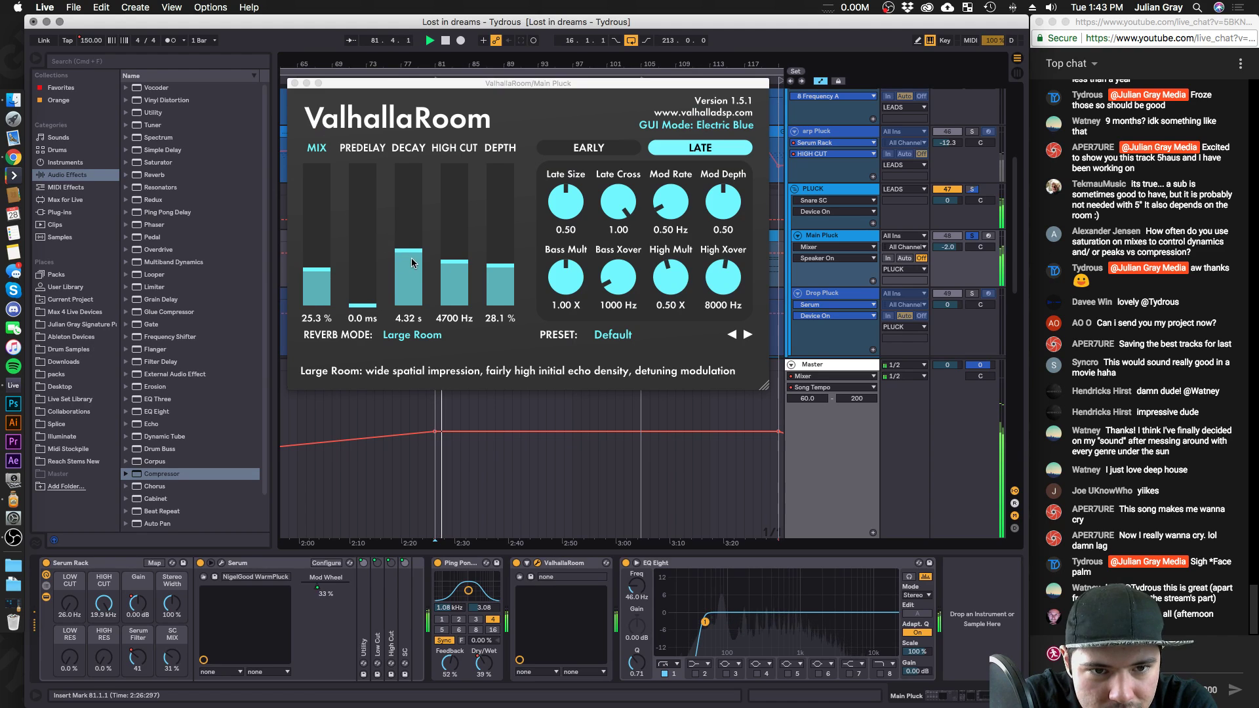
drag(317, 286, 316, 284)
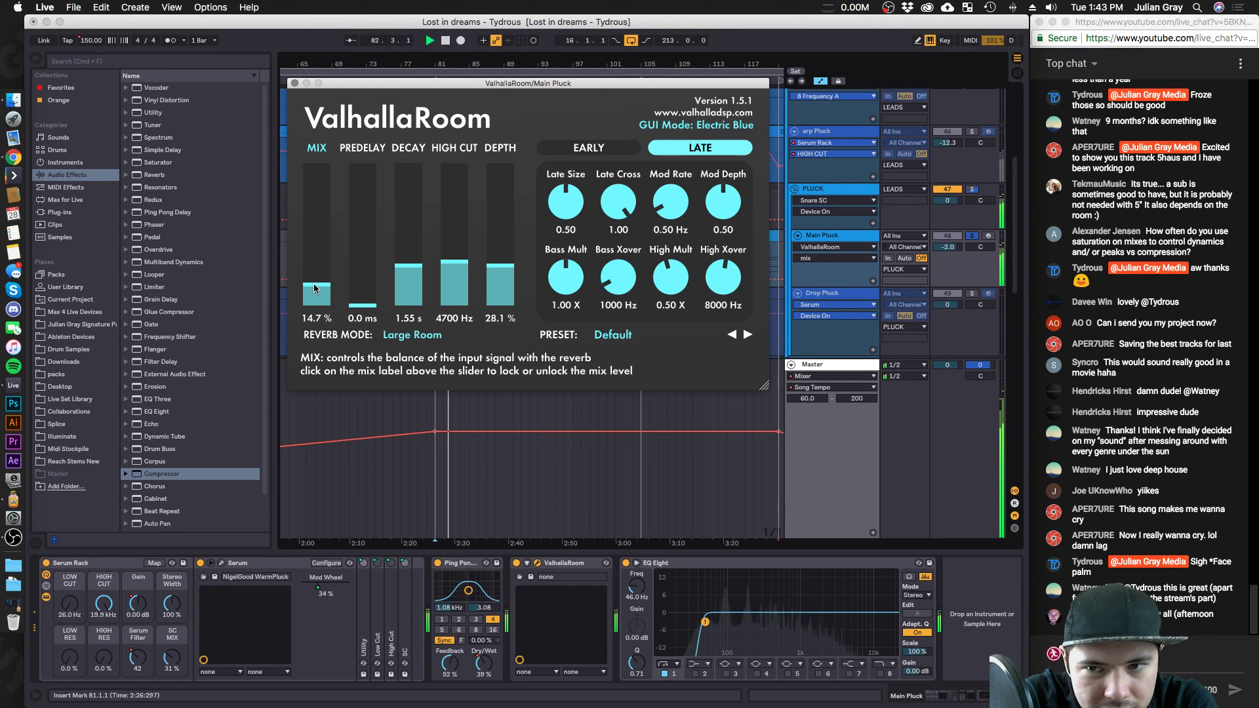
key(space)
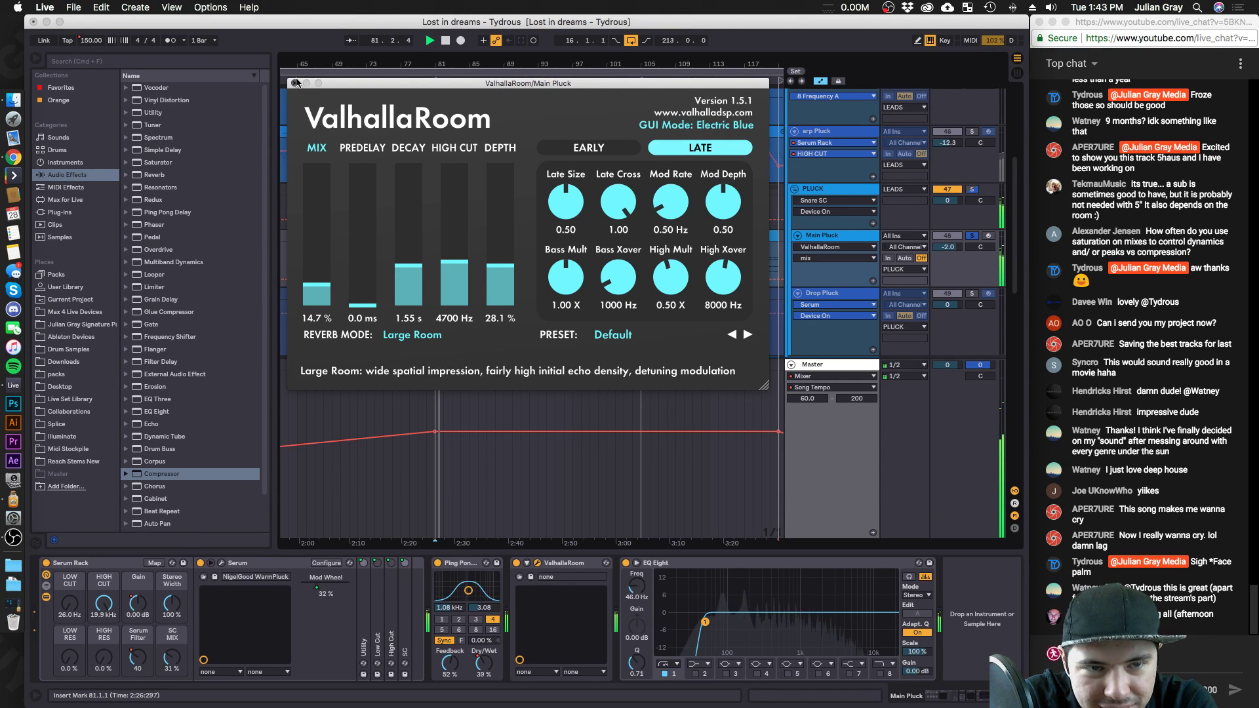
click(447, 216)
Check the PADS group and the KICK SC IN track, and unfold the BASS group.
scroll(448, 216, up, 6)
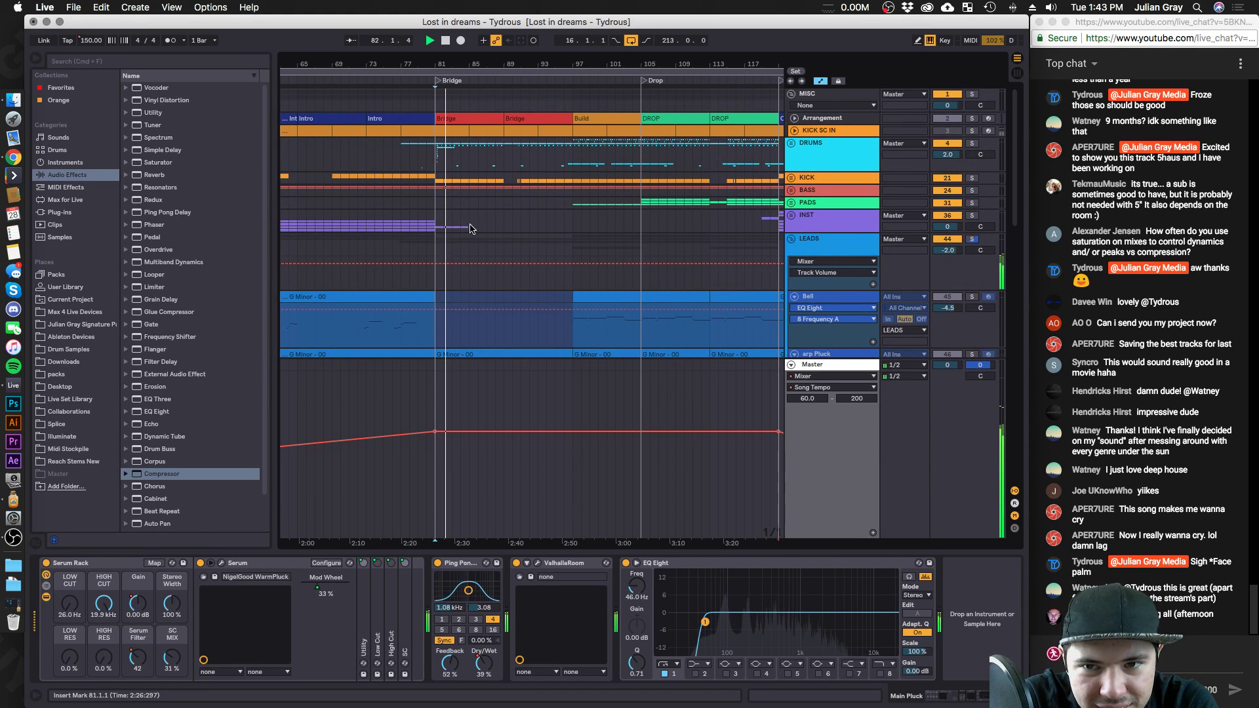
click(808, 203)
click(792, 203)
click(792, 204)
click(793, 130)
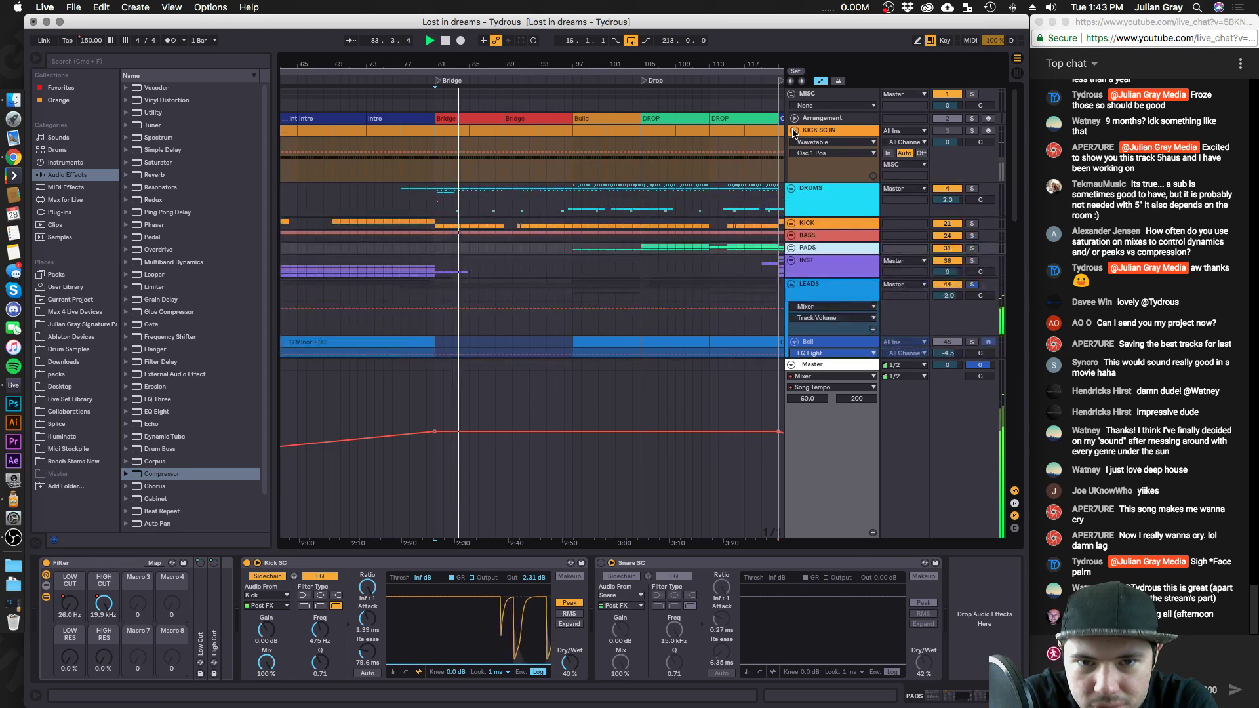
click(794, 130)
click(792, 190)
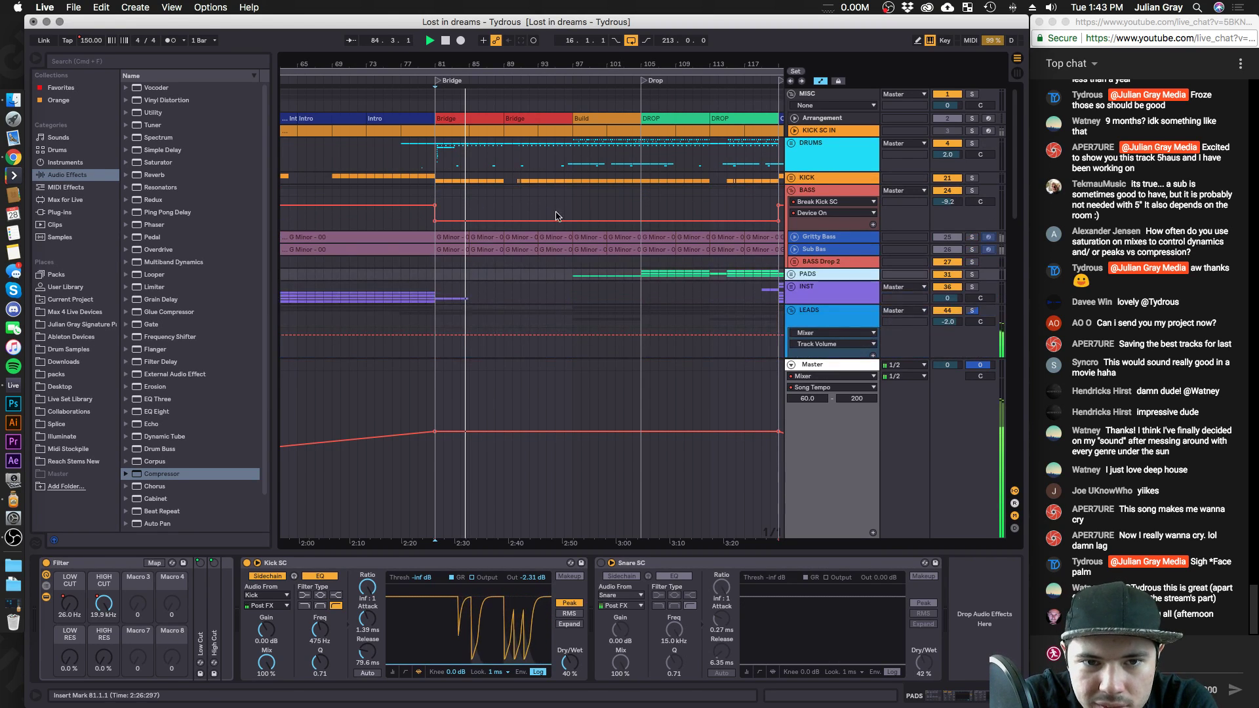
Select the Gritty Bass and Sub Bas clips from 81.1.1 to 97.1.1 and toggle their activation.
click(471, 237)
shift+click(556, 248)
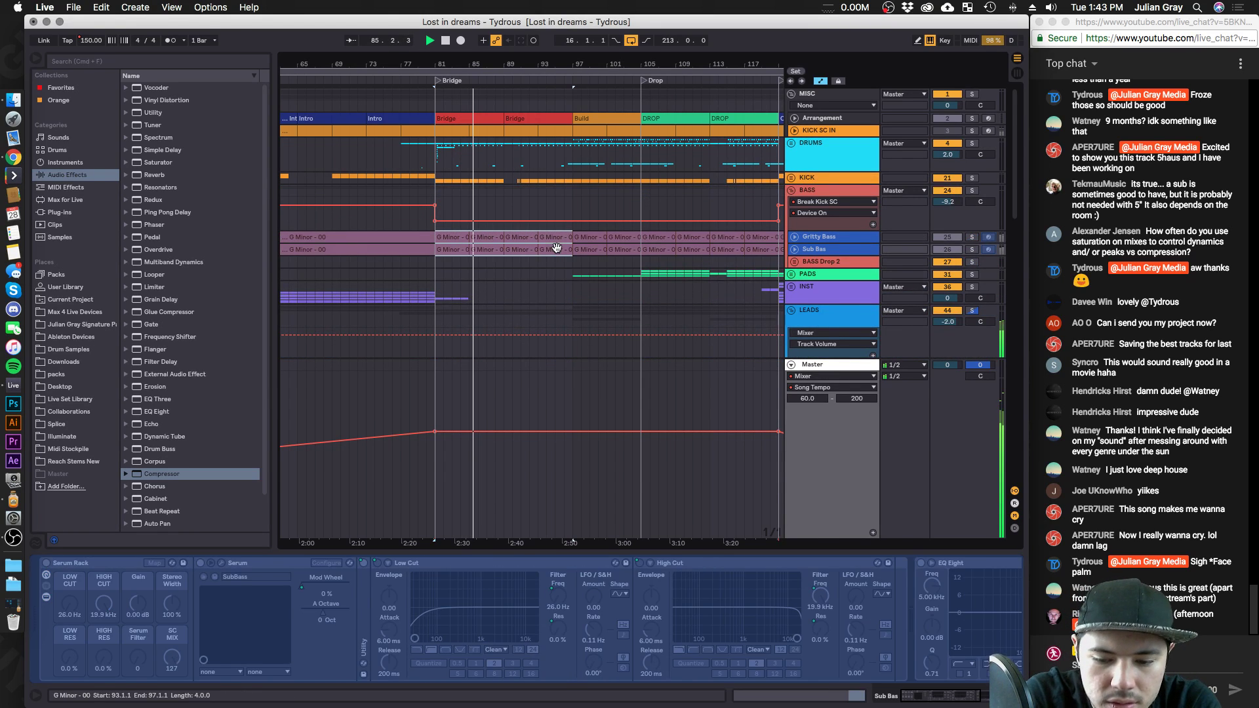
key(0)
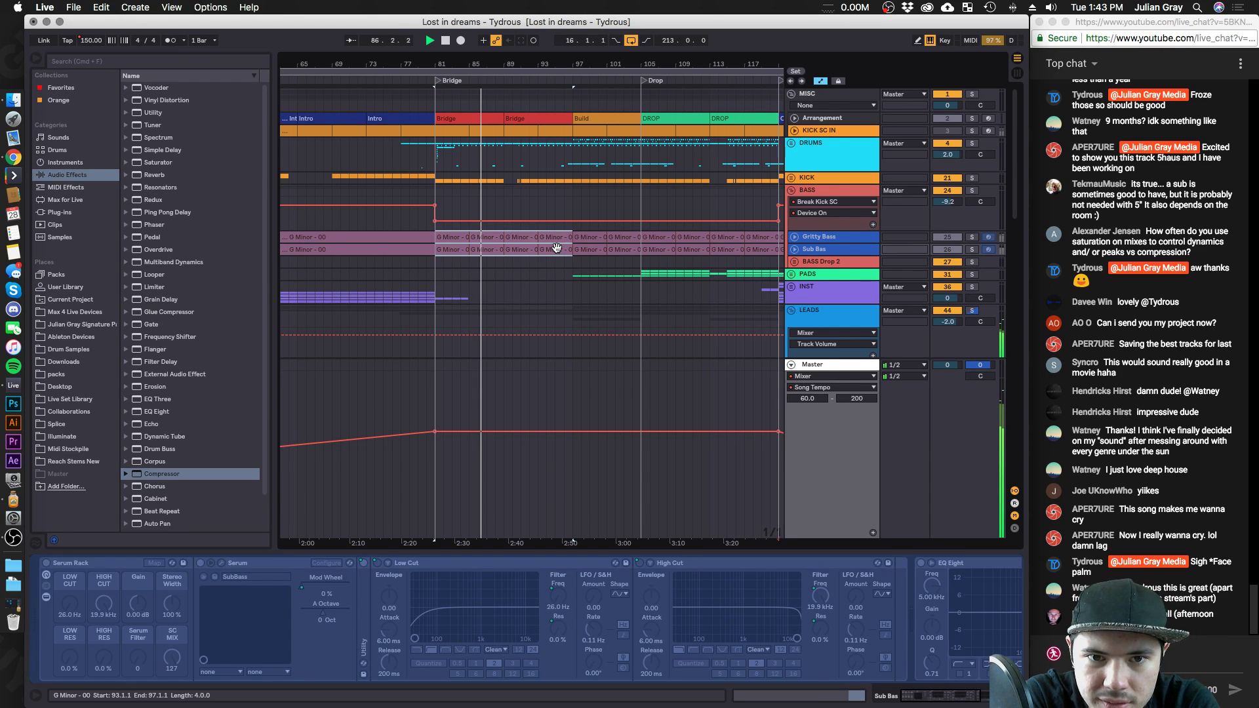
Place the insert marker at 91.1.1 on the Main Pluck track, set its Ping Pong Delay feedback to 29 % and play from there.
scroll(544, 223, down, 10)
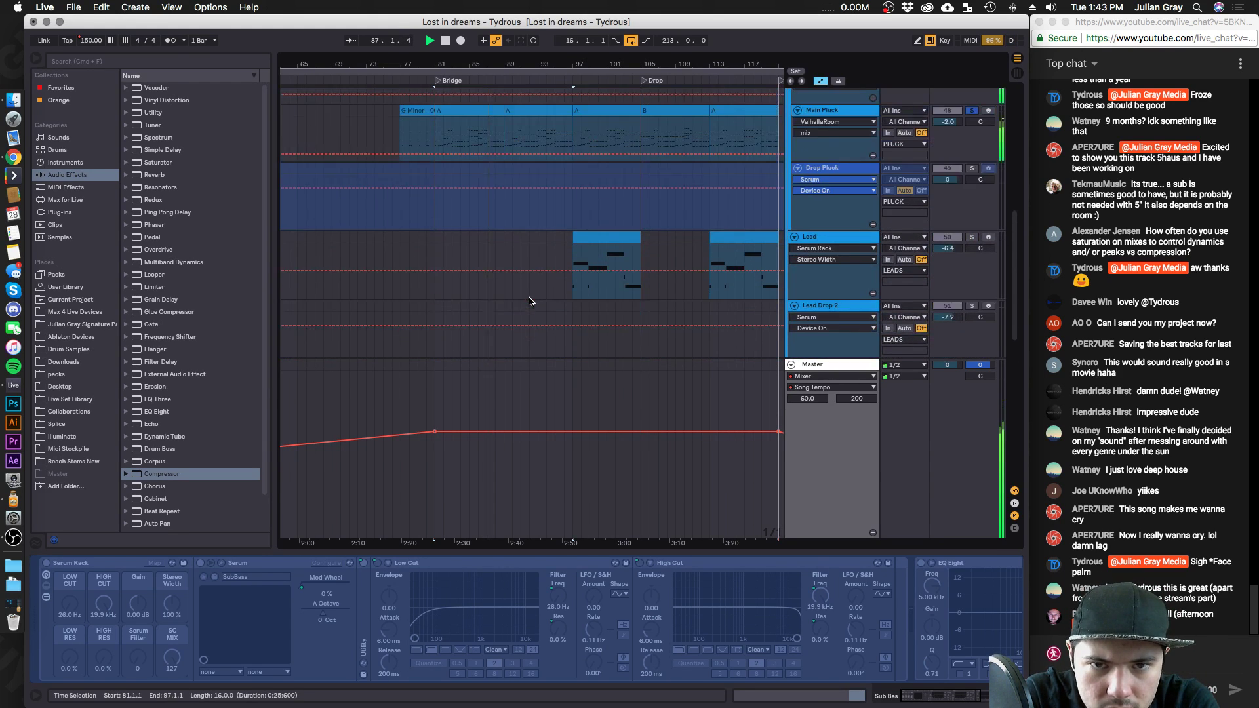
key(space)
click(521, 160)
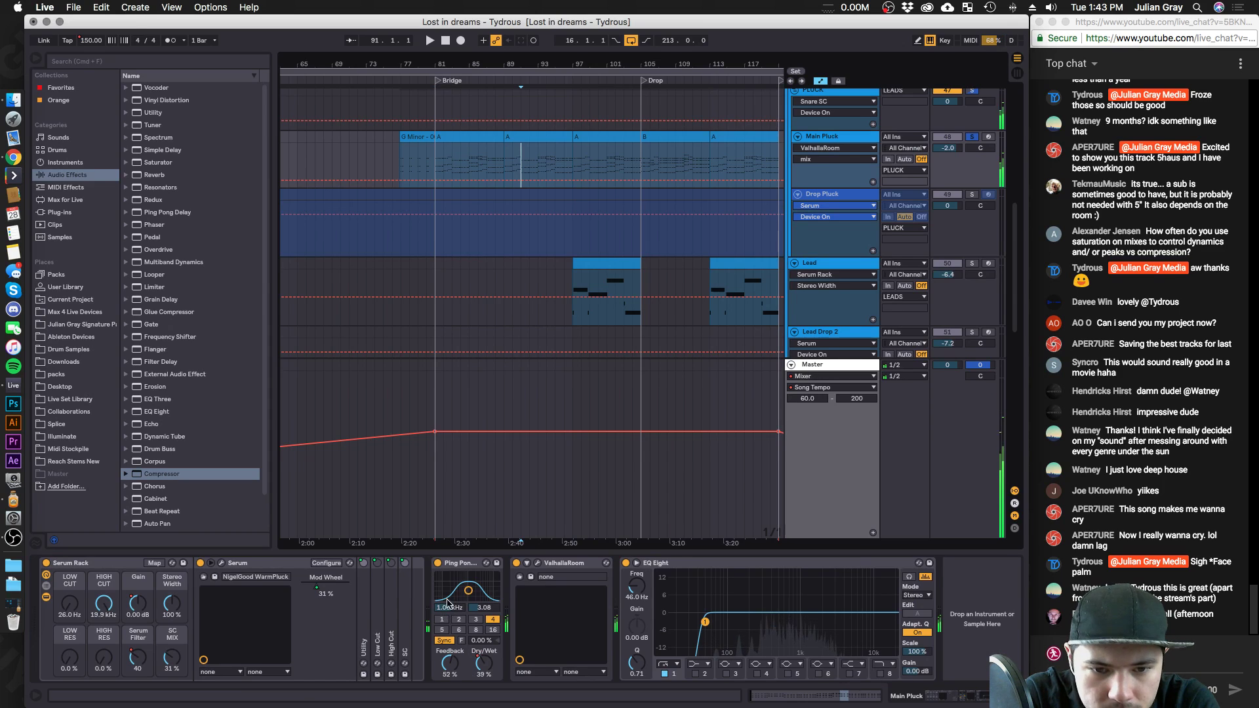
drag(460, 660, 456, 666)
key(space)
Set the Ping Pong Delay's Dry/Wet automation before bar 97 to 33 %, beat delay to 3 and filter to 1.24 kHz with width 3.59.
click(484, 662)
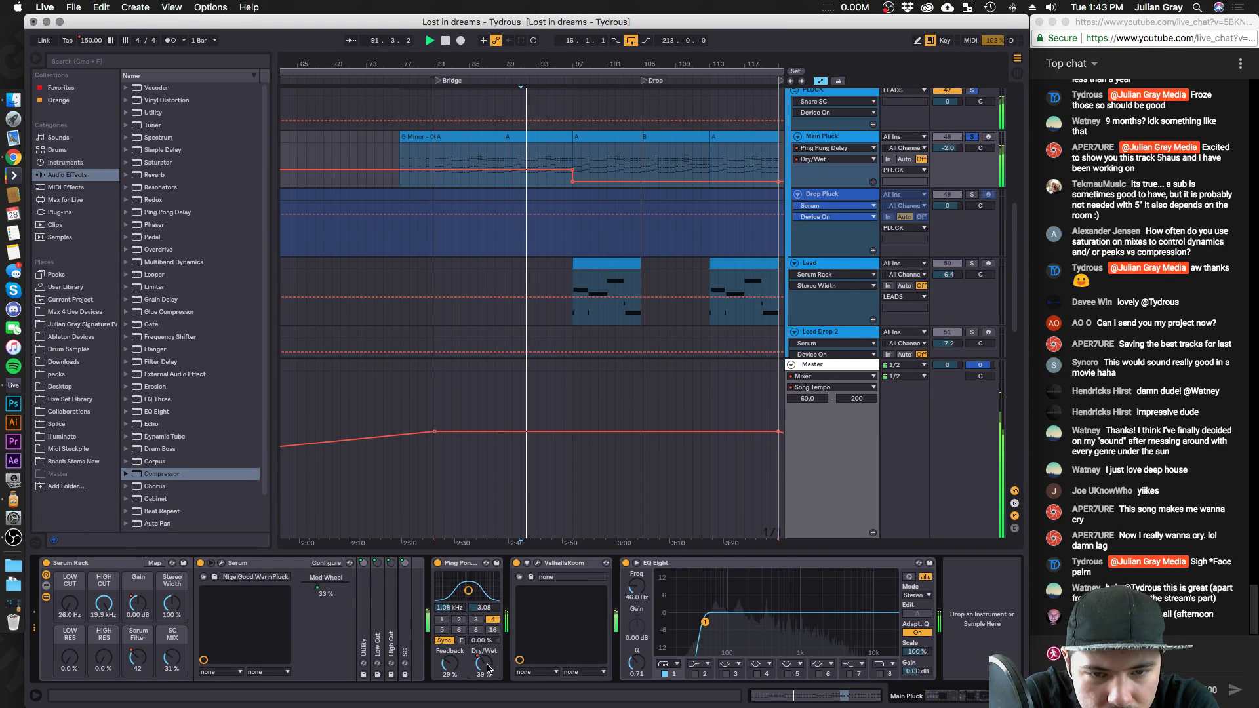
drag(527, 161, 520, 162)
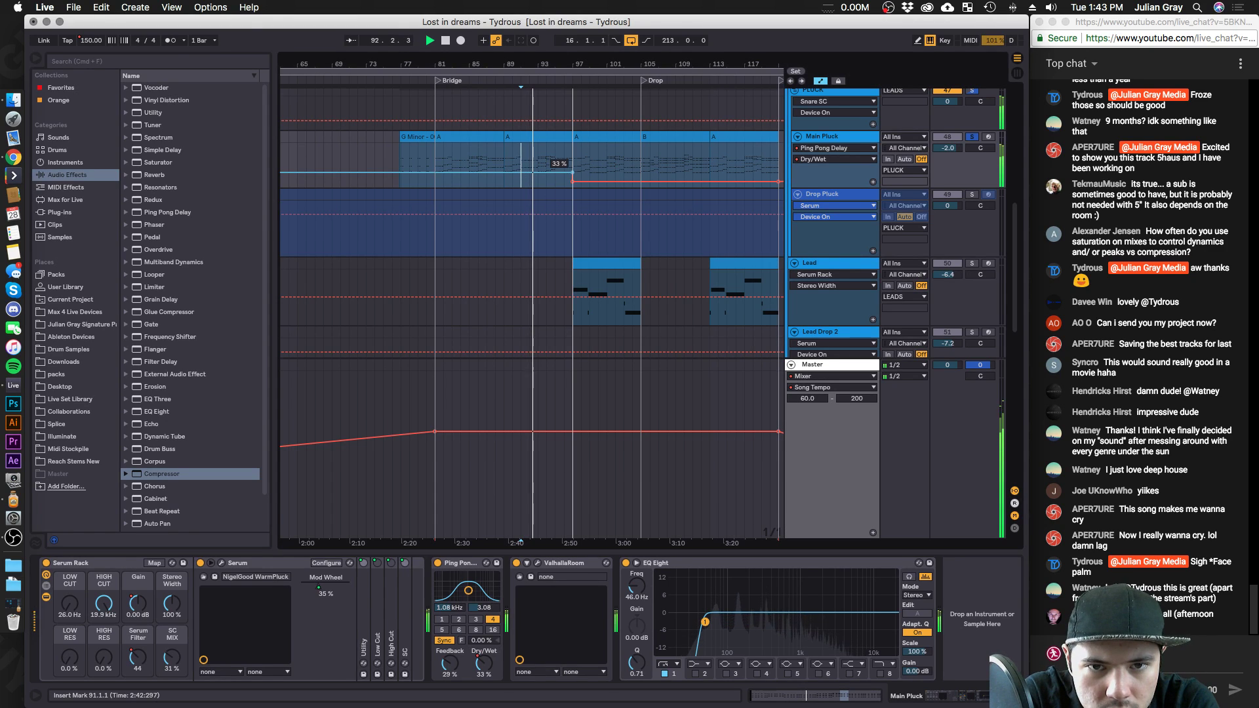
click(475, 619)
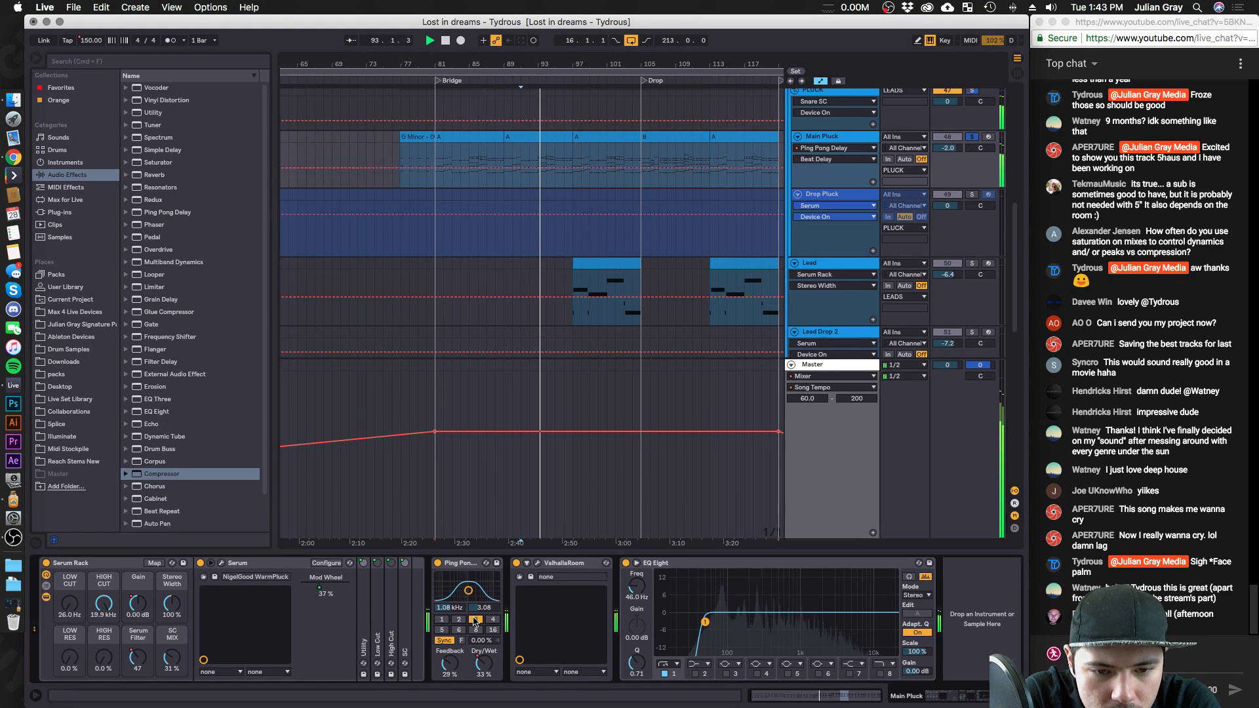
drag(469, 598, 470, 595)
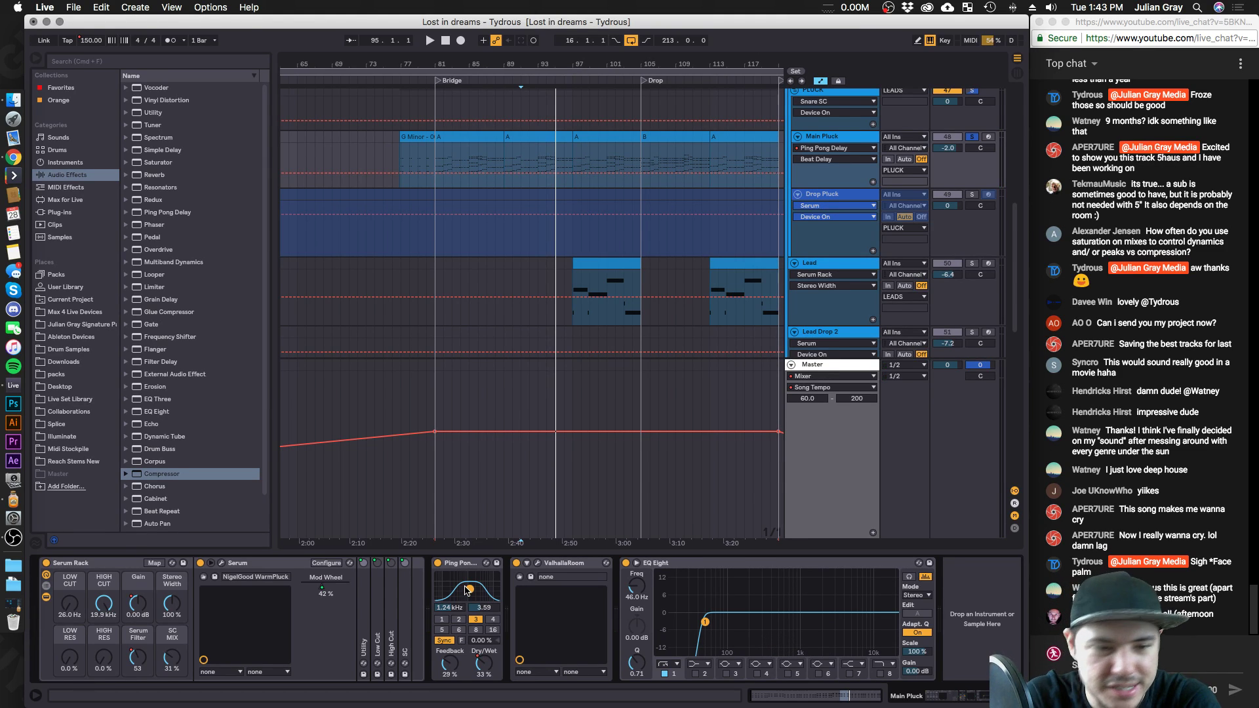
Open the Main Pluck's Serum, show Envelope 2, adjust the filter cutoff's modulation amount during playback, and close the window.
click(221, 563)
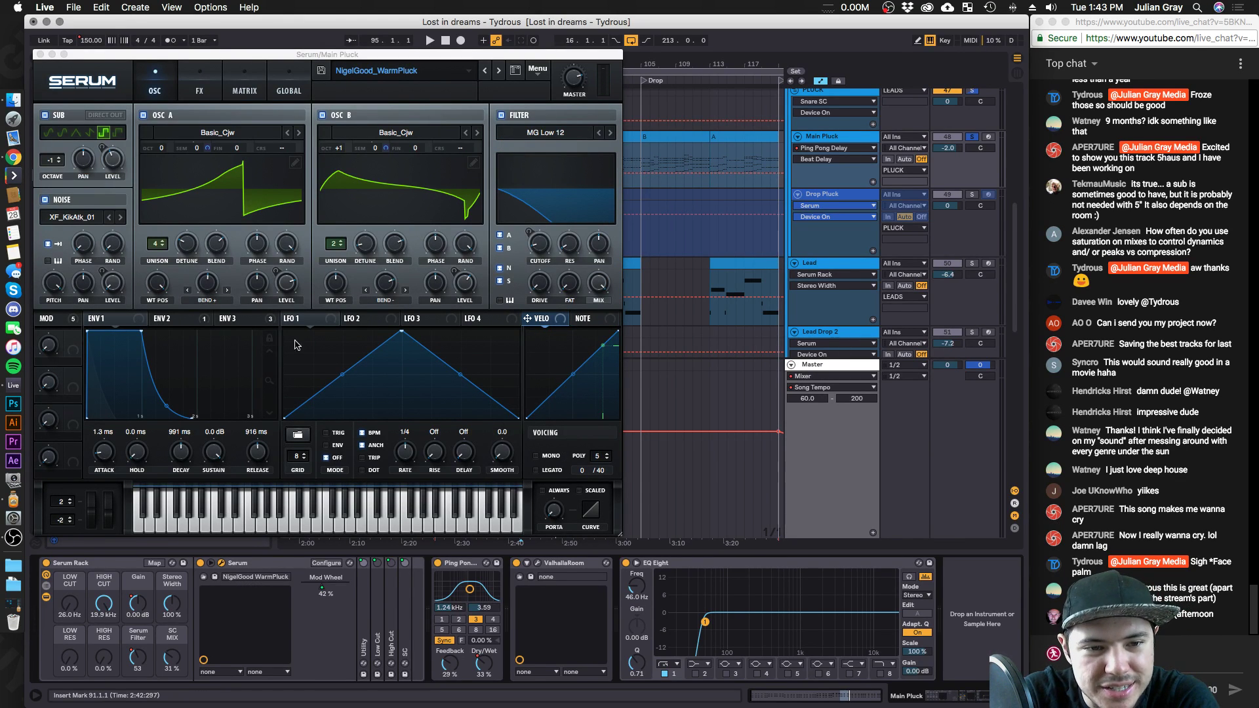
click(172, 318)
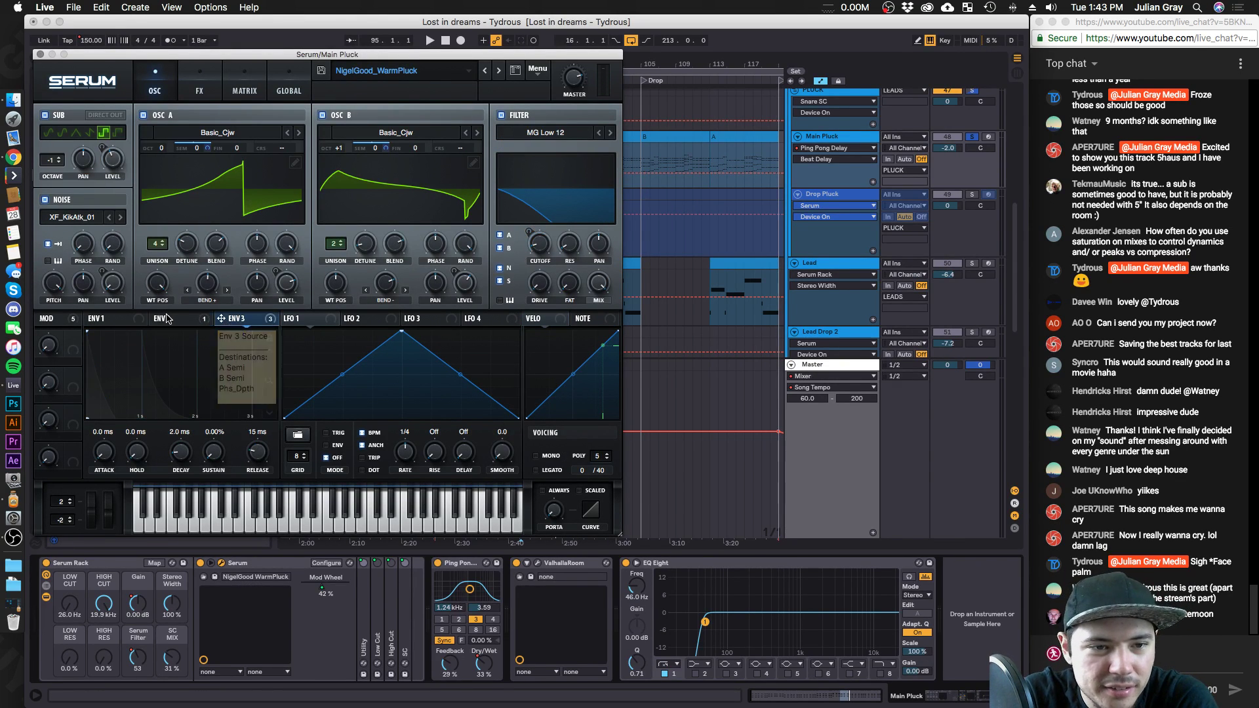
key(space)
drag(530, 236, 529, 242)
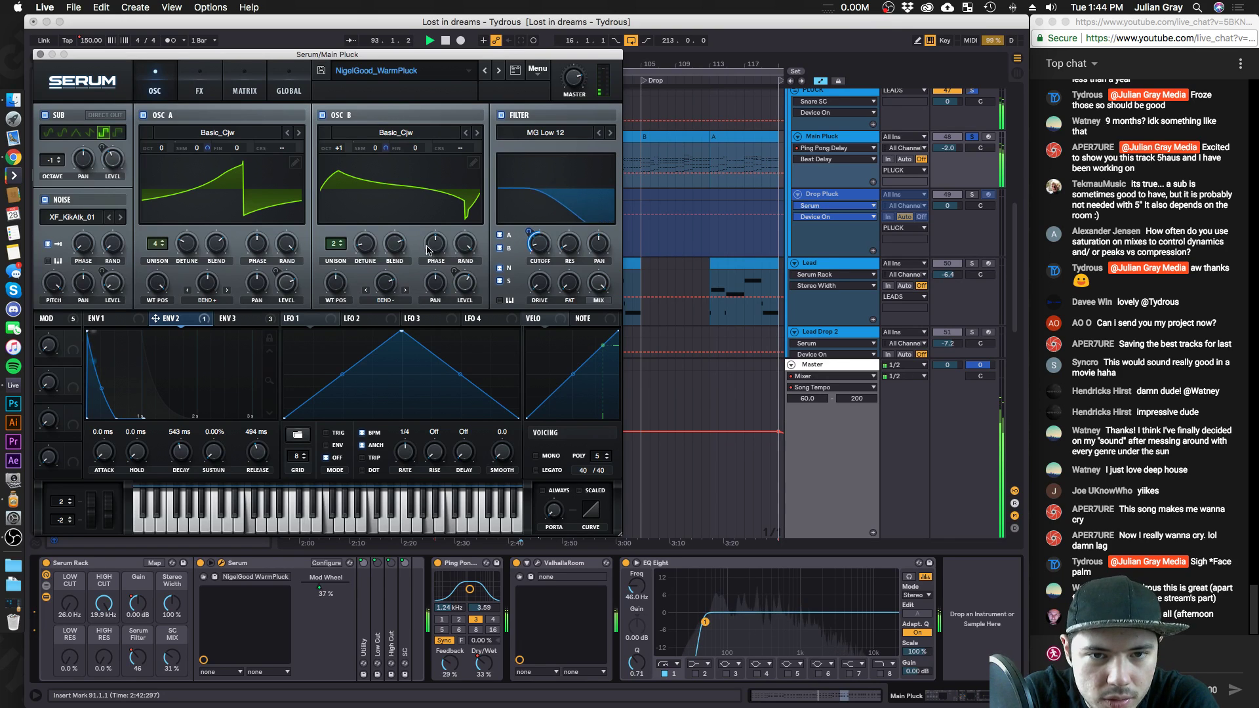
click(40, 55)
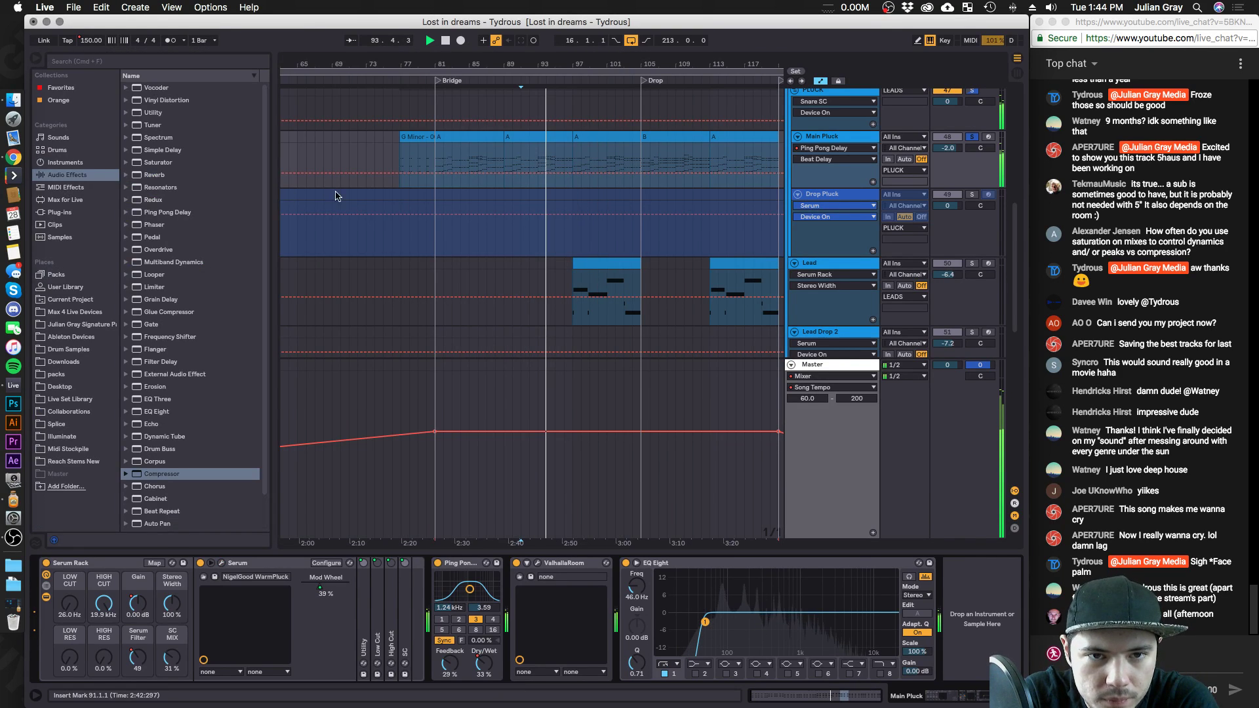
Move the insert marker to about bar 74 on Drop Pluck, and unsolo and freeze the Main Pluck track.
click(375, 223)
click(971, 137)
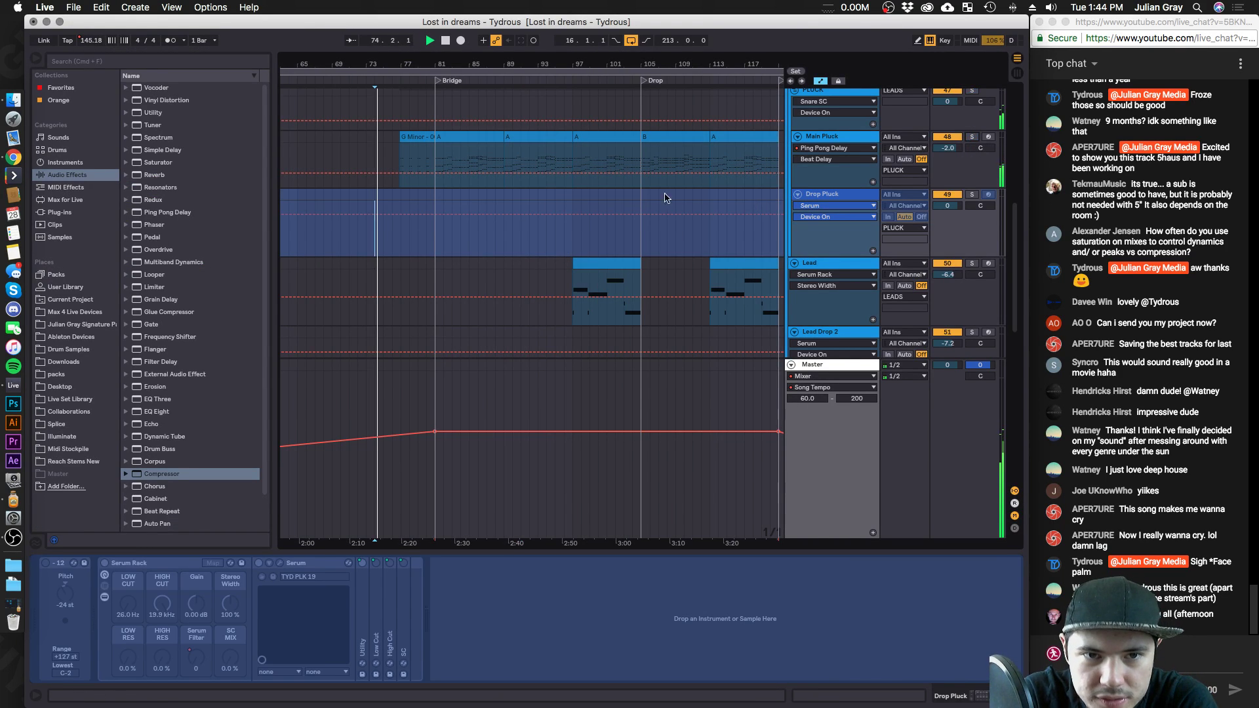
scroll(852, 262, up, 4)
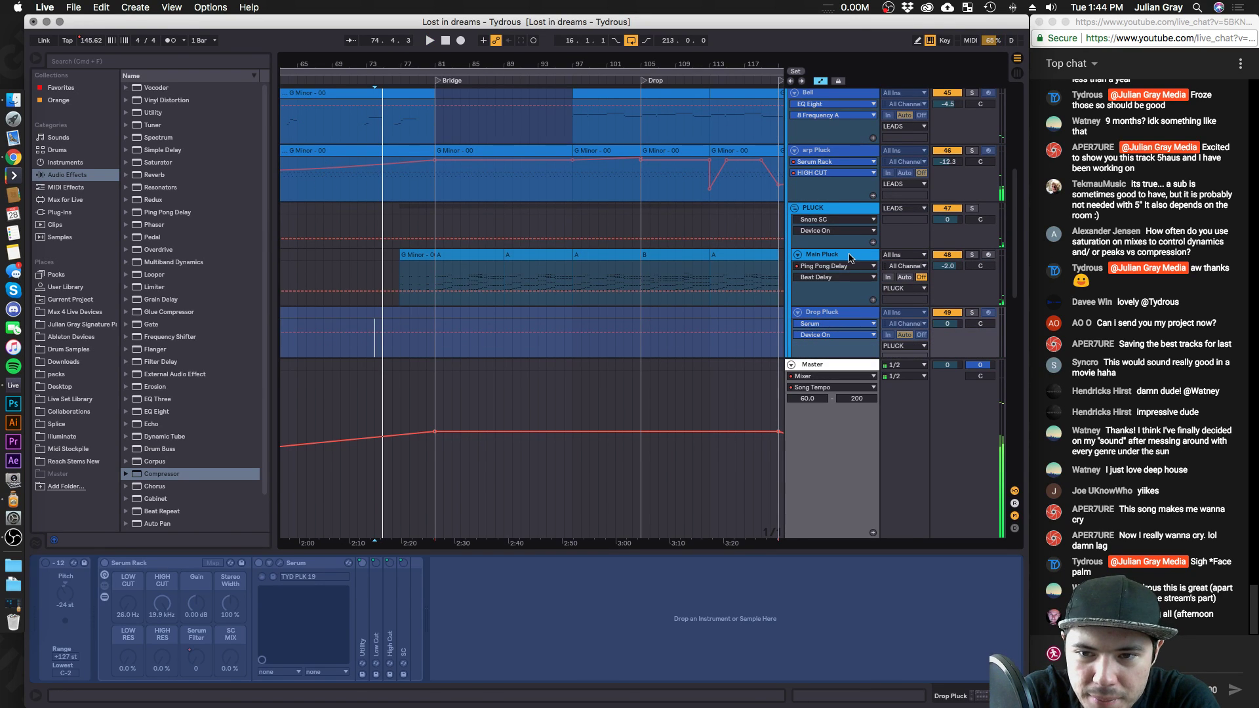
right_click(849, 259)
click(890, 338)
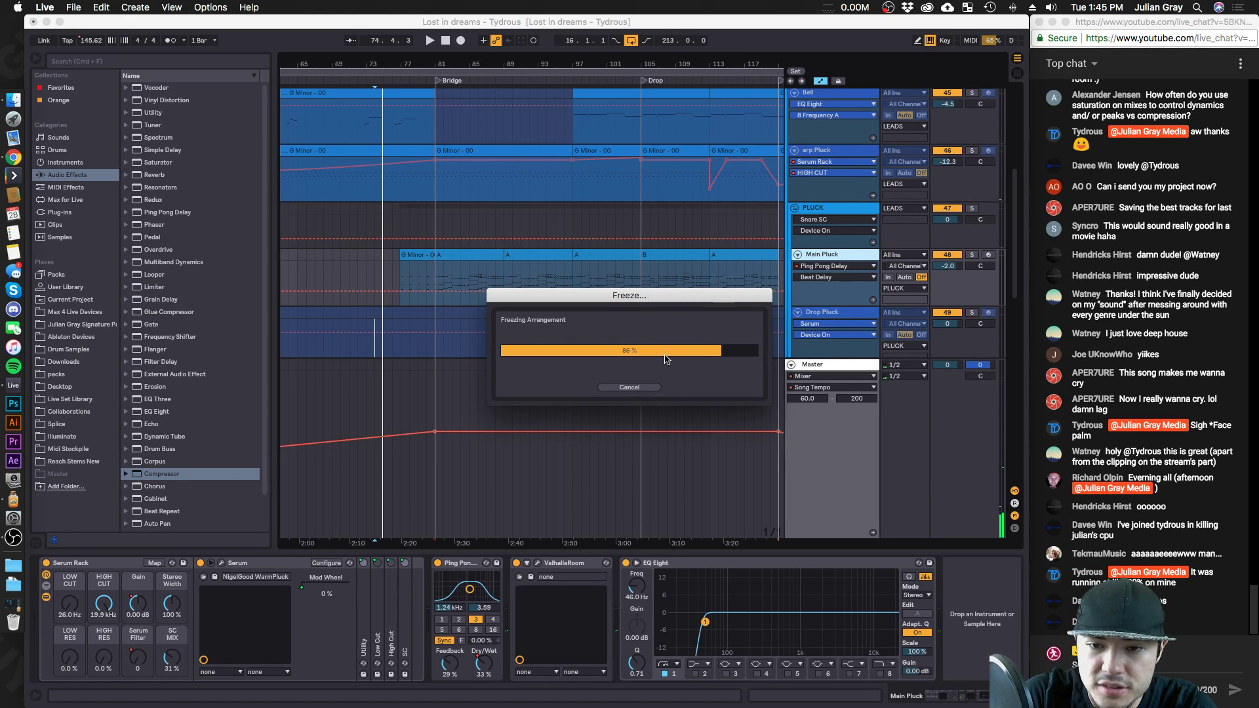
scroll(1185, 457, up, 2)
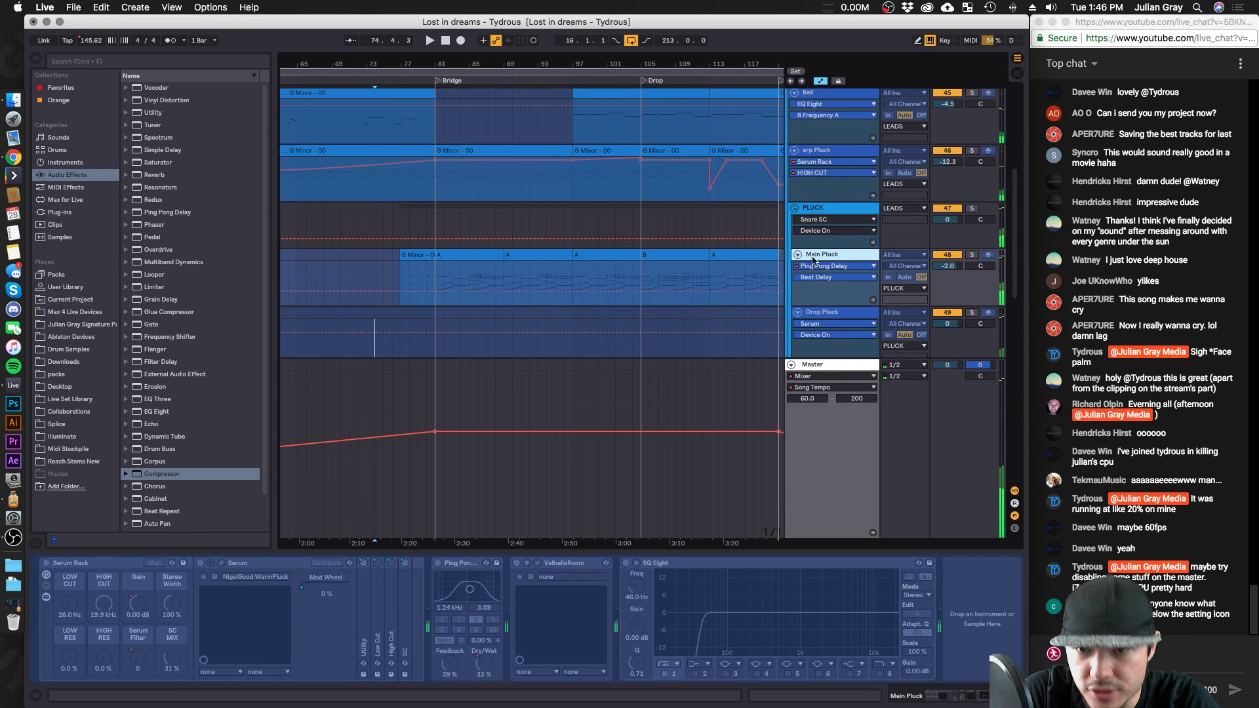
Play from 77.1.1, show the Master devices and turn off the first iZotope Ozone 7 Exciter.
click(399, 279)
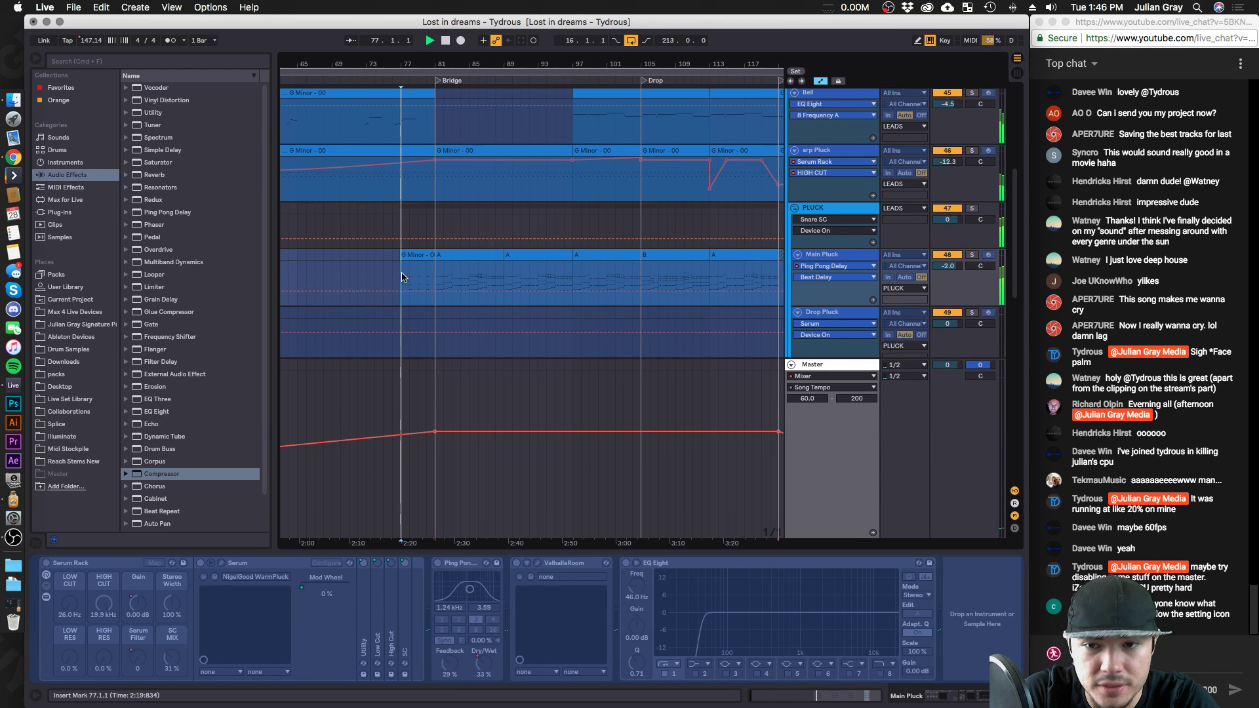
scroll(748, 312, down, 5)
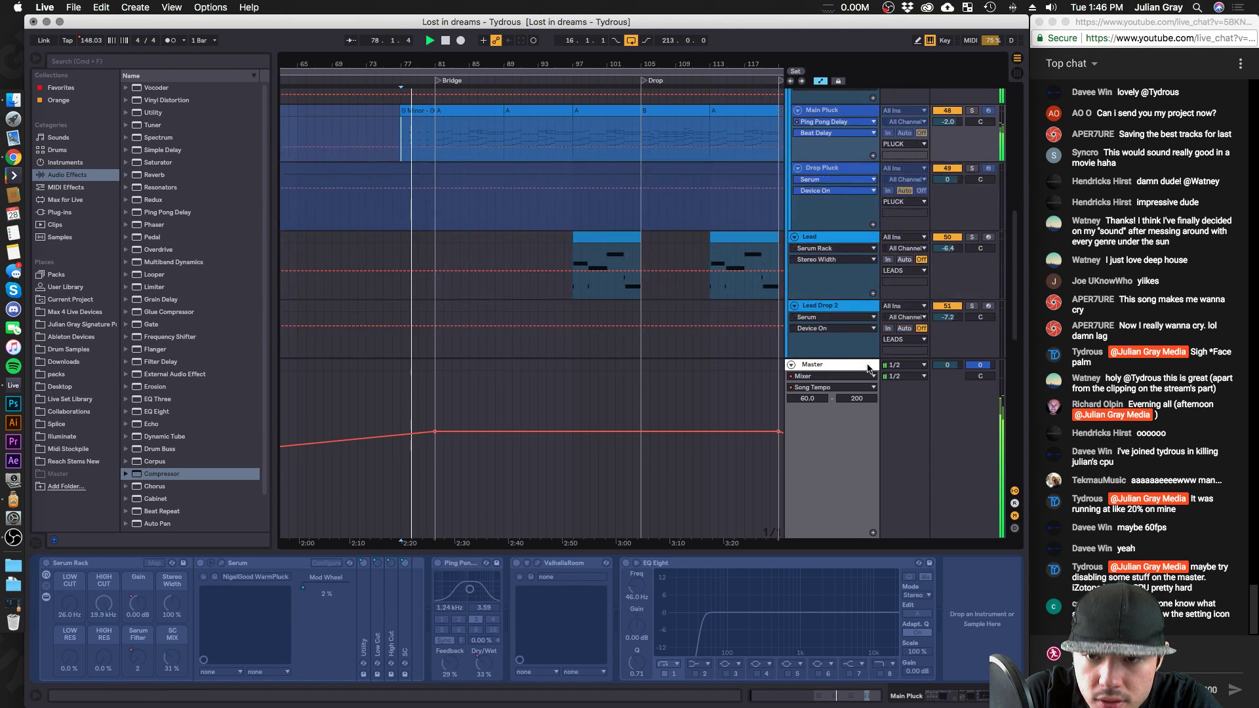
click(866, 372)
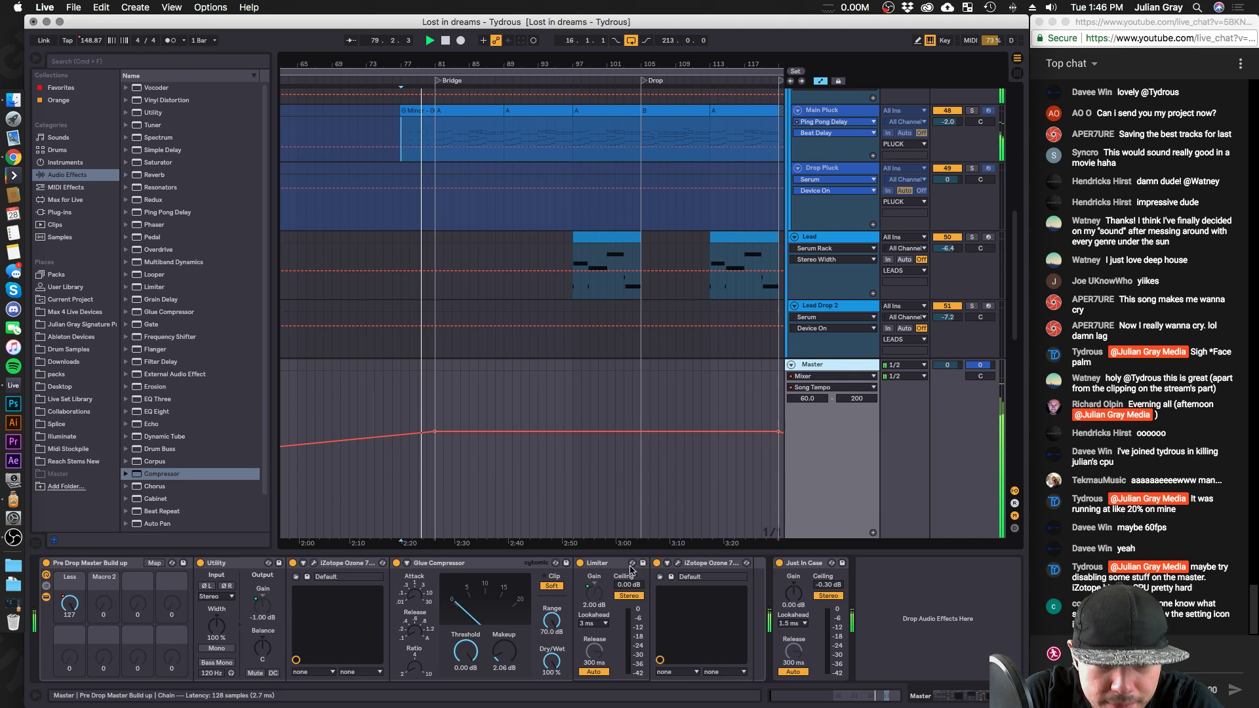
double_click(326, 565)
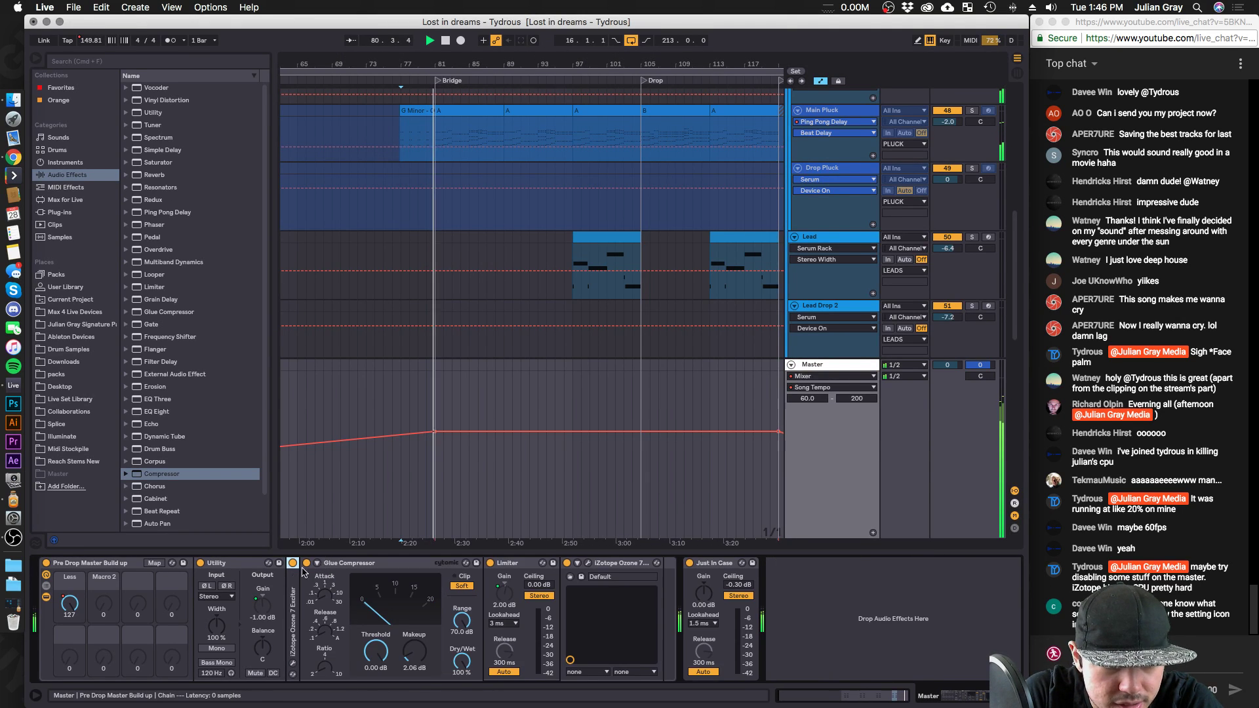
double_click(296, 574)
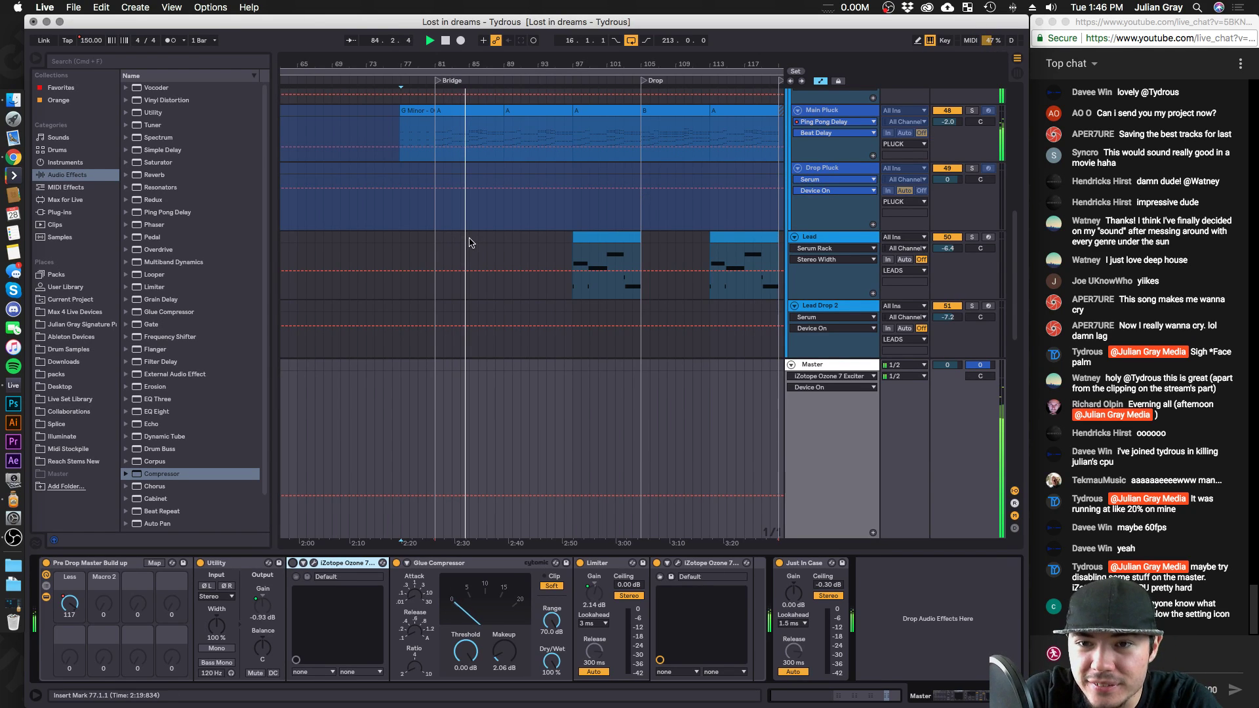
Unfreeze the Main Pluck track during playback and undo that change.
scroll(473, 241, up, 3)
click(828, 175)
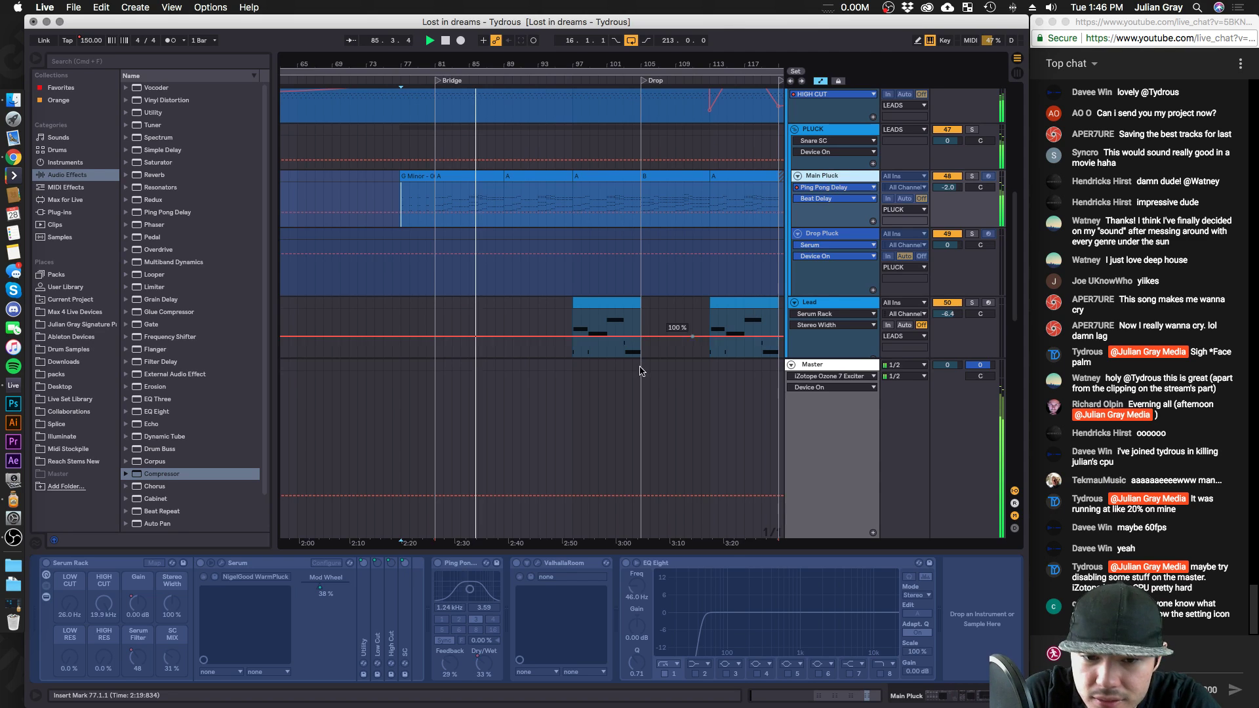
scroll(528, 211, up, 2)
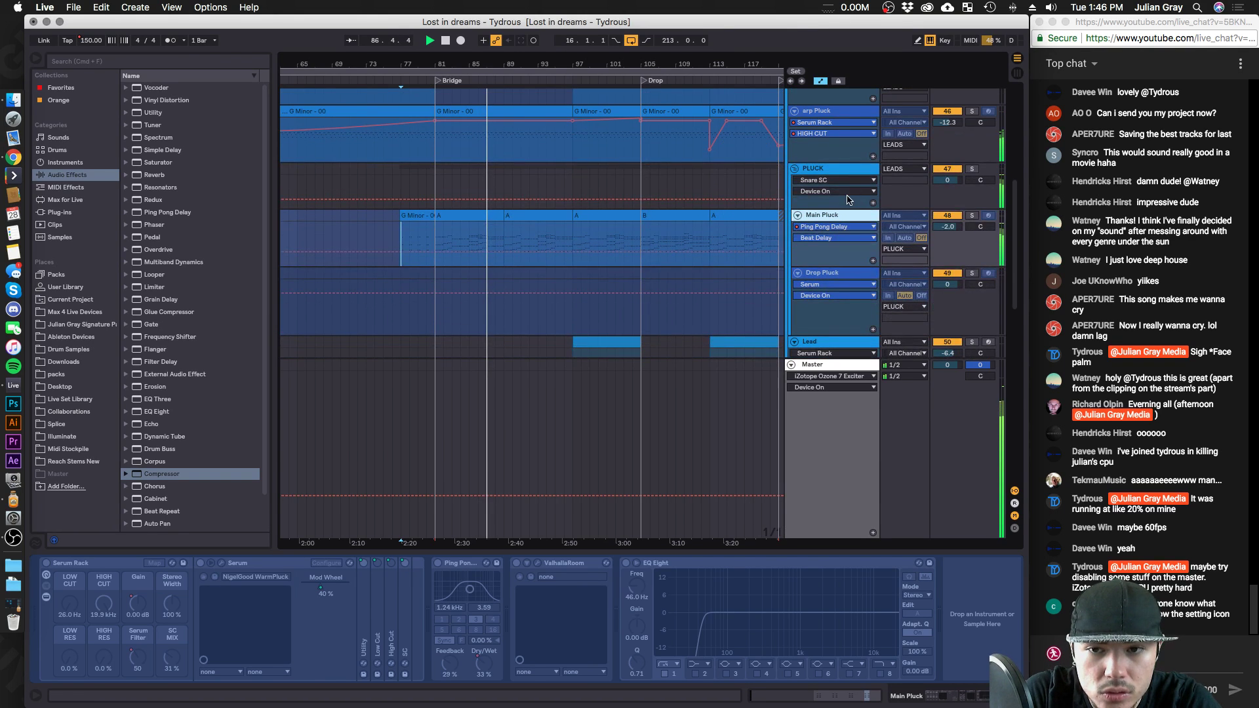
right_click(837, 214)
click(866, 302)
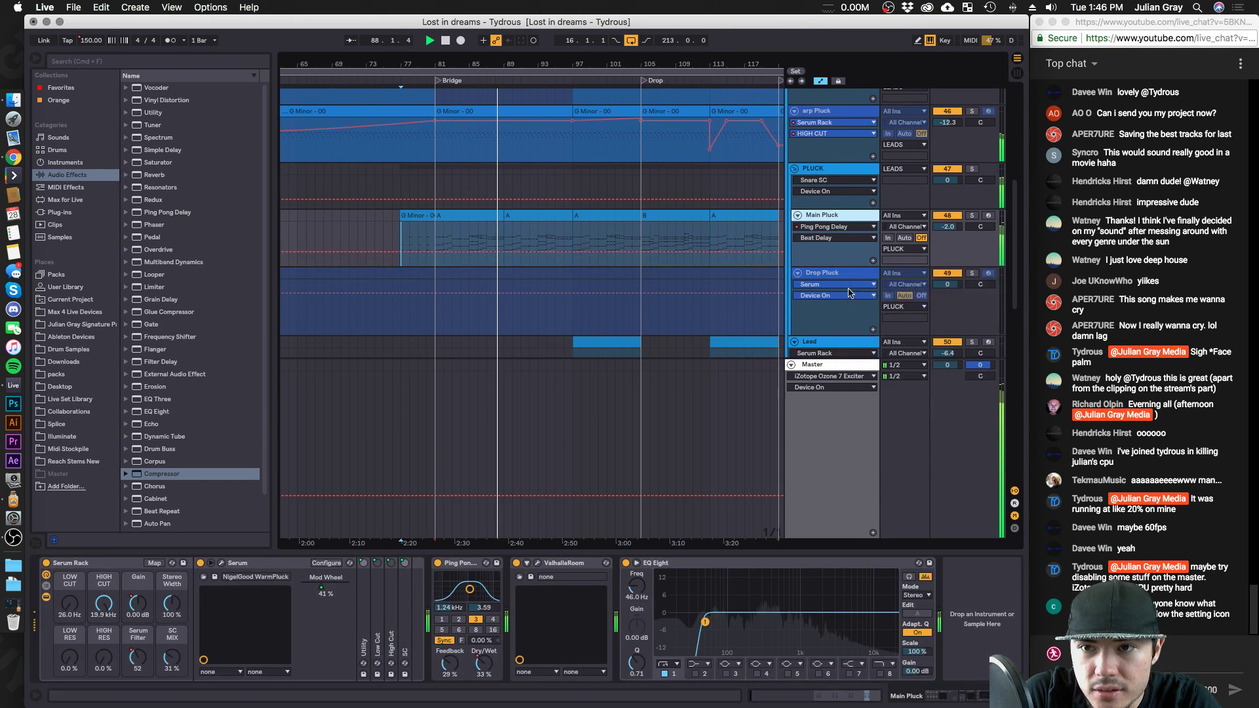
key(super+z)
Show the PLUCK group's devices, solo the group and reselect the Main Pluck track.
scroll(506, 245, left, 1)
scroll(508, 241, up, 2)
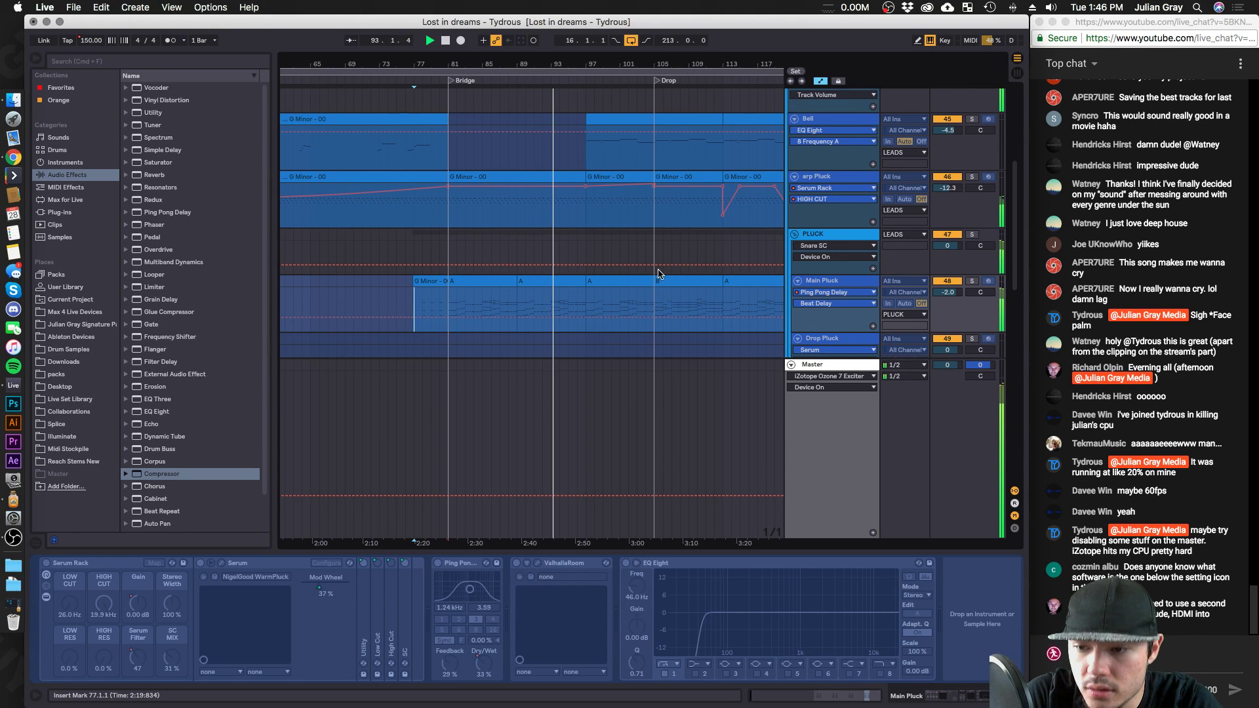
scroll(658, 274, up, 2)
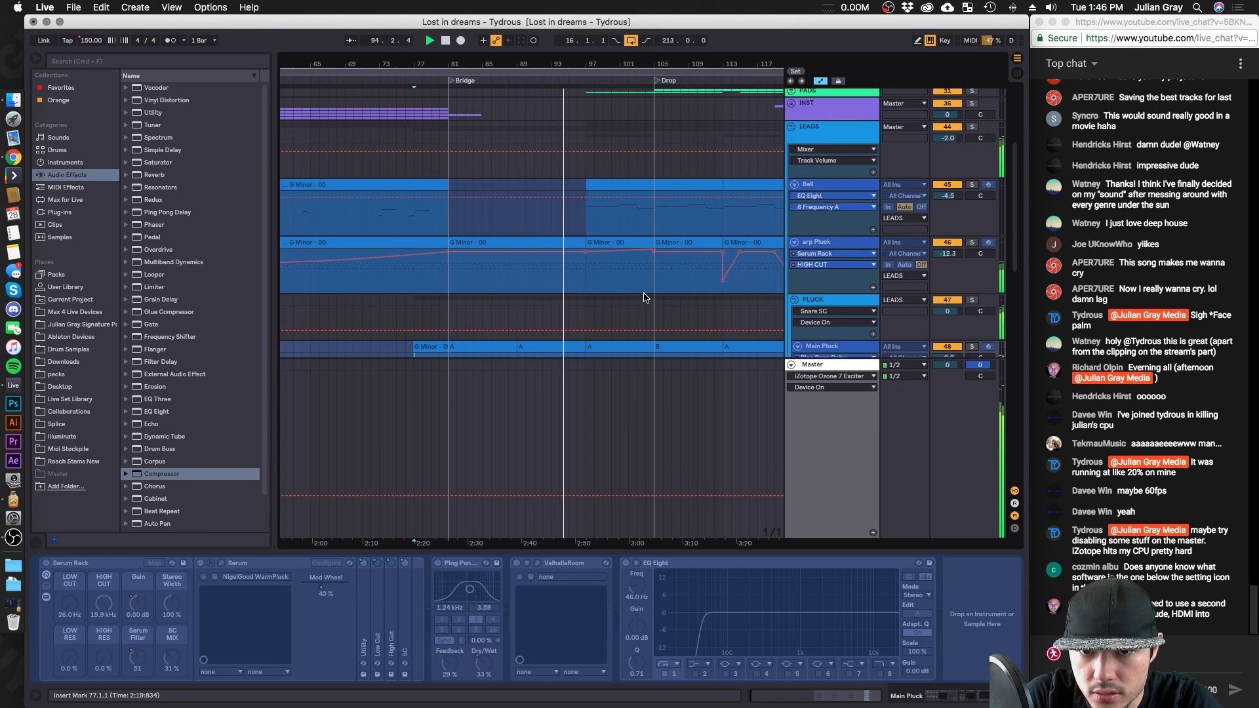
scroll(754, 242, down, 2)
scroll(678, 238, down, 2)
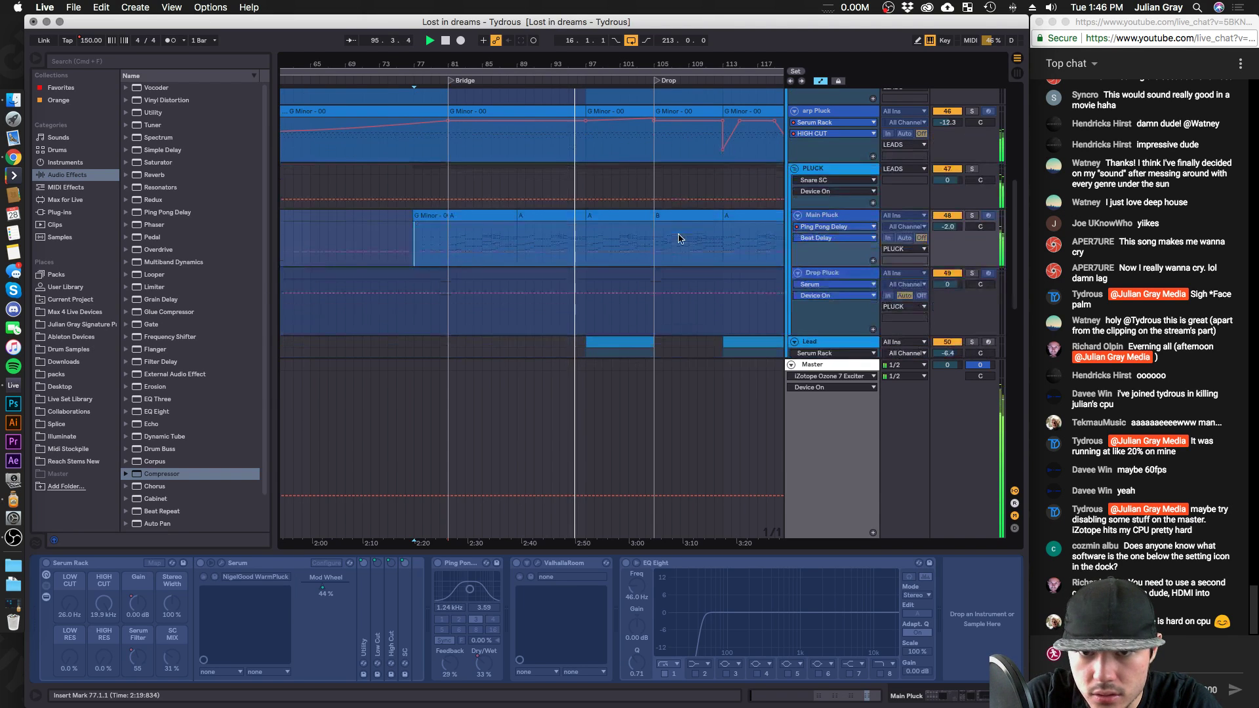
click(834, 169)
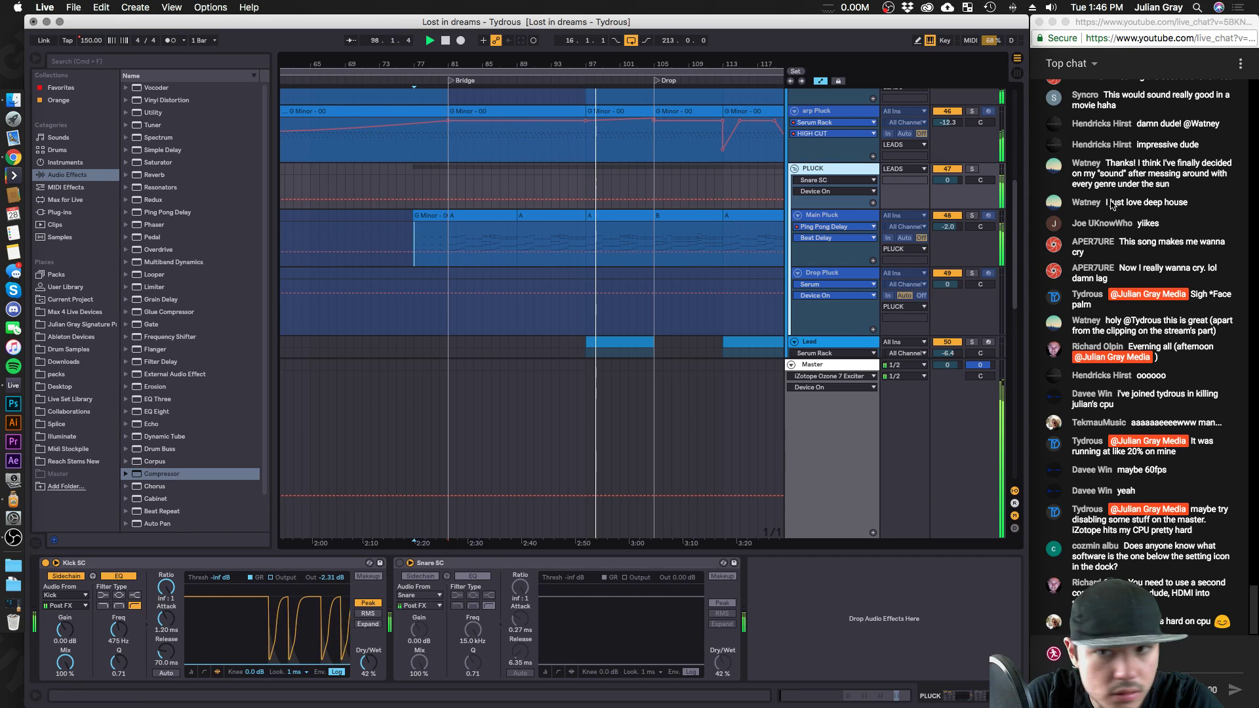
click(971, 169)
click(842, 221)
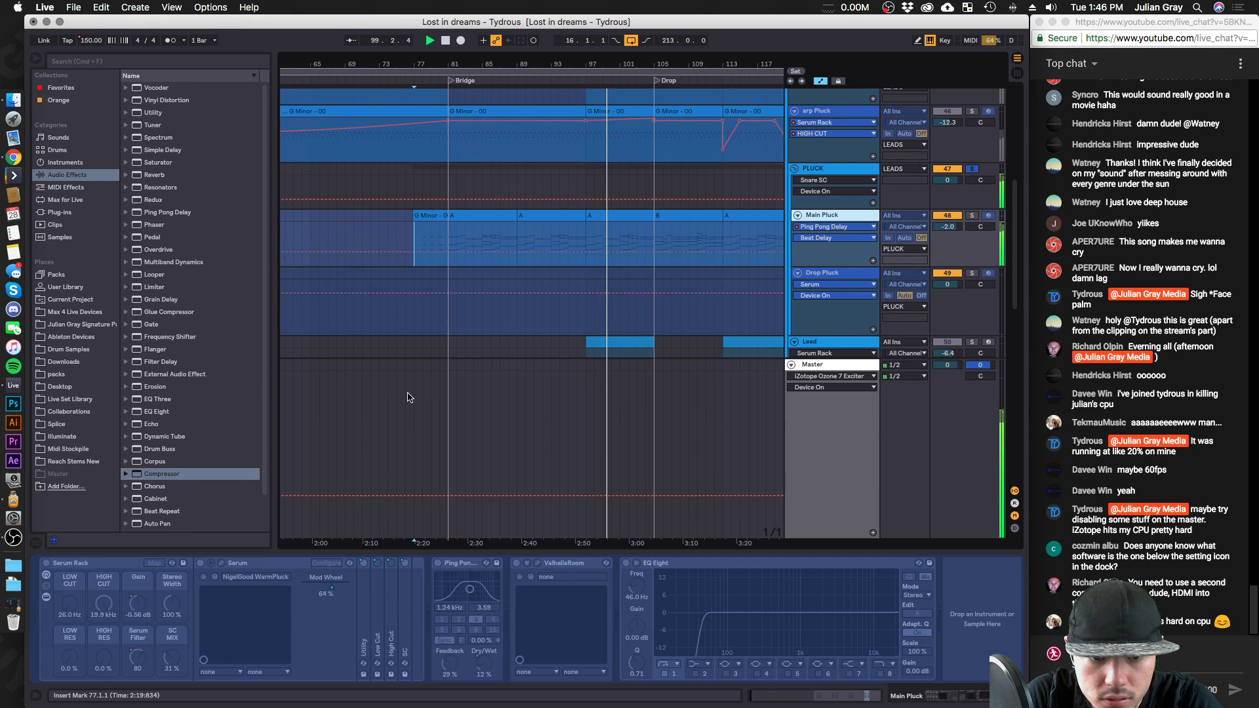
Set the attack of the PLUCK group's Kick SC compressor to 0.07 ms and switch that compressor to its compact meter view.
click(825, 168)
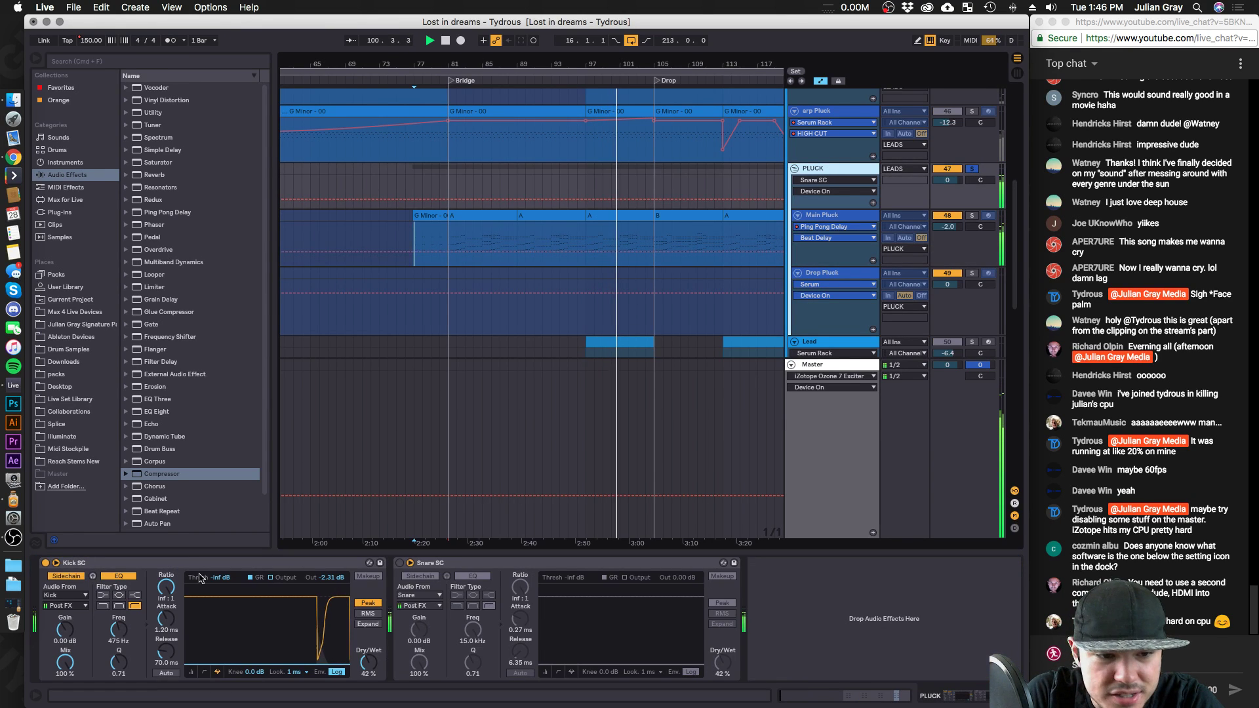
drag(166, 619, 145, 629)
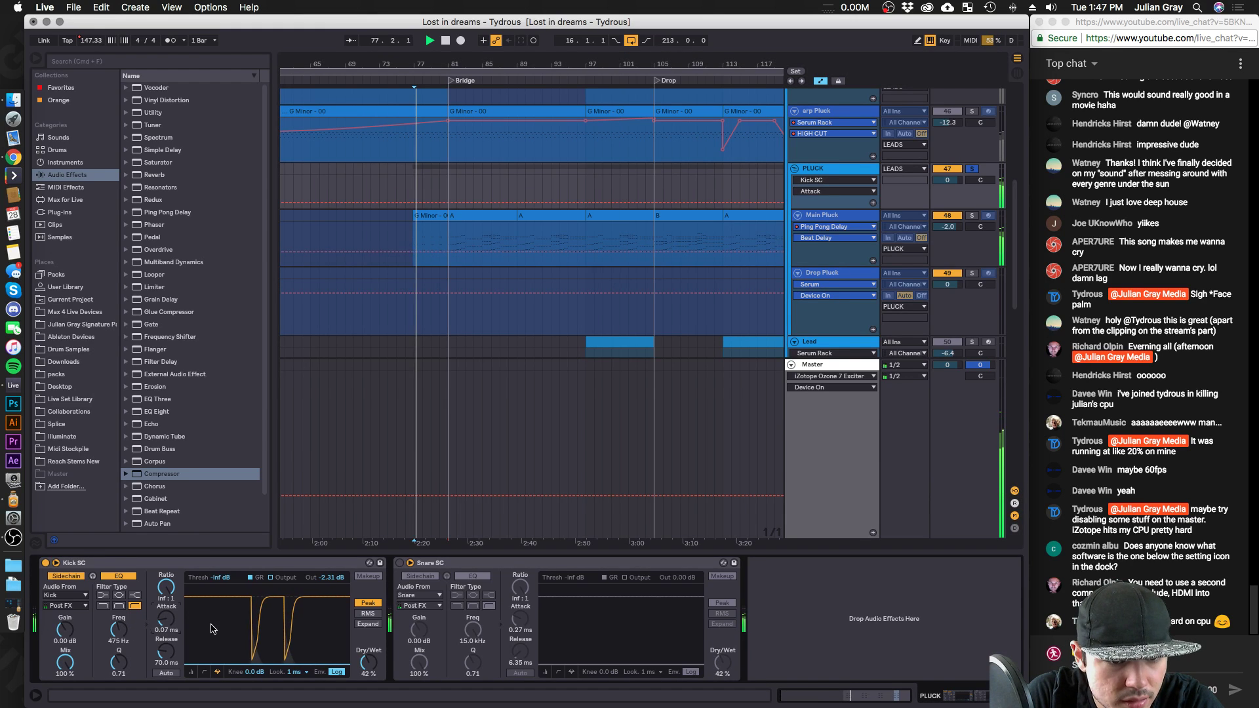
click(190, 672)
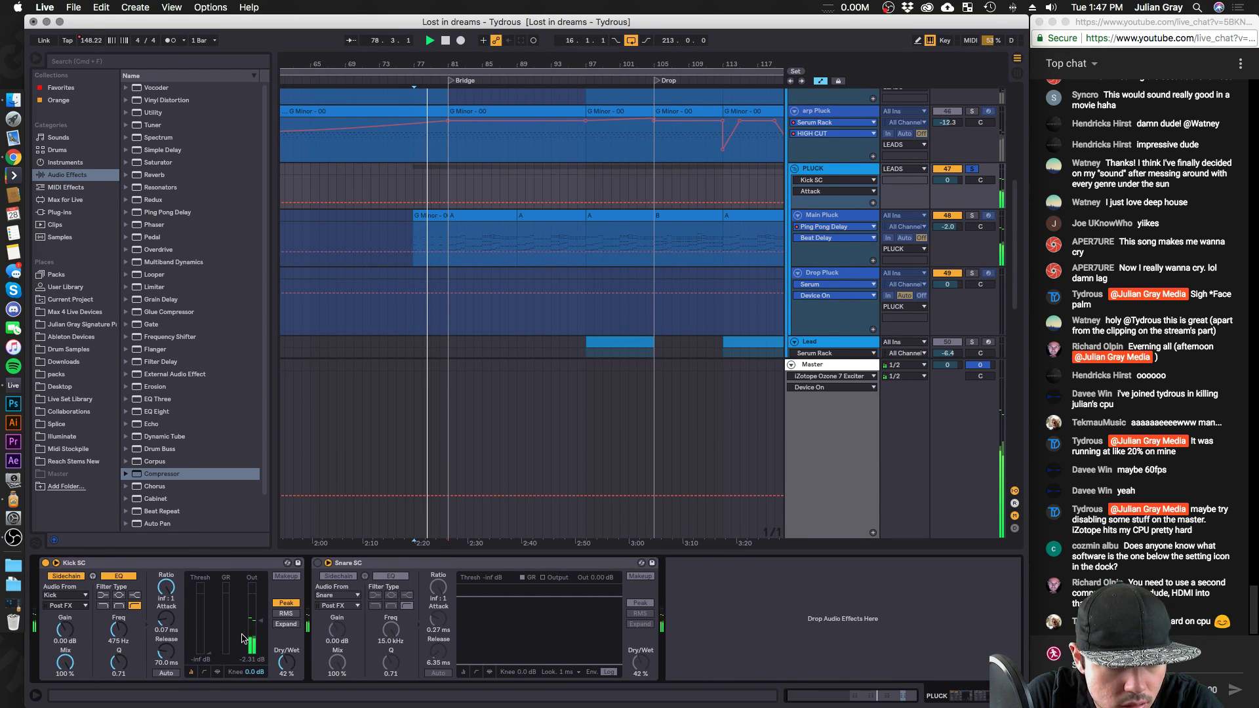
Set the release of the PLUCK group's Kick SC compressor to 137 ms and unsolo the group.
click(524, 237)
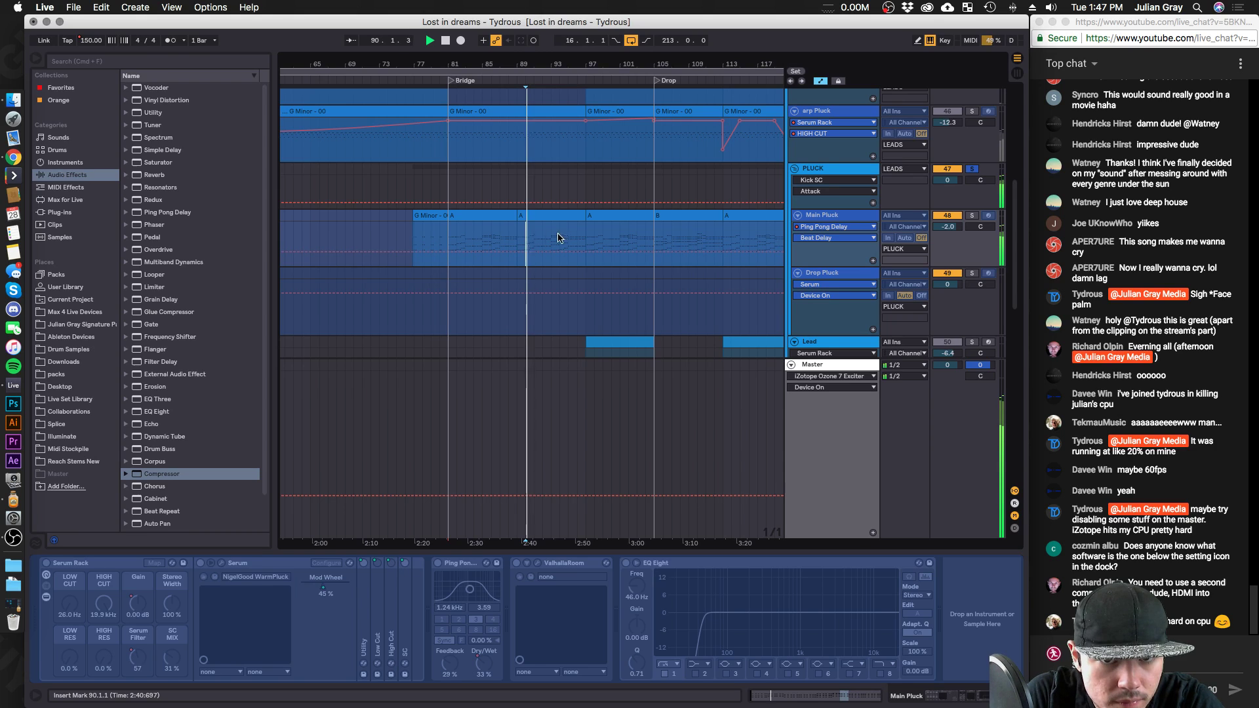
click(586, 183)
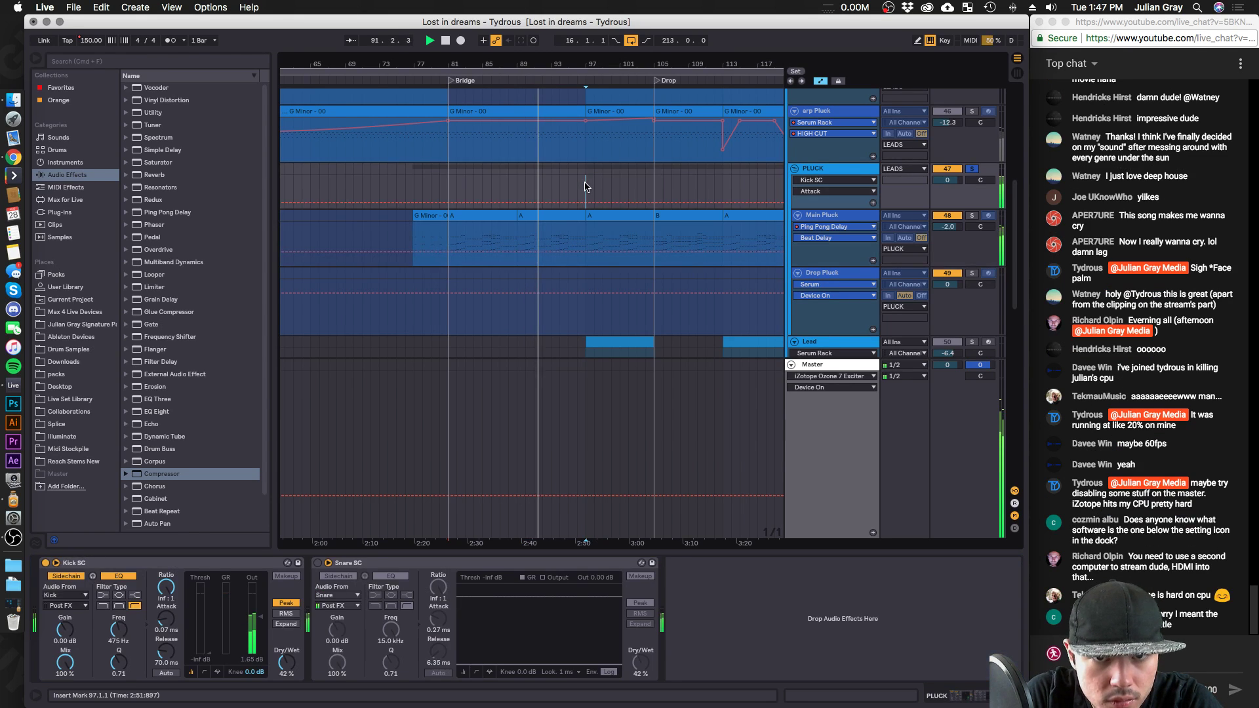
drag(166, 651, 166, 649)
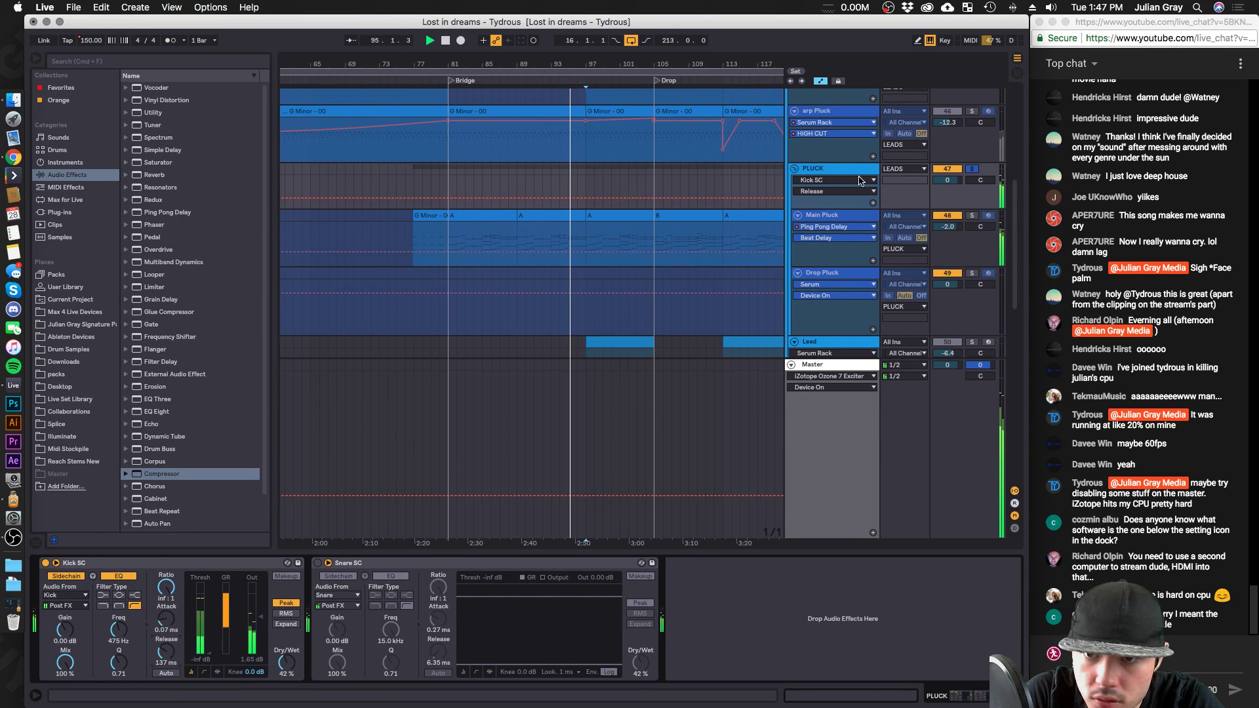
click(972, 170)
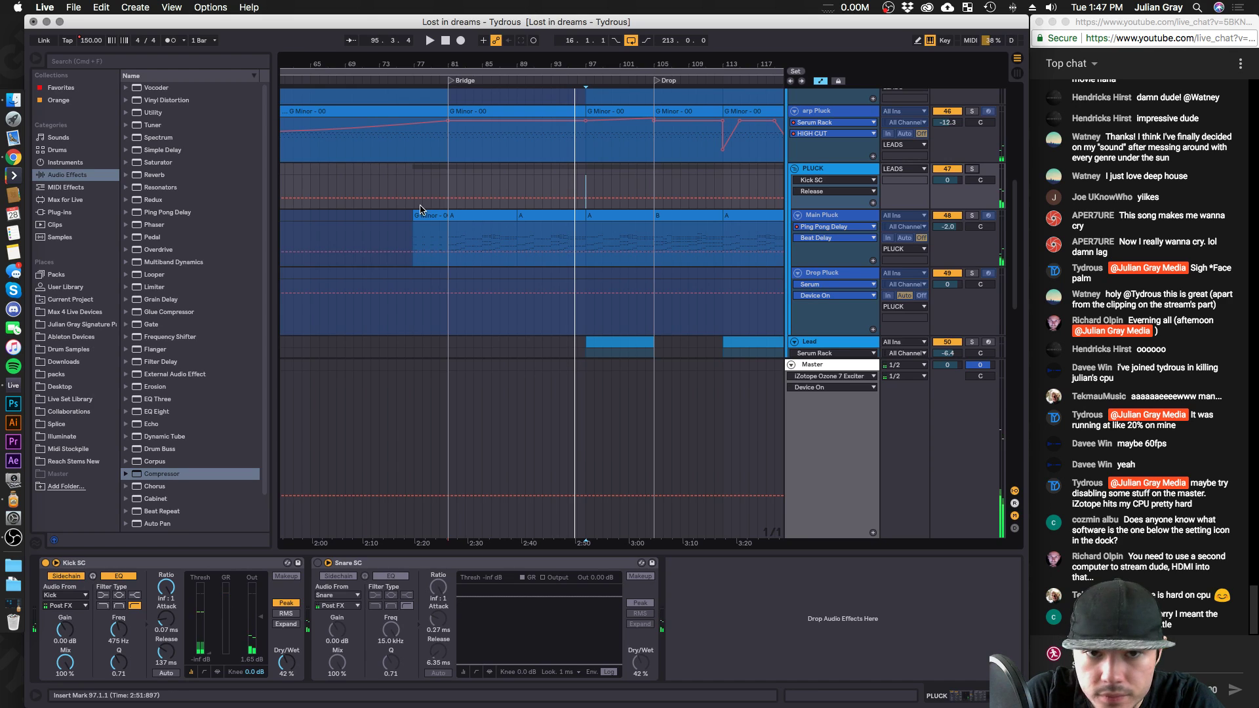
Play the full mix from just before the Bridge and show the DRUMS group's devices.
scroll(424, 170, up, 10)
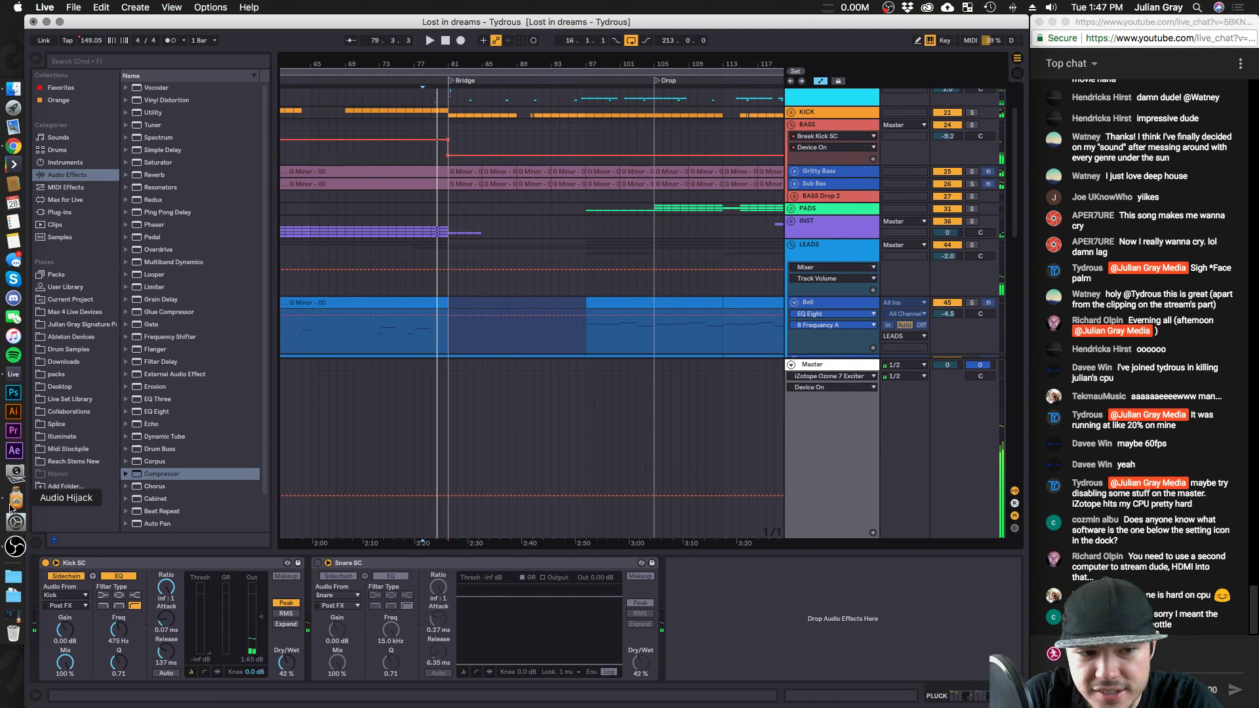
click(437, 80)
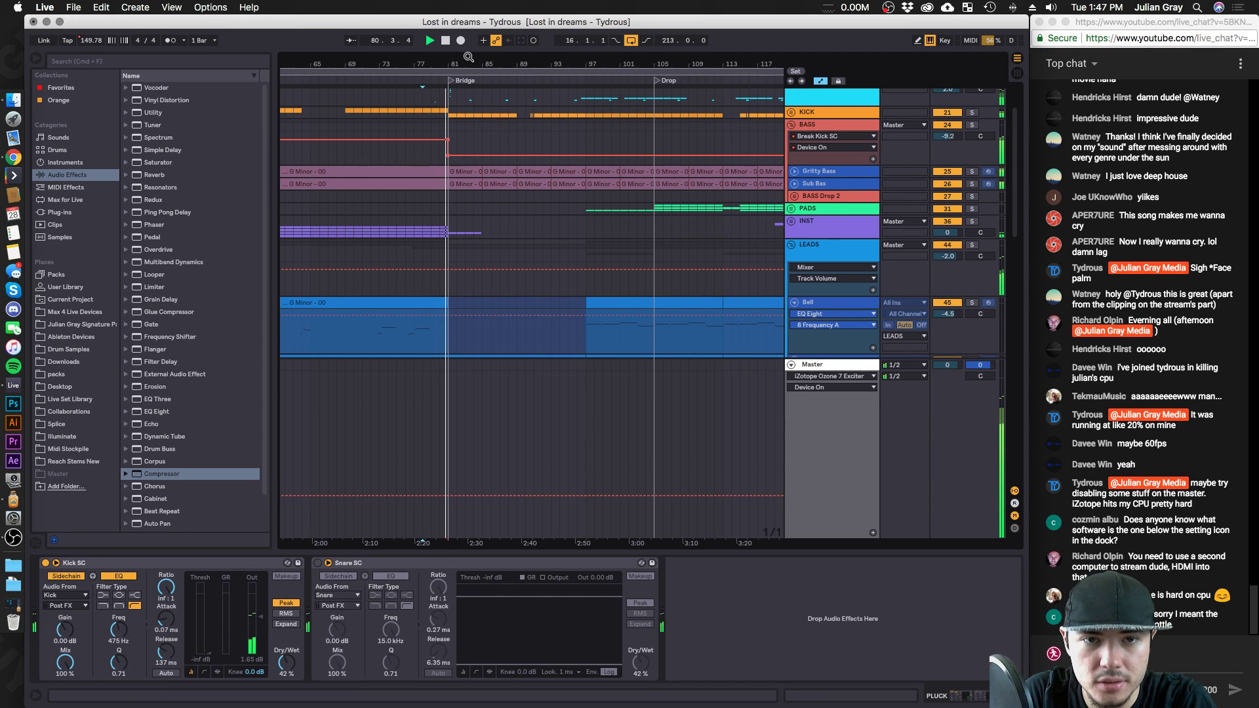
scroll(826, 169, up, 3)
click(826, 169)
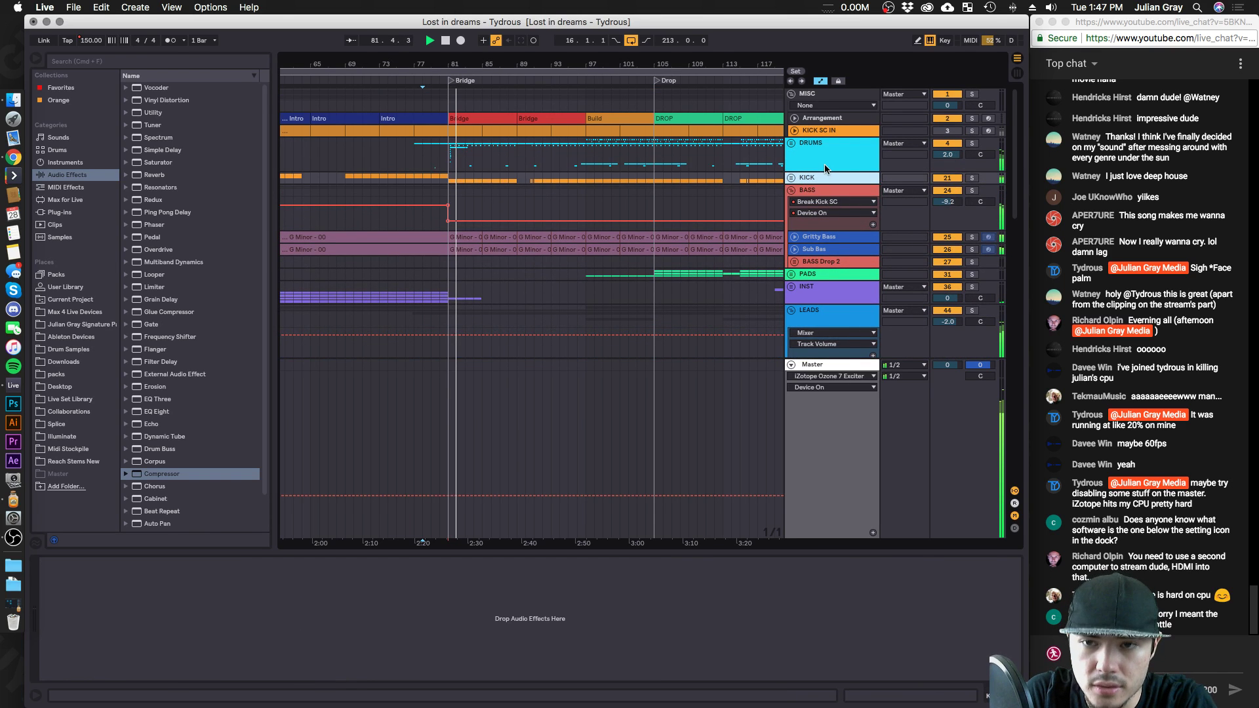
scroll(799, 164, down, 5)
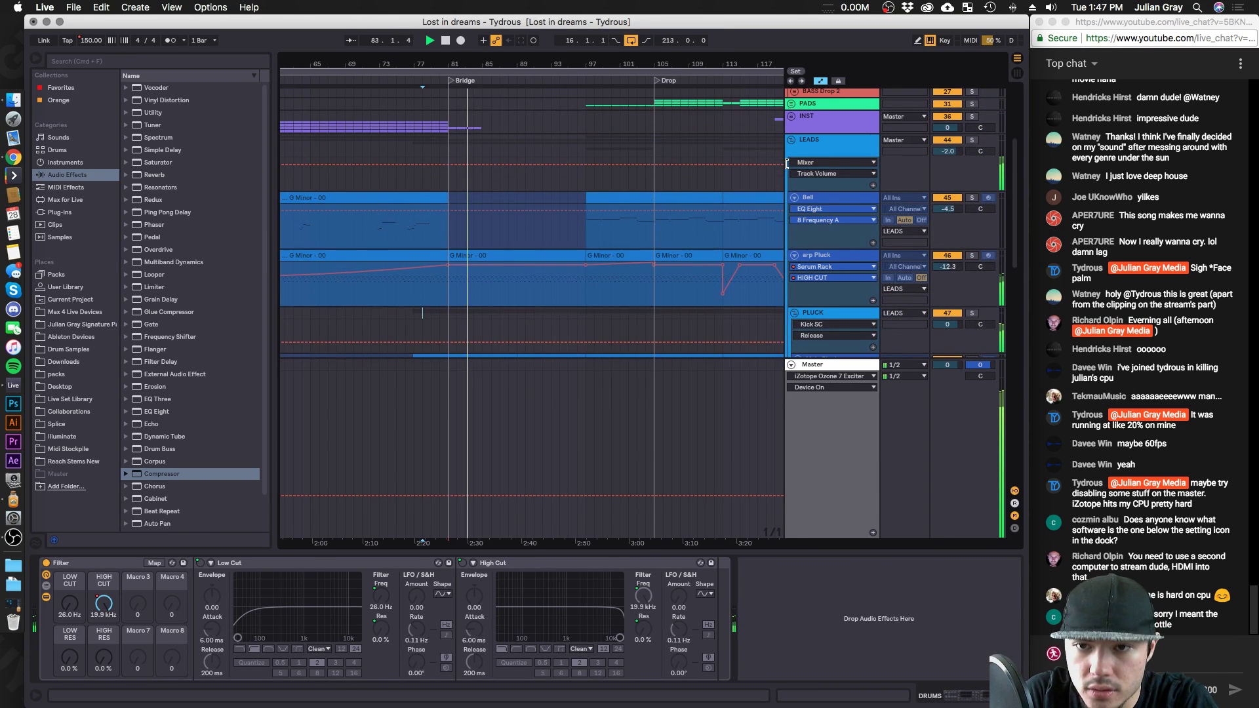
Show the arp Pluck track's devices and briefly solo the track during playback.
scroll(813, 188, down, 2)
click(901, 217)
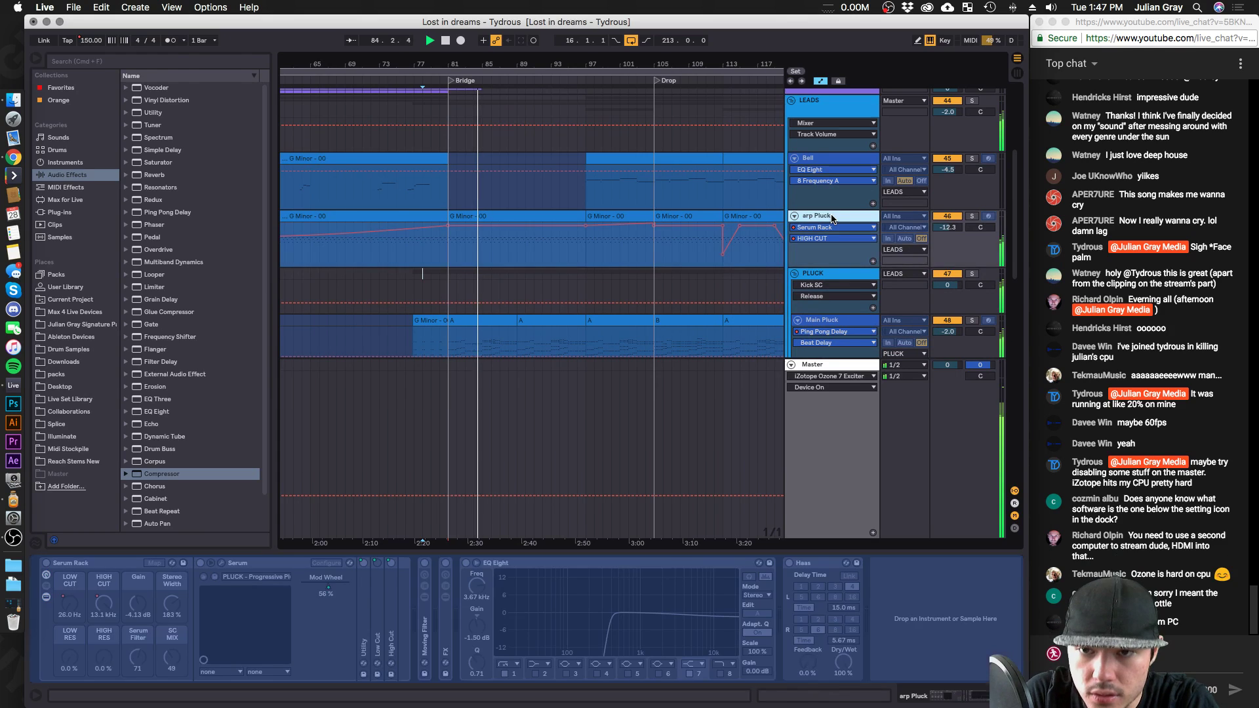
click(971, 217)
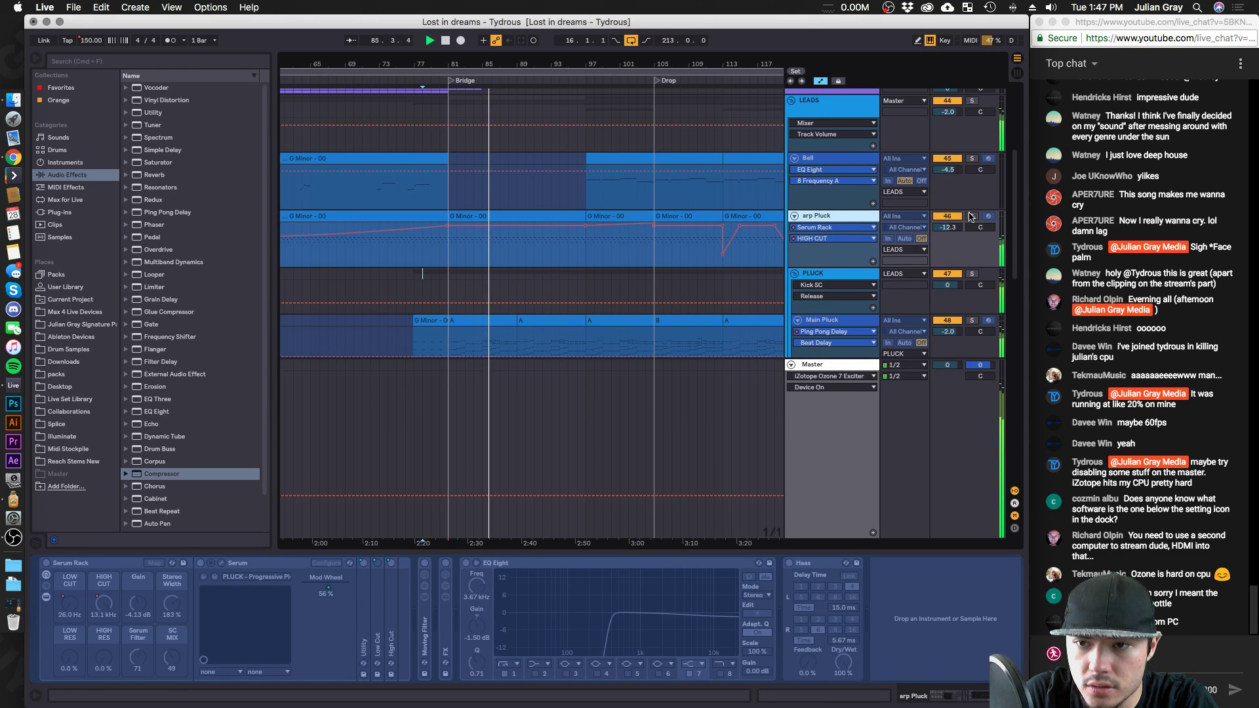
click(971, 216)
Lower the PLUCK group's volume to -2.4 dB and play the mix from 89.1.1.
scroll(839, 200, down, 4)
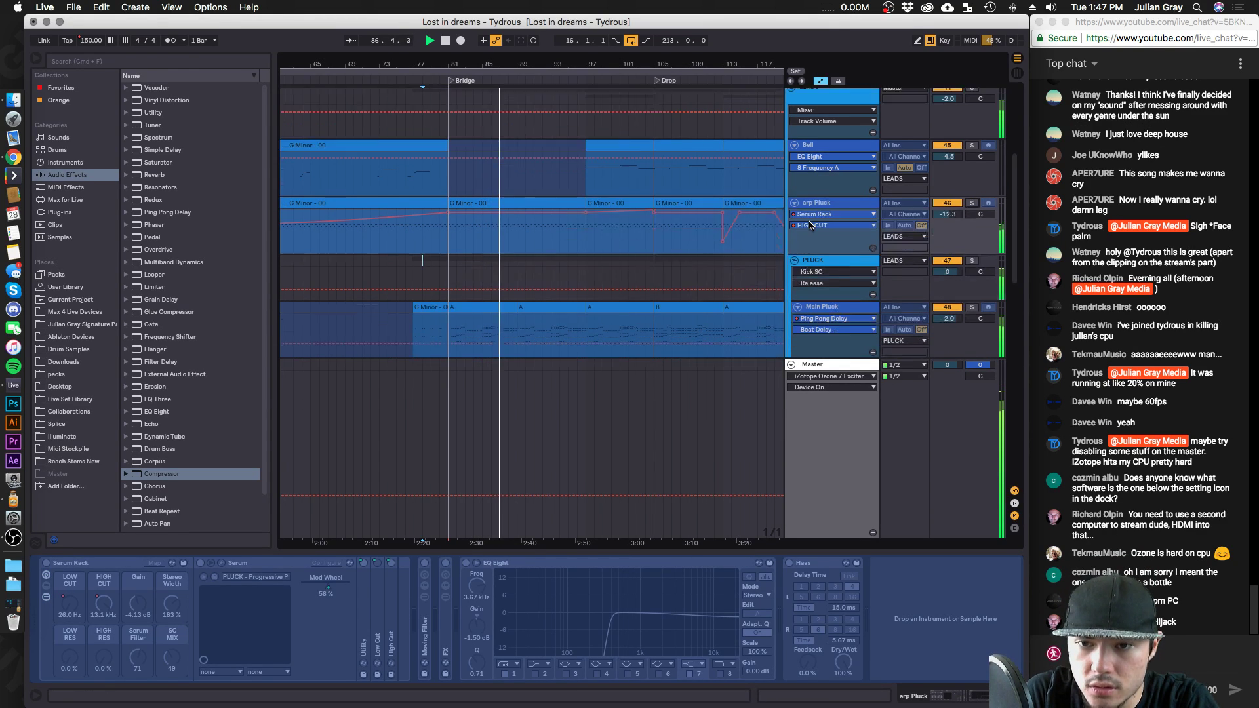
click(862, 153)
click(849, 151)
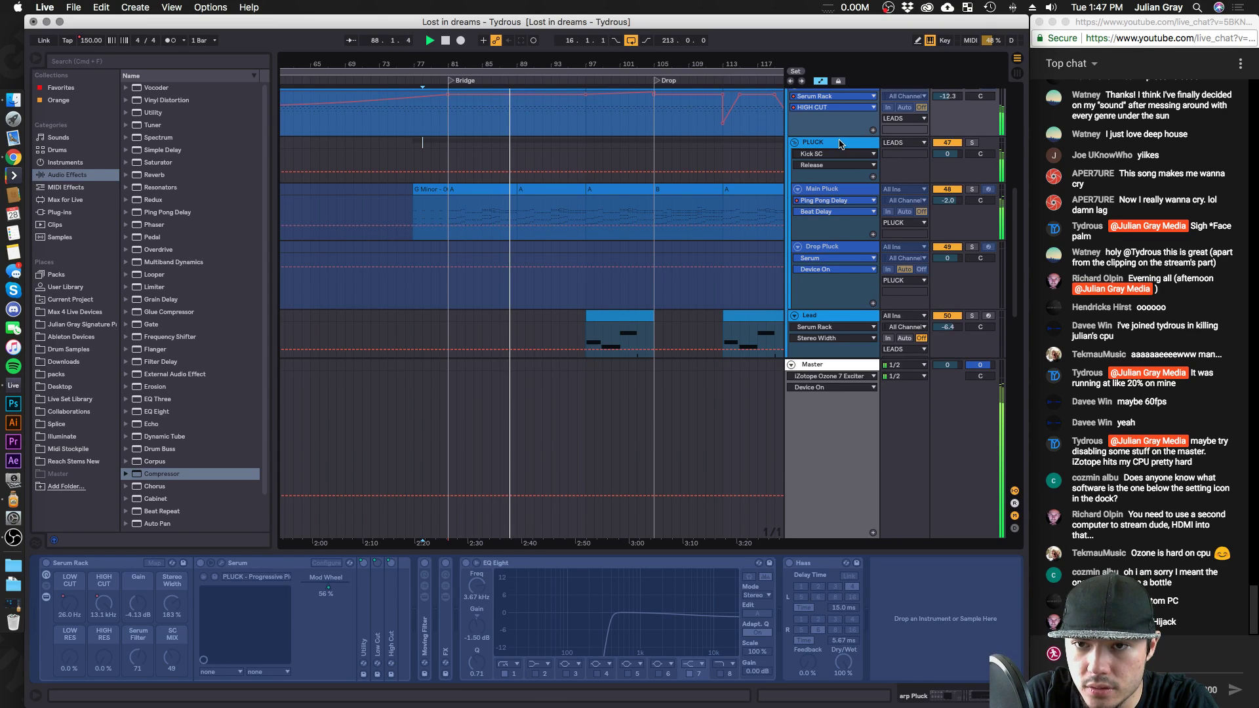
click(946, 156)
drag(946, 156, 934, 164)
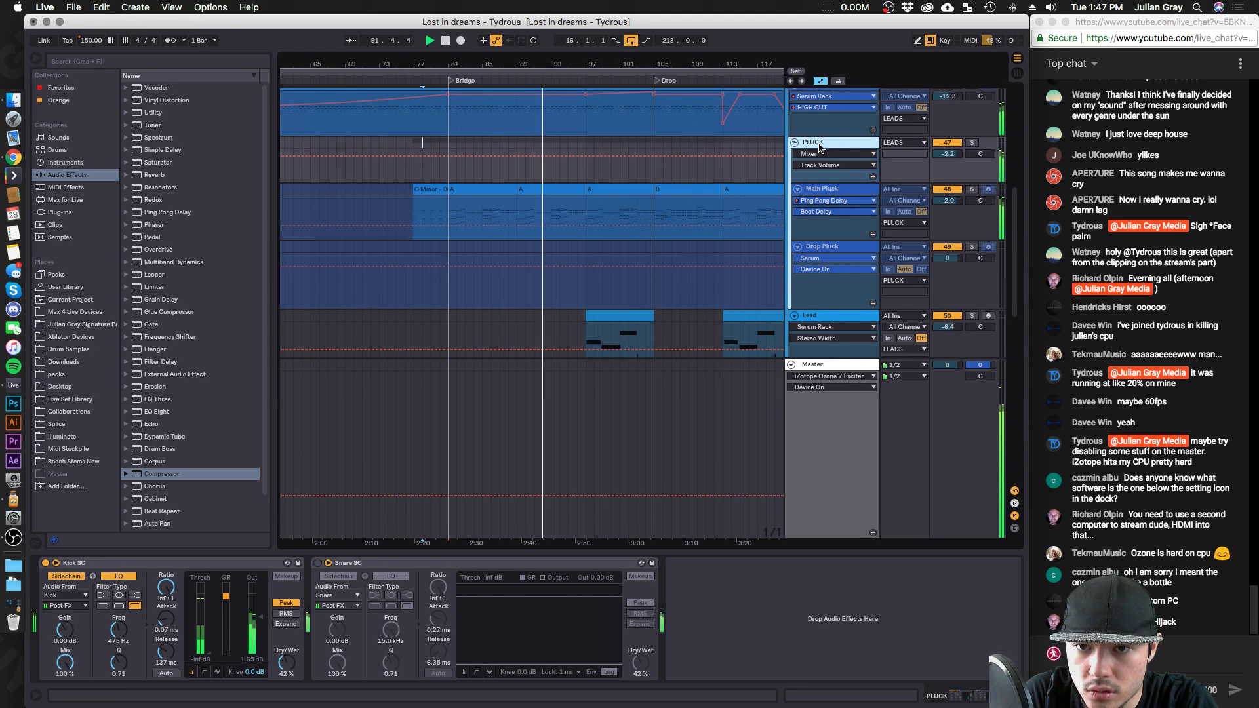
click(551, 164)
scroll(539, 152, up, 3)
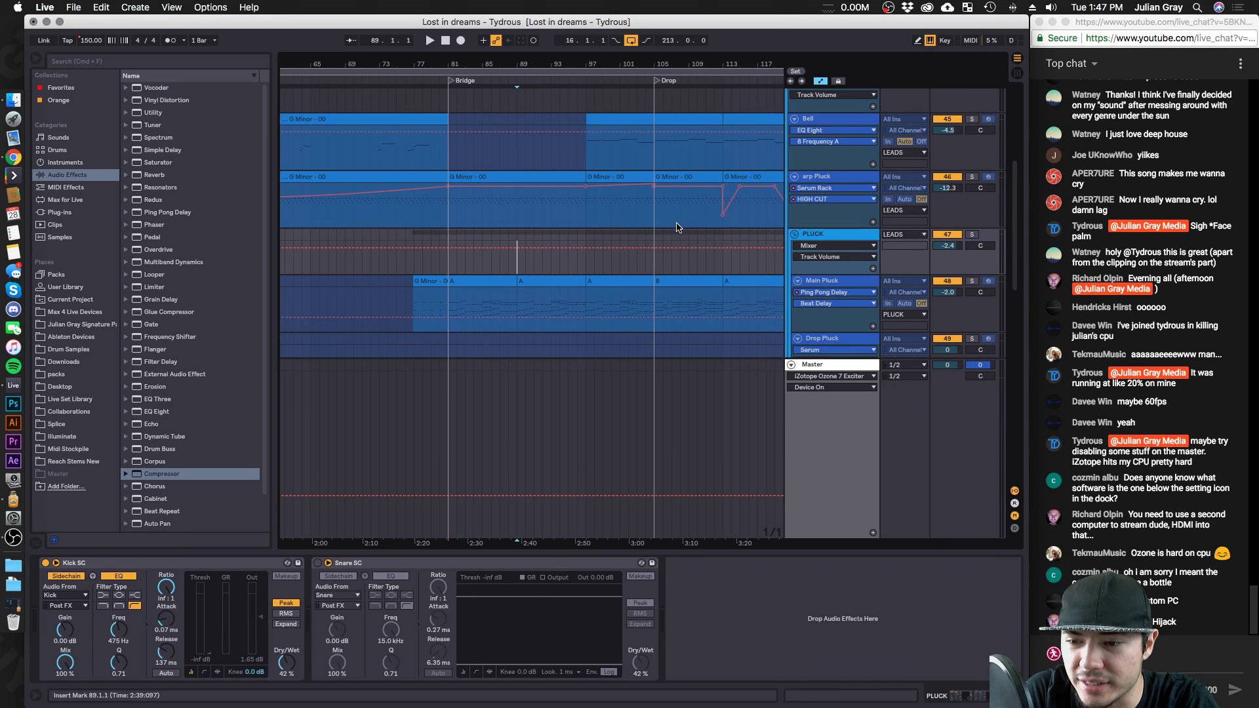
key(space)
Unfold the DRUMS group and its Snare track, place the insert marker at 97.1.1 and solo Snare during playback.
scroll(618, 215, up, 6)
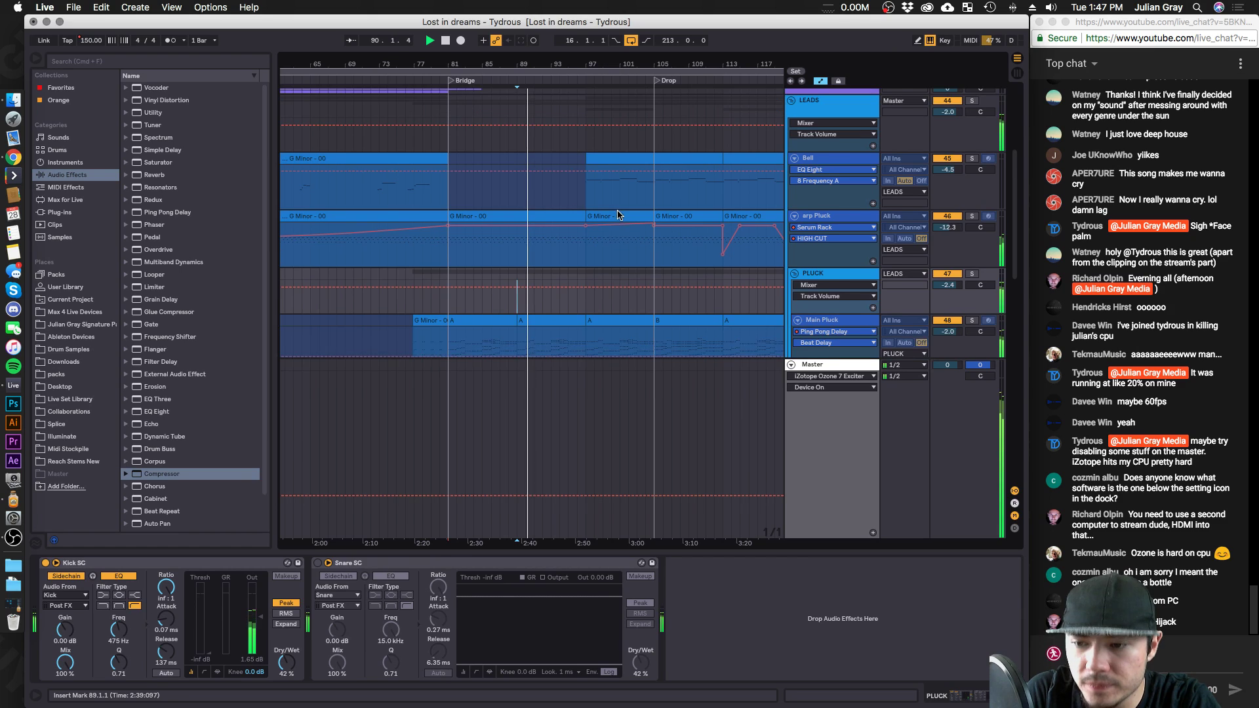
click(586, 198)
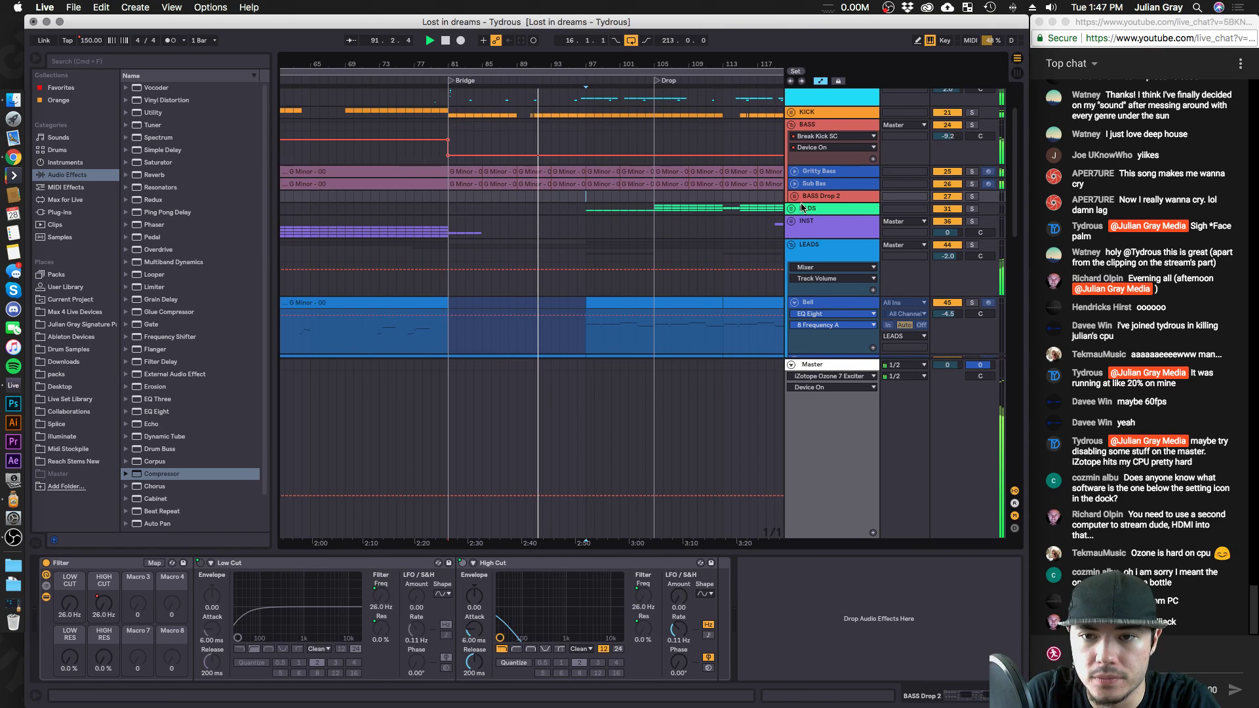
scroll(809, 152, up, 7)
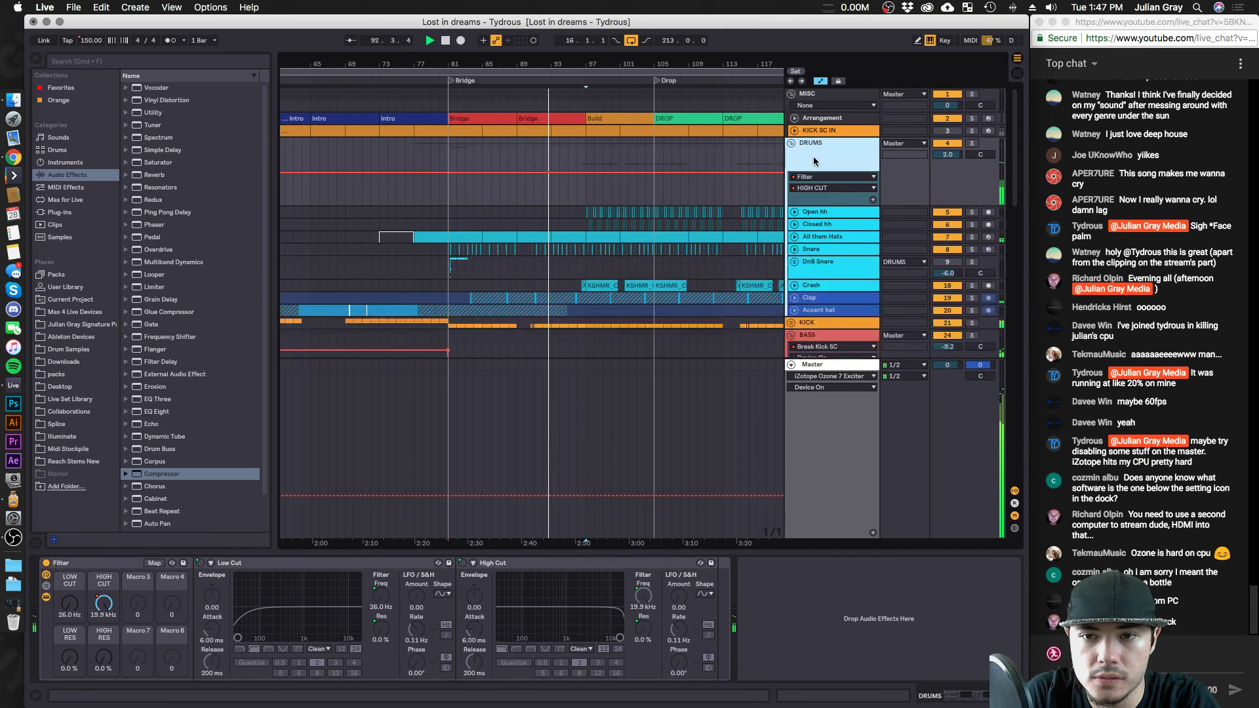
click(812, 240)
click(812, 249)
click(794, 249)
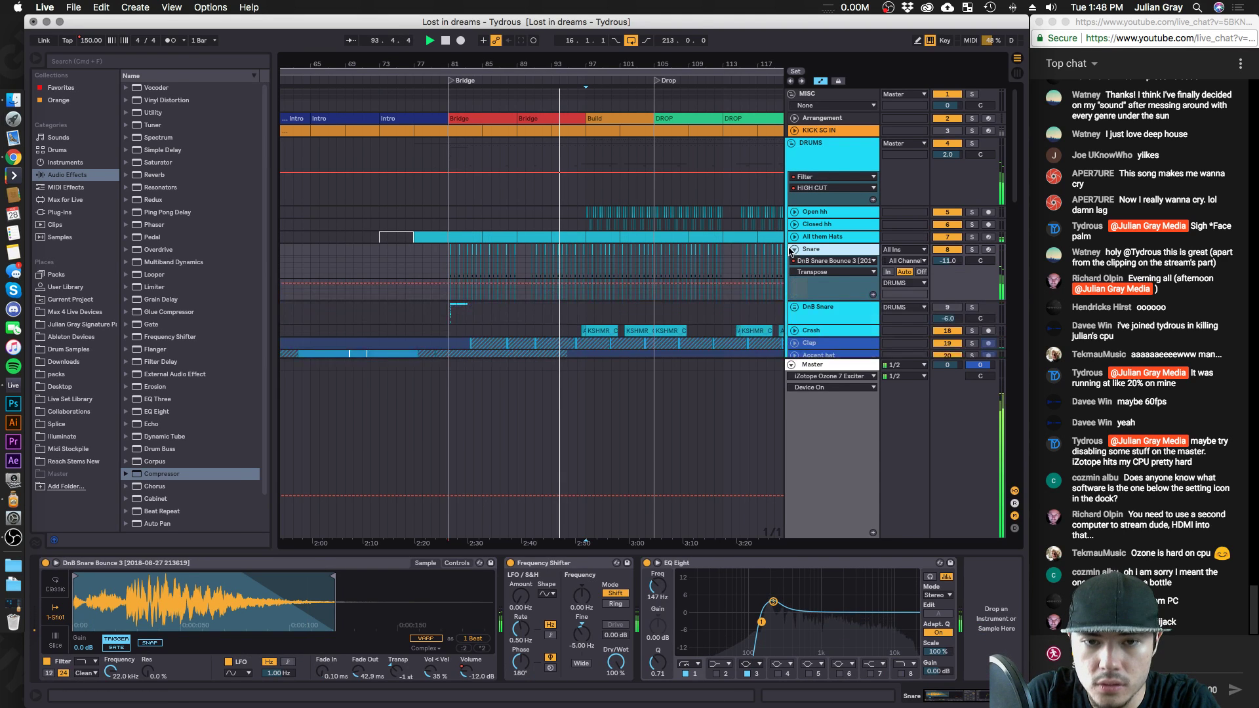
scroll(746, 235, down, 2)
drag(611, 64, 683, 62)
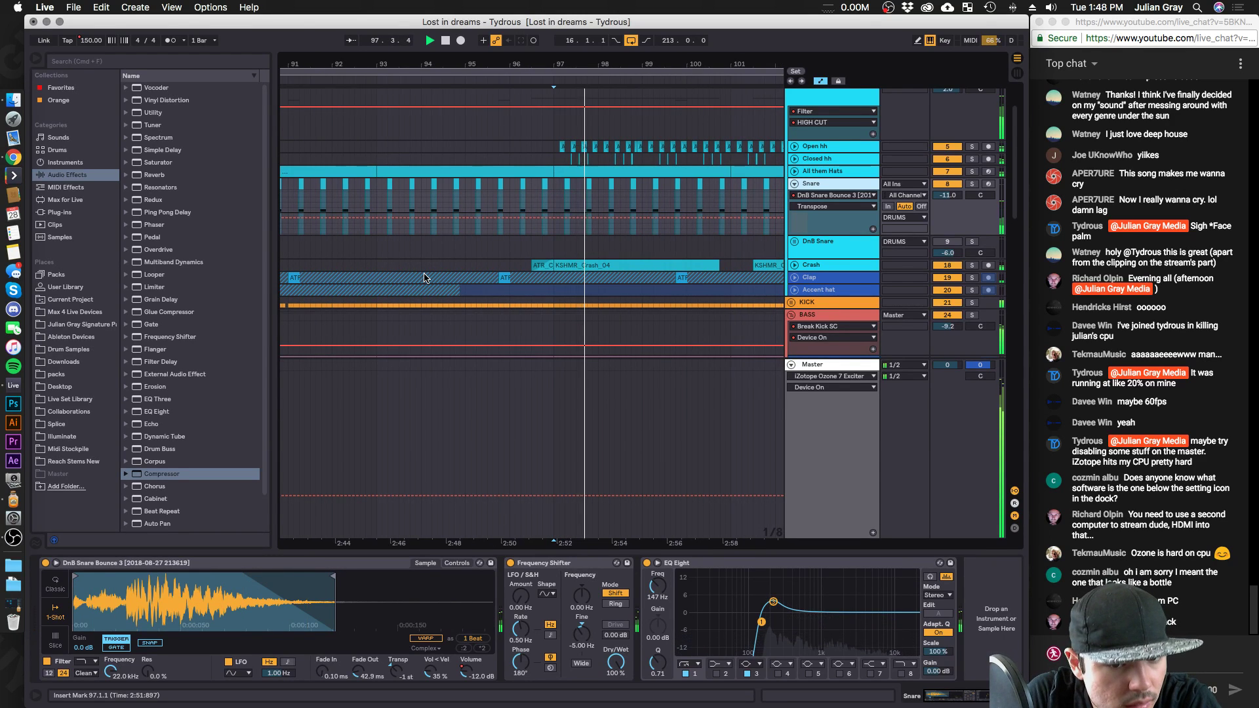
click(972, 184)
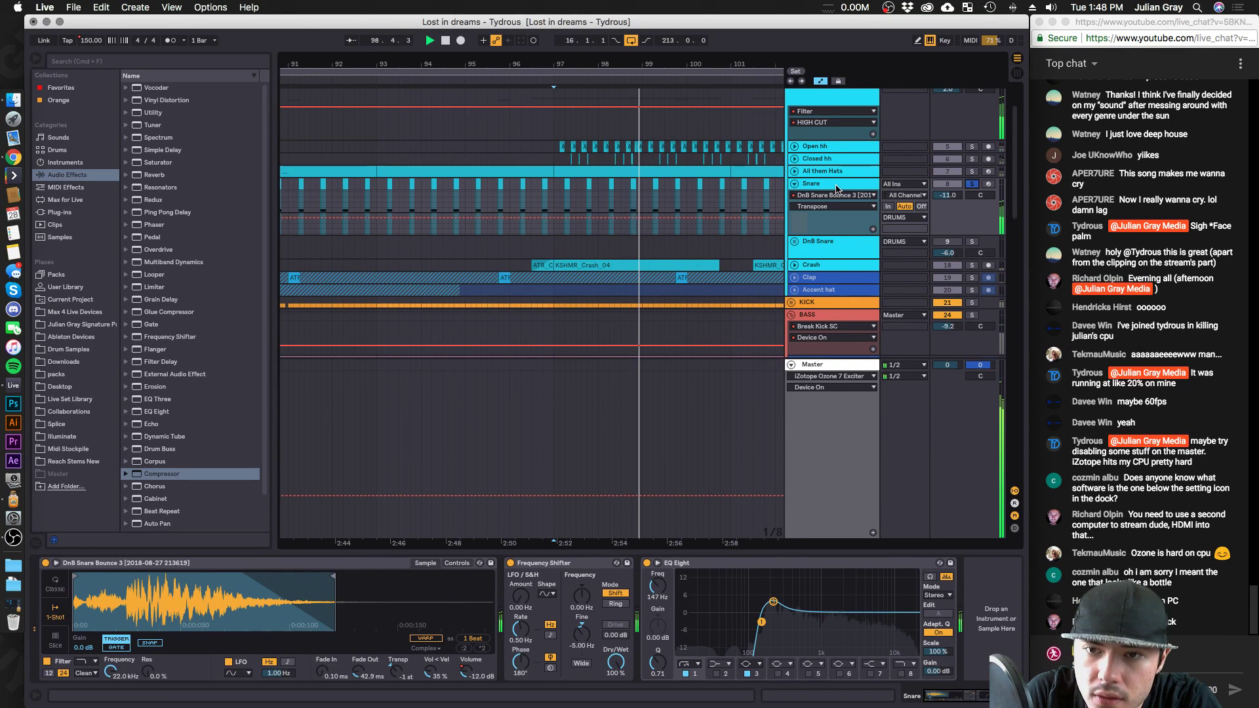
Audition the Lev2_808Snare samples 04 to 07 in the 808 - Snare folder of Drum Samples.
click(68, 349)
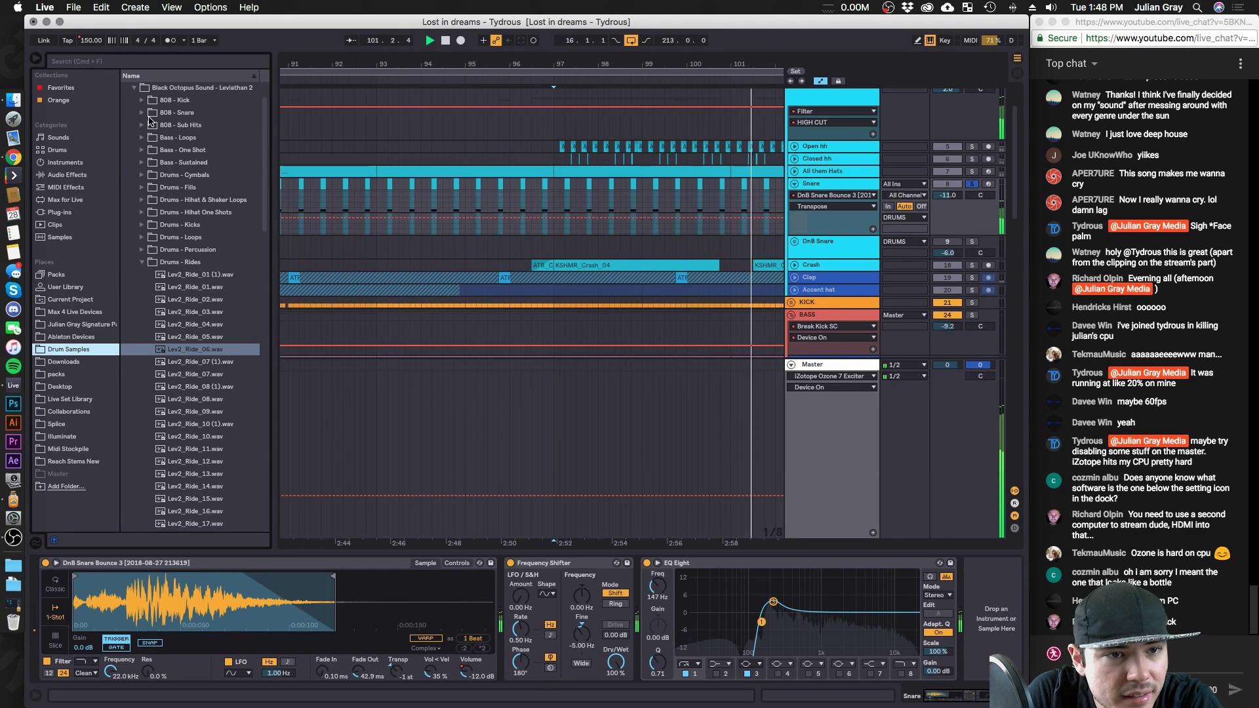
click(143, 113)
click(191, 163)
click(195, 175)
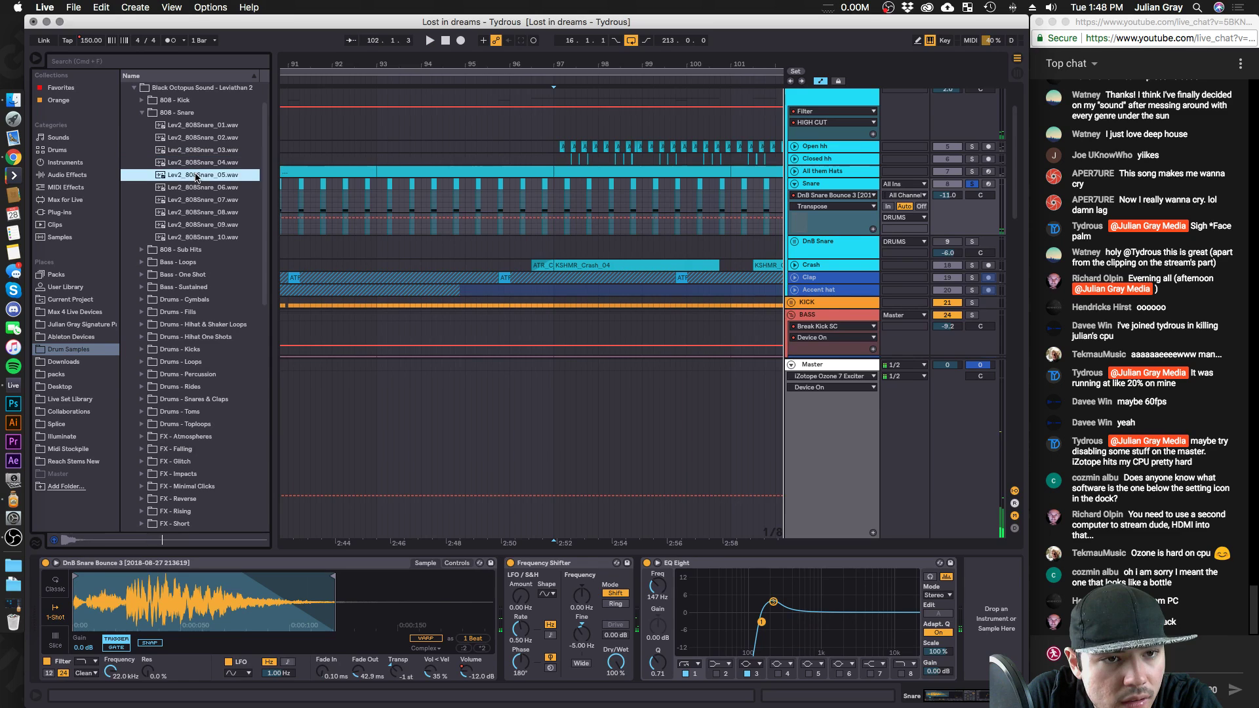
click(203, 188)
click(210, 200)
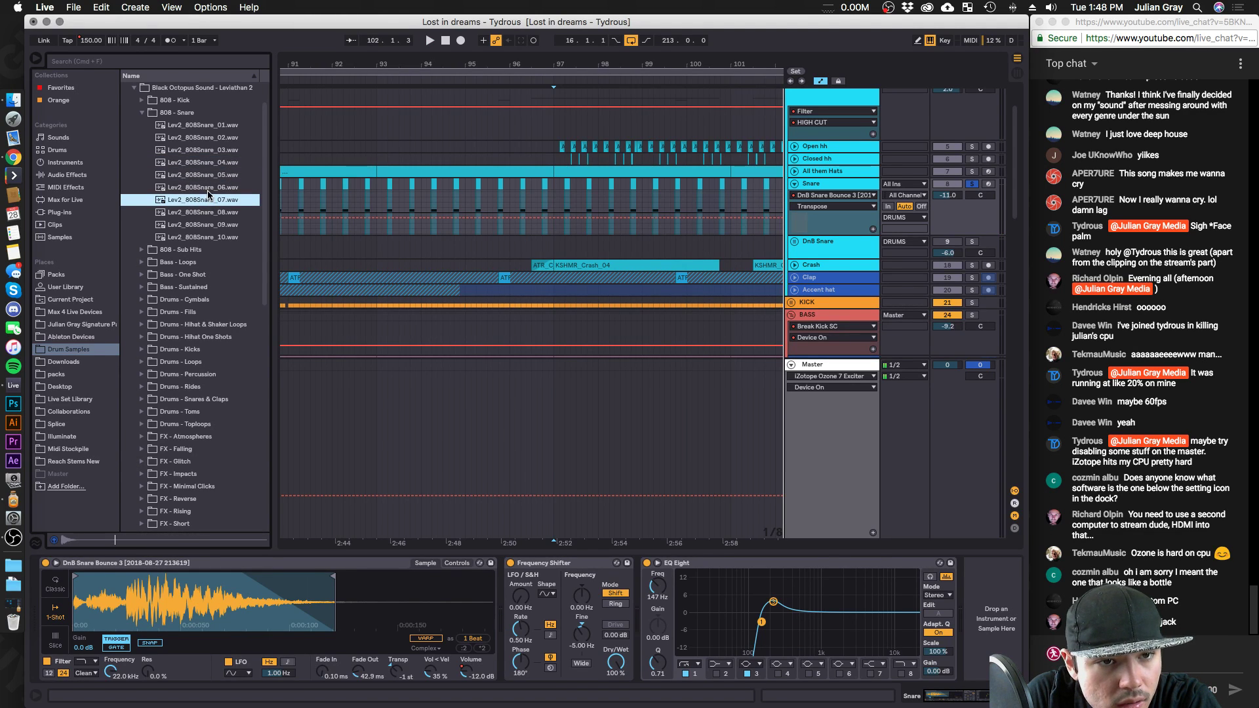
click(203, 189)
mouse_move(194, 213)
mouse_down()
mouse_move(191, 644)
mouse_move(208, 503)
mouse_move(201, 190)
mouse_up()
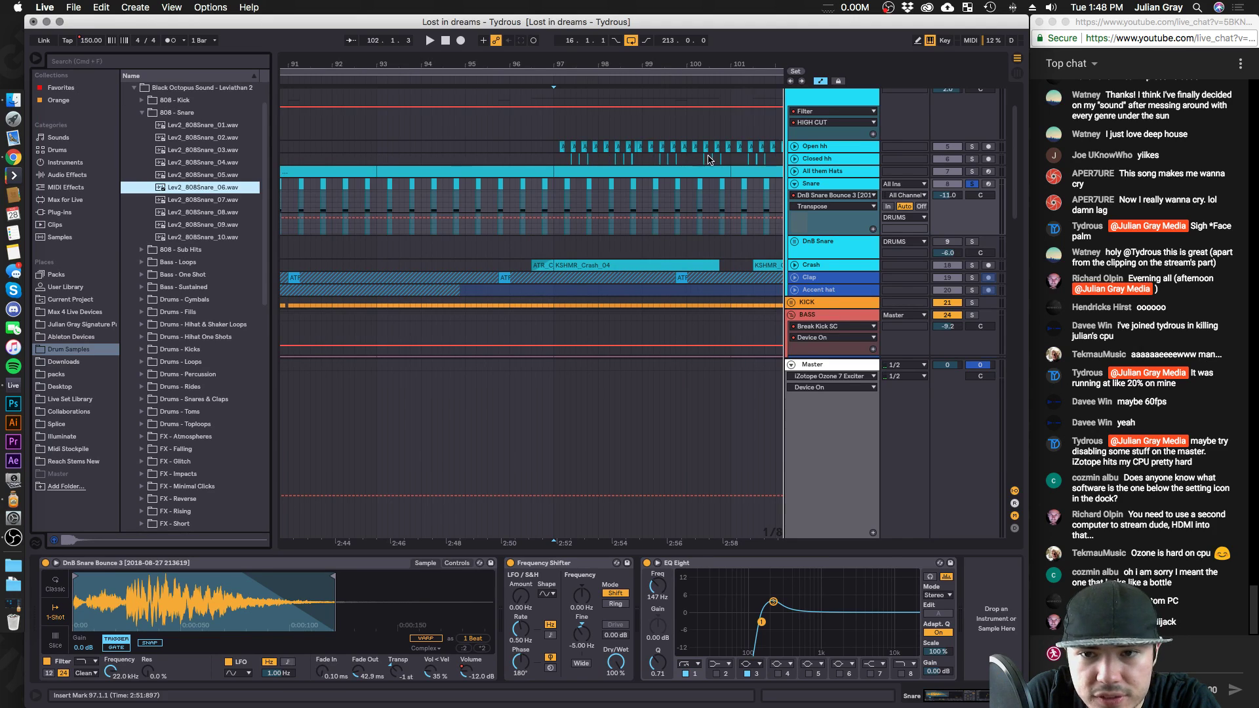
Duplicate the Snare track, deactivate the original, and solo the copy with Lev2_808Snare_06.wav as its sample.
right_click(830, 183)
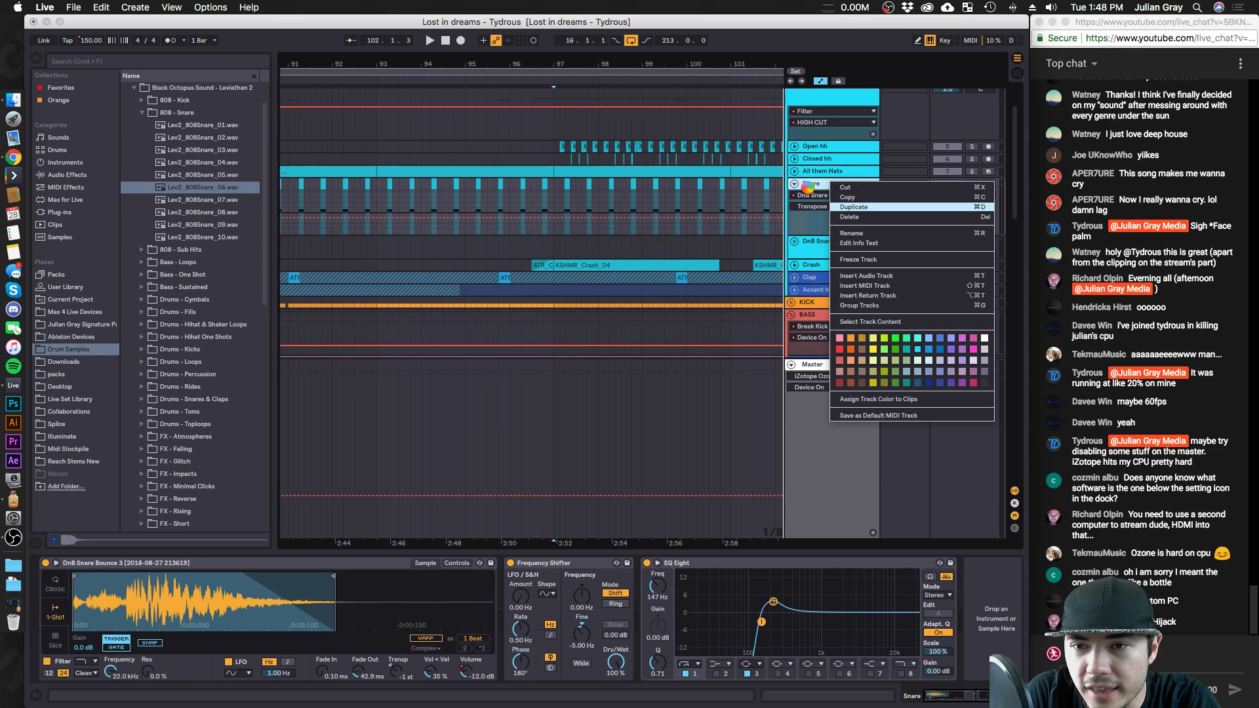
click(939, 184)
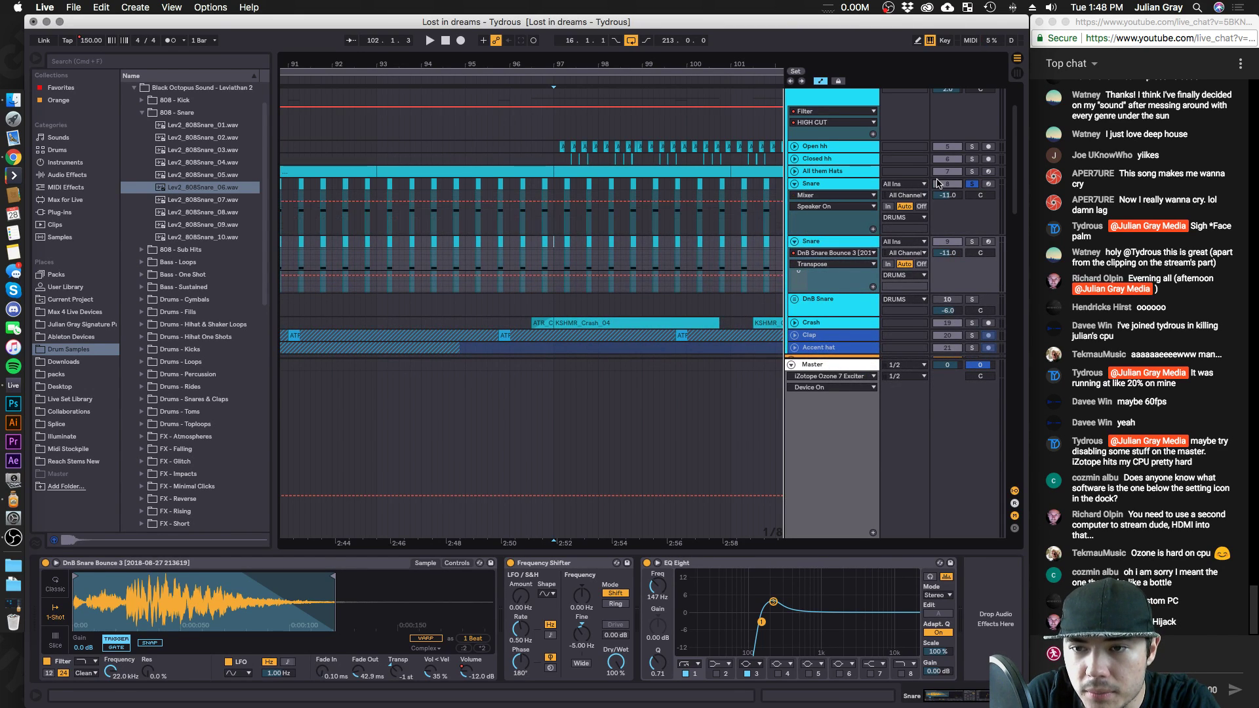
click(972, 241)
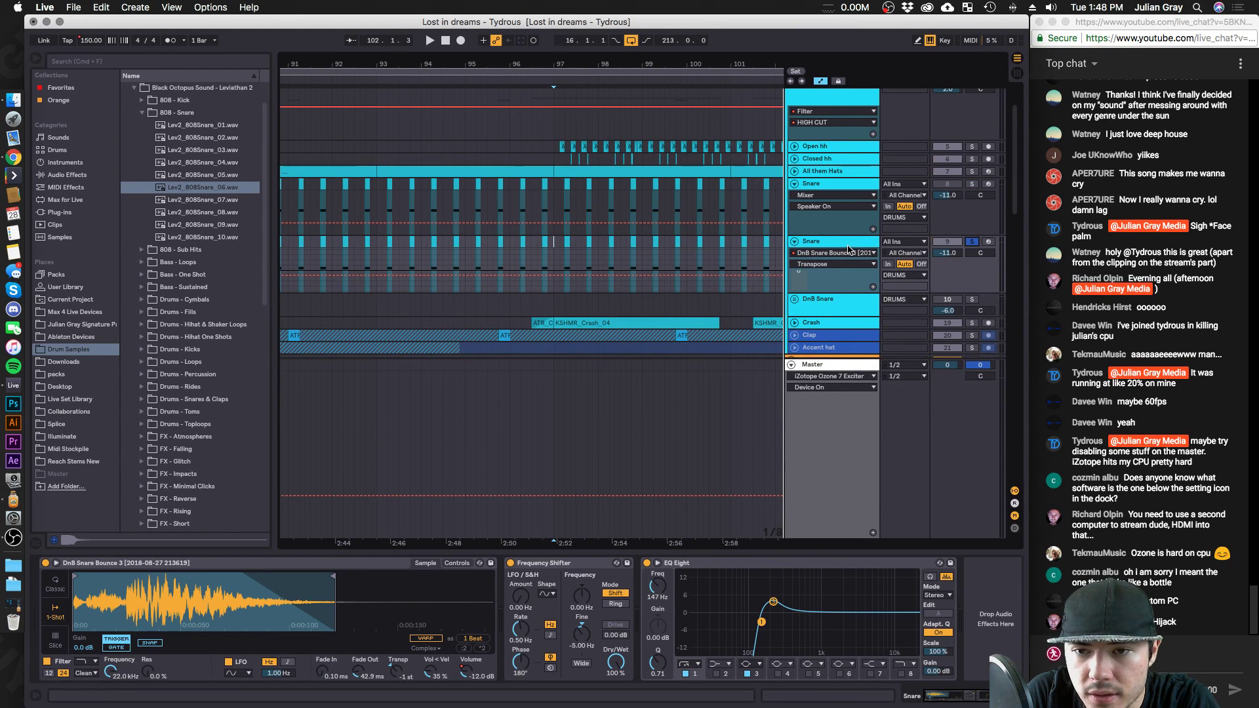
drag(198, 190, 172, 613)
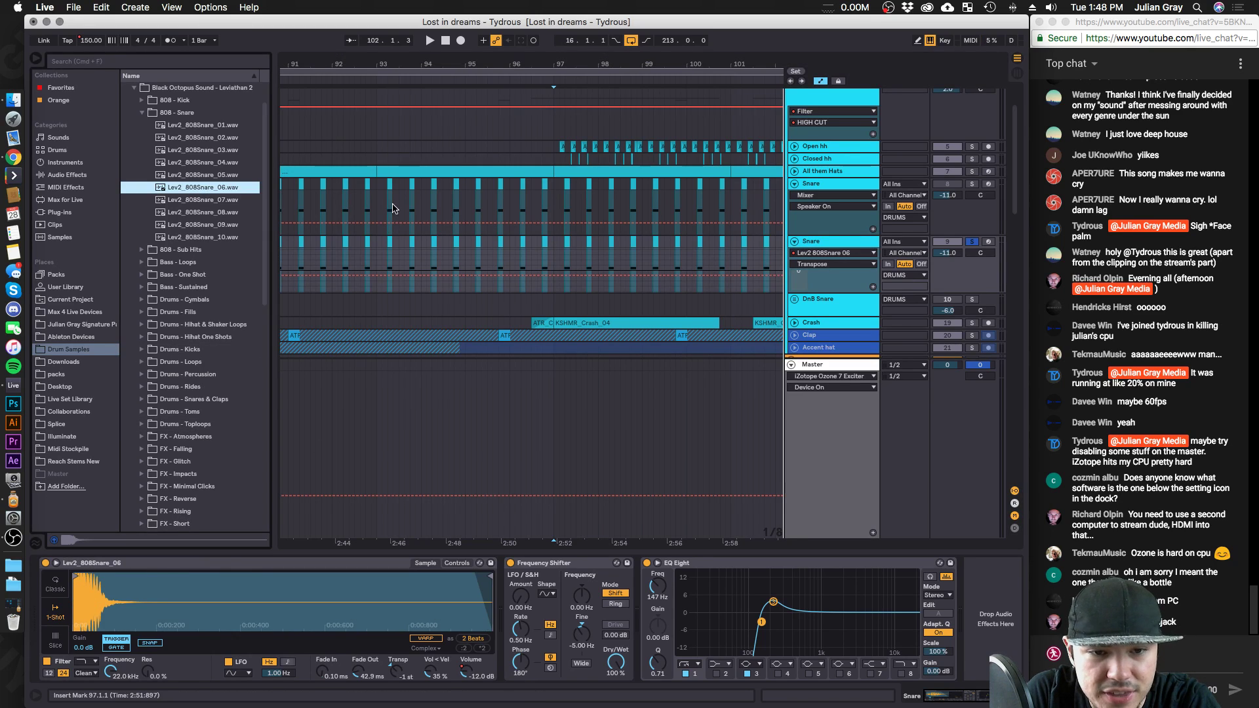
Unsolo the duplicated Snare track and play the full mix from 81.1.1 at the start of the Bridge.
scroll(380, 205, left, 2)
click(380, 205)
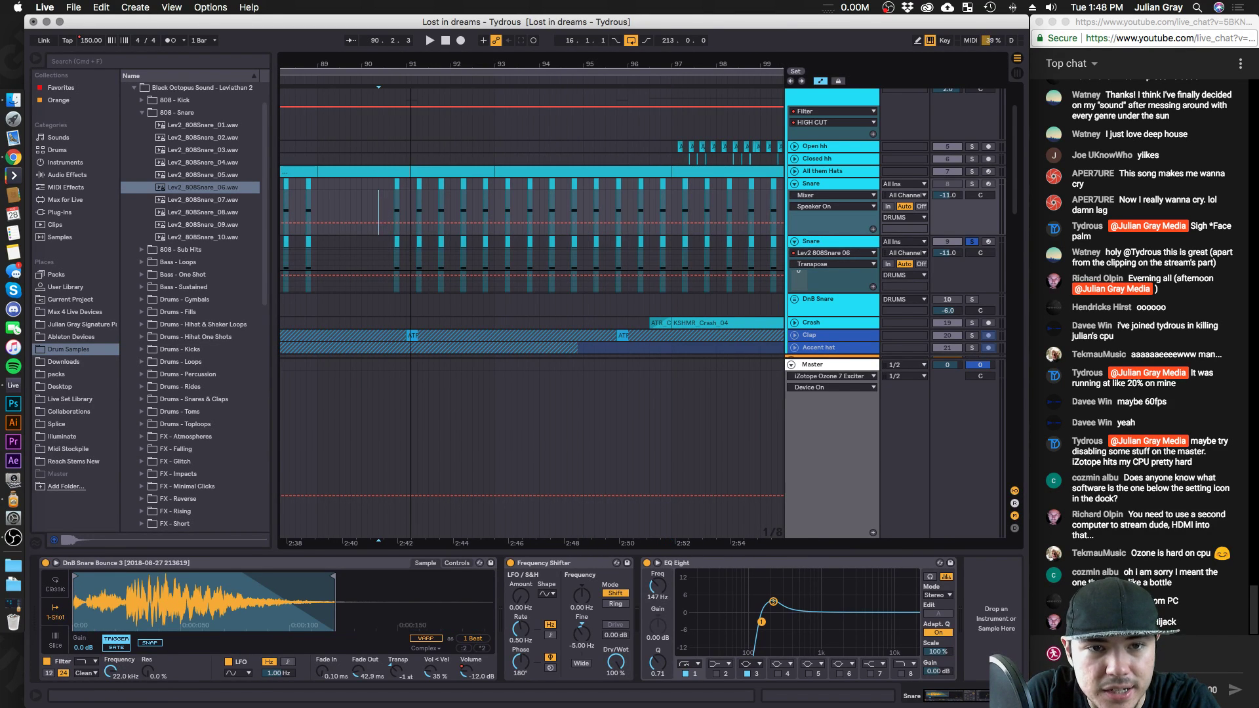
scroll(418, 190, down, 4)
scroll(419, 180, right, 3)
scroll(426, 173, down, 4)
scroll(428, 172, left, 3)
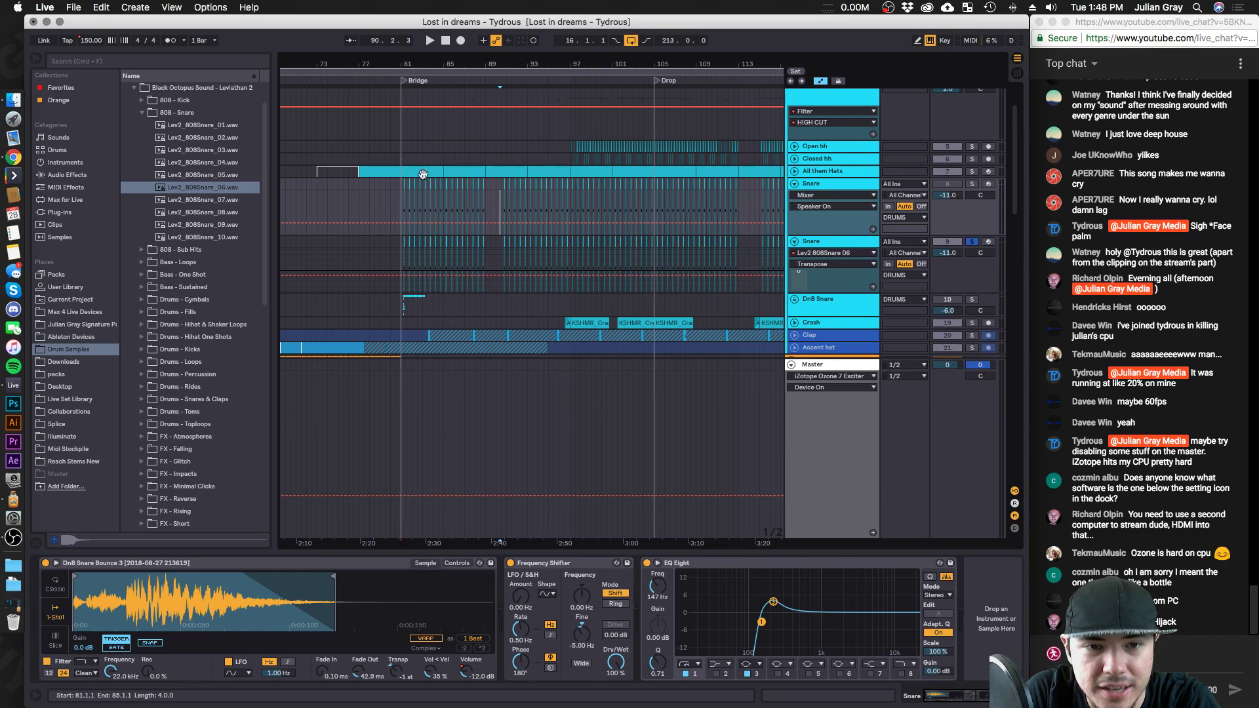
click(972, 242)
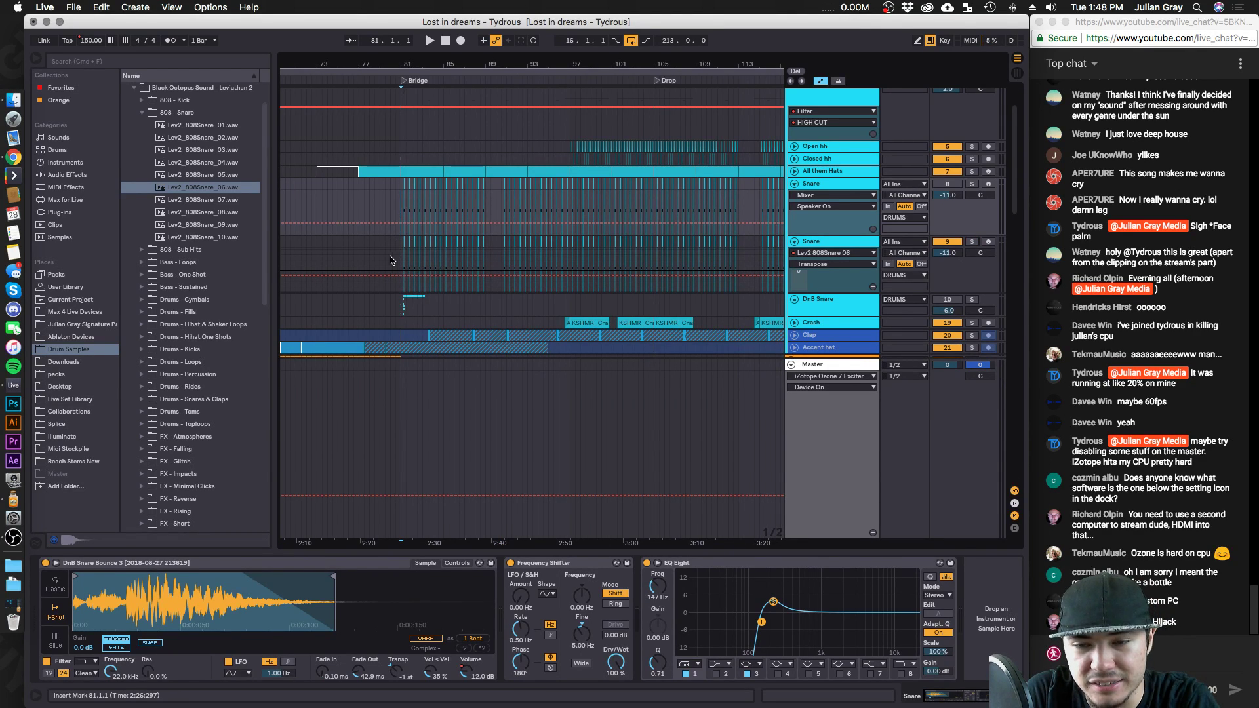
key(space)
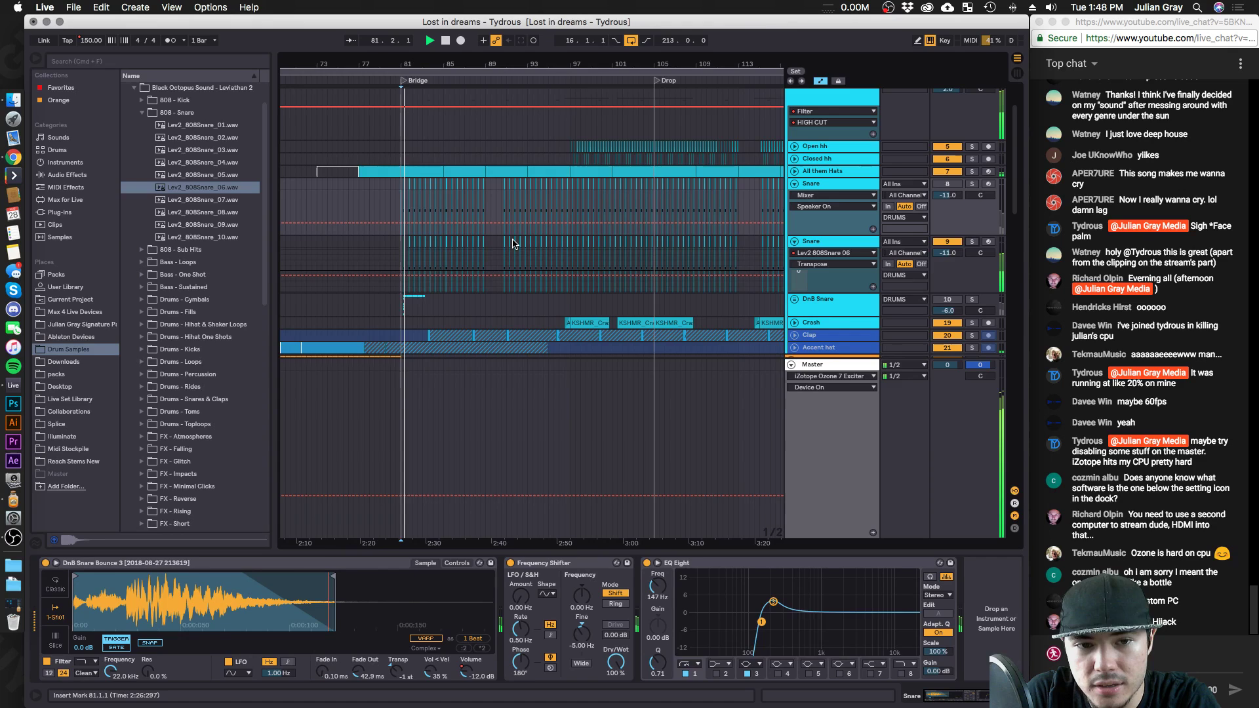
Lower the duplicated Snare track's volume to -16.3 dB and shorten the tail of its Lev2_808Snare_06 sample.
click(950, 264)
drag(950, 264, 950, 288)
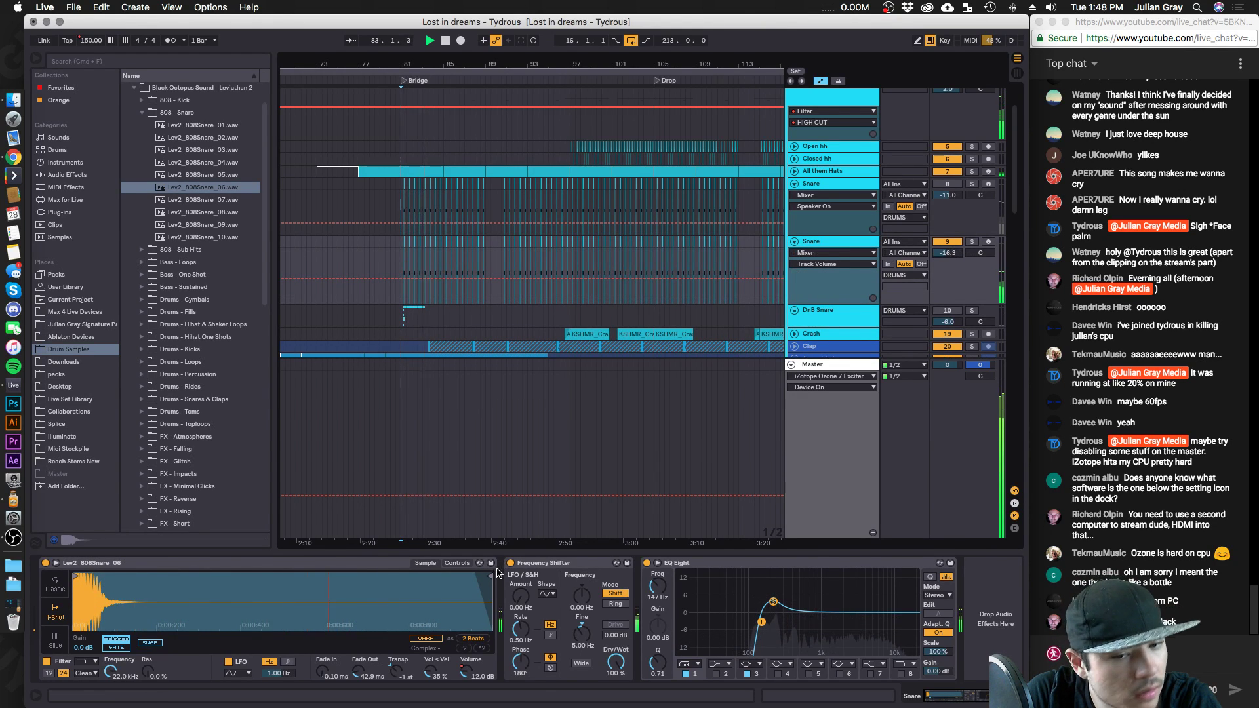
drag(487, 576, 120, 576)
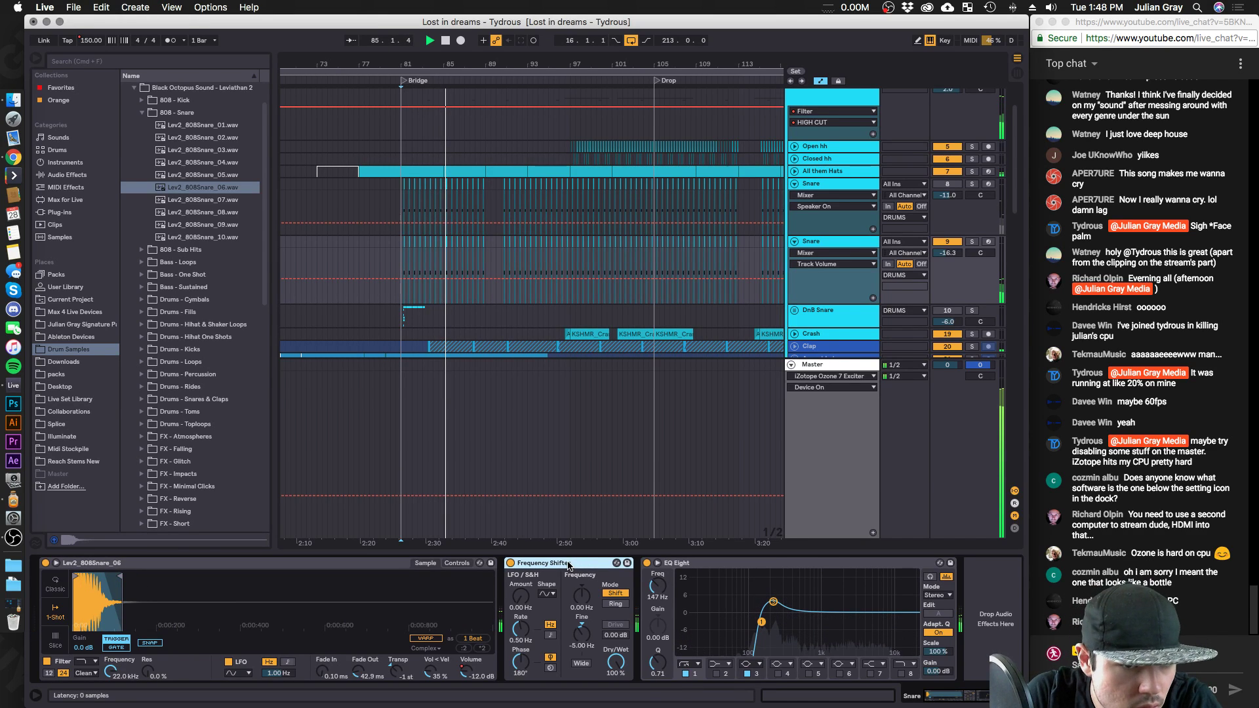
Delete the Frequency Shifter from the duplicated Snare track and set the track's volume to -12.2 dB.
key(Delete)
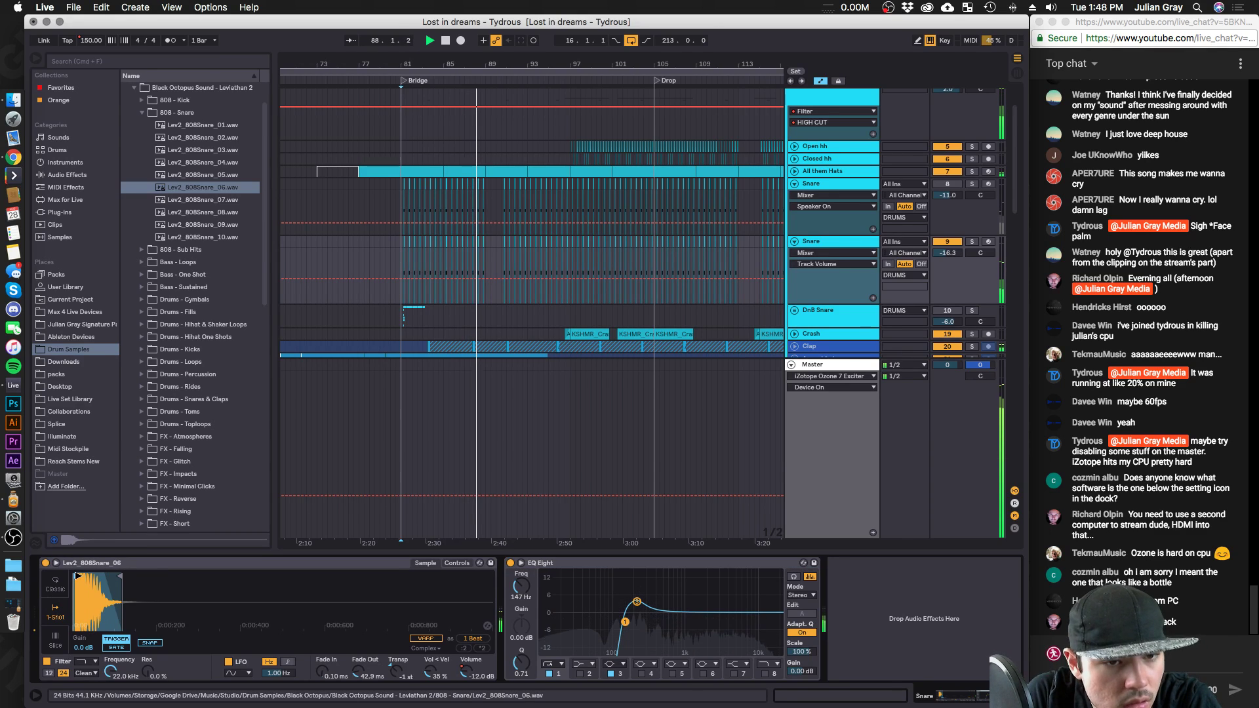
drag(948, 253, 948, 238)
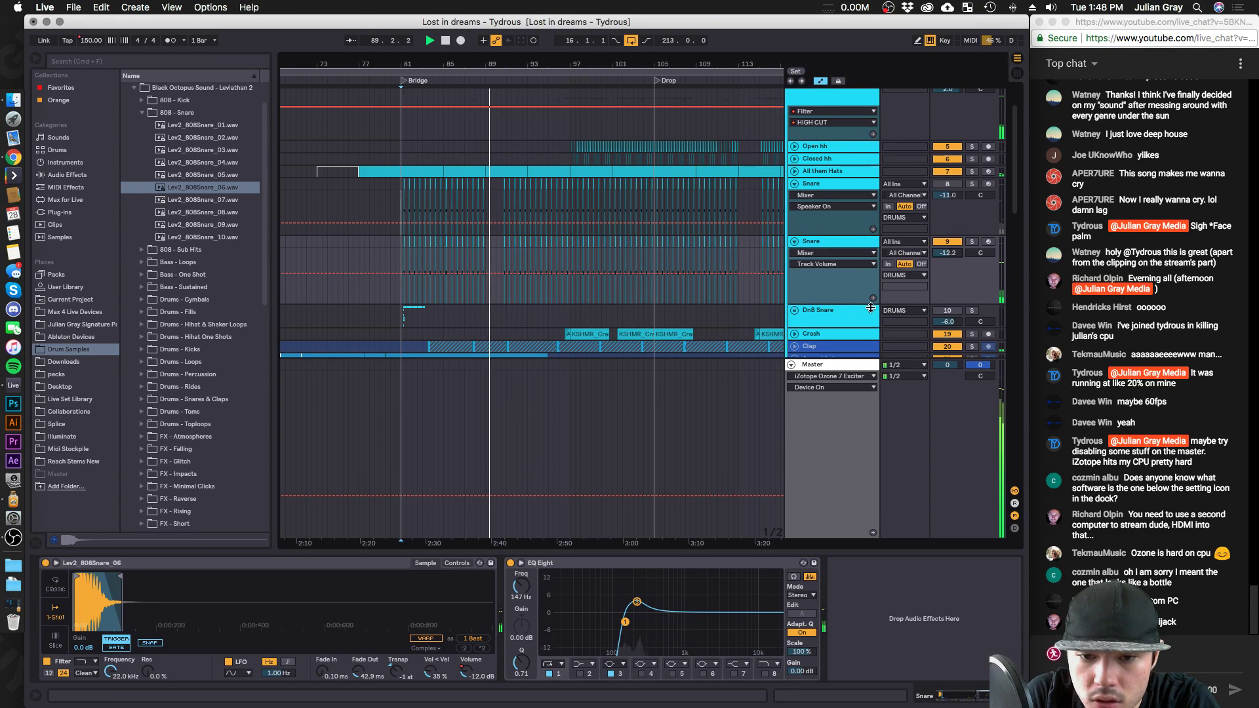
Nudge the duplicated Snare track's clips between 80.3.1 and 114.1.1 slightly later, and place the insert marker at 81.2.1.
key(equal)
key(equal)
key(equal)
key(equal)
key(equal)
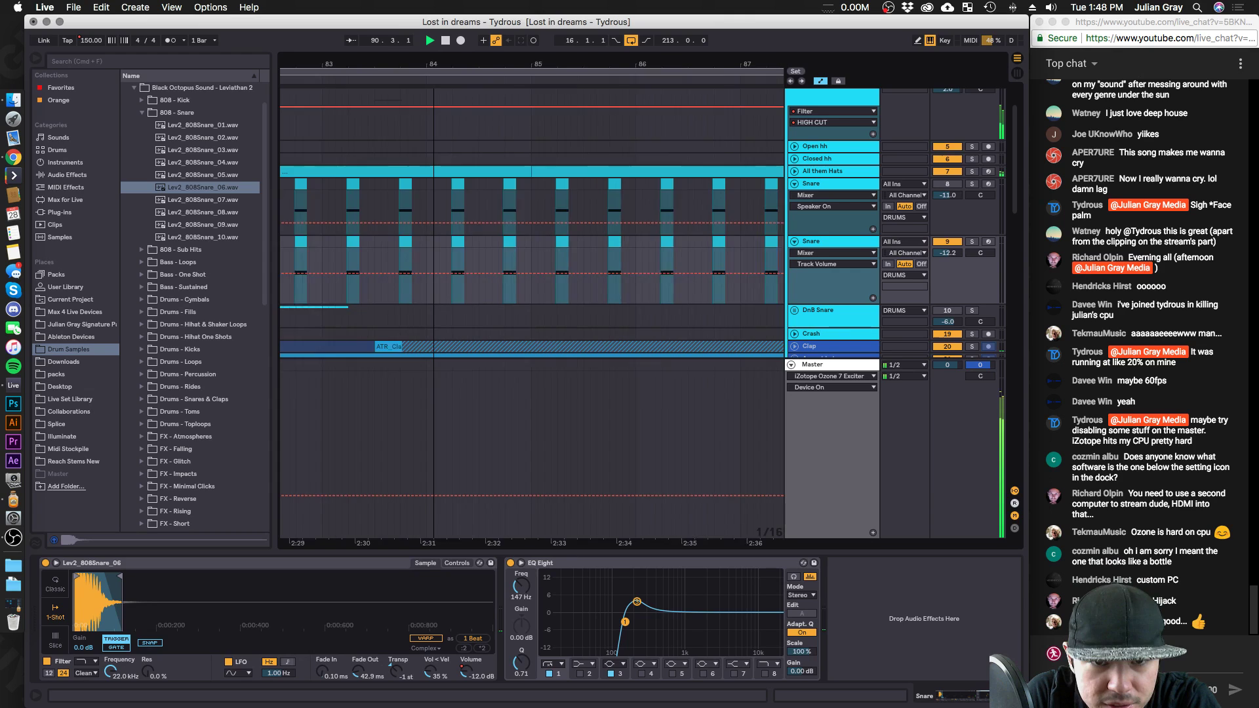
key(minus)
key(minus)
key(minus)
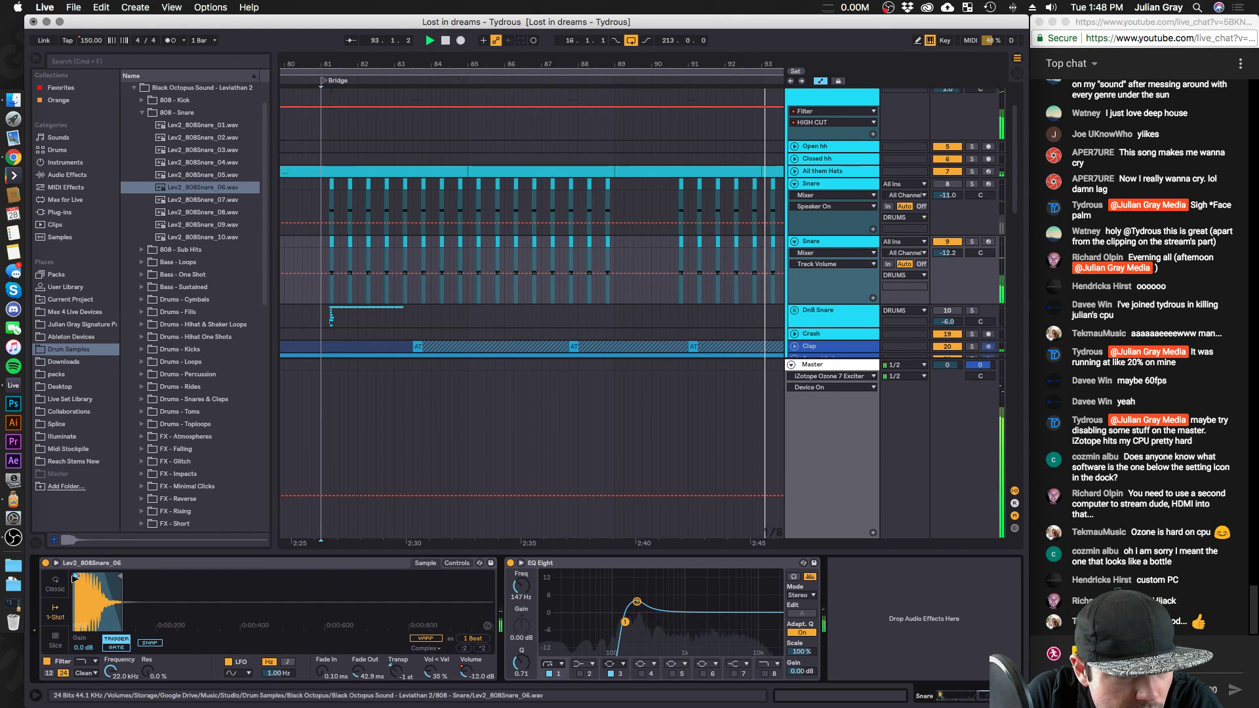
click(325, 256)
drag(330, 62, 331, 49)
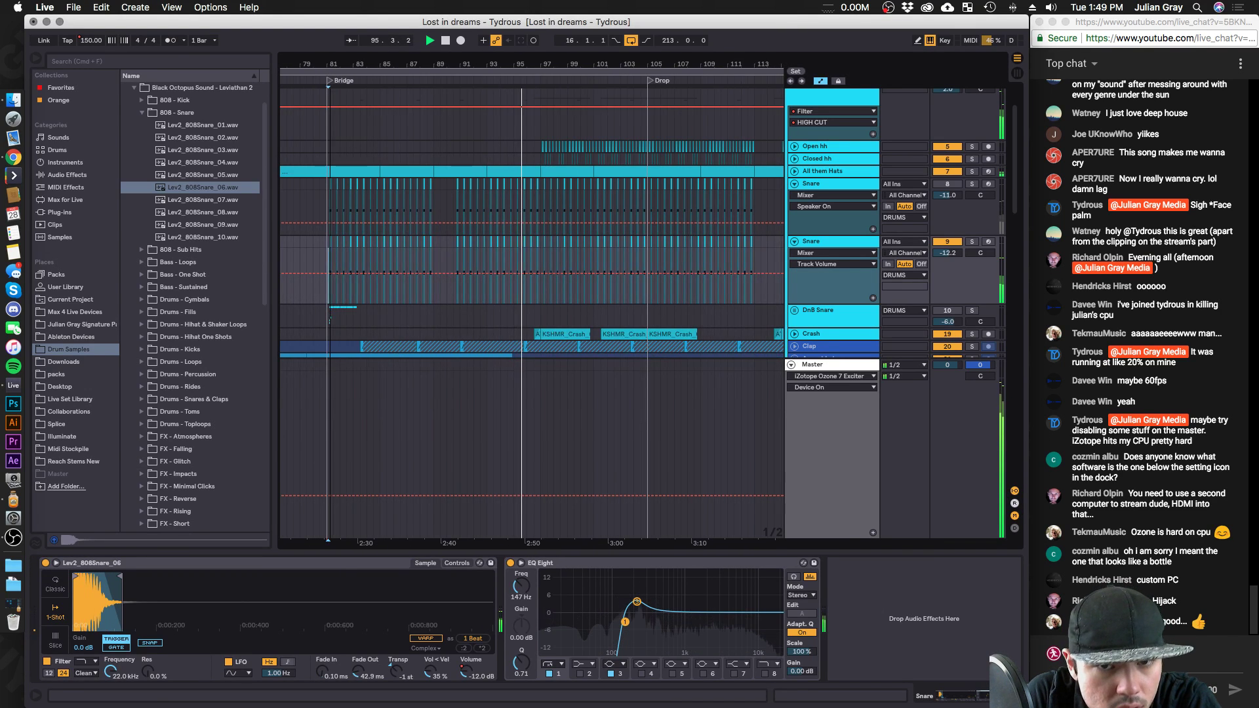
drag(767, 279, 322, 242)
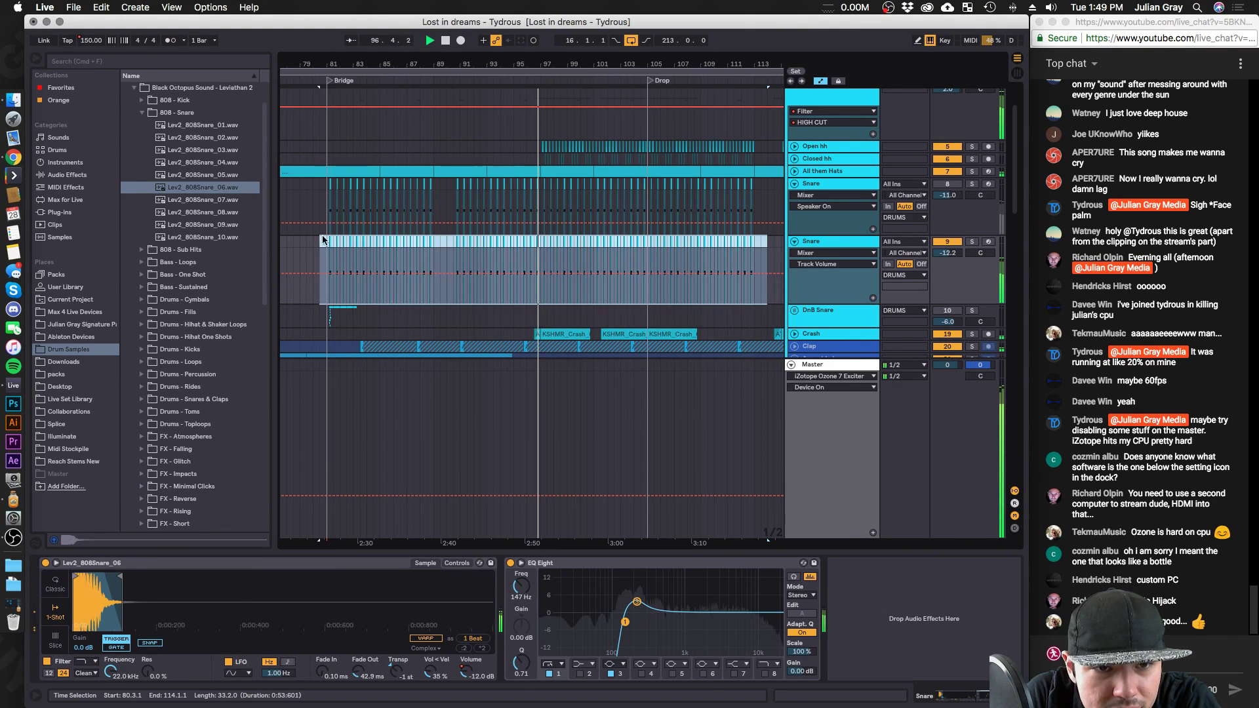
drag(335, 59, 337, 157)
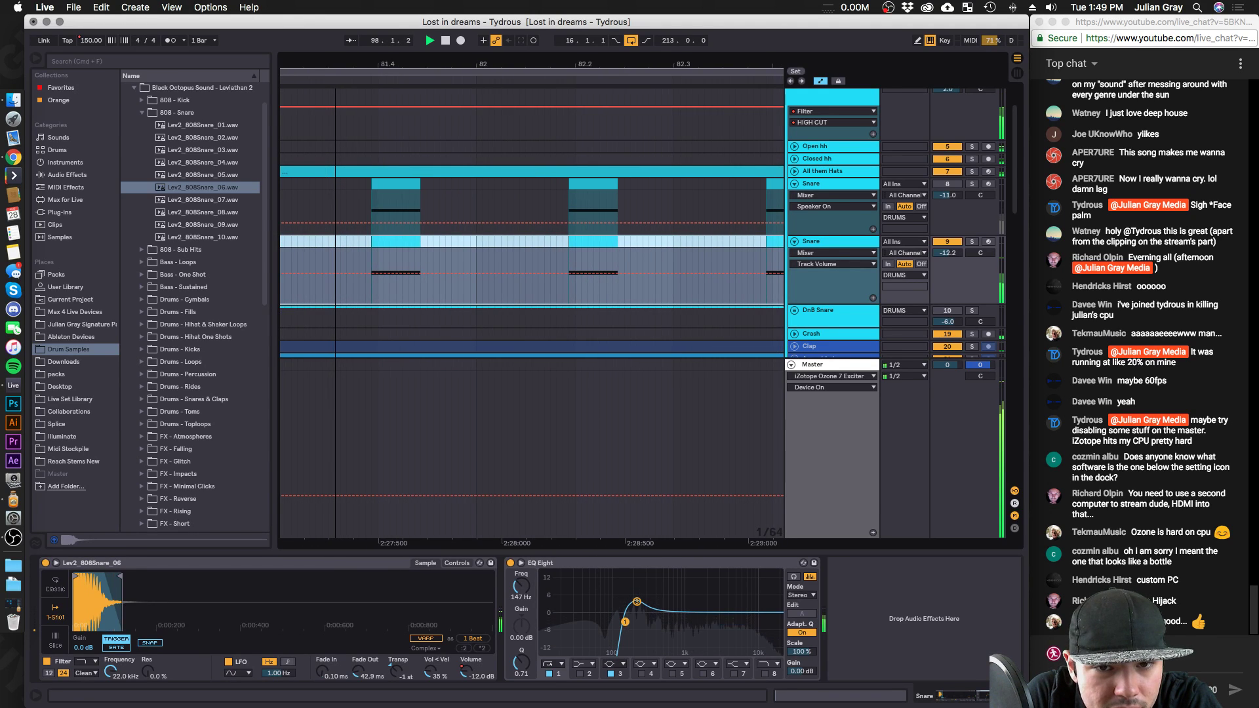
drag(595, 241, 601, 241)
drag(408, 64, 388, 39)
click(377, 256)
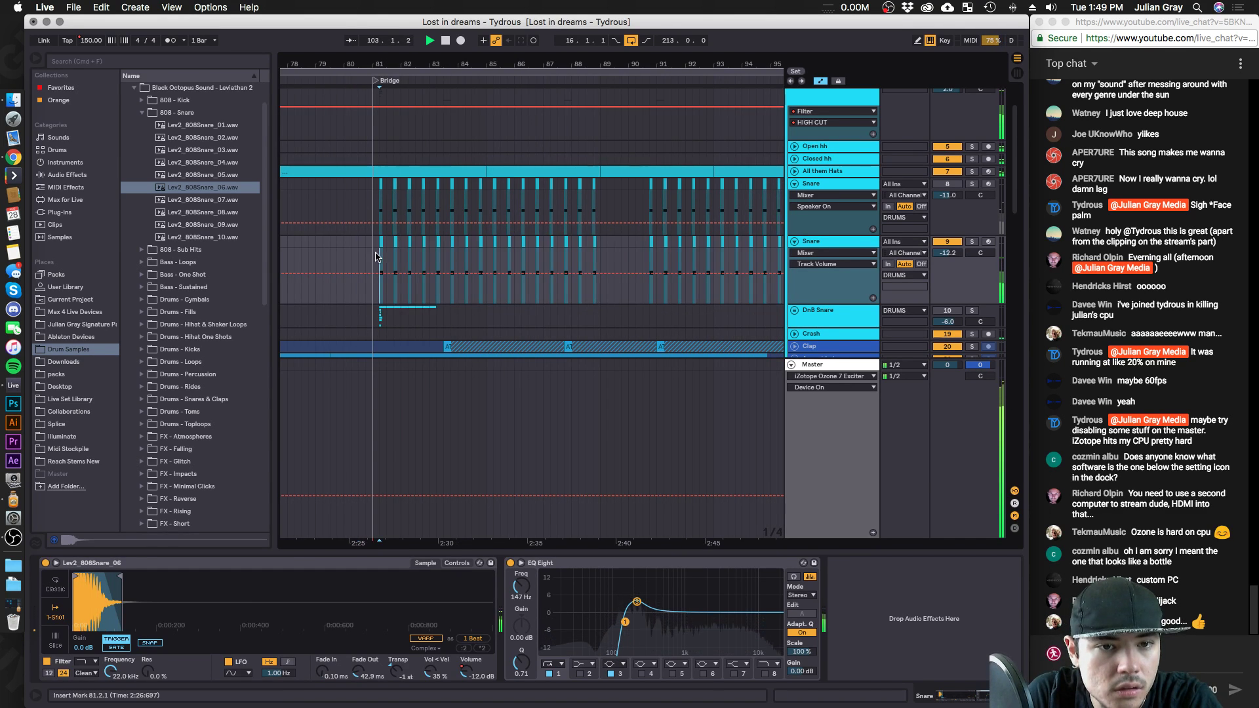
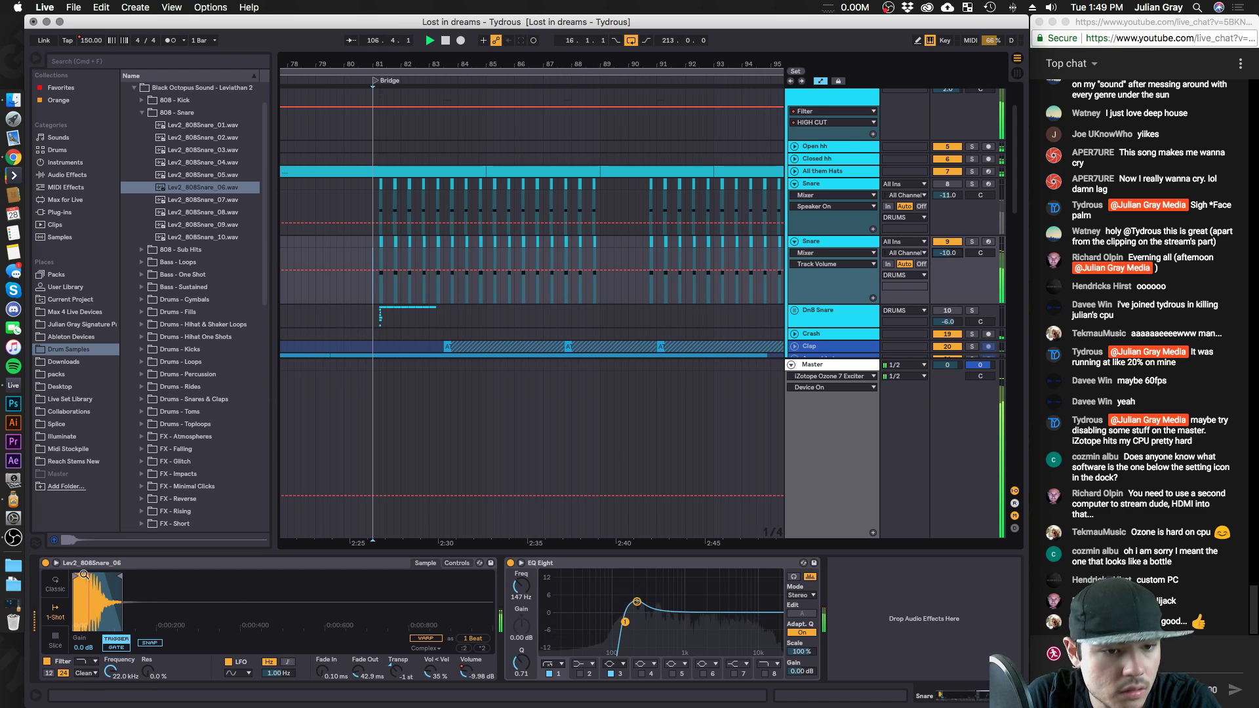
Set the duplicated Snare sample's transpose to 0 st and raise the track's volume to -7.5 dB during playback.
click(392, 667)
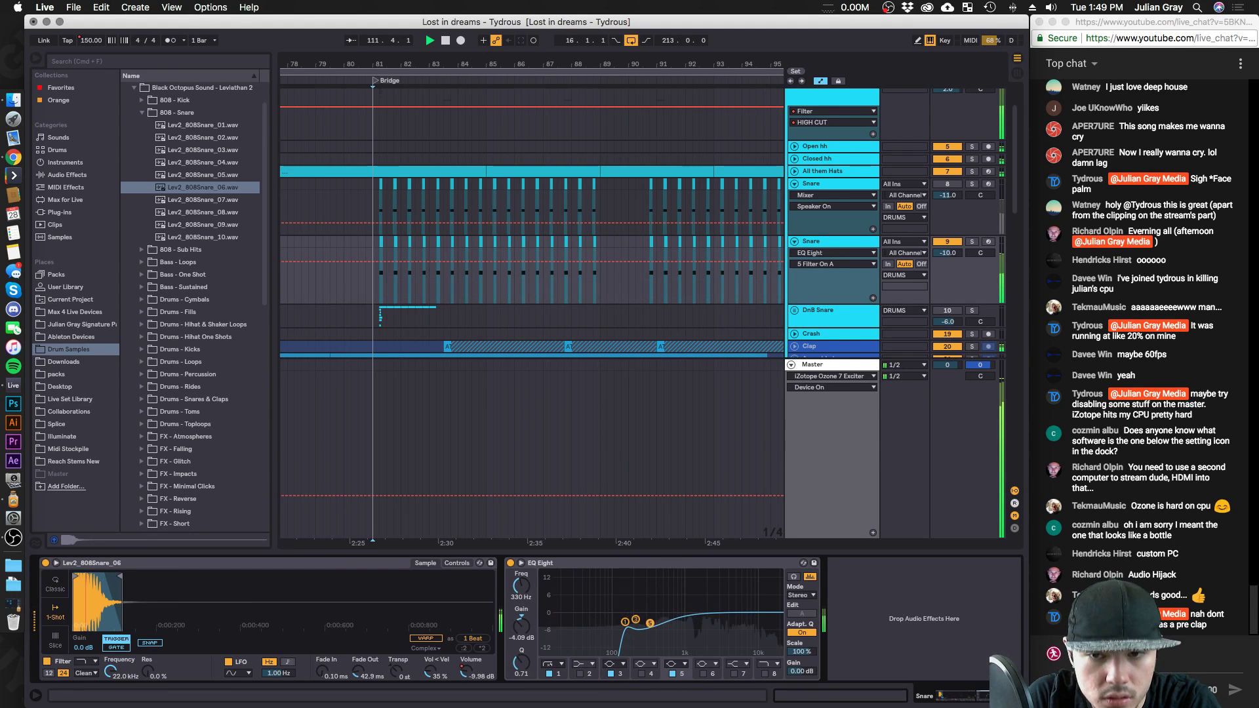
scroll(519, 325, down, 3)
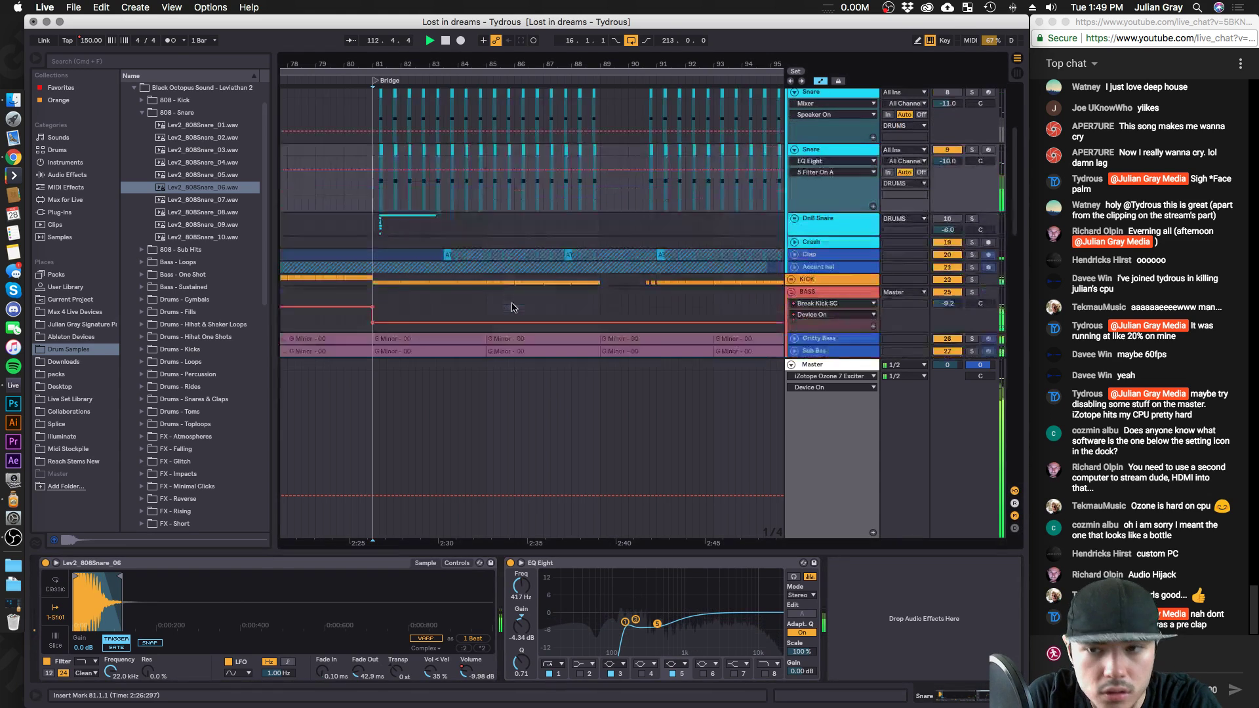
key(space)
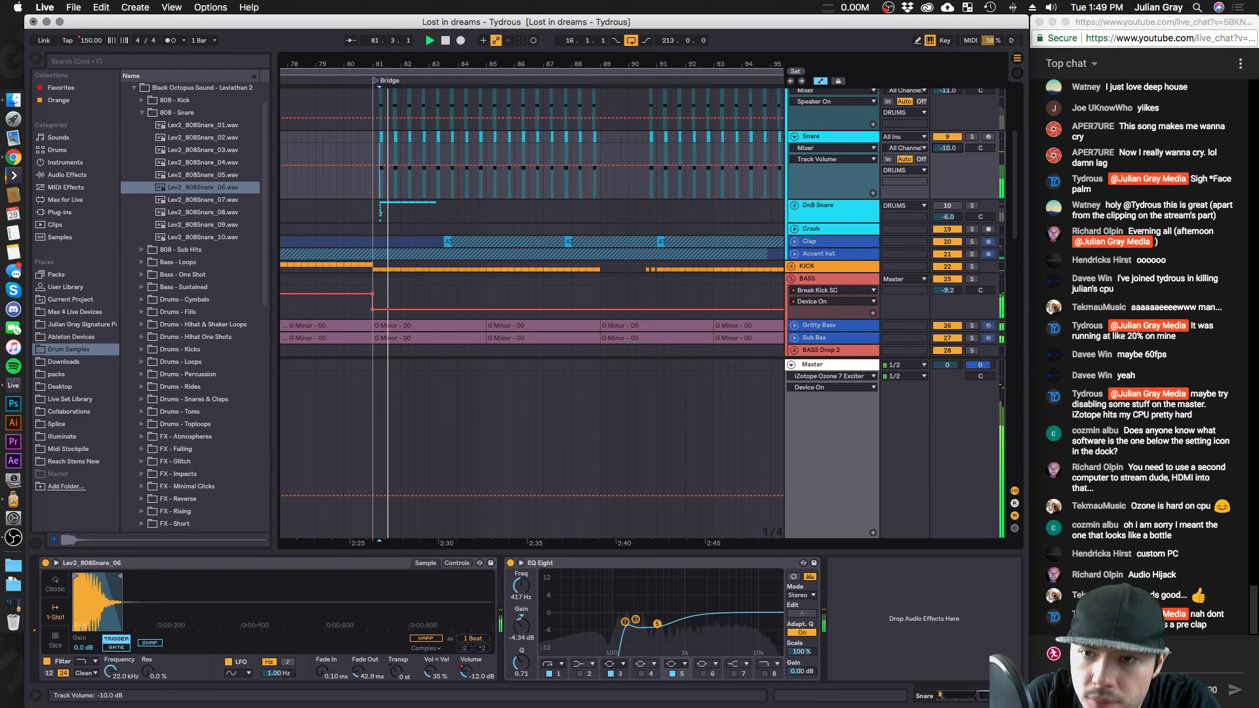
drag(960, 148, 961, 134)
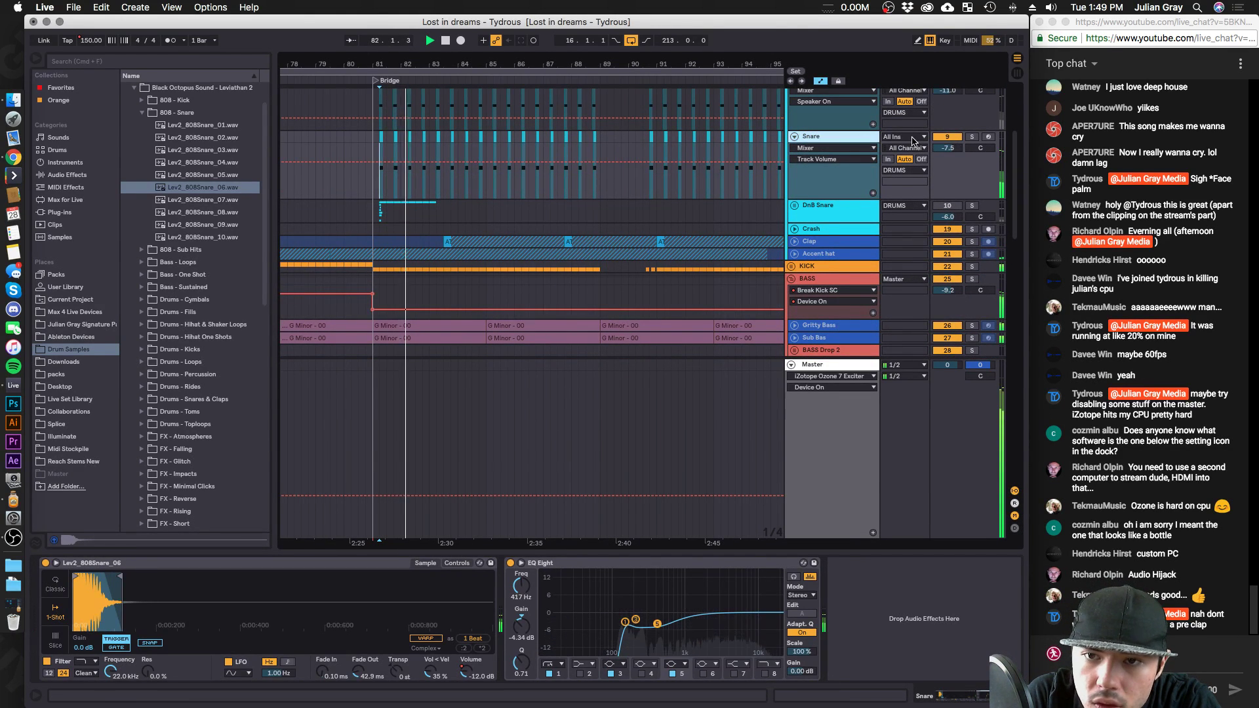
Insert the ValhallaRoom VST plug-in before EQ Eight on the duplicated Snare track.
click(66, 175)
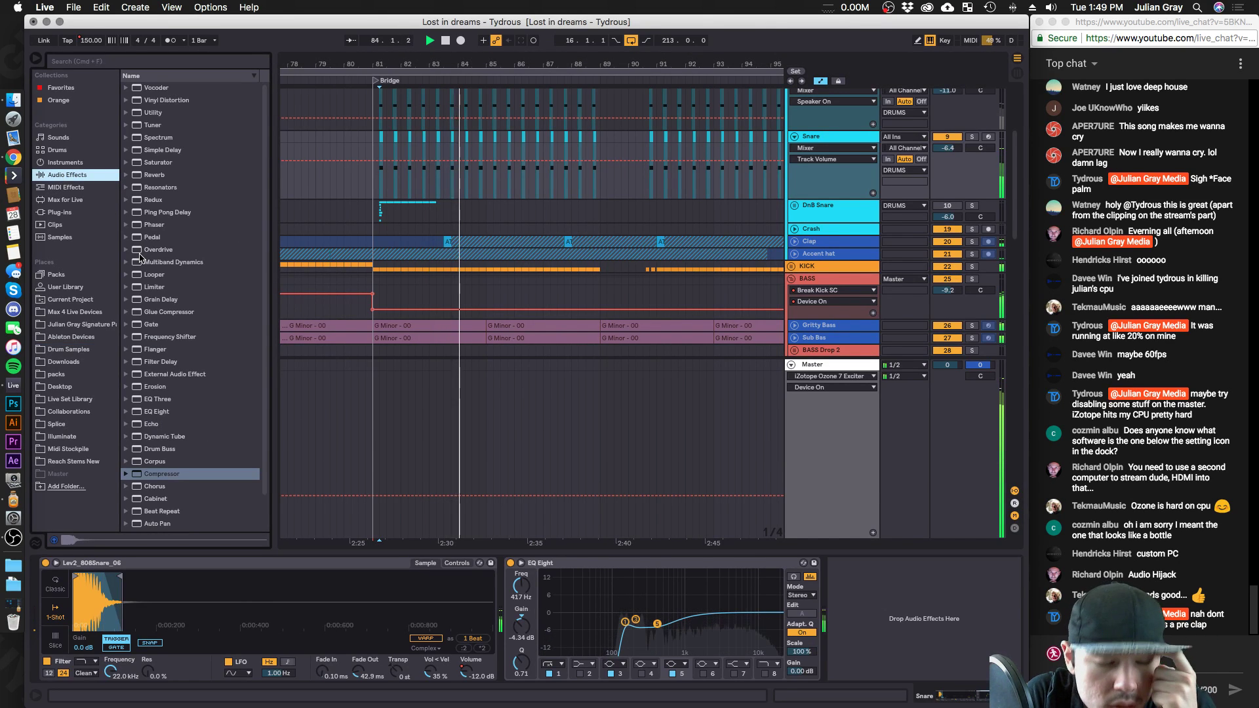
scroll(141, 263, down, 3)
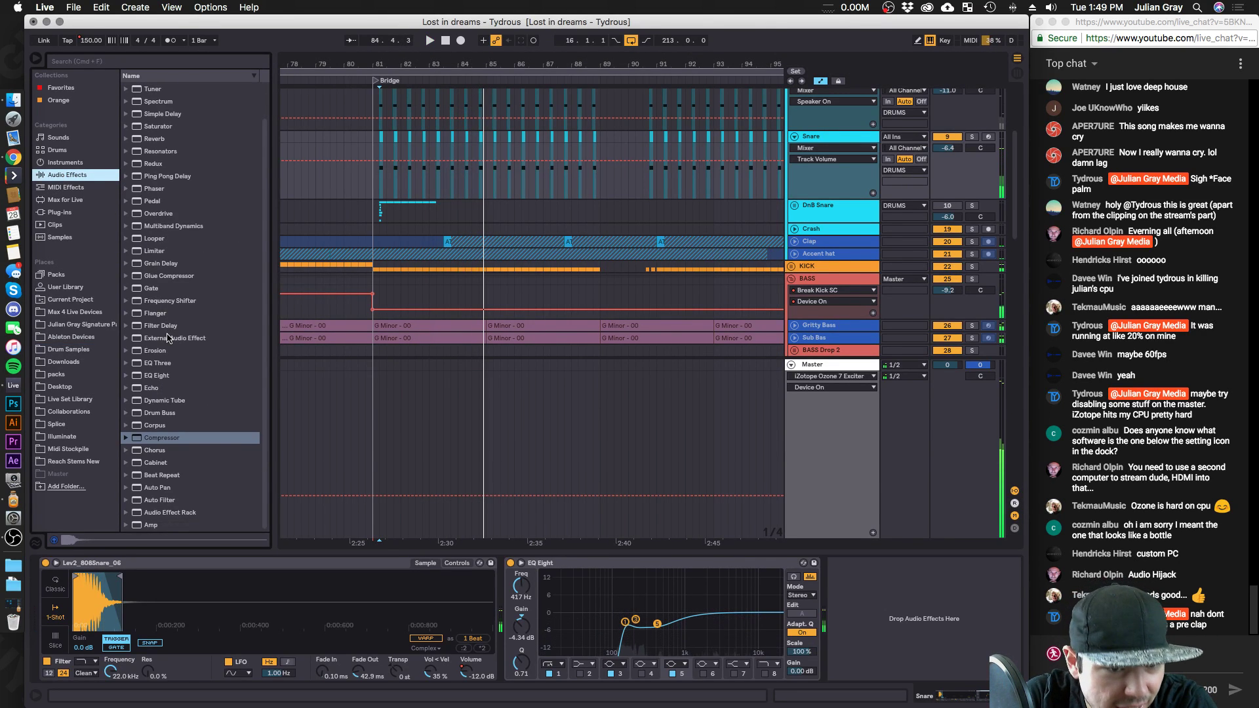
scroll(205, 253, up, 3)
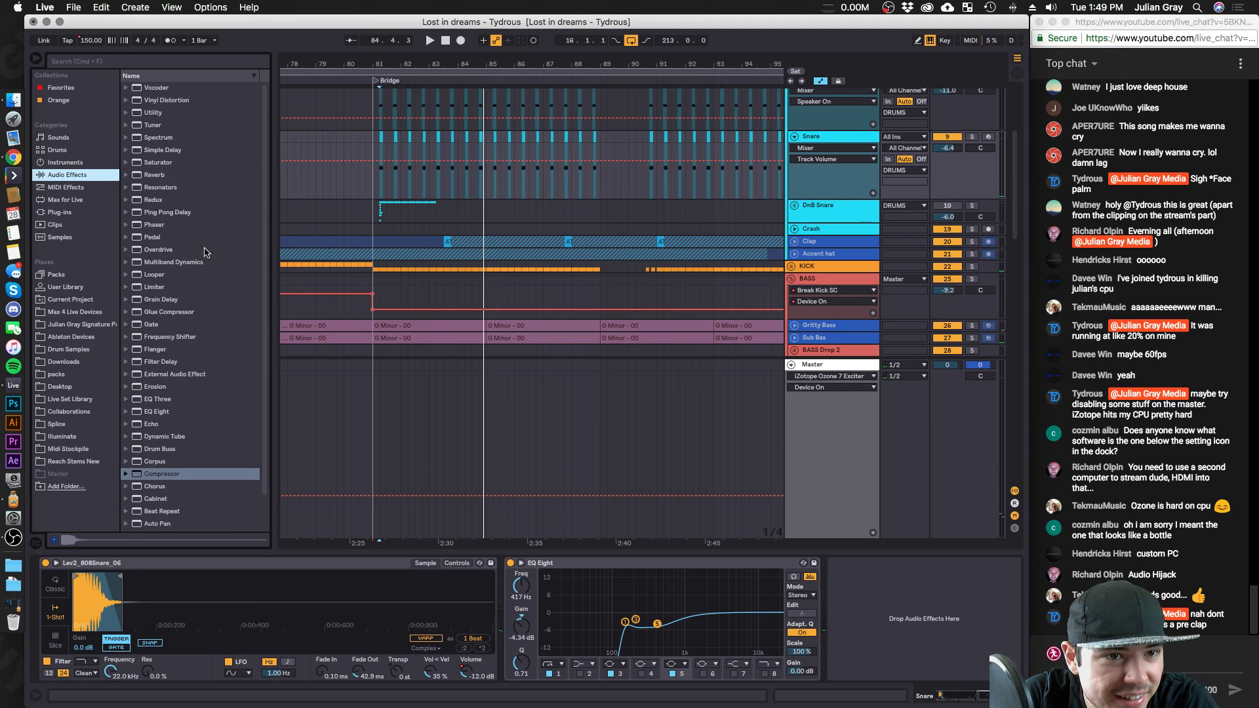
scroll(182, 270, down, 3)
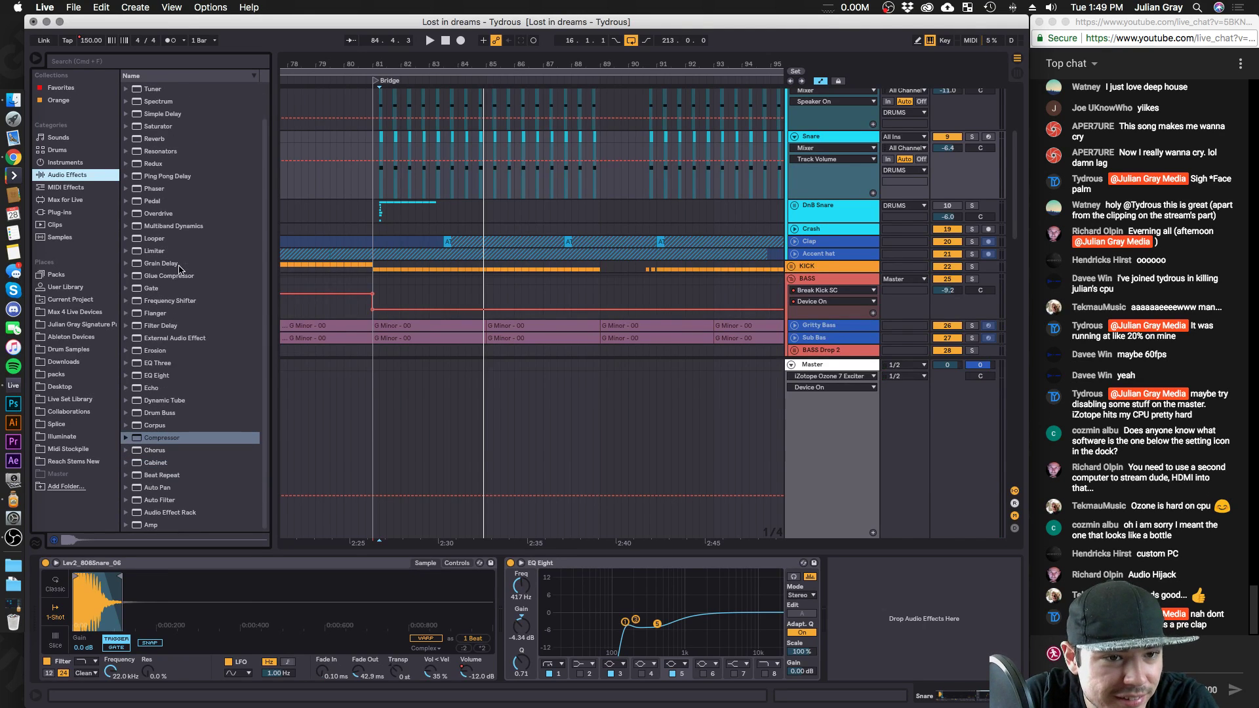
click(60, 211)
scroll(170, 361, up, 3)
scroll(170, 361, down, 6)
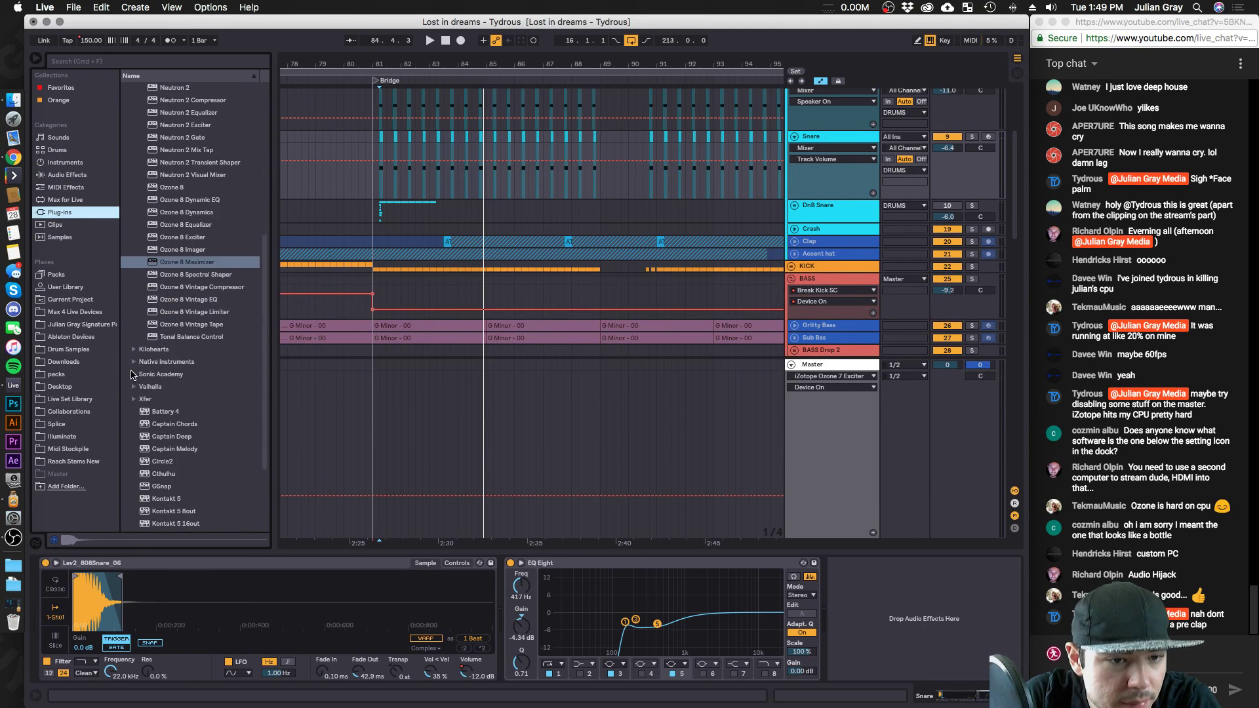
click(134, 386)
drag(175, 213, 514, 585)
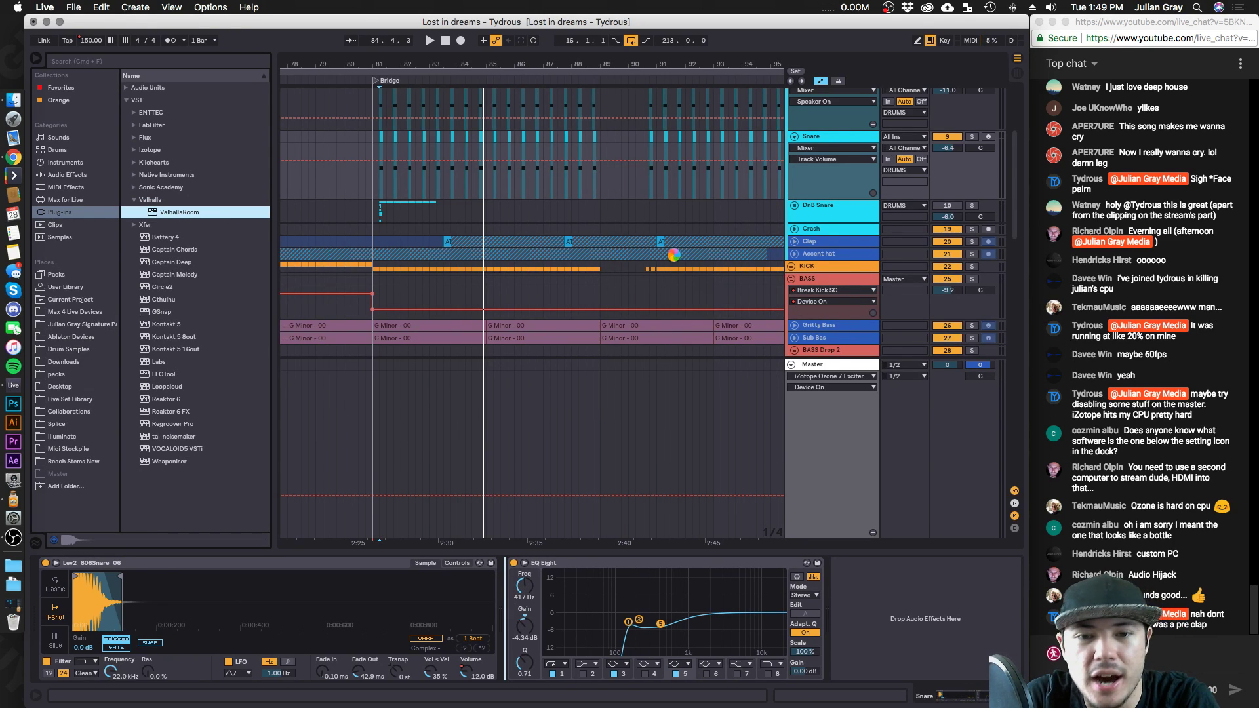
Set ValhallaRoom's mix to 15.6 % and decay to 2.48 s during playback, and close its window.
drag(67, 197, 67, 263)
drag(159, 240, 159, 228)
drag(194, 208, 159, 237)
key(space)
drag(79, 261, 77, 265)
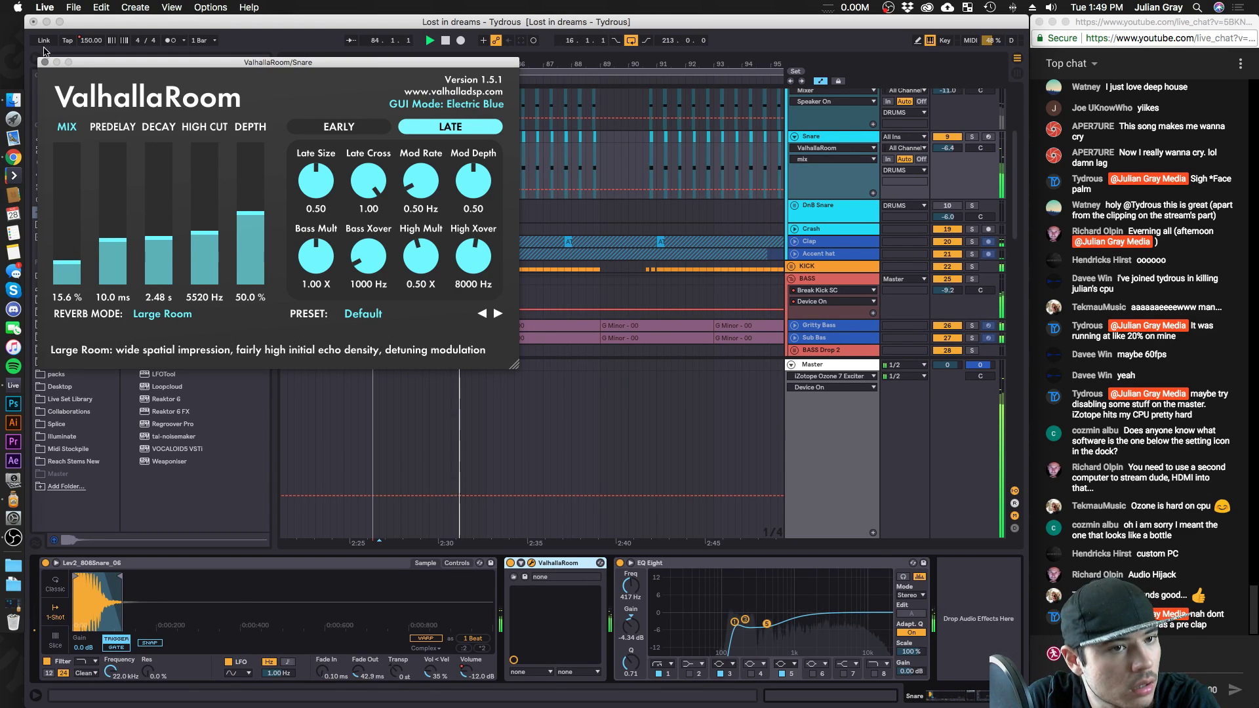
click(531, 563)
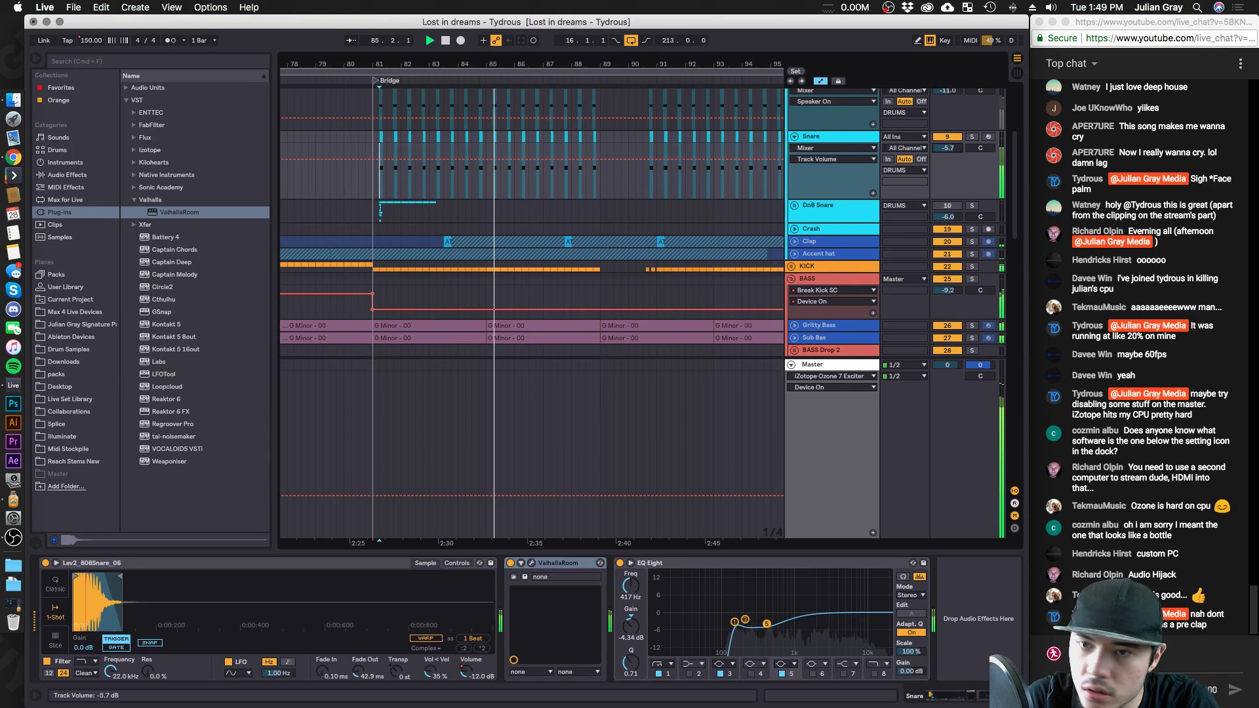
Unfold and solo the All them Hats track during playback, raising its volume to -9.8 dB.
scroll(670, 148, up, 4)
scroll(670, 148, up, 2)
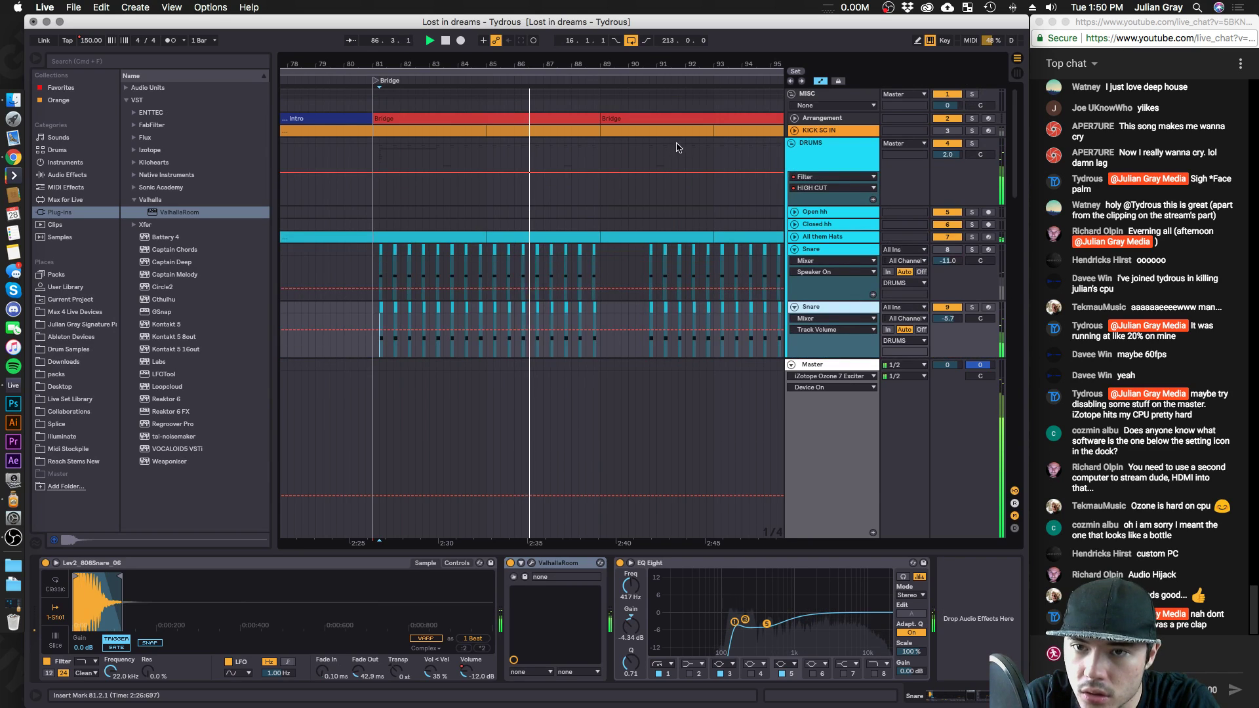
click(794, 239)
click(794, 237)
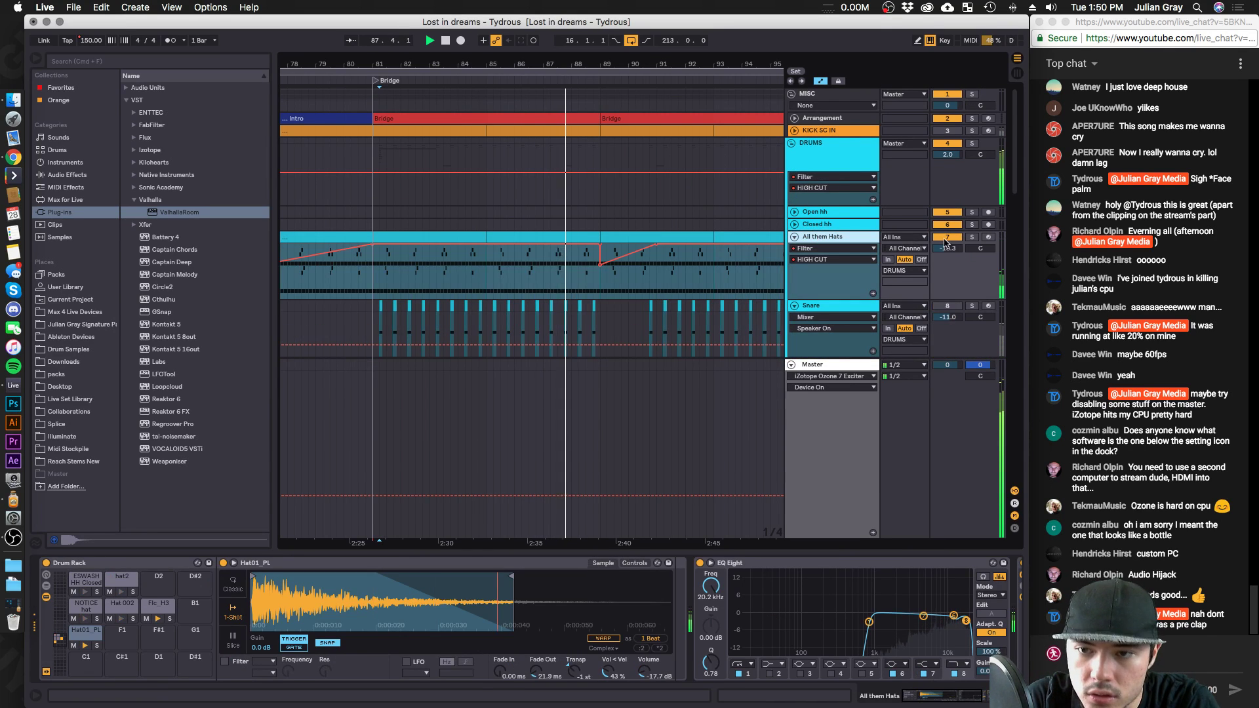
drag(948, 248, 947, 229)
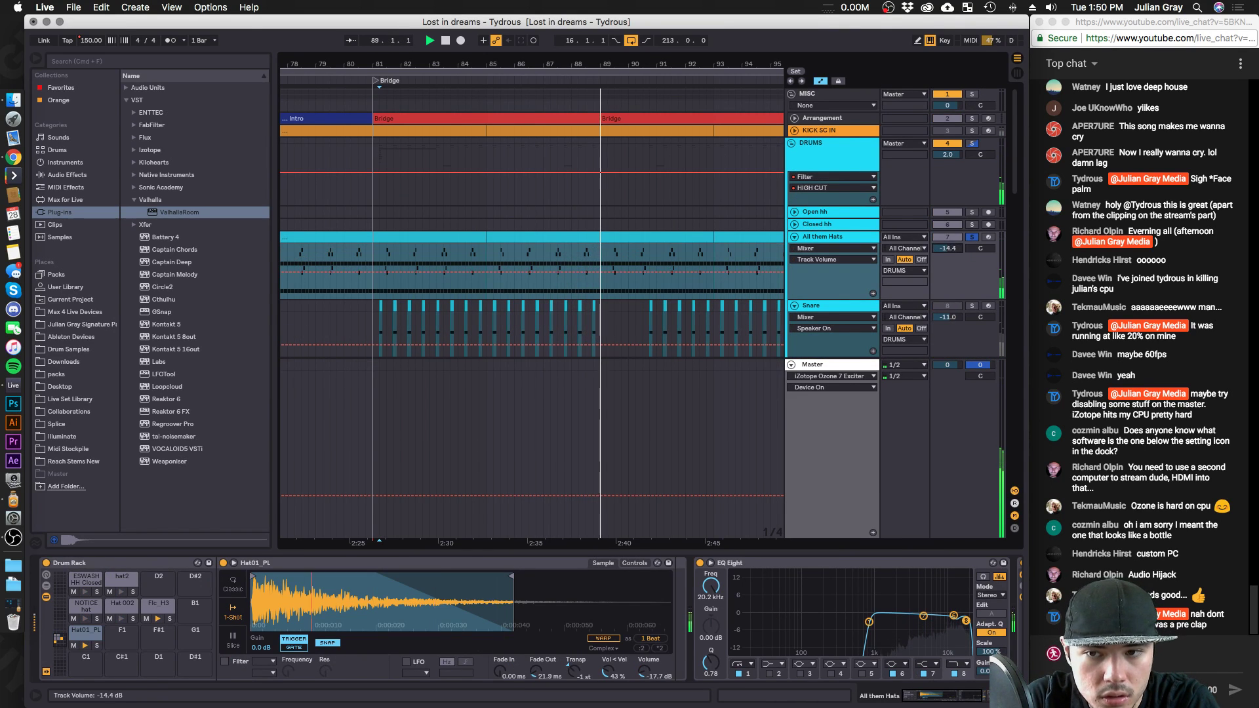
click(653, 249)
click(653, 252)
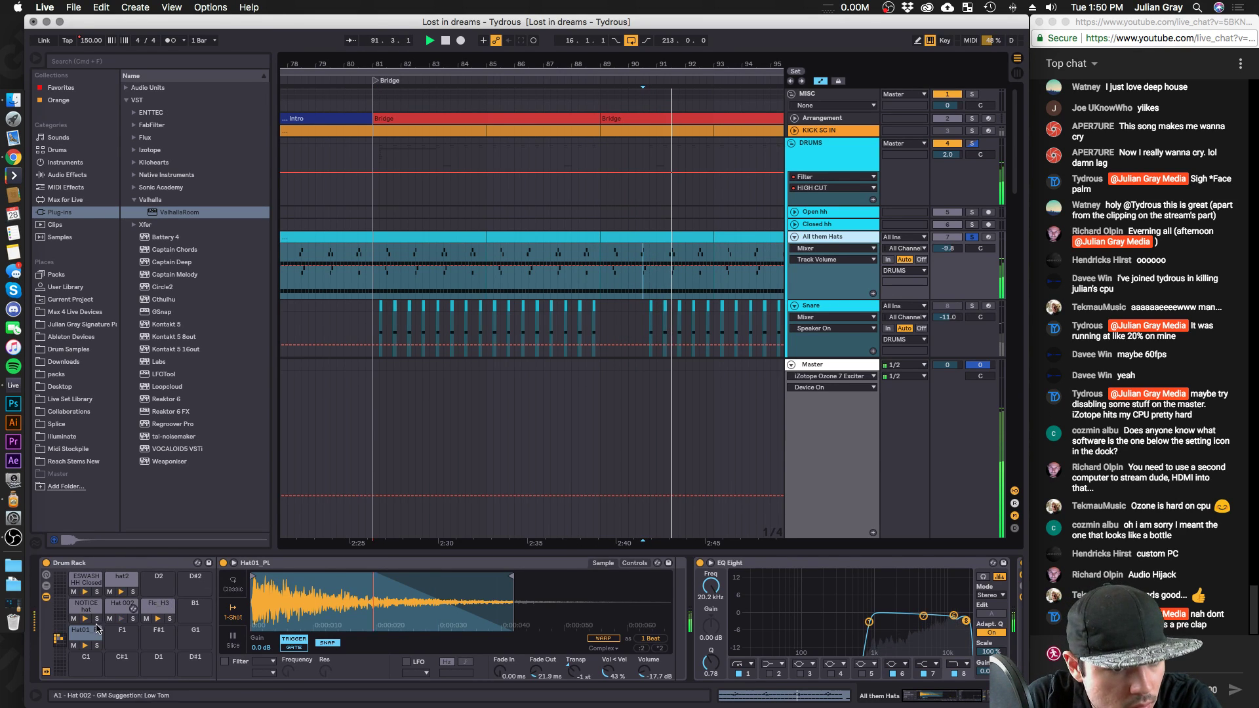
Audition the Hat01_PL and Flc_H3 pads in the Drum Rack of All them Hats.
click(87, 646)
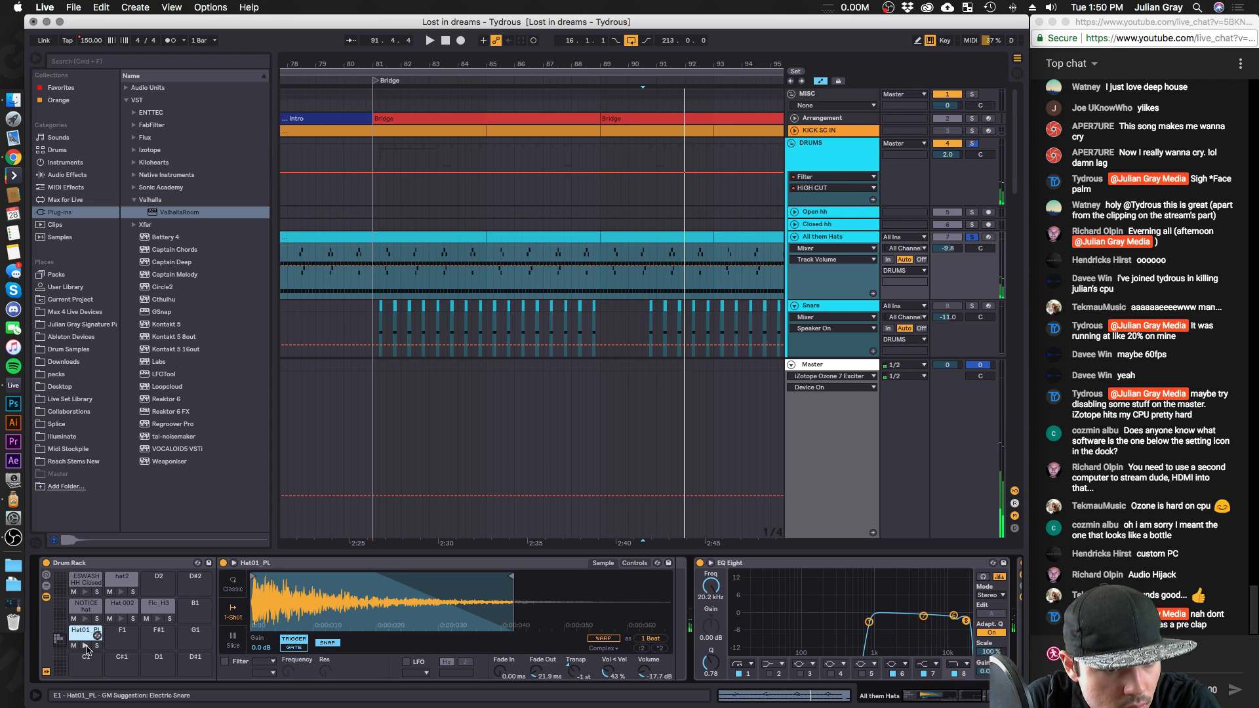
click(156, 620)
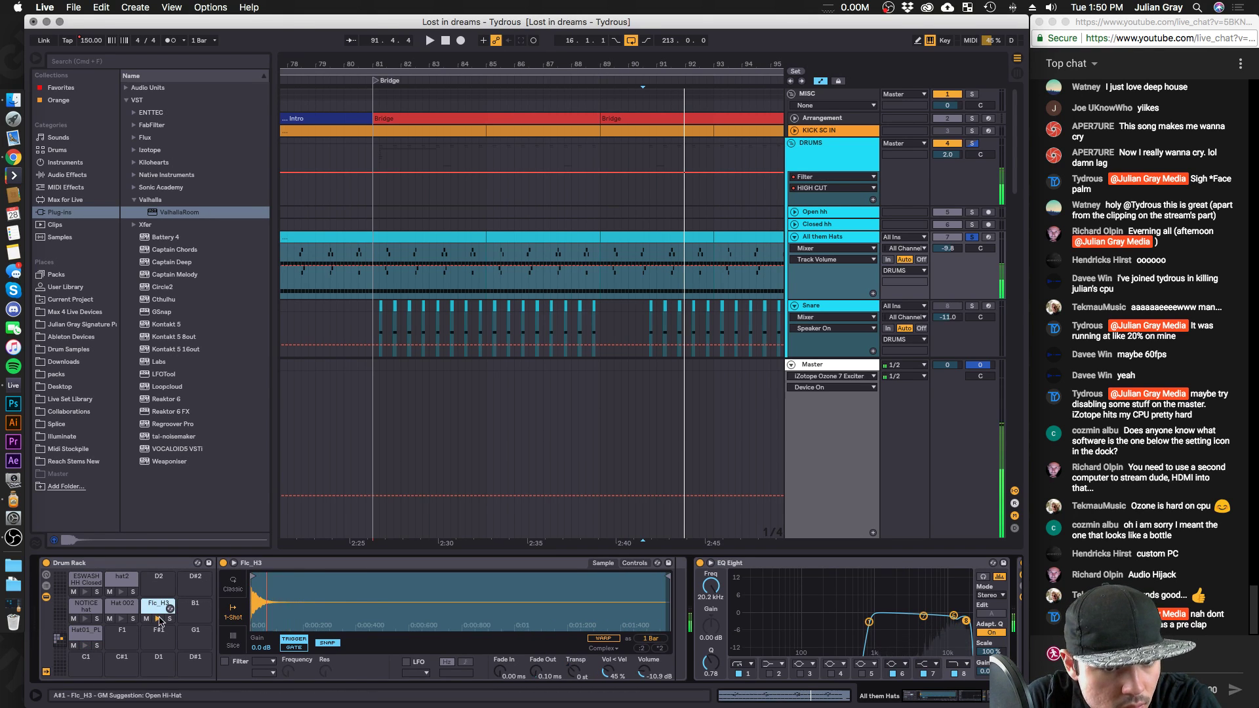
click(592, 675)
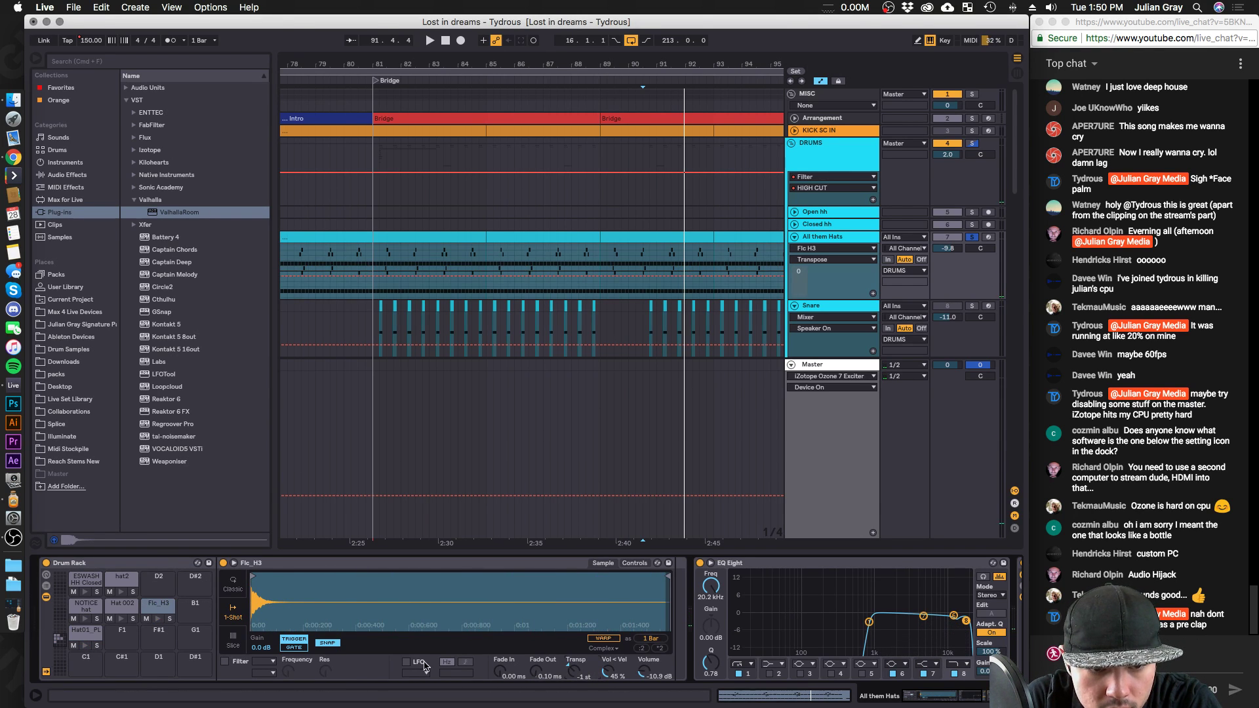
click(154, 621)
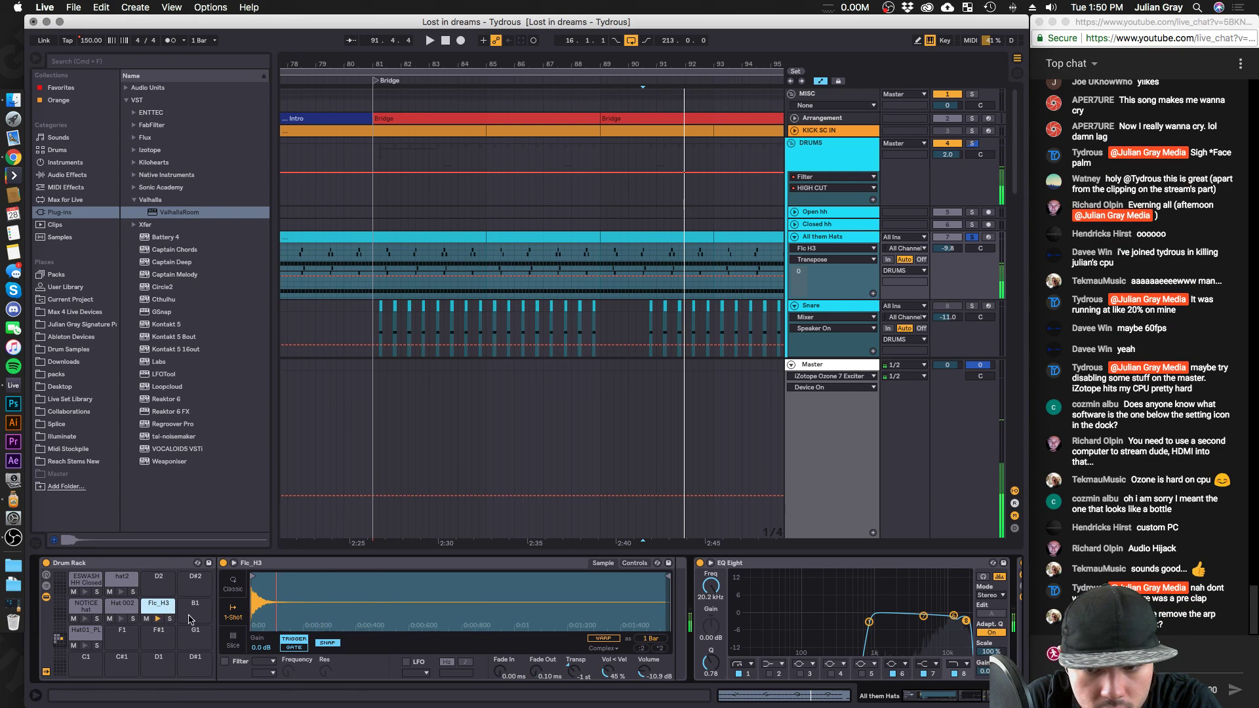
Insert an EQ Eight after Flc_H3's Simpler, make band 1 a low cut, and pull band 4 lower in frequency and gain.
click(72, 176)
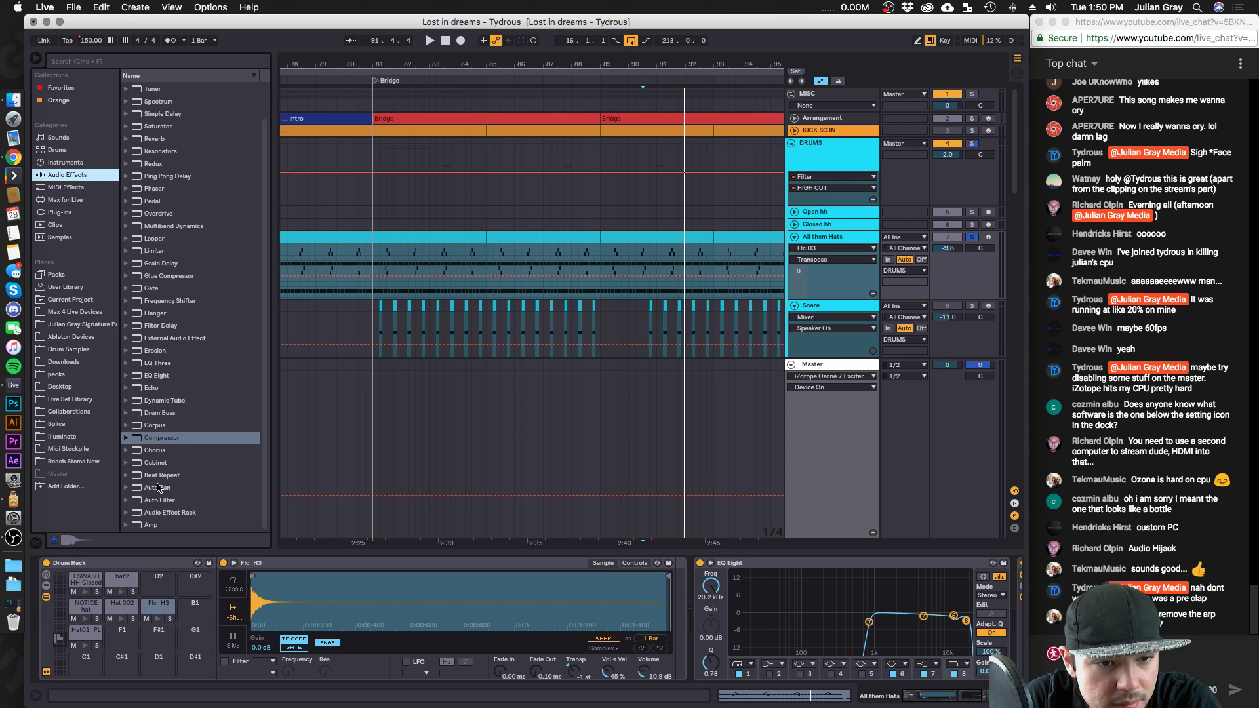
click(168, 376)
drag(665, 637, 679, 628)
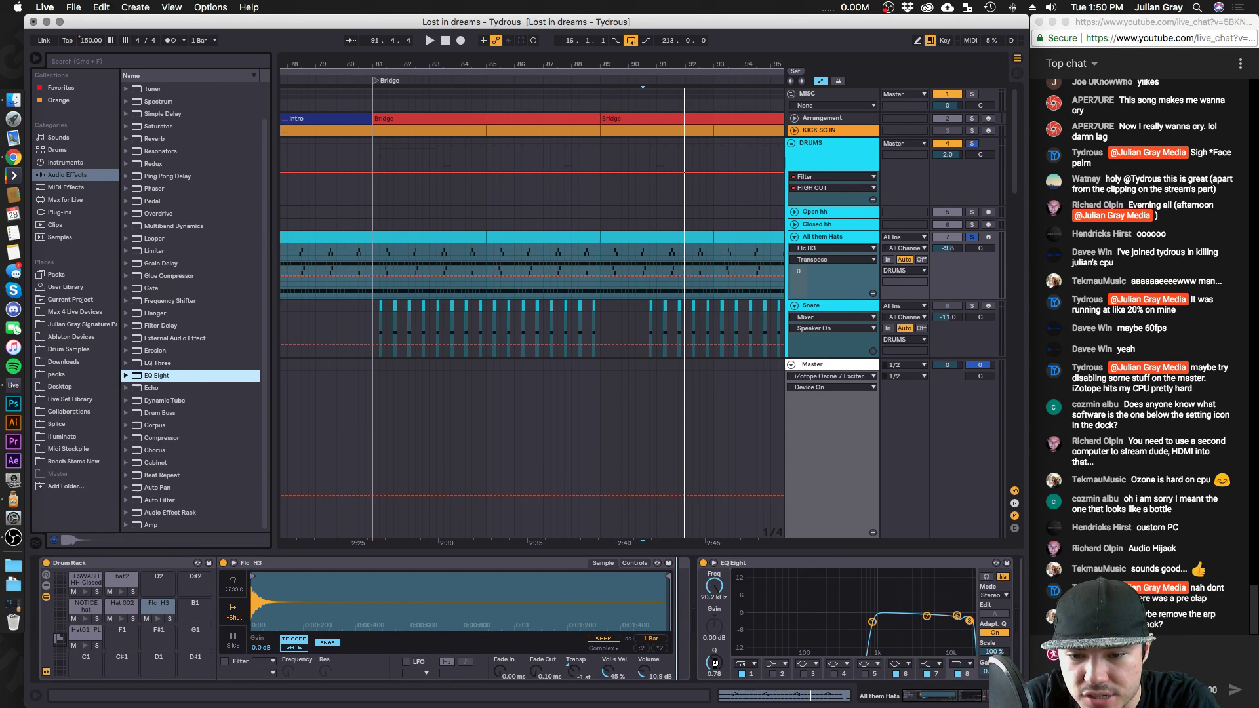
click(721, 663)
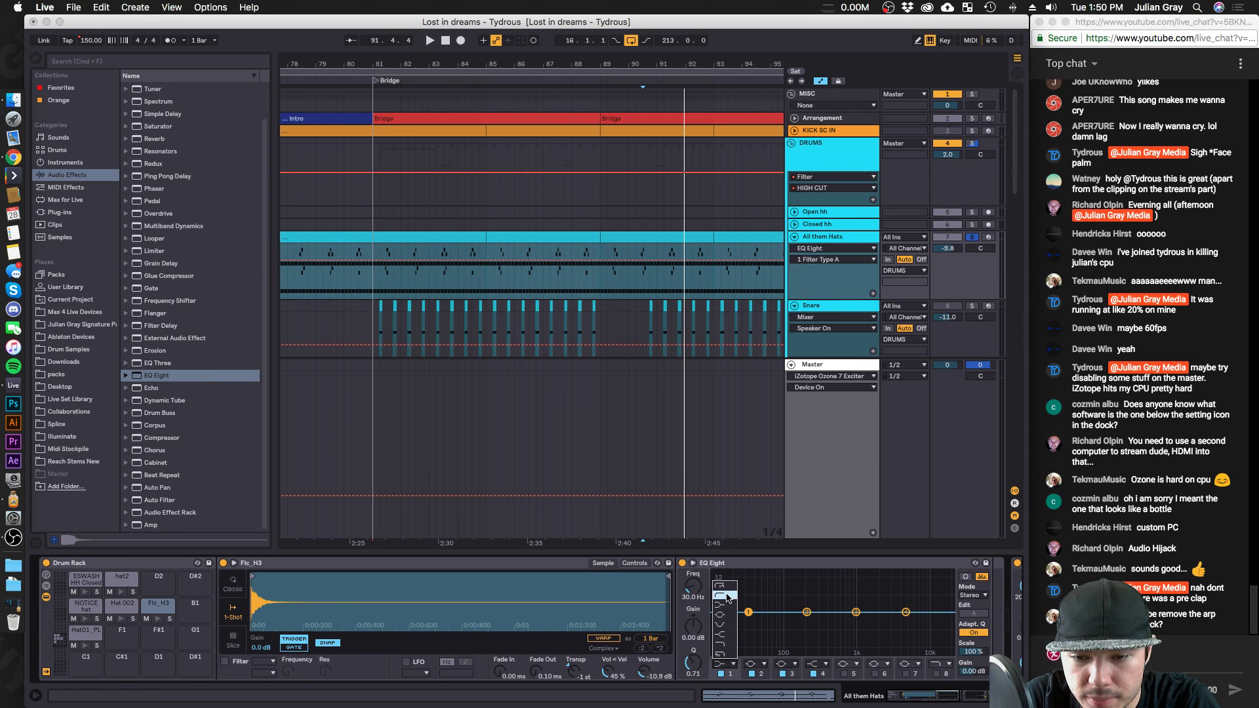
click(726, 598)
key(space)
mouse_move(906, 611)
mouse_down()
mouse_move(910, 621)
mouse_move(804, 636)
mouse_up()
Shorten and transpose the ESWASH HH Closed 09 sample in the hats Drum Rack, then audition it and the NOTICE hat pad.
click(122, 577)
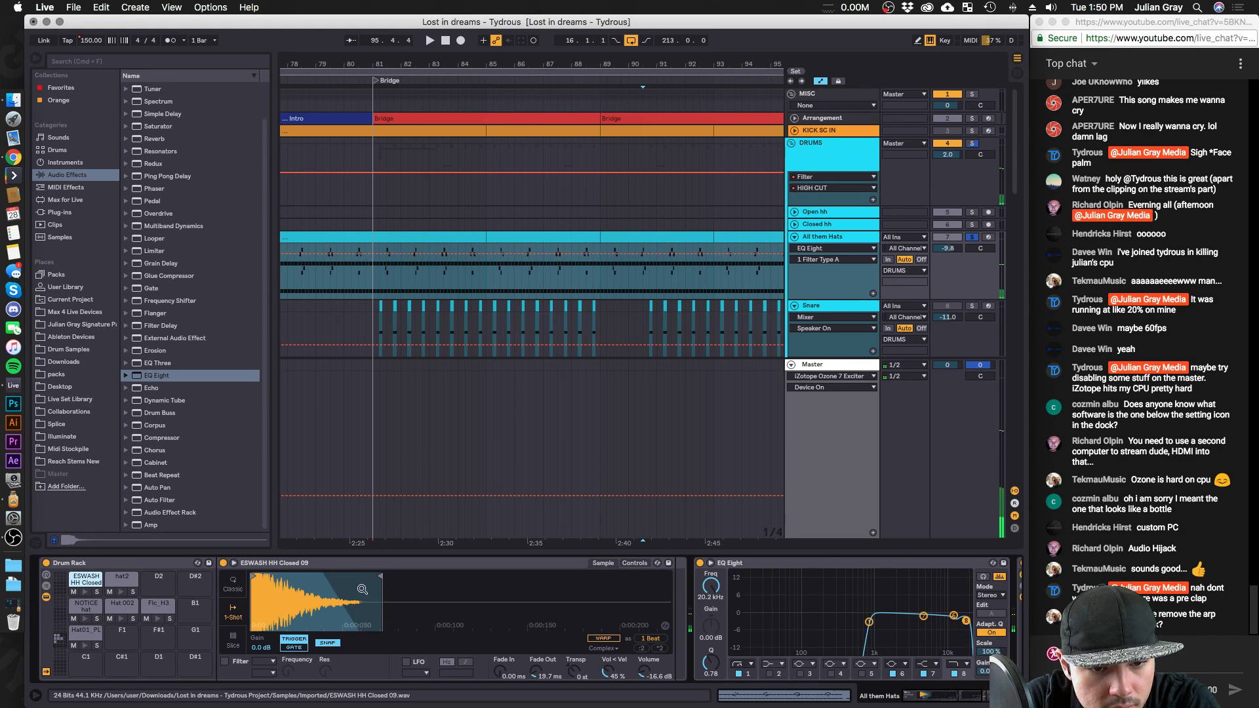
drag(378, 576, 345, 575)
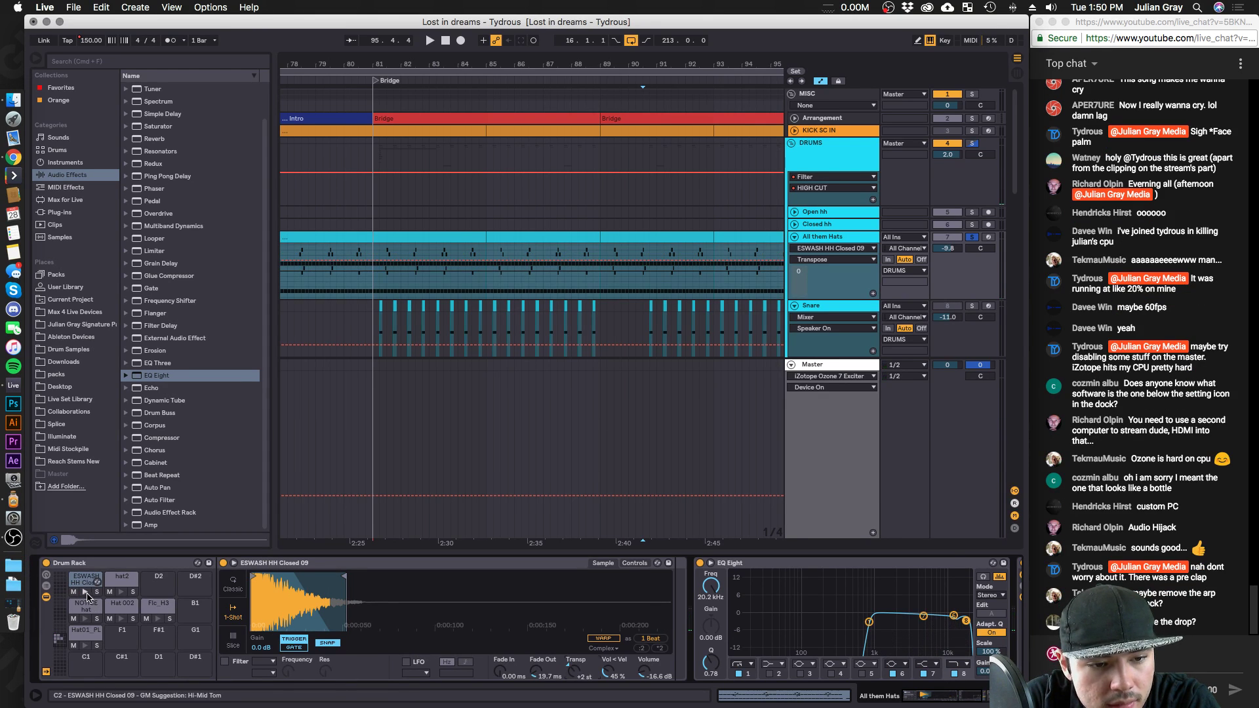
click(87, 594)
click(87, 603)
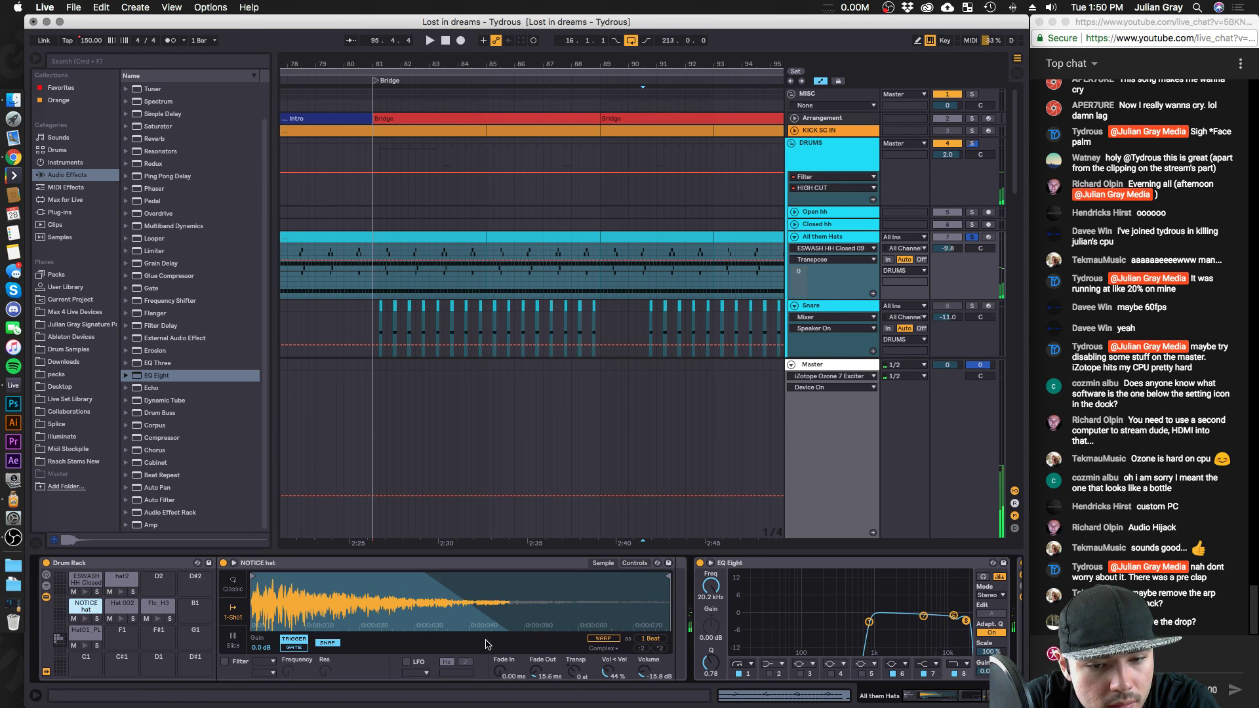
click(86, 618)
Unsolo the All them Hats track and raise its volume to -6.8 dB during playback.
click(972, 237)
key(space)
drag(947, 248, 947, 242)
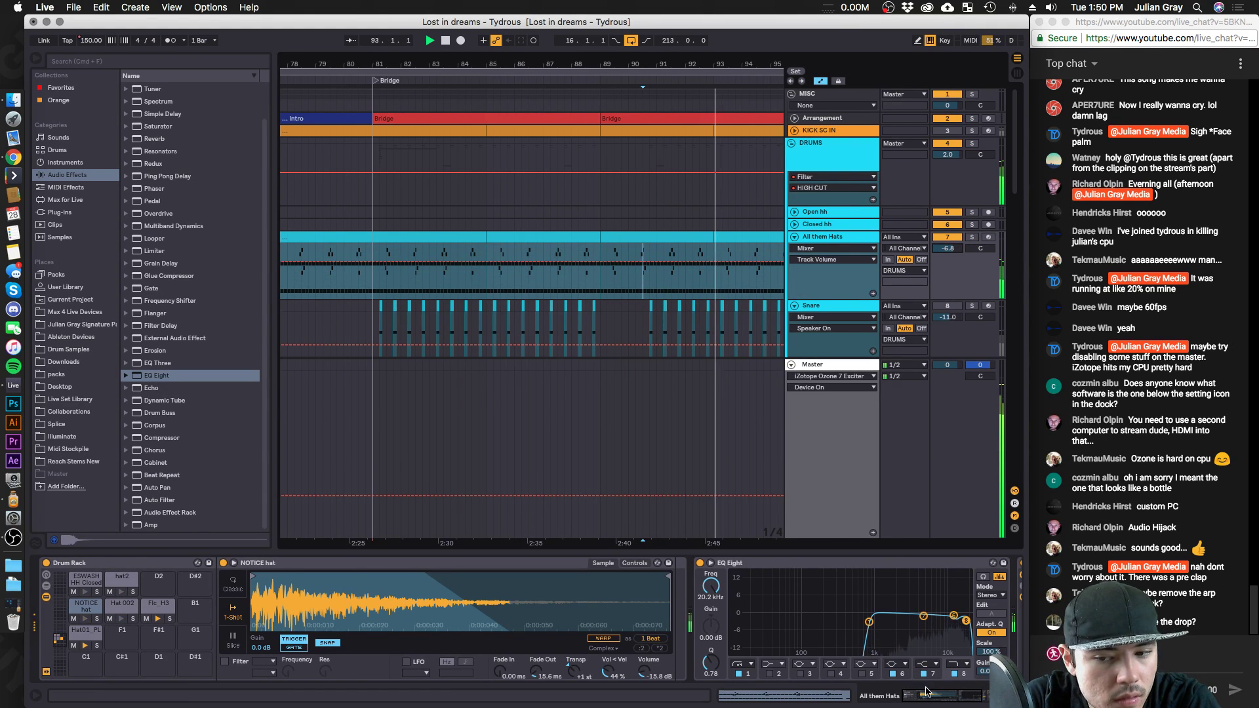
click(846, 240)
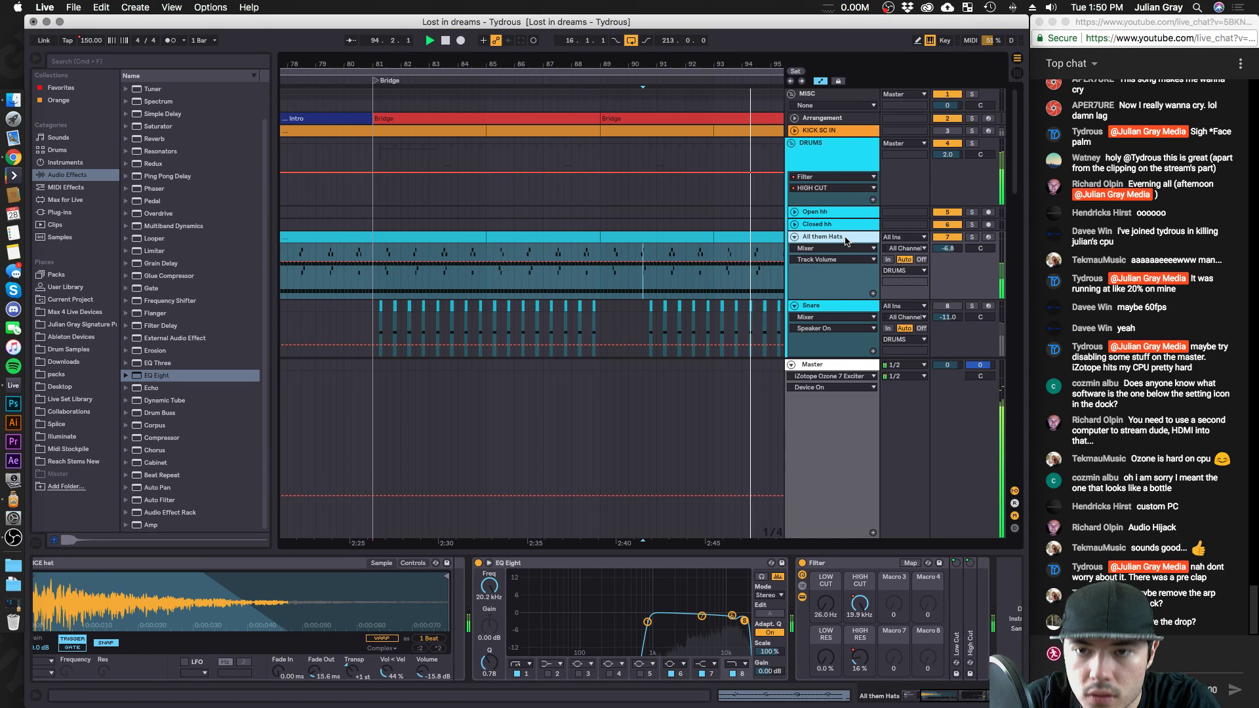
click(959, 248)
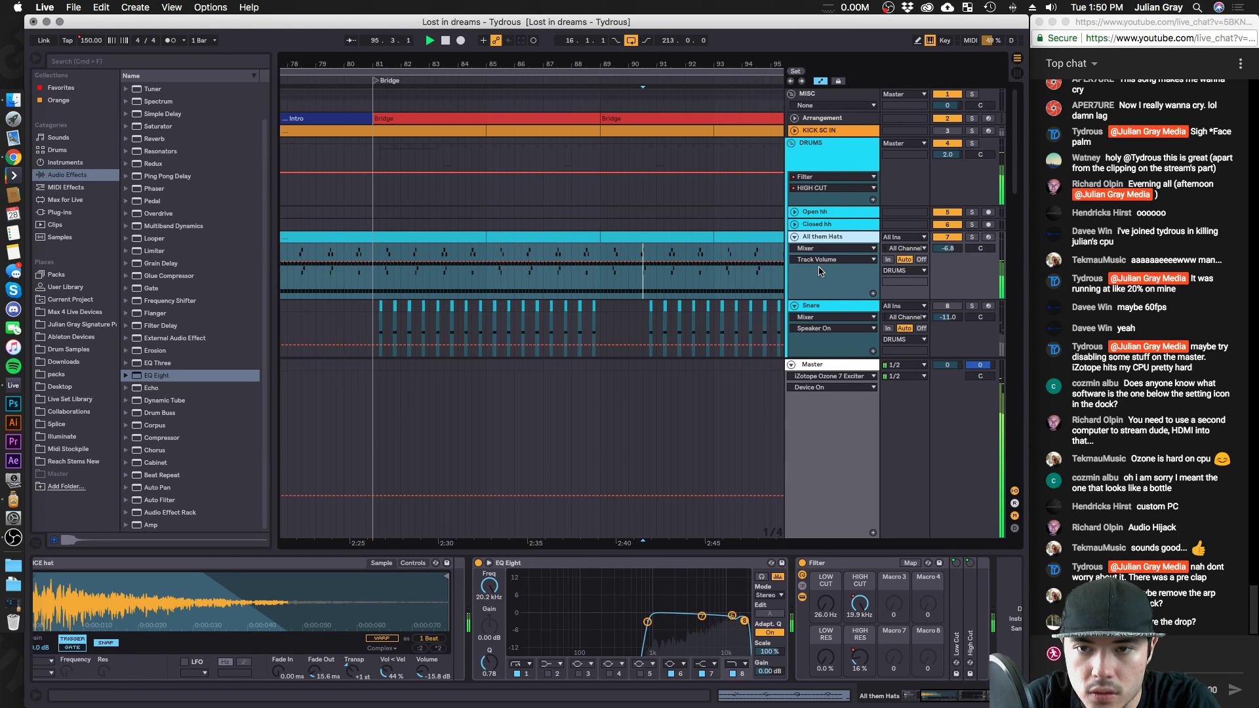
Unfold the KICK group and play the arrangement from bar 79 into the bridge.
click(844, 148)
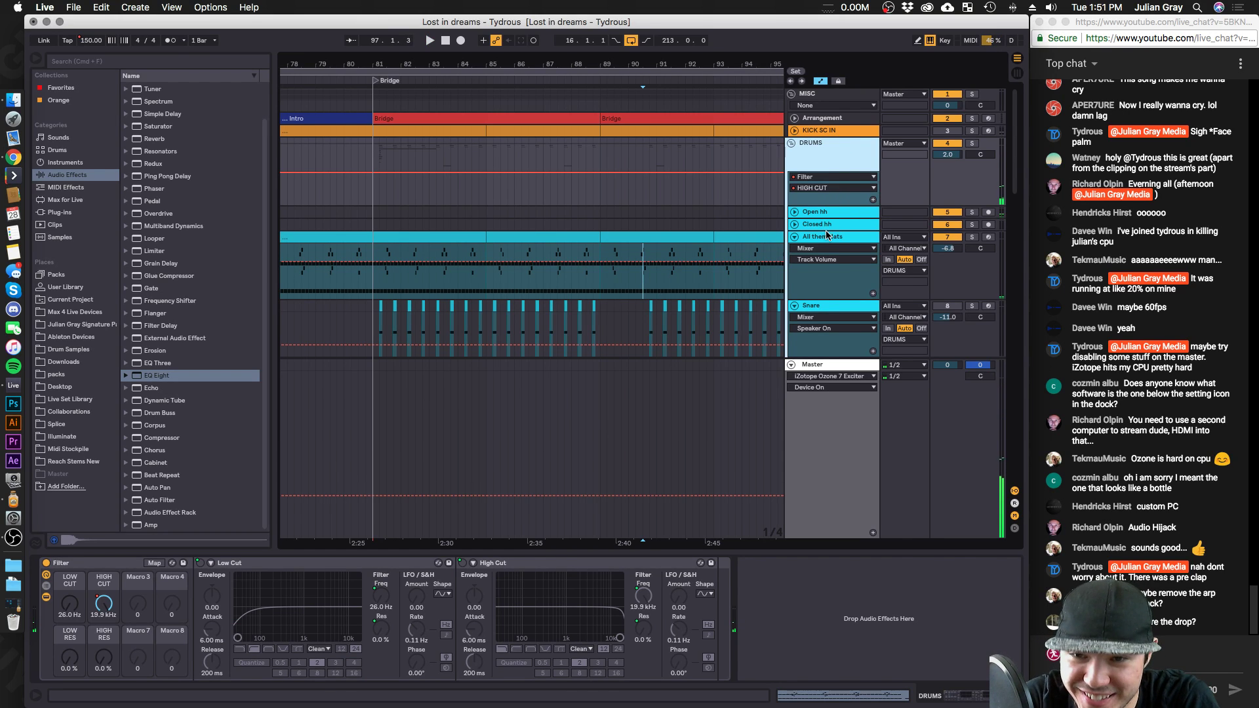
scroll(827, 234, down, 6)
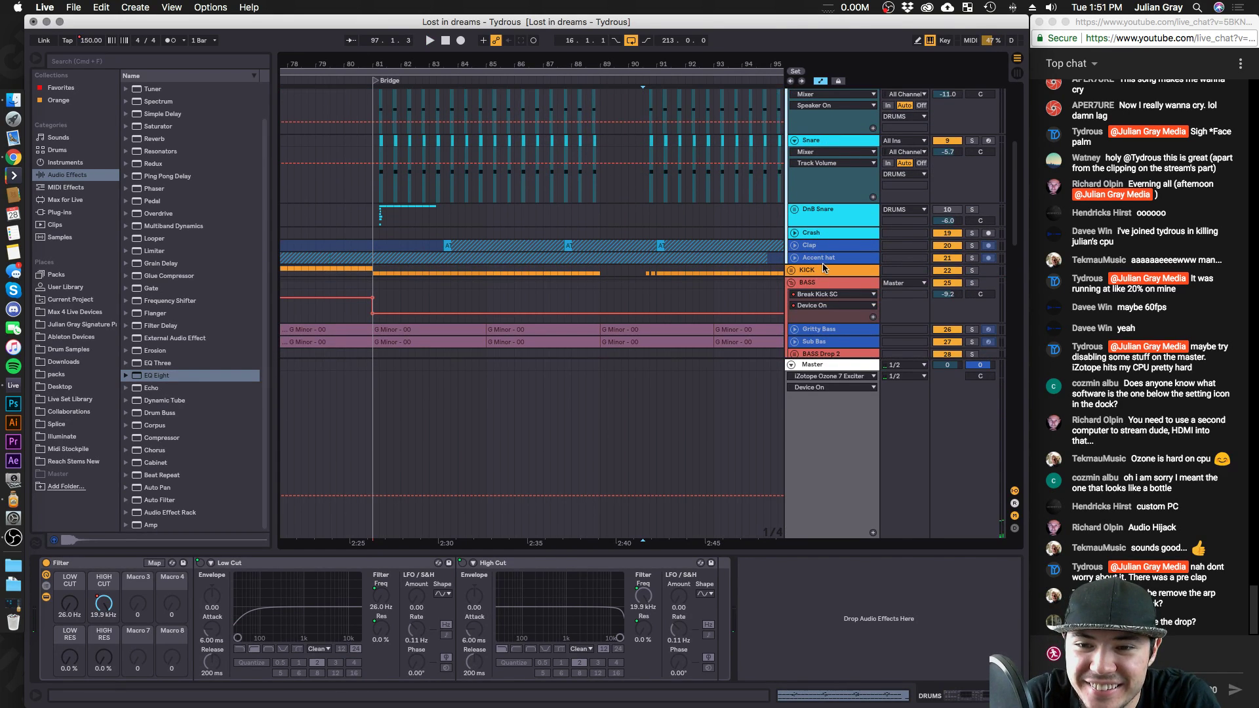
click(815, 281)
click(801, 273)
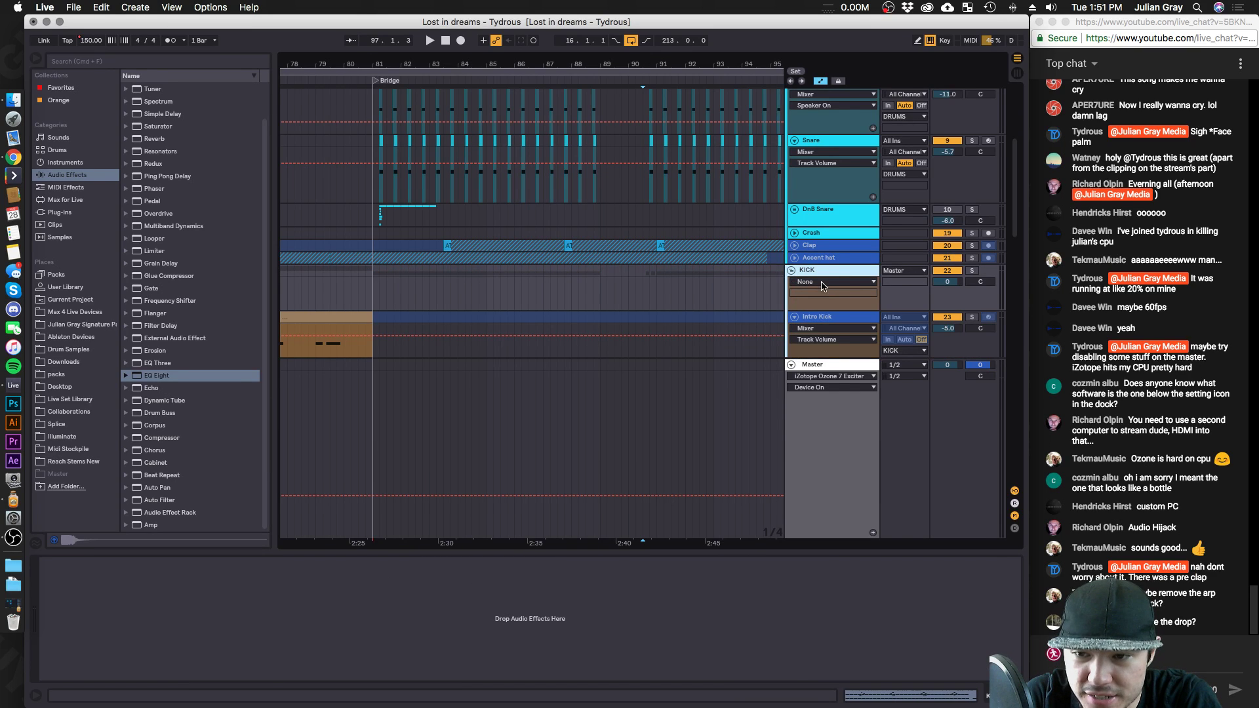
click(314, 283)
key(space)
Unfold the Kick track inside the KICK group and lower its volume to -6.7 dB during playback.
scroll(799, 233, down, 5)
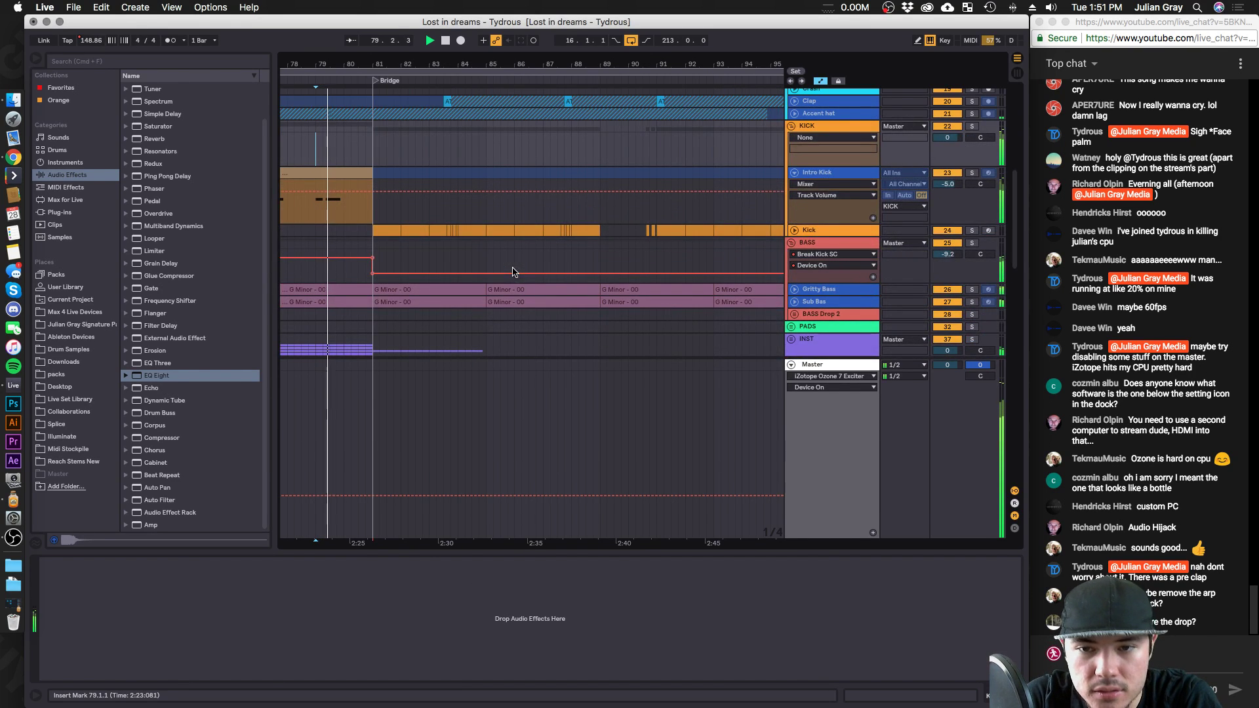
click(796, 231)
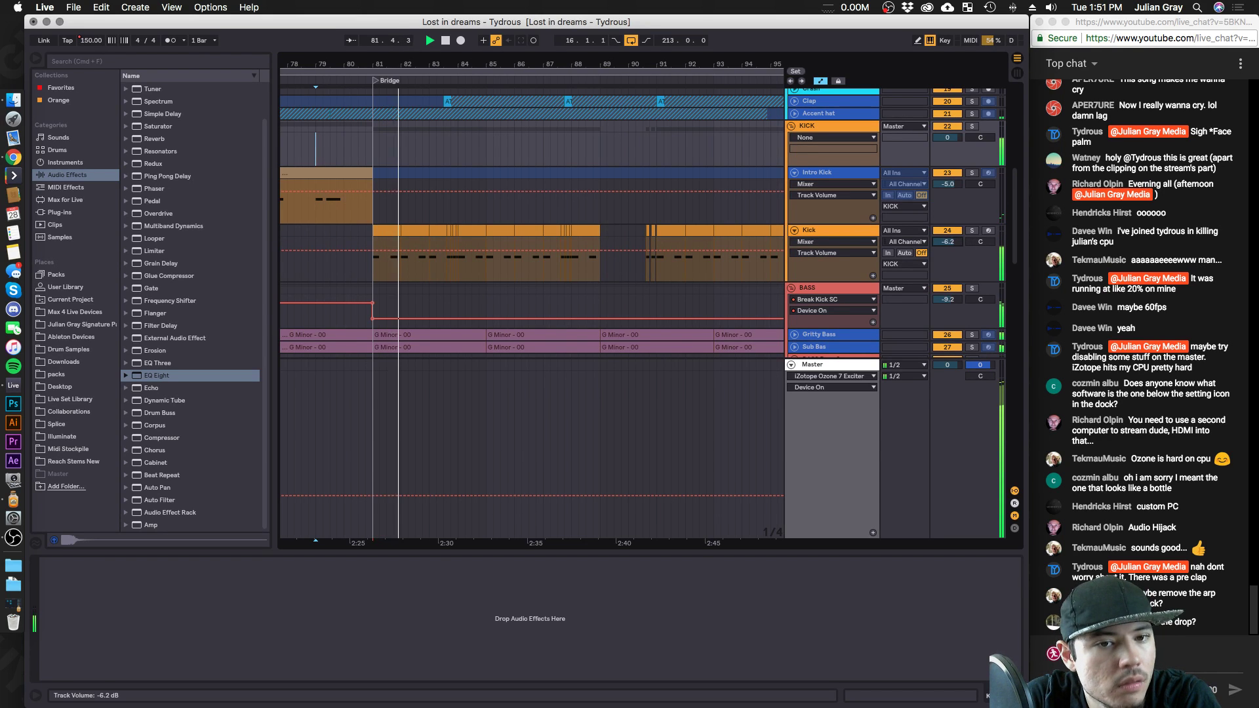
click(840, 222)
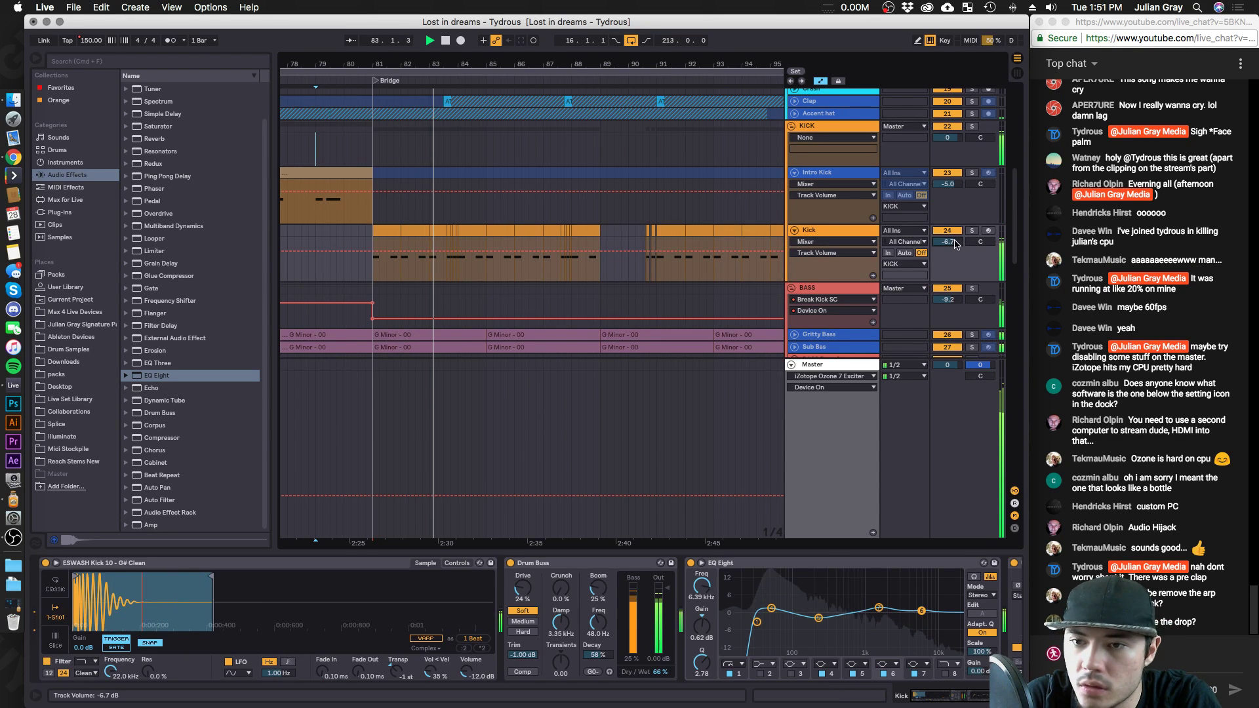
Lower the Lev2_808Snare_06 snare track to -7.0 dB and lengthen its Simpler's Fade Out to 79.5 ms.
scroll(839, 221, up, 2)
scroll(832, 216, up, 8)
click(822, 204)
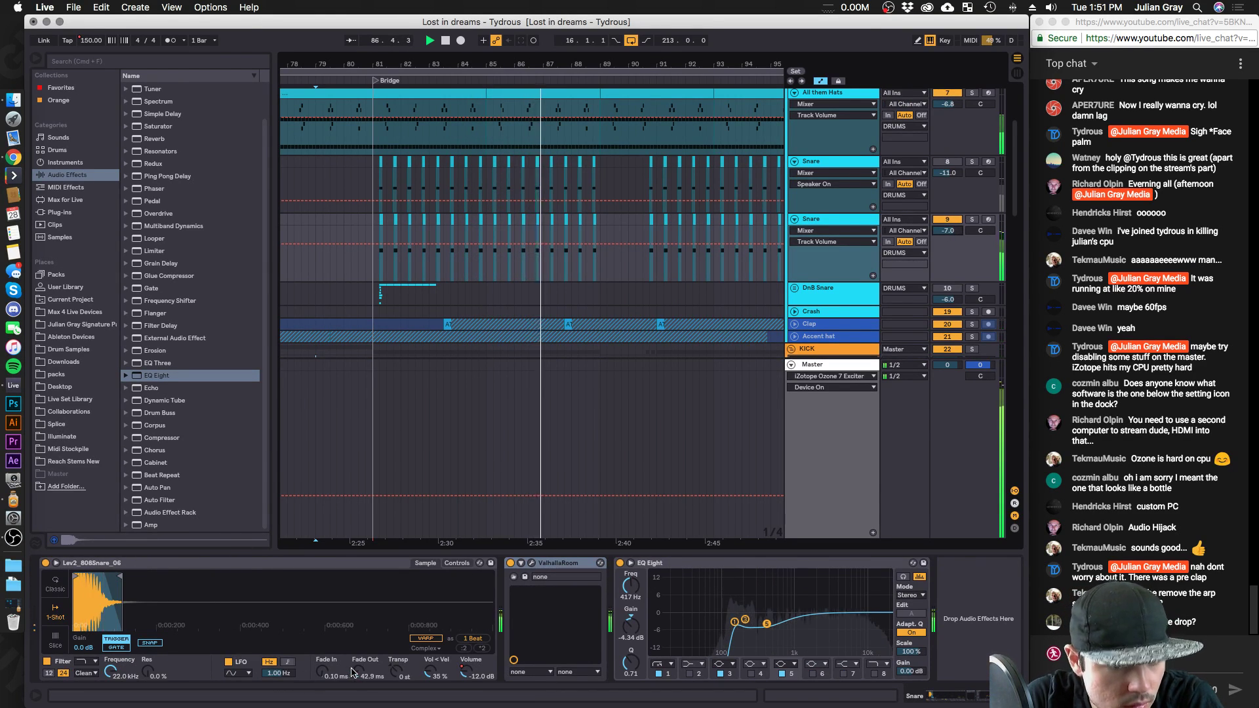
drag(357, 672, 357, 662)
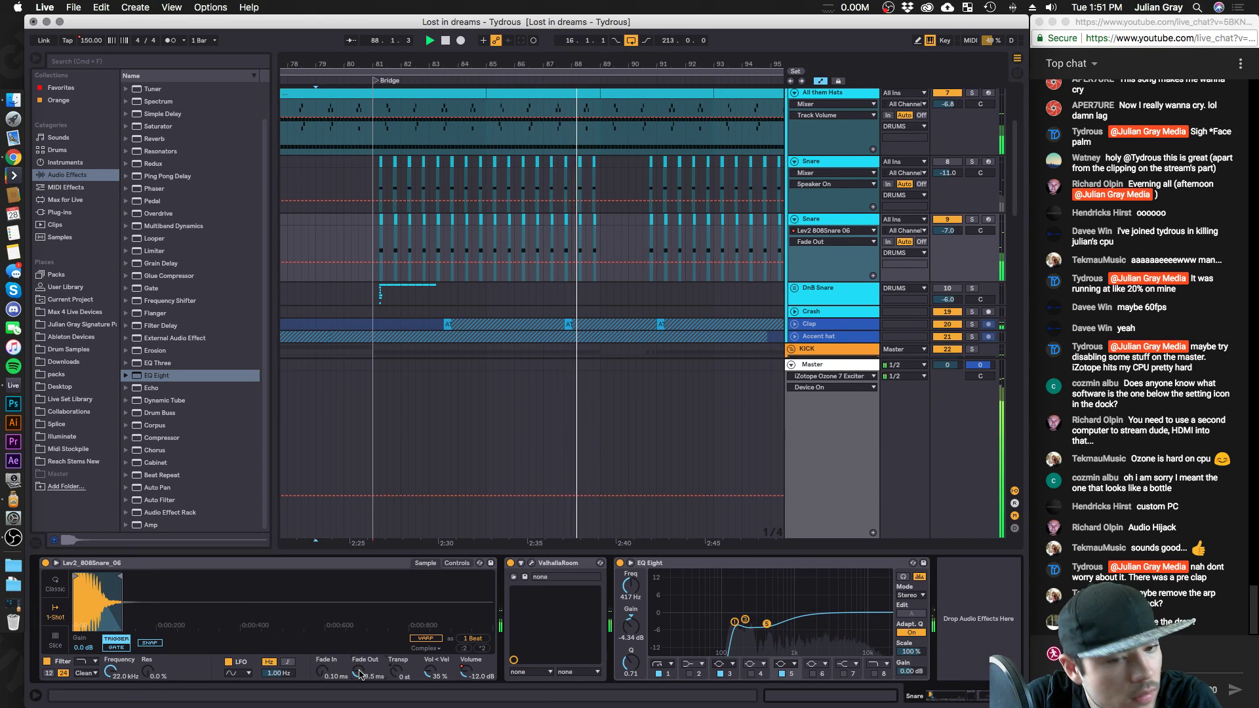
Activate the DnB Snare Bounce 3 snare track at -15.4 dB and set its EQ Eight band 1 to 198 Hz with Q 0.45, pulling band 3 down.
scroll(803, 268, up, 4)
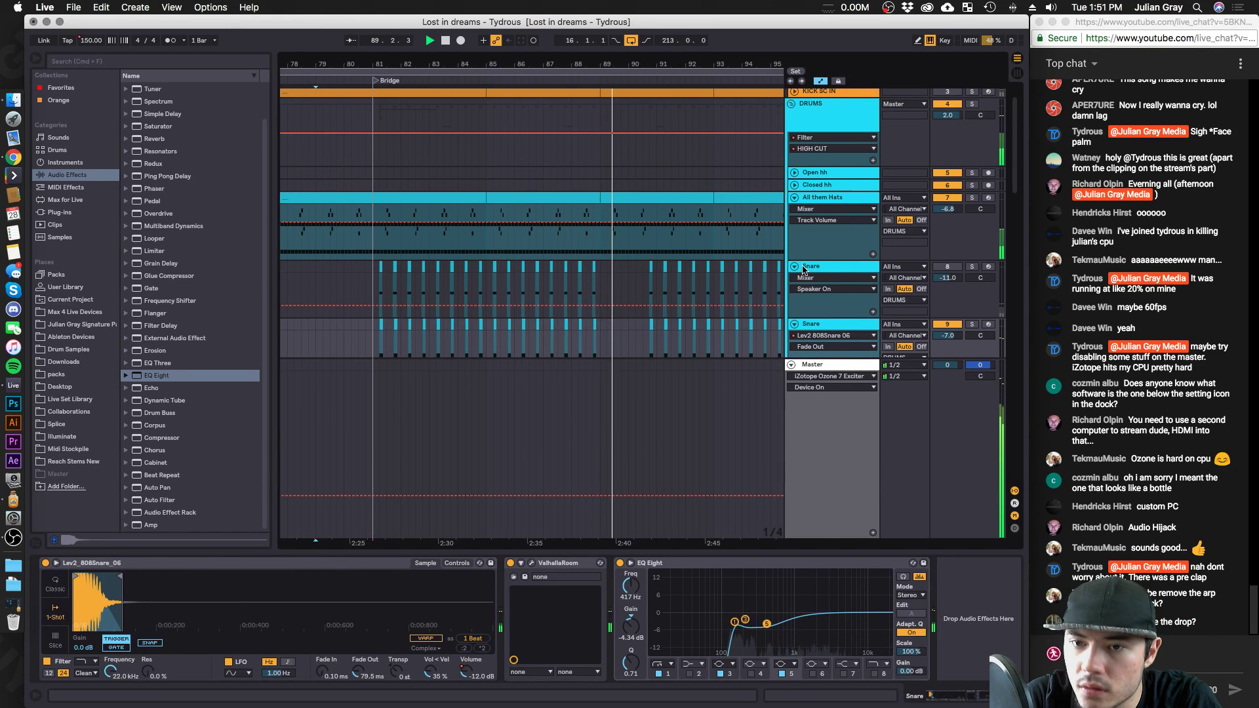
click(804, 268)
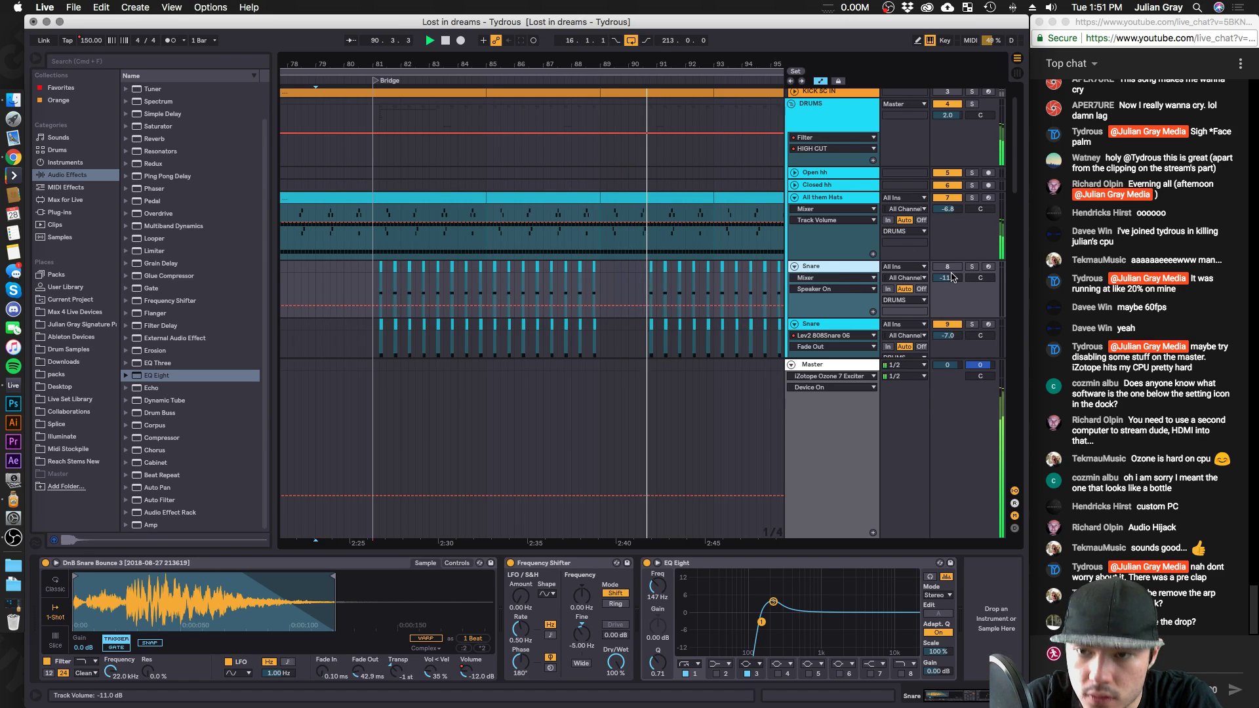
drag(948, 278, 947, 285)
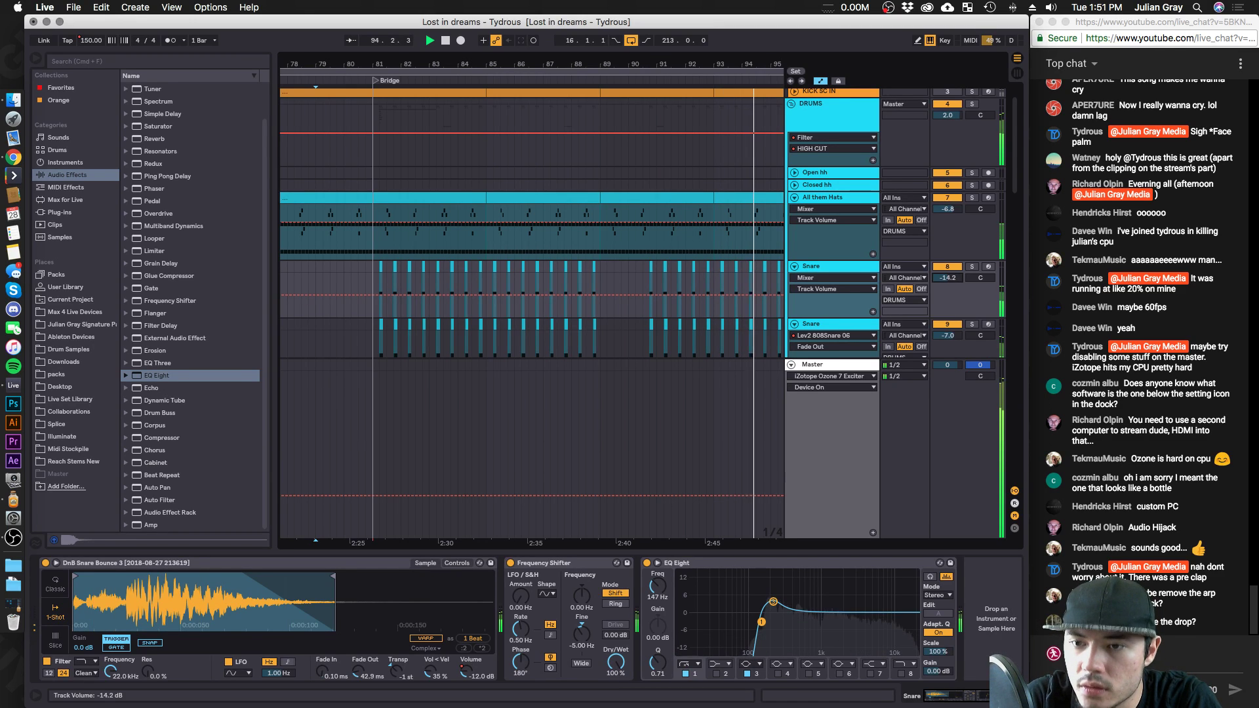
click(720, 274)
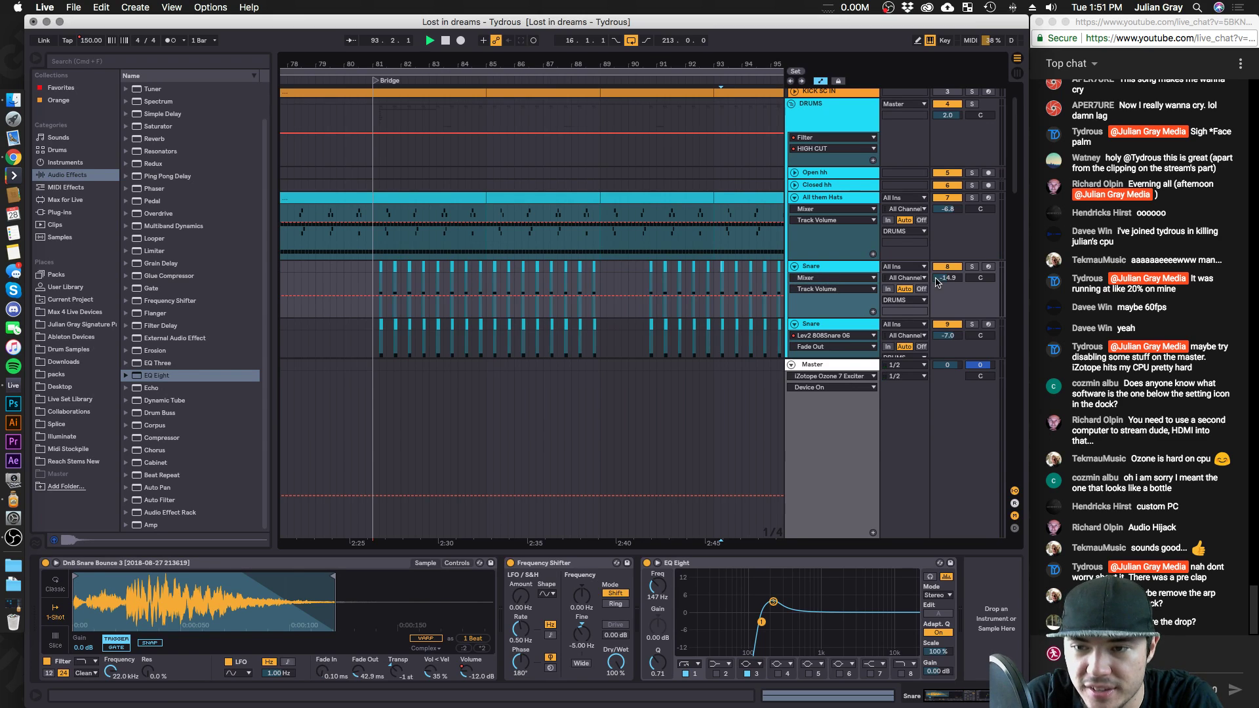
drag(936, 282, 733, 706)
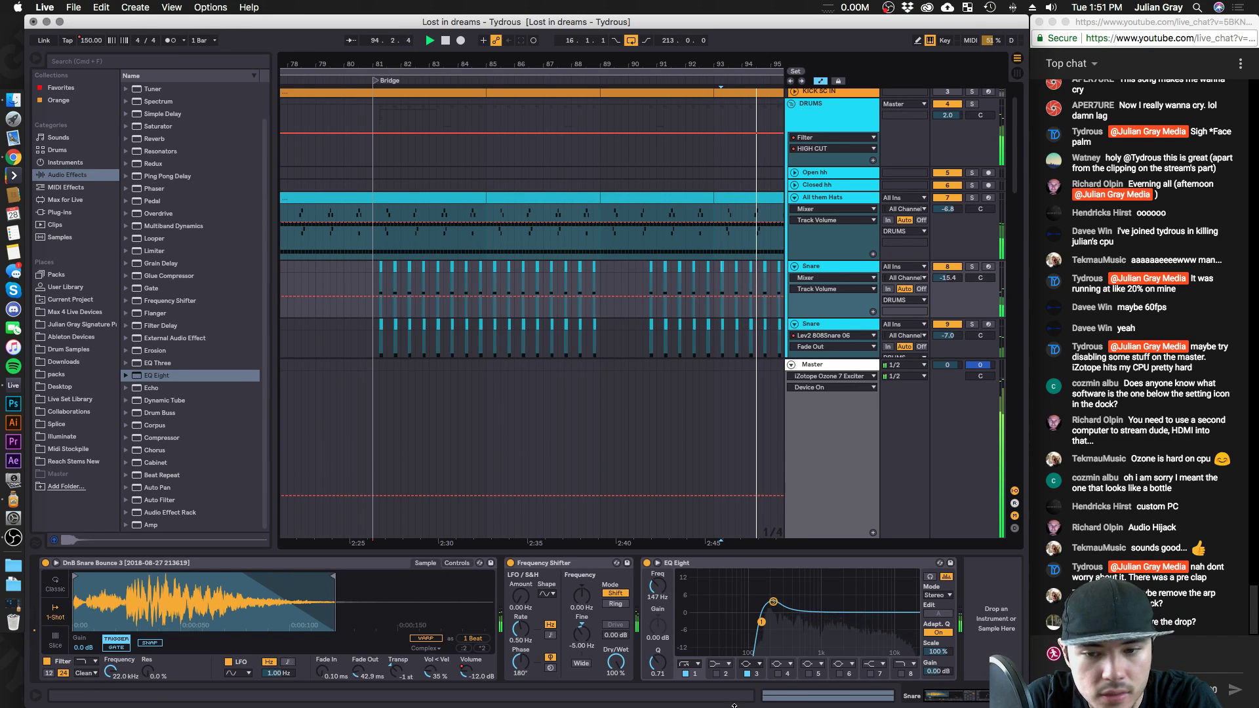
drag(774, 602, 787, 613)
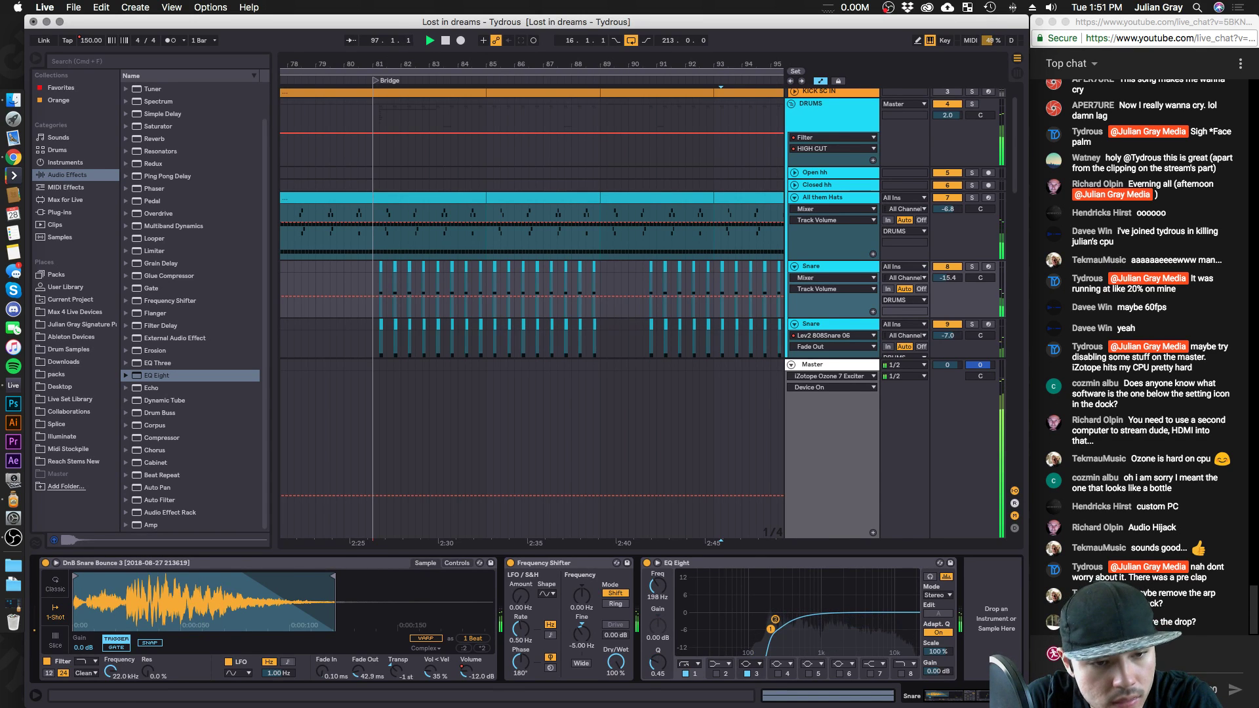
Set the All them Hats track's volume to -6.7 dB while the build plays.
drag(406, 64, 406, 40)
scroll(745, 260, up, 2)
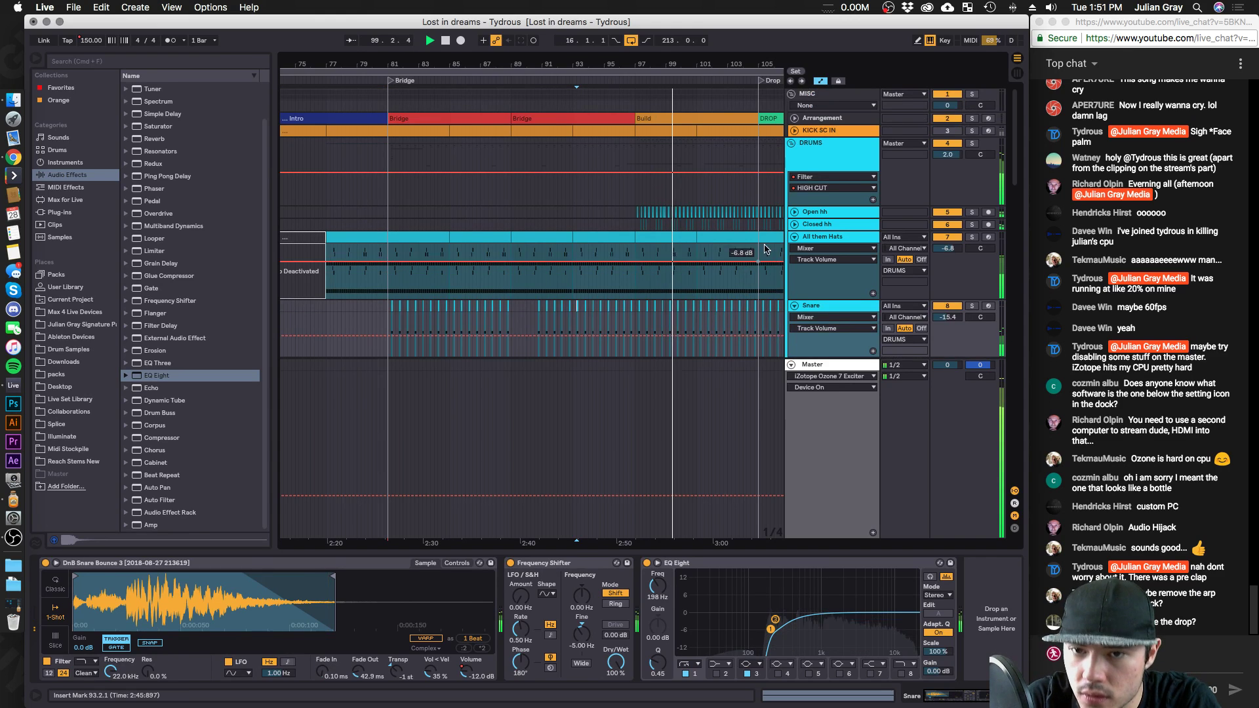
click(766, 256)
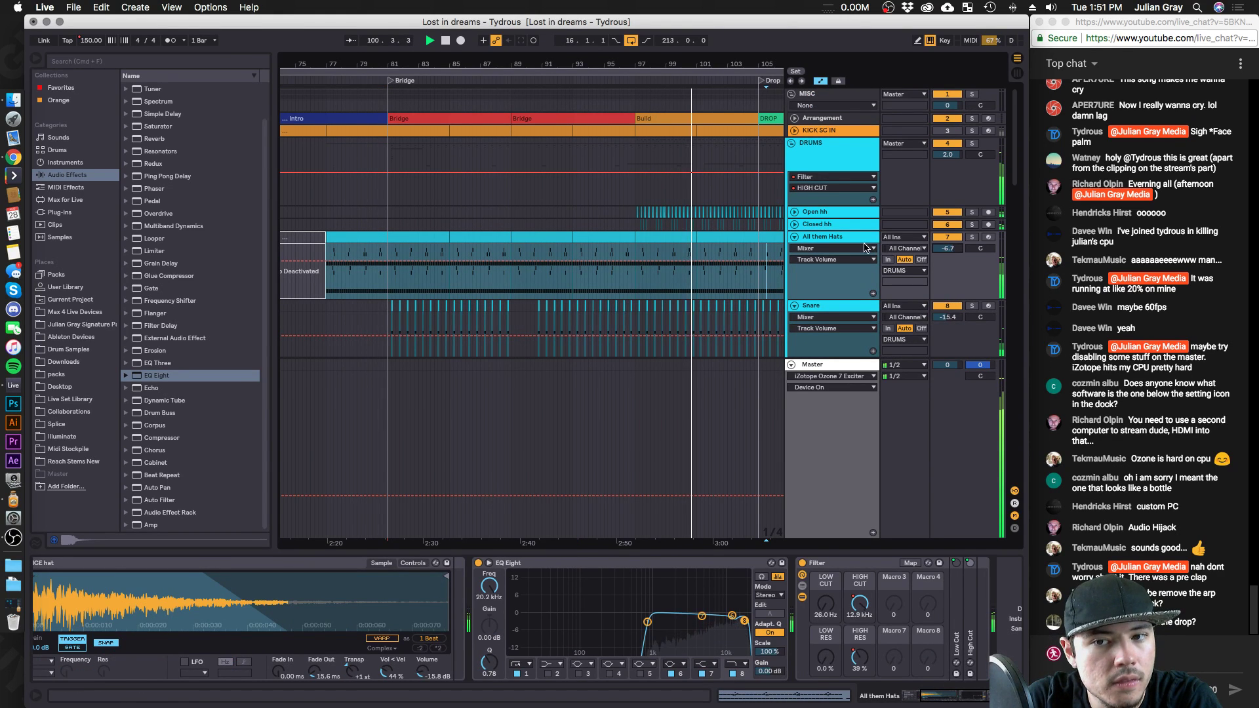
Solo All them Hats, stop playback, and adjust the transposition of the ESWASH HH Closed 09 pad while auditioning it.
click(971, 237)
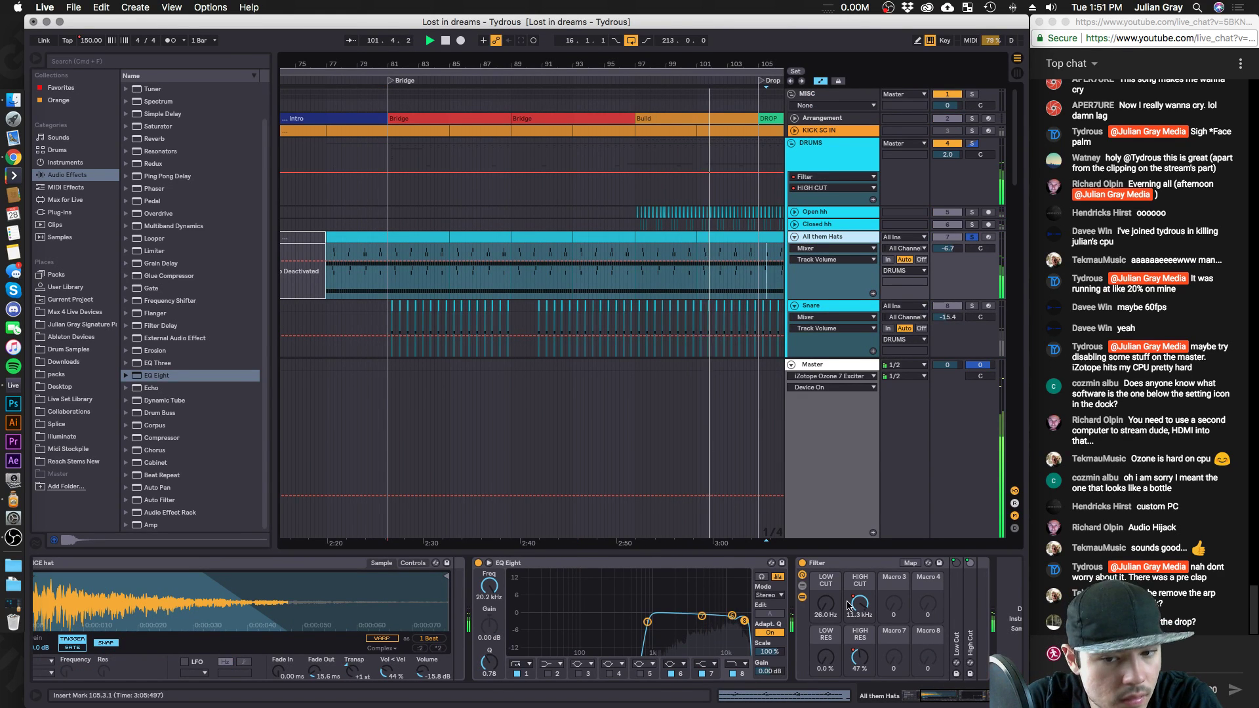
scroll(109, 597, left, 3)
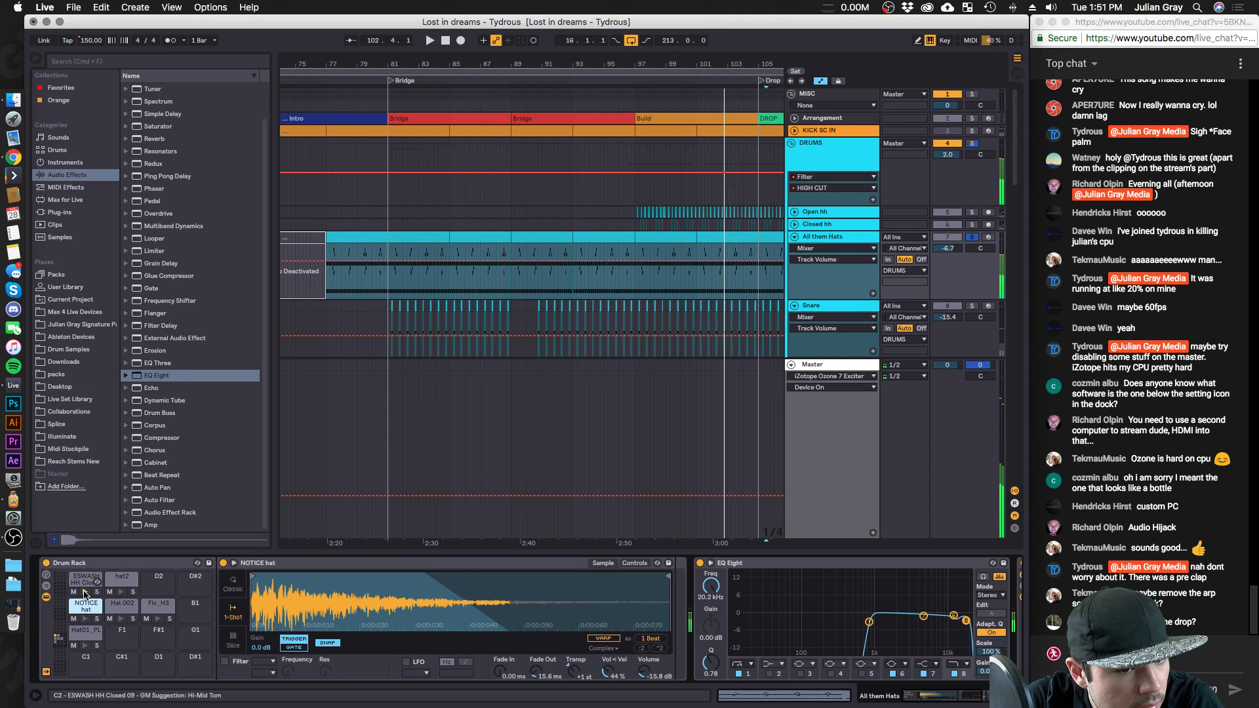
click(86, 580)
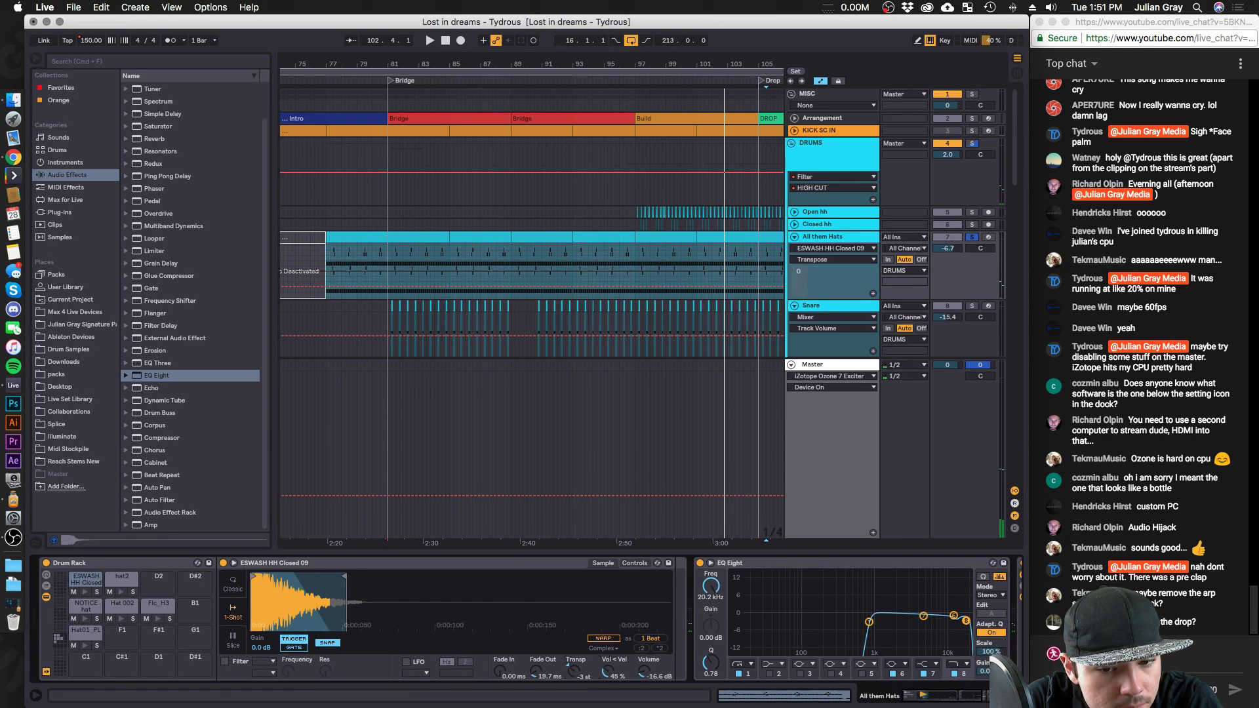
click(84, 592)
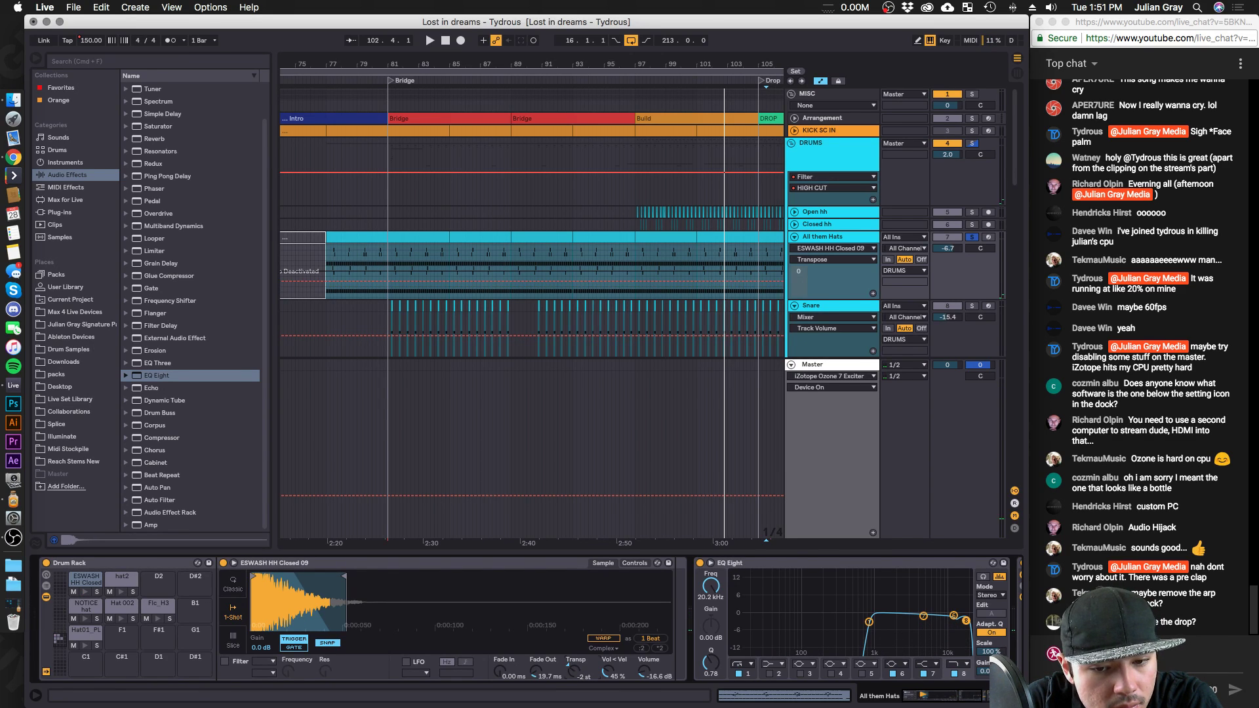
click(85, 592)
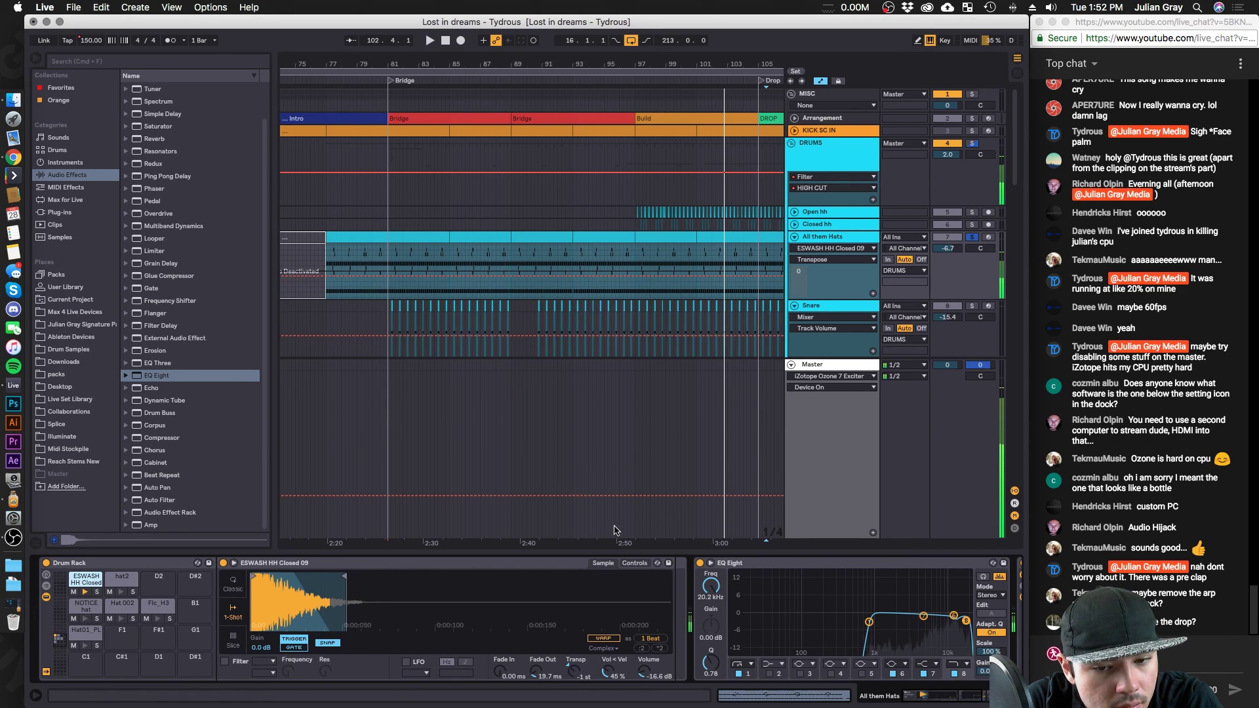
Unsolo All them Hats and lower its volume to -7.0 dB while playing into the drop.
click(972, 237)
key(space)
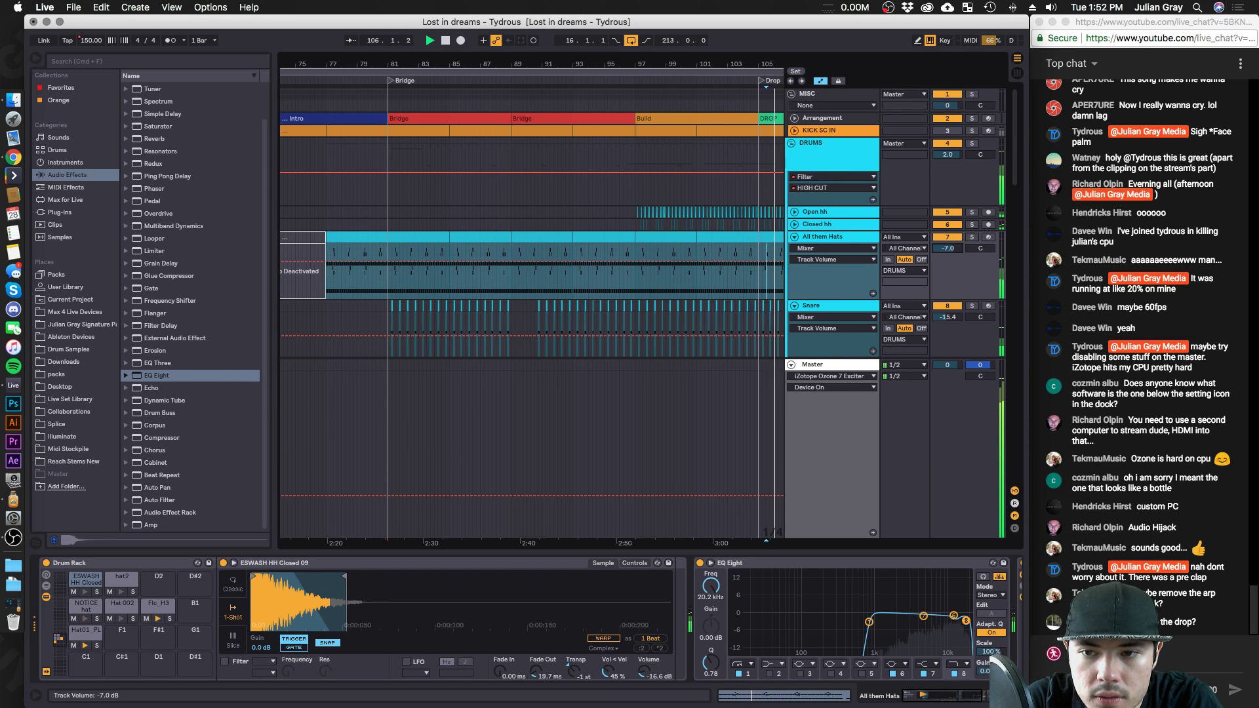
drag(480, 57, 654, 56)
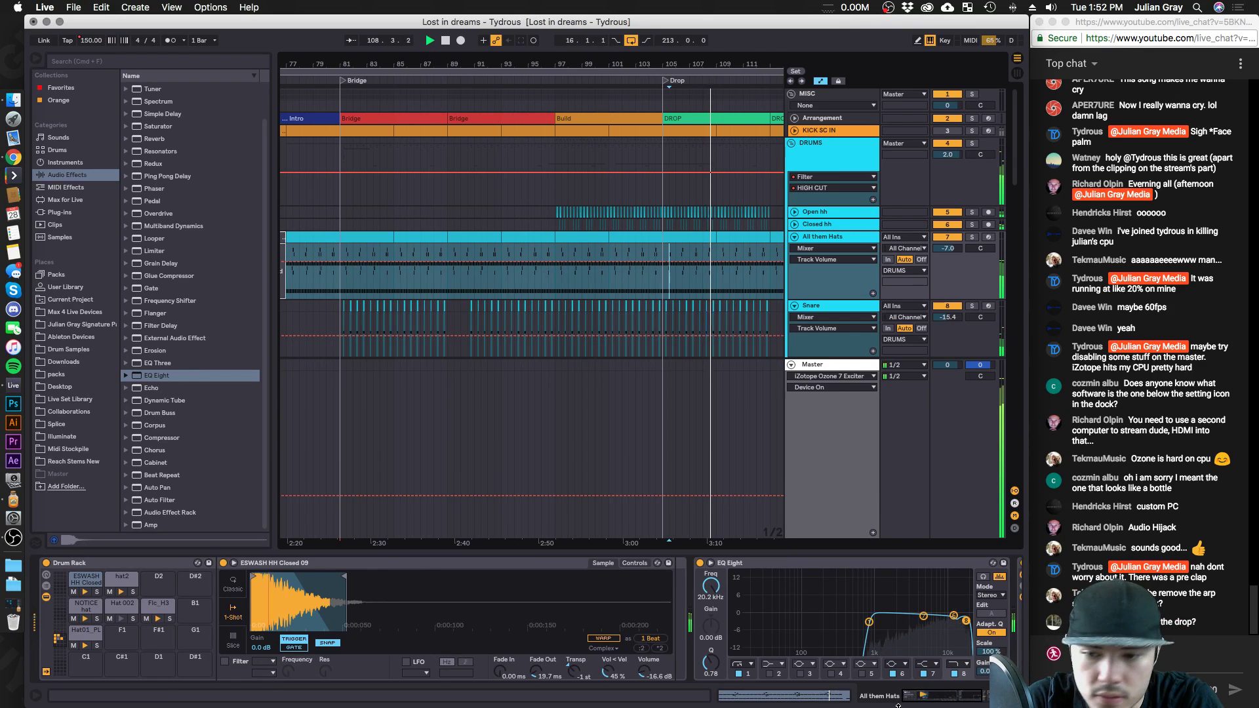
Stop playback and add a Compressor after the Filter rack at the end of the All them Hats device chain.
scroll(524, 620, right, 5)
key(space)
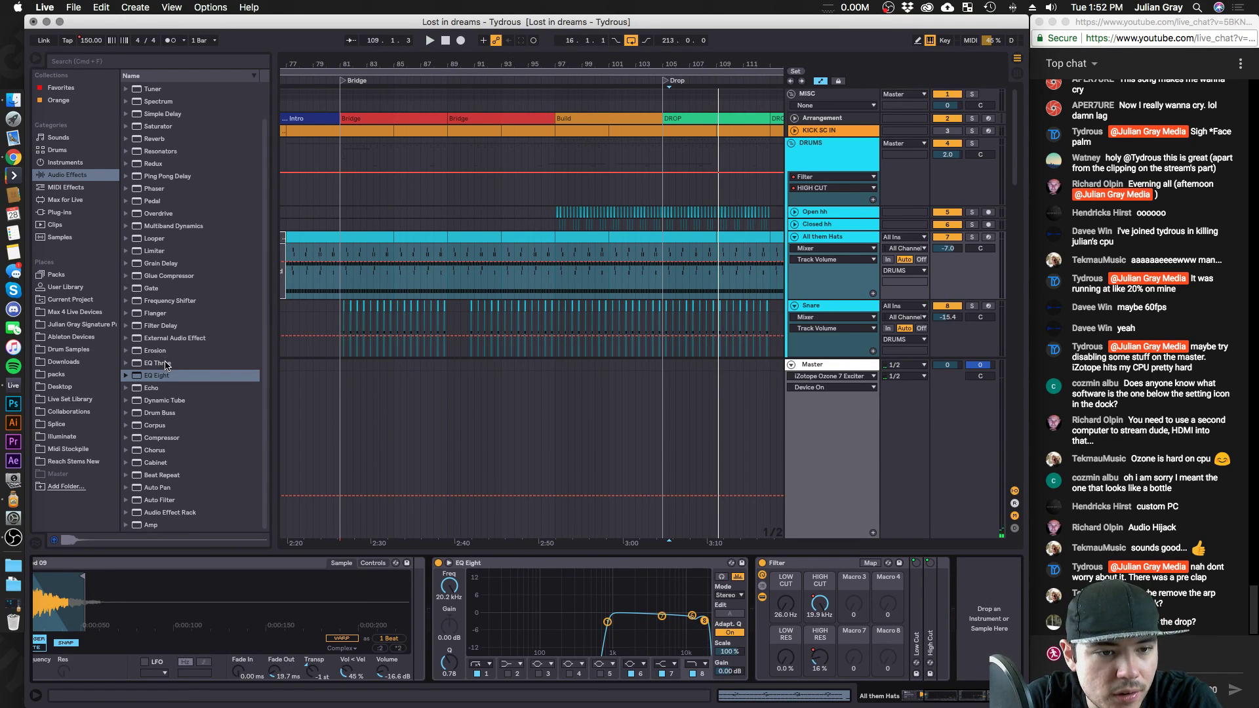
click(164, 439)
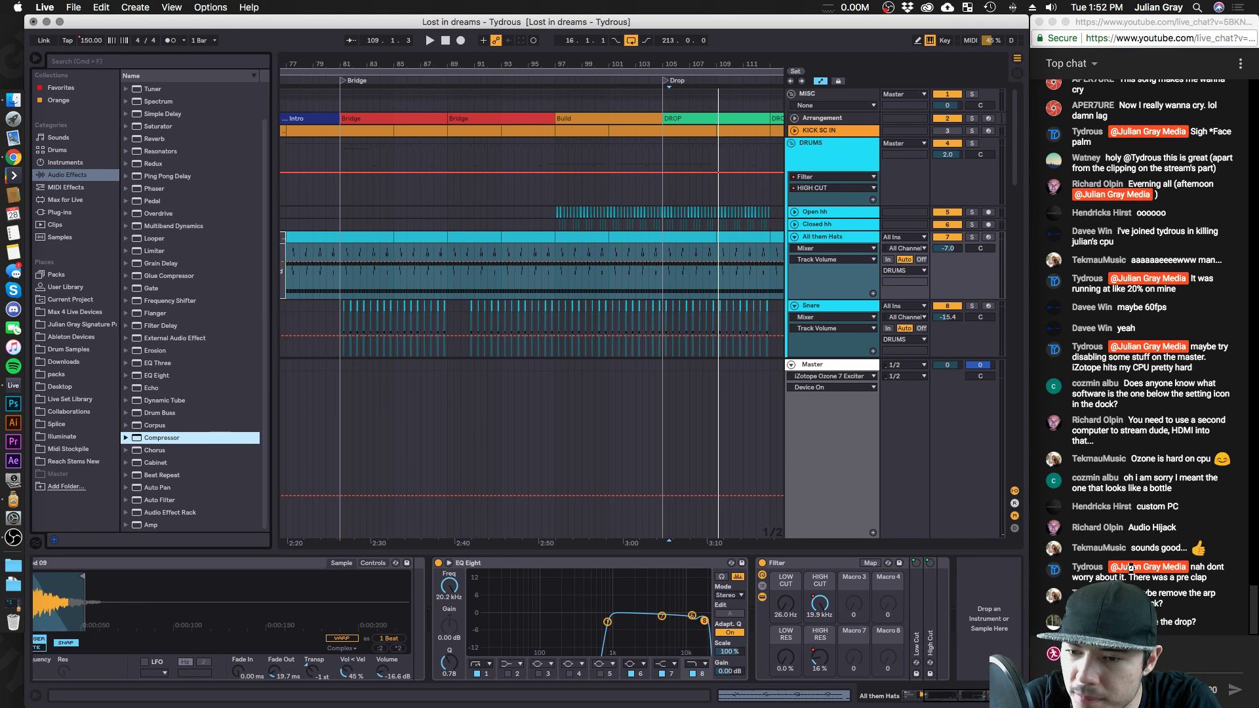
drag(989, 620, 946, 563)
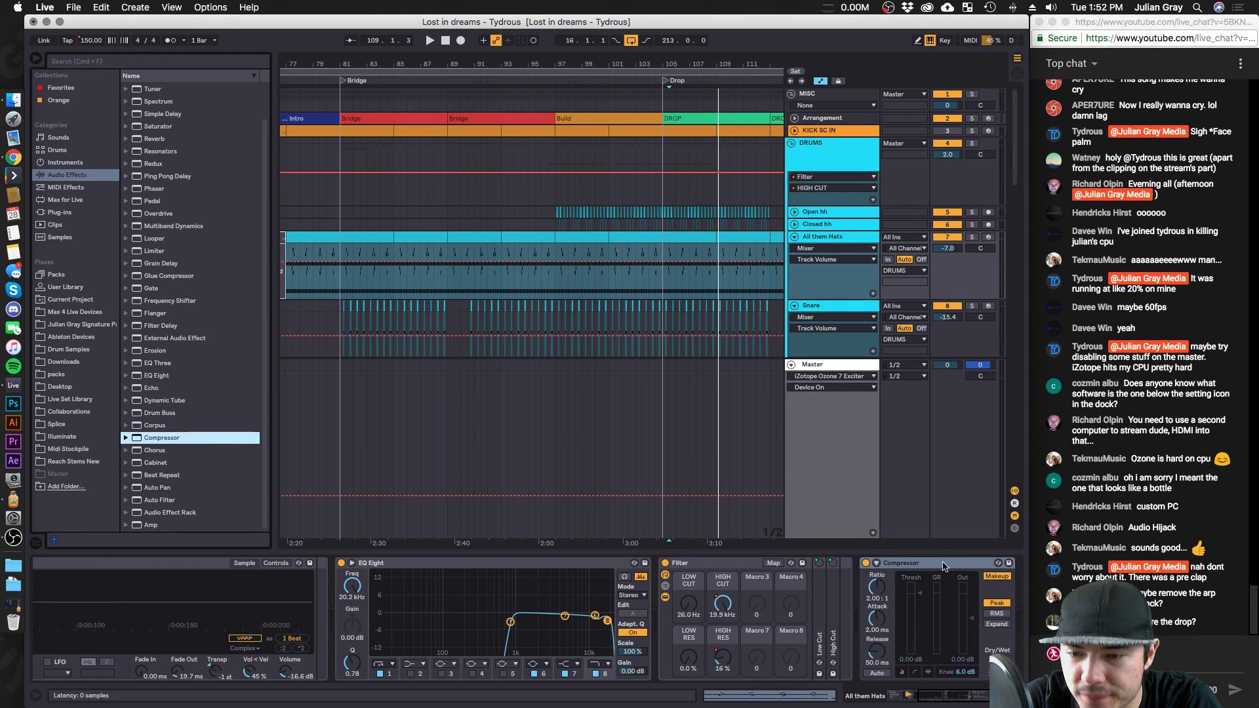
Sidechain the Compressor to KICK with sidechain EQ at 1.63 kHz, ratio 18:1, attack 0.01 ms and threshold -33.1 dB.
click(876, 564)
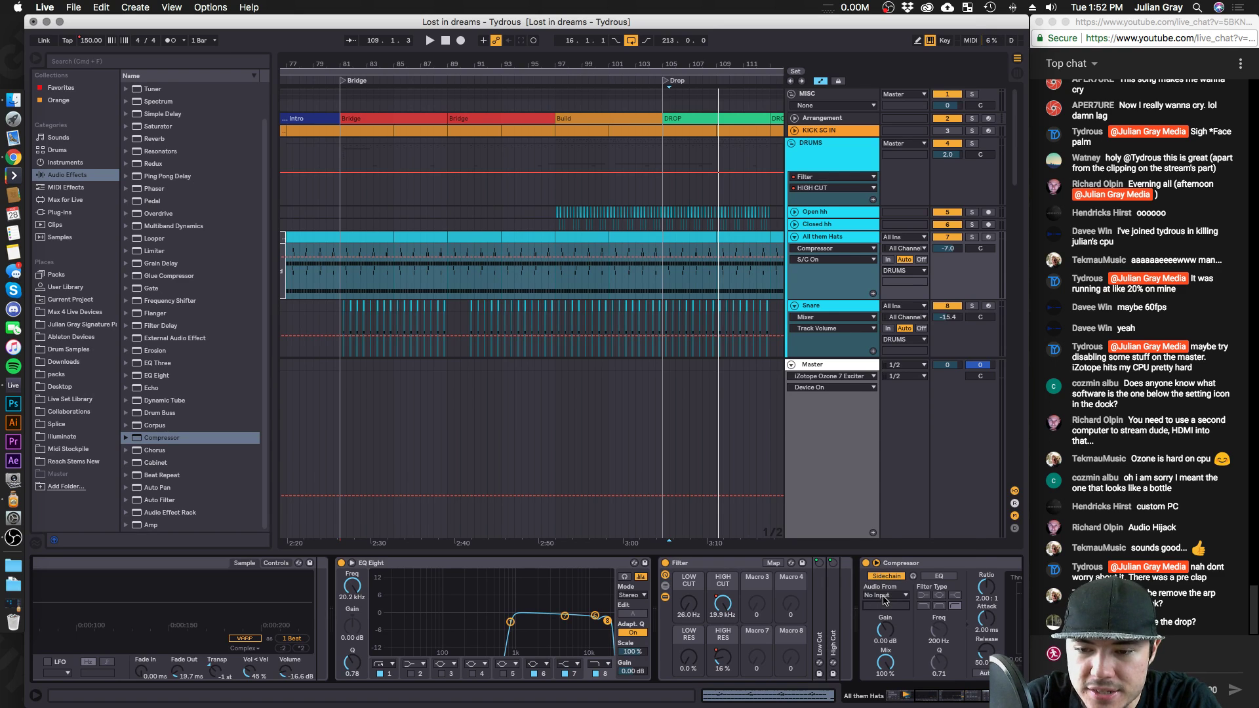
click(884, 597)
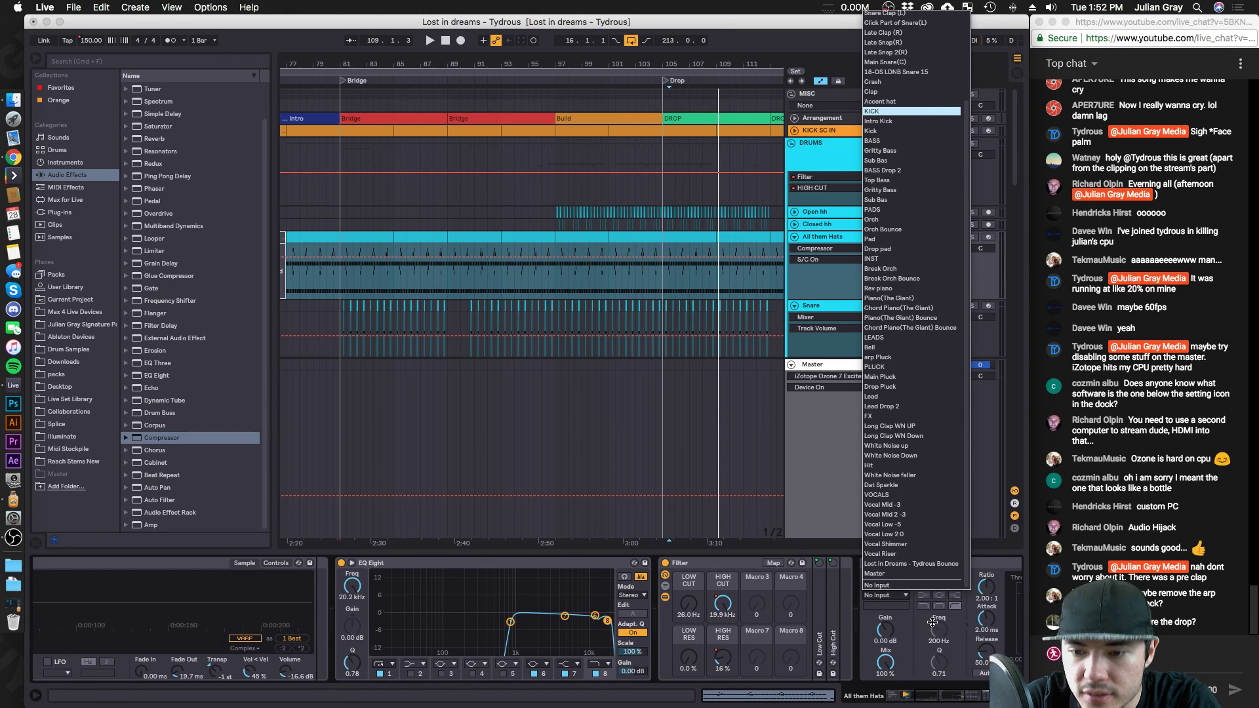
key(Return)
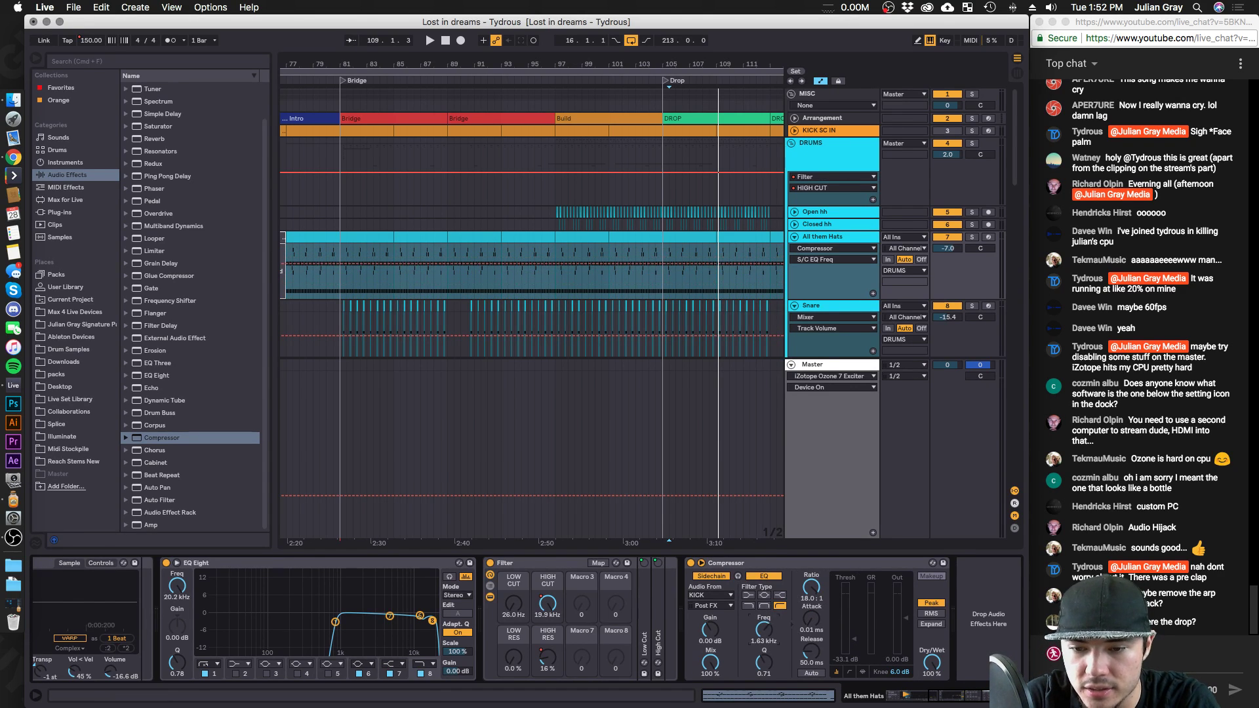
Play the drop while setting the hats Compressor to threshold -30.0 dB and output gain 0.33 dB, and lower All them Hats to -11.0 dB.
key(space)
drag(811, 651, 811, 642)
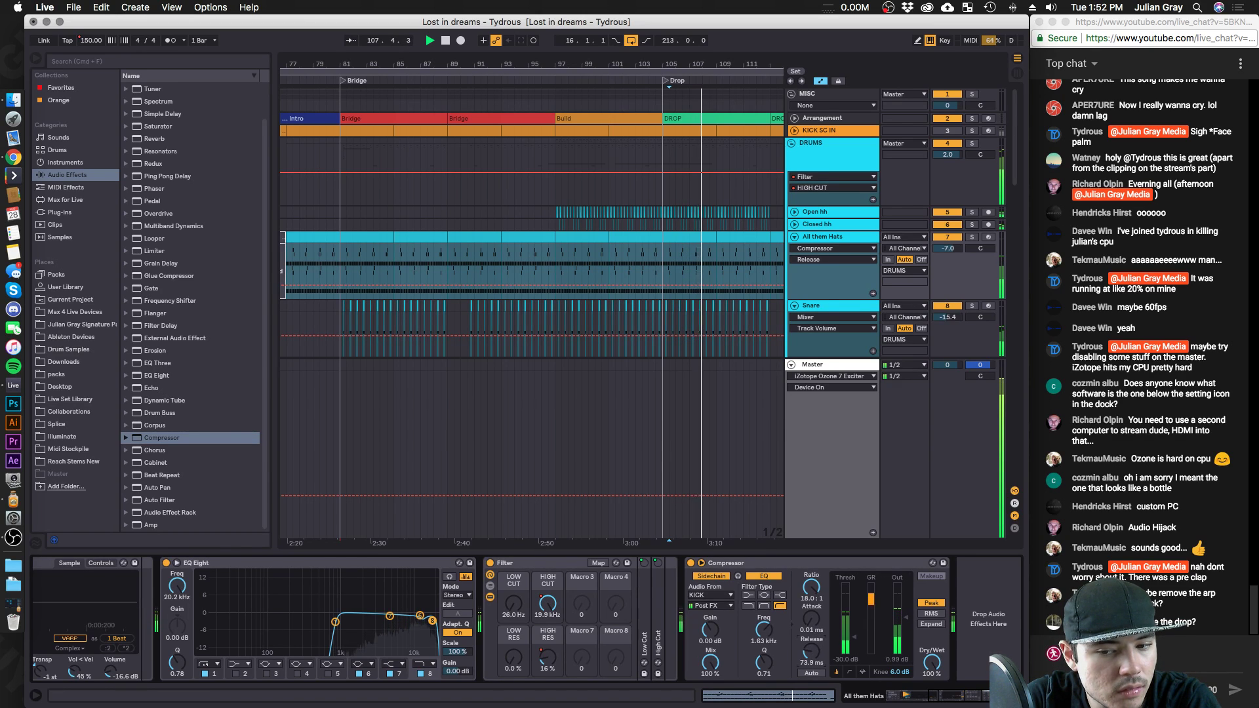
click(905, 617)
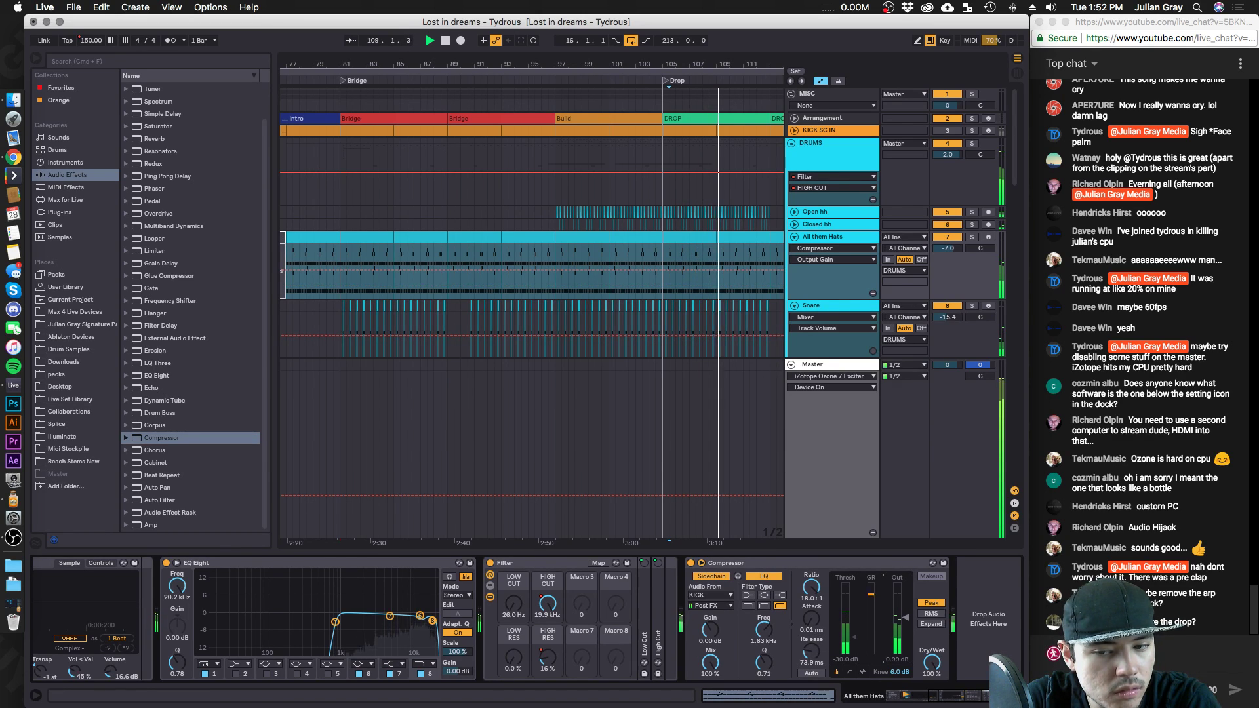
drag(908, 633, 907, 643)
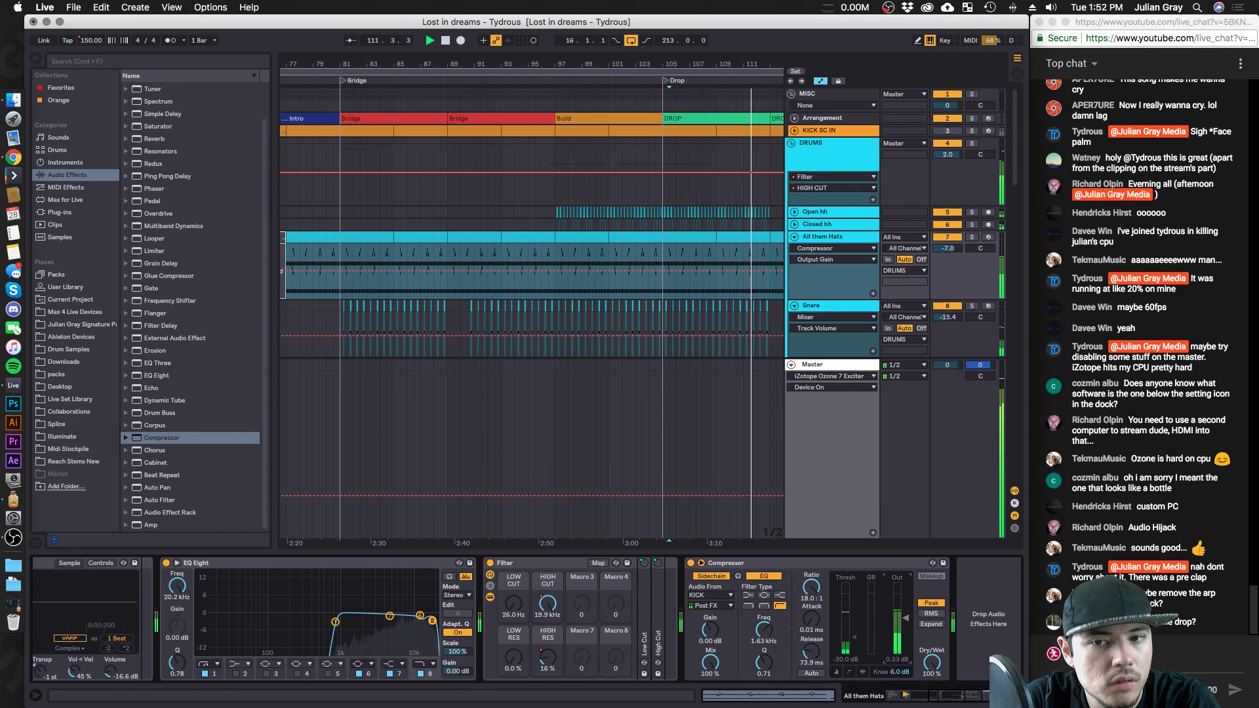
drag(948, 248, 947, 258)
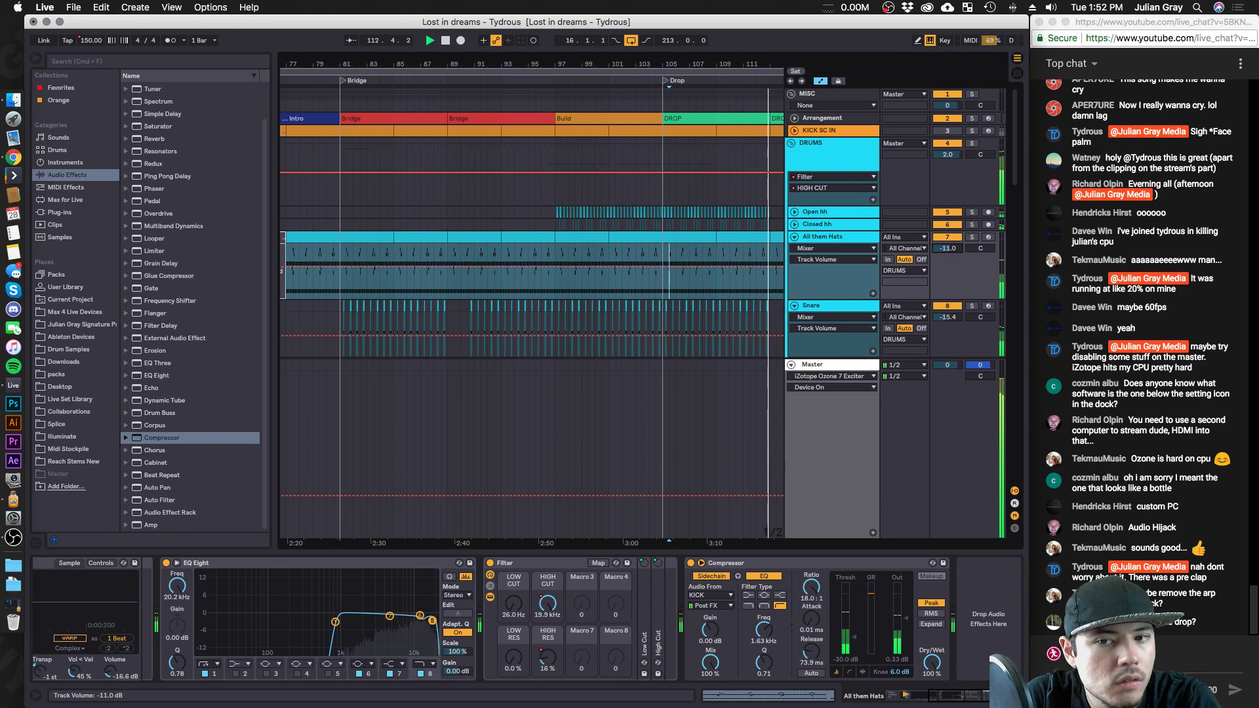
Switch band 1 of the Crash track's EQ Eight to the gentler low cut at 696 Hz with Q 0.41.
click(641, 166)
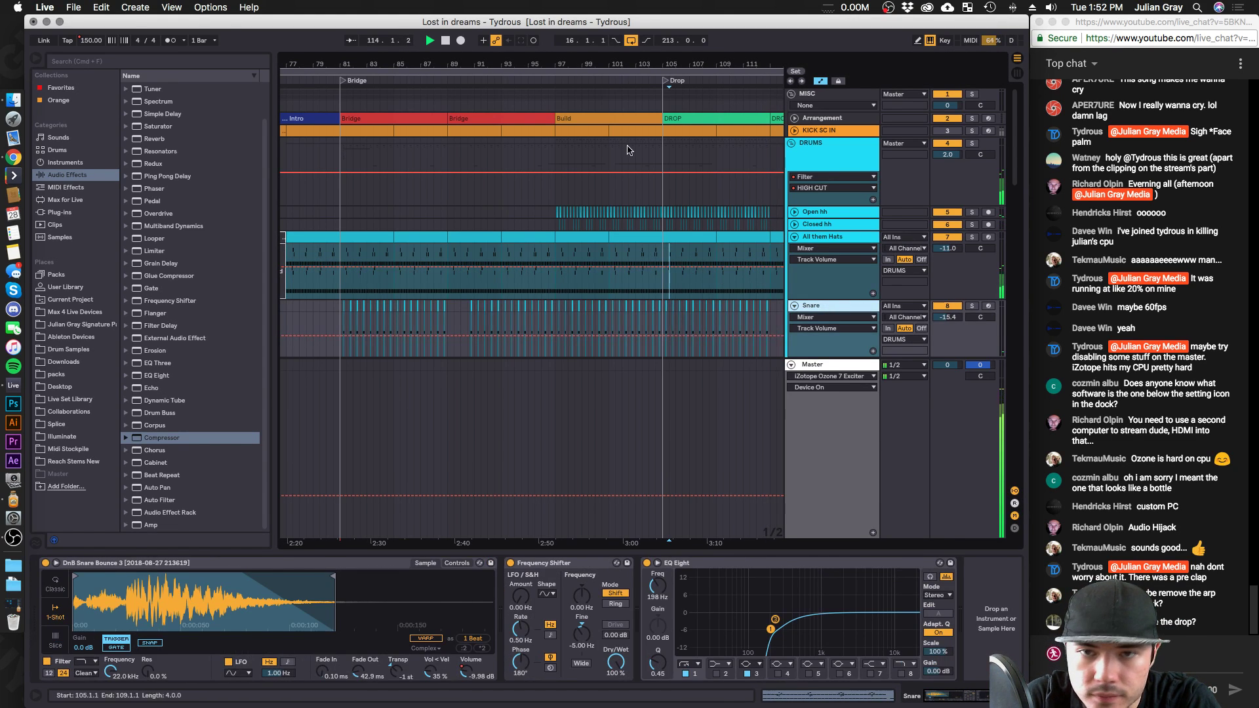
drag(525, 63, 526, 57)
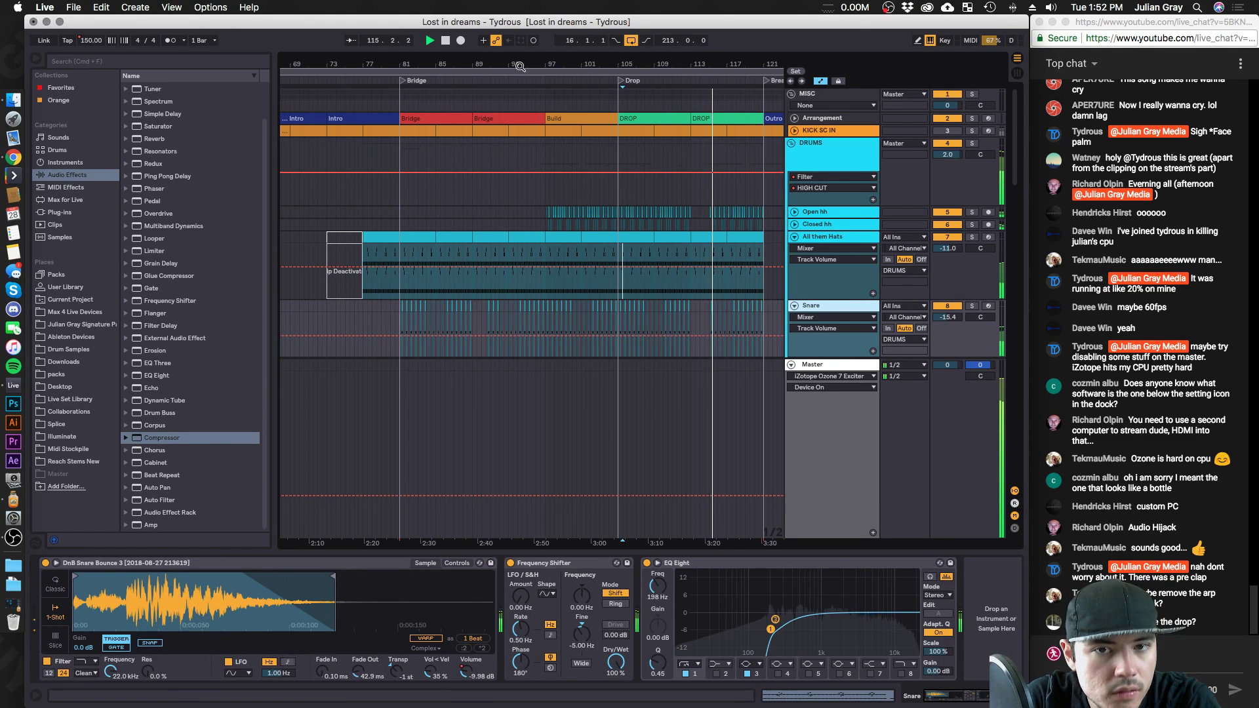
scroll(574, 182, down, 5)
scroll(575, 182, down, 3)
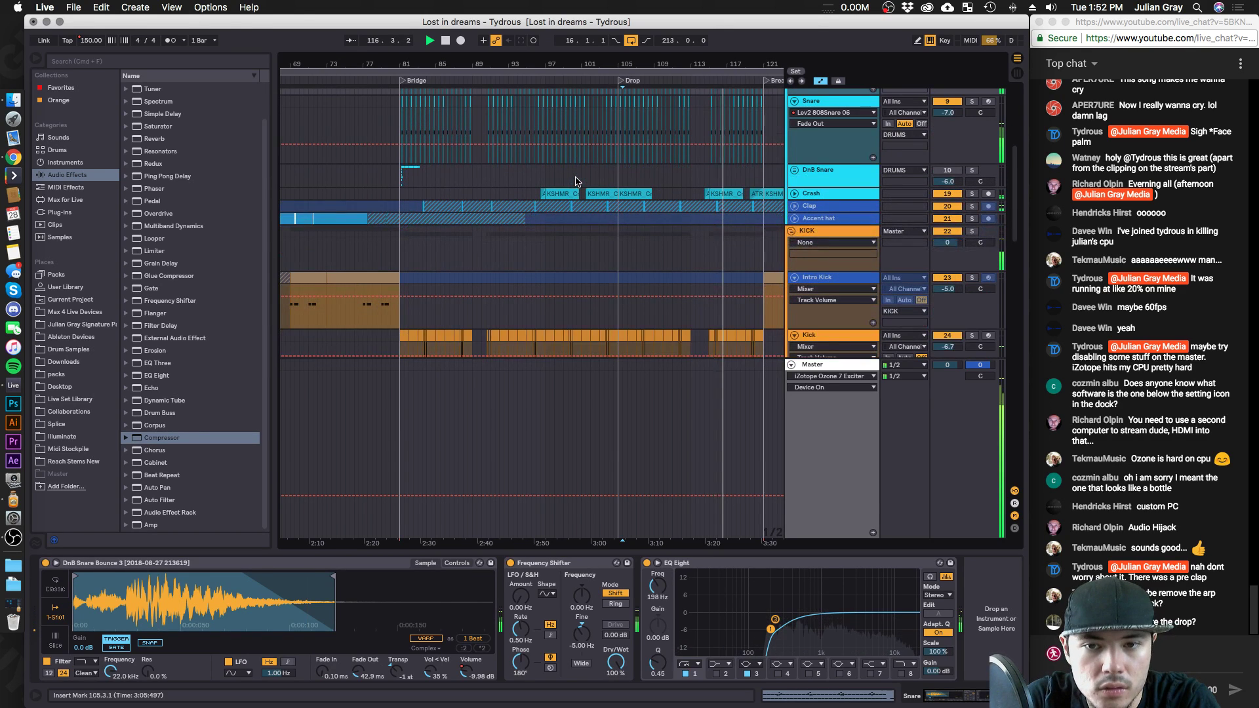
click(813, 194)
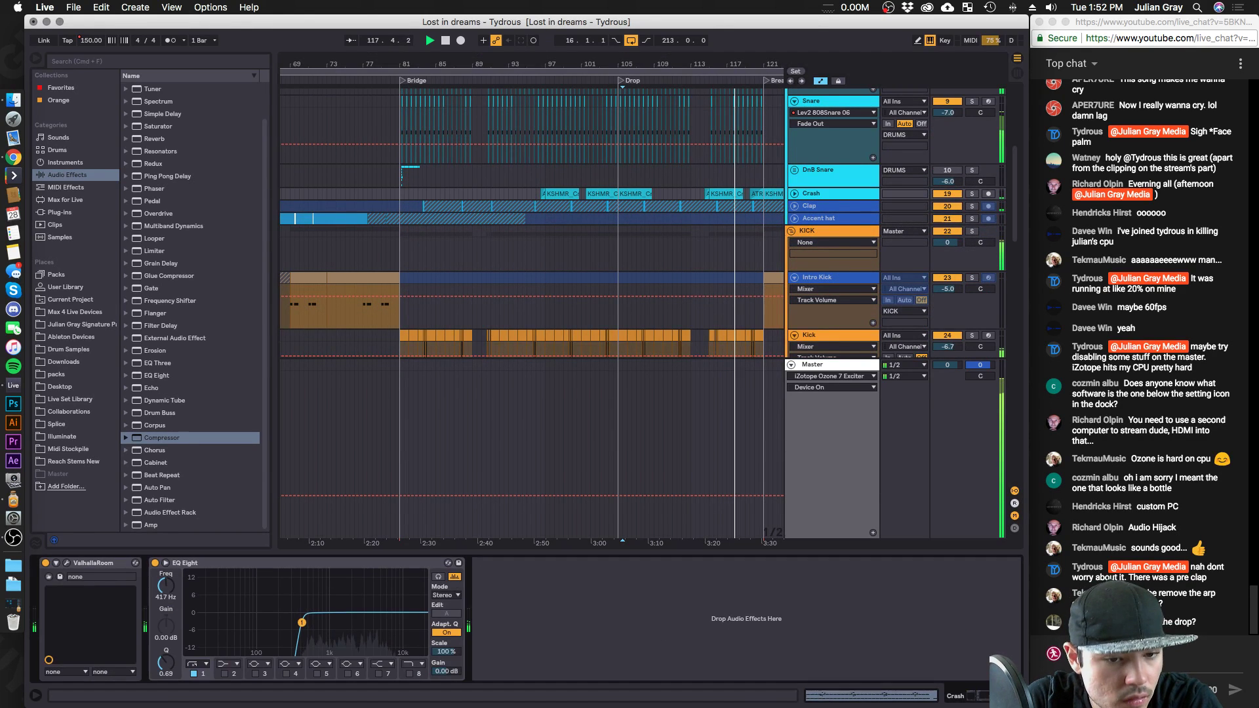
click(206, 663)
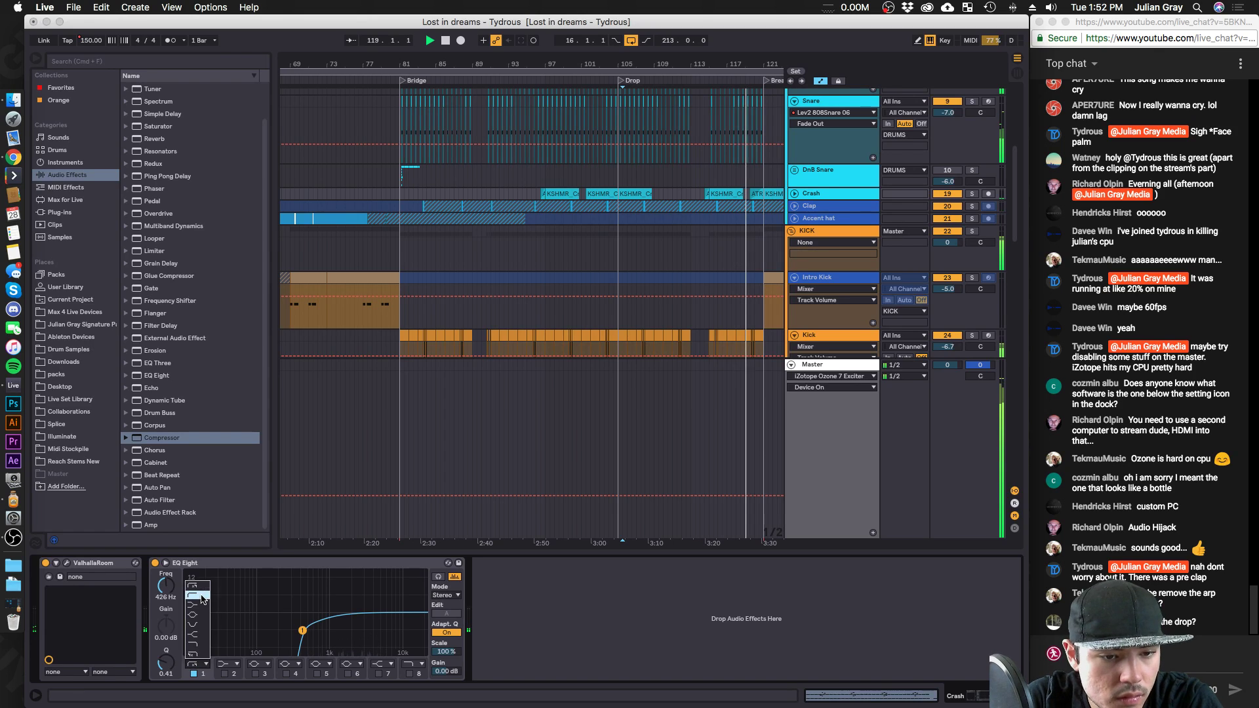
click(203, 596)
drag(302, 634, 317, 633)
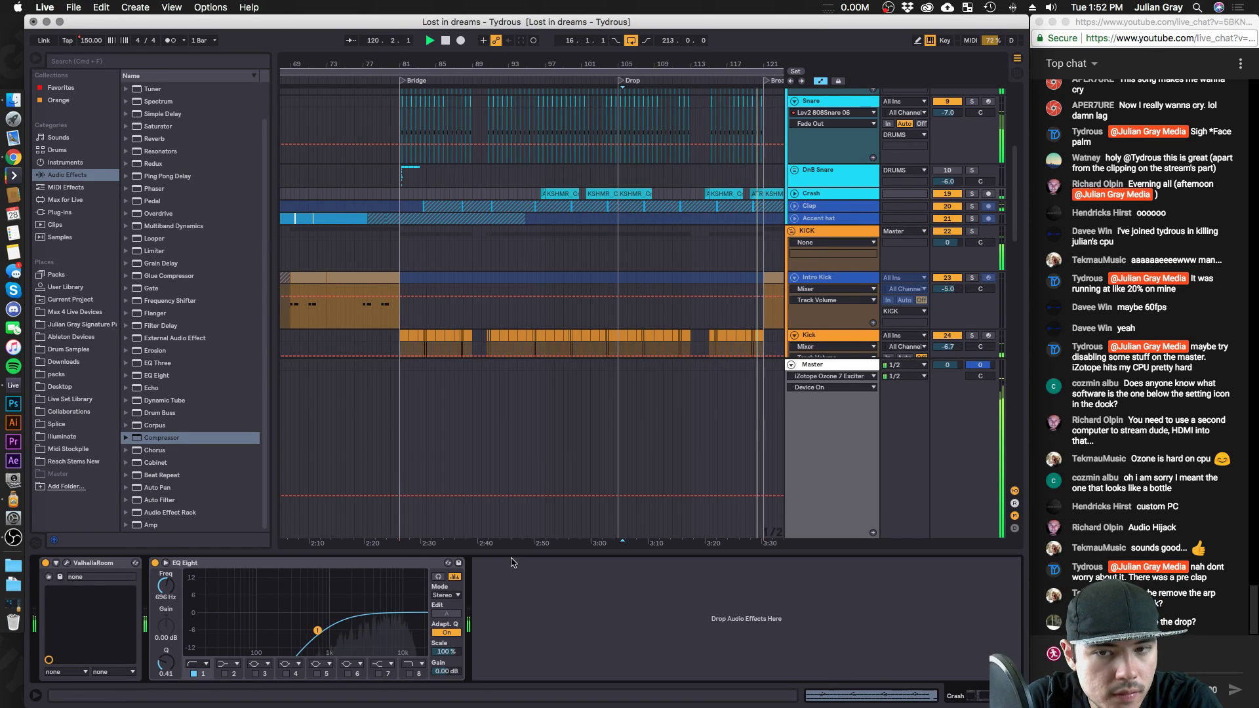
Play from the start of the Bridge and from bar 101 while looking through the bass, lead, FX, vocal and drum tracks.
scroll(653, 278, down, 5)
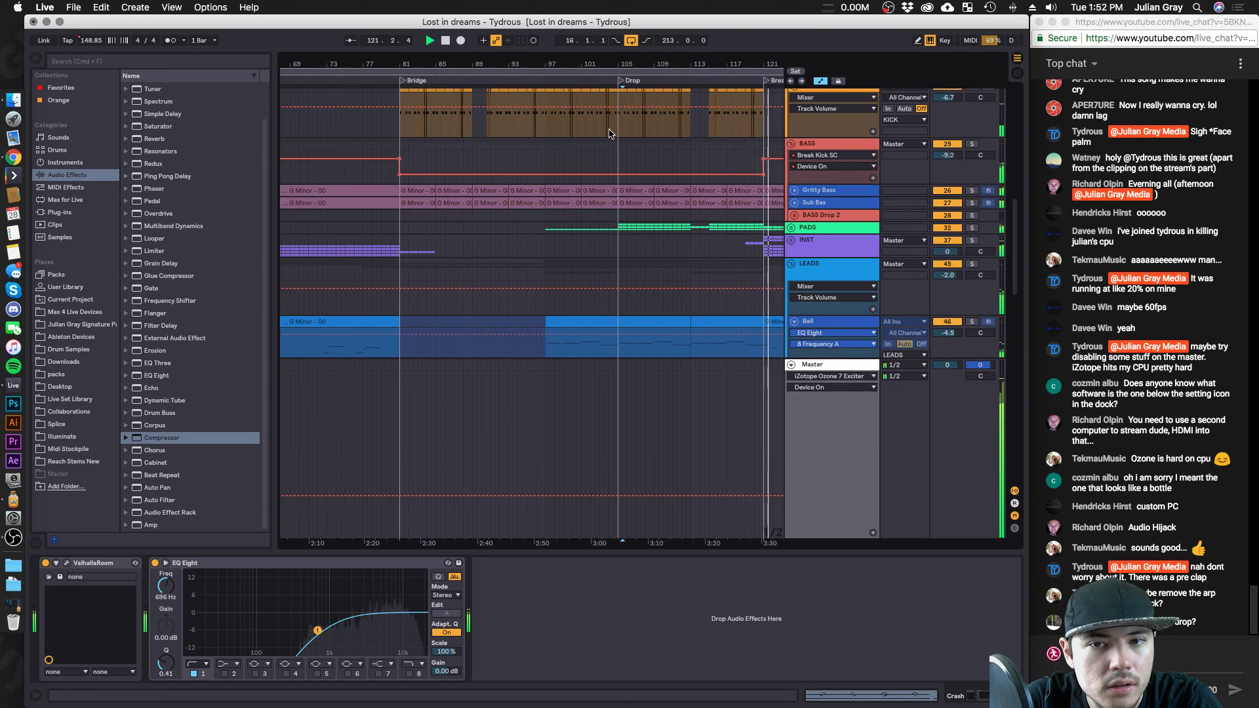
scroll(437, 205, down, 15)
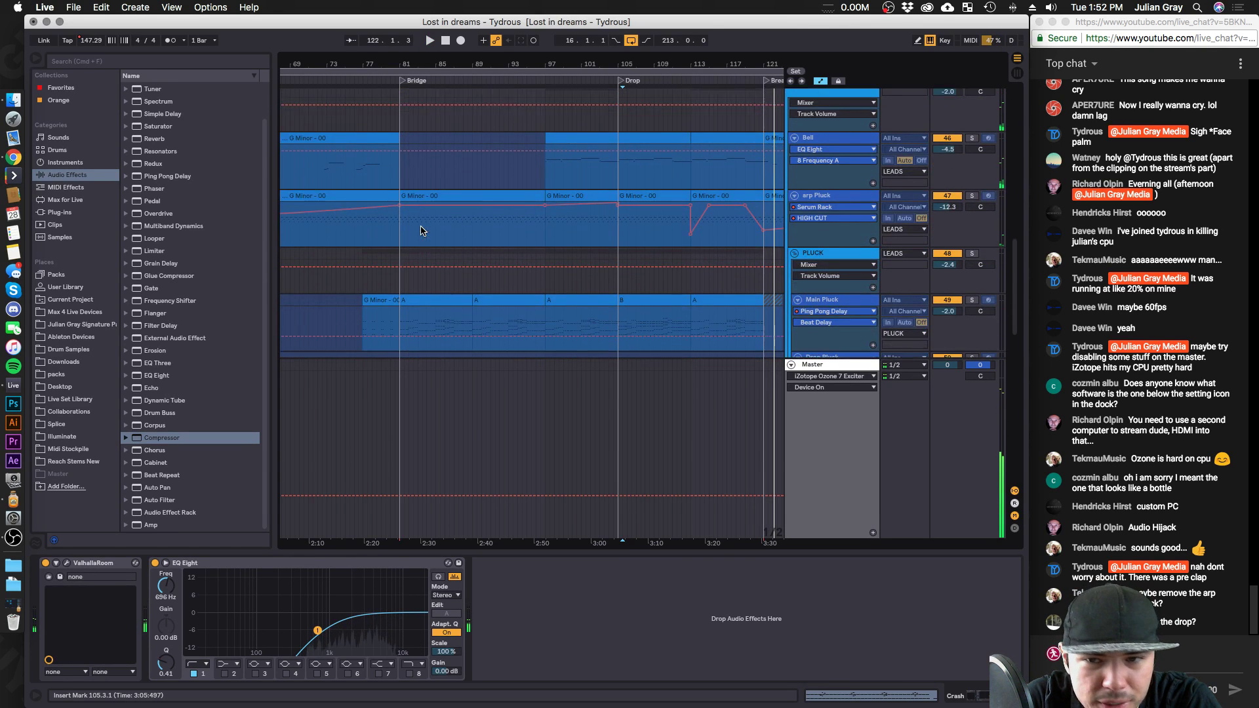
click(392, 176)
key(space)
scroll(406, 184, down, 10)
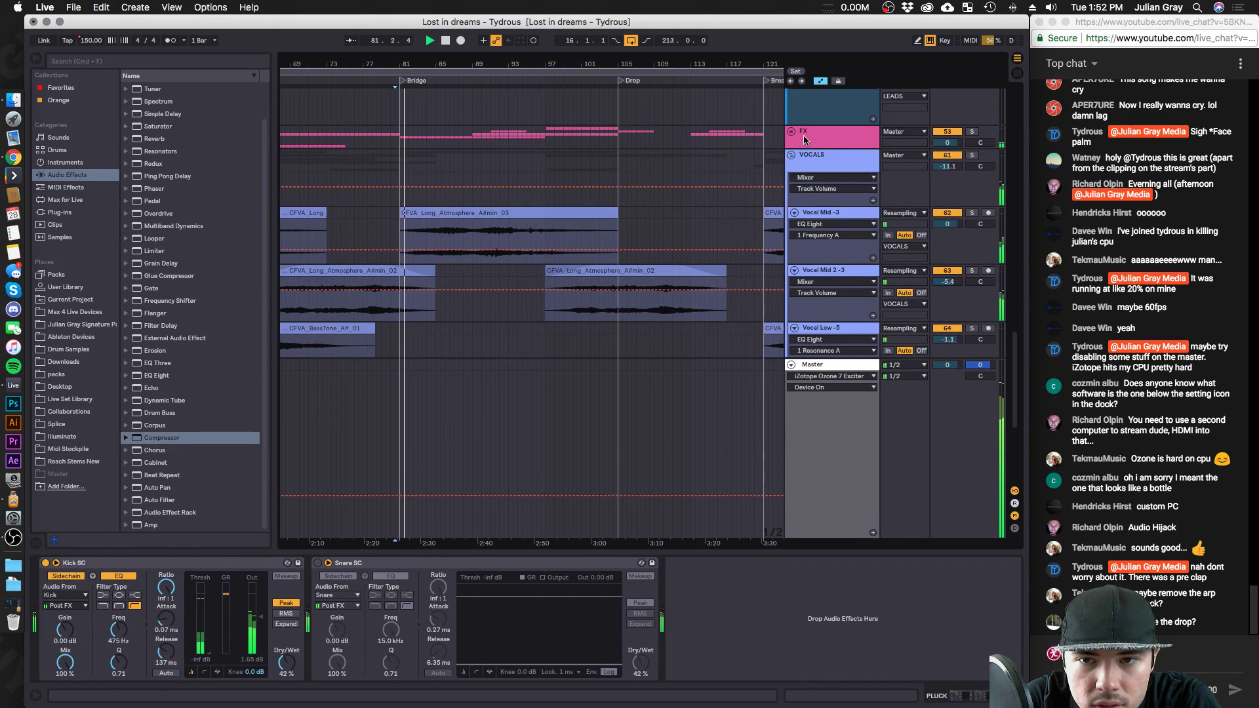
scroll(592, 200, up, 20)
click(592, 199)
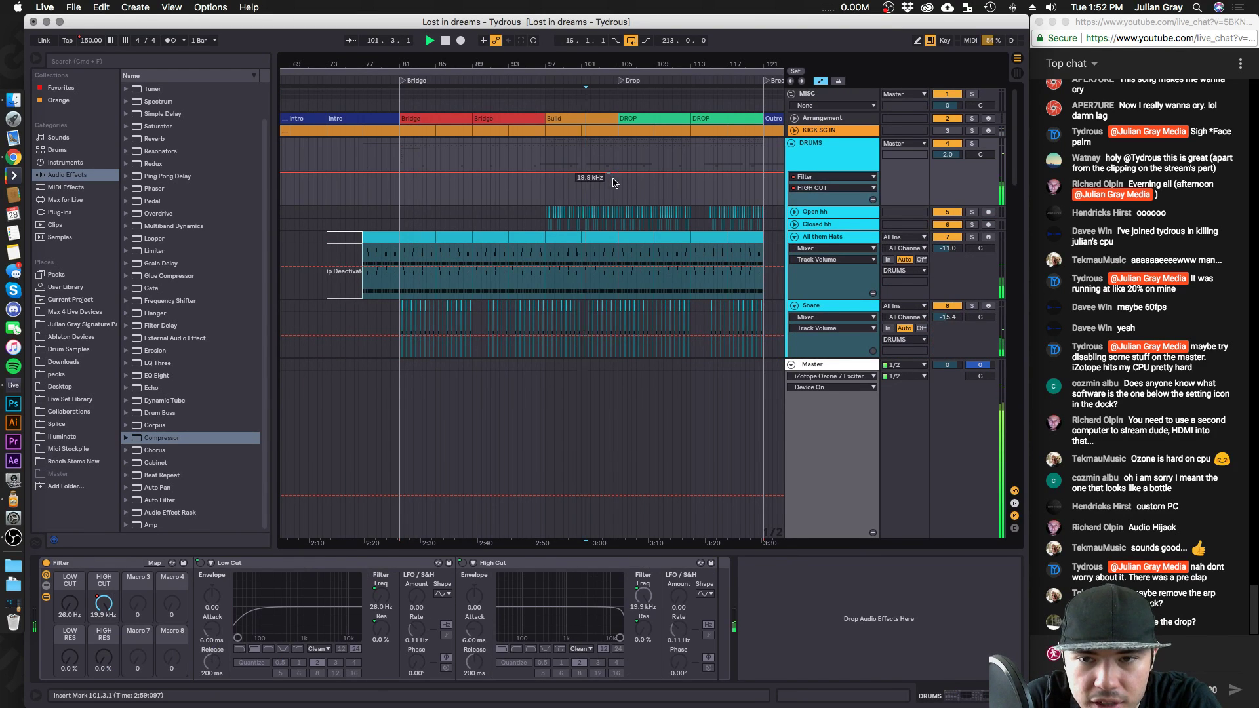
Unfold and solo the PADS group, setting its volume to -1.9 dB and the Orch Bounce track to -5.8 dB.
scroll(610, 194, down, 8)
scroll(623, 190, down, 6)
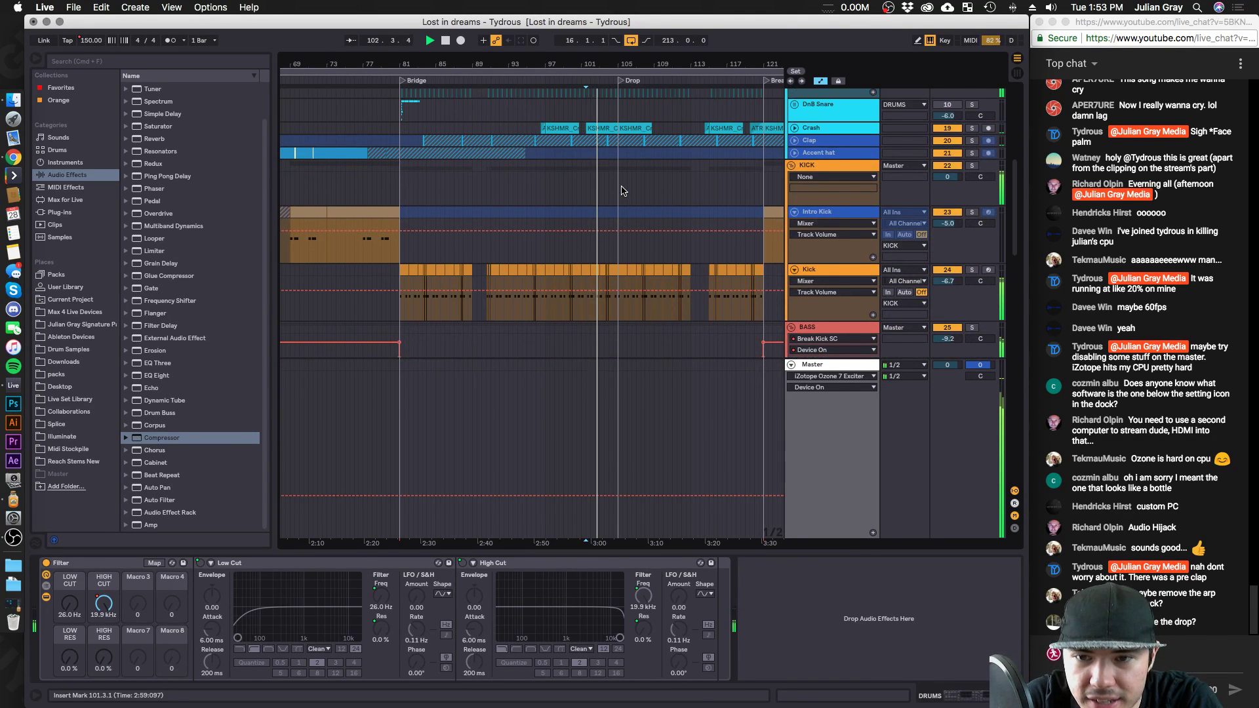
click(792, 254)
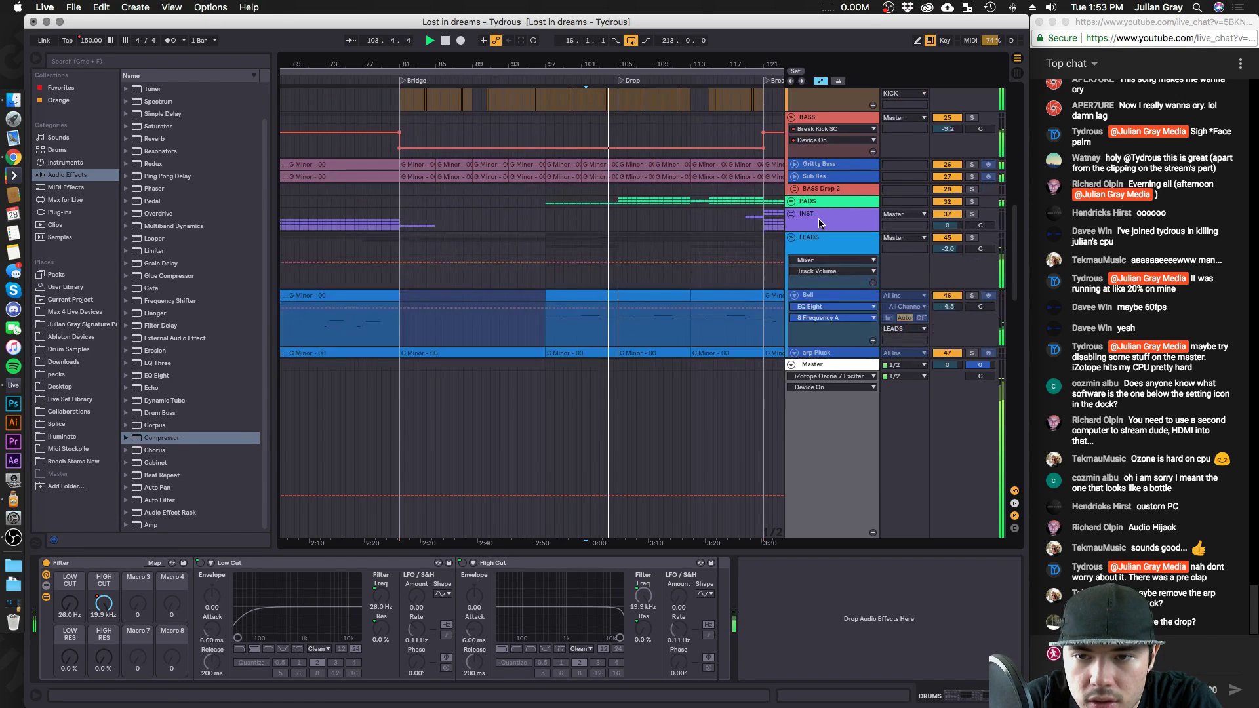
scroll(852, 210, down, 3)
click(889, 194)
click(834, 200)
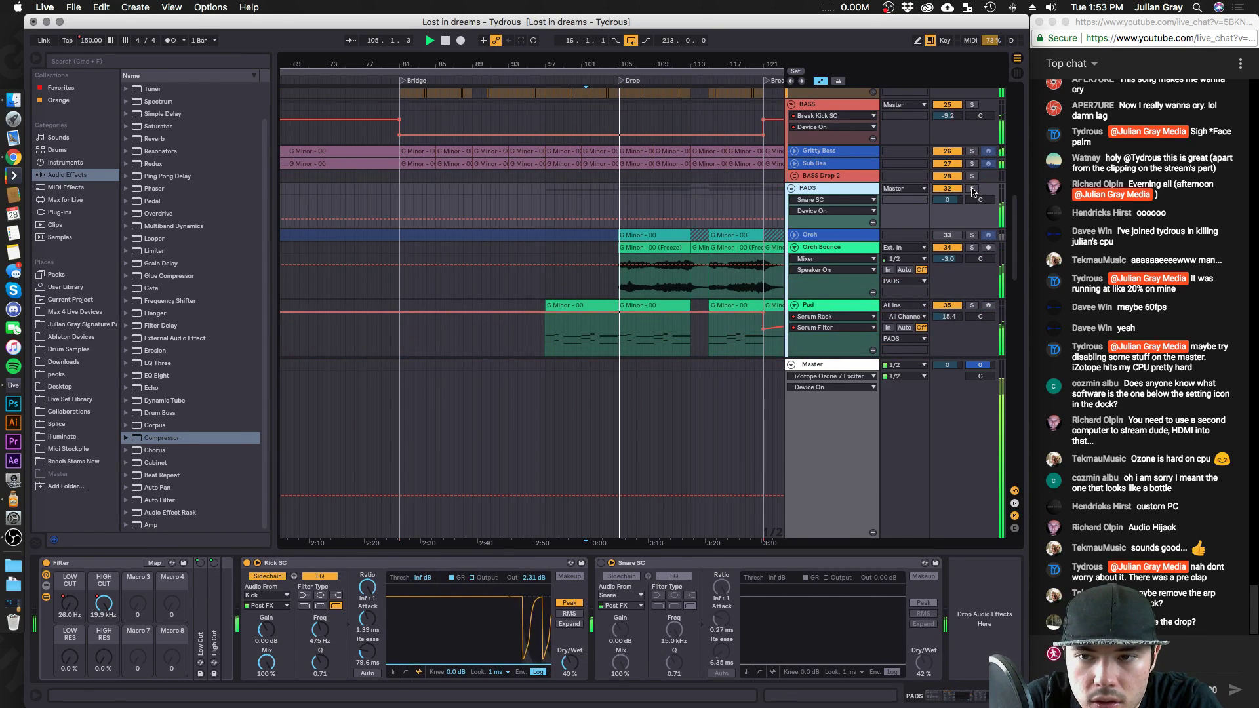
click(920, 292)
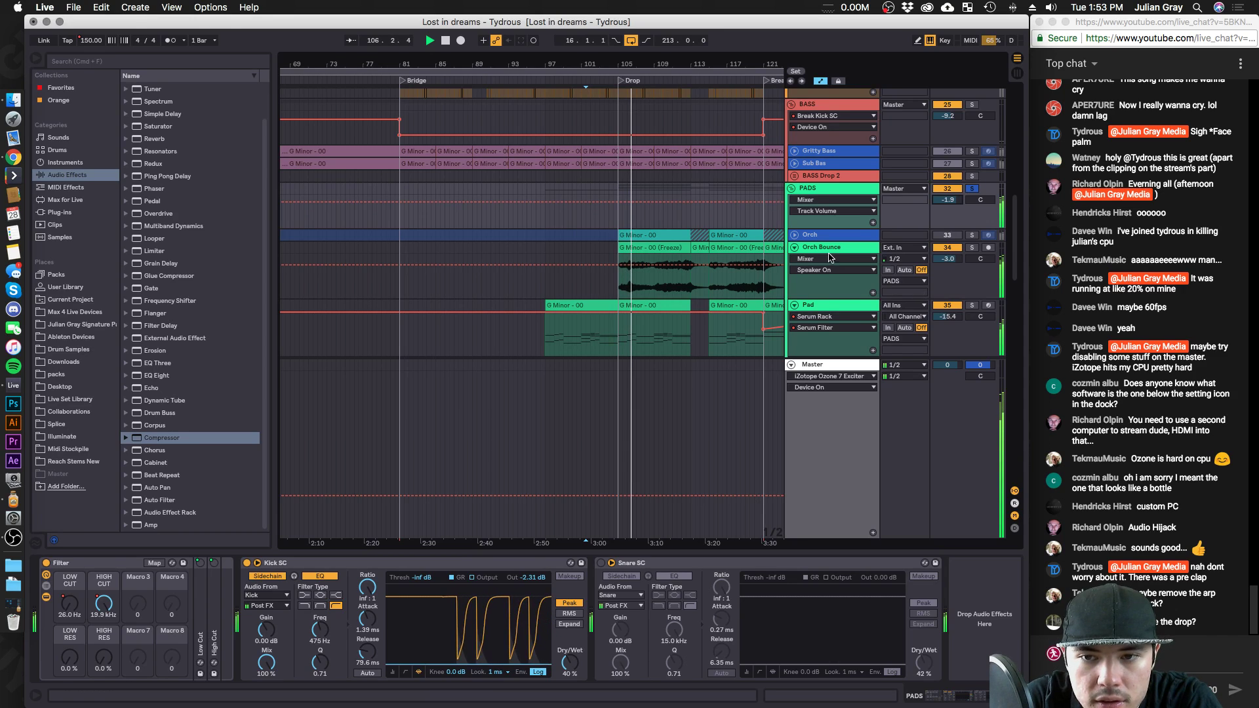
click(932, 265)
Set the PADS Kick SC compressor to 0.35 ms attack and 174 ms release, and unsolo the group.
click(845, 189)
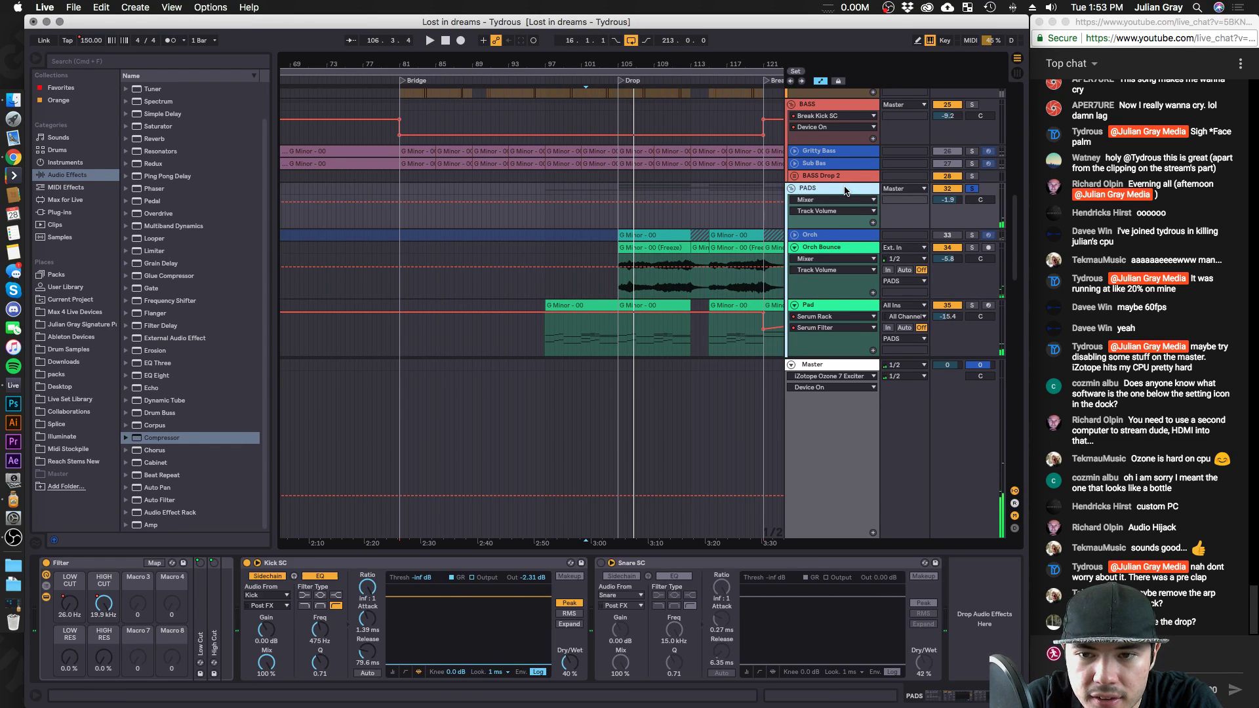
drag(367, 651, 367, 629)
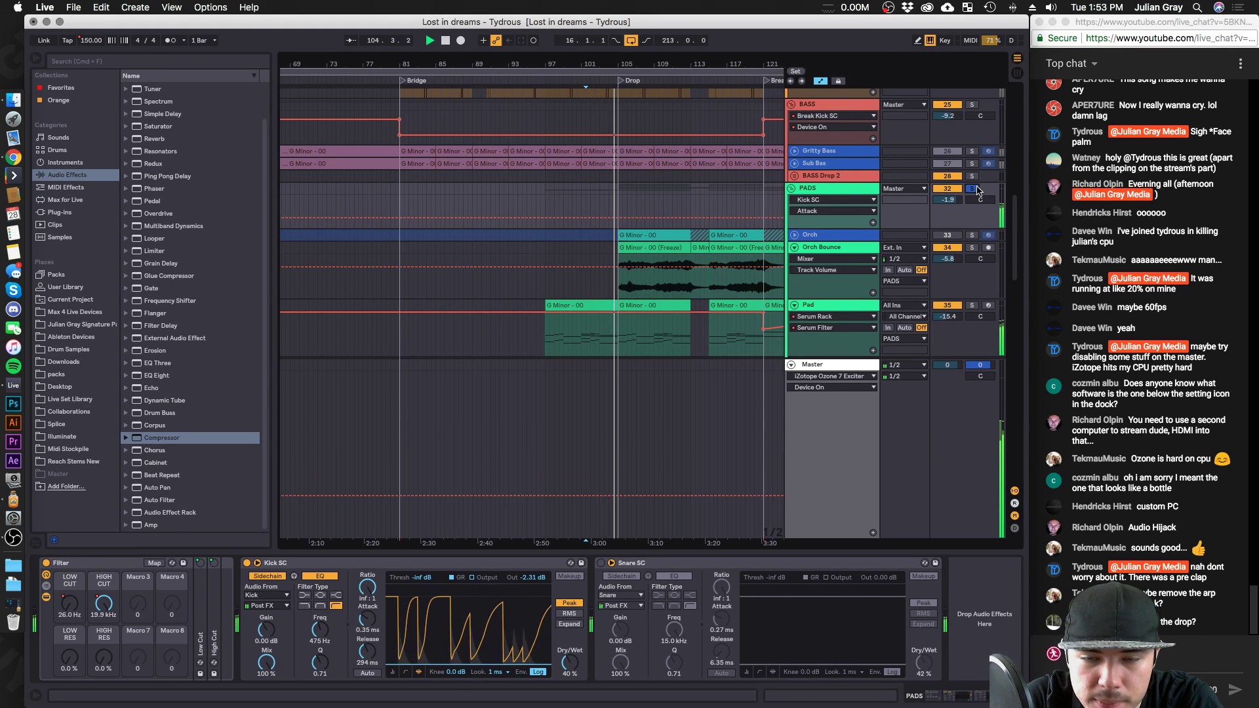
drag(367, 651, 367, 662)
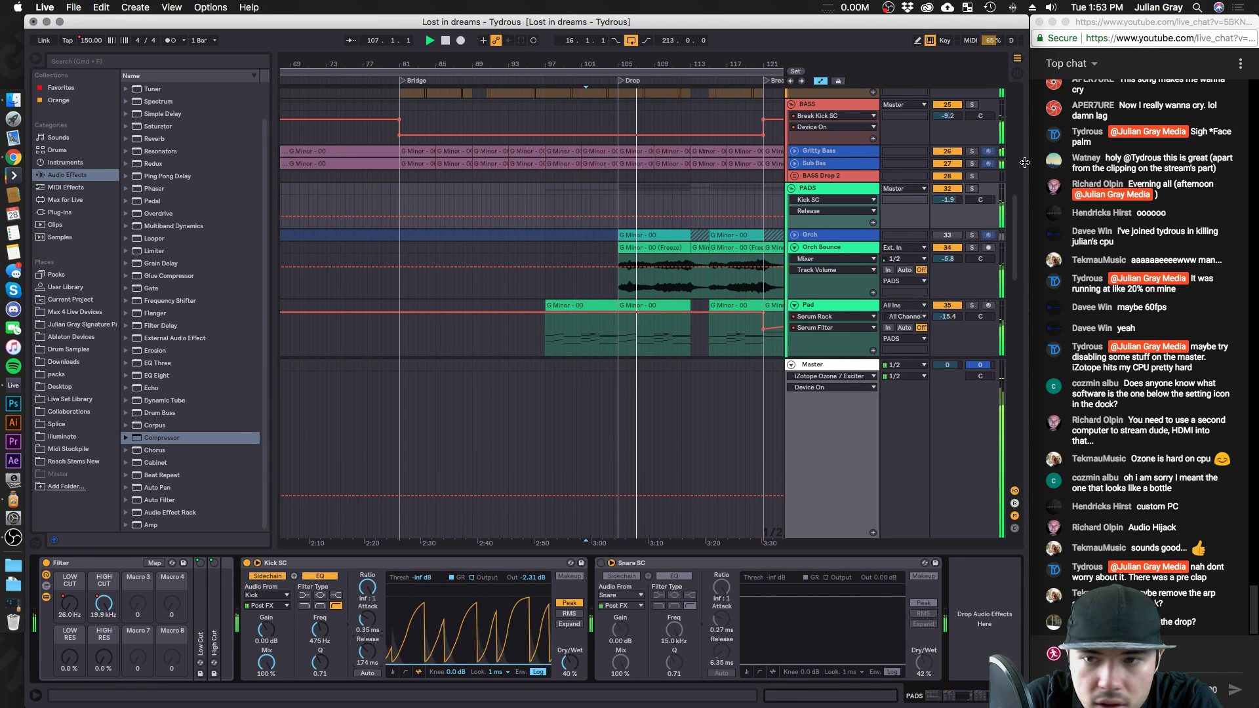
Raise Orch Bounce to -5.2 dB, and switch the PADS Kick SC compressor to meter view with a 106 ms release.
click(861, 253)
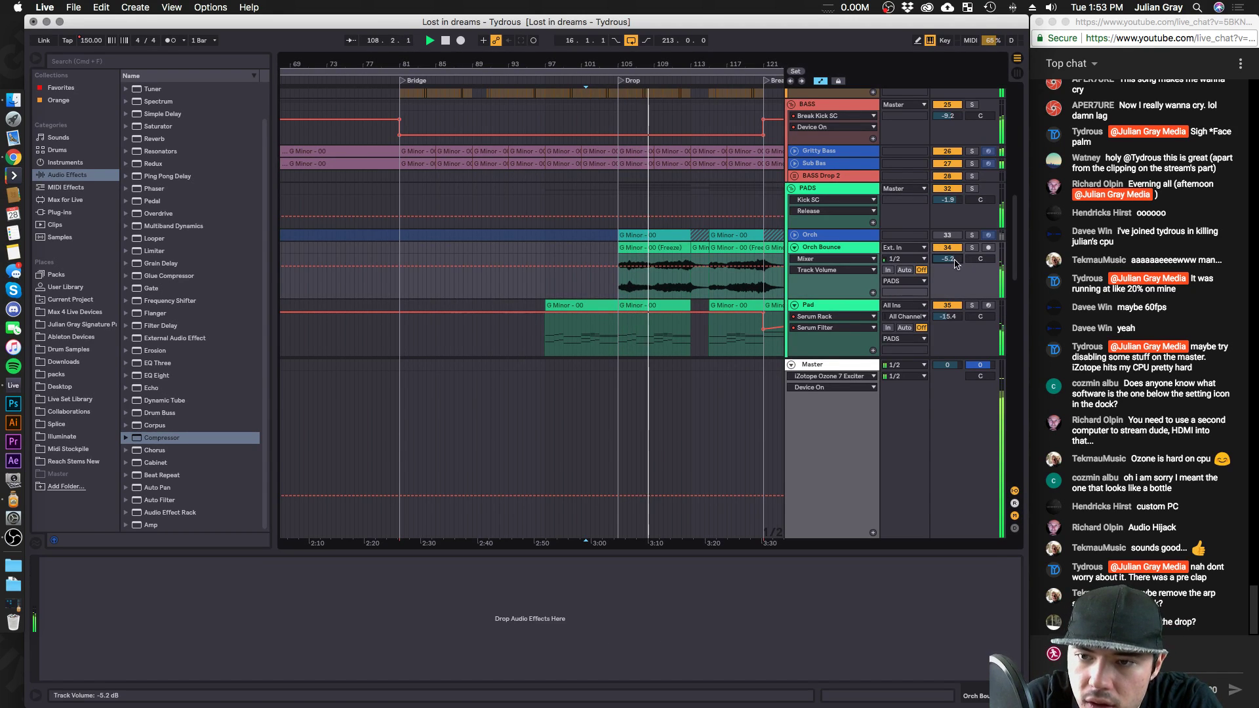
click(857, 190)
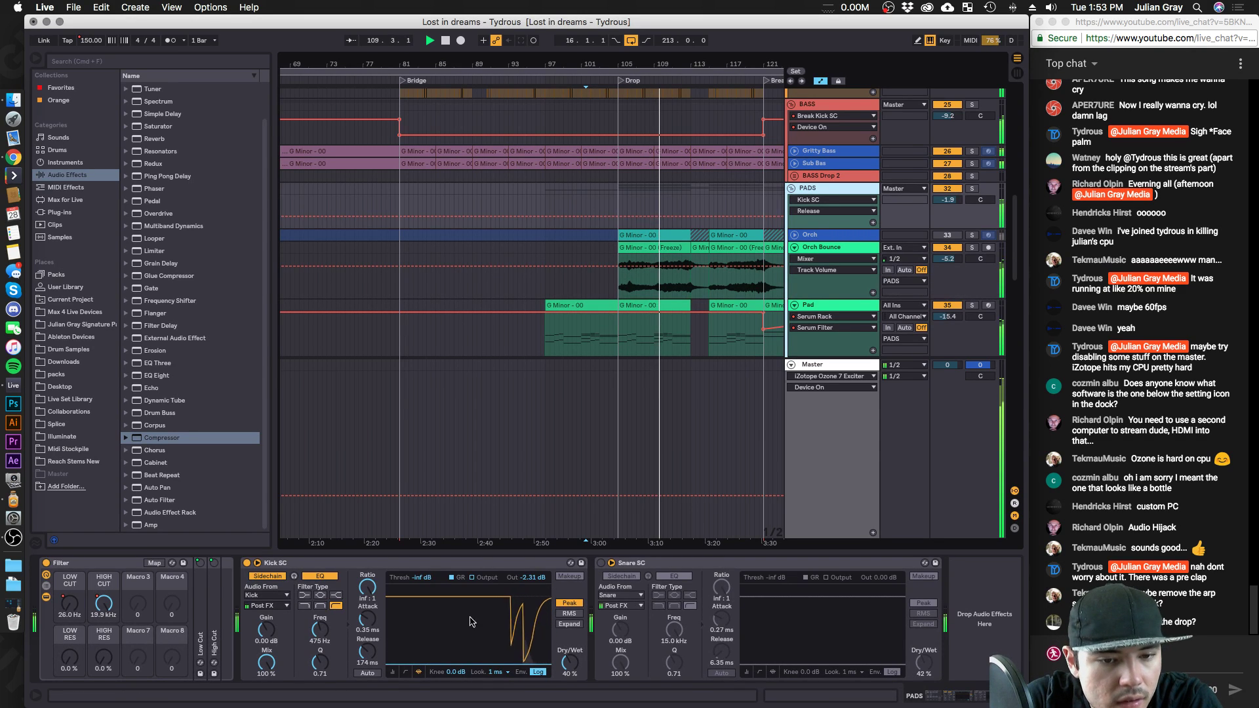
click(390, 672)
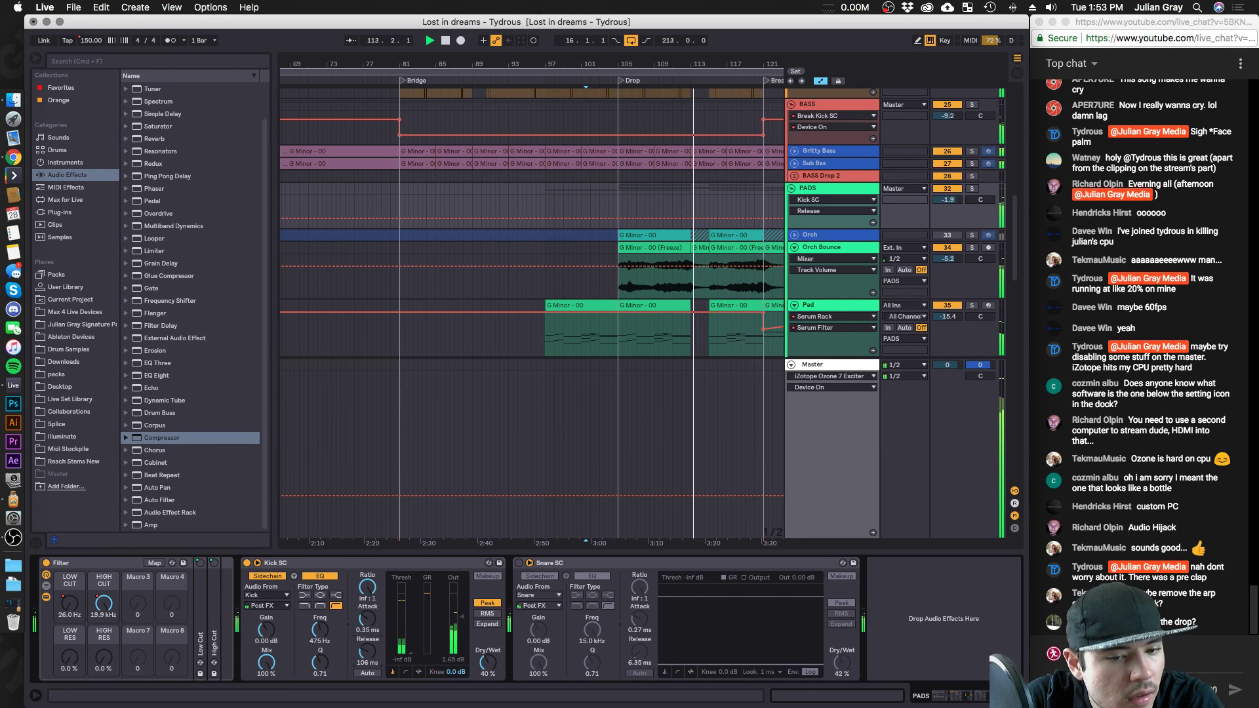
click(691, 190)
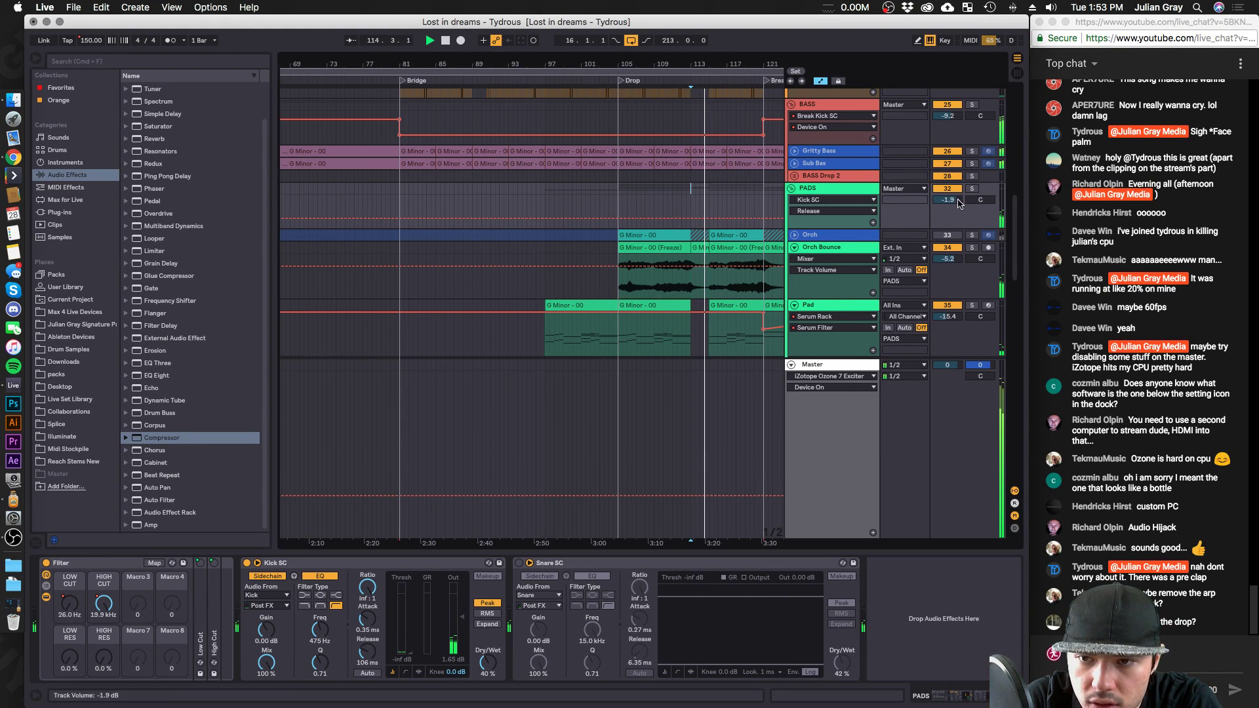
click(855, 193)
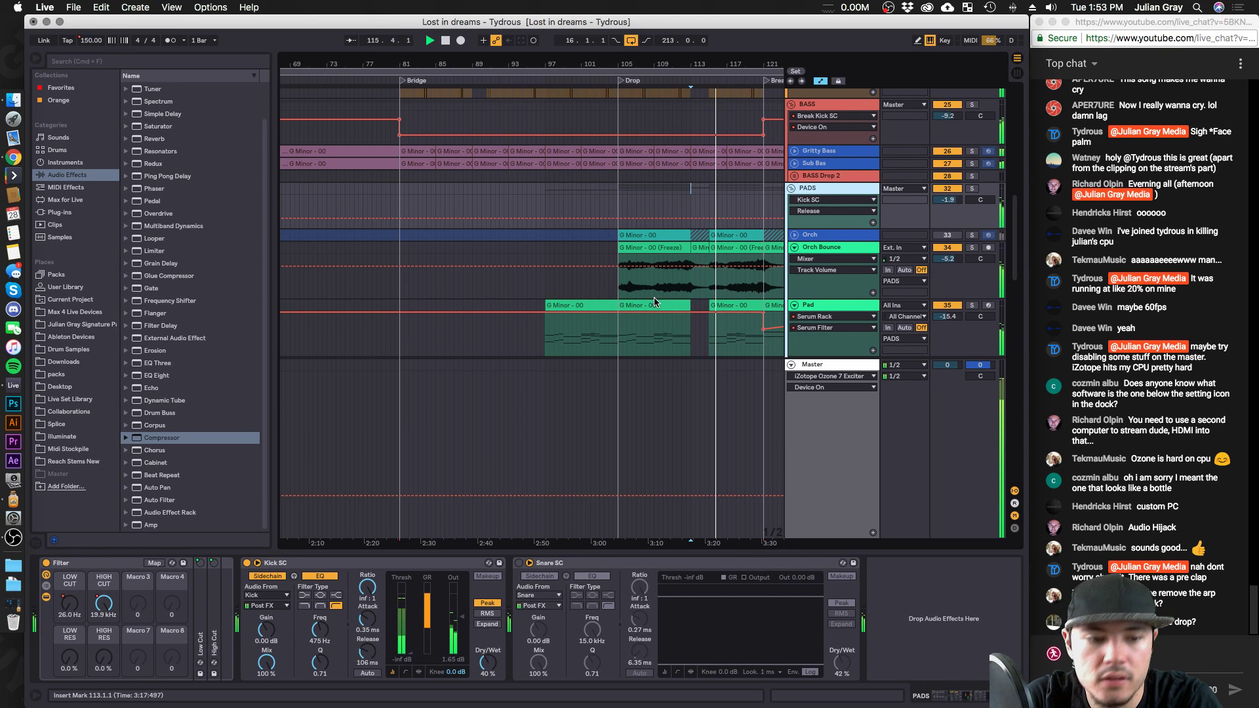
Solo the BASS group and raise its volume to -5.1 dB while playing from just before the Drop.
scroll(510, 276, left, 5)
scroll(510, 277, right, 6)
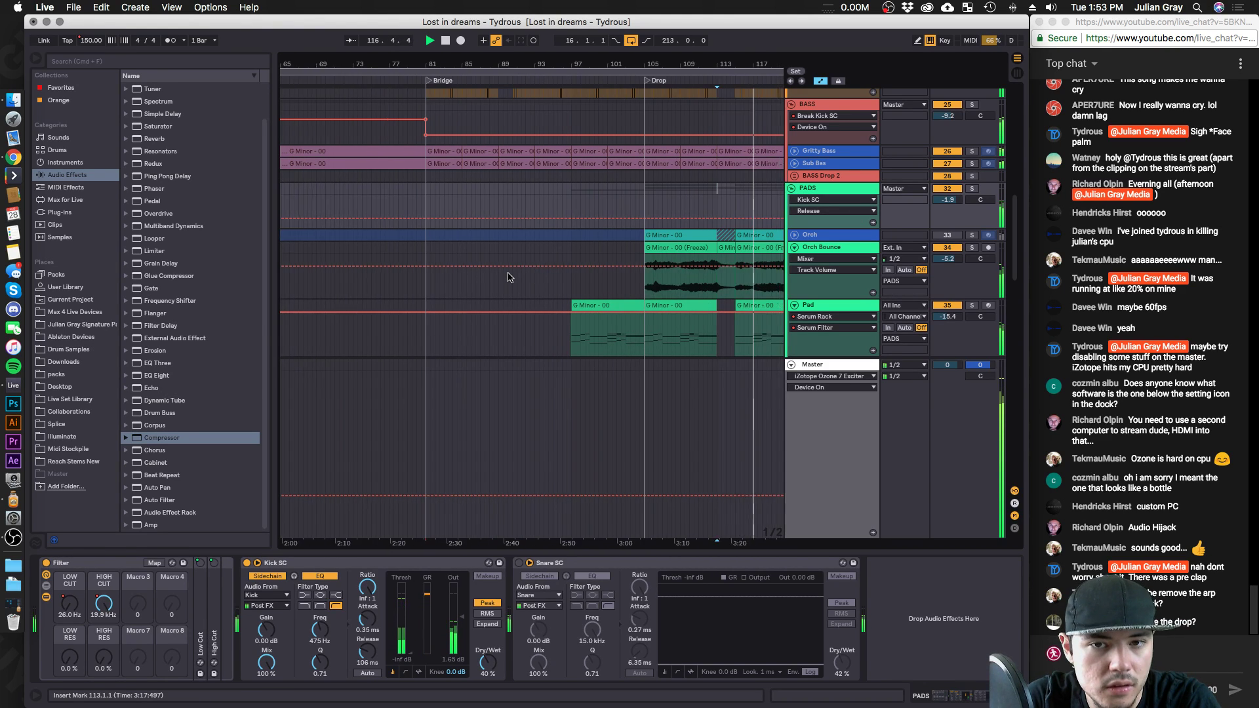
scroll(510, 277, left, 8)
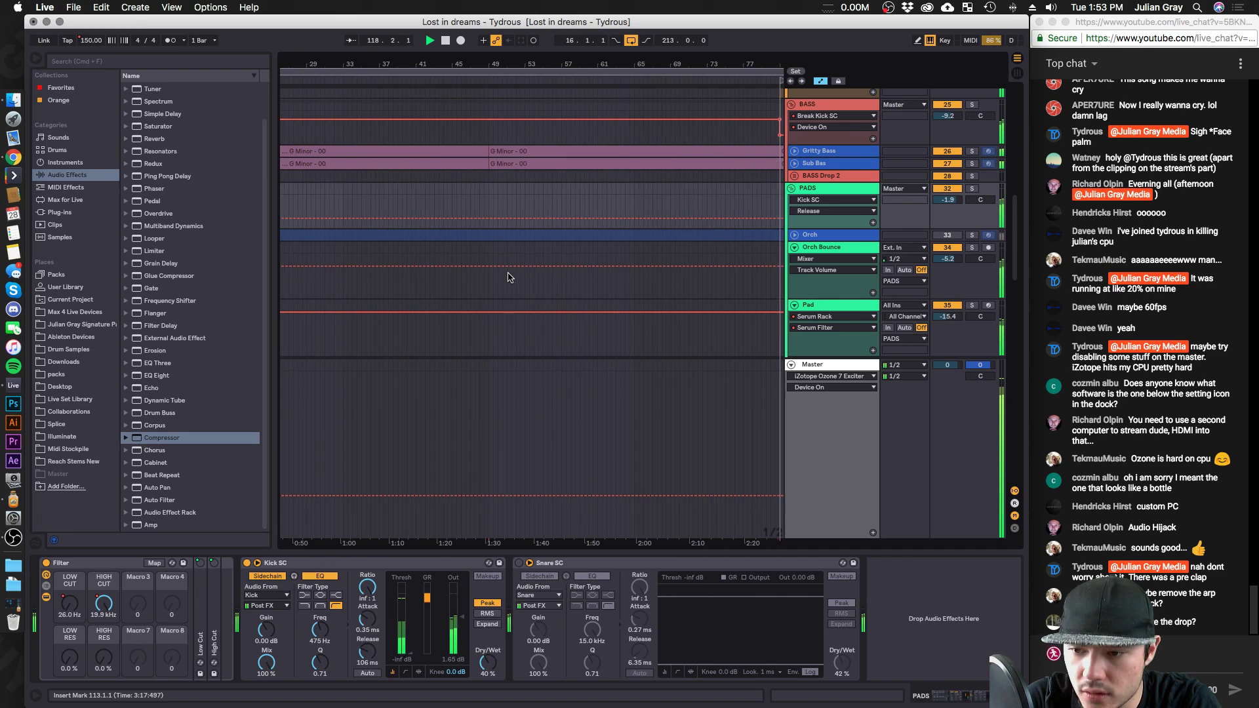
drag(418, 59, 418, 46)
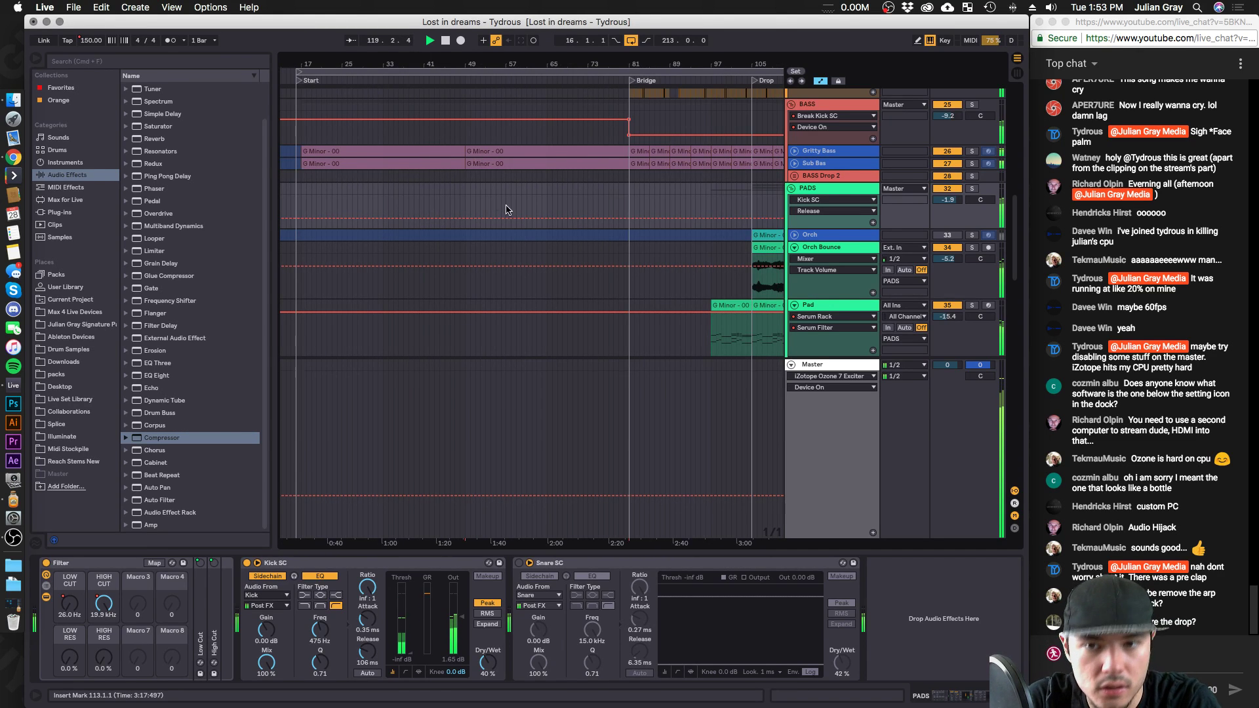
scroll(505, 210, right, 8)
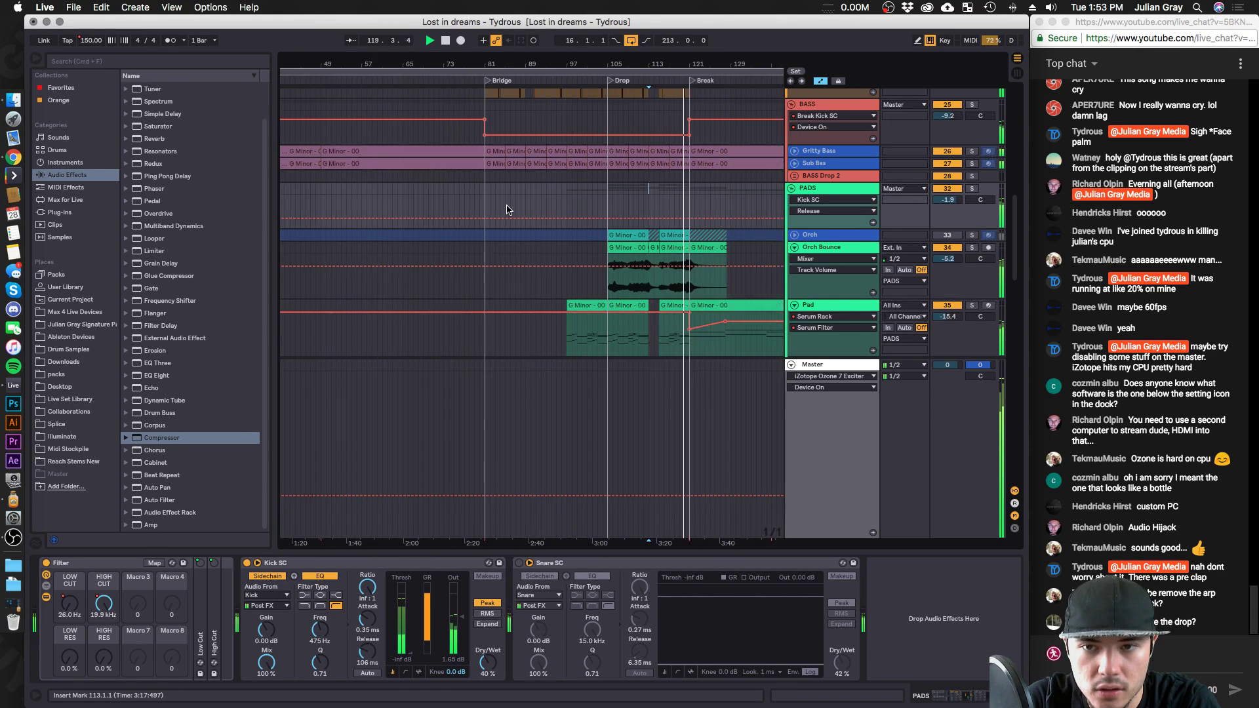
click(785, 104)
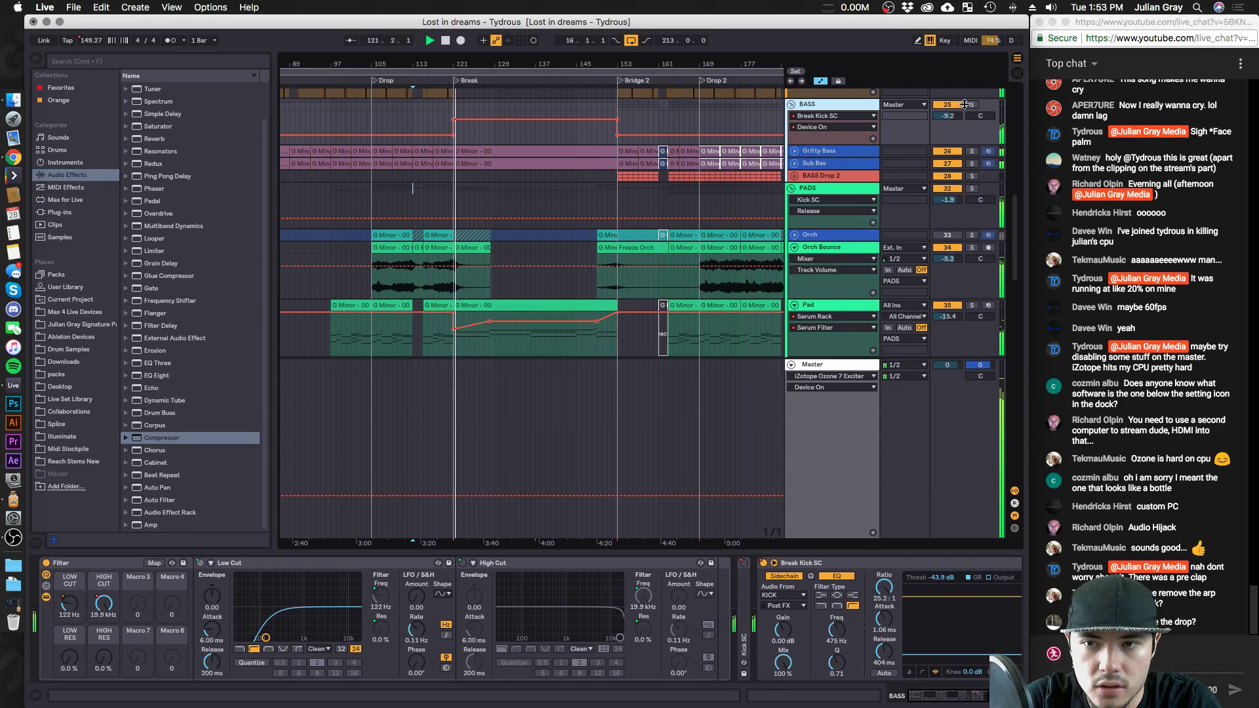
click(367, 121)
key(space)
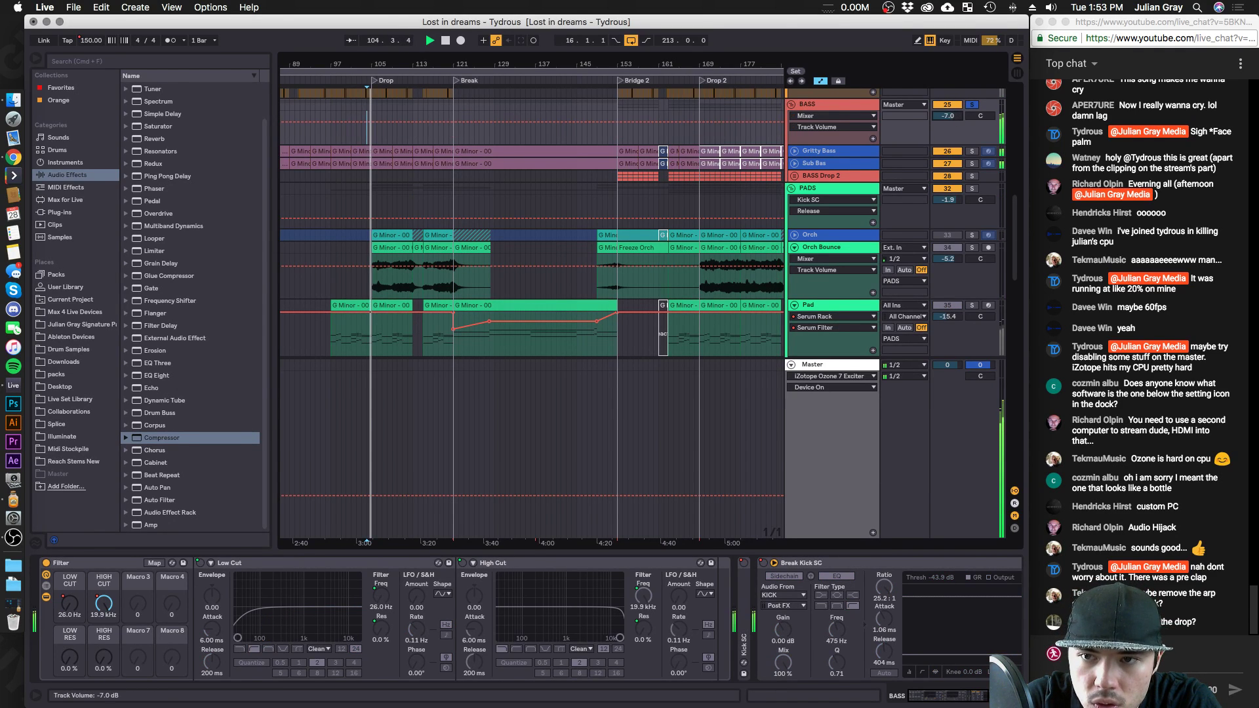
click(844, 152)
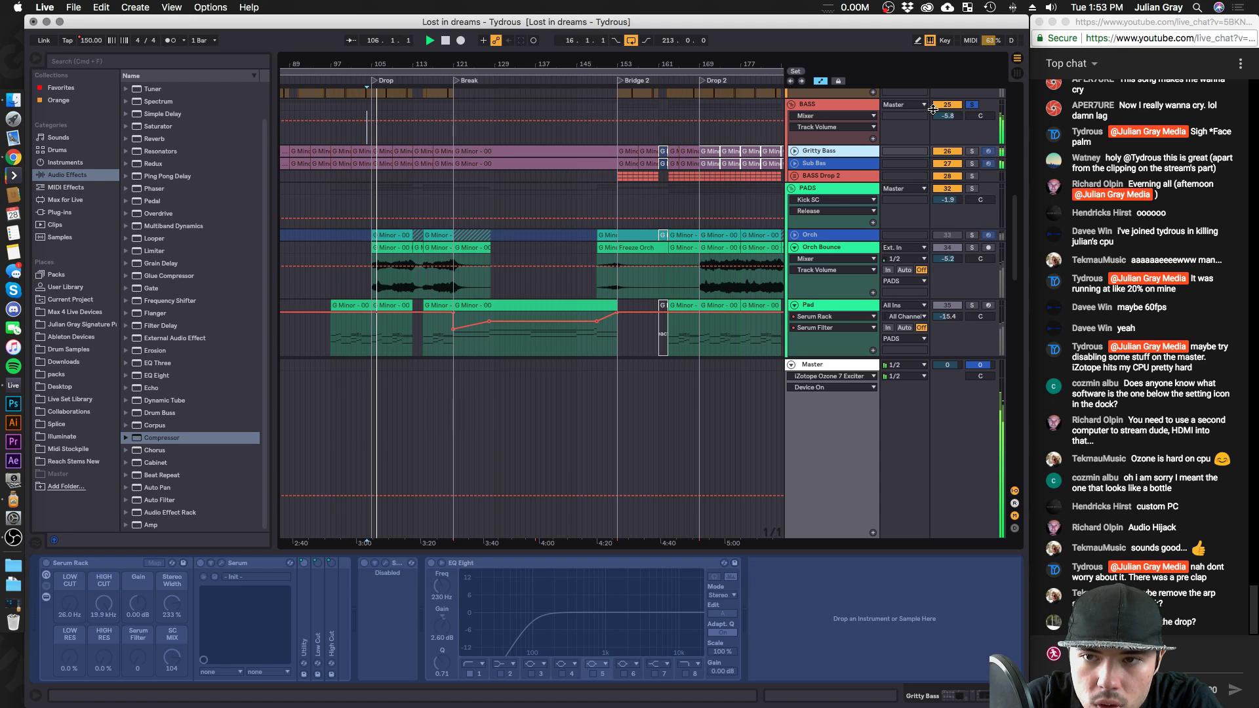
click(837, 106)
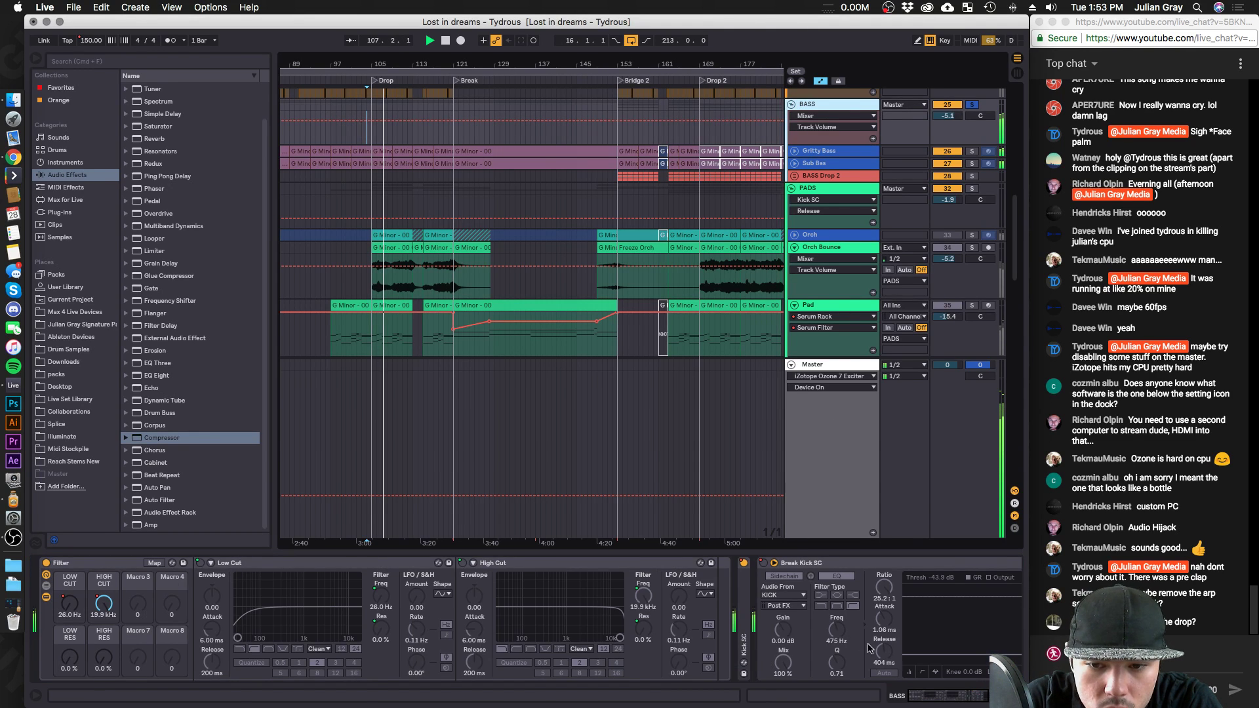
scroll(977, 697, left, 5)
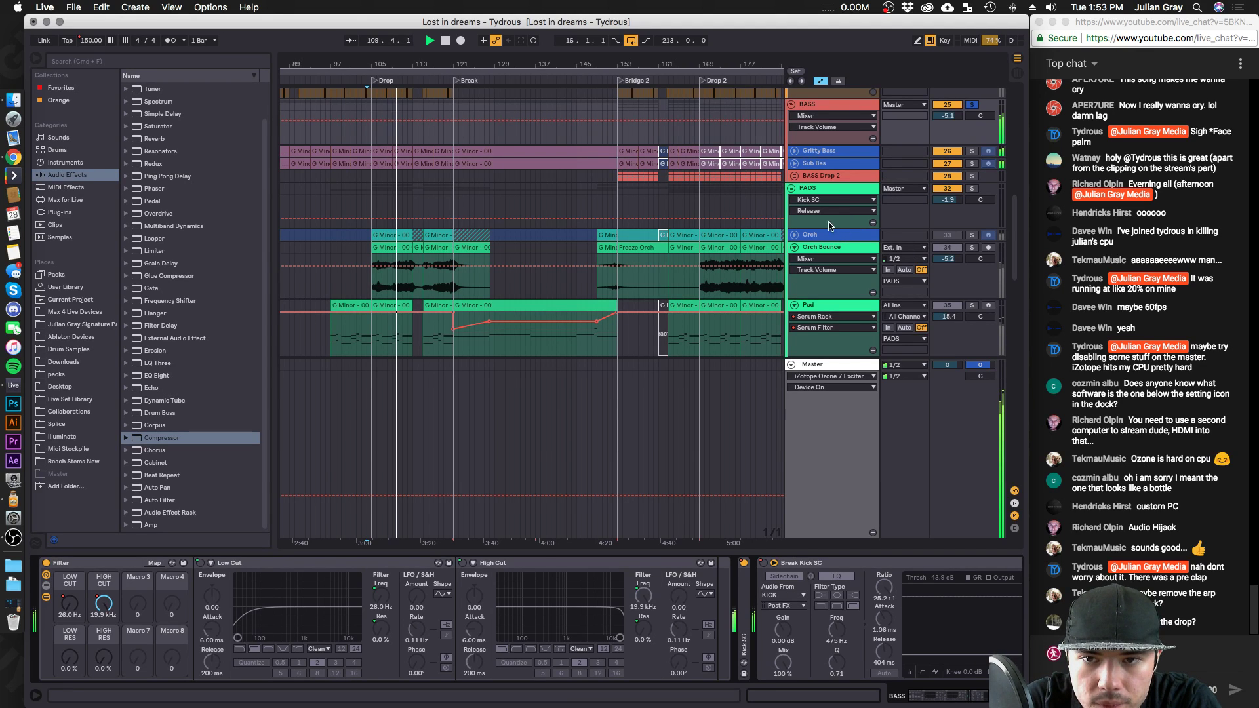
Check the Gritty Bass and Sub Bas device chains, then unsolo the BASS group and set its volume to -5.0 dB.
click(837, 154)
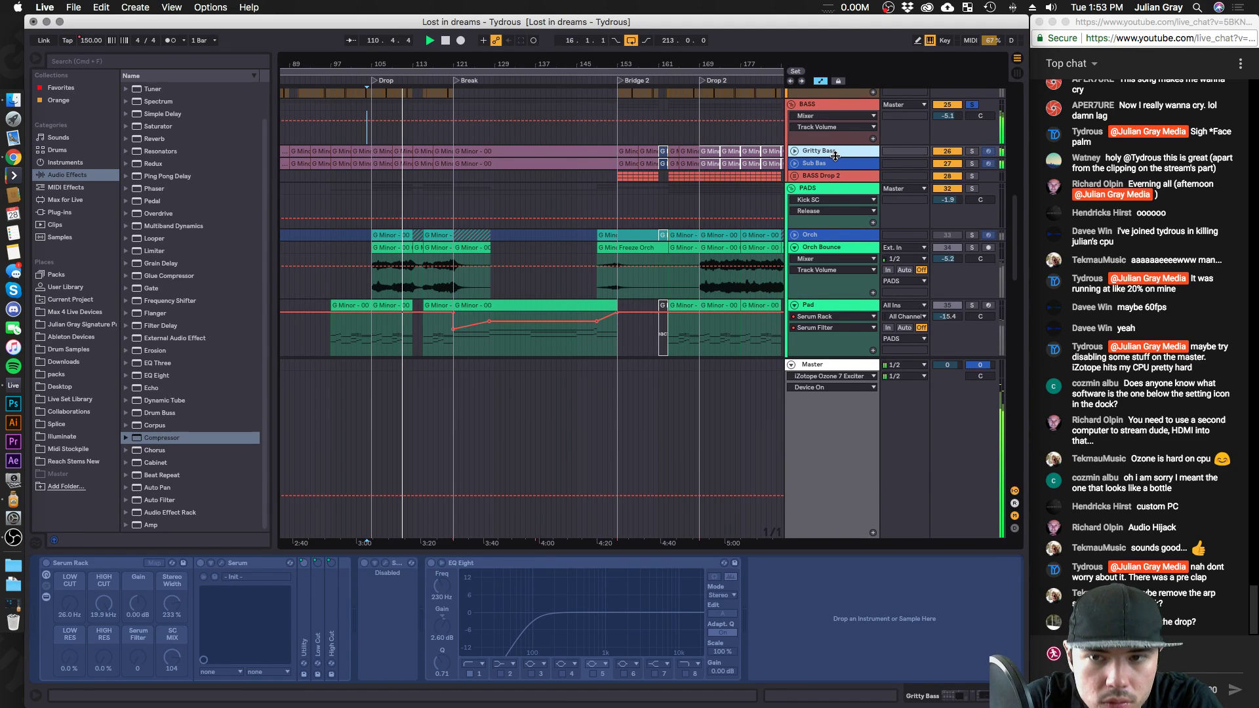
click(835, 163)
click(973, 104)
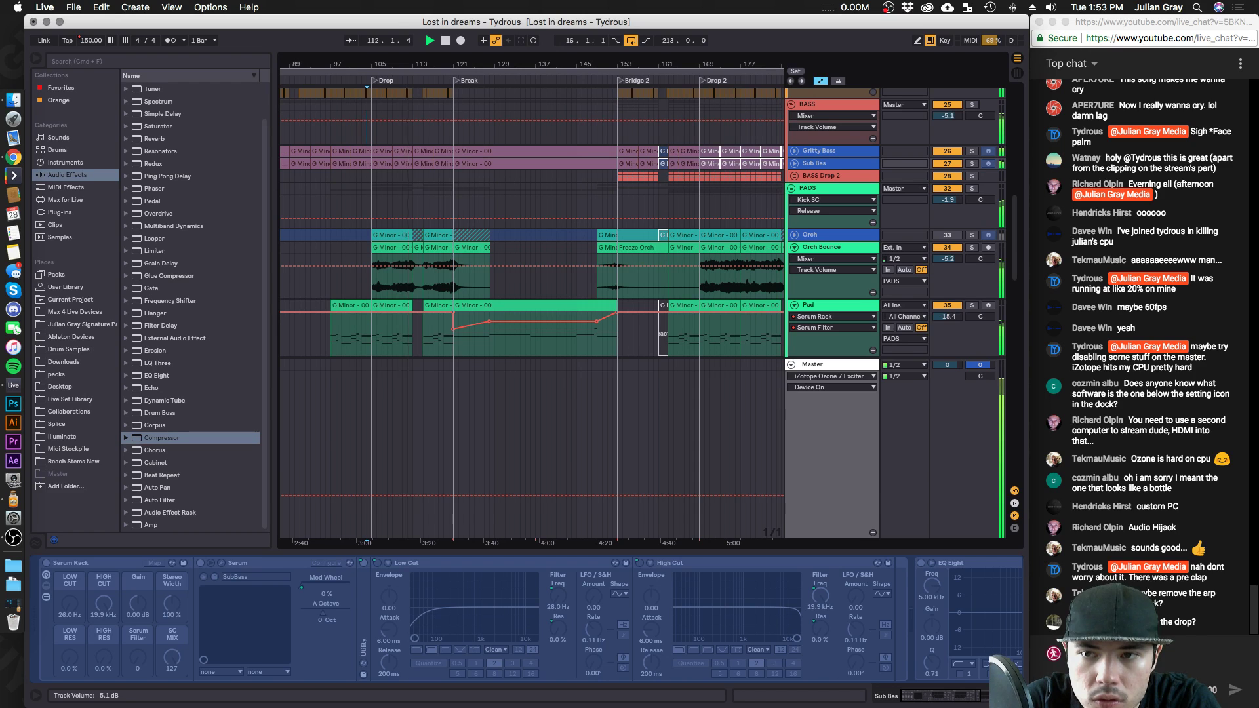
drag(947, 116, 944, 120)
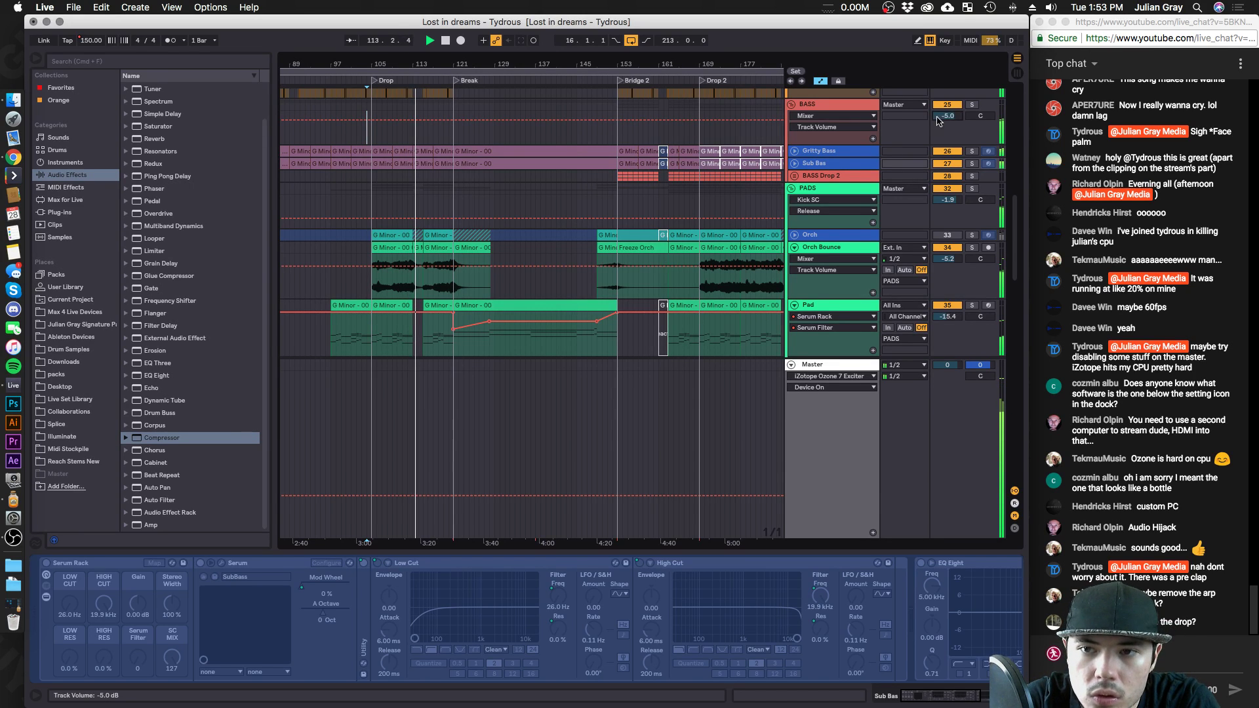
Stop playback and play the arrangement from the Start marker at bar 17 to review the intro.
click(420, 106)
mouse_move(614, 59)
mouse_down()
mouse_move(23, 58)
mouse_move(1060, 58)
mouse_up()
key(space)
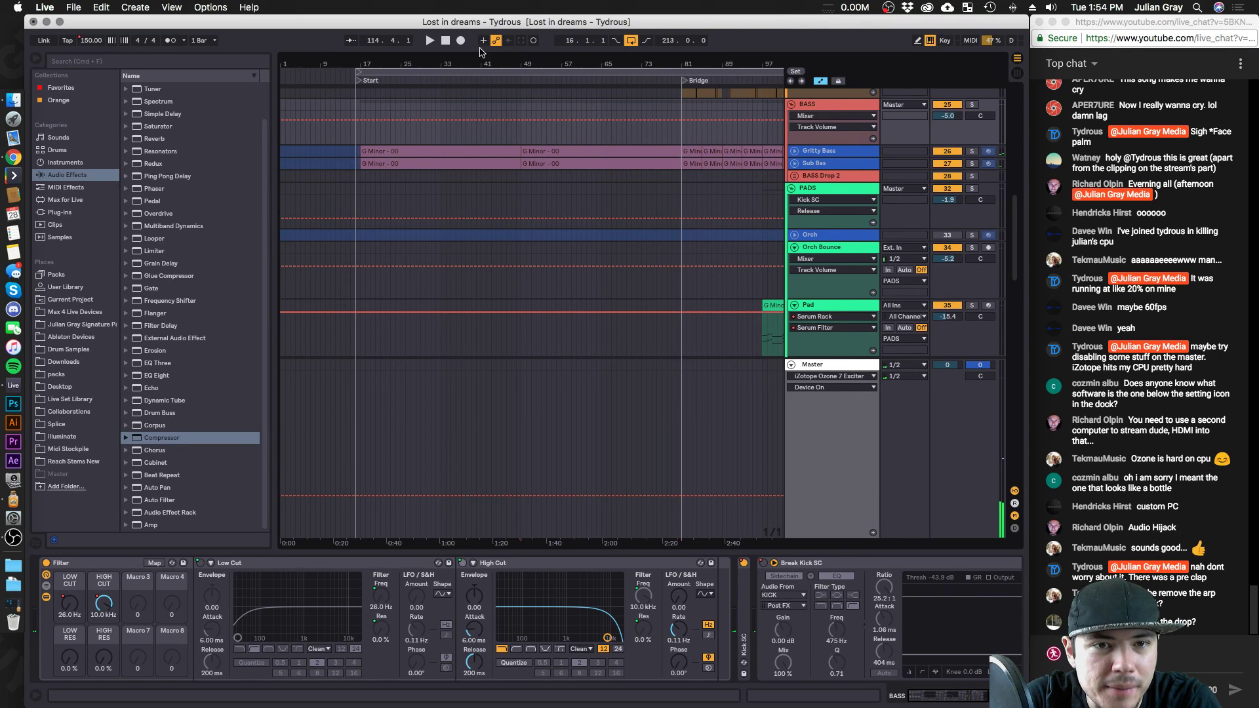
click(444, 40)
scroll(359, 130, down, 15)
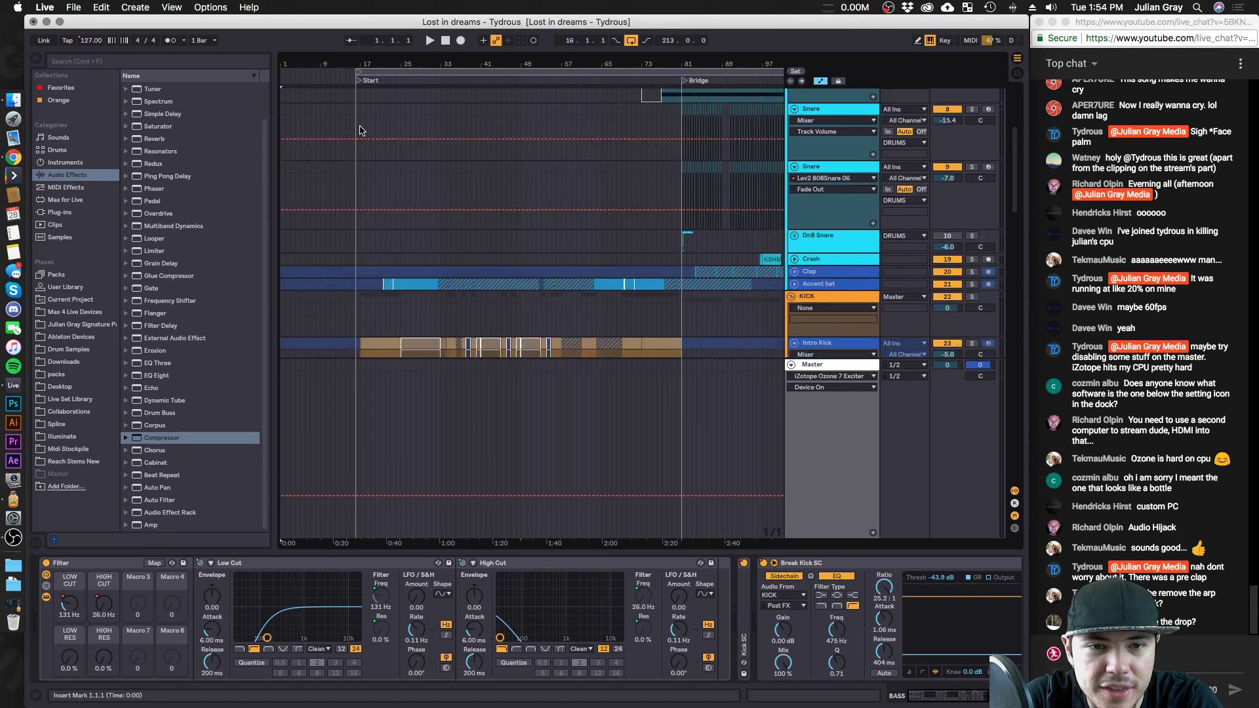
scroll(360, 131, up, 2)
click(361, 169)
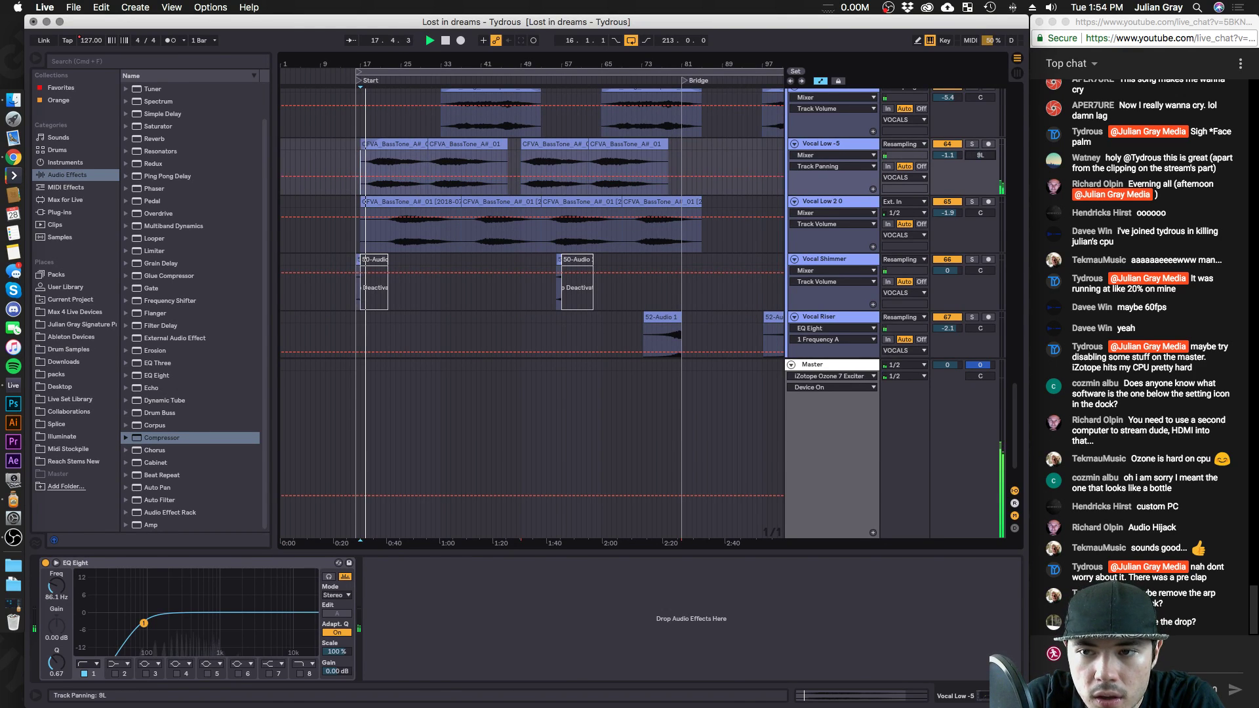
Pan the vocal tracks: Vocal Mid -3 to 17R, Vocal Mid 2 -3 to 18L, Vocal Low -5 to 23L and Vocal Low 2 0 to 25R.
drag(980, 155, 980, 204)
drag(984, 160, 985, 164)
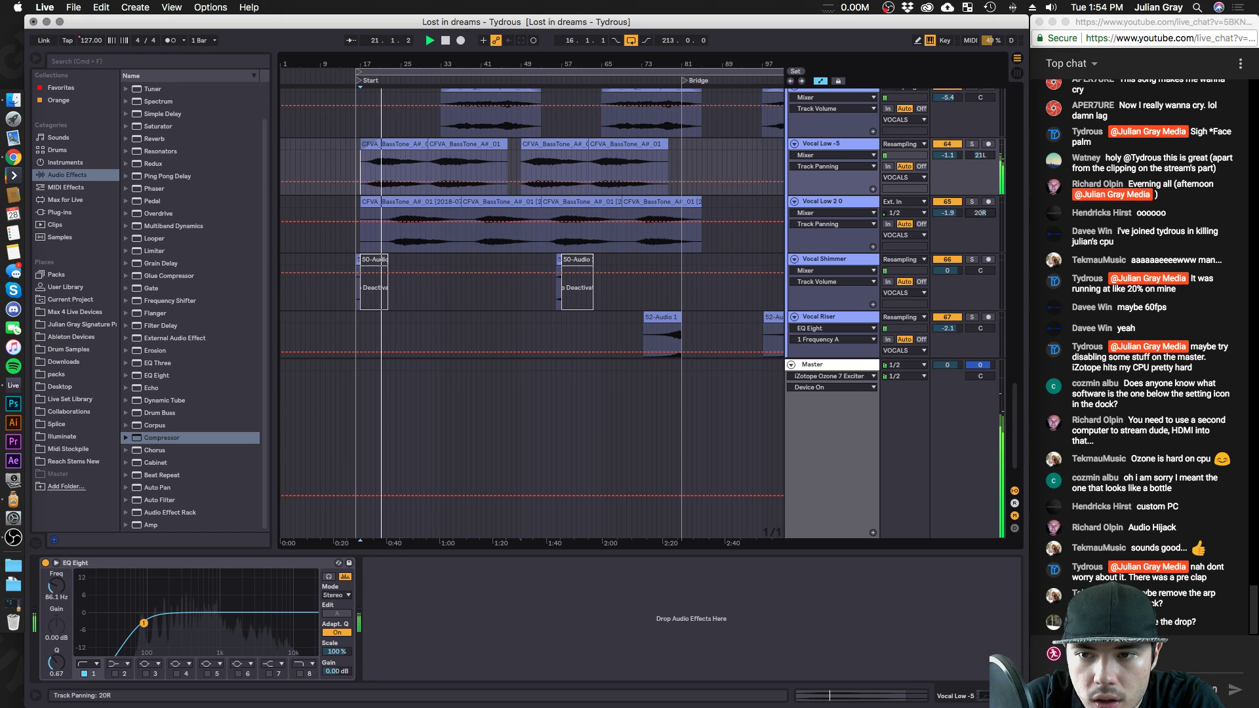
drag(980, 213, 981, 211)
scroll(993, 138, up, 4)
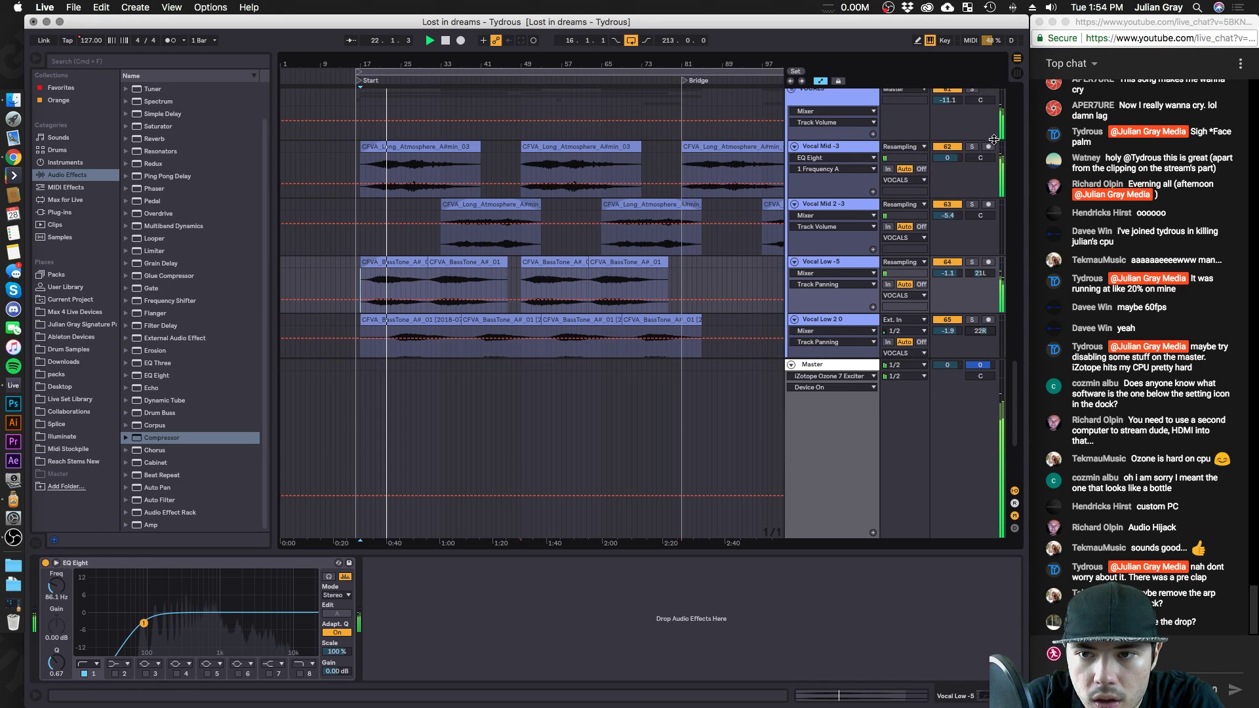
drag(978, 162, 979, 156)
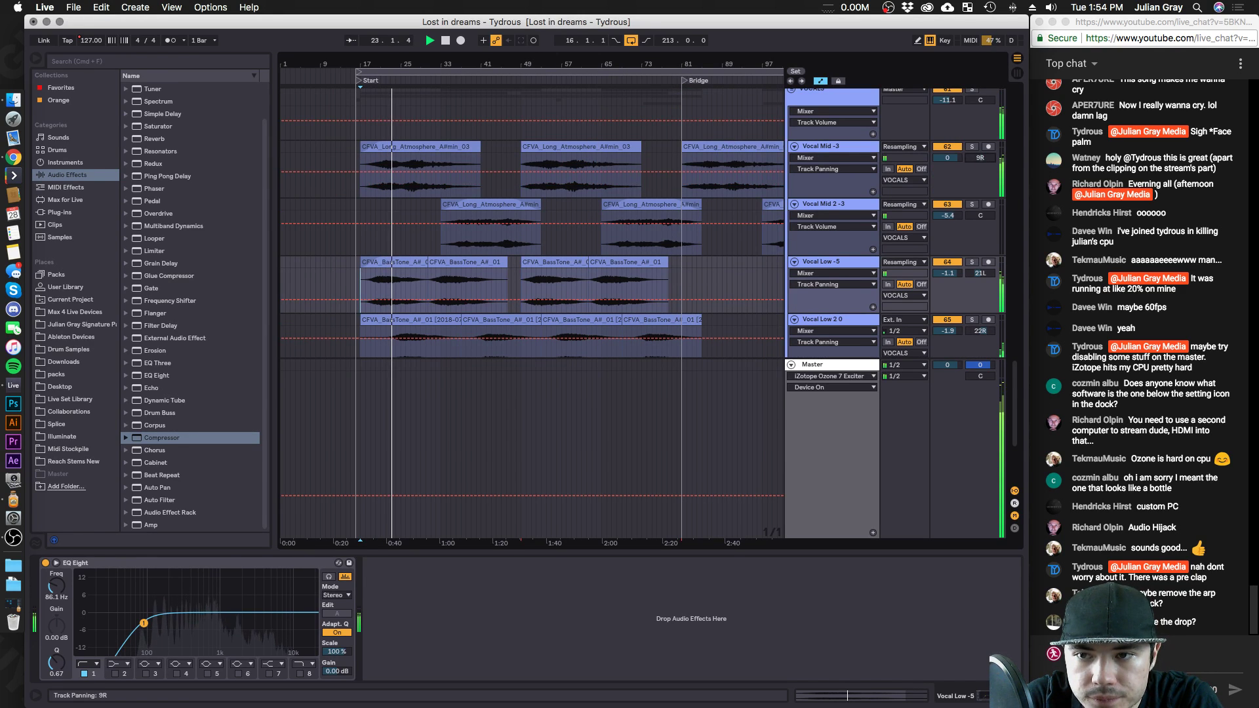
drag(980, 215, 980, 221)
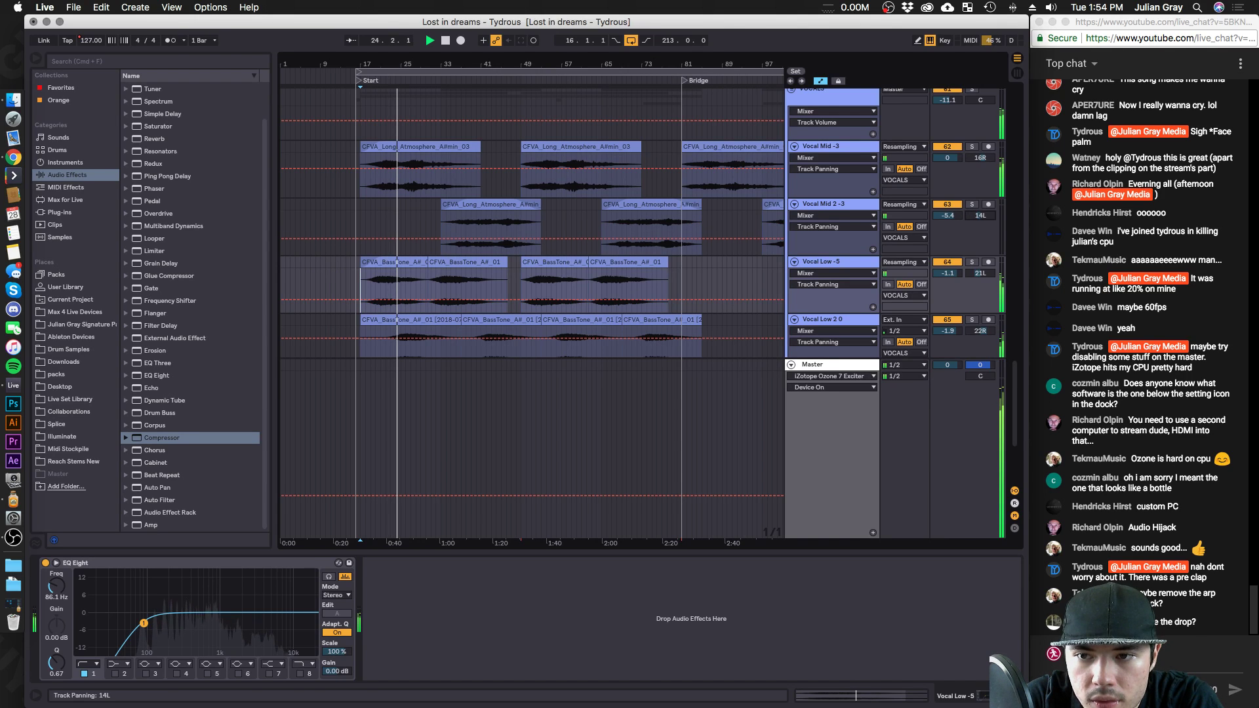
scroll(698, 202, down, 5)
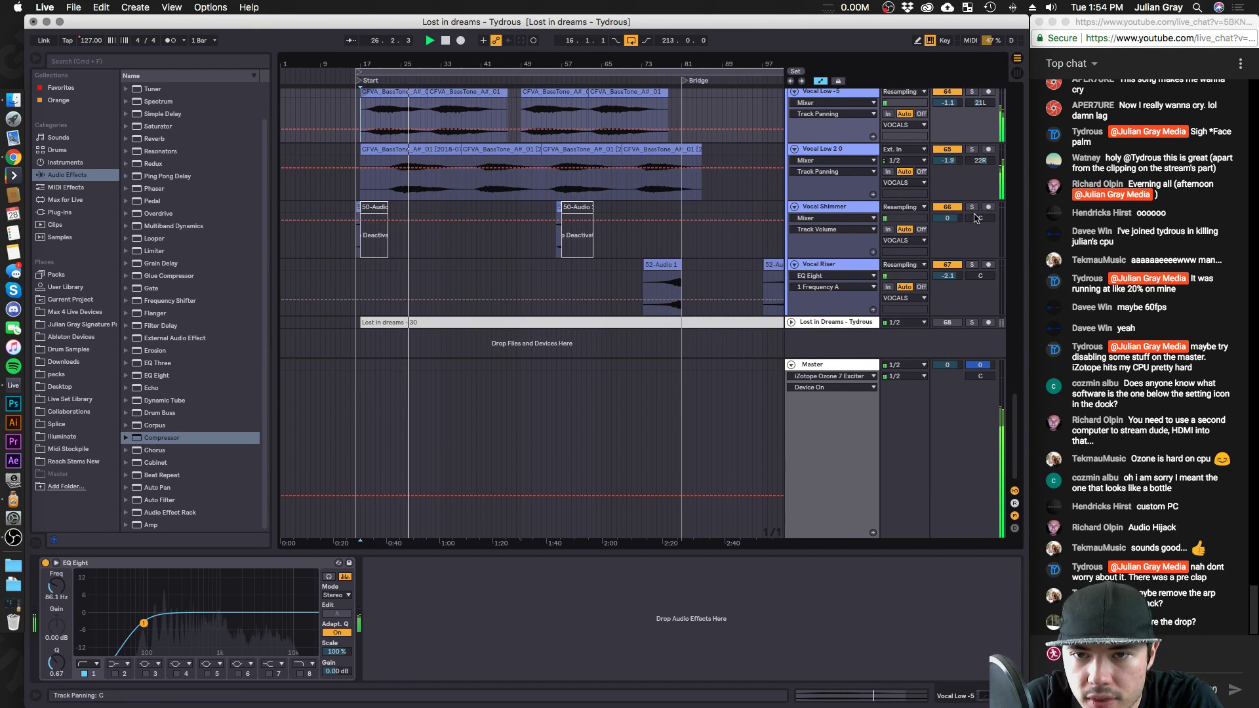
scroll(734, 176, up, 4)
scroll(734, 176, up, 1)
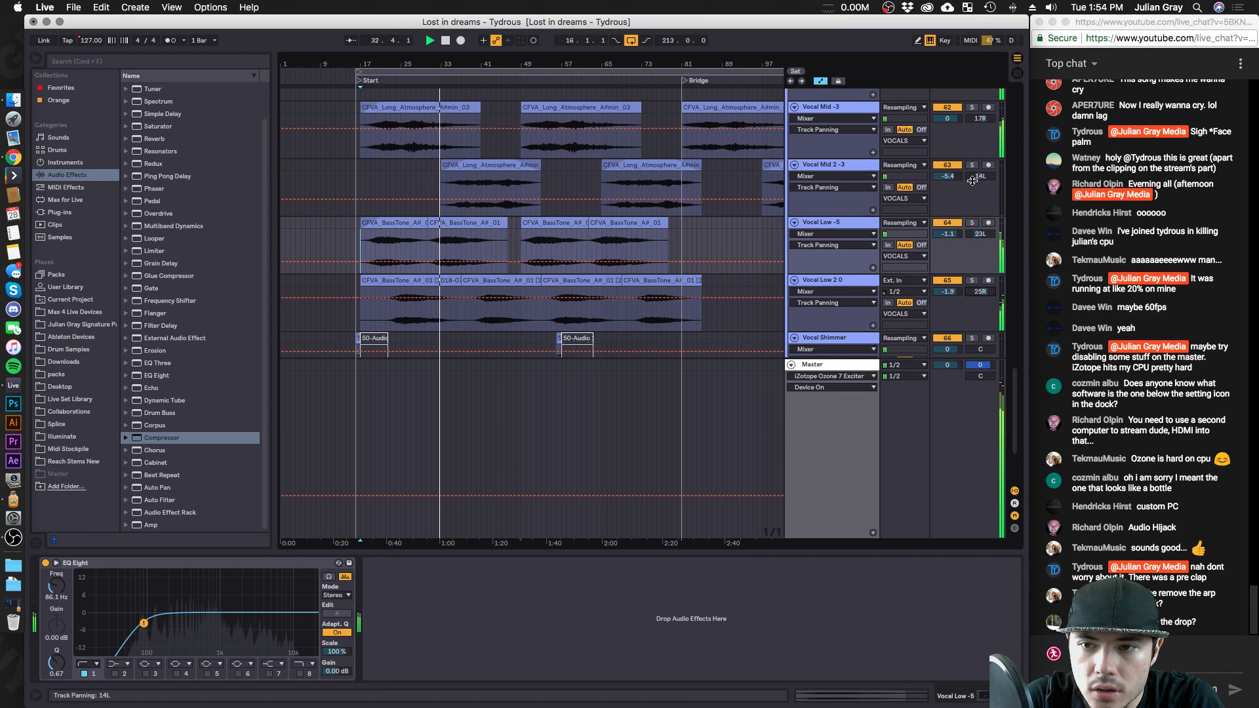
scroll(969, 196, up, 4)
scroll(970, 242, down, 1)
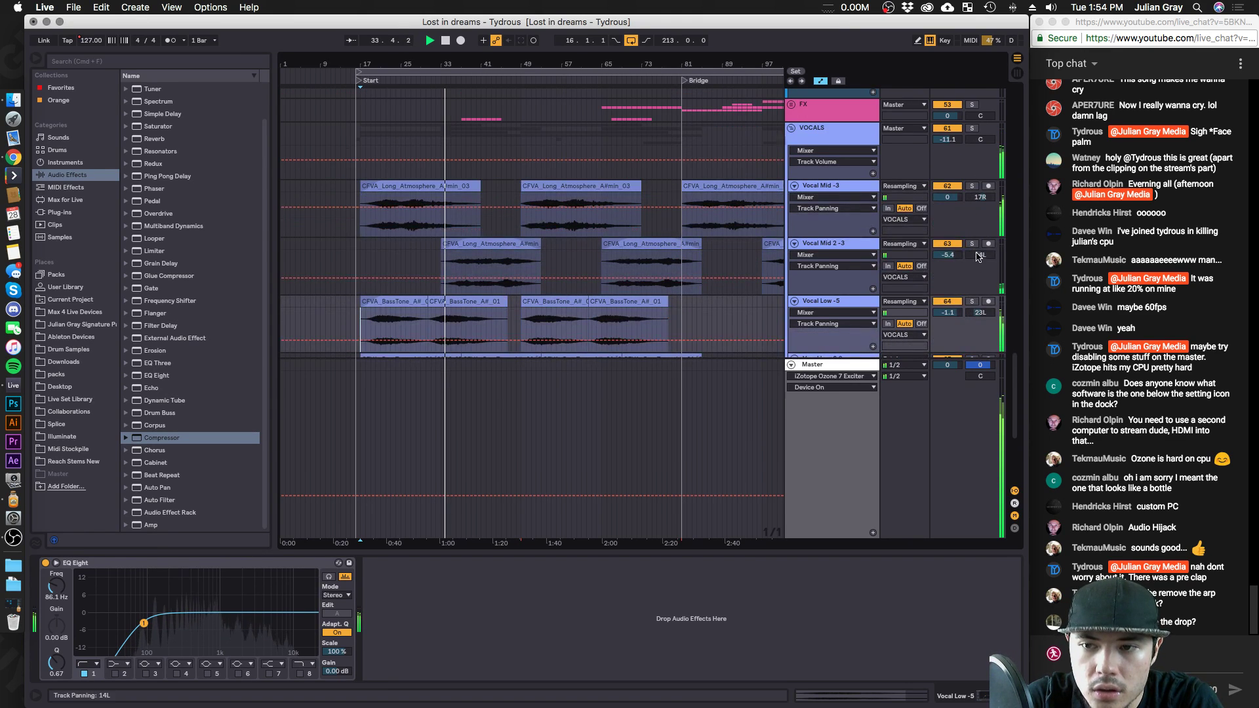
scroll(677, 226, down, 3)
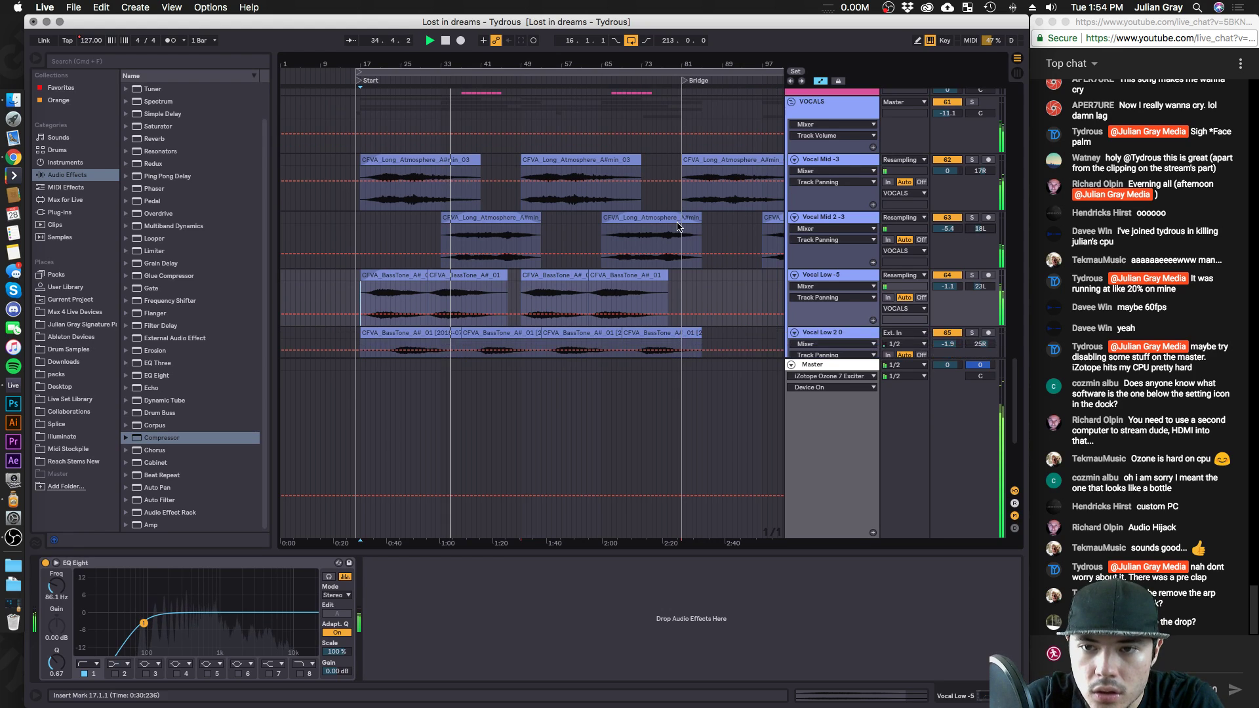
Play the intro from bar 54, raise the VOCALS group volume to -7.1 dB and audition the group in solo.
scroll(677, 226, down, 3)
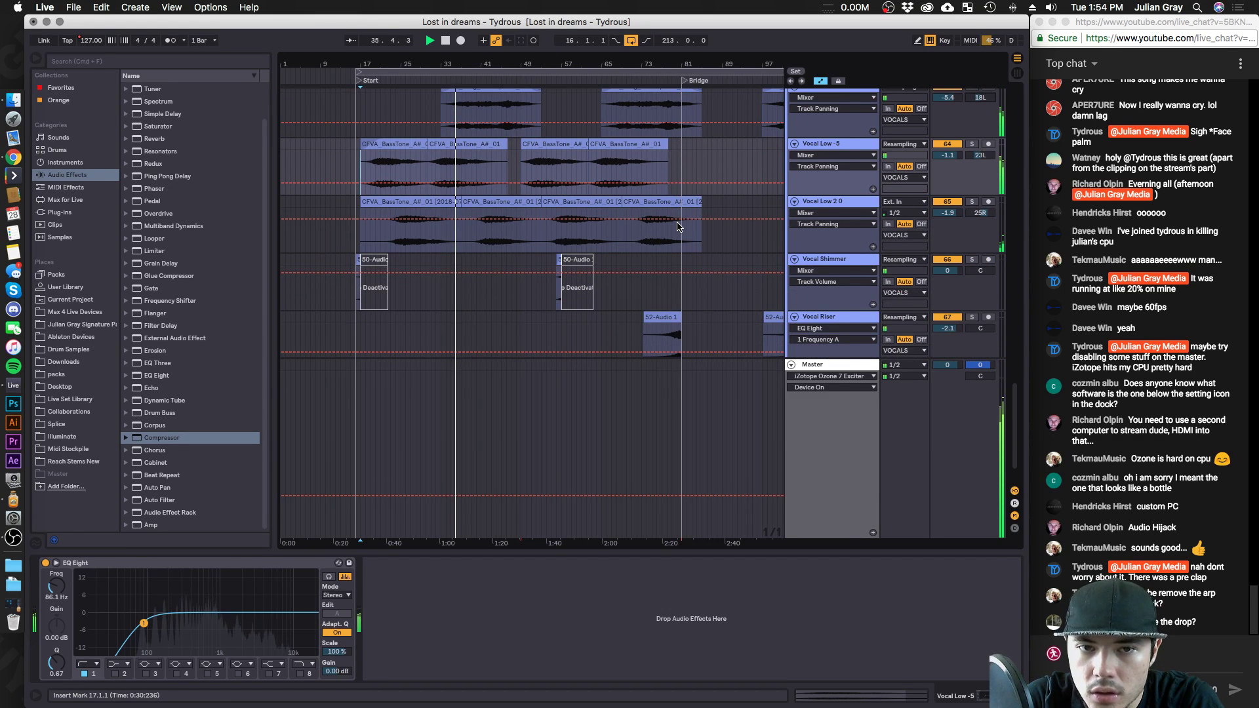
scroll(677, 226, down, 3)
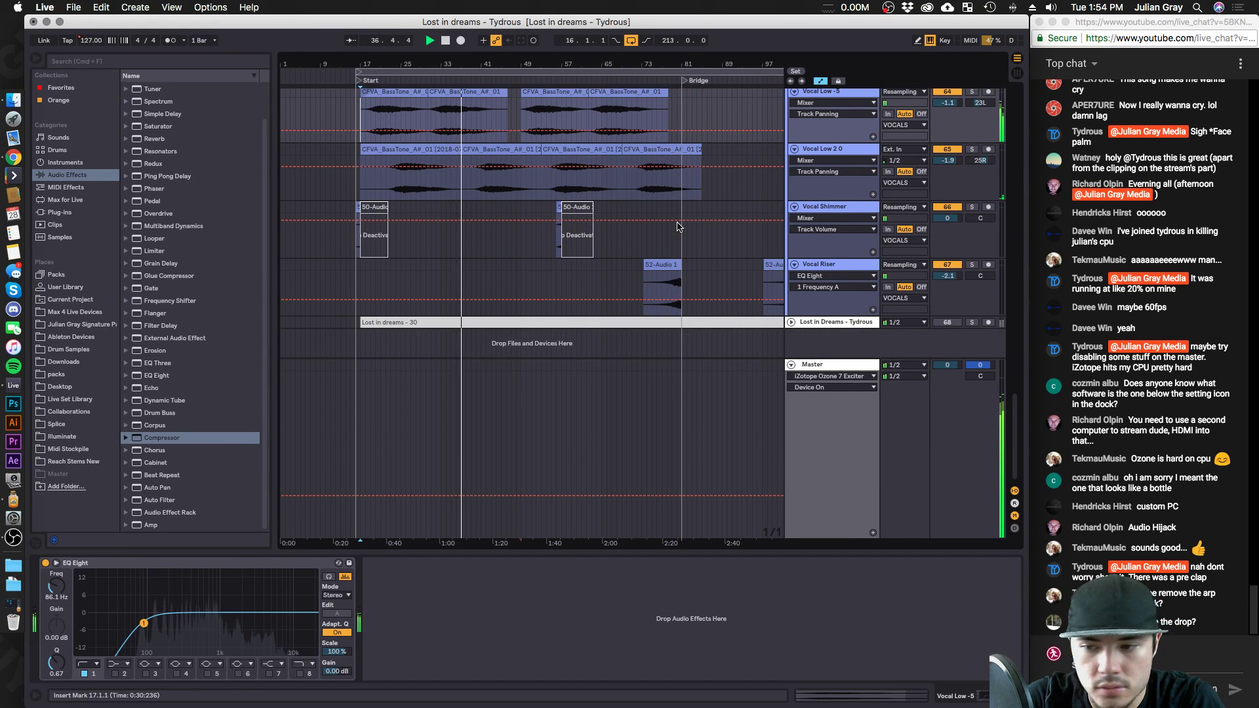
scroll(678, 226, up, 4)
scroll(677, 226, up, 1)
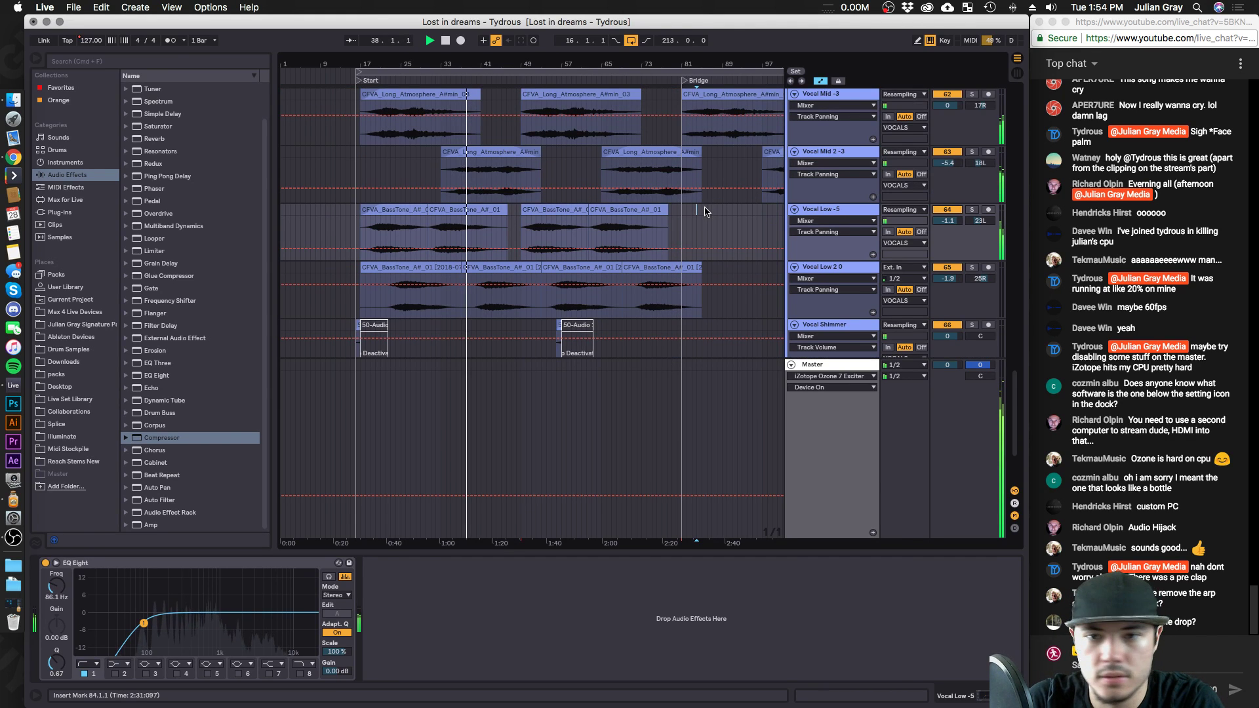
click(522, 236)
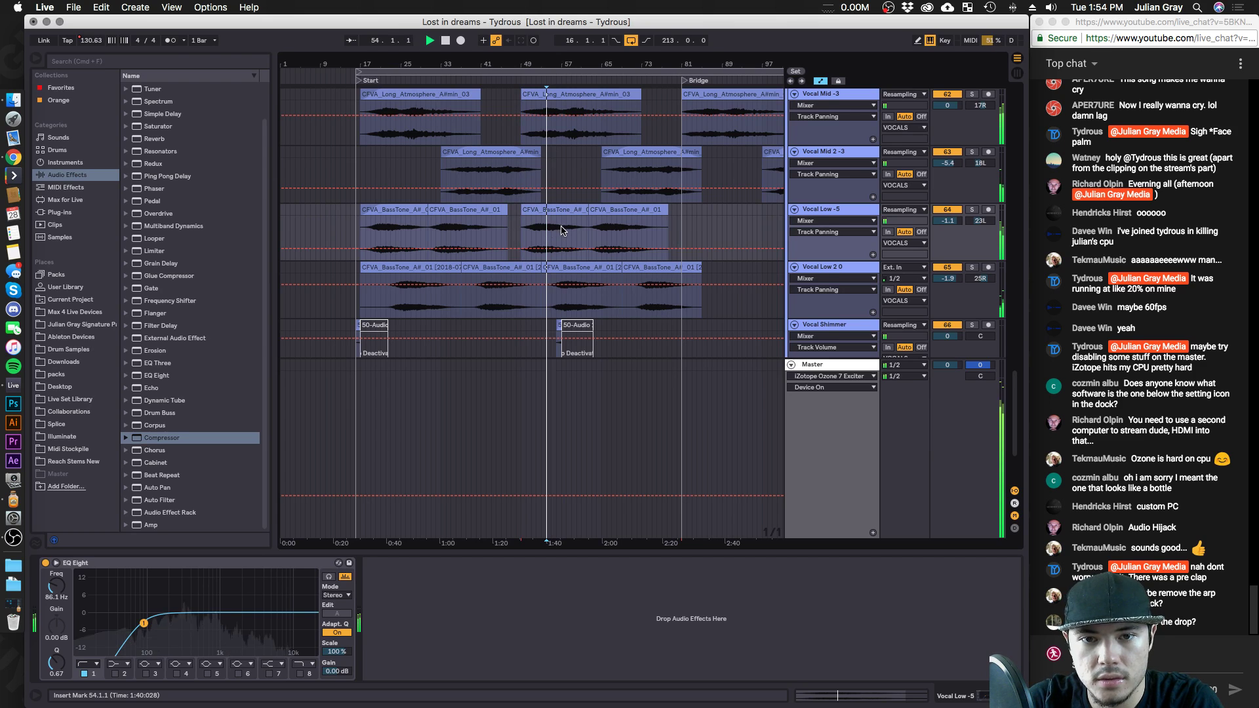
scroll(946, 200, up, 4)
drag(956, 170, 957, 161)
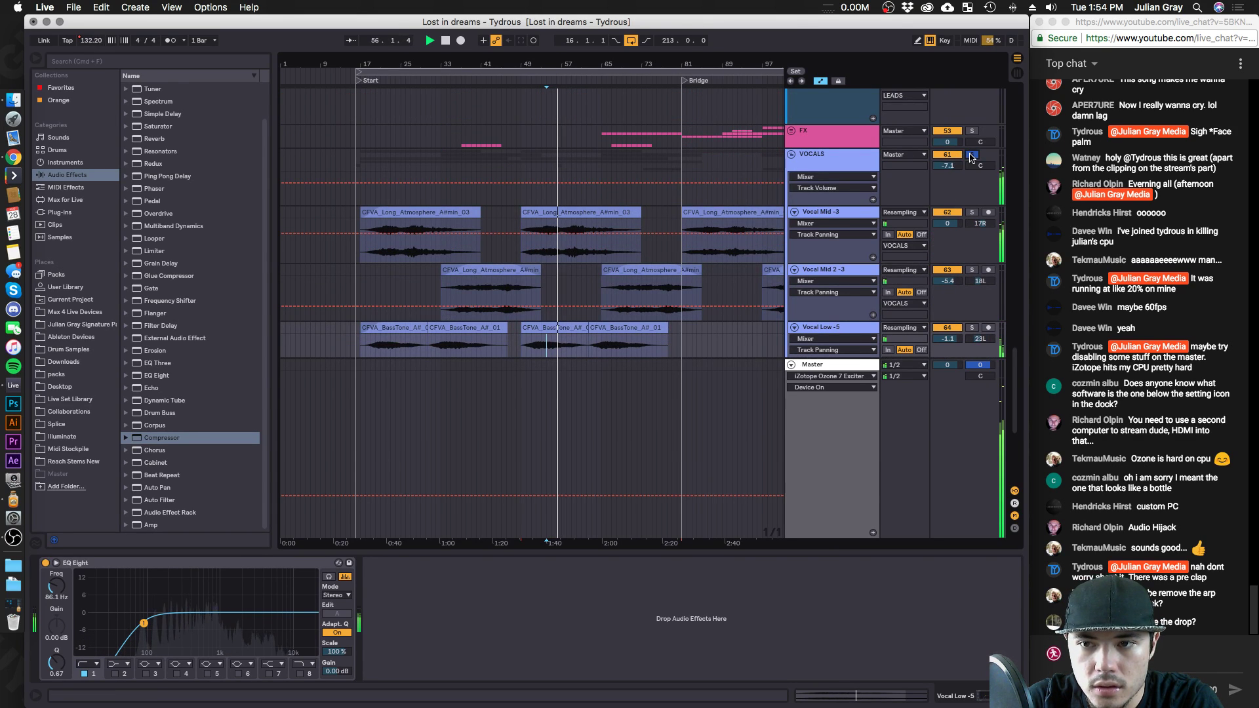
Unfold the INST group to show its piano and orchestra tracks.
click(833, 161)
scroll(833, 161, up, 1)
click(834, 159)
scroll(833, 158, up, 5)
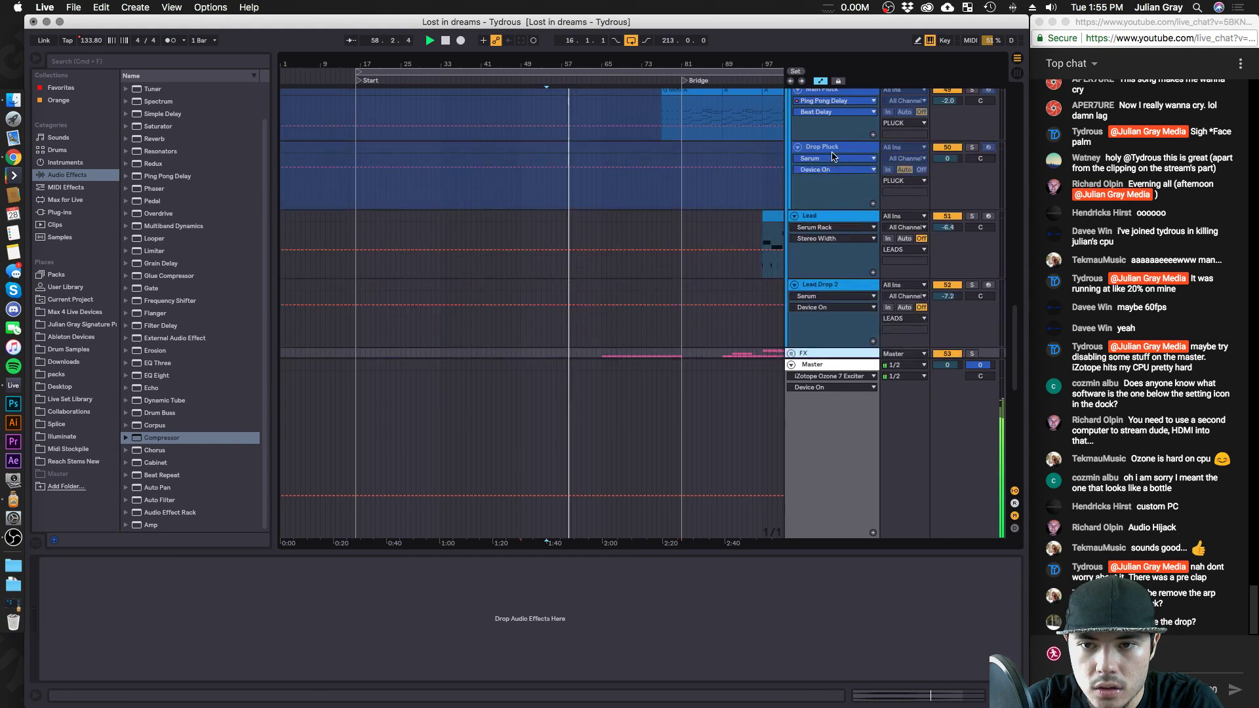
scroll(833, 156, down, 3)
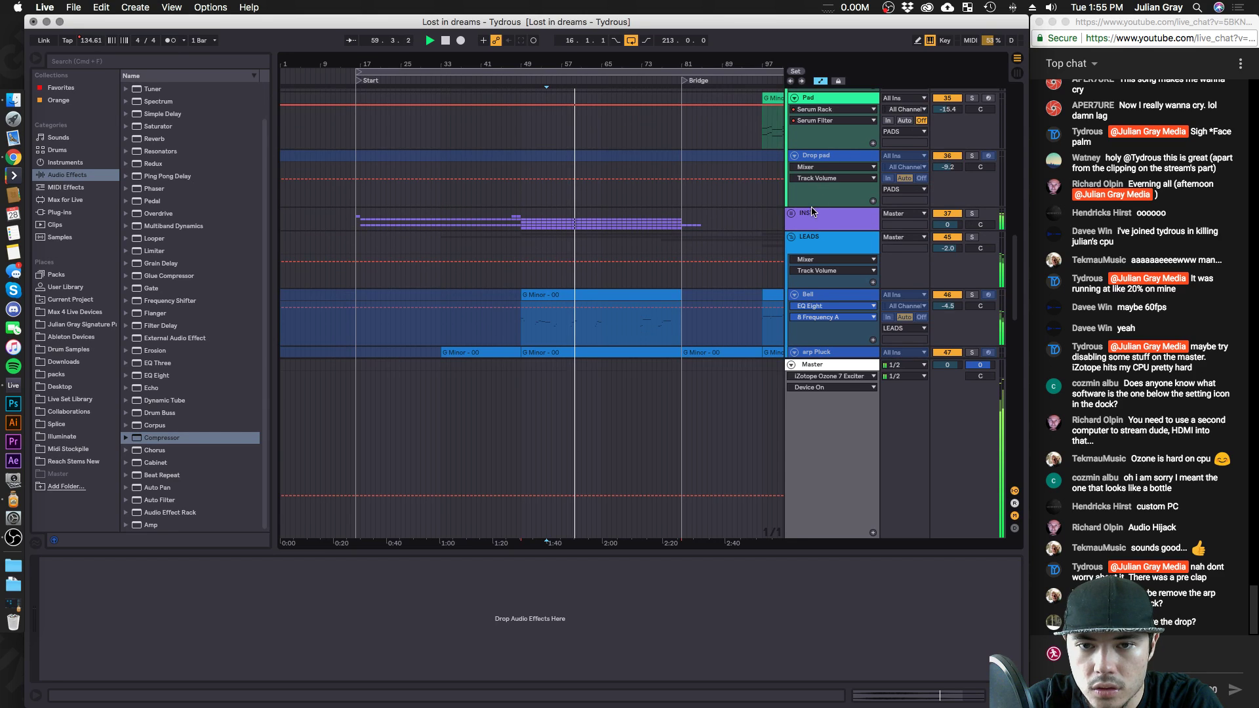
click(791, 214)
click(828, 217)
scroll(828, 217, down, 10)
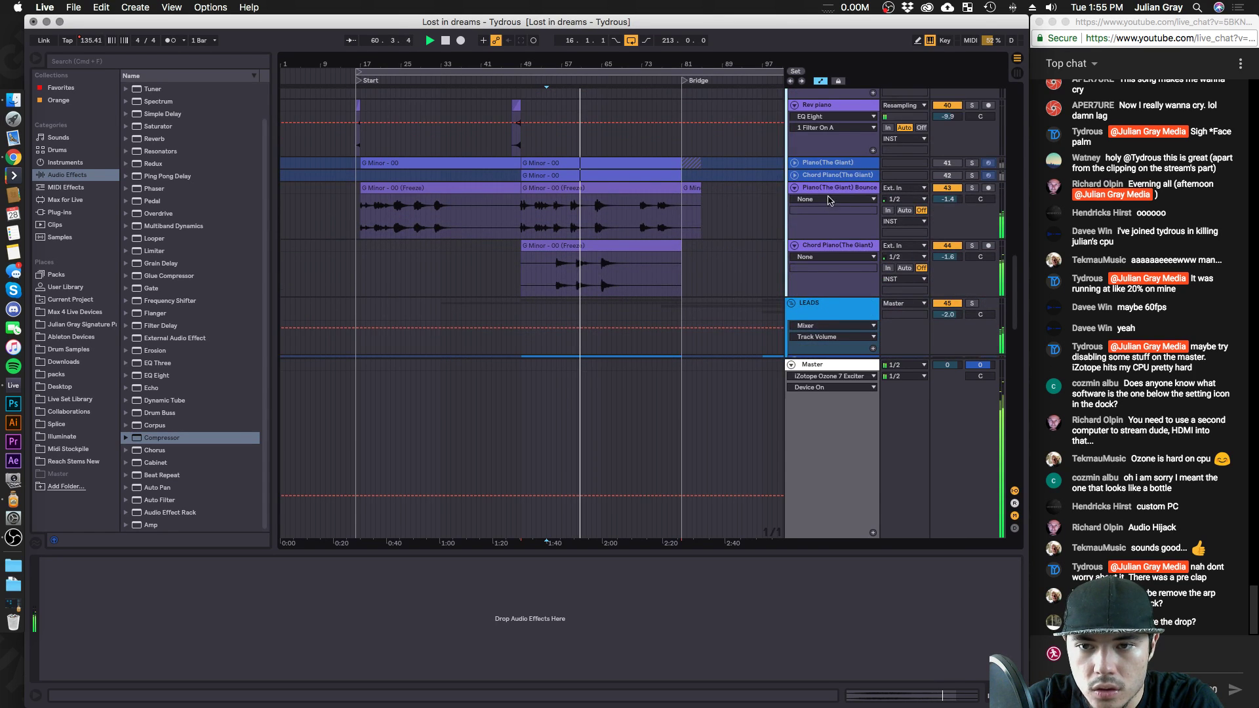
Examine the Piano(The Giant) Bounce and Chord Piano(The Giant) tracks and the INST group for effect devices during playback.
click(899, 190)
click(843, 254)
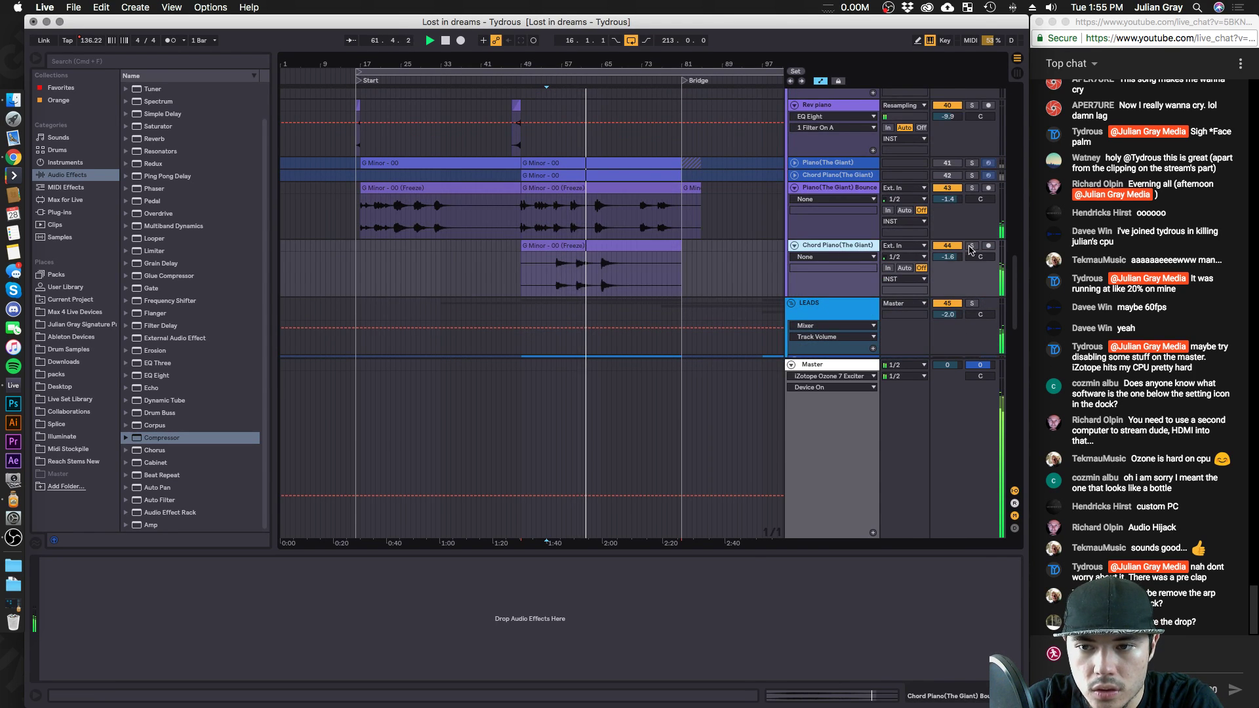
click(856, 194)
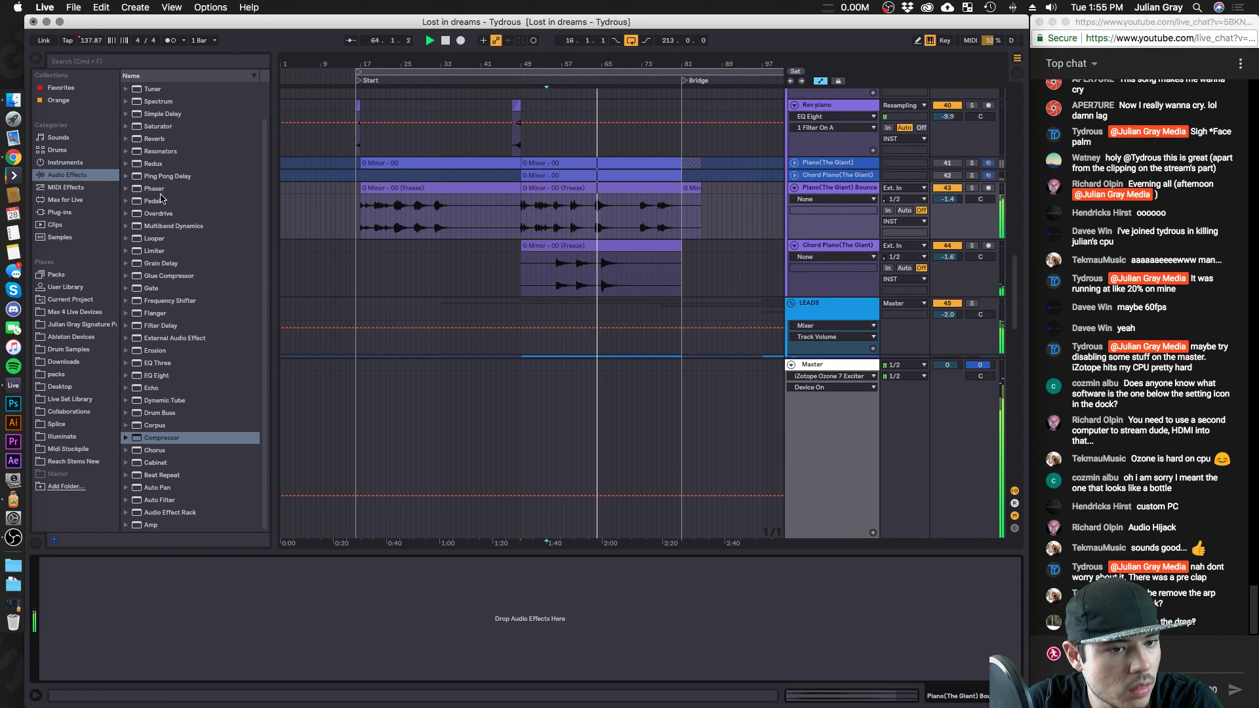
scroll(683, 200, up, 3)
scroll(683, 200, up, 3)
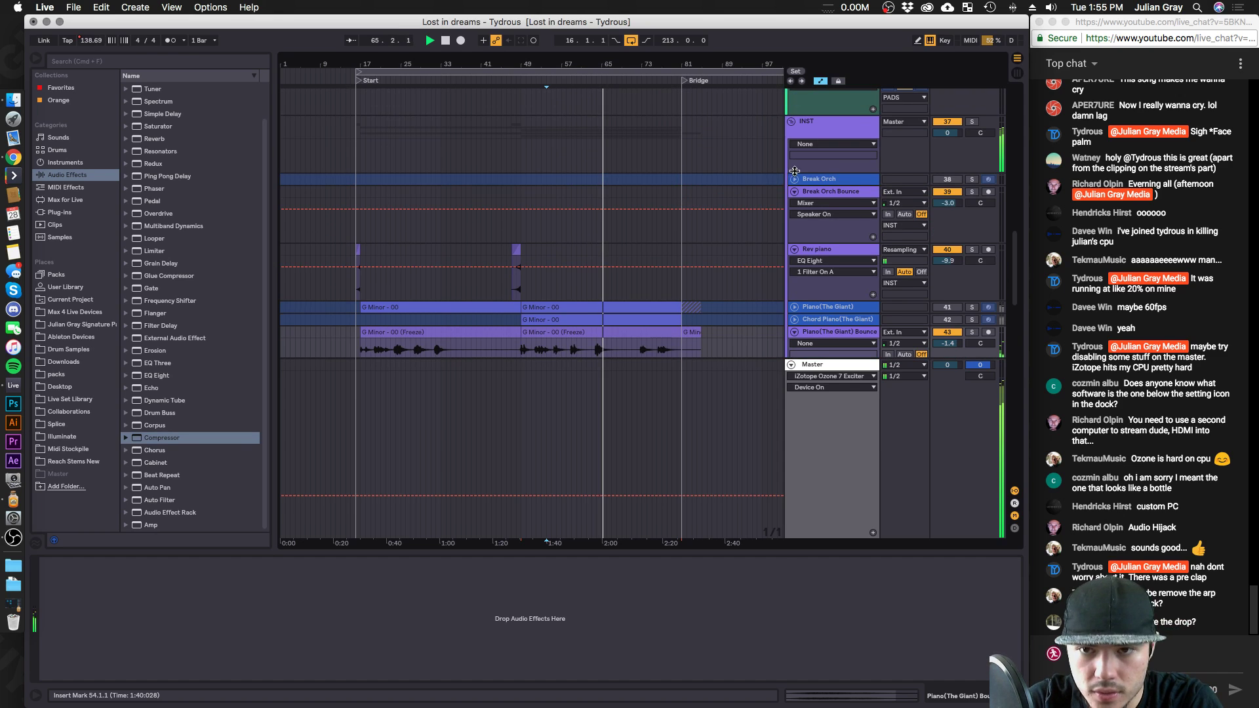
click(850, 127)
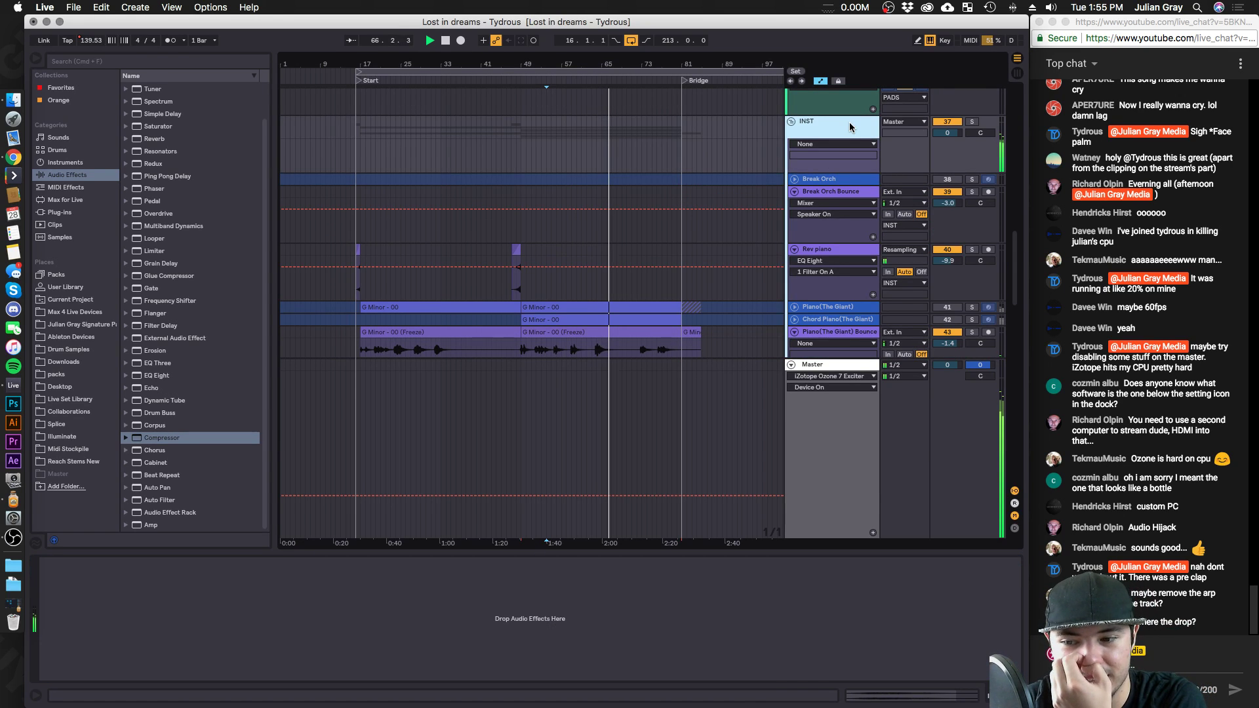
scroll(695, 220, up, 1)
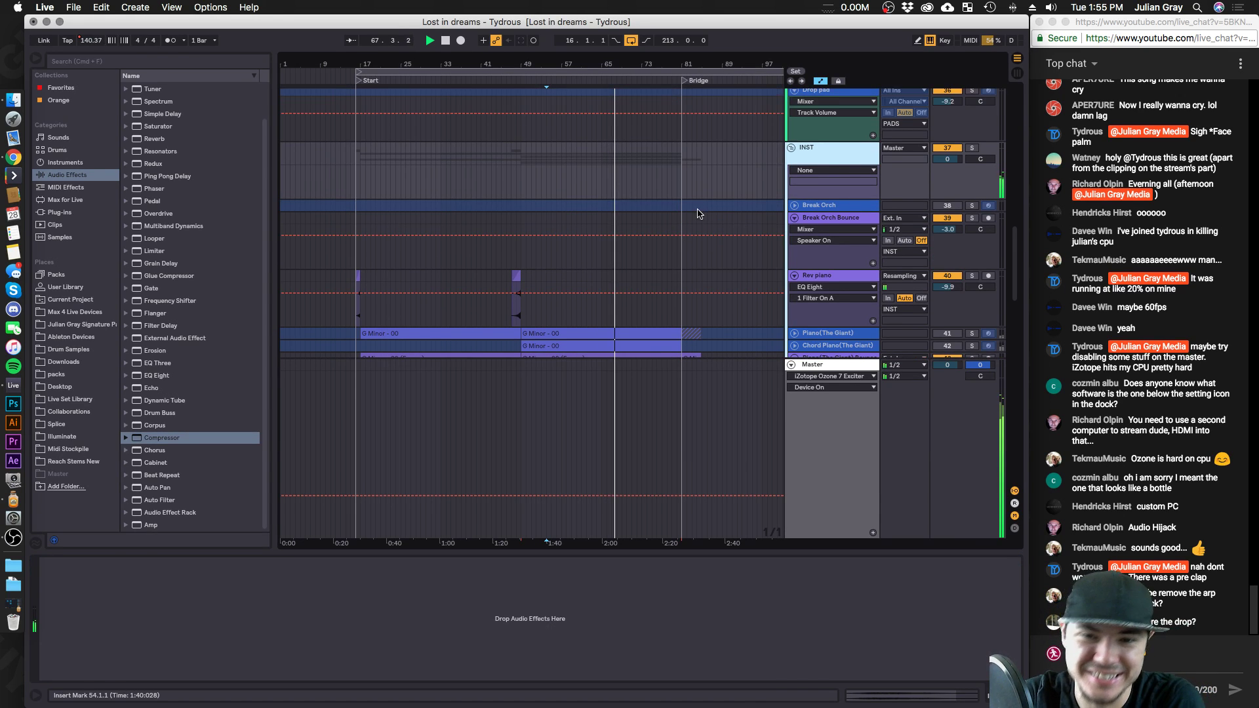
Play the arrangement from the Bridge marker at bar 81 and review its kick and drum tracks.
click(670, 80)
drag(609, 61, 512, 62)
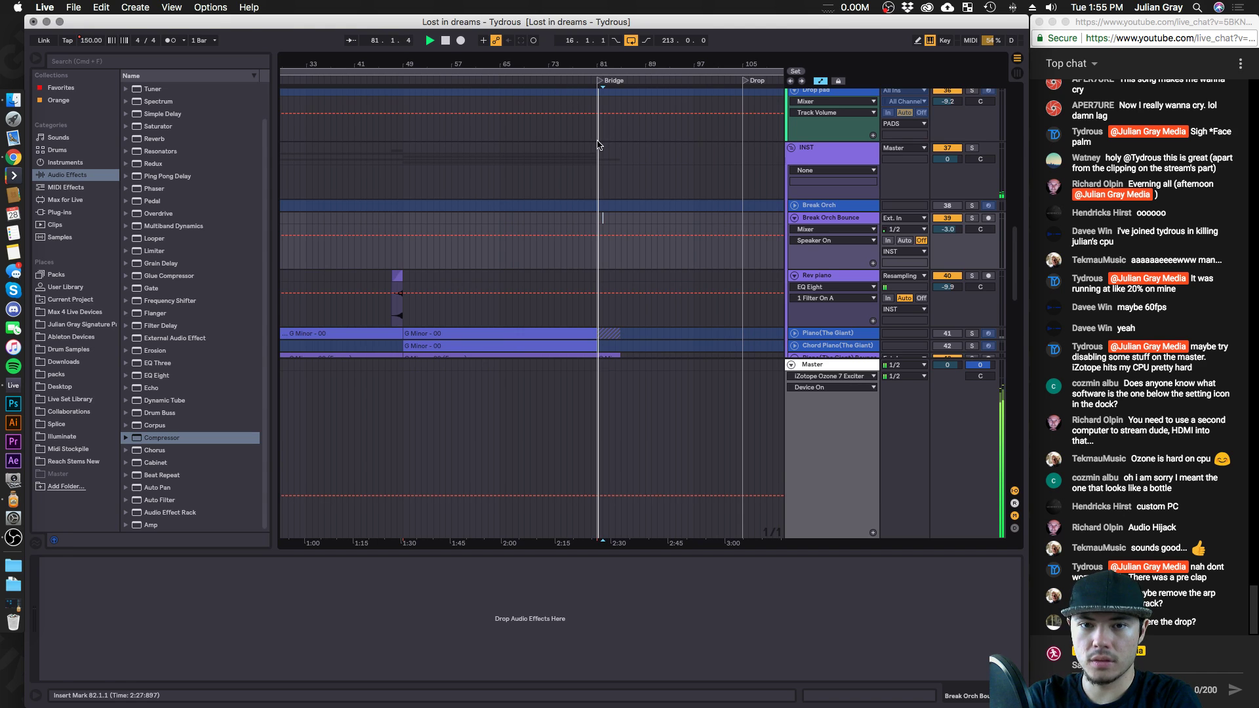
scroll(597, 145, up, 10)
scroll(597, 148, right, 3)
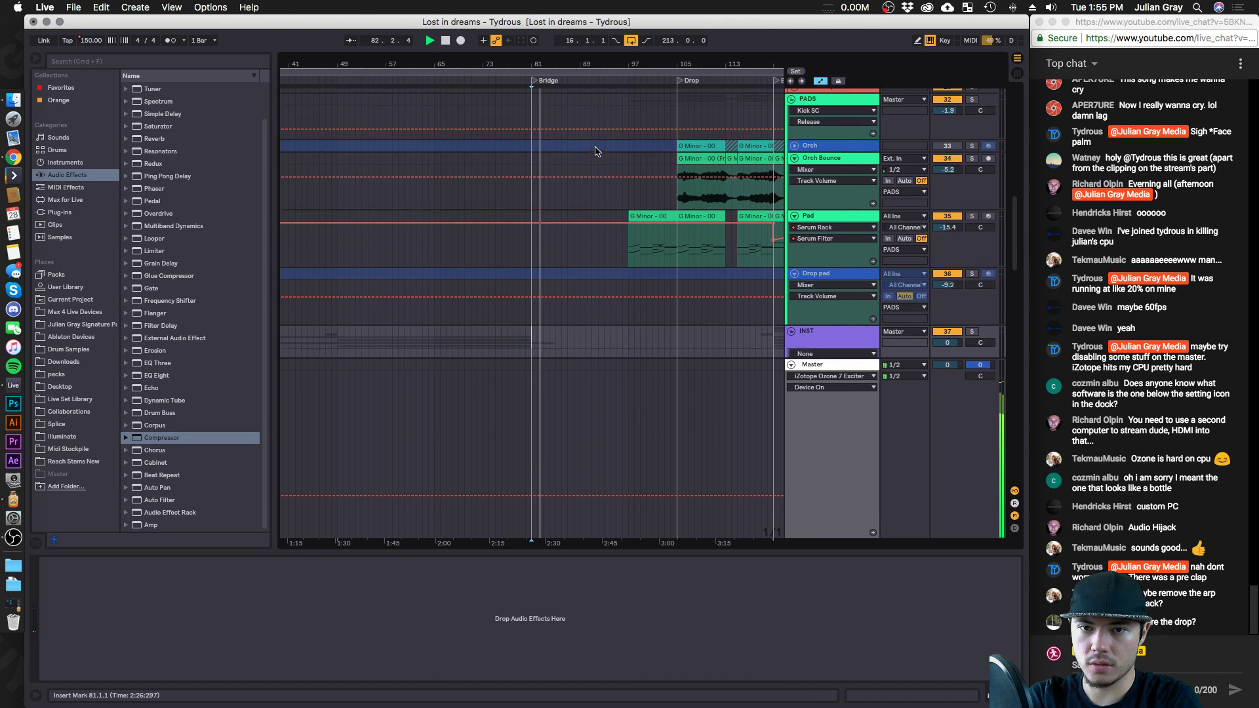
scroll(595, 151, right, 3)
scroll(595, 150, up, 8)
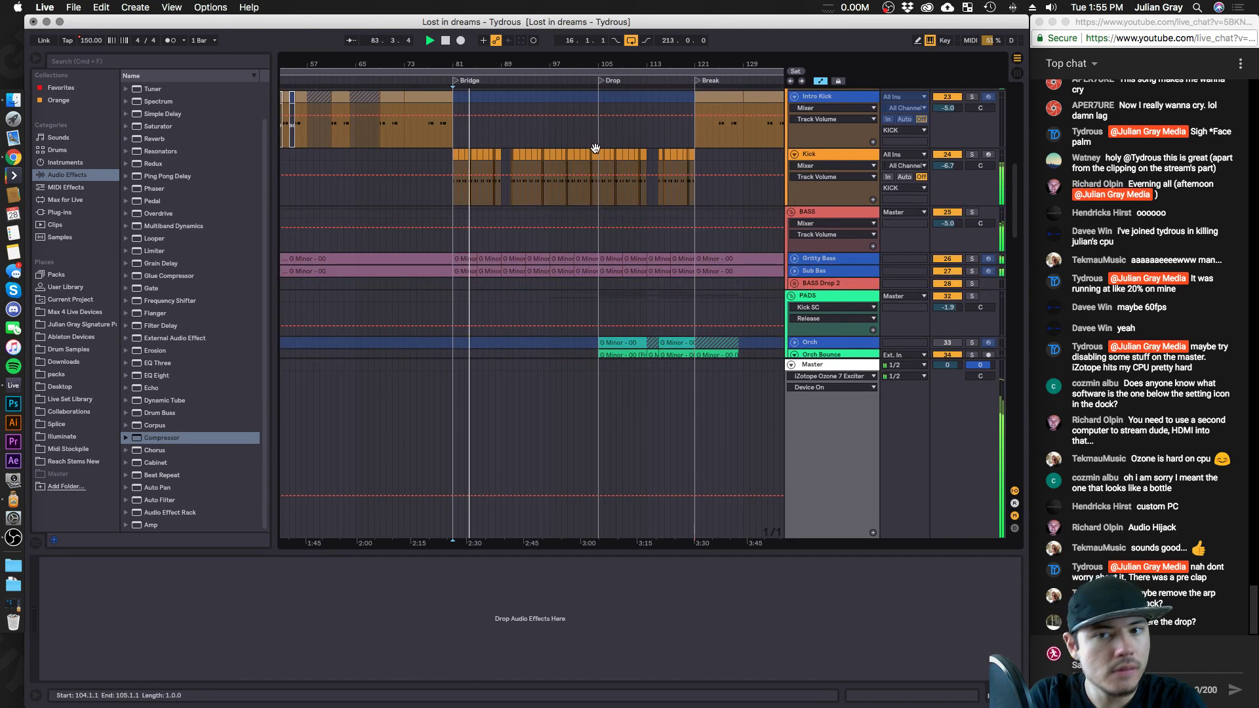
scroll(595, 148, up, 10)
Lower the upper Snare track to -18.7 dB and rename it Sliding Snare, and set the other Snare track to -6.7 dB.
click(951, 160)
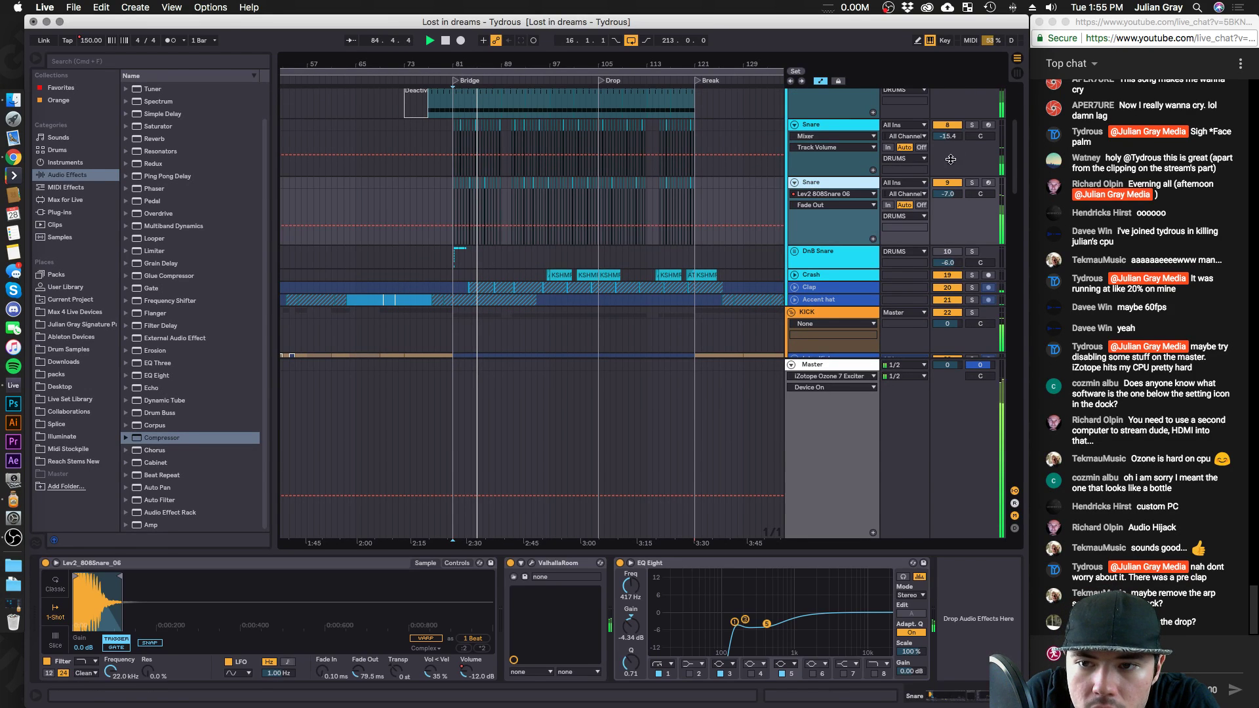
click(863, 130)
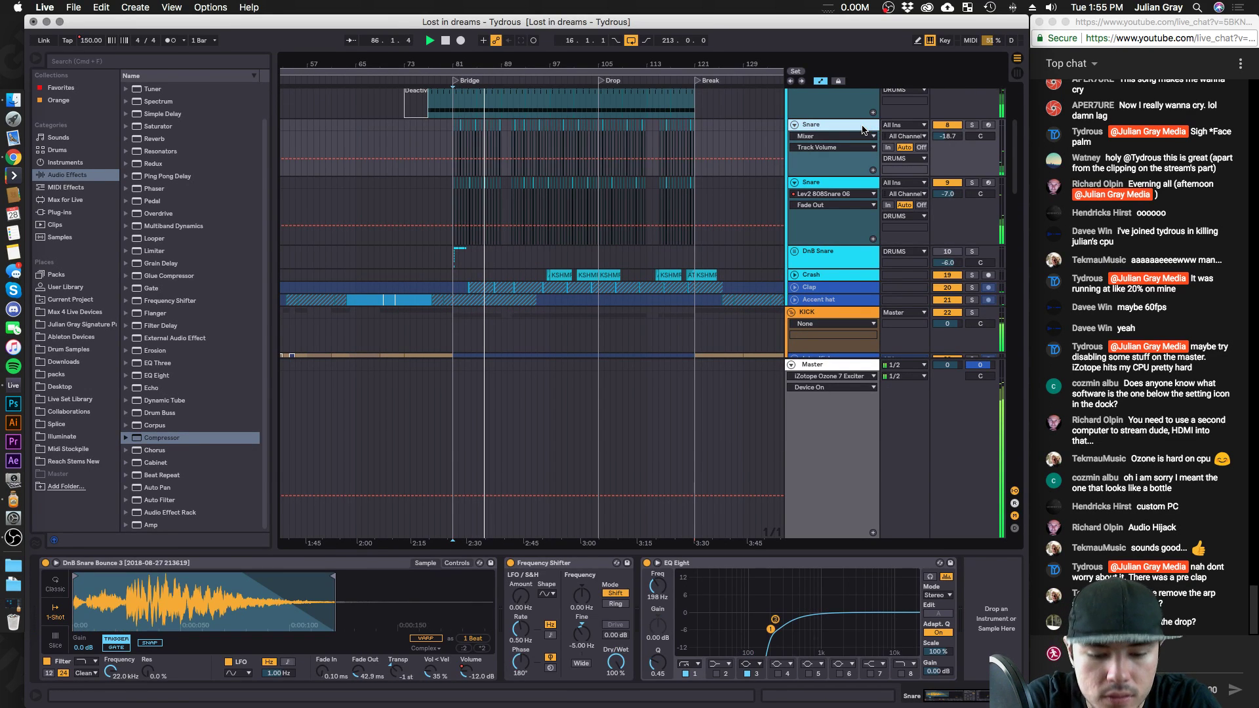
key(super+r)
text(Sliding Snare)
key(Return)
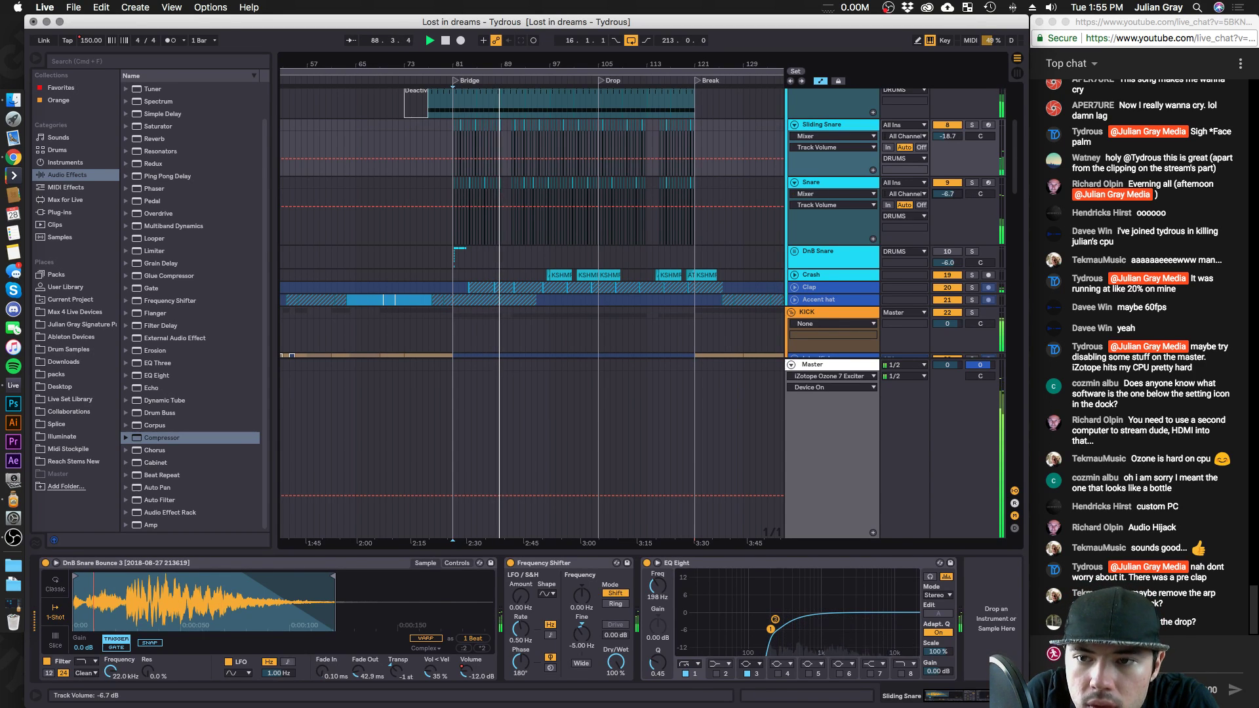
Open the ValhallaRoom reverb on the Snare track and set its decay to 4.49 s.
key(Down)
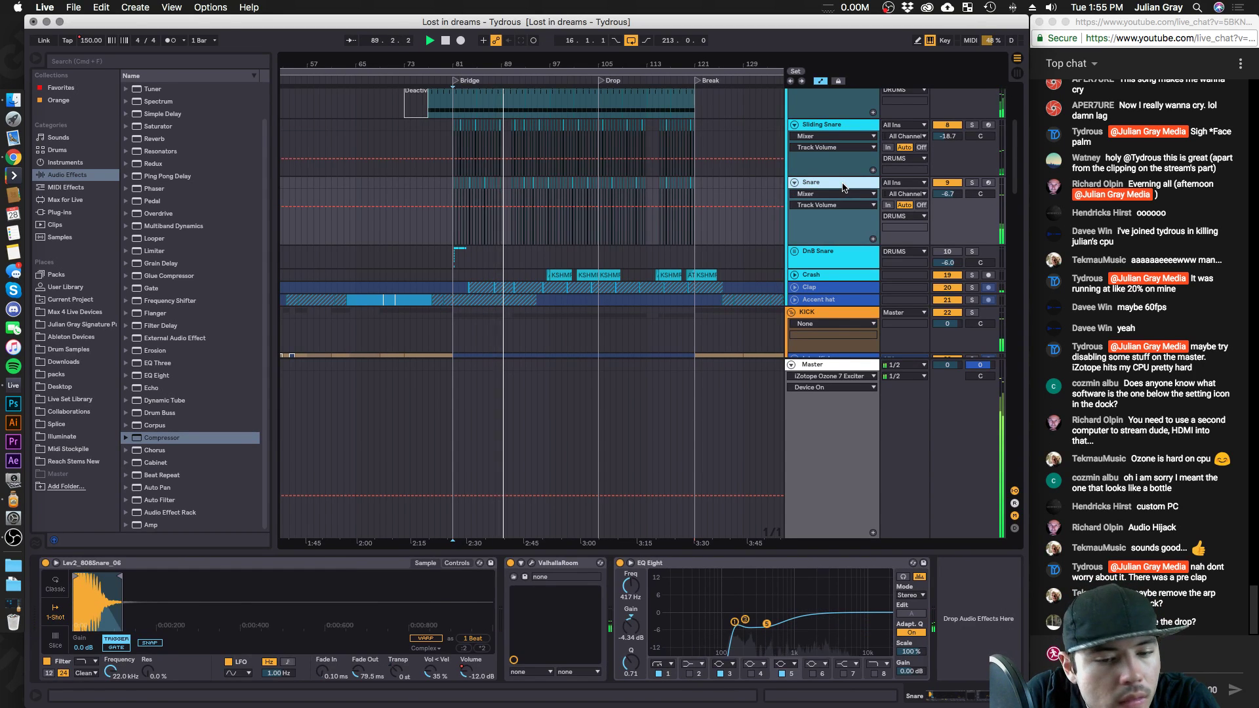
click(531, 563)
click(155, 228)
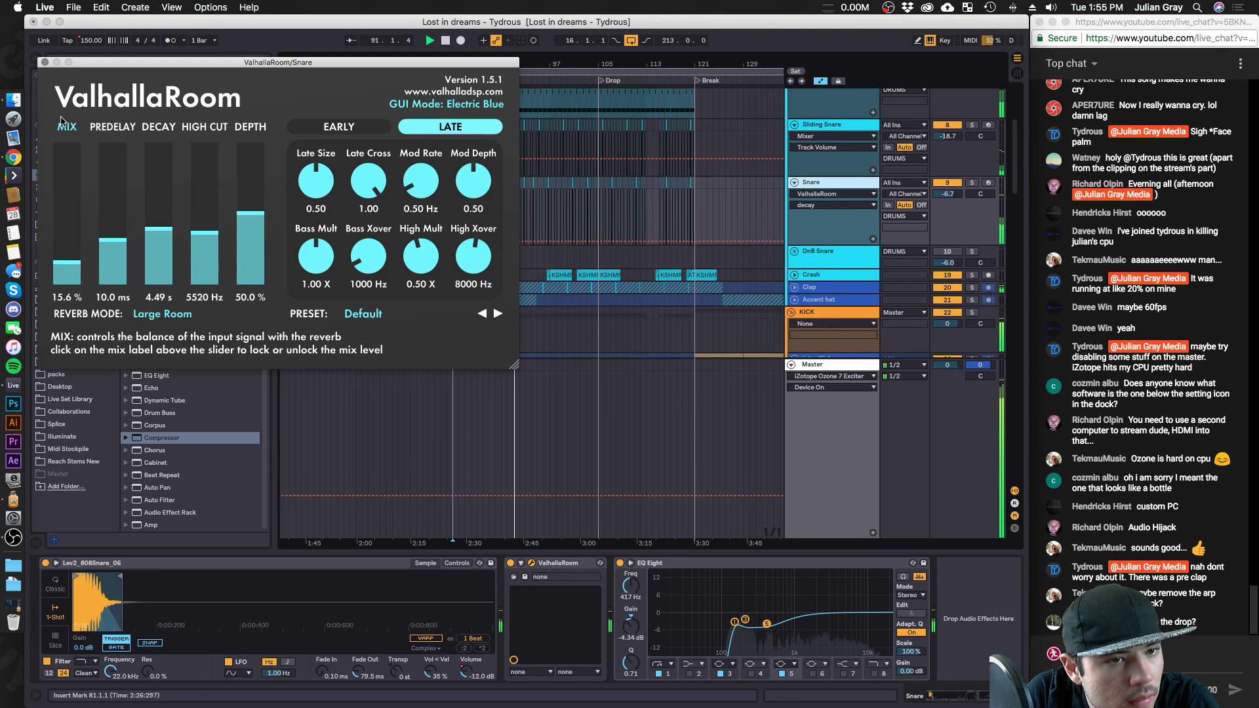
Close the Snare's reverb window, then set the Snare track volume to -6.9 dB and save the project.
click(45, 63)
click(860, 186)
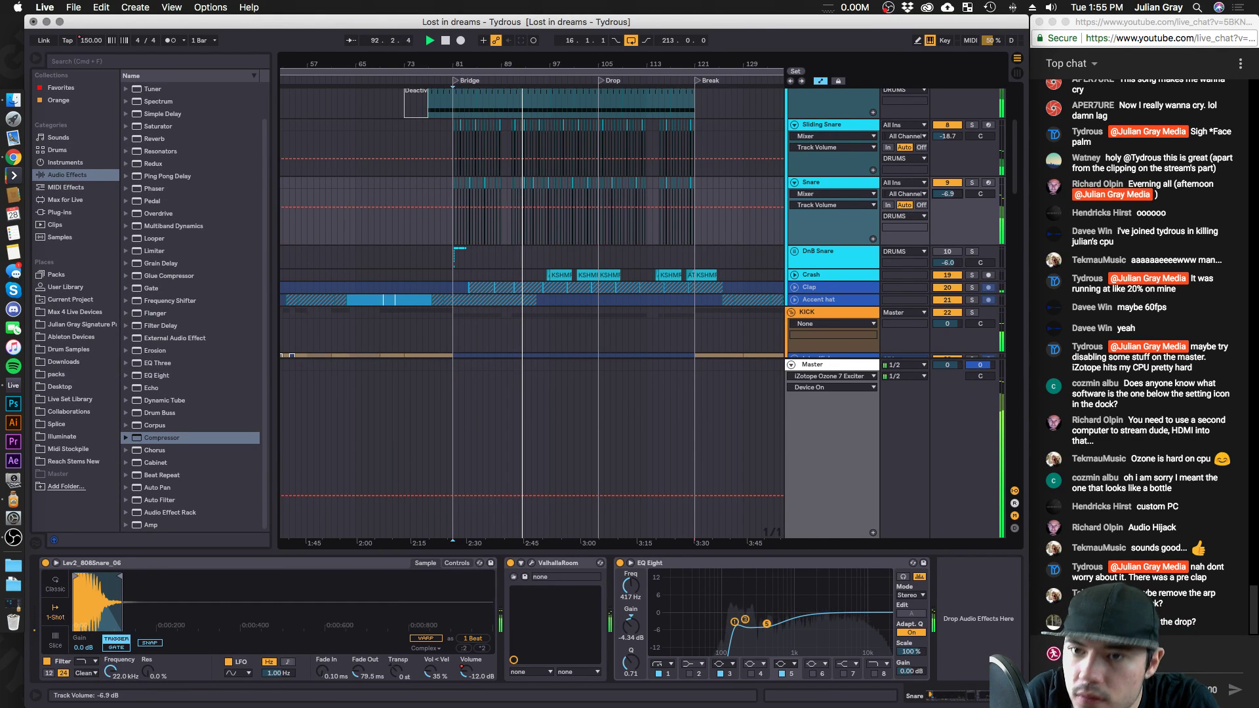
key(super+s)
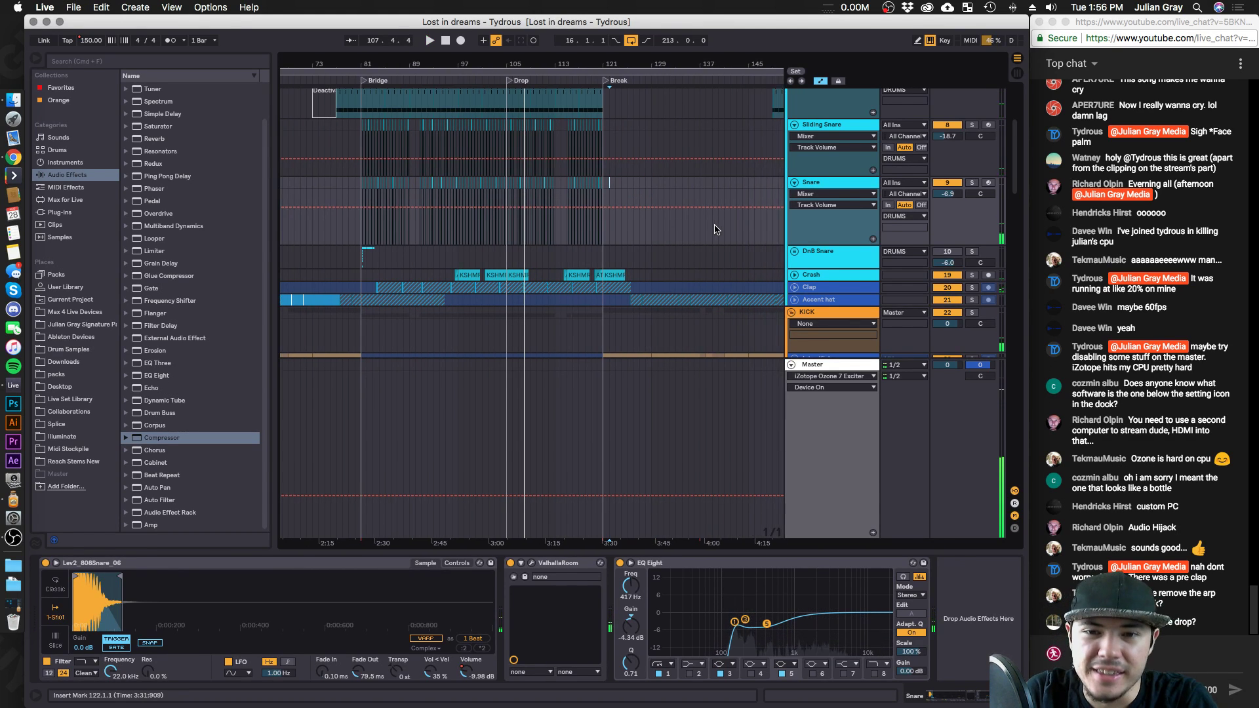
Collapse the DRUMS, KICK, BASS, PADS, INST, LEADS, FX and VOCALS groups in the arrangement and select the Master track.
scroll(716, 230, down, 3)
key(minus)
key(minus)
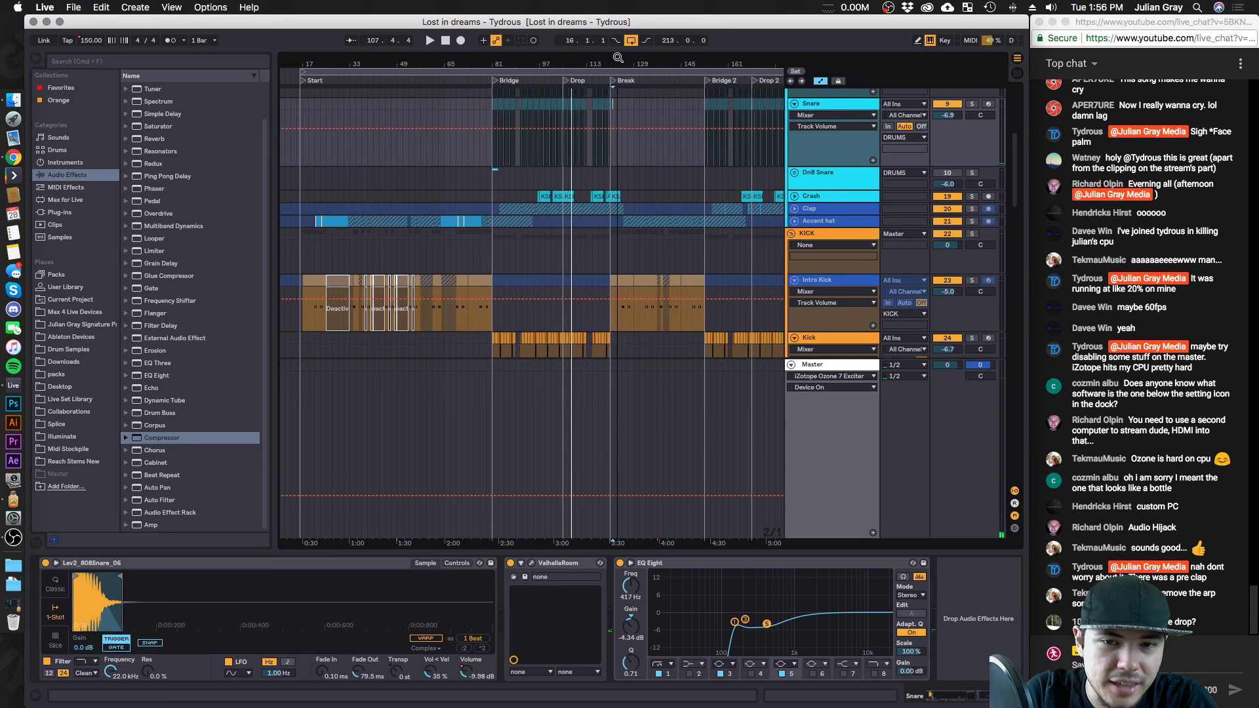
click(505, 116)
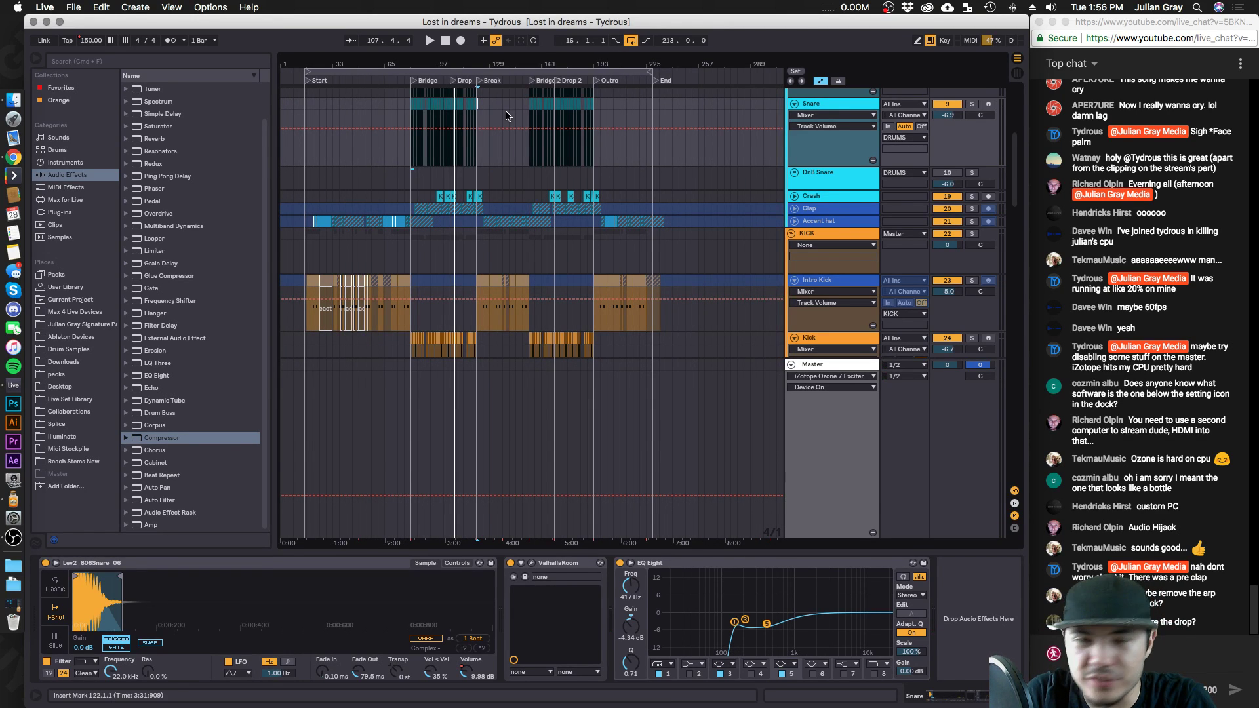
scroll(506, 116, up, 5)
click(791, 144)
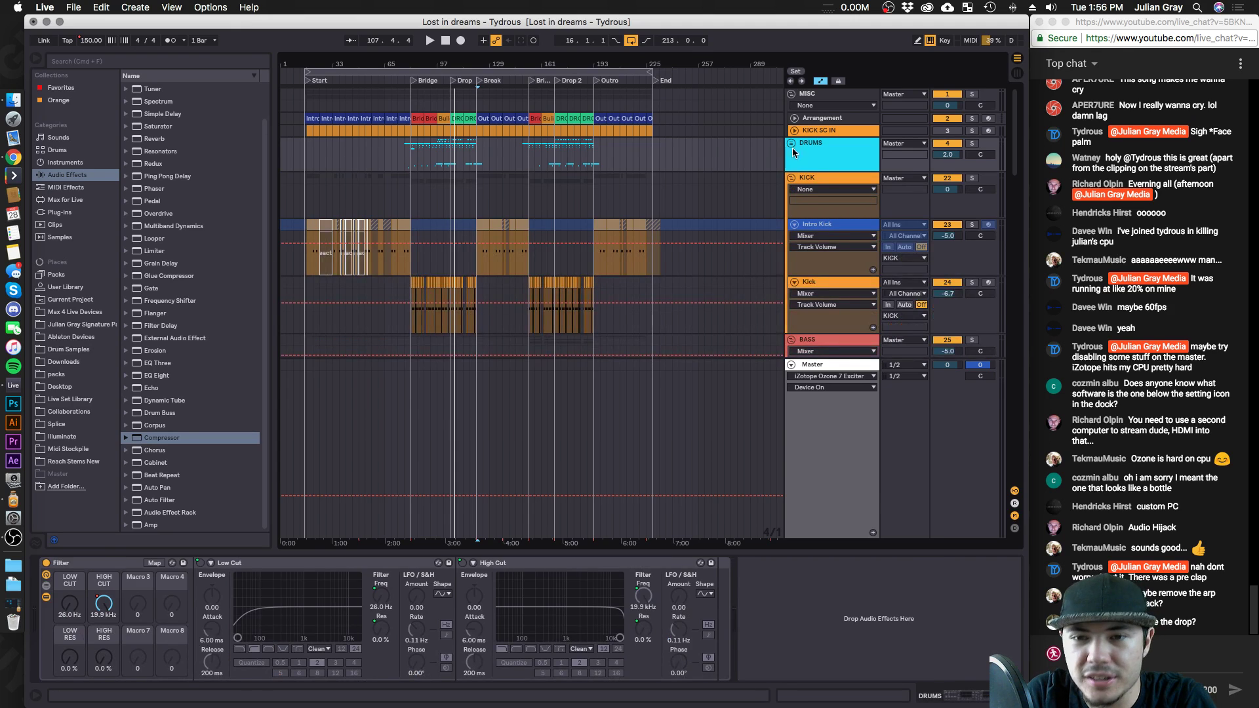
click(792, 178)
click(792, 190)
click(791, 202)
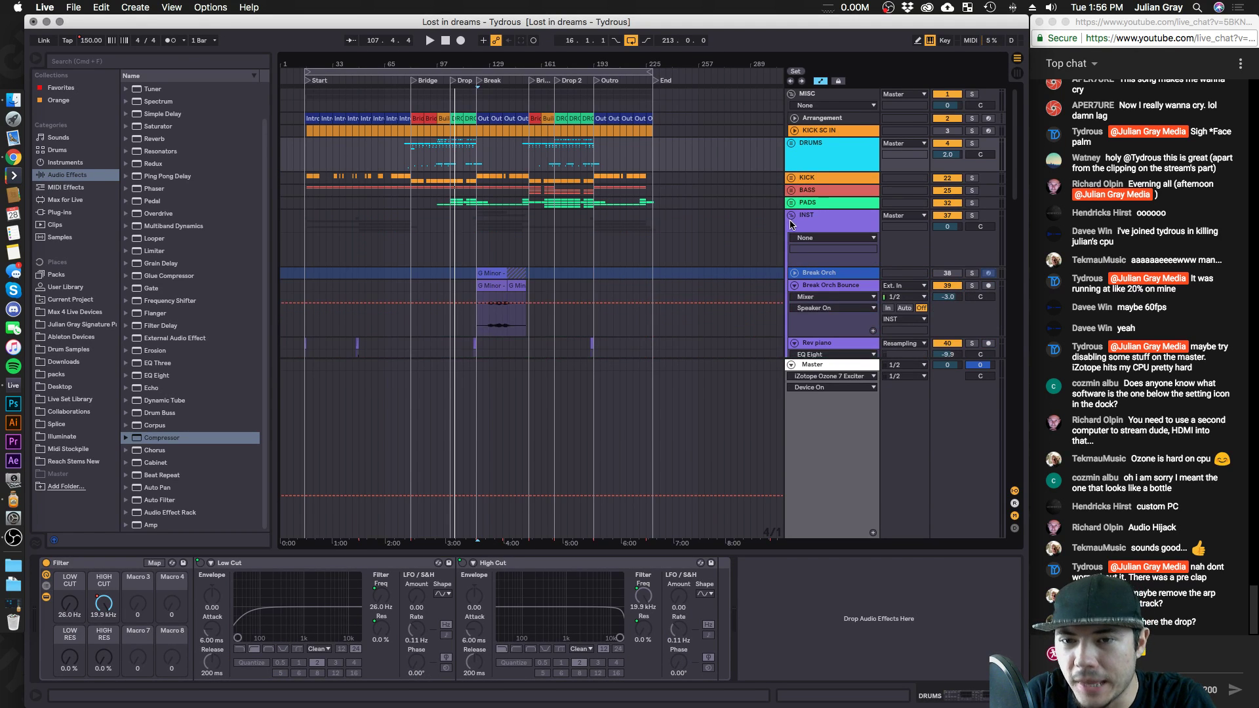
click(792, 219)
click(792, 239)
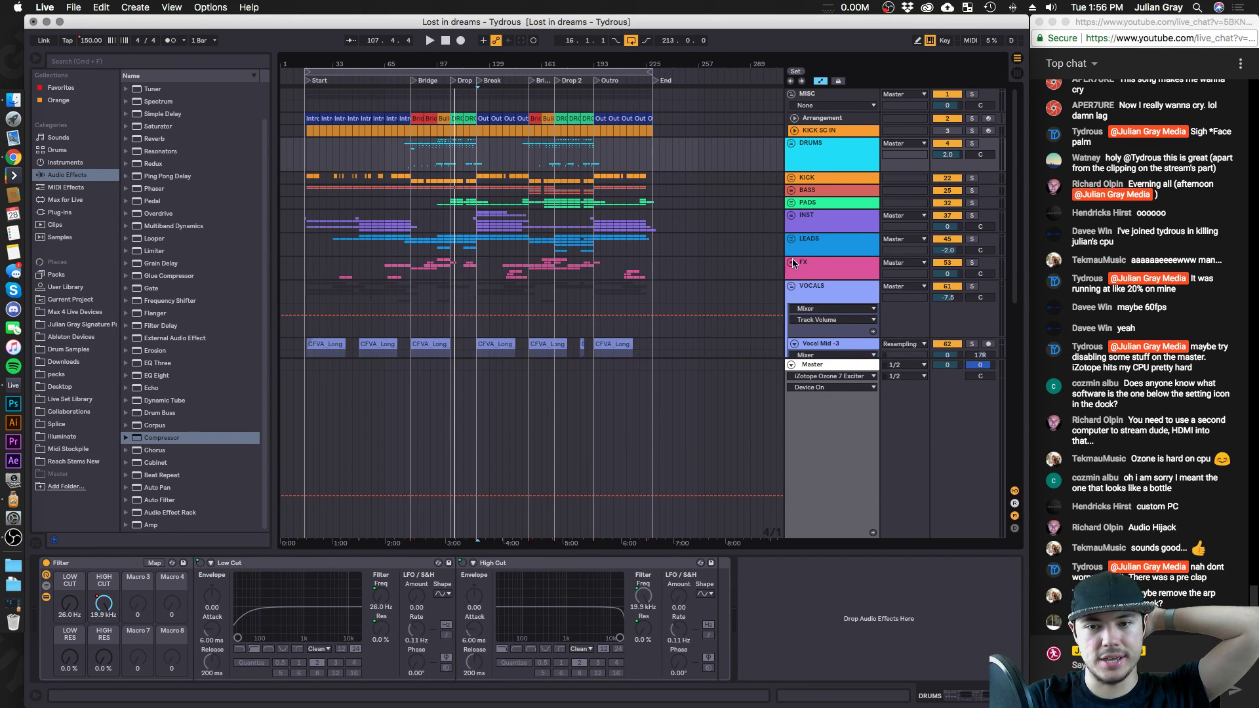
click(792, 264)
click(796, 296)
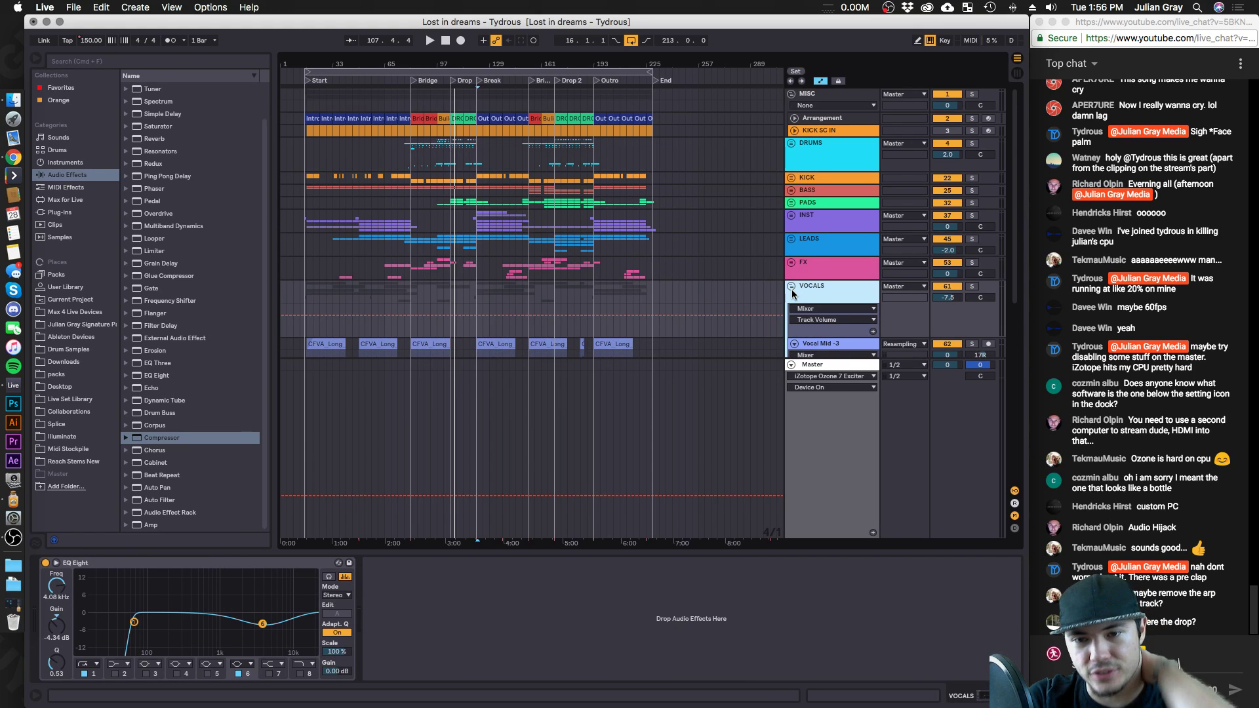
click(791, 285)
click(815, 365)
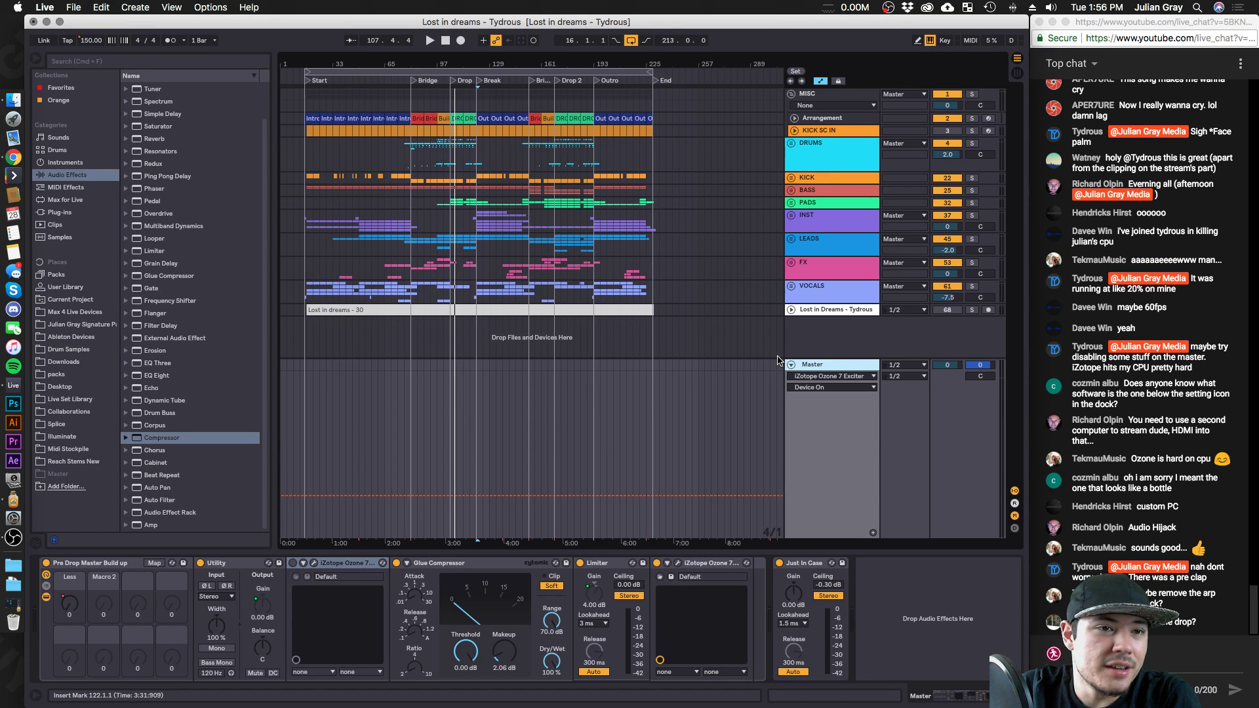
Save the Lost in dreams project and switch to OBS.
key(super+s)
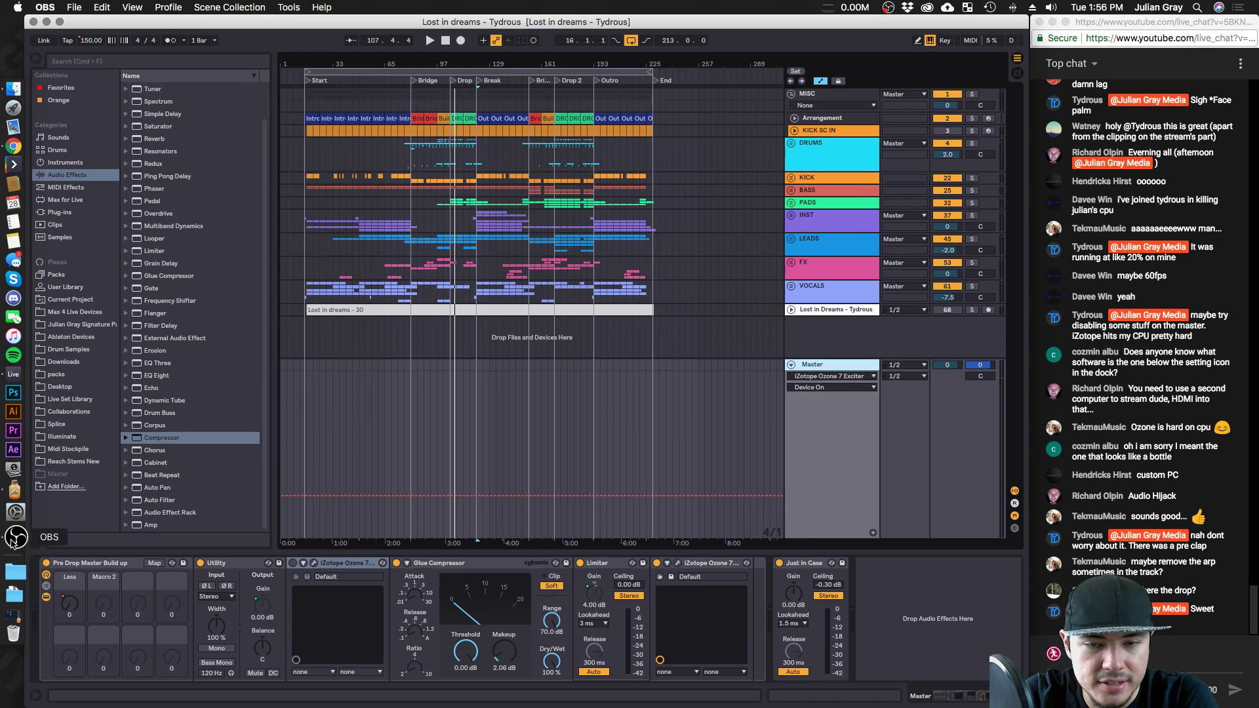
click(14, 539)
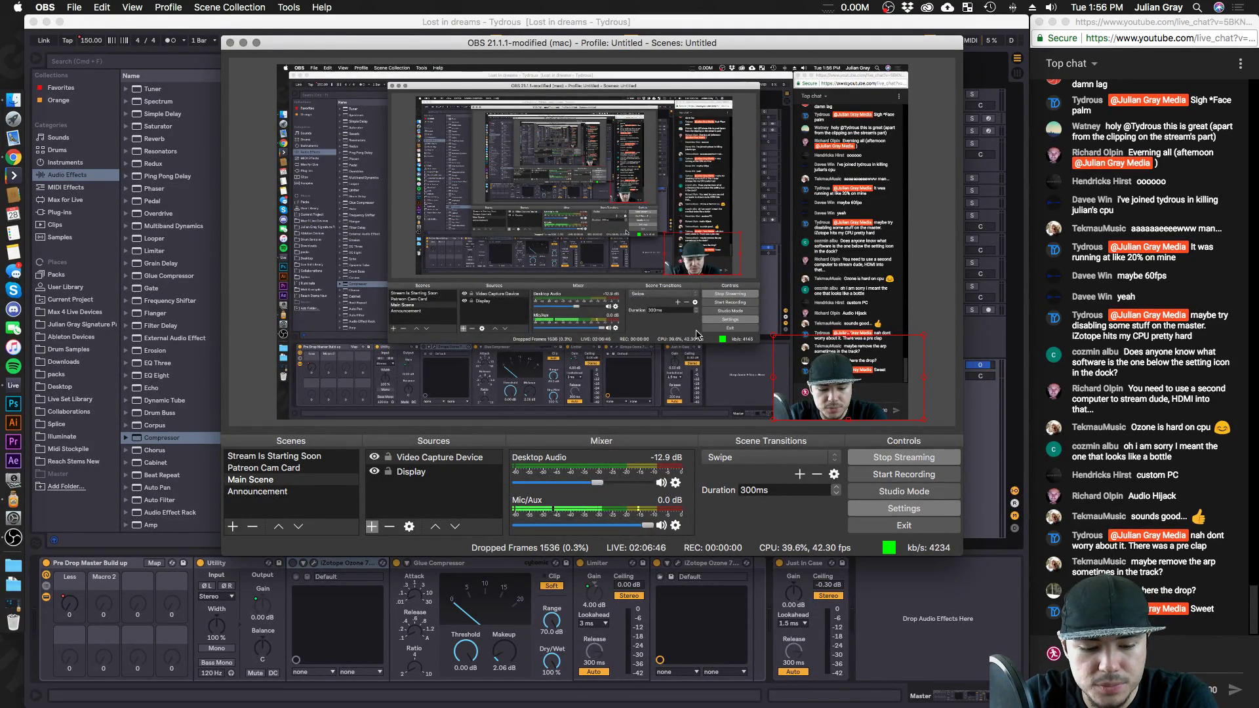